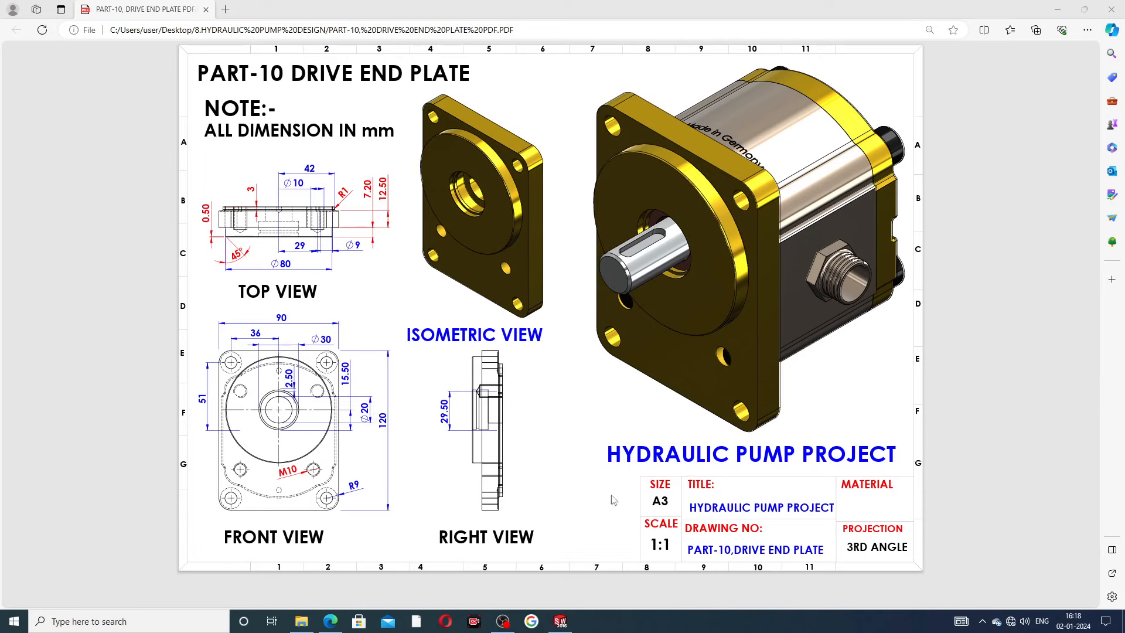
# Step: Switch to SOLIDWORKS and examine the finished drive end plate model from its front and rear sides
pyautogui.click(561, 621)
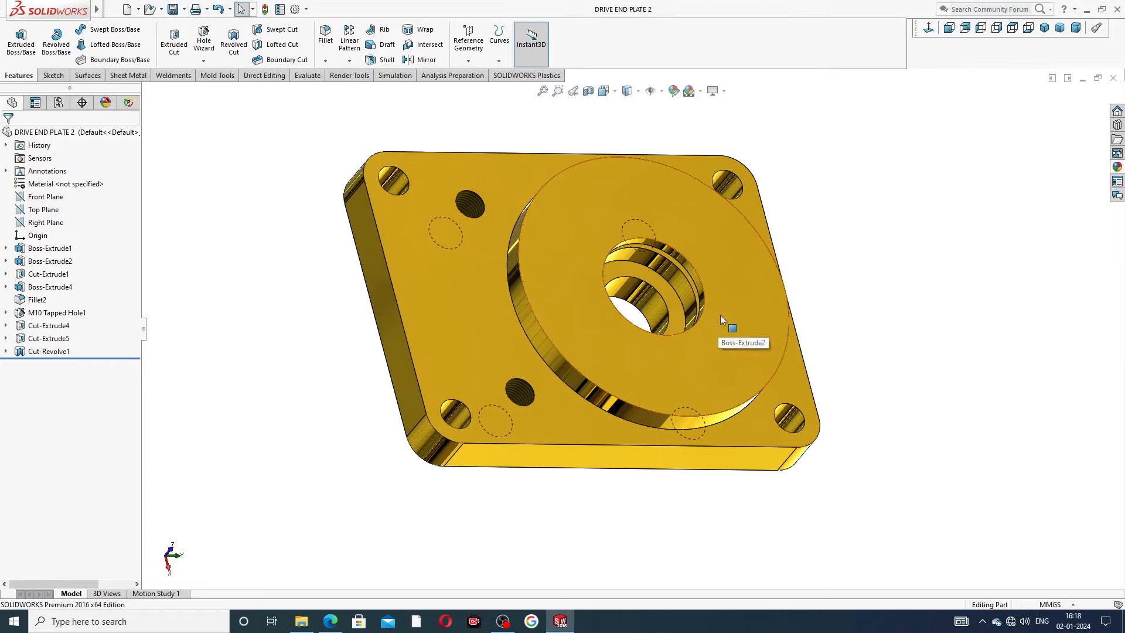
pyautogui.moveTo(719, 315); pyautogui.dragTo(658, 203, button='middle')
pyautogui.scroll(2, 658, 204)
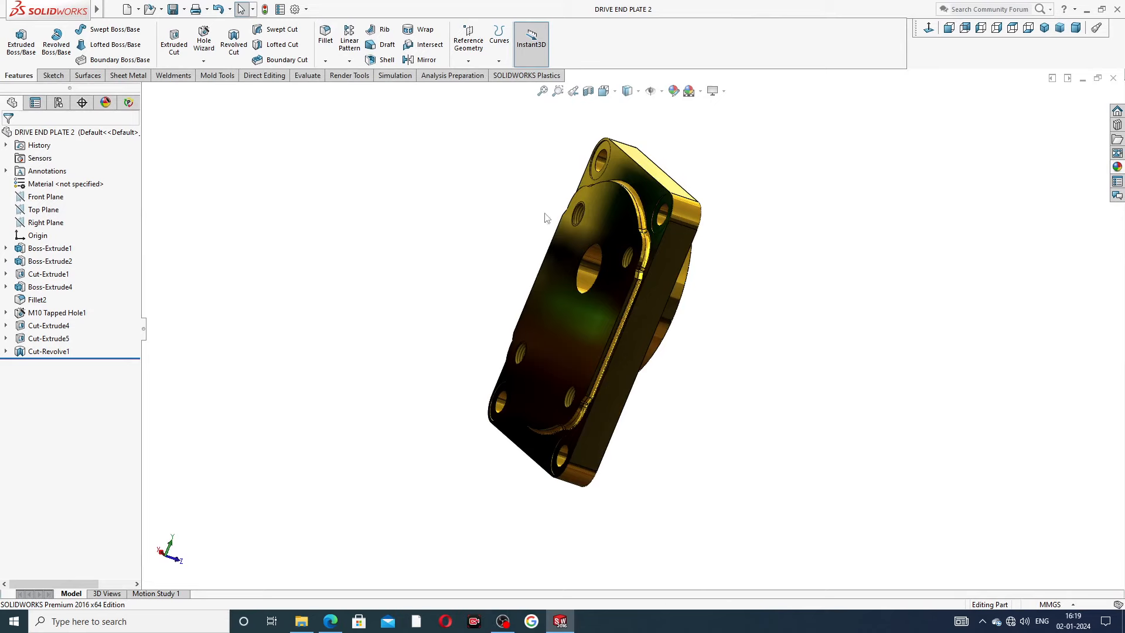
pyautogui.moveTo(545, 217); pyautogui.dragTo(764, 196, button='middle')
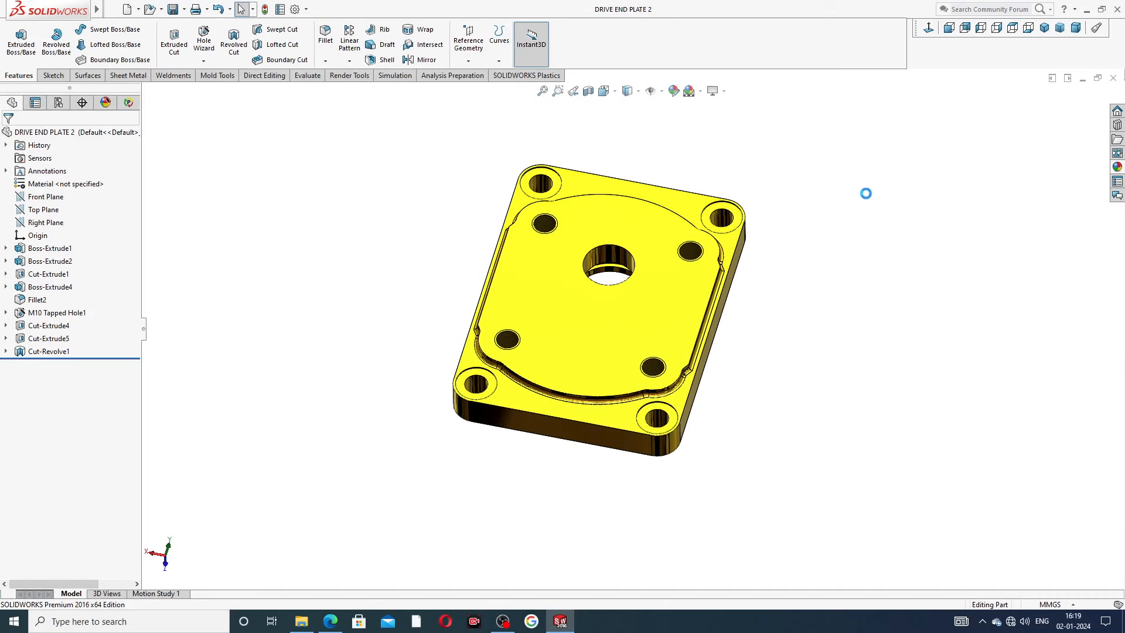
# Step: Close the finished drive end plate model and create a new part document
pyautogui.click(1111, 80)
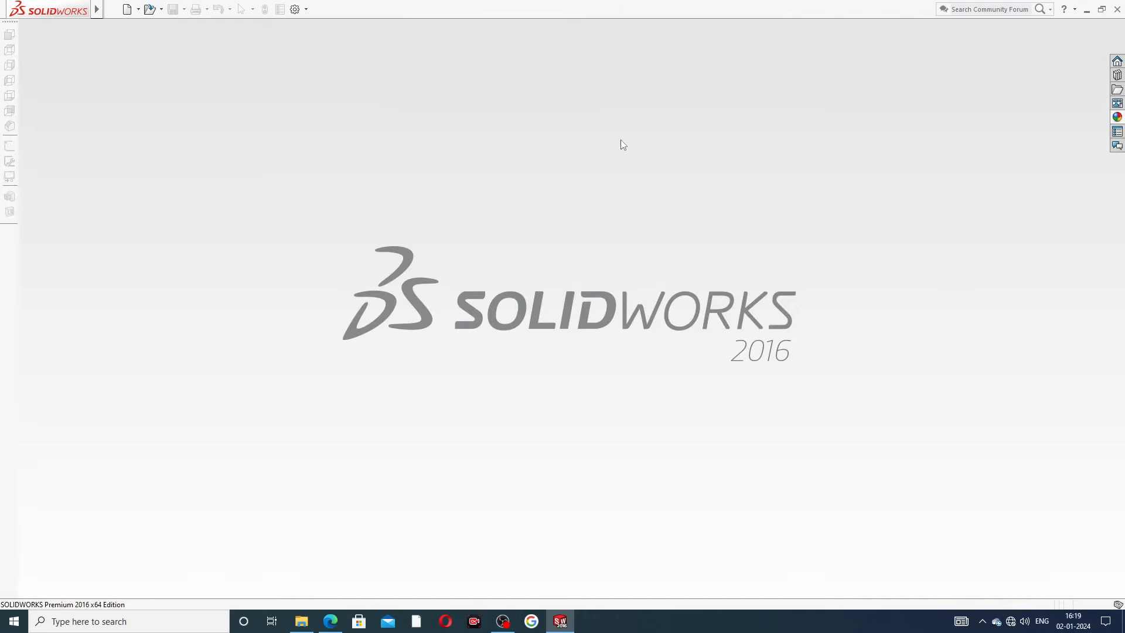
pyautogui.click(127, 8)
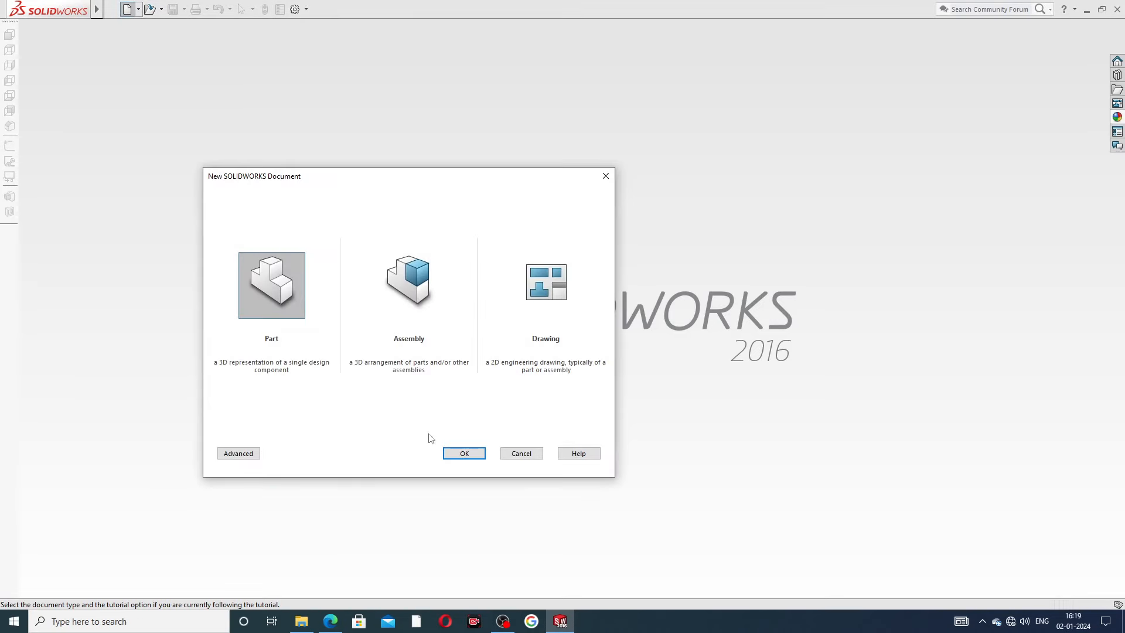
pyautogui.click(463, 451)
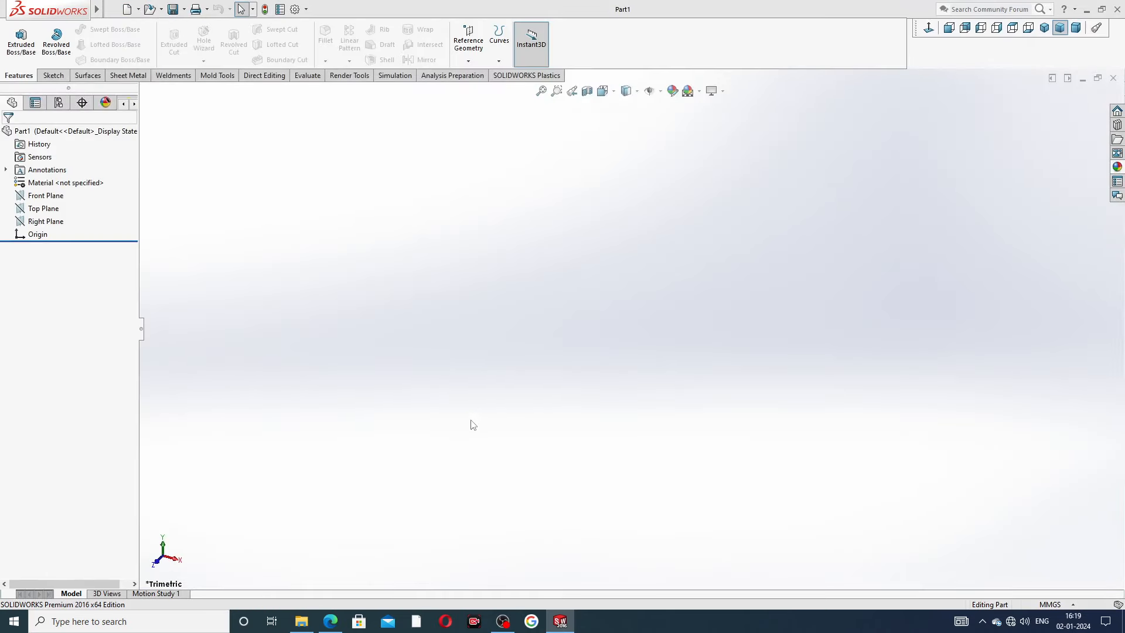
# Step: Apply the Plain White scene and raise both the shaded and wireframe image quality resolutions to their highest setting
pyautogui.click(688, 91)
pyautogui.click(733, 33)
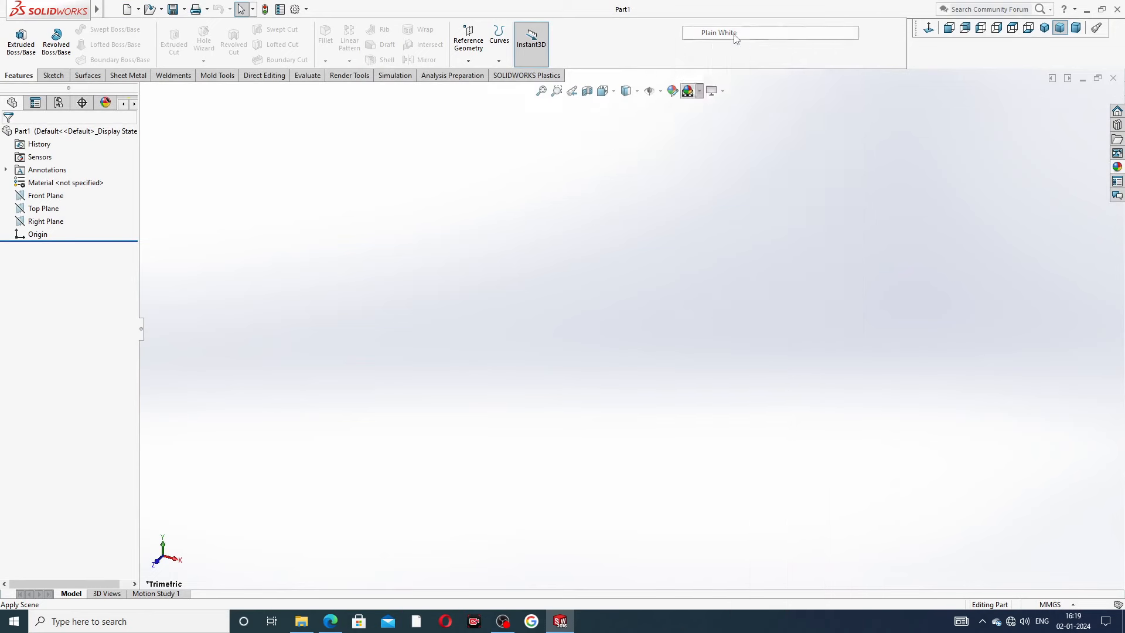
pyautogui.click(295, 9)
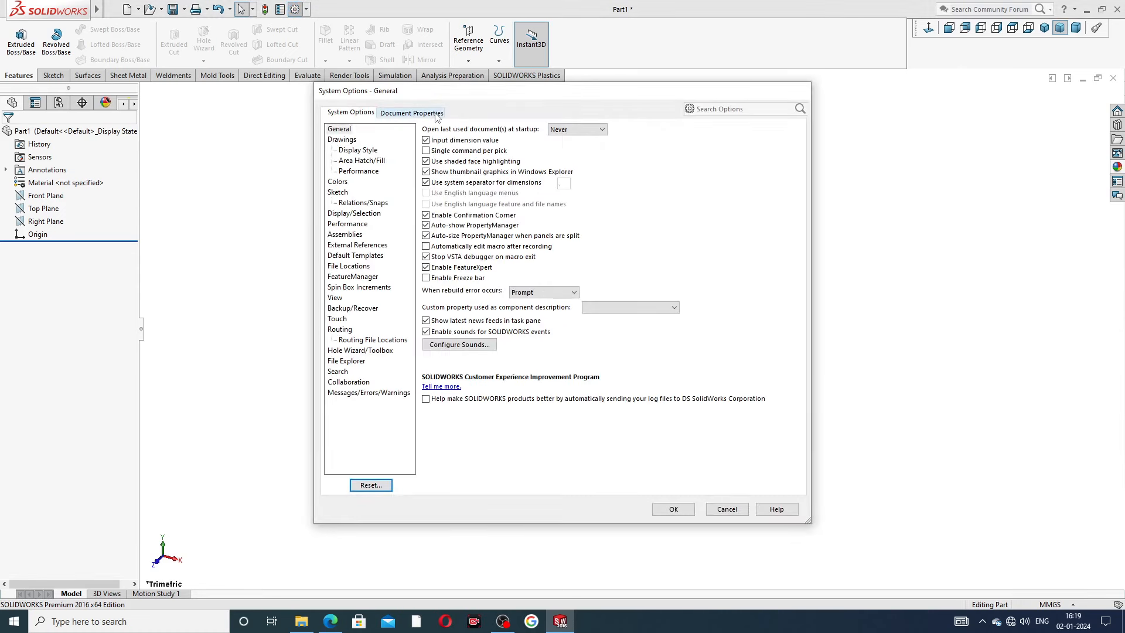
pyautogui.click(436, 114)
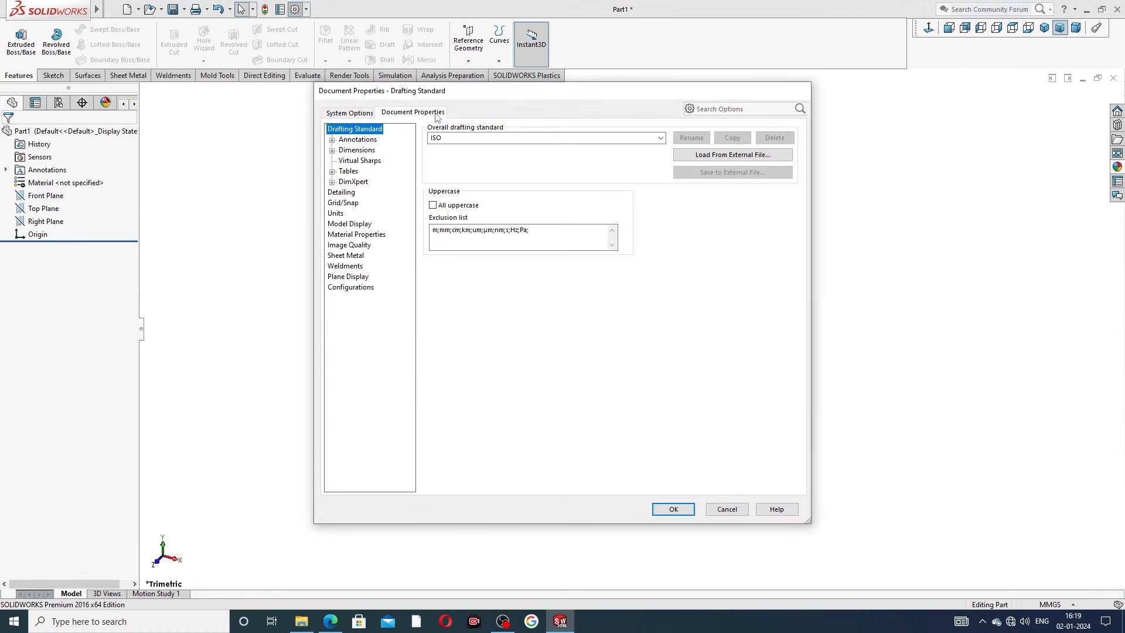
pyautogui.click(351, 248)
pyautogui.click(544, 147)
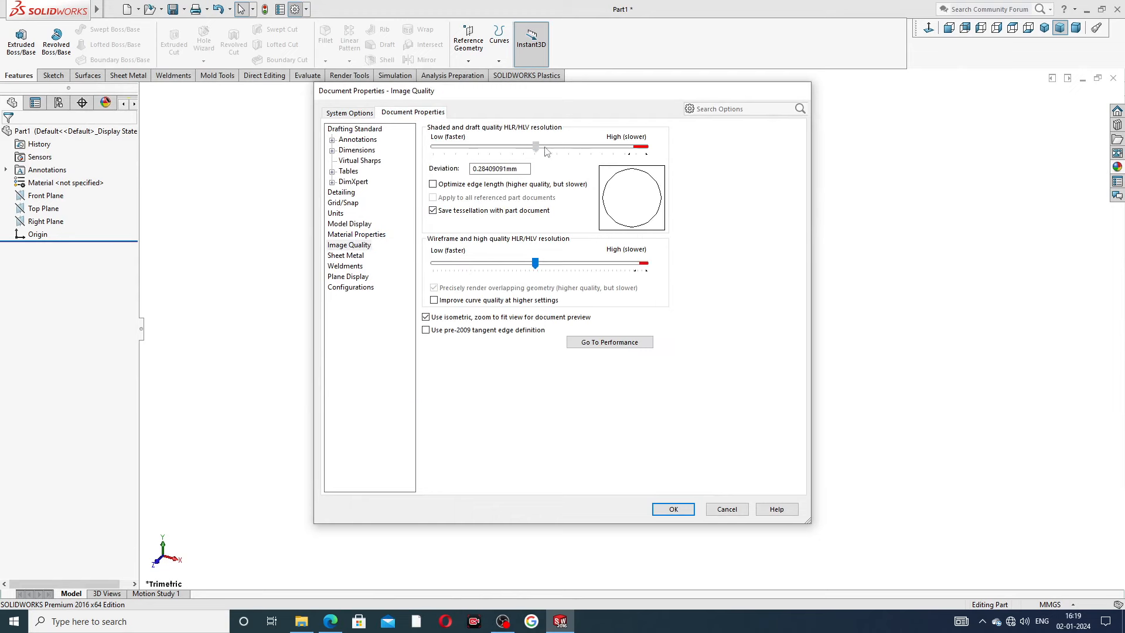
pyautogui.moveTo(544, 151); pyautogui.dragTo(648, 149)
pyautogui.moveTo(538, 265); pyautogui.dragTo(674, 270)
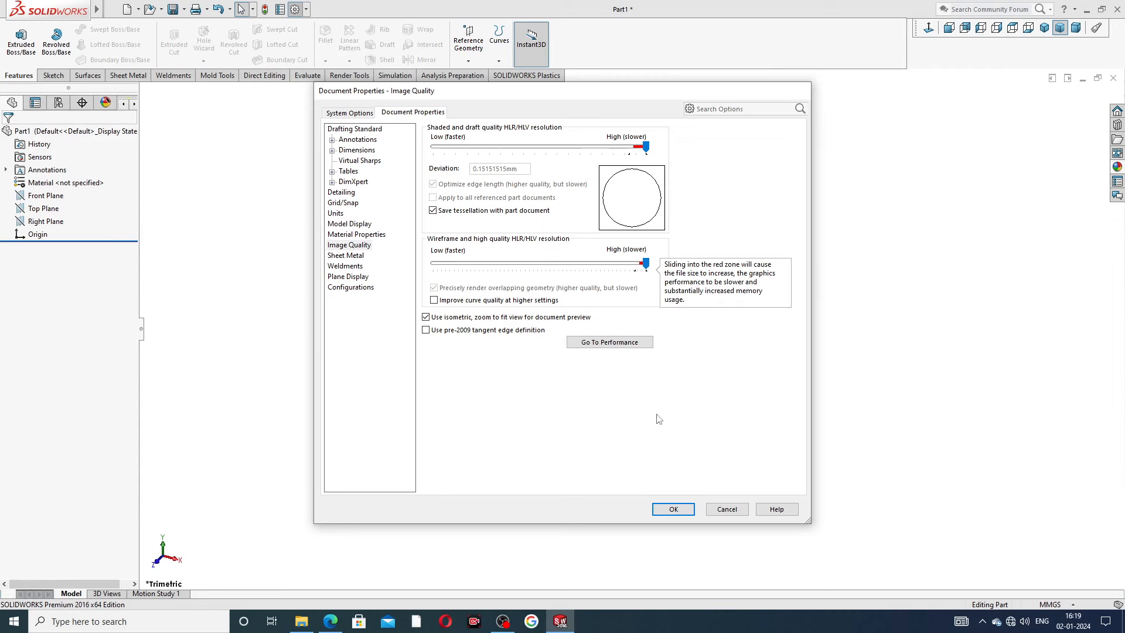
pyautogui.click(683, 509)
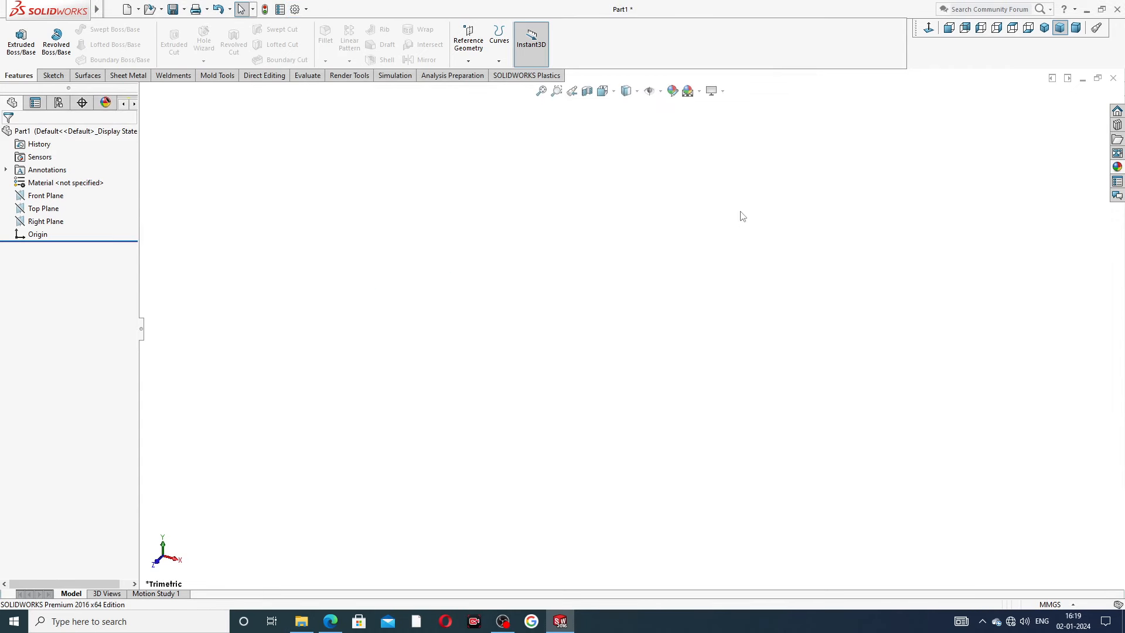
# Step: Switch to the PDF drawing in Edge to check the drive end plate's dimensions and return to the new part
pyautogui.click(331, 621)
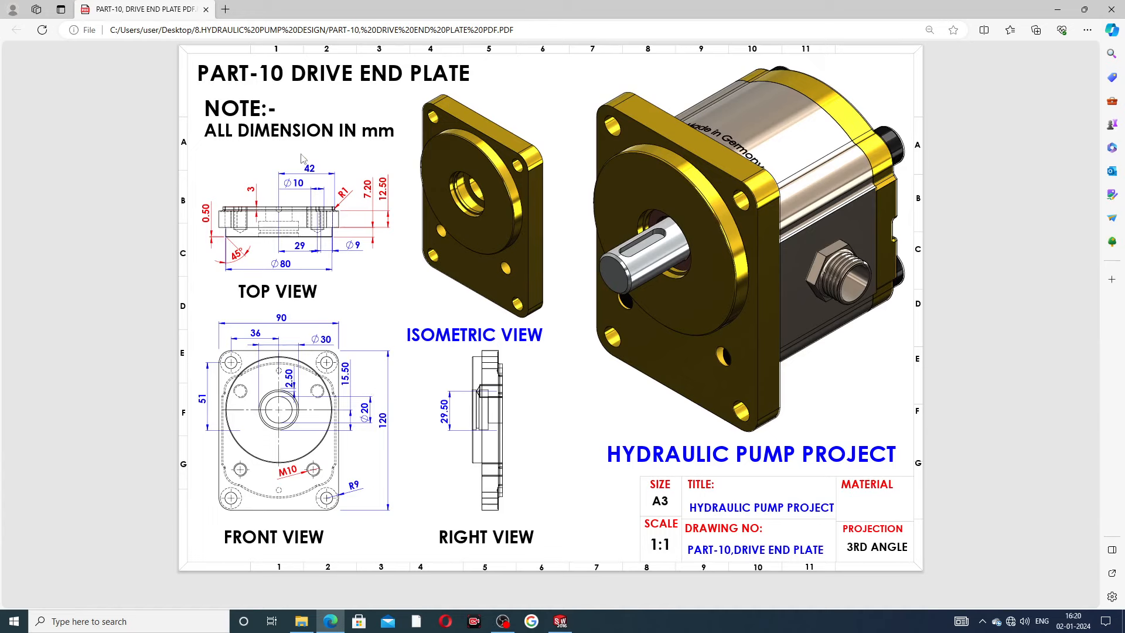
pyautogui.click(335, 620)
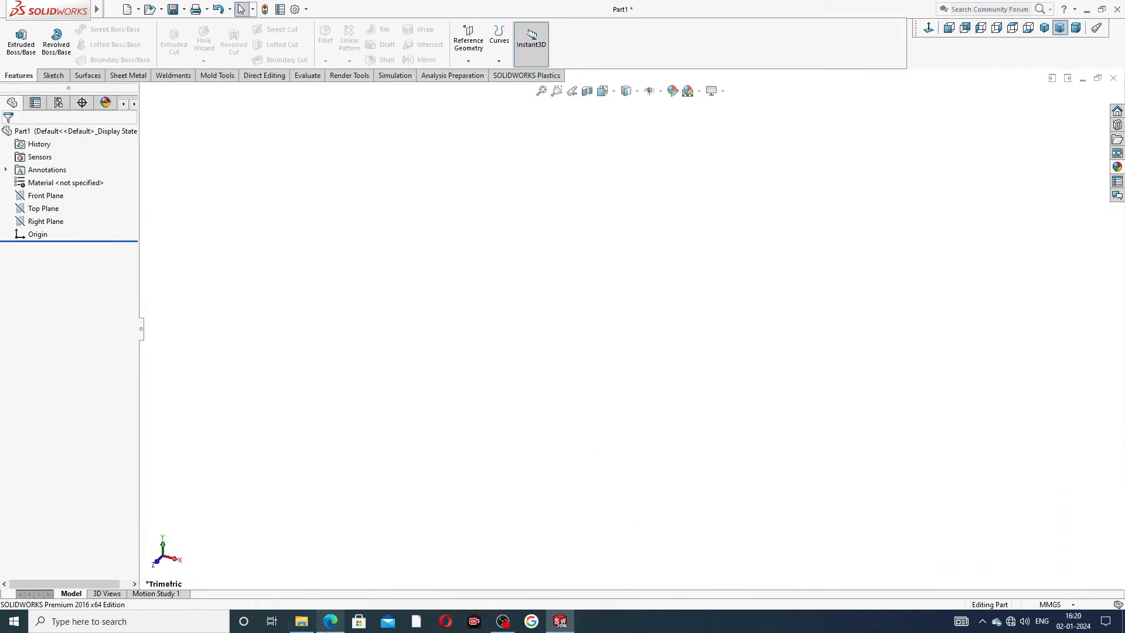
pyautogui.click(330, 622)
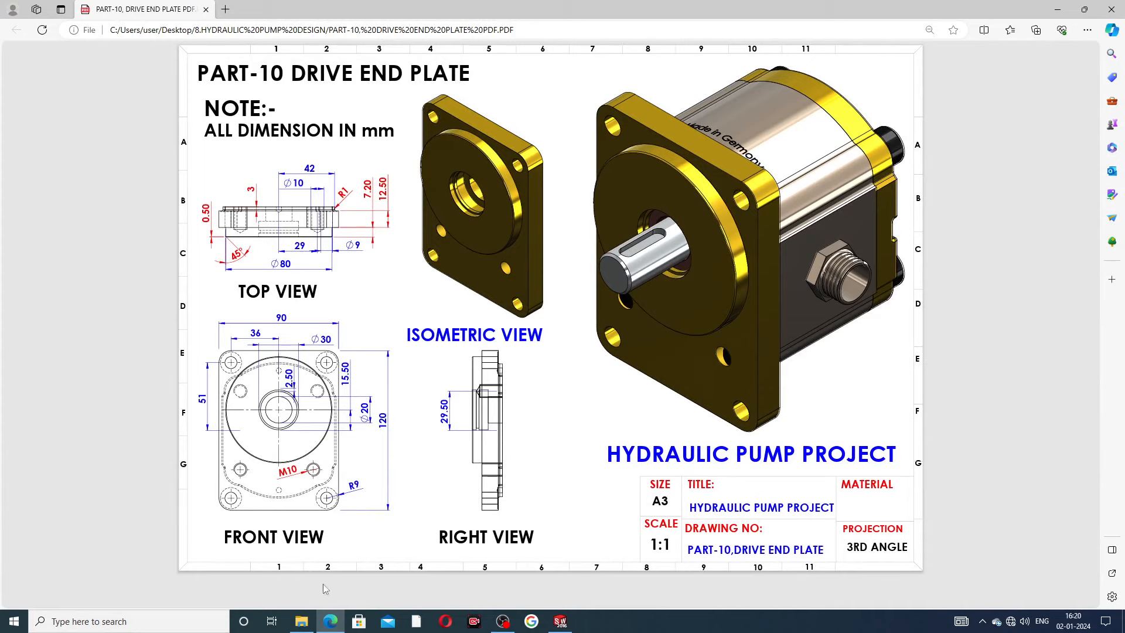
pyautogui.click(332, 621)
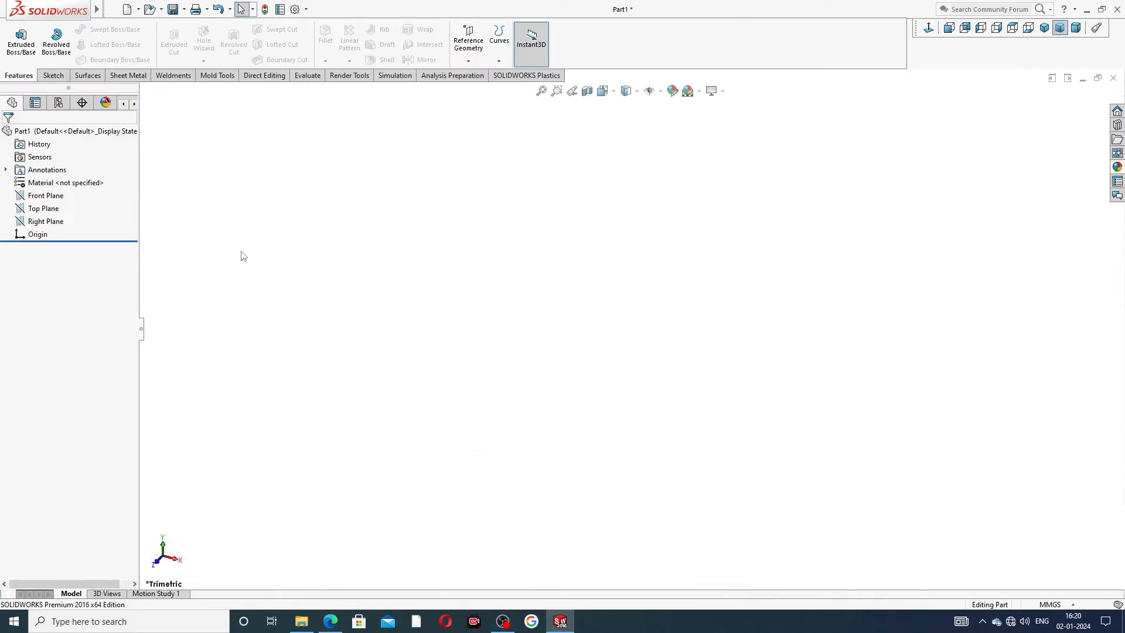
# Step: Sketch a center rectangle about 86 by 108 mm on the Front Plane, centered on the origin
pyautogui.click(46, 197)
pyautogui.click(66, 180)
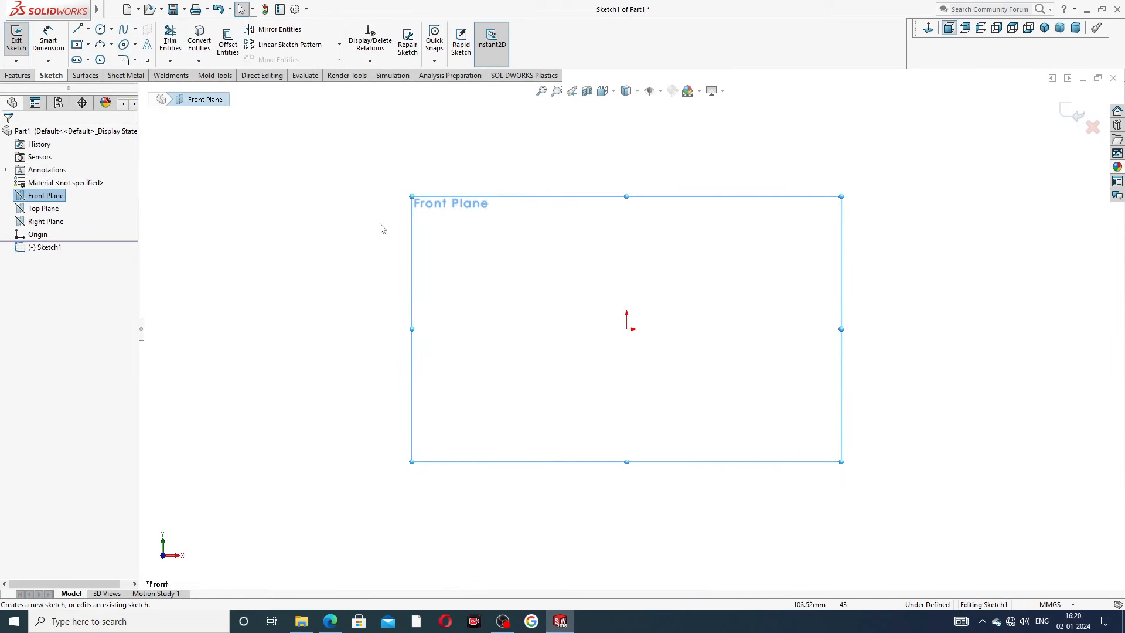
pyautogui.click(88, 45)
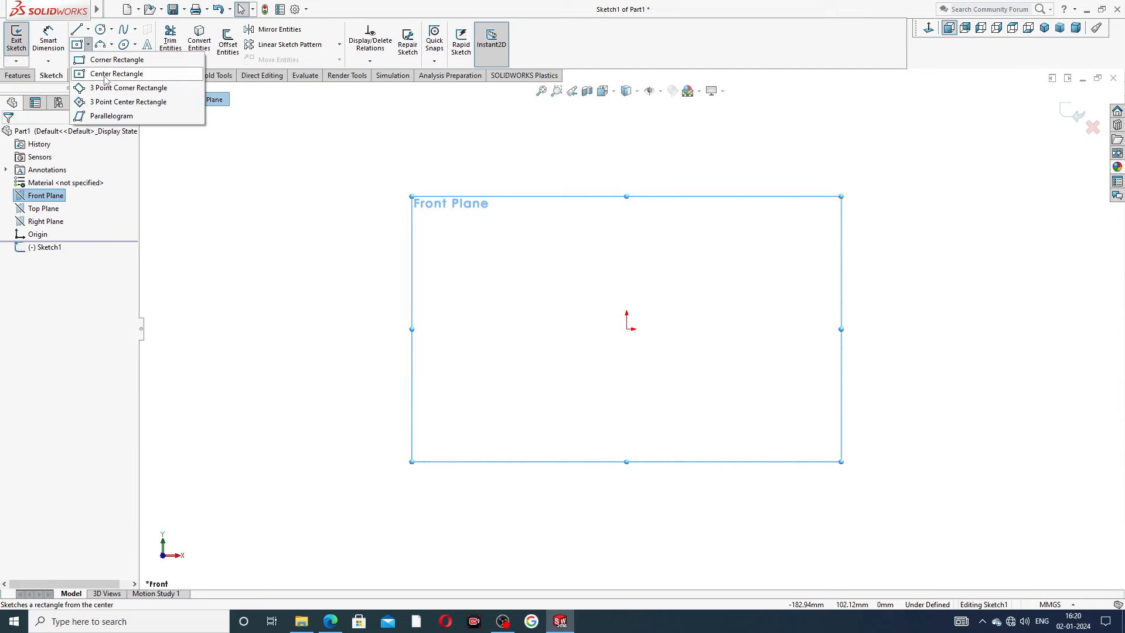
pyautogui.click(101, 74)
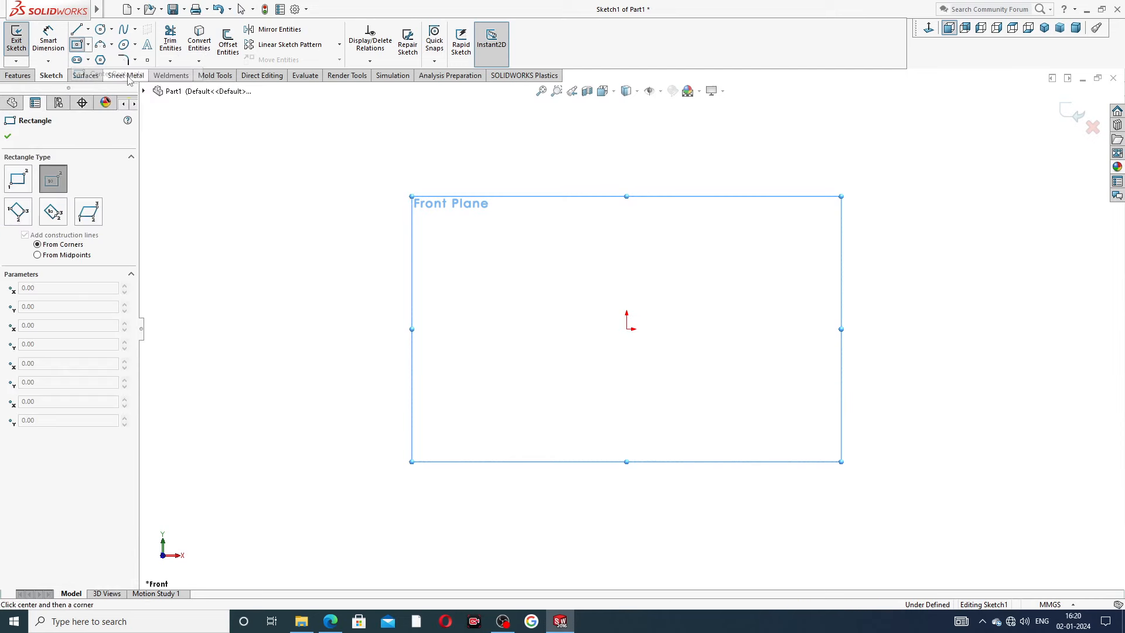
pyautogui.click(627, 328)
pyautogui.click(731, 199)
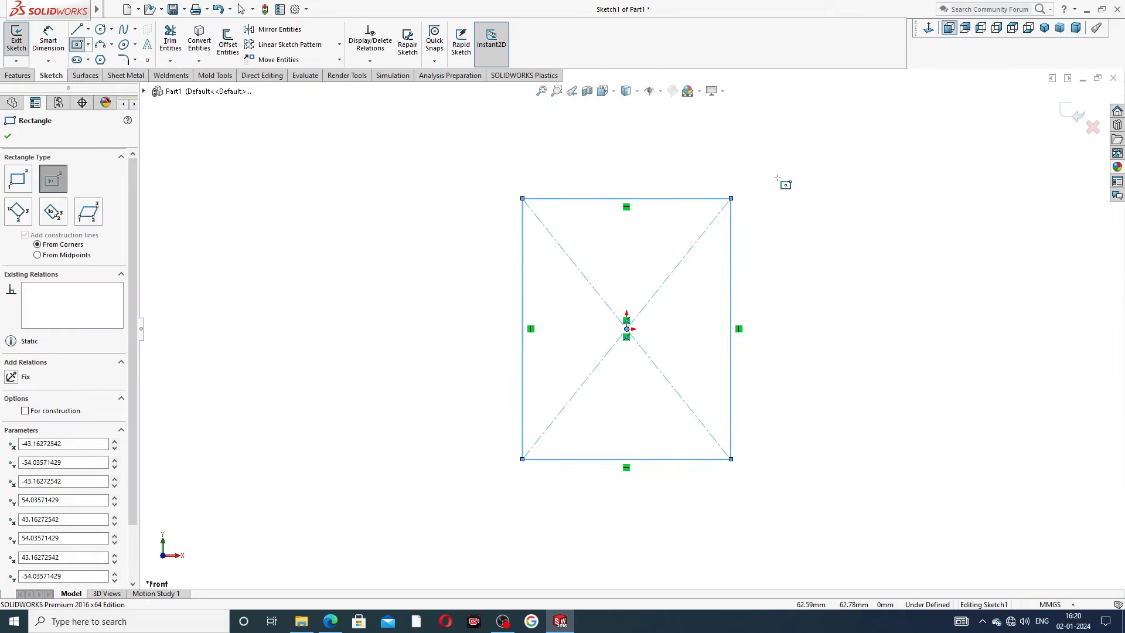
pyautogui.rightClick(783, 180)
pyautogui.click(806, 188)
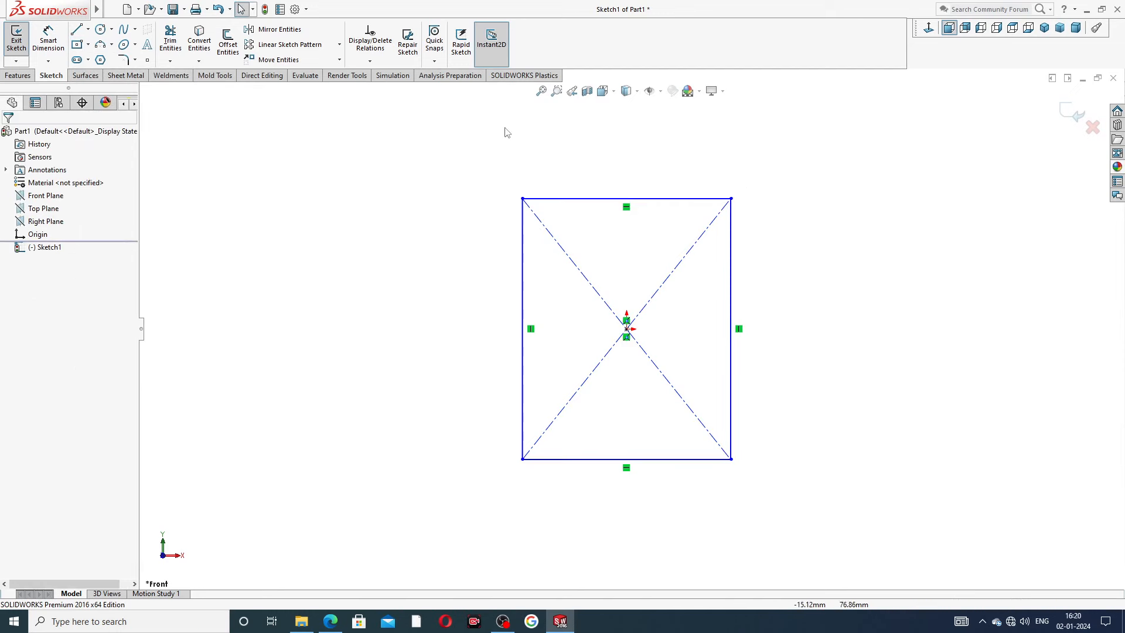
# Step: Dimension the rectangle 90 mm wide and 120 mm high
pyautogui.click(48, 41)
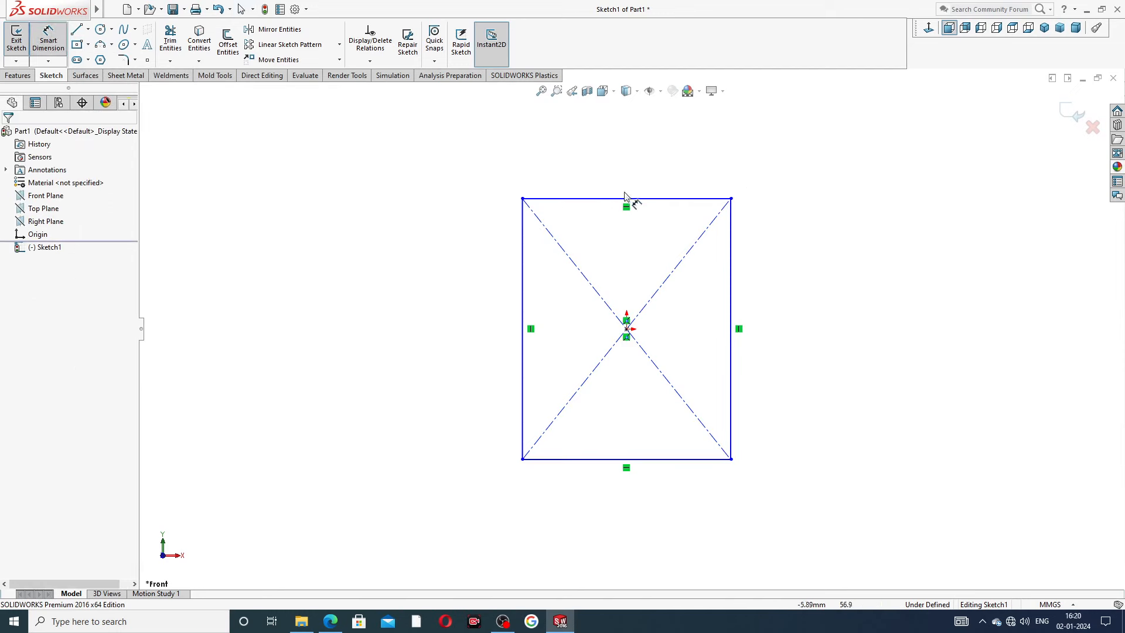
pyautogui.click(596, 200)
pyautogui.click(586, 176)
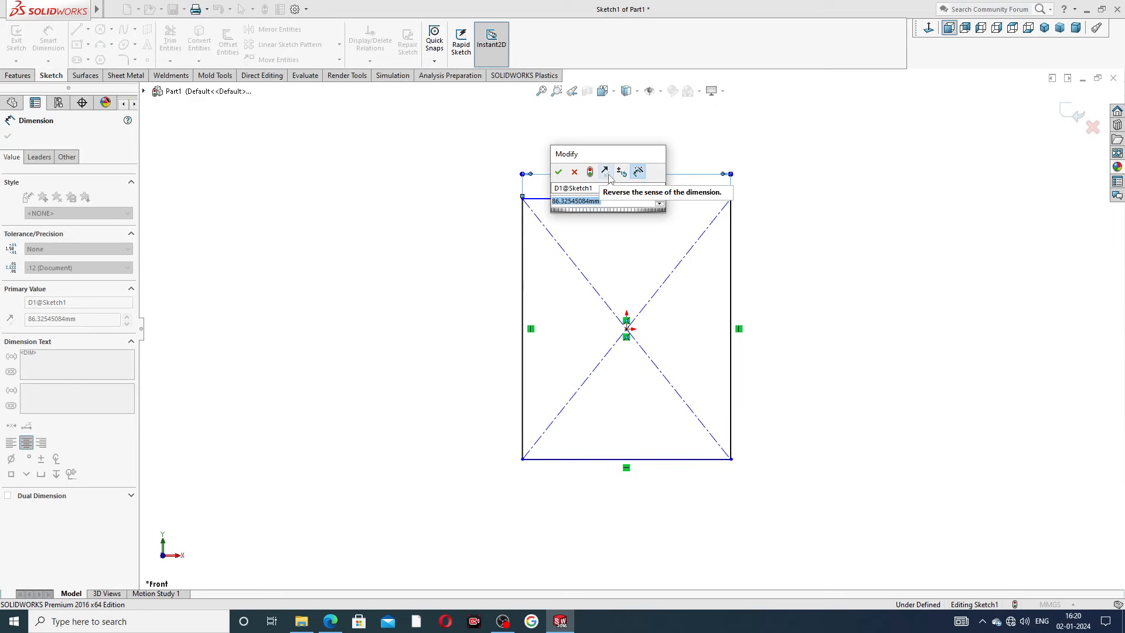
pyautogui.write('90')
pyautogui.press('Return')
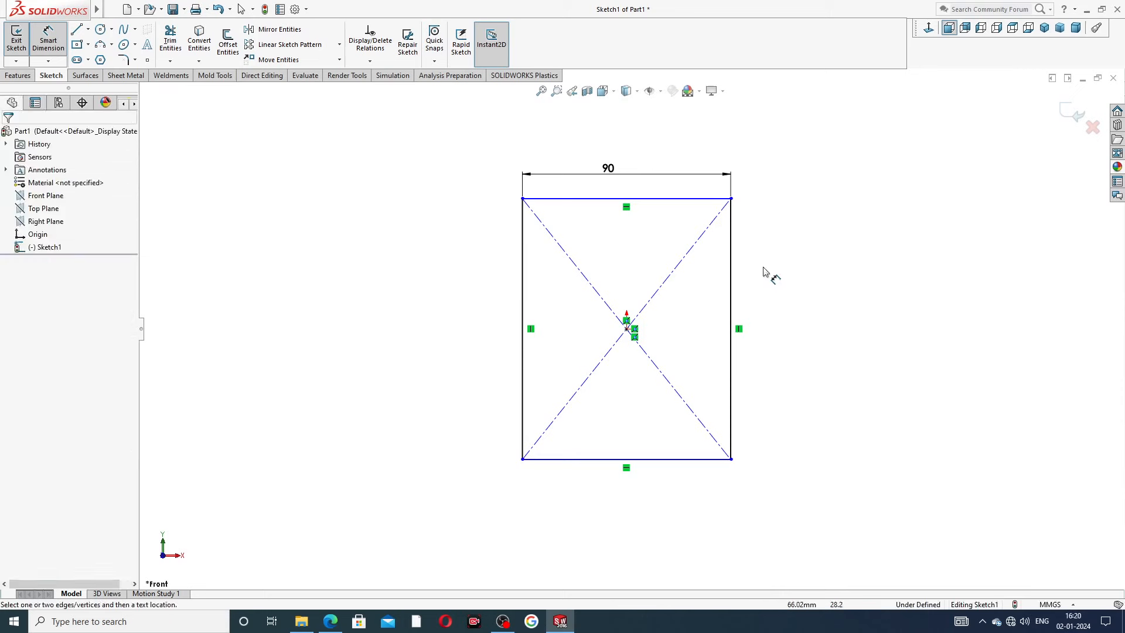
pyautogui.click(732, 267)
pyautogui.click(764, 289)
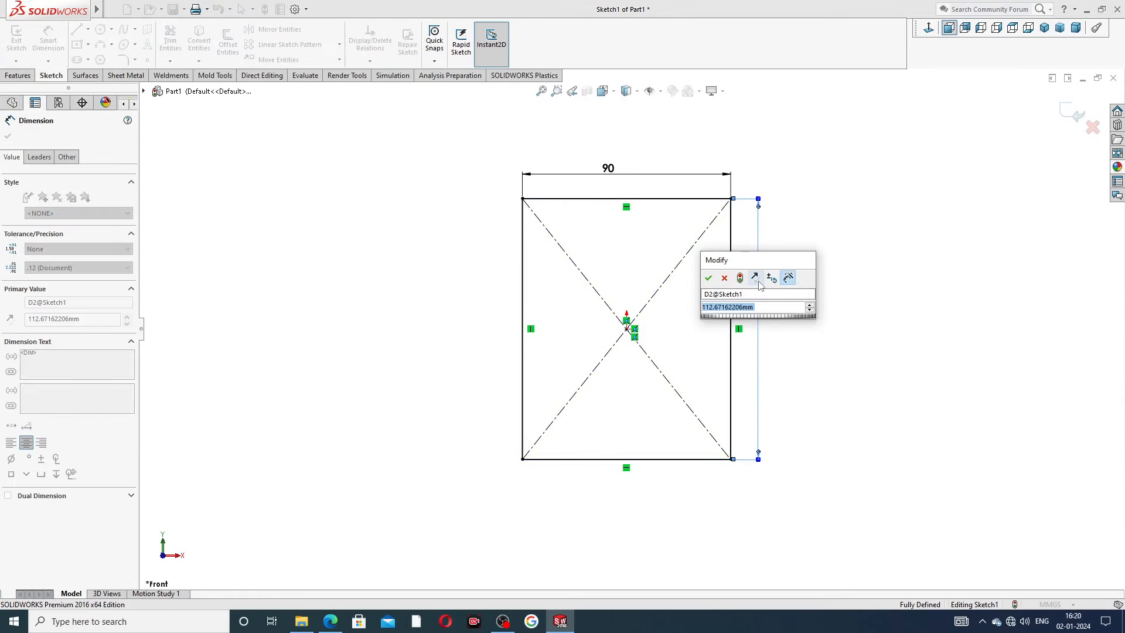
pyautogui.write('120')
pyautogui.press('Return')
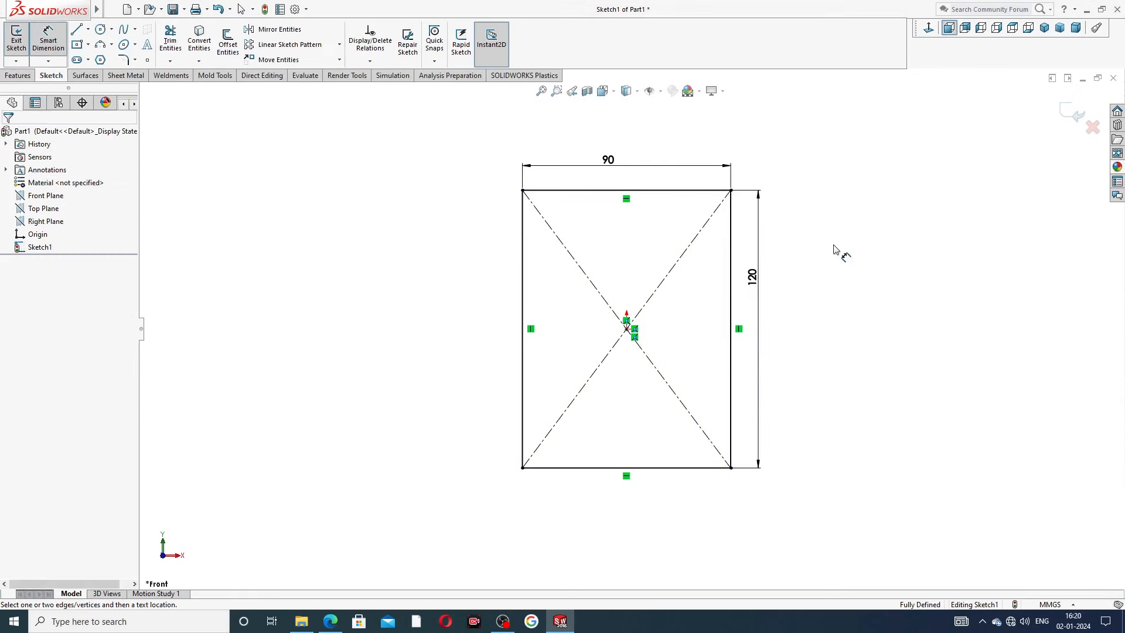
# Step: Reposition the rectangle's height and width dimensions so their values sit near the middle of each side, and end dimensioning
pyautogui.moveTo(765, 286); pyautogui.dragTo(773, 322)
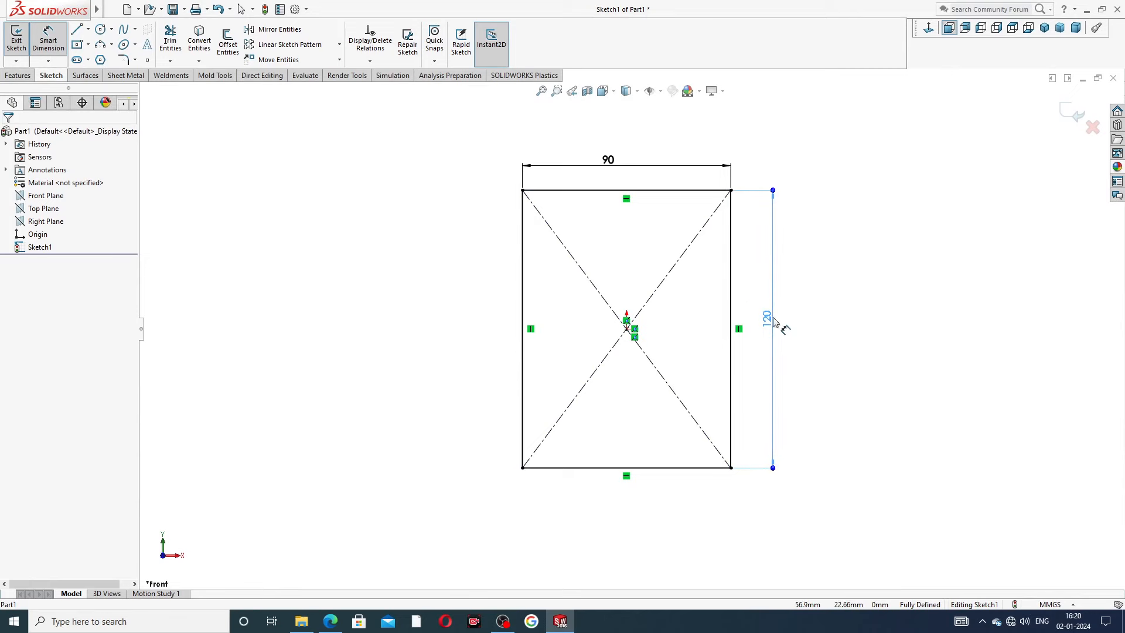
pyautogui.moveTo(609, 159); pyautogui.dragTo(629, 157)
pyautogui.click(796, 166)
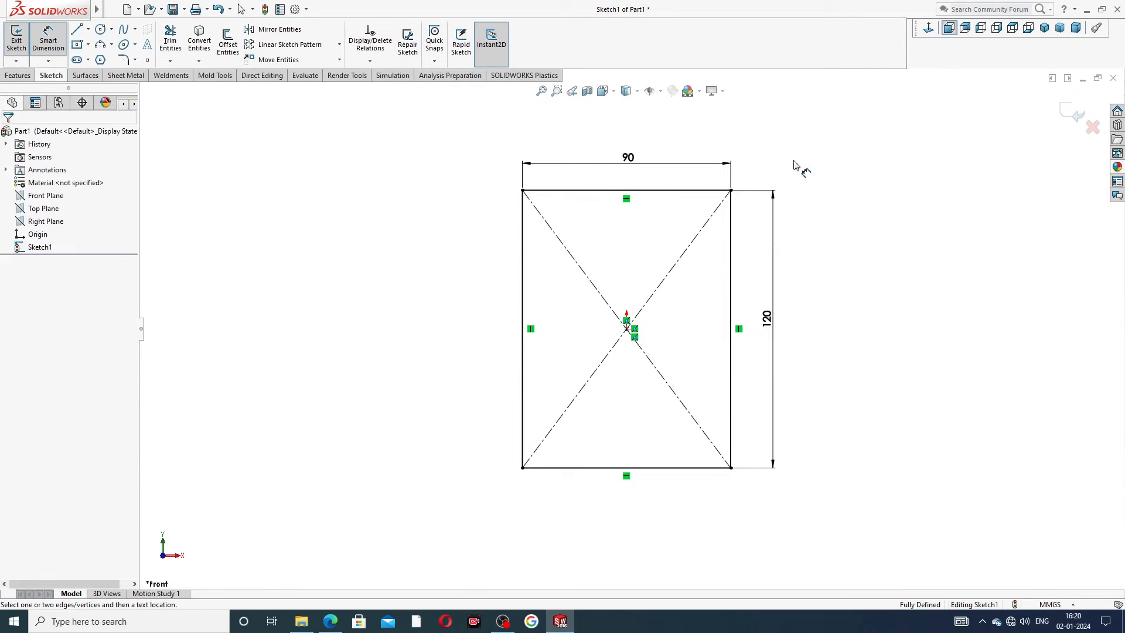
pyautogui.rightClick(798, 156)
pyautogui.click(829, 170)
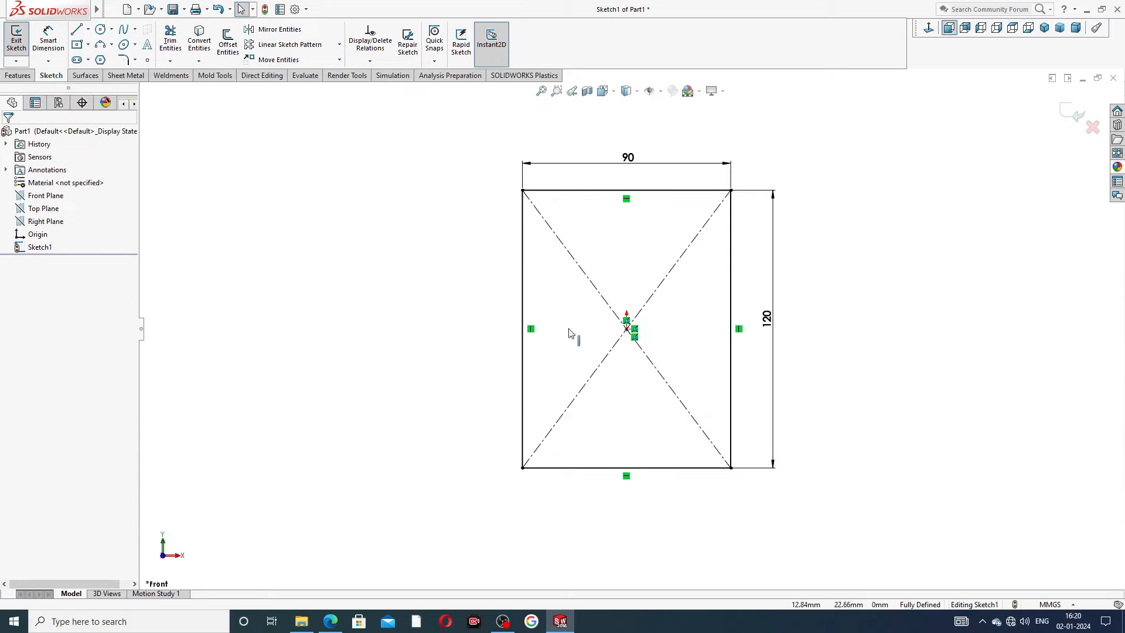
# Step: Check the corner radius on the PDF drawing in Edge and fillet all four corners of the rectangle at 9 mm
pyautogui.click(330, 620)
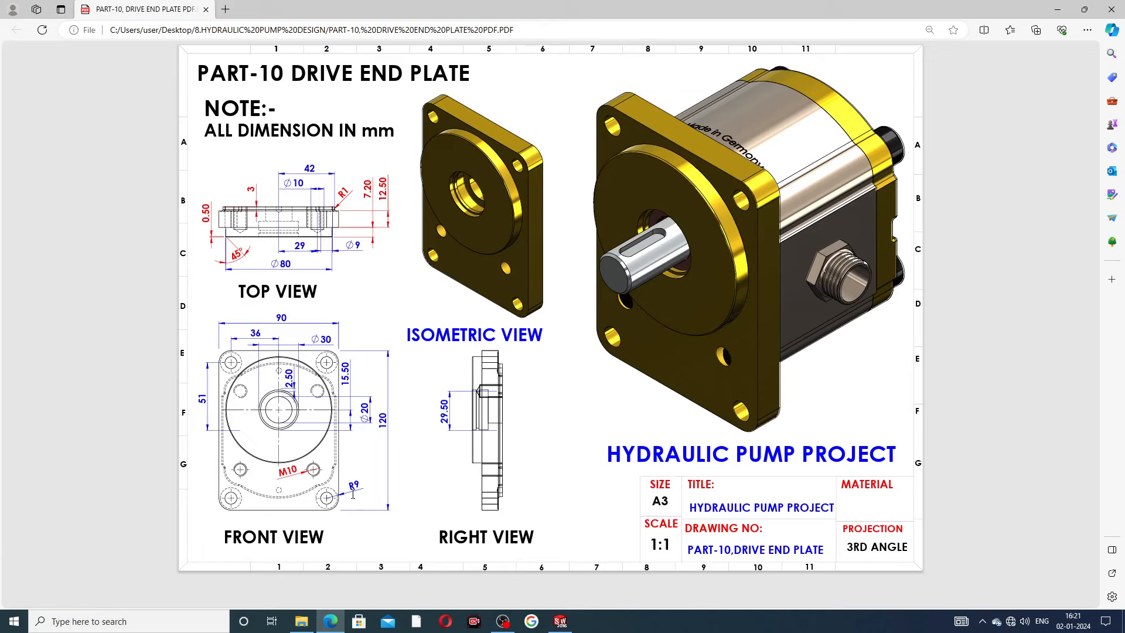
pyautogui.click(560, 621)
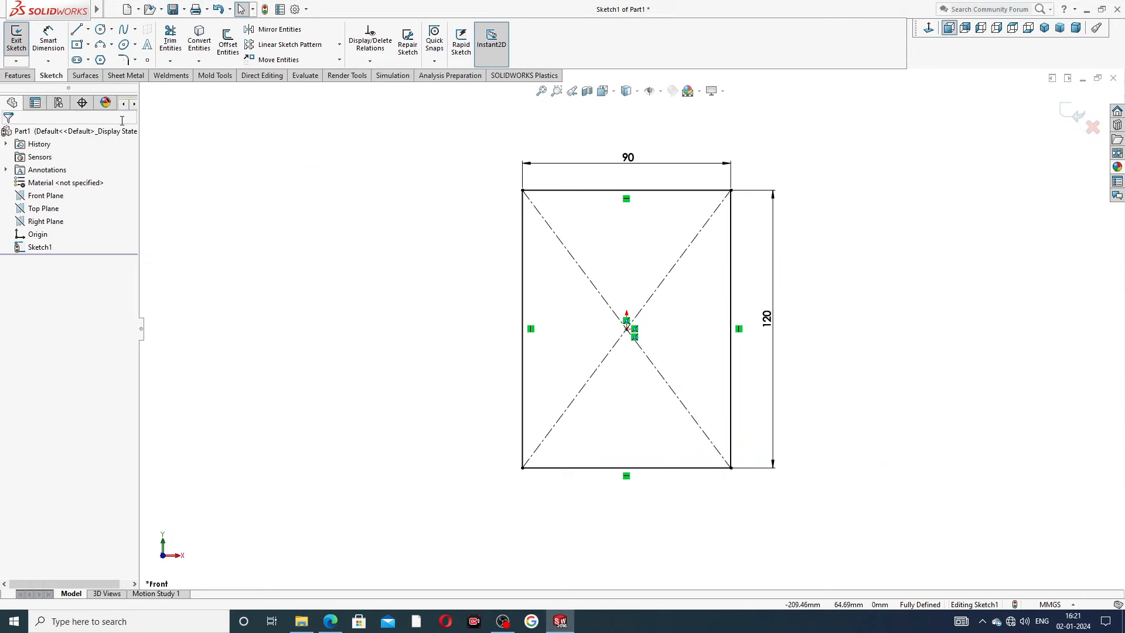
pyautogui.click(135, 59)
pyautogui.click(148, 73)
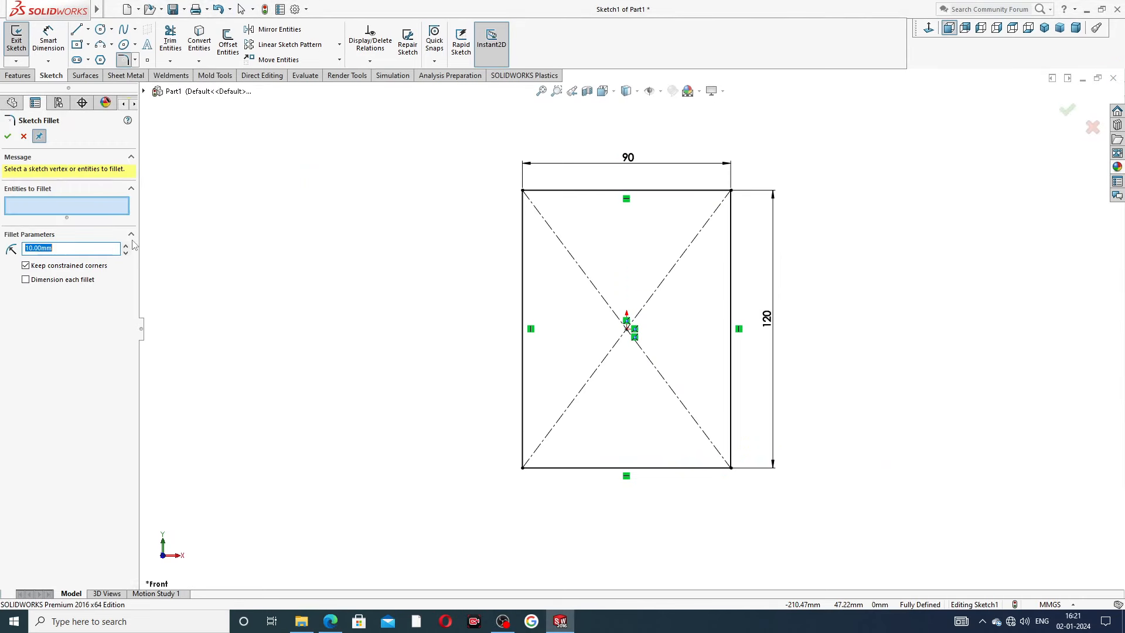
pyautogui.write('8')
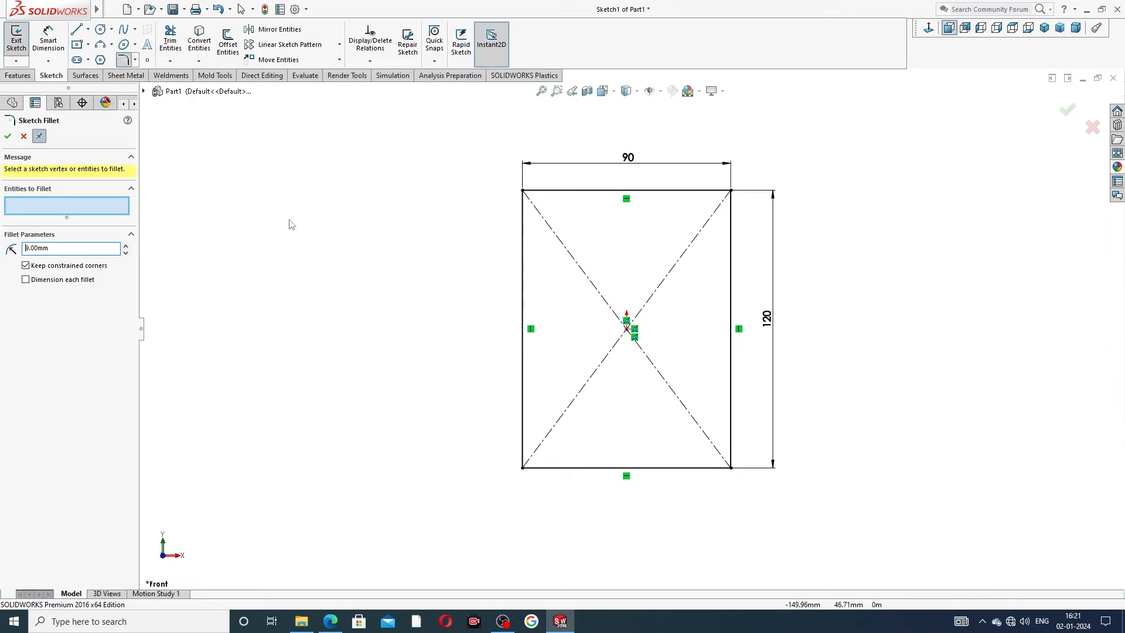
pyautogui.click(525, 196)
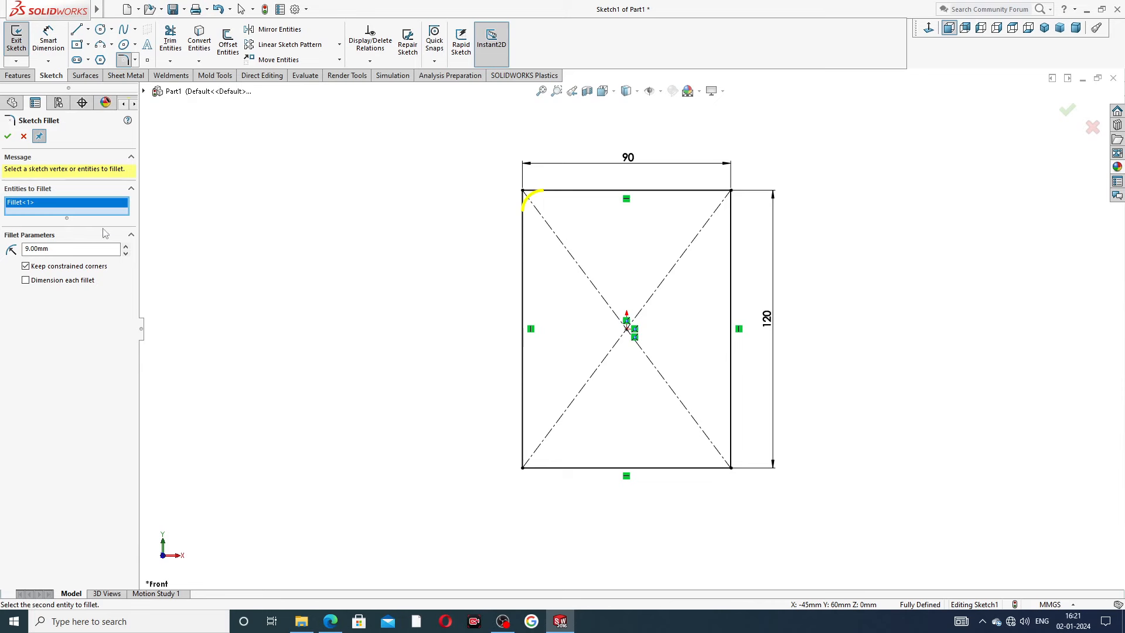
pyautogui.rightClick(93, 206)
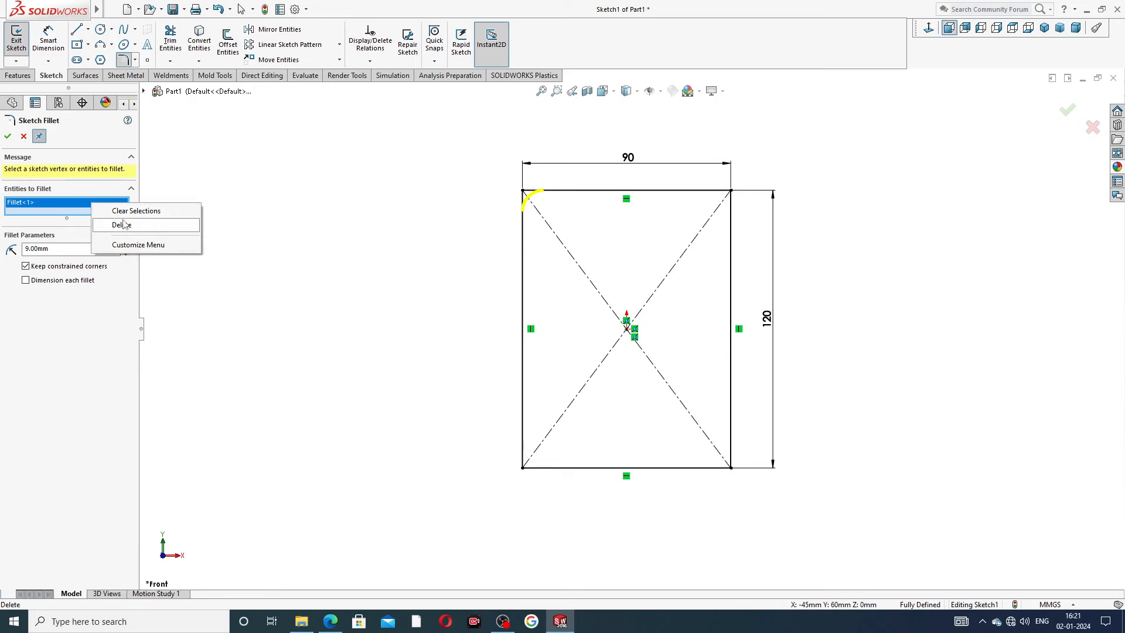
pyautogui.click(122, 225)
pyautogui.moveTo(772, 128)
pyautogui.mouseDown()
pyautogui.moveTo(625, 125)
pyautogui.moveTo(481, 340)
pyautogui.moveTo(674, 532)
pyautogui.moveTo(821, 419)
pyautogui.moveTo(809, 394)
pyautogui.mouseUp()
pyautogui.click(8, 136)
# Step: Sketch four circles about 13 mm in diameter, one centered on each corner fillet's center point
pyautogui.click(101, 29)
pyautogui.click(544, 211)
pyautogui.click(558, 211)
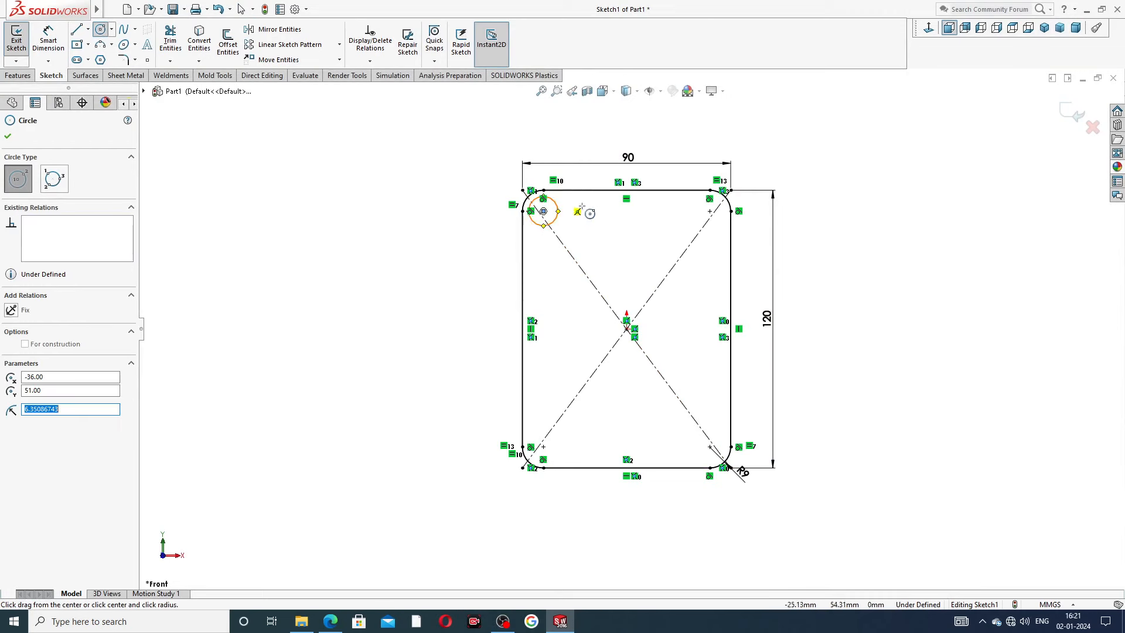
pyautogui.click(710, 211)
pyautogui.click(723, 211)
pyautogui.click(710, 446)
pyautogui.click(723, 447)
pyautogui.click(543, 446)
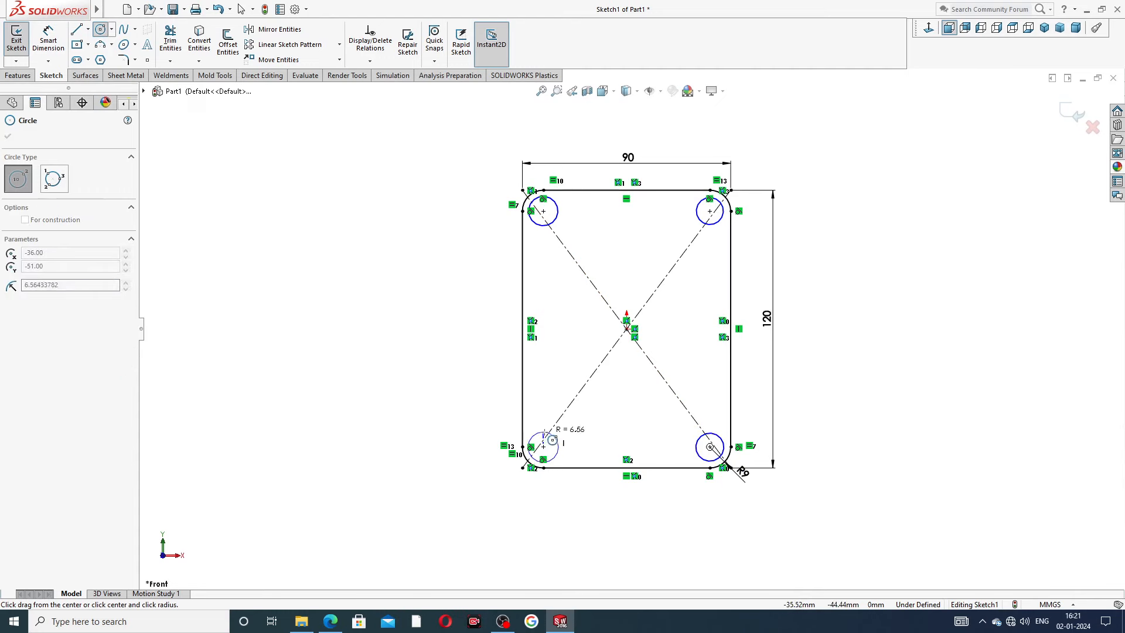
pyautogui.click(554, 439)
pyautogui.rightClick(862, 291)
pyautogui.click(879, 298)
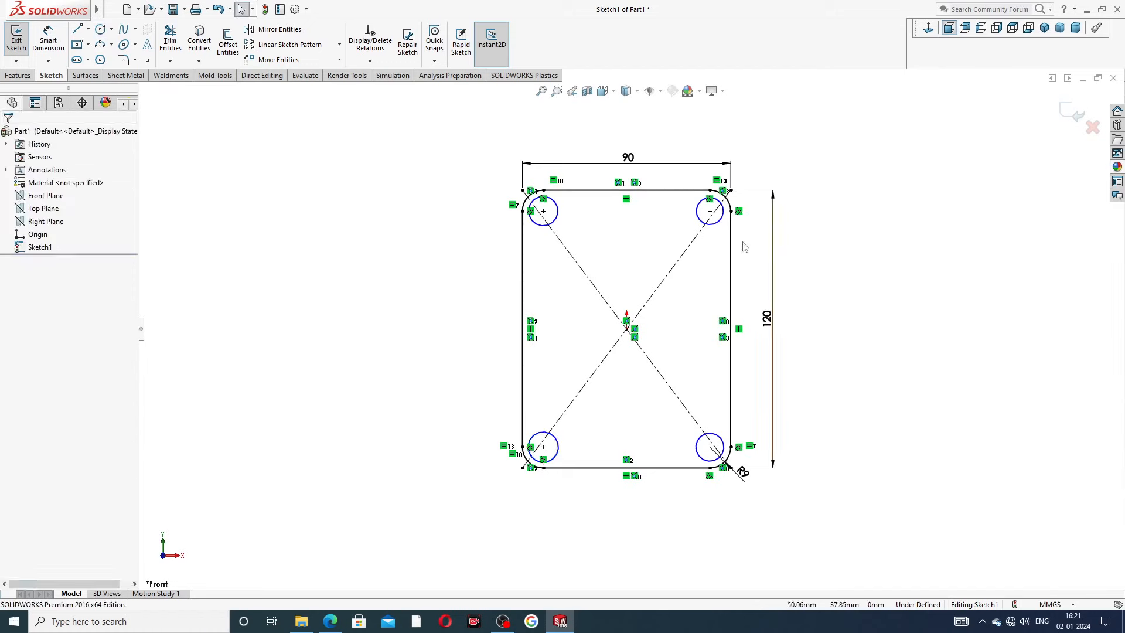
# Step: Dimension the upper-left corner circle to a 9 mm diameter and end dimensioning
pyautogui.click(48, 40)
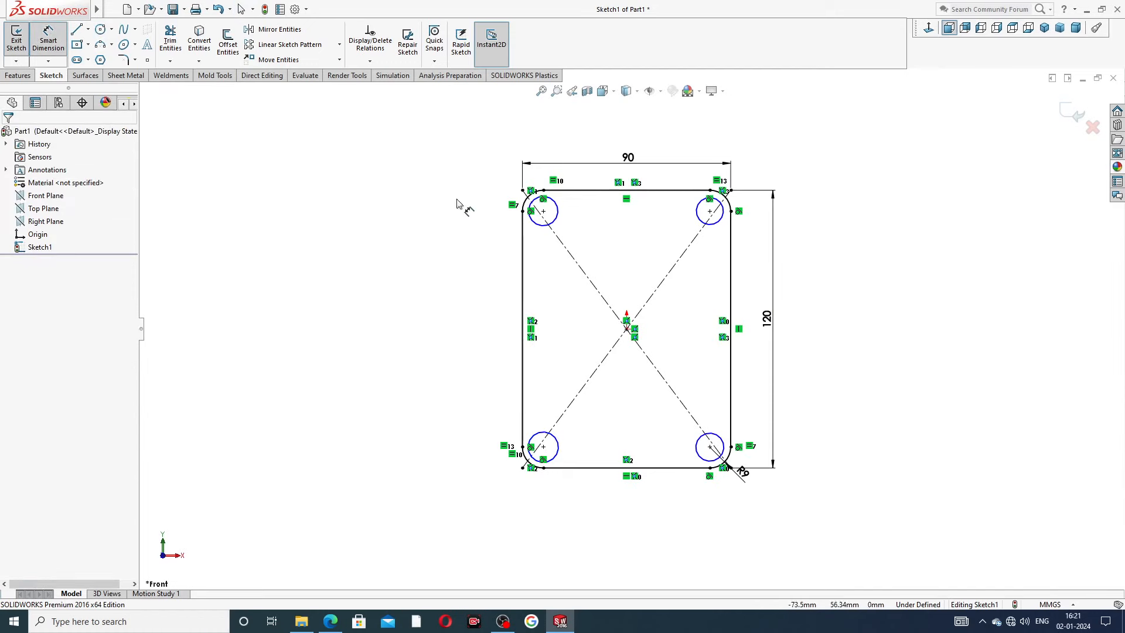
pyautogui.click(556, 206)
pyautogui.click(493, 187)
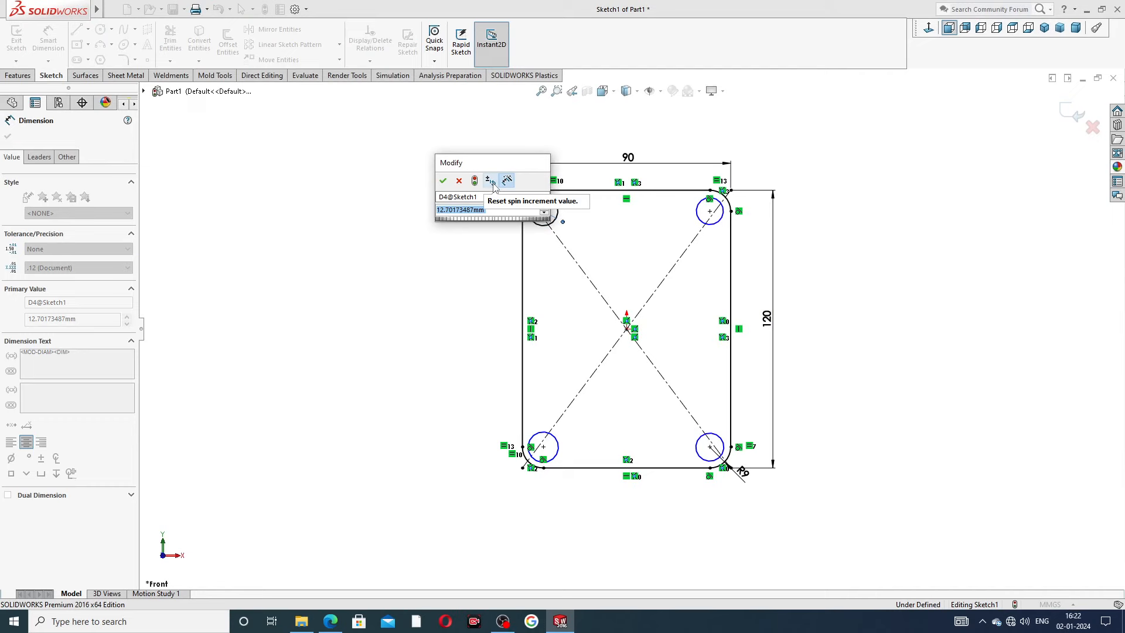
pyautogui.write('9')
pyautogui.press('Return')
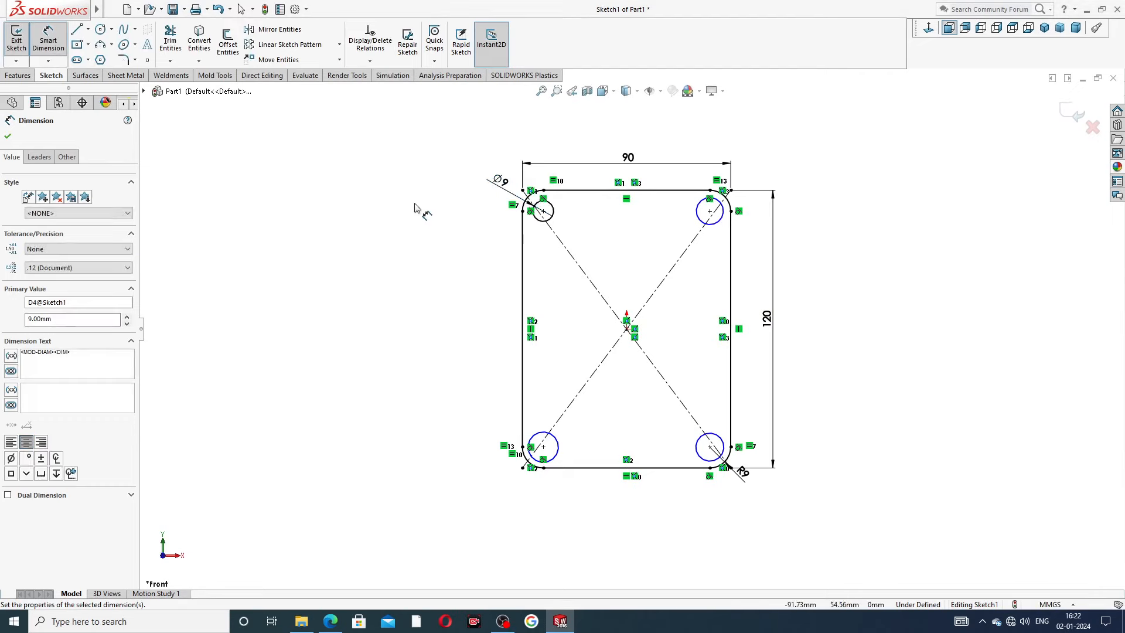
pyautogui.rightClick(431, 195)
pyautogui.click(460, 174)
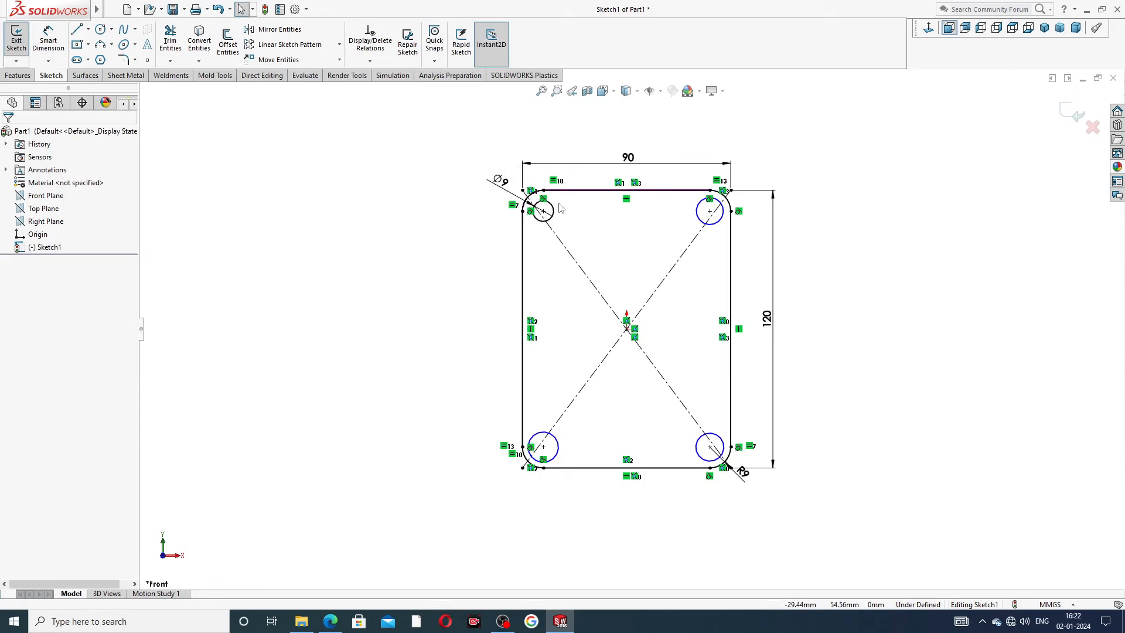
# Step: Apply an Equal relation to all four corner circles
pyautogui.click(554, 208)
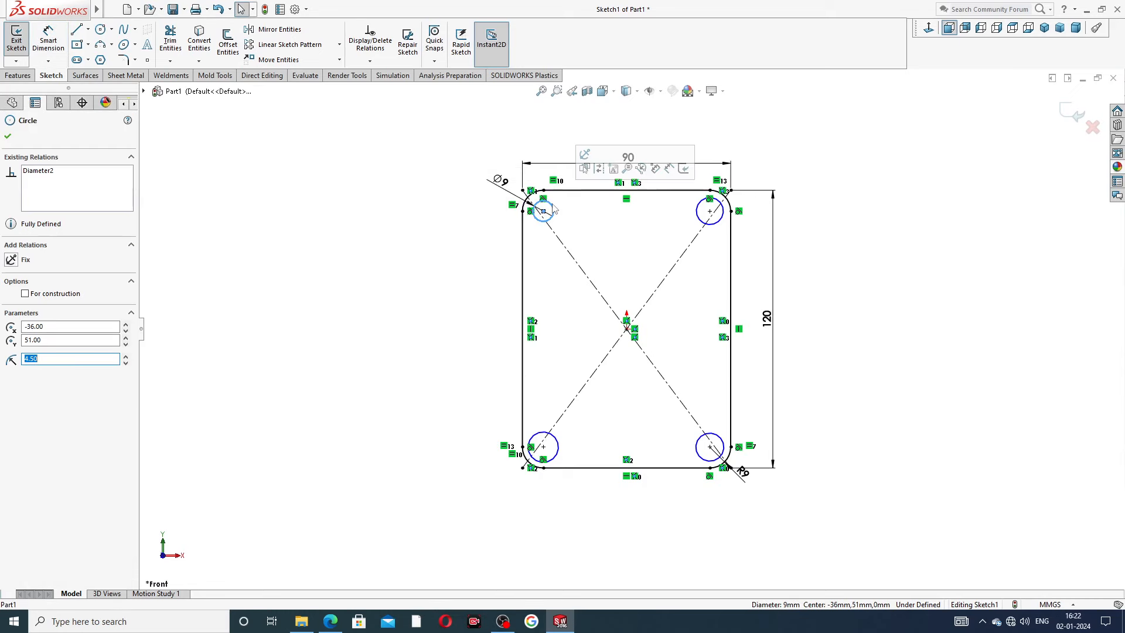
pyautogui.keyDown('ctrl'); pyautogui.click(697, 214); pyautogui.keyUp('ctrl')
pyautogui.keyDown('ctrl'); pyautogui.click(697, 442); pyautogui.keyUp('ctrl')
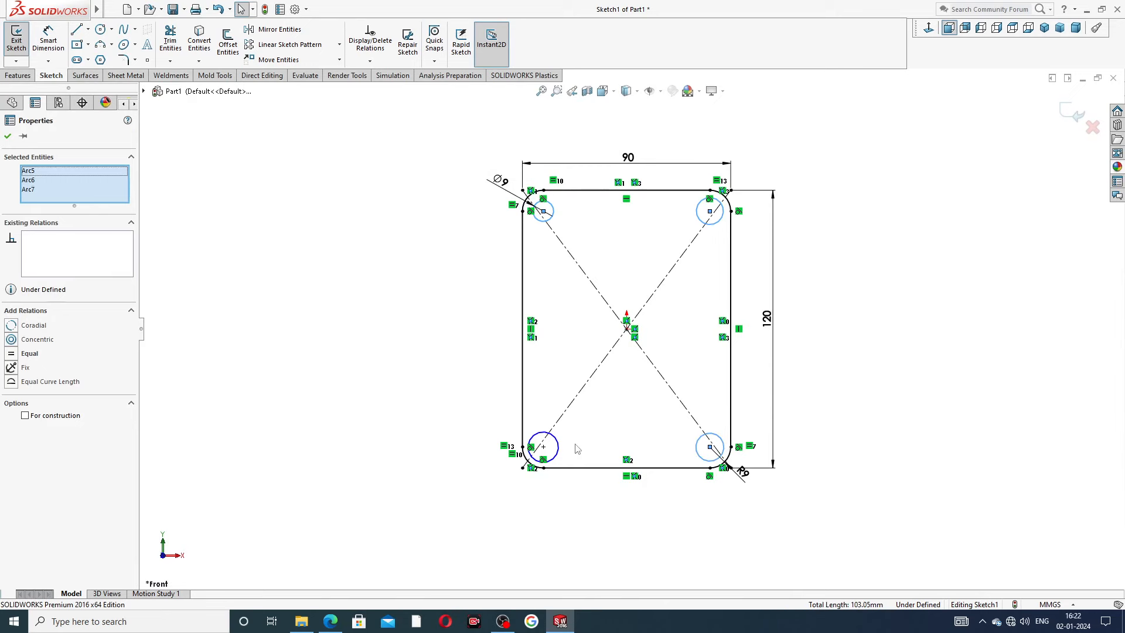
pyautogui.keyDown('ctrl'); pyautogui.click(557, 447); pyautogui.keyUp('ctrl')
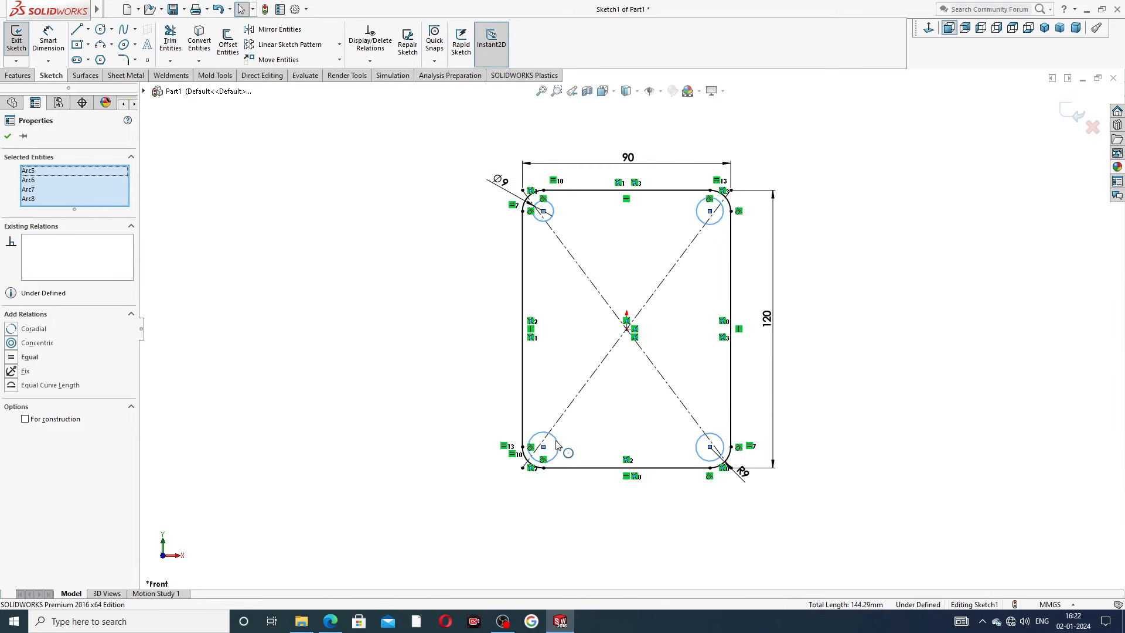
pyautogui.click(616, 391)
pyautogui.click(834, 244)
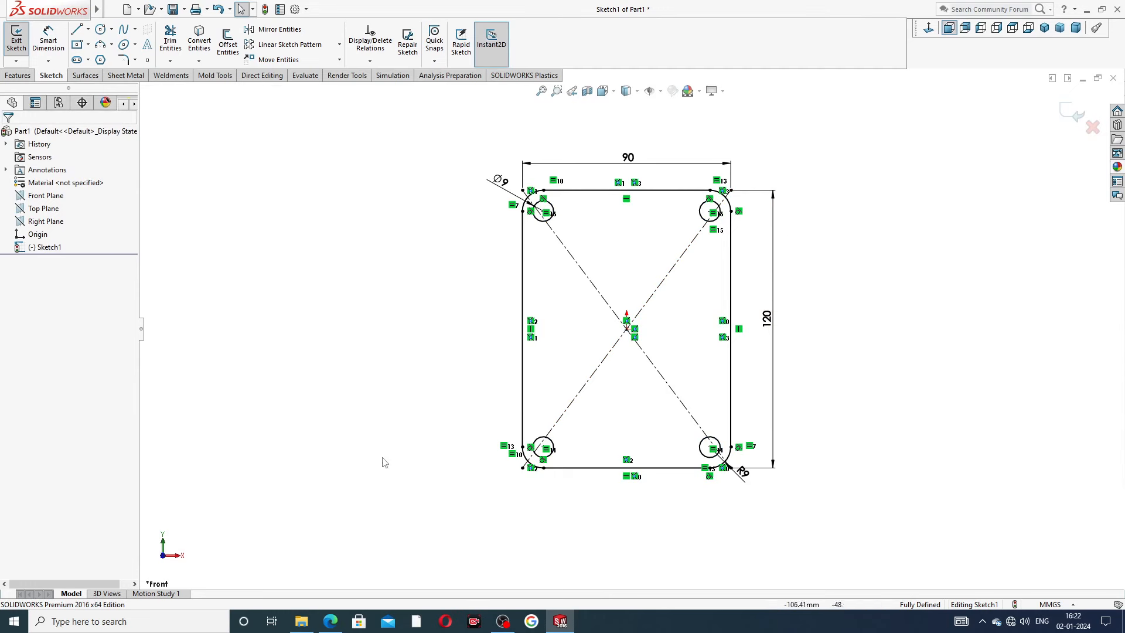
# Step: Check the plate thickness on the PDF drawing in Edge and extrude the base sketch 12.5 mm as a blind boss
pyautogui.click(330, 621)
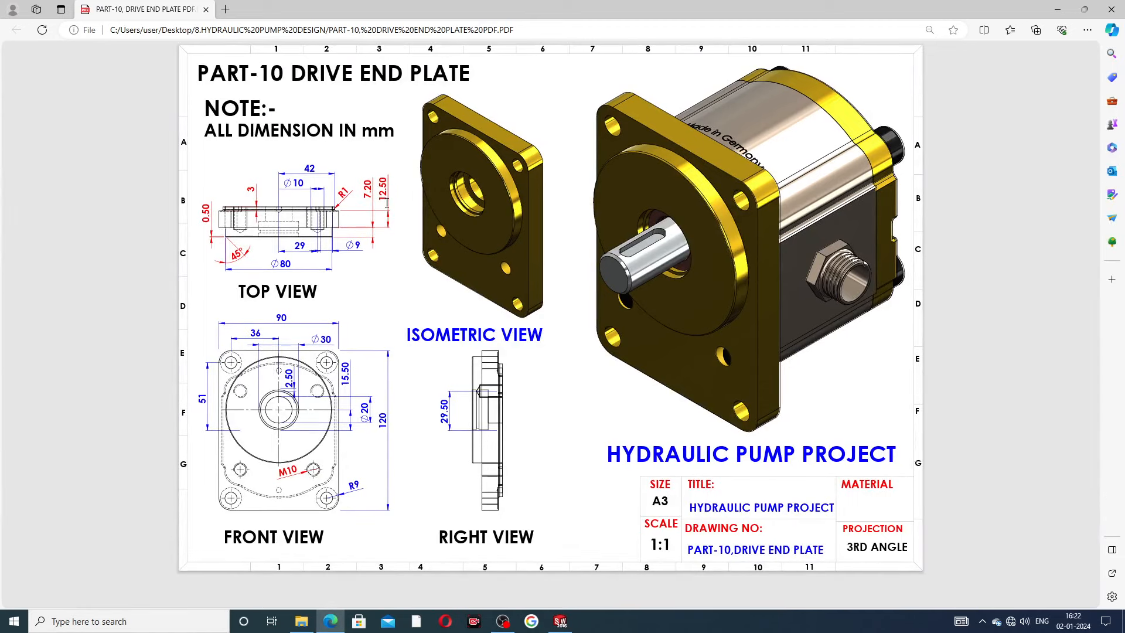
pyautogui.hotkey('alt', 'Tab')
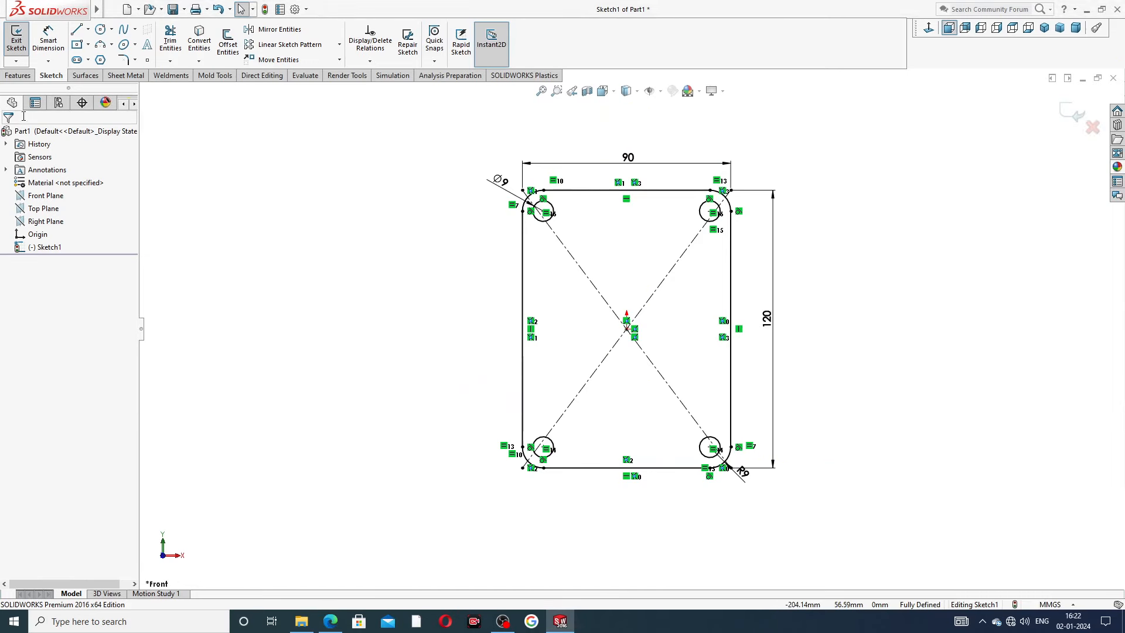
pyautogui.click(18, 75)
pyautogui.click(21, 40)
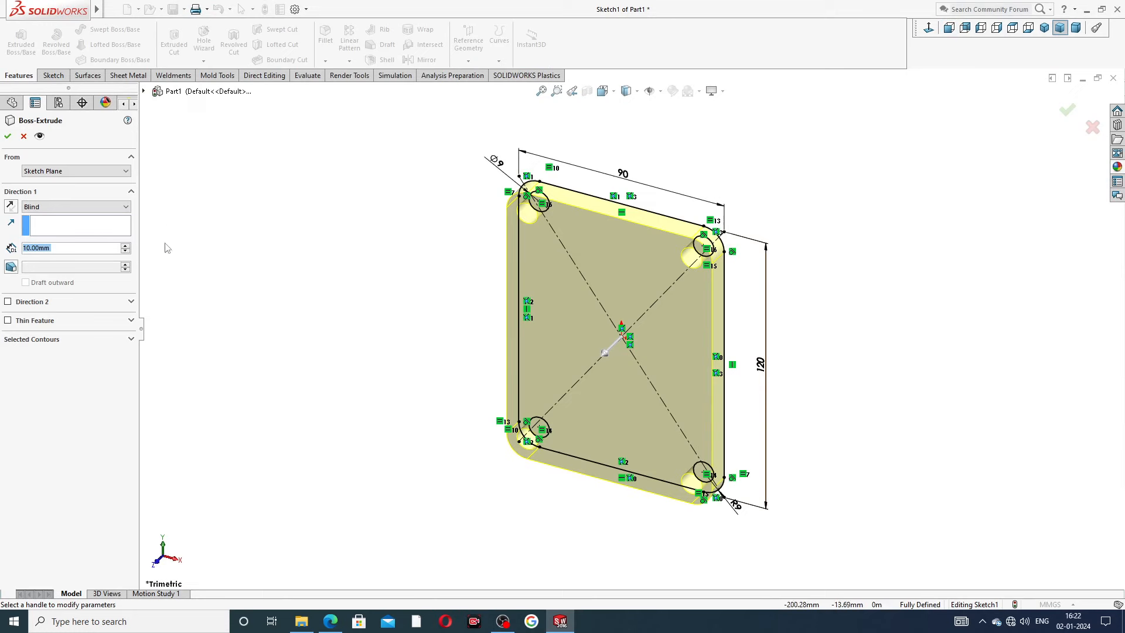
pyautogui.scroll(5, 169, 230)
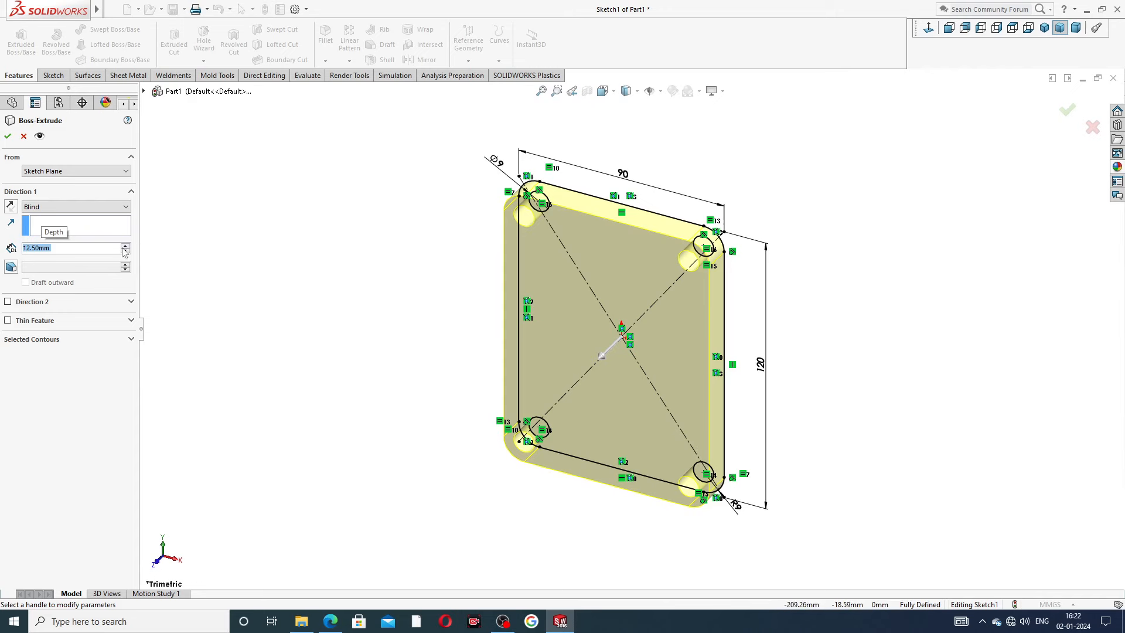
pyautogui.click(8, 136)
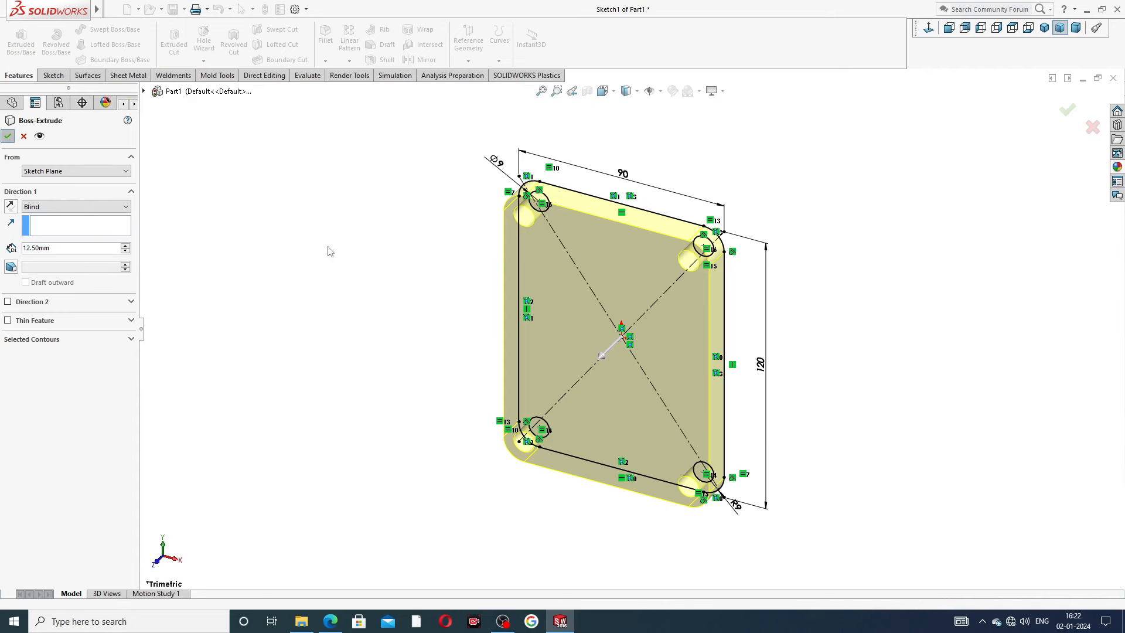
pyautogui.moveTo(816, 293); pyautogui.dragTo(756, 287, button='middle')
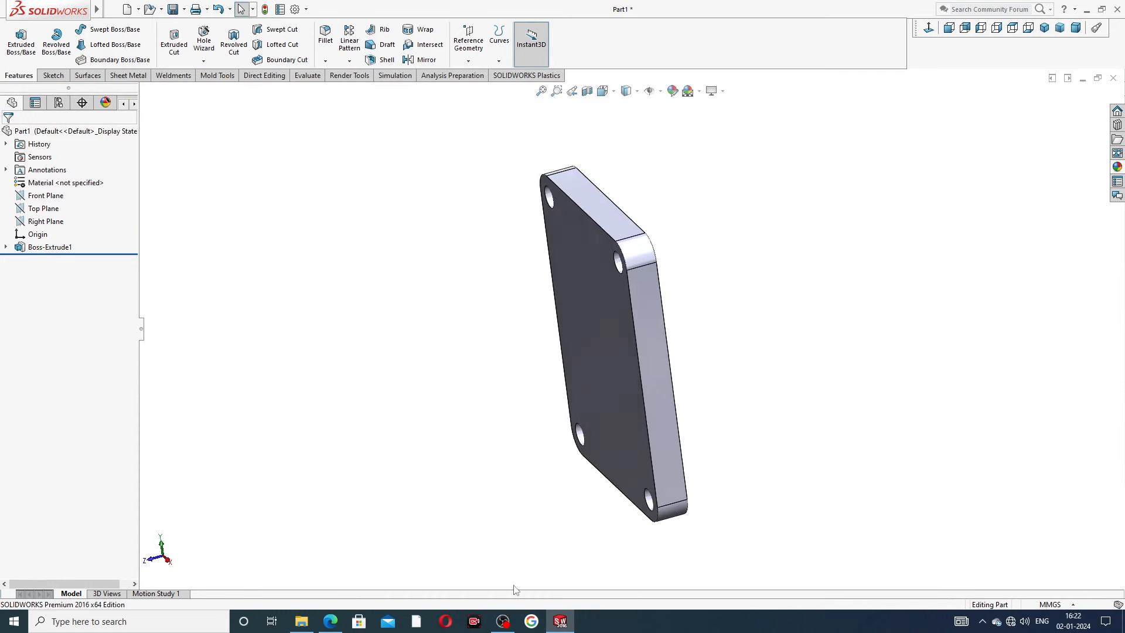
# Step: Consult the PDF drawing in Edge, and on the plate's front face sketch a vertical centerline about 48 mm long up from the origin
pyautogui.click(331, 622)
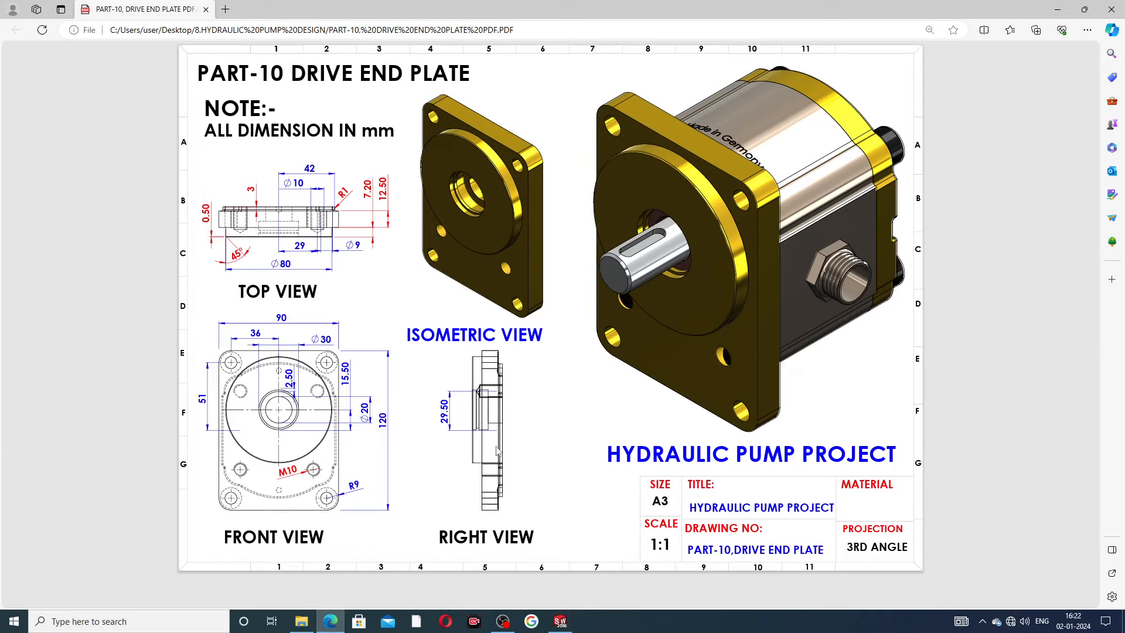
pyautogui.click(332, 622)
pyautogui.click(88, 29)
pyautogui.click(95, 58)
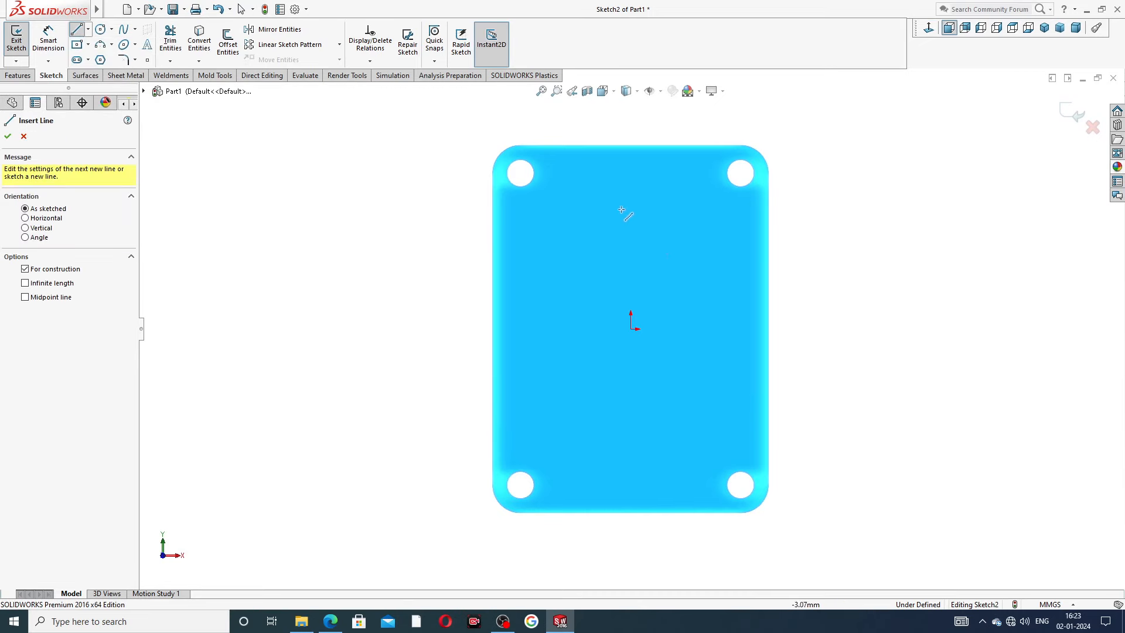
pyautogui.click(630, 183)
pyautogui.click(631, 329)
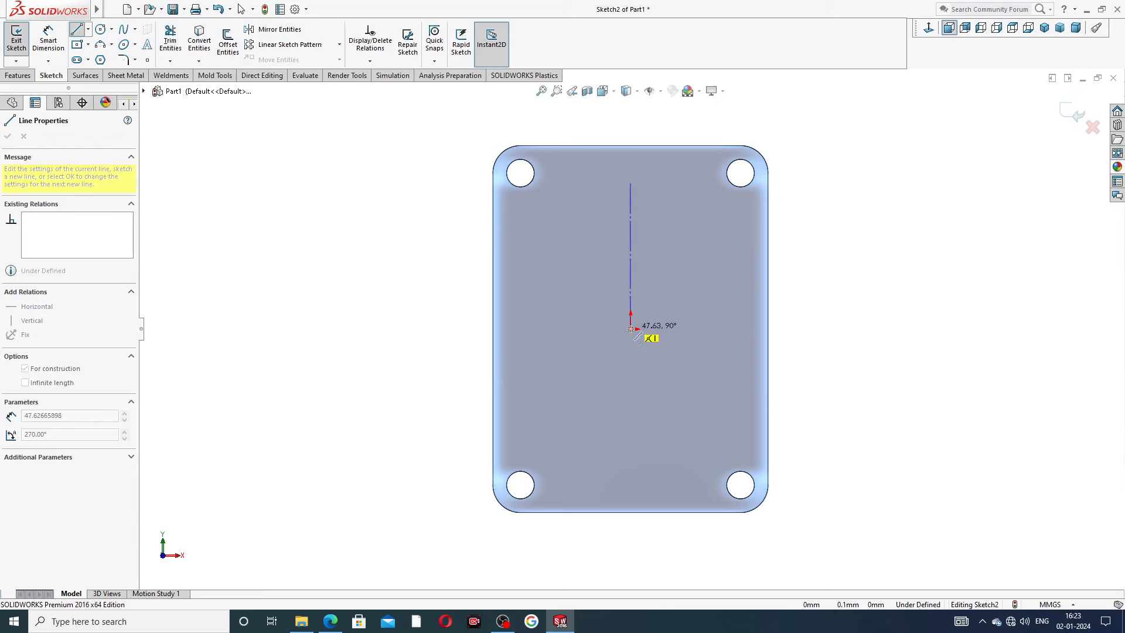
pyautogui.click(630, 328)
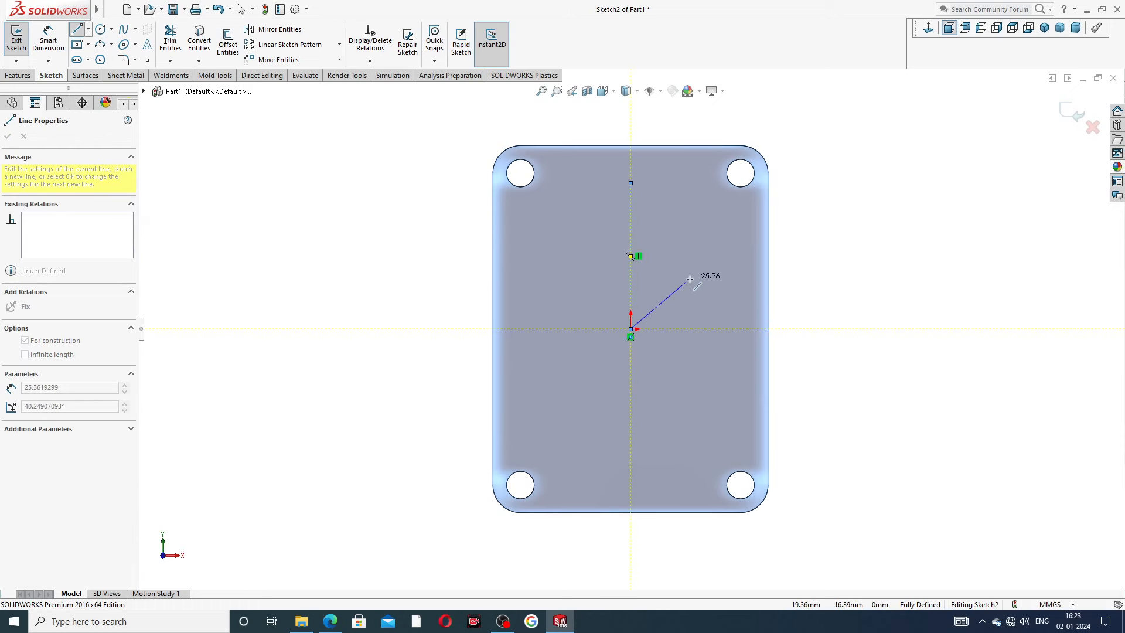
pyautogui.rightClick(690, 279)
pyautogui.click(721, 289)
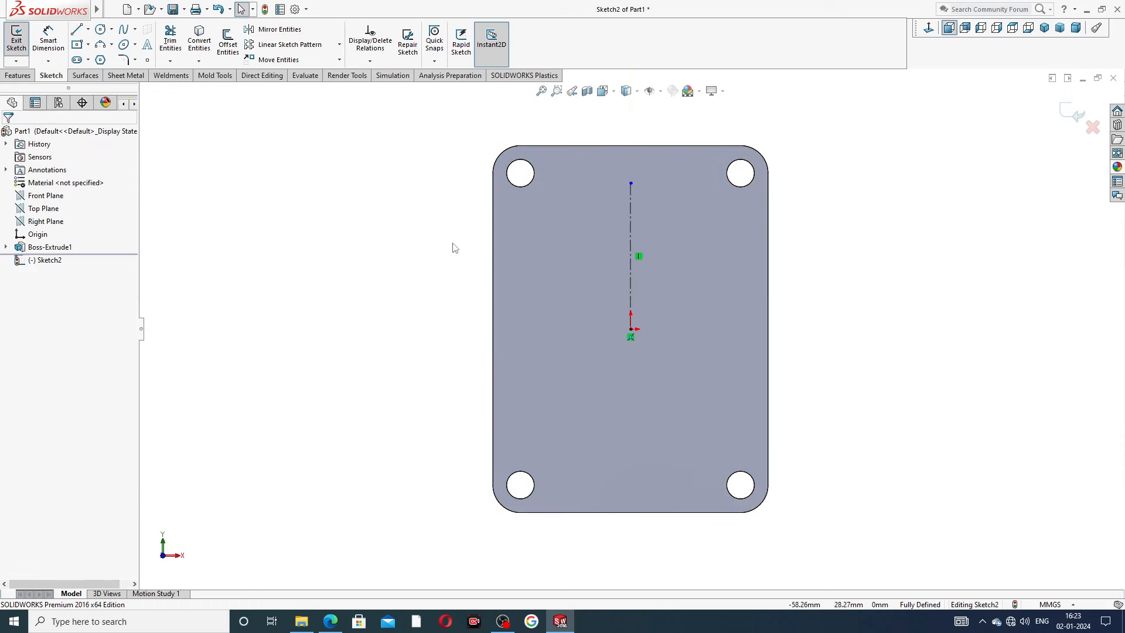
# Step: Sketch an 80 mm diameter circle centered on the centerline 15.5 mm above the origin, and end dimensioning
pyautogui.click(100, 29)
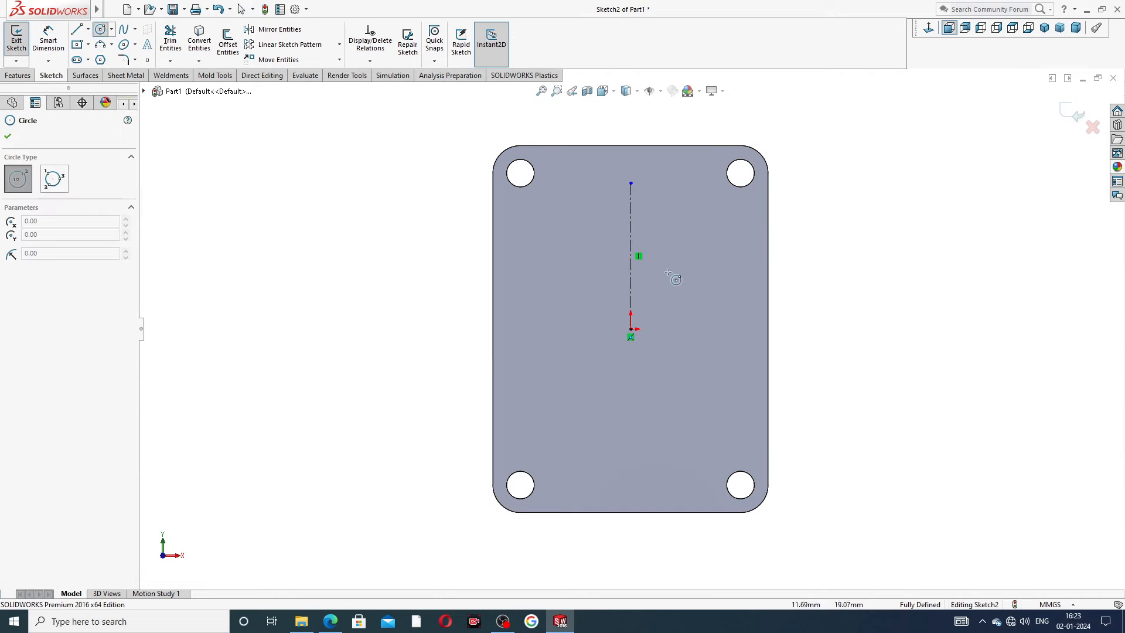
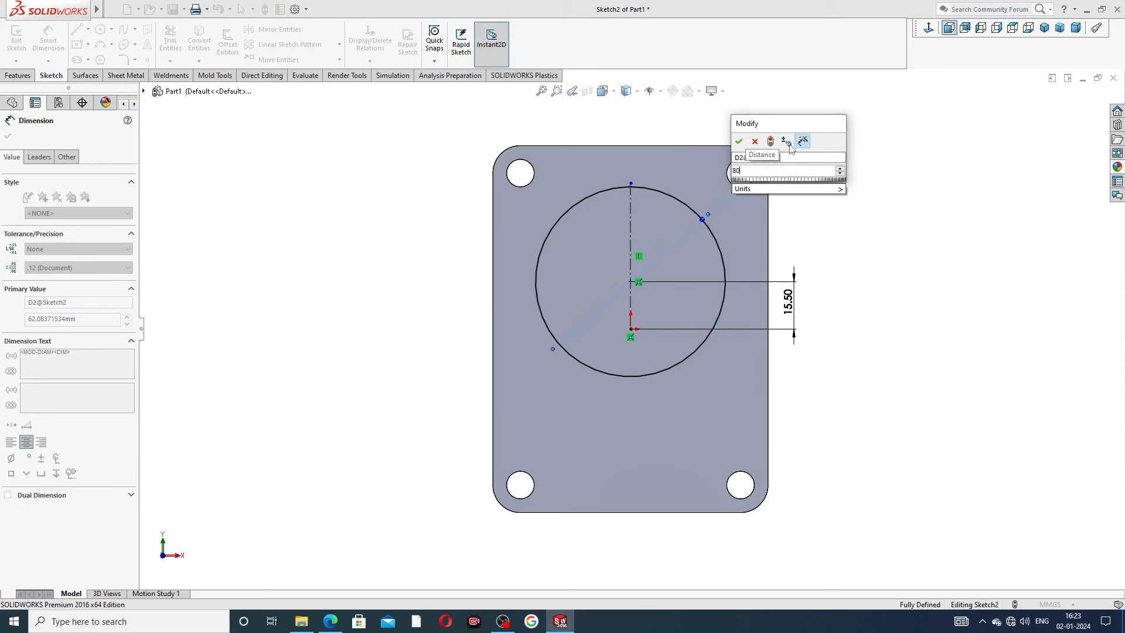
pyautogui.press('Return')
pyautogui.rightClick(882, 140)
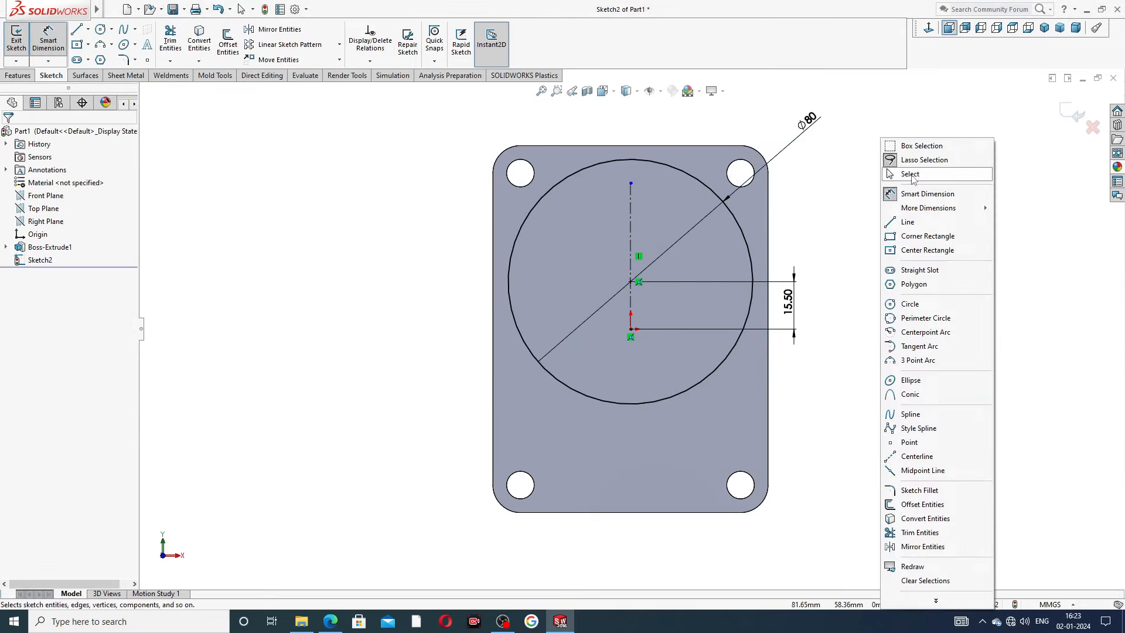
pyautogui.click(908, 174)
# Step: Examine the drive end plate's views and dimensions on the PDF drawing in Edge and return to the circle sketch in SOLIDWORKS
pyautogui.click(330, 622)
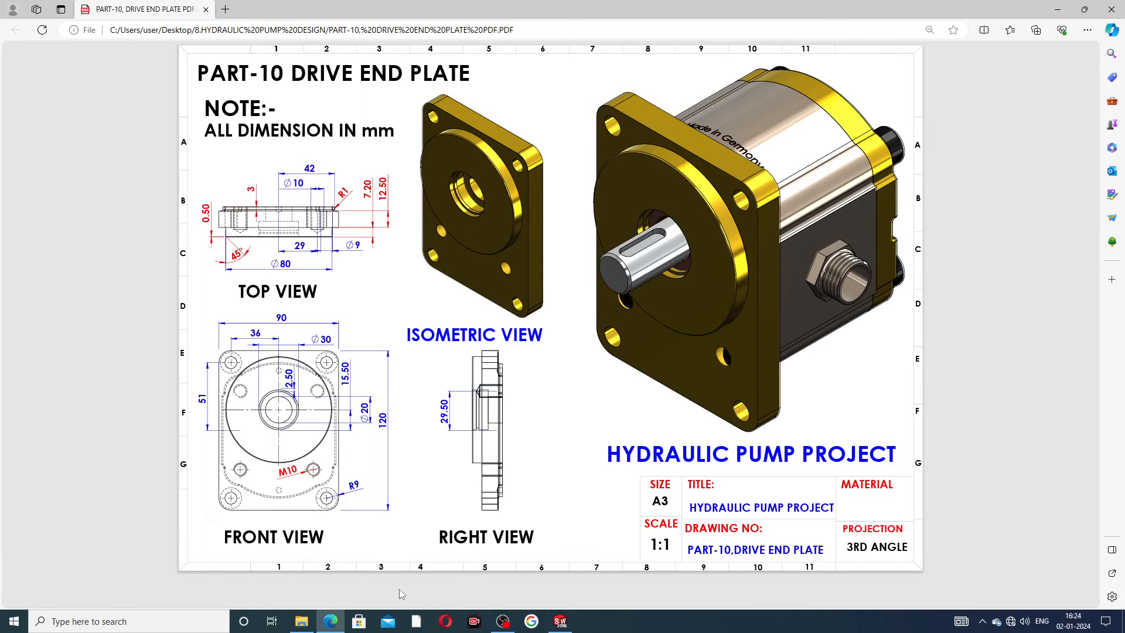
pyautogui.click(560, 620)
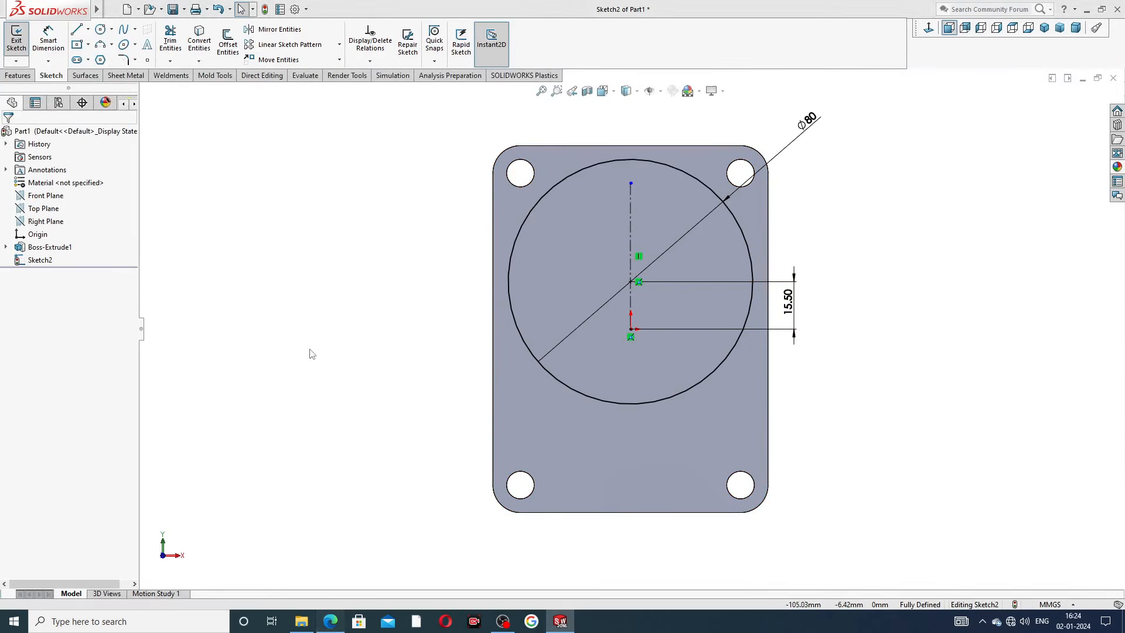
pyautogui.click(331, 620)
pyautogui.click(409, 408)
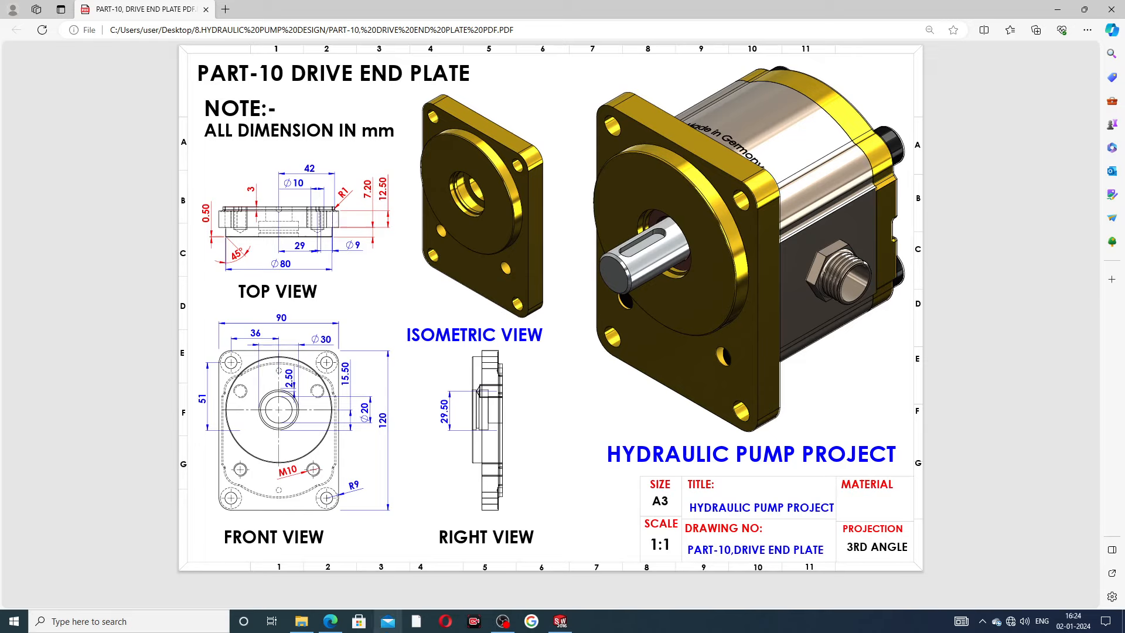
pyautogui.click(561, 621)
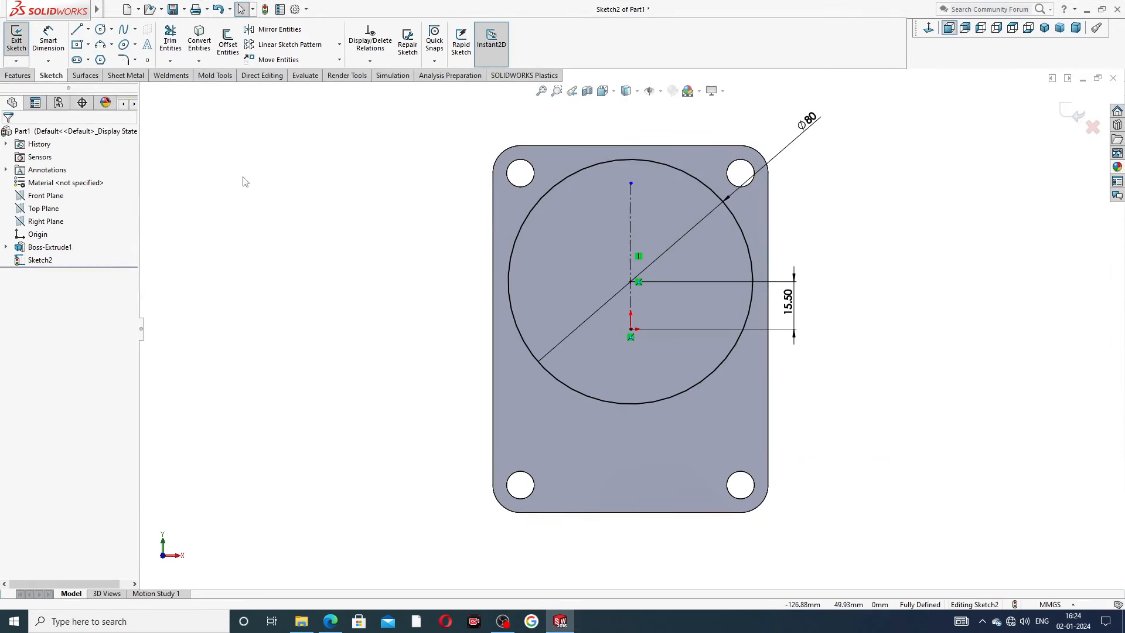
# Step: Extrude the 80 mm circle sketch 7.2 mm outward from the plate's front face as a merged blind boss
pyautogui.click(19, 77)
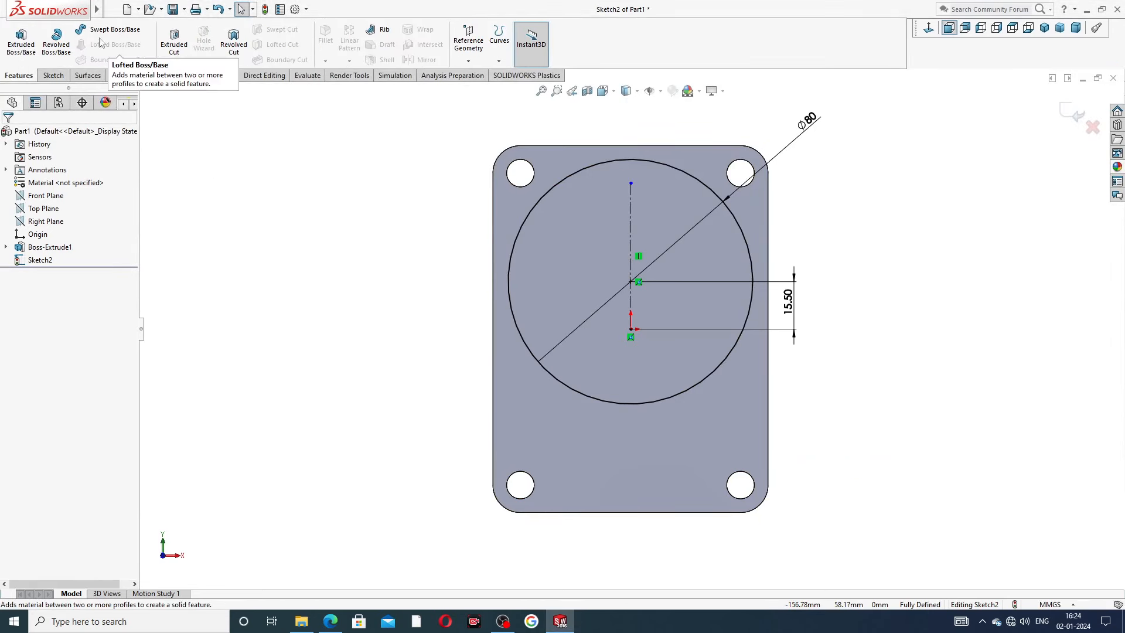
pyautogui.click(21, 41)
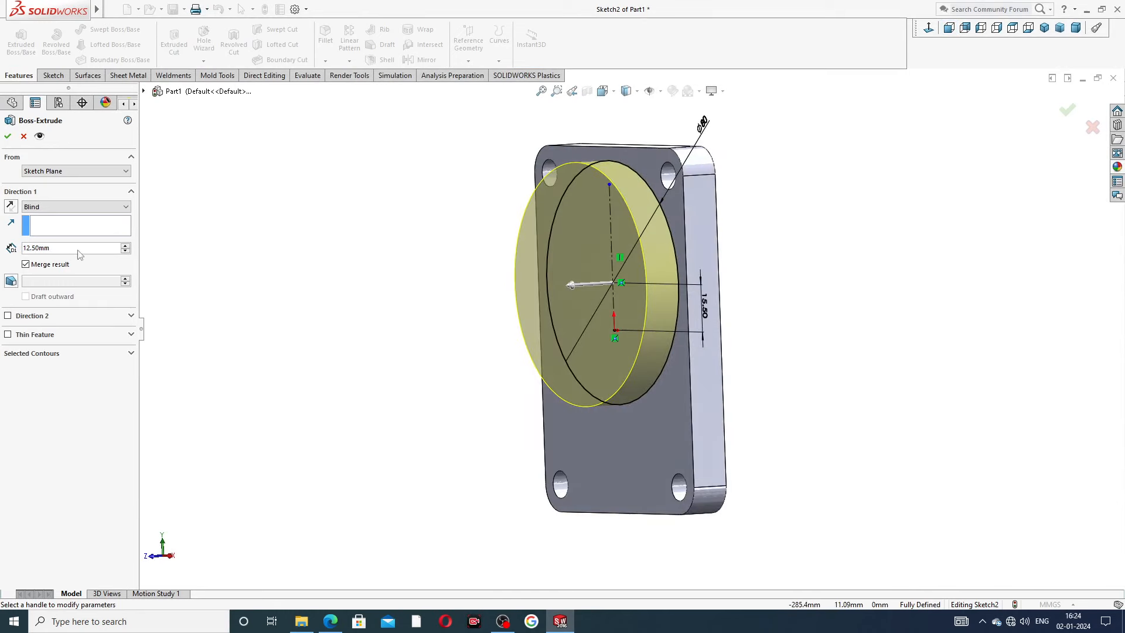
pyautogui.doubleClick(69, 248)
pyautogui.write('7.2')
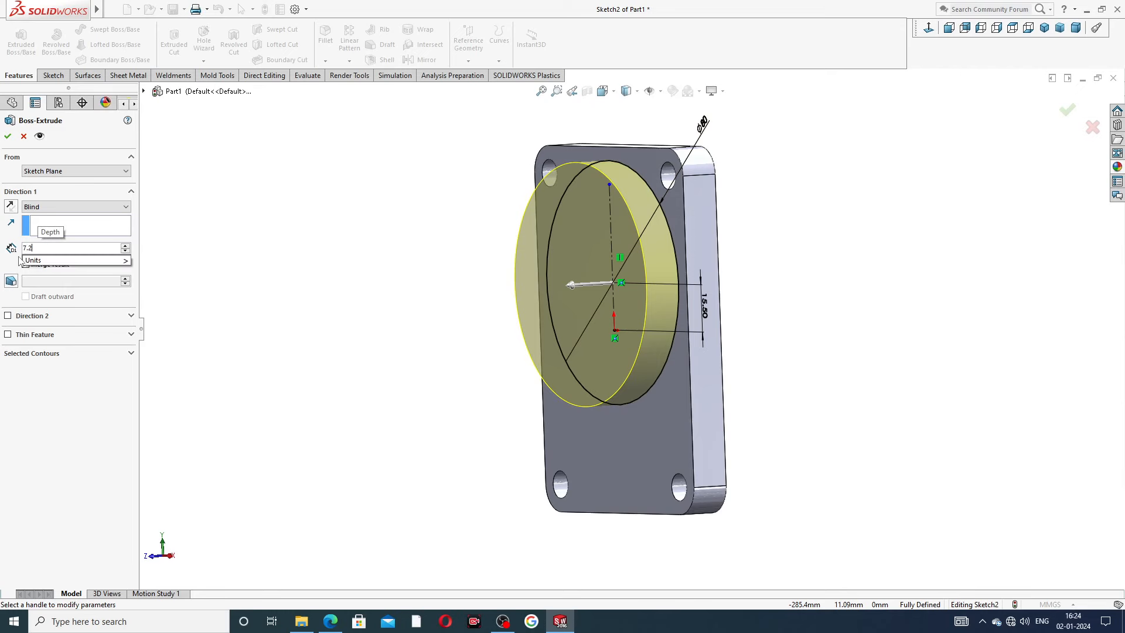
pyautogui.press('Return')
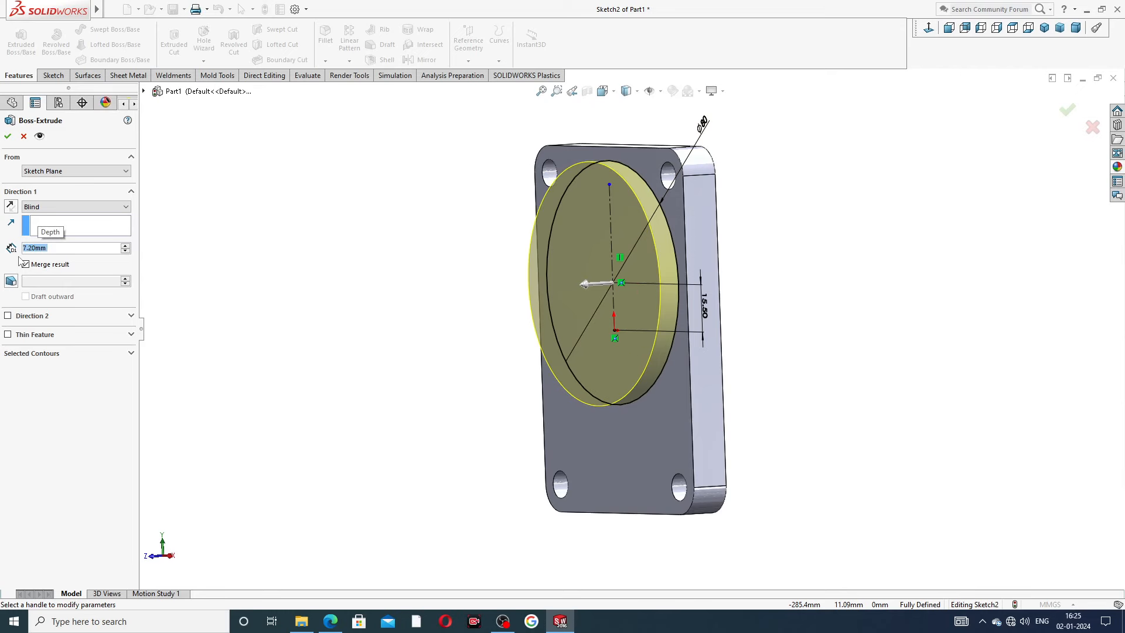
pyautogui.click(9, 136)
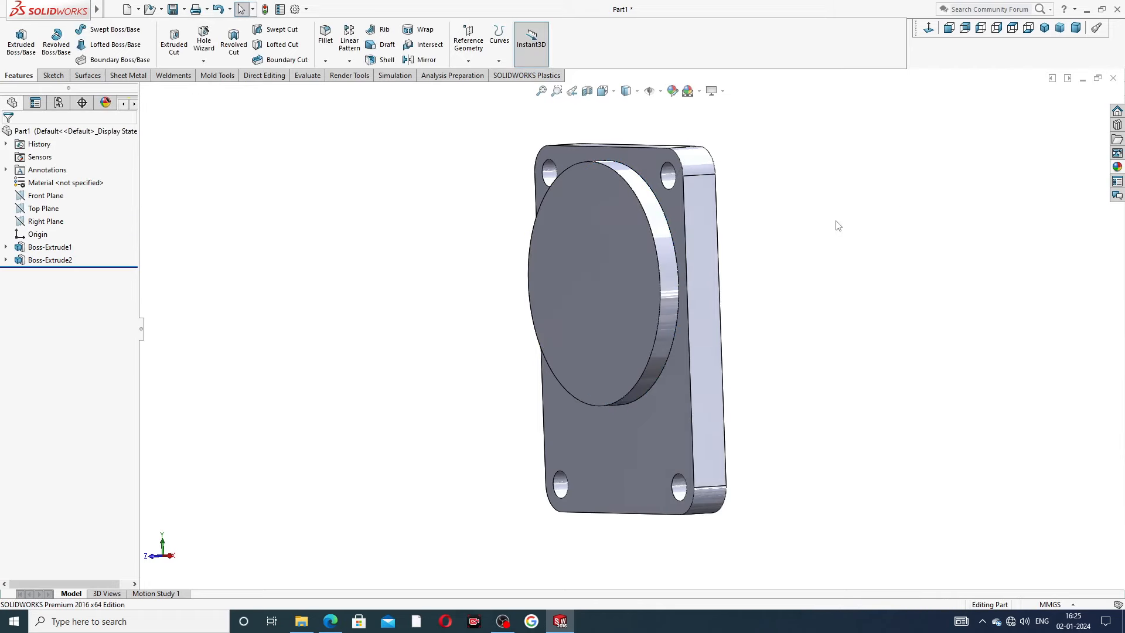
# Step: On the round boss's front face, sketch a circle about 23 mm in diameter centered on the boss
pyautogui.moveTo(748, 256); pyautogui.dragTo(861, 220, button='middle')
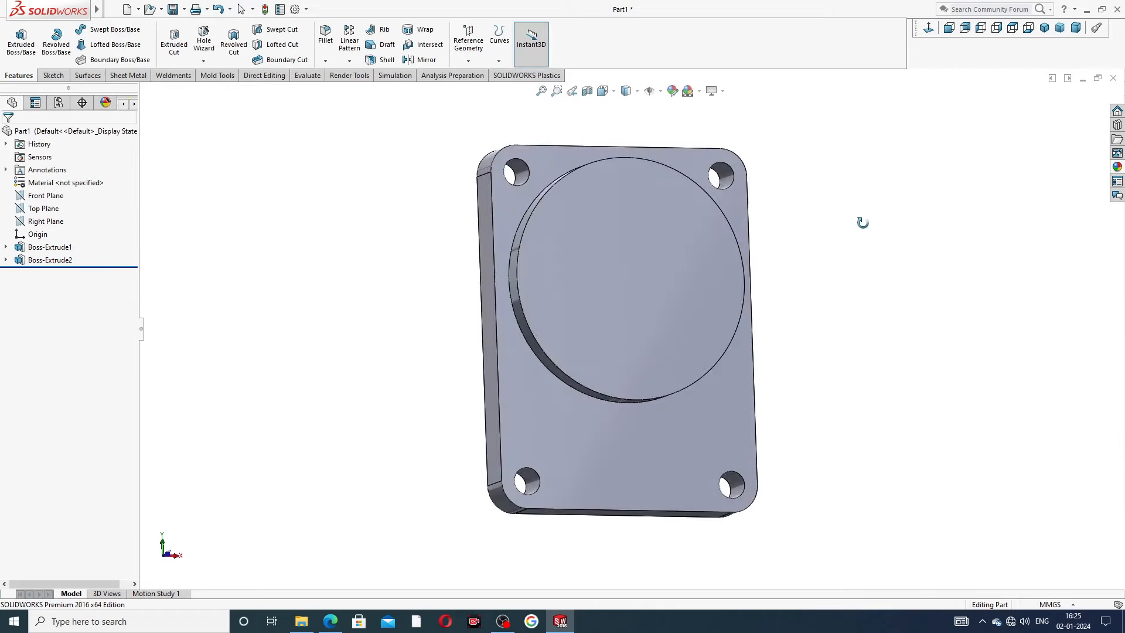
pyautogui.click(653, 248)
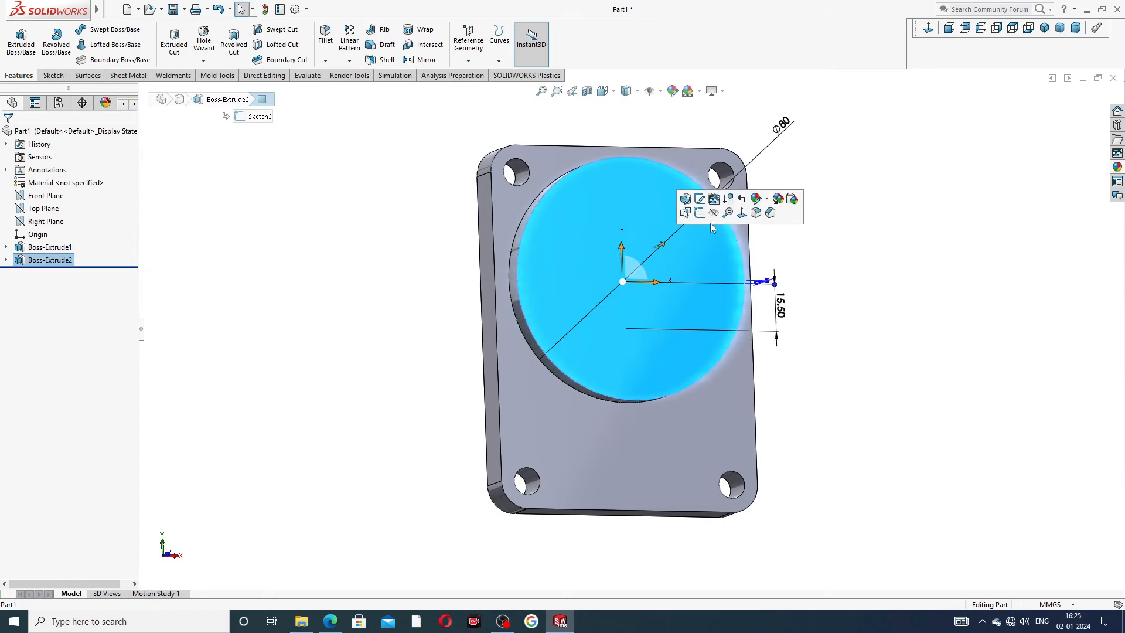
pyautogui.click(699, 214)
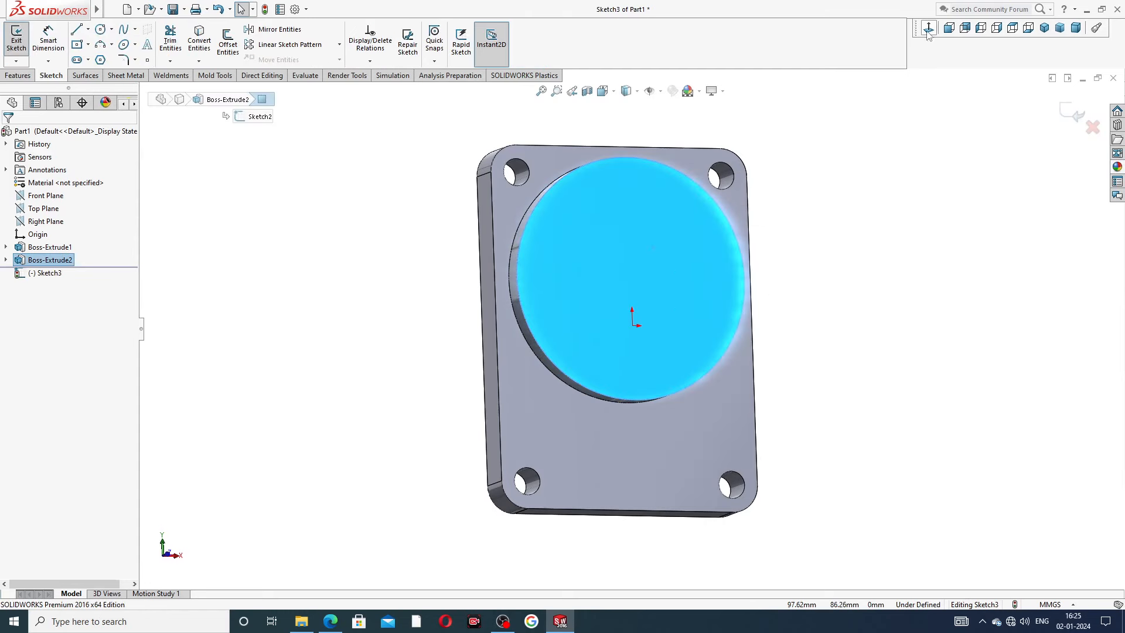
pyautogui.click(100, 29)
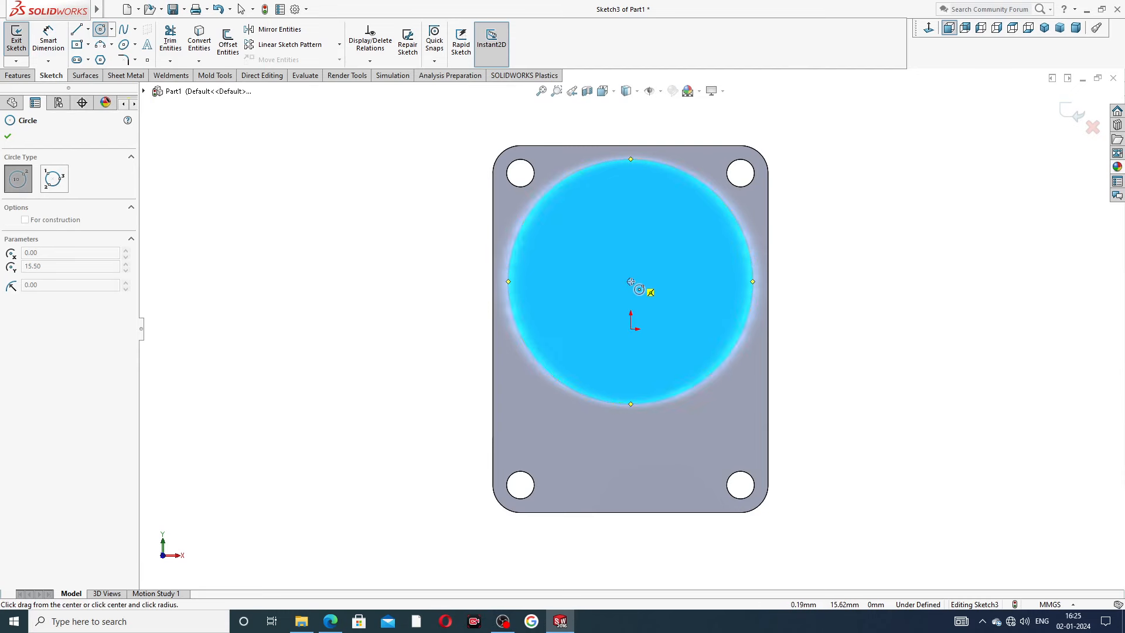
pyautogui.moveTo(631, 282); pyautogui.dragTo(656, 258)
pyautogui.rightClick(835, 183)
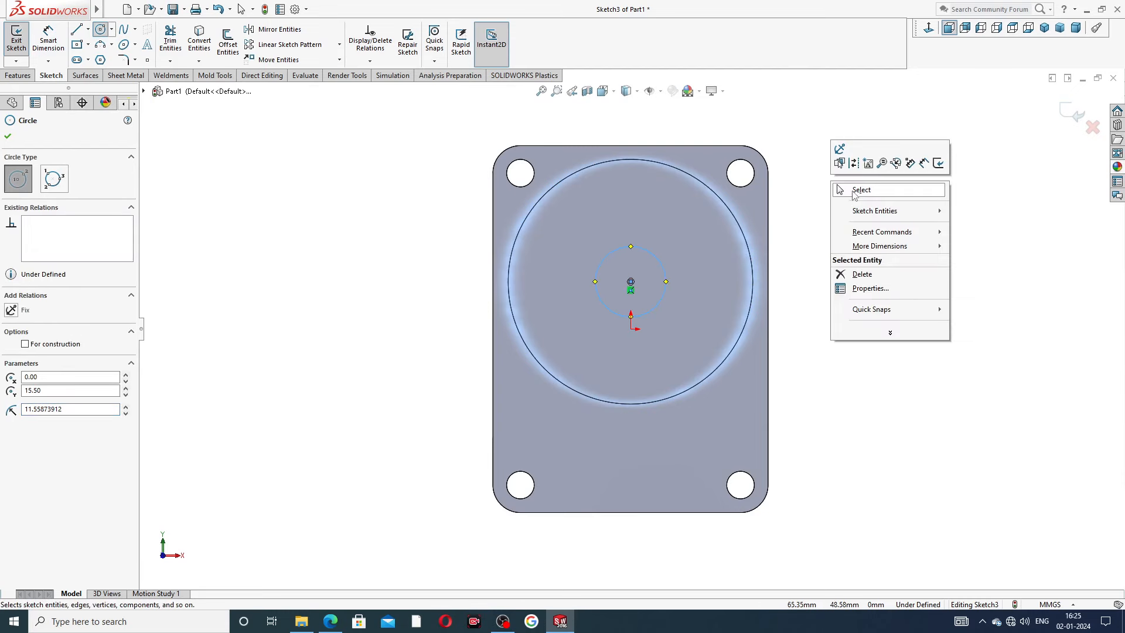
pyautogui.click(861, 190)
# Step: Check the bore diameter on the PDF drawing in Edge, dimension the sketched circle to 20 mm in SOLIDWORKS, and end dimensioning
pyautogui.click(330, 621)
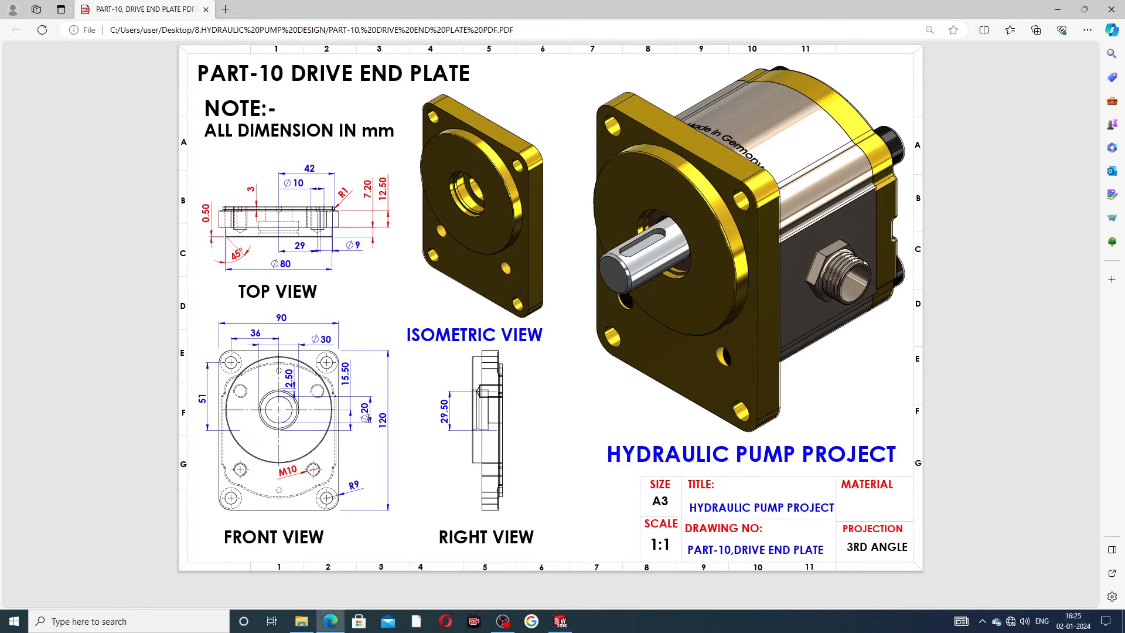
pyautogui.click(560, 621)
pyautogui.click(48, 38)
pyautogui.click(628, 247)
pyautogui.click(607, 219)
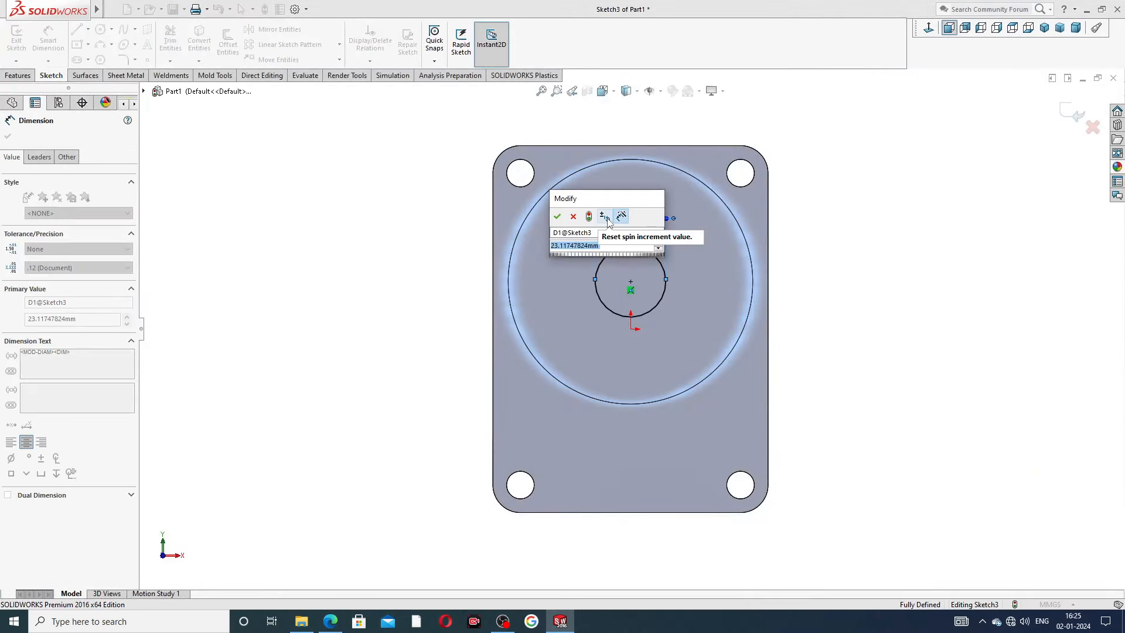
pyautogui.write('20')
pyautogui.press('Return')
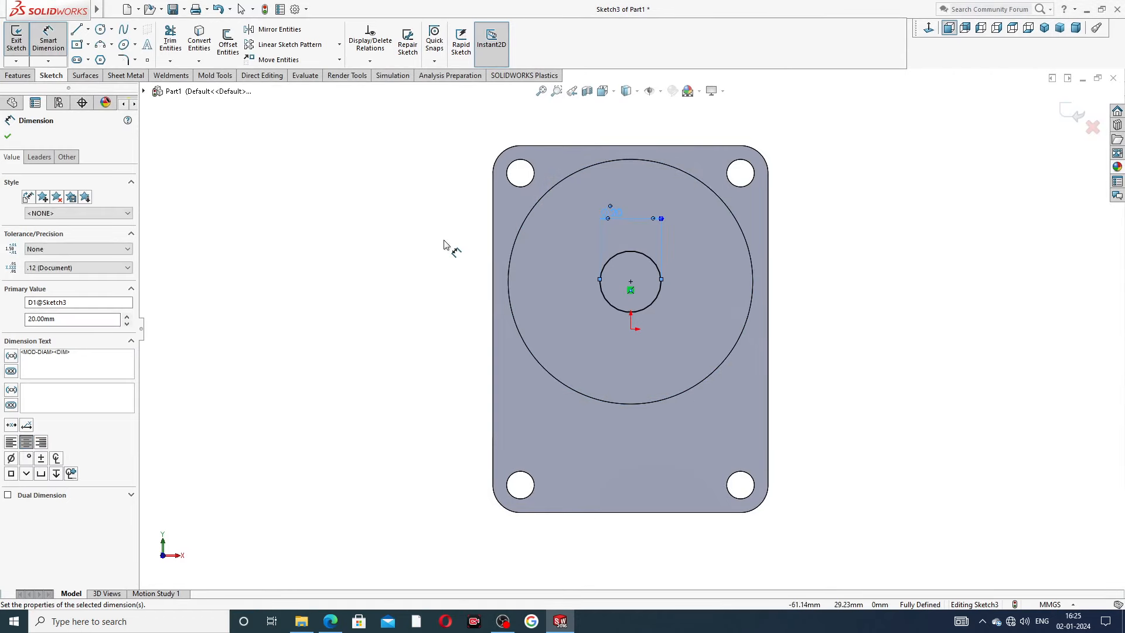
pyautogui.rightClick(416, 224)
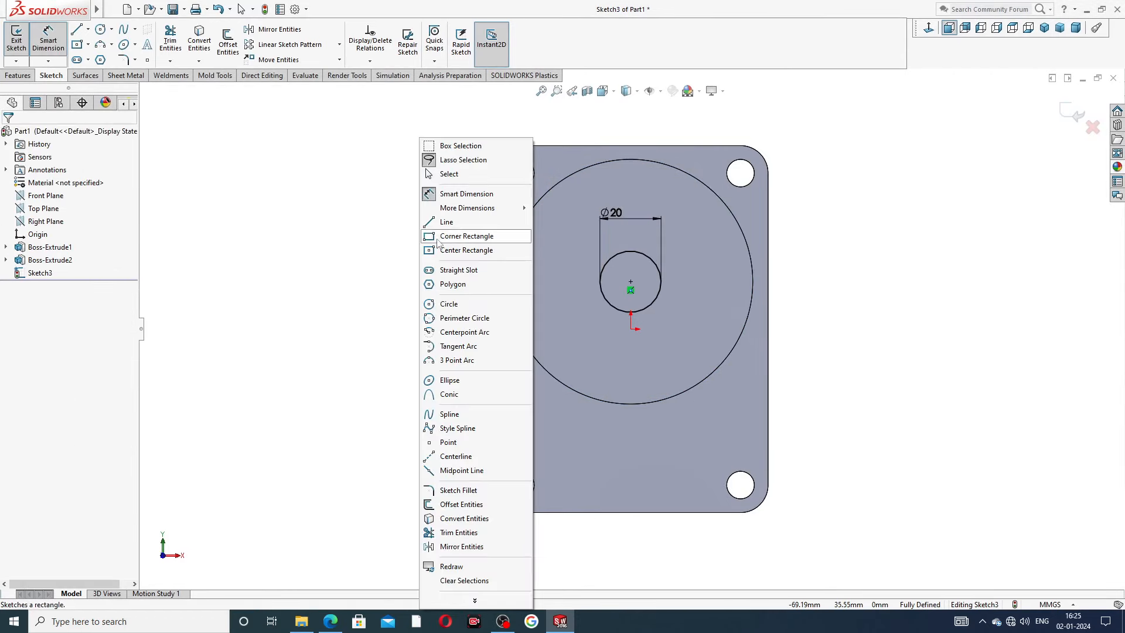
pyautogui.click(457, 178)
# Step: Cut the 20 mm circle through the boss and plate with an Extruded Cut set to Through All
pyautogui.click(17, 75)
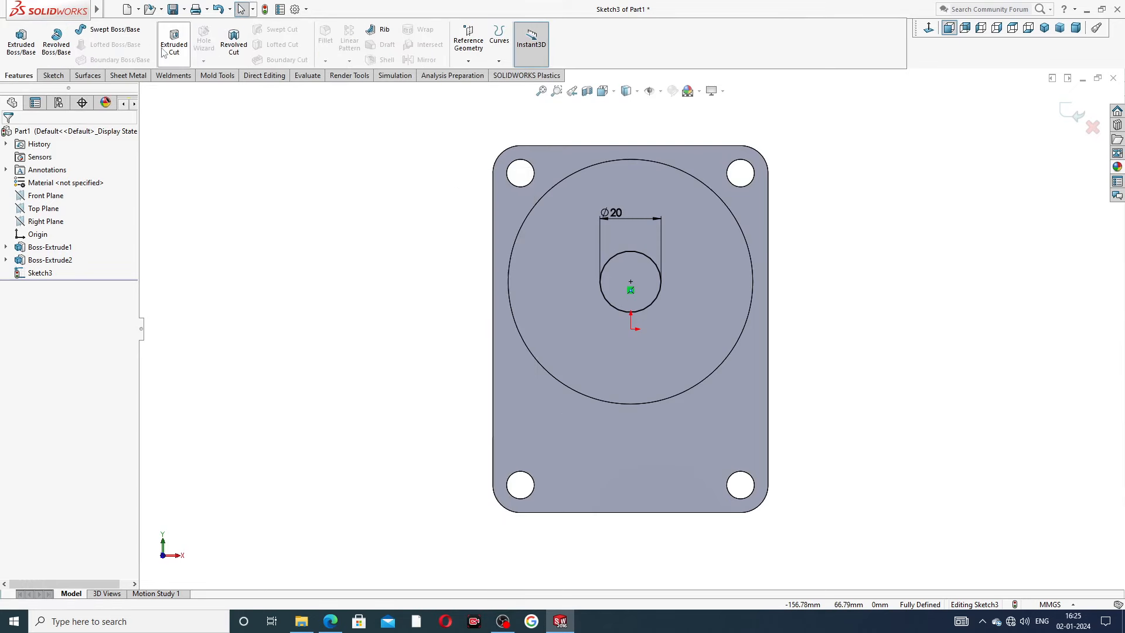
pyautogui.click(174, 41)
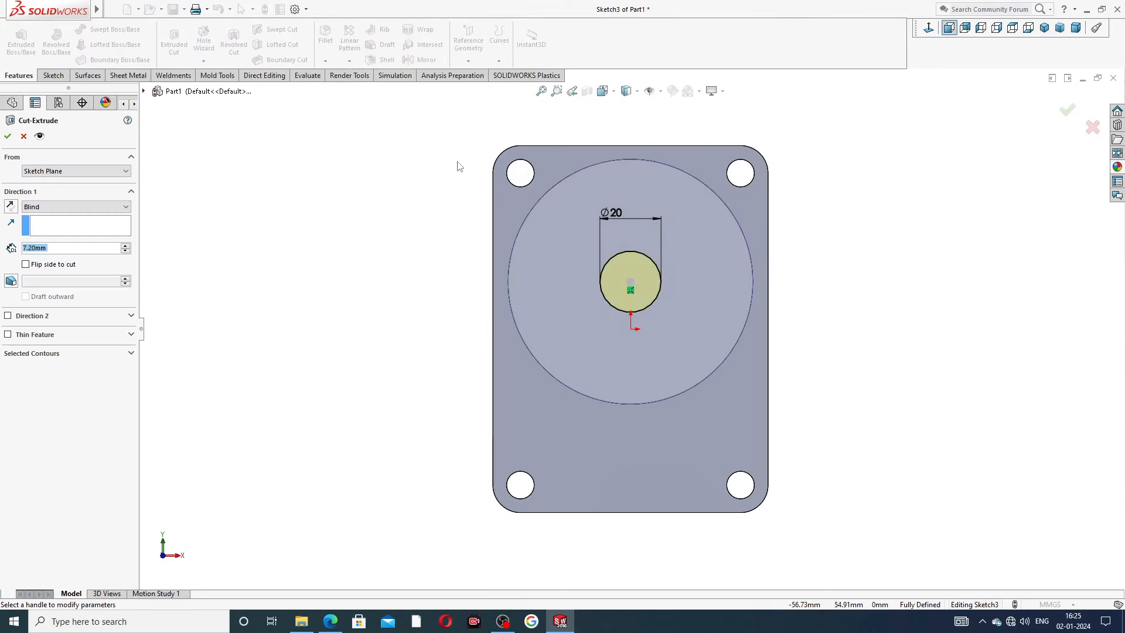
pyautogui.click(95, 207)
pyautogui.click(53, 225)
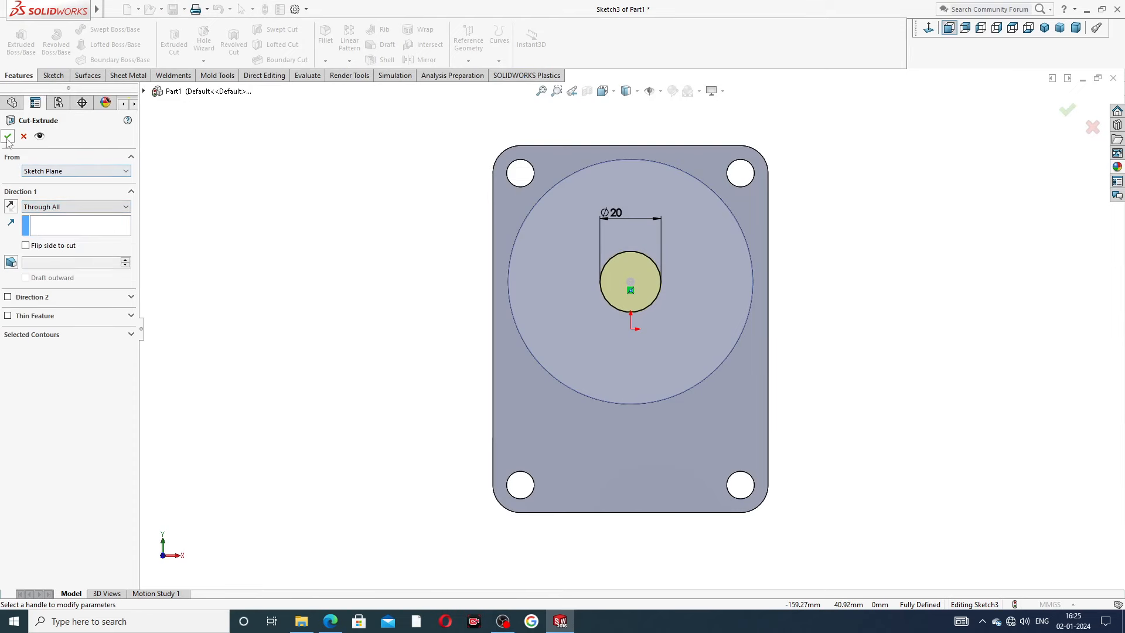
pyautogui.press('Return')
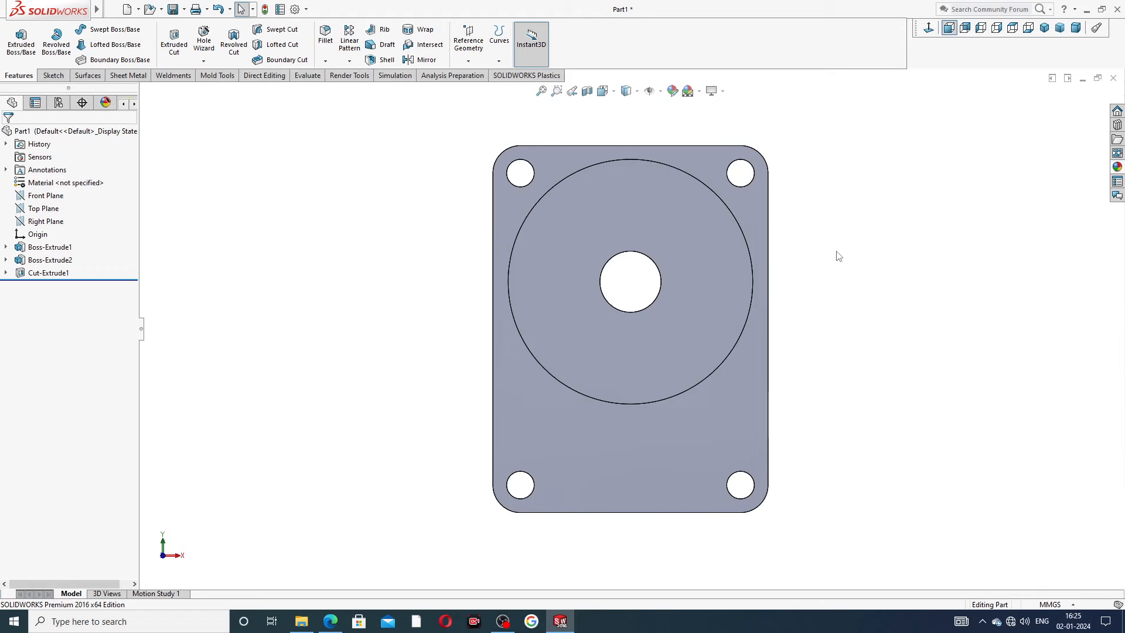
# Step: Consult the PDF drawing in Edge, and on the boss's front face sketch a circle about 33 mm in diameter concentric with the bore
pyautogui.moveTo(836, 254); pyautogui.dragTo(760, 309, button='middle')
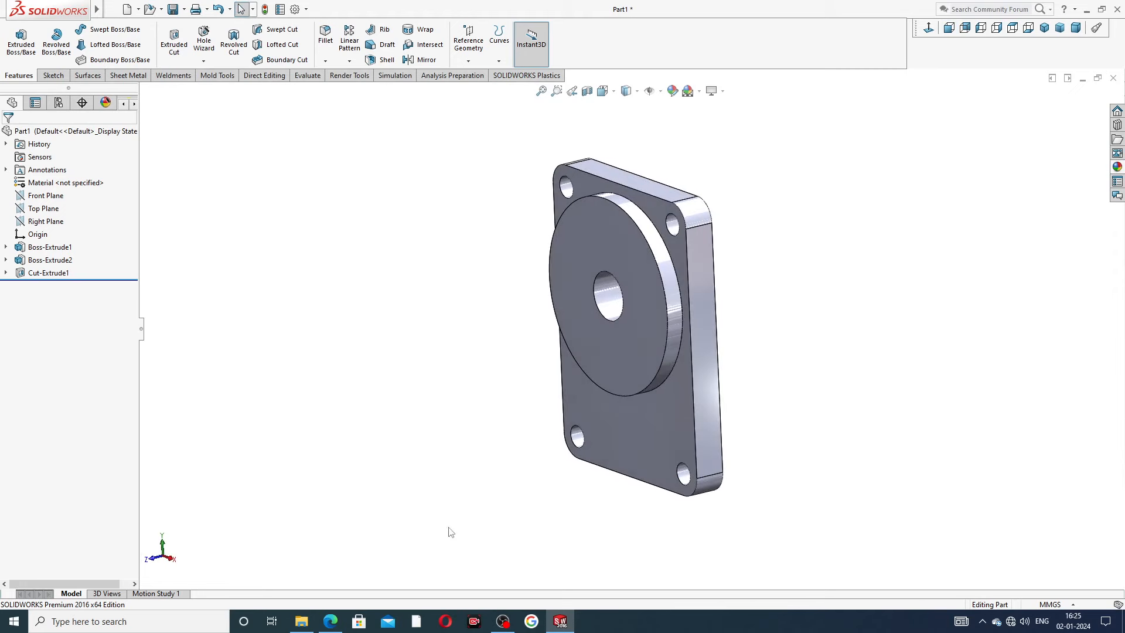
pyautogui.click(330, 620)
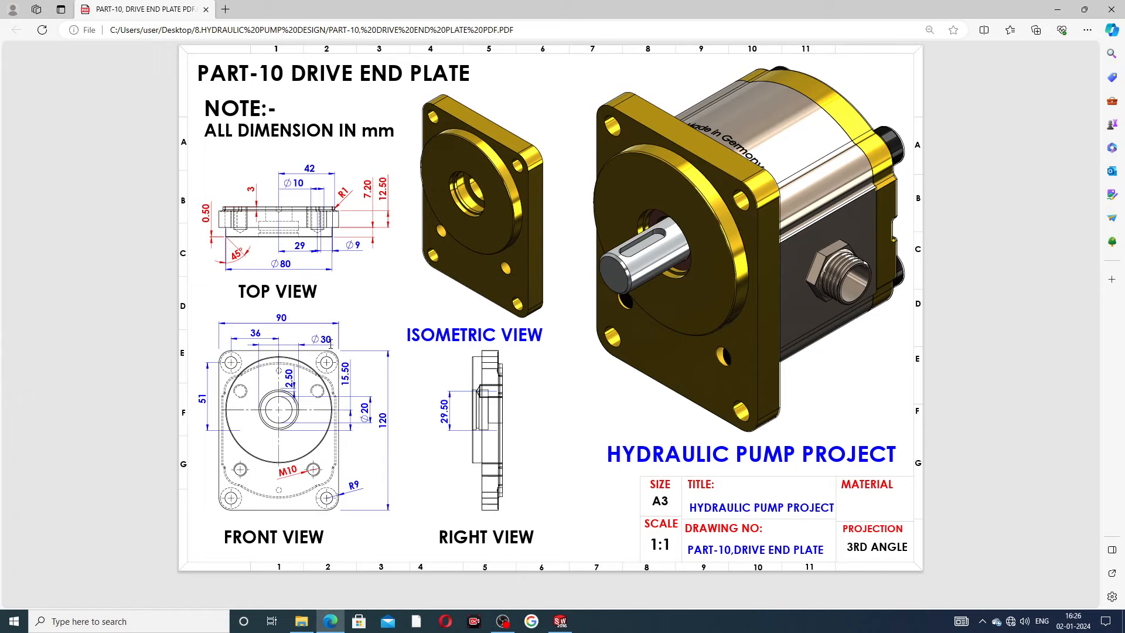
pyautogui.click(332, 620)
pyautogui.click(634, 282)
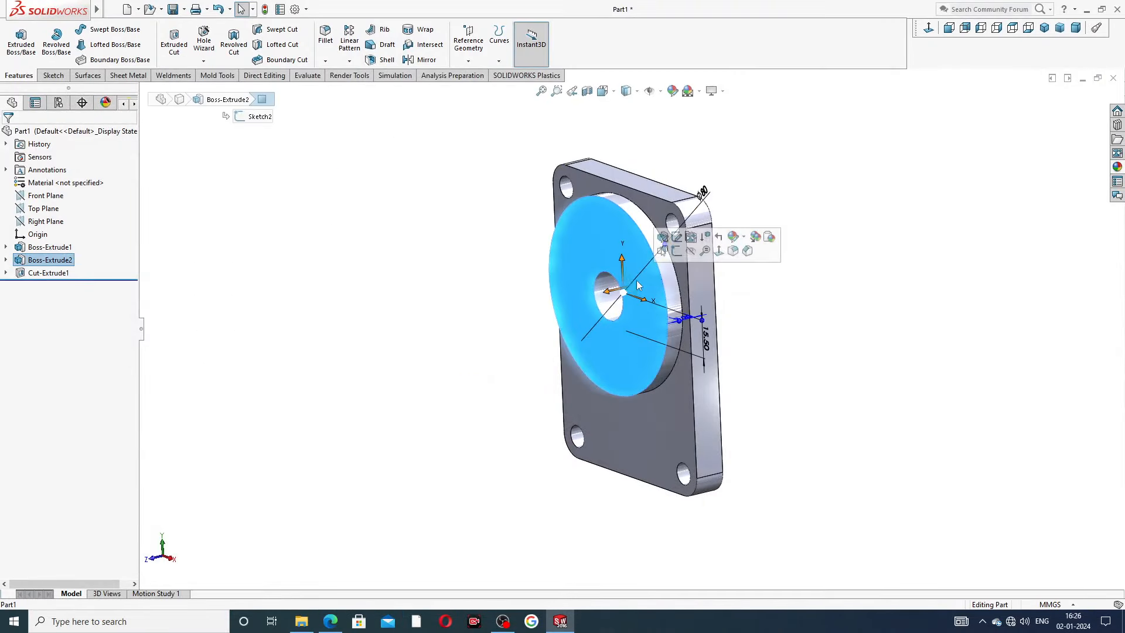
pyautogui.click(677, 251)
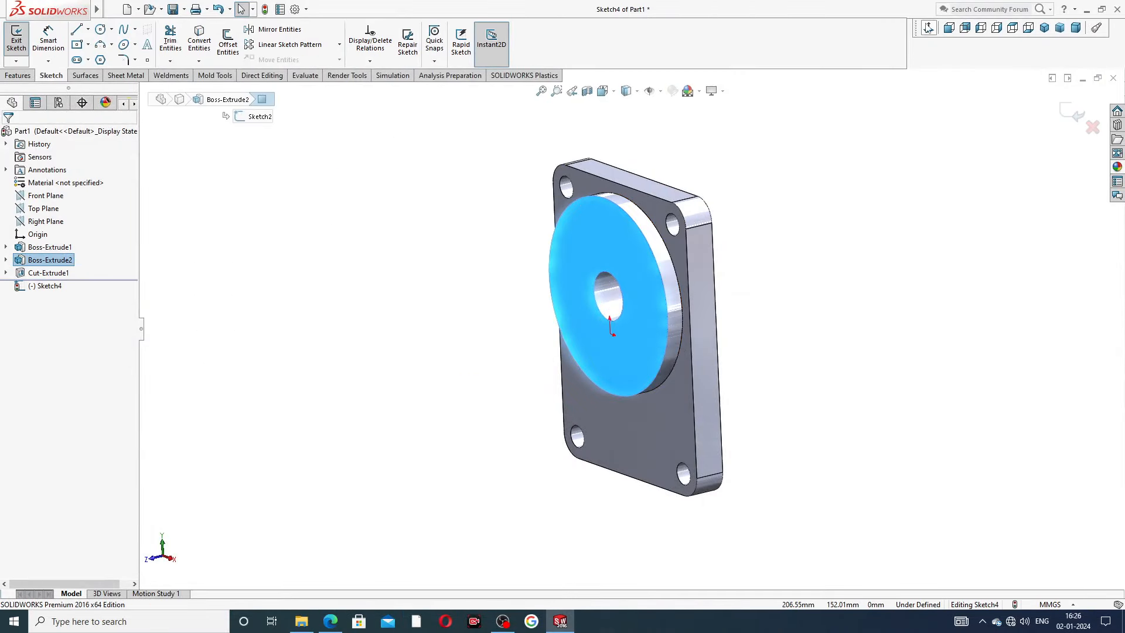
pyautogui.click(929, 27)
pyautogui.click(100, 29)
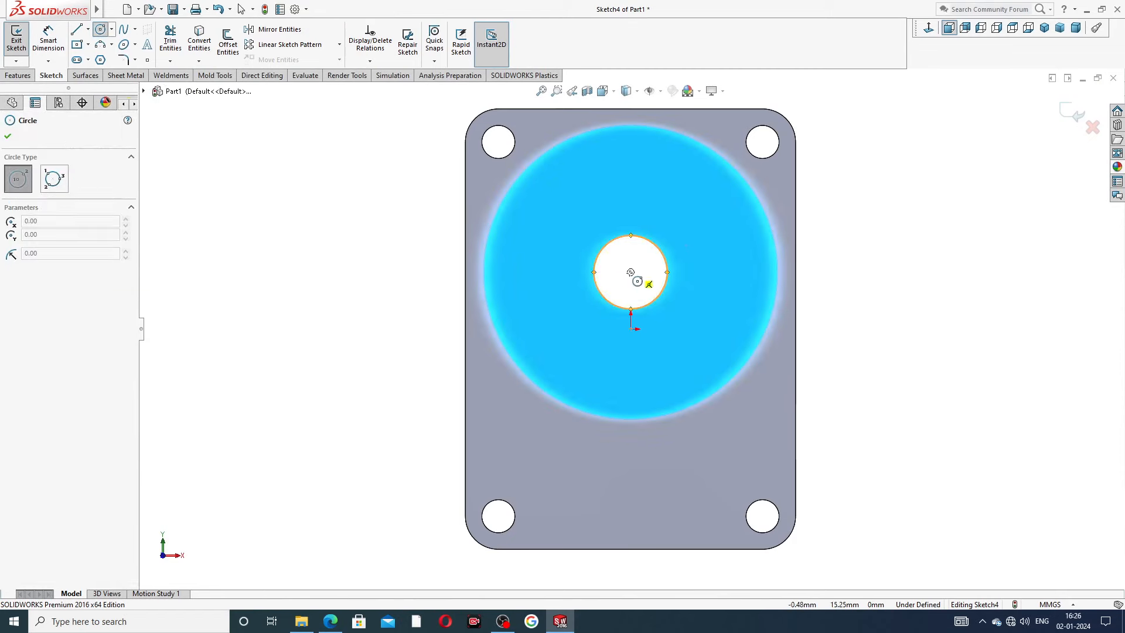
pyautogui.click(630, 273)
pyautogui.click(652, 215)
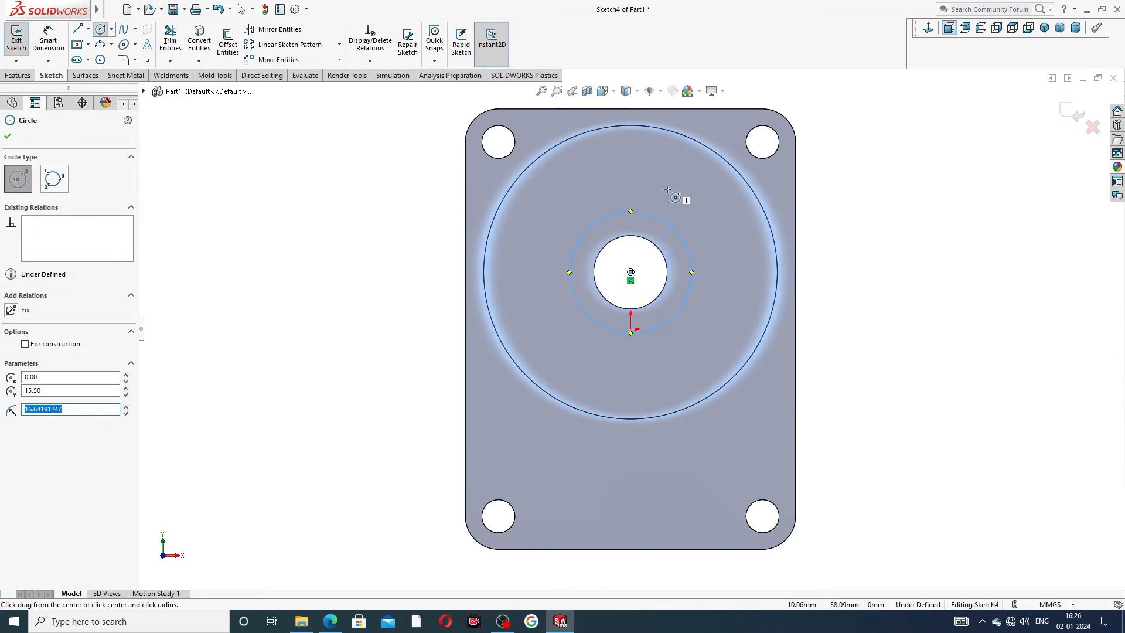
pyautogui.rightClick(690, 208)
pyautogui.click(691, 214)
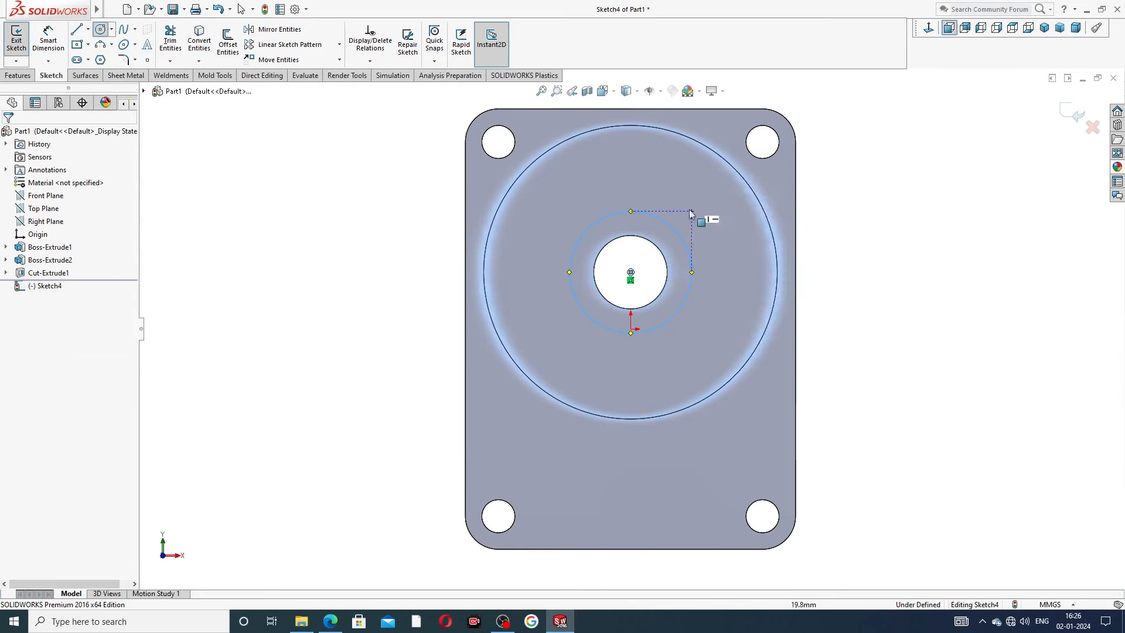
# Step: Dimension the new concentric circle around the bore to a 30 mm diameter and end dimensioning
pyautogui.click(48, 38)
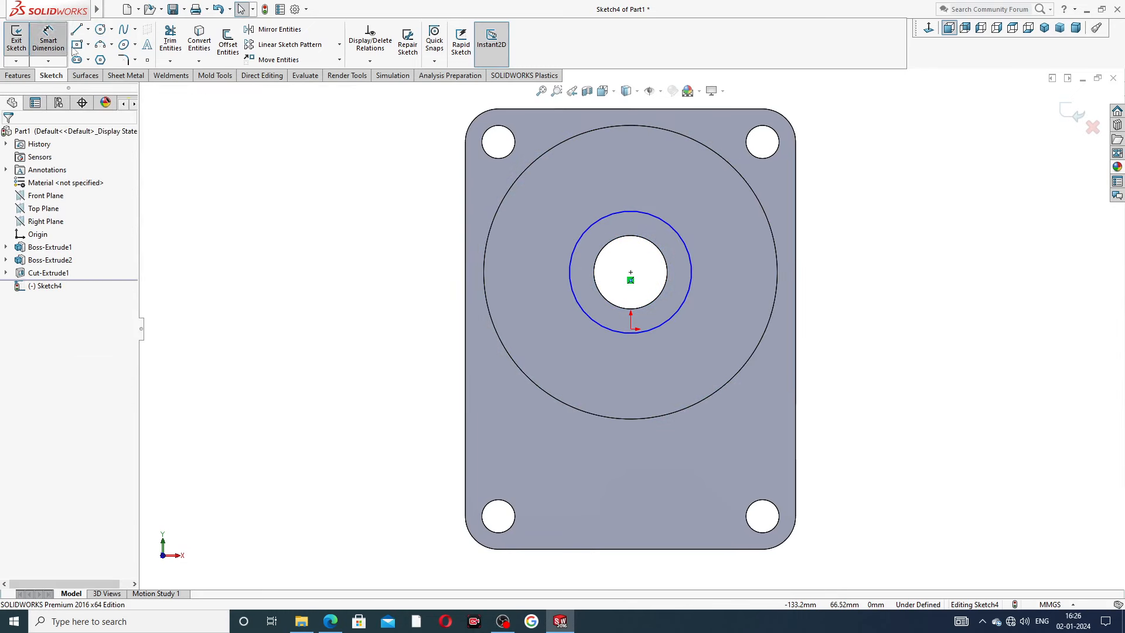
pyautogui.click(587, 228)
pyautogui.click(606, 165)
pyautogui.write('30')
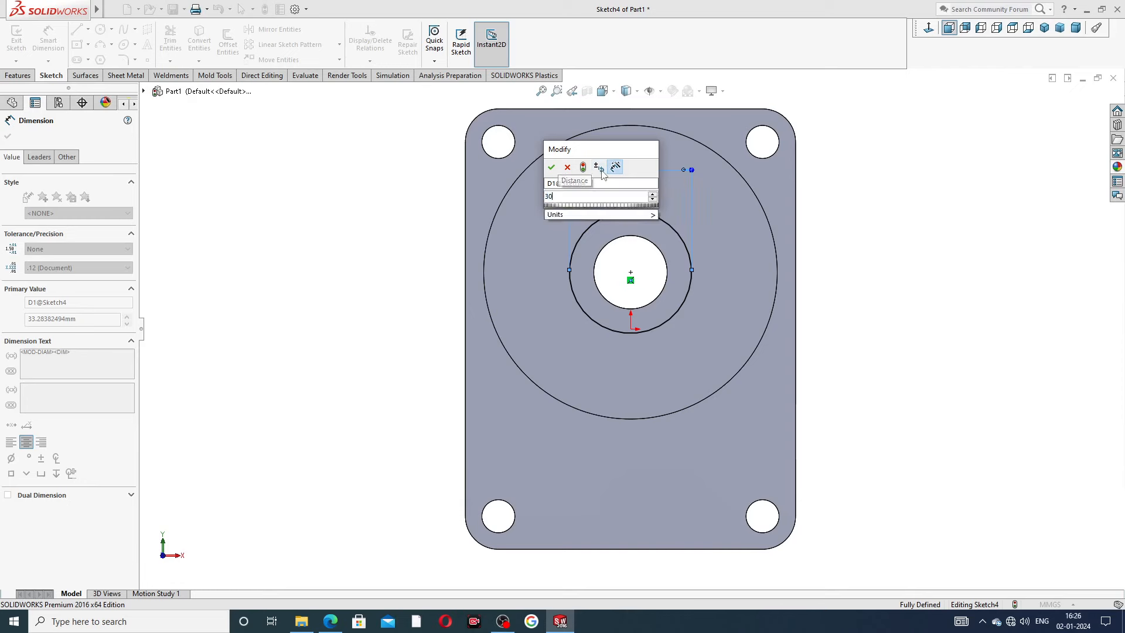
pyautogui.press('Return')
pyautogui.click(421, 209)
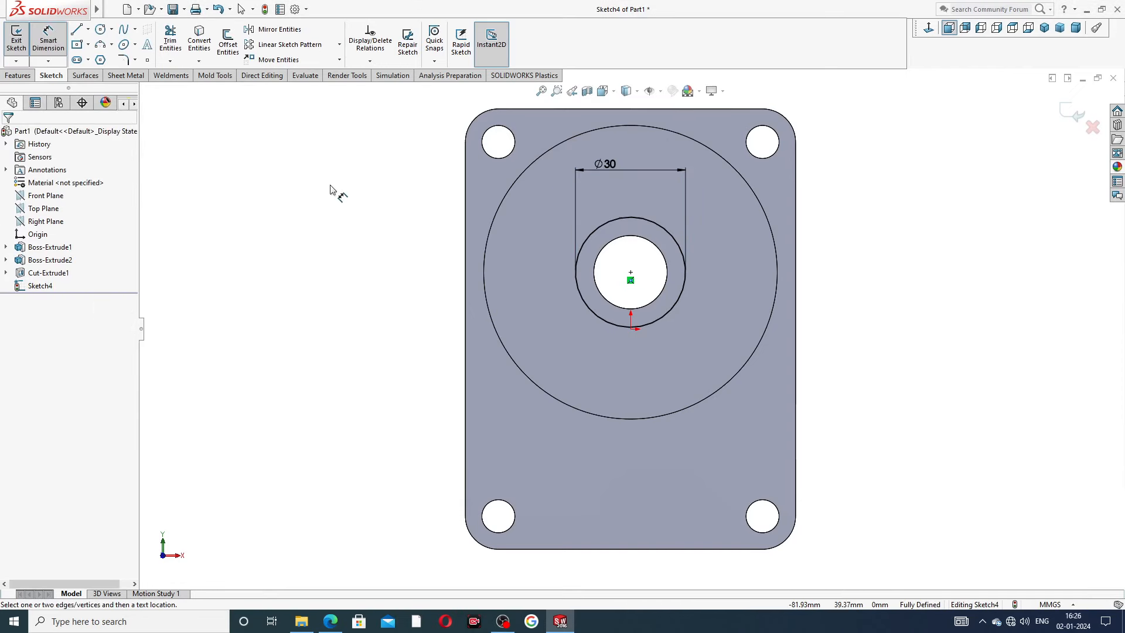
pyautogui.rightClick(332, 193)
pyautogui.click(369, 174)
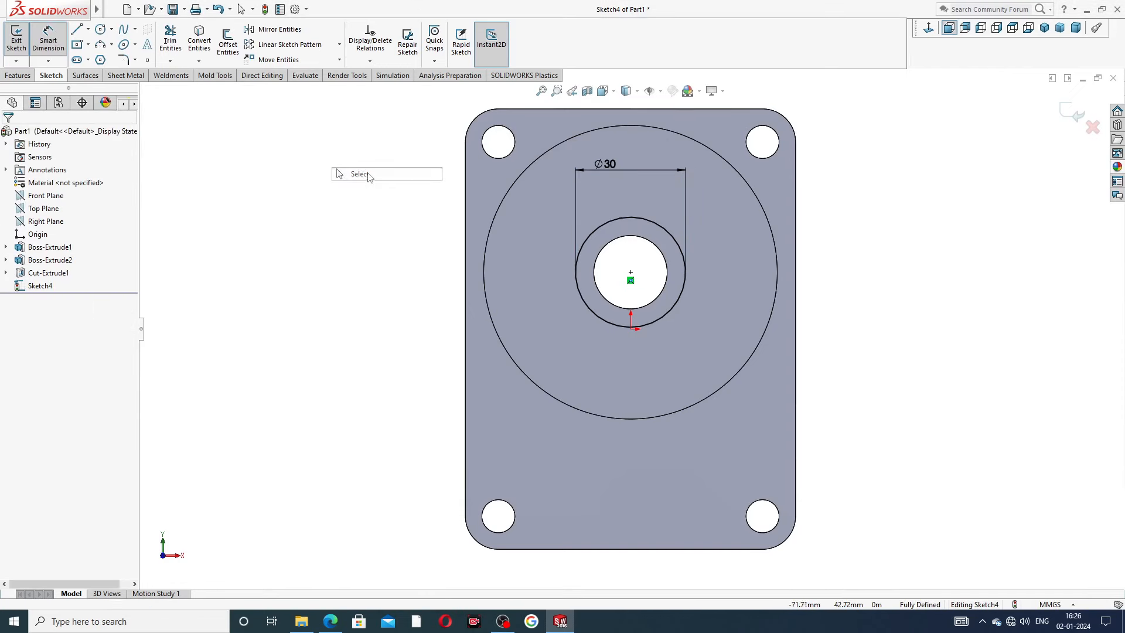
# Step: Cut the 30 mm circle 12.5 mm deep into the boss as a blind Extruded Cut to counterbore the central hole
pyautogui.click(18, 75)
pyautogui.click(175, 41)
pyautogui.moveTo(812, 207); pyautogui.dragTo(712, 240, button='middle')
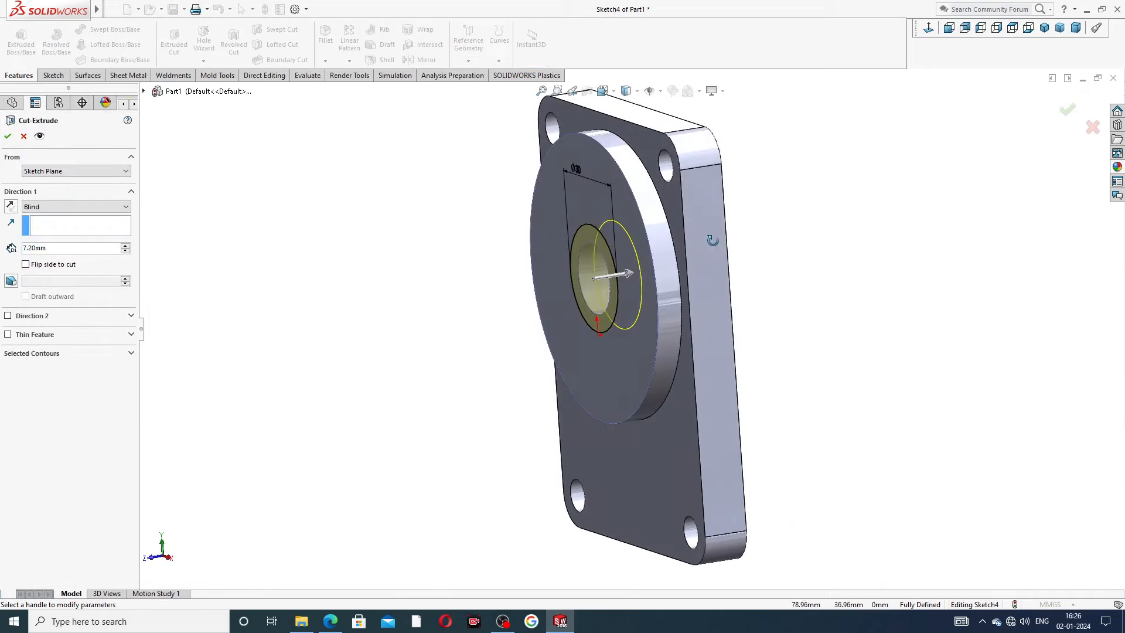
pyautogui.click(45, 249)
pyautogui.write('12.5')
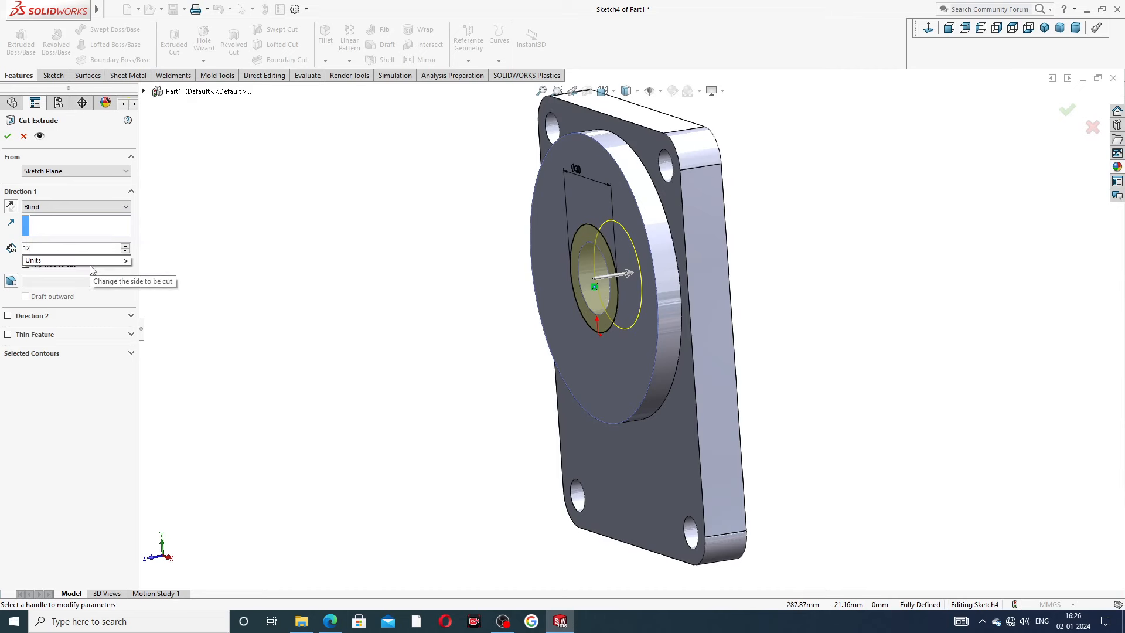
pyautogui.press('Return')
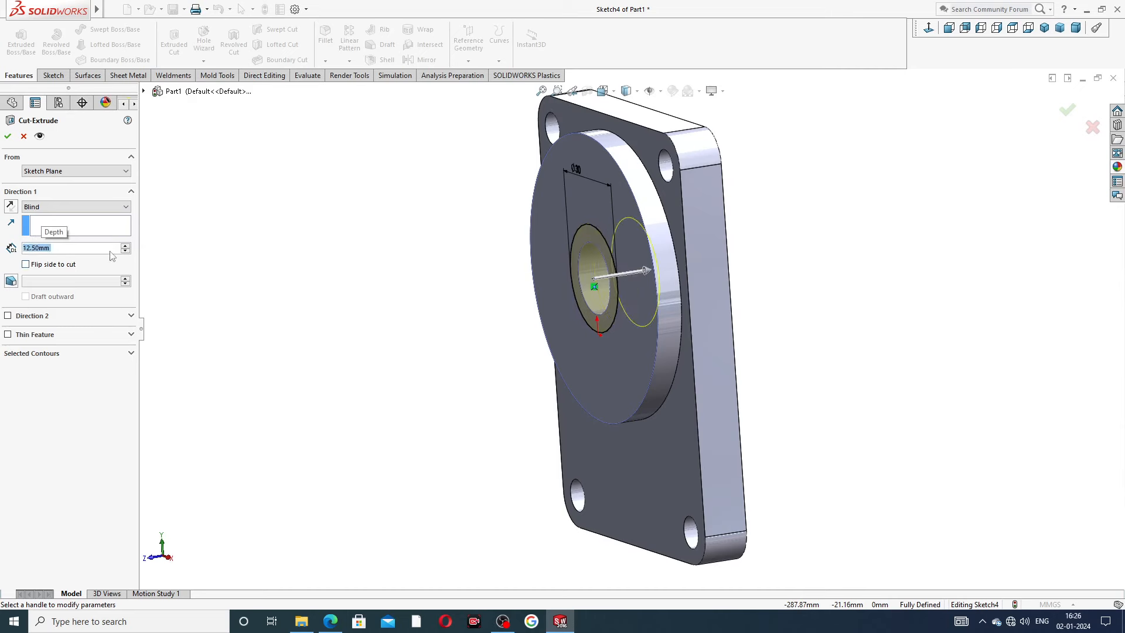
pyautogui.moveTo(738, 233); pyautogui.dragTo(783, 213, button='middle')
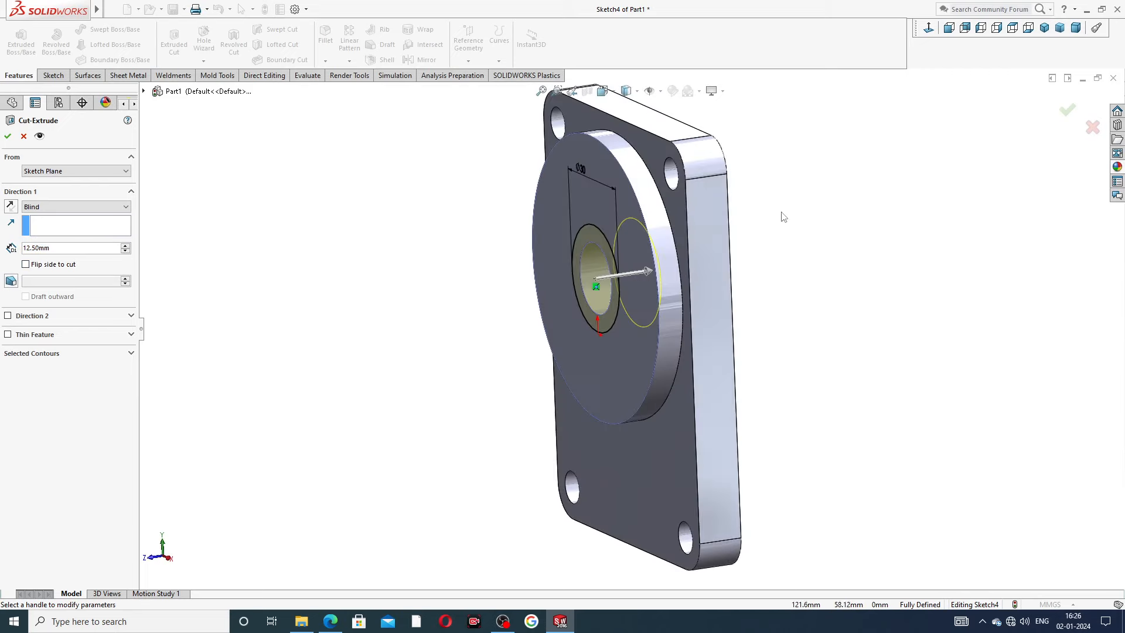
pyautogui.click(8, 136)
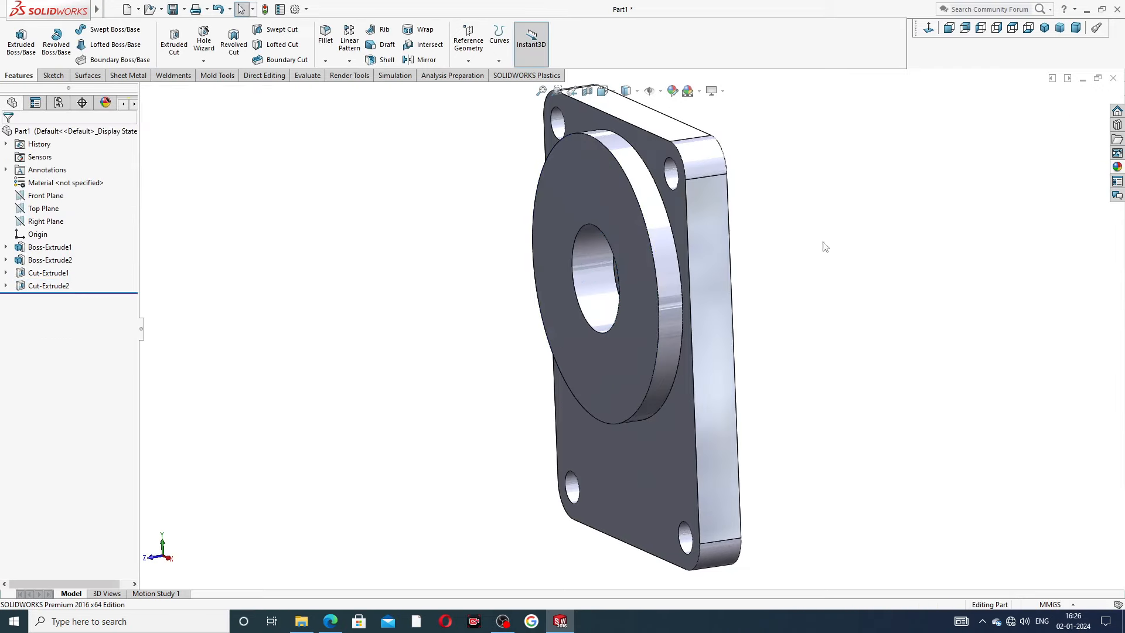
pyautogui.moveTo(825, 246); pyautogui.dragTo(871, 233, button='middle')
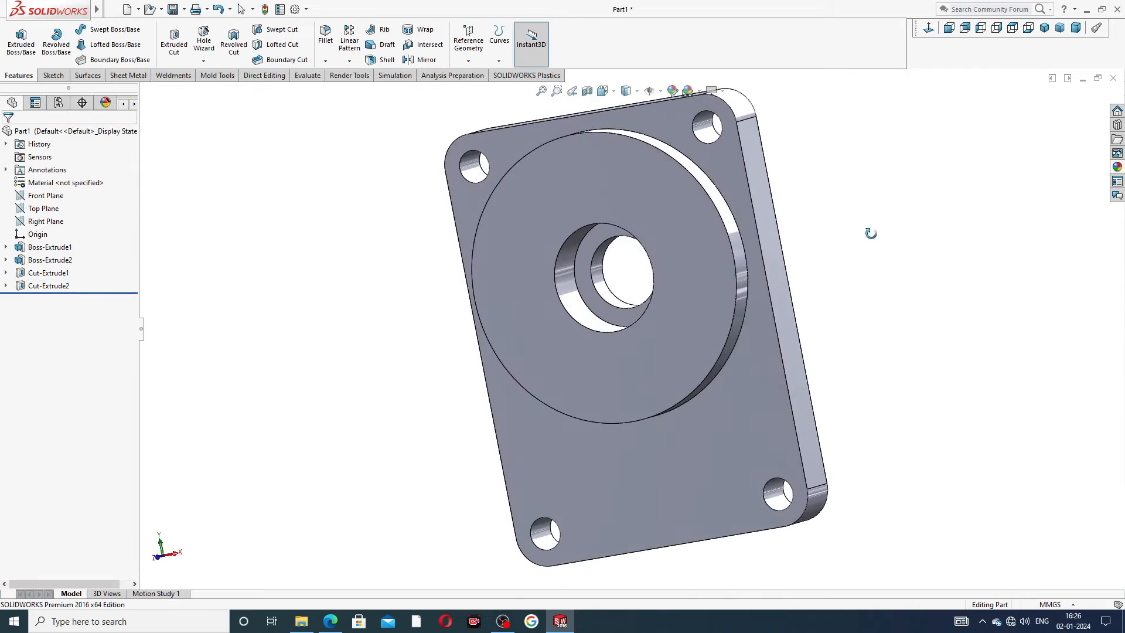
# Step: Start a sketch on the plate's back face and draw vertical and horizontal centerlines from the origin, one upward and one toward the left edge
pyautogui.moveTo(726, 272); pyautogui.dragTo(808, 276, button='middle')
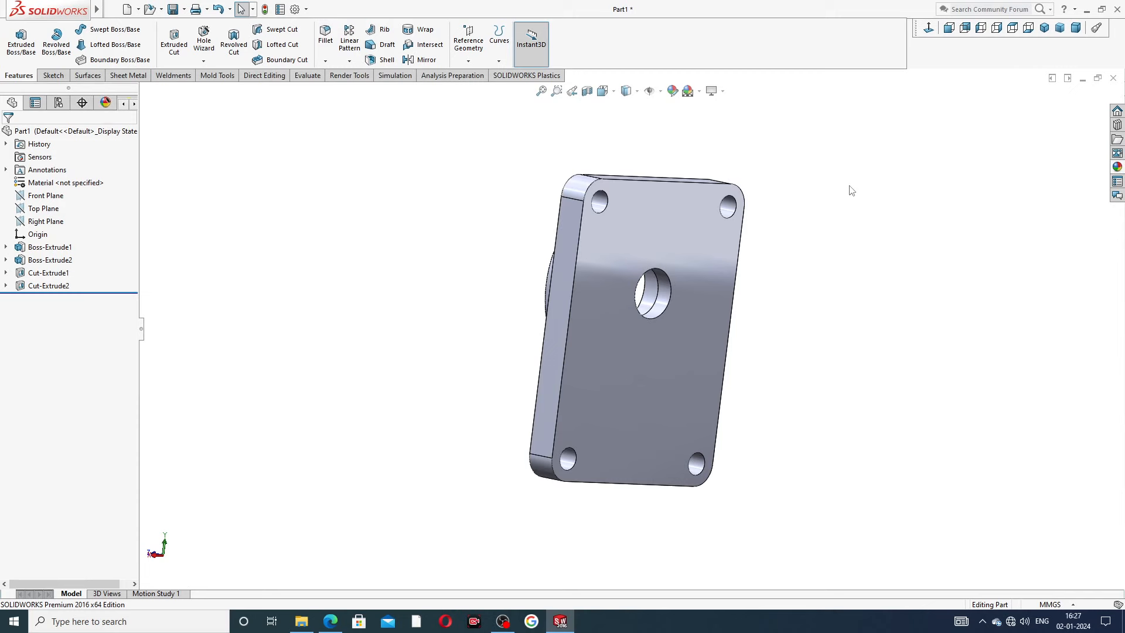
pyautogui.click(703, 242)
pyautogui.click(750, 207)
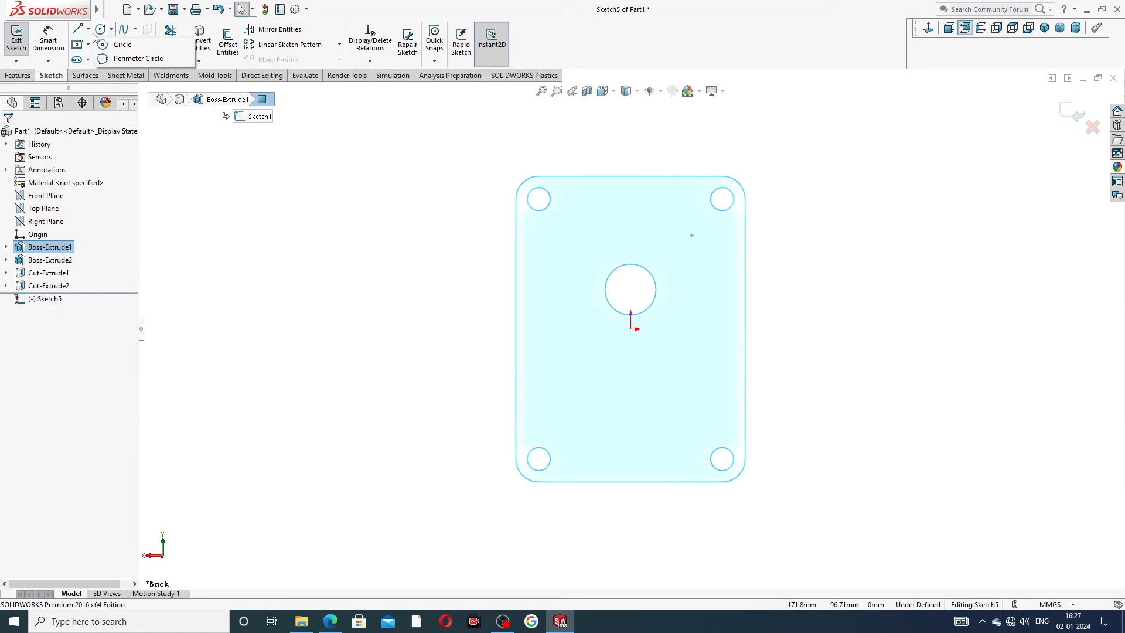
pyautogui.click(88, 29)
pyautogui.click(97, 59)
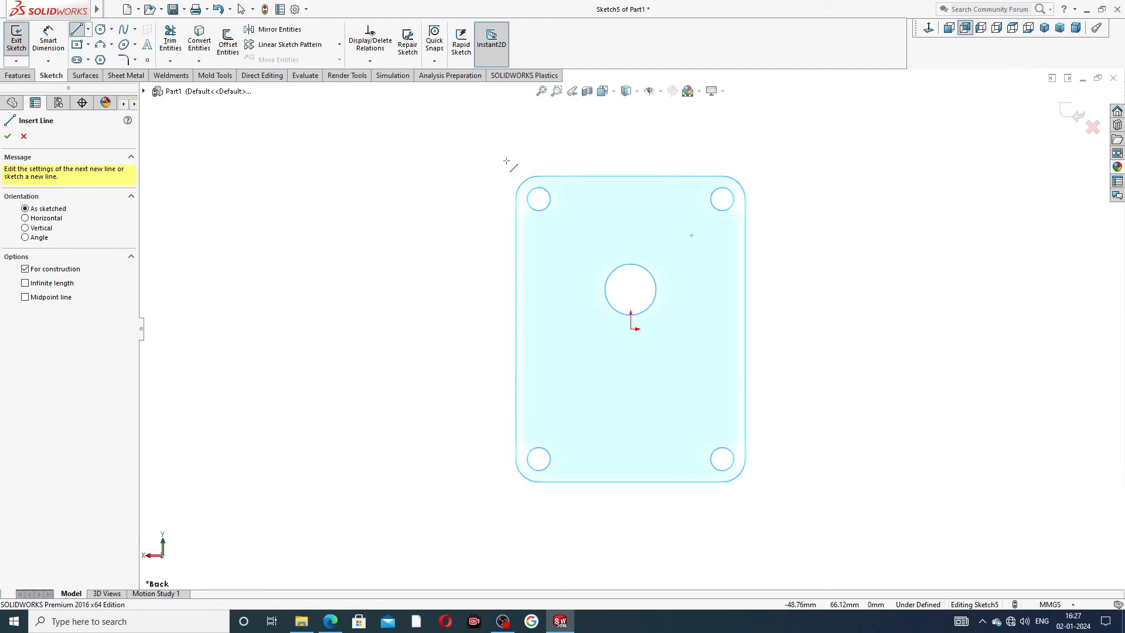
pyautogui.click(631, 216)
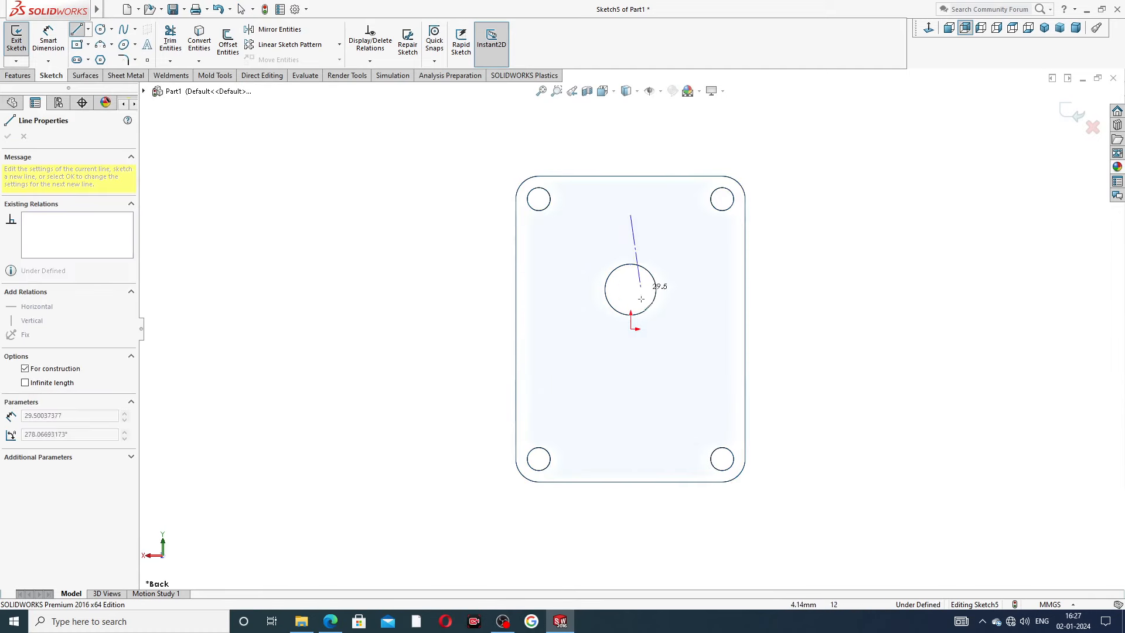
pyautogui.click(631, 329)
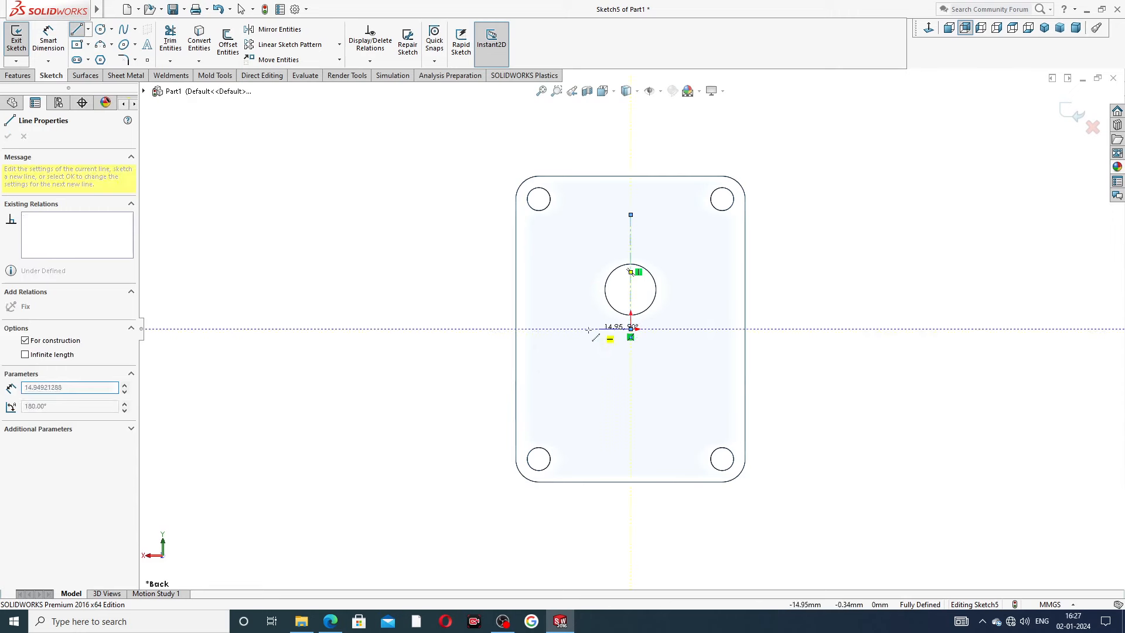
pyautogui.click(535, 329)
pyautogui.rightClick(552, 292)
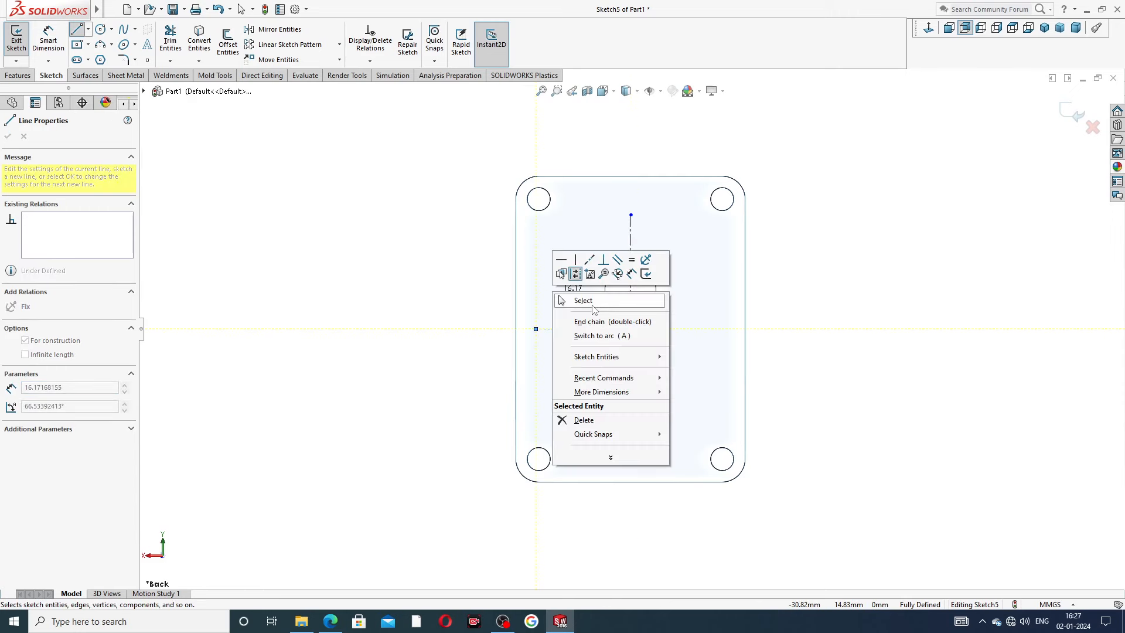
pyautogui.click(593, 307)
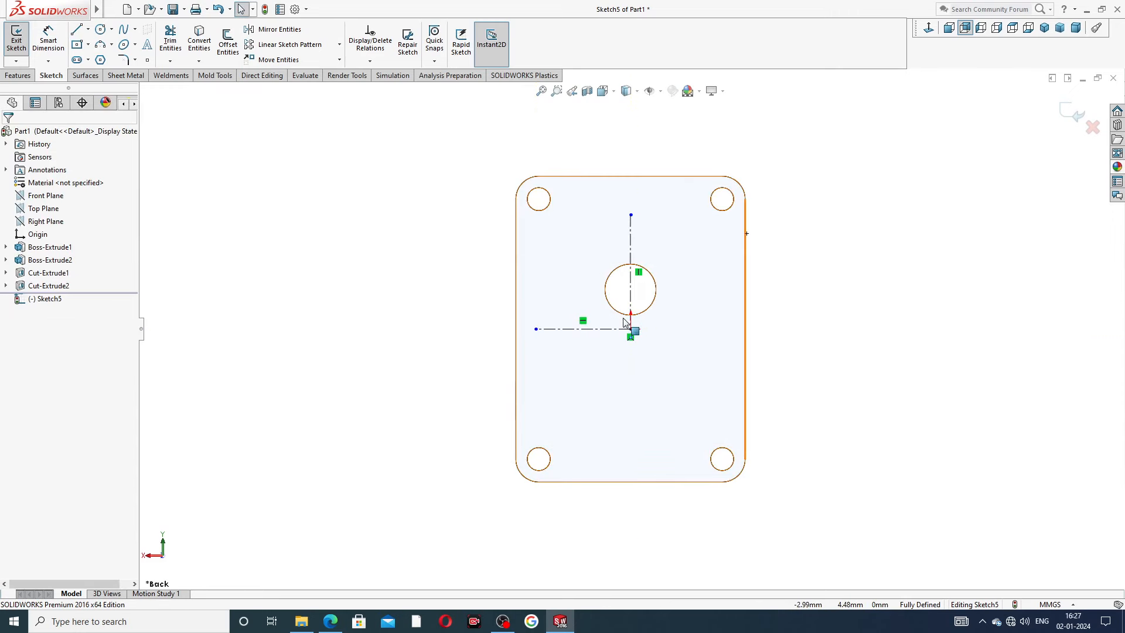
# Step: Sketch a centerpoint arc about 51 mm in radius, centred on the origin and spanning about 55 degrees above the bore
pyautogui.scroll(-1, 628, 321)
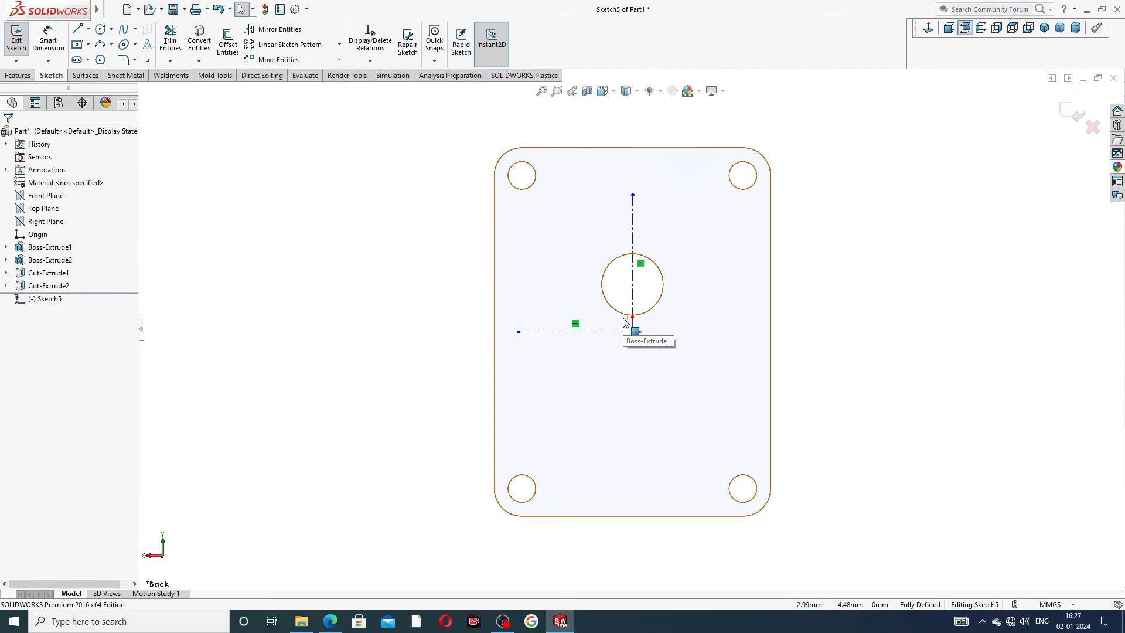
pyautogui.click(112, 45)
pyautogui.click(121, 60)
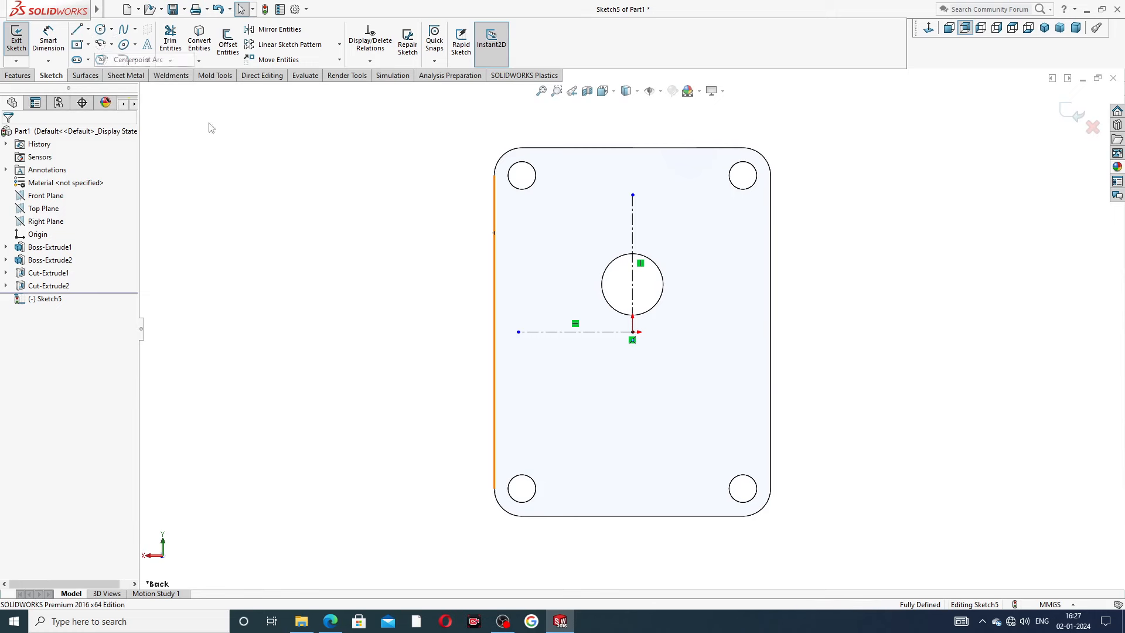
pyautogui.click(632, 332)
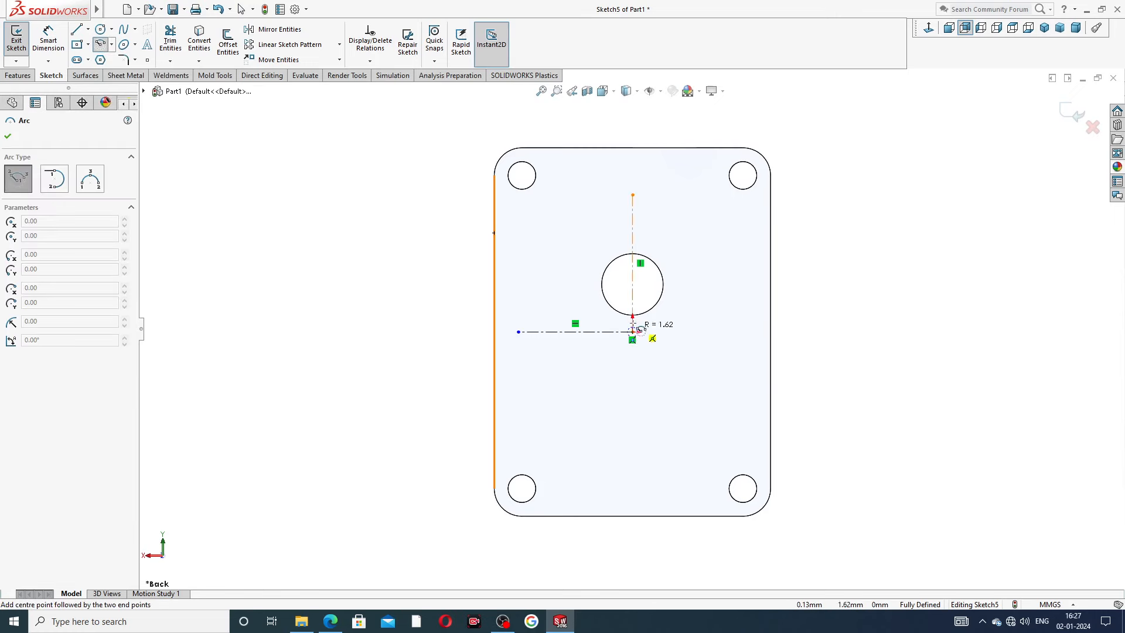
pyautogui.click(694, 187)
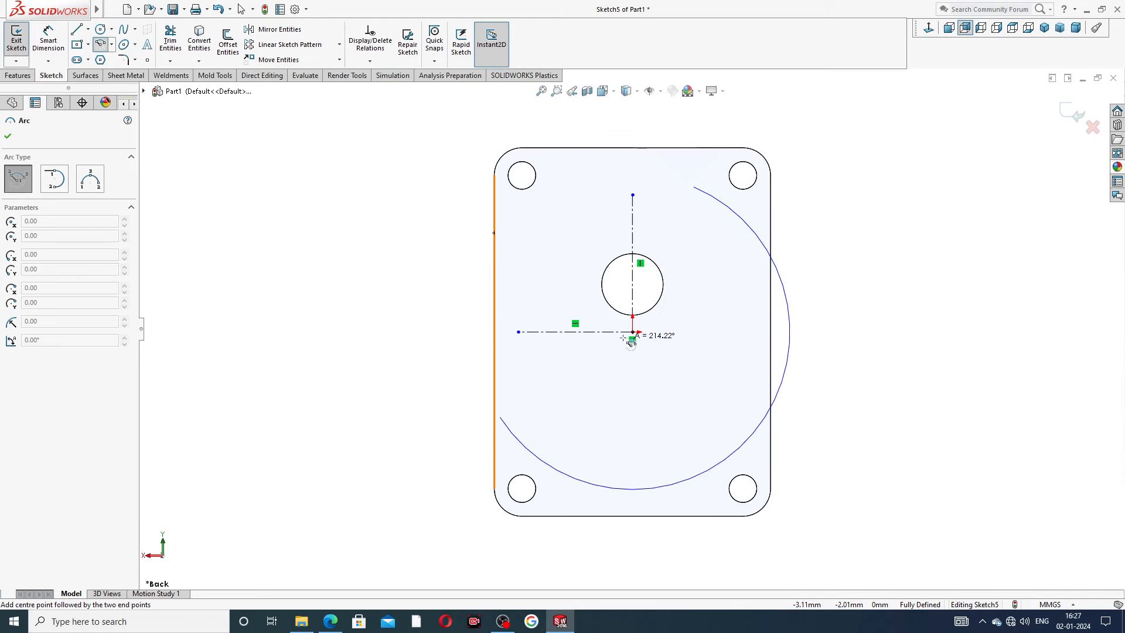
pyautogui.click(562, 219)
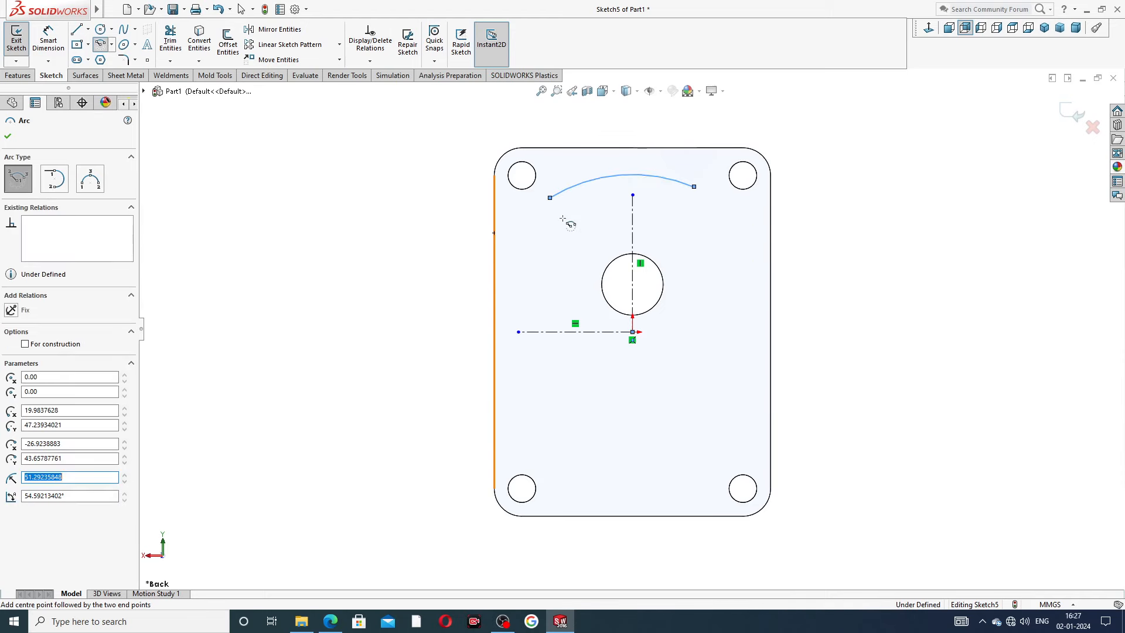
pyautogui.rightClick(817, 148)
pyautogui.click(838, 161)
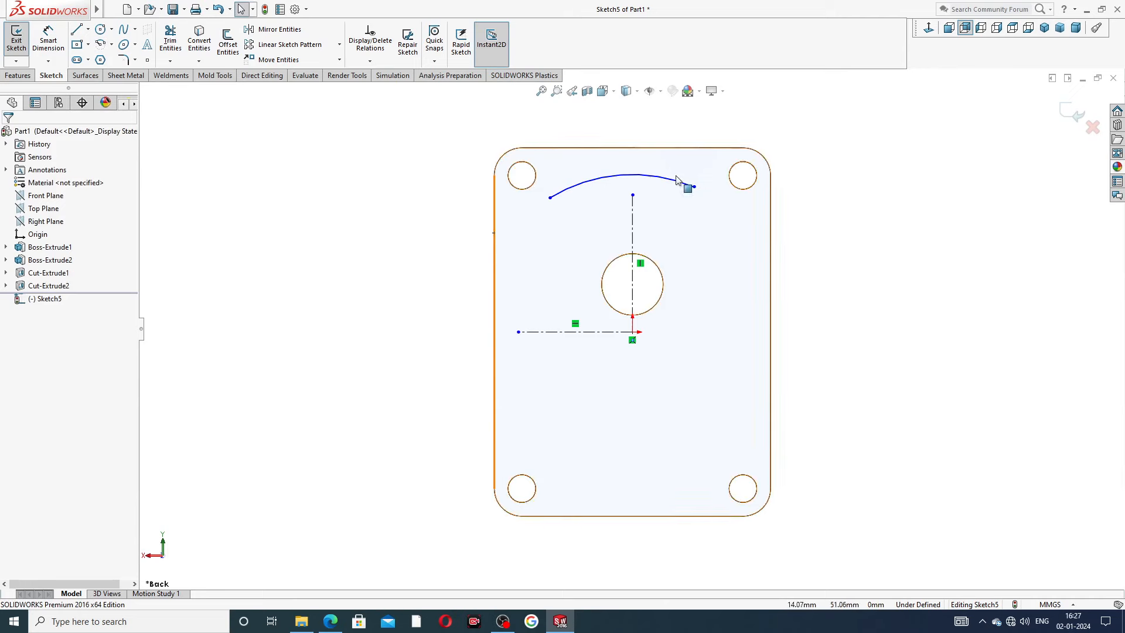
# Step: Shrink the arc to about 42 mm in radius and add a horizontal relation between its two endpoints
pyautogui.moveTo(679, 183); pyautogui.dragTo(686, 219)
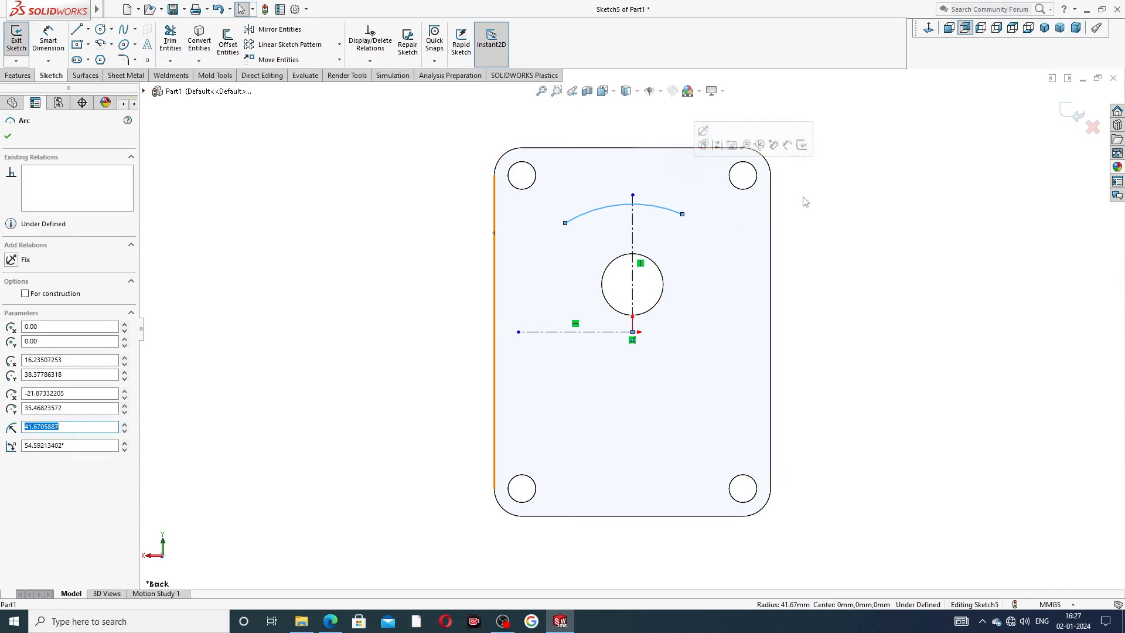
pyautogui.click(683, 215)
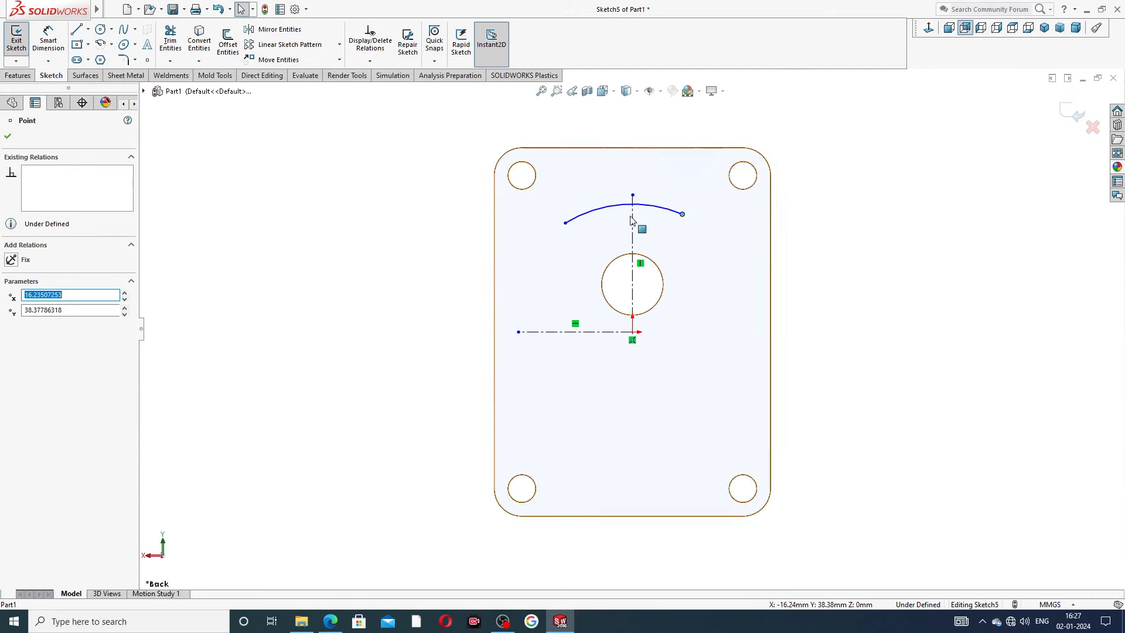
pyautogui.keyDown('ctrl'); pyautogui.click(565, 223); pyautogui.keyUp('ctrl')
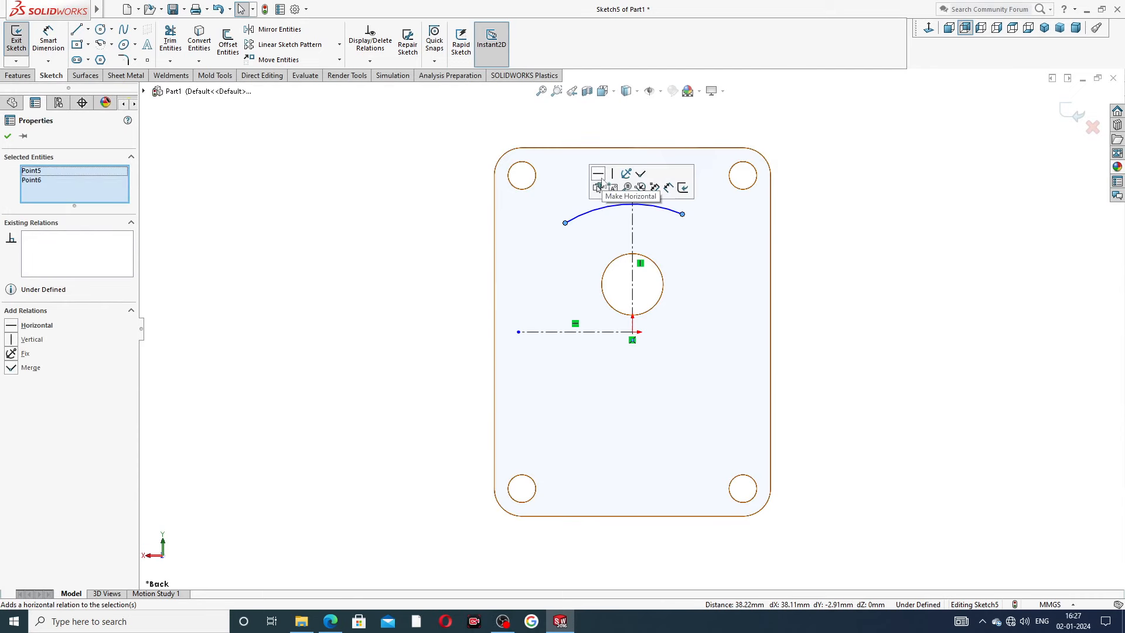
pyautogui.click(599, 174)
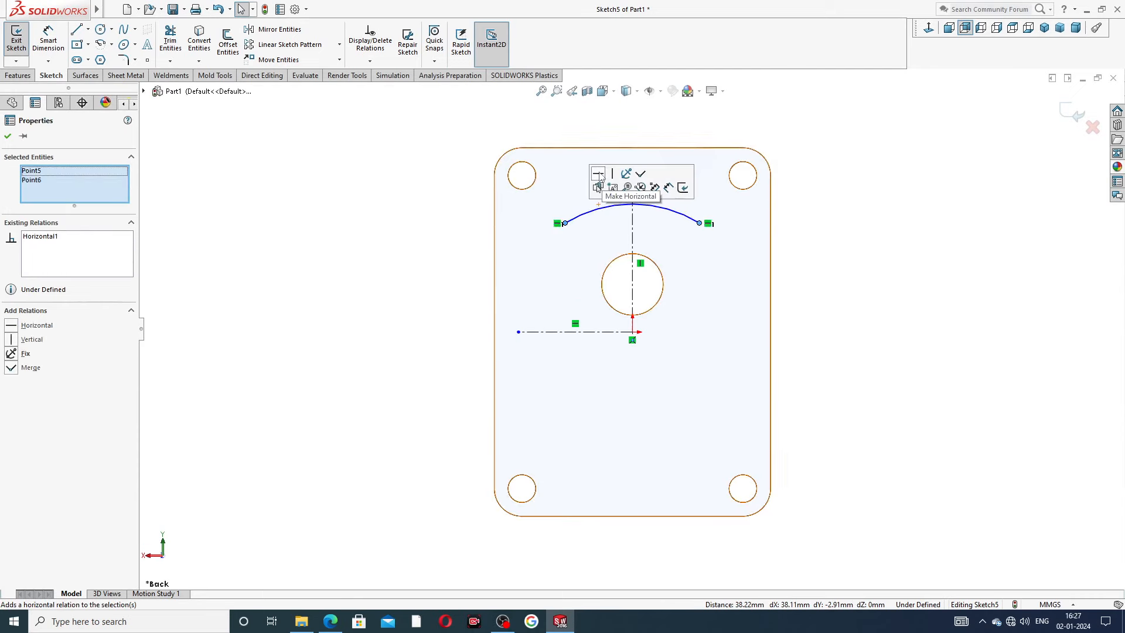
pyautogui.click(809, 191)
# Step: Consult the PDF drawing in Edge, and back in the SolidWorks sketch dimension the arc above the bore to a 50 mm radius
pyautogui.scroll(-2, 628, 257)
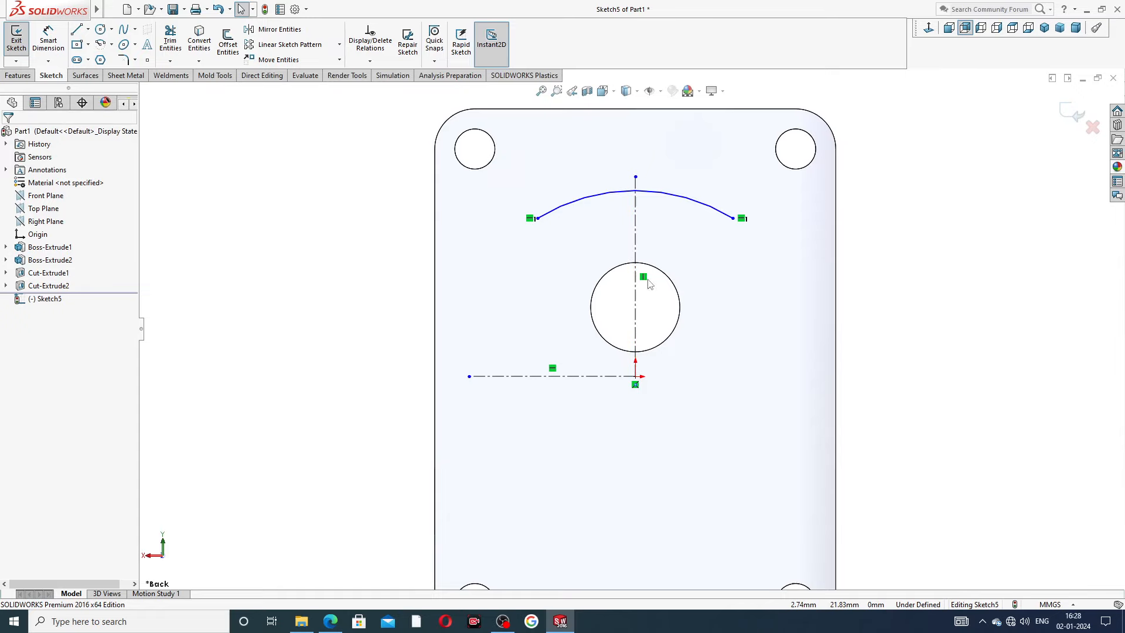
pyautogui.click(330, 621)
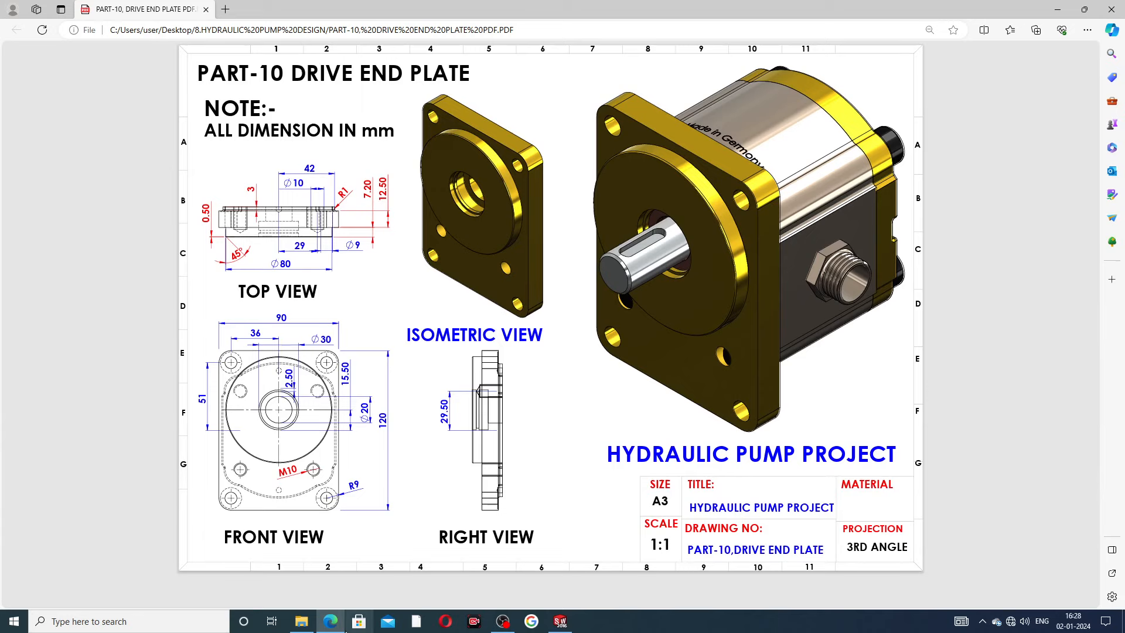
pyautogui.click(561, 621)
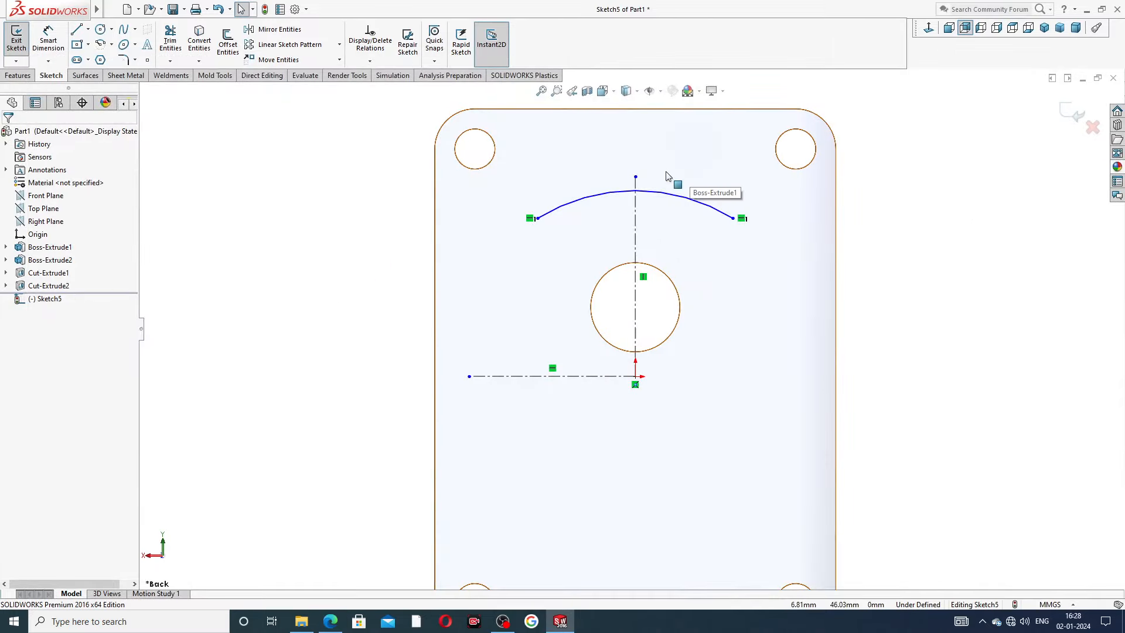
pyautogui.click(48, 40)
pyautogui.click(594, 195)
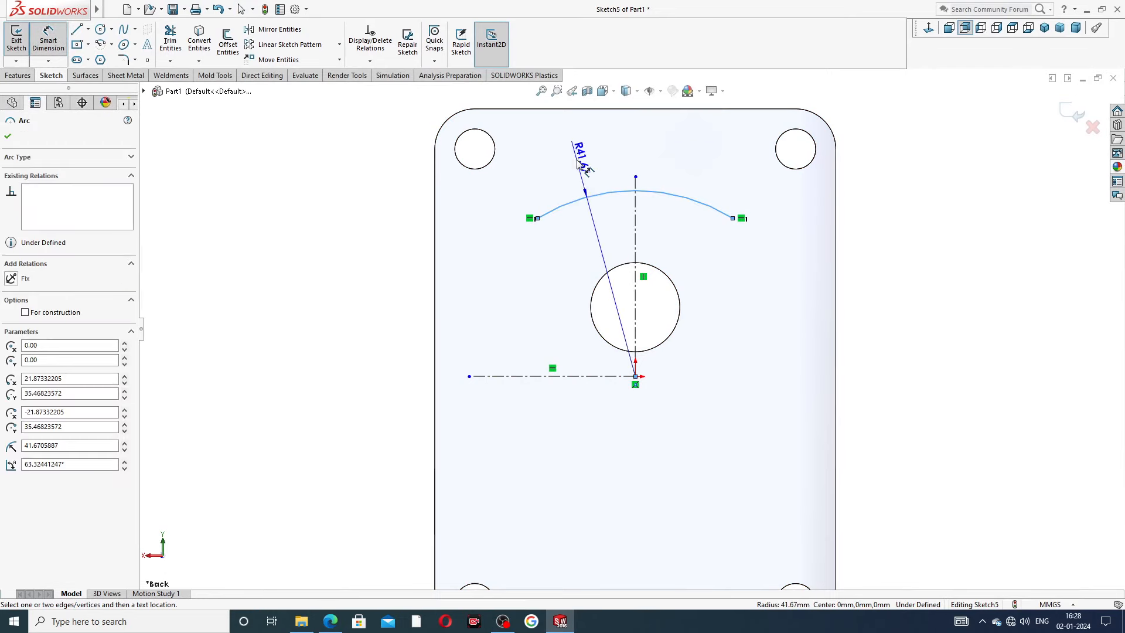
pyautogui.click(580, 161)
pyautogui.write('50')
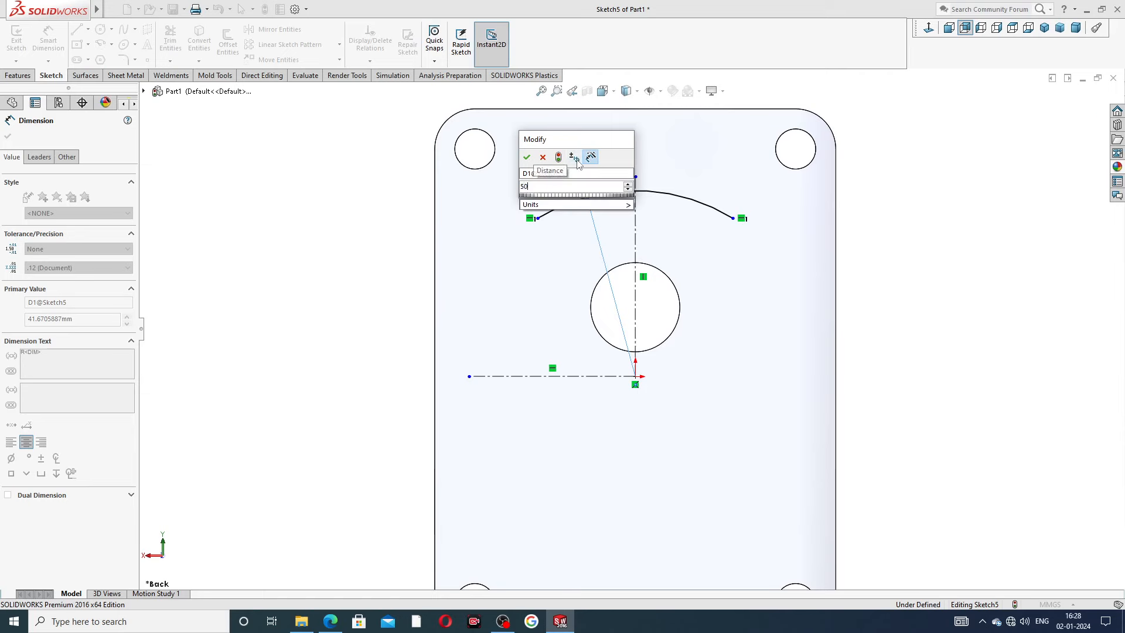
pyautogui.press('Return')
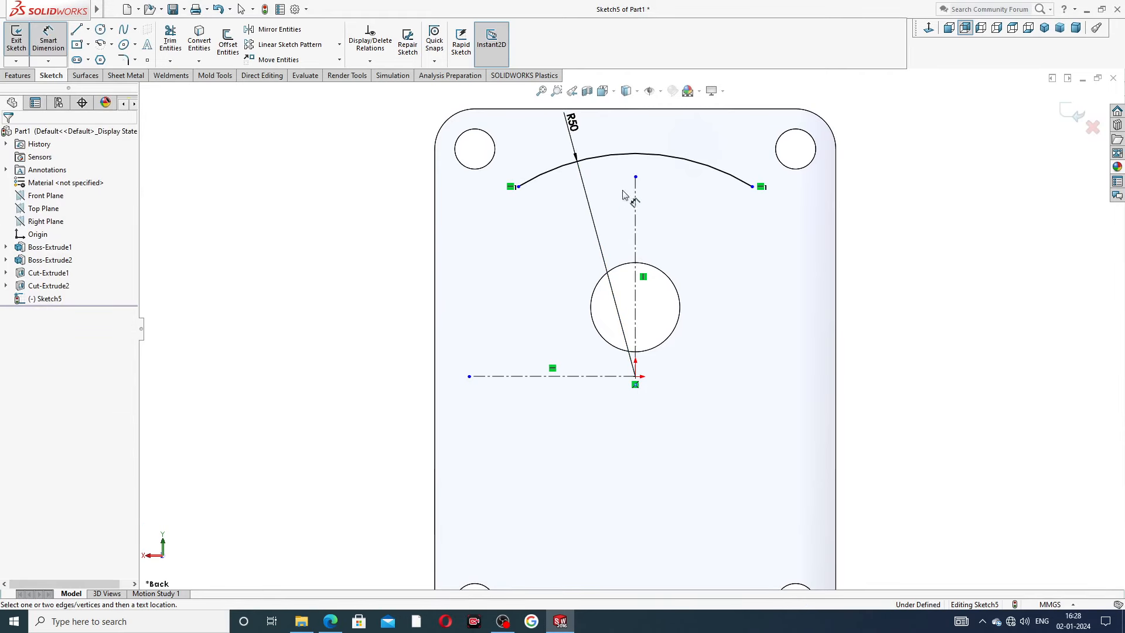
pyautogui.press('f')
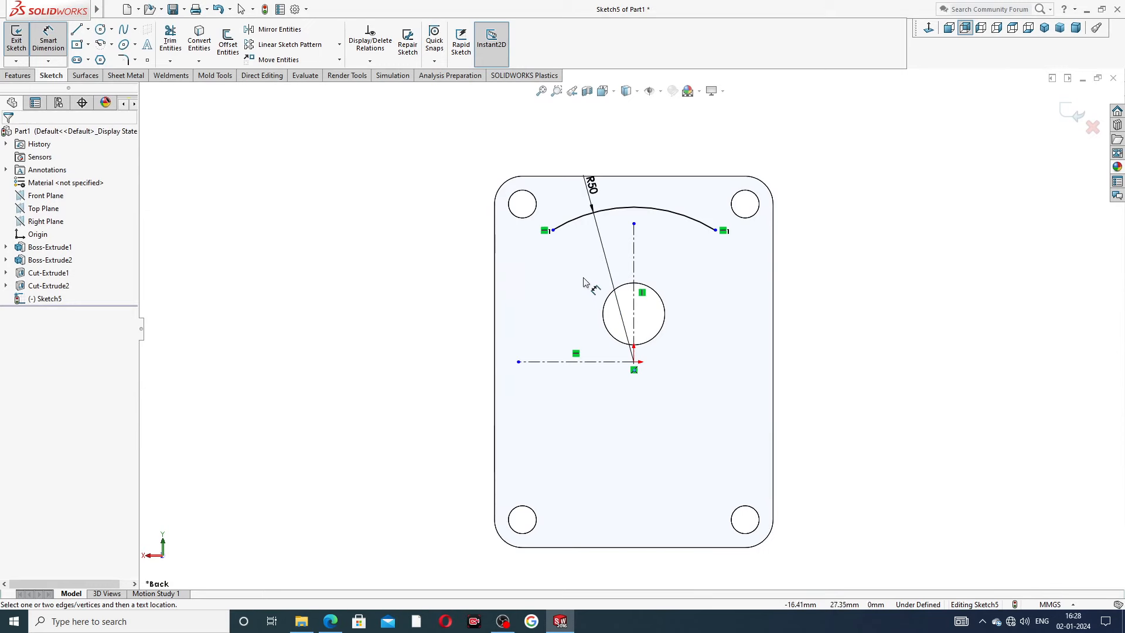
pyautogui.rightClick(827, 188)
pyautogui.click(854, 175)
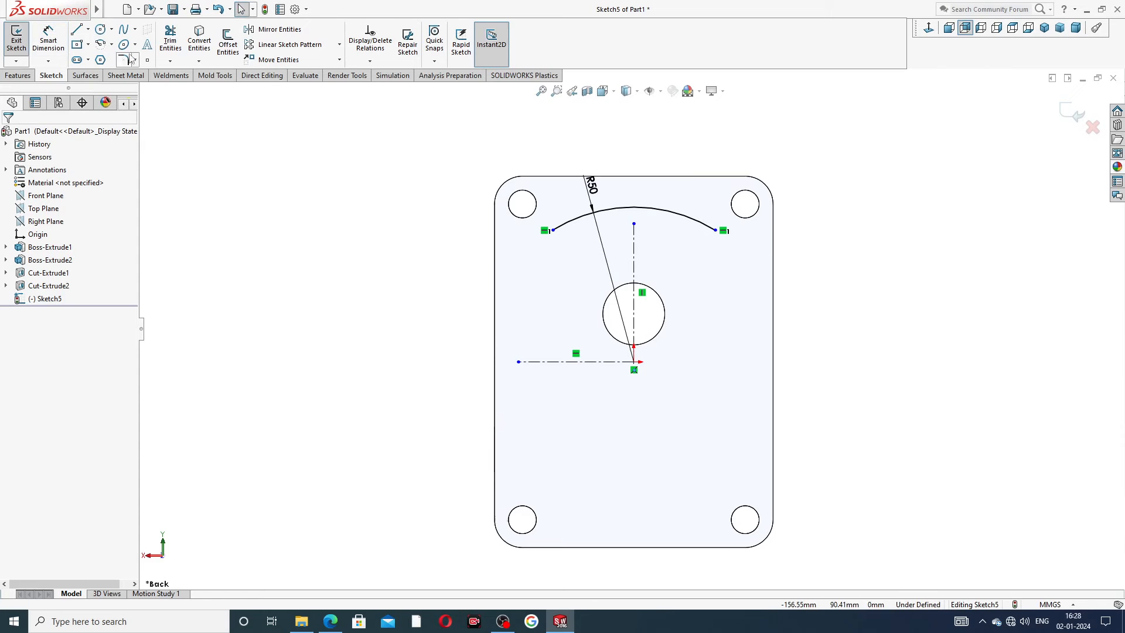
# Step: Sketch a circle about 9.8 mm in diameter just below the arc's left end, up and left of the bore
pyautogui.click(100, 29)
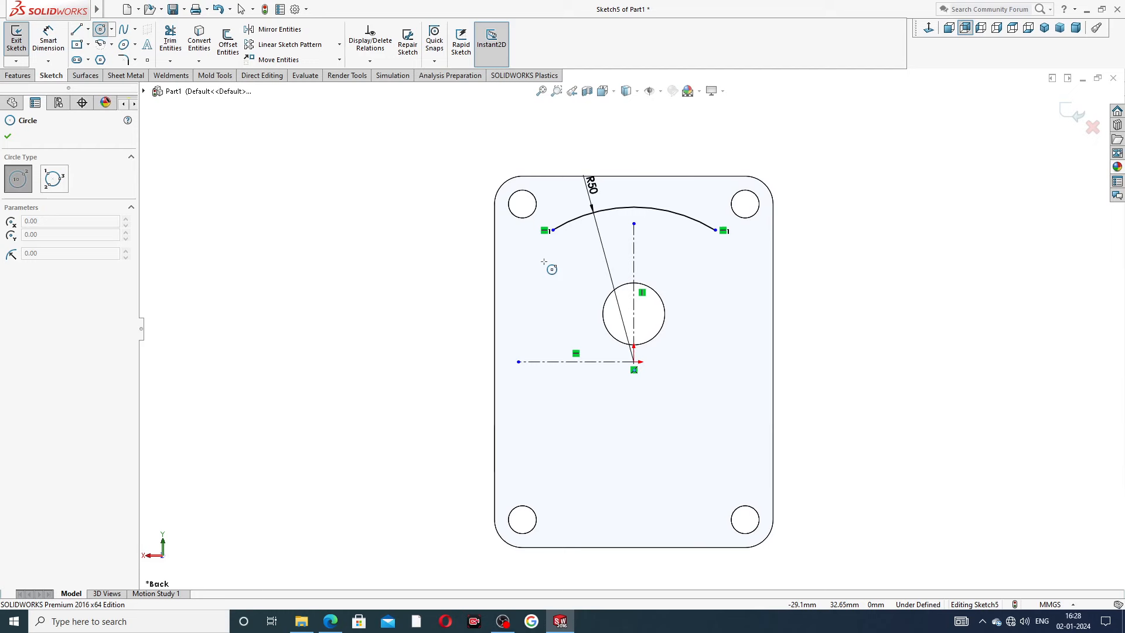
pyautogui.click(545, 265)
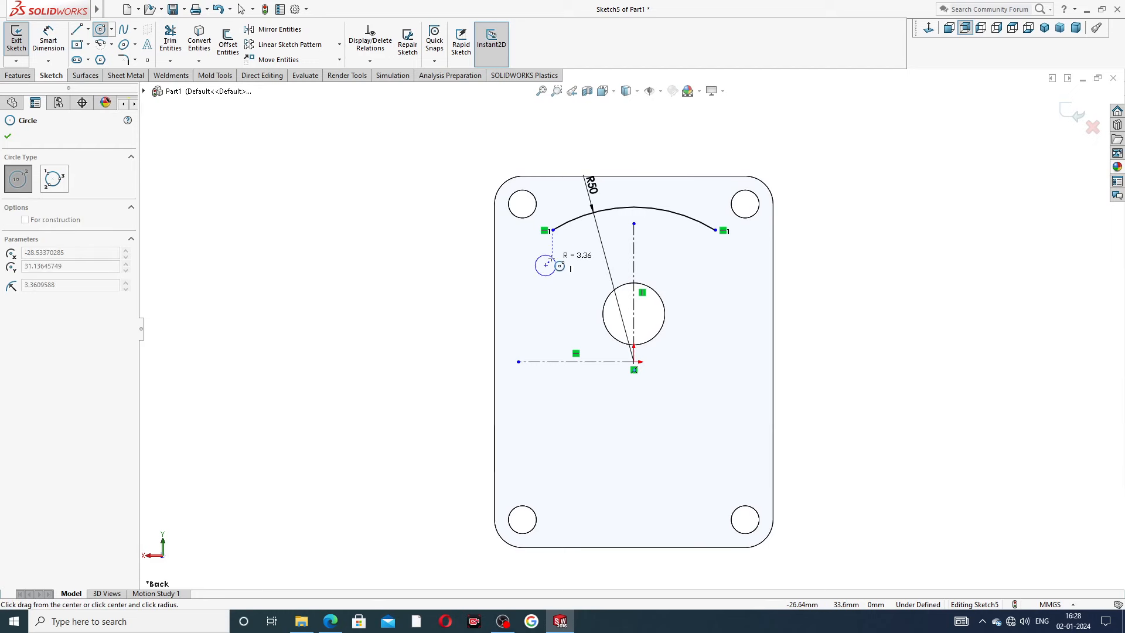
pyautogui.click(554, 252)
pyautogui.rightClick(584, 256)
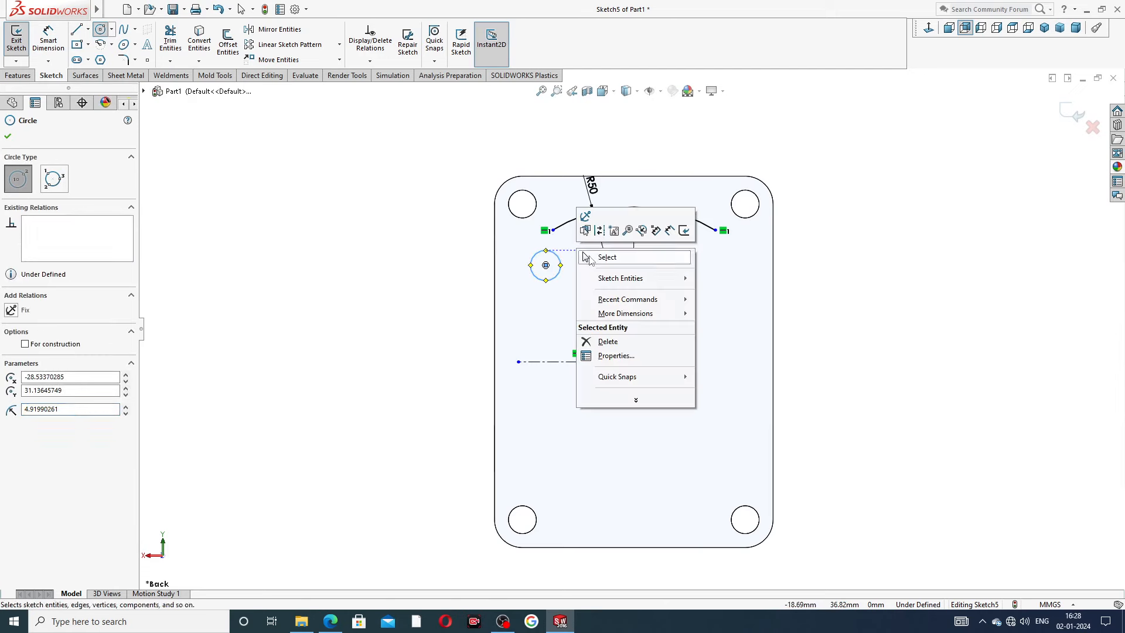
pyautogui.click(588, 259)
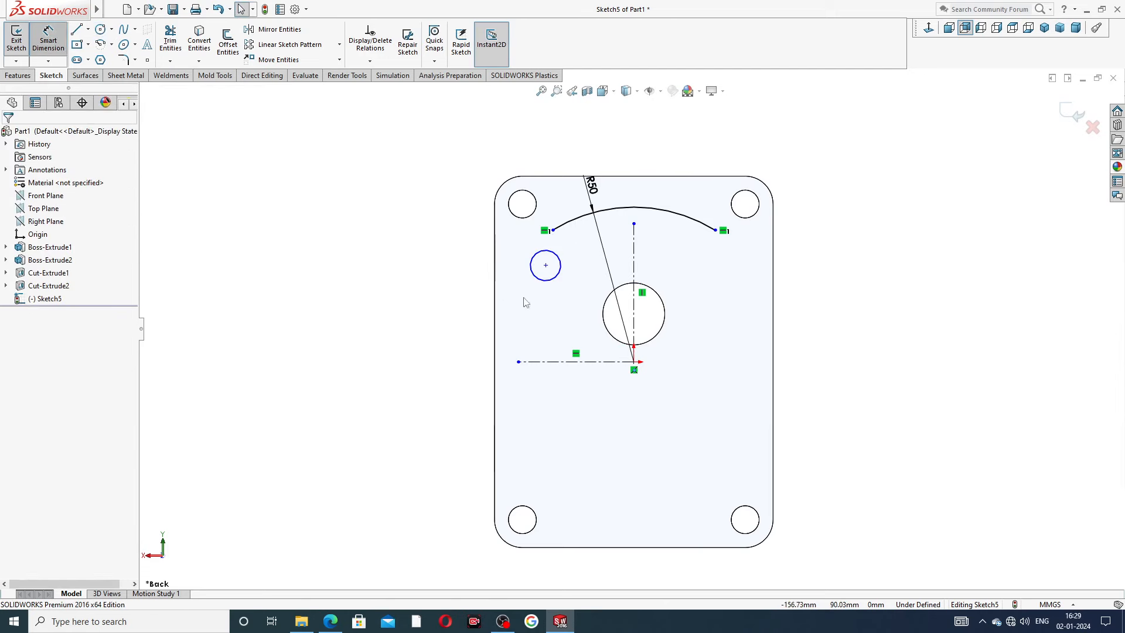
# Step: Dimension the new circle below the arc's left end to a 10 mm diameter and end dimensioning
pyautogui.click(535, 259)
pyautogui.click(473, 236)
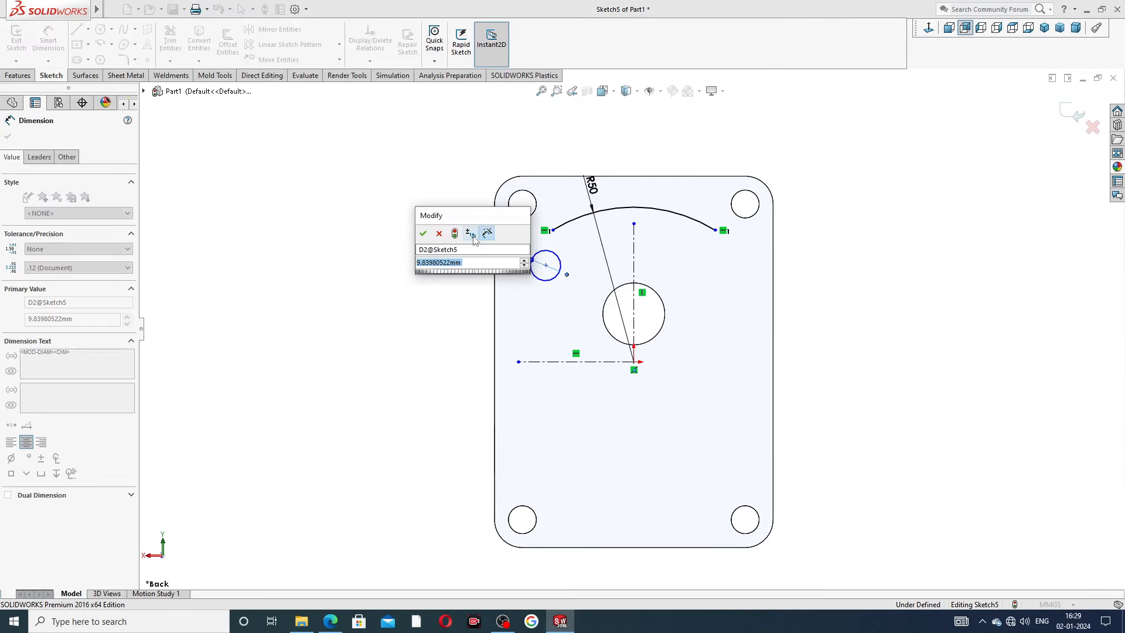
pyautogui.write('10')
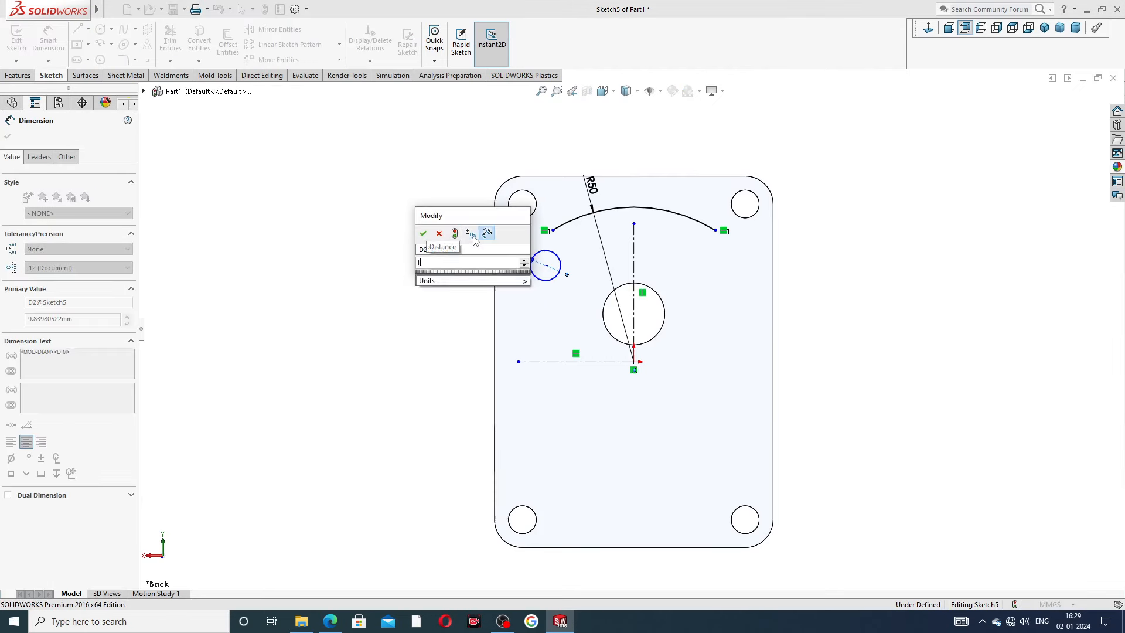
pyautogui.press('Return')
pyautogui.click(412, 228)
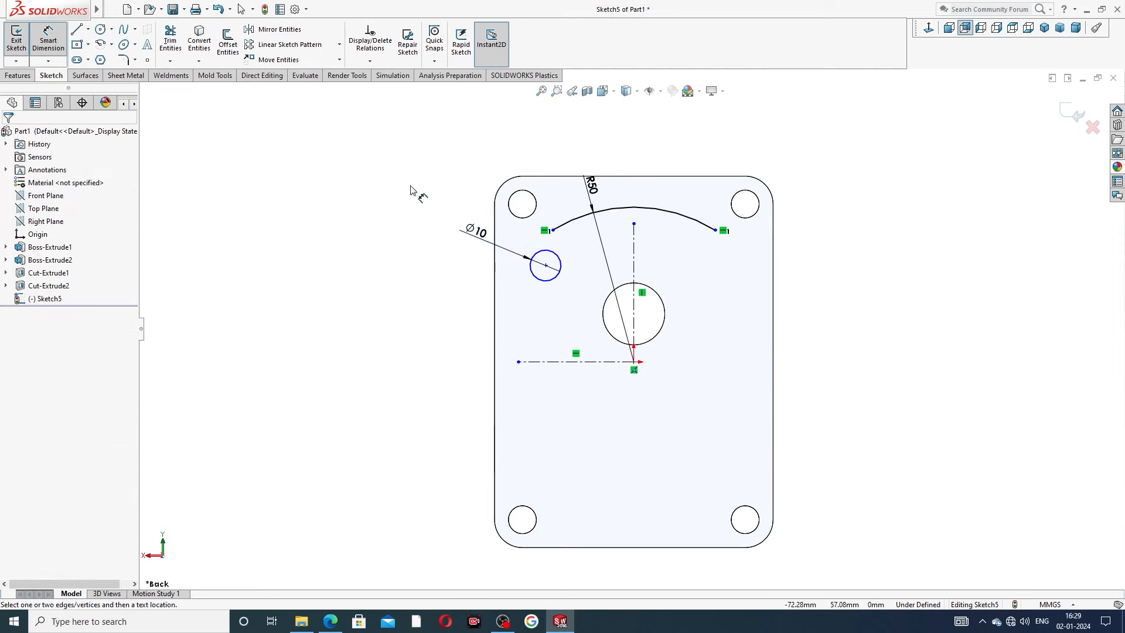
pyautogui.rightClick(421, 197)
pyautogui.click(443, 177)
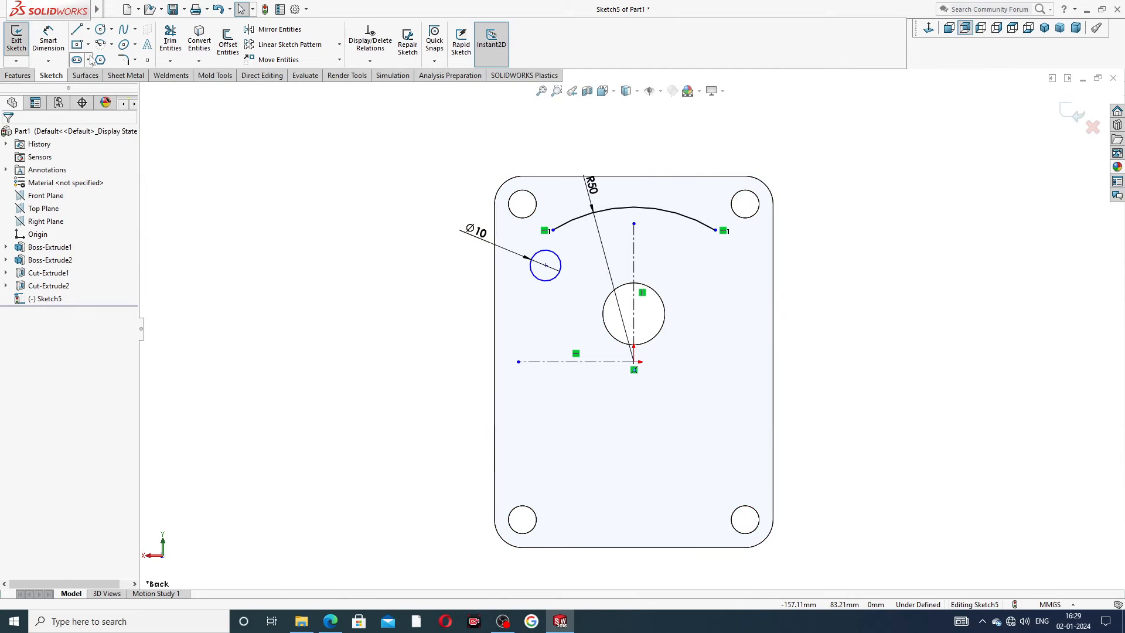
# Step: Dimension the horizontal distance from the 10 mm circle's centre to the vertical centerline as 29 mm
pyautogui.click(48, 38)
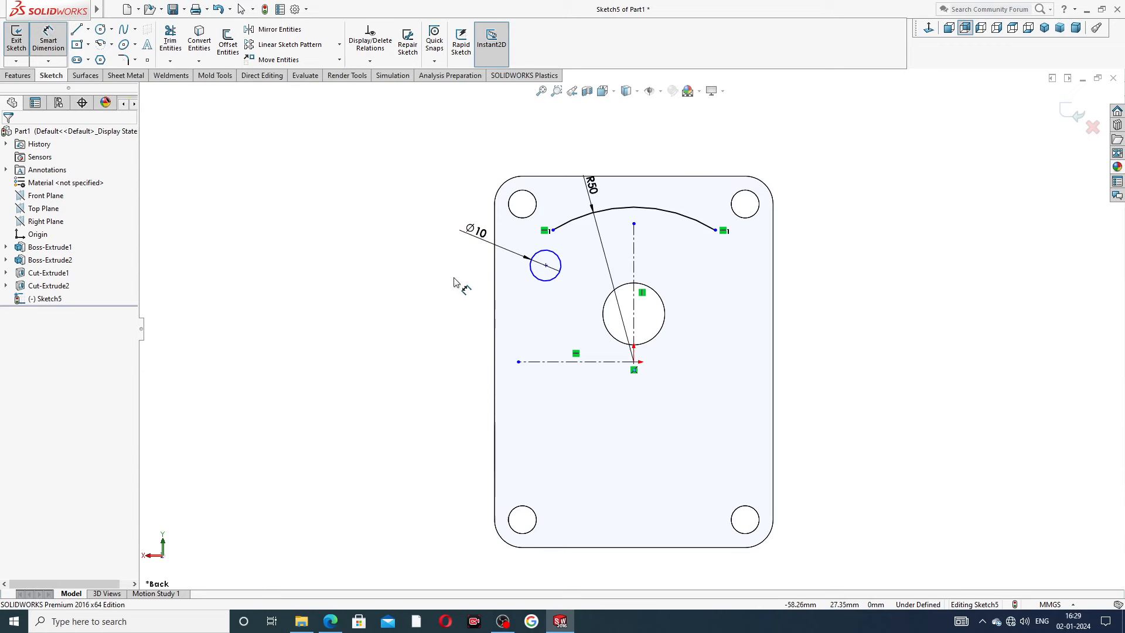
pyautogui.click(546, 265)
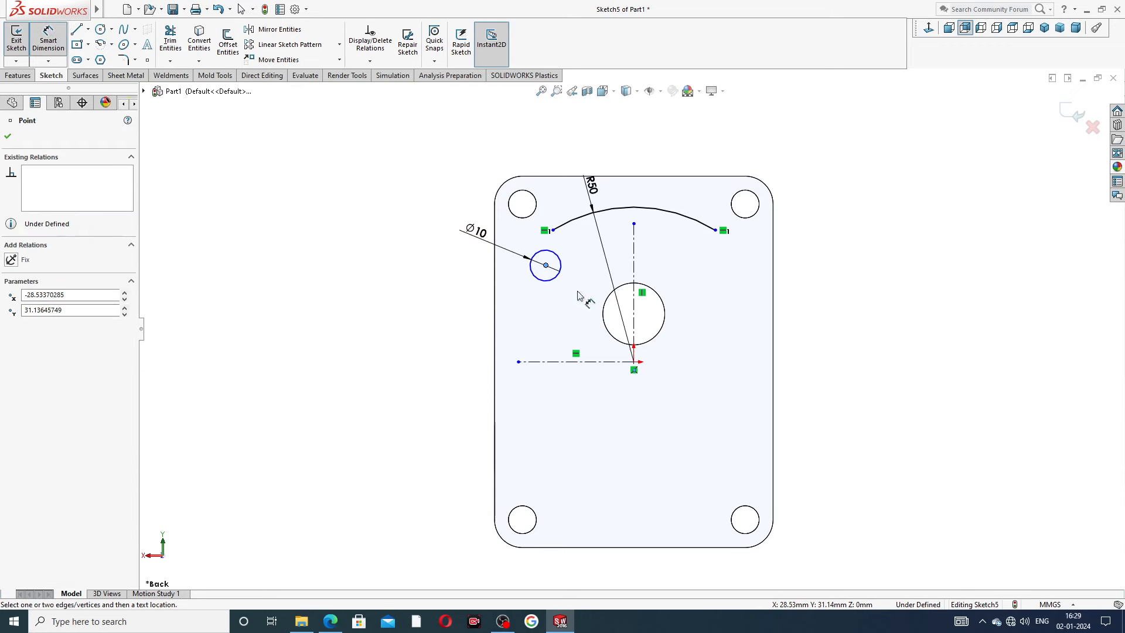
pyautogui.click(633, 283)
pyautogui.click(593, 414)
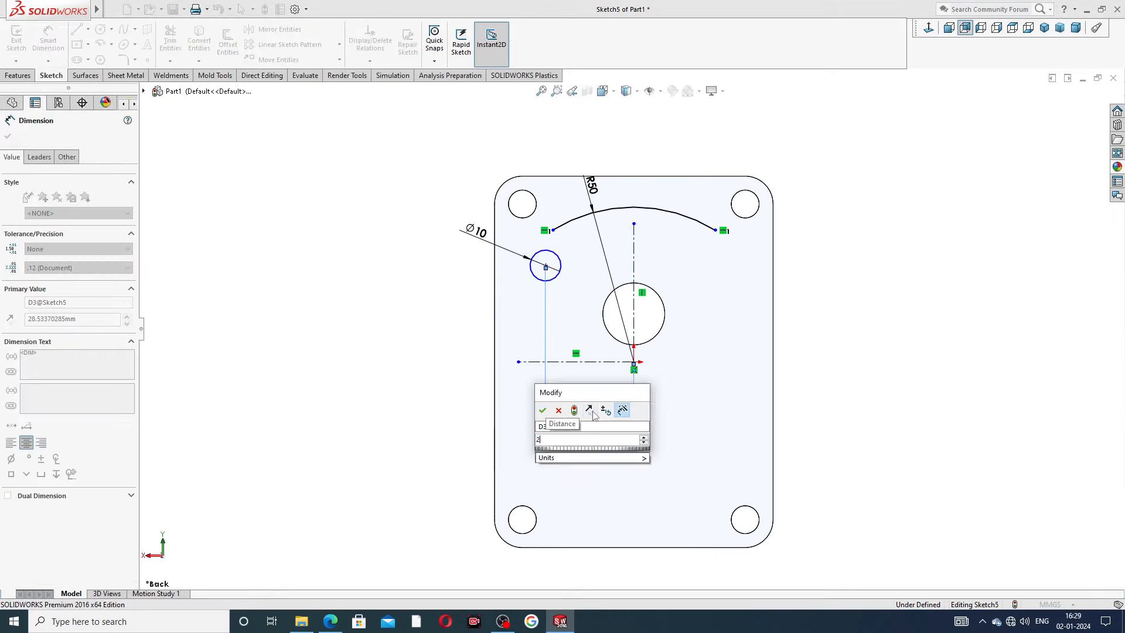
pyautogui.write('29')
pyautogui.press('Return')
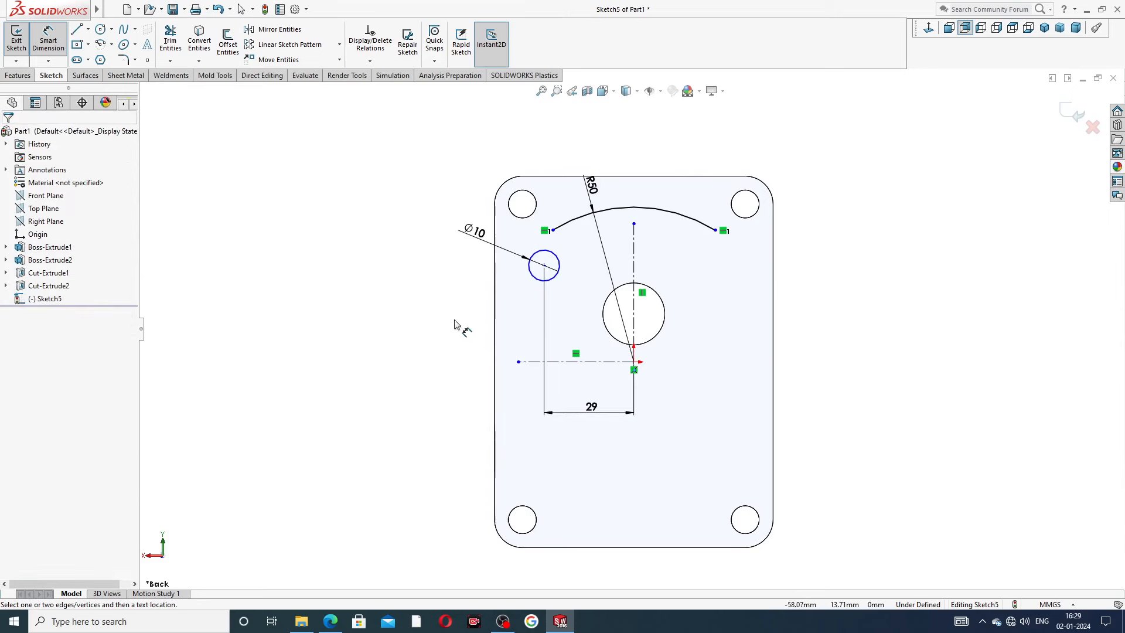
# Step: Dimension the vertical distance from the circle's centre to the horizontal centerline as 29.5 mm and end dimensioning
pyautogui.click(544, 266)
pyautogui.click(538, 362)
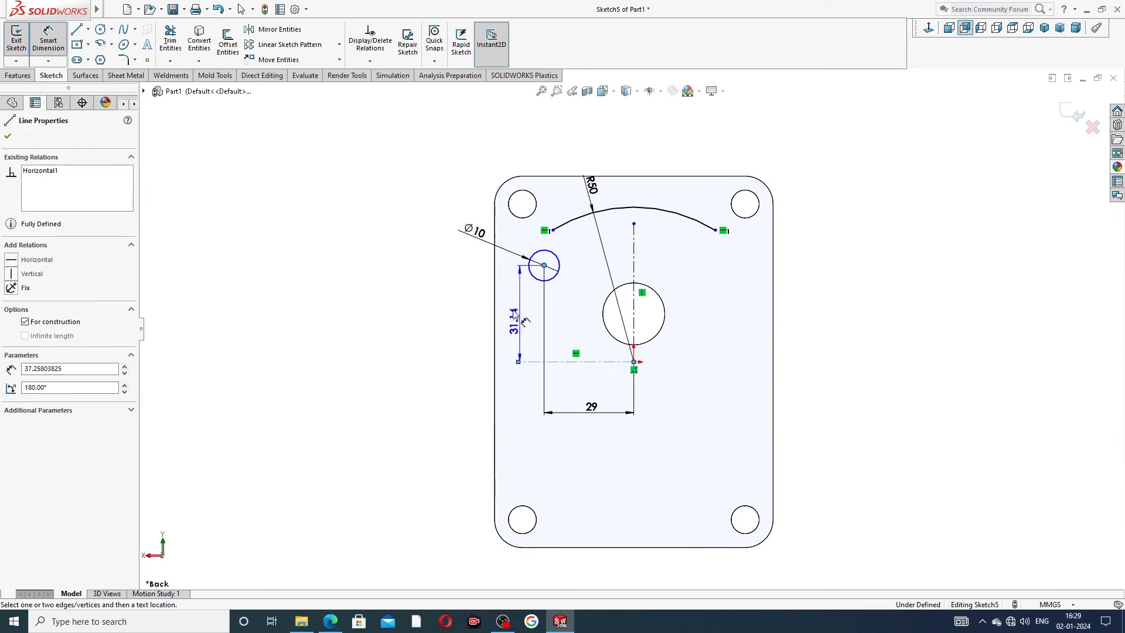
pyautogui.click(478, 313)
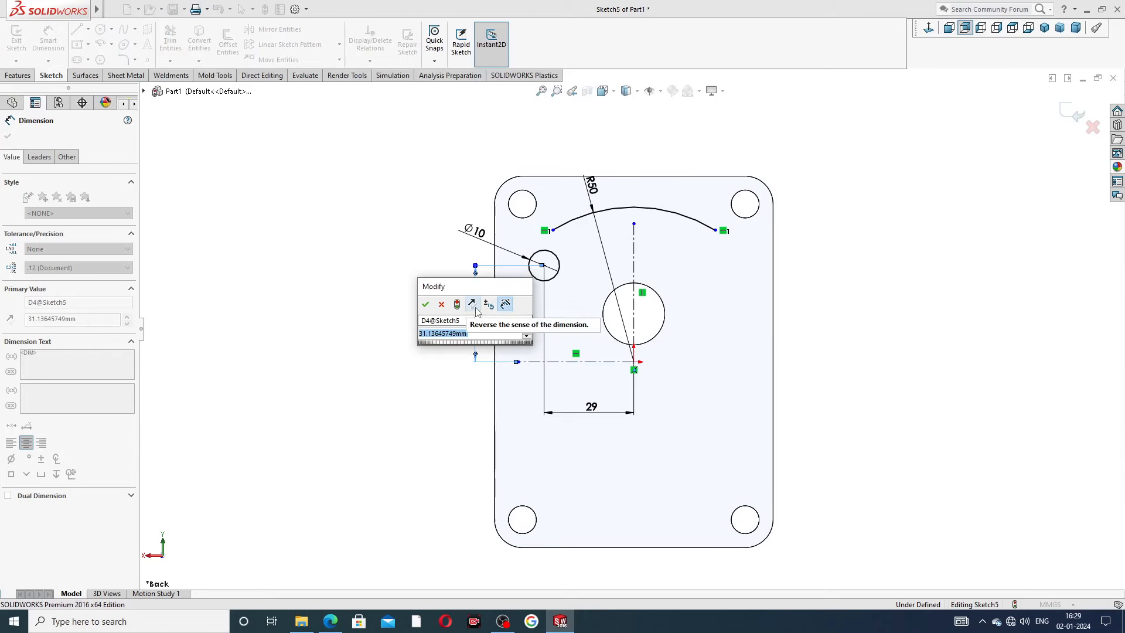
pyautogui.write('29')
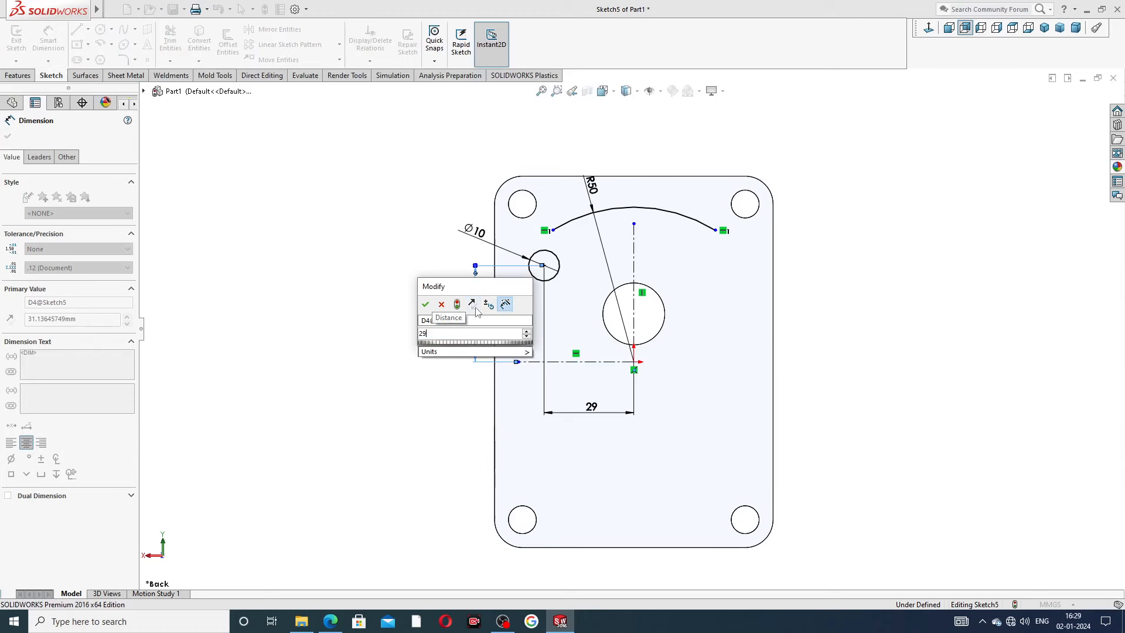
pyautogui.write('.5')
pyautogui.press('Return')
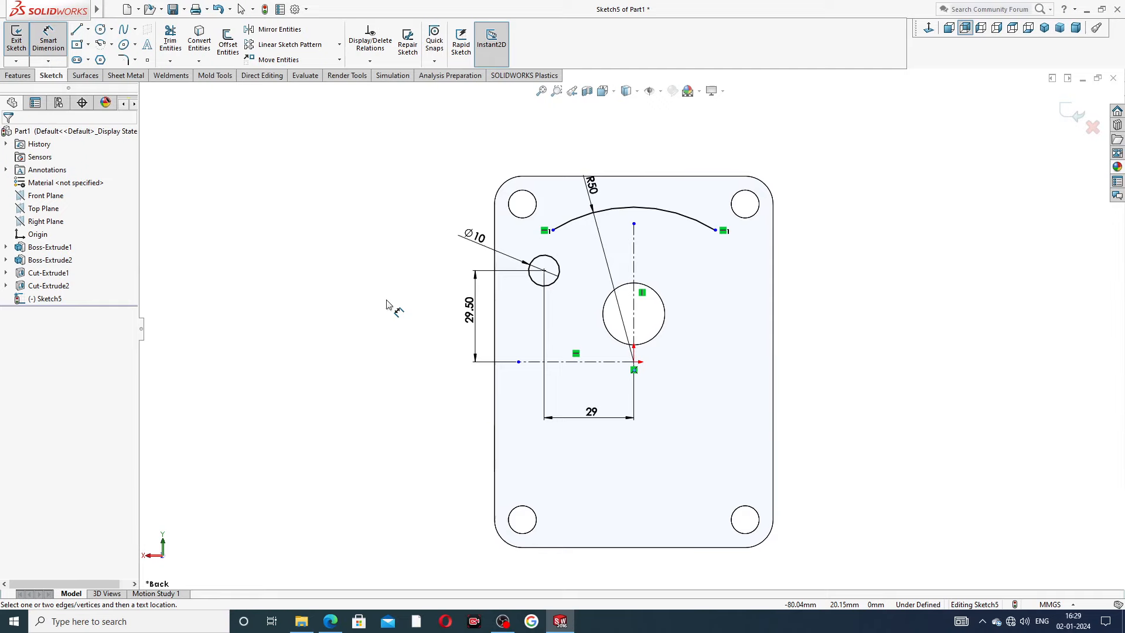
pyautogui.rightClick(384, 299)
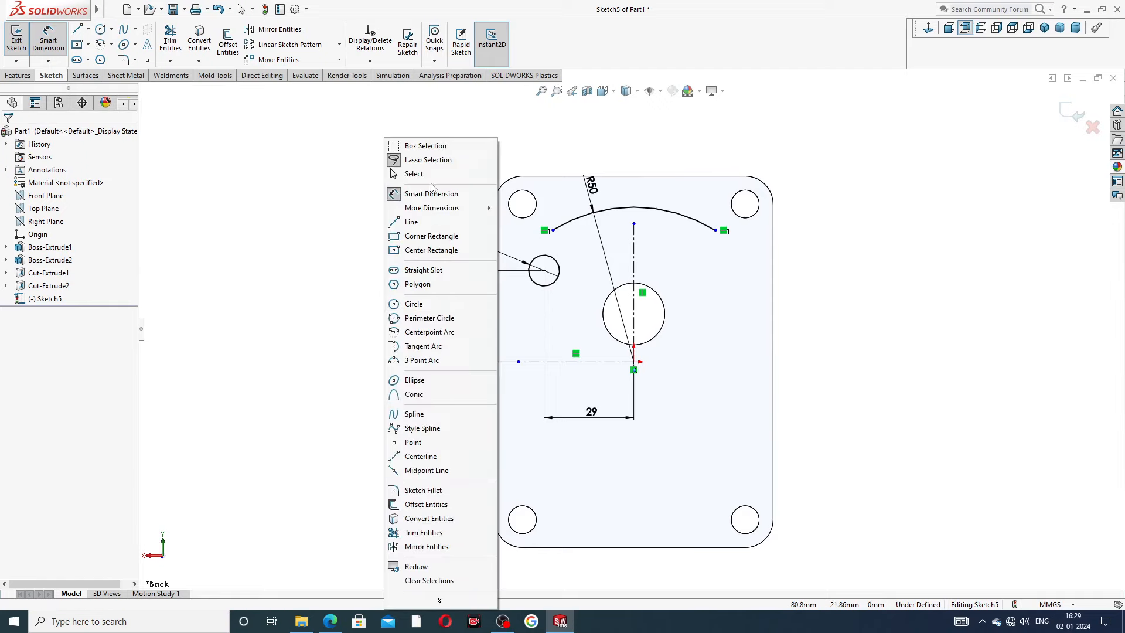
pyautogui.click(414, 174)
# Step: Consult the PDF drawing in Edge, and back in SolidWorks add a vertical relation between the R50 arc's left endpoint and the circle's centre
pyautogui.click(331, 622)
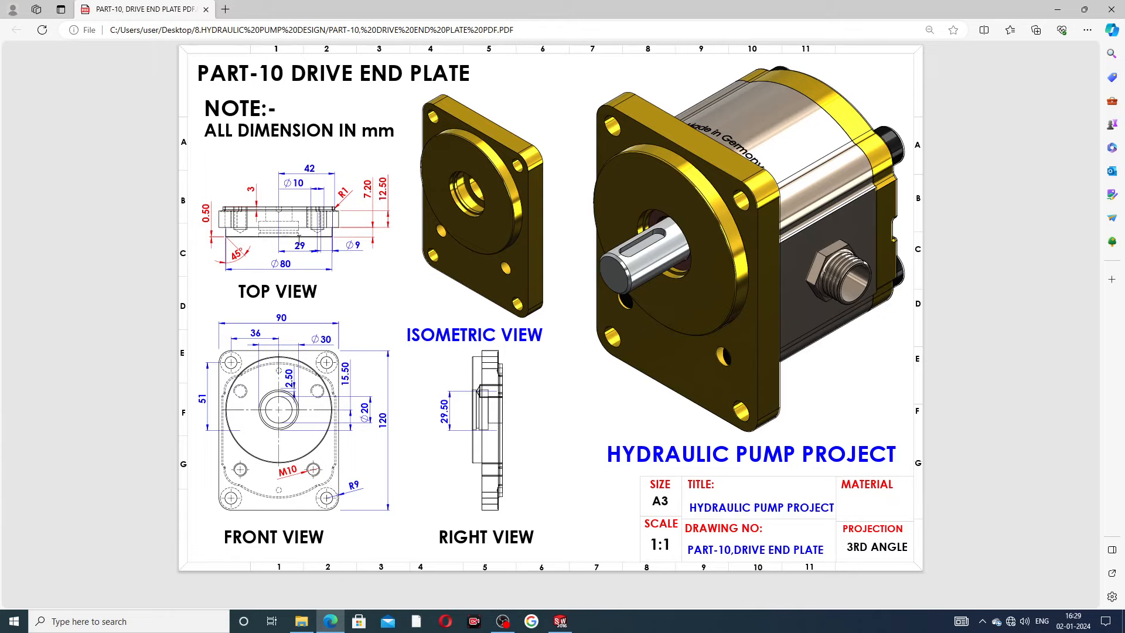
pyautogui.click(560, 622)
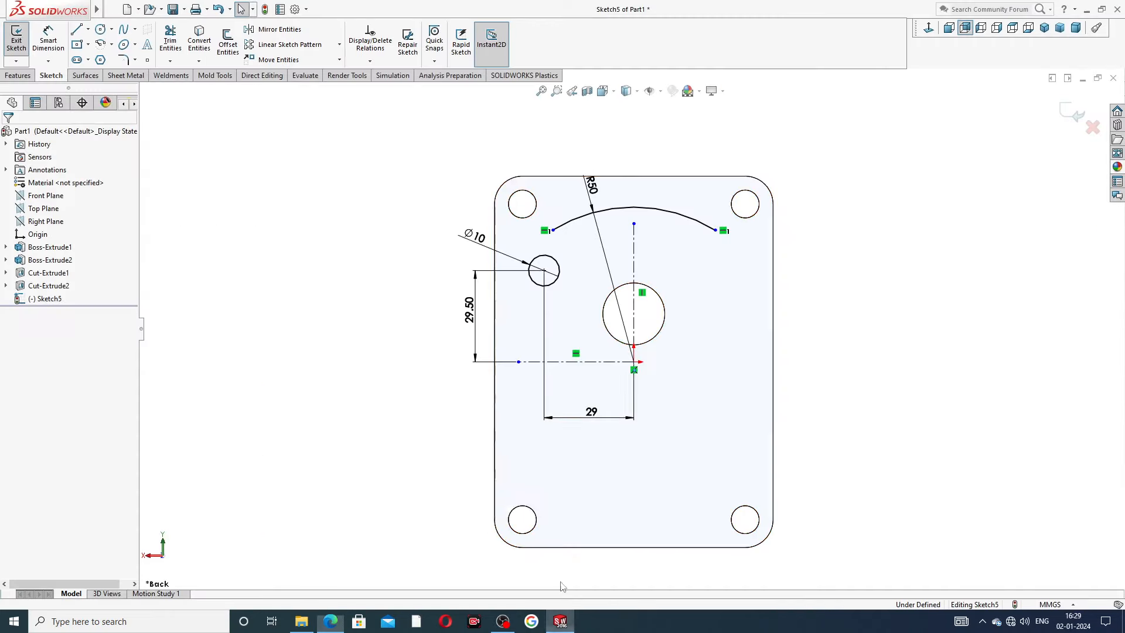
pyautogui.scroll(-1, 556, 239)
pyautogui.click(558, 233)
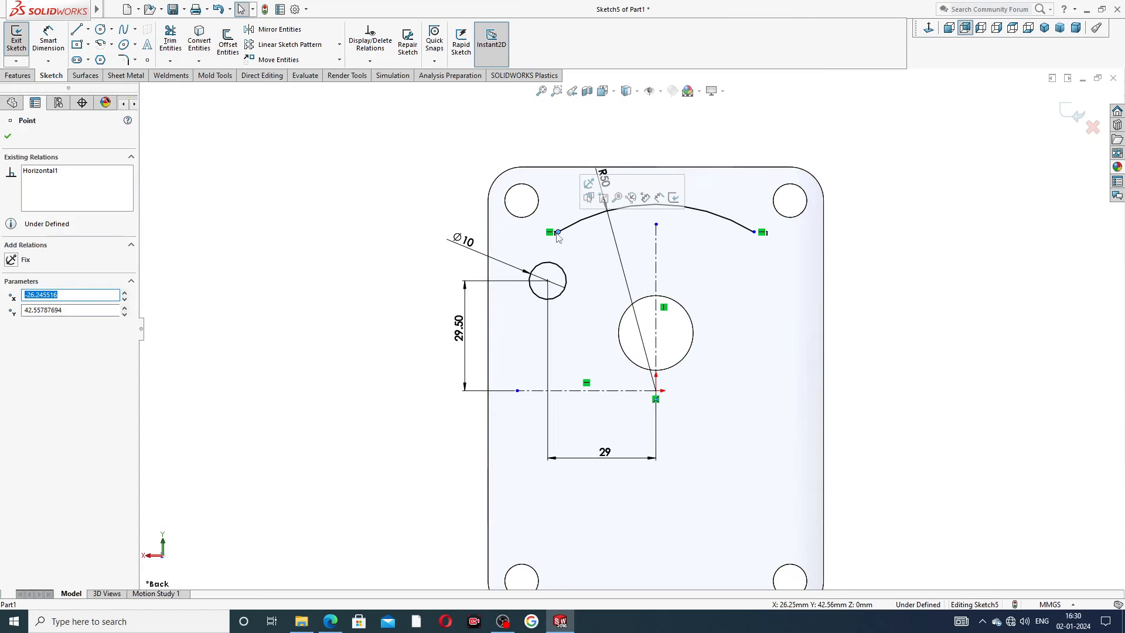
pyautogui.keyDown('ctrl'); pyautogui.click(548, 282); pyautogui.keyUp('ctrl')
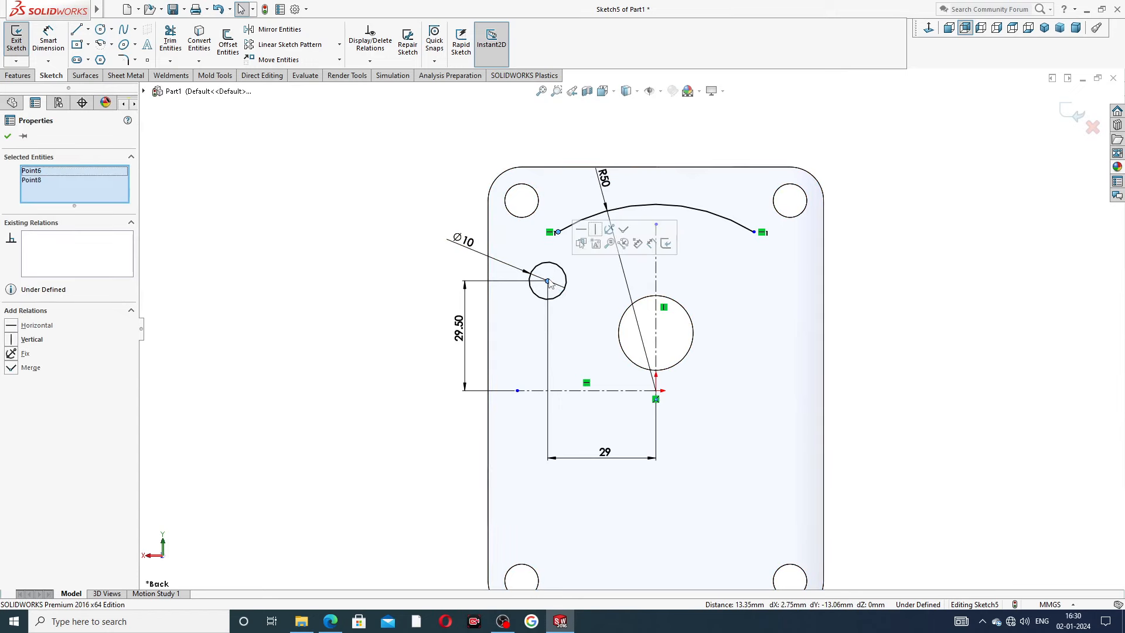
pyautogui.click(595, 231)
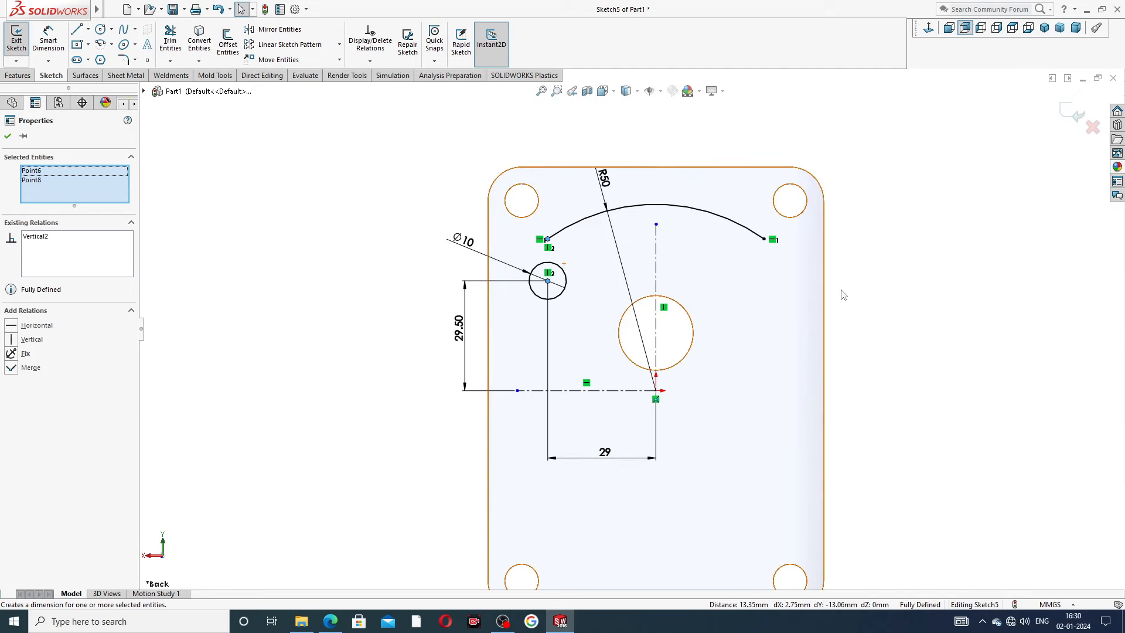
pyautogui.click(872, 271)
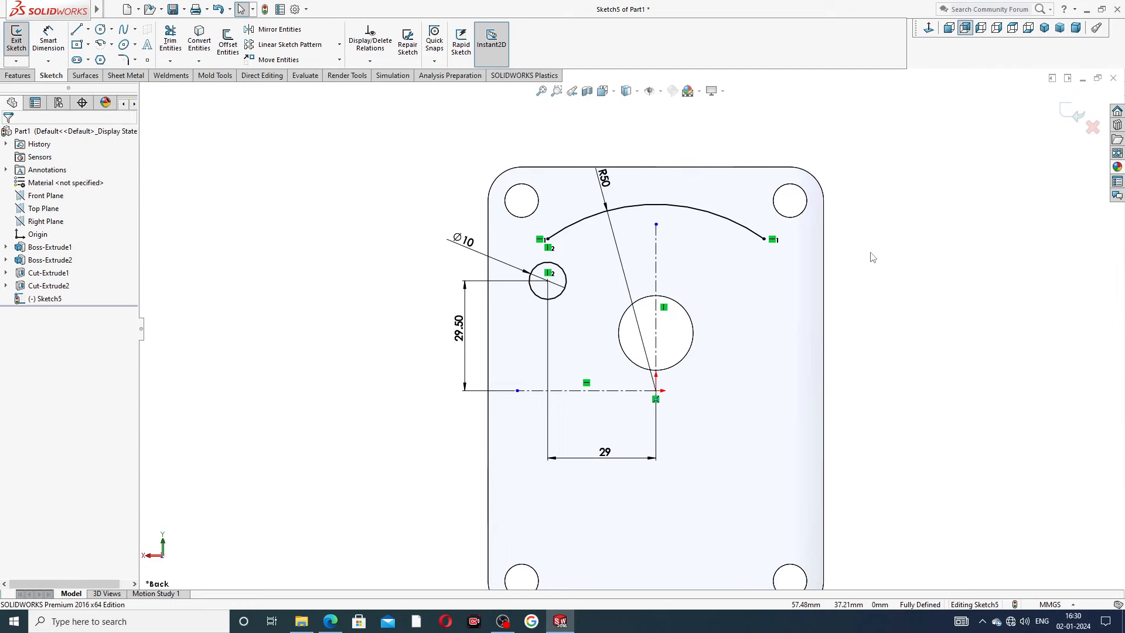
# Step: Sketch a 3 Point Arc about 16.4 mm in radius from the R50 arc's left endpoint down around the circle's outer side
pyautogui.scroll(-2, 547, 312)
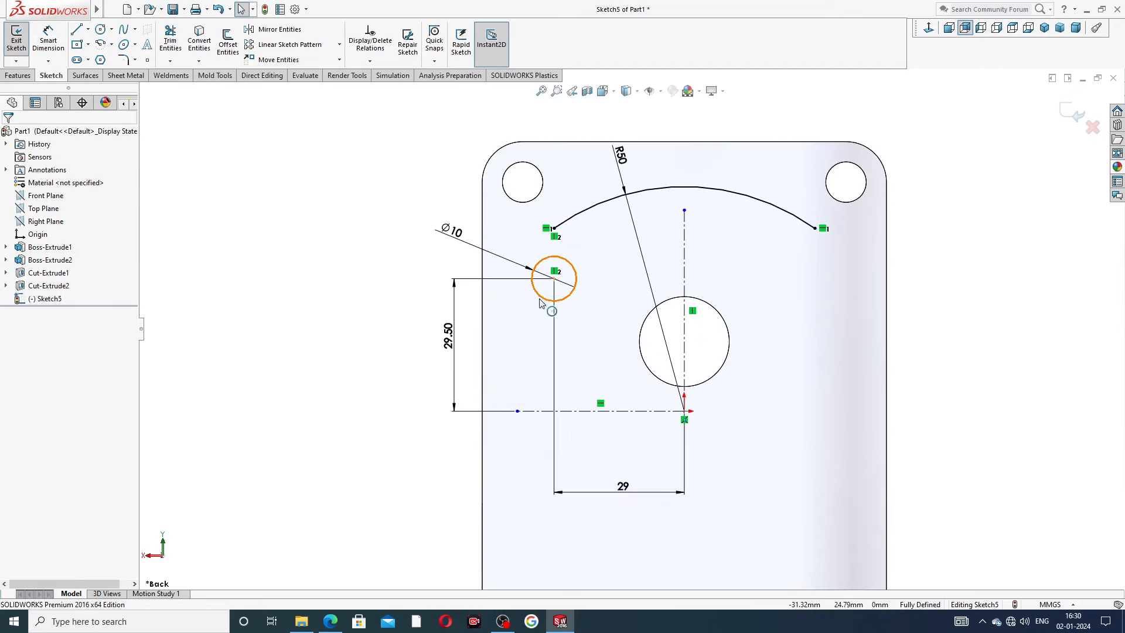
pyautogui.click(111, 46)
pyautogui.click(126, 89)
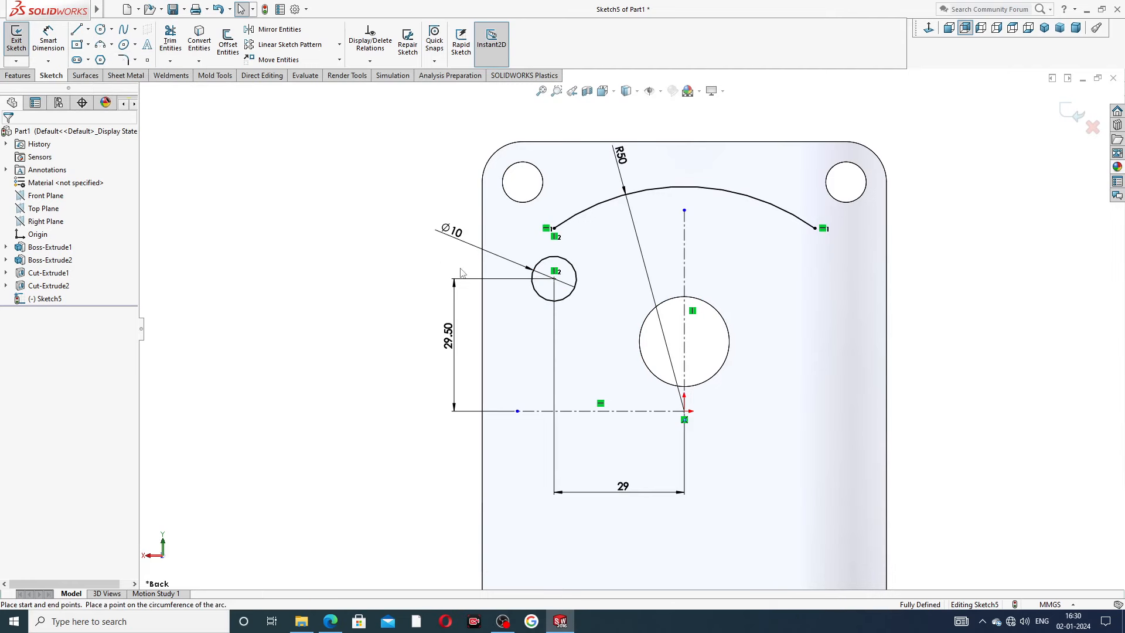
pyautogui.click(553, 229)
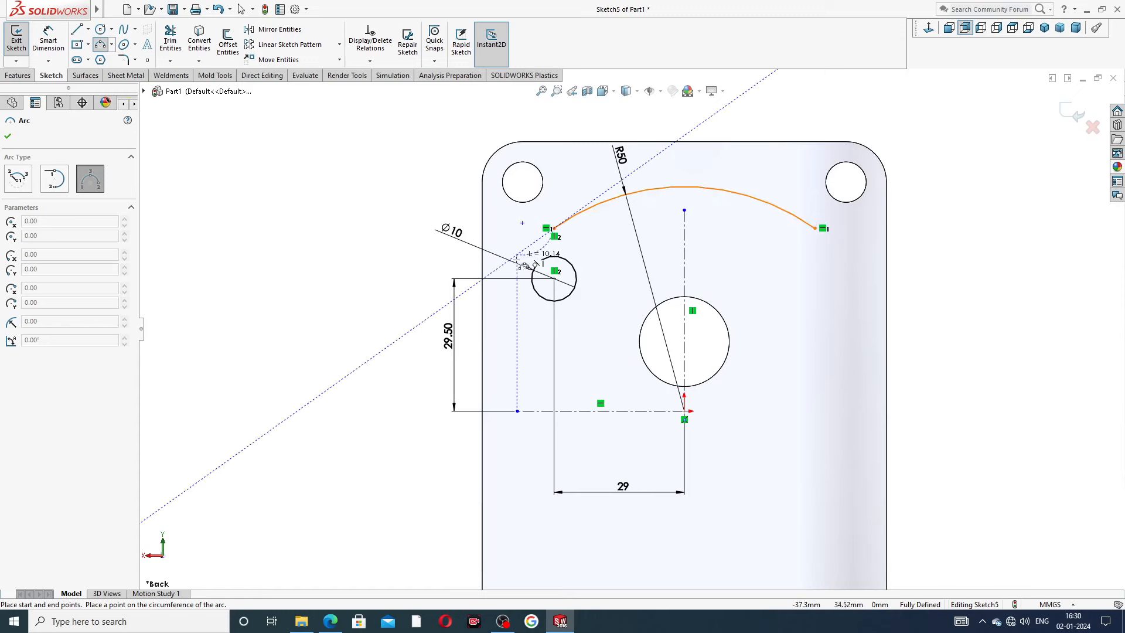
pyautogui.click(504, 291)
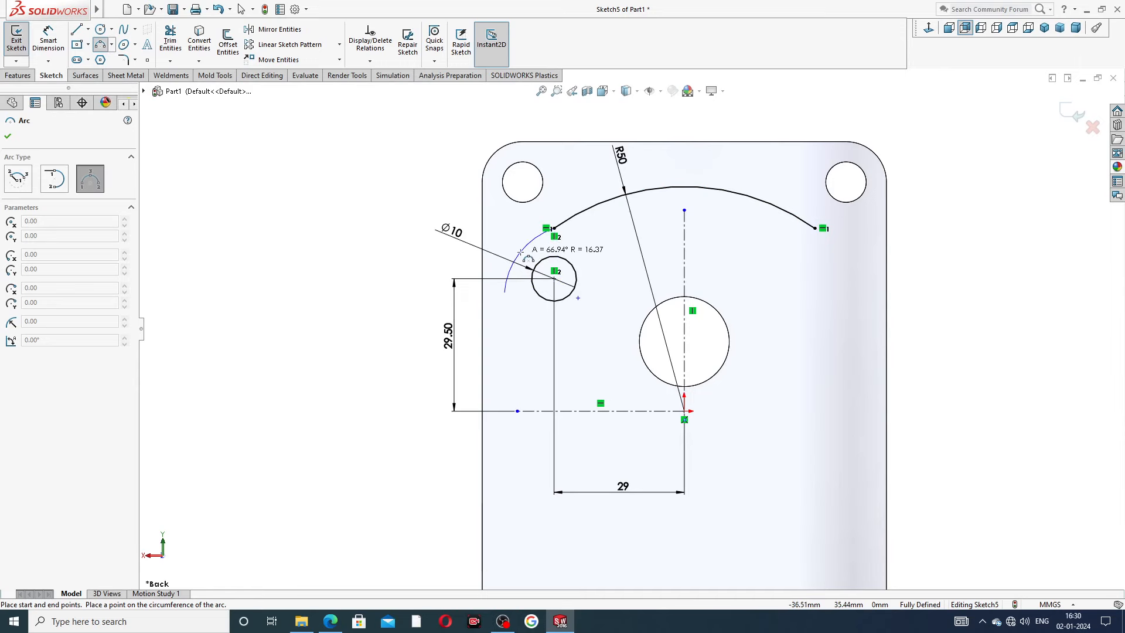
pyautogui.click(521, 252)
pyautogui.rightClick(563, 182)
pyautogui.click(607, 221)
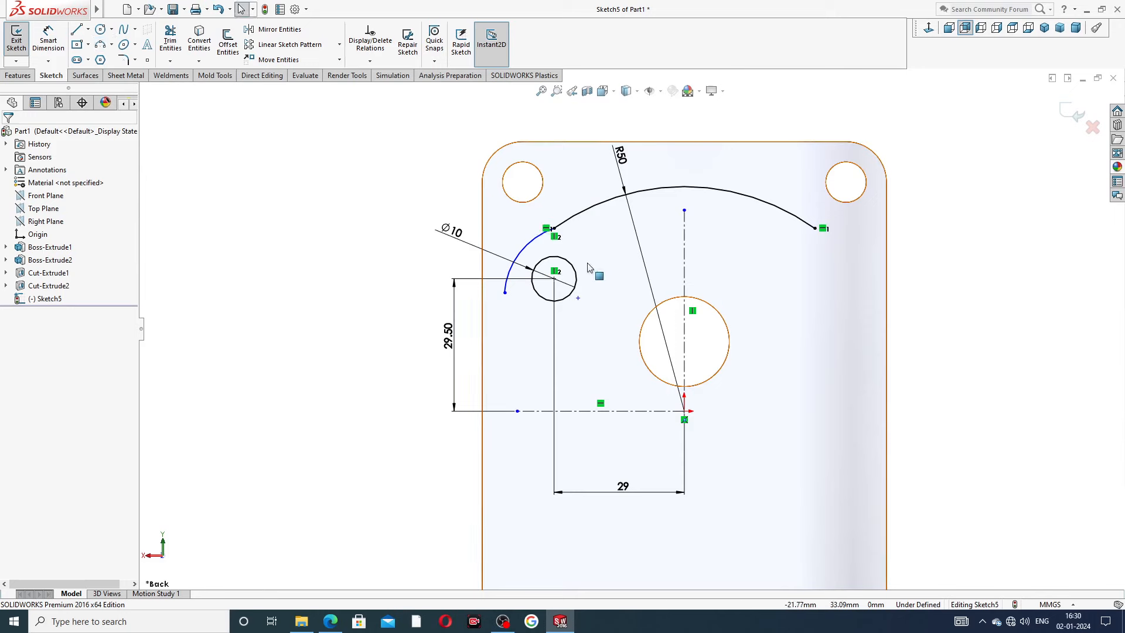
# Step: Merge the small arc's centre point with the 10 mm circle's centre
pyautogui.scroll(-3, 498, 278)
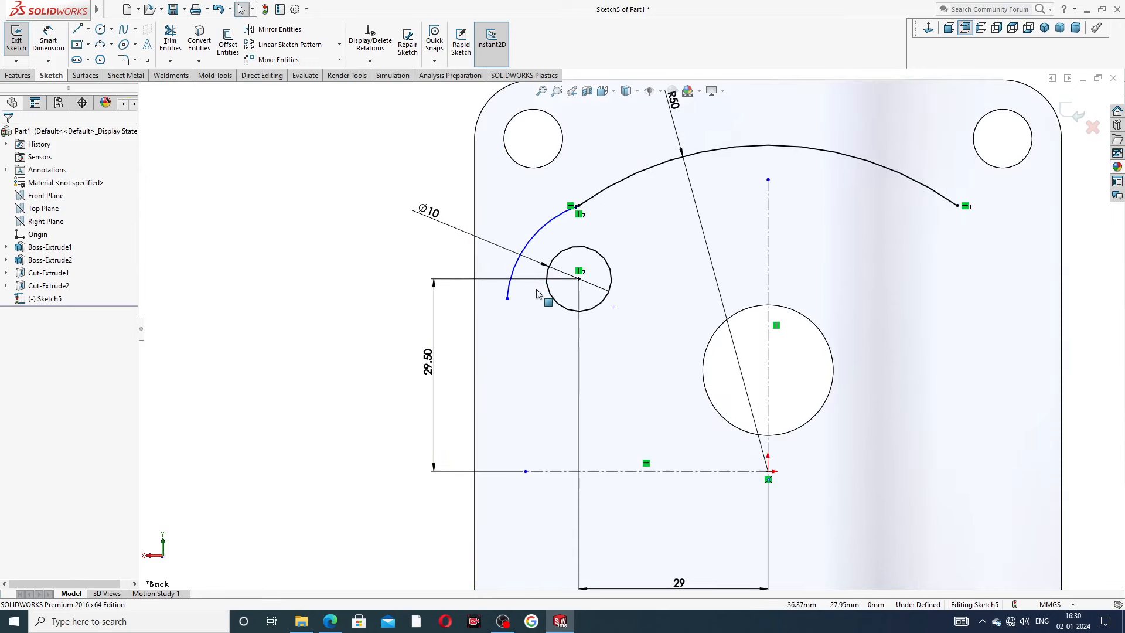
pyautogui.click(613, 309)
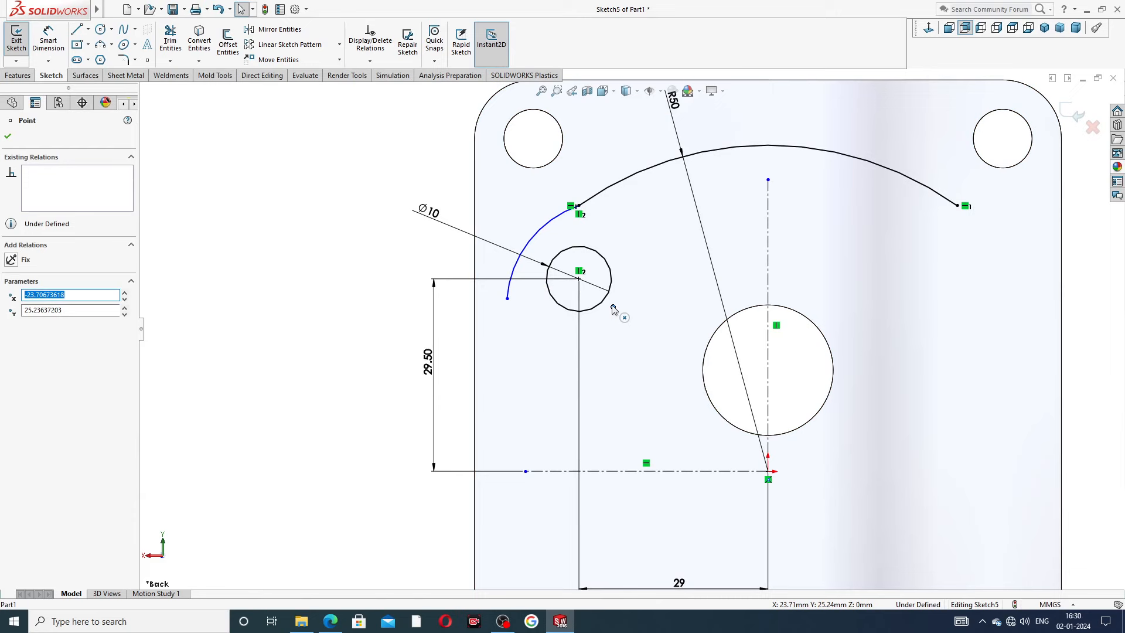
pyautogui.keyDown('ctrl'); pyautogui.click(579, 279); pyautogui.keyUp('ctrl')
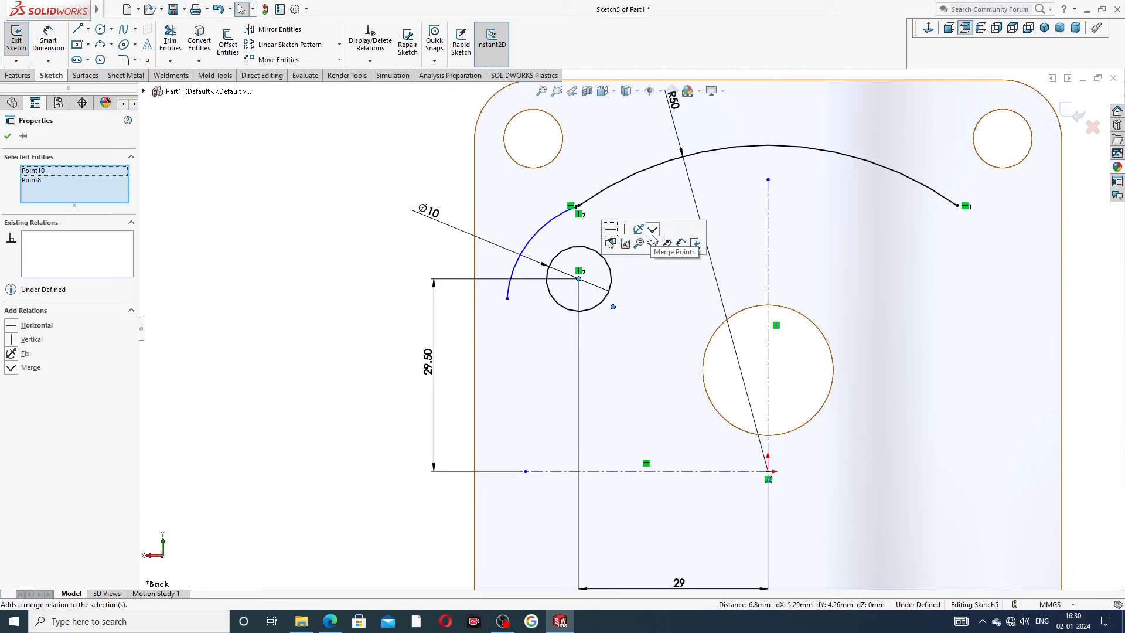
pyautogui.click(653, 231)
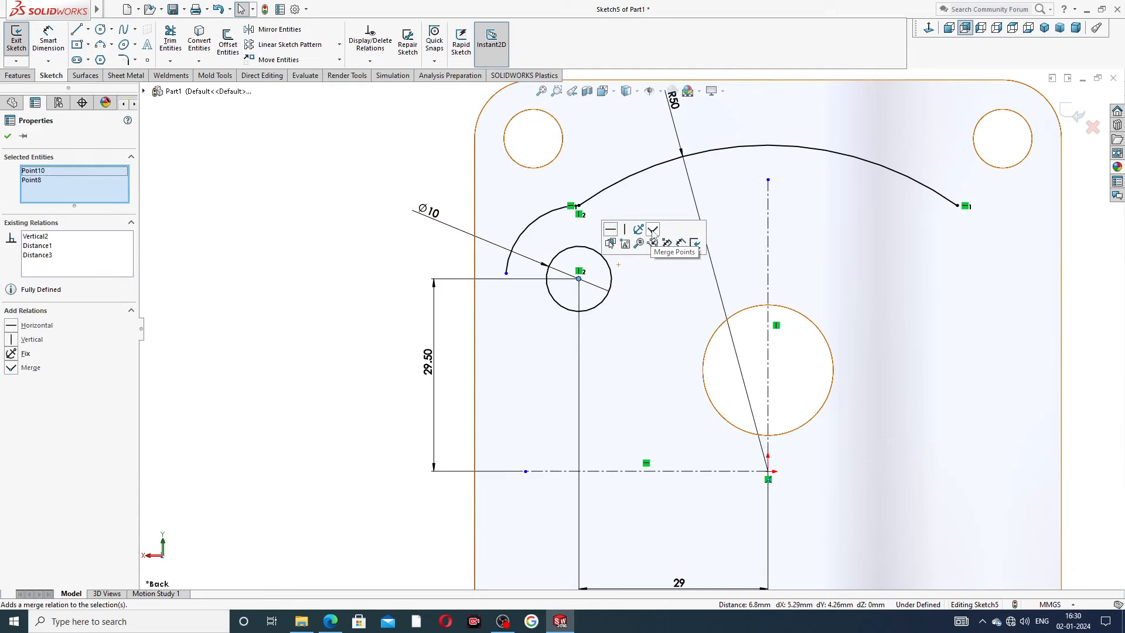
pyautogui.click(406, 271)
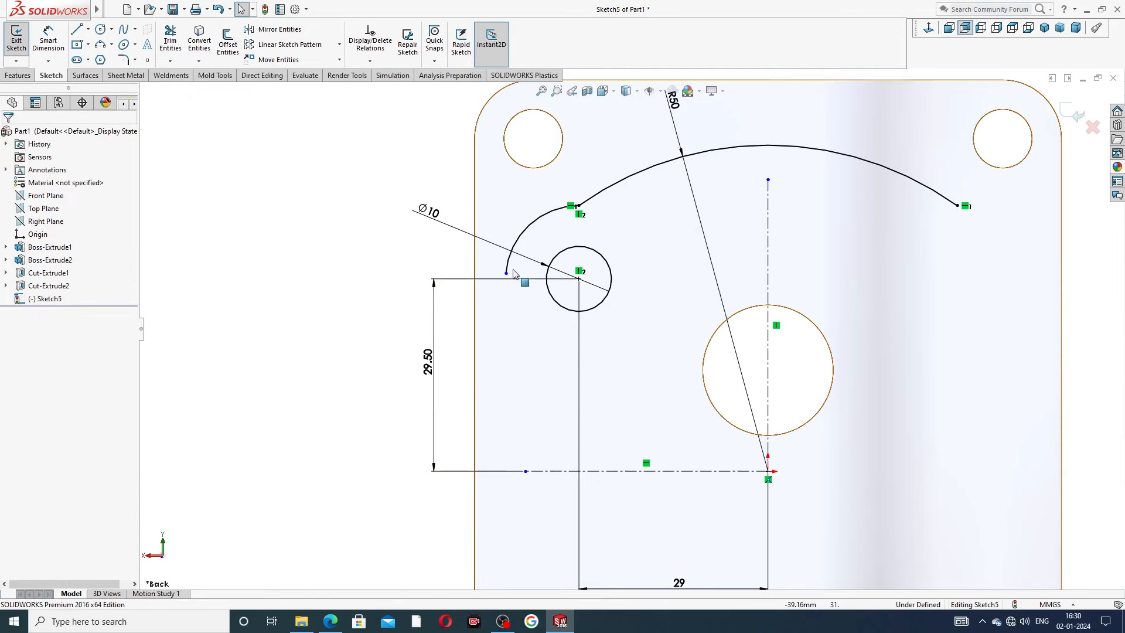
# Step: Add a horizontal relation between the small arc's lower endpoint and the circle's centre
pyautogui.click(507, 273)
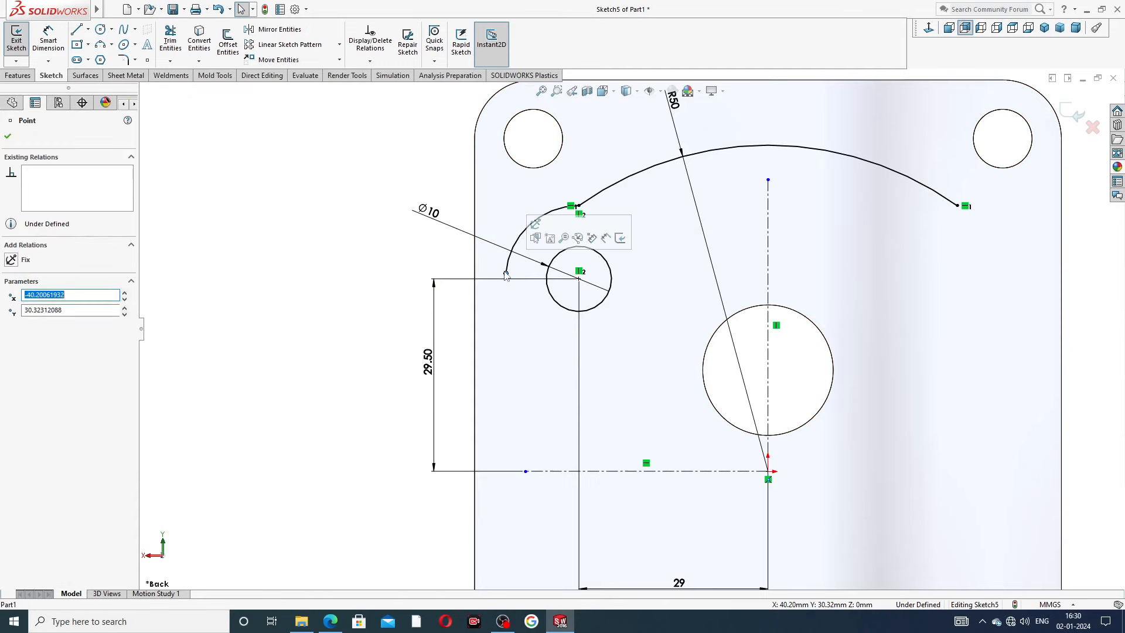
pyautogui.keyDown('ctrl'); pyautogui.click(579, 279); pyautogui.keyUp('ctrl')
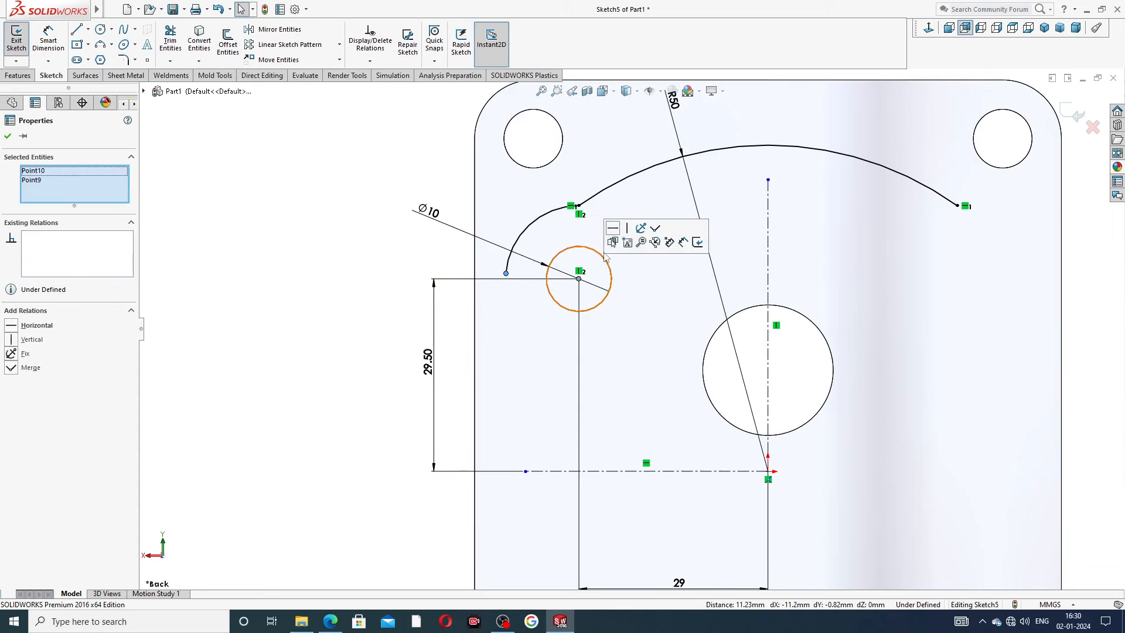
pyautogui.click(613, 228)
pyautogui.click(408, 253)
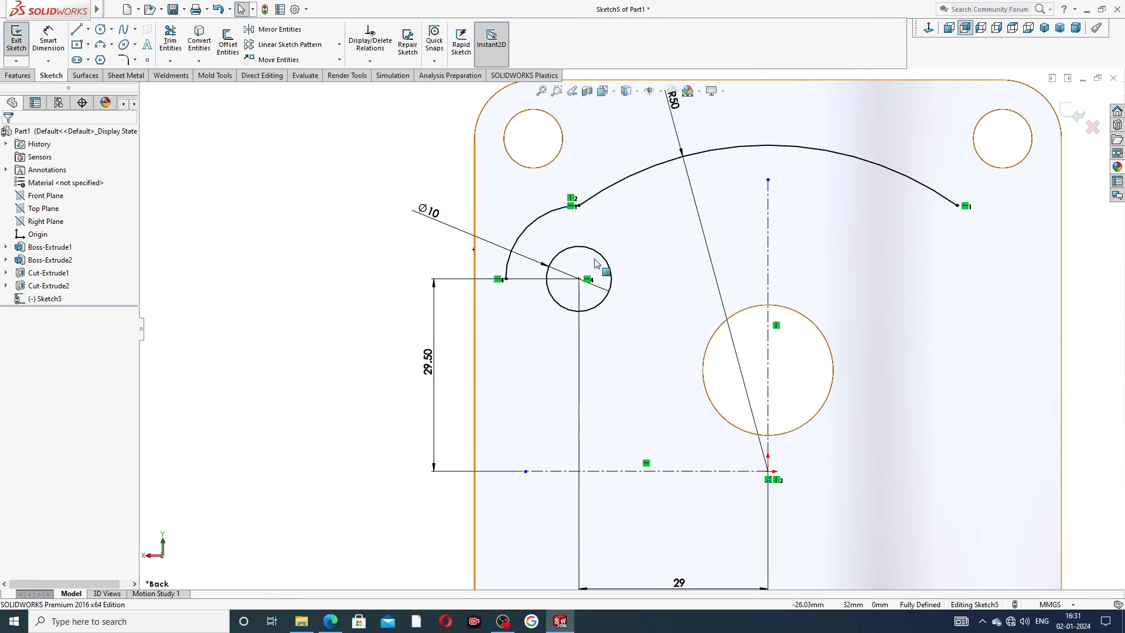
# Step: Replace the circle's slanted diameter dimension with a vertical 10 mm diameter dimension placed outside the plate's left edge, and end dimensioning
pyautogui.click(493, 244)
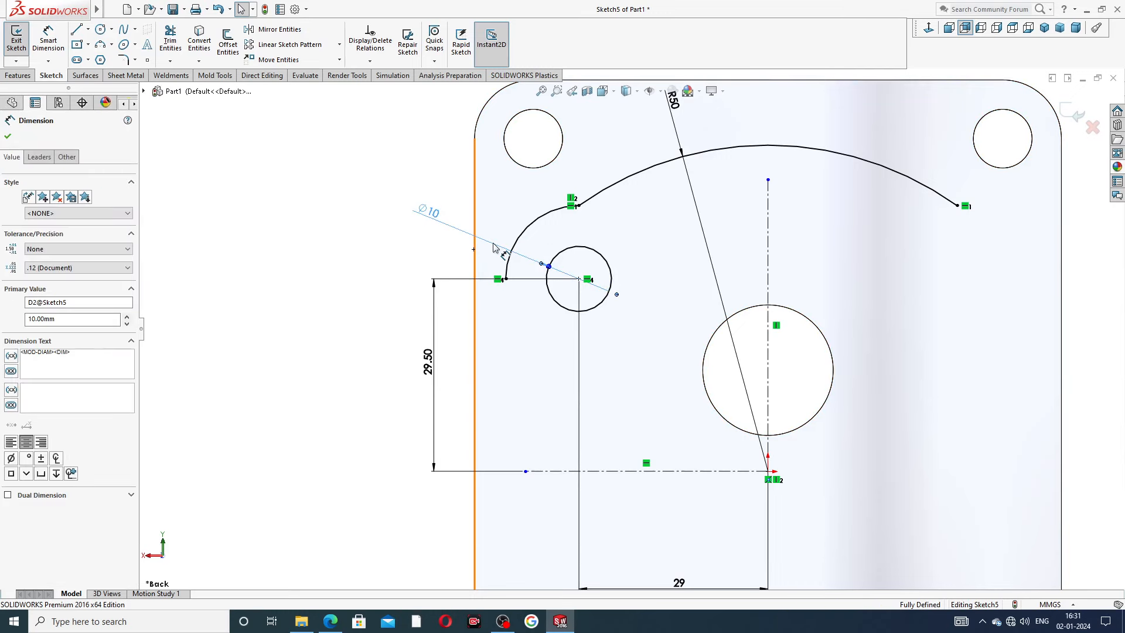
pyautogui.press('Delete')
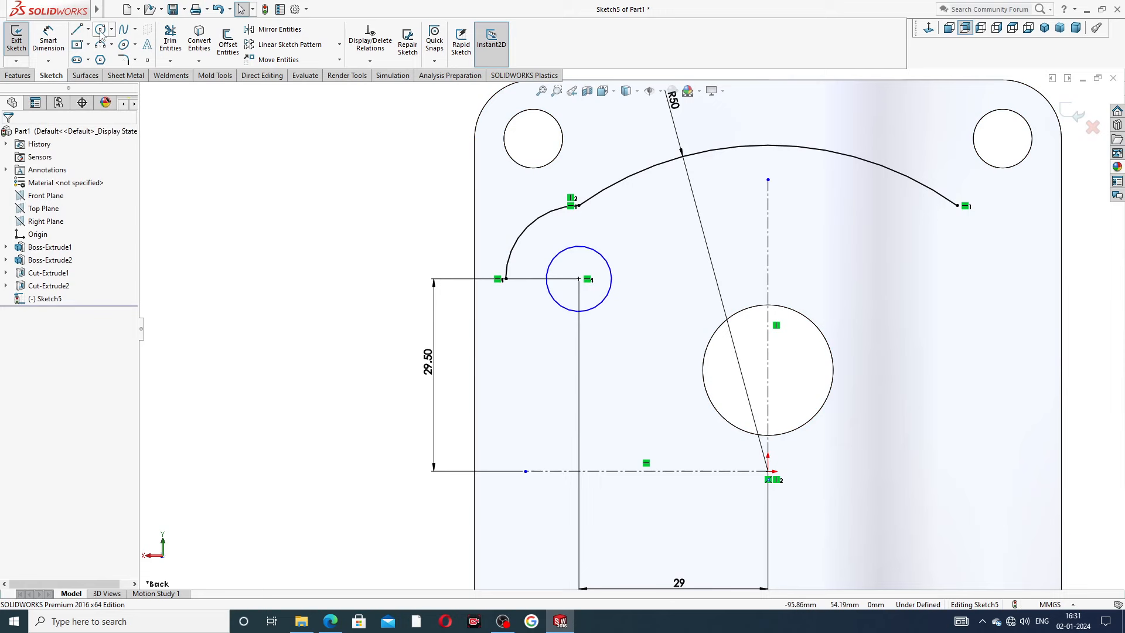
pyautogui.click(48, 41)
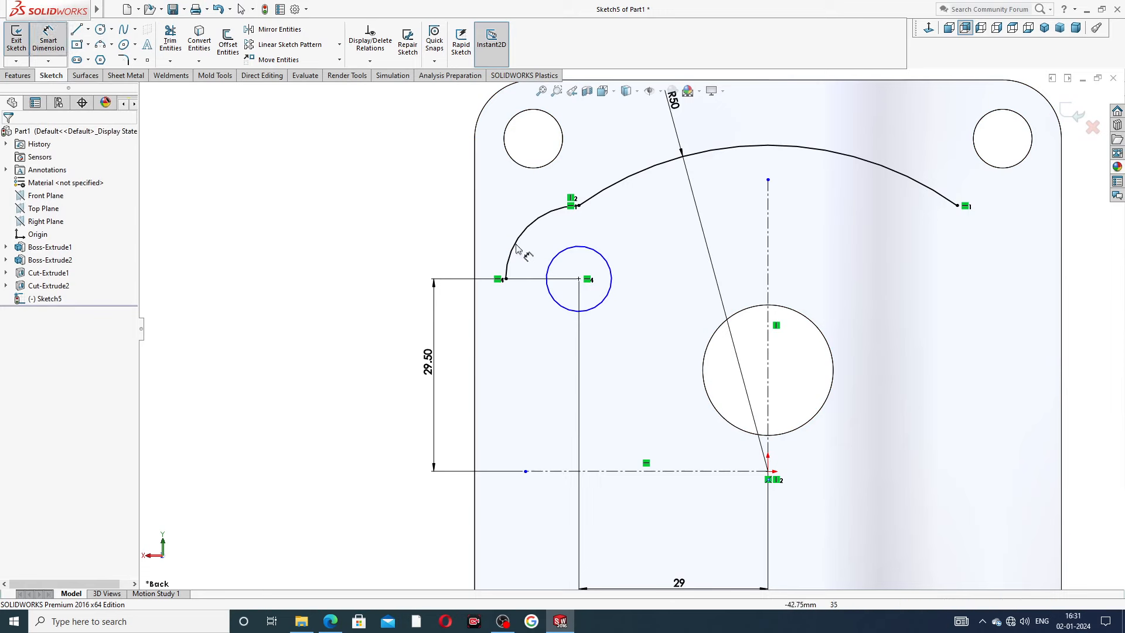
pyautogui.click(557, 256)
pyautogui.click(399, 275)
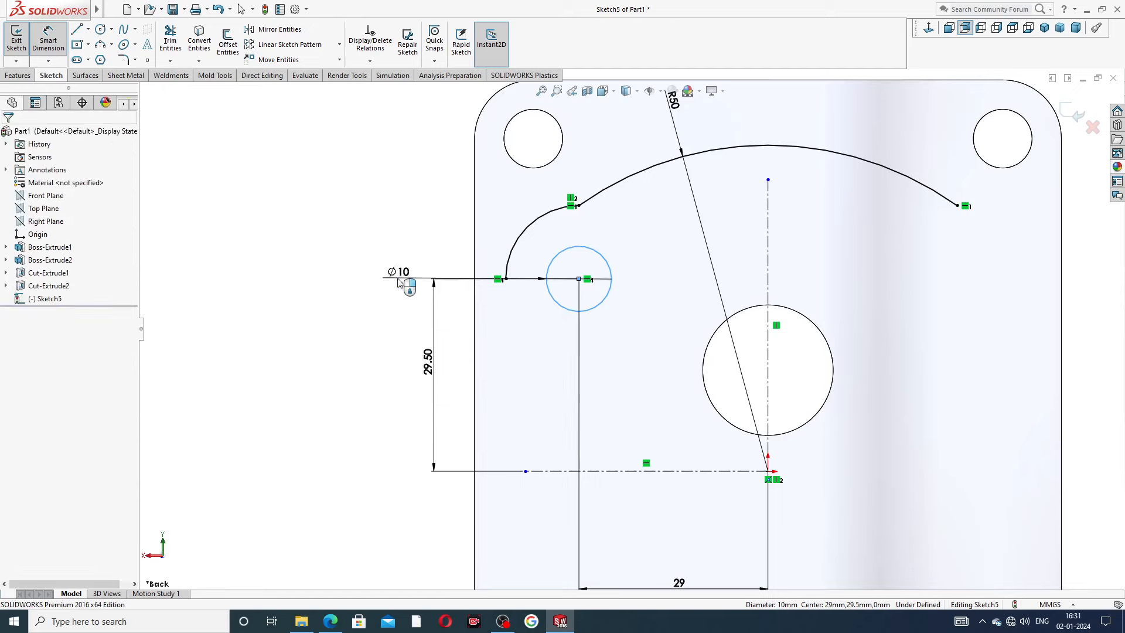
pyautogui.click(348, 276)
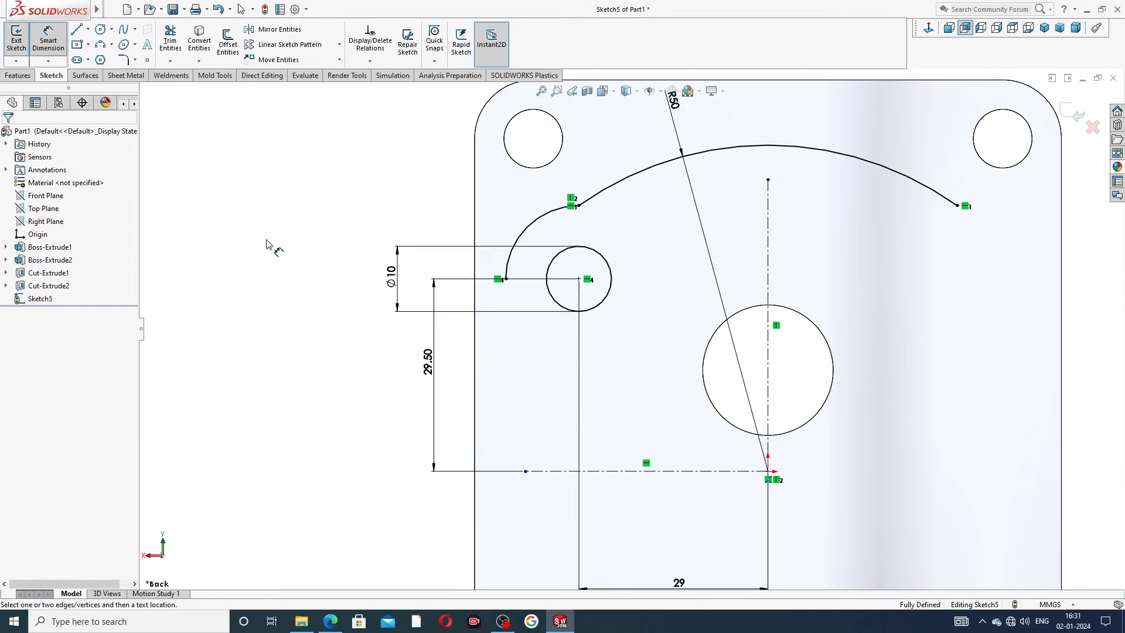
pyautogui.rightClick(308, 191)
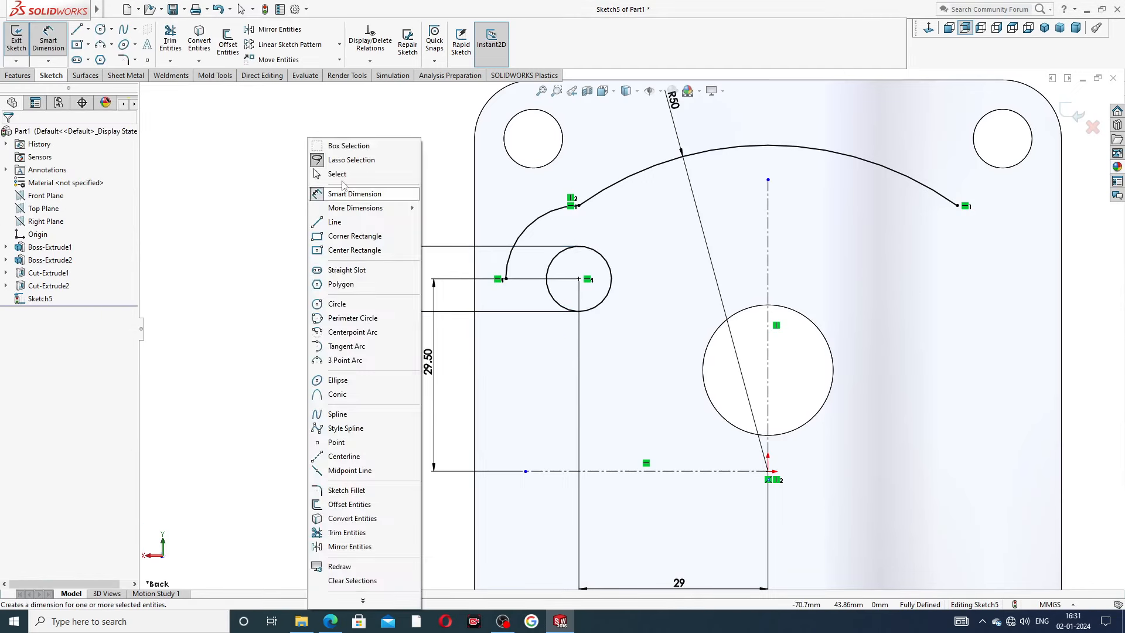
pyautogui.click(342, 175)
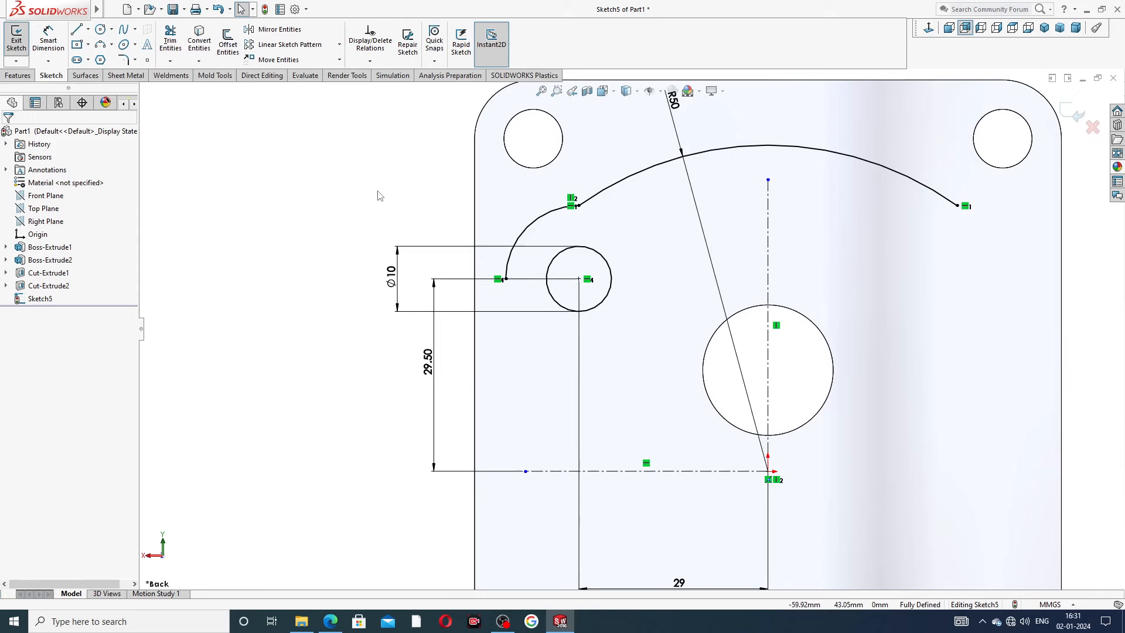
# Step: Sketch connected lines from the small arc's lower endpoint: a short vertical, a short slanted line outward, and a long vertical to the horizontal centerline's level
pyautogui.click(76, 30)
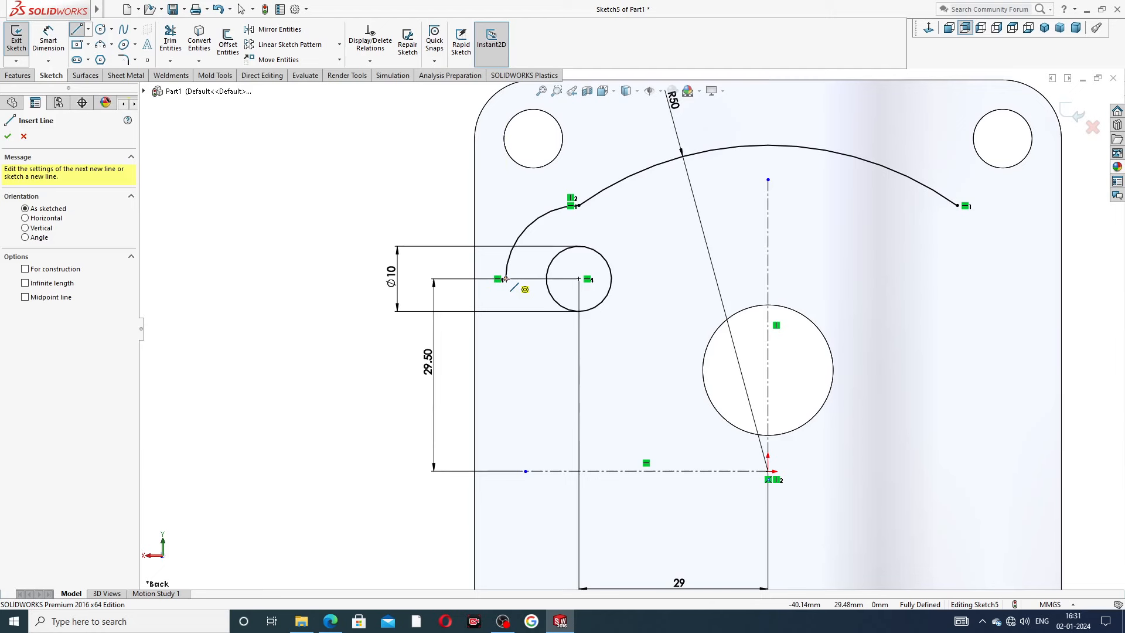
pyautogui.click(505, 280)
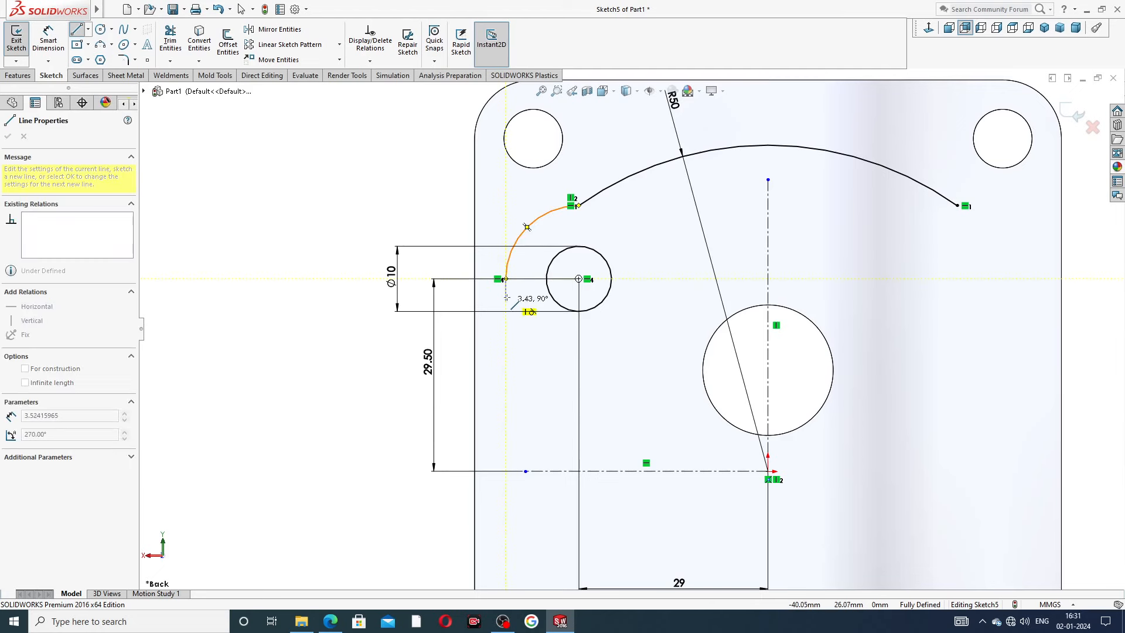
pyautogui.click(506, 294)
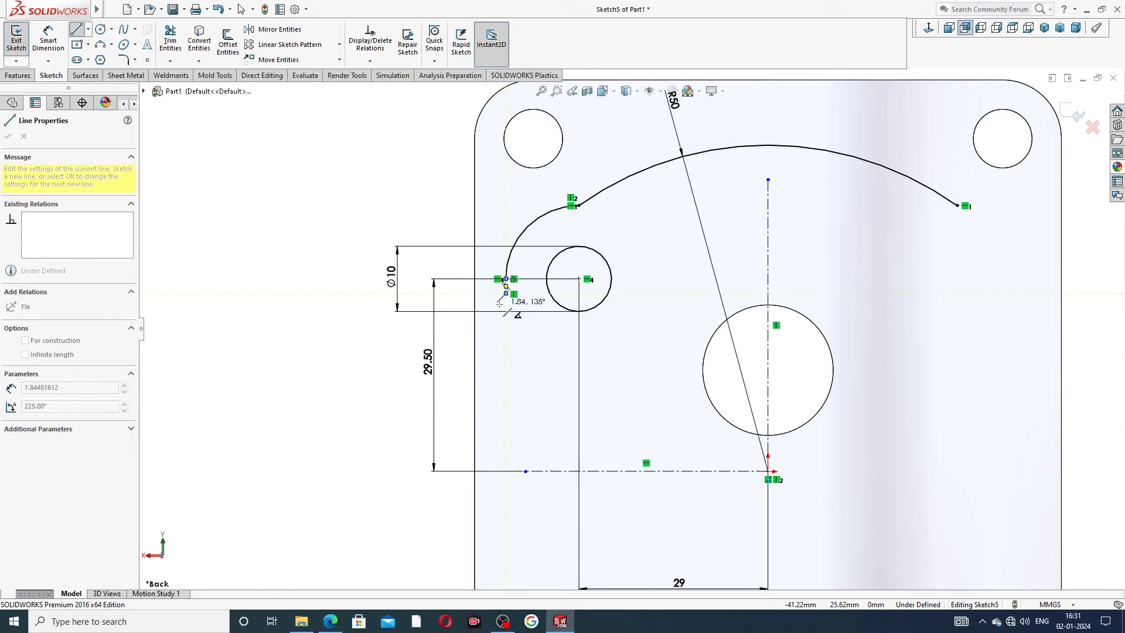
pyautogui.click(497, 302)
pyautogui.click(496, 471)
pyautogui.rightClick(511, 440)
pyautogui.click(545, 455)
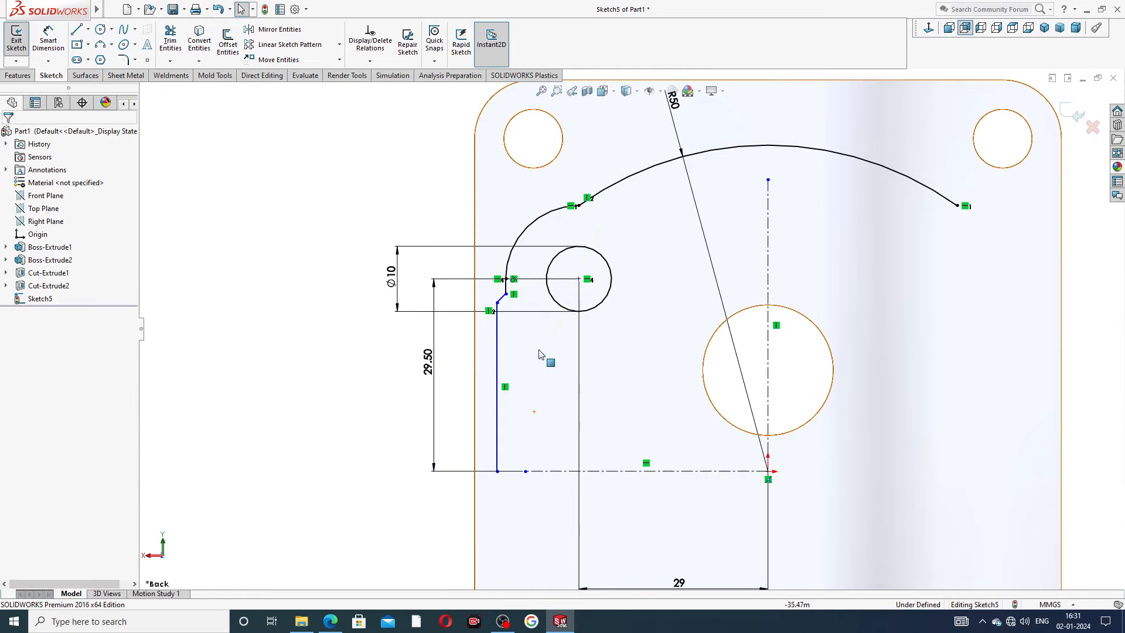
# Step: Lengthen and steepen the slanted line by moving its upper endpoint slightly up and its lower endpoint slightly down
pyautogui.scroll(-2, 527, 318)
pyautogui.scroll(-3, 527, 319)
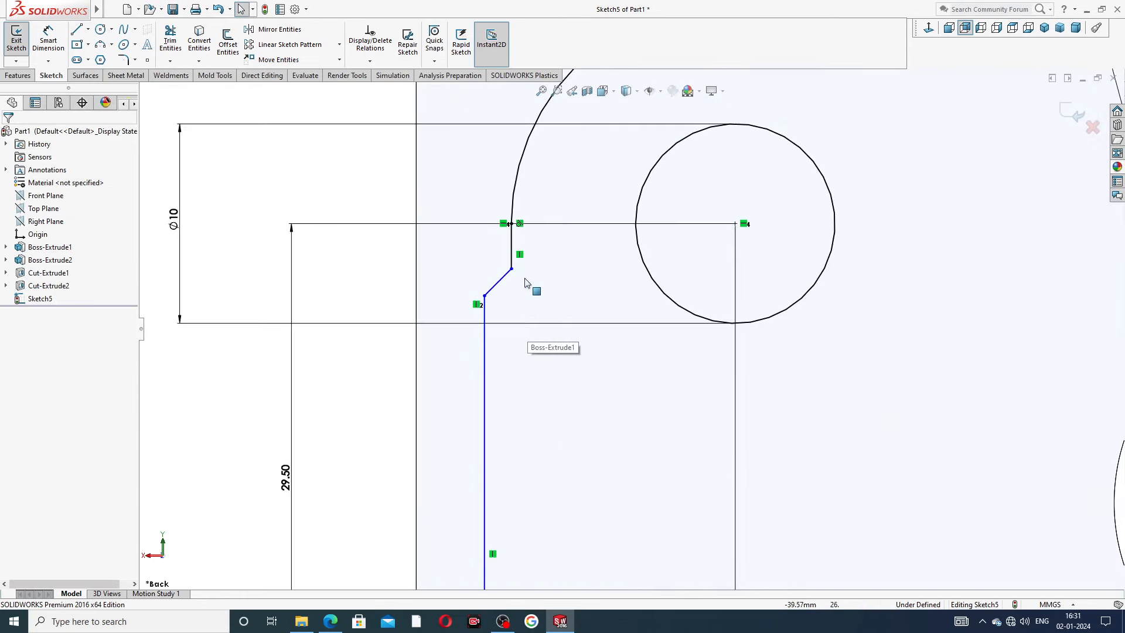
pyautogui.moveTo(511, 269); pyautogui.dragTo(512, 255)
pyautogui.moveTo(484, 295); pyautogui.dragTo(485, 309)
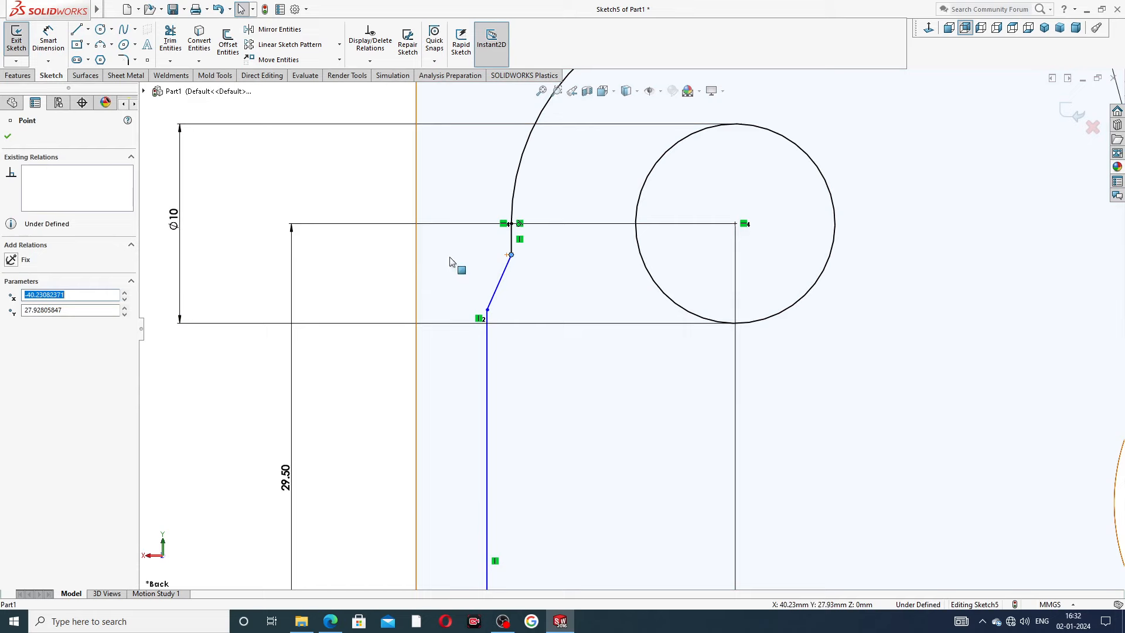
pyautogui.click(396, 269)
# Step: Dimension the long vertical line 42 mm from the vertical centerline, placing the dimension below the horizontal centerline
pyautogui.scroll(5, 571, 330)
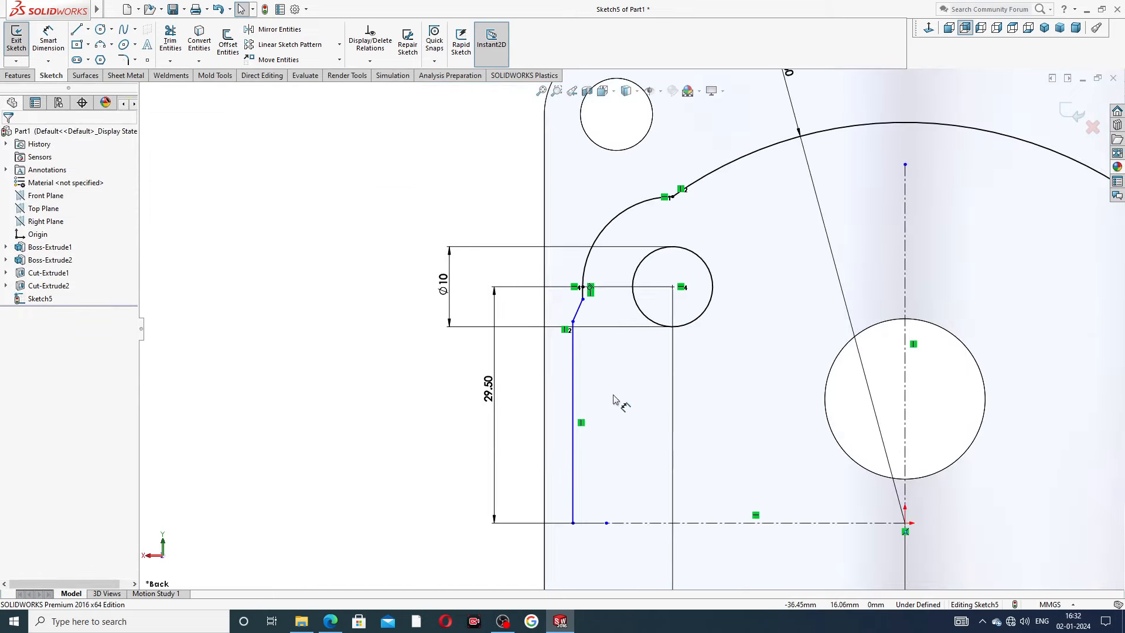
pyautogui.scroll(1, 633, 410)
pyautogui.scroll(-1, 635, 490)
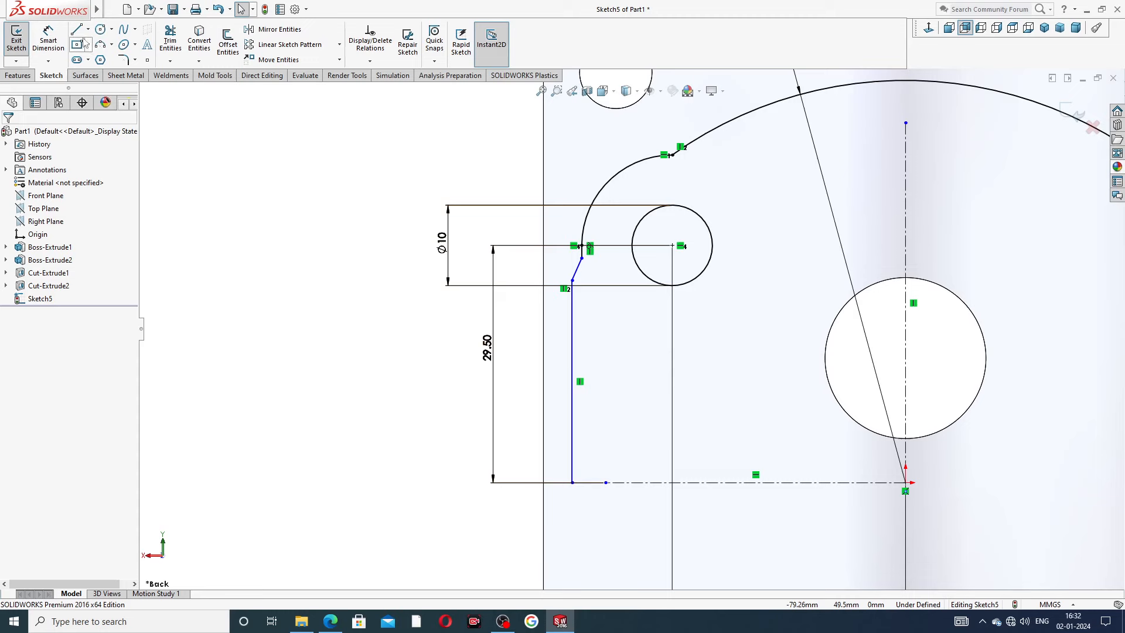
pyautogui.click(48, 40)
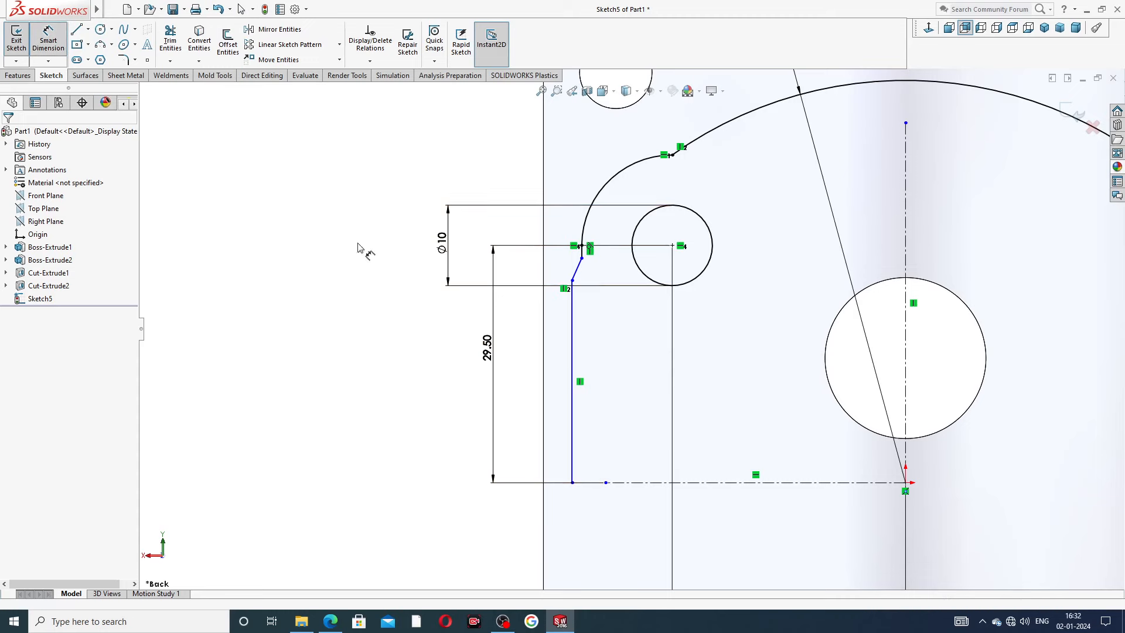
pyautogui.click(573, 438)
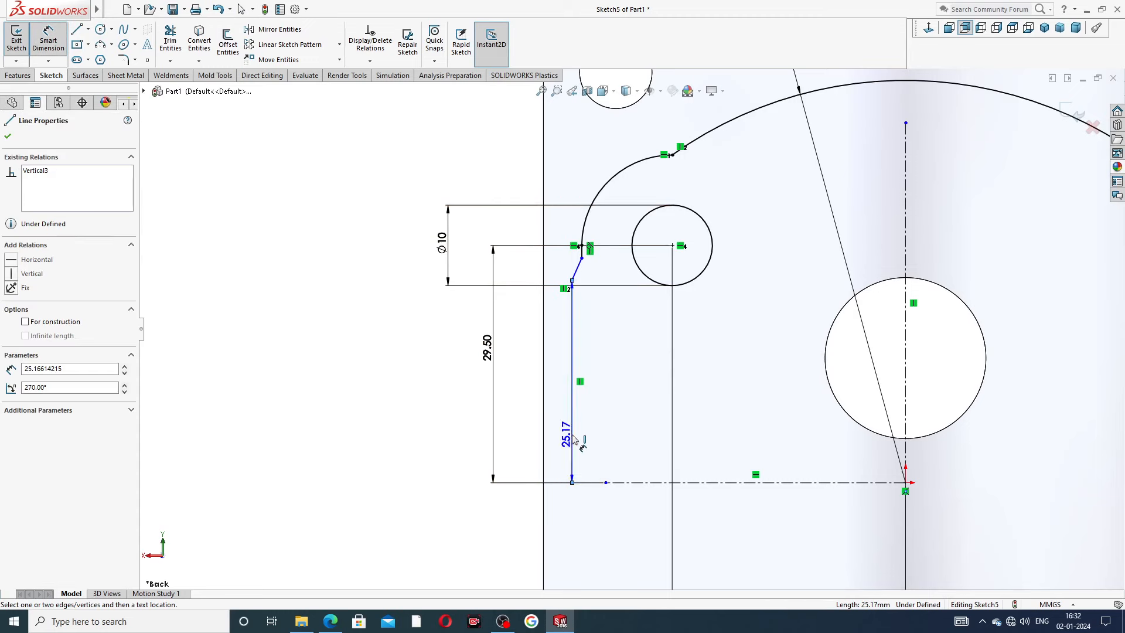
pyautogui.click(906, 444)
pyautogui.click(754, 514)
pyautogui.write('42')
pyautogui.press('Return')
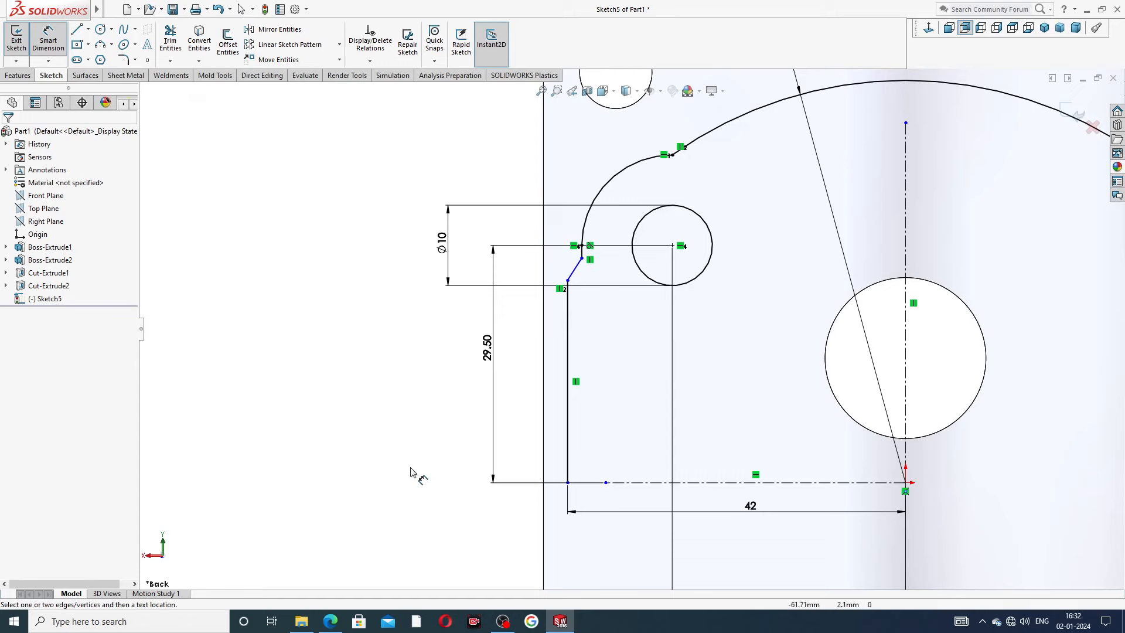
# Step: Rearrange the horizontal dimensions so the 29 mm one sits above the 42 mm one below the centerline, and end dimensioning
pyautogui.scroll(2, 604, 382)
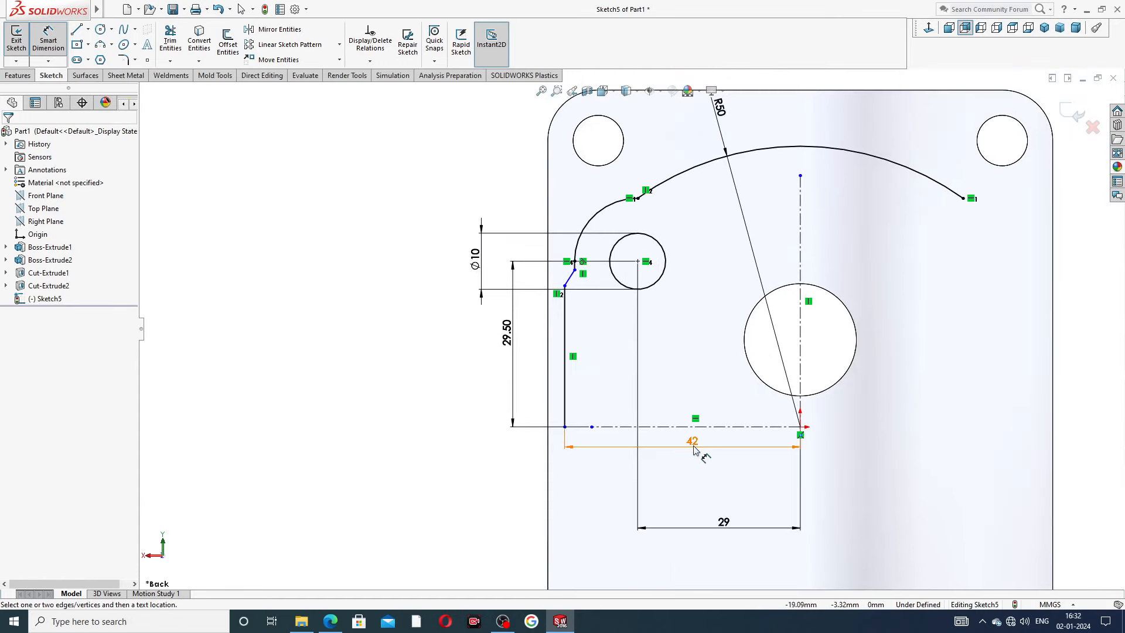
pyautogui.moveTo(693, 440); pyautogui.dragTo(694, 472)
pyautogui.moveTo(714, 525); pyautogui.dragTo(696, 494)
pyautogui.moveTo(720, 443); pyautogui.dragTo(719, 454)
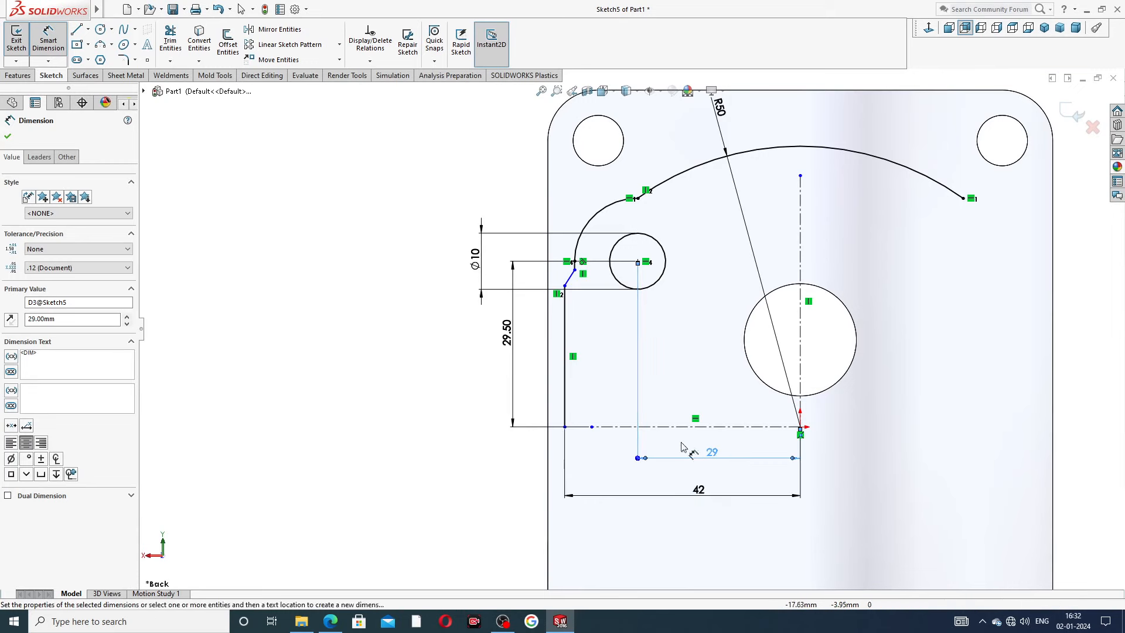
pyautogui.click(462, 379)
pyautogui.rightClick(307, 253)
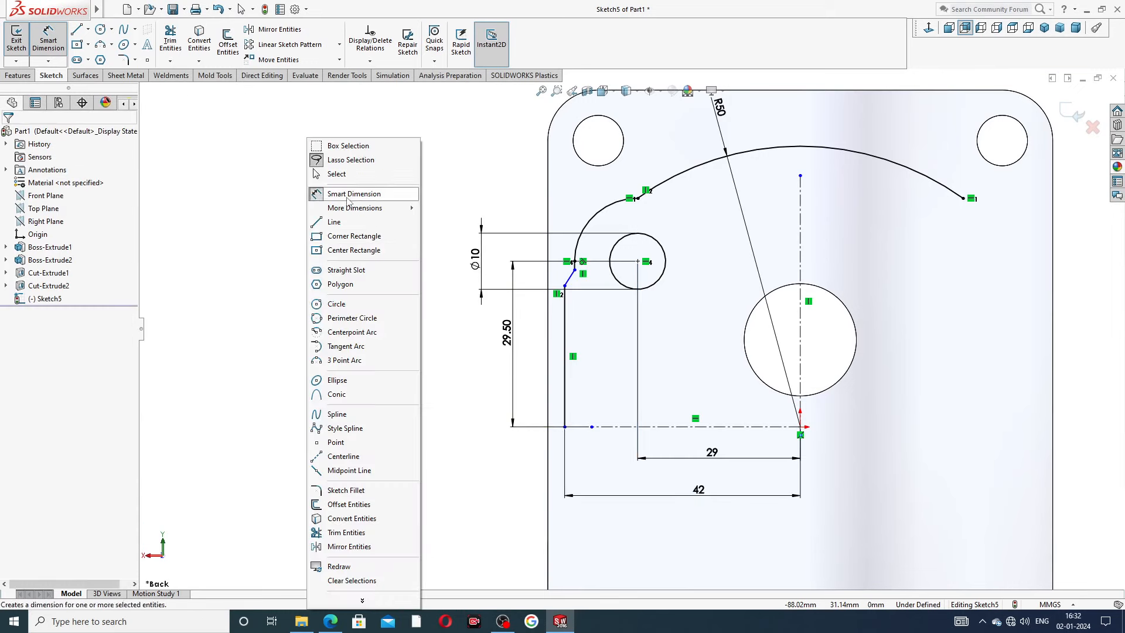
# Step: Consult the drive end plate PDF in the browser and round the corner between the R50 arc and the small arc with a 5 mm Sketch Fillet
pyautogui.click(330, 621)
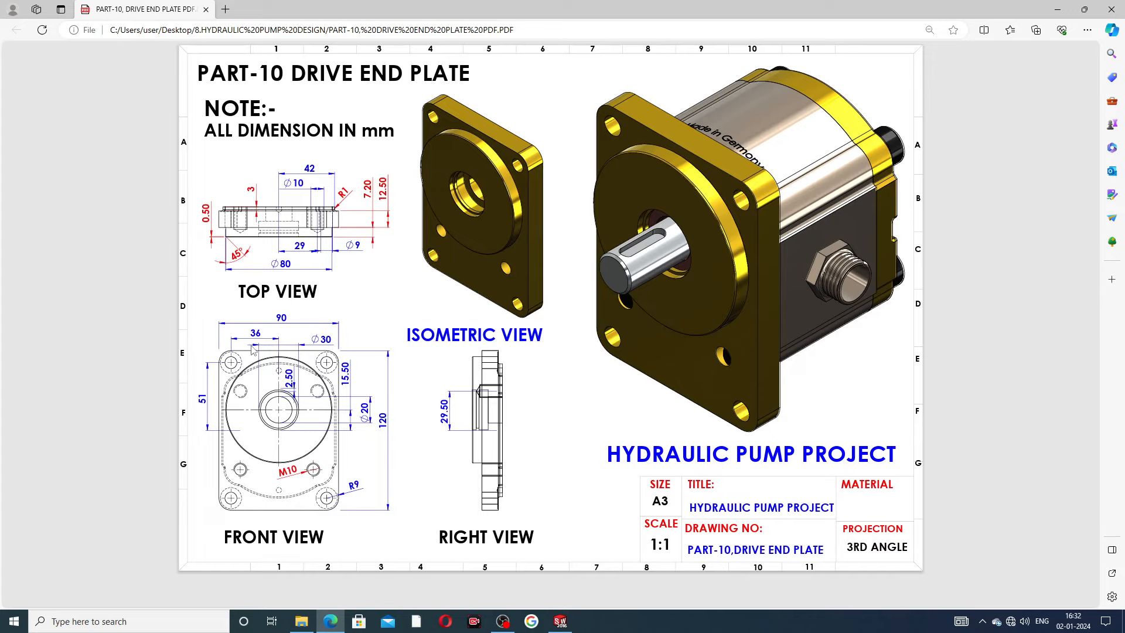
pyautogui.click(330, 621)
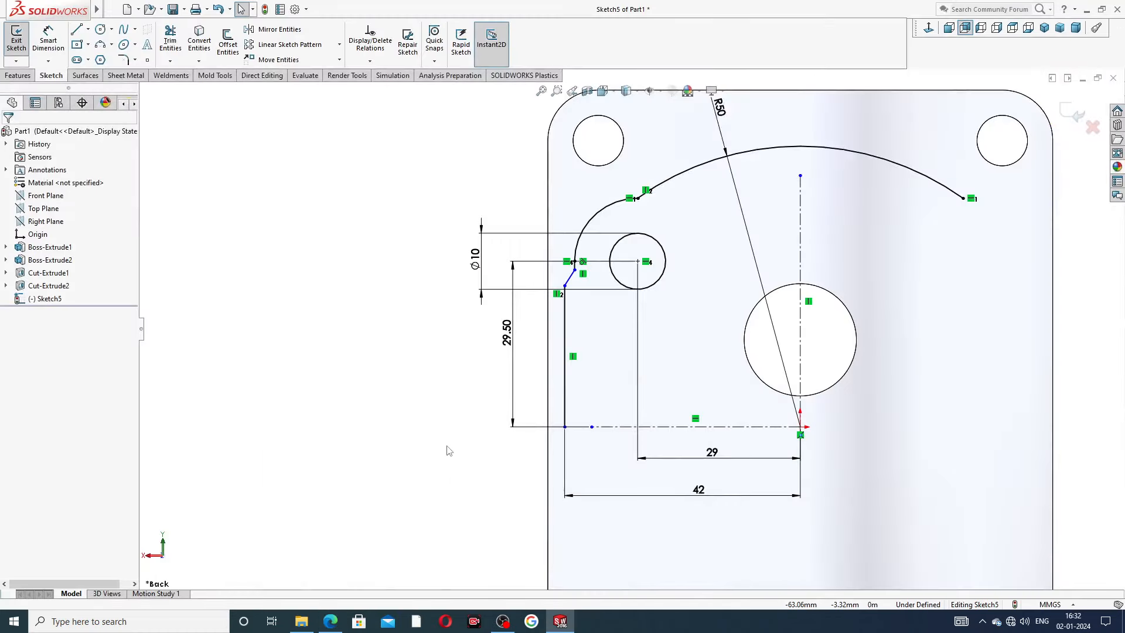
pyautogui.scroll(-5, 585, 279)
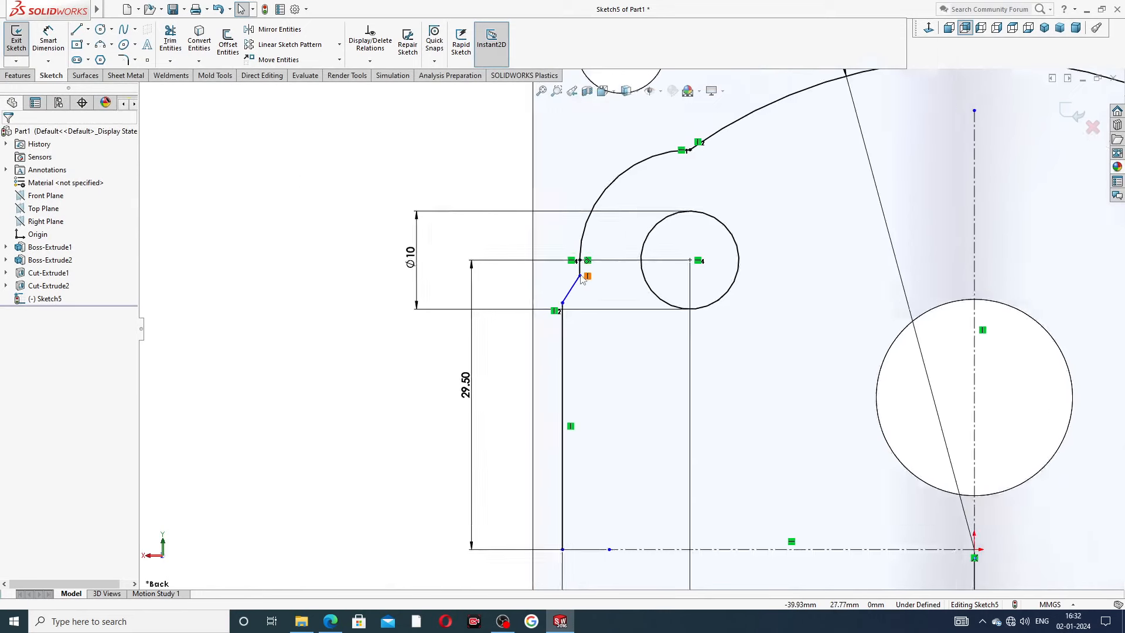
pyautogui.scroll(4, 615, 281)
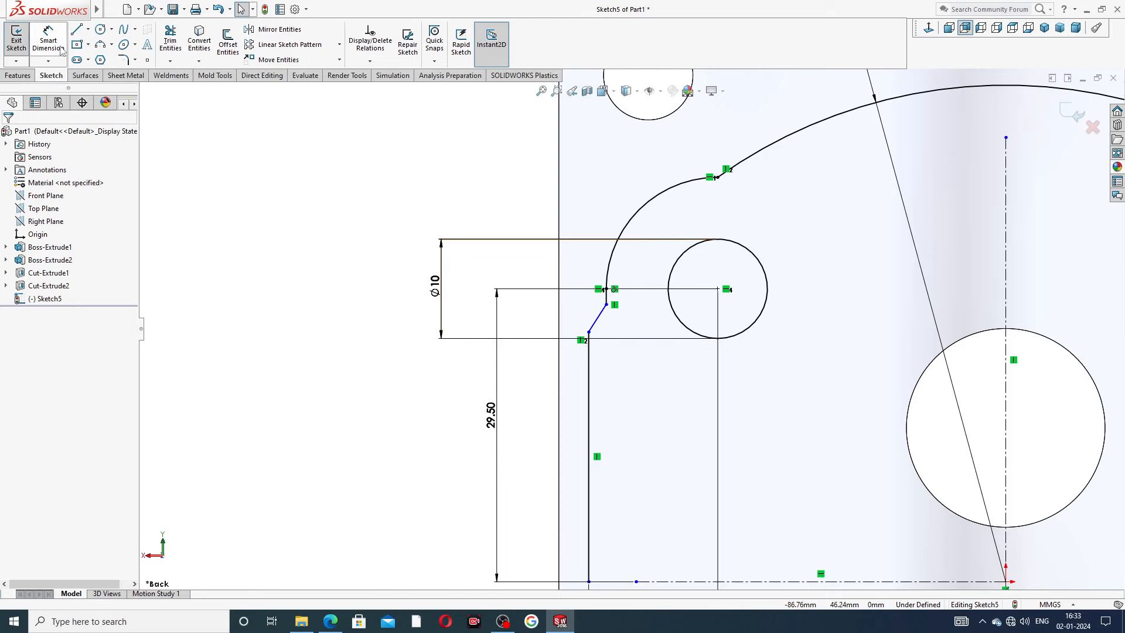
pyautogui.click(135, 60)
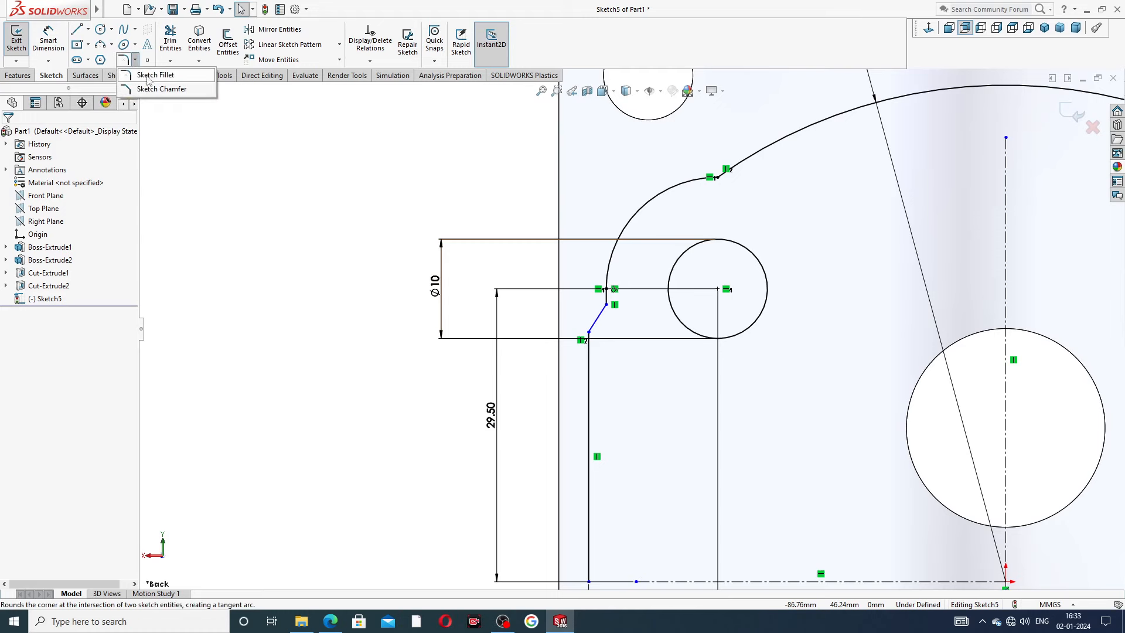
pyautogui.click(147, 76)
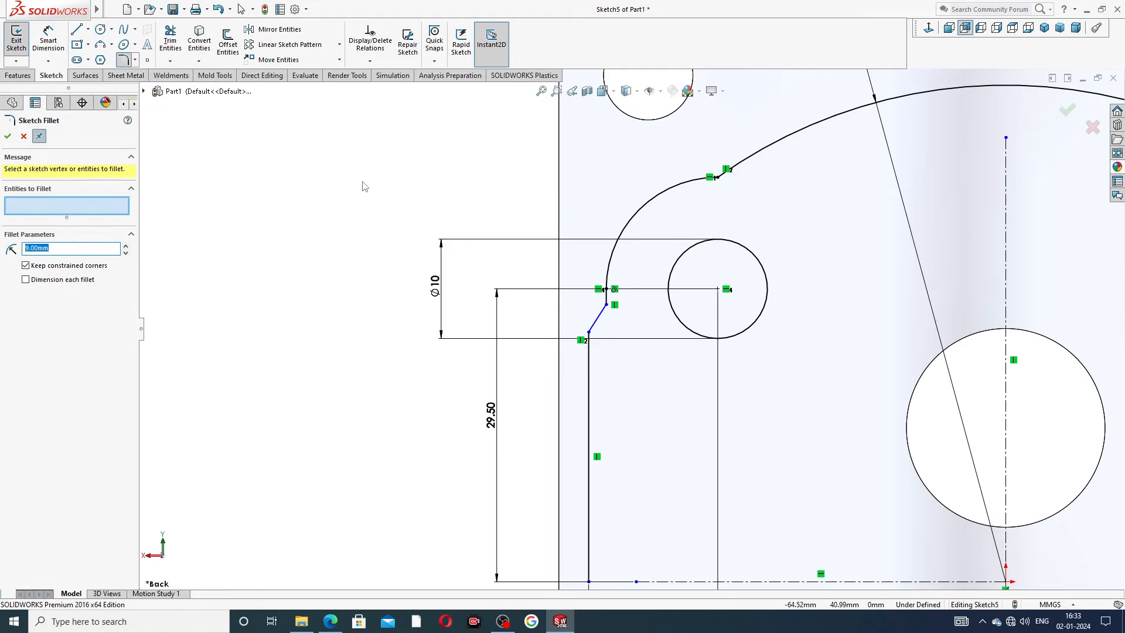
pyautogui.write('5.00mm')
pyautogui.click(717, 176)
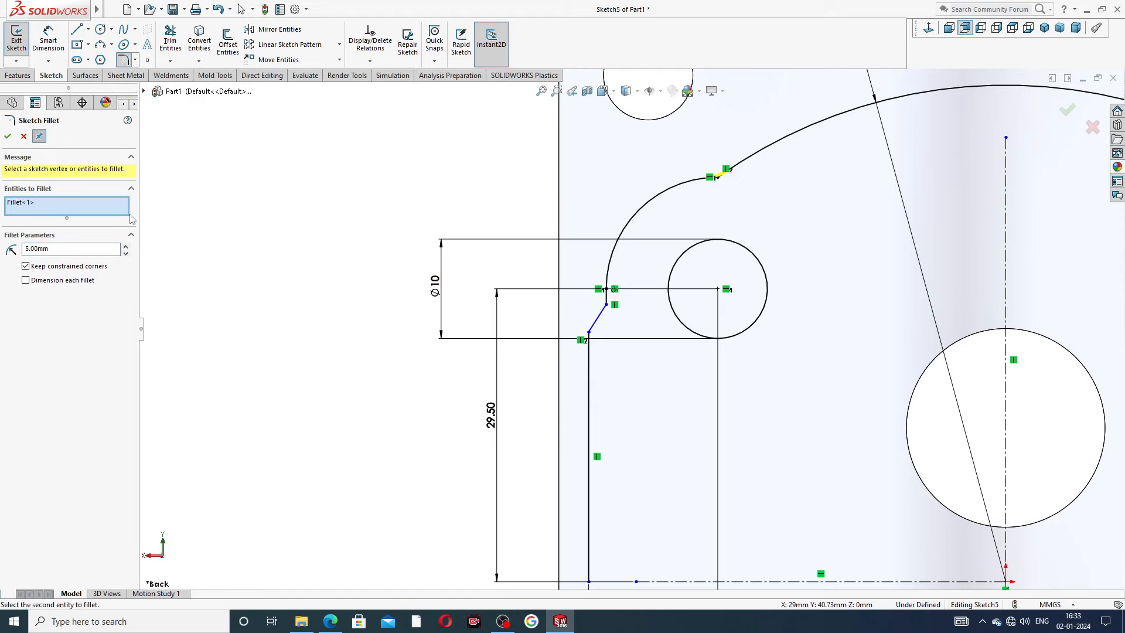
pyautogui.click(7, 136)
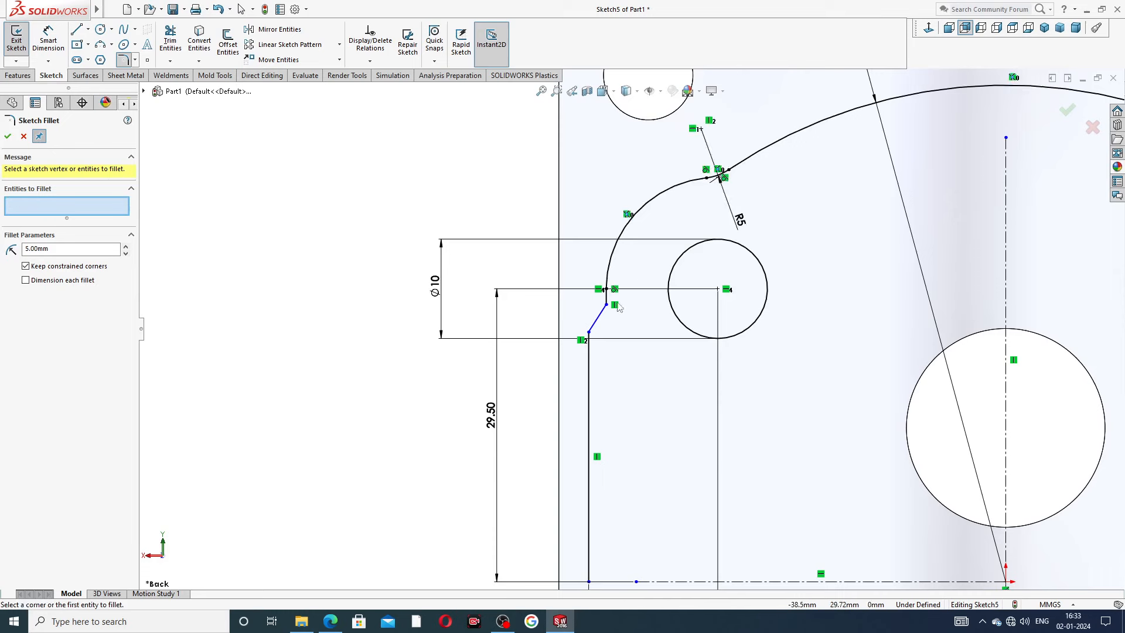
# Step: Add a 1.50 mm sketch fillet where the short vertical line meets the slanted line, and close Sketch Fillet
pyautogui.doubleClick(48, 249)
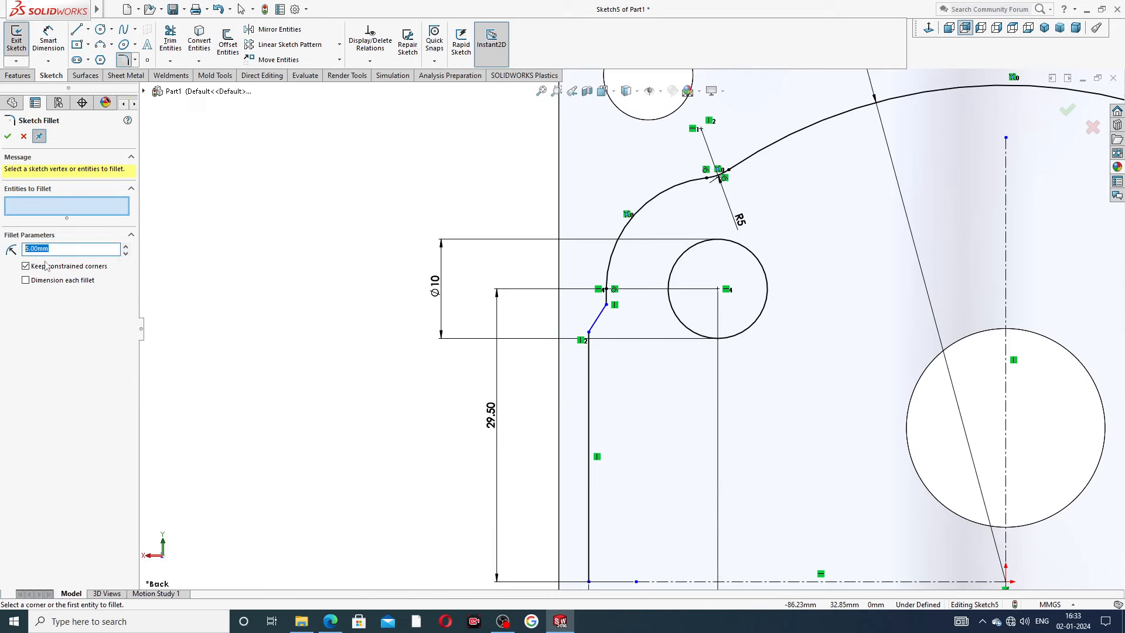
pyautogui.write('1.')
pyautogui.scroll(-3, 586, 325)
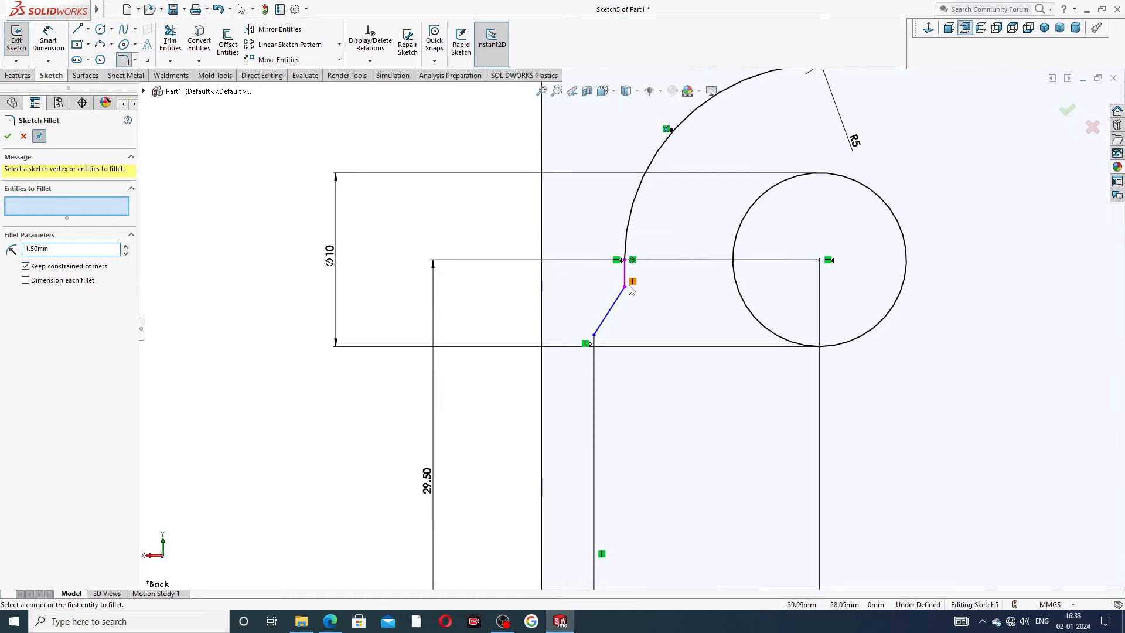
pyautogui.click(630, 287)
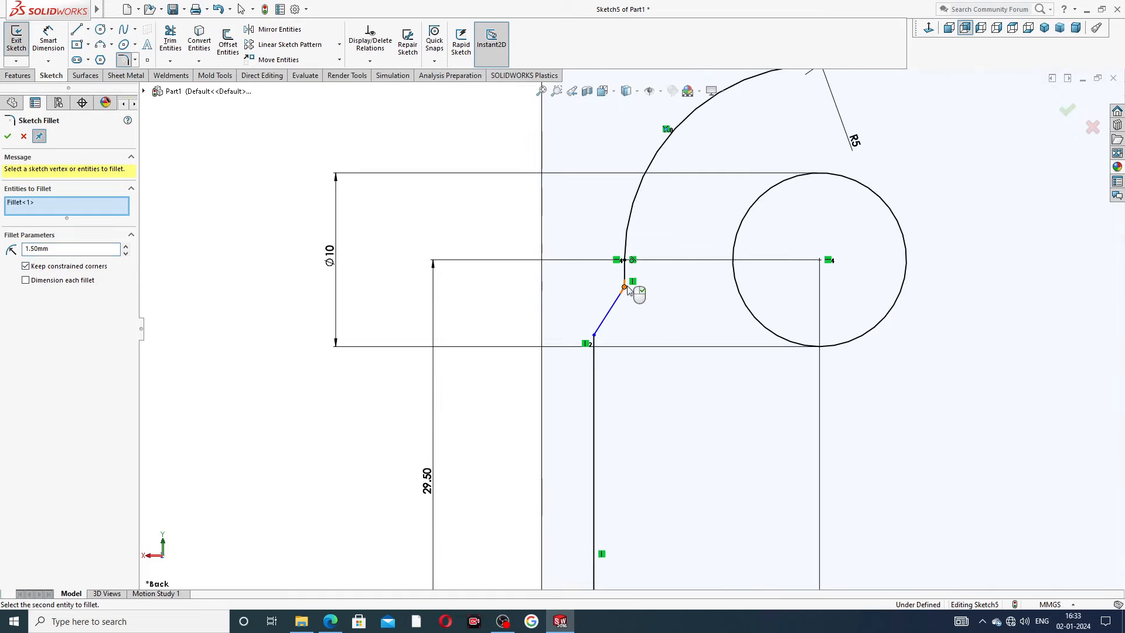
pyautogui.click(8, 136)
pyautogui.click(8, 136)
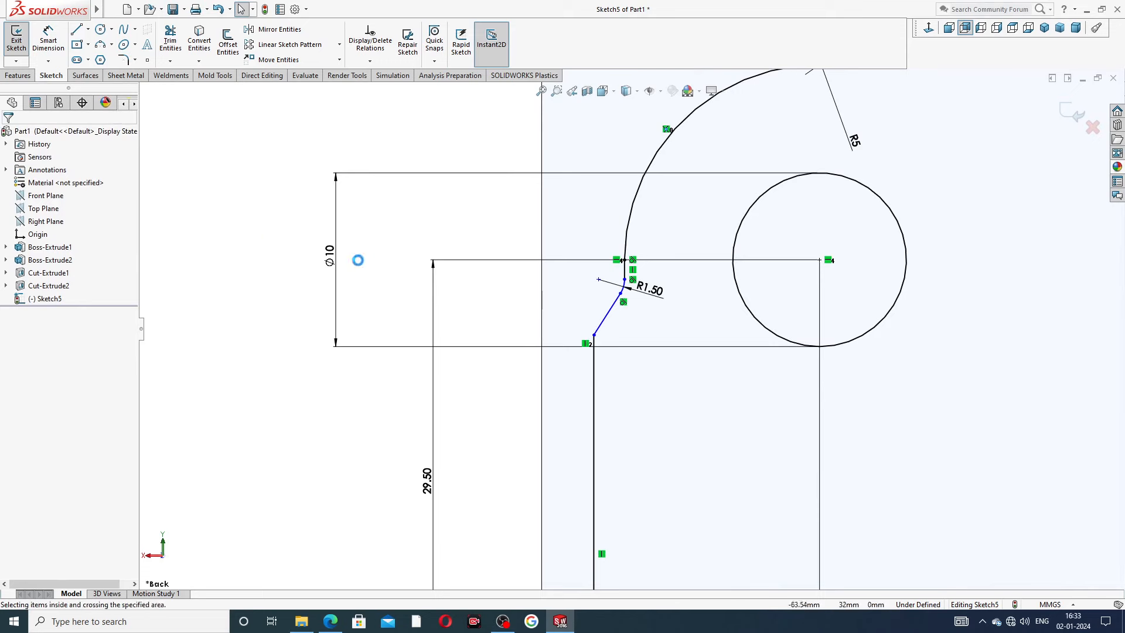
# Step: Reposition the R1.50 and R5 fillet dimension labels farther from the profile lines
pyautogui.click(668, 299)
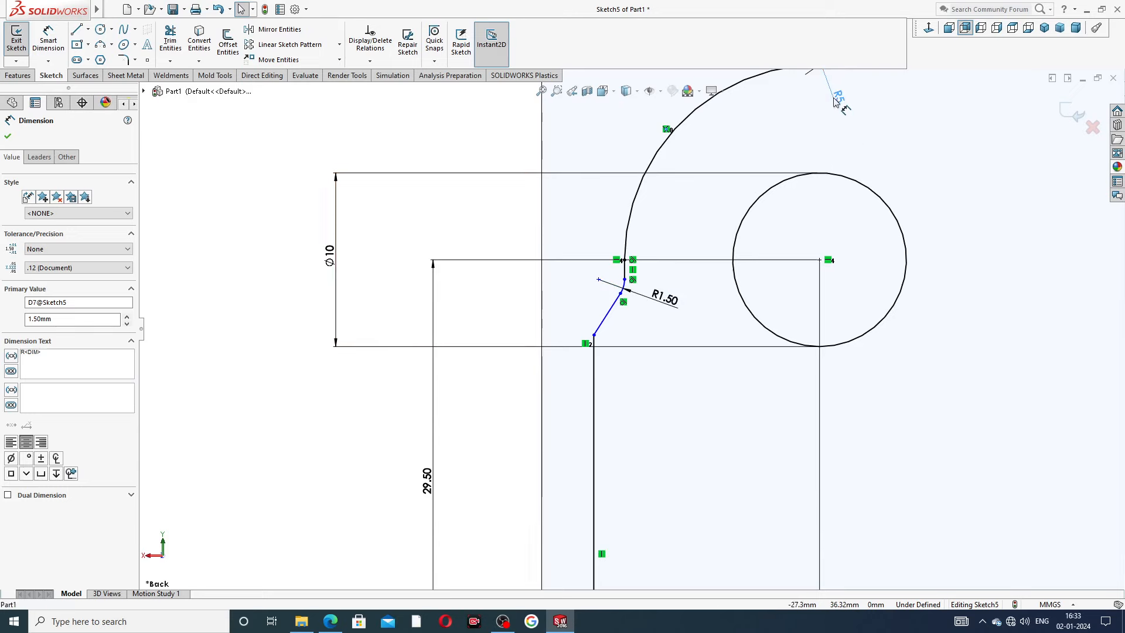
pyautogui.click(836, 102)
pyautogui.scroll(5, 630, 328)
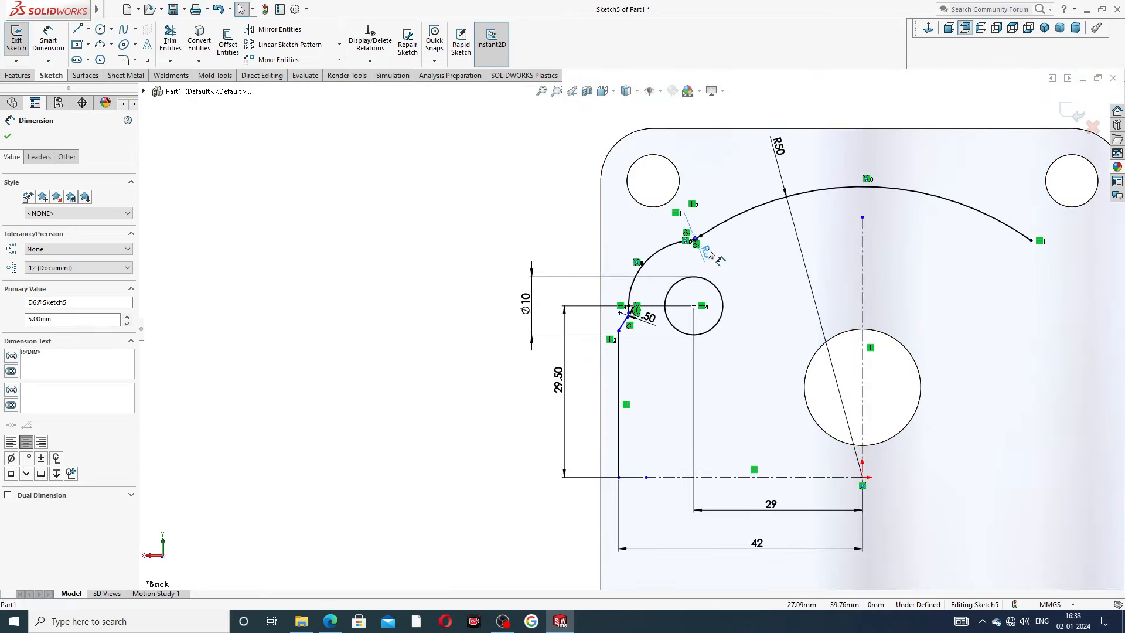
pyautogui.moveTo(709, 252); pyautogui.dragTo(725, 262)
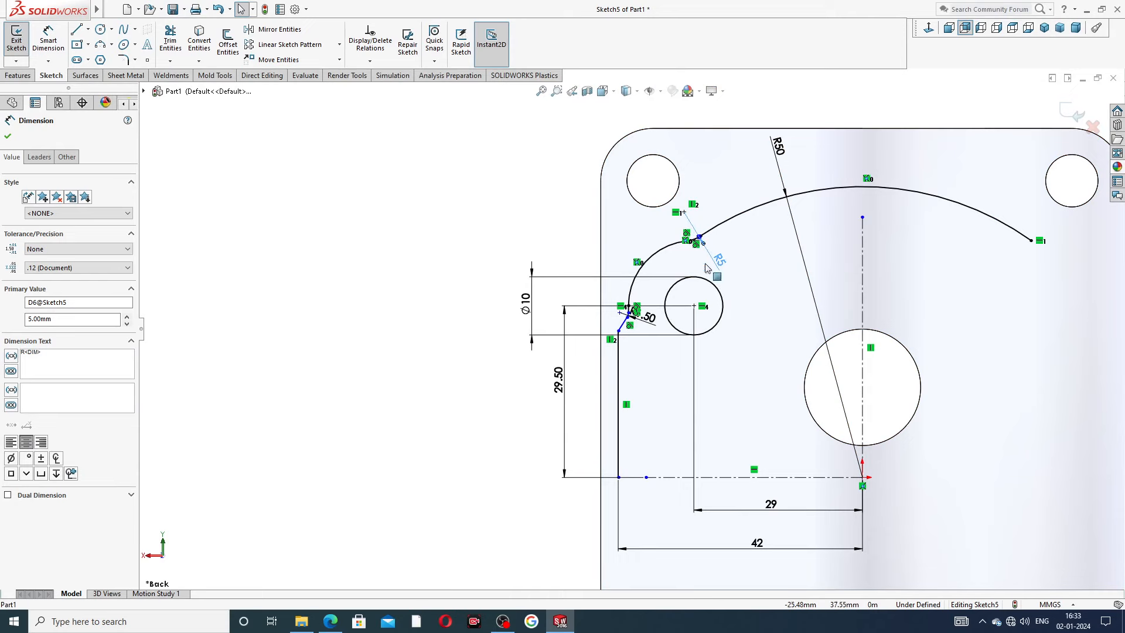
pyautogui.click(856, 370)
# Step: Mirror the R5 and R1.50 fillet arcs, the small arc between them, the adjoining straight lines and the 10 mm circle about the vertical centerline
pyautogui.scroll(2, 860, 367)
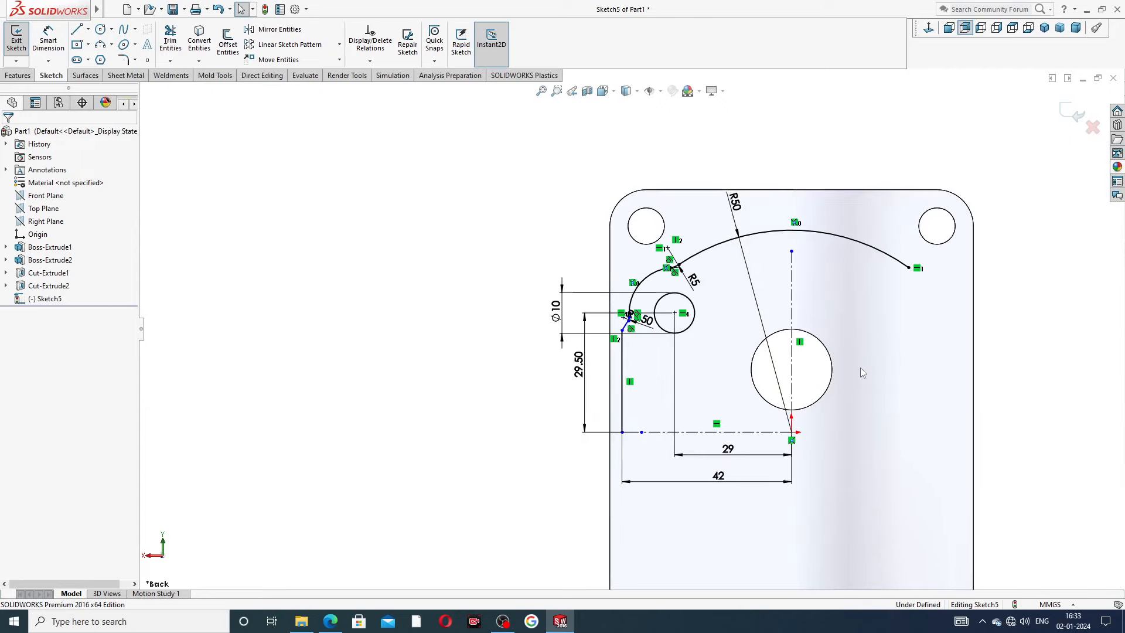
pyautogui.scroll(-2, 860, 368)
pyautogui.scroll(2, 814, 366)
pyautogui.scroll(-1, 756, 375)
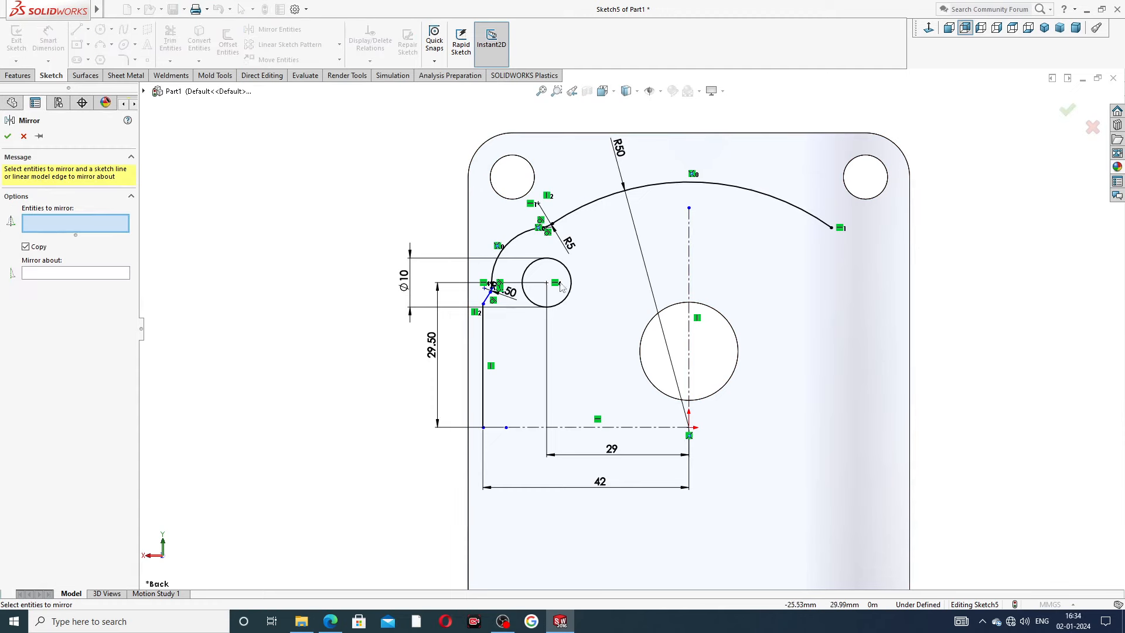
pyautogui.scroll(-8, 486, 309)
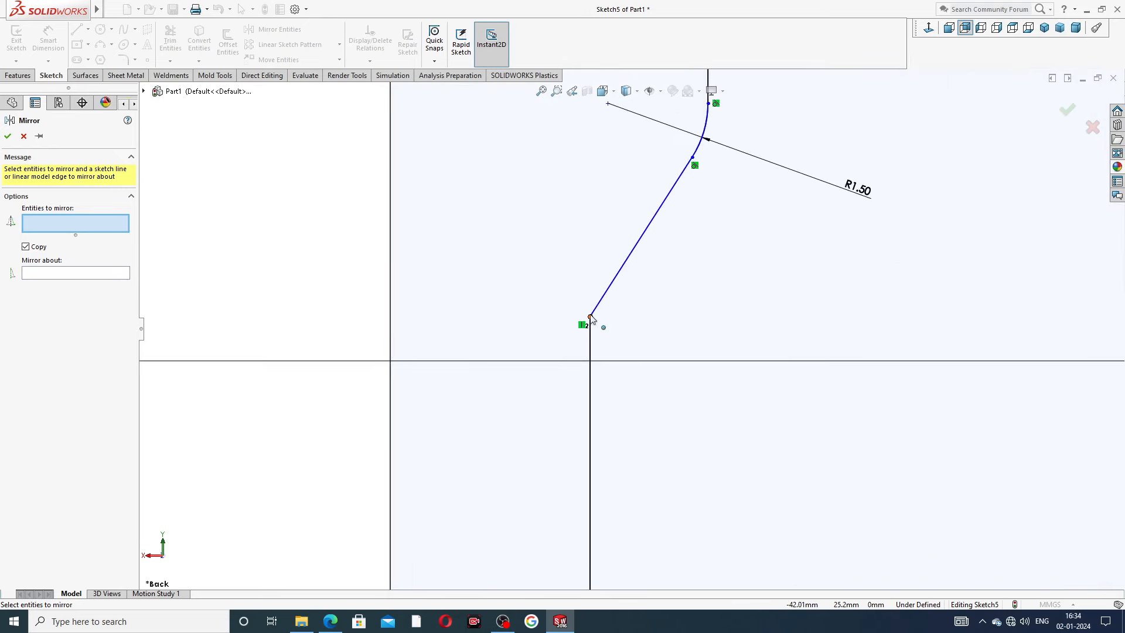
pyautogui.scroll(5, 710, 263)
pyautogui.scroll(3, 710, 262)
pyautogui.scroll(-5, 697, 187)
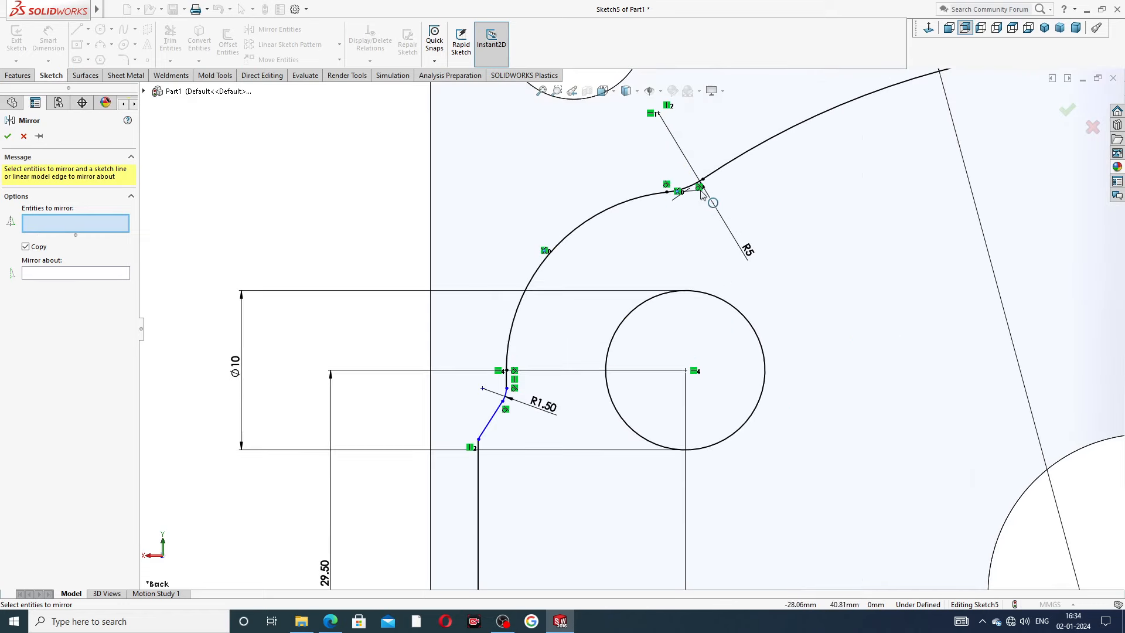
pyautogui.click(695, 188)
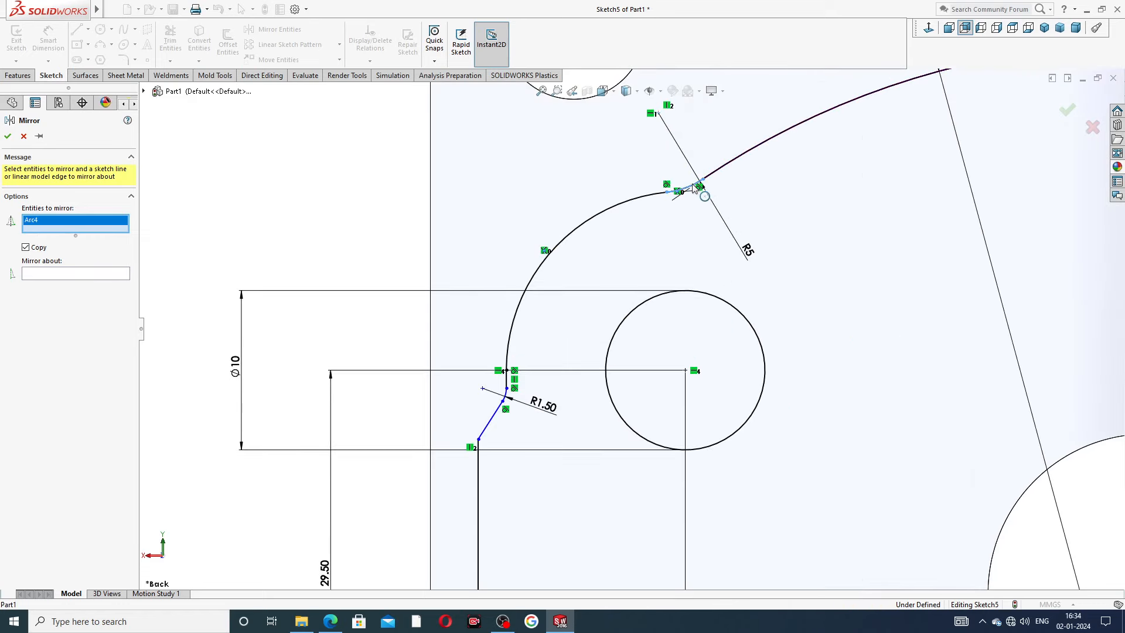
pyautogui.click(649, 197)
pyautogui.scroll(-8, 481, 421)
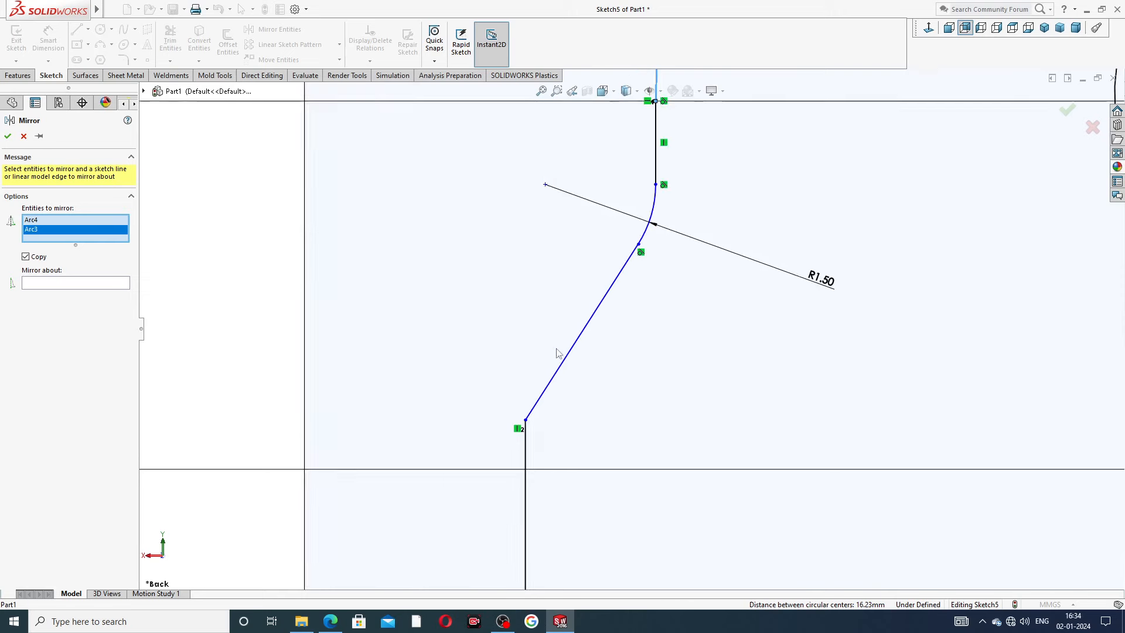
pyautogui.click(662, 165)
pyautogui.click(660, 210)
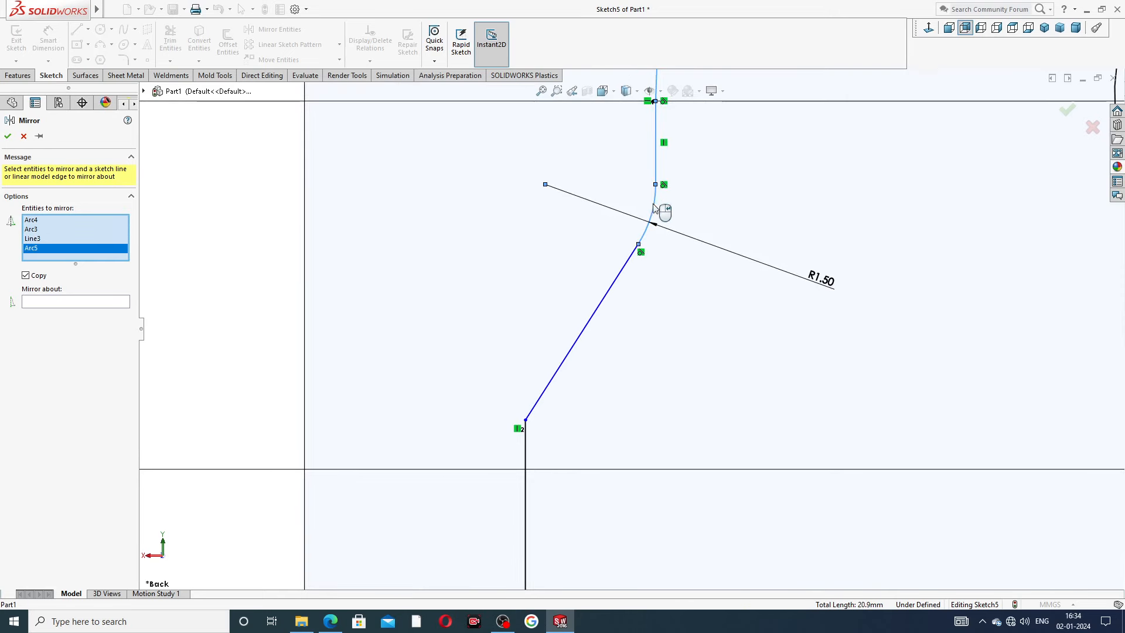
pyautogui.click(613, 293)
pyautogui.click(530, 469)
pyautogui.scroll(2, 621, 406)
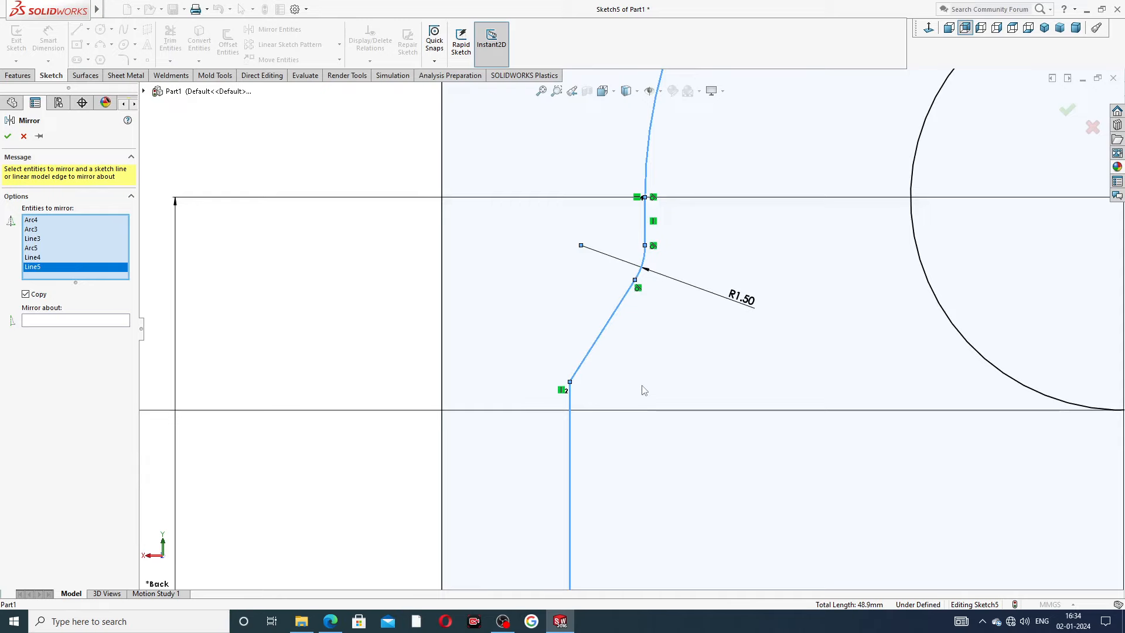
pyautogui.scroll(5, 644, 390)
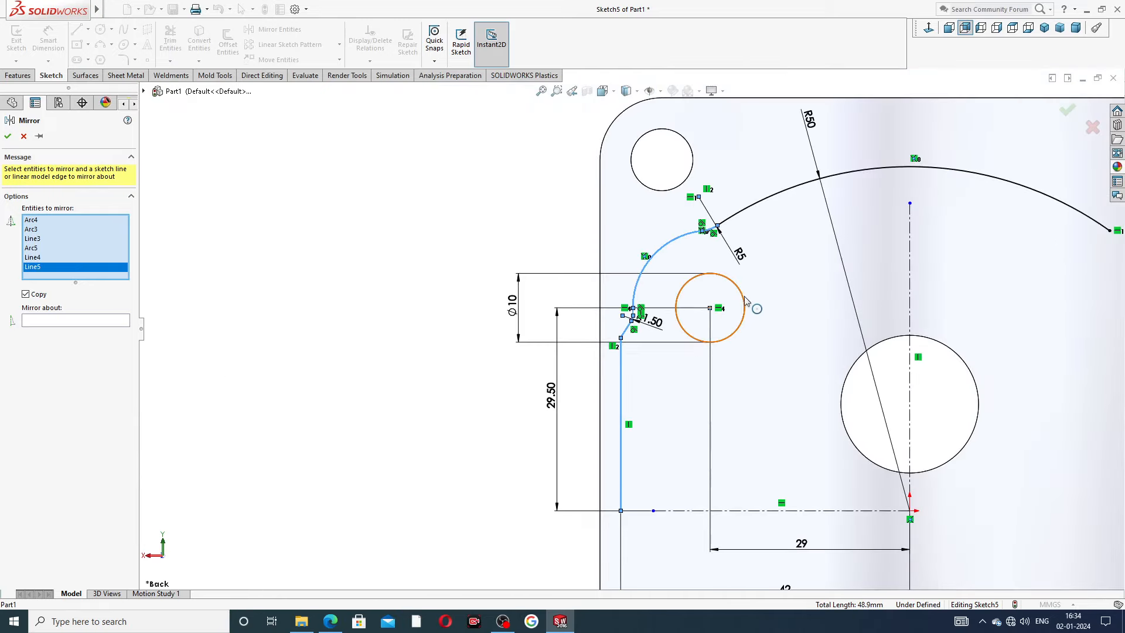
pyautogui.click(745, 300)
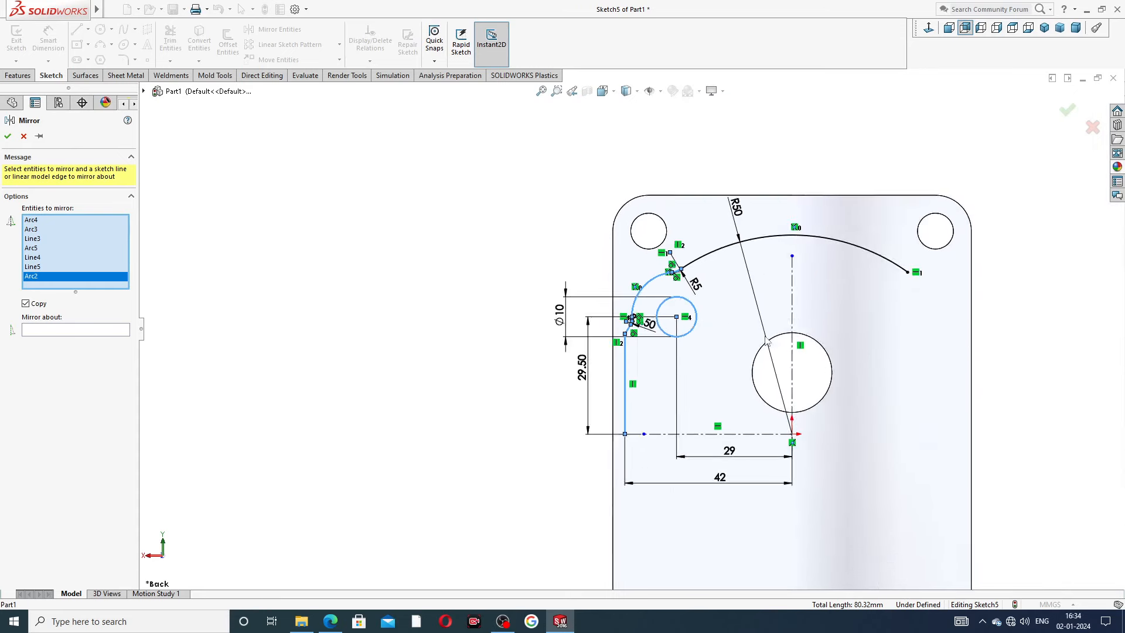
pyautogui.scroll(3, 761, 339)
pyautogui.scroll(-2, 717, 385)
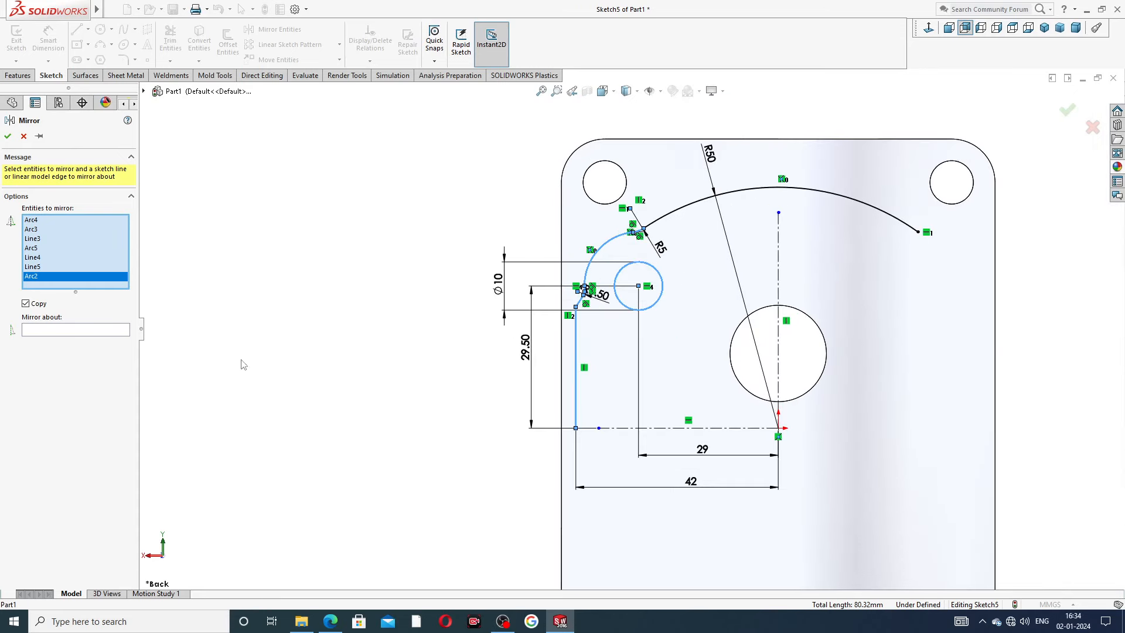
pyautogui.click(125, 330)
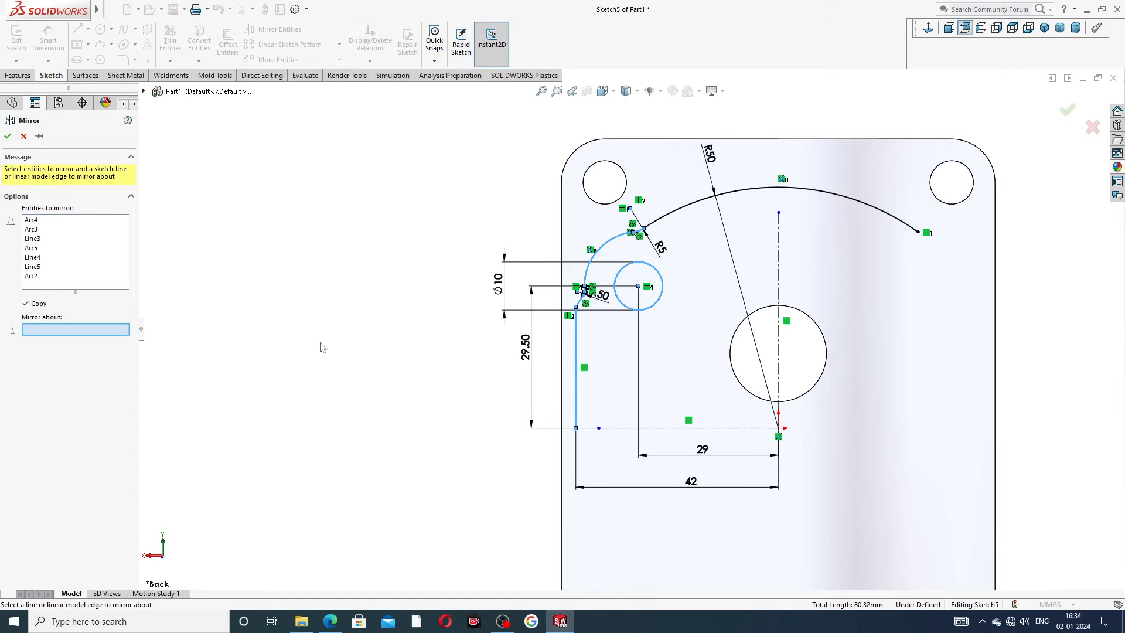
pyautogui.click(779, 241)
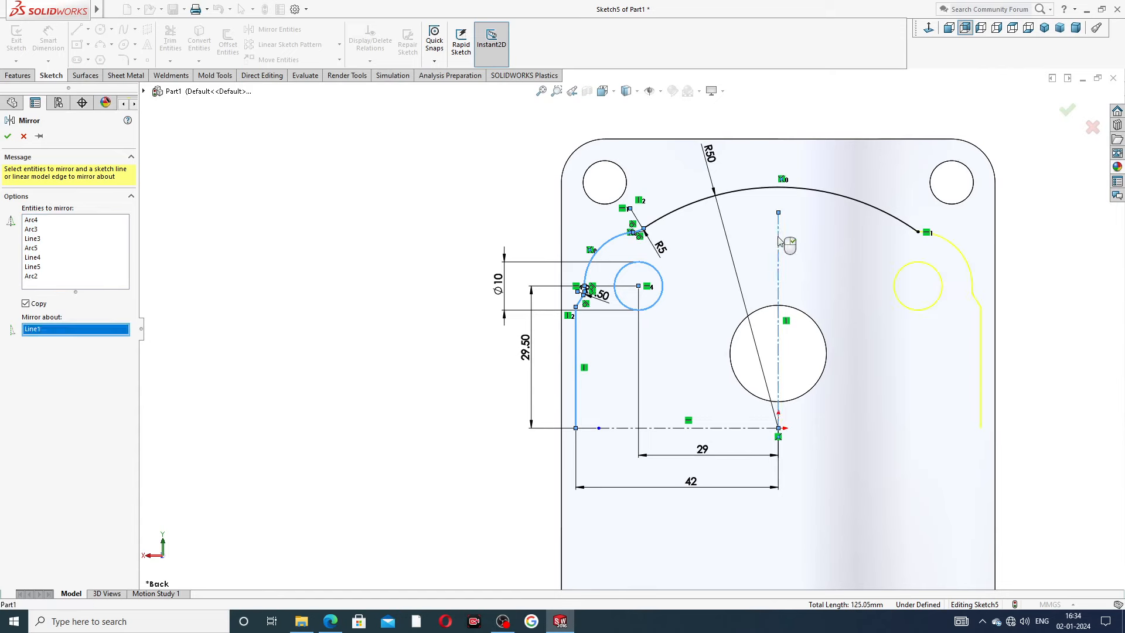
pyautogui.click(1068, 111)
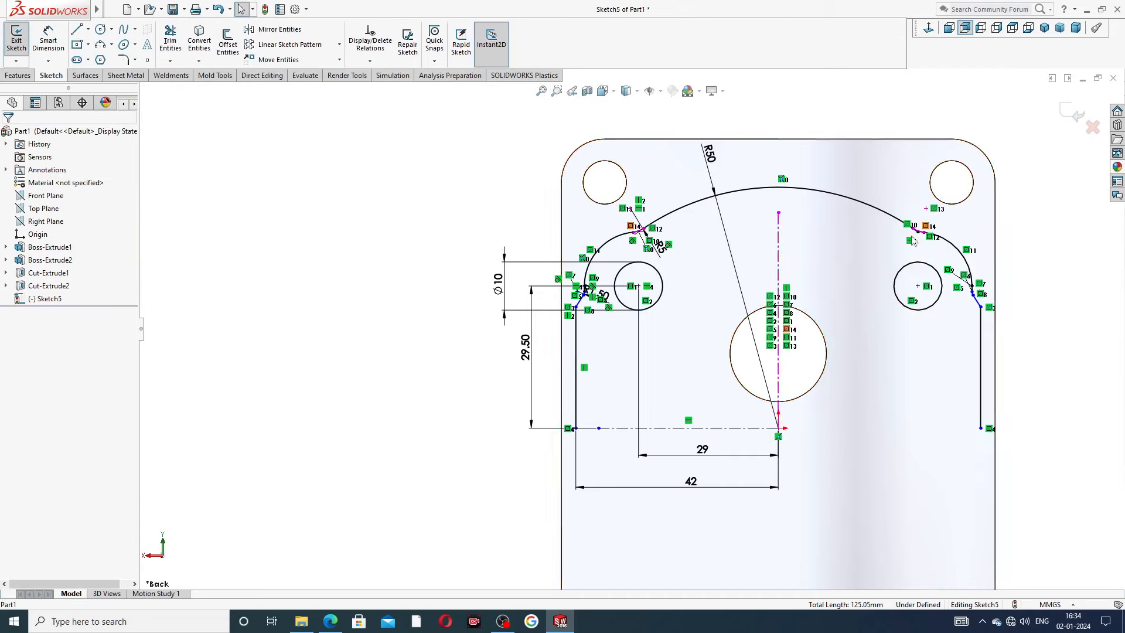
# Step: Trim the leftover end of the R50 arc that extends past the mirrored R5 fillet, using Trim to closest
pyautogui.scroll(-6, 821, 271)
pyautogui.scroll(-3, 790, 276)
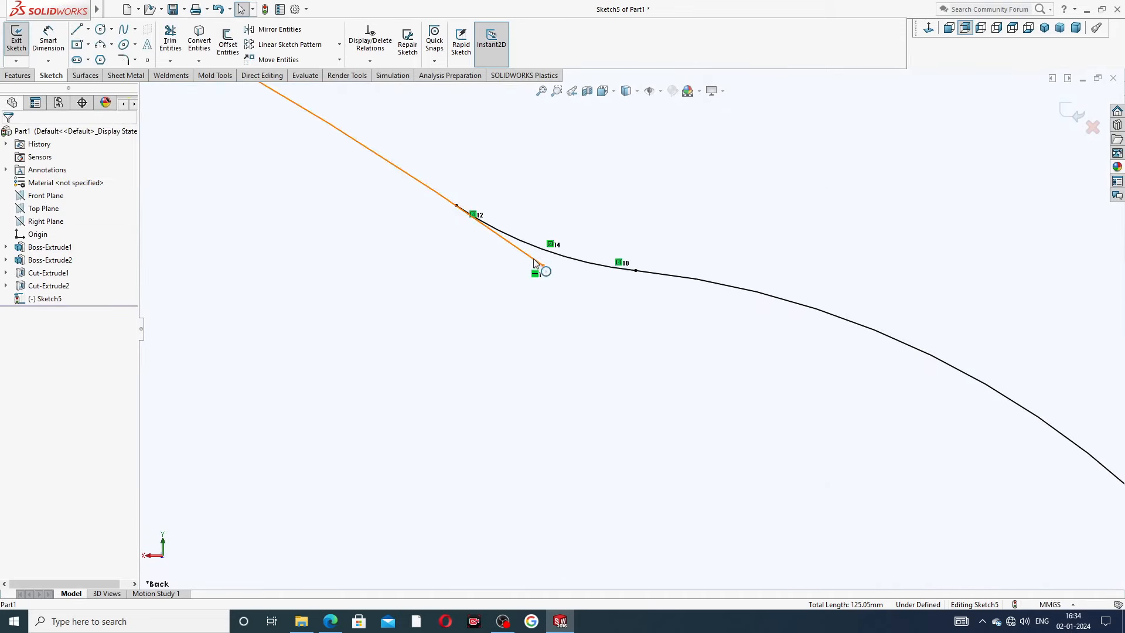
pyautogui.click(170, 40)
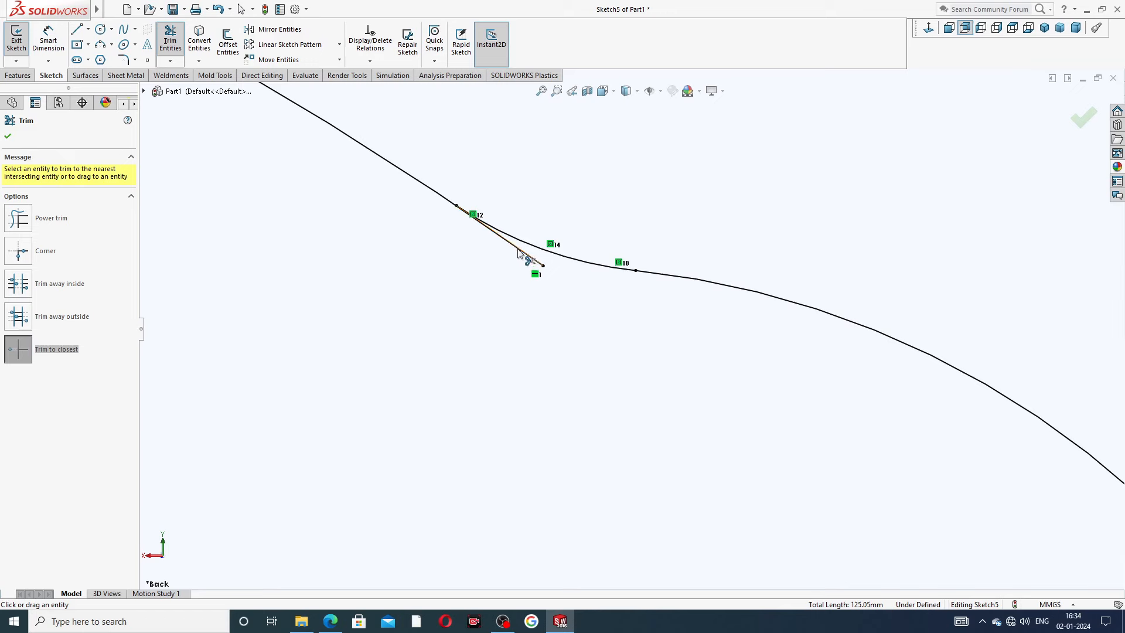
pyautogui.click(523, 251)
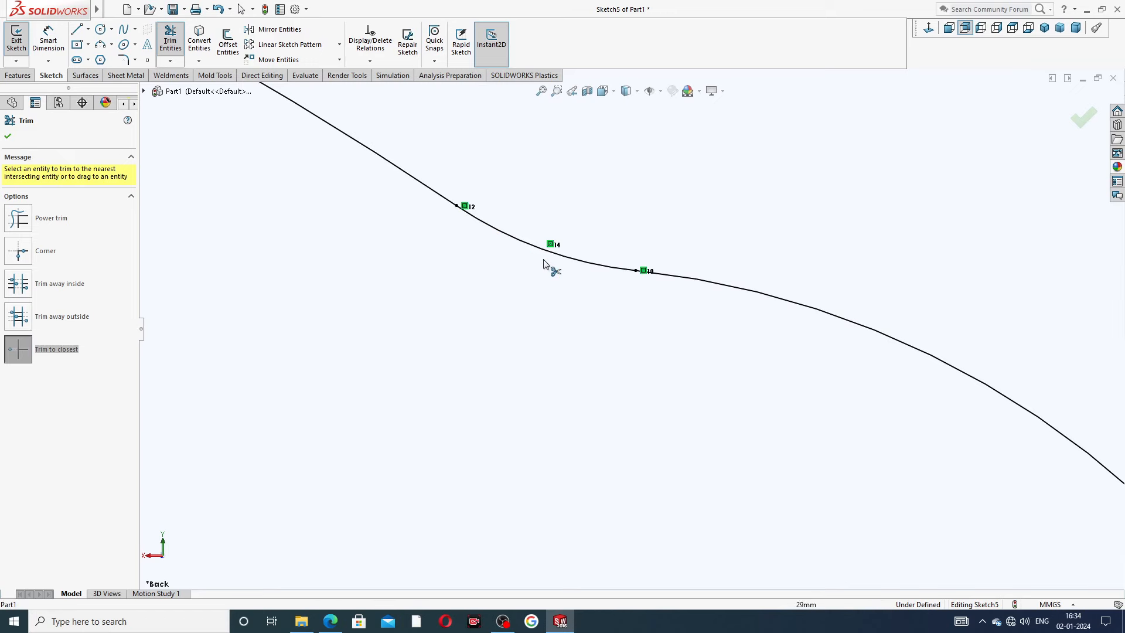
pyautogui.scroll(1, 551, 267)
pyautogui.scroll(3, 640, 331)
pyautogui.click(1085, 118)
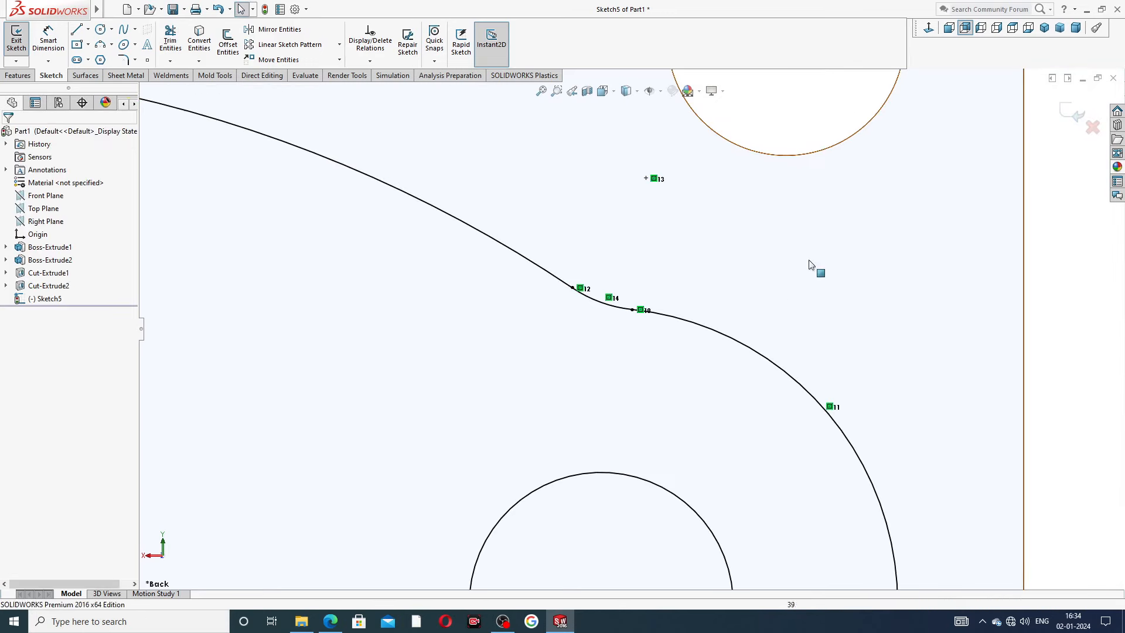
# Step: Convert both 10 mm circles, the original and its mirrored copy, to construction geometry
pyautogui.scroll(5, 624, 331)
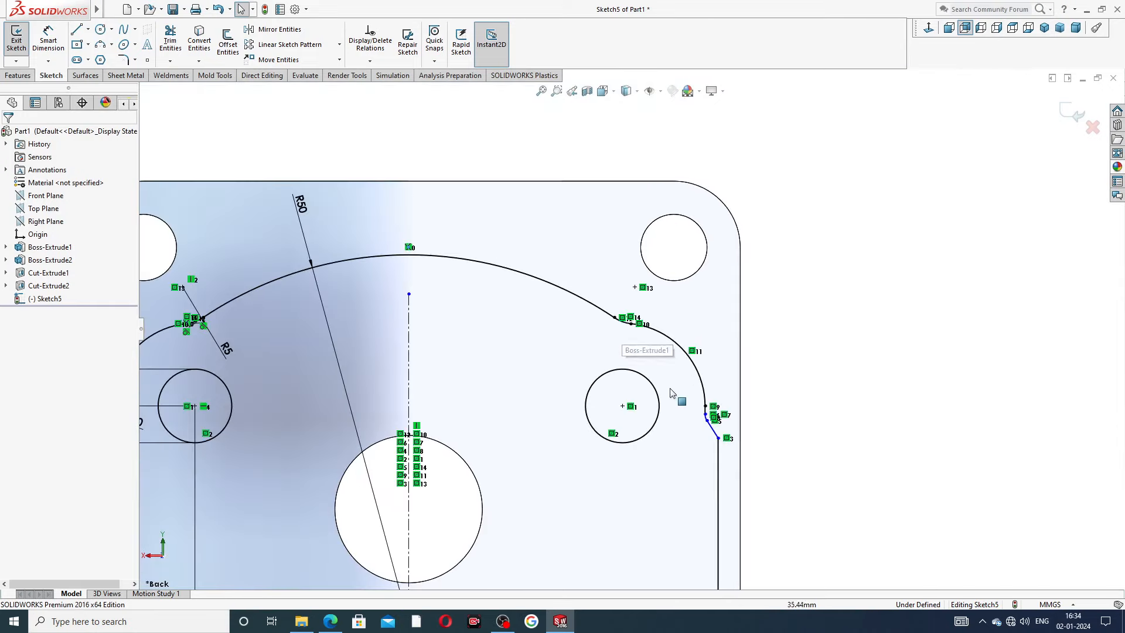
pyautogui.scroll(2, 682, 445)
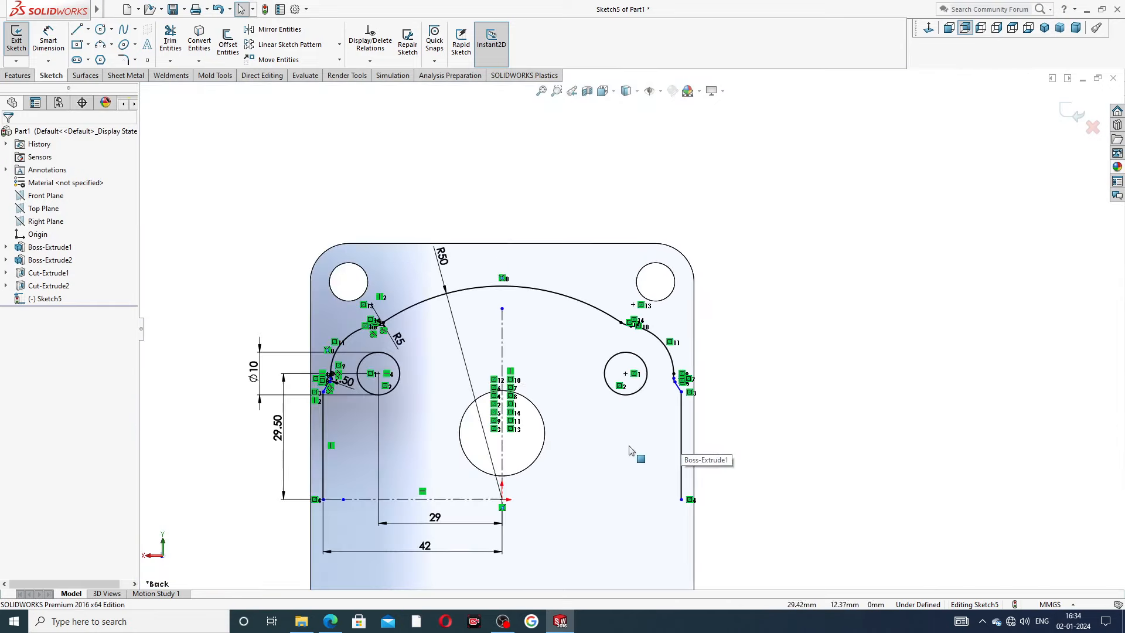
pyautogui.click(396, 366)
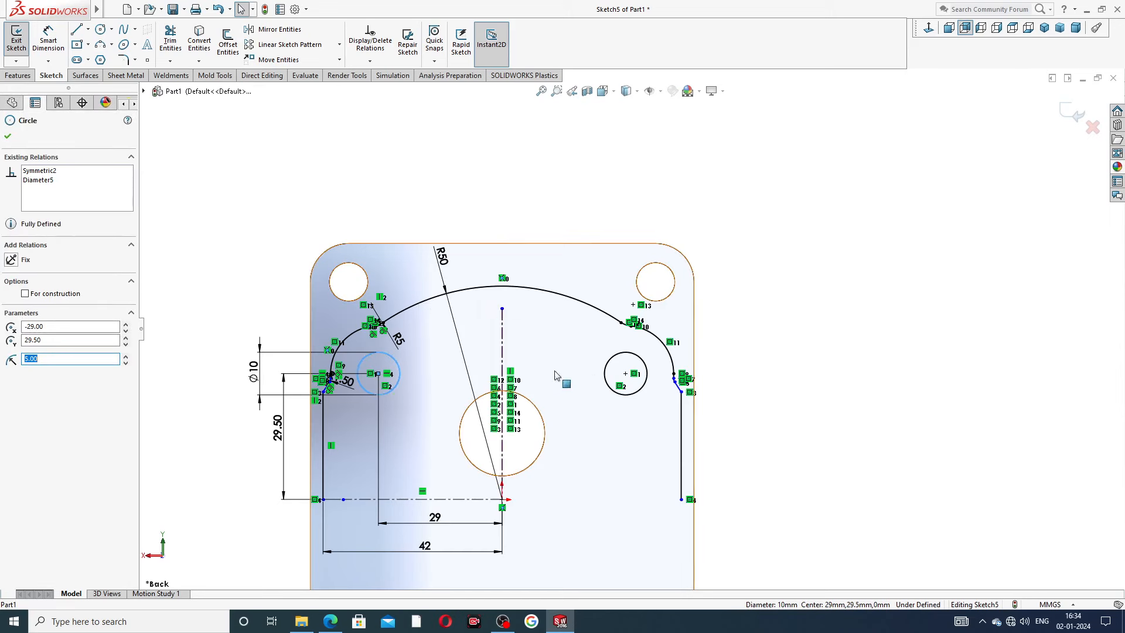
pyautogui.keyDown('ctrl'); pyautogui.click(611, 362); pyautogui.keyUp('ctrl')
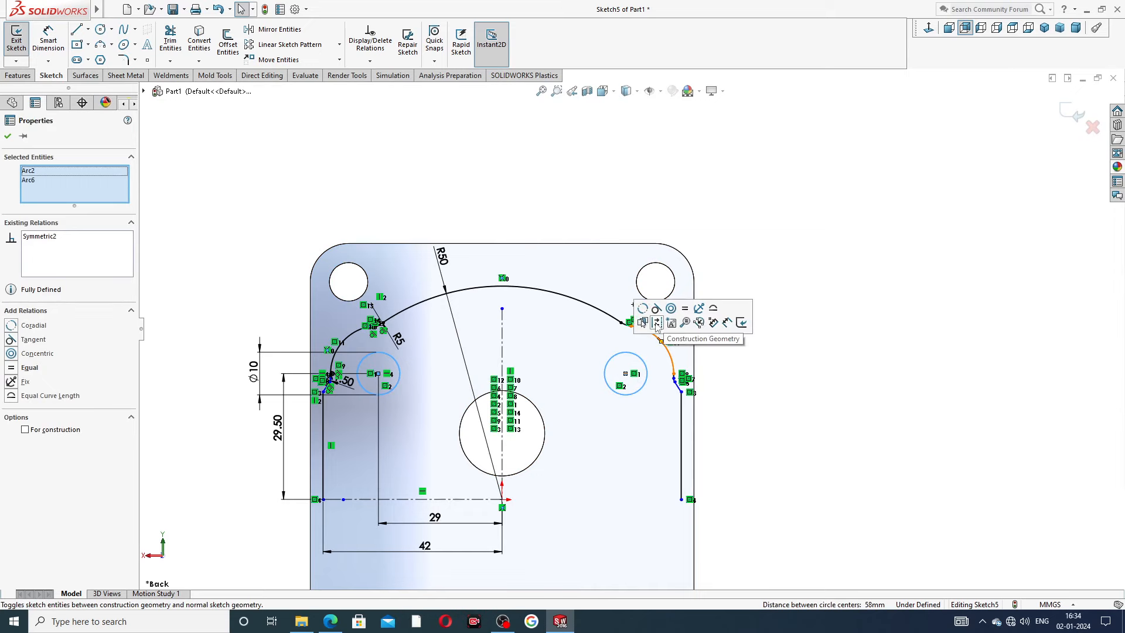
pyautogui.click(657, 323)
pyautogui.press('Escape')
pyautogui.scroll(2, 481, 373)
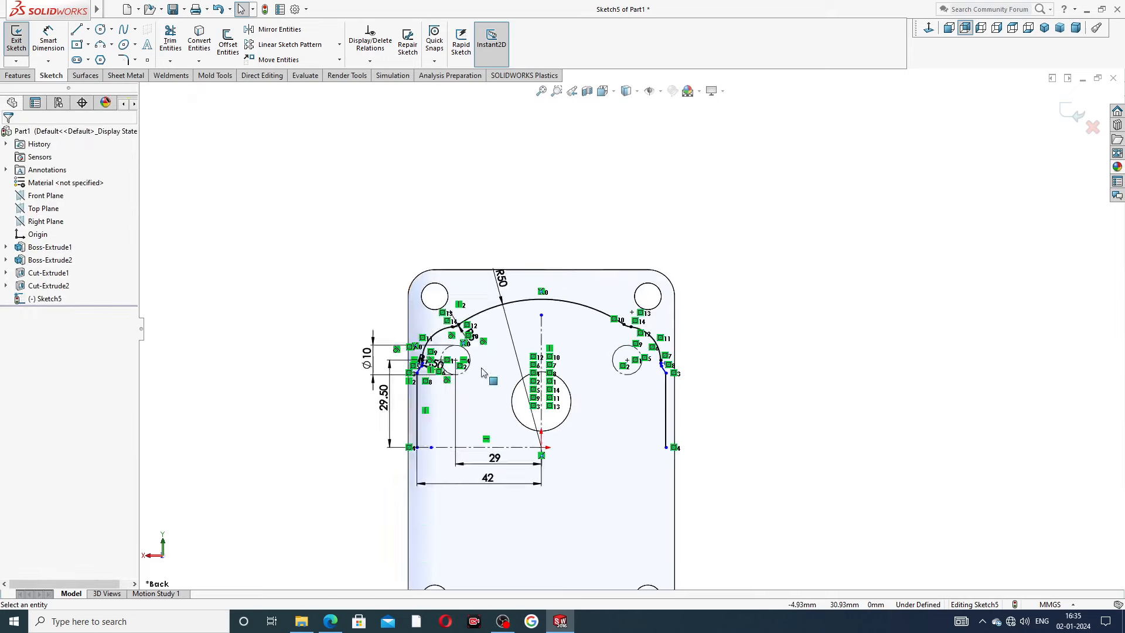
pyautogui.scroll(-8, 482, 372)
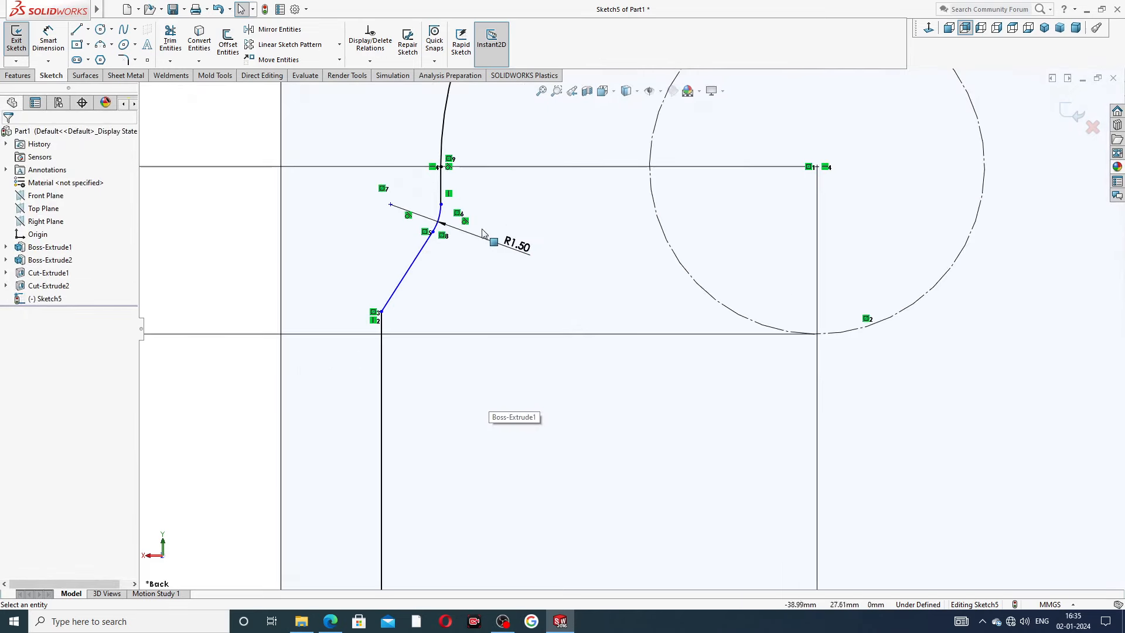
pyautogui.scroll(8, 786, 315)
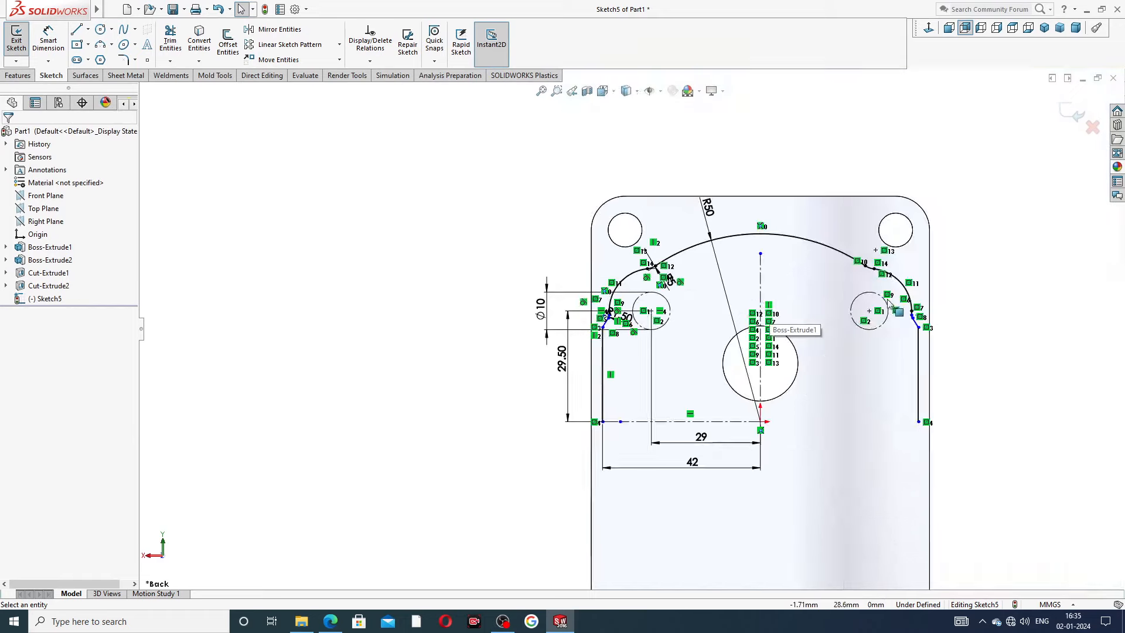
pyautogui.scroll(-4, 893, 317)
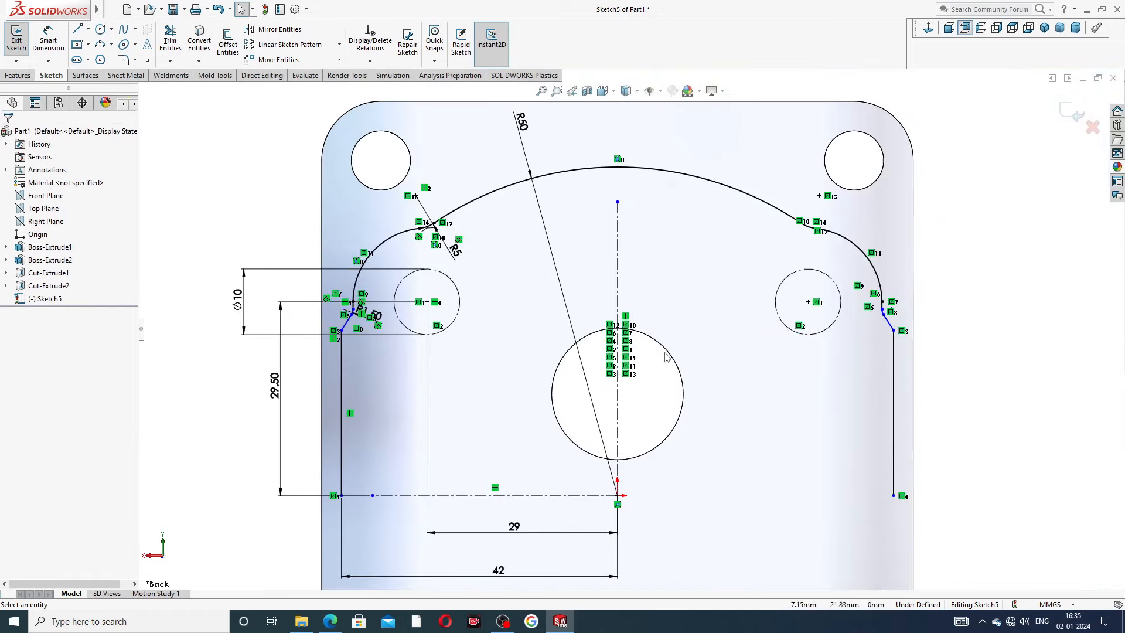
pyautogui.scroll(3, 667, 357)
pyautogui.scroll(-1, 622, 384)
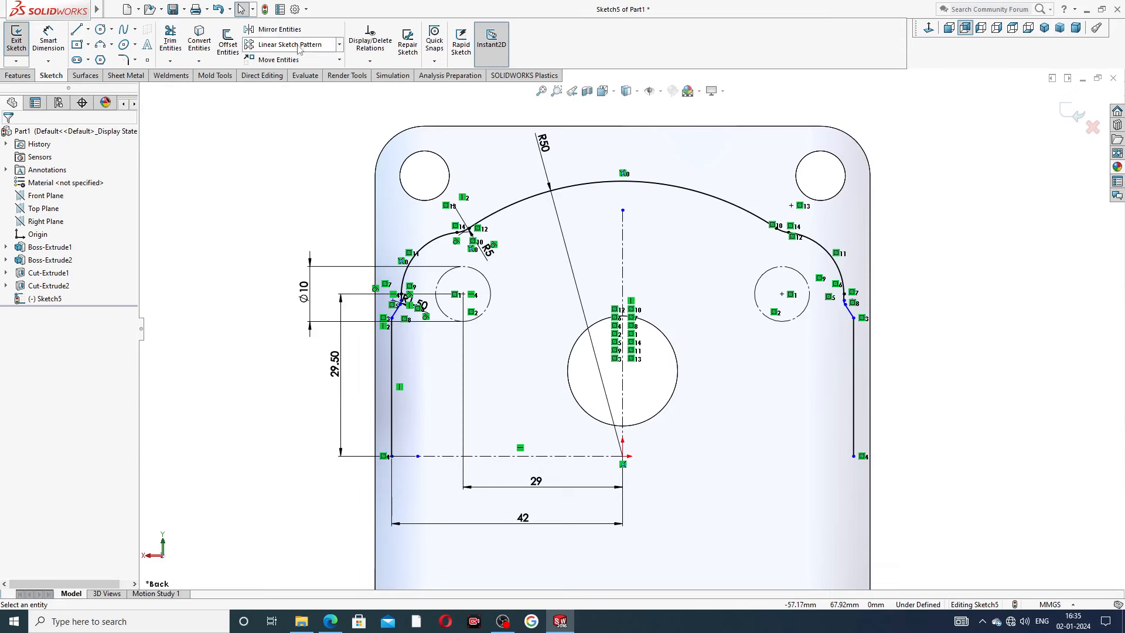
pyautogui.click(276, 29)
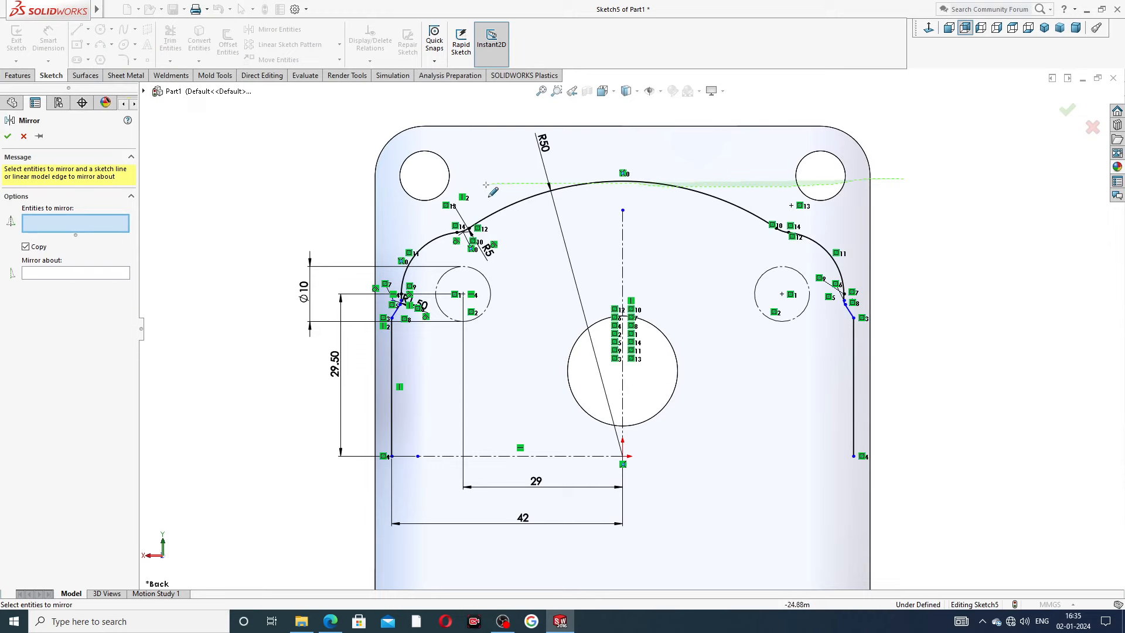
pyautogui.moveTo(486, 185)
pyautogui.mouseDown()
pyautogui.moveTo(383, 205)
pyautogui.moveTo(378, 258)
pyautogui.moveTo(662, 358)
pyautogui.moveTo(853, 306)
pyautogui.moveTo(910, 352)
pyautogui.moveTo(898, 322)
pyautogui.mouseUp()
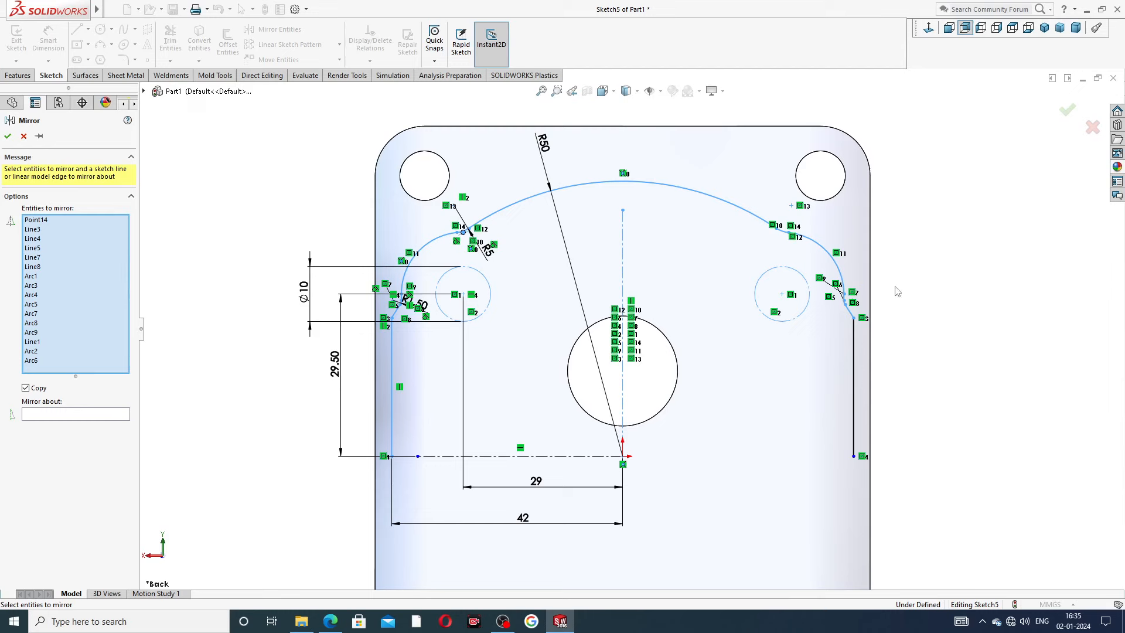
pyautogui.click(24, 137)
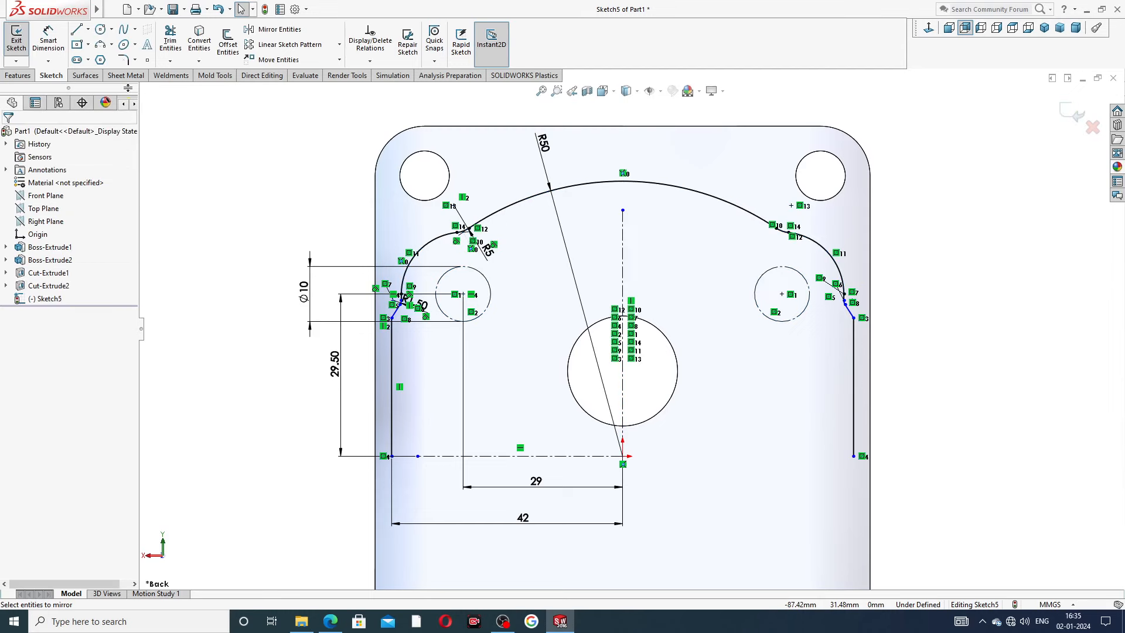
# Step: Mirror the entire upper groove profile, including both construction circles and the vertical centerline, about the horizontal centerline
pyautogui.click(275, 30)
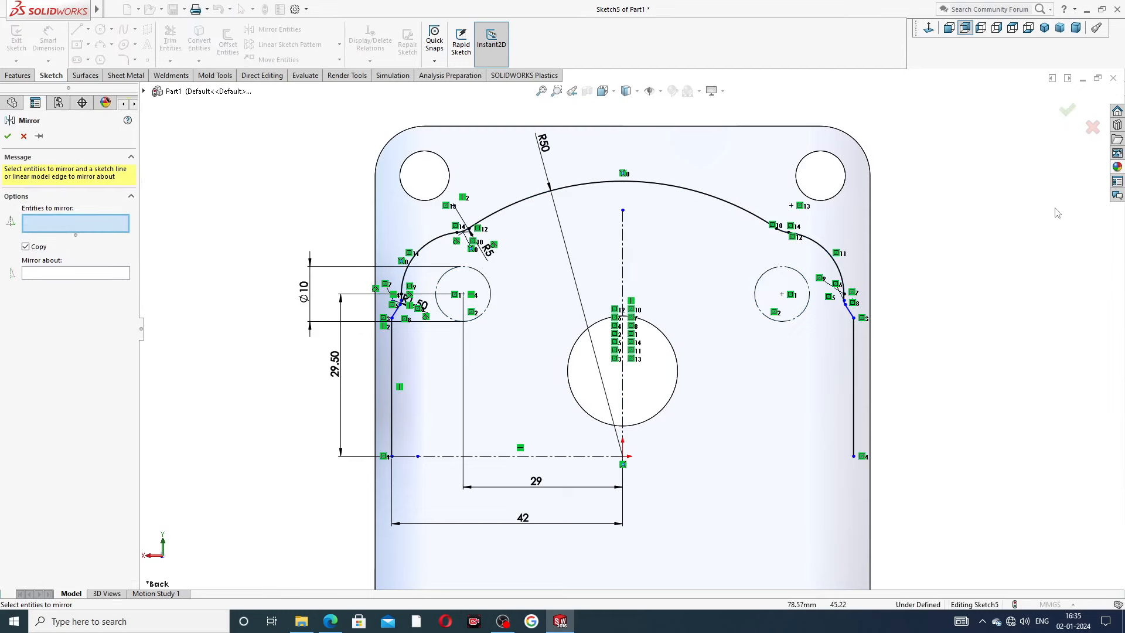
pyautogui.moveTo(900, 159)
pyautogui.mouseDown()
pyautogui.moveTo(554, 162)
pyautogui.moveTo(448, 187)
pyautogui.moveTo(434, 208)
pyautogui.moveTo(333, 252)
pyautogui.moveTo(481, 425)
pyautogui.moveTo(938, 358)
pyautogui.mouseUp()
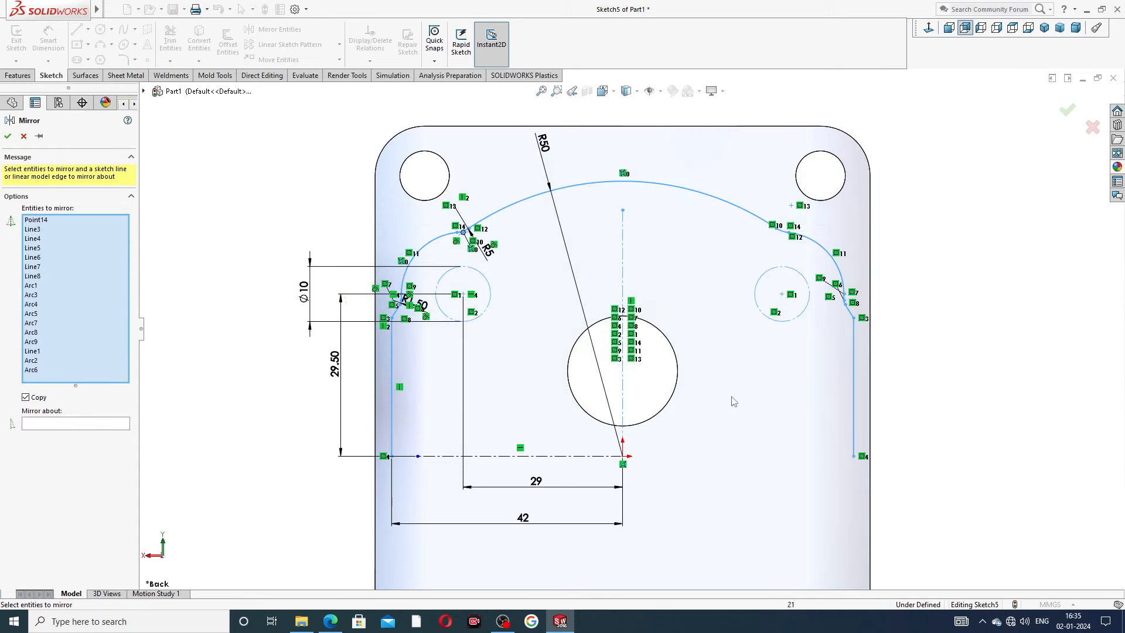
pyautogui.click(86, 424)
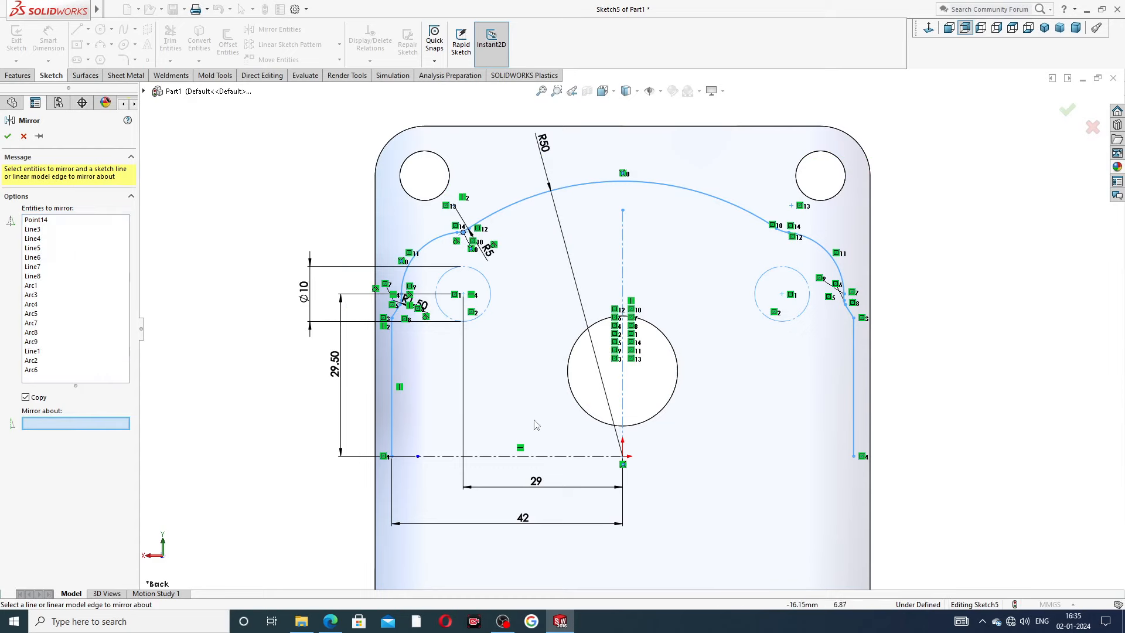
pyautogui.click(532, 456)
pyautogui.scroll(3, 591, 427)
pyautogui.click(8, 135)
pyautogui.scroll(-11, 491, 497)
pyautogui.scroll(7, 830, 384)
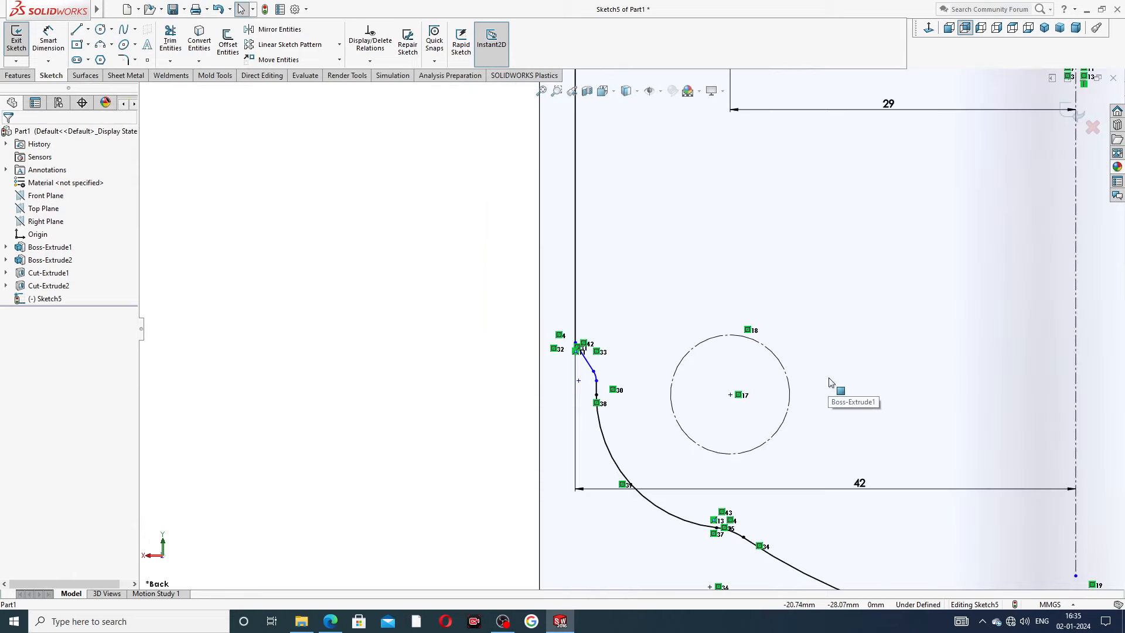
pyautogui.scroll(2, 867, 431)
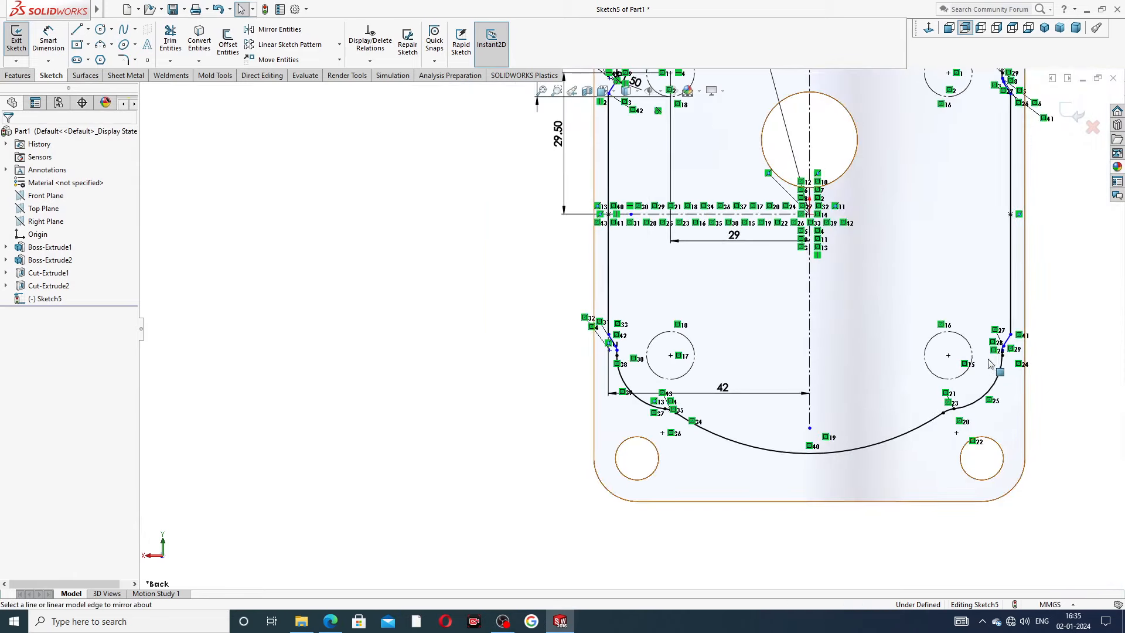
# Step: Start a boss extrusion of the mirrored groove profile, choosing the closed region around the shaft bore as its contour
pyautogui.scroll(-2, 993, 319)
pyautogui.scroll(5, 879, 275)
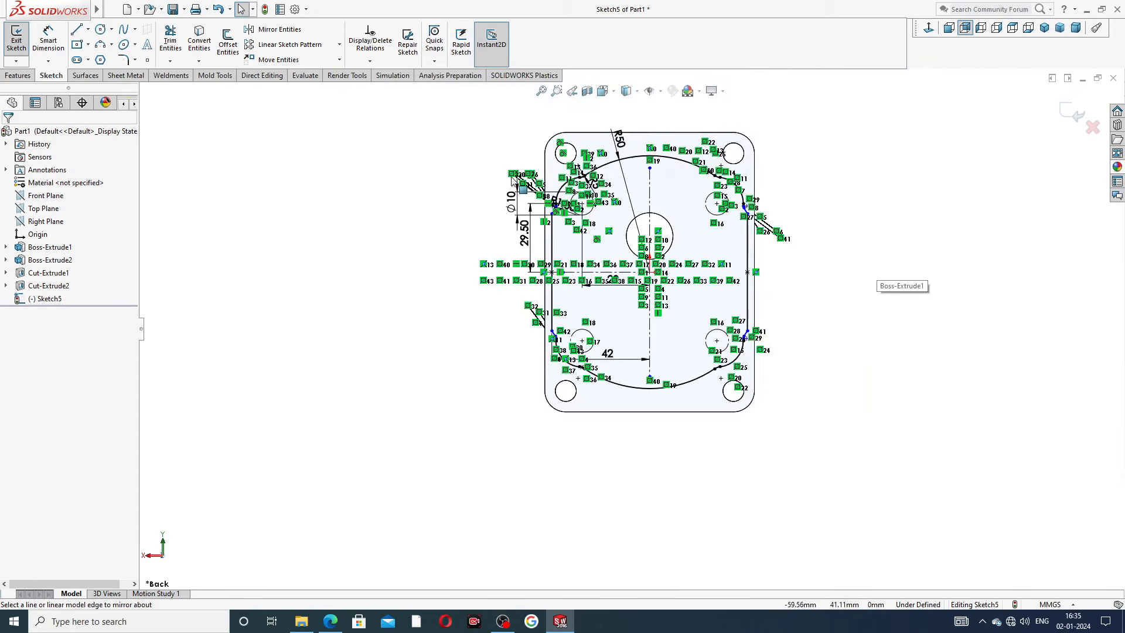
pyautogui.scroll(-2, 602, 180)
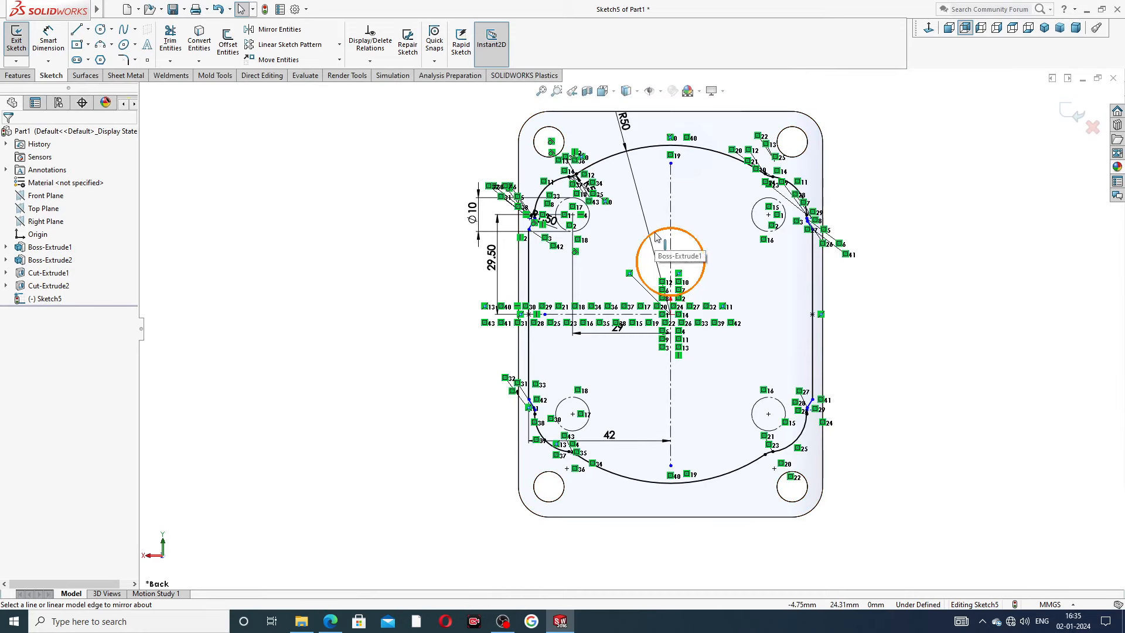
pyautogui.scroll(-1, 656, 236)
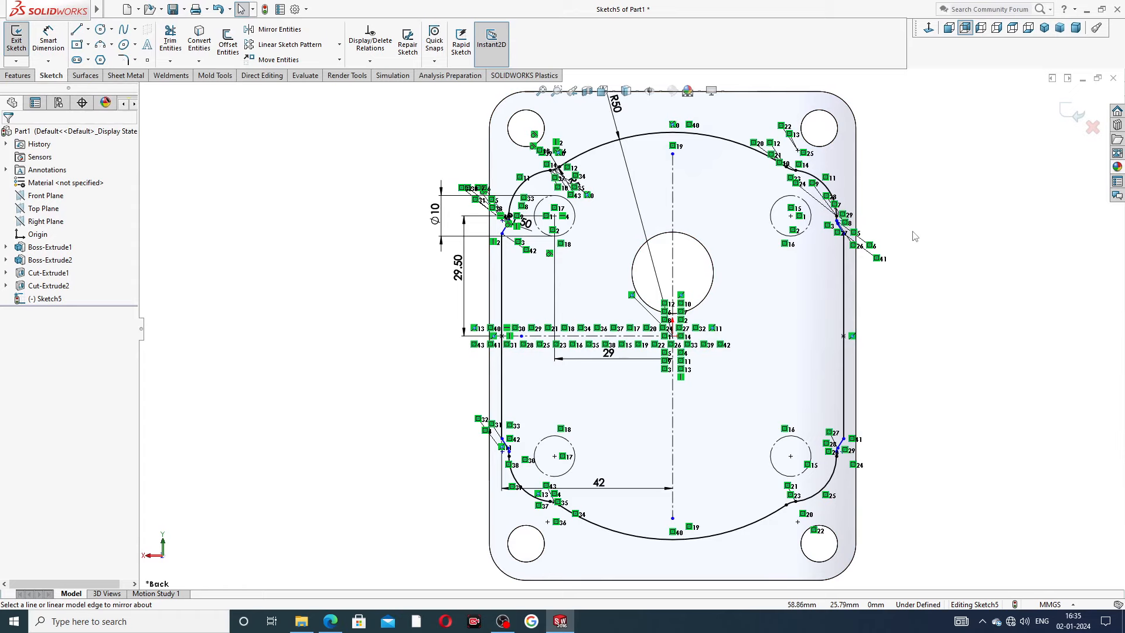
pyautogui.scroll(1, 657, 168)
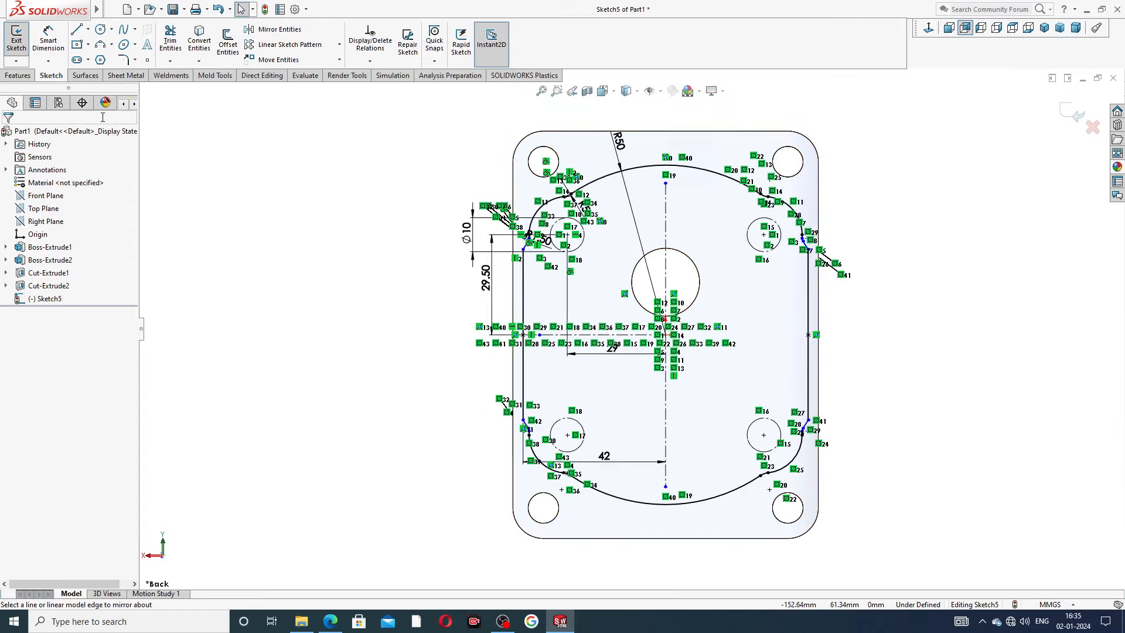
pyautogui.click(26, 76)
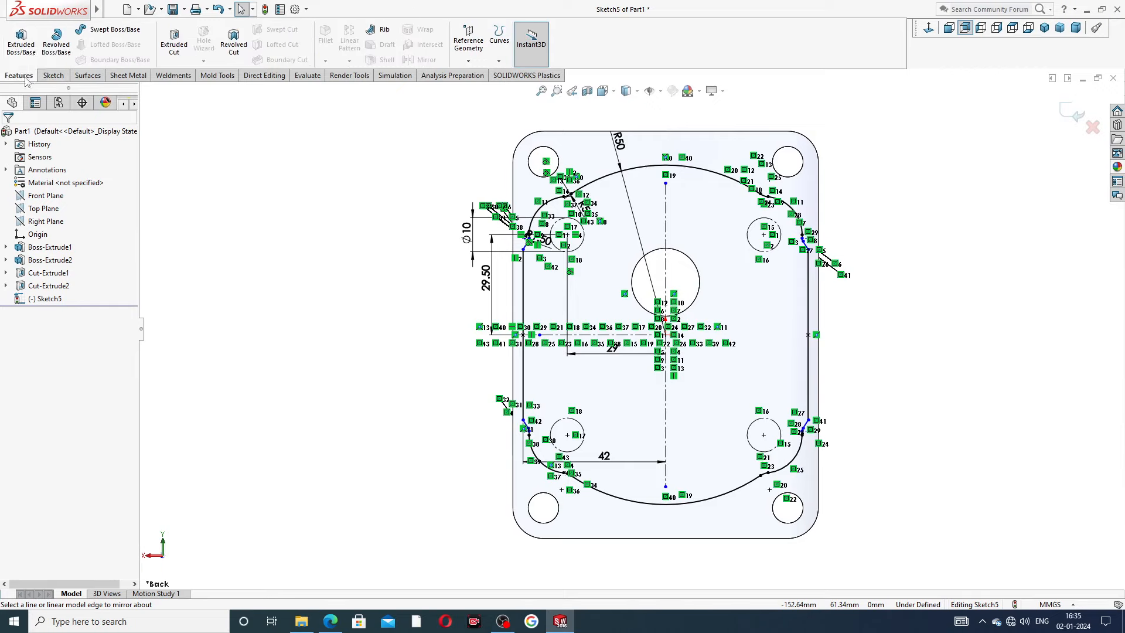
pyautogui.click(22, 42)
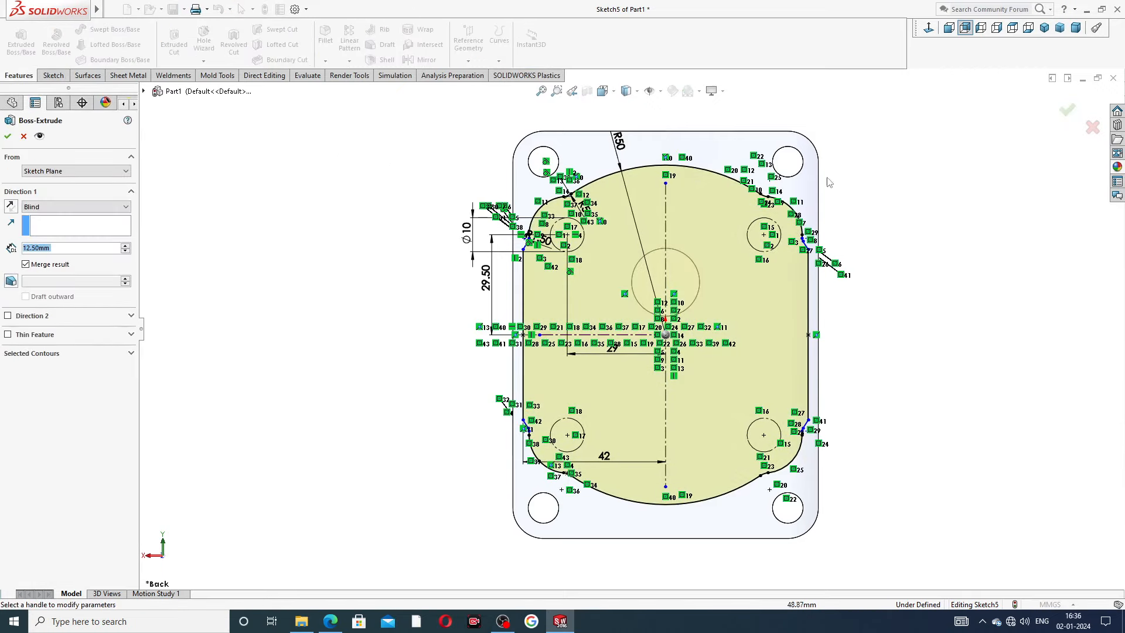
pyautogui.click(57, 354)
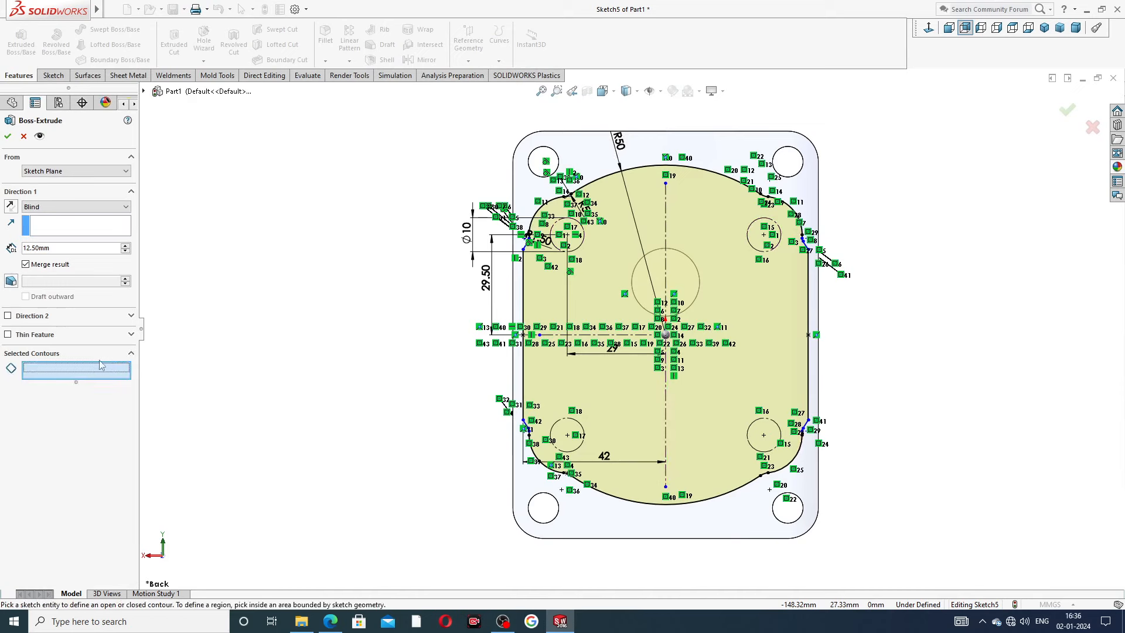
pyautogui.click(603, 287)
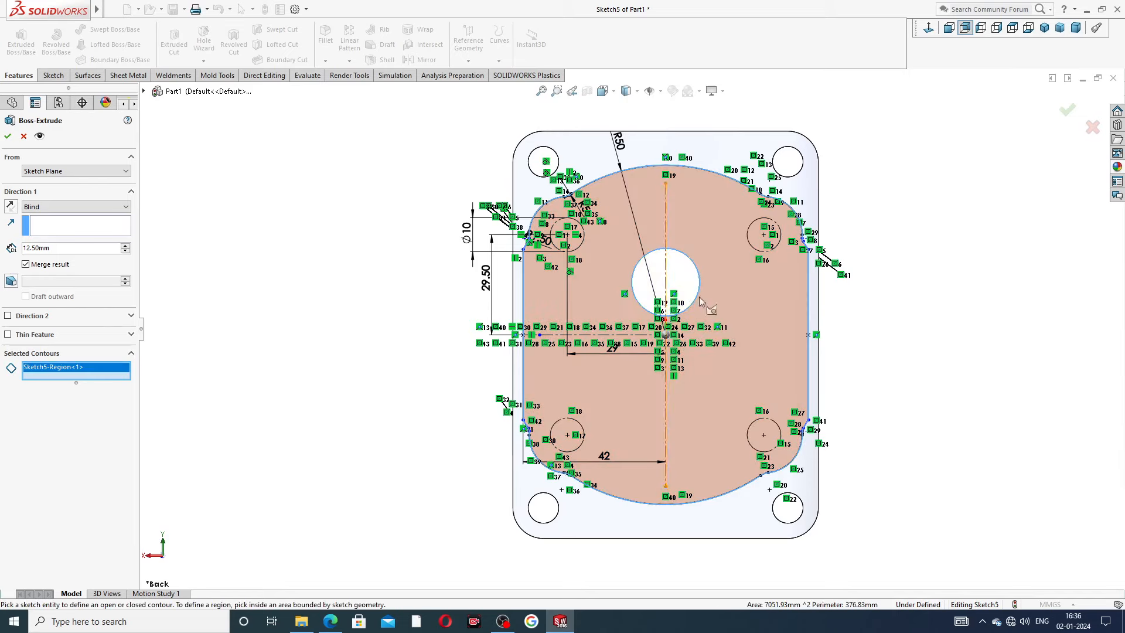
# Step: Set the blind extrusion depth to 3 mm, check it against the PDF drawing and complete the raised pad
pyautogui.moveTo(958, 301)
pyautogui.mouseDown(button='middle')
pyautogui.moveTo(855, 314)
pyautogui.moveTo(886, 309)
pyautogui.mouseUp(button='middle')
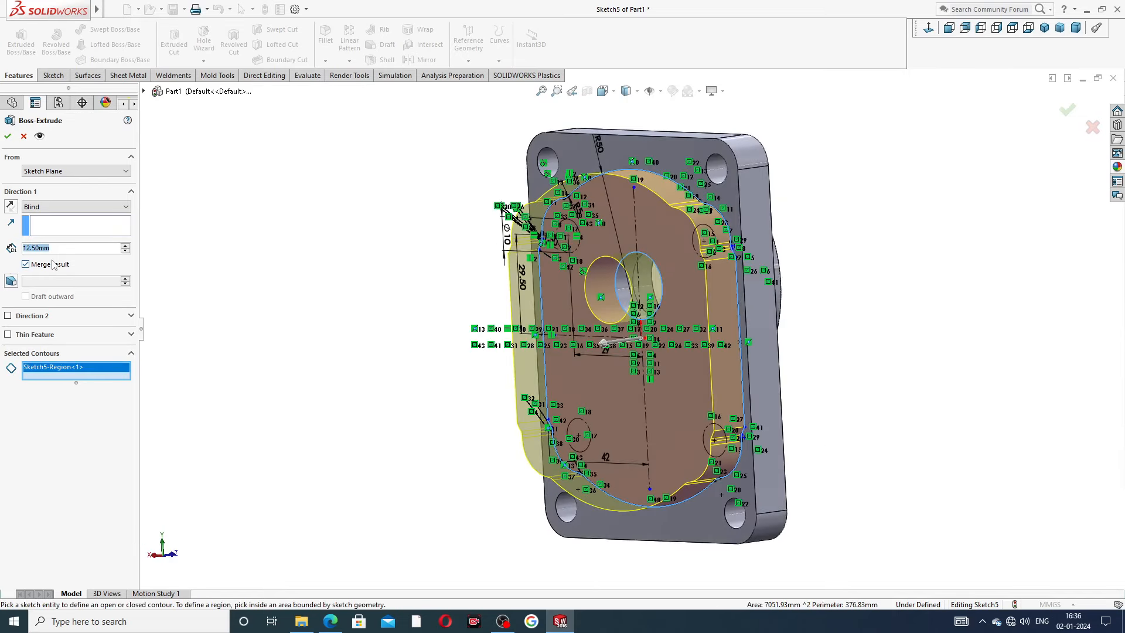
pyautogui.write('3')
pyautogui.press('Return')
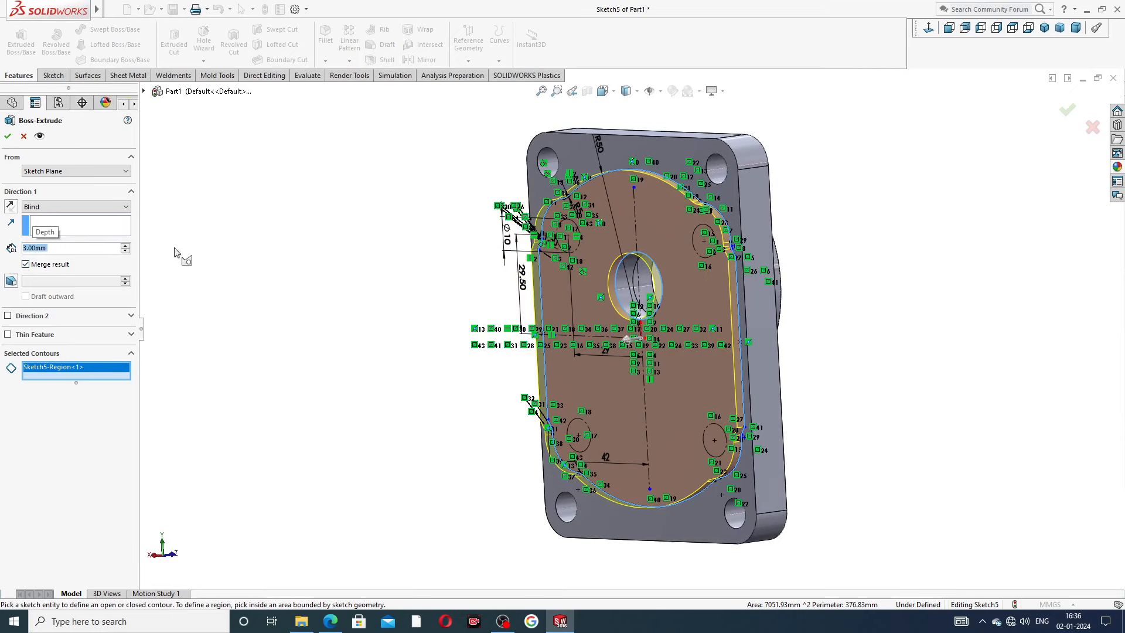
pyautogui.click(330, 622)
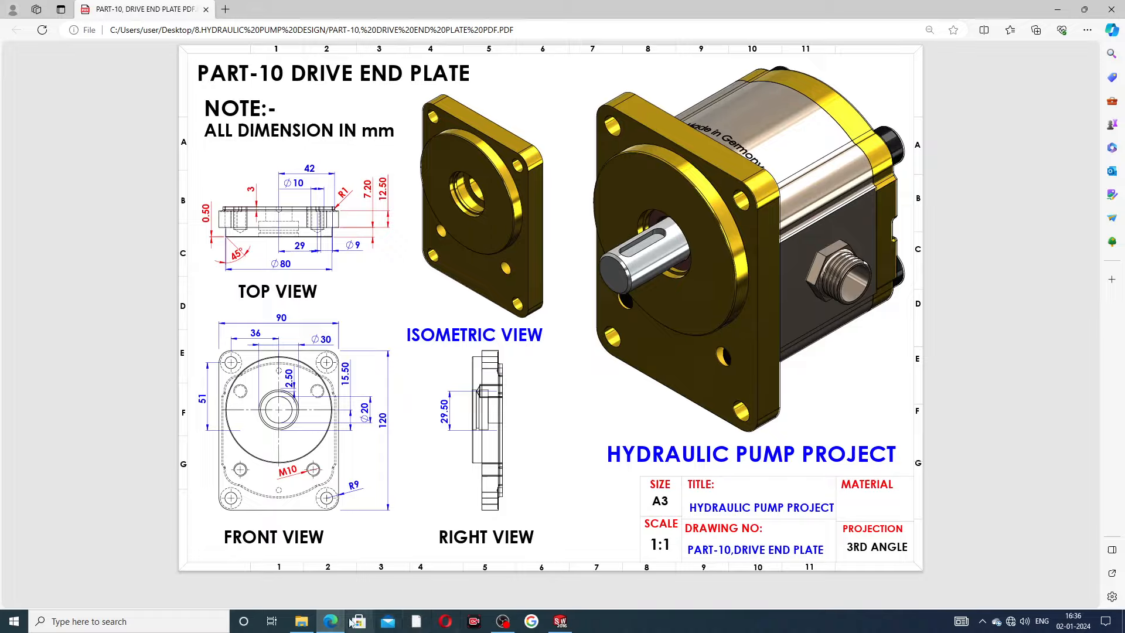
pyautogui.click(332, 621)
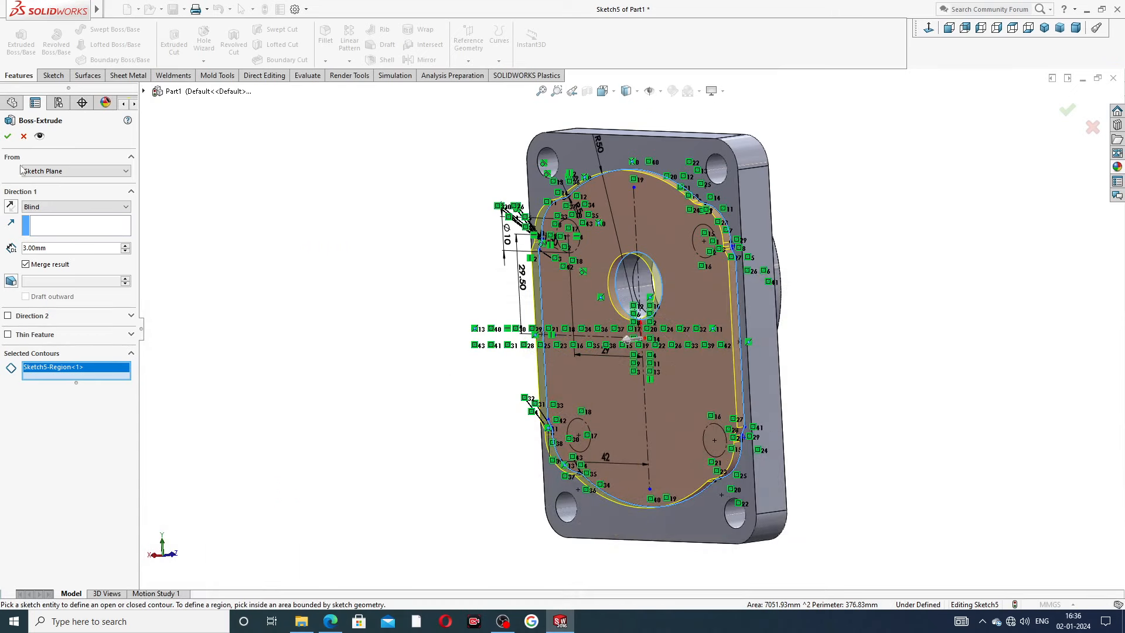
pyautogui.click(7, 136)
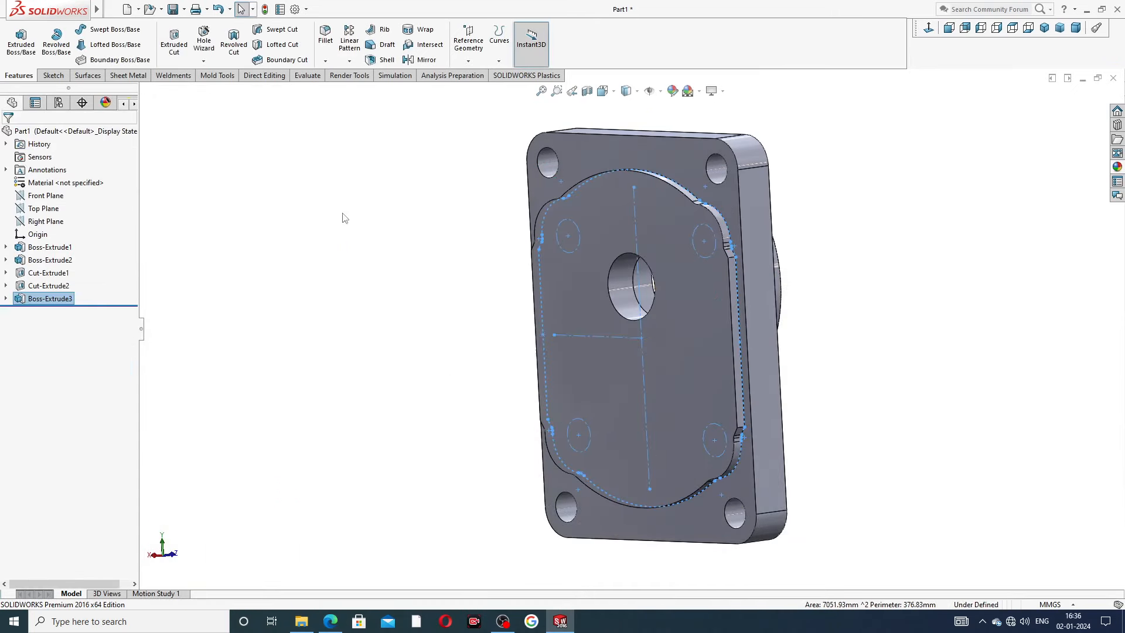
# Step: Start a symmetric constant-size fillet with a 1.5 mm radius and consult the PDF drawing of the drive end plate
pyautogui.moveTo(789, 246); pyautogui.dragTo(834, 246, button='middle')
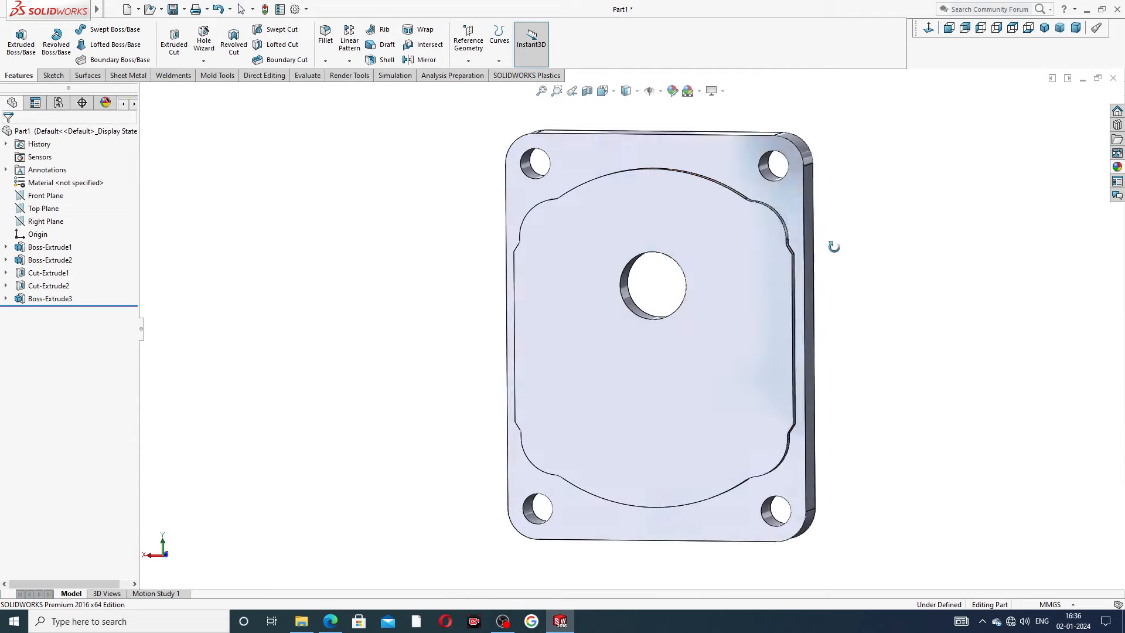
pyautogui.click(326, 61)
pyautogui.click(343, 76)
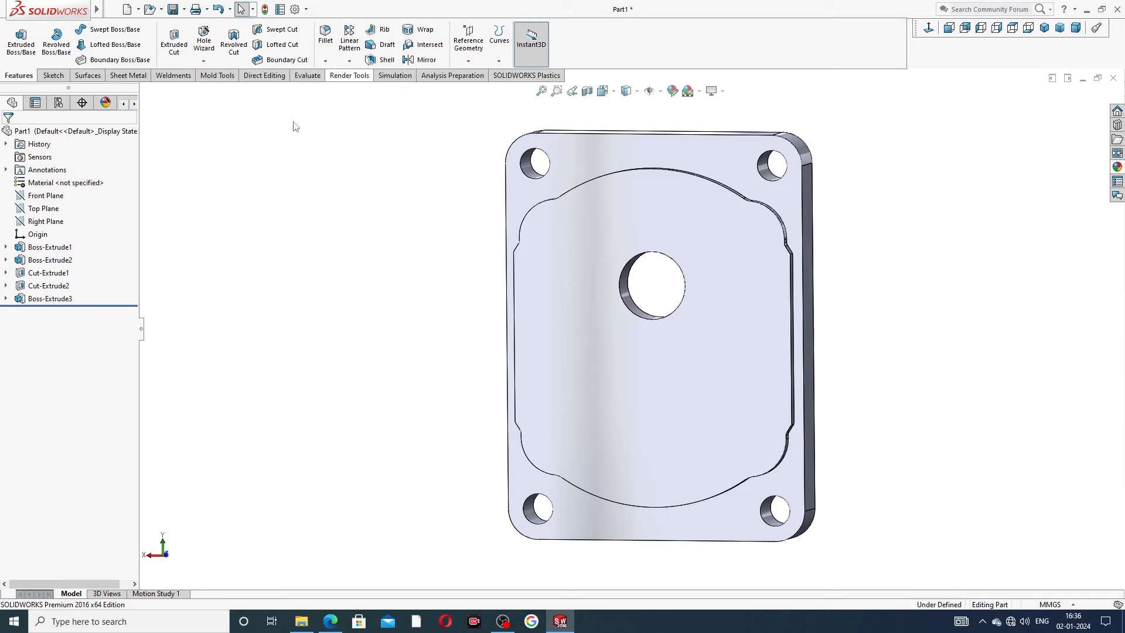
pyautogui.write('1')
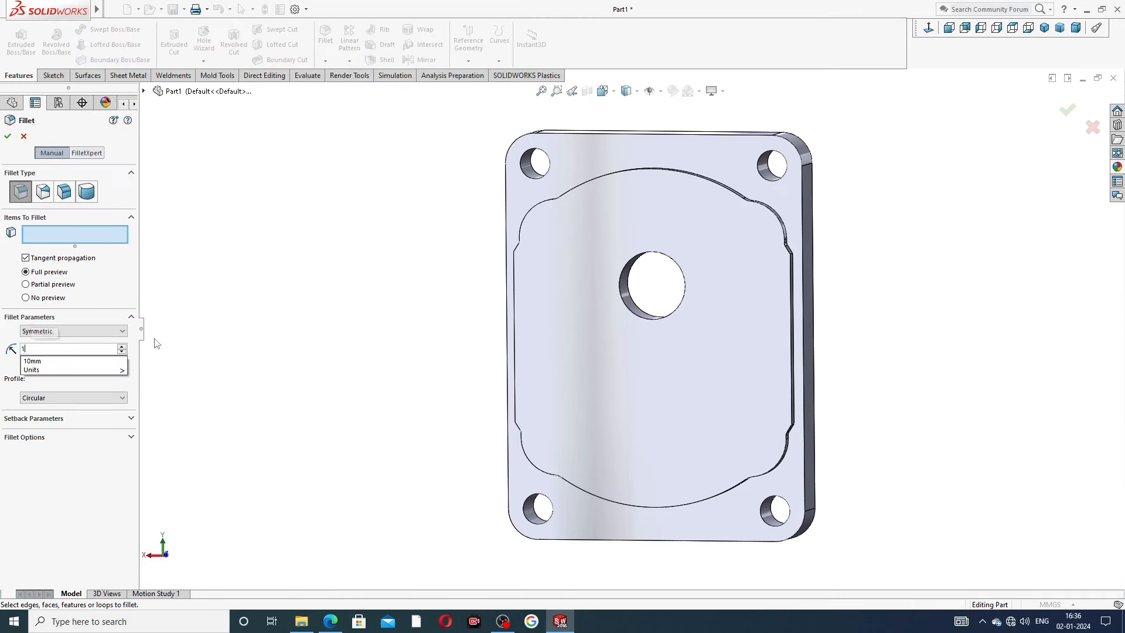
pyautogui.write('.5')
pyautogui.press('Return')
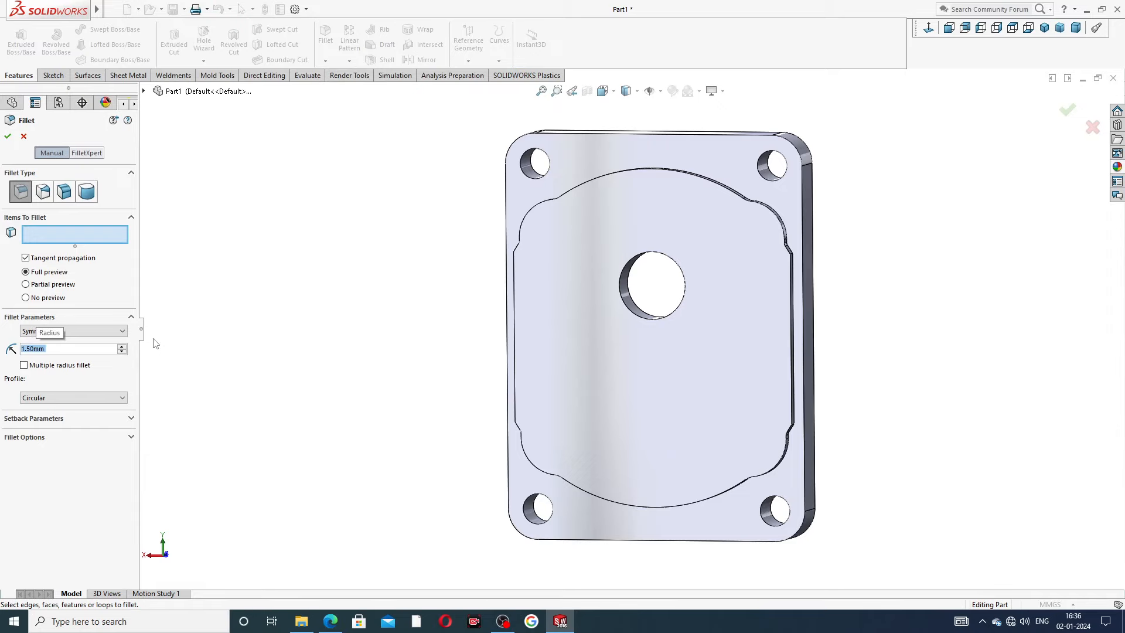
pyautogui.click(331, 621)
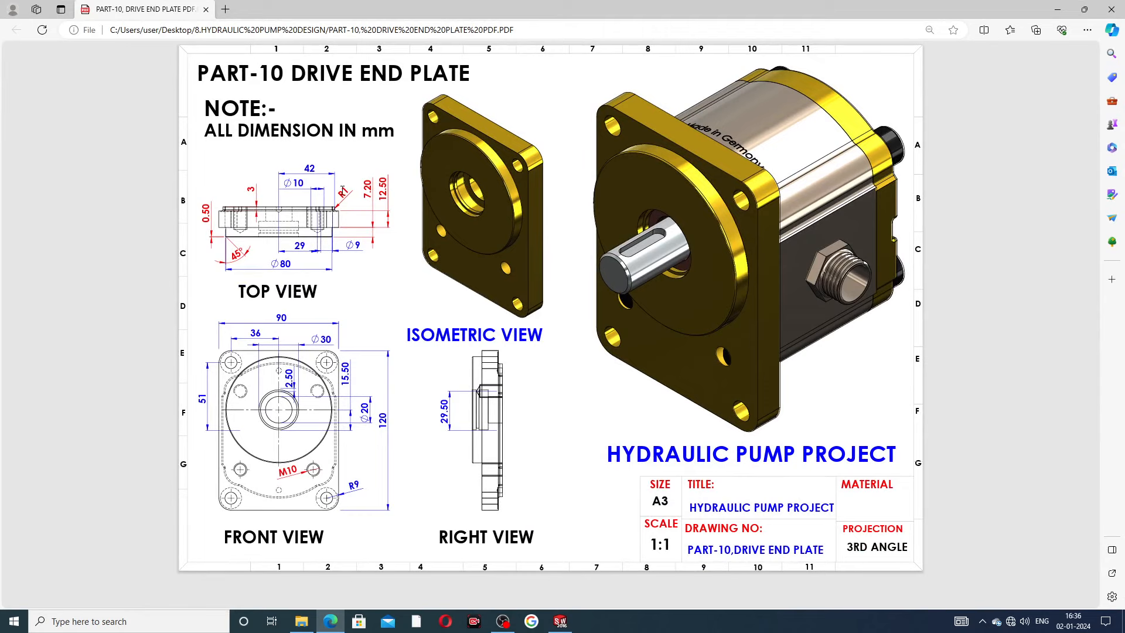
pyautogui.click(332, 622)
# Step: Fillet the pad's base edges where it meets the plate, selecting the upper and lower R50 arcs and both straight sides
pyautogui.scroll(-3, 702, 198)
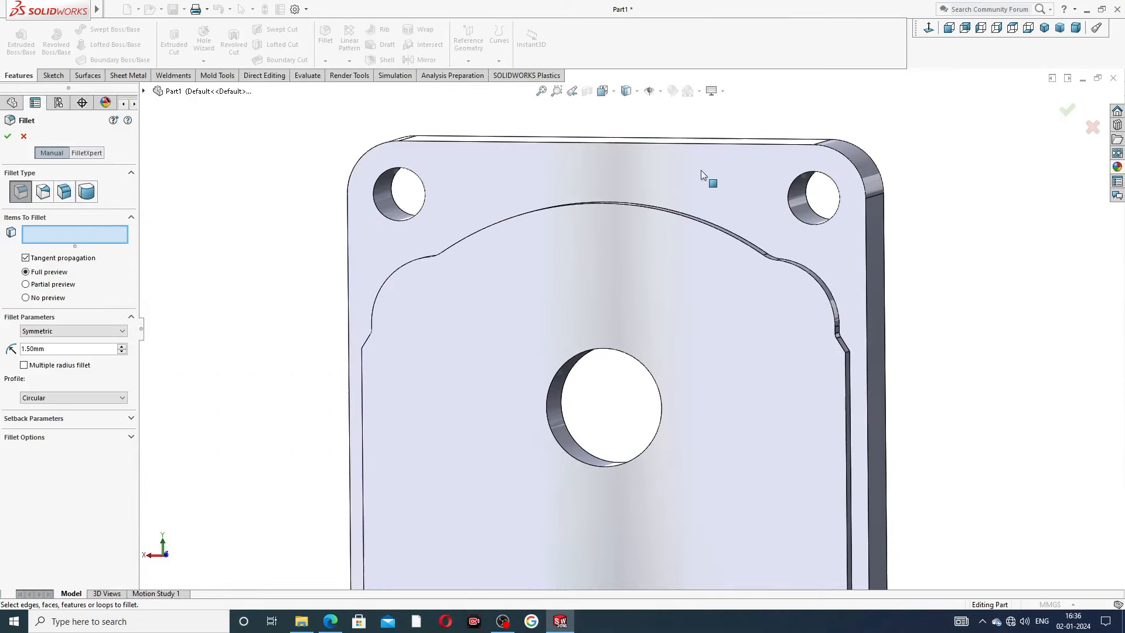
pyautogui.moveTo(723, 332); pyautogui.dragTo(726, 394, button='middle')
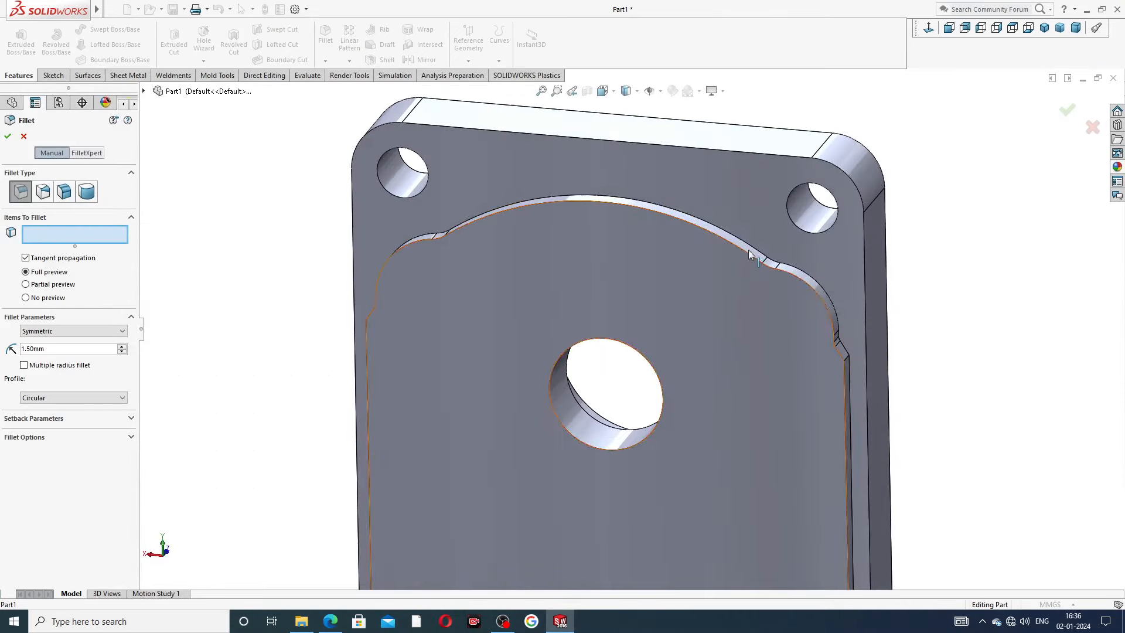
pyautogui.click(745, 250)
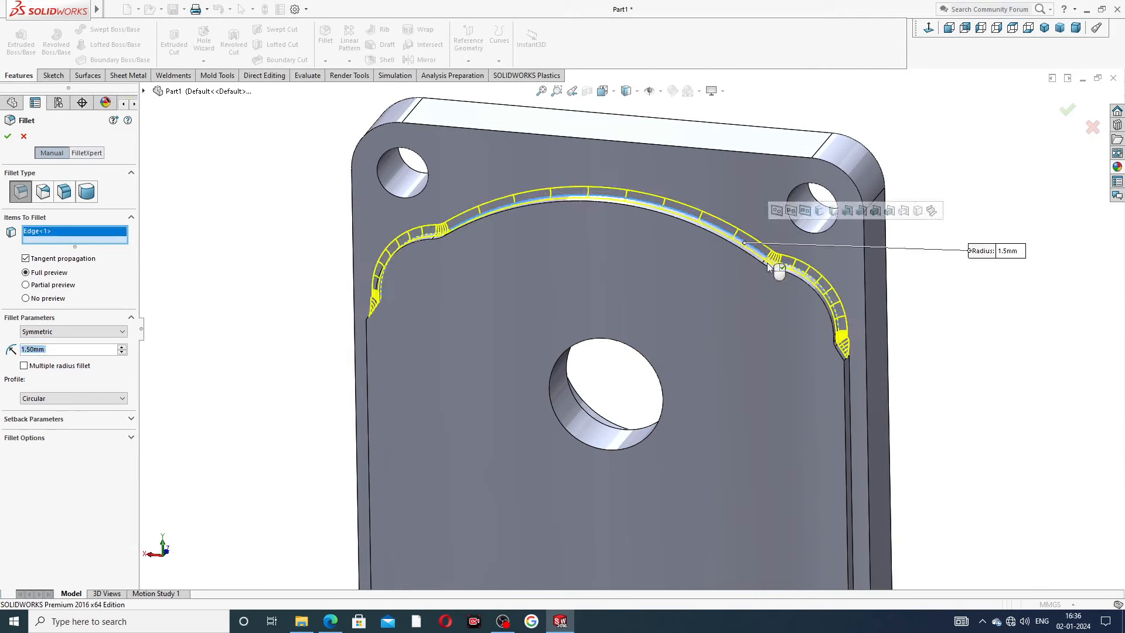
pyautogui.click(851, 410)
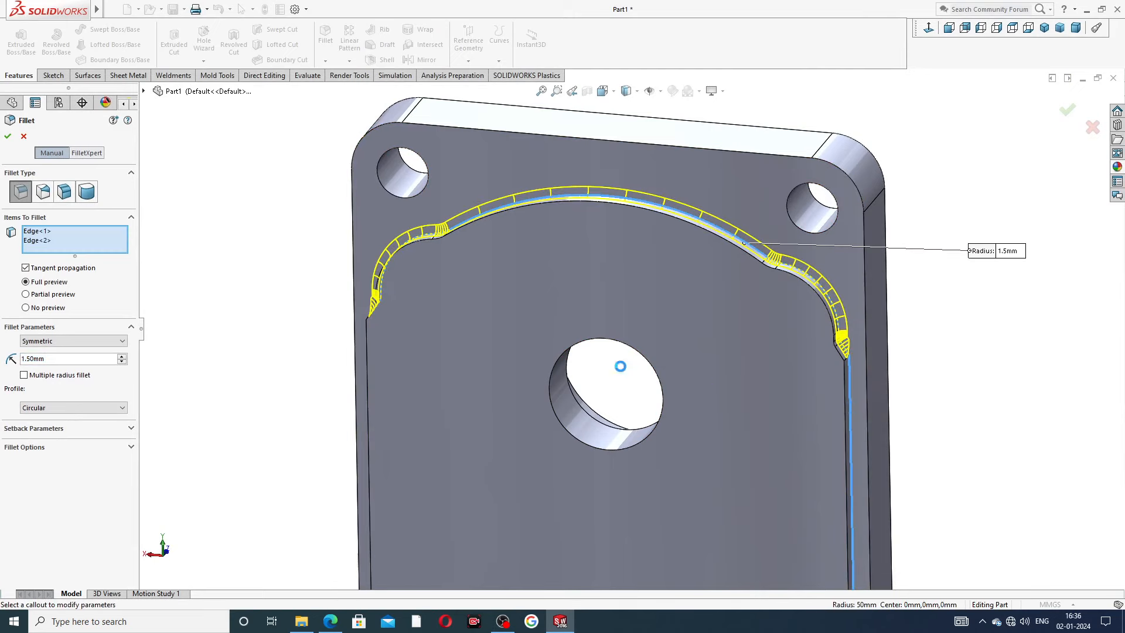
pyautogui.moveTo(521, 351); pyautogui.dragTo(568, 354, button='middle')
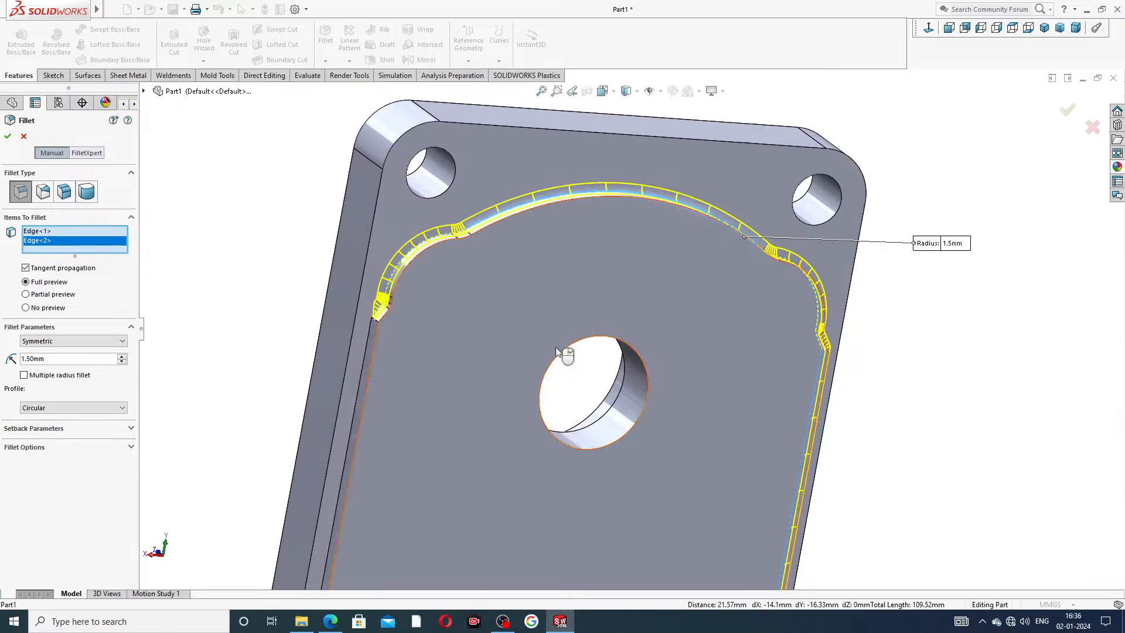
pyautogui.click(364, 358)
pyautogui.scroll(4, 521, 413)
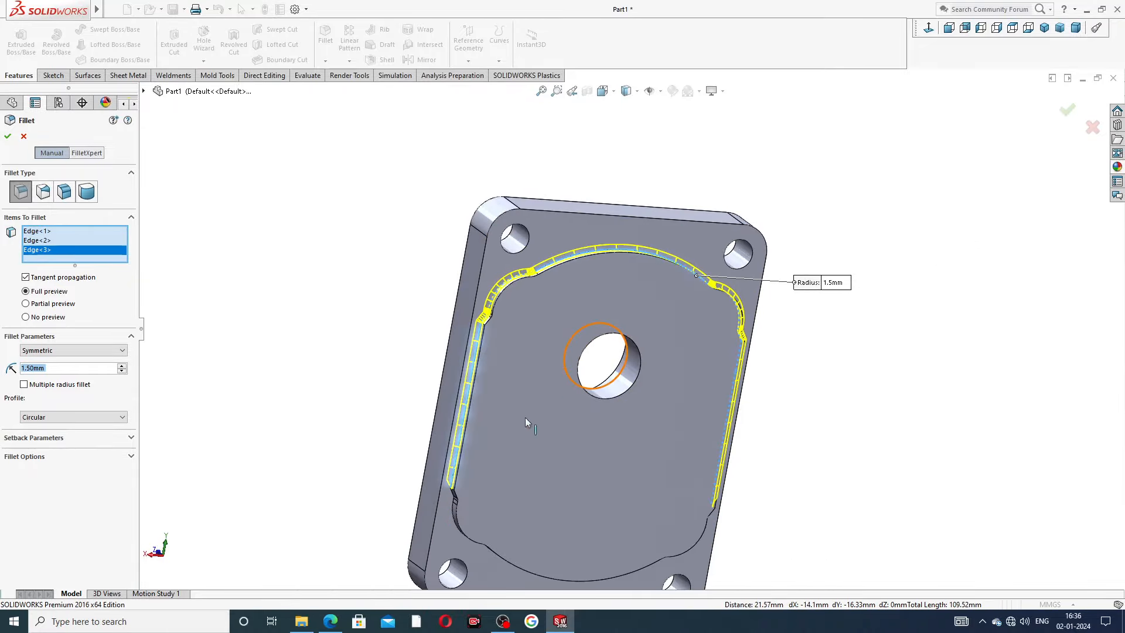
pyautogui.moveTo(561, 577); pyautogui.dragTo(536, 524, button='middle')
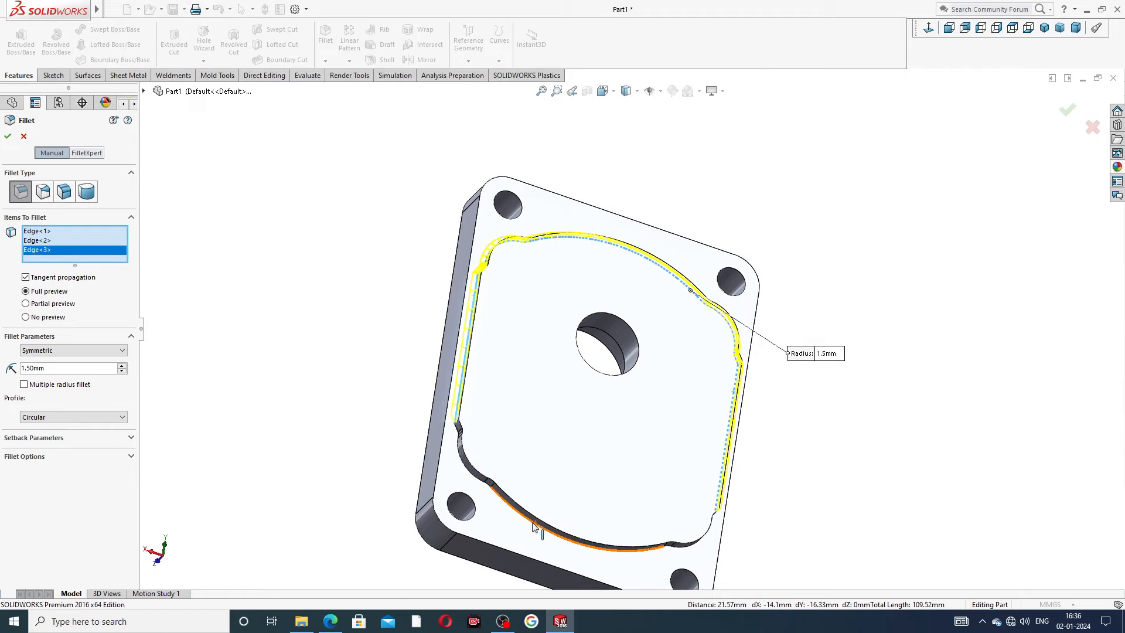
pyautogui.click(531, 522)
pyautogui.moveTo(617, 382); pyautogui.dragTo(703, 378, button='middle')
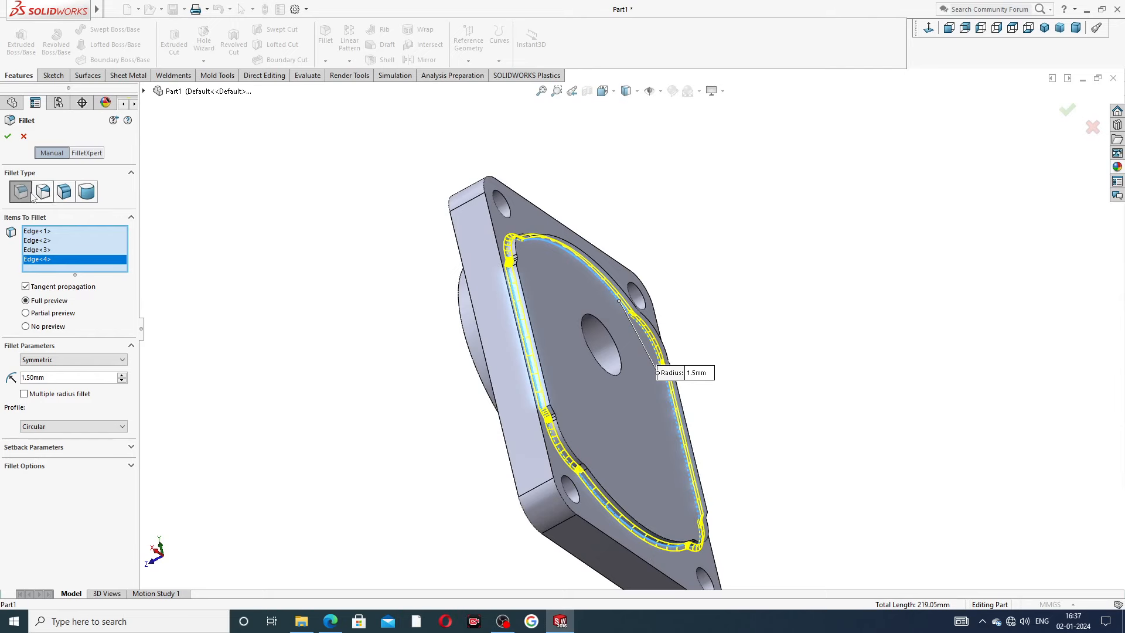
pyautogui.click(8, 137)
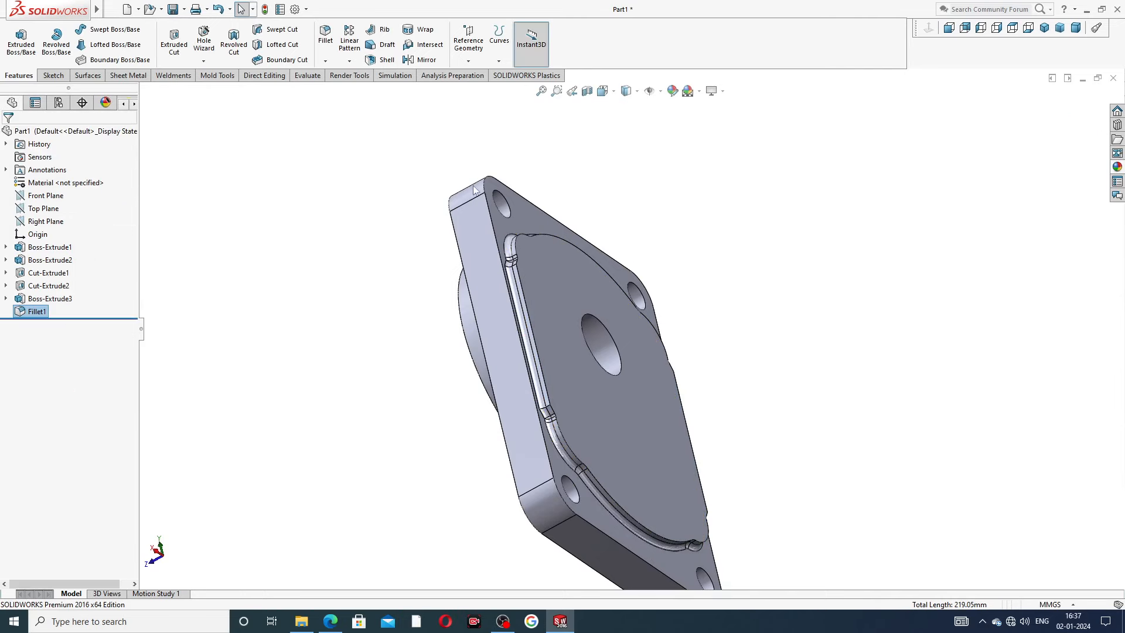
pyautogui.moveTo(771, 259); pyautogui.dragTo(803, 321, button='middle')
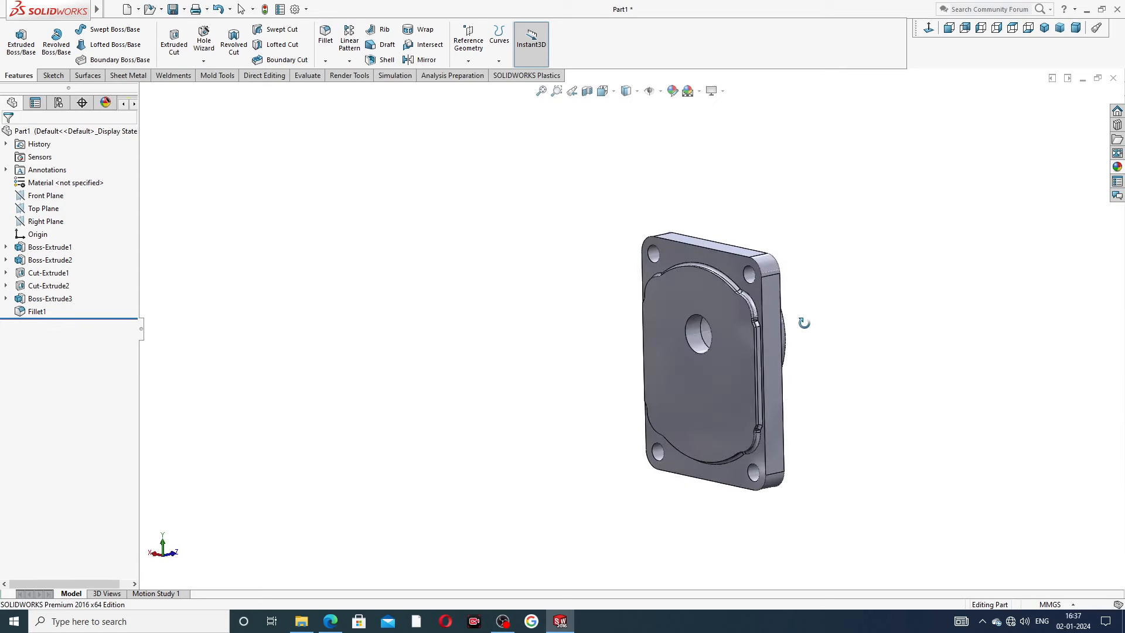
pyautogui.scroll(-2, 684, 346)
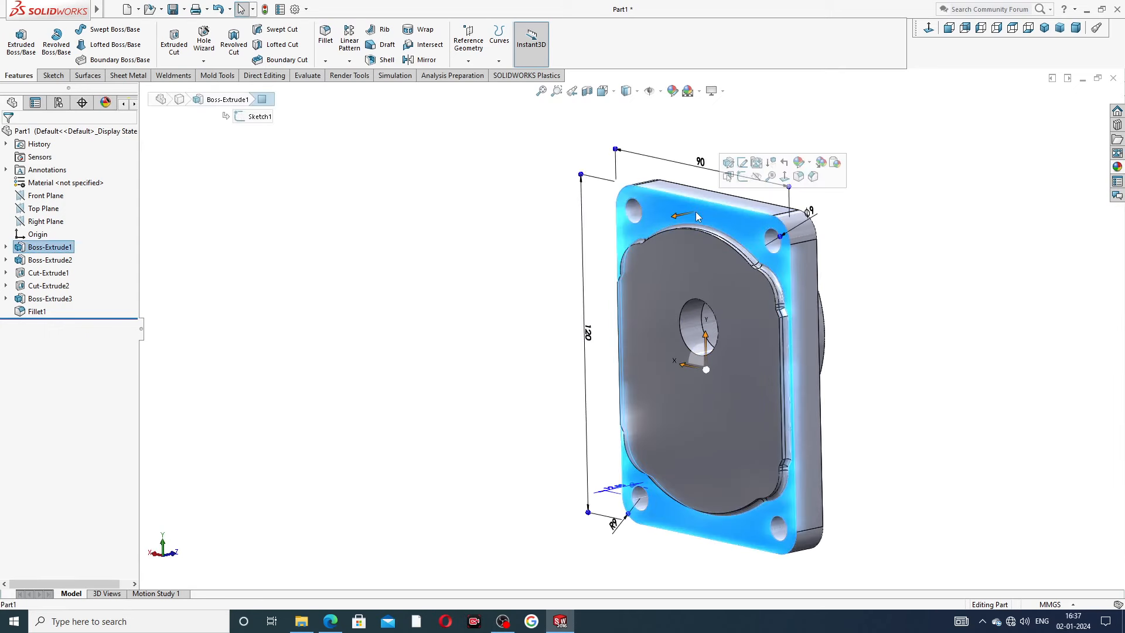
pyautogui.click(742, 163)
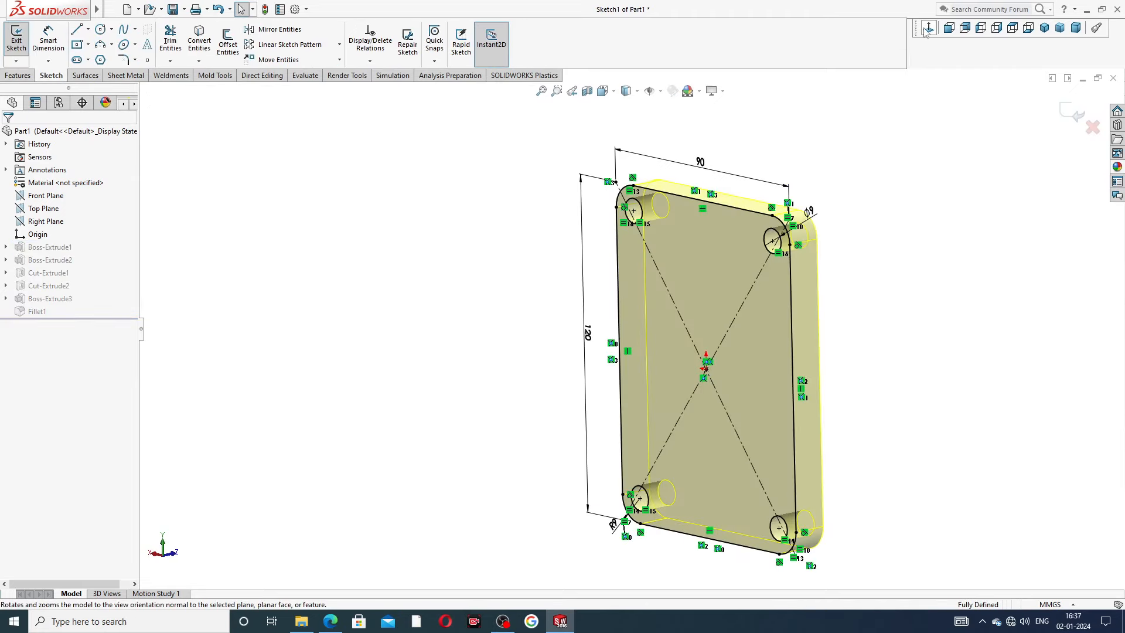
pyautogui.click(928, 29)
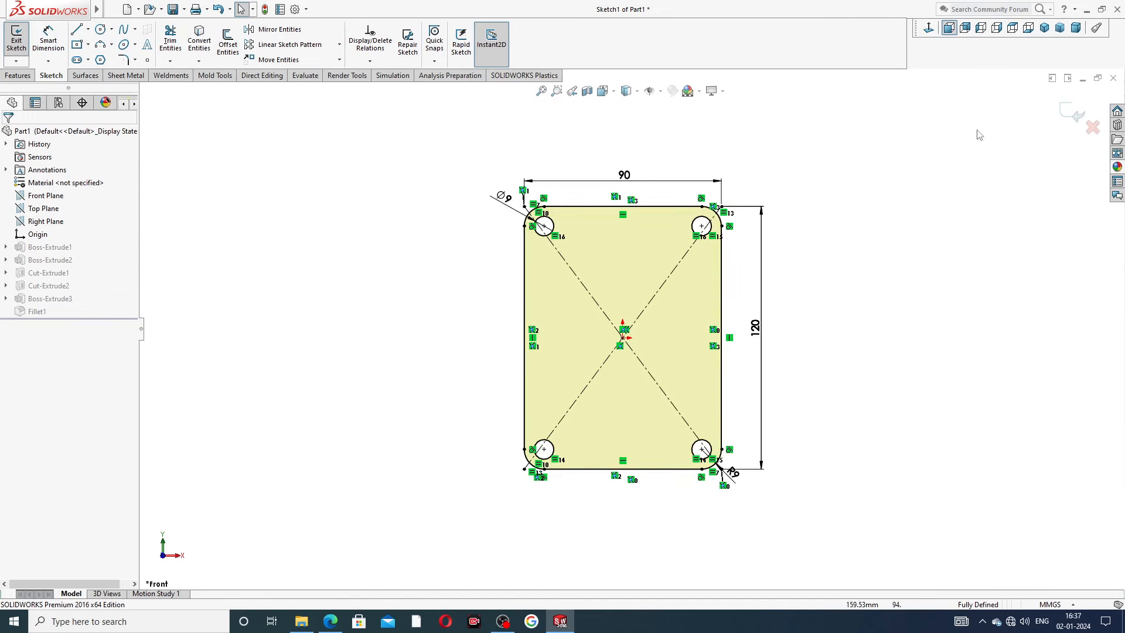
pyautogui.click(1074, 114)
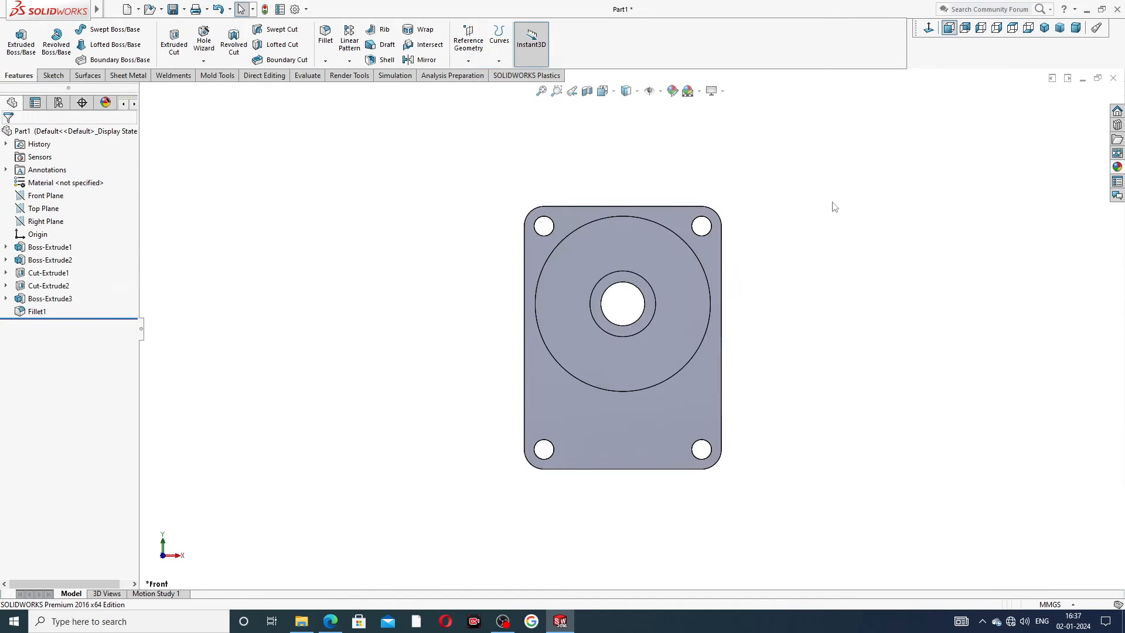
# Step: Open a new sketch on the base plate's front face around the circular boss and view it face-on
pyautogui.click(712, 247)
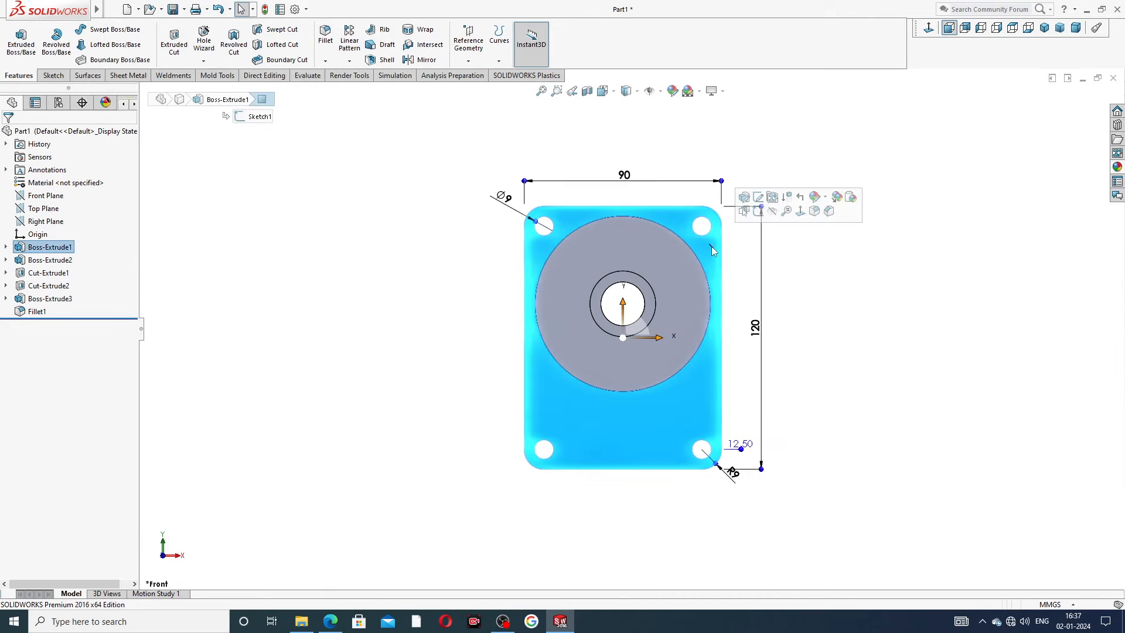
pyautogui.click(758, 211)
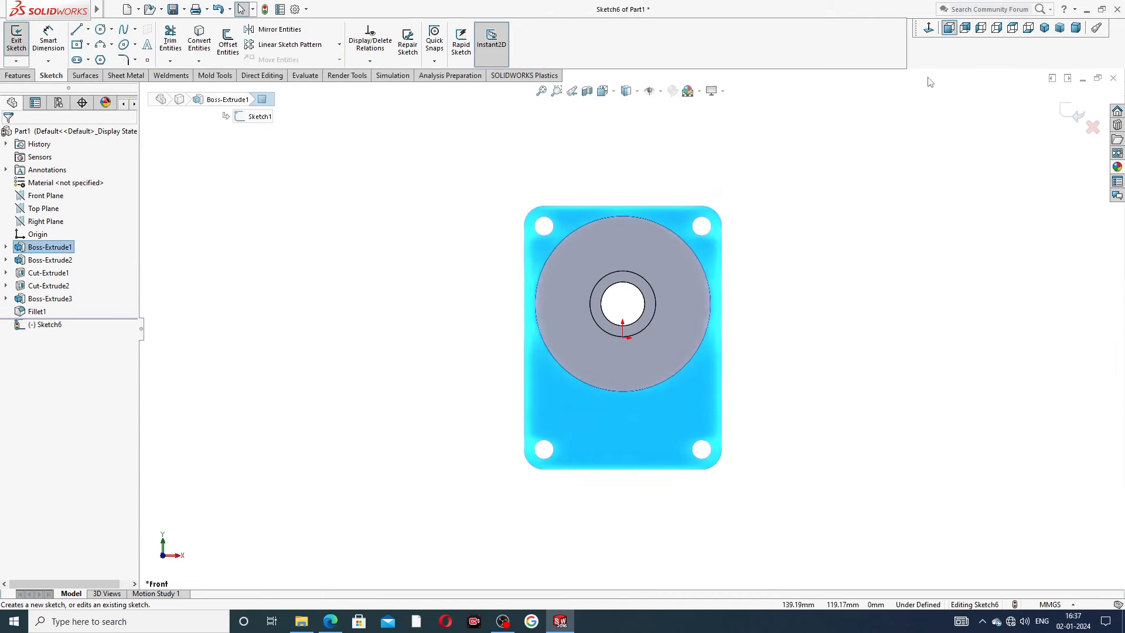
pyautogui.click(929, 28)
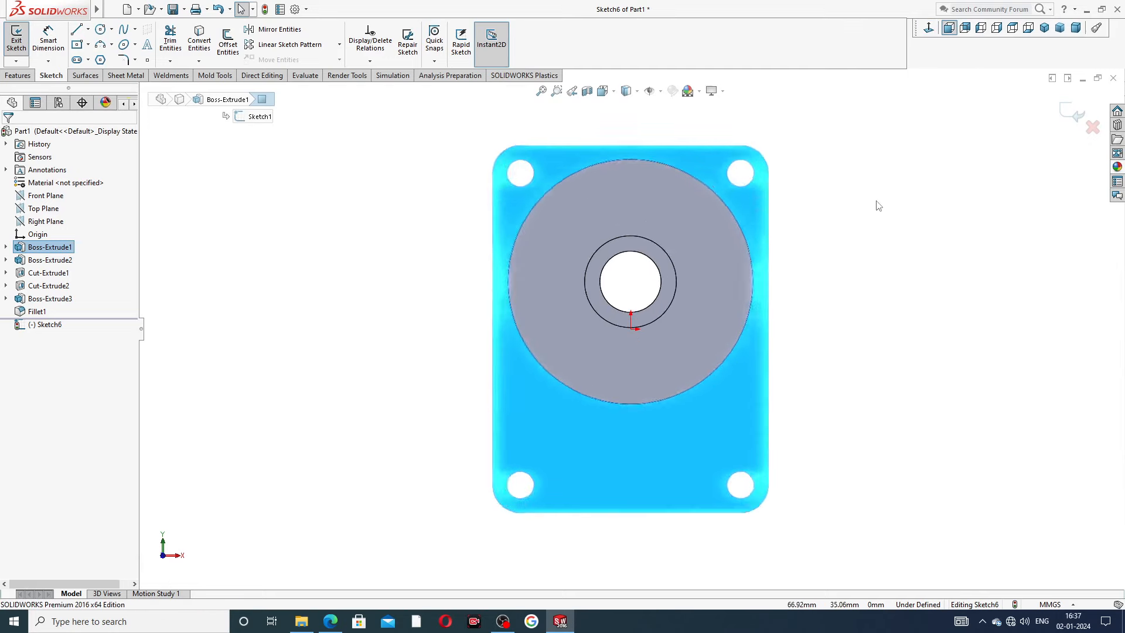
# Step: Sketch four circles of about 6.6 mm radius on the front face, each centred on one of the plate's corner holes
pyautogui.moveTo(846, 251)
pyautogui.mouseDown(button='middle')
pyautogui.moveTo(736, 290)
pyautogui.moveTo(799, 276)
pyautogui.mouseUp(button='middle')
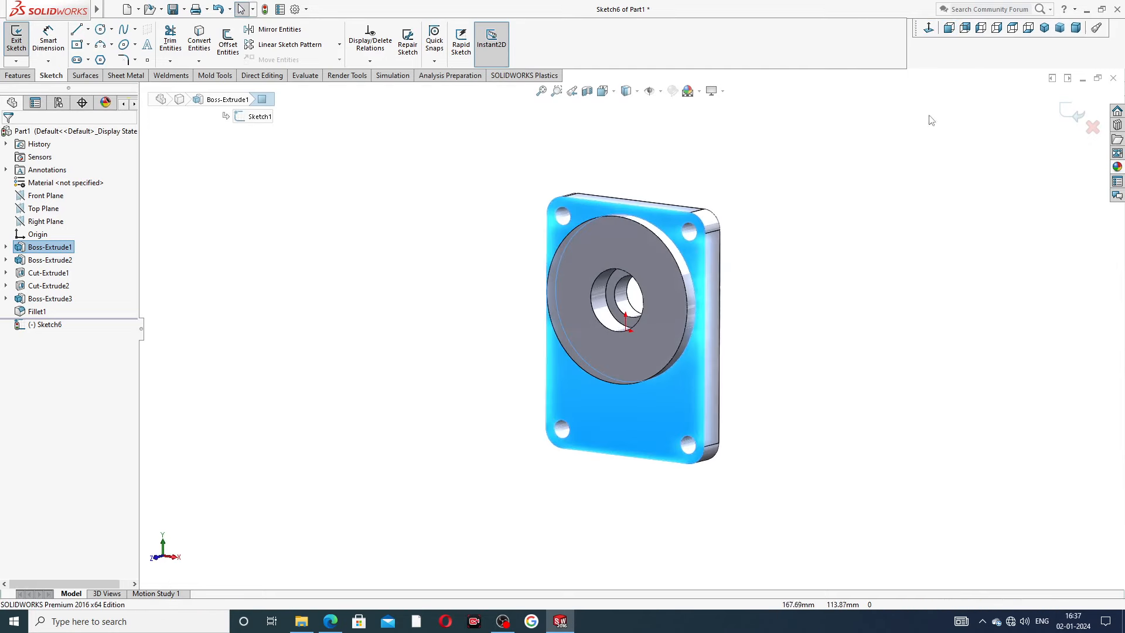
pyautogui.click(929, 28)
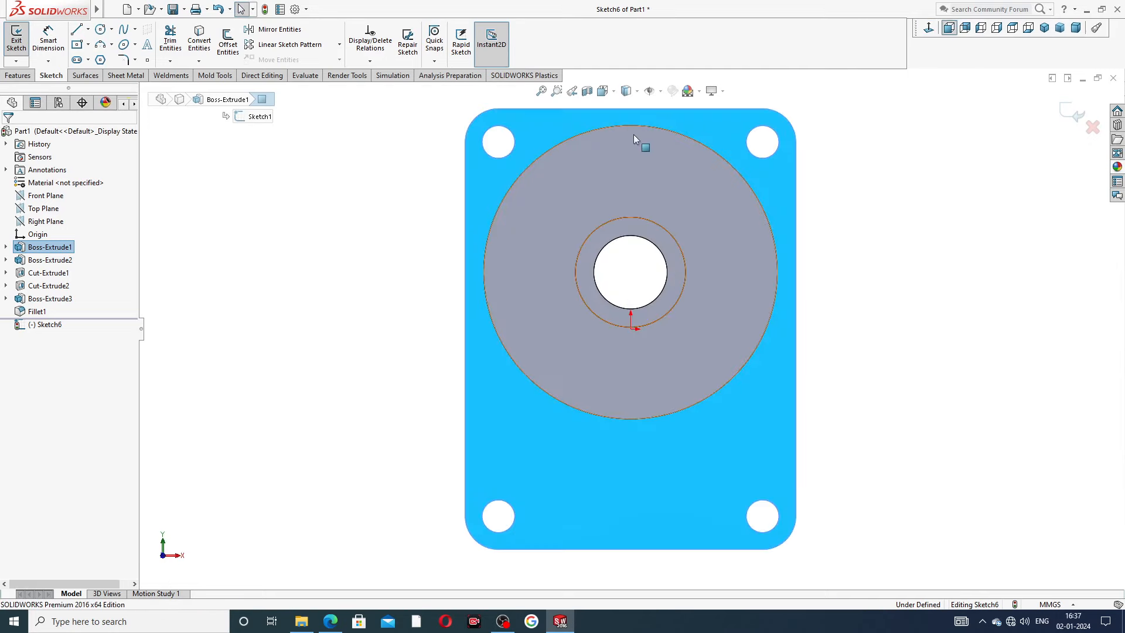
pyautogui.click(101, 28)
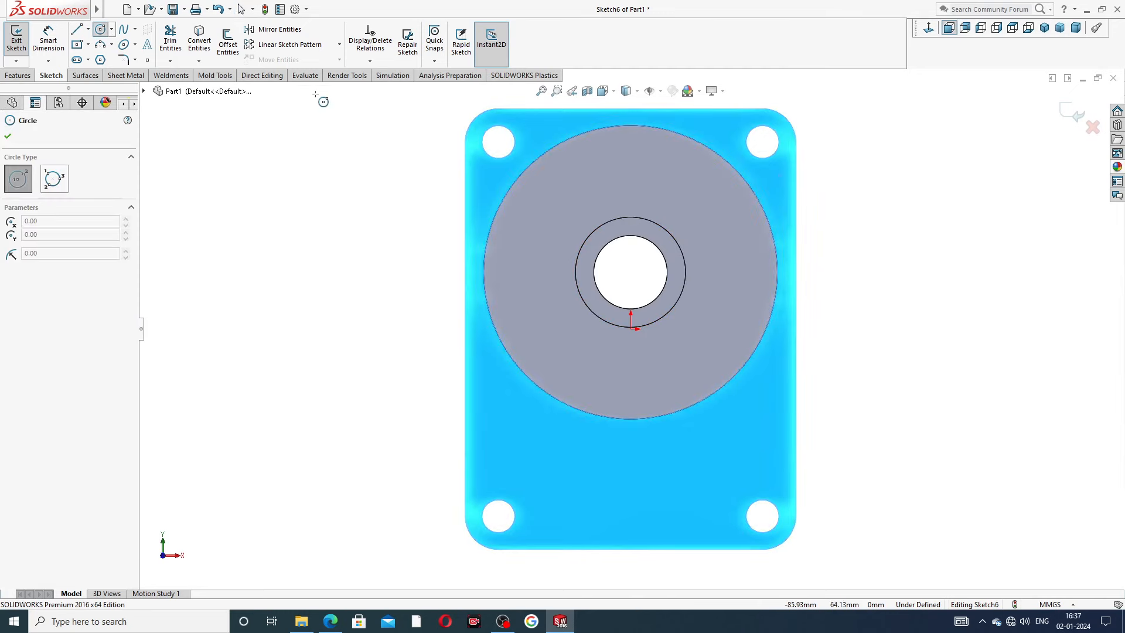
pyautogui.click(498, 142)
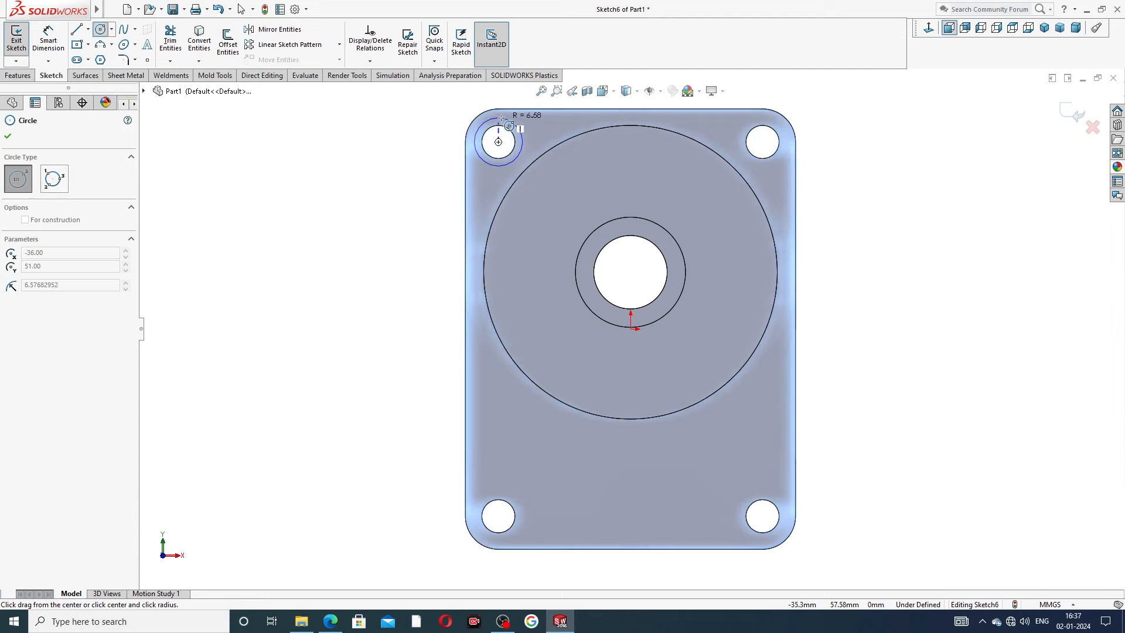
pyautogui.click(515, 124)
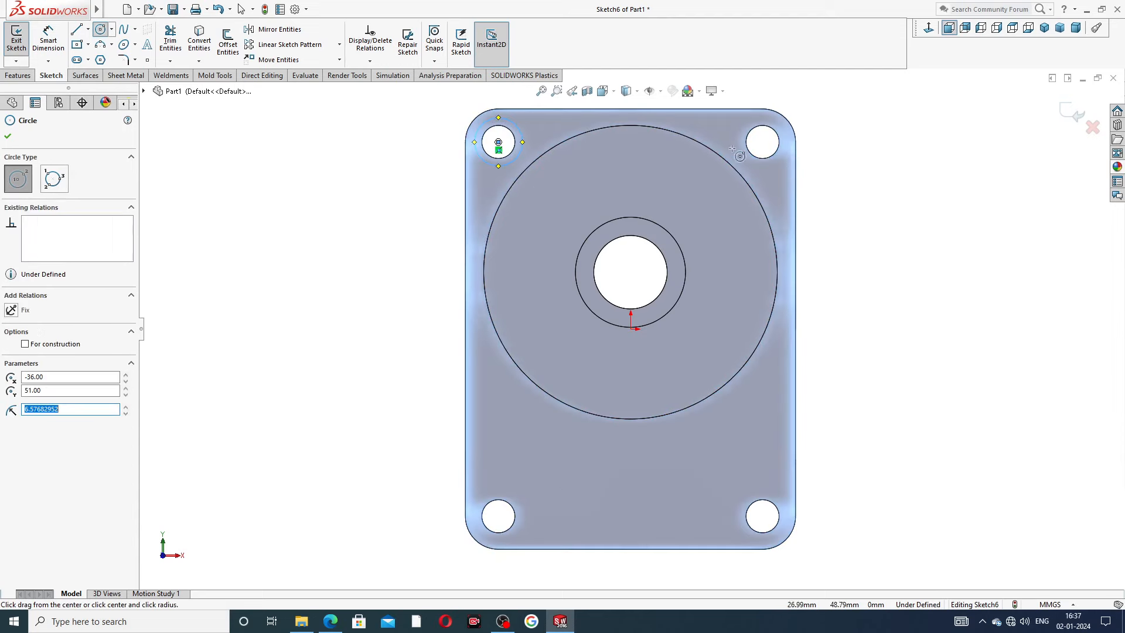
pyautogui.click(763, 142)
pyautogui.click(753, 119)
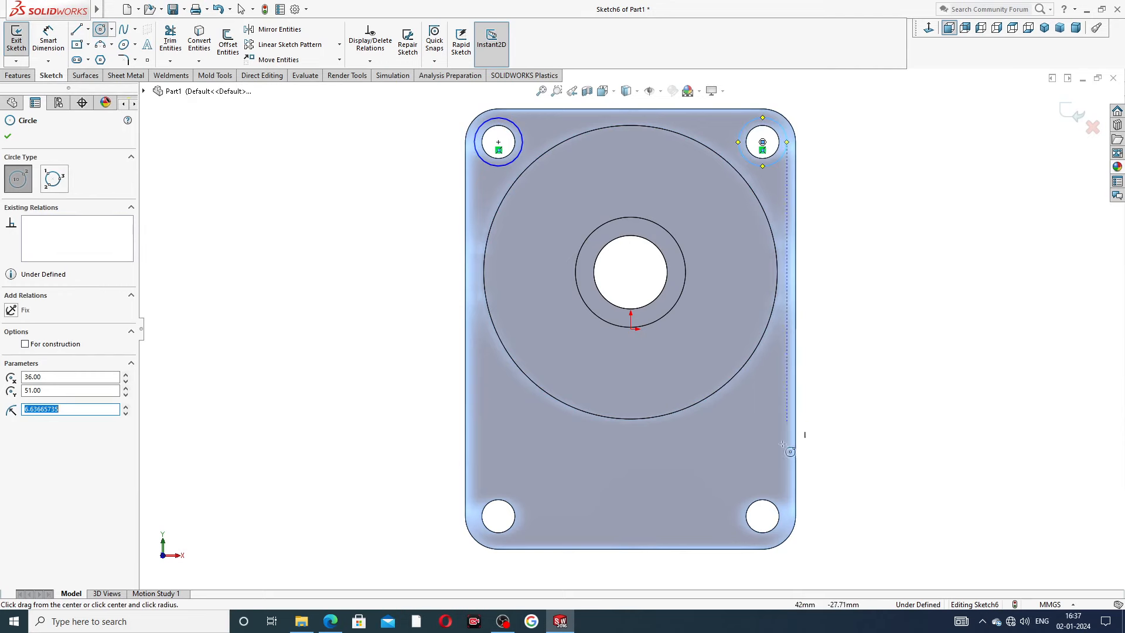
pyautogui.click(763, 516)
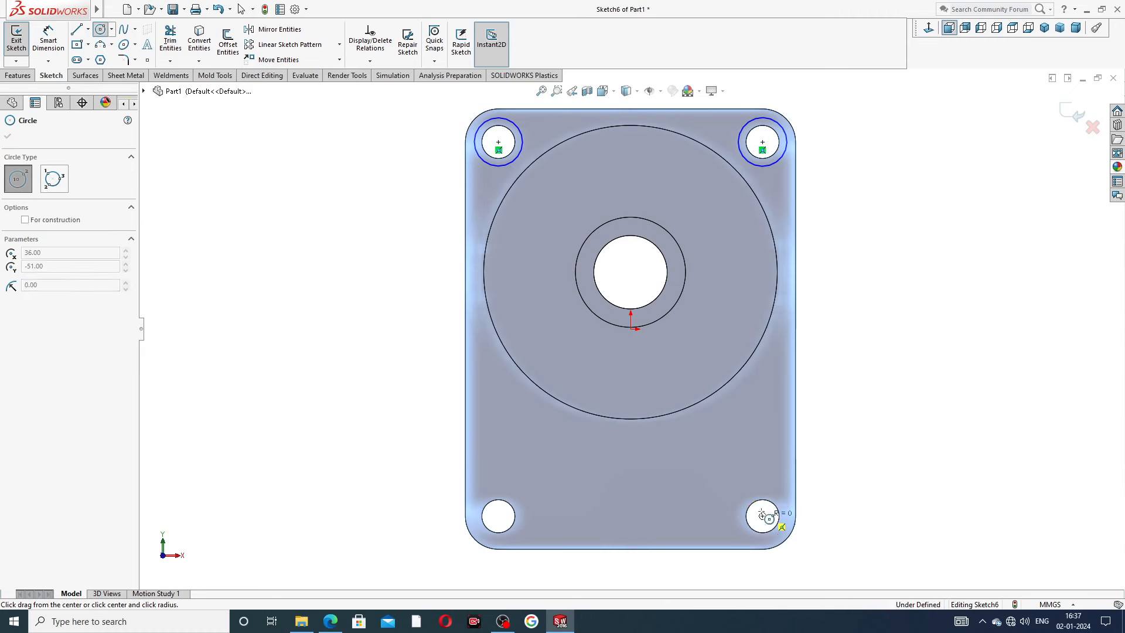
pyautogui.click(776, 497)
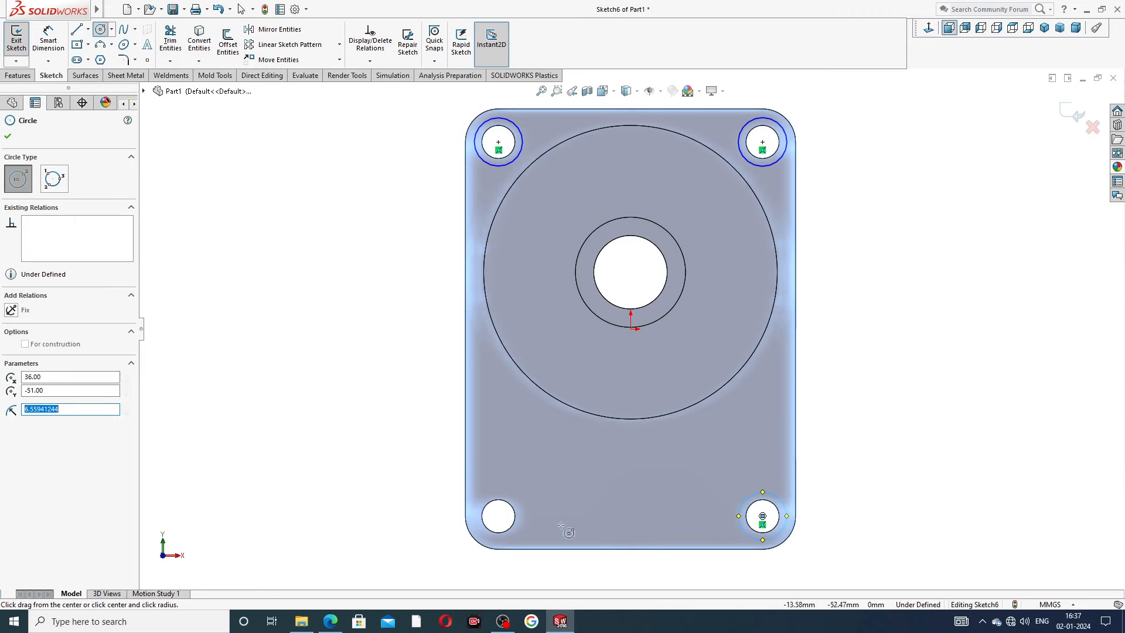
pyautogui.click(498, 515)
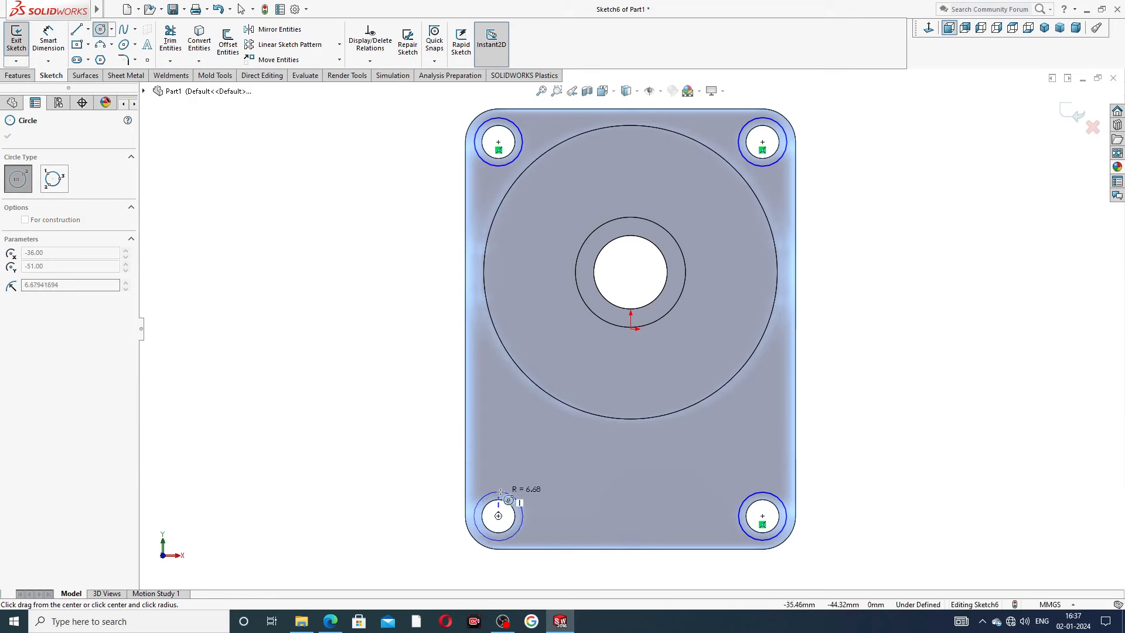
pyautogui.click(513, 495)
pyautogui.rightClick(841, 341)
pyautogui.click(866, 344)
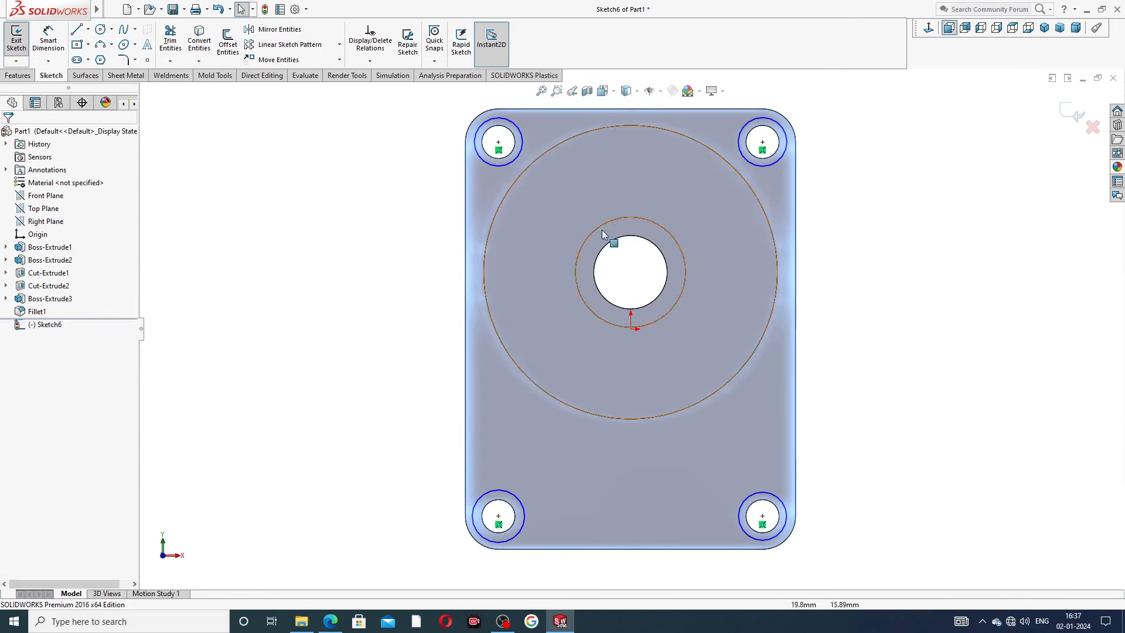
# Step: Dimension the circle around the upper-left corner hole to a diameter of 16 mm
pyautogui.click(42, 53)
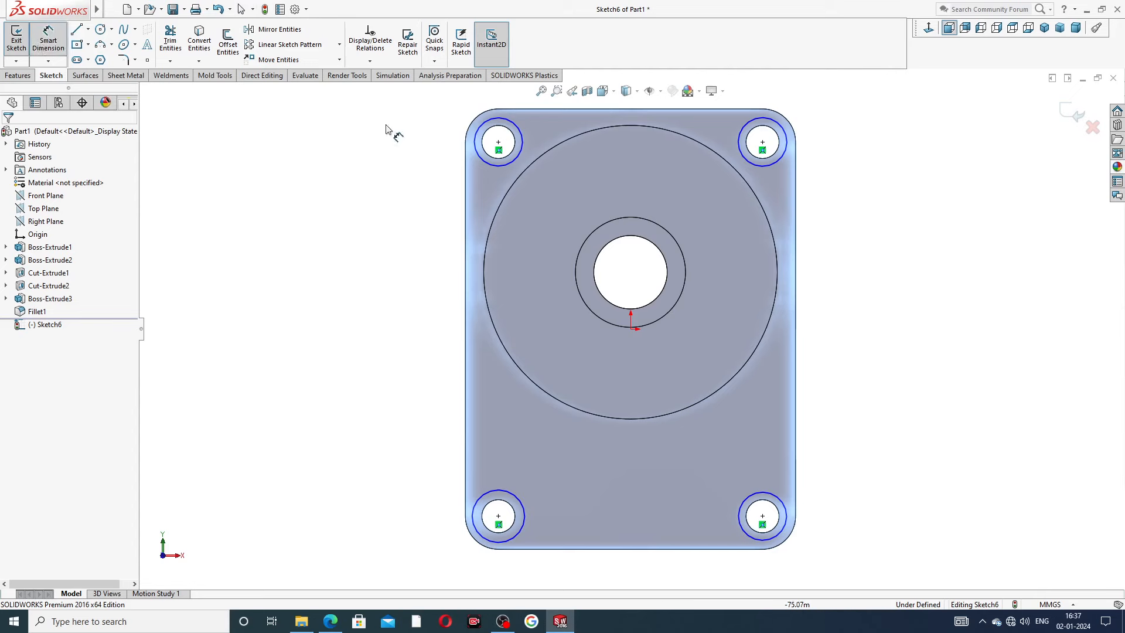
pyautogui.click(475, 141)
pyautogui.click(433, 130)
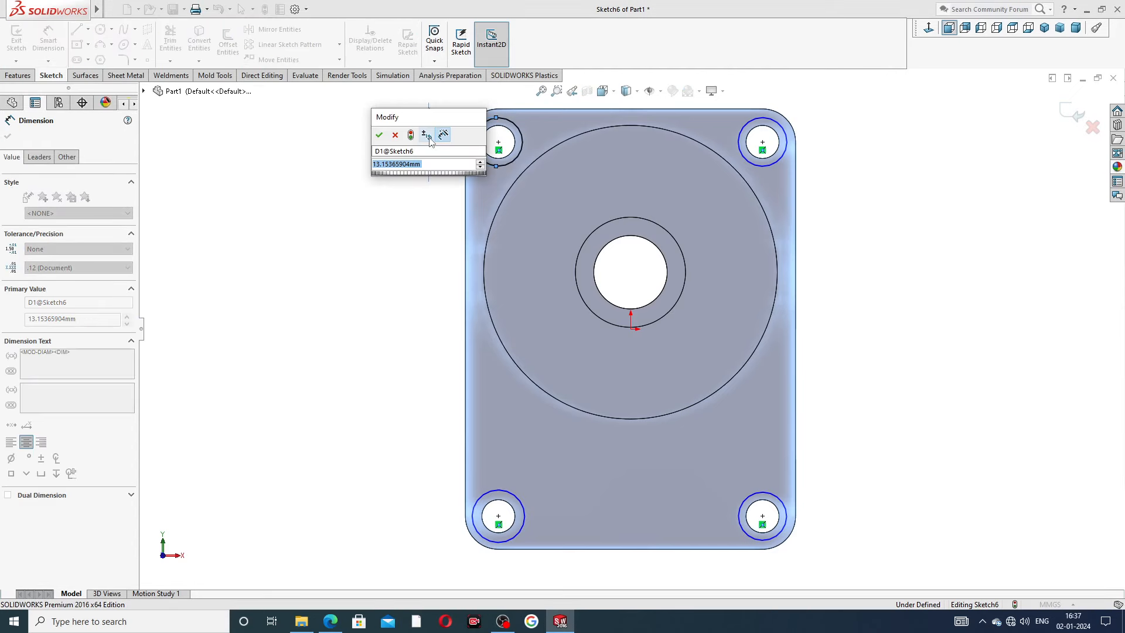
pyautogui.write('16')
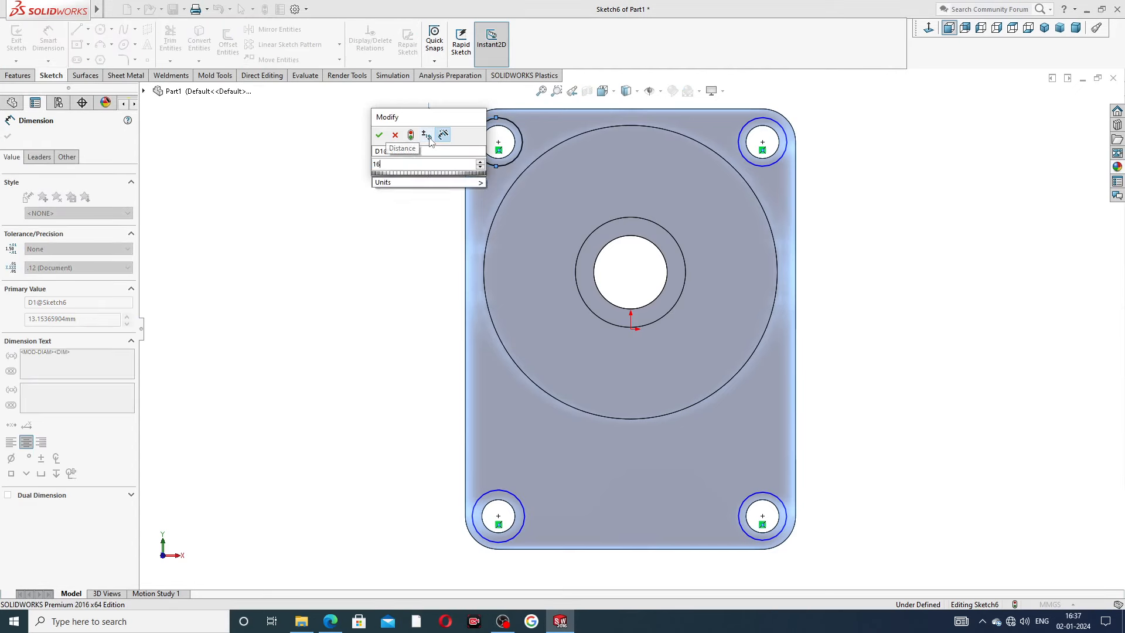
pyautogui.press('Return')
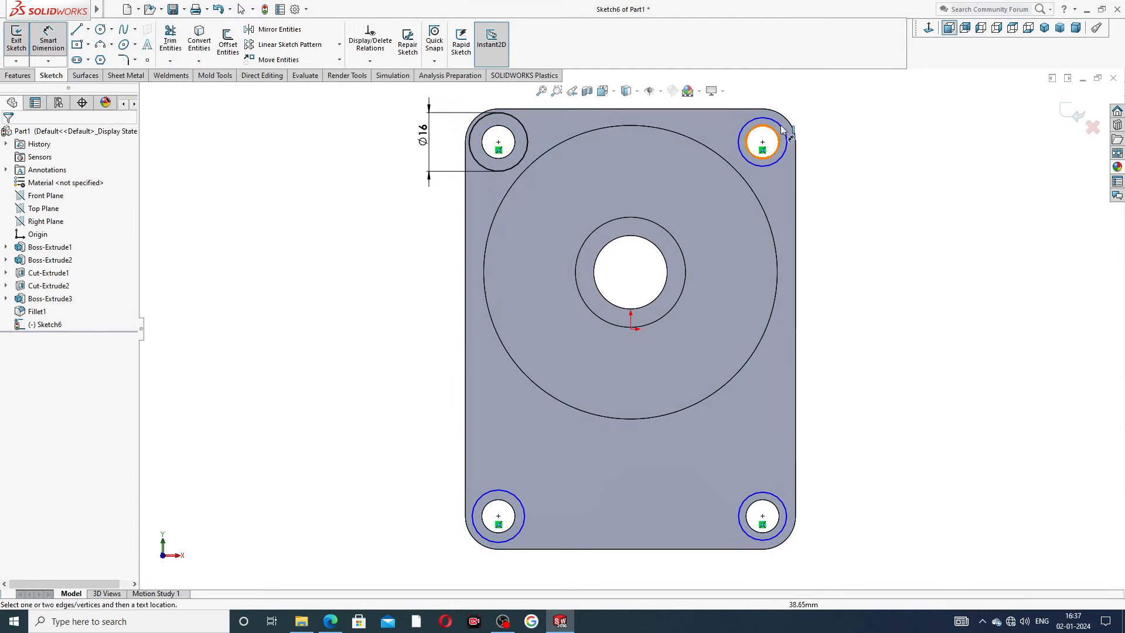
pyautogui.rightClick(893, 116)
pyautogui.click(932, 152)
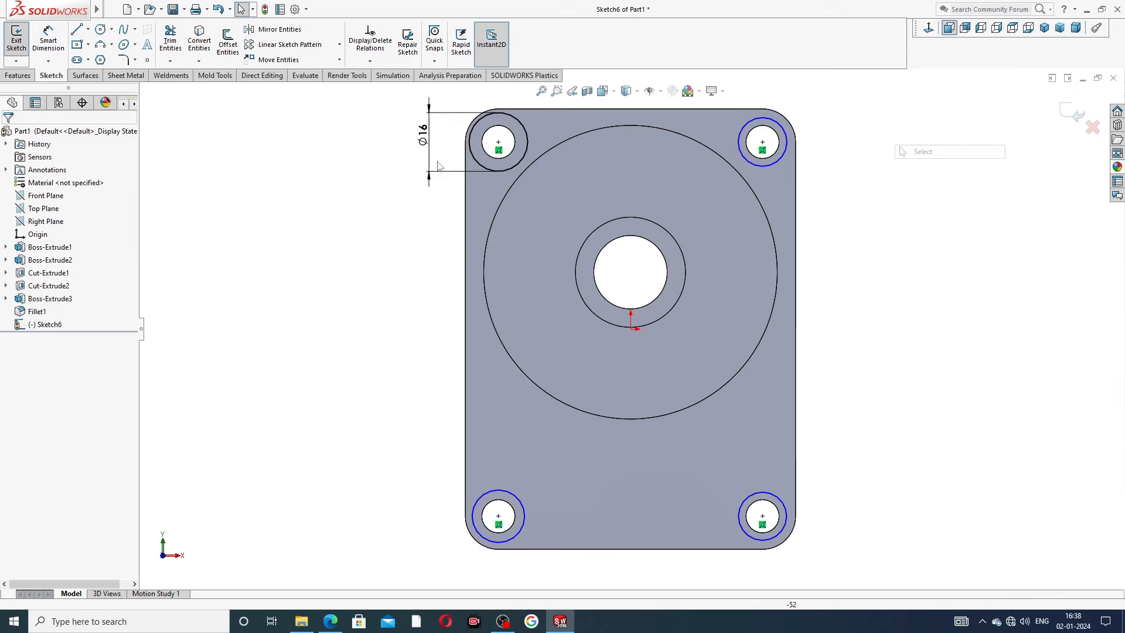
# Step: Apply an Equal relation to all four circles around the corner holes
pyautogui.click(516, 123)
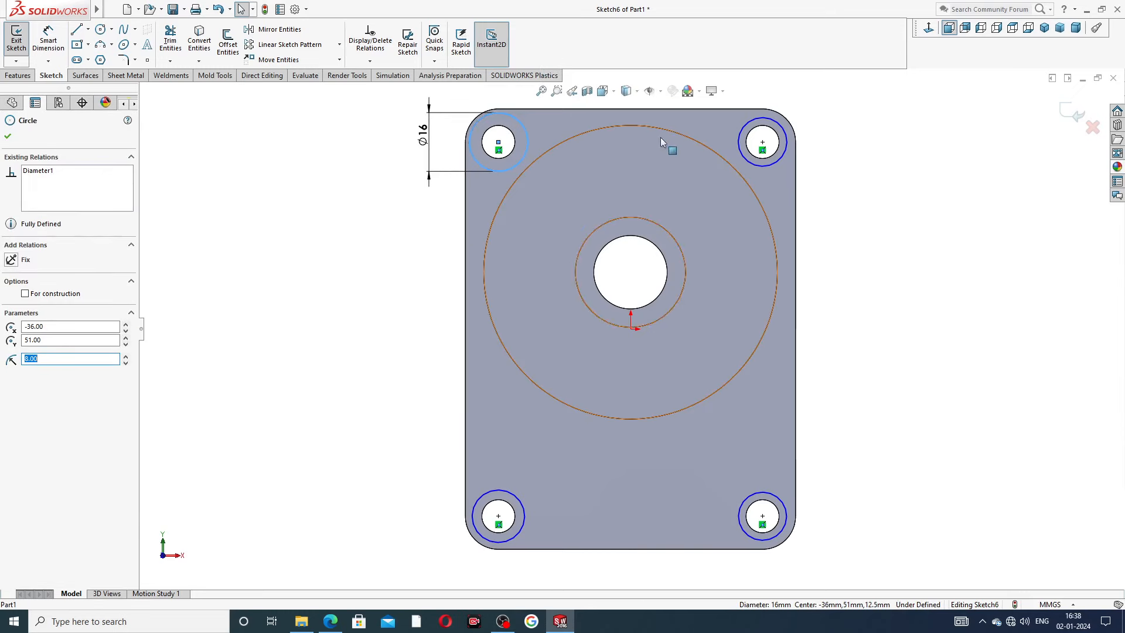
pyautogui.keyDown('ctrl'); pyautogui.click(776, 120); pyautogui.keyUp('ctrl')
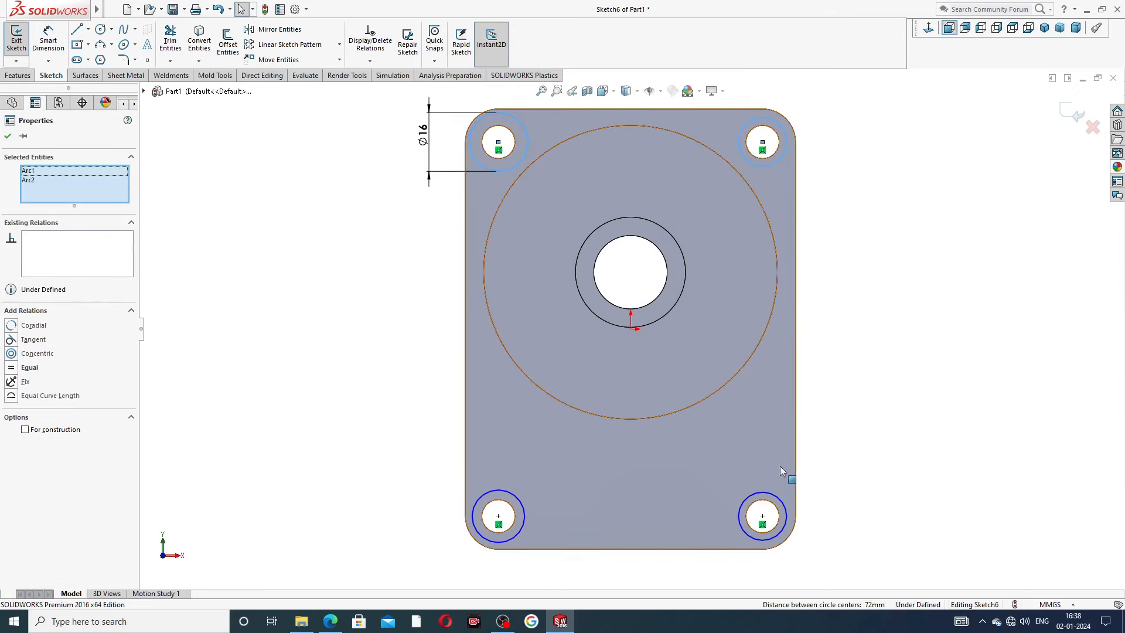
pyautogui.keyDown('ctrl'); pyautogui.click(780, 503); pyautogui.keyUp('ctrl')
pyautogui.keyDown('ctrl'); pyautogui.click(518, 497); pyautogui.keyUp('ctrl')
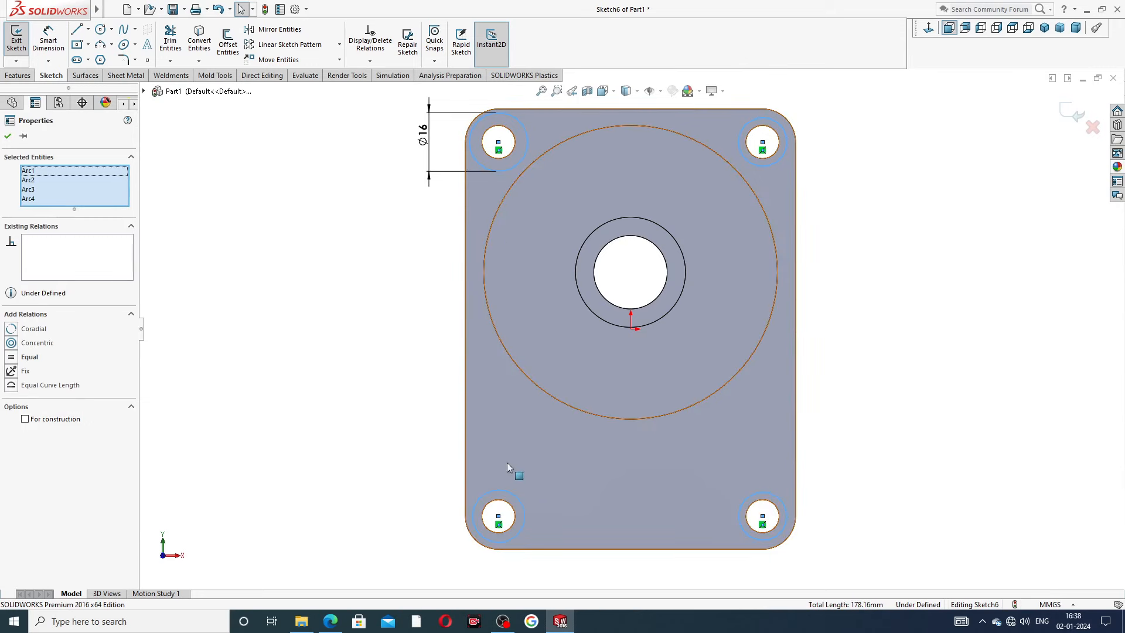
pyautogui.click(30, 357)
pyautogui.click(344, 324)
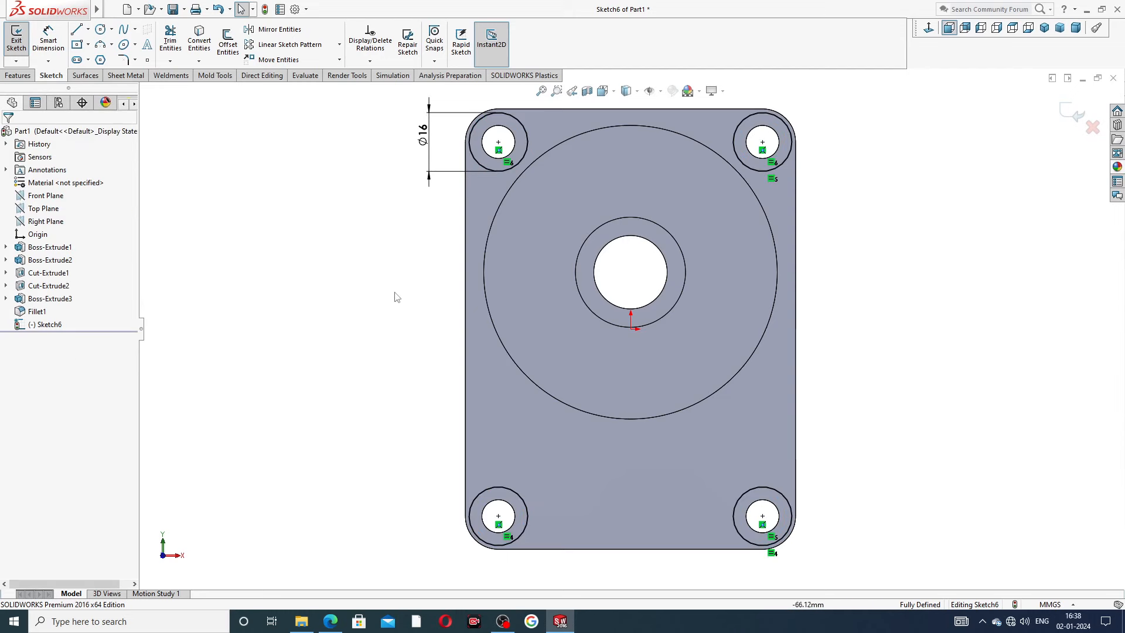
# Step: Cut-extrude the four circles to a blind depth of 0.5 mm, consulting the PDF drawing for the depth
pyautogui.click(18, 75)
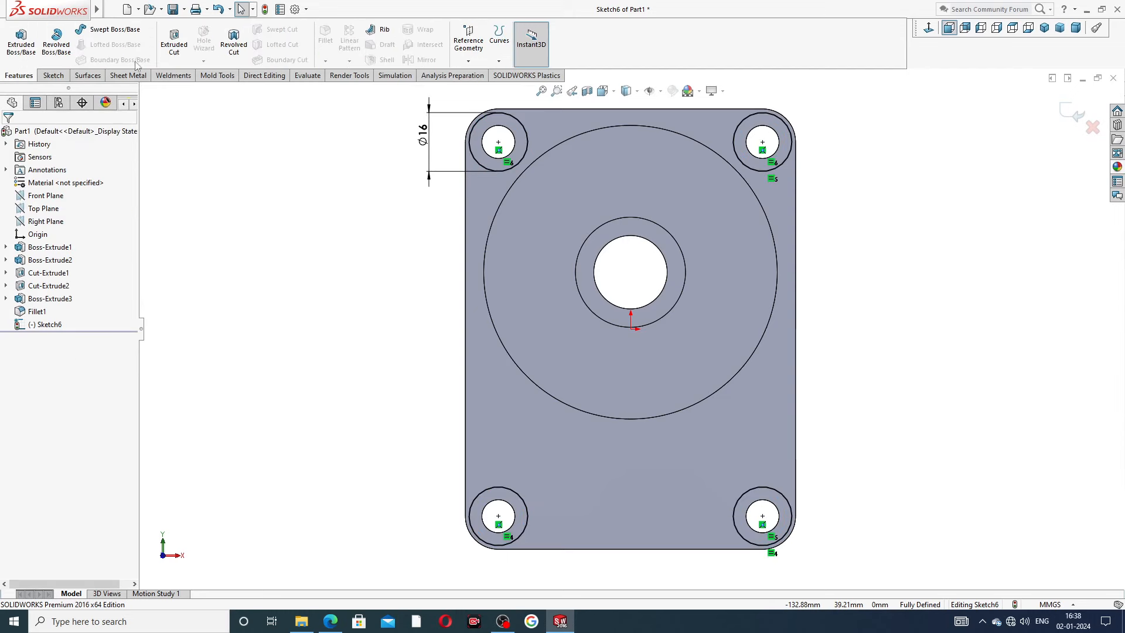
pyautogui.click(174, 41)
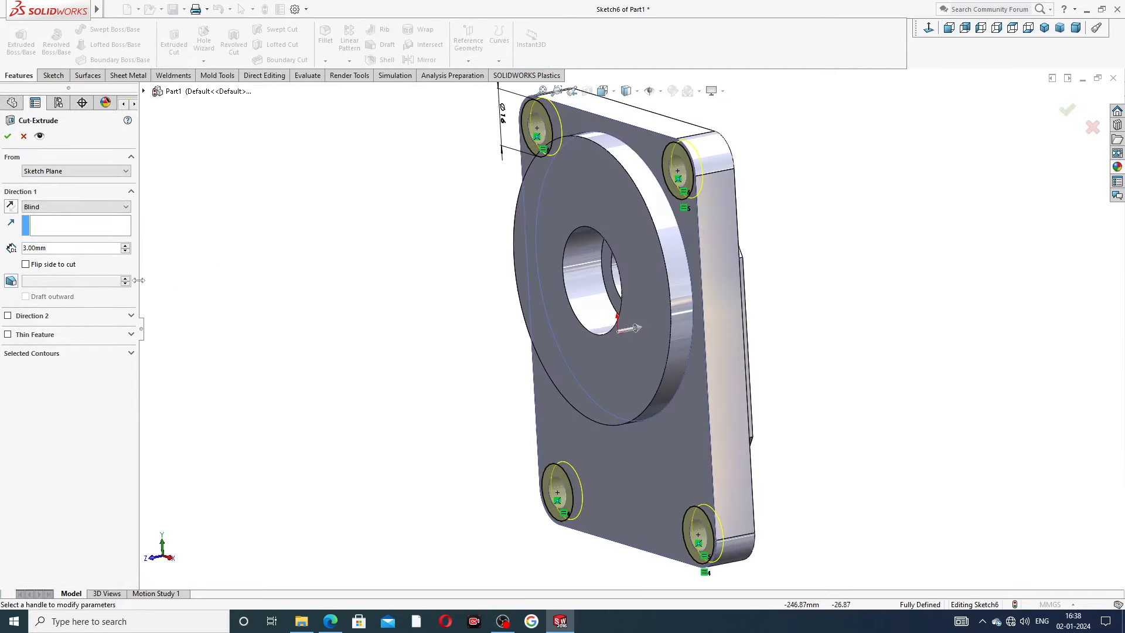
pyautogui.click(330, 622)
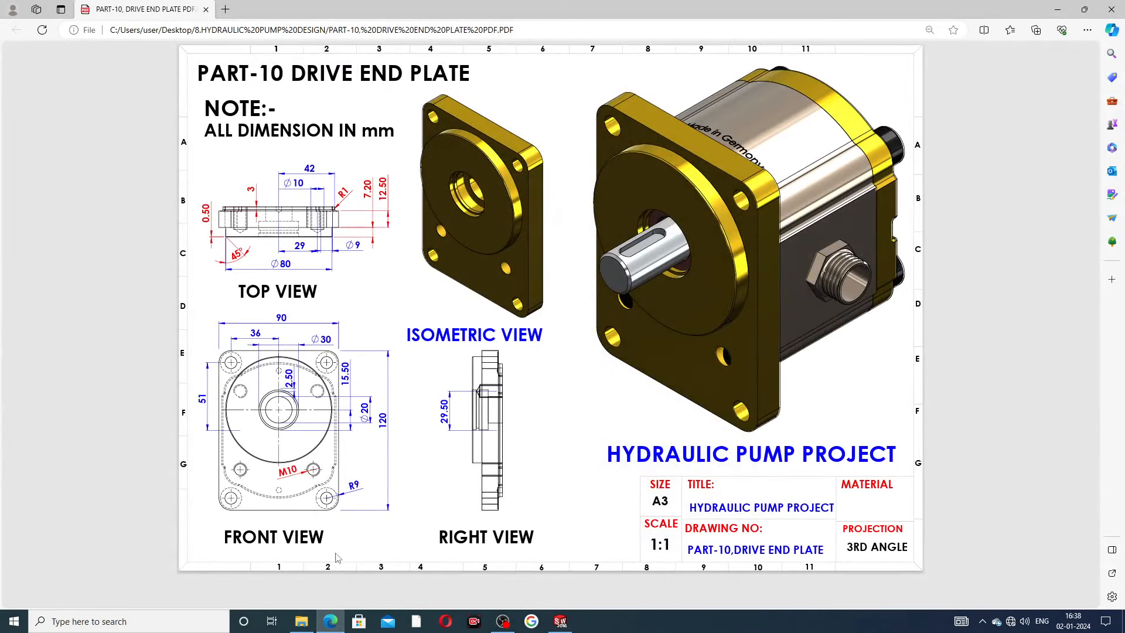
pyautogui.click(330, 621)
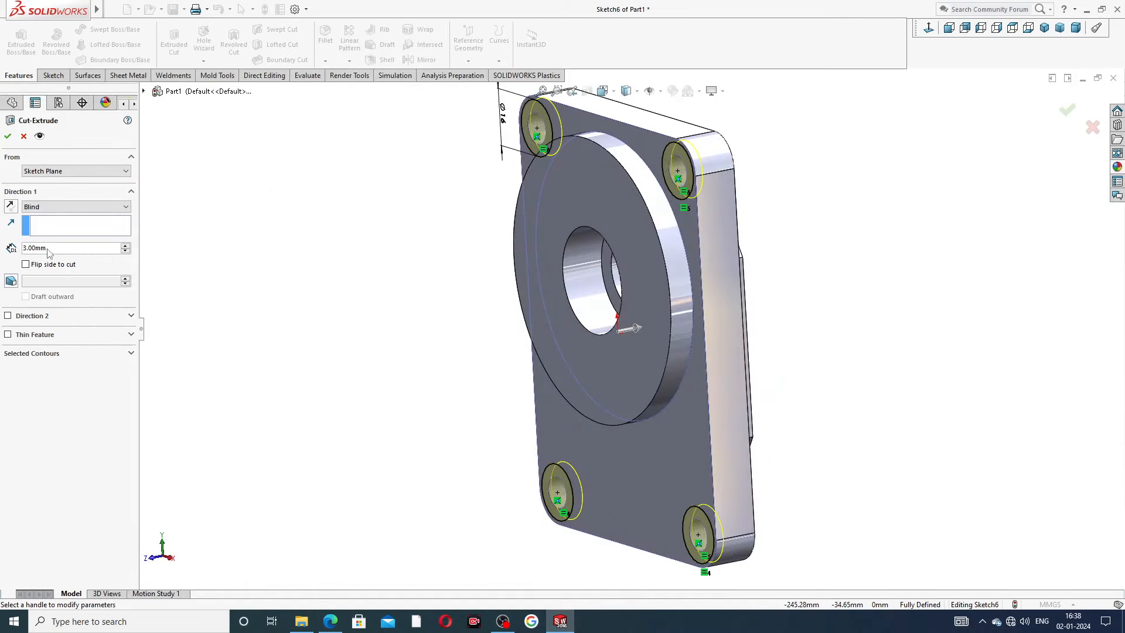
pyautogui.write('0.5')
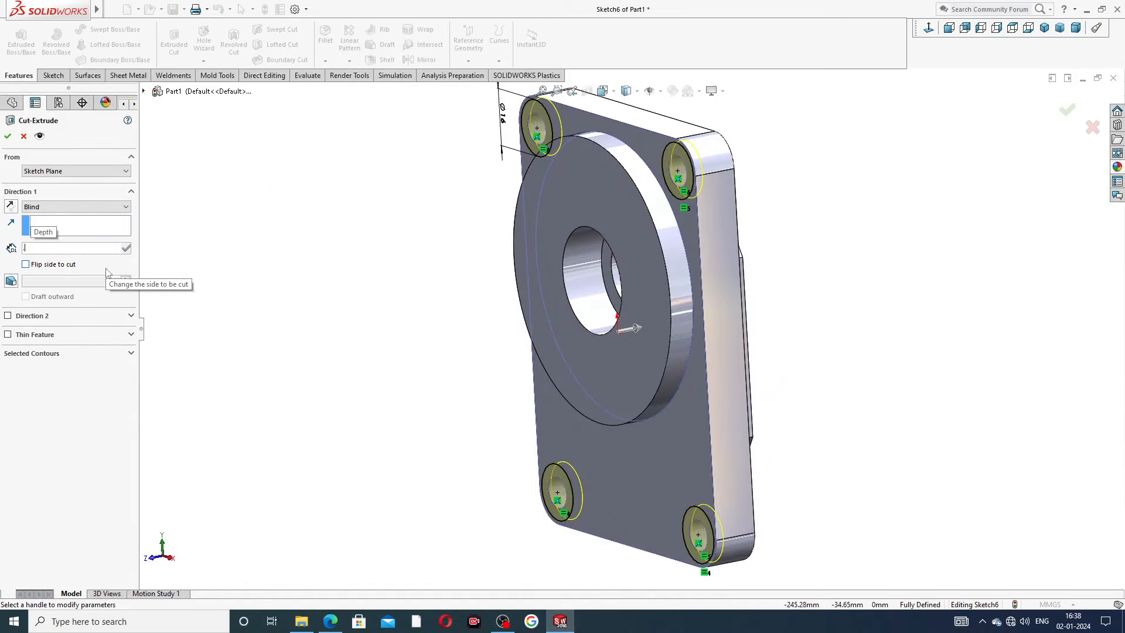
pyautogui.press('Return')
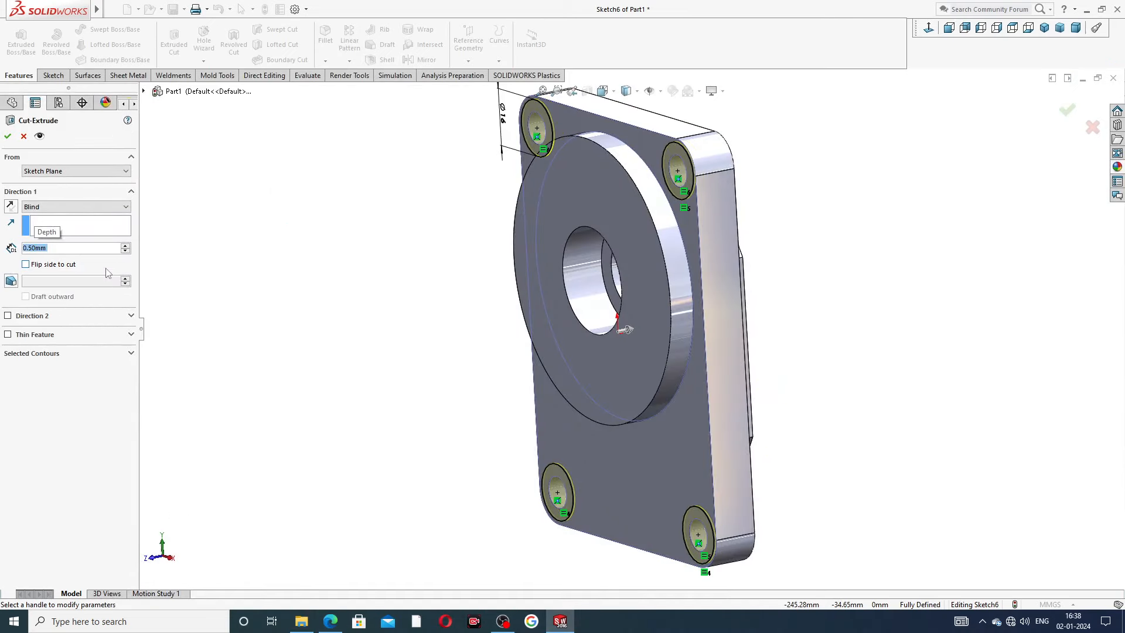
pyautogui.click(8, 136)
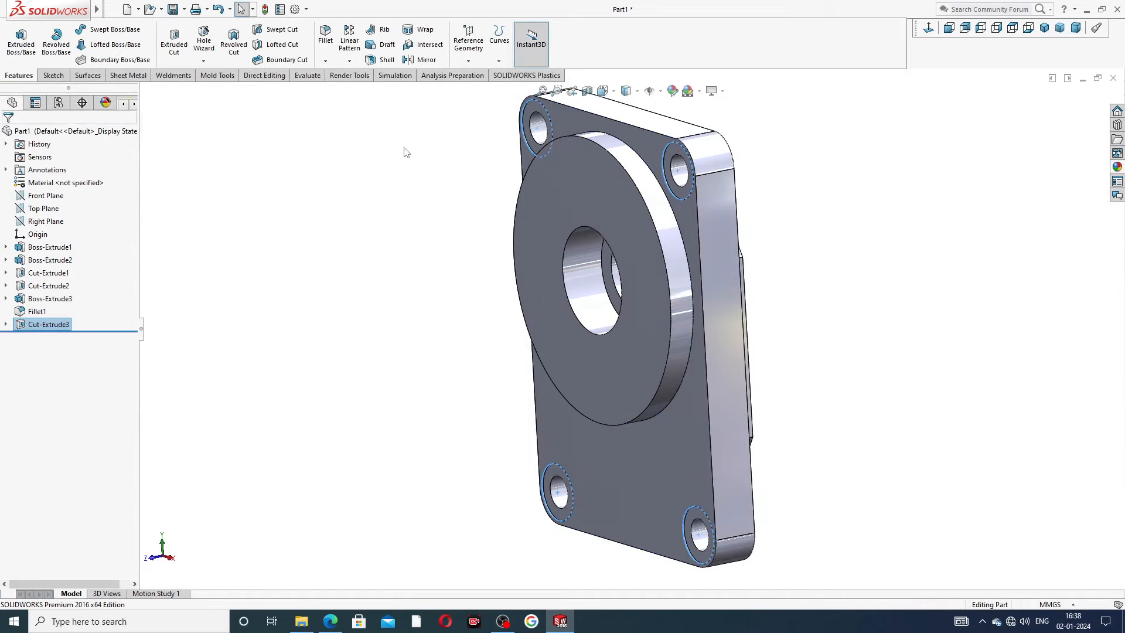
# Step: Start an ISO M10 bottoming tapped hole on the back pad's face with a blind hole depth of 17 mm
pyautogui.moveTo(757, 195); pyautogui.dragTo(837, 175, button='middle')
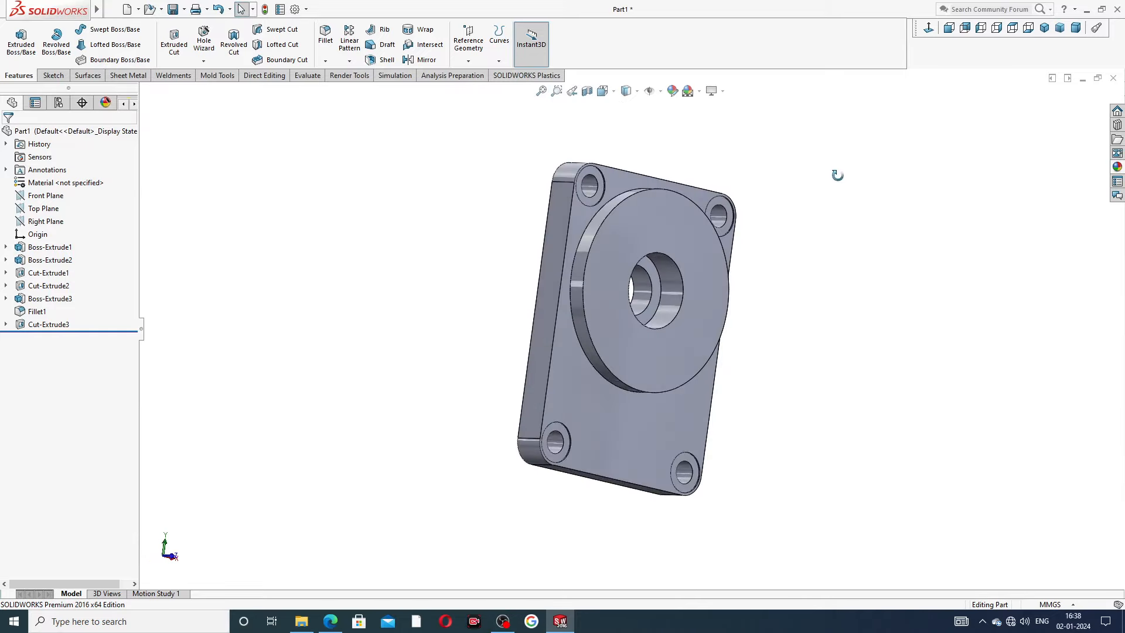
pyautogui.moveTo(771, 231)
pyautogui.mouseDown(button='middle')
pyautogui.moveTo(746, 305)
pyautogui.moveTo(536, 312)
pyautogui.moveTo(473, 344)
pyautogui.moveTo(486, 322)
pyautogui.moveTo(493, 354)
pyautogui.mouseUp(button='middle')
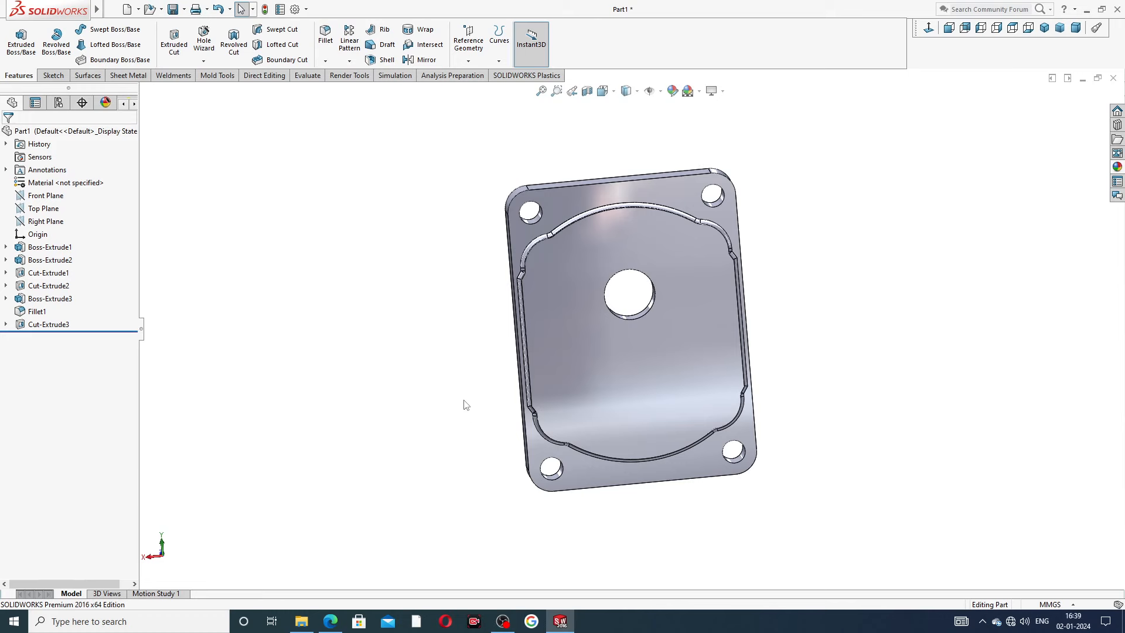
pyautogui.click(681, 256)
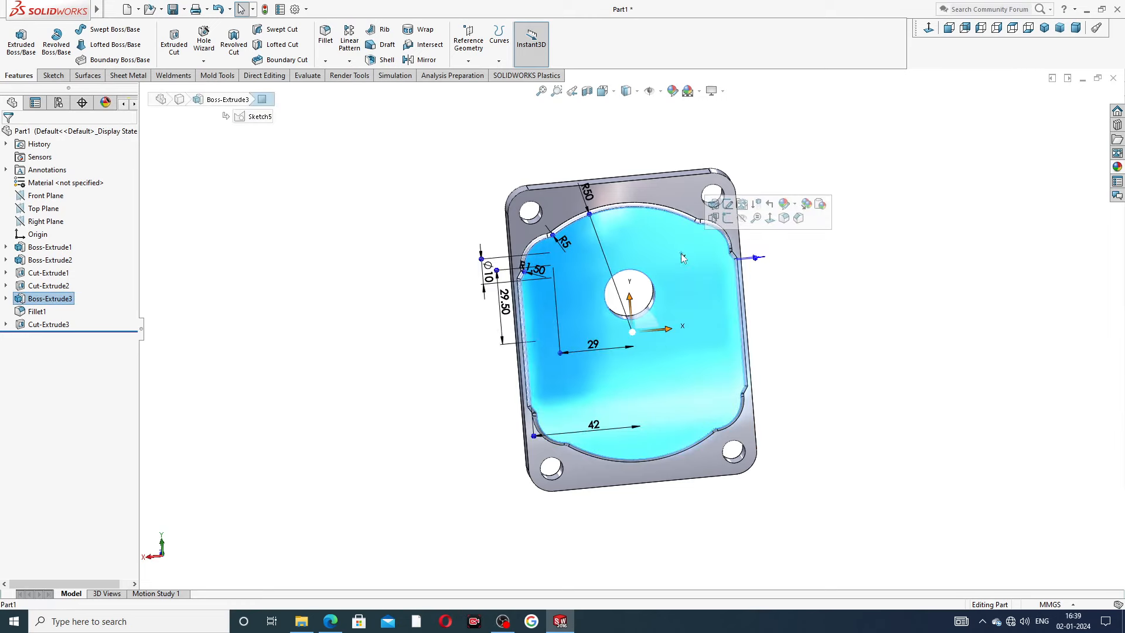
pyautogui.click(928, 29)
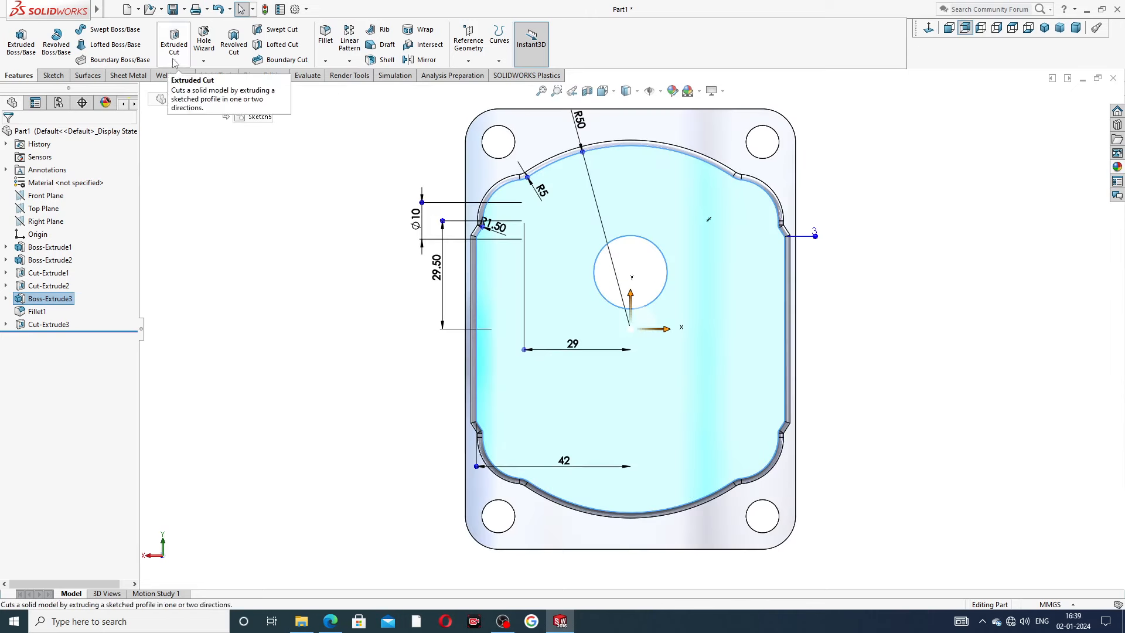
pyautogui.click(211, 50)
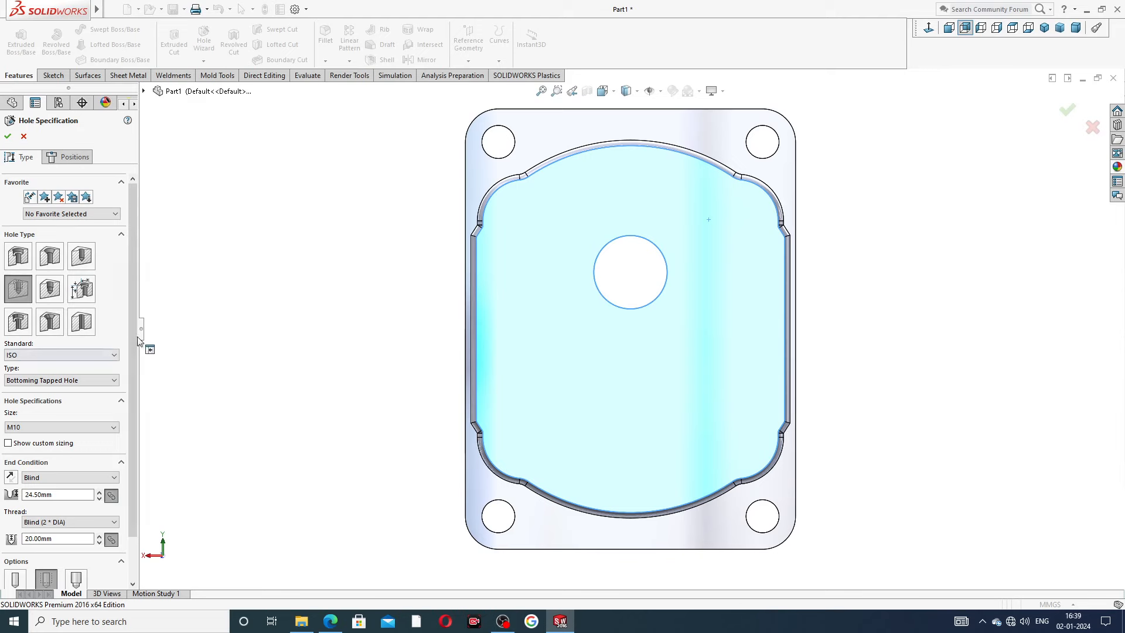
pyautogui.moveTo(132, 335); pyautogui.dragTo(142, 385)
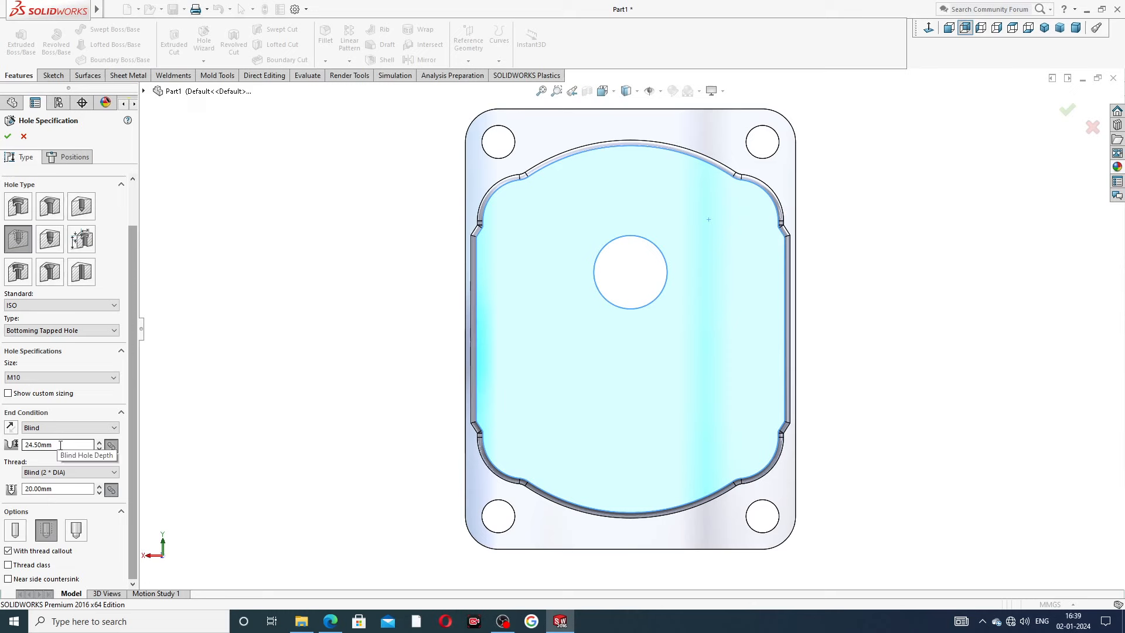
pyautogui.click(26, 445)
pyautogui.write('1')
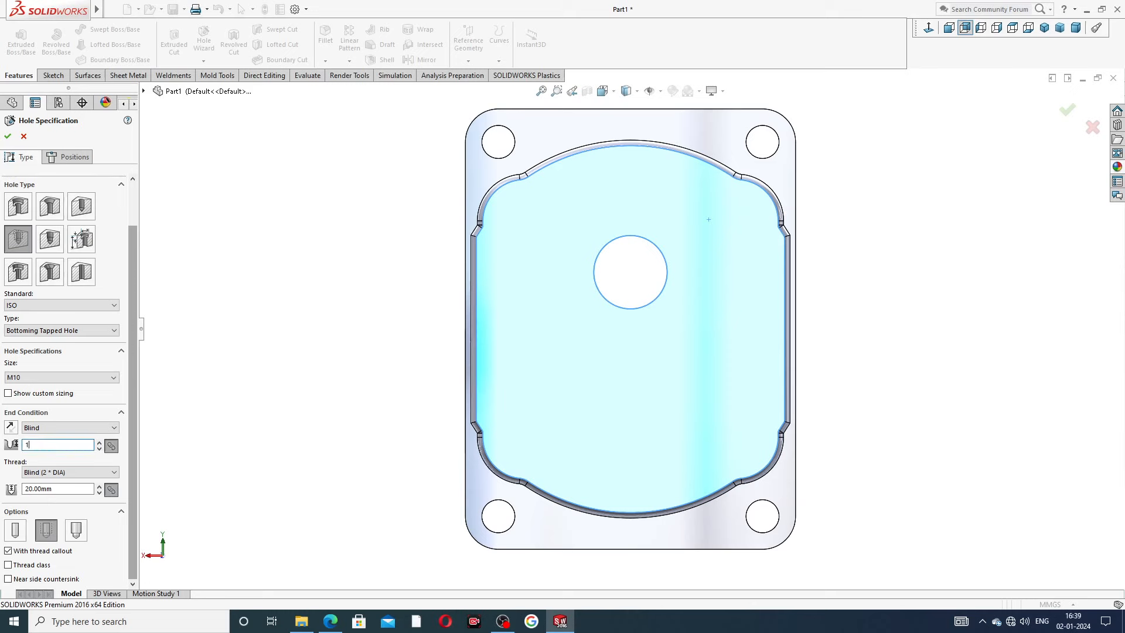
pyautogui.write('7')
pyautogui.press('Return')
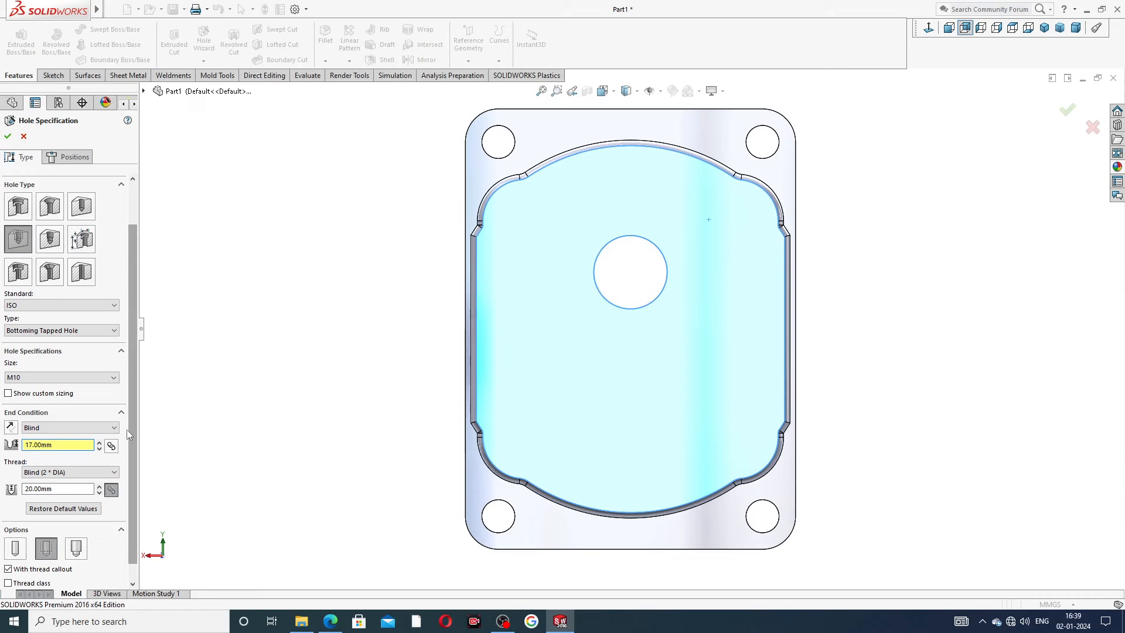
pyautogui.scroll(-1, 128, 430)
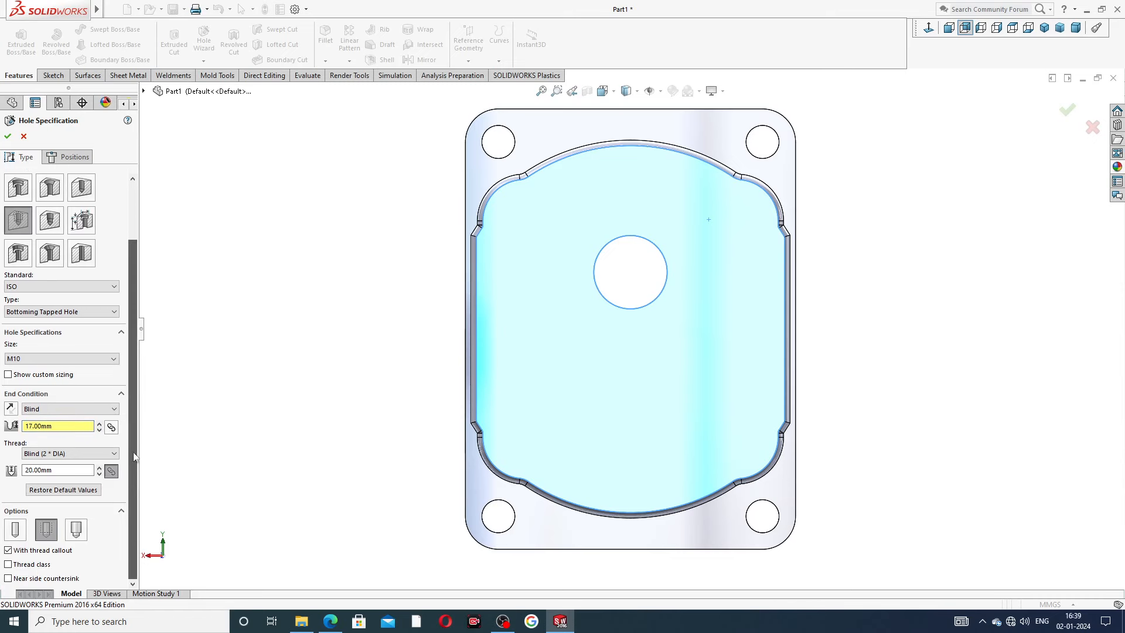
# Step: Place four tapped-hole positions on the back pad, one near each of its rounded corners
pyautogui.click(82, 156)
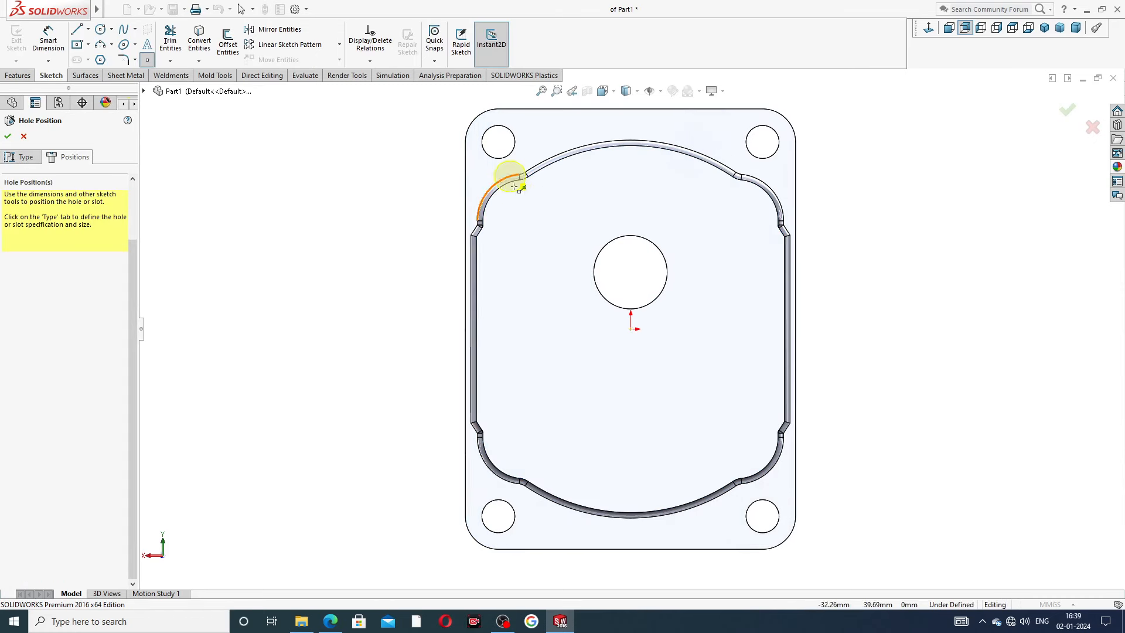
pyautogui.click(524, 221)
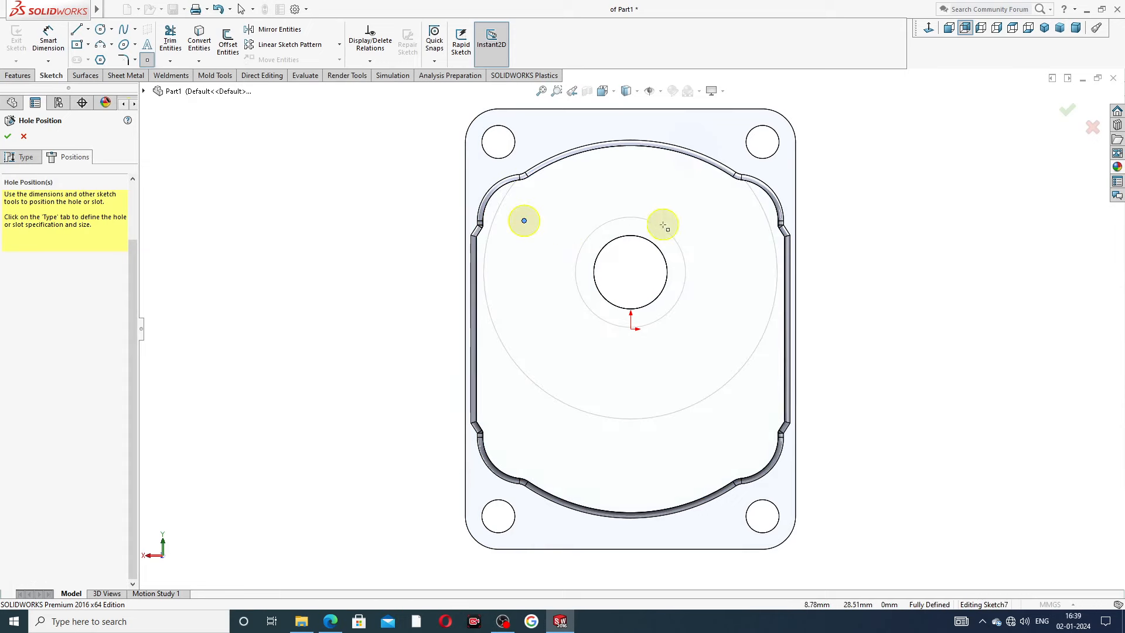
pyautogui.click(749, 220)
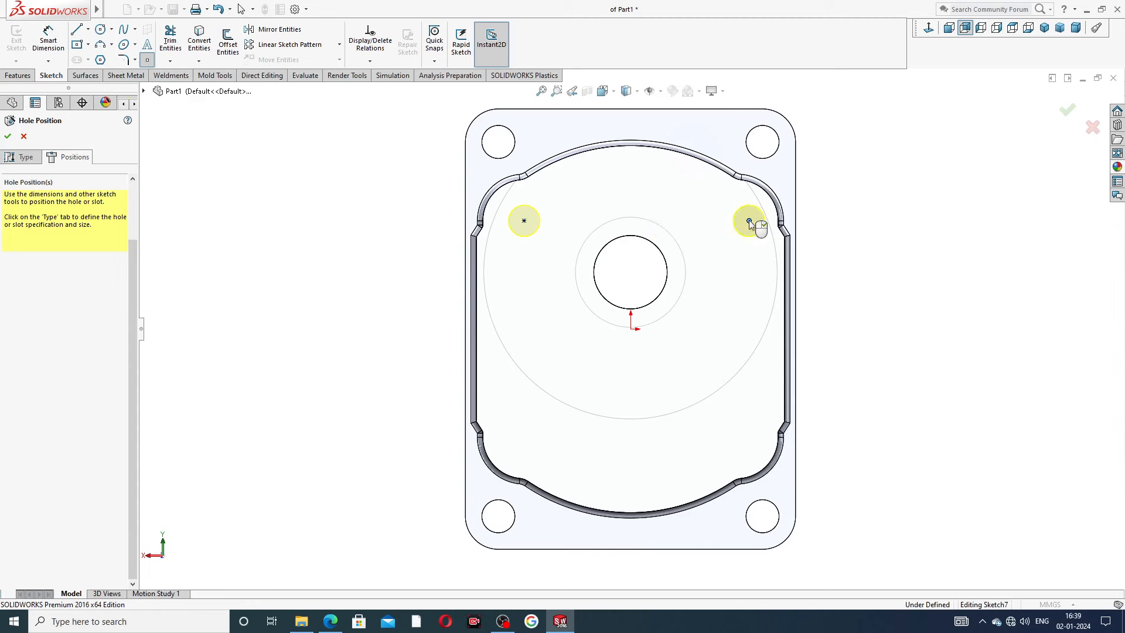
pyautogui.click(749, 440)
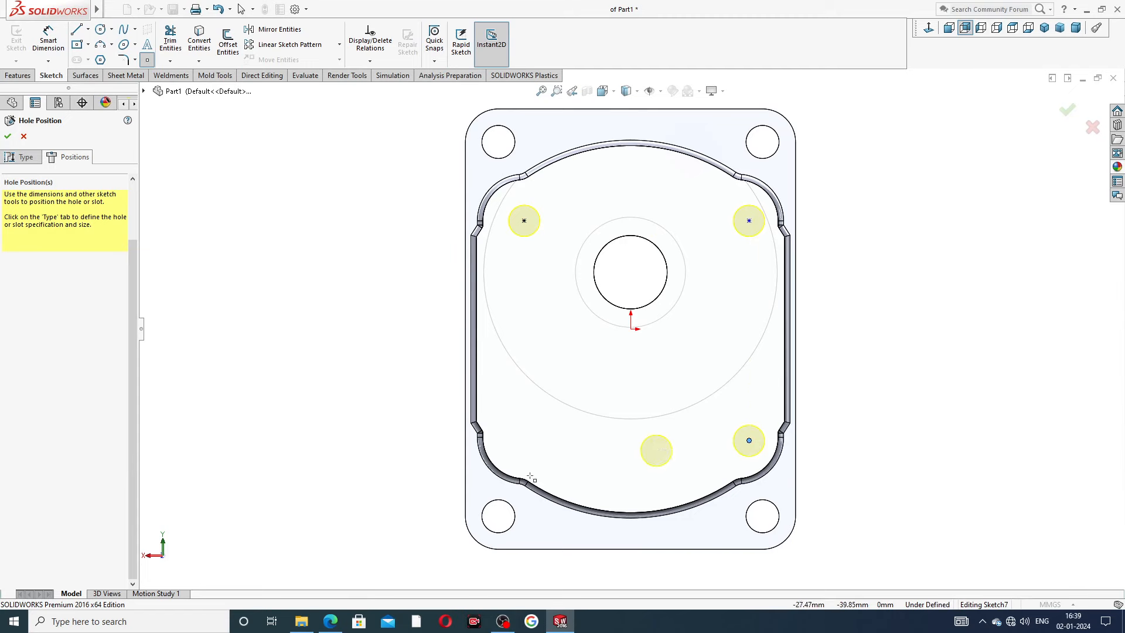
pyautogui.click(524, 440)
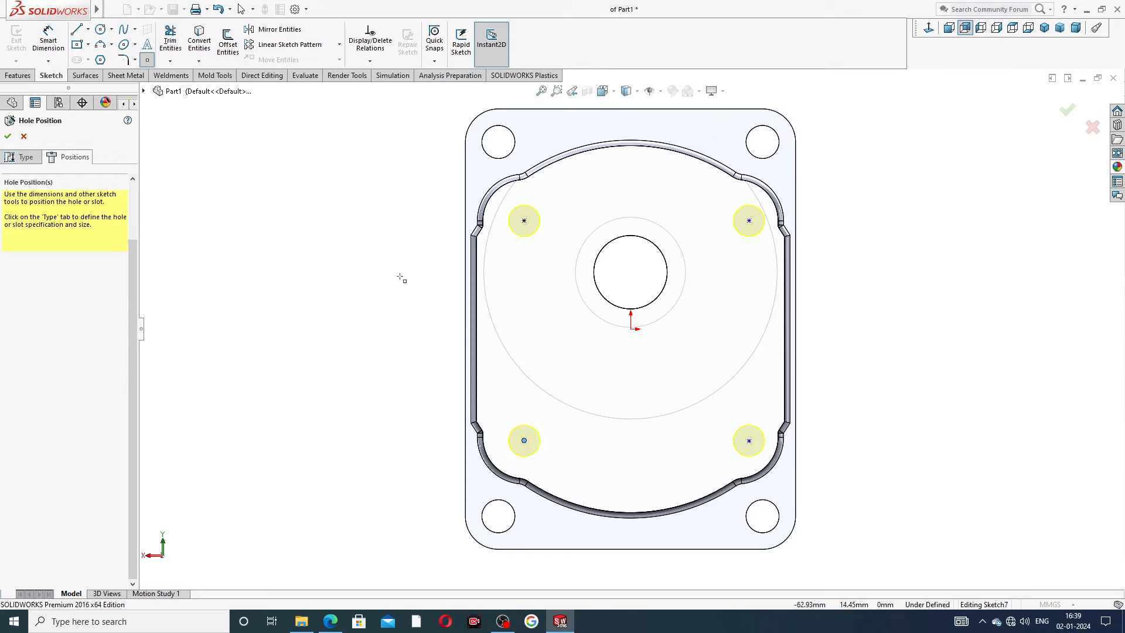
pyautogui.rightClick(357, 172)
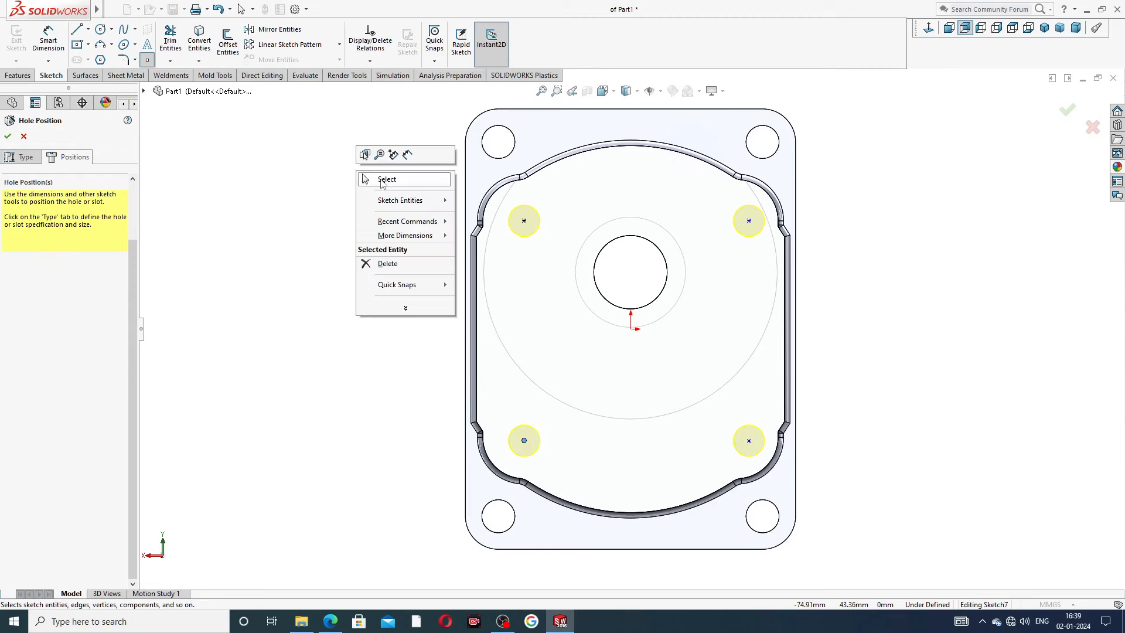
pyautogui.click(381, 183)
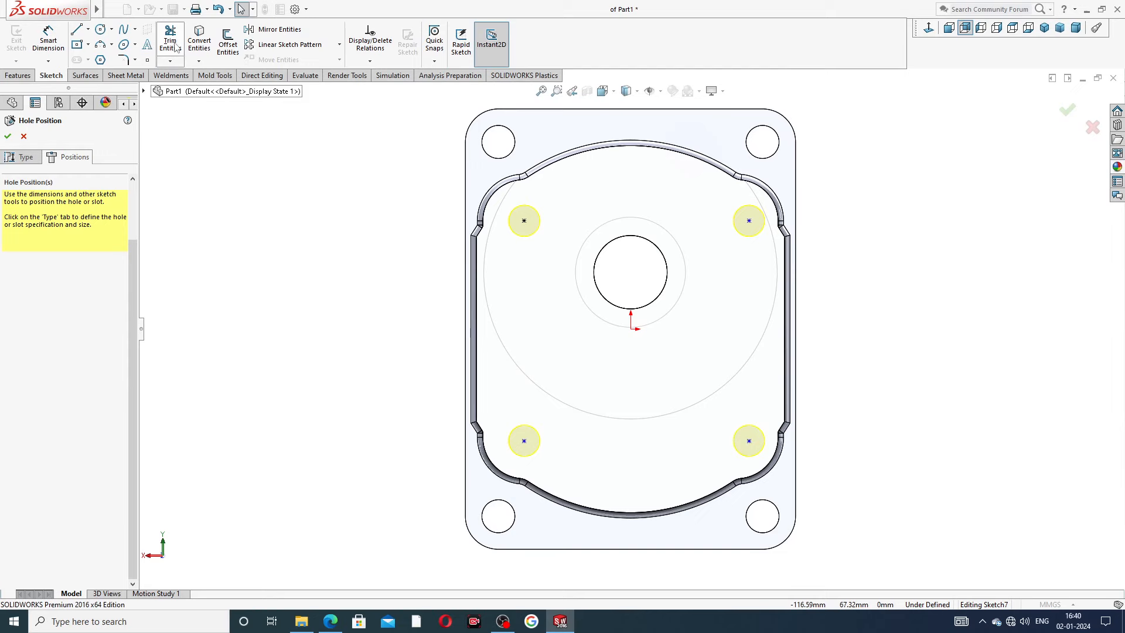
# Step: Dimension the horizontal spacing between the two upper tapped-hole points to 58 mm
pyautogui.click(48, 41)
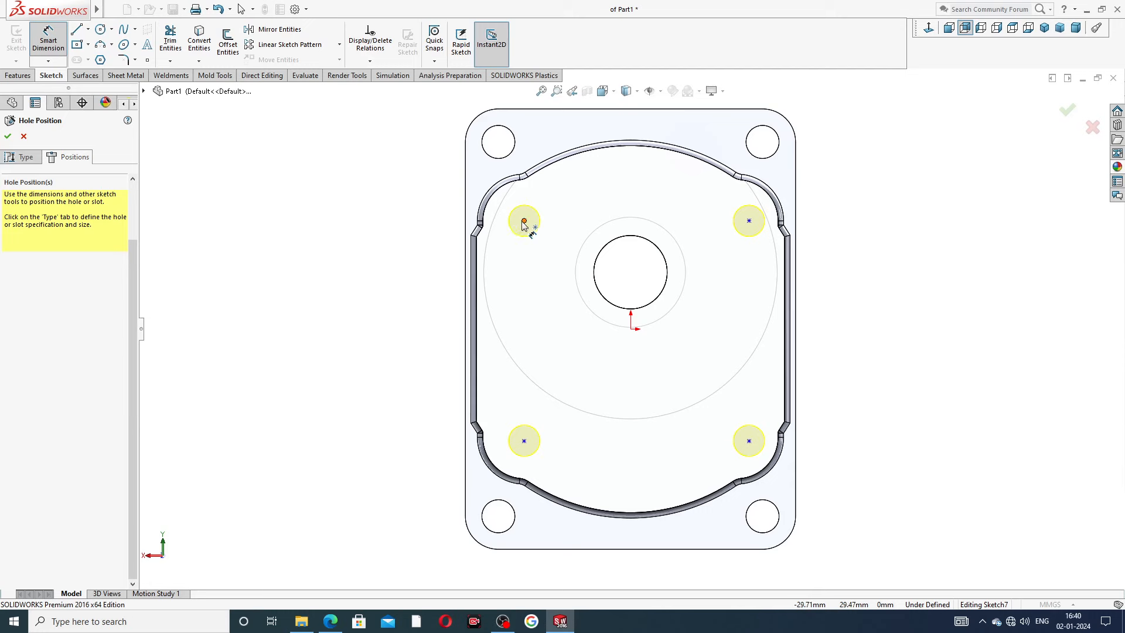
pyautogui.click(525, 221)
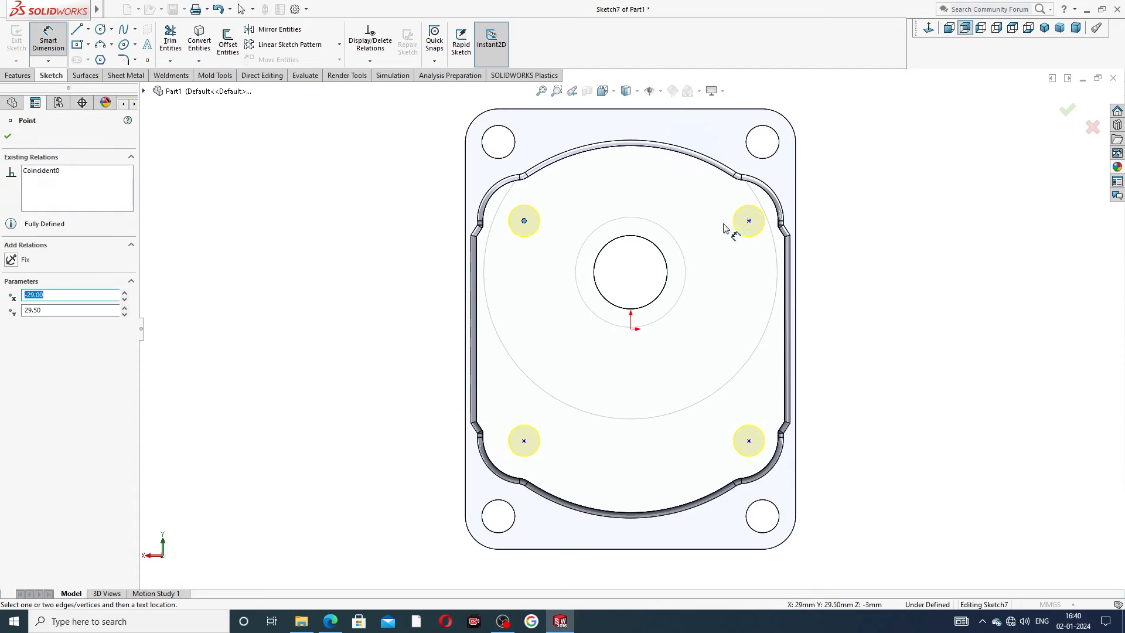
pyautogui.click(749, 221)
pyautogui.click(632, 188)
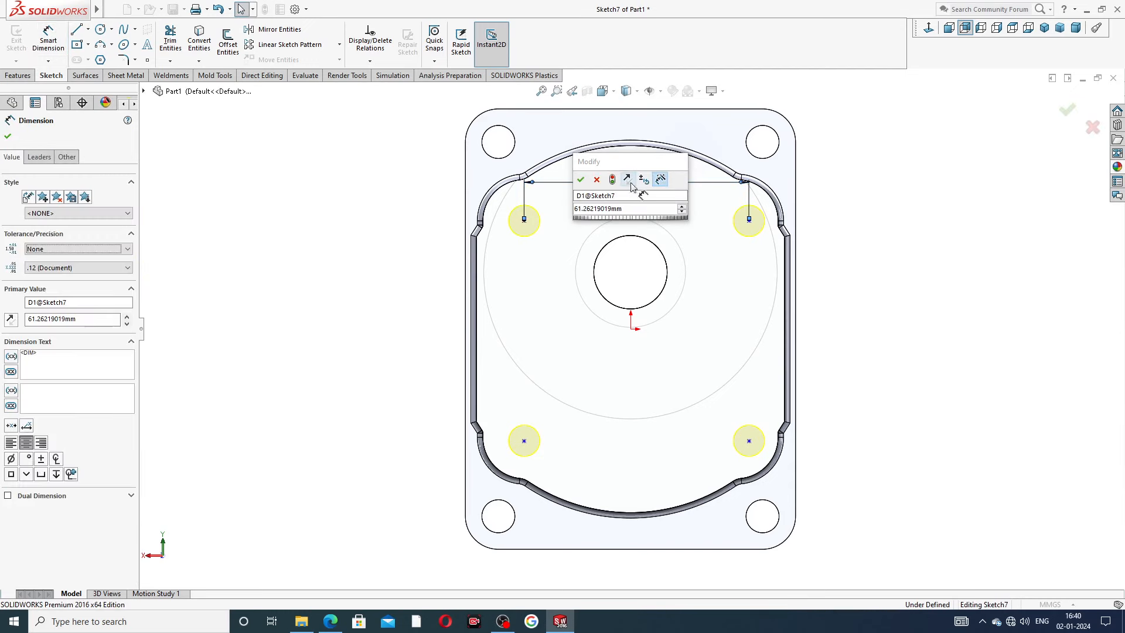
pyautogui.press('Return')
pyautogui.doubleClick(633, 183)
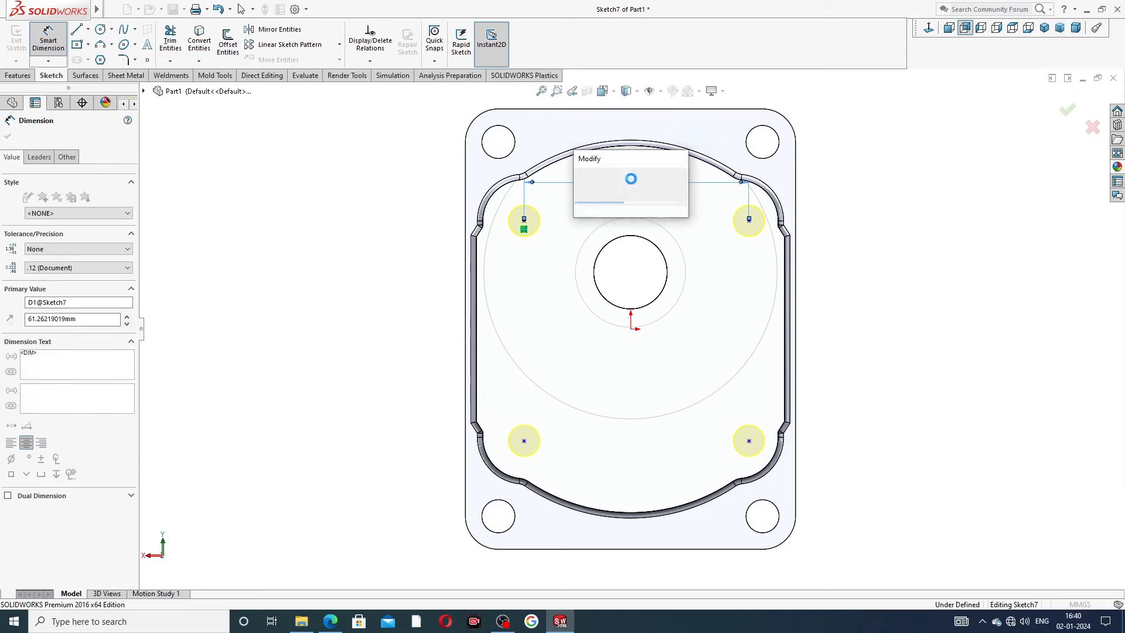
pyautogui.write('58')
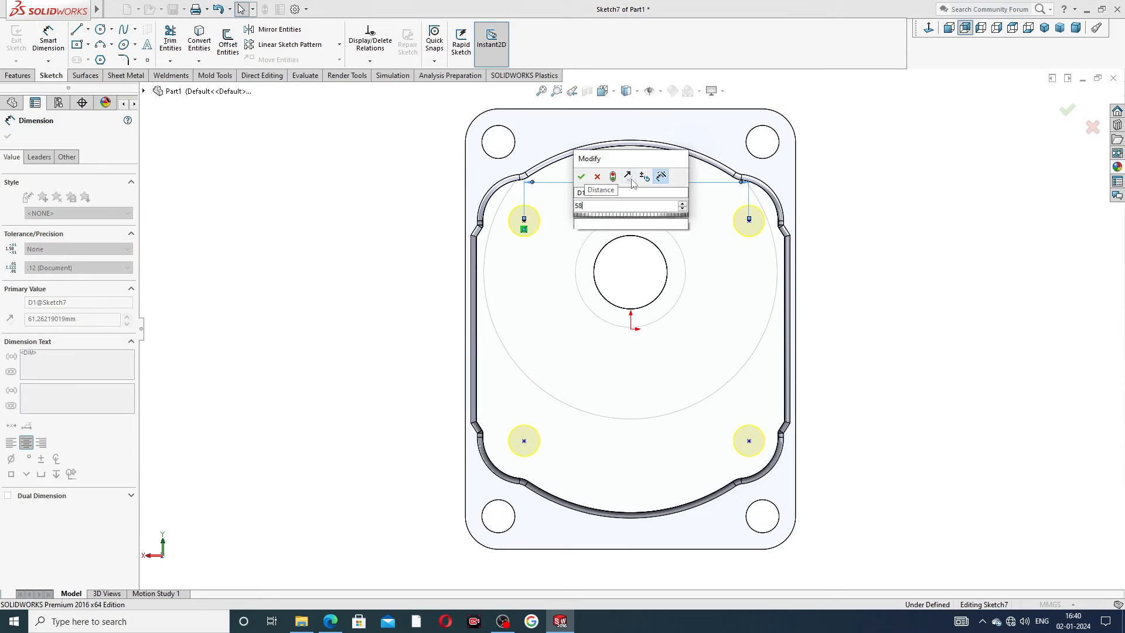
pyautogui.press('Return')
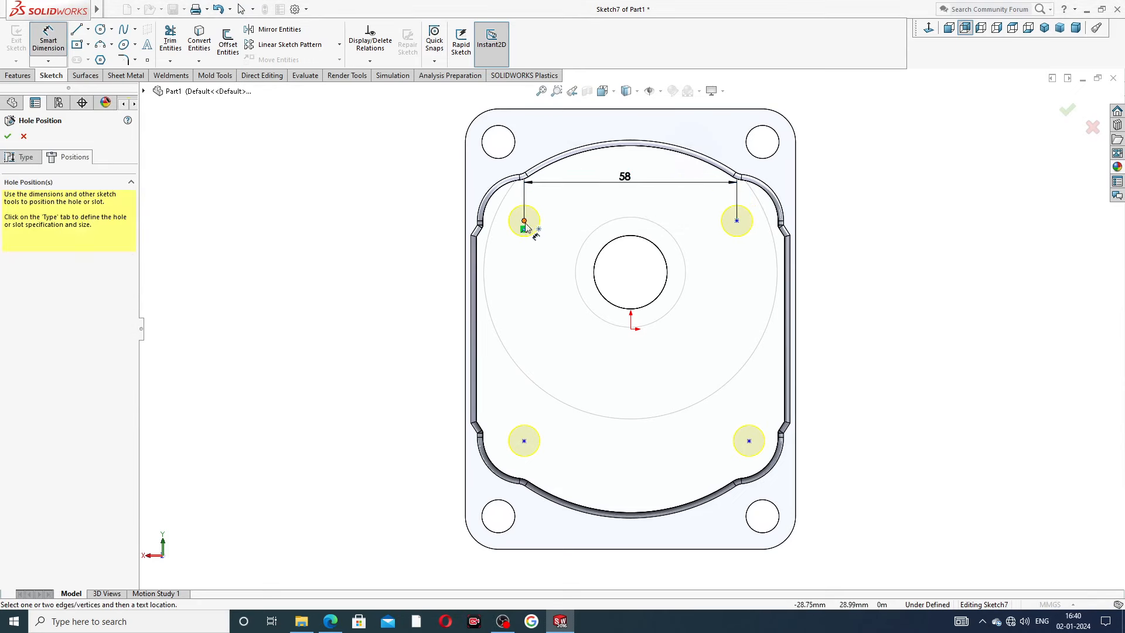
# Step: Add a driven horizontal dimension between the upper-left tapped-hole point and the origin
pyautogui.click(524, 222)
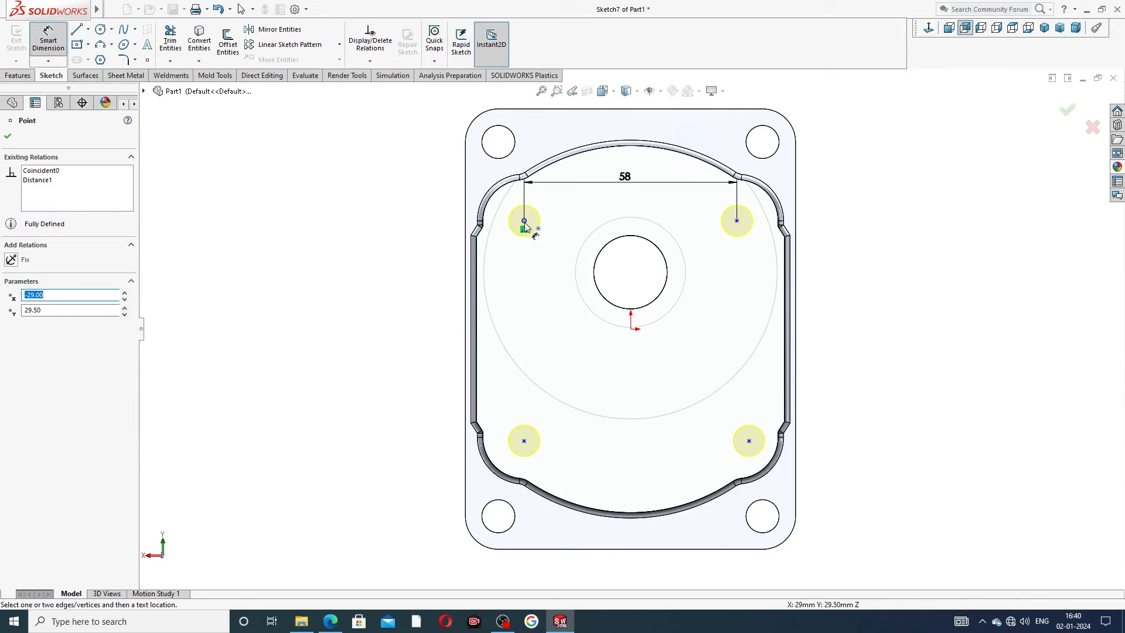
pyautogui.click(631, 330)
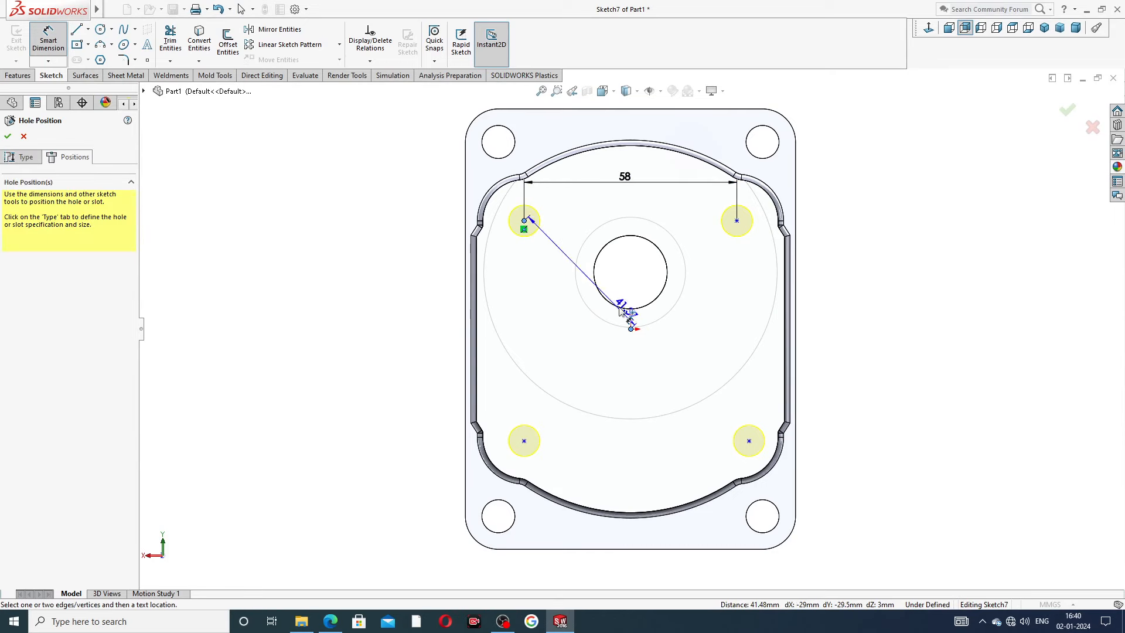
pyautogui.click(574, 216)
pyautogui.click(632, 310)
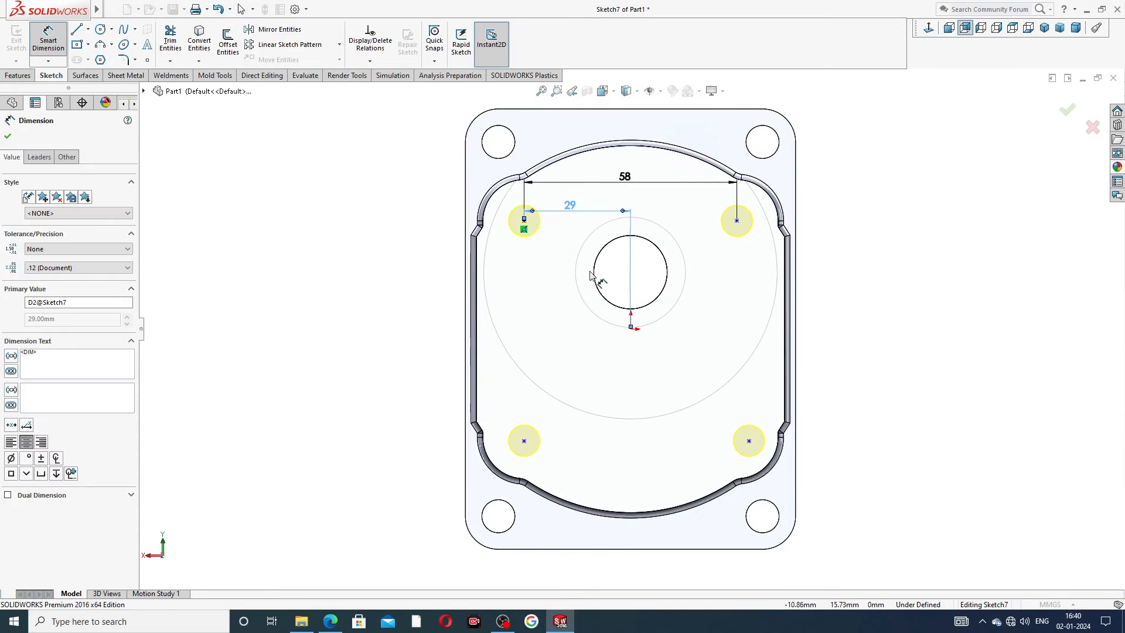
# Step: Dimension the vertical spacing between the two left tapped-hole points to 59 mm
pyautogui.click(525, 221)
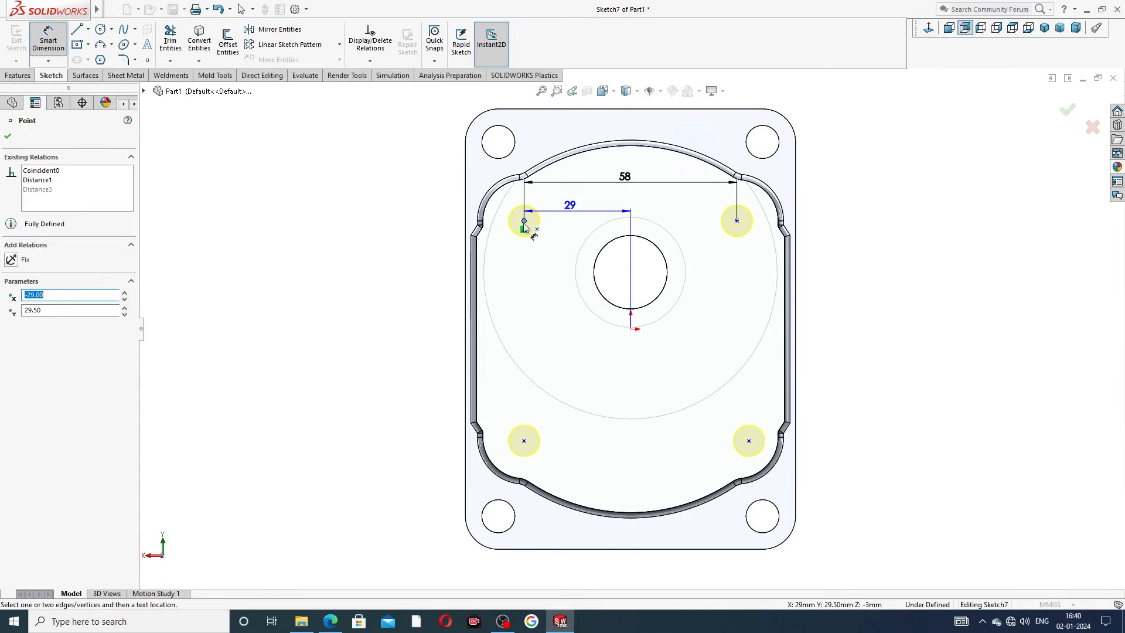
pyautogui.click(524, 442)
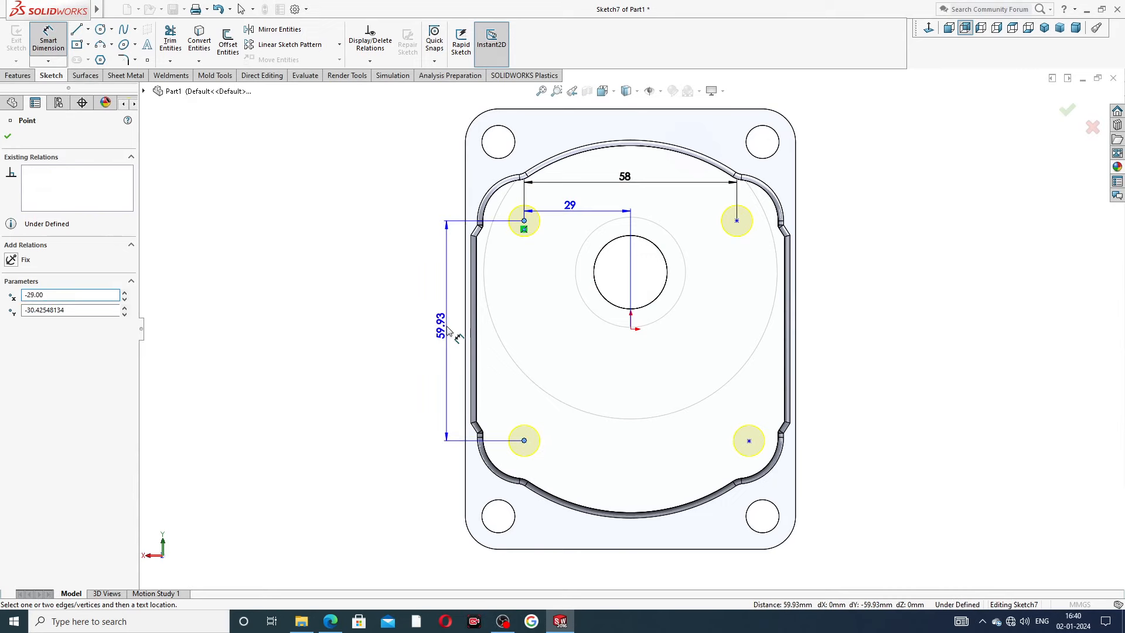
pyautogui.click(448, 330)
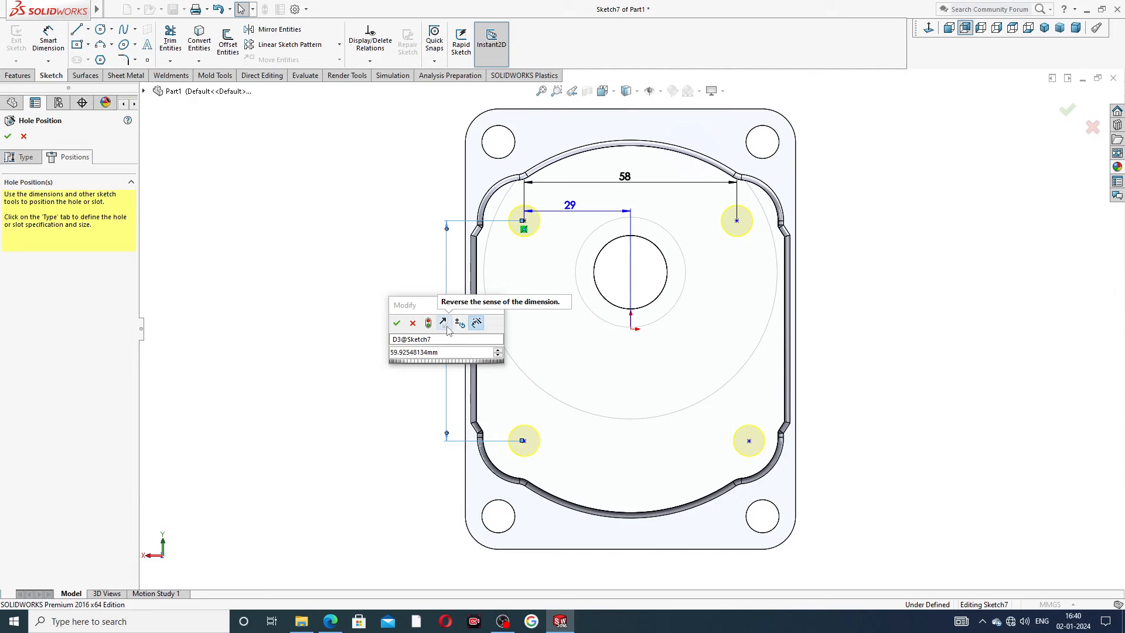
pyautogui.press('Return')
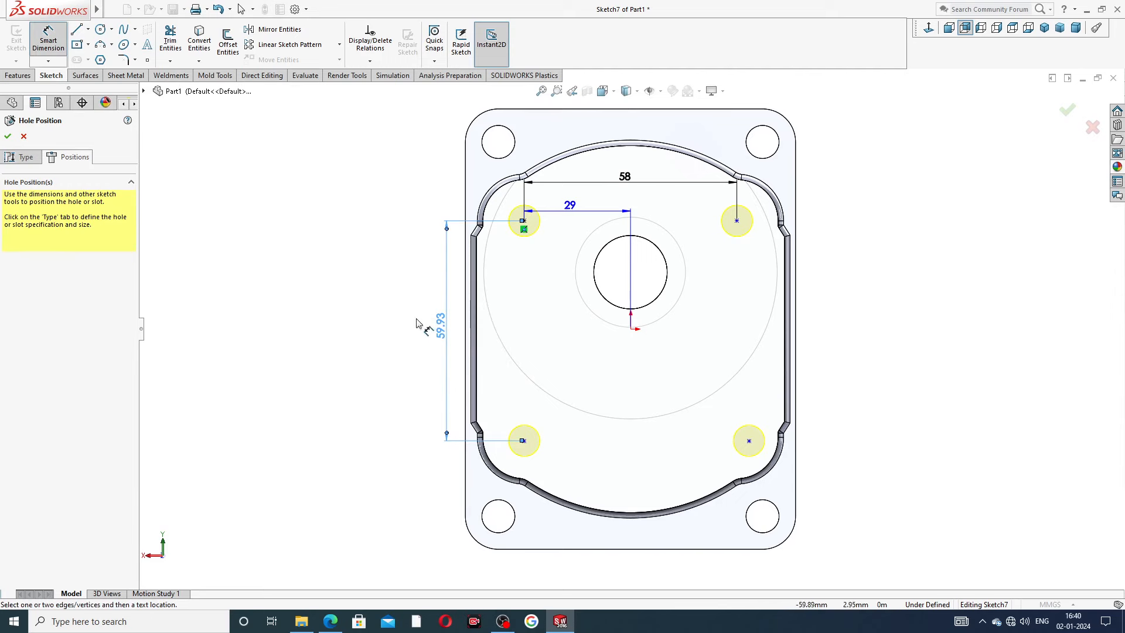
pyautogui.doubleClick(440, 329)
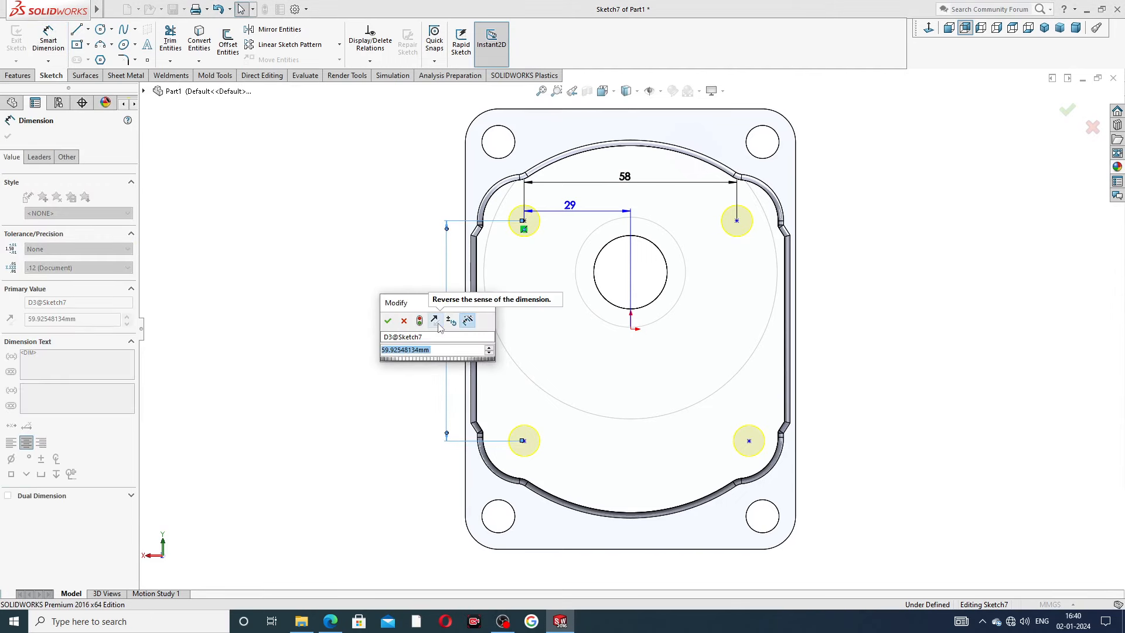
pyautogui.write('59.00mm')
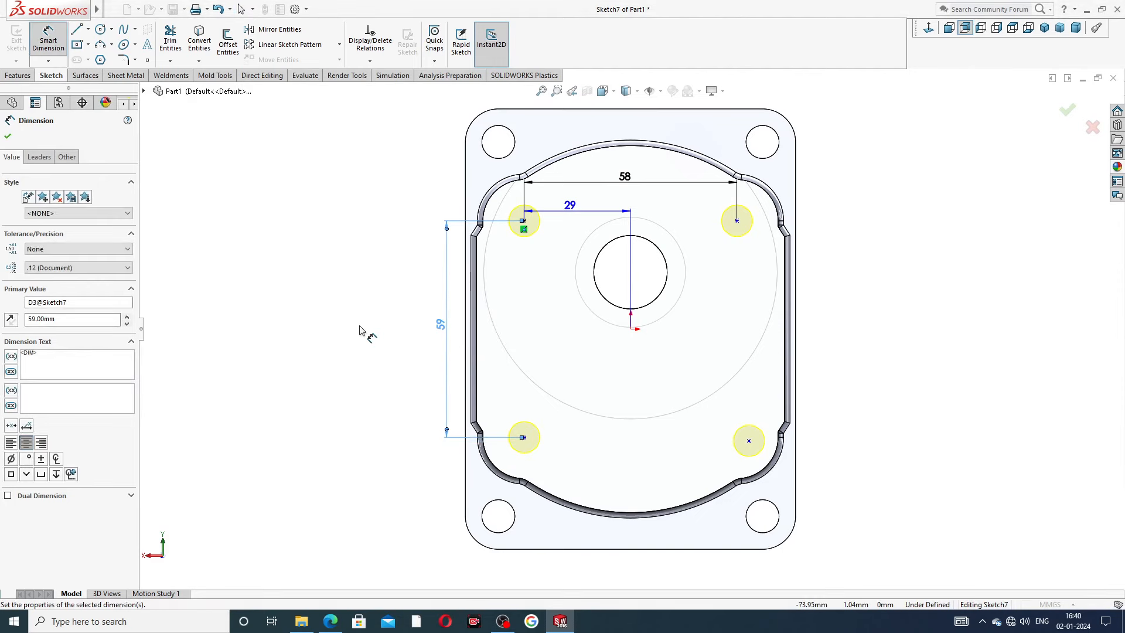
pyautogui.click(360, 327)
# Step: Dimension the lower-left tapped-hole point's vertical distance from the origin and move the 59 mm dimension farther outward from the plate
pyautogui.click(524, 439)
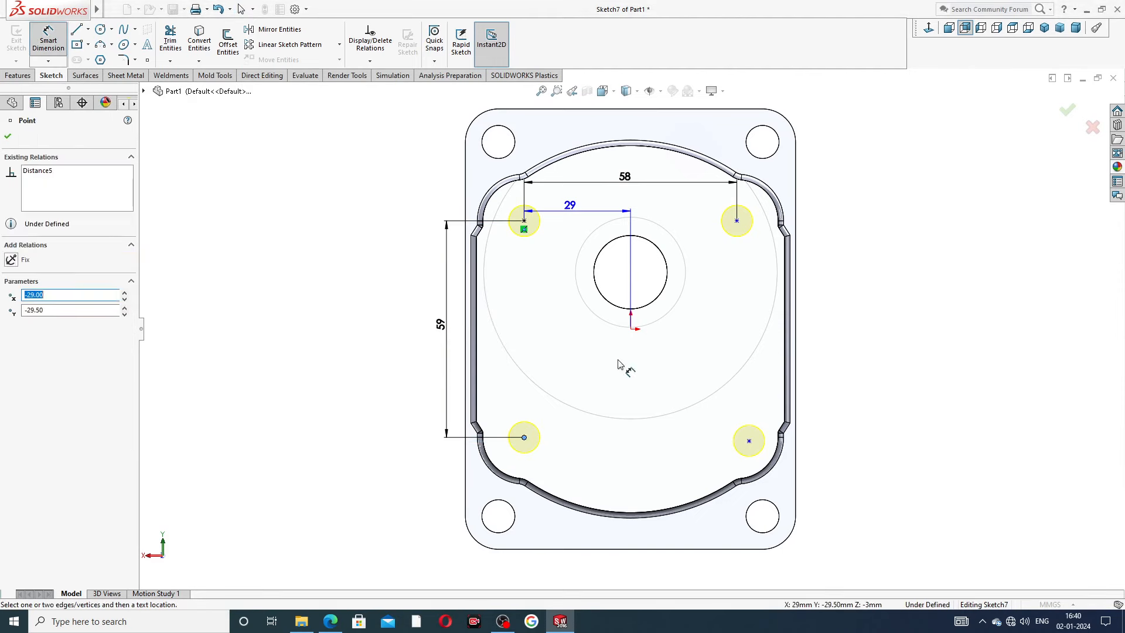
pyautogui.click(631, 329)
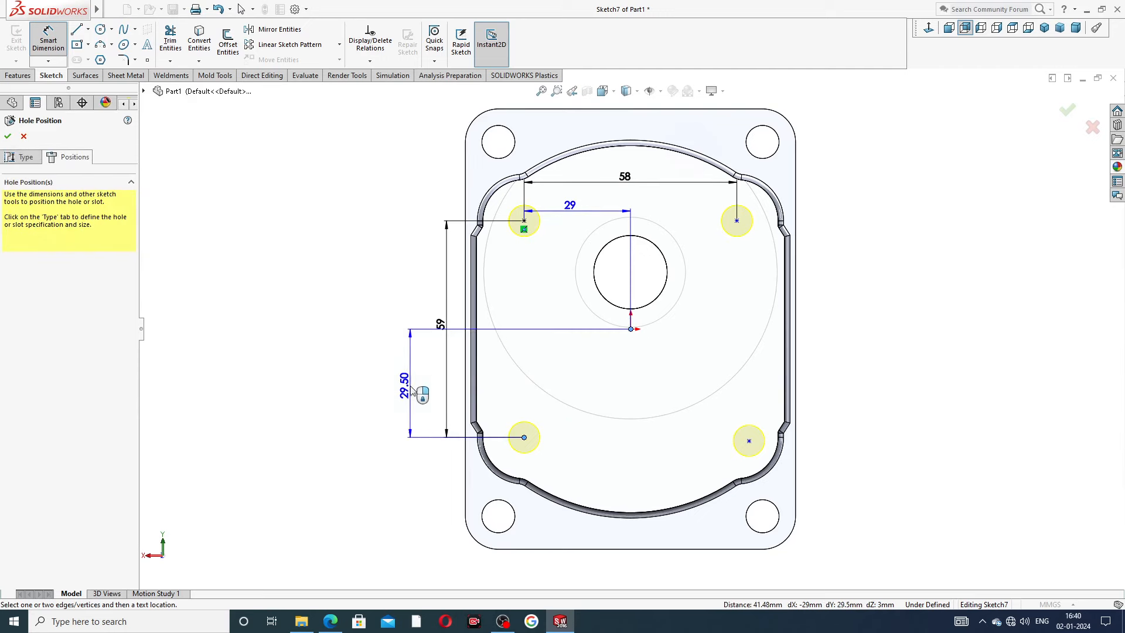
pyautogui.click(403, 384)
pyautogui.click(360, 383)
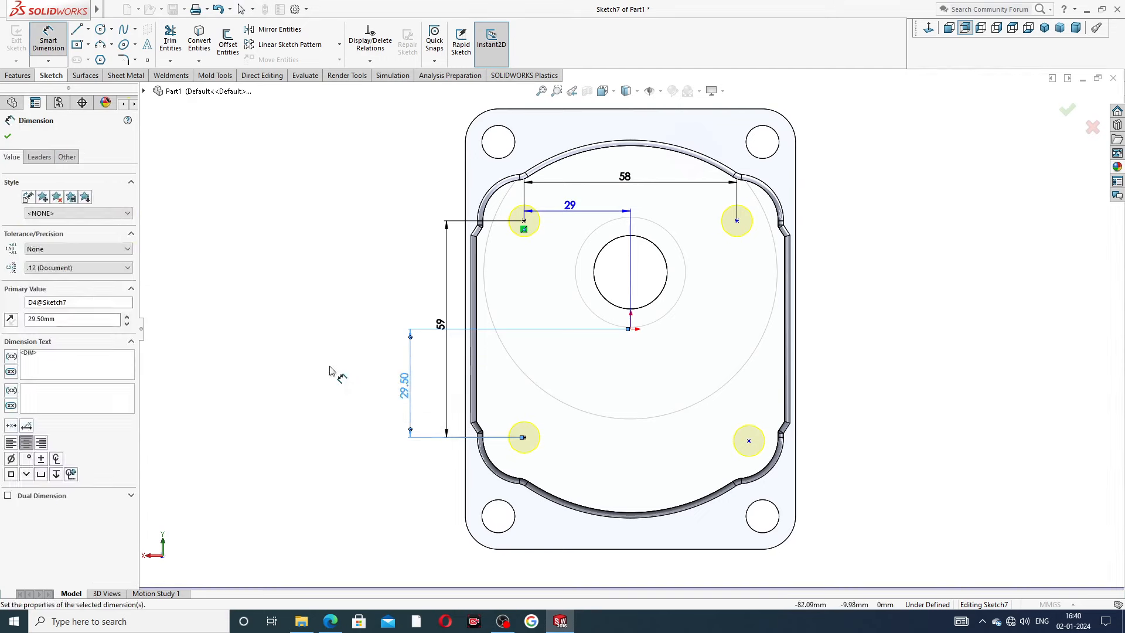
pyautogui.moveTo(441, 326); pyautogui.dragTo(385, 339)
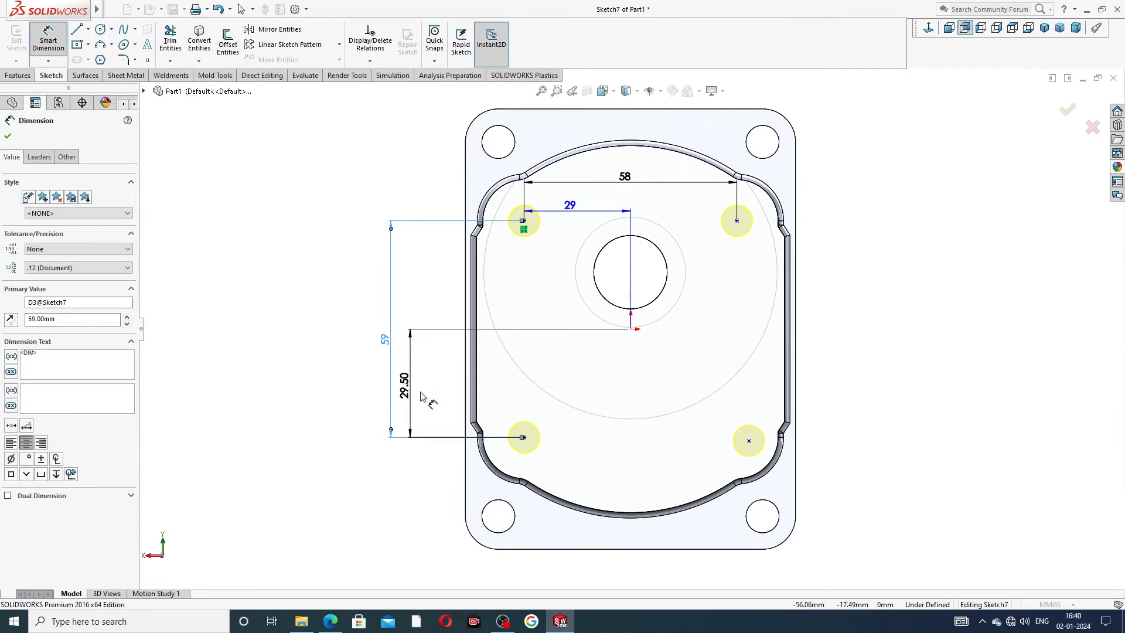
# Step: Shift the 59 mm dimension closer to the plate and add a horizontal relation between the two lower tapped-hole points
pyautogui.moveTo(385, 339); pyautogui.dragTo(395, 347)
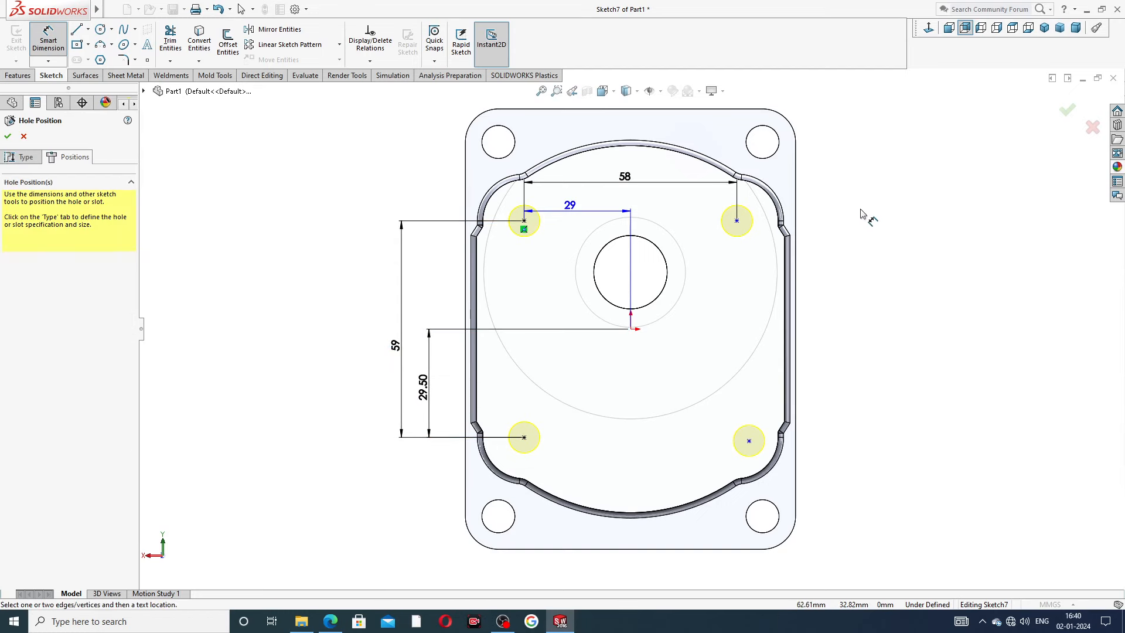
pyautogui.rightClick(865, 187)
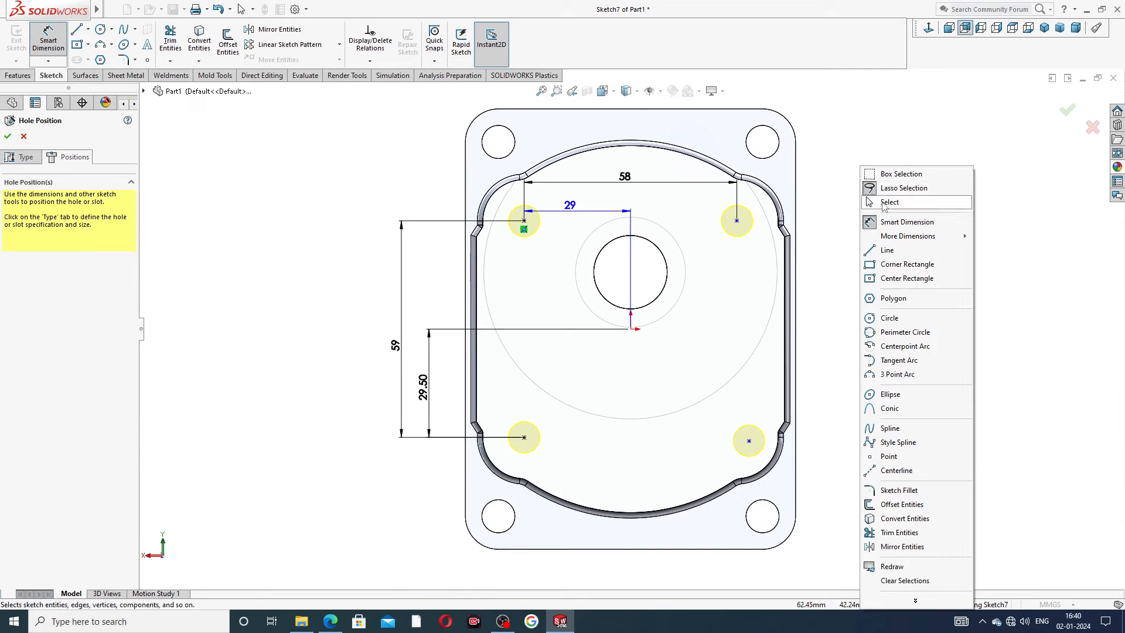
pyautogui.click(882, 196)
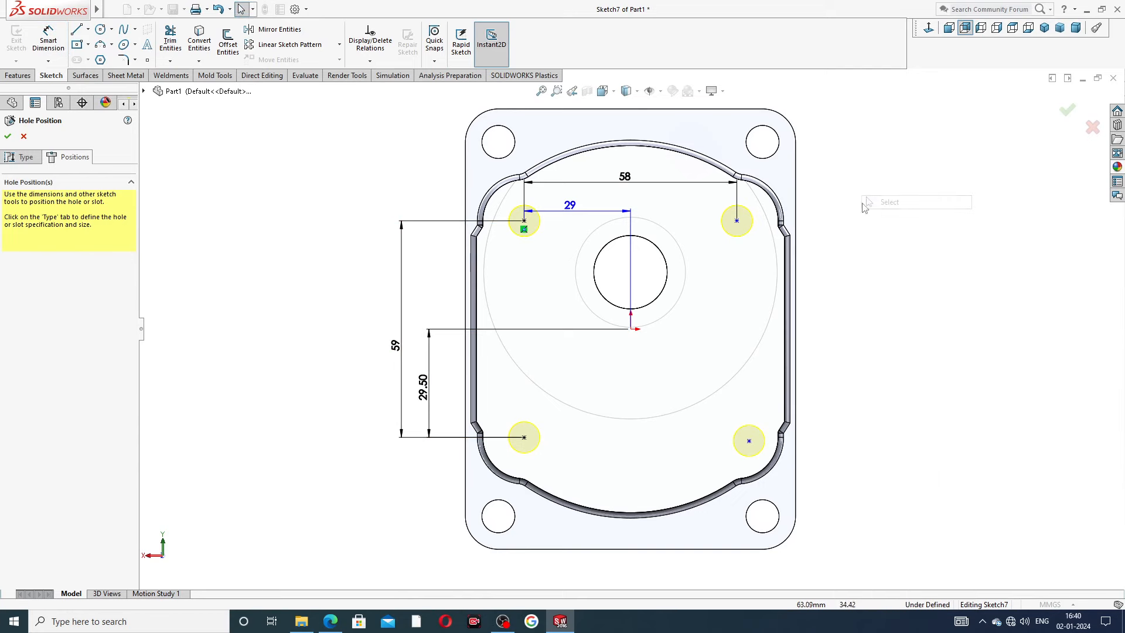
pyautogui.click(524, 438)
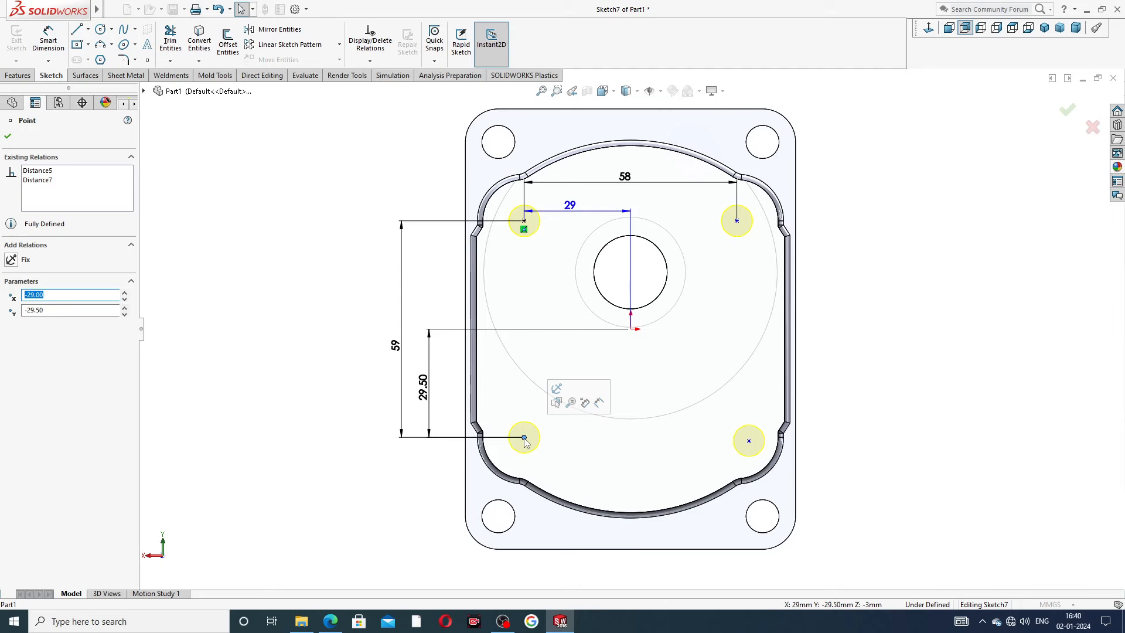
pyautogui.keyDown('ctrl'); pyautogui.click(749, 441); pyautogui.keyUp('ctrl')
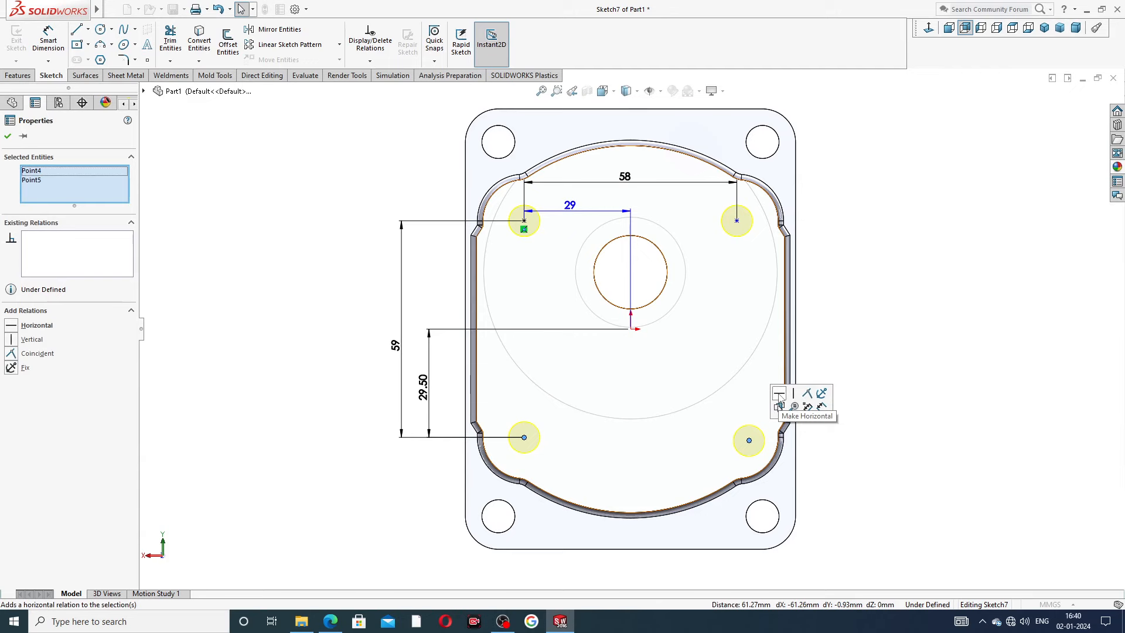
pyautogui.click(779, 395)
pyautogui.press('Escape')
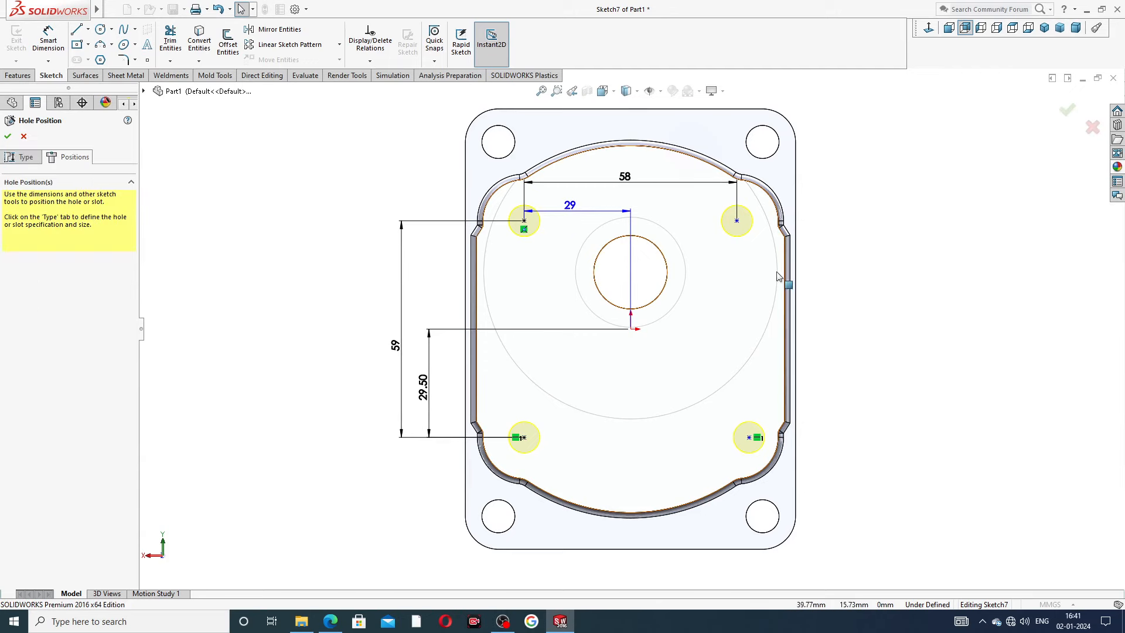
# Step: Add a vertical relation between the upper-right and lower-right tapped-hole points
pyautogui.click(737, 222)
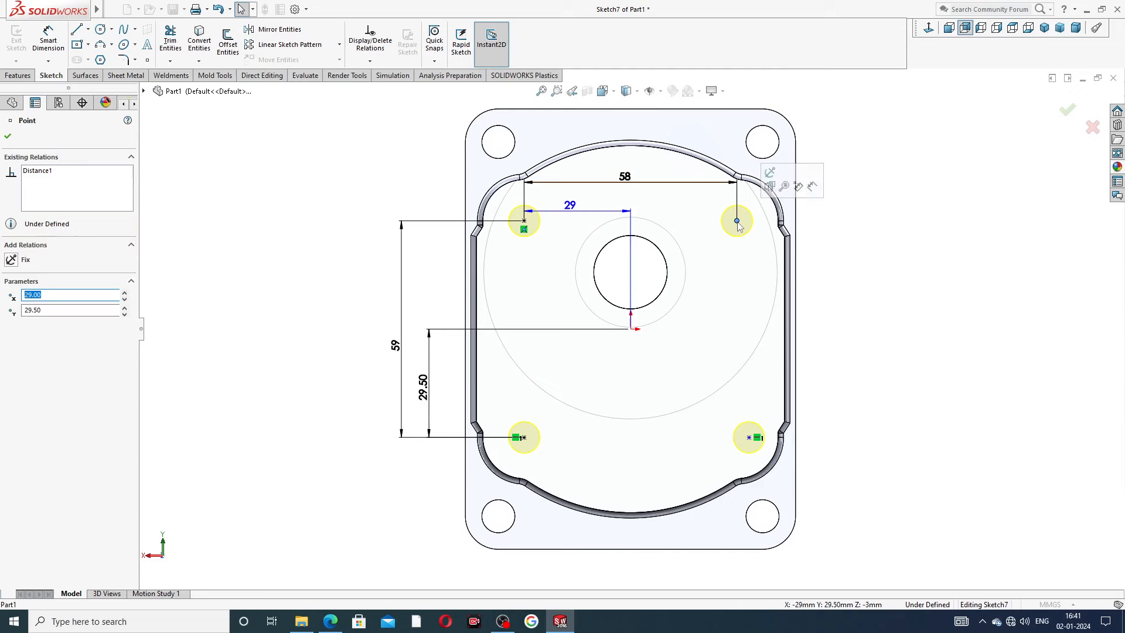
pyautogui.keyDown('ctrl'); pyautogui.click(749, 437); pyautogui.keyUp('ctrl')
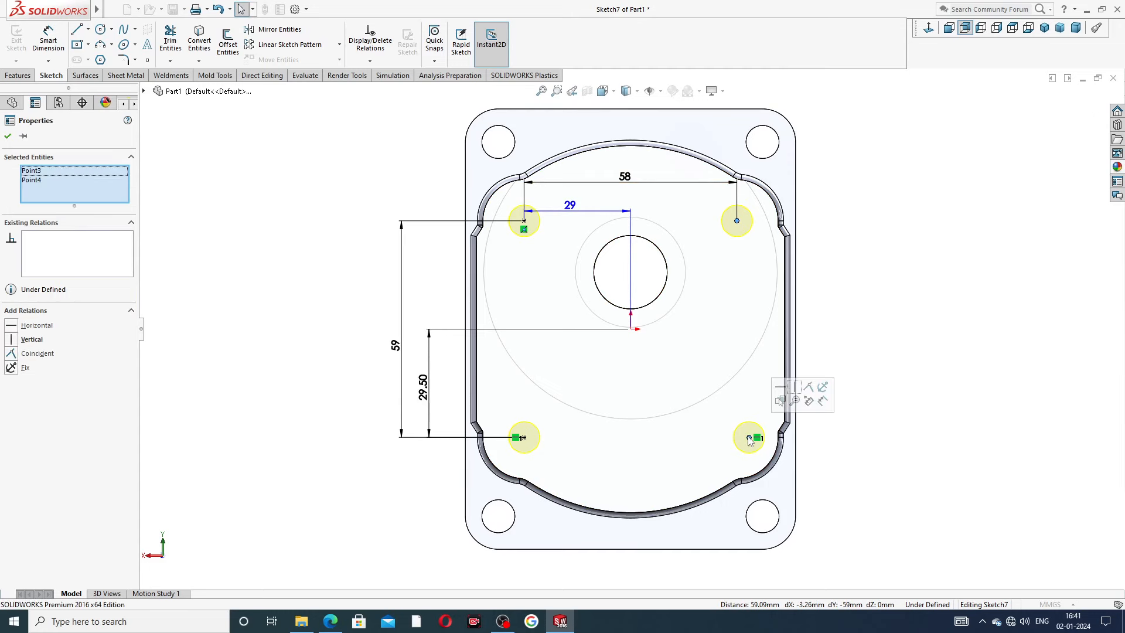
pyautogui.click(795, 388)
pyautogui.click(829, 304)
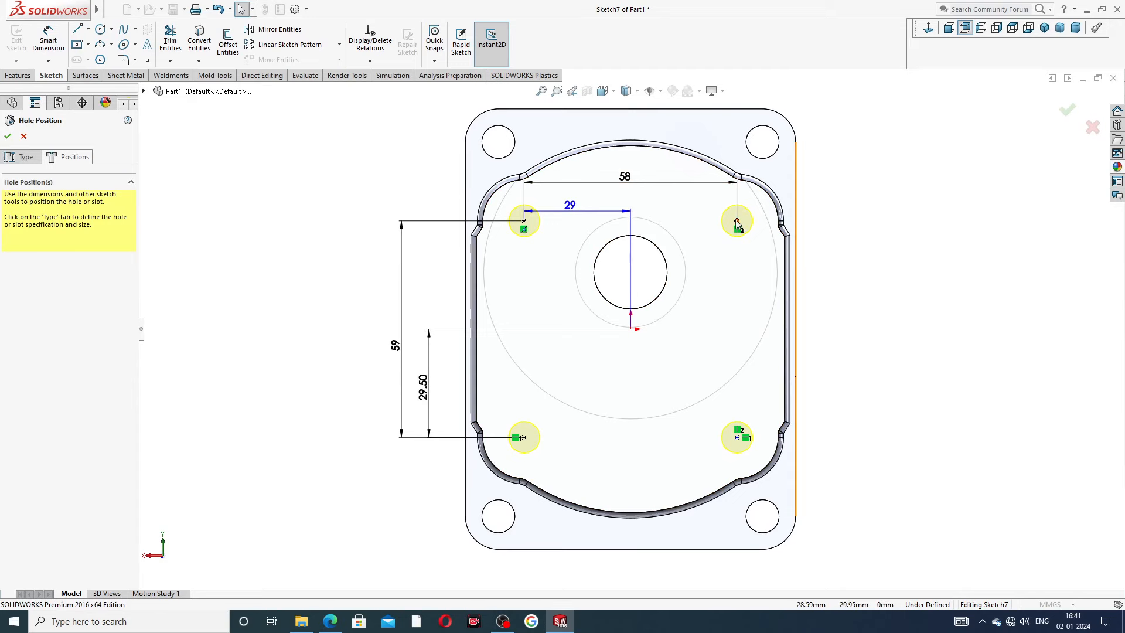
# Step: Add a horizontal relation between the two upper tapped-hole points and finish the M10 tapped hole feature
pyautogui.click(737, 223)
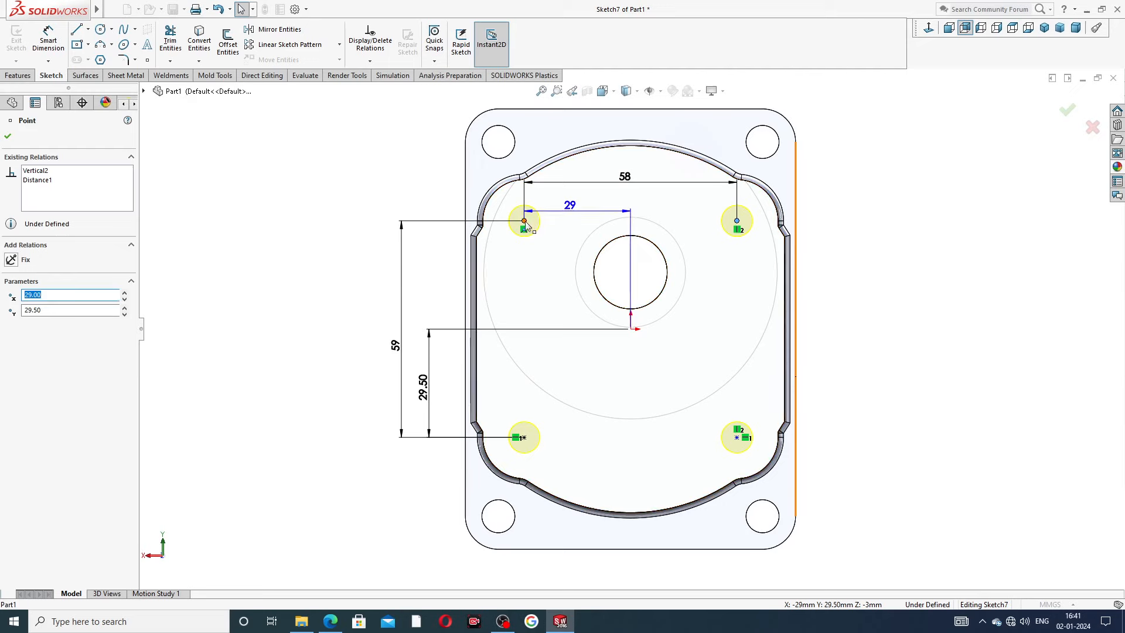
pyautogui.keyDown('ctrl'); pyautogui.click(524, 221); pyautogui.keyUp('ctrl')
pyautogui.click(558, 176)
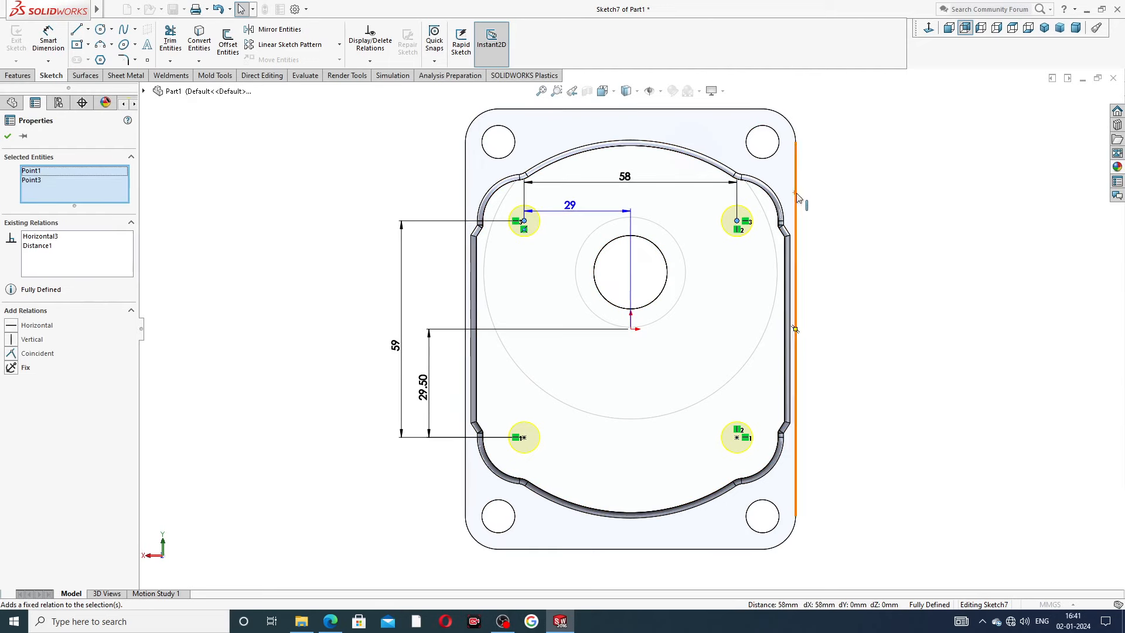
pyautogui.click(863, 187)
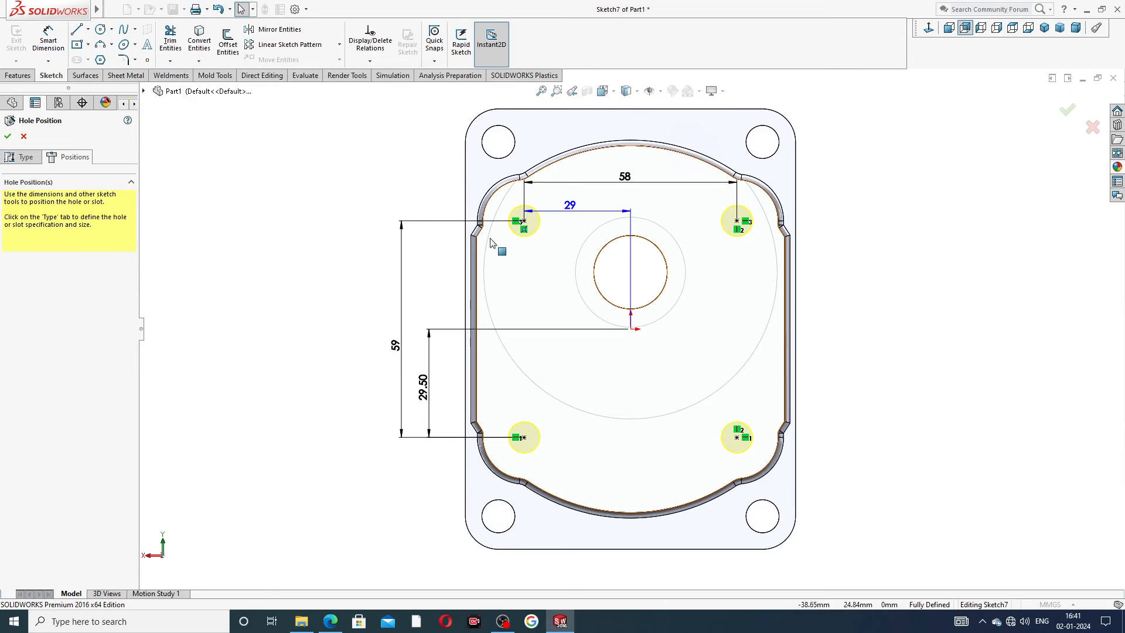
pyautogui.click(8, 136)
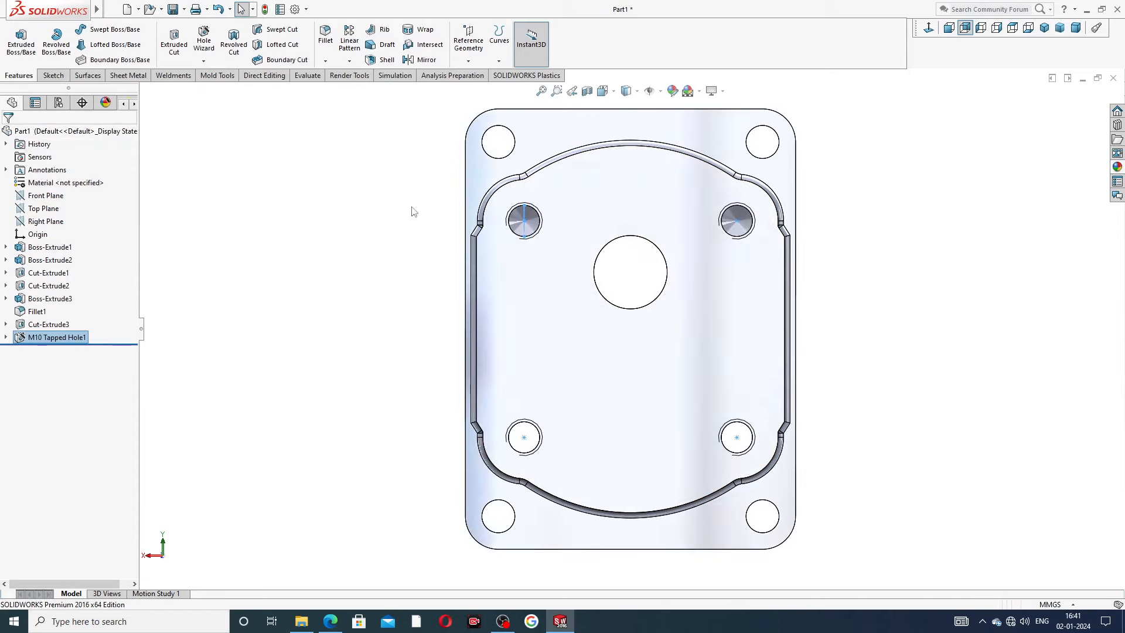
# Step: Turn on shaded cosmetic threads in the document's detailing properties
pyautogui.moveTo(854, 240)
pyautogui.mouseDown(button='middle')
pyautogui.moveTo(736, 254)
pyautogui.moveTo(796, 266)
pyautogui.moveTo(841, 241)
pyautogui.moveTo(848, 249)
pyautogui.mouseUp(button='middle')
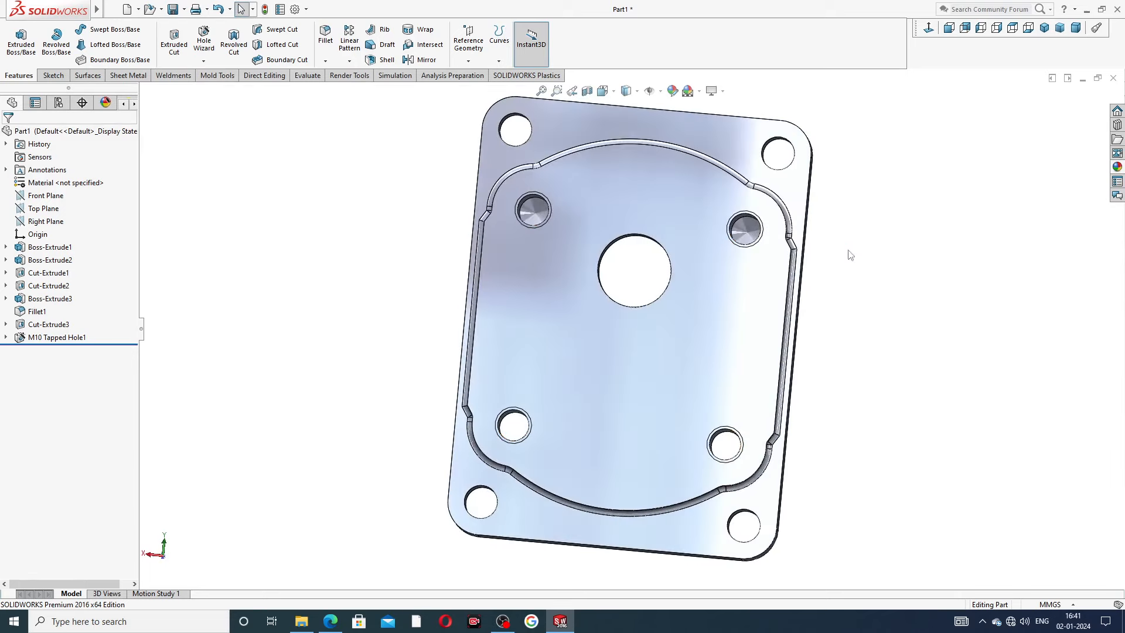
pyautogui.click(295, 10)
pyautogui.click(416, 113)
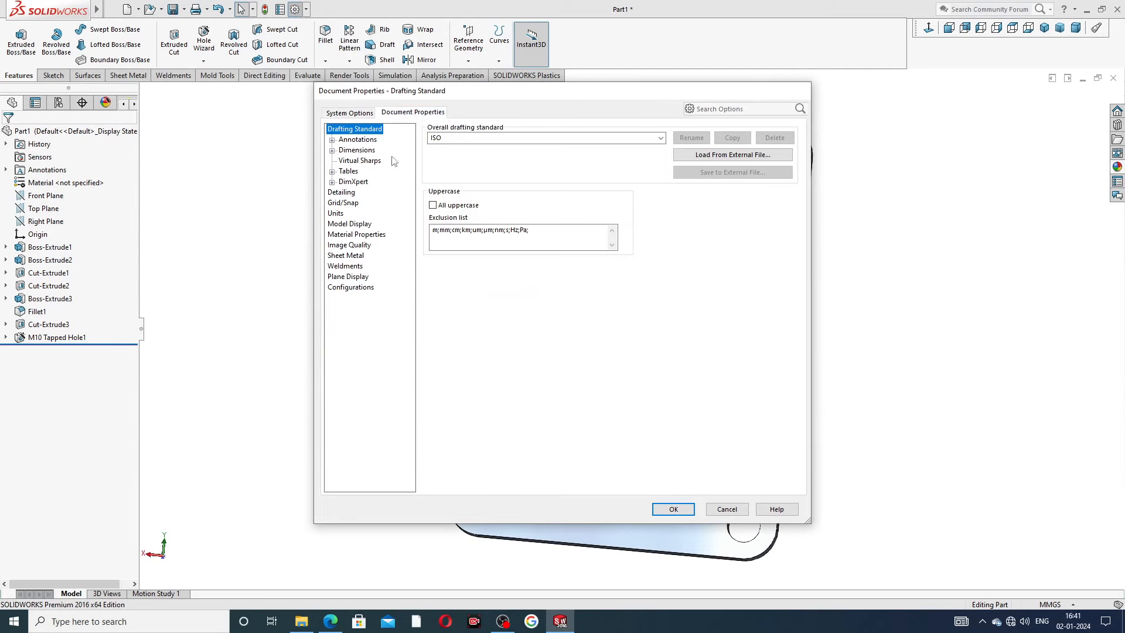
pyautogui.click(355, 246)
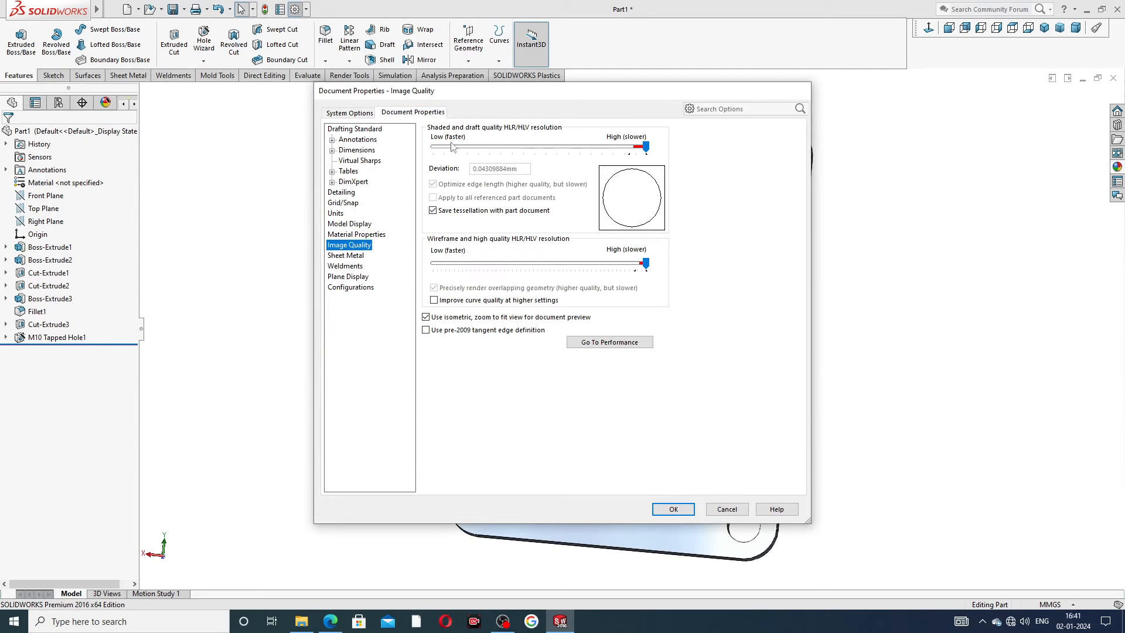
pyautogui.click(392, 193)
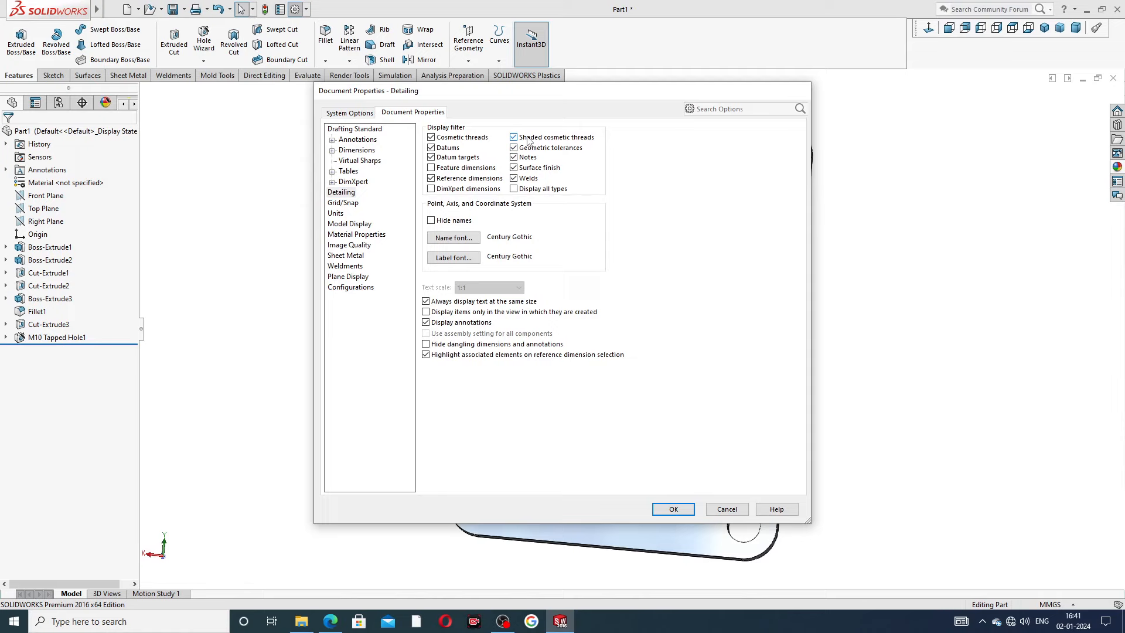
pyautogui.click(674, 509)
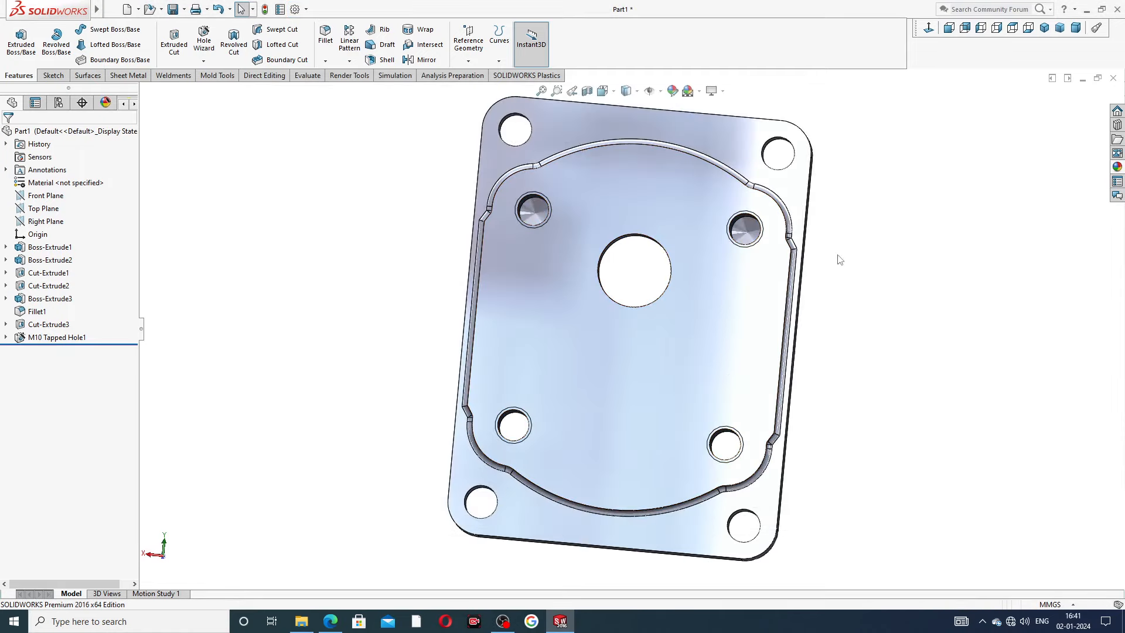
# Step: Examine the threads inside the four M10 tapped holes up close and look over the whole plate from its back pad
pyautogui.moveTo(776, 260); pyautogui.dragTo(722, 257, button='middle')
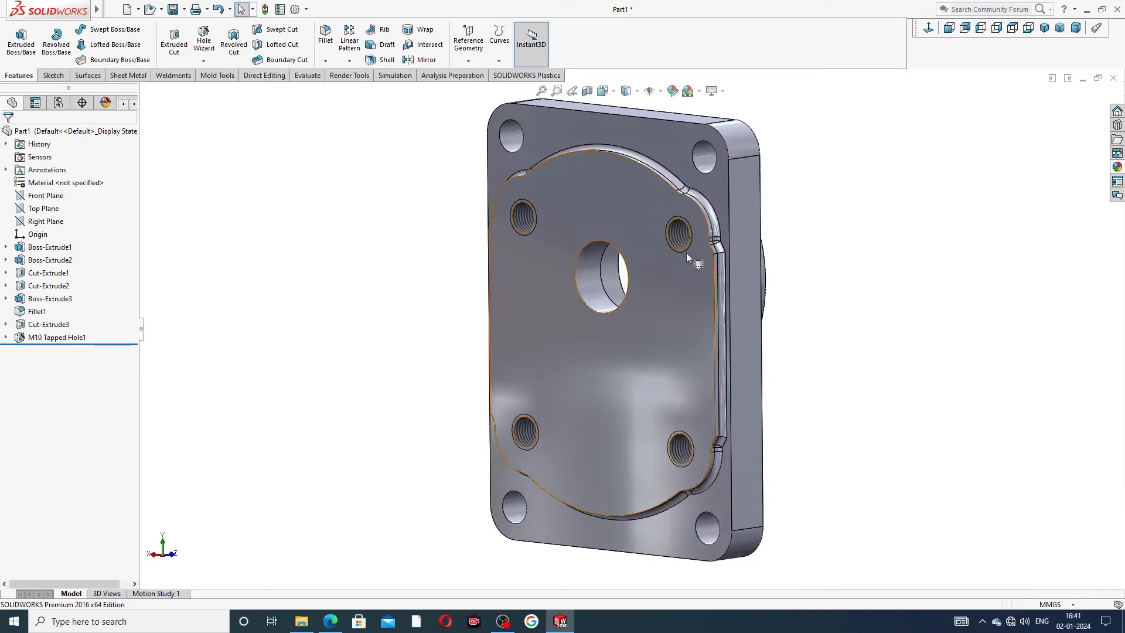
pyautogui.scroll(-4, 685, 240)
pyautogui.scroll(-3, 679, 237)
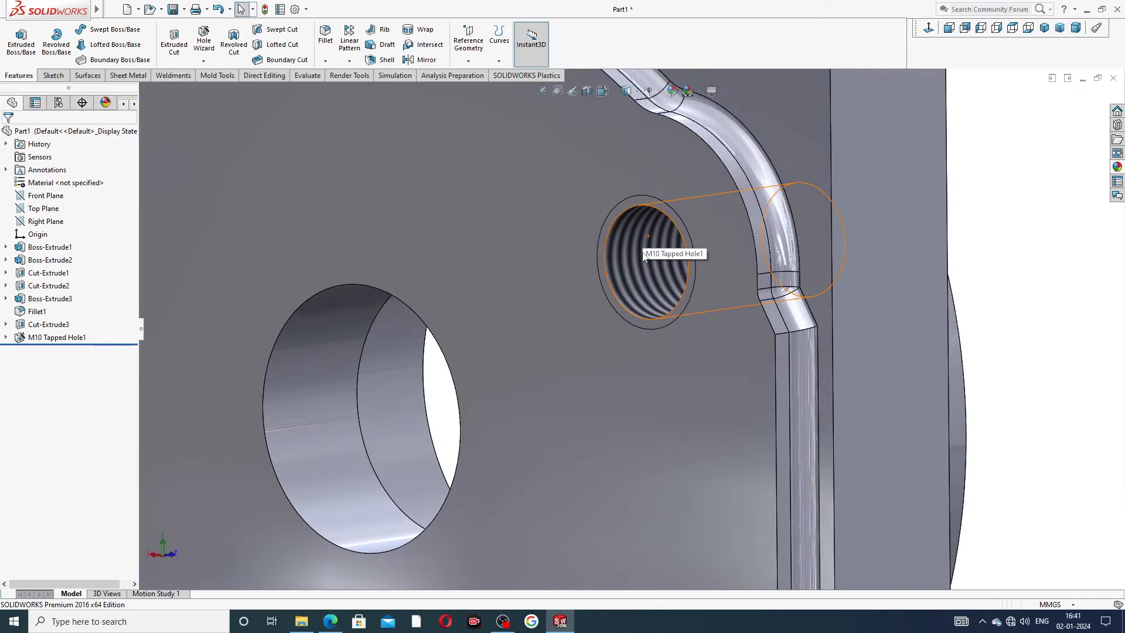
pyautogui.scroll(6, 644, 256)
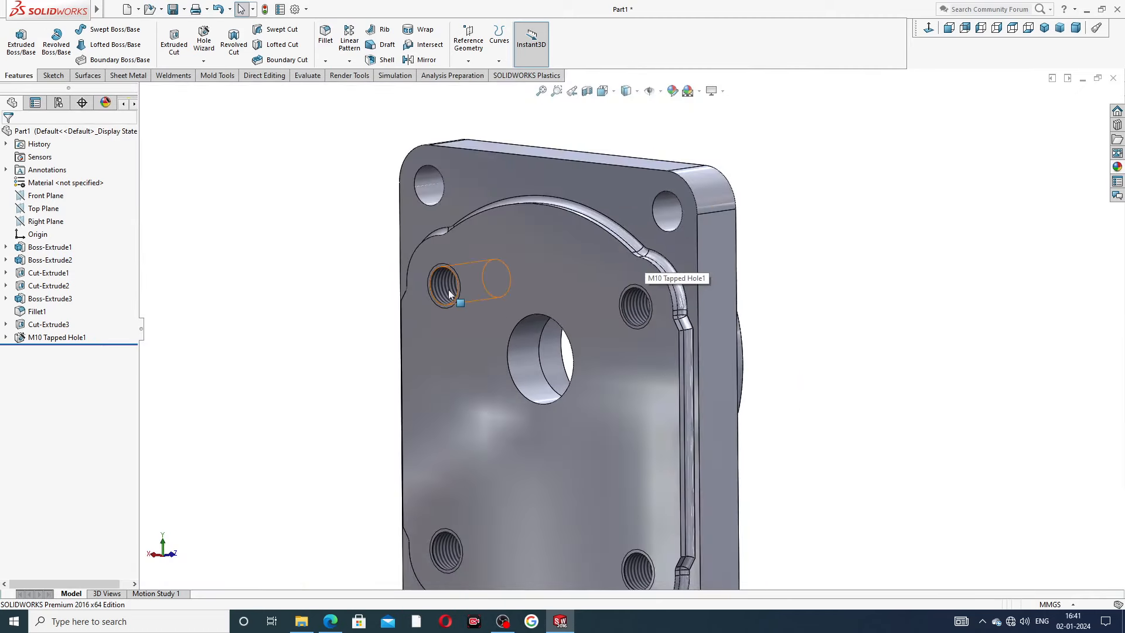
pyautogui.moveTo(515, 352); pyautogui.dragTo(593, 253, button='middle')
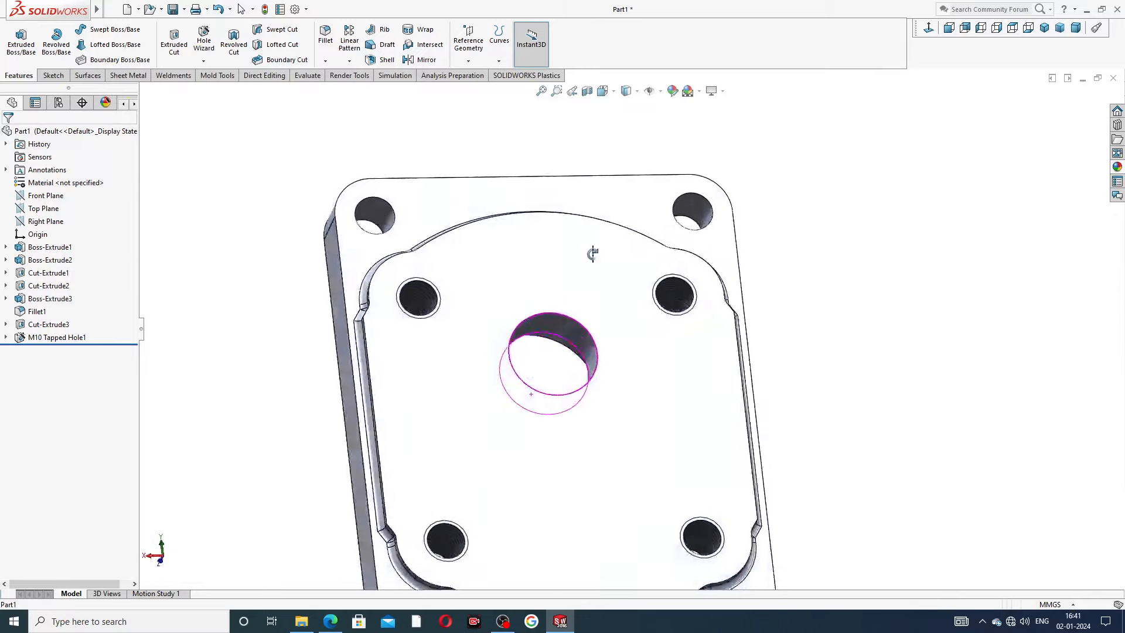
pyautogui.moveTo(609, 366); pyautogui.dragTo(602, 454, button='middle')
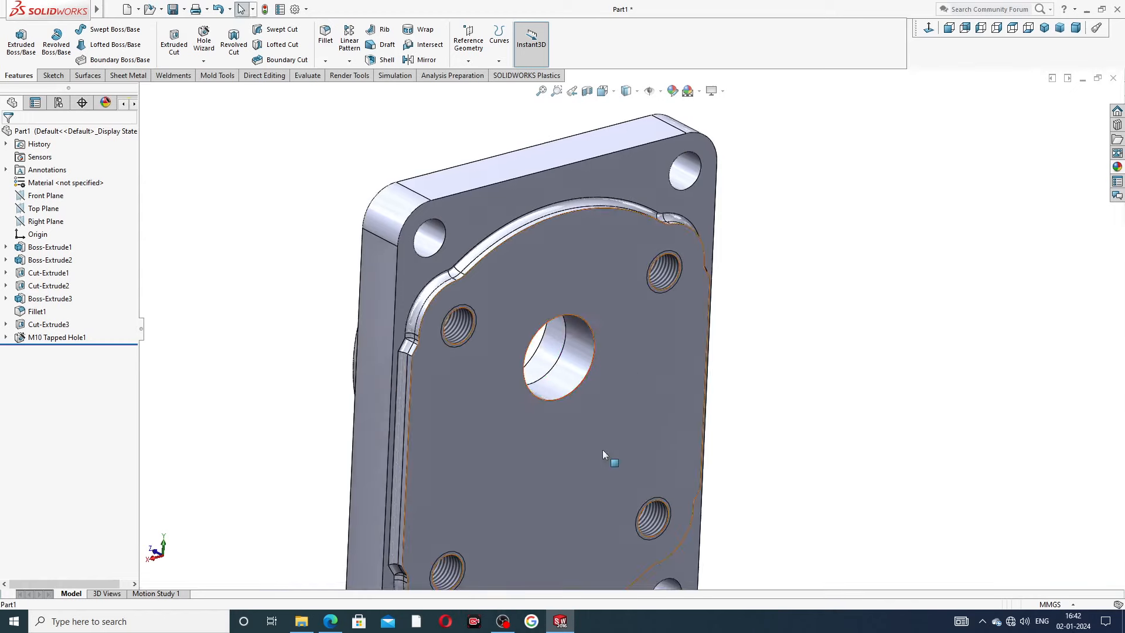
pyautogui.scroll(3, 601, 453)
pyautogui.scroll(-6, 553, 452)
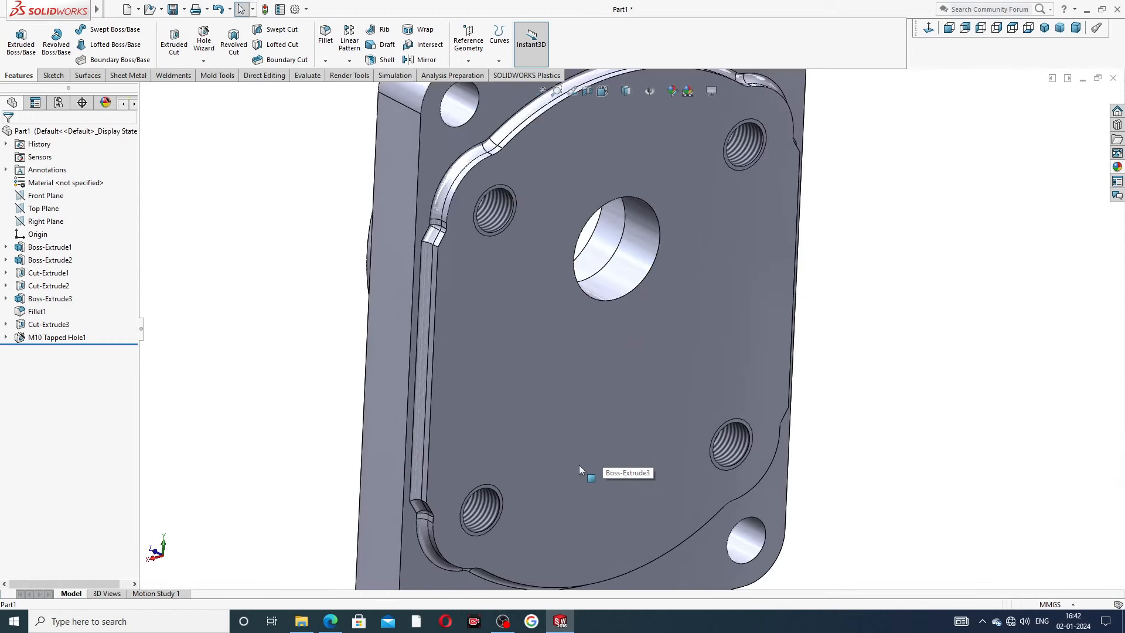
pyautogui.scroll(-4, 579, 465)
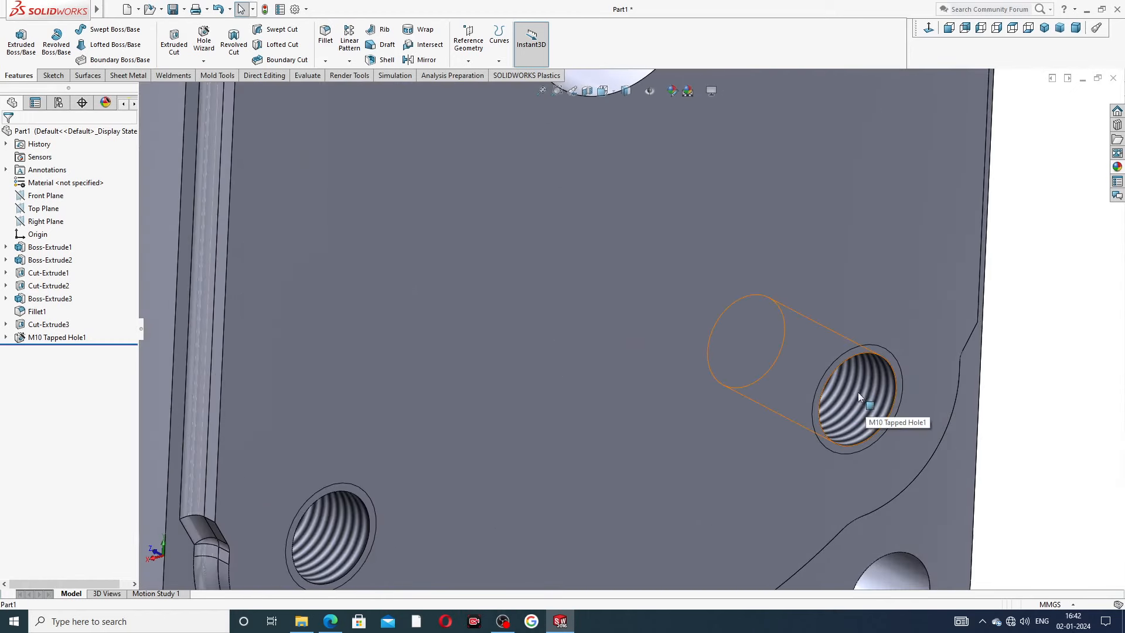
pyautogui.click(859, 396)
pyautogui.click(1022, 315)
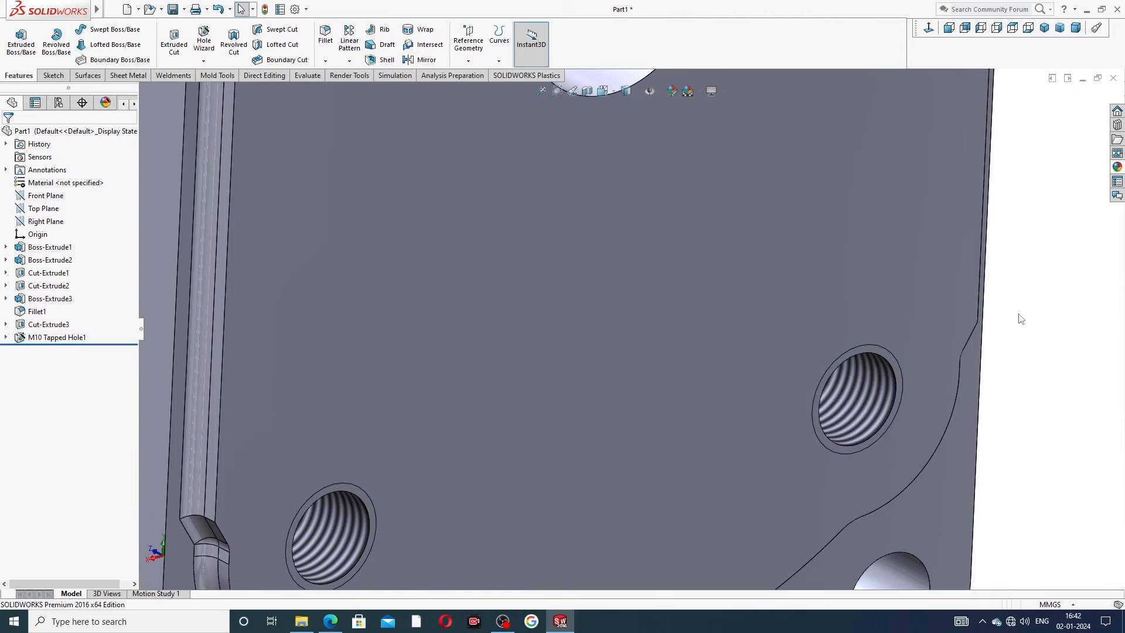
pyautogui.scroll(5, 813, 354)
pyautogui.moveTo(611, 312); pyautogui.dragTo(655, 268, button='middle')
pyautogui.scroll(3, 598, 276)
pyautogui.scroll(2, 655, 258)
pyautogui.scroll(-3, 755, 256)
pyautogui.scroll(4, 756, 252)
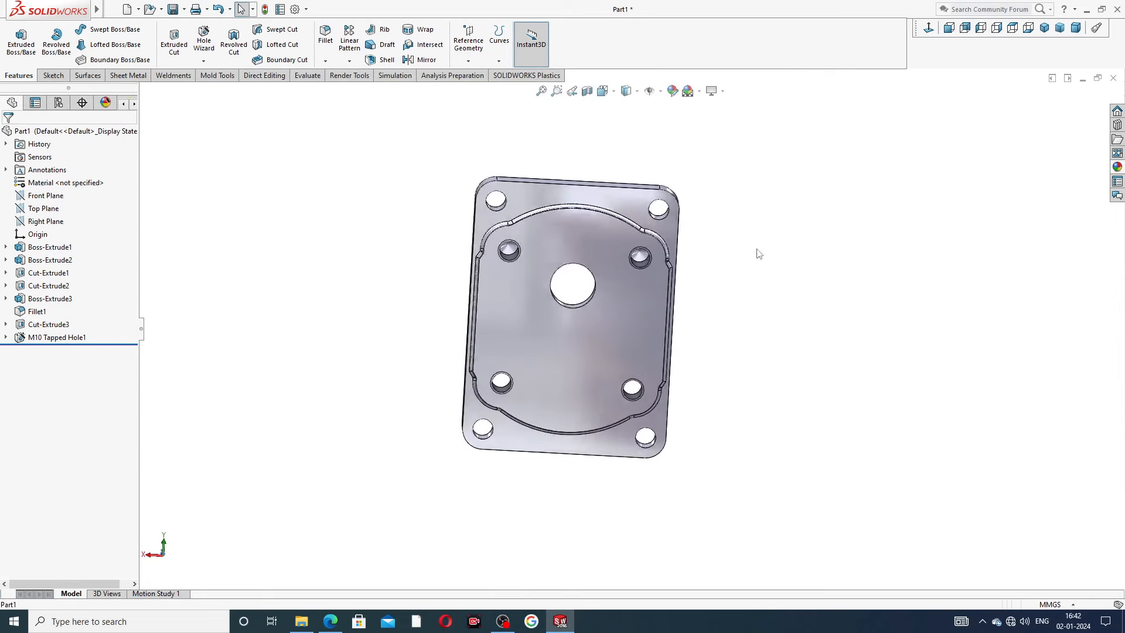
pyautogui.moveTo(739, 279)
pyautogui.mouseDown(button='middle')
pyautogui.moveTo(688, 276)
pyautogui.moveTo(701, 266)
pyautogui.moveTo(721, 279)
pyautogui.mouseUp(button='middle')
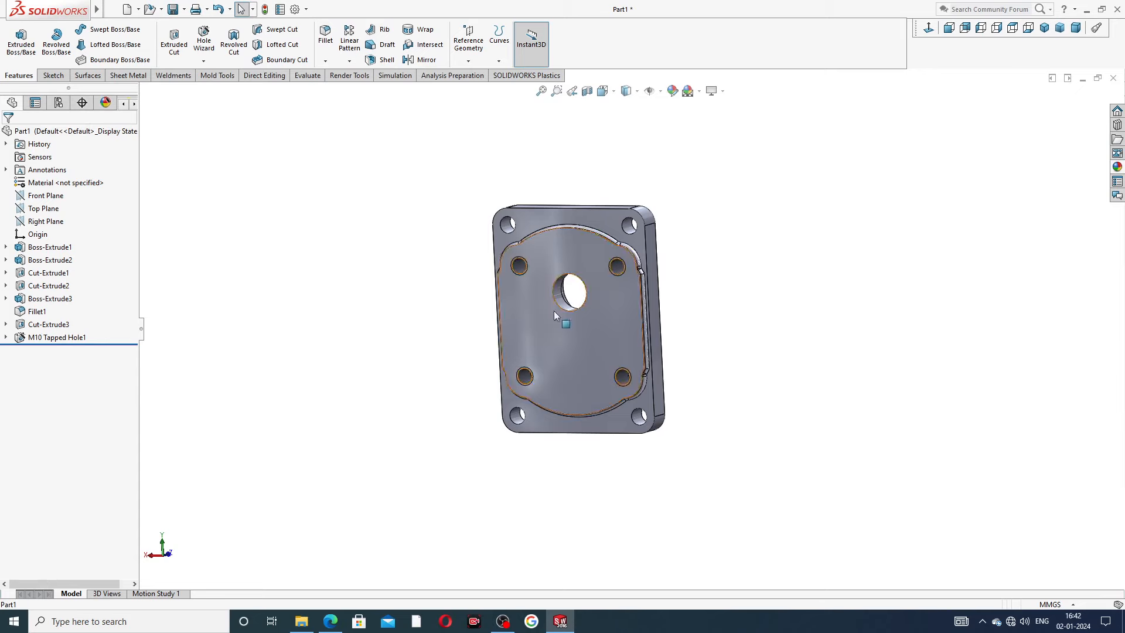
# Step: Start a sketch on the Right Plane viewed face-on, with the display style set to Hidden Lines Visible
pyautogui.moveTo(562, 315); pyautogui.dragTo(817, 328, button='middle')
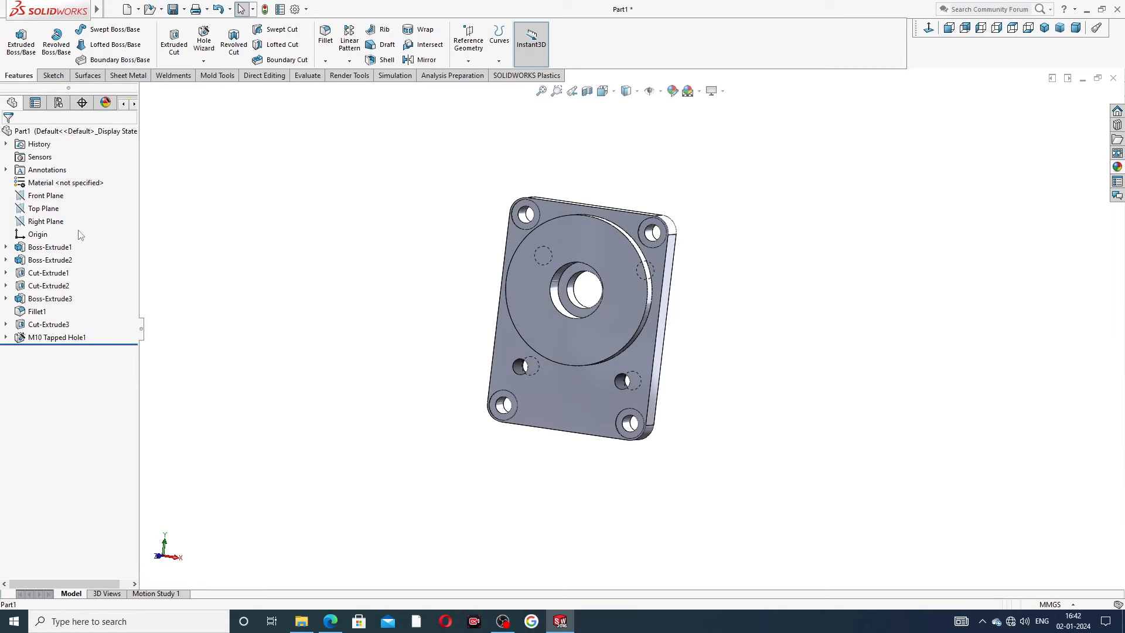
pyautogui.click(55, 221)
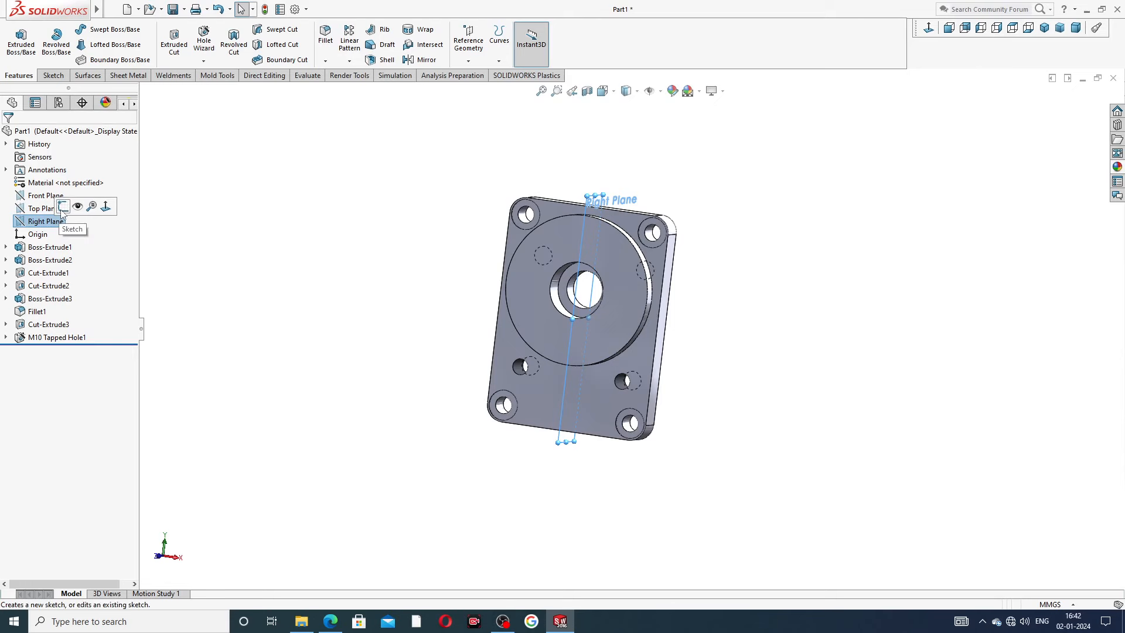
pyautogui.click(62, 209)
pyautogui.click(929, 30)
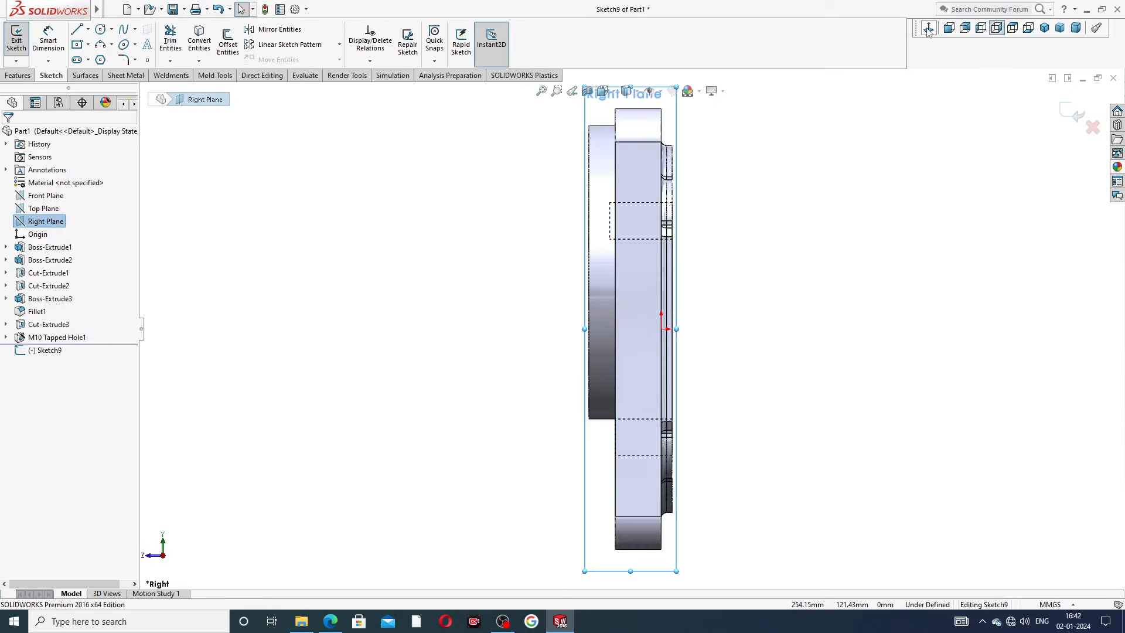
pyautogui.click(638, 94)
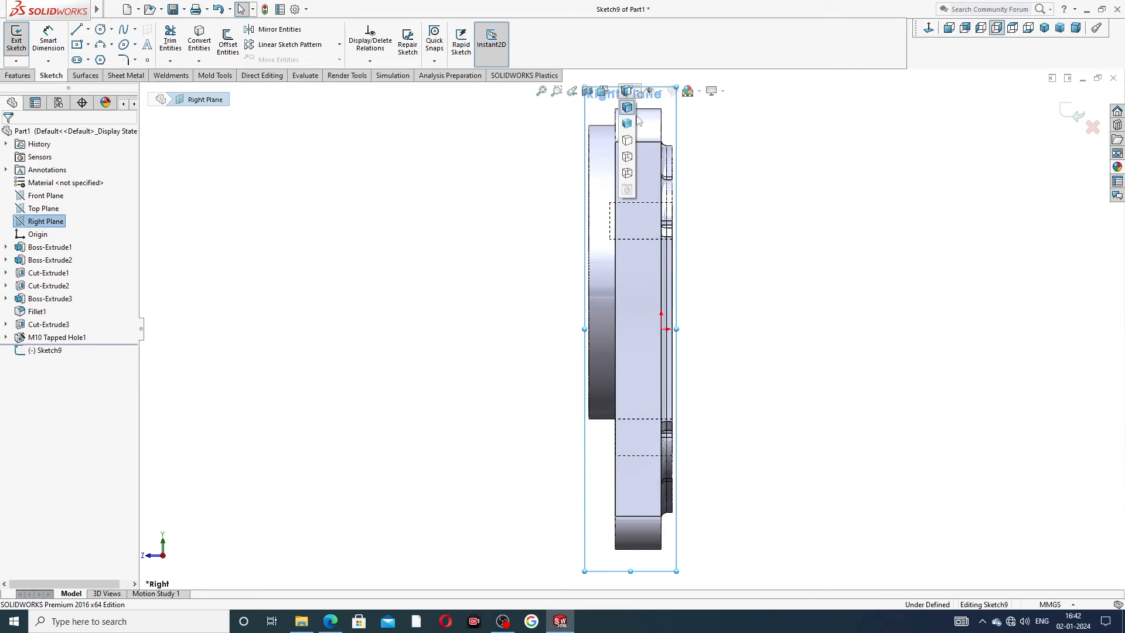
pyautogui.click(627, 157)
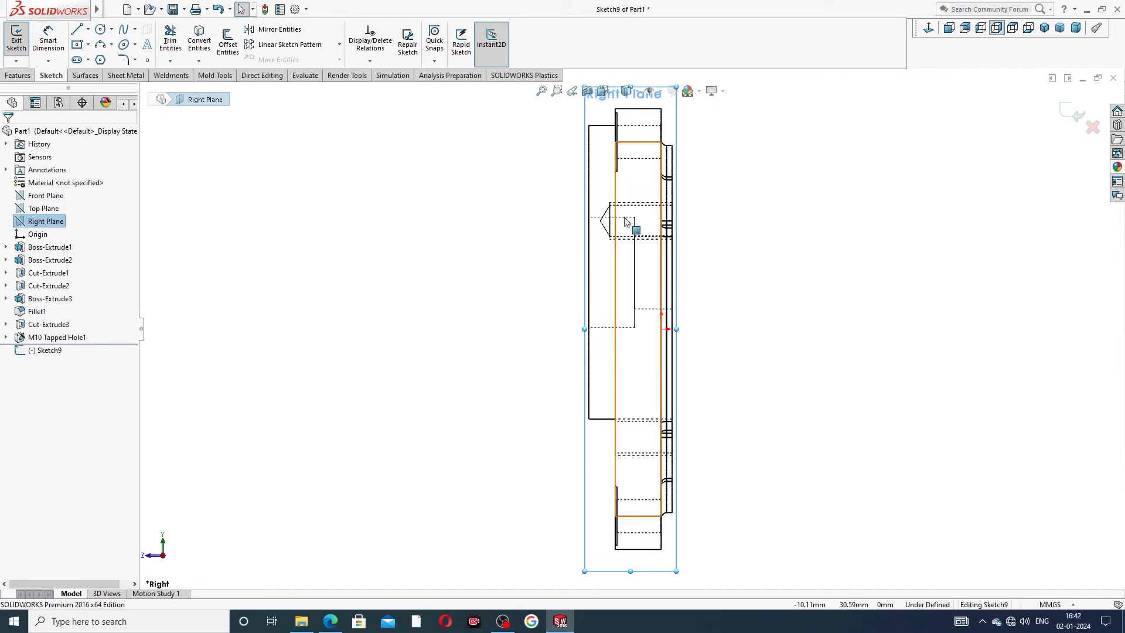
# Step: Sketch a center rectangle about 1.6 mm wide and 5.7 mm tall, centred on the counterbore's upper edge inside the round boss
pyautogui.scroll(-3, 626, 221)
pyautogui.scroll(-6, 548, 249)
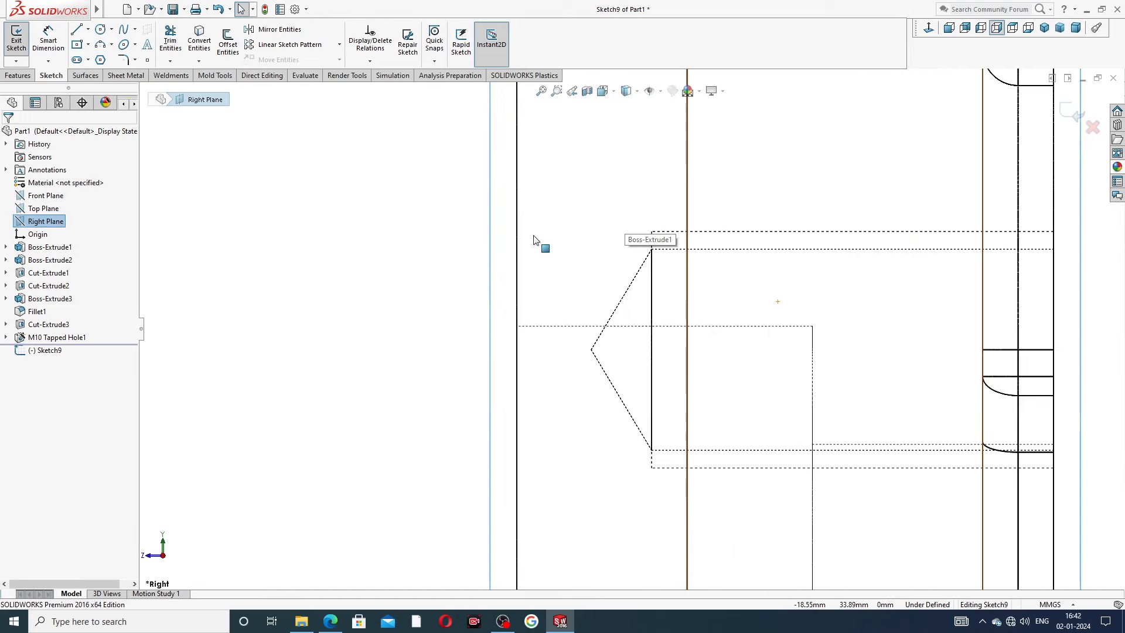
pyautogui.click(89, 44)
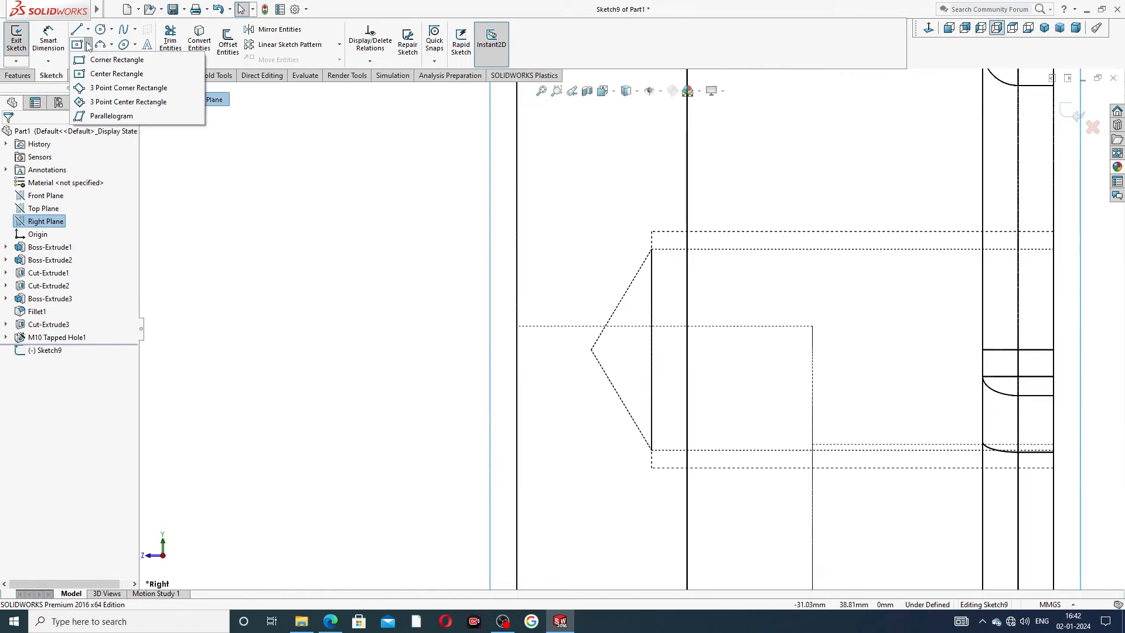
pyautogui.click(132, 73)
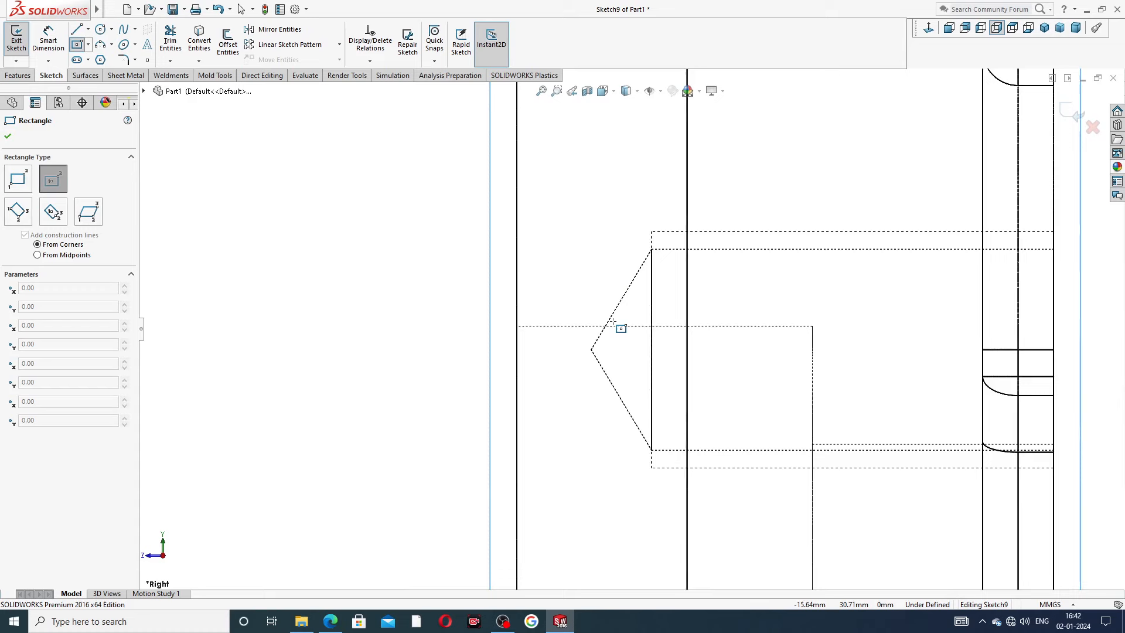
pyautogui.scroll(-3, 615, 327)
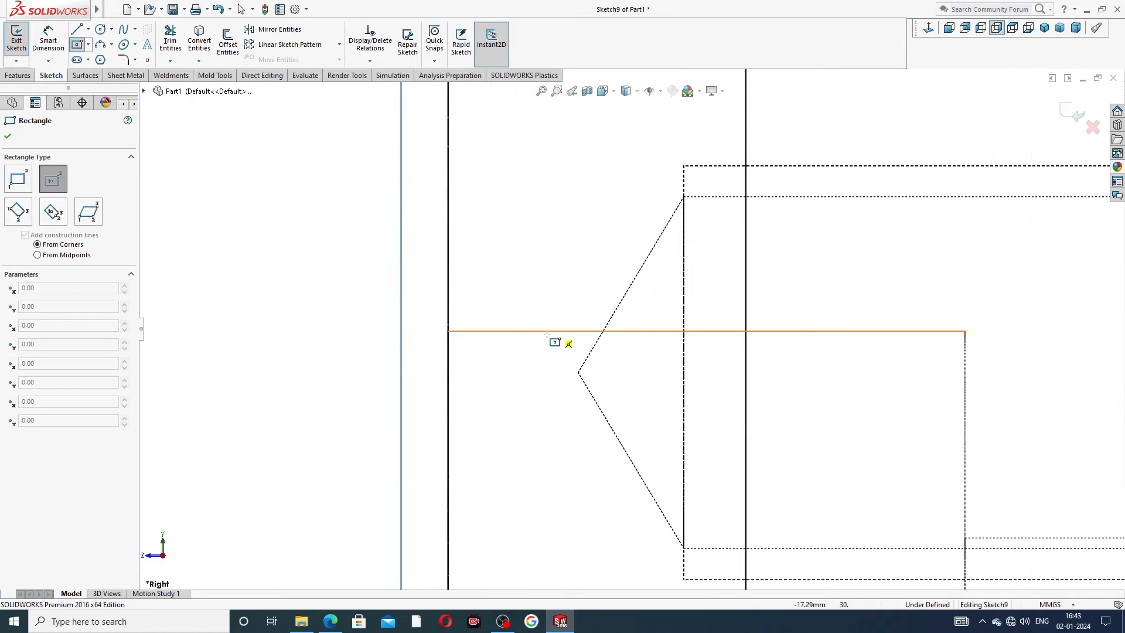
pyautogui.click(513, 331)
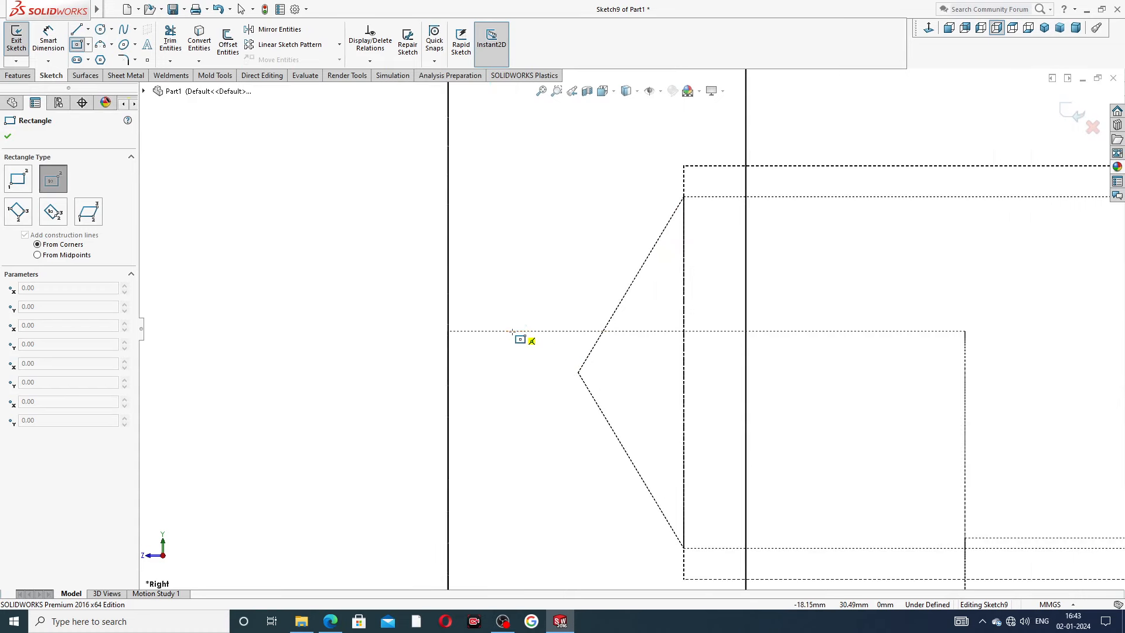
pyautogui.click(544, 214)
pyautogui.rightClick(583, 195)
pyautogui.click(584, 201)
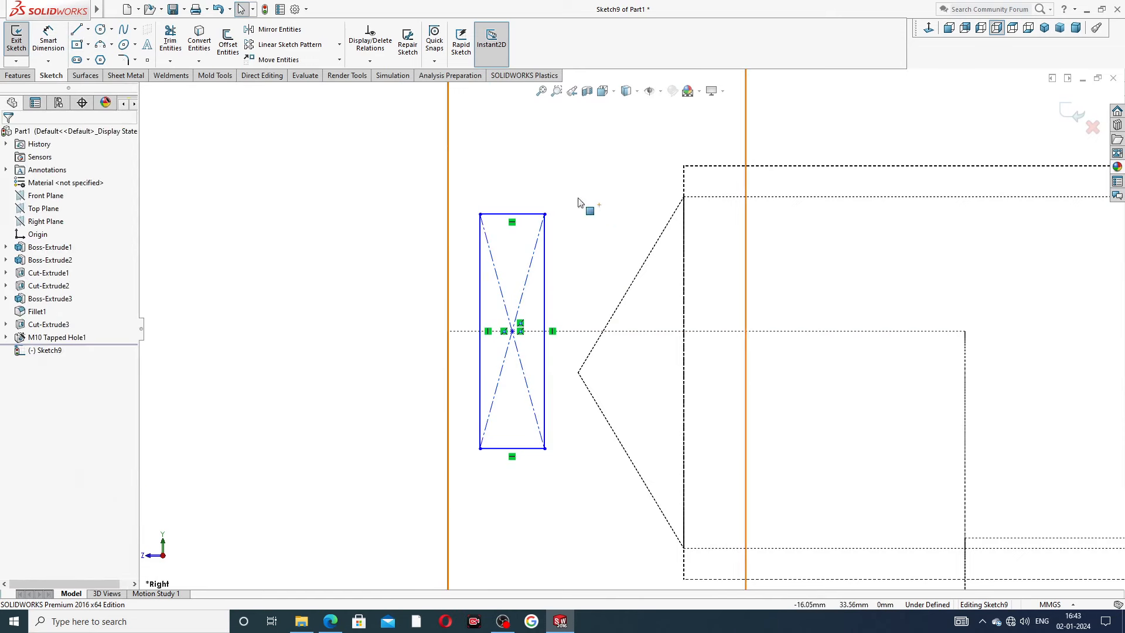
# Step: Dimension the rectangle's width as 2 mm
pyautogui.click(48, 41)
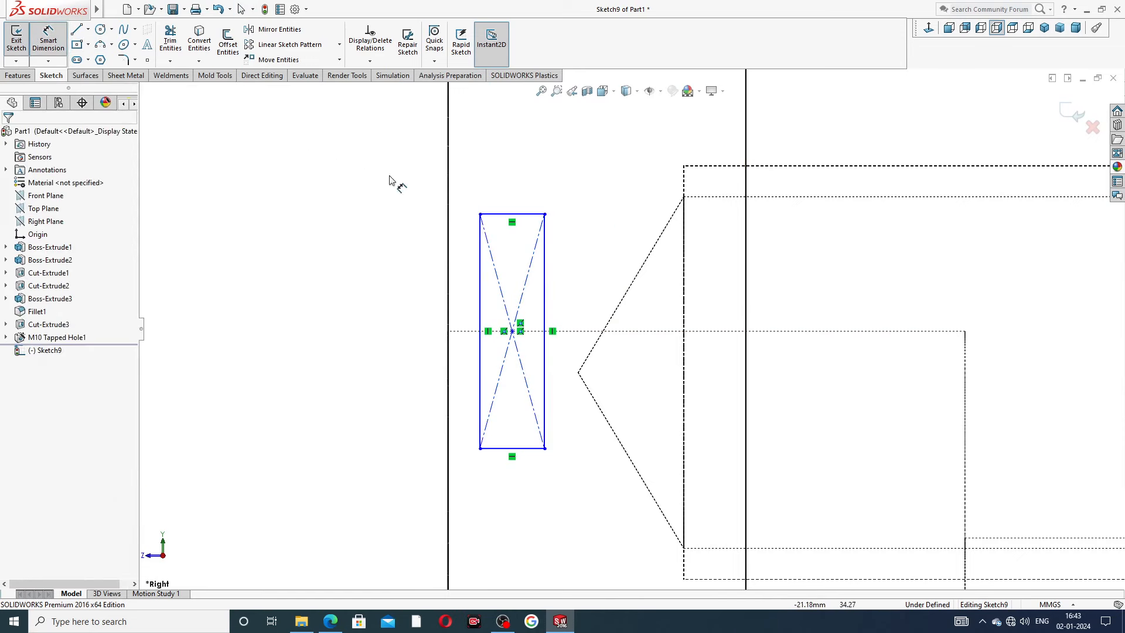
pyautogui.click(530, 214)
pyautogui.click(514, 200)
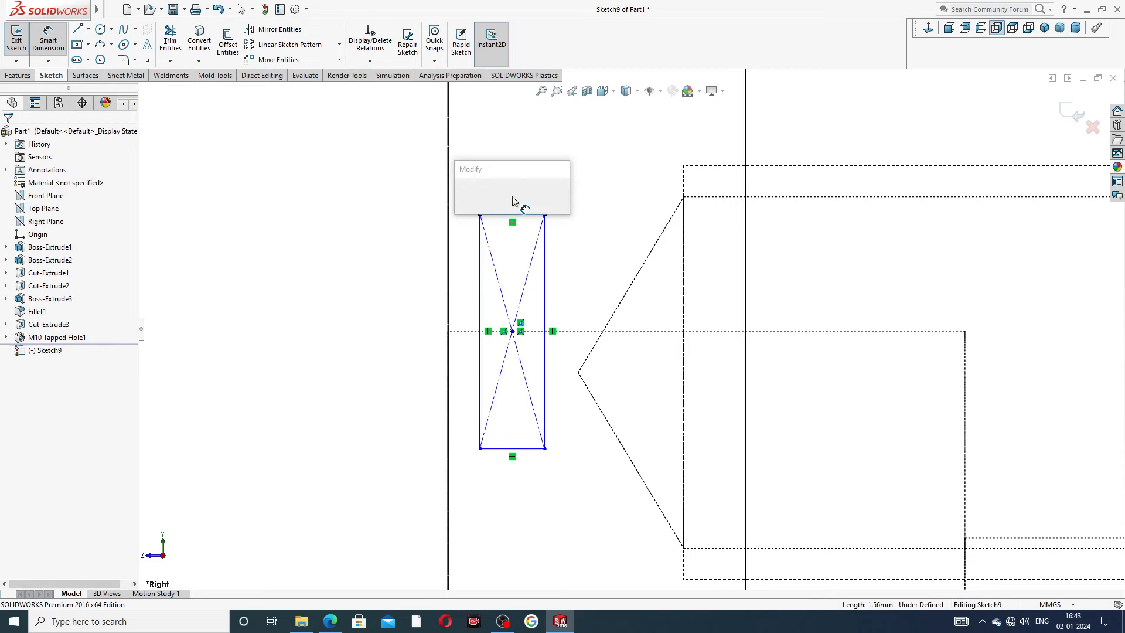
pyautogui.write('2')
pyautogui.press('Return')
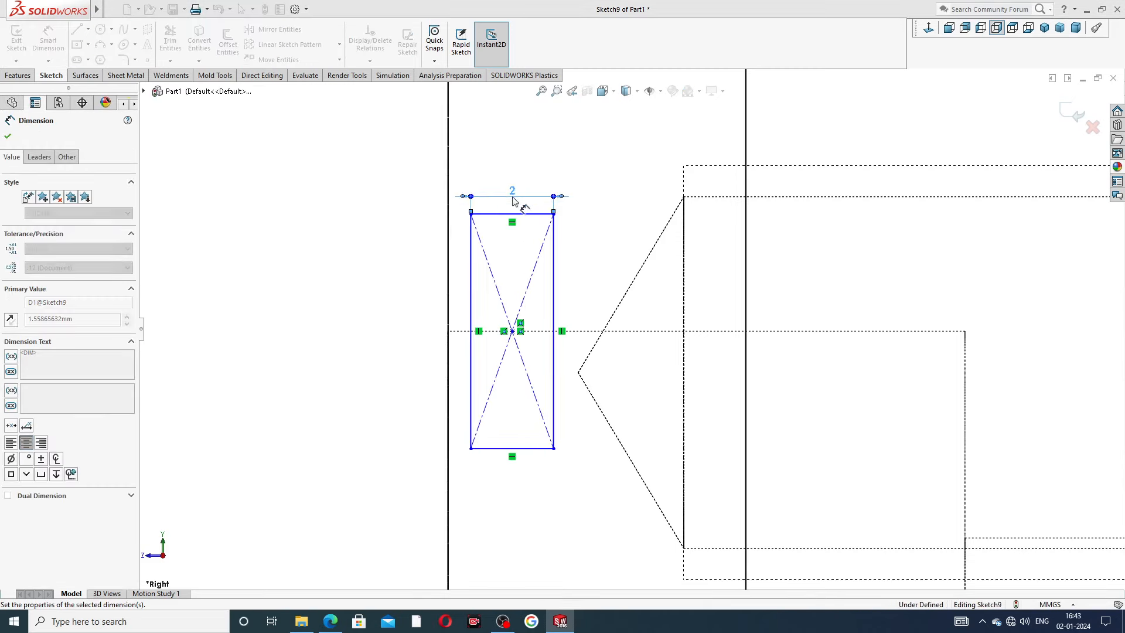
# Step: Dimension the distance from the rectangle's upper edge to its centre point as 2.5 mm
pyautogui.click(499, 215)
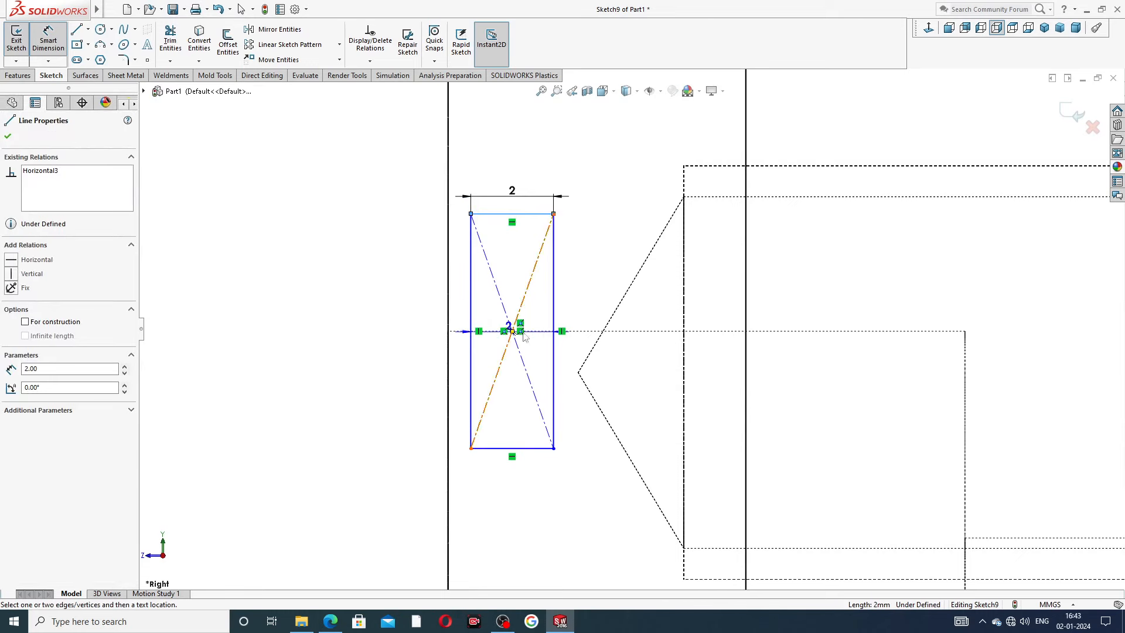
pyautogui.scroll(-1, 511, 340)
pyautogui.scroll(-3, 511, 339)
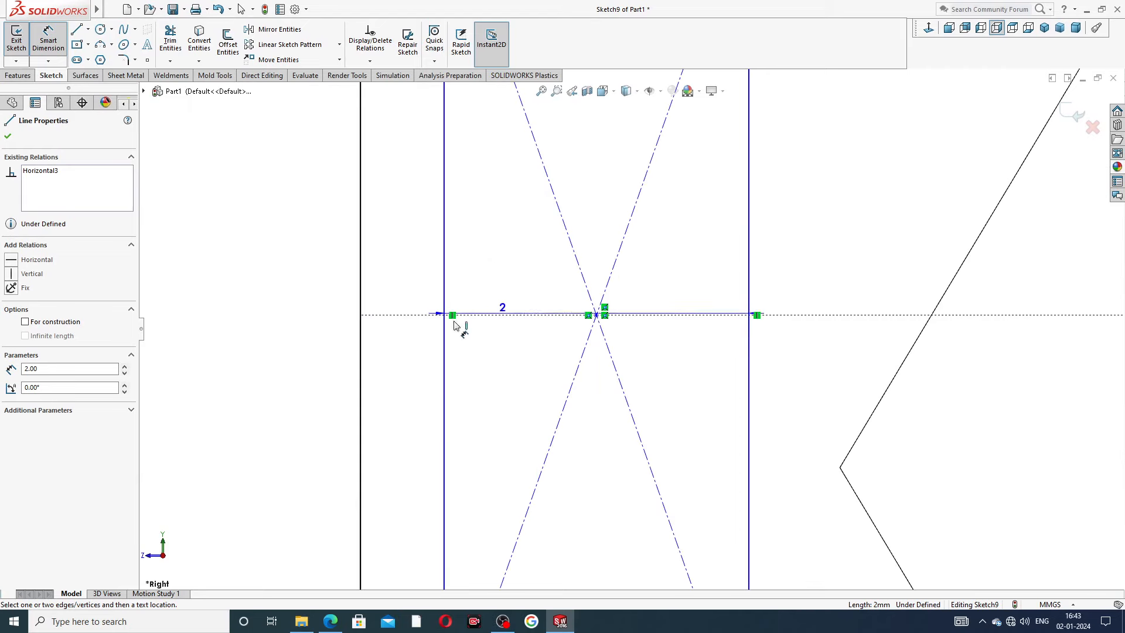
pyautogui.click(597, 317)
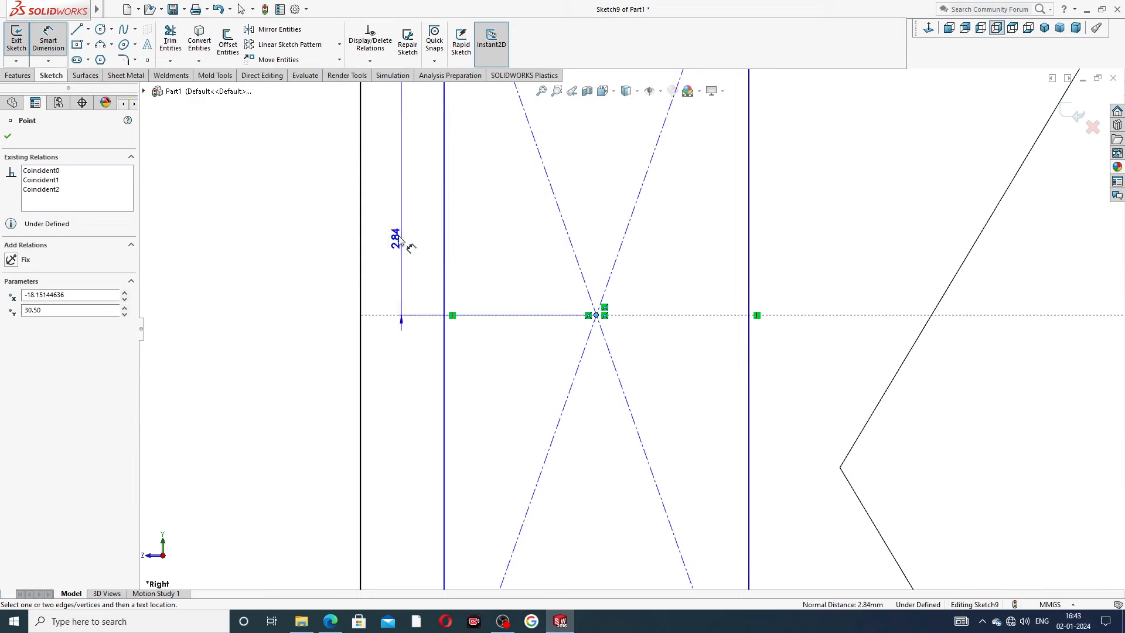
pyautogui.press('z')
pyautogui.click(408, 206)
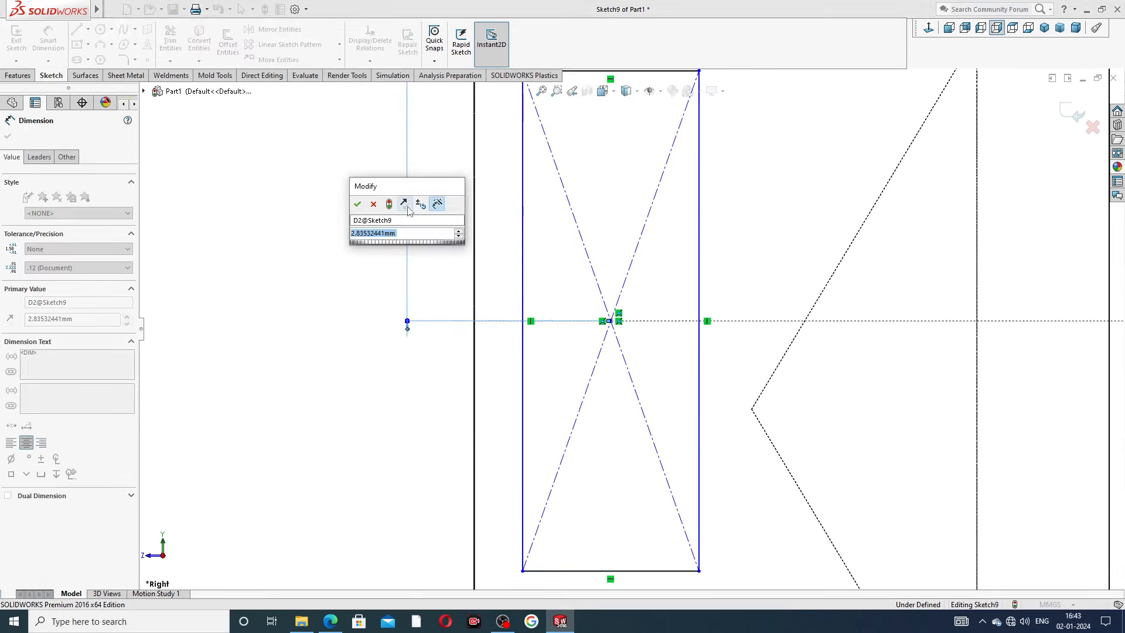
pyautogui.write('2.5')
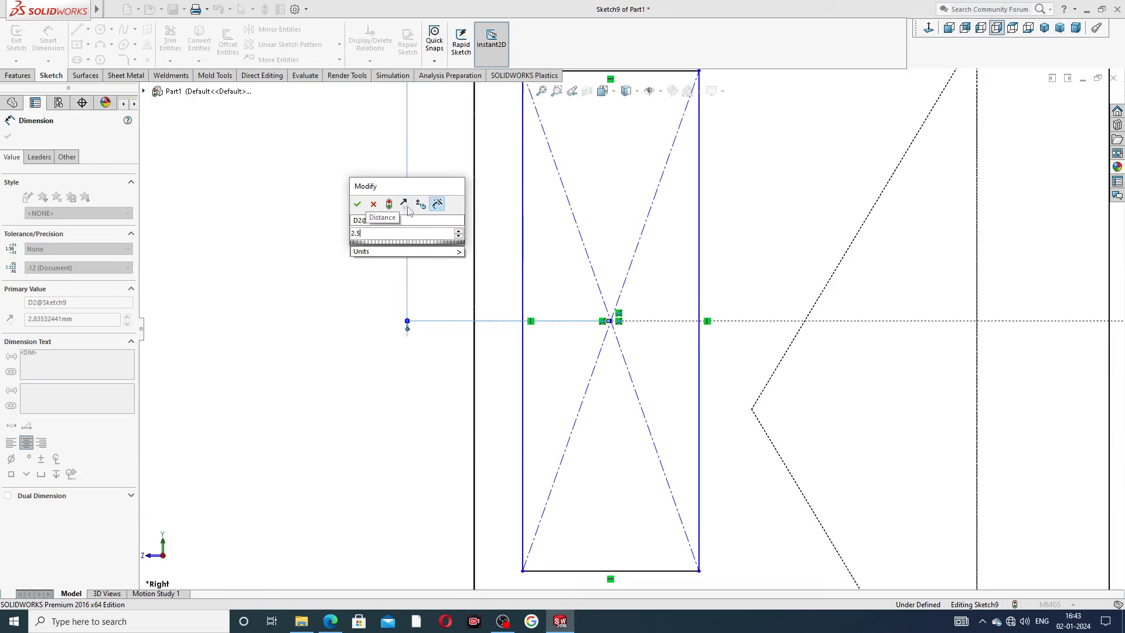
pyautogui.press('Return')
pyautogui.click(356, 225)
pyautogui.scroll(3, 586, 202)
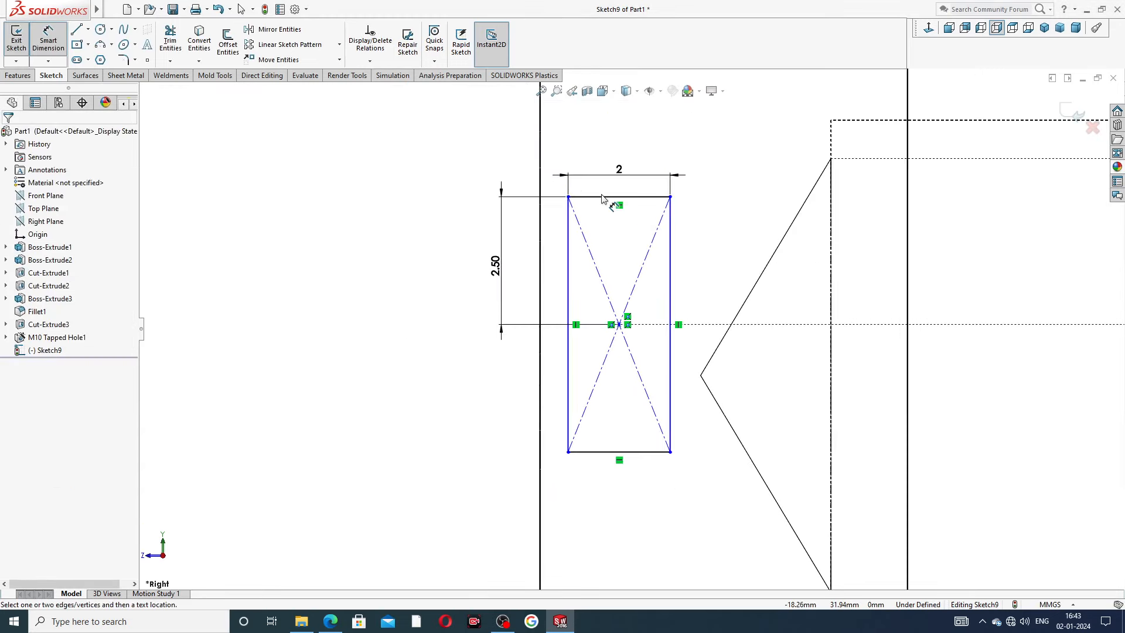
# Step: Dimension the distance from the round boss's outer face to the nearest vertical side of the rectangle as 3 mm
pyautogui.click(540, 403)
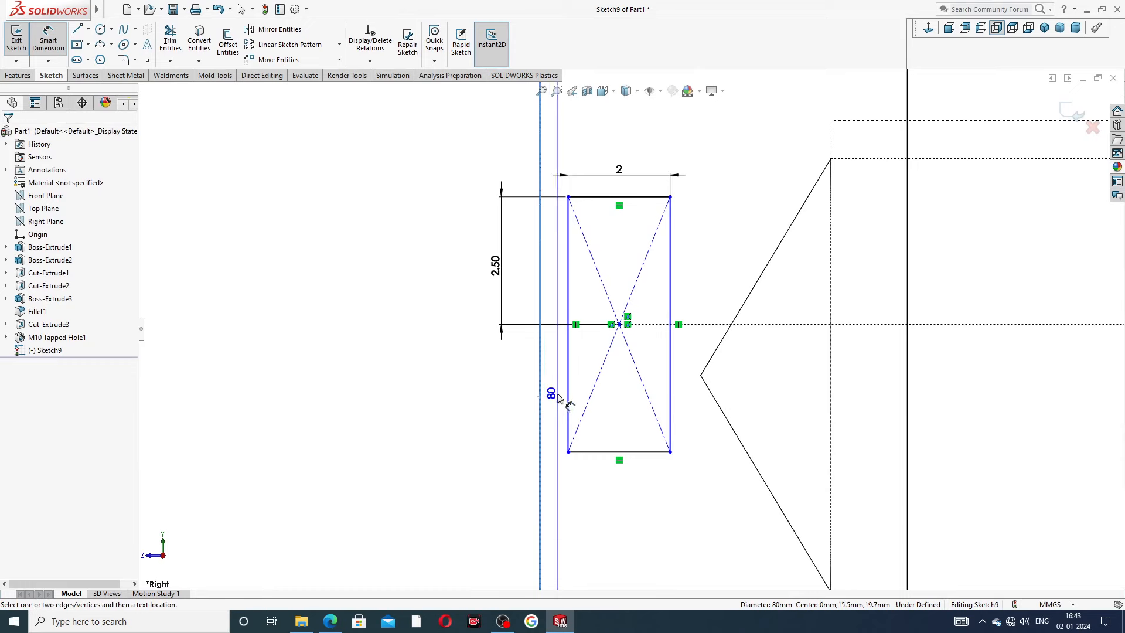
pyautogui.click(569, 392)
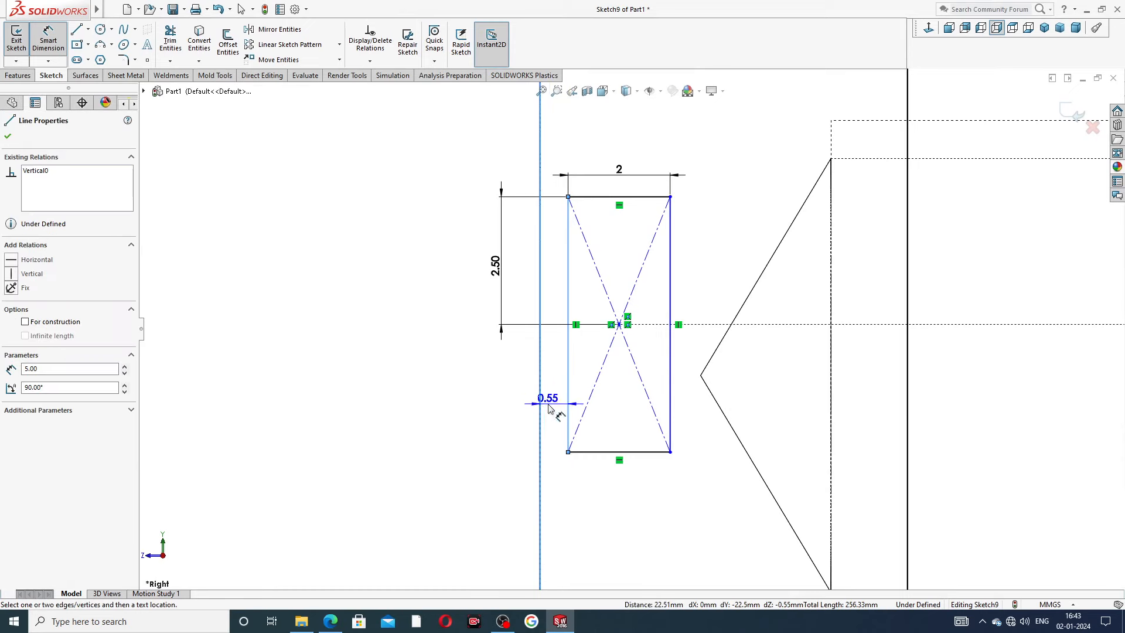
pyautogui.click(549, 406)
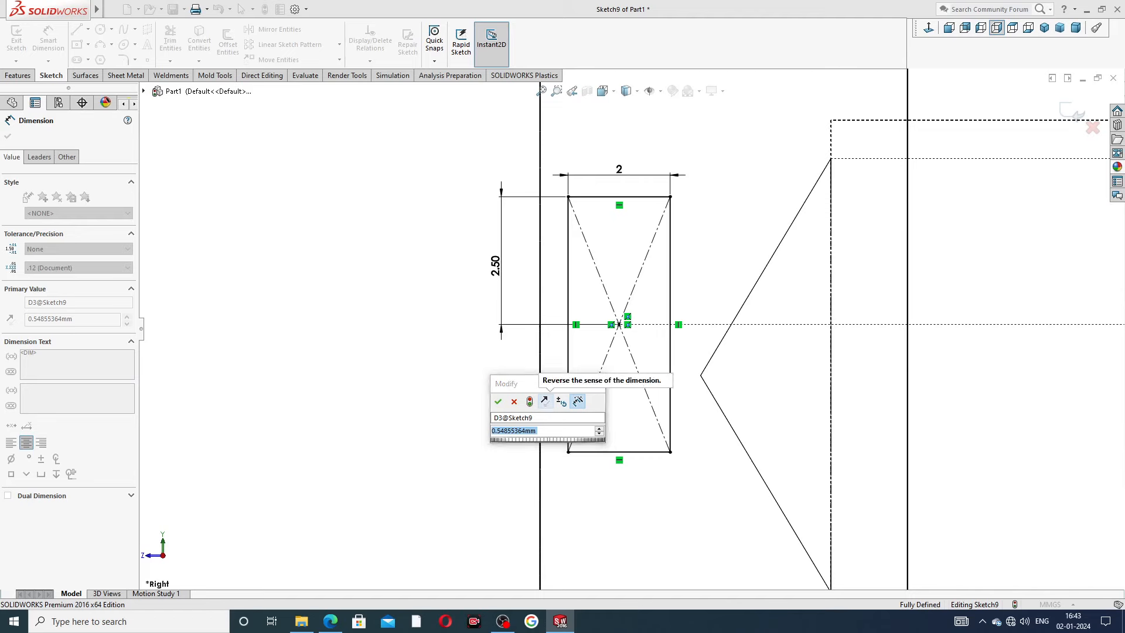
pyautogui.write('3')
pyautogui.press('Return')
pyautogui.click(458, 394)
pyautogui.scroll(3, 827, 310)
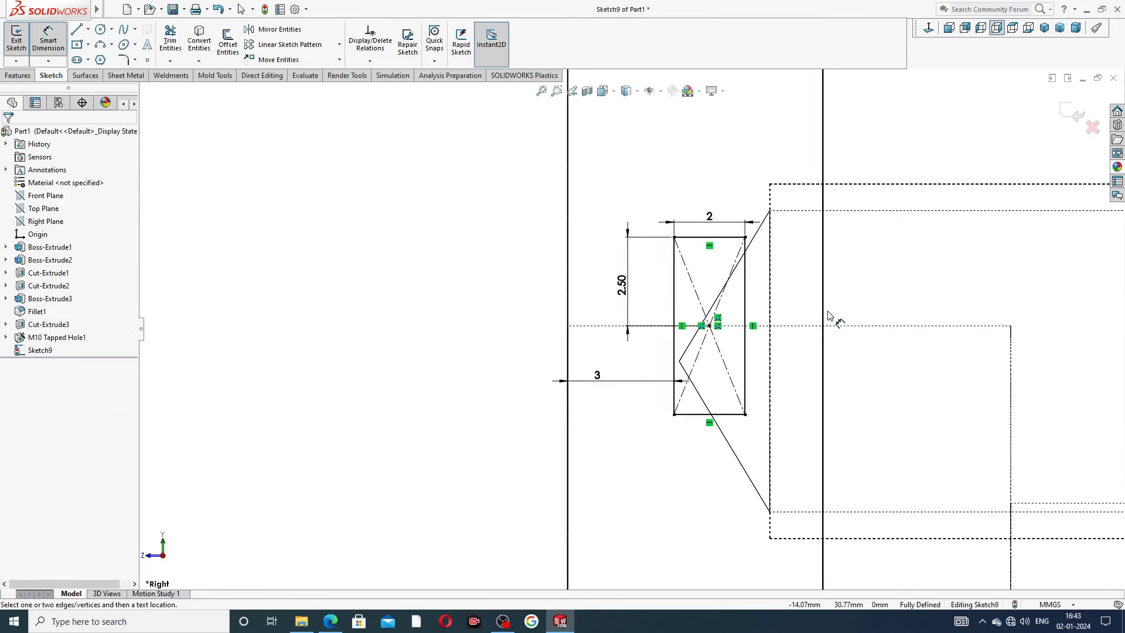
# Step: Move the 2, 2.50 and 3 mm dimensions farther away from the rectangle and finish dimensioning
pyautogui.scroll(-1, 715, 300)
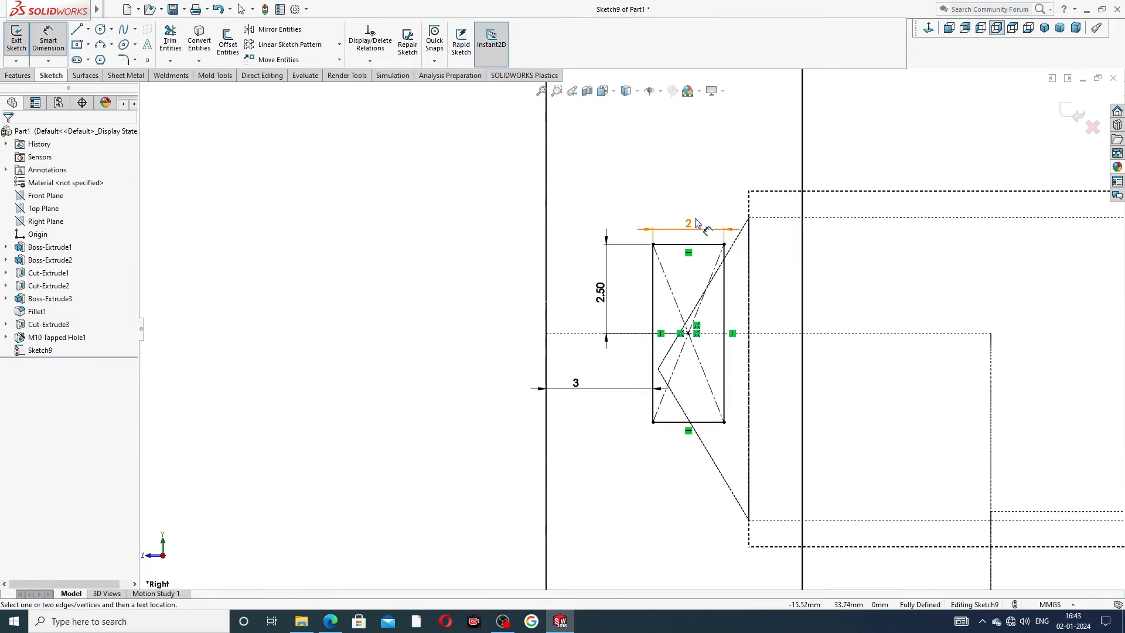
pyautogui.moveTo(687, 224); pyautogui.dragTo(685, 204)
pyautogui.moveTo(602, 299); pyautogui.dragTo(593, 296)
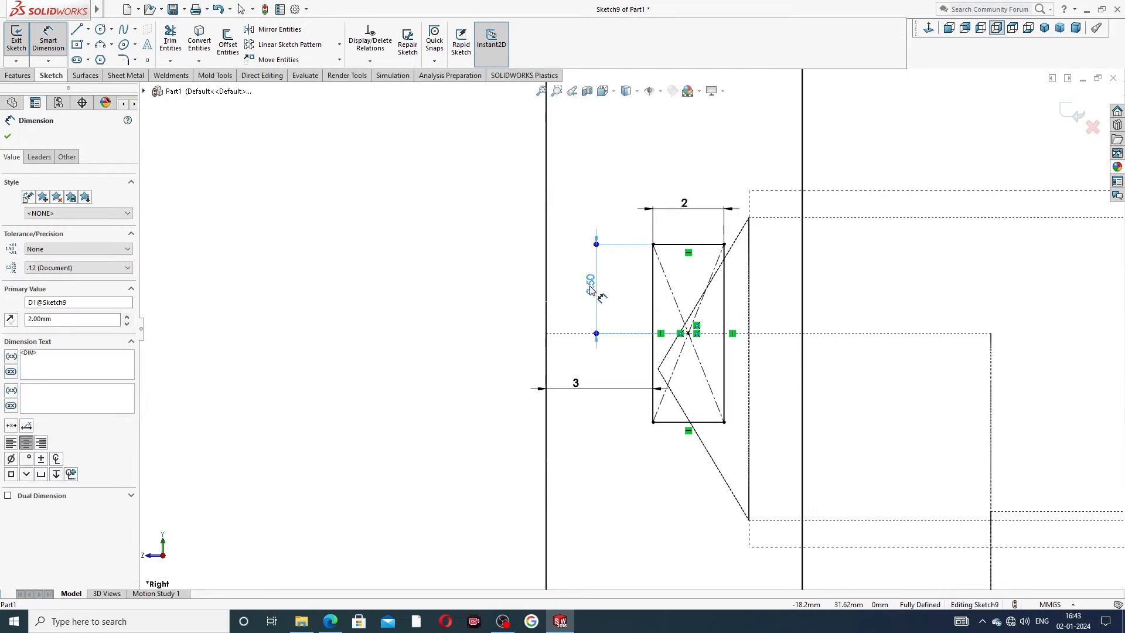
pyautogui.moveTo(578, 384); pyautogui.dragTo(584, 434)
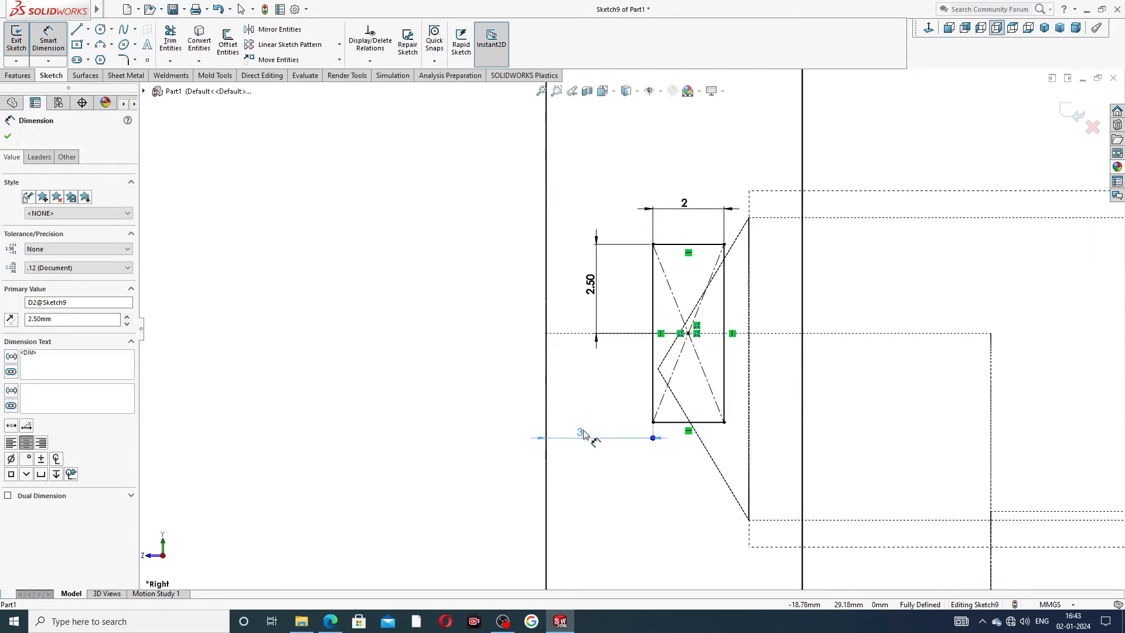
pyautogui.click(460, 395)
pyautogui.scroll(3, 856, 249)
pyautogui.scroll(2, 844, 240)
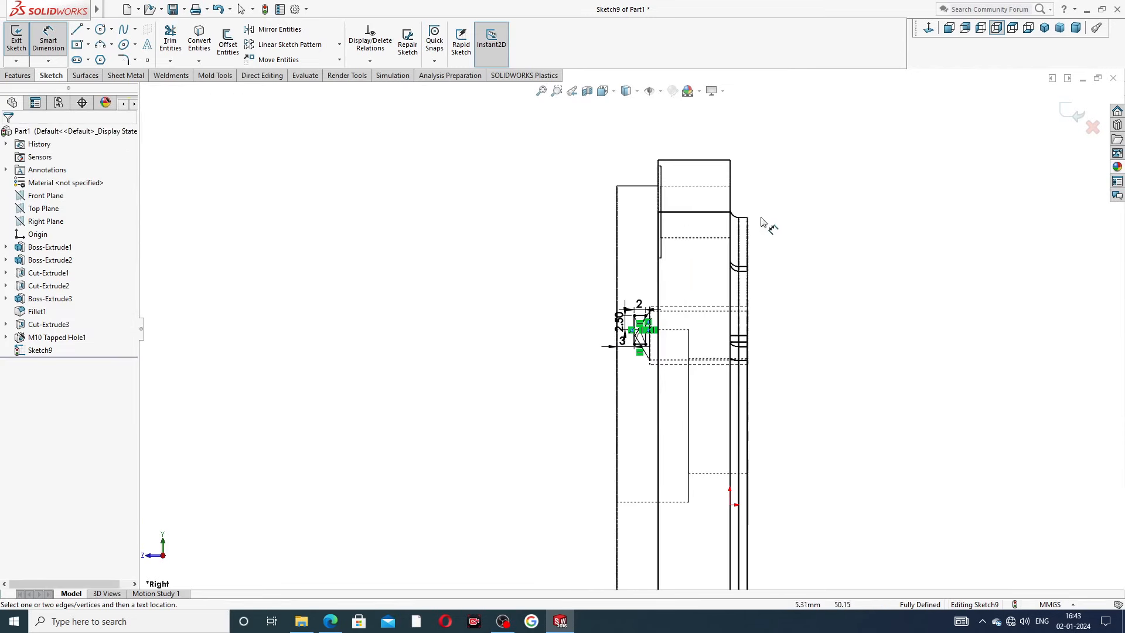
pyautogui.rightClick(774, 205)
pyautogui.click(813, 174)
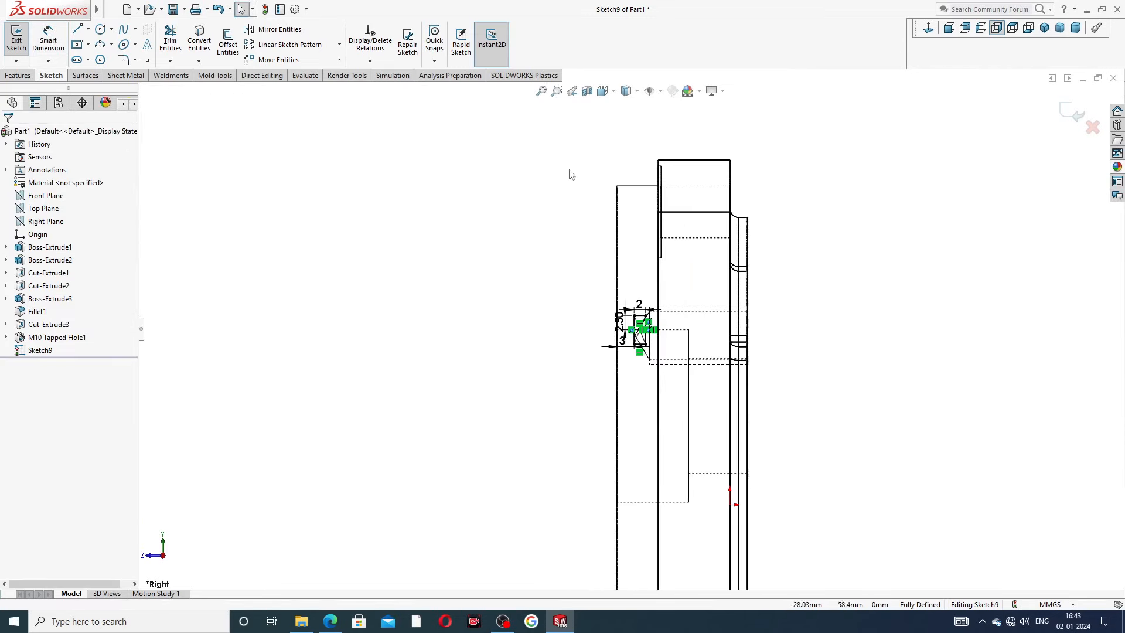
# Step: Draw a horizontal centerline from the midpoint of the counterbore's inner end edge out past the round boss's outer face
pyautogui.click(88, 29)
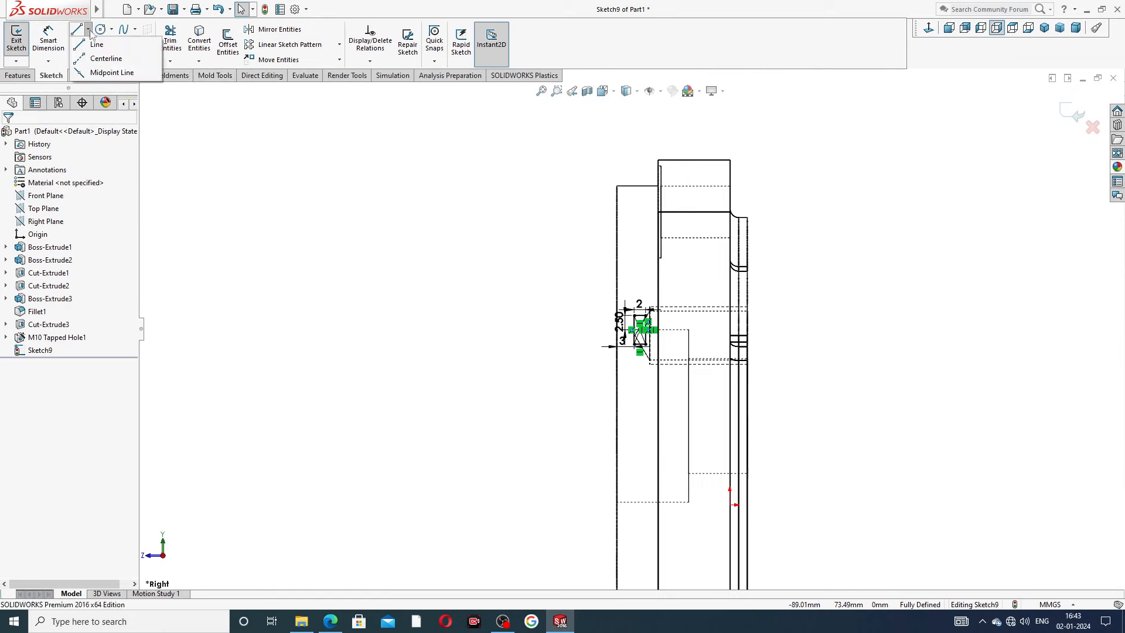
pyautogui.click(104, 56)
pyautogui.scroll(-2, 639, 387)
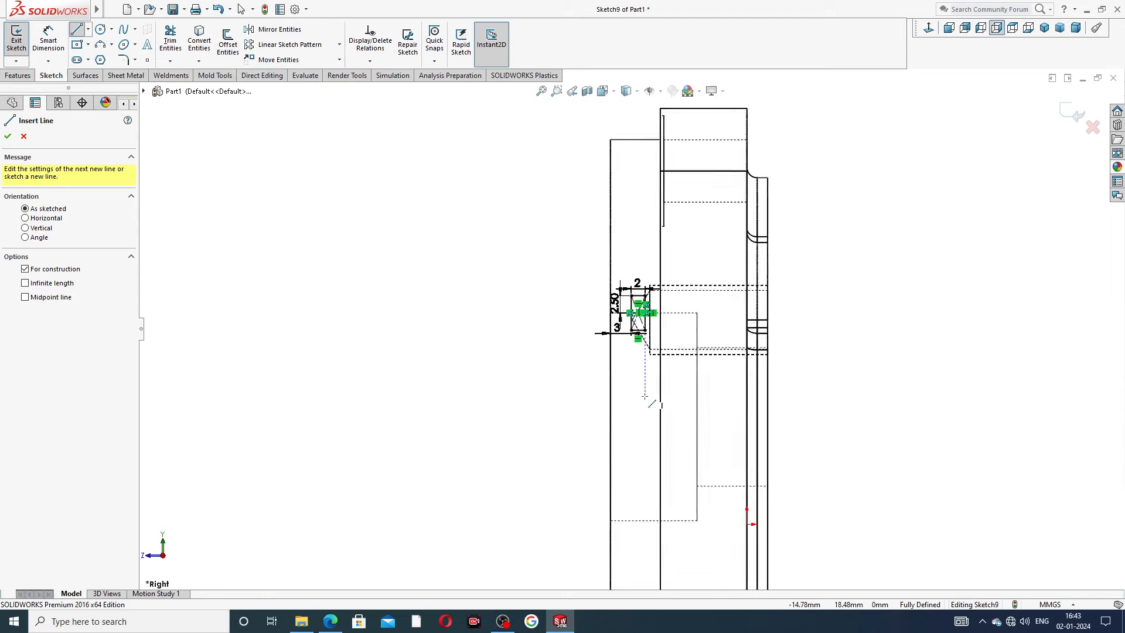
pyautogui.click(706, 417)
pyautogui.click(520, 417)
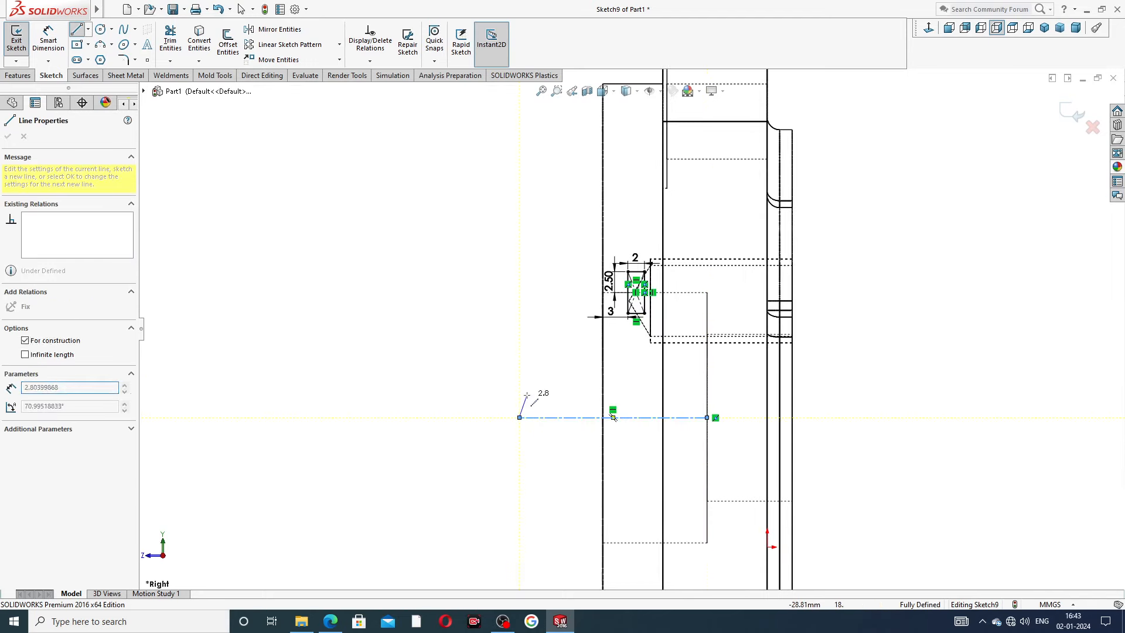
pyautogui.rightClick(526, 396)
pyautogui.click(561, 410)
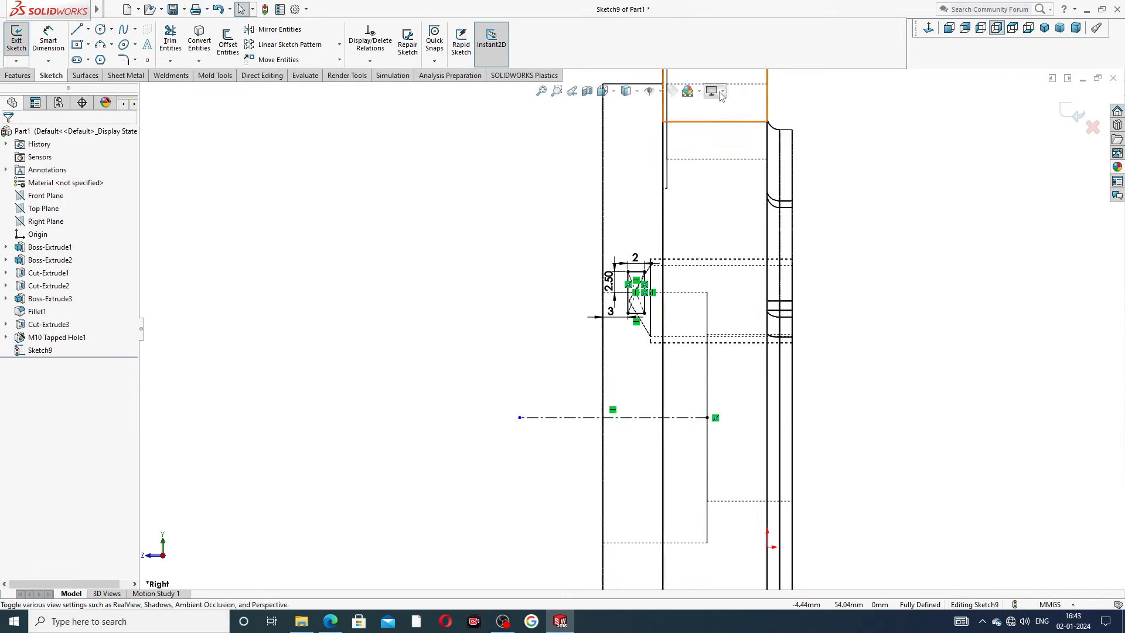
# Step: Set the display style back to Shaded With Edges
pyautogui.scroll(4, 733, 139)
pyautogui.click(638, 92)
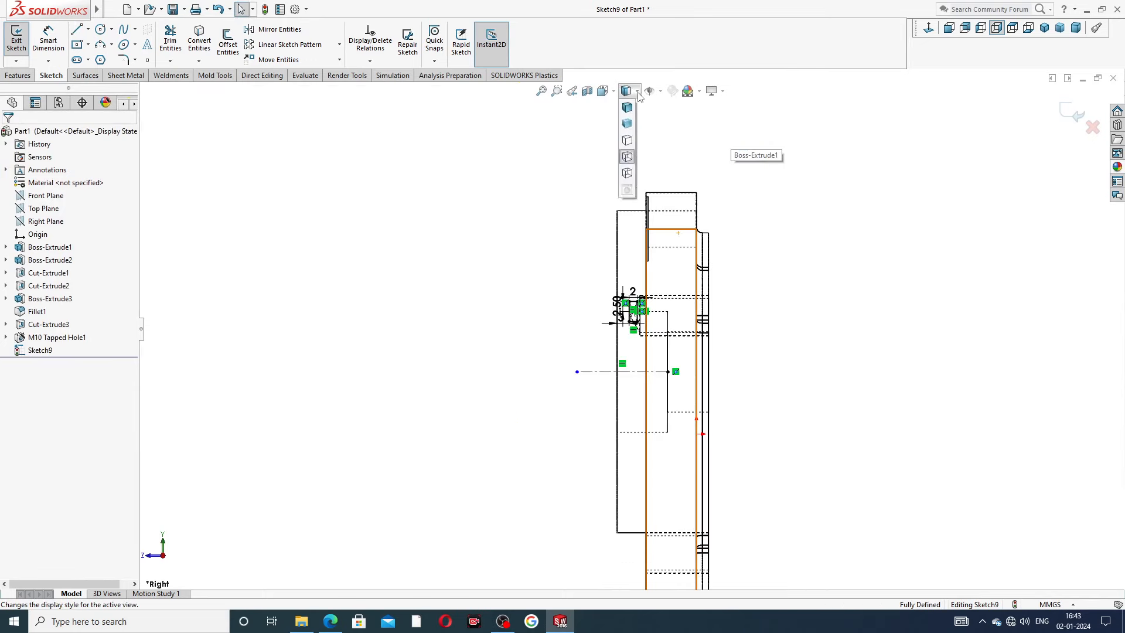
pyautogui.click(628, 108)
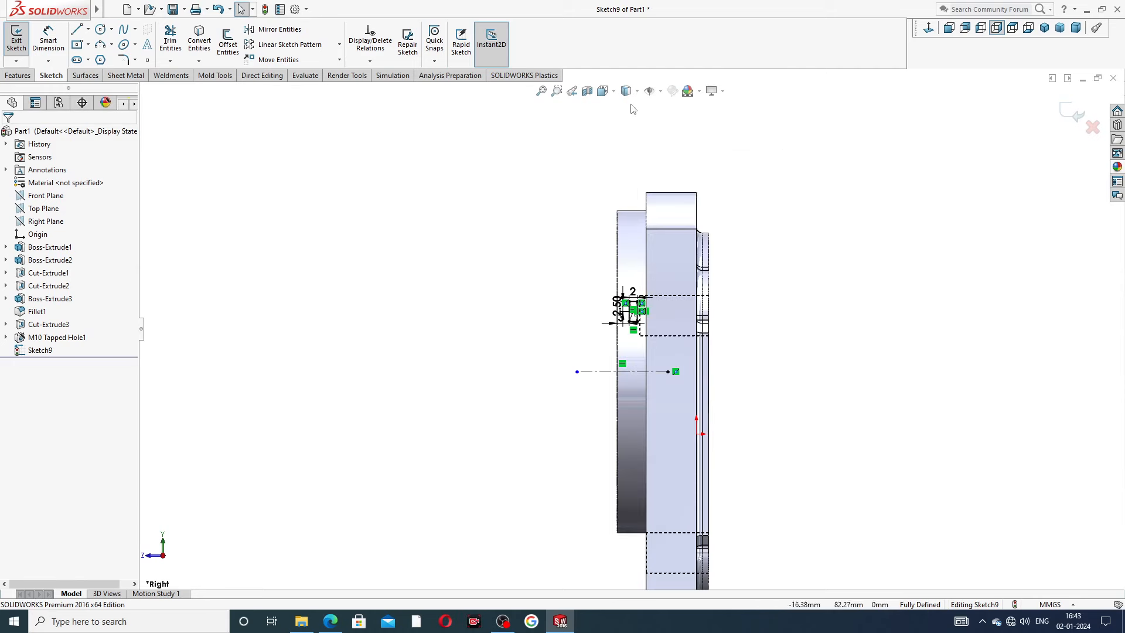
# Step: Revolve-cut the groove profile 360 degrees around the horizontal centerline to form a ring groove inside the counterbore
pyautogui.click(24, 77)
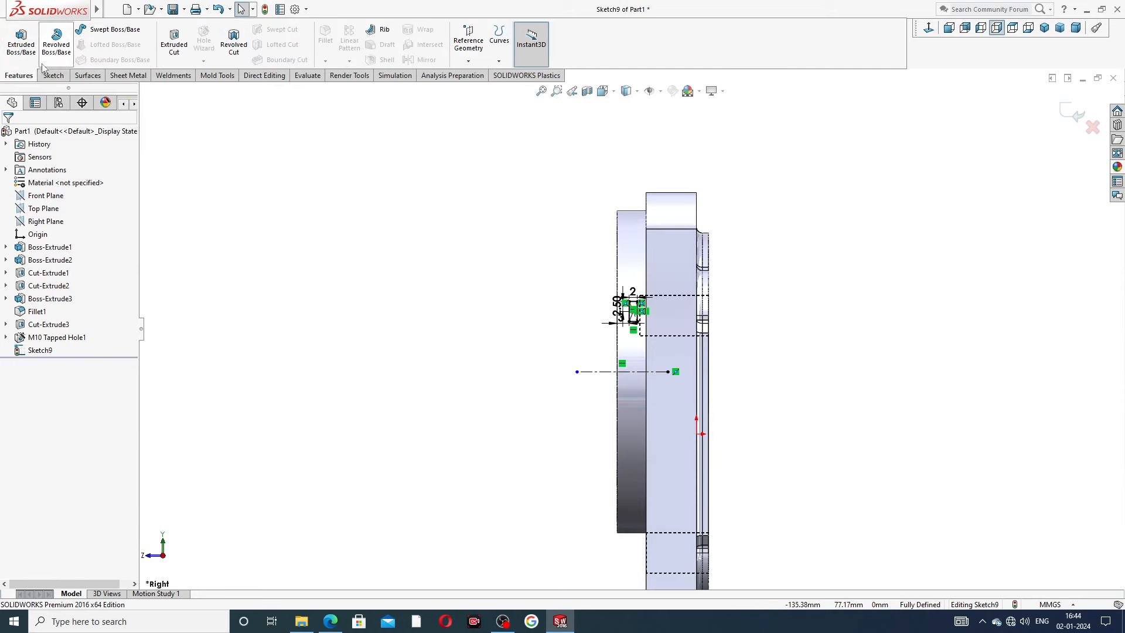
pyautogui.click(234, 53)
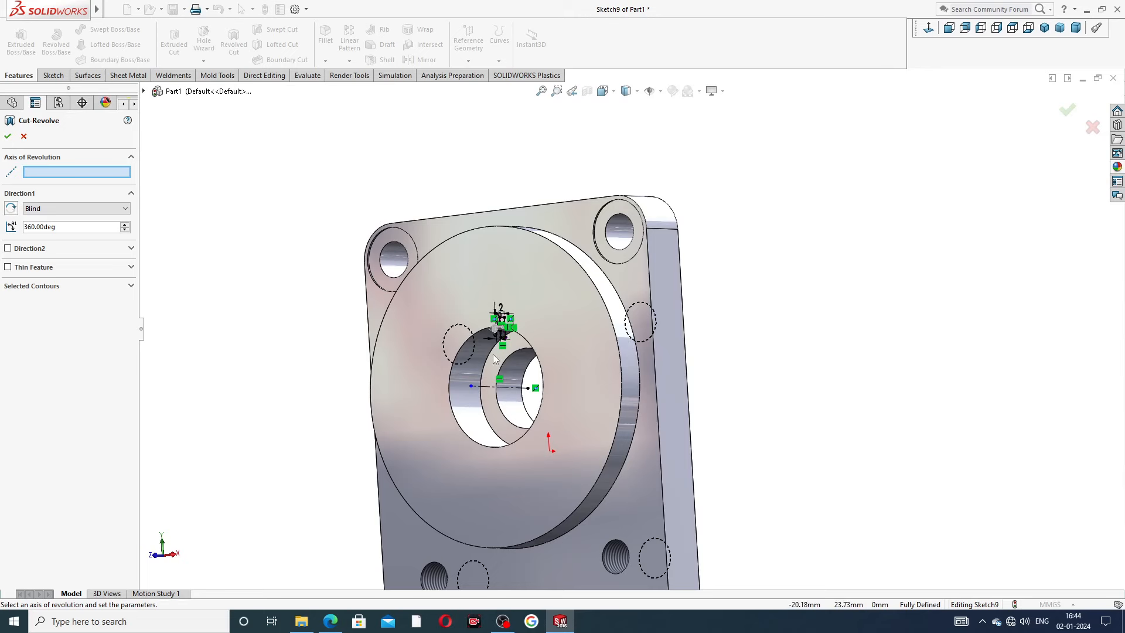
pyautogui.scroll(-2, 540, 350)
pyautogui.click(506, 404)
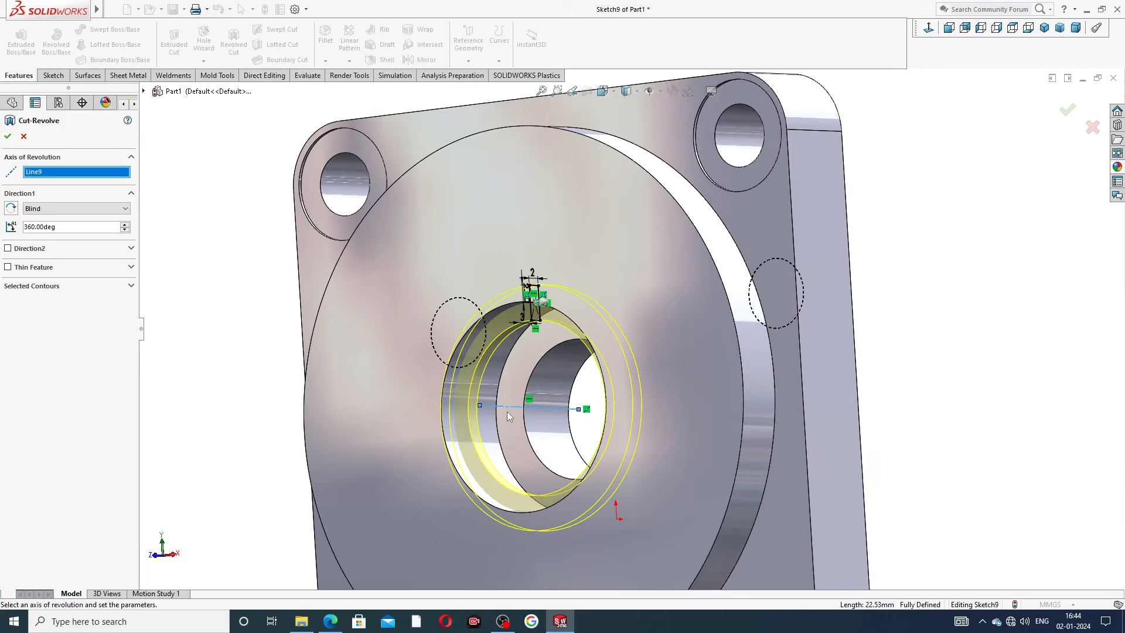
pyautogui.click(7, 136)
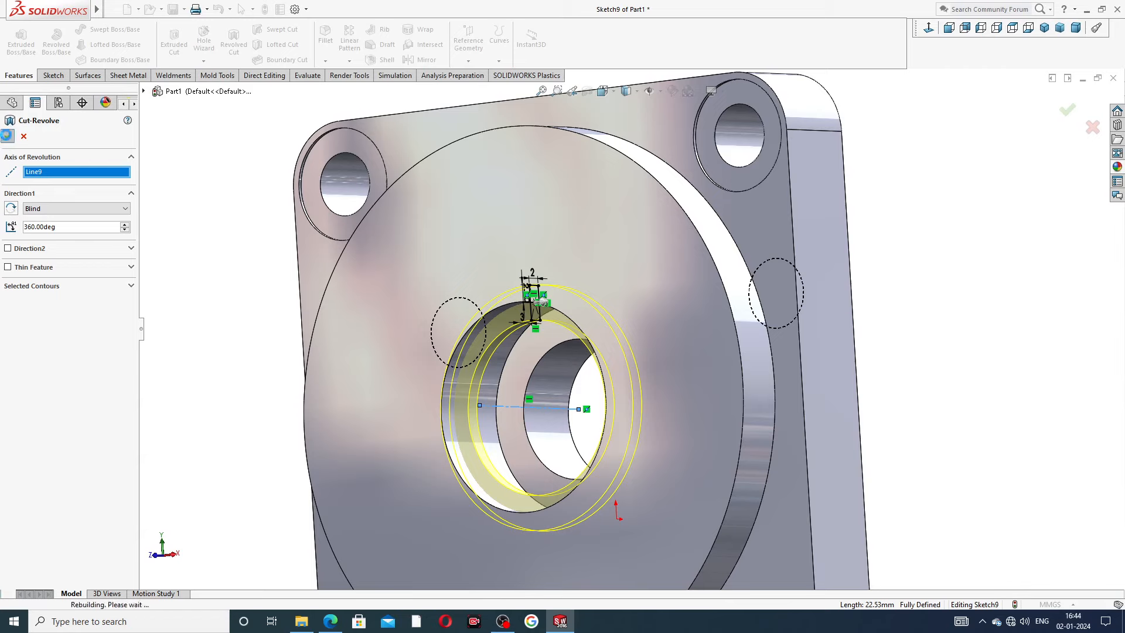
pyautogui.click(257, 223)
# Step: Examine the groove and both faces of the plate, and check the PDF drawing of the drive end plate for the remaining features
pyautogui.scroll(3, 502, 336)
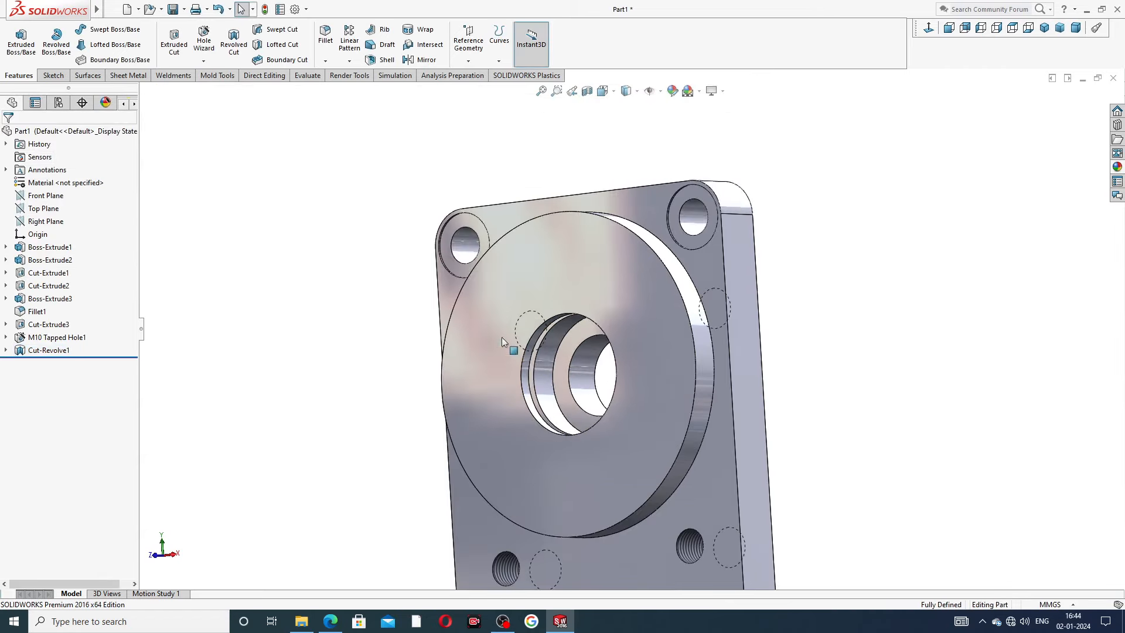
pyautogui.moveTo(613, 387); pyautogui.dragTo(621, 343, button='middle')
pyautogui.click(929, 28)
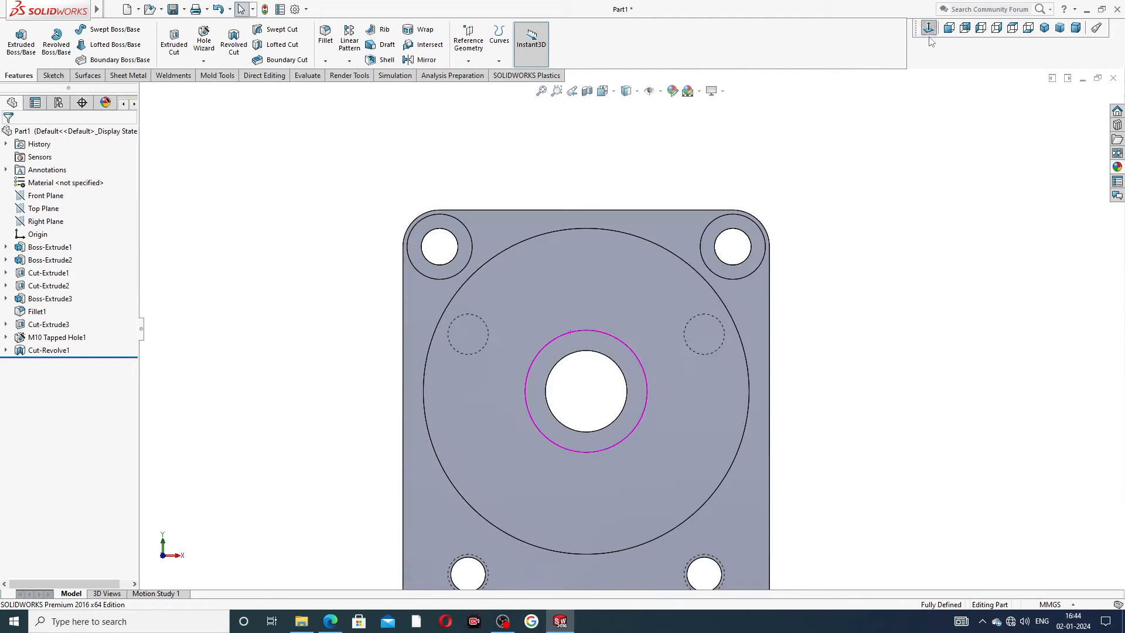
pyautogui.moveTo(788, 344)
pyautogui.mouseDown(button='middle')
pyautogui.moveTo(719, 368)
pyautogui.moveTo(738, 373)
pyautogui.moveTo(648, 381)
pyautogui.moveTo(639, 352)
pyautogui.moveTo(644, 426)
pyautogui.mouseUp(button='middle')
pyautogui.scroll(-3, 644, 427)
pyautogui.scroll(3, 824, 242)
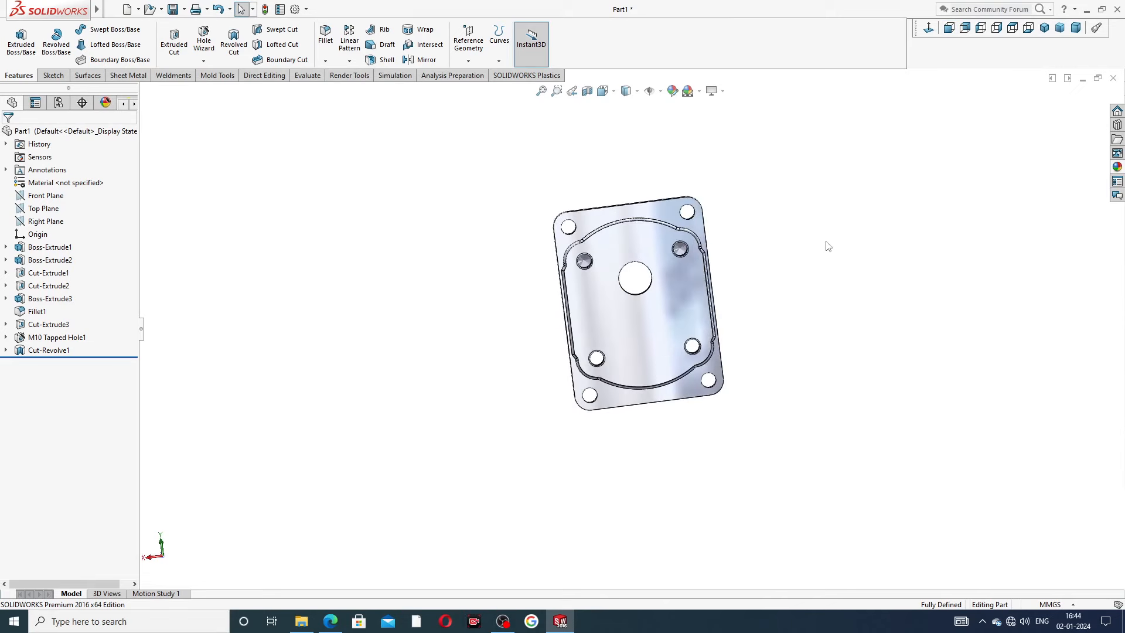
pyautogui.moveTo(808, 264); pyautogui.dragTo(853, 227, button='middle')
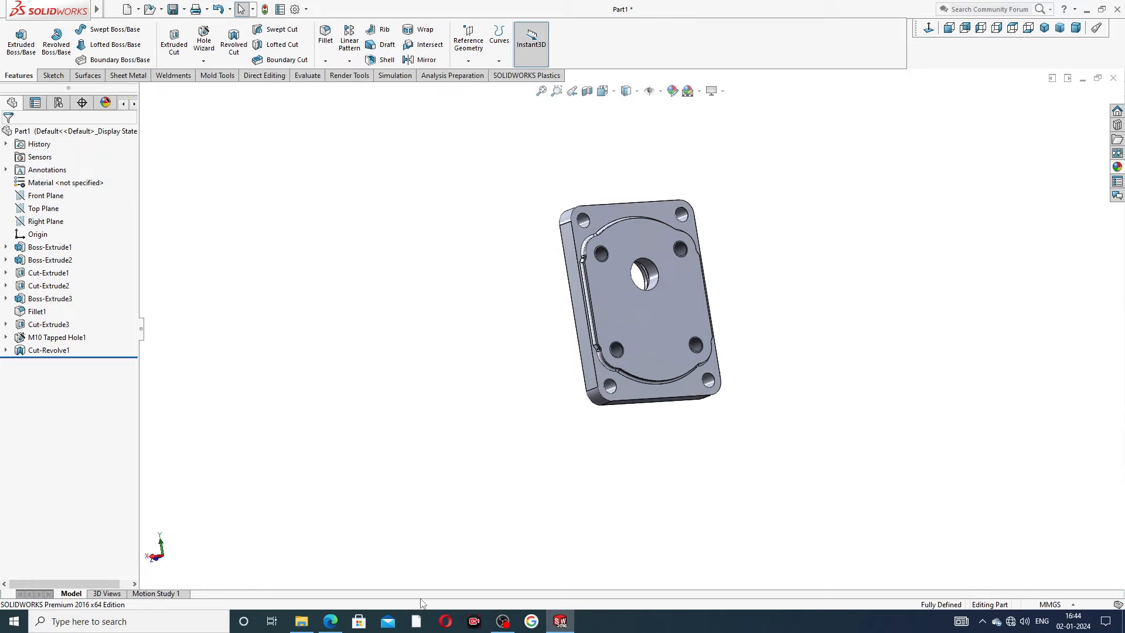
pyautogui.click(330, 621)
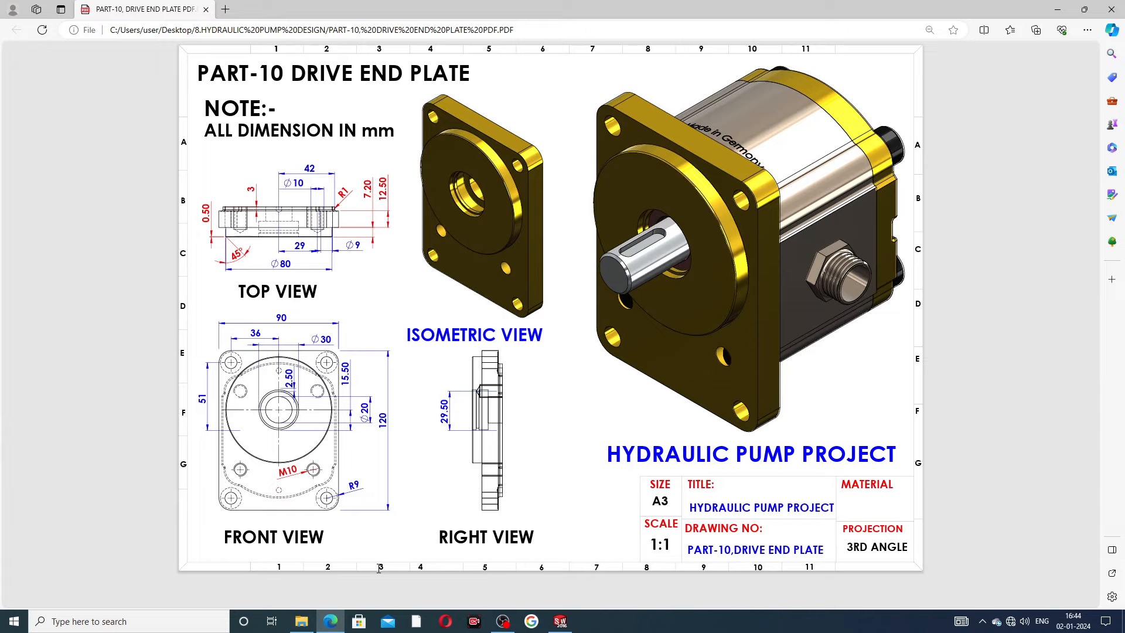
pyautogui.click(333, 623)
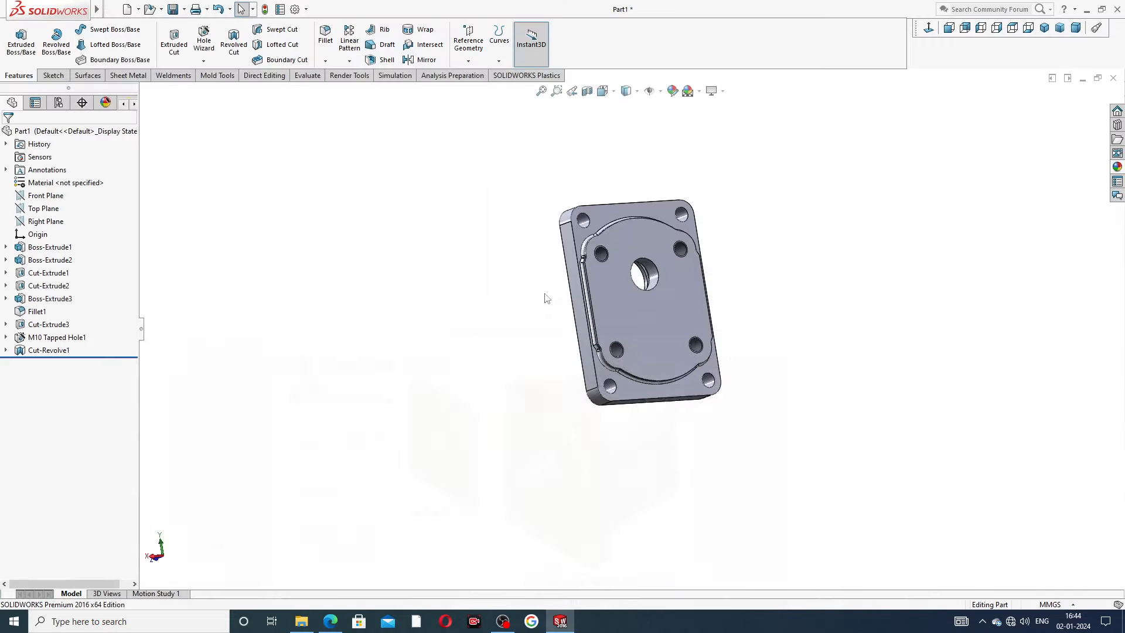
# Step: Chamfer the outer circular edge of the 80 mm round boss with an angle-distance chamfer of 0.5 mm at 45 degrees
pyautogui.moveTo(544, 298); pyautogui.dragTo(748, 201, button='middle')
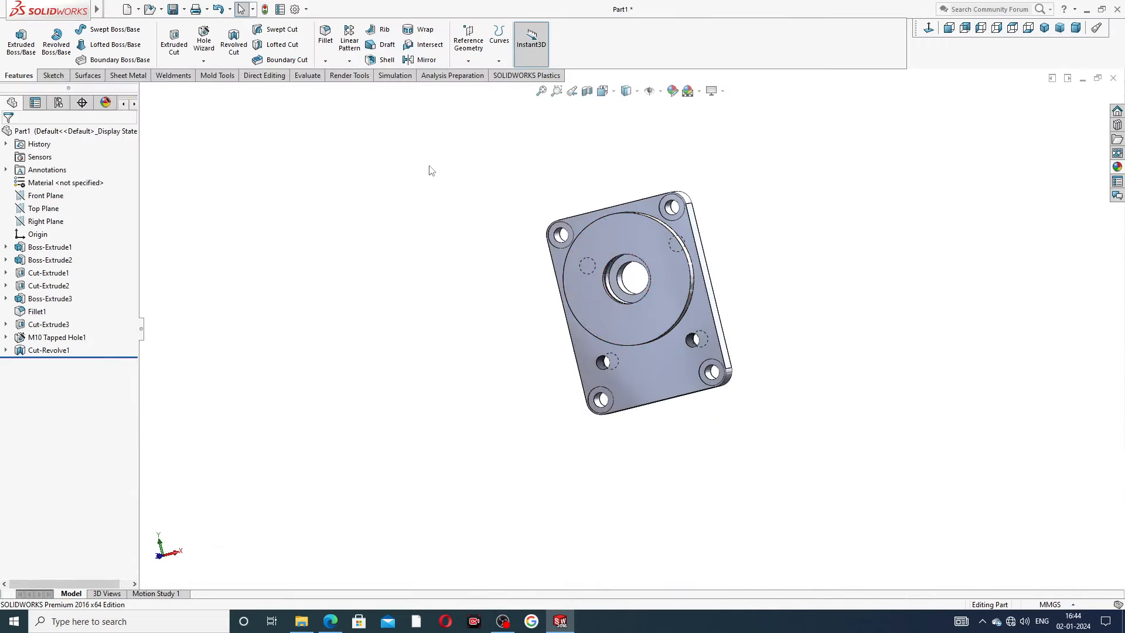
pyautogui.click(325, 61)
pyautogui.click(354, 88)
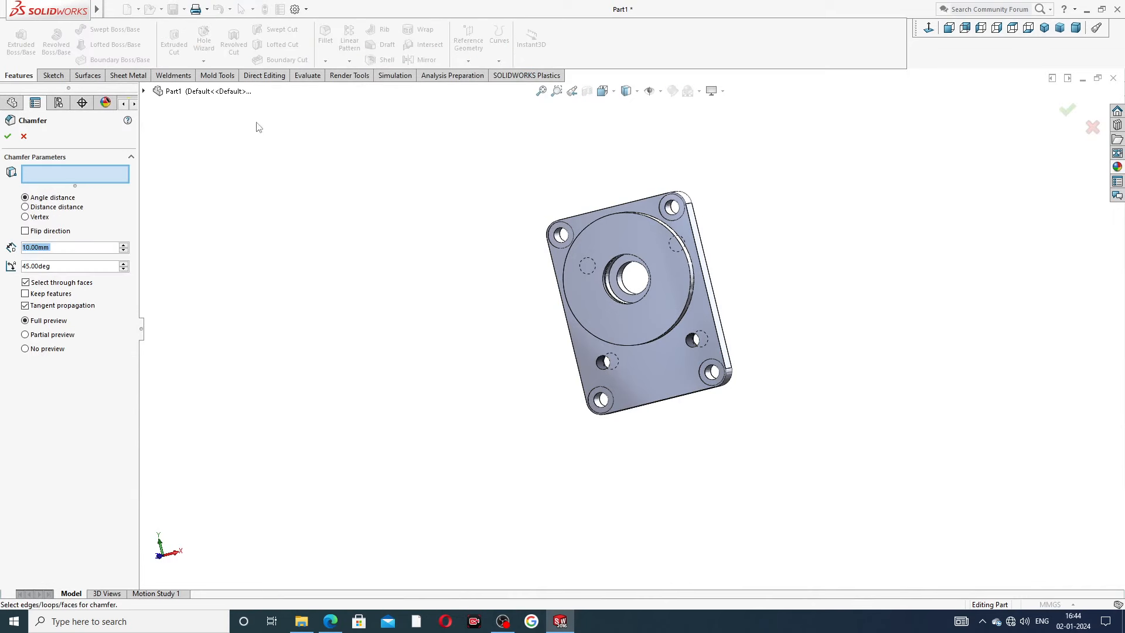
pyautogui.write('0.5')
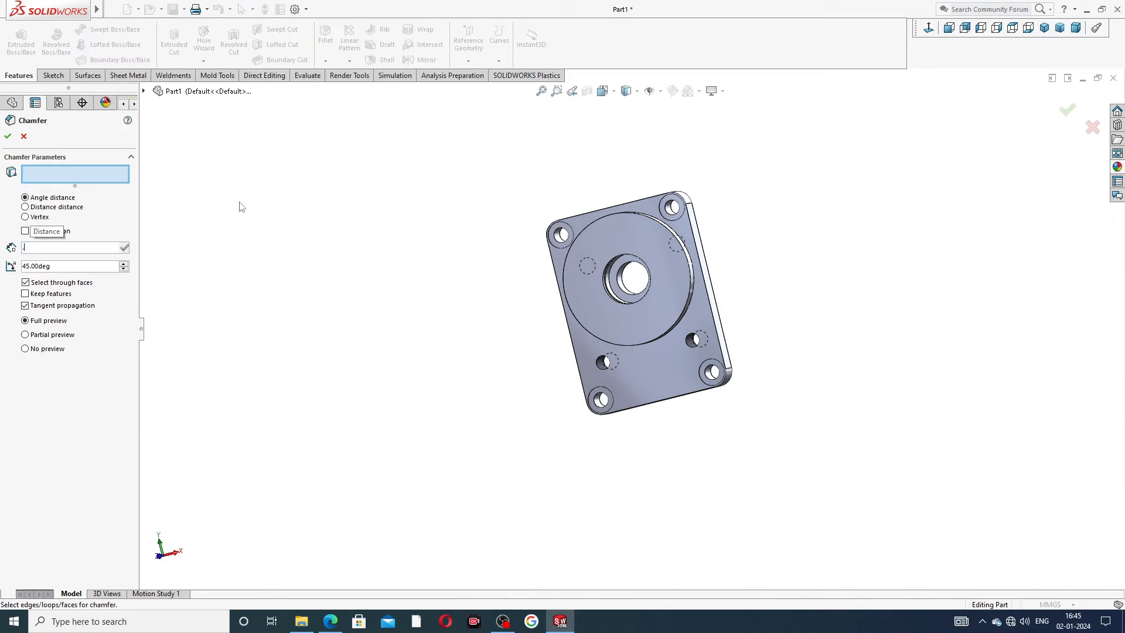
pyautogui.press('Return')
pyautogui.click(331, 620)
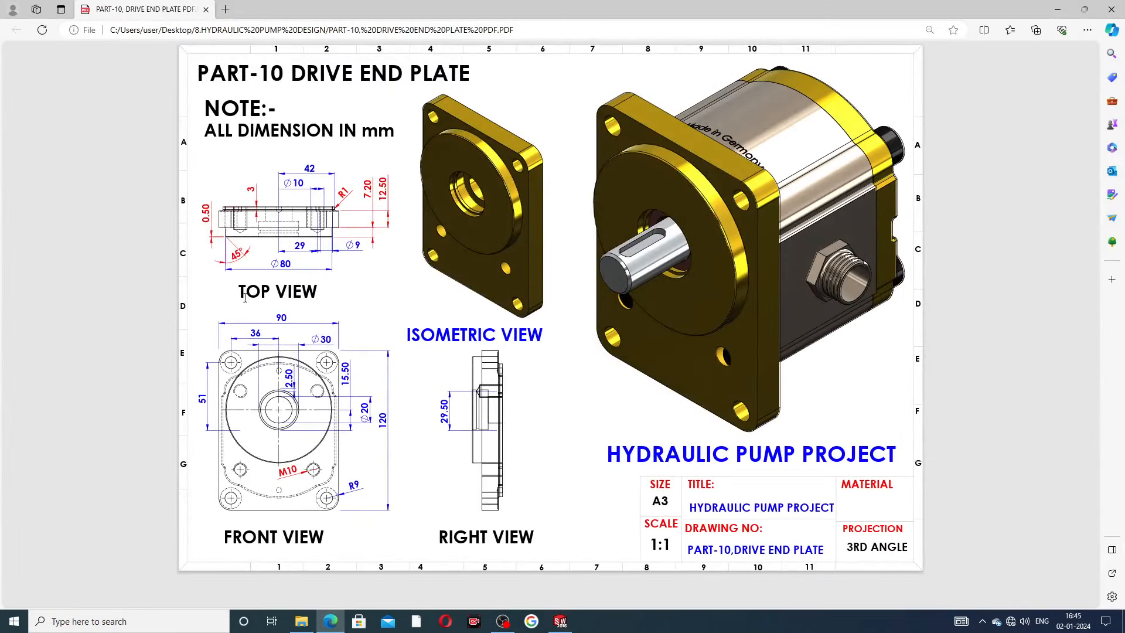
pyautogui.click(330, 621)
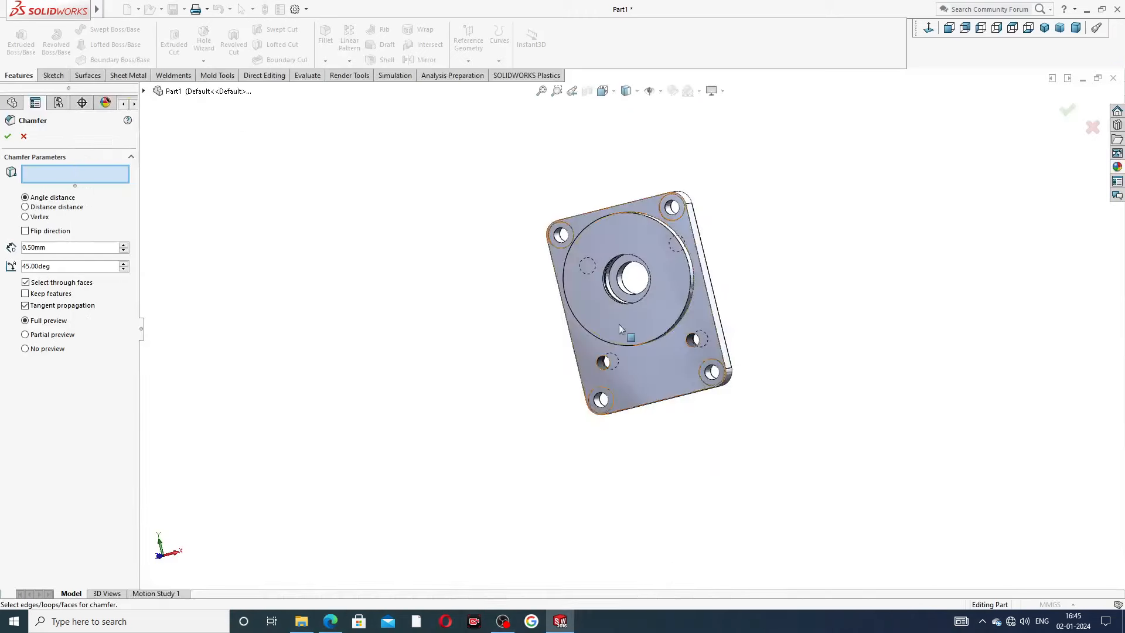
pyautogui.scroll(-5, 653, 233)
pyautogui.click(657, 240)
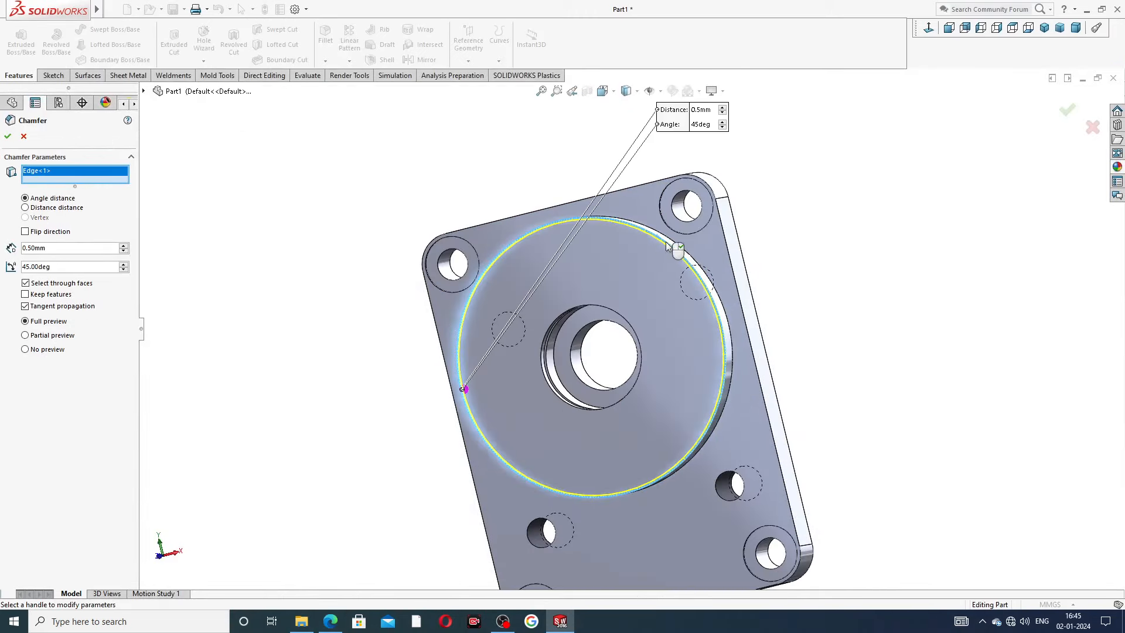
pyautogui.moveTo(808, 268); pyautogui.dragTo(1014, 152, button='middle')
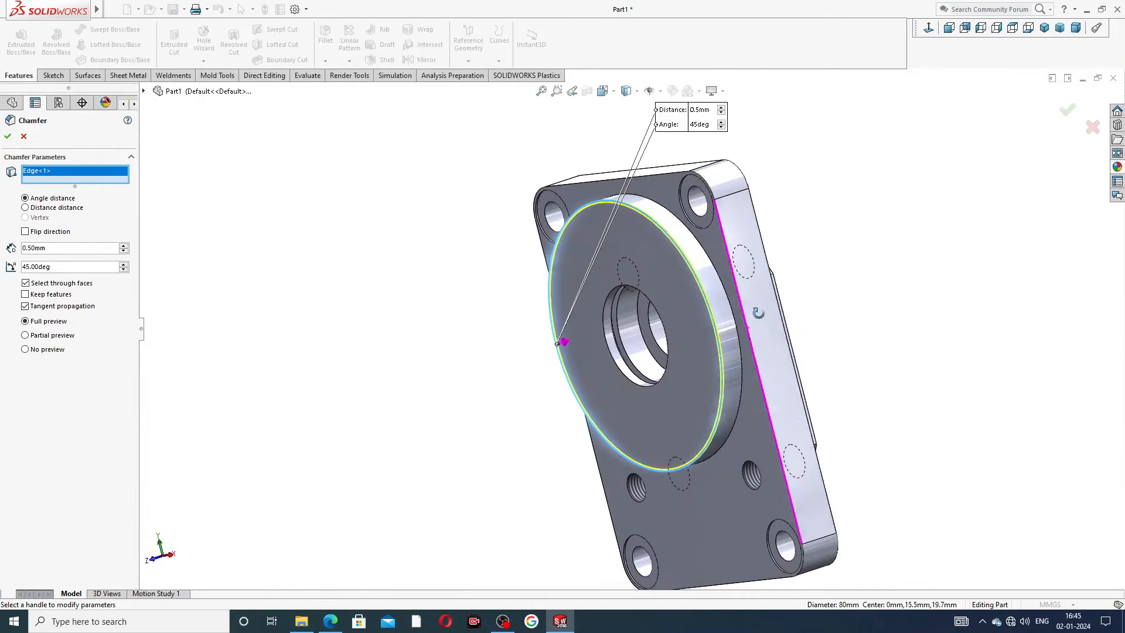
pyautogui.click(1068, 110)
pyautogui.click(856, 203)
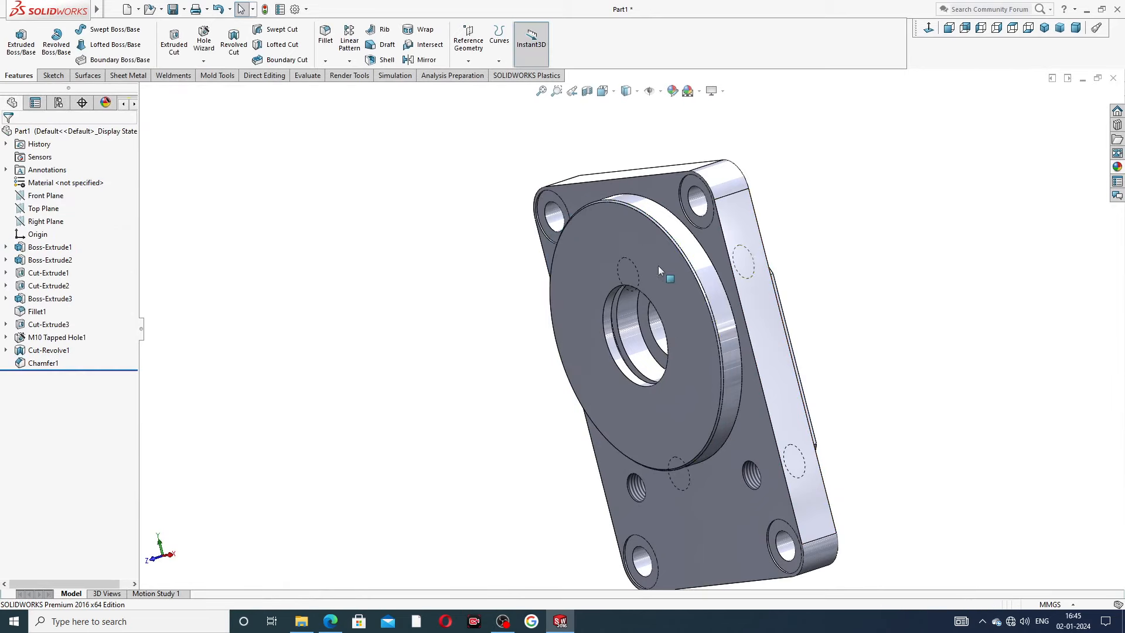
# Step: Start a Hole Wizard hole on the contoured raised face opposite the round boss, using the plain Hole type, ISO standard and Drill sizes
pyautogui.scroll(2, 637, 253)
pyautogui.moveTo(652, 333); pyautogui.dragTo(525, 379, button='middle')
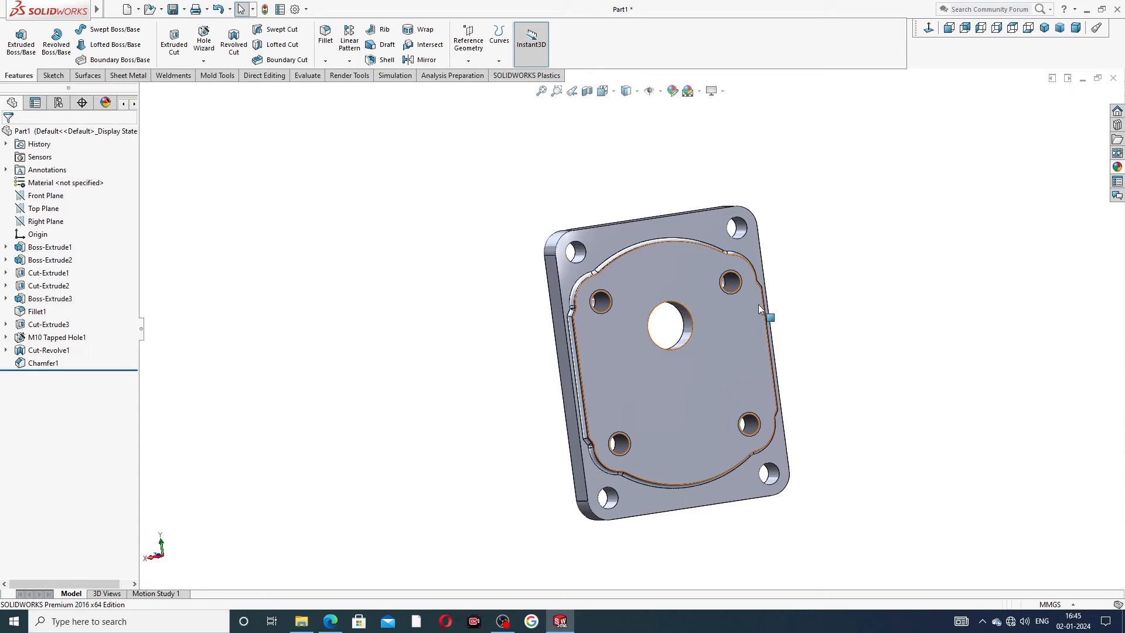
pyautogui.click(663, 270)
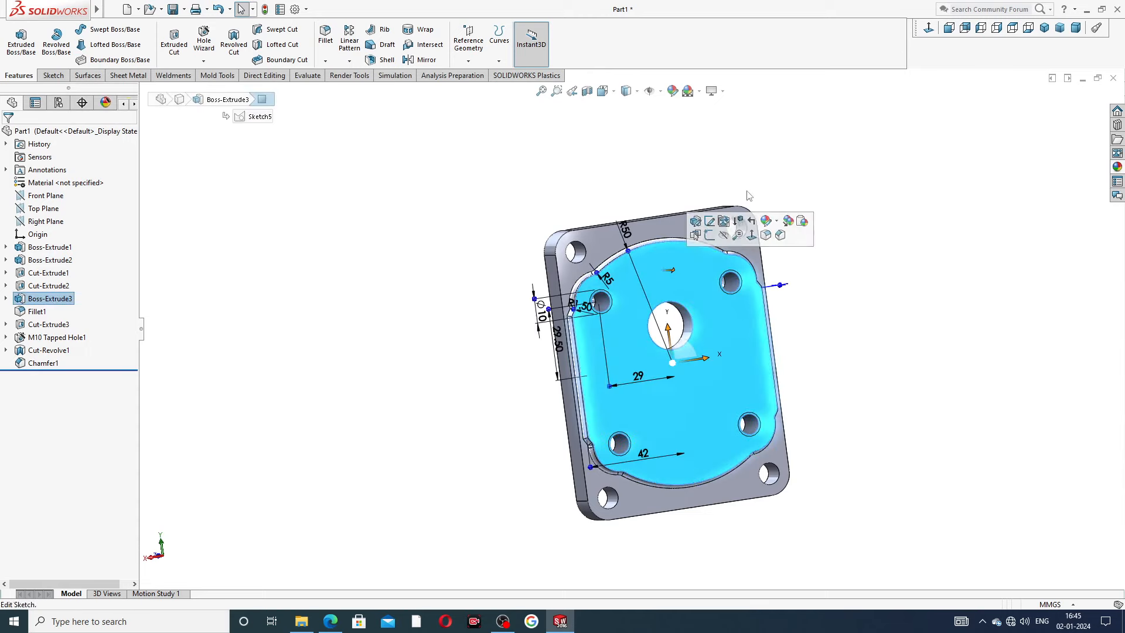
pyautogui.click(929, 27)
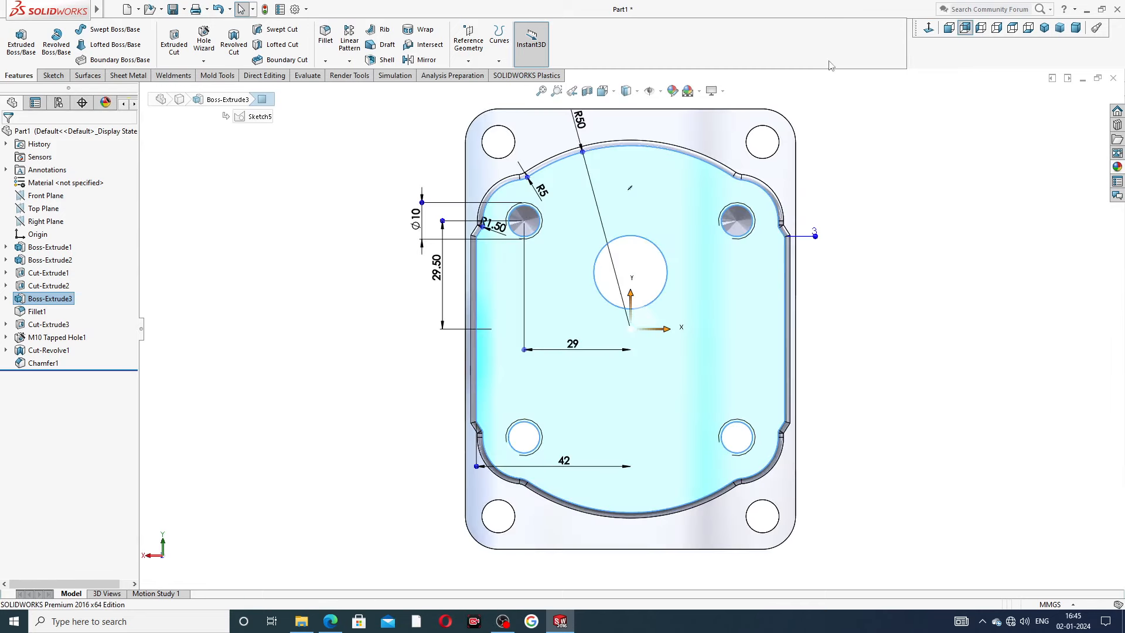
pyautogui.press('z')
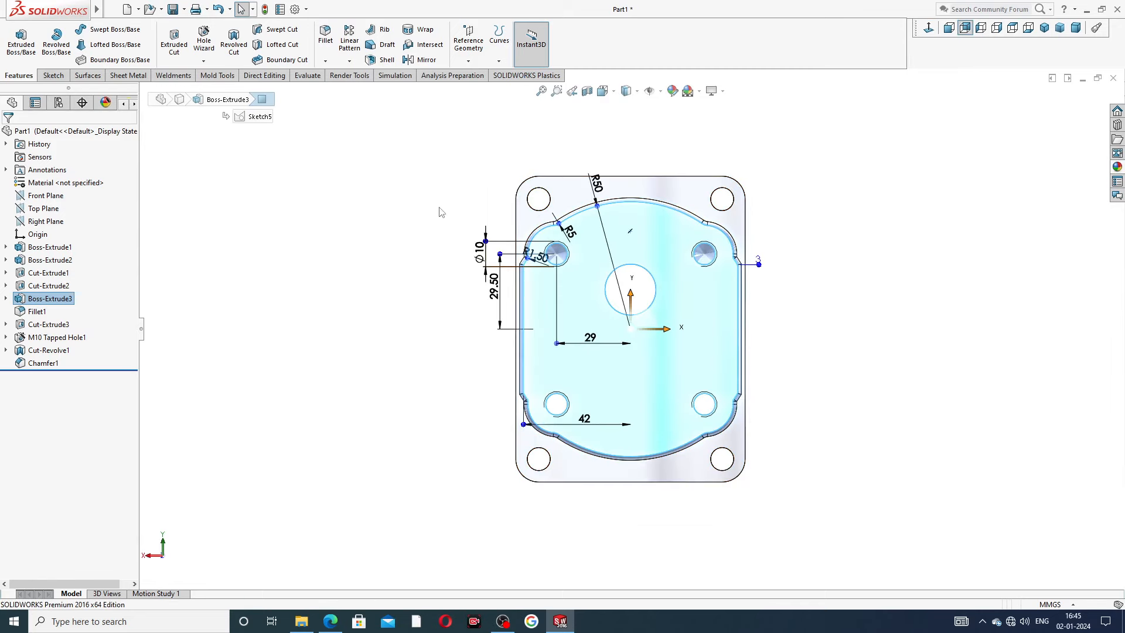
pyautogui.click(204, 39)
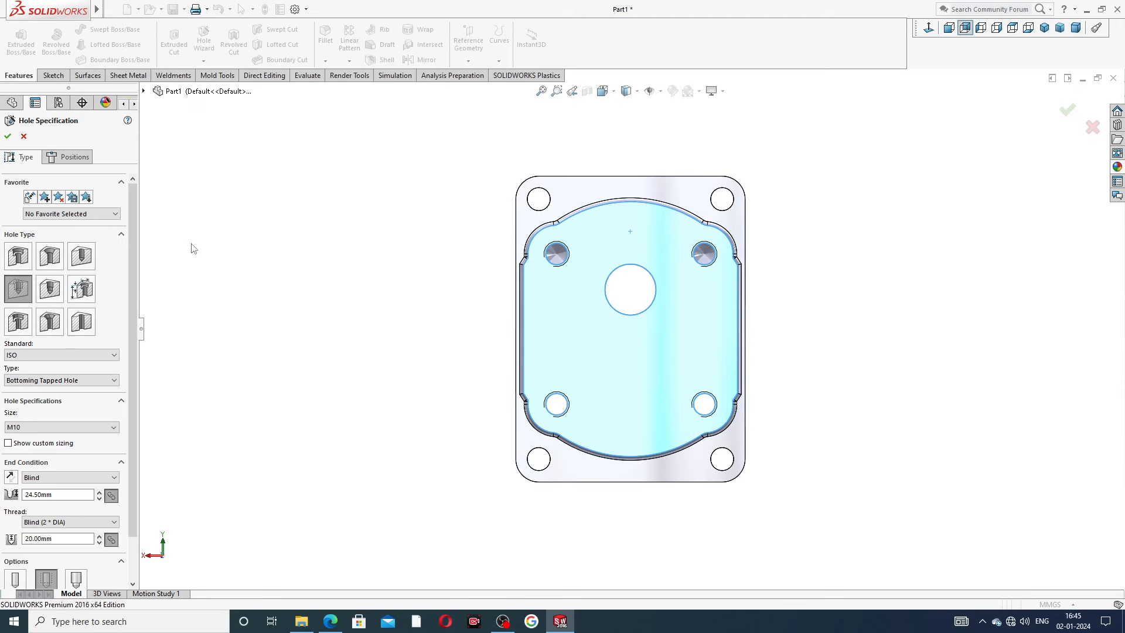
pyautogui.click(85, 260)
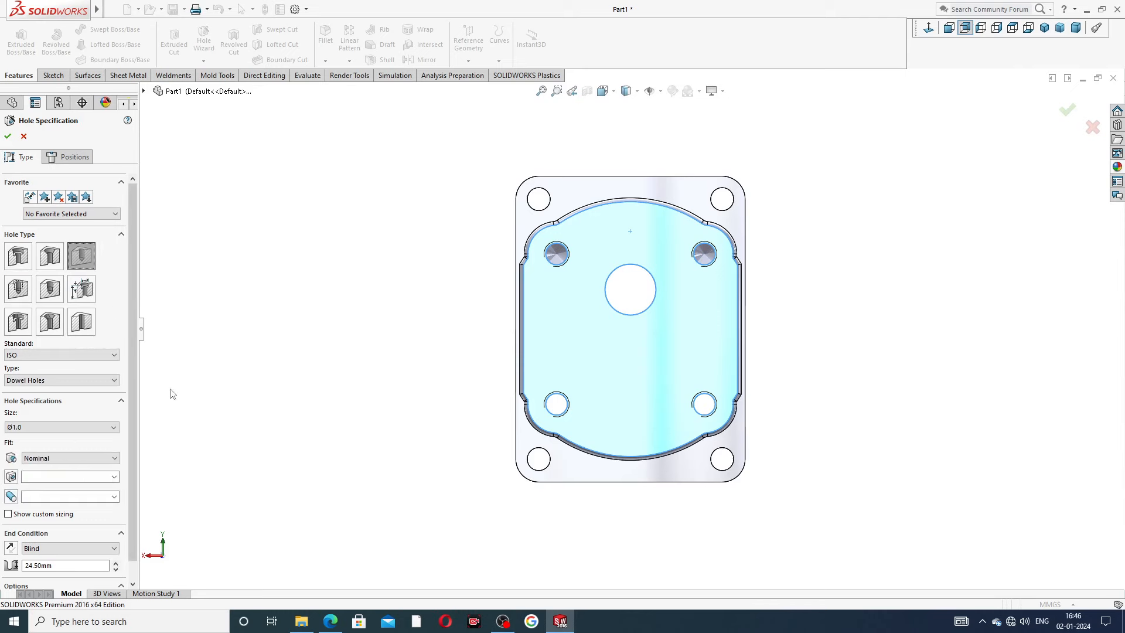
pyautogui.scroll(-1, 138, 370)
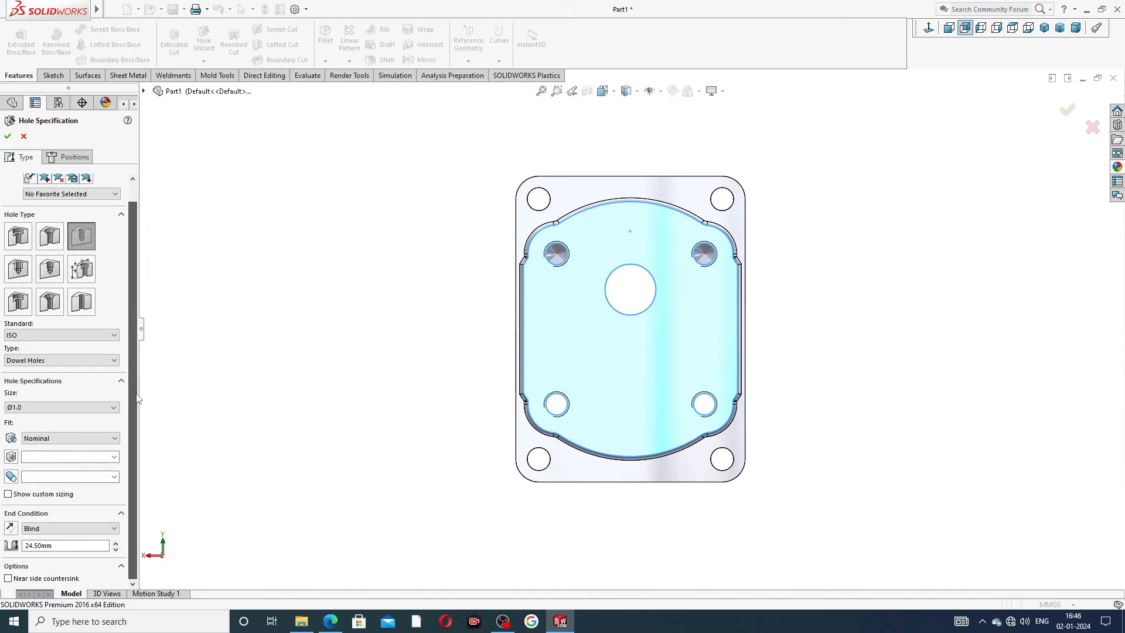
pyautogui.click(47, 361)
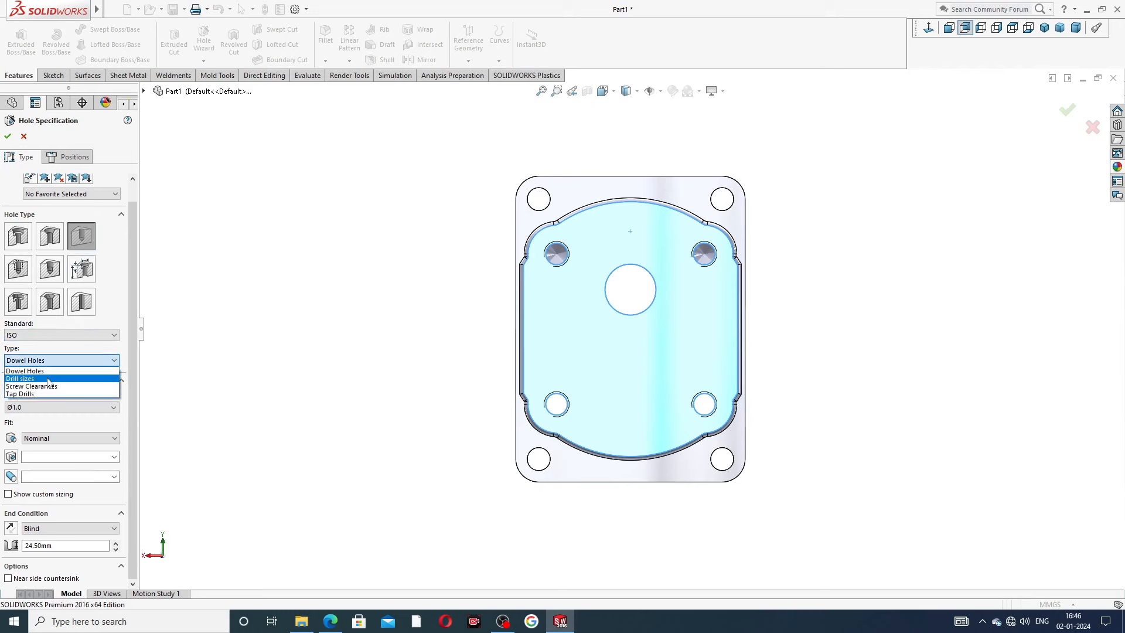
pyautogui.click(47, 379)
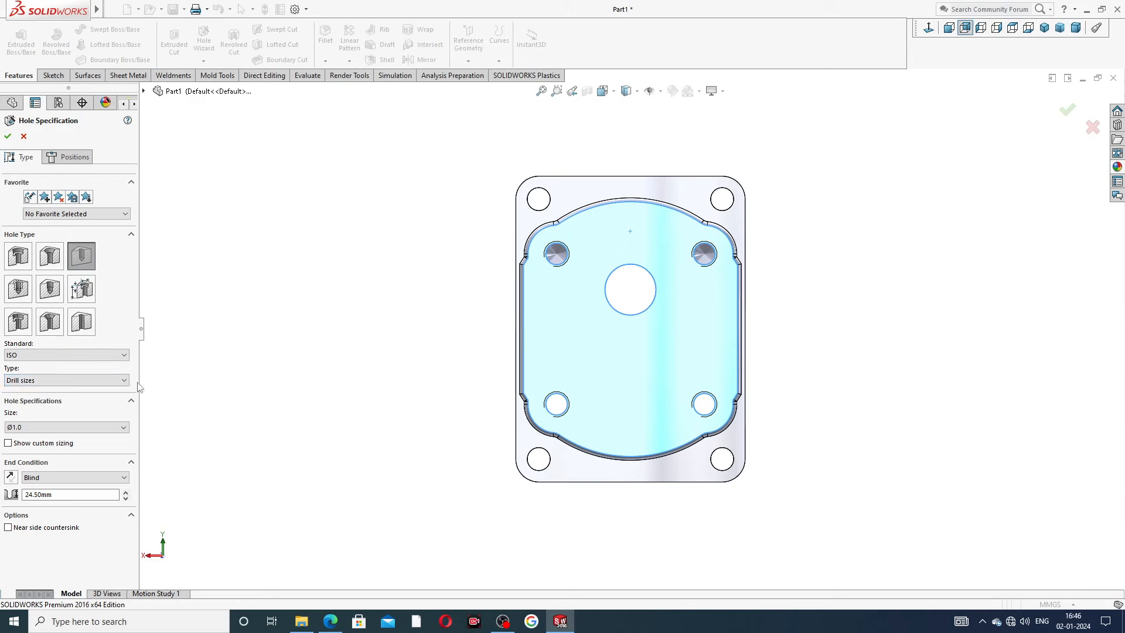
# Step: Set the hole size to Ø4.0 and its blind depth to 3 mm
pyautogui.click(47, 427)
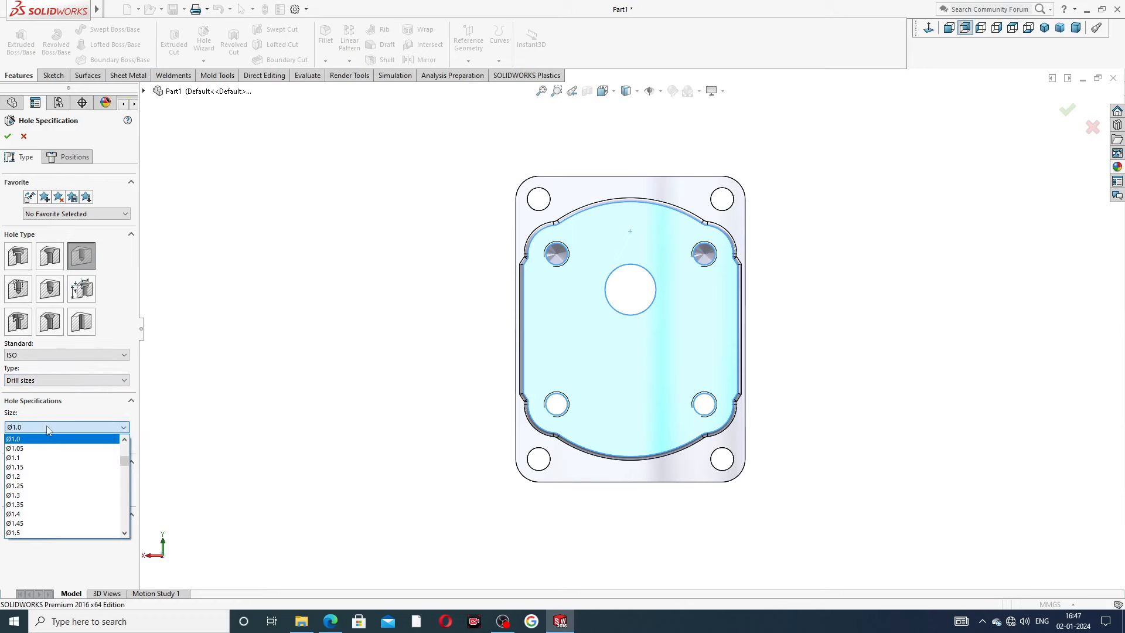
pyautogui.scroll(-14, 34, 504)
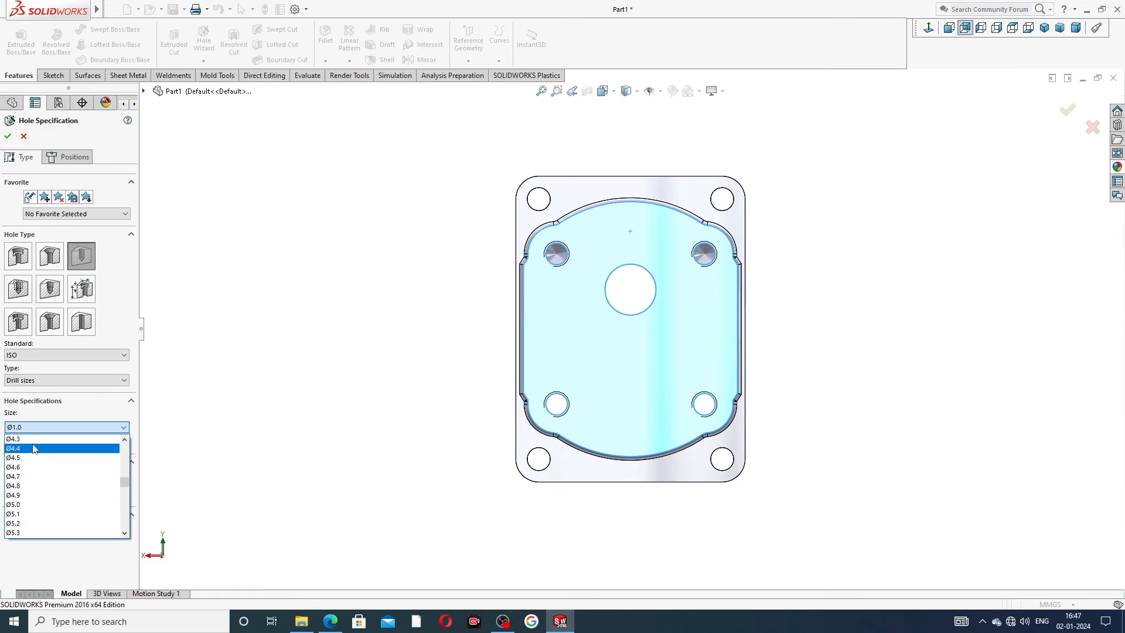
pyautogui.scroll(2, 31, 458)
pyautogui.click(32, 467)
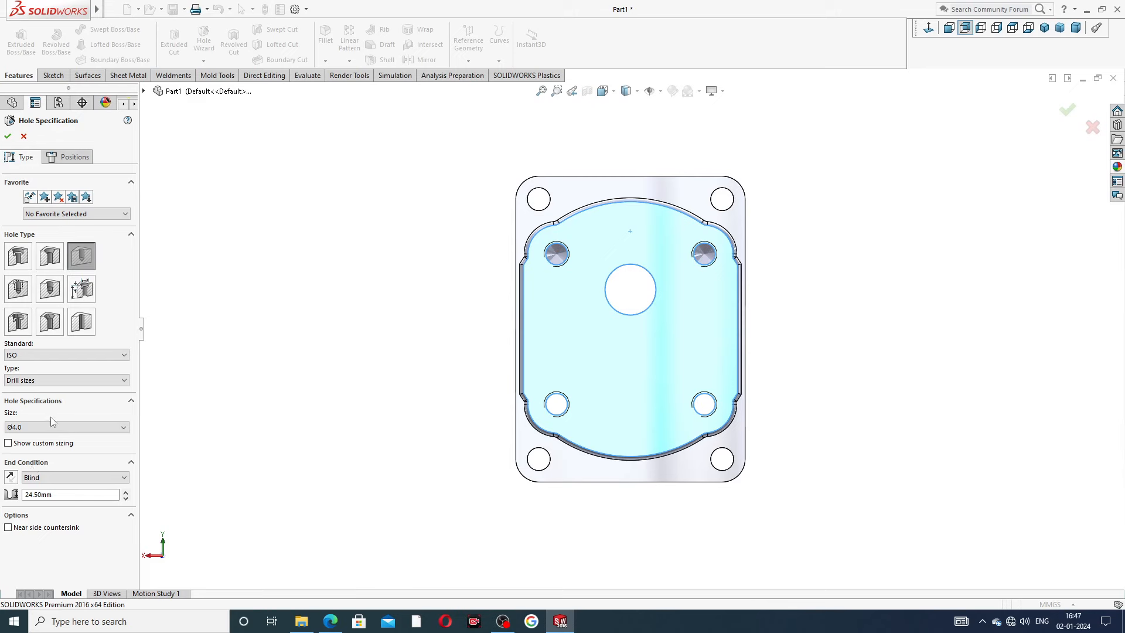
pyautogui.doubleClick(54, 494)
pyautogui.write('3')
# Step: Place two hole centres on the raised face, vertically aligned with the origin, one near the upper arc and one near the lower arc
pyautogui.click(73, 157)
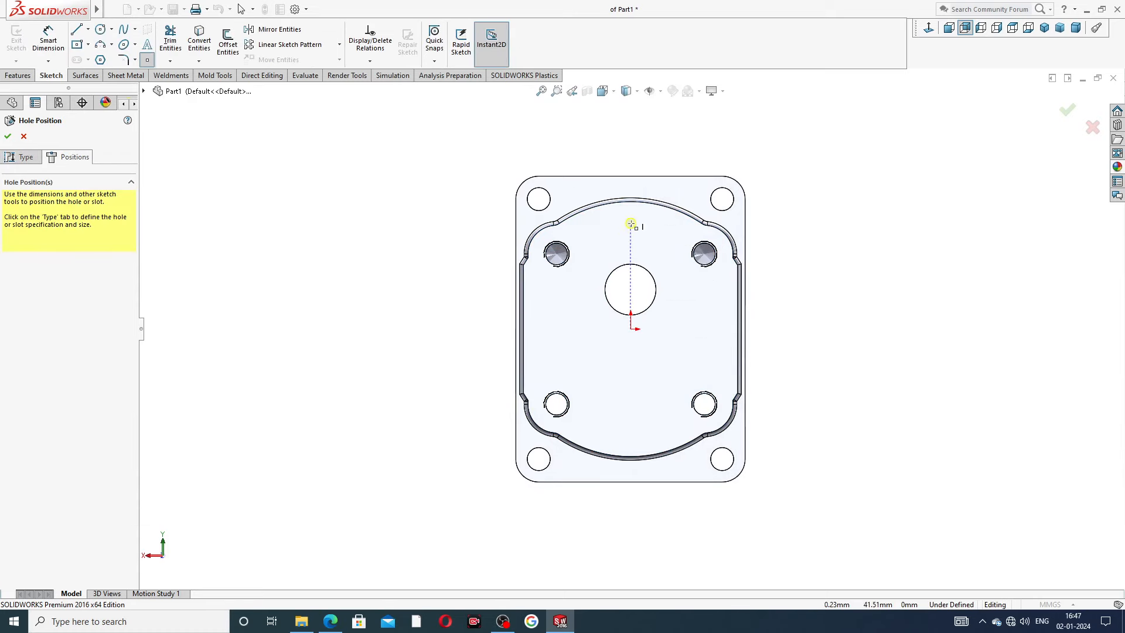
pyautogui.click(630, 221)
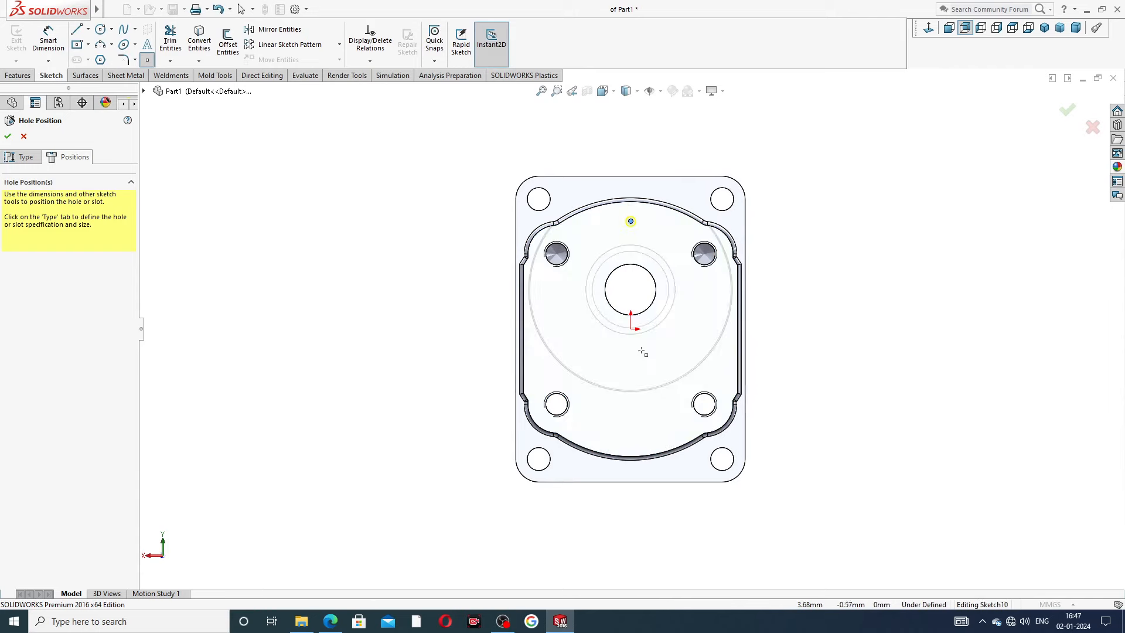
pyautogui.click(630, 440)
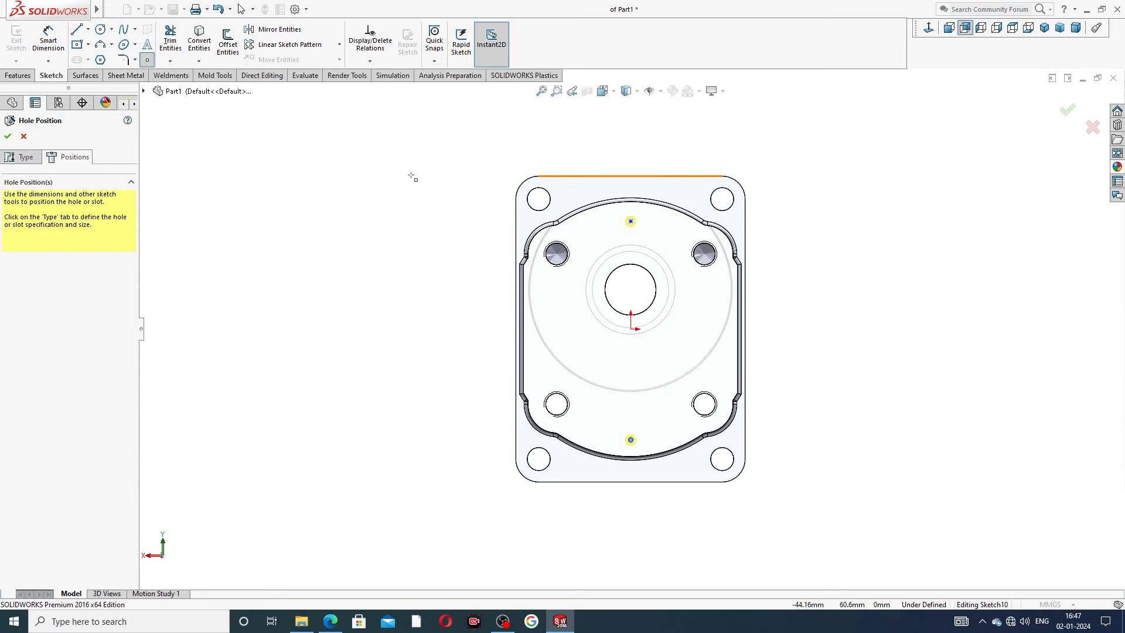
pyautogui.rightClick(331, 123)
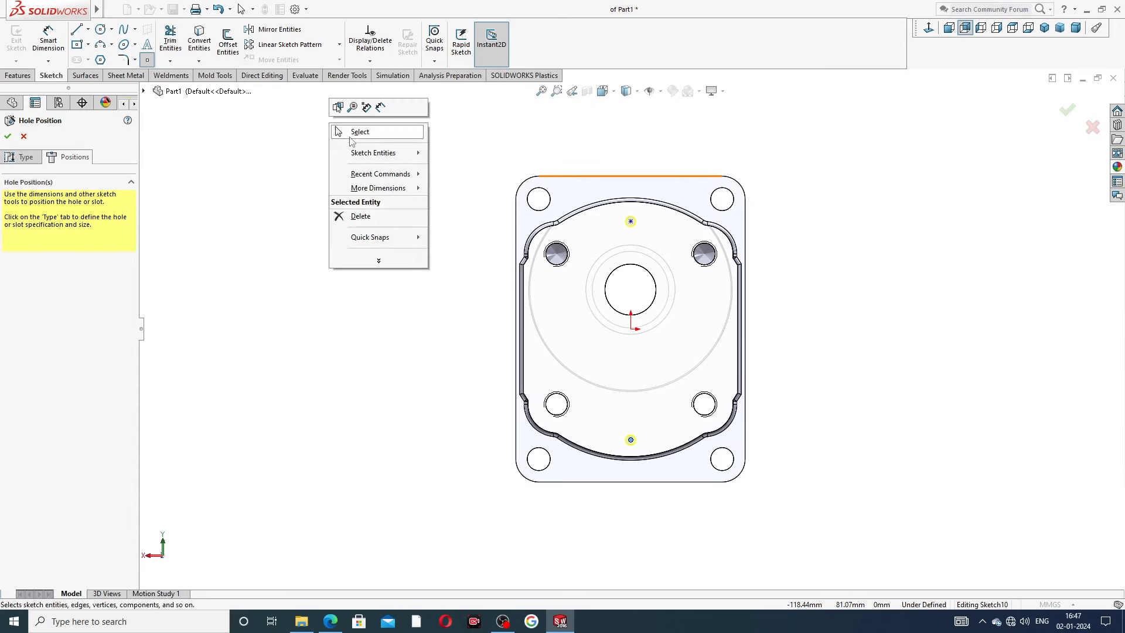
pyautogui.click(350, 136)
# Step: Dimension the upper hole centre's vertical distance from the origin and set it to 45 mm
pyautogui.click(48, 38)
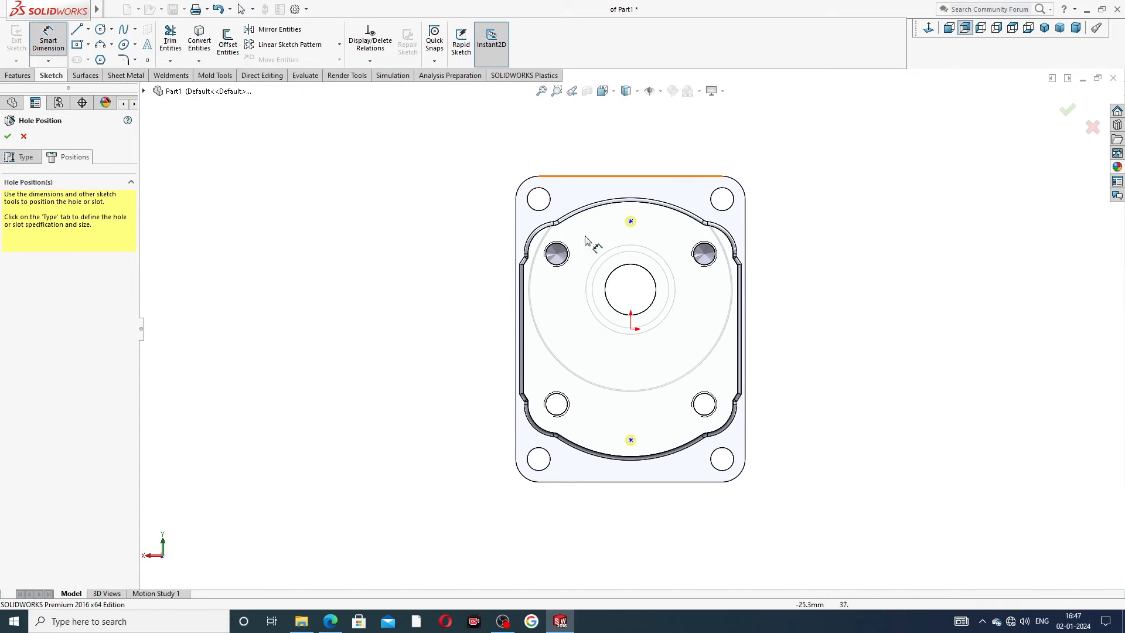
pyautogui.click(630, 221)
pyautogui.click(631, 329)
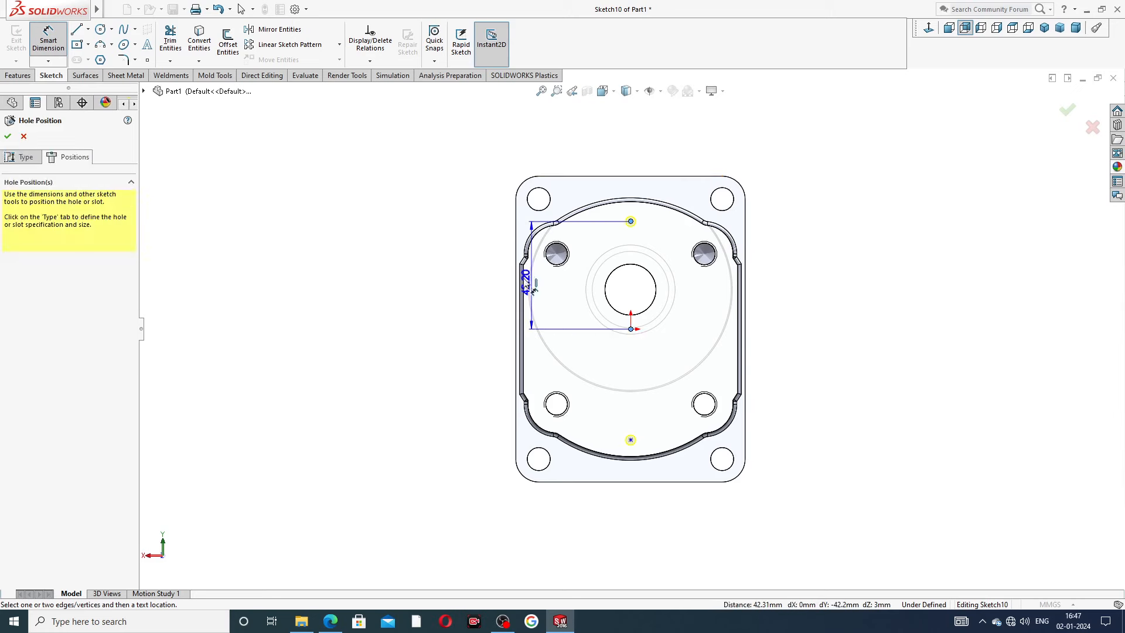
pyautogui.click(495, 273)
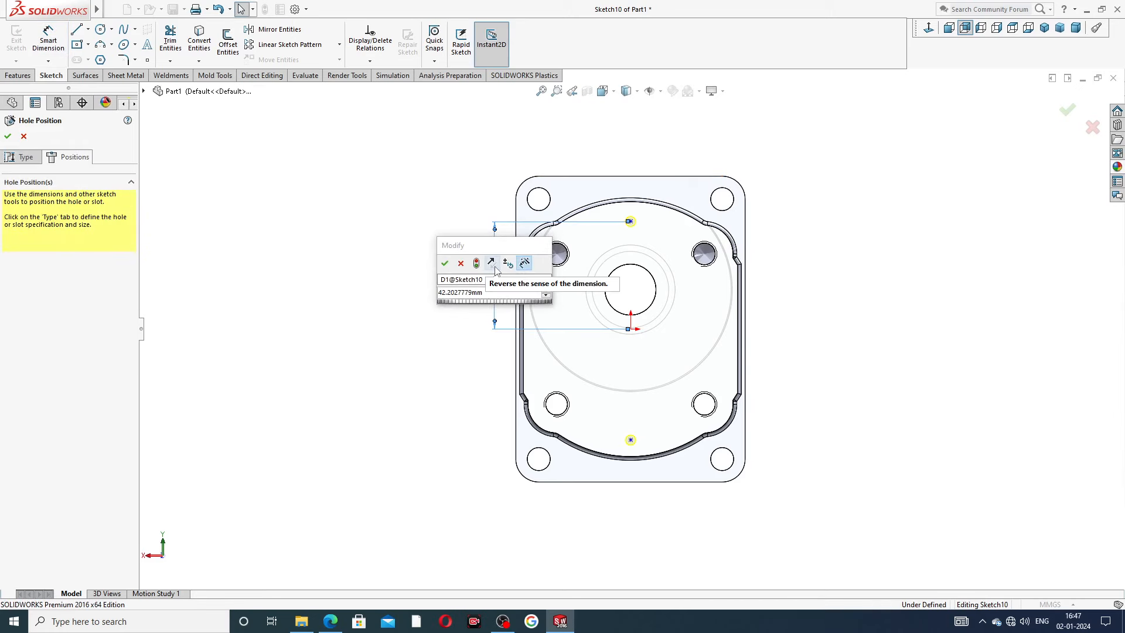
pyautogui.press('Return')
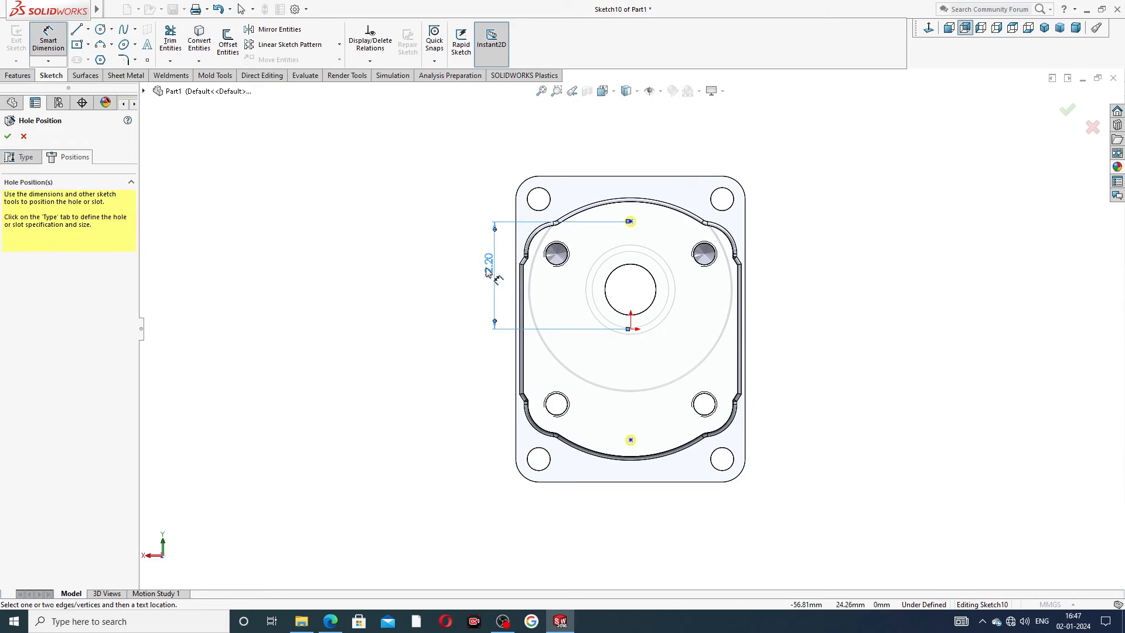
pyautogui.doubleClick(487, 272)
pyautogui.write('4')
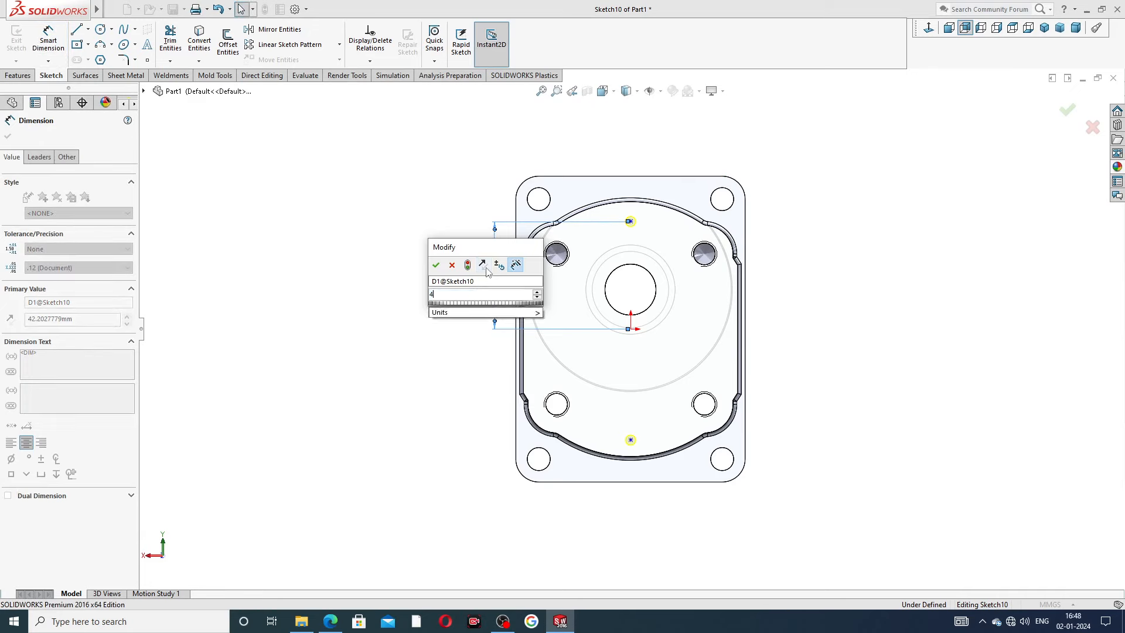
pyautogui.write('5')
pyautogui.press('Return')
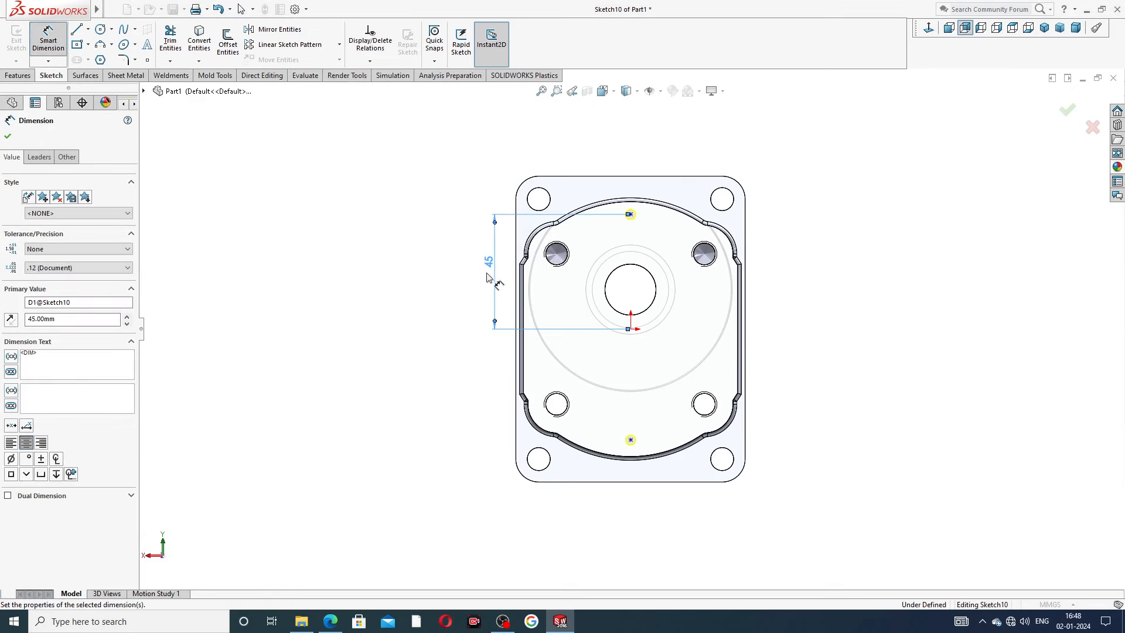
# Step: Set the lower hole centre's vertical distance from the origin to 45 mm and finish the Hole Wizard feature
pyautogui.click(633, 345)
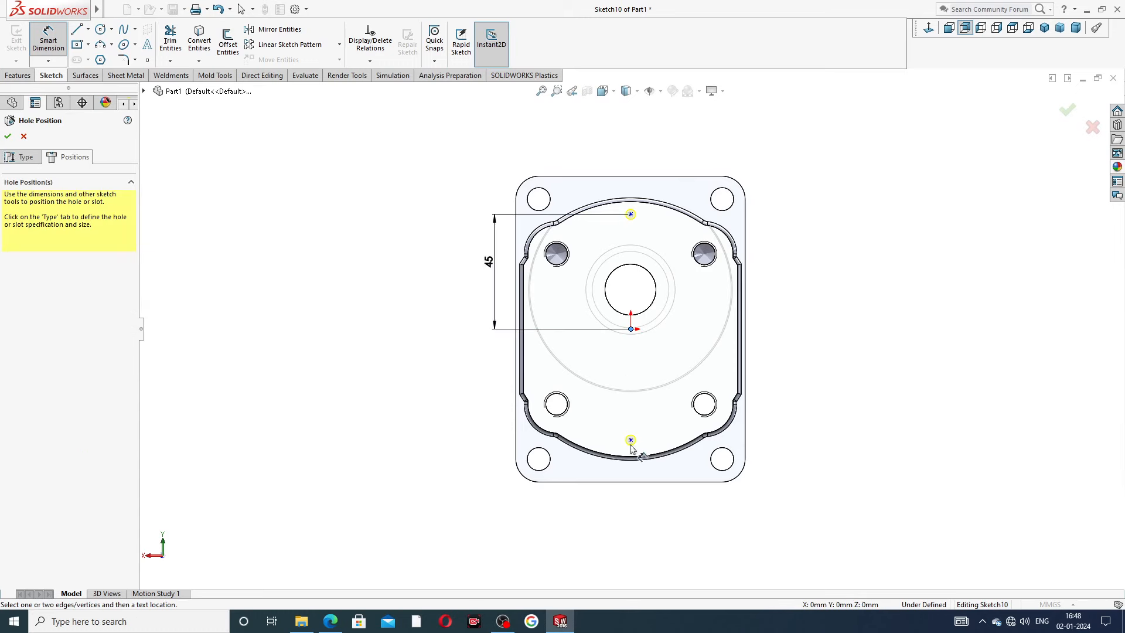
pyautogui.click(630, 444)
pyautogui.click(492, 394)
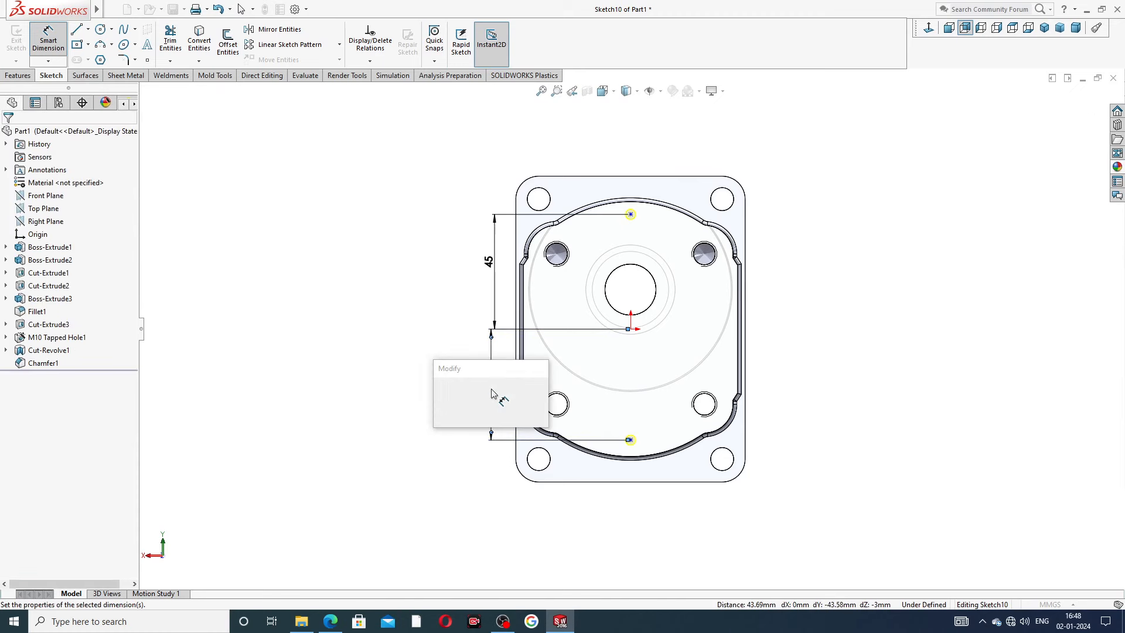
pyautogui.press('Return')
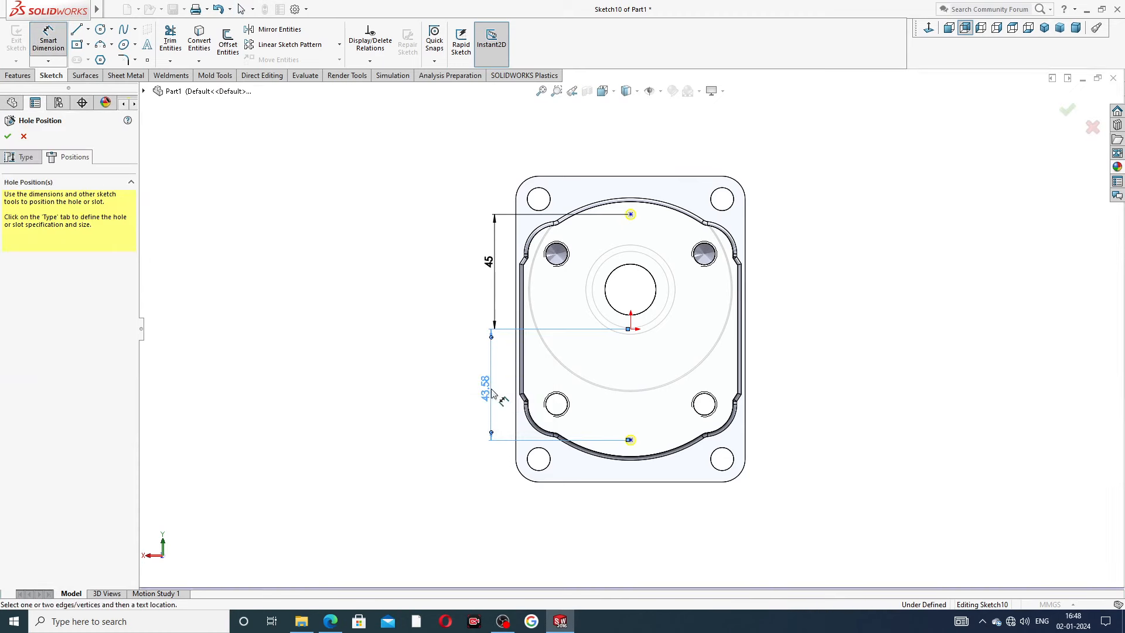
pyautogui.doubleClick(484, 388)
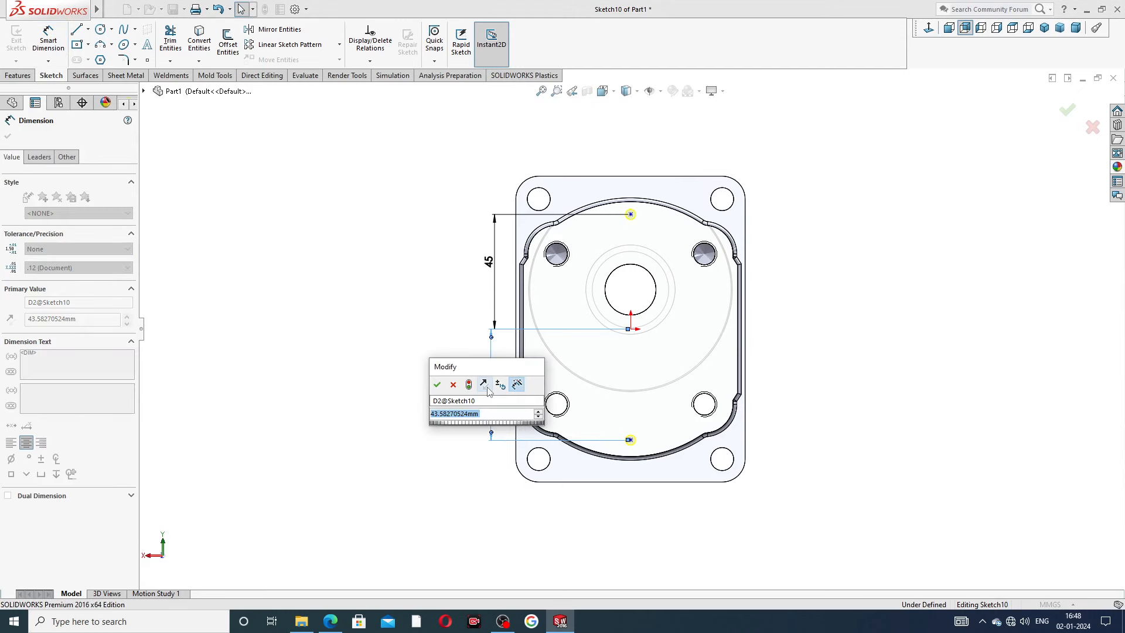
pyautogui.write('45')
pyautogui.press('Return')
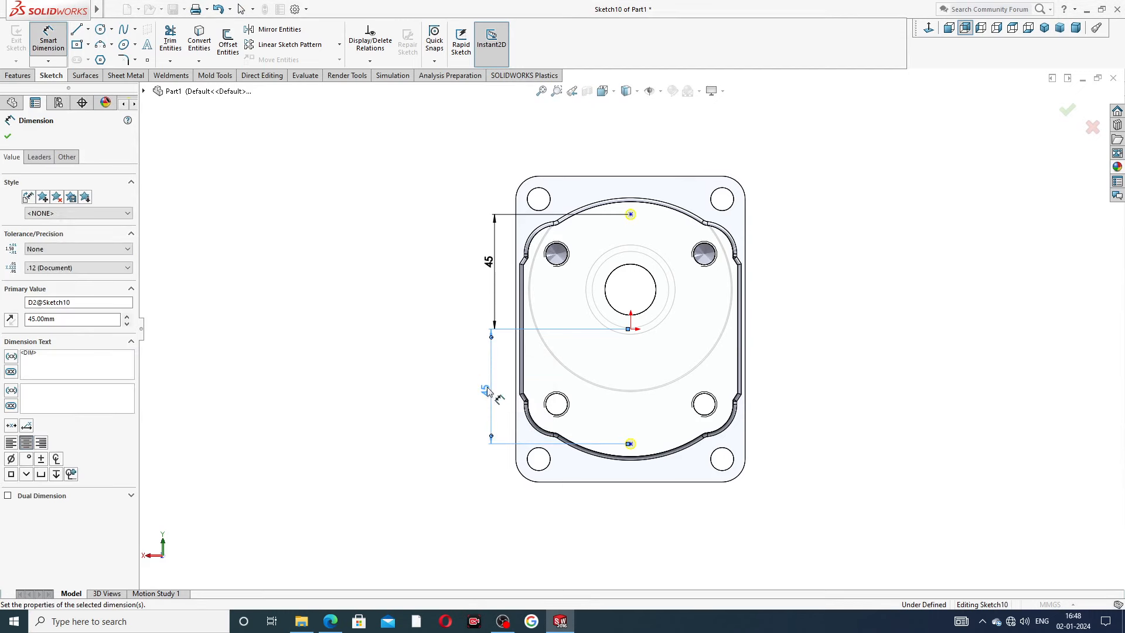
pyautogui.rightClick(836, 196)
pyautogui.click(864, 205)
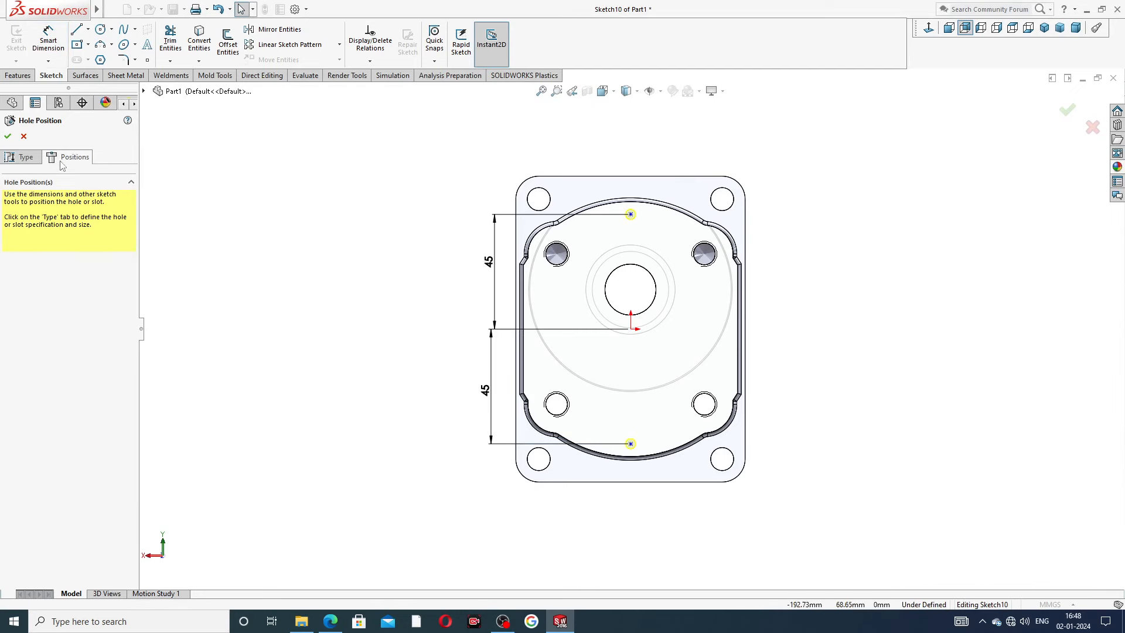
pyautogui.click(8, 136)
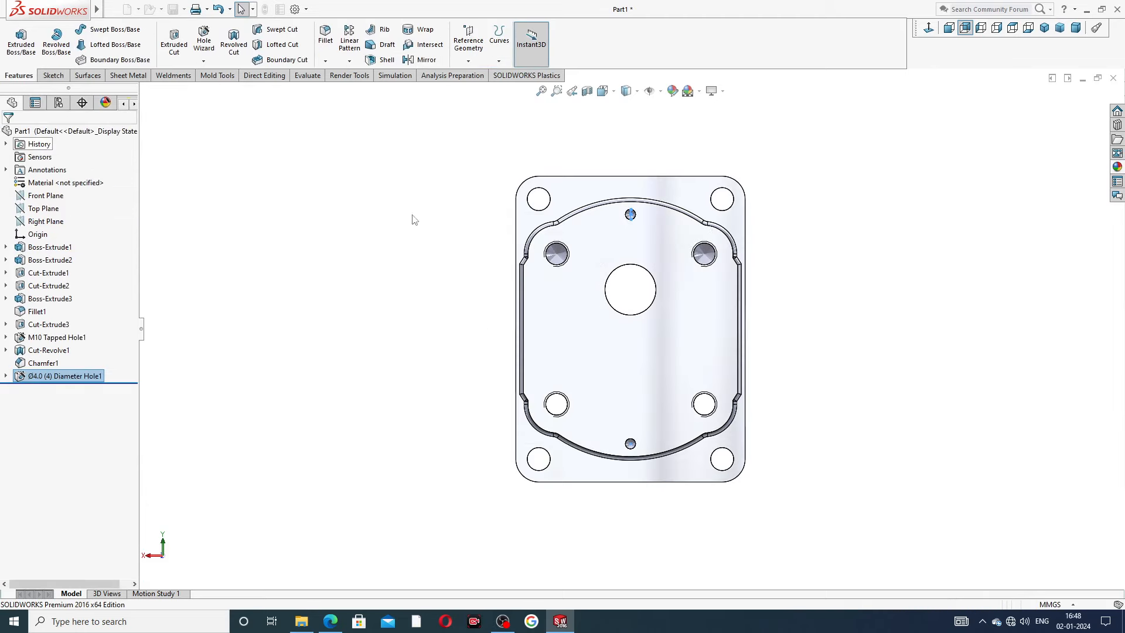
# Step: Review the Detailing display filter in the document properties, including shaded cosmetic threads, and look over the plate from both sides
pyautogui.click(781, 192)
pyautogui.moveTo(795, 228); pyautogui.dragTo(663, 233, button='middle')
pyautogui.scroll(-5, 609, 231)
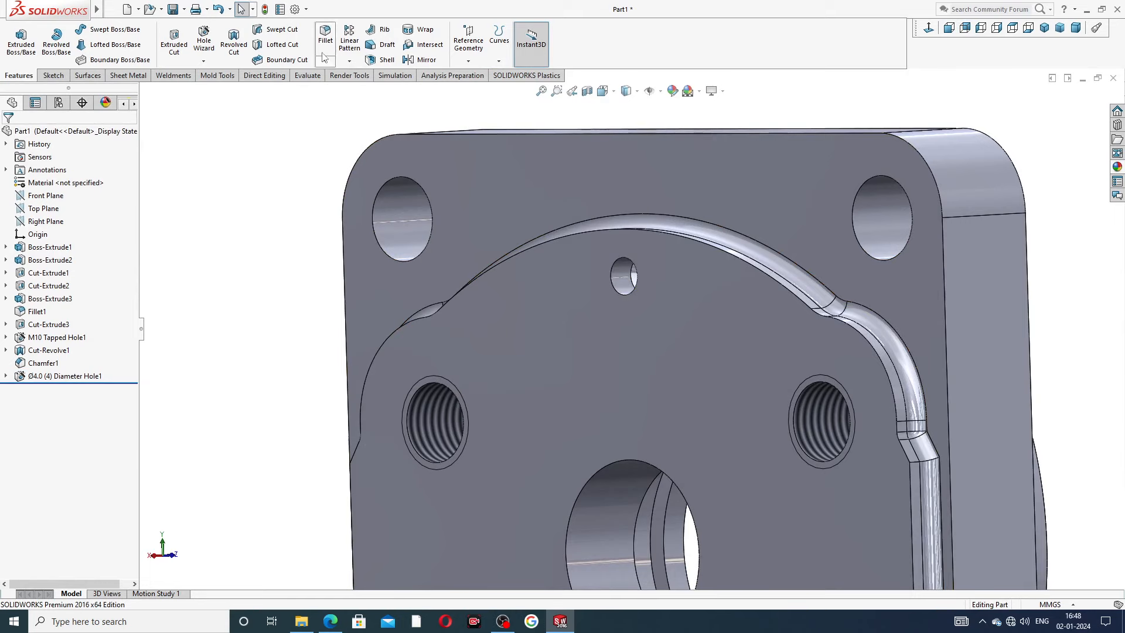
pyautogui.click(295, 9)
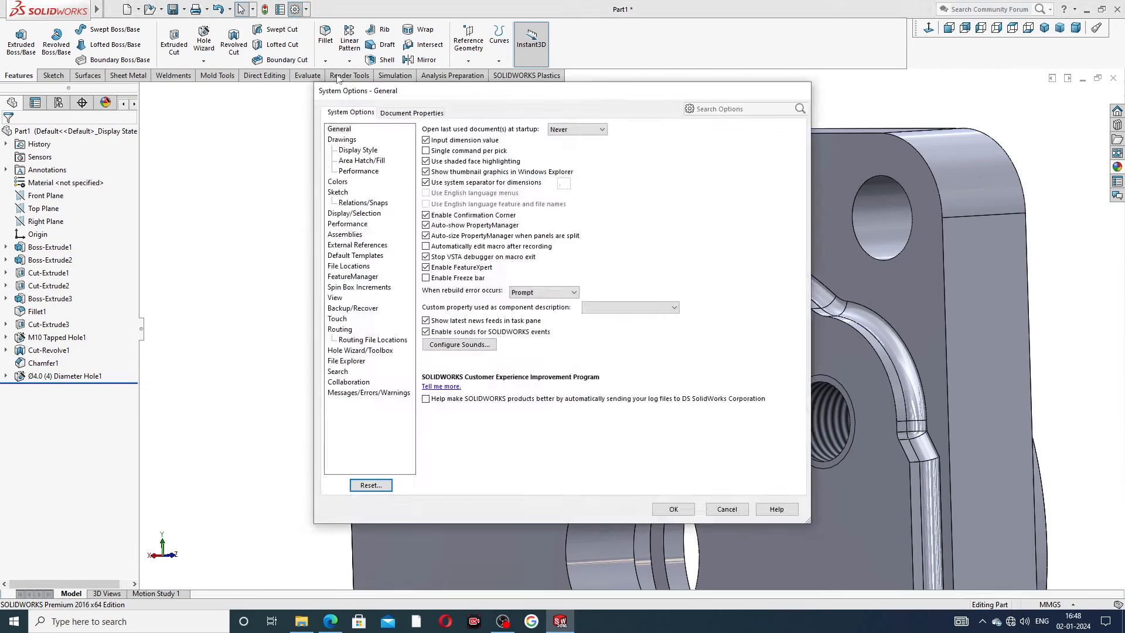
pyautogui.click(405, 112)
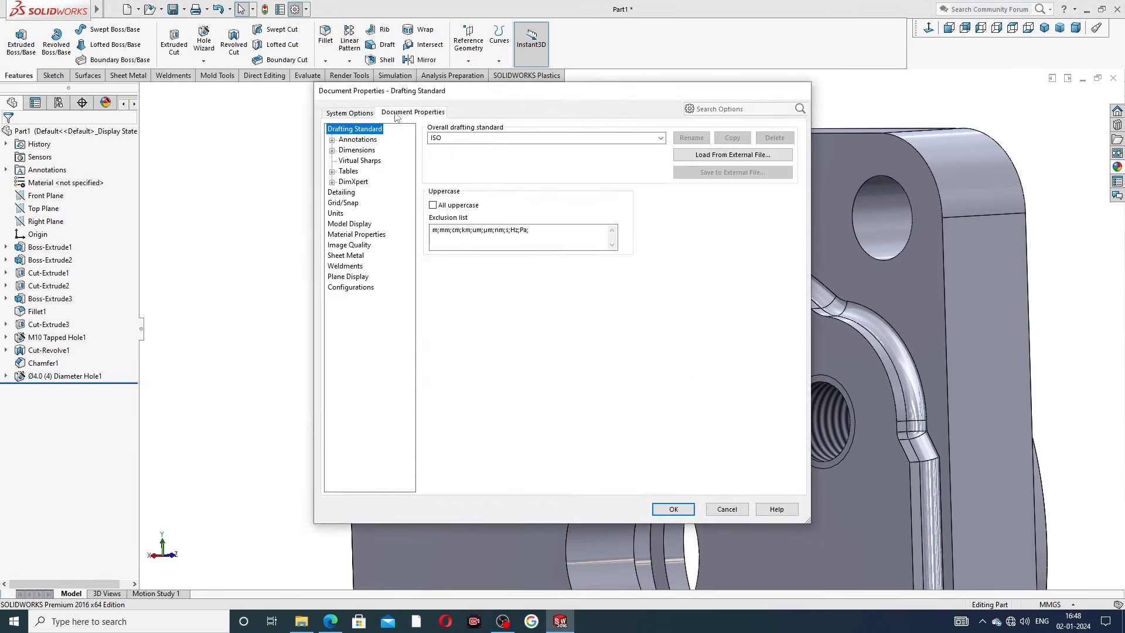
pyautogui.click(350, 197)
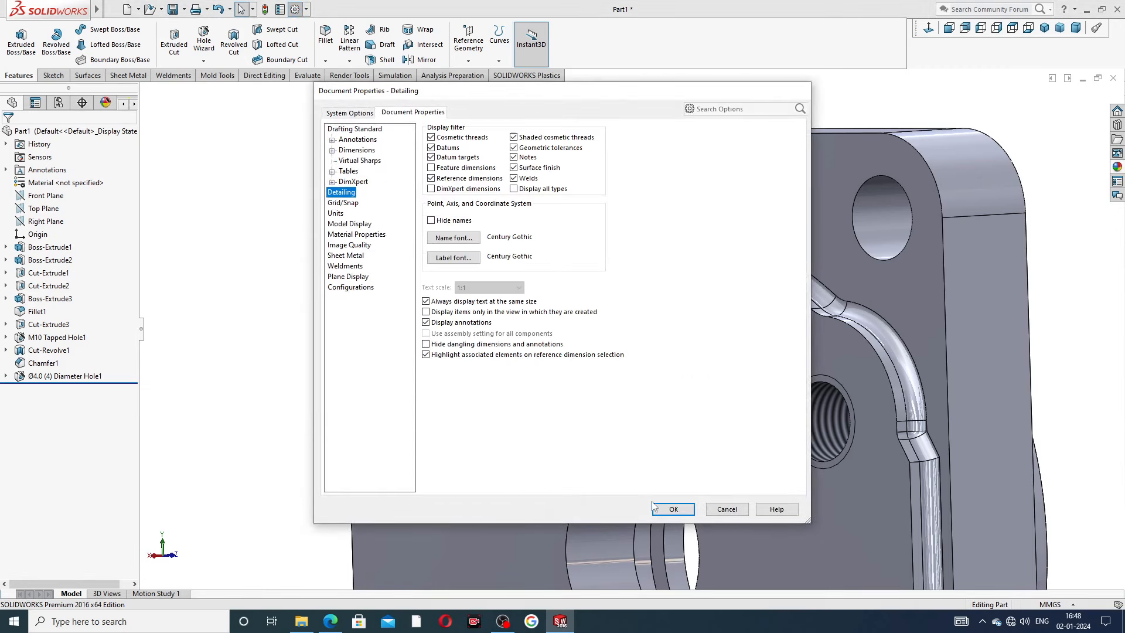
pyautogui.click(673, 509)
pyautogui.scroll(8, 761, 163)
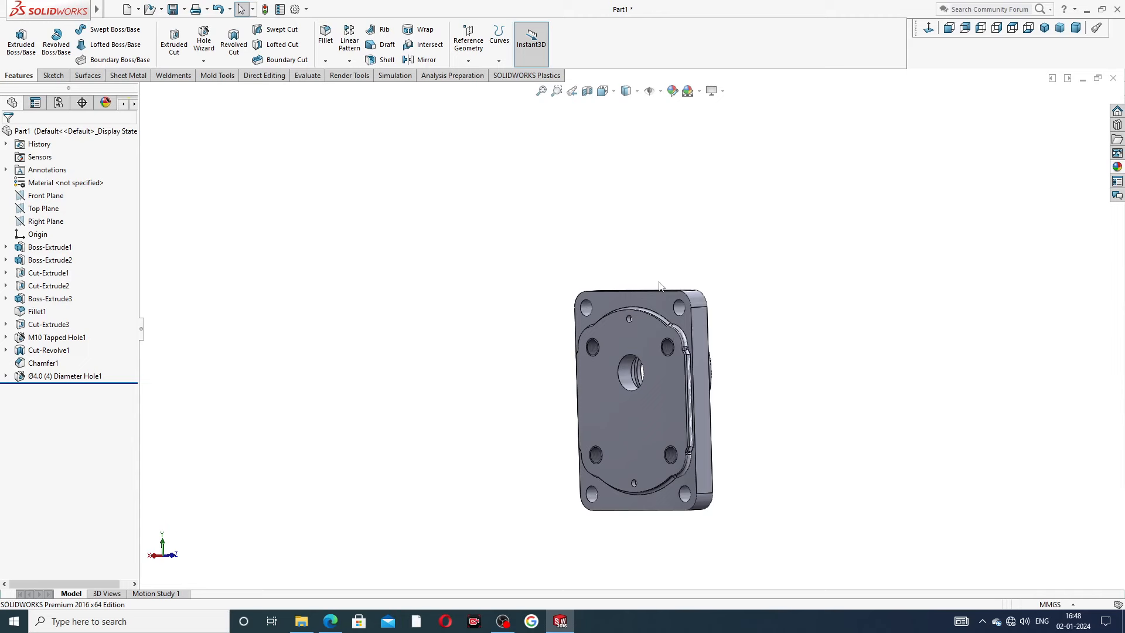
pyautogui.moveTo(674, 341)
pyautogui.mouseDown(button='middle')
pyautogui.moveTo(666, 390)
pyautogui.moveTo(583, 422)
pyautogui.moveTo(515, 356)
pyautogui.moveTo(495, 378)
pyautogui.mouseUp(button='middle')
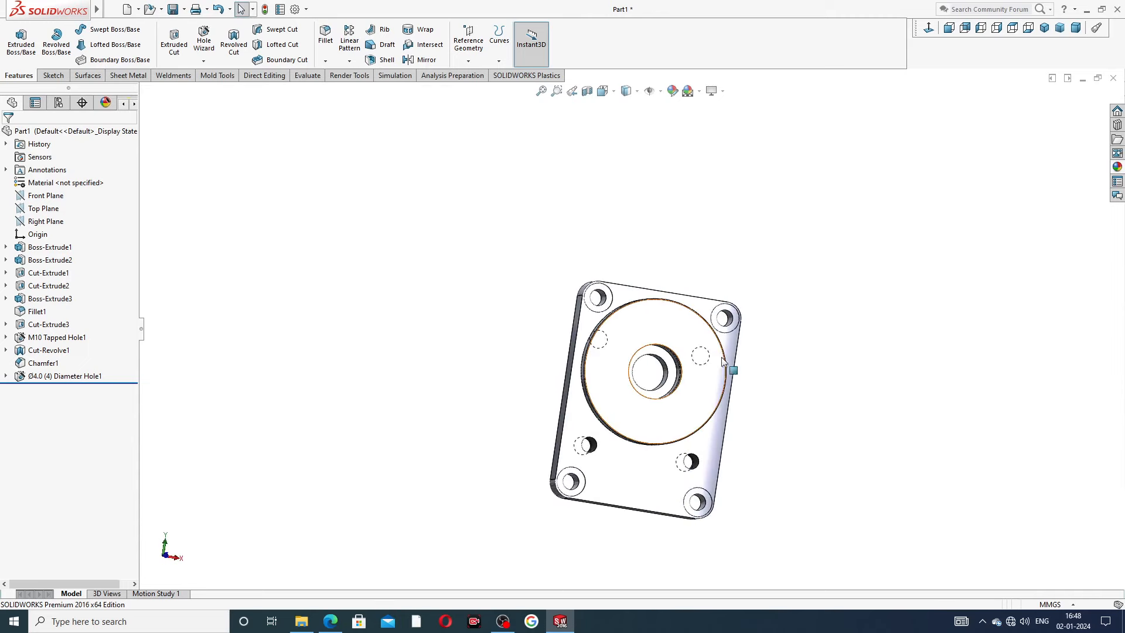
# Step: Check the drive end plate PDF drawing in Edge, return to SOLIDWORKS and apply the polished brass appearance to the whole part
pyautogui.click(331, 622)
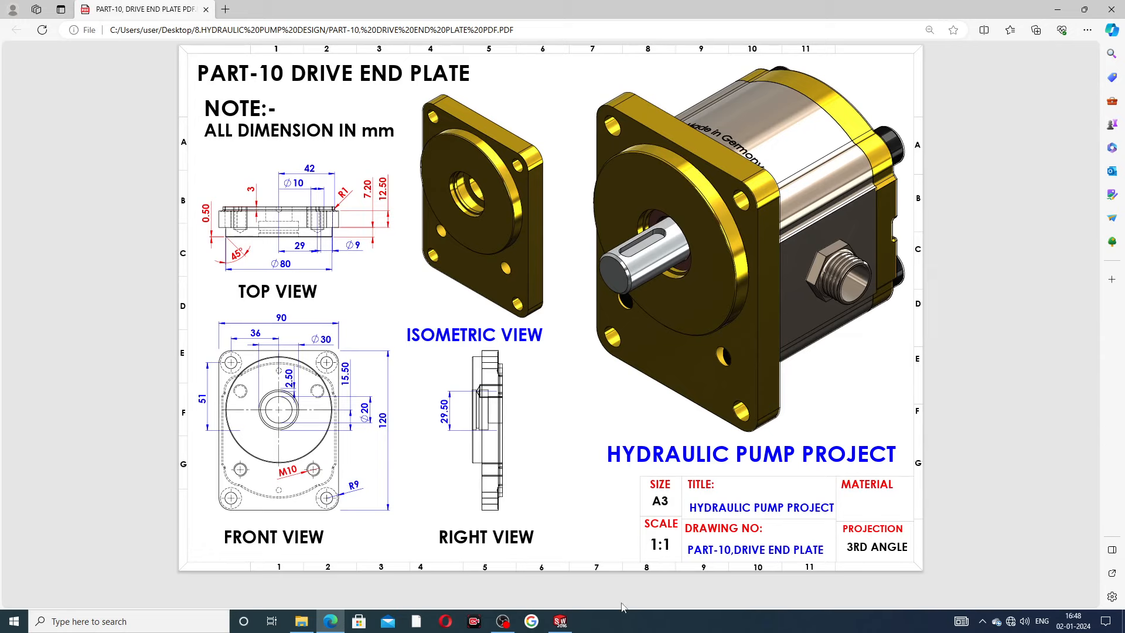
pyautogui.click(562, 622)
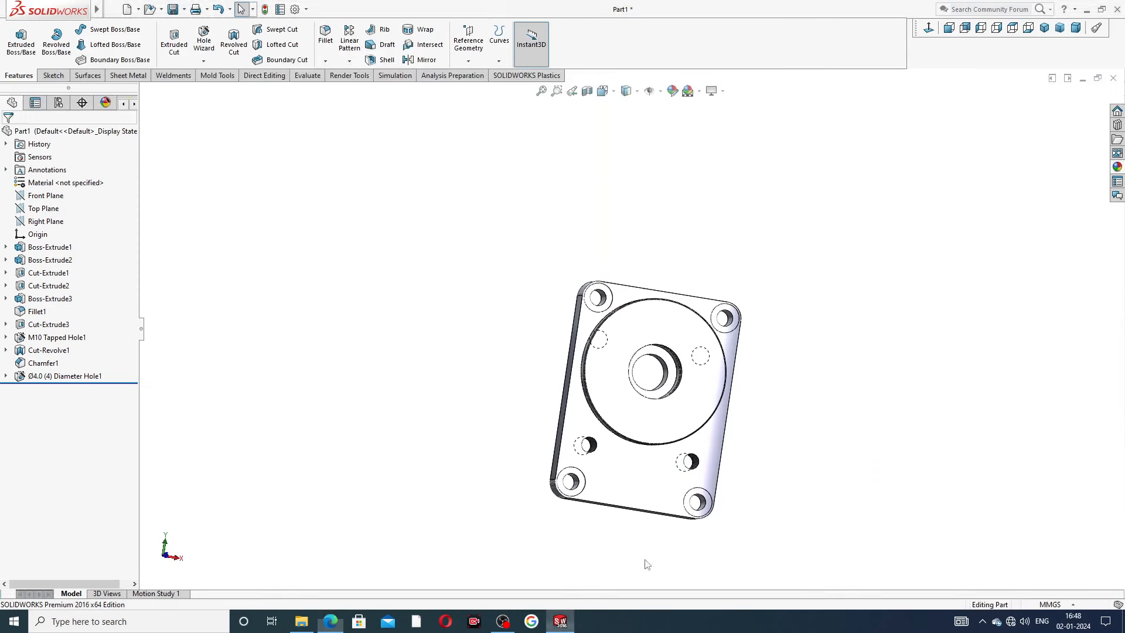
pyautogui.click(1118, 168)
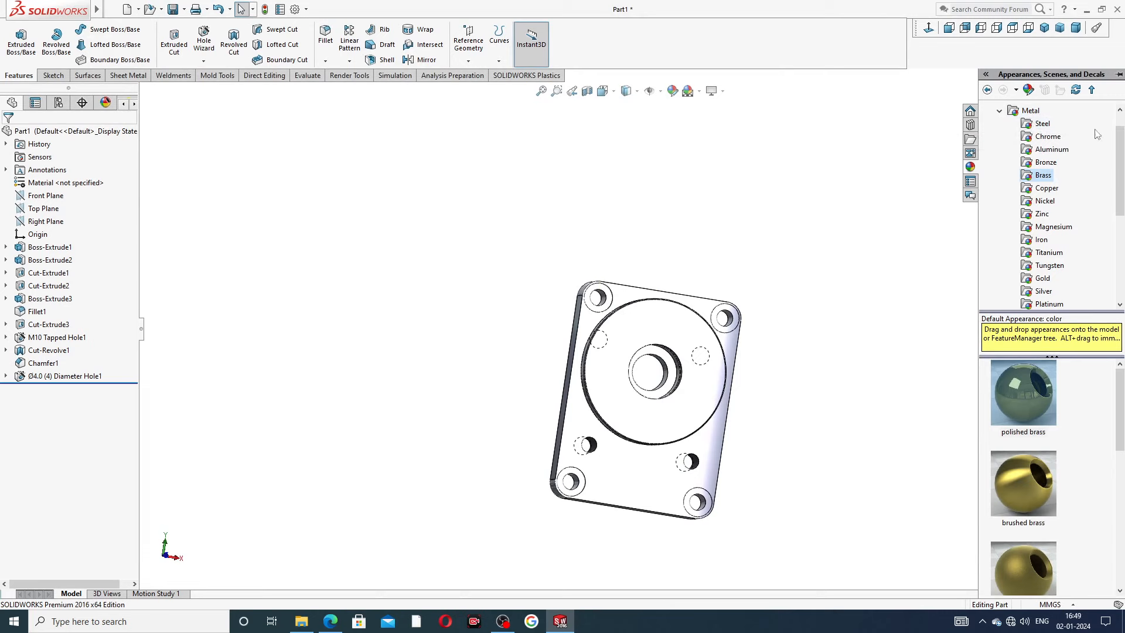
pyautogui.moveTo(1120, 130); pyautogui.dragTo(1093, 113)
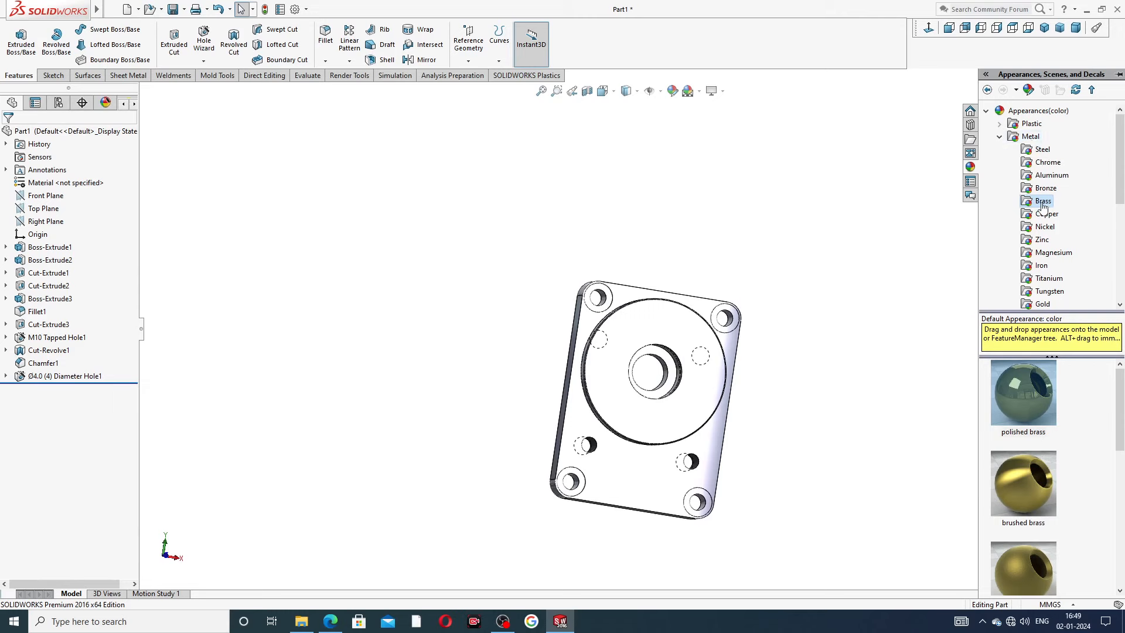
pyautogui.doubleClick(1029, 386)
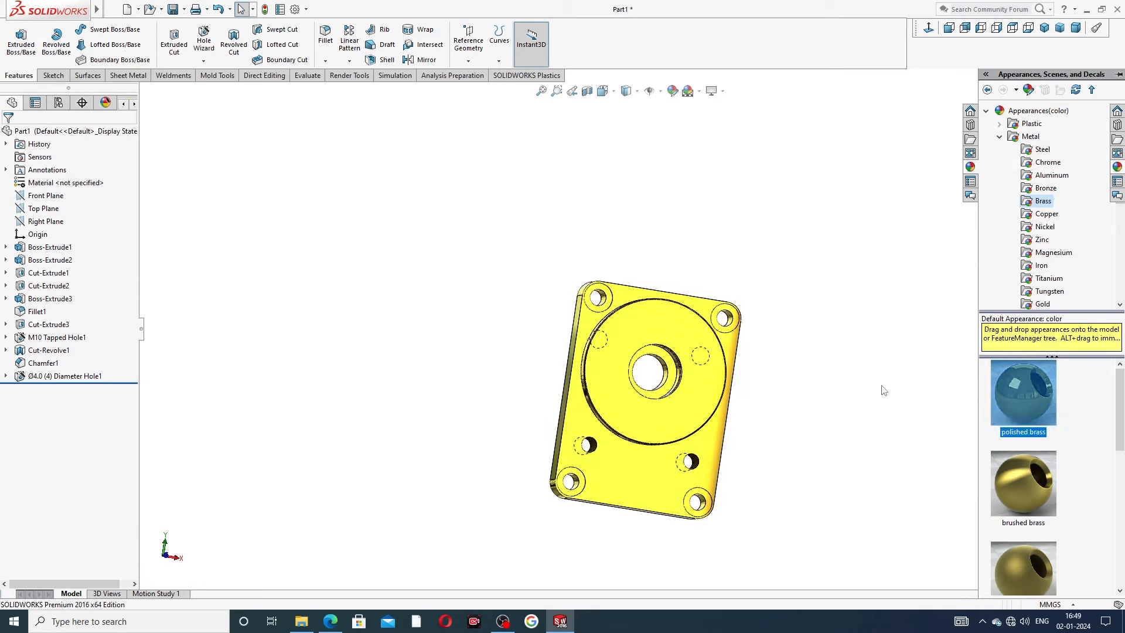
# Step: Examine the brass end plate from the front, the raised contoured face with its blind holes, and the round boss side
pyautogui.moveTo(851, 387); pyautogui.dragTo(749, 422, button='middle')
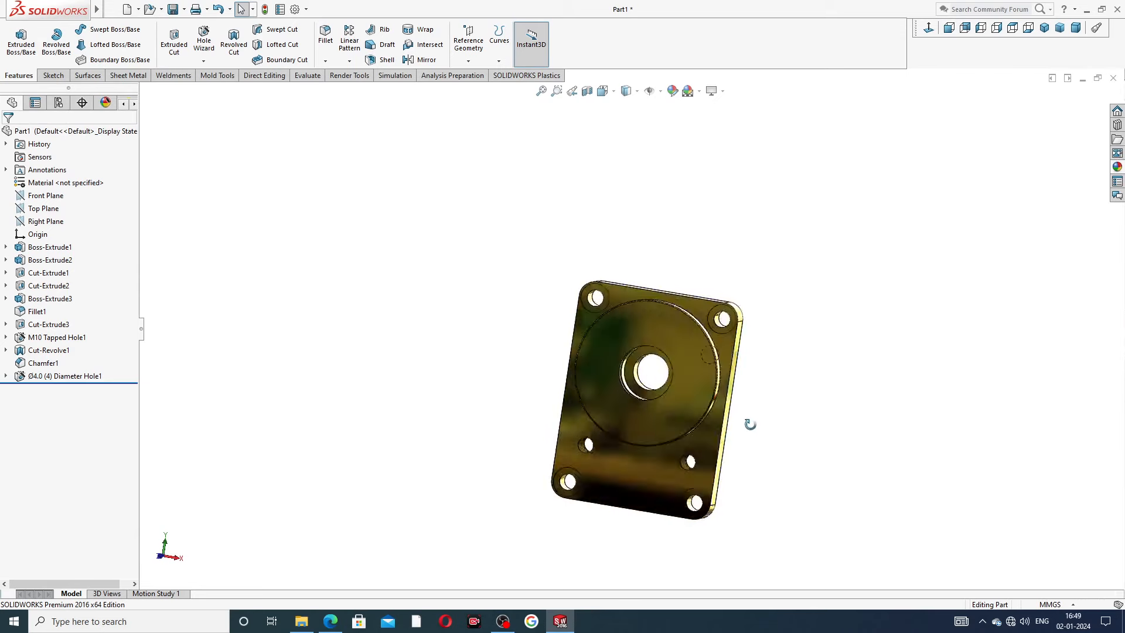
pyautogui.click(948, 27)
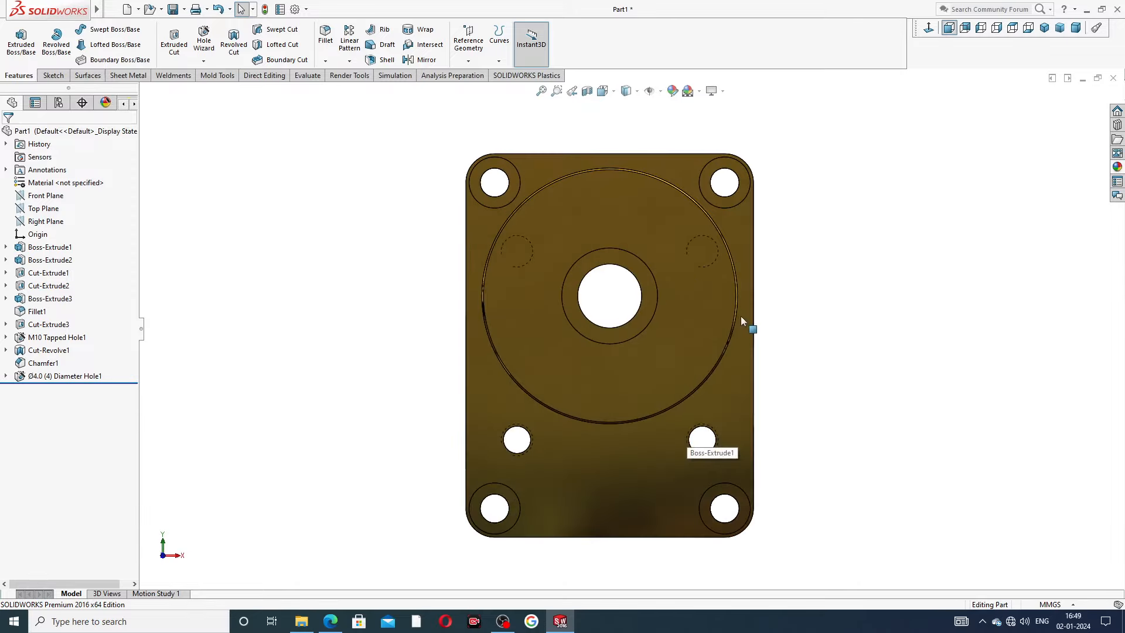
pyautogui.moveTo(742, 317); pyautogui.dragTo(1020, 236, button='middle')
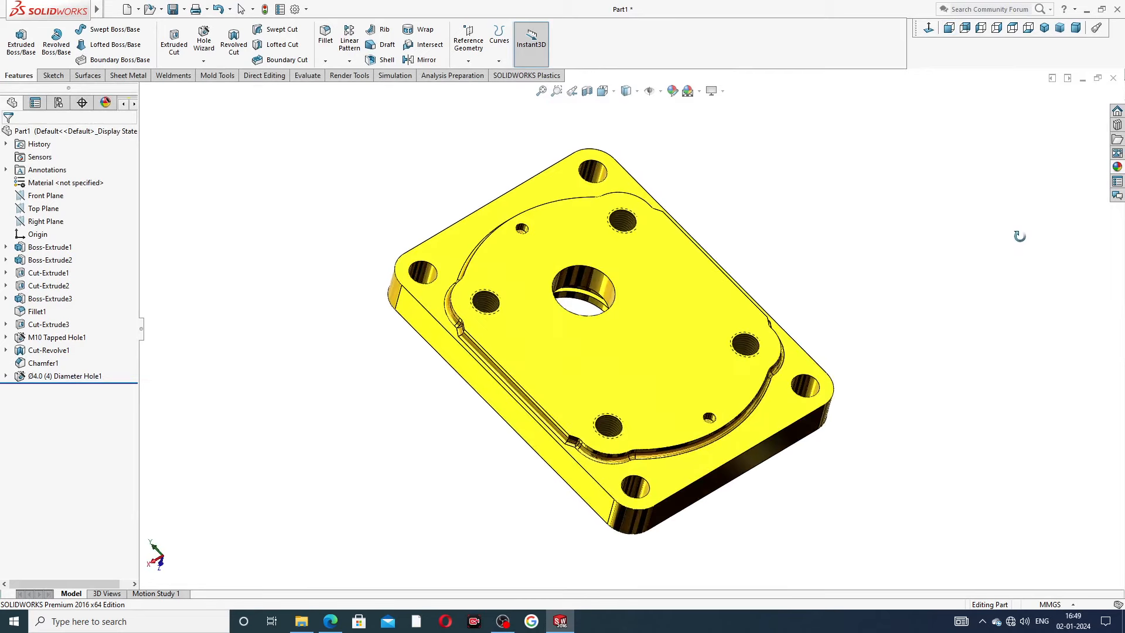
pyautogui.scroll(-2, 627, 409)
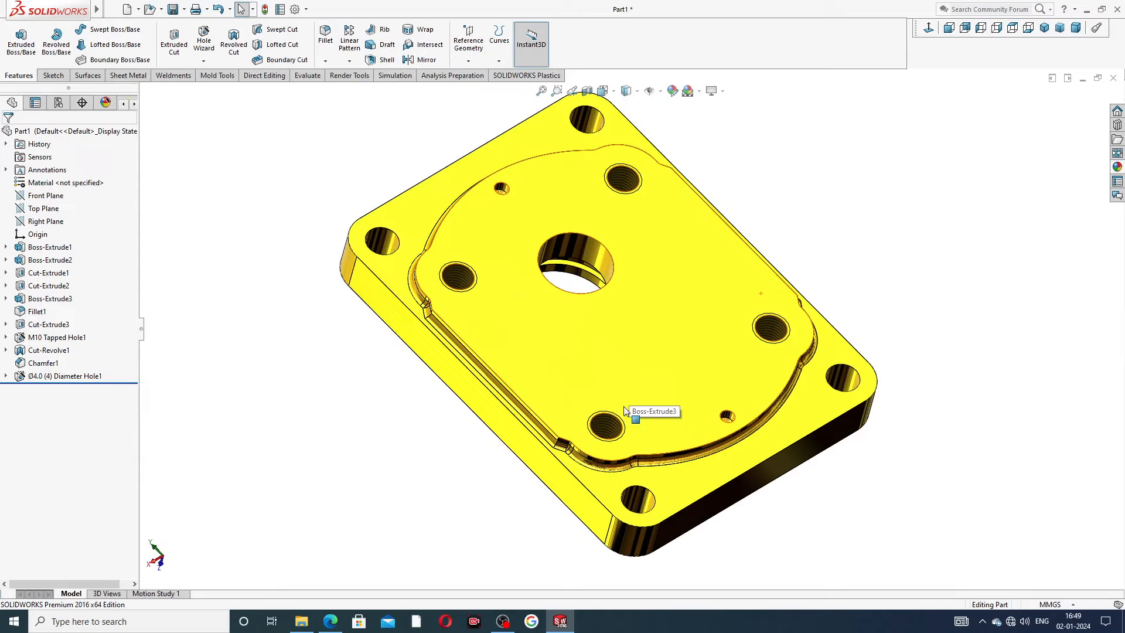
pyautogui.scroll(2, 625, 410)
pyautogui.moveTo(630, 417); pyautogui.dragTo(755, 334, button='middle')
pyautogui.moveTo(554, 348); pyautogui.dragTo(509, 413, button='middle')
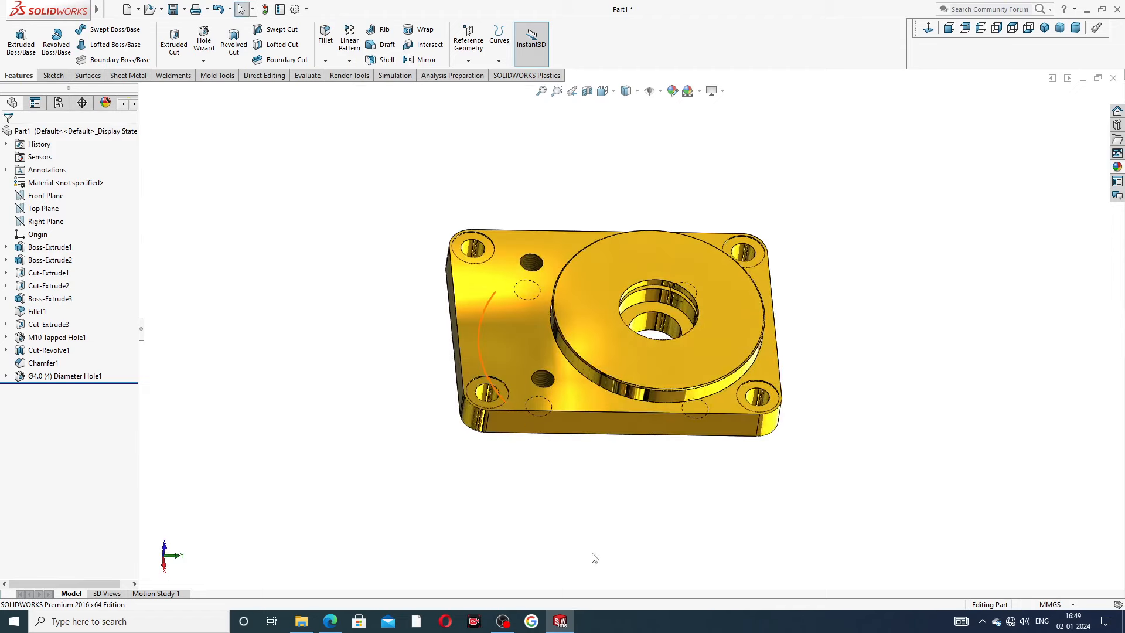
pyautogui.scroll(-3, 628, 527)
pyautogui.scroll(4, 674, 258)
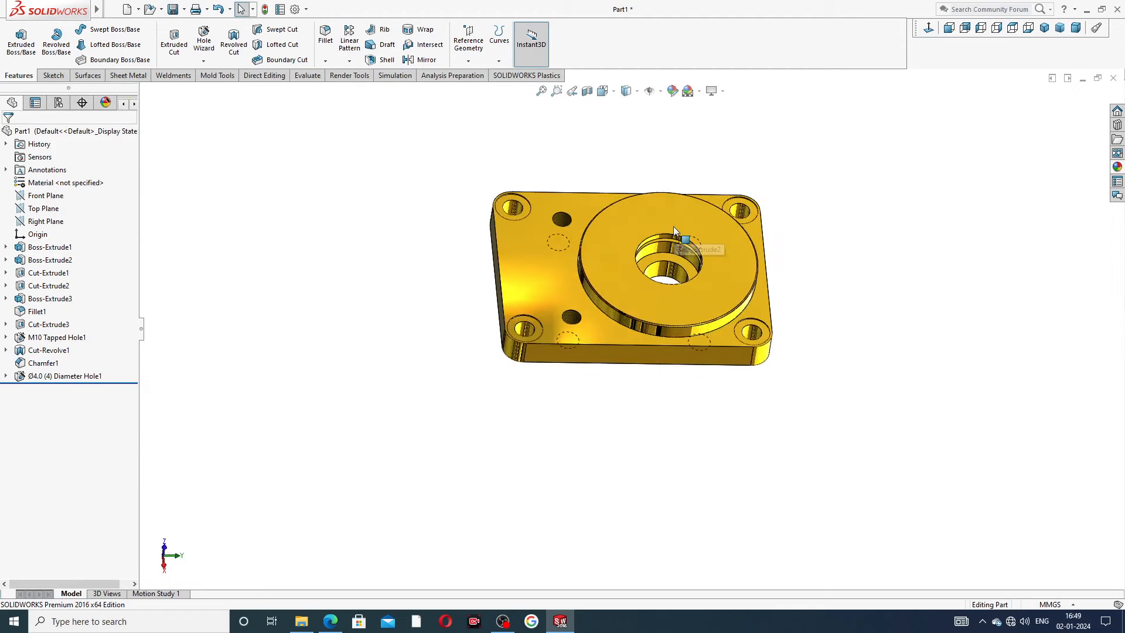
pyautogui.scroll(-4, 673, 226)
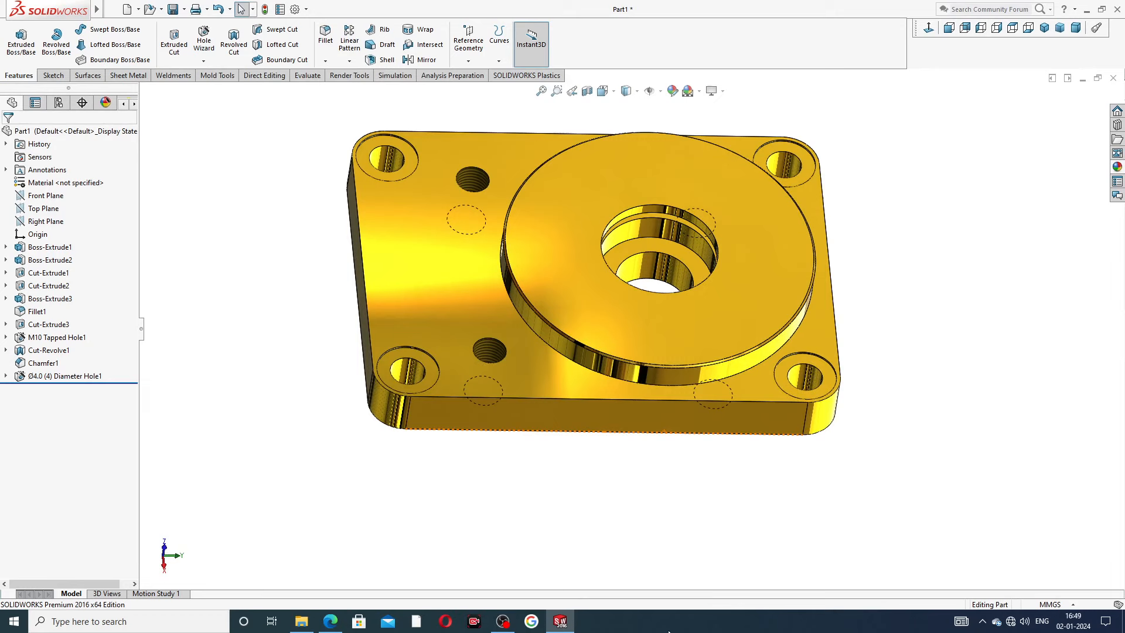
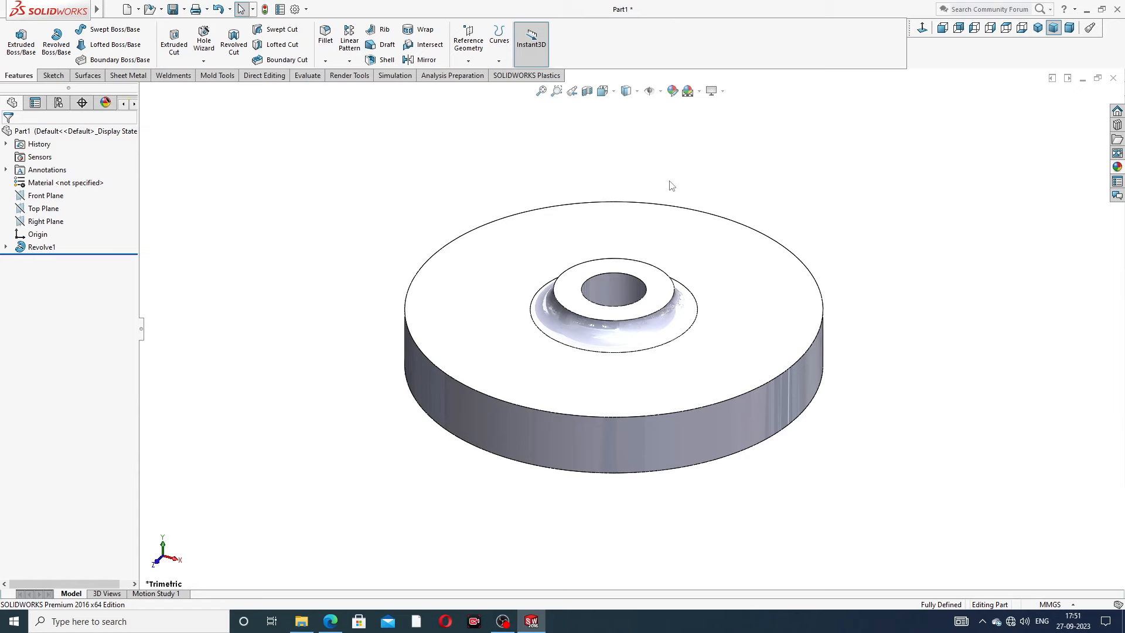
# Step: Start a sketch on the disc's flat annular face around the boss, view it face-on and check the drawing in Edge
pyautogui.moveTo(673, 296); pyautogui.dragTo(526, 293, button='middle')
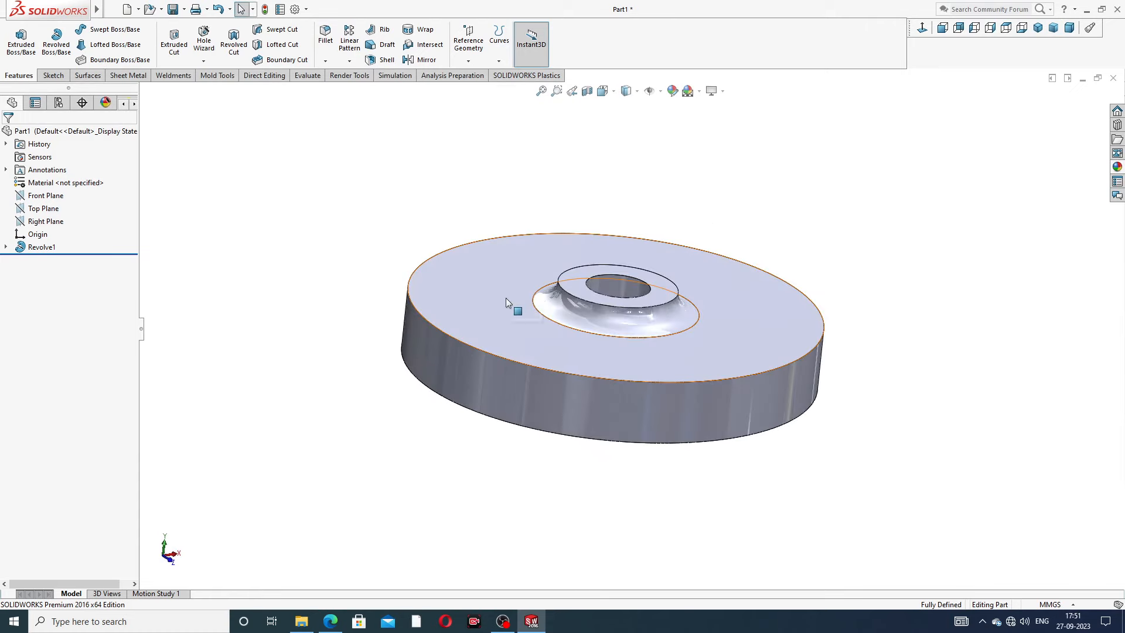
pyautogui.click(505, 301)
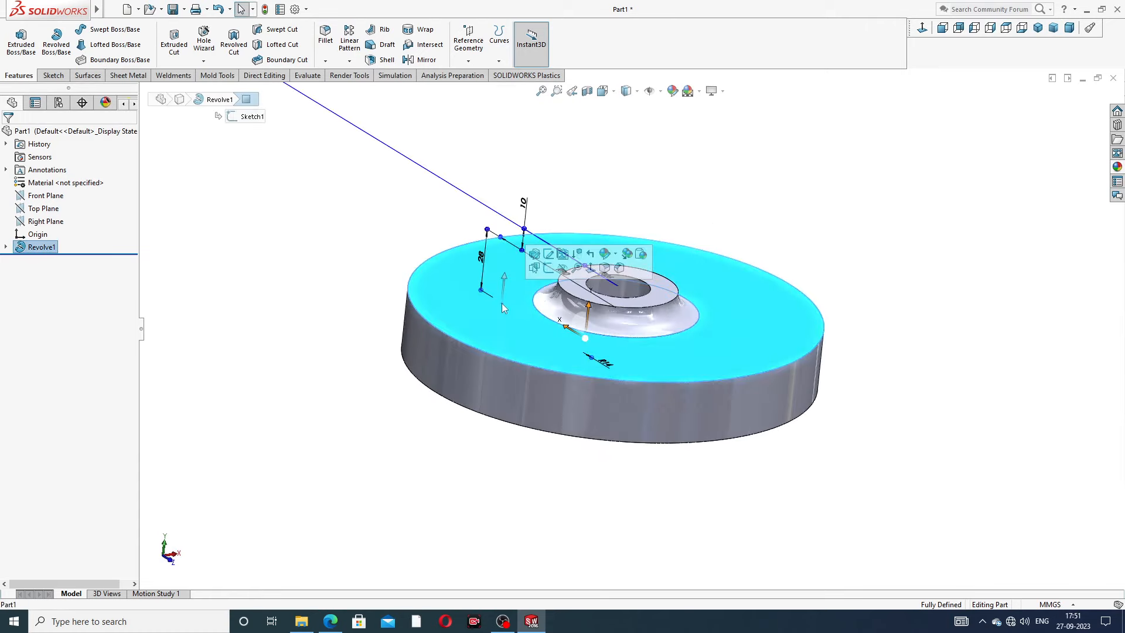
pyautogui.click(549, 268)
pyautogui.click(923, 28)
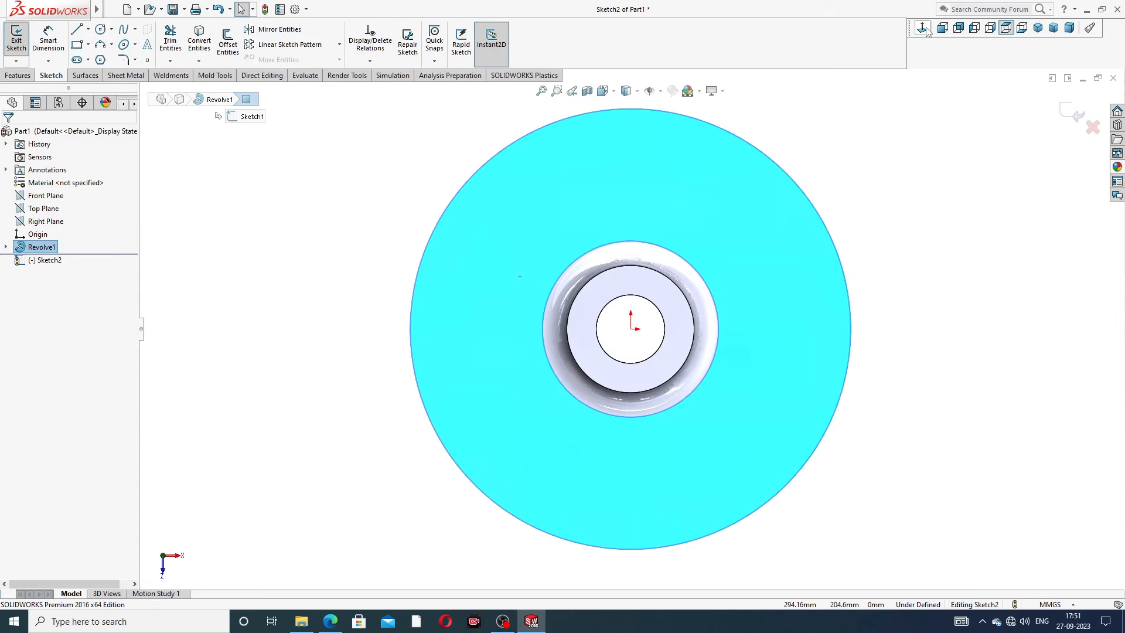
pyautogui.scroll(1, 857, 127)
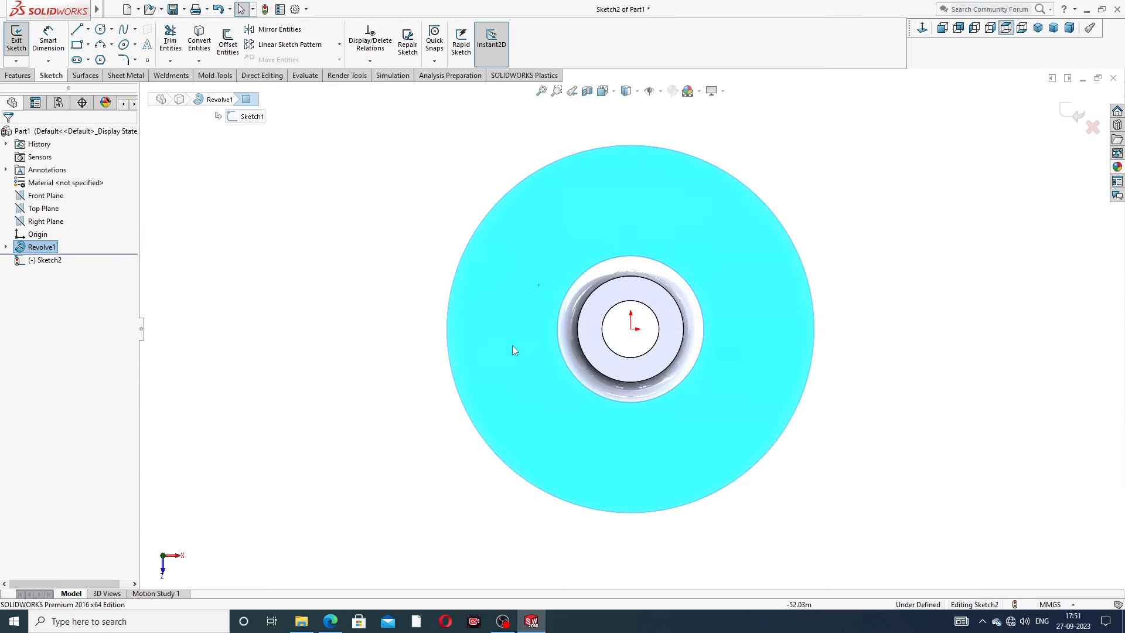
pyautogui.click(330, 621)
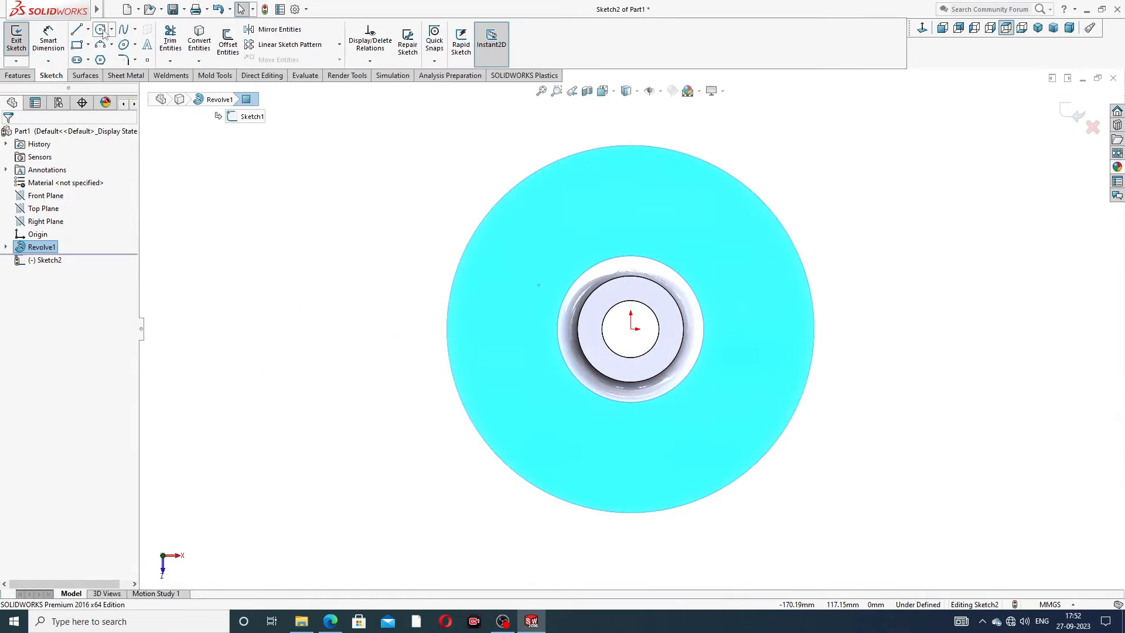
# Step: Draw a vertical centreline about 145 mm long through the origin, extending above and below the central bore
pyautogui.click(87, 29)
pyautogui.click(104, 58)
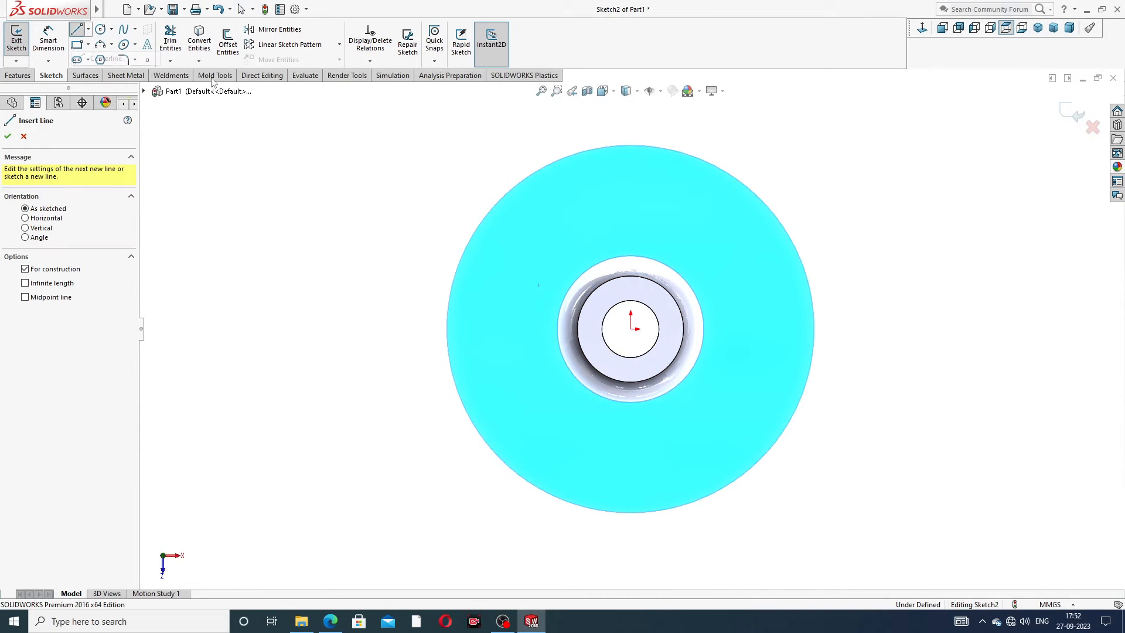
pyautogui.click(633, 175)
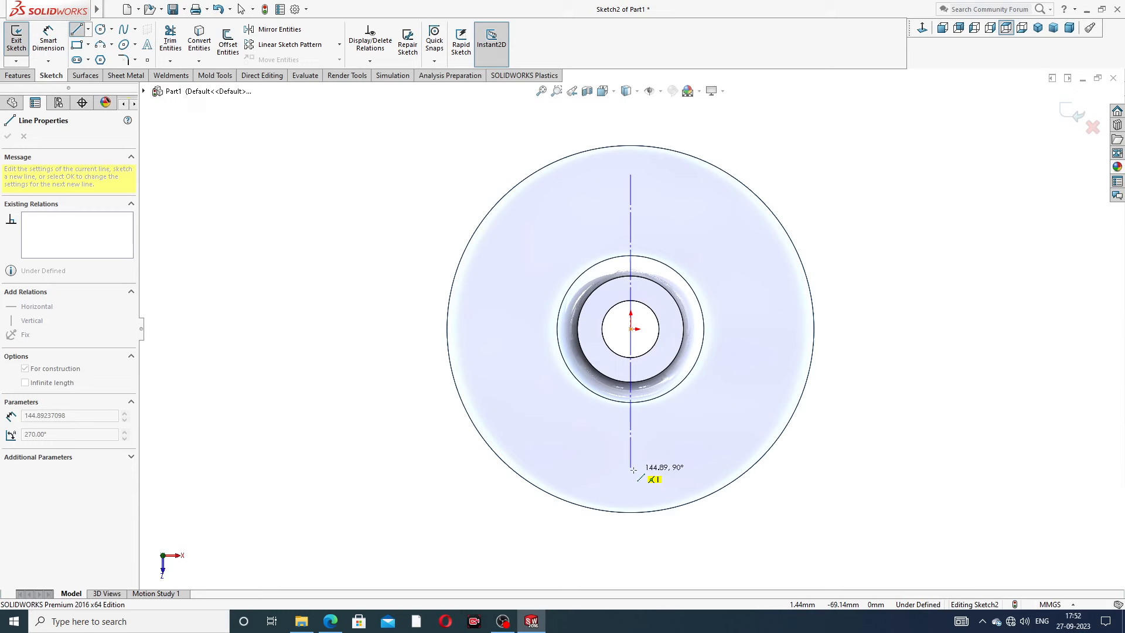
pyautogui.click(631, 470)
pyautogui.rightClick(734, 382)
pyautogui.click(756, 410)
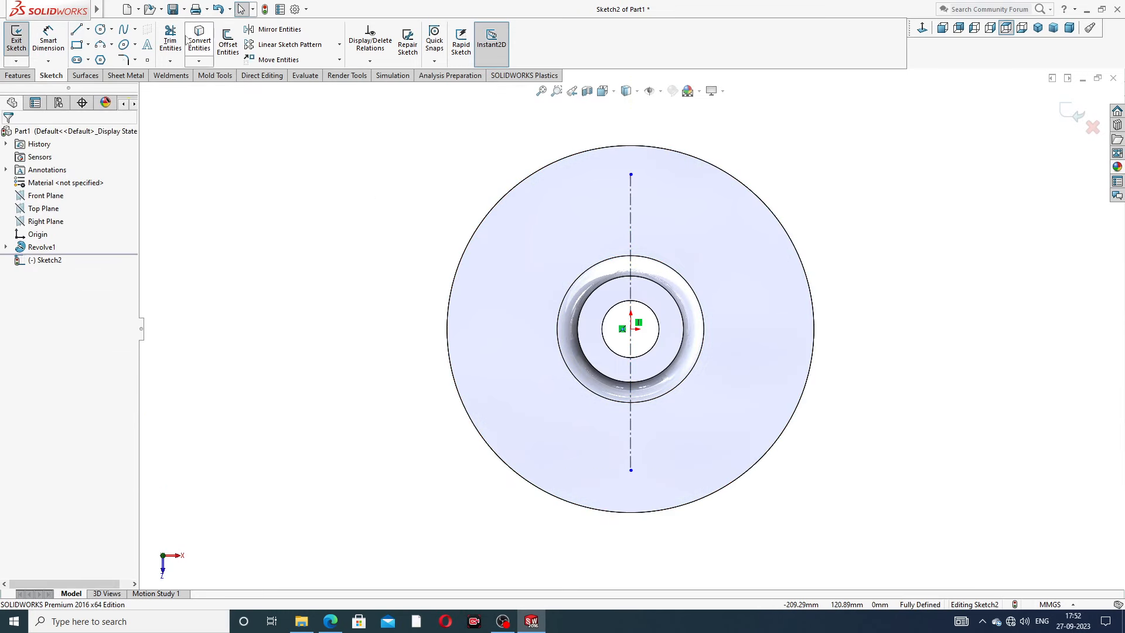
# Step: Draw a horizontal centreline about 124 mm long through the origin, extending across both sides of the boss
pyautogui.click(87, 29)
pyautogui.click(105, 57)
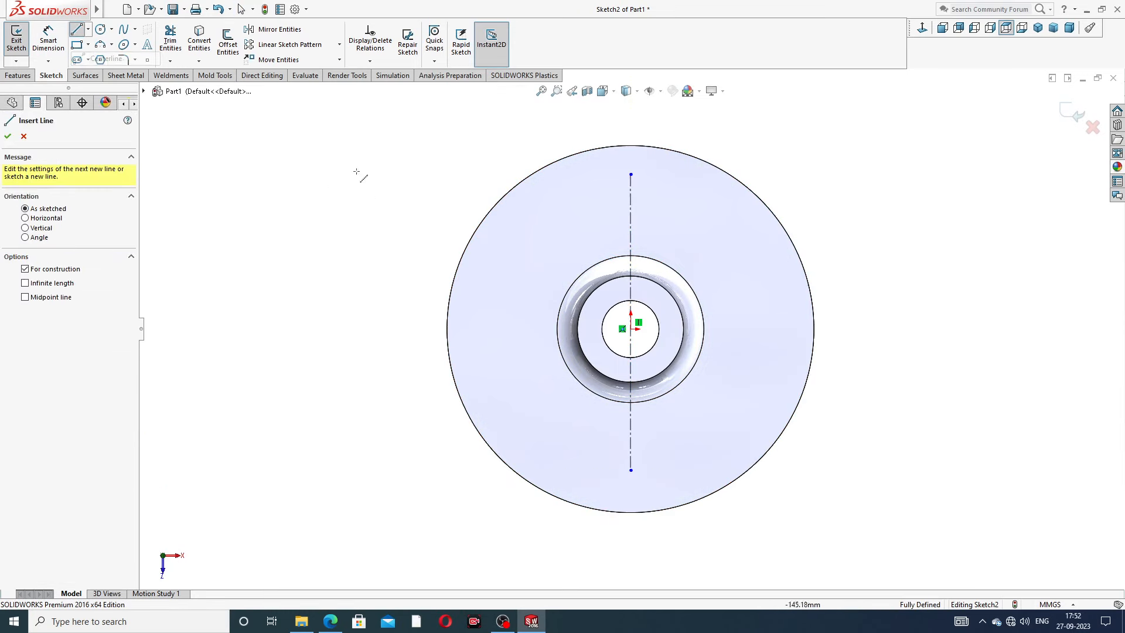
pyautogui.click(518, 330)
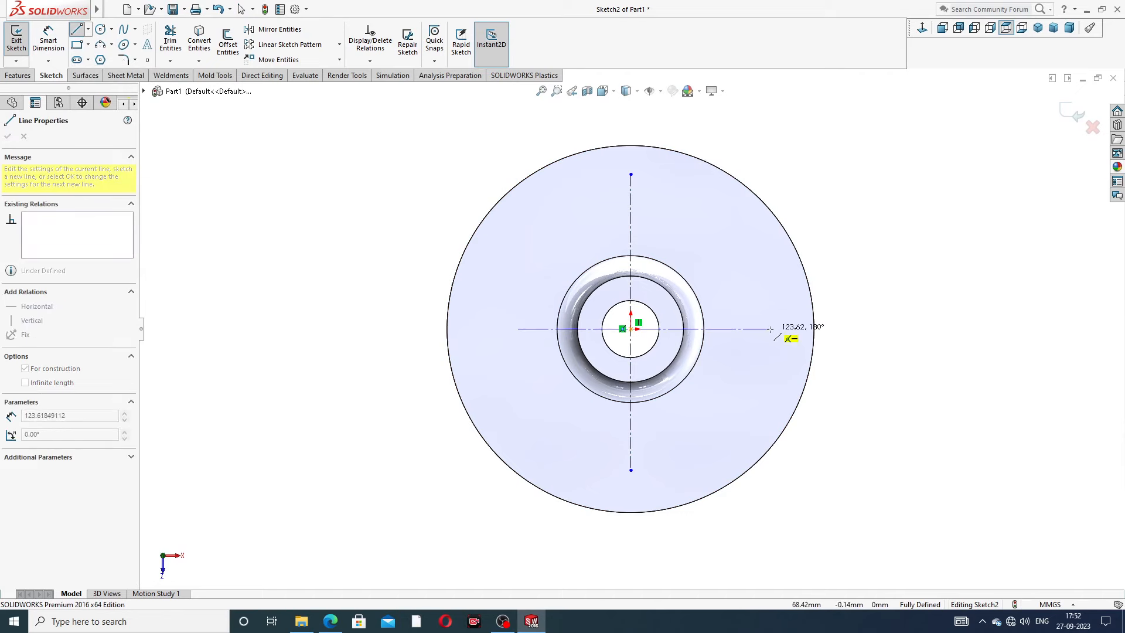
pyautogui.click(770, 330)
pyautogui.rightClick(827, 213)
pyautogui.click(846, 262)
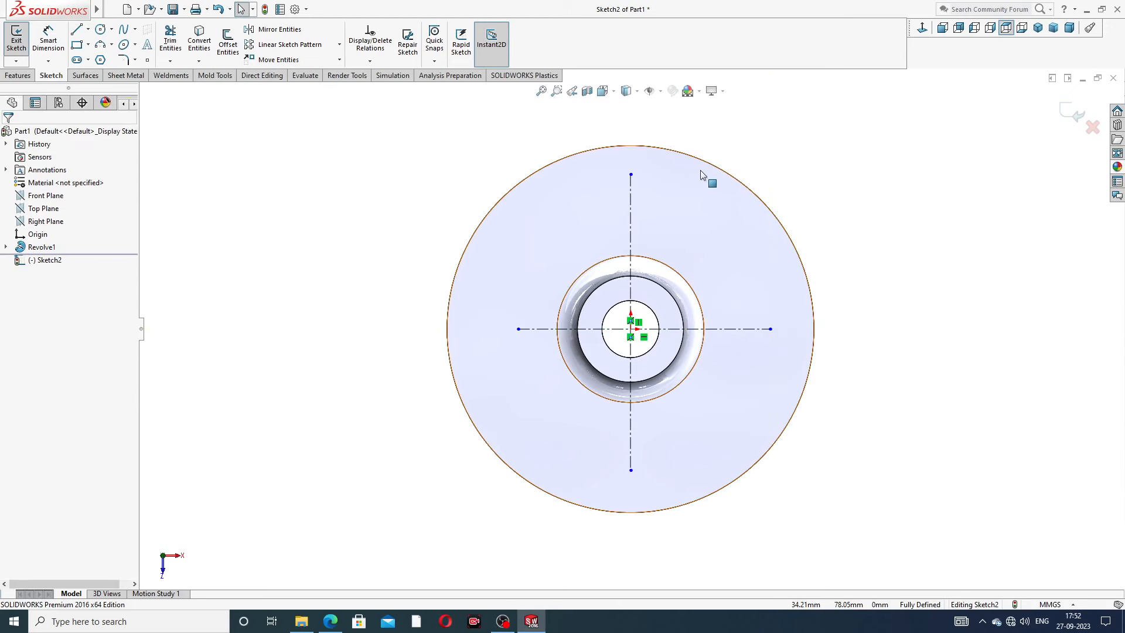
# Step: Sketch two concentric circles with radii of about 27 mm and 18 mm, centred on the vertical centreline about 56 mm above the origin
pyautogui.click(100, 28)
pyautogui.click(631, 213)
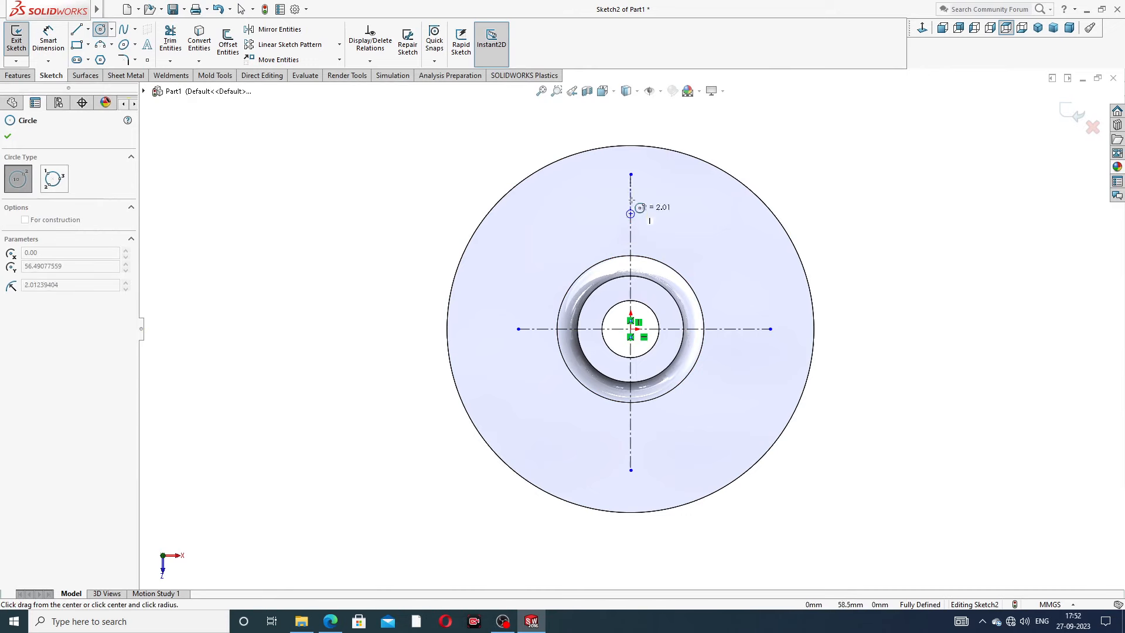
pyautogui.click(661, 168)
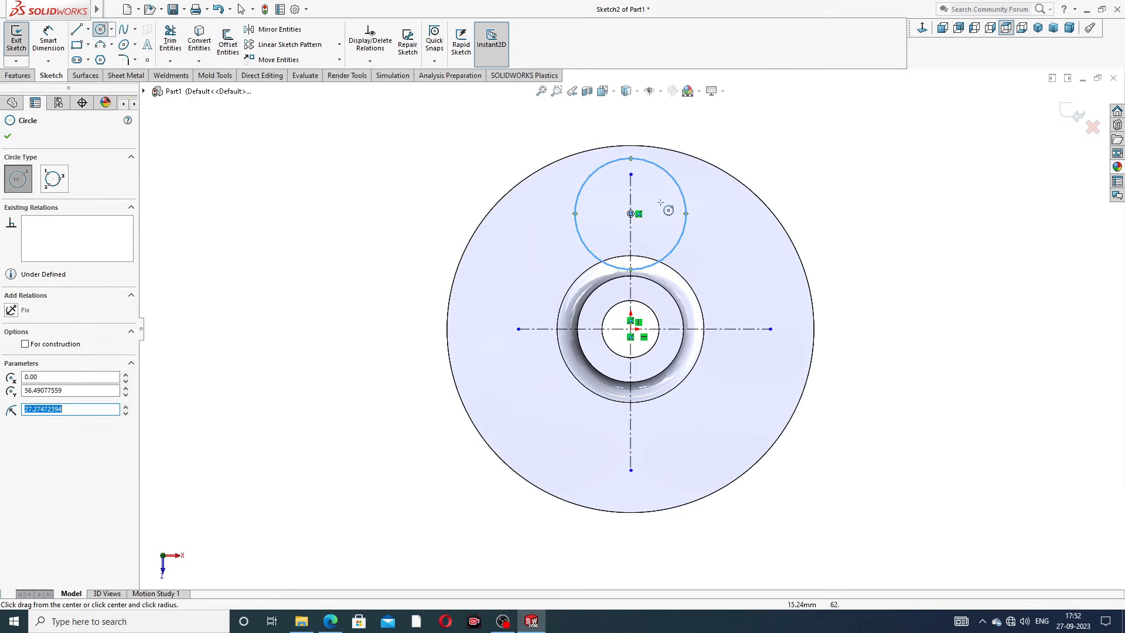
pyautogui.click(631, 213)
pyautogui.click(652, 185)
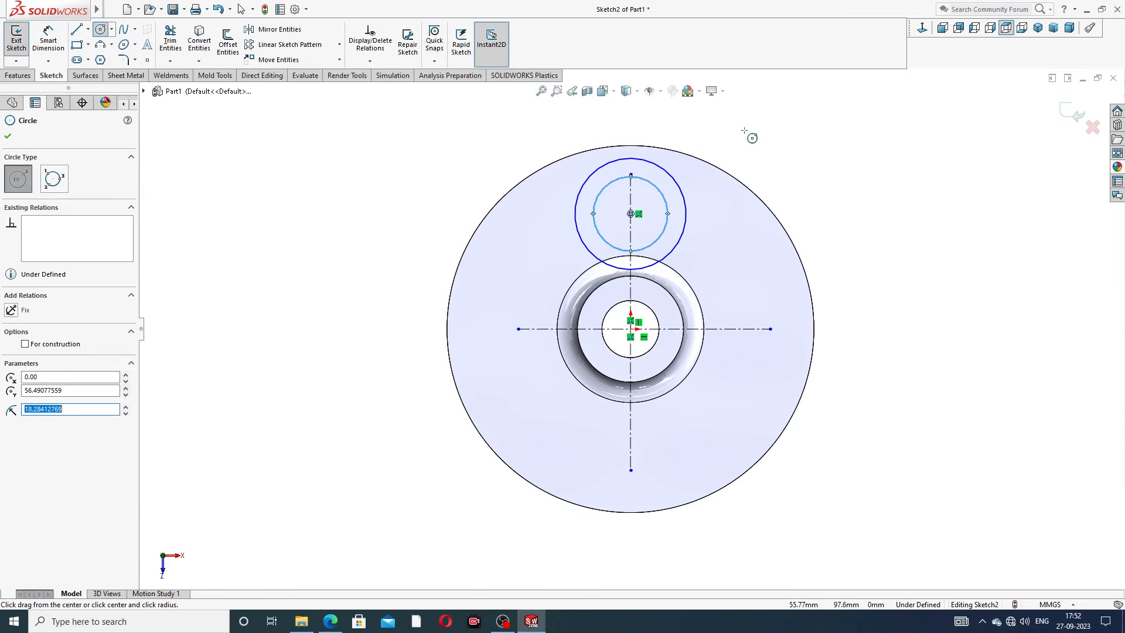
pyautogui.rightClick(748, 133)
pyautogui.click(773, 138)
# Step: Dimension the two concentric circles, setting the outer diameter to 60 mm and the inner diameter to 24 mm
pyautogui.click(48, 40)
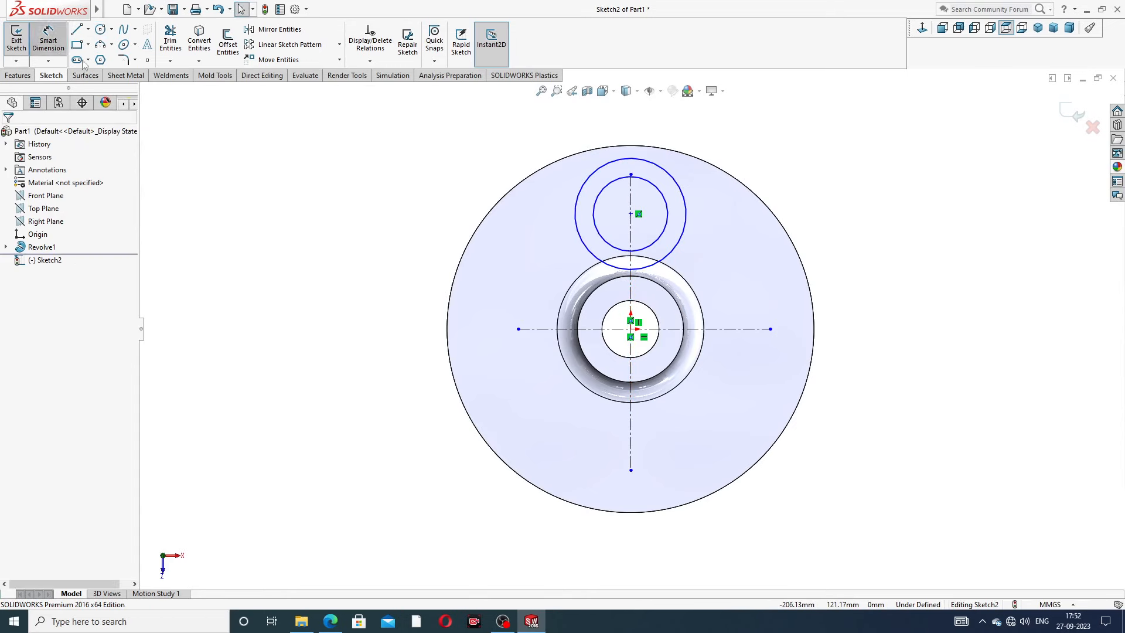
pyautogui.click(678, 181)
pyautogui.click(739, 151)
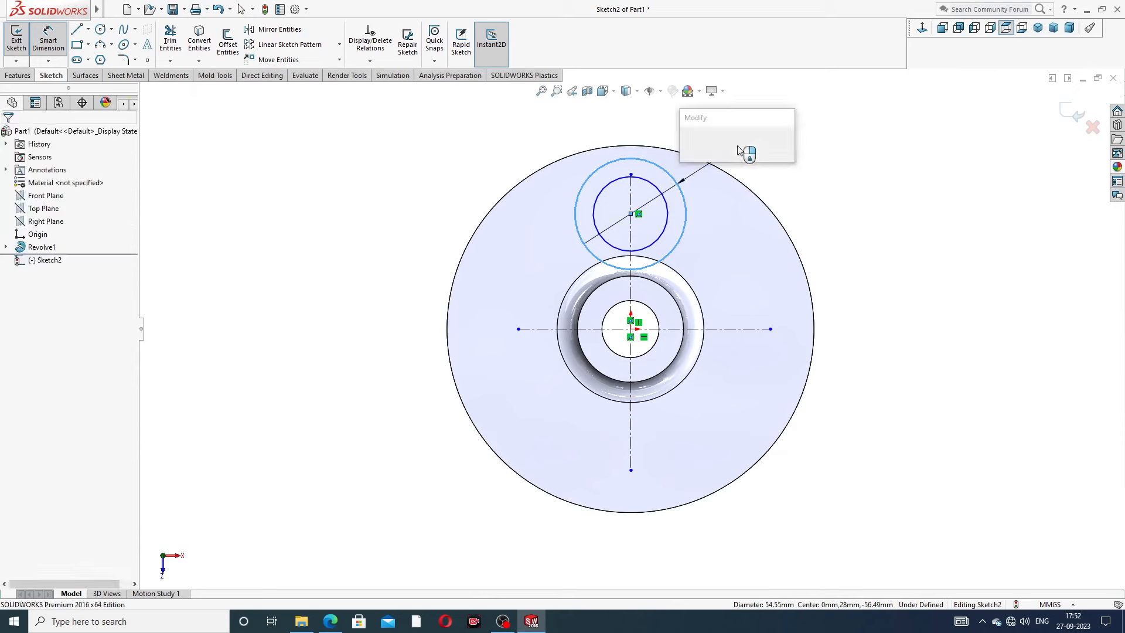
pyautogui.press('Return')
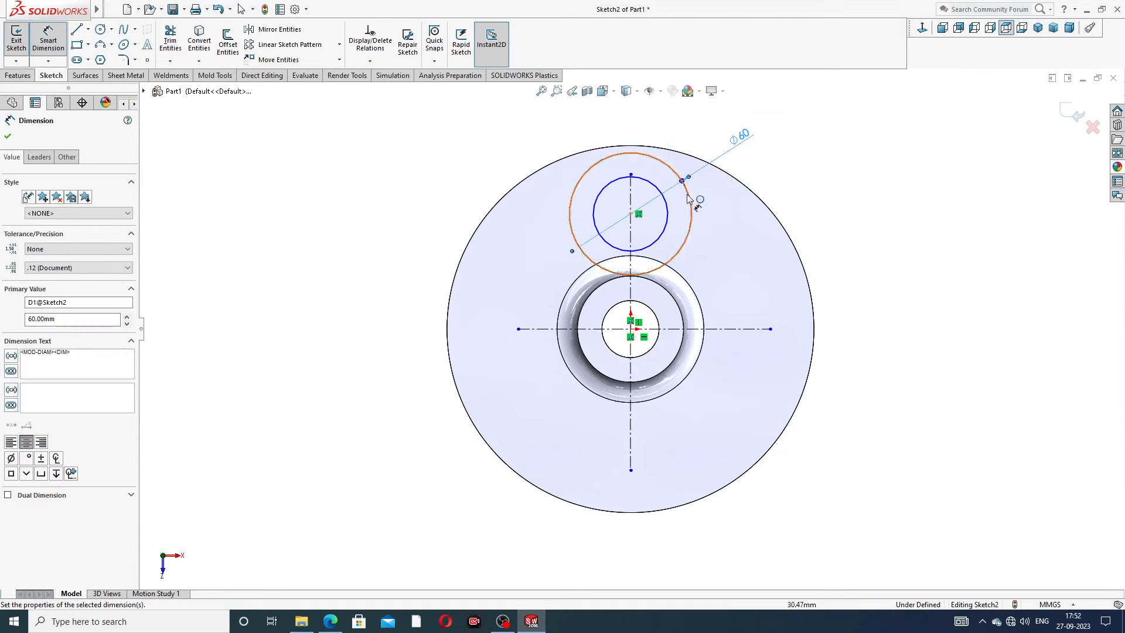
pyautogui.click(657, 187)
pyautogui.click(722, 129)
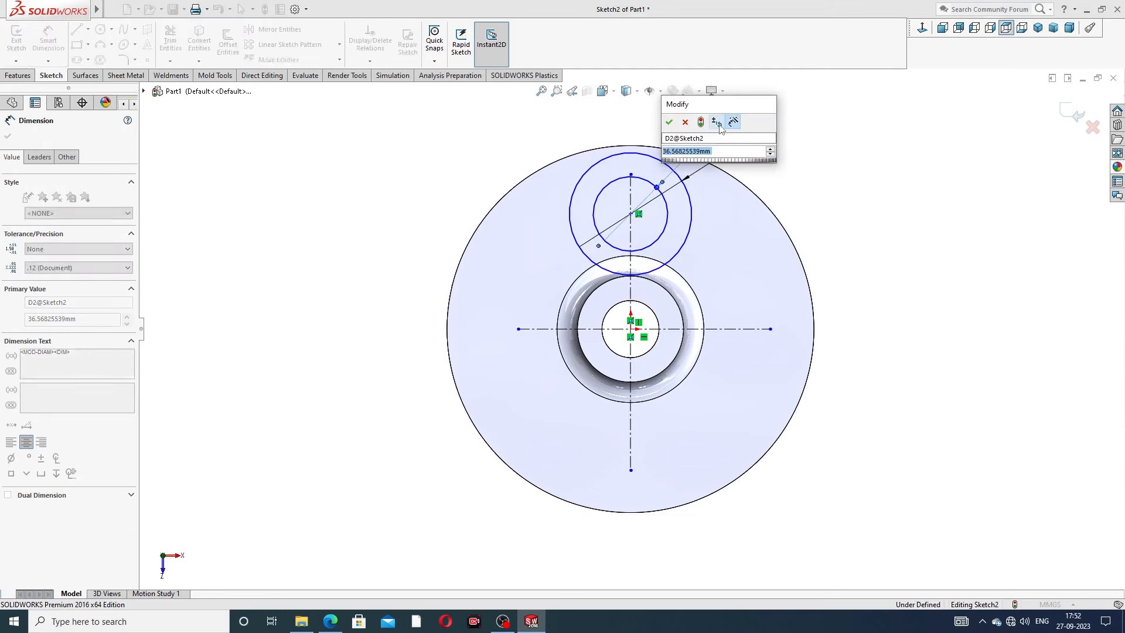
pyautogui.write('24')
pyautogui.press('Return')
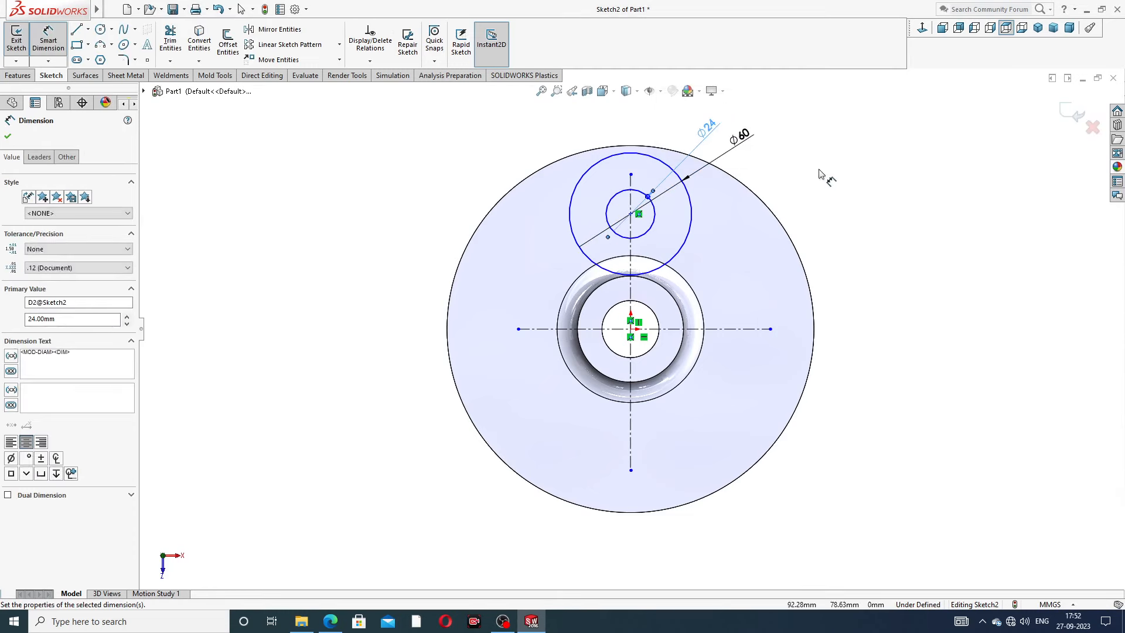
pyautogui.rightClick(807, 157)
pyautogui.click(841, 173)
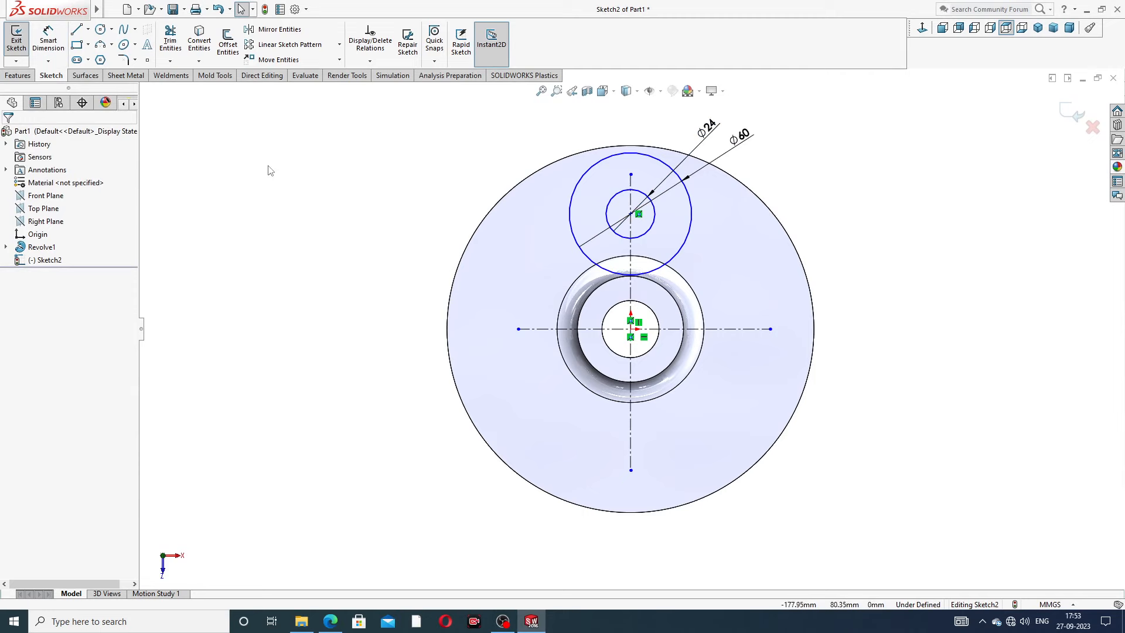
# Step: Sketch a line about 67 mm long from the right side of the Ø60 circle, tangent to it, down to the horizontal centreline
pyautogui.click(76, 29)
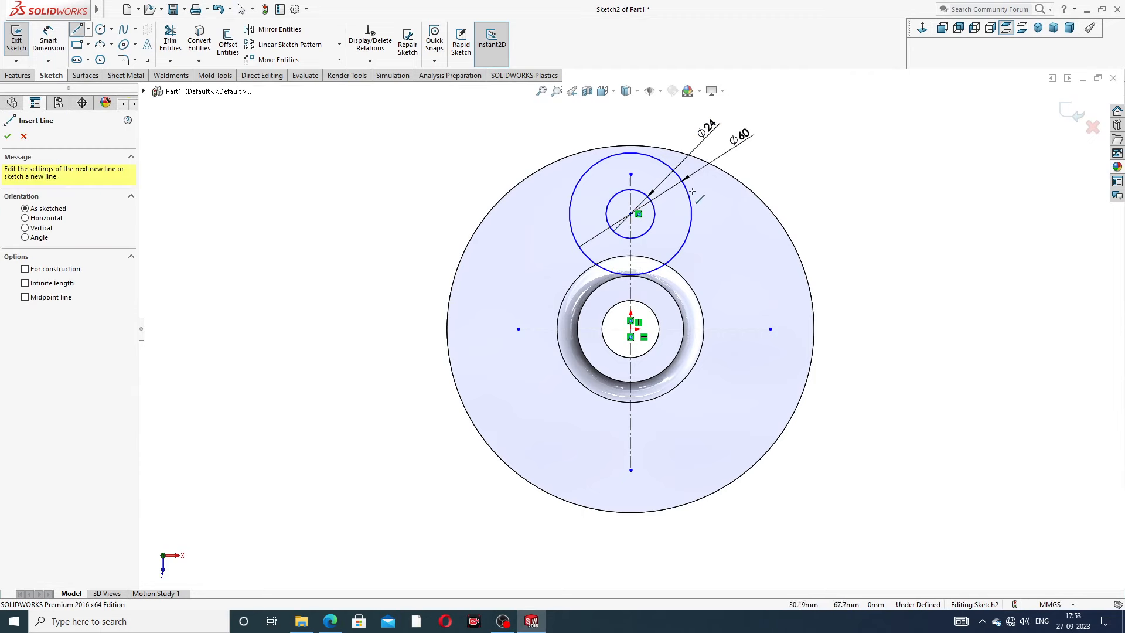
pyautogui.click(681, 178)
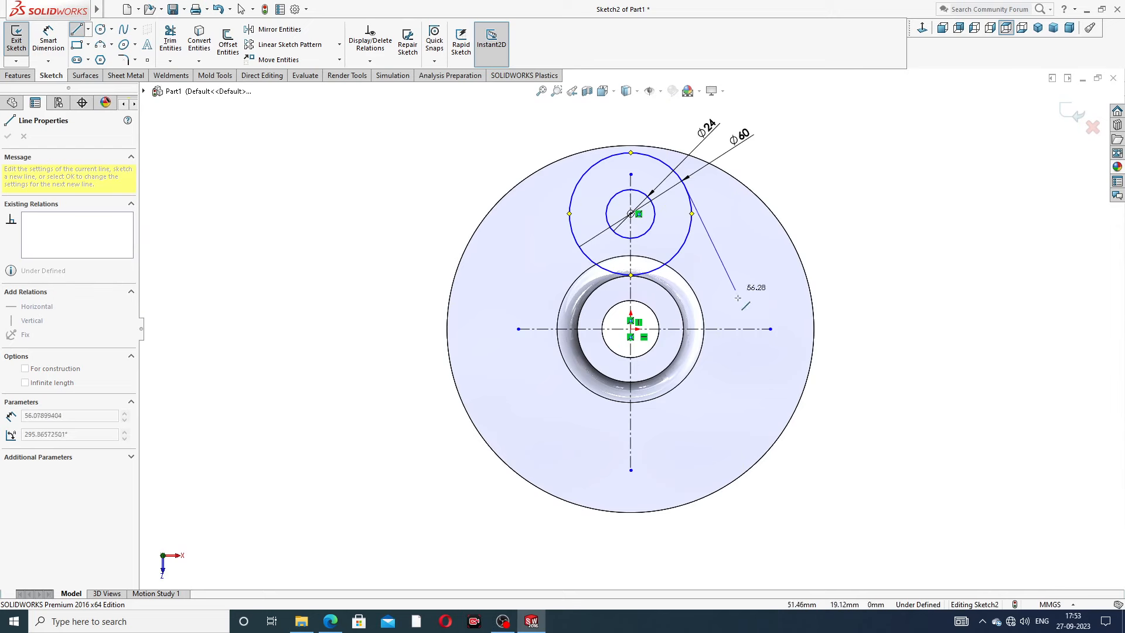
pyautogui.click(727, 329)
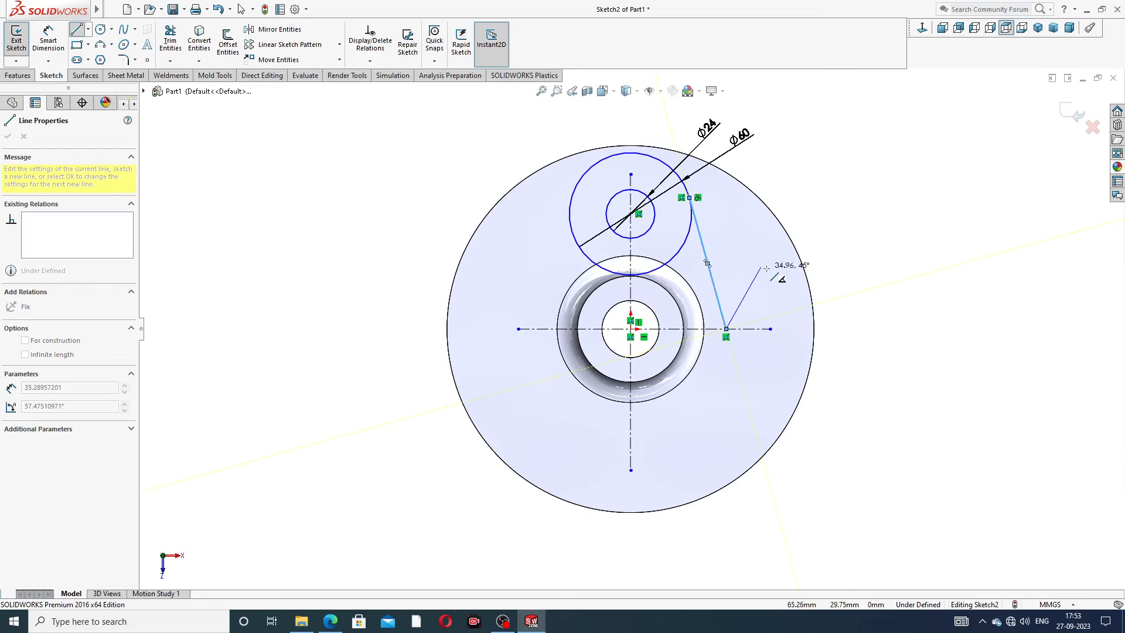
pyautogui.rightClick(765, 228)
pyautogui.click(797, 257)
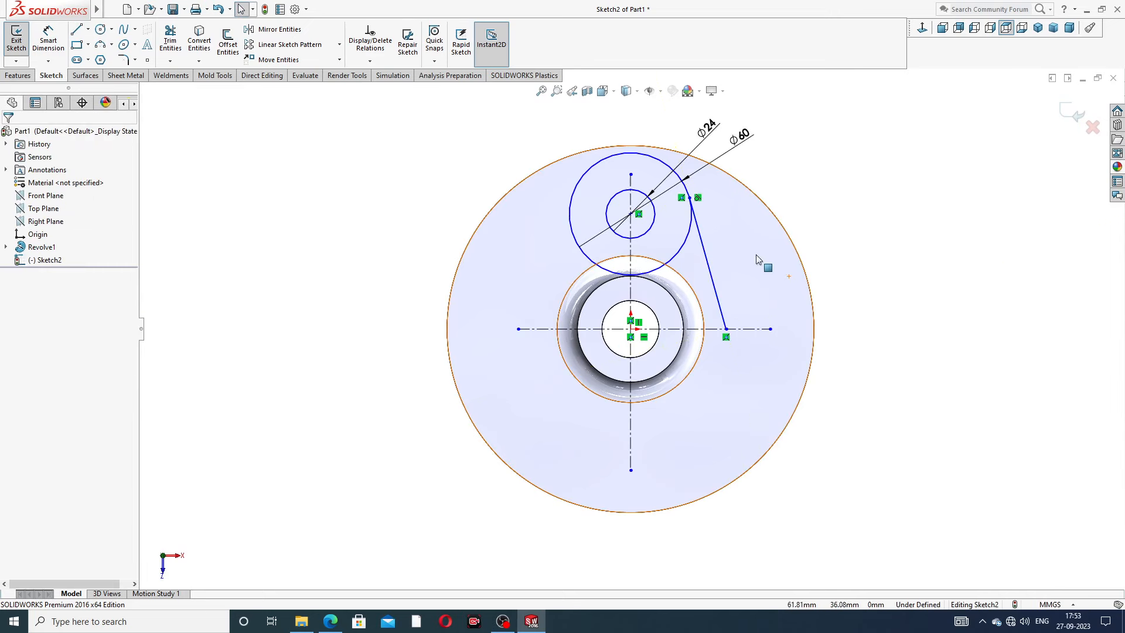
# Step: Mirror the tangent line about the vertical centreline, keeping the original
pyautogui.click(707, 252)
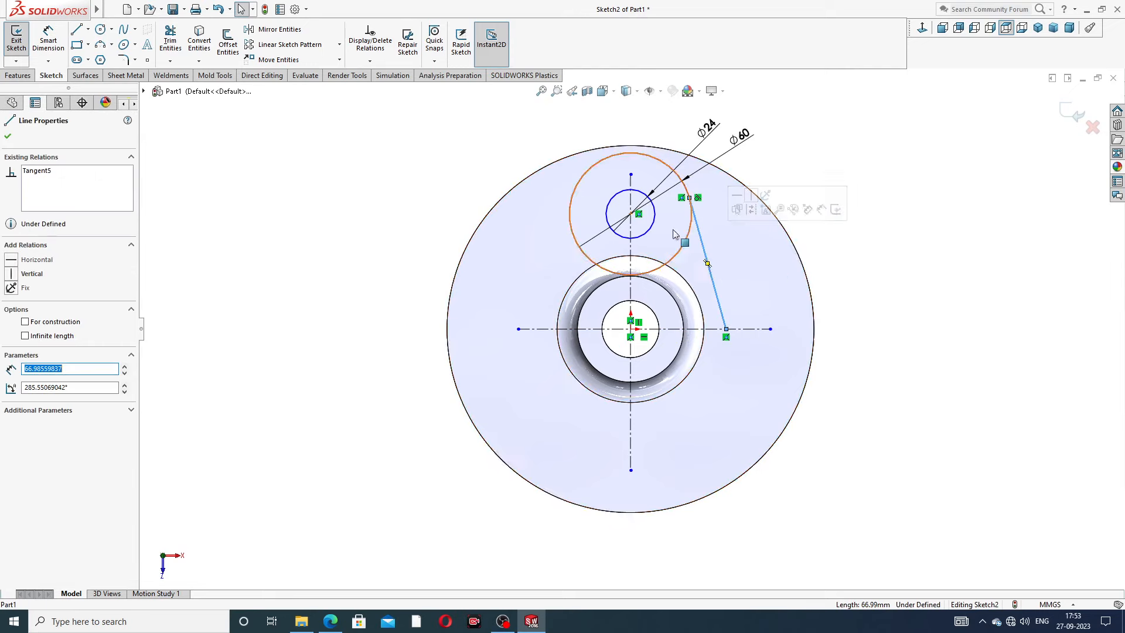
pyautogui.click(297, 31)
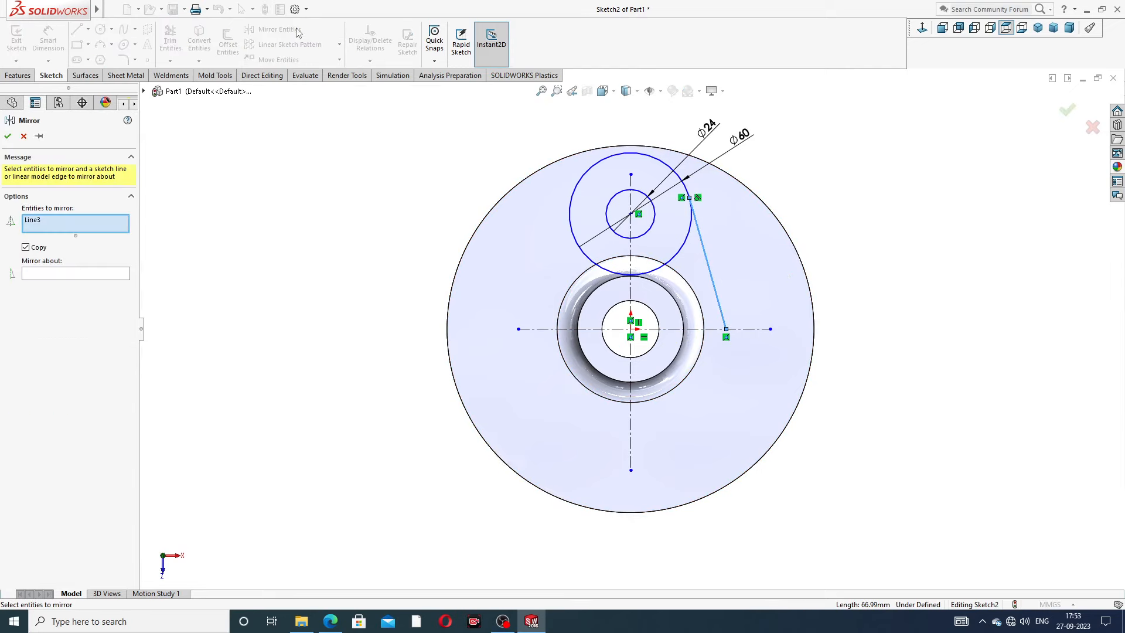
pyautogui.click(107, 274)
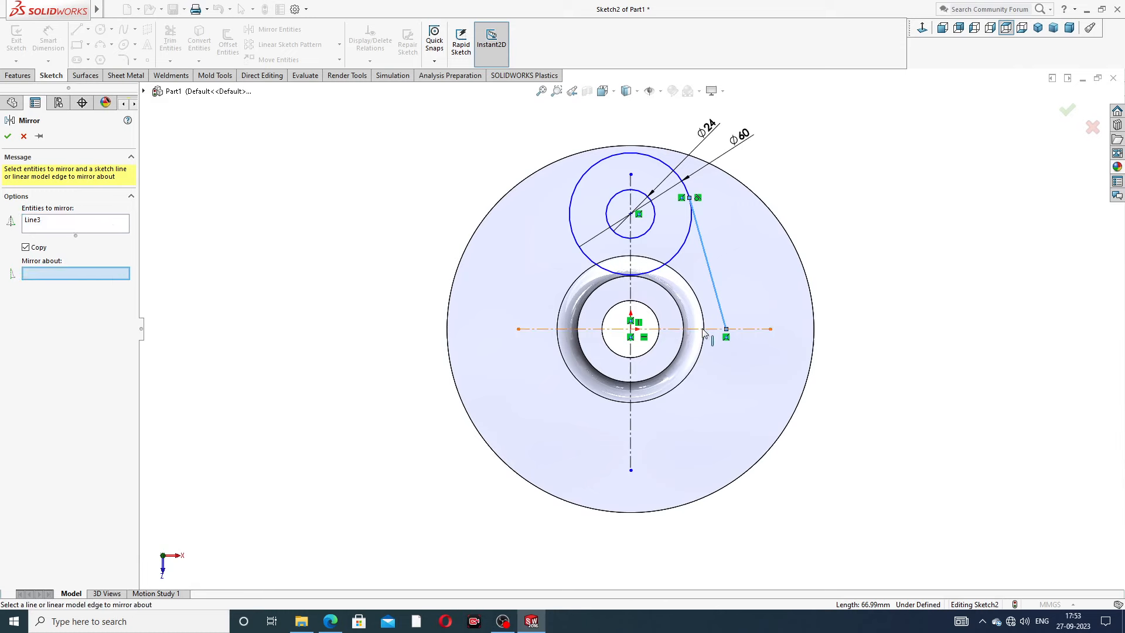
pyautogui.click(631, 294)
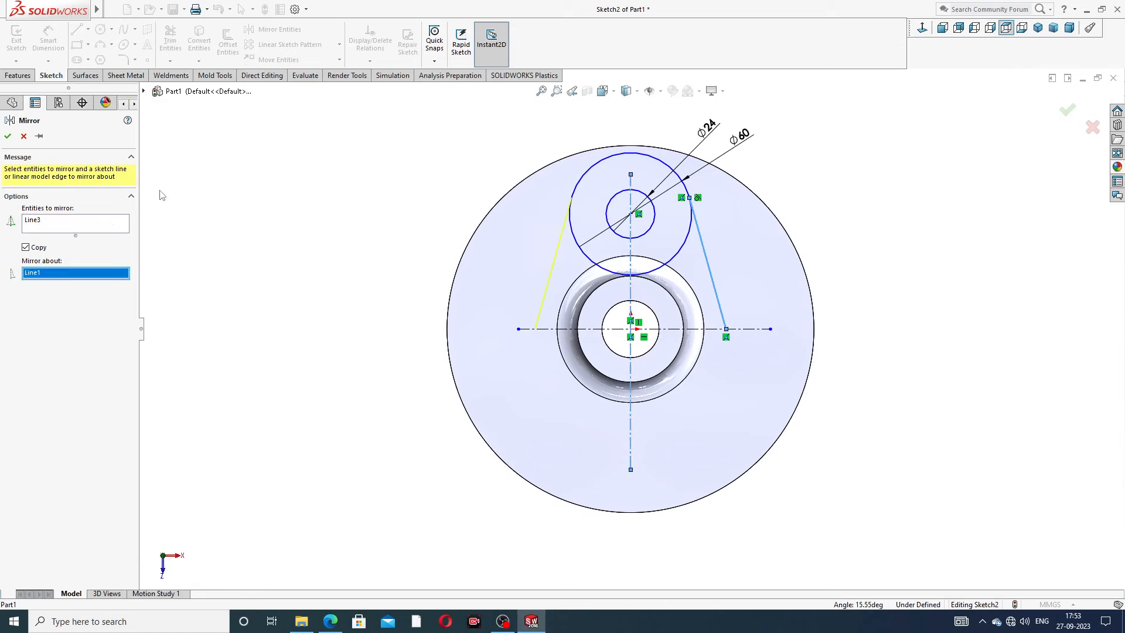
pyautogui.click(9, 136)
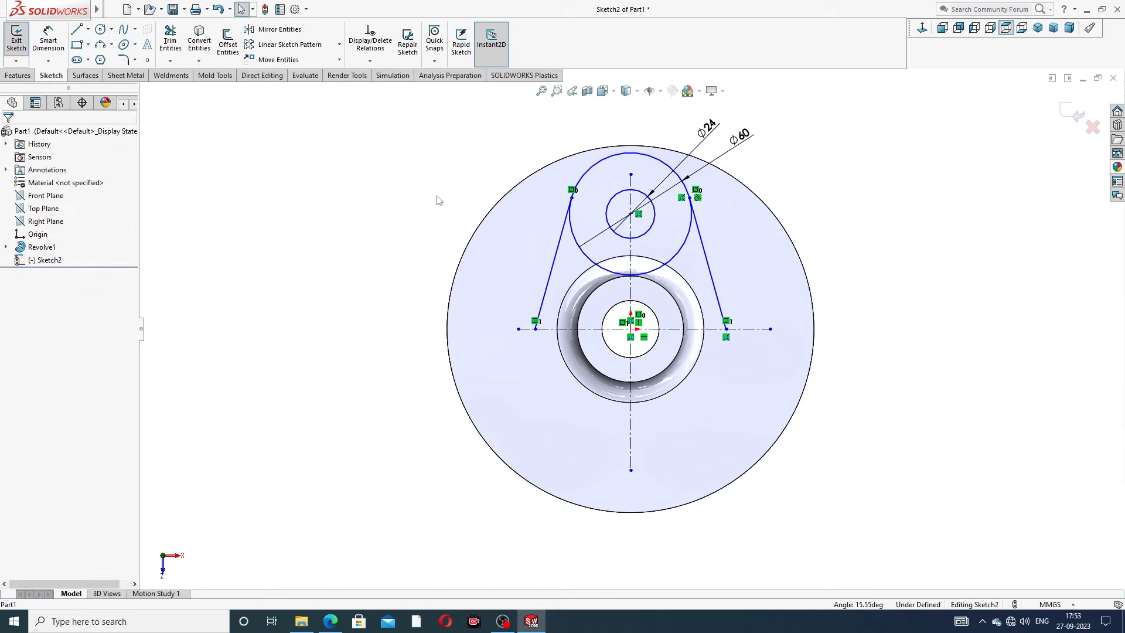
# Step: Mirror both tangent lines and the two concentric circles about the horizontal centreline, keeping the originals
pyautogui.click(561, 241)
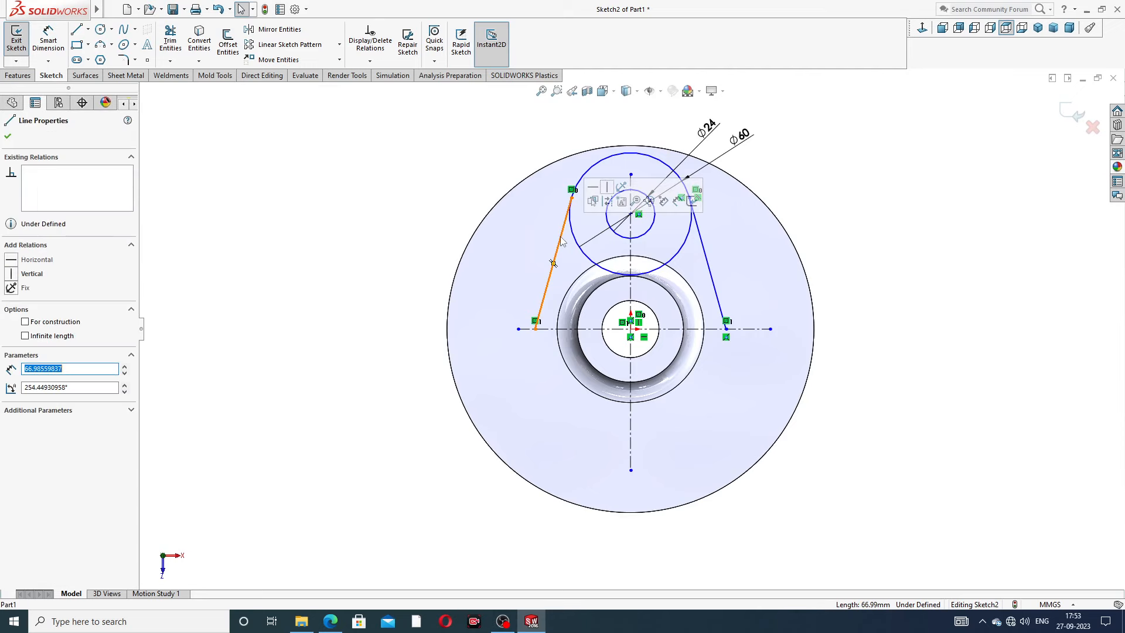
pyautogui.keyDown('ctrl'); pyautogui.click(618, 237); pyautogui.keyUp('ctrl')
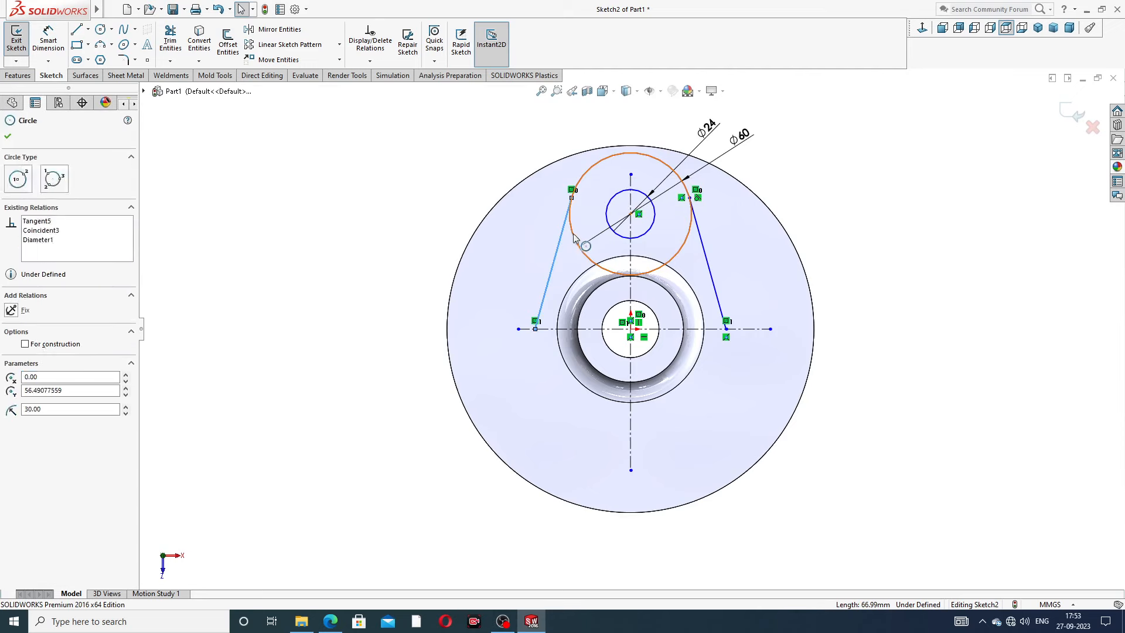
pyautogui.keyDown('ctrl'); pyautogui.click(617, 237); pyautogui.keyUp('ctrl')
pyautogui.keyDown('ctrl'); pyautogui.click(707, 251); pyautogui.keyUp('ctrl')
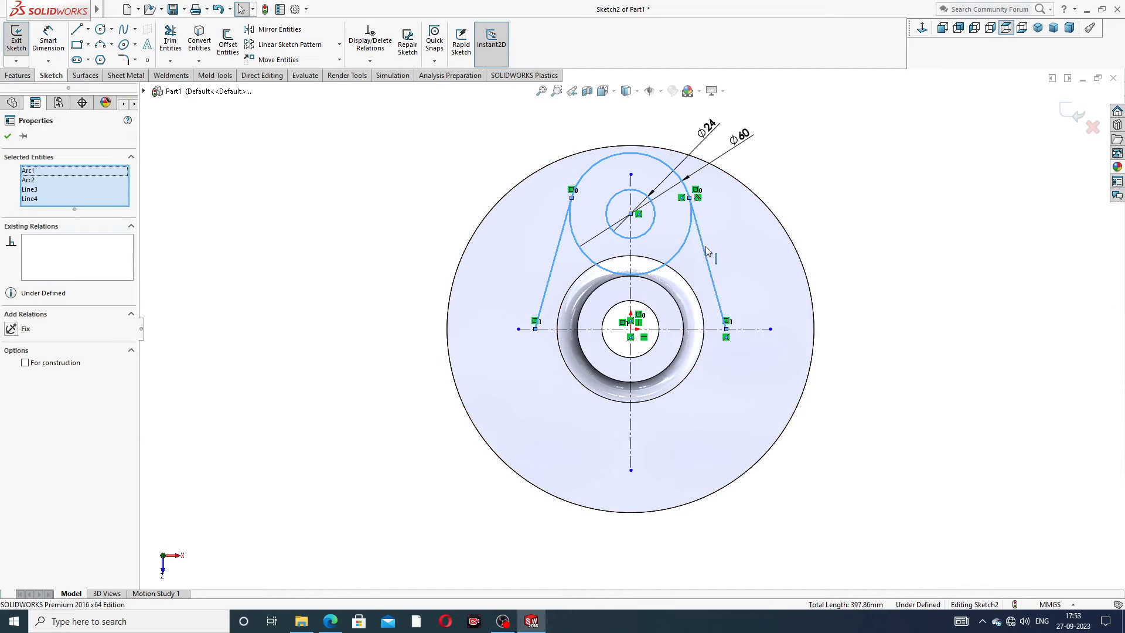
pyautogui.click(287, 32)
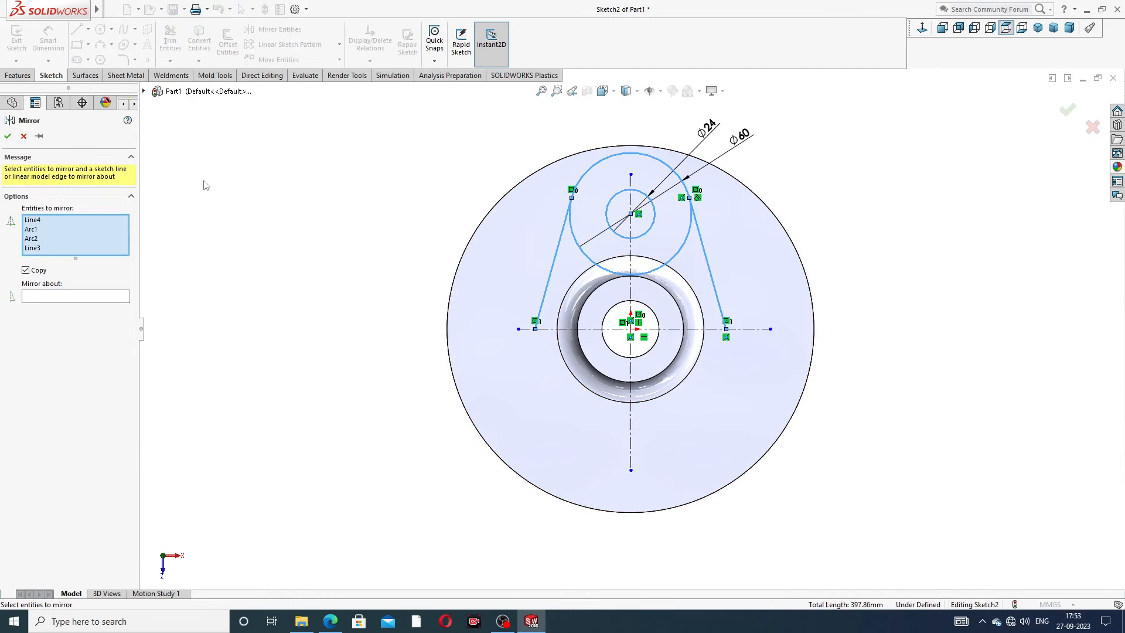
pyautogui.click(114, 298)
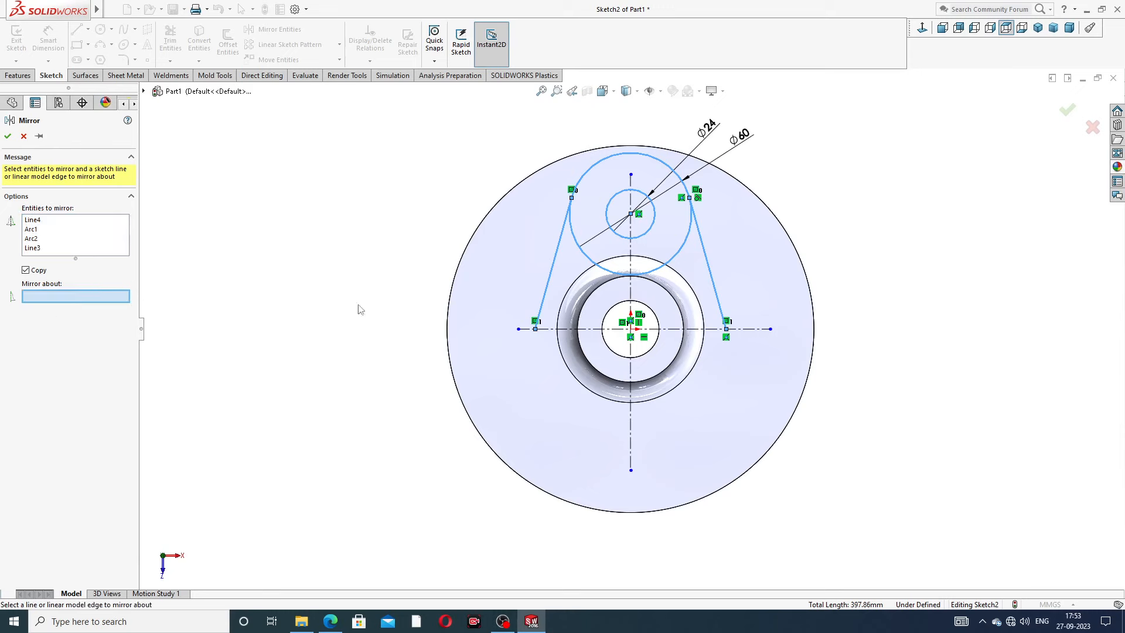
pyautogui.click(576, 330)
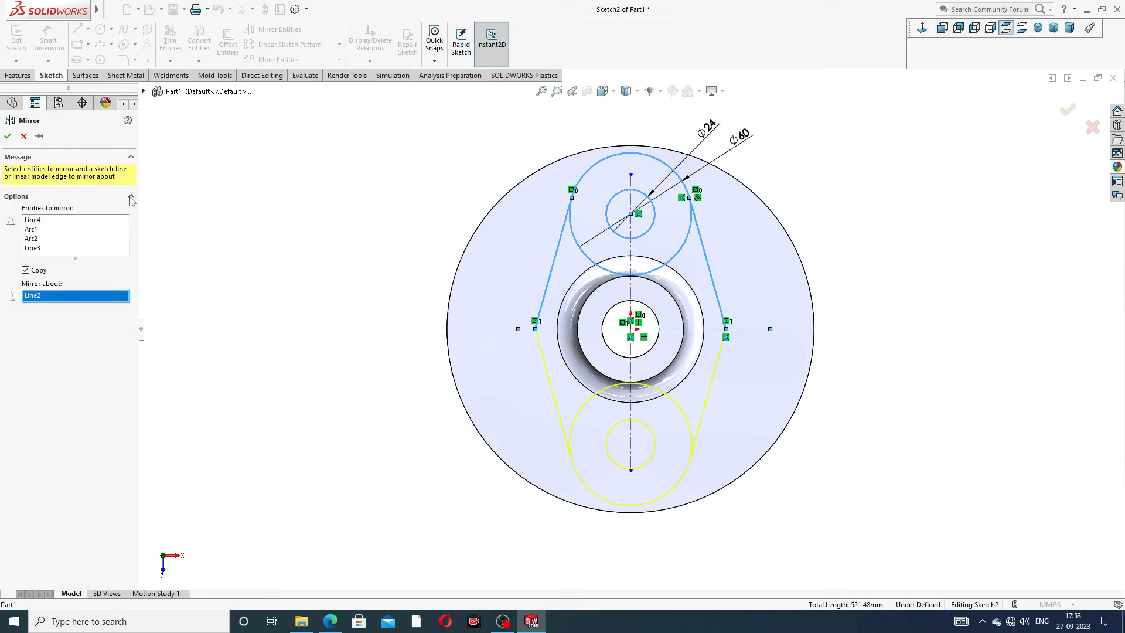
pyautogui.click(8, 137)
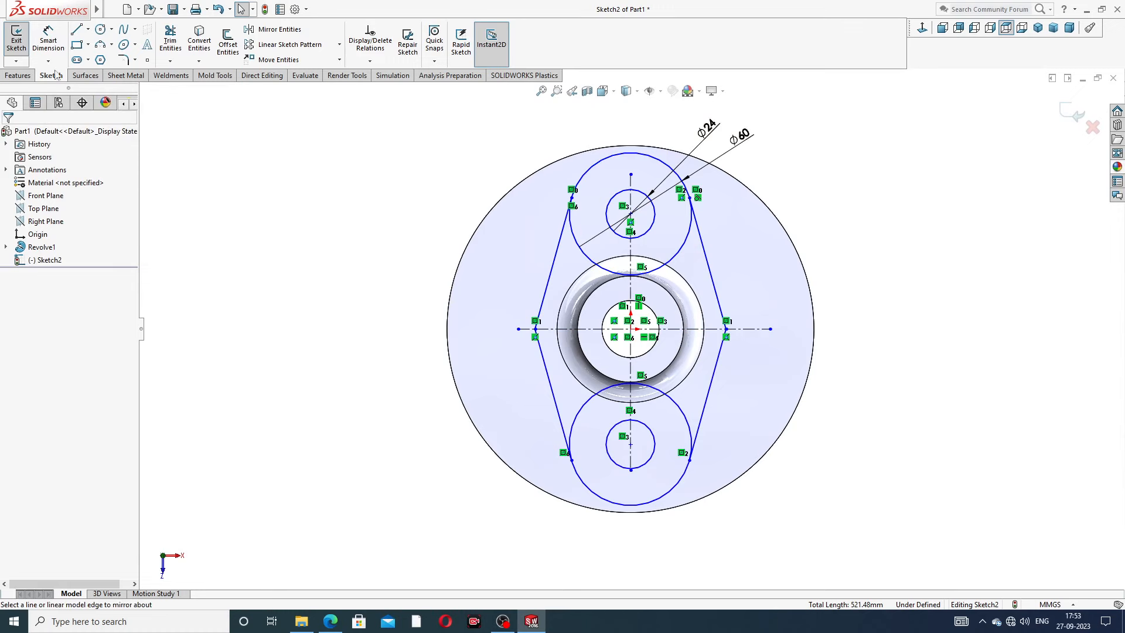
# Step: Dimension the vertical distance between the upper and lower circle centres as 120 mm
pyautogui.click(49, 40)
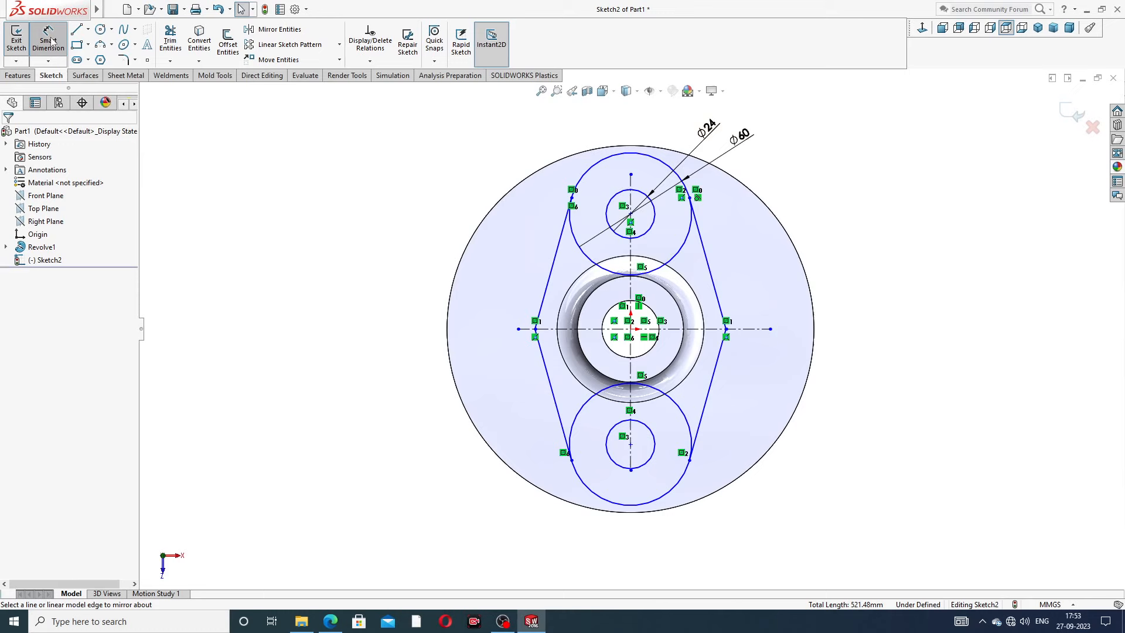
pyautogui.click(631, 215)
pyautogui.click(631, 444)
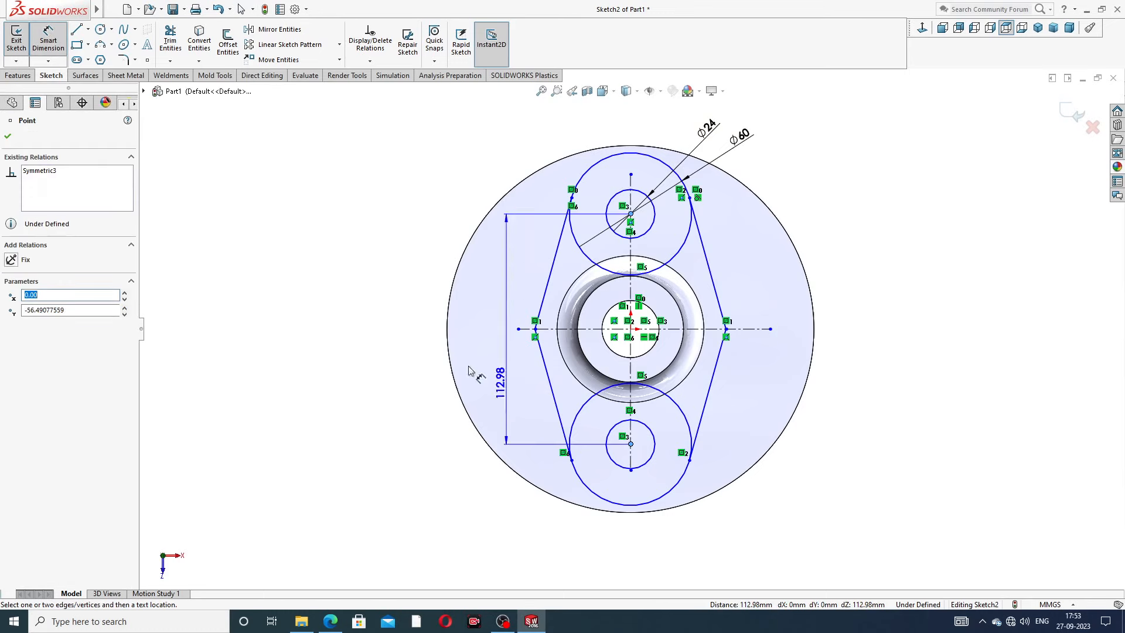
pyautogui.click(432, 327)
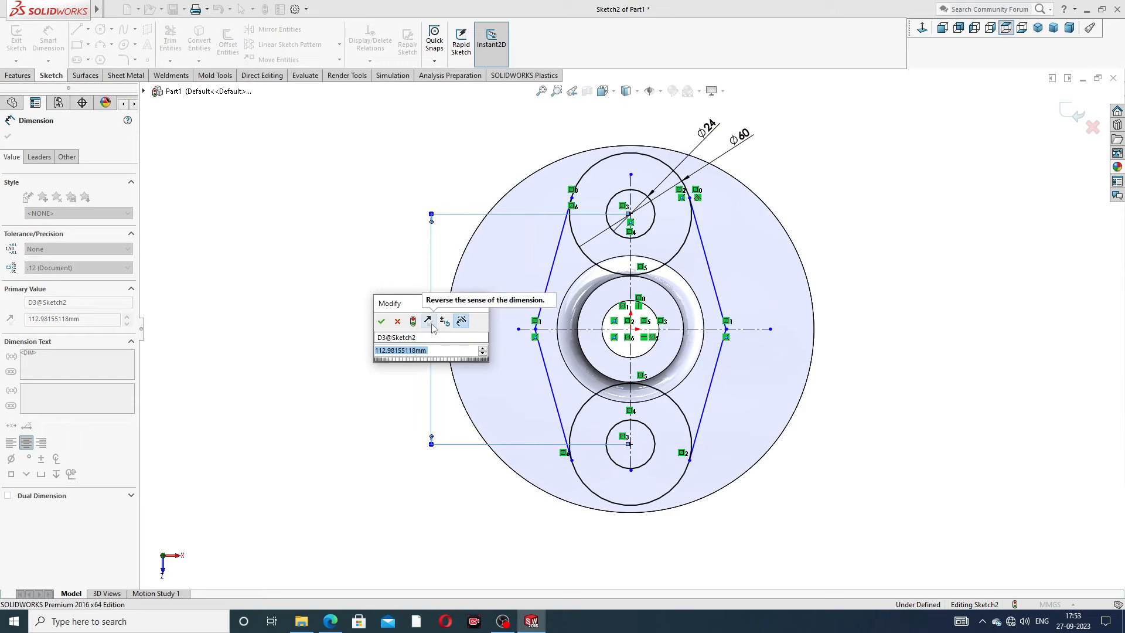
pyautogui.write('120')
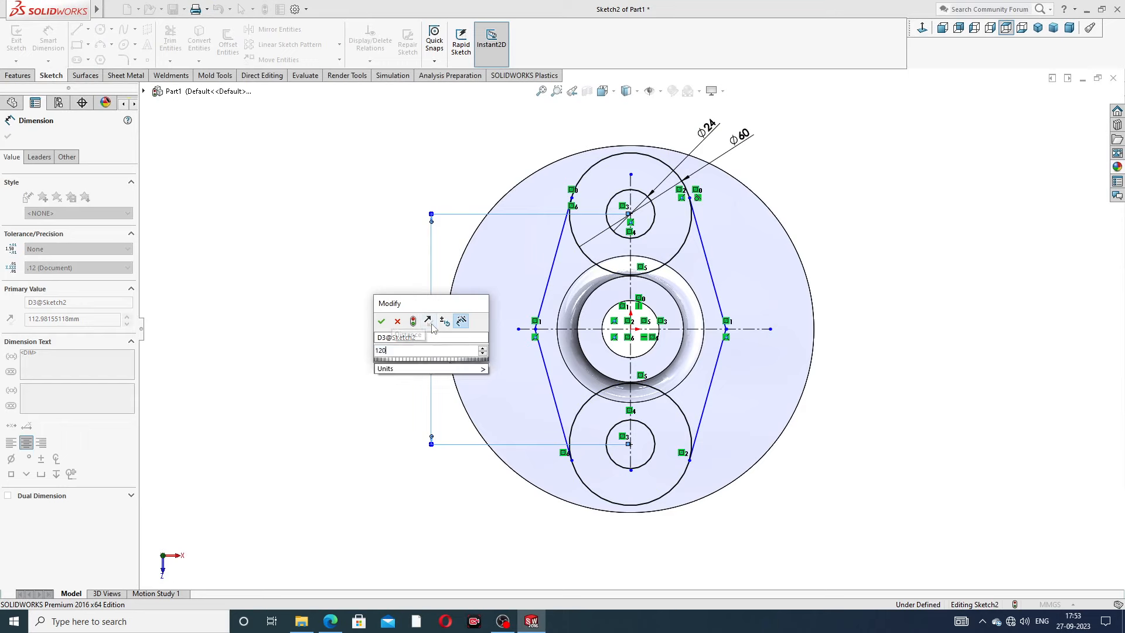
pyautogui.press('Return')
pyautogui.click(891, 203)
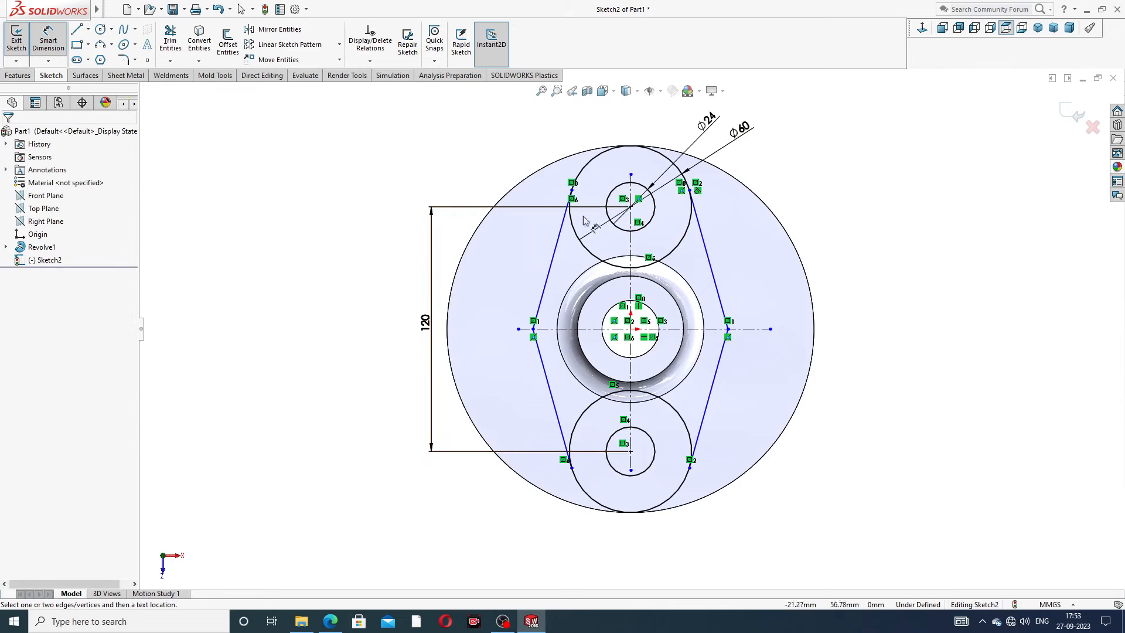
# Step: Dimension the width between the opposite tangent-line corners on the horizontal centreline as 76 mm
pyautogui.click(533, 330)
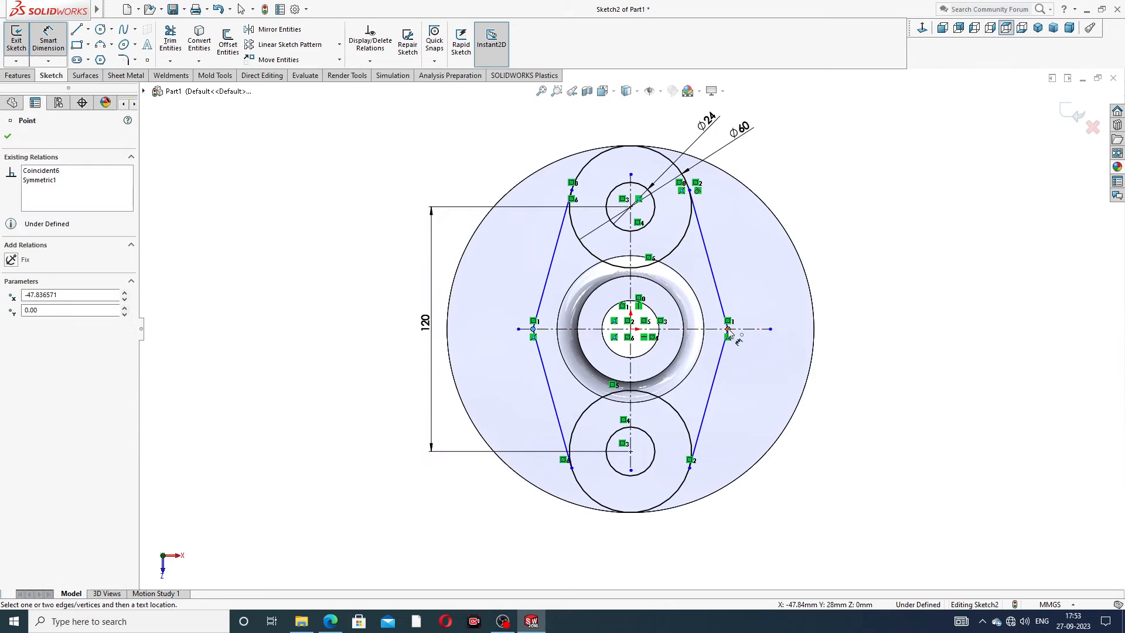
pyautogui.click(728, 329)
pyautogui.click(646, 130)
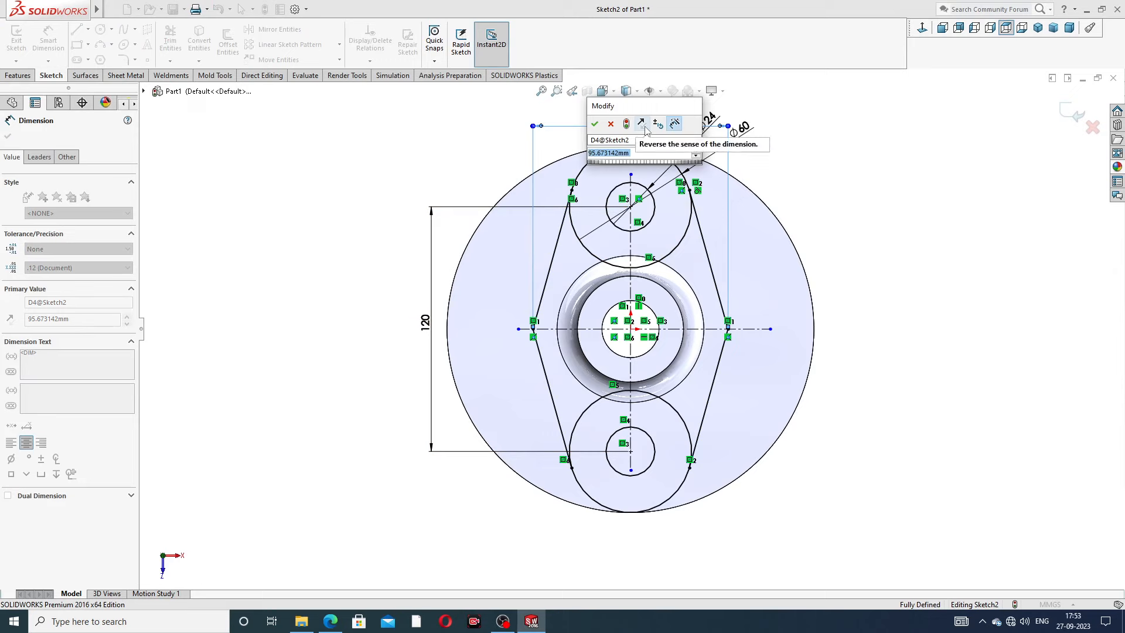
pyautogui.write('76')
pyautogui.press('Return')
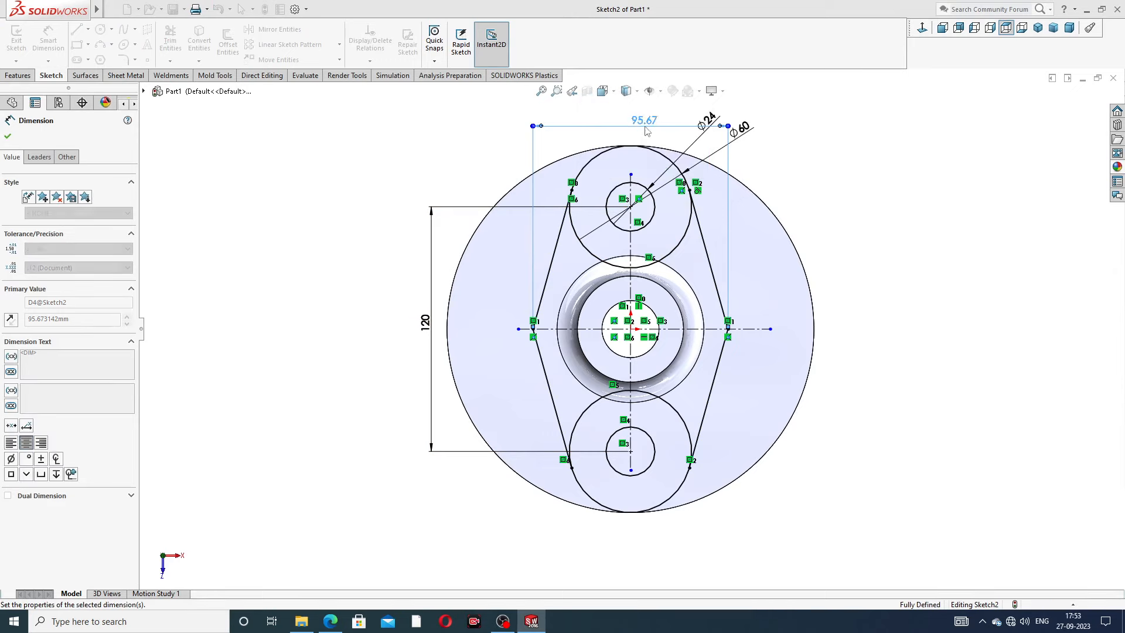
pyautogui.click(820, 201)
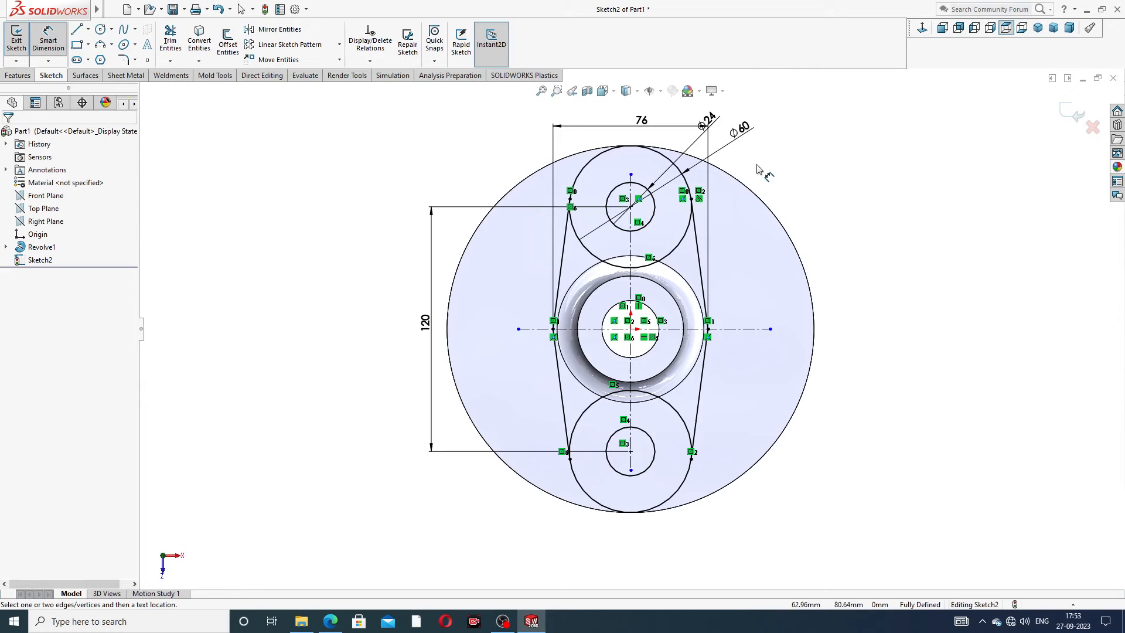
pyautogui.rightClick(847, 169)
pyautogui.click(877, 174)
# Step: Reposition the 76, Ø60, Ø24 and 120 mm dimensions farther from the sketch so they are spaced clearly
pyautogui.scroll(2, 765, 200)
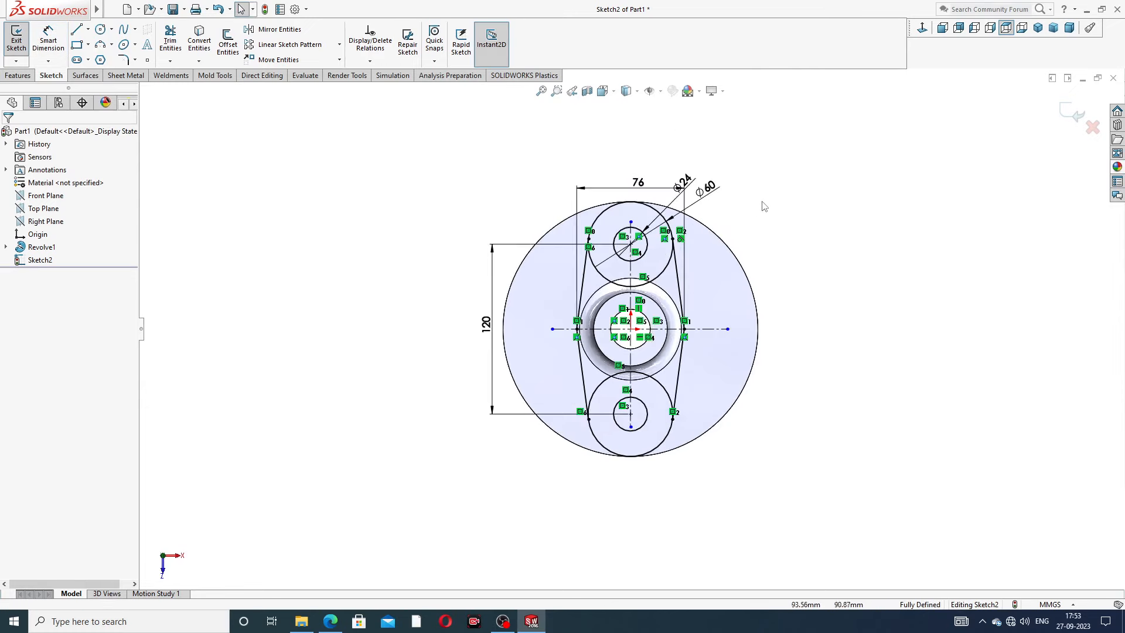
pyautogui.scroll(-2, 718, 199)
pyautogui.moveTo(608, 175); pyautogui.dragTo(609, 160)
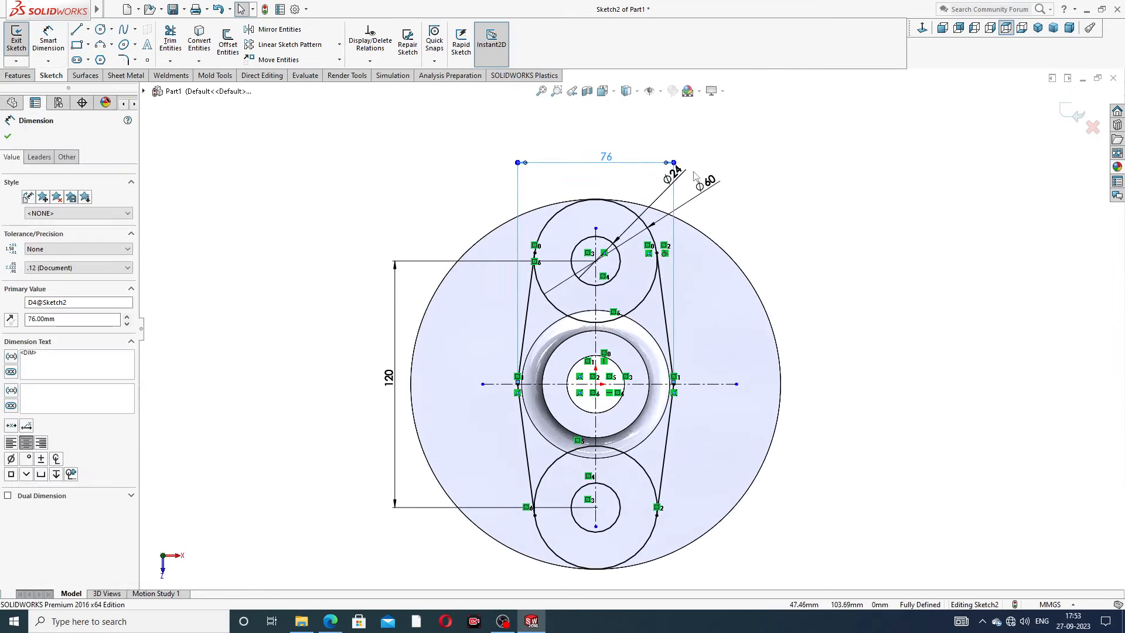
pyautogui.moveTo(709, 183); pyautogui.dragTo(712, 160)
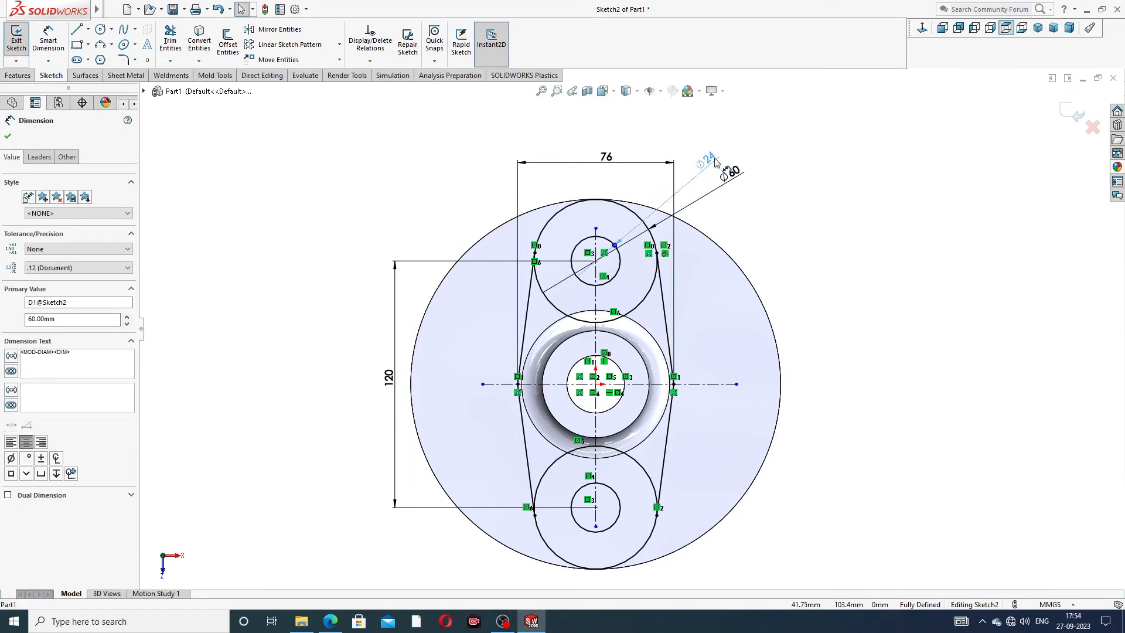
pyautogui.click(811, 170)
pyautogui.moveTo(388, 380); pyautogui.dragTo(380, 366)
pyautogui.click(796, 254)
# Step: Examine the dimensioned sketch, check the Part-09 Bridge of Valve PDF drawing in the browser, and return to SolidWorks
pyautogui.scroll(1, 630, 430)
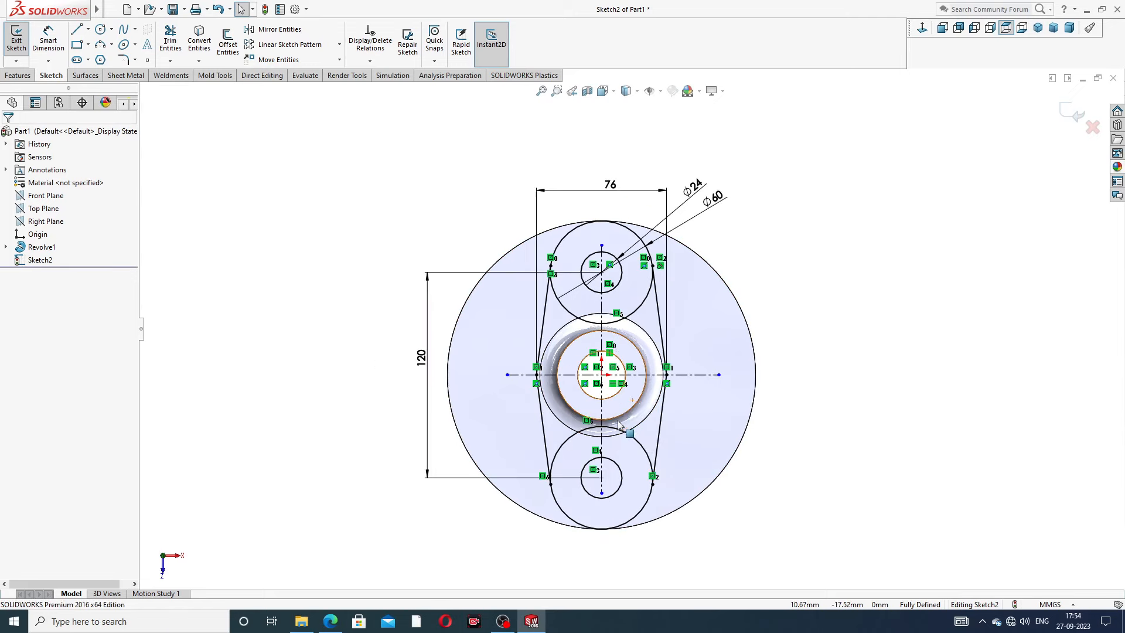
pyautogui.scroll(-1, 605, 404)
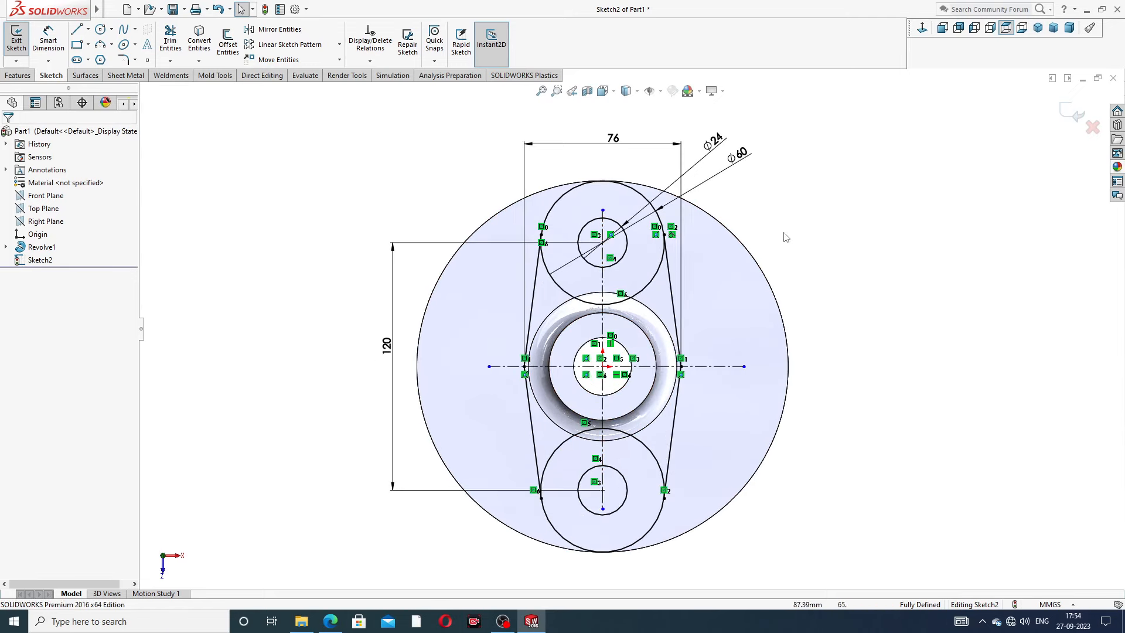
pyautogui.scroll(1, 707, 288)
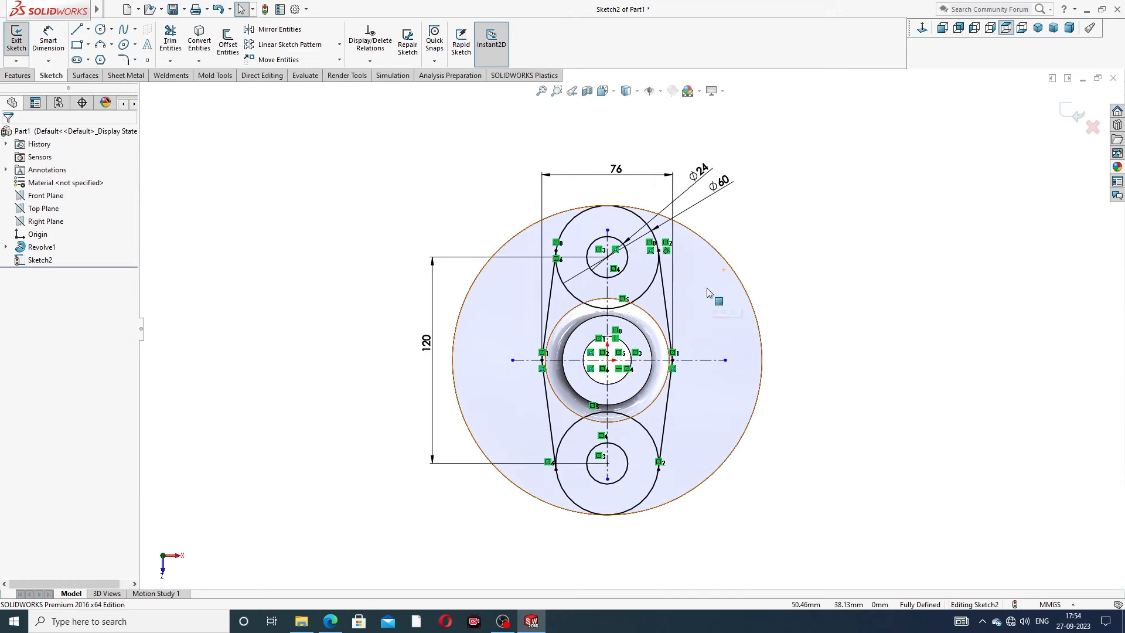
pyautogui.scroll(-1, 626, 398)
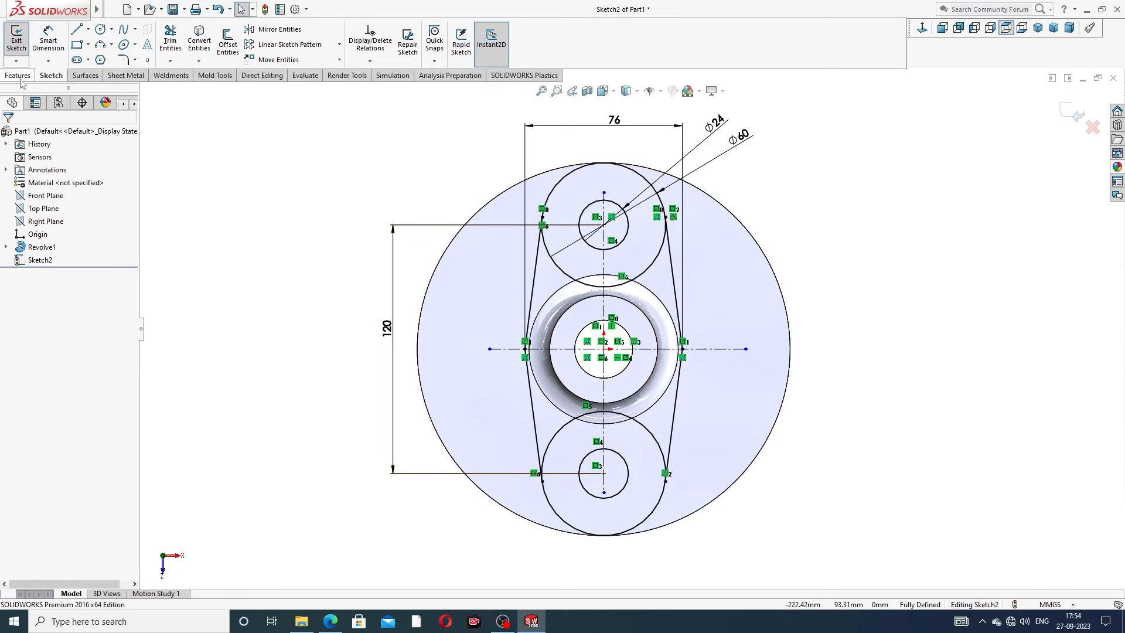
pyautogui.click(330, 623)
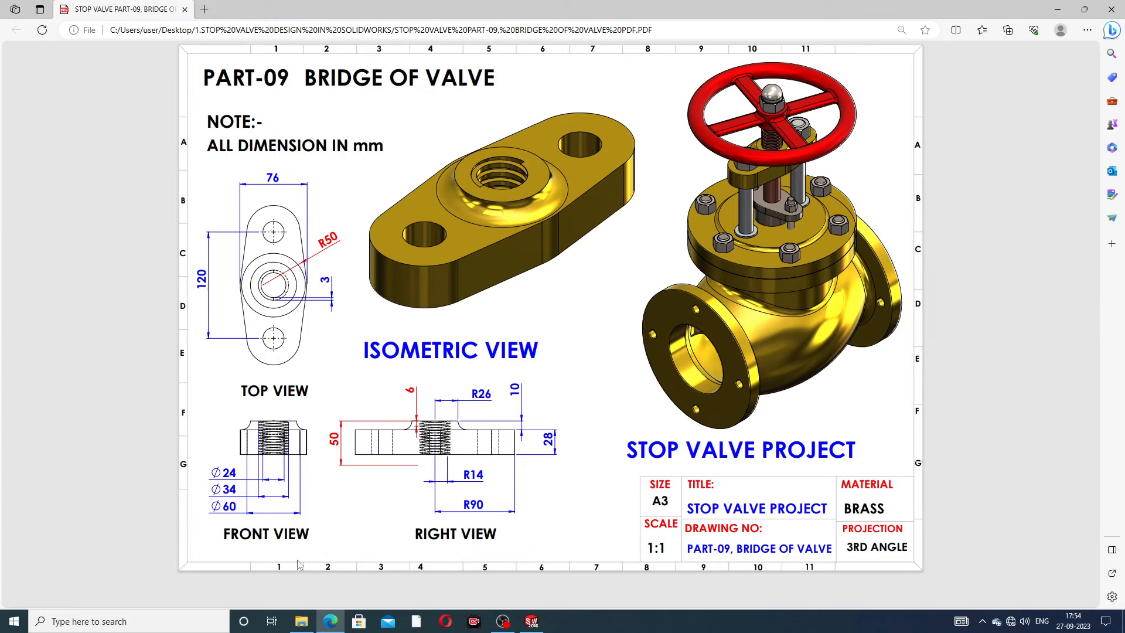
pyautogui.click(331, 621)
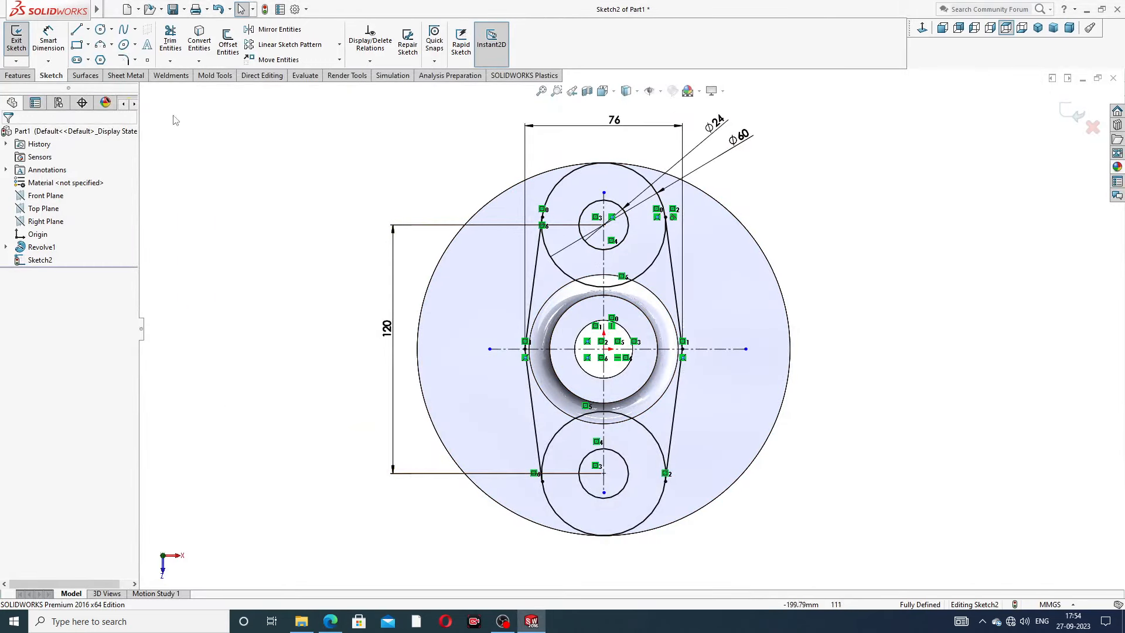
# Step: Make an extruded cut Through All of the two outer side regions and both 24 mm circles
pyautogui.click(25, 77)
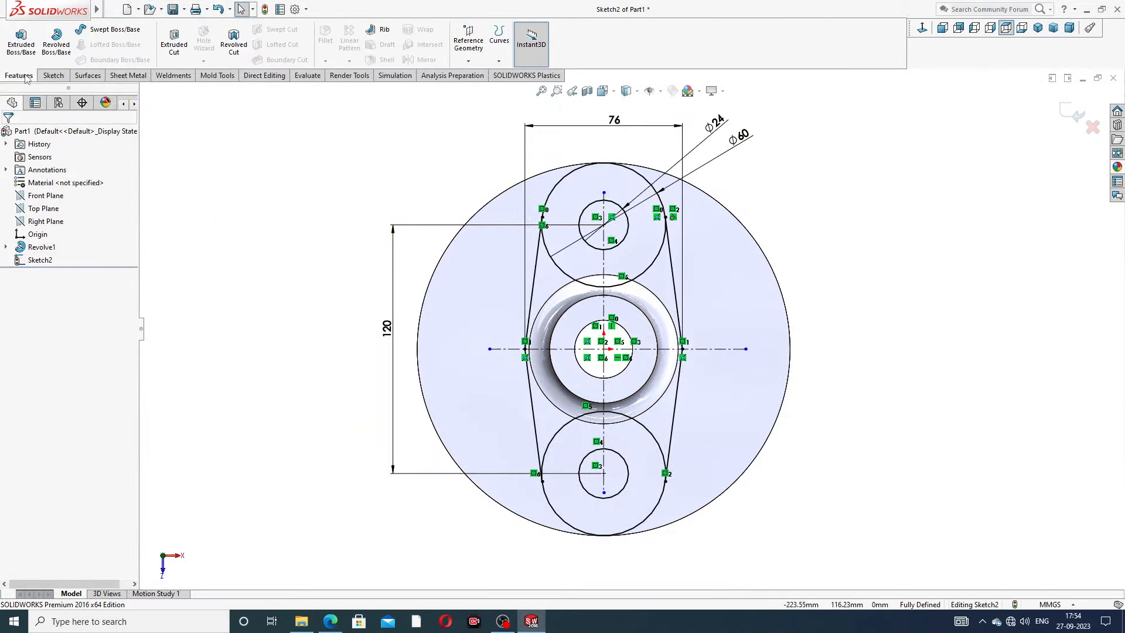
pyautogui.click(174, 42)
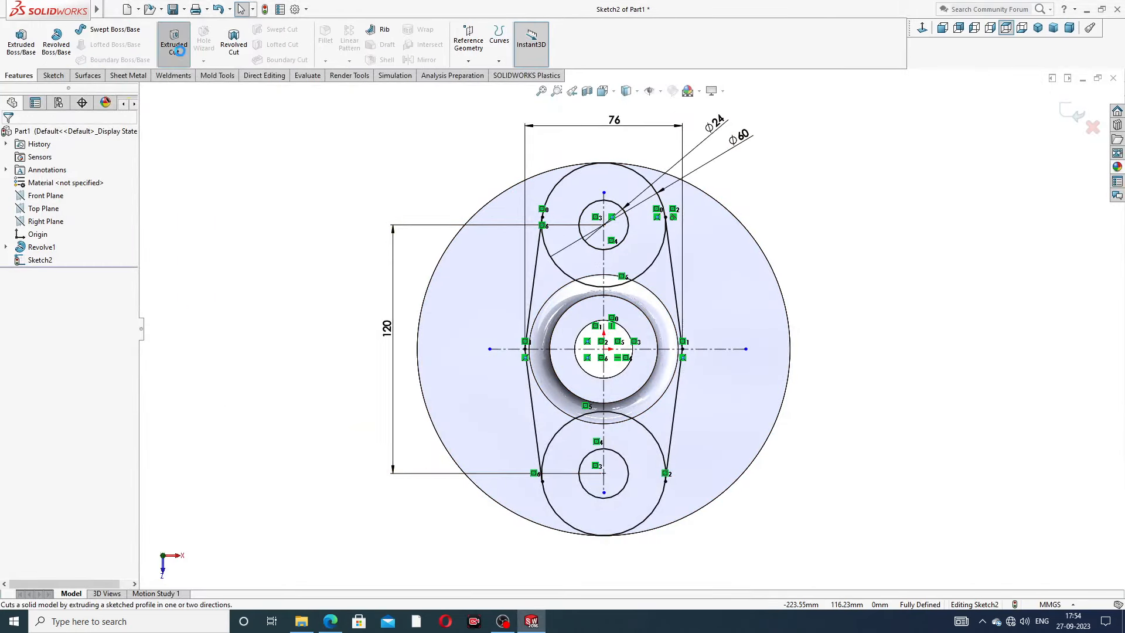
pyautogui.click(716, 283)
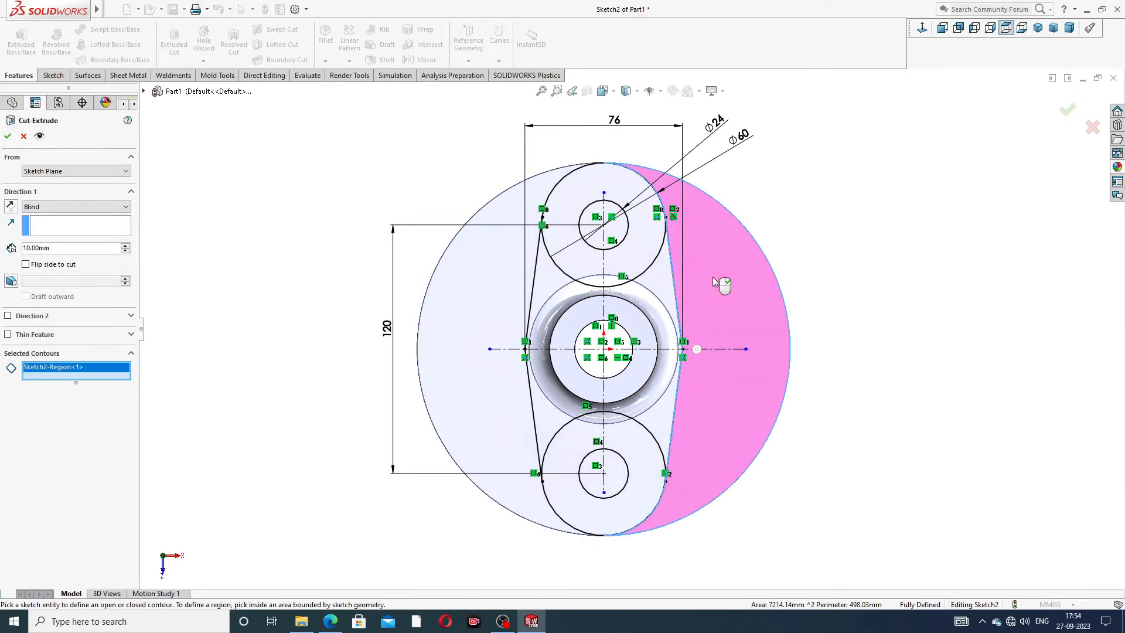
pyautogui.click(482, 296)
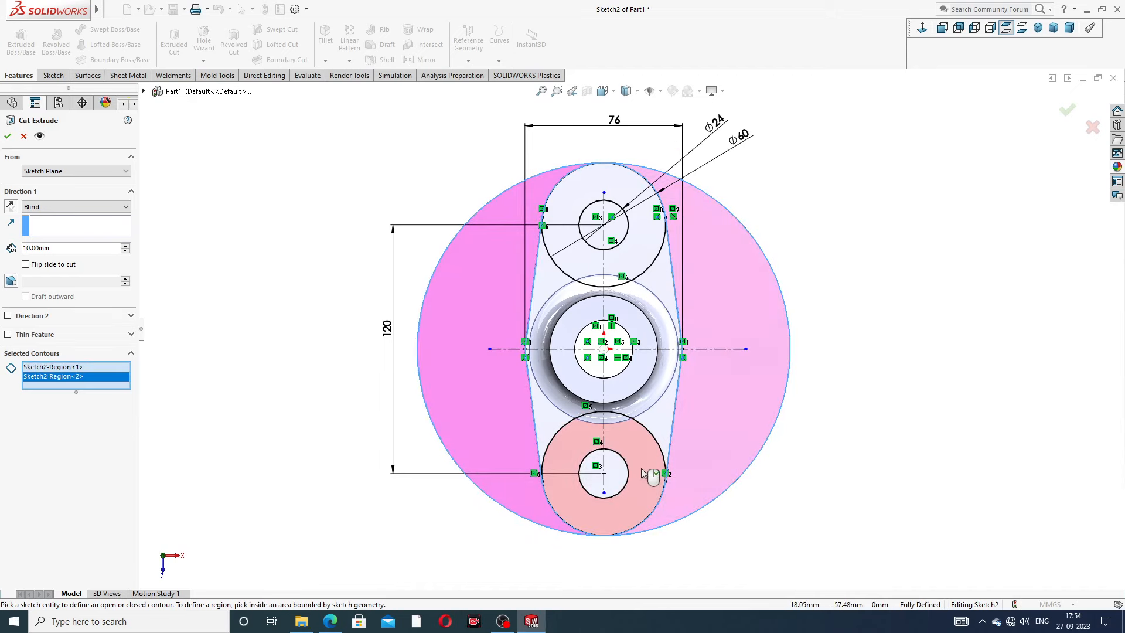
pyautogui.moveTo(723, 472); pyautogui.dragTo(712, 401, button='middle')
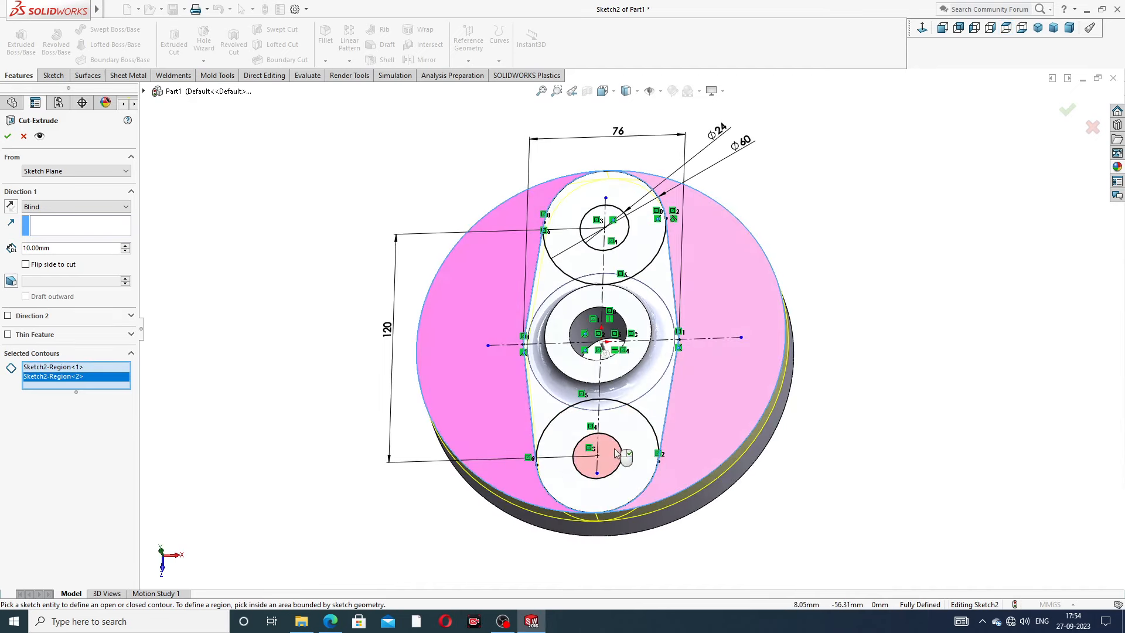
pyautogui.click(613, 451)
pyautogui.click(618, 287)
pyautogui.click(76, 207)
pyautogui.click(44, 221)
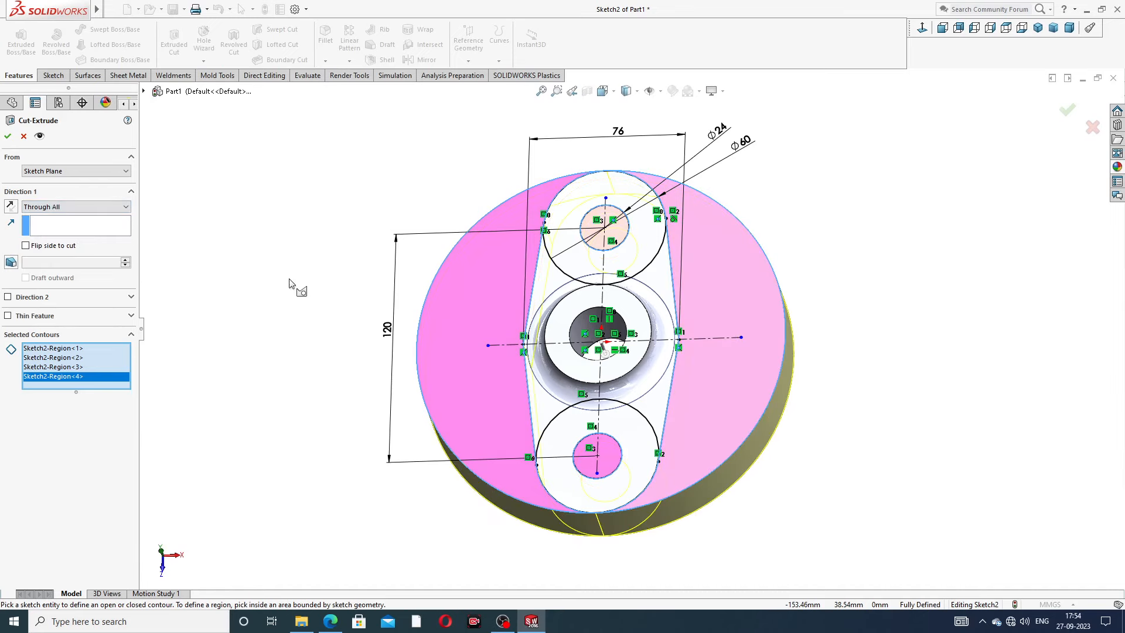
pyautogui.moveTo(289, 284); pyautogui.dragTo(296, 211, button='middle')
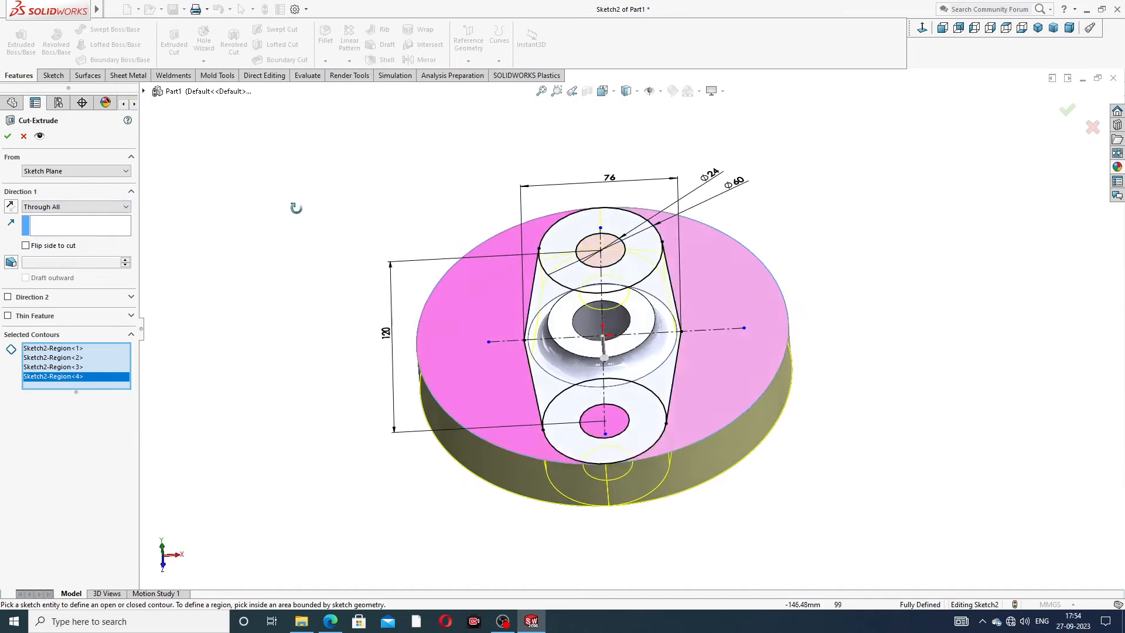
pyautogui.click(9, 137)
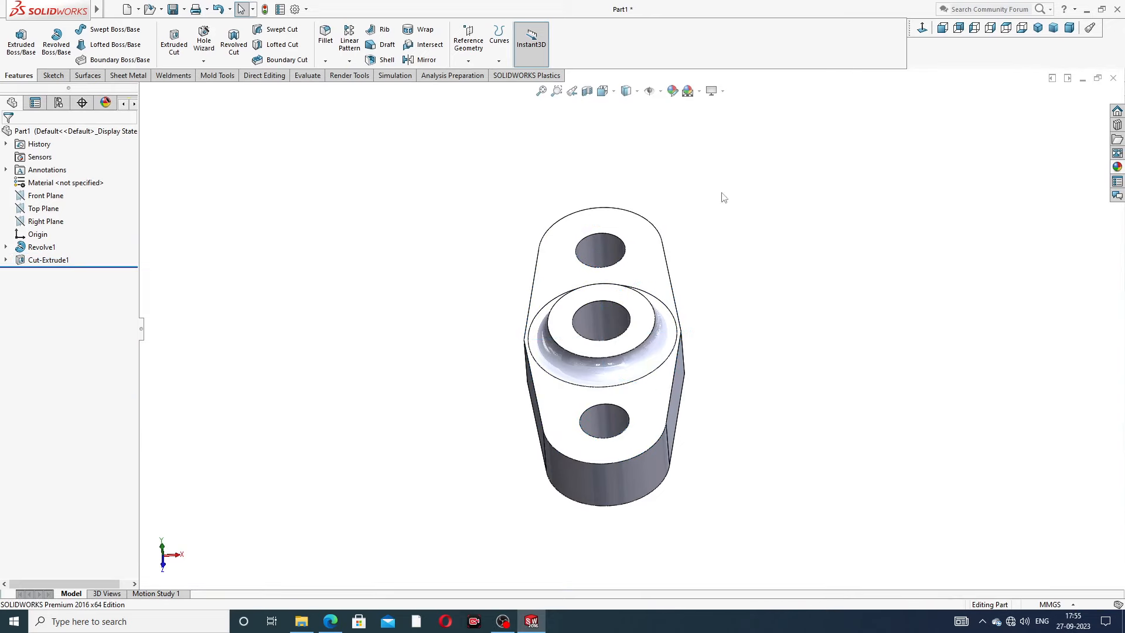
pyautogui.moveTo(726, 255); pyautogui.dragTo(648, 308, button='middle')
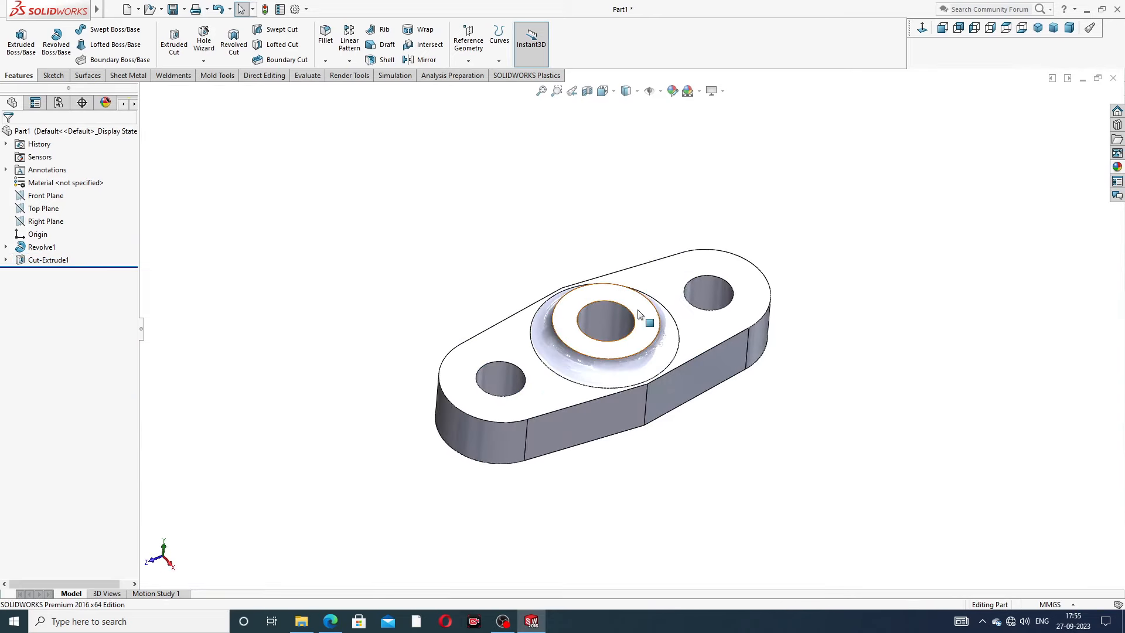
pyautogui.scroll(-2, 599, 423)
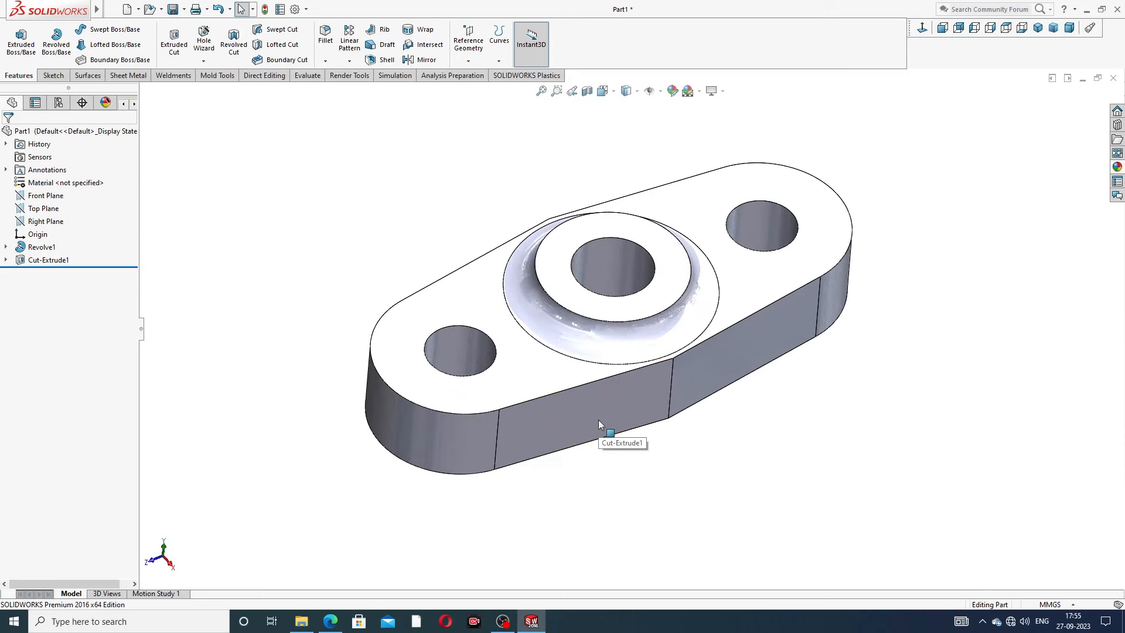
# Step: Fillet the two vertical corner edges at the middle of the flange's long sides with a 50 mm radius
pyautogui.click(326, 61)
pyautogui.click(343, 75)
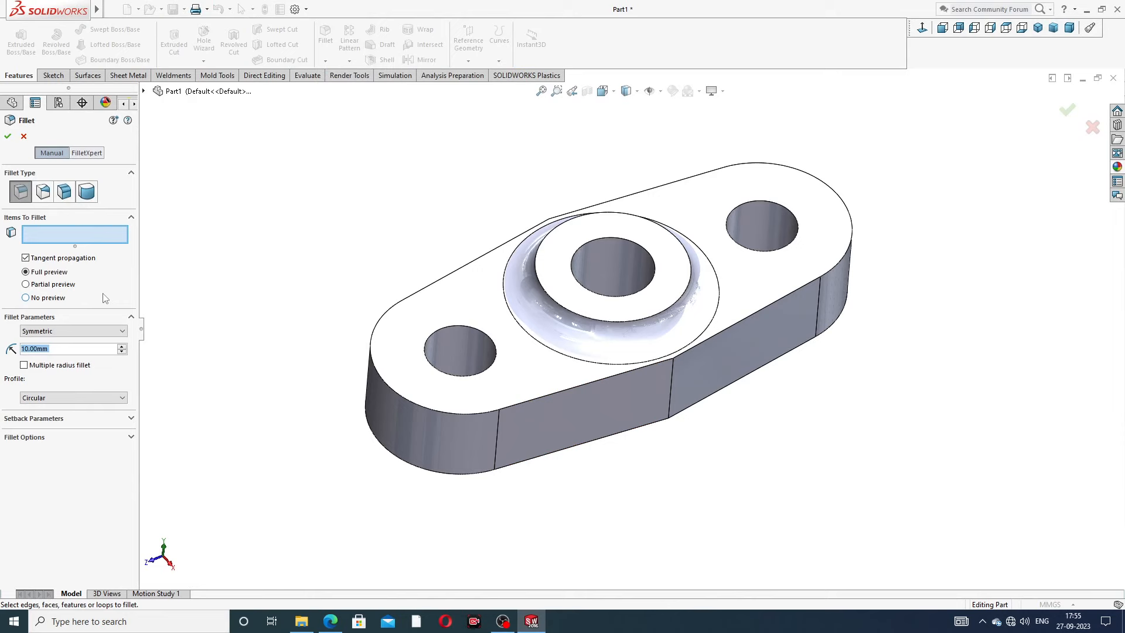
pyautogui.write('50')
pyautogui.press('Return')
pyautogui.click(671, 385)
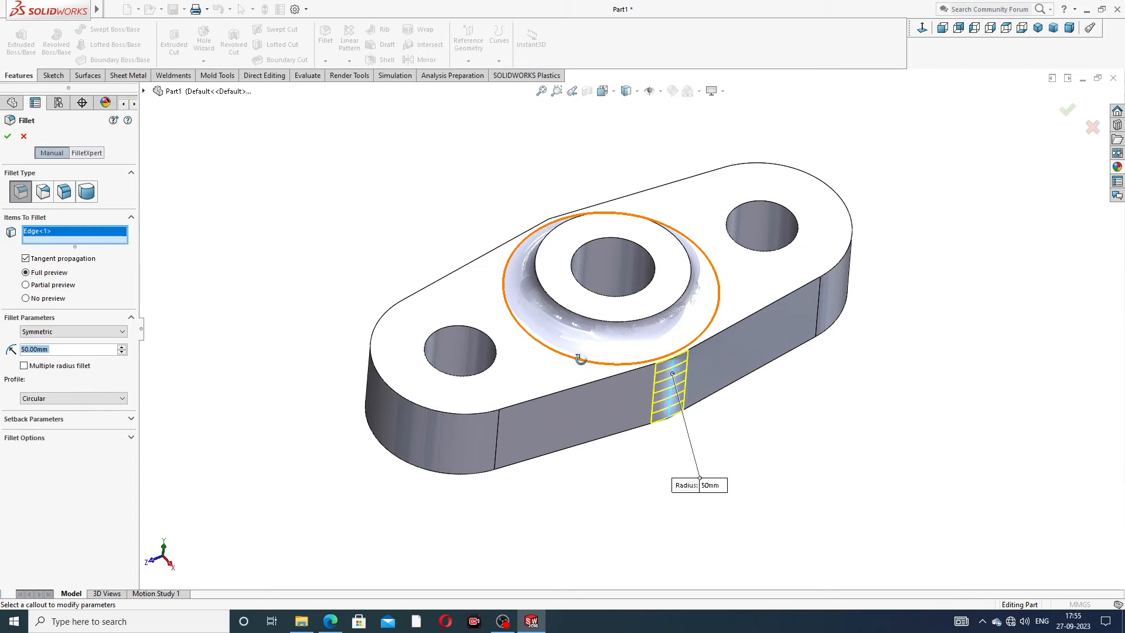
pyautogui.moveTo(580, 359); pyautogui.dragTo(554, 258, button='middle')
pyautogui.click(550, 249)
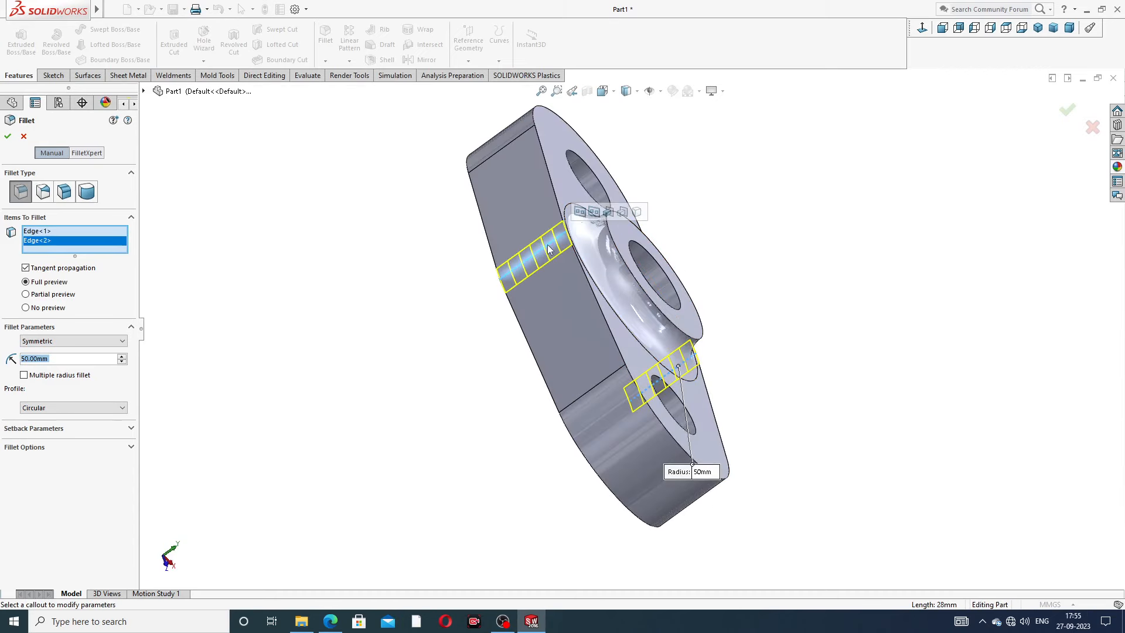
pyautogui.click(9, 137)
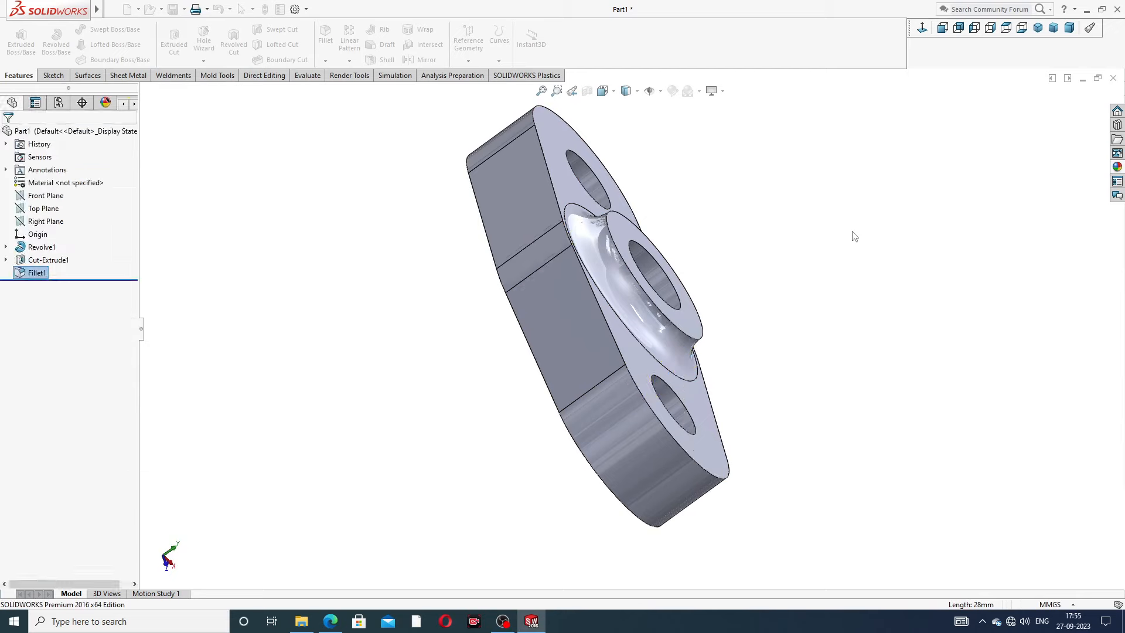
# Step: Sketch a circle of about 19.6 mm radius on the boss's top face, centred on the origin
pyautogui.moveTo(776, 241); pyautogui.dragTo(711, 301, button='middle')
pyautogui.click(656, 262)
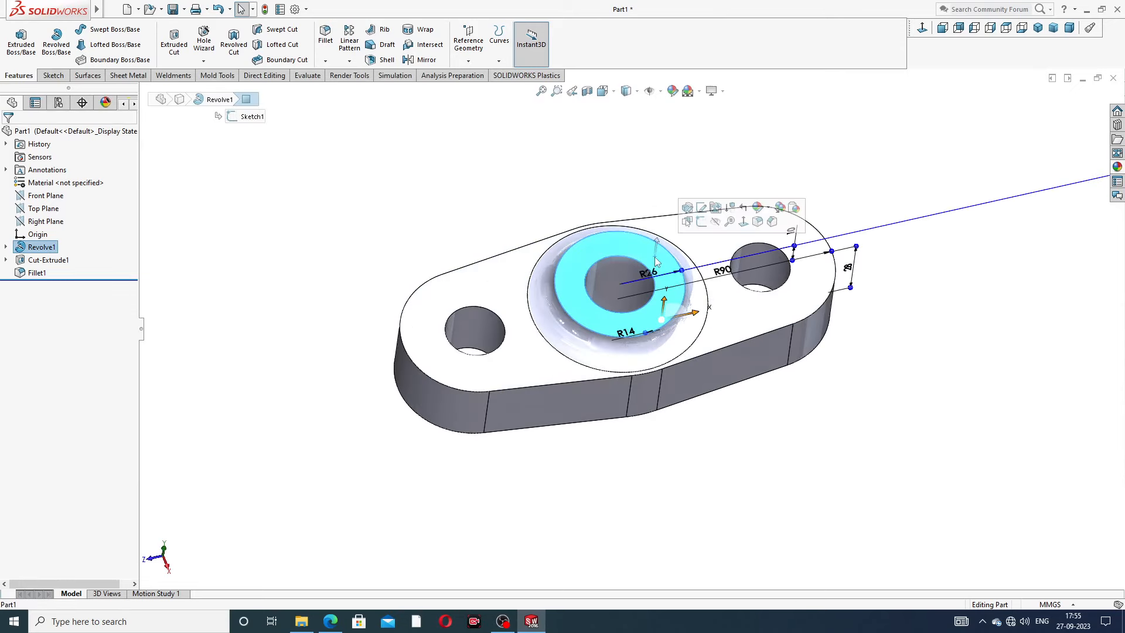
pyautogui.click(702, 221)
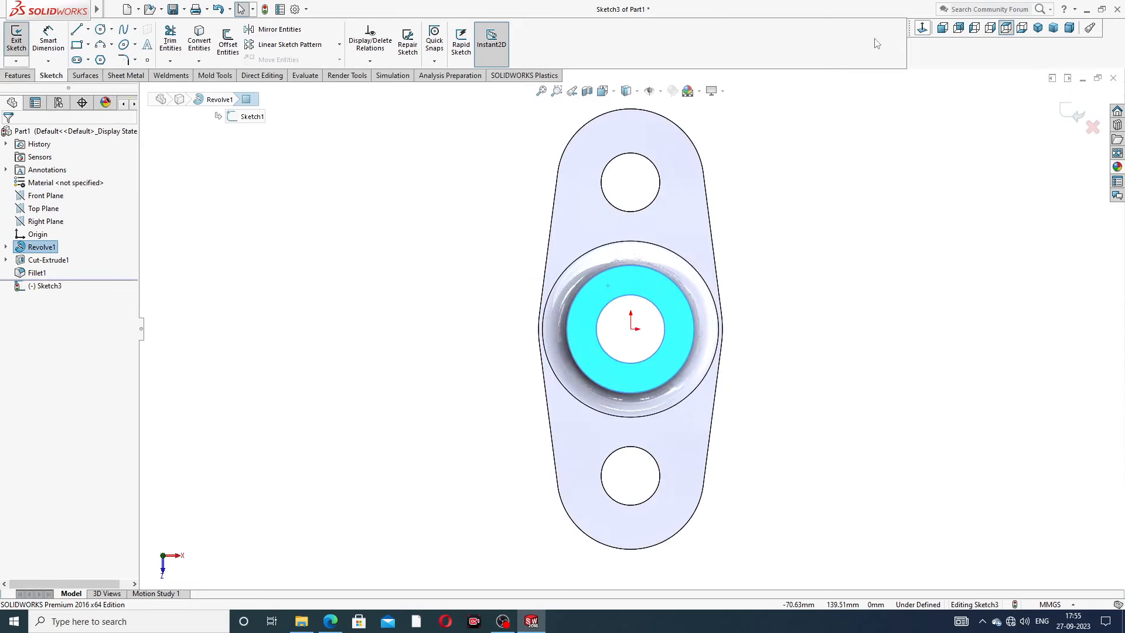
pyautogui.click(101, 30)
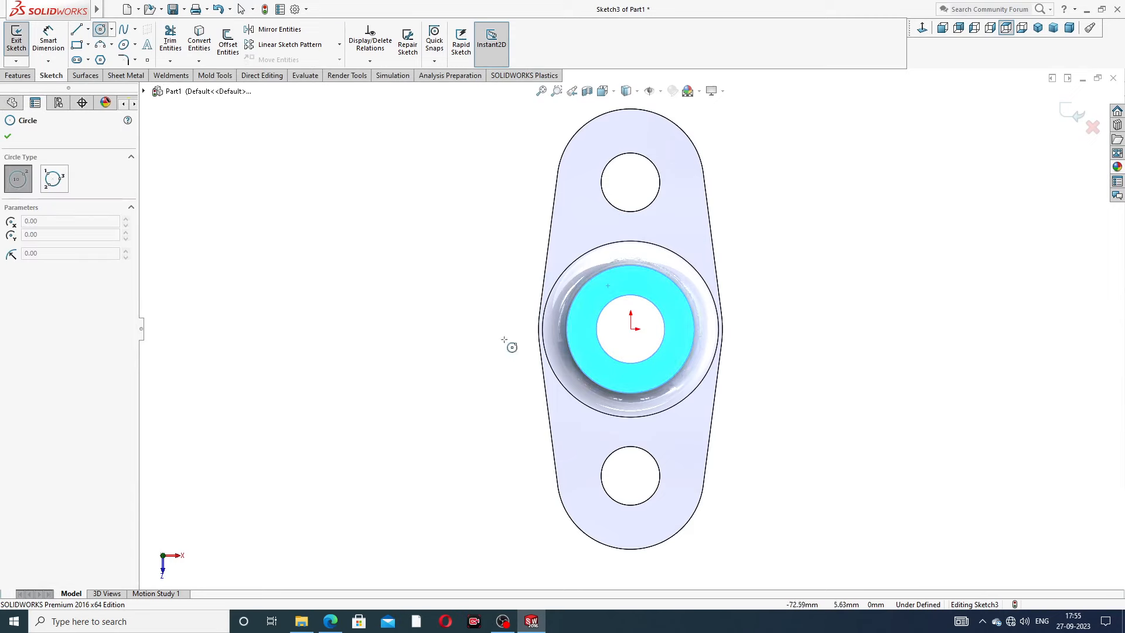
pyautogui.click(631, 329)
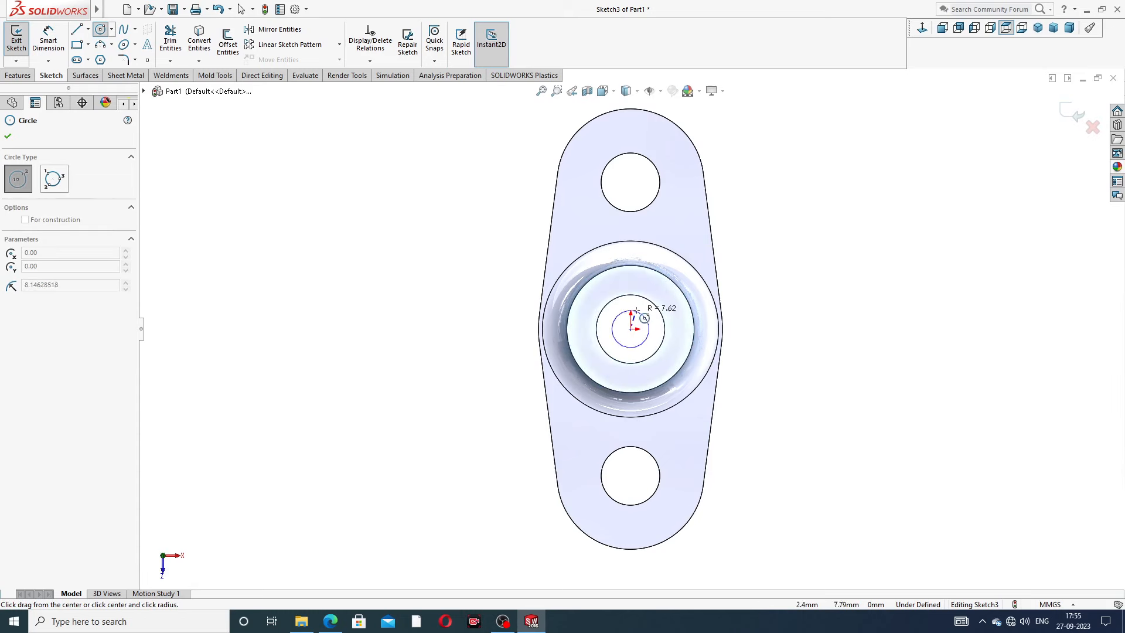
pyautogui.click(659, 289)
pyautogui.rightClick(786, 243)
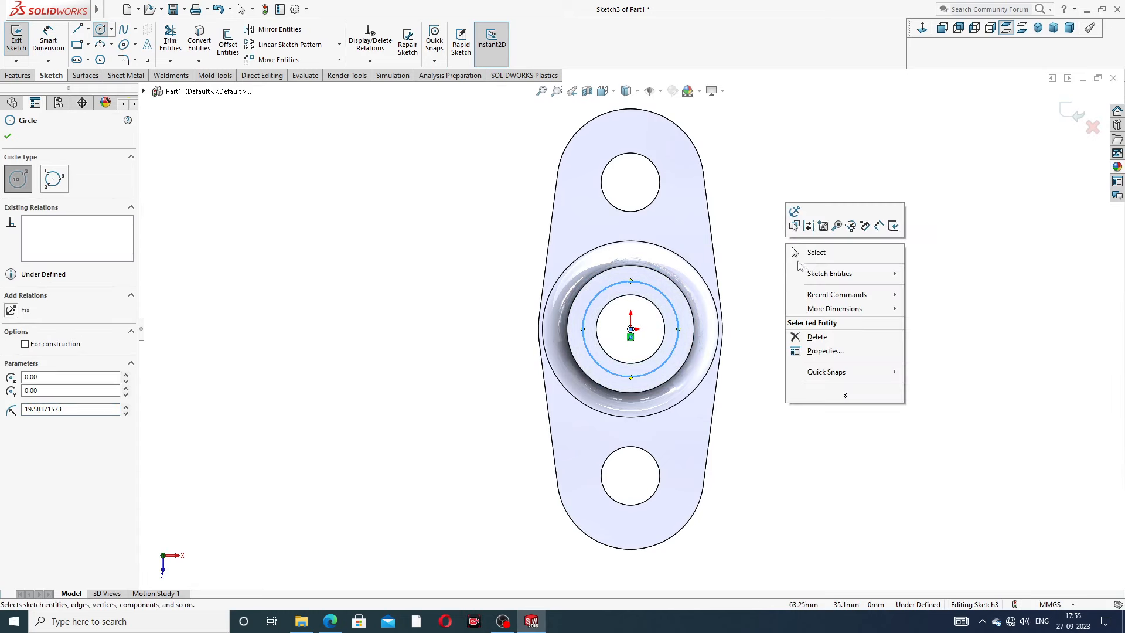
pyautogui.click(804, 253)
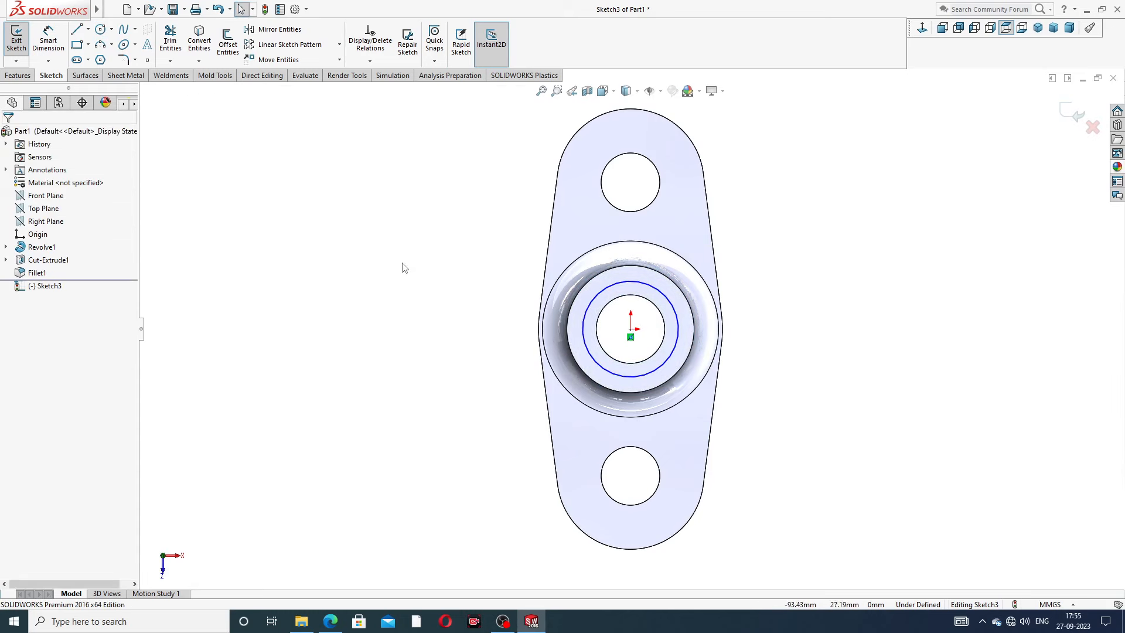
# Step: Dimension the circle's diameter as 34 mm and exit the sketch
pyautogui.click(48, 39)
pyautogui.click(675, 300)
pyautogui.click(760, 262)
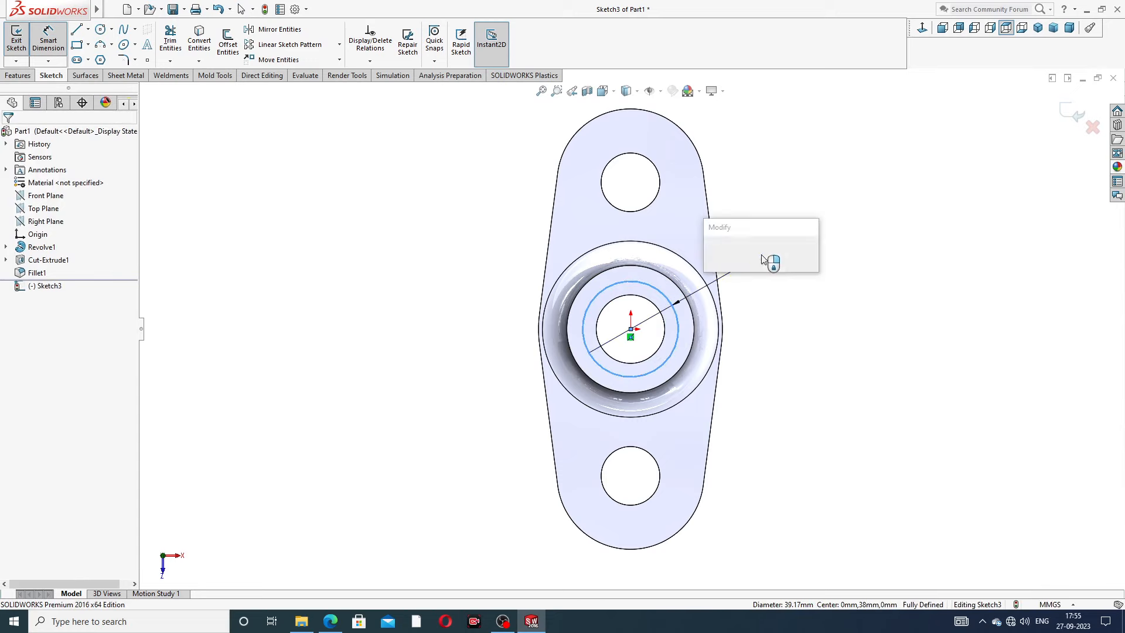
pyautogui.write('34')
pyautogui.press('Return')
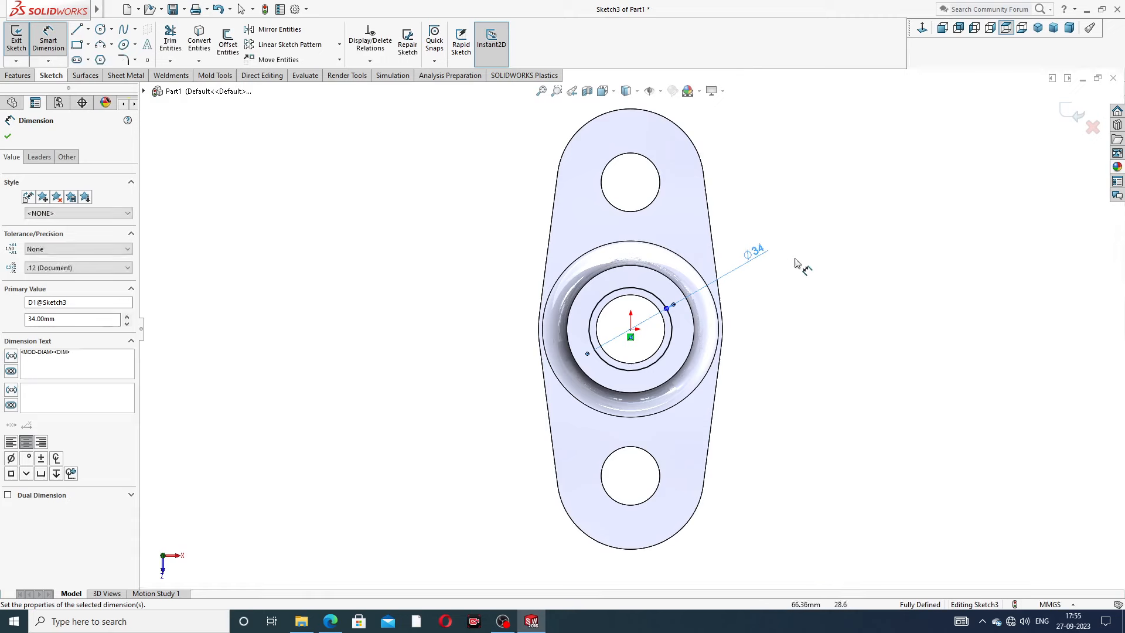
pyautogui.press('Escape')
pyautogui.rightClick(809, 171)
pyautogui.click(841, 175)
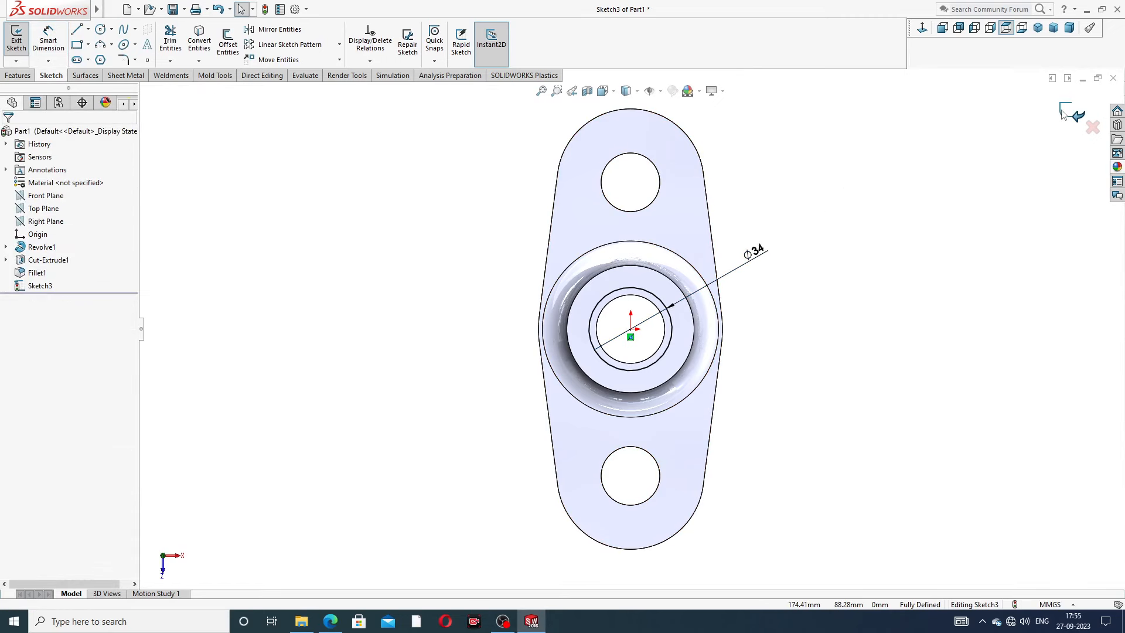
pyautogui.click(1064, 113)
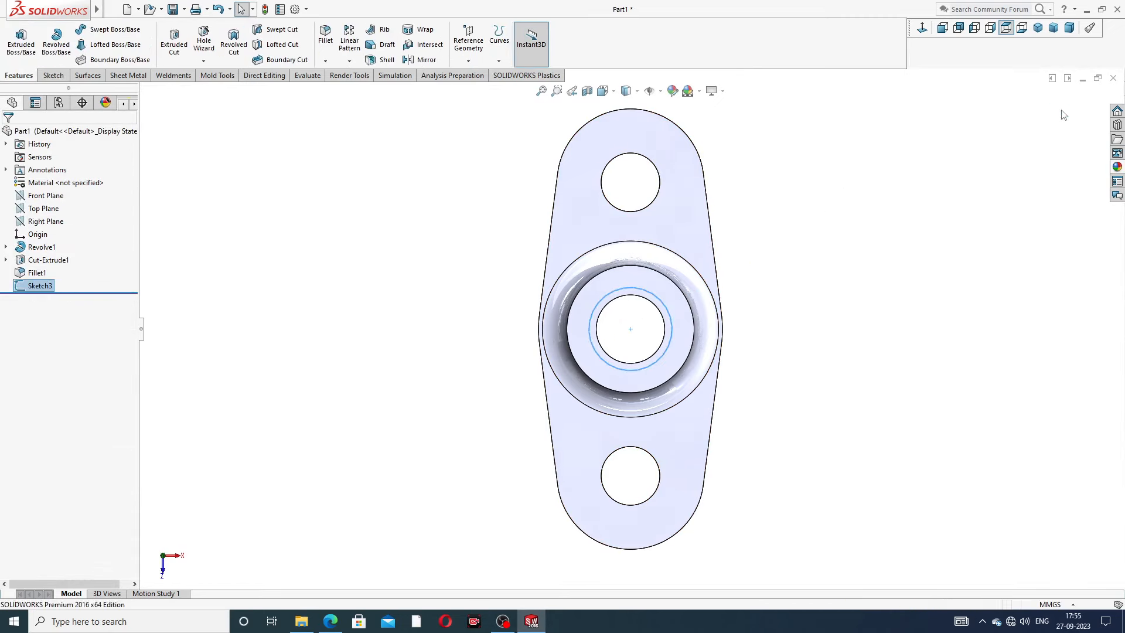
# Step: Start a Helix/Spiral from the 34 mm circle and define it by Height and Pitch
pyautogui.click(53, 76)
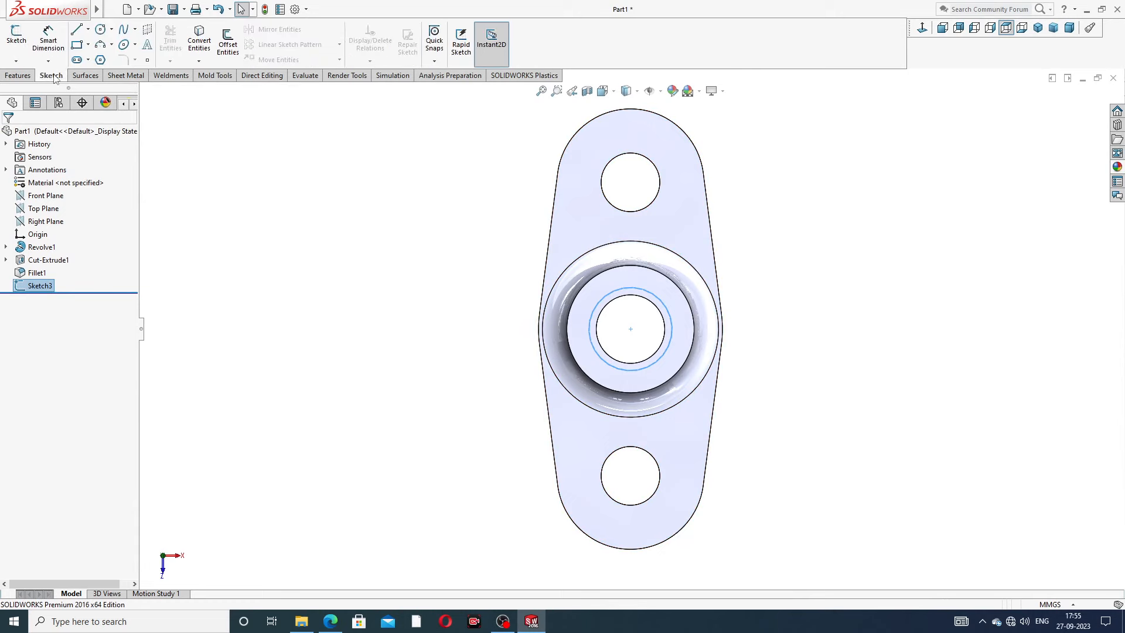
pyautogui.click(28, 77)
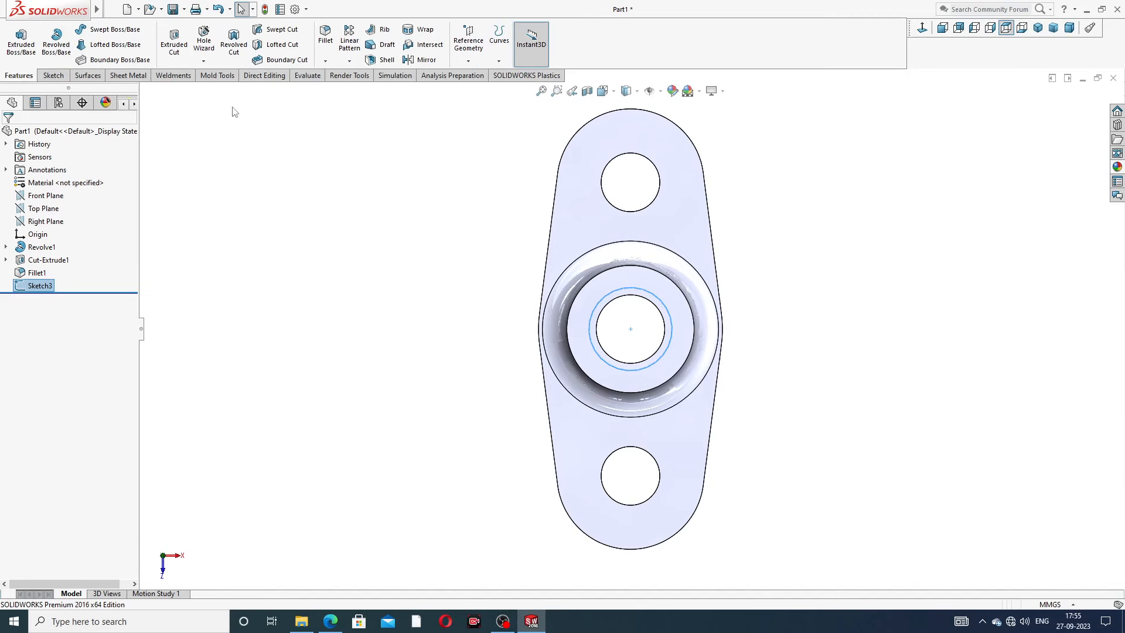
pyautogui.click(497, 62)
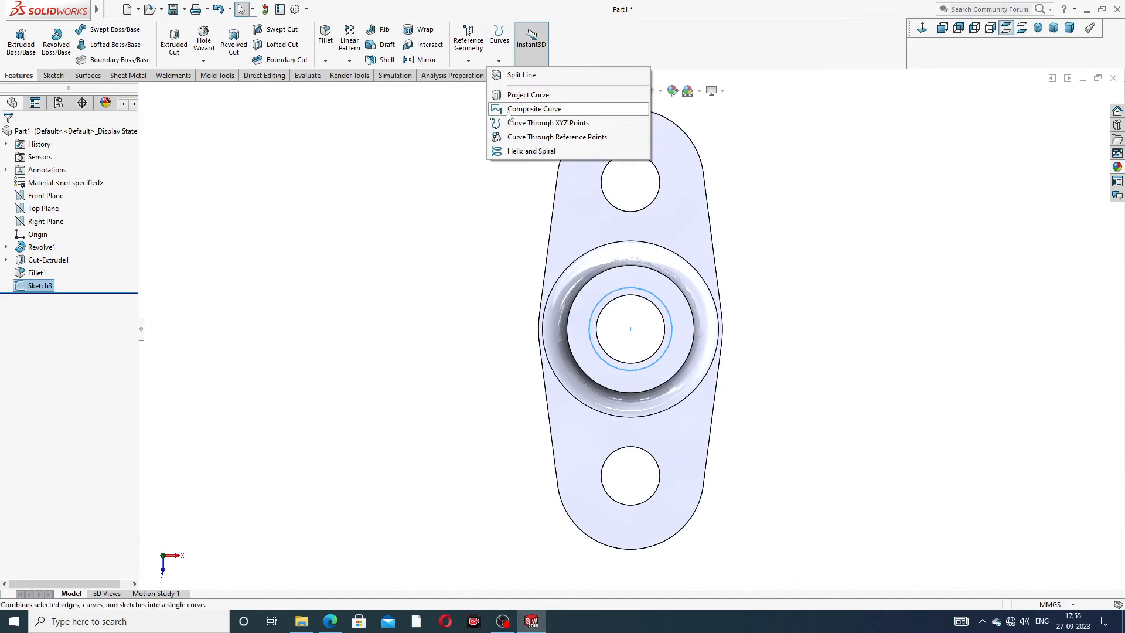
pyautogui.click(530, 151)
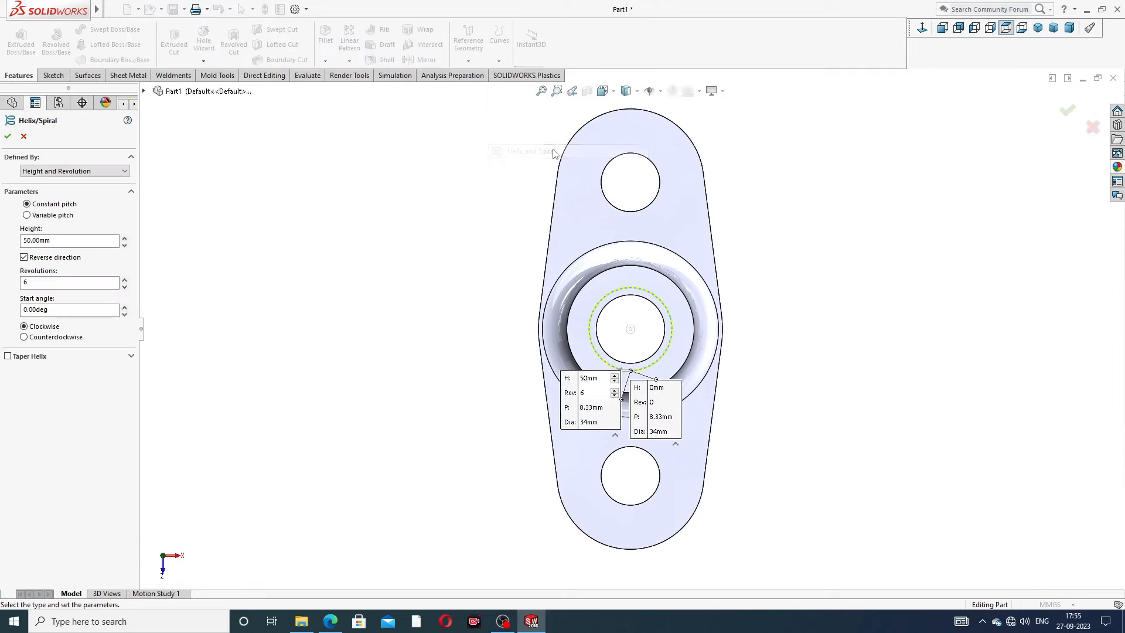
pyautogui.moveTo(527, 250); pyautogui.dragTo(589, 202, button='middle')
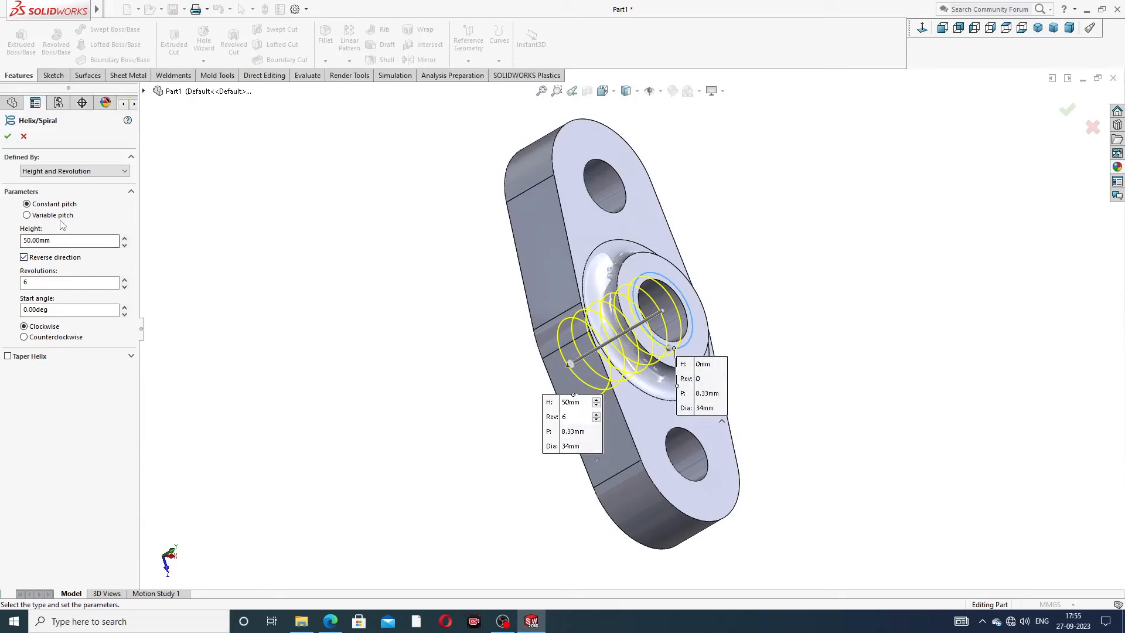
pyautogui.click(79, 170)
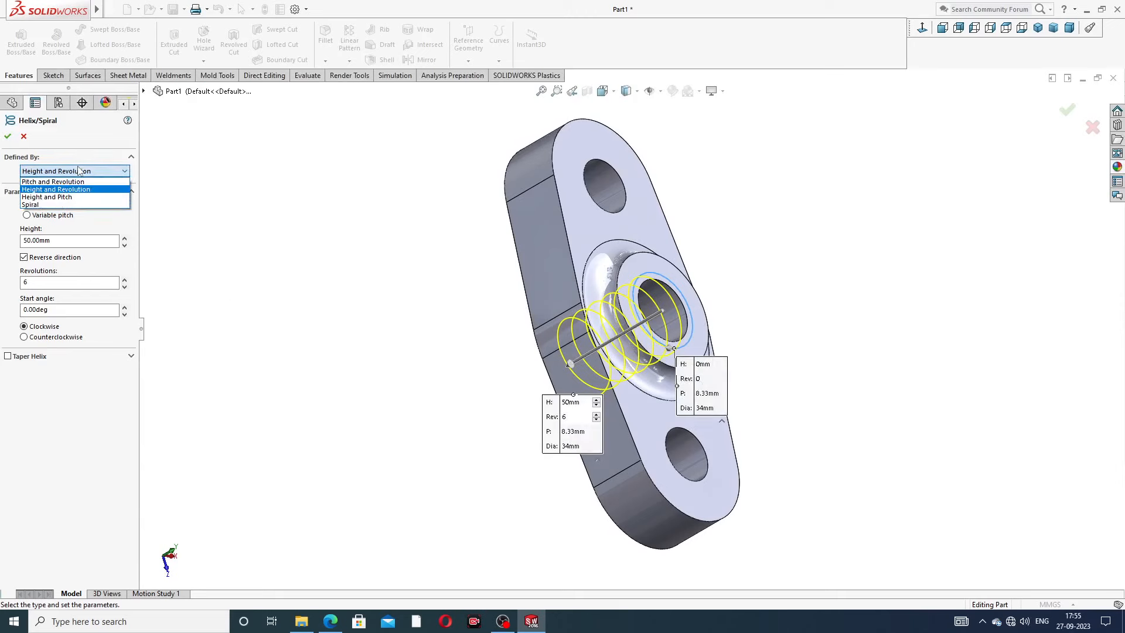
pyautogui.click(82, 198)
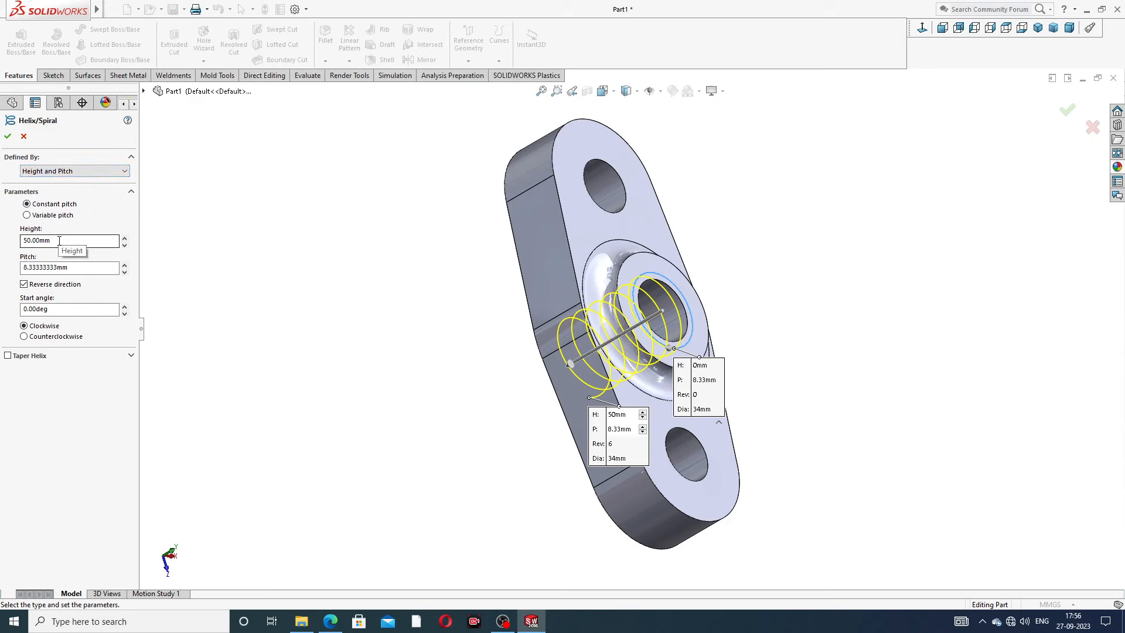
# Step: Set the helix pitch to 6 mm and create it with 50 mm height, reversed direction and clockwise rotation
pyautogui.moveTo(83, 267); pyautogui.dragTo(3, 269)
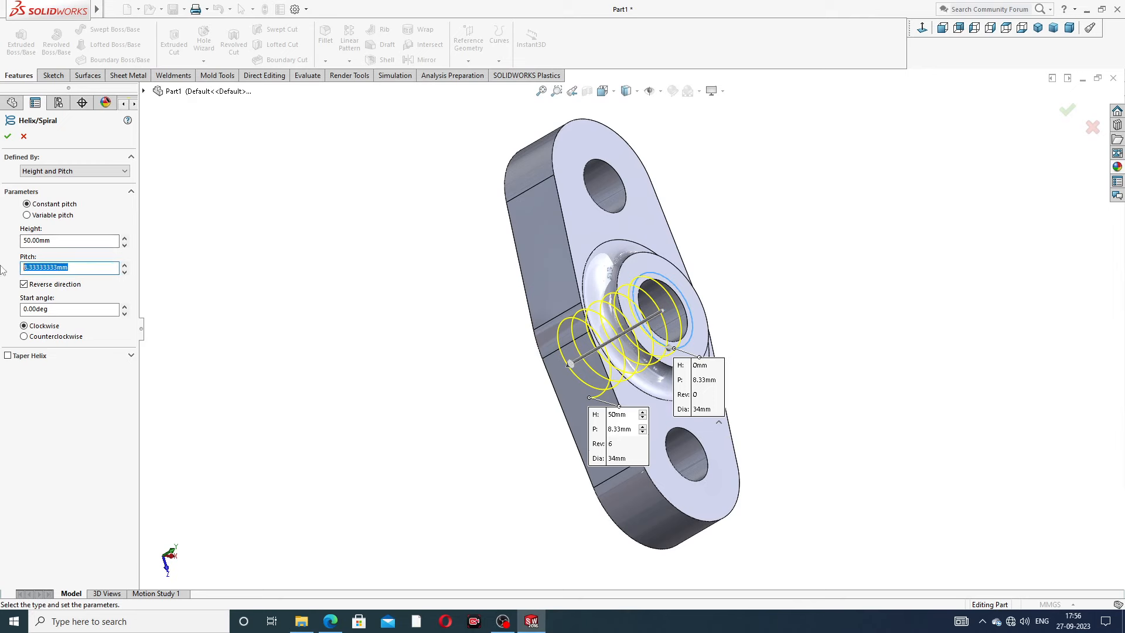
pyautogui.write('6')
pyautogui.press('Return')
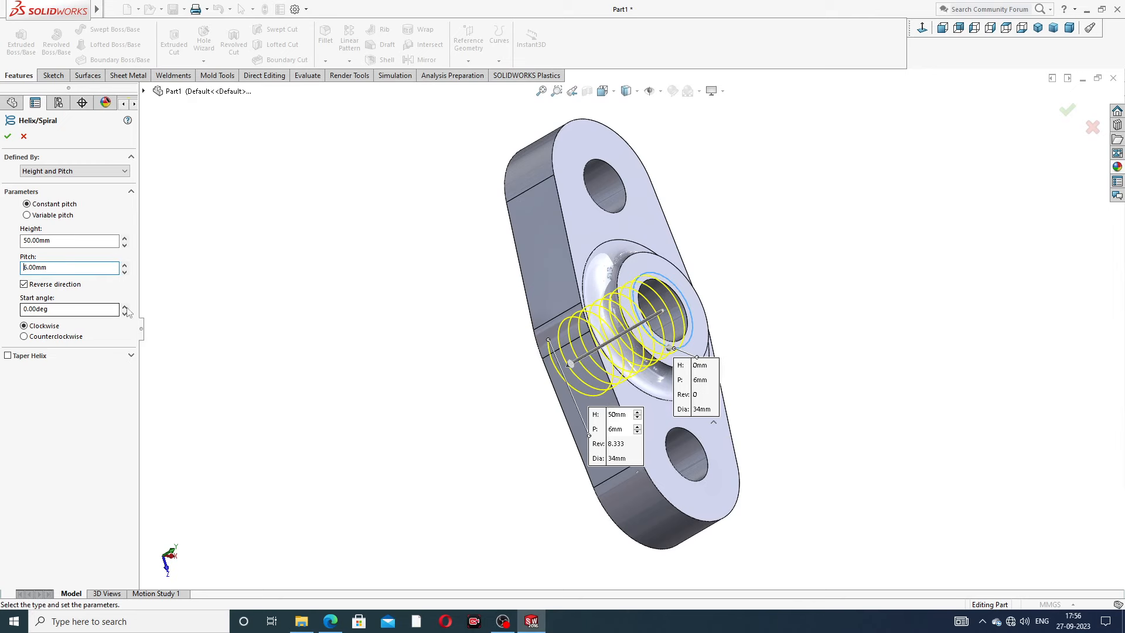
pyautogui.moveTo(253, 307)
pyautogui.mouseDown(button='middle')
pyautogui.moveTo(254, 282)
pyautogui.moveTo(262, 302)
pyautogui.mouseUp(button='middle')
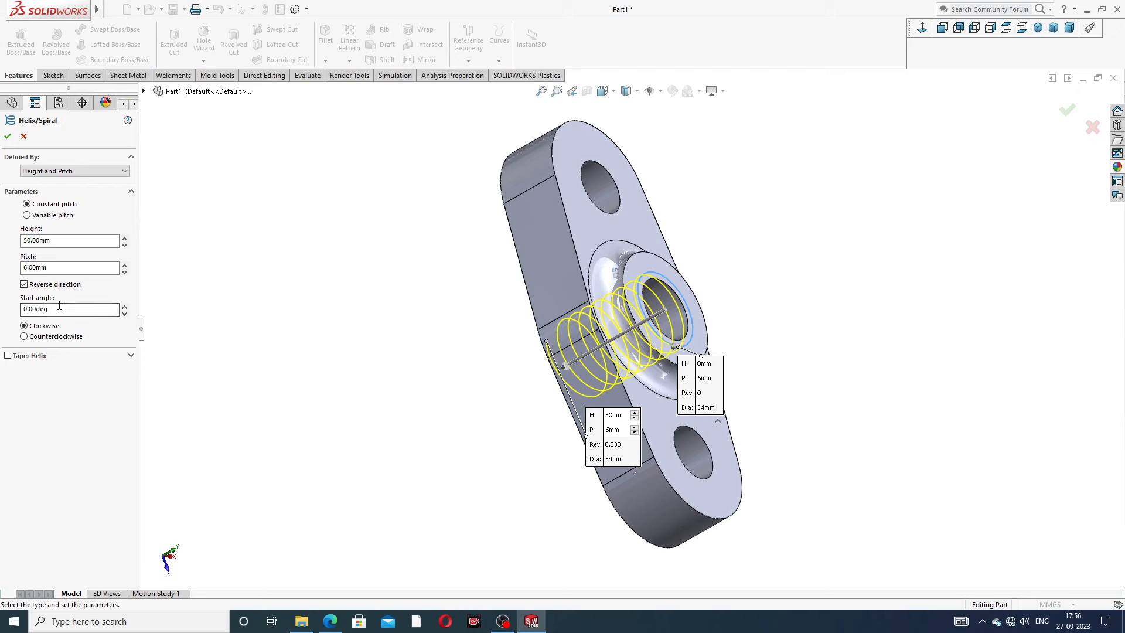
pyautogui.moveTo(450, 296); pyautogui.dragTo(457, 266, button='middle')
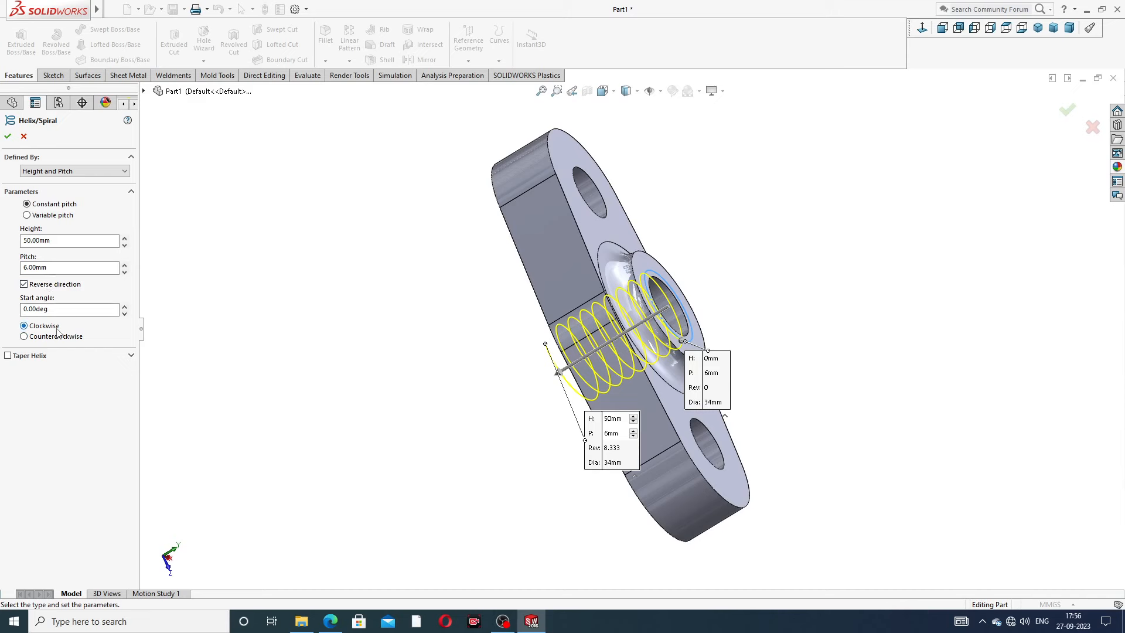
pyautogui.click(9, 137)
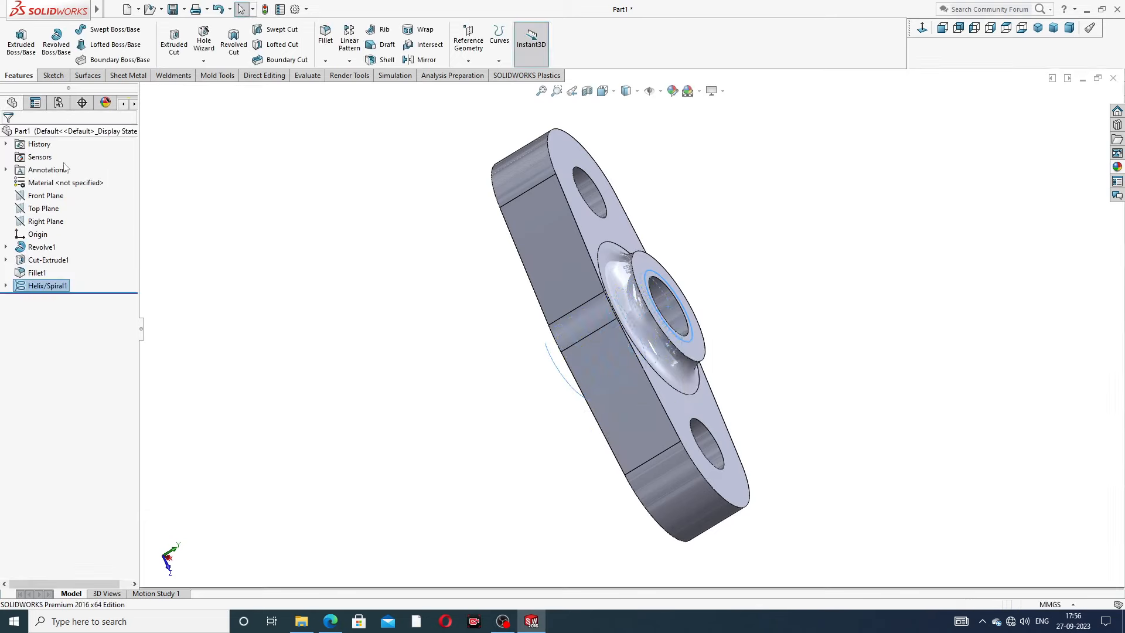
pyautogui.click(707, 236)
# Step: Sketch a corner rectangle about 6 mm wide and 5 mm high on the Right Plane, above the boss near the helix's left side
pyautogui.moveTo(734, 252); pyautogui.dragTo(502, 157, button='middle')
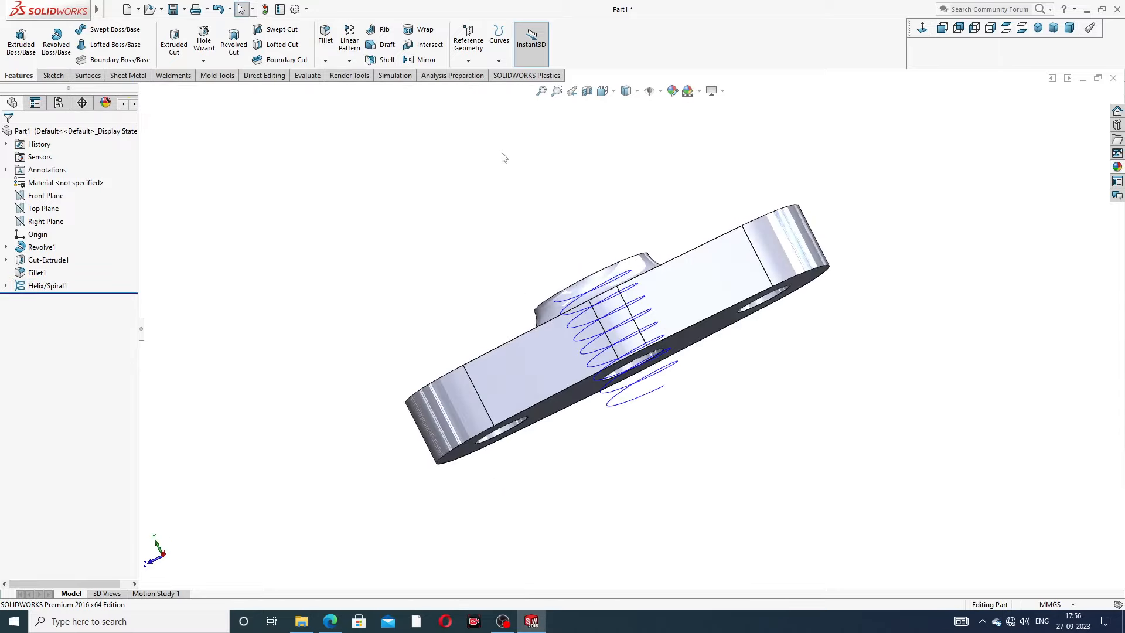
pyautogui.moveTo(589, 204); pyautogui.dragTo(515, 265, button='middle')
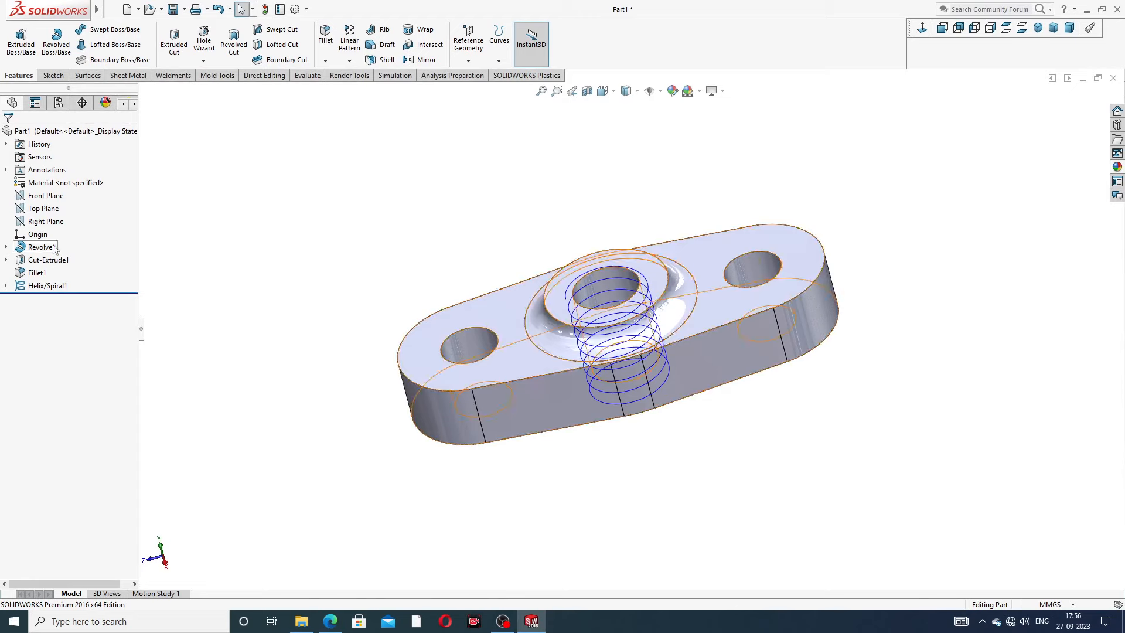
pyautogui.click(54, 225)
pyautogui.click(60, 206)
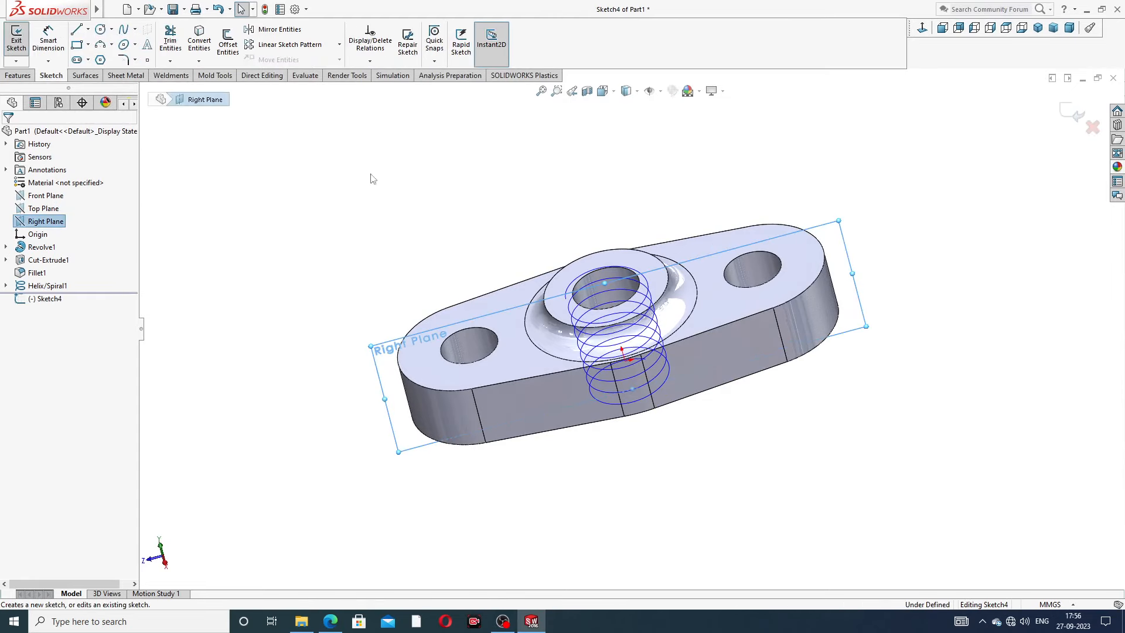
pyautogui.click(924, 29)
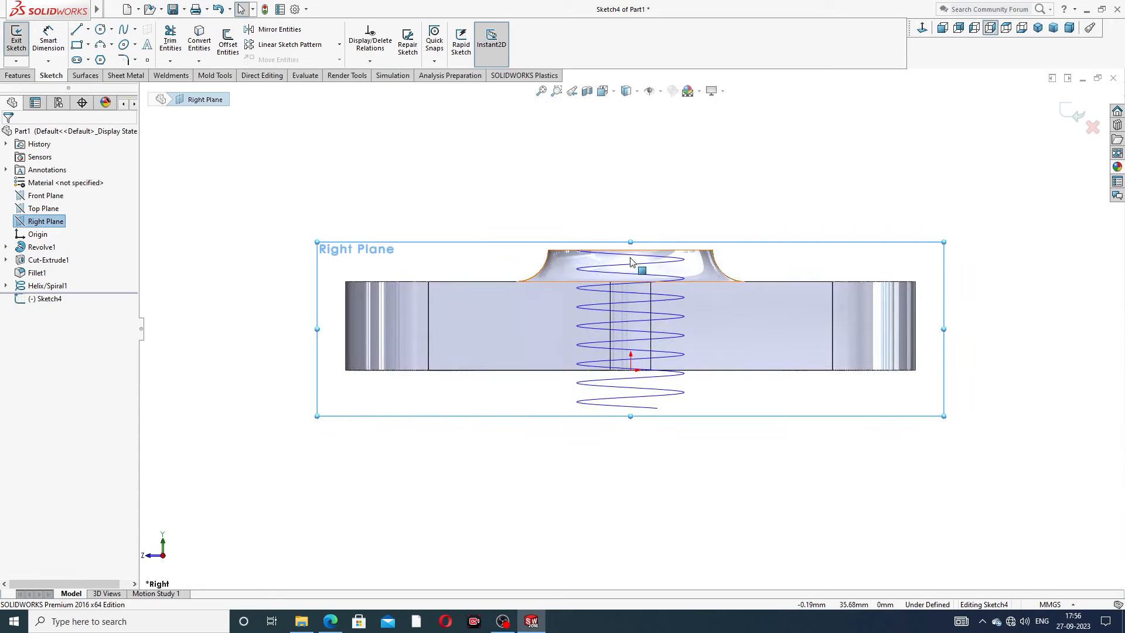
pyautogui.scroll(-3, 638, 264)
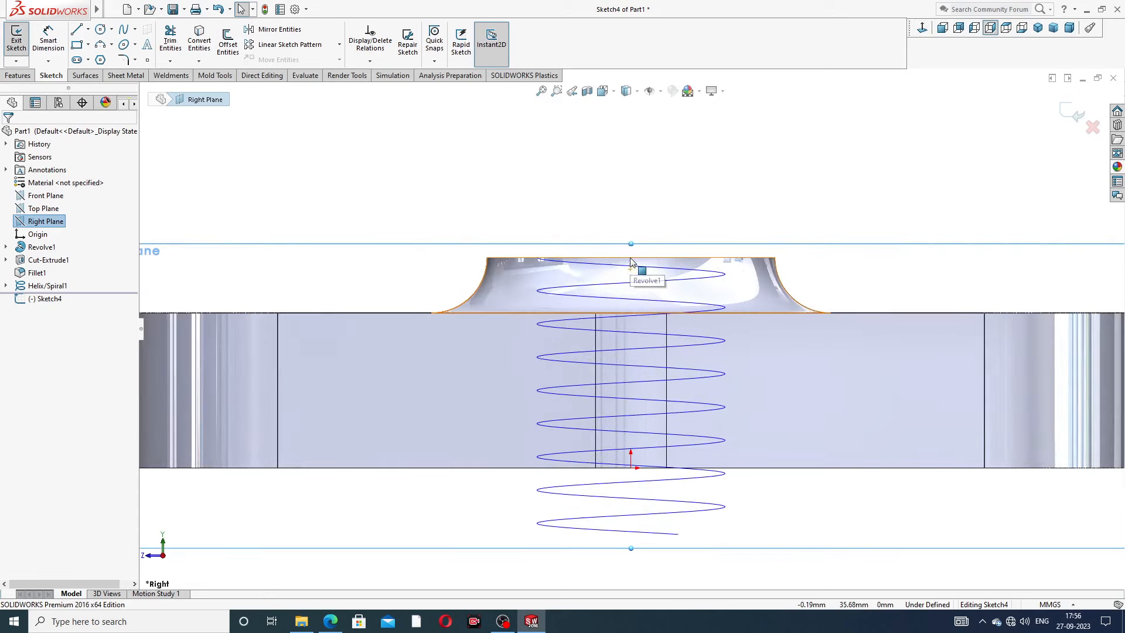
pyautogui.click(89, 45)
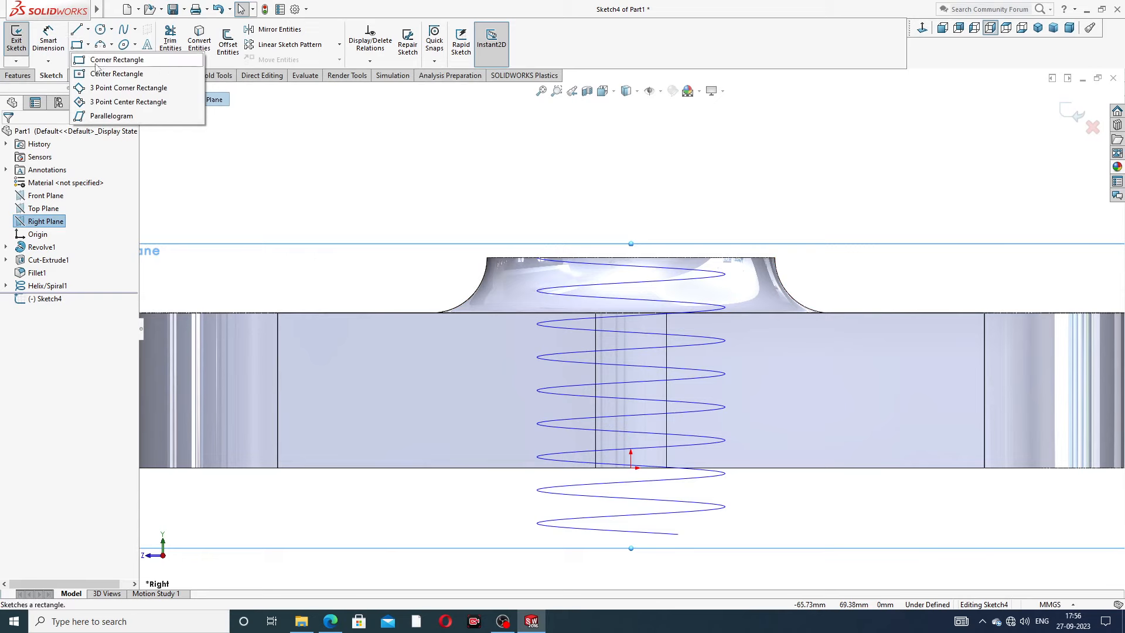
pyautogui.click(111, 60)
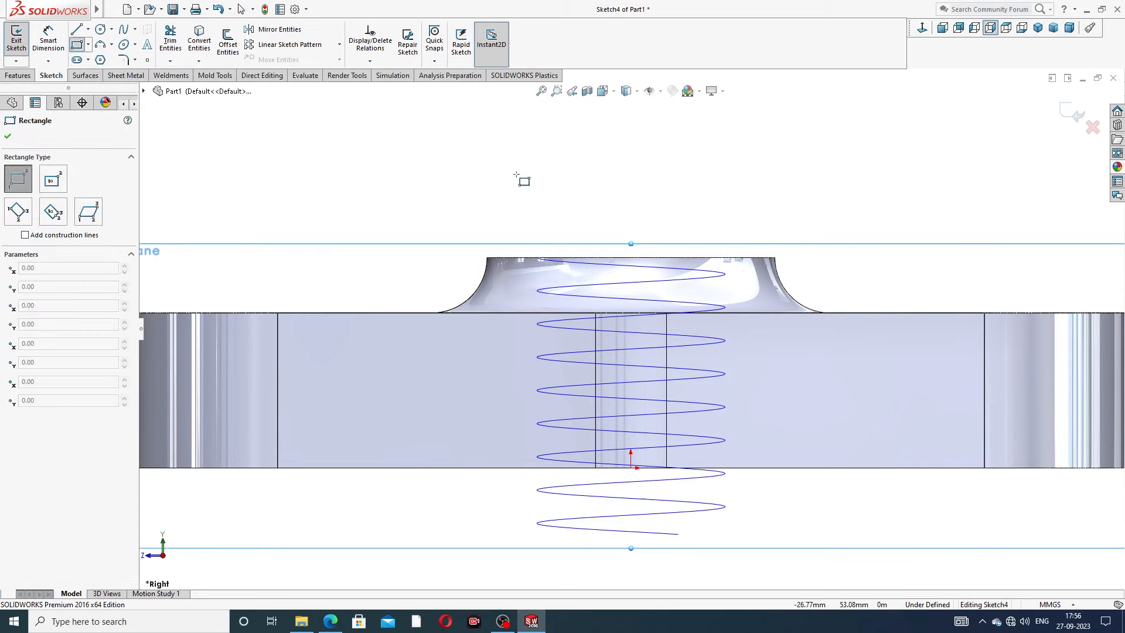
pyautogui.click(534, 200)
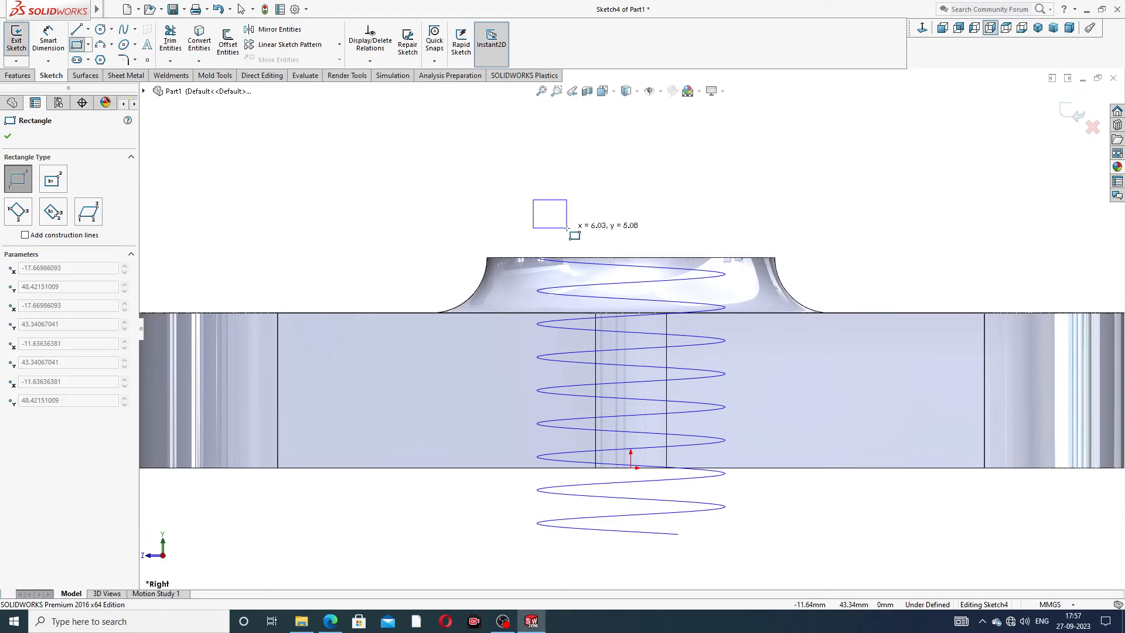
pyautogui.click(568, 227)
pyautogui.rightClick(631, 180)
pyautogui.click(656, 182)
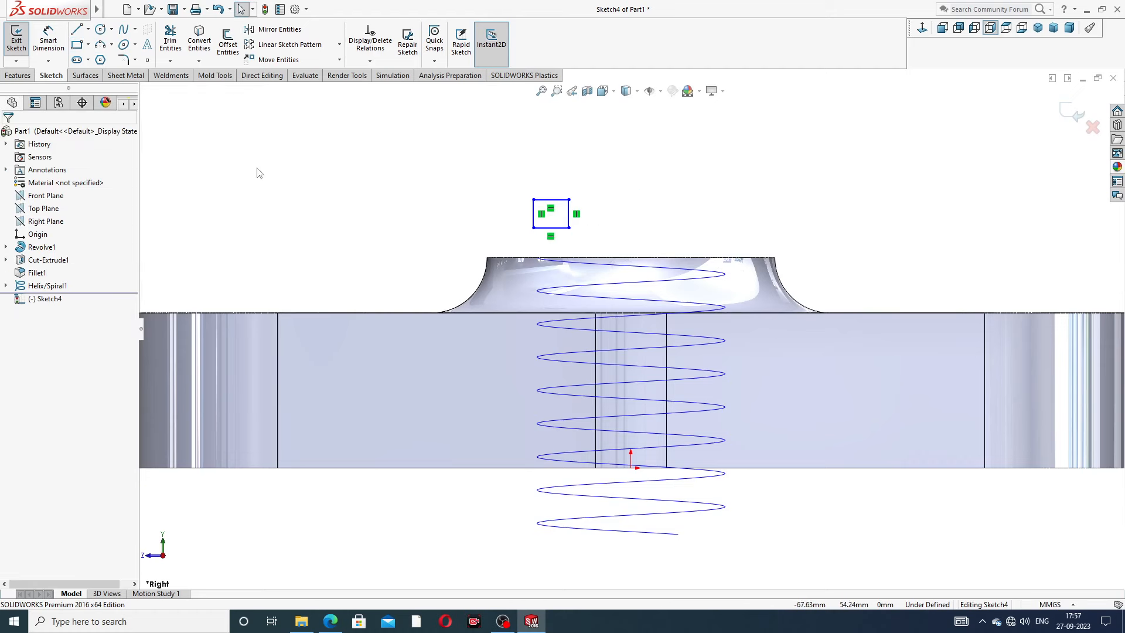
# Step: Dimension the rectangle as 3 mm wide and 3 mm high, and check the thread size against the PDF drawing
pyautogui.click(48, 40)
pyautogui.scroll(-2, 545, 202)
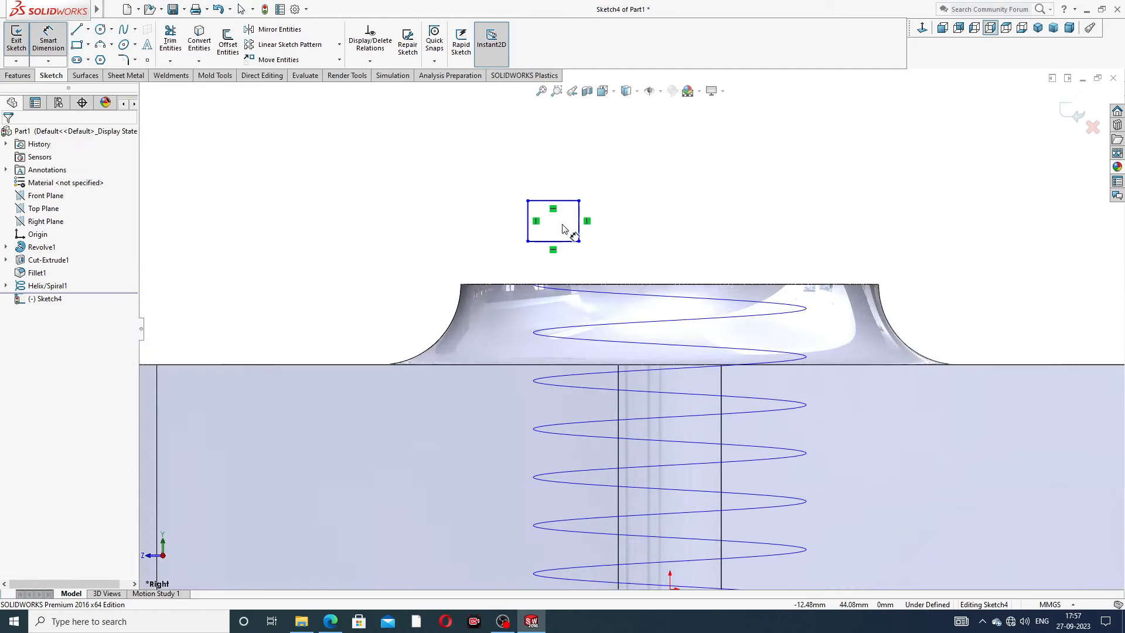
pyautogui.click(557, 200)
pyautogui.click(560, 189)
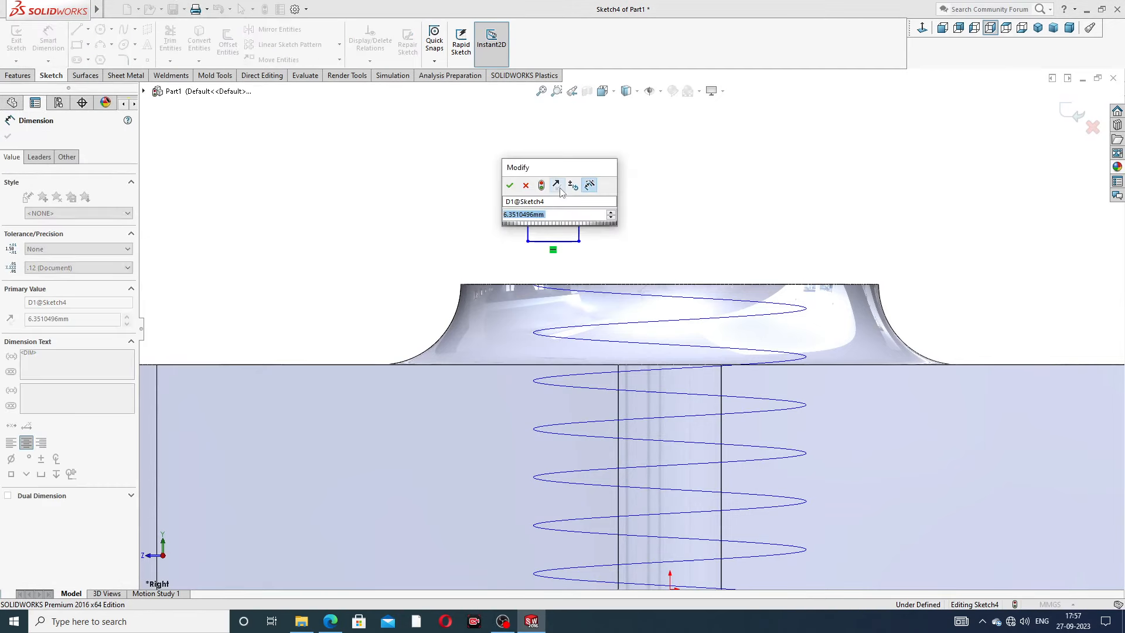
pyautogui.write('3')
pyautogui.press('Return')
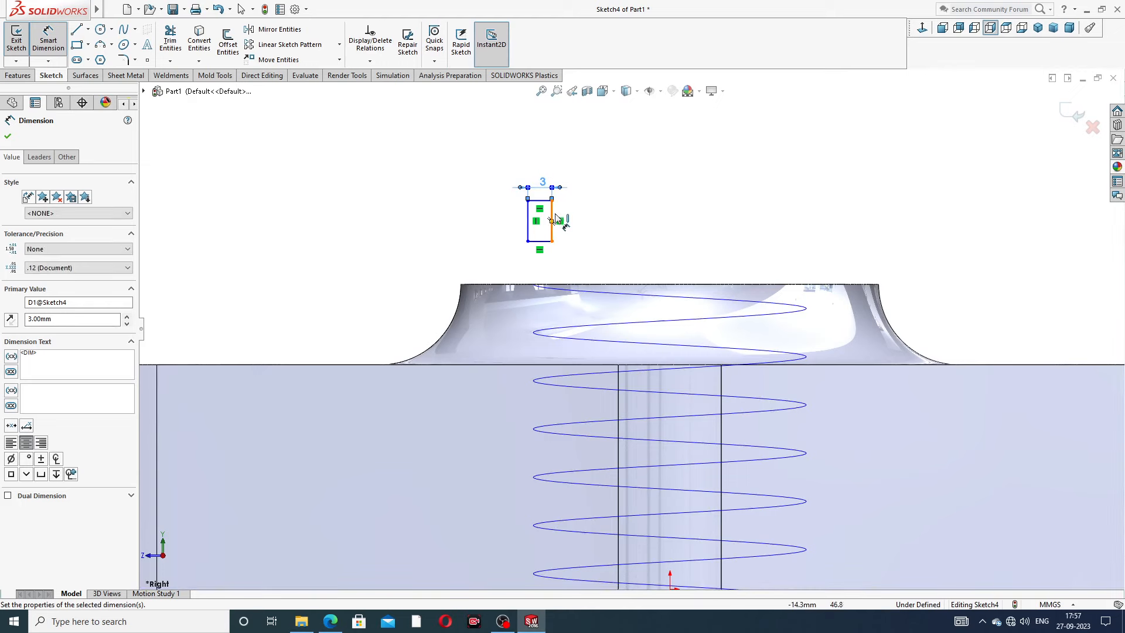
pyautogui.click(556, 220)
pyautogui.click(579, 224)
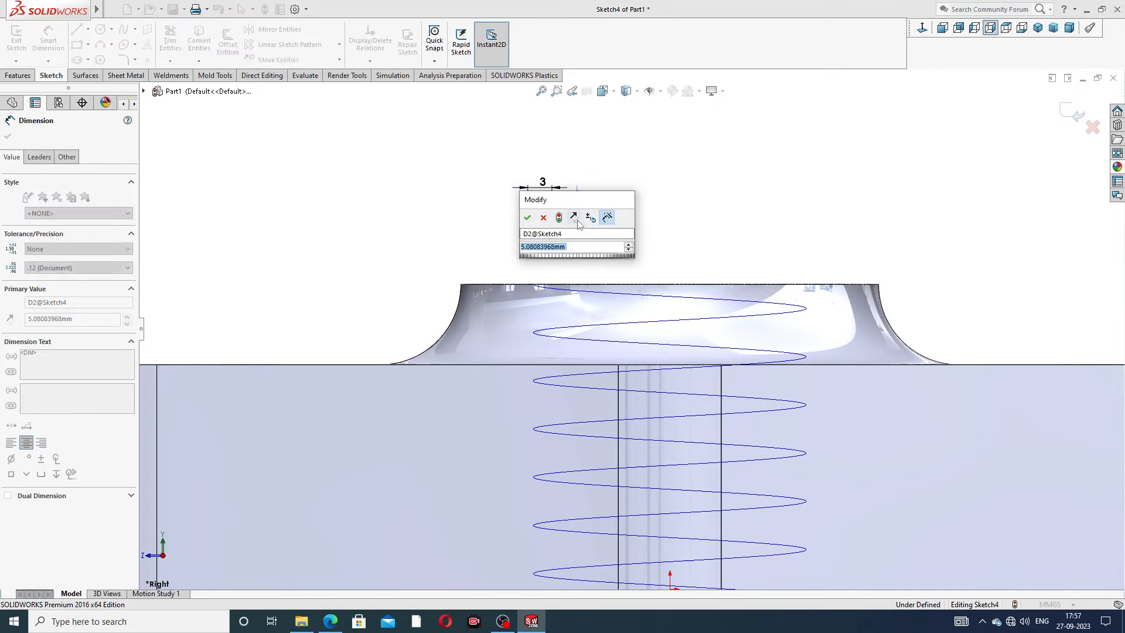
pyautogui.write('3')
pyautogui.press('Return')
pyautogui.rightClick(634, 195)
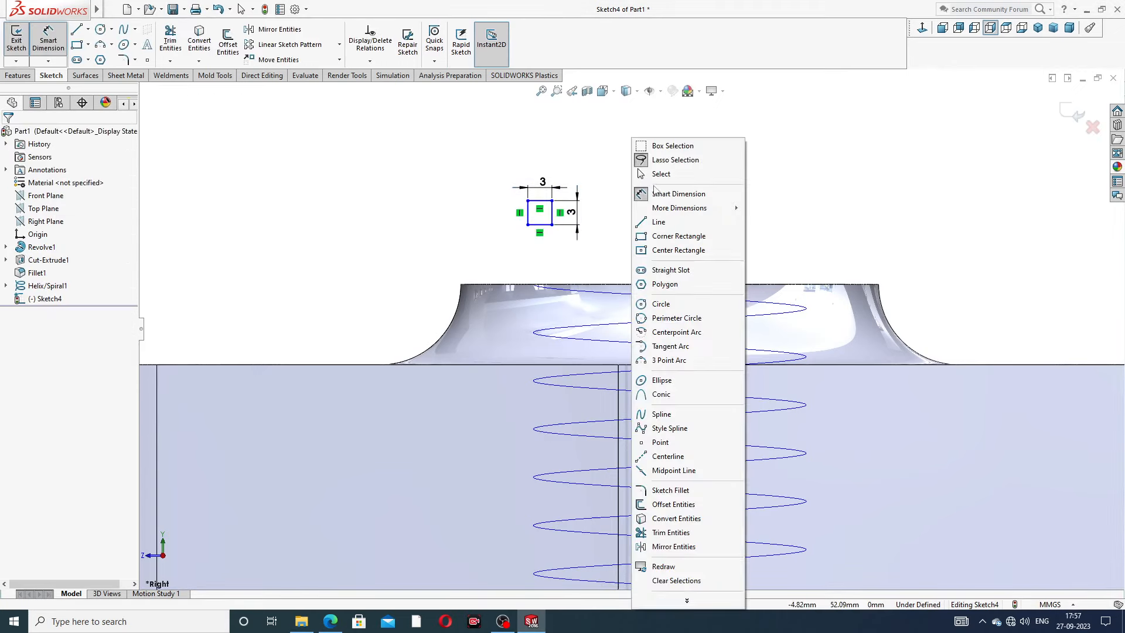
pyautogui.click(661, 174)
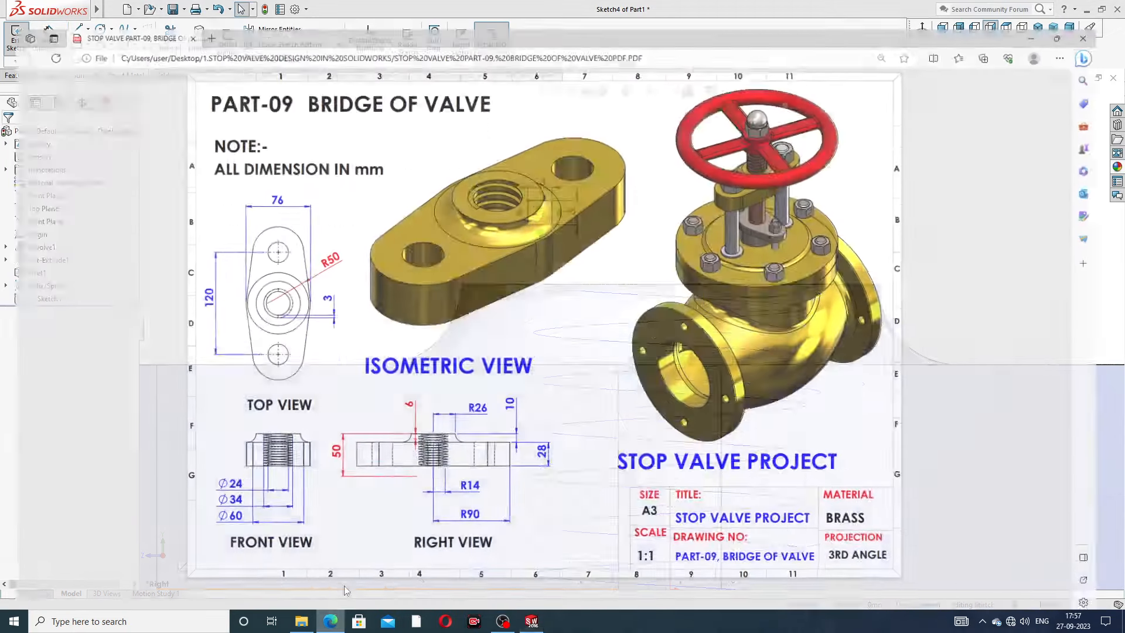
pyautogui.click(330, 621)
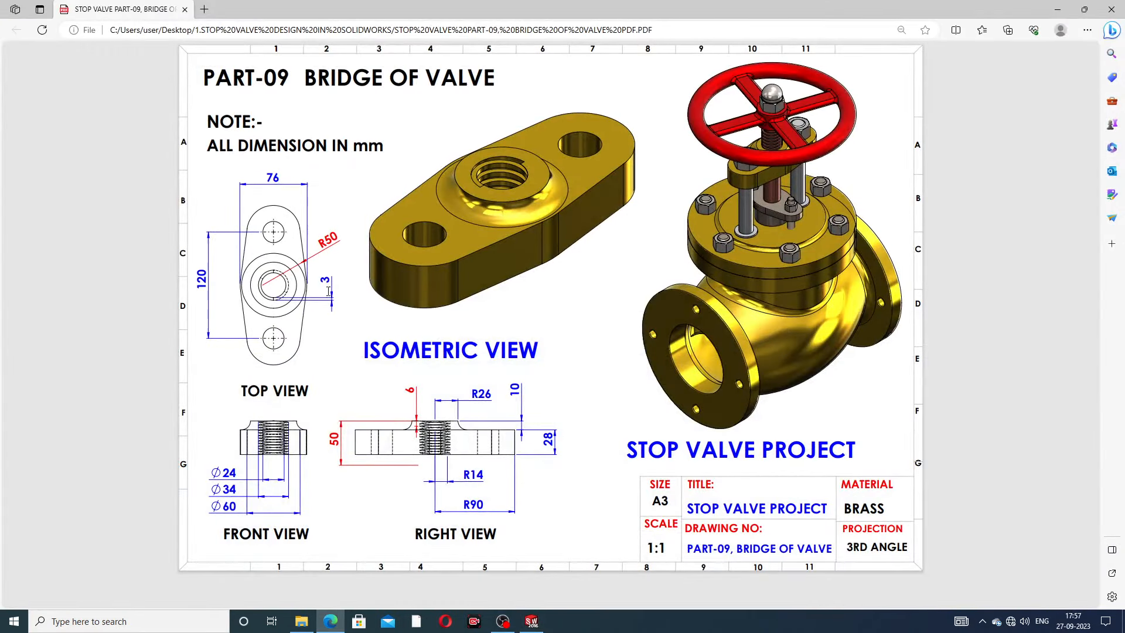
pyautogui.click(329, 621)
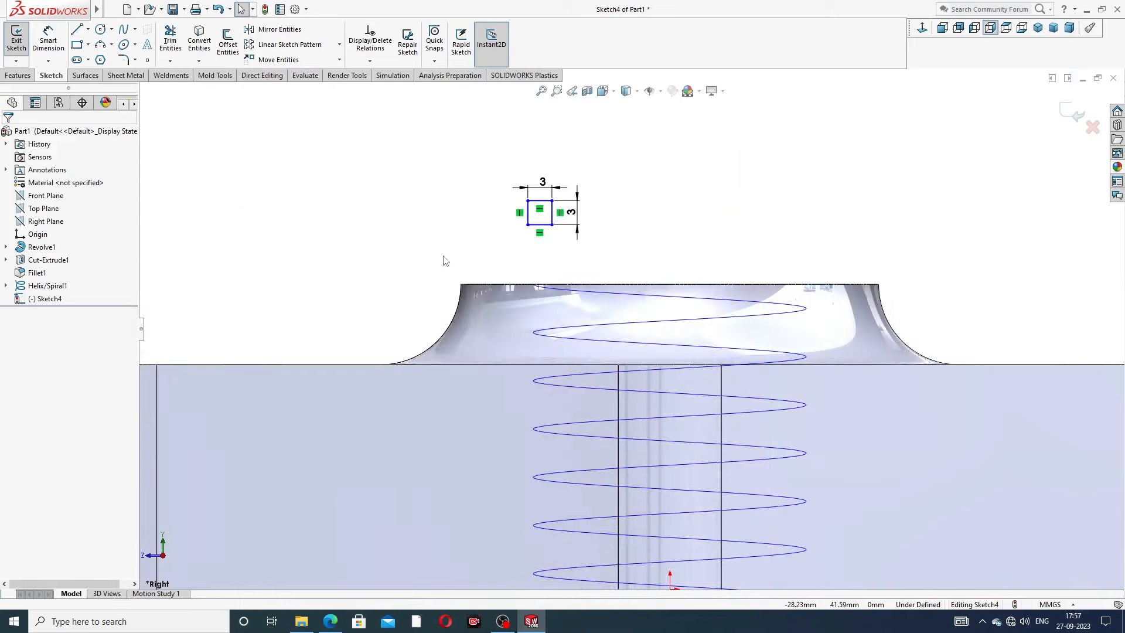
# Step: Add a Pierce relation between the square's lower-left corner and the helix, and exit the sketch
pyautogui.scroll(-1, 467, 236)
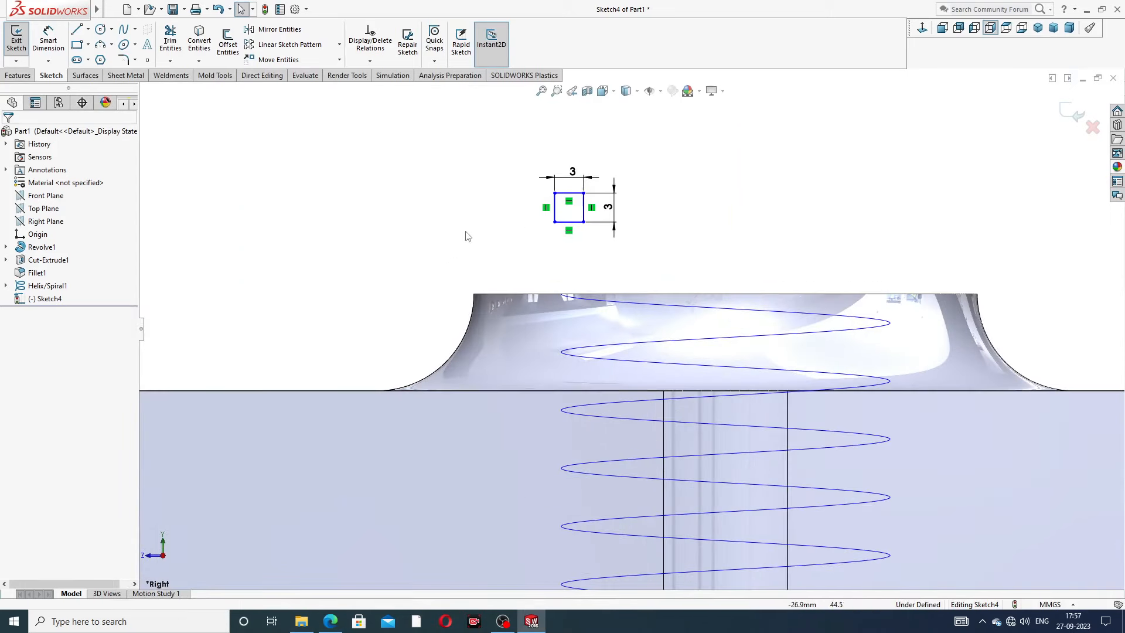
pyautogui.click(554, 222)
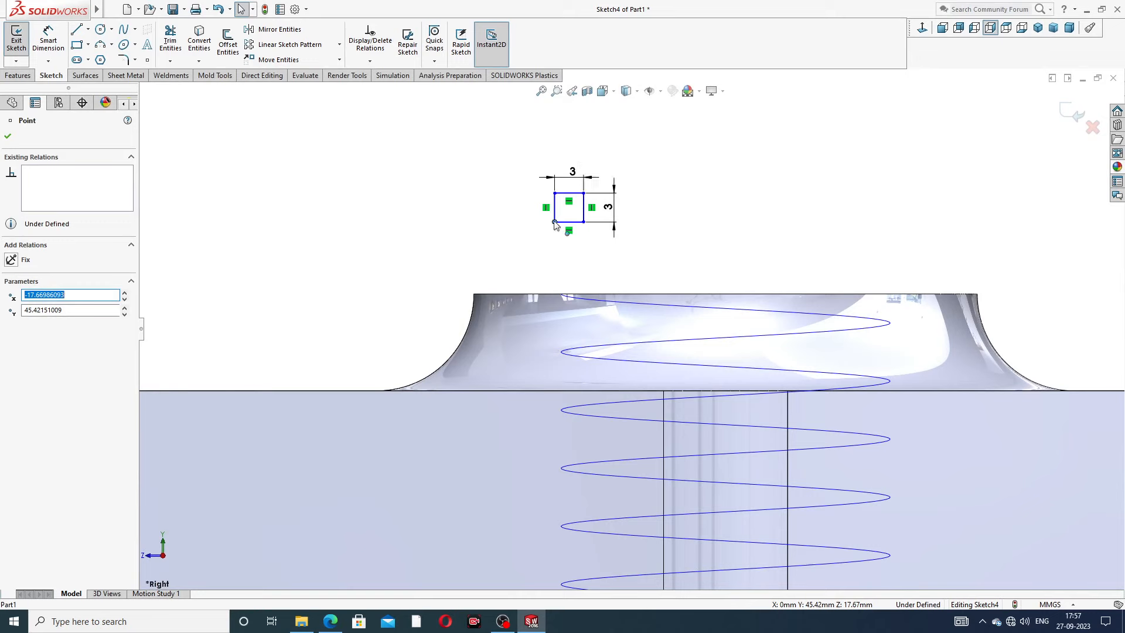
pyautogui.keyDown('ctrl'); pyautogui.click(589, 302); pyautogui.keyUp('ctrl')
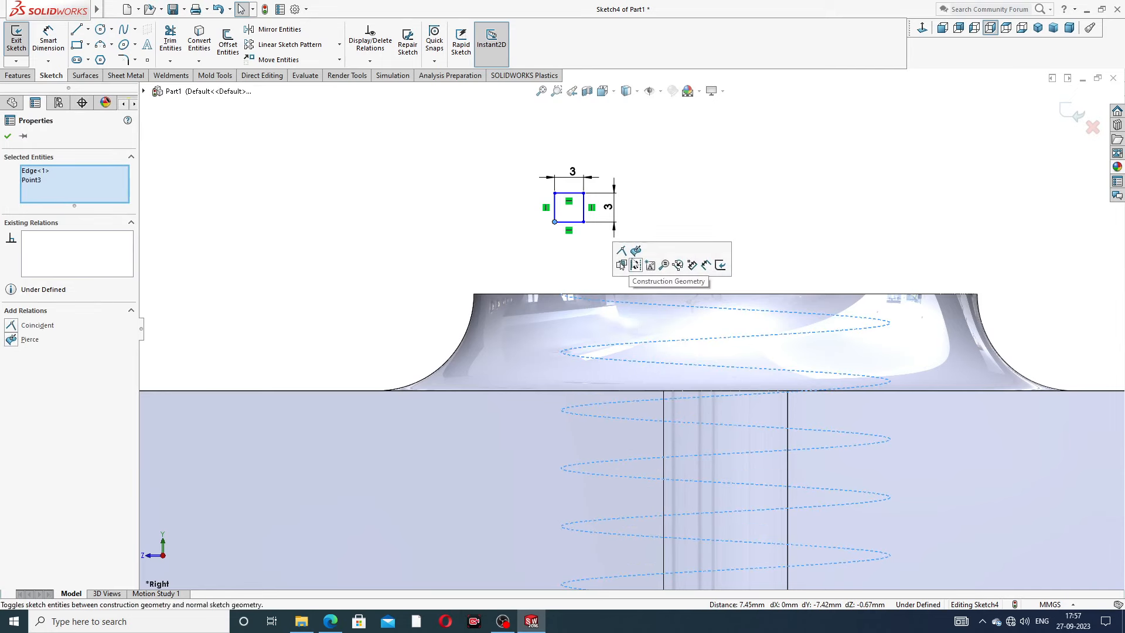
pyautogui.click(636, 251)
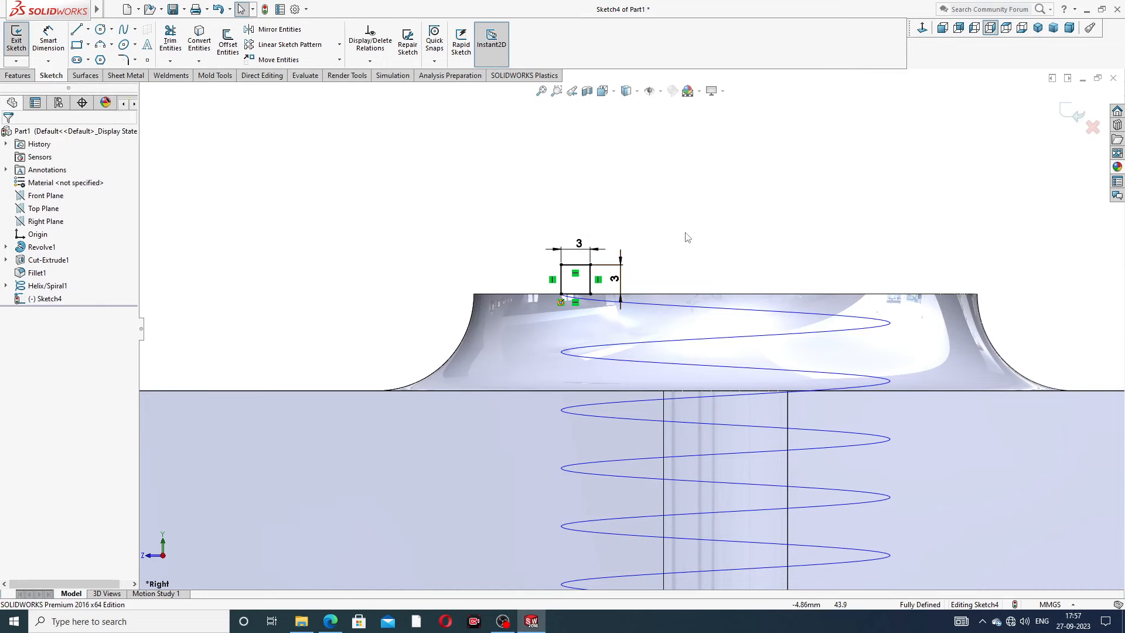
pyautogui.scroll(2, 696, 235)
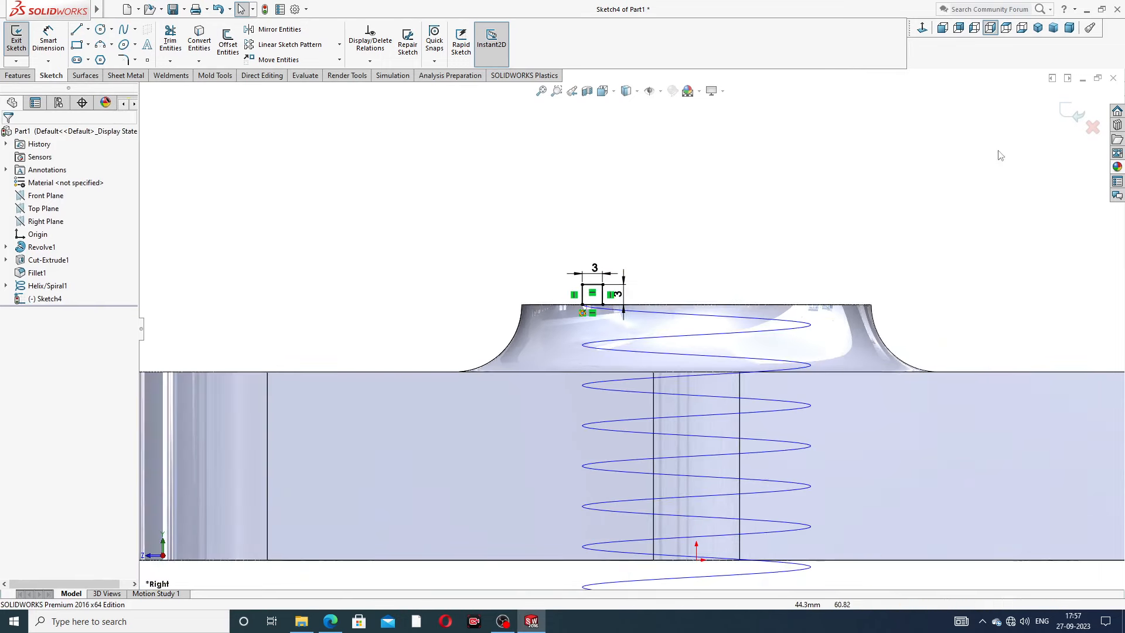
pyautogui.click(1077, 115)
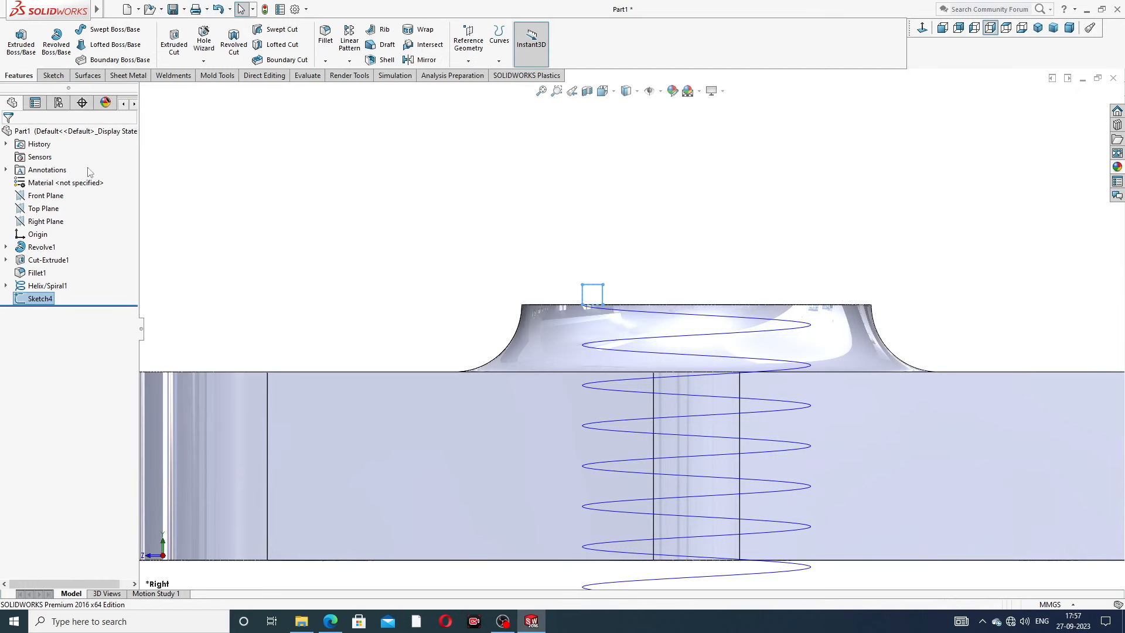
# Step: Create a Swept Cut with the 3 mm square as profile and the helix as path
pyautogui.click(280, 31)
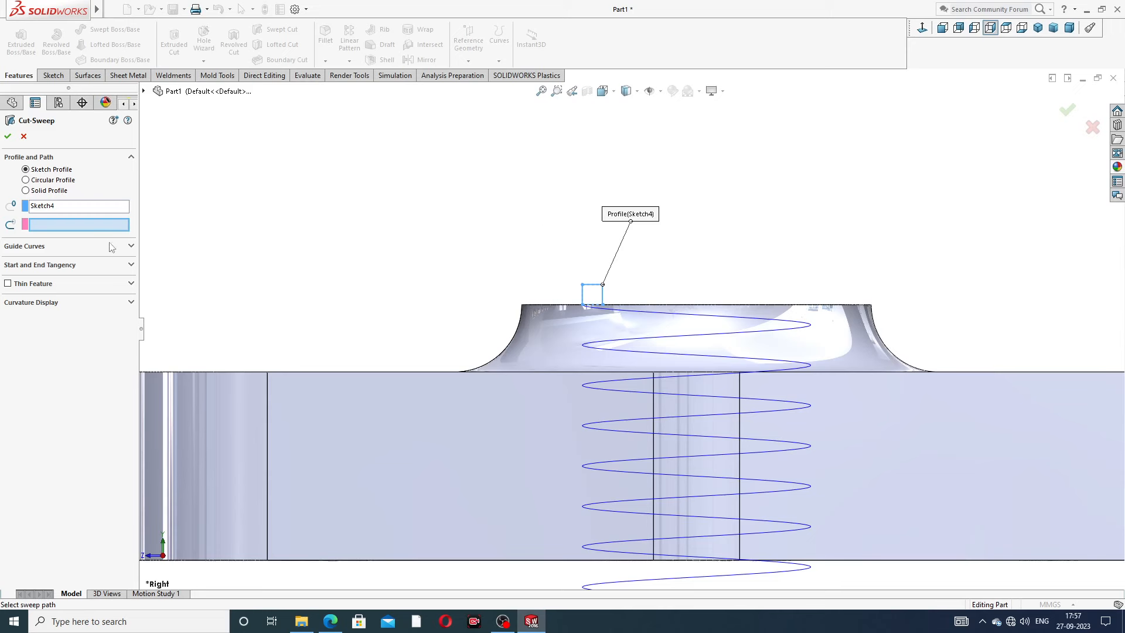
pyautogui.click(673, 319)
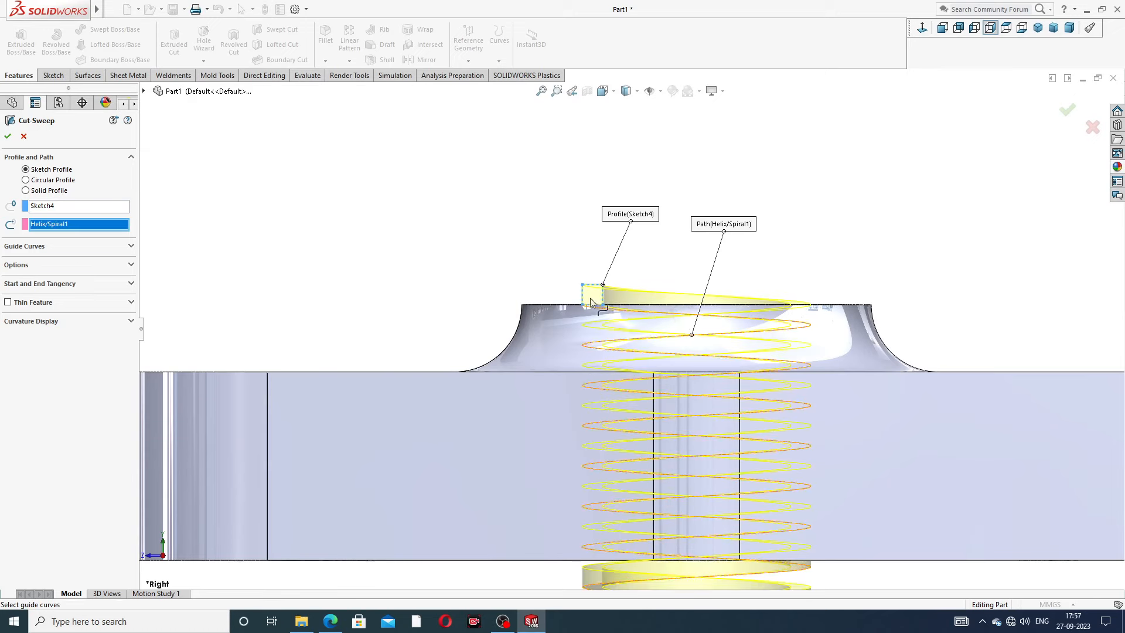
pyautogui.scroll(2, 537, 286)
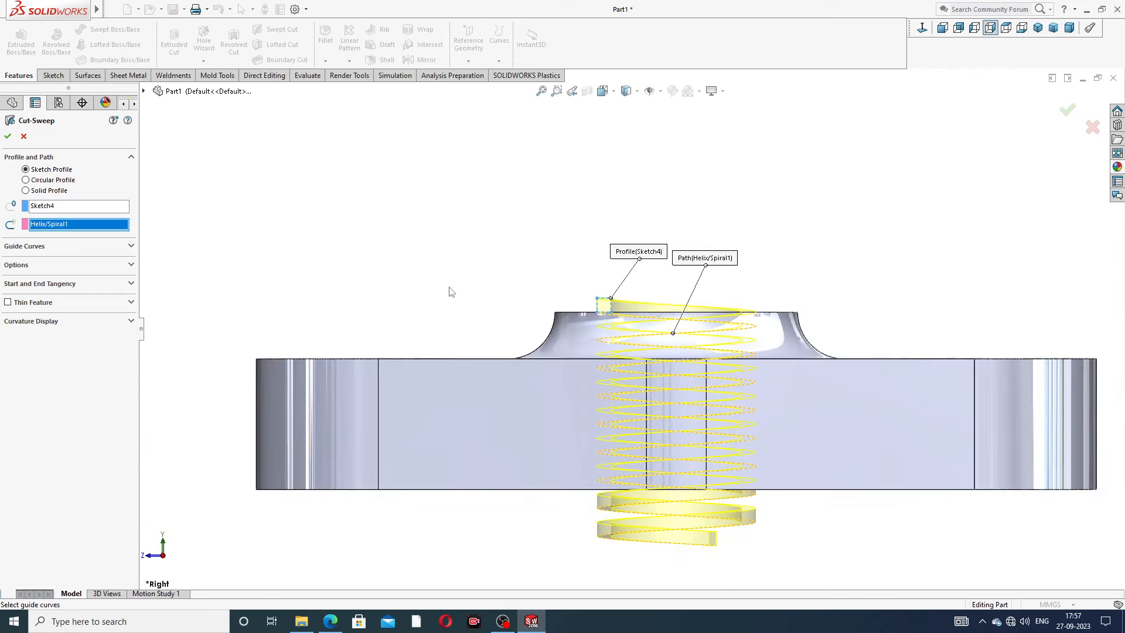
pyautogui.click(8, 136)
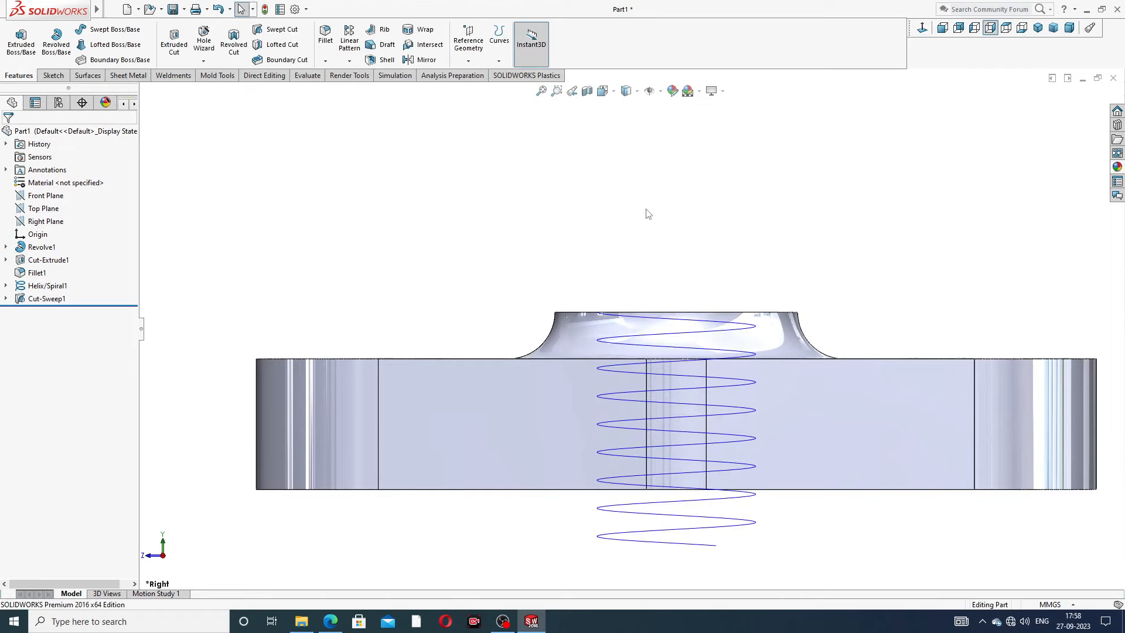
# Step: Hide the helix curve and inspect the threaded bore from several angles
pyautogui.hotkey('ctrl', '7')
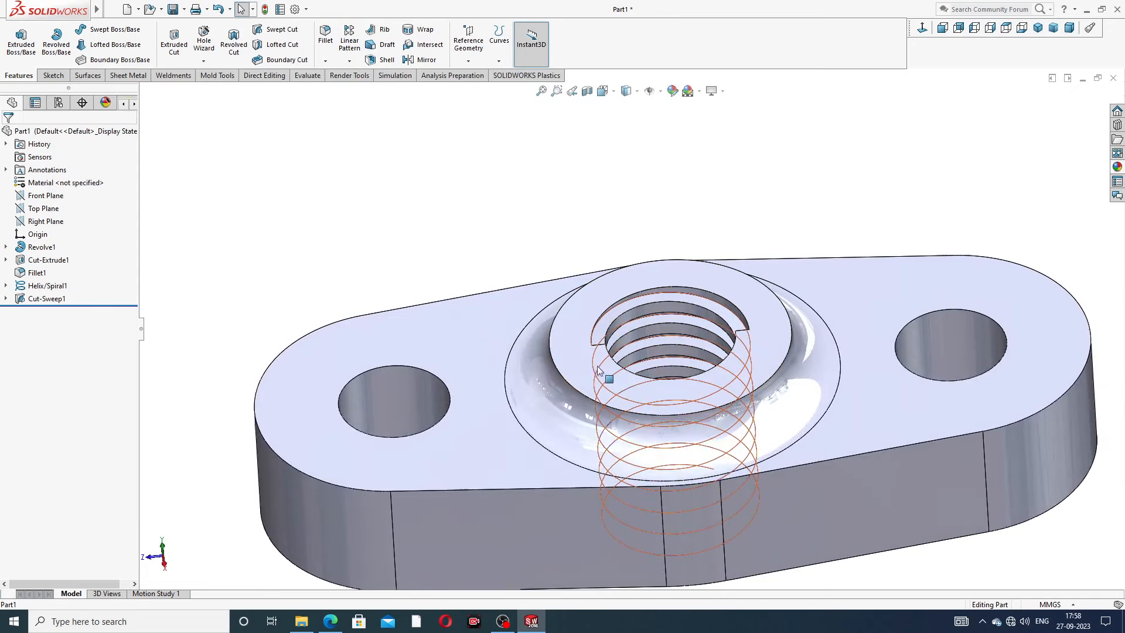
pyautogui.click(595, 368)
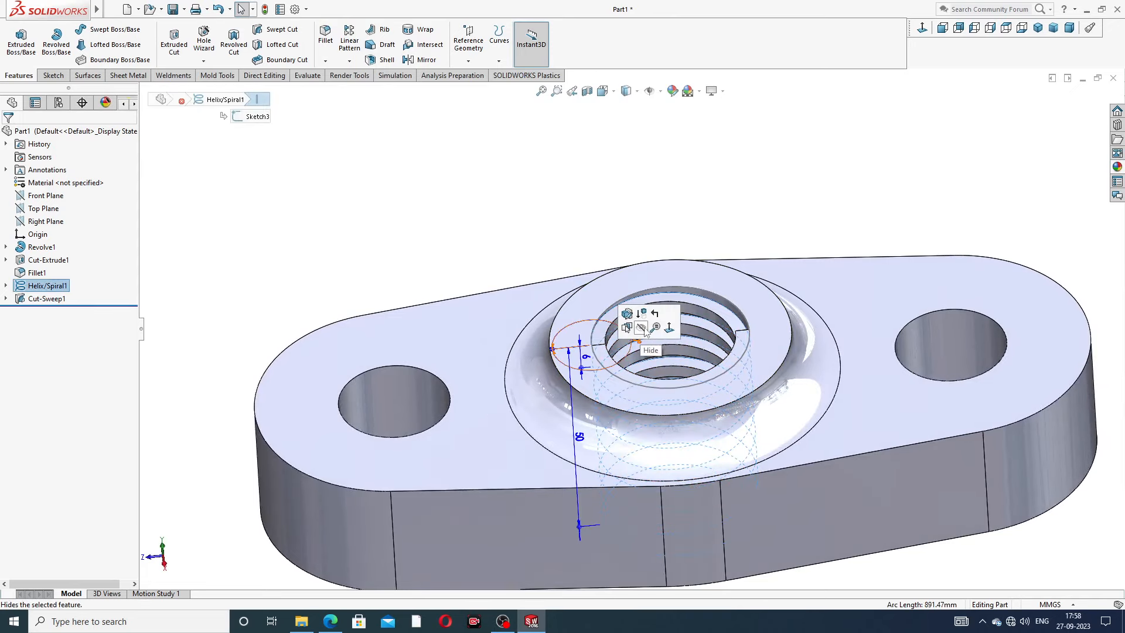
pyautogui.click(647, 332)
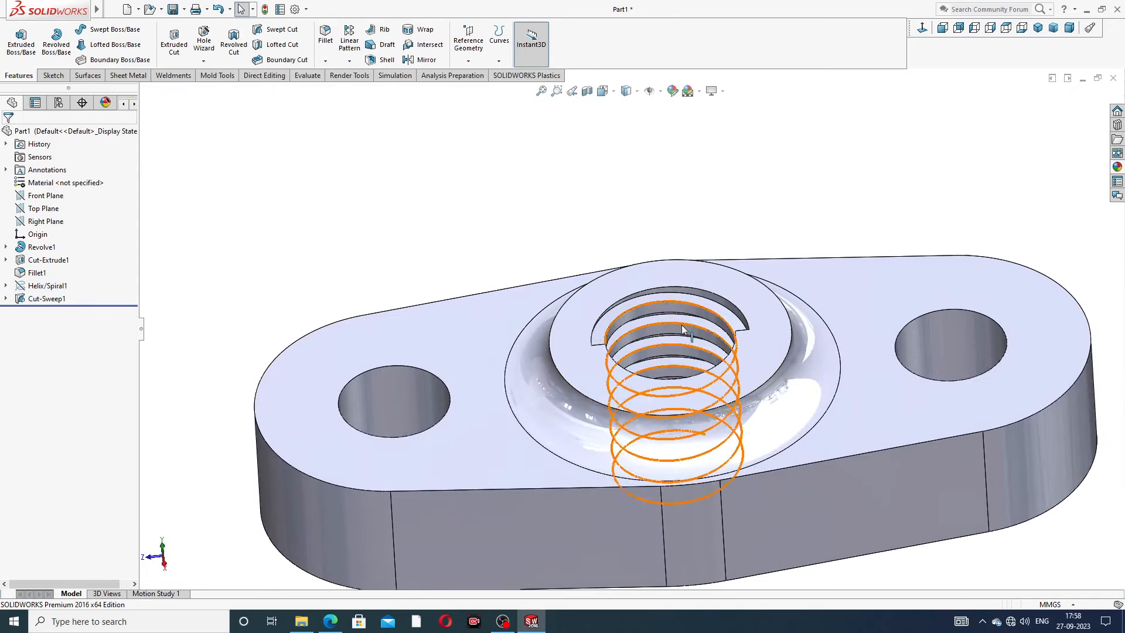
pyautogui.scroll(-2, 701, 355)
pyautogui.moveTo(701, 388); pyautogui.dragTo(685, 252, button='middle')
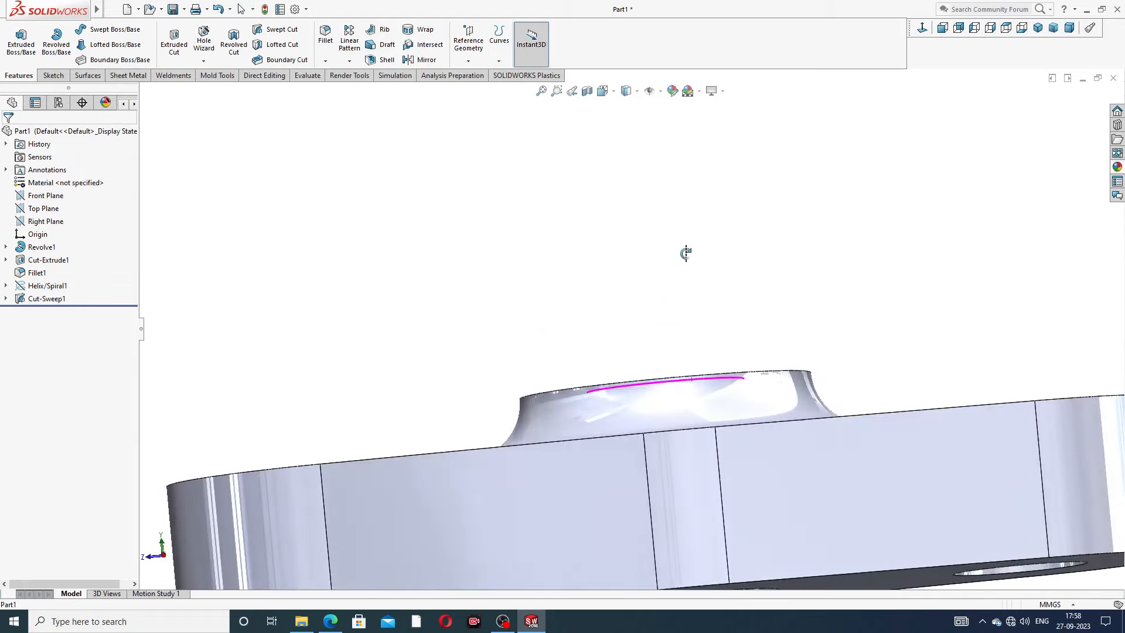
pyautogui.scroll(2, 679, 395)
pyautogui.moveTo(678, 423); pyautogui.dragTo(1023, 297, button='middle')
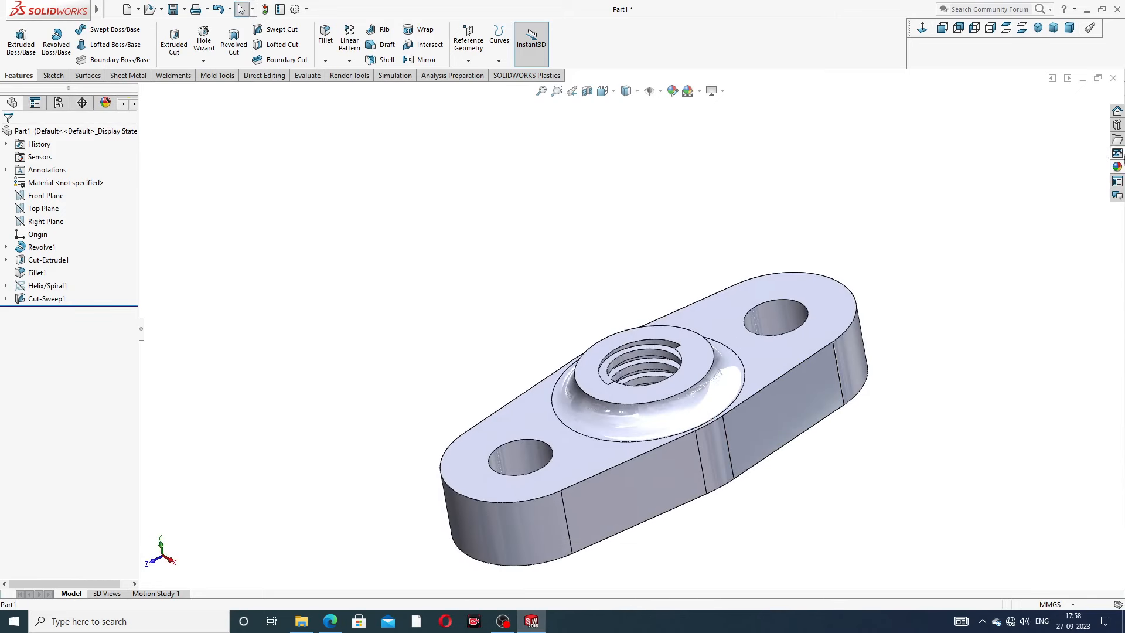
# Step: Apply the polished brass appearance to the whole part
pyautogui.click(1119, 168)
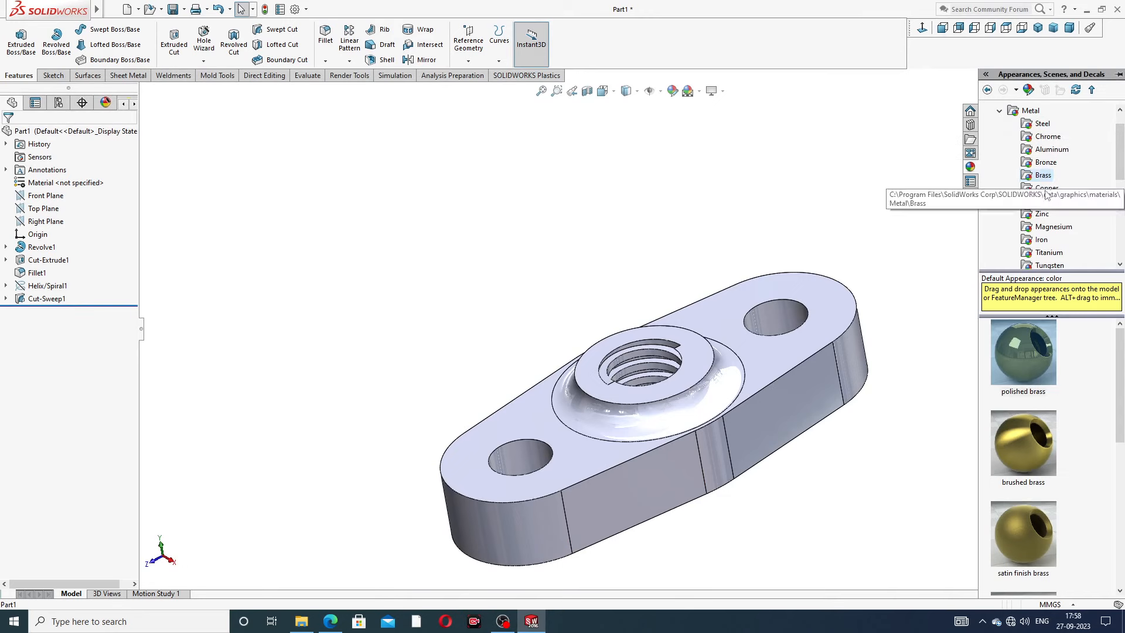
pyautogui.doubleClick(1025, 349)
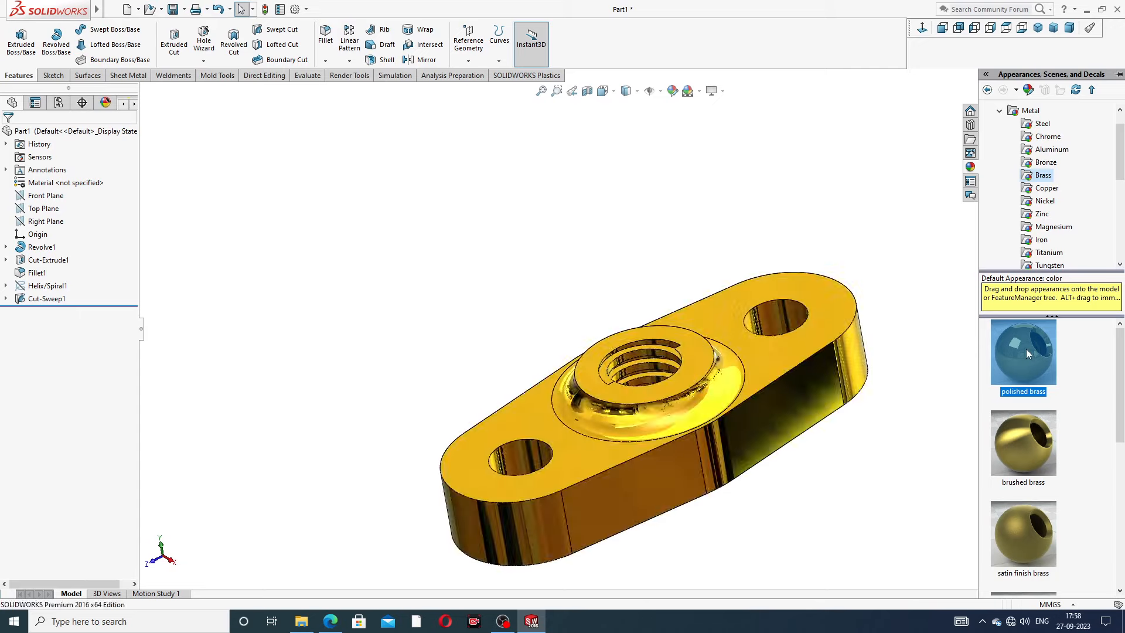
pyautogui.press('z')
# Step: Try to apply the polished aluminum appearance to the helical thread edge in the central bore
pyautogui.moveTo(725, 408); pyautogui.dragTo(637, 373, button='middle')
pyautogui.scroll(-2, 636, 374)
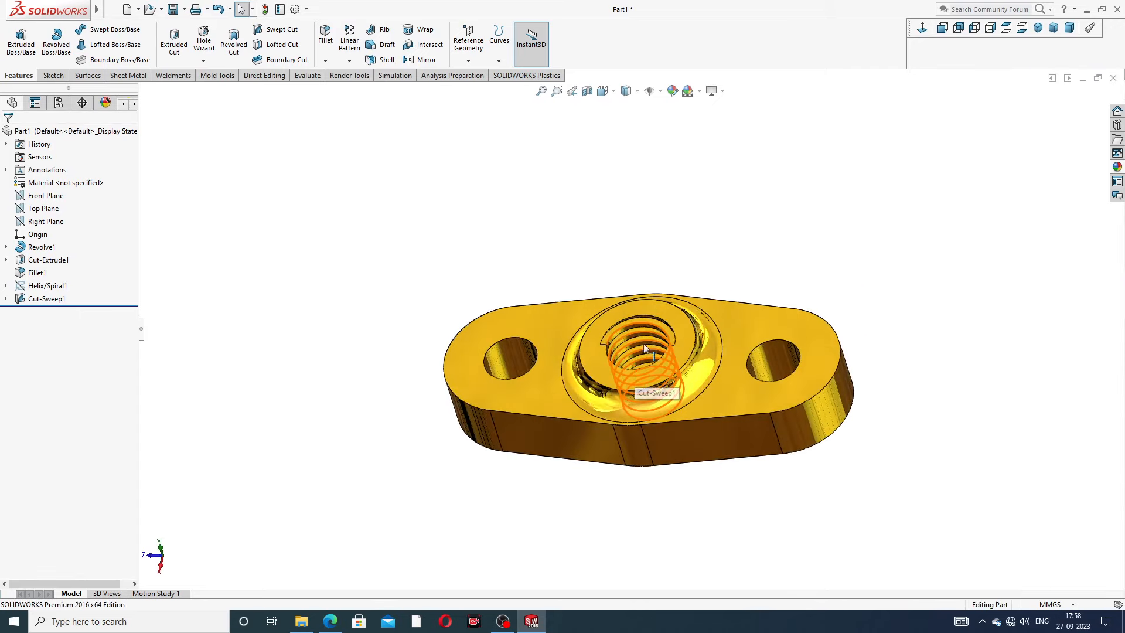
pyautogui.click(640, 342)
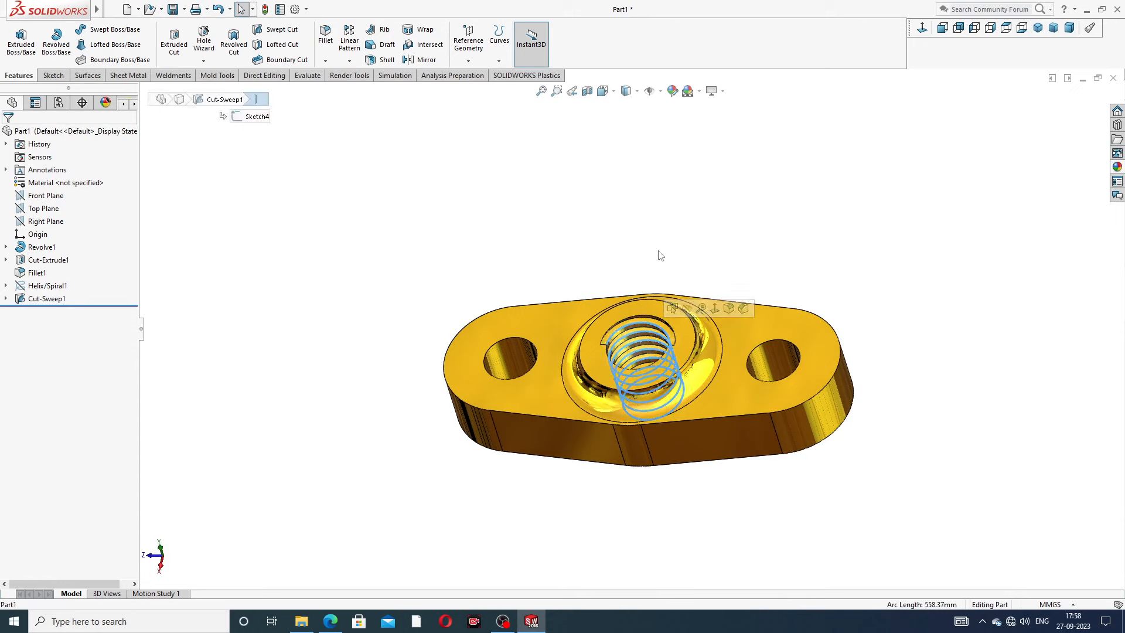
pyautogui.click(1115, 169)
pyautogui.click(1055, 150)
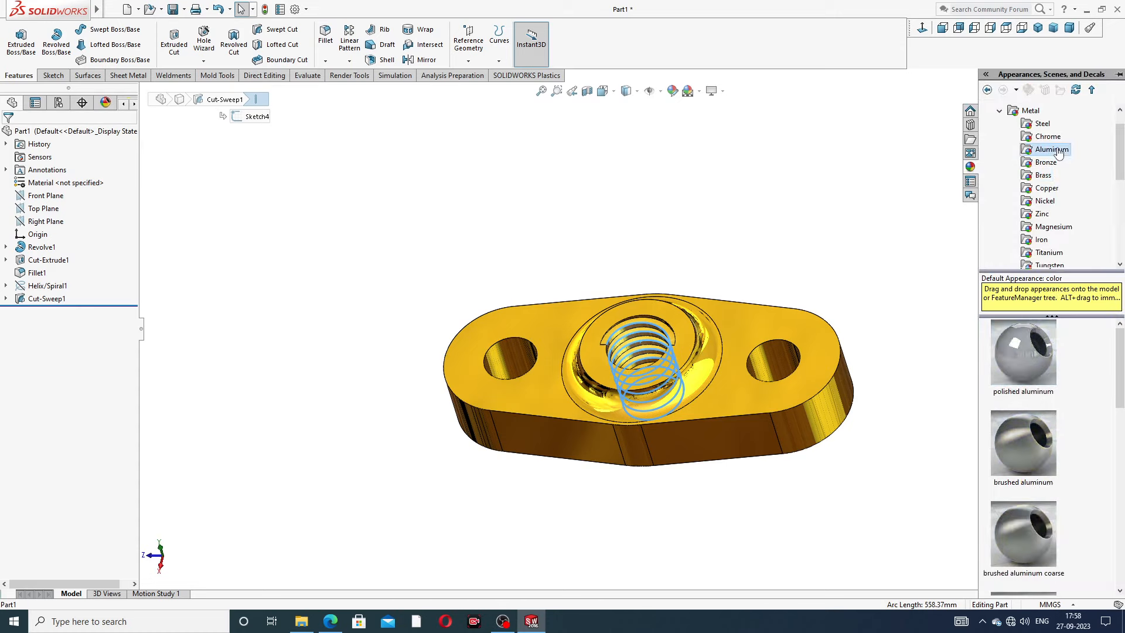
pyautogui.click(1027, 347)
pyautogui.doubleClick(1027, 344)
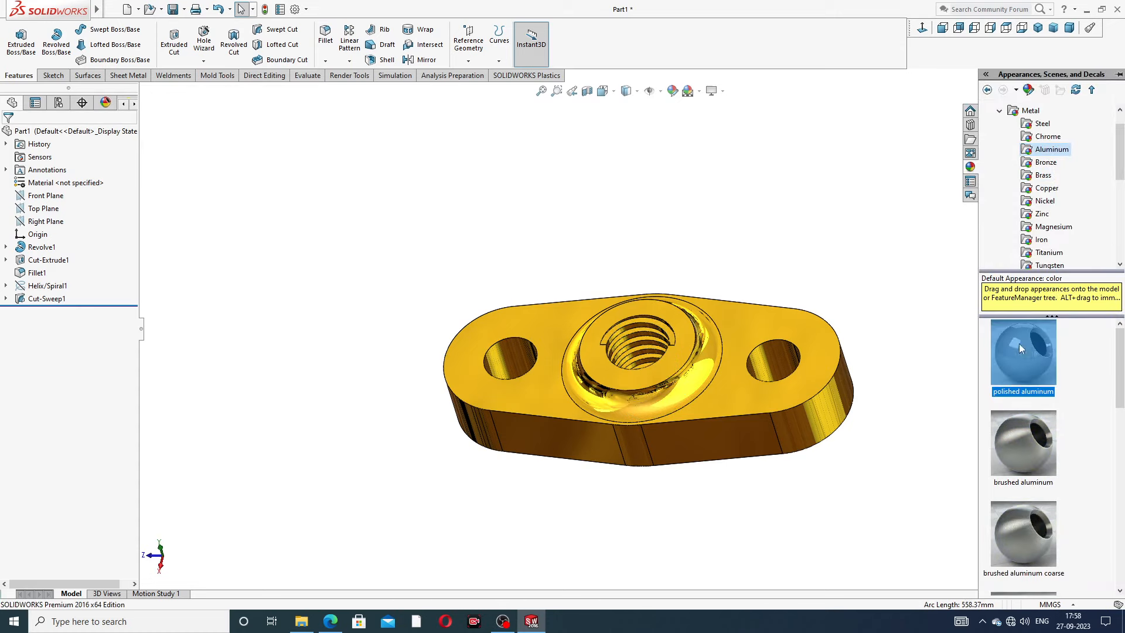
pyautogui.click(856, 323)
pyautogui.moveTo(726, 348)
pyautogui.mouseDown(button='middle')
pyautogui.moveTo(768, 392)
pyautogui.moveTo(712, 365)
pyautogui.mouseUp(button='middle')
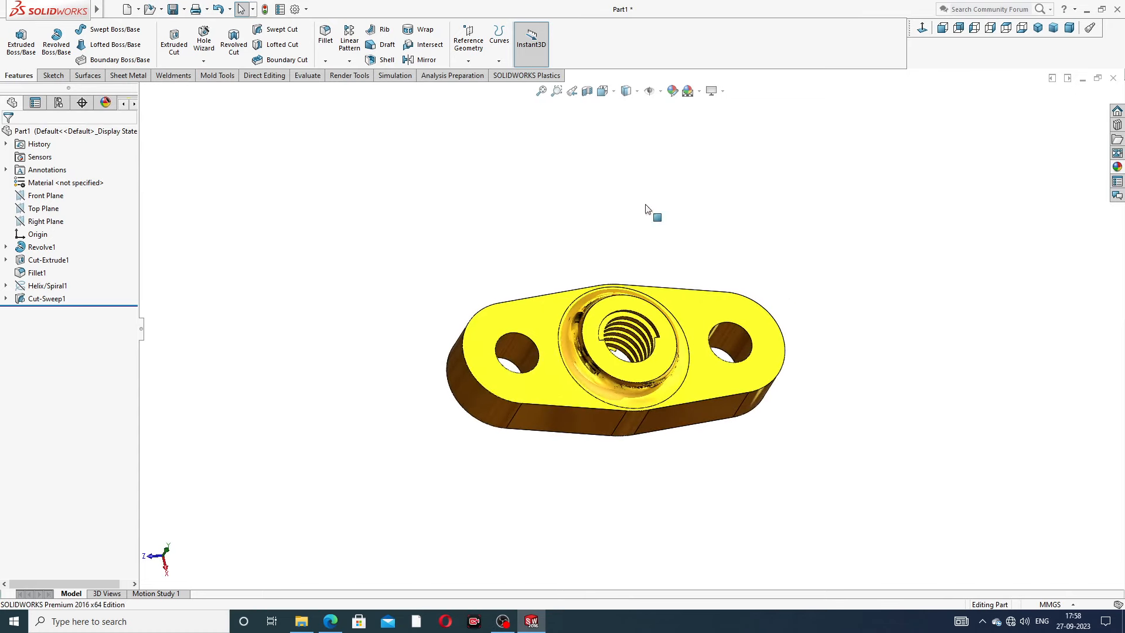
pyautogui.click(58, 303)
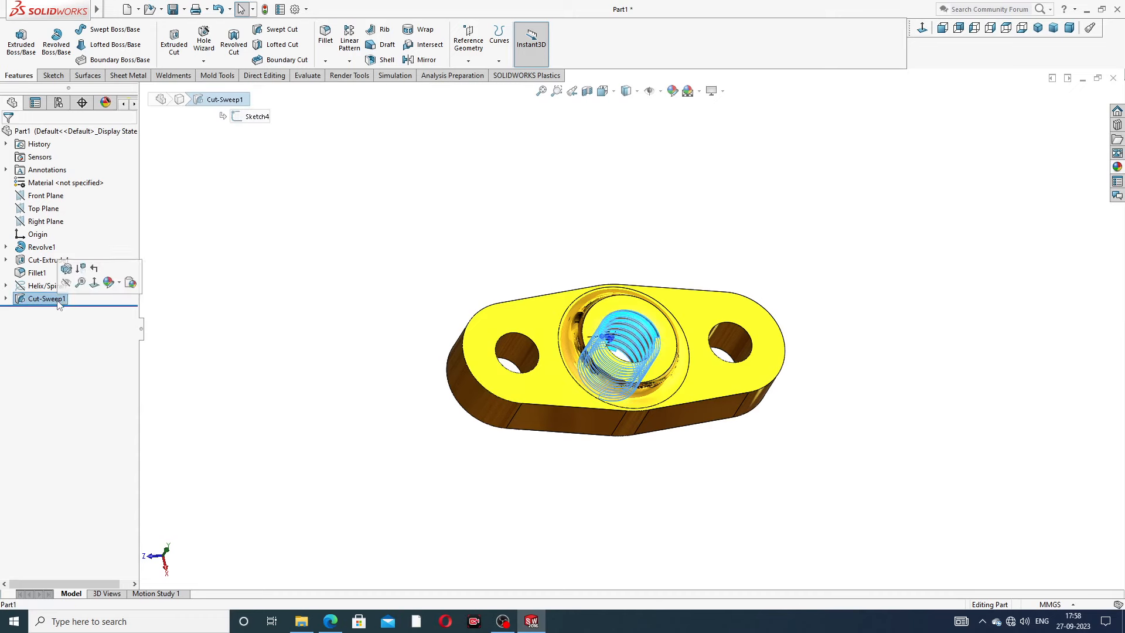
pyautogui.click(1118, 168)
pyautogui.click(862, 210)
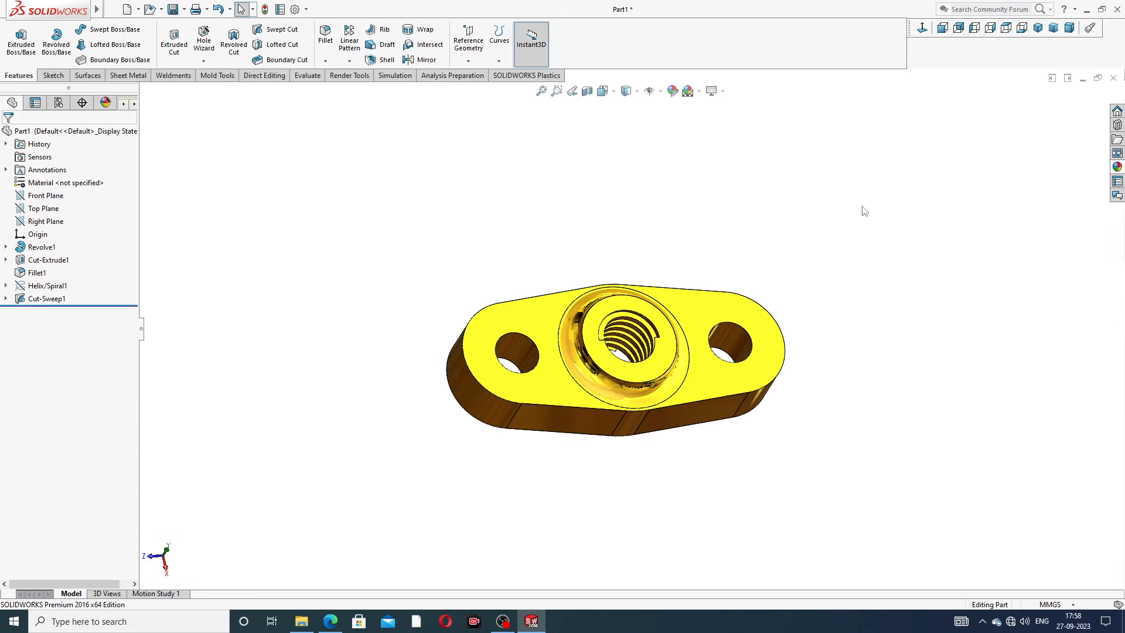
# Step: Colour the swept thread cut dark grey with RGB 64, 64, 64
pyautogui.click(40, 301)
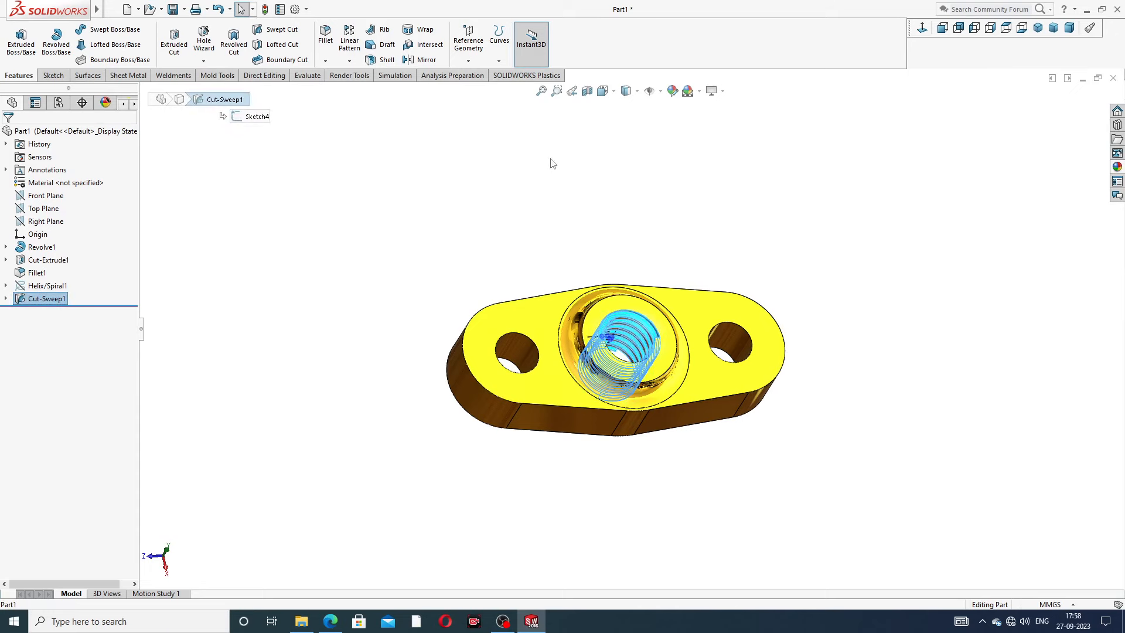
pyautogui.click(673, 92)
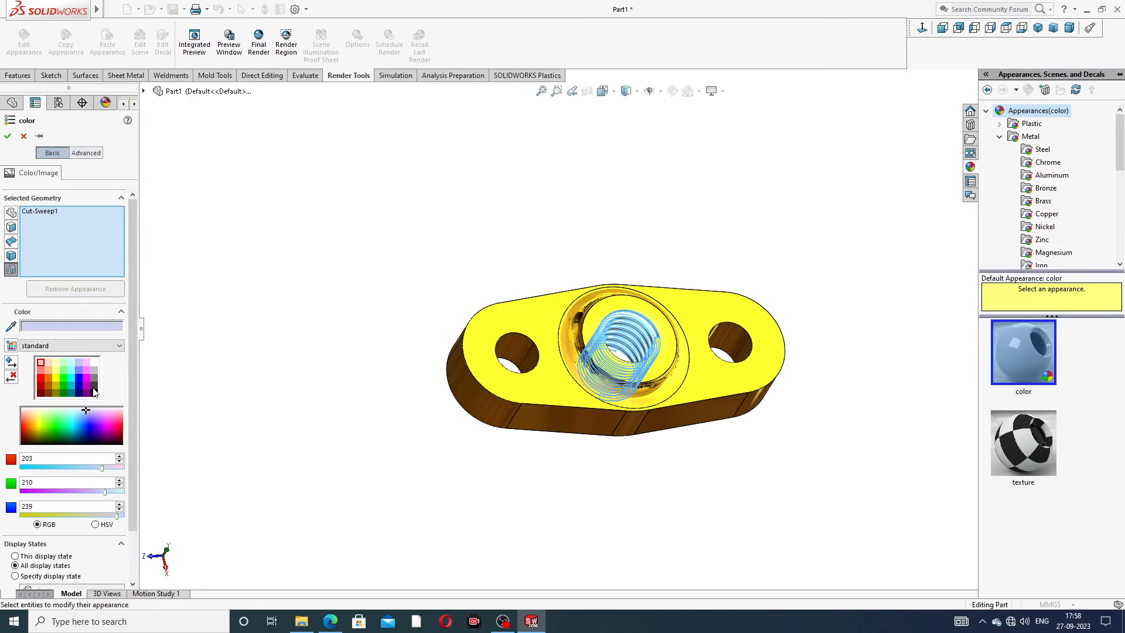
pyautogui.click(94, 390)
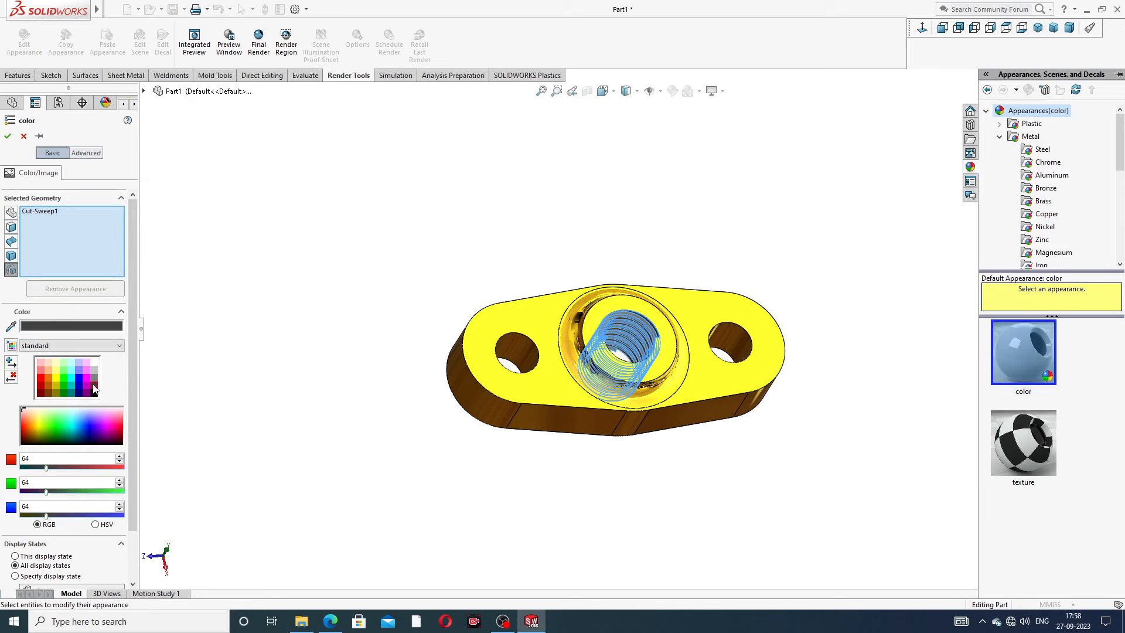
pyautogui.click(7, 136)
pyautogui.moveTo(586, 219); pyautogui.dragTo(589, 176, button='middle')
pyautogui.moveTo(624, 303); pyautogui.dragTo(560, 384, button='middle')
pyautogui.scroll(2, 622, 343)
pyautogui.scroll(-3, 627, 328)
pyautogui.scroll(3, 631, 361)
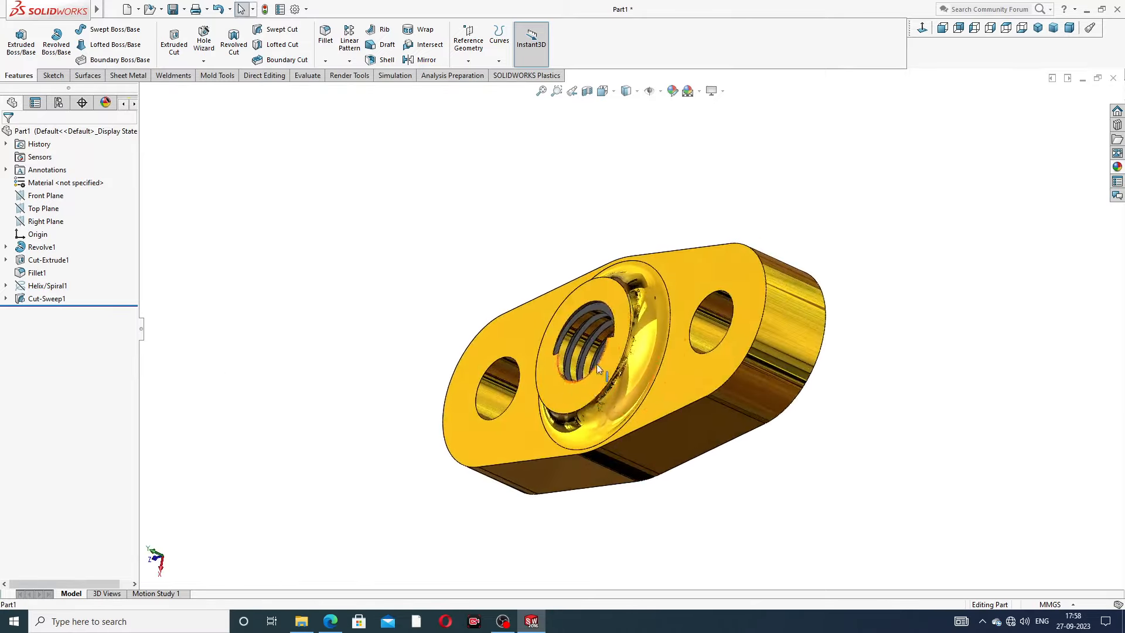
# Step: Apply the dark grey colour RGB 64, 64, 64 to the cylindrical face of the central bore
pyautogui.click(579, 350)
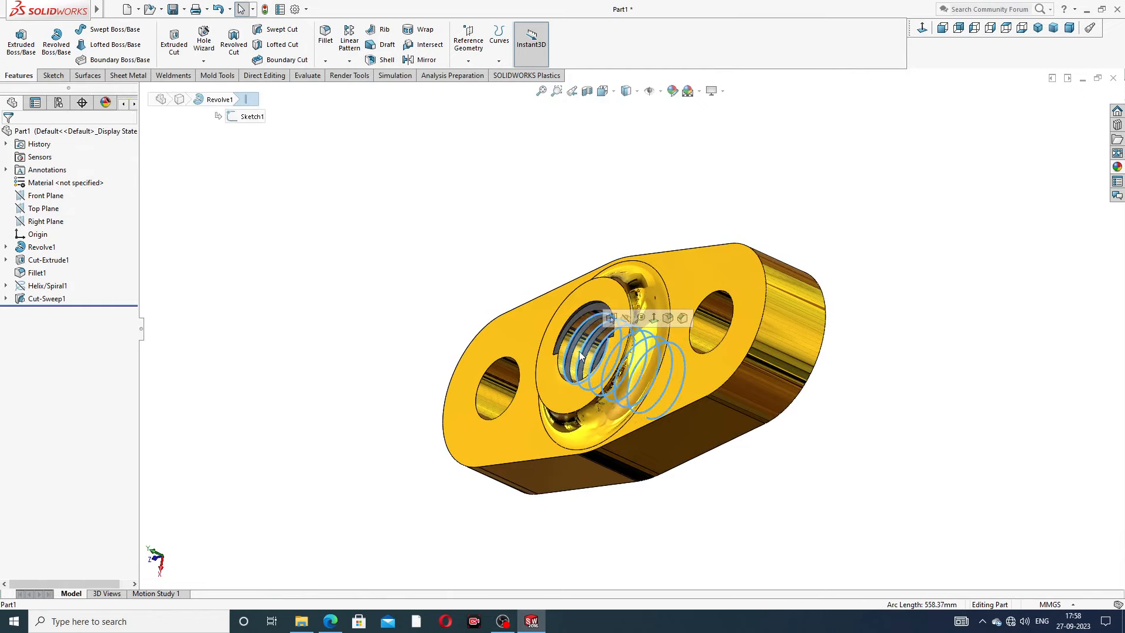
pyautogui.scroll(-5, 580, 352)
pyautogui.scroll(-3, 591, 346)
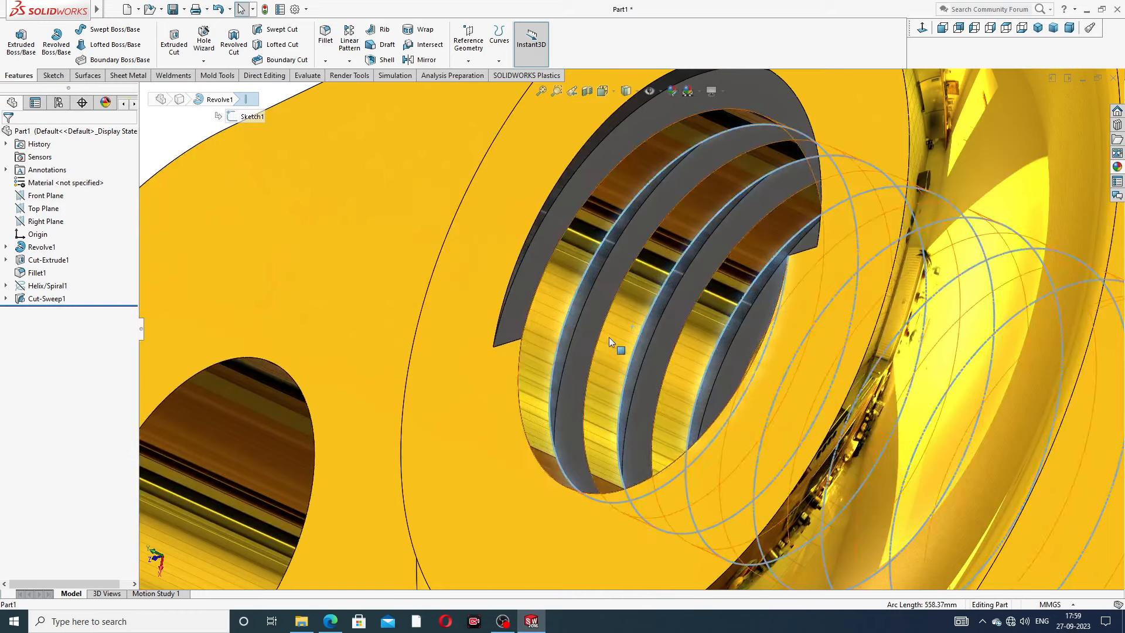
pyautogui.click(610, 336)
pyautogui.scroll(2, 609, 336)
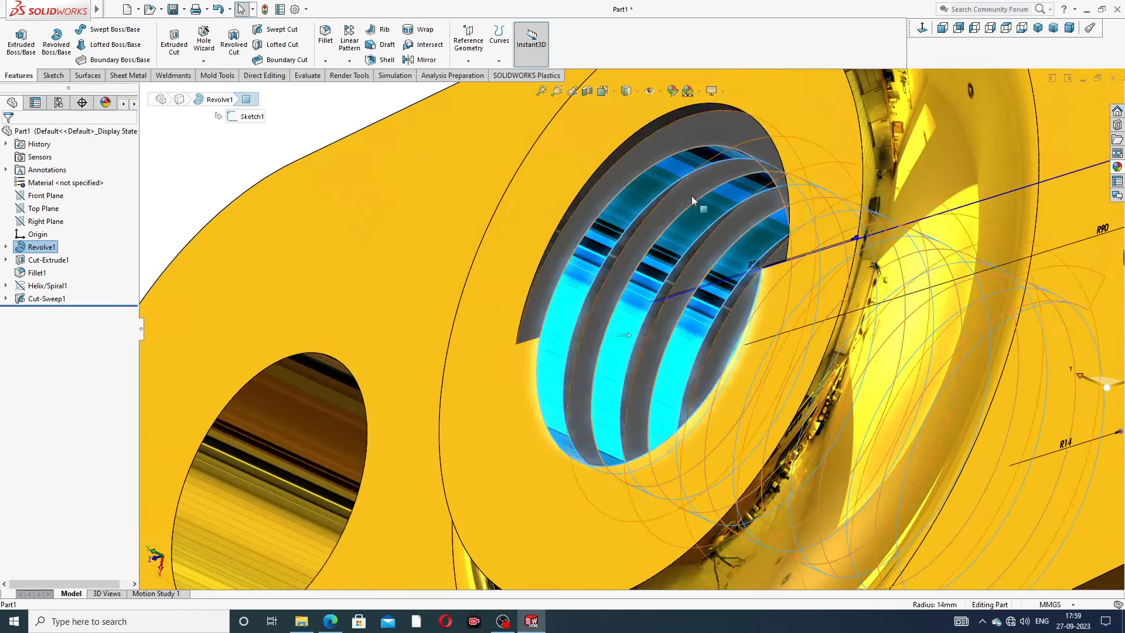
pyautogui.click(672, 92)
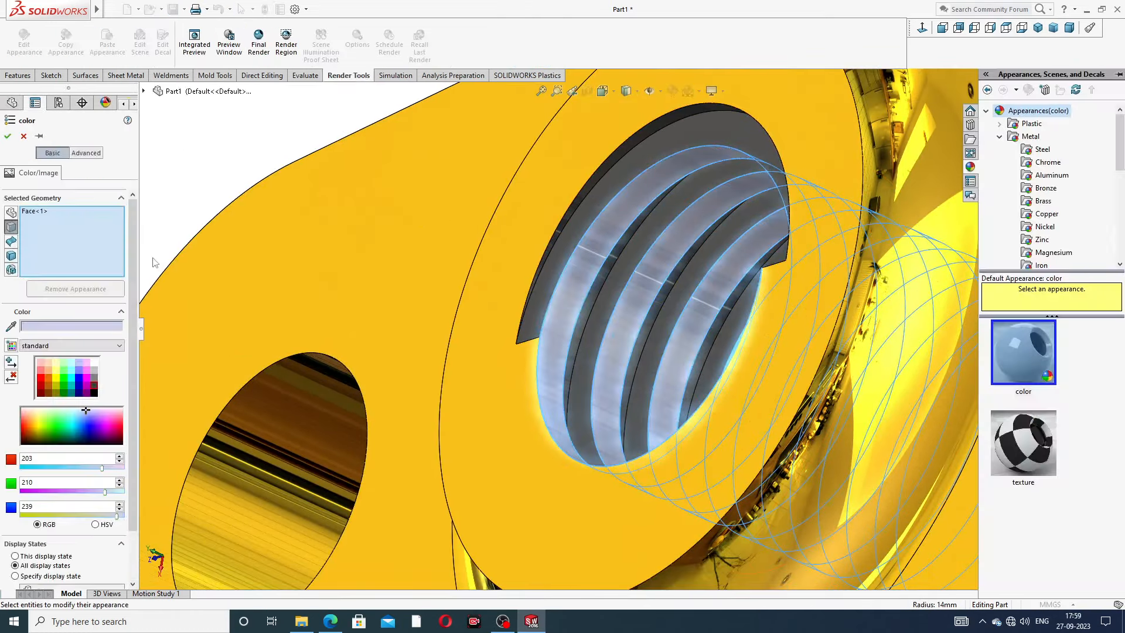
pyautogui.click(94, 386)
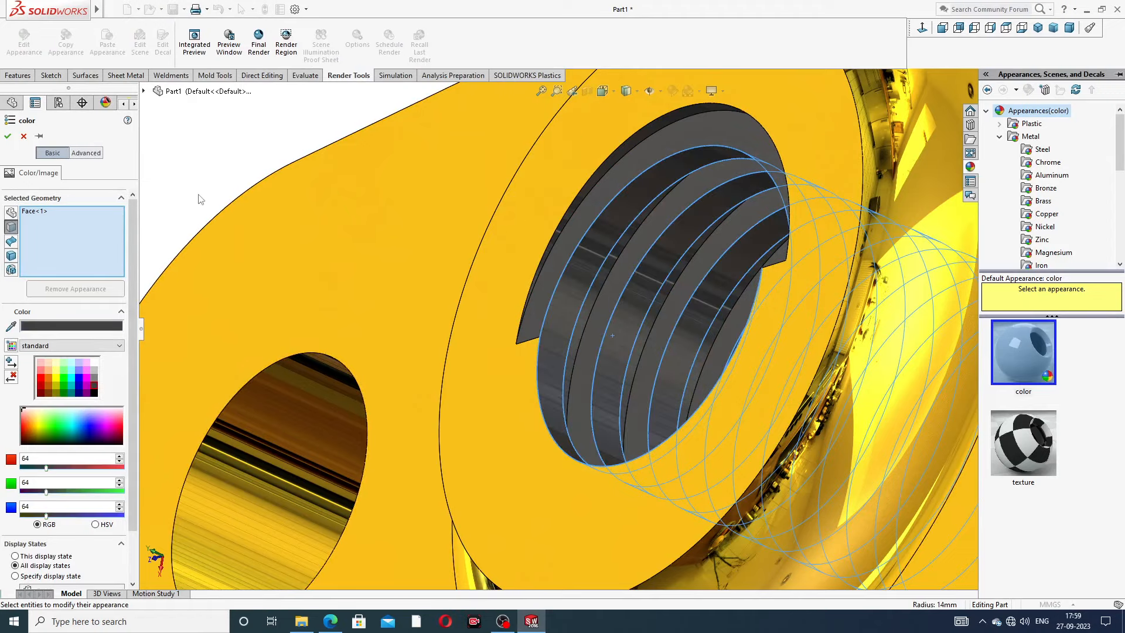
pyautogui.click(7, 136)
pyautogui.moveTo(251, 171); pyautogui.dragTo(393, 210, button='middle')
pyautogui.scroll(5, 393, 209)
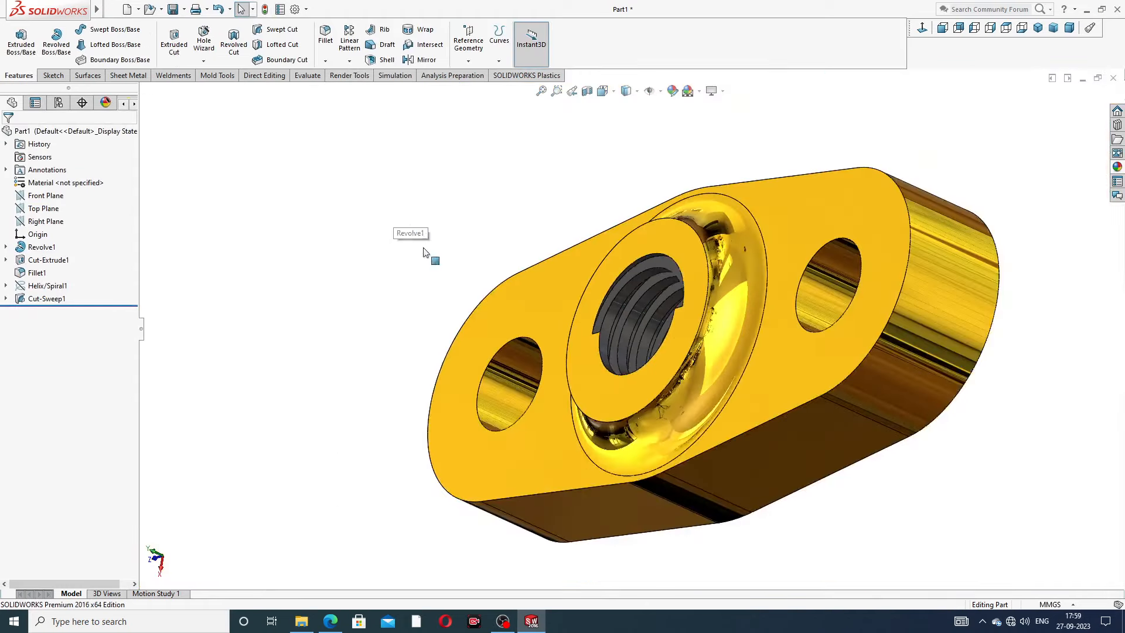
# Step: Inspect the coloured bridge in isometric and other orientations, and compare it with the Part-09 PDF drawing in the browser
pyautogui.moveTo(432, 256); pyautogui.dragTo(880, 158, button='middle')
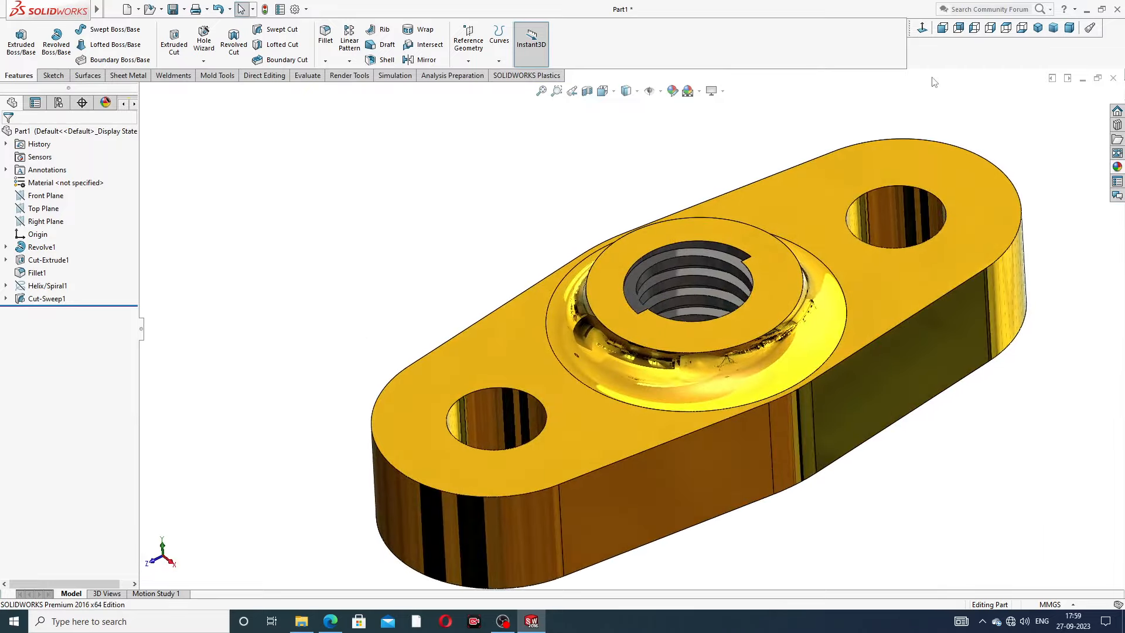
pyautogui.click(1038, 28)
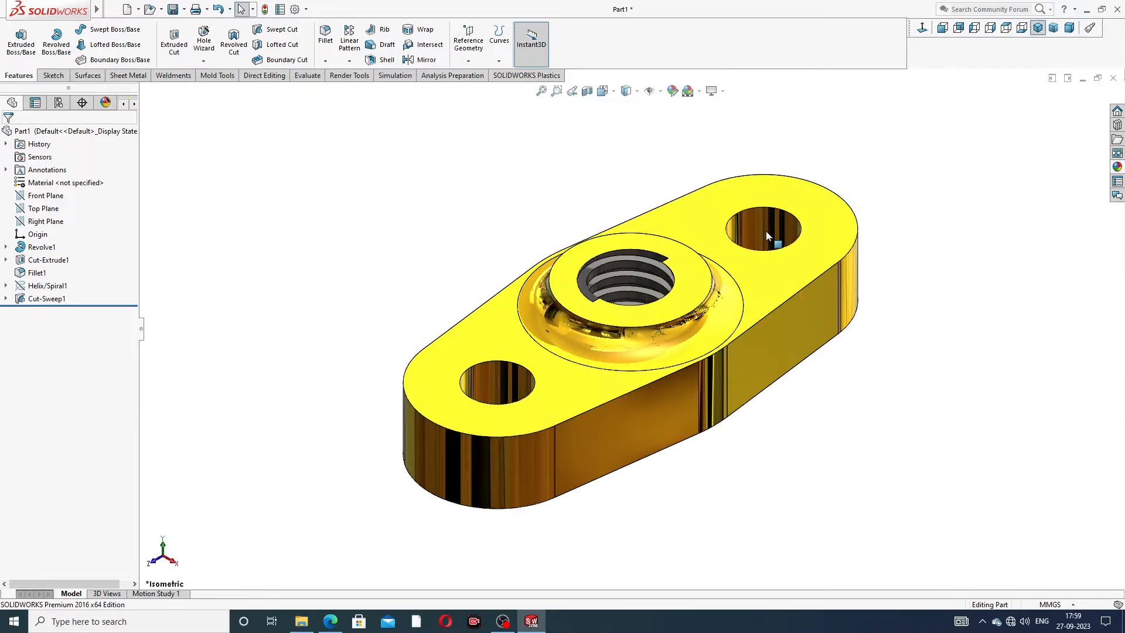
pyautogui.moveTo(765, 231); pyautogui.dragTo(658, 360, button='middle')
pyautogui.scroll(-1, 587, 333)
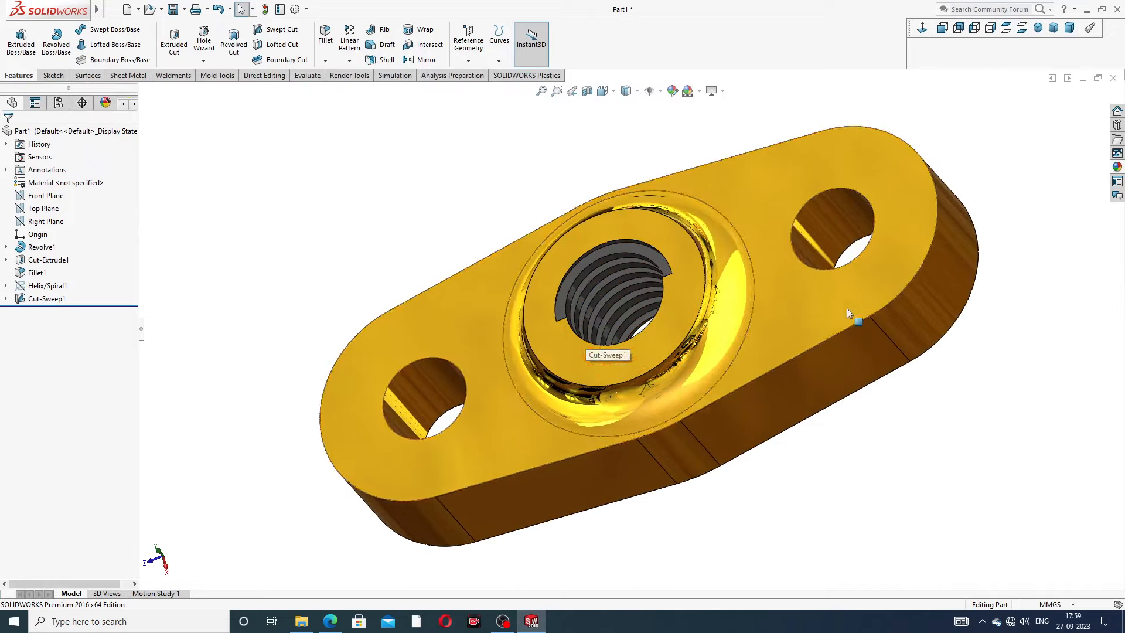
pyautogui.scroll(1, 642, 581)
pyautogui.moveTo(772, 423); pyautogui.dragTo(814, 372, button='middle')
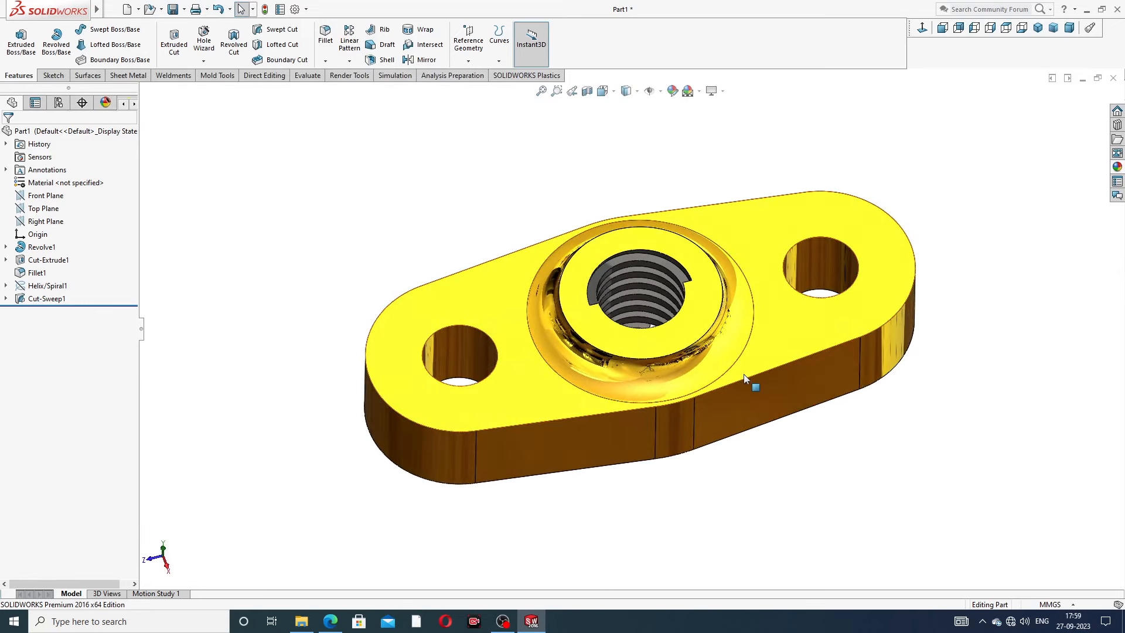
pyautogui.scroll(-2, 753, 378)
pyautogui.scroll(2, 726, 252)
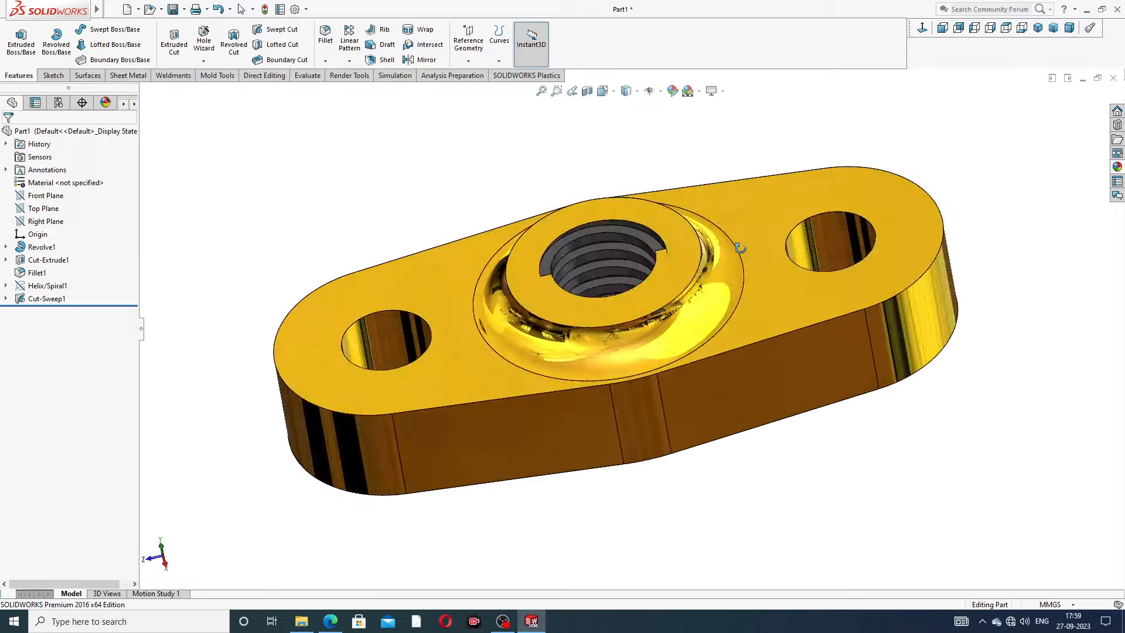
pyautogui.moveTo(714, 251); pyautogui.dragTo(784, 273, button='middle')
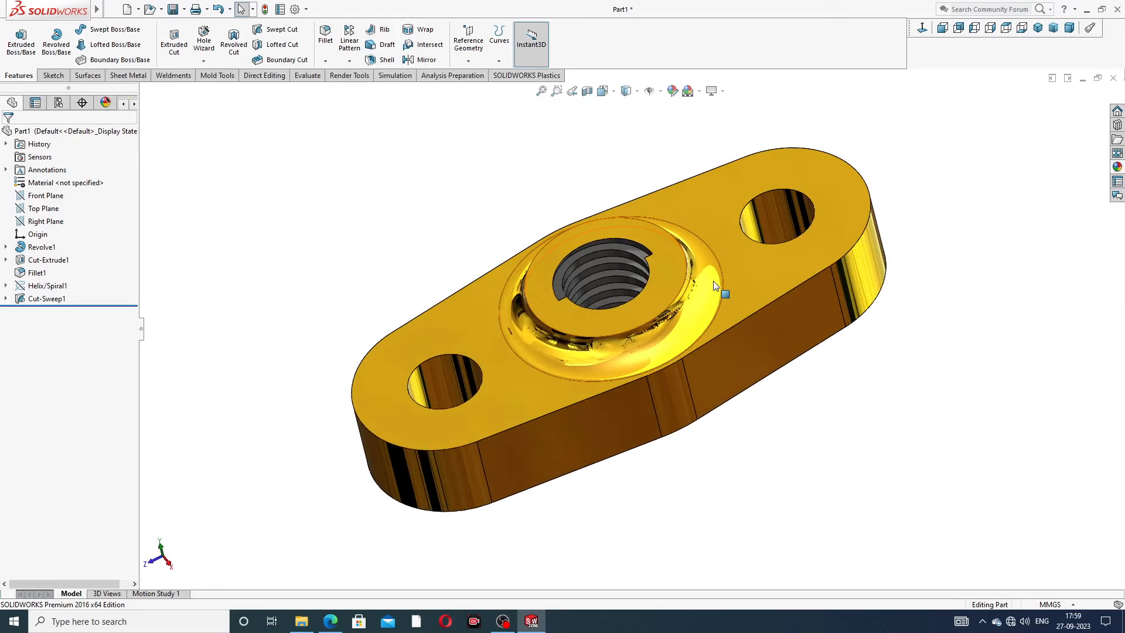
pyautogui.scroll(-2, 713, 280)
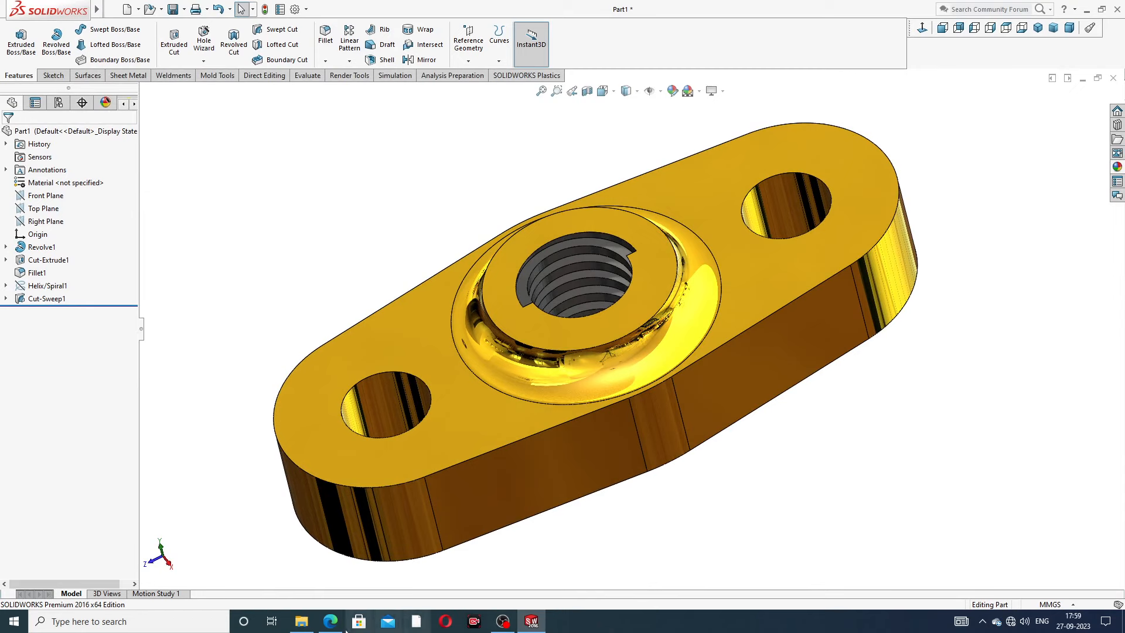
pyautogui.click(328, 623)
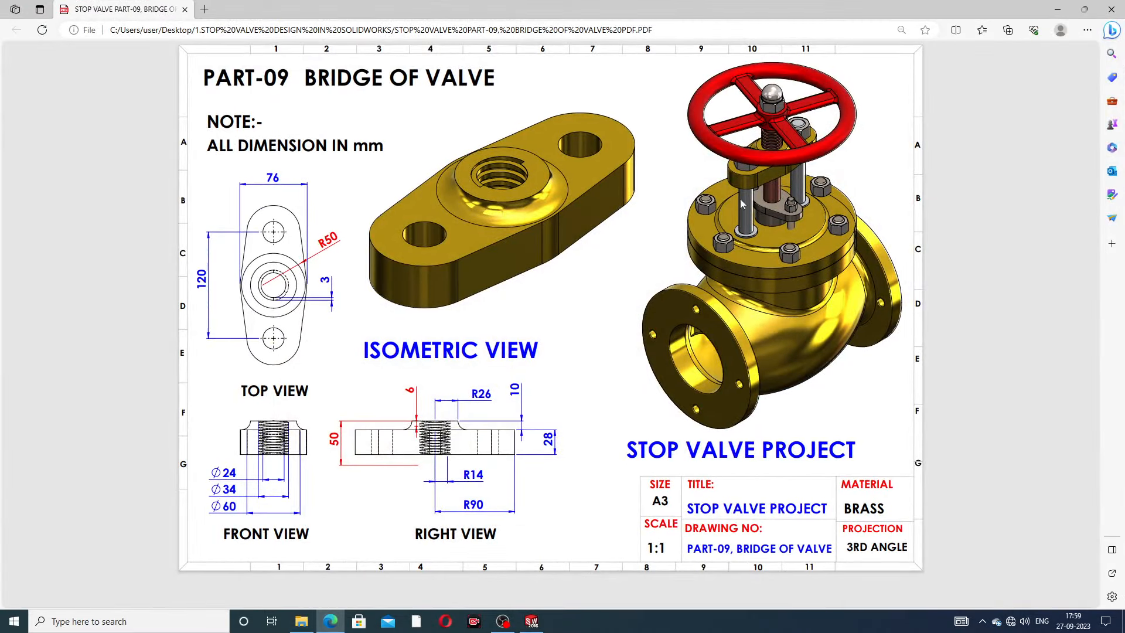
pyautogui.click(531, 622)
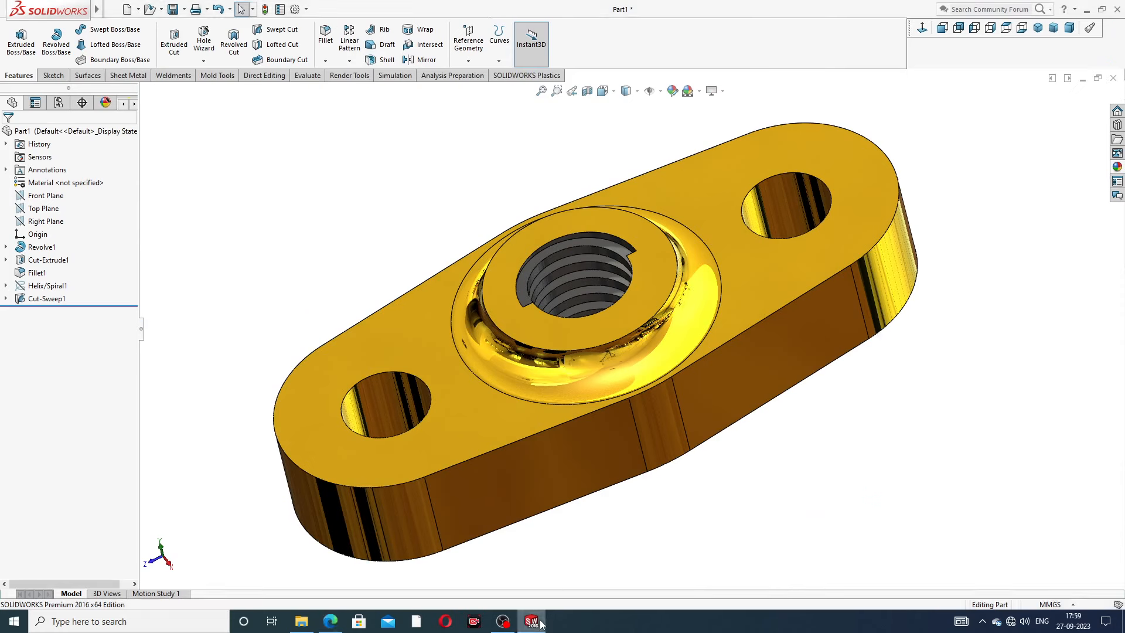
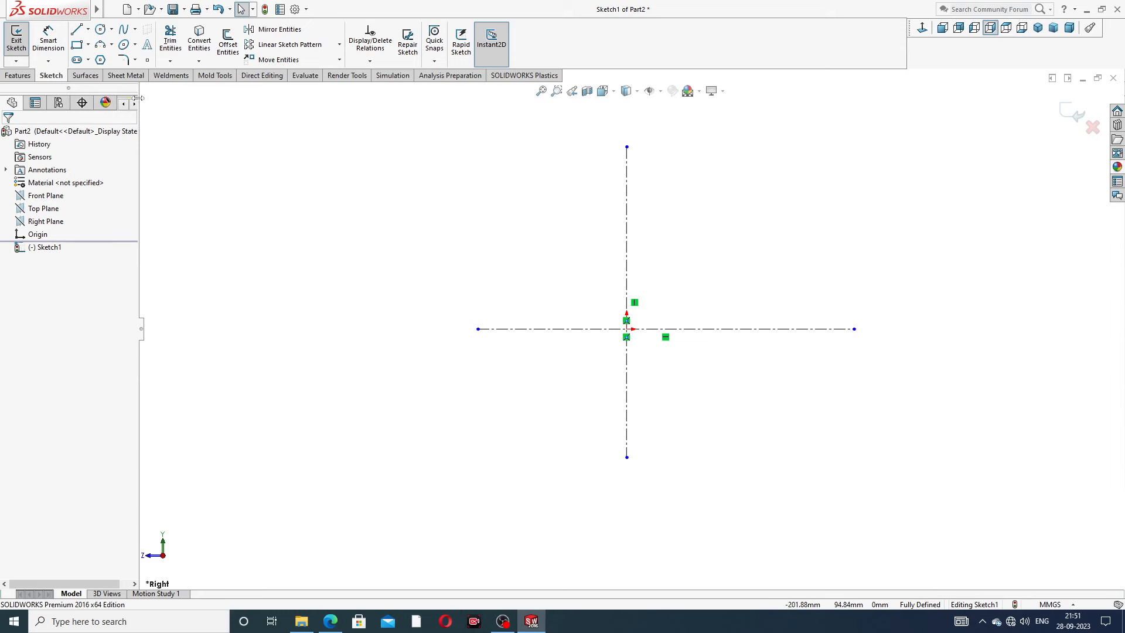
# Step: Sketch the profile's outer side: a 39 mm base line on the horizontal centerline, a slanted line, a 10 mm vertical, a 36 mm horizontal and the flange edge
pyautogui.click(76, 30)
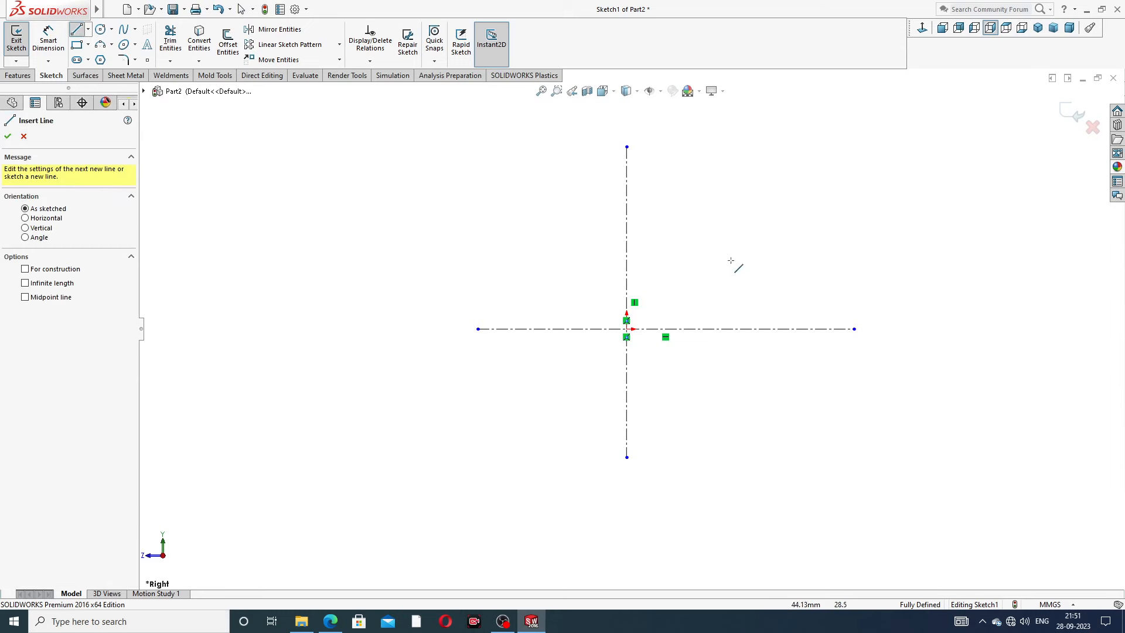
pyautogui.click(682, 330)
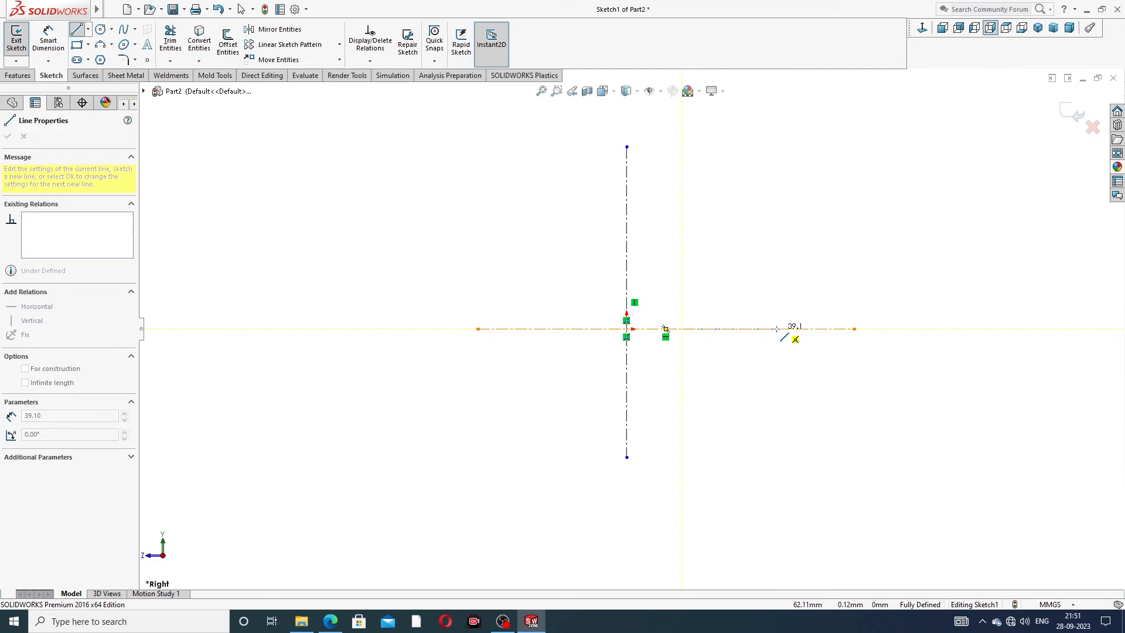
pyautogui.click(777, 329)
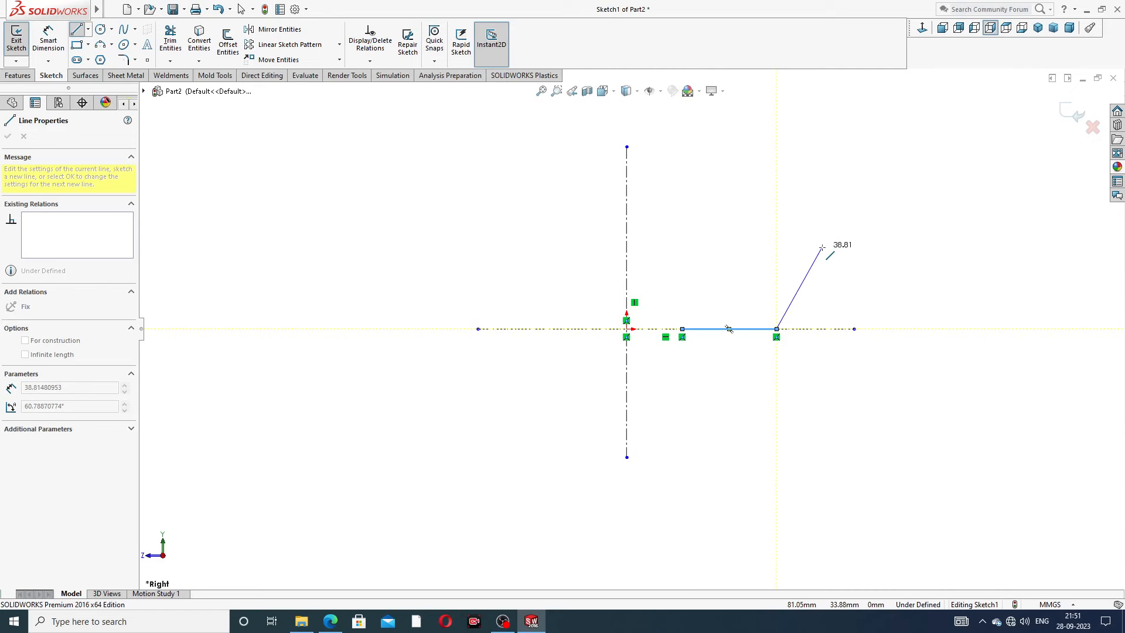
pyautogui.click(819, 253)
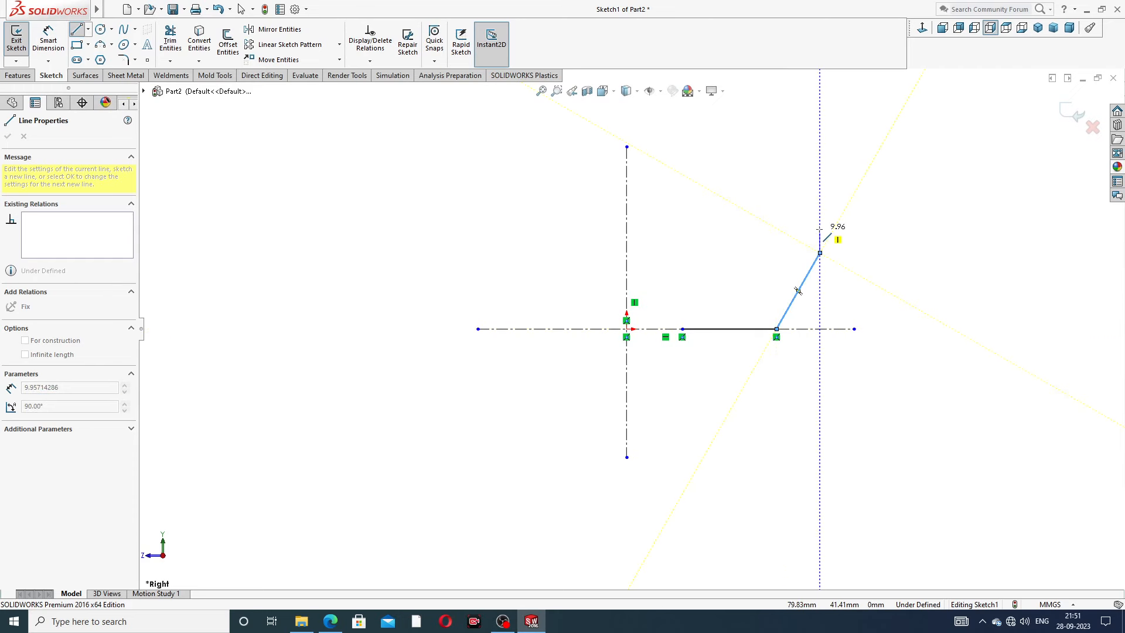
pyautogui.click(820, 228)
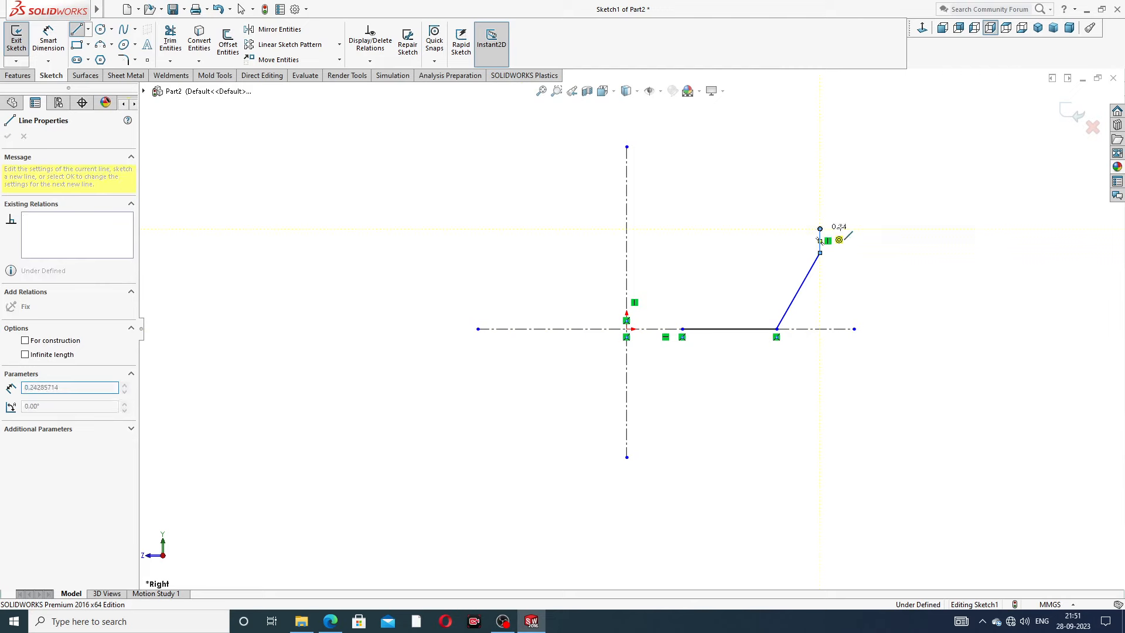
pyautogui.click(907, 230)
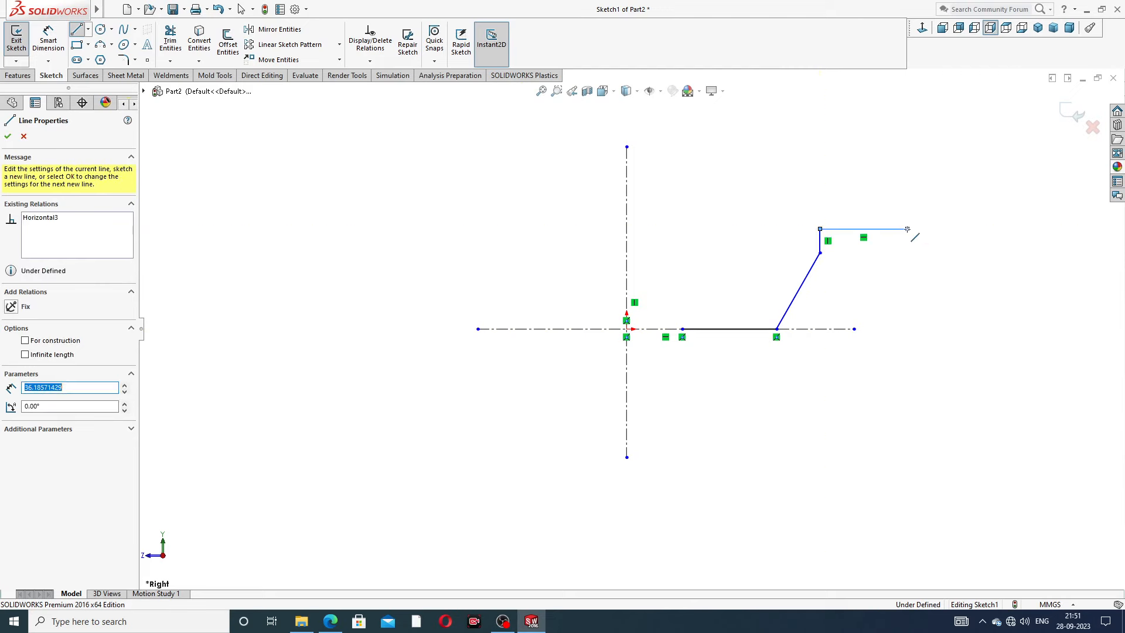
pyautogui.click(907, 178)
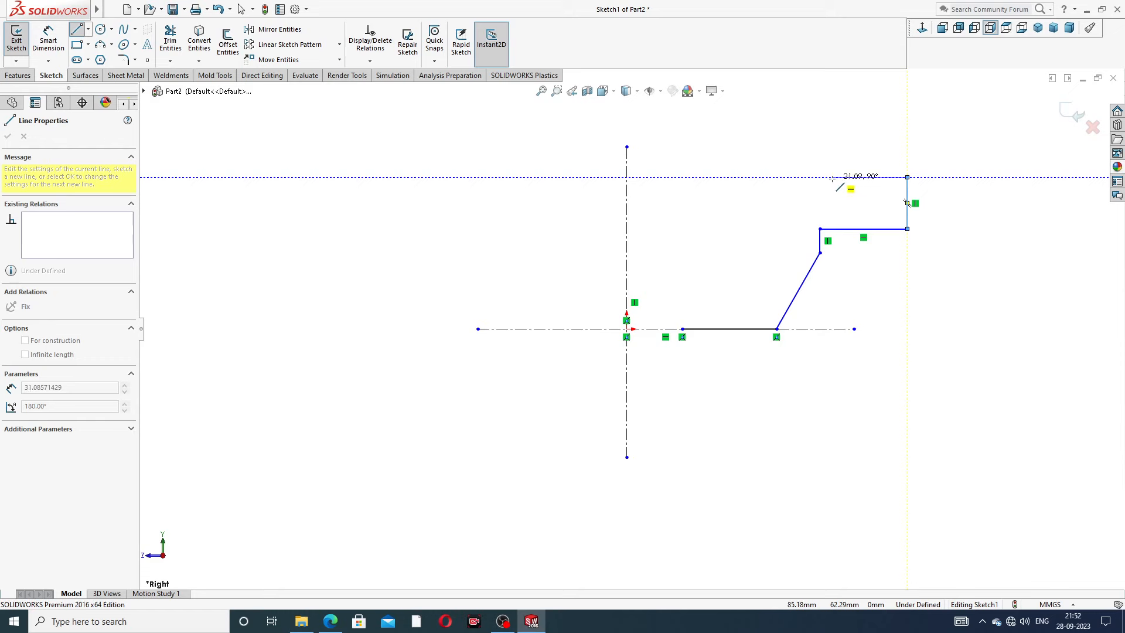
# Step: Continue the profile with a flange top line about 31 mm long, a tangent arc, a 37 mm horizontal and a 41 mm downward vertical line
pyautogui.click(833, 177)
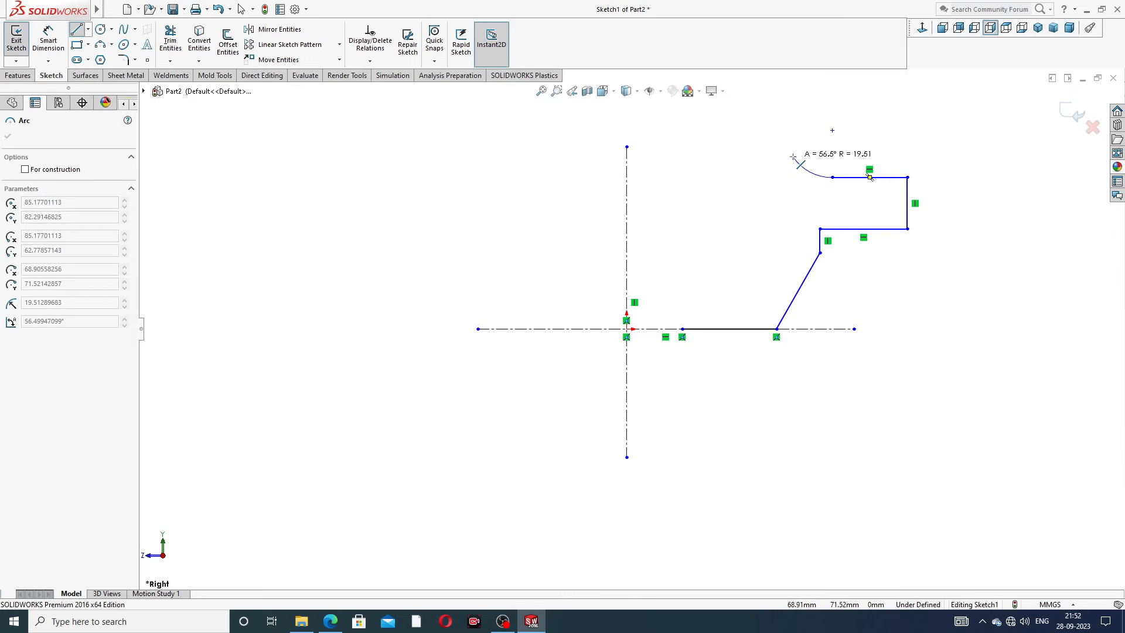
pyautogui.click(805, 167)
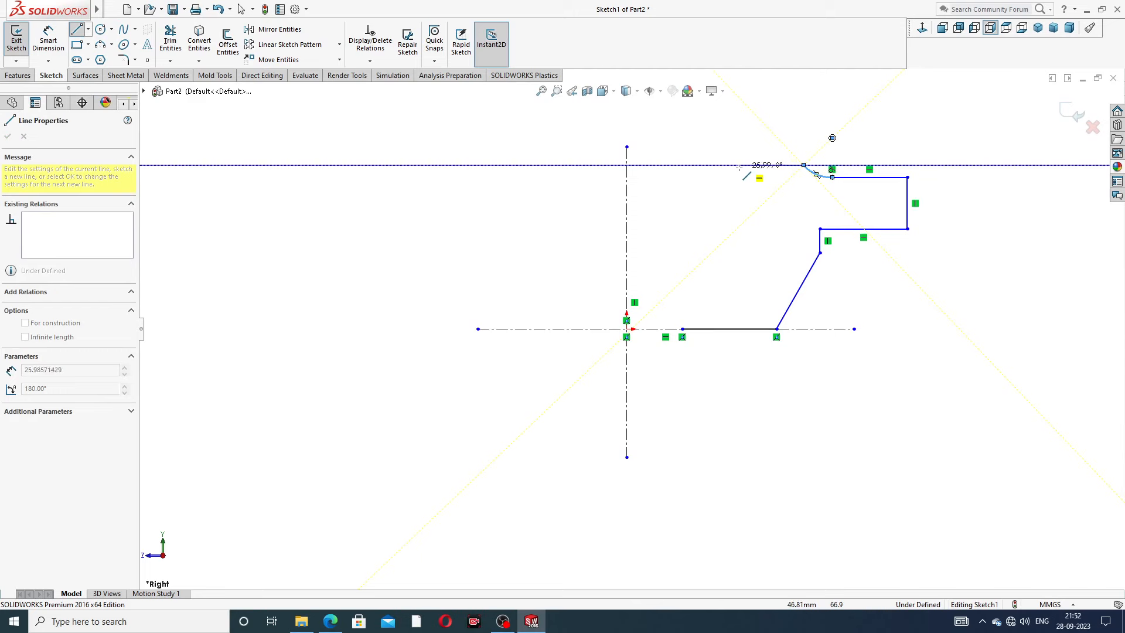
pyautogui.doubleClick(715, 166)
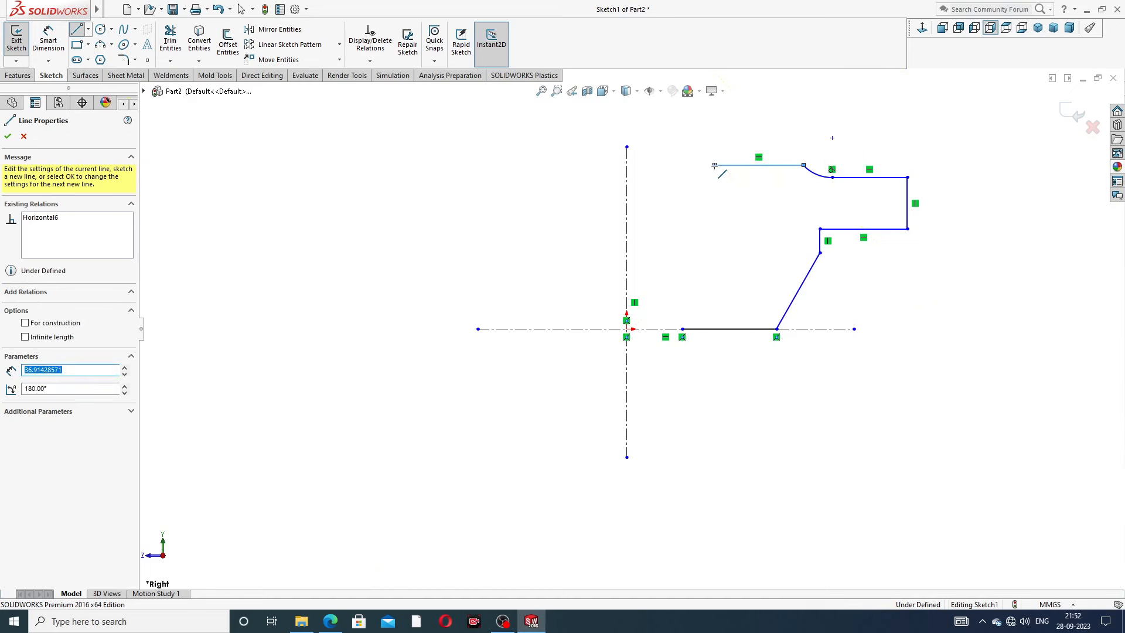
pyautogui.doubleClick(715, 264)
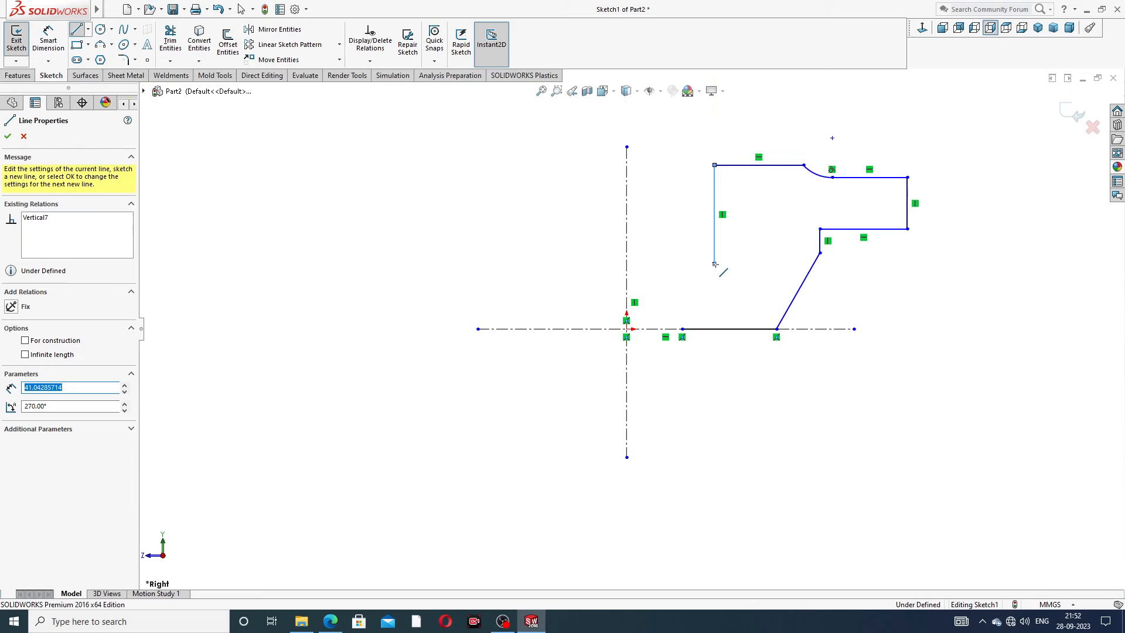
# Step: Close the profile with a 45° line about 19 mm long and a vertical line about 13 mm long down to the base line's start
pyautogui.click(715, 264)
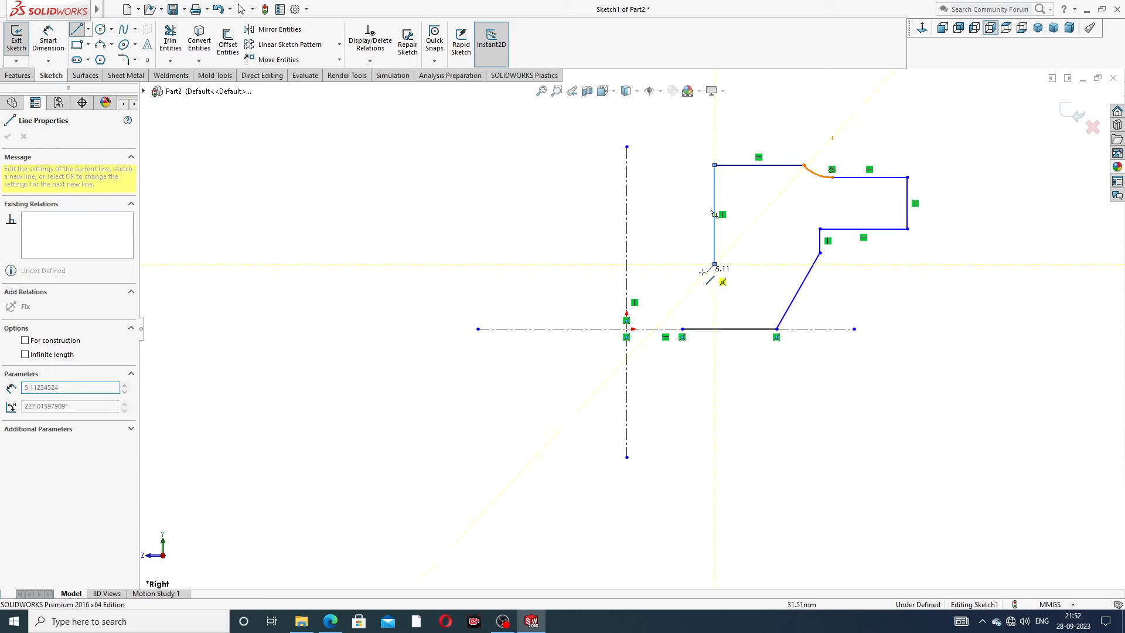
pyautogui.click(682, 296)
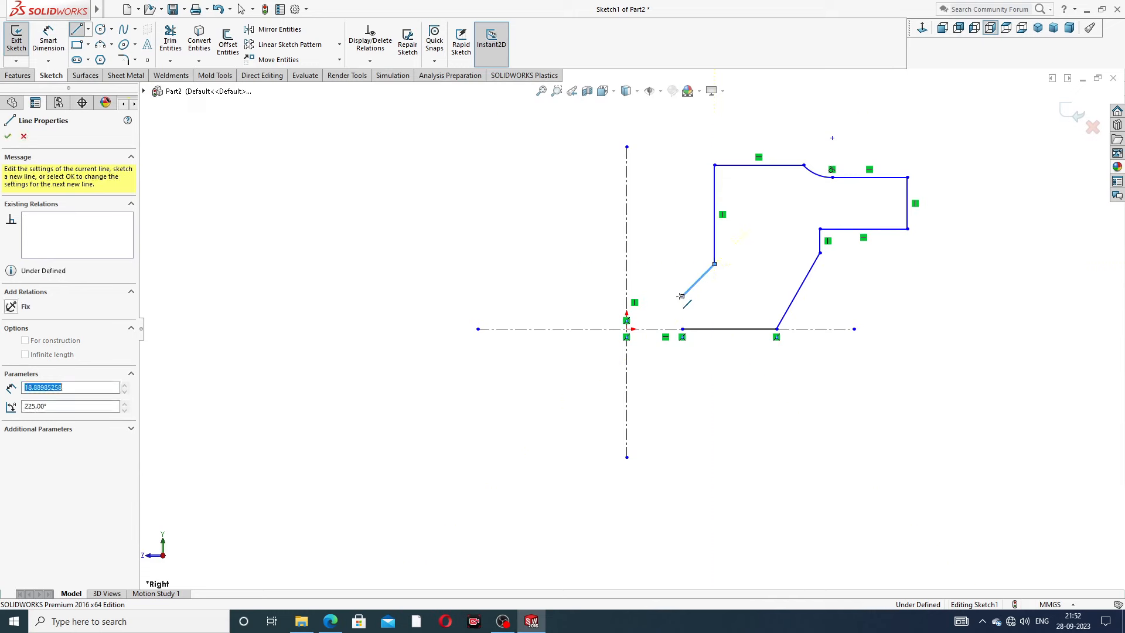
pyautogui.doubleClick(683, 329)
pyautogui.rightClick(882, 257)
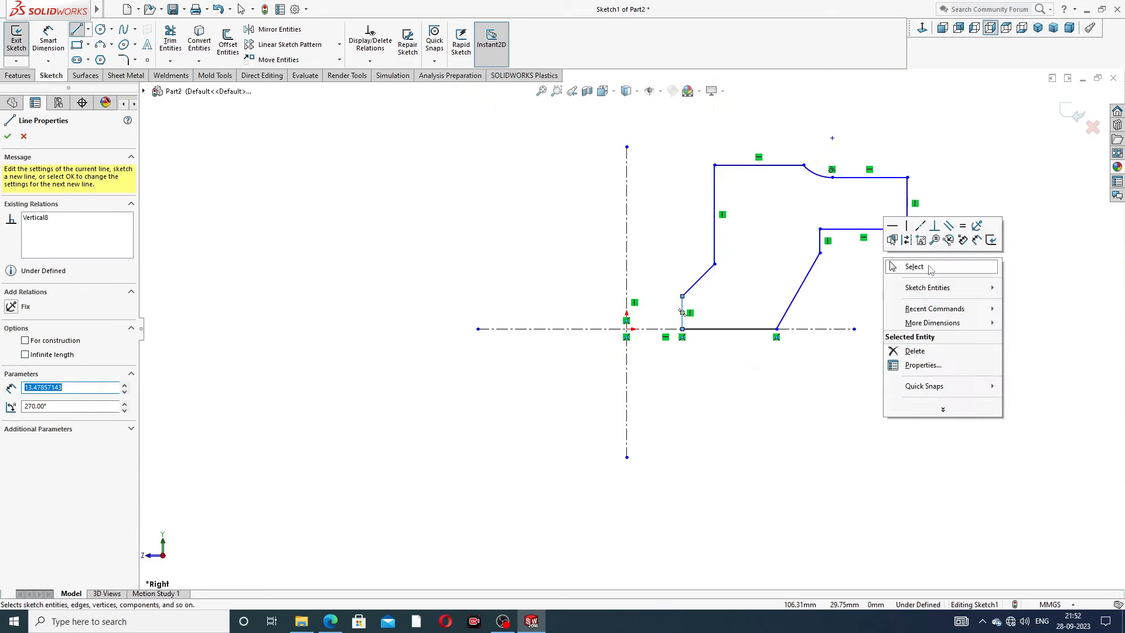
pyautogui.click(929, 269)
pyautogui.scroll(-2, 829, 179)
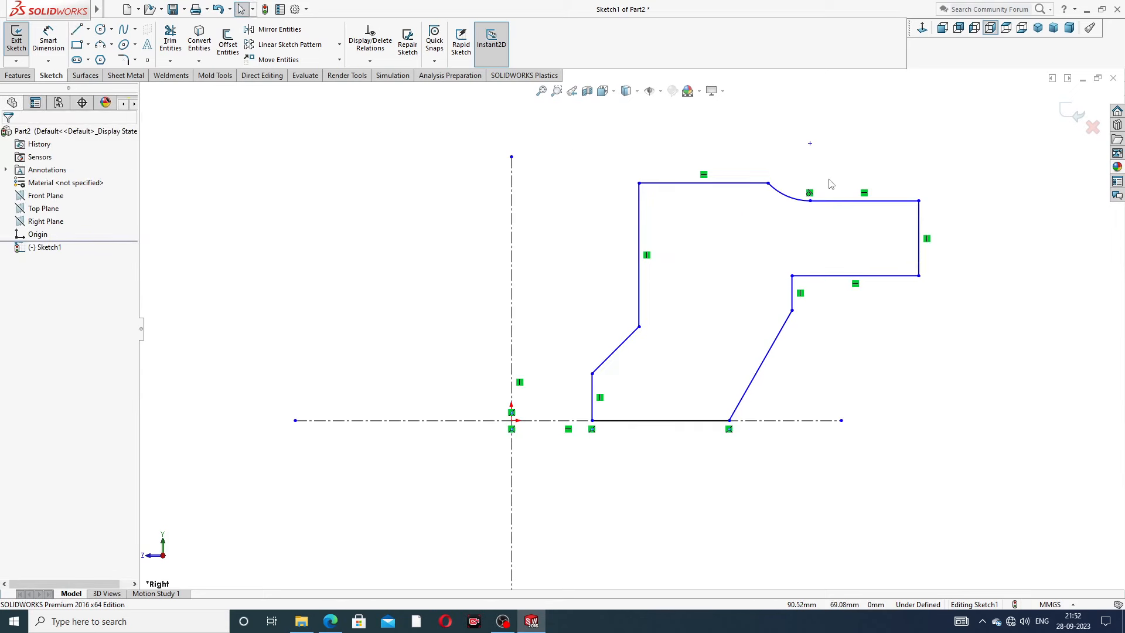
# Step: Dimension the base line's start point 14 mm from the vertical centerline
pyautogui.scroll(2, 829, 180)
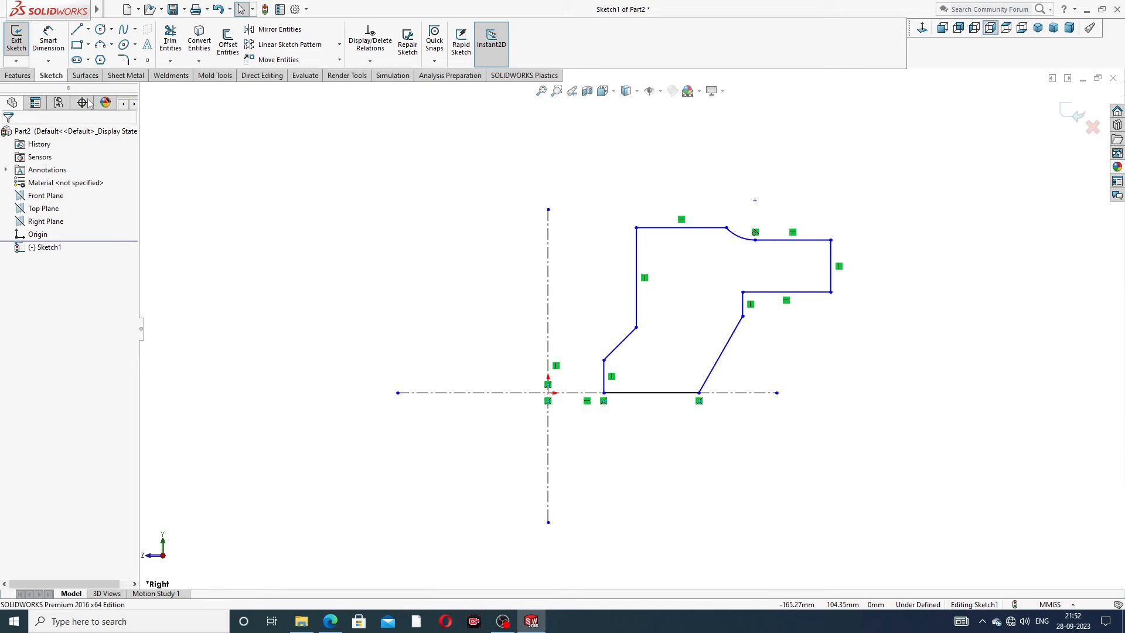
pyautogui.click(51, 38)
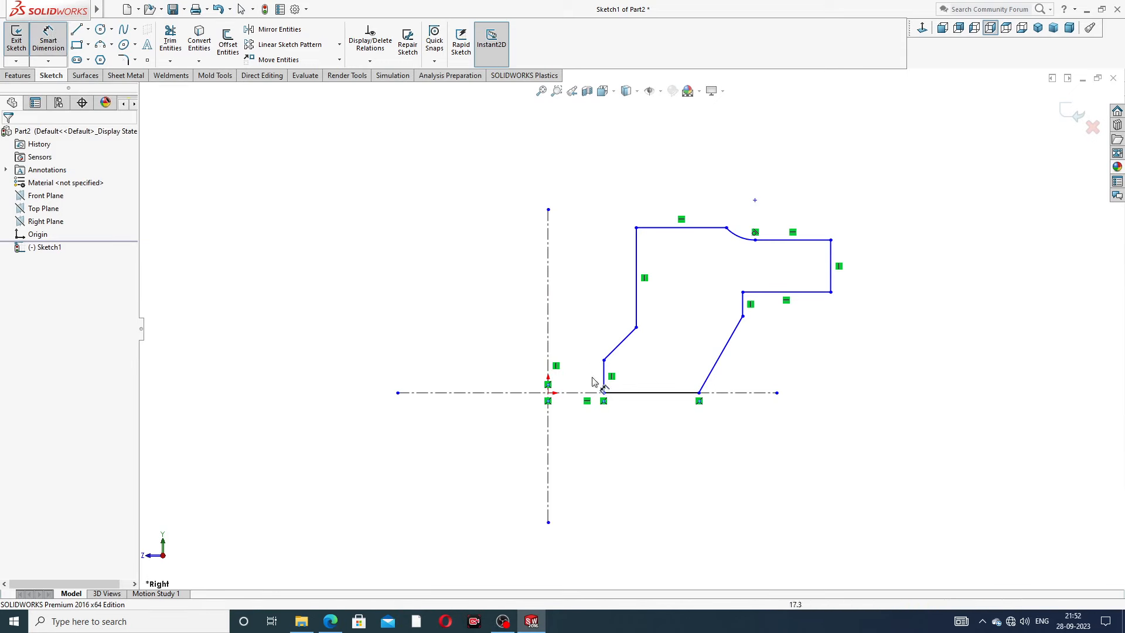
pyautogui.click(601, 396)
pyautogui.click(548, 427)
pyautogui.click(573, 420)
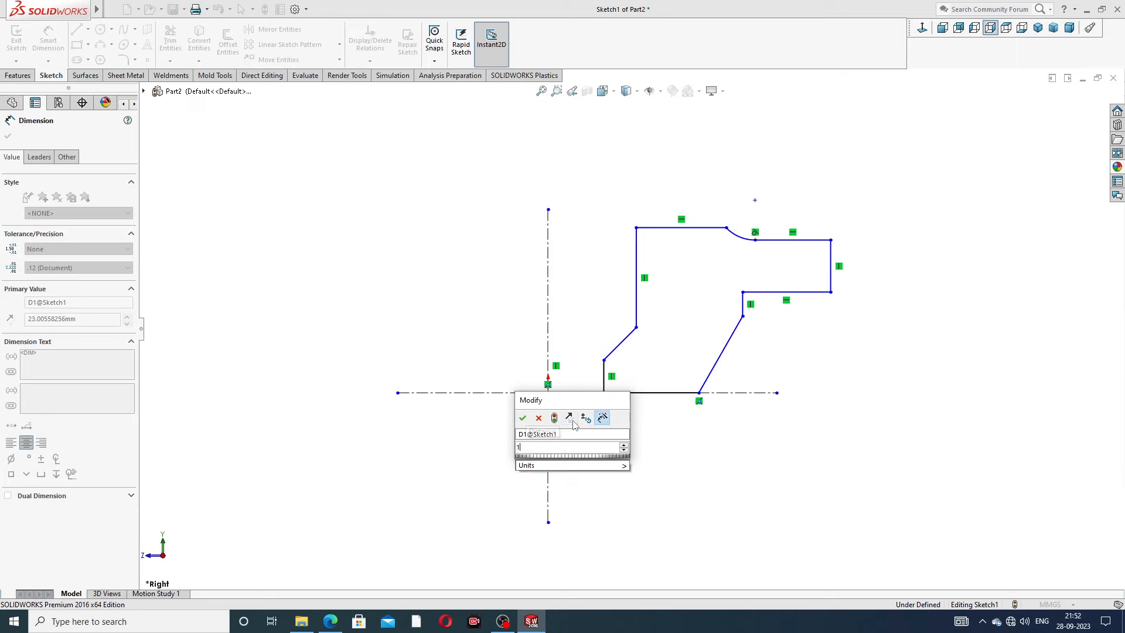
pyautogui.write('14')
pyautogui.press('Return')
pyautogui.click(621, 467)
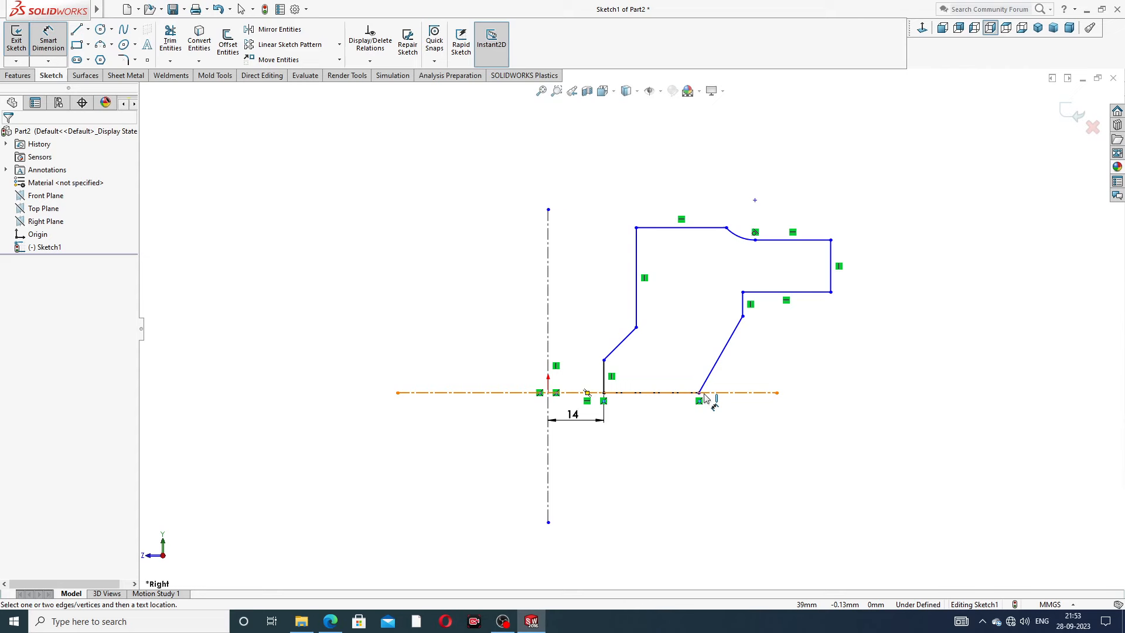
# Step: Dimension the base line's outer end 35 mm from the vertical centerline
pyautogui.click(700, 394)
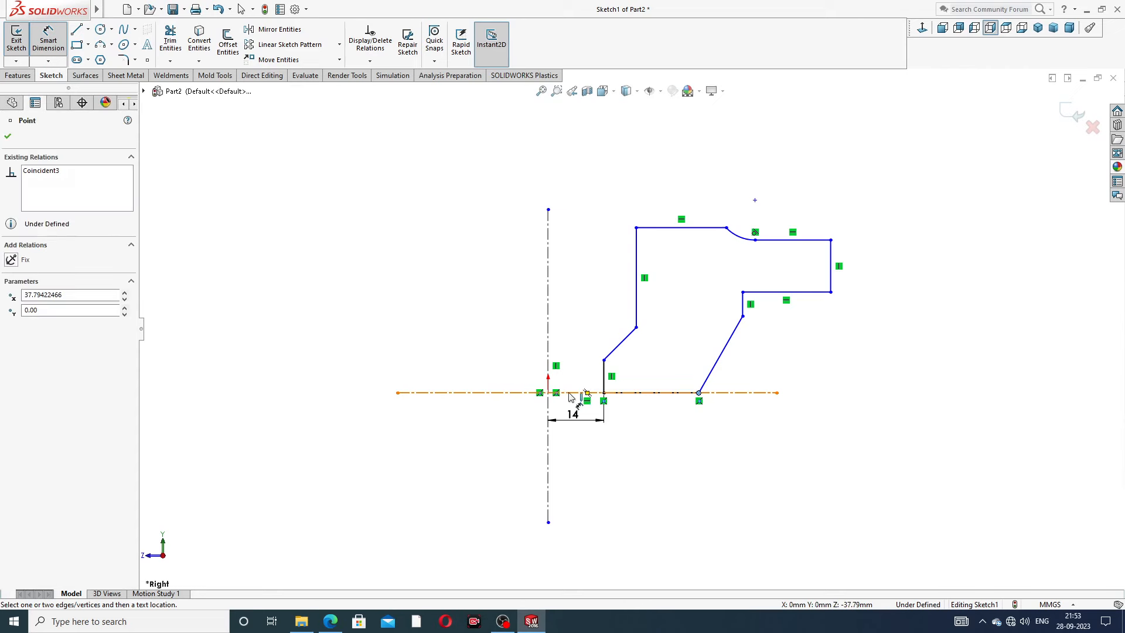
pyautogui.click(548, 410)
pyautogui.click(592, 455)
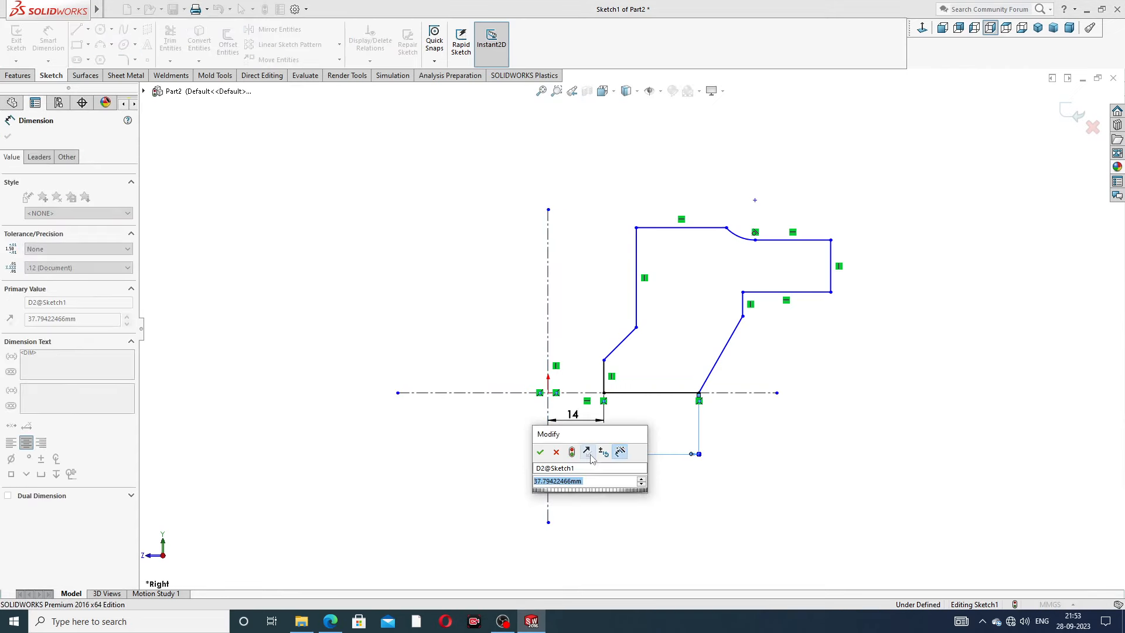
pyautogui.write('35')
pyautogui.press('Return')
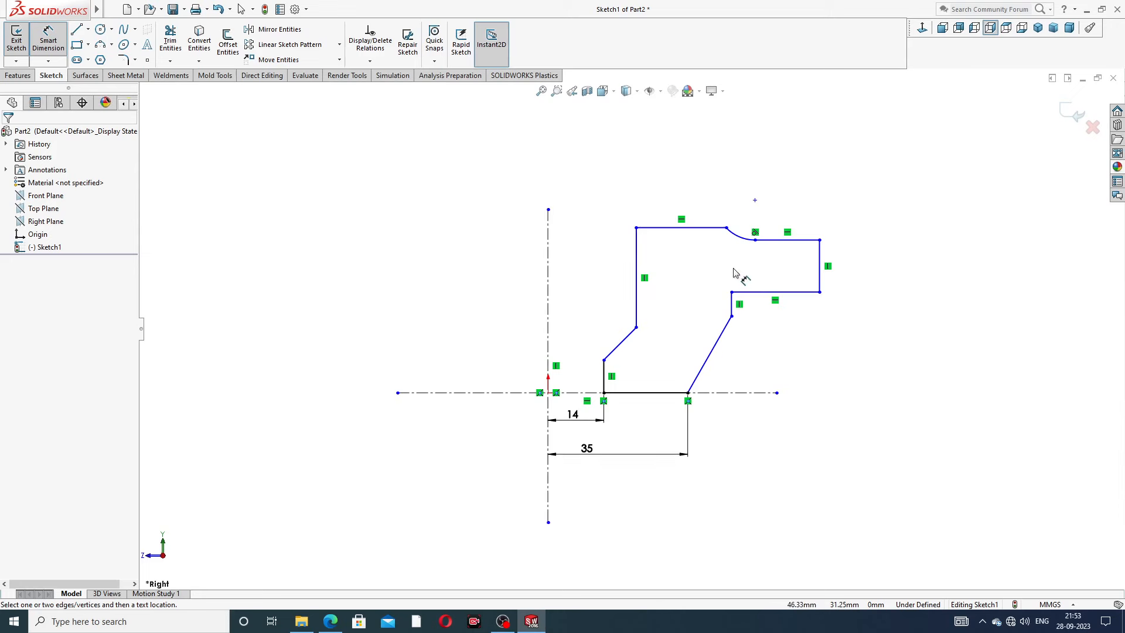
# Step: Dimension the point where the flange top line meets the arc 88 mm from the vertical centerline
pyautogui.click(727, 229)
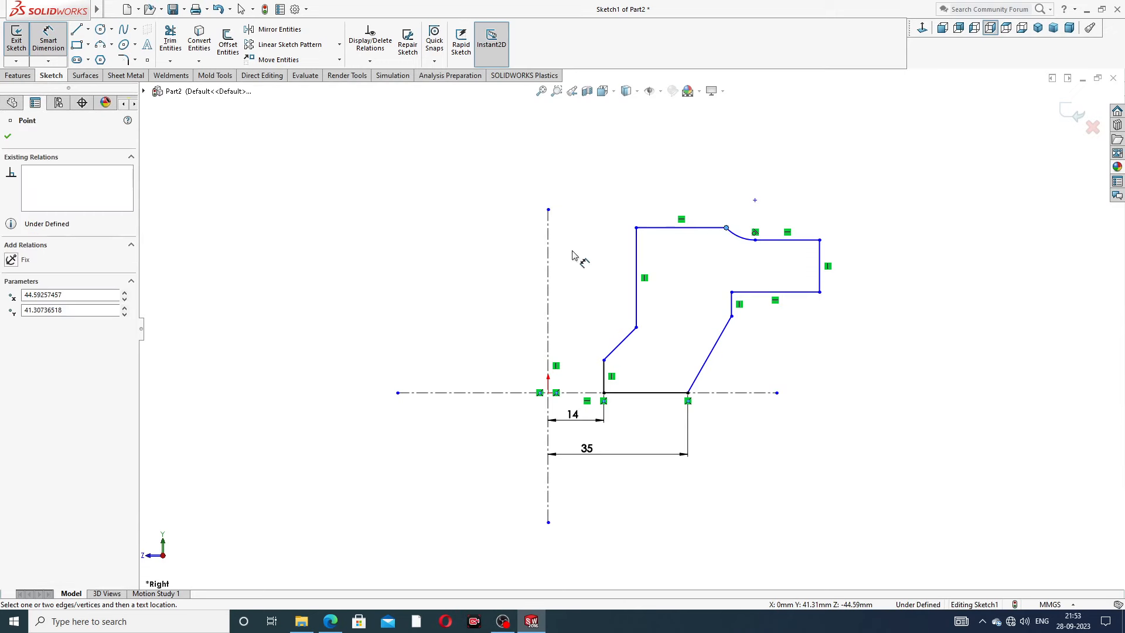
pyautogui.click(550, 246)
pyautogui.click(629, 188)
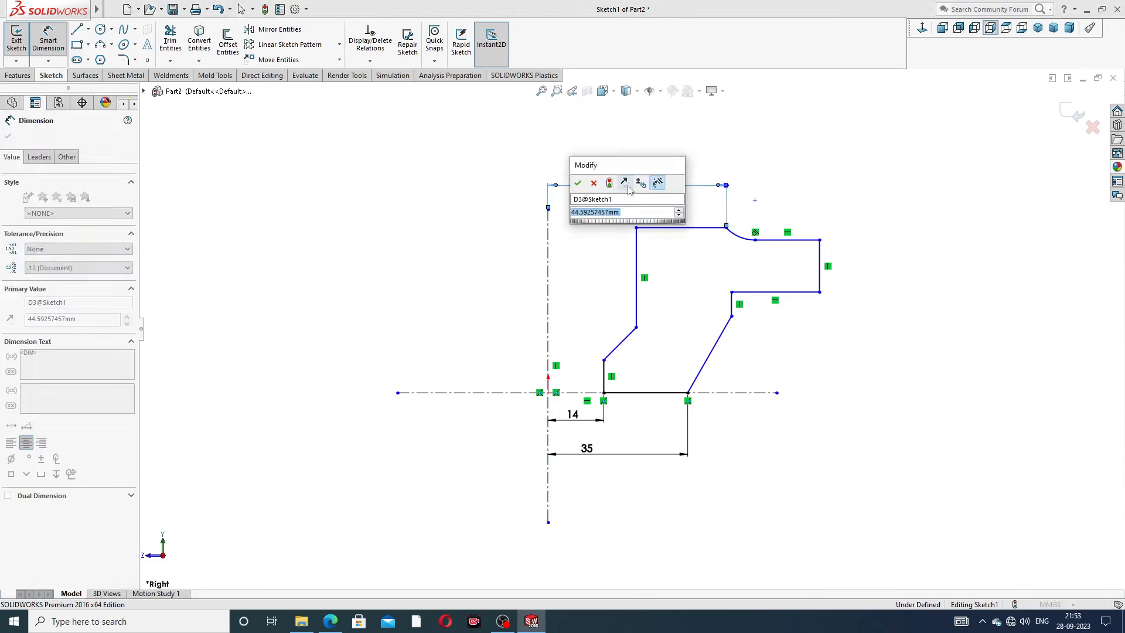
pyautogui.write('88')
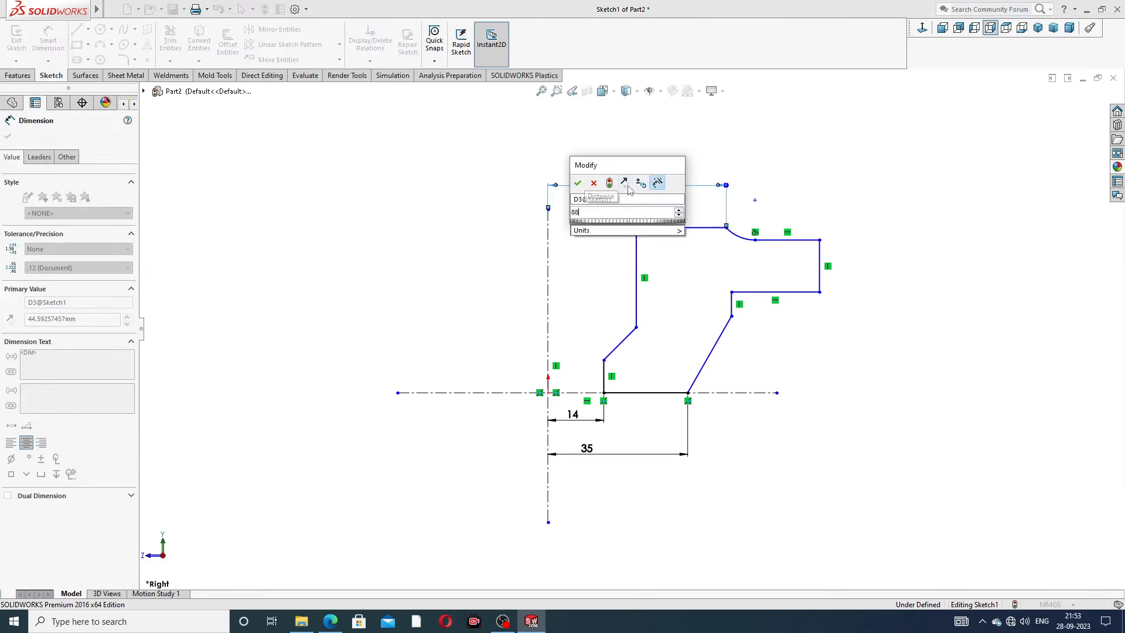
pyautogui.press('Return')
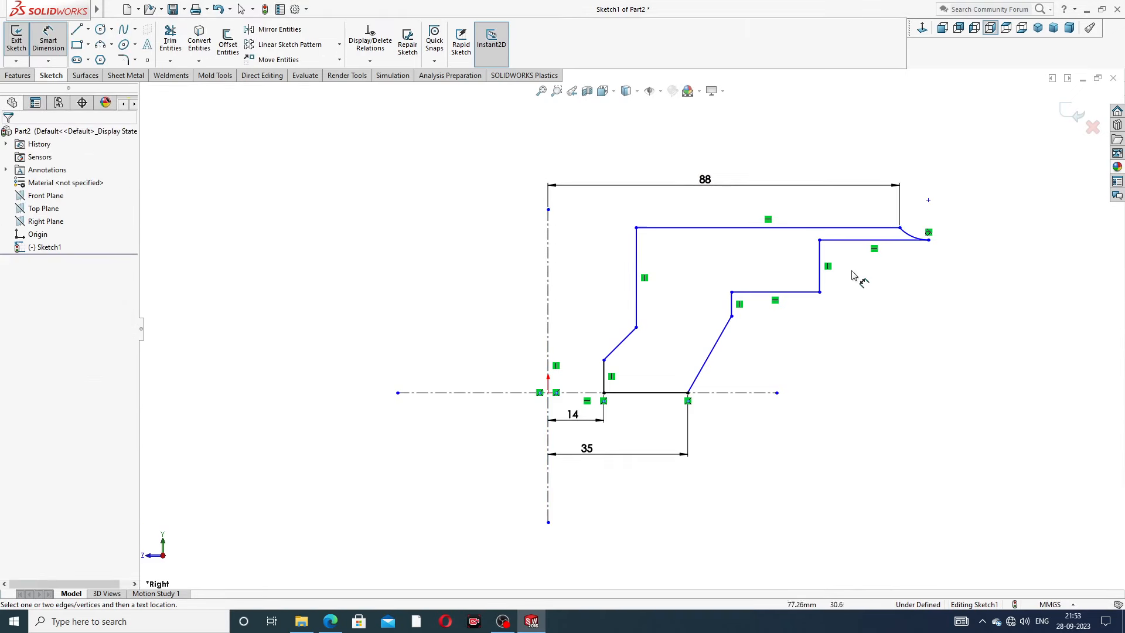
# Step: Dimension the vertical outer flange edge 138 mm from the vertical centerline
pyautogui.click(819, 262)
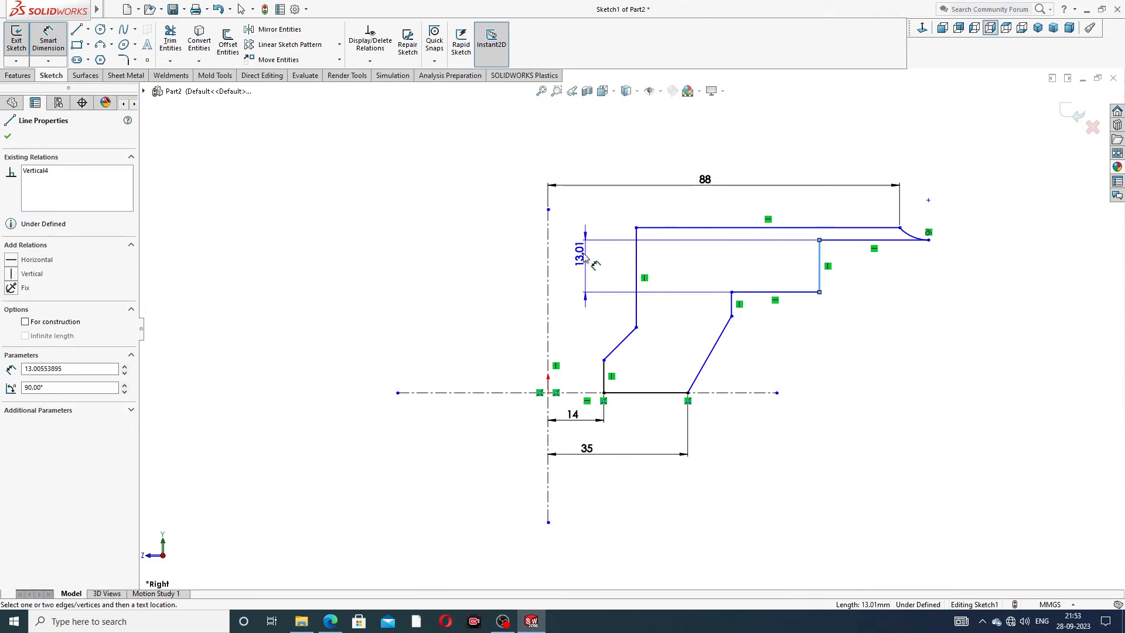
pyautogui.click(549, 247)
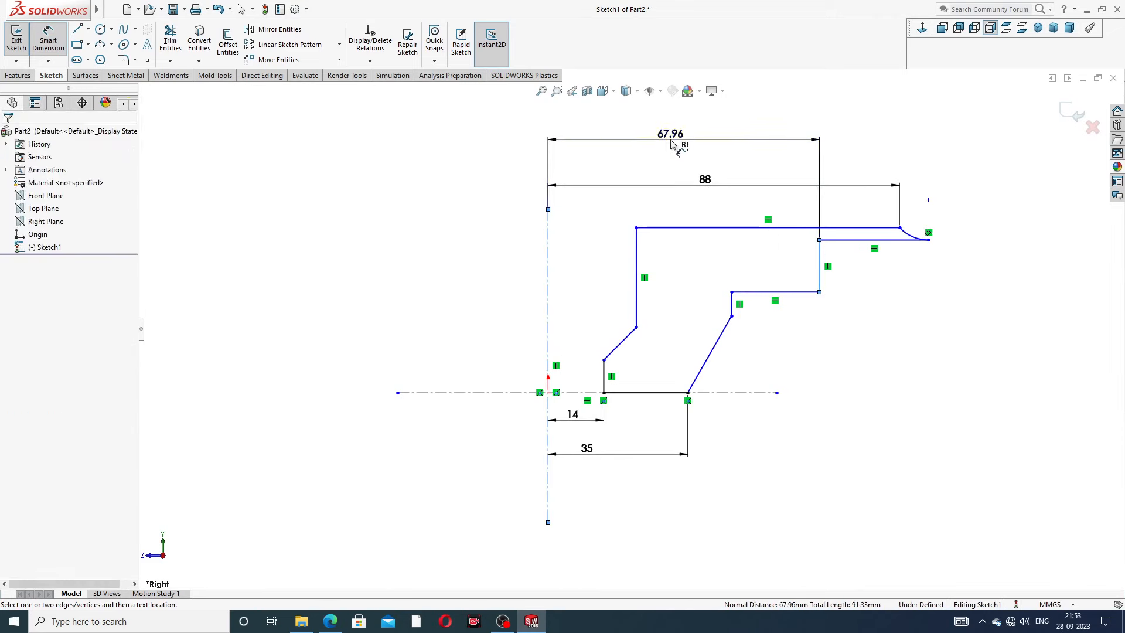
pyautogui.click(673, 146)
pyautogui.write('138')
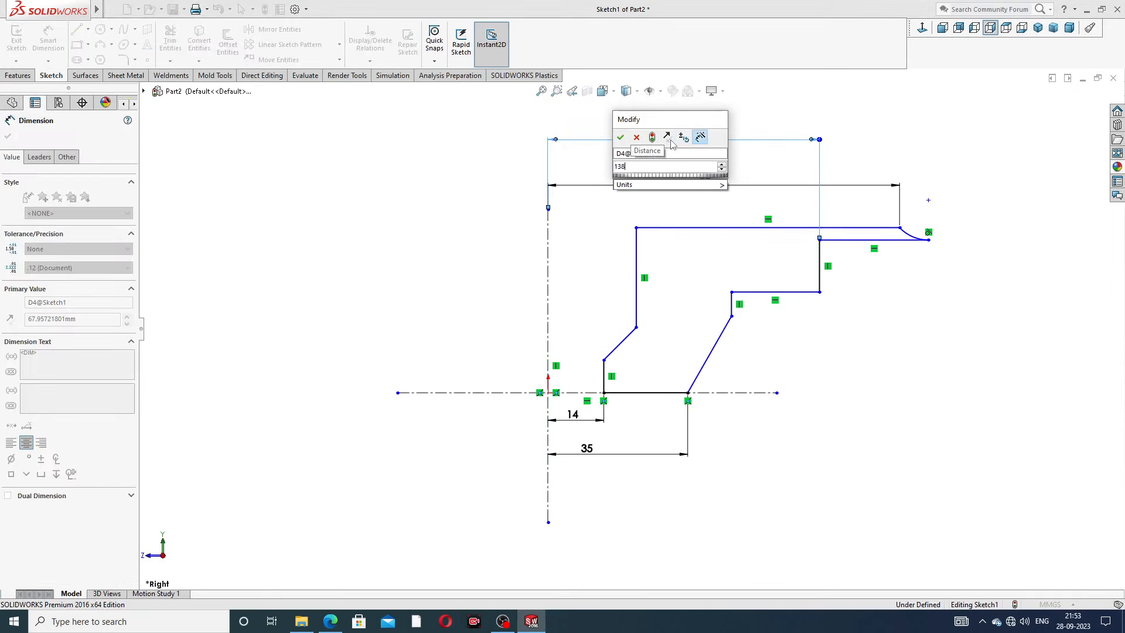
pyautogui.press('Return')
pyautogui.click(947, 369)
# Step: Set the outer flange edge's height to 22 mm and leave the dimension tool
pyautogui.scroll(2, 965, 327)
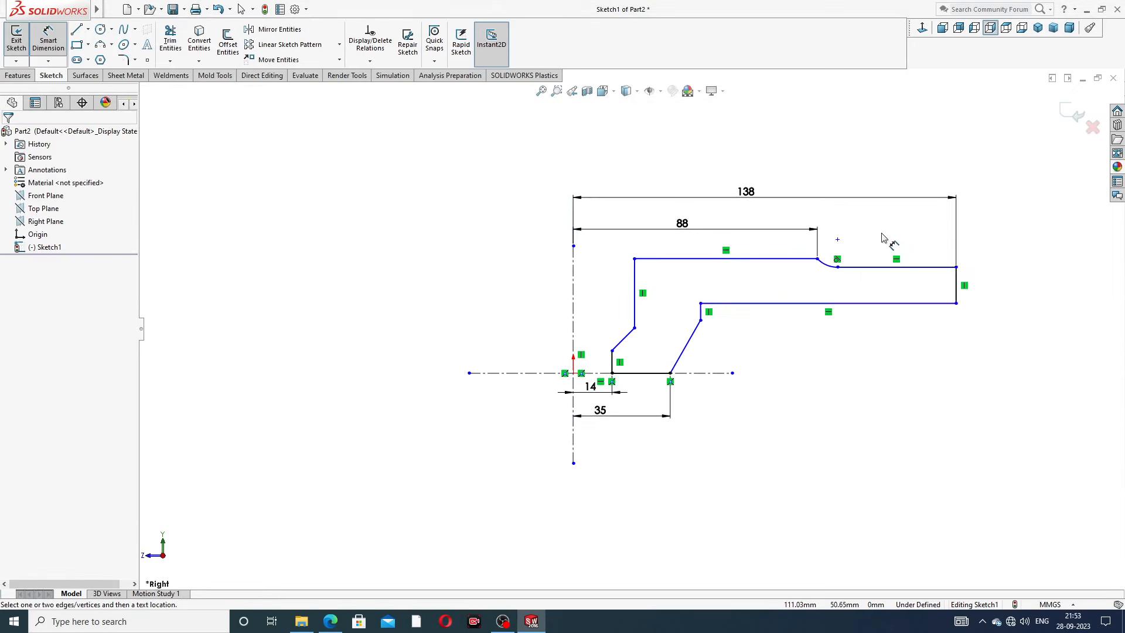
pyautogui.click(958, 280)
pyautogui.click(985, 291)
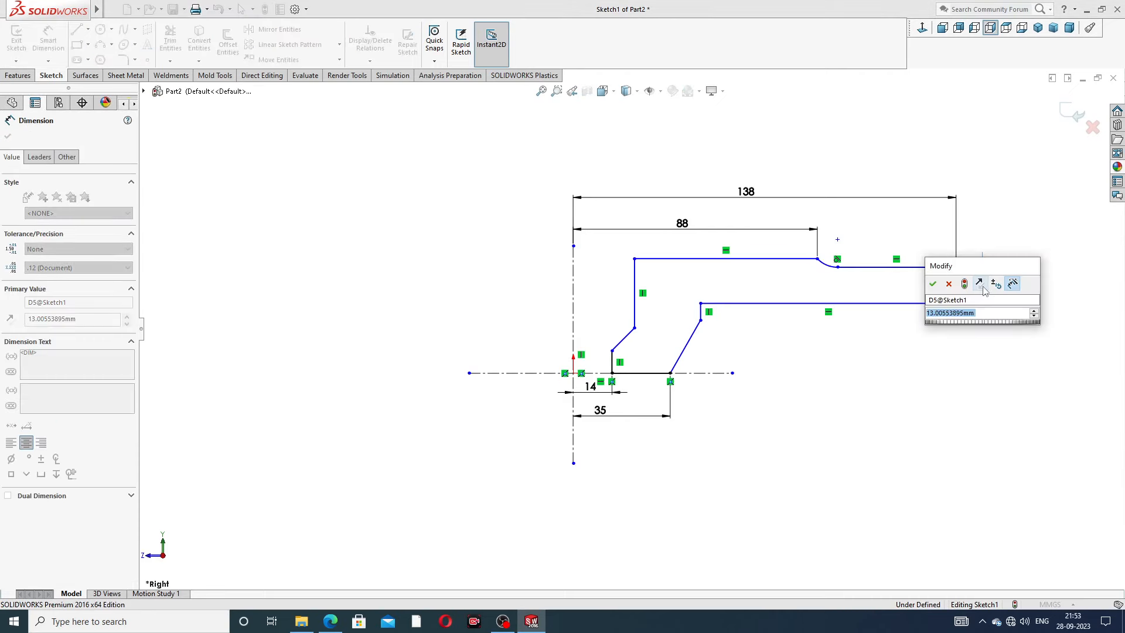
pyautogui.write('22')
pyautogui.press('Return')
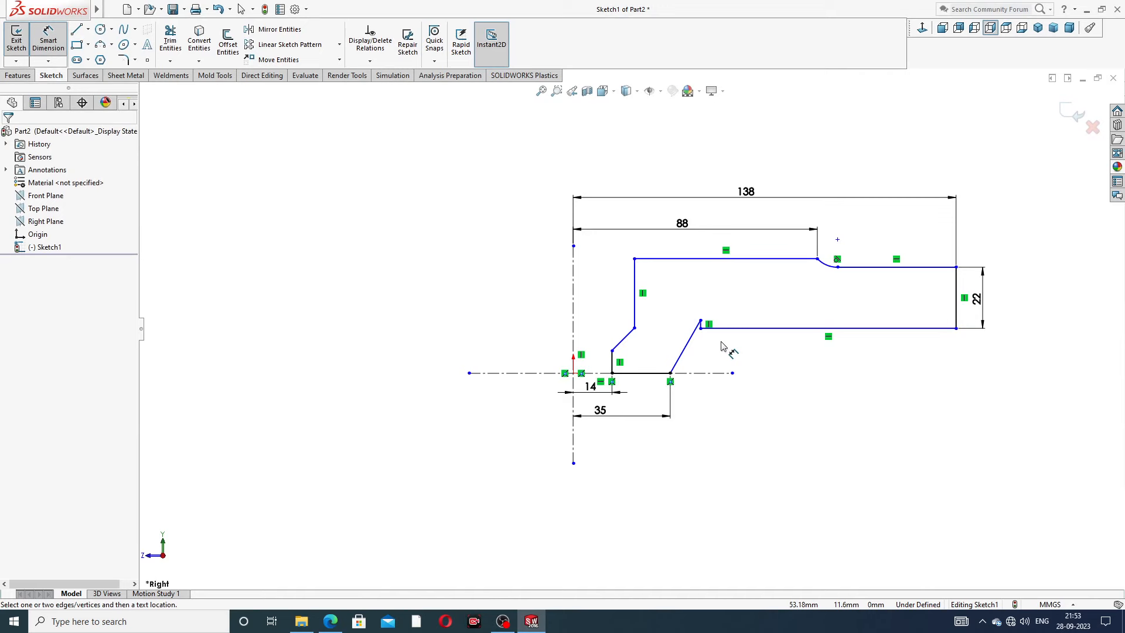
pyautogui.rightClick(767, 359)
pyautogui.click(798, 174)
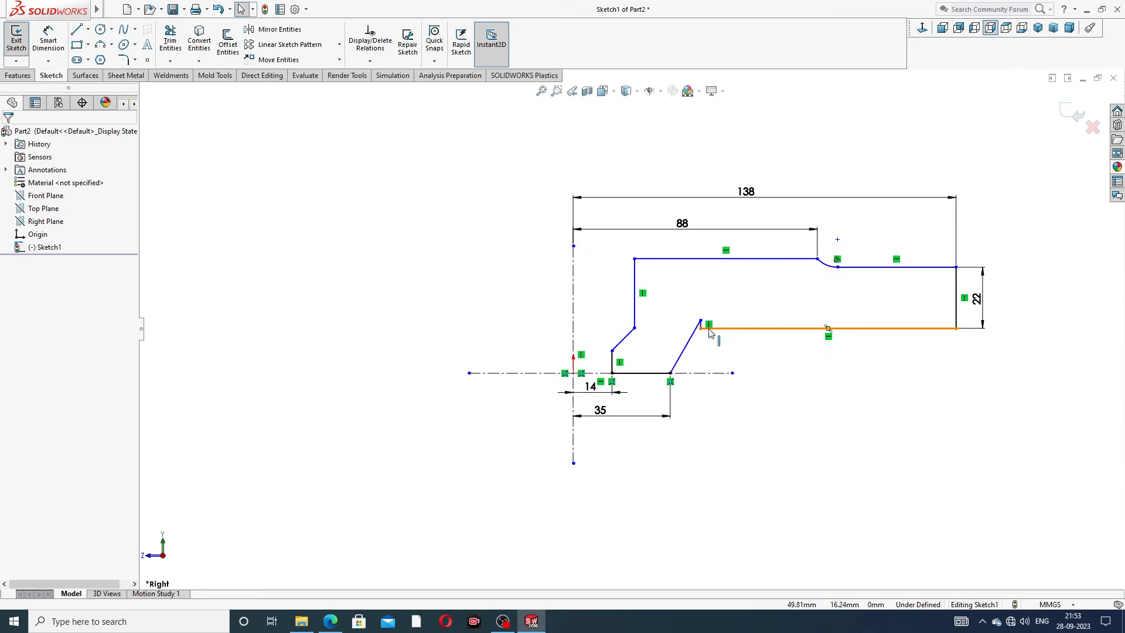
# Step: Move the junction of the slanted line and short vertical so the short vertical extends below the flange's underside
pyautogui.moveTo(701, 326); pyautogui.dragTo(696, 344)
pyautogui.click(773, 374)
pyautogui.scroll(2, 737, 357)
pyautogui.scroll(-2, 737, 354)
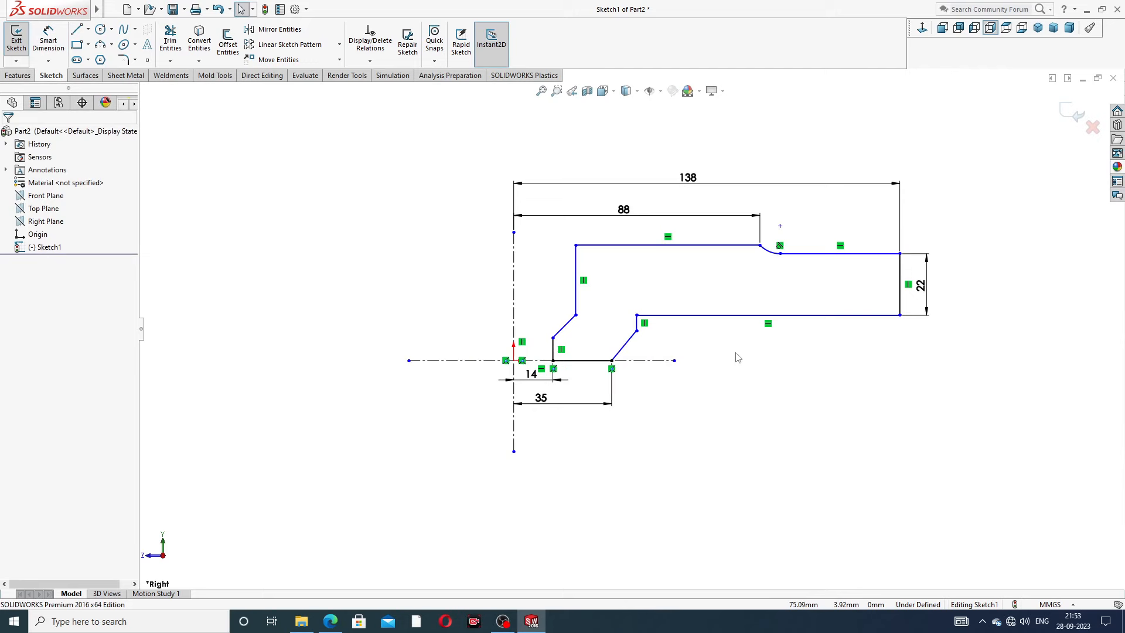
# Step: Dimension the short vertical line under the flange to 6 mm
pyautogui.click(49, 39)
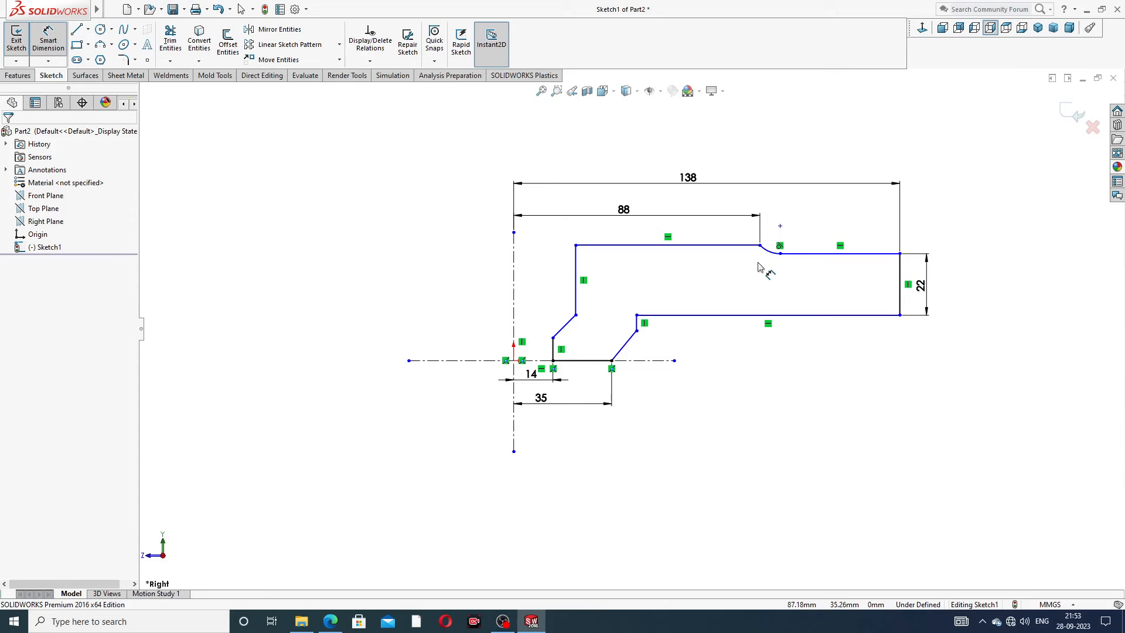
pyautogui.click(638, 324)
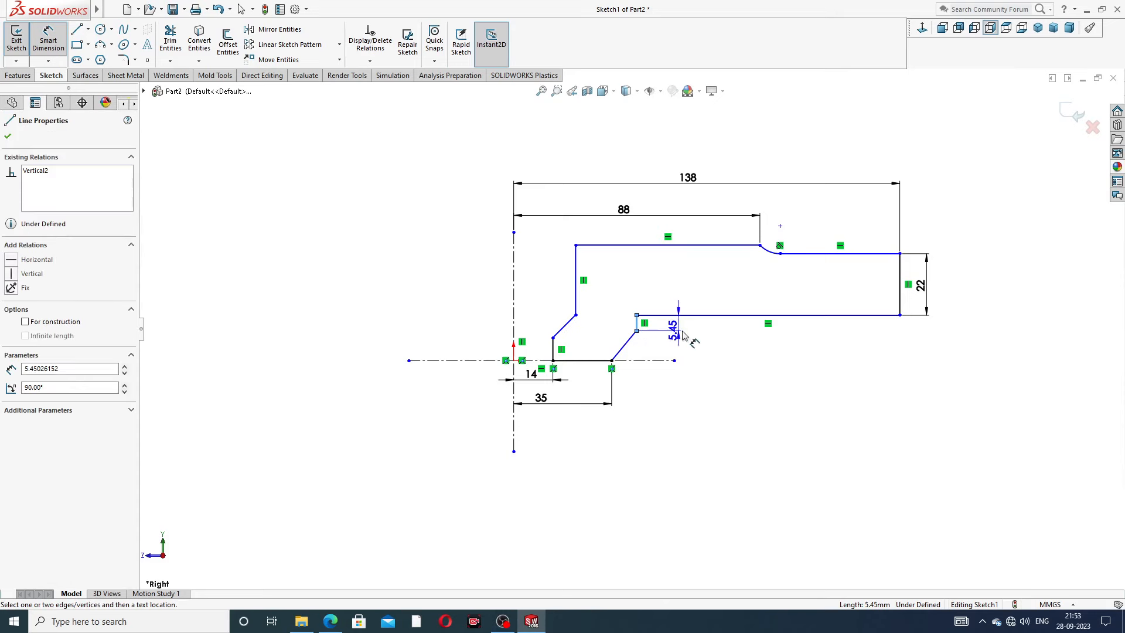
pyautogui.click(876, 354)
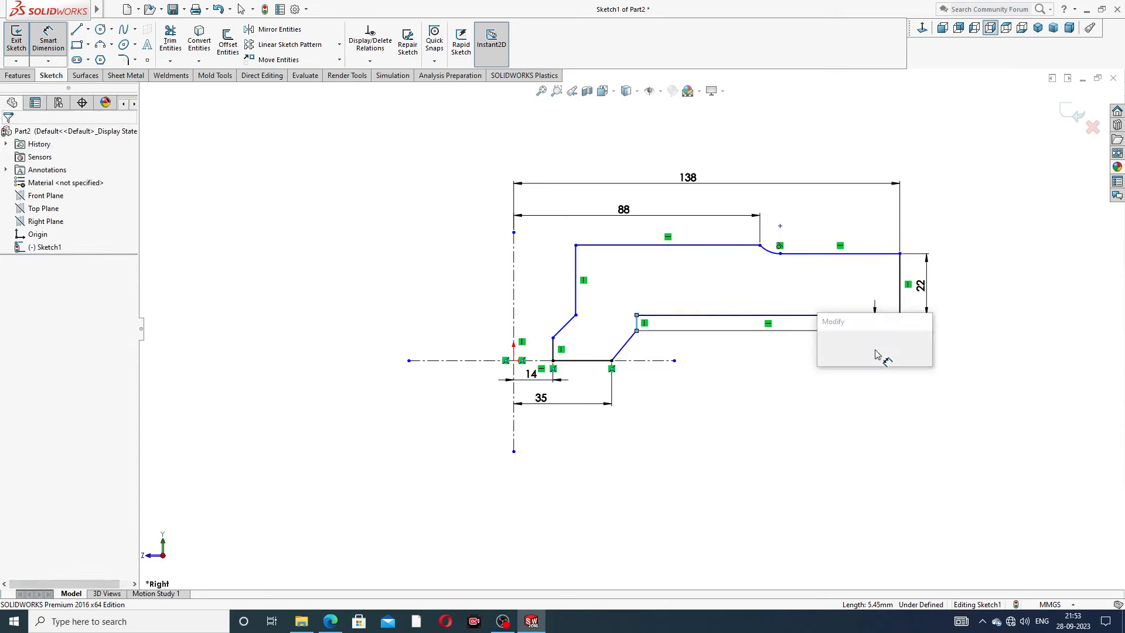
pyautogui.write('6')
pyautogui.press('Return')
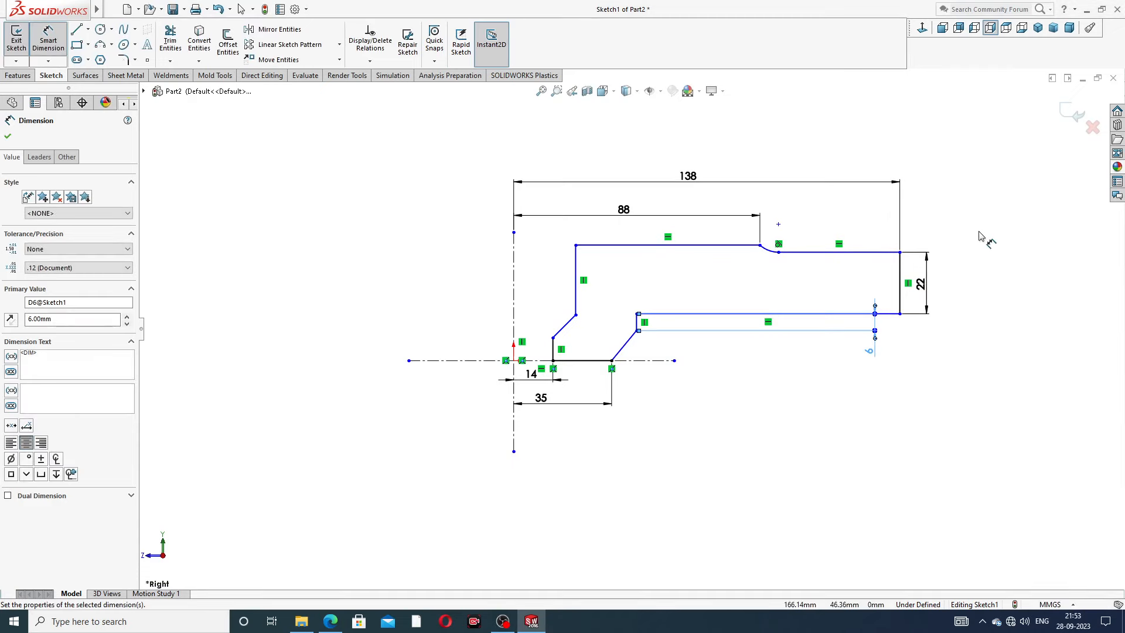
# Step: Dimension the height between the arc's upper end and the lower flange top line to 6 mm
pyautogui.click(760, 244)
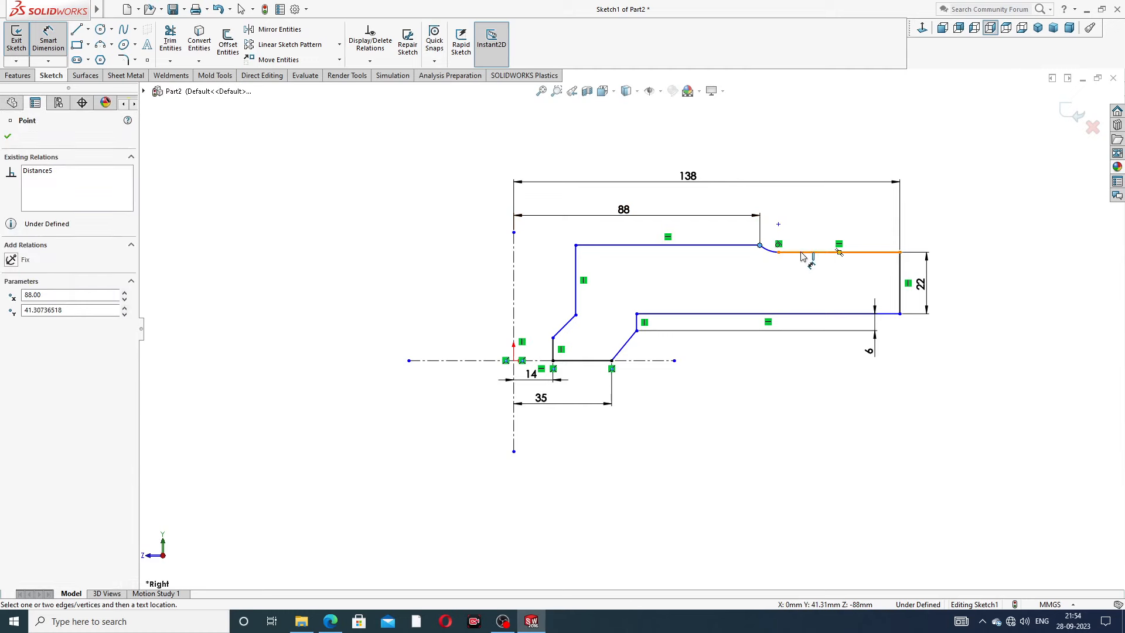
pyautogui.click(802, 255)
pyautogui.click(916, 223)
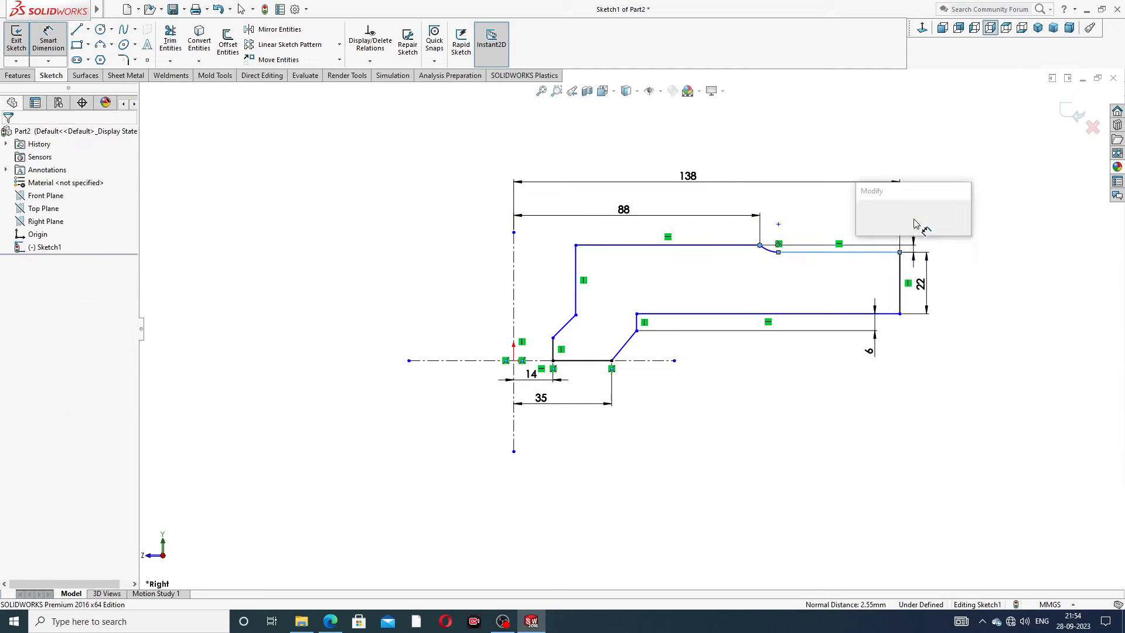
pyautogui.write('6')
pyautogui.press('Return')
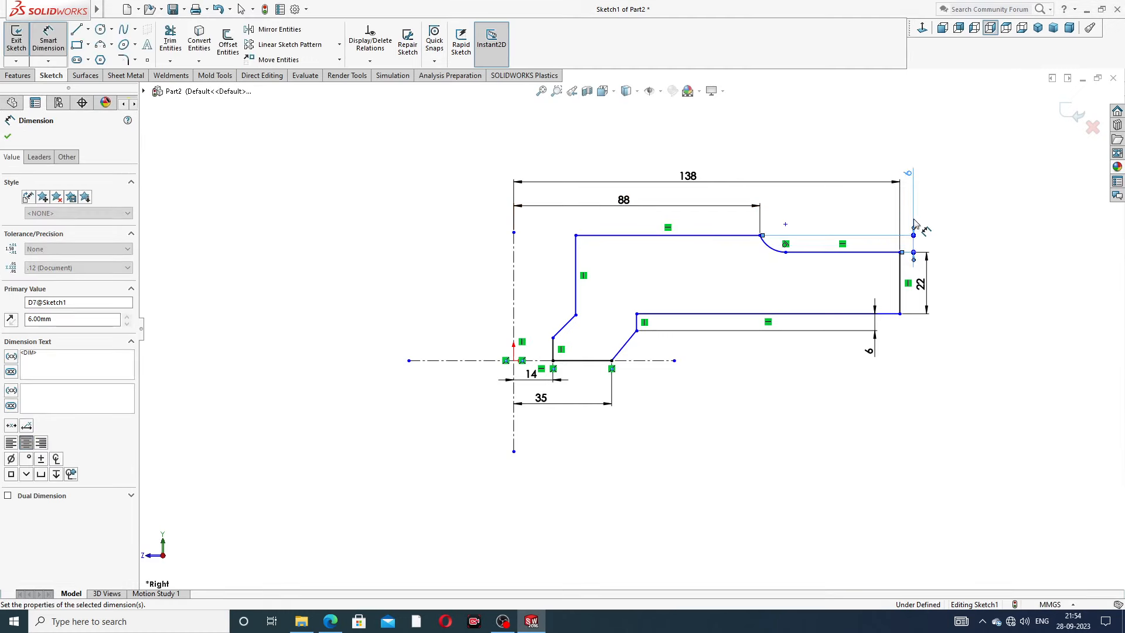
pyautogui.click(961, 230)
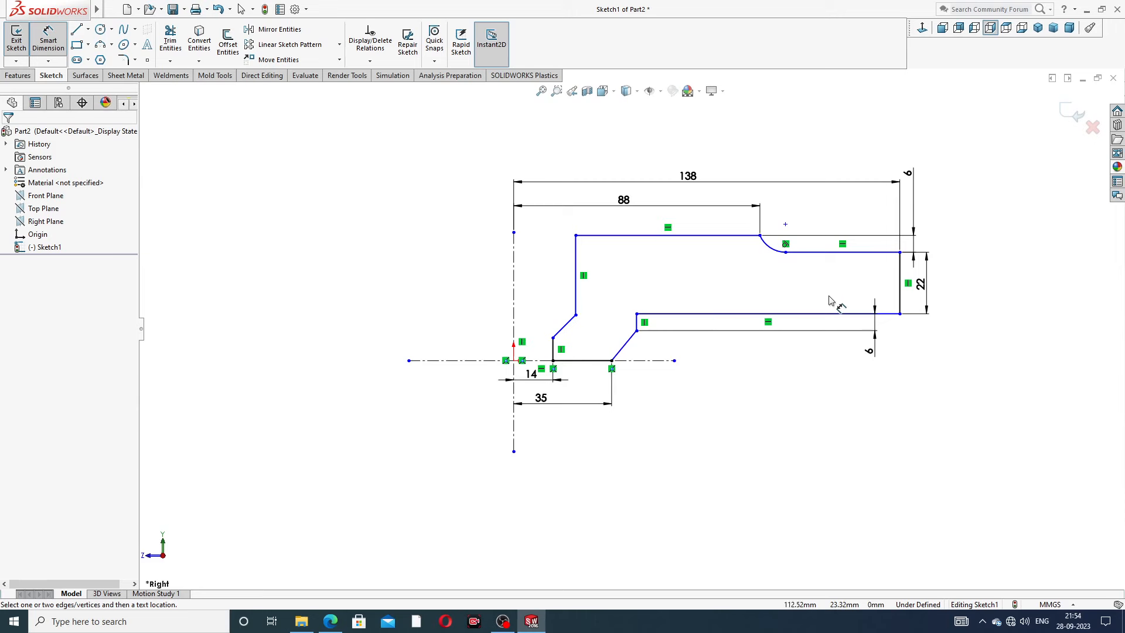
# Step: Dimension the slanted line's upper end 47 mm above the horizontal centerline
pyautogui.click(637, 332)
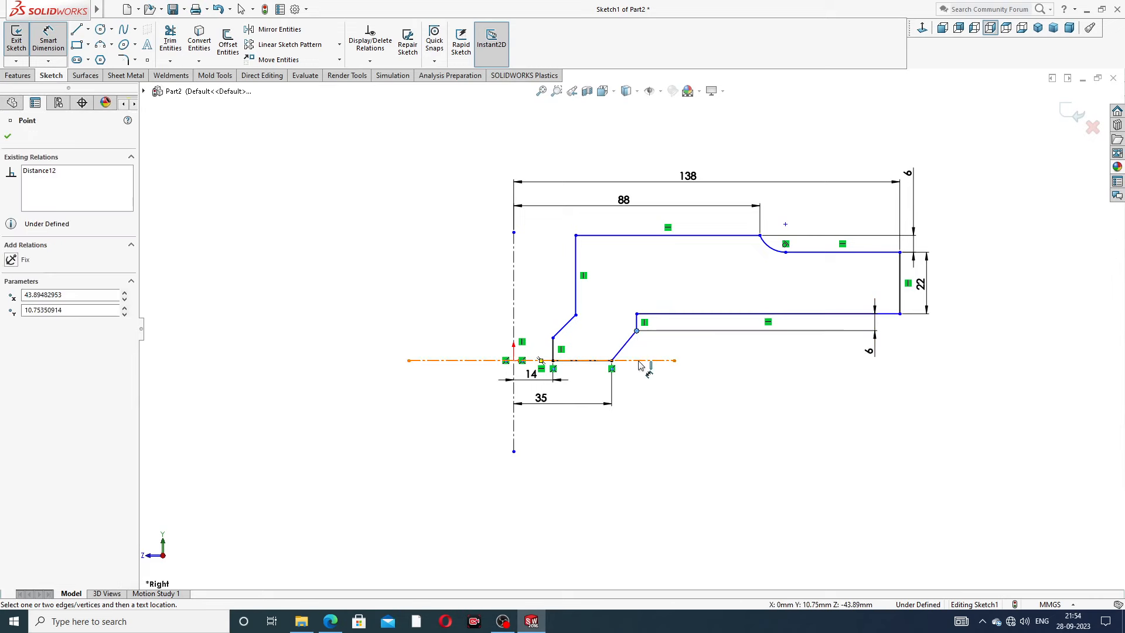
pyautogui.click(654, 360)
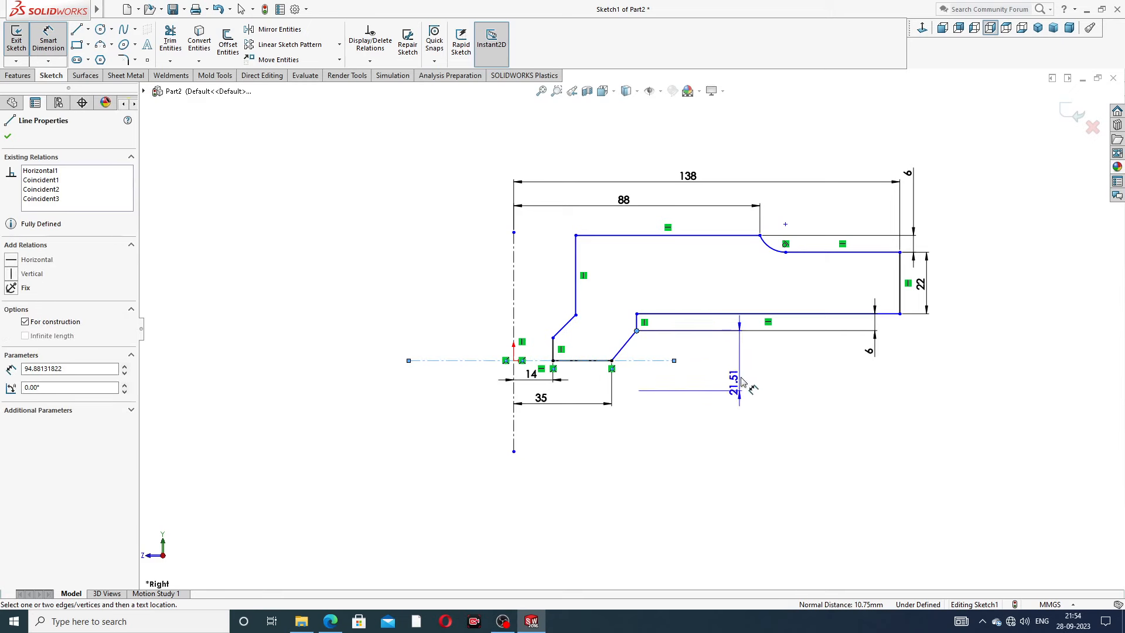
pyautogui.click(744, 354)
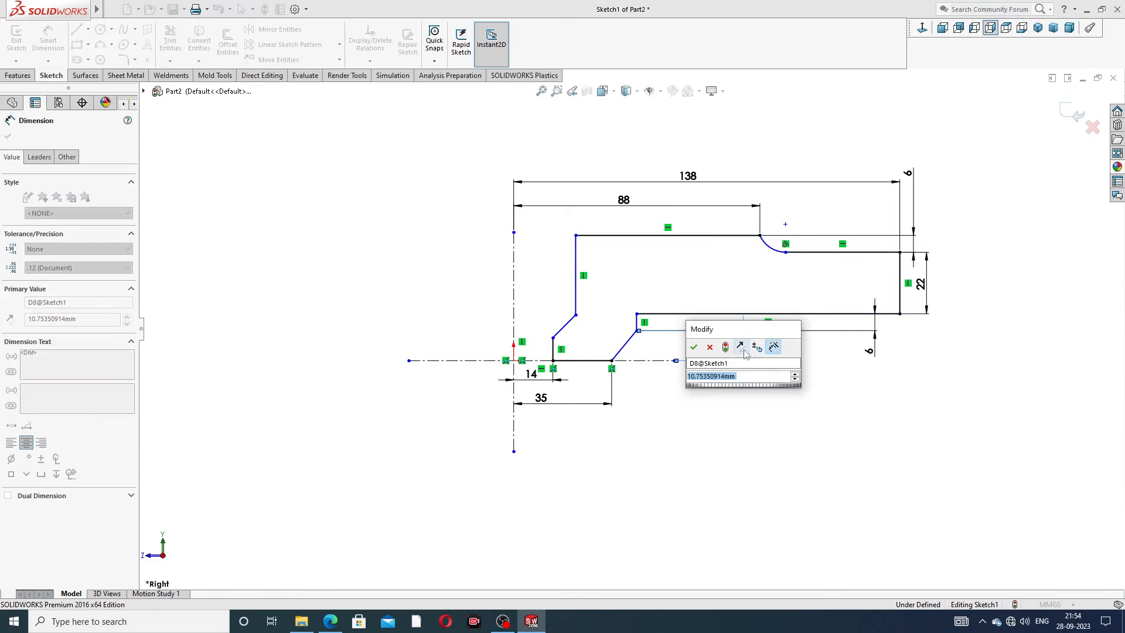
pyautogui.write('47')
pyautogui.press('Return')
# Step: Reposition the 138, 22, upper 6 and 88 mm dimensions clear of the profile so they do not overlap it
pyautogui.scroll(2, 674, 197)
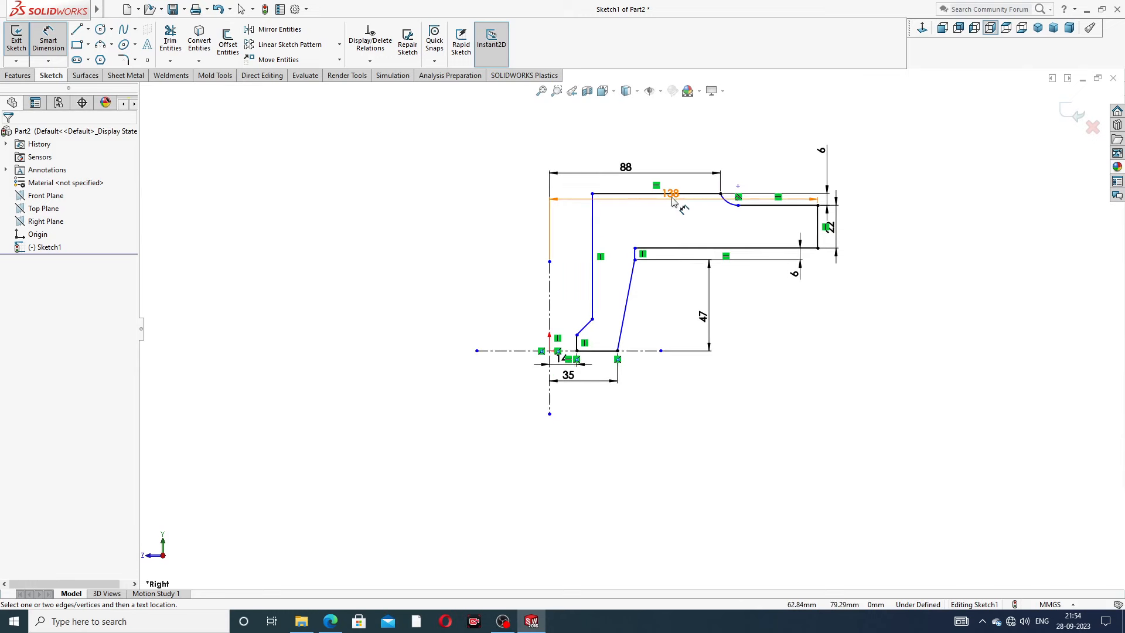
pyautogui.moveTo(673, 201); pyautogui.dragTo(666, 123)
pyautogui.moveTo(829, 227); pyautogui.dragTo(874, 228)
pyautogui.moveTo(822, 151); pyautogui.dragTo(840, 153)
pyautogui.moveTo(626, 169); pyautogui.dragTo(645, 160)
pyautogui.click(649, 321)
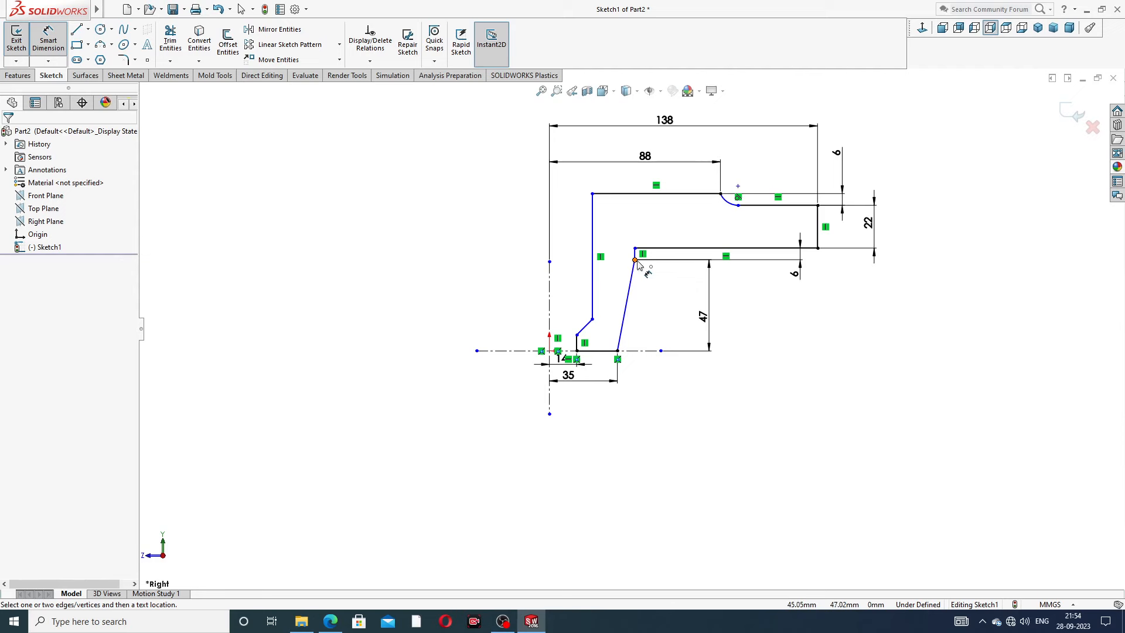
# Step: Dimension the slanted line's upper end 81 mm from the vertical centerline, placing the dimension below the profile
pyautogui.click(636, 261)
pyautogui.click(550, 308)
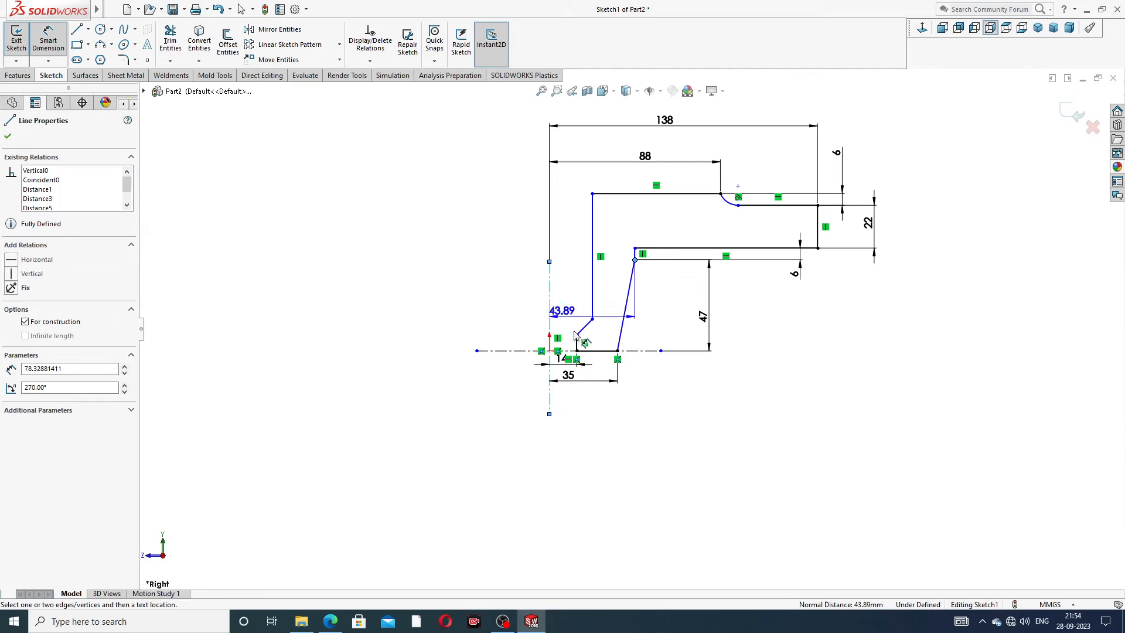
pyautogui.click(601, 424)
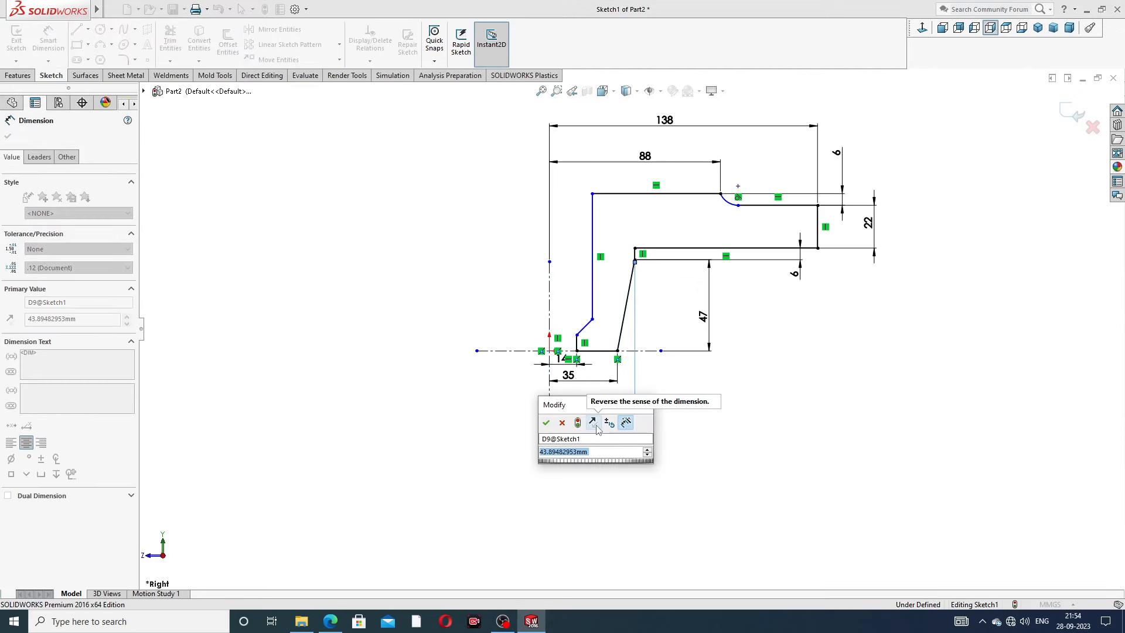
pyautogui.write('81')
pyautogui.press('Return')
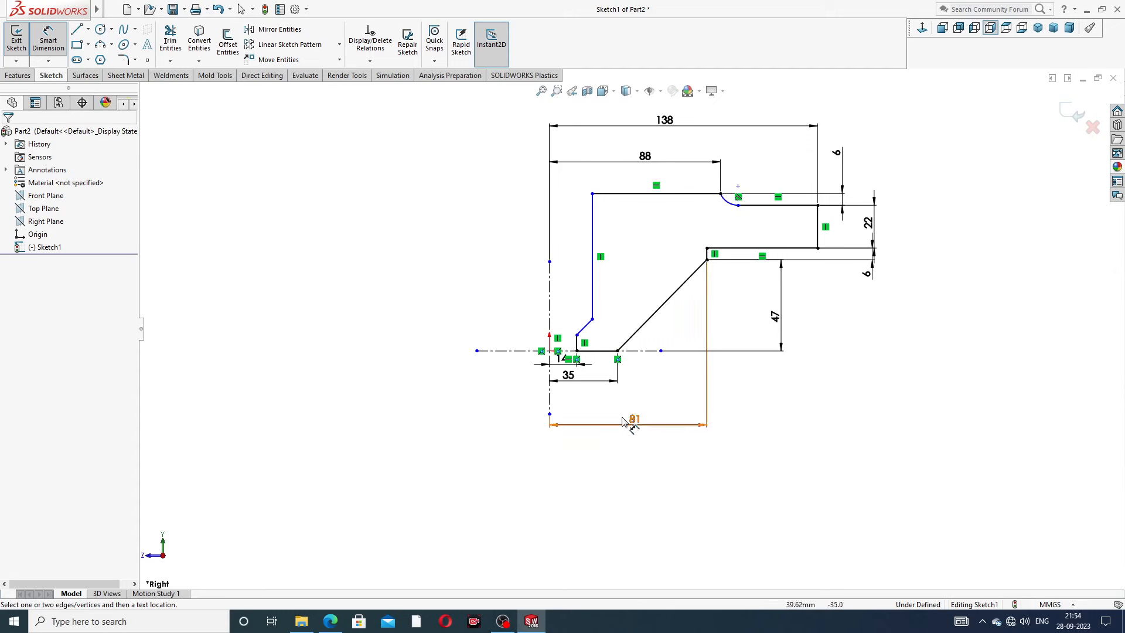
# Step: Reposition the 35 and 14 mm dimensions below the profile, spaced apart and clear of each other
pyautogui.moveTo(582, 381); pyautogui.dragTo(595, 403)
pyautogui.click(766, 385)
pyautogui.moveTo(563, 364); pyautogui.dragTo(563, 382)
pyautogui.click(804, 413)
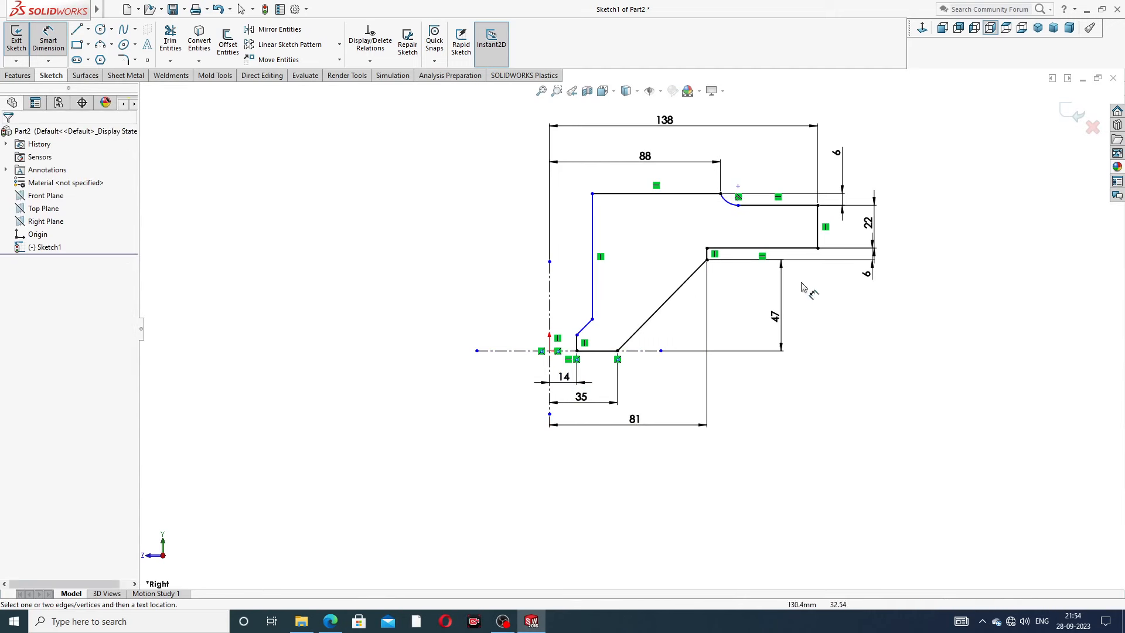
# Step: Dimension the long inner vertical line 28 mm from the vertical centerline
pyautogui.click(592, 240)
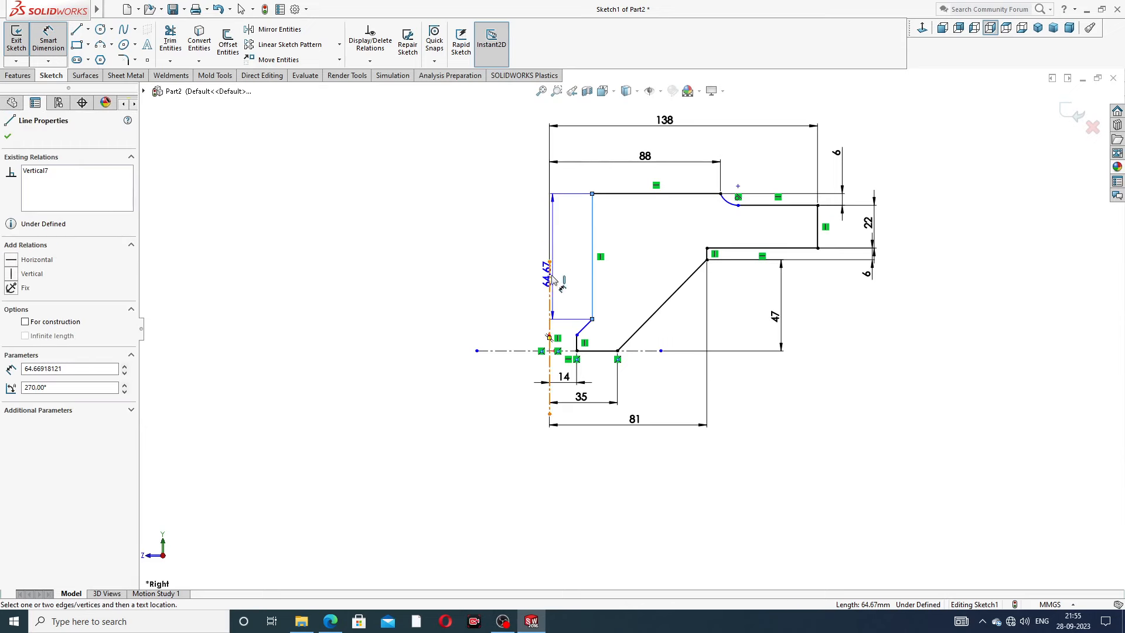
pyautogui.click(585, 326)
pyautogui.click(573, 261)
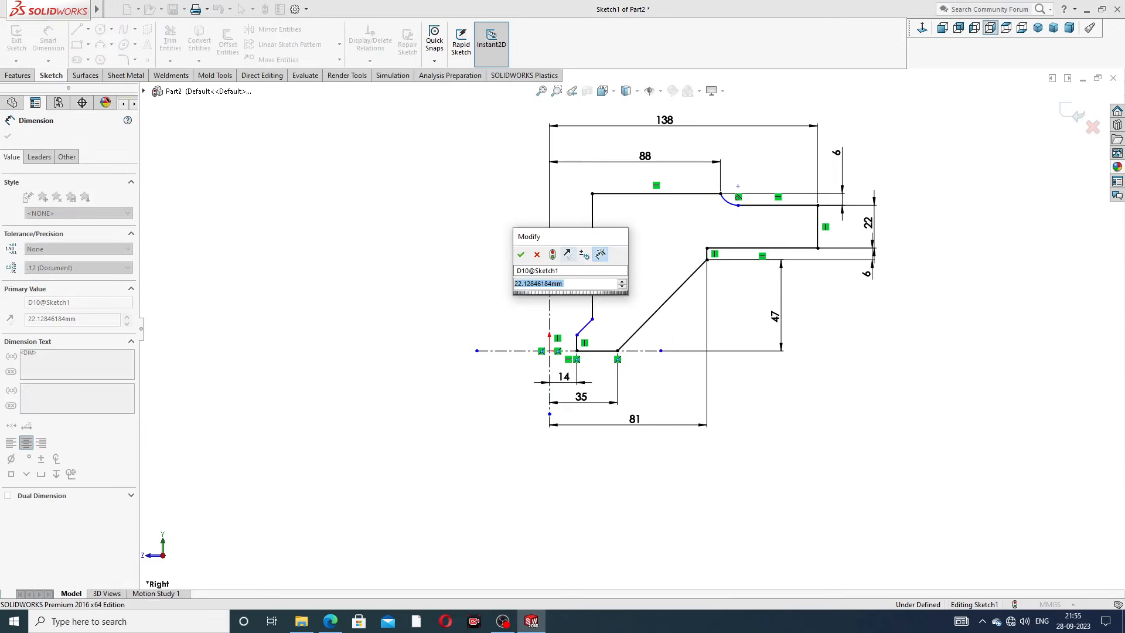
pyautogui.write('28')
pyautogui.press('Return')
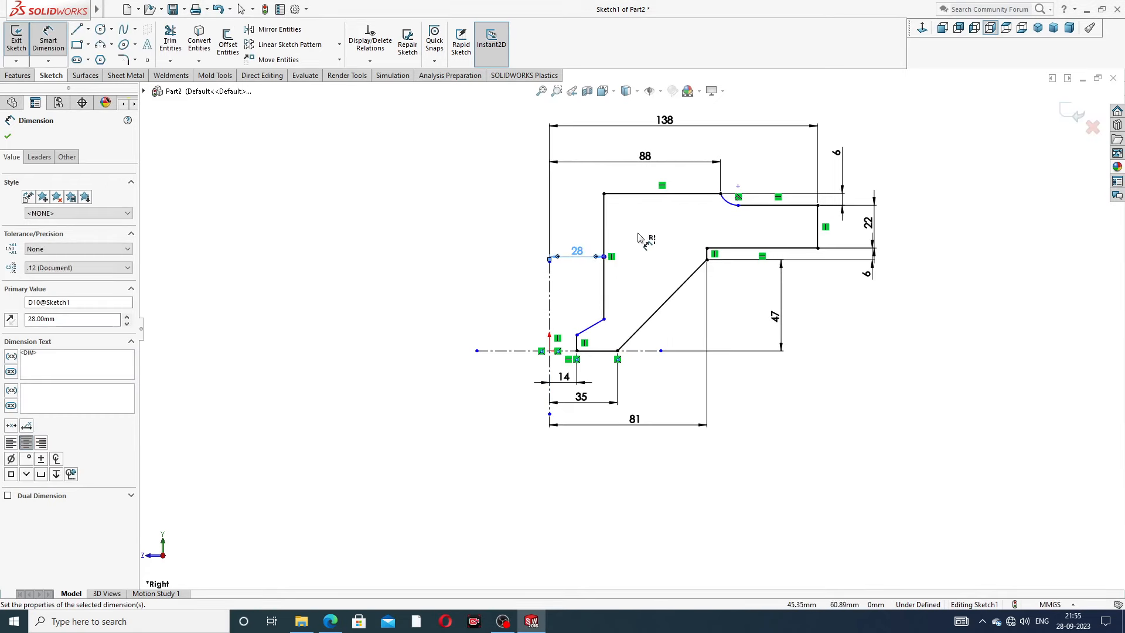
pyautogui.click(639, 238)
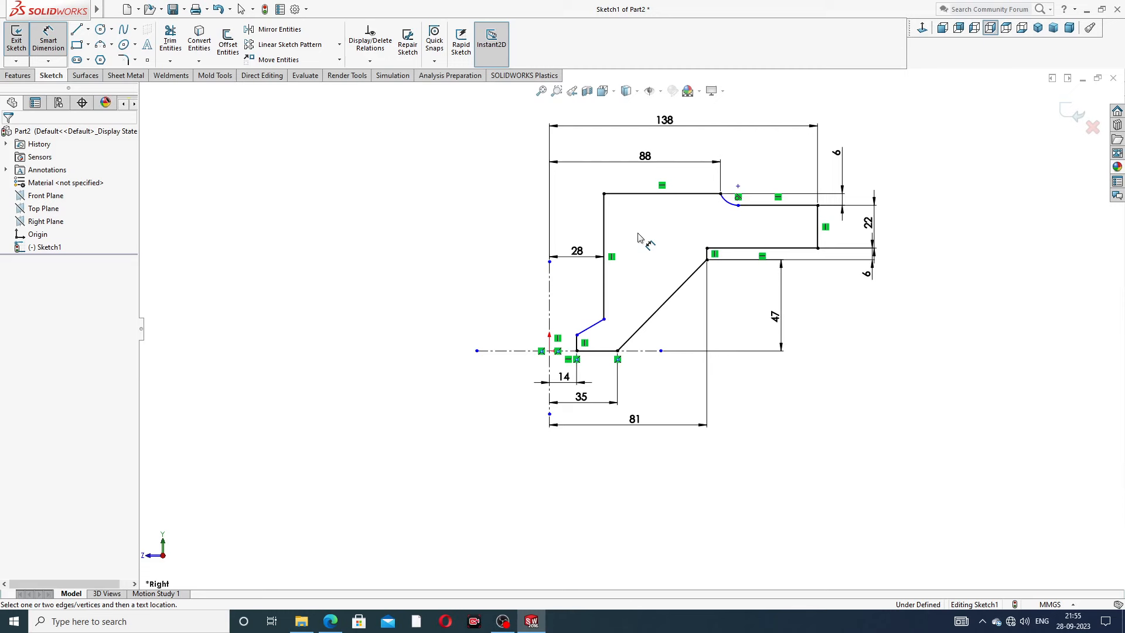
# Step: Dimension the vertical distance from the arc's lower end to the top of the short inner vertical line as 48 mm
pyautogui.click(739, 206)
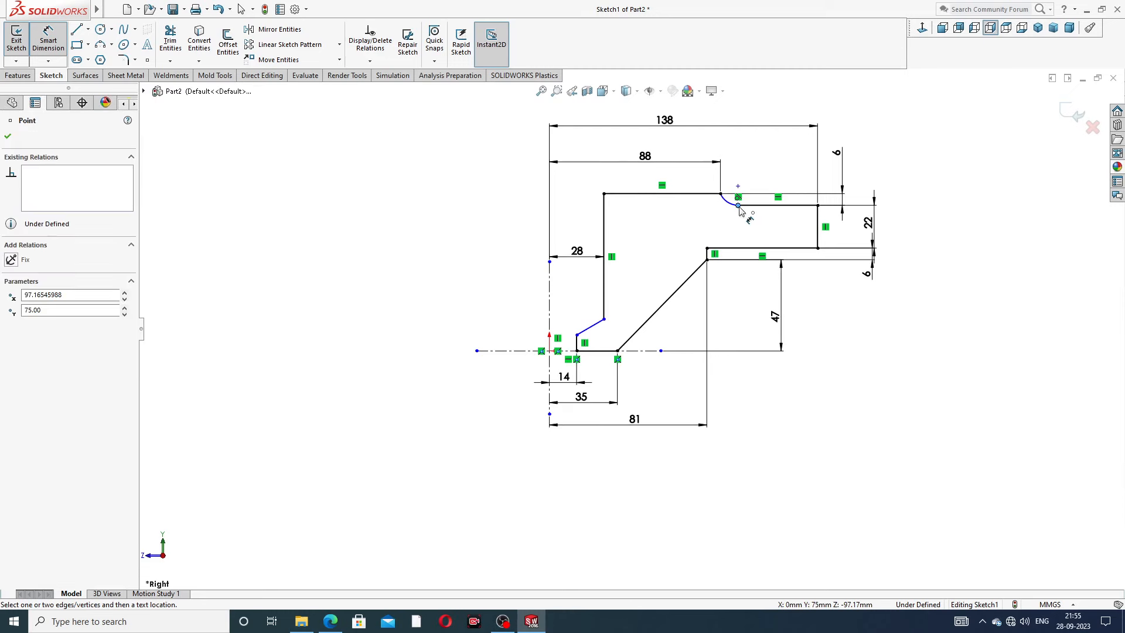
pyautogui.click(577, 335)
pyautogui.click(528, 279)
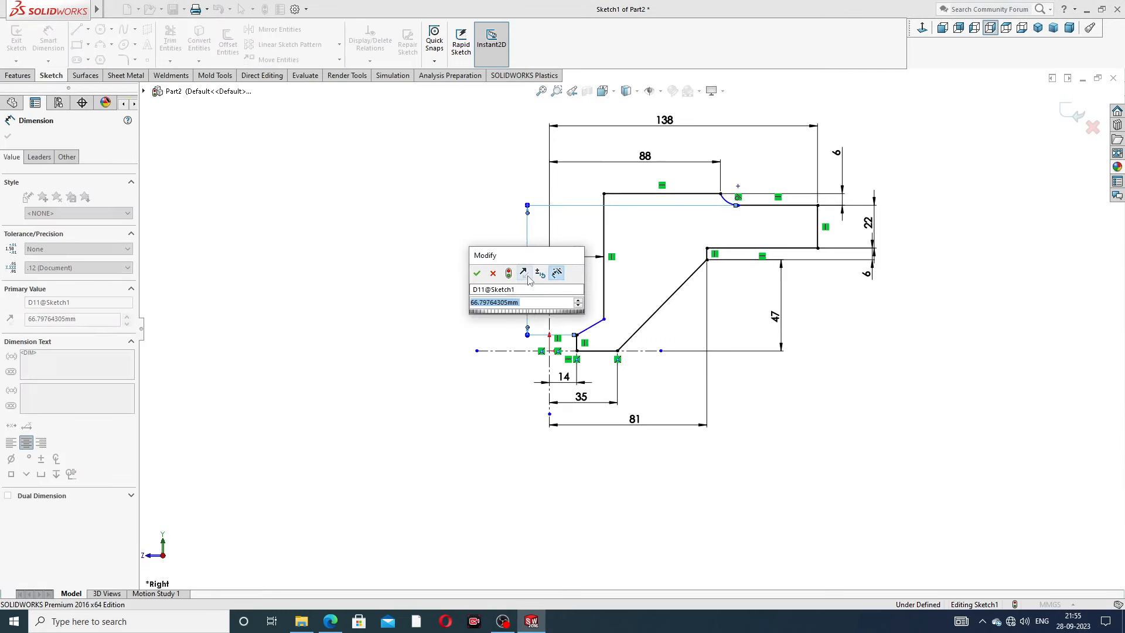
pyautogui.write('48')
pyautogui.press('Return')
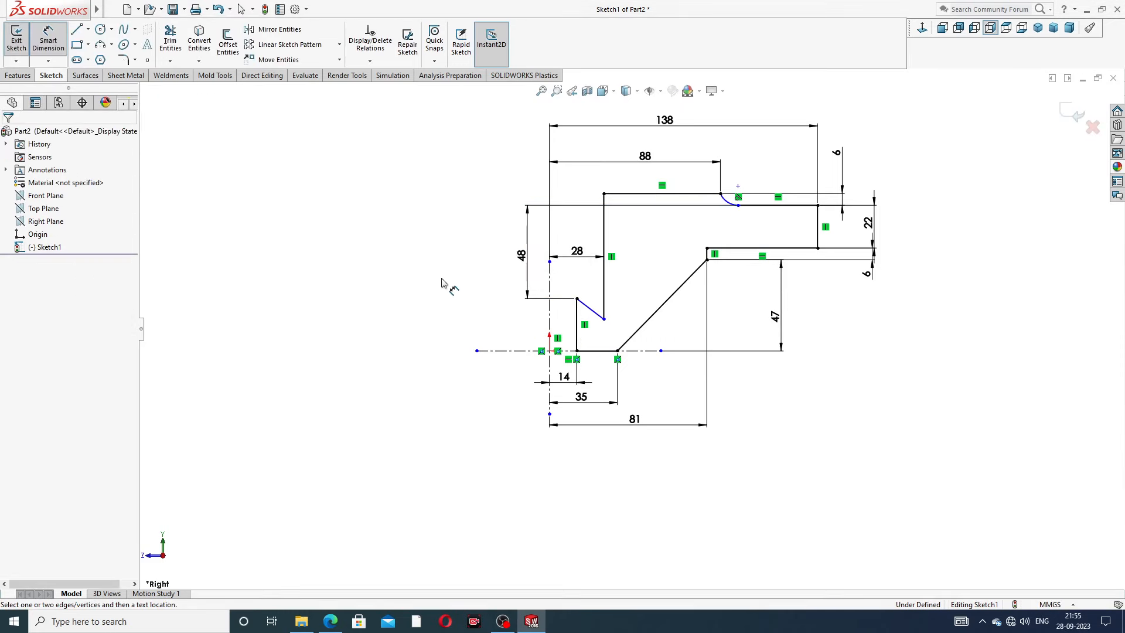
# Step: Move the lower end of the long inner vertical line up so the short slanted line rises outward
pyautogui.rightClick(460, 282)
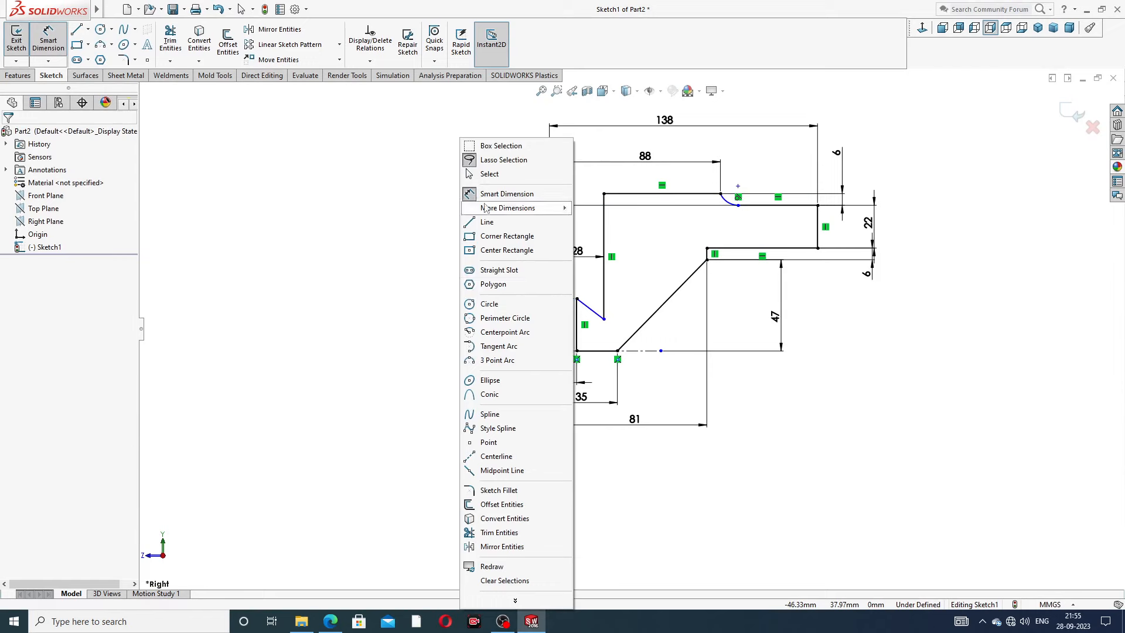
pyautogui.click(490, 174)
pyautogui.moveTo(604, 318); pyautogui.dragTo(604, 280)
pyautogui.click(459, 258)
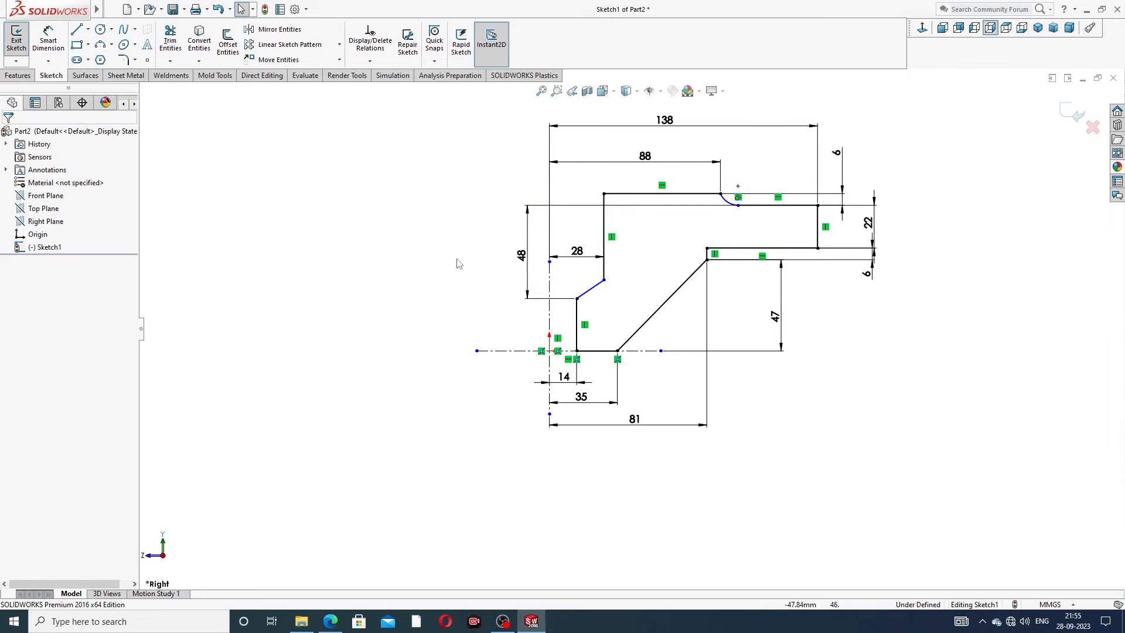
# Step: Dimension the short slanted line at 60° to the vertical centerline and move the 28 mm dimension up, clear of the angle
pyautogui.click(55, 41)
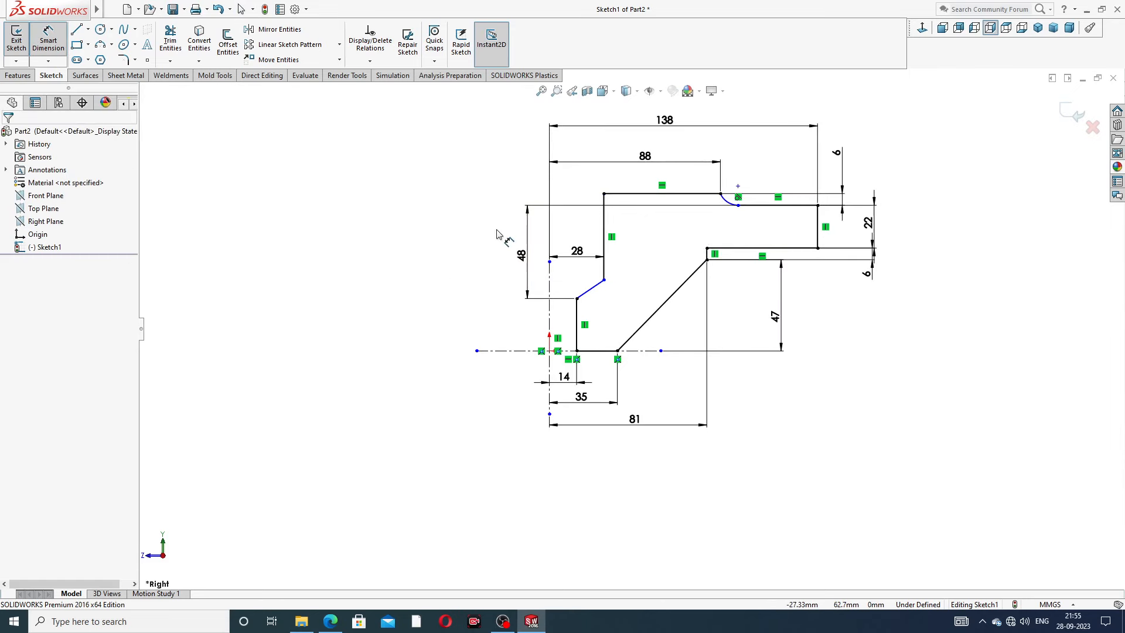
pyautogui.click(591, 293)
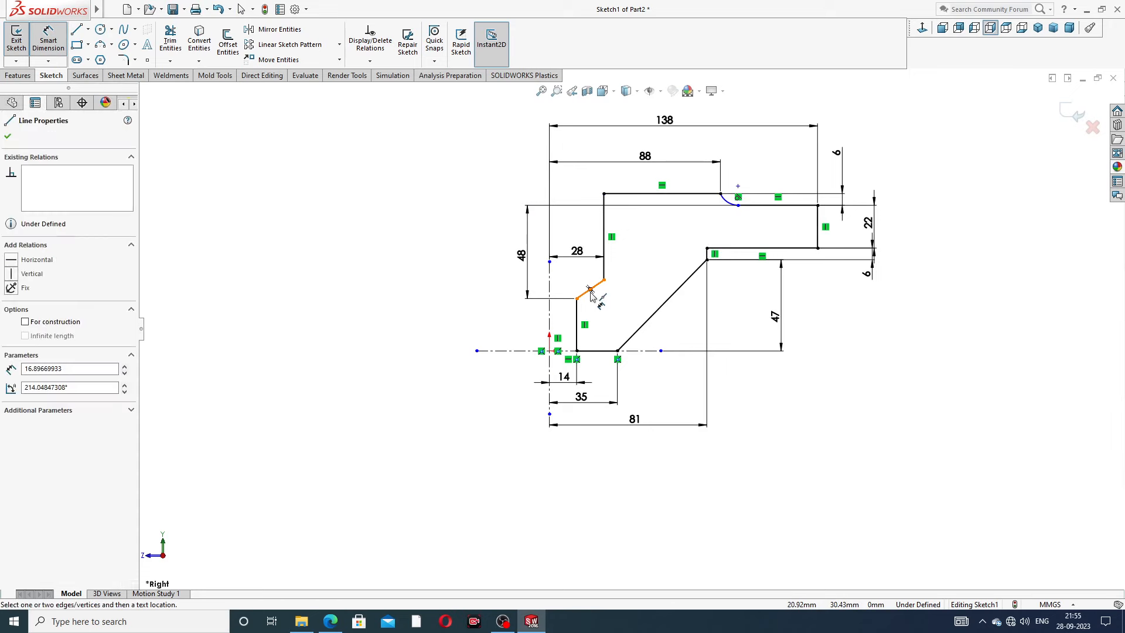
pyautogui.click(494, 280)
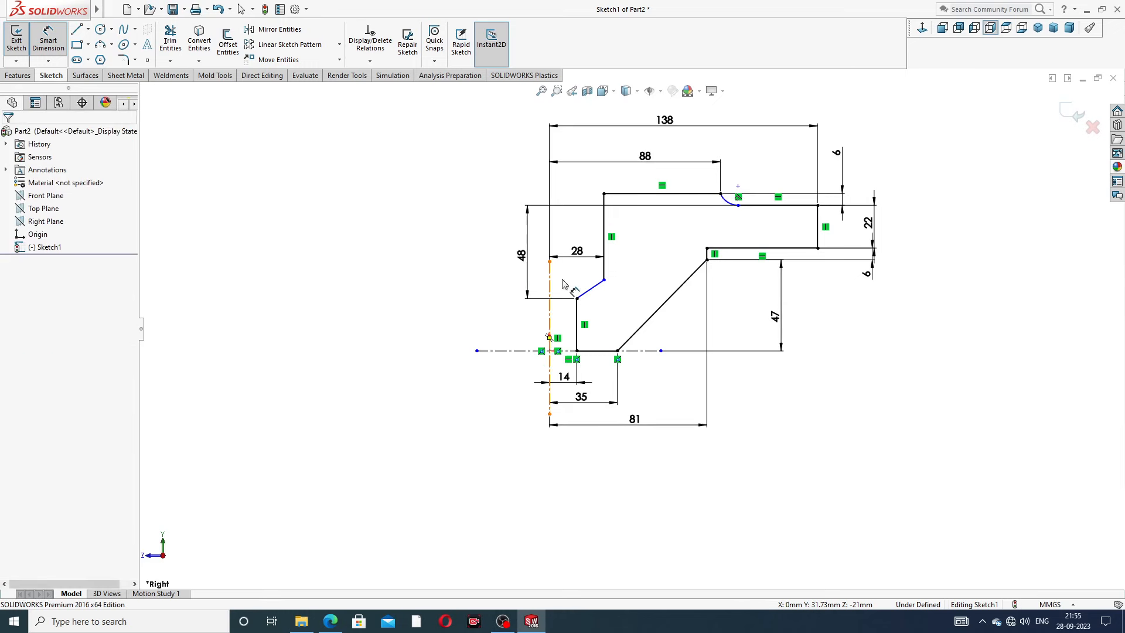
pyautogui.click(589, 293)
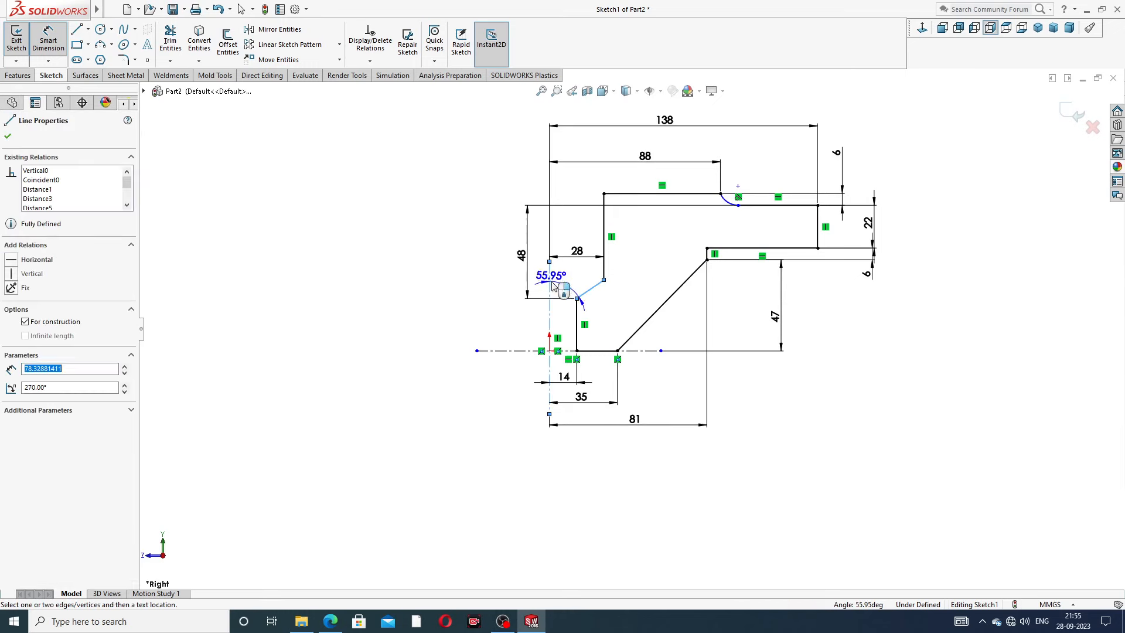
pyautogui.click(567, 291)
pyautogui.write('60')
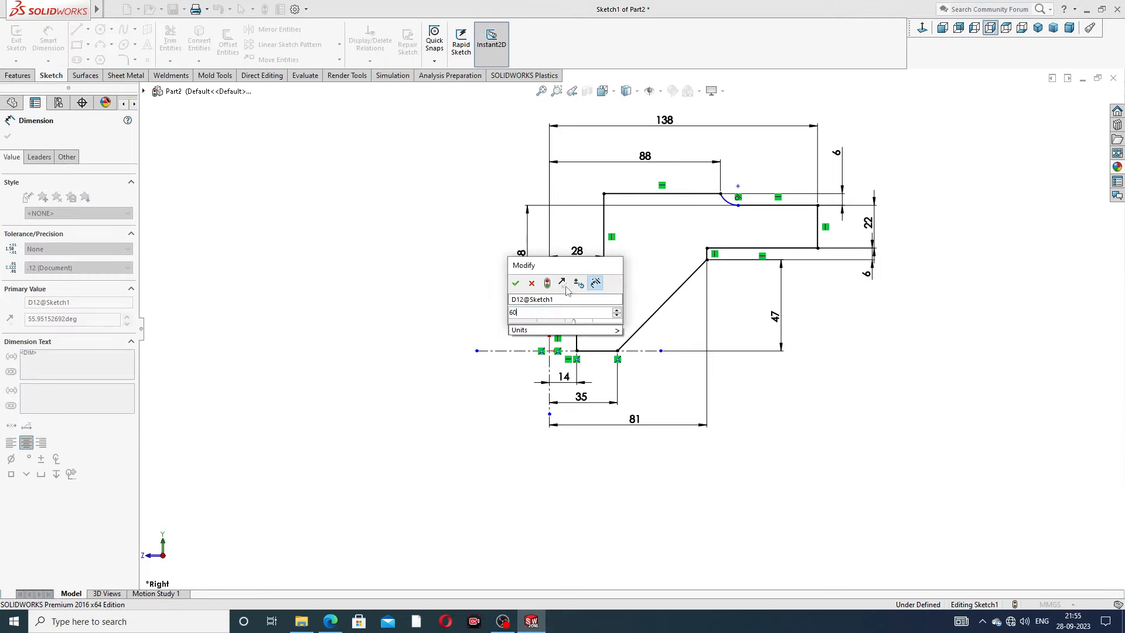
pyautogui.press('Return')
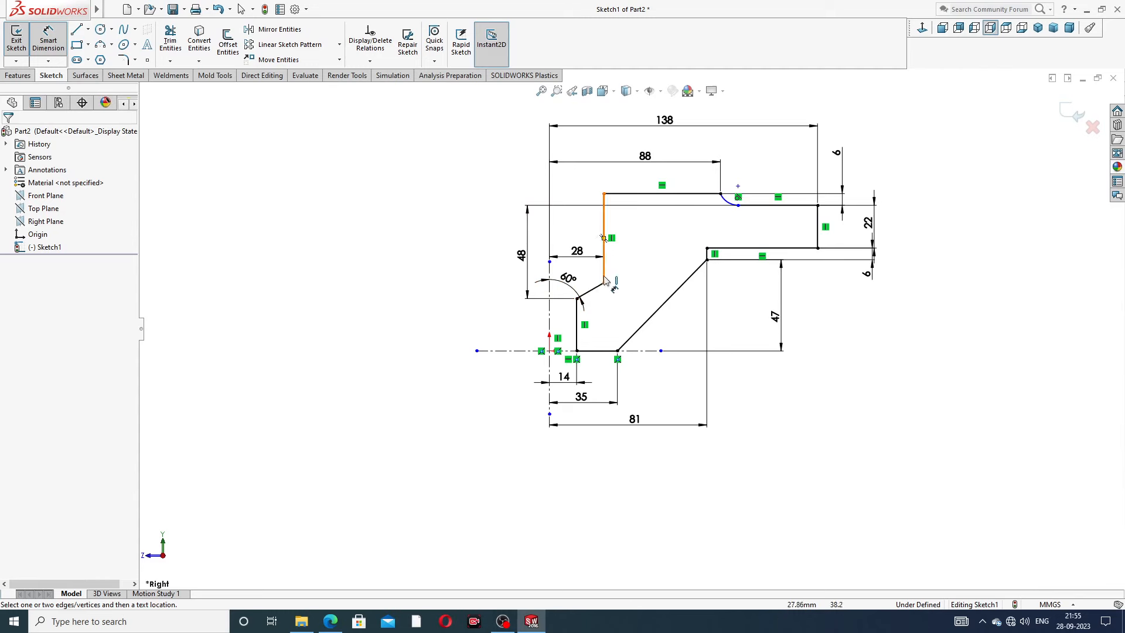
pyautogui.moveTo(579, 262); pyautogui.dragTo(577, 226)
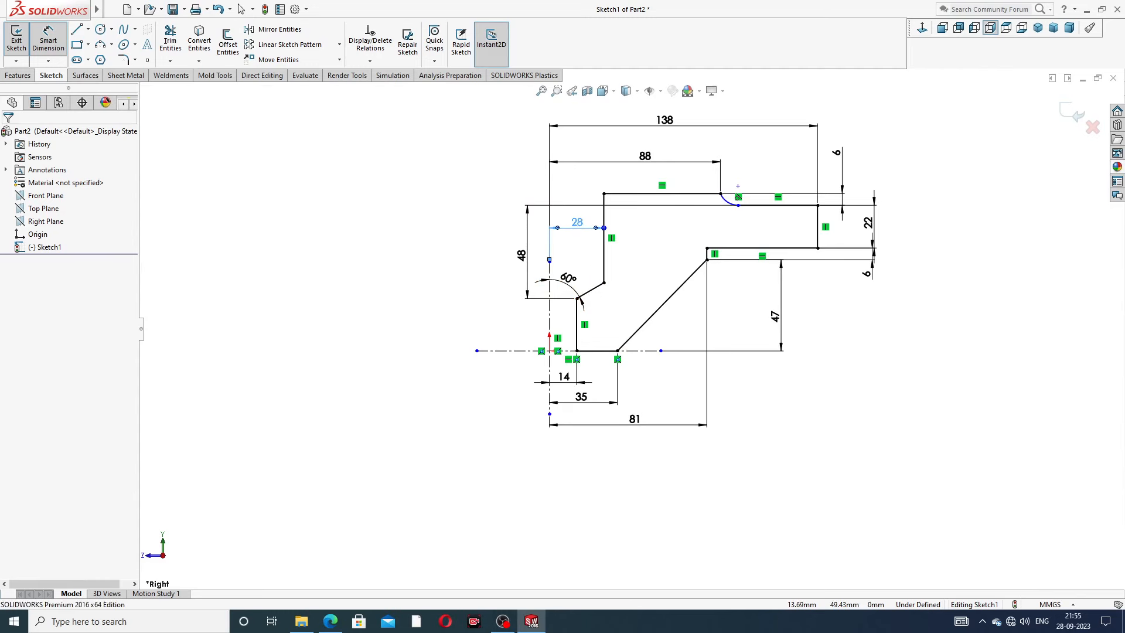
pyautogui.click(447, 261)
# Step: Add a horizontal relation between the arc's upper endpoint and its center point
pyautogui.scroll(-2, 762, 152)
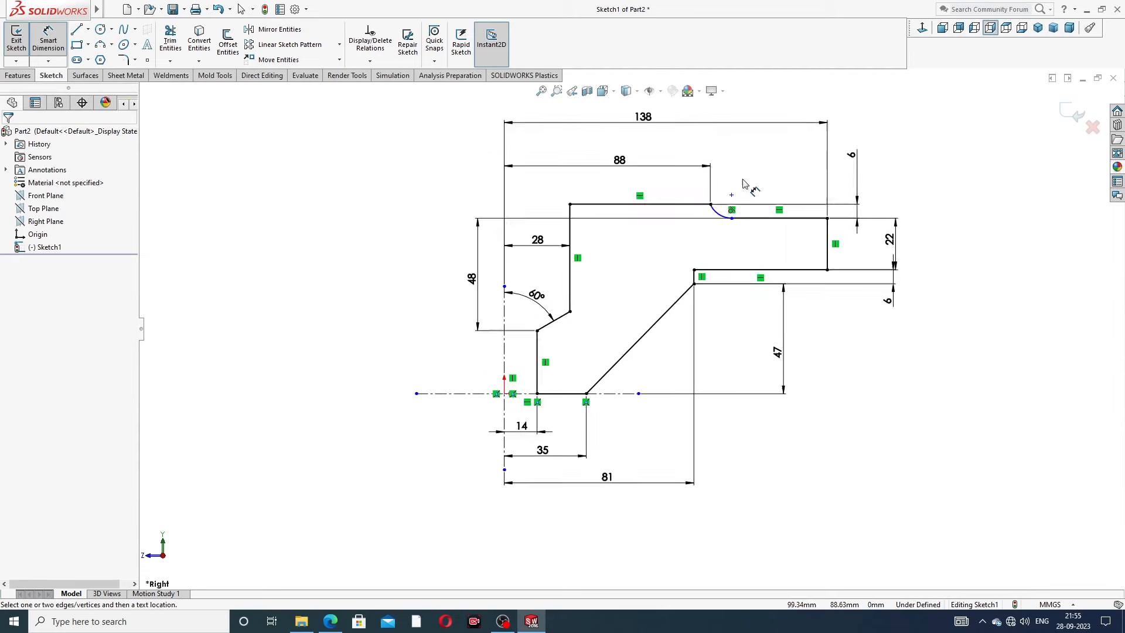
pyautogui.rightClick(895, 134)
pyautogui.click(924, 168)
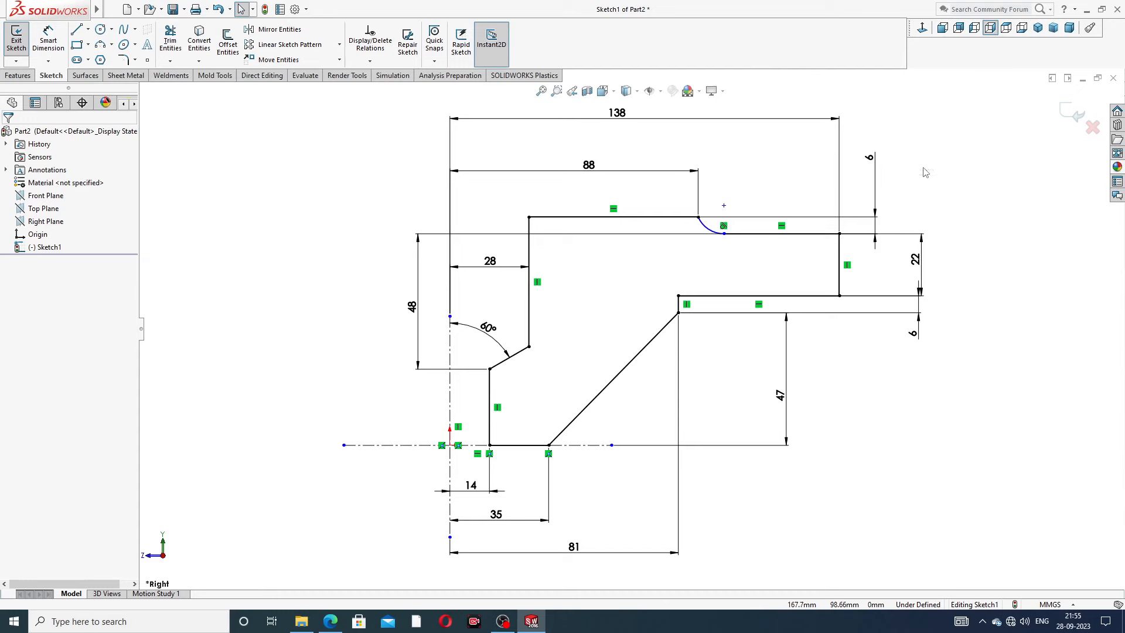
pyautogui.click(699, 217)
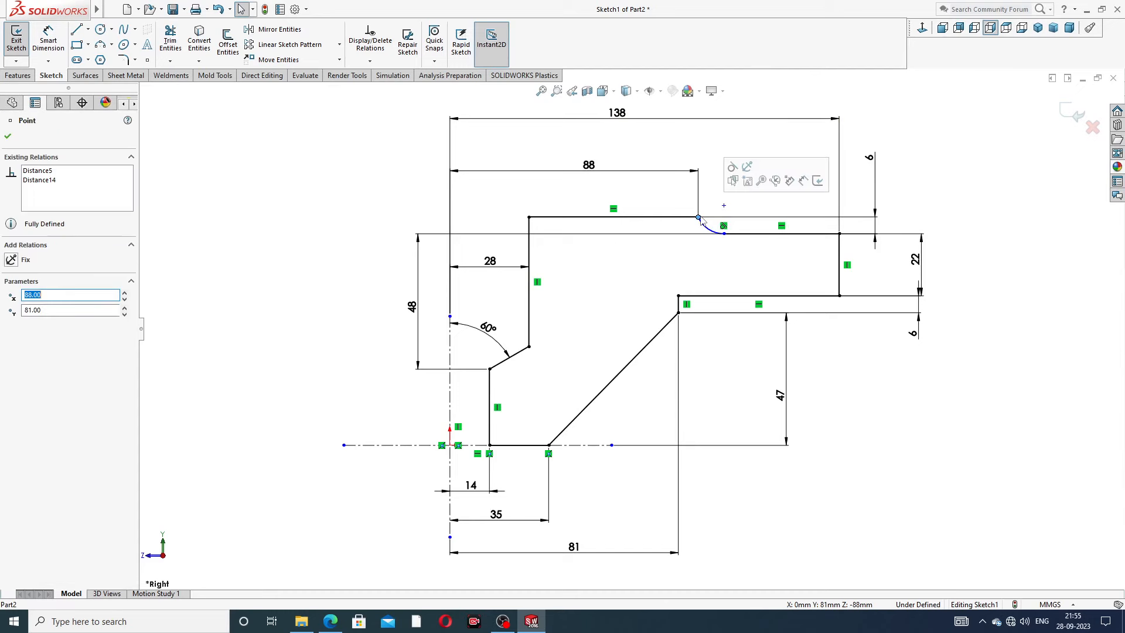
pyautogui.keyDown('ctrl'); pyautogui.click(724, 207); pyautogui.keyUp('ctrl')
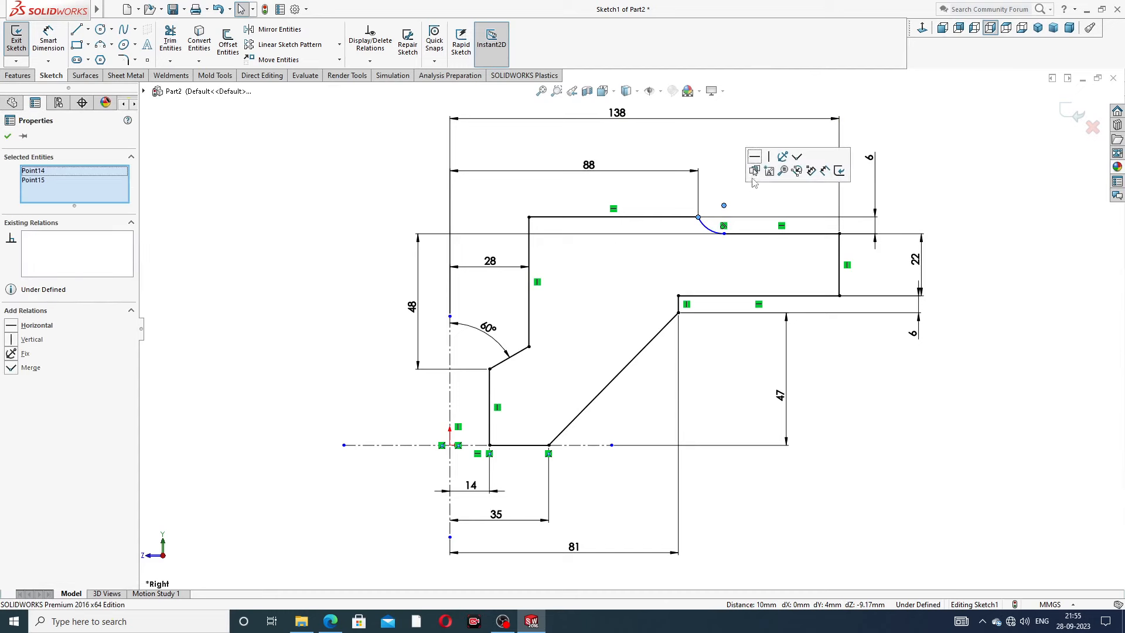
pyautogui.click(755, 157)
pyautogui.click(926, 187)
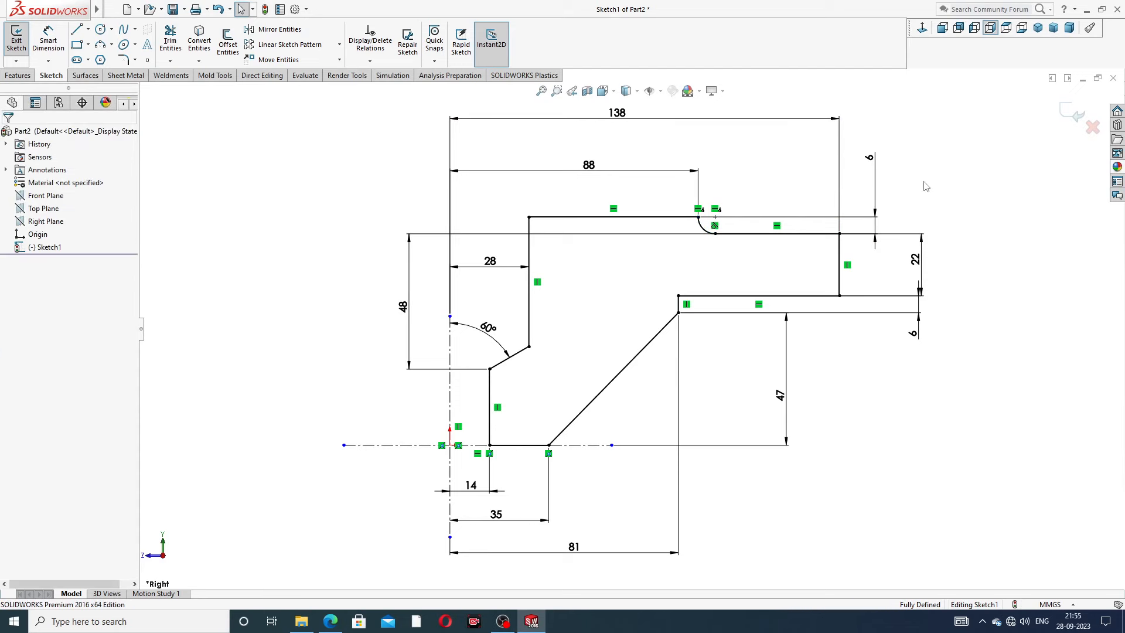
# Step: Tidy the dimension layout by moving the 81 mm dimension lower, the lower 6 mm closer to the flange and the 48 mm outward
pyautogui.press('f')
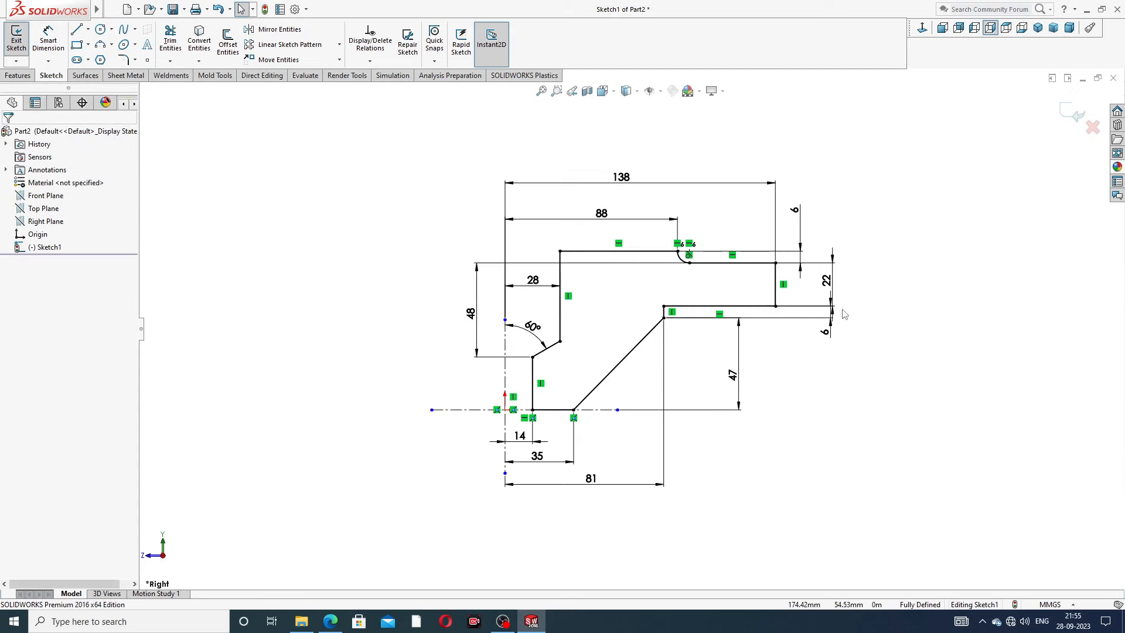
pyautogui.moveTo(593, 480); pyautogui.dragTo(589, 488)
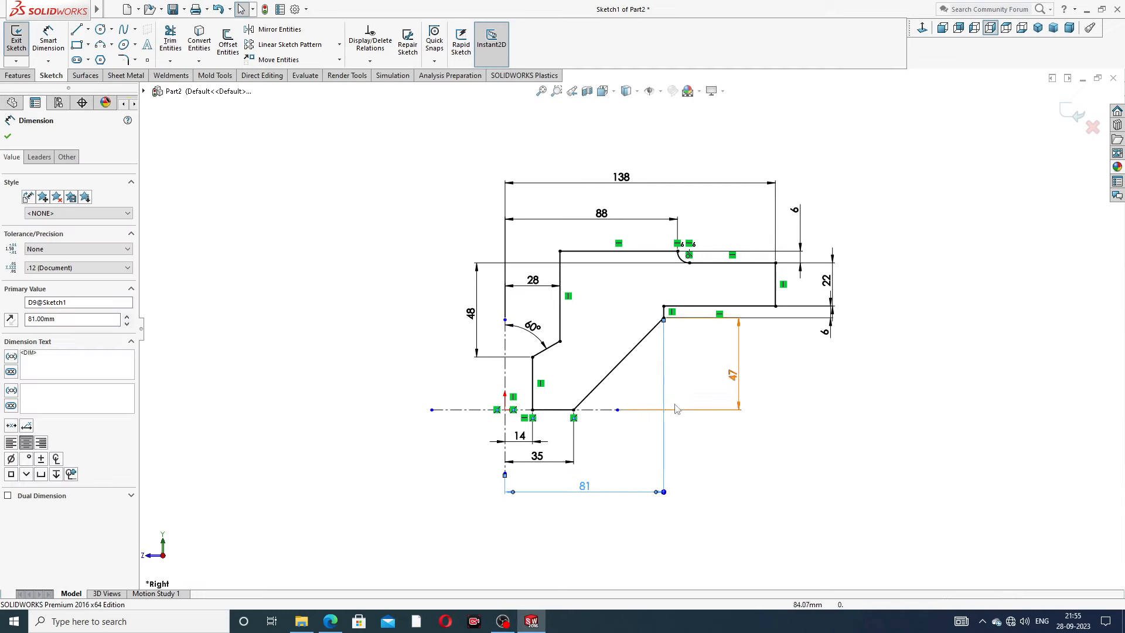
pyautogui.click(783, 389)
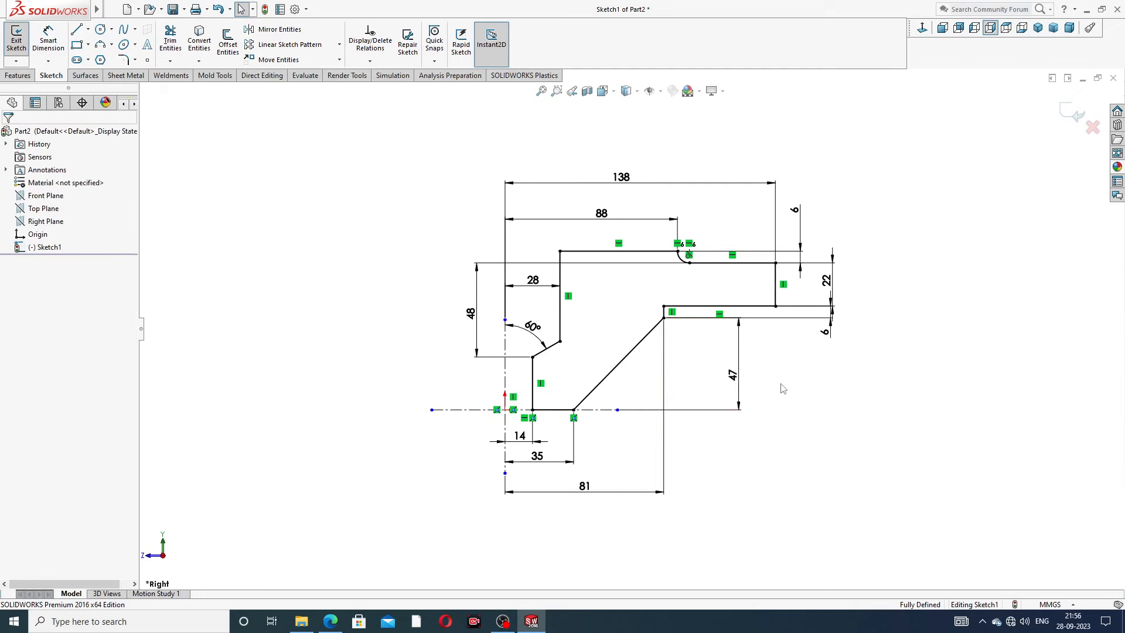
pyautogui.moveTo(825, 332)
pyautogui.mouseDown()
pyautogui.moveTo(811, 346)
pyautogui.moveTo(800, 339)
pyautogui.mouseUp()
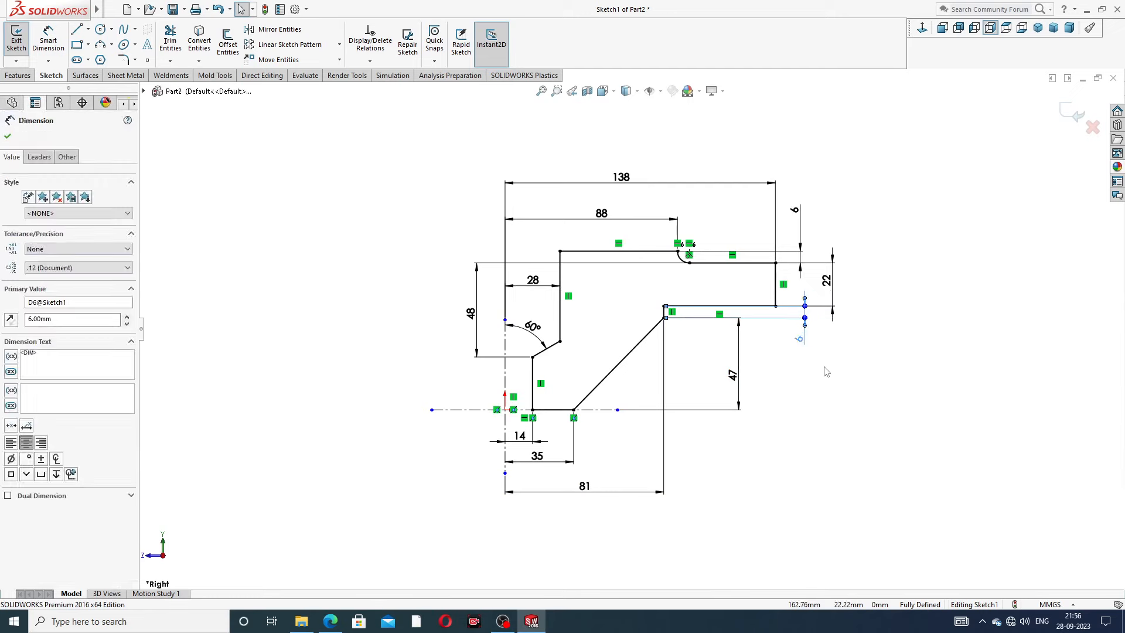
pyautogui.click(827, 372)
pyautogui.click(833, 287)
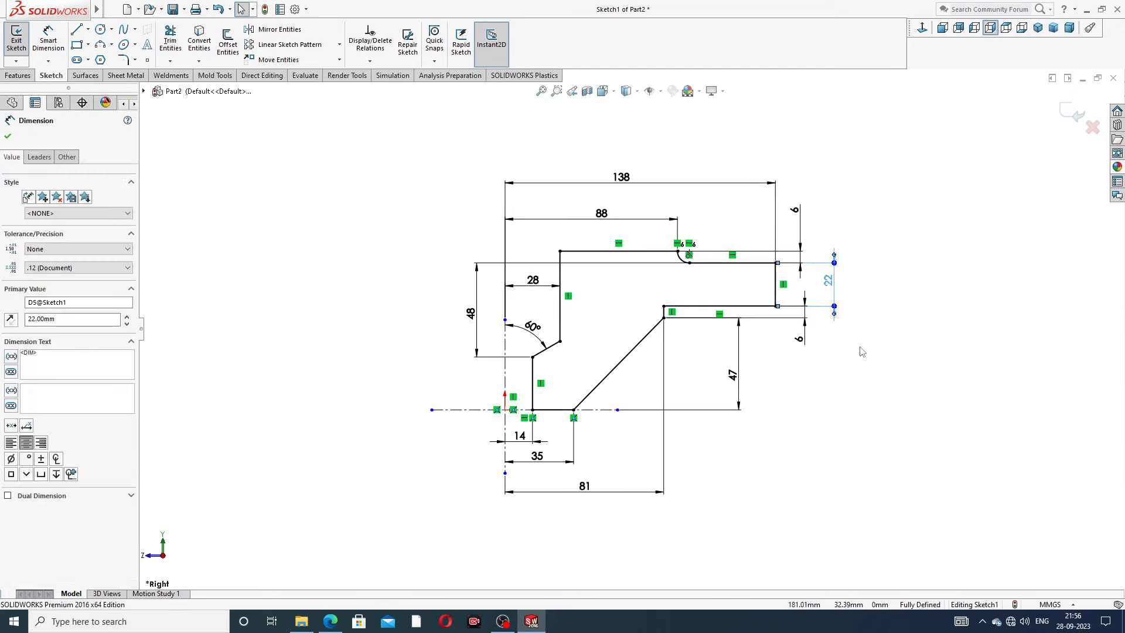
pyautogui.click(862, 352)
pyautogui.scroll(-2, 715, 279)
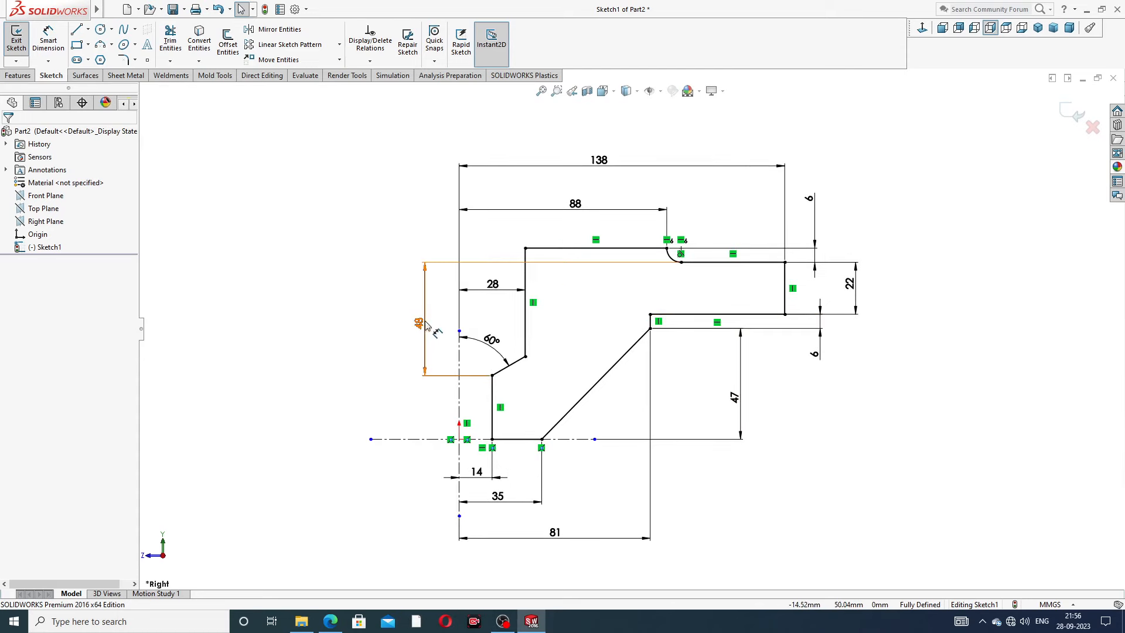
pyautogui.moveTo(426, 325); pyautogui.dragTo(418, 324)
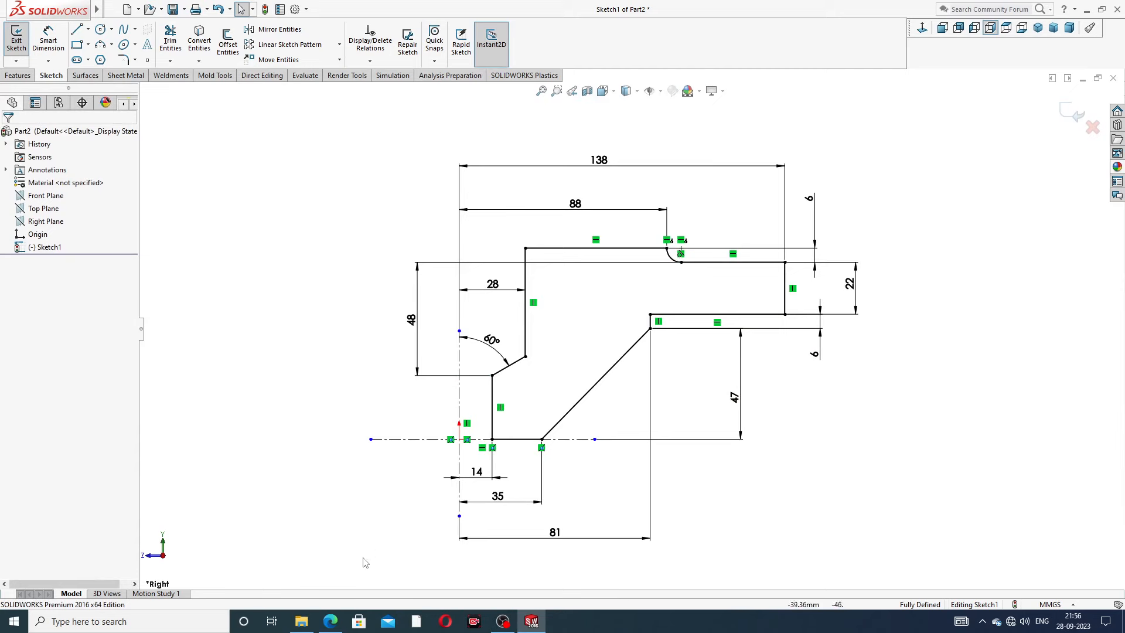
# Step: Check the valve cover PDF drawing in the browser, return to SOLIDWORKS and revolve the profile 360° about the vertical centerline
pyautogui.click(331, 621)
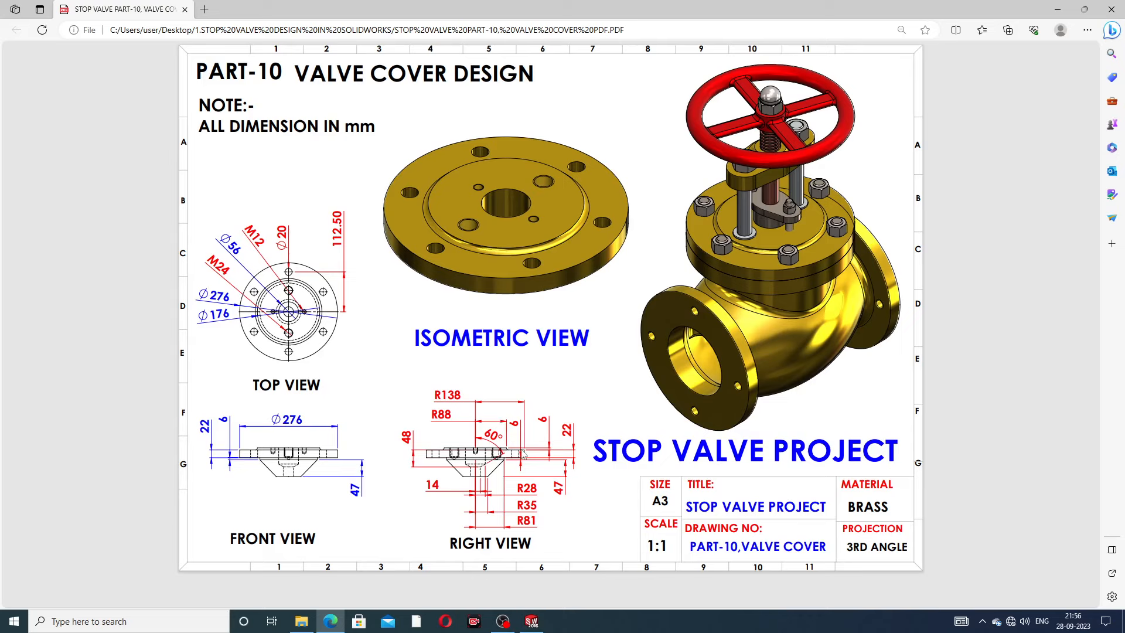
pyautogui.click(532, 621)
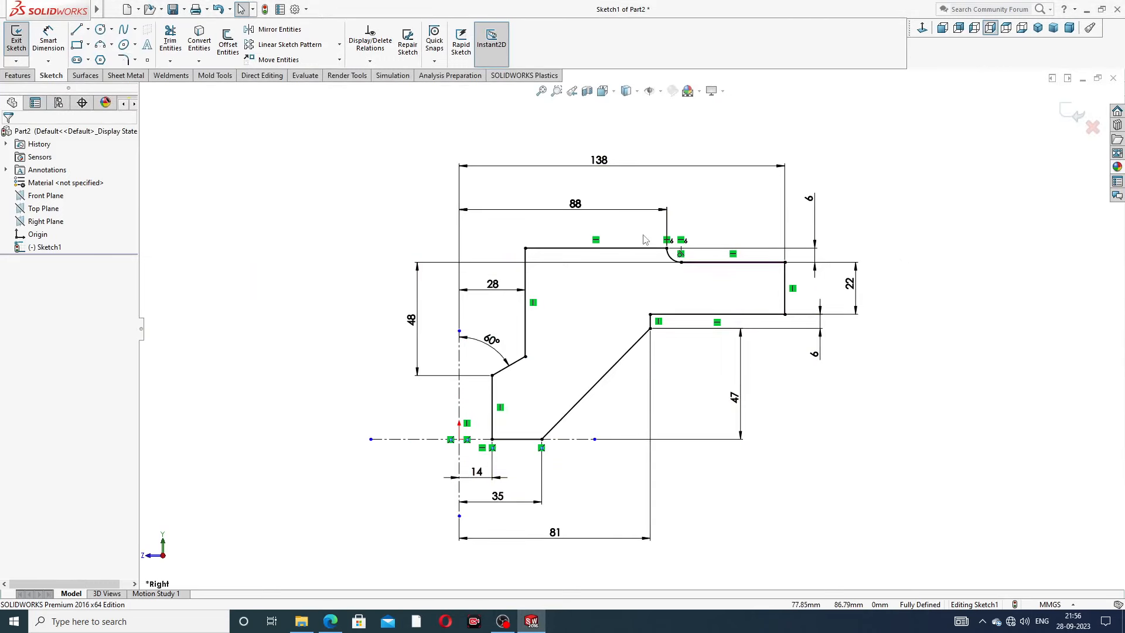
pyautogui.click(17, 76)
pyautogui.click(59, 46)
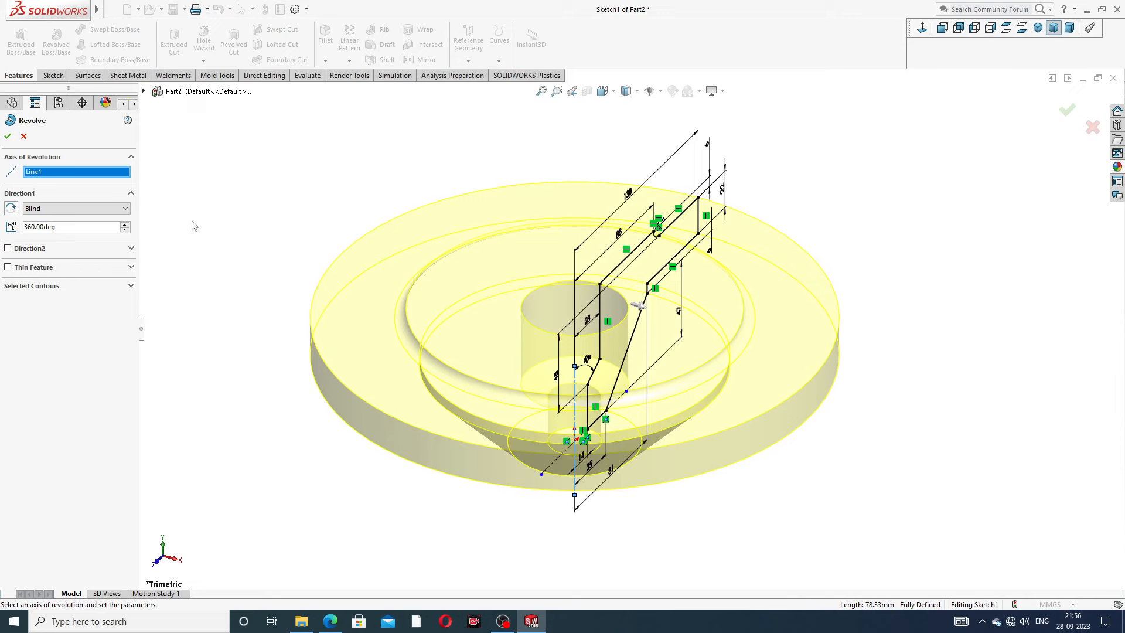
pyautogui.click(8, 138)
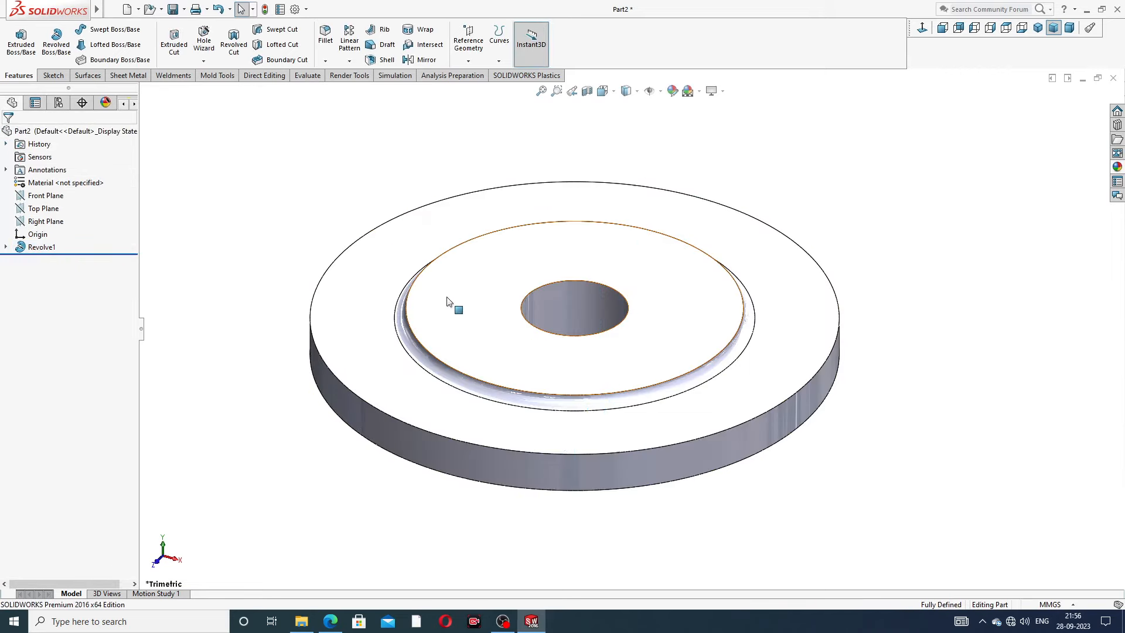
# Step: Start a sketch on the flange's upper ring face and view it face-on
pyautogui.moveTo(447, 302); pyautogui.dragTo(574, 305, button='middle')
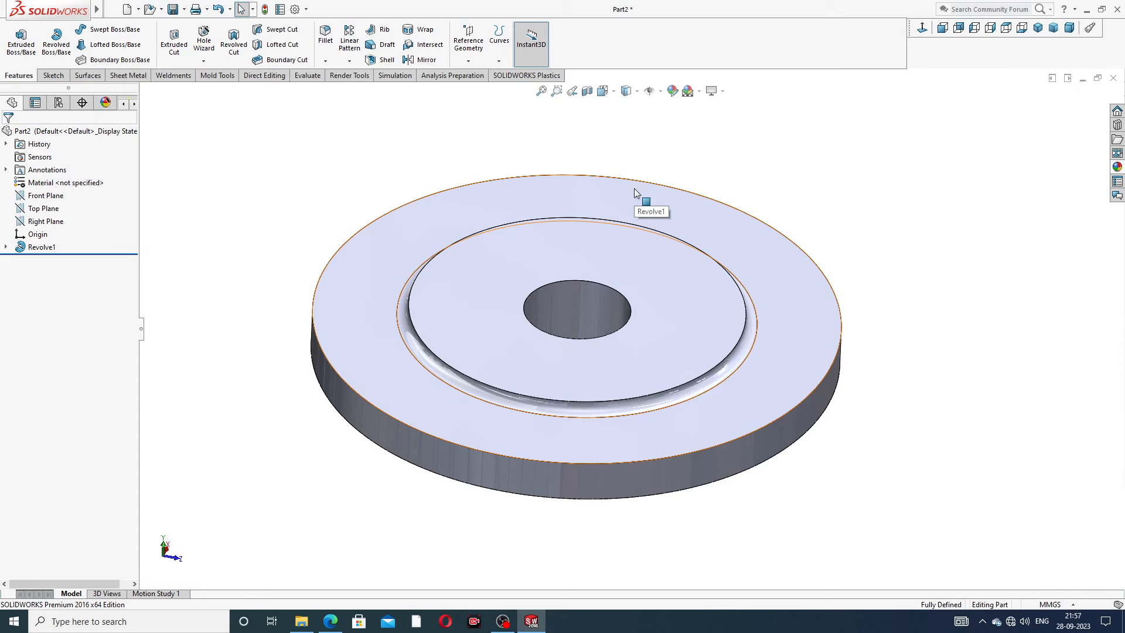
pyautogui.click(364, 300)
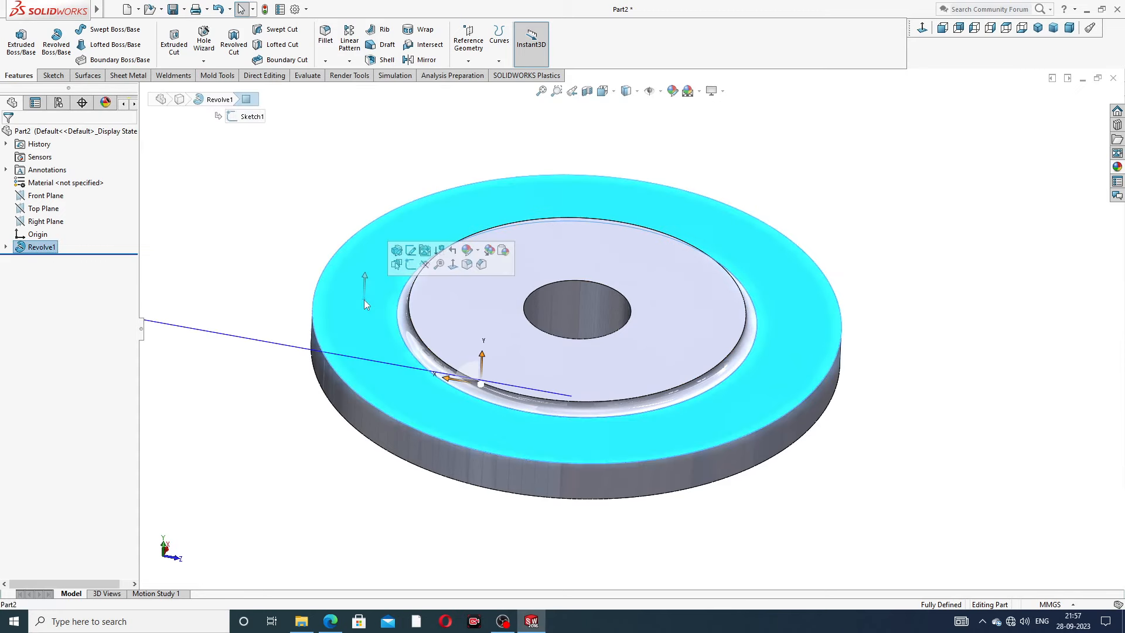
pyautogui.click(410, 264)
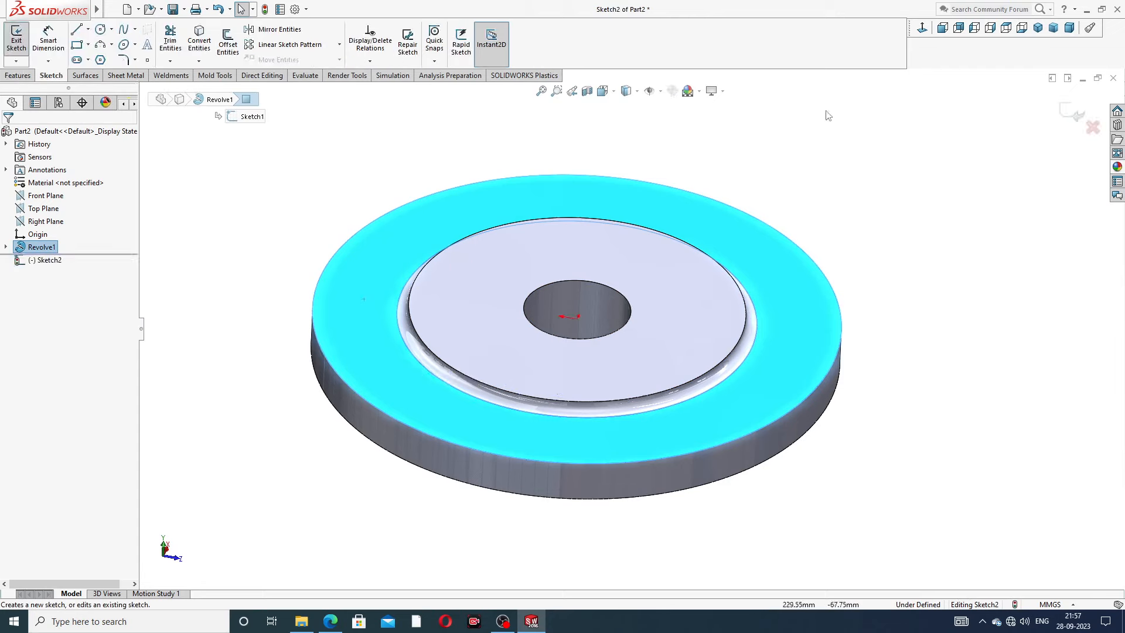
pyautogui.click(923, 27)
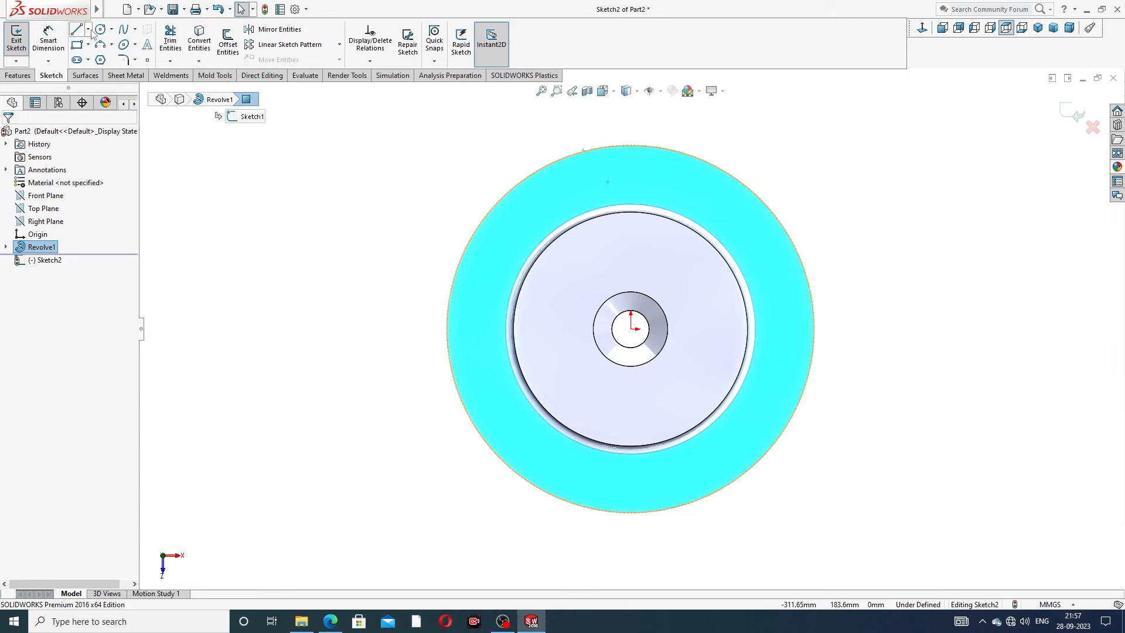
# Step: Draw a vertical centerline about 116 mm long from the origin up onto the flange ring, and consult the valve cover PDF drawing in the browser
pyautogui.click(88, 30)
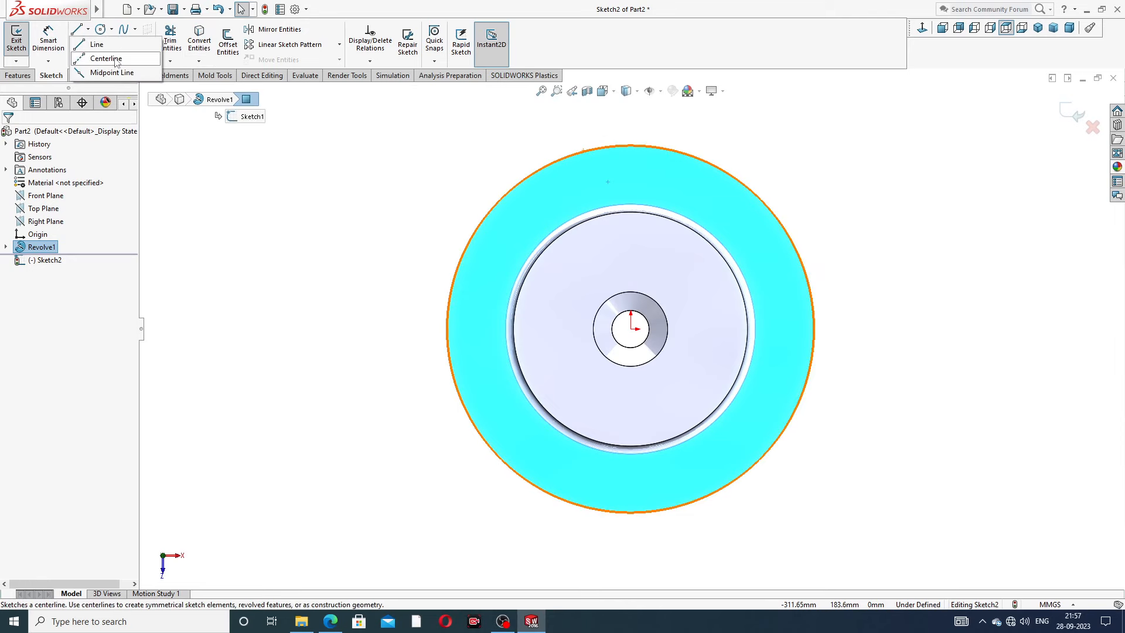
pyautogui.click(114, 60)
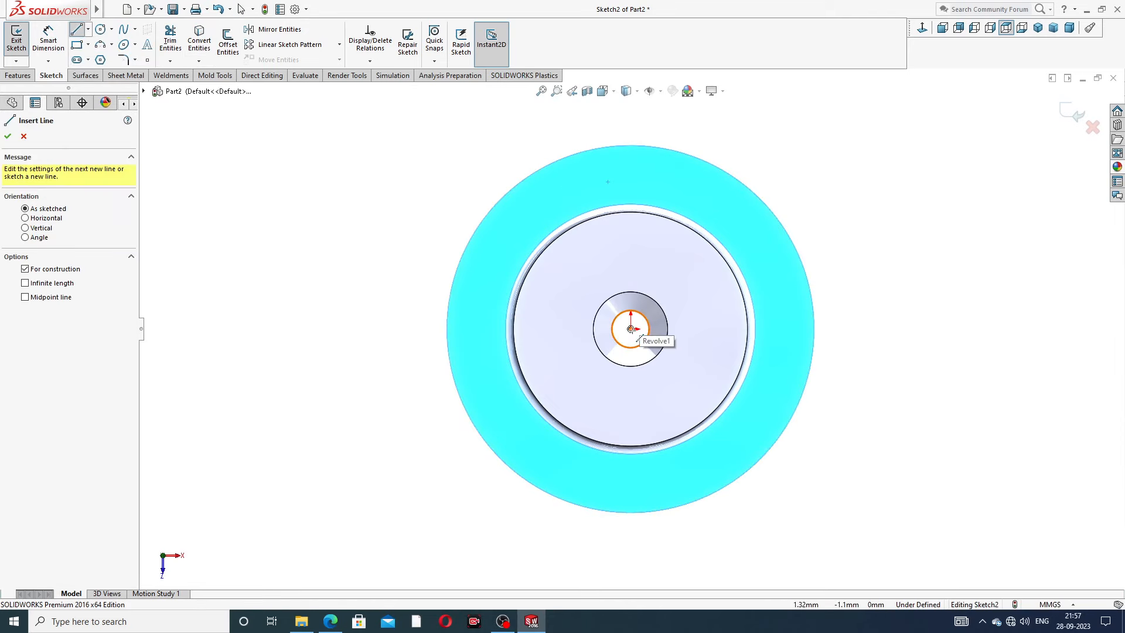
pyautogui.click(631, 330)
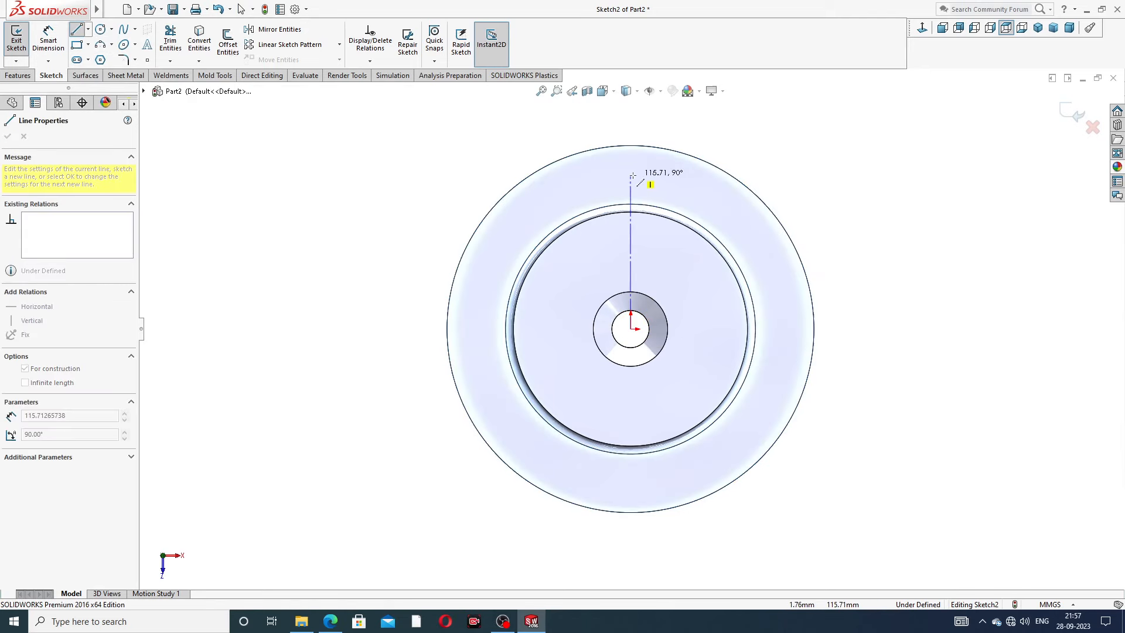
pyautogui.click(632, 176)
pyautogui.rightClick(765, 125)
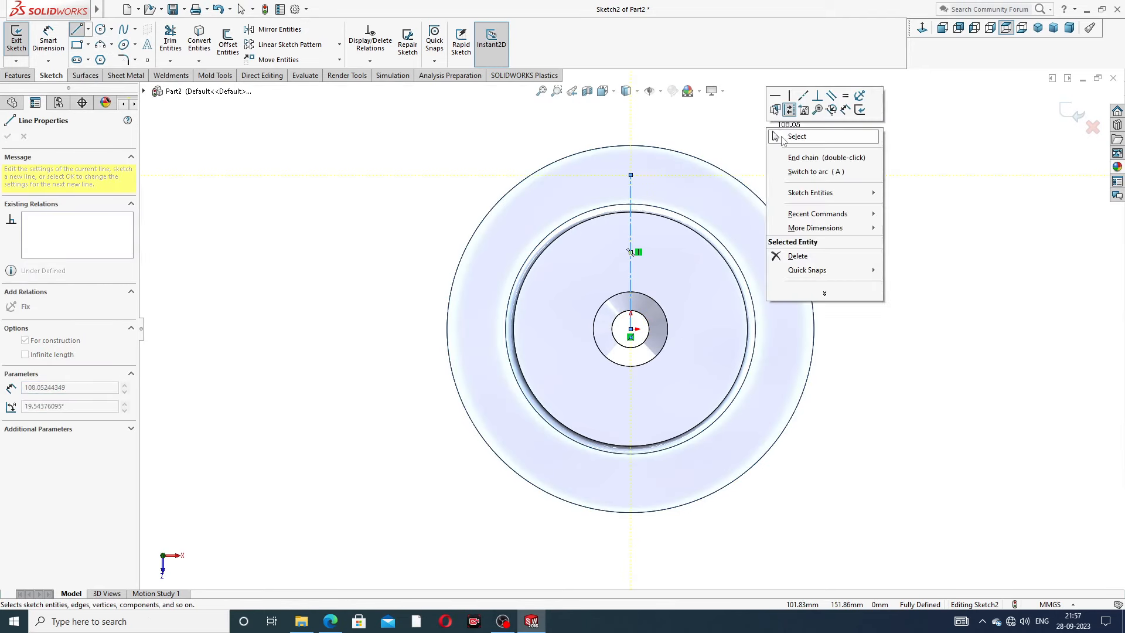
pyautogui.click(782, 139)
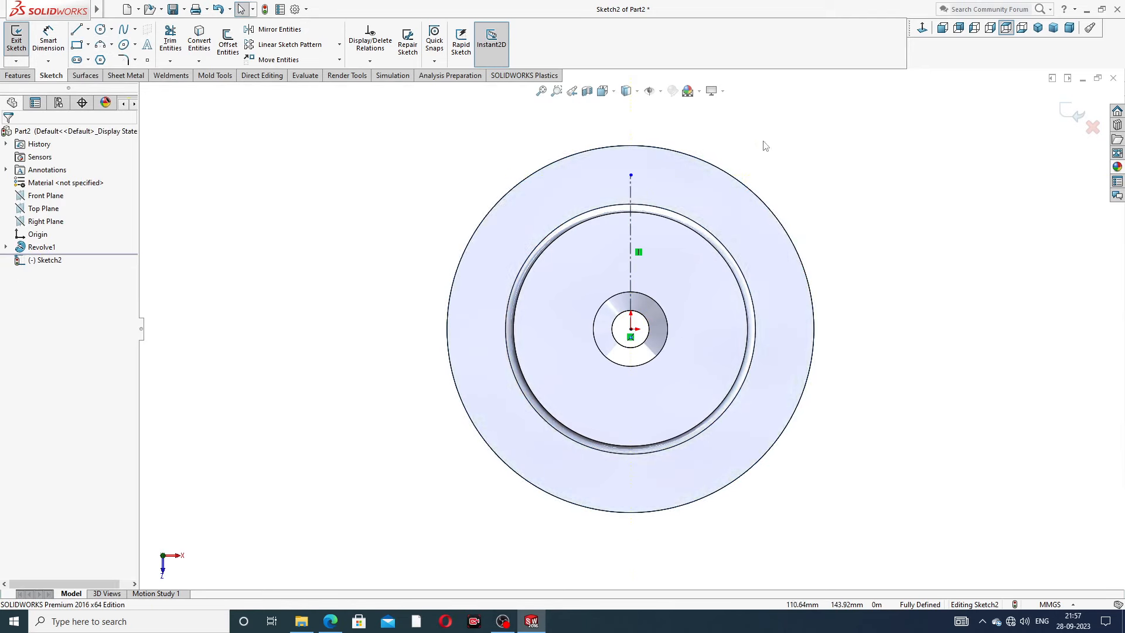
pyautogui.click(331, 621)
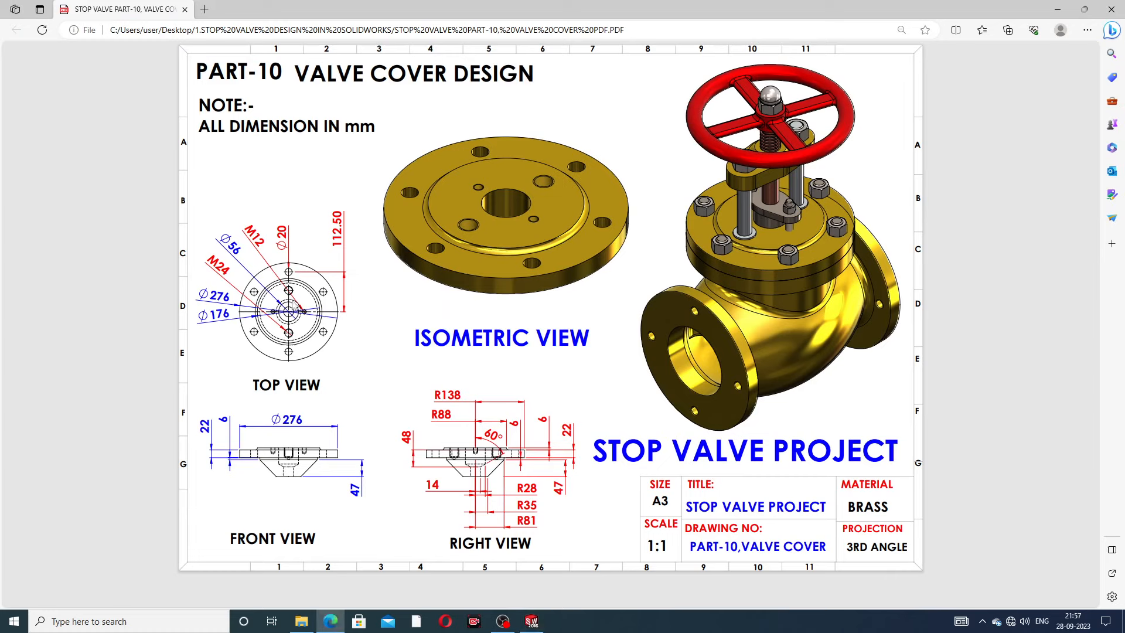
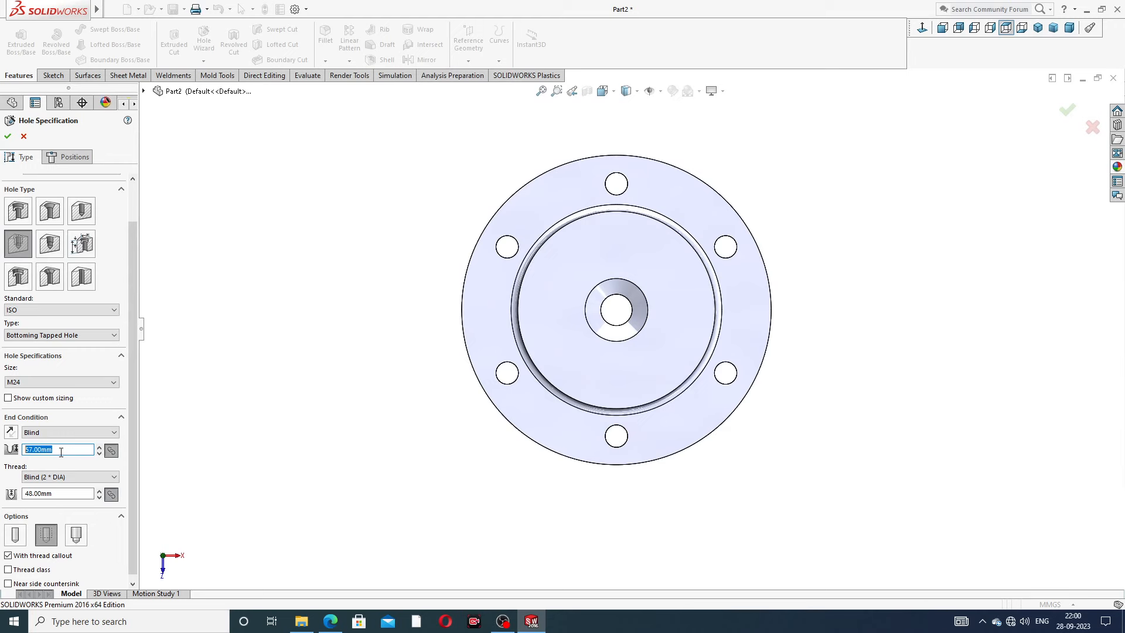
# Step: Set the M24 bottoming tapped hole's blind depth to 27 mm and its thread depth to 24 mm
pyautogui.write('27')
pyautogui.press('Return')
pyautogui.click(58, 493)
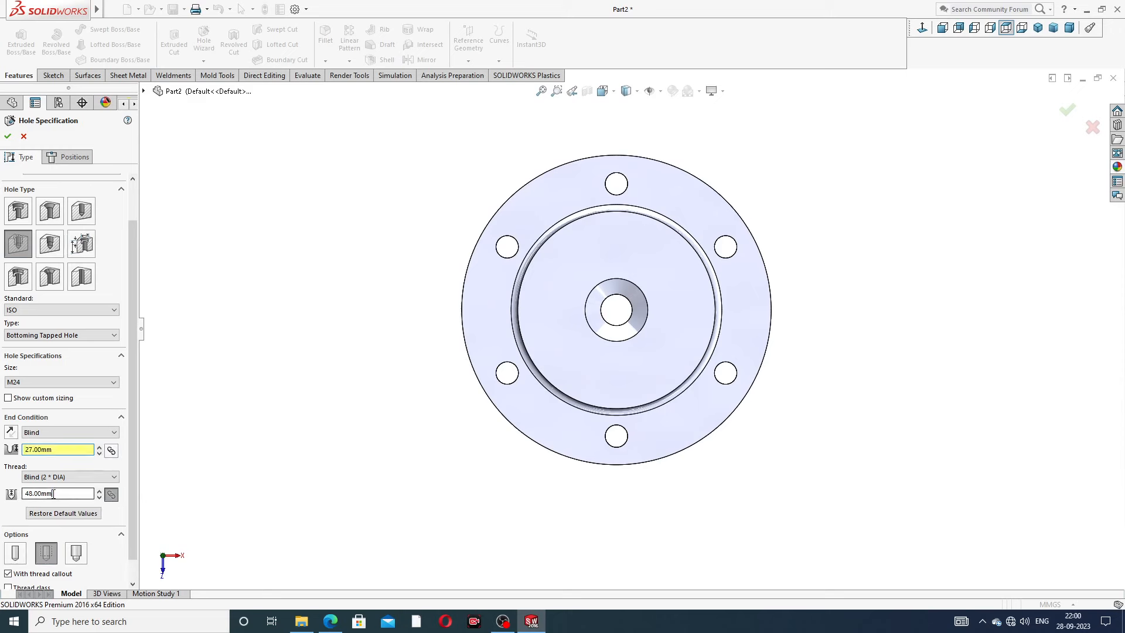
pyautogui.write('24')
pyautogui.press('Return')
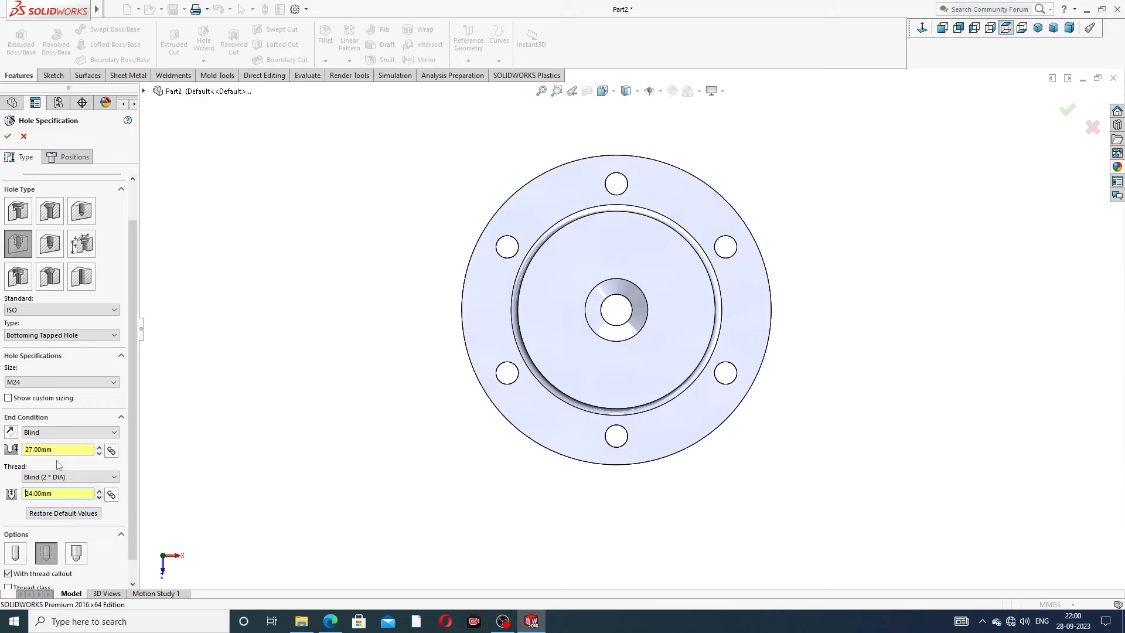
pyautogui.scroll(-2, 131, 444)
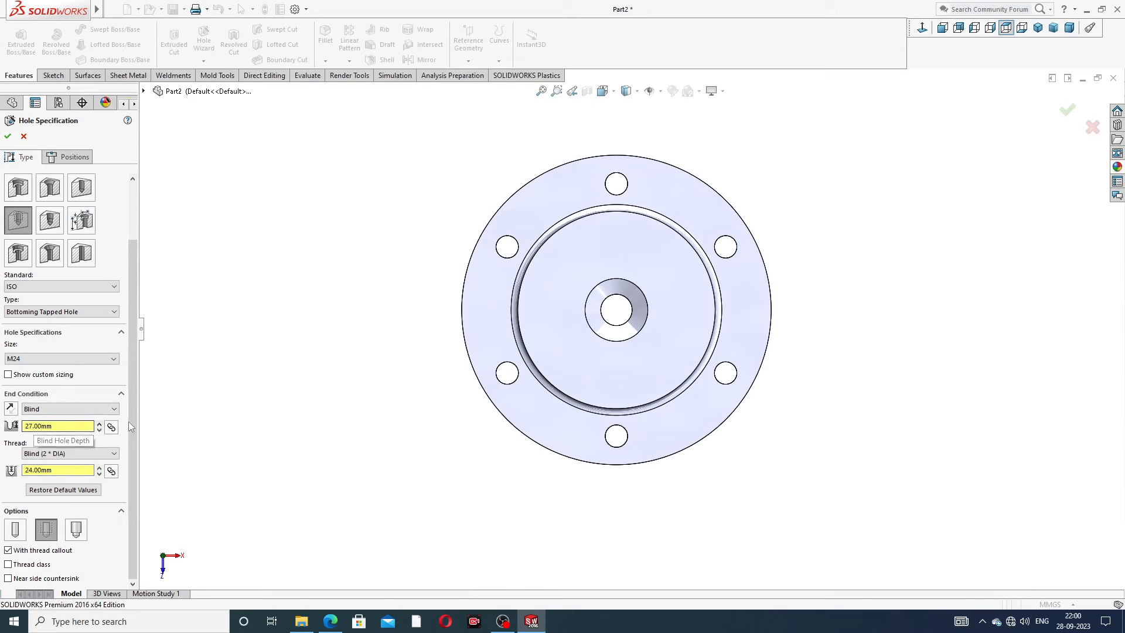
pyautogui.moveTo(131, 421); pyautogui.dragTo(133, 375)
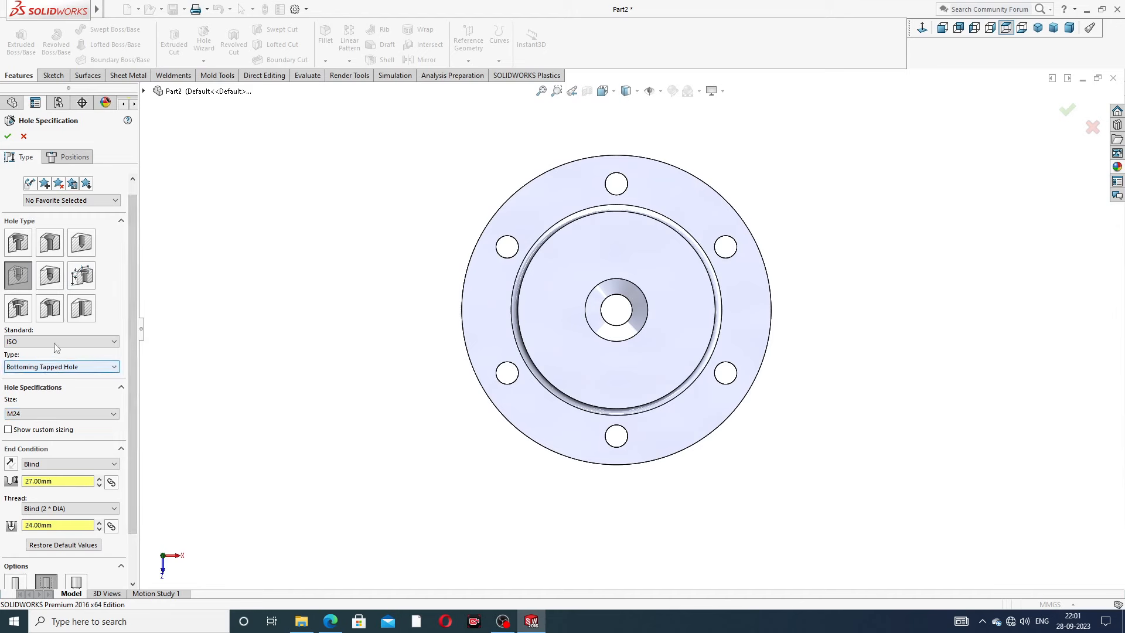
# Step: Choose the raised central face for the M24 hole position and begin a vertical centerline about 60 mm above the origin
pyautogui.click(74, 158)
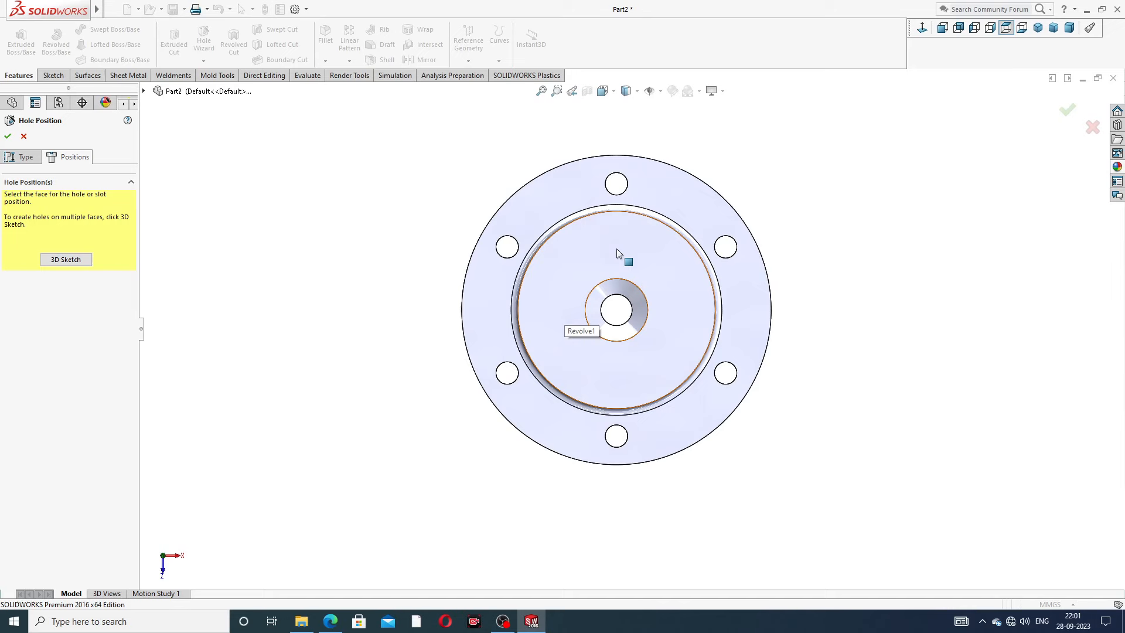
pyautogui.click(618, 253)
pyautogui.click(922, 28)
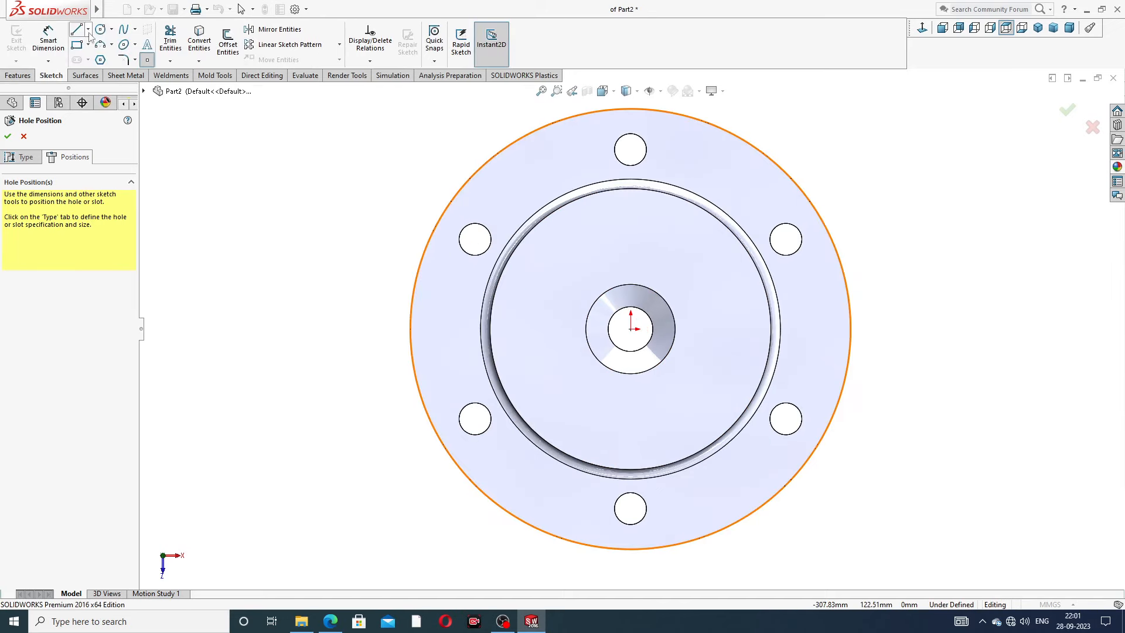
pyautogui.click(89, 31)
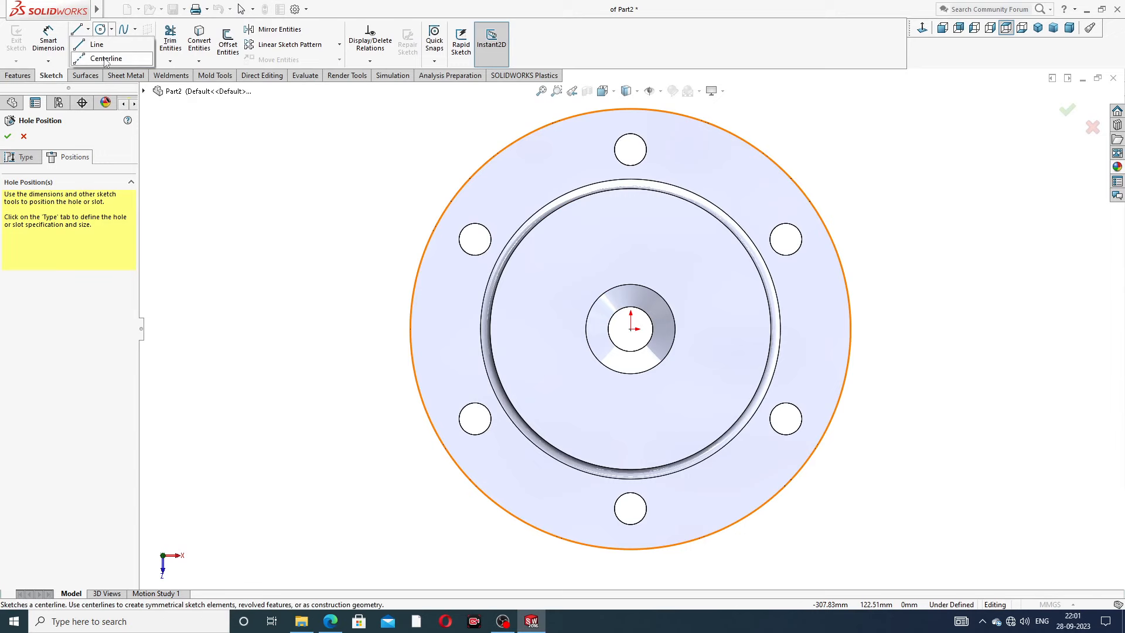
pyautogui.click(106, 58)
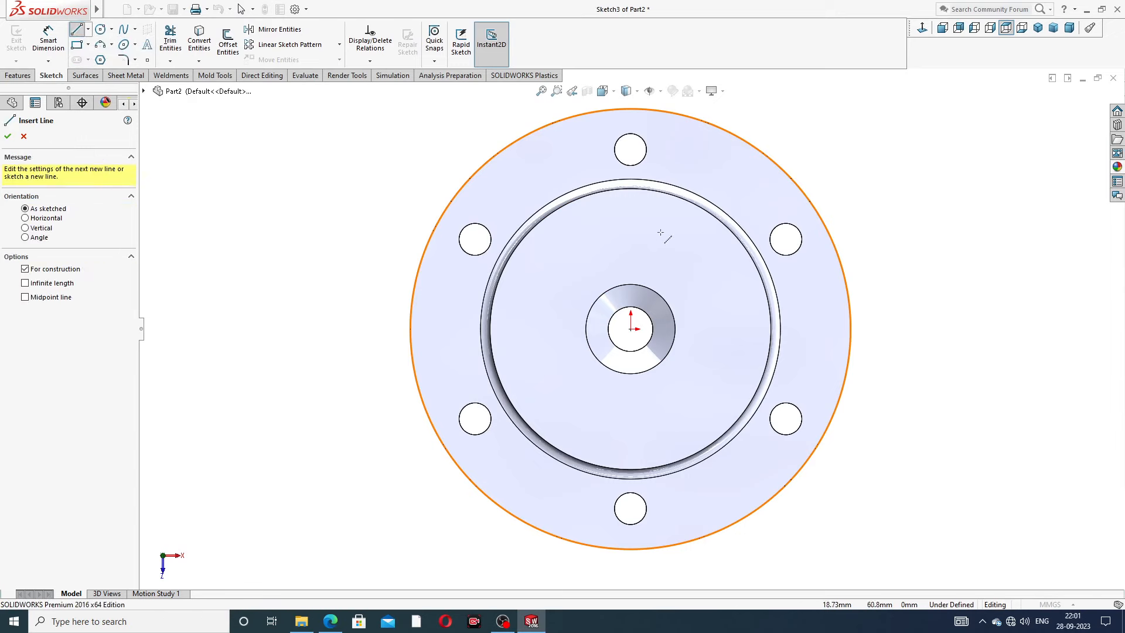
pyautogui.click(631, 234)
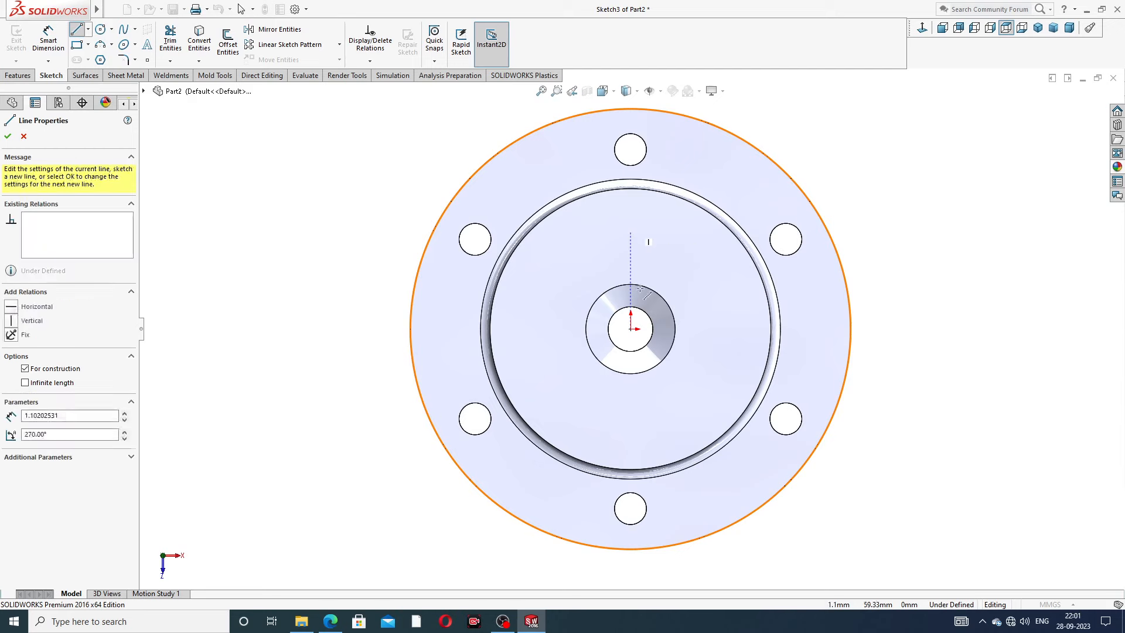
# Step: Draw a vertical construction line about 112 mm long through the origin and make the origin its midpoint
pyautogui.click(631, 412)
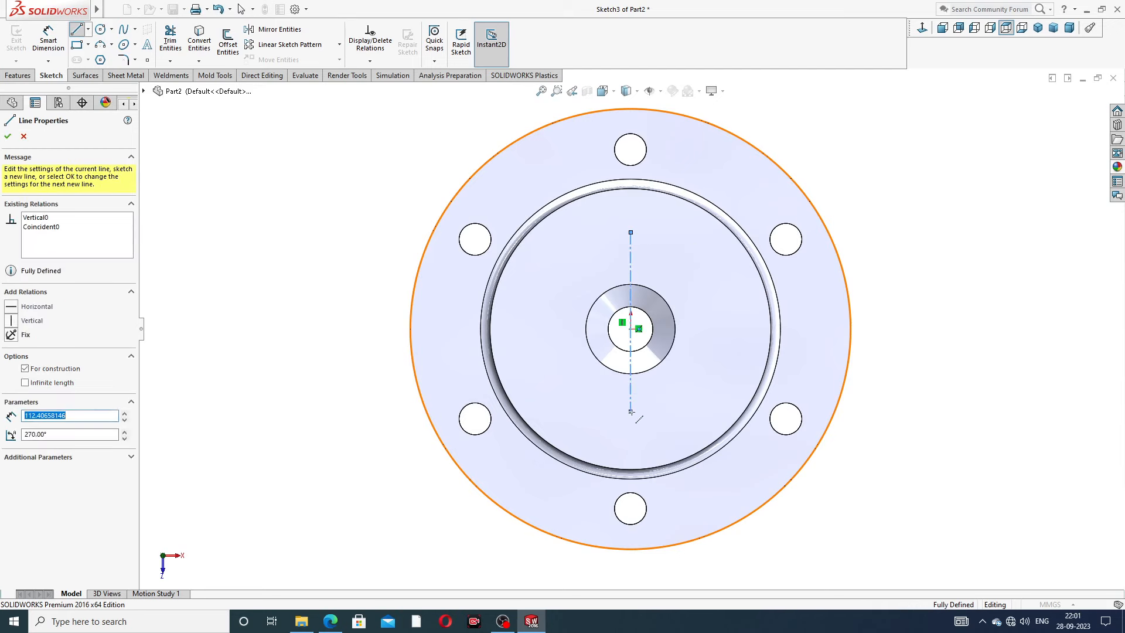
pyautogui.rightClick(712, 296)
pyautogui.click(716, 300)
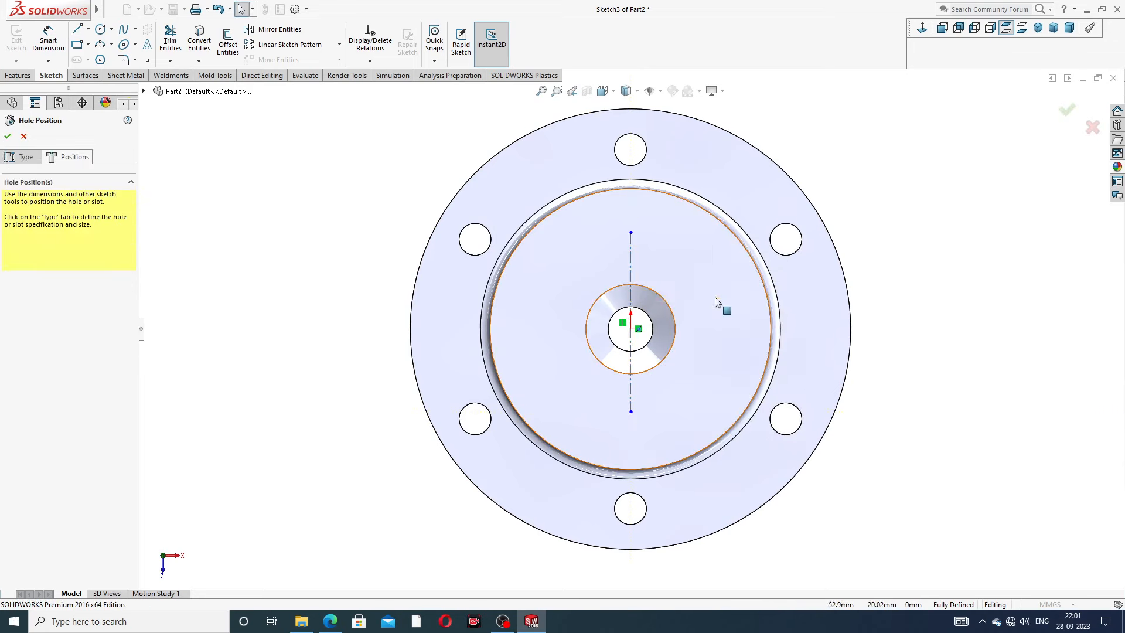
pyautogui.click(631, 265)
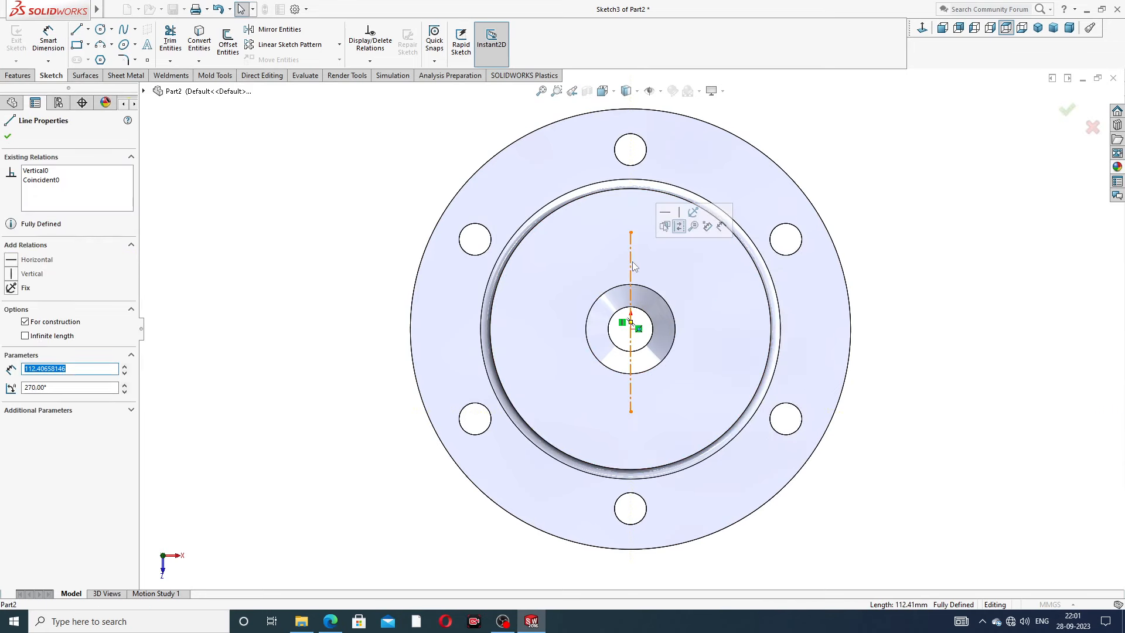
pyautogui.keyDown('ctrl'); pyautogui.click(632, 330); pyautogui.keyUp('ctrl')
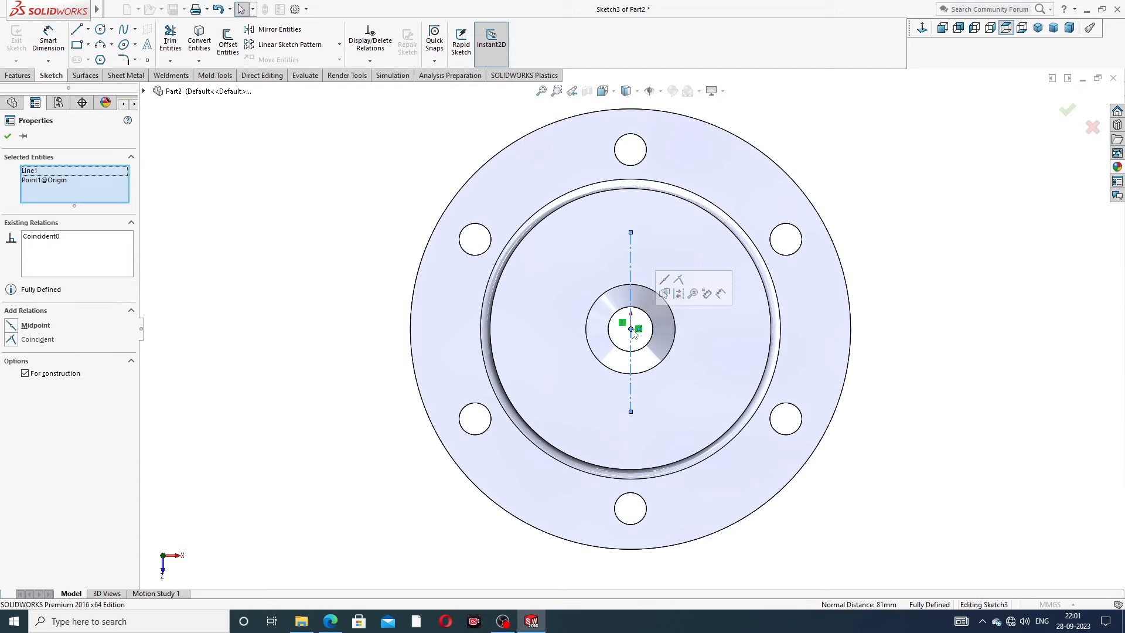
pyautogui.click(665, 292)
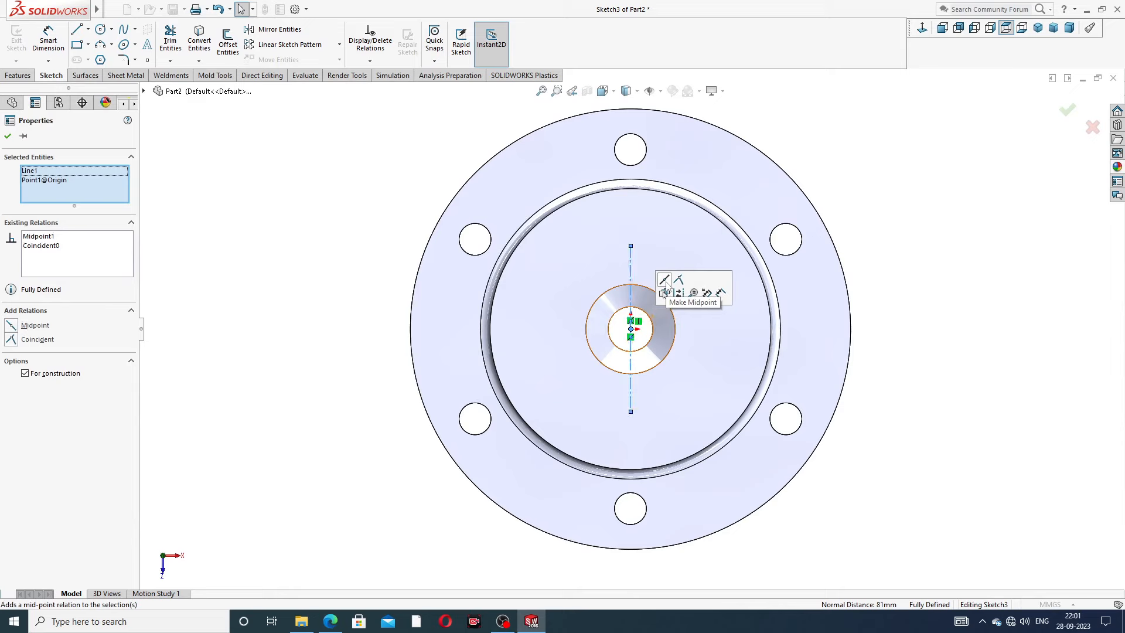
pyautogui.click(870, 174)
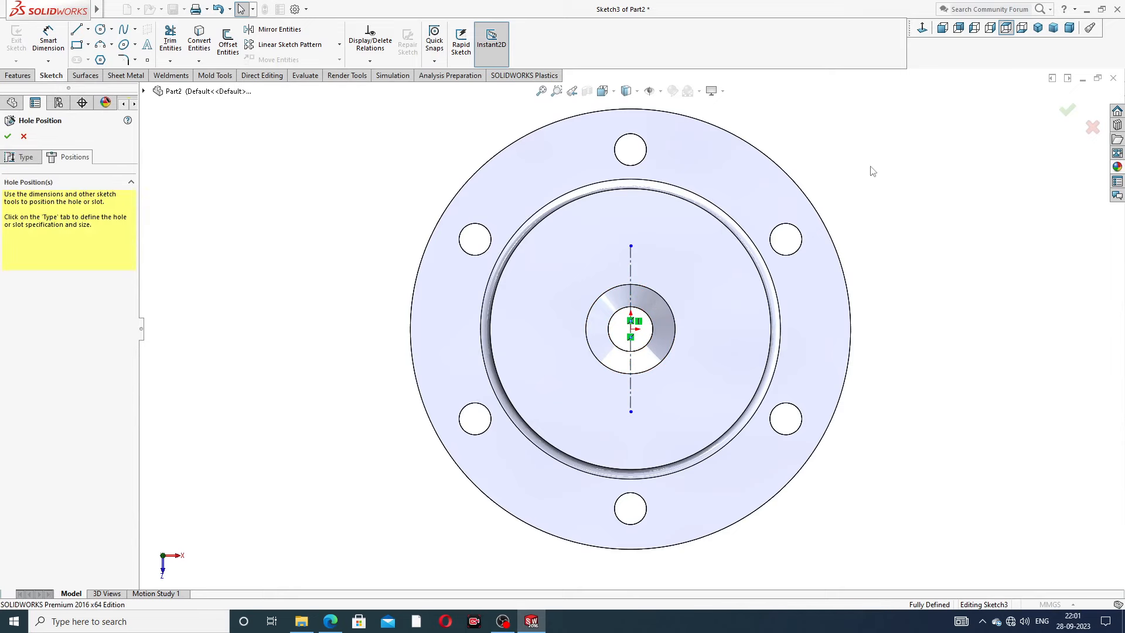
# Step: Dimension the vertical construction line's length to 120 mm
pyautogui.click(48, 40)
pyautogui.click(631, 269)
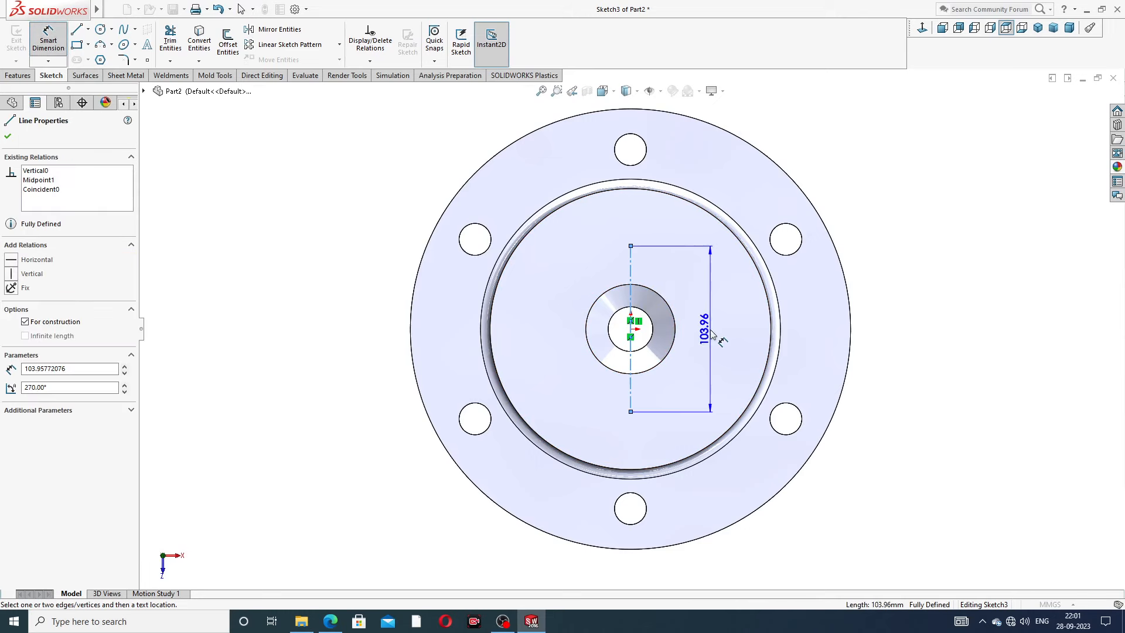
pyautogui.click(708, 303)
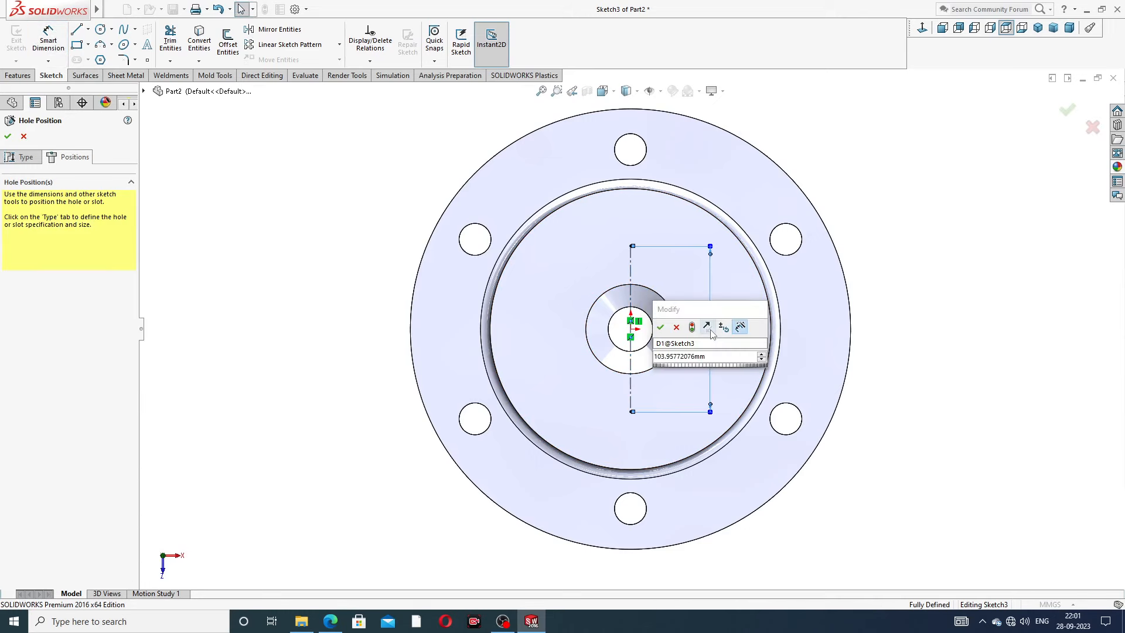
pyautogui.doubleClick(691, 356)
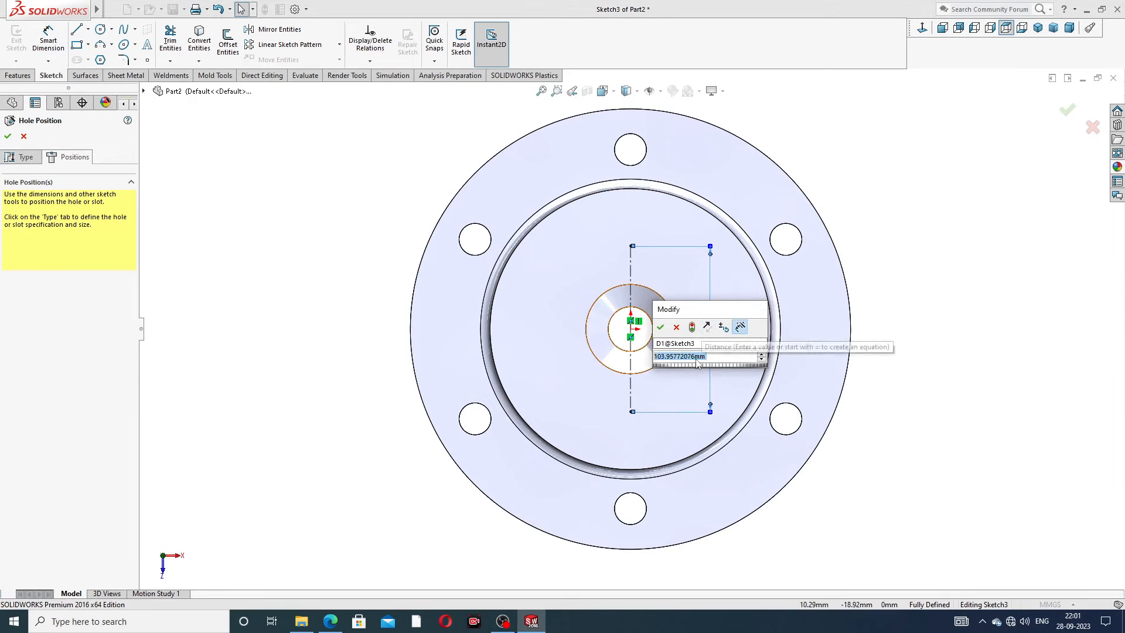
pyautogui.write('120')
pyautogui.press('Return')
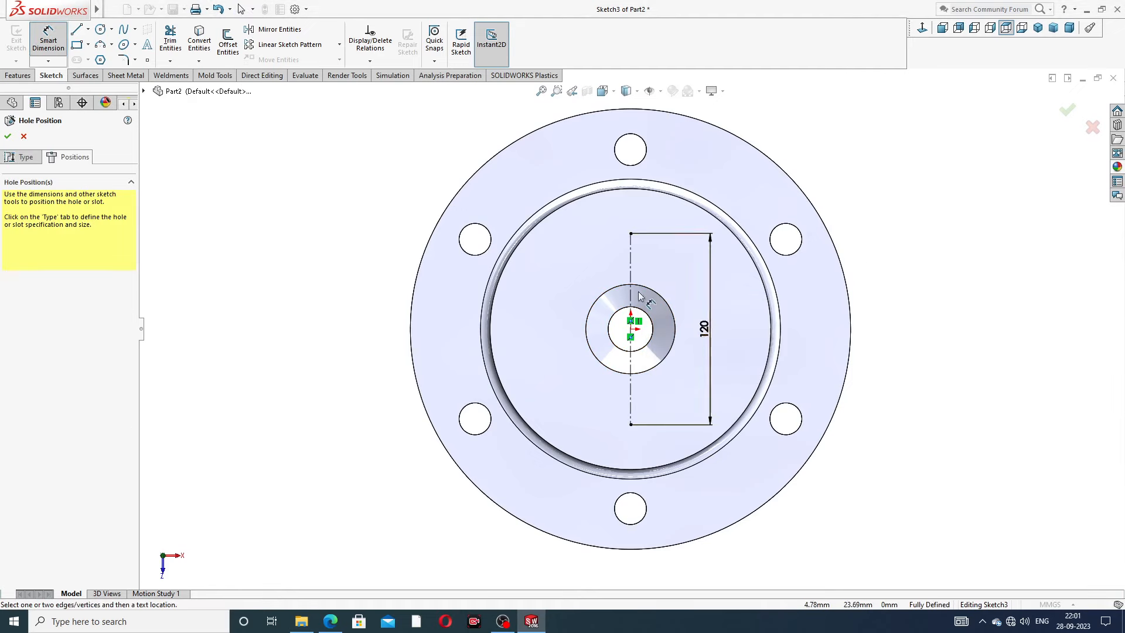
pyautogui.rightClick(258, 174)
pyautogui.click(297, 202)
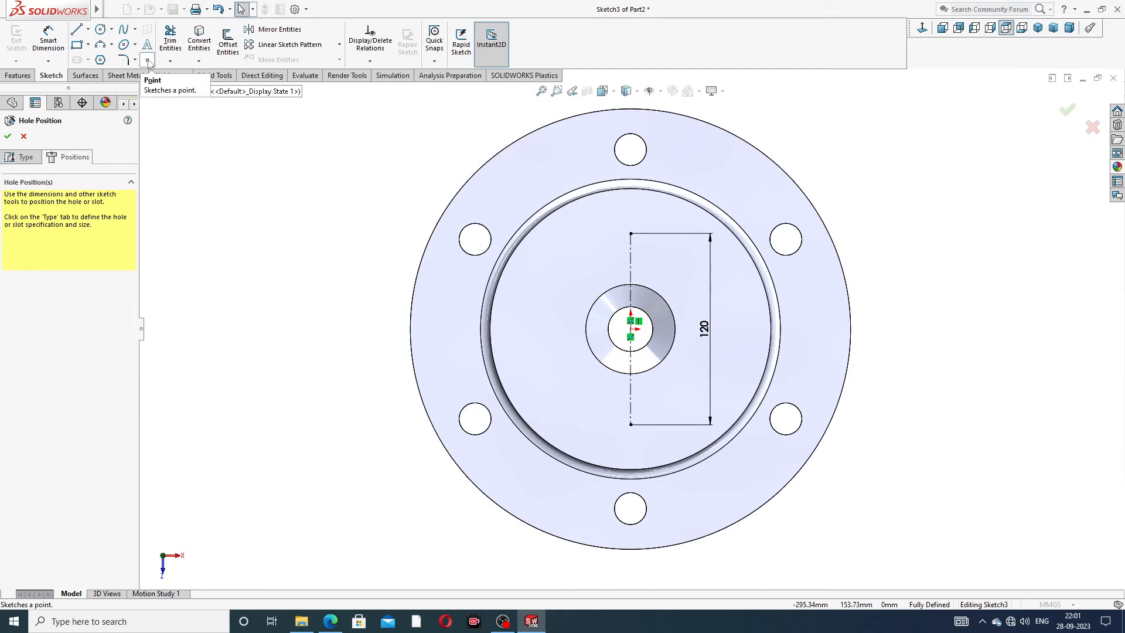
# Step: Place hole points on both ends of the vertical construction line and complete the M24 tapped hole feature
pyautogui.click(148, 60)
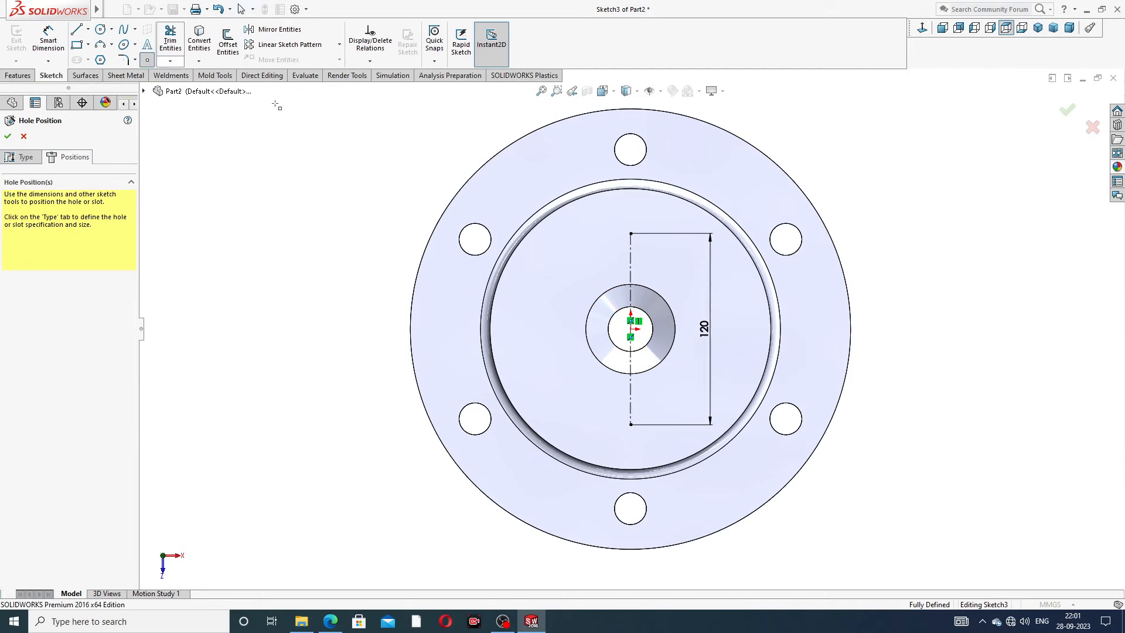
pyautogui.click(631, 233)
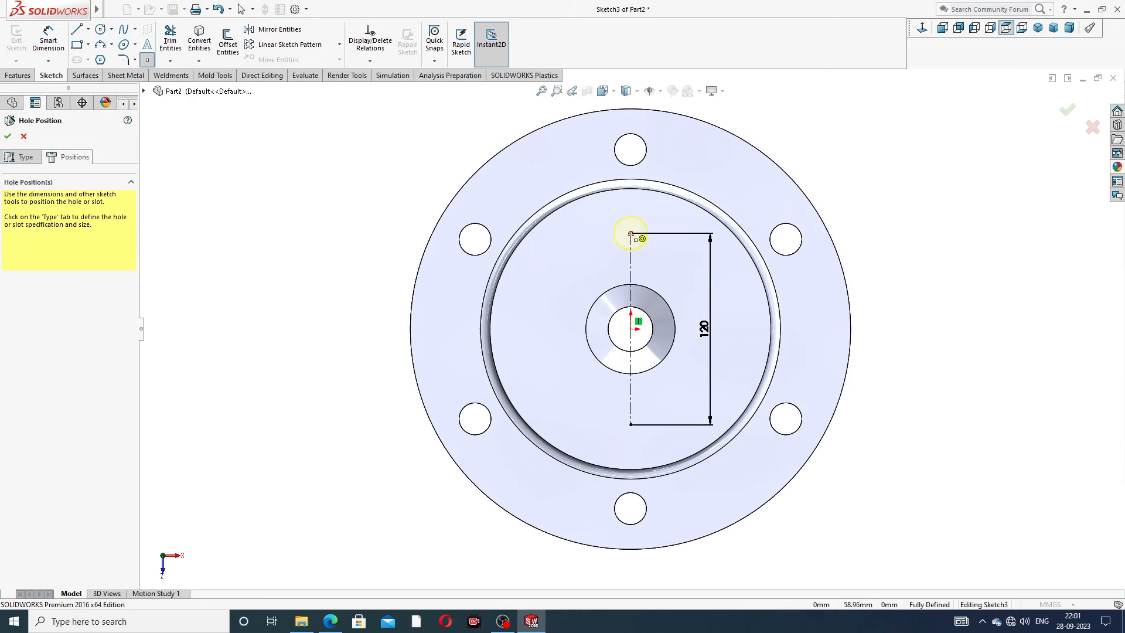
pyautogui.click(631, 424)
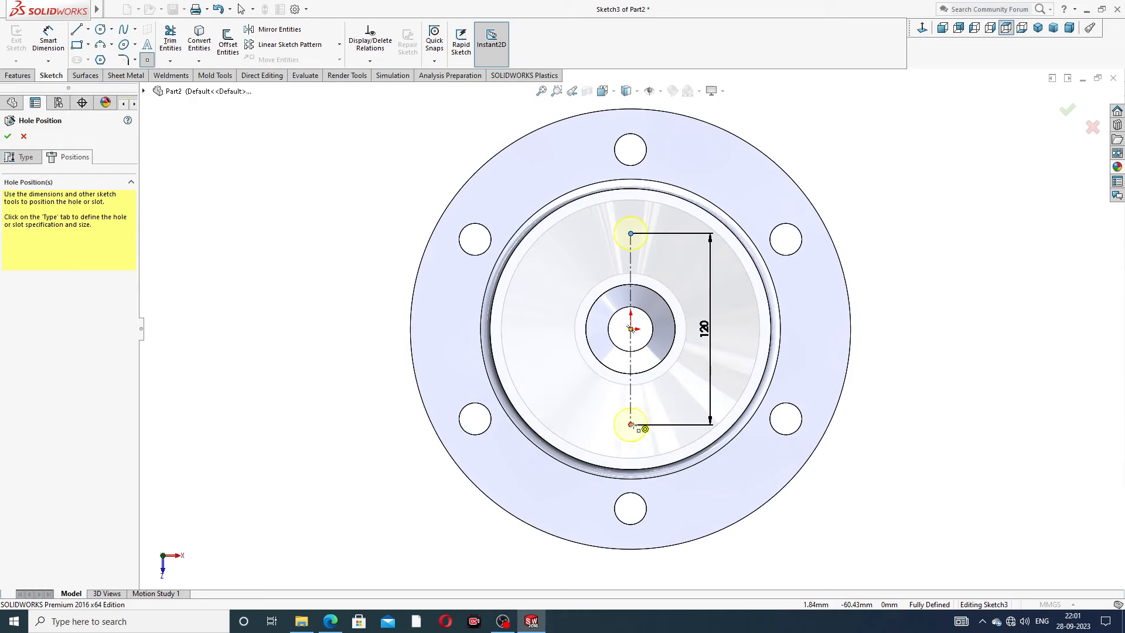
pyautogui.rightClick(868, 190)
pyautogui.click(893, 207)
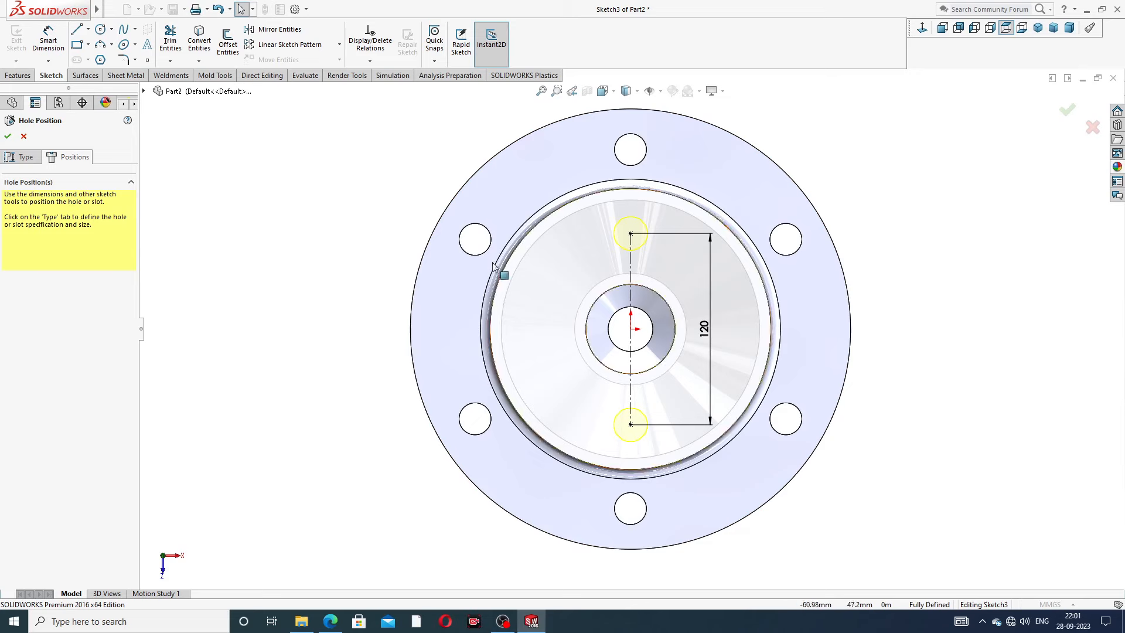
pyautogui.click(8, 136)
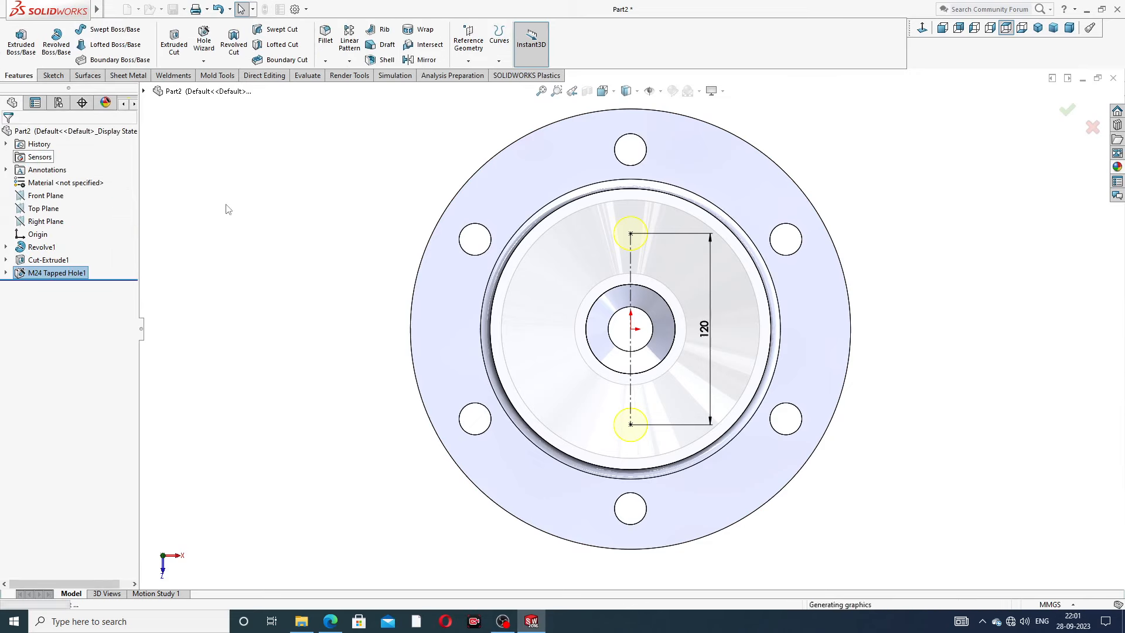
# Step: Enable shaded cosmetic threads in the document's detailing properties
pyautogui.moveTo(850, 280); pyautogui.dragTo(667, 228, button='middle')
pyautogui.scroll(-5, 667, 227)
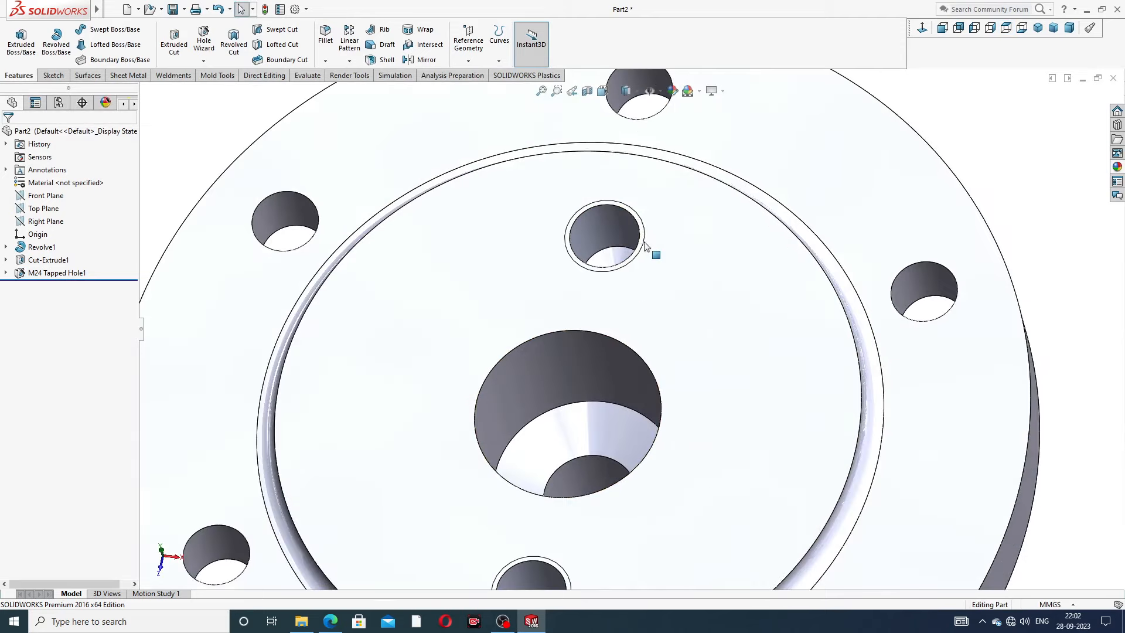
pyautogui.scroll(-3, 598, 246)
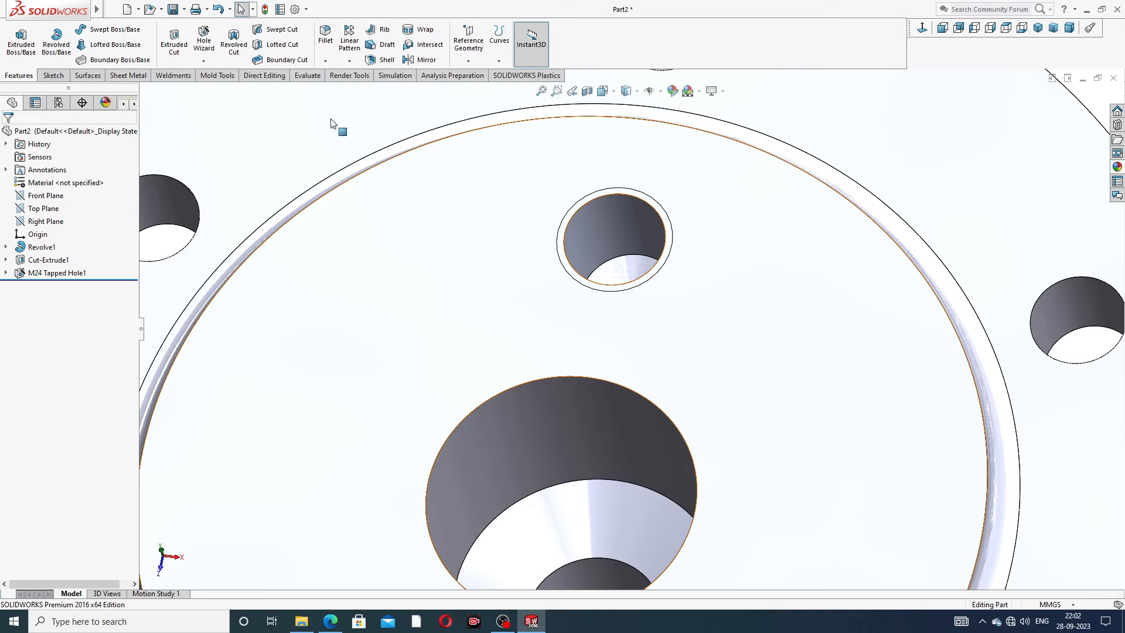
pyautogui.click(293, 10)
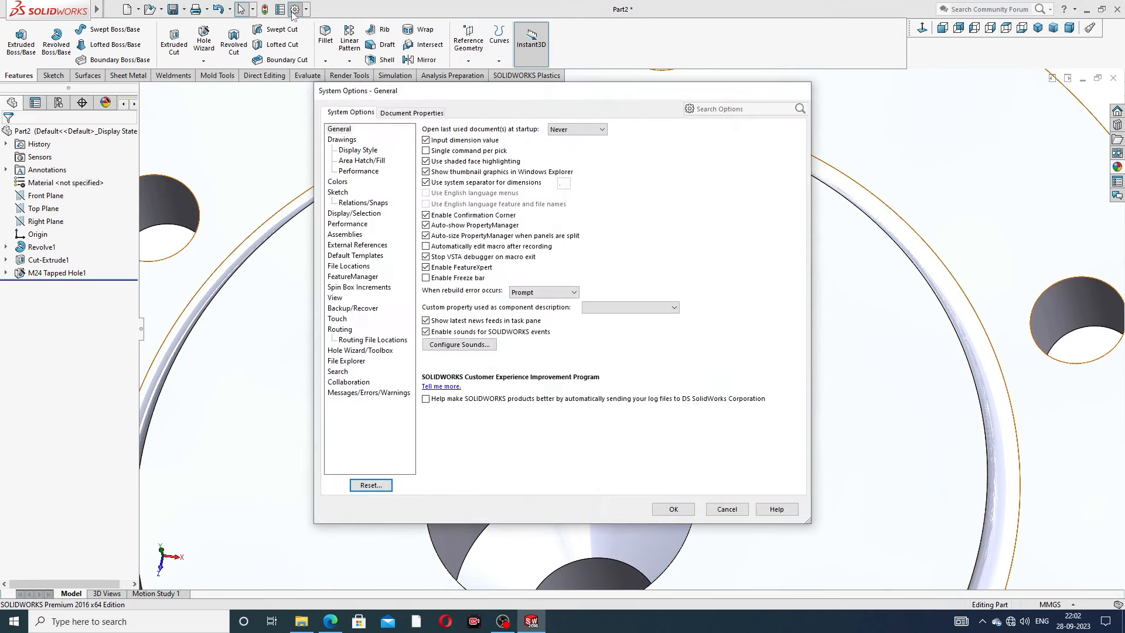
pyautogui.click(389, 114)
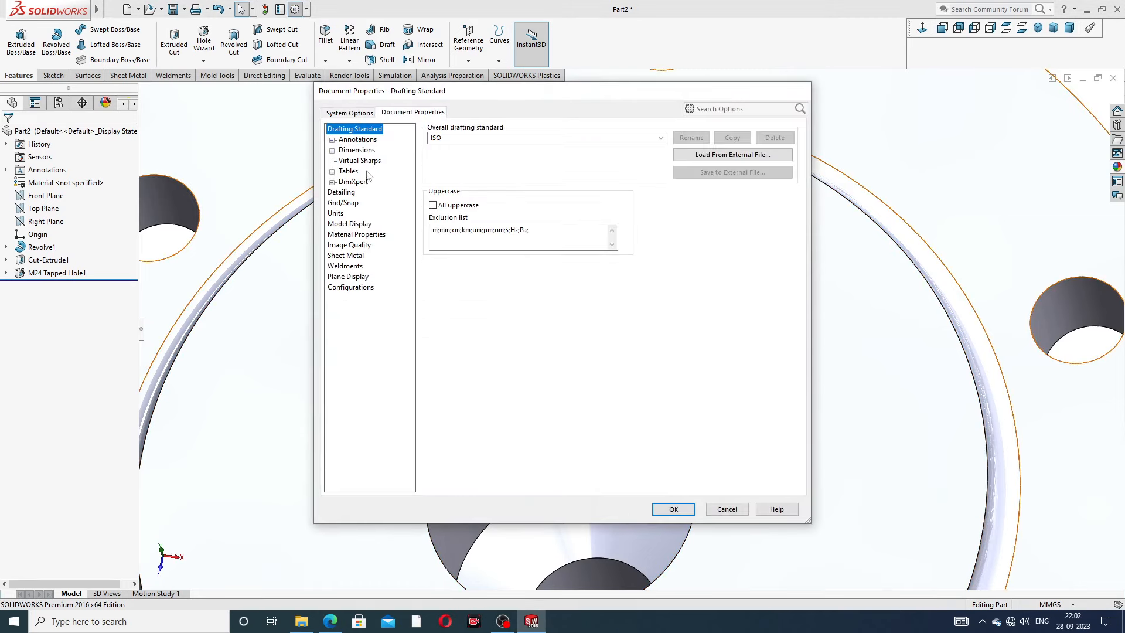
pyautogui.click(348, 194)
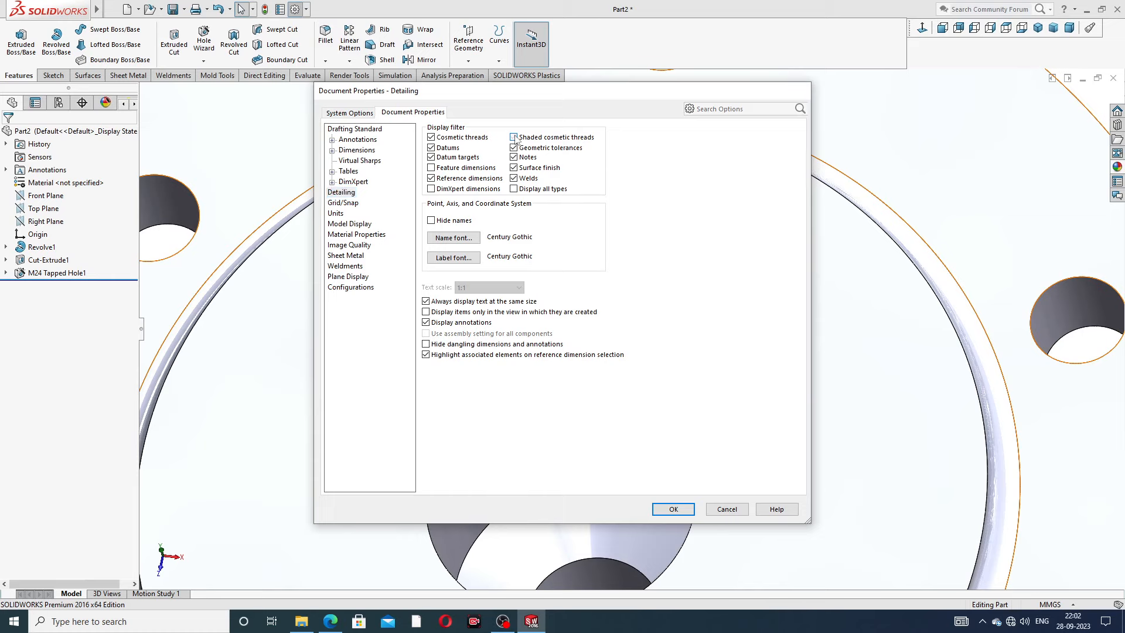
pyautogui.click(668, 509)
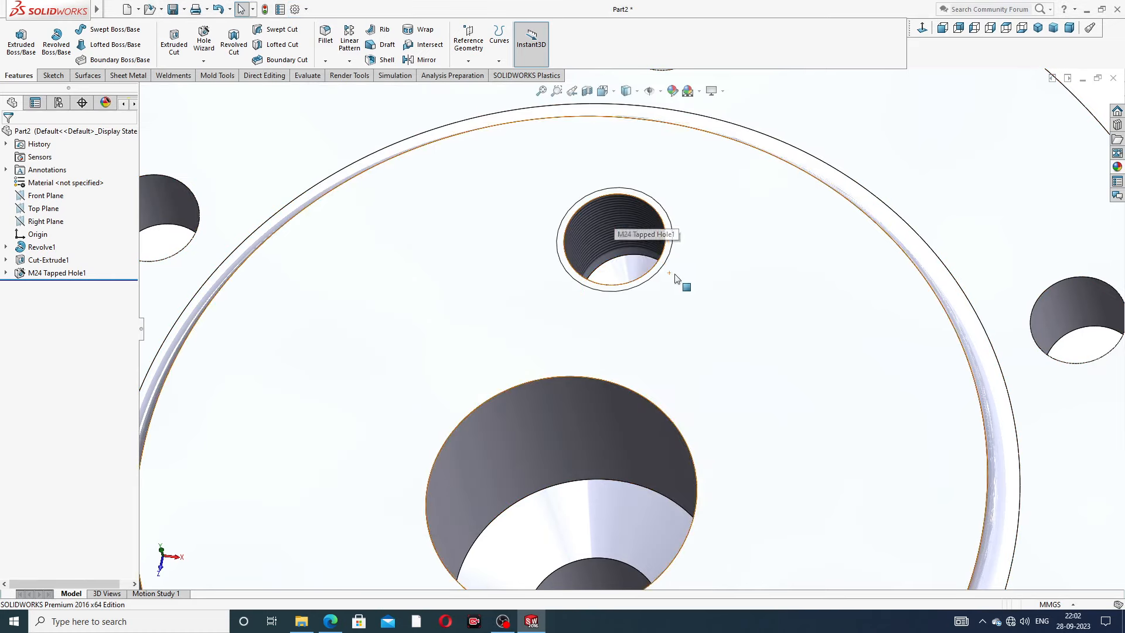
# Step: Examine the shaded threads in the two M24 tapped holes on the cover's raised face
pyautogui.scroll(7, 675, 276)
pyautogui.moveTo(686, 361); pyautogui.dragTo(701, 269, button='middle')
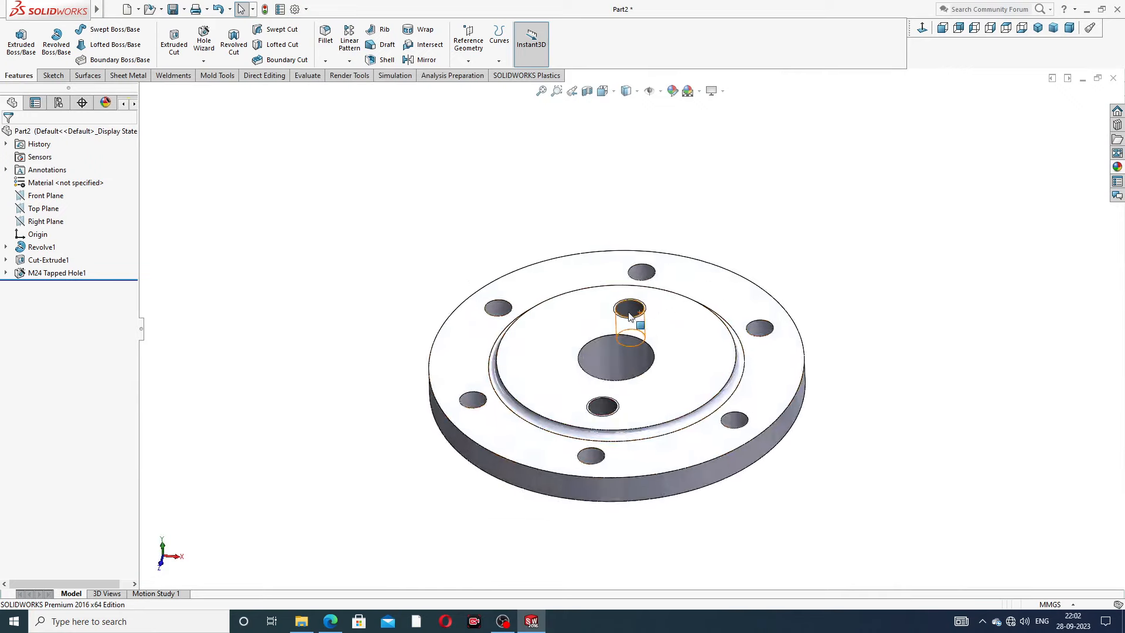
pyautogui.scroll(-8, 631, 316)
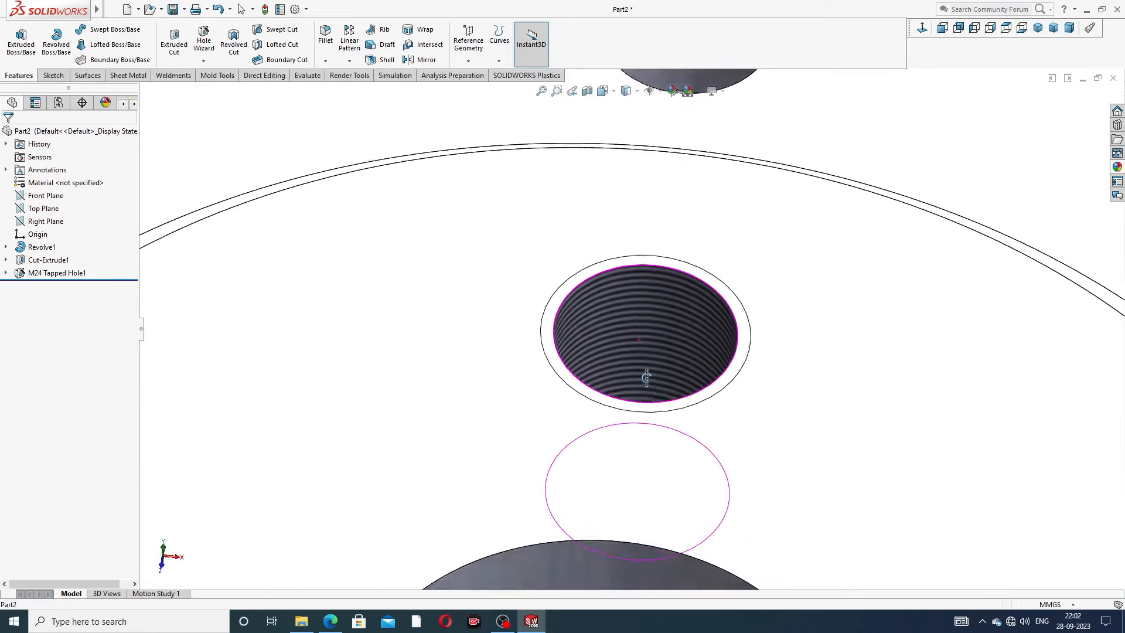
pyautogui.scroll(8, 646, 377)
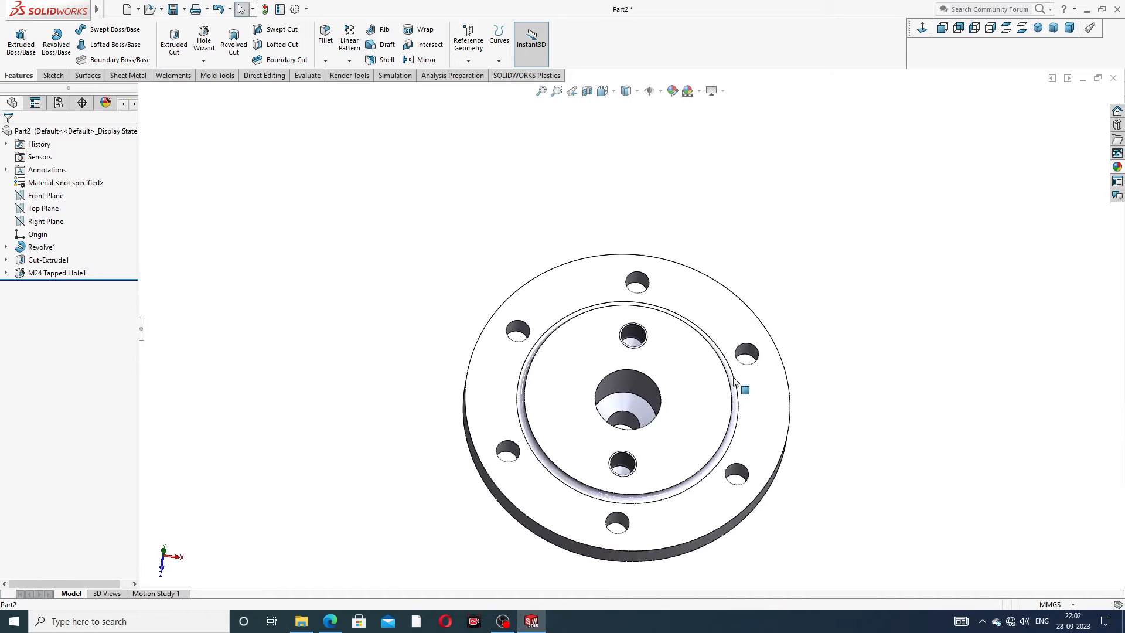
pyautogui.scroll(-4, 653, 441)
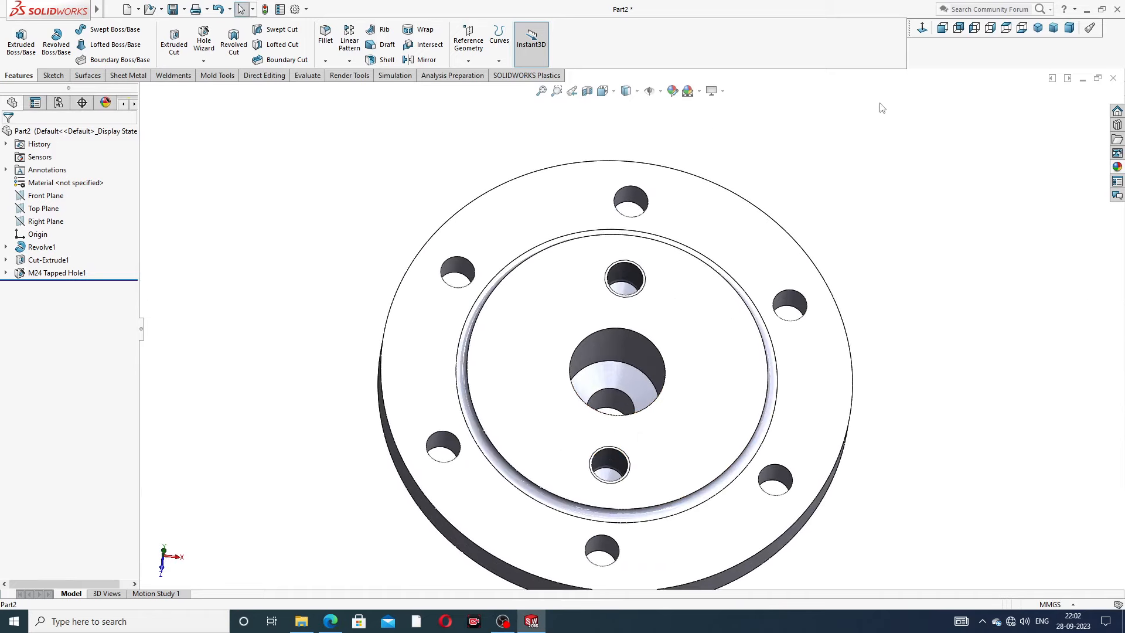
pyautogui.click(927, 25)
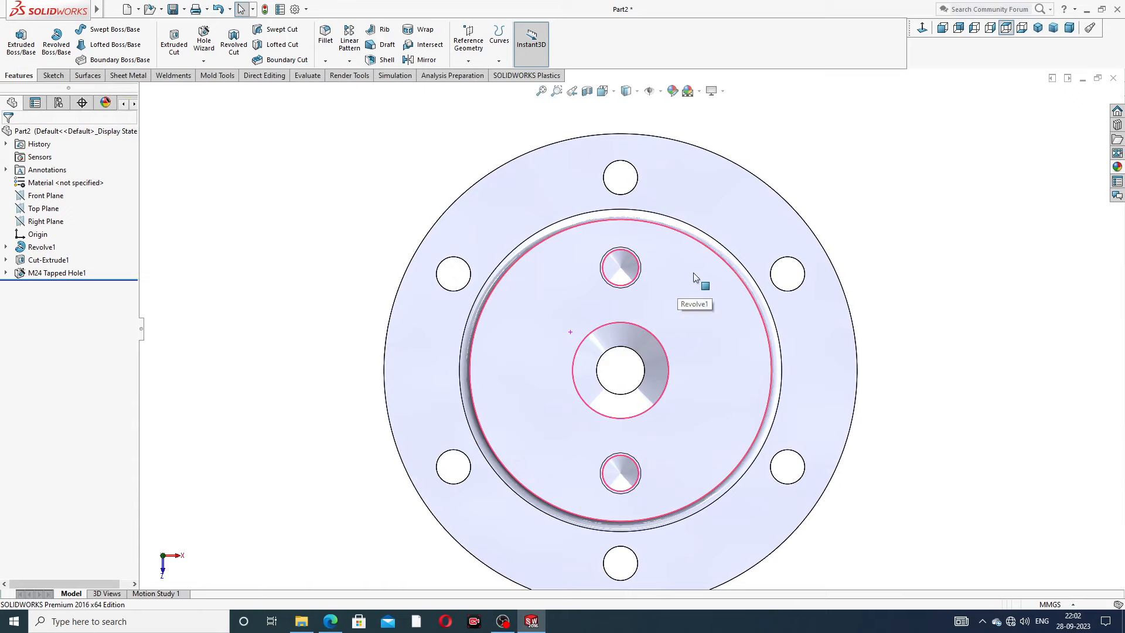
pyautogui.moveTo(694, 278); pyautogui.dragTo(678, 248, button='middle')
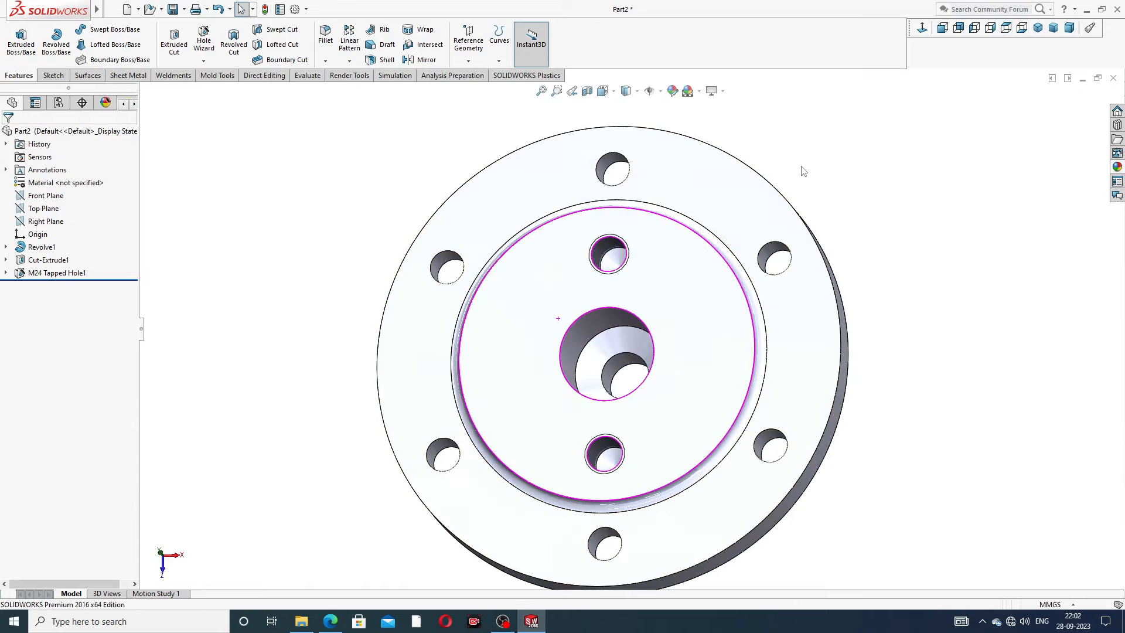
# Step: Set up a new Hole Wizard tapped hole of size M12, consulting the valve cover PDF drawing in the browser
pyautogui.click(204, 62)
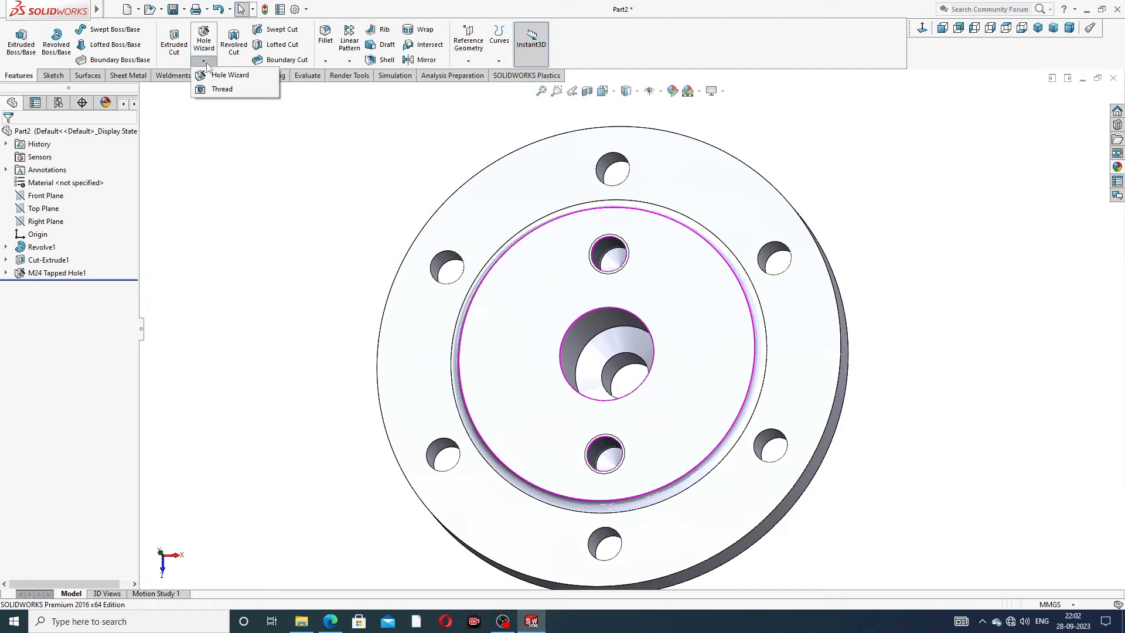
pyautogui.click(225, 75)
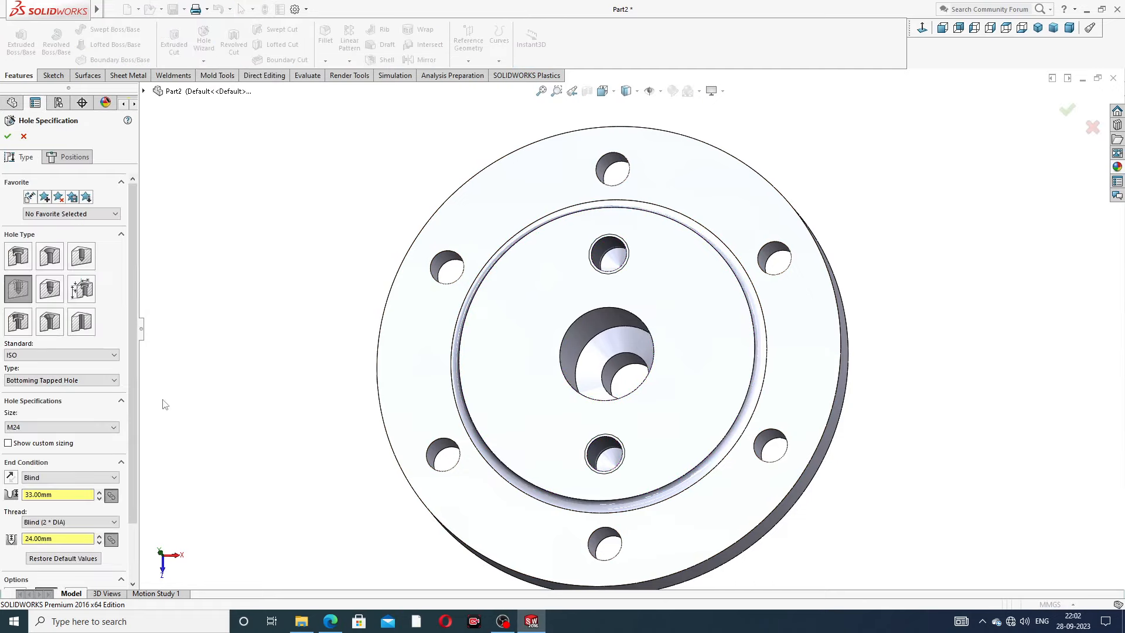
pyautogui.click(331, 621)
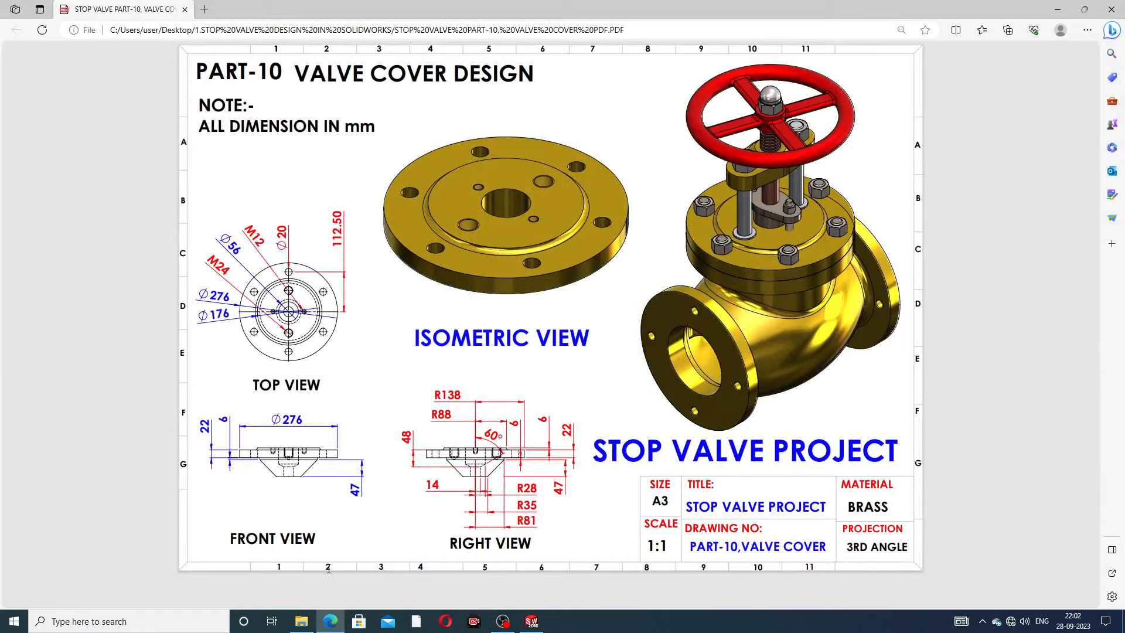
pyautogui.click(287, 544)
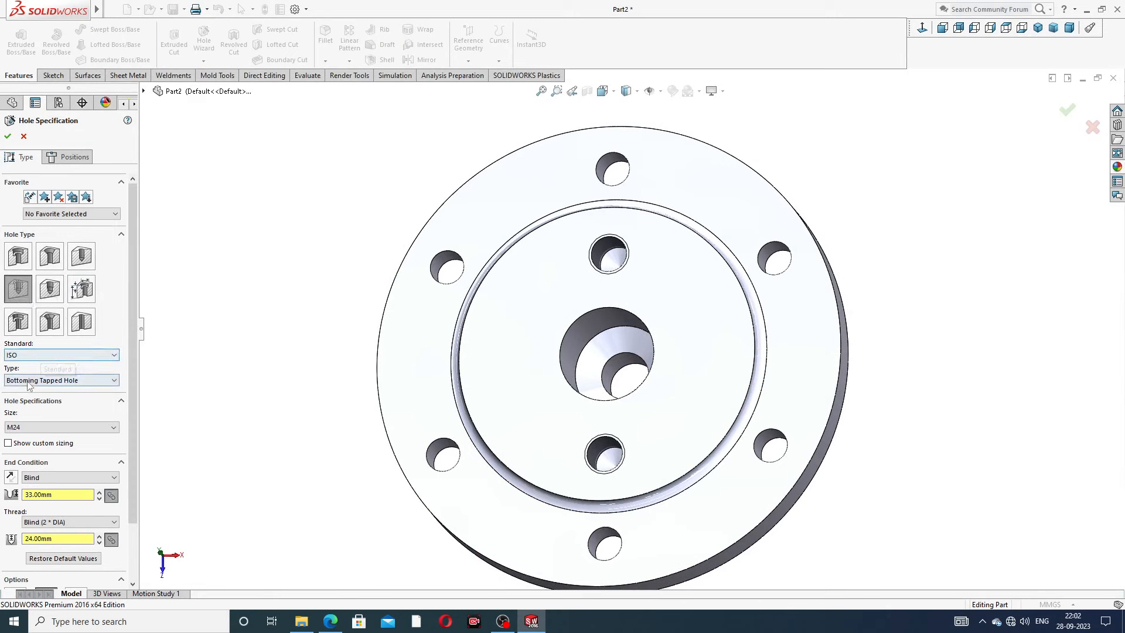
pyautogui.click(42, 426)
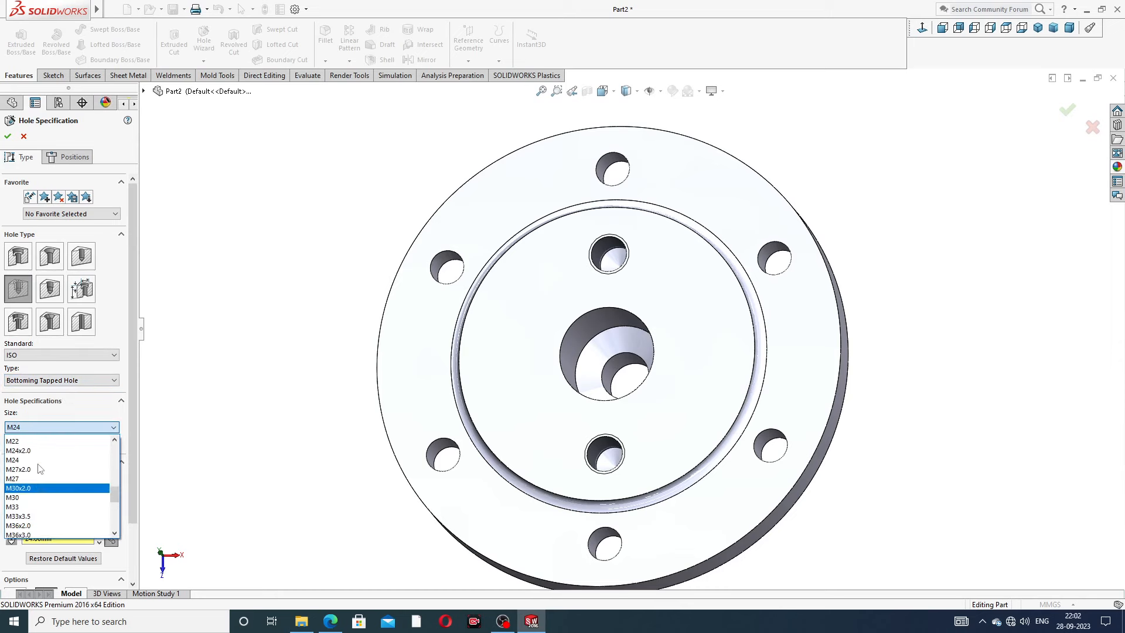
pyautogui.scroll(6, 40, 467)
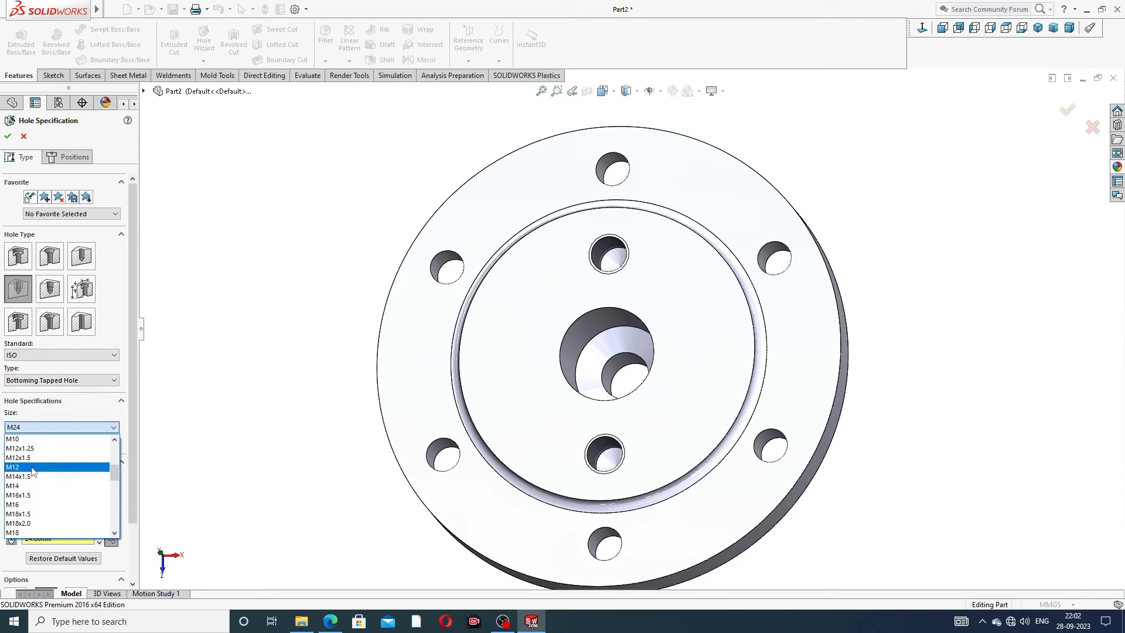
pyautogui.click(40, 467)
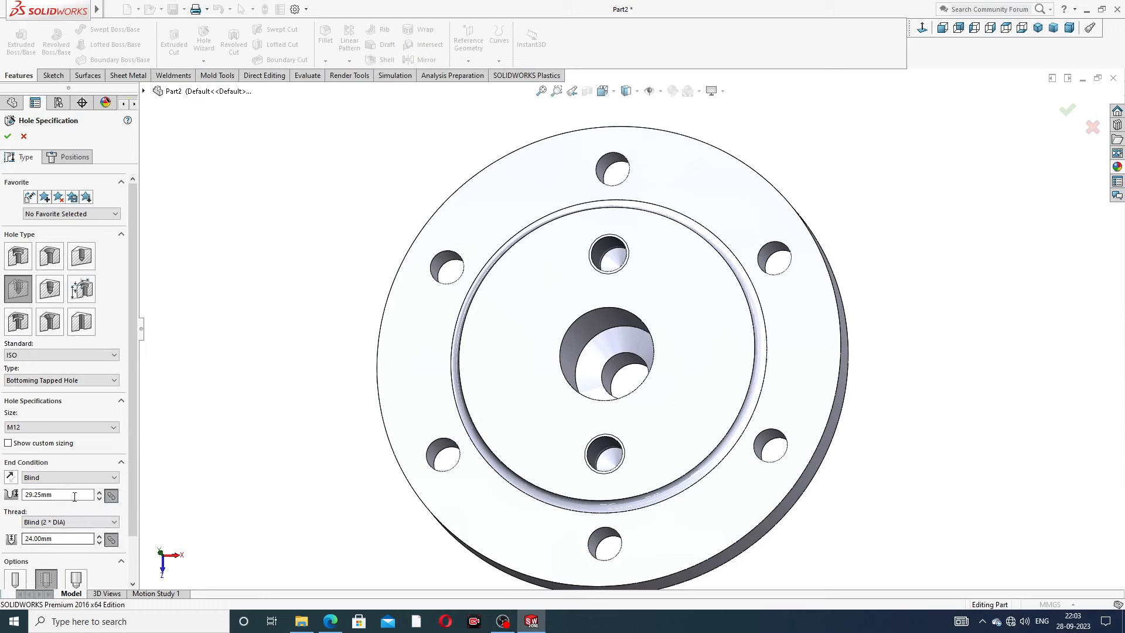
# Step: Set the M12 tapped hole's blind depth to 15 mm and its thread depth to 12 mm
pyautogui.doubleClick(65, 493)
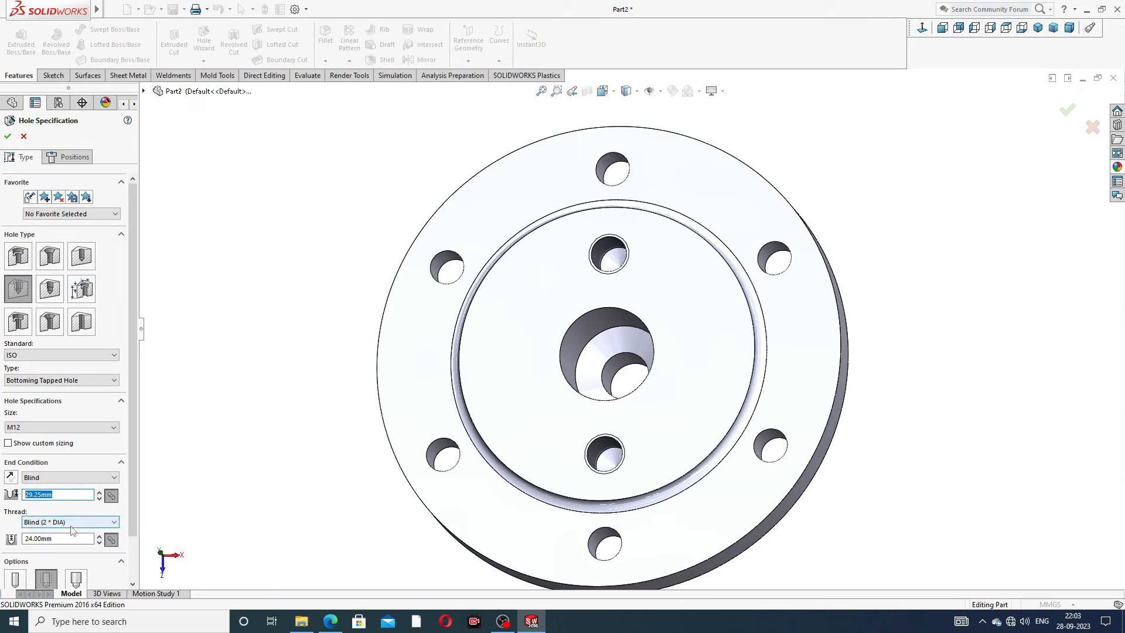
pyautogui.write('15')
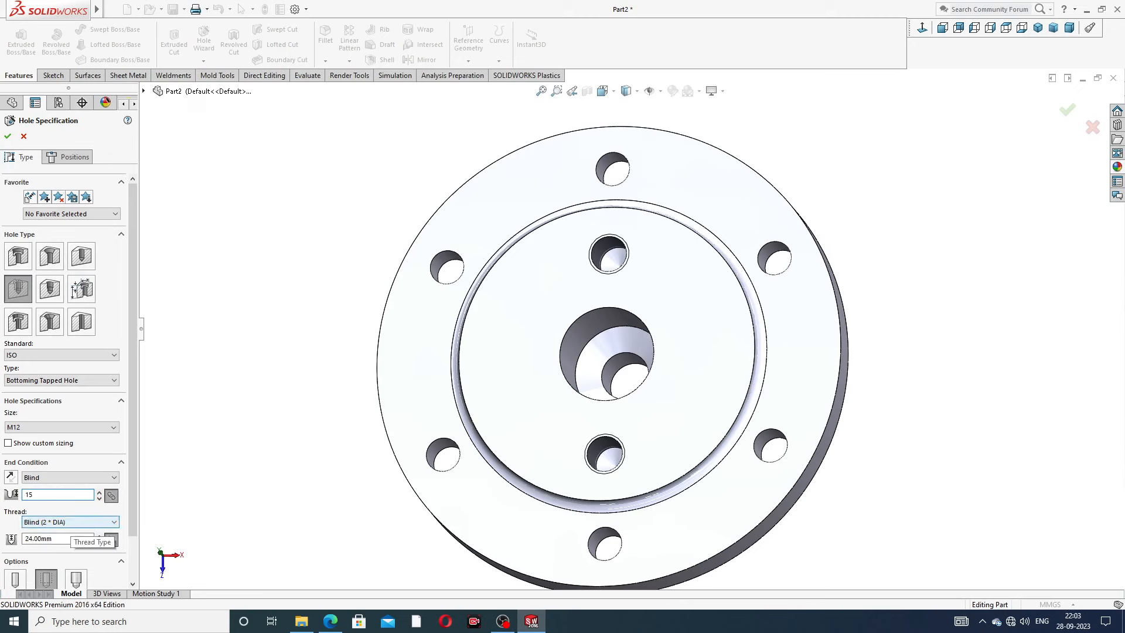
pyautogui.click(58, 538)
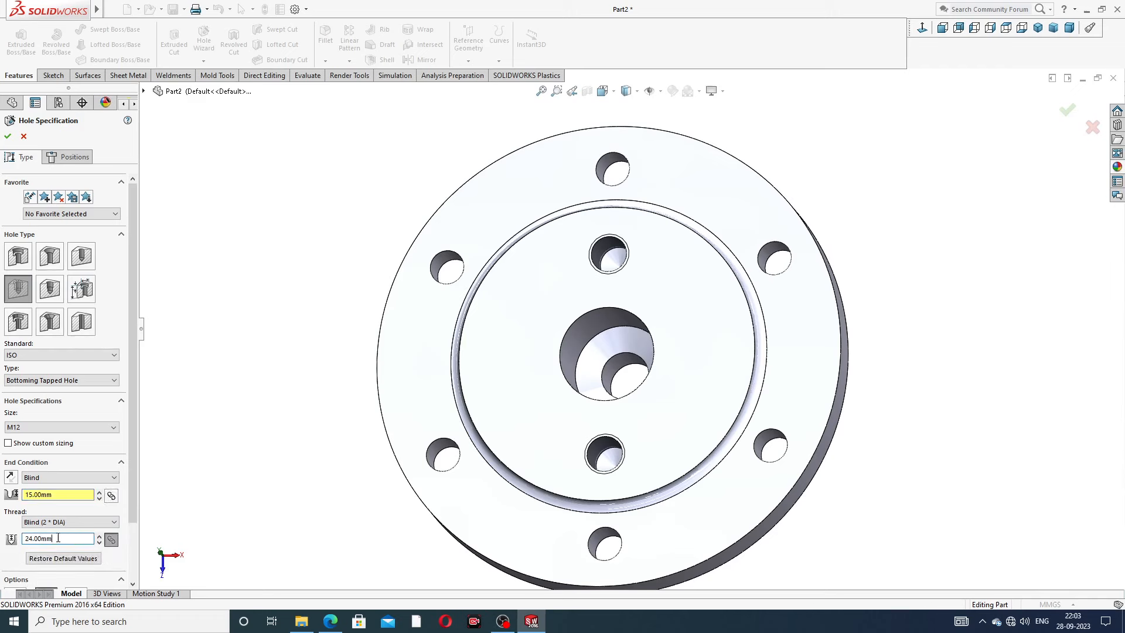
pyautogui.moveTo(58, 537); pyautogui.dragTo(26, 538)
pyautogui.write('12')
pyautogui.press('Return')
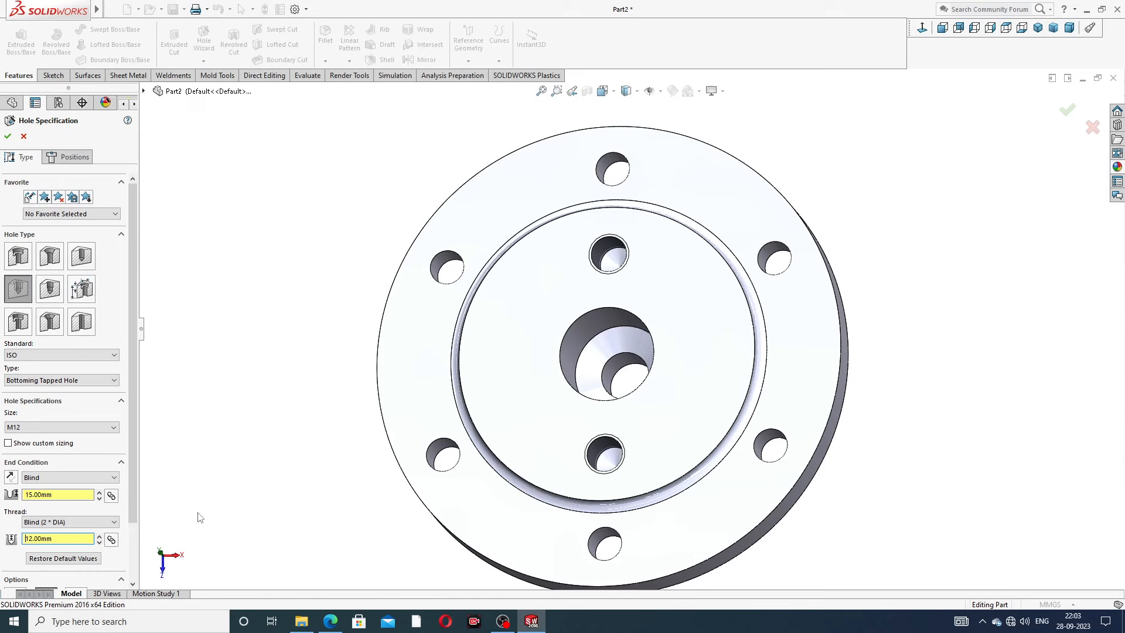
pyautogui.moveTo(134, 300); pyautogui.dragTo(134, 304)
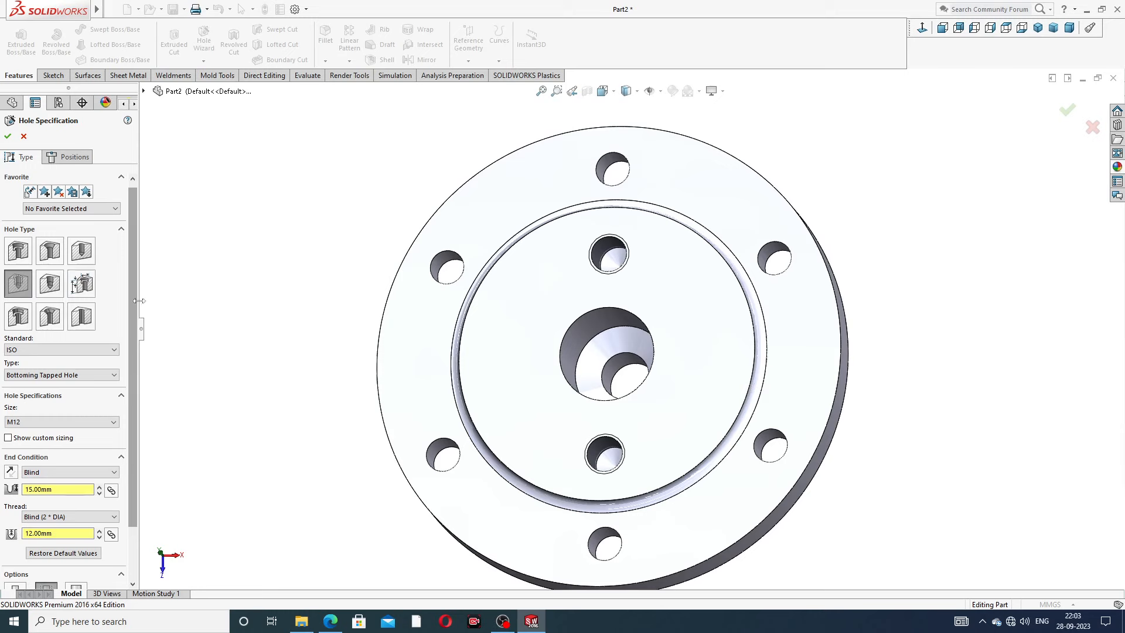
# Step: Position the holes on the cover's raised face, viewed head-on, and sketch a horizontal centerline about 118 mm long through the origin
pyautogui.click(79, 158)
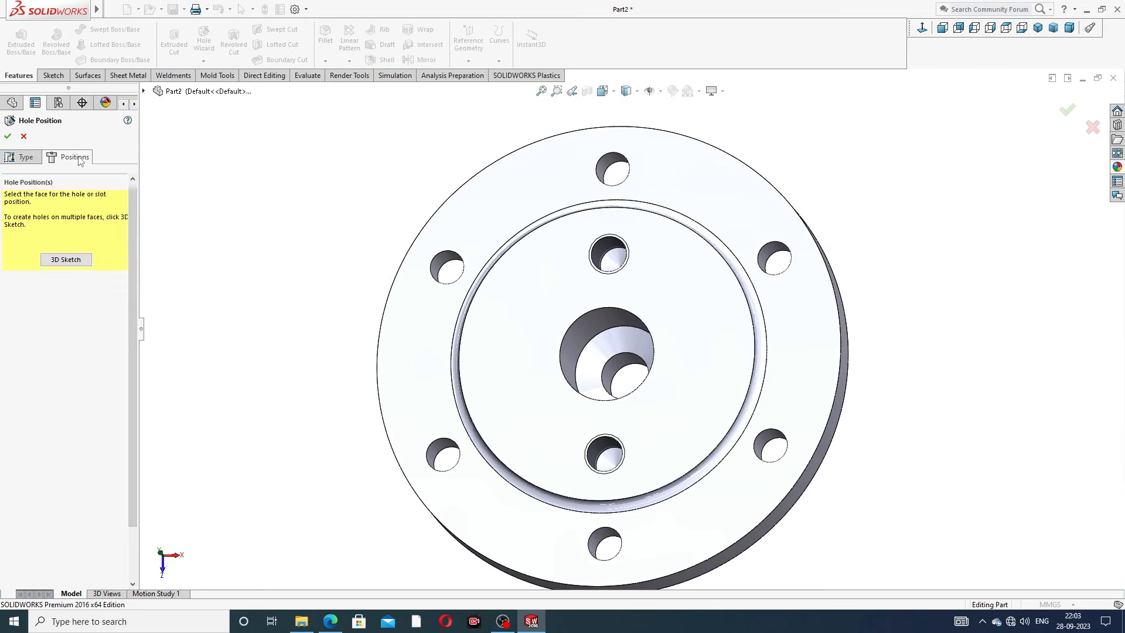
pyautogui.click(518, 332)
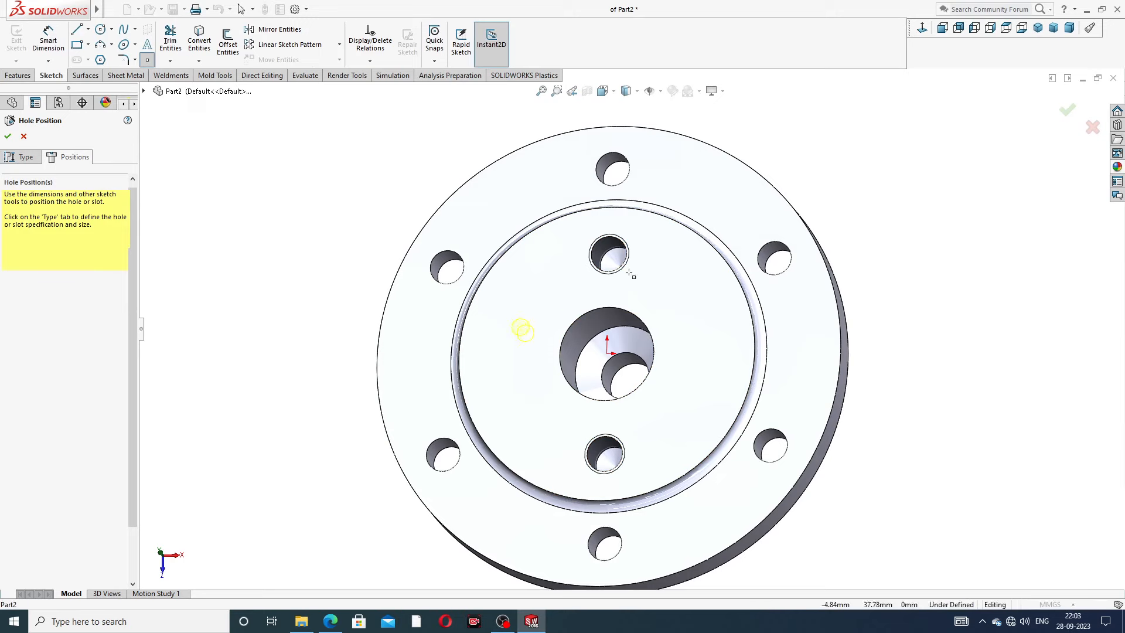
pyautogui.click(922, 28)
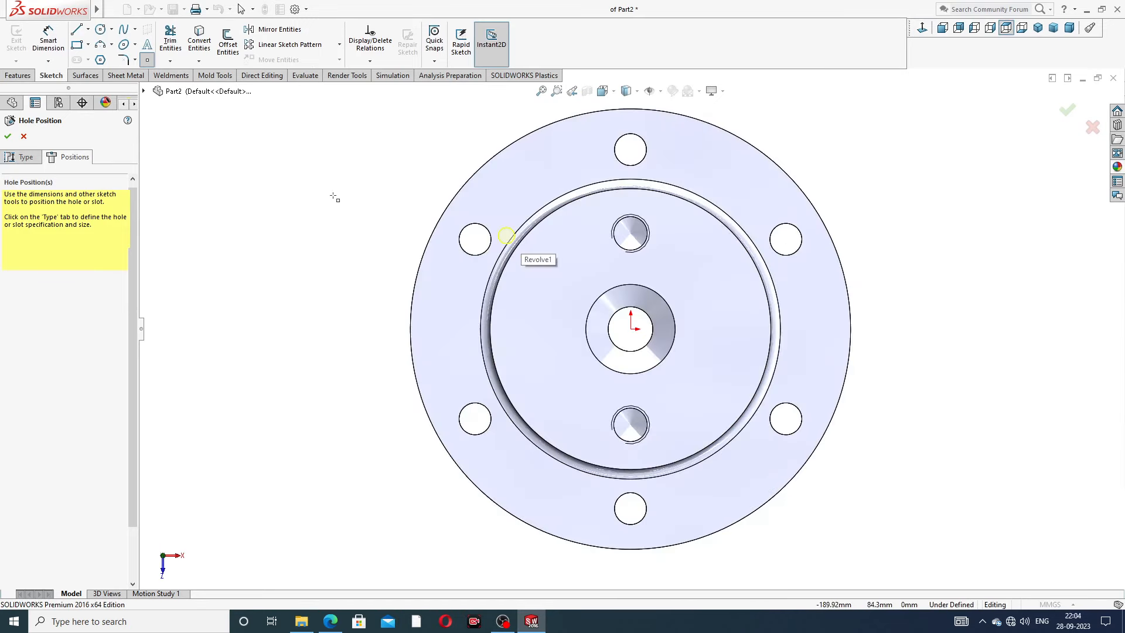
pyautogui.click(87, 29)
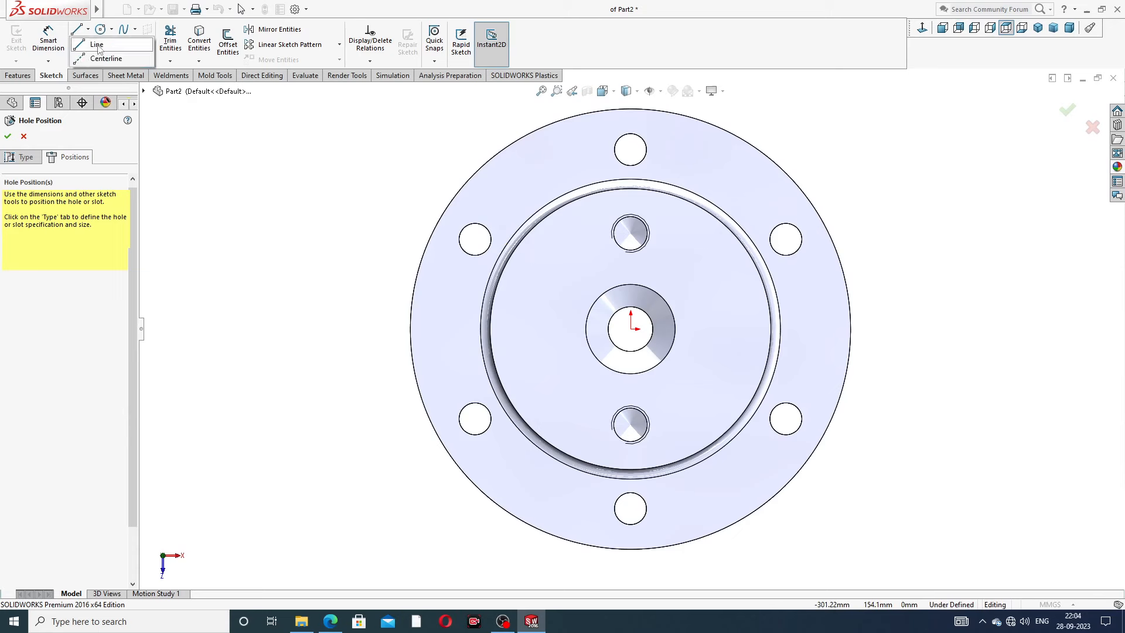
pyautogui.click(103, 60)
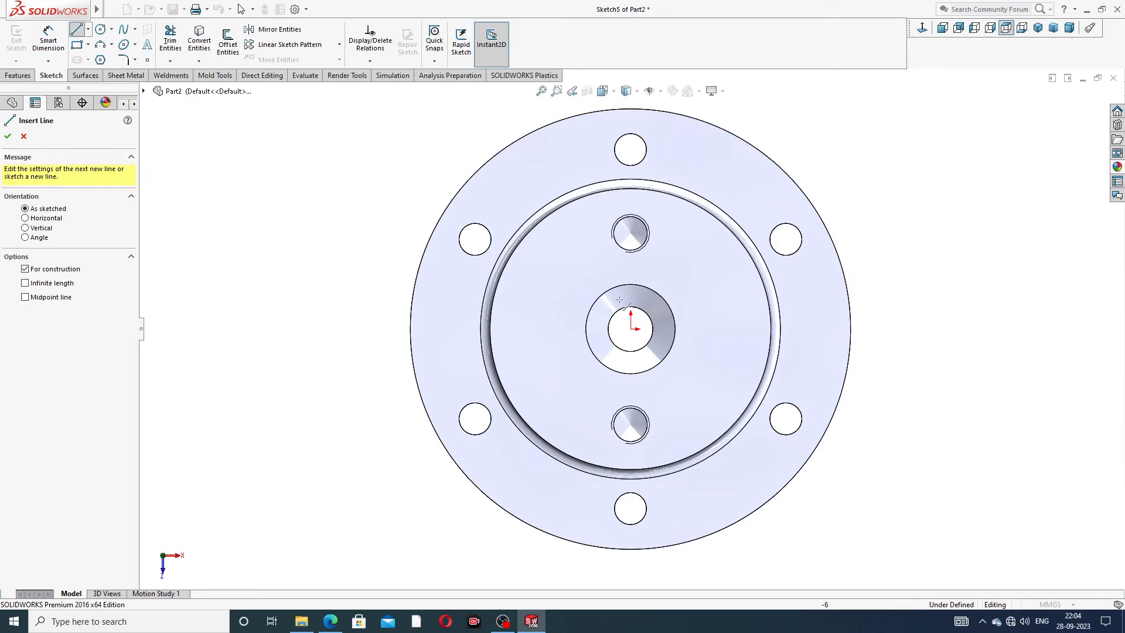
pyautogui.click(543, 328)
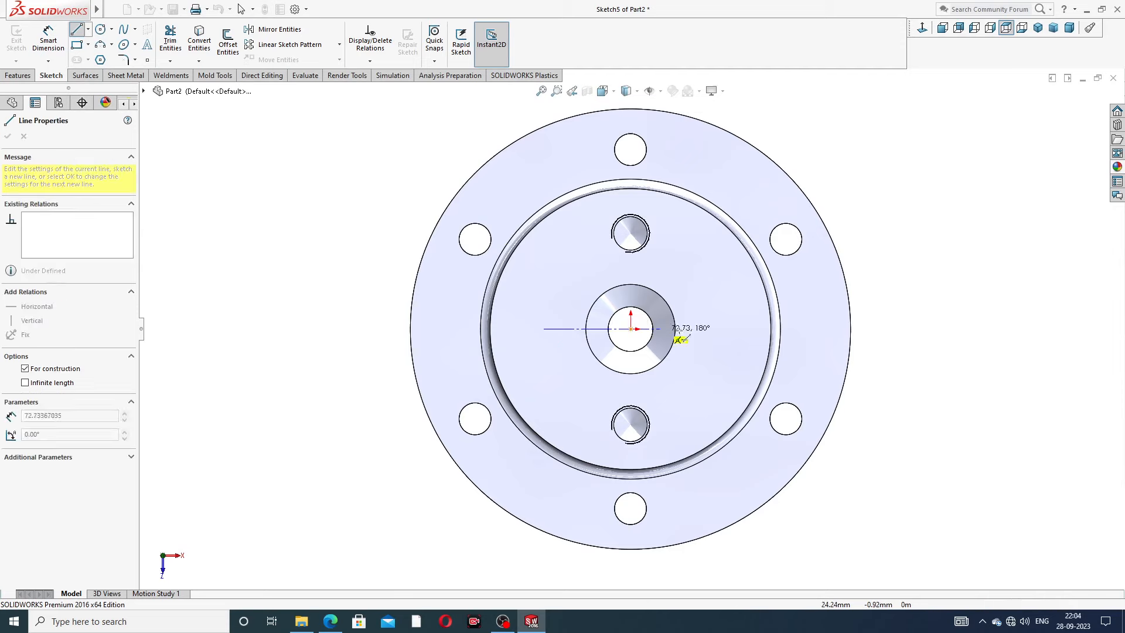
pyautogui.click(731, 329)
pyautogui.rightClick(893, 226)
pyautogui.click(918, 235)
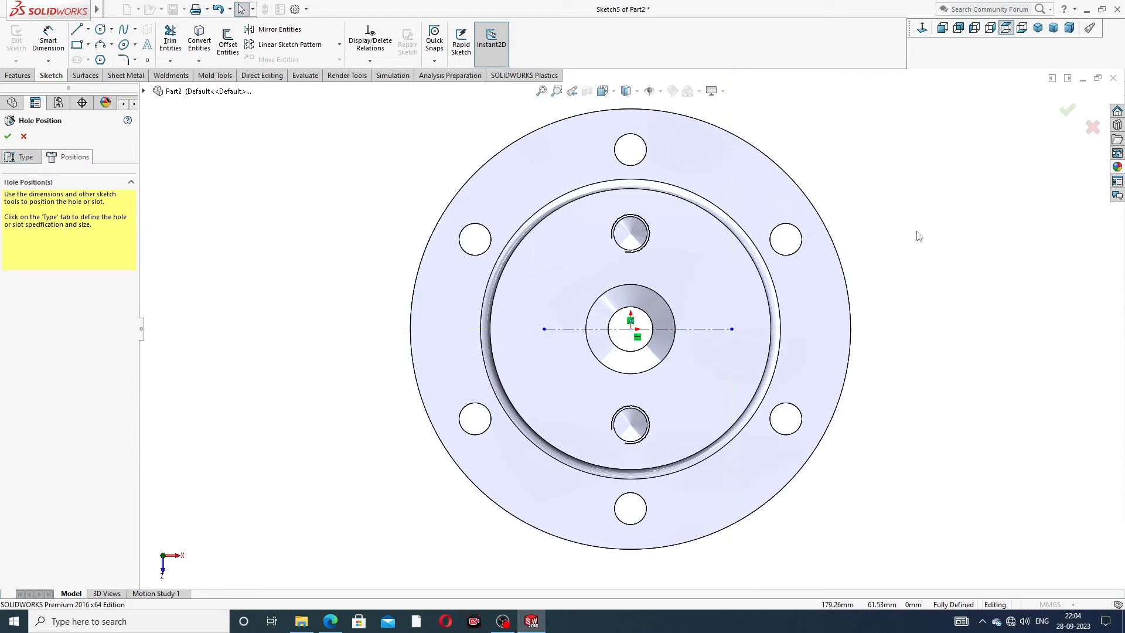
# Step: Add a midpoint relation between the horizontal construction line and the origin
pyautogui.click(692, 330)
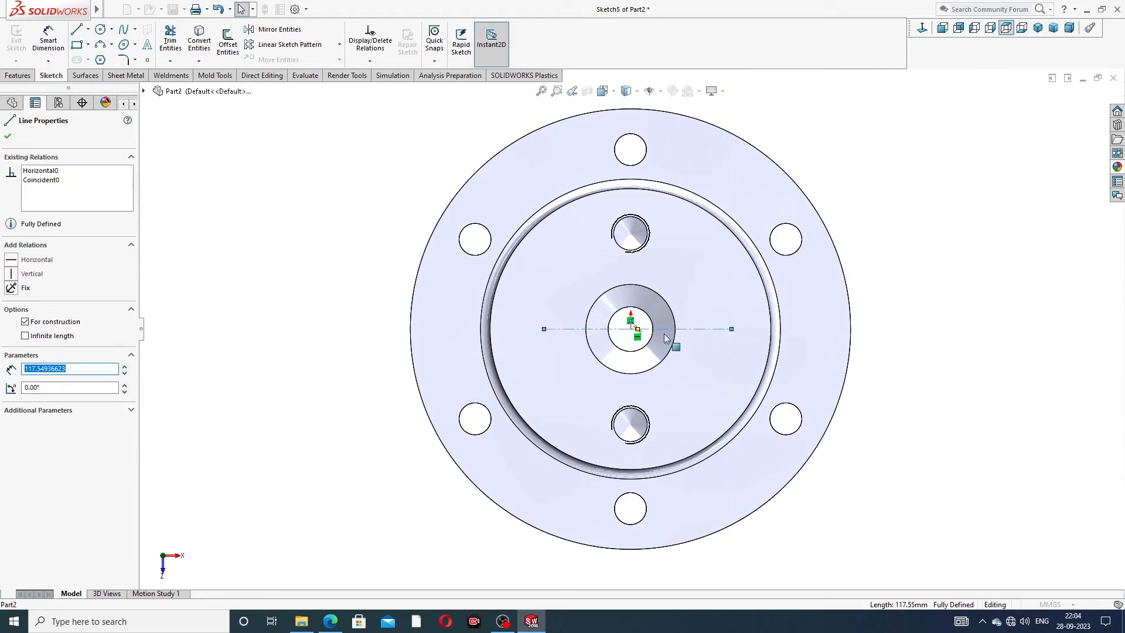
pyautogui.keyDown('ctrl'); pyautogui.click(631, 333); pyautogui.keyUp('ctrl')
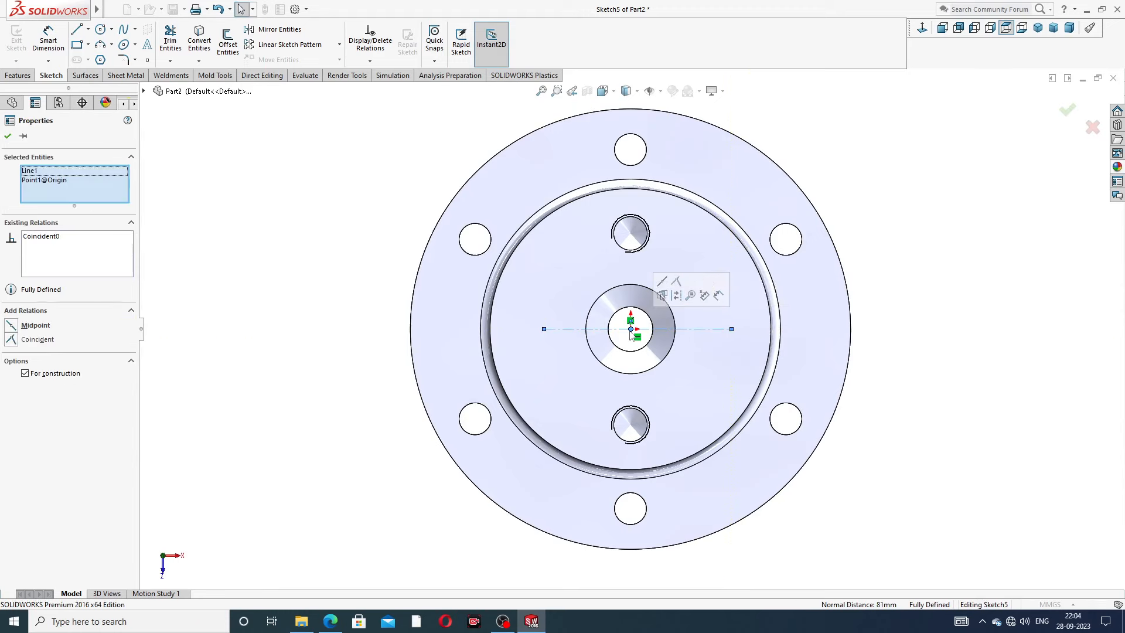
pyautogui.click(664, 292)
pyautogui.click(913, 226)
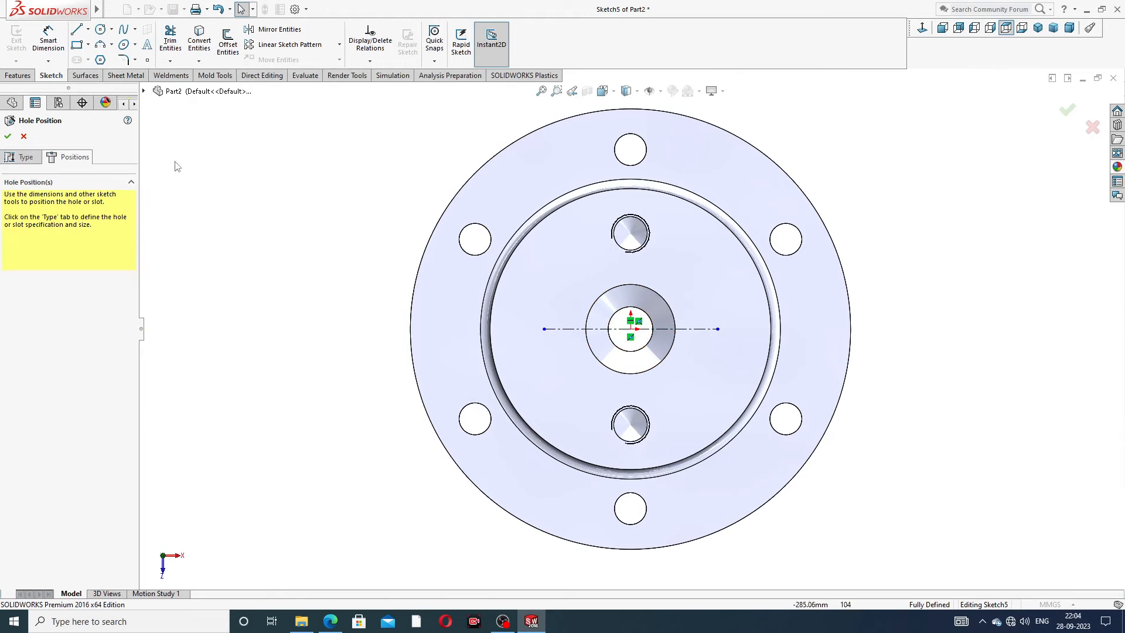
# Step: Dimension the horizontal construction line's length to 88 mm
pyautogui.click(48, 40)
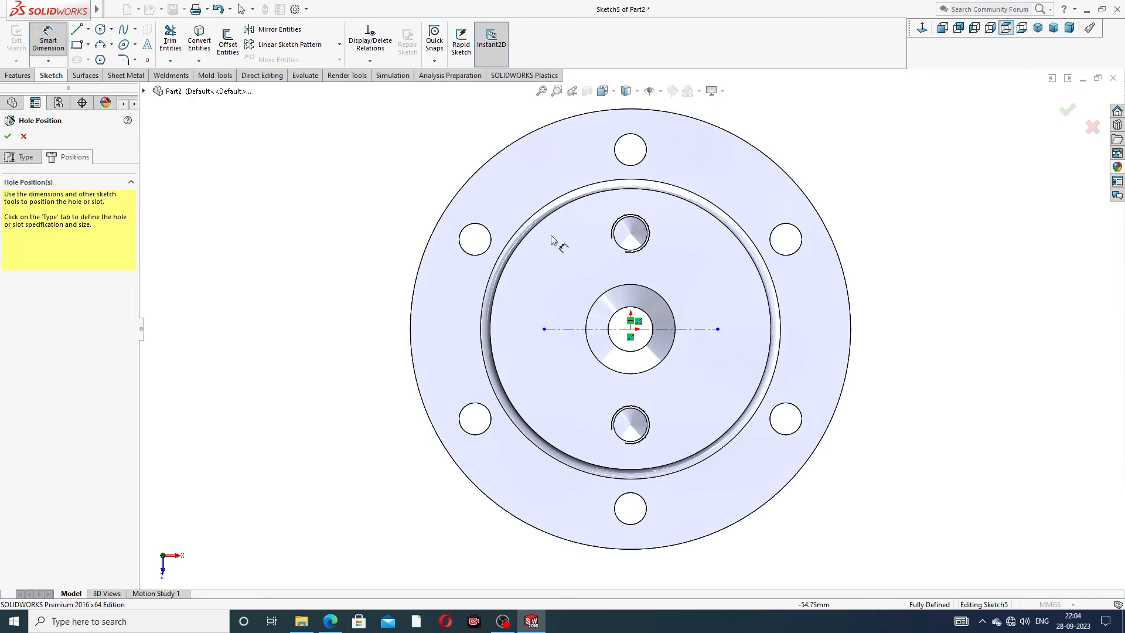
pyautogui.click(592, 329)
pyautogui.click(621, 278)
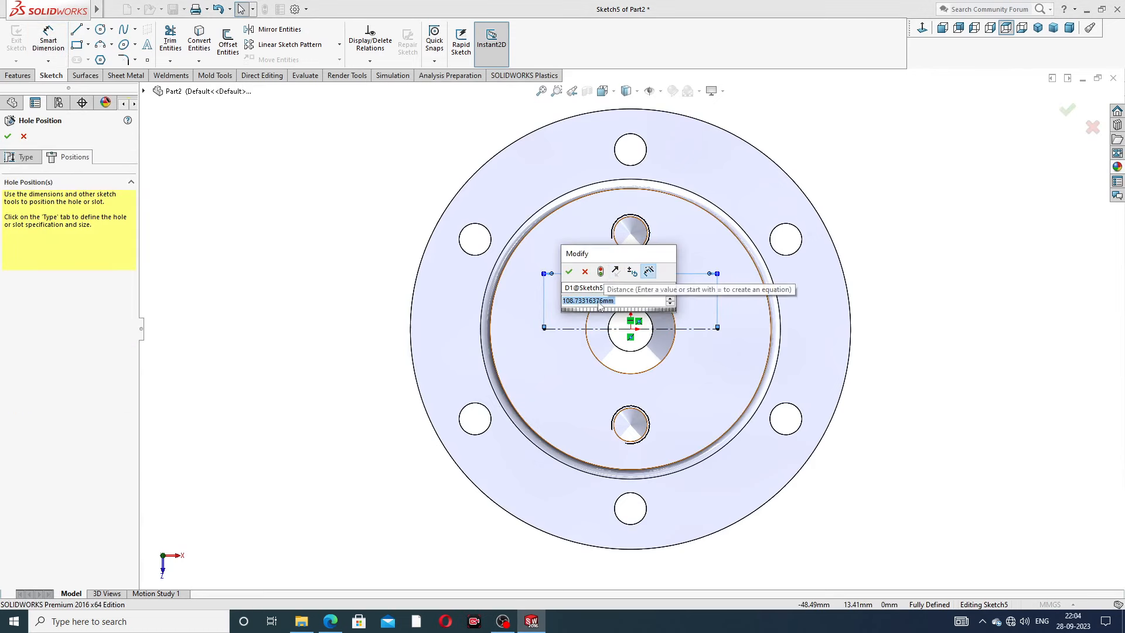
pyautogui.write('88')
pyautogui.press('Return')
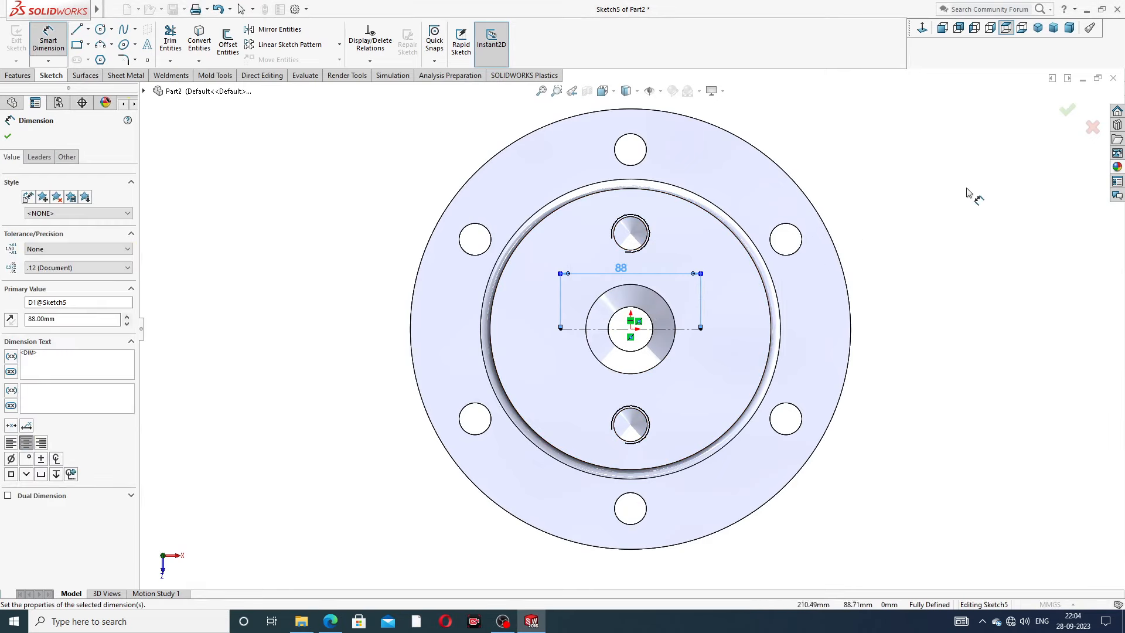
pyautogui.click(968, 189)
pyautogui.rightClick(327, 169)
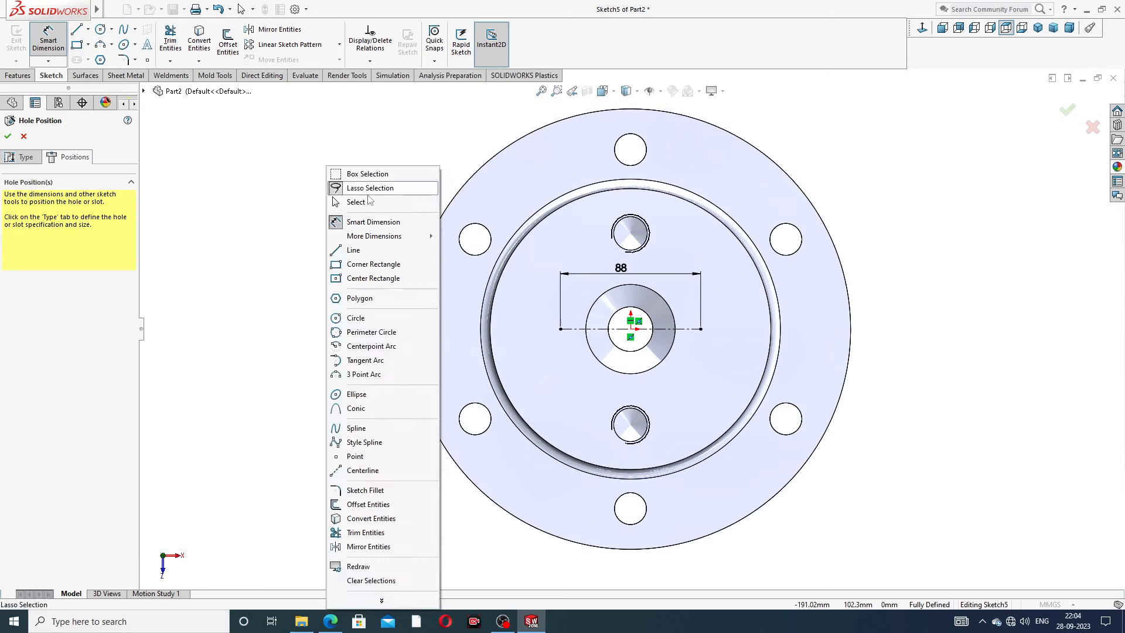
pyautogui.click(351, 201)
# Step: Place hole points on both ends of the horizontal construction line and complete the M12 tapped hole feature
pyautogui.click(147, 59)
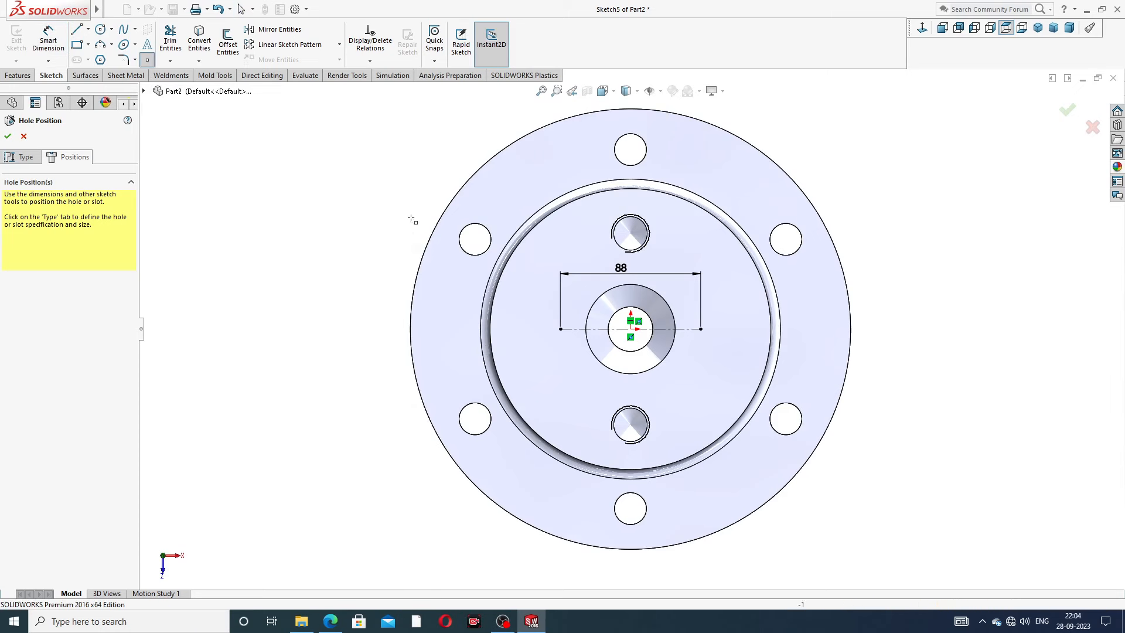
pyautogui.click(560, 329)
pyautogui.click(701, 329)
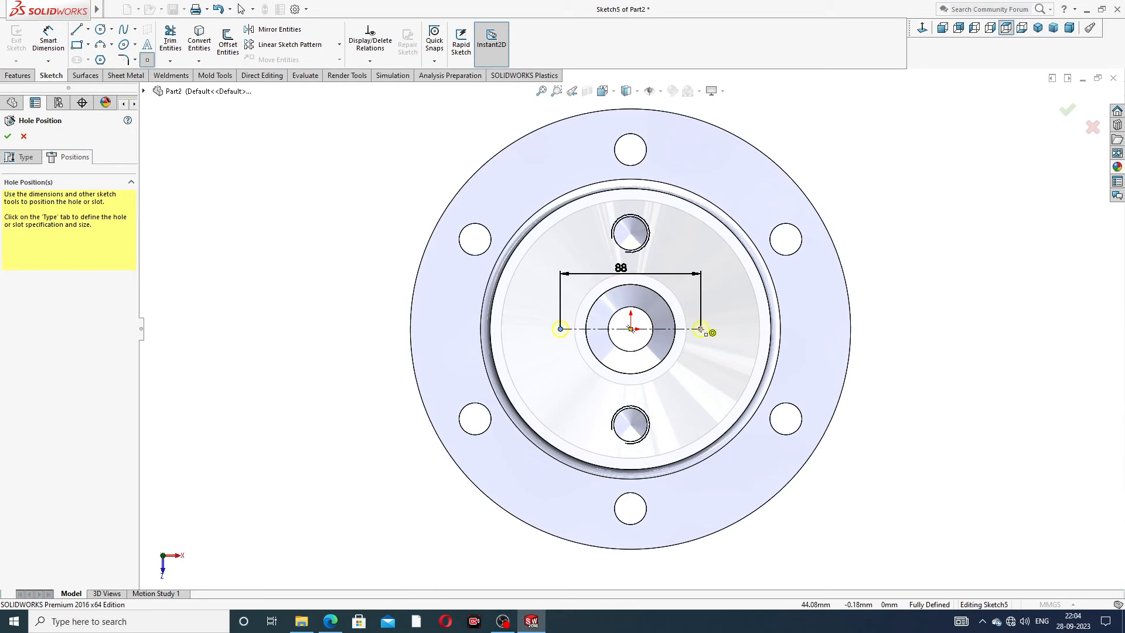
pyautogui.rightClick(861, 208)
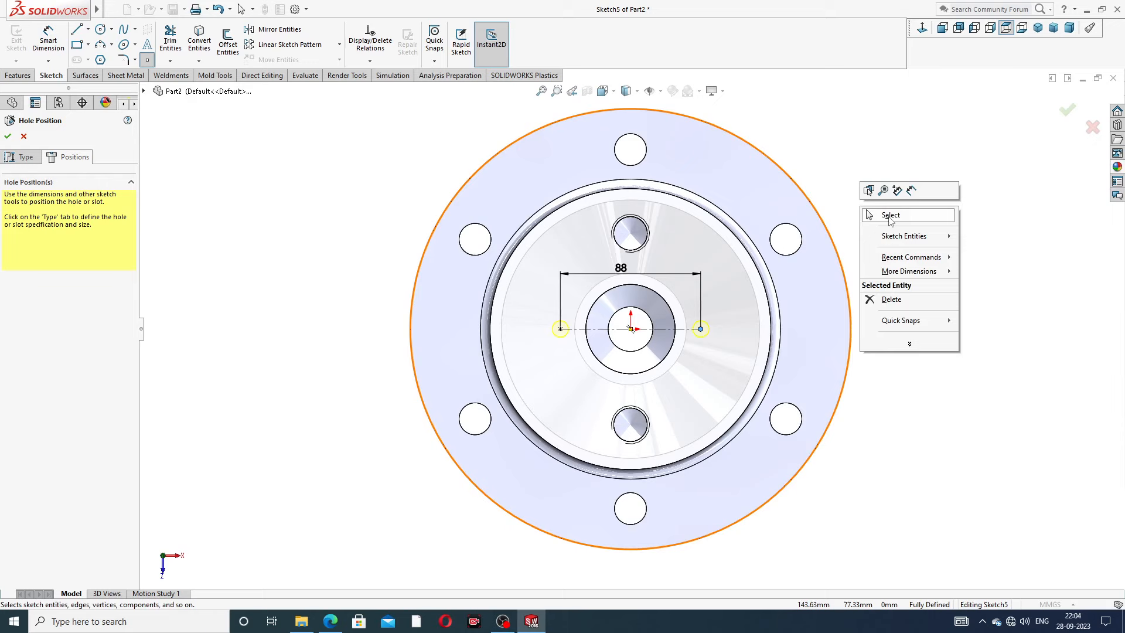
pyautogui.click(890, 215)
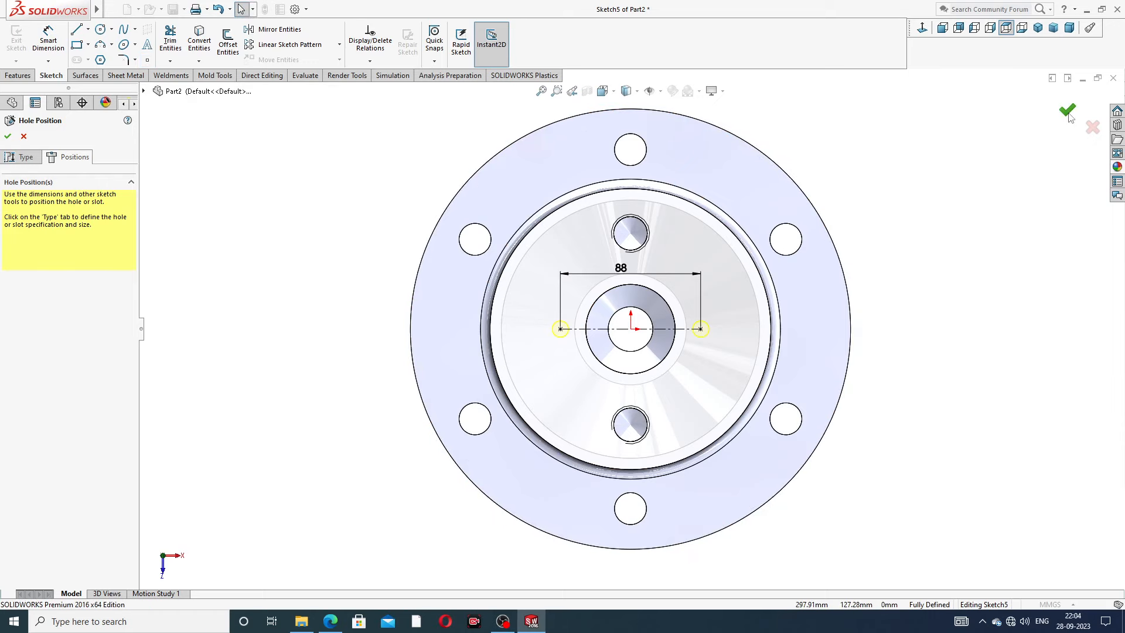
pyautogui.click(1069, 115)
# Step: Examine the shaded threads inside the M12 tapped holes on the cover's raised face
pyautogui.scroll(-3, 610, 314)
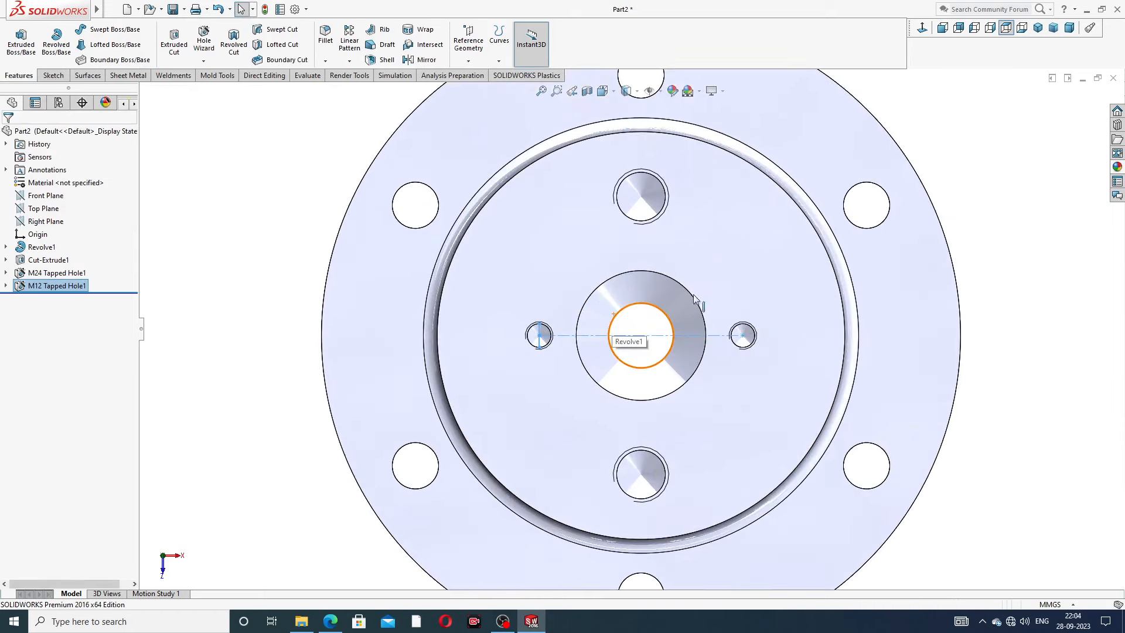
pyautogui.click(979, 145)
pyautogui.scroll(3, 635, 316)
pyautogui.moveTo(635, 315); pyautogui.dragTo(604, 287, button='middle')
pyautogui.scroll(-10, 577, 313)
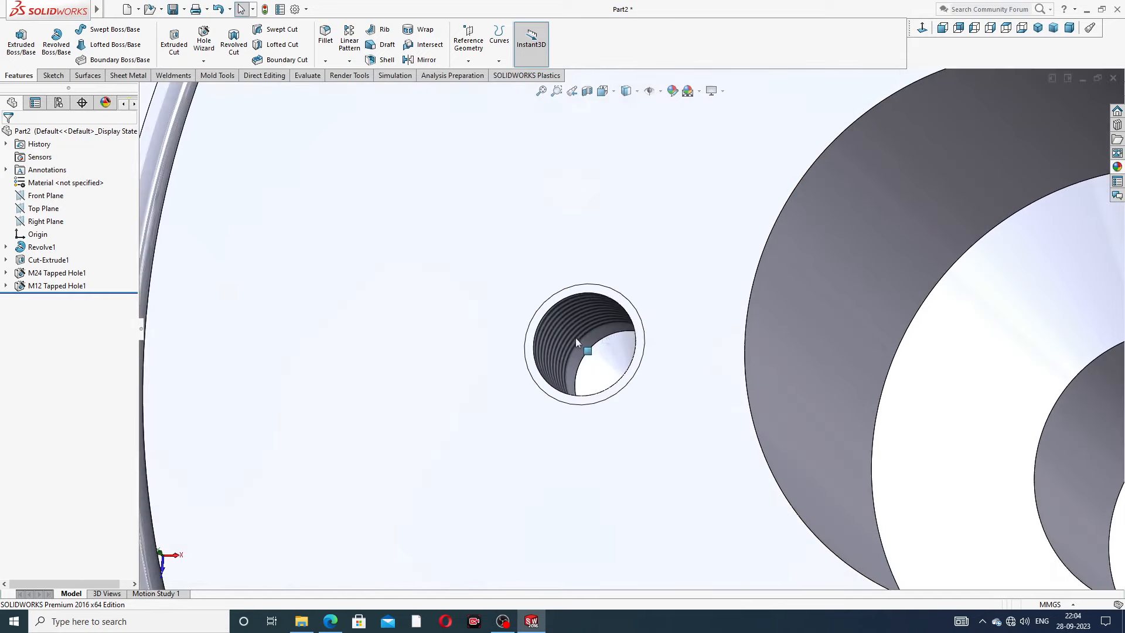
pyautogui.scroll(10, 821, 276)
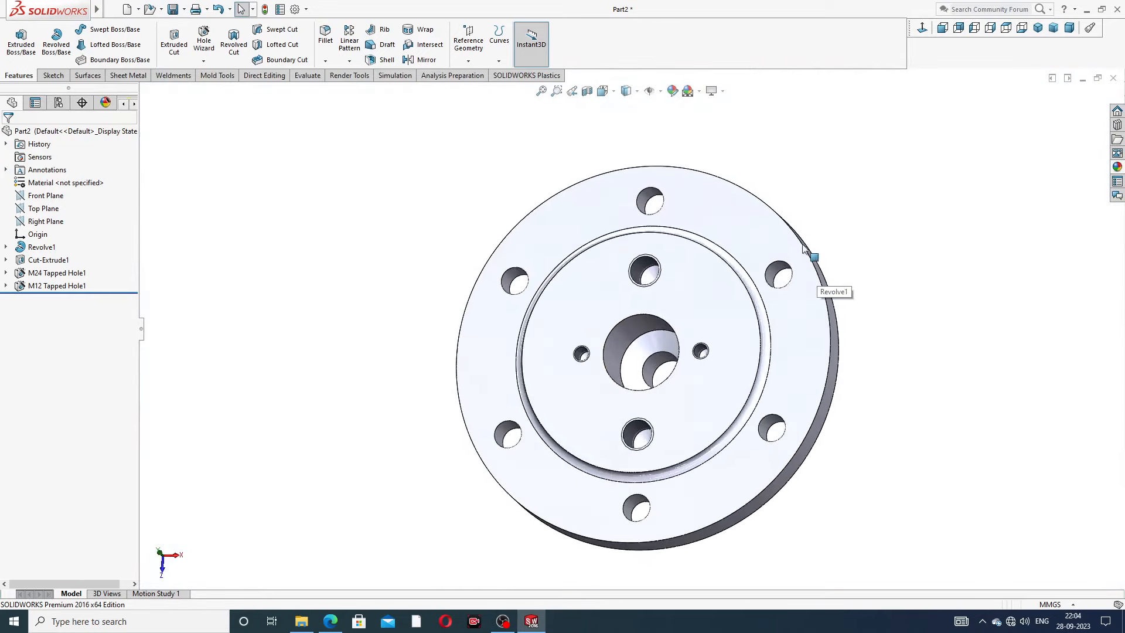
# Step: Apply the polished brass appearance to the cover and compare the model with the valve cover PDF drawing in the browser
pyautogui.click(1118, 166)
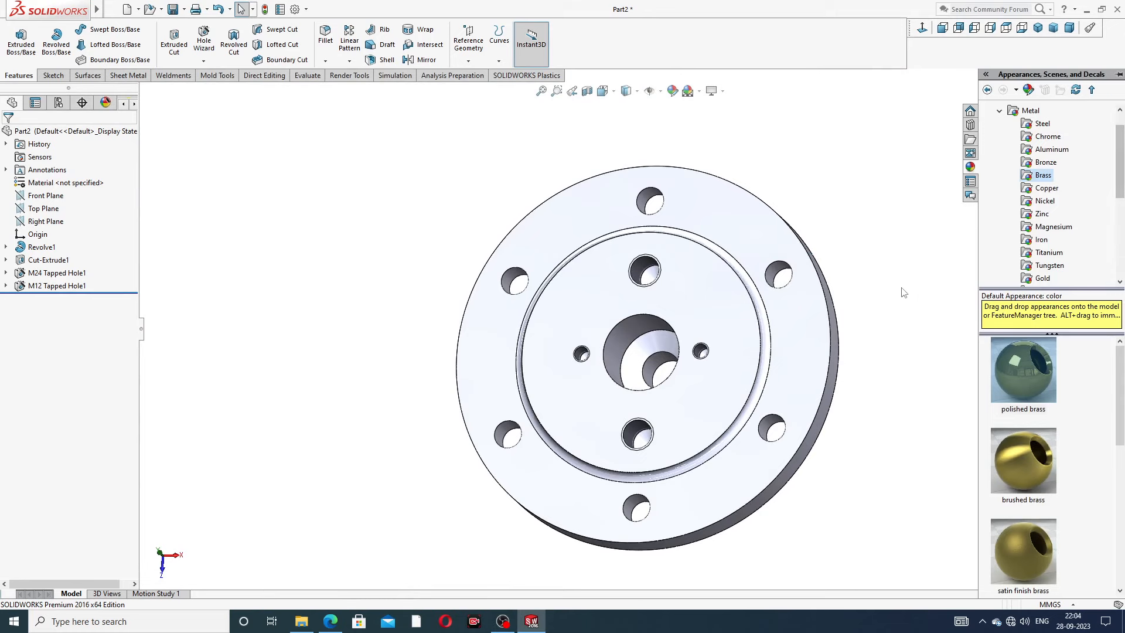
pyautogui.doubleClick(1020, 371)
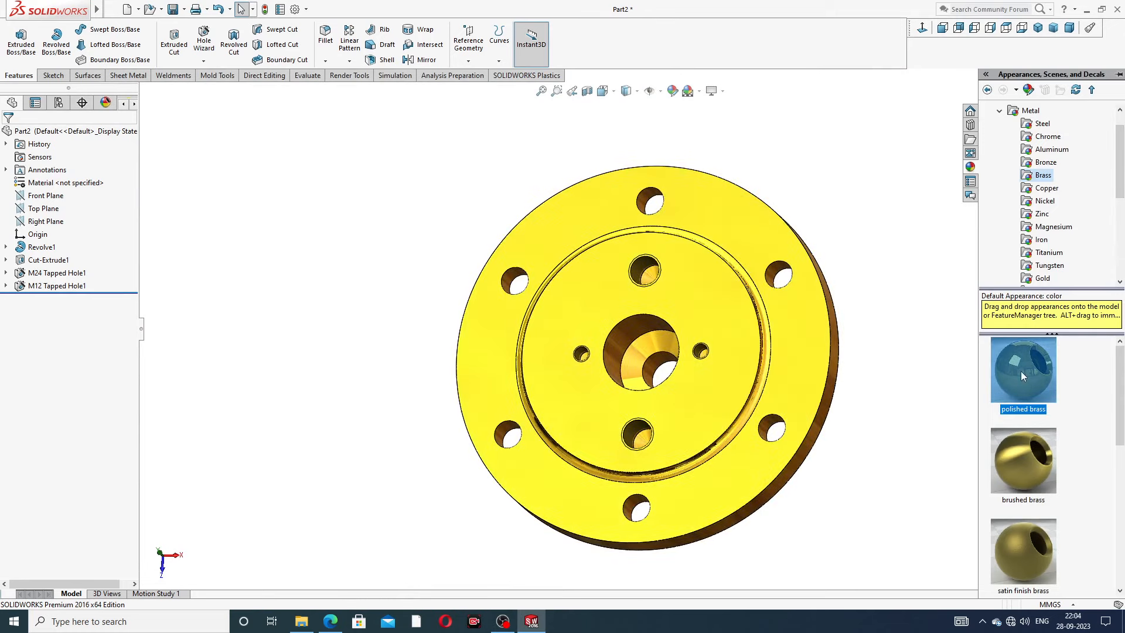
pyautogui.moveTo(856, 316)
pyautogui.mouseDown(button='middle')
pyautogui.moveTo(891, 209)
pyautogui.moveTo(837, 329)
pyautogui.moveTo(827, 323)
pyautogui.moveTo(907, 306)
pyautogui.moveTo(821, 297)
pyautogui.moveTo(774, 384)
pyautogui.moveTo(791, 307)
pyautogui.moveTo(753, 363)
pyautogui.mouseUp(button='middle')
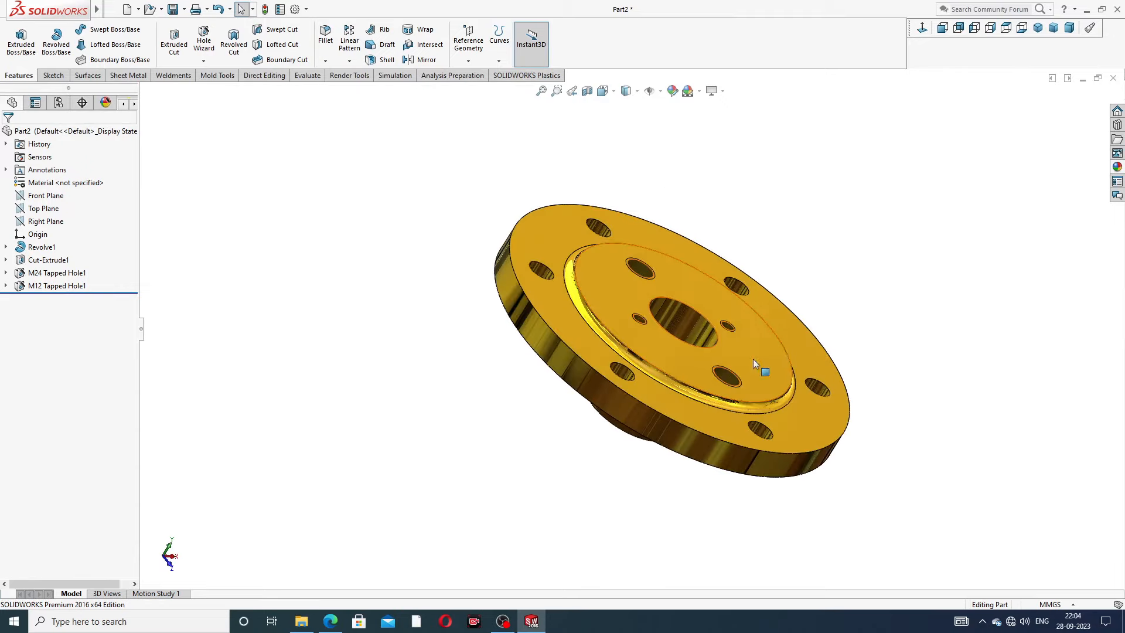
pyautogui.click(329, 621)
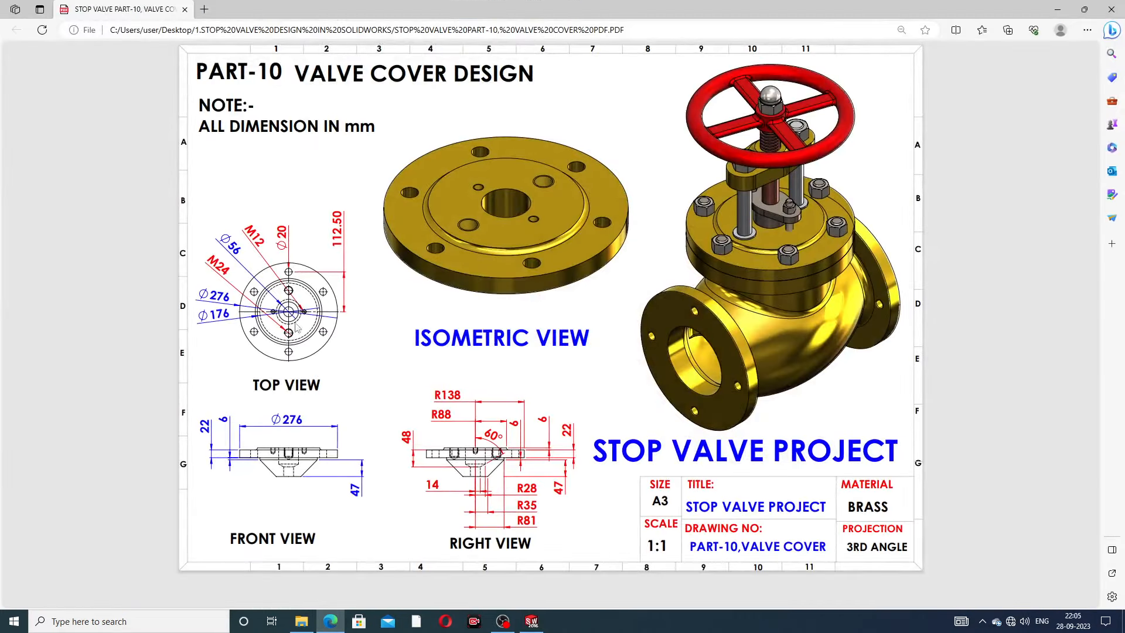
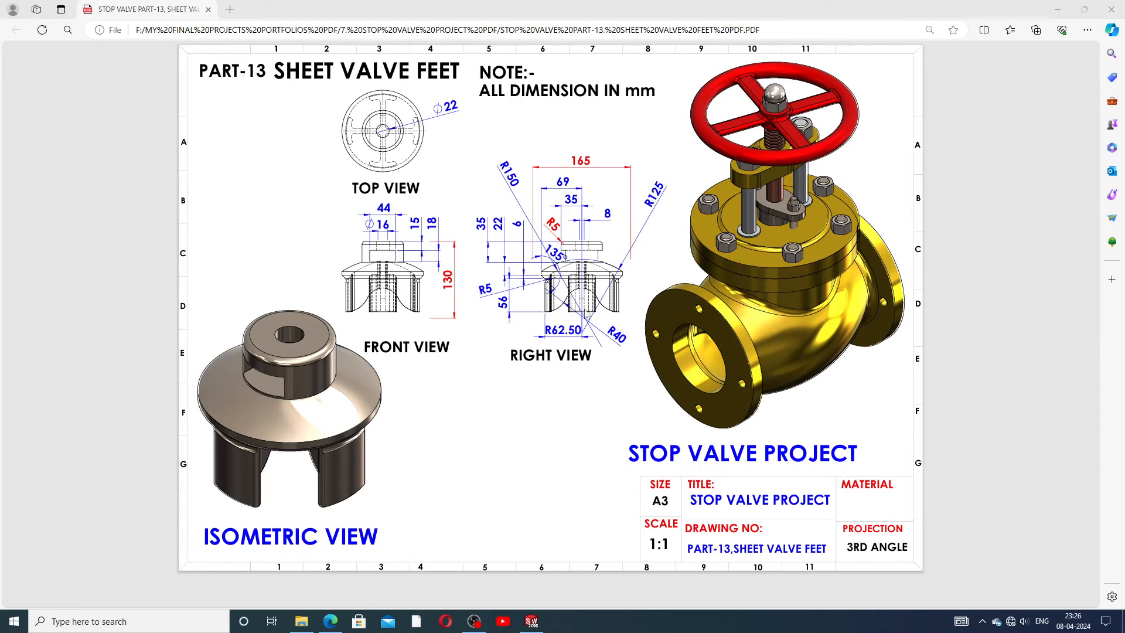
# Step: Switch to SolidWorks and examine the sheet valve feet part from above, below and the isometric view
pyautogui.click(531, 622)
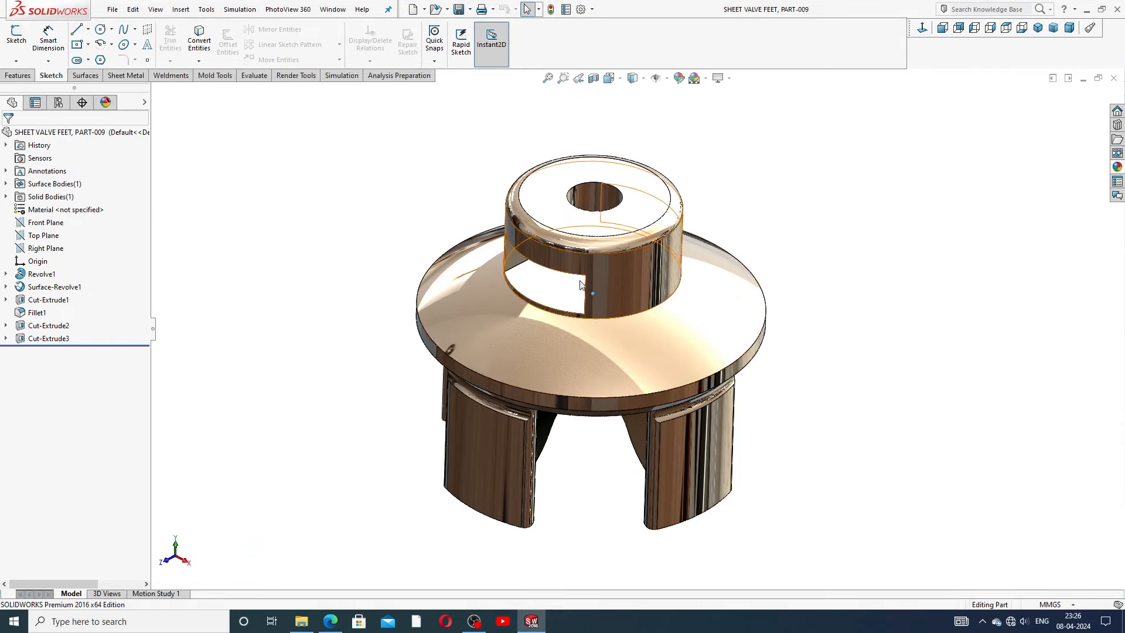
pyautogui.moveTo(701, 319); pyautogui.dragTo(683, 187, button='middle')
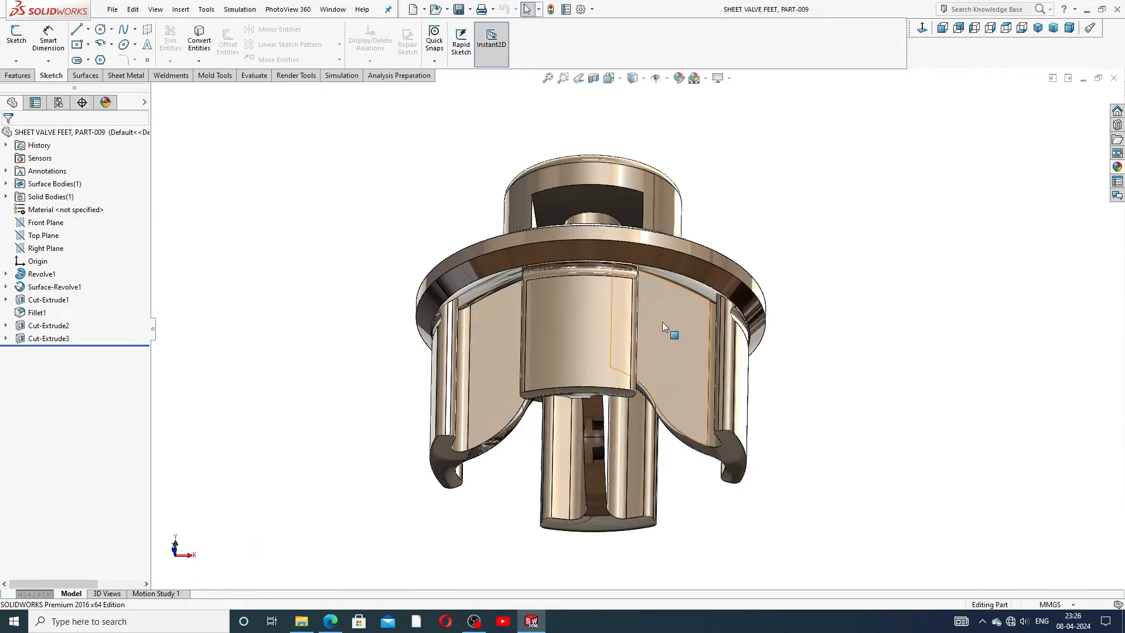
pyautogui.moveTo(668, 264); pyautogui.dragTo(683, 157, button='middle')
pyautogui.moveTo(646, 395); pyautogui.dragTo(891, 200, button='middle')
pyautogui.click(1038, 29)
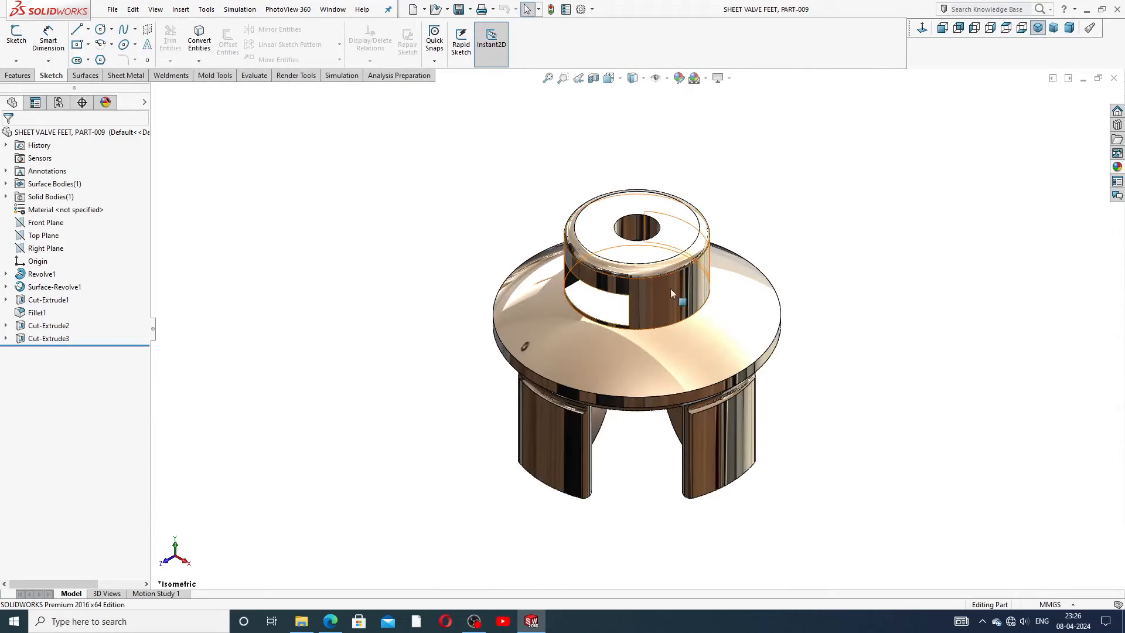
pyautogui.moveTo(669, 340); pyautogui.dragTo(797, 454, button='middle')
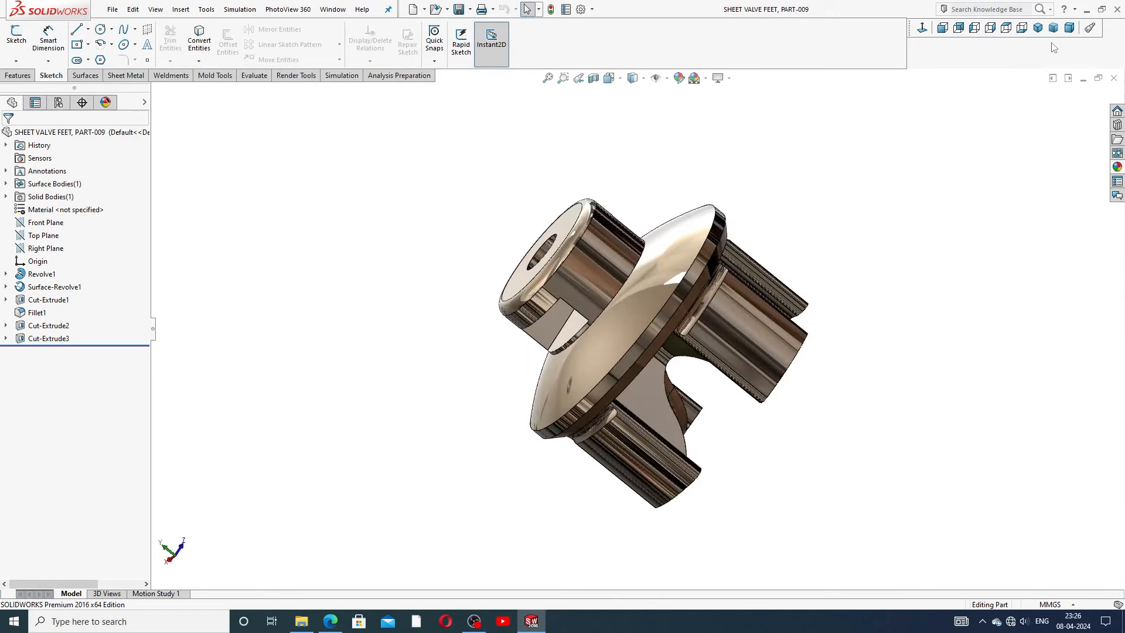
# Step: View the finished sheet valve feet part in isometric orientation, then close its document
pyautogui.click(1037, 28)
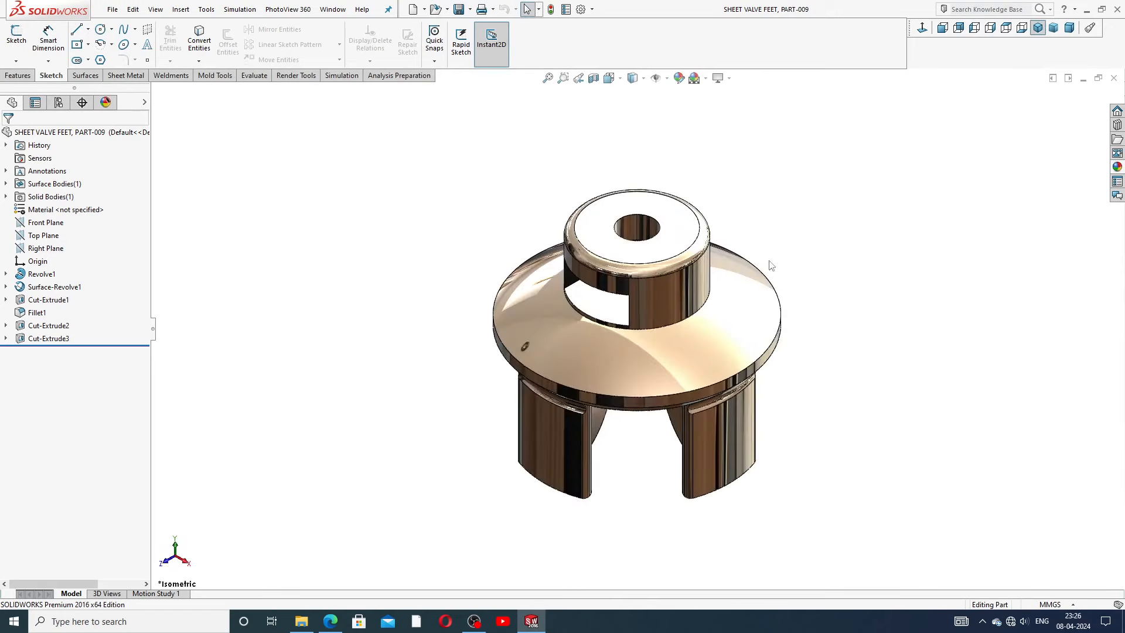
pyautogui.scroll(-2, 703, 309)
pyautogui.scroll(1, 780, 389)
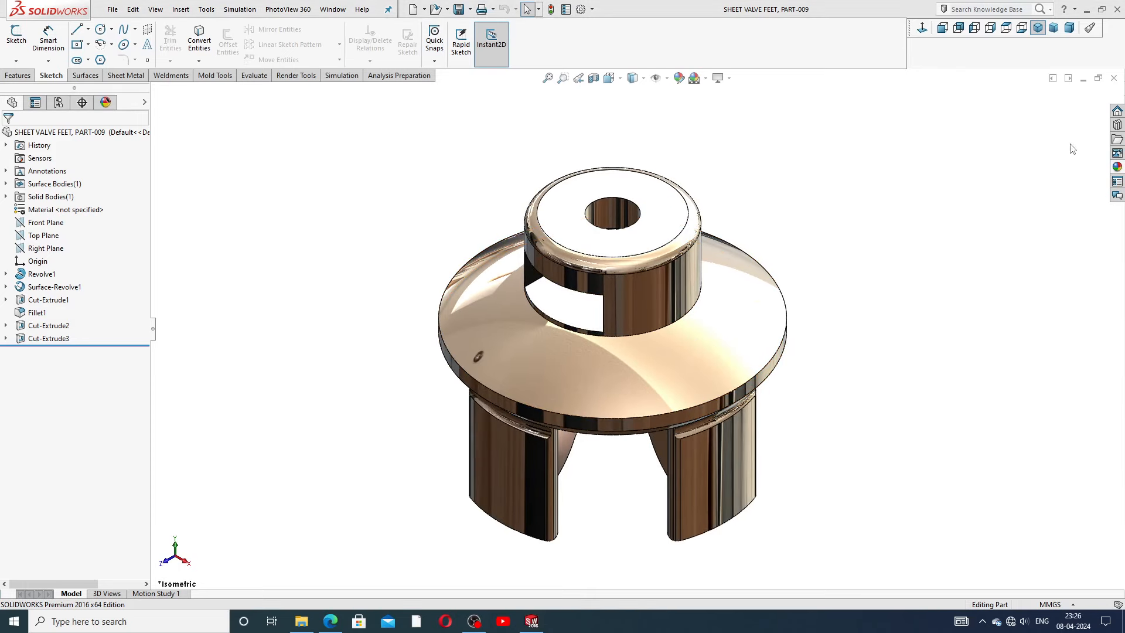
pyautogui.click(1113, 78)
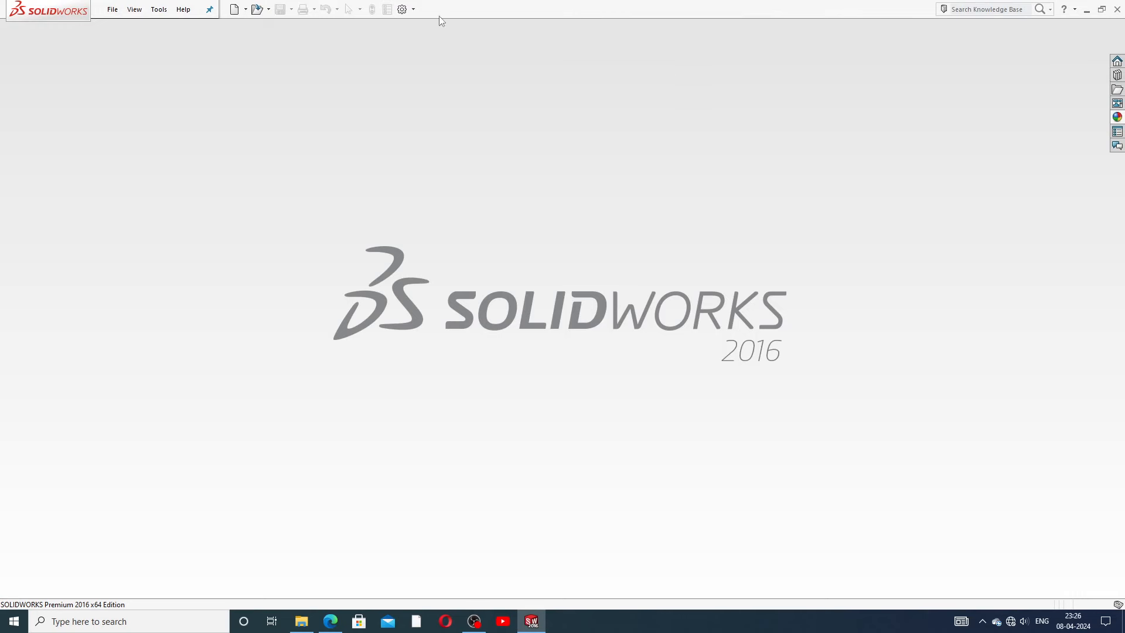
# Step: Create a new part document and apply the Plain White scene to it
pyautogui.click(235, 10)
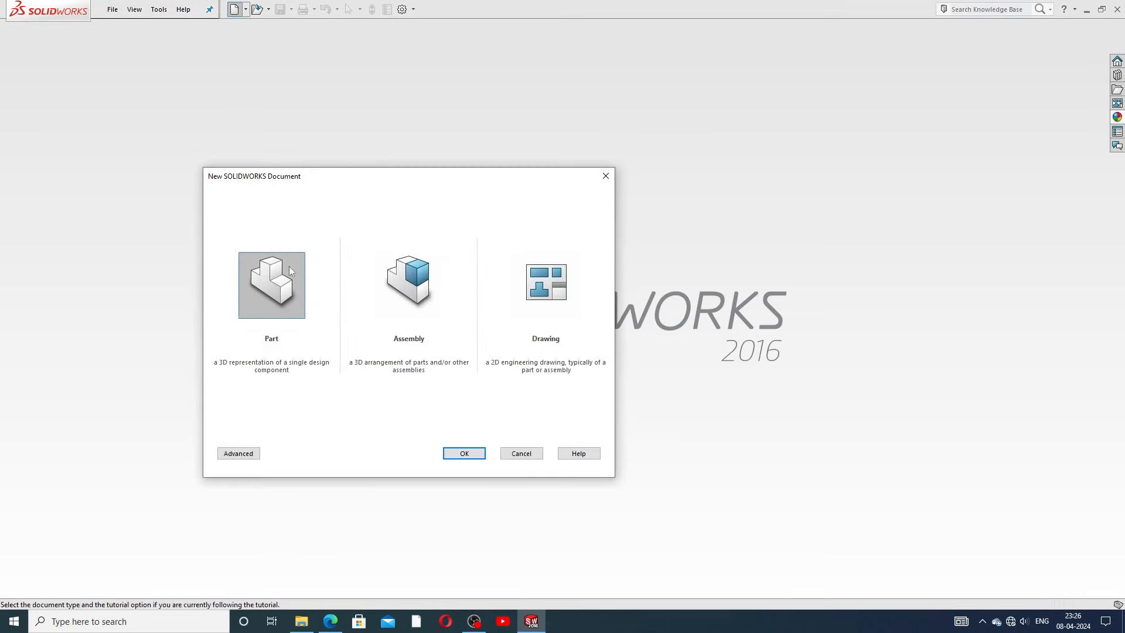
pyautogui.click(469, 454)
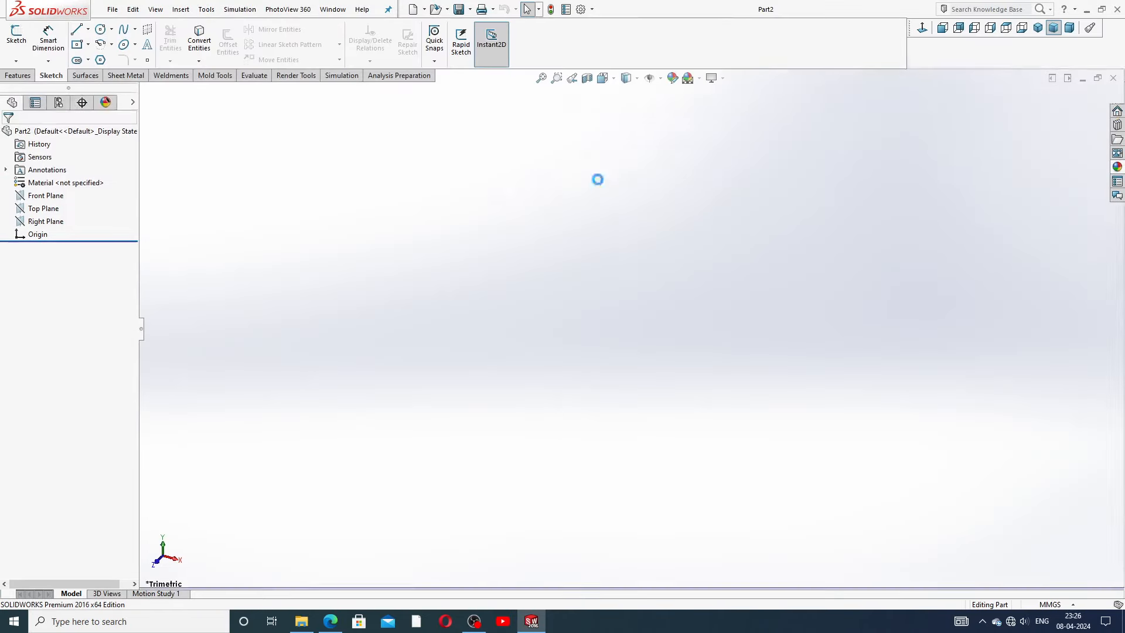
pyautogui.click(700, 78)
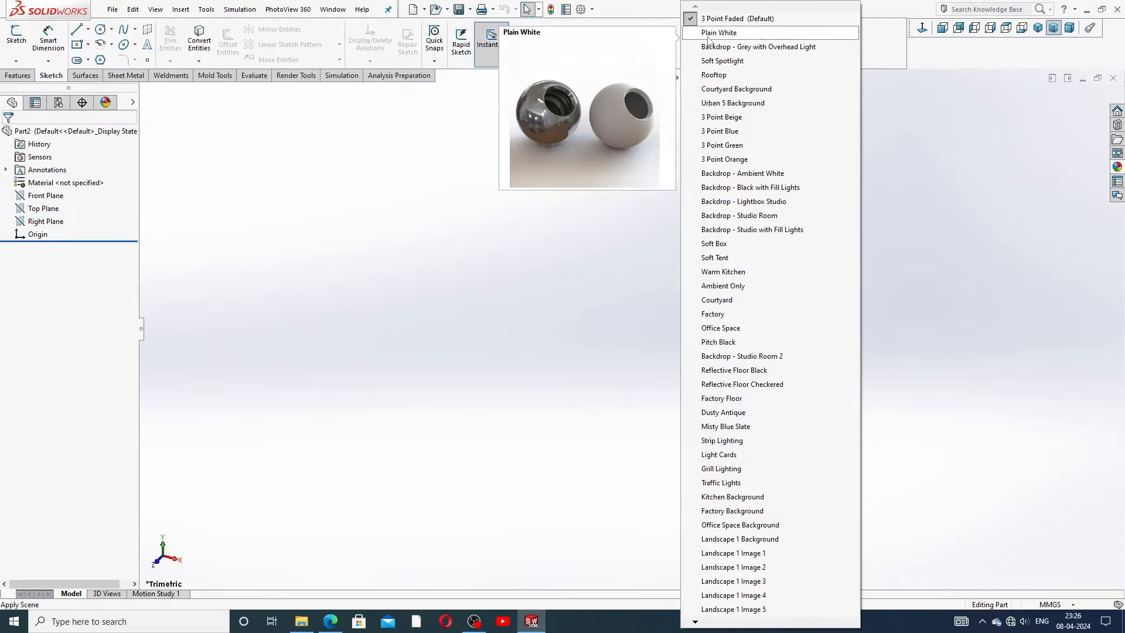
pyautogui.click(708, 34)
# Step: Raise both the shaded and the wireframe image quality to the highest resolution in the document properties
pyautogui.click(582, 10)
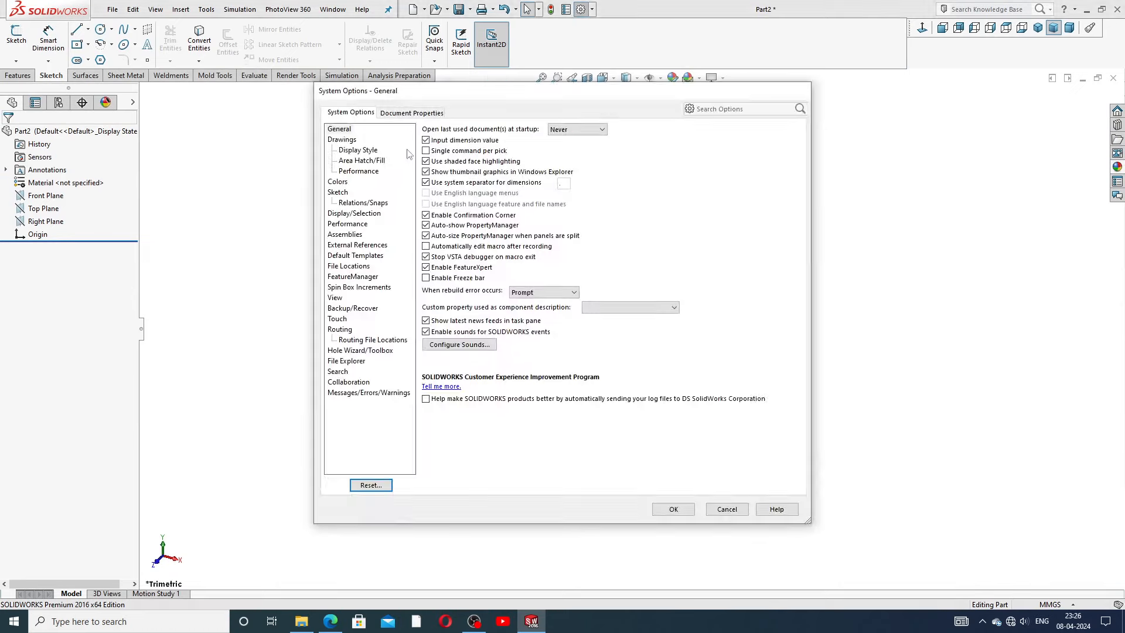
pyautogui.click(412, 113)
pyautogui.click(349, 245)
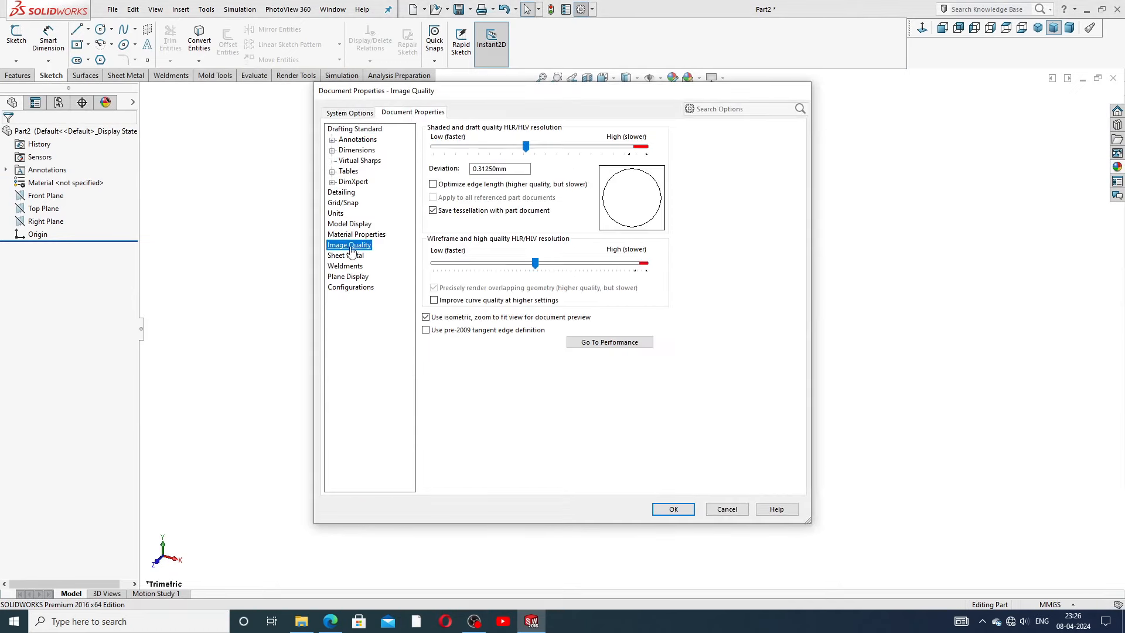
pyautogui.moveTo(526, 147); pyautogui.dragTo(651, 148)
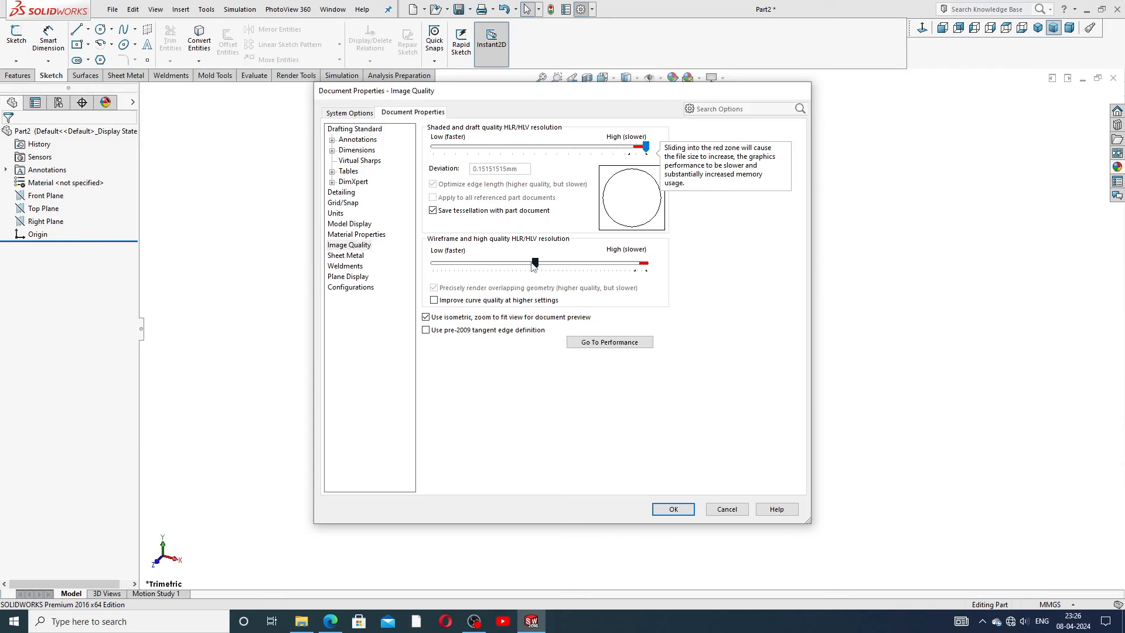
pyautogui.moveTo(531, 263); pyautogui.dragTo(671, 267)
pyautogui.moveTo(494, 263); pyautogui.dragTo(645, 264)
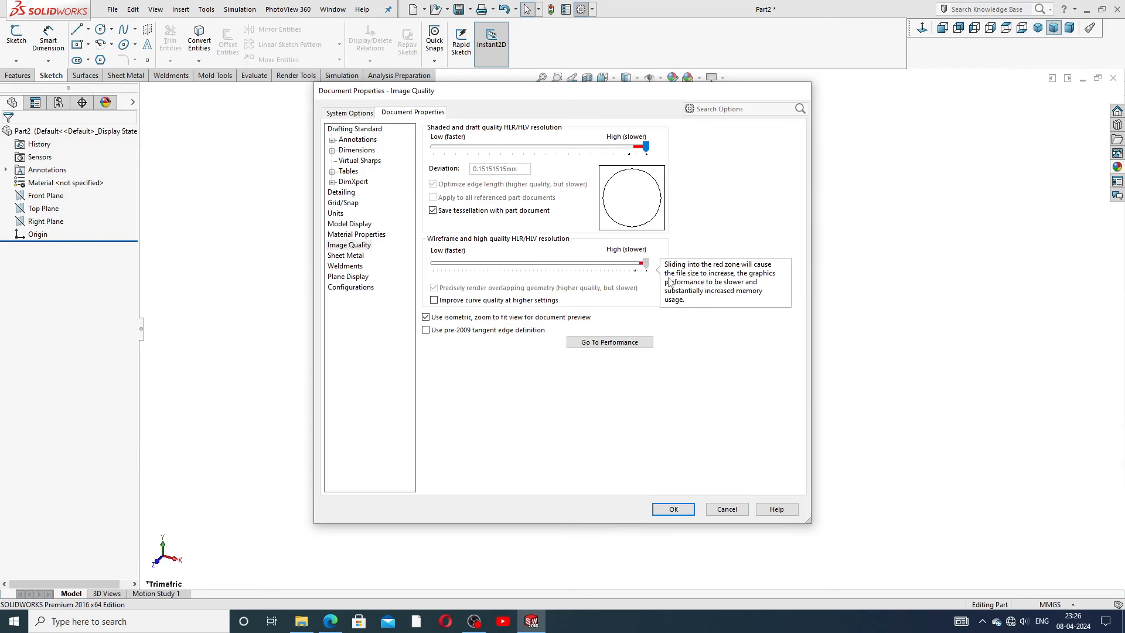
pyautogui.click(664, 514)
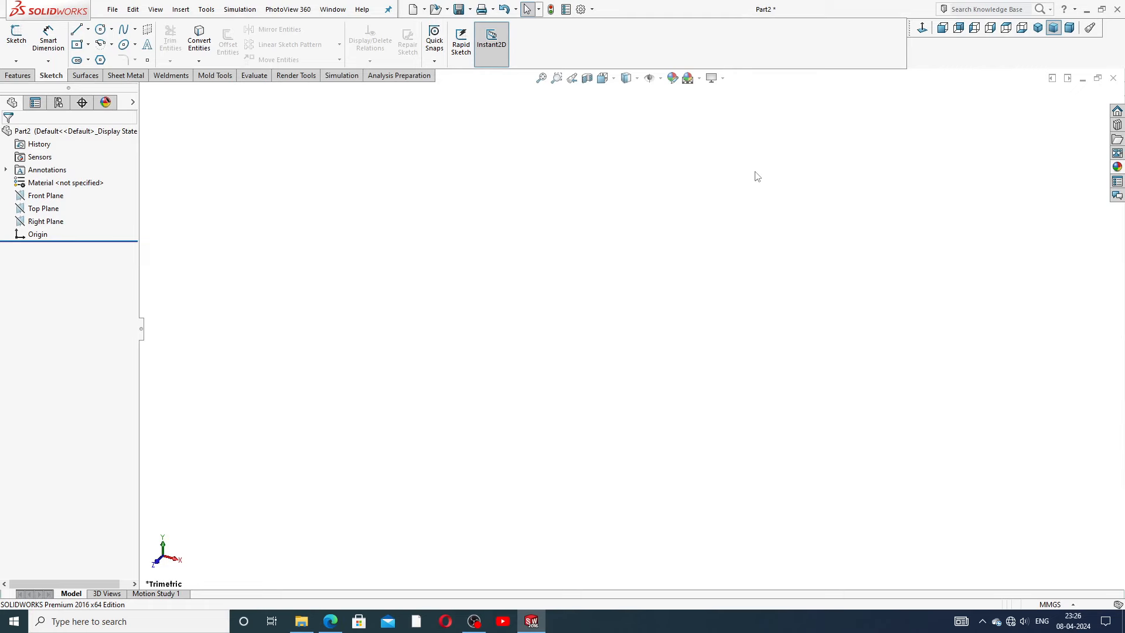
# Step: Check the Part-13 drawing in the browser, return to SolidWorks and sketch a vertical centerline through the origin on the Right Plane
pyautogui.click(330, 621)
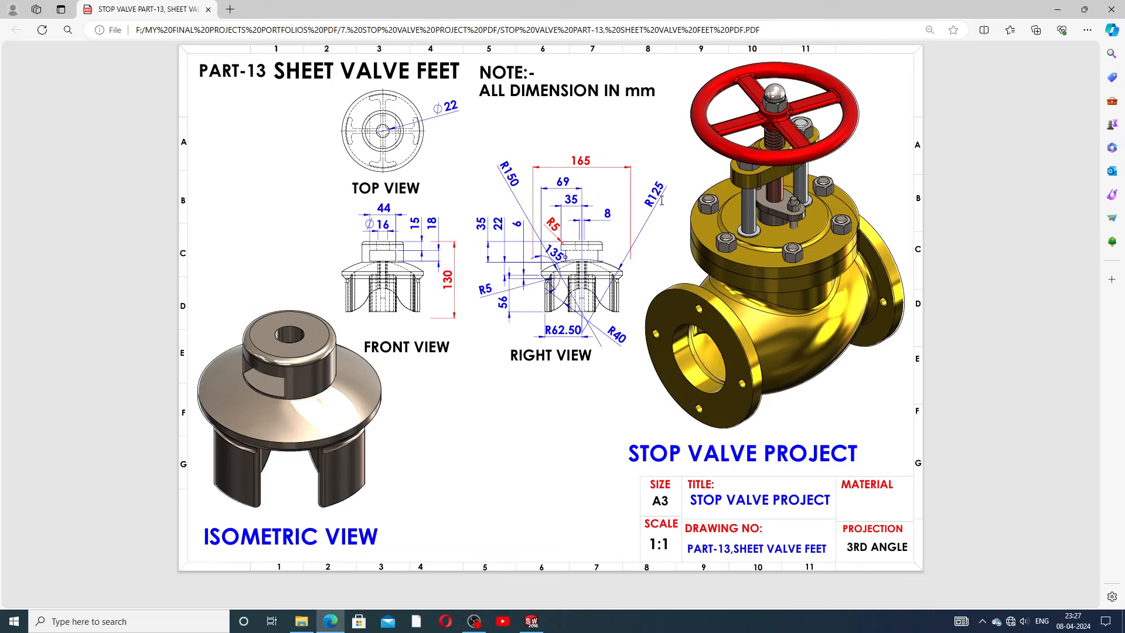
pyautogui.click(531, 621)
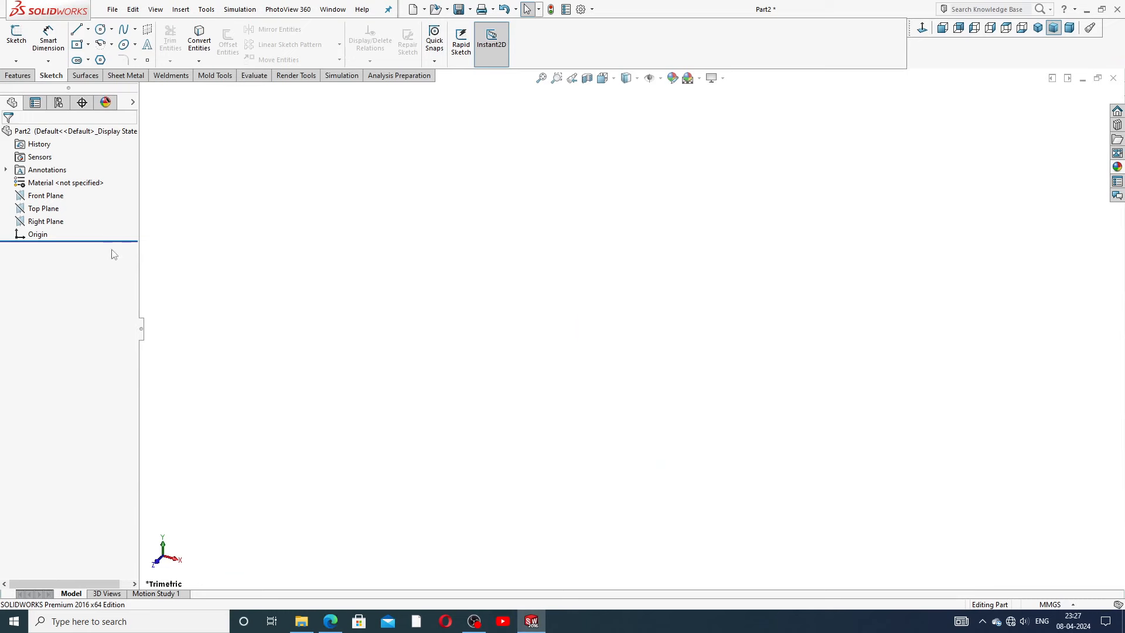
pyautogui.click(58, 226)
pyautogui.click(70, 212)
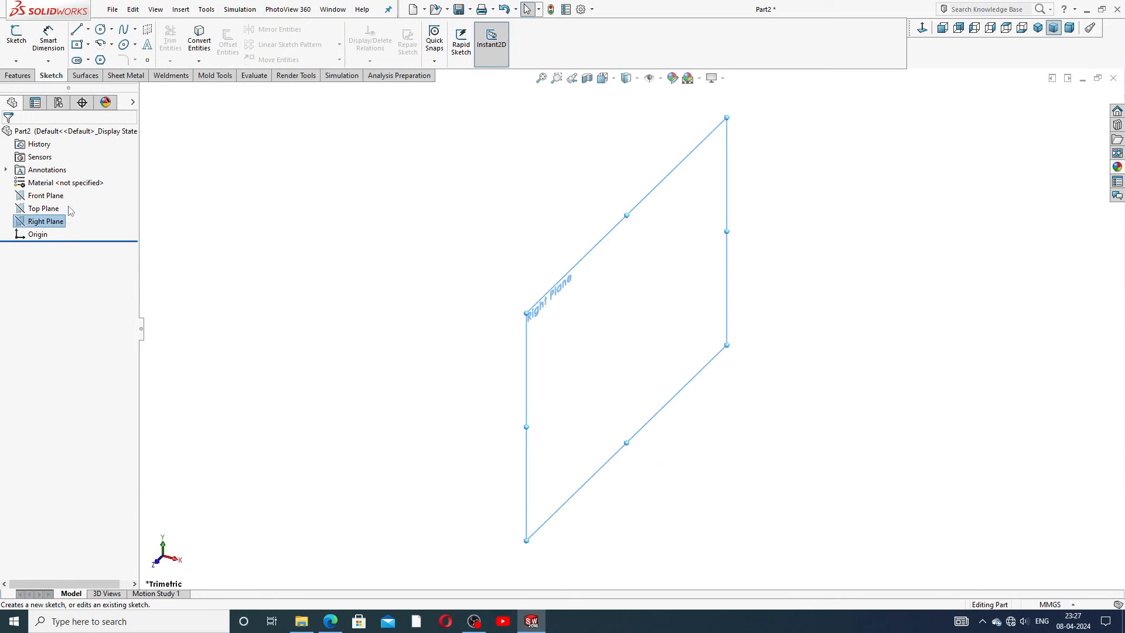
pyautogui.click(88, 28)
pyautogui.click(105, 58)
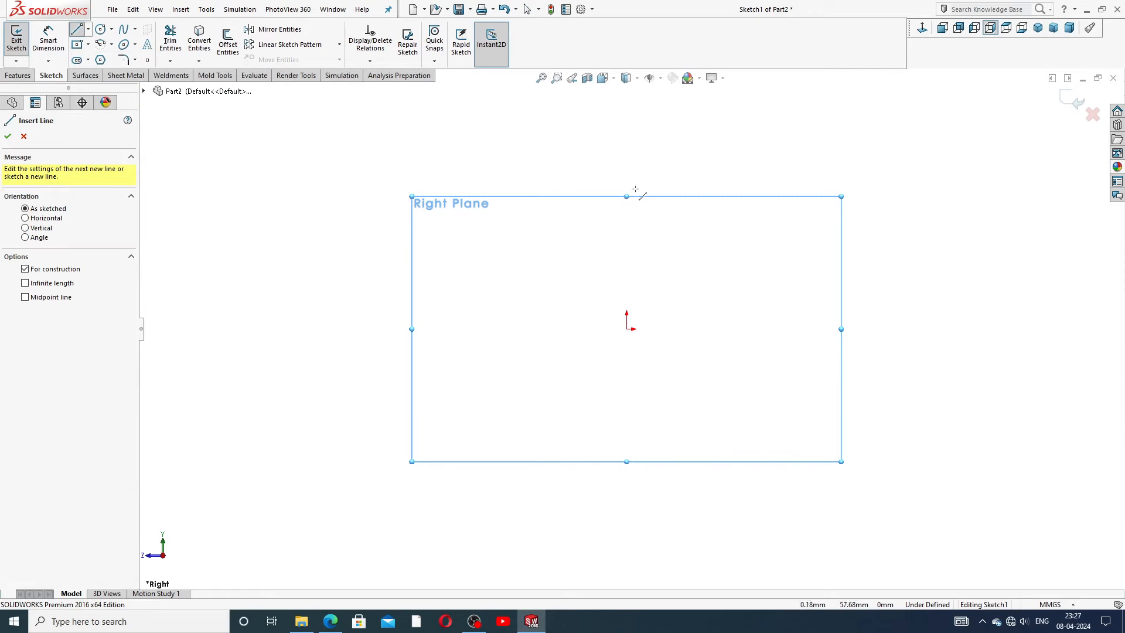
pyautogui.click(627, 328)
pyautogui.click(627, 213)
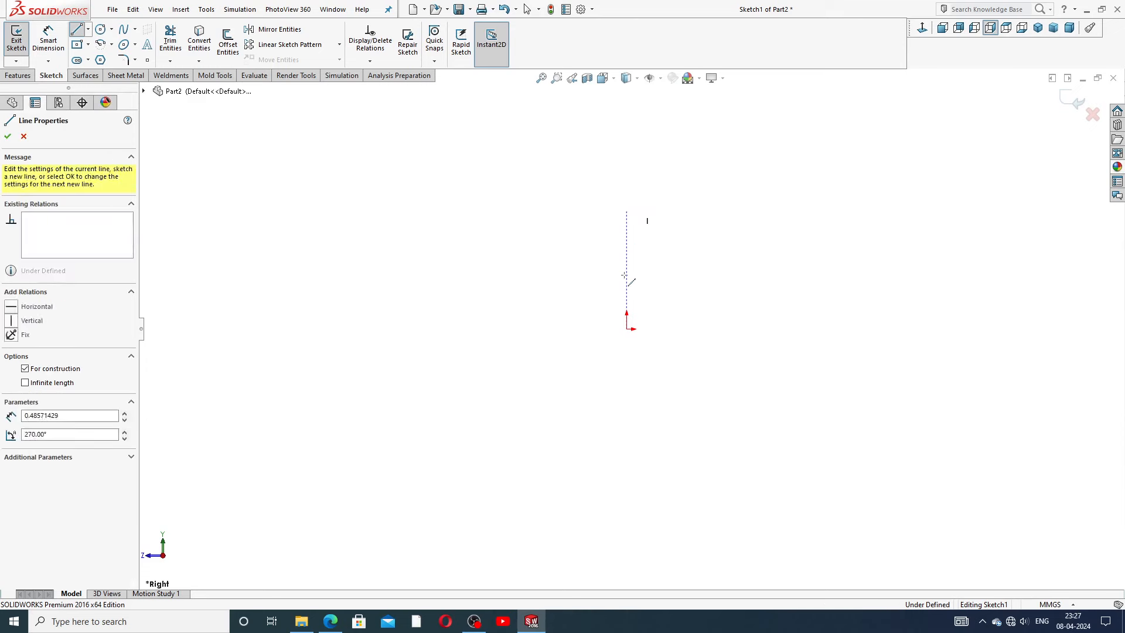
pyautogui.click(623, 503)
pyautogui.rightClick(677, 358)
pyautogui.click(709, 411)
# Step: Sketch a horizontal line about 26 mm long leftward from the origin and a vertical line downward from its outer end
pyautogui.scroll(-1, 621, 402)
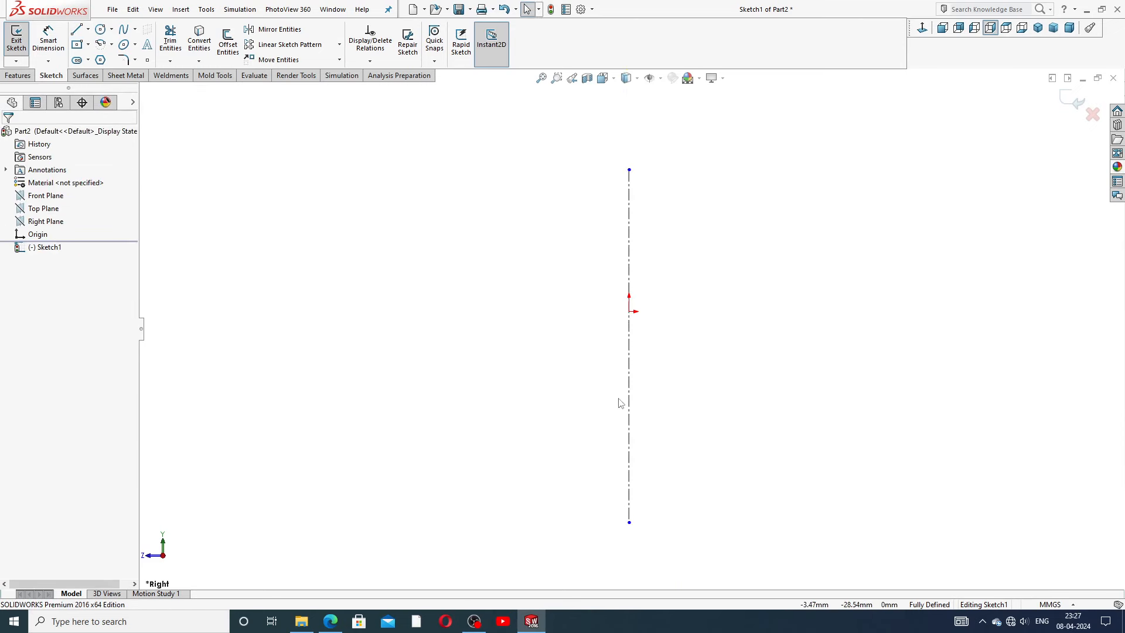
pyautogui.scroll(2, 627, 389)
pyautogui.scroll(-1, 639, 396)
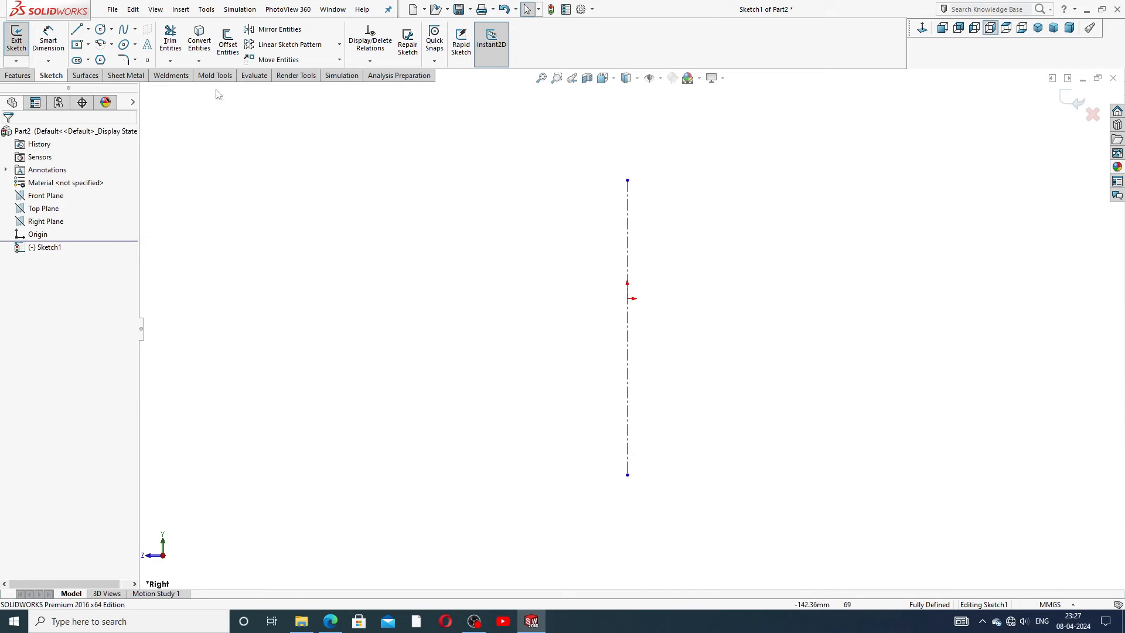
pyautogui.click(76, 30)
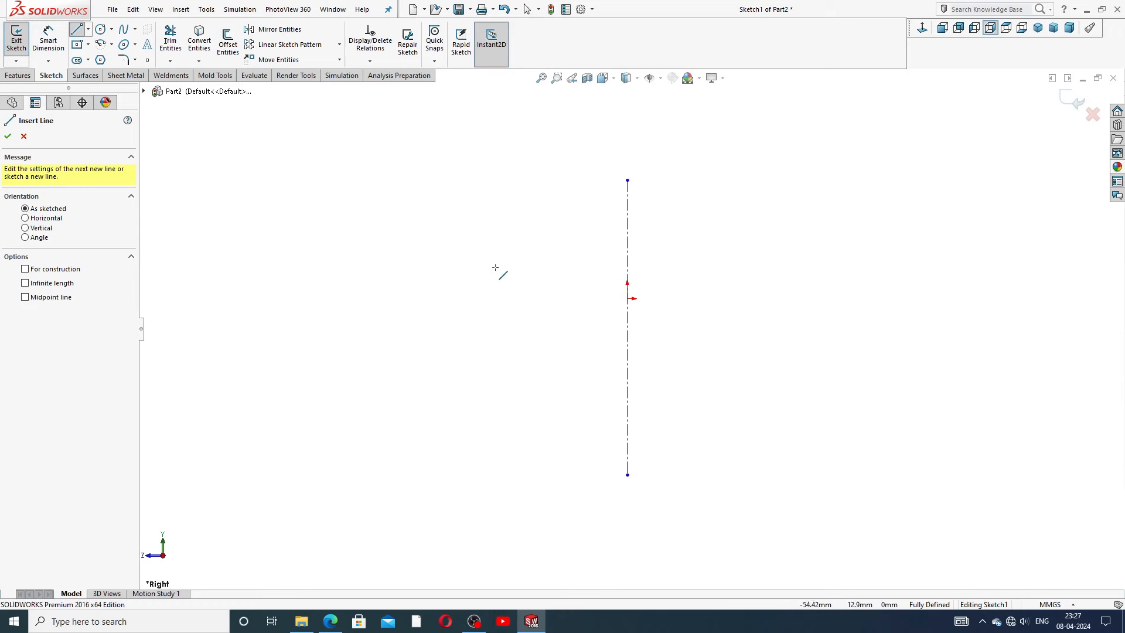
pyautogui.click(628, 299)
pyautogui.click(563, 299)
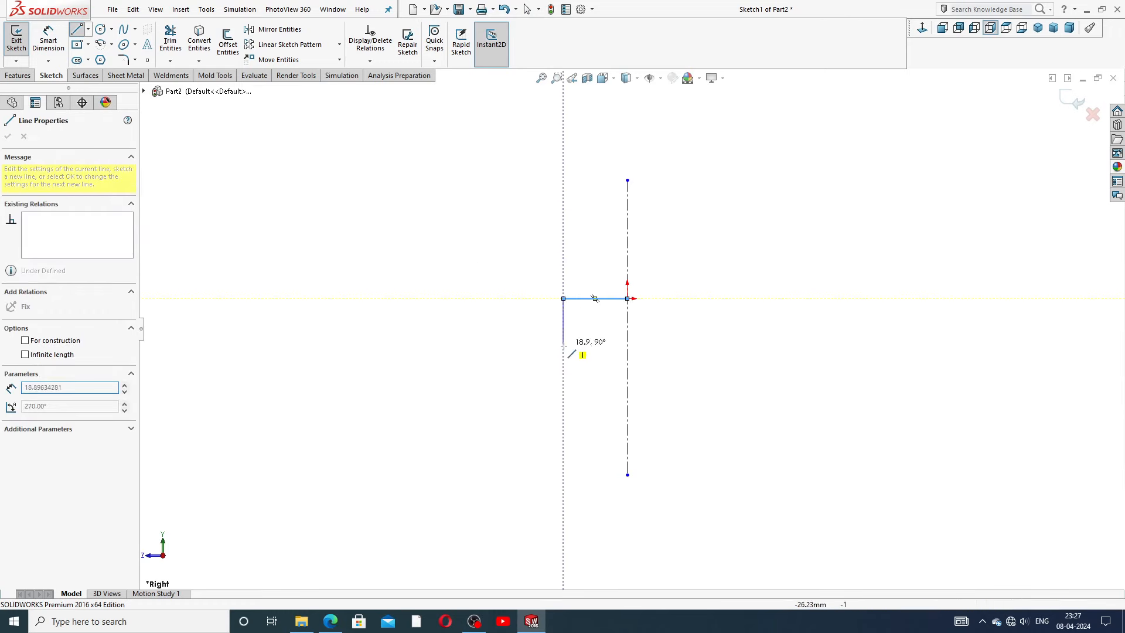
pyautogui.click(563, 367)
pyautogui.rightClick(592, 344)
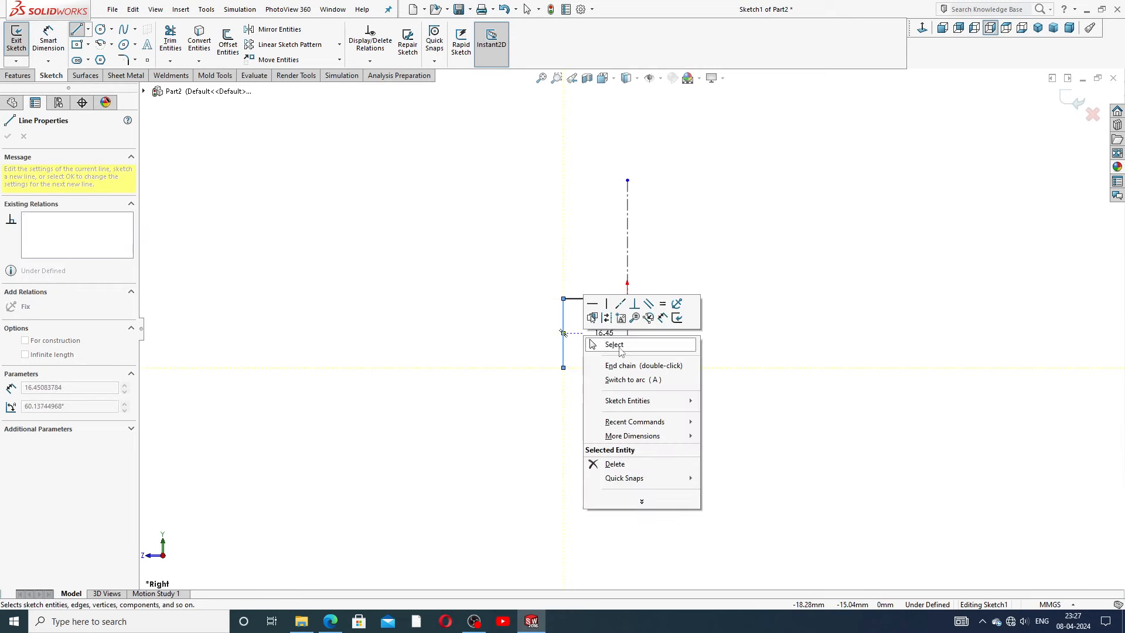
pyautogui.click(618, 347)
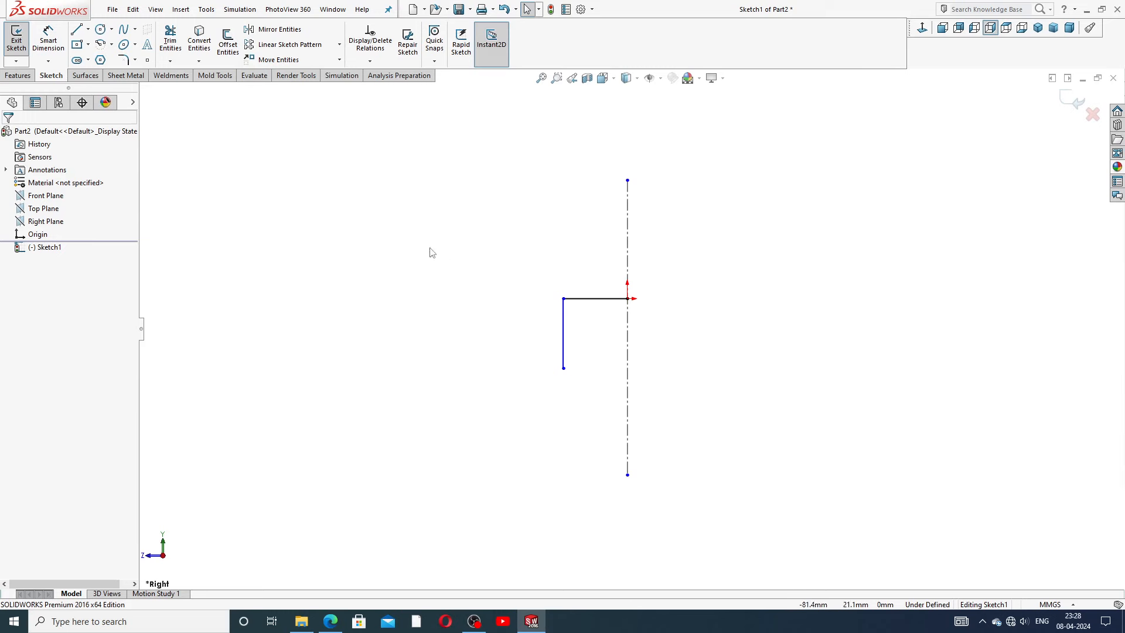
pyautogui.click(52, 44)
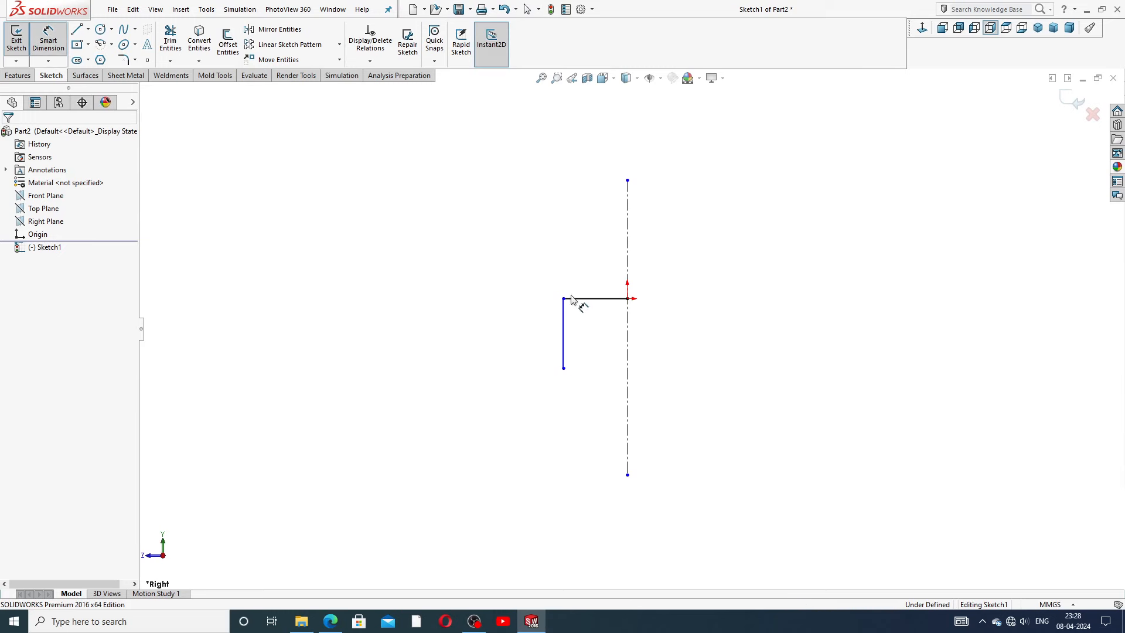
pyautogui.rightClick(677, 220)
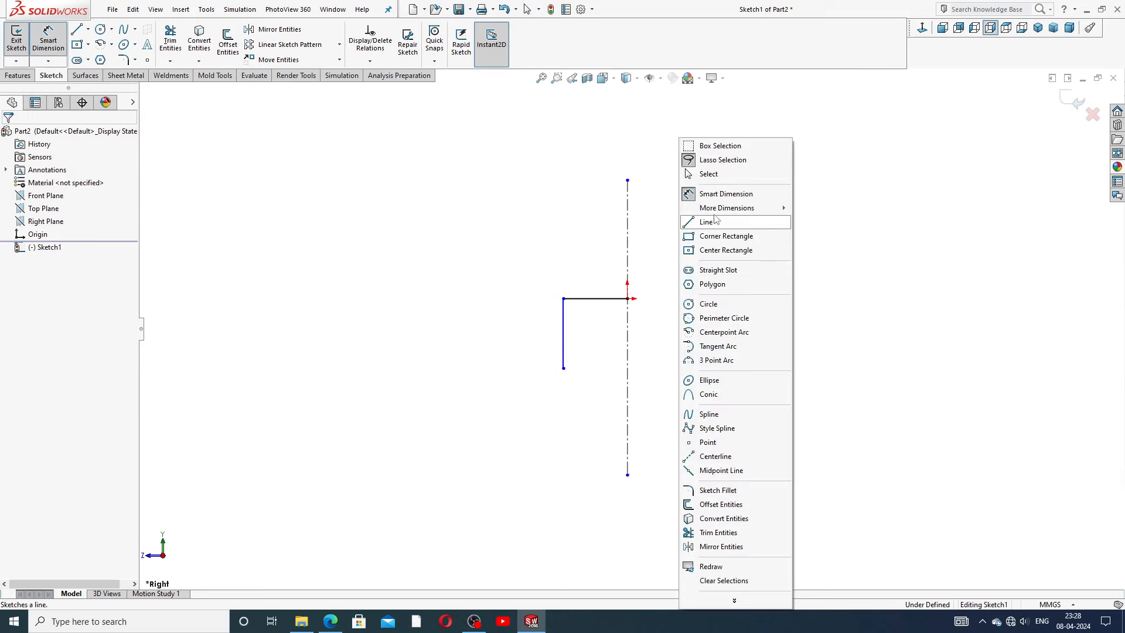
pyautogui.click(721, 179)
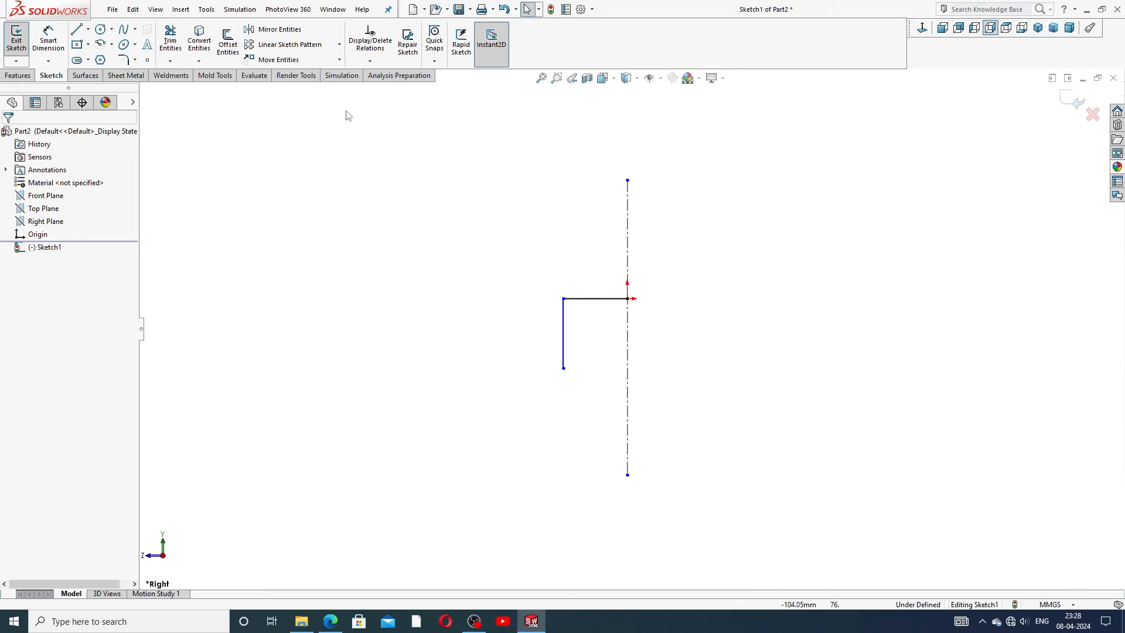
# Step: Sketch a centerpoint arc centred on the centerline, curving outward and down from the lower end of the vertical line
pyautogui.click(111, 44)
pyautogui.click(123, 65)
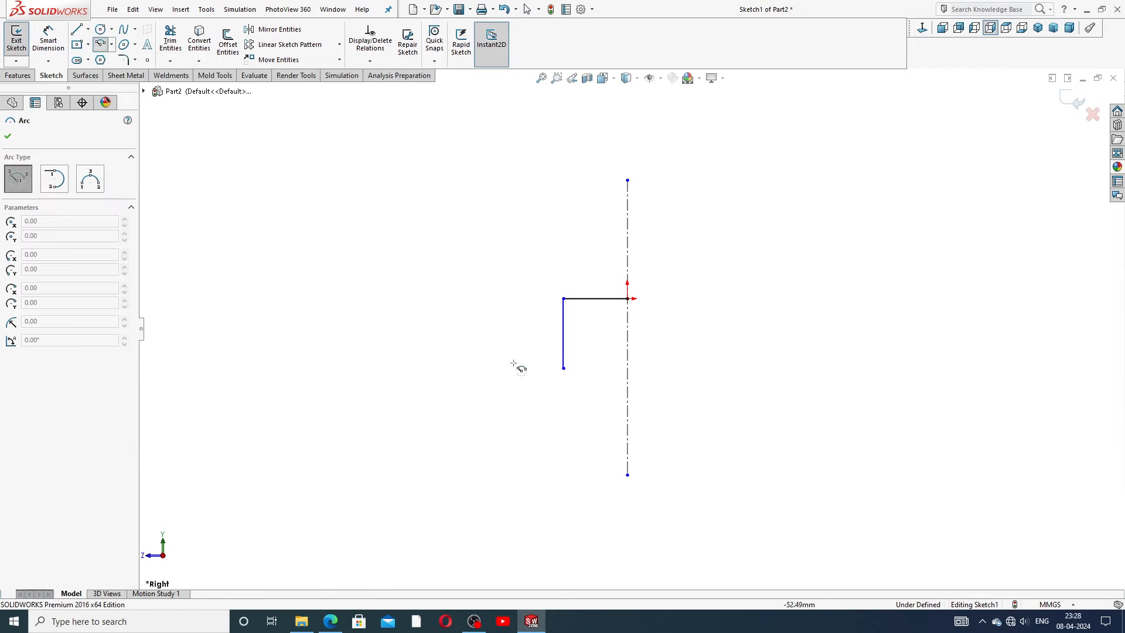
pyautogui.scroll(2, 674, 420)
pyautogui.scroll(-3, 653, 421)
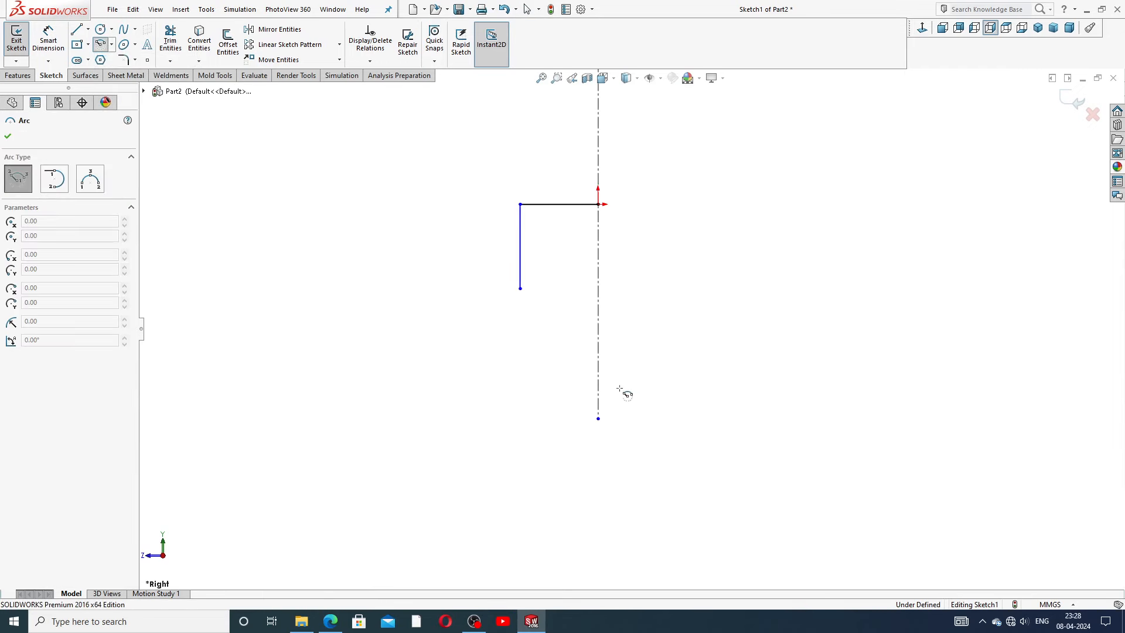
pyautogui.click(598, 392)
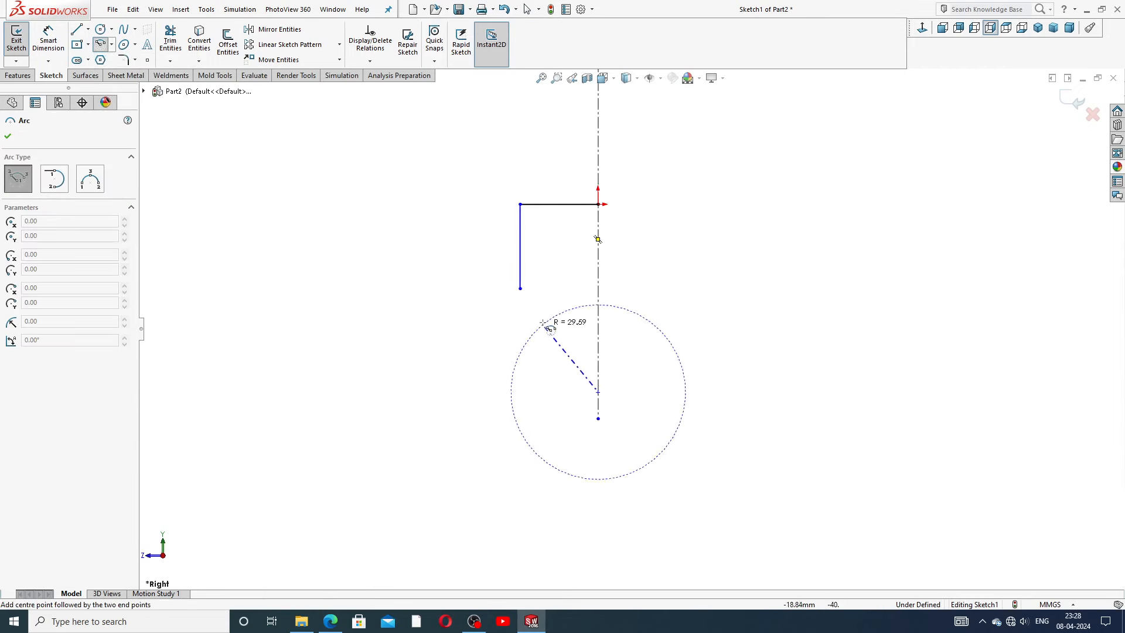
pyautogui.click(521, 287)
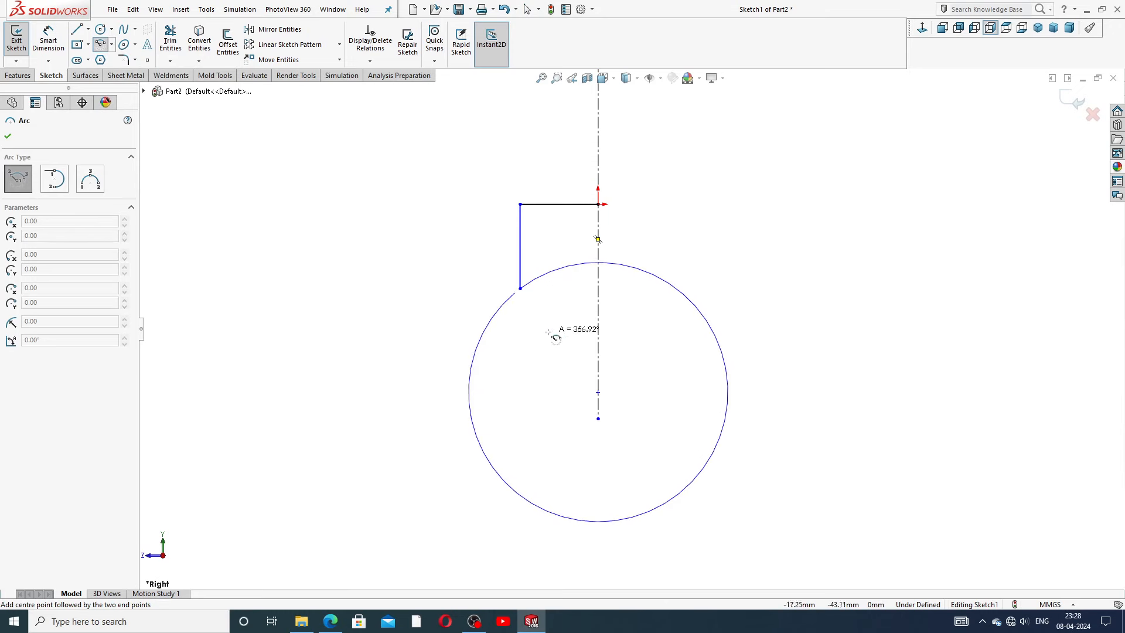
pyautogui.click(475, 351)
pyautogui.rightClick(556, 334)
pyautogui.click(586, 343)
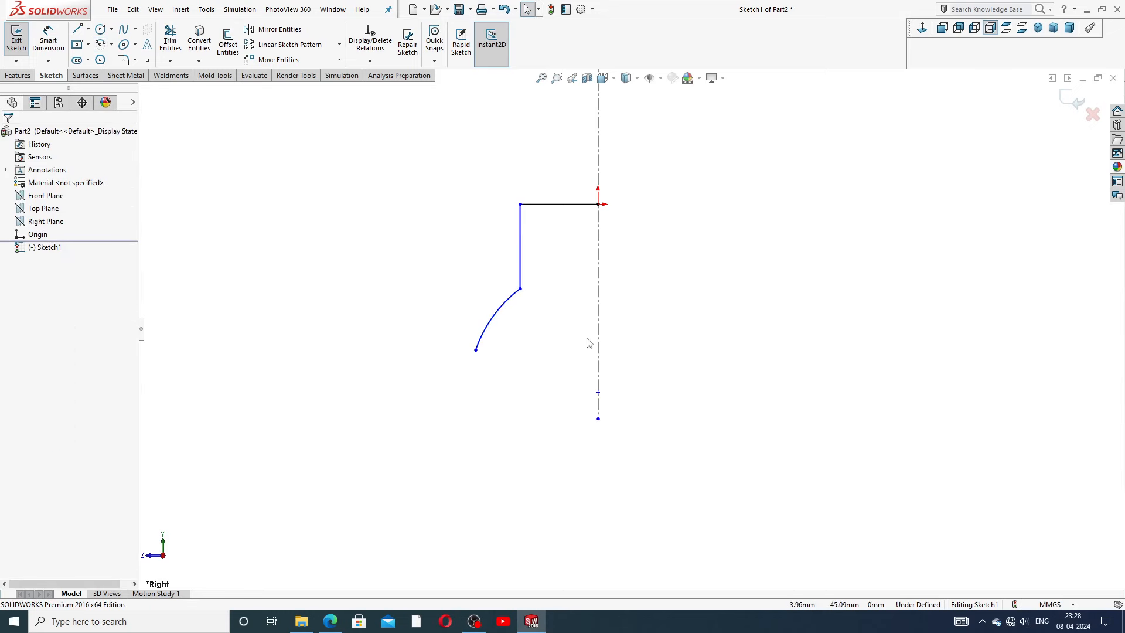
# Step: Extend the centerline's lower end straight down to about 117 mm below the origin
pyautogui.scroll(-2, 573, 355)
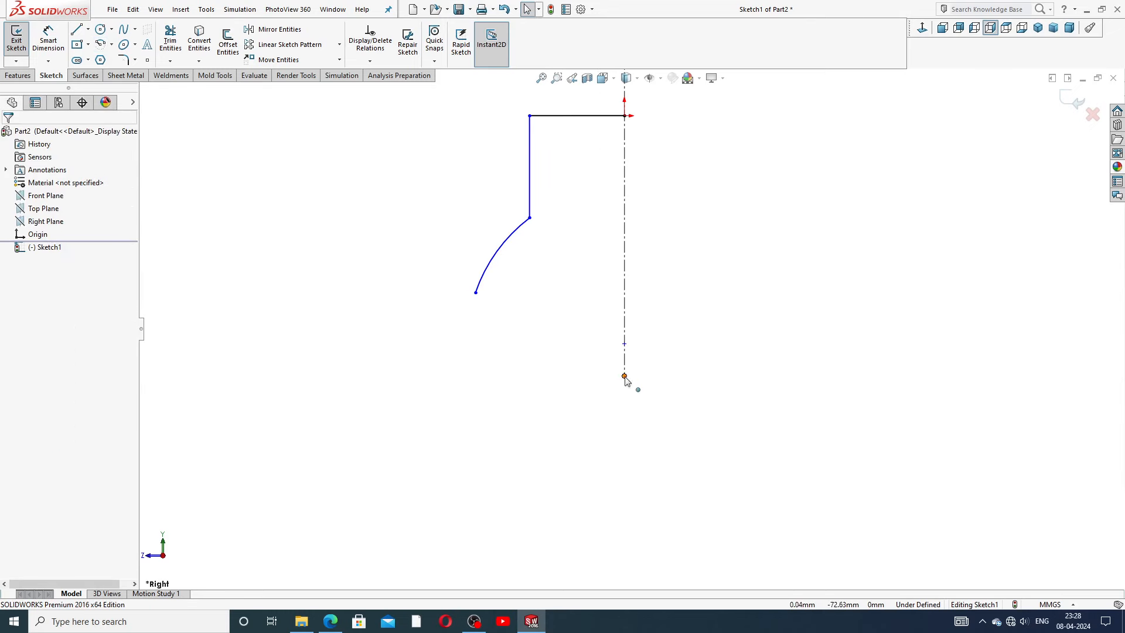
pyautogui.moveTo(625, 376); pyautogui.dragTo(625, 450)
pyautogui.scroll(3, 654, 280)
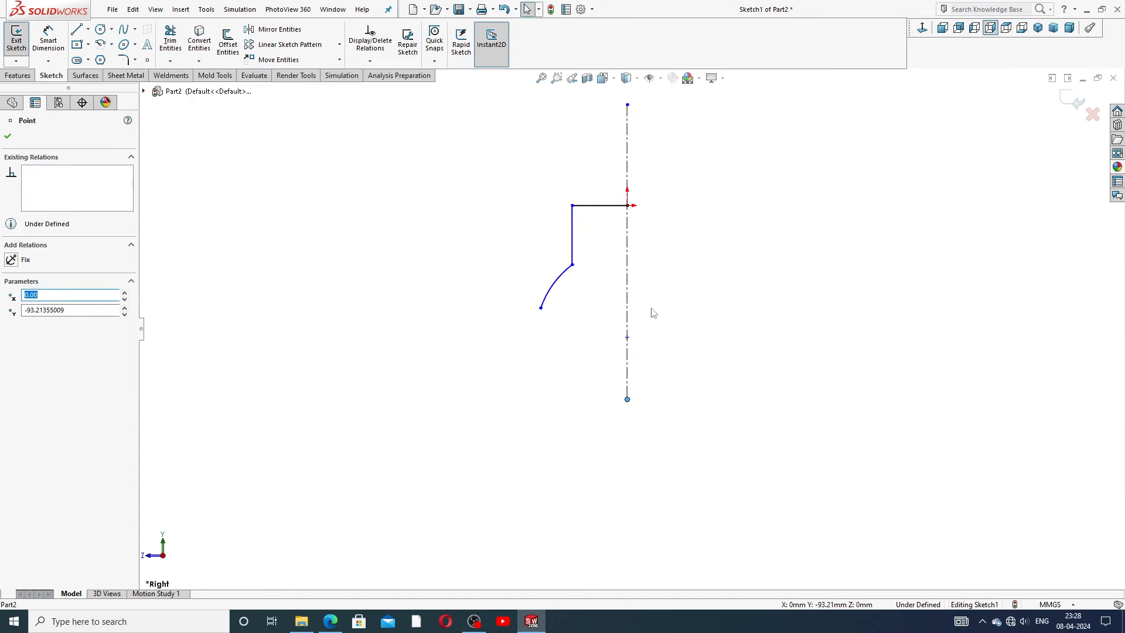
pyautogui.moveTo(628, 405); pyautogui.dragTo(628, 449)
pyautogui.scroll(2, 658, 275)
pyautogui.scroll(-3, 639, 278)
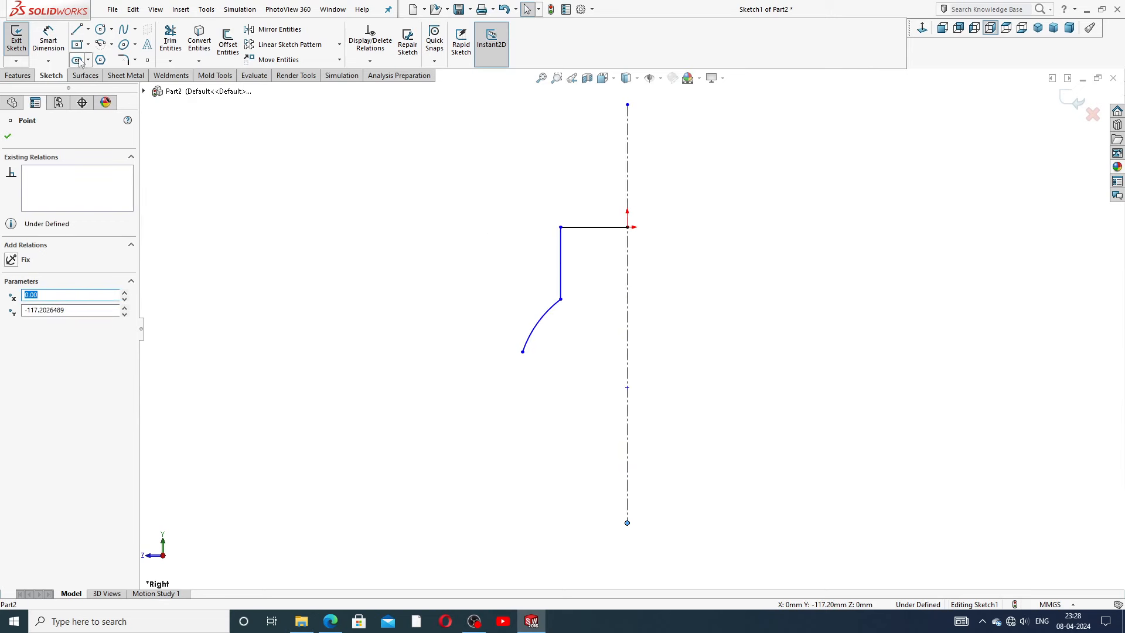
# Step: Dimension the horizontal line running from the origin and set its length to 35 mm
pyautogui.click(48, 41)
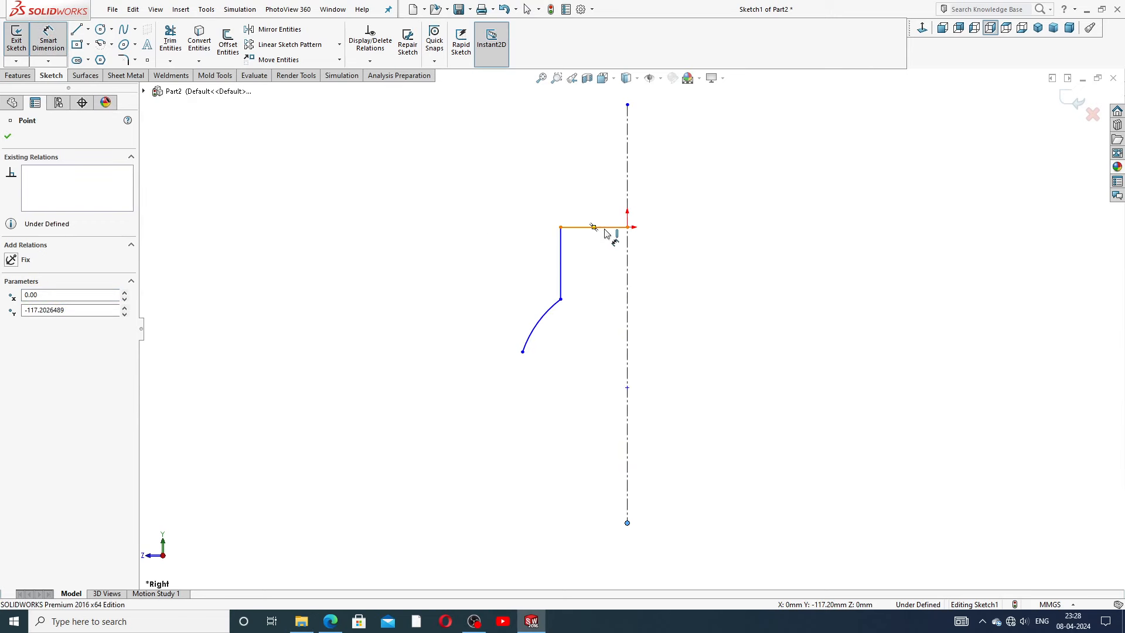
pyautogui.click(603, 227)
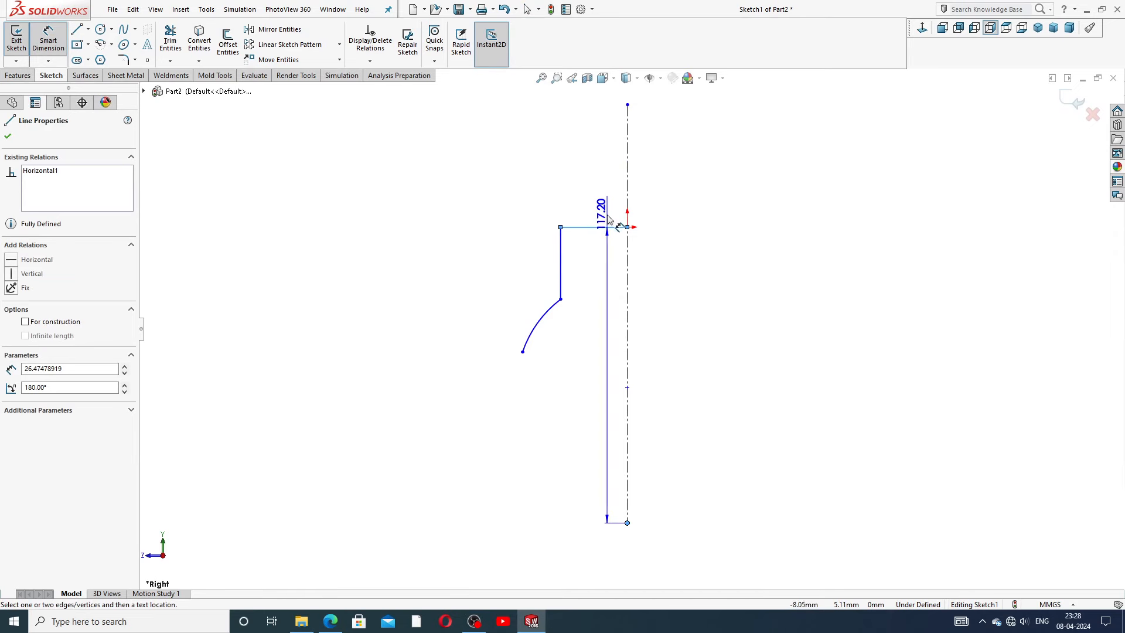
pyautogui.press('Escape')
pyautogui.click(607, 229)
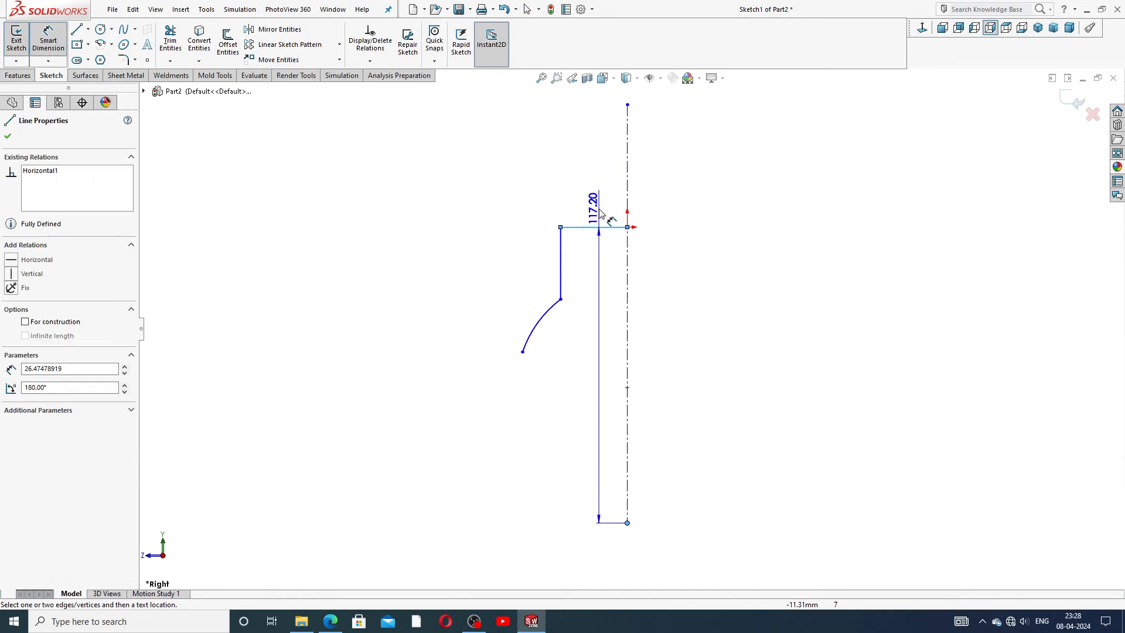
pyautogui.press('Escape')
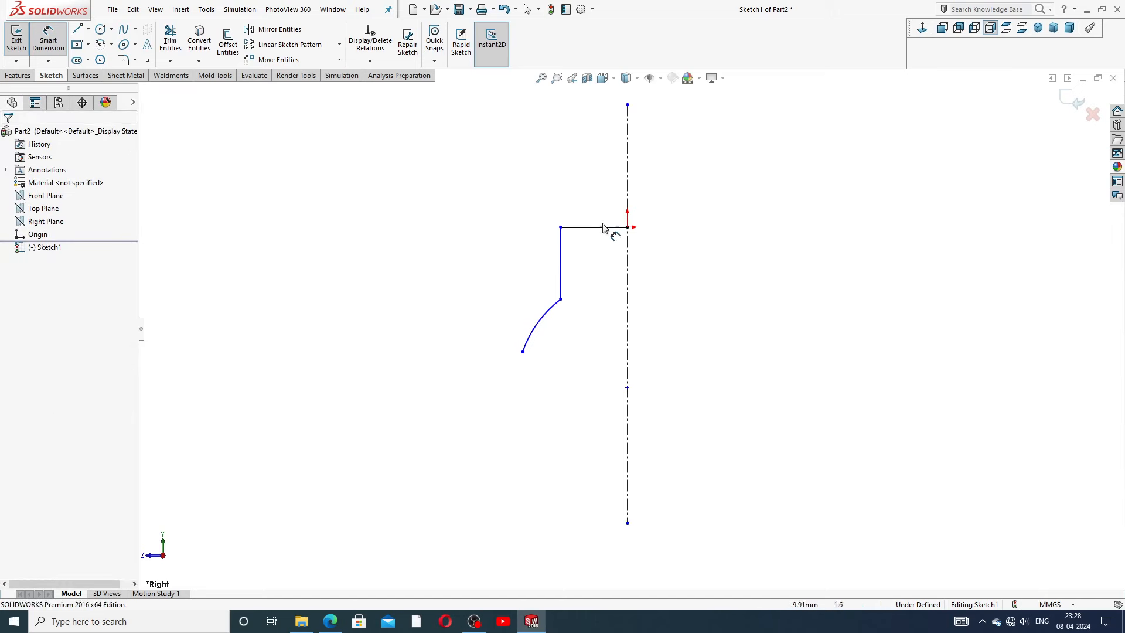
pyautogui.click(606, 228)
pyautogui.click(598, 210)
pyautogui.write('35')
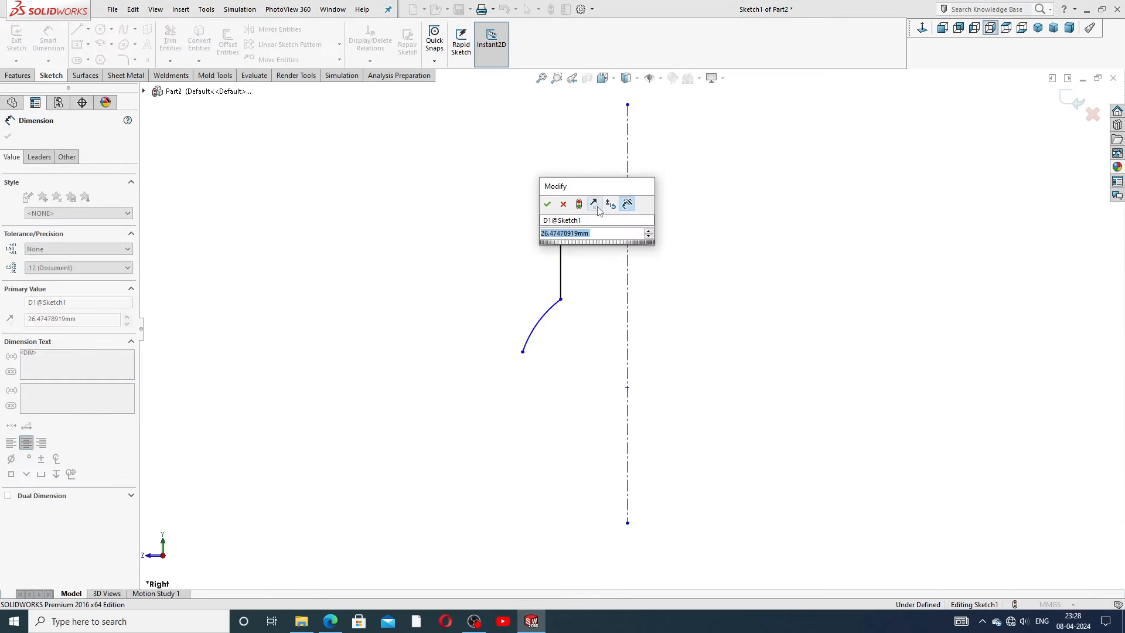
pyautogui.press('Return')
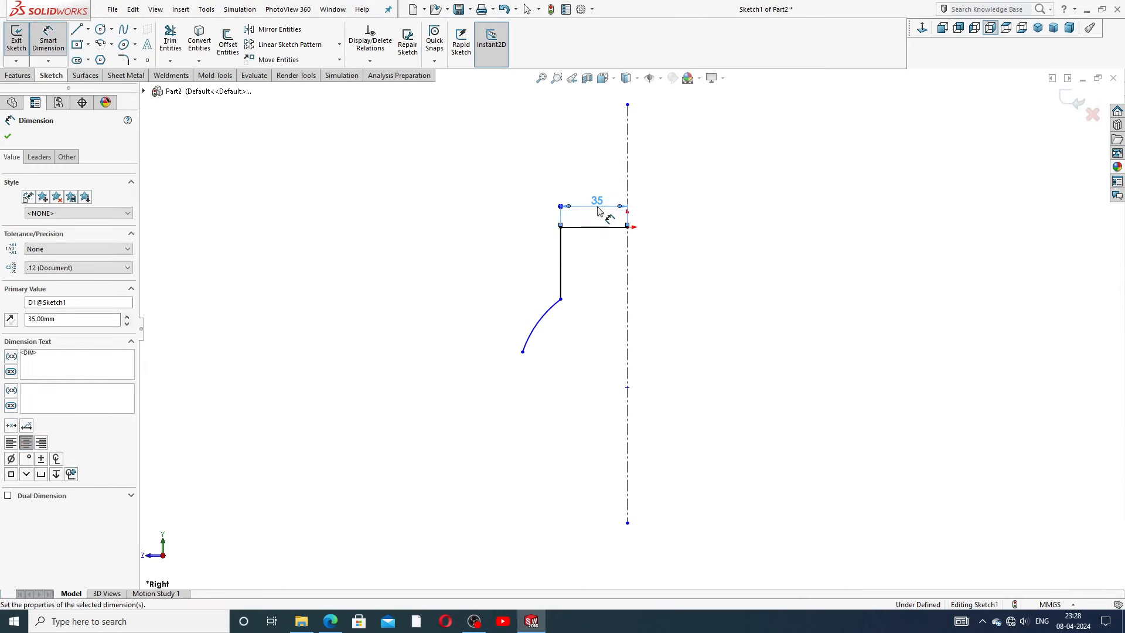
# Step: Dimension the vertical line below the horizontal line's outer end and set its length to 35 mm
pyautogui.click(561, 250)
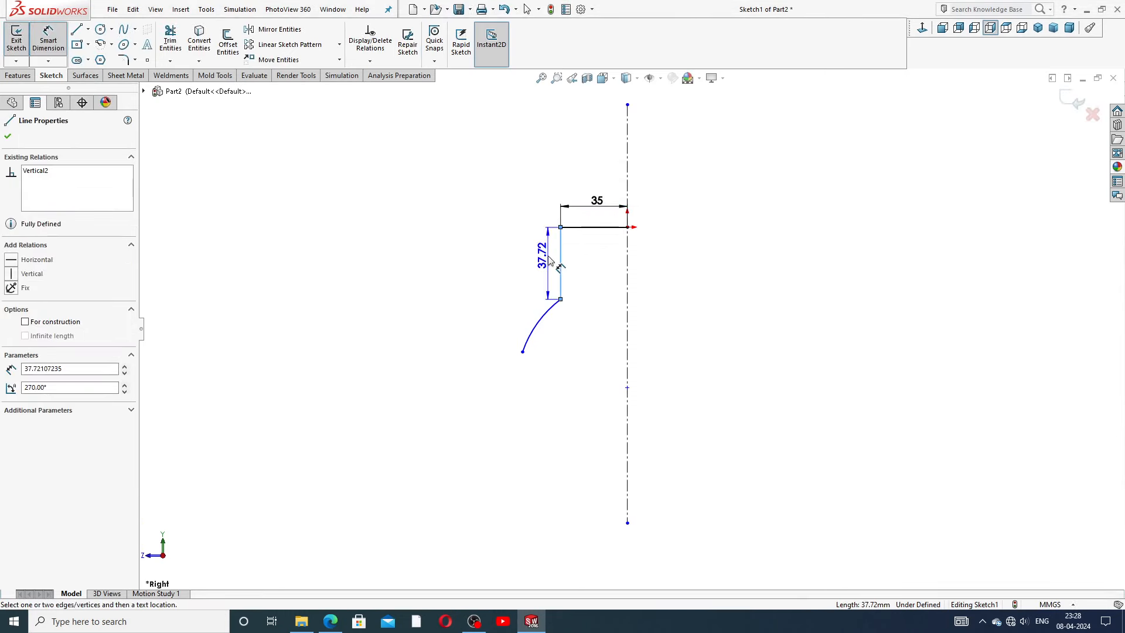
pyautogui.click(551, 259)
pyautogui.write('35')
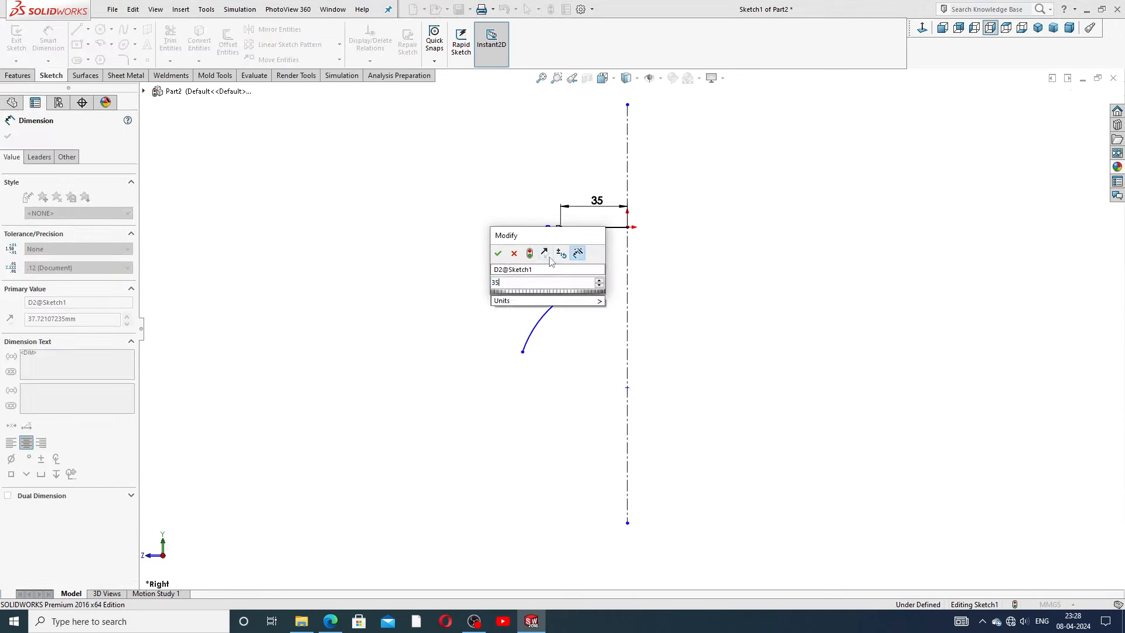
pyautogui.press('Return')
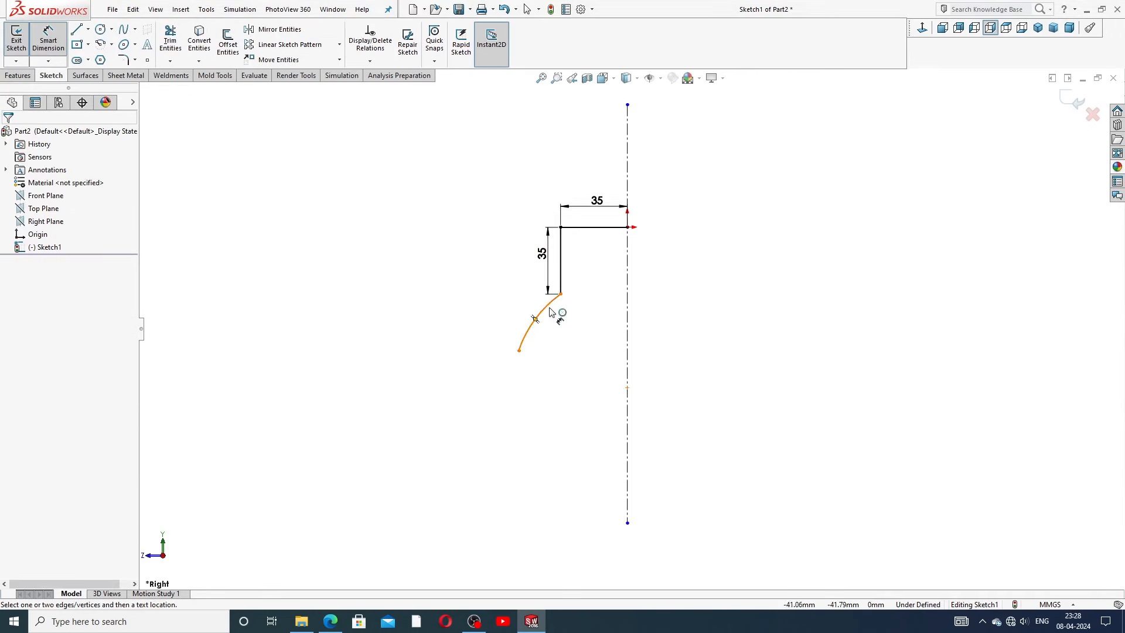
# Step: Dimension the arc below the vertical line and set its radius to 125 mm
pyautogui.click(554, 314)
pyautogui.click(576, 350)
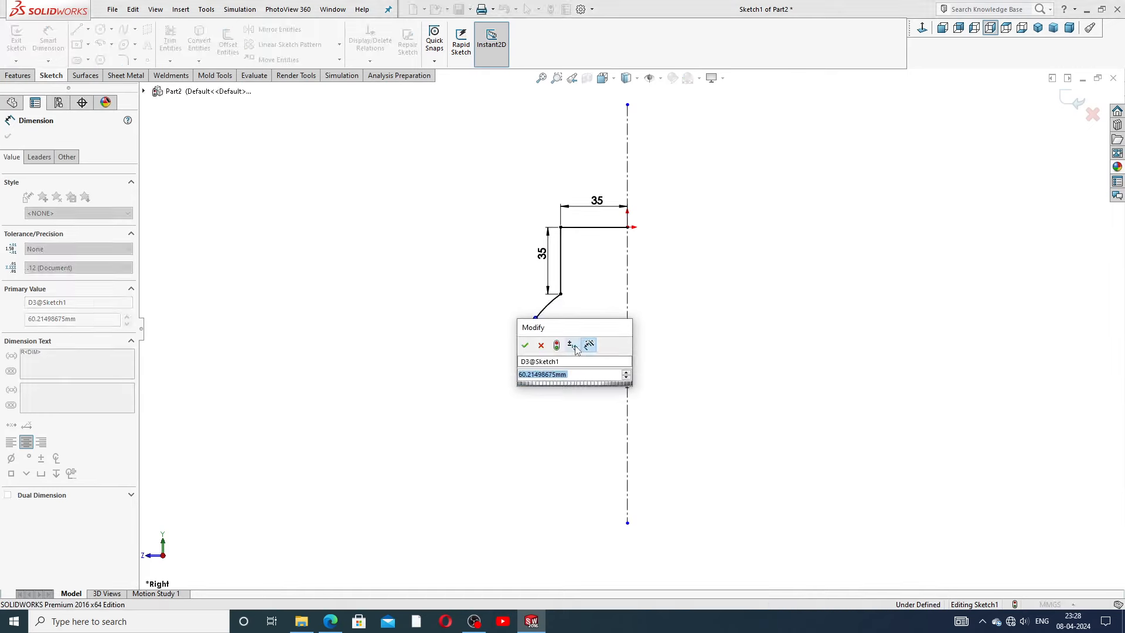
pyautogui.write('125')
pyautogui.press('Return')
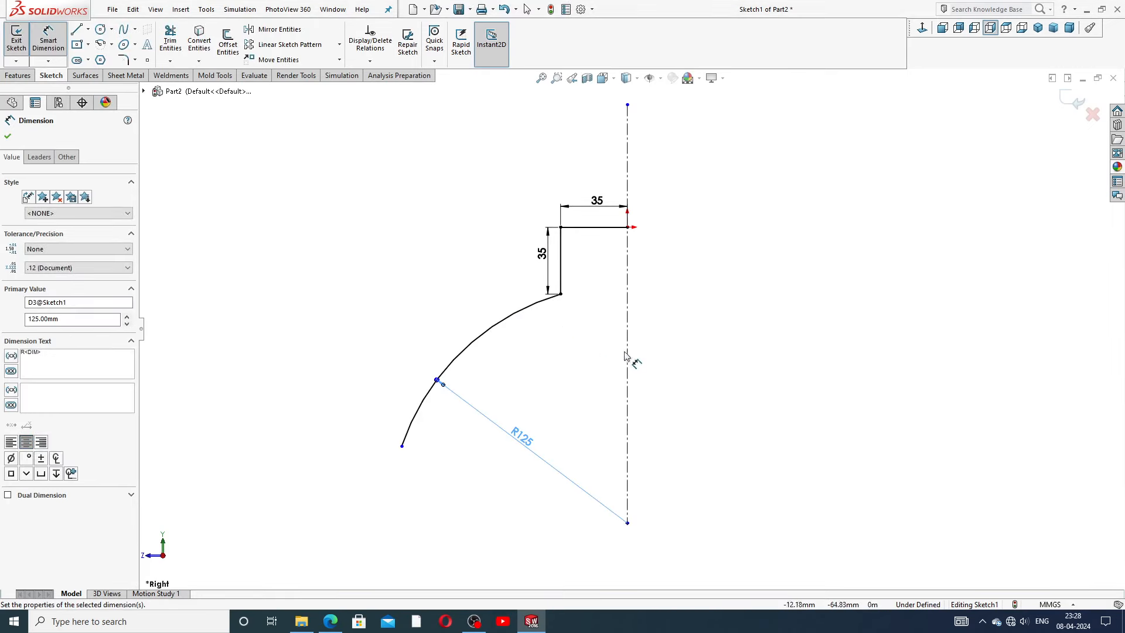
pyautogui.click(705, 337)
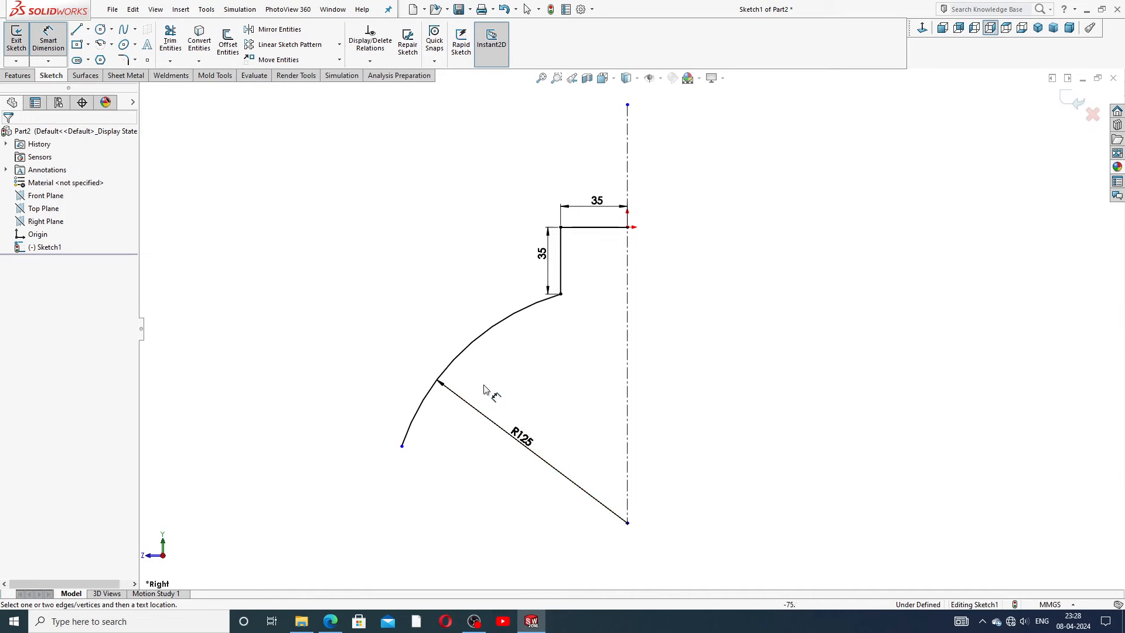
# Step: Dimension the horizontal distance from the arc's outer end to the centerline and set it to 69 mm
pyautogui.click(402, 445)
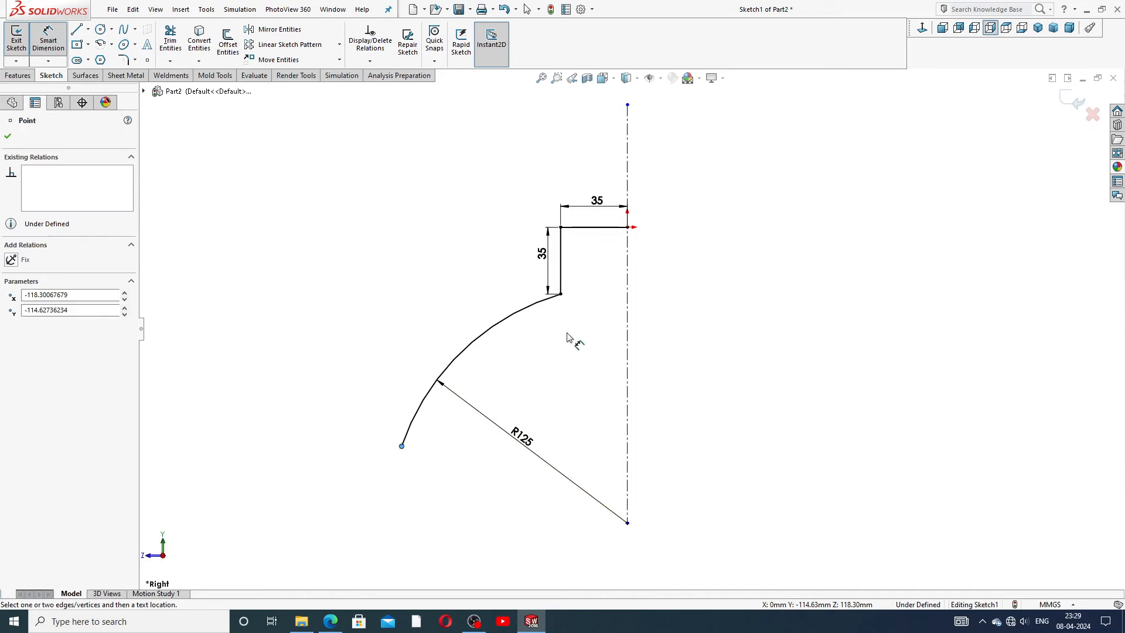
pyautogui.click(628, 298)
pyautogui.click(542, 170)
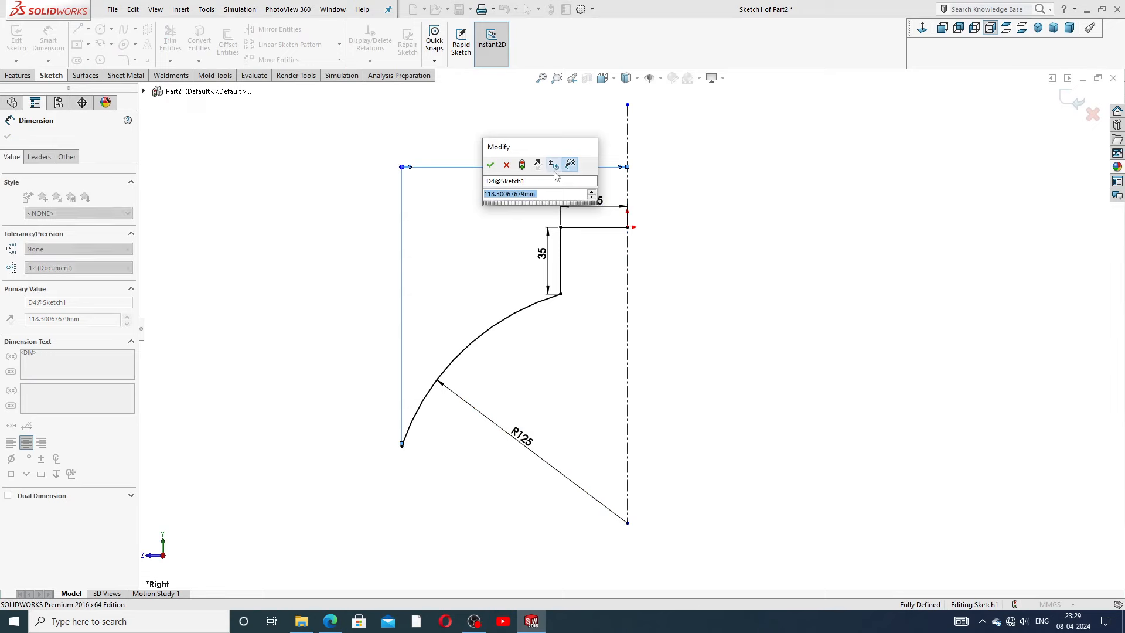
pyautogui.write('9')
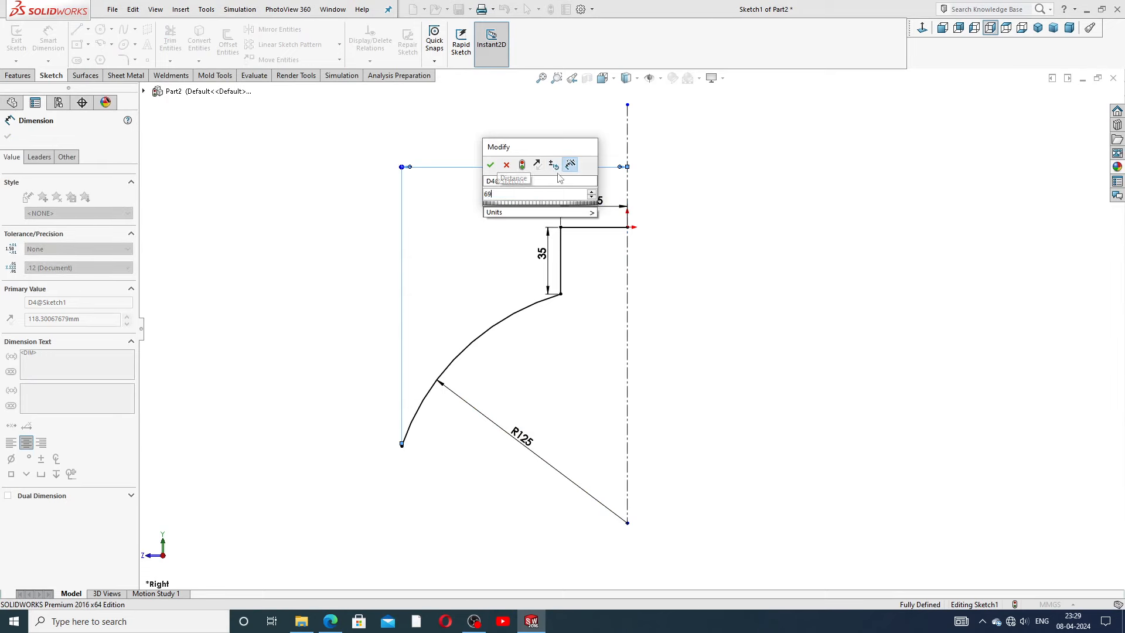
pyautogui.press('Return')
pyautogui.click(687, 210)
pyautogui.scroll(4, 688, 210)
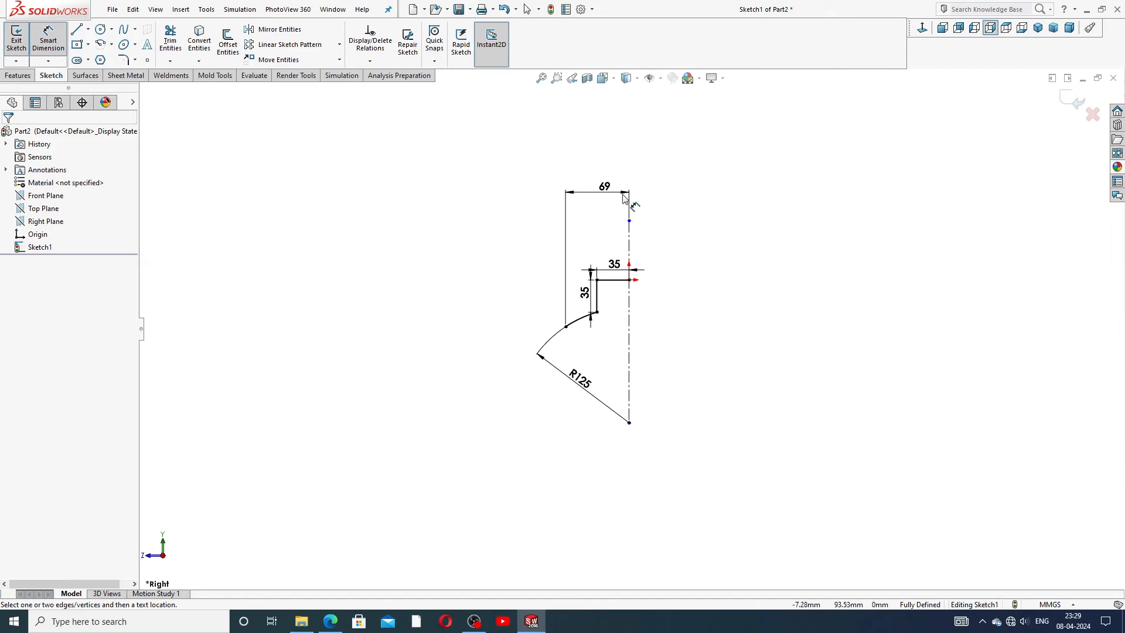
pyautogui.doubleClick(604, 189)
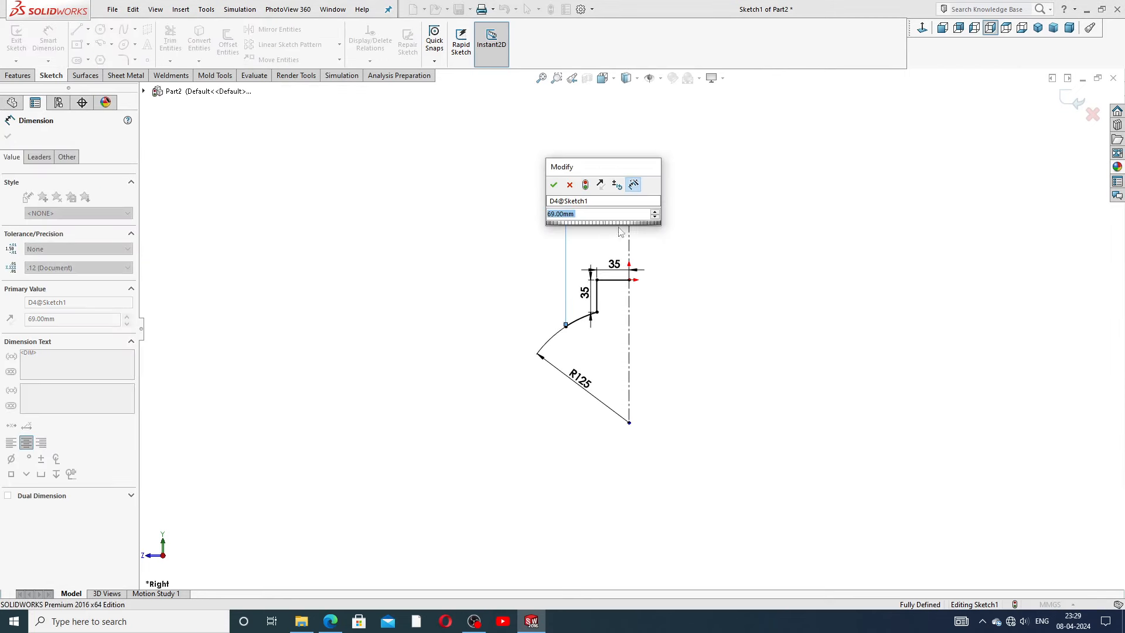
pyautogui.click(555, 184)
pyautogui.click(727, 258)
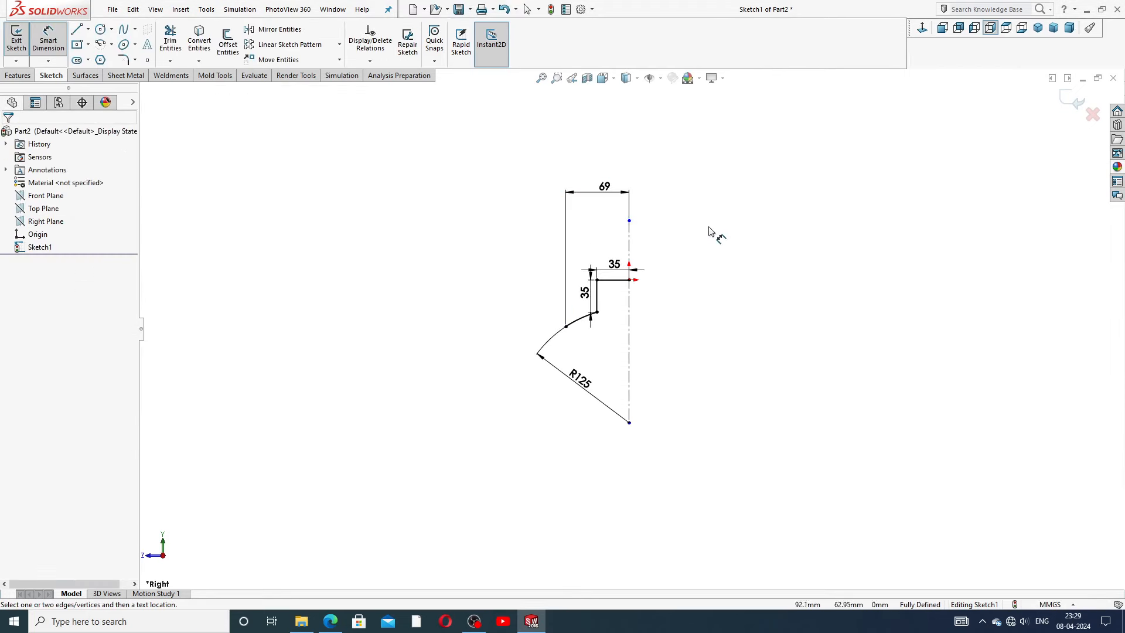
# Step: Rearrange the 69, R125 and 35 mm dimension texts closer to the profile and leave the Smart Dimension tool
pyautogui.scroll(-3, 703, 234)
pyautogui.moveTo(544, 174); pyautogui.dragTo(533, 273)
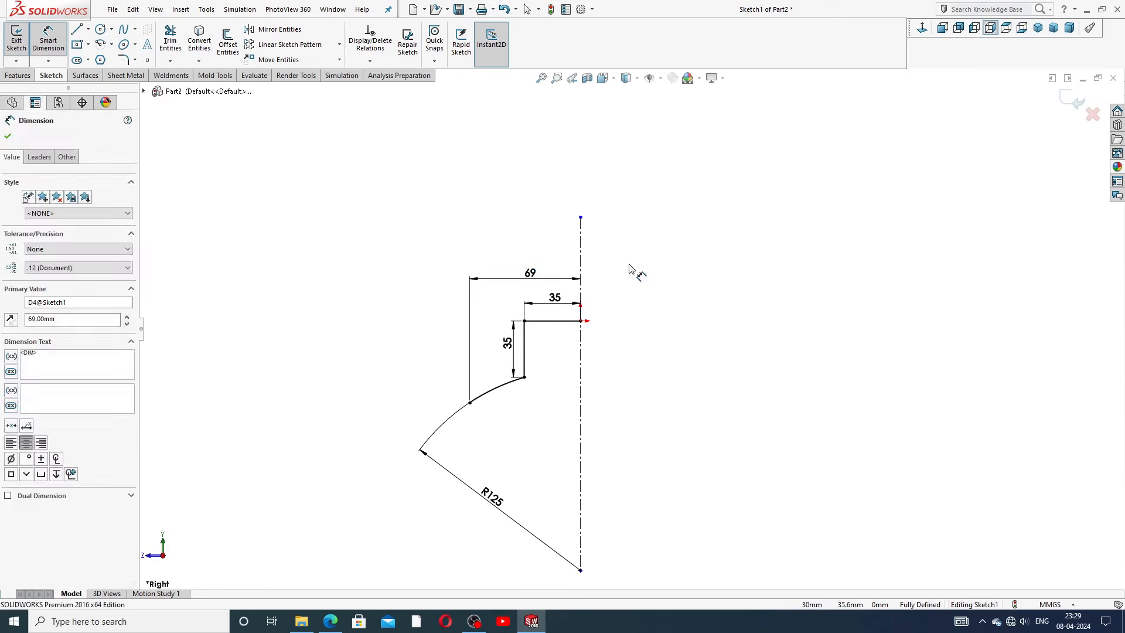
pyautogui.click(641, 271)
pyautogui.scroll(-3, 557, 379)
pyautogui.moveTo(472, 548); pyautogui.dragTo(533, 503)
pyautogui.click(656, 407)
pyautogui.moveTo(566, 260); pyautogui.dragTo(568, 273)
pyautogui.moveTo(530, 237); pyautogui.dragTo(535, 264)
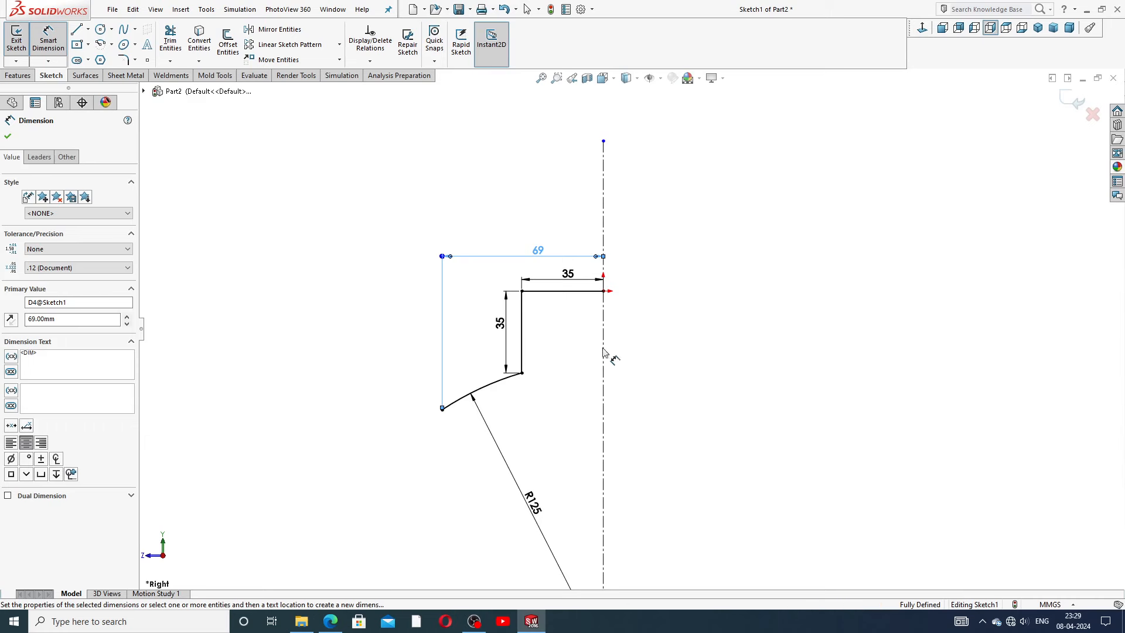
pyautogui.click(610, 373)
pyautogui.scroll(3, 608, 398)
pyautogui.scroll(-1, 592, 465)
pyautogui.scroll(-1, 593, 467)
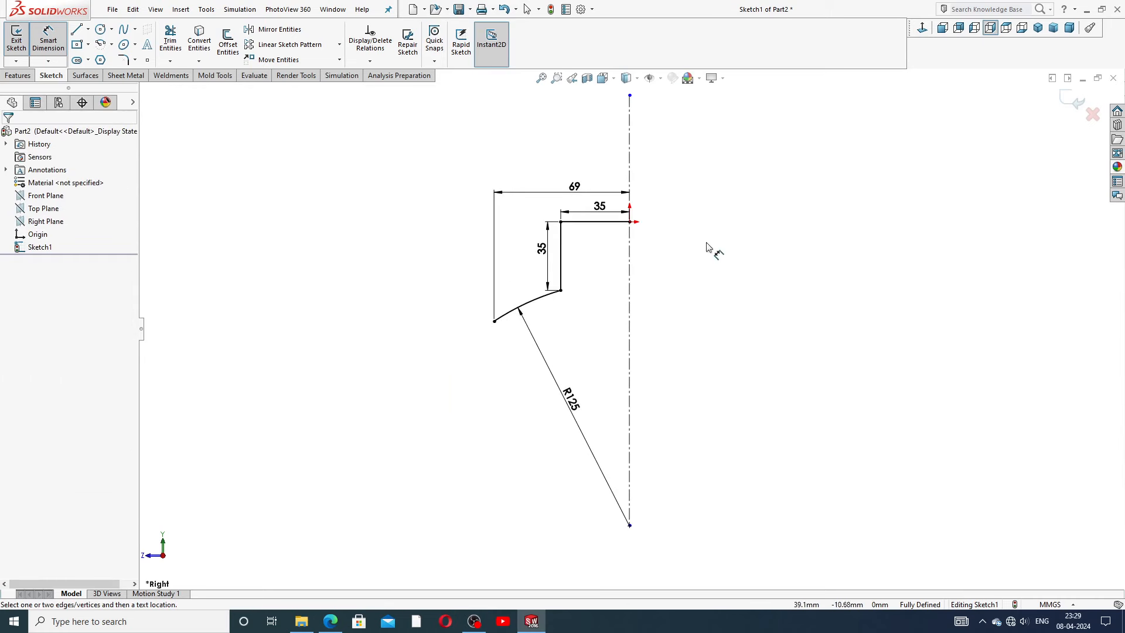
pyautogui.rightClick(689, 309)
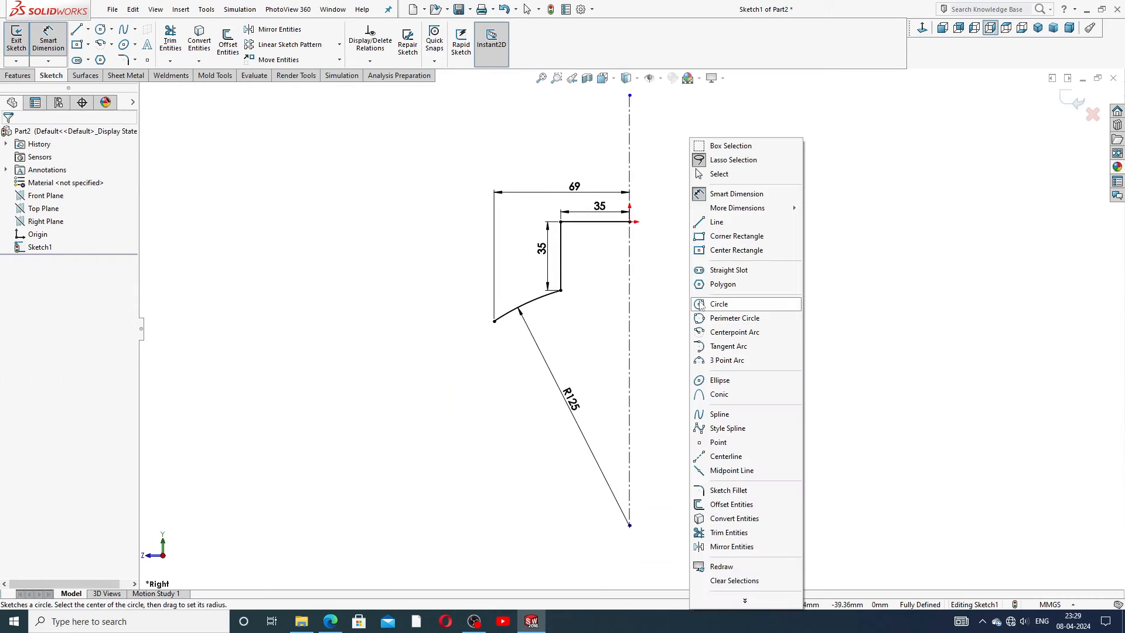
pyautogui.click(715, 174)
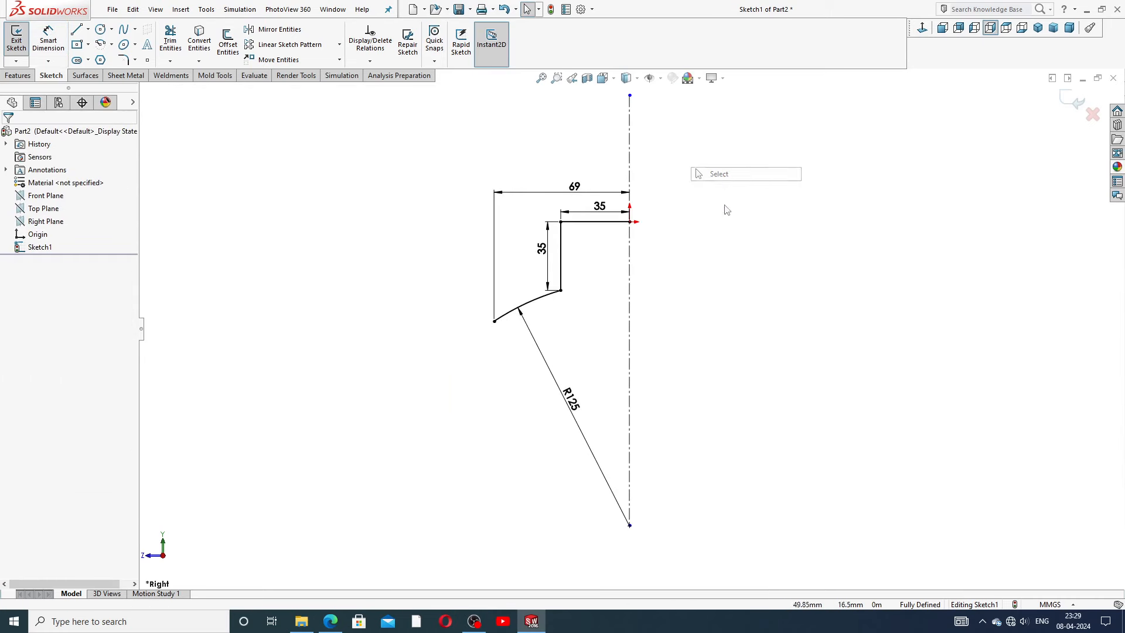
# Step: Check the Part-13 drawing in the browser, return to SolidWorks and sketch a vertical line about 10 mm down from the arc's outer end, continued by a short inward diagonal
pyautogui.click(330, 621)
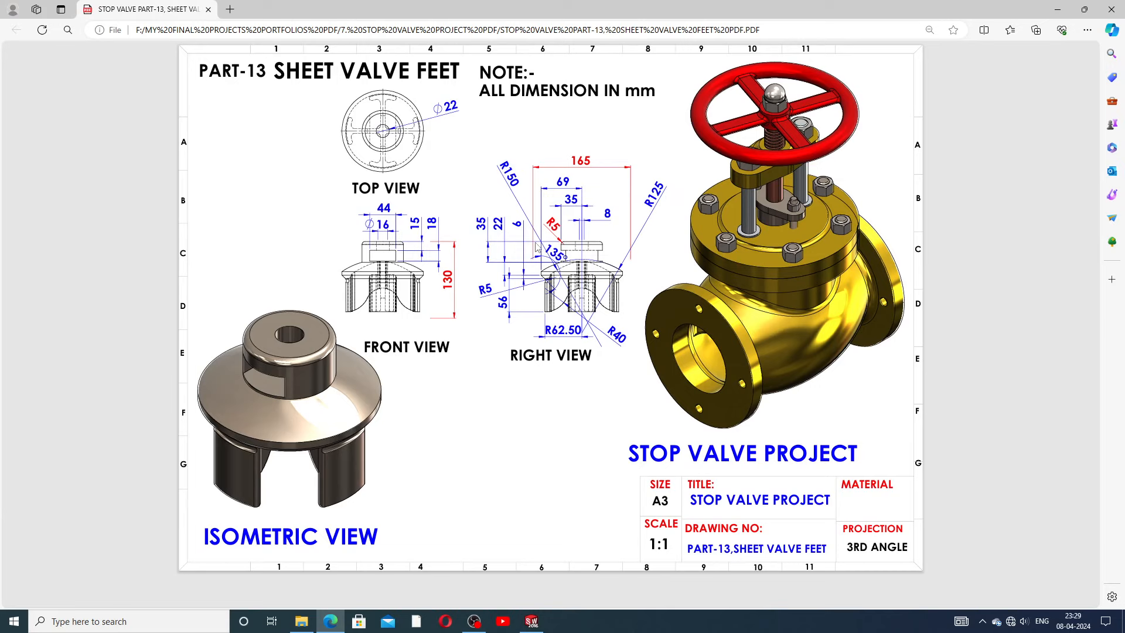
pyautogui.click(531, 621)
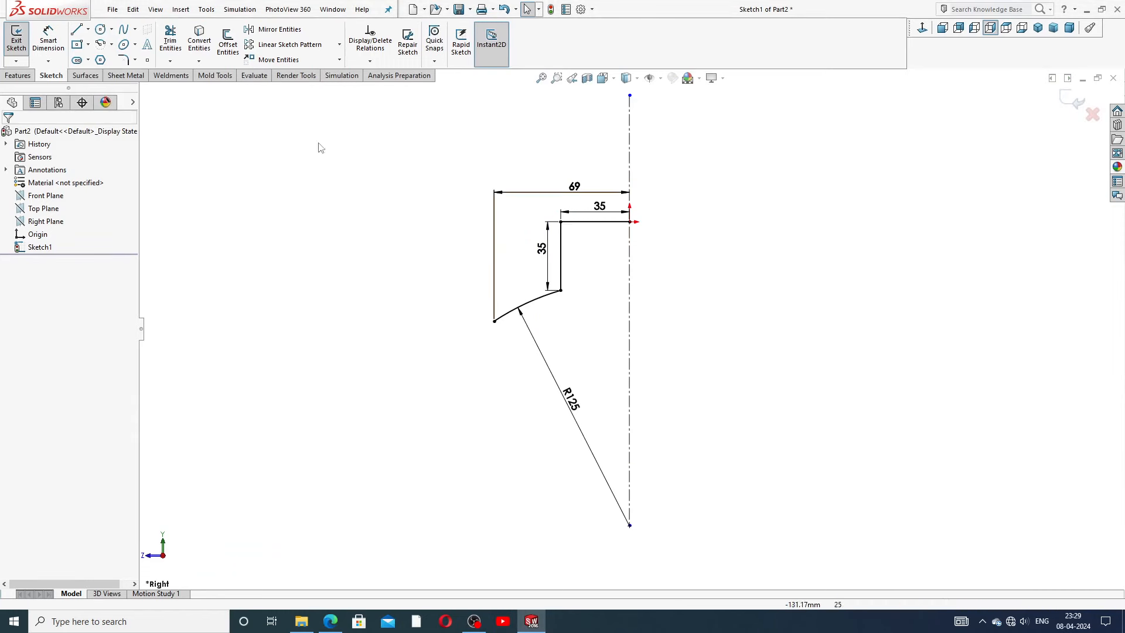
pyautogui.click(76, 29)
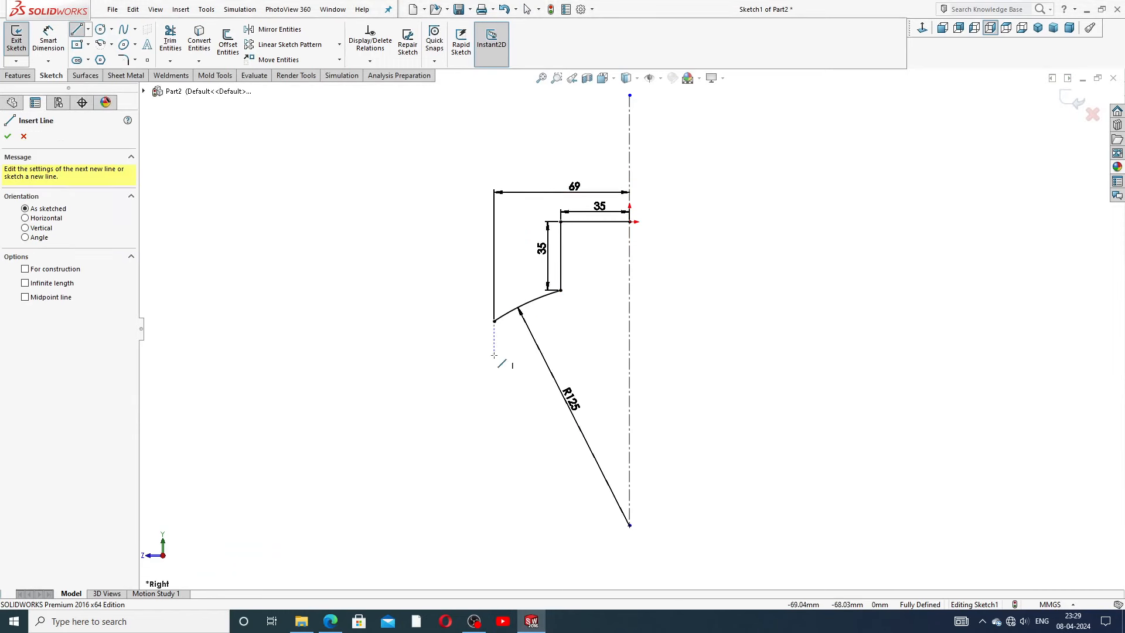
pyautogui.scroll(-2, 469, 358)
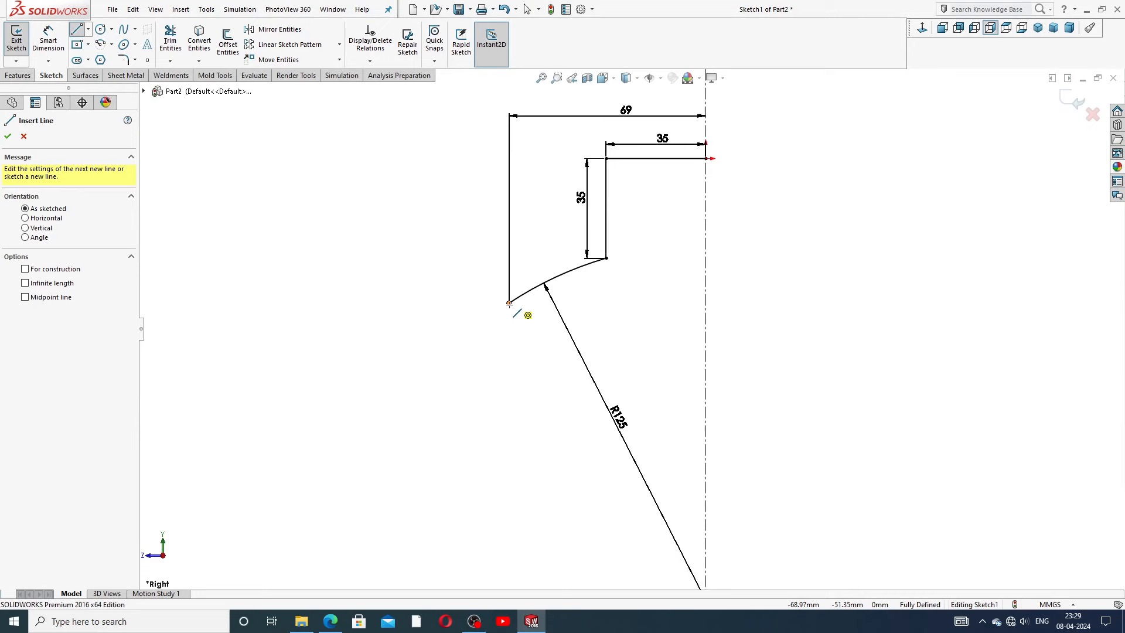
pyautogui.click(510, 303)
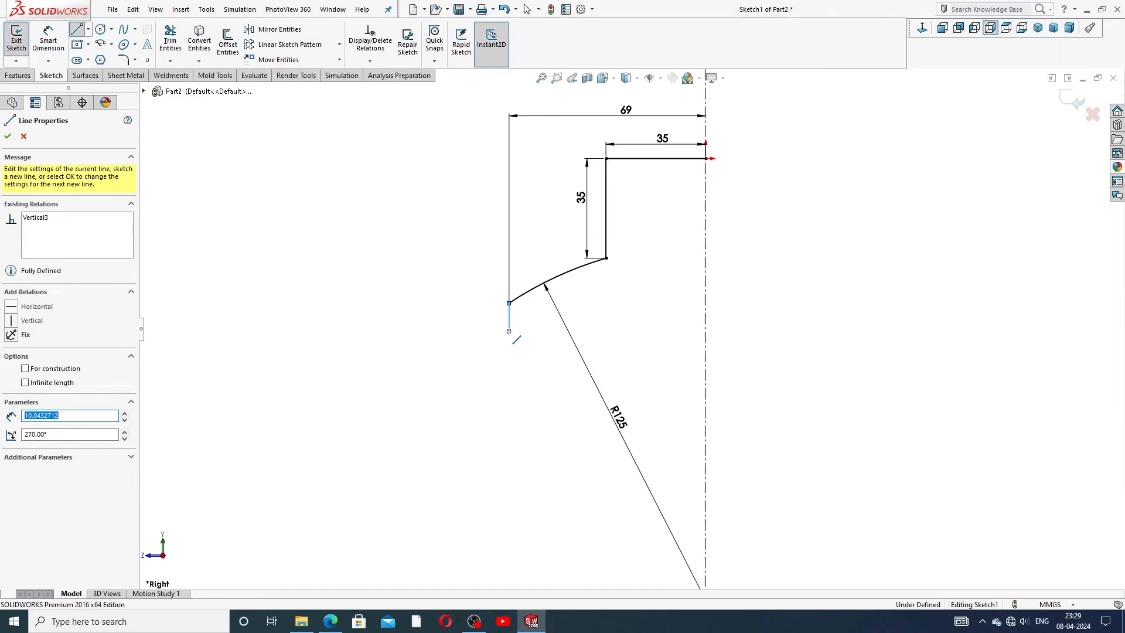
pyautogui.click(509, 331)
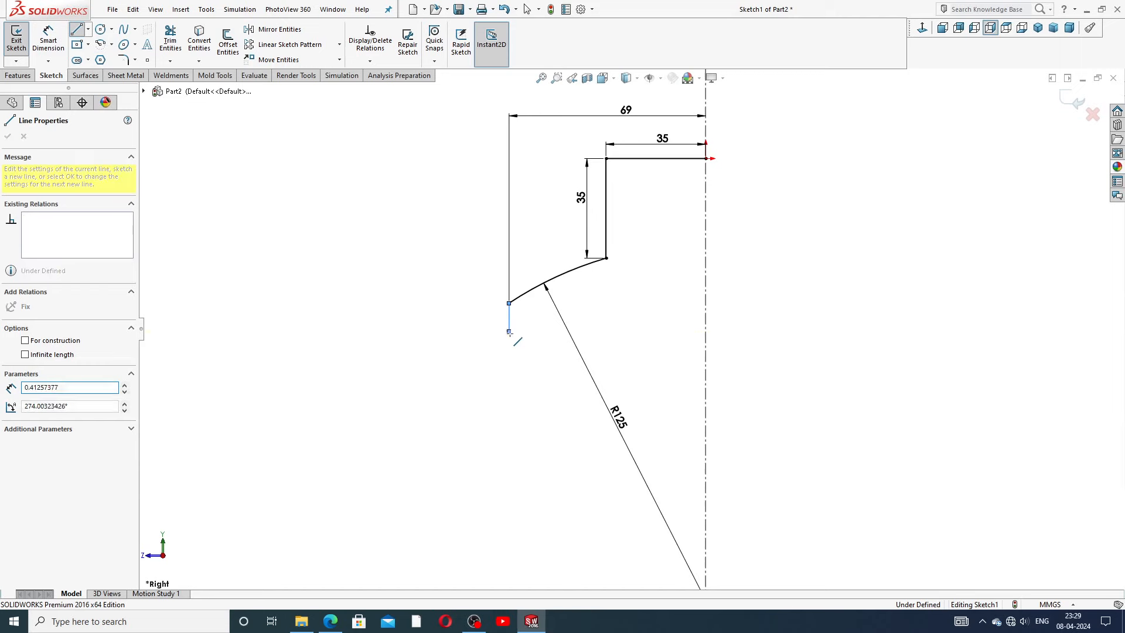
pyautogui.click(530, 353)
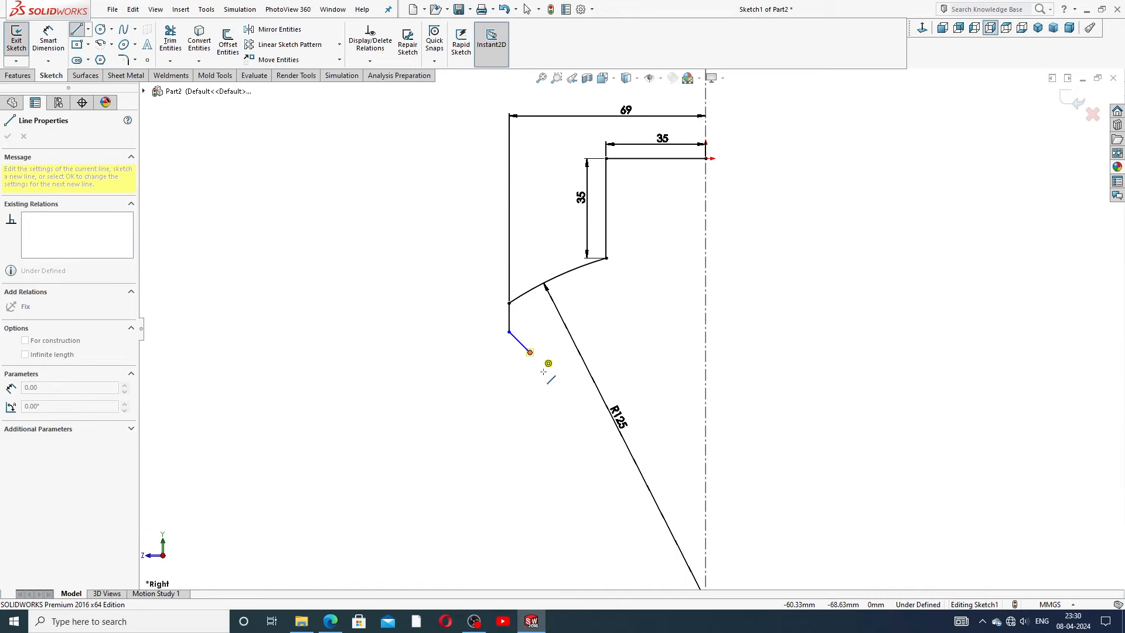
# Step: Continue the profile with a 90° arc of about 7.6 mm radius and a vertical line about 63 mm downward
pyautogui.press('a')
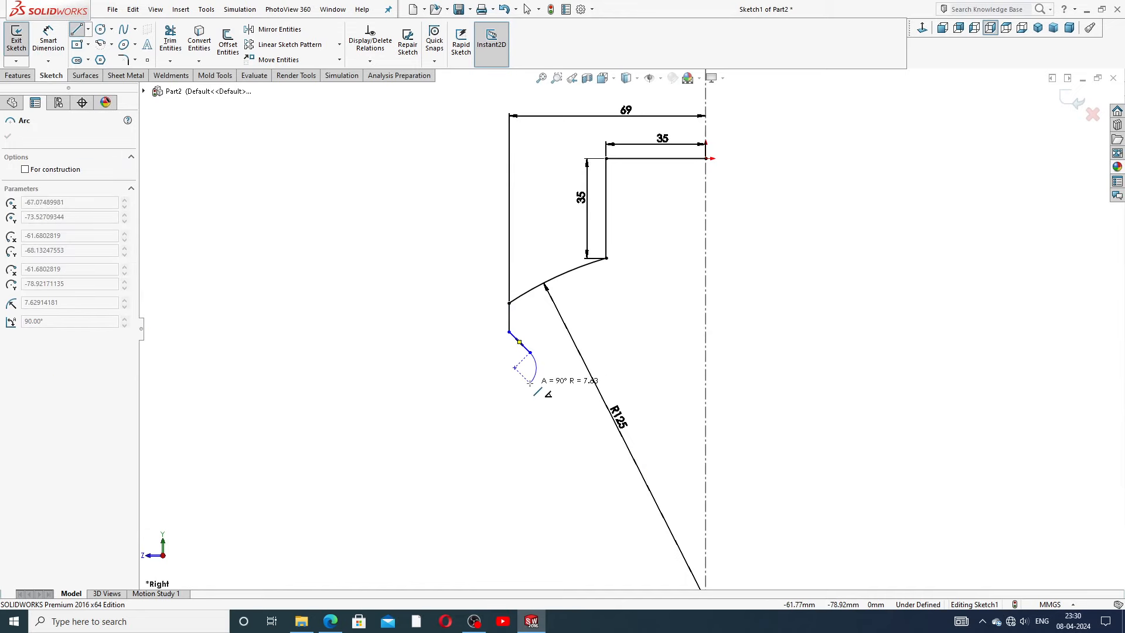
pyautogui.click(530, 382)
pyautogui.scroll(3, 630, 331)
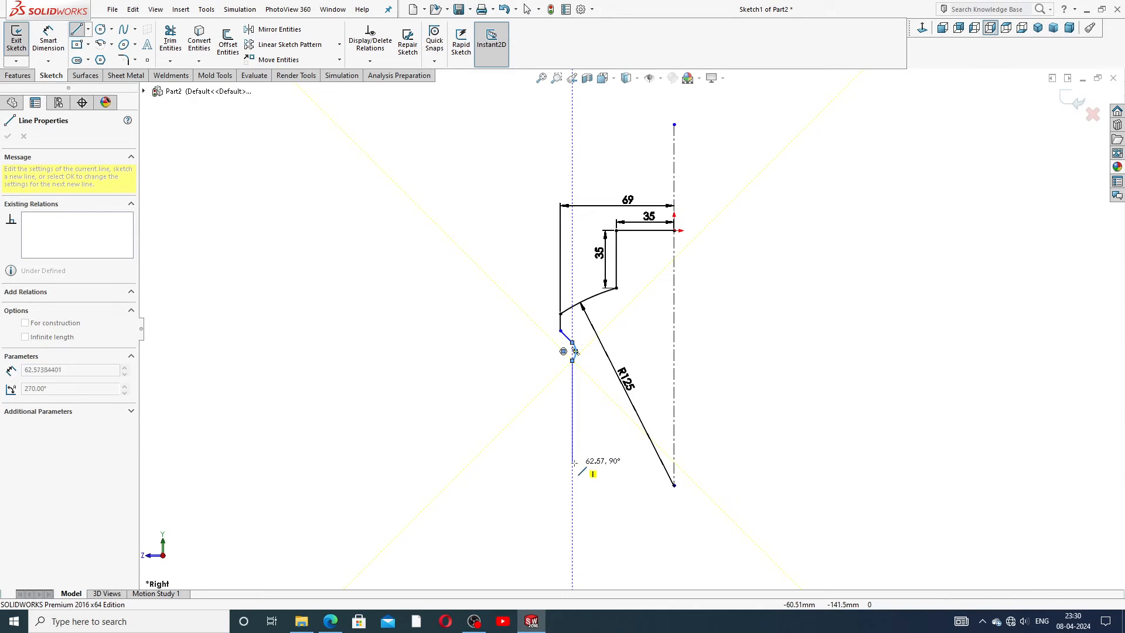
pyautogui.click(572, 462)
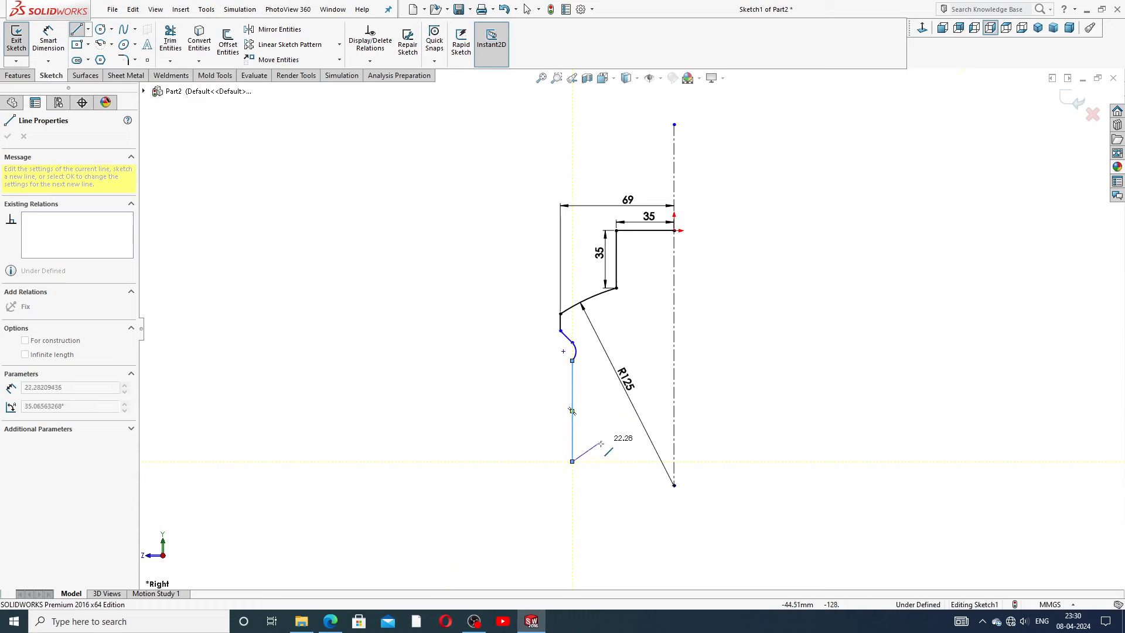
# Step: Continue the profile from the vertical line's lower end with two tangent arcs ending on the centerline, and shift their junction slightly upward
pyautogui.click(631, 429)
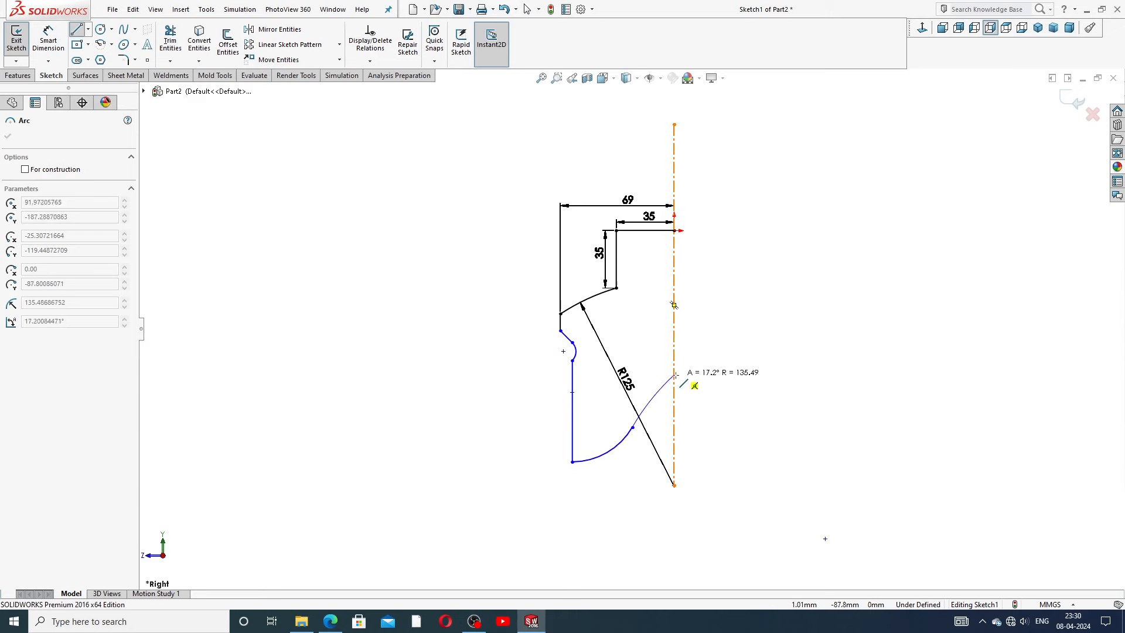
pyautogui.click(674, 368)
pyautogui.rightClick(723, 360)
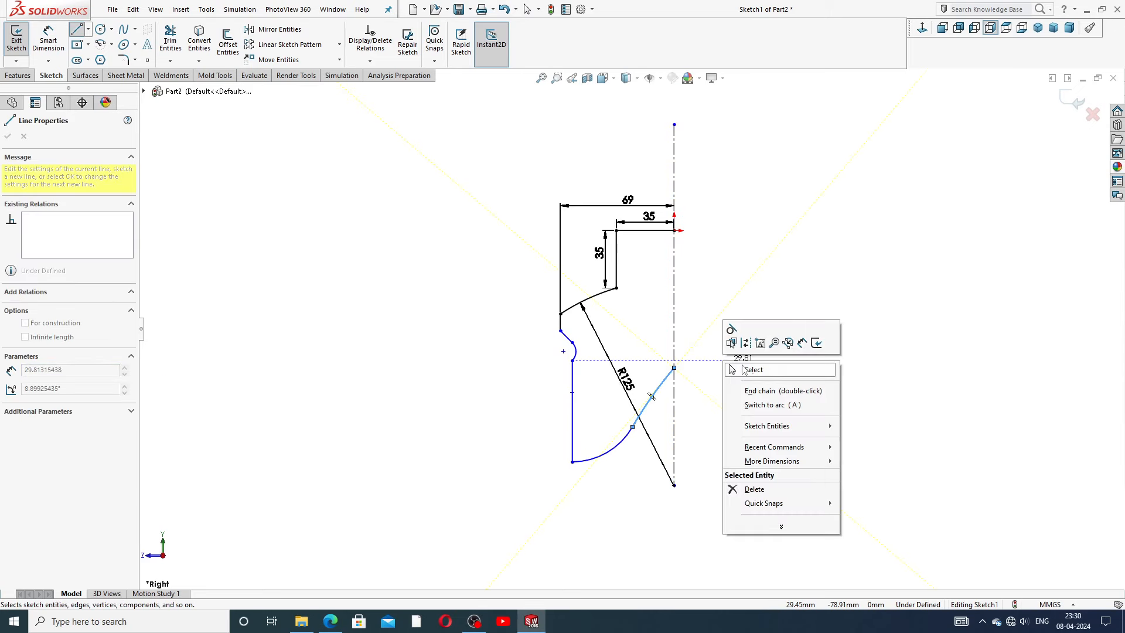
pyautogui.click(740, 355)
pyautogui.scroll(-3, 663, 418)
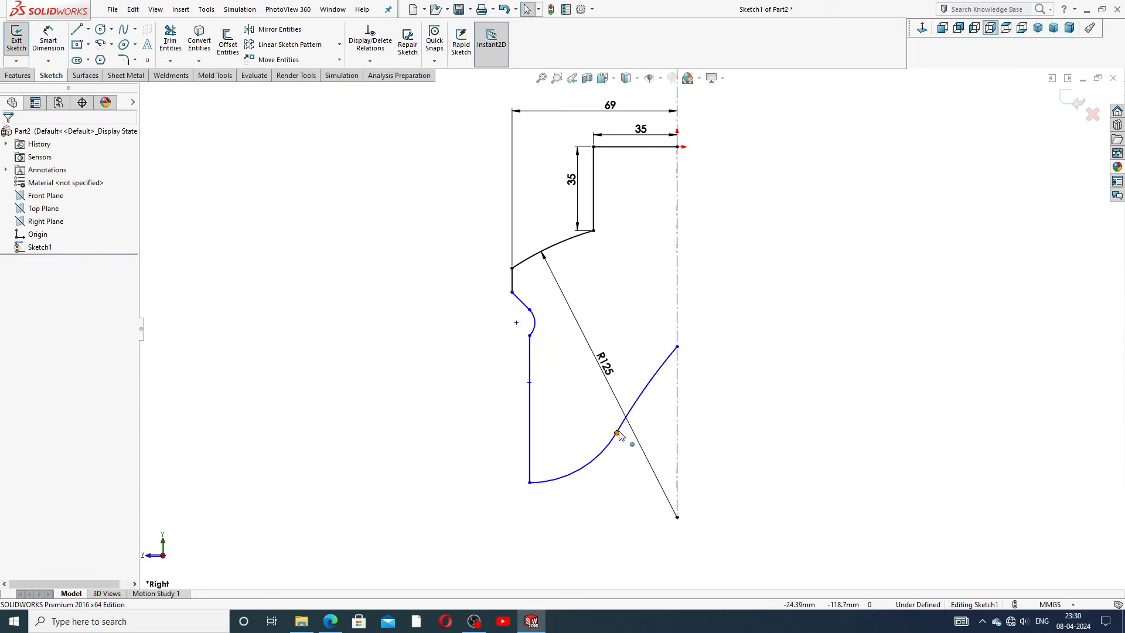
pyautogui.moveTo(617, 433); pyautogui.dragTo(613, 419)
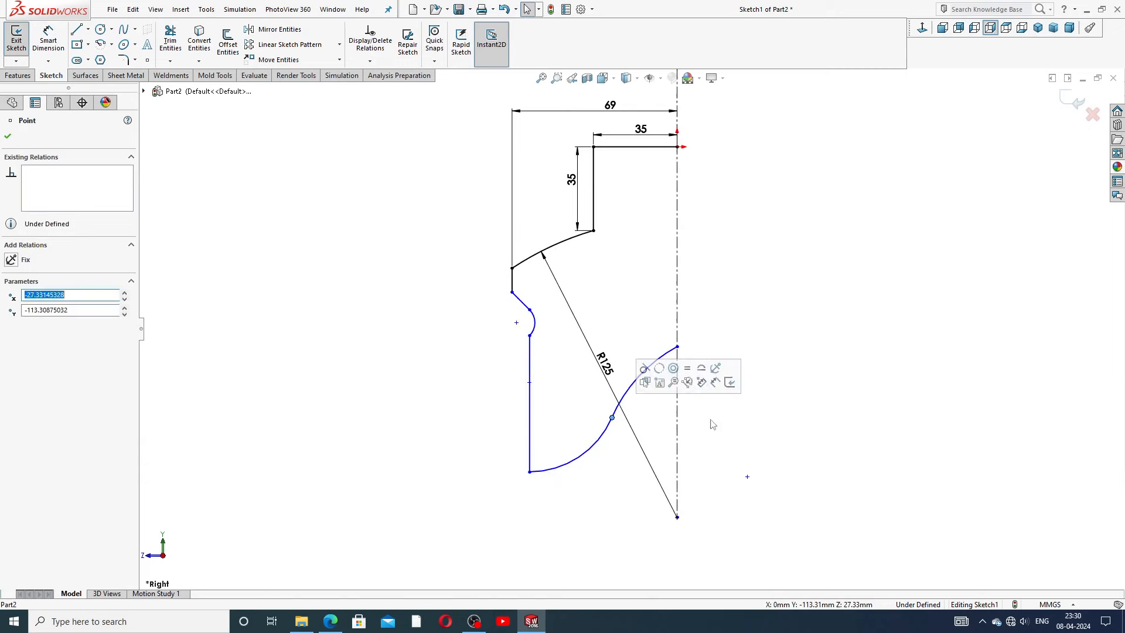
pyautogui.click(724, 422)
pyautogui.scroll(2, 657, 415)
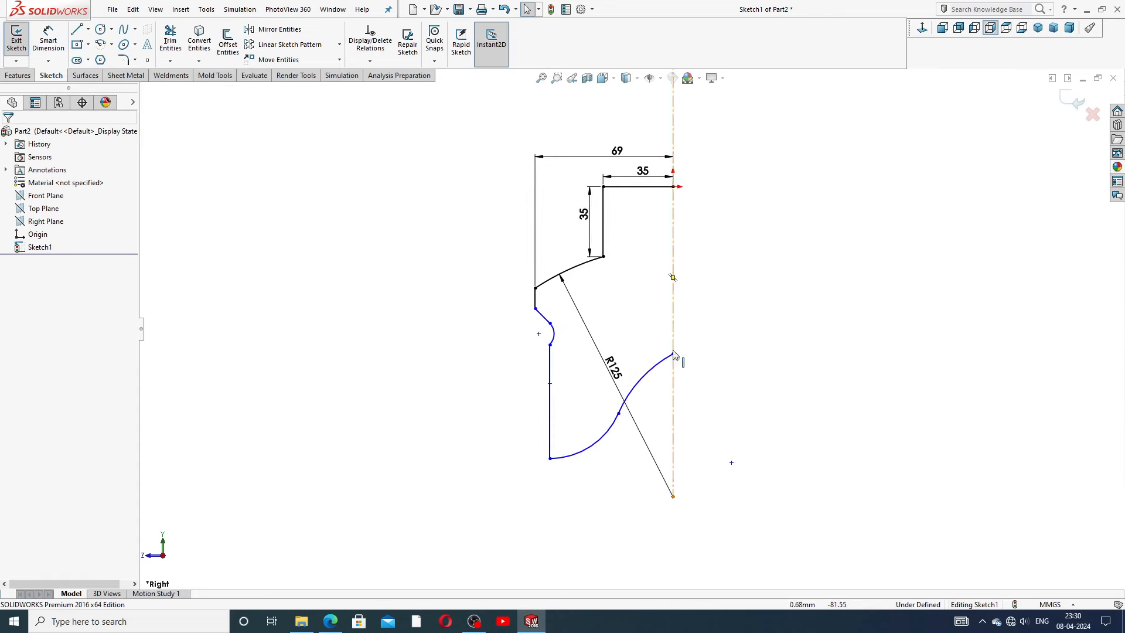
# Step: Sketch a horizontal construction centerline about 18 mm long outward from the last arc's end on the vertical centerline
pyautogui.click(88, 29)
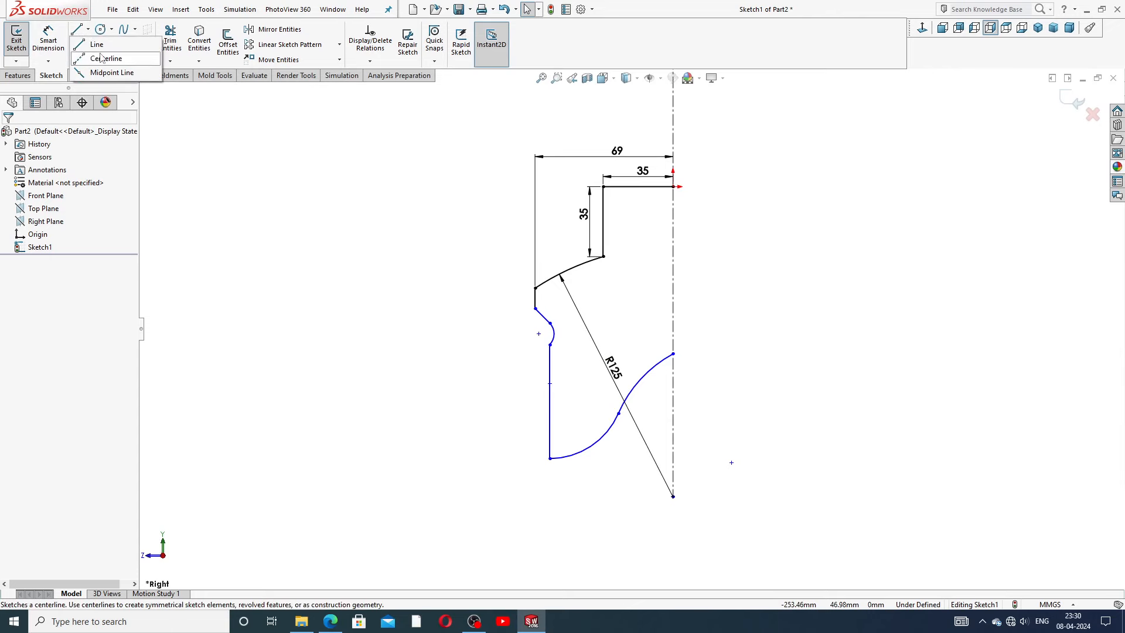
pyautogui.click(106, 57)
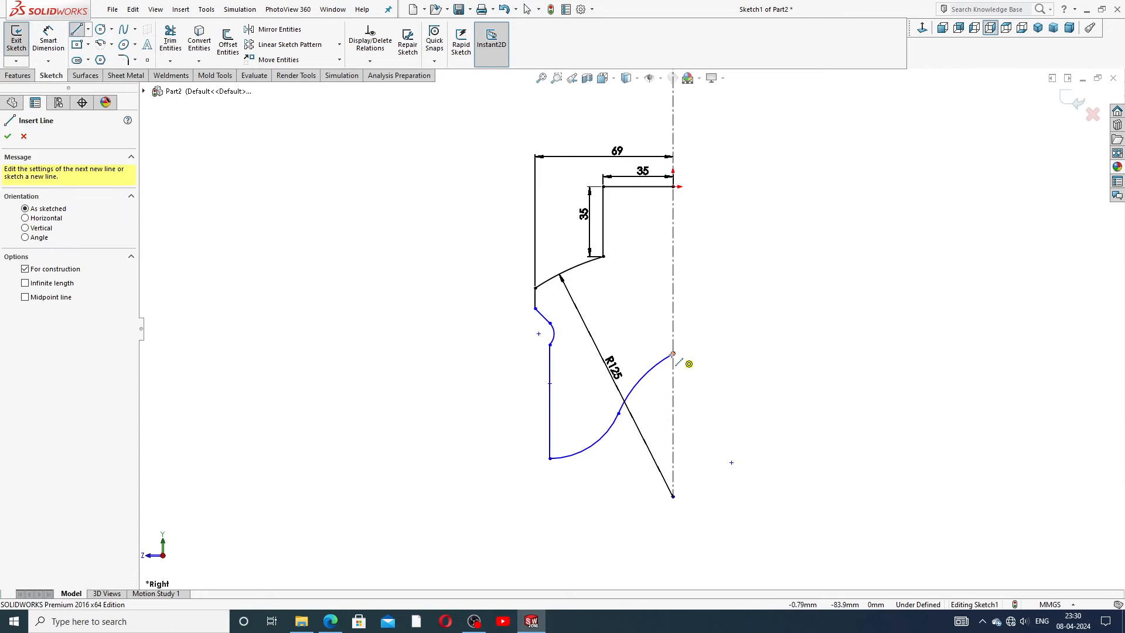
pyautogui.click(673, 354)
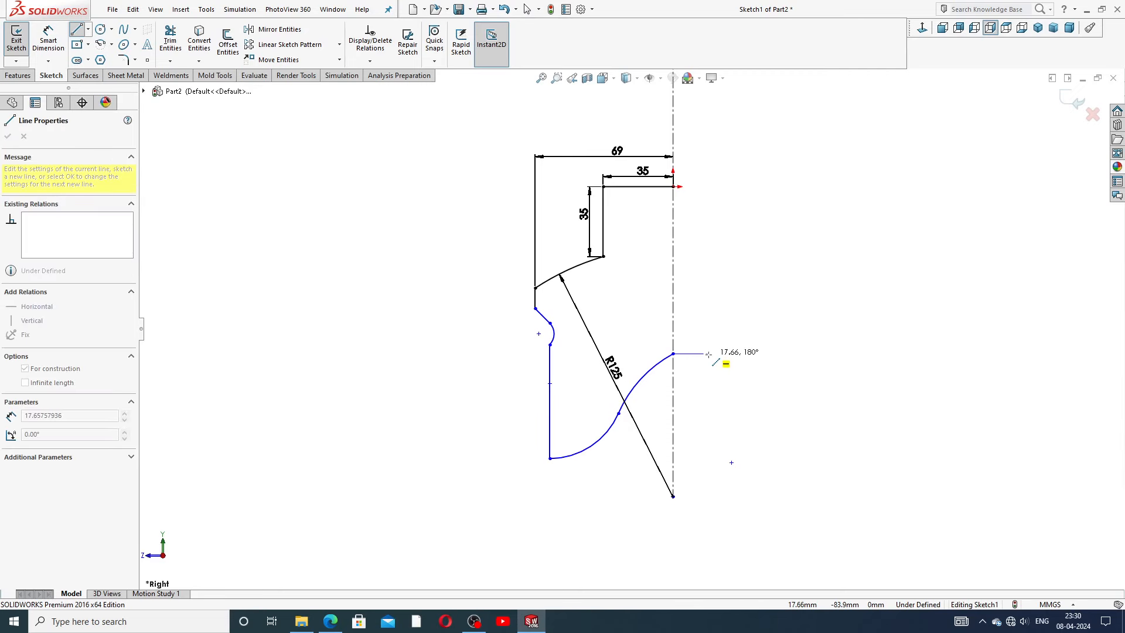
pyautogui.click(709, 354)
pyautogui.rightClick(709, 323)
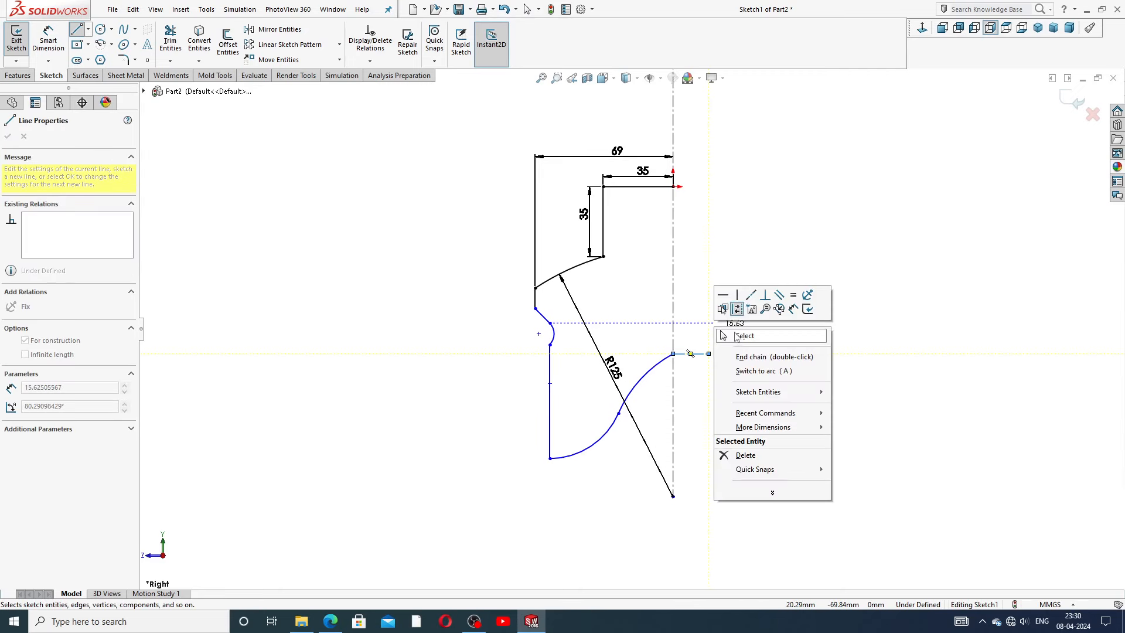
pyautogui.click(744, 334)
# Step: Make the last arc tangent to the short horizontal centerline and move that centerline's free end to the side away from the profile
pyautogui.scroll(-3, 692, 362)
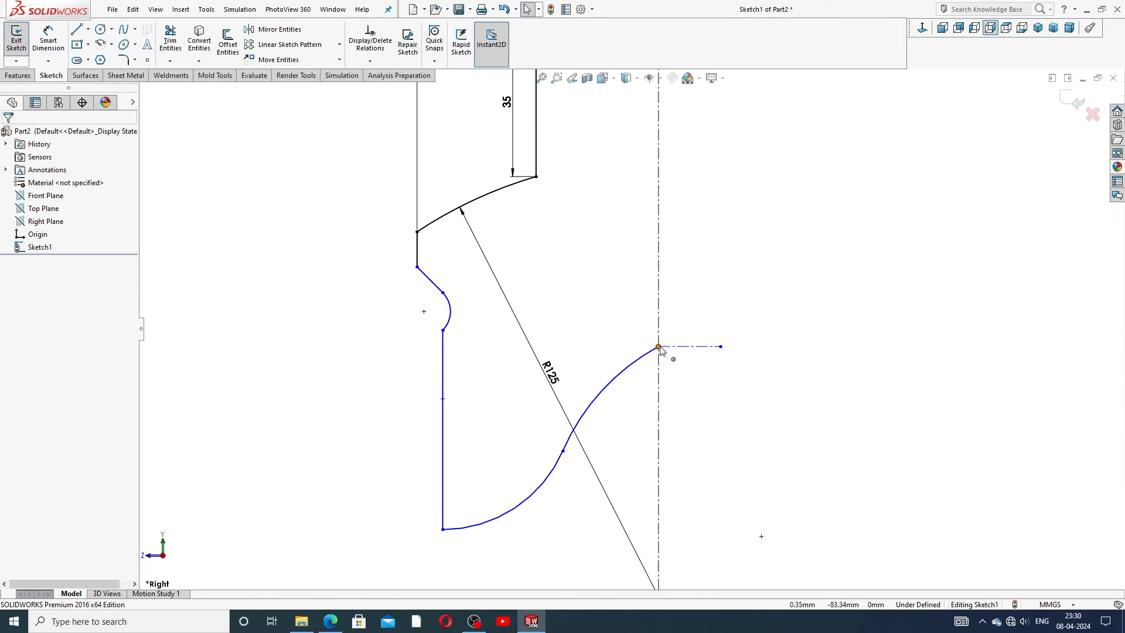
pyautogui.click(660, 347)
pyautogui.click(693, 311)
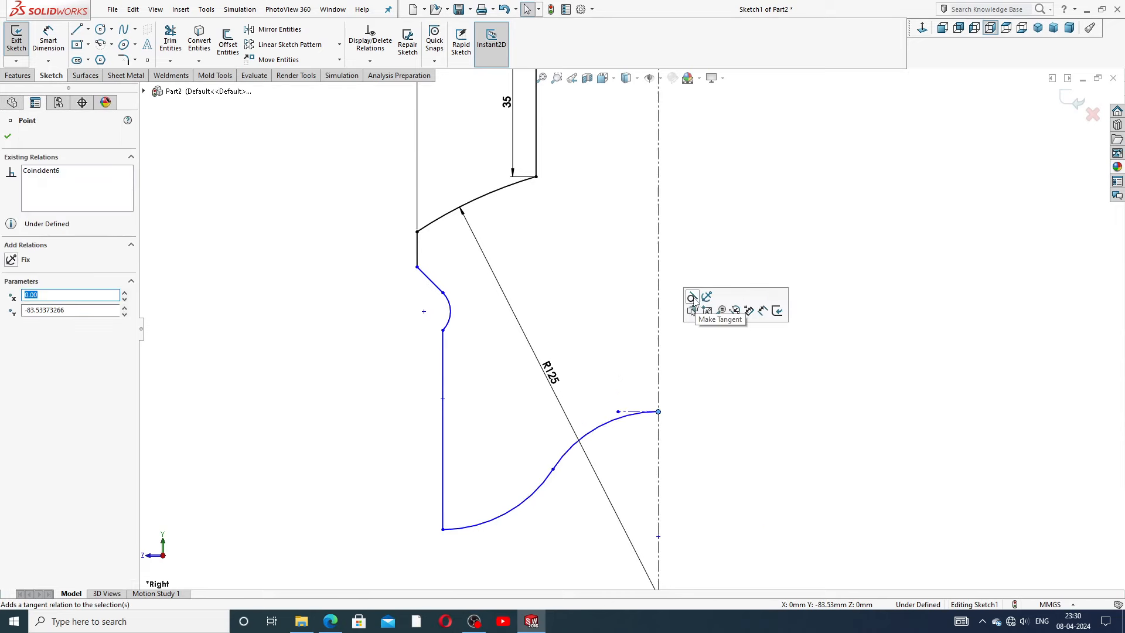
pyautogui.click(693, 396)
pyautogui.moveTo(621, 412); pyautogui.dragTo(685, 408)
pyautogui.click(699, 386)
# Step: Check the relations of the arc ending on the axis and lengthen the short horizontal centerline away from the profile
pyautogui.scroll(3, 668, 434)
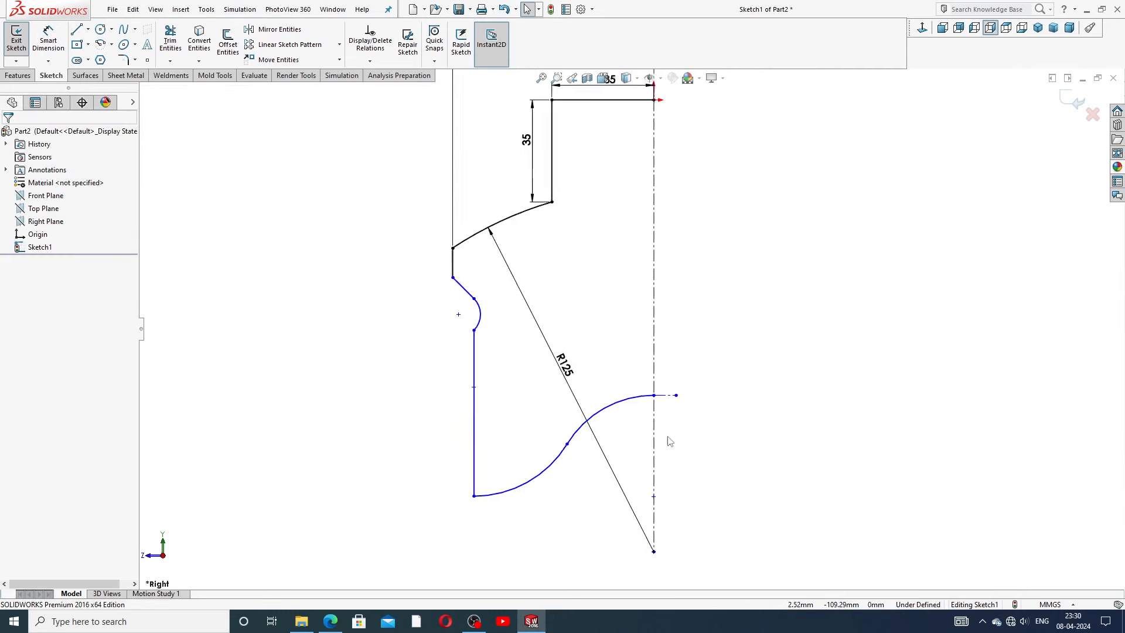
pyautogui.scroll(-3, 645, 410)
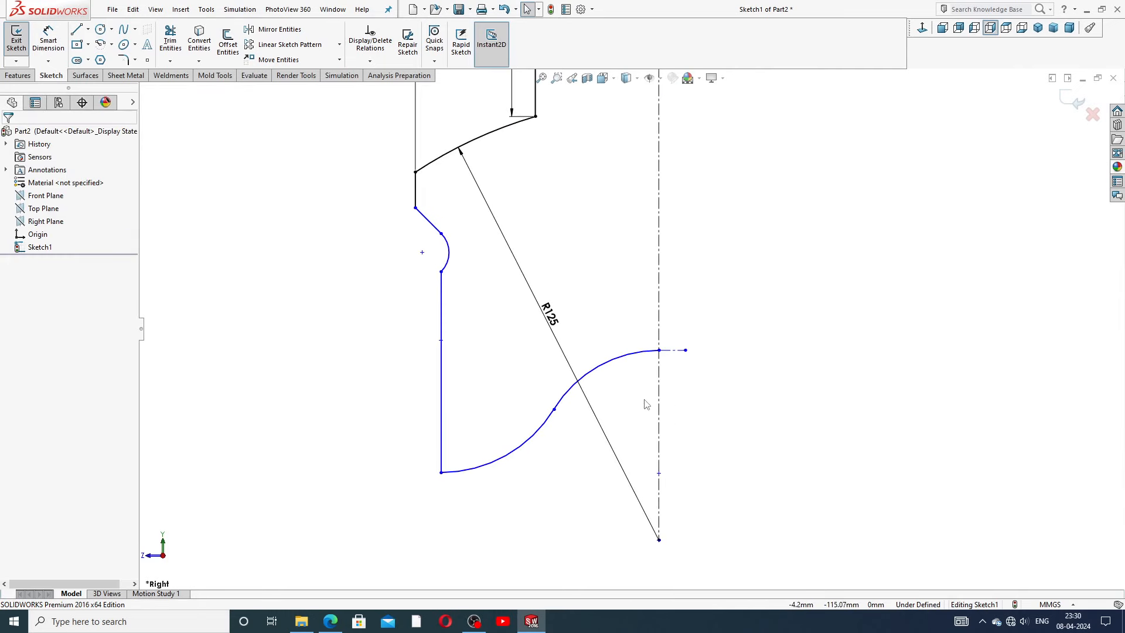
pyautogui.click(658, 356)
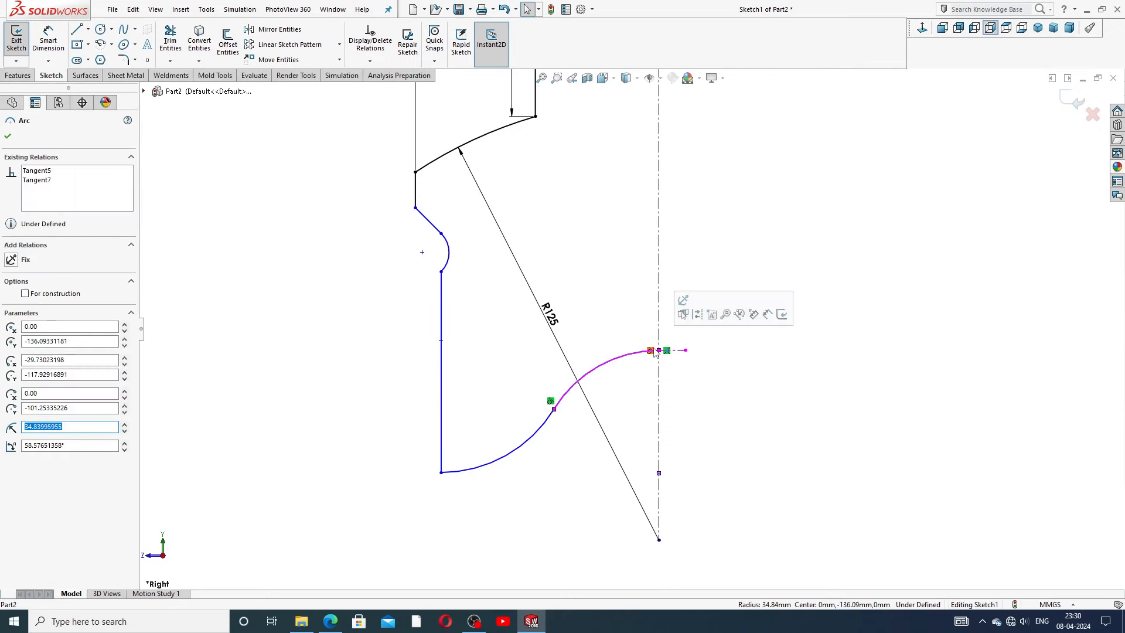
pyautogui.click(705, 382)
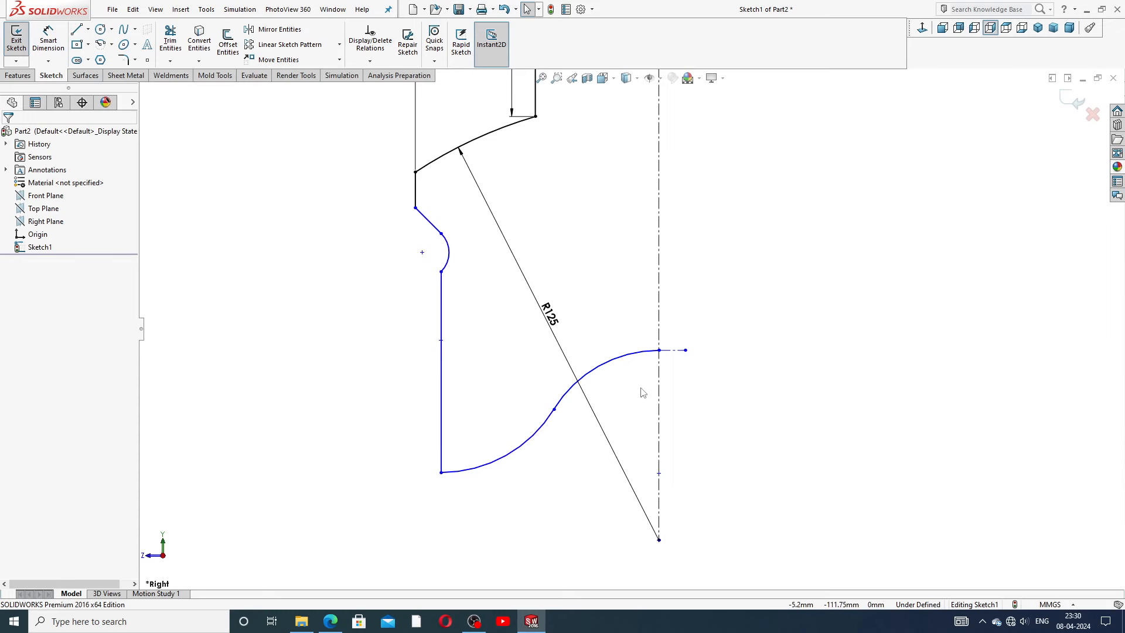
pyautogui.scroll(2, 645, 393)
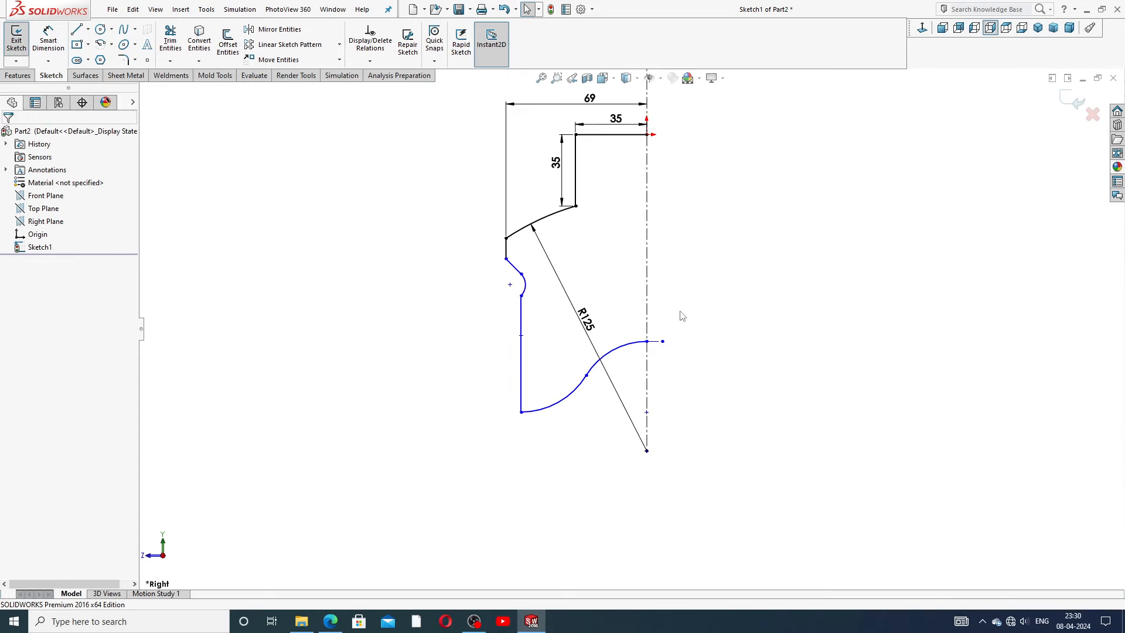
pyautogui.moveTo(663, 341); pyautogui.dragTo(679, 345)
pyautogui.click(654, 365)
pyautogui.click(626, 355)
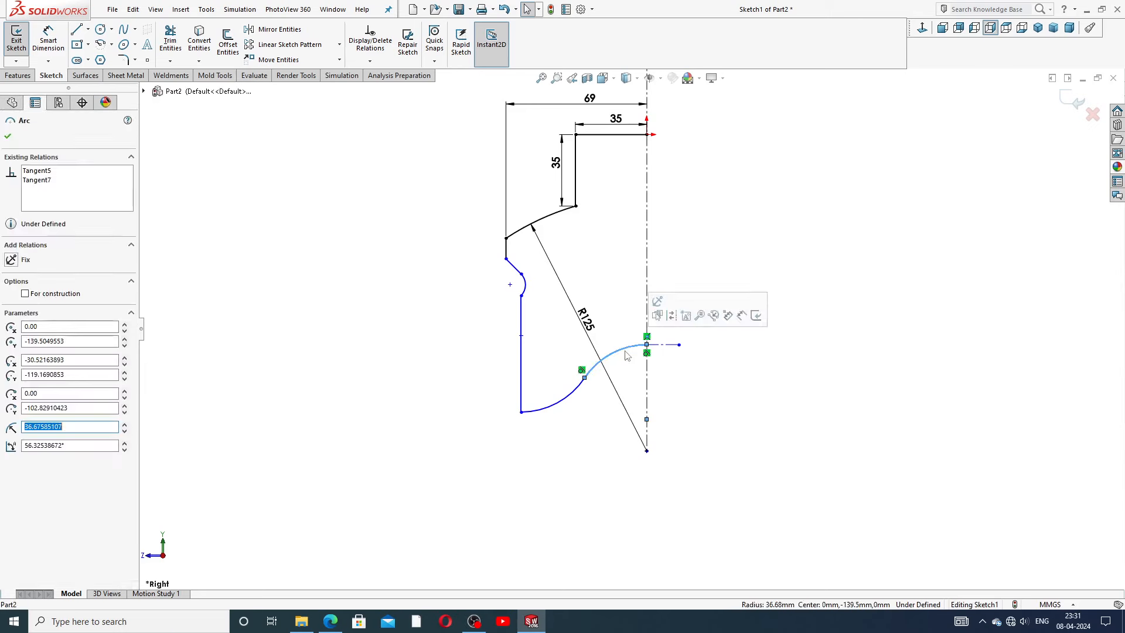
pyautogui.click(690, 373)
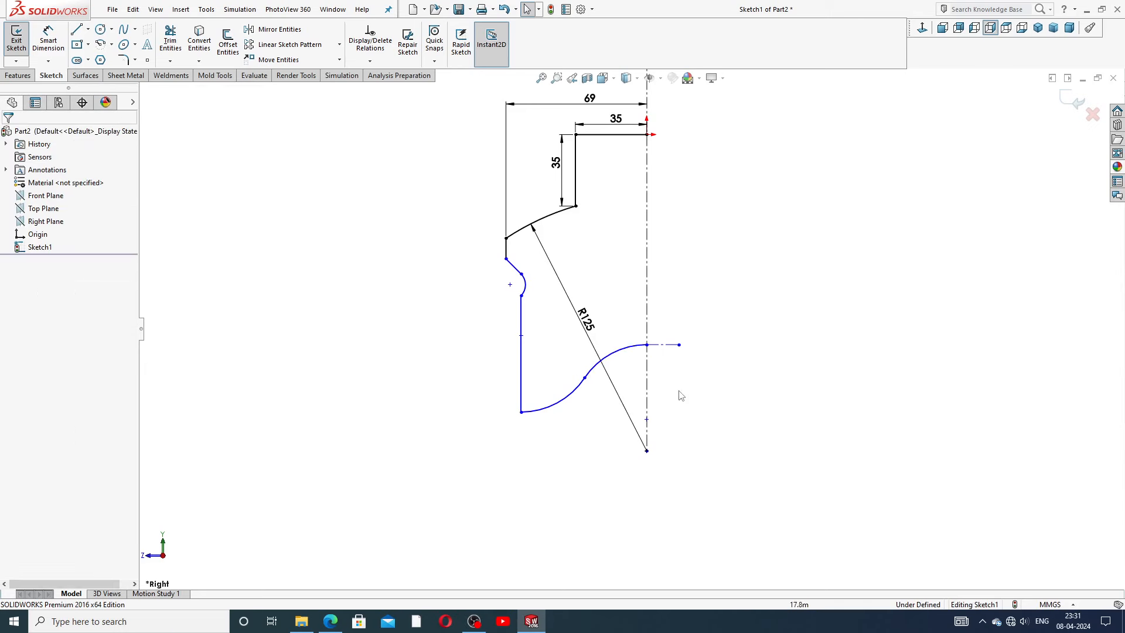
# Step: Dimension the vertical distance from the R125 arc's inner end to the short vertical line's lower end and set it to 22 mm
pyautogui.scroll(2, 673, 409)
pyautogui.scroll(-2, 646, 363)
pyautogui.scroll(2, 631, 276)
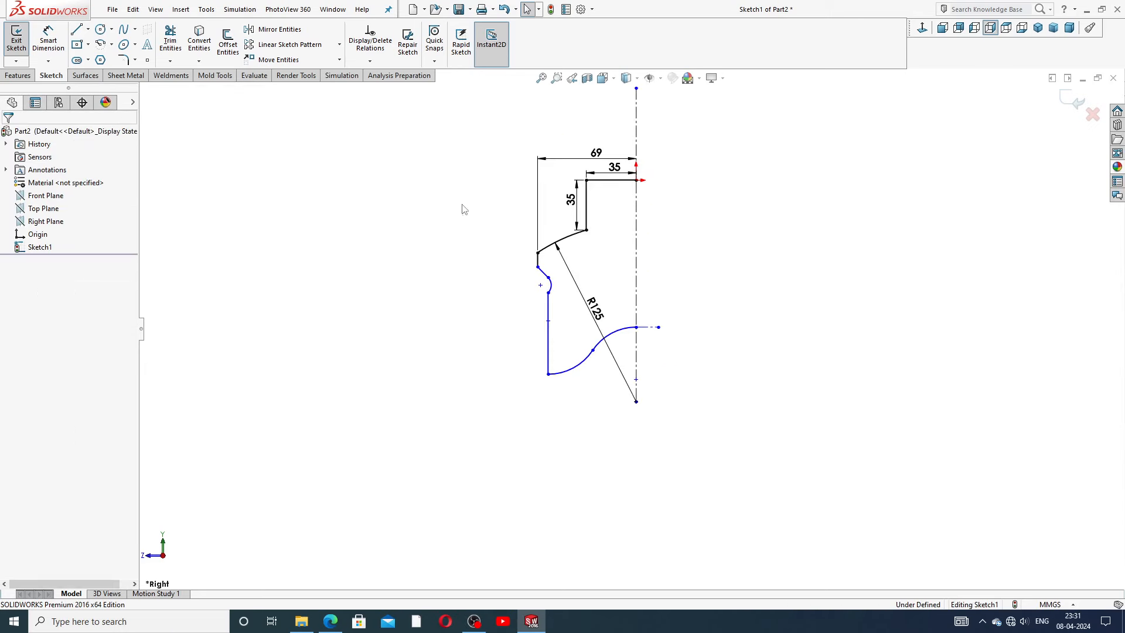
pyautogui.click(47, 51)
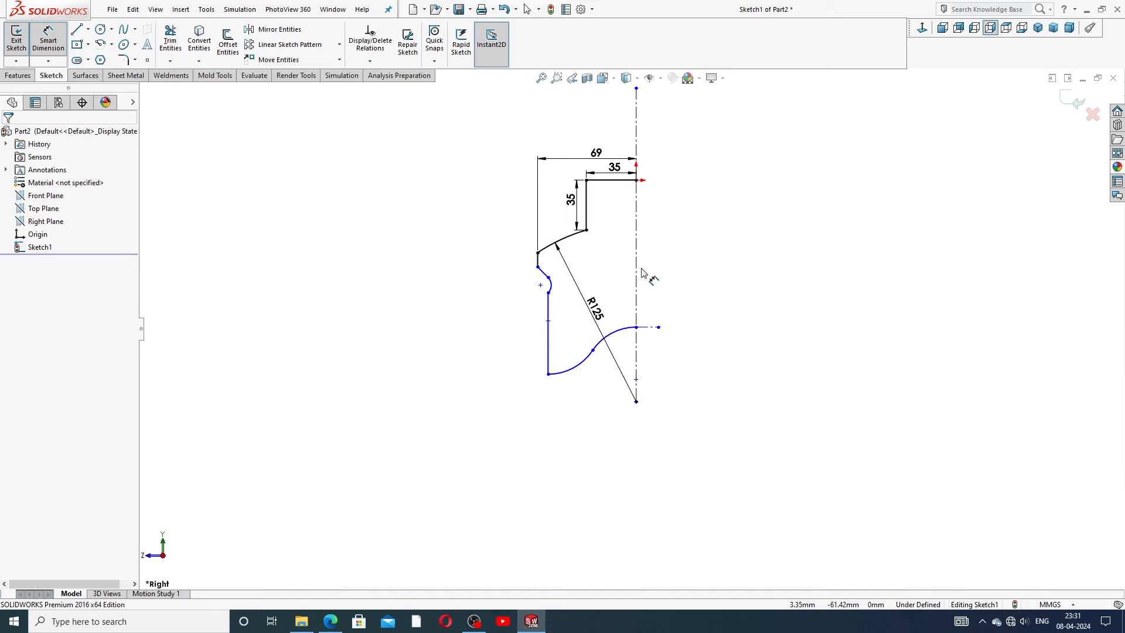
pyautogui.click(586, 229)
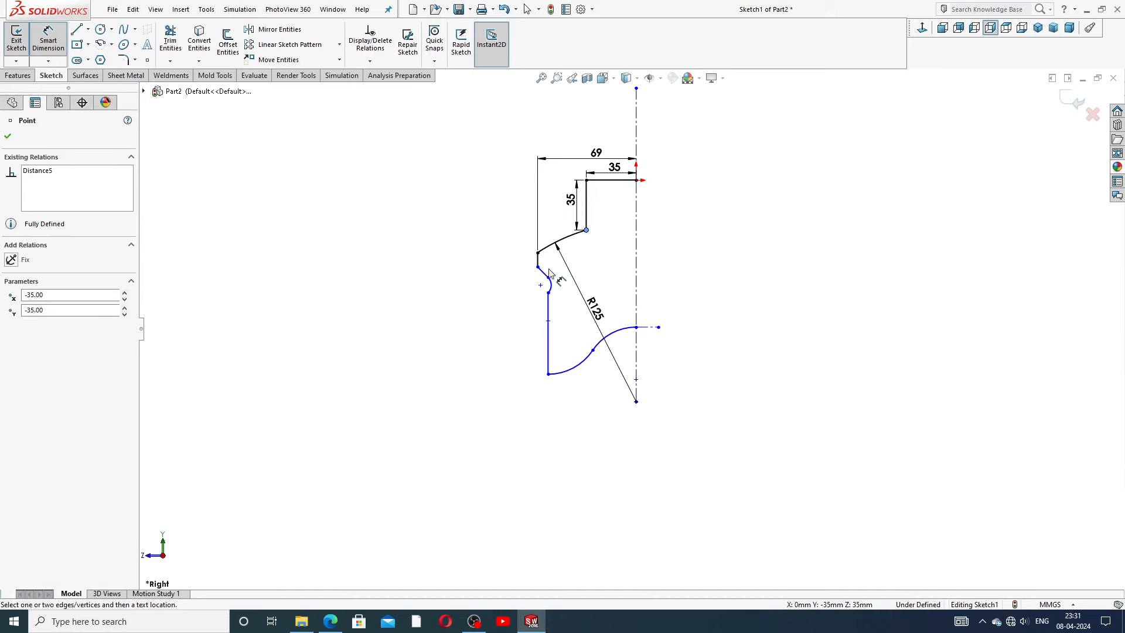
pyautogui.click(538, 266)
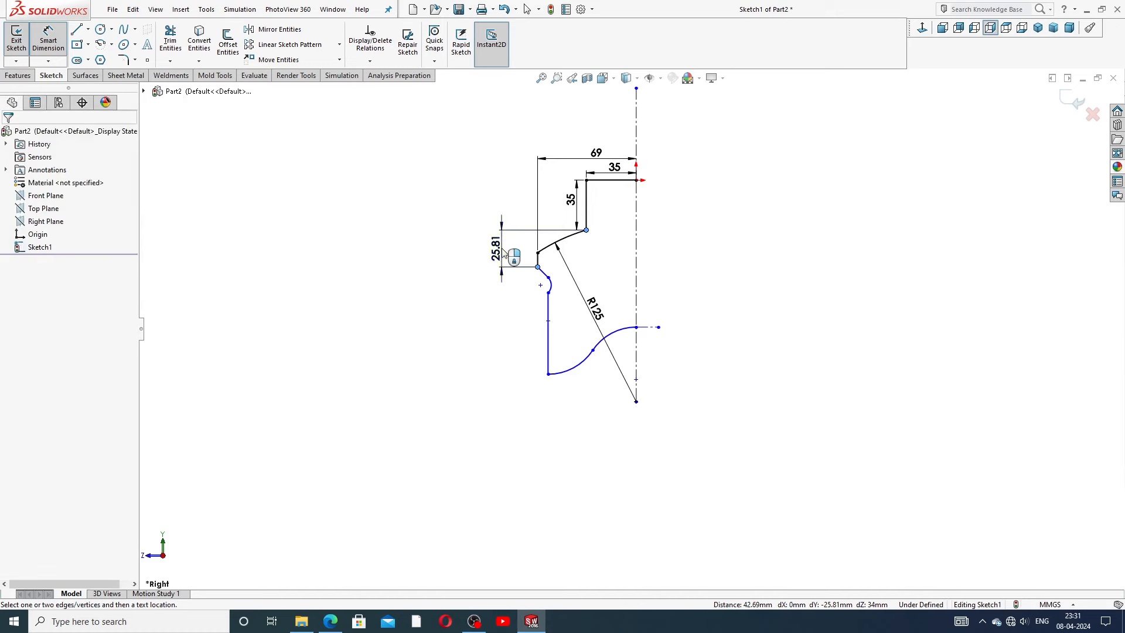
pyautogui.click(503, 252)
pyautogui.write('22')
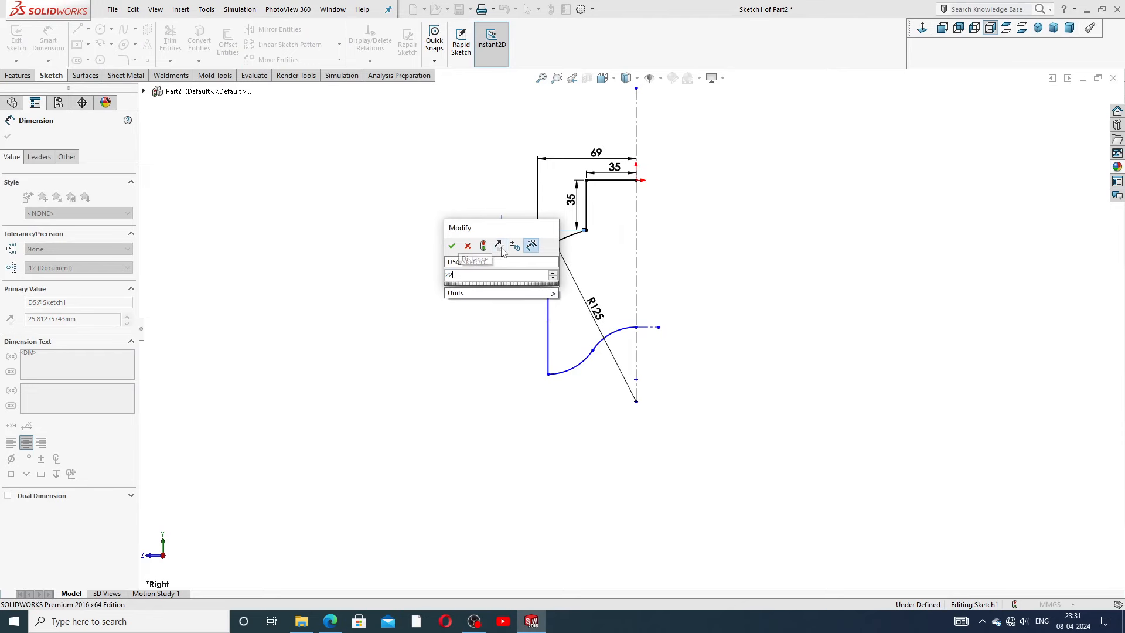
pyautogui.press('Return')
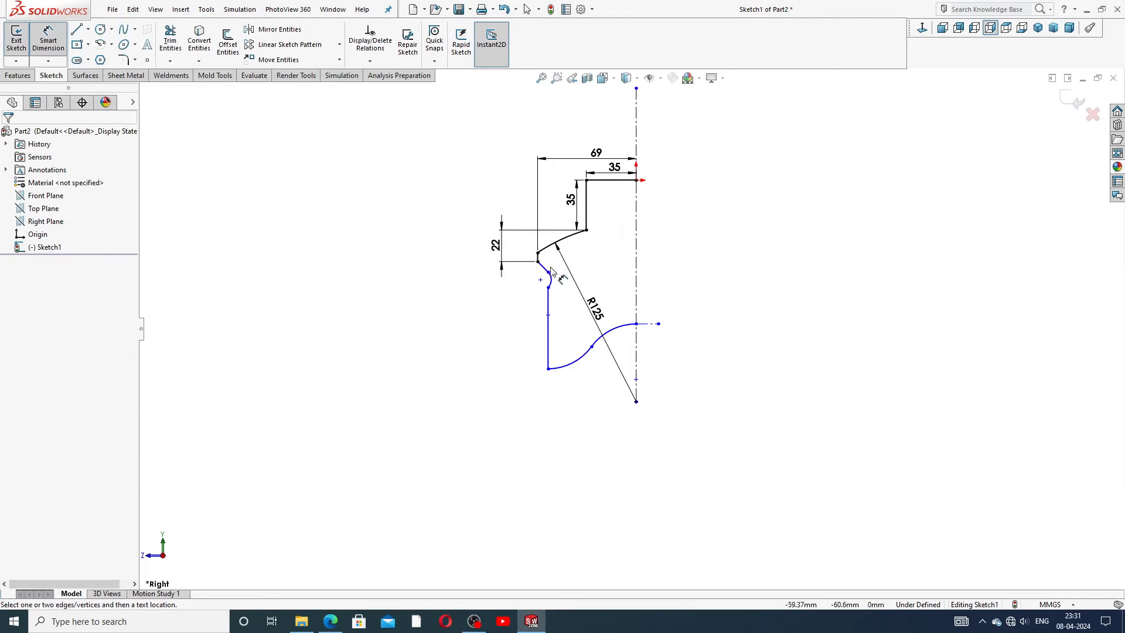
# Step: Dimension the short diagonal's vertical height as 6 mm and move the 22 mm dimension closer to the profile
pyautogui.scroll(-3, 548, 281)
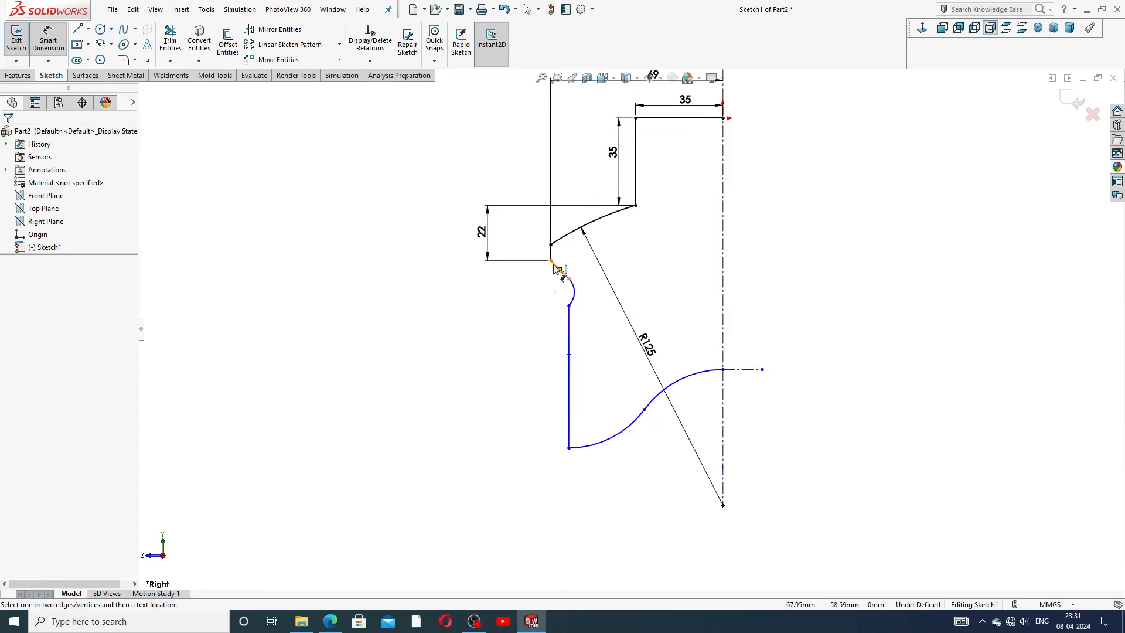
pyautogui.click(555, 268)
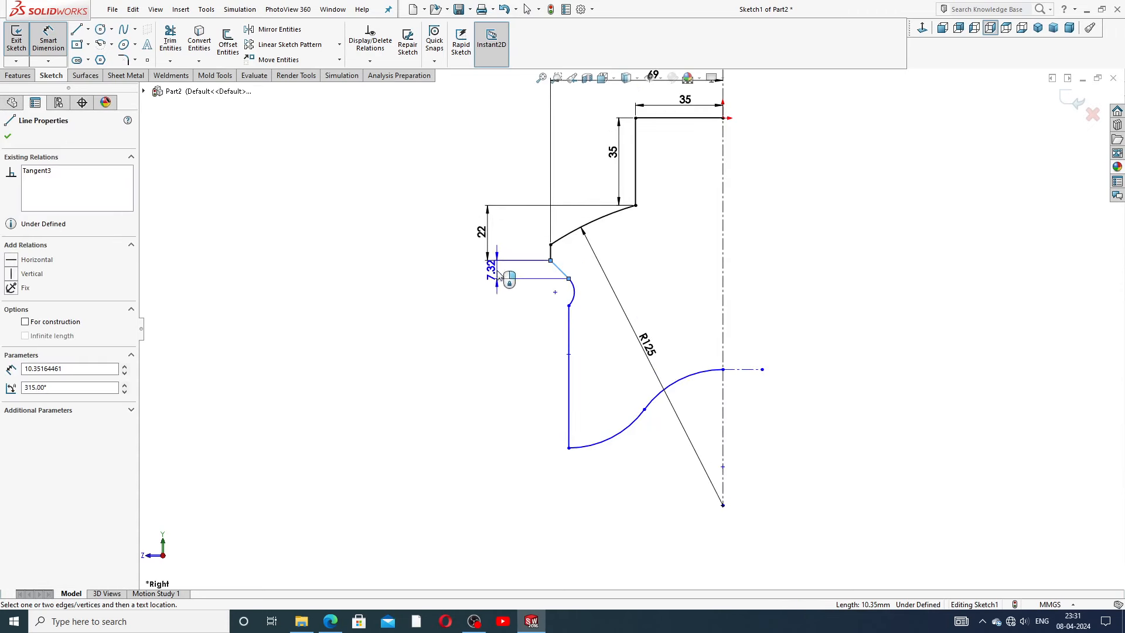
pyautogui.click(499, 277)
pyautogui.write('6')
pyautogui.press('Return')
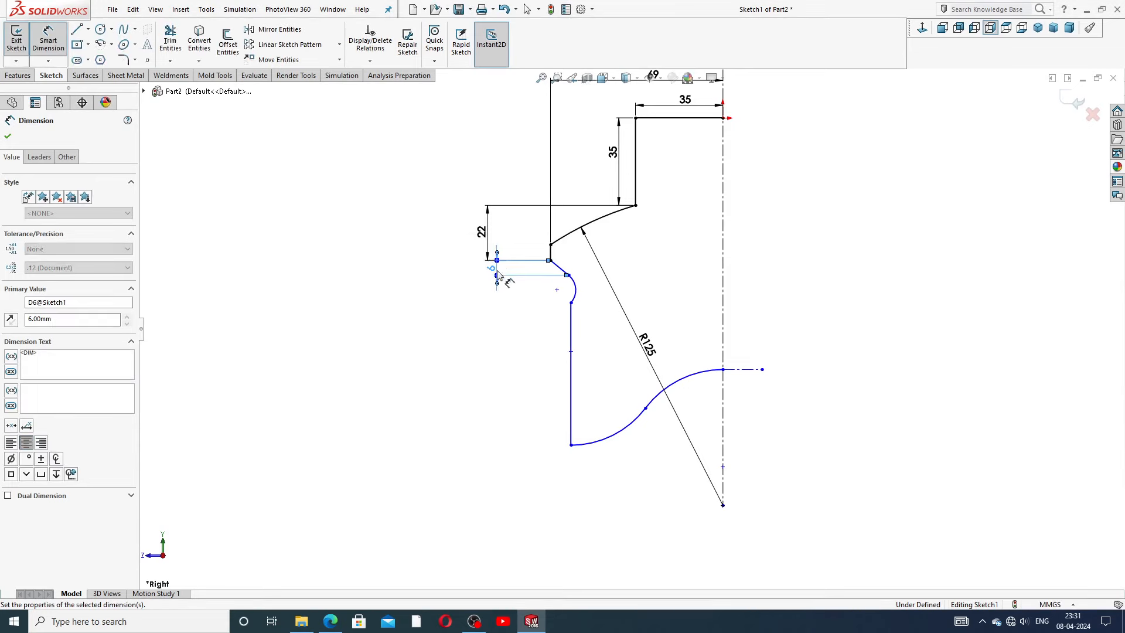
pyautogui.moveTo(486, 240)
pyautogui.mouseDown()
pyautogui.moveTo(519, 232)
pyautogui.moveTo(503, 226)
pyautogui.mouseUp()
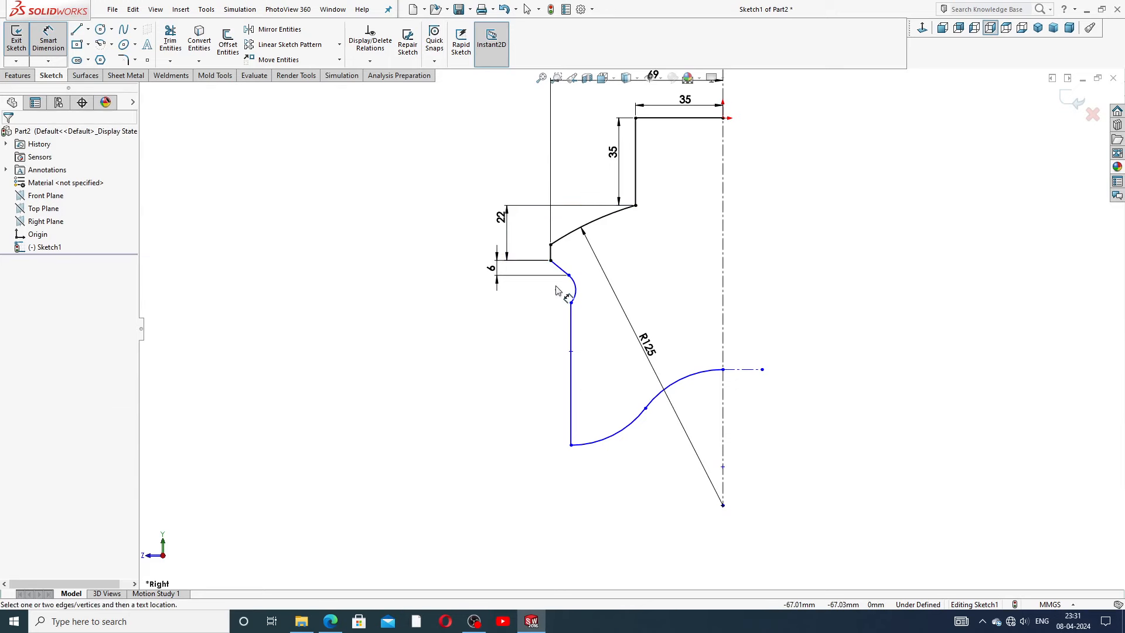
# Step: Dimension the angle between the short vertical line and the diagonal and set it to 135°
pyautogui.scroll(-5, 557, 291)
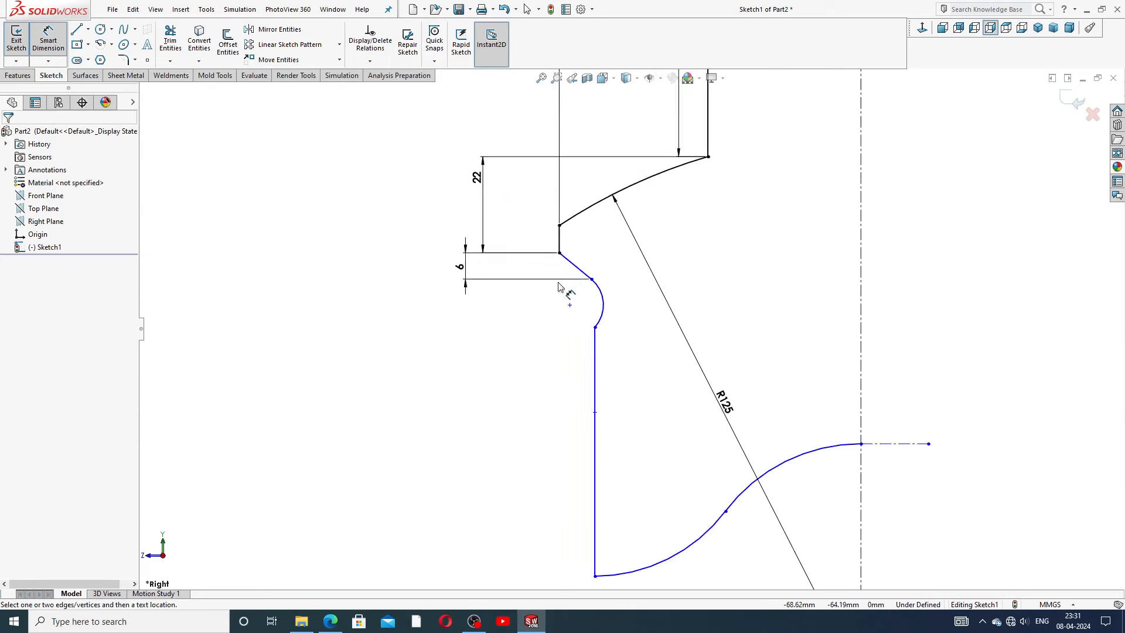
pyautogui.click(560, 233)
pyautogui.click(576, 253)
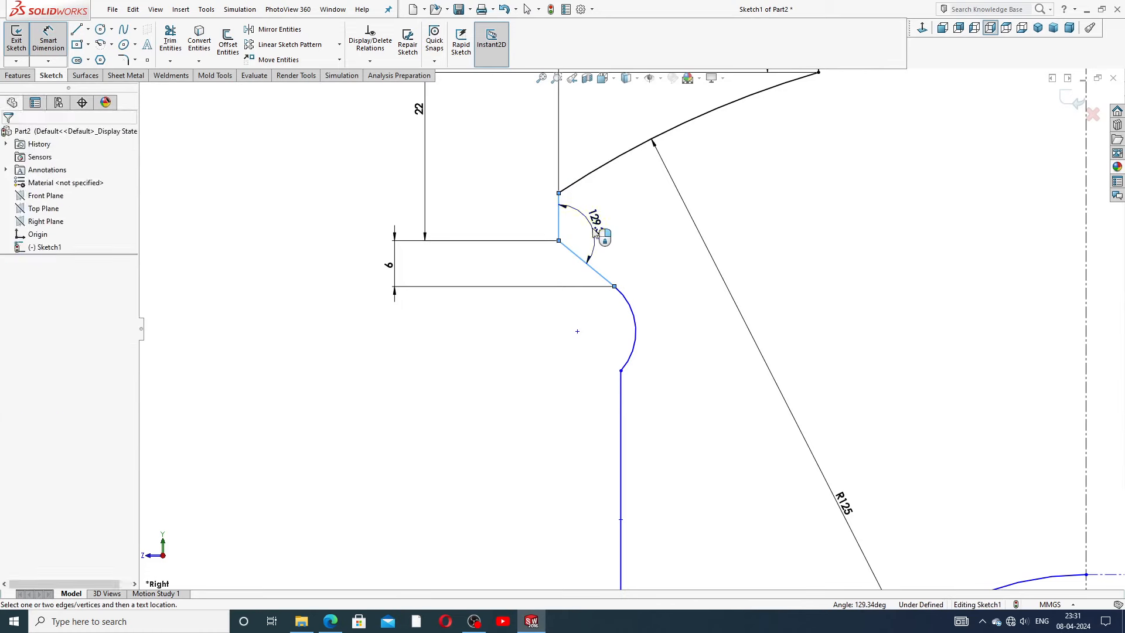
pyautogui.click(596, 233)
pyautogui.write('135')
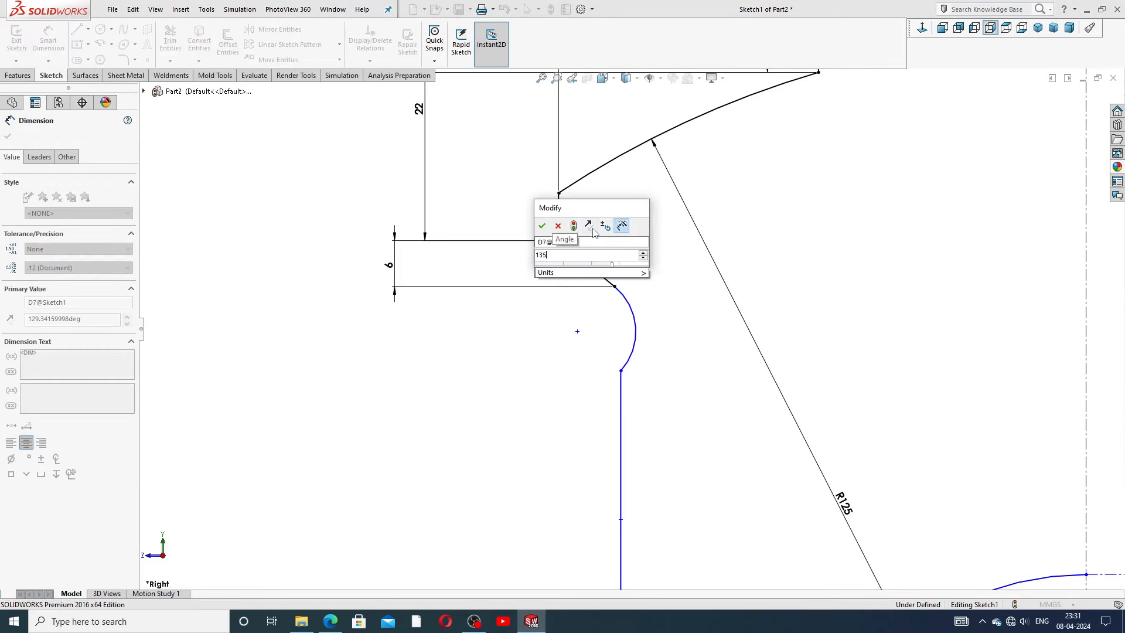
pyautogui.press('Return')
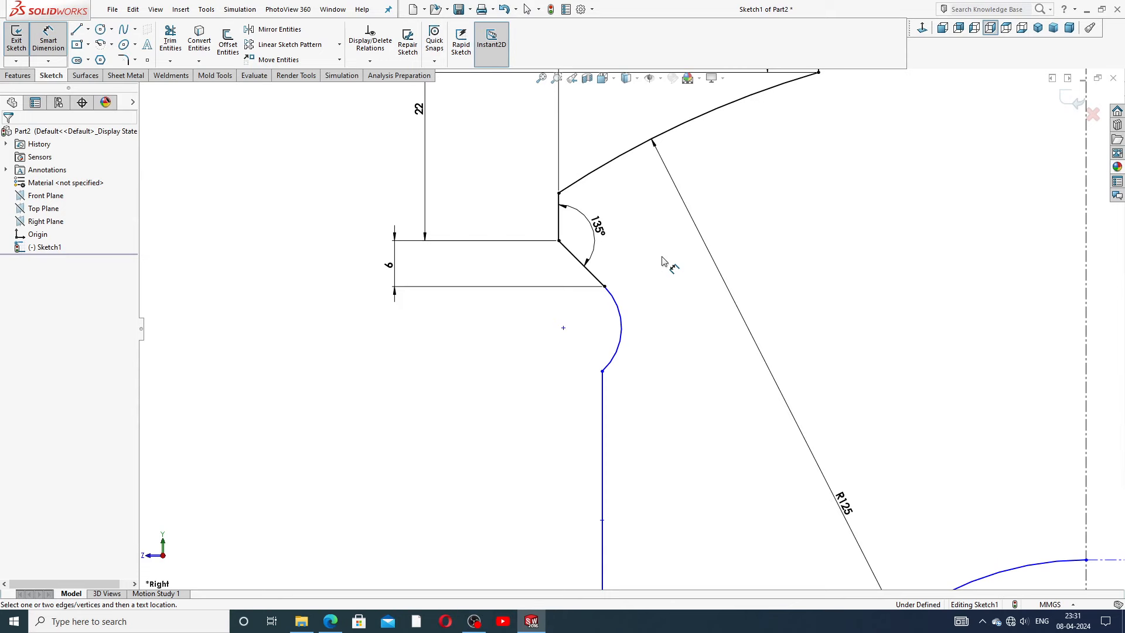
# Step: Dimension the vertical distance from the diagonal's lower end to the long vertical line's lower end and set it to 56 mm
pyautogui.scroll(2, 664, 261)
pyautogui.click(615, 304)
pyautogui.scroll(1, 586, 105)
pyautogui.click(609, 524)
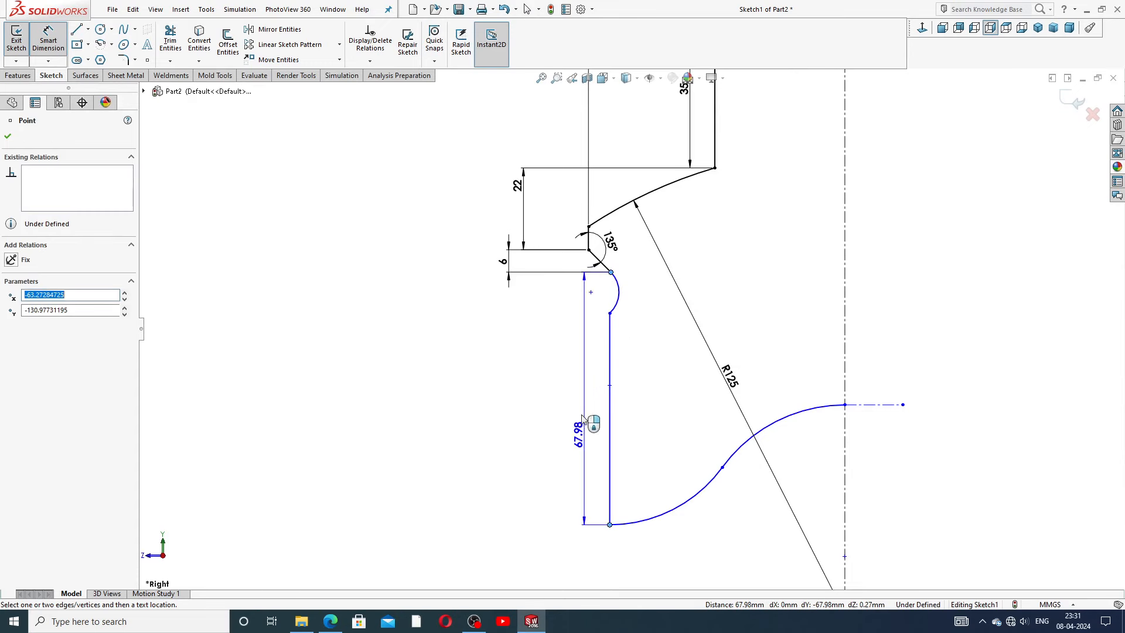
pyautogui.click(529, 399)
pyautogui.write('56')
pyautogui.press('Return')
# Step: Dimension the radius of the small arc below the diagonal and set it to 5 mm
pyautogui.click(618, 293)
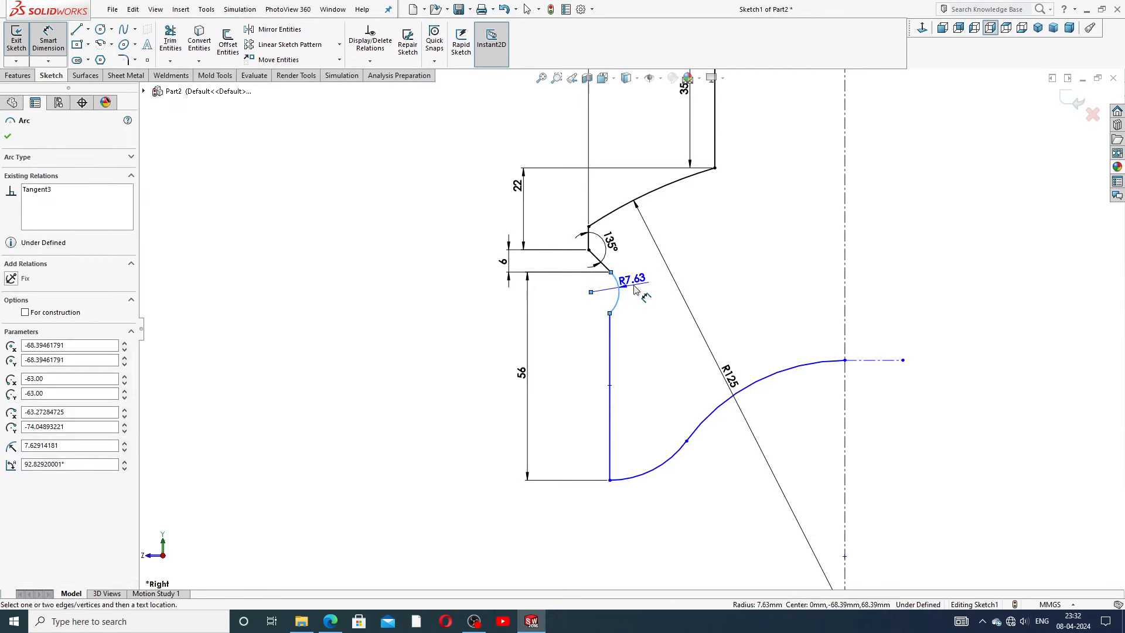
pyautogui.click(635, 289)
pyautogui.write('5')
pyautogui.press('Return')
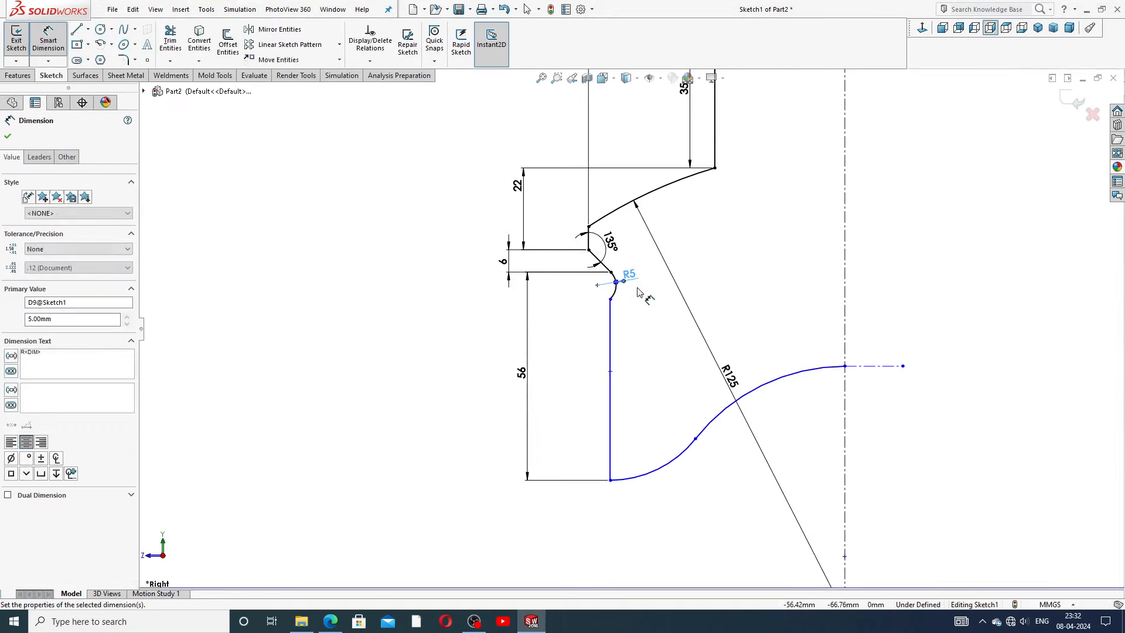
# Step: Move the R5 dimension of the small arc outward so its text sits clear of the profile
pyautogui.click(443, 333)
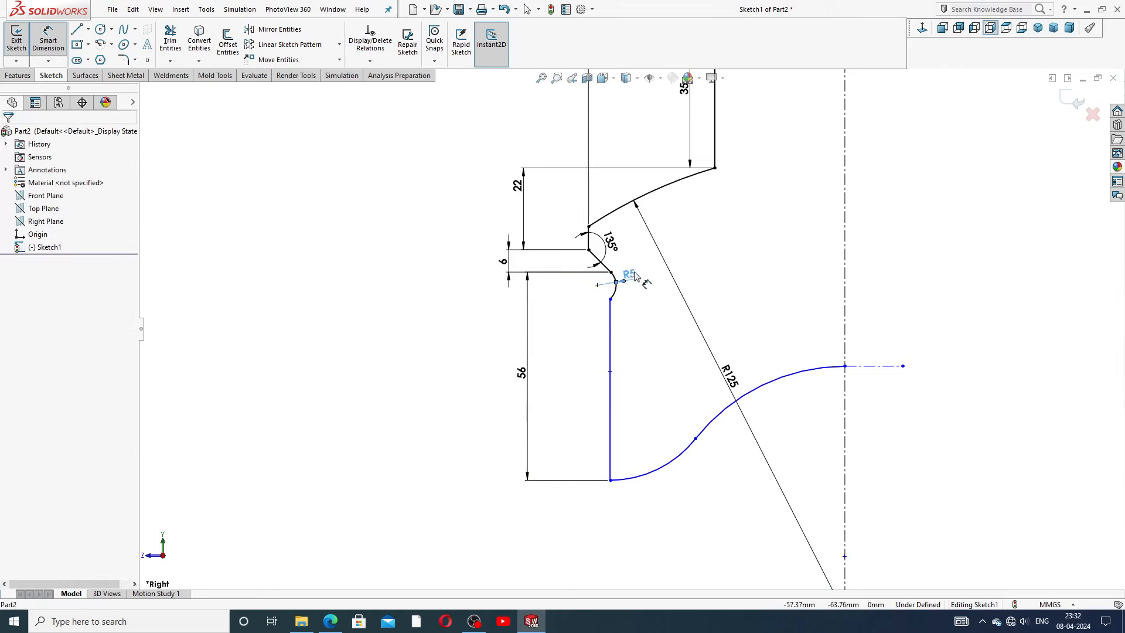
pyautogui.moveTo(643, 275); pyautogui.dragTo(646, 281)
pyautogui.click(422, 326)
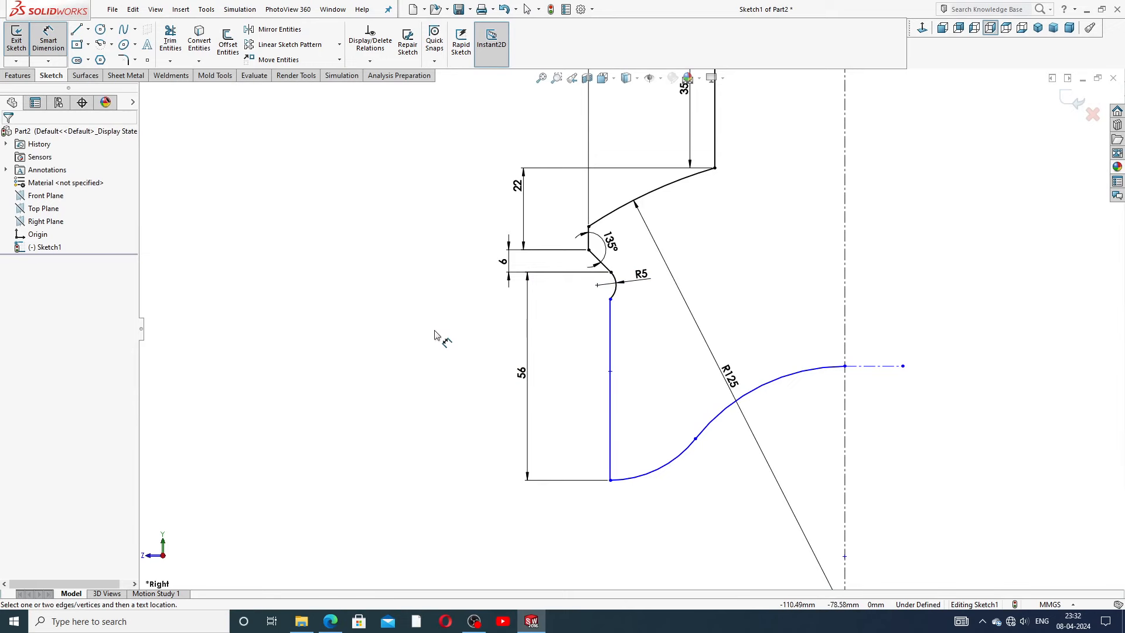
# Step: Dimension the radii of the two tangent arcs along the profile's bottom edge and set both to 40 mm
pyautogui.click(674, 462)
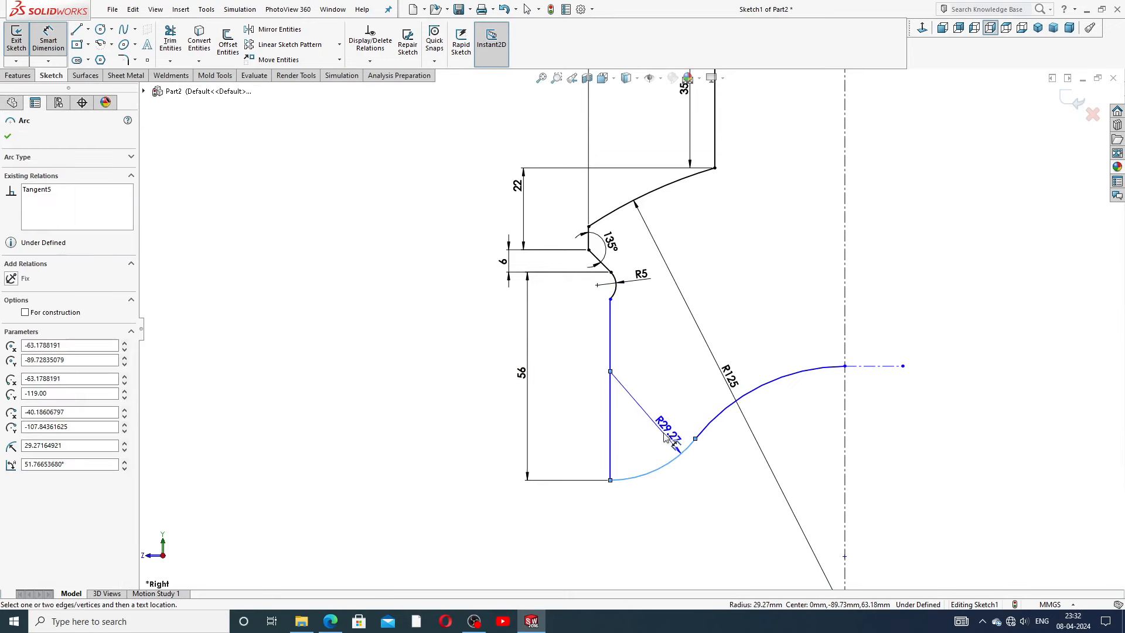
pyautogui.click(743, 417)
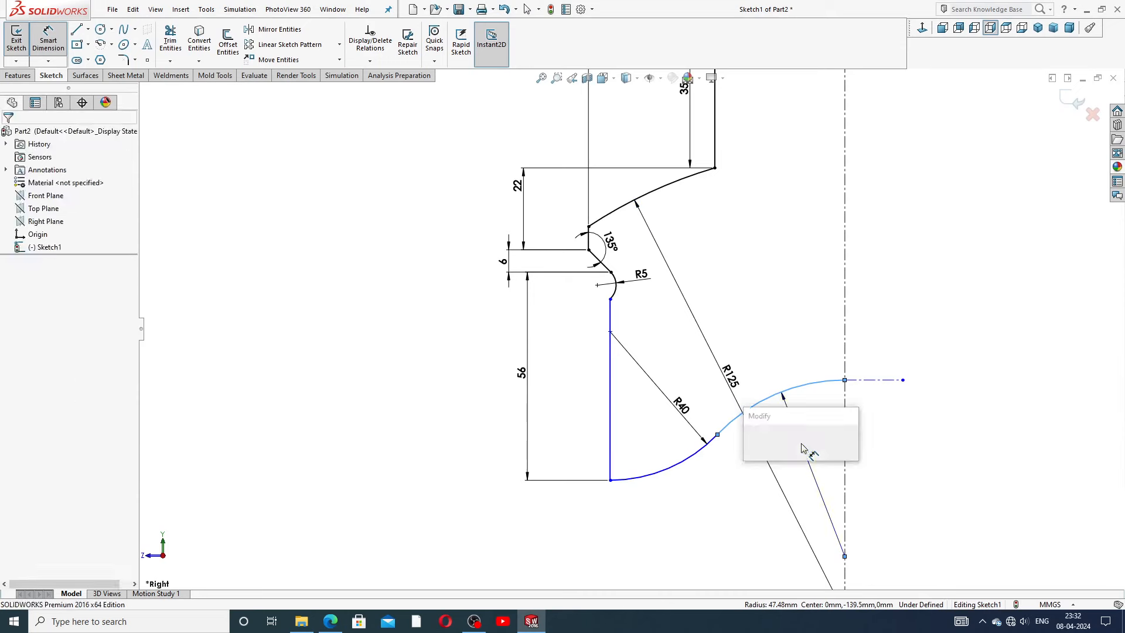
pyautogui.write('40')
pyautogui.write('0')
pyautogui.press('Return')
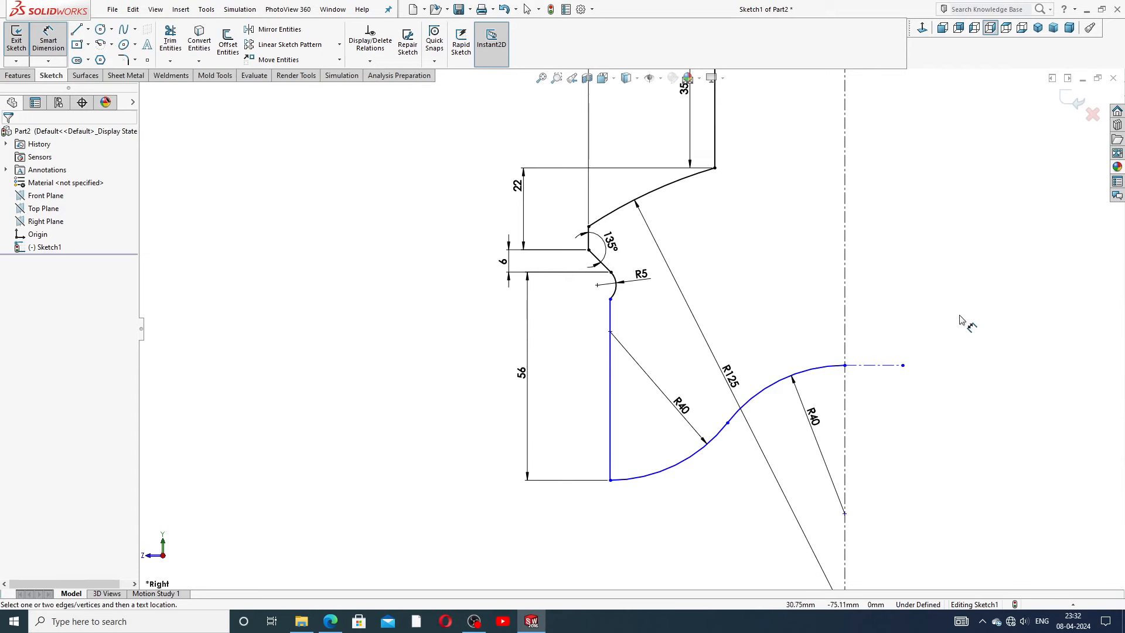
# Step: Dimension the horizontal distance from the long vertical line to the vertical centerline and set it to 62.5 mm
pyautogui.scroll(2, 719, 316)
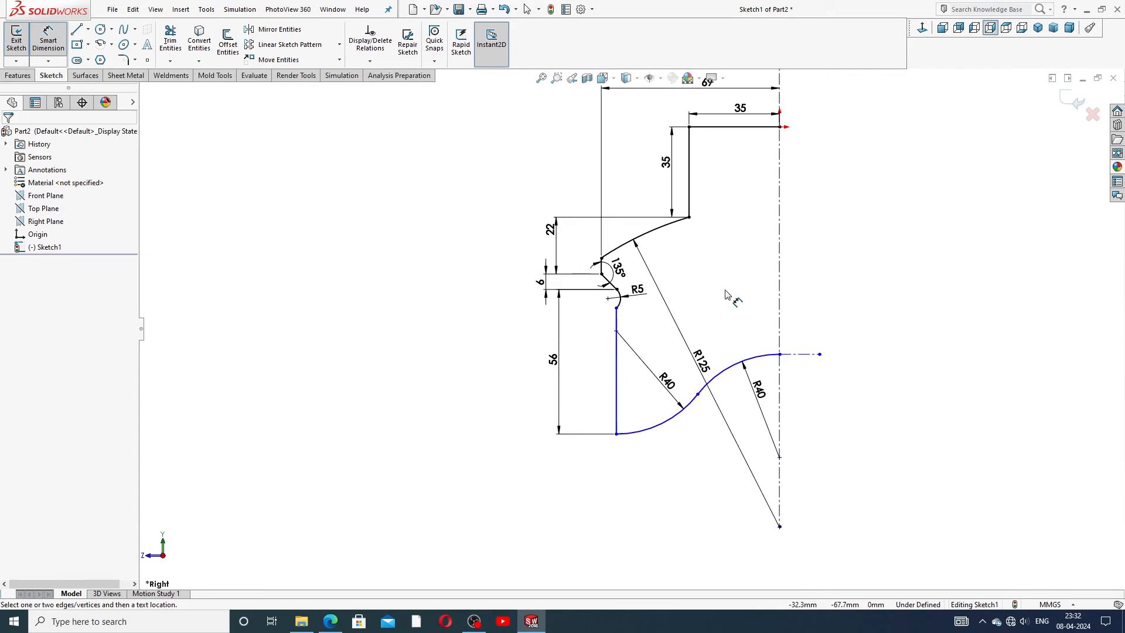
pyautogui.click(616, 365)
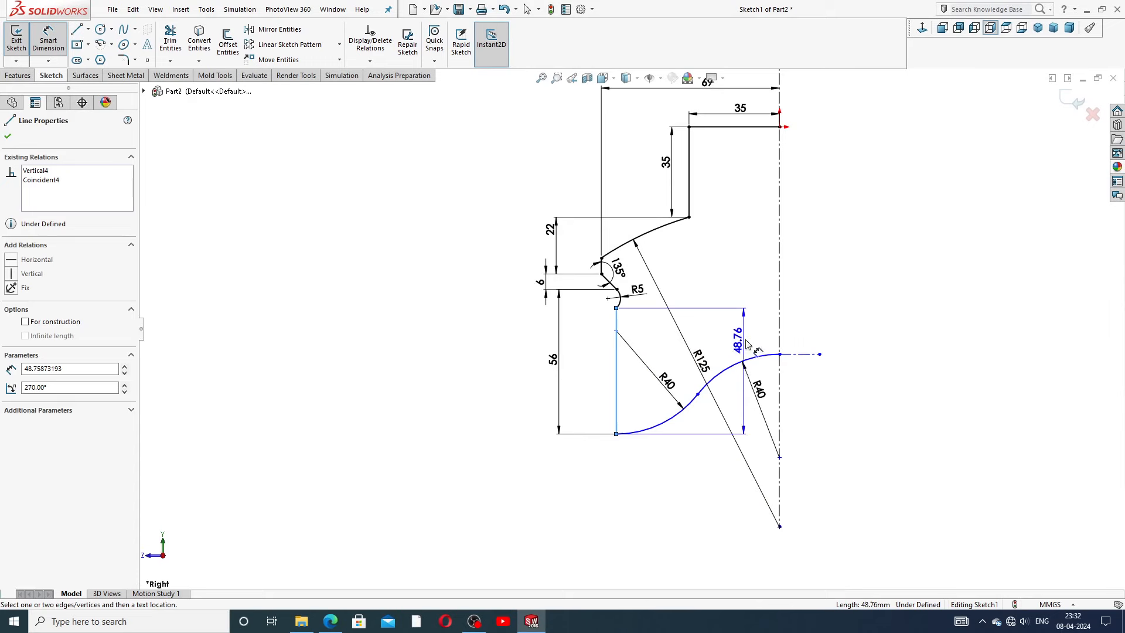
pyautogui.click(779, 316)
pyautogui.click(698, 474)
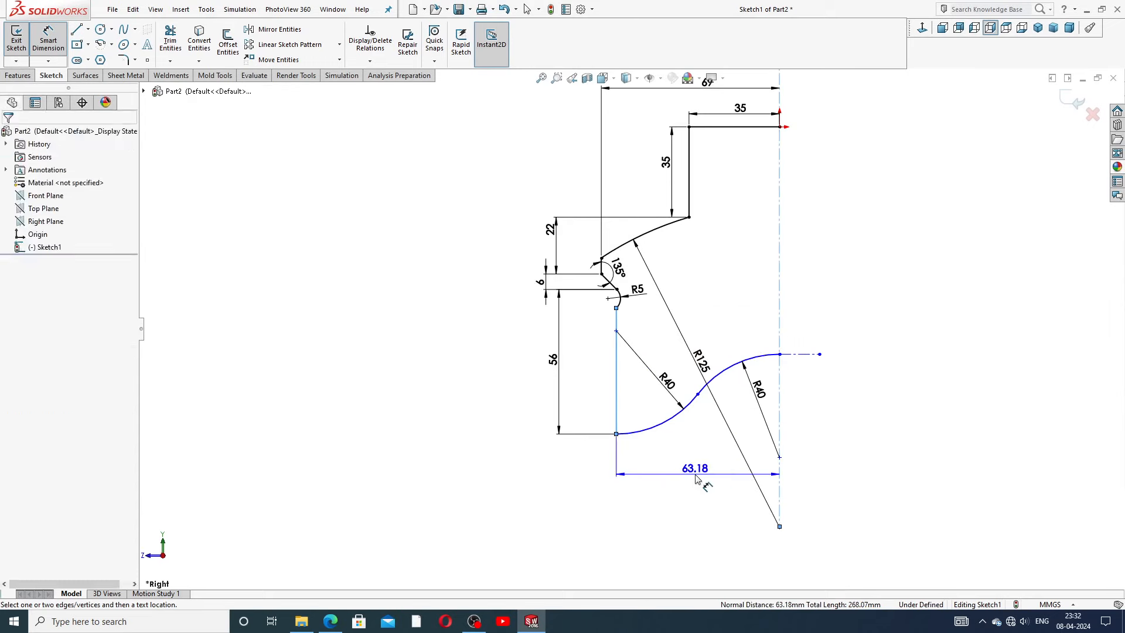
pyautogui.write('62,')
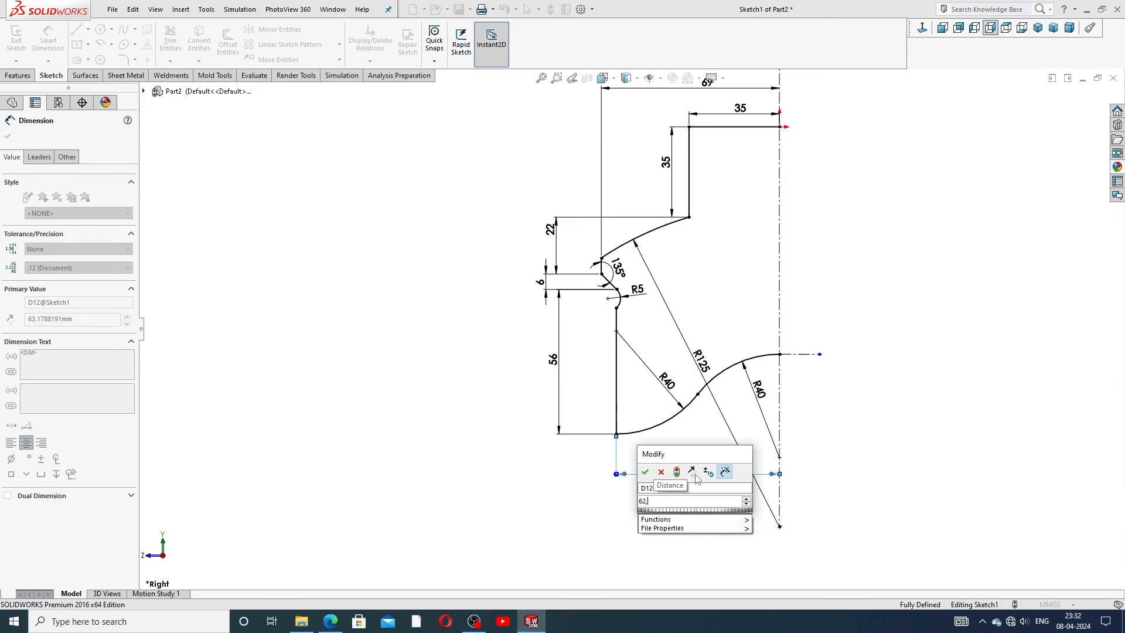
pyautogui.press('BackSpace')
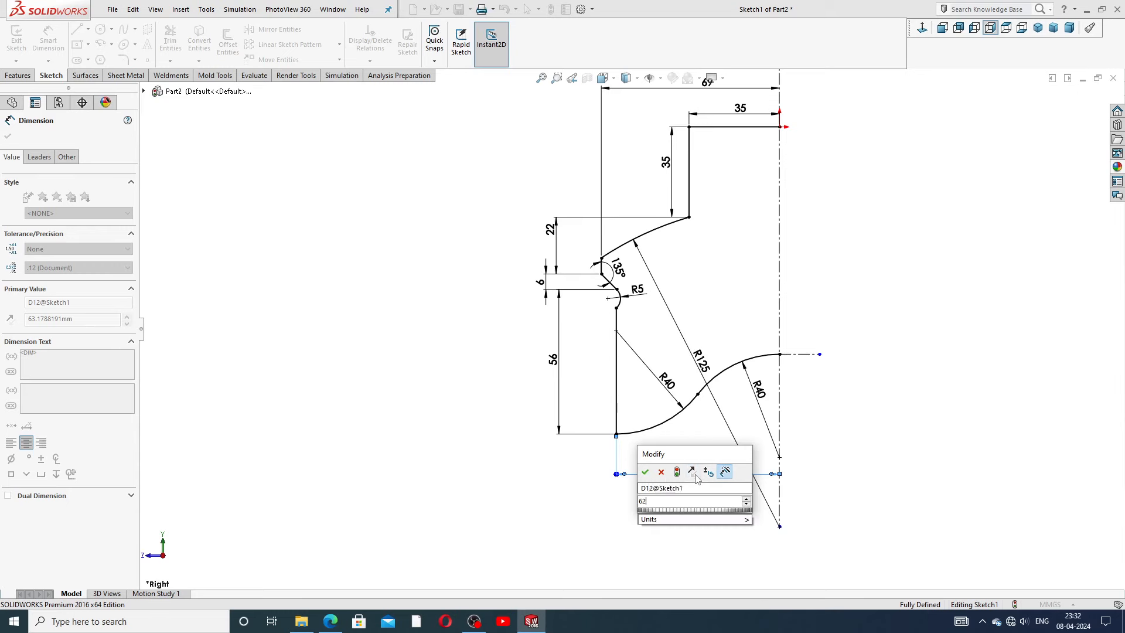
pyautogui.write('.5')
pyautogui.press('Return')
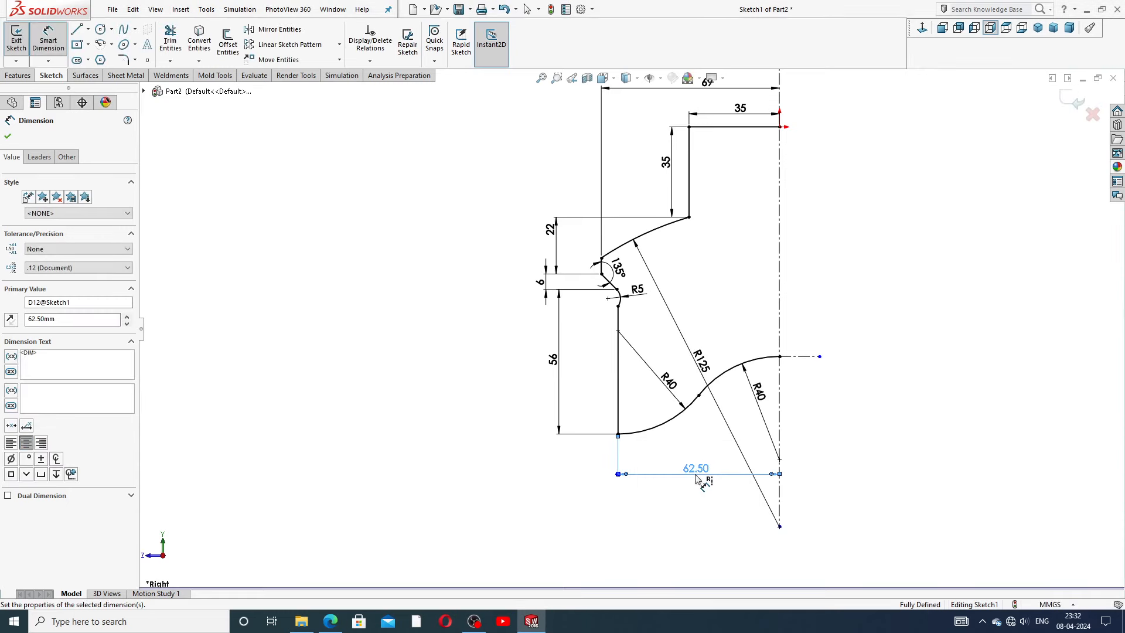
pyautogui.press('Escape')
# Step: Finish dimensioning and reposition the two R40 dimensions, the R125 dimension and the R5 dimension for a clearer layout
pyautogui.rightClick(860, 244)
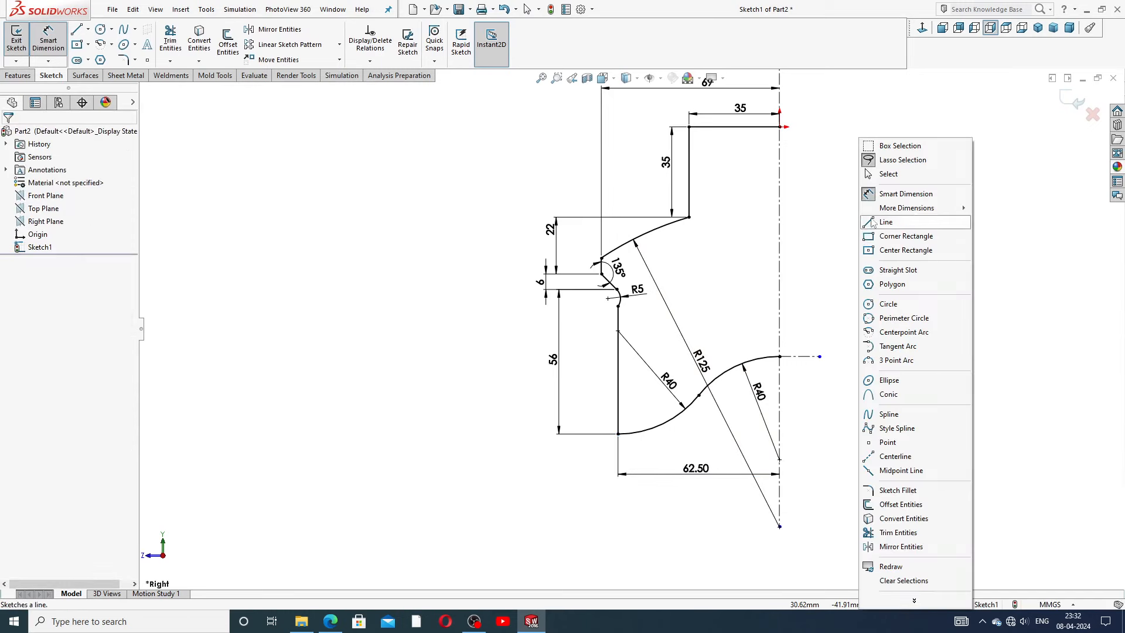
pyautogui.click(888, 175)
pyautogui.scroll(-2, 799, 311)
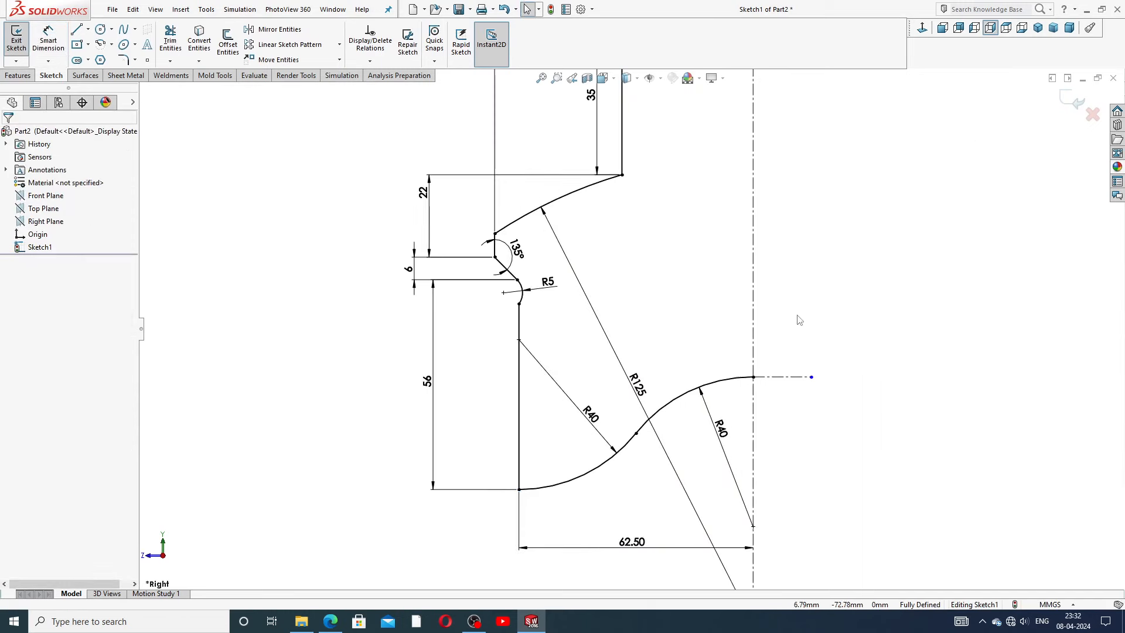
pyautogui.click(723, 442)
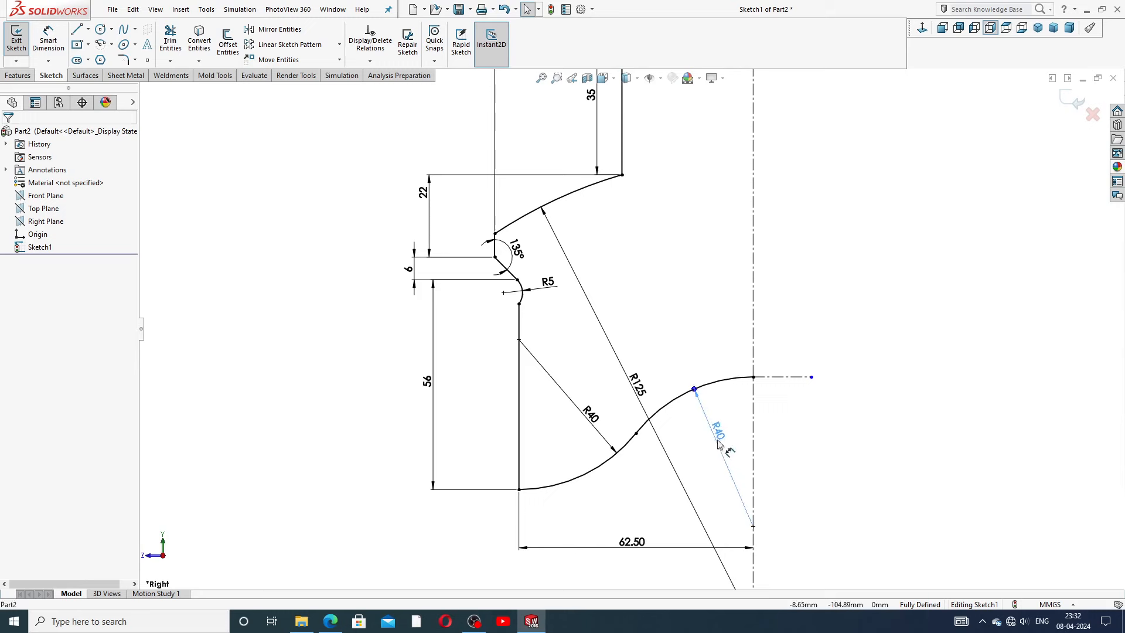
pyautogui.click(588, 413)
pyautogui.moveTo(583, 411); pyautogui.dragTo(583, 427)
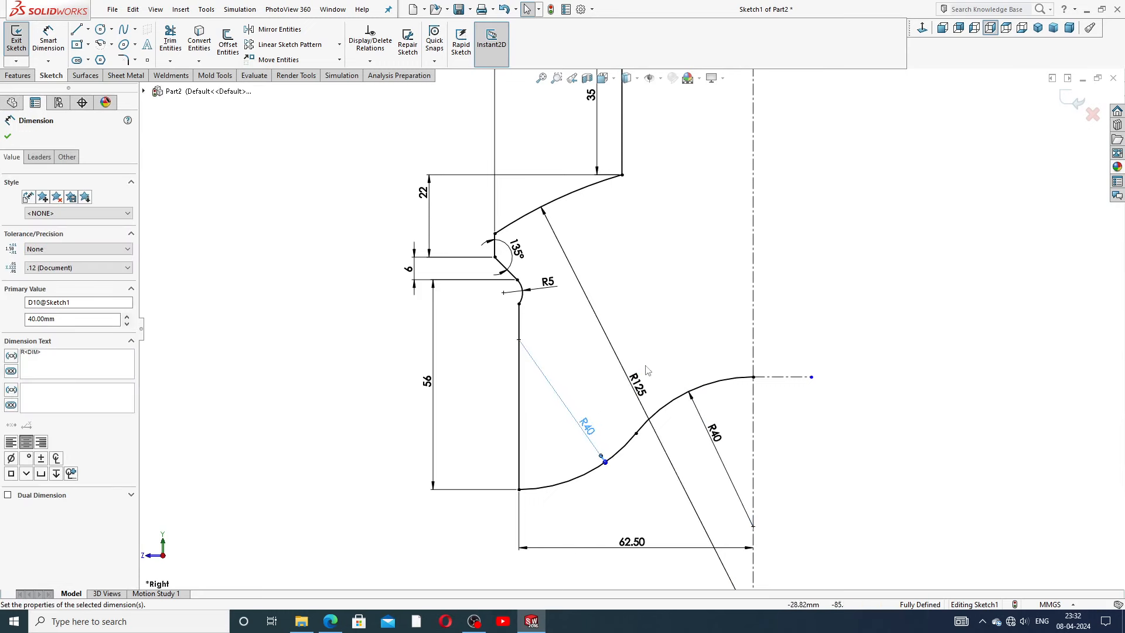
pyautogui.moveTo(637, 387); pyautogui.dragTo(646, 381)
pyautogui.click(682, 267)
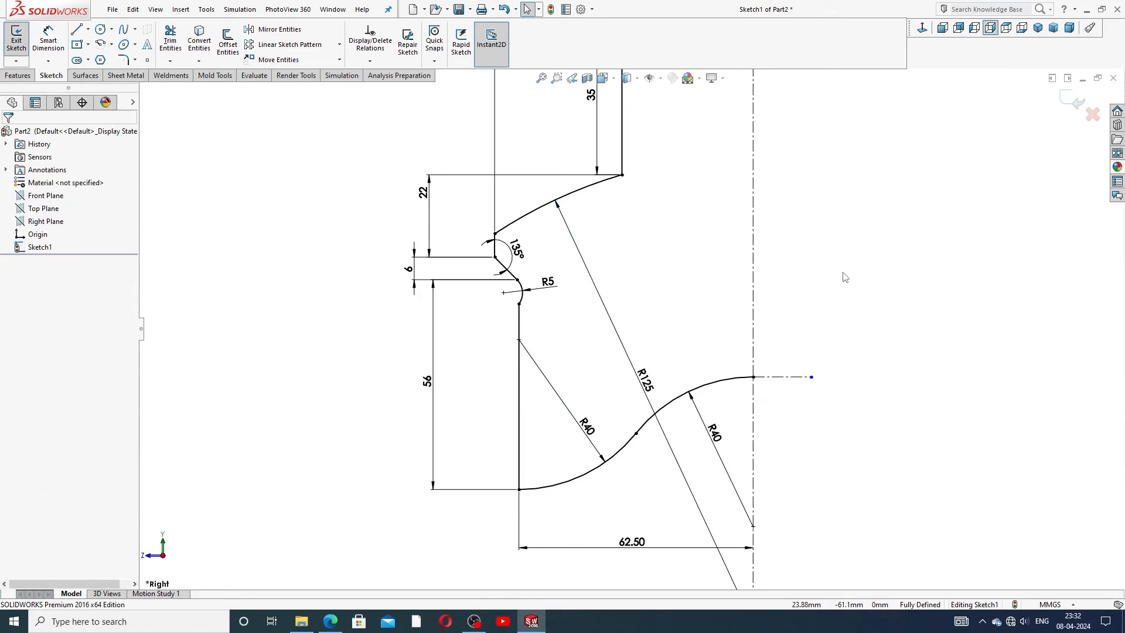
pyautogui.moveTo(553, 286); pyautogui.dragTo(556, 278)
pyautogui.click(789, 274)
# Step: Move the vertical 22 mm dimension closer to the profile and the vertical 35 mm dimension slightly away from it
pyautogui.scroll(2, 614, 264)
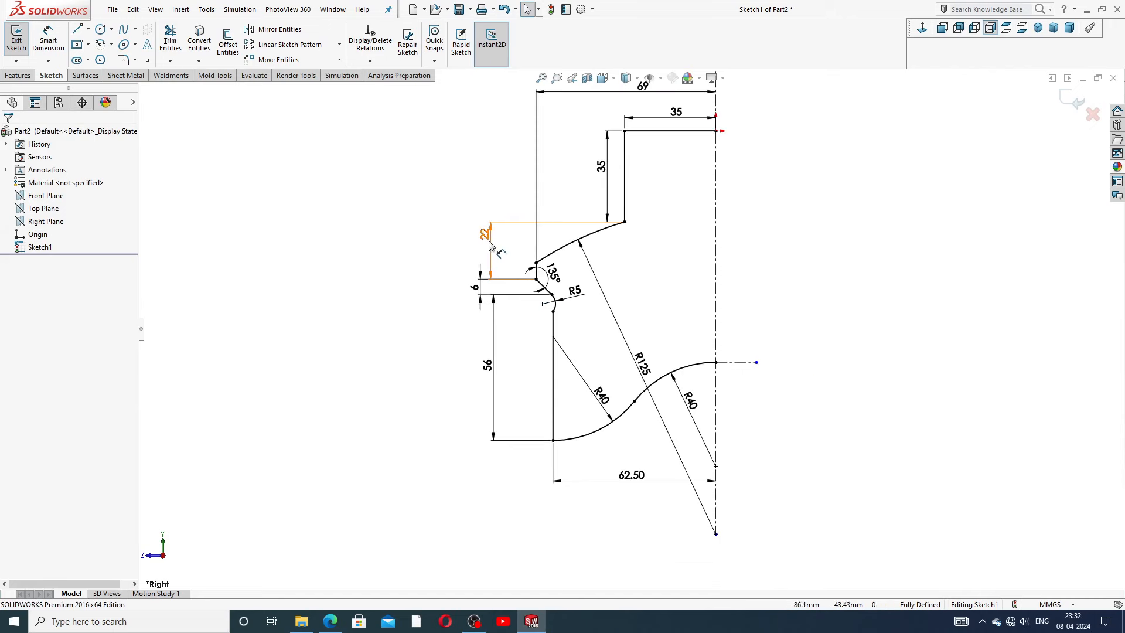
pyautogui.moveTo(484, 236); pyautogui.dragTo(504, 249)
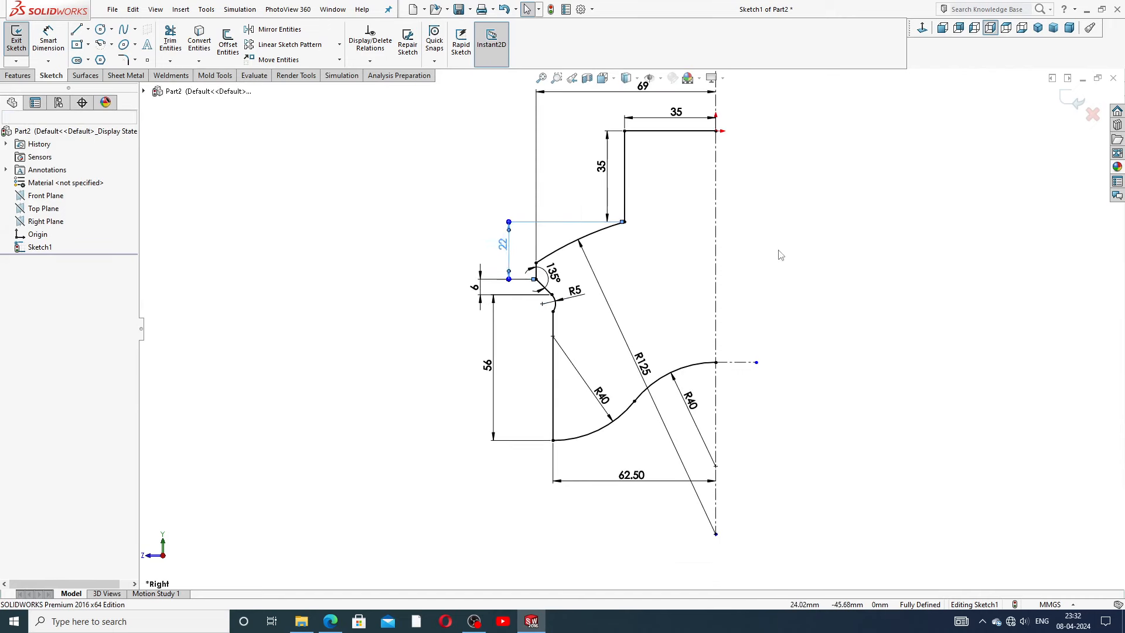
pyautogui.click(606, 169)
pyautogui.moveTo(606, 169); pyautogui.dragTo(599, 169)
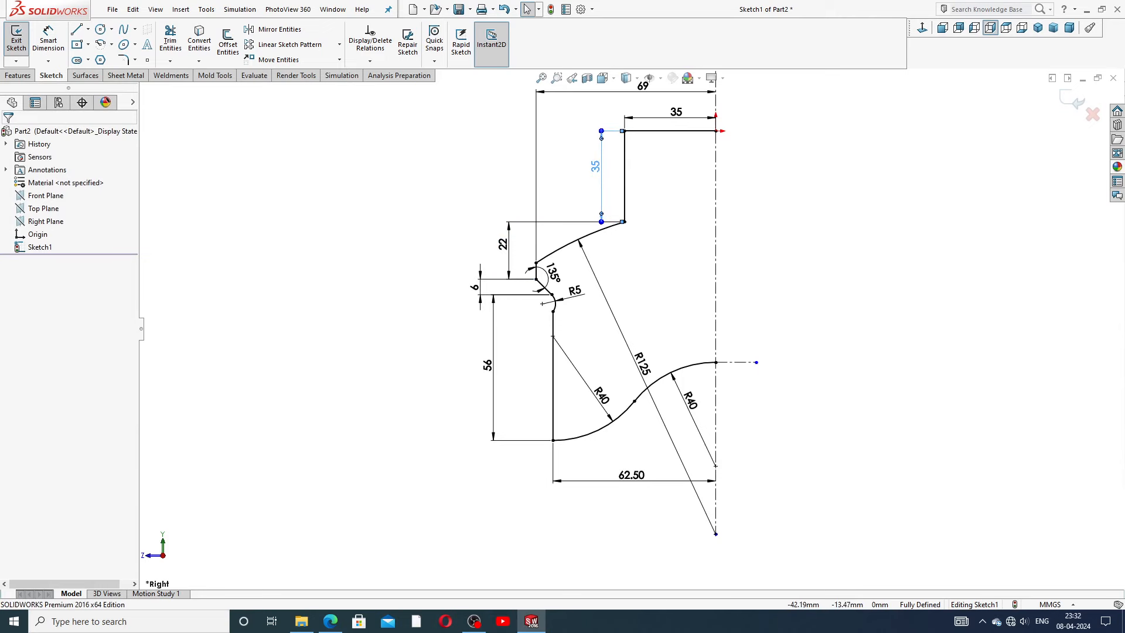
pyautogui.click(771, 188)
pyautogui.scroll(2, 780, 202)
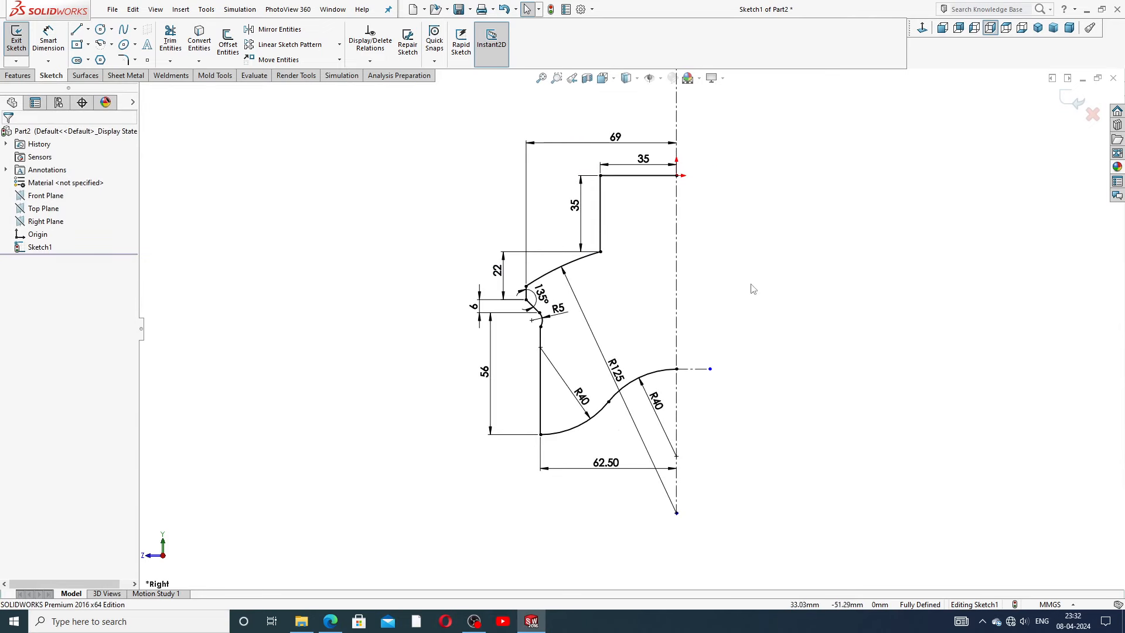
pyautogui.click(330, 621)
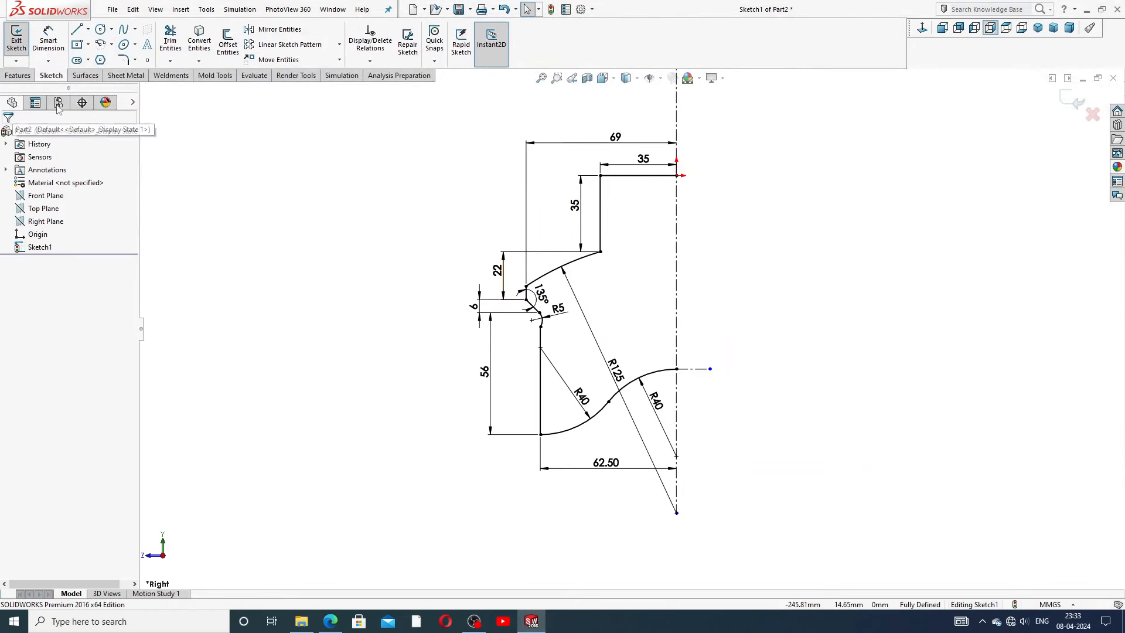
pyautogui.click(18, 75)
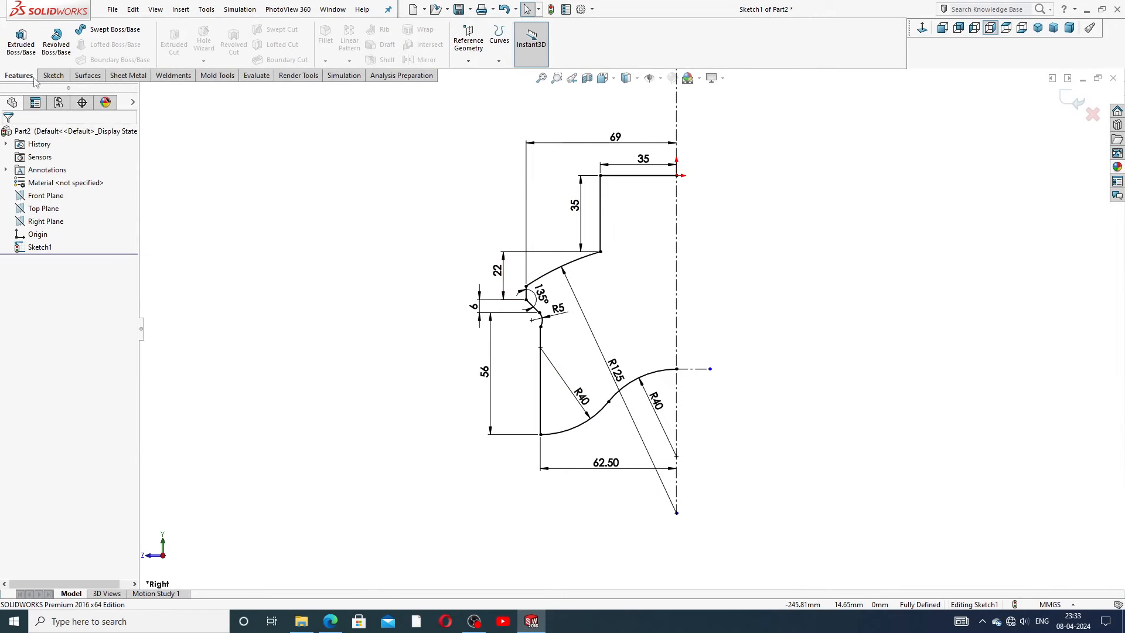
pyautogui.click(56, 41)
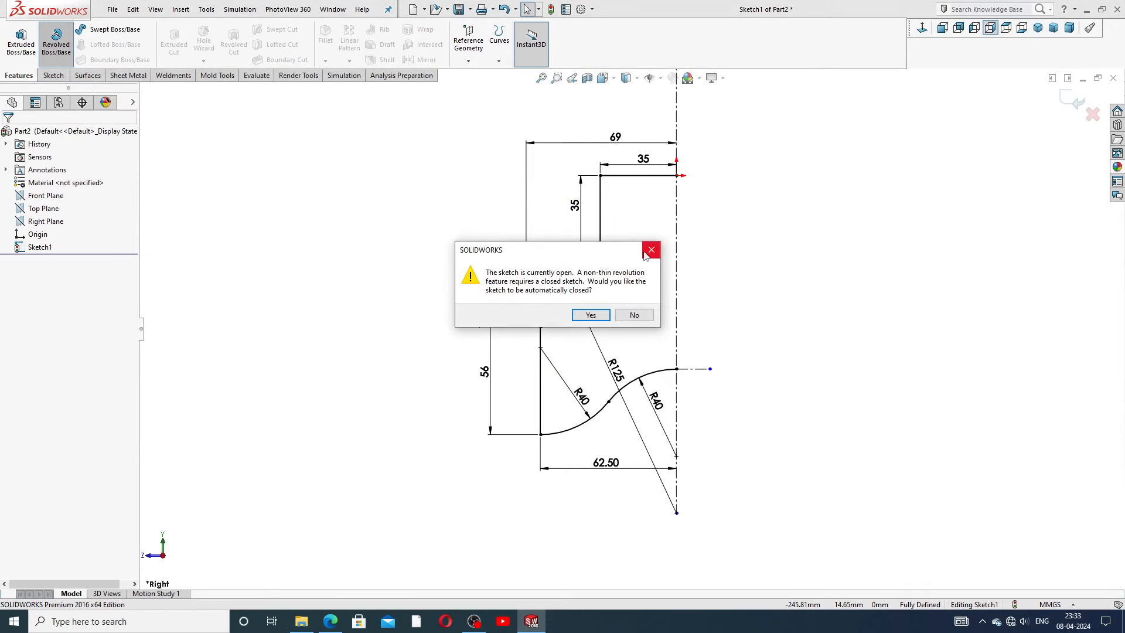
pyautogui.click(645, 254)
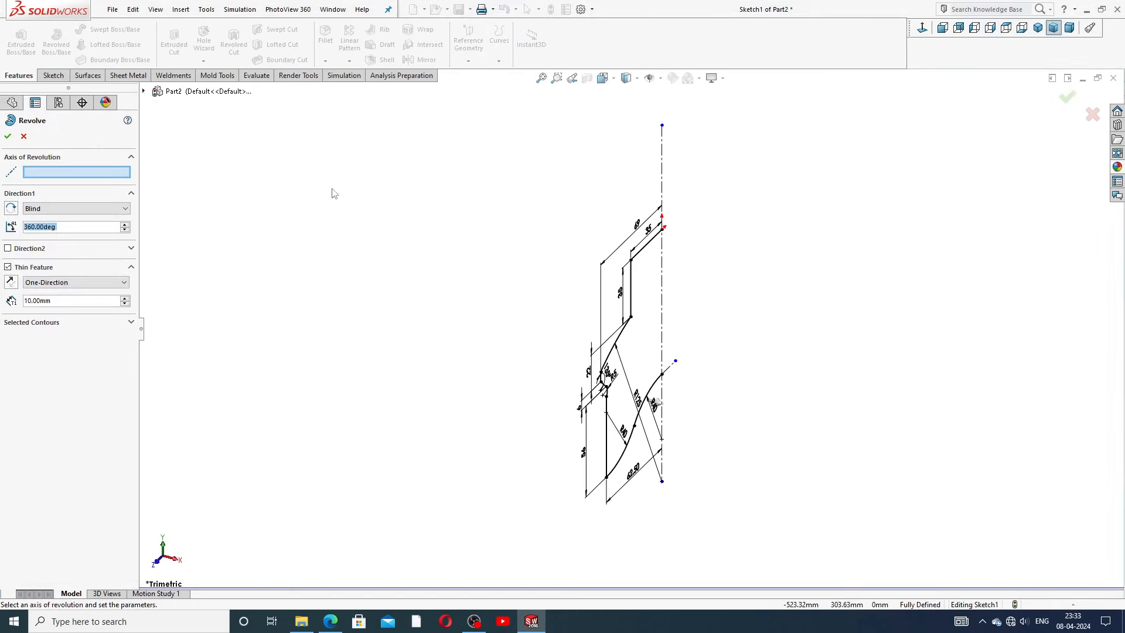
pyautogui.click(922, 29)
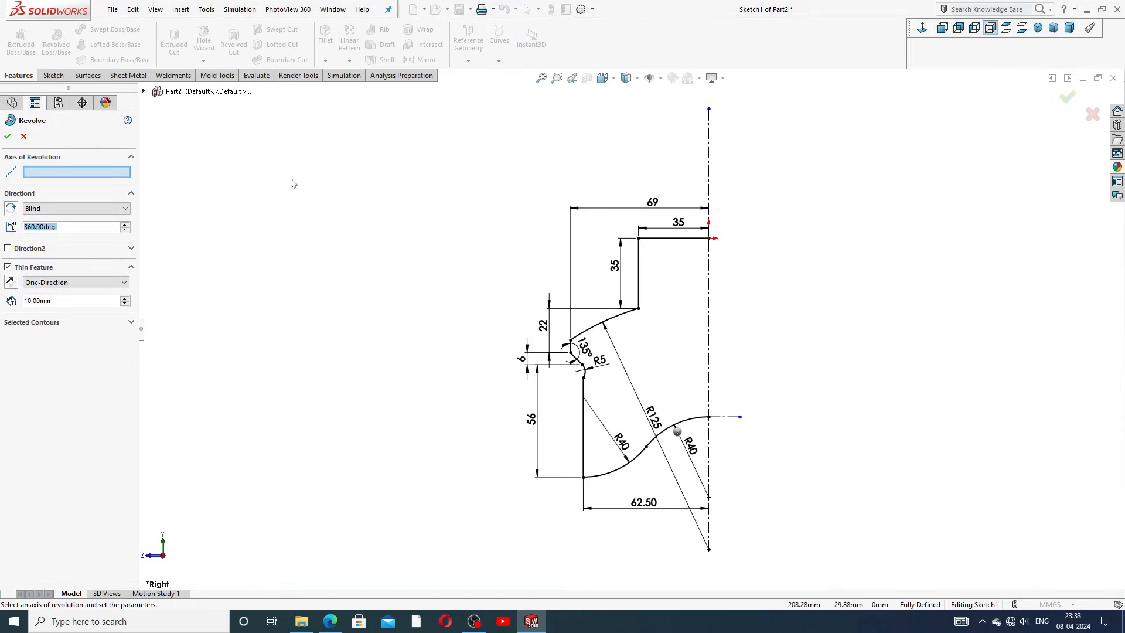
pyautogui.press('Escape')
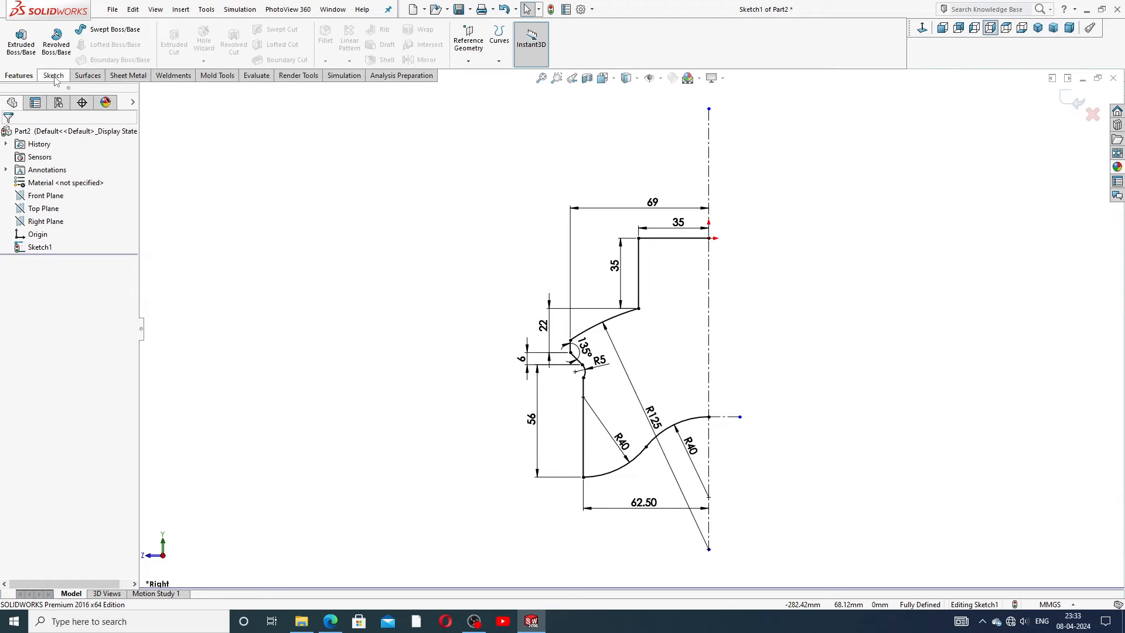
# Step: Close the profile with a vertical line along the centerline from the origin to the end of the inner R40 arc
pyautogui.click(77, 30)
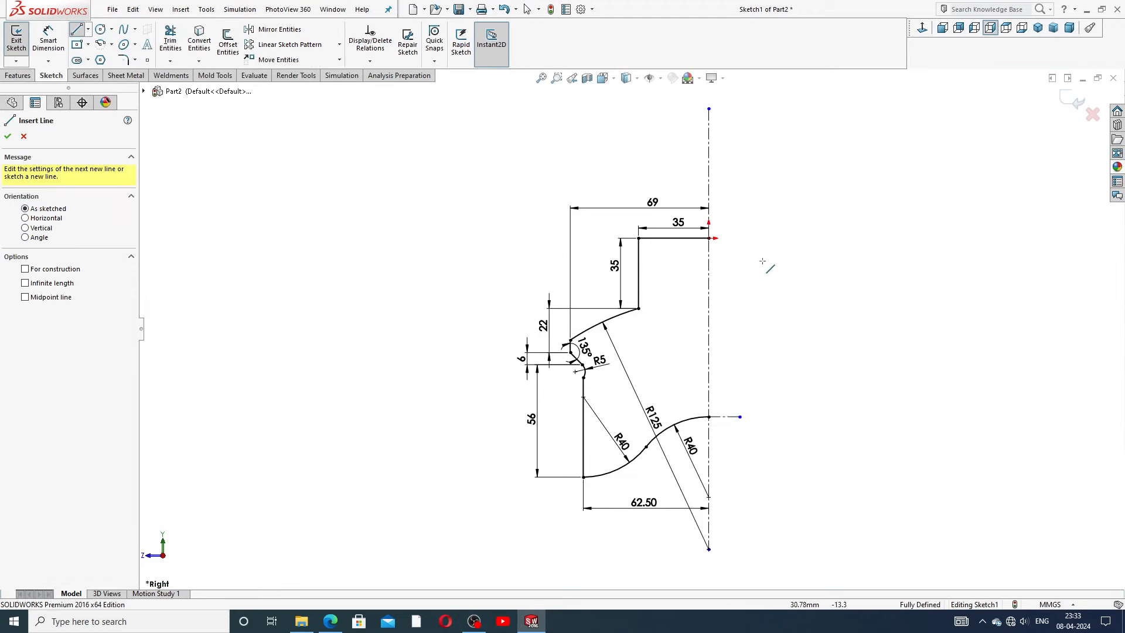
pyautogui.click(709, 238)
pyautogui.click(709, 417)
pyautogui.press('Escape')
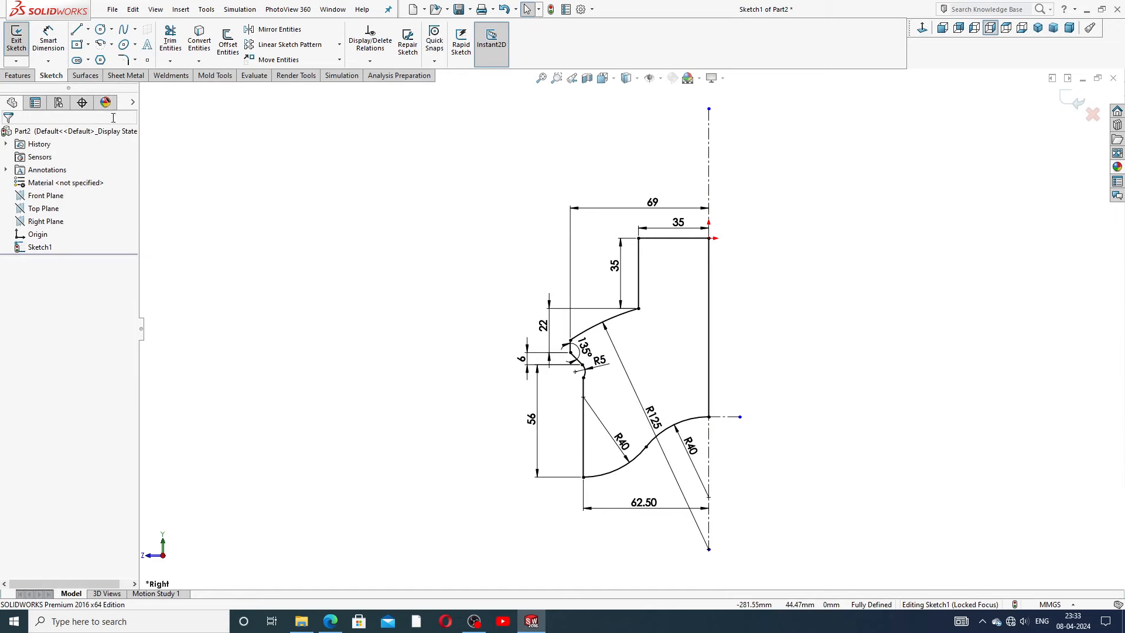
# Step: Revolve the closed profile 360° about the vertical centerline as a solid boss
pyautogui.click(19, 75)
pyautogui.click(57, 44)
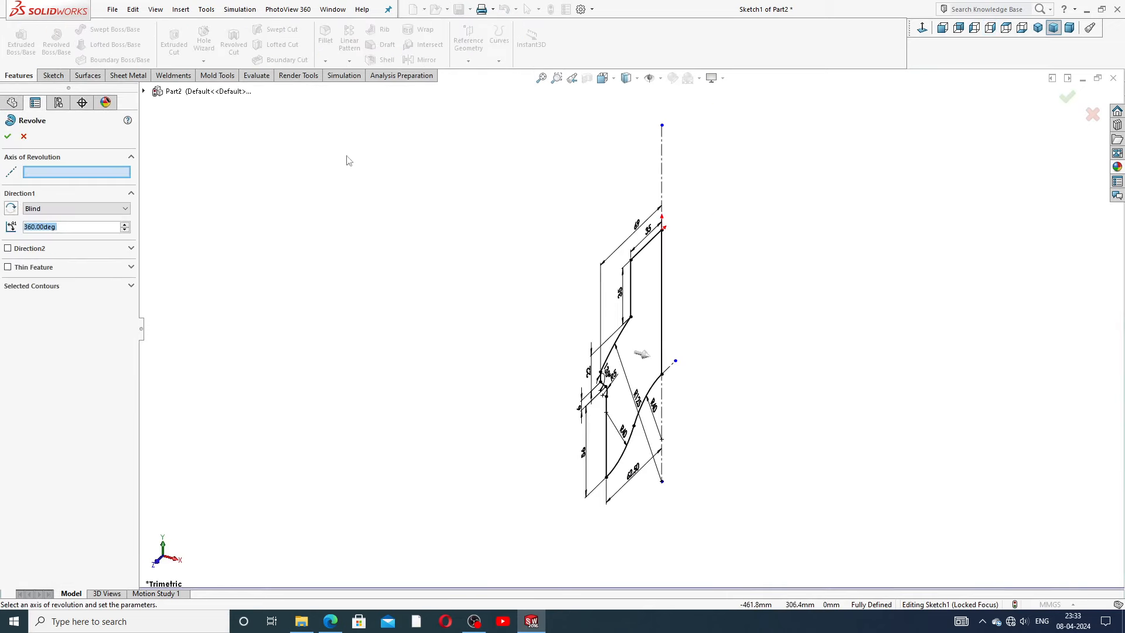
pyautogui.click(664, 174)
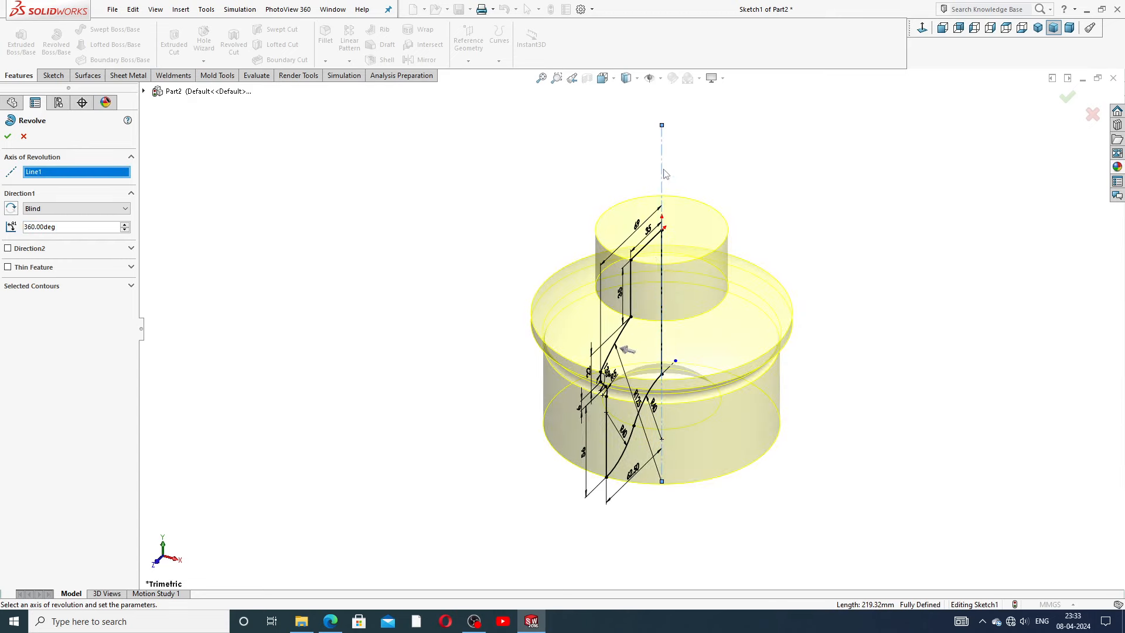
pyautogui.click(9, 136)
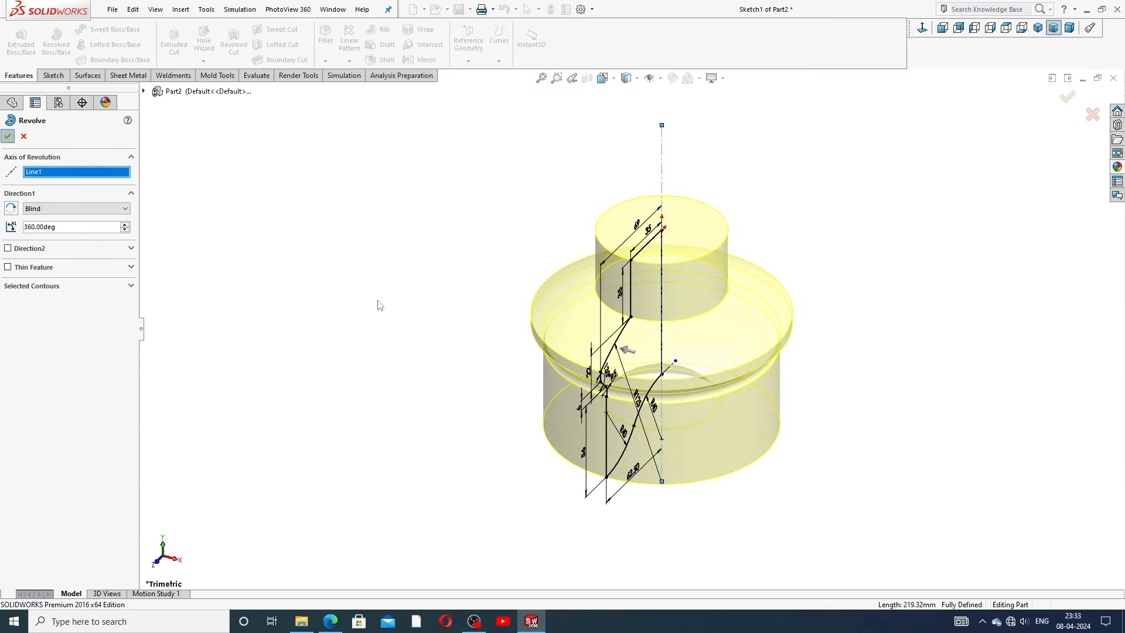
pyautogui.scroll(-3, 749, 387)
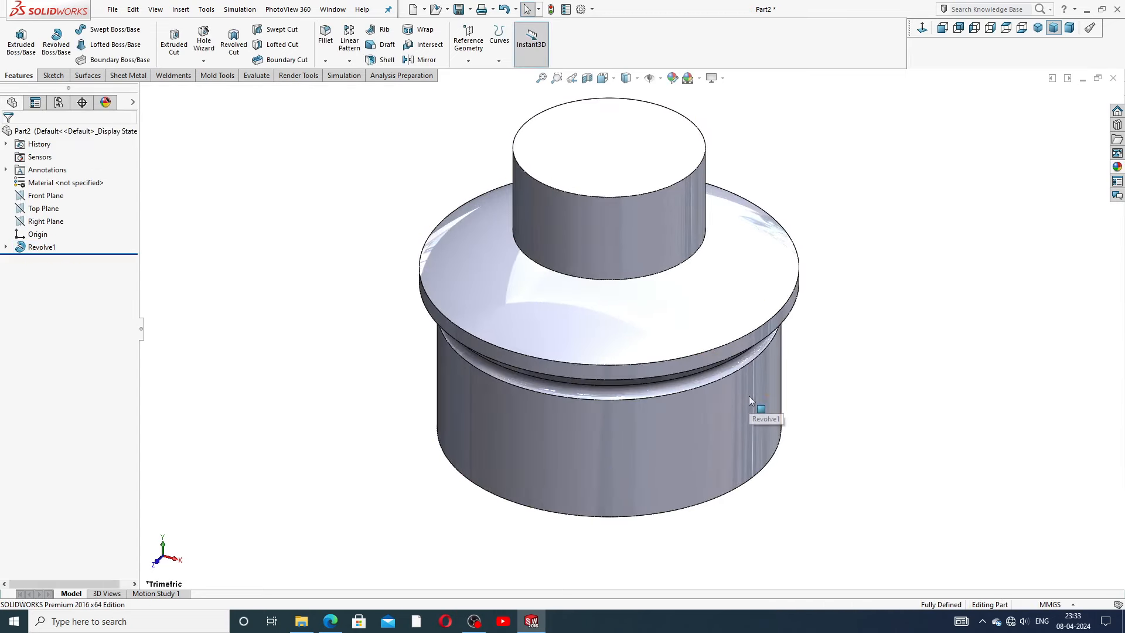
pyautogui.moveTo(709, 230); pyautogui.dragTo(686, 221, button='middle')
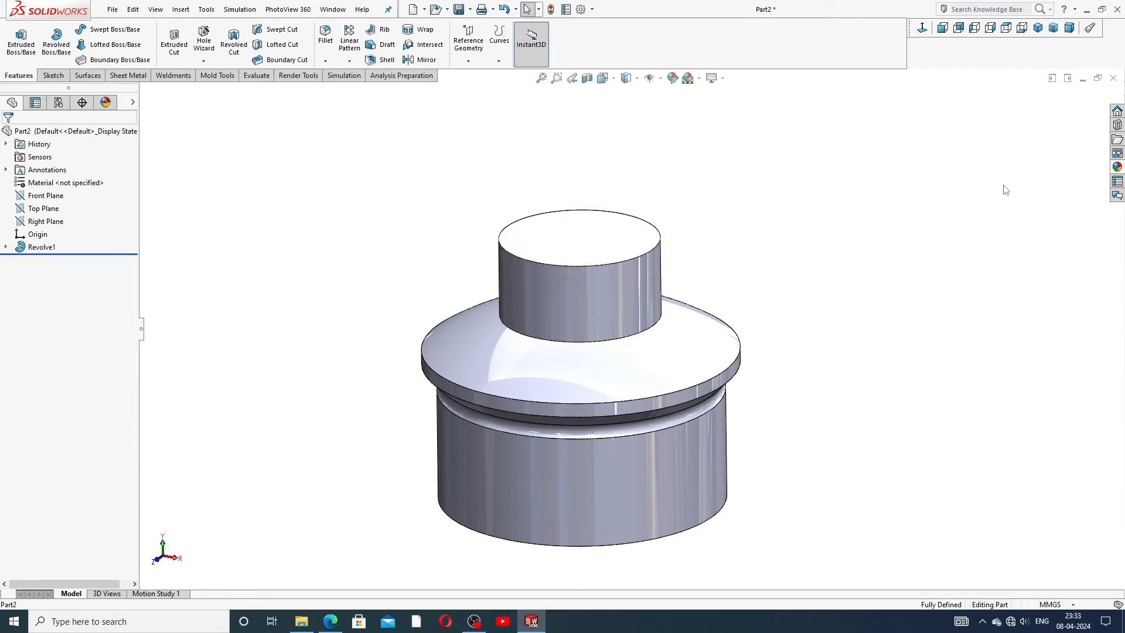
# Step: Apply the polished nickel metal appearance to the revolved part and inspect it from several angles
pyautogui.click(1117, 167)
pyautogui.click(970, 111)
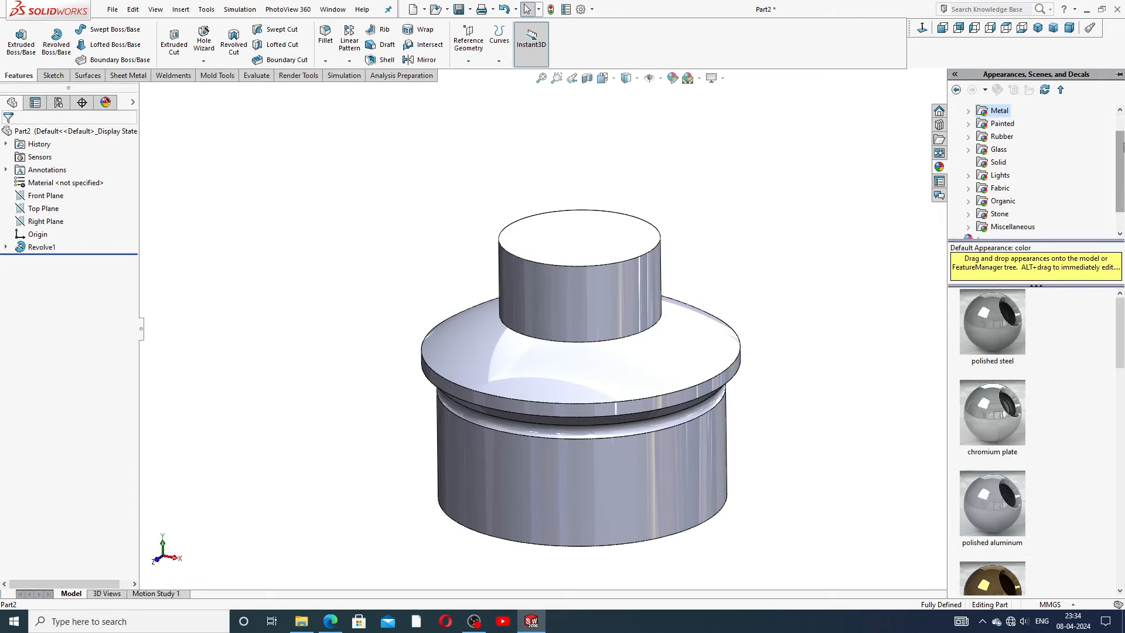
pyautogui.moveTo(1121, 141); pyautogui.dragTo(1121, 124)
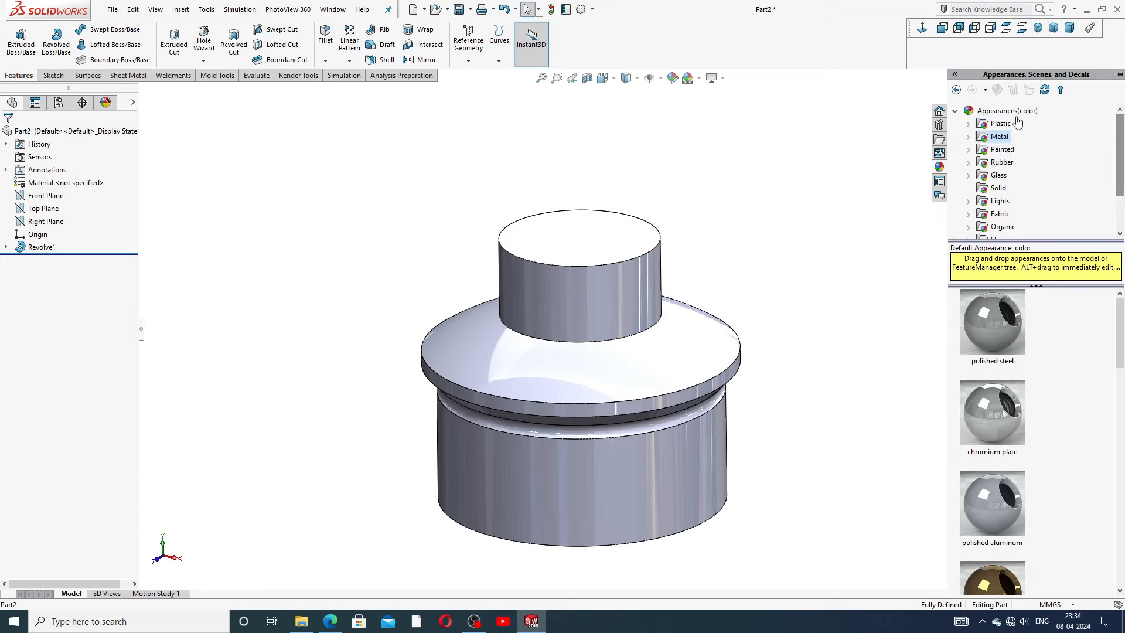
pyautogui.click(955, 112)
pyautogui.doubleClick(1000, 111)
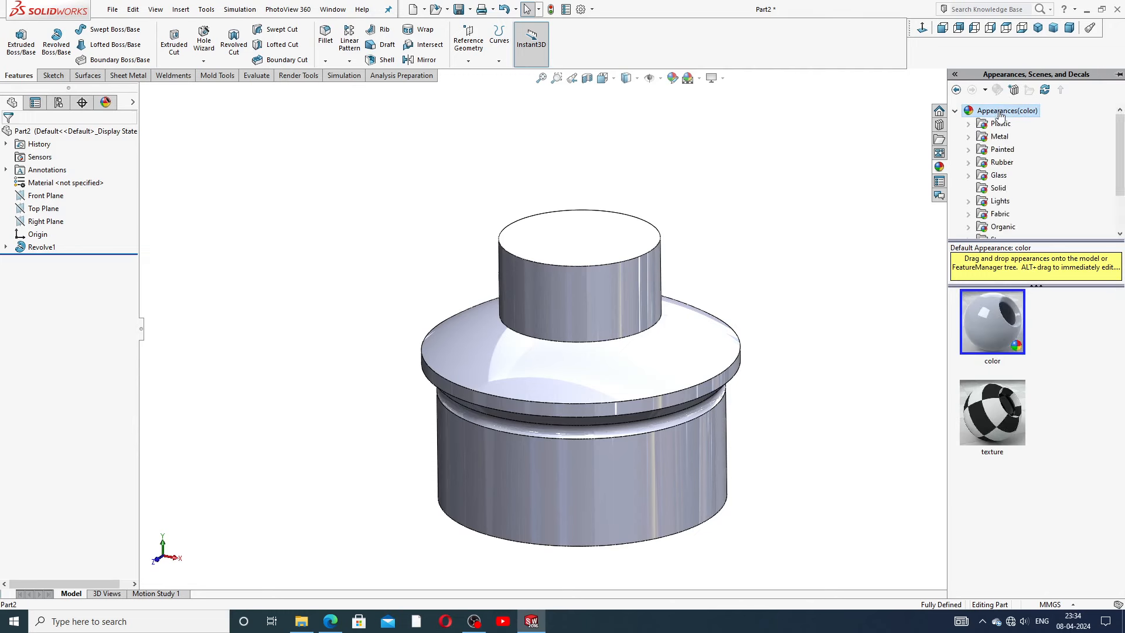
pyautogui.doubleClick(1001, 137)
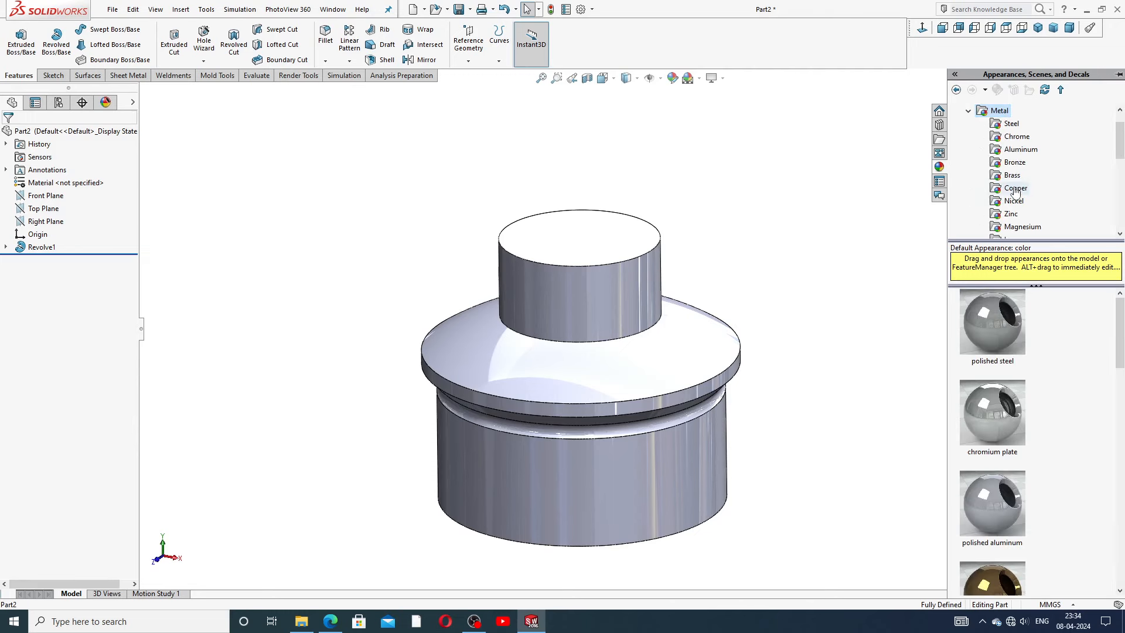
pyautogui.click(1014, 201)
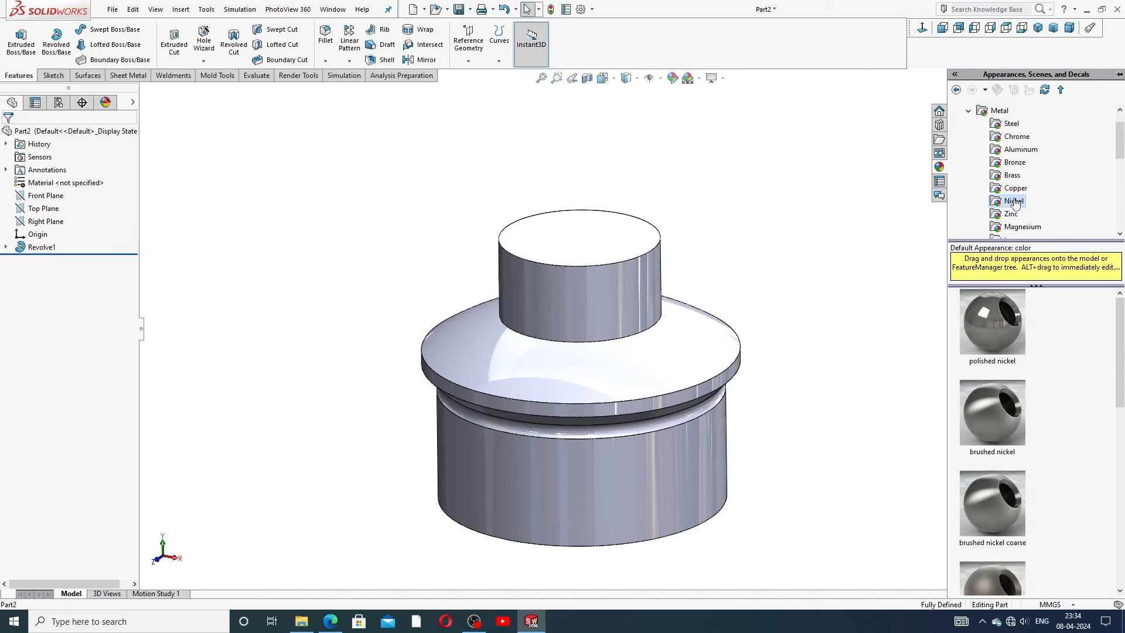
pyautogui.doubleClick(988, 319)
pyautogui.scroll(3, 671, 352)
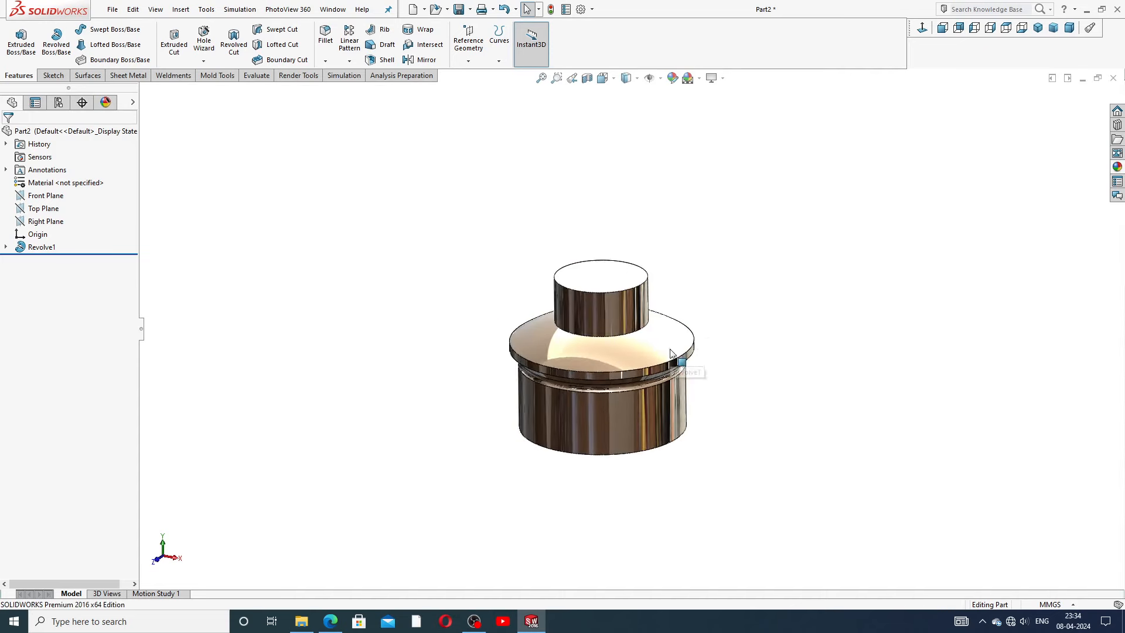
pyautogui.scroll(-3, 600, 366)
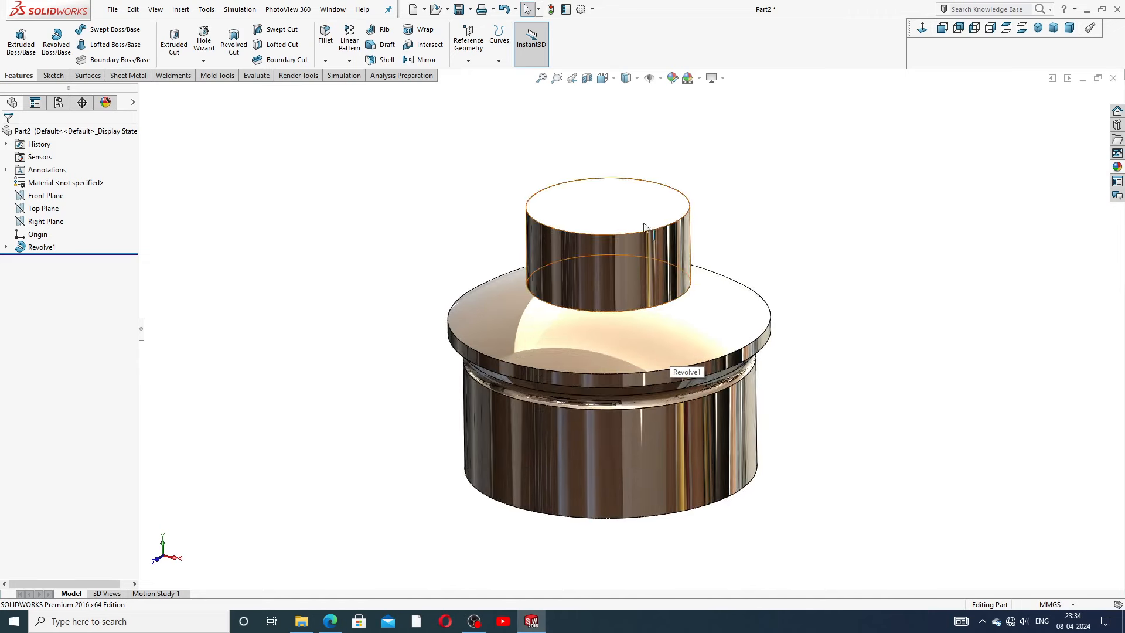
pyautogui.moveTo(651, 349); pyautogui.dragTo(696, 175, button='middle')
pyautogui.moveTo(686, 362); pyautogui.dragTo(762, 328, button='middle')
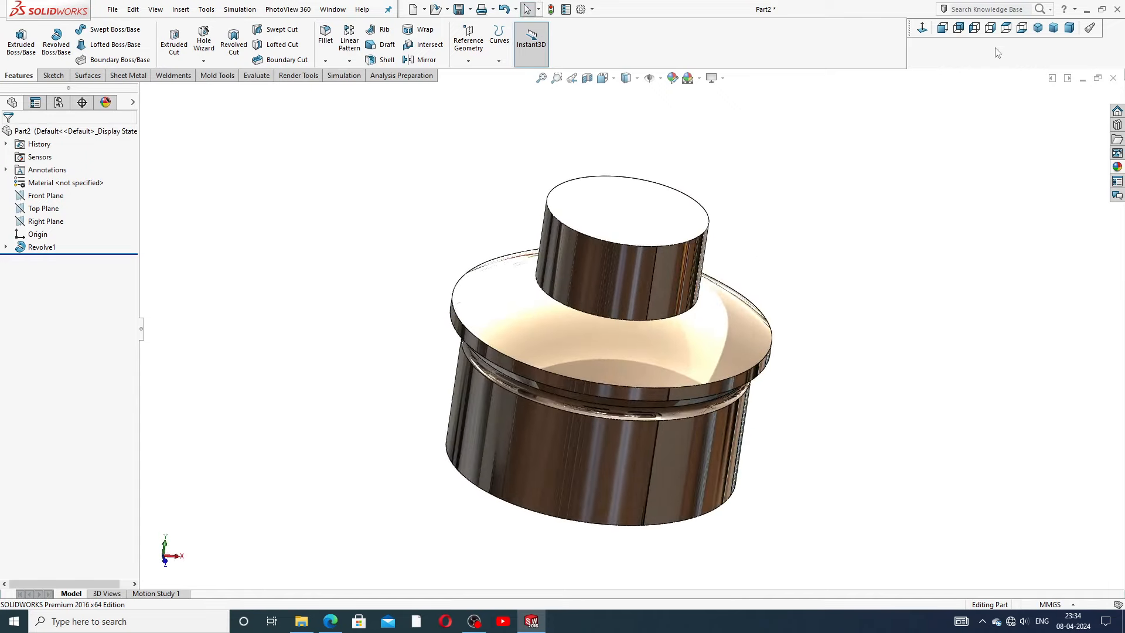
# Step: Show the revolve's profile sketch over the solid in the isometric view
pyautogui.click(1037, 28)
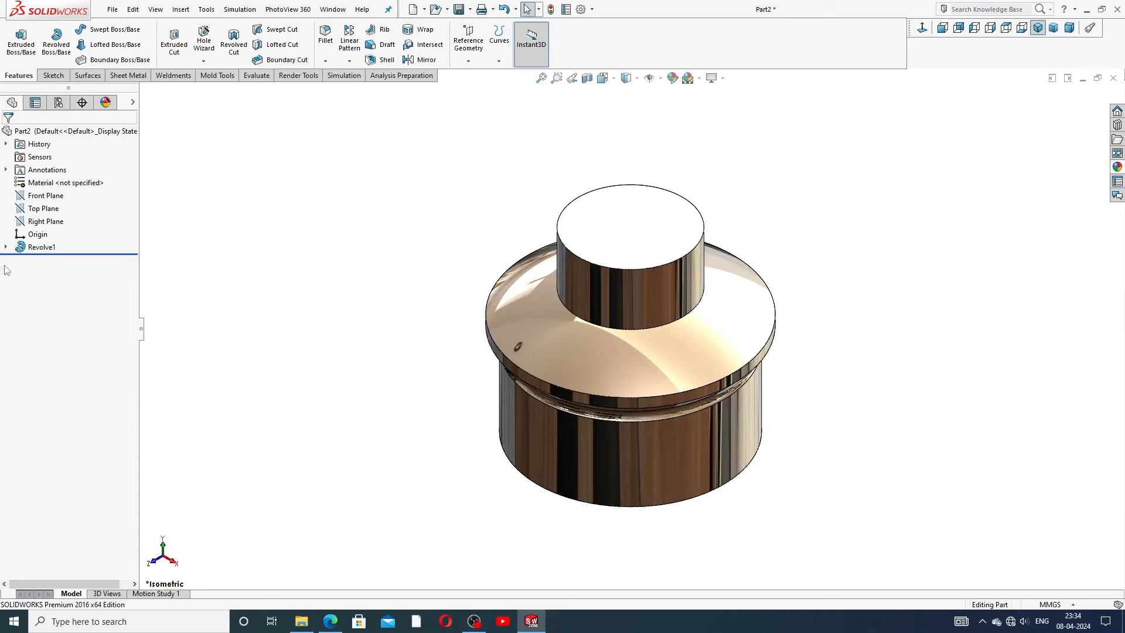
pyautogui.click(6, 248)
pyautogui.click(49, 260)
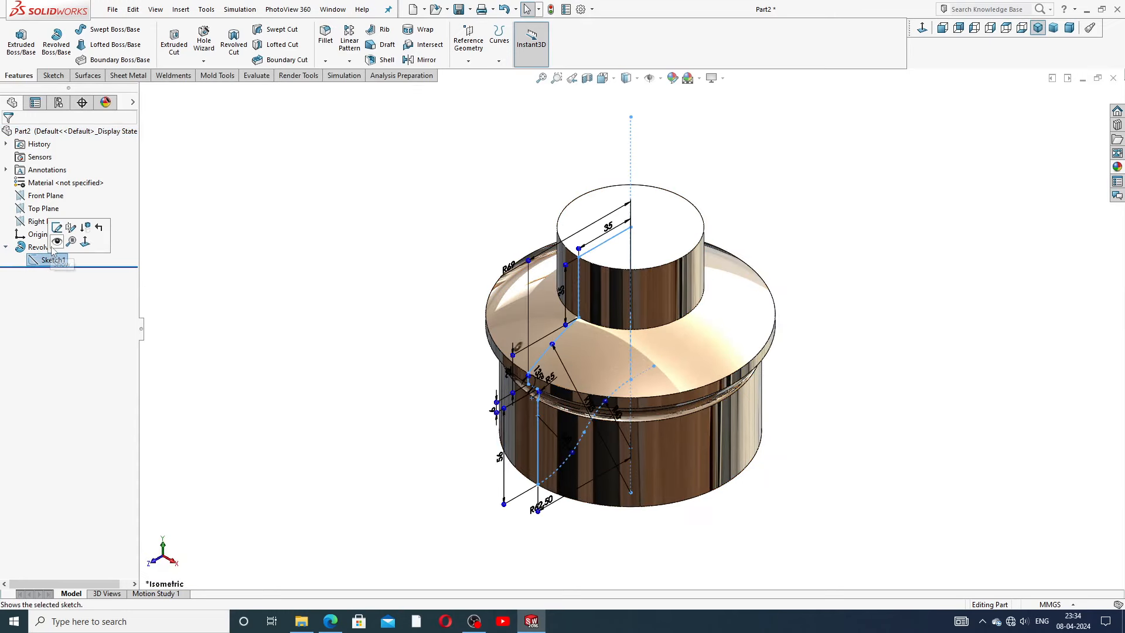
pyautogui.click(57, 242)
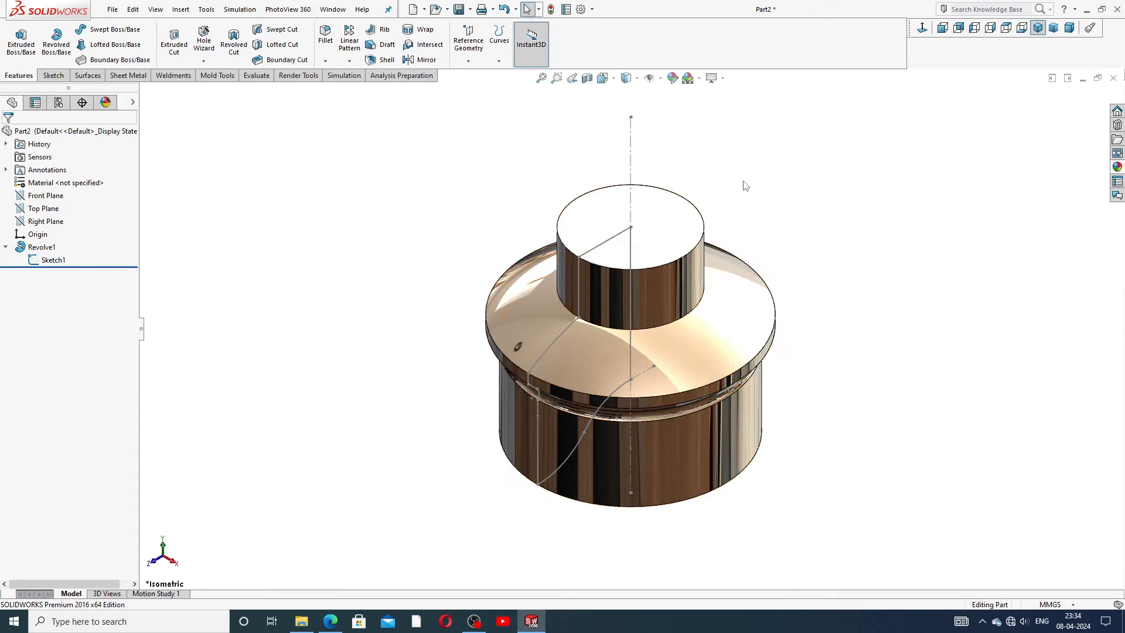
# Step: Start a sketch on the Right Plane and draw a centerpoint arc of about 103 mm radius from the centerline outward past the wall
pyautogui.click(45, 221)
pyautogui.click(58, 214)
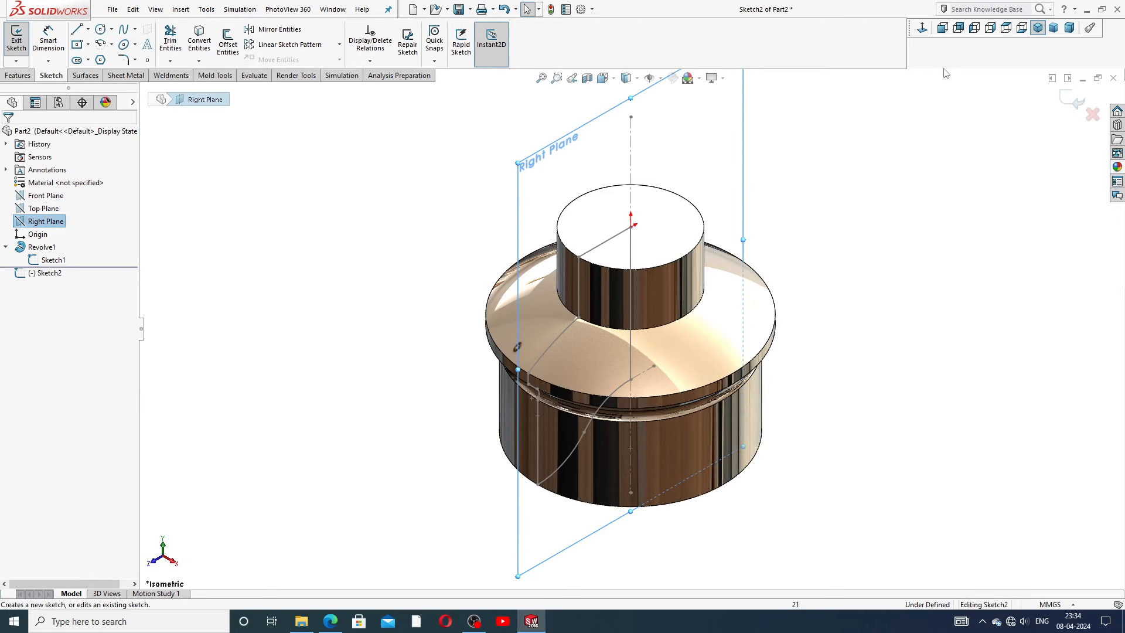
pyautogui.click(922, 27)
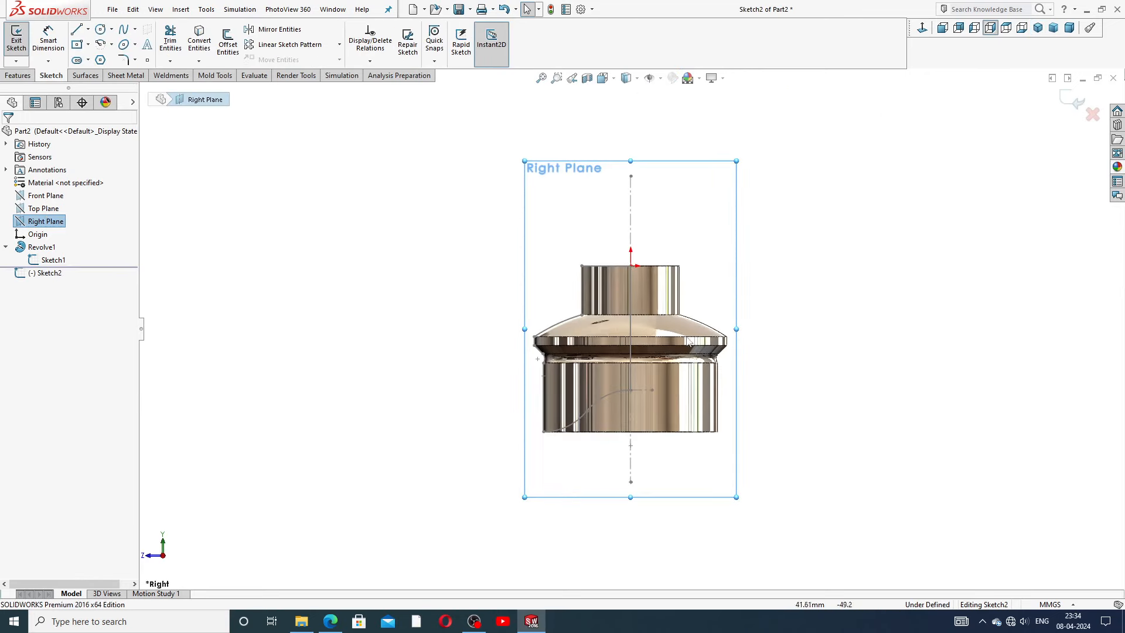
pyautogui.scroll(-2, 689, 342)
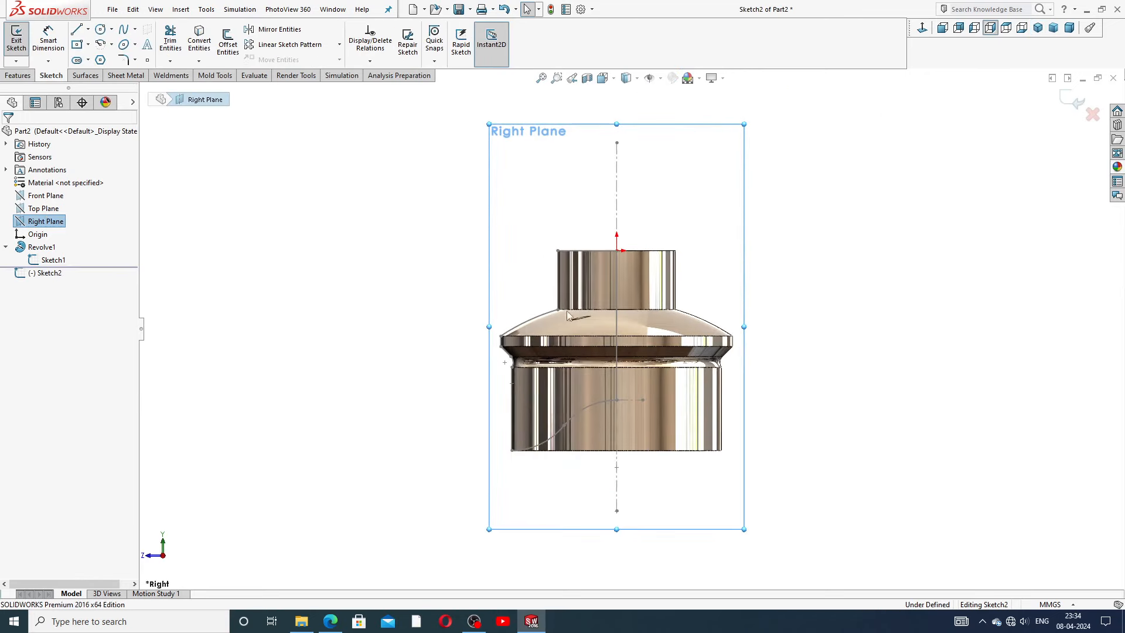
pyautogui.click(111, 48)
pyautogui.click(126, 55)
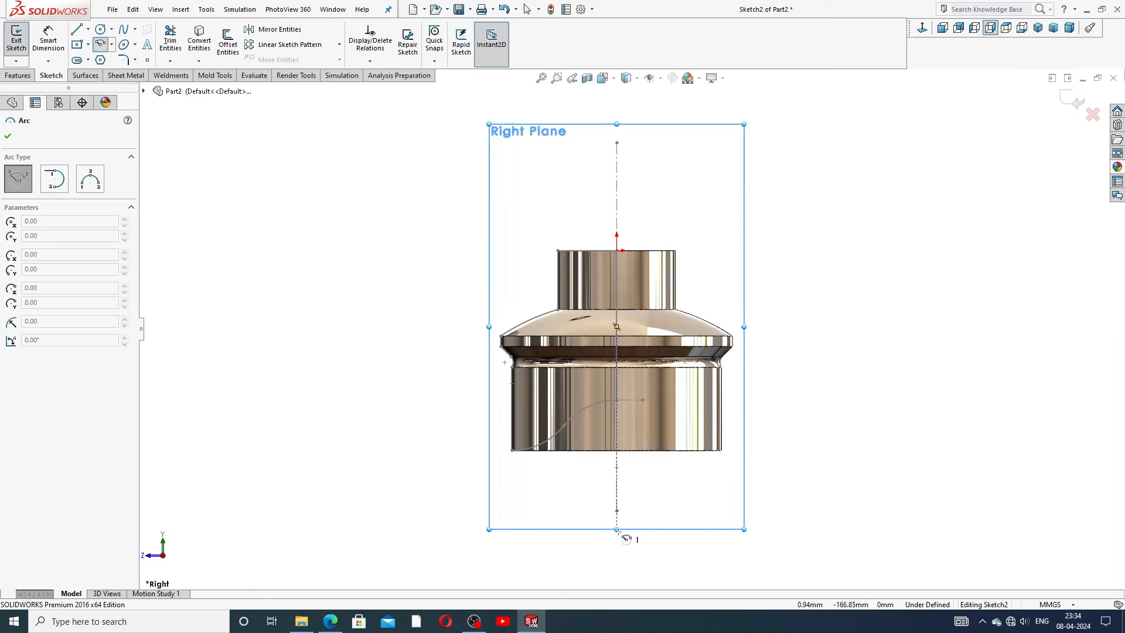
pyautogui.click(617, 558)
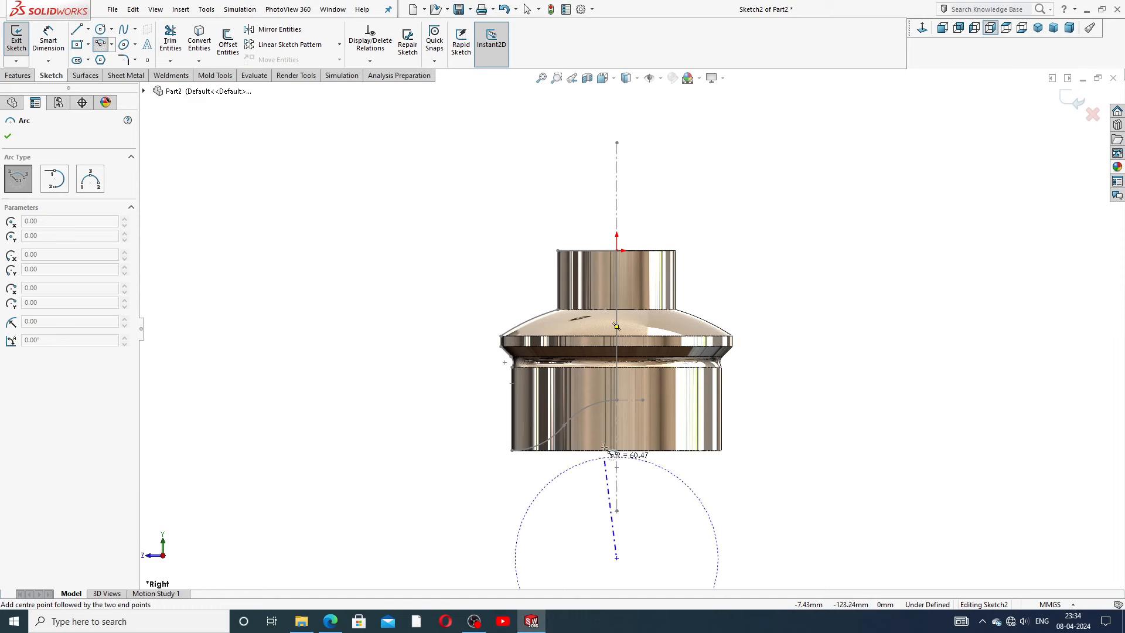
pyautogui.click(617, 385)
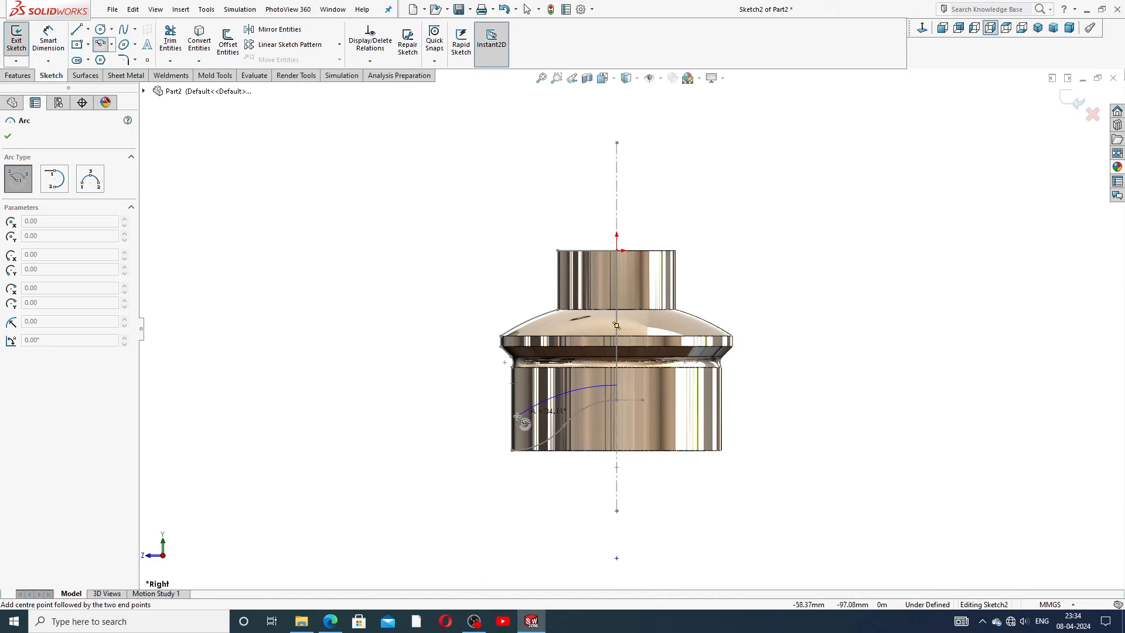
pyautogui.click(463, 477)
pyautogui.rightClick(460, 423)
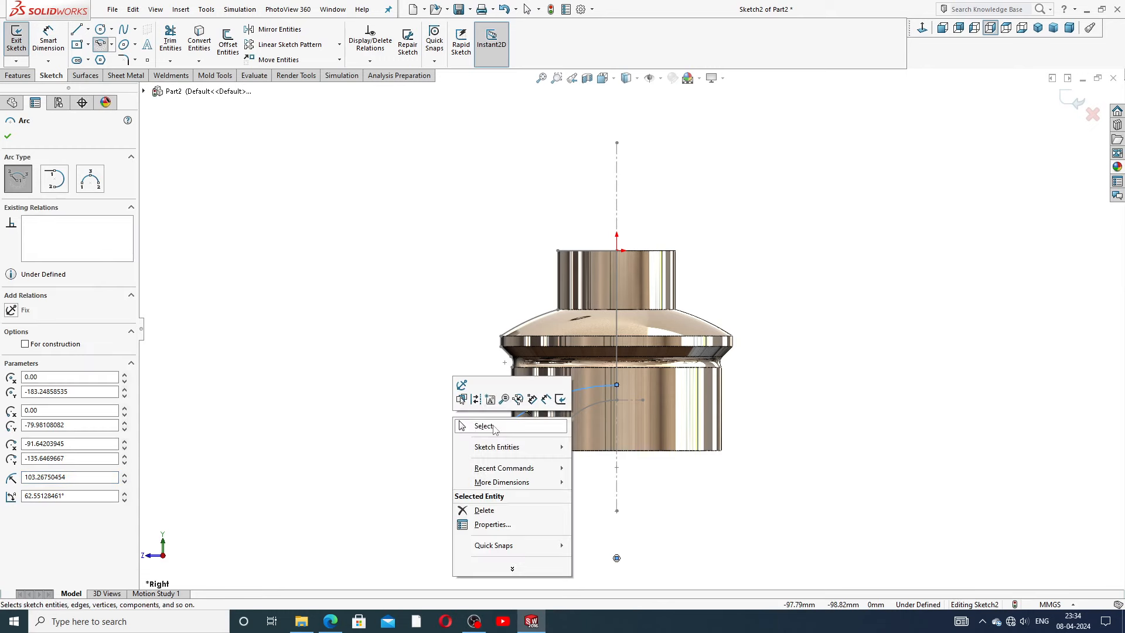
pyautogui.click(484, 426)
pyautogui.scroll(1, 592, 426)
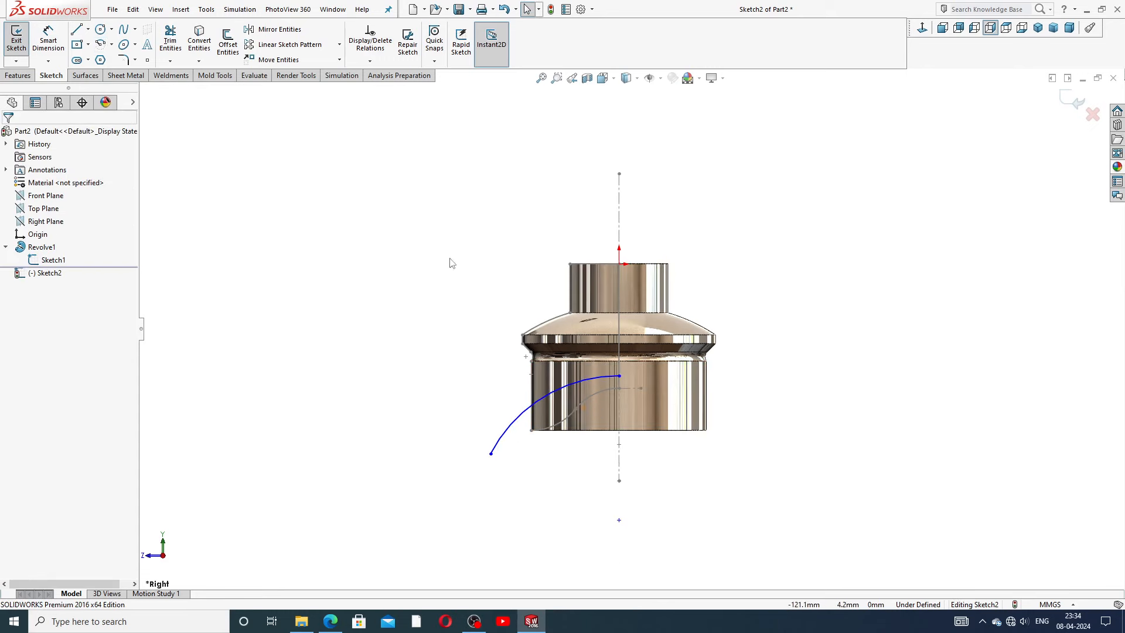
# Step: Dimension the new arc's radius as 150 mm
pyautogui.click(56, 47)
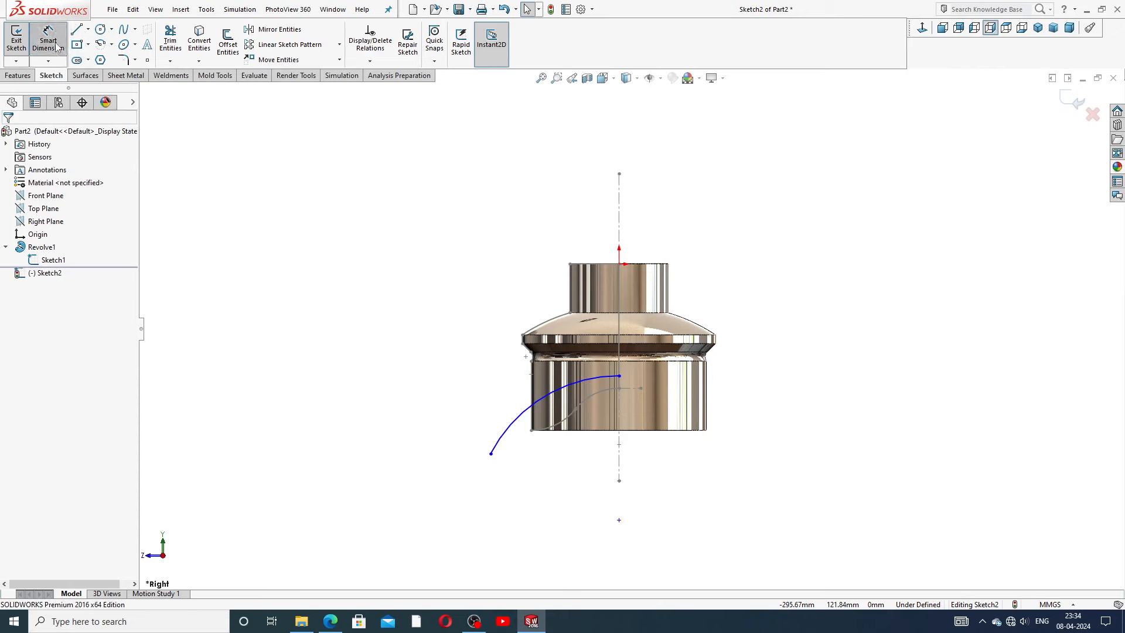
pyautogui.click(515, 424)
pyautogui.click(557, 472)
pyautogui.write('150')
pyautogui.press('Return')
pyautogui.rightClick(719, 176)
pyautogui.click(757, 175)
# Step: Raise the R150 arc so its inner end sits on the centerline about 33 mm below the origin
pyautogui.moveTo(619, 376); pyautogui.dragTo(623, 322)
pyautogui.click(766, 317)
pyautogui.moveTo(491, 393)
pyautogui.mouseDown()
pyautogui.moveTo(498, 371)
pyautogui.moveTo(498, 386)
pyautogui.mouseUp()
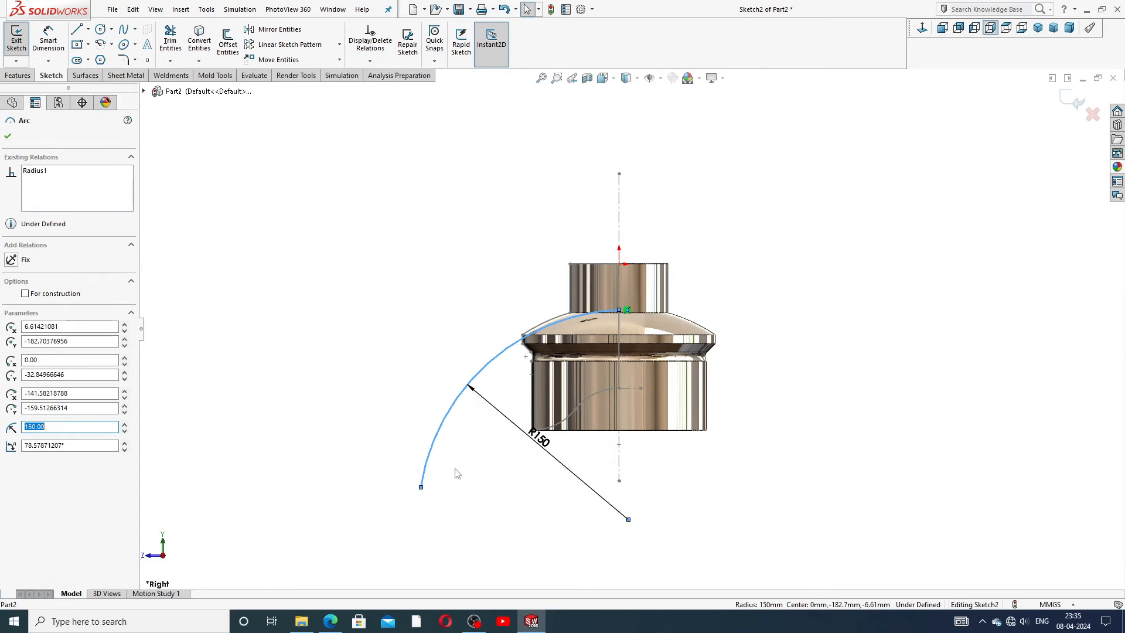
pyautogui.press('Escape')
# Step: Lower the R150 arc's inner end to about 42 mm below the origin and shorten its outer end to about 106 mm from the axis
pyautogui.click(1037, 28)
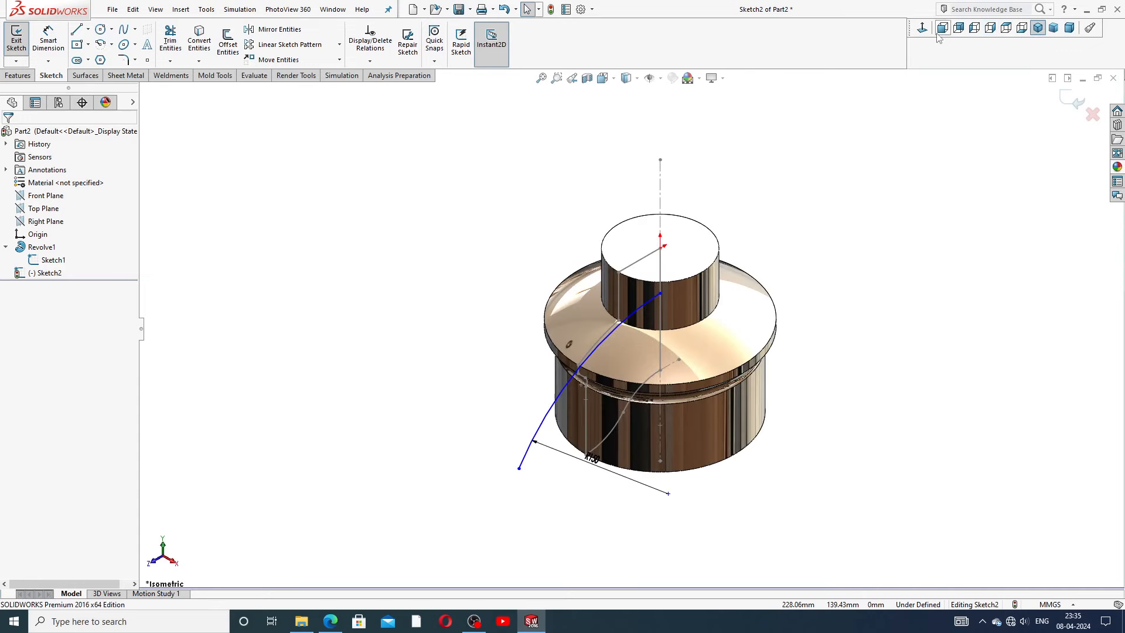
pyautogui.click(990, 28)
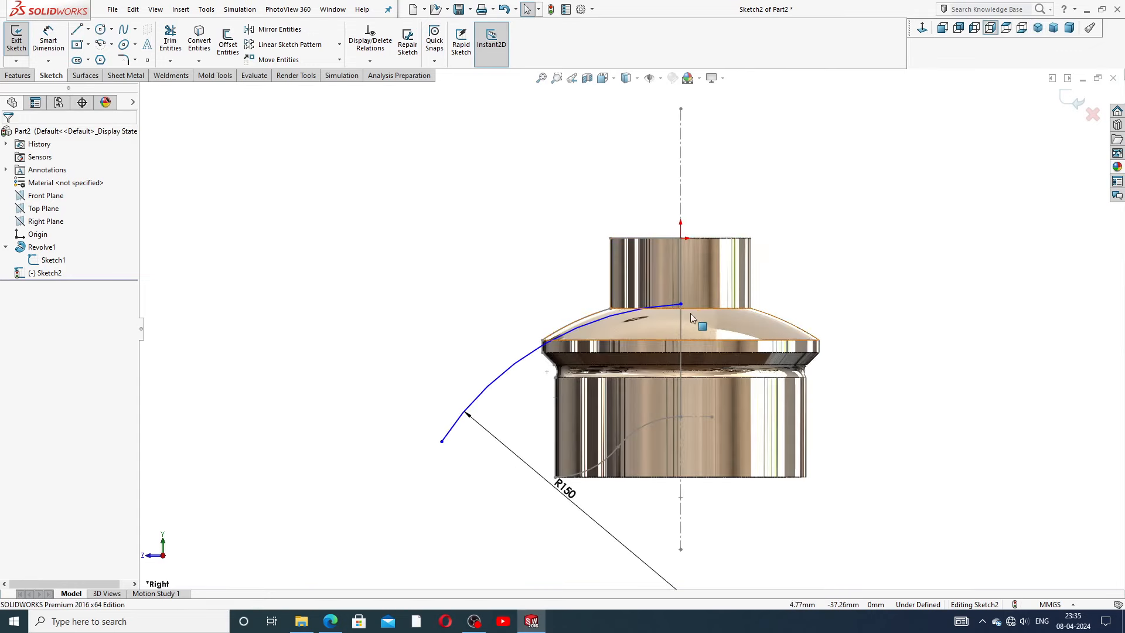
pyautogui.scroll(-2, 690, 313)
pyautogui.moveTo(671, 303); pyautogui.dragTo(671, 327)
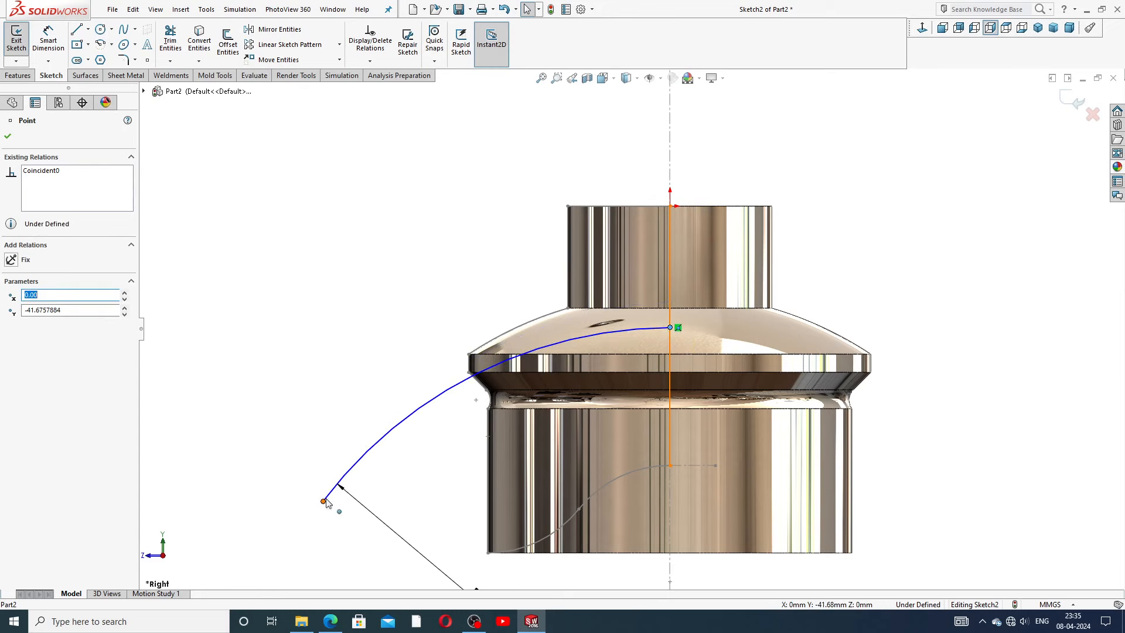
pyautogui.moveTo(324, 501); pyautogui.dragTo(361, 449)
# Step: Reposition the R150 dimension so its arrow meets the arc just inside its outer end
pyautogui.scroll(-4, 631, 328)
pyautogui.scroll(-2, 678, 439)
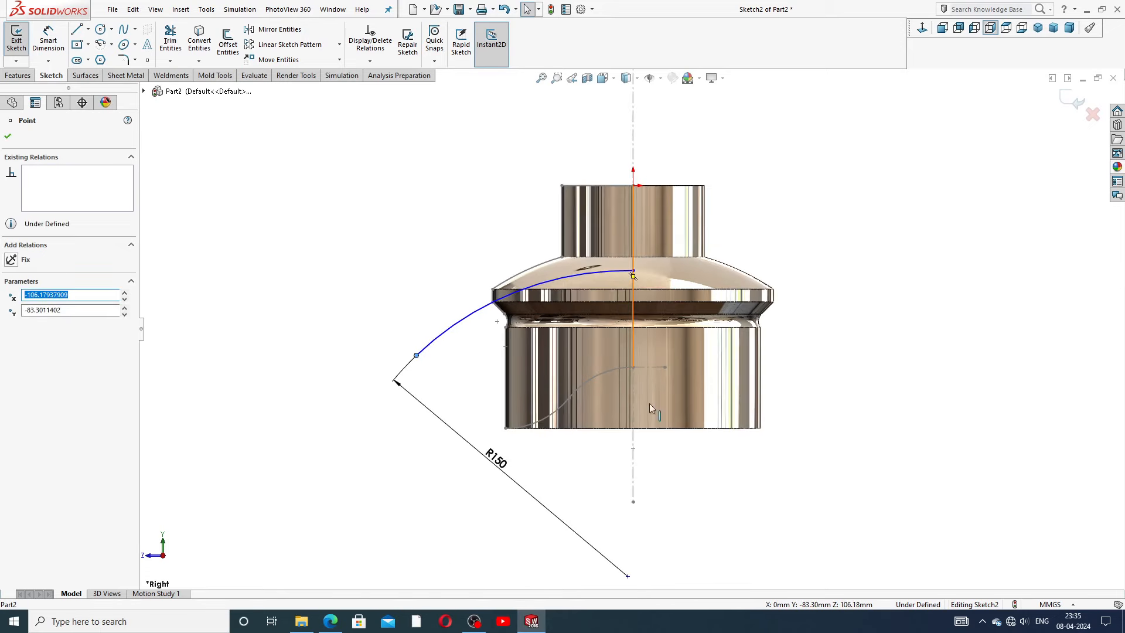
pyautogui.scroll(-2, 619, 386)
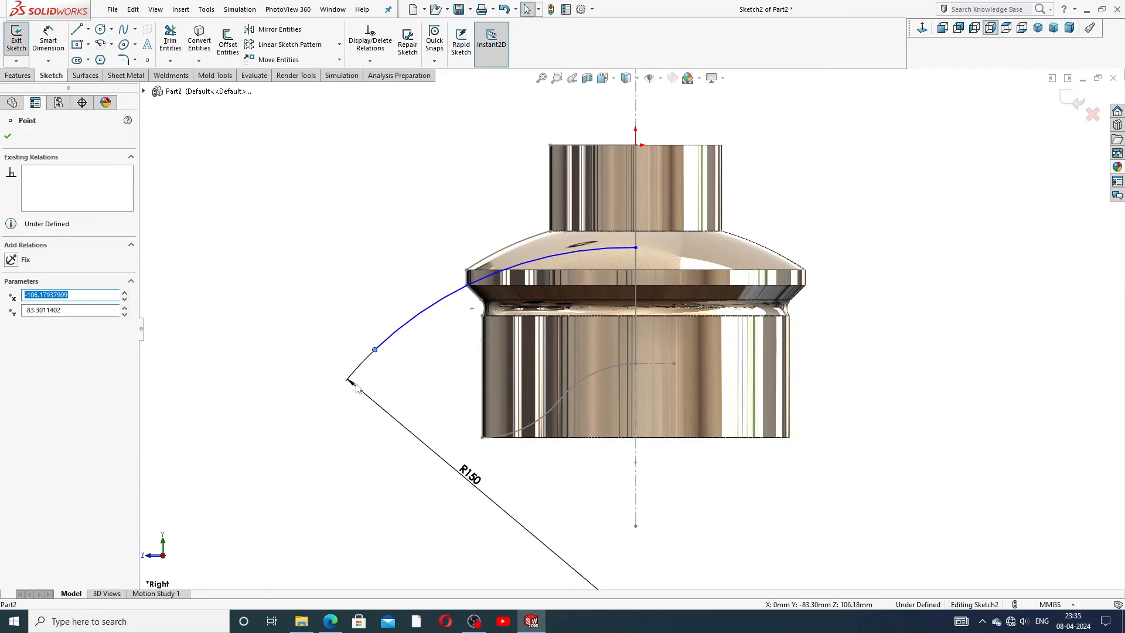
pyautogui.press('Escape')
pyautogui.moveTo(374, 377); pyautogui.dragTo(389, 369)
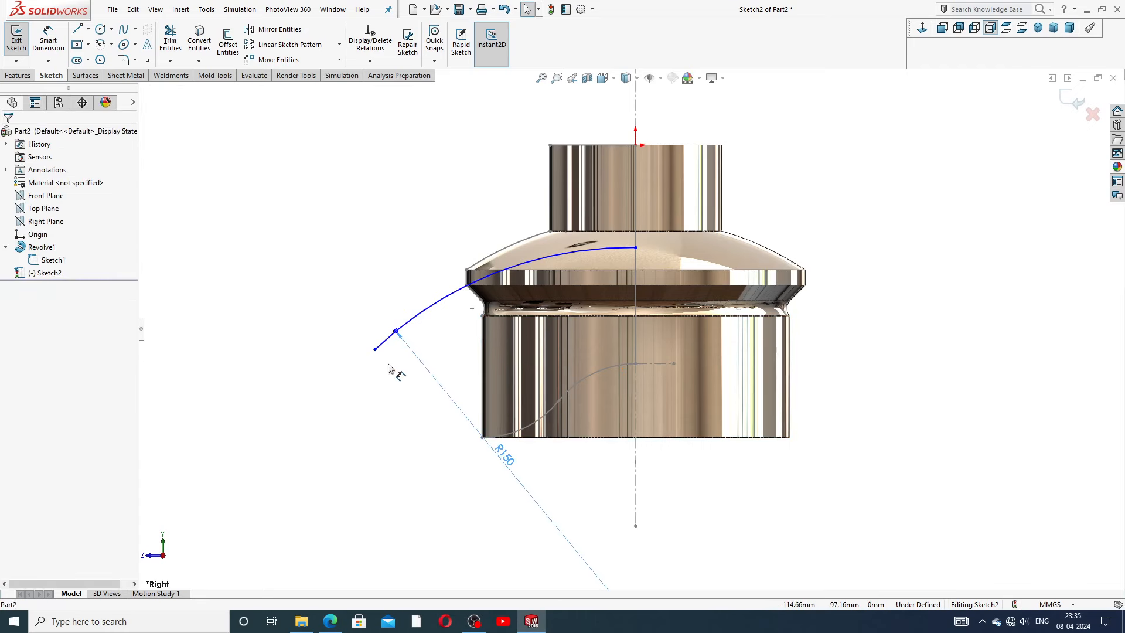
pyautogui.click(564, 465)
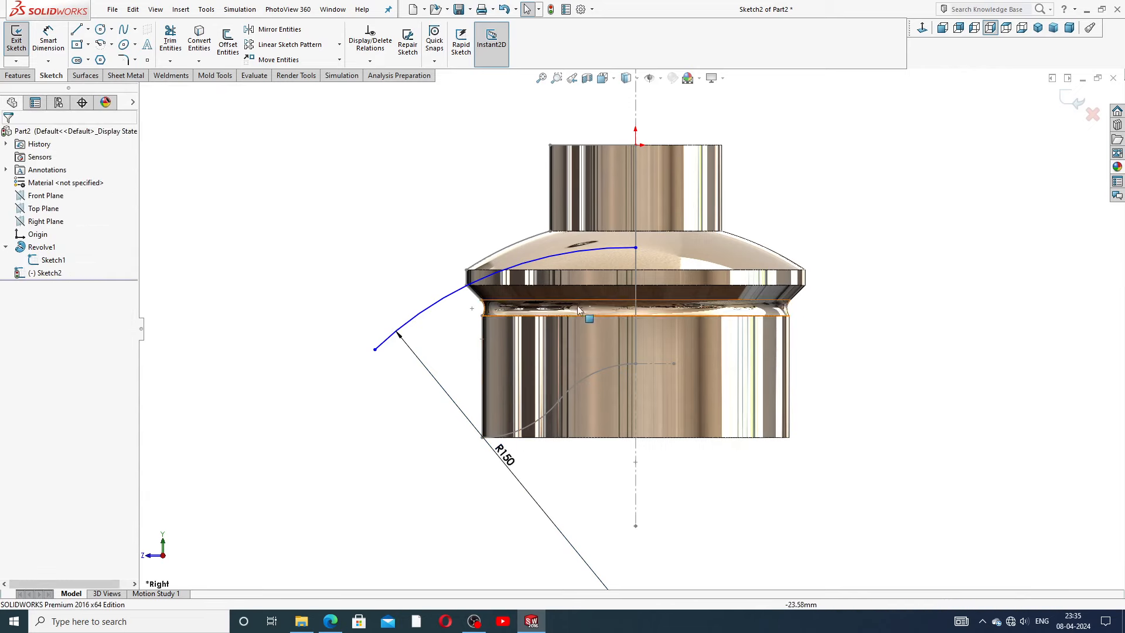
# Step: Move the R150 arc up and outward, with its inner end on the centerline about 28 mm below the origin
pyautogui.scroll(-2, 575, 300)
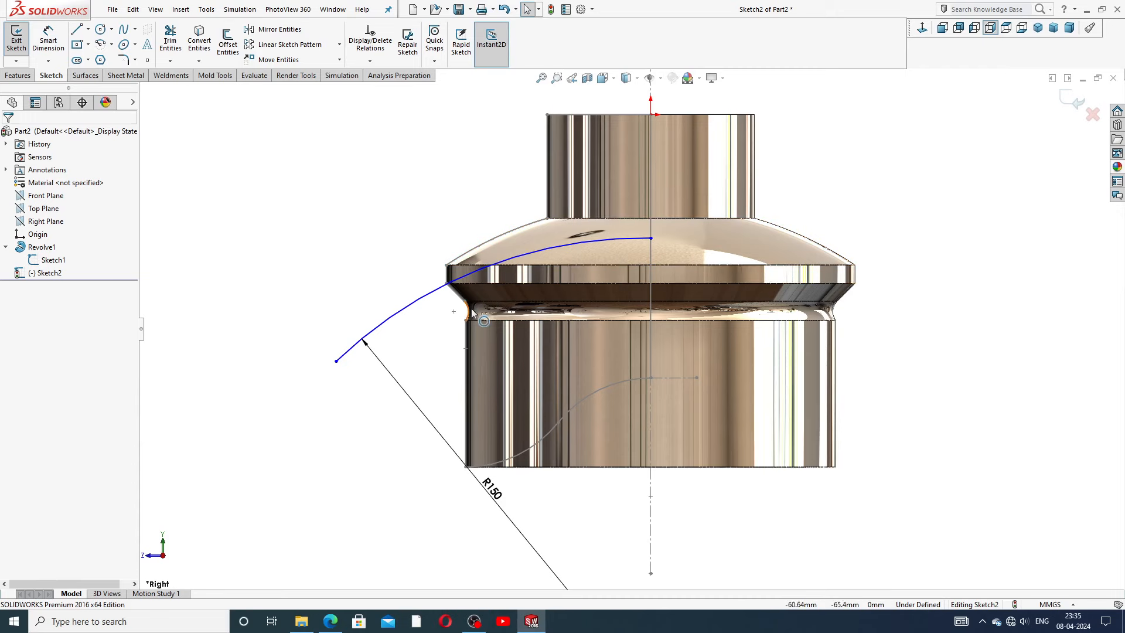
pyautogui.scroll(-2, 459, 278)
pyautogui.moveTo(450, 277); pyautogui.dragTo(412, 226)
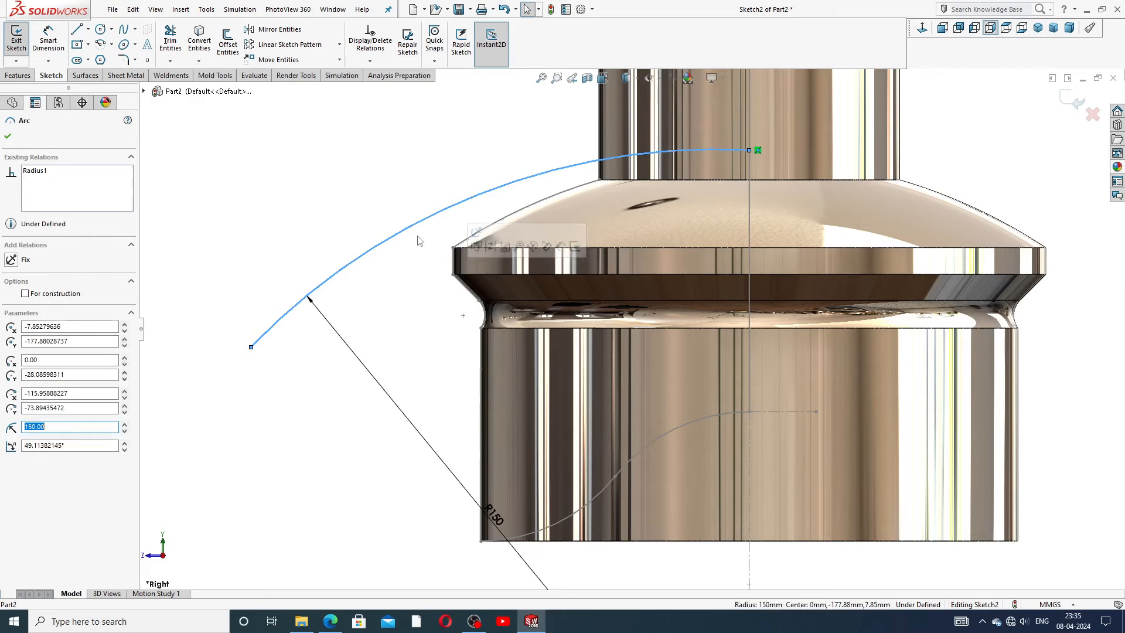
pyautogui.click(409, 191)
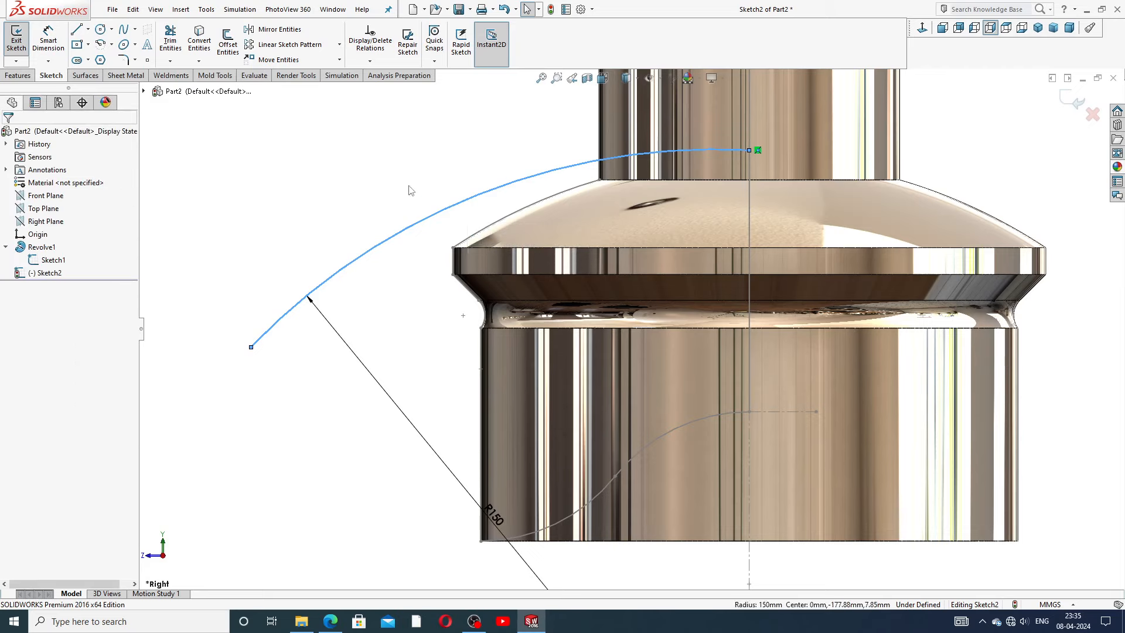
# Step: Make the R150 arc coincident with the profile point at the lower end of the slanted face under the rim
pyautogui.click(452, 276)
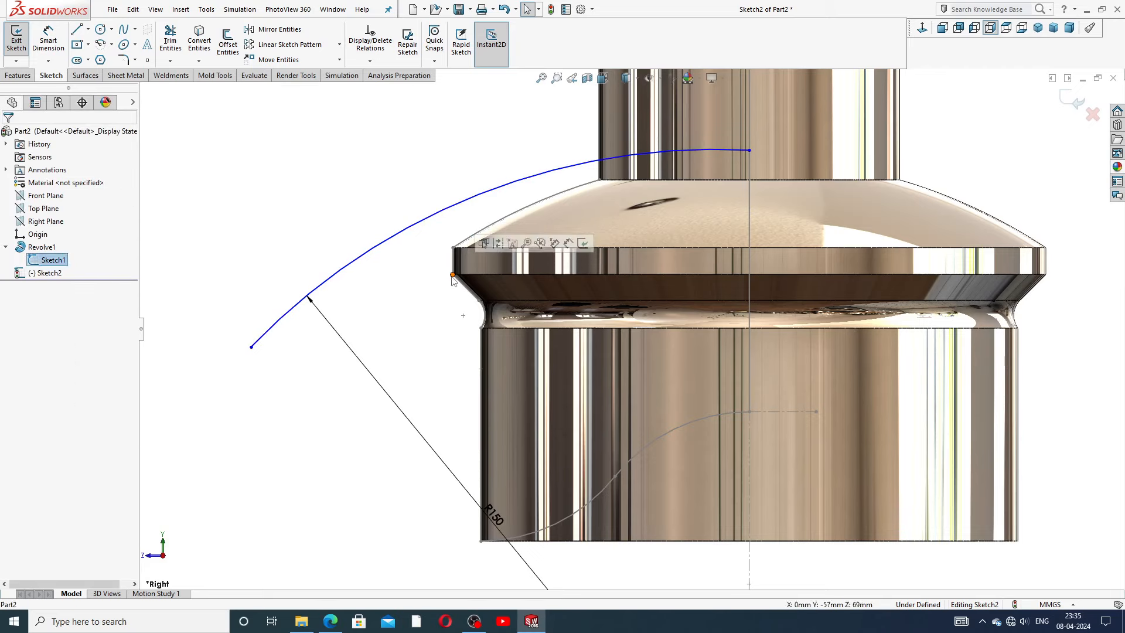
pyautogui.click(438, 300)
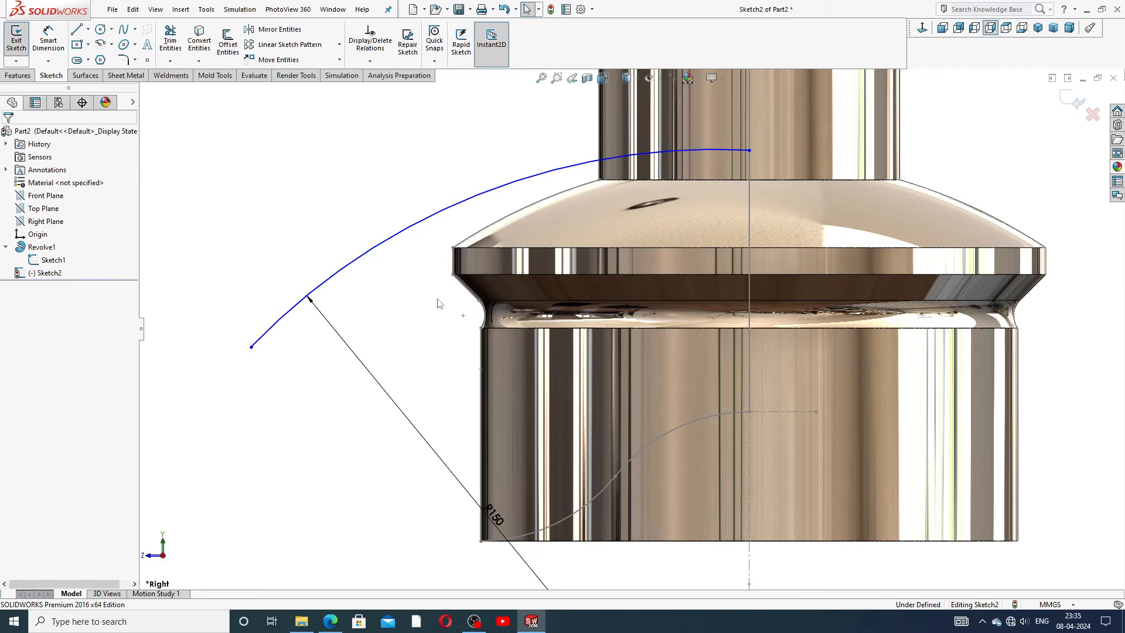
pyautogui.click(479, 302)
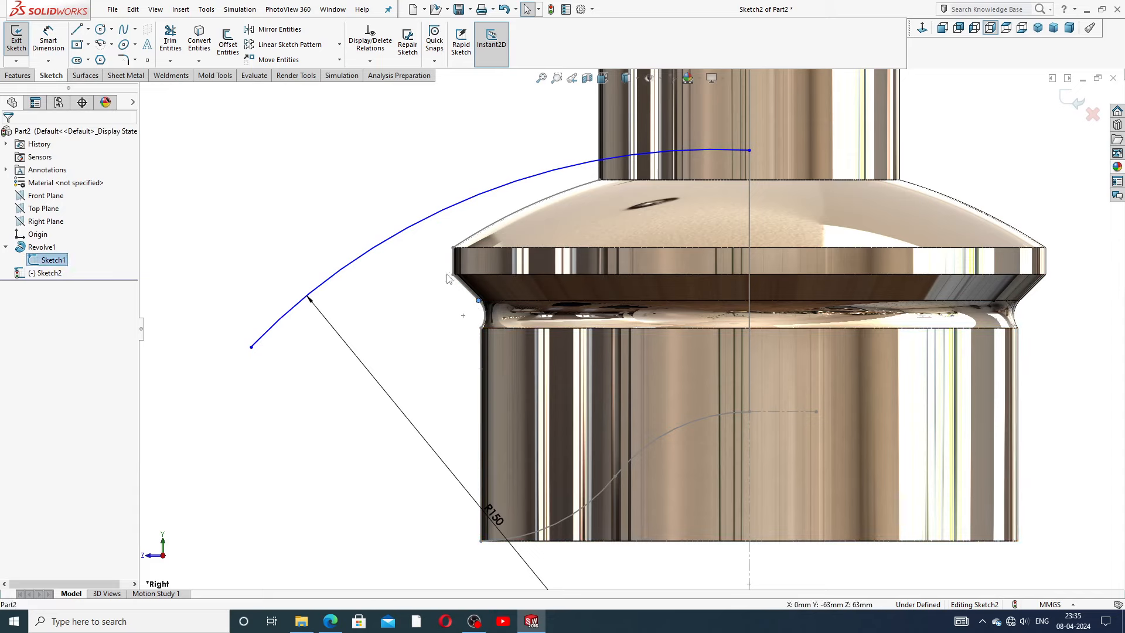
pyautogui.keyDown('ctrl'); pyautogui.click(412, 232); pyautogui.keyUp('ctrl')
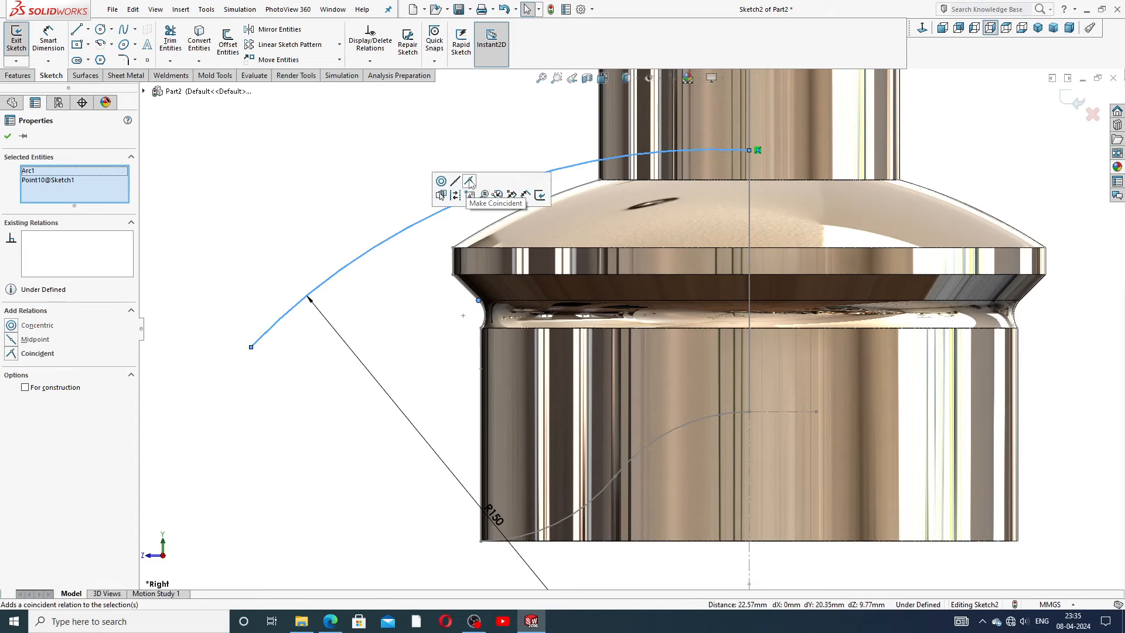
pyautogui.click(470, 181)
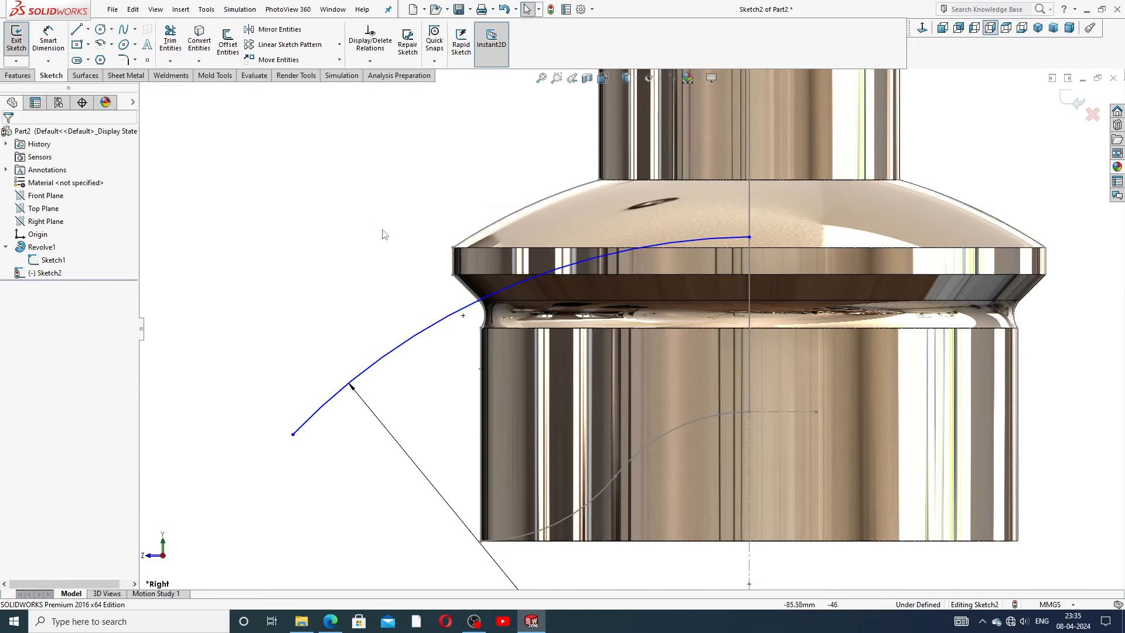
# Step: Shorten the R150 arc's outer end slightly and move its inner end on the centerline to about 47 mm below the origin
pyautogui.scroll(2, 645, 246)
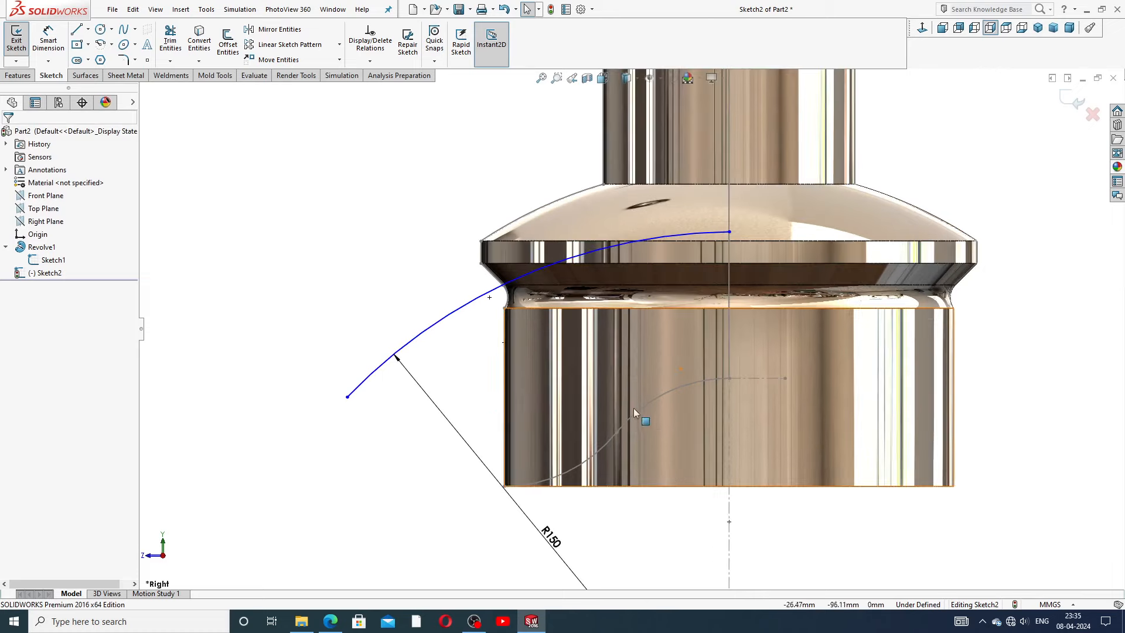
pyautogui.moveTo(347, 397); pyautogui.dragTo(360, 384)
pyautogui.scroll(2, 535, 460)
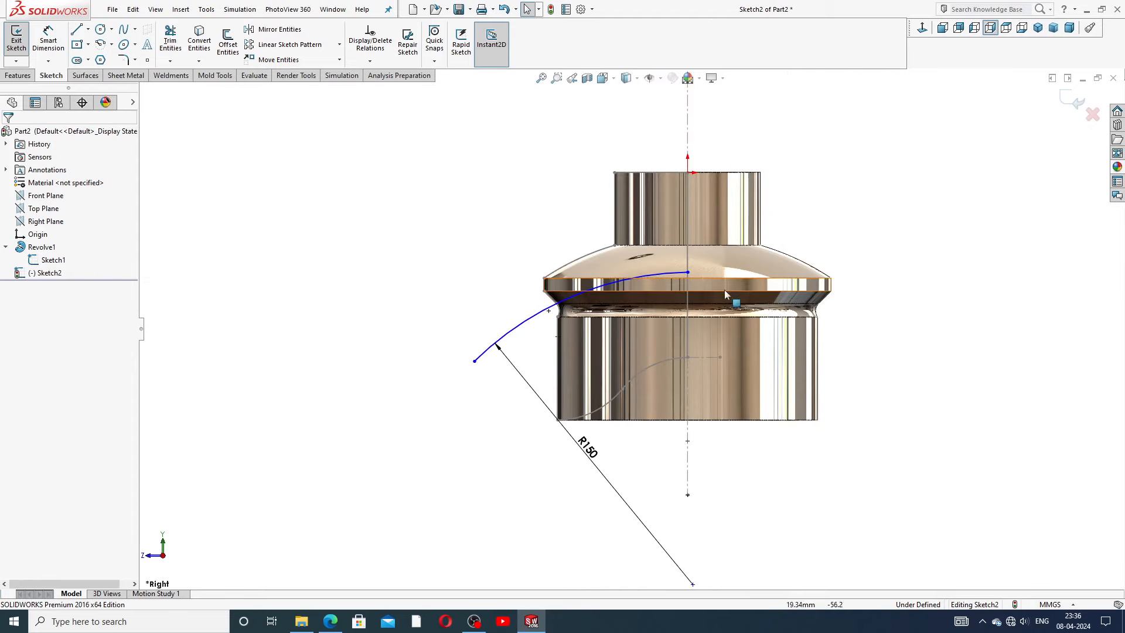
pyautogui.click(688, 273)
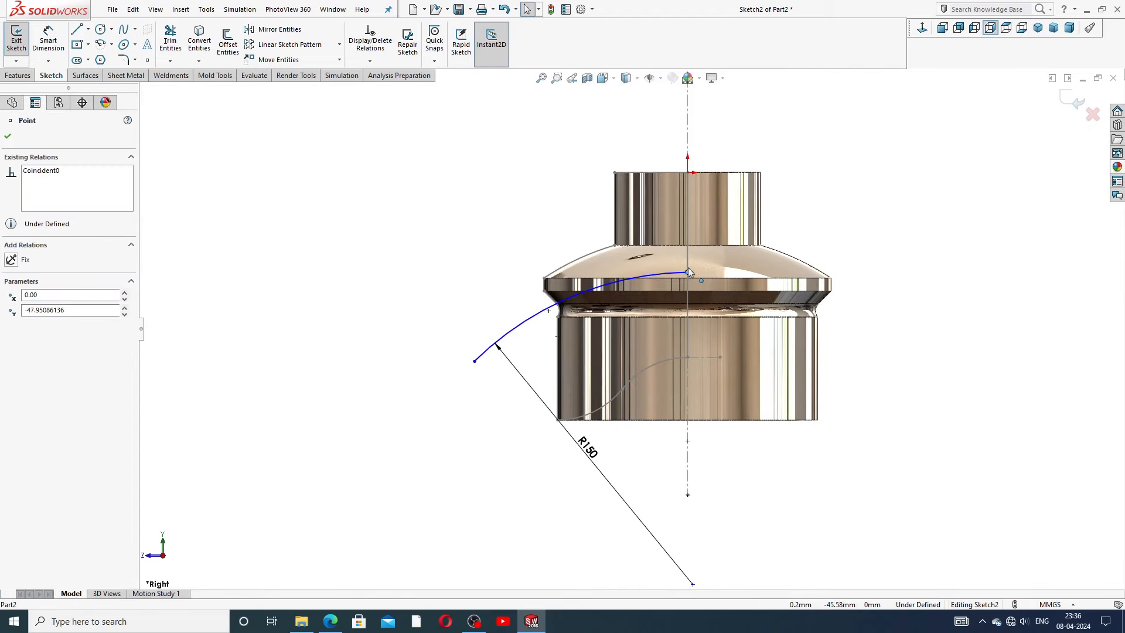
pyautogui.moveTo(688, 263); pyautogui.dragTo(689, 270)
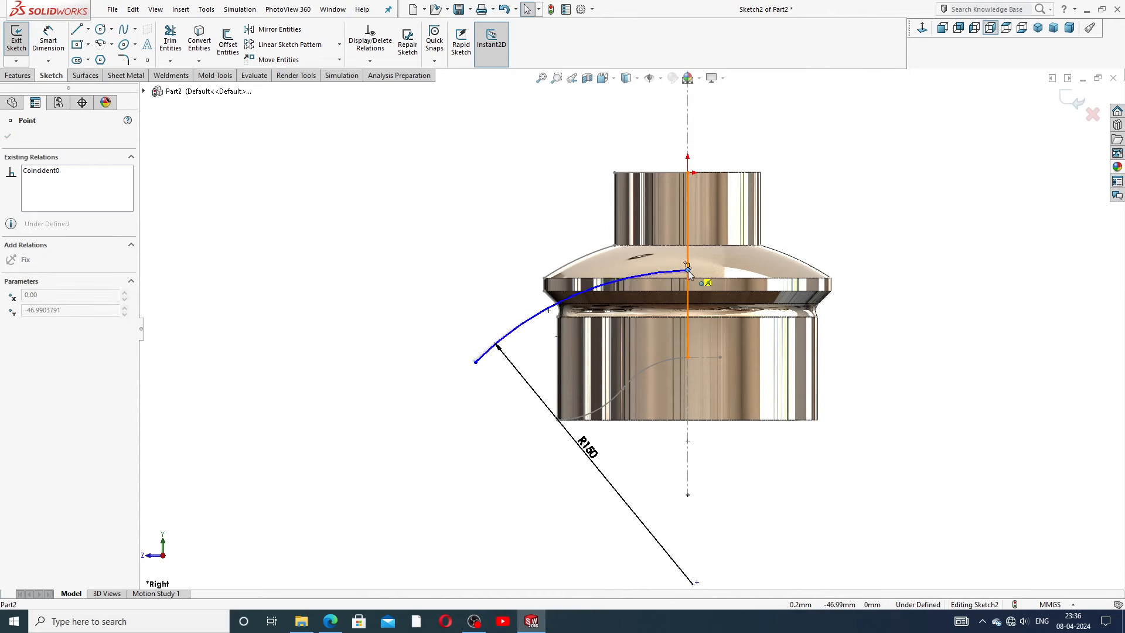
pyautogui.click(894, 241)
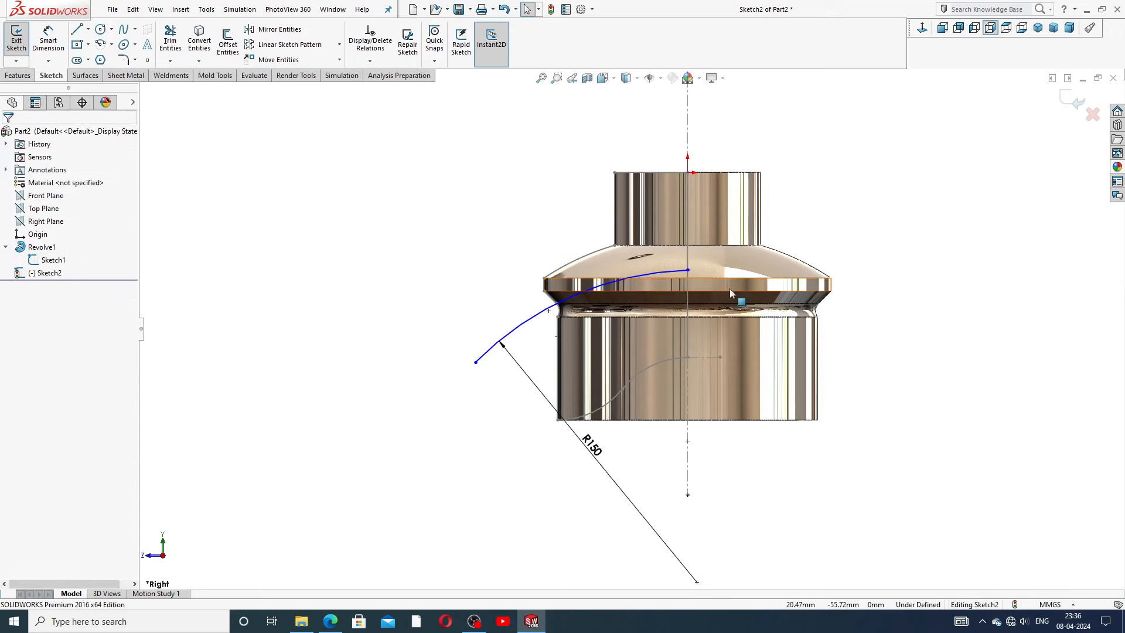
pyautogui.scroll(-2, 648, 333)
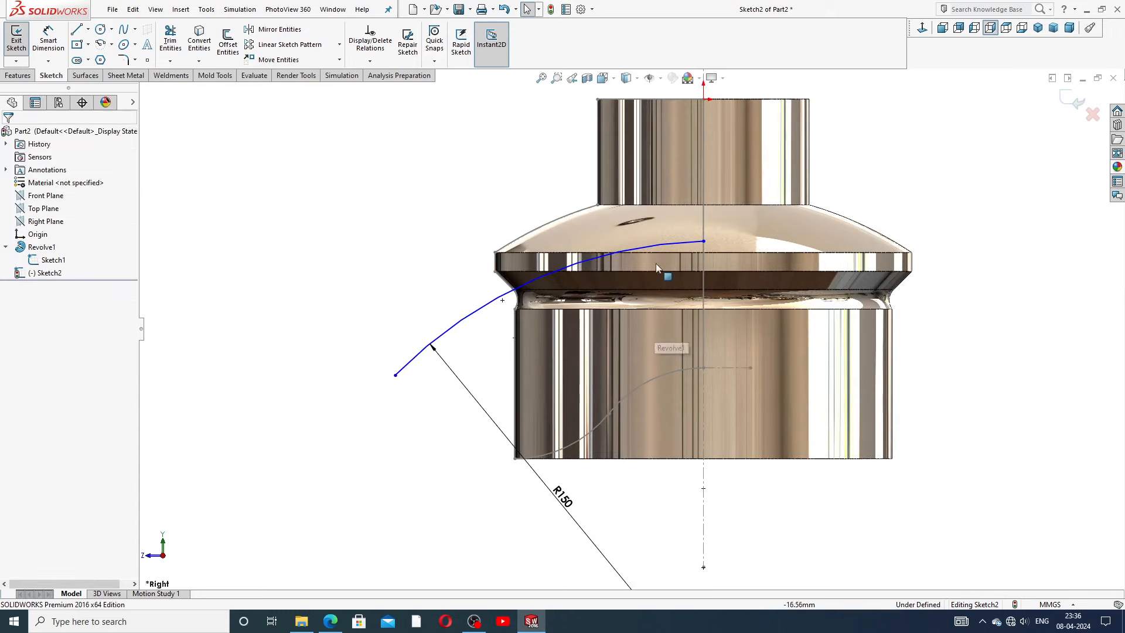
# Step: Create a revolved surface from the R150 arc, 360 degrees about the body's centerline
pyautogui.click(88, 76)
pyautogui.click(53, 41)
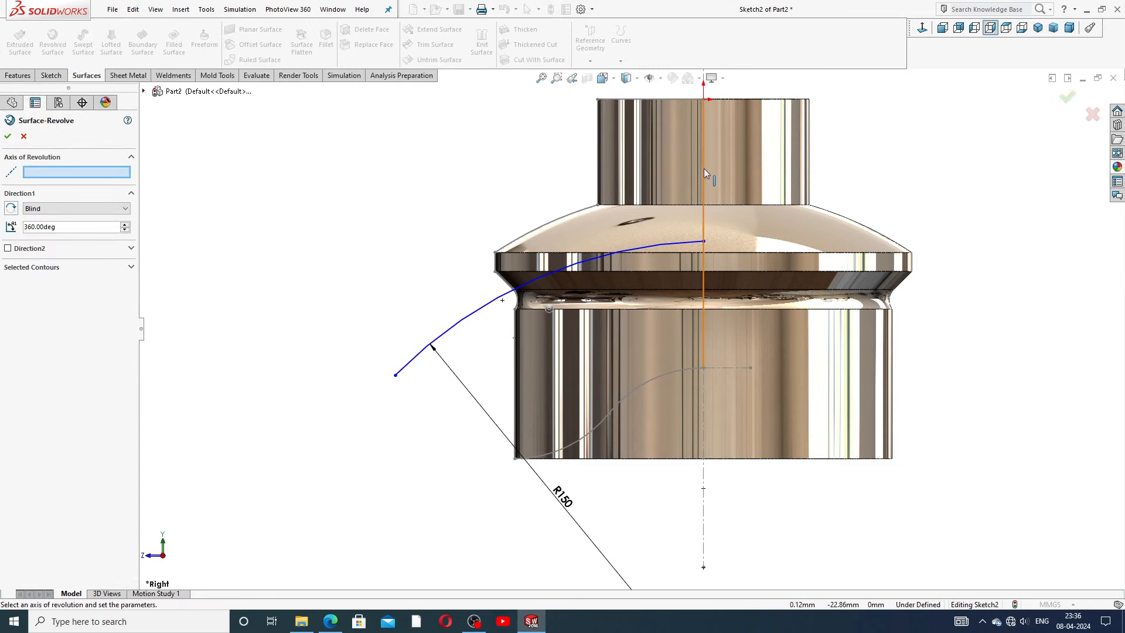
pyautogui.scroll(2, 705, 168)
pyautogui.click(674, 159)
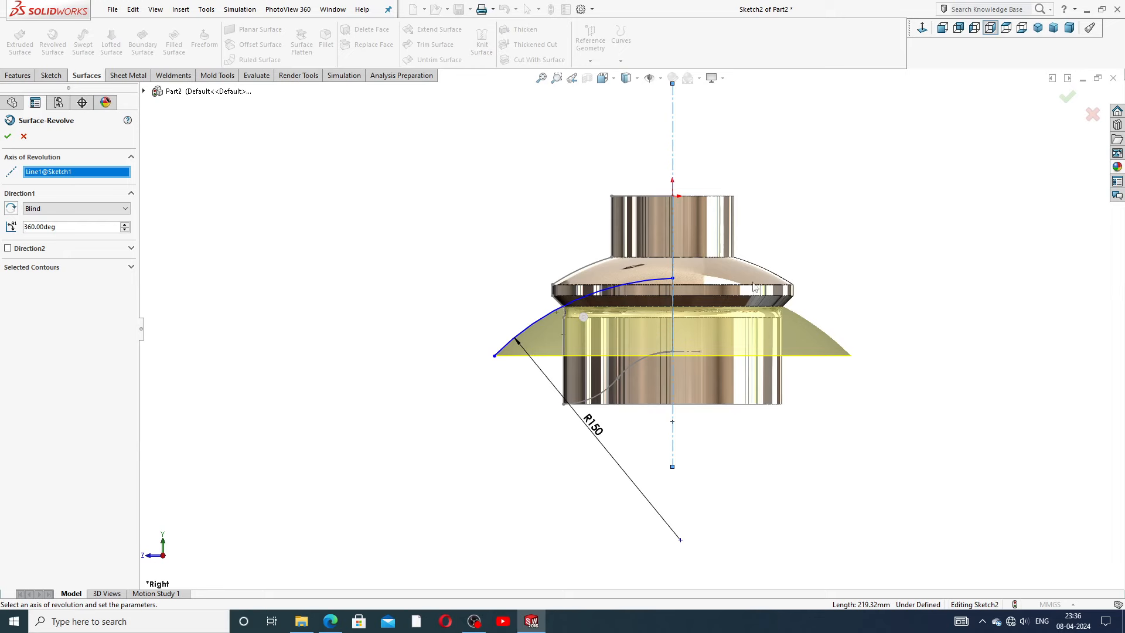
pyautogui.moveTo(844, 220); pyautogui.dragTo(797, 326, button='middle')
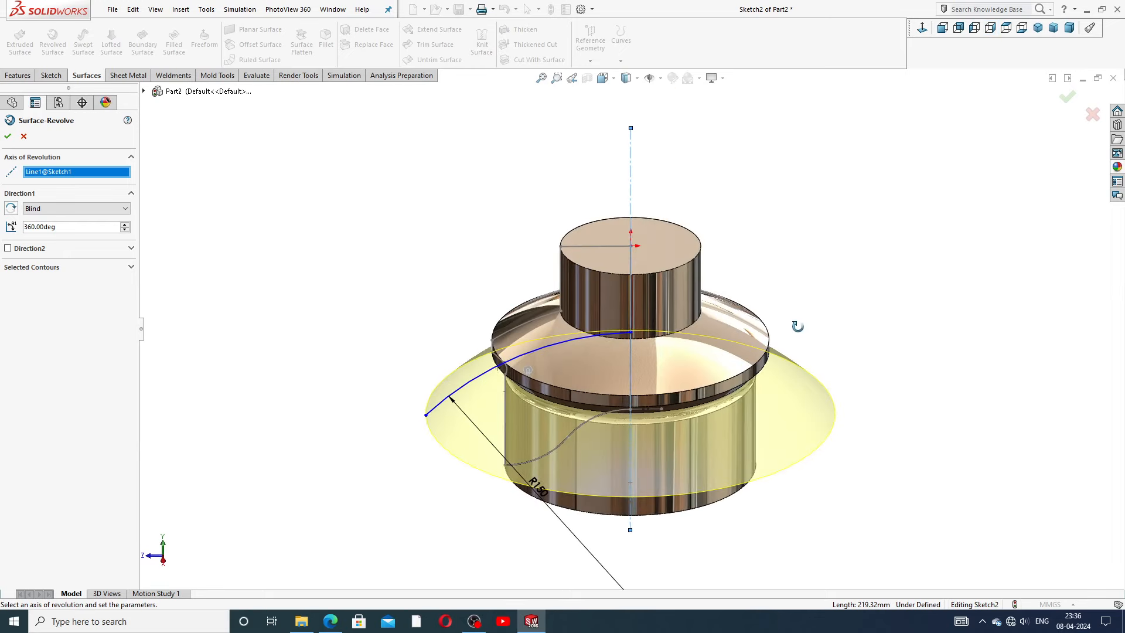
pyautogui.click(1067, 97)
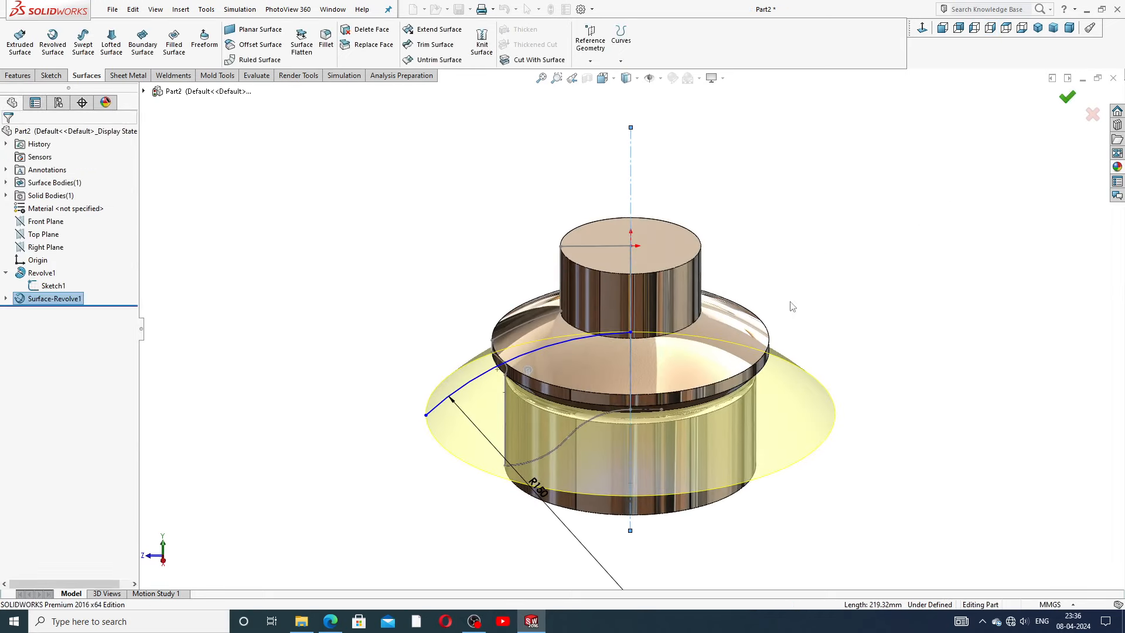
# Step: Hide the revolved body's profile sketch and collapse its feature in the model tree
pyautogui.click(53, 286)
pyautogui.click(61, 270)
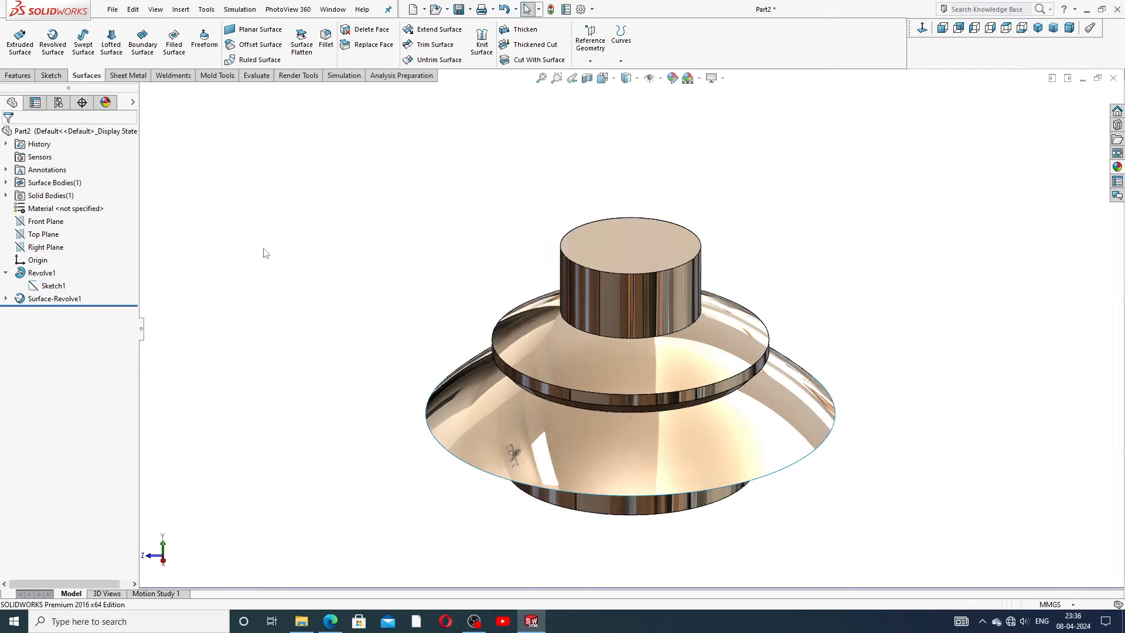
pyautogui.moveTo(469, 313); pyautogui.dragTo(471, 225, button='middle')
pyautogui.click(5, 274)
pyautogui.moveTo(444, 358); pyautogui.dragTo(759, 371, button='middle')
pyautogui.press('Escape')
pyautogui.scroll(2, 609, 204)
pyautogui.scroll(-2, 609, 204)
# Step: Switch to Edge to check the foot dimensions on the Part-13 sheet valve feet drawing, and return to SOLIDWORKS
pyautogui.click(18, 76)
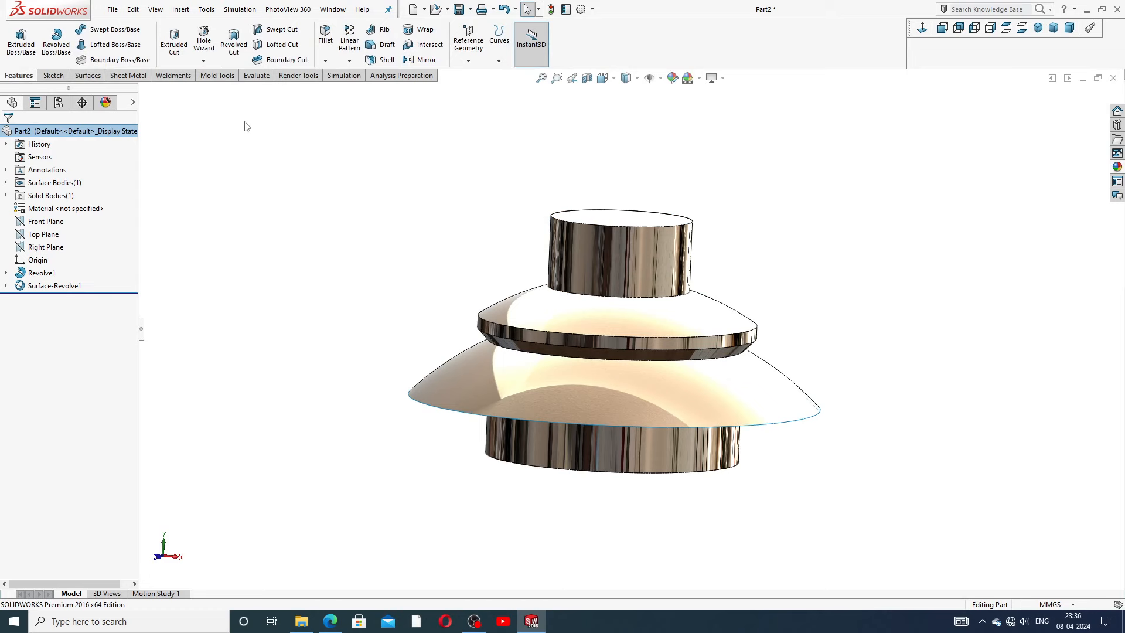
pyautogui.click(331, 622)
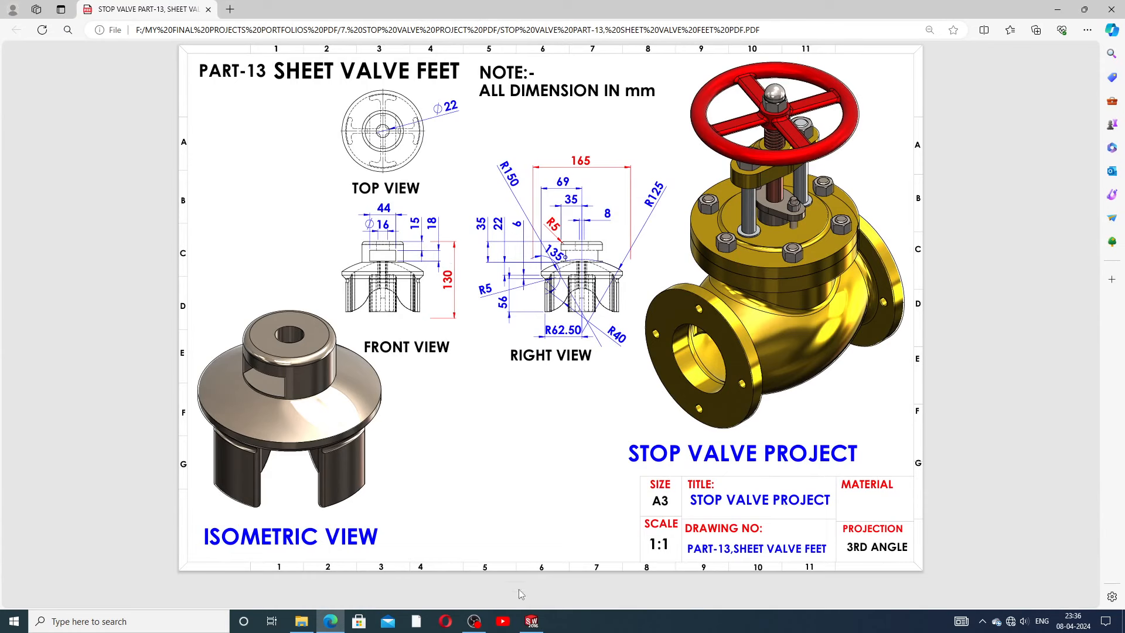
pyautogui.click(532, 621)
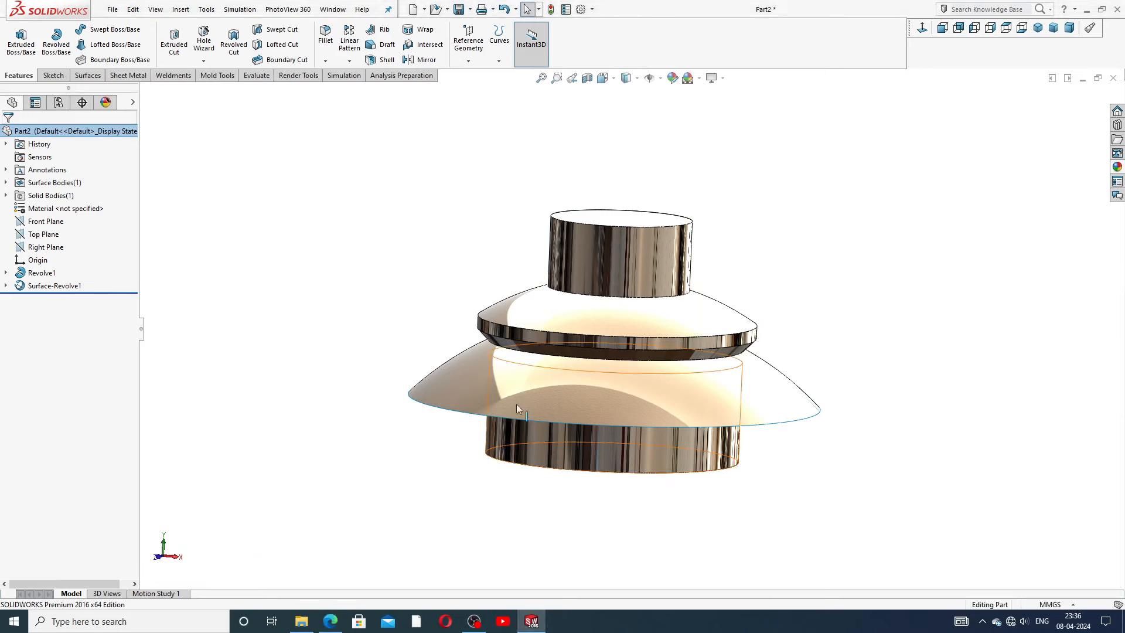
# Step: Start a sketch on the Top Plane and convert the body's 125 mm diameter bottom edge into a sketch circle
pyautogui.click(42, 234)
pyautogui.click(55, 221)
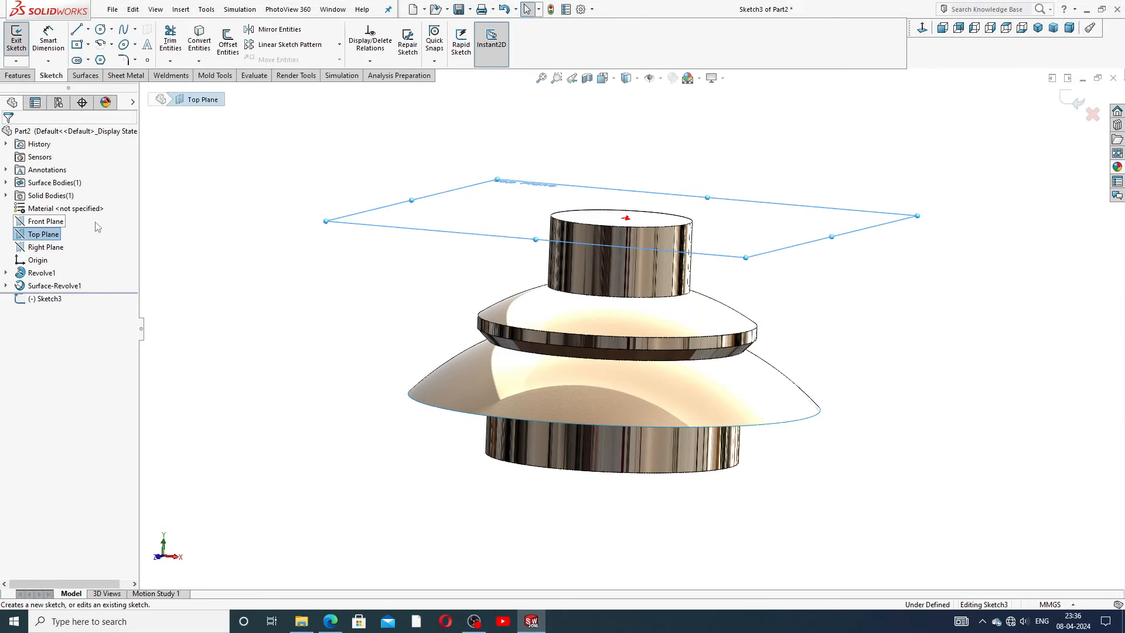
pyautogui.click(923, 28)
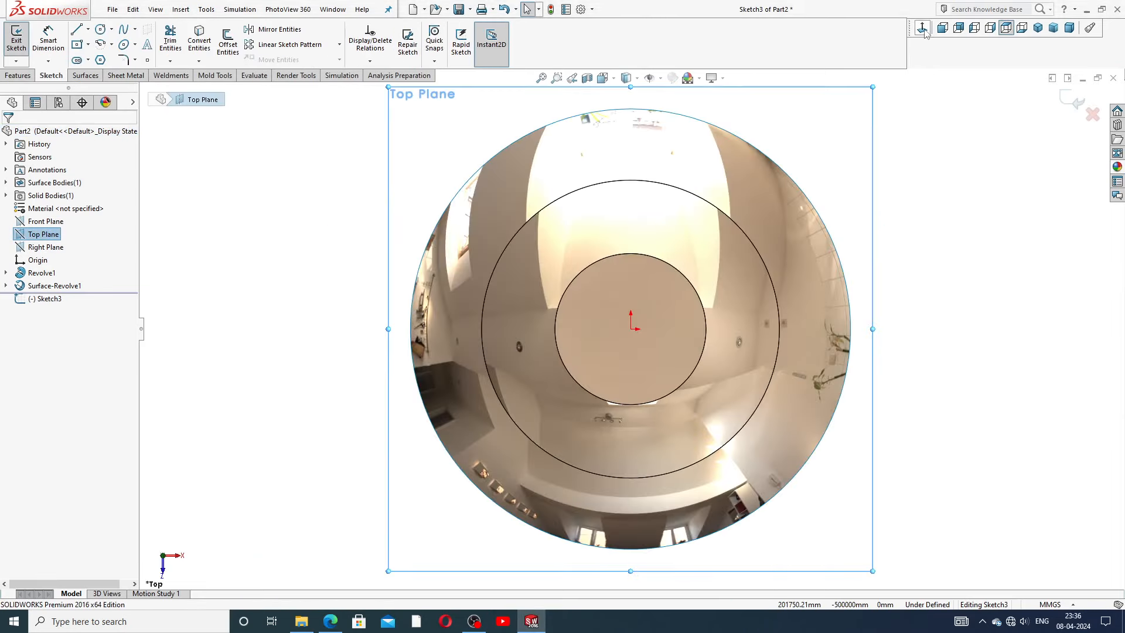
pyautogui.click(924, 28)
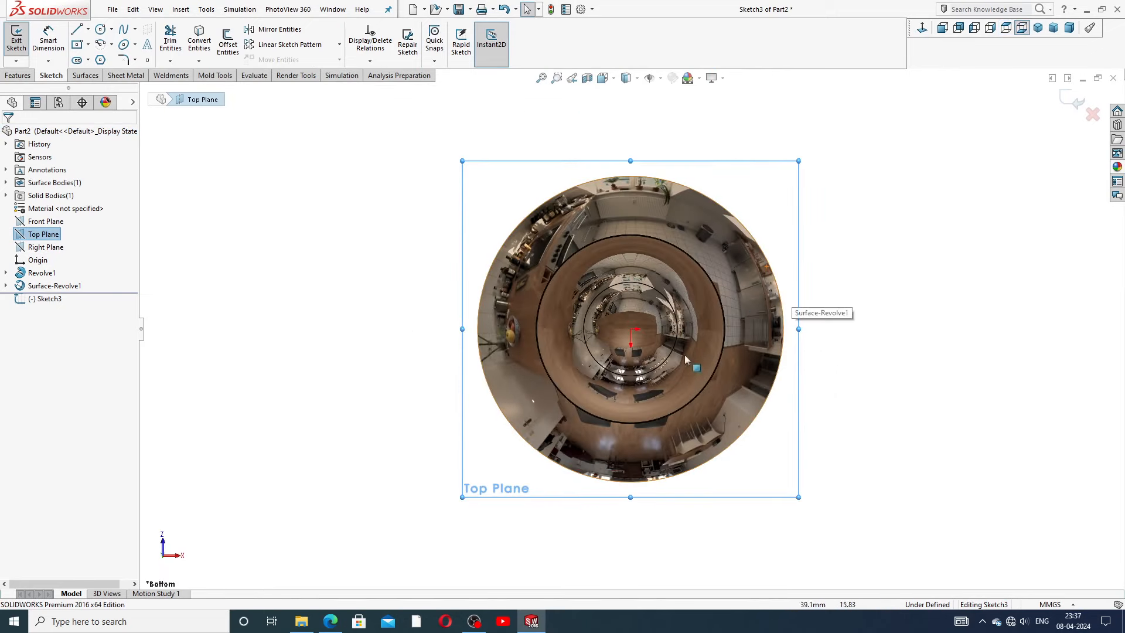
pyautogui.scroll(-2, 674, 375)
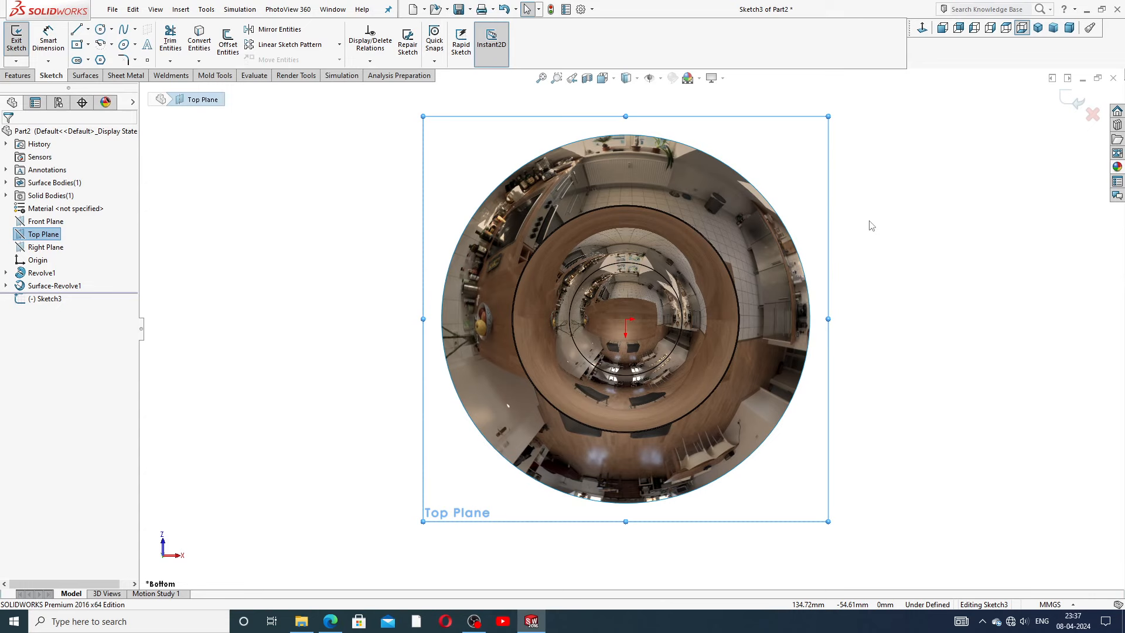
pyautogui.scroll(-2, 555, 239)
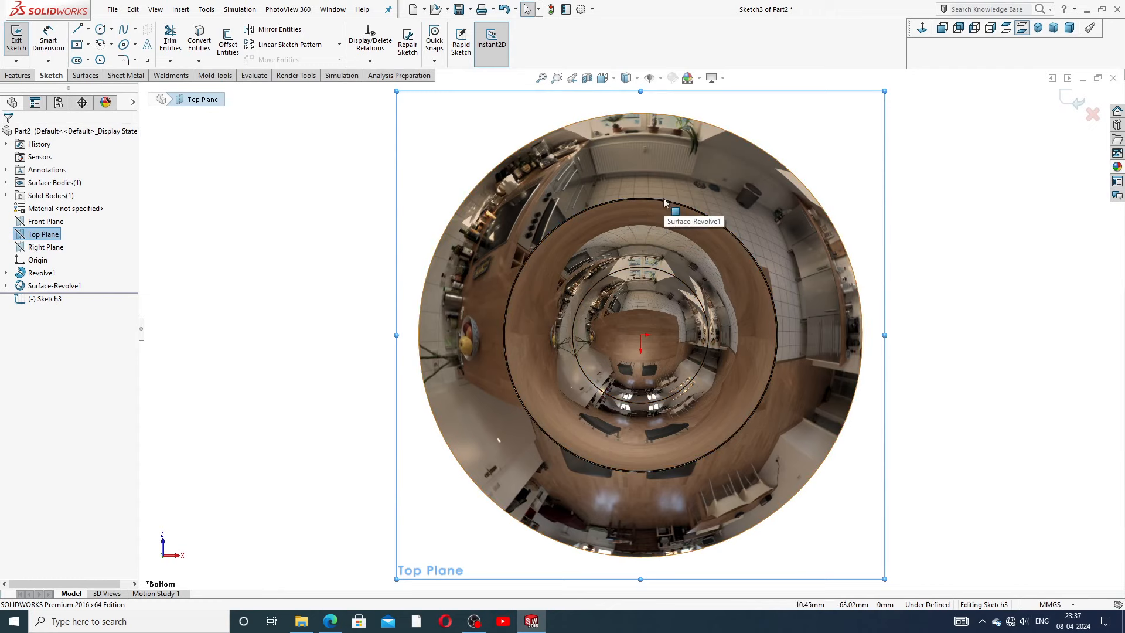
pyautogui.click(606, 209)
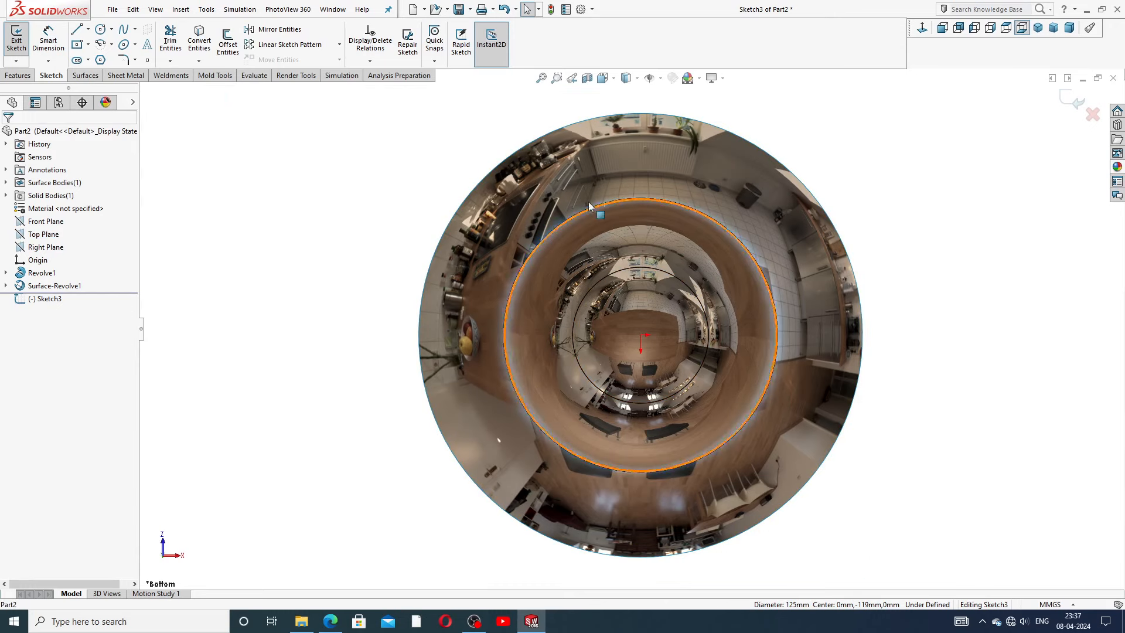
pyautogui.click(205, 42)
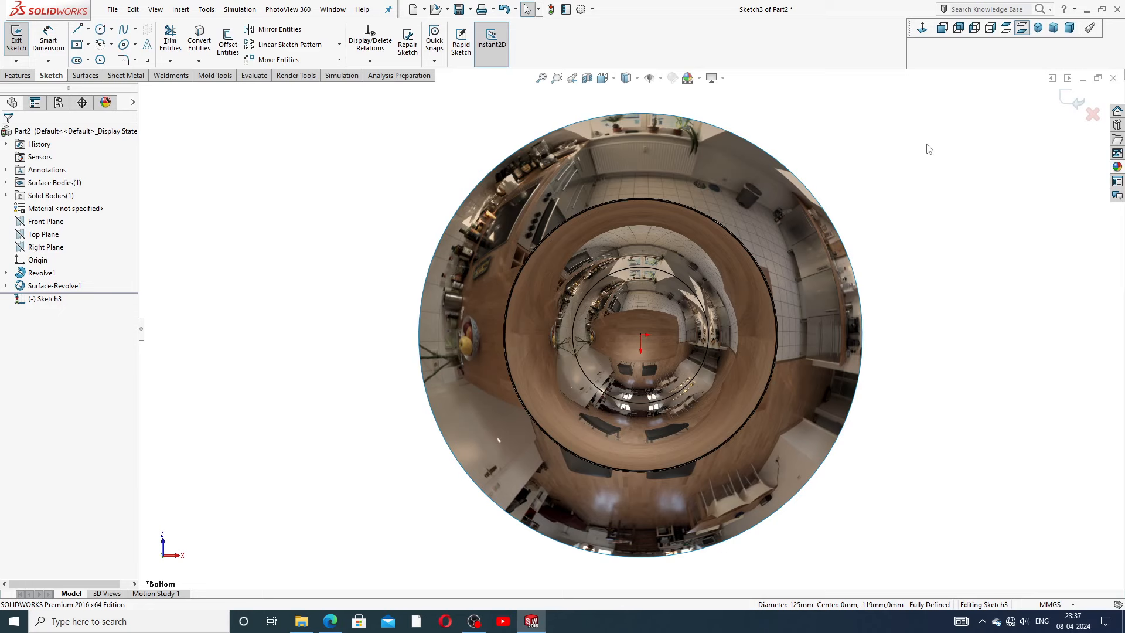
# Step: Apply the brushed nickel appearance to the part
pyautogui.click(1117, 168)
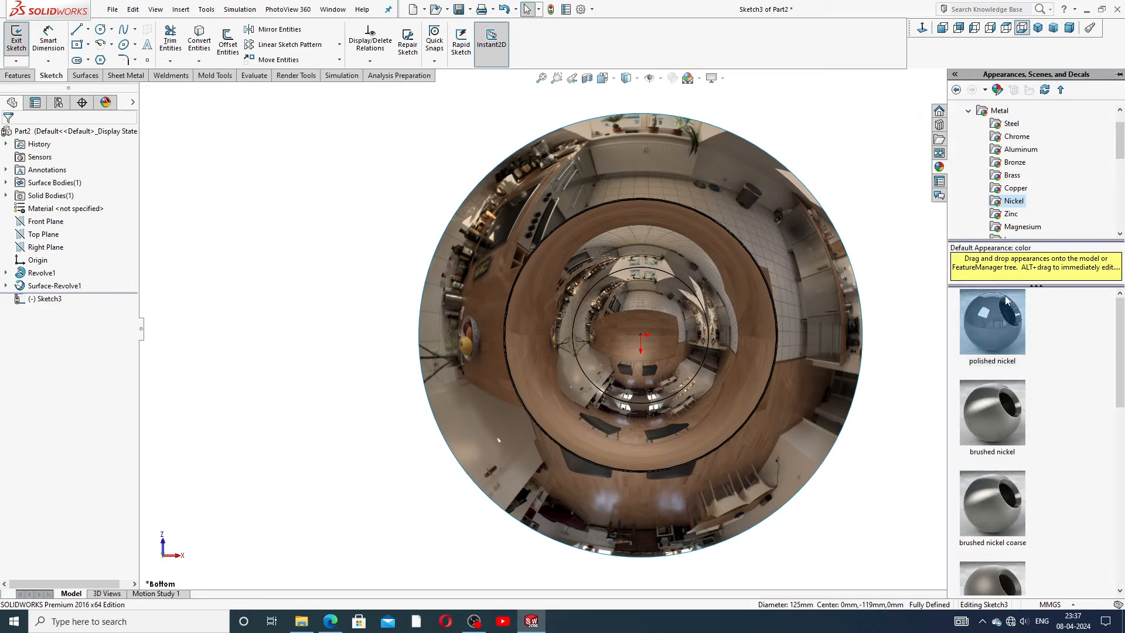
pyautogui.doubleClick(995, 414)
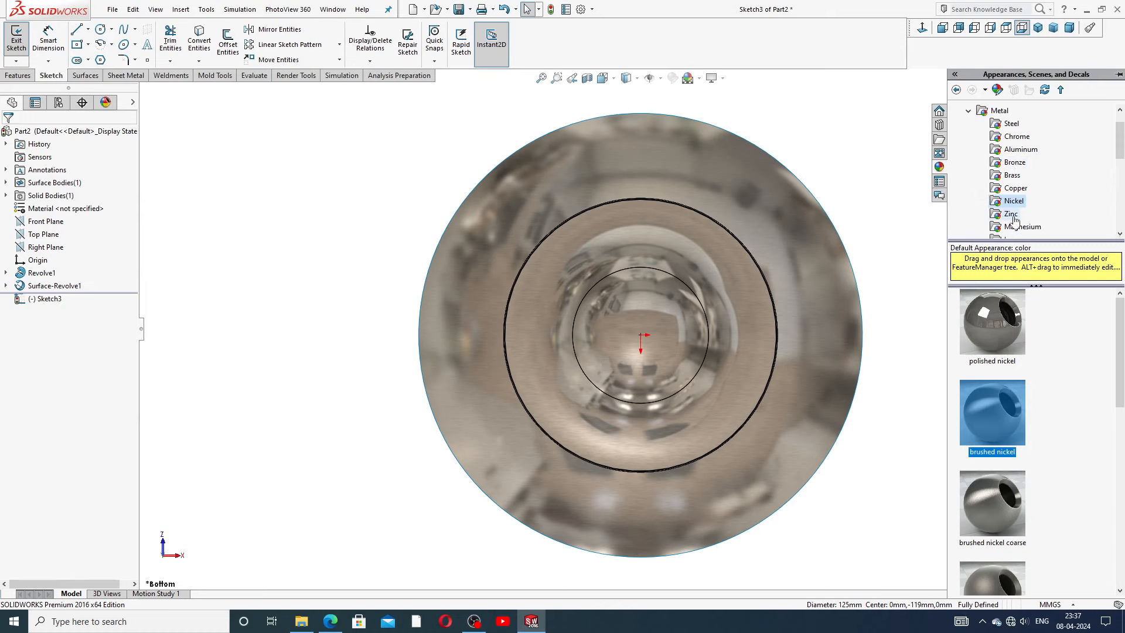
pyautogui.click(988, 493)
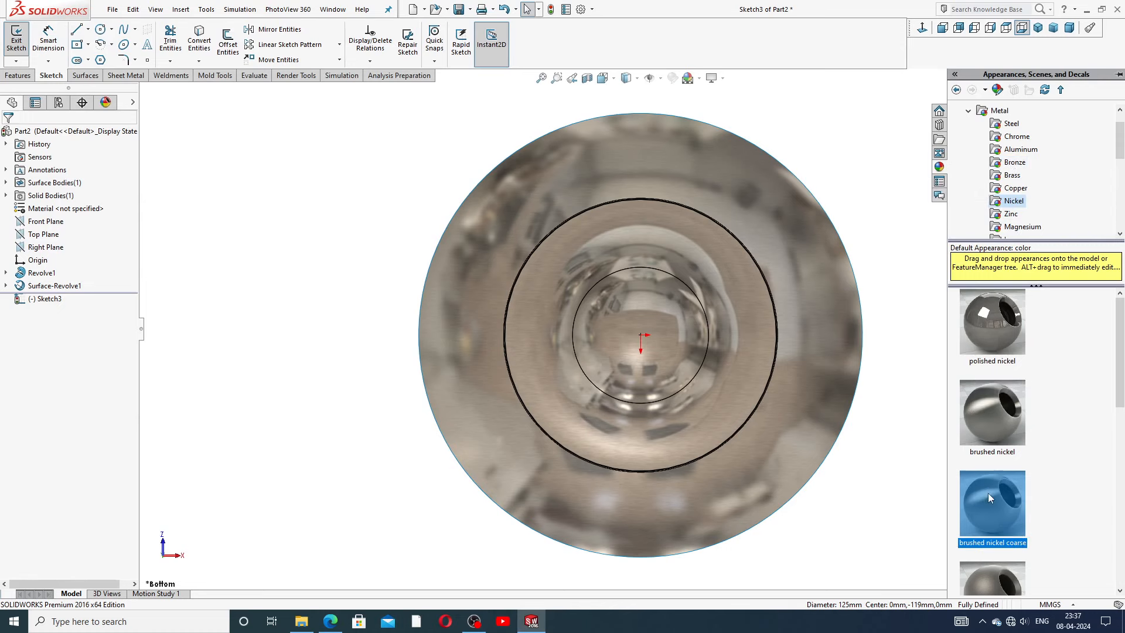
pyautogui.click(924, 432)
pyautogui.scroll(-1, 650, 258)
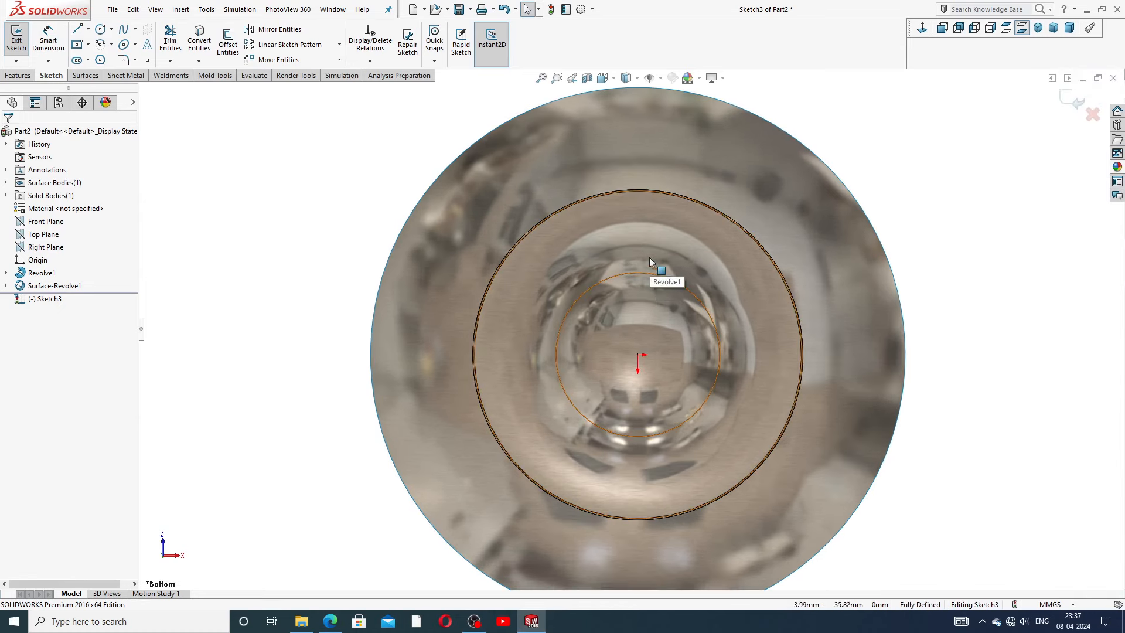
pyautogui.scroll(3, 644, 340)
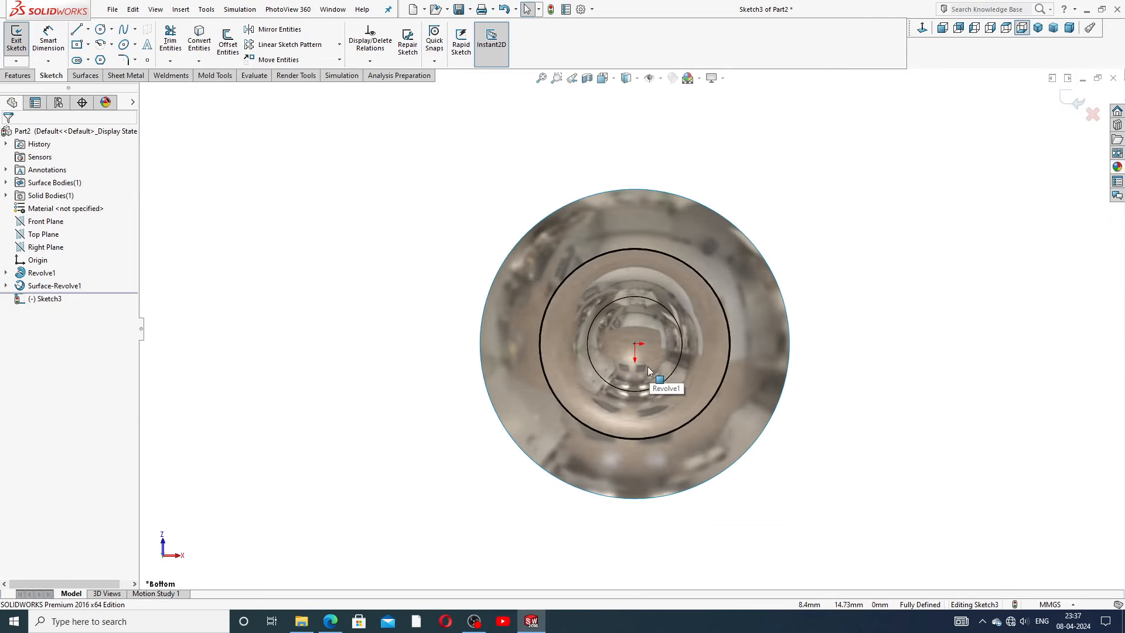
pyautogui.scroll(-1, 648, 371)
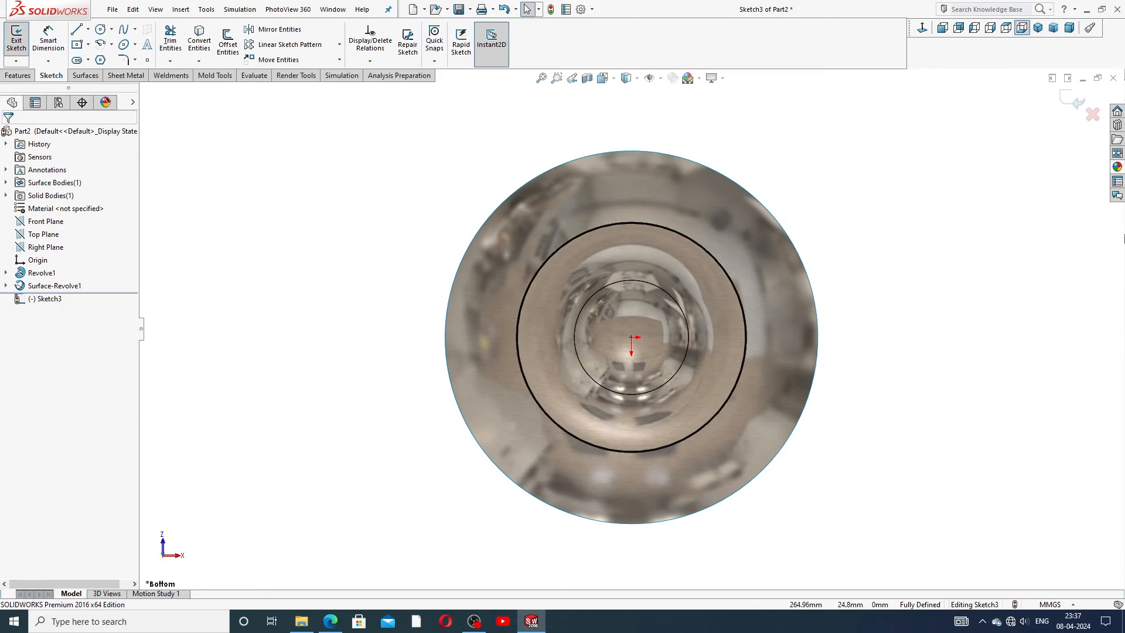
# Step: Try the brushed brass appearance on the part, and reapply brushed nickel
pyautogui.click(1117, 166)
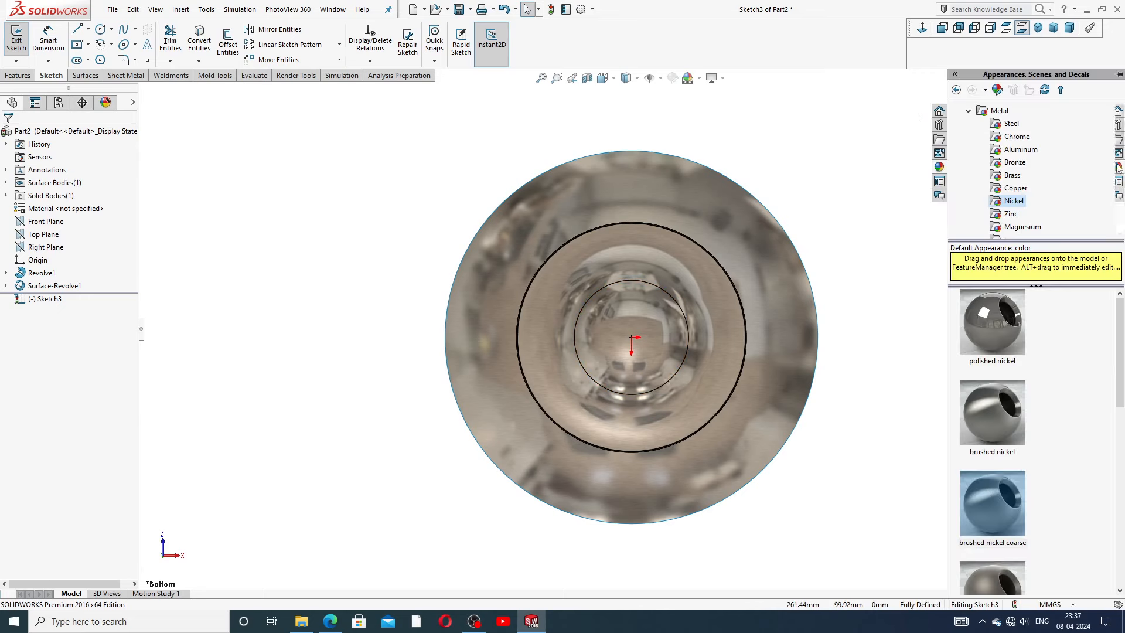
pyautogui.click(995, 405)
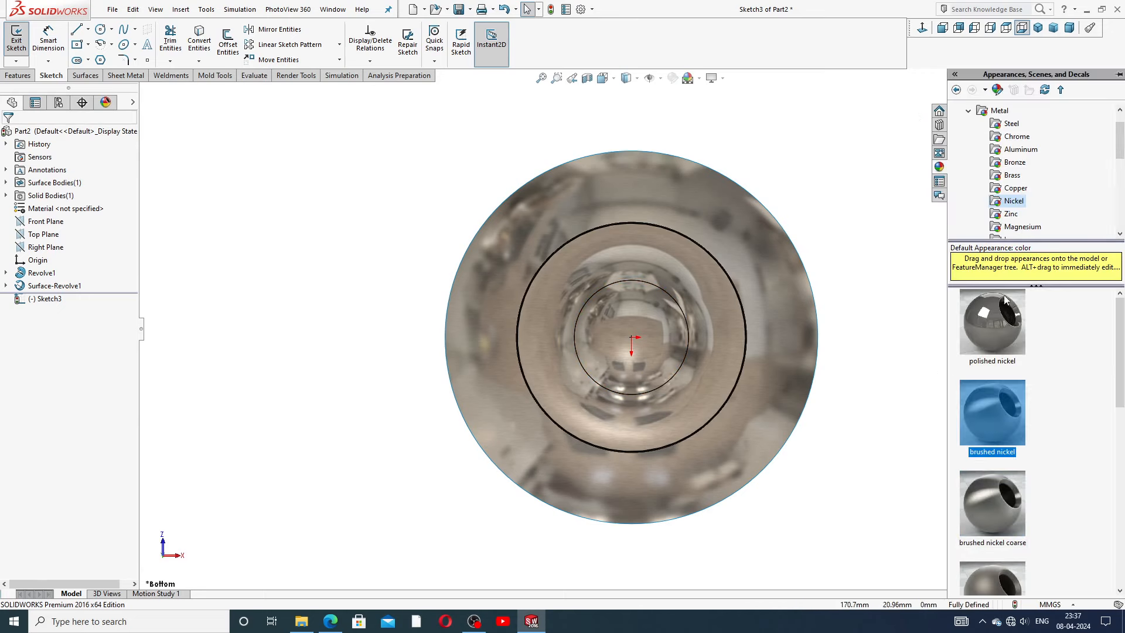
pyautogui.click(1022, 190)
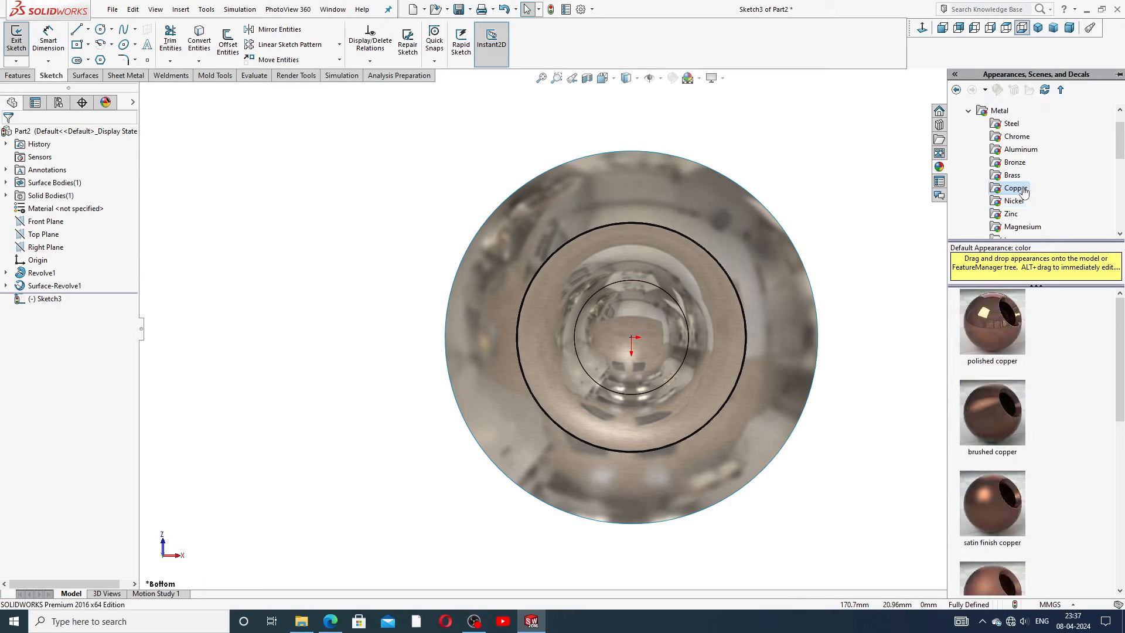
pyautogui.click(1014, 177)
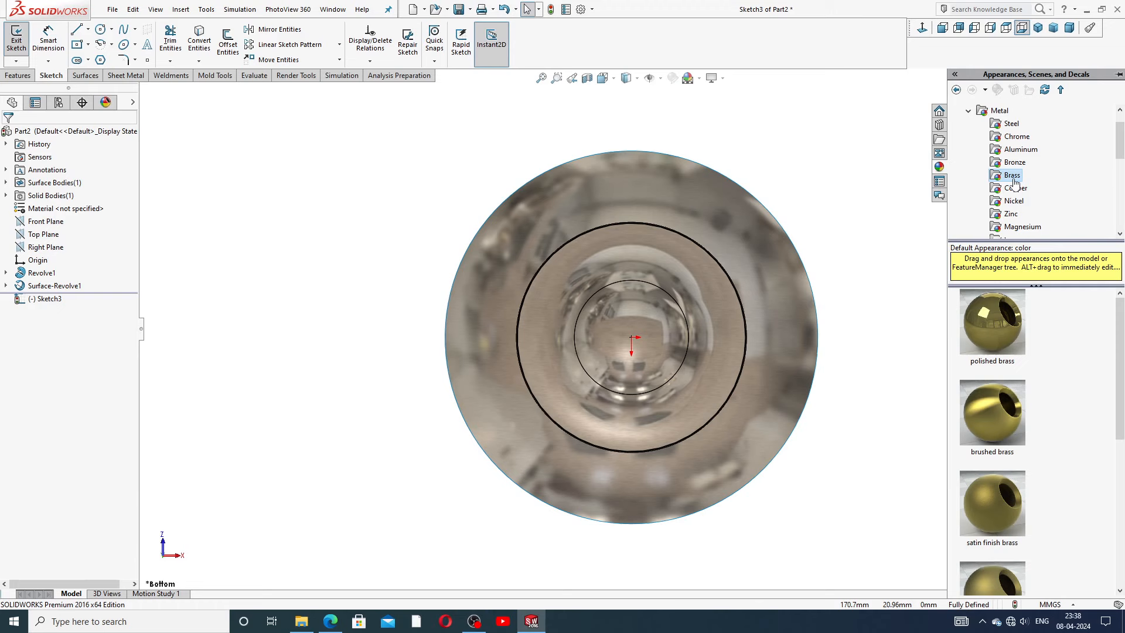
pyautogui.doubleClick(1005, 417)
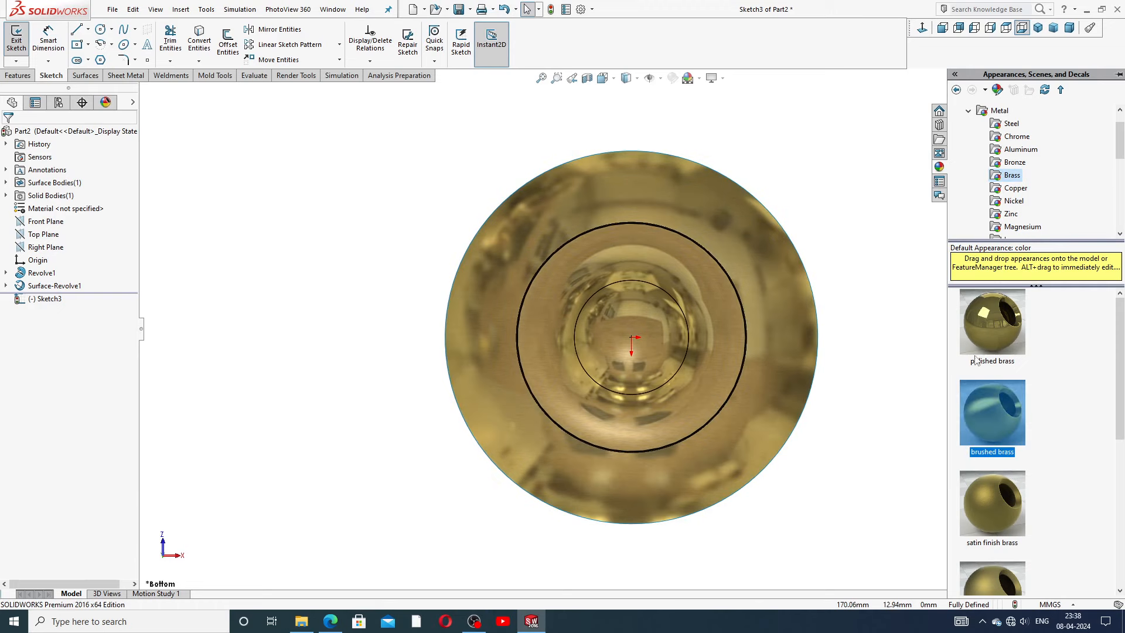
pyautogui.doubleClick(1009, 336)
pyautogui.doubleClick(1008, 404)
pyautogui.click(1014, 201)
pyautogui.doubleClick(992, 412)
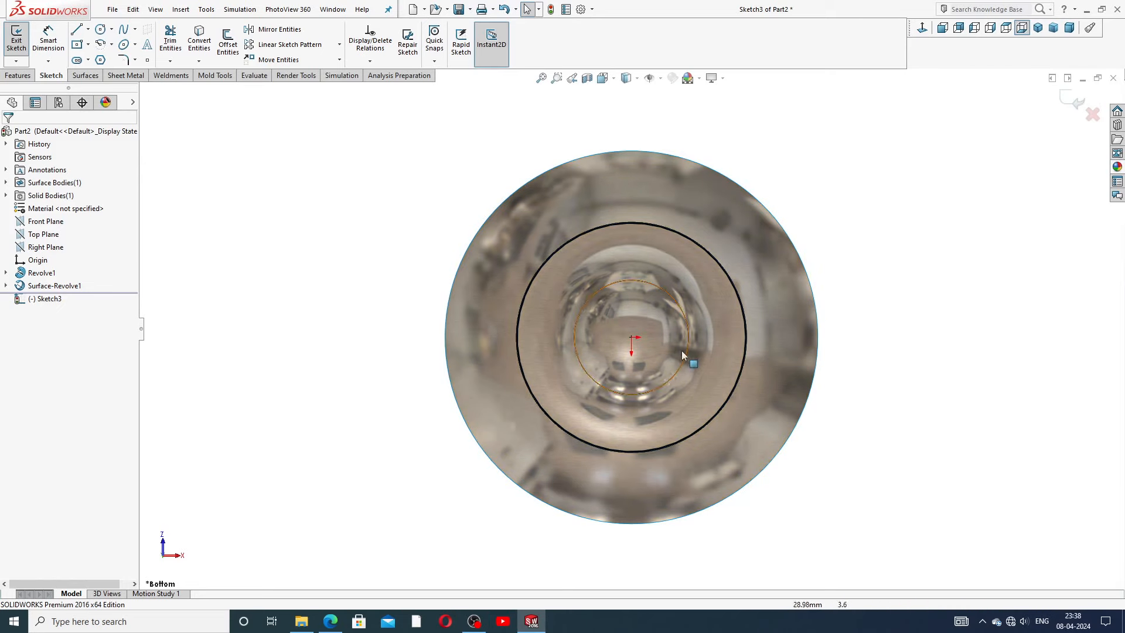
# Step: Offset the 125 mm diameter sketch circle inward by 8 mm and reposition the offset dimension so it is legible
pyautogui.scroll(-2, 609, 369)
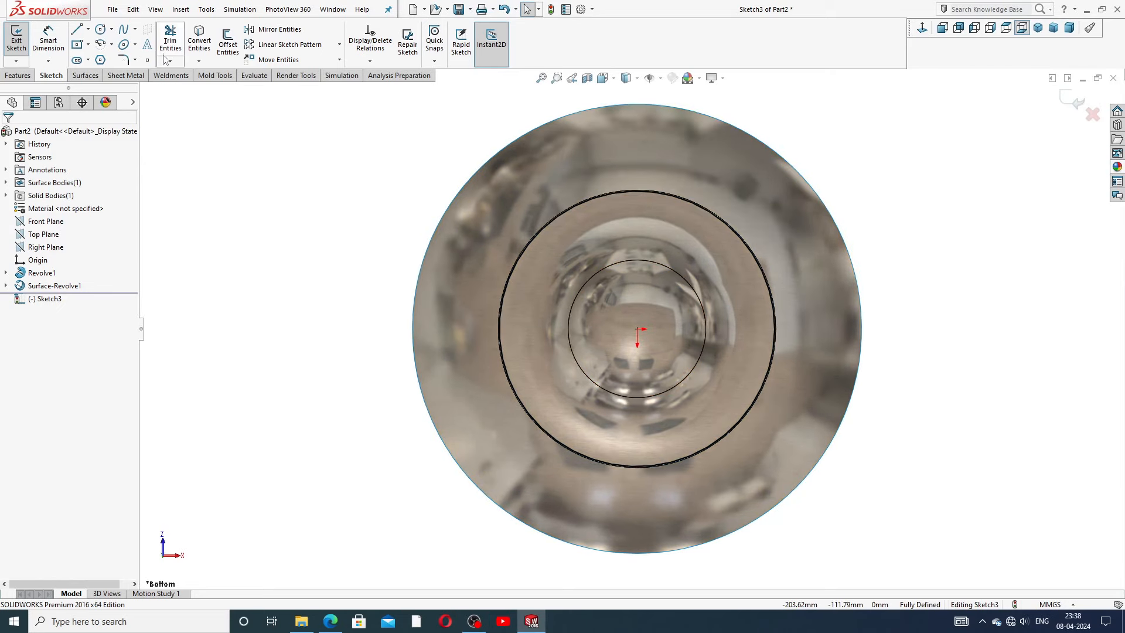
pyautogui.click(228, 42)
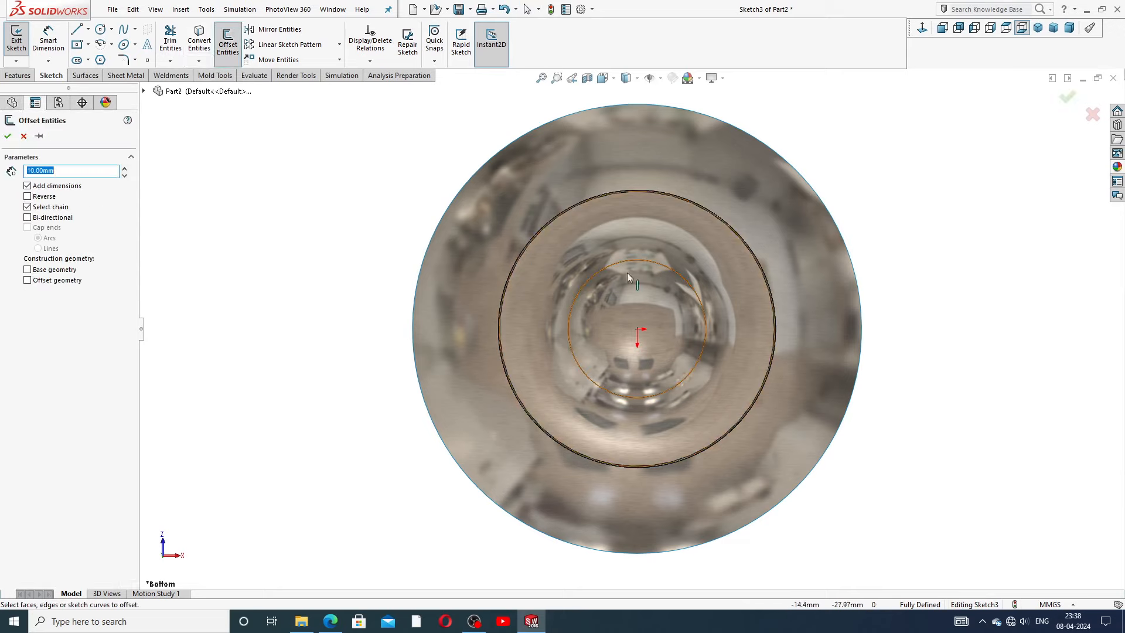
pyautogui.click(615, 192)
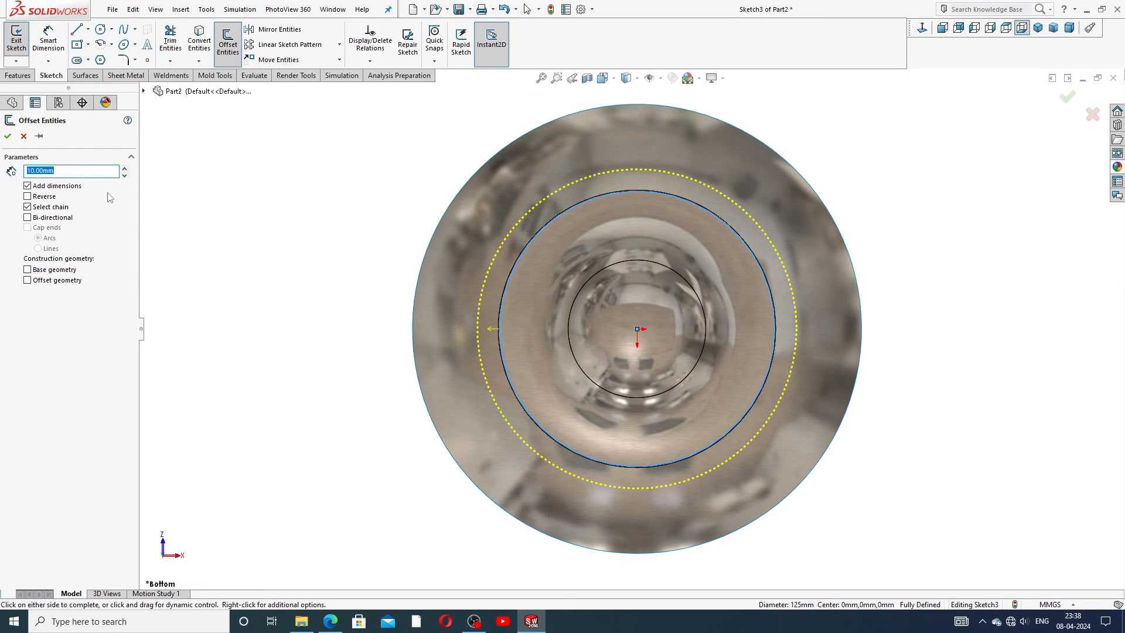
pyautogui.write('8')
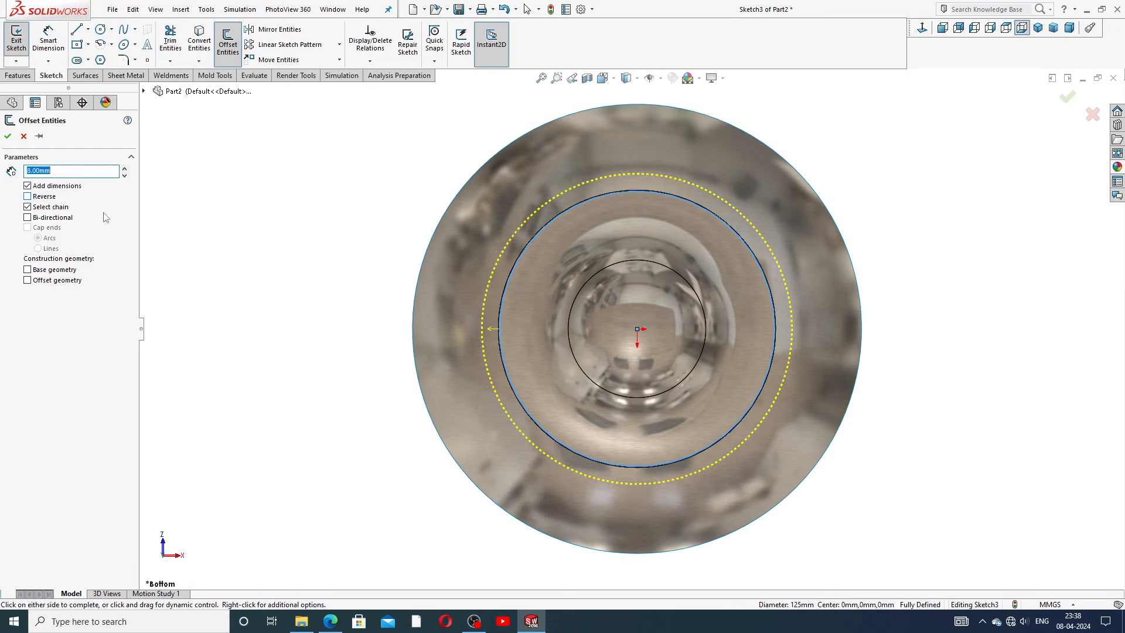
pyautogui.click(51, 198)
pyautogui.click(7, 136)
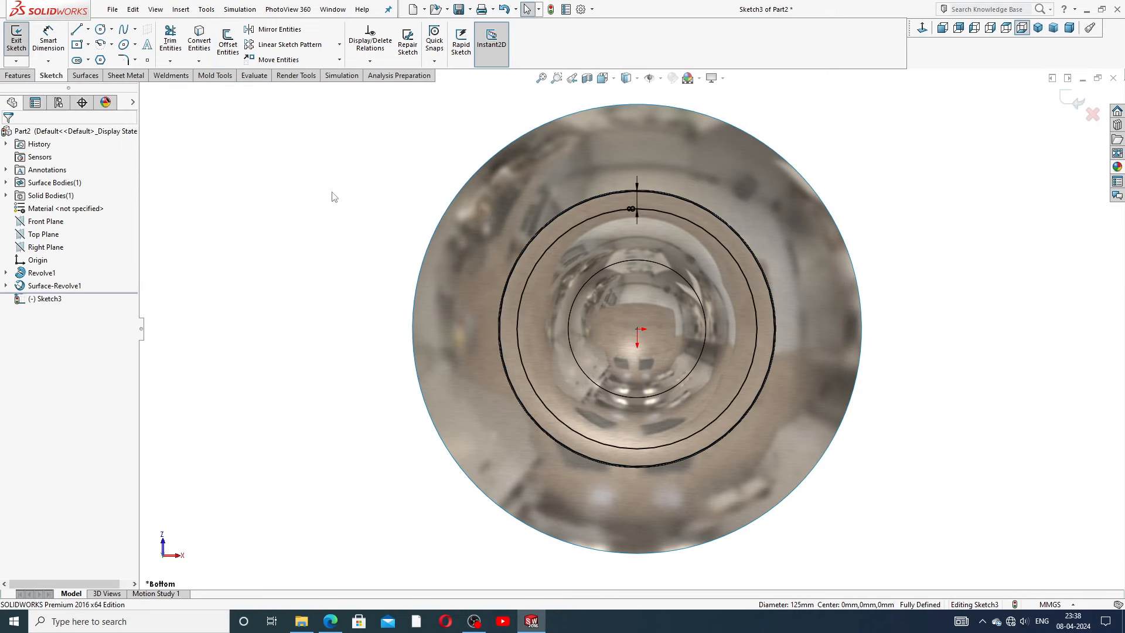
pyautogui.click(628, 198)
pyautogui.click(905, 222)
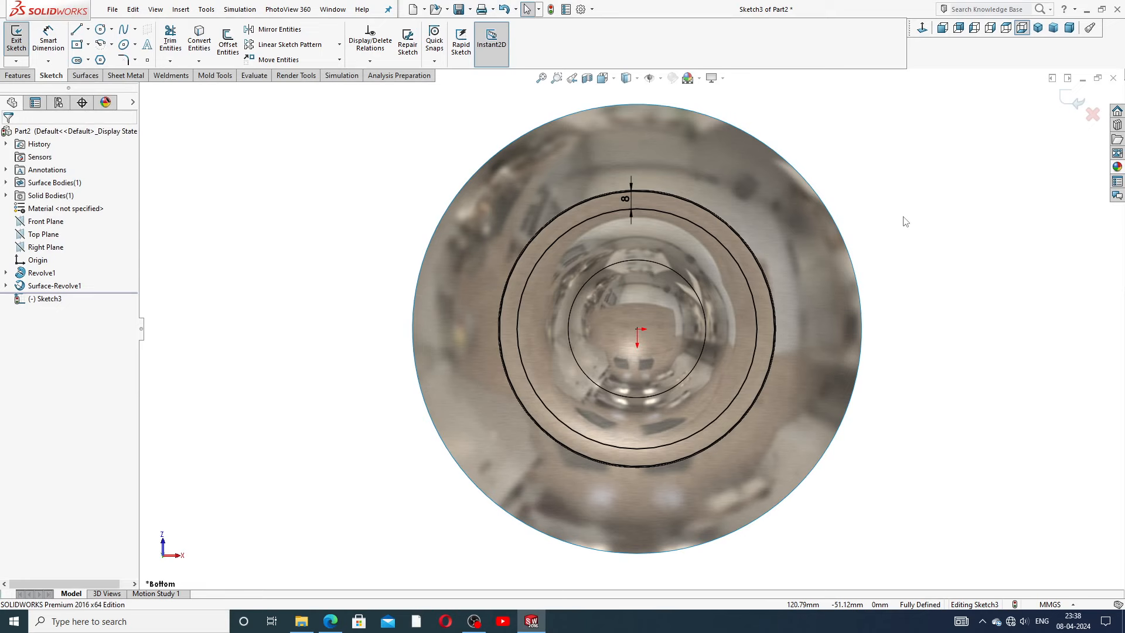
# Step: Sketch a circle about 10.9 mm in radius centred on the origin
pyautogui.click(101, 29)
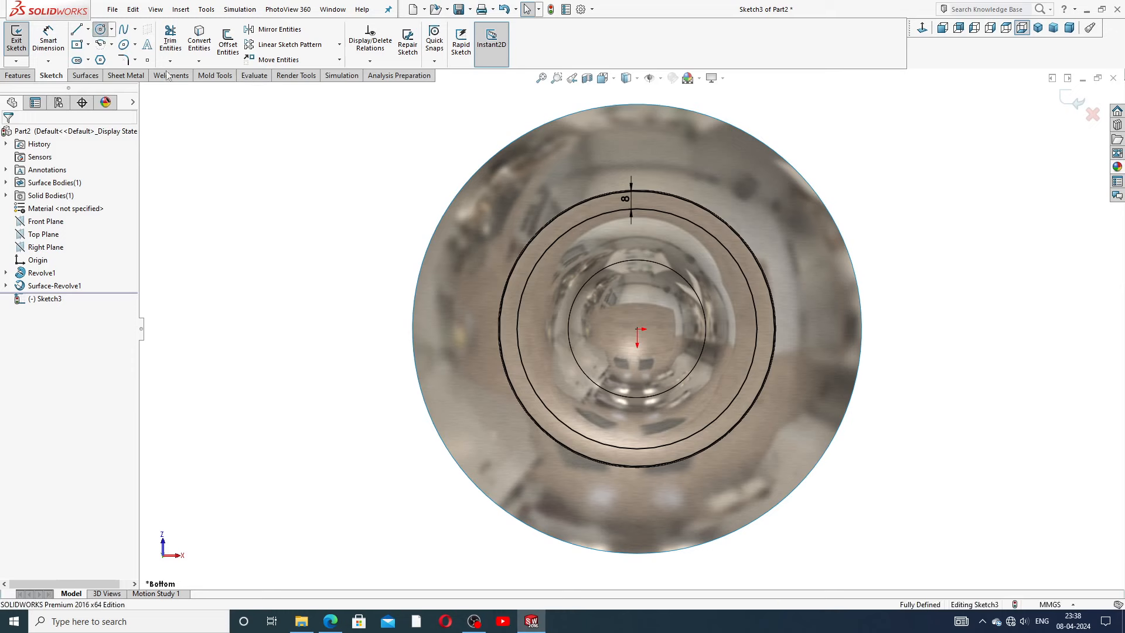
pyautogui.click(638, 329)
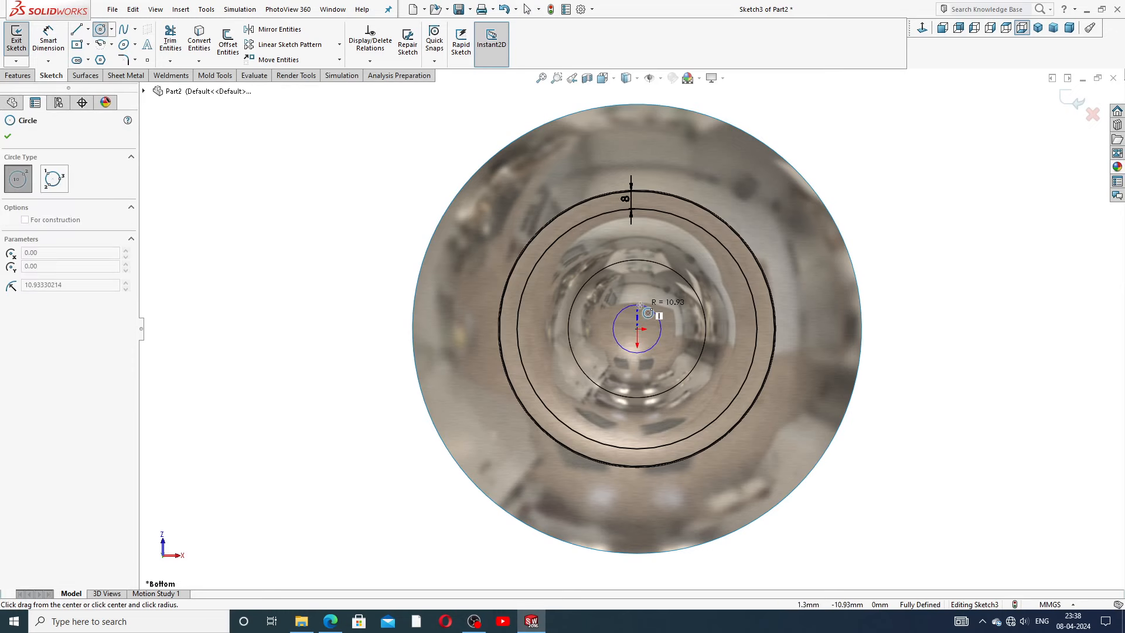
pyautogui.click(640, 304)
pyautogui.rightClick(824, 196)
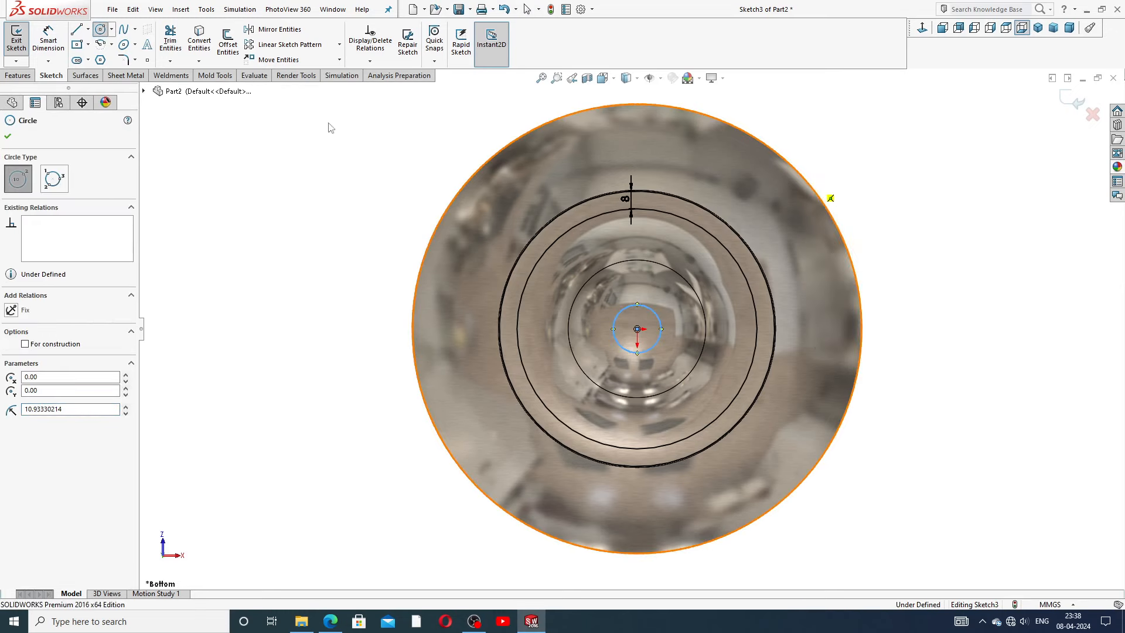
pyautogui.press('Escape')
# Step: Dimension the small central circle with a diameter of 16 mm
pyautogui.click(48, 38)
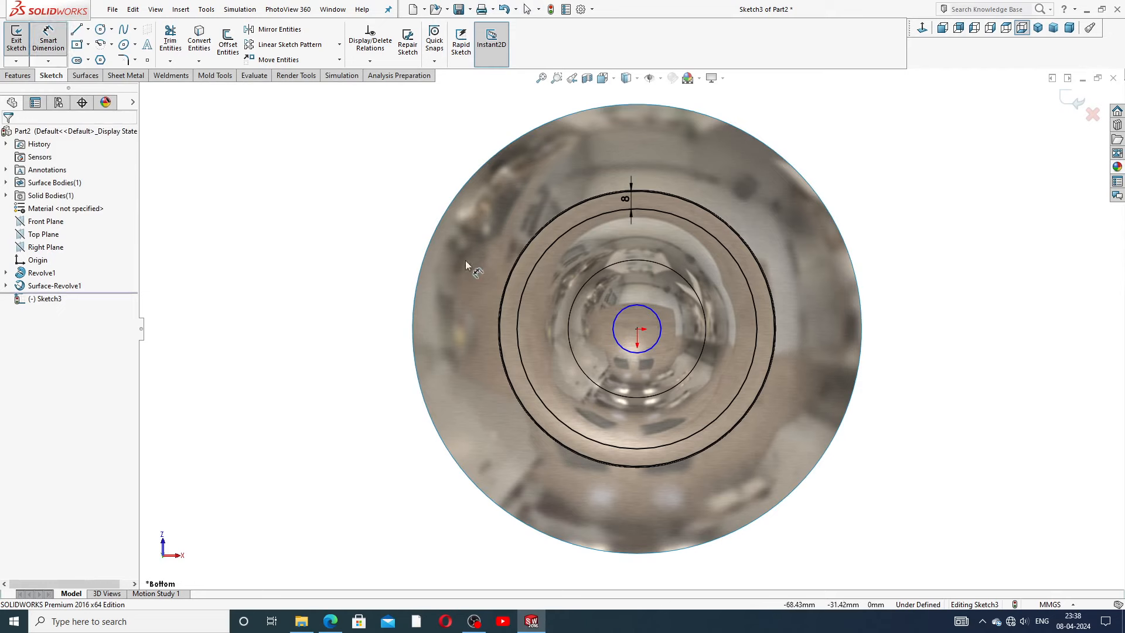
pyautogui.click(621, 310)
pyautogui.click(590, 323)
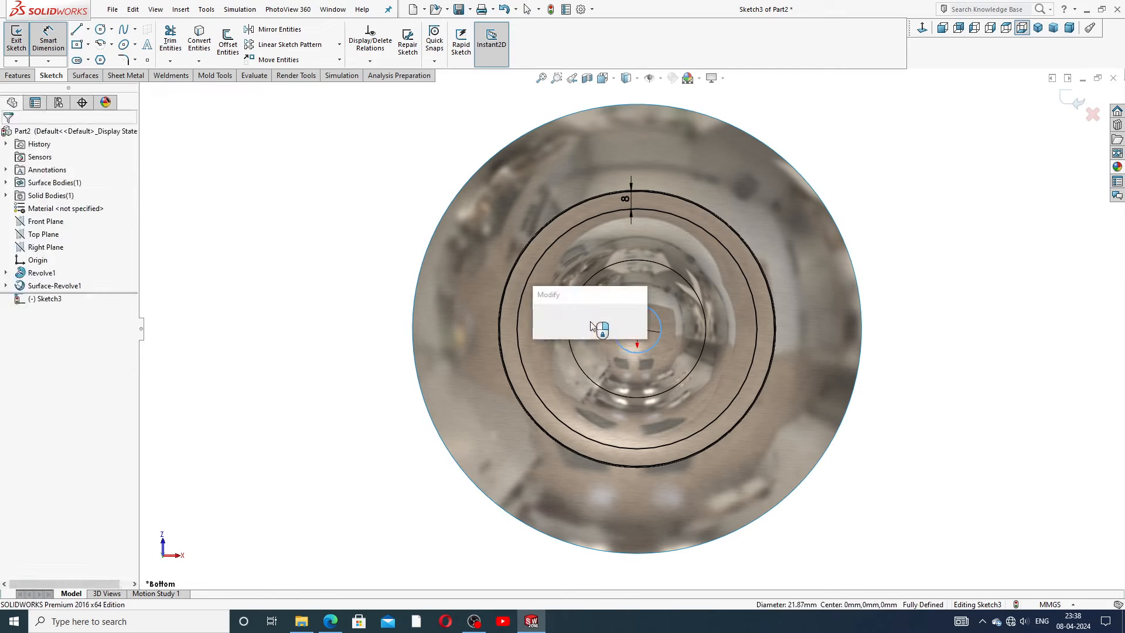
pyautogui.write('16')
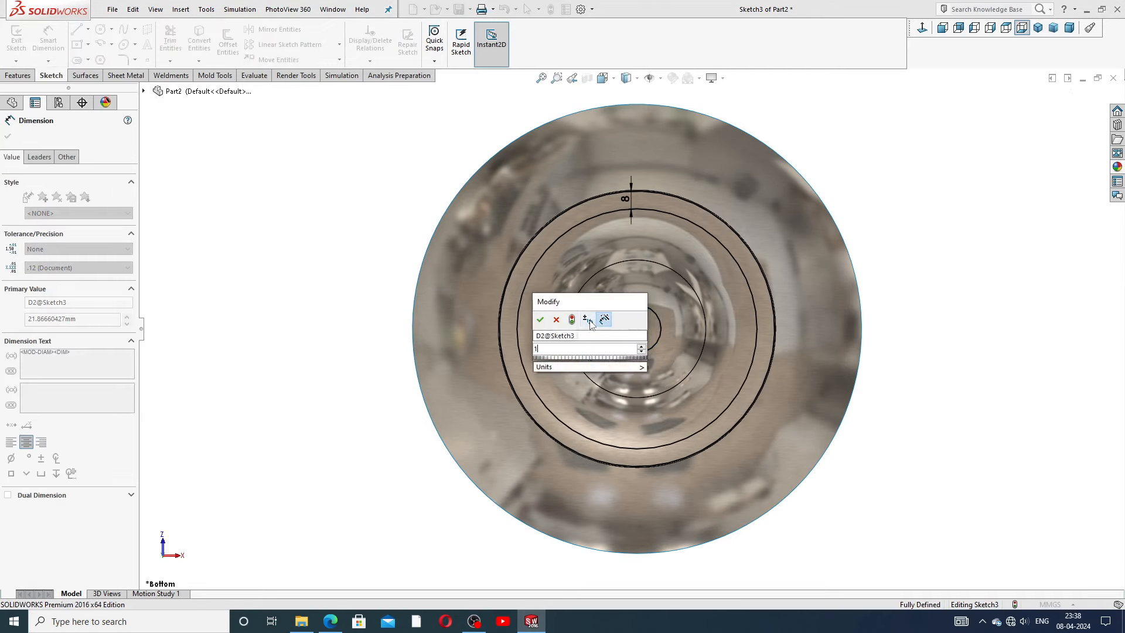
pyautogui.press('Return')
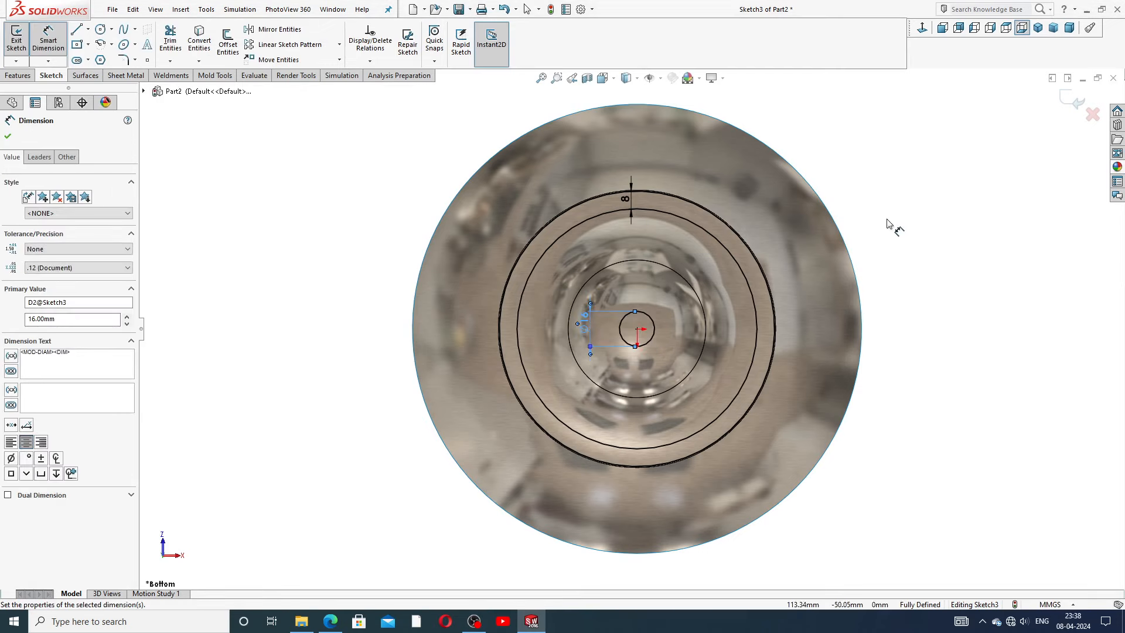
pyautogui.click(880, 160)
pyautogui.rightClick(880, 159)
pyautogui.click(911, 174)
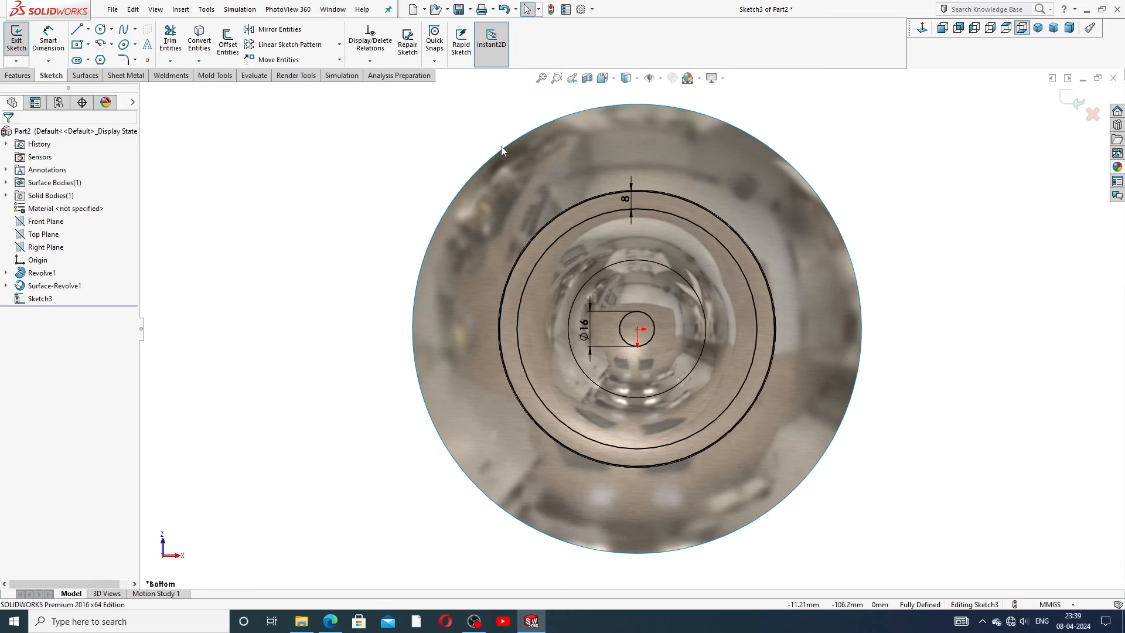
# Step: Sketch a horizontal line from the origin to the inner offset circle, about 54.5 mm long, and make it construction geometry
pyautogui.click(76, 29)
pyautogui.scroll(-3, 686, 326)
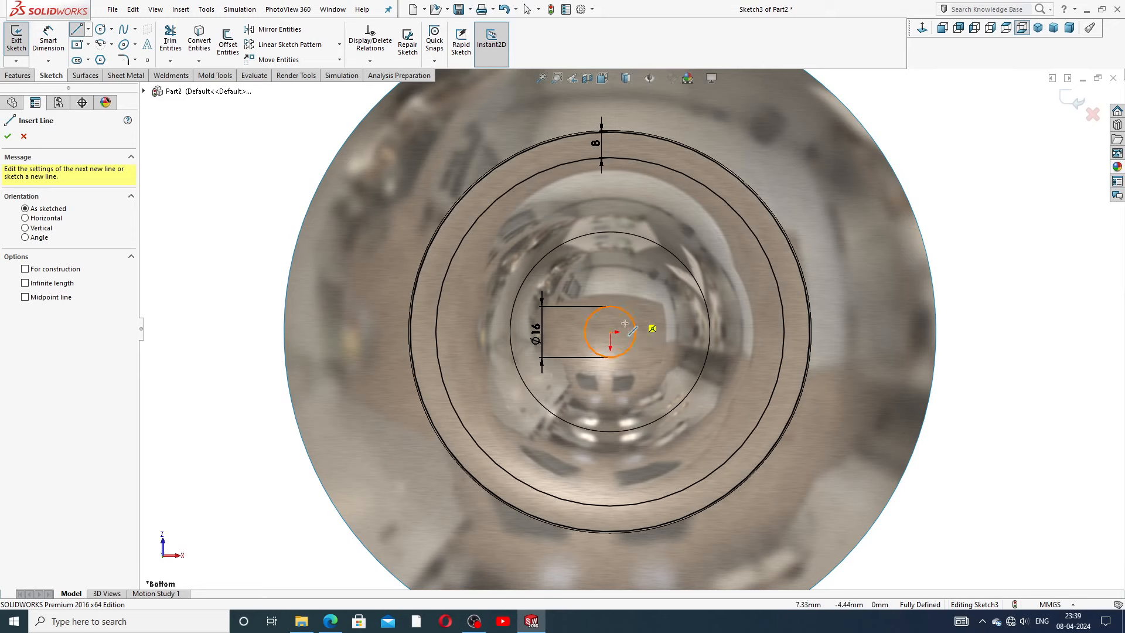
pyautogui.click(611, 332)
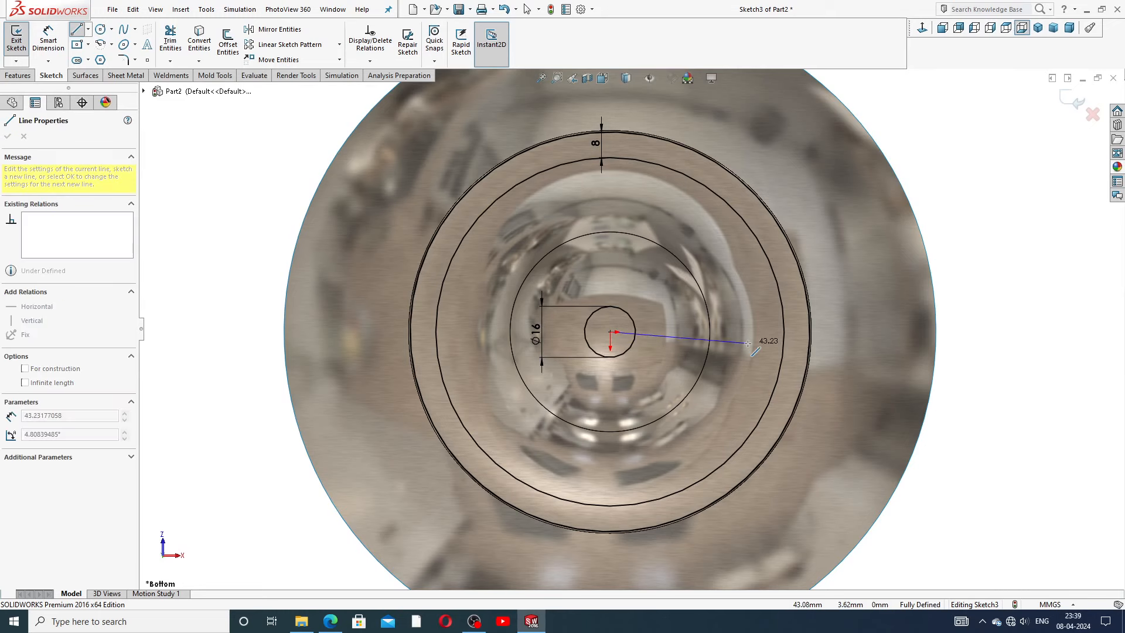
pyautogui.click(785, 333)
pyautogui.rightClick(974, 218)
pyautogui.click(997, 269)
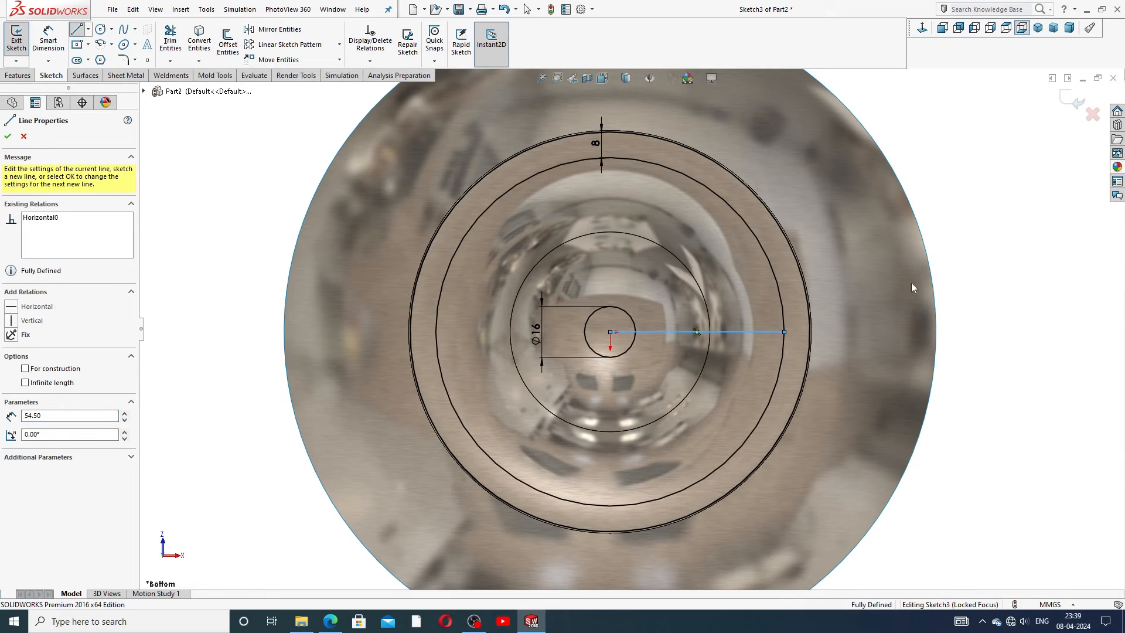
pyautogui.click(743, 331)
pyautogui.click(786, 296)
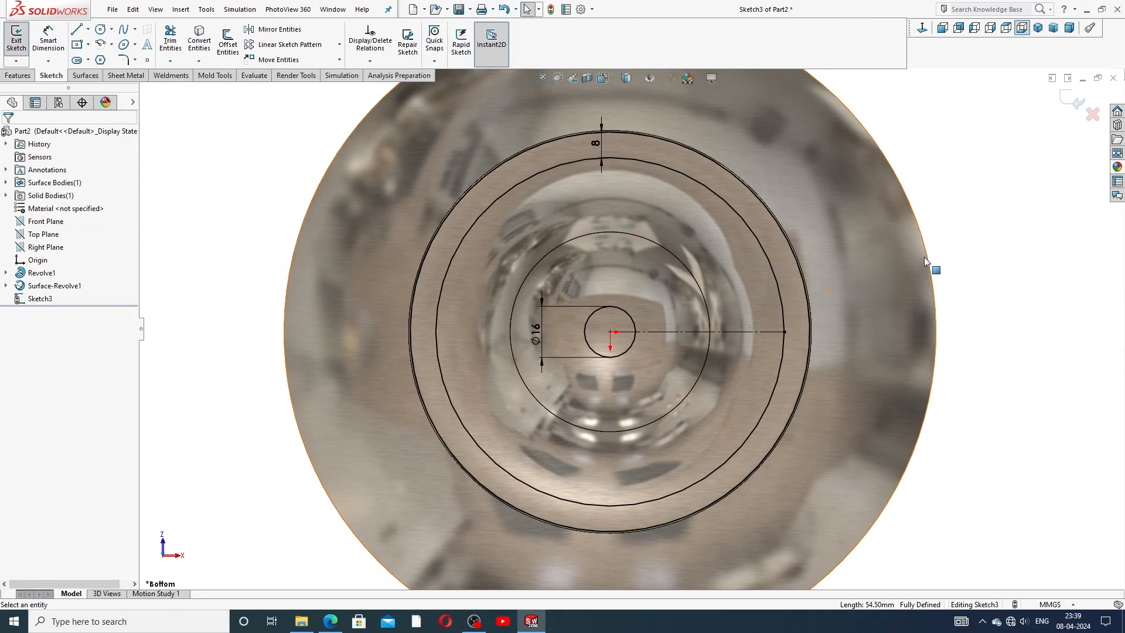
pyautogui.click(81, 32)
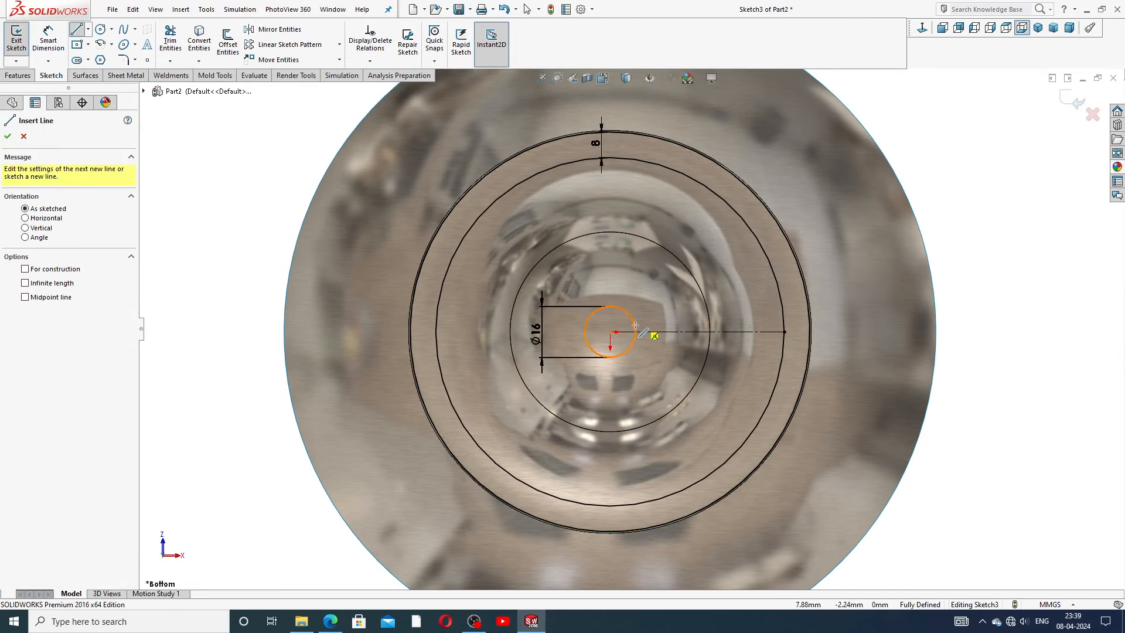
pyautogui.click(620, 308)
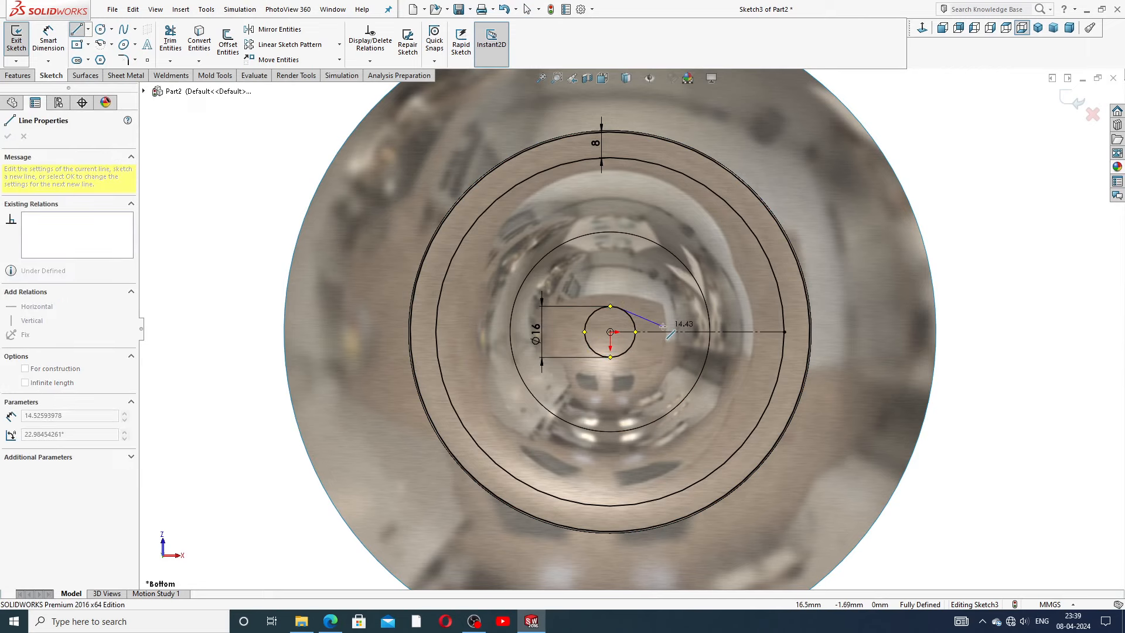
pyautogui.press('Escape')
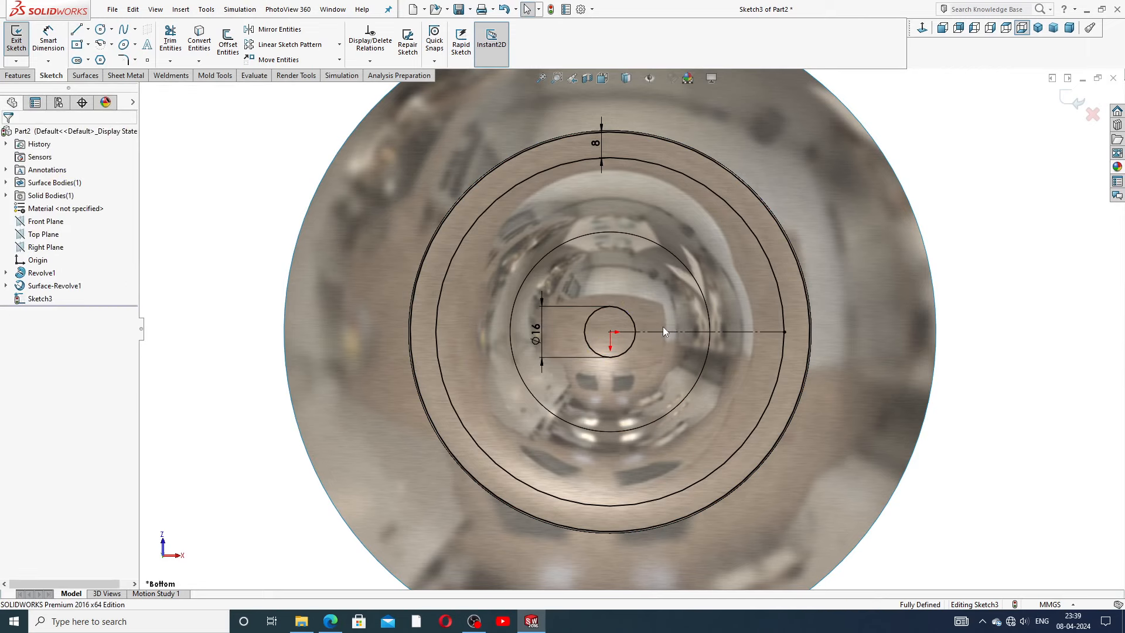
# Step: Sketch a horizontal line just above the centerline from the 16 mm circle to the offset circle, and move it up to about 47 mm length
pyautogui.click(76, 33)
pyautogui.scroll(-4, 657, 333)
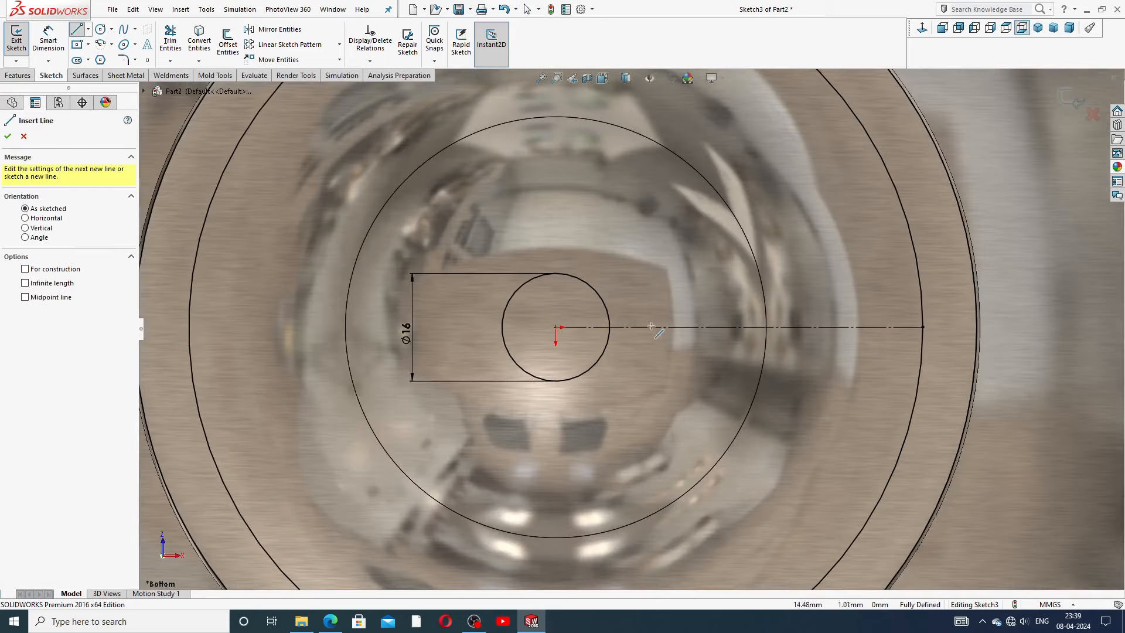
pyautogui.click(609, 320)
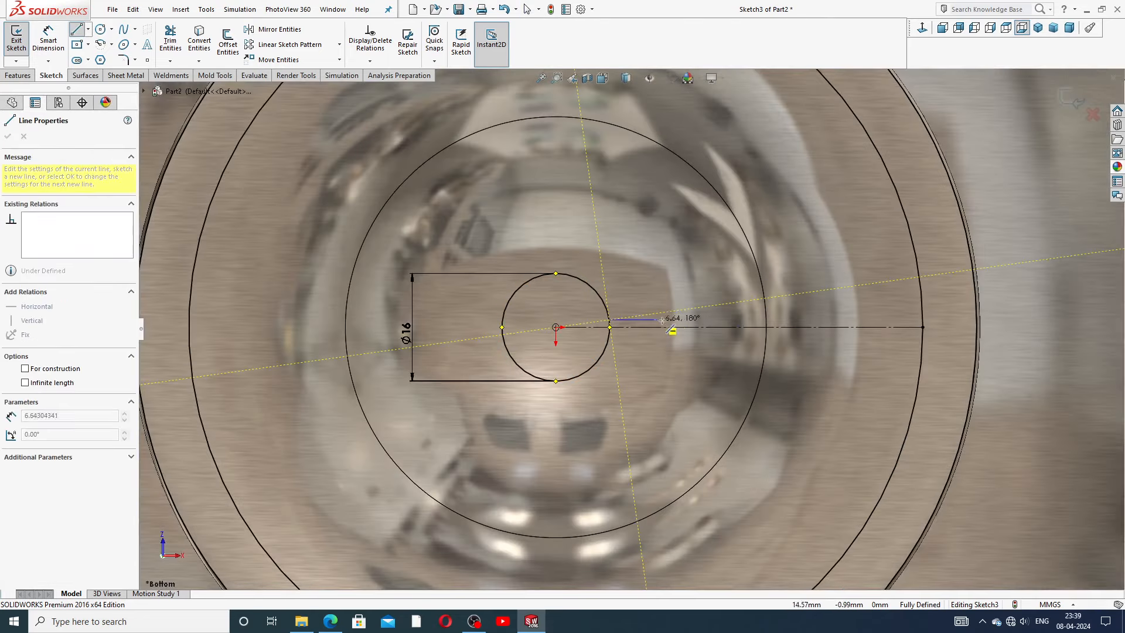
pyautogui.click(922, 319)
pyautogui.rightClick(923, 319)
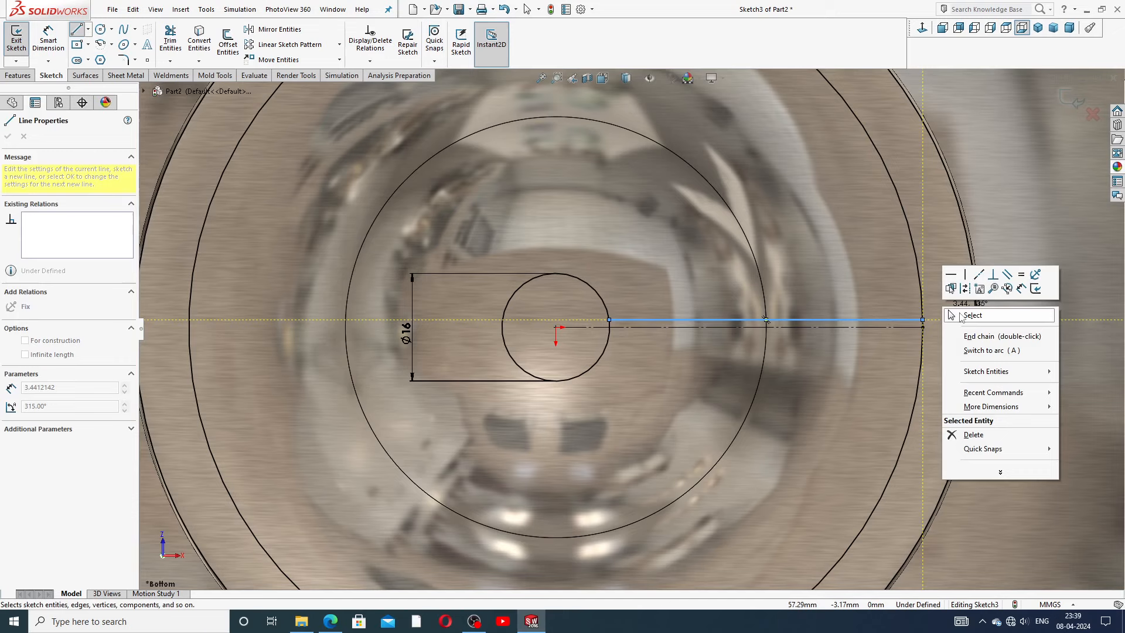
pyautogui.click(961, 299)
pyautogui.click(805, 319)
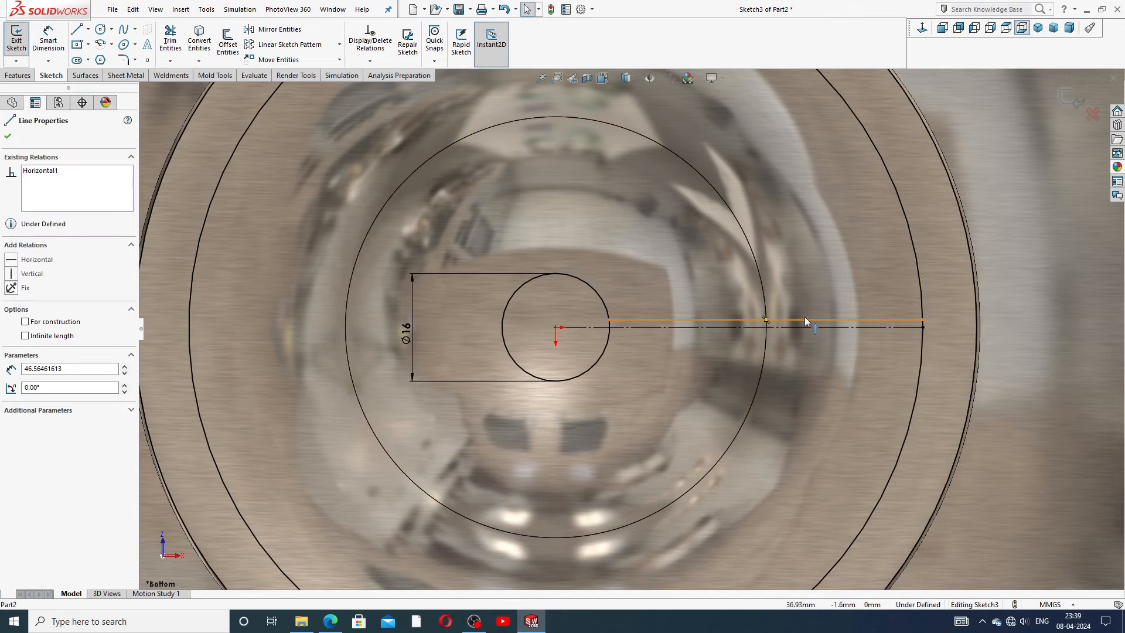
pyautogui.moveTo(804, 308); pyautogui.dragTo(804, 306)
pyautogui.click(1004, 269)
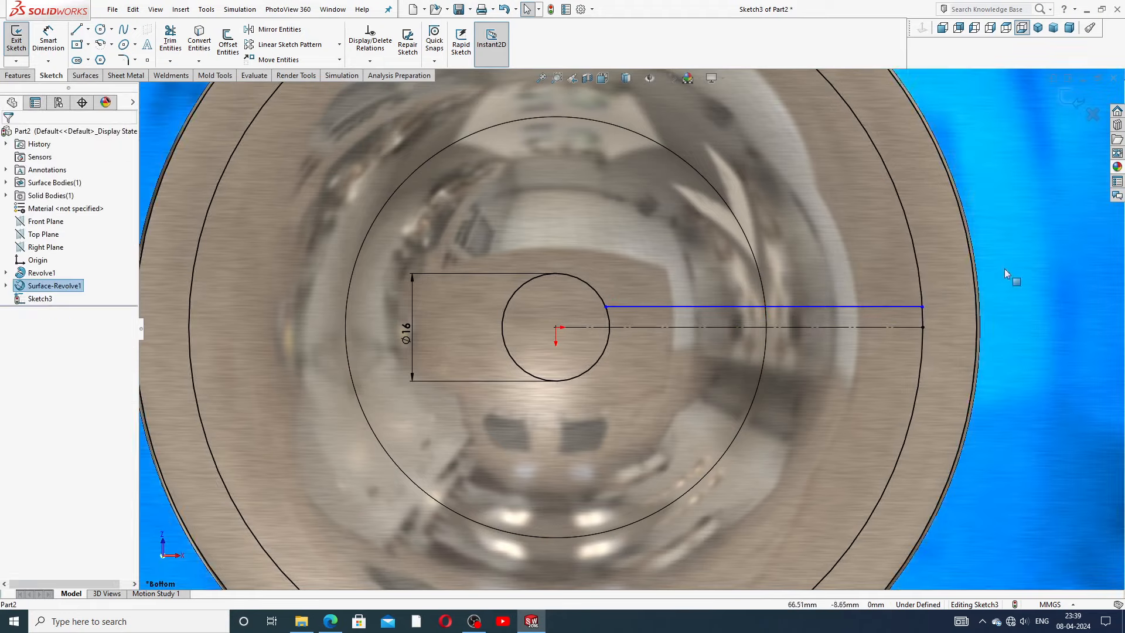
# Step: Mirror the horizontal line above the centerline about the horizontal construction line, keeping the original
pyautogui.scroll(6, 779, 270)
pyautogui.click(874, 216)
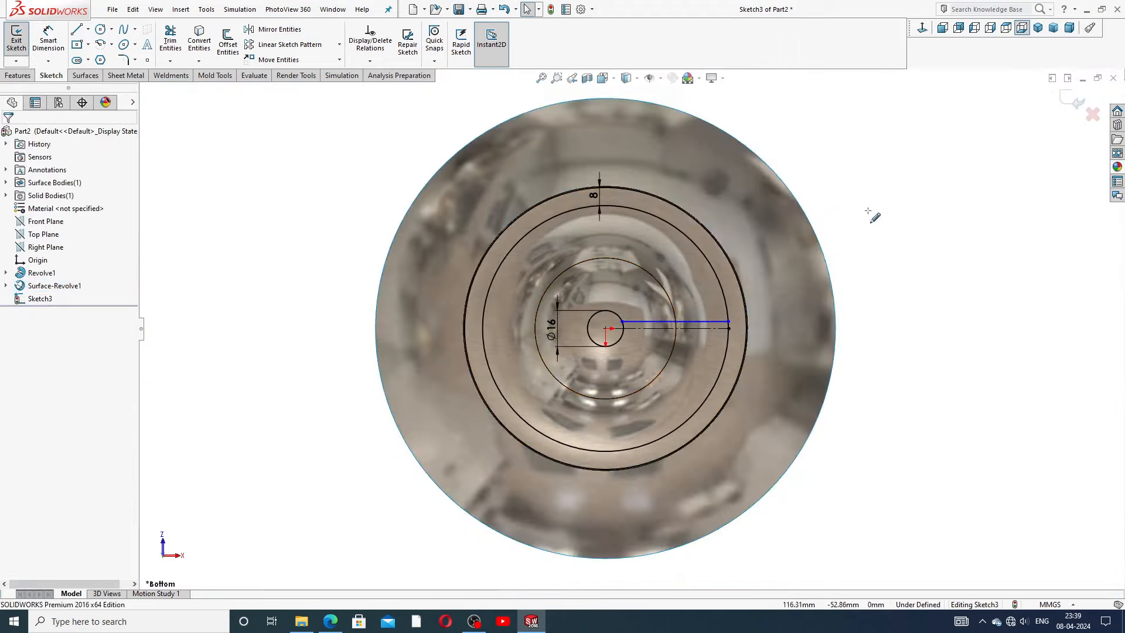
pyautogui.scroll(-3, 635, 349)
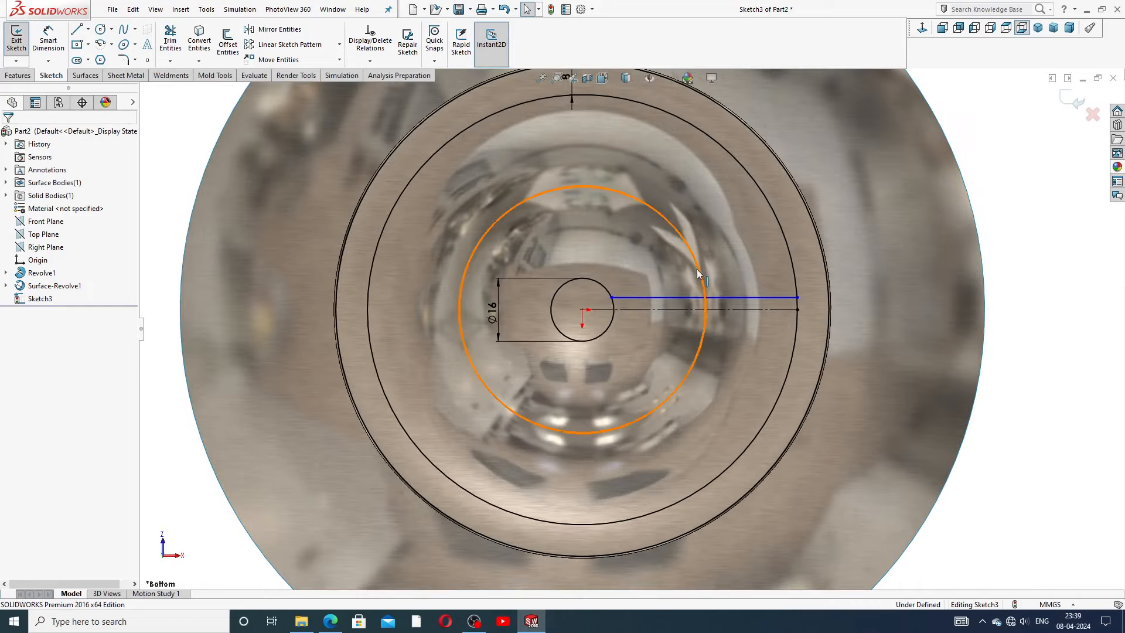
pyautogui.click(725, 298)
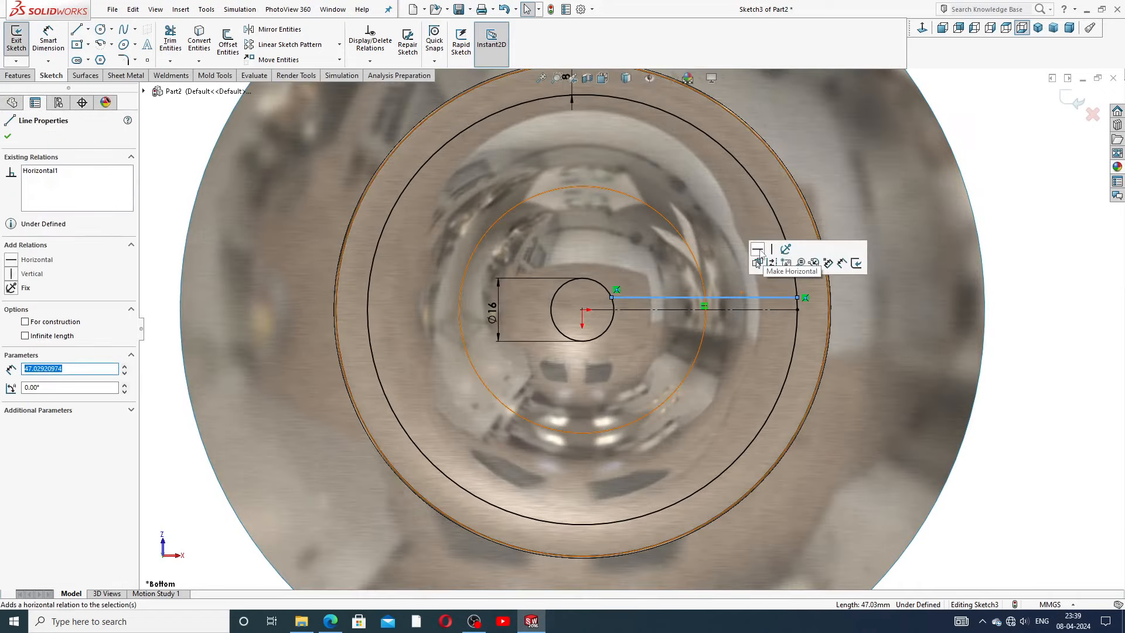
pyautogui.click(978, 166)
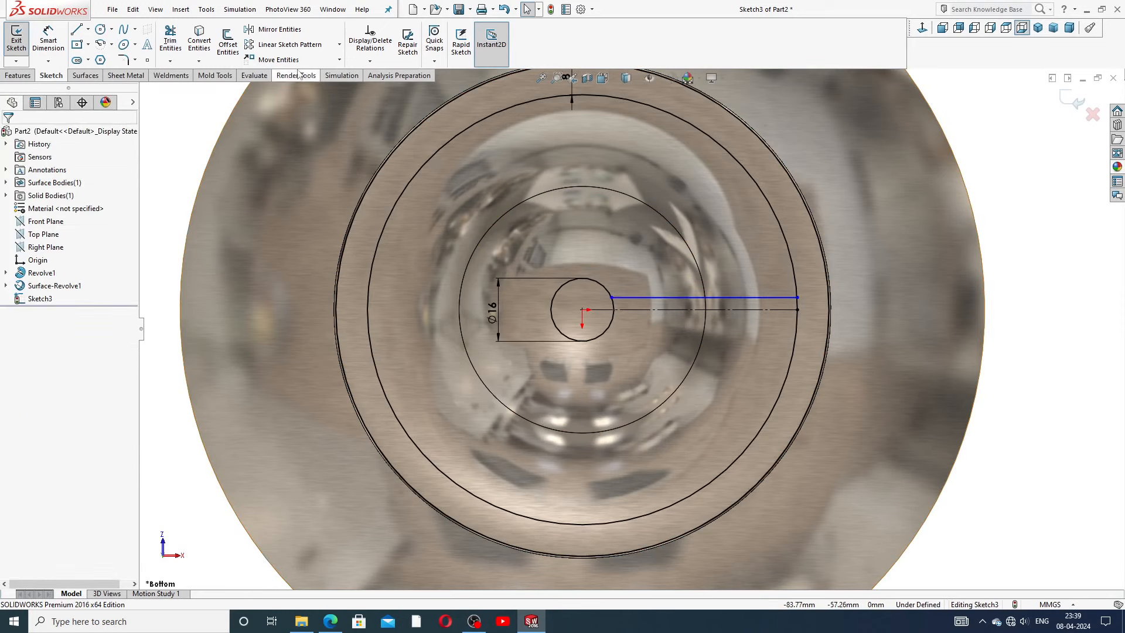
pyautogui.click(307, 31)
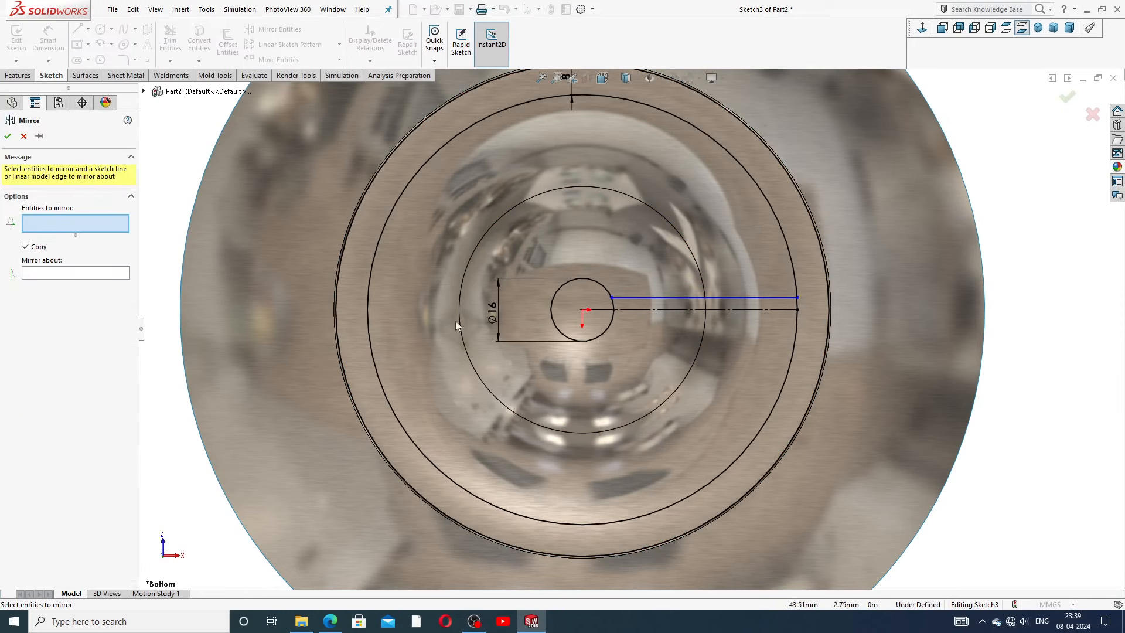
pyautogui.click(765, 298)
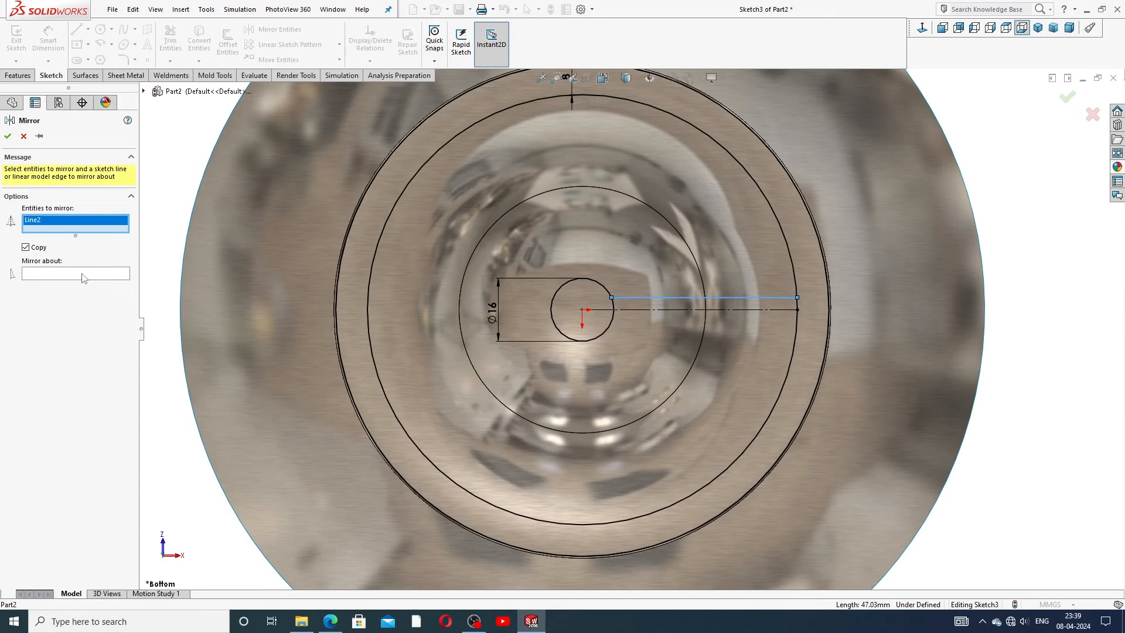
pyautogui.click(82, 278)
pyautogui.click(744, 311)
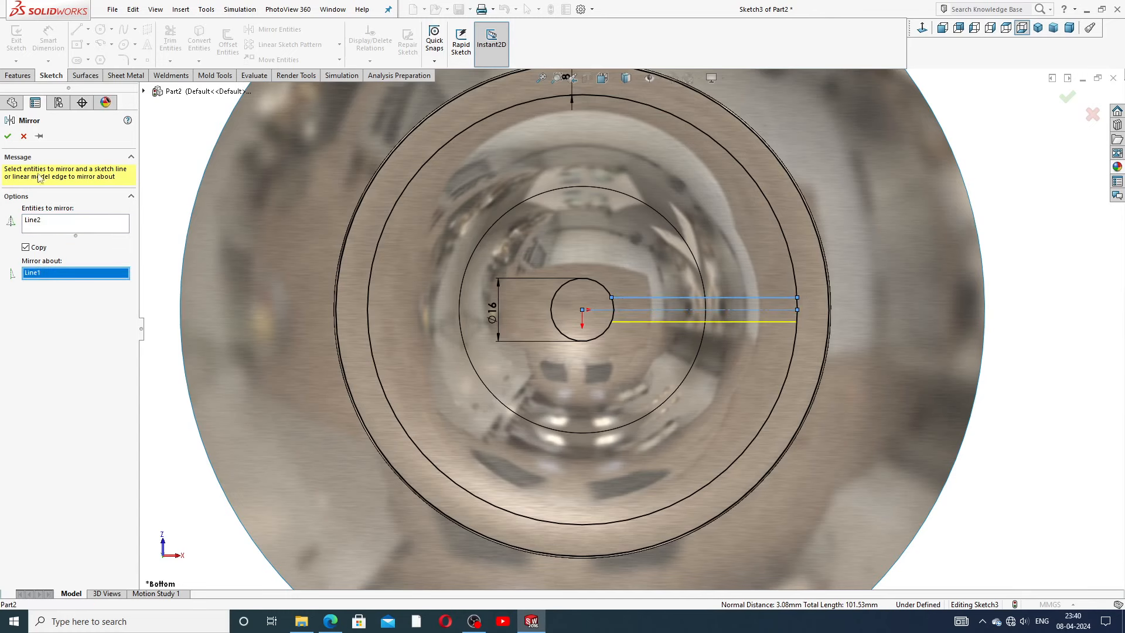
pyautogui.click(8, 139)
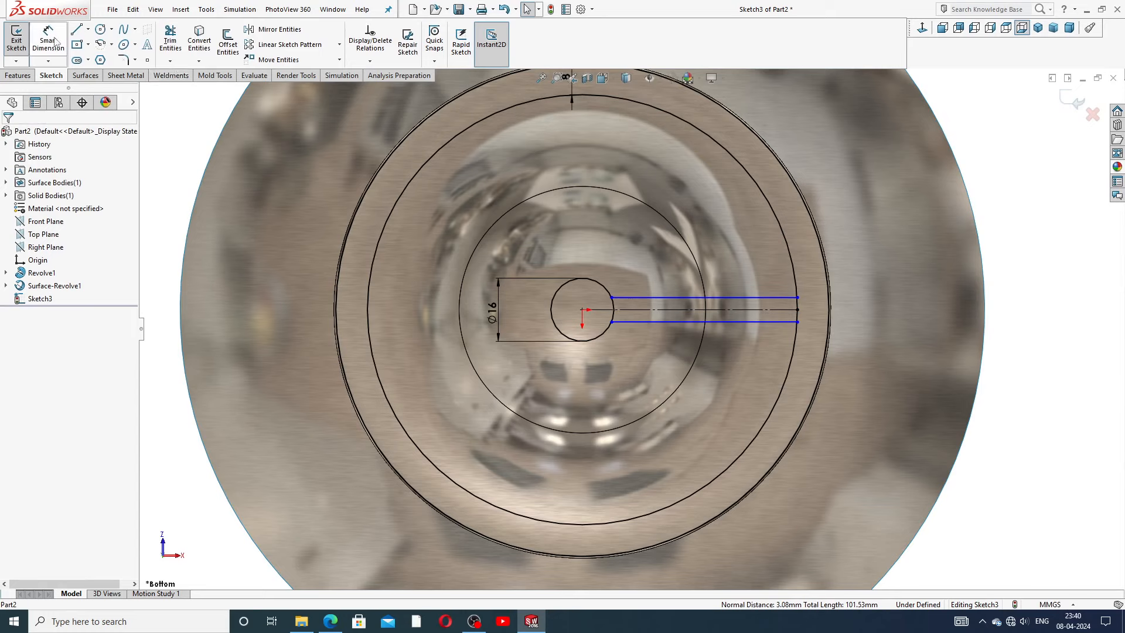
# Step: Dimension the spacing between the two parallel horizontal lines as 8 mm
pyautogui.click(765, 297)
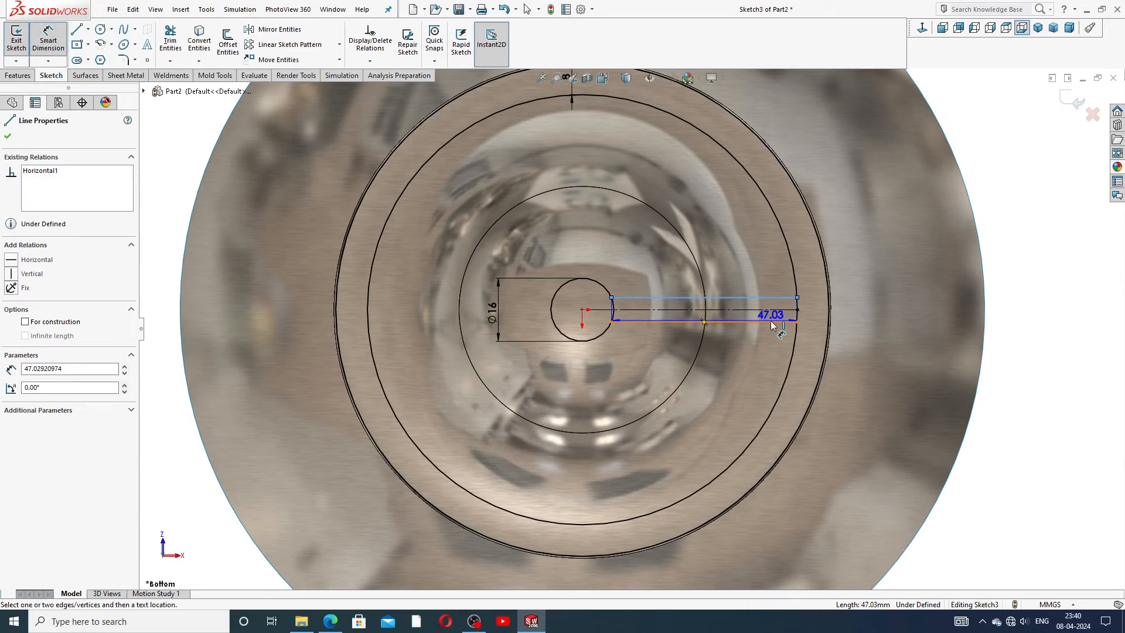
pyautogui.click(772, 321)
pyautogui.click(849, 309)
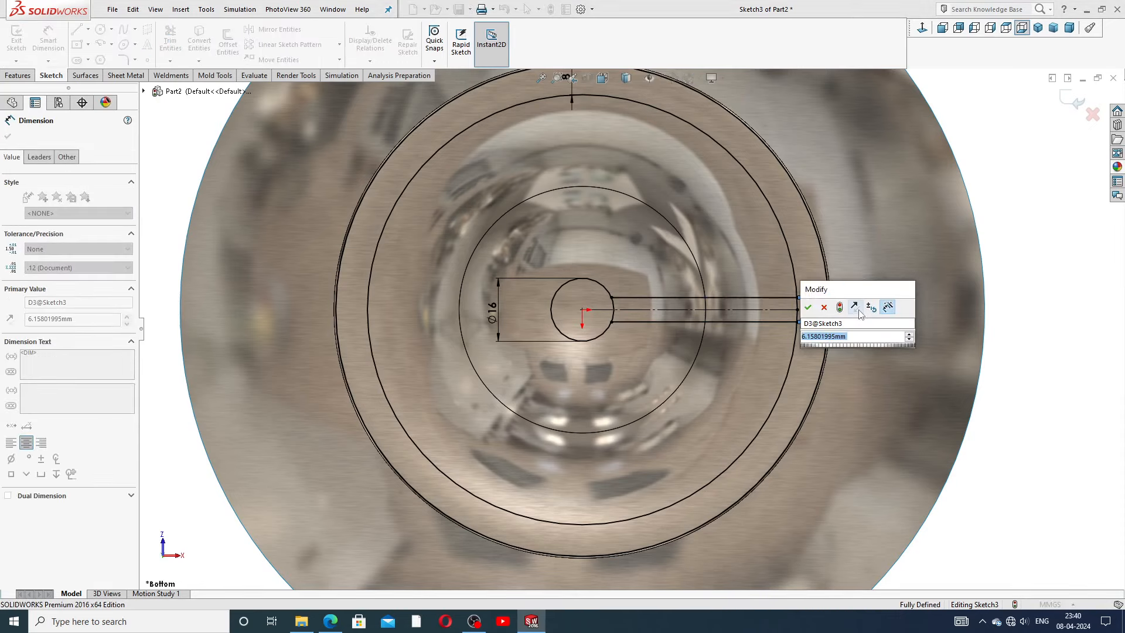
pyautogui.write('8')
pyautogui.press('Return')
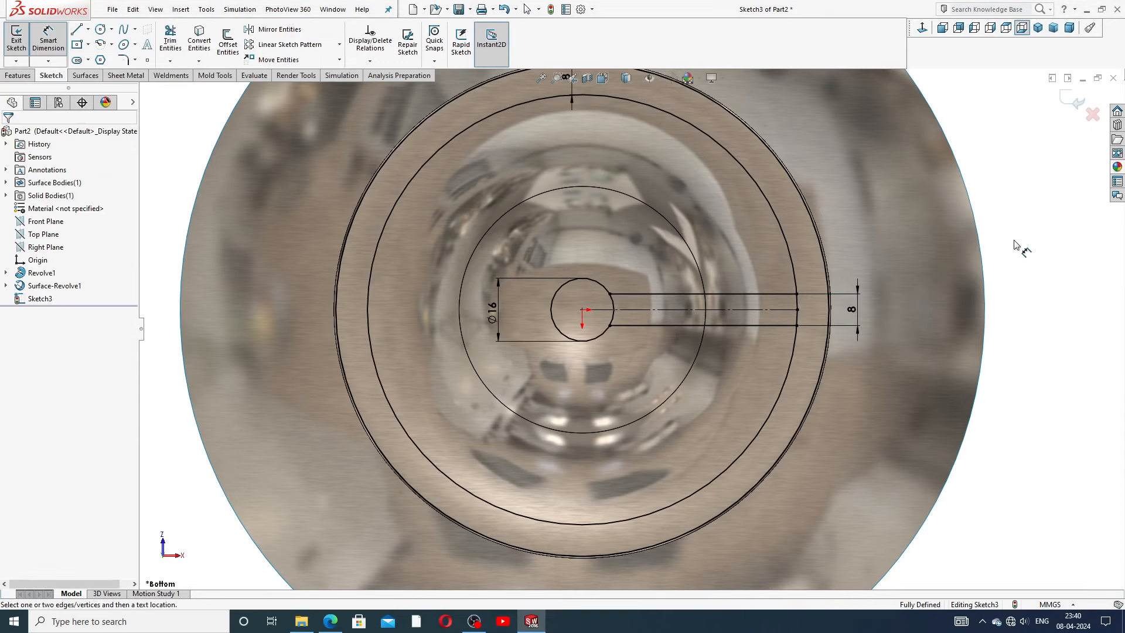
pyautogui.rightClick(977, 175)
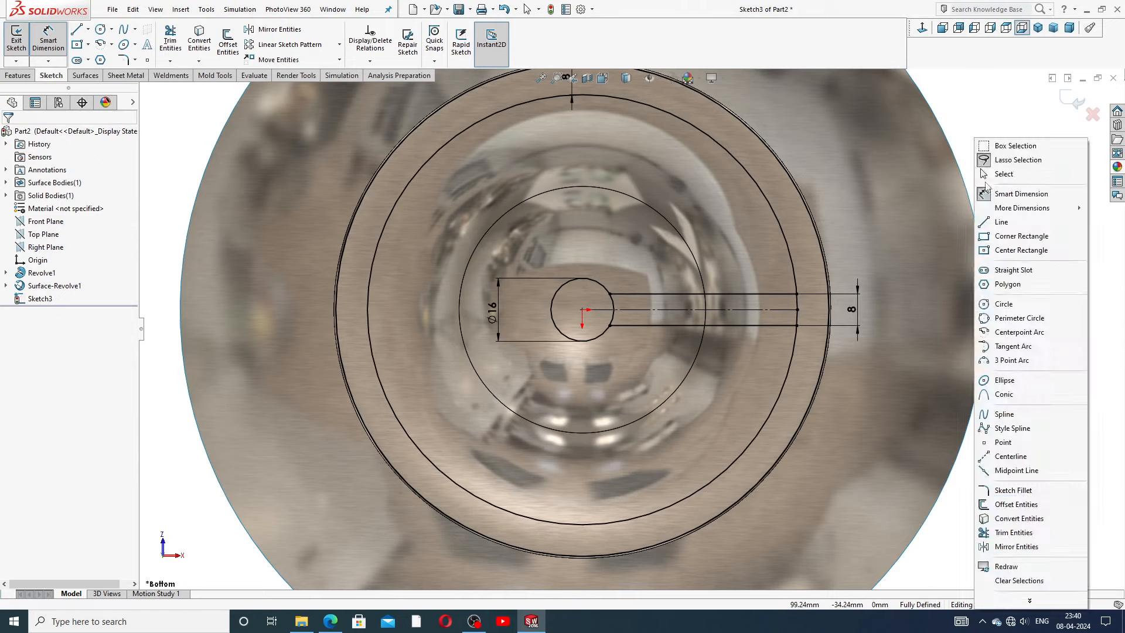
pyautogui.click(1003, 174)
# Step: Sketch a centerline about 39 mm long from the origin diagonally up and to the right, at about 34° to the horizontal
pyautogui.press('f')
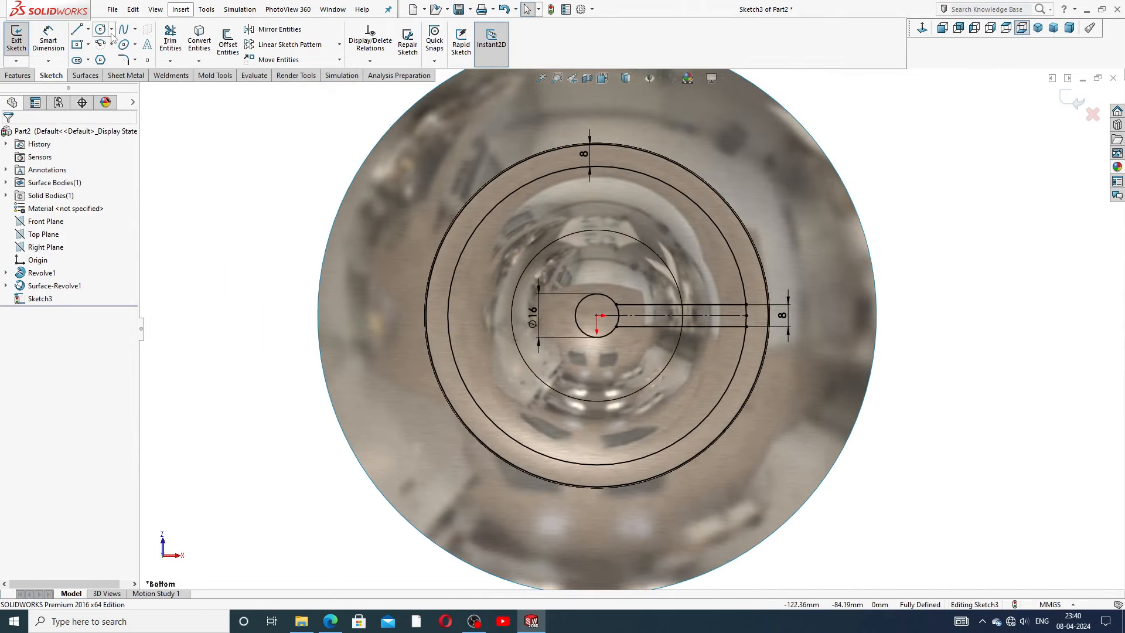
pyautogui.click(88, 29)
pyautogui.click(107, 61)
pyautogui.click(597, 316)
pyautogui.click(686, 255)
pyautogui.rightClick(701, 255)
pyautogui.click(720, 265)
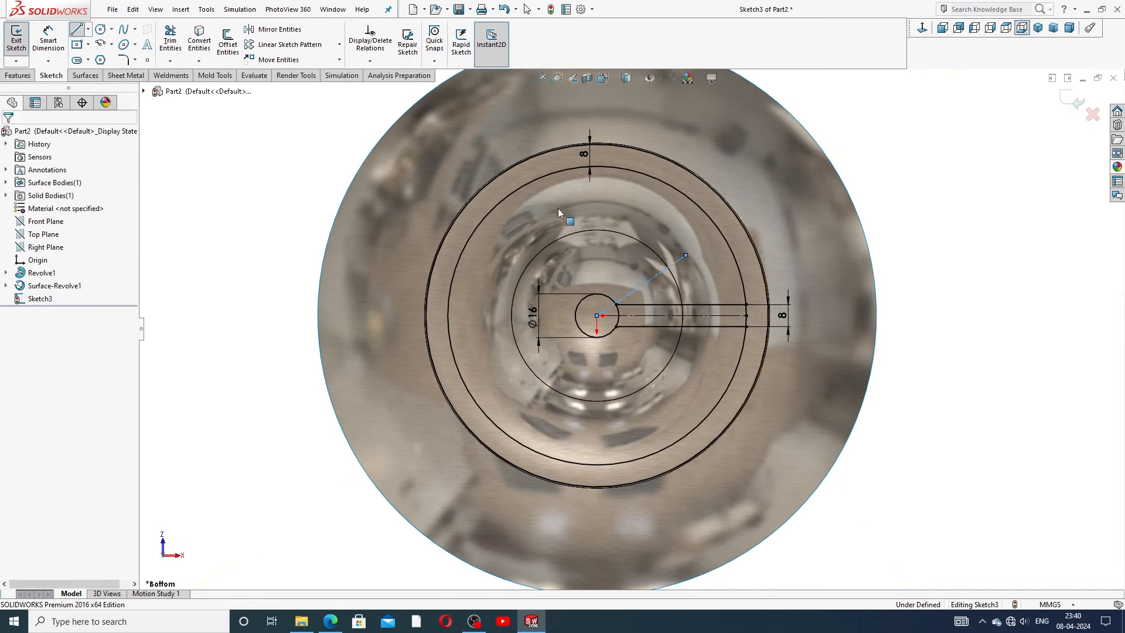
# Step: Sketch a second centerline about 41.3 mm long from the origin diagonally up and to the left
pyautogui.click(87, 29)
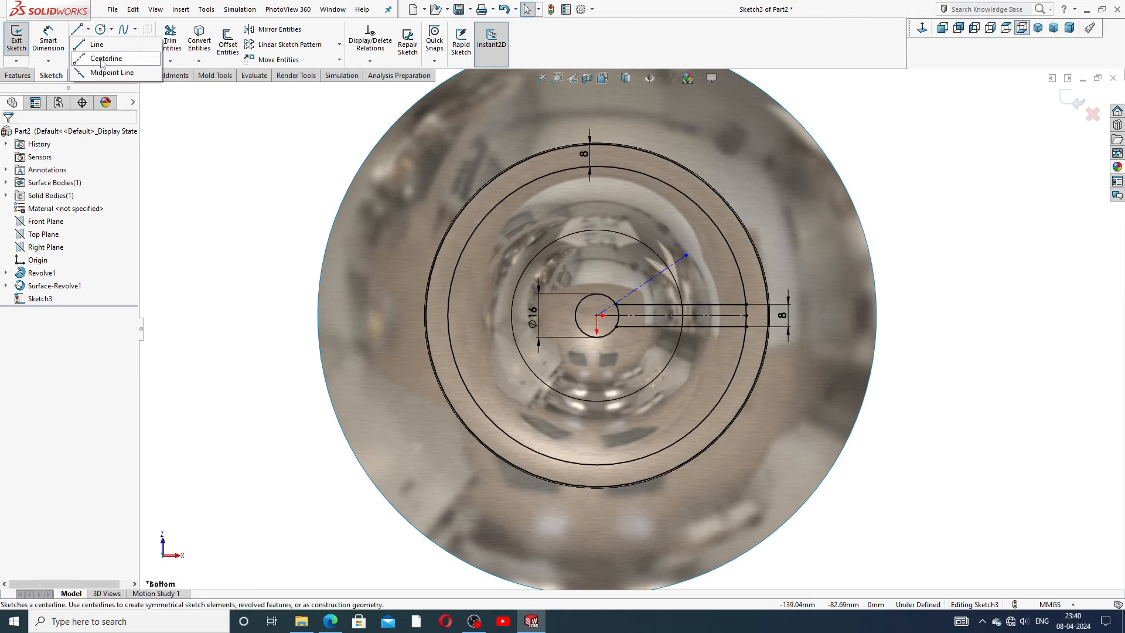
pyautogui.click(98, 53)
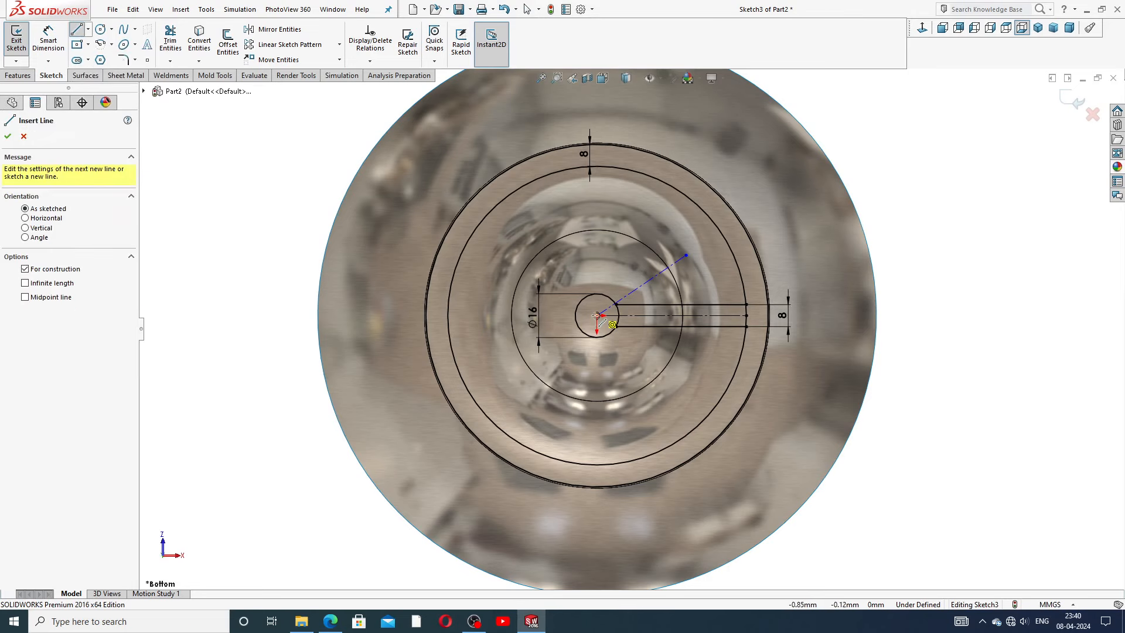
pyautogui.click(597, 316)
pyautogui.rightClick(506, 258)
pyautogui.click(551, 255)
# Step: Dimension the angle between the upper-right diagonal centerline and the horizontal centerline as 45°
pyautogui.click(48, 39)
pyautogui.click(643, 284)
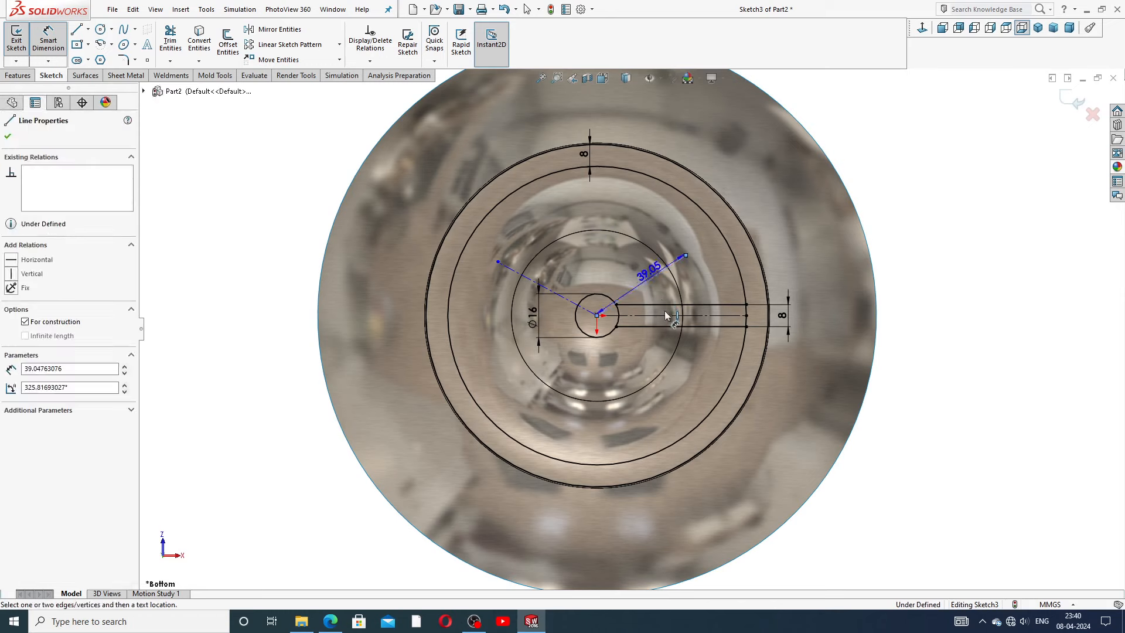
pyautogui.click(665, 315)
pyautogui.click(719, 279)
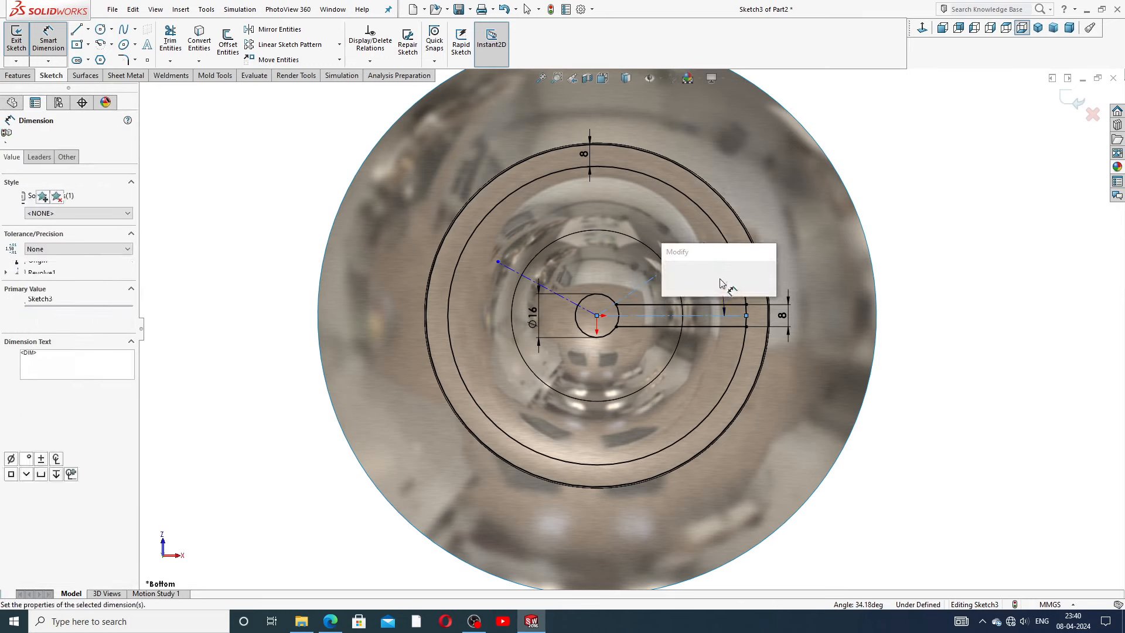
pyautogui.write('45')
pyautogui.click(669, 277)
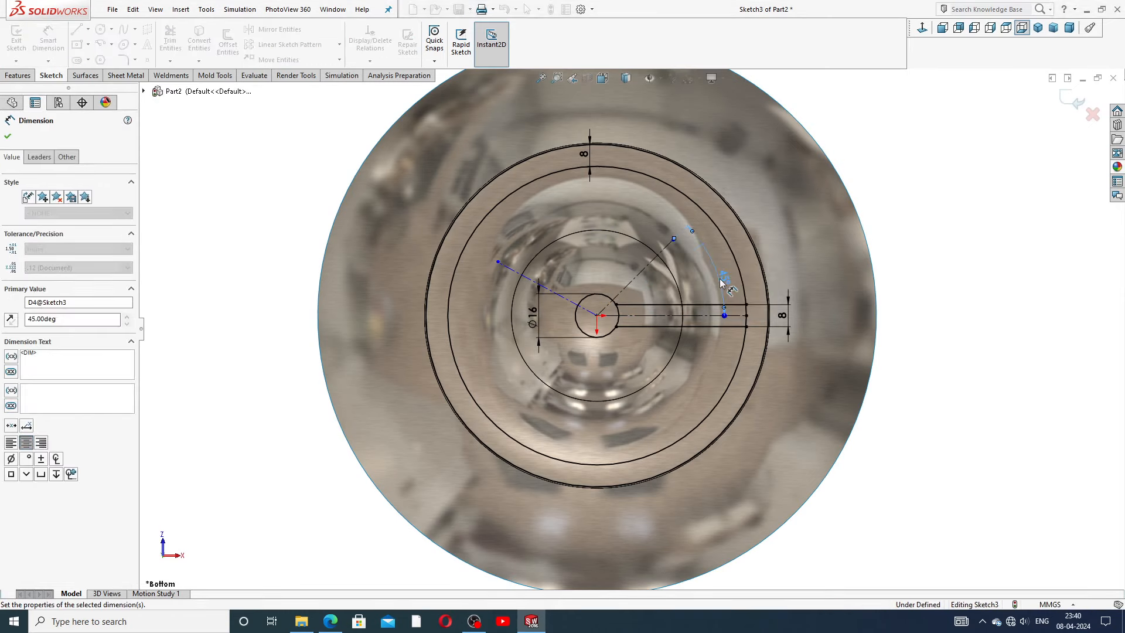
# Step: Dimension the angle between the two diagonal centerlines as 90° and centre its text above the origin
pyautogui.click(645, 272)
pyautogui.click(532, 284)
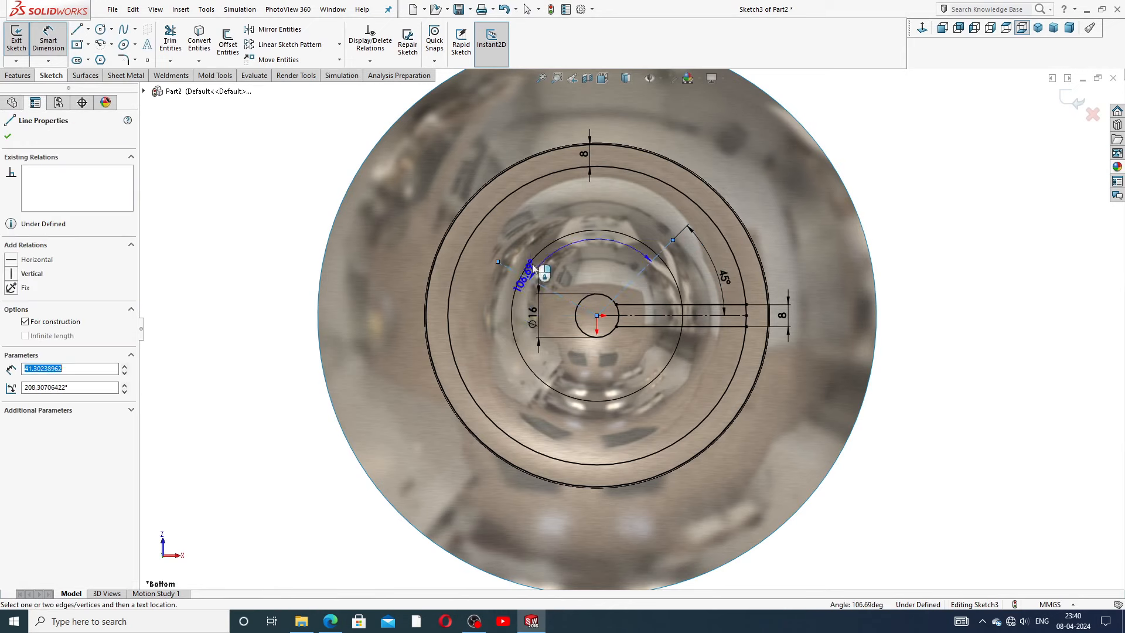
pyautogui.click(583, 259)
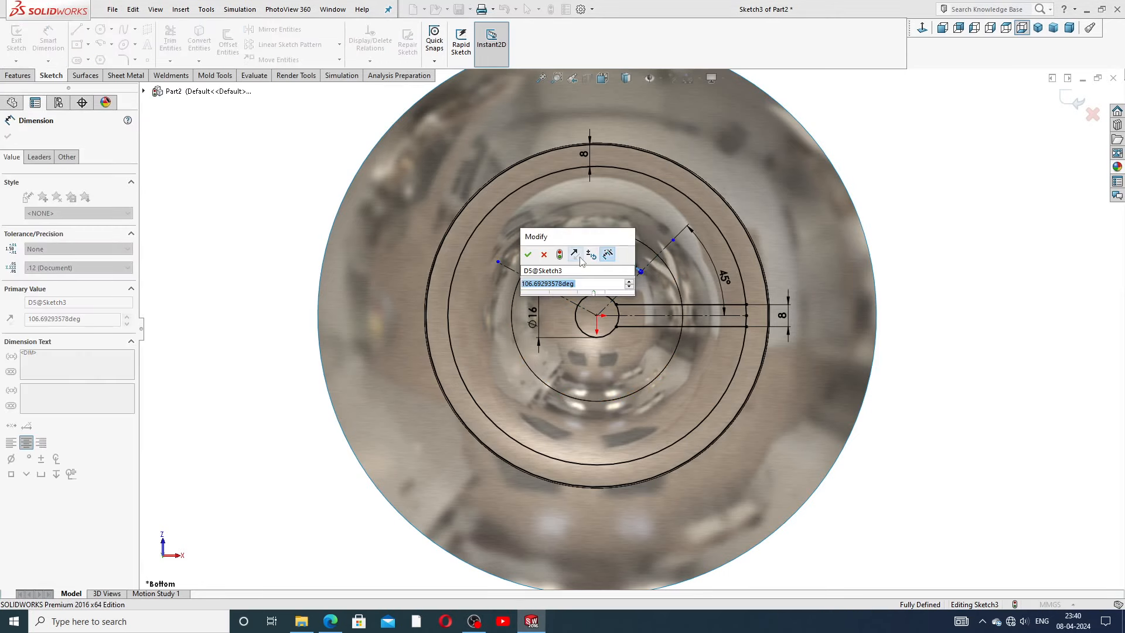
pyautogui.write('90')
pyautogui.press('Return')
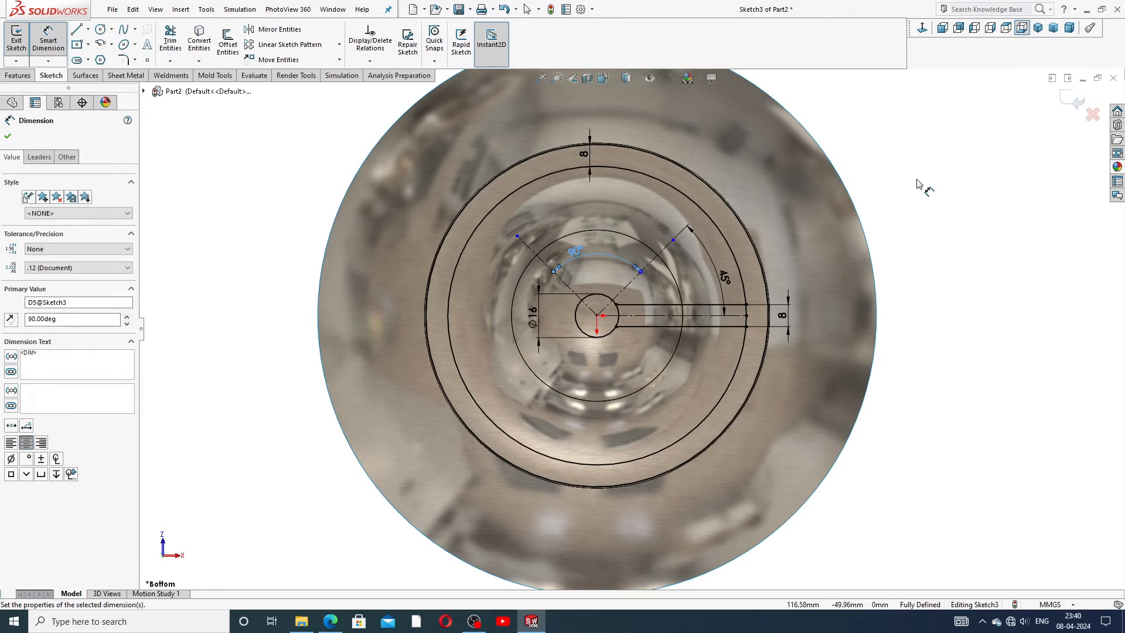
pyautogui.click(925, 183)
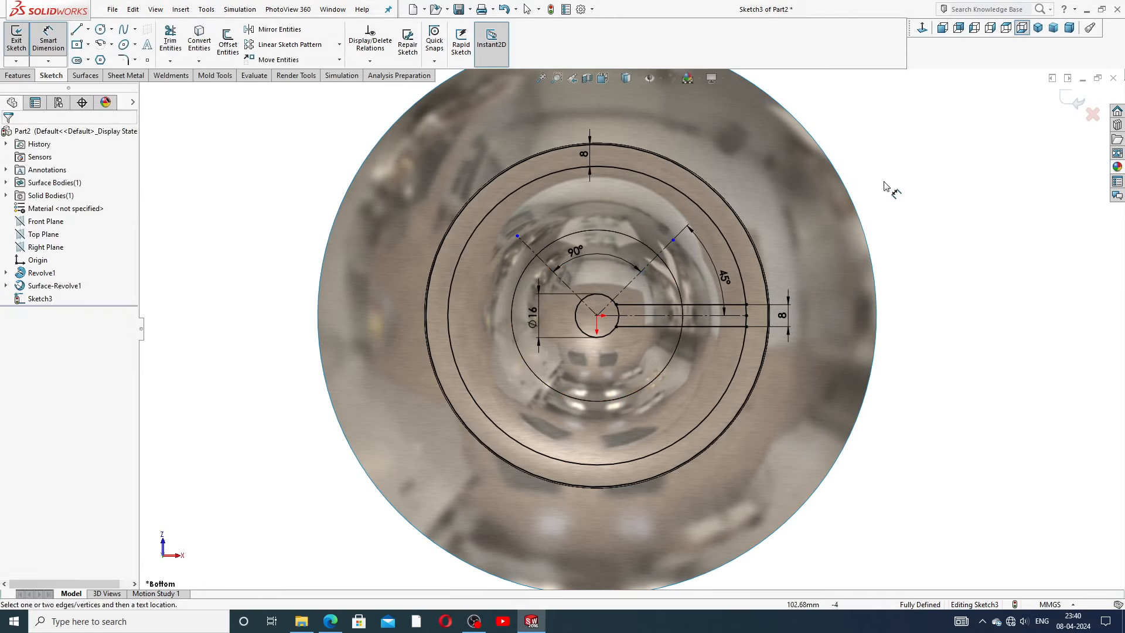
pyautogui.click(592, 246)
pyautogui.rightClick(876, 176)
pyautogui.click(882, 175)
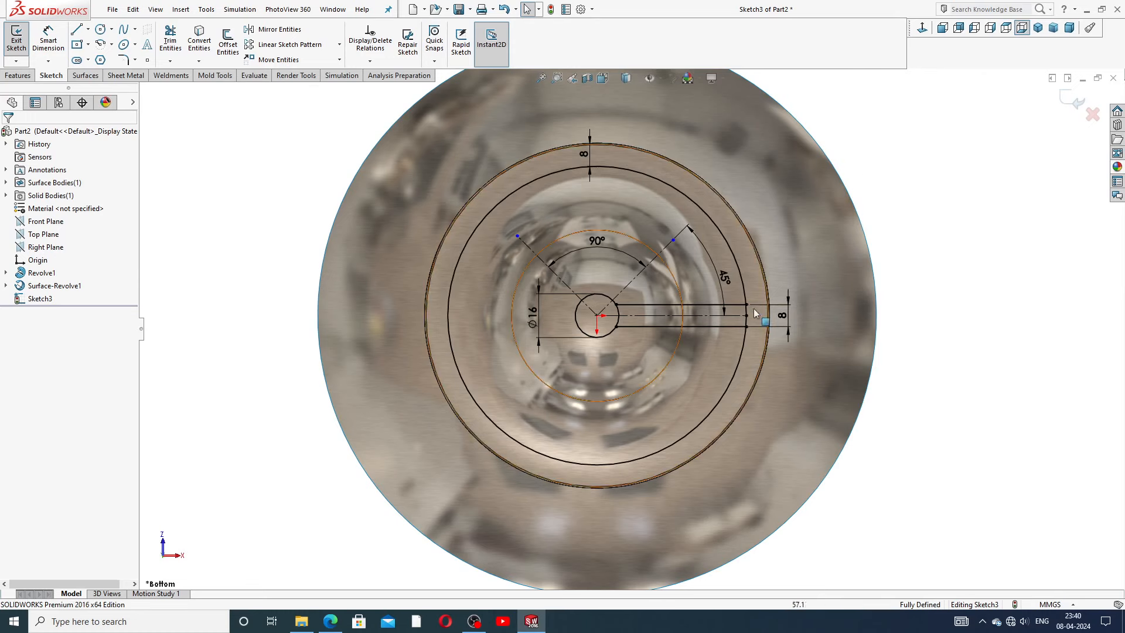
# Step: Mirror the two horizontal lines and their construction centerline about the 45° diagonal centerline to form a vertical arm
pyautogui.click(720, 304)
pyautogui.click(272, 30)
pyautogui.click(712, 327)
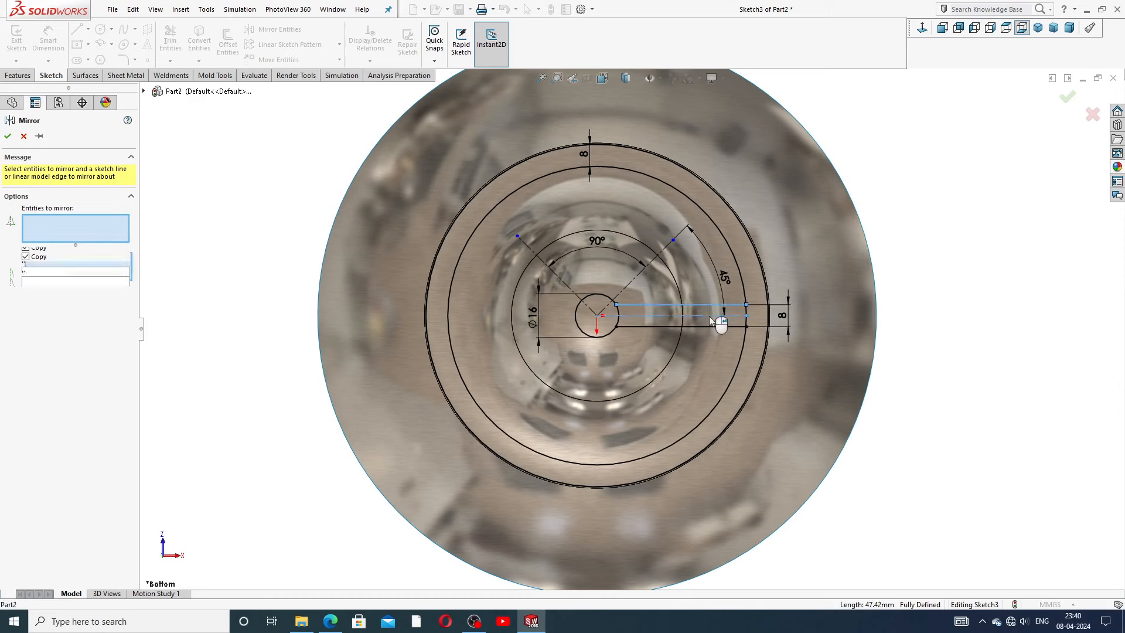
pyautogui.click(710, 328)
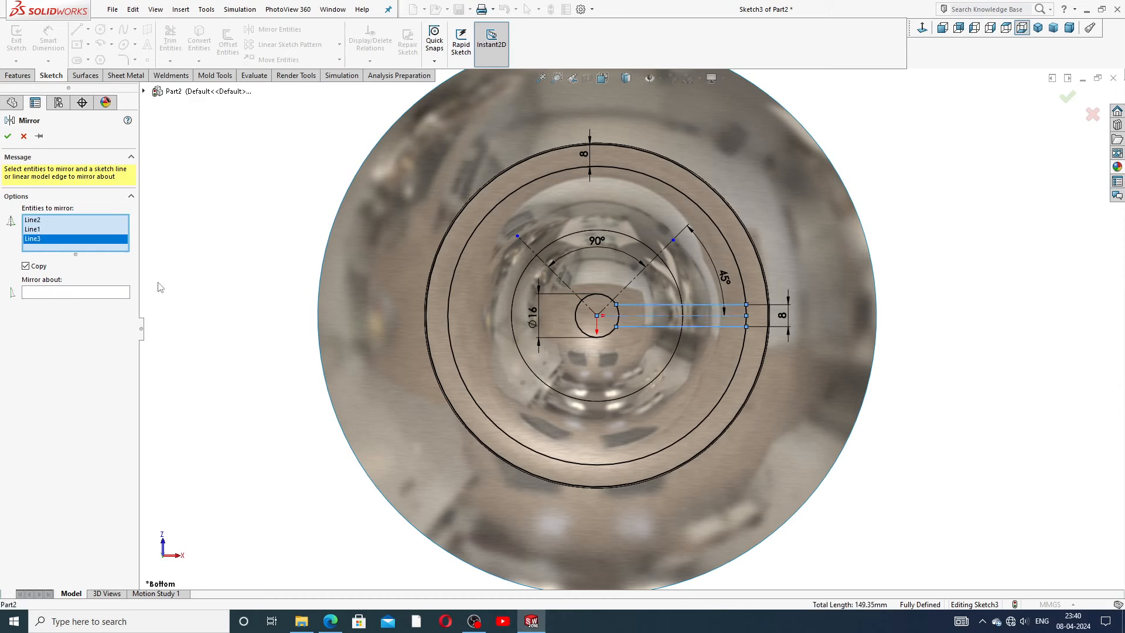
pyautogui.click(120, 294)
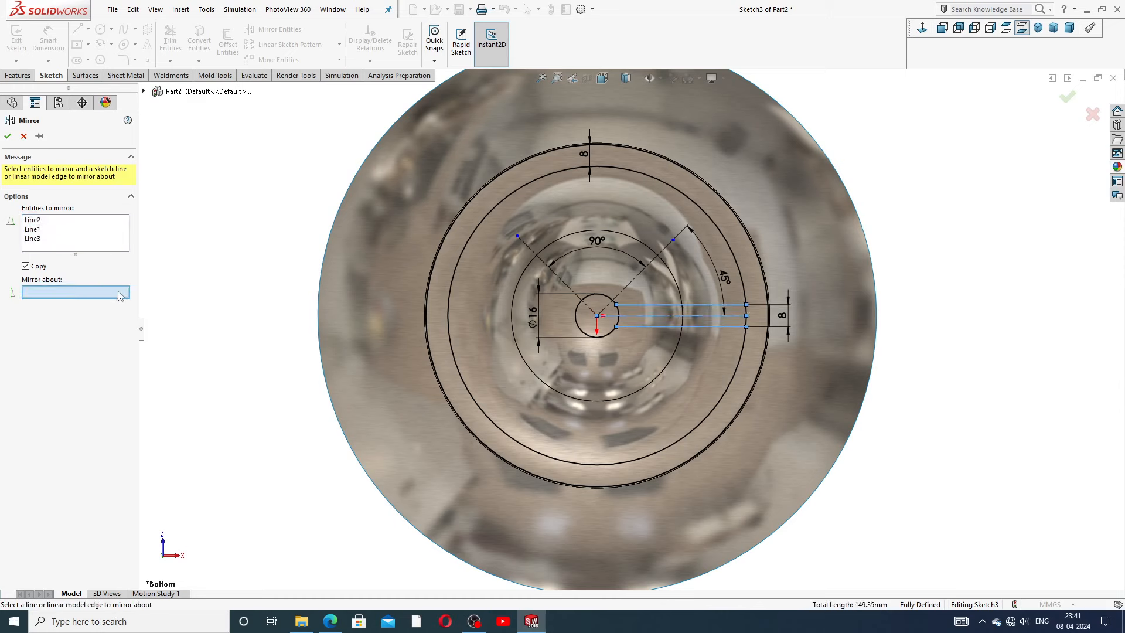
pyautogui.click(666, 251)
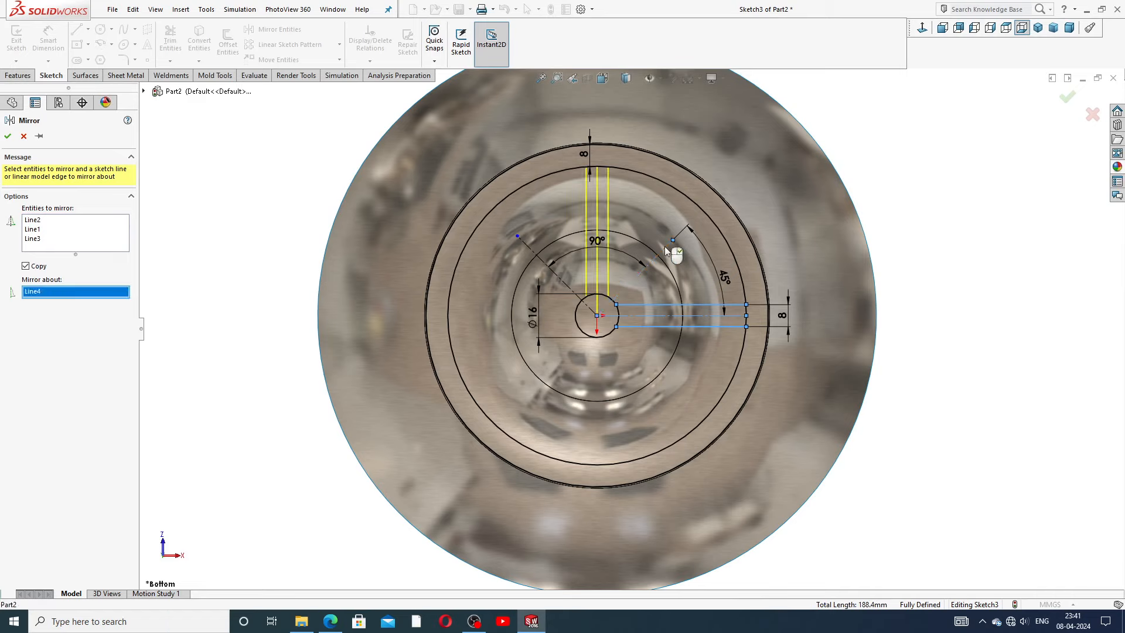
pyautogui.click(7, 138)
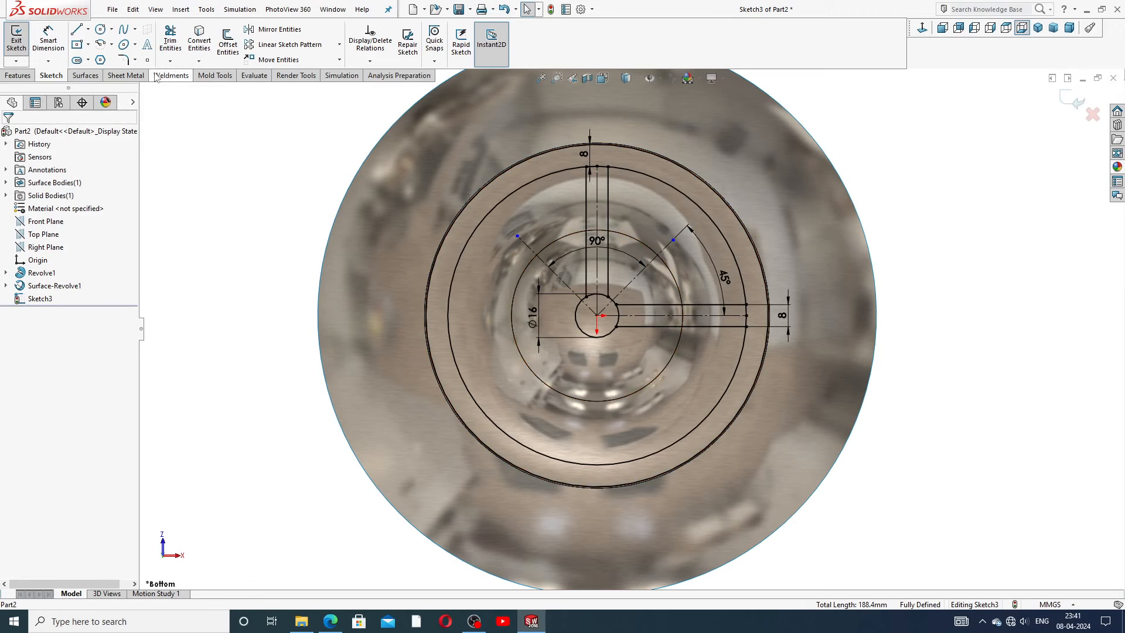
# Step: Mirror the vertical and horizontal arm lines with their construction centerlines about the upper-left diagonal centerline to form the two opposite arms
pyautogui.click(275, 29)
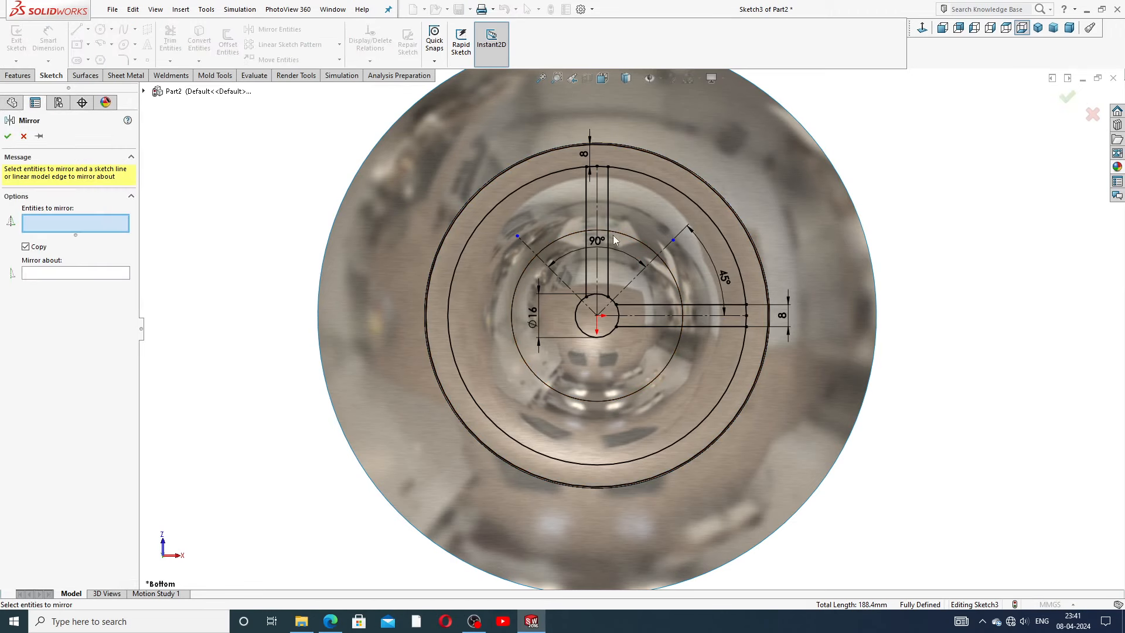
pyautogui.click(586, 210)
pyautogui.click(597, 210)
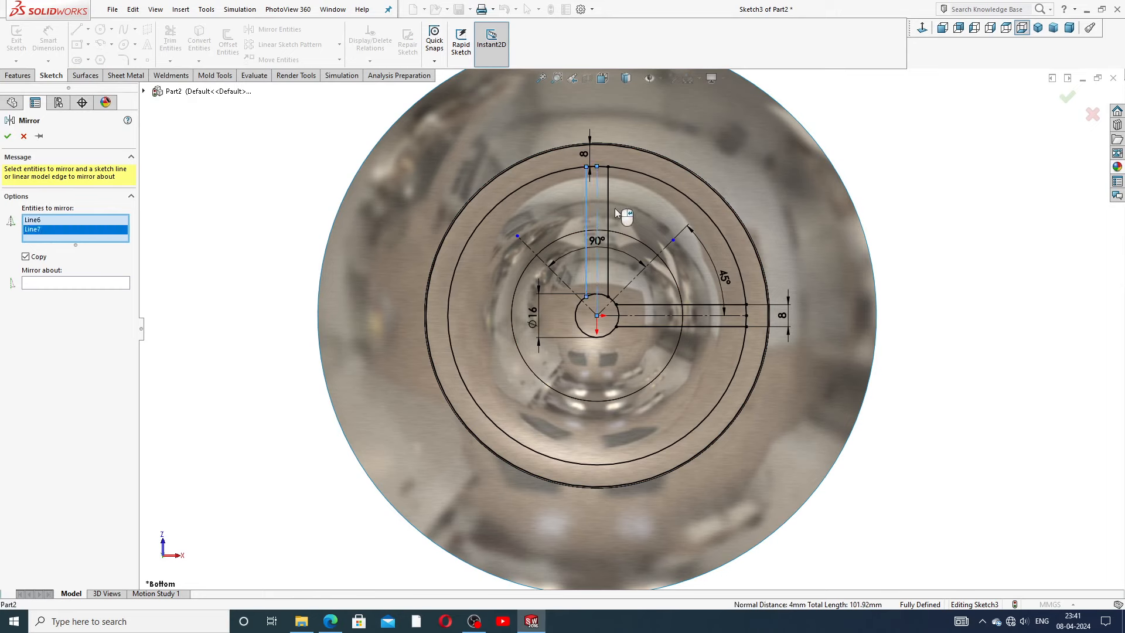
pyautogui.click(608, 210)
pyautogui.click(739, 305)
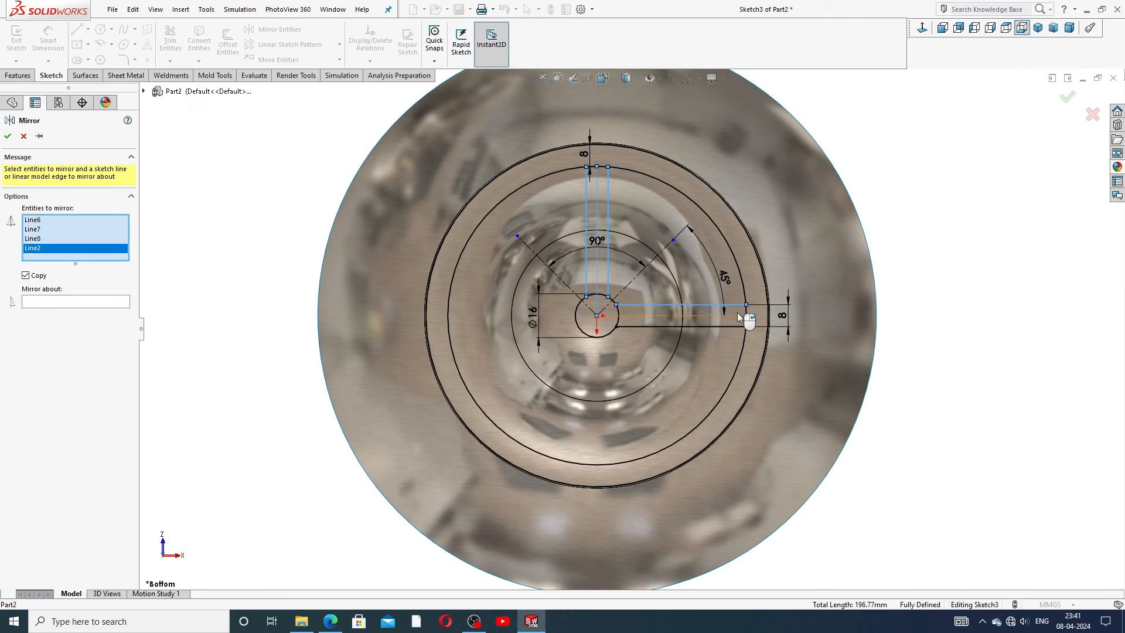
pyautogui.click(740, 316)
pyautogui.click(742, 327)
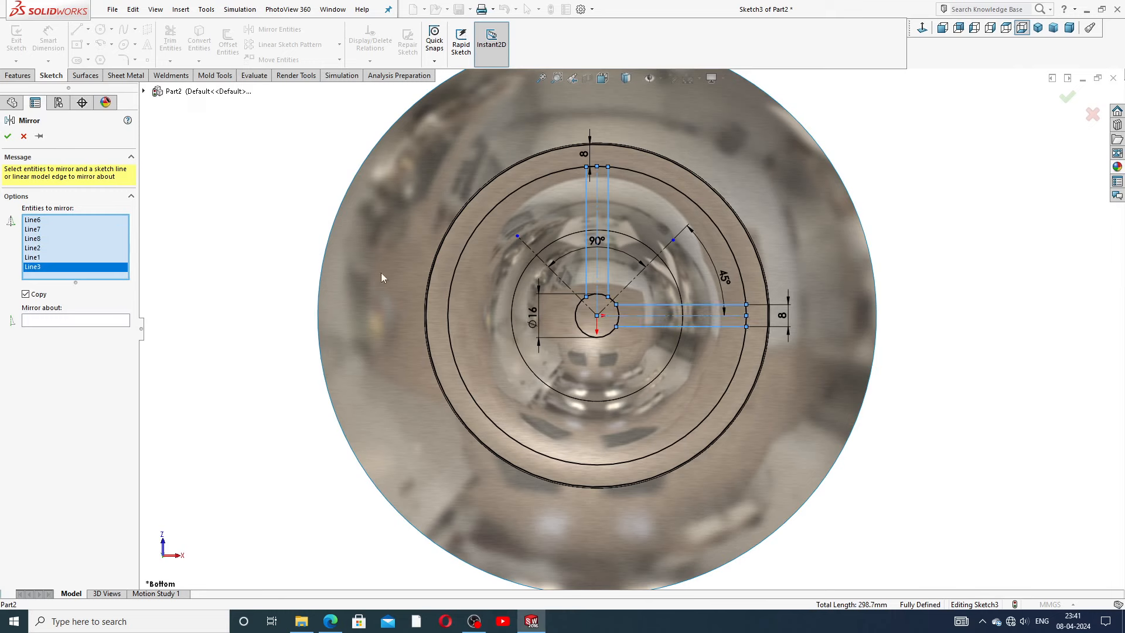
pyautogui.click(106, 321)
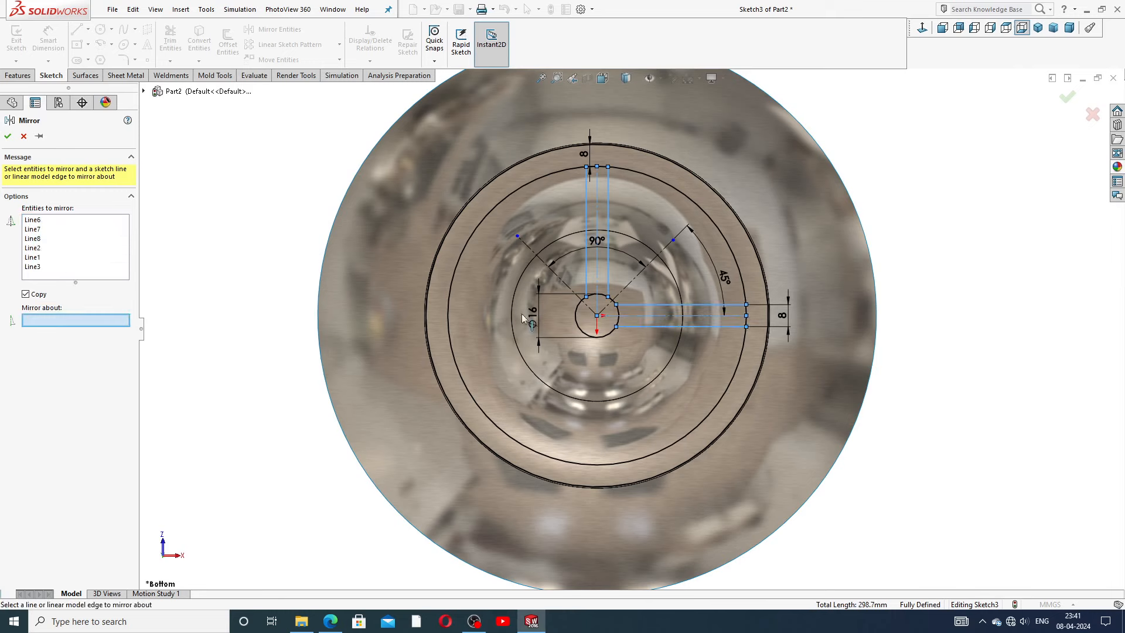
pyautogui.click(560, 284)
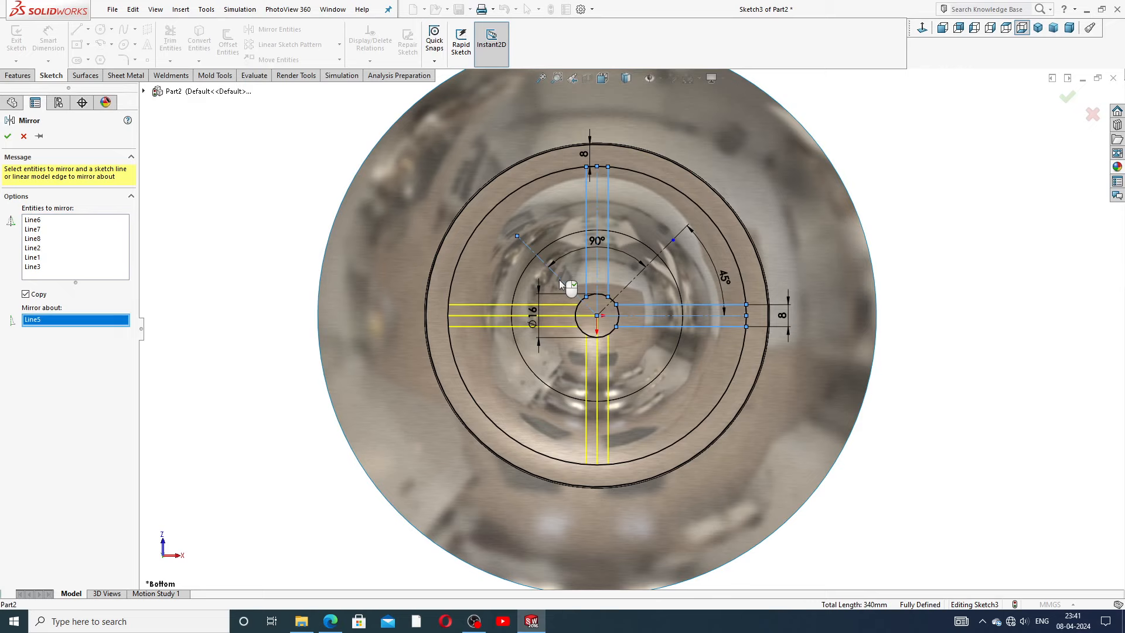
pyautogui.click(8, 136)
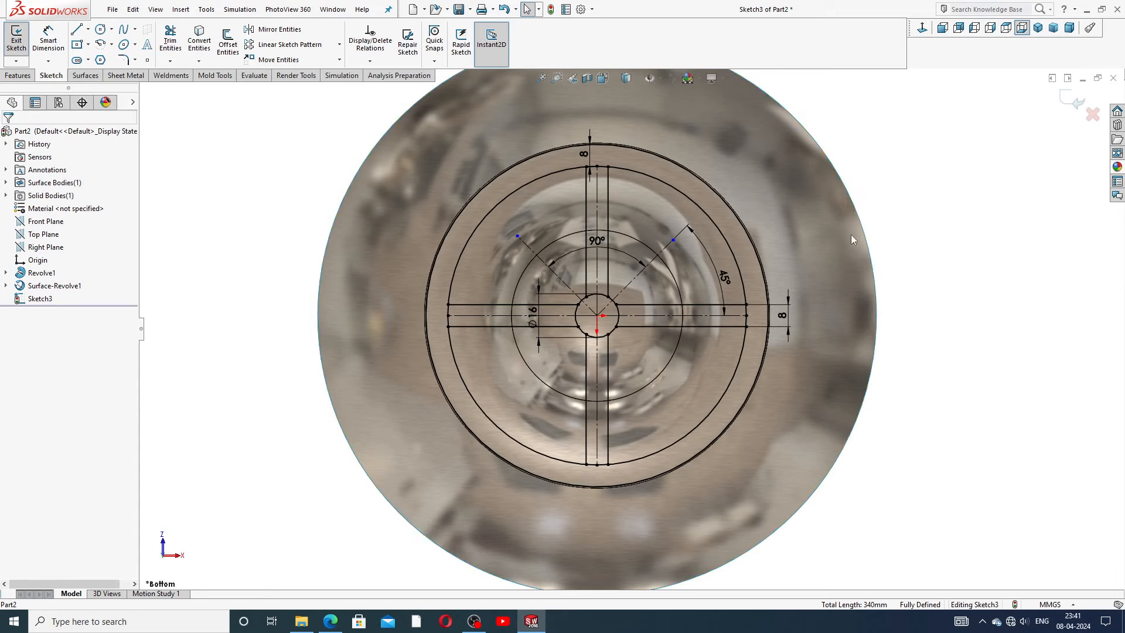
# Step: Sketch a centerline from the origin to the inner ring circle at about 21° above horizontal, continuing with a collinear segment about 8 mm long to the outer circle
pyautogui.scroll(-2, 719, 285)
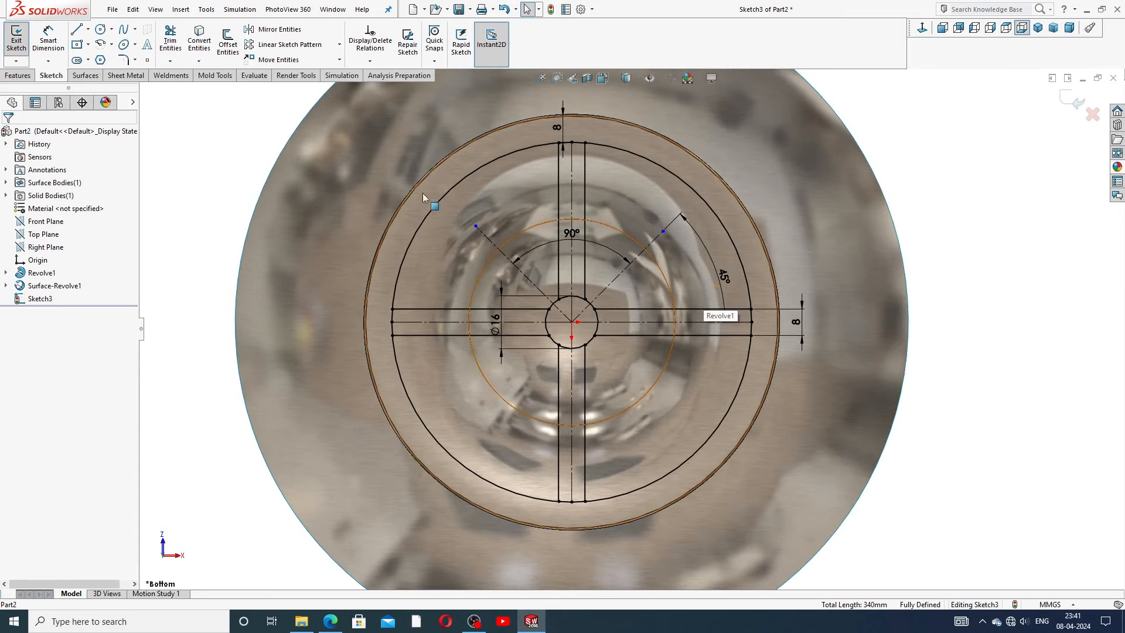
pyautogui.click(88, 29)
pyautogui.click(97, 58)
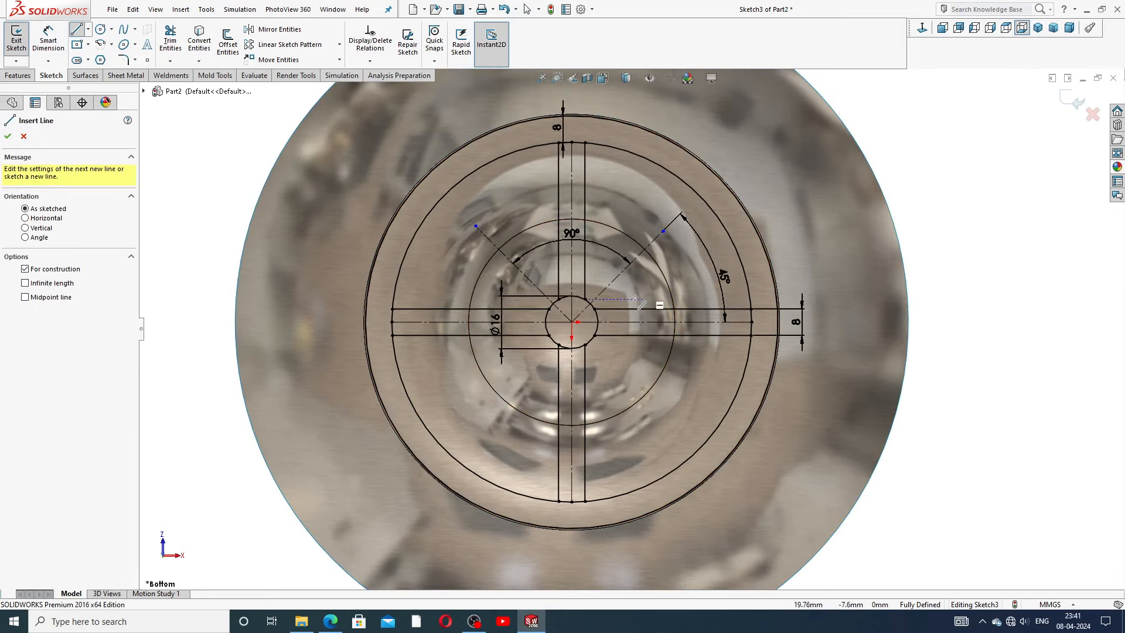
pyautogui.click(572, 321)
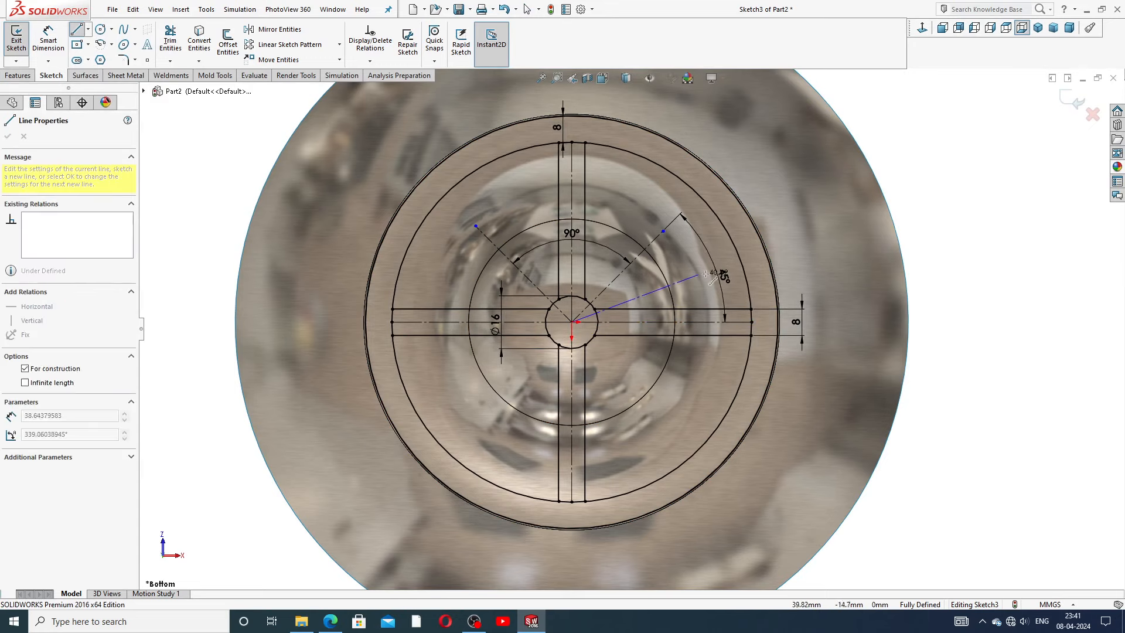
pyautogui.click(739, 257)
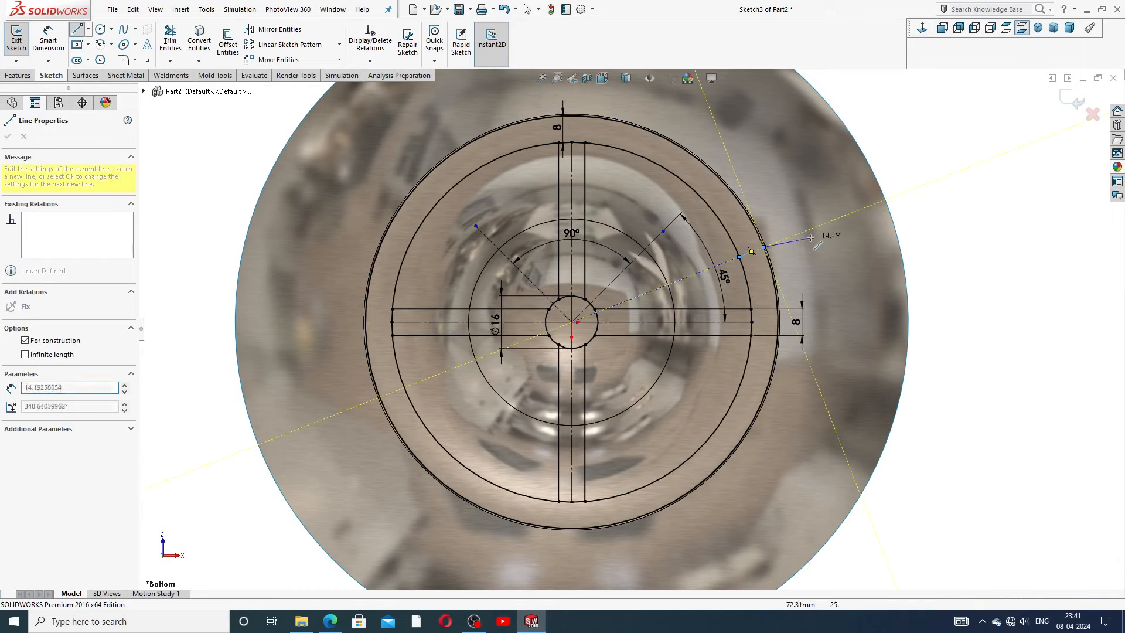
pyautogui.rightClick(801, 197)
pyautogui.click(820, 245)
# Step: Convert the short centerline segment between the inner ring circle and the outer circle into a solid line
pyautogui.scroll(-3, 765, 252)
pyautogui.scroll(-1, 765, 252)
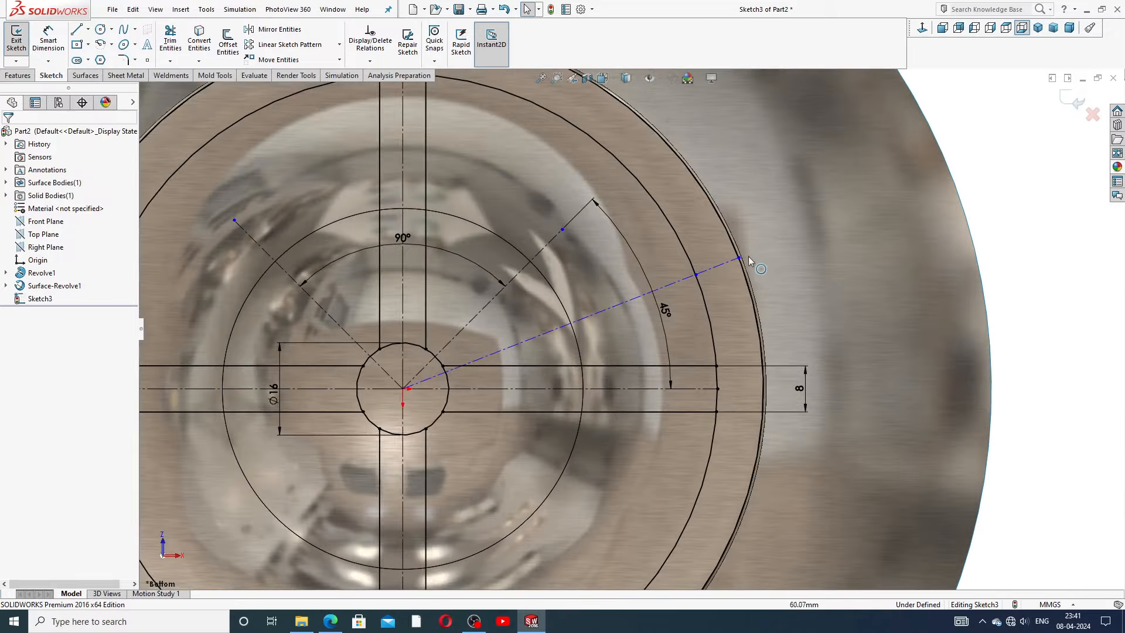
pyautogui.click(724, 263)
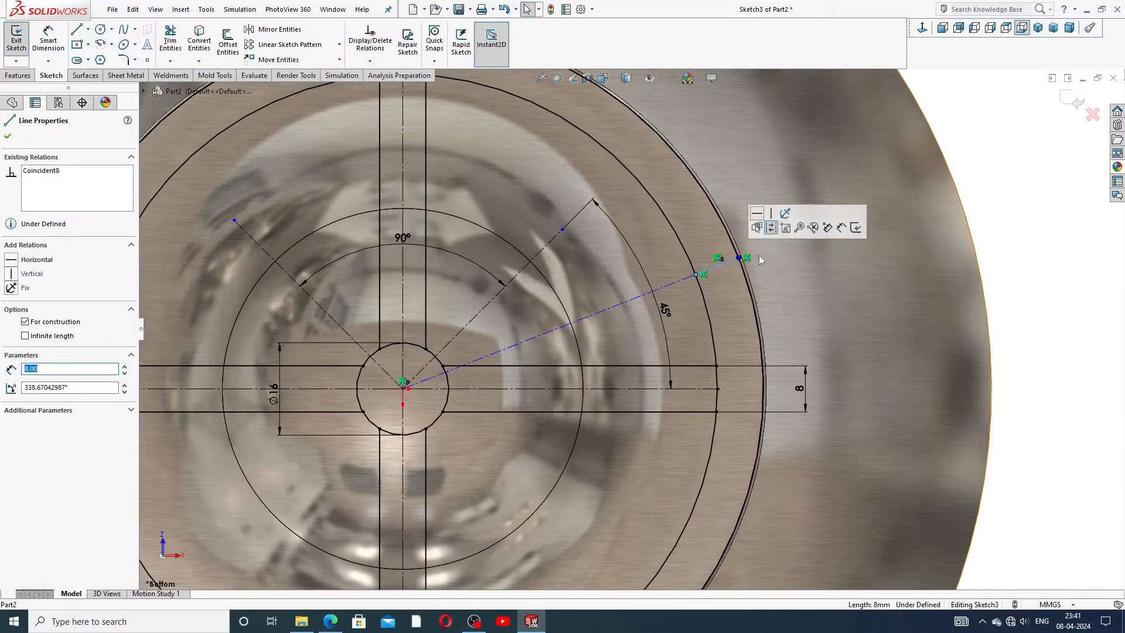
pyautogui.click(771, 228)
pyautogui.click(949, 236)
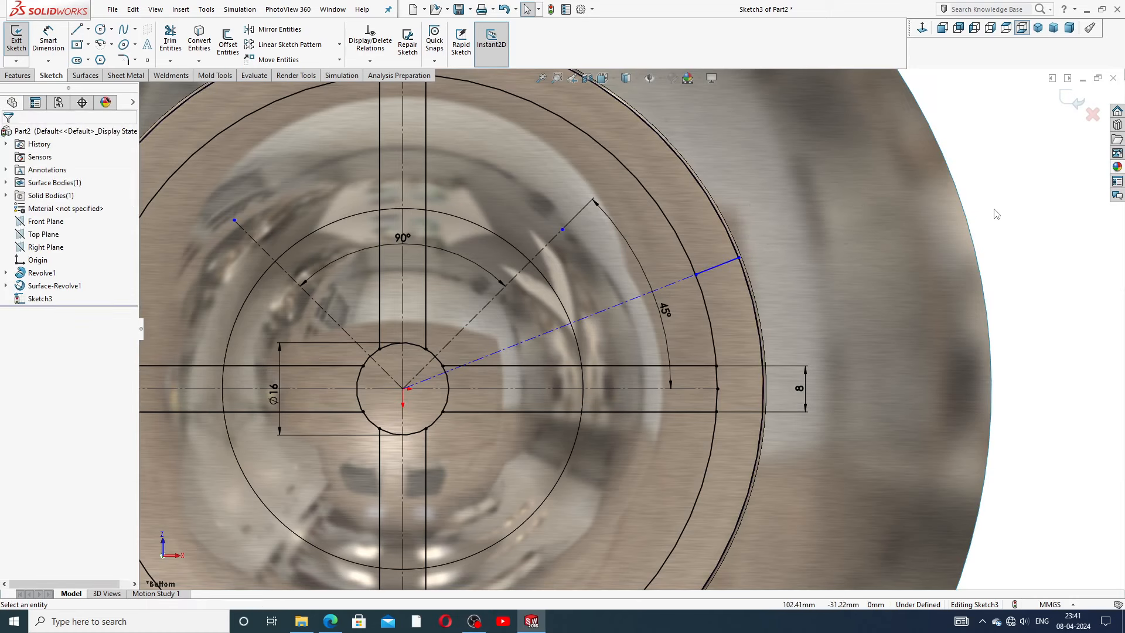
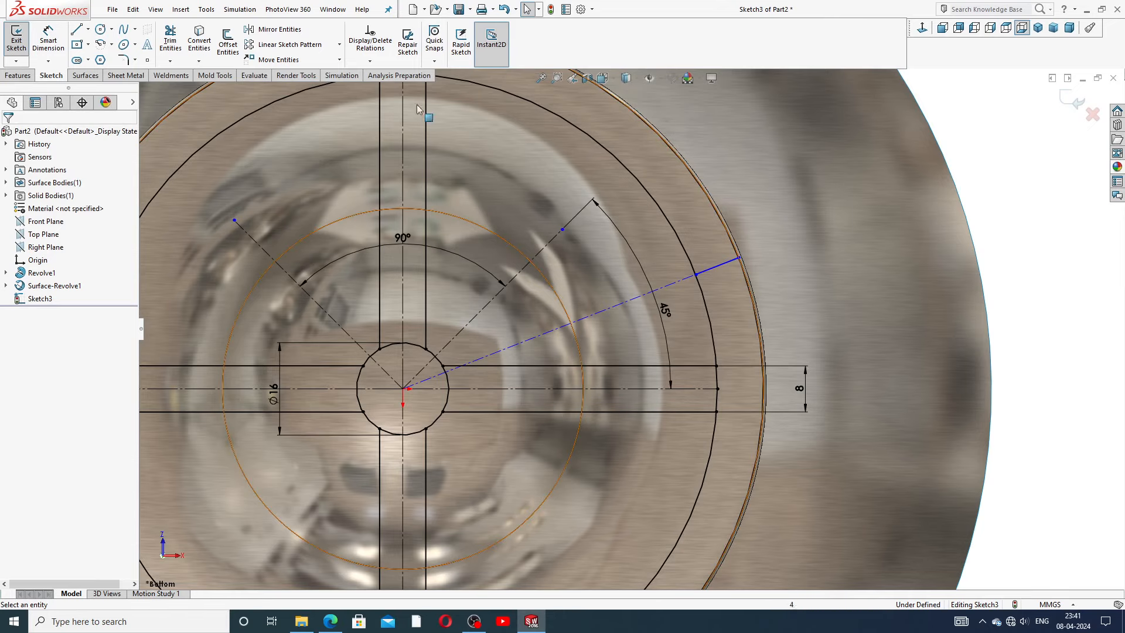
# Step: Mirror the short solid line between the two ring circles about the horizontal centerline of the right arm
pyautogui.click(285, 35)
pyautogui.scroll(3, 615, 340)
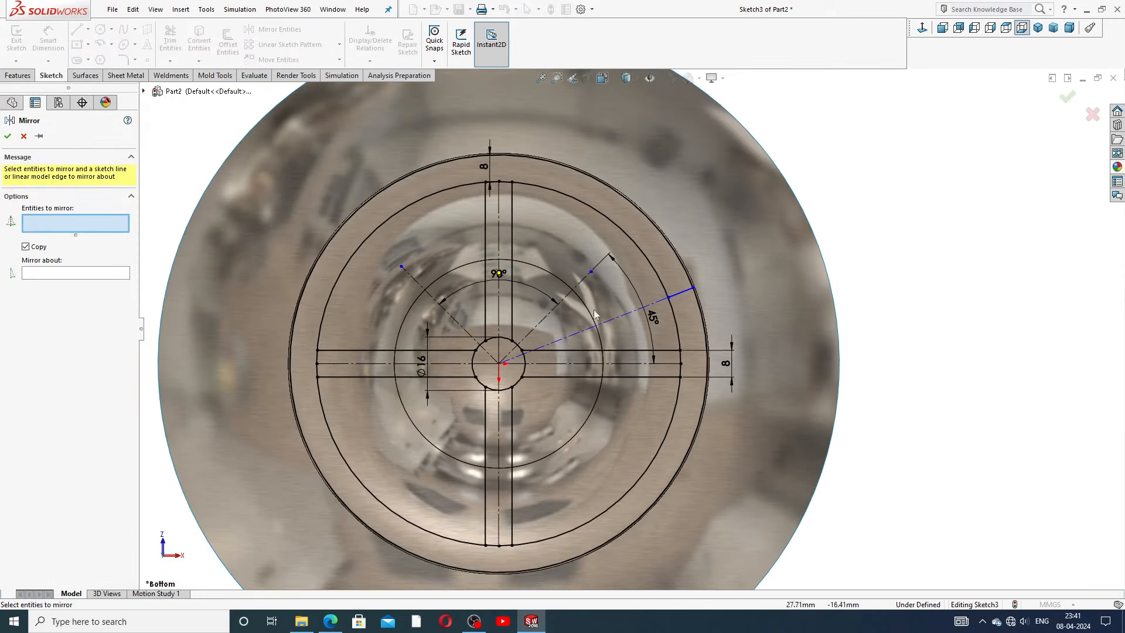
pyautogui.scroll(-2, 611, 355)
pyautogui.click(700, 276)
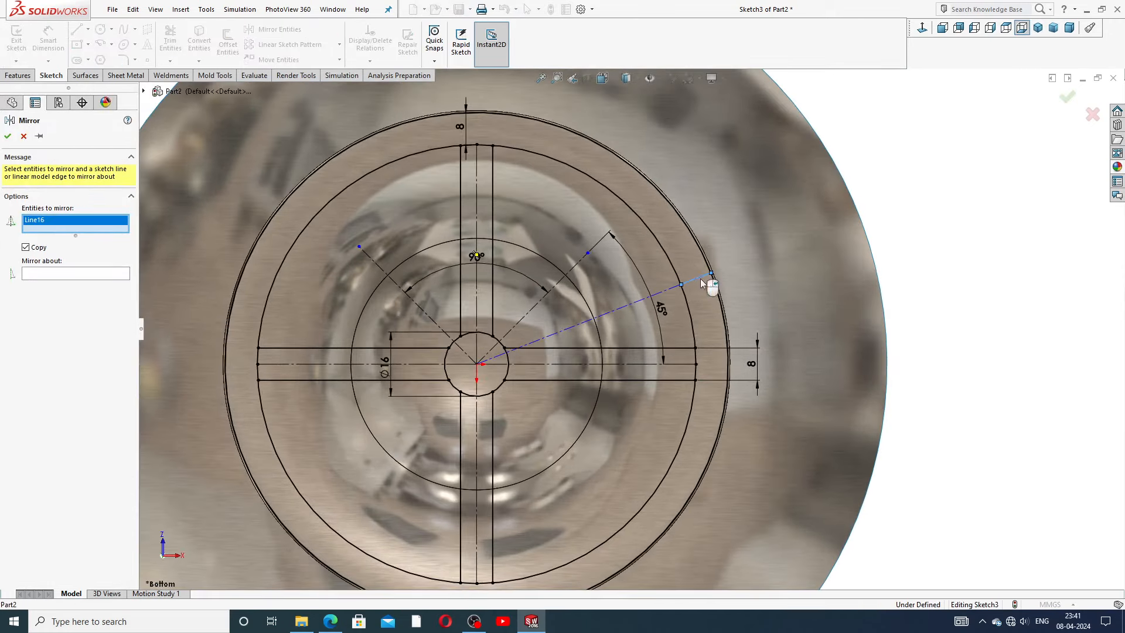
pyautogui.click(87, 273)
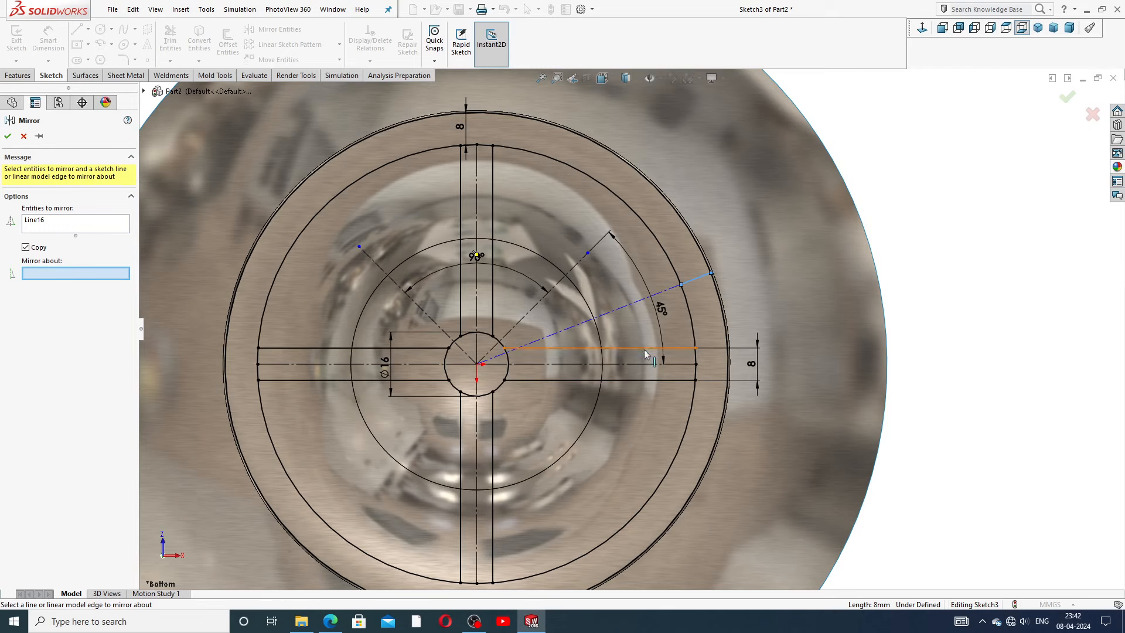
pyautogui.click(641, 364)
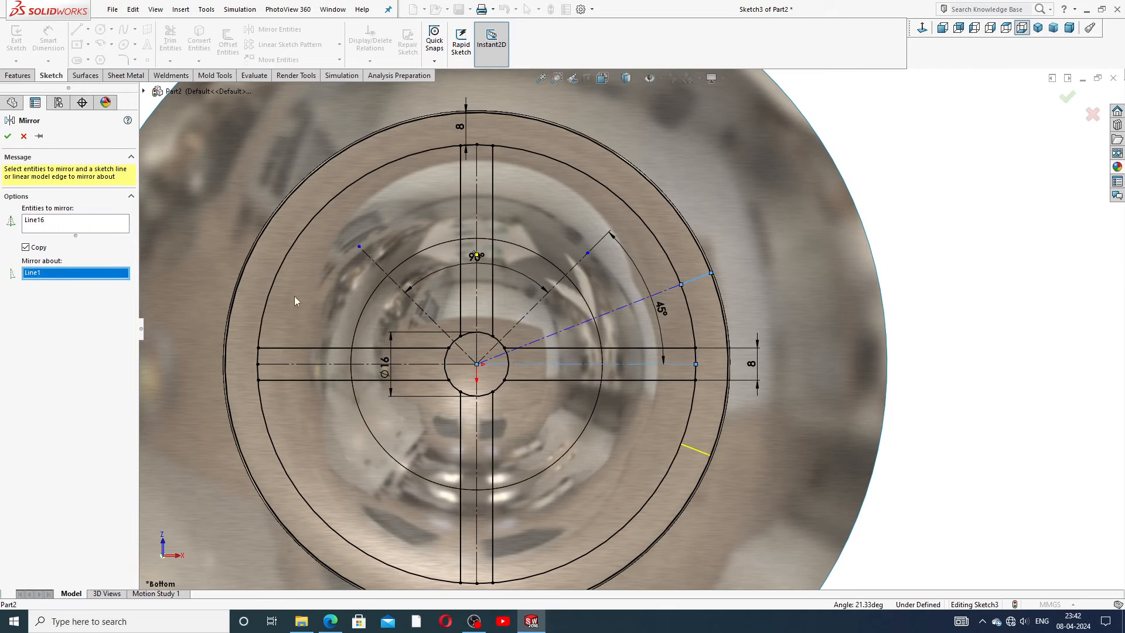
pyautogui.click(8, 136)
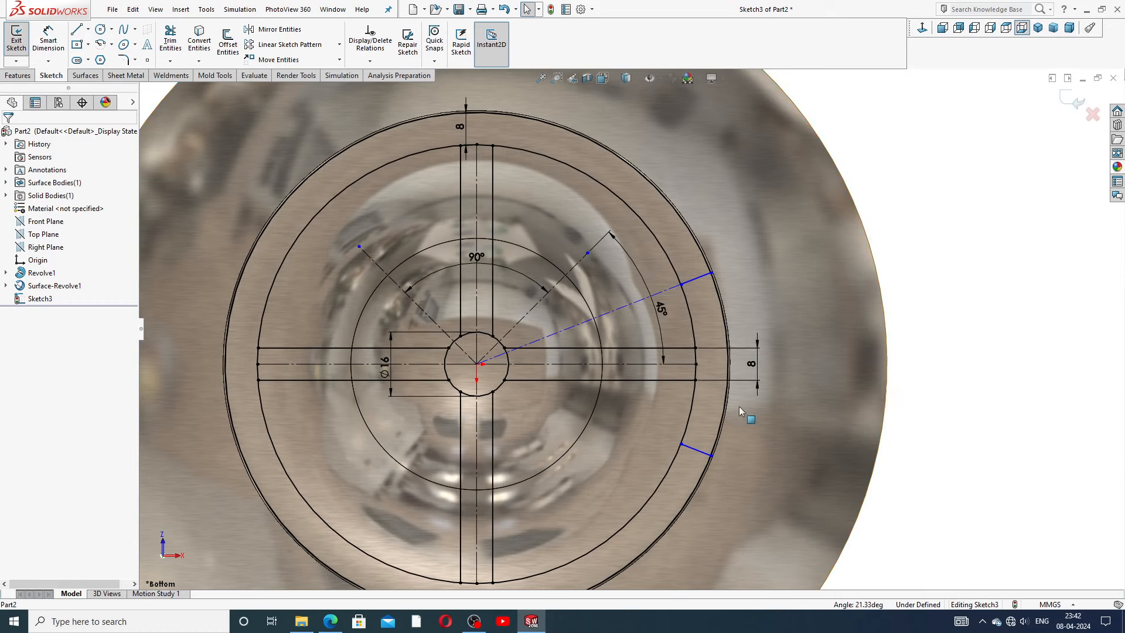
# Step: Dimension the angle between the two short ring lines as 45°, placing its text outside the outer circle
pyautogui.click(50, 49)
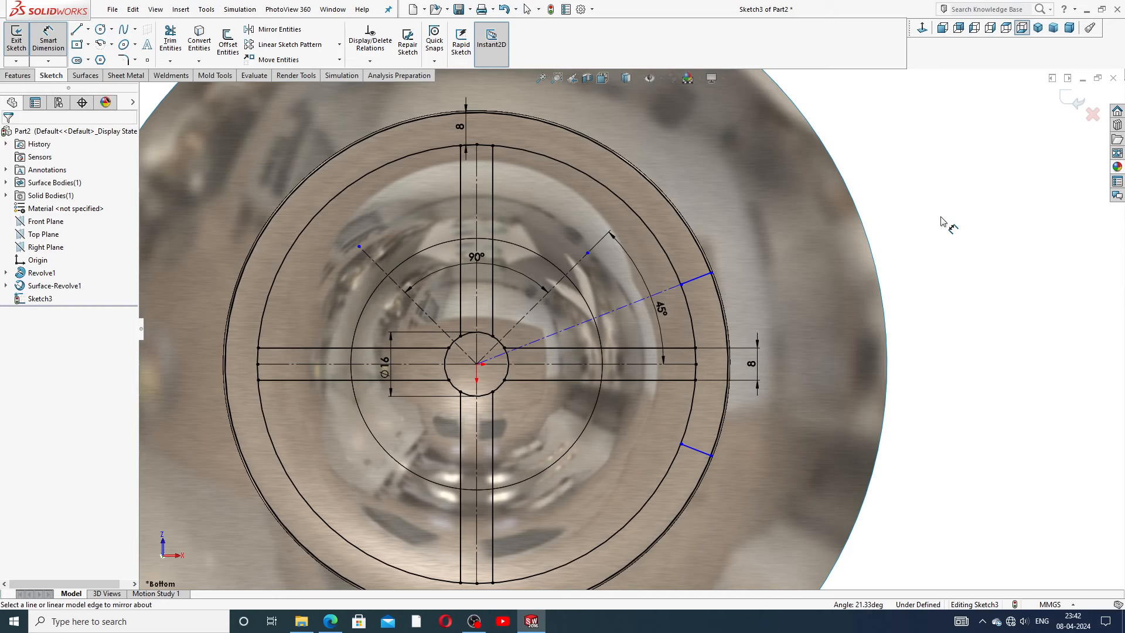
pyautogui.click(707, 280)
pyautogui.click(706, 451)
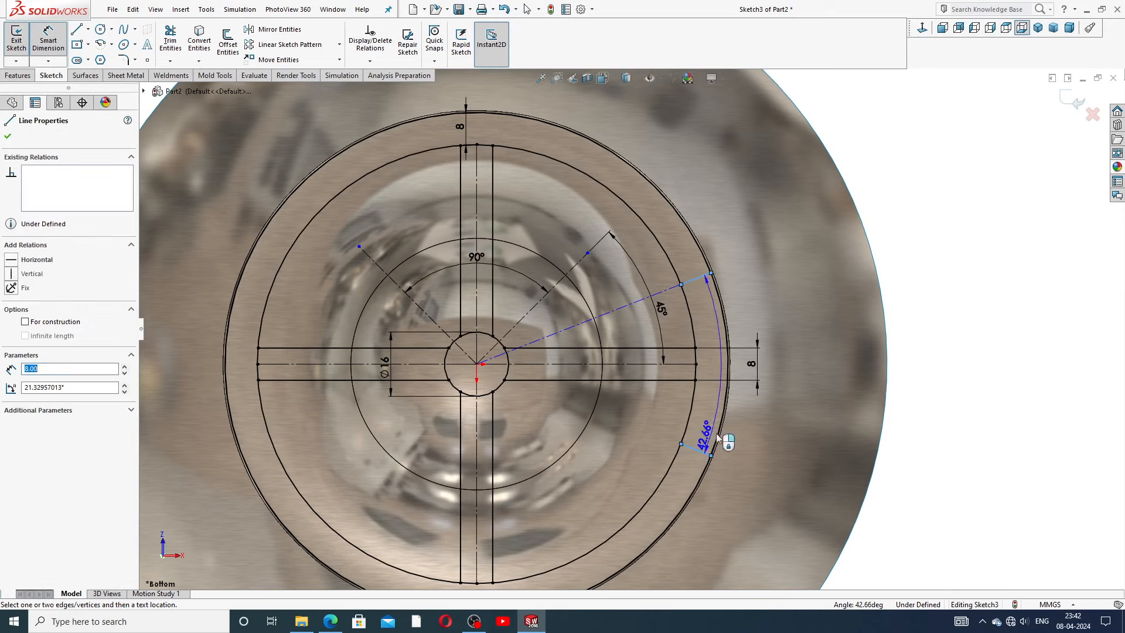
pyautogui.click(803, 359)
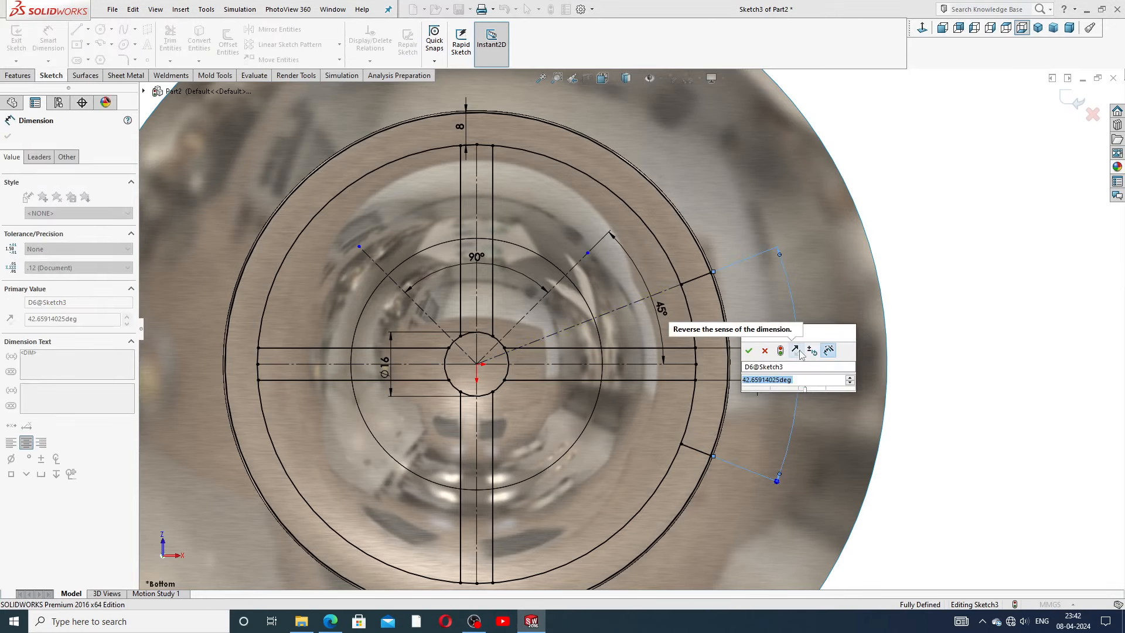
pyautogui.write('45')
pyautogui.press('Return')
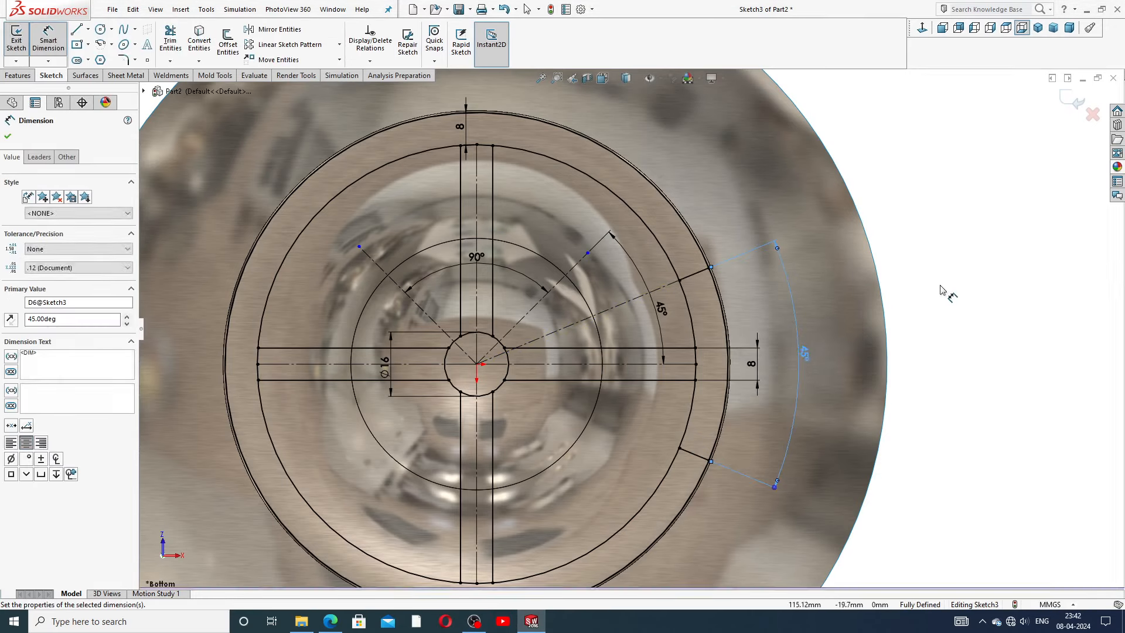
pyautogui.press('f')
pyautogui.rightClick(866, 283)
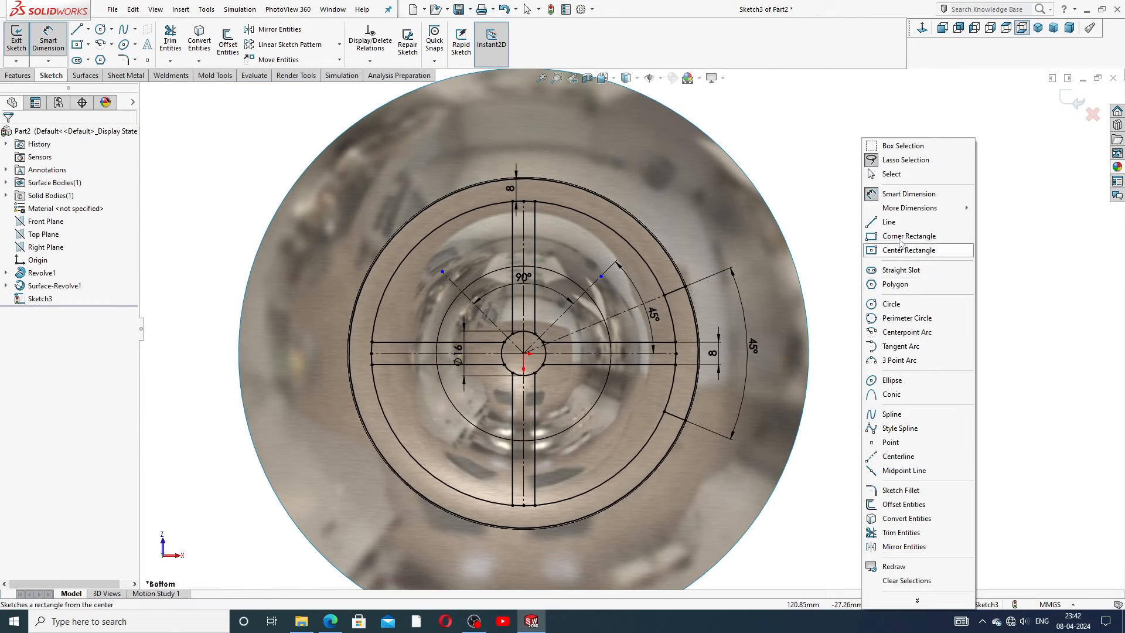
pyautogui.click(899, 175)
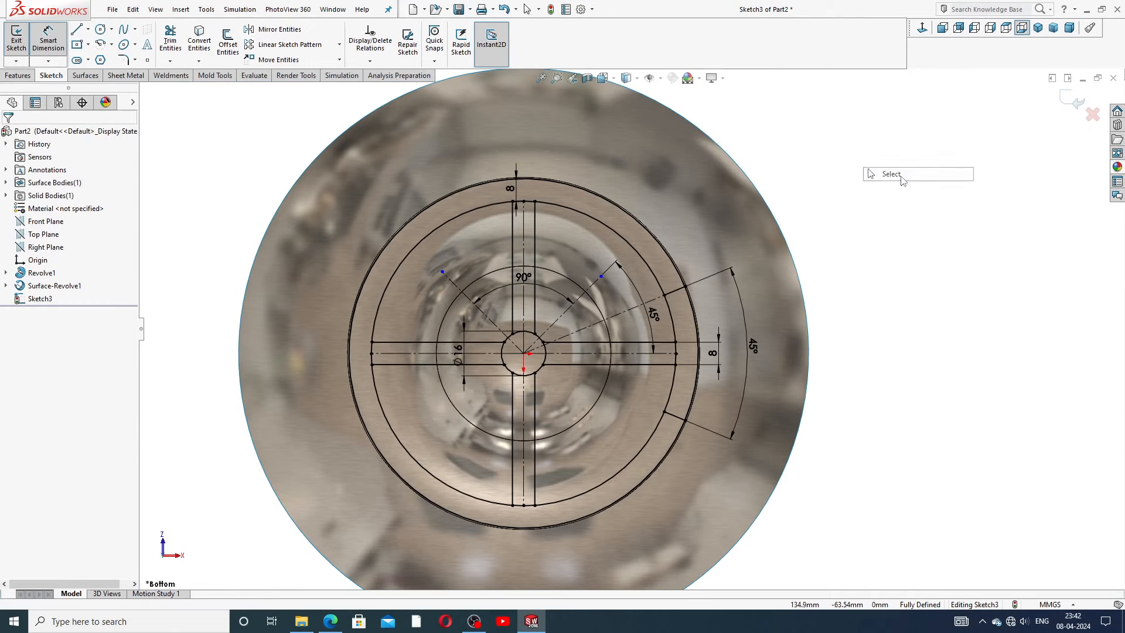
# Step: Mirror the two short radial lines at the right of the ring about the upper-right 45° centerline
pyautogui.click(678, 295)
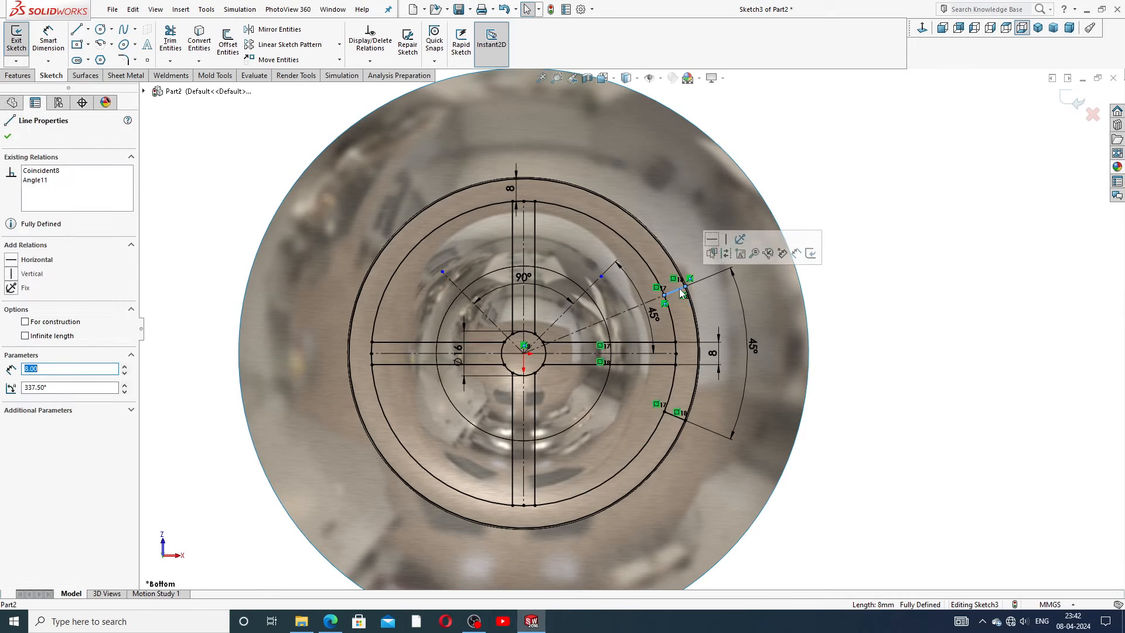
pyautogui.keyDown('ctrl'); pyautogui.click(674, 416); pyautogui.keyUp('ctrl')
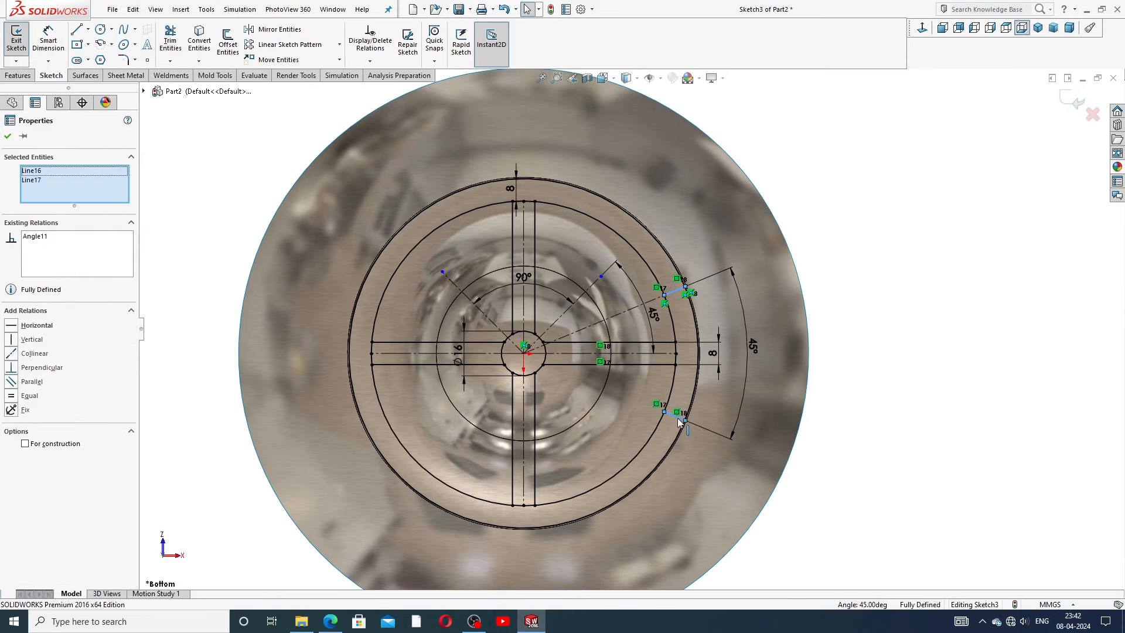
pyautogui.click(296, 34)
pyautogui.click(72, 278)
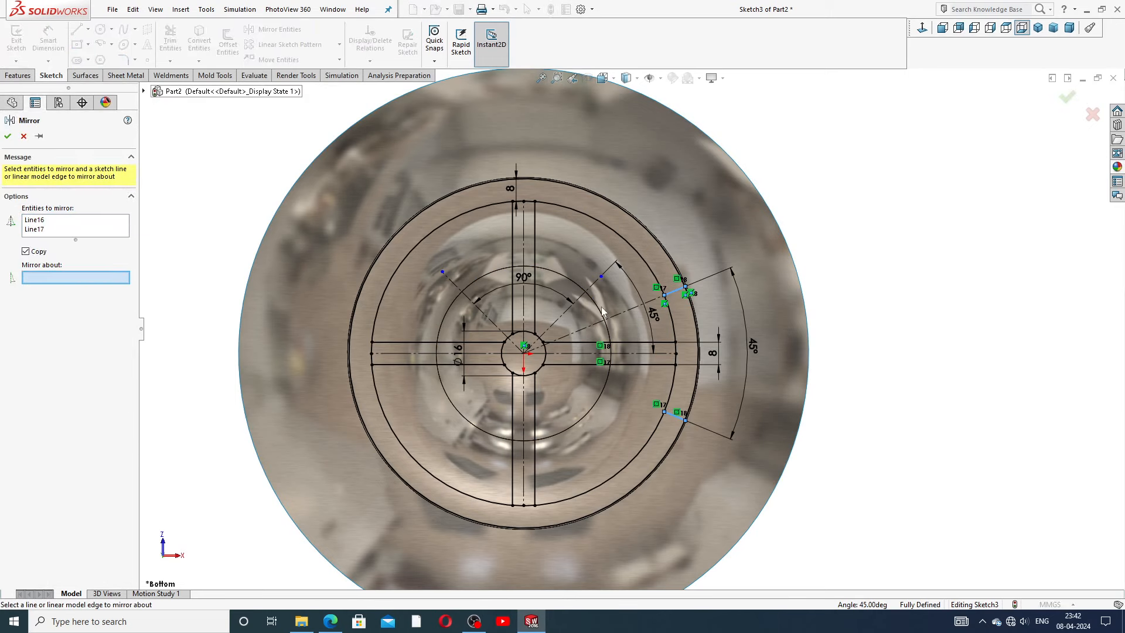
pyautogui.click(594, 282)
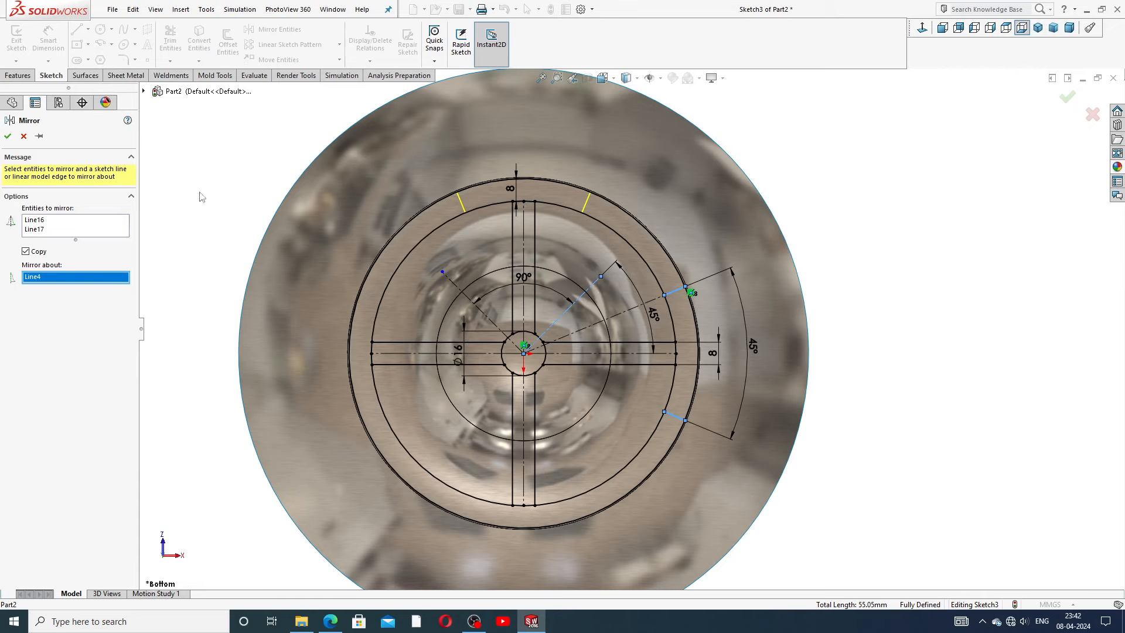
pyautogui.click(7, 136)
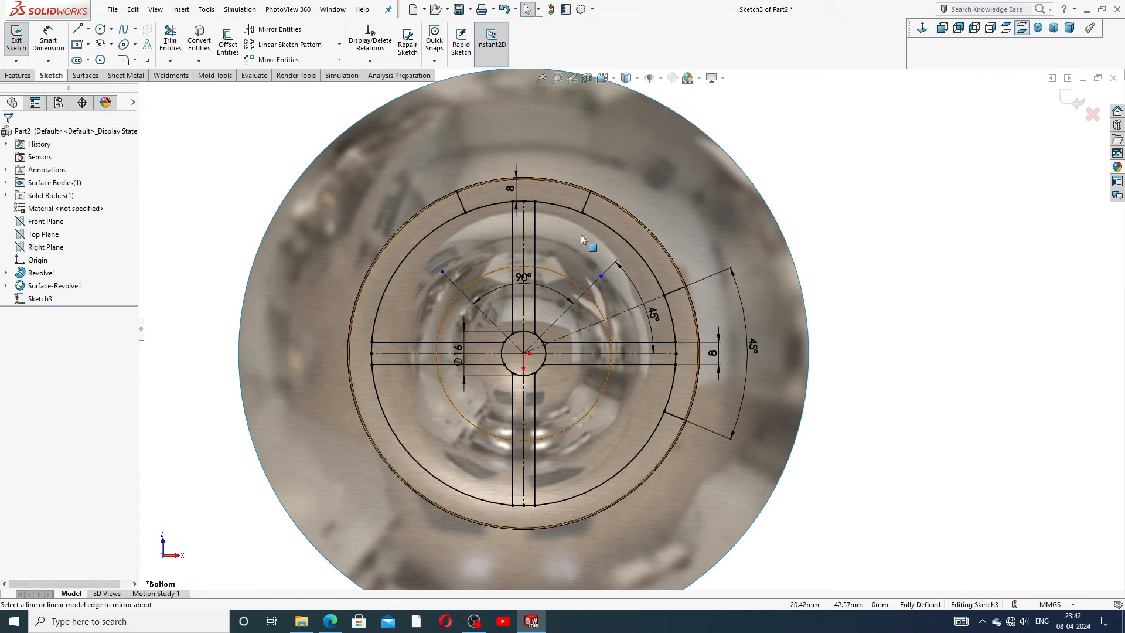
# Step: Mirror the four short radial lines at the ring's upper and right sides about the upper-left diagonal centerline
pyautogui.scroll(-2, 581, 234)
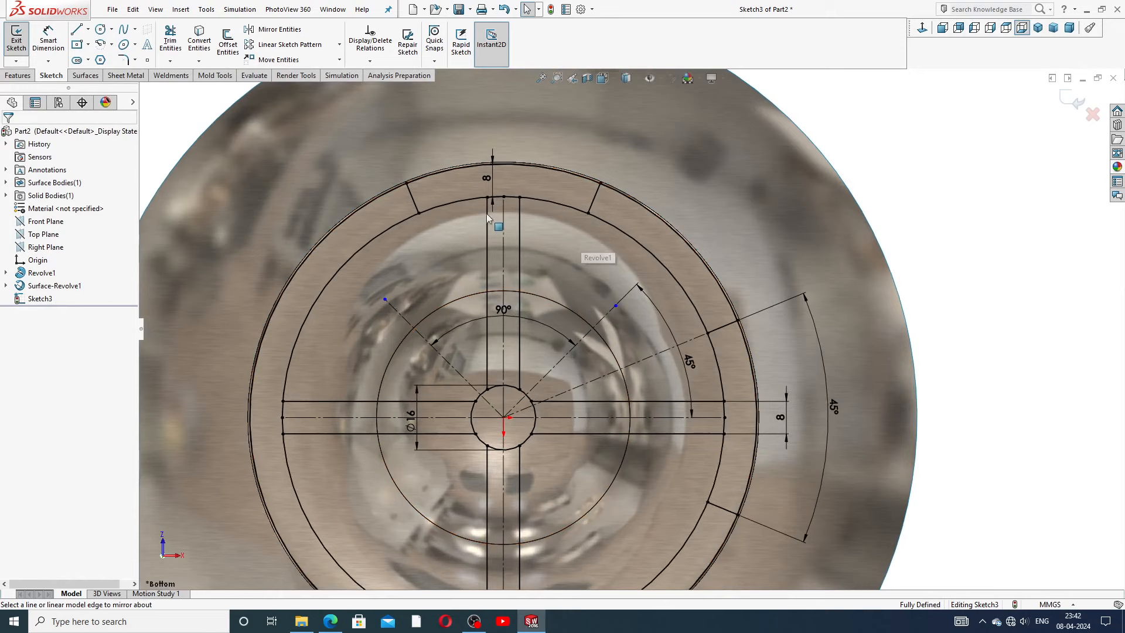
pyautogui.click(412, 192)
pyautogui.keyDown('ctrl'); pyautogui.click(595, 194); pyautogui.keyUp('ctrl')
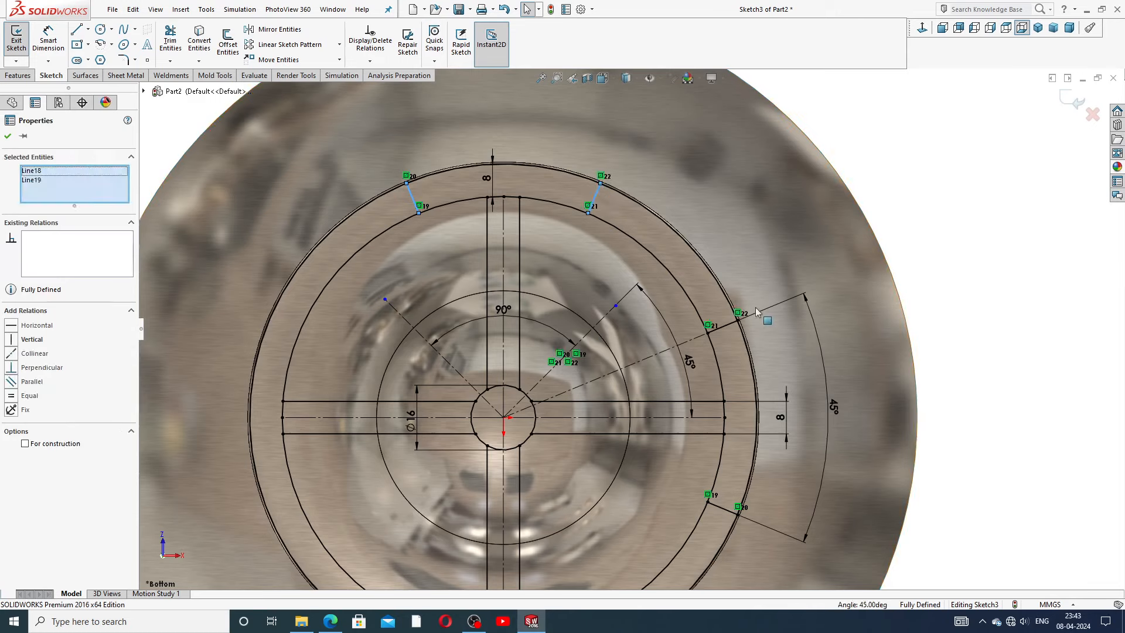
pyautogui.keyDown('ctrl'); pyautogui.click(724, 325); pyautogui.keyUp('ctrl')
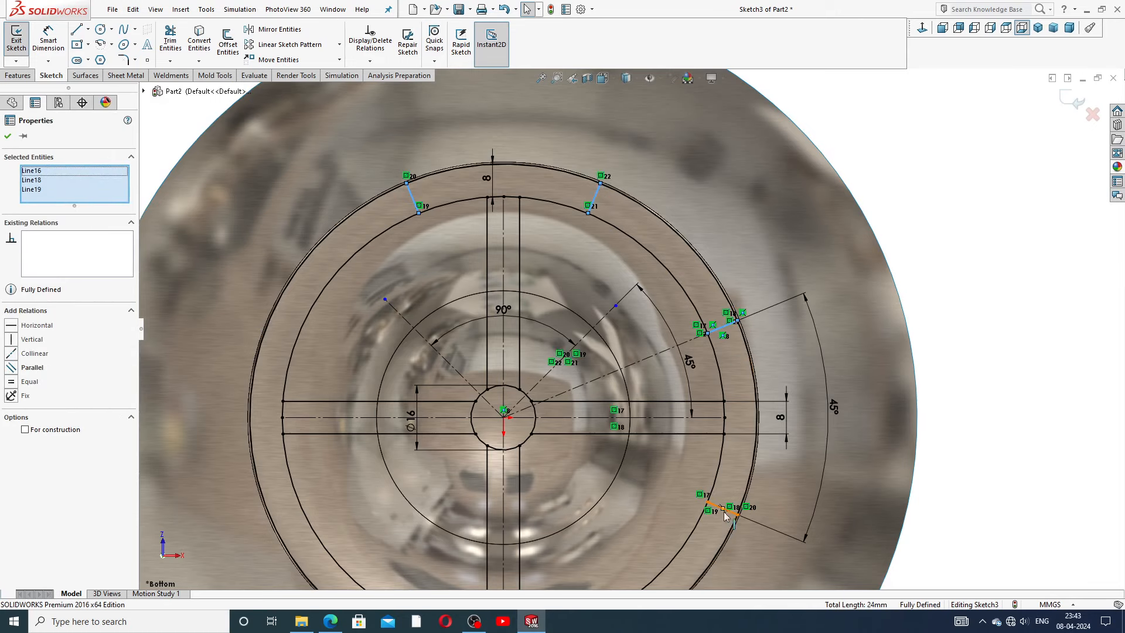
pyautogui.keyDown('ctrl'); pyautogui.click(729, 512); pyautogui.keyUp('ctrl')
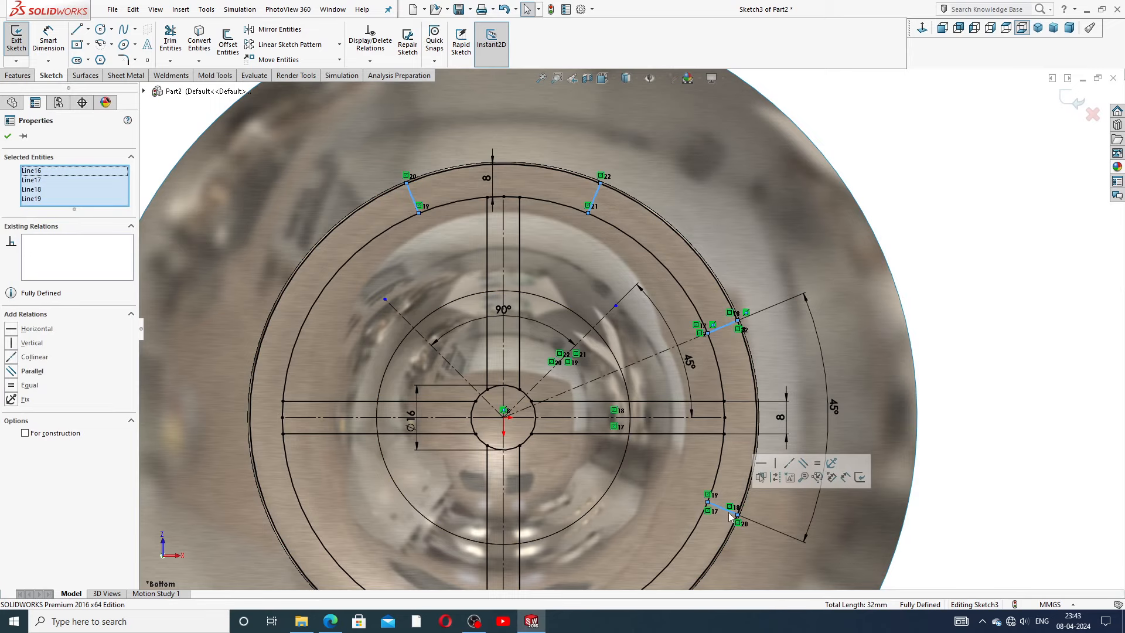
pyautogui.scroll(2, 733, 513)
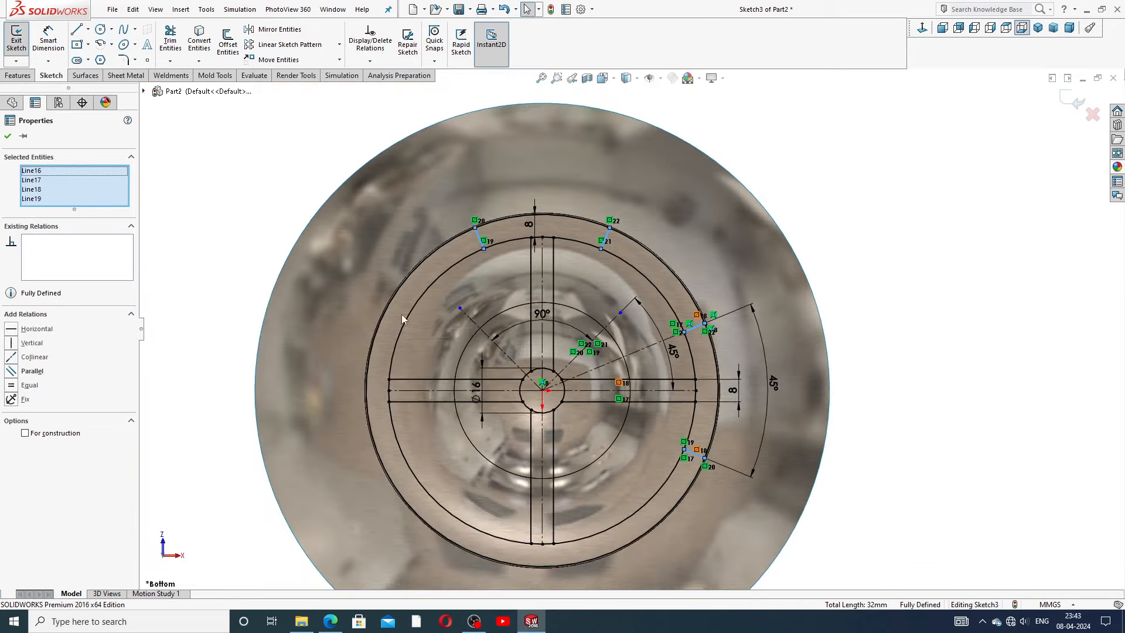
pyautogui.click(319, 29)
pyautogui.click(77, 298)
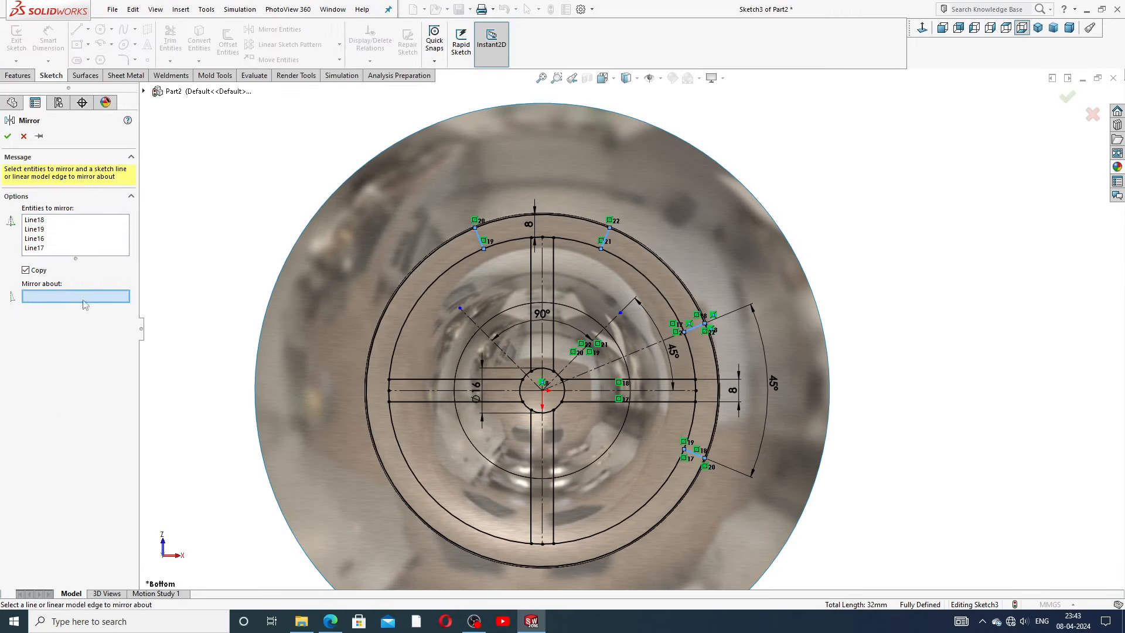
pyautogui.click(501, 349)
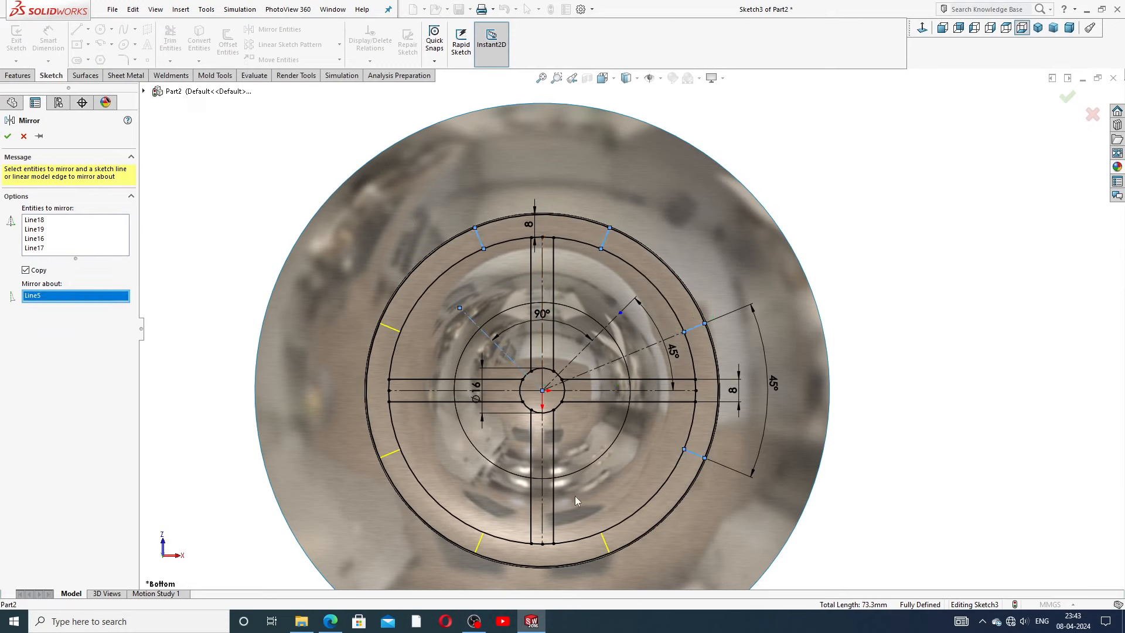
pyautogui.click(8, 136)
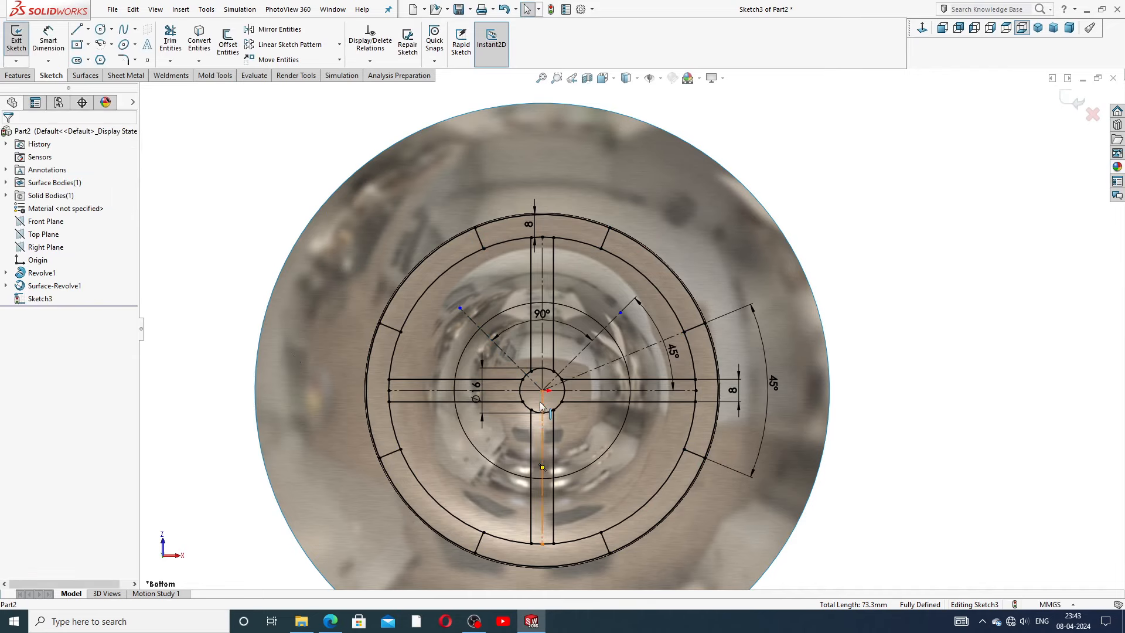
# Step: Trim the inner ring circle's arcs in the diagonal gaps between the four end pads, using Trim to closest
pyautogui.scroll(2, 512, 410)
pyautogui.scroll(-2, 512, 411)
pyautogui.scroll(-1, 544, 415)
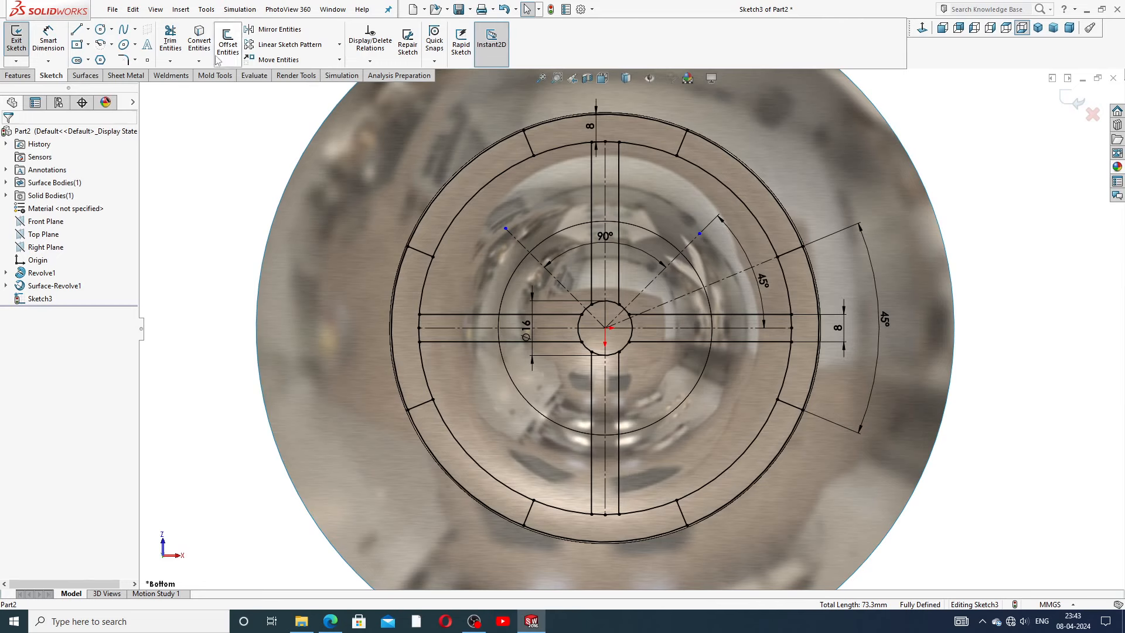
pyautogui.click(170, 42)
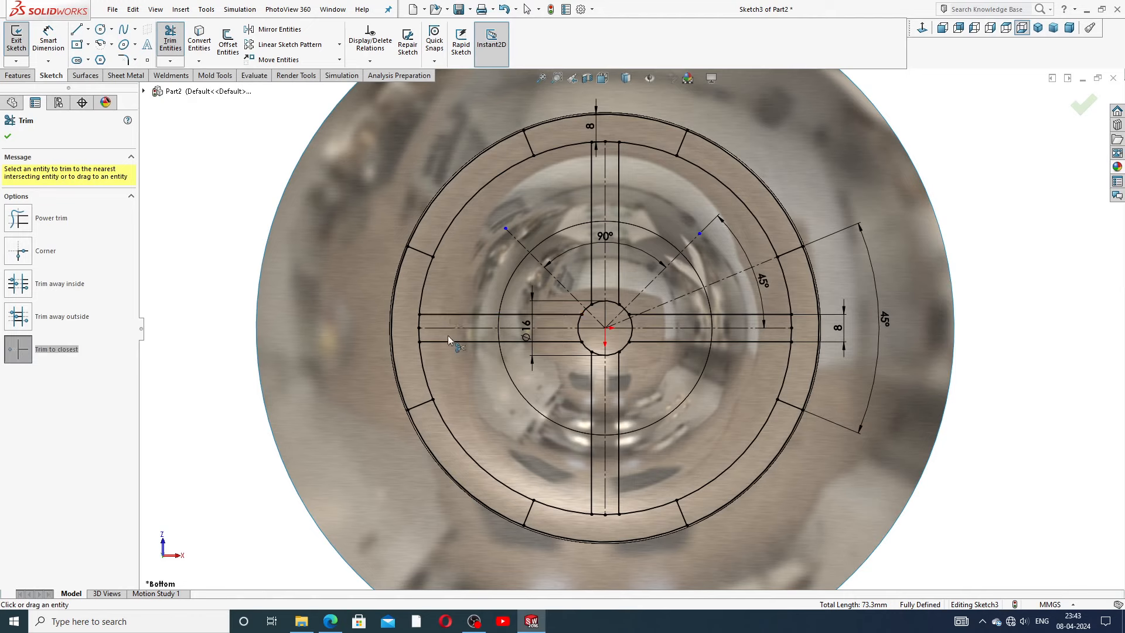
pyautogui.click(456, 218)
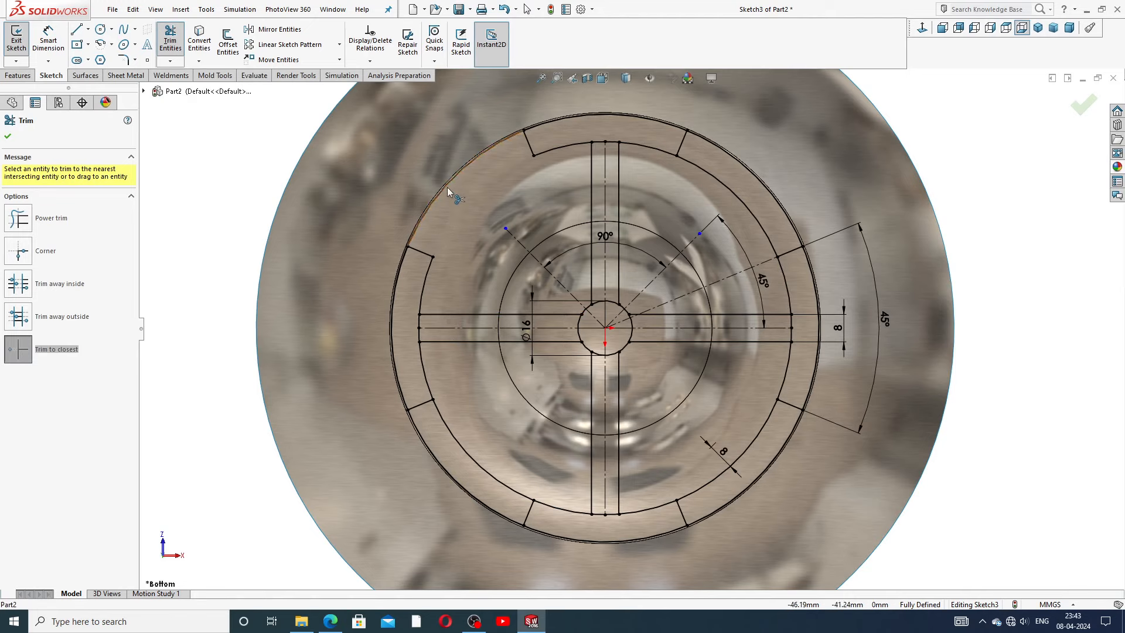
pyautogui.click(710, 174)
pyautogui.click(741, 166)
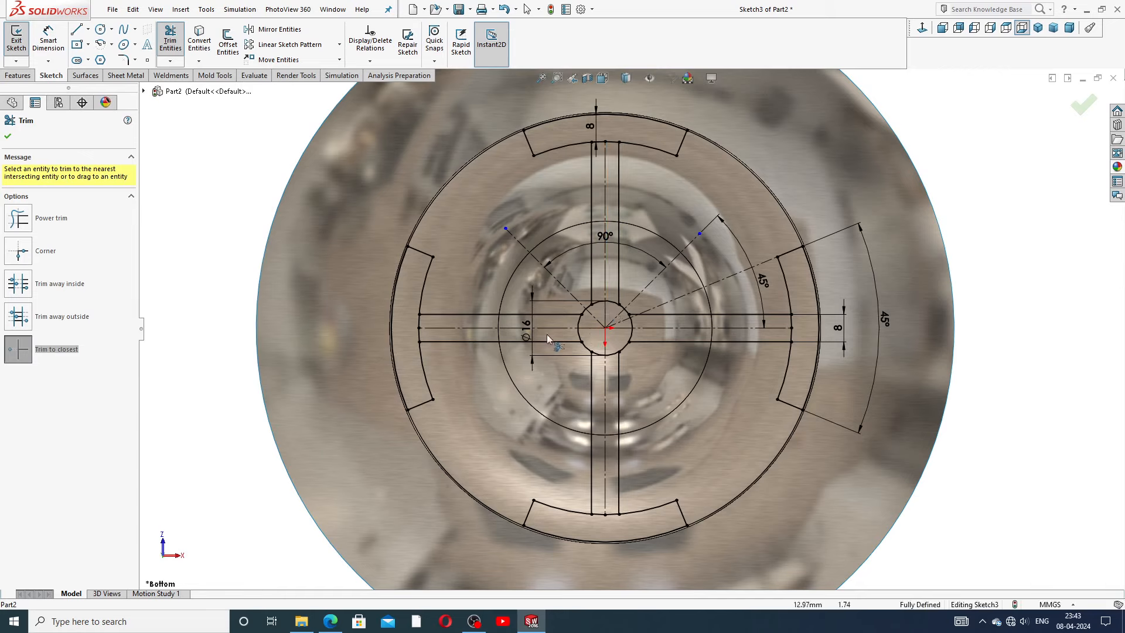
# Step: Trim the inner ring arc and the hub circle arc that cross the two ends of the left spoke
pyautogui.scroll(-5, 498, 332)
pyautogui.click(518, 309)
pyautogui.click(517, 338)
pyautogui.click(856, 313)
pyautogui.click(857, 339)
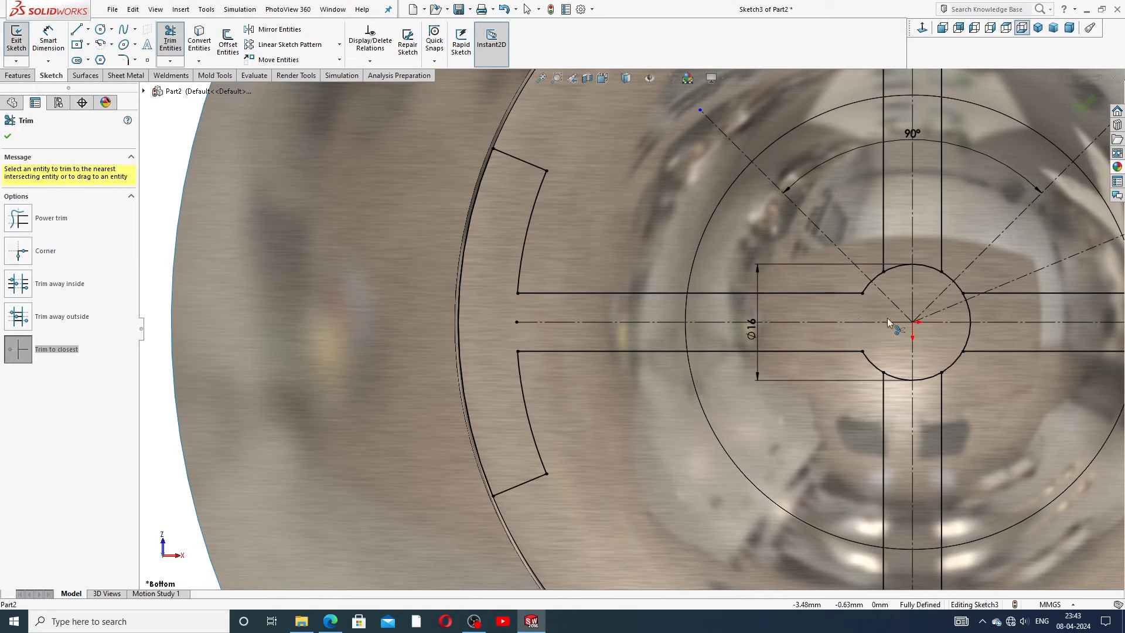
# Step: Trim the hub circle's arcs that cross the upper, right and lower spokes
pyautogui.click(895, 265)
pyautogui.click(926, 268)
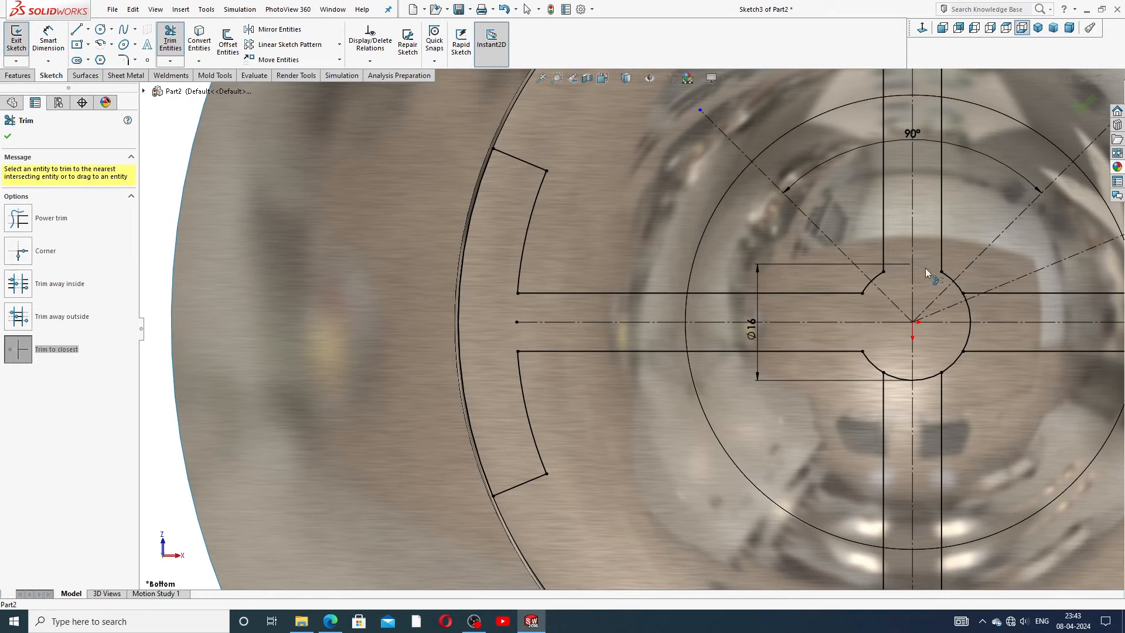
pyautogui.click(969, 312)
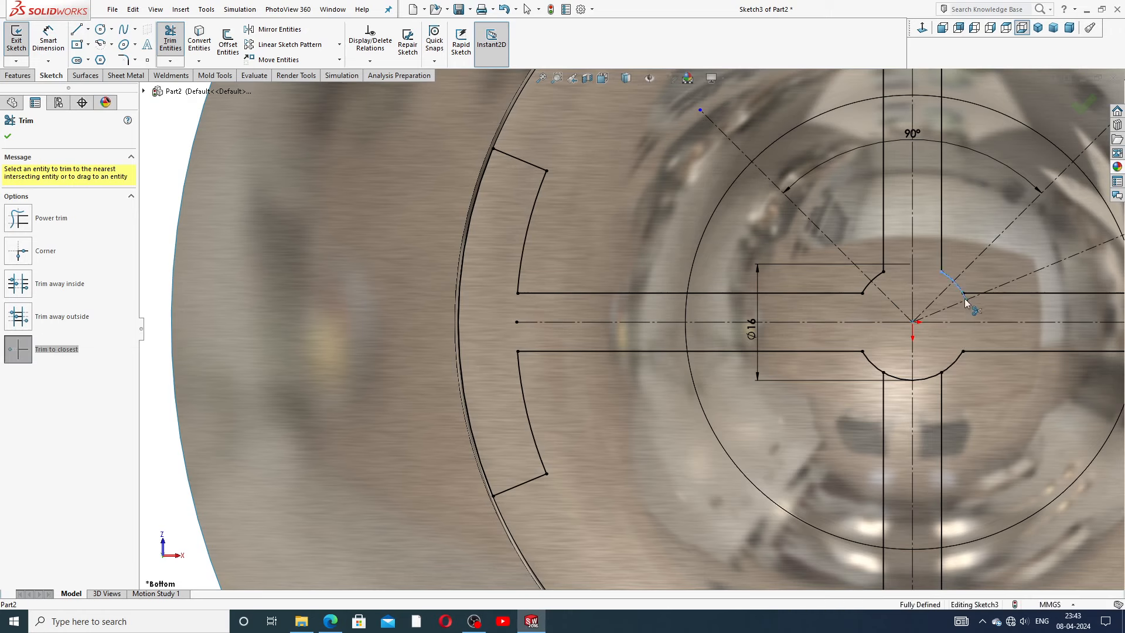
pyautogui.click(930, 382)
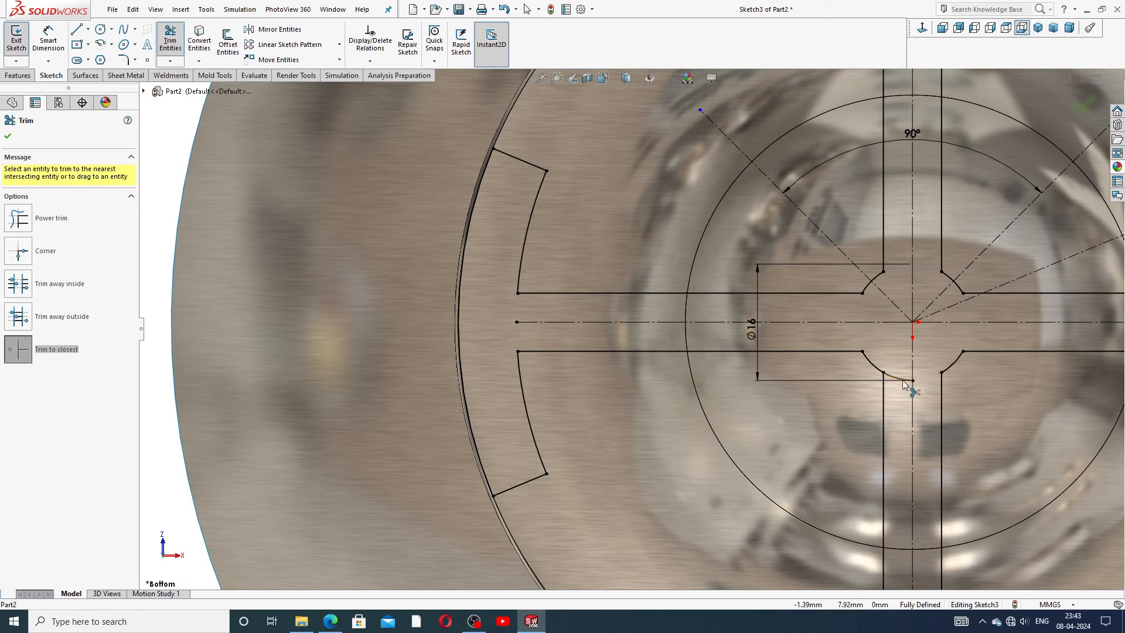
pyautogui.click(903, 383)
pyautogui.scroll(5, 966, 324)
pyautogui.scroll(-6, 756, 335)
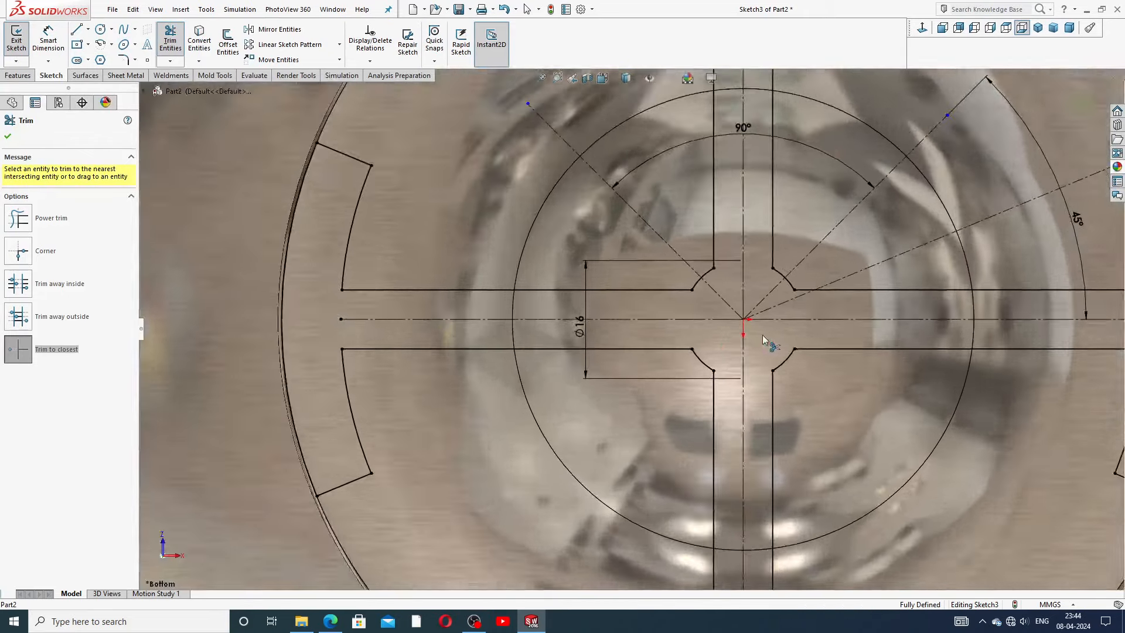
pyautogui.scroll(5, 708, 355)
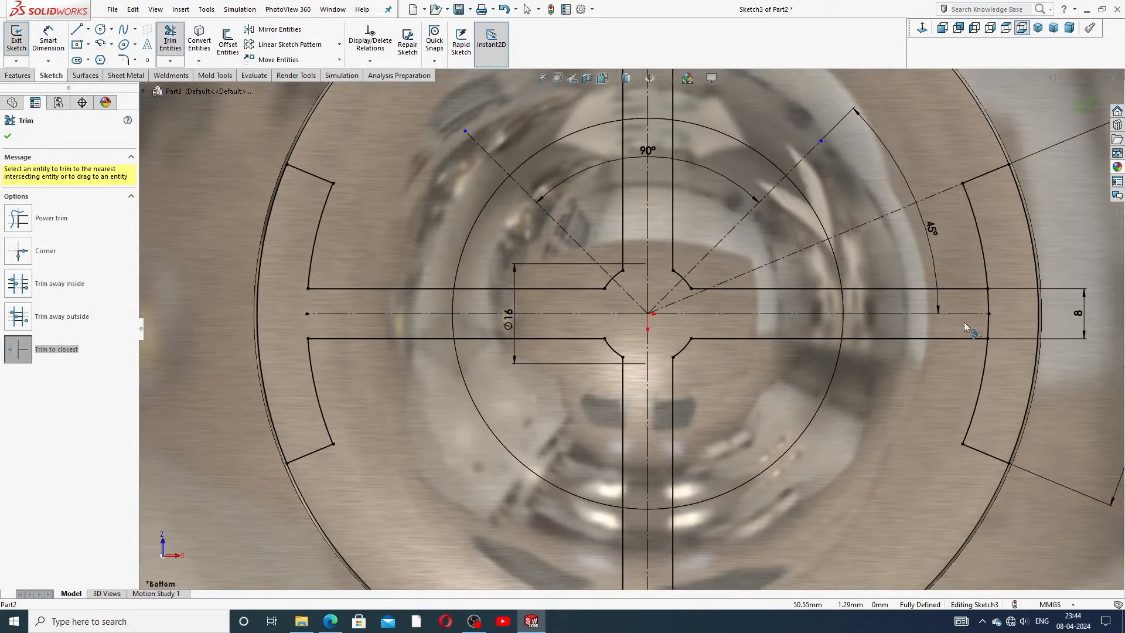
# Step: Trim the inner ring arcs that cross the outer ends of the right and upper spokes
pyautogui.press('f')
pyautogui.scroll(-4, 835, 327)
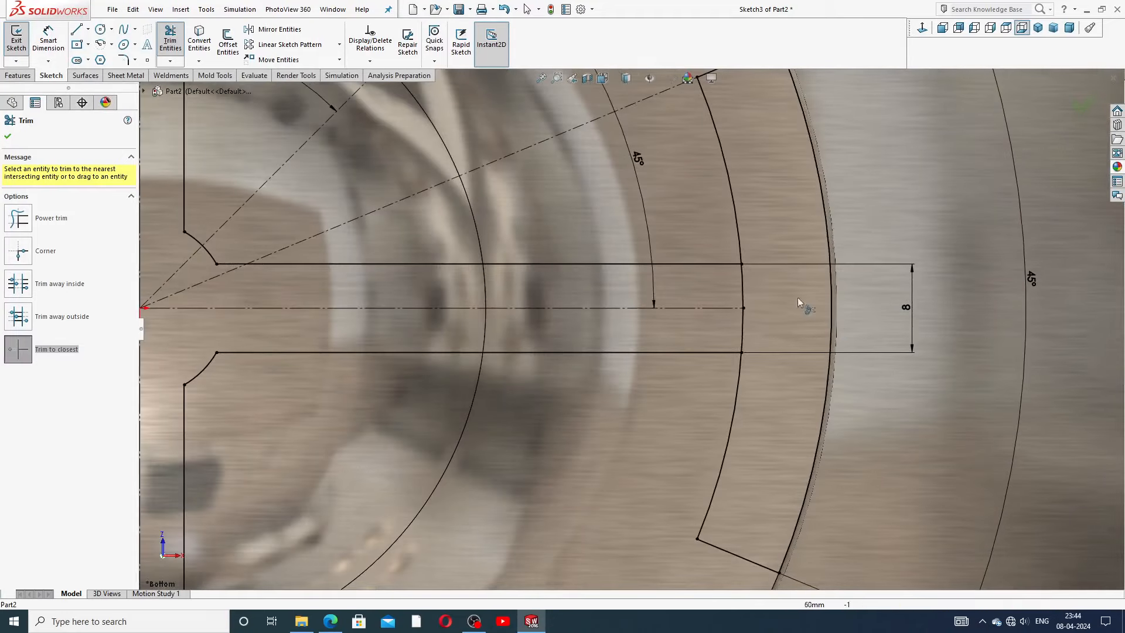
pyautogui.click(743, 287)
pyautogui.click(744, 325)
pyautogui.scroll(5, 755, 319)
pyautogui.scroll(-4, 568, 206)
pyautogui.scroll(-3, 508, 188)
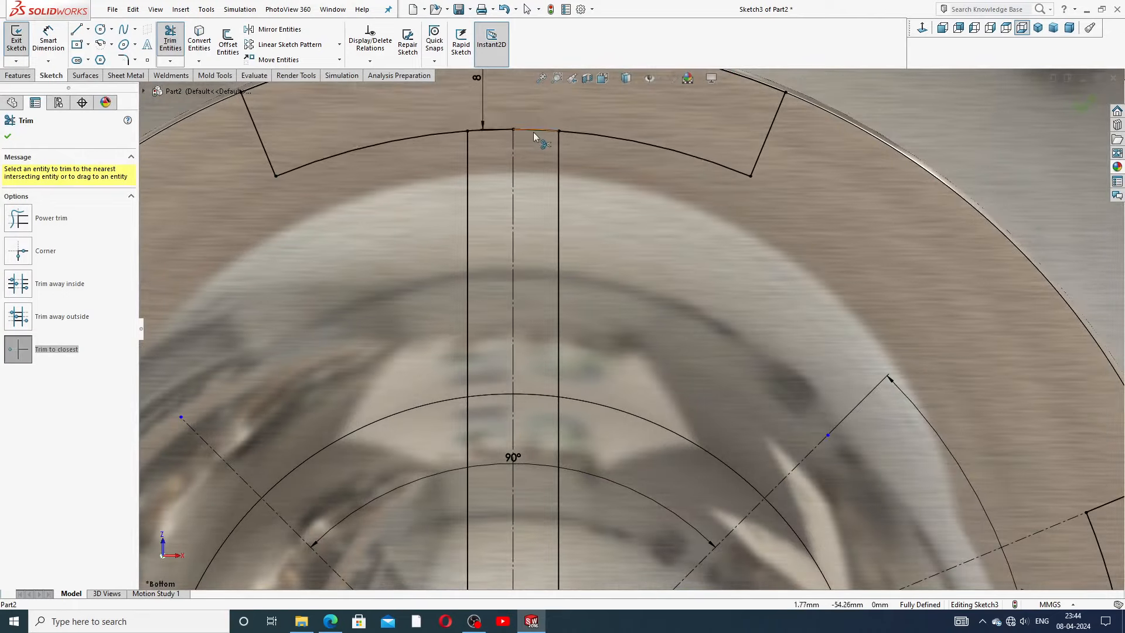
pyautogui.click(517, 132)
pyautogui.scroll(6, 595, 266)
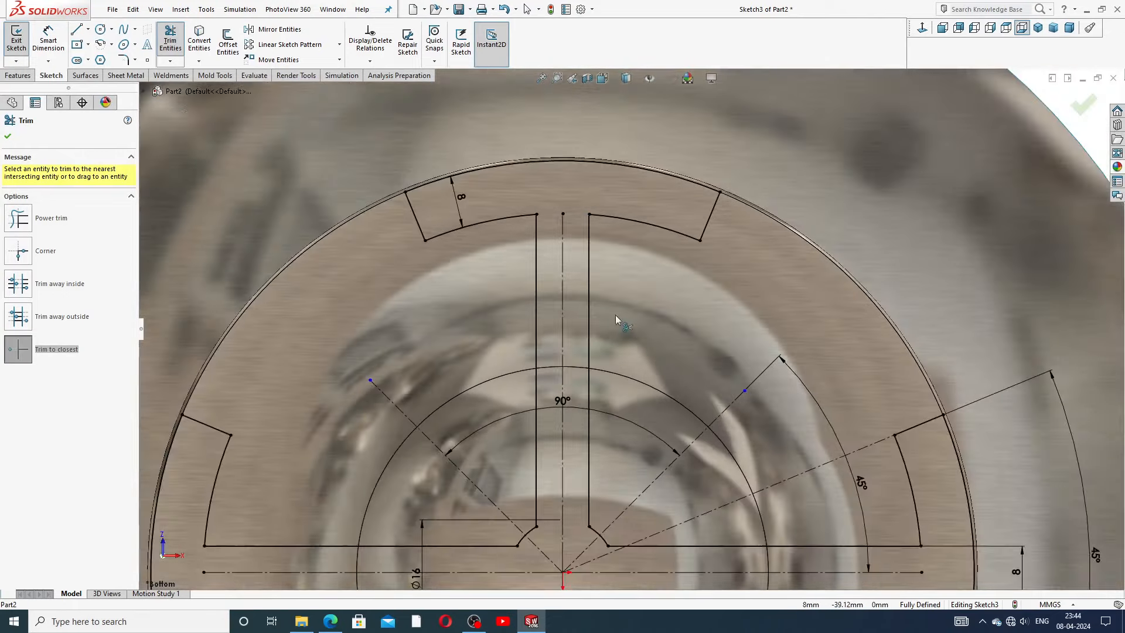
# Step: Trim the inner ring arc across the lower spoke's outer end and finish trimming
pyautogui.scroll(-2, 610, 589)
pyautogui.scroll(-5, 610, 591)
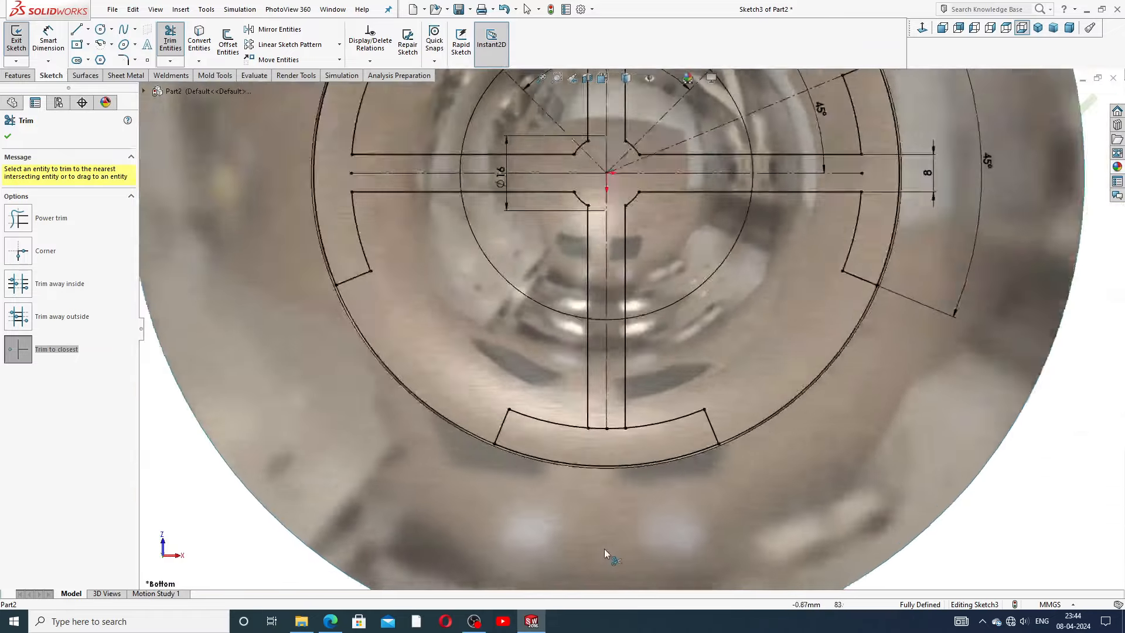
pyautogui.click(635, 231)
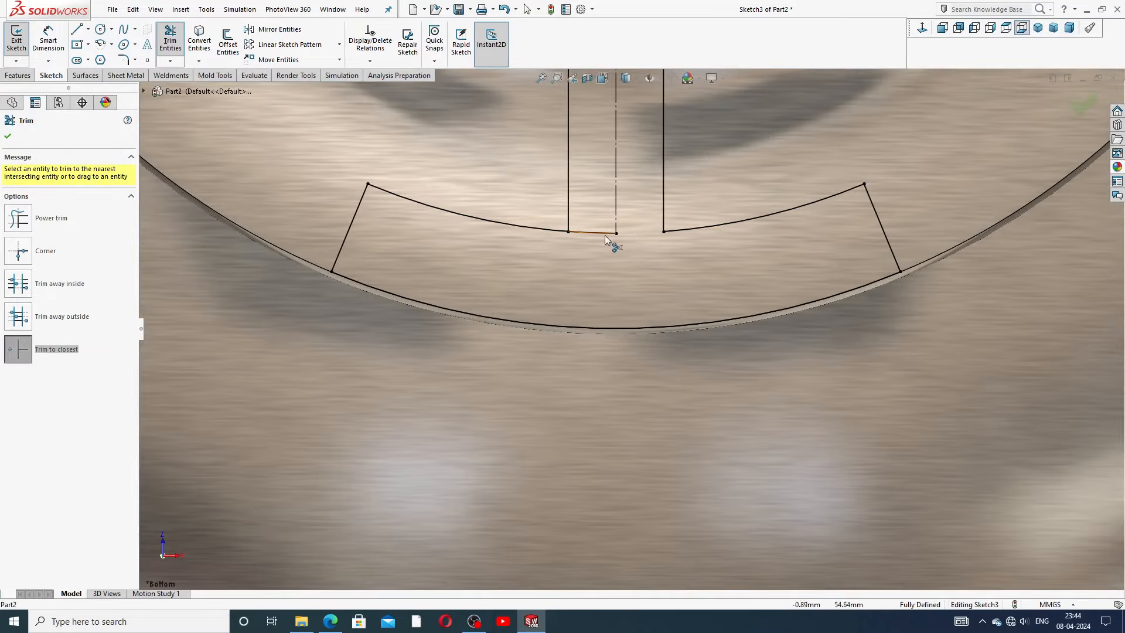
pyautogui.scroll(3, 703, 229)
pyautogui.scroll(5, 674, 187)
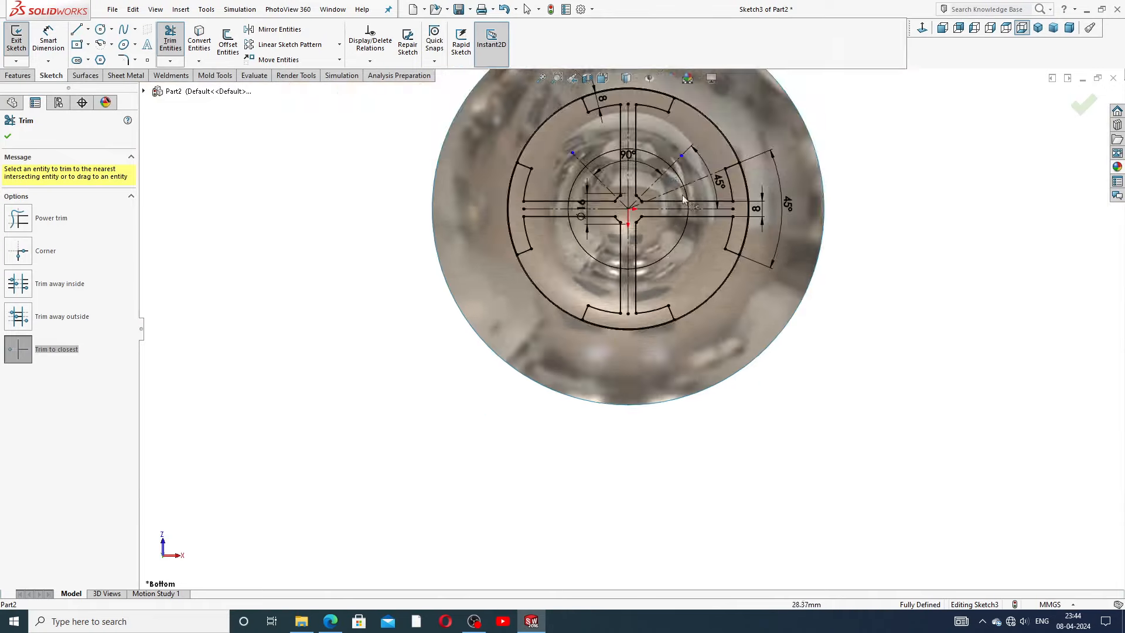
pyautogui.scroll(-1, 652, 153)
pyautogui.scroll(1, 652, 153)
pyautogui.scroll(-3, 652, 153)
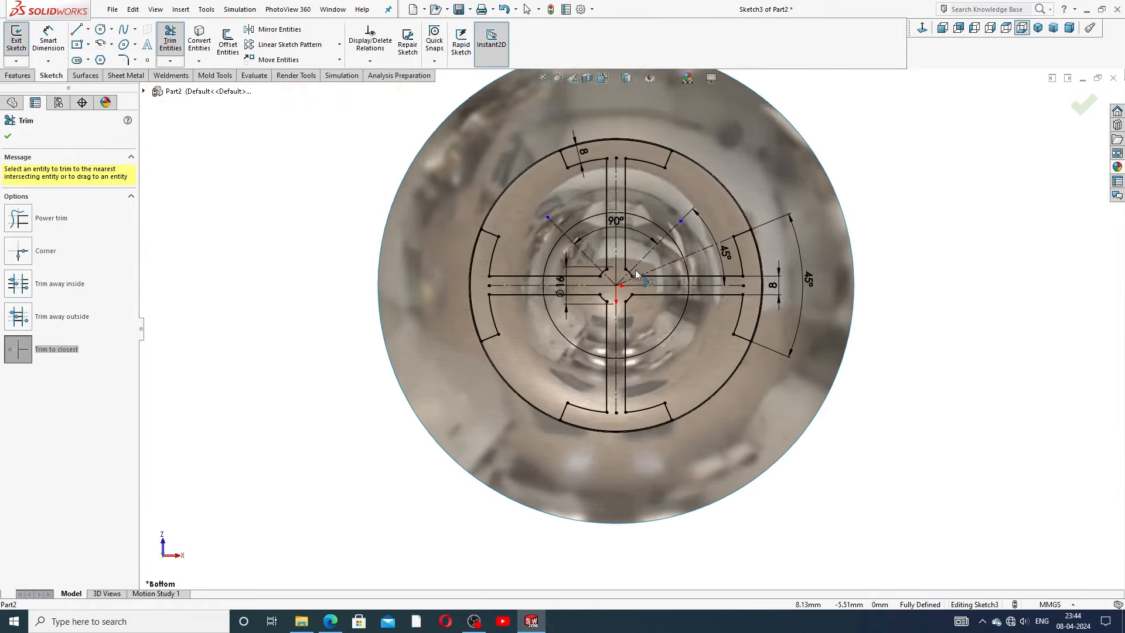
pyautogui.scroll(3, 639, 175)
pyautogui.scroll(-3, 645, 217)
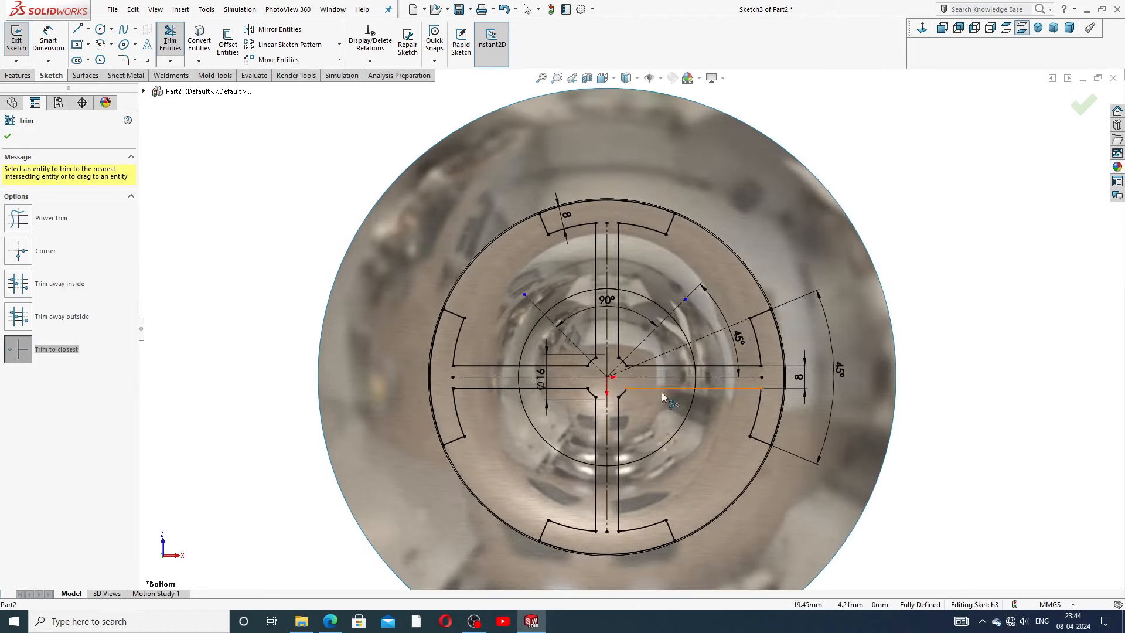
pyautogui.scroll(1, 633, 328)
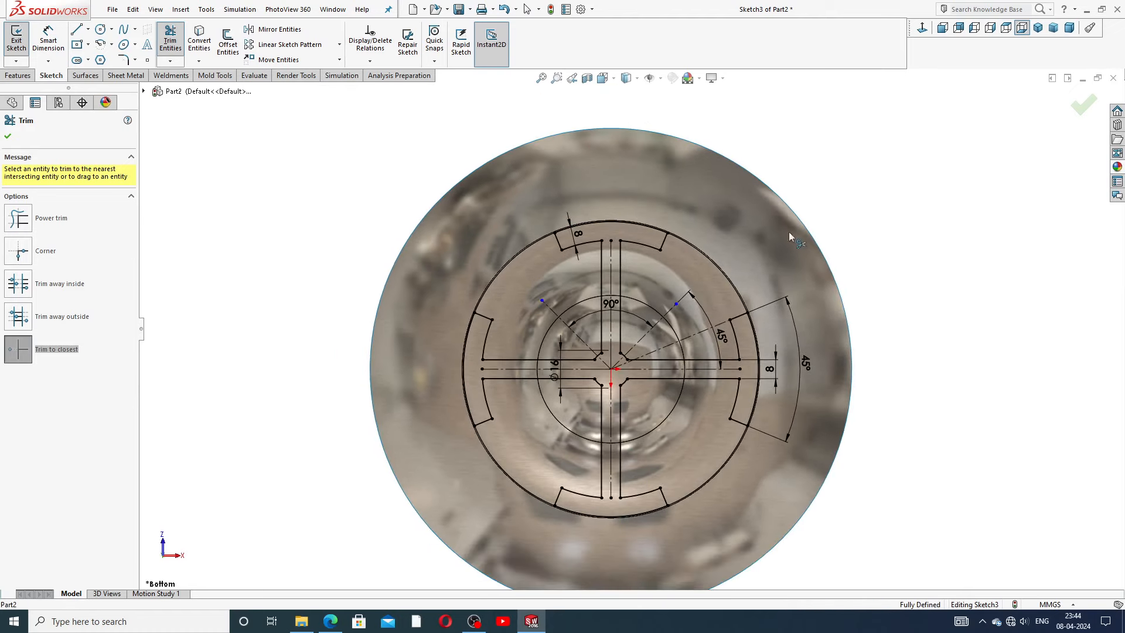
pyautogui.click(9, 138)
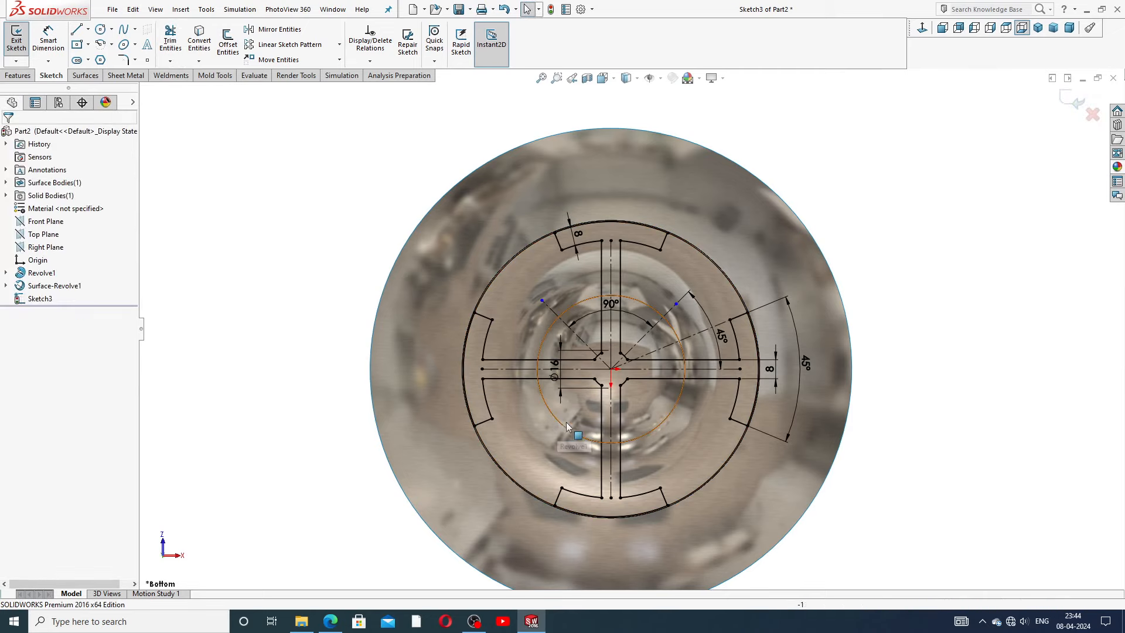
# Step: Start a 3 mm sketch fillet and pick the four end corners of the left spoke's pad
pyautogui.scroll(5, 617, 358)
pyautogui.press('f')
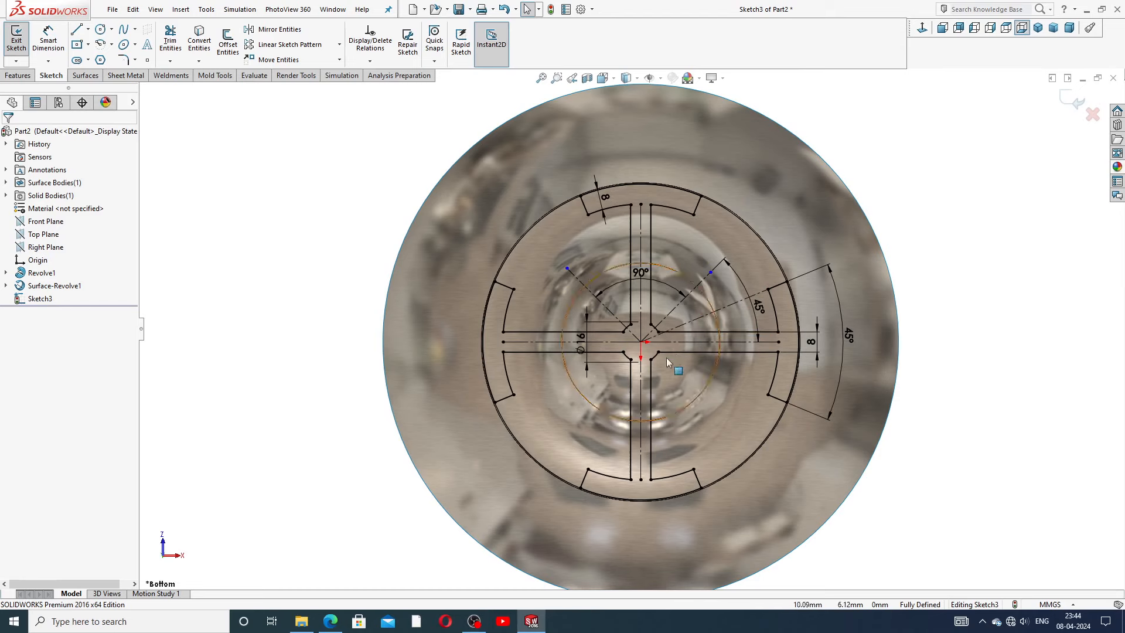
pyautogui.click(135, 60)
pyautogui.click(146, 76)
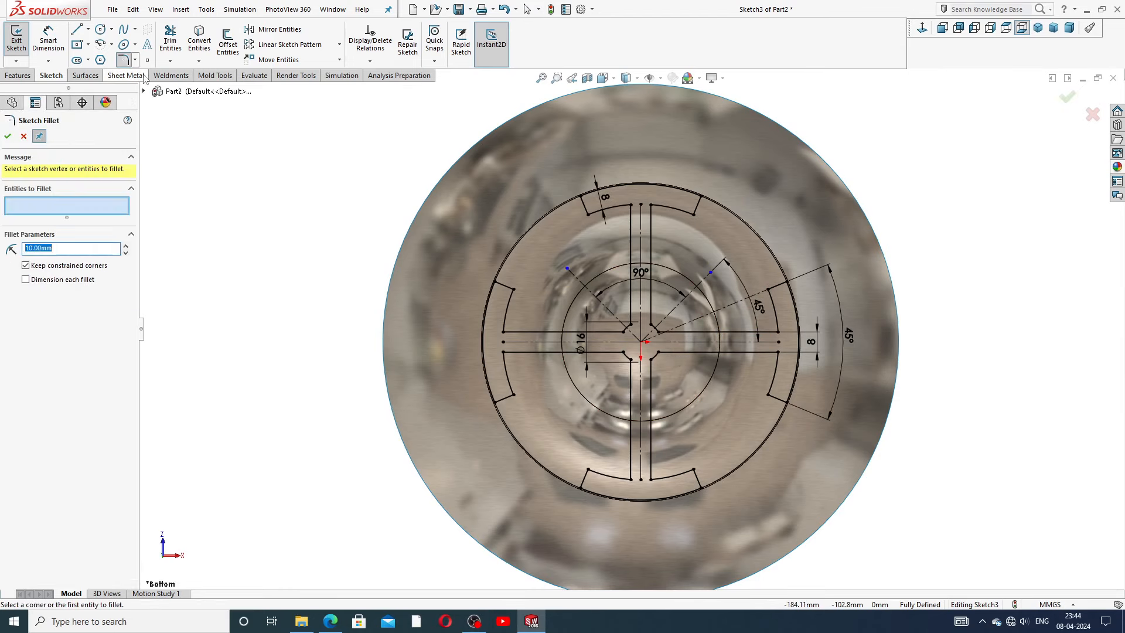
pyautogui.write('3')
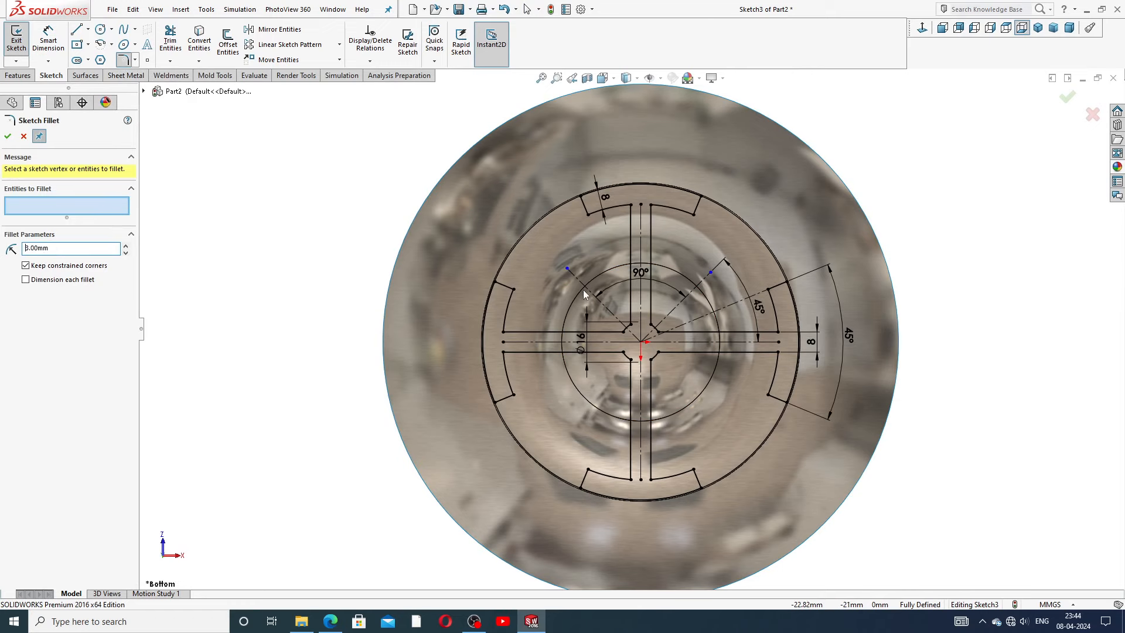
pyautogui.scroll(1, 574, 305)
pyautogui.scroll(-2, 533, 302)
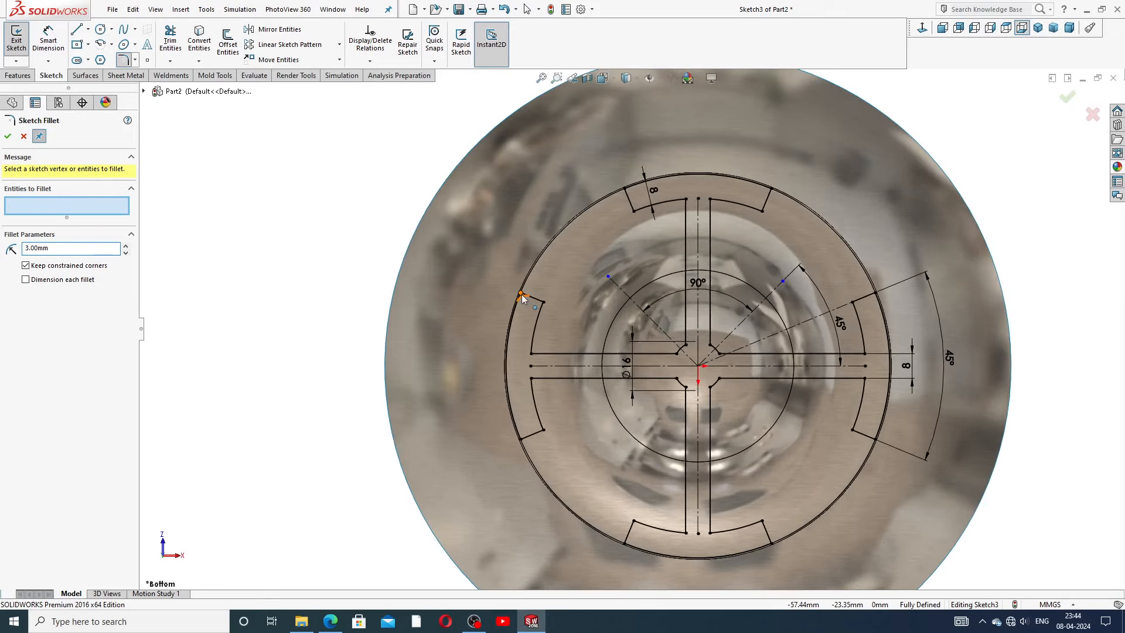
pyautogui.click(529, 298)
pyautogui.click(545, 305)
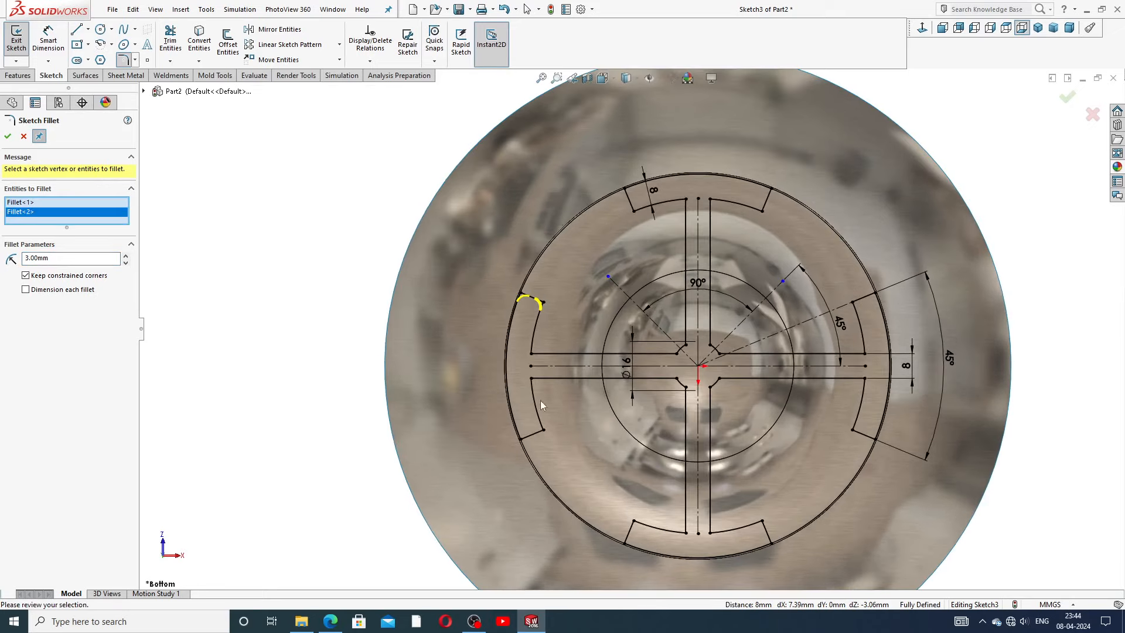
pyautogui.click(542, 431)
pyautogui.click(521, 441)
# Step: Add the end corners of the lower and right spokes' pads to the 3 mm sketch fillet
pyautogui.click(634, 522)
pyautogui.click(625, 544)
pyautogui.click(763, 522)
pyautogui.click(772, 544)
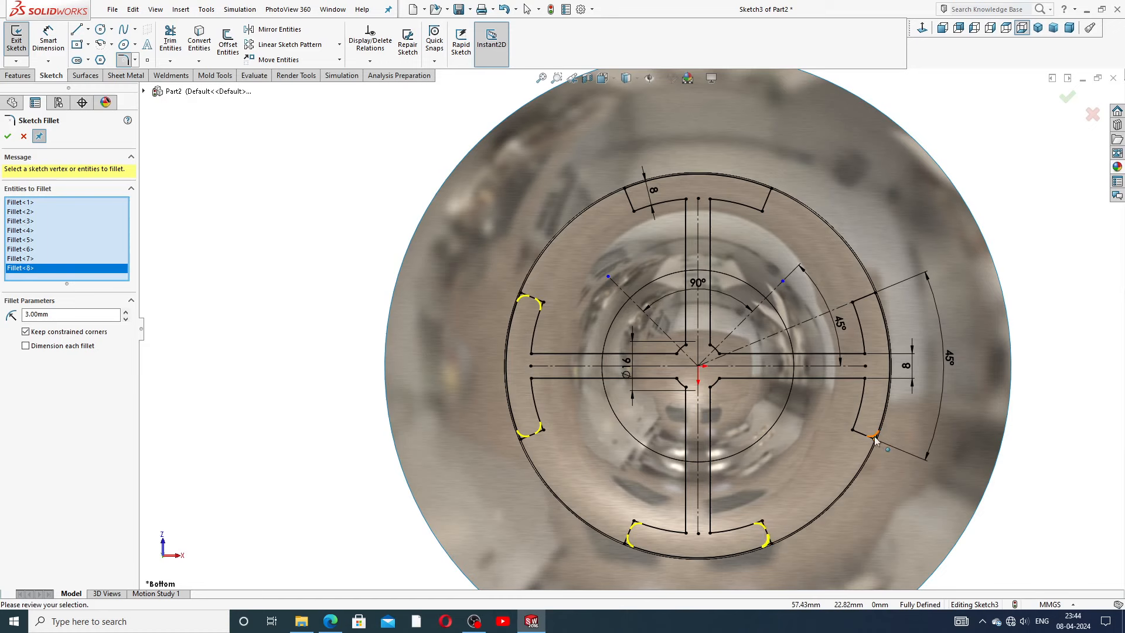
pyautogui.click(874, 295)
pyautogui.click(852, 302)
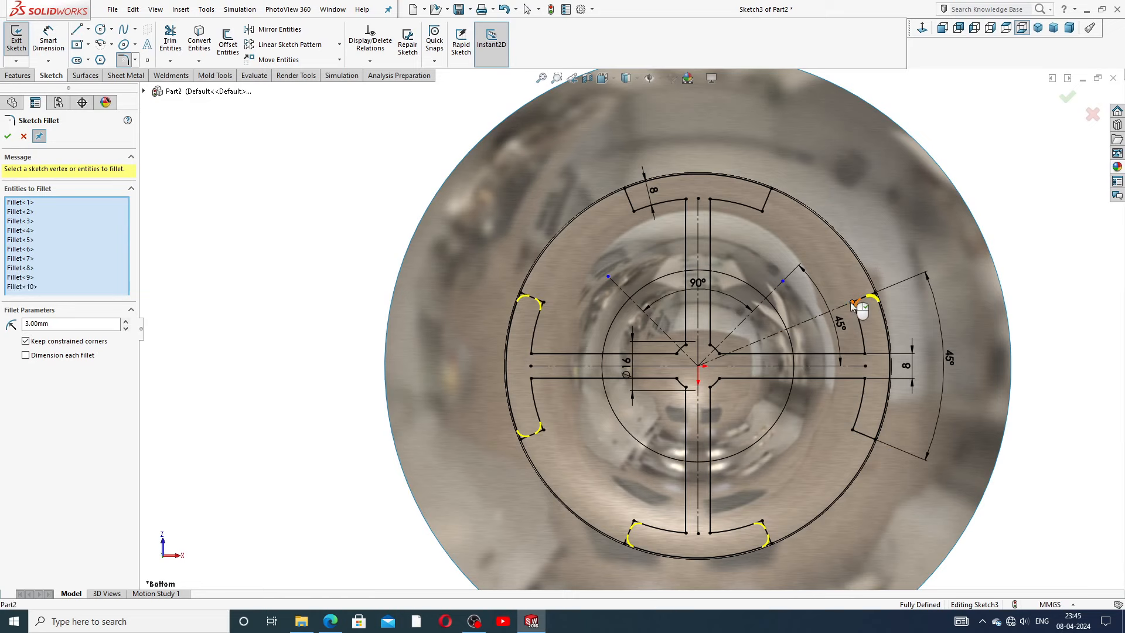
pyautogui.click(853, 430)
pyautogui.click(874, 435)
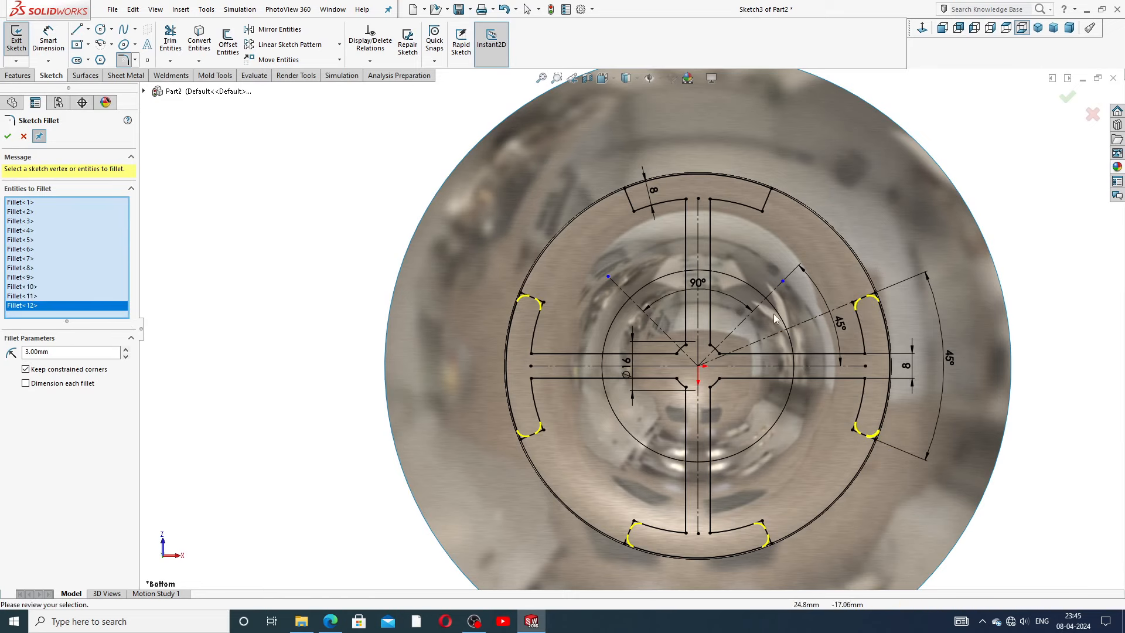
# Step: Add the four end corners of the upper spoke's pad to the 3 mm sketch fillet
pyautogui.click(772, 190)
pyautogui.click(763, 211)
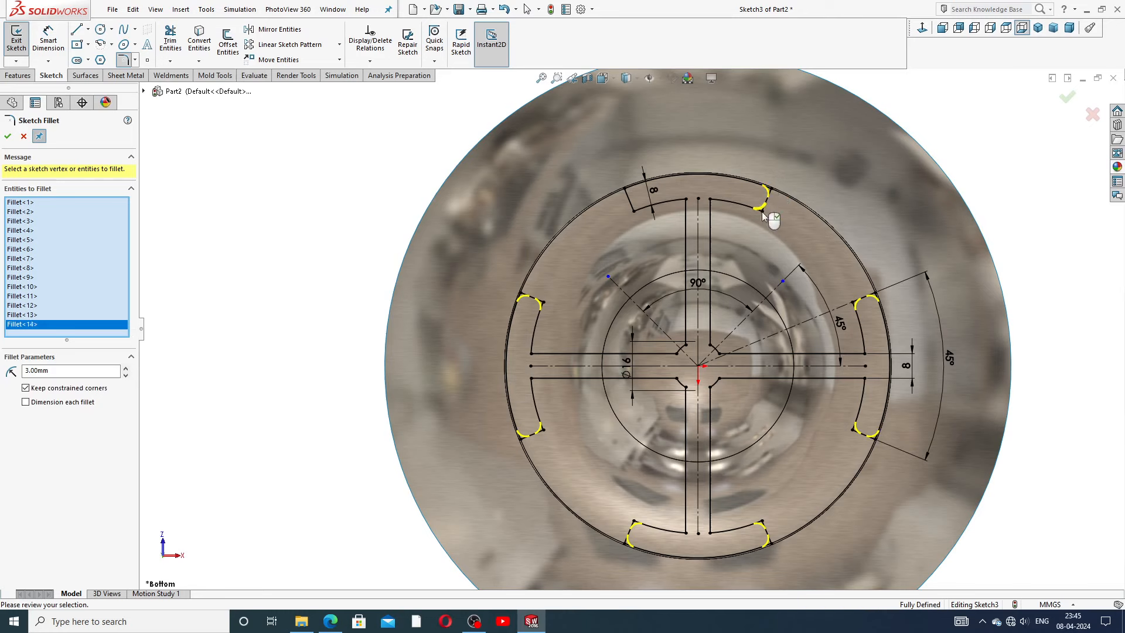
pyautogui.click(626, 191)
pyautogui.click(636, 209)
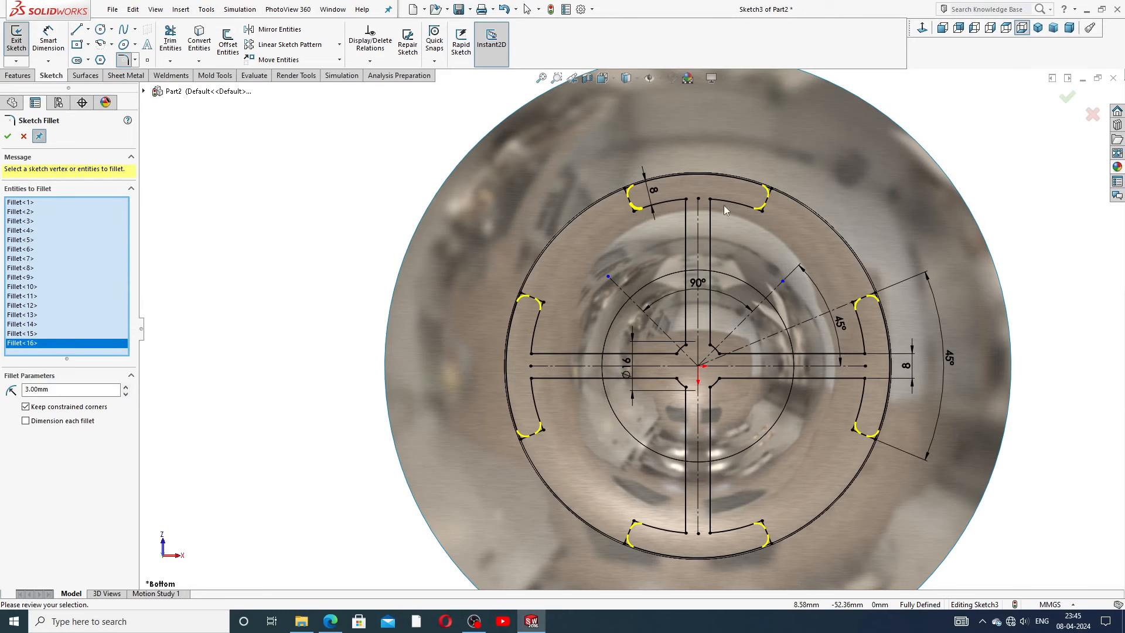
# Step: Include the eight corners where the hub arcs meet the spokes and apply the 3 mm sketch fillets
pyautogui.click(686, 347)
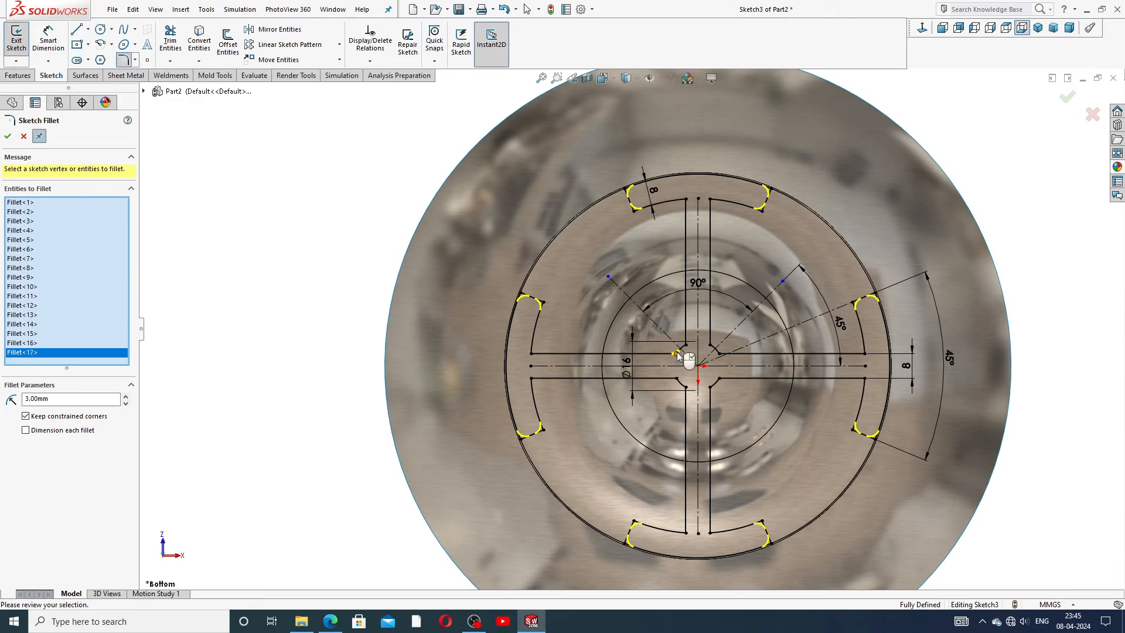
pyautogui.click(710, 349)
pyautogui.click(720, 352)
pyautogui.click(723, 358)
pyautogui.click(721, 384)
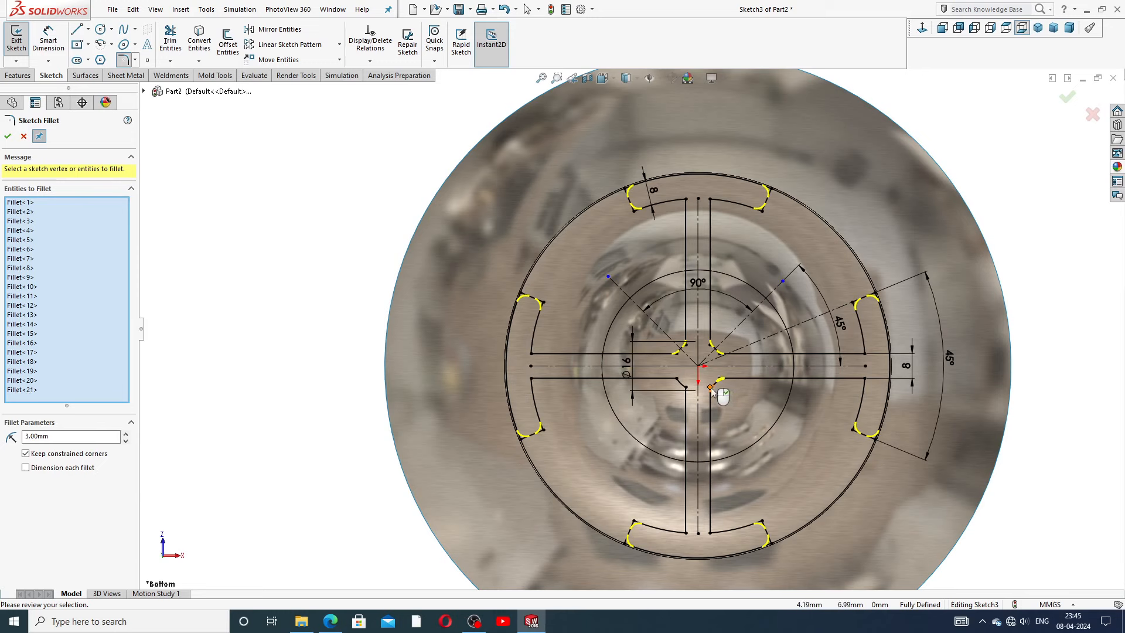
pyautogui.click(713, 388)
pyautogui.click(680, 384)
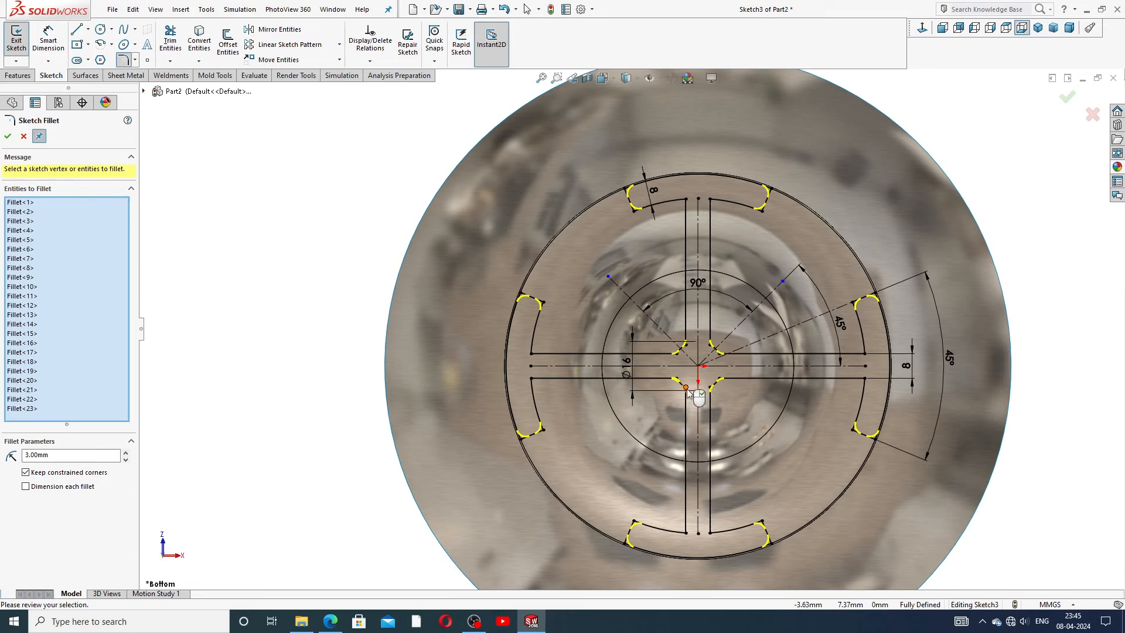
pyautogui.click(687, 390)
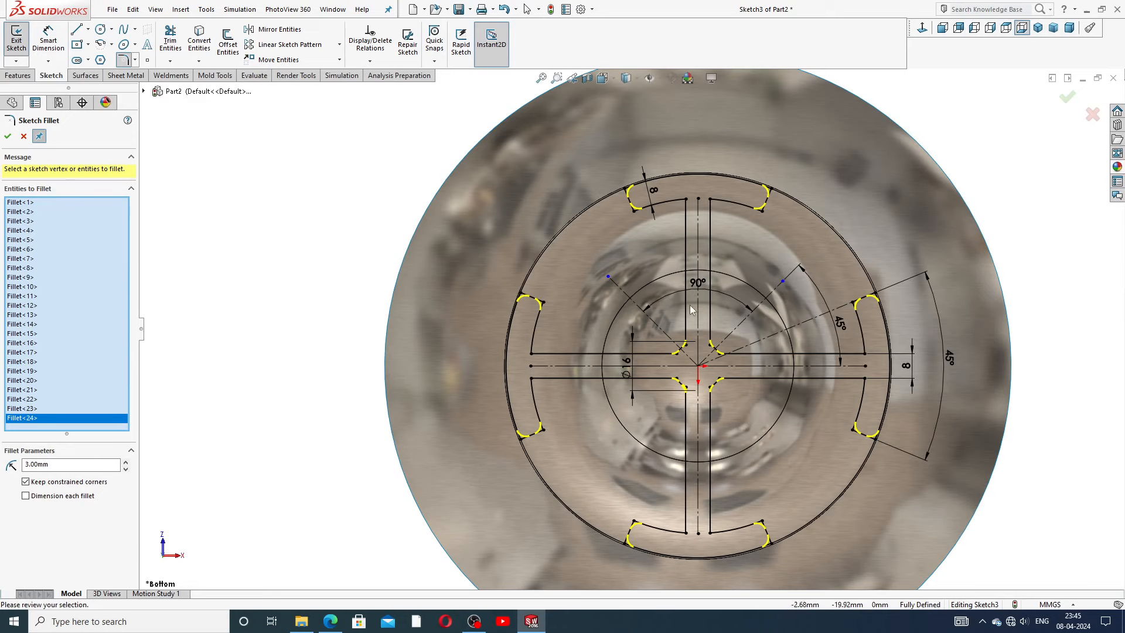
pyautogui.click(7, 136)
# Step: Set the fillet radius to 6 mm and pick the corners where the left and upper spokes meet their pads
pyautogui.click(27, 250)
pyautogui.write('6')
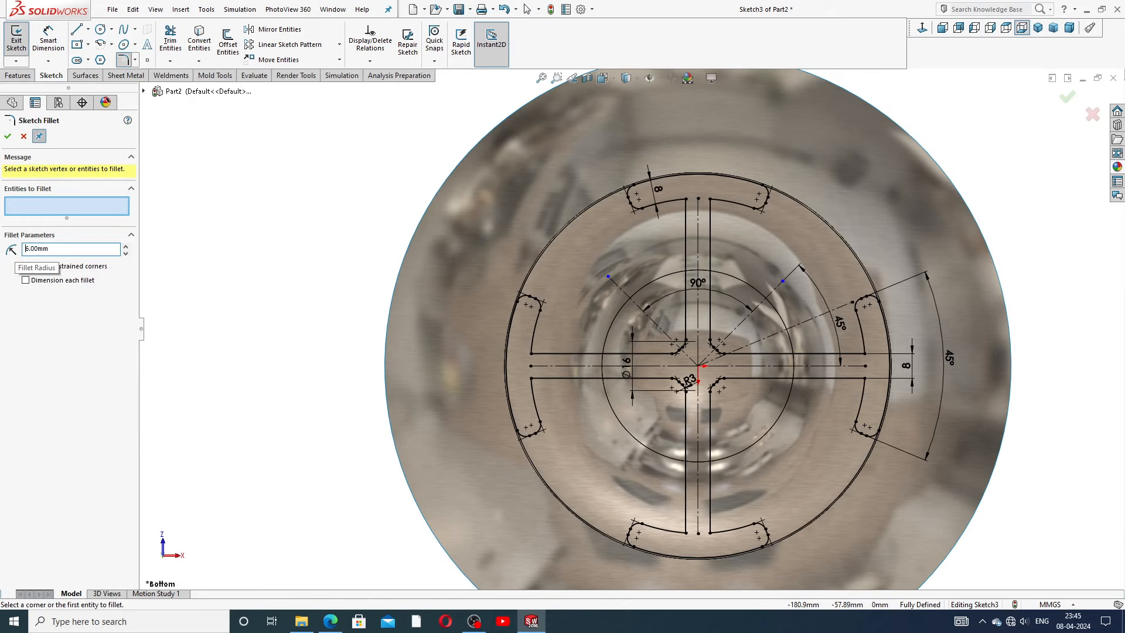
pyautogui.click(533, 354)
pyautogui.click(538, 380)
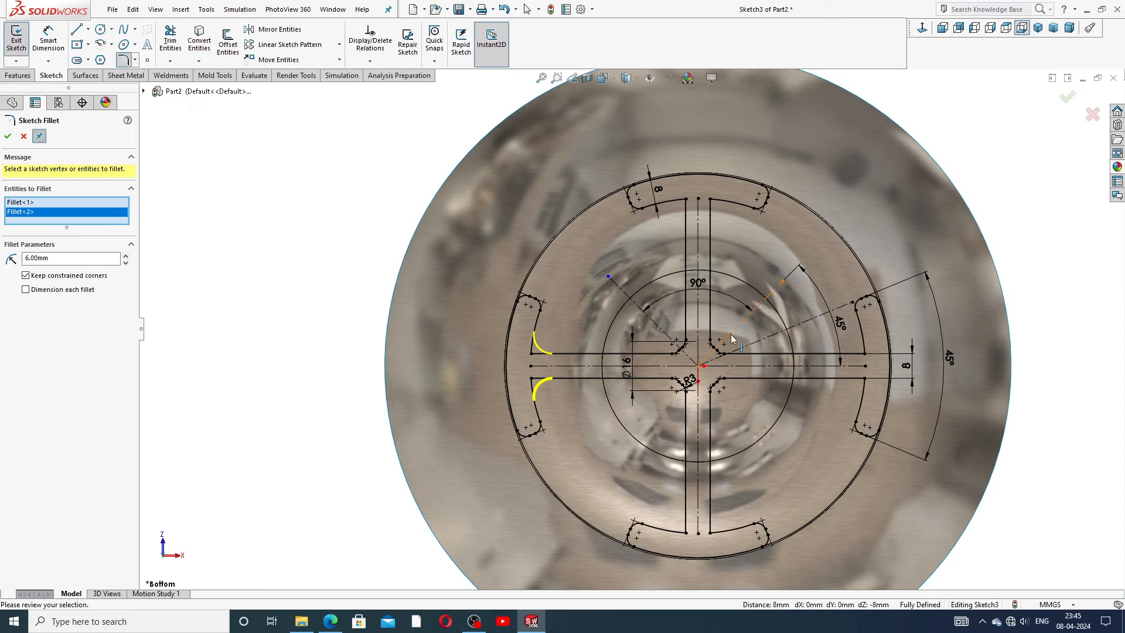
pyautogui.click(682, 201)
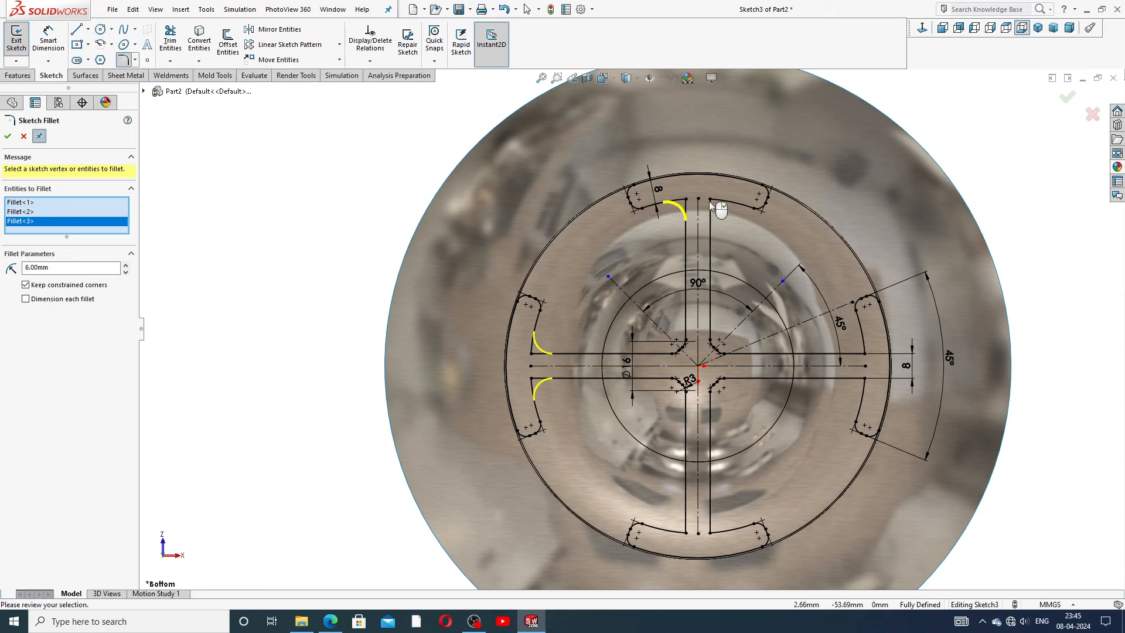
pyautogui.click(710, 200)
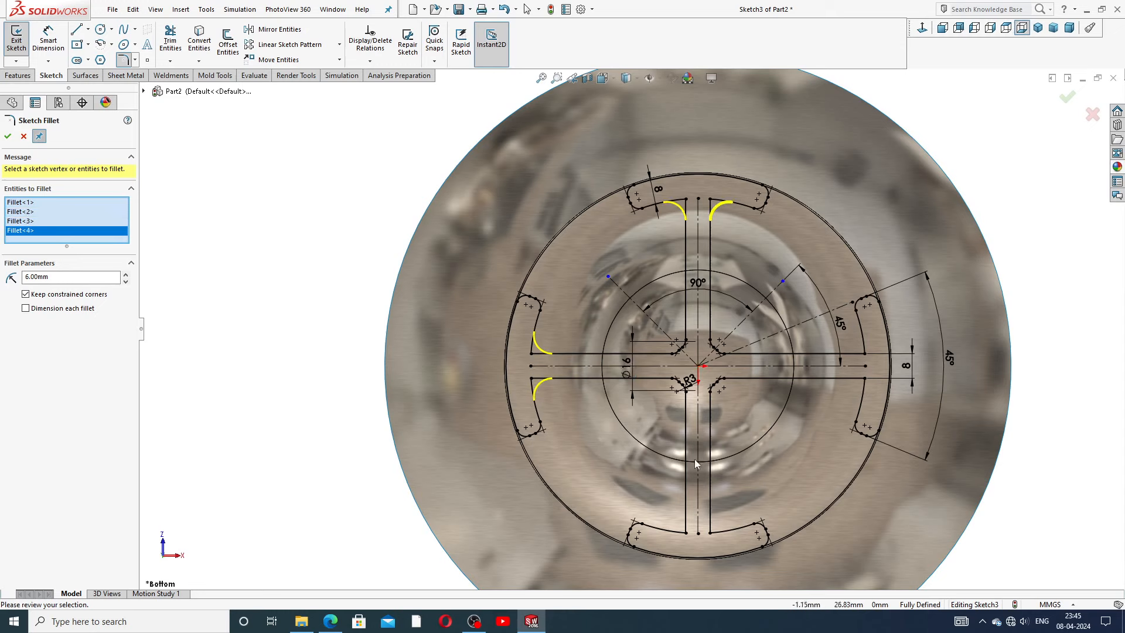
# Step: Add the corners where the lower and right spokes meet their pads and apply the 6 mm sketch fillets
pyautogui.click(695, 535)
pyautogui.click(710, 532)
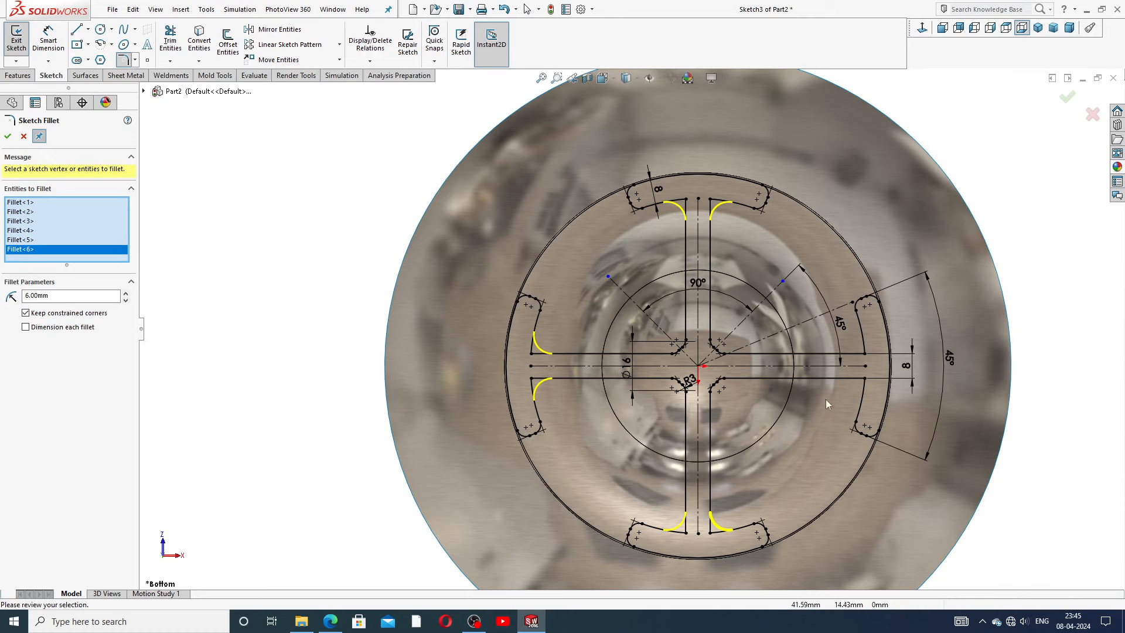
pyautogui.click(867, 379)
pyautogui.click(865, 354)
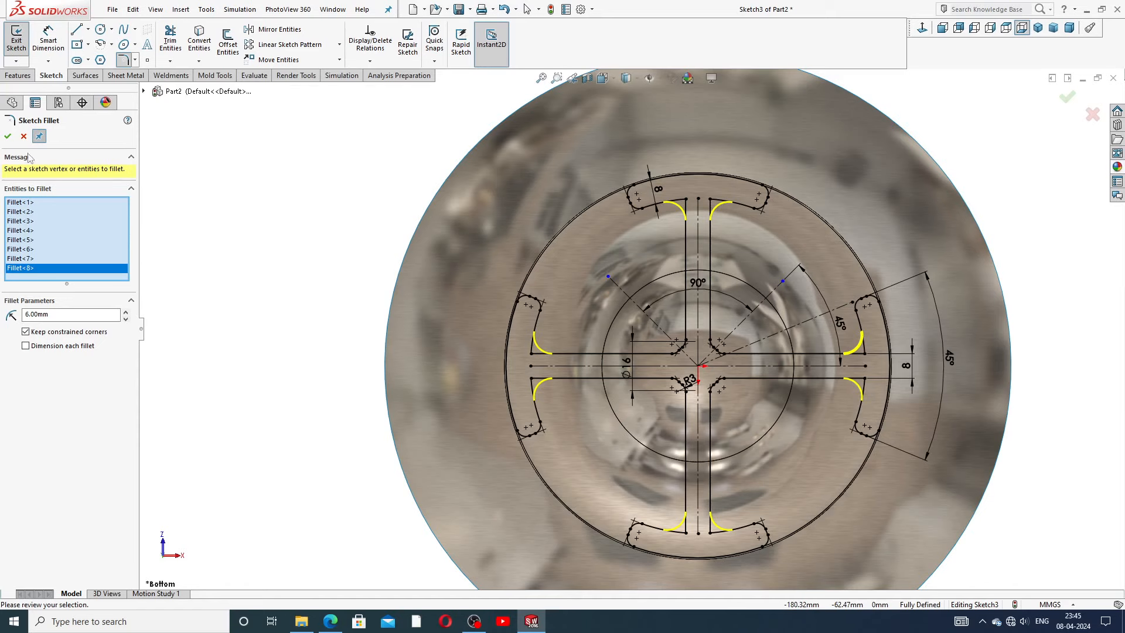
pyautogui.click(8, 137)
pyautogui.click(7, 136)
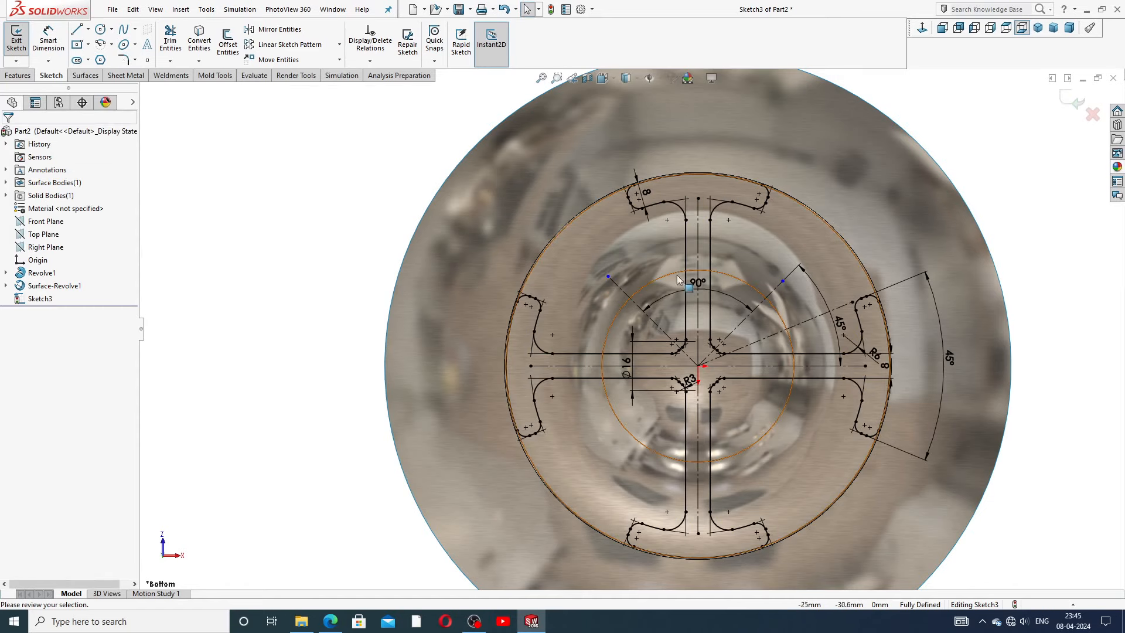
pyautogui.scroll(1, 814, 310)
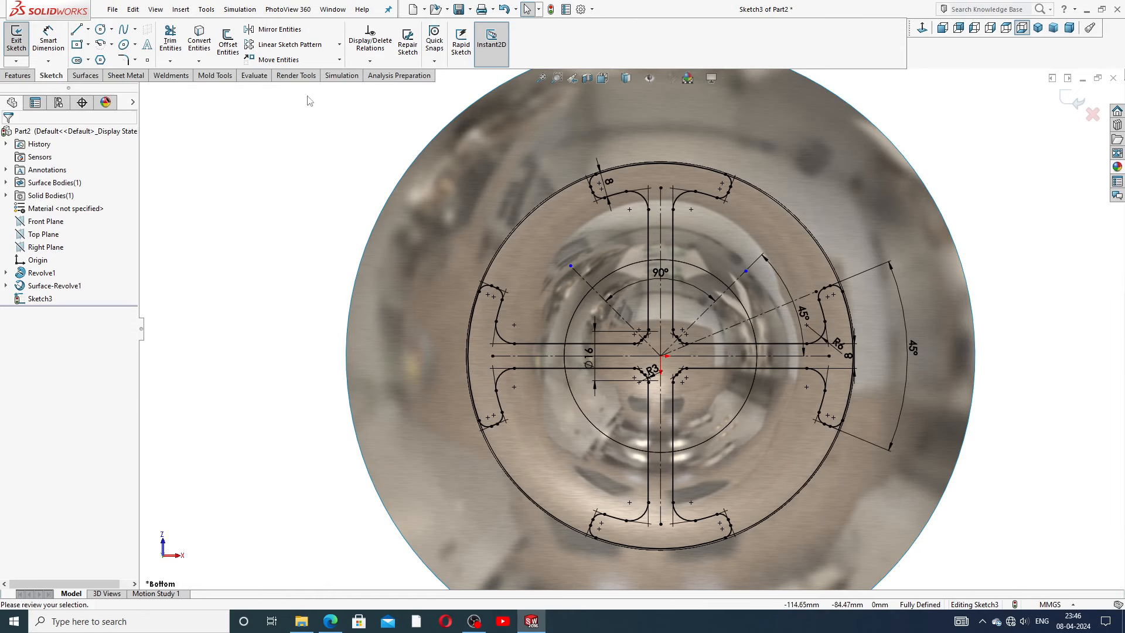
pyautogui.click(18, 76)
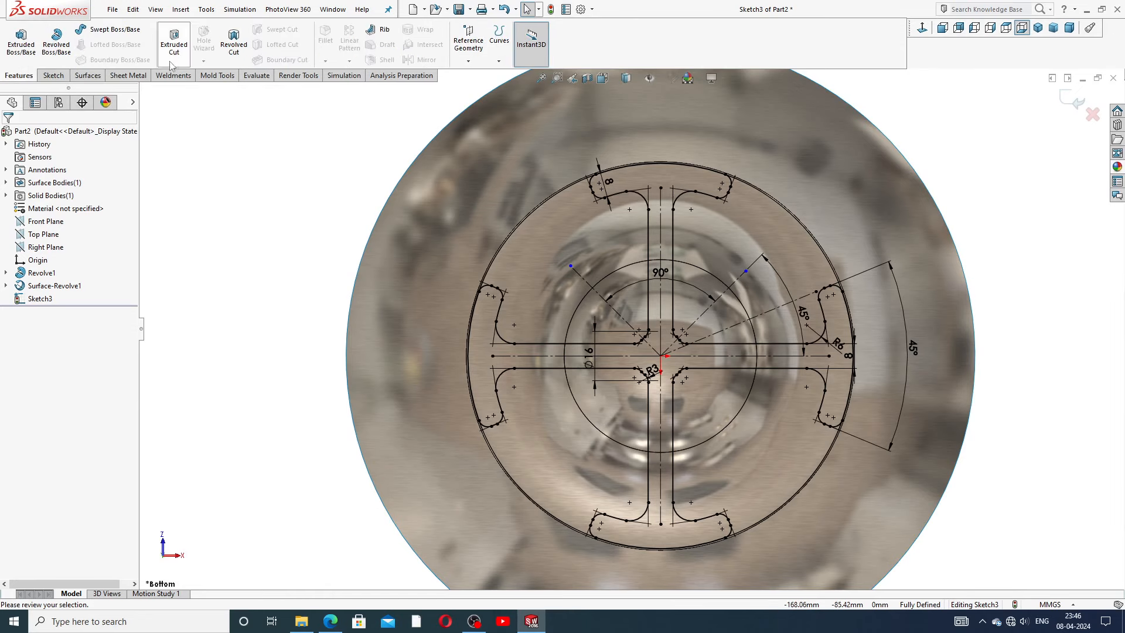
pyautogui.click(174, 41)
pyautogui.press('f')
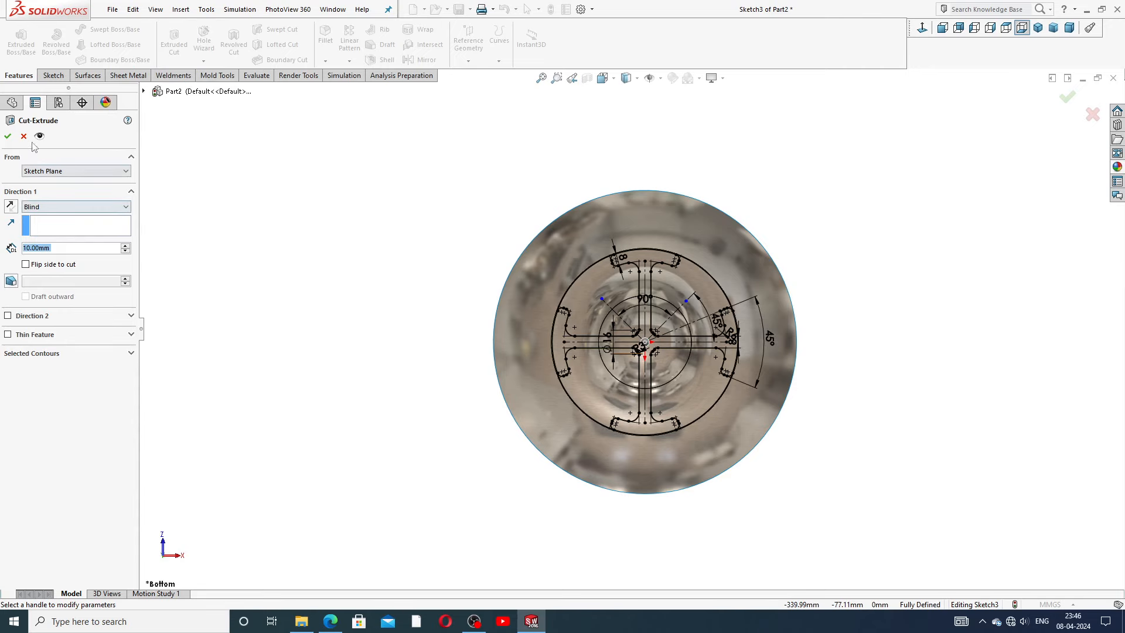
pyautogui.press('Escape')
# Step: Draw a circle of about 230 mm diameter centred on the origin, enclosing the part's outer edge
pyautogui.scroll(-3, 630, 391)
pyautogui.scroll(1, 680, 256)
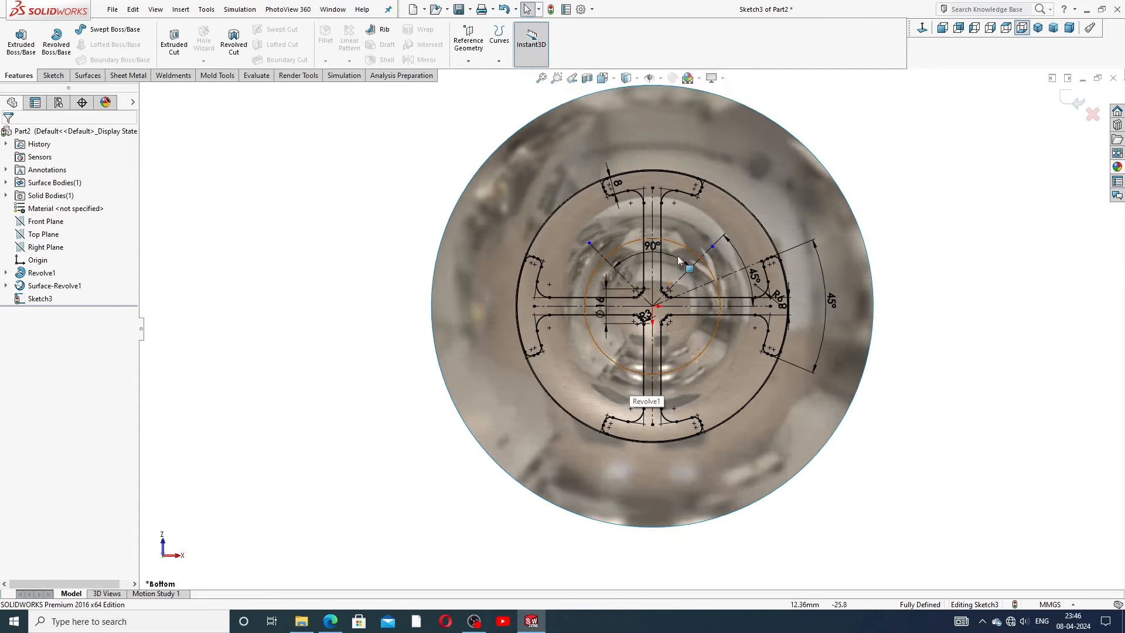
pyautogui.scroll(-1, 681, 256)
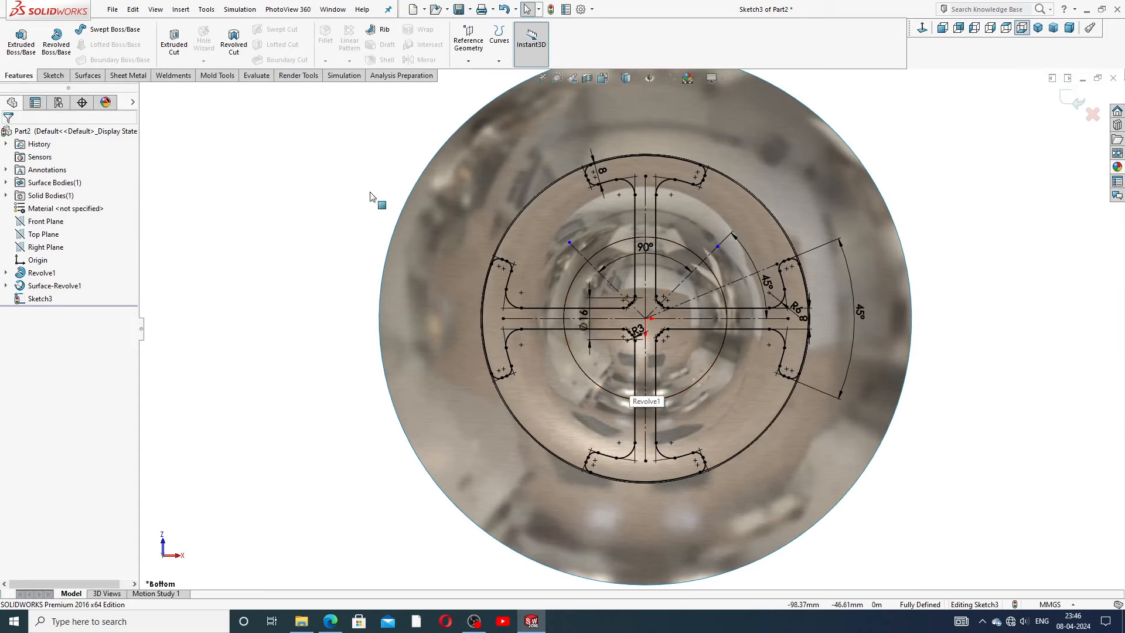
pyautogui.click(54, 75)
pyautogui.click(101, 28)
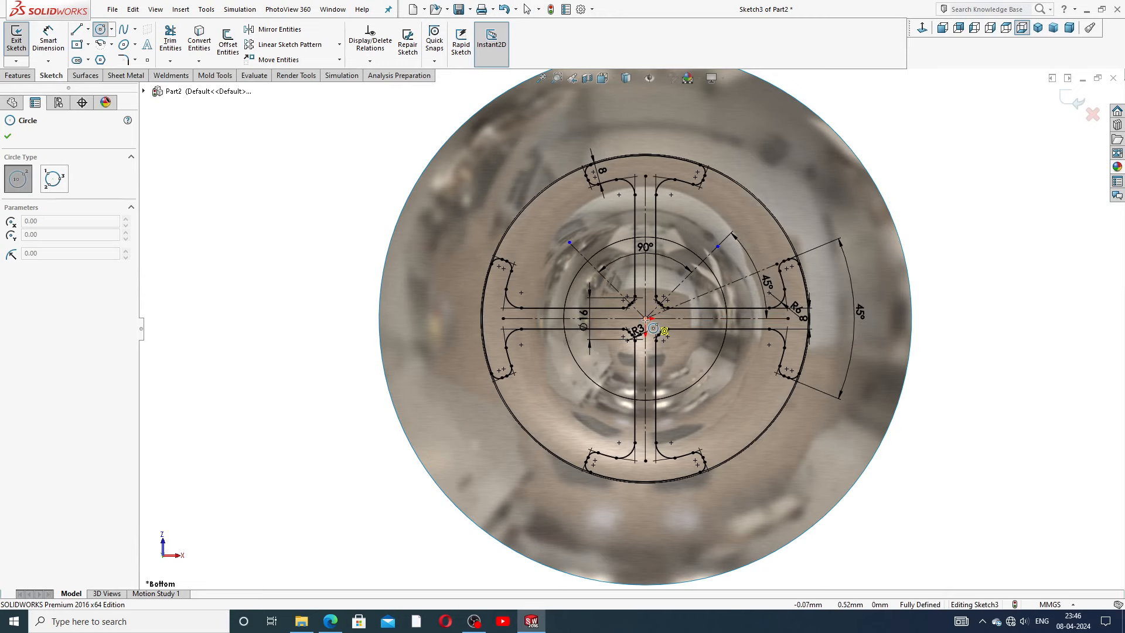
pyautogui.click(643, 319)
pyautogui.scroll(2, 697, 153)
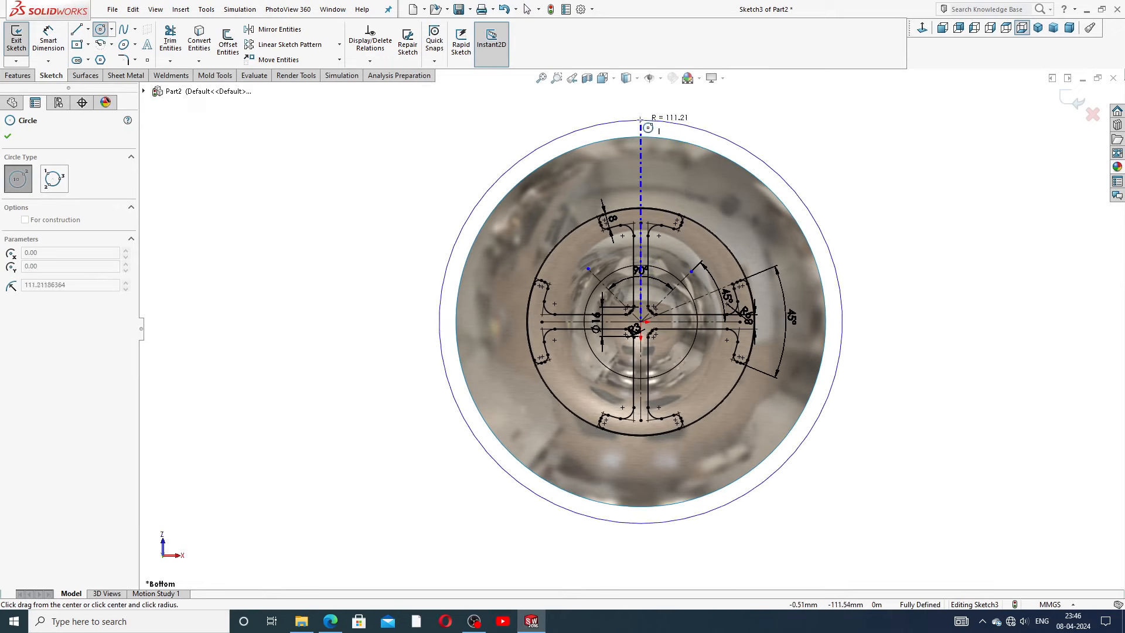
pyautogui.click(706, 124)
pyautogui.rightClick(771, 136)
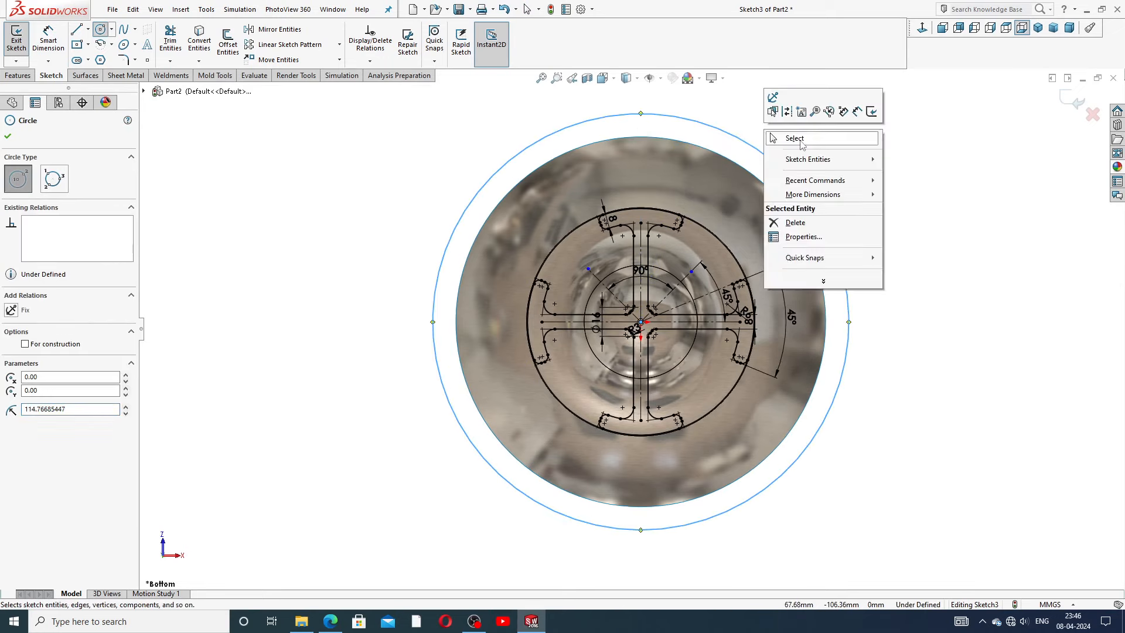
pyautogui.click(785, 136)
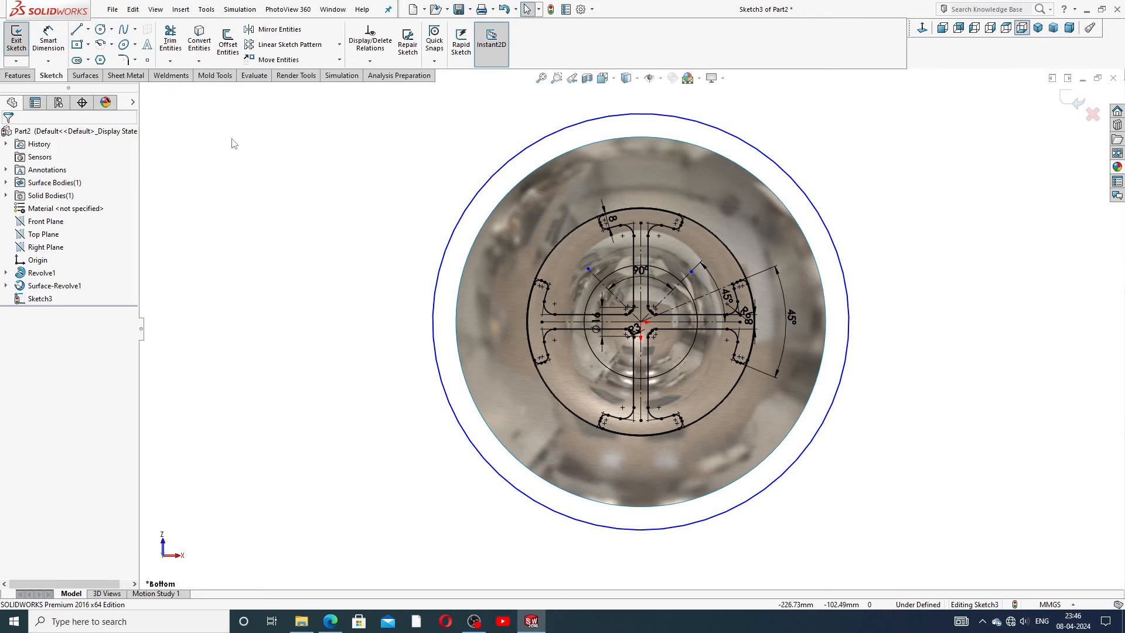
# Step: Dimension the large outer circle with a diameter of 220 mm
pyautogui.click(48, 39)
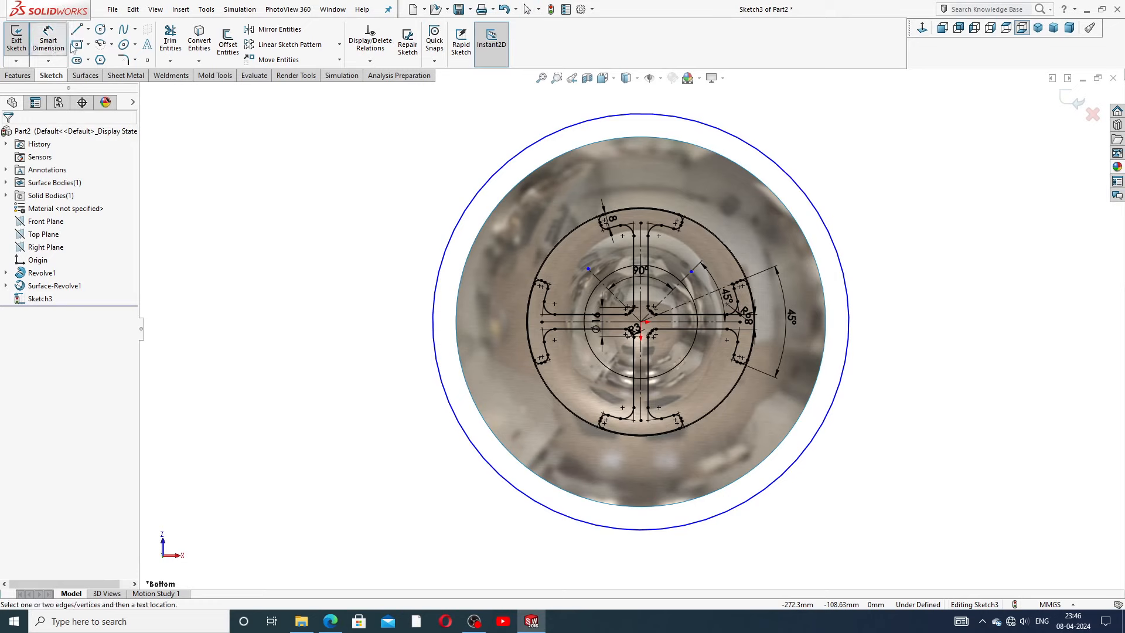
pyautogui.click(736, 145)
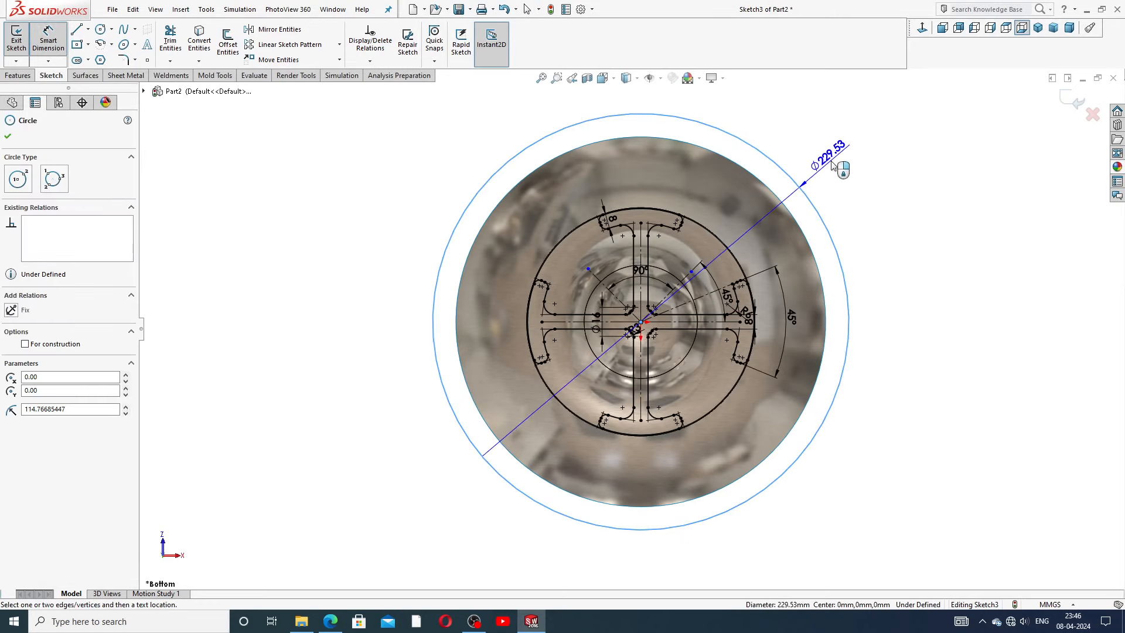
pyautogui.click(834, 164)
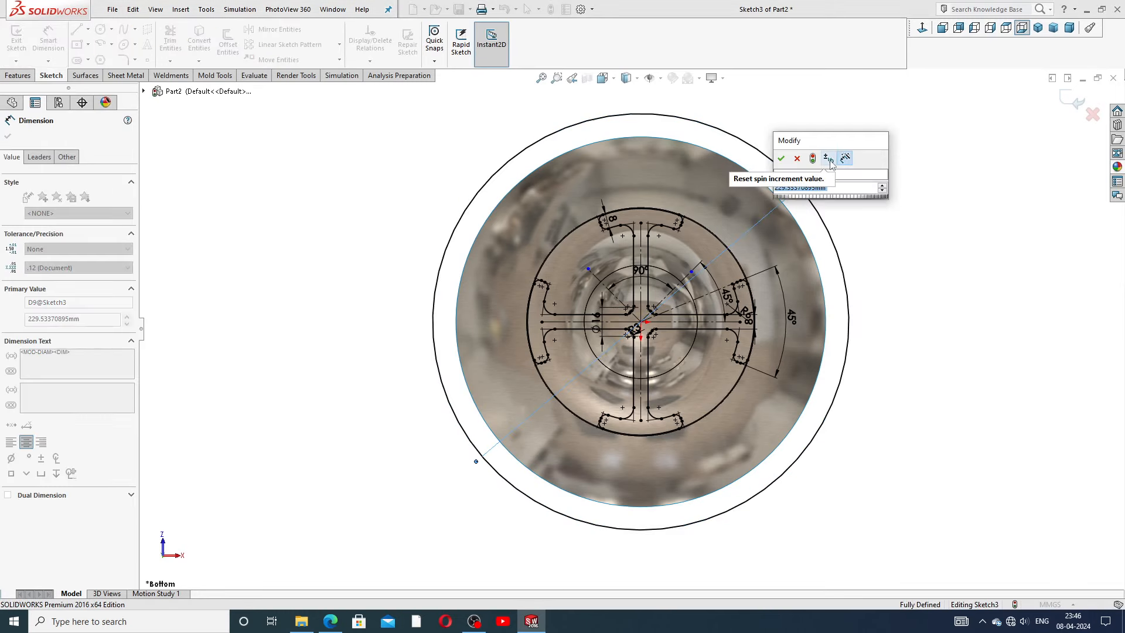
pyautogui.write('220')
pyautogui.press('Return')
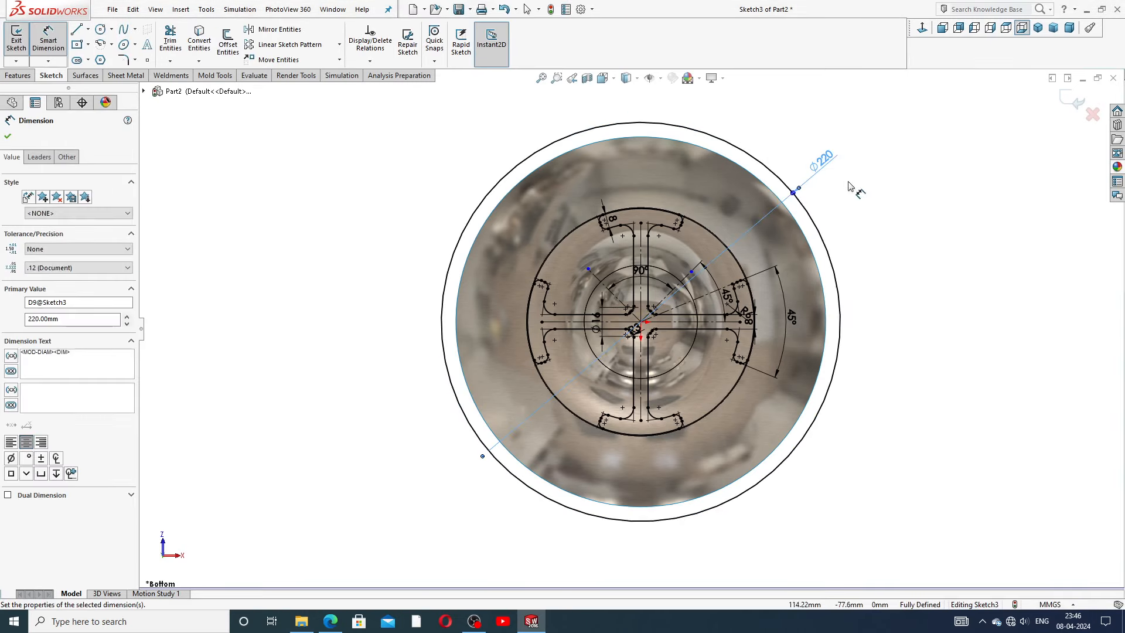
pyautogui.rightClick(868, 193)
pyautogui.click(907, 175)
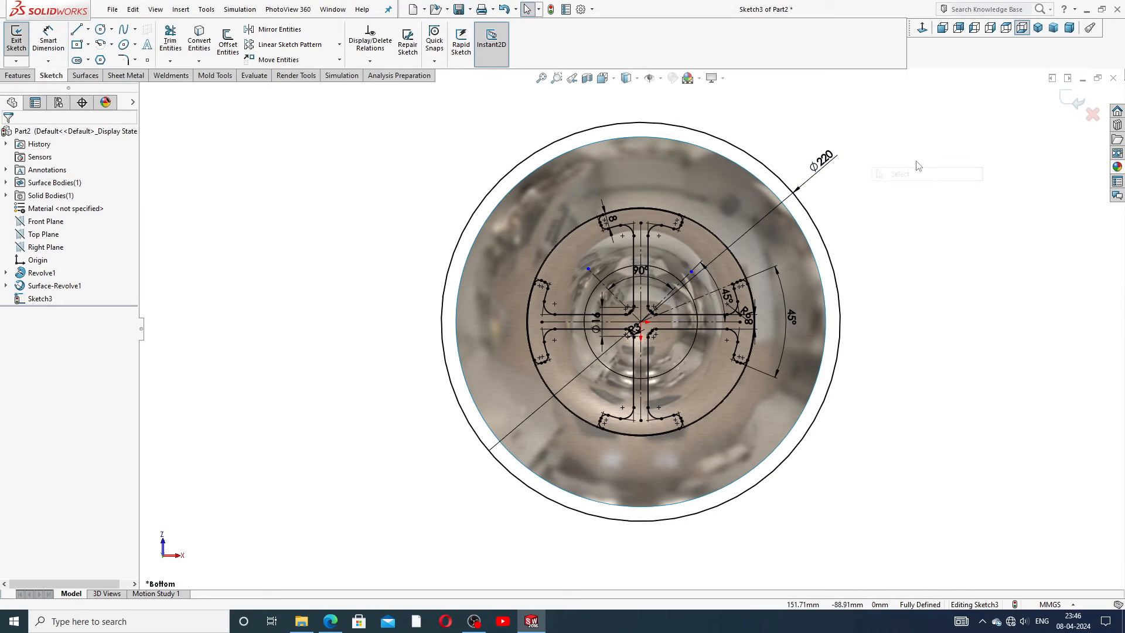
# Step: Start an extruded cut from the spoke profile sketch, beginning at a 130 mm offset reversed towards the part's far side
pyautogui.click(25, 77)
pyautogui.click(174, 41)
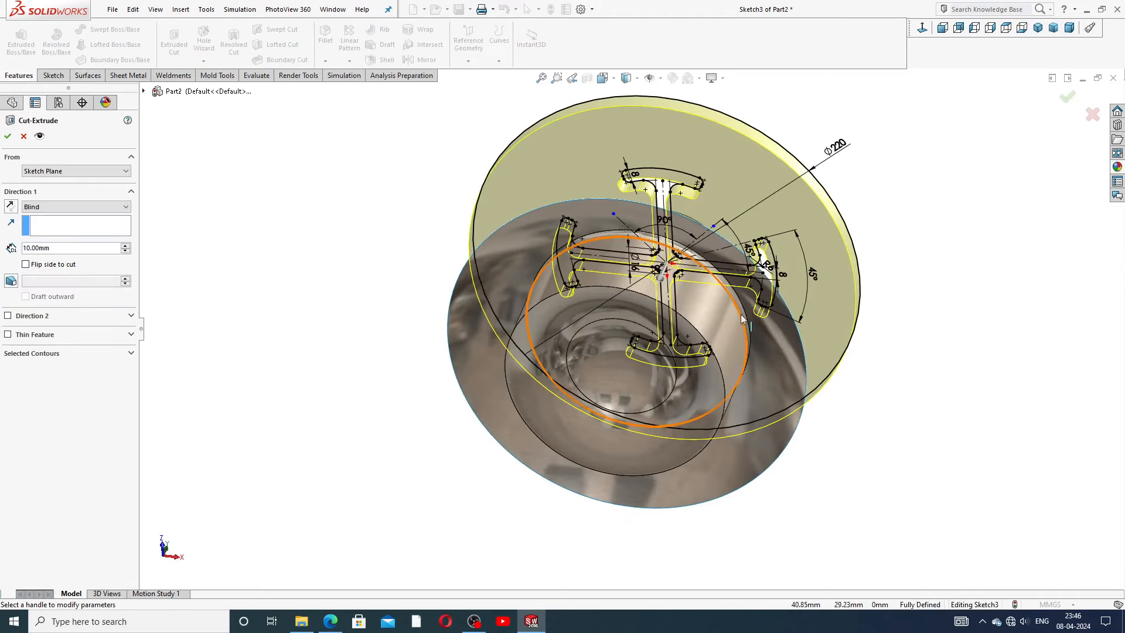
pyautogui.press('f')
pyautogui.scroll(3, 741, 234)
pyautogui.moveTo(739, 236); pyautogui.dragTo(635, 402, button='middle')
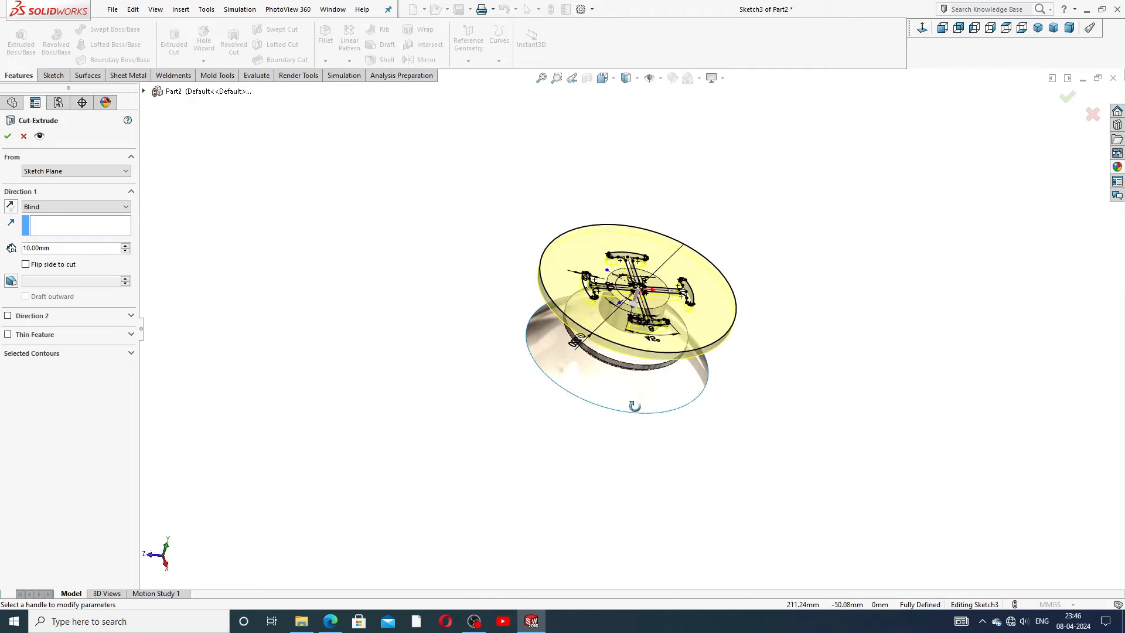
pyautogui.scroll(-2, 609, 344)
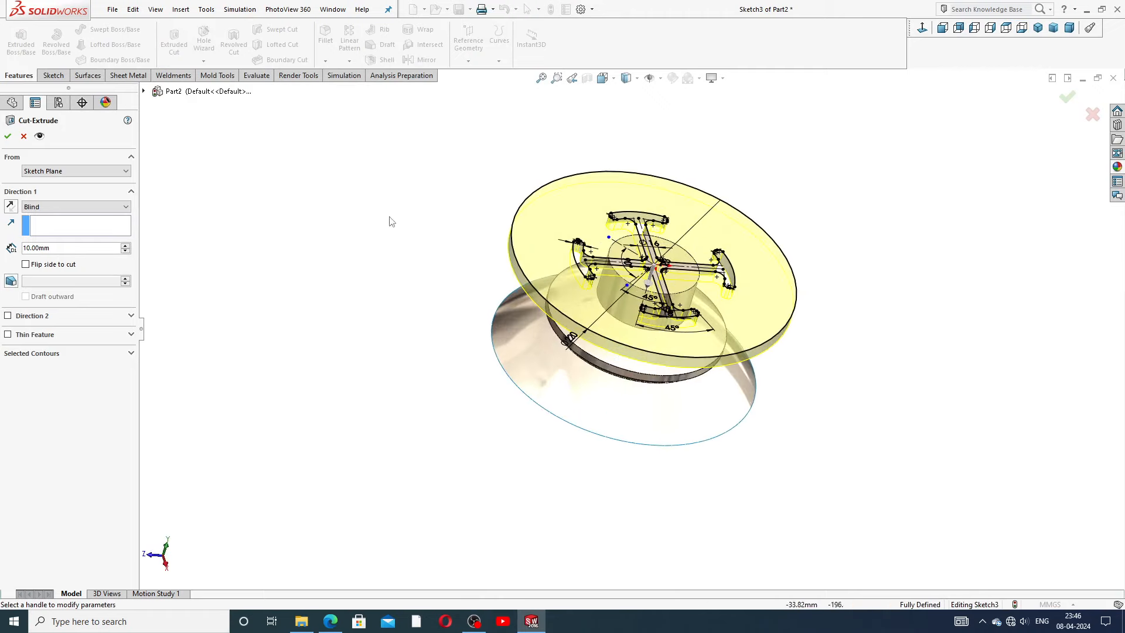
pyautogui.click(72, 172)
pyautogui.click(59, 204)
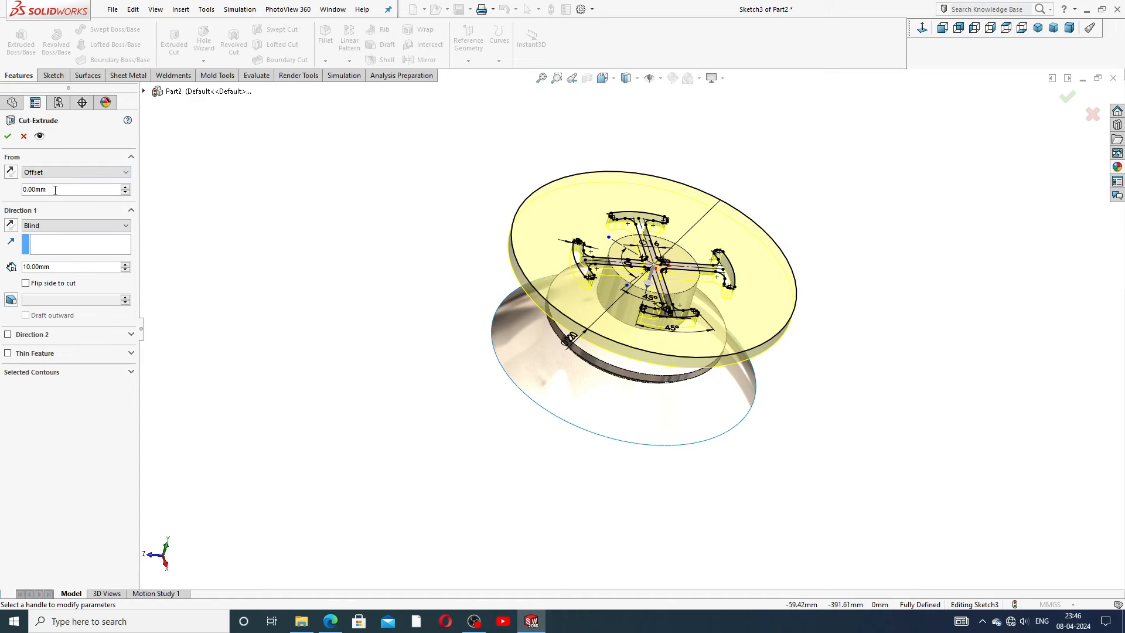
pyautogui.moveTo(55, 189); pyautogui.dragTo(18, 189)
pyautogui.write('130')
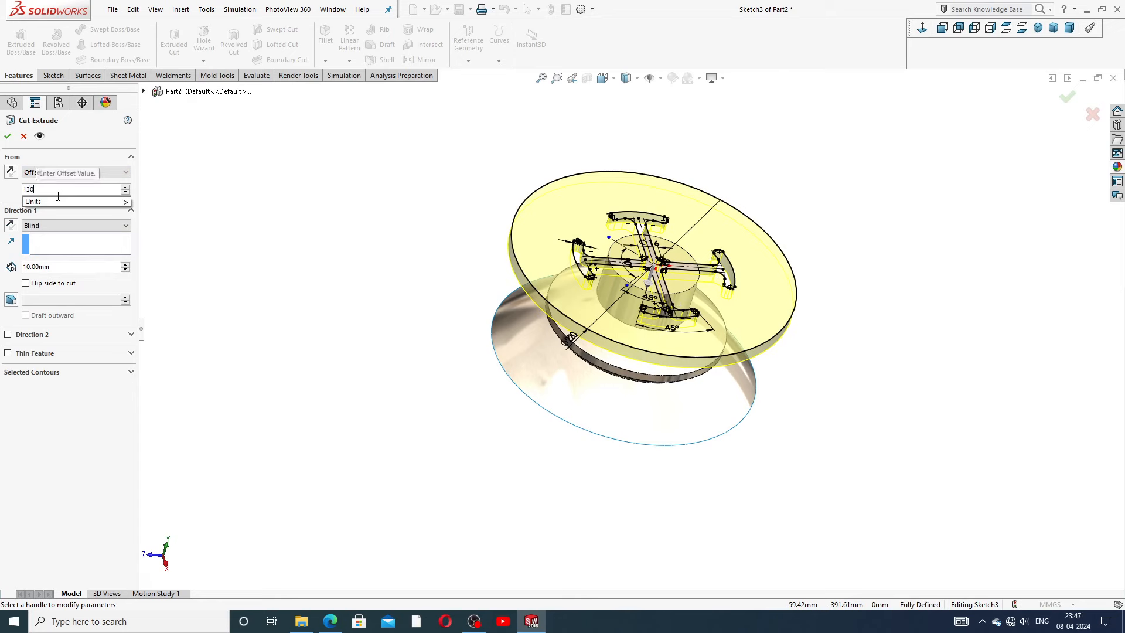
pyautogui.press('Return')
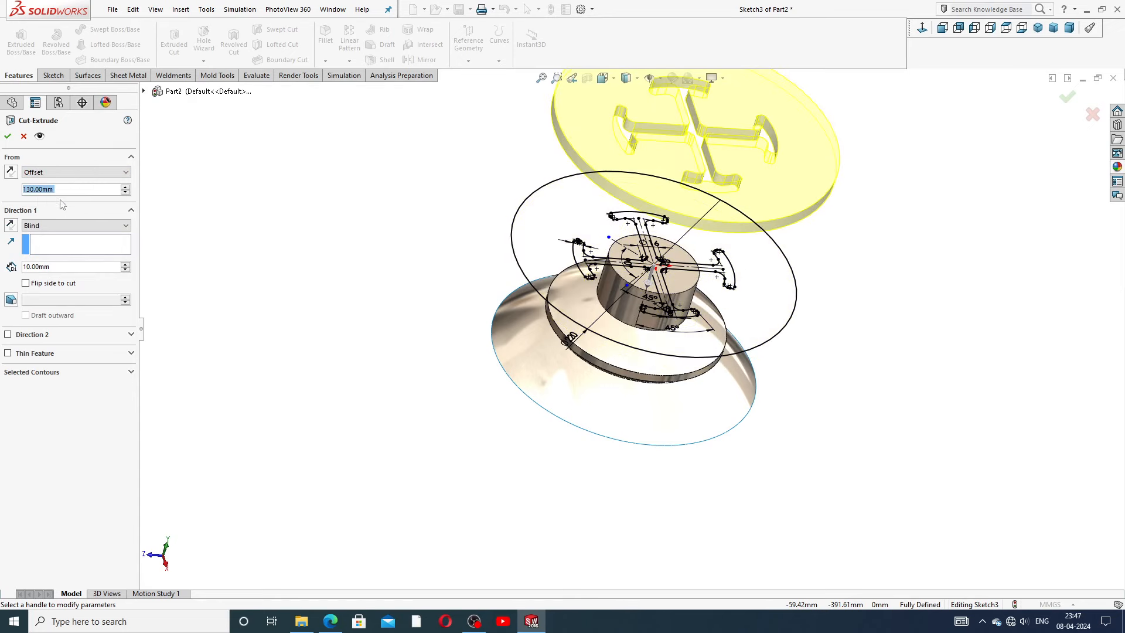
pyautogui.click(11, 172)
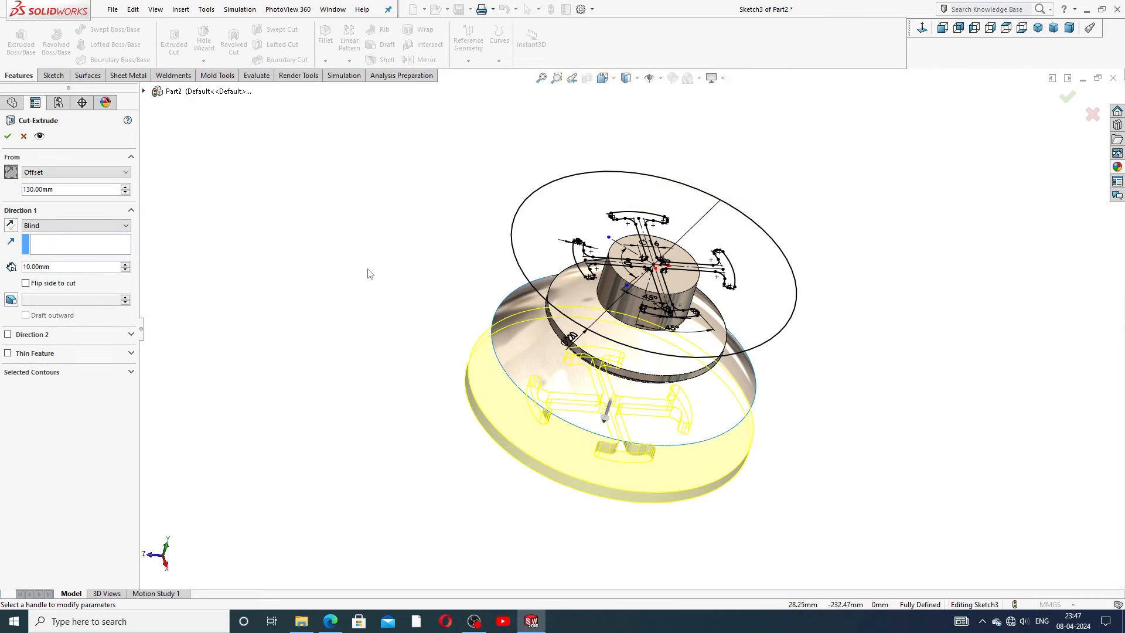
# Step: Set the cut's end condition to Up To Surface and pick the dome-shaped revolved surface as its limit
pyautogui.moveTo(356, 244); pyautogui.dragTo(367, 147, button='middle')
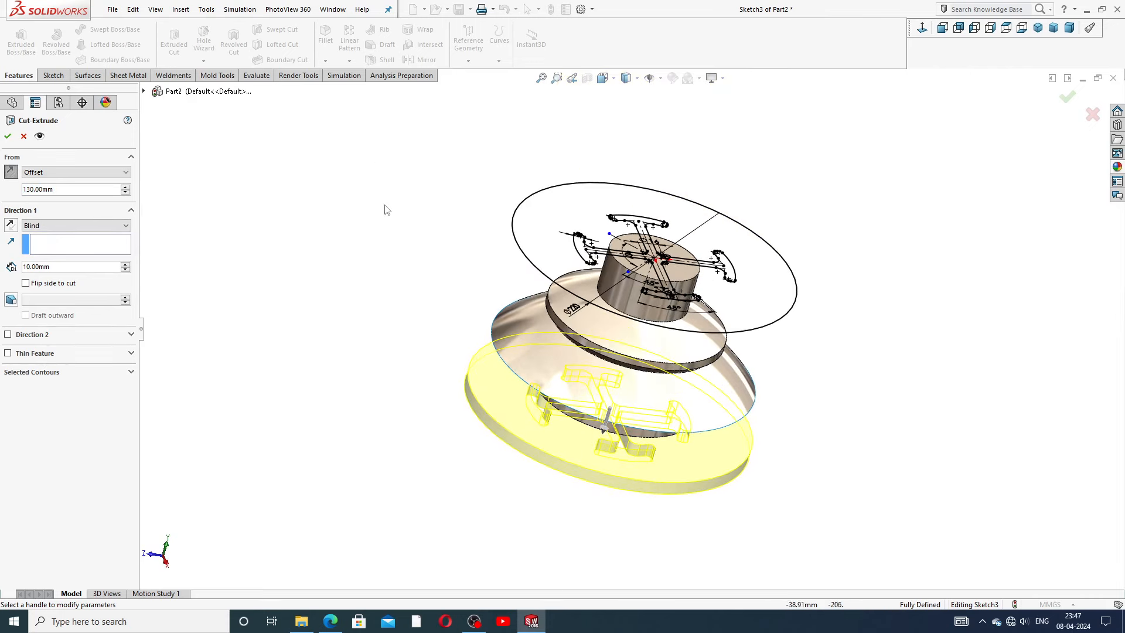
pyautogui.click(76, 226)
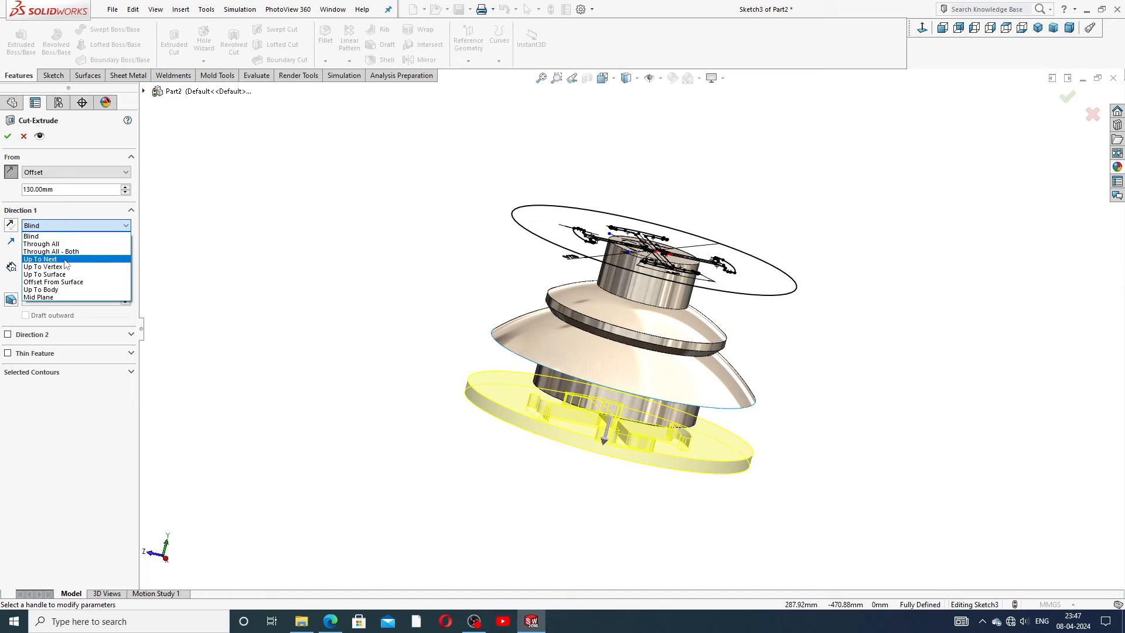
pyautogui.click(44, 275)
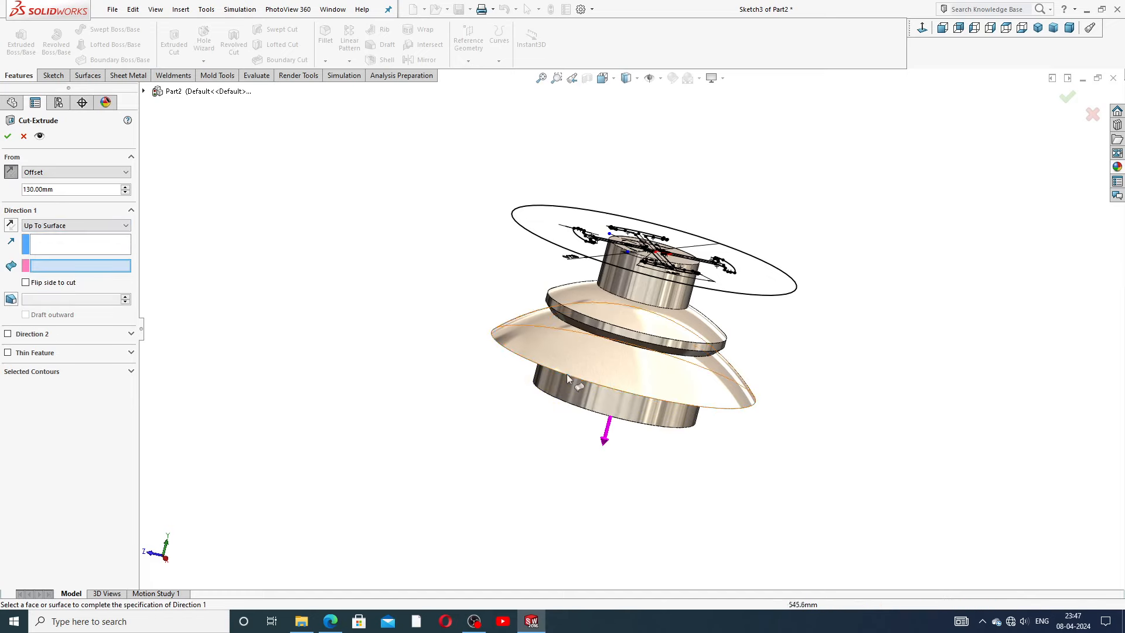
pyautogui.moveTo(573, 215); pyautogui.dragTo(597, 133, button='middle')
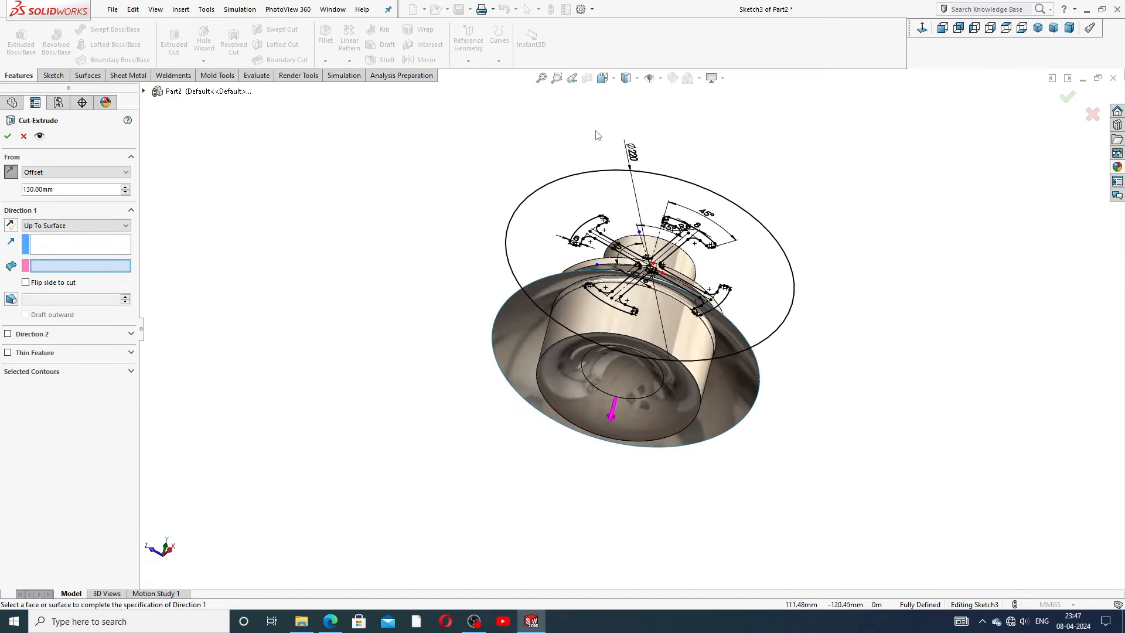
pyautogui.click(519, 314)
pyautogui.moveTo(519, 315); pyautogui.dragTo(722, 395, button='middle')
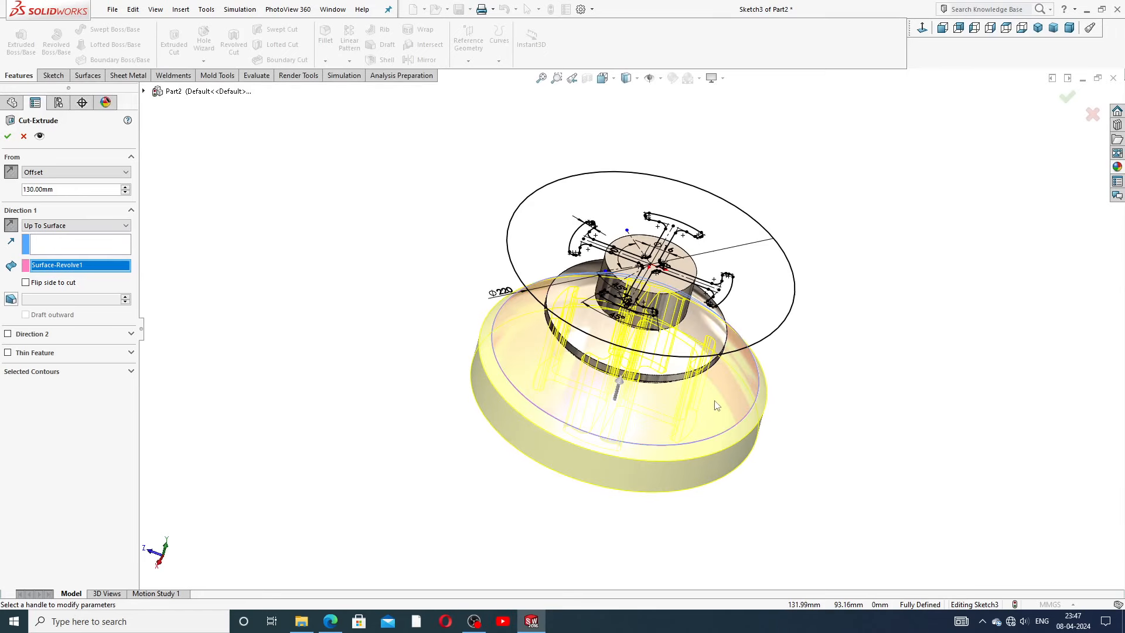
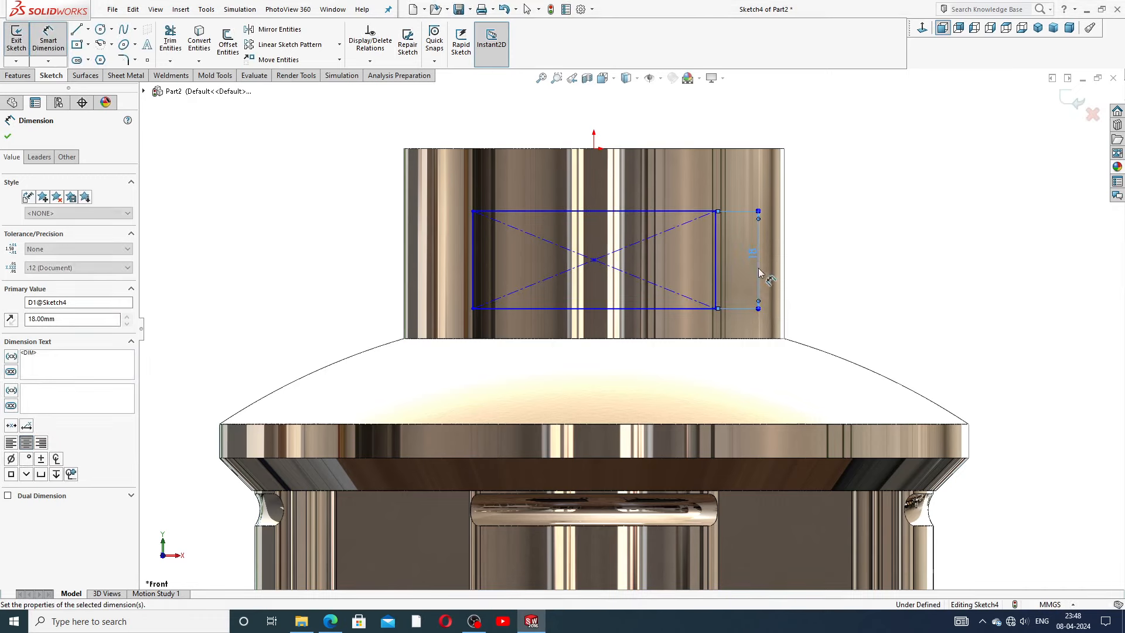
# Step: Dimension the rectangle's upper edge 15 mm below the top edge of the part's upper cylinder
pyautogui.click(784, 251)
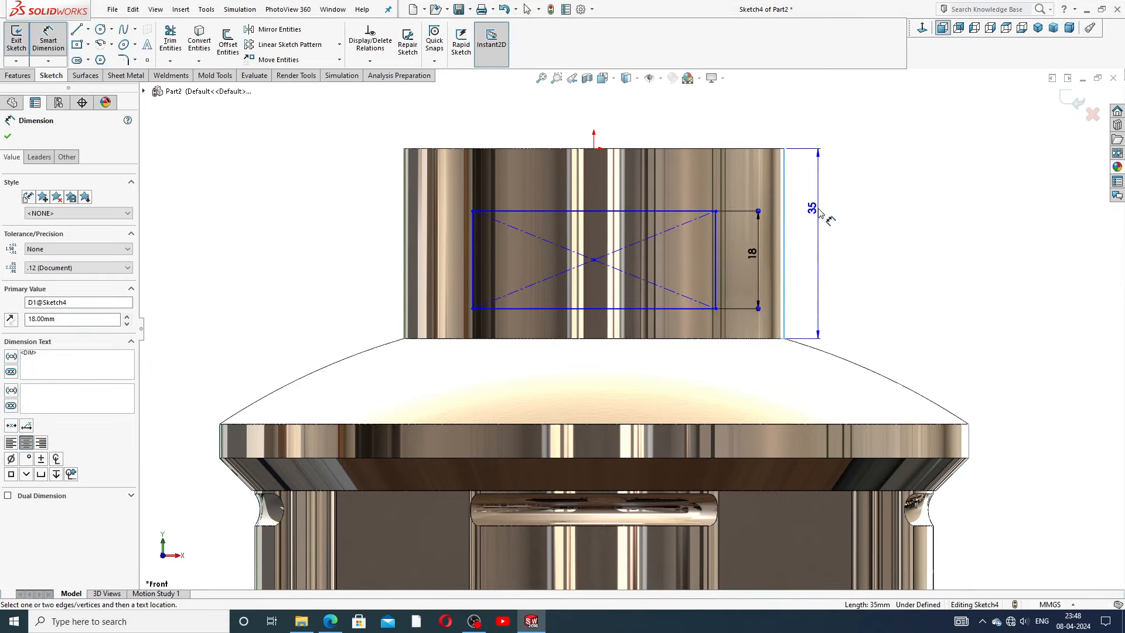
pyautogui.press('Escape')
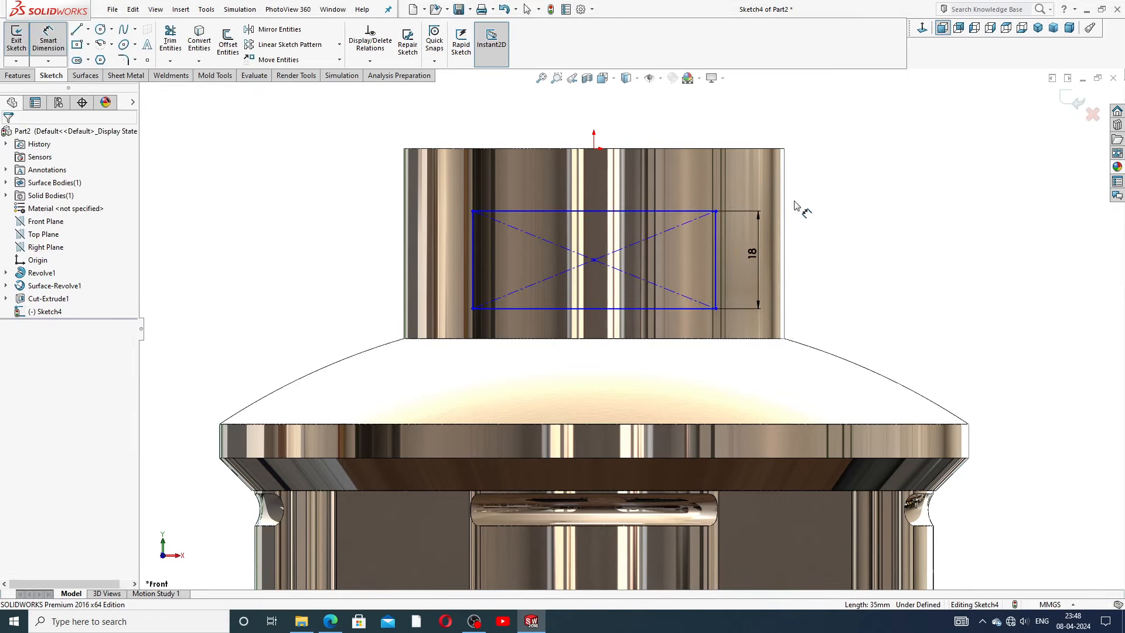
pyautogui.click(687, 148)
pyautogui.click(694, 211)
pyautogui.click(802, 186)
pyautogui.write('15')
pyautogui.press('Return')
# Step: Dimension the rectangle's width as 44 mm and tidy the placement of the width and height dimensions
pyautogui.click(645, 328)
pyautogui.click(592, 357)
pyautogui.write('44')
pyautogui.press('Return')
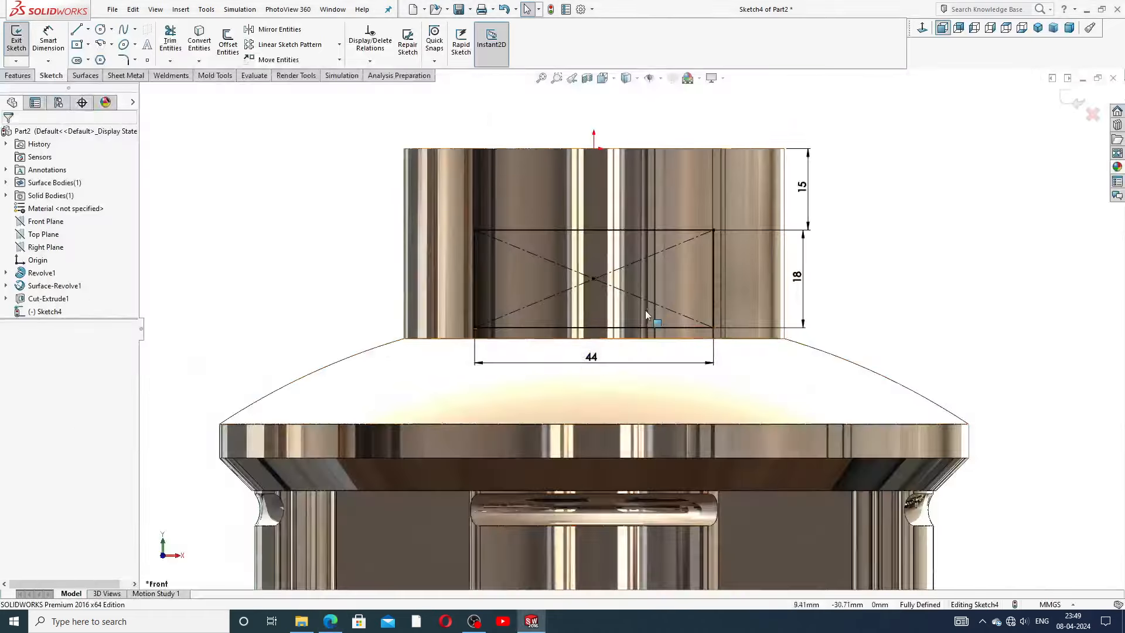
pyautogui.click(592, 358)
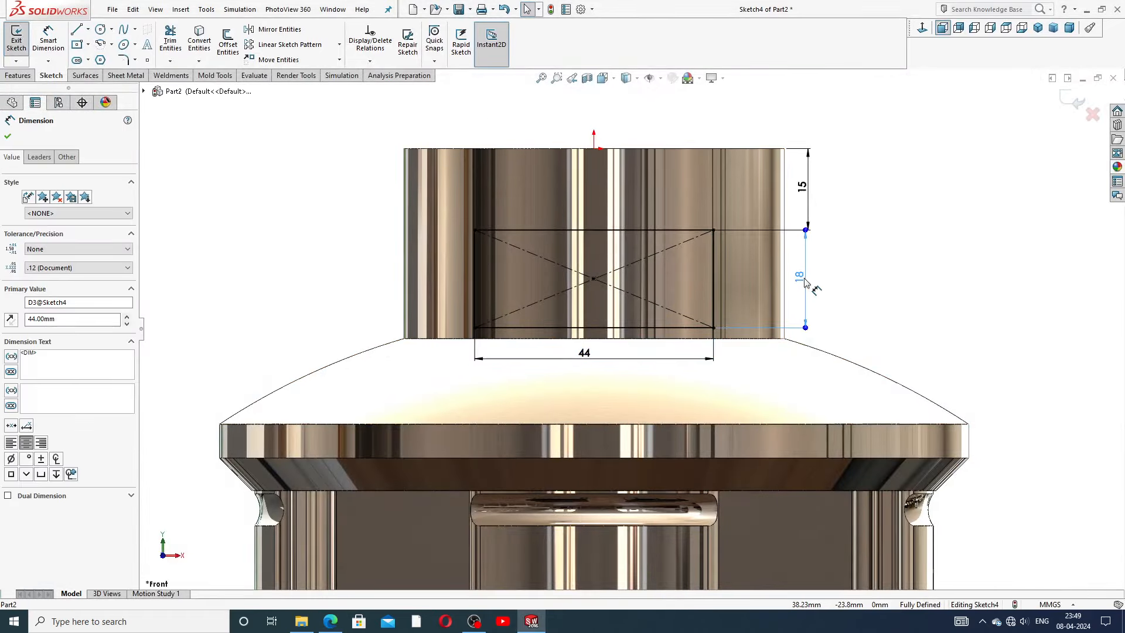
pyautogui.click(837, 267)
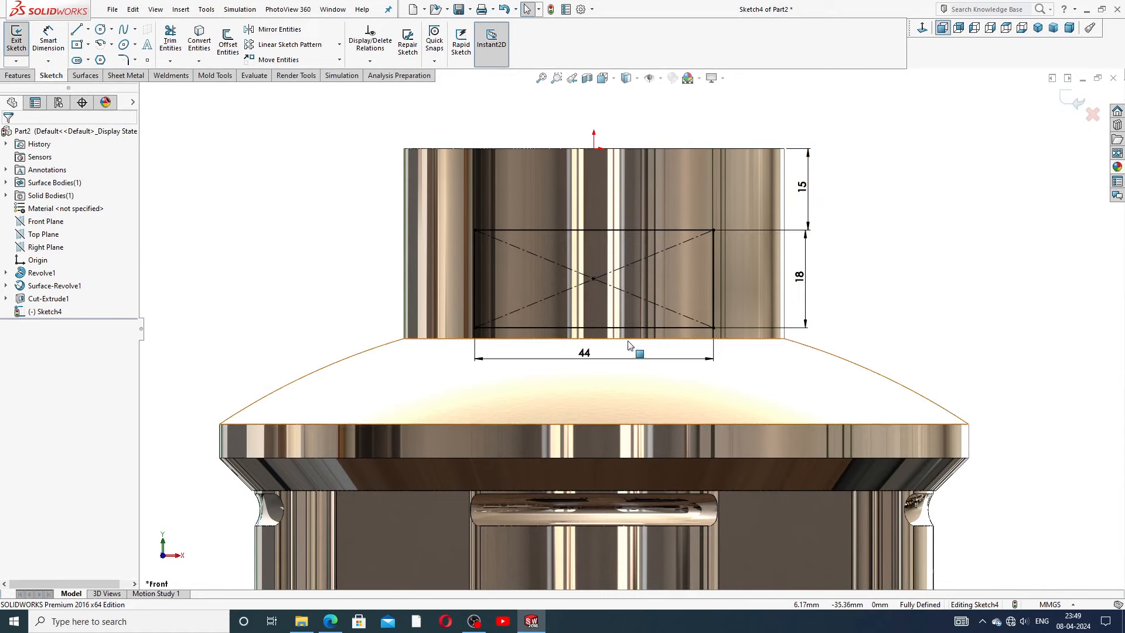
# Step: Cut the rectangle through the upper cylinder with a Mid Plane extruded cut 165 mm deep
pyautogui.scroll(2, 629, 329)
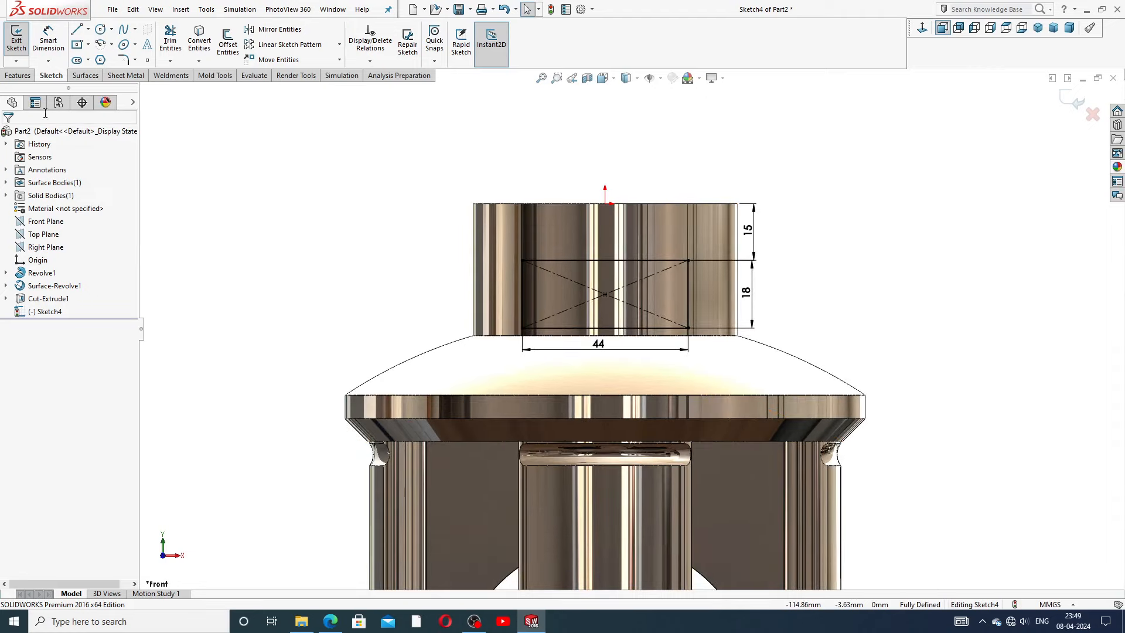
pyautogui.click(18, 75)
pyautogui.click(174, 41)
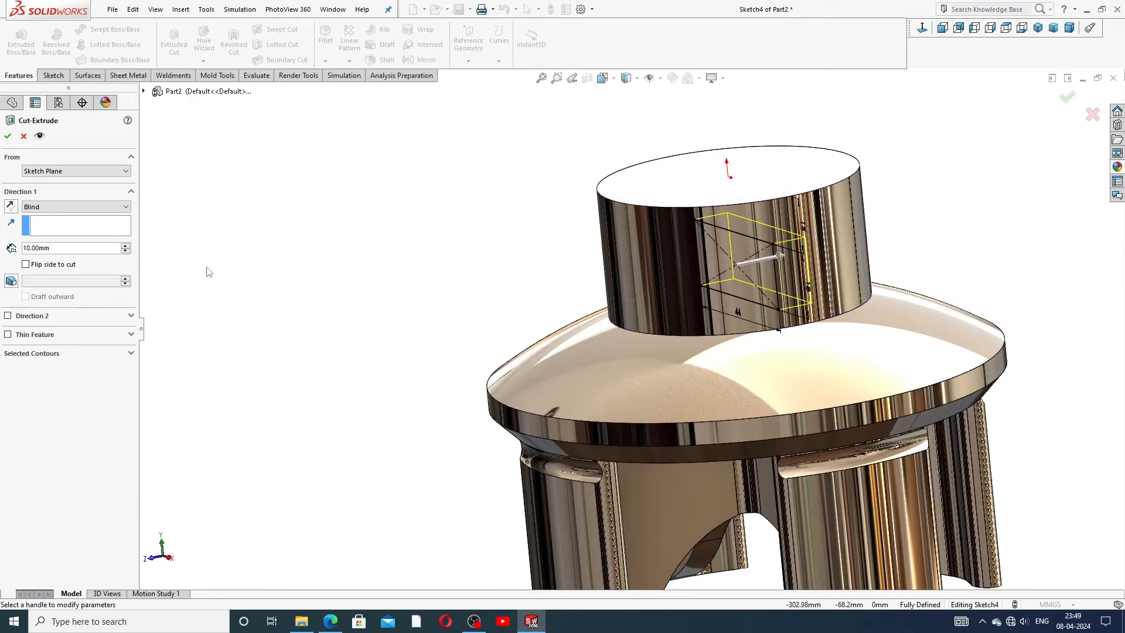
pyautogui.click(76, 207)
pyautogui.click(67, 282)
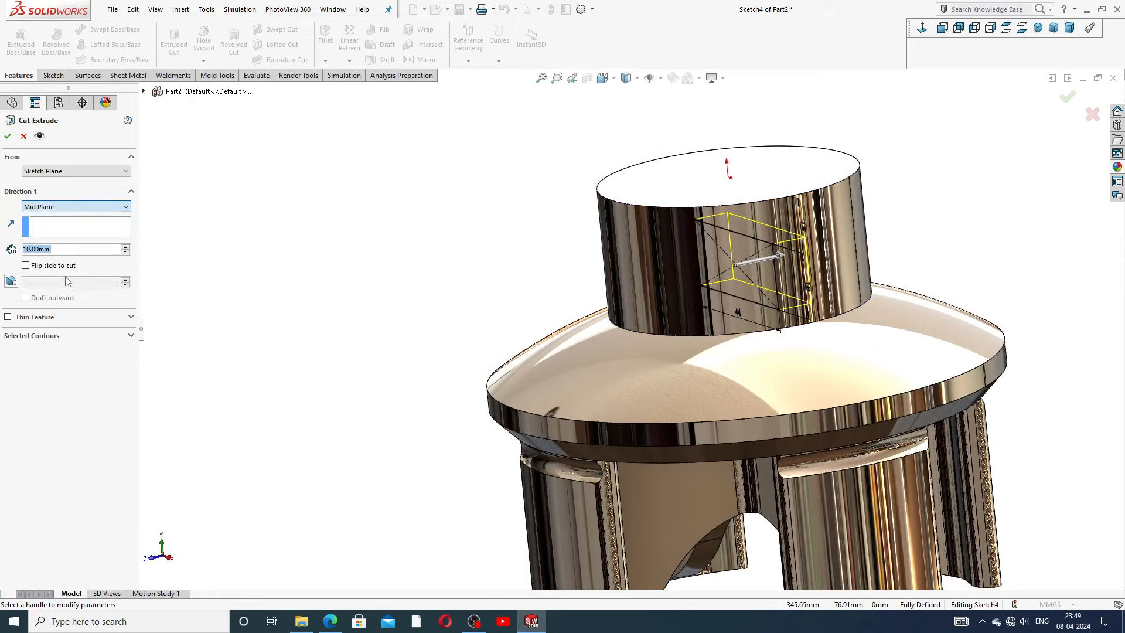
pyautogui.write('1')
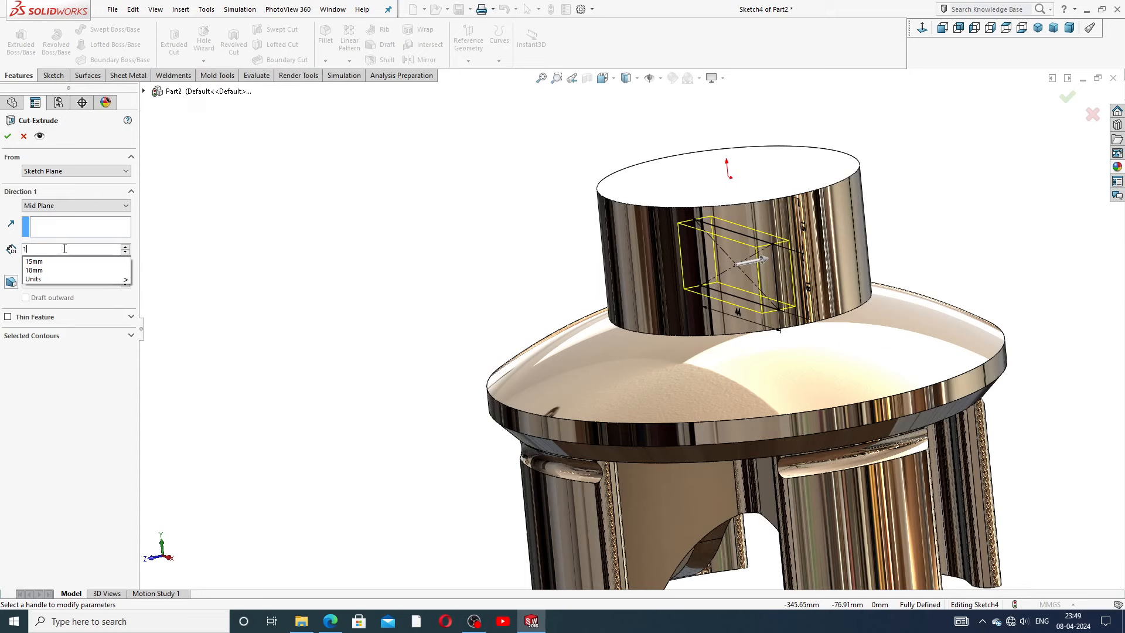
pyautogui.write('65')
pyautogui.press('Return')
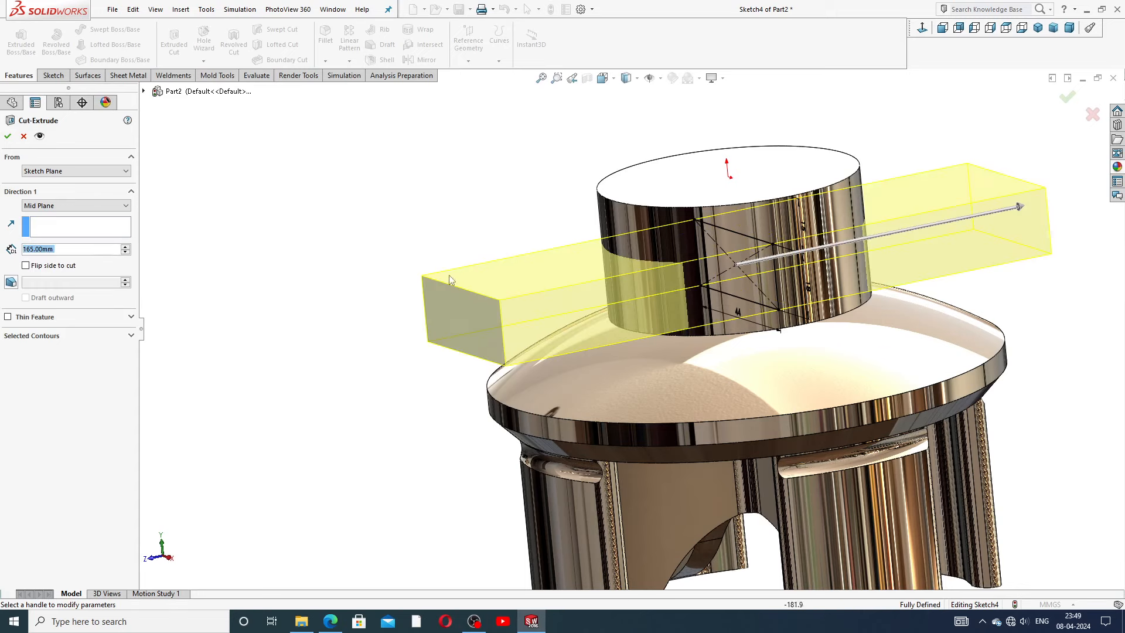
pyautogui.scroll(2, 527, 263)
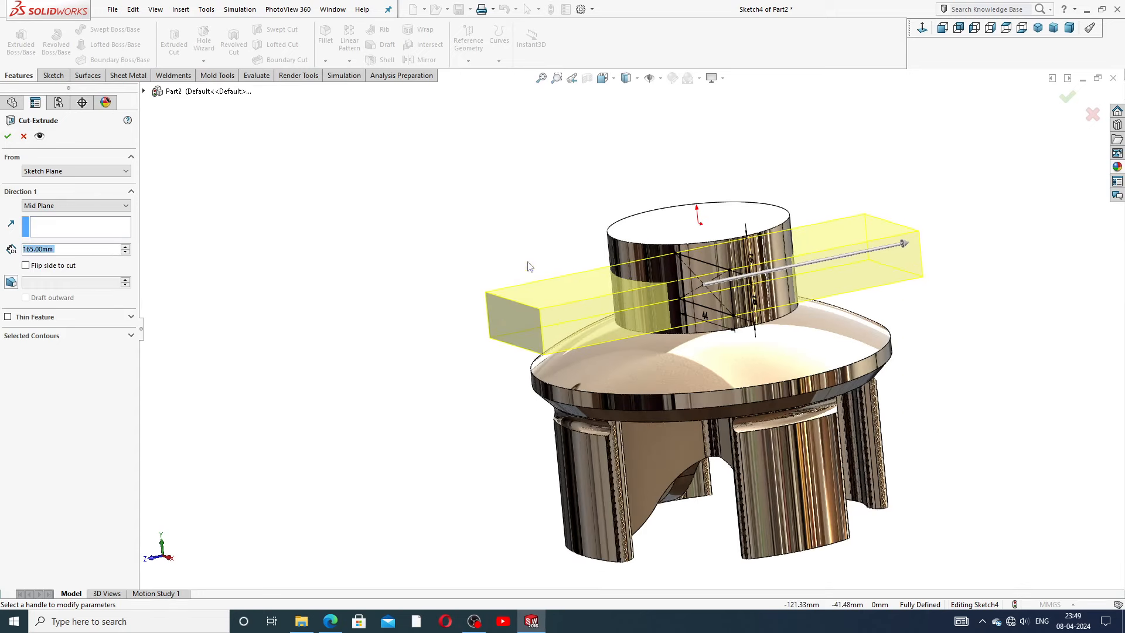
pyautogui.click(7, 136)
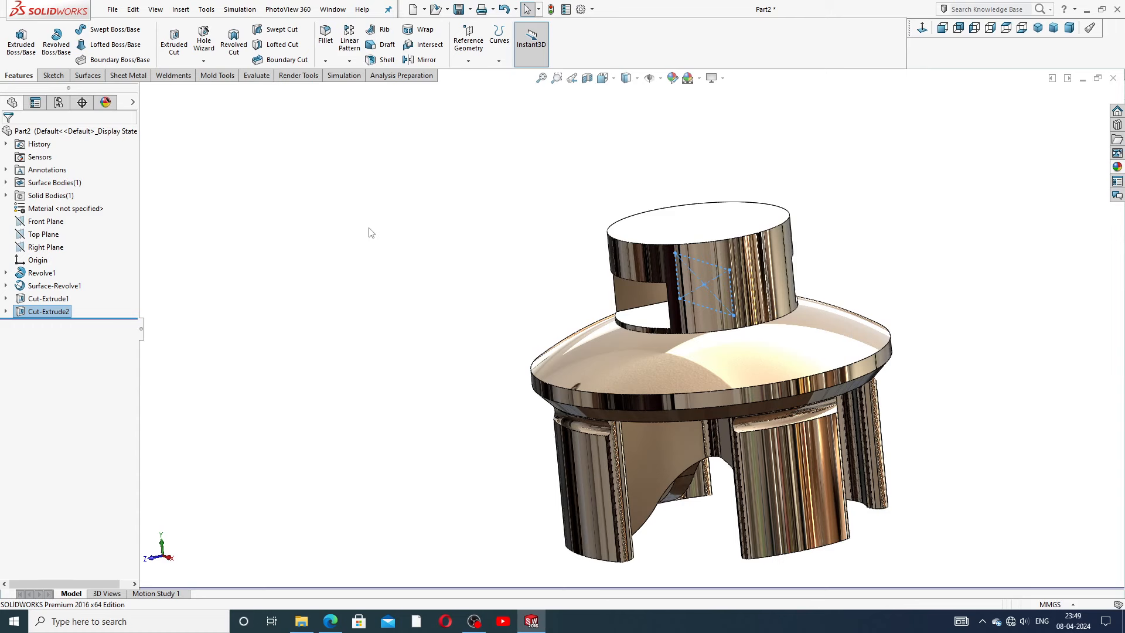
pyautogui.click(527, 259)
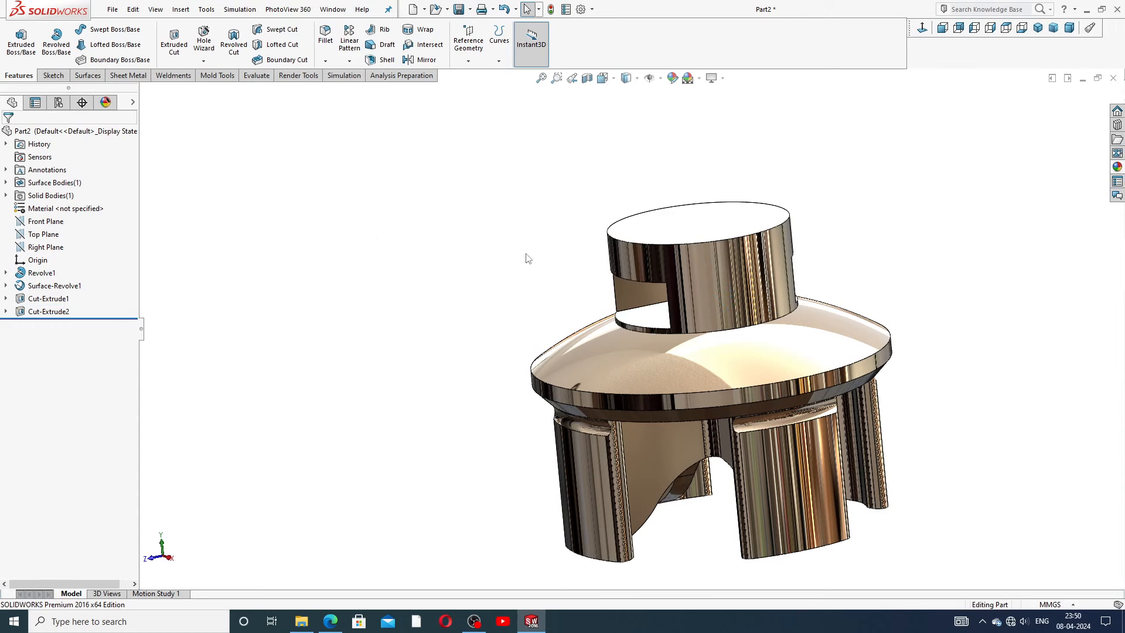
pyautogui.moveTo(574, 280); pyautogui.dragTo(703, 231, button='middle')
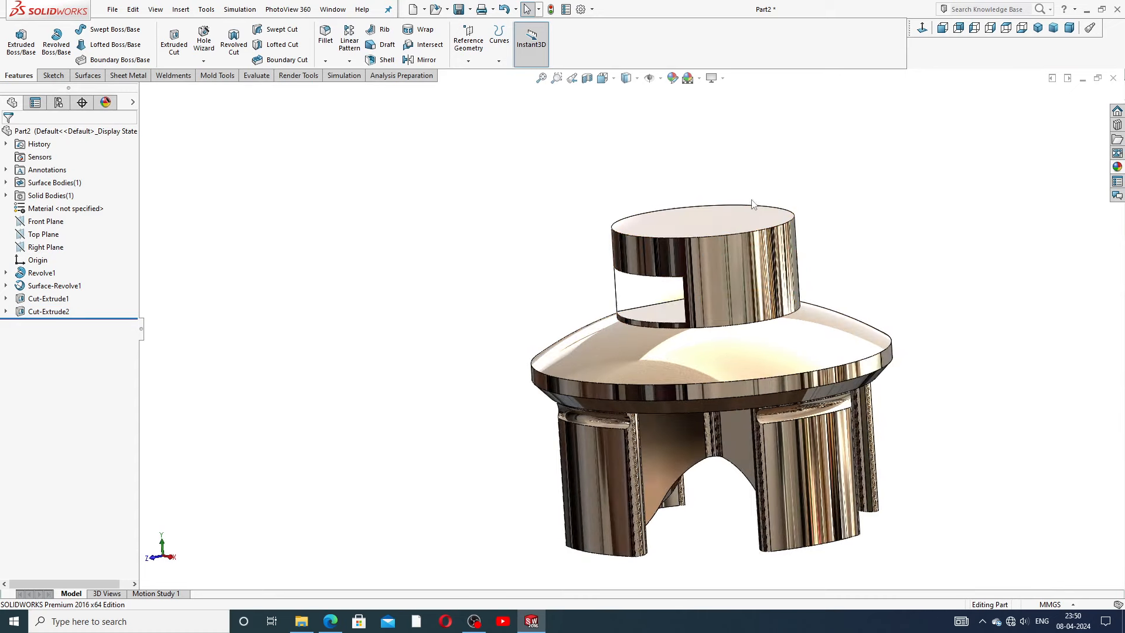
pyautogui.click(720, 225)
pyautogui.click(788, 176)
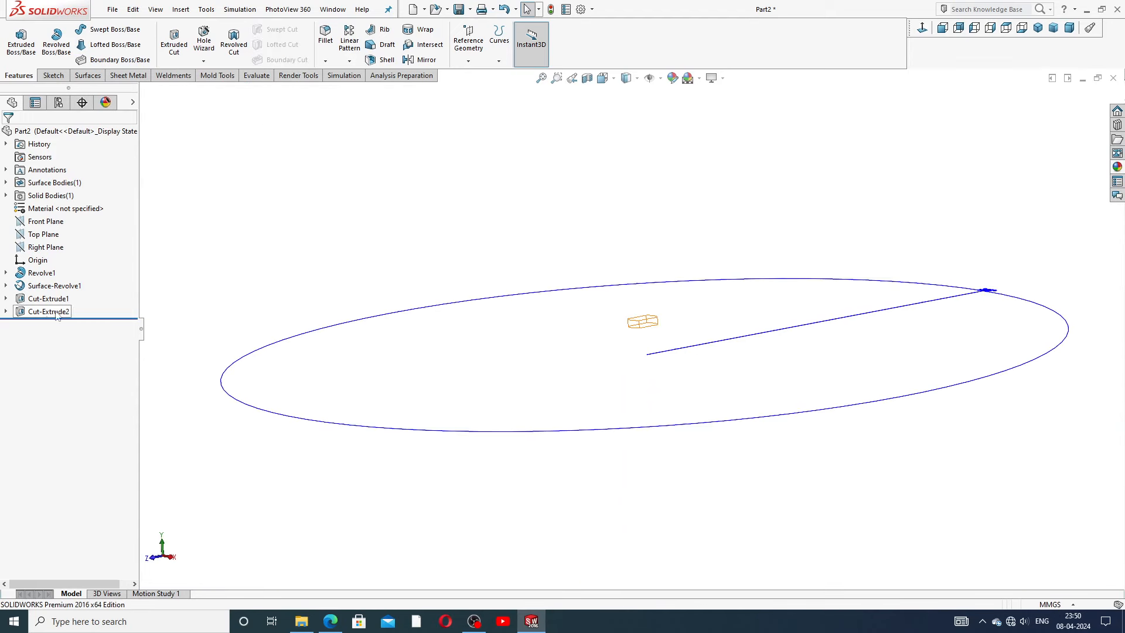
pyautogui.scroll(10, 644, 335)
pyautogui.scroll(-6, 644, 336)
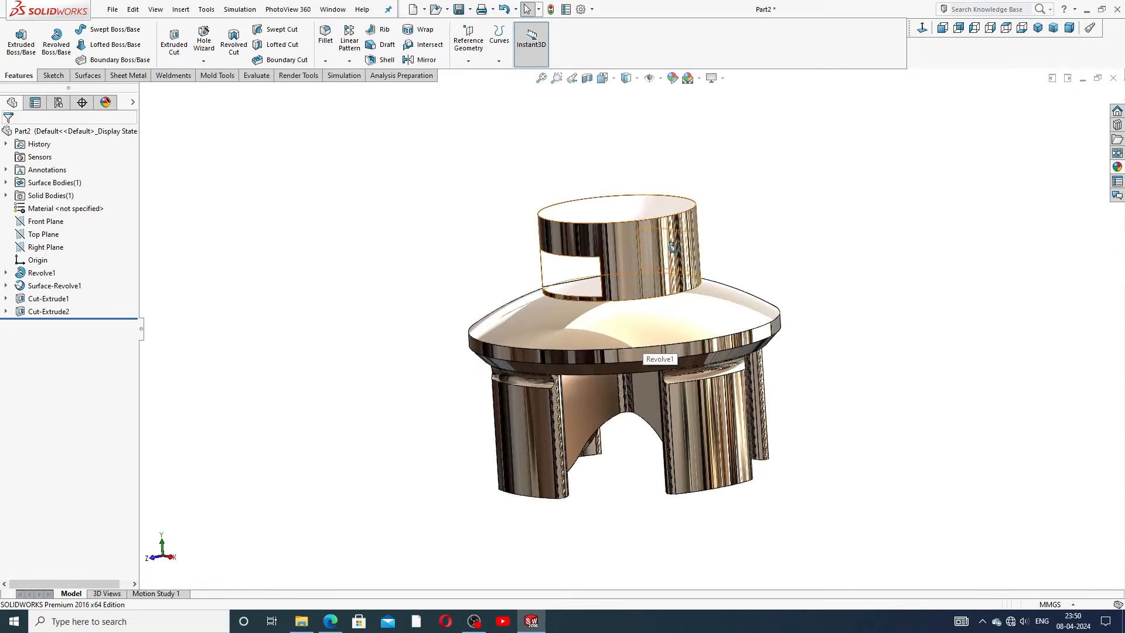
# Step: Open a new sketch on the flat top face of the upper cylinder, viewed straight on
pyautogui.moveTo(674, 247); pyautogui.dragTo(651, 226, button='middle')
pyautogui.click(642, 220)
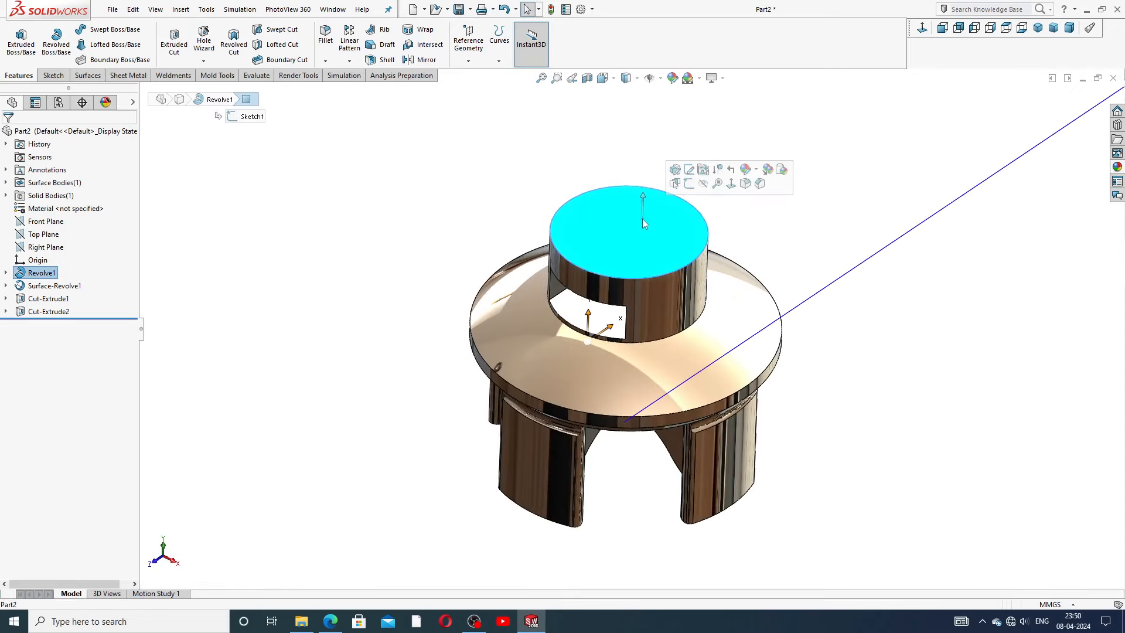
pyautogui.click(689, 184)
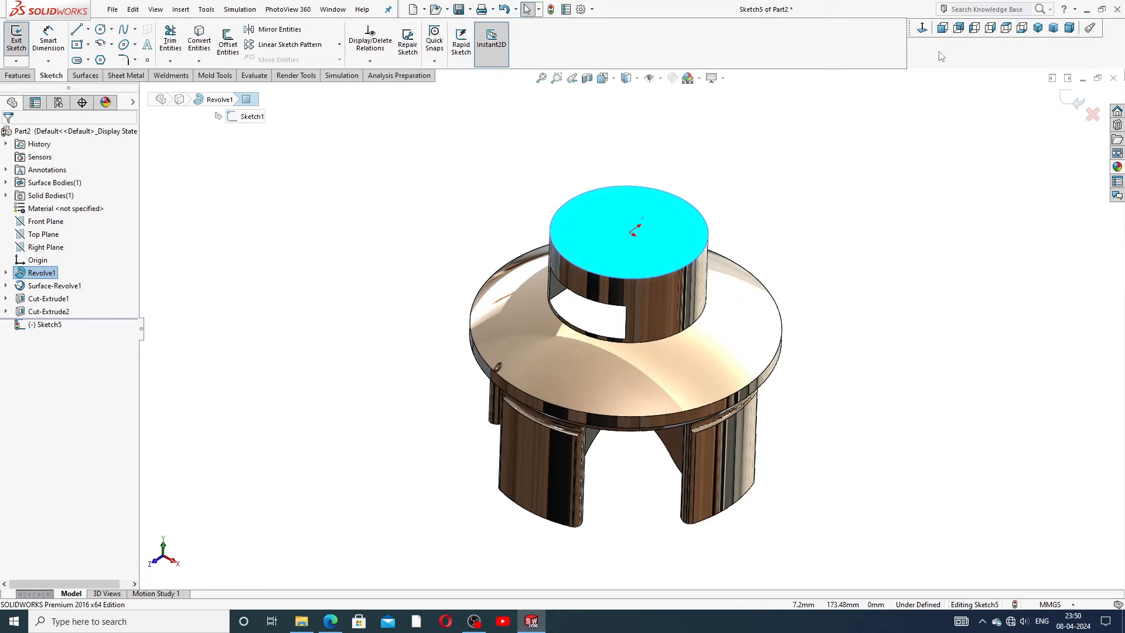
pyautogui.click(923, 28)
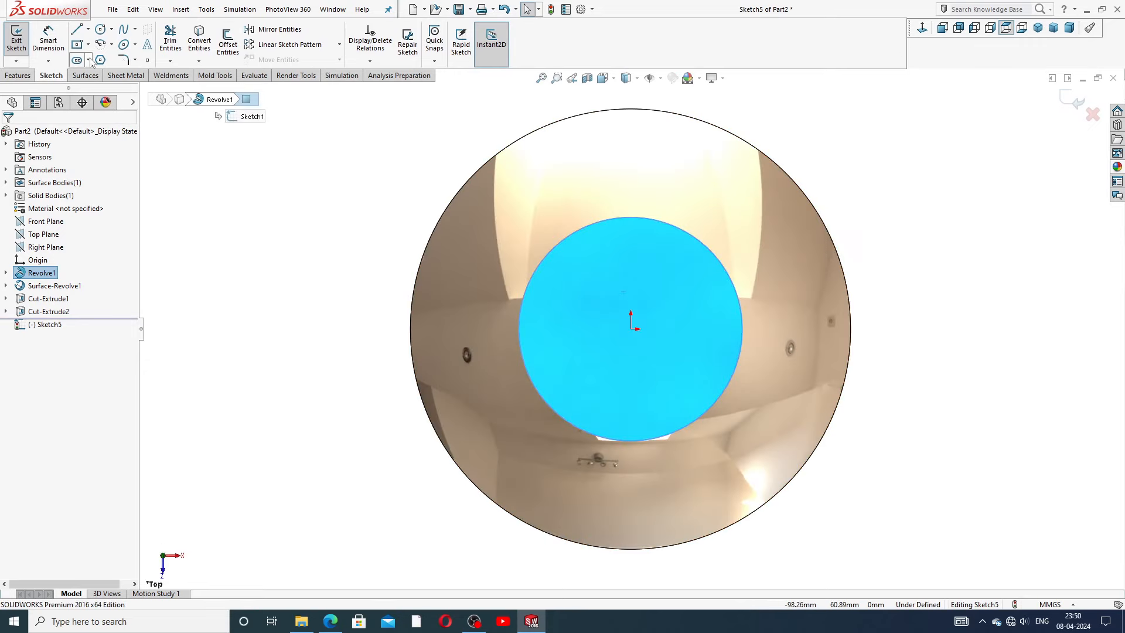
# Step: Sketch a circle about 37 mm in diameter, centred on the origin, on the upper cylinder's top face
pyautogui.click(100, 29)
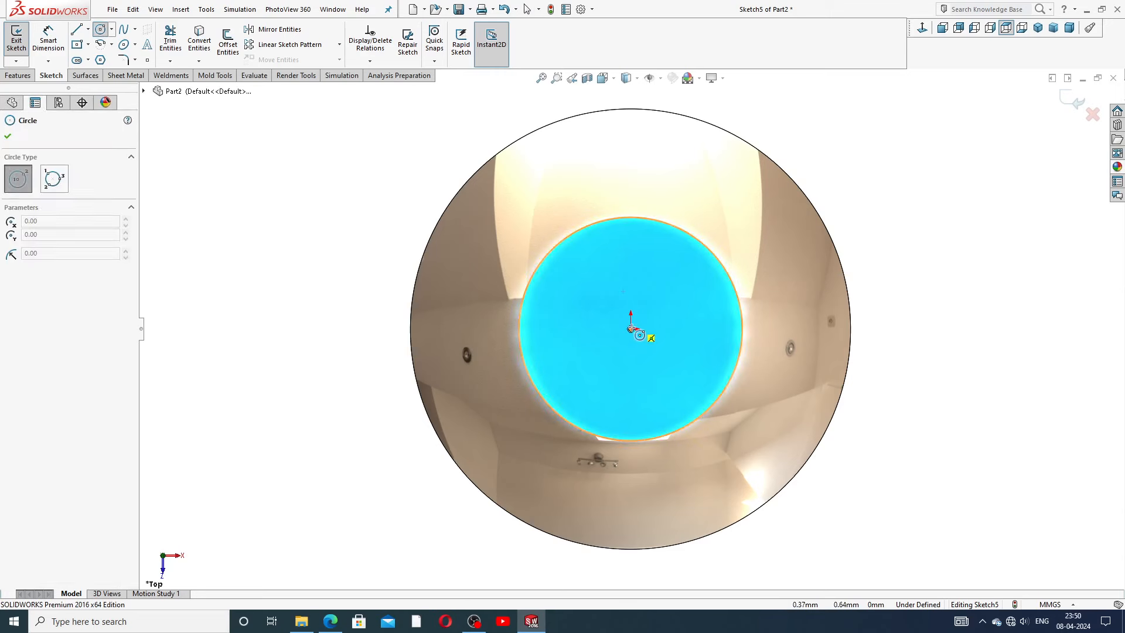
pyautogui.click(631, 329)
pyautogui.click(671, 284)
pyautogui.rightClick(682, 268)
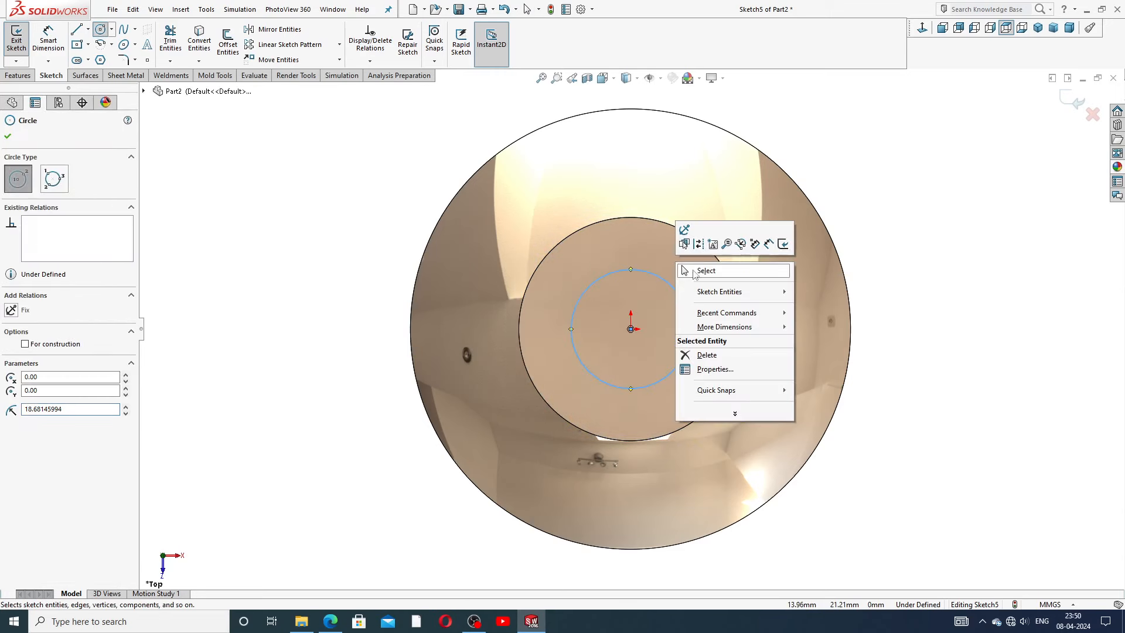
pyautogui.click(706, 271)
# Step: Dimension the circle's diameter as 22 mm
pyautogui.click(48, 40)
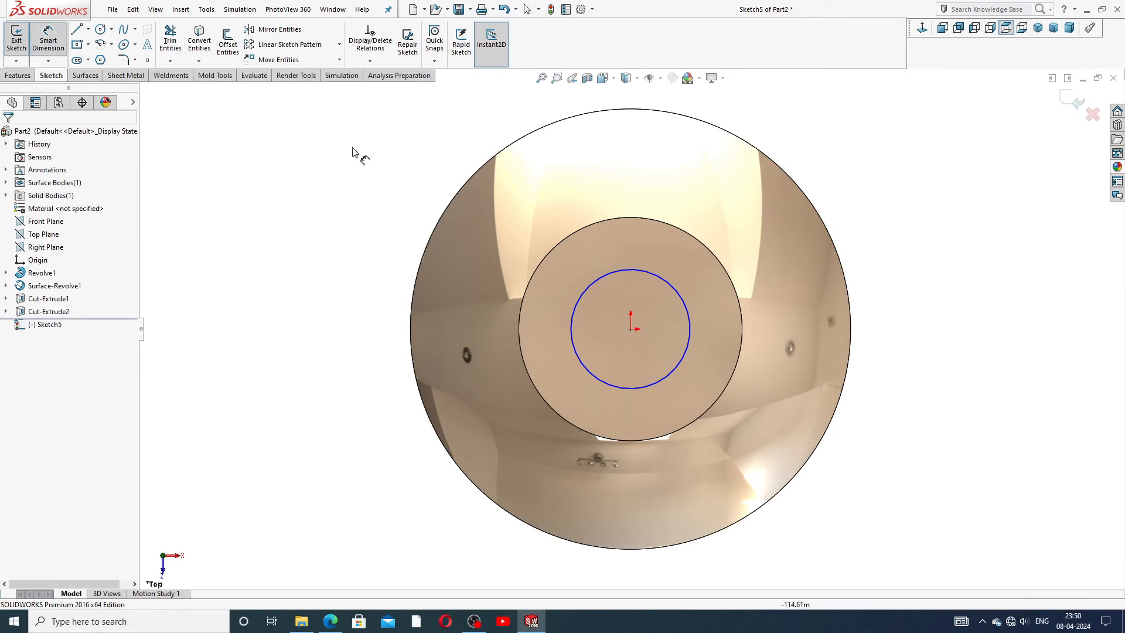
pyautogui.click(629, 269)
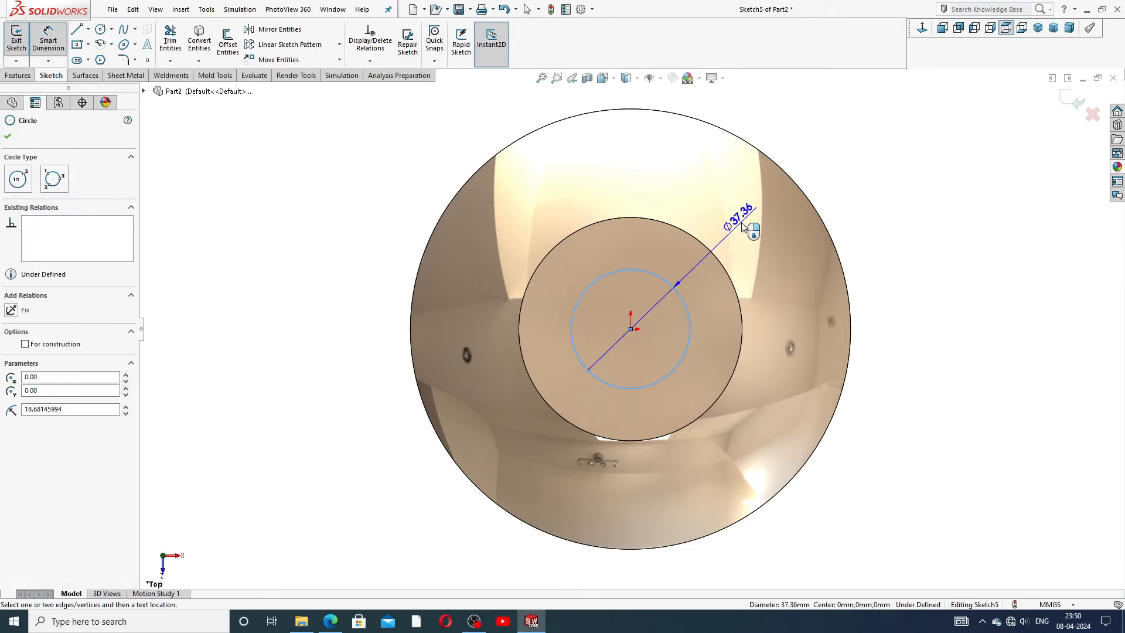
pyautogui.click(743, 227)
pyautogui.press('Return')
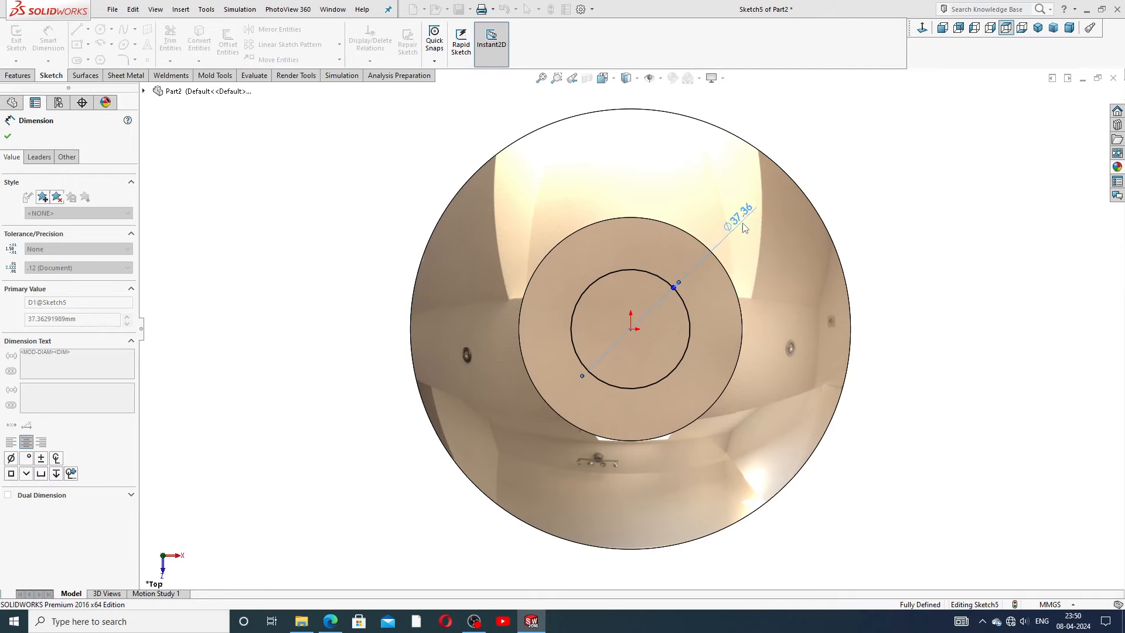
pyautogui.click(866, 176)
pyautogui.rightClick(868, 176)
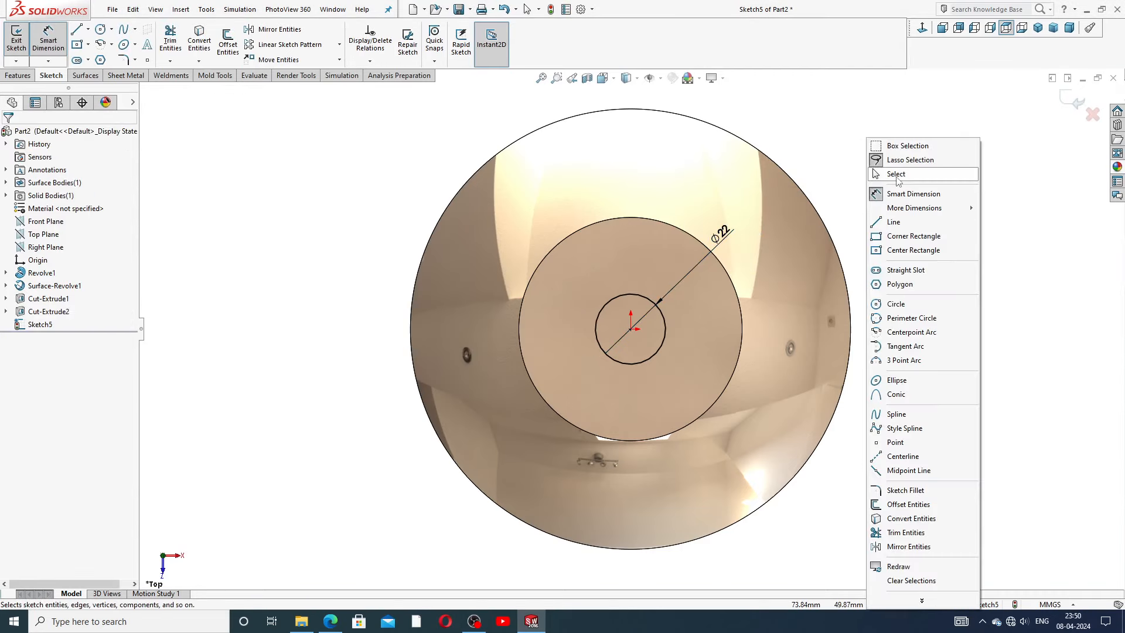
pyautogui.click(897, 176)
# Step: Check the reference drawing and cut the 22 mm circle down through the upper cylinder's top into the slot with an extruded cut
pyautogui.click(332, 622)
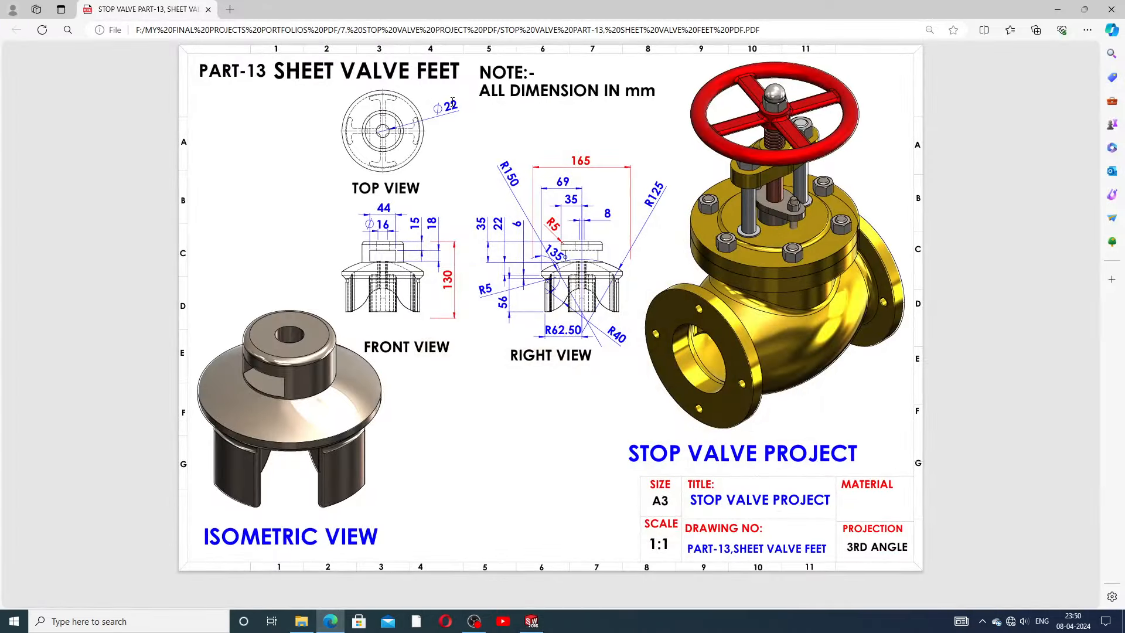
pyautogui.click(337, 622)
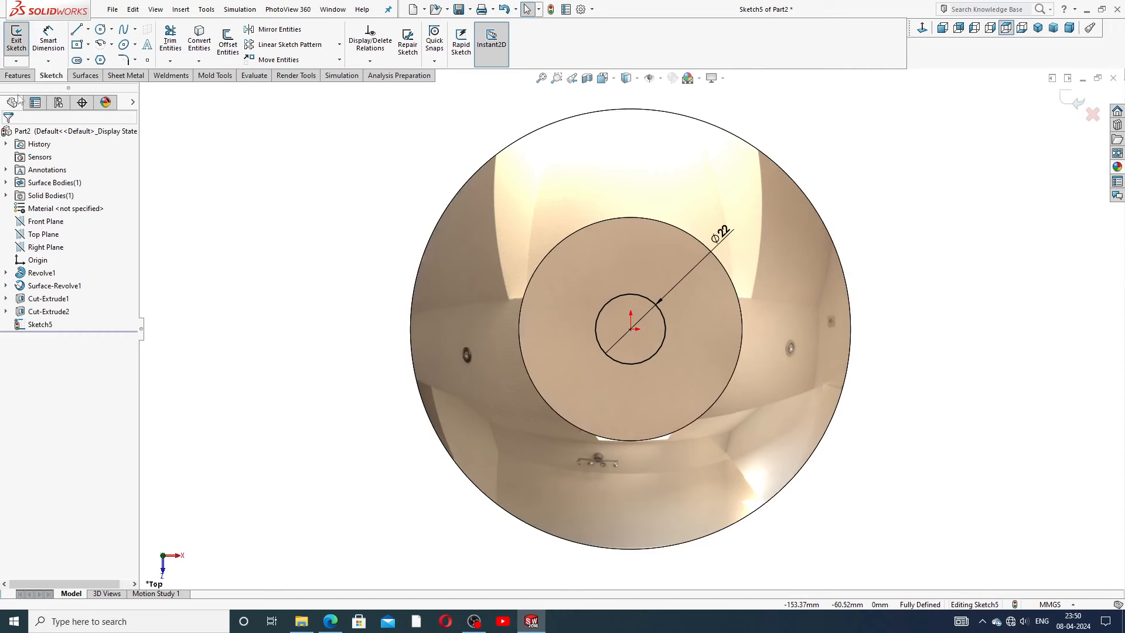
pyautogui.click(19, 76)
pyautogui.click(173, 44)
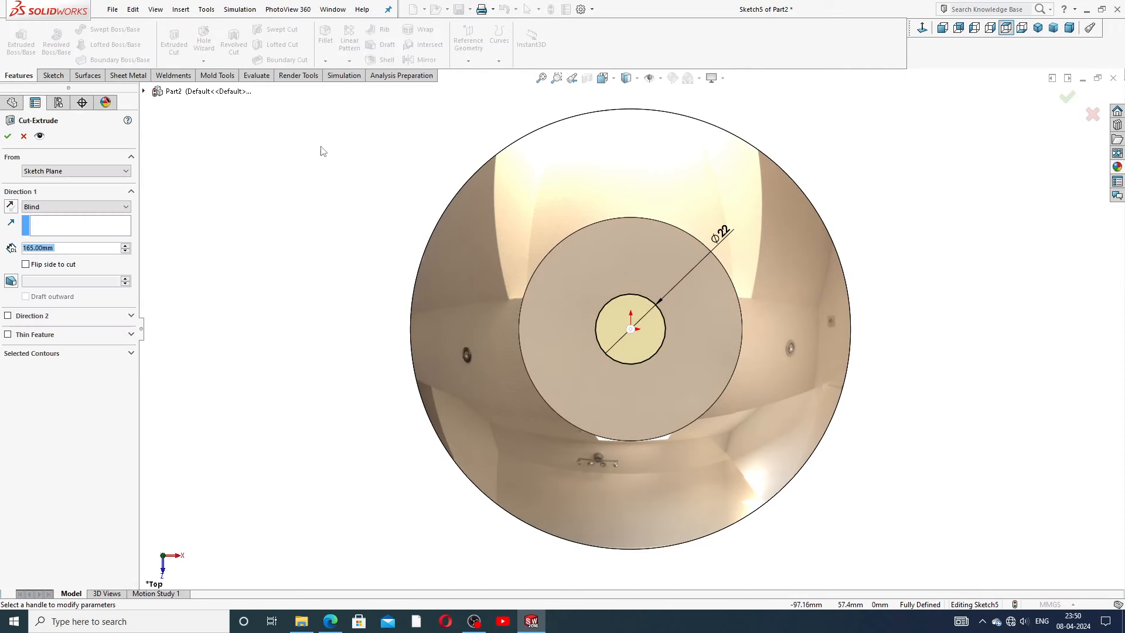
pyautogui.click(1037, 28)
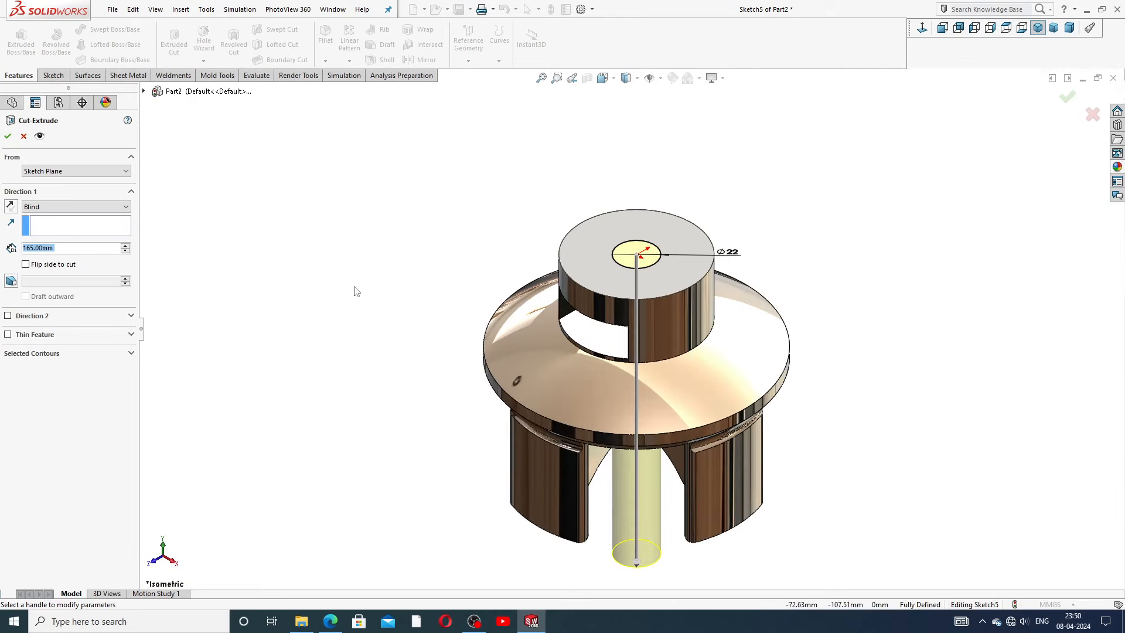
pyautogui.click(50, 209)
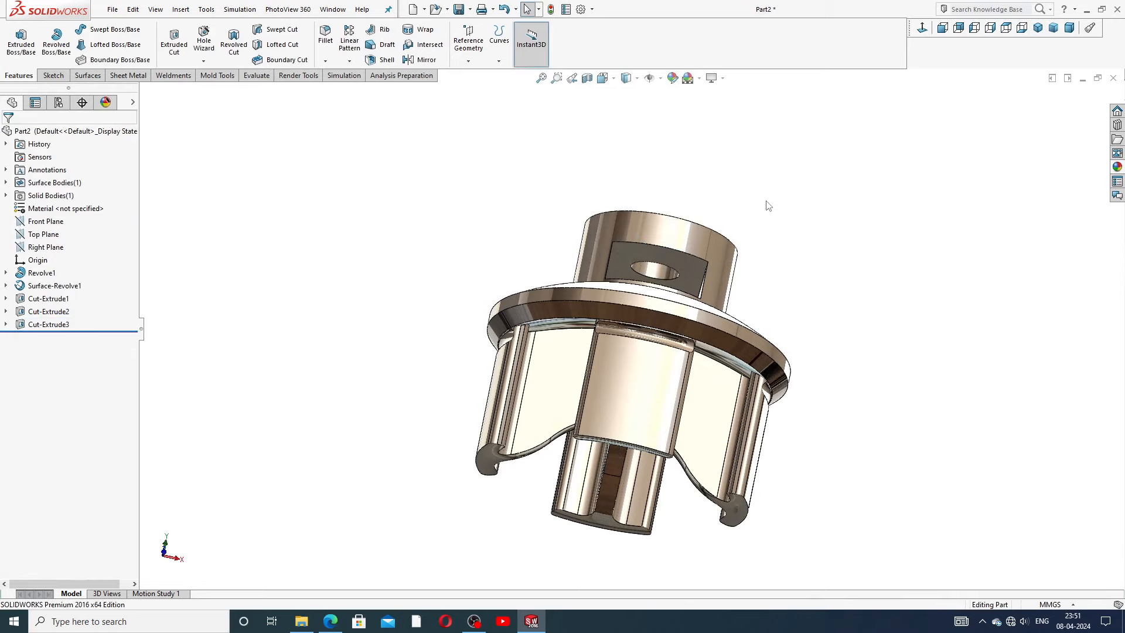
# Step: Try a 5 mm fillet on the upper cylinder's whole flat top face, rounding both its outer edge and the hole's rim
pyautogui.moveTo(766, 223); pyautogui.dragTo(738, 390, button='middle')
pyautogui.scroll(3, 662, 348)
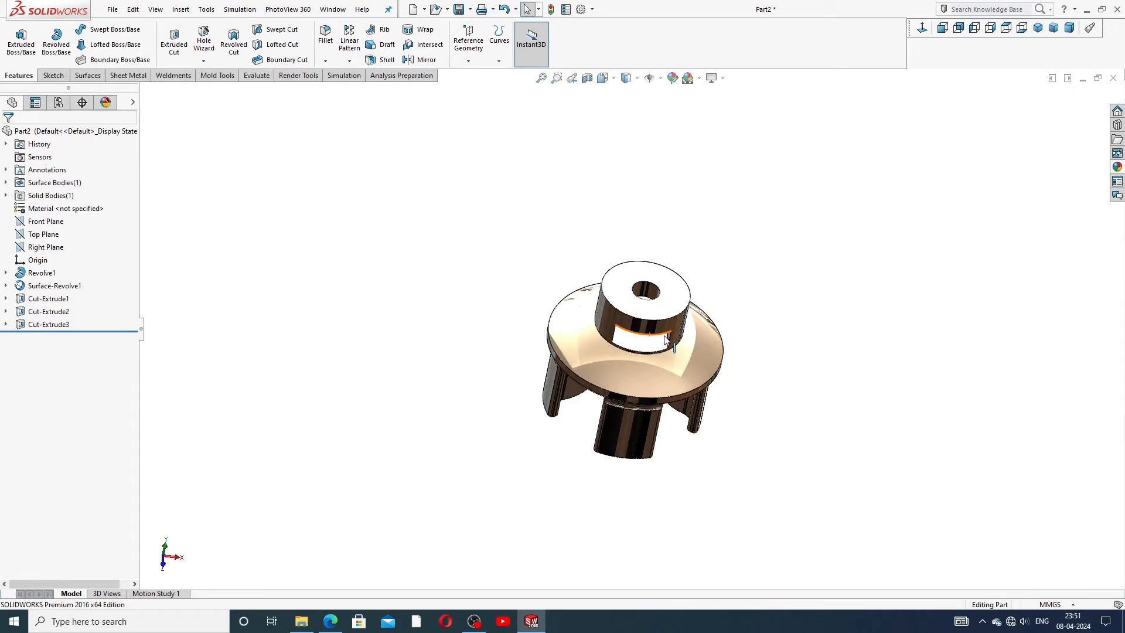
pyautogui.scroll(-4, 655, 352)
pyautogui.moveTo(638, 373)
pyautogui.mouseDown(button='middle')
pyautogui.moveTo(644, 344)
pyautogui.moveTo(645, 365)
pyautogui.mouseUp(button='middle')
pyautogui.click(325, 61)
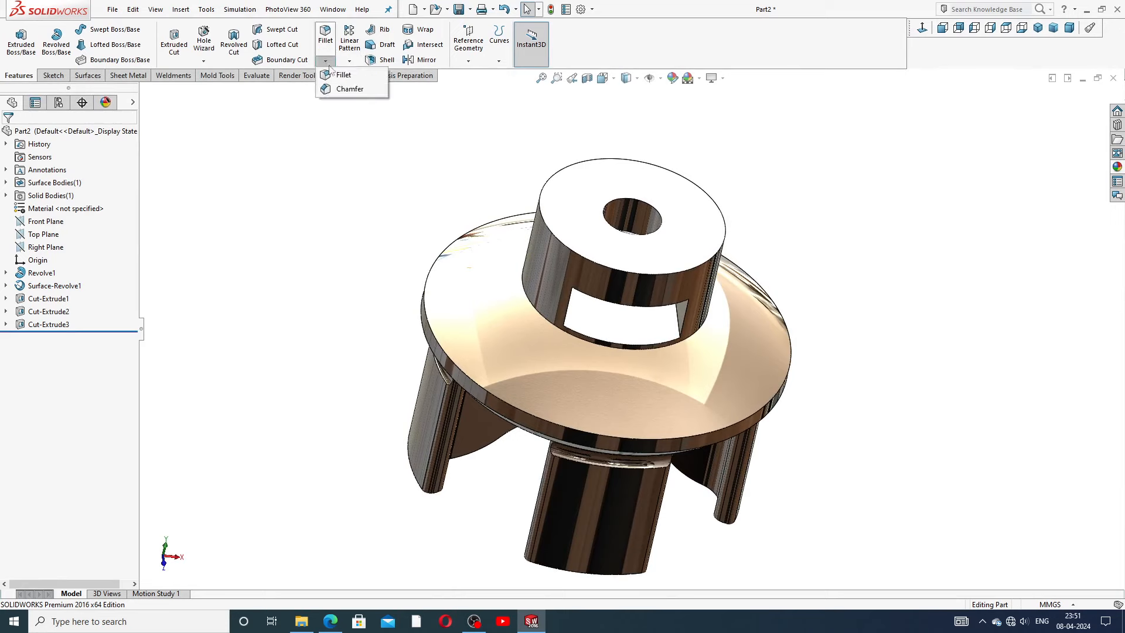
pyautogui.click(344, 75)
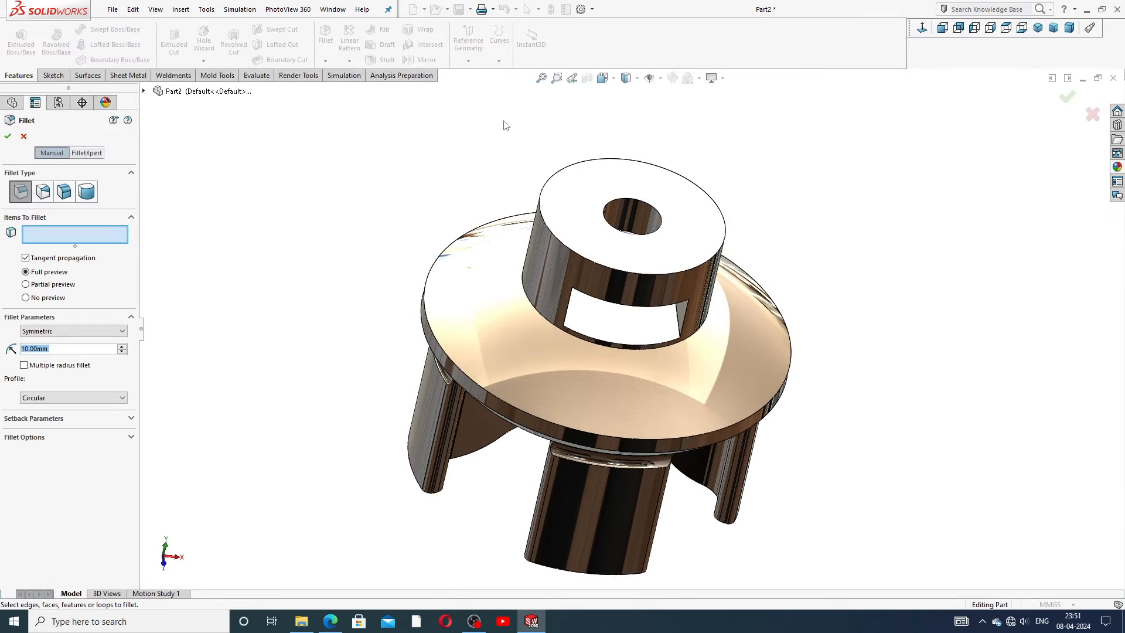
pyautogui.write('5')
pyautogui.press('Return')
pyautogui.click(585, 222)
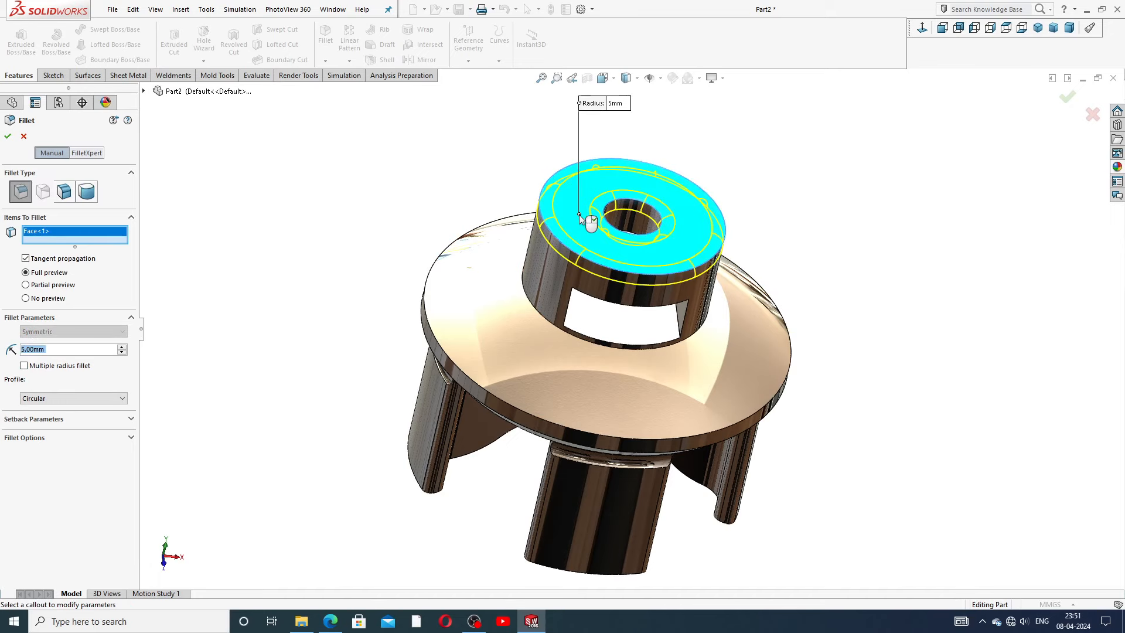
pyautogui.click(8, 136)
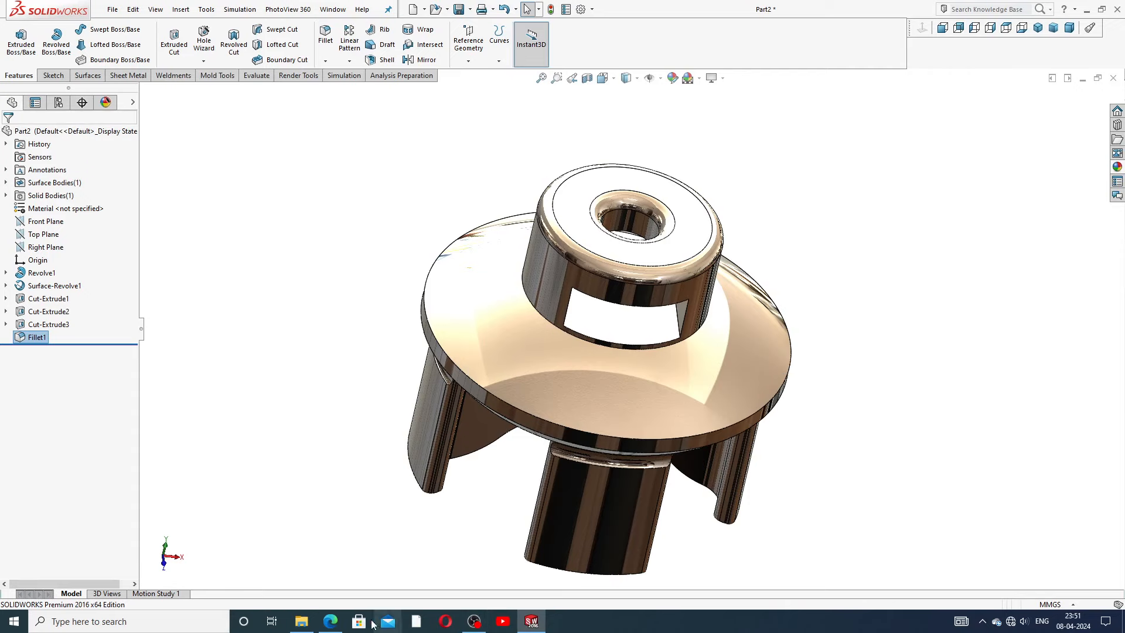
# Step: Compare the rounded top with the reference drawing and delete the fillet from the upper cylinder's top face
pyautogui.click(331, 621)
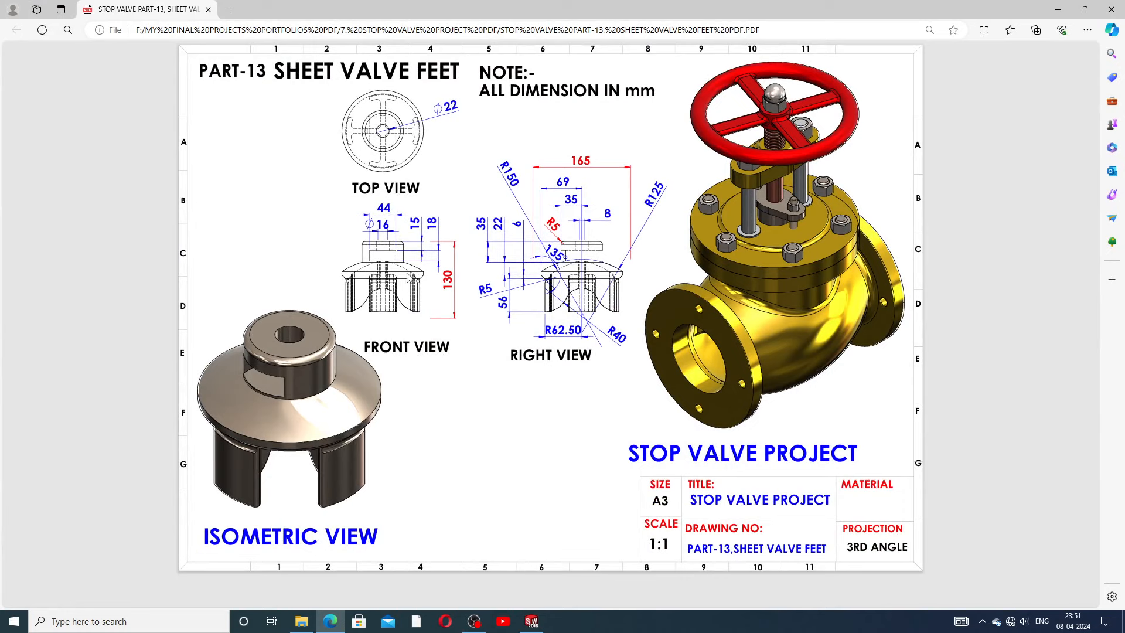
pyautogui.click(531, 621)
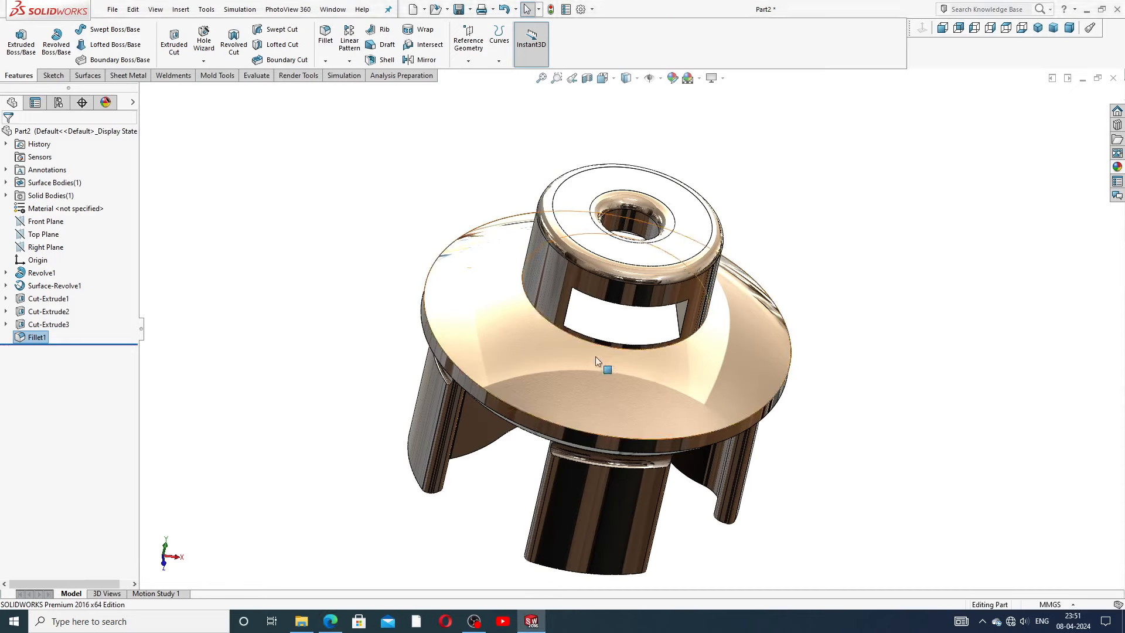
pyautogui.scroll(-3, 626, 202)
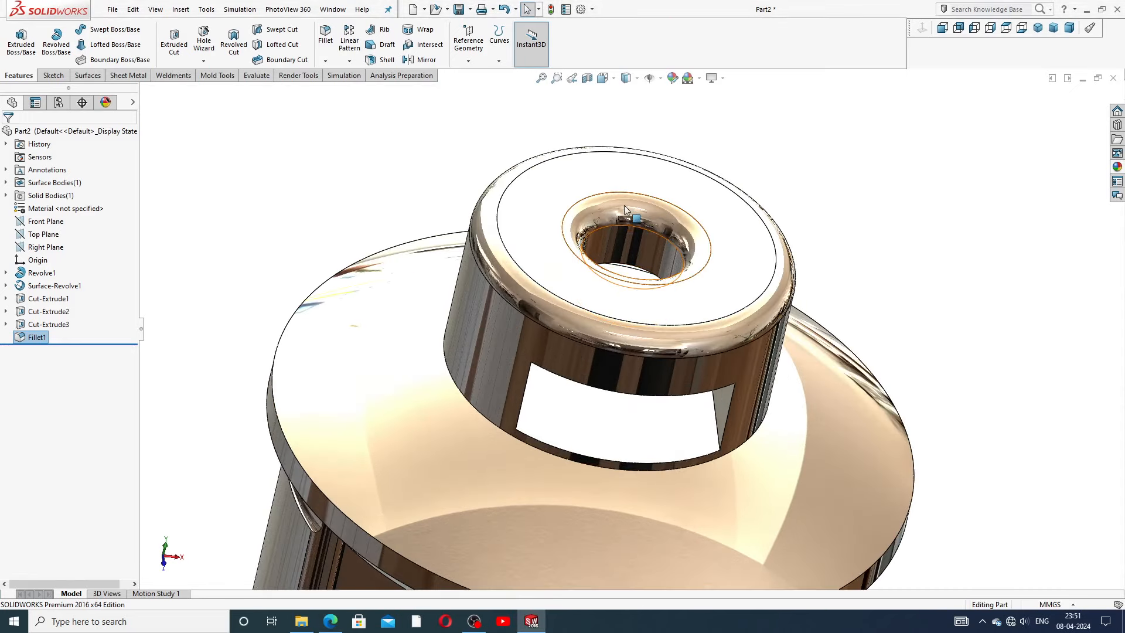
pyautogui.click(722, 165)
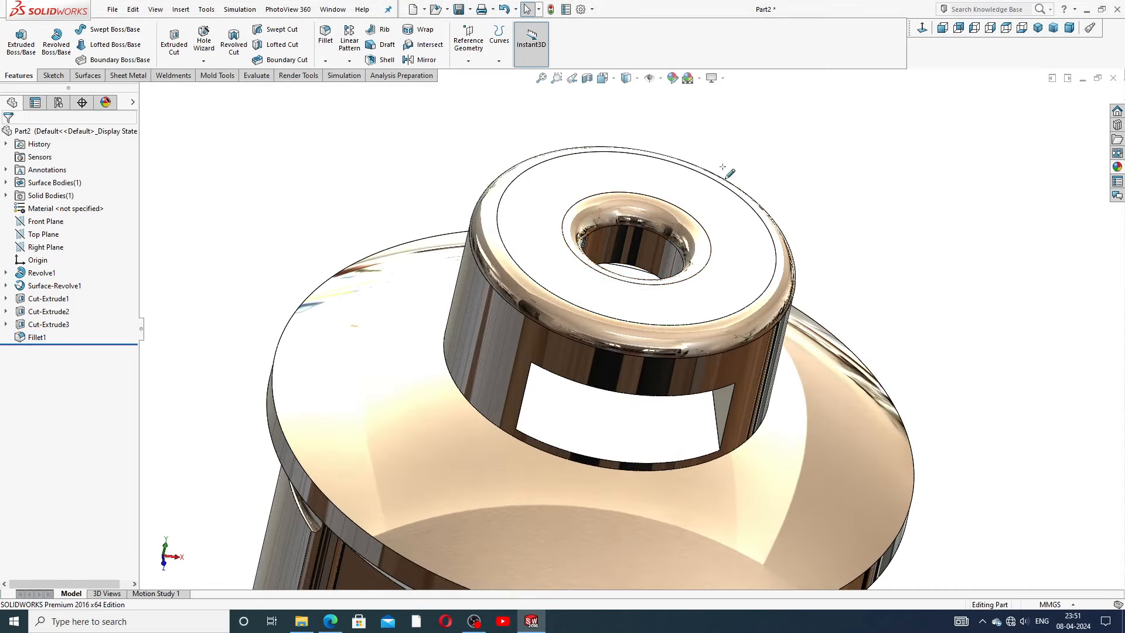
pyautogui.rightClick(36, 338)
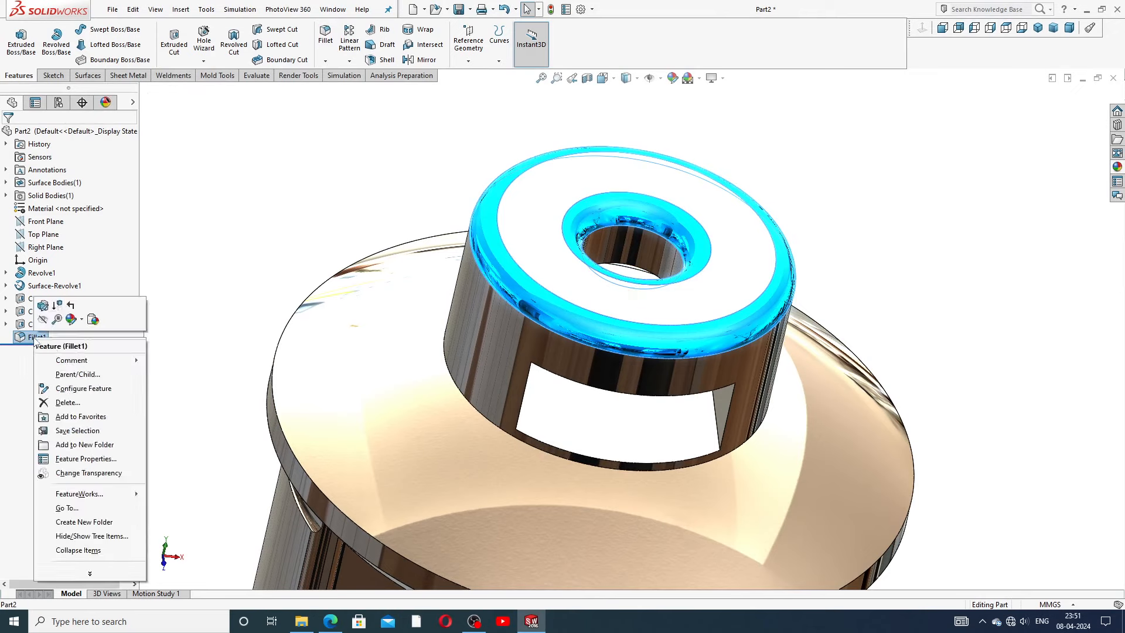
pyautogui.click(67, 403)
pyautogui.click(641, 251)
# Step: Fillet only the outer top edge of the upper cylinder with a 5 mm radius
pyautogui.click(326, 34)
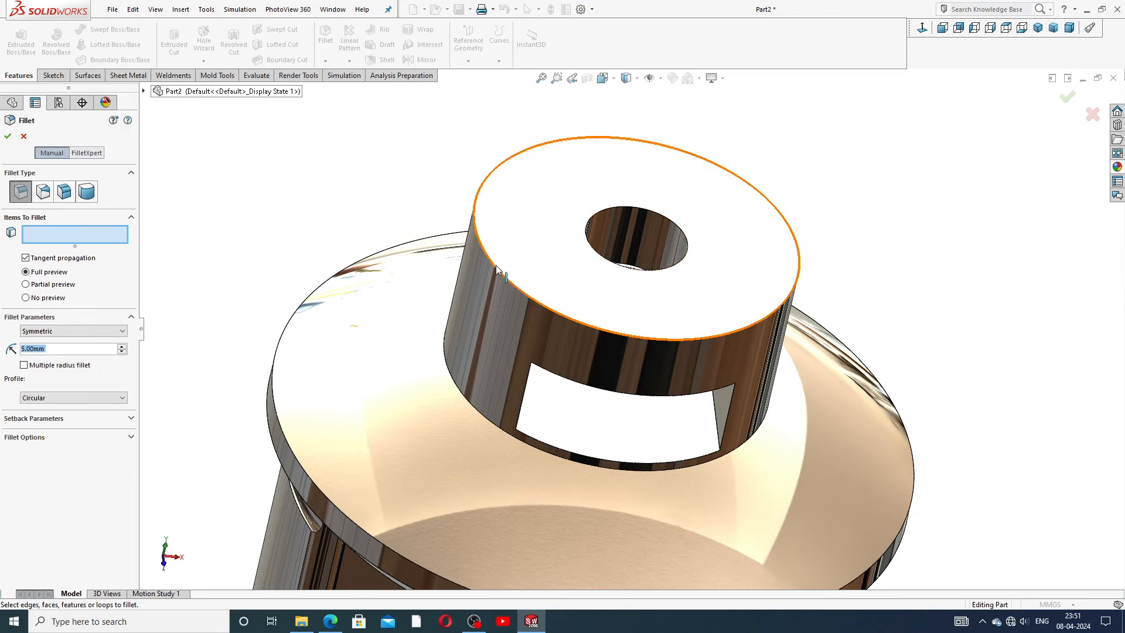
pyautogui.click(496, 265)
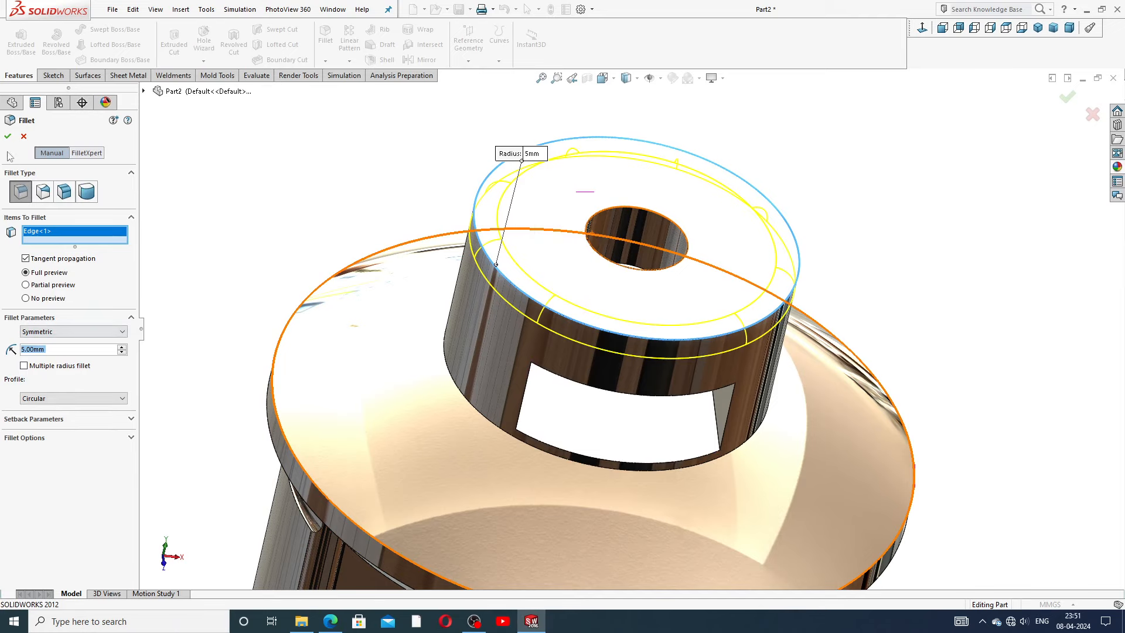
pyautogui.press('Return')
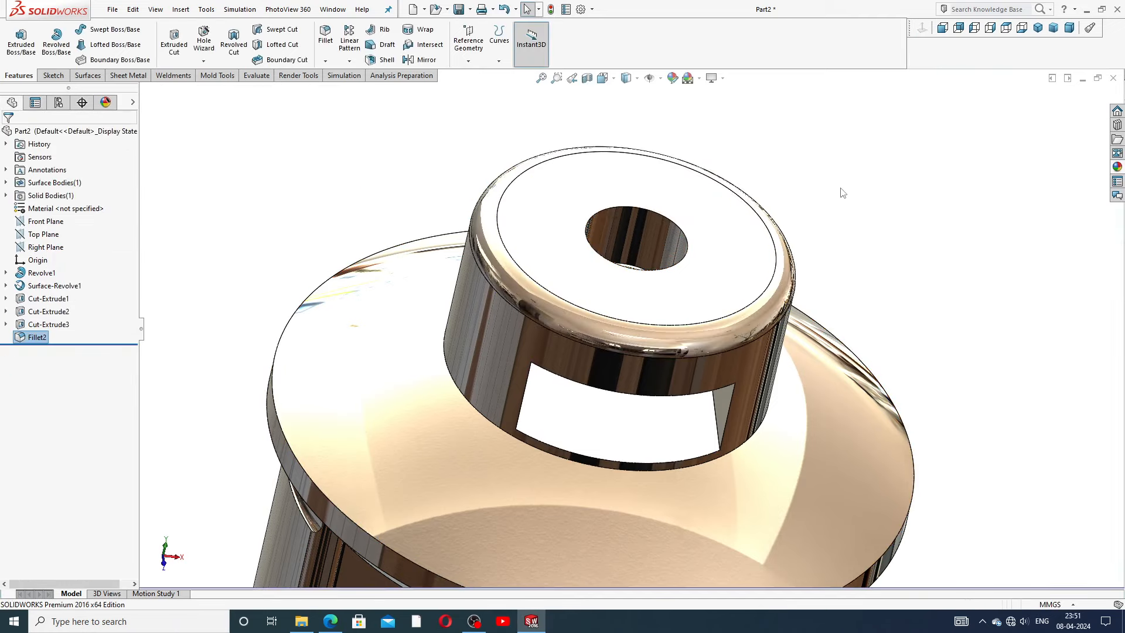
# Step: Inspect the finished part from above, below and the side, and compare it with the Sheet Valve Feet drawing
pyautogui.scroll(8, 792, 275)
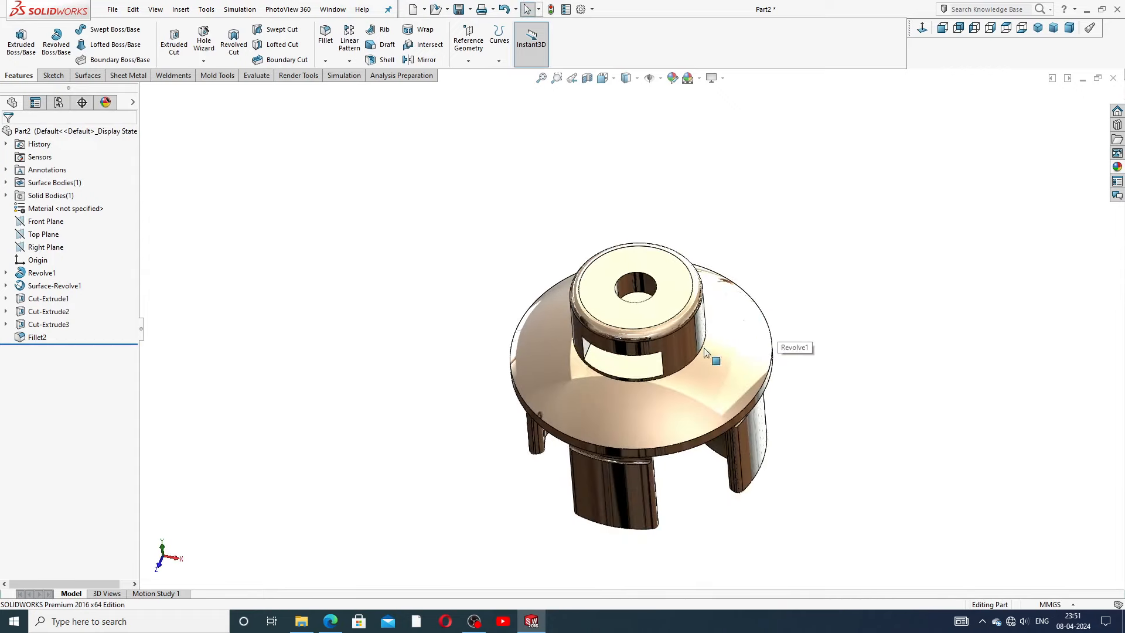
pyautogui.moveTo(716, 357); pyautogui.dragTo(662, 369, button='middle')
pyautogui.moveTo(671, 422); pyautogui.dragTo(680, 317, button='middle')
pyautogui.click(1053, 28)
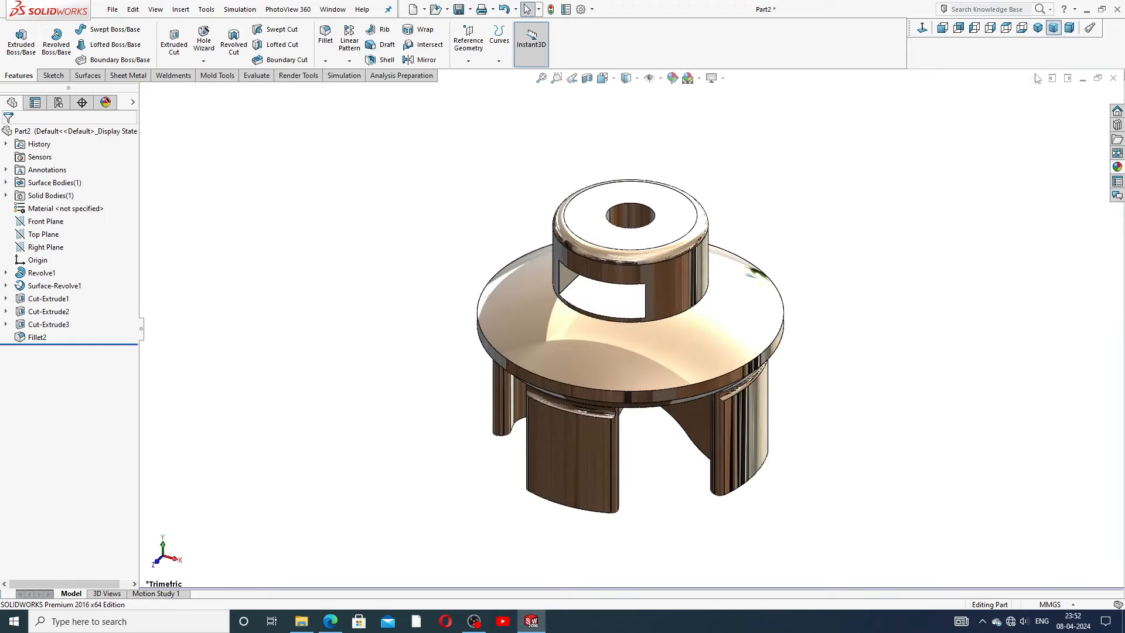
pyautogui.moveTo(847, 306); pyautogui.dragTo(823, 139, button='middle')
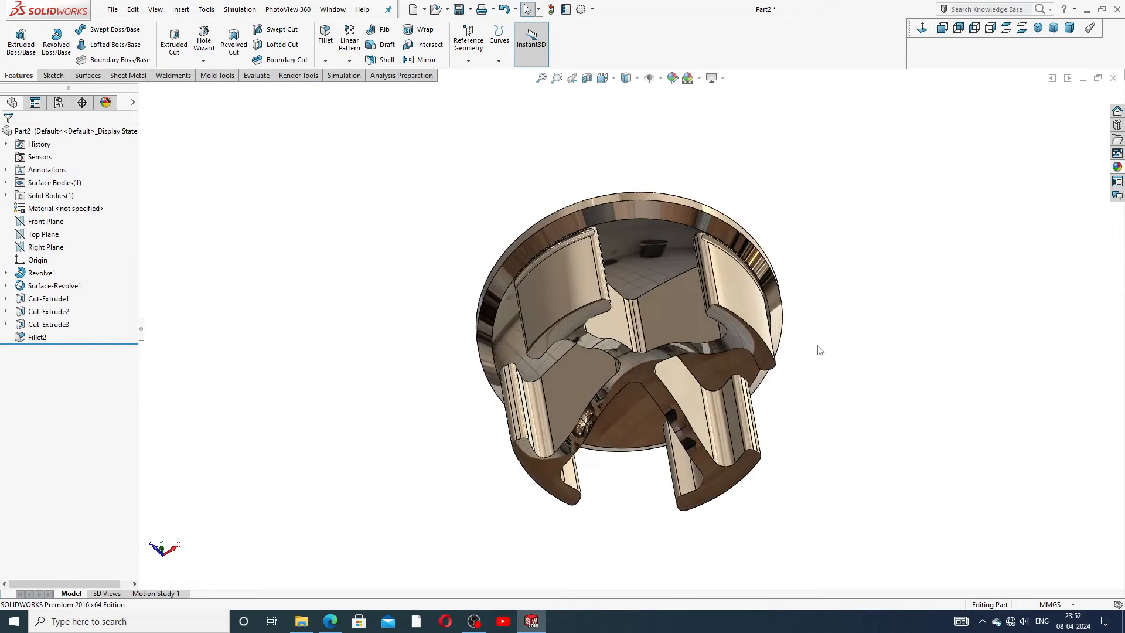
pyautogui.moveTo(808, 350); pyautogui.dragTo(781, 134, button='middle')
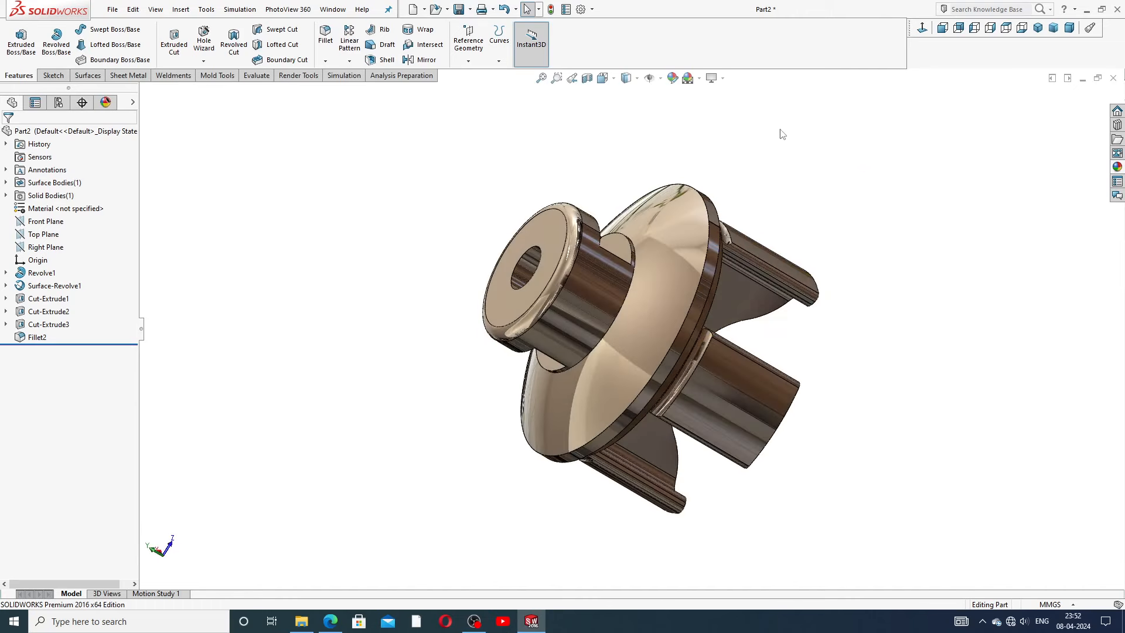
pyautogui.click(1038, 28)
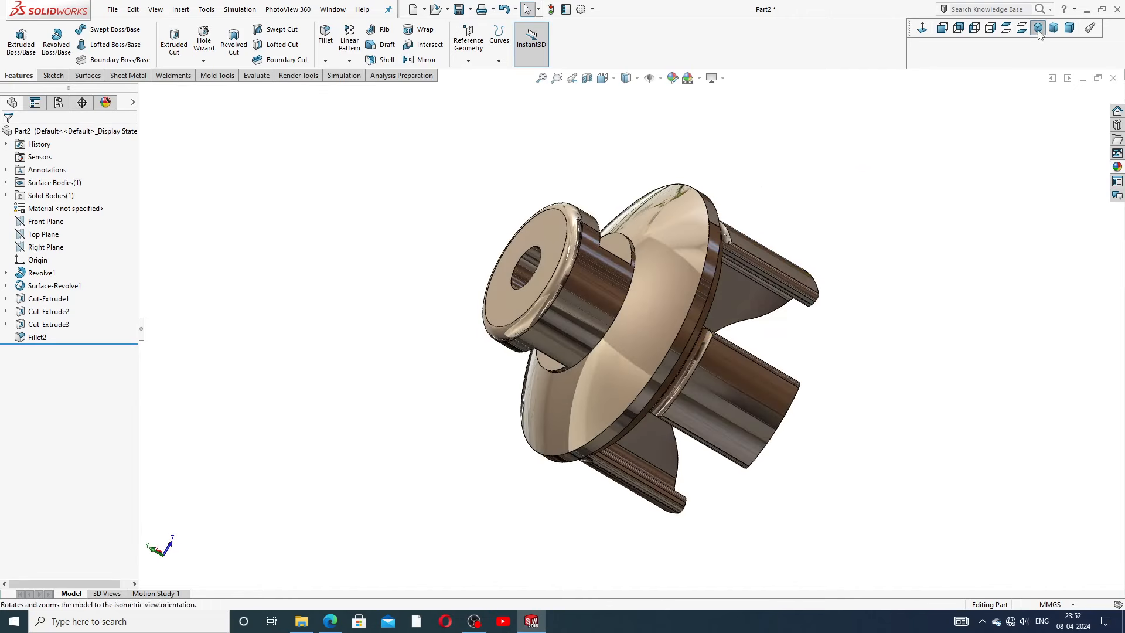
pyautogui.scroll(-3, 655, 280)
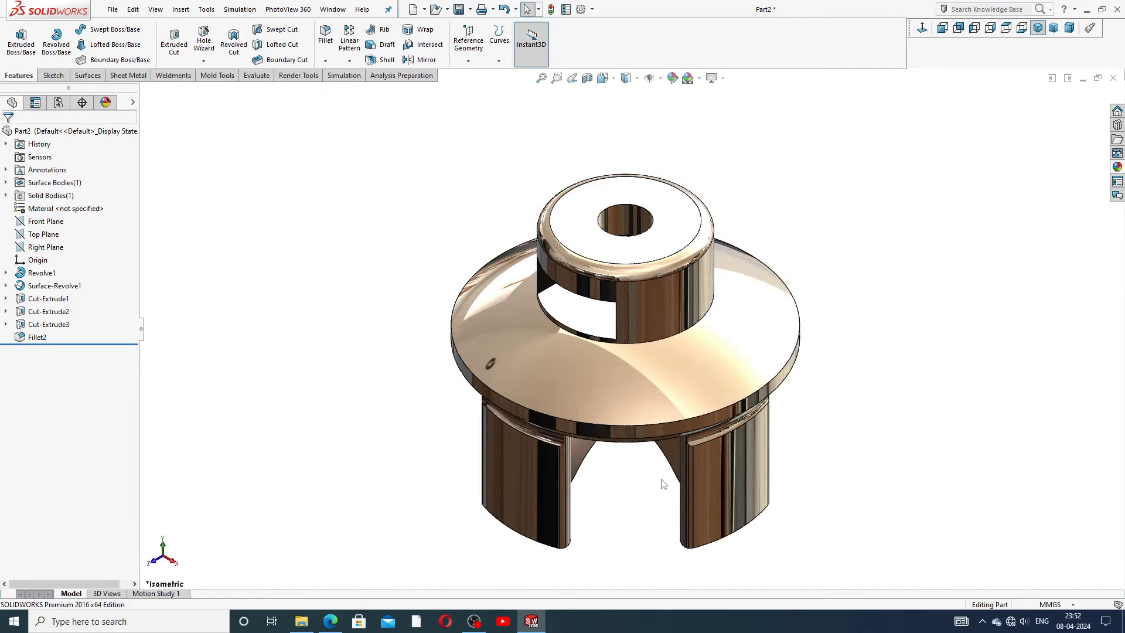
pyautogui.moveTo(662, 480); pyautogui.dragTo(669, 455, button='middle')
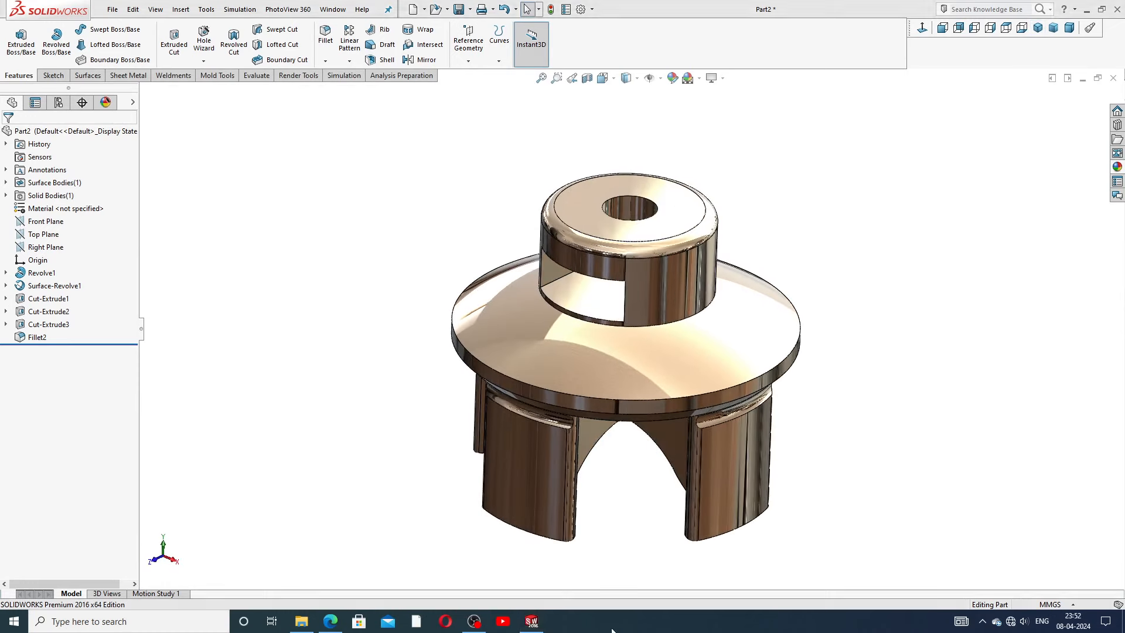
pyautogui.click(330, 621)
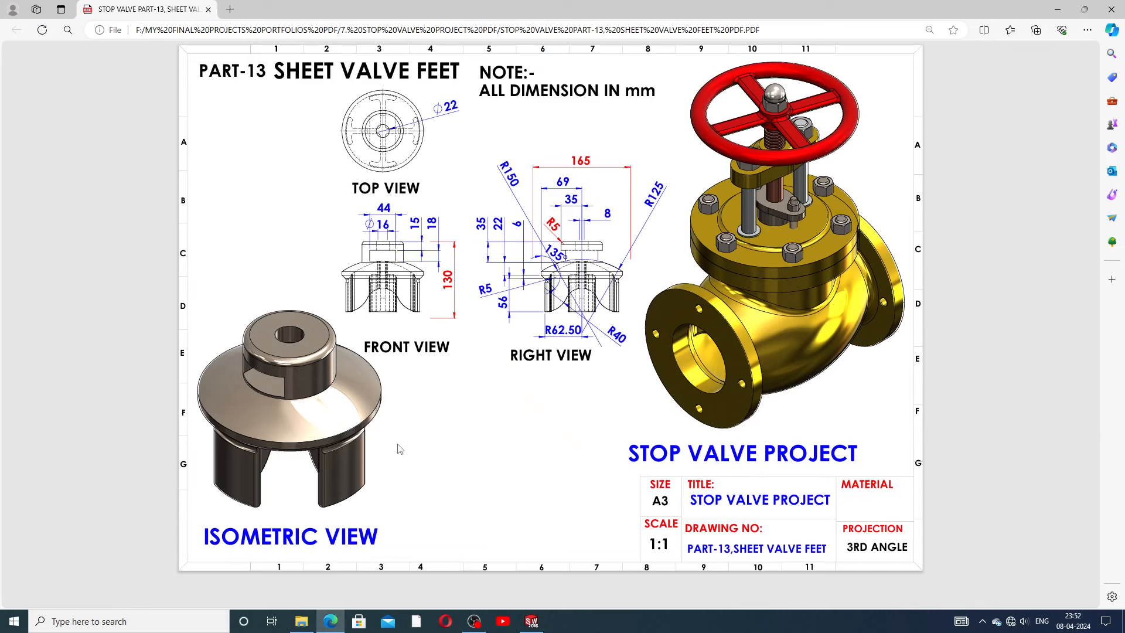
pyautogui.click(532, 621)
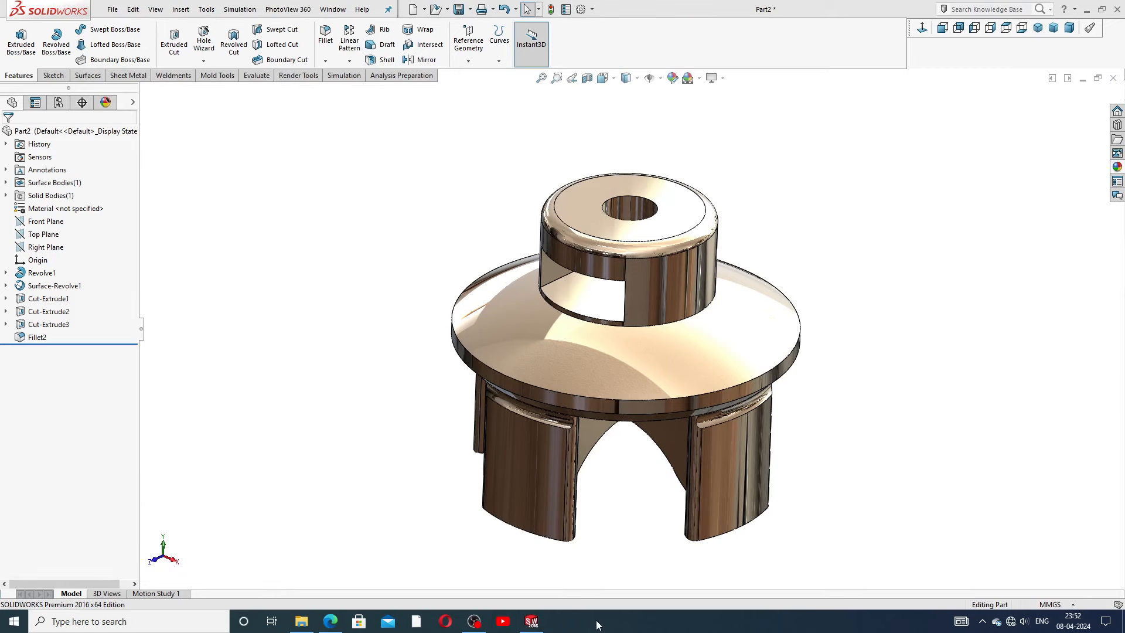
pyautogui.press('super')
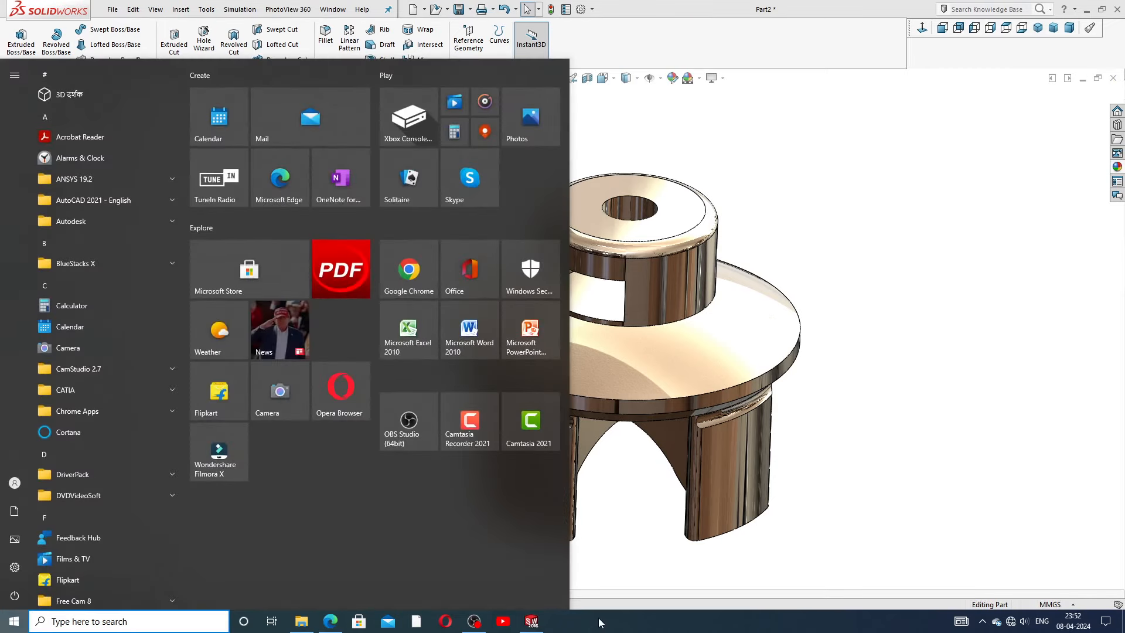
pyautogui.click(910, 473)
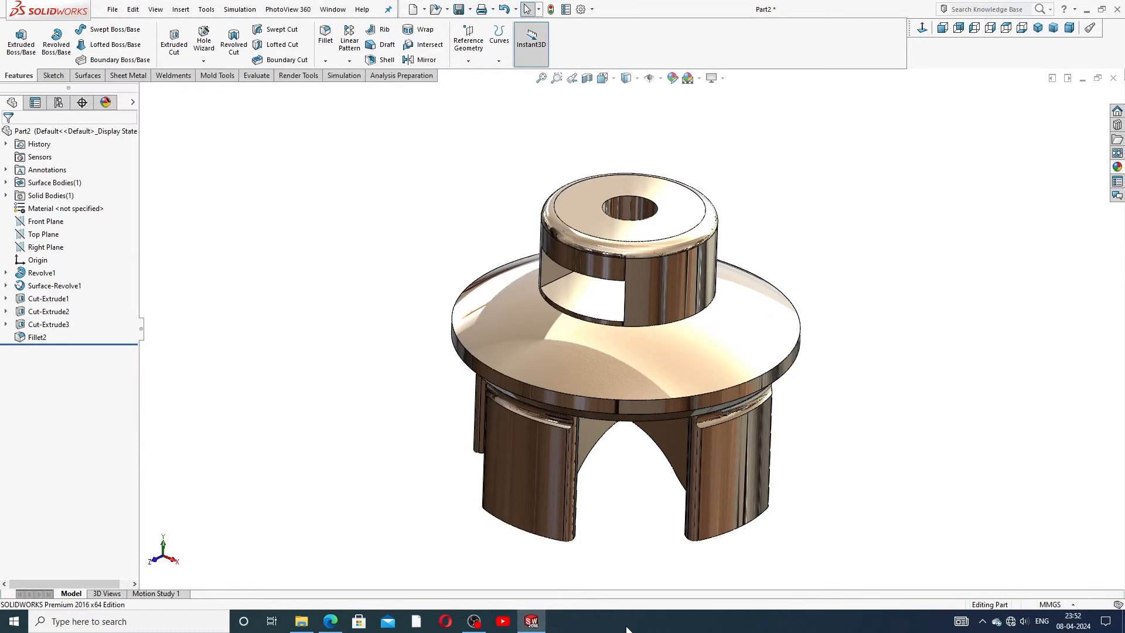
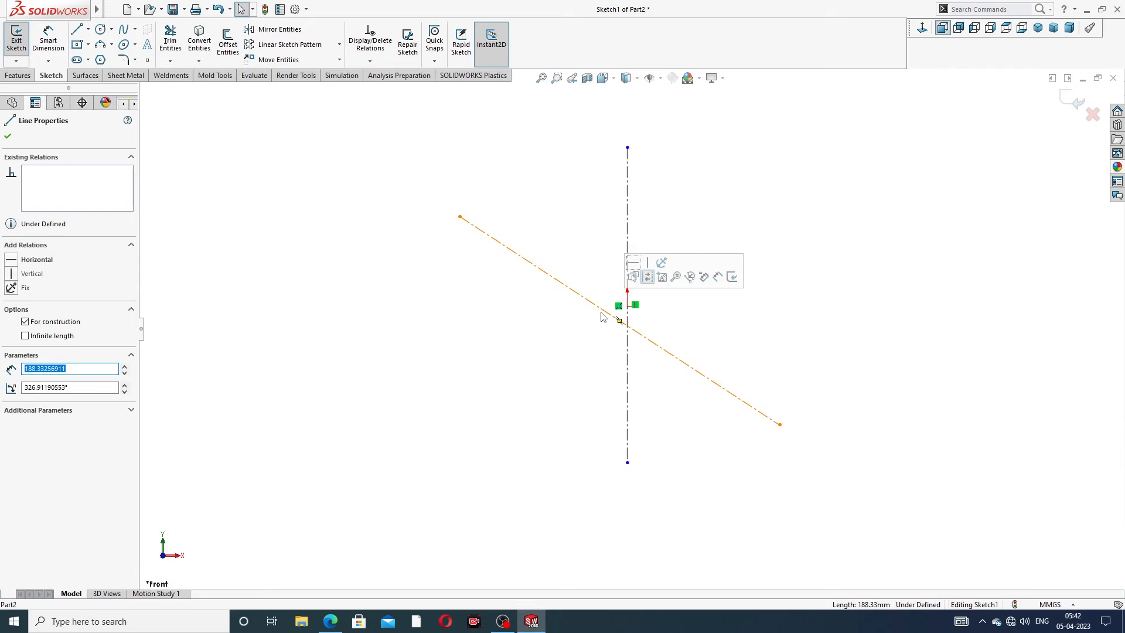
# Step: Constrain the slanted centreline to pass through the origin and have its midpoint there
pyautogui.click(620, 322)
pyautogui.keyDown('ctrl'); pyautogui.click(628, 307); pyautogui.keyUp('ctrl')
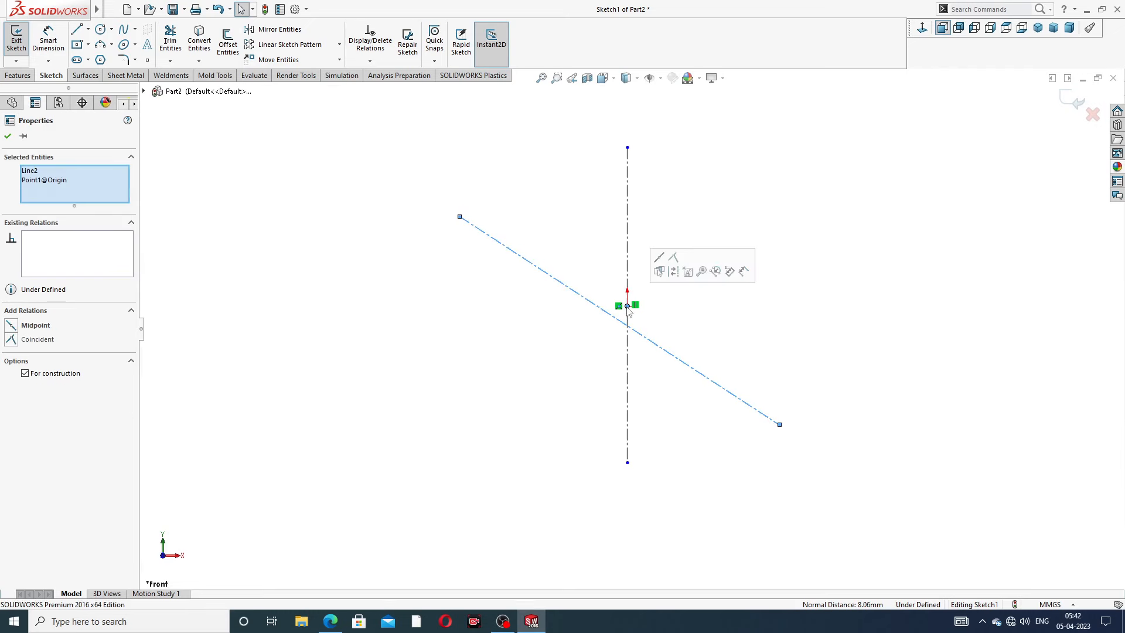
pyautogui.click(673, 258)
pyautogui.click(706, 319)
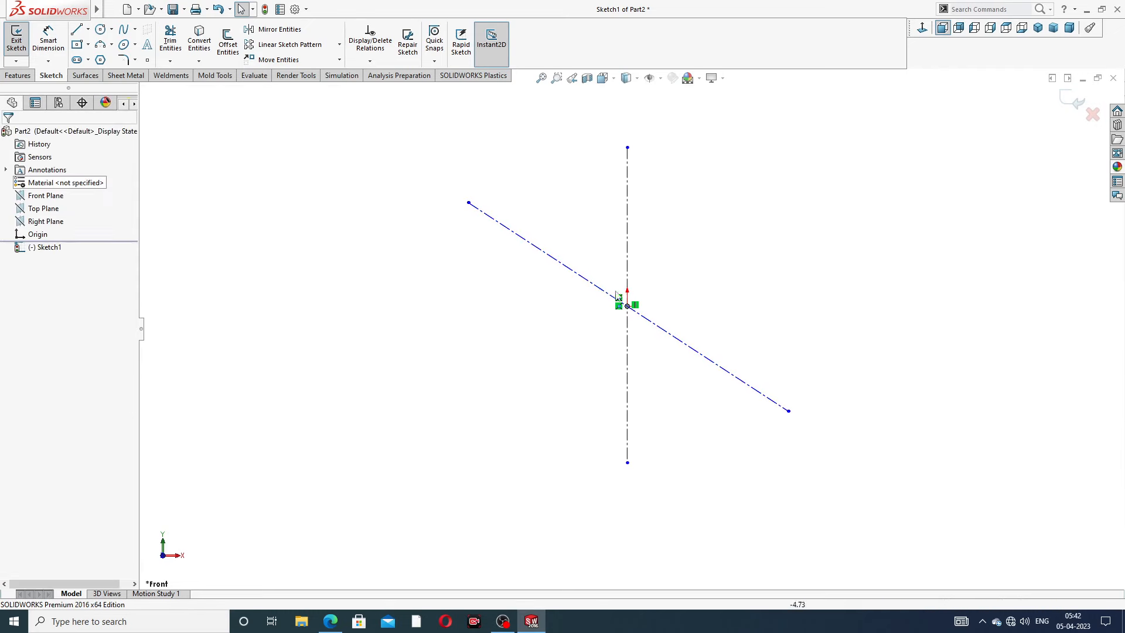
pyautogui.click(586, 283)
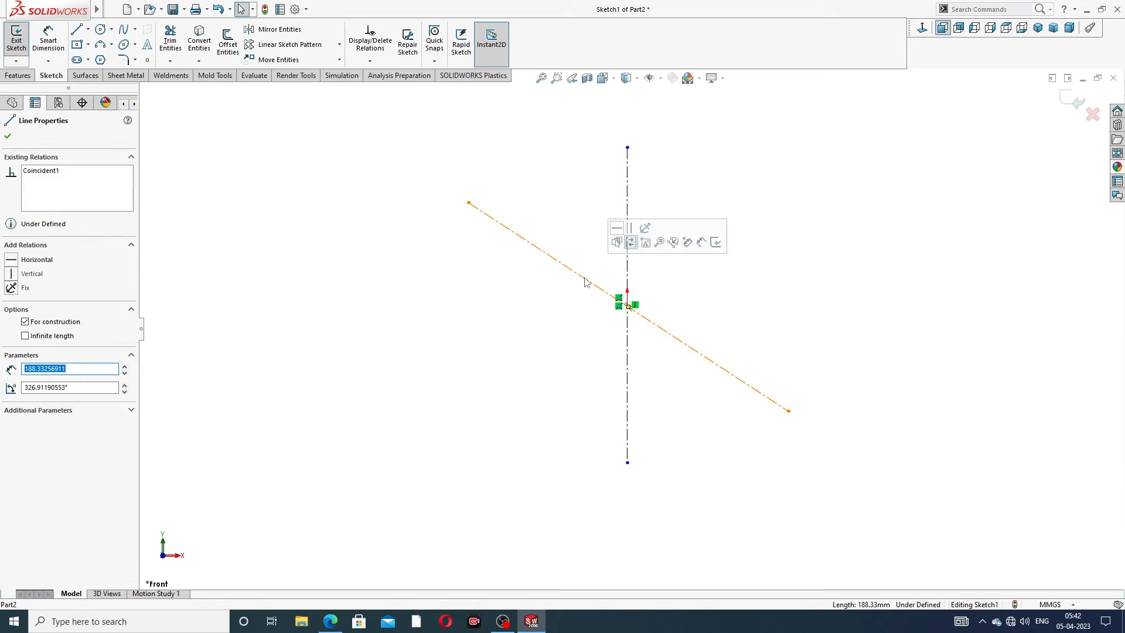
pyautogui.keyDown('ctrl'); pyautogui.click(627, 306); pyautogui.keyUp('ctrl')
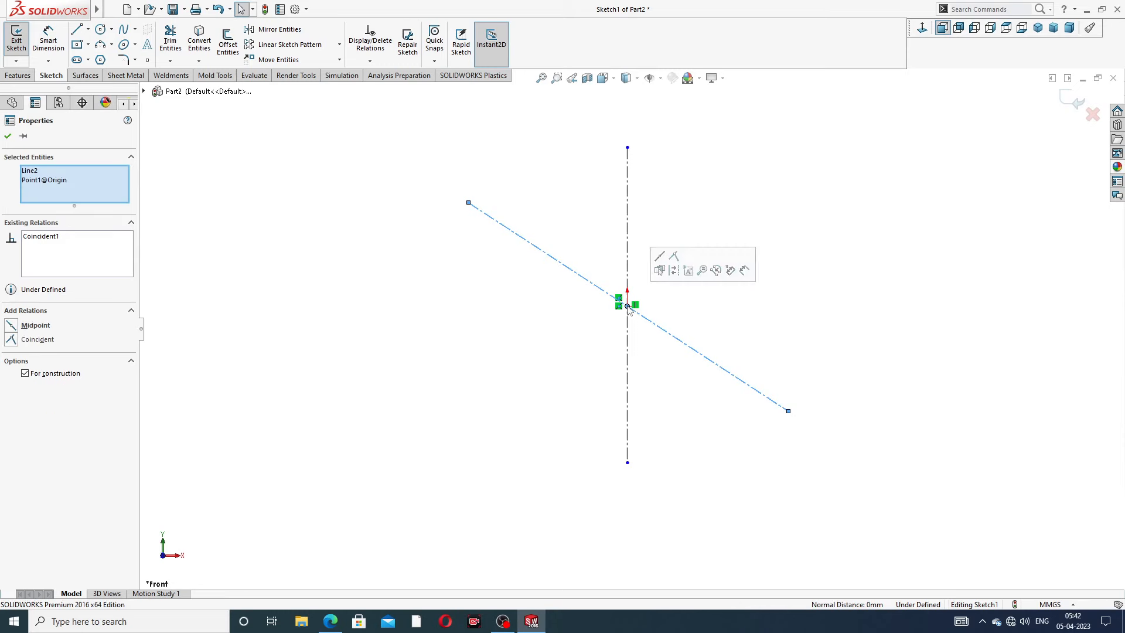
pyautogui.click(660, 269)
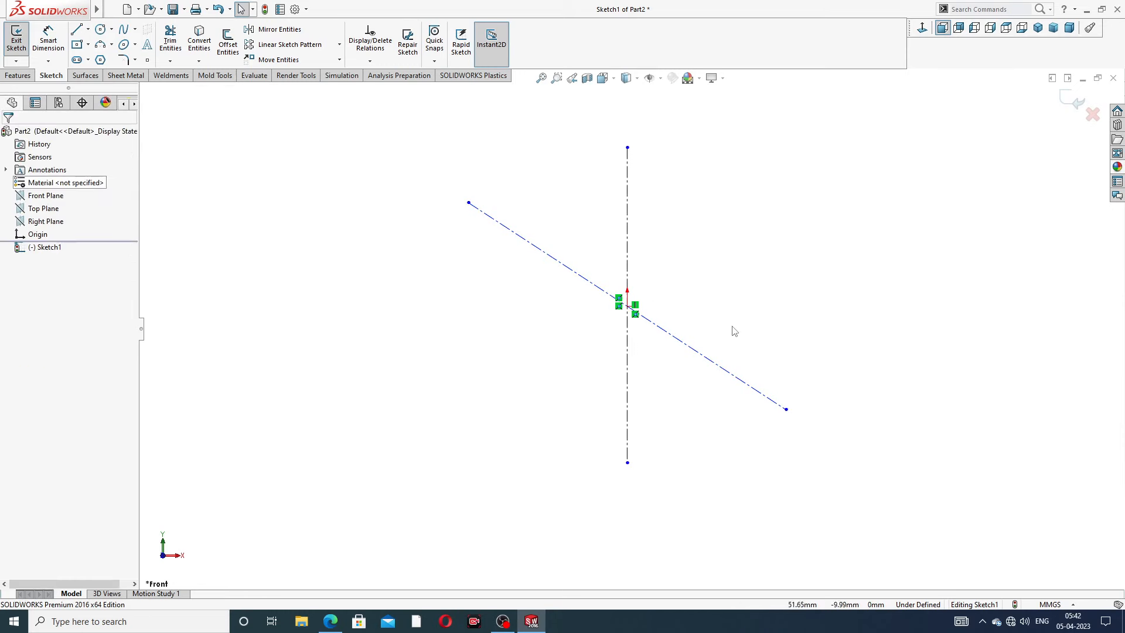
# Step: Dimension the angle between the slanted and vertical centrelines as 38°
pyautogui.scroll(-3, 680, 293)
pyautogui.scroll(3, 674, 252)
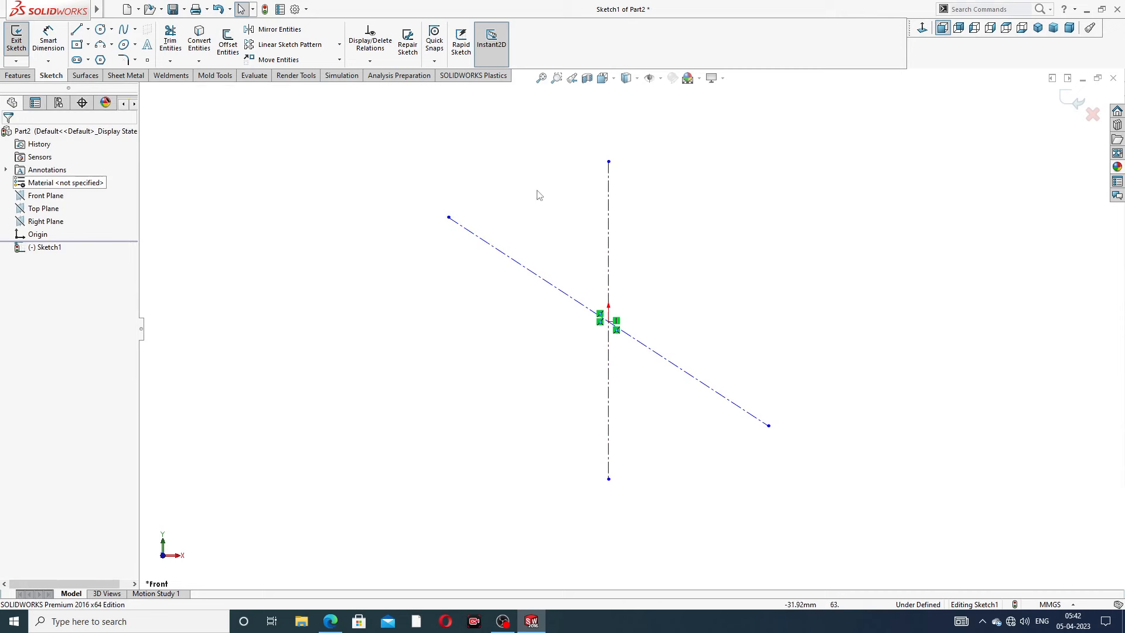
pyautogui.click(49, 40)
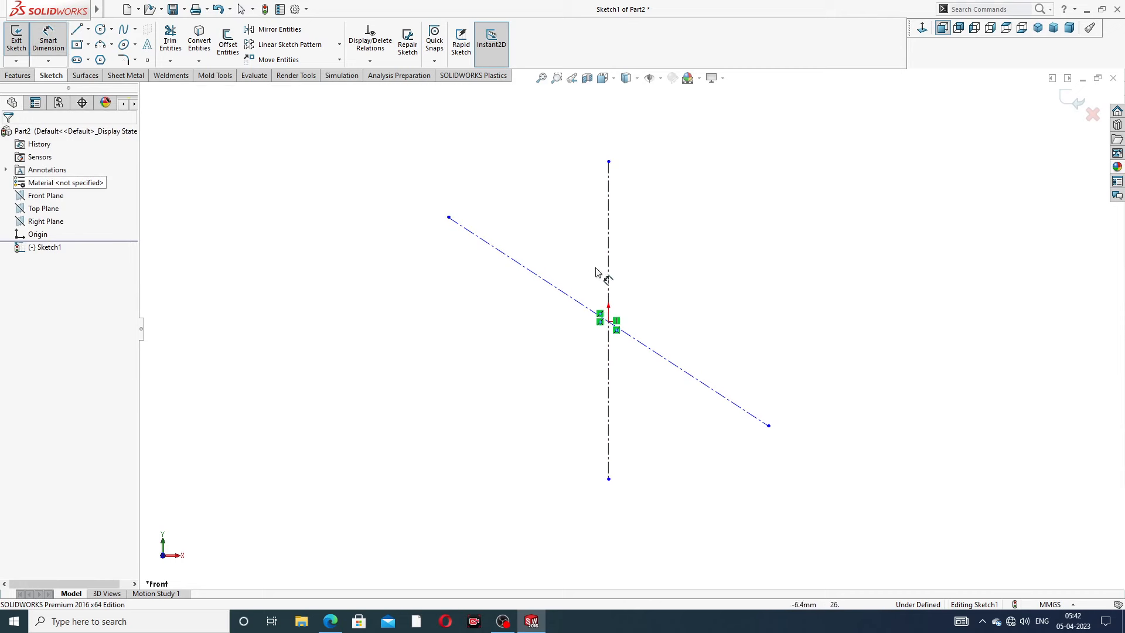
pyautogui.click(563, 299)
pyautogui.click(610, 275)
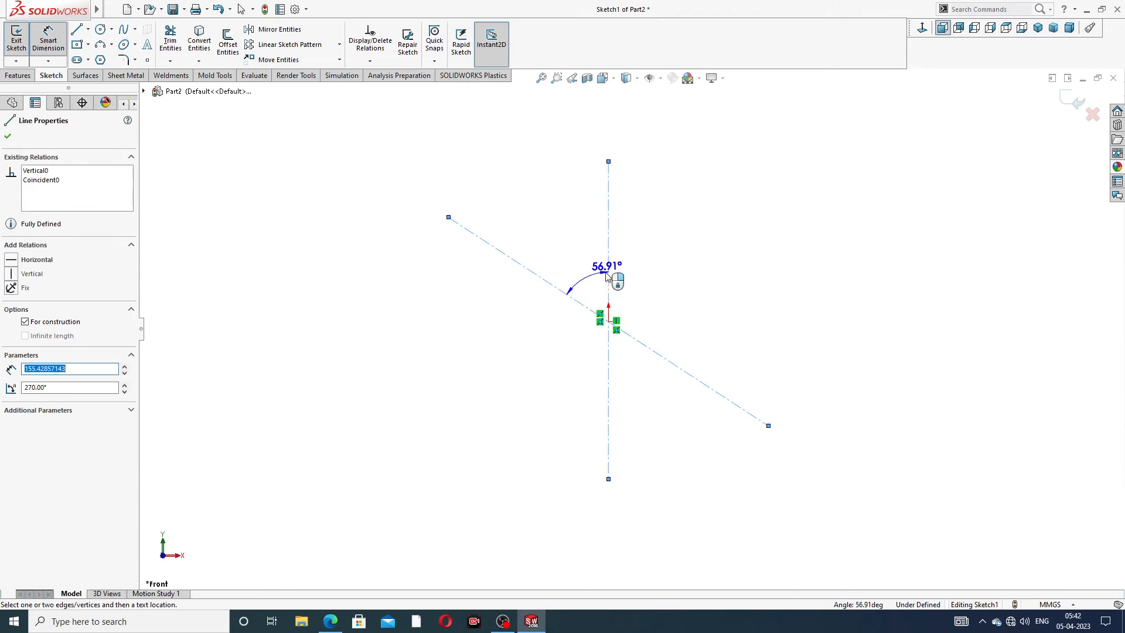
pyautogui.click(577, 262)
pyautogui.write('3')
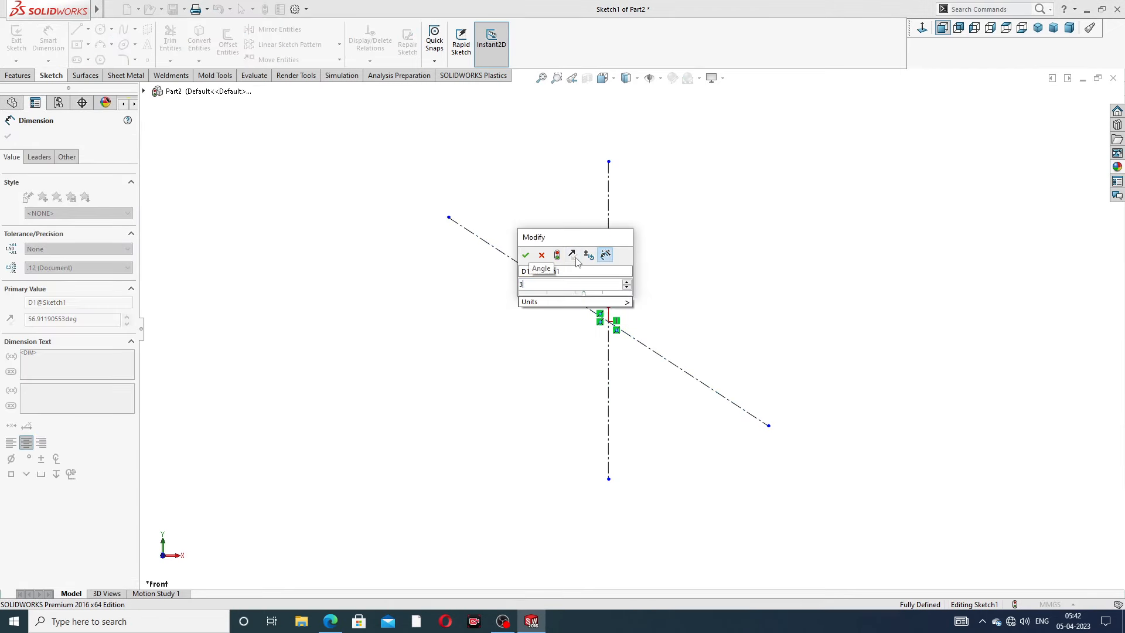
pyautogui.write('8')
pyautogui.press('Return')
pyautogui.rightClick(692, 179)
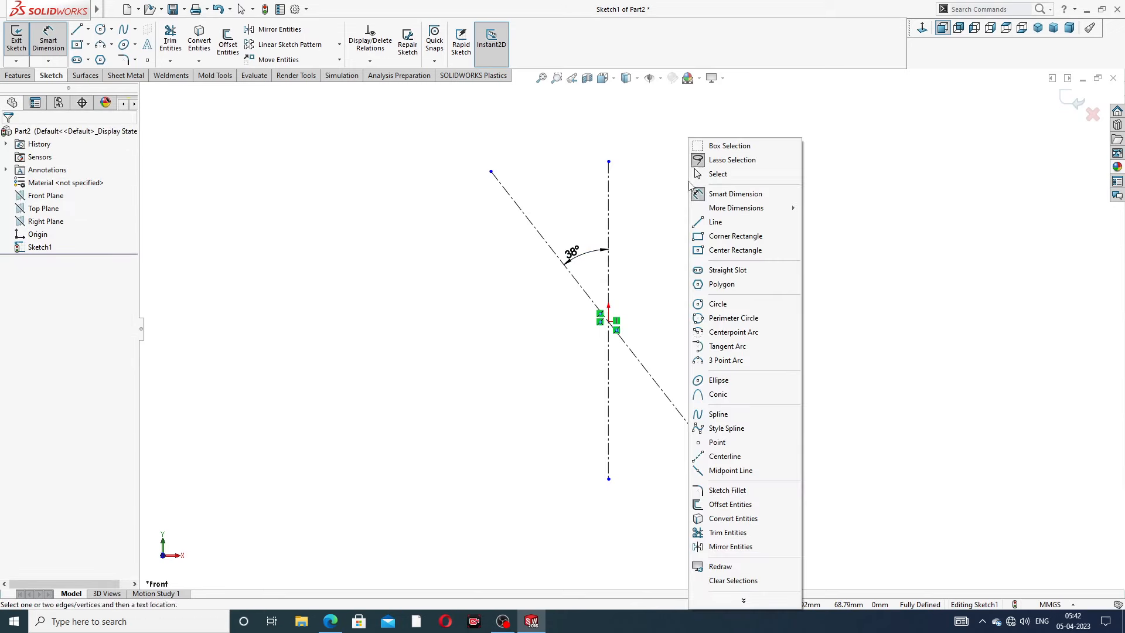
pyautogui.click(721, 176)
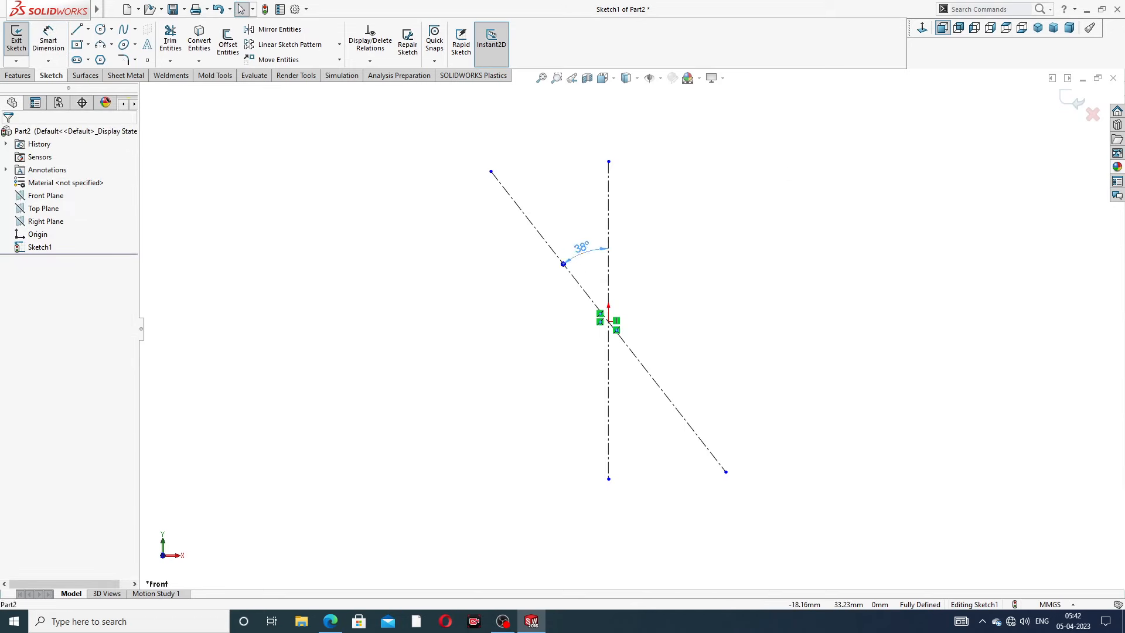
# Step: Shorten the slanted centreline slightly by pulling its lower endpoint toward the origin
pyautogui.scroll(2, 579, 250)
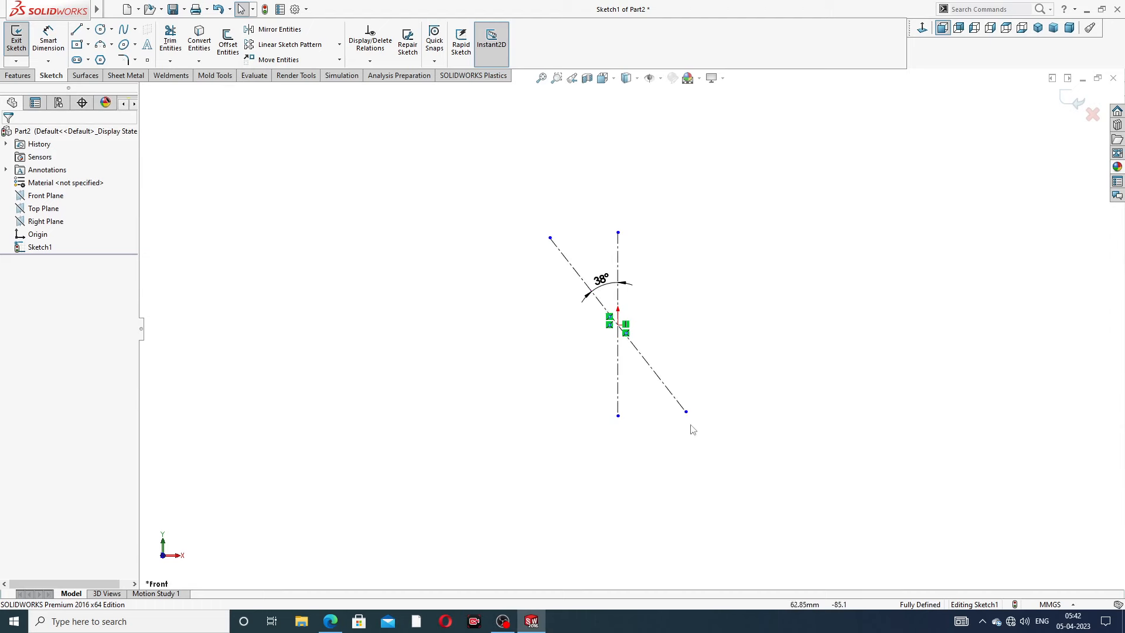
pyautogui.moveTo(685, 414); pyautogui.dragTo(678, 402)
pyautogui.click(709, 277)
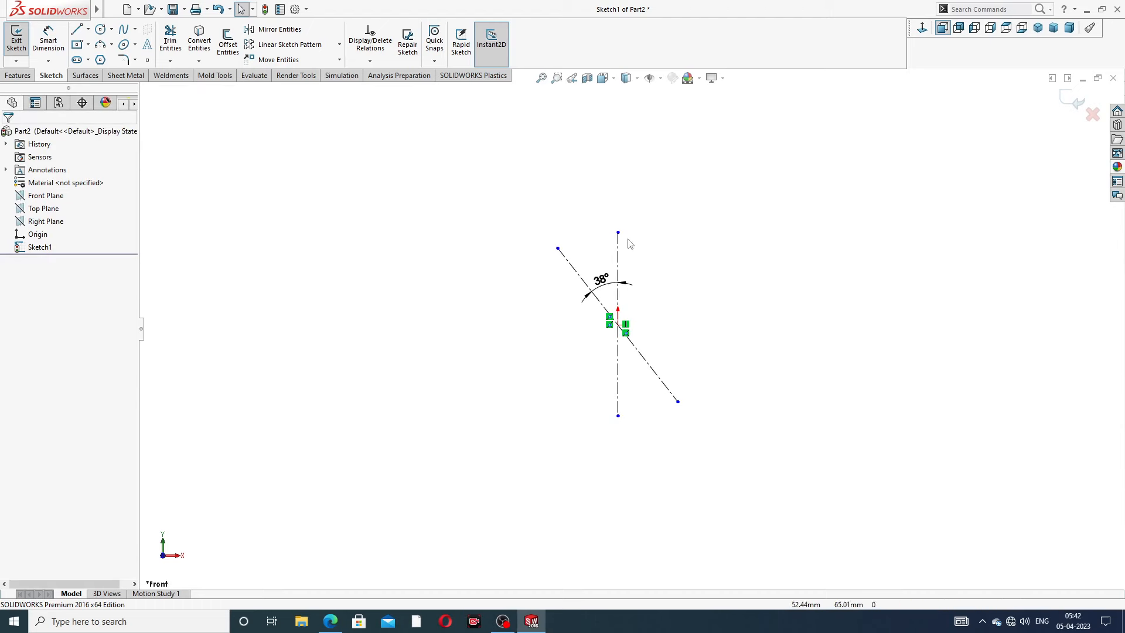
# Step: Sketch a circle centred on the origin with a radius of about 37 mm
pyautogui.click(101, 29)
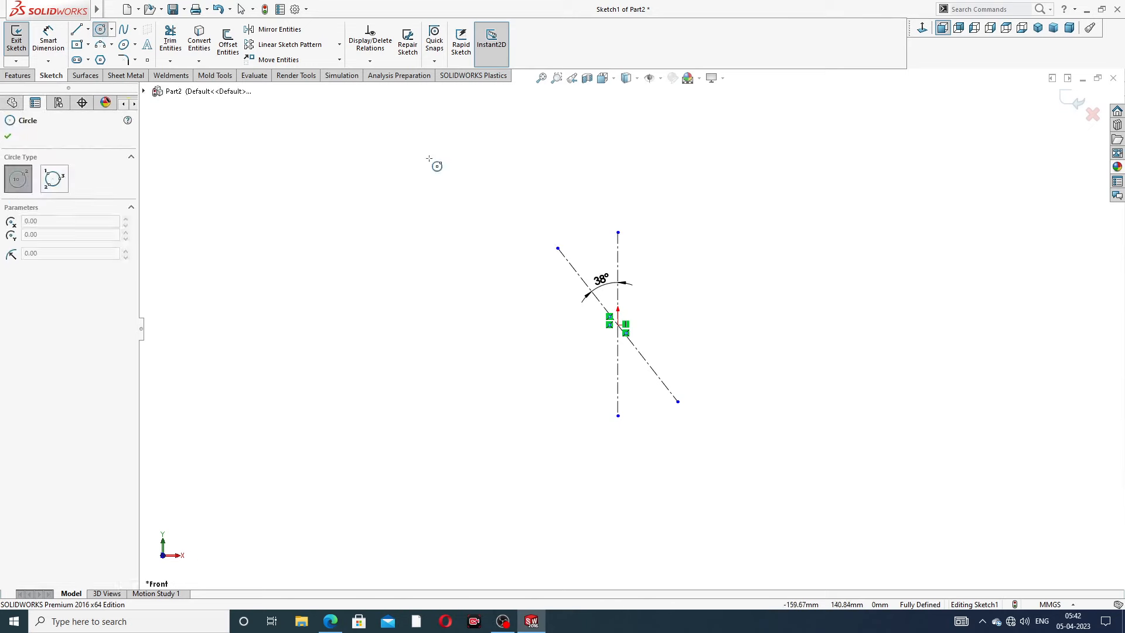
pyautogui.scroll(-1, 609, 281)
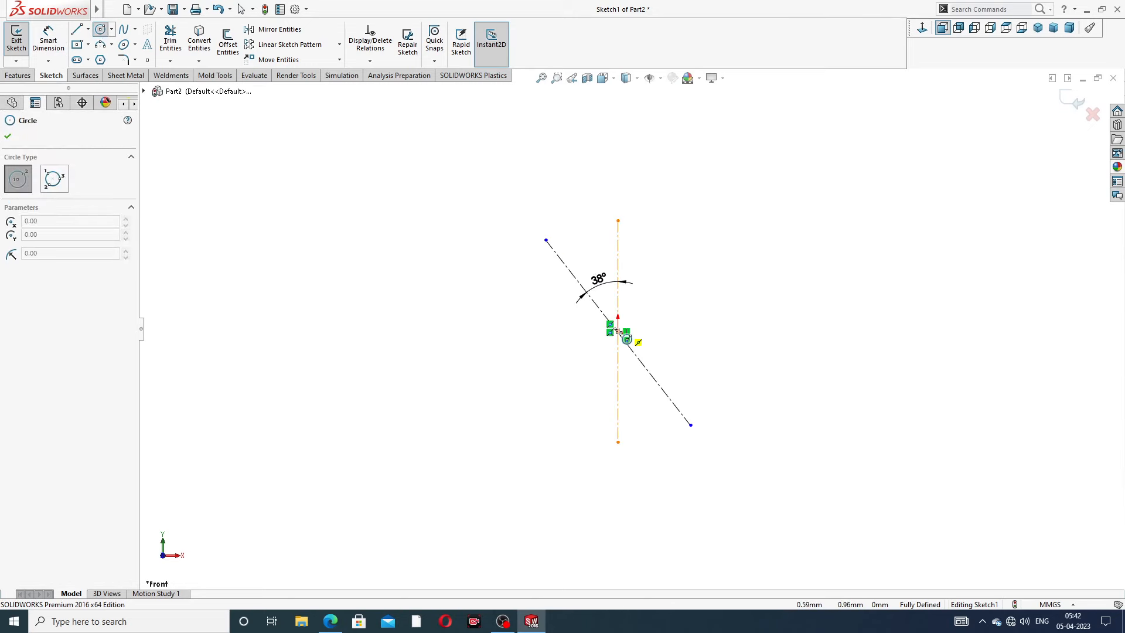
pyautogui.scroll(-2, 618, 332)
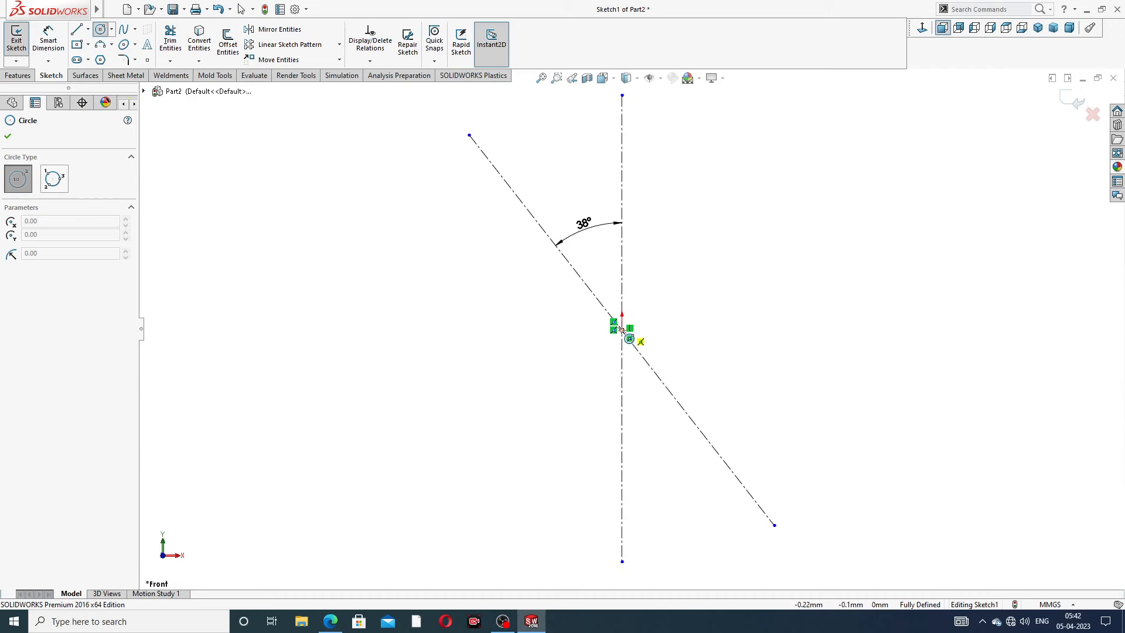
pyautogui.click(623, 330)
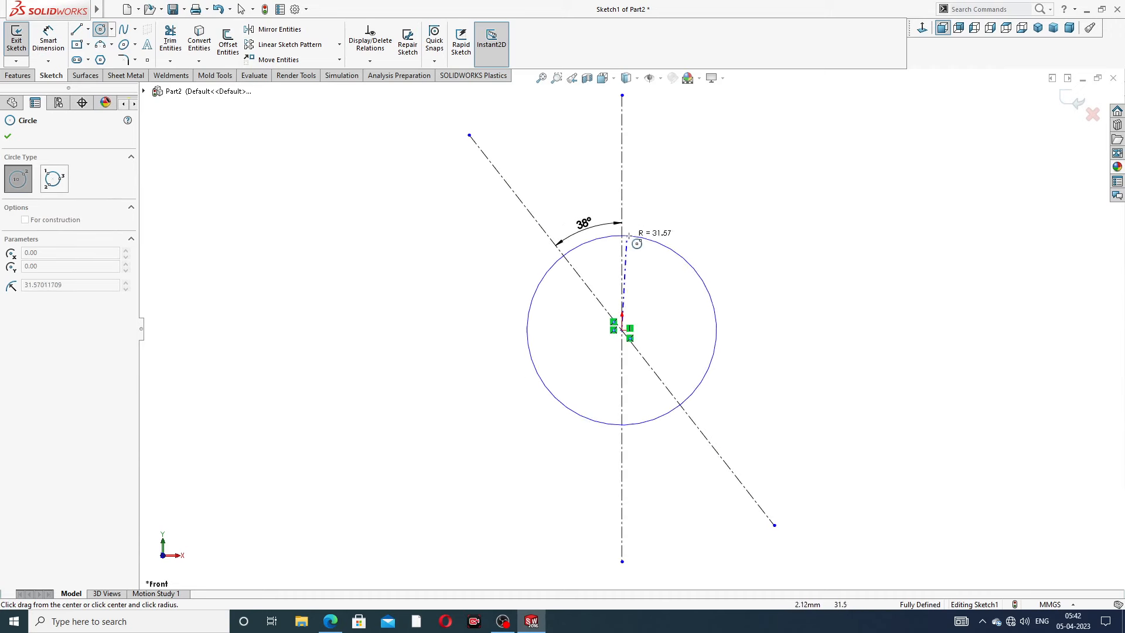
pyautogui.click(658, 227)
pyautogui.rightClick(671, 221)
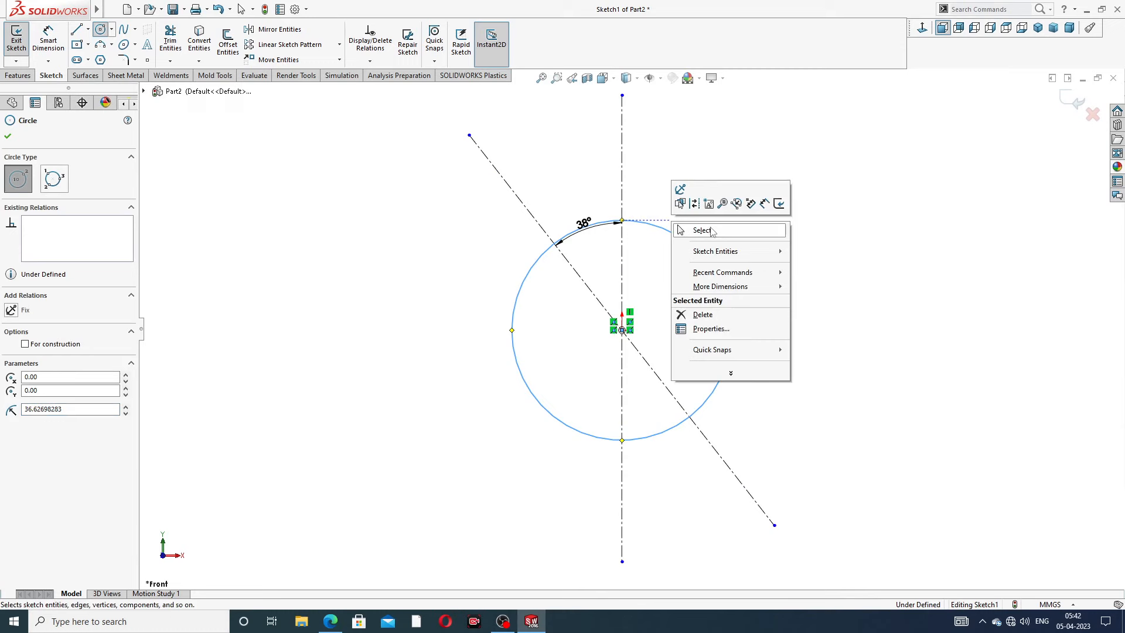
pyautogui.click(708, 231)
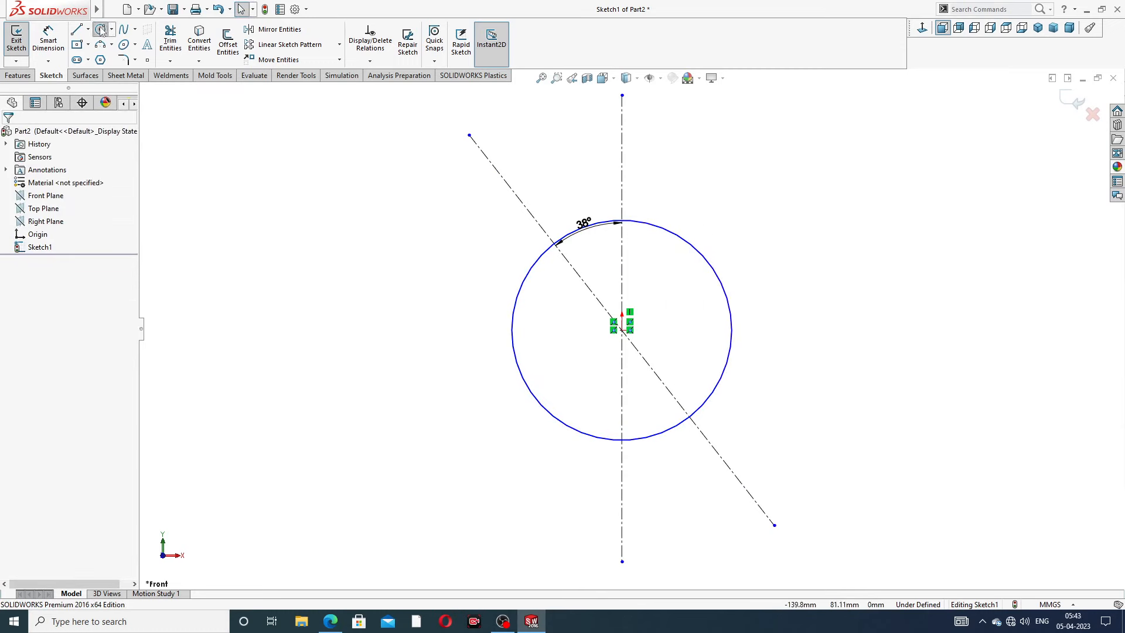
# Step: Sketch circles on the slanted centreline's ends, about 9.5 mm radius at the upper end and 12.6 mm at the lower end
pyautogui.click(125, 45)
pyautogui.click(468, 136)
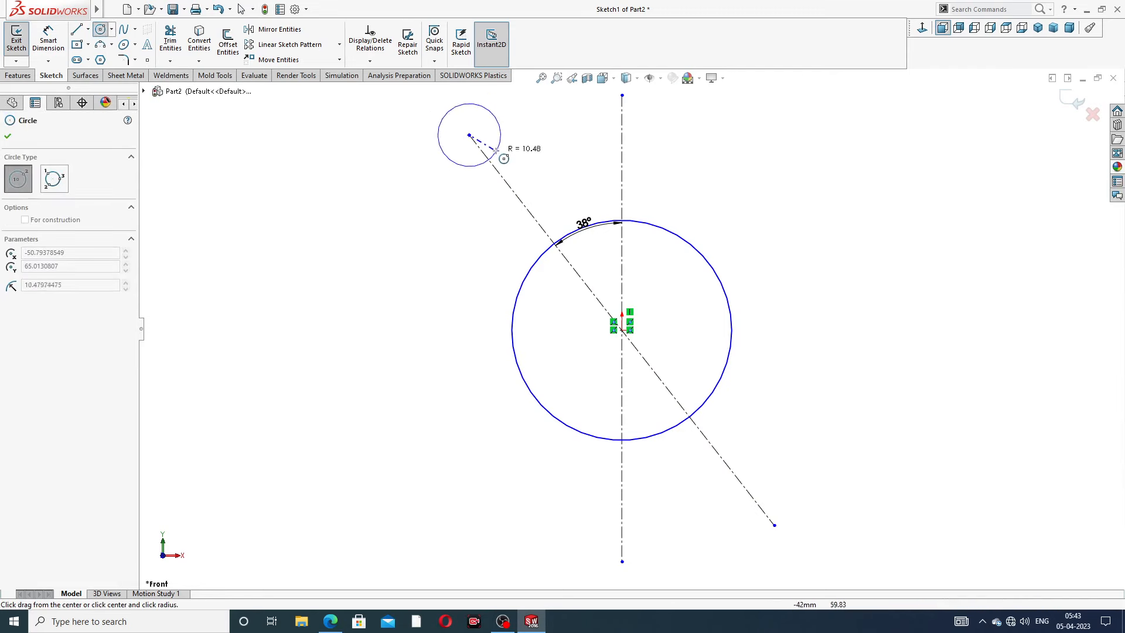
pyautogui.click(494, 149)
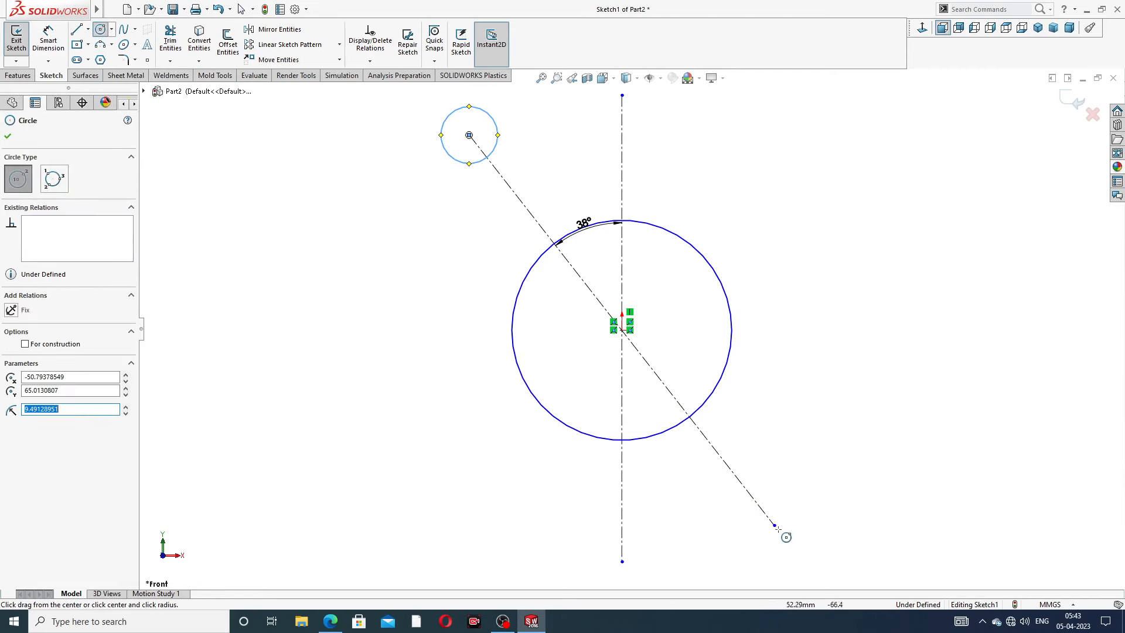
pyautogui.click(774, 525)
pyautogui.click(797, 496)
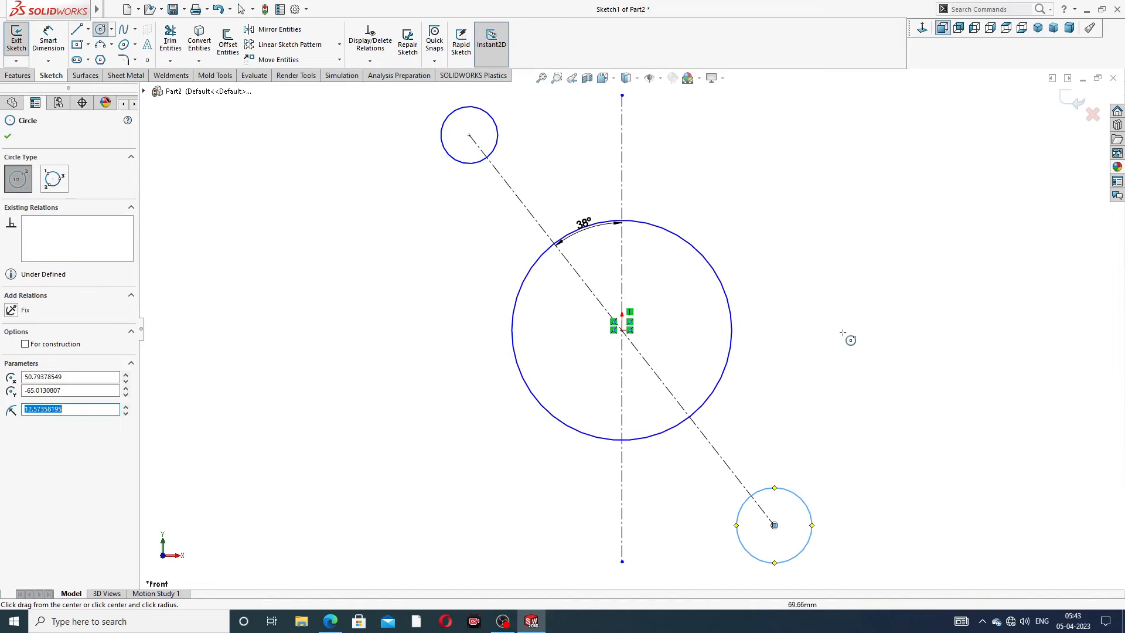
pyautogui.rightClick(851, 159)
pyautogui.click(879, 169)
# Step: Reposition the 38° angle dimension outside the central circle
pyautogui.scroll(3, 695, 262)
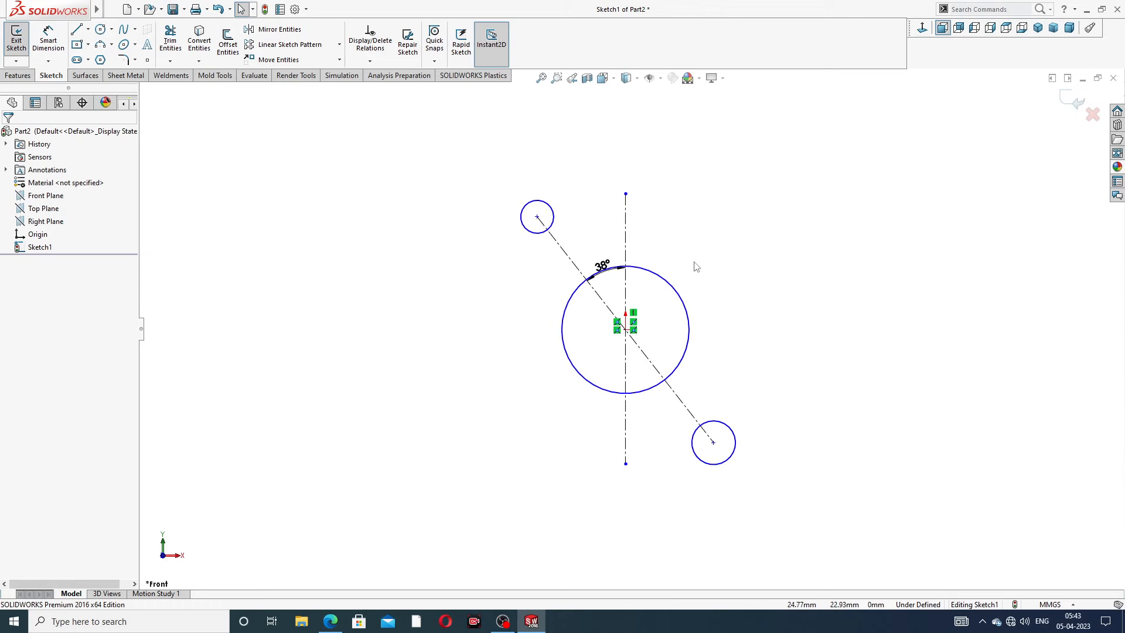
pyautogui.click(603, 251)
pyautogui.press('Escape')
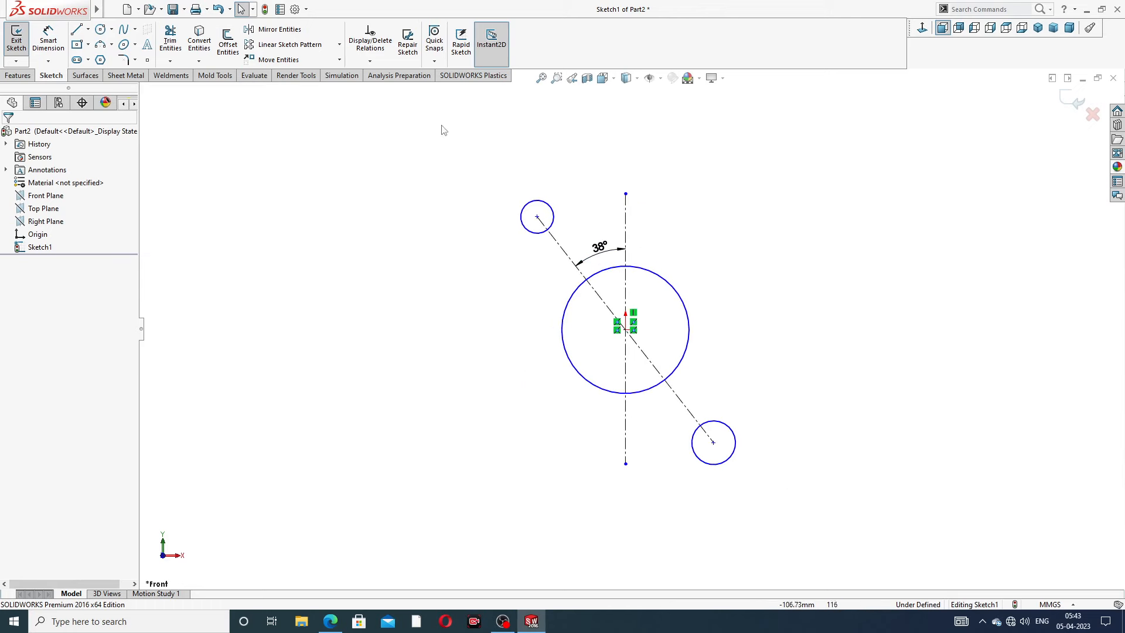
# Step: Sketch a line about 78 mm long, tangent to the left sides of the upper small circle and the central circle
pyautogui.click(76, 32)
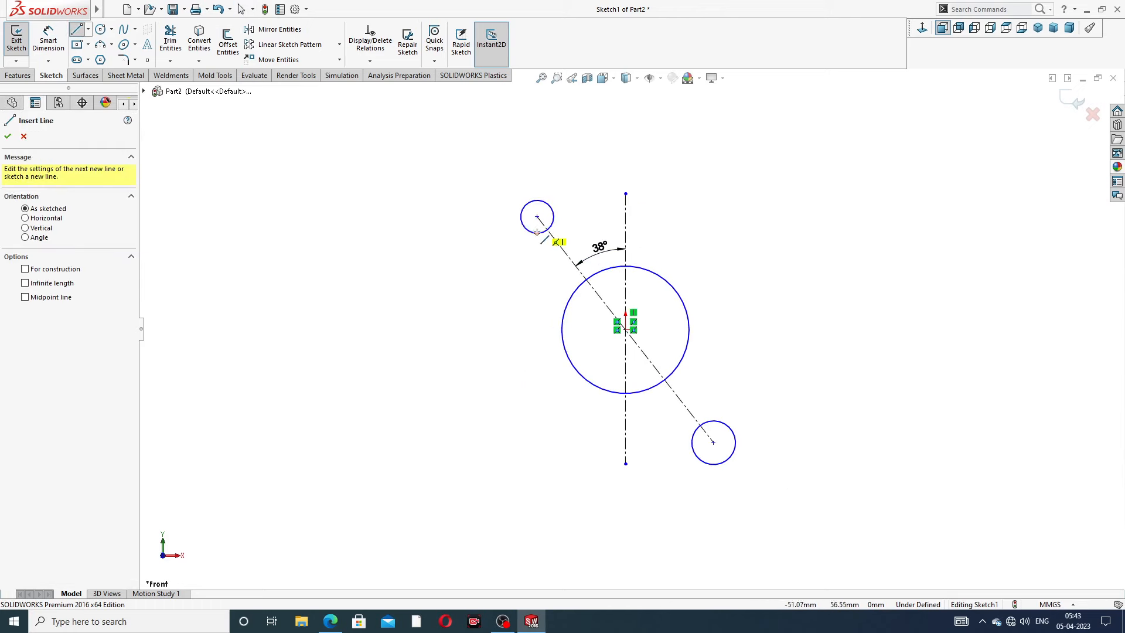
pyautogui.click(522, 221)
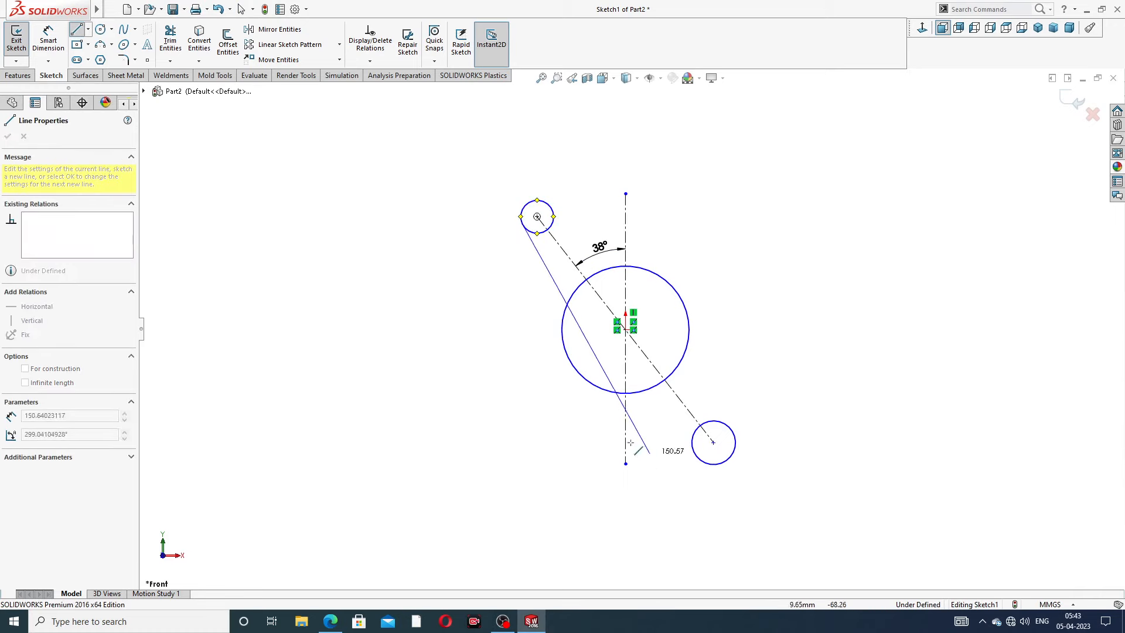
pyautogui.click(564, 350)
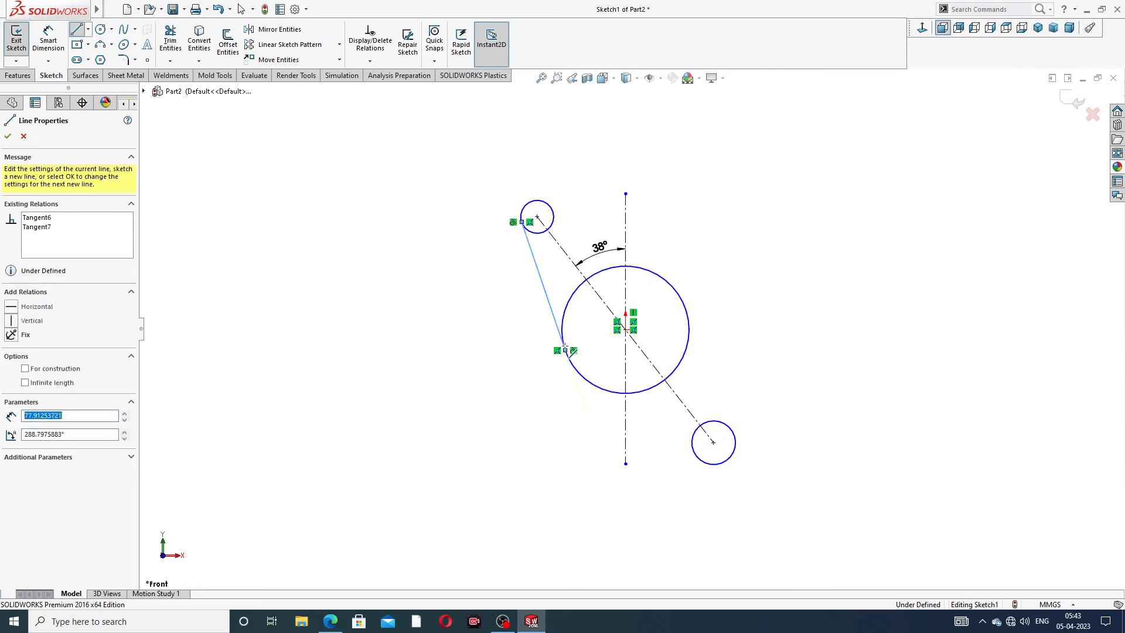
pyautogui.rightClick(632, 184)
pyautogui.click(633, 182)
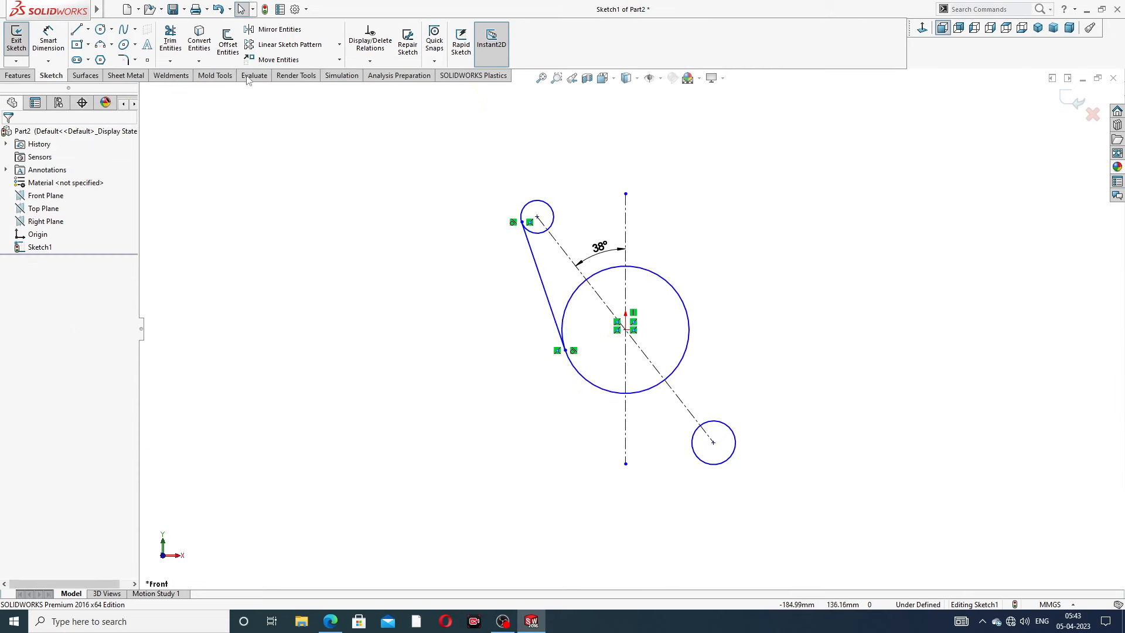
# Step: Sketch a line from the upper small circle's upper right side to the central circle's upper right side
pyautogui.press('l')
pyautogui.scroll(-3, 725, 266)
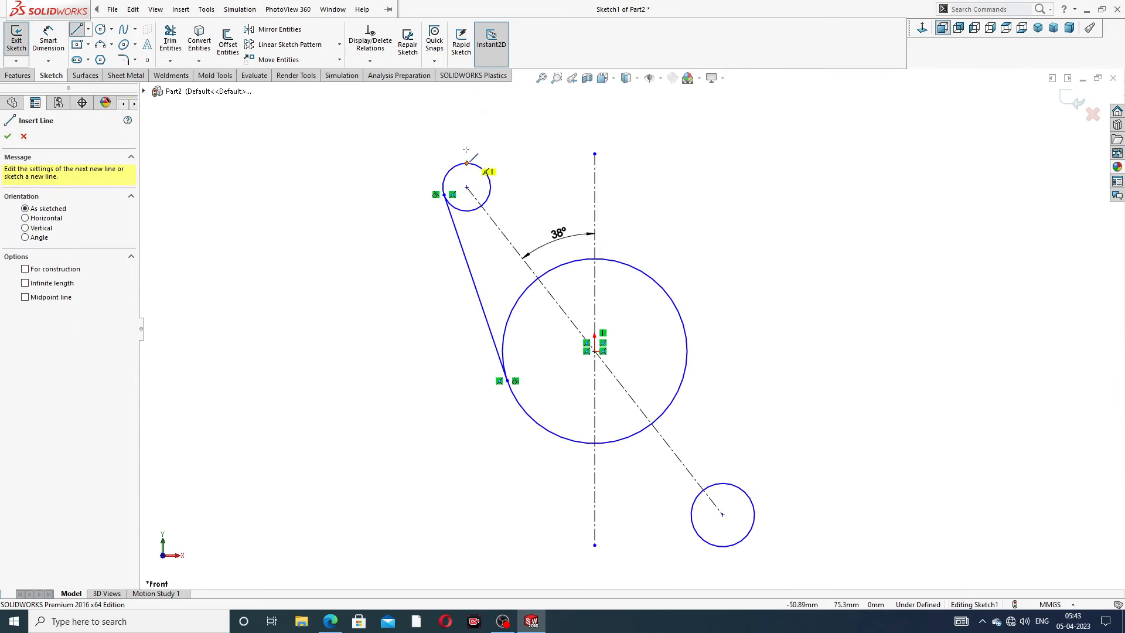
pyautogui.click(483, 169)
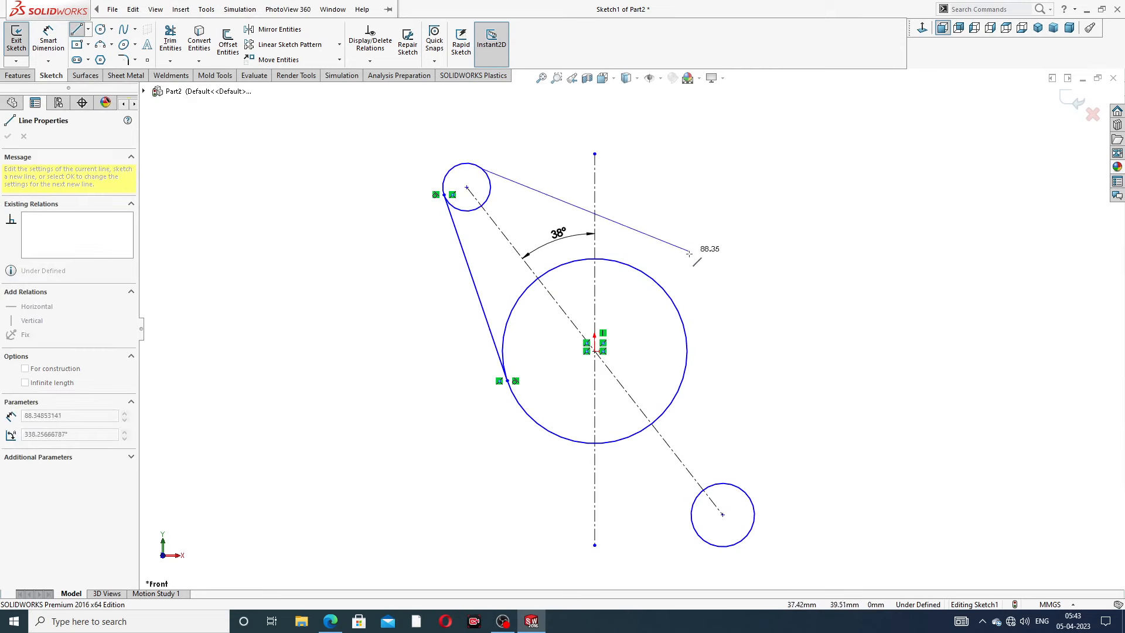
pyautogui.click(652, 278)
pyautogui.rightClick(703, 220)
pyautogui.click(733, 228)
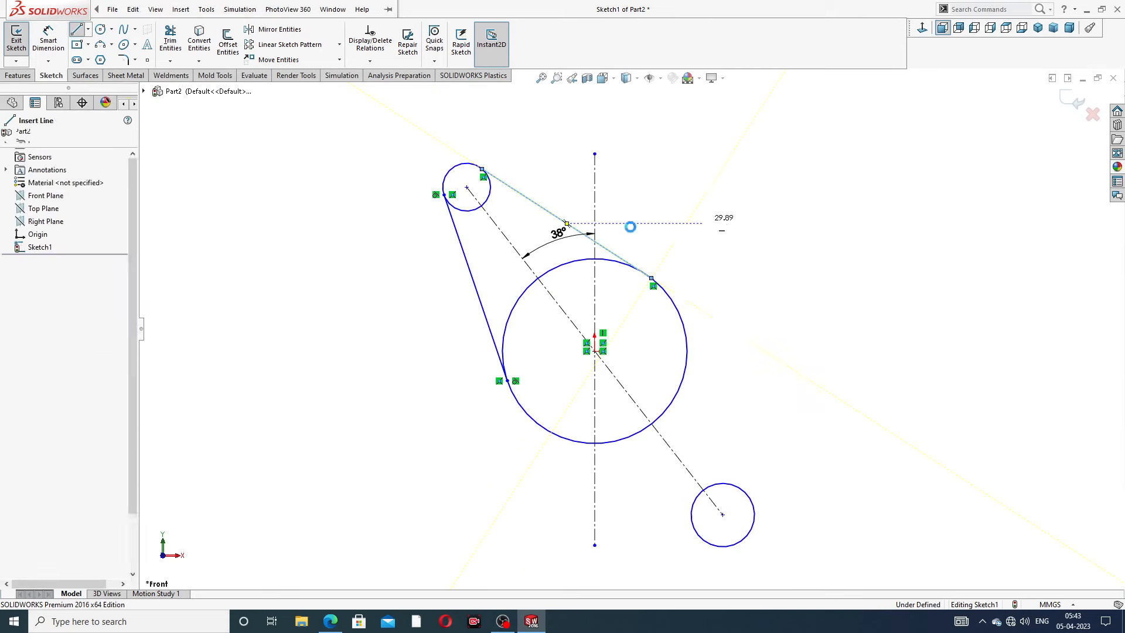
# Step: Sketch a line from the central circle's right side to the lower small circle's right side, tangent to the small circle
pyautogui.click(77, 31)
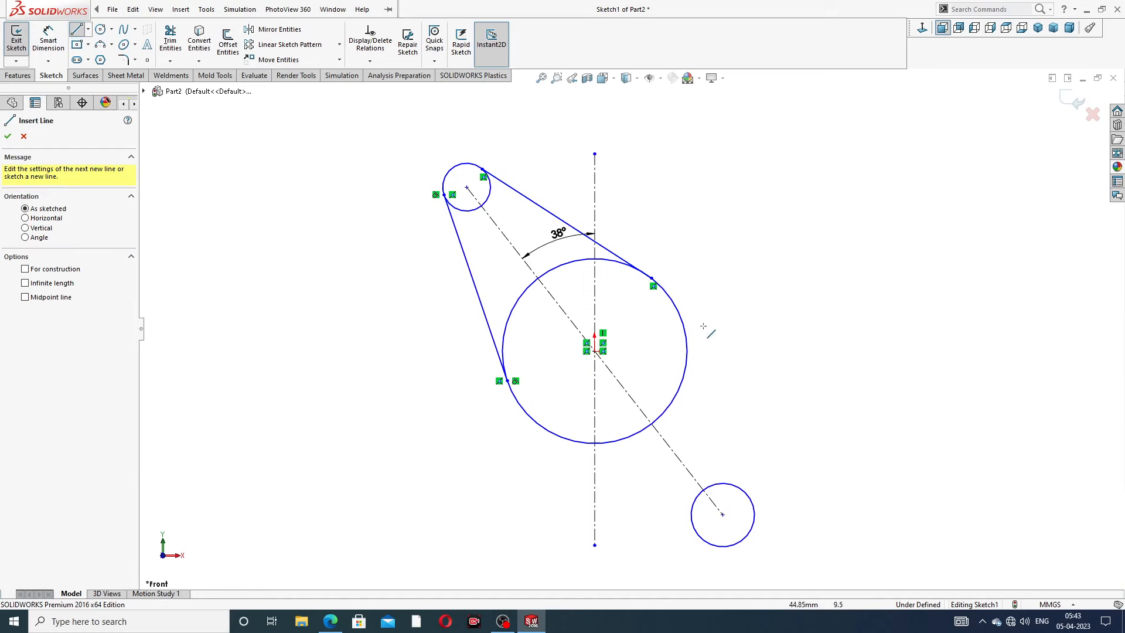
pyautogui.moveTo(681, 318)
pyautogui.mouseDown()
pyautogui.moveTo(701, 467)
pyautogui.moveTo(771, 492)
pyautogui.moveTo(753, 502)
pyautogui.mouseUp()
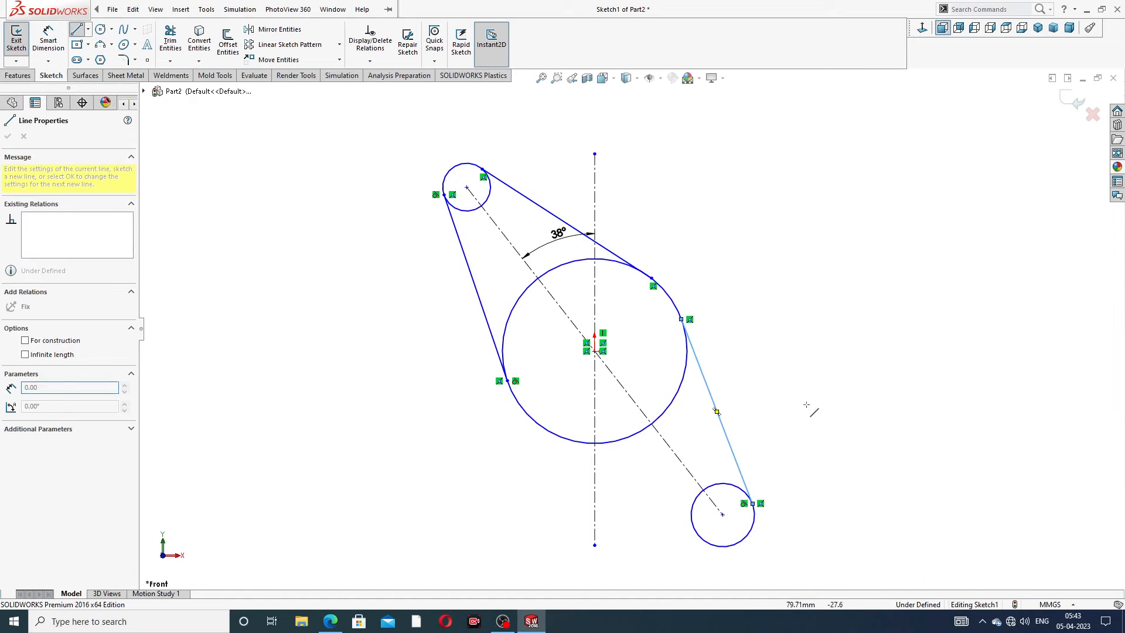
pyautogui.rightClick(817, 380)
pyautogui.click(826, 390)
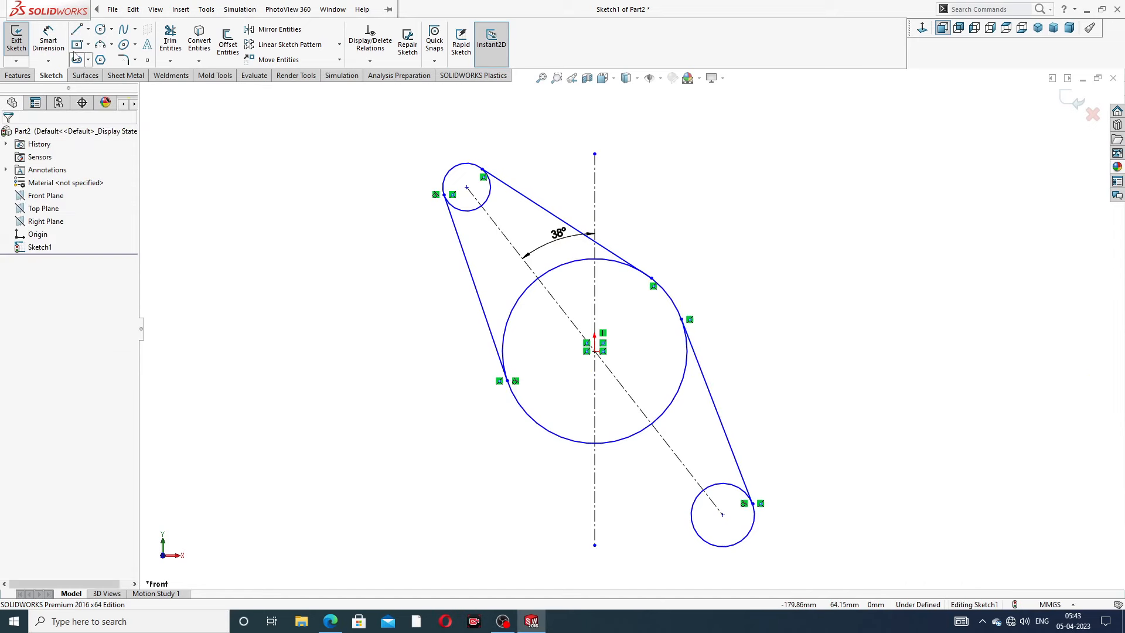
# Step: Sketch a line about 79 mm long, tangent to the lower left of the central circle and the underside of the lower small circle
pyautogui.click(76, 31)
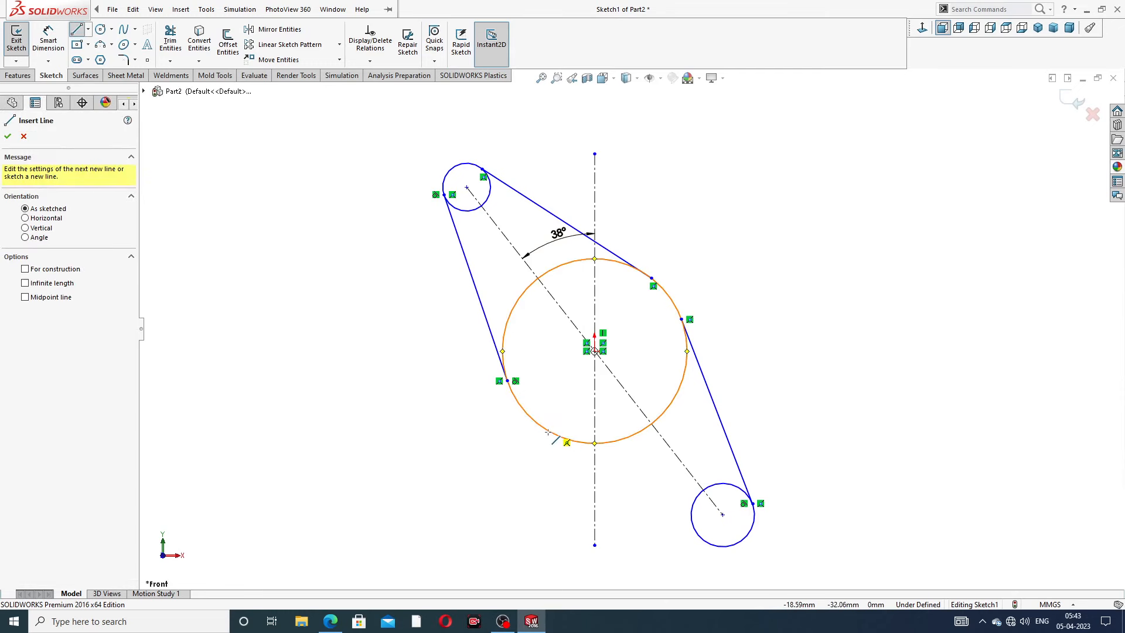
pyautogui.moveTo(551, 436); pyautogui.dragTo(706, 543)
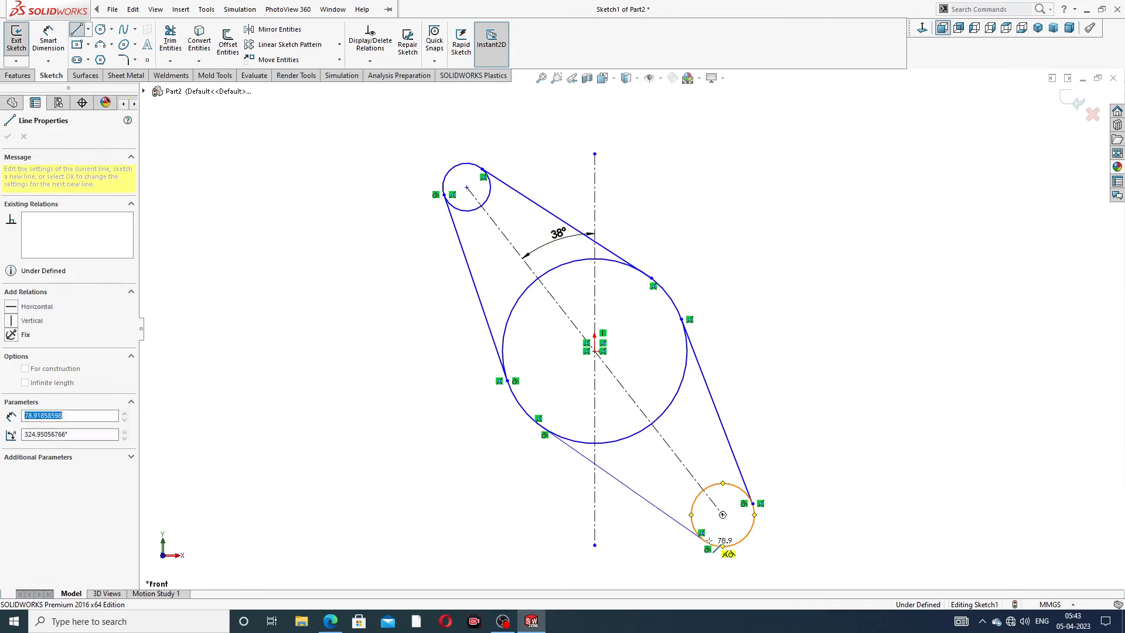
pyautogui.rightClick(817, 354)
pyautogui.click(842, 403)
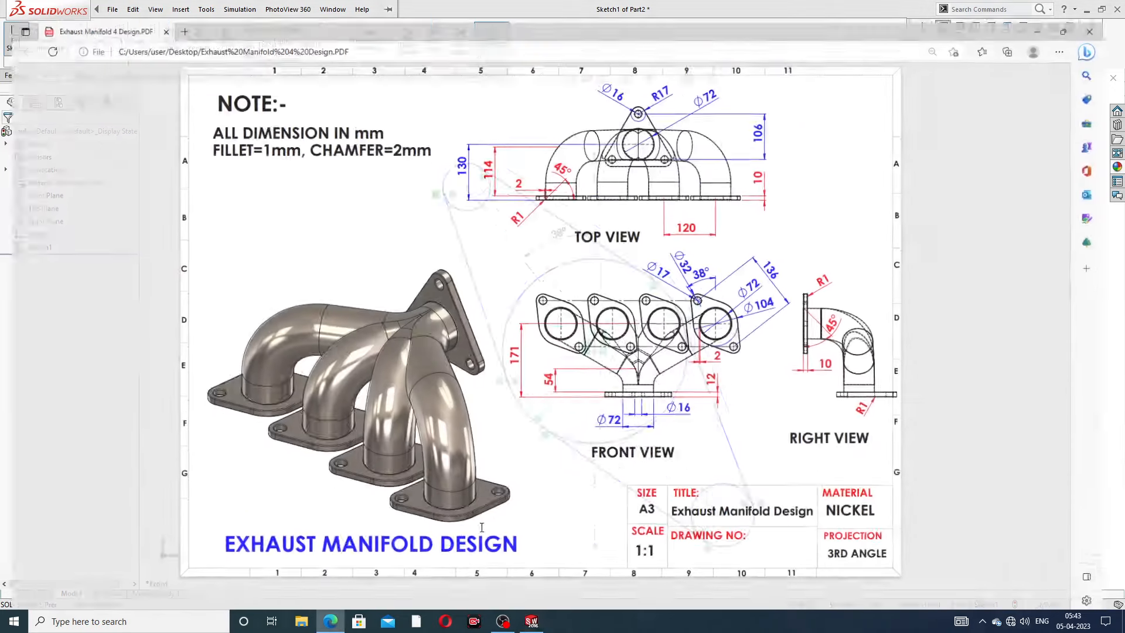
# Step: Consult the Exhaust Manifold Design drawing, and dimension the distance between the two small circles' centres as 104 mm
pyautogui.click(330, 621)
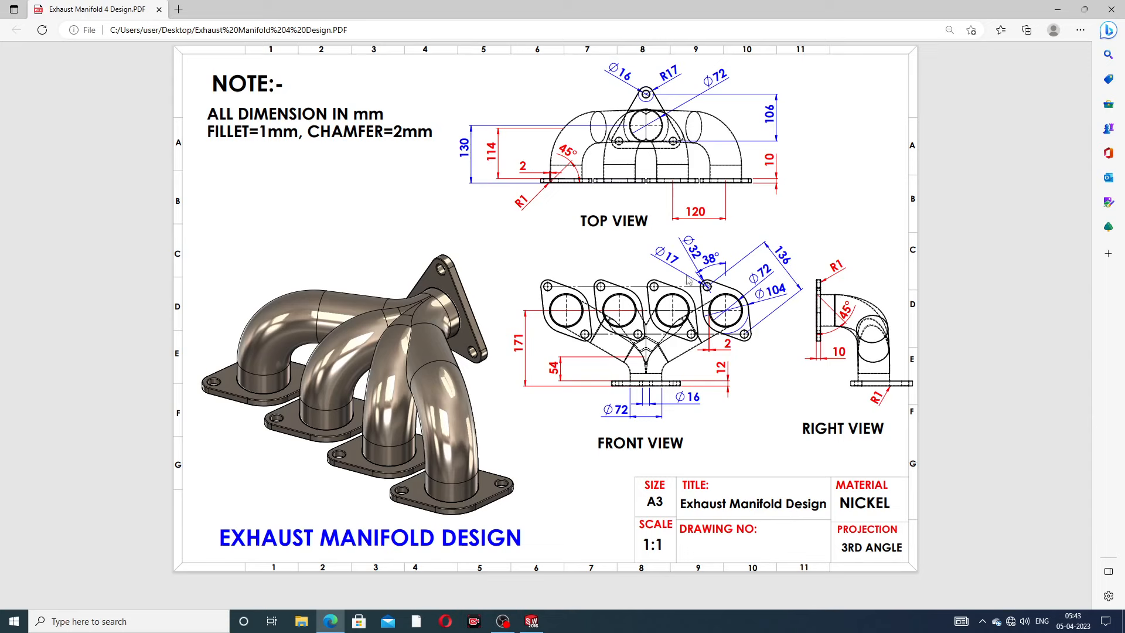
pyautogui.click(331, 621)
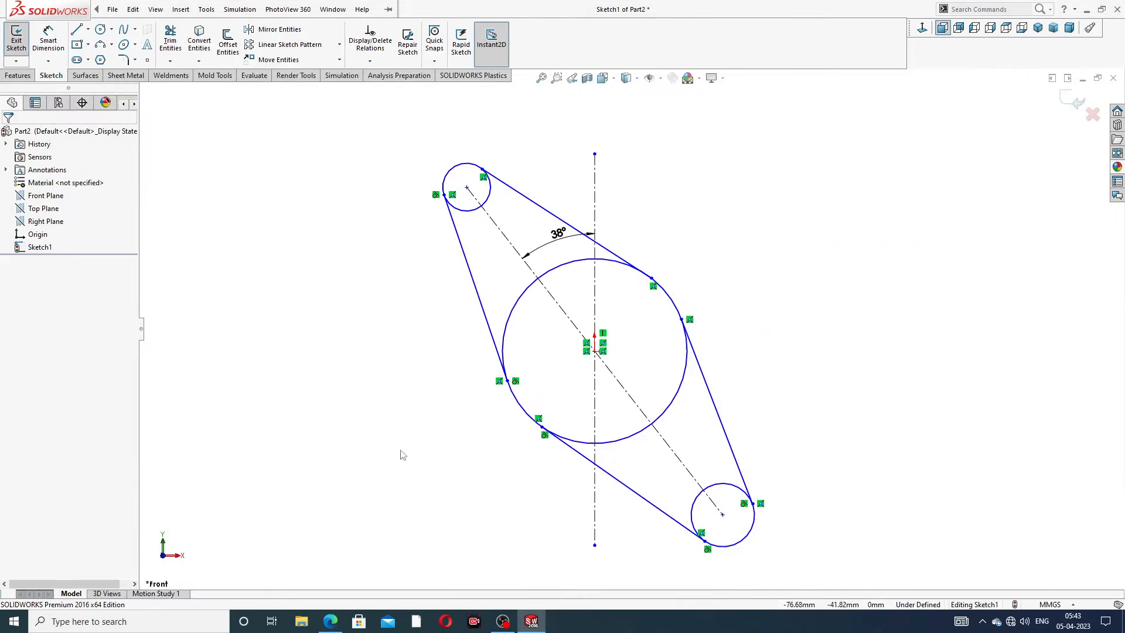
pyautogui.click(41, 48)
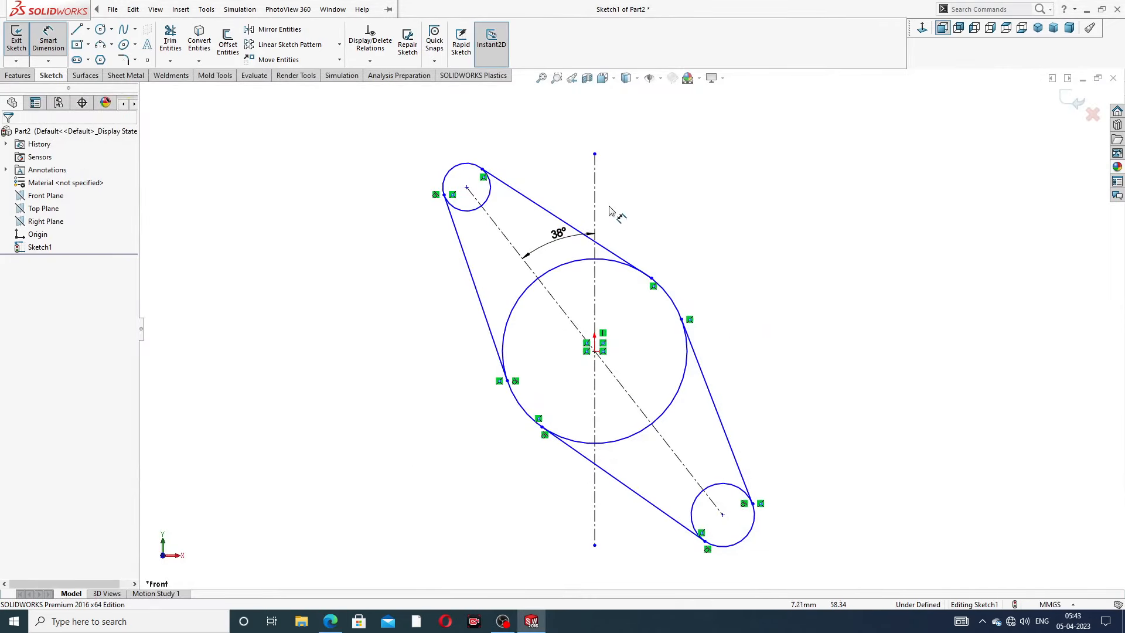
pyautogui.click(467, 188)
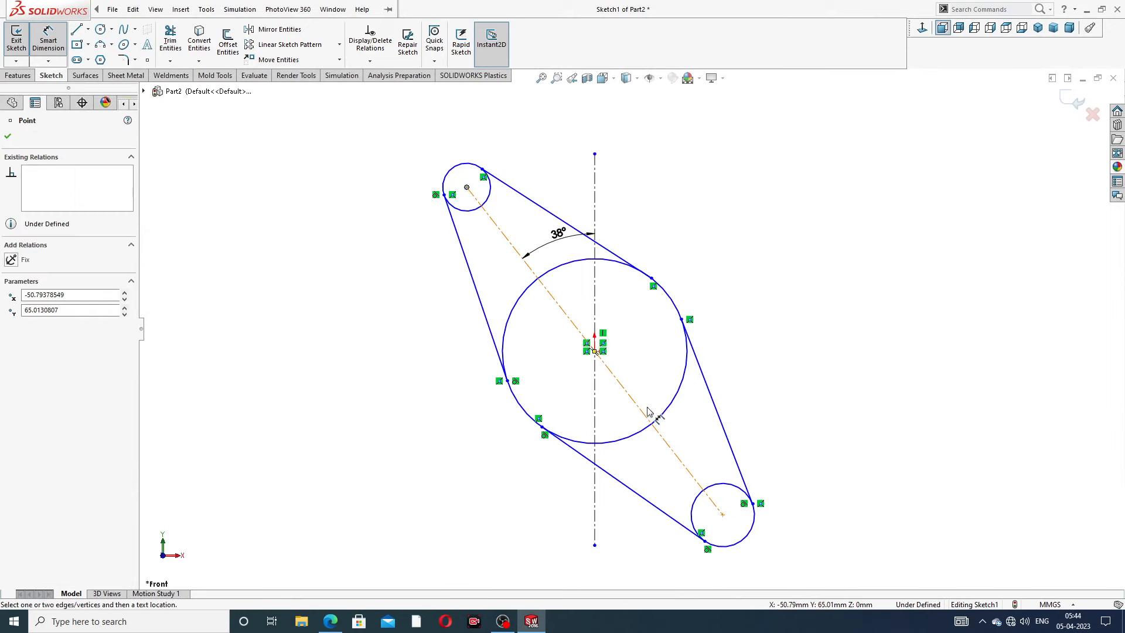
pyautogui.click(723, 515)
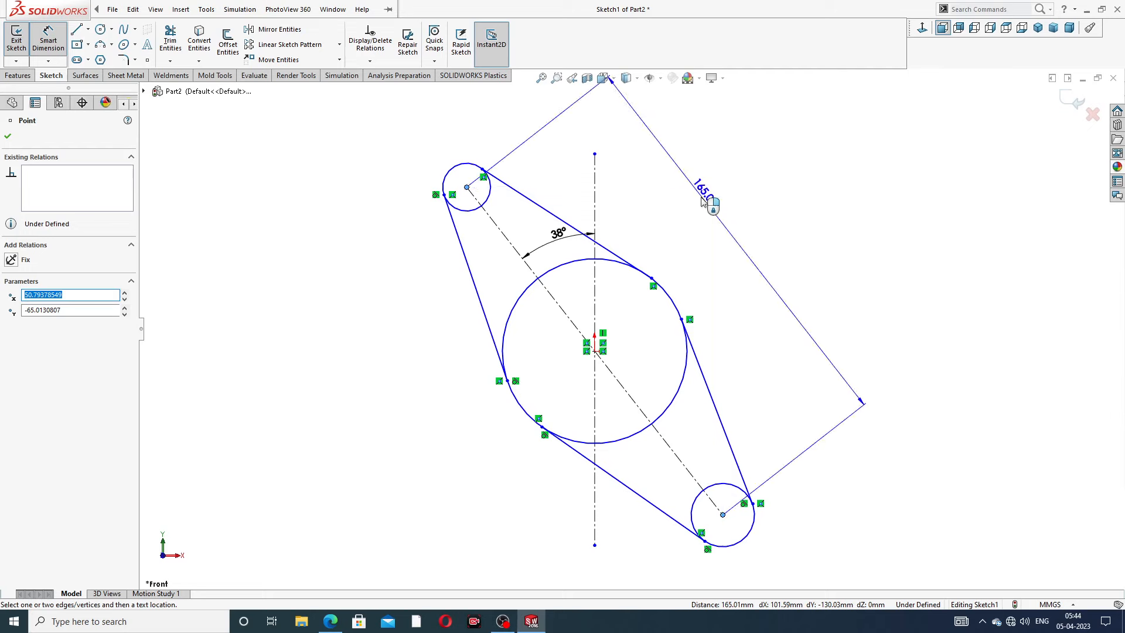
pyautogui.click(703, 201)
pyautogui.write('104')
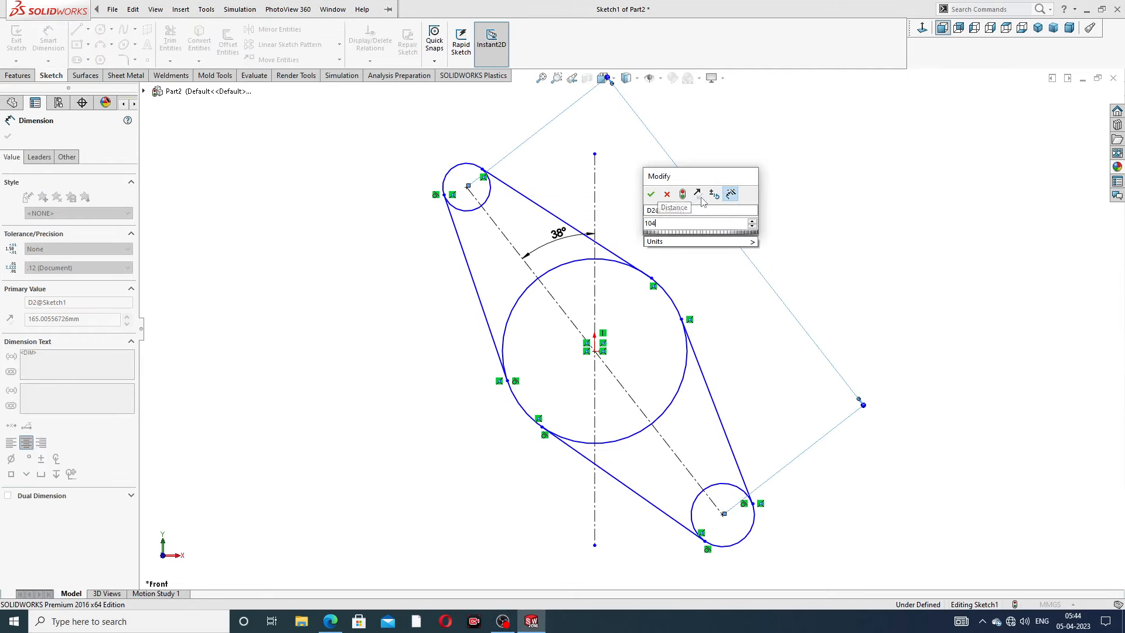
pyautogui.press('Return')
pyautogui.click(784, 217)
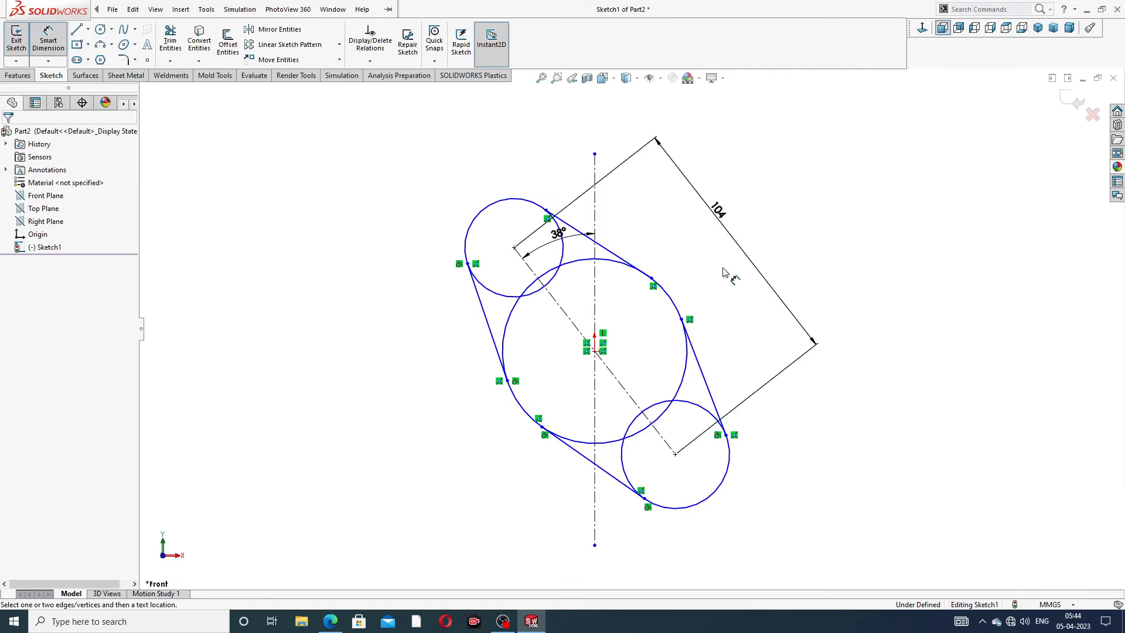
# Step: Dimension the upper small circle's diameter as 32 mm
pyautogui.scroll(-1, 660, 310)
pyautogui.scroll(-1, 660, 316)
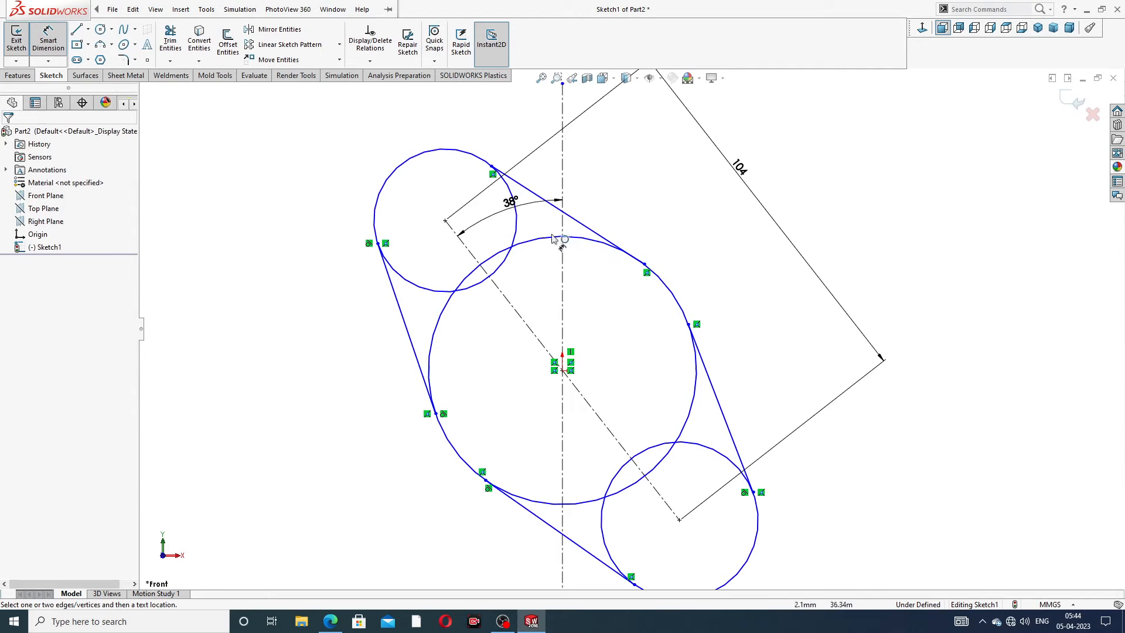
pyautogui.click(421, 156)
pyautogui.click(320, 147)
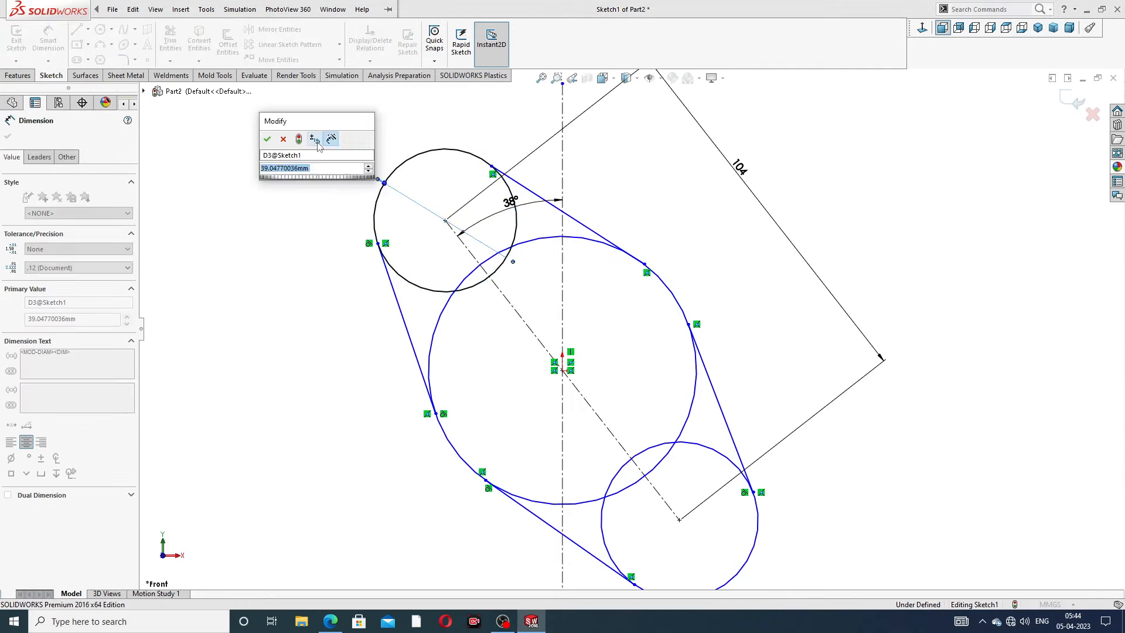
pyautogui.write('32')
pyautogui.press('Return')
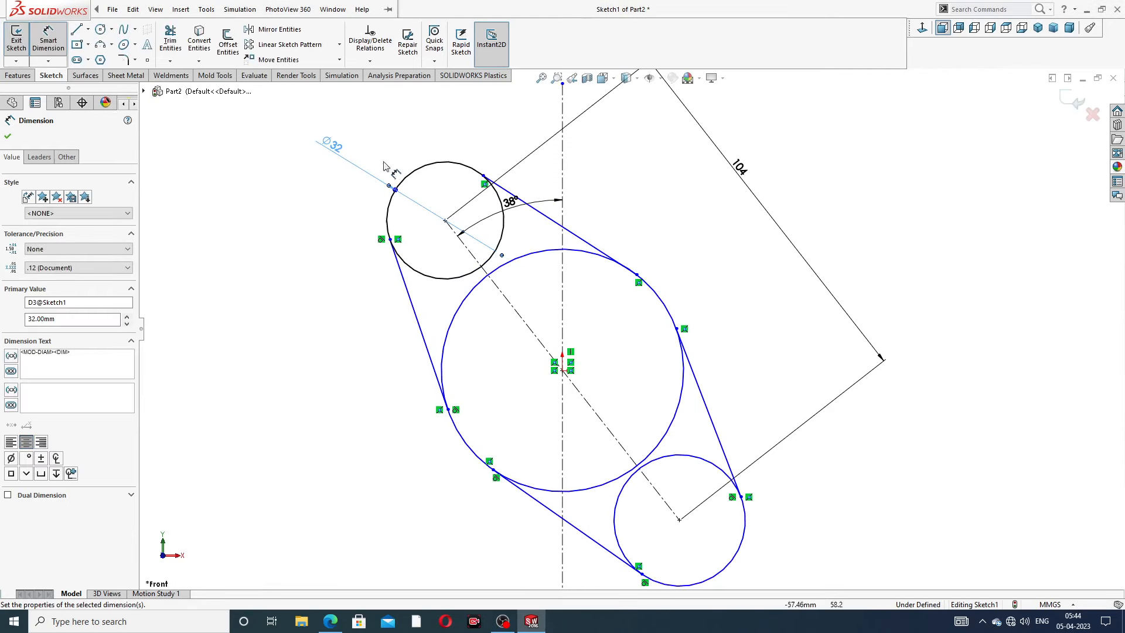
# Step: Dimension the central circle's diameter as 104 mm
pyautogui.click(610, 264)
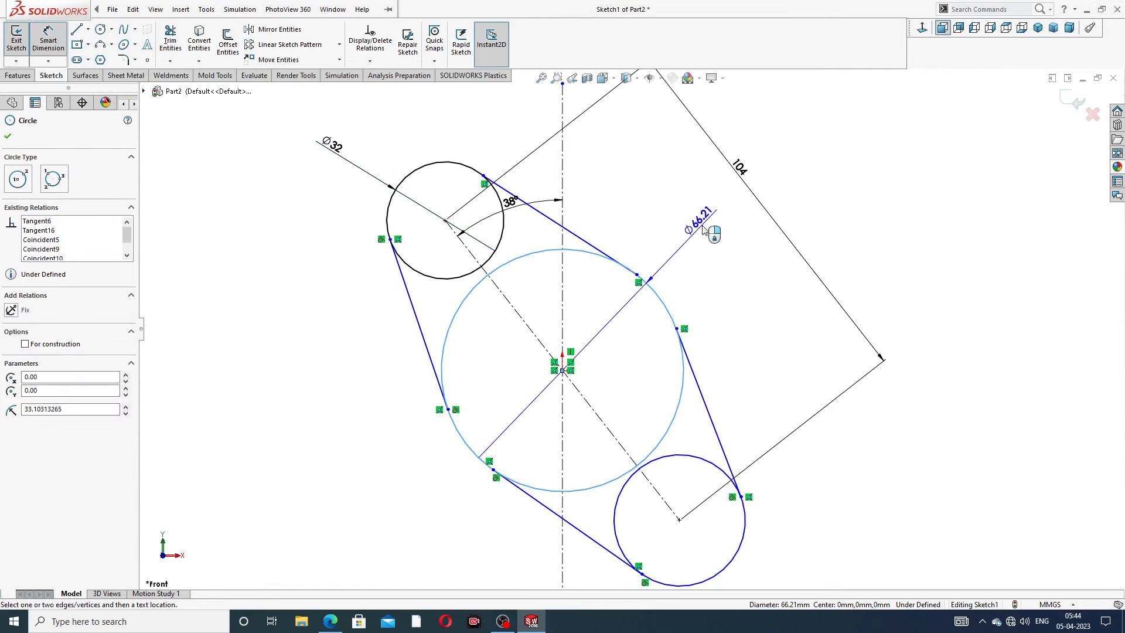
pyautogui.click(707, 229)
pyautogui.write('104')
pyautogui.press('Return')
pyautogui.rightClick(869, 160)
pyautogui.click(896, 175)
pyautogui.scroll(2, 747, 273)
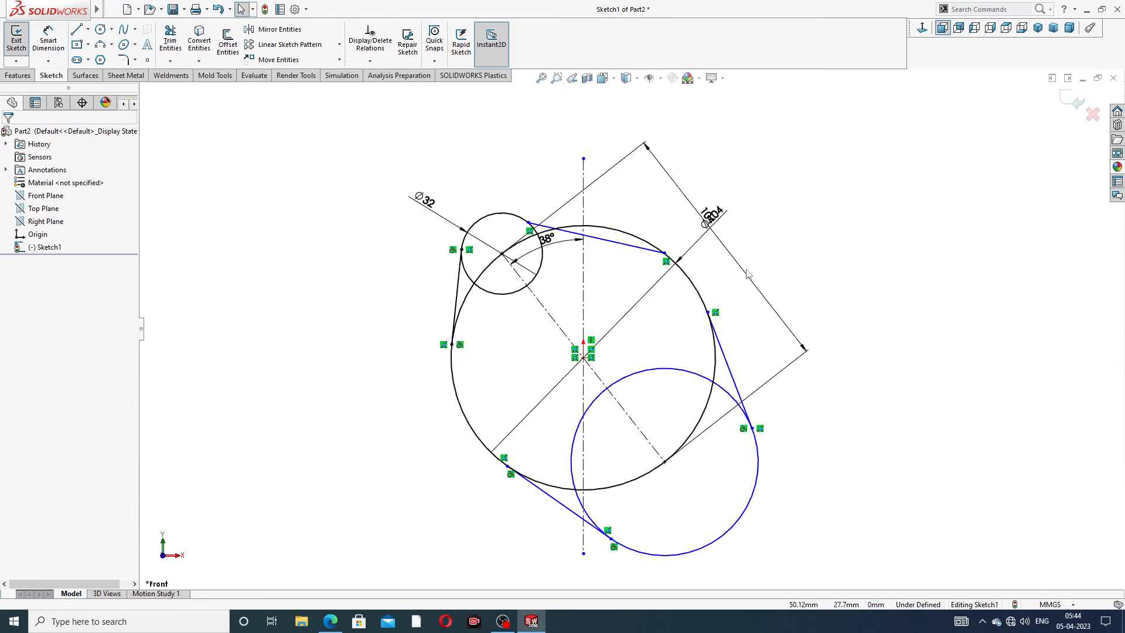
pyautogui.scroll(1, 628, 330)
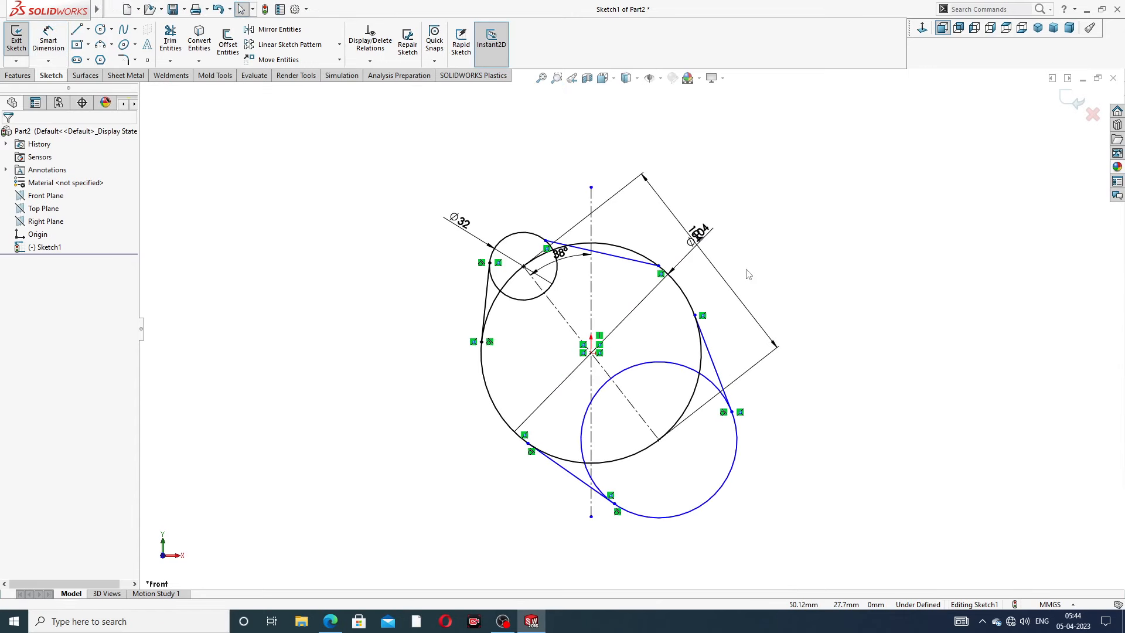
# Step: Add an equal relation between the upper and lower small circles
pyautogui.click(558, 276)
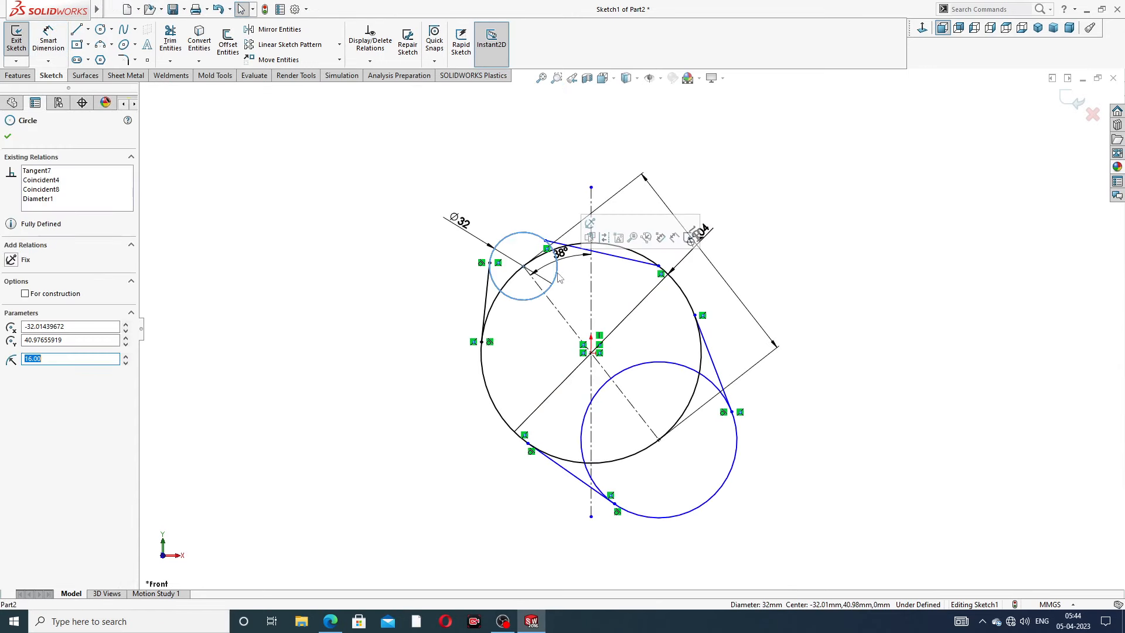
pyautogui.keyDown('ctrl'); pyautogui.click(677, 366); pyautogui.keyUp('ctrl')
pyautogui.click(751, 315)
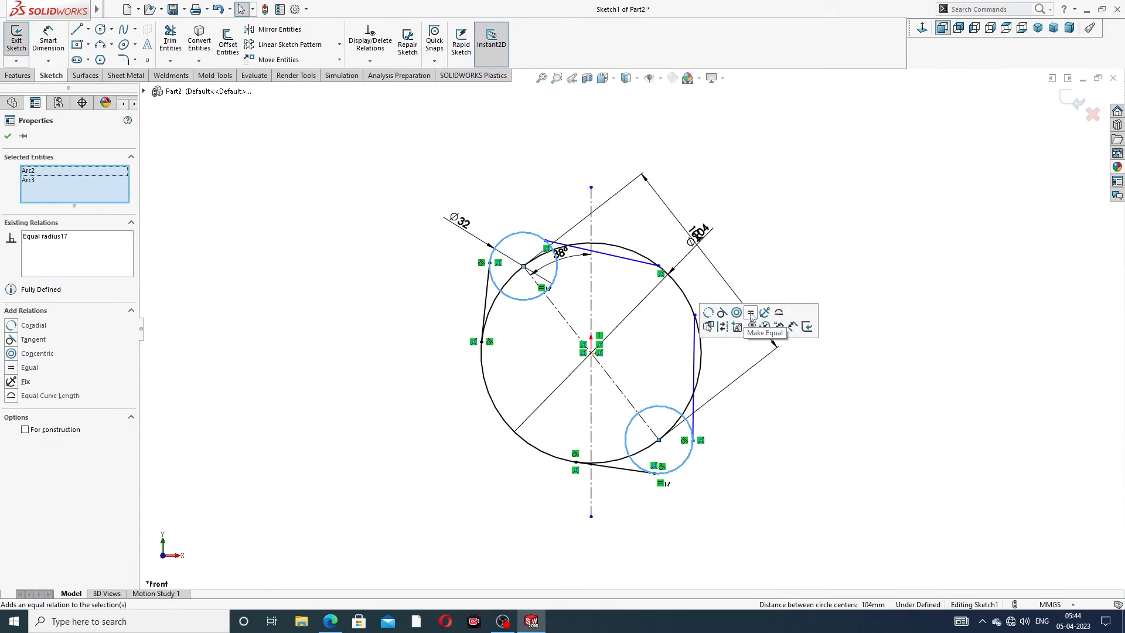
pyautogui.click(799, 246)
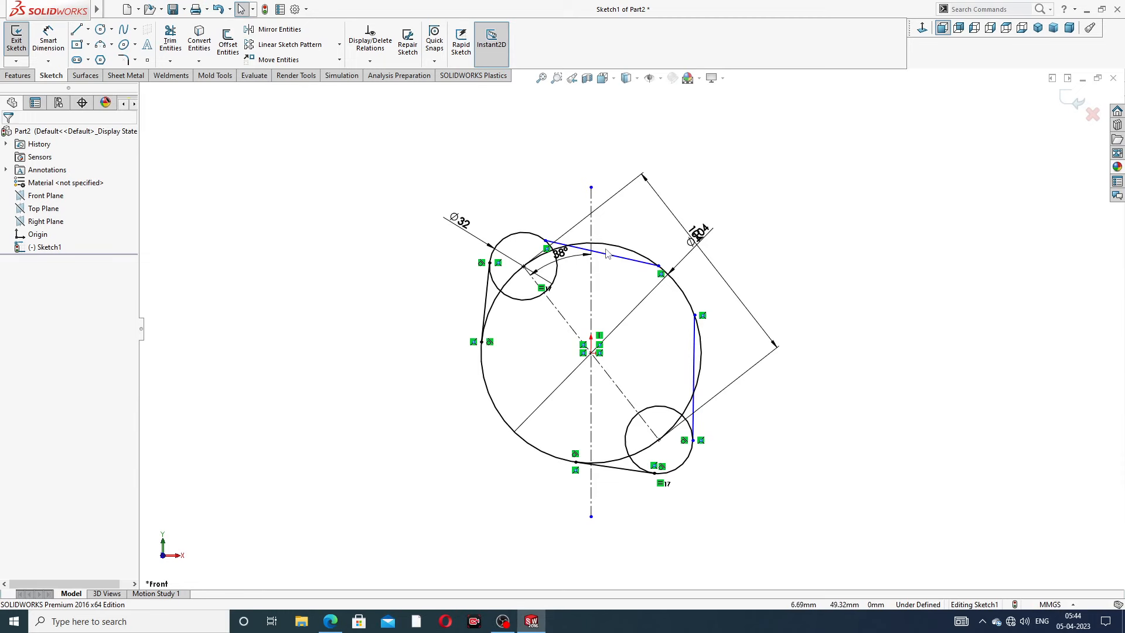
# Step: Make the upper right connecting line tangent to the upper small circle
pyautogui.scroll(-3, 600, 228)
pyautogui.click(524, 254)
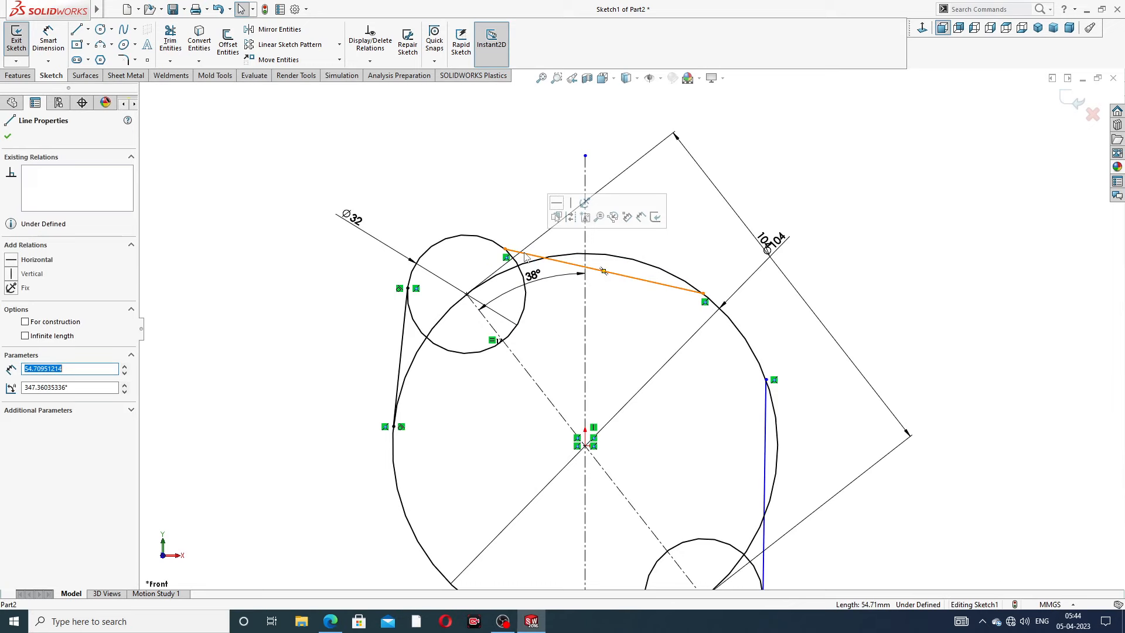
pyautogui.keyDown('ctrl'); pyautogui.click(531, 276); pyautogui.keyUp('ctrl')
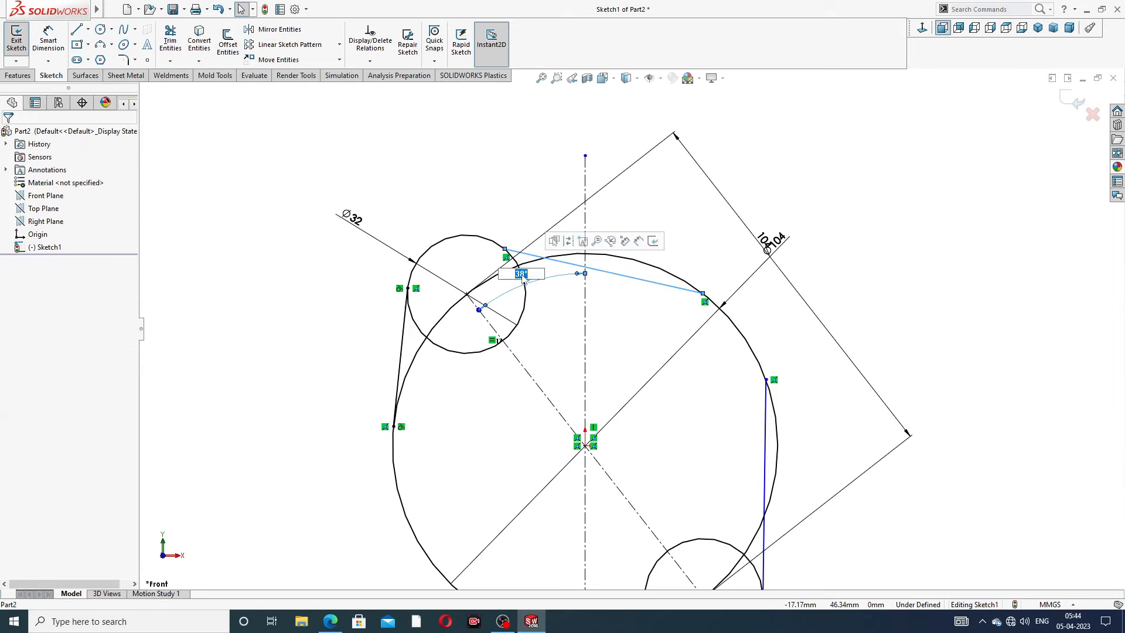
pyautogui.click(510, 221)
pyautogui.scroll(-3, 513, 287)
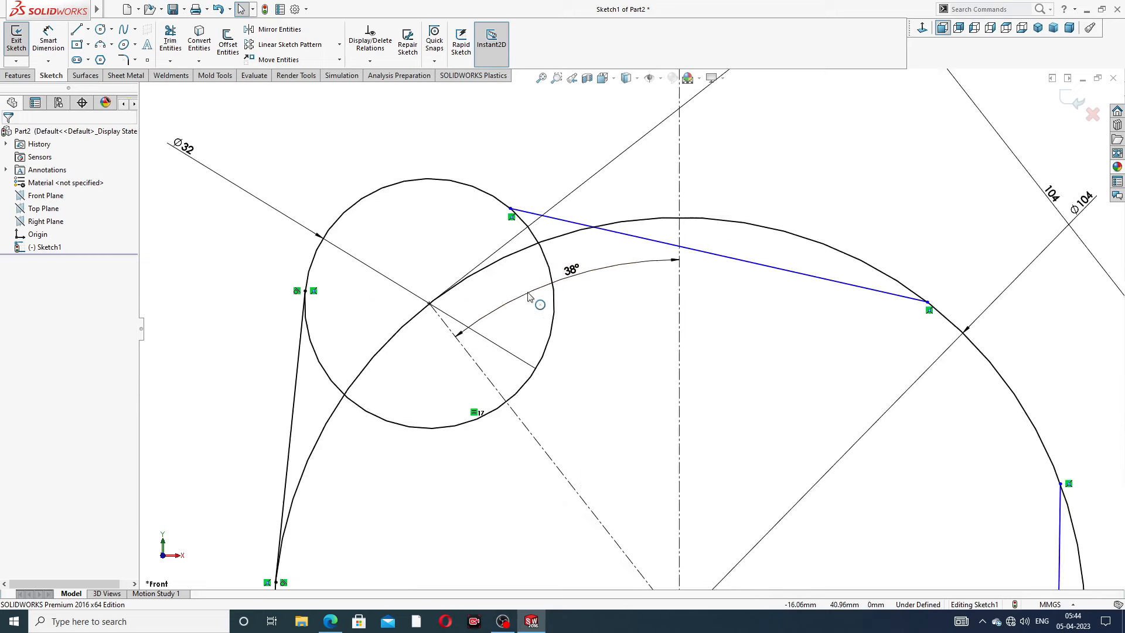
pyautogui.click(534, 235)
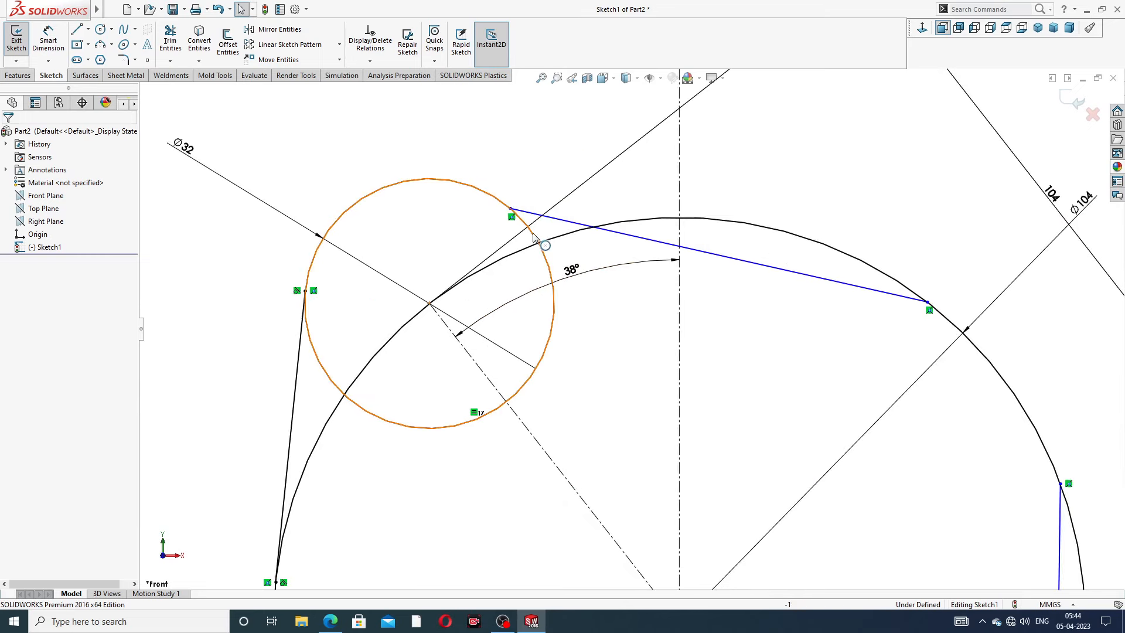
pyautogui.keyDown('ctrl'); pyautogui.click(570, 223); pyautogui.keyUp('ctrl')
pyautogui.click(602, 186)
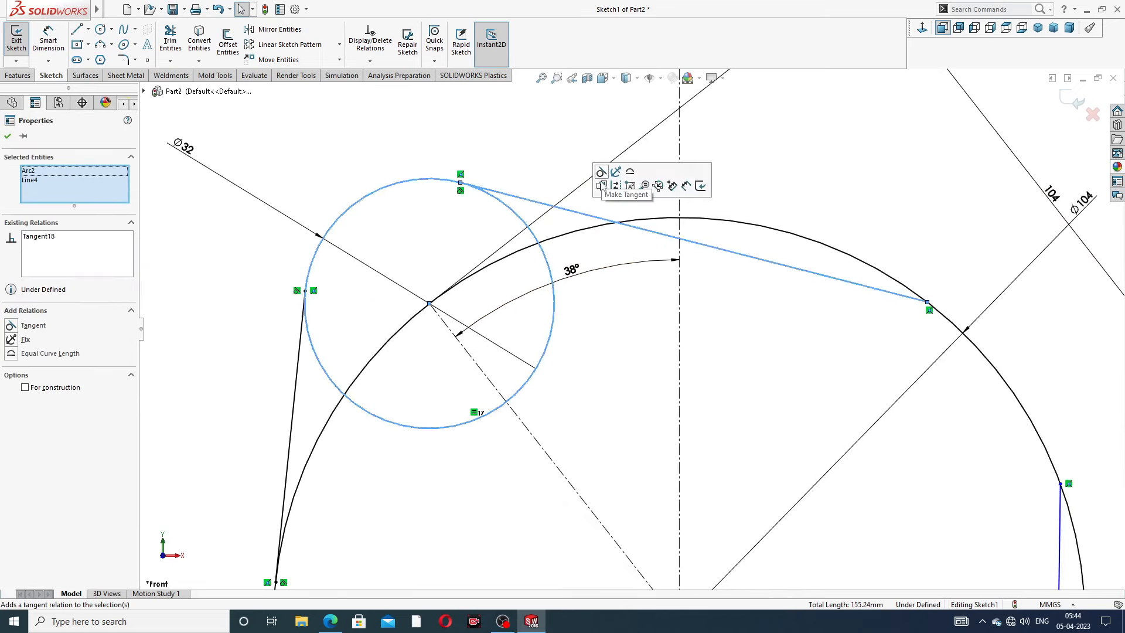
pyautogui.click(645, 313)
# Step: Make the upper right connecting line tangent to the central circle as well
pyautogui.click(883, 292)
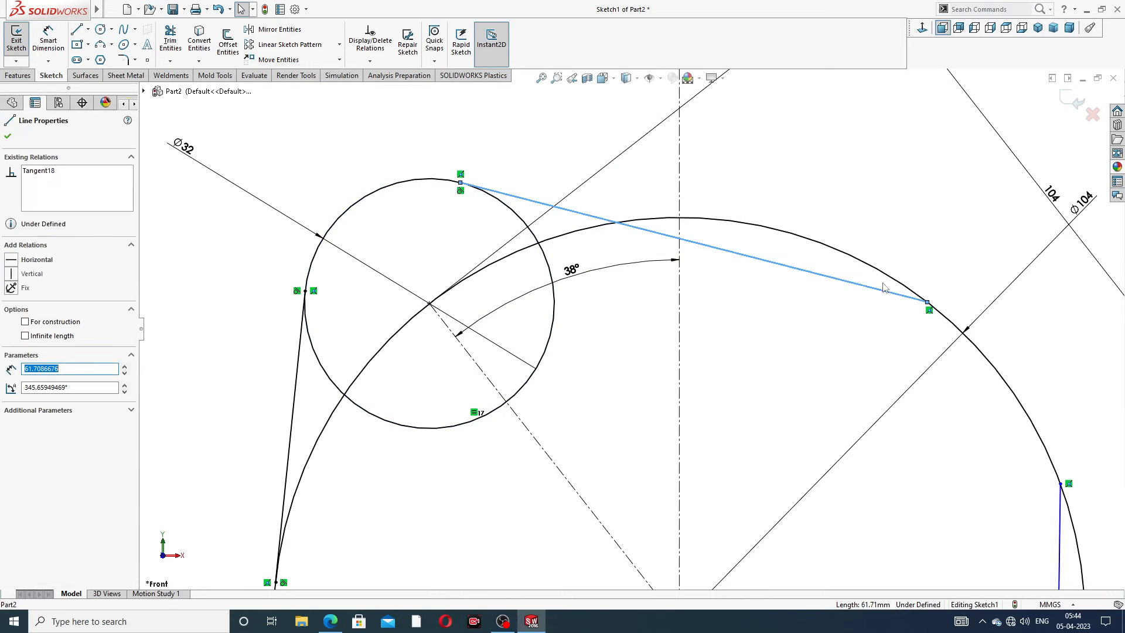
pyautogui.keyDown('ctrl'); pyautogui.click(890, 281); pyautogui.keyUp('ctrl')
pyautogui.click(916, 234)
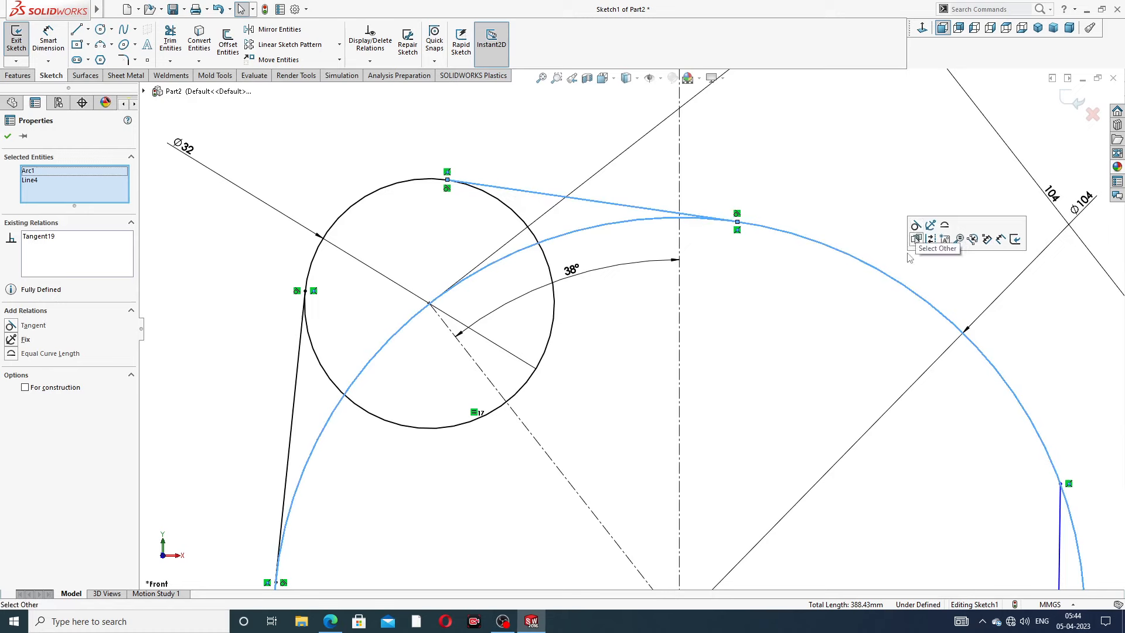
pyautogui.scroll(-5, 875, 322)
pyautogui.click(813, 448)
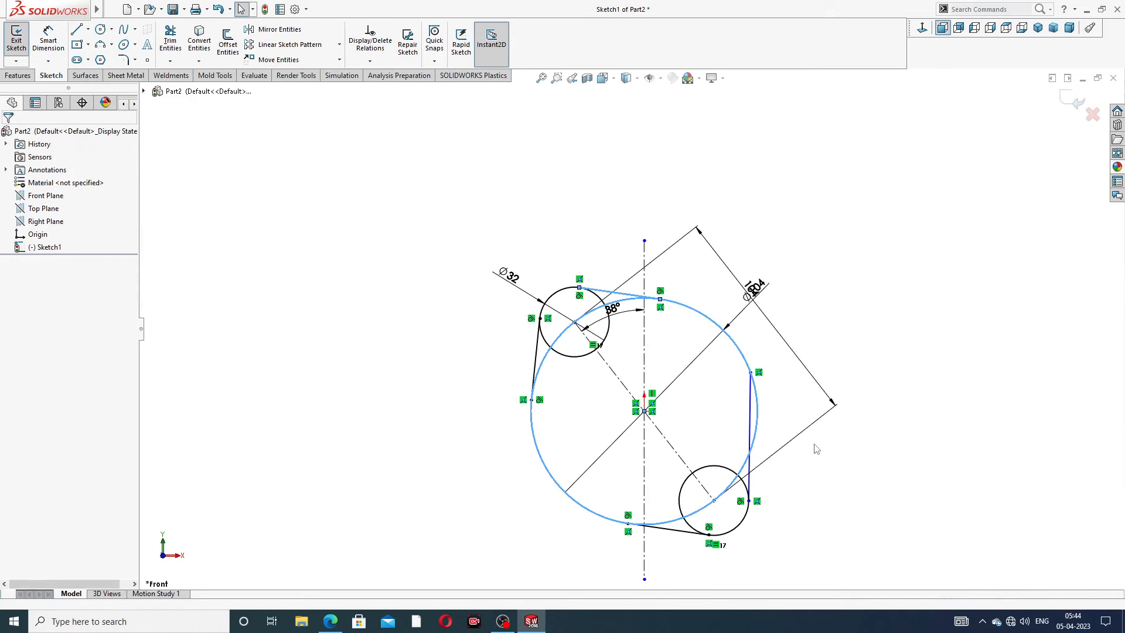
# Step: Make the connecting line at the lower small circle's right side tangent to the central circle
pyautogui.scroll(3, 809, 448)
pyautogui.click(715, 372)
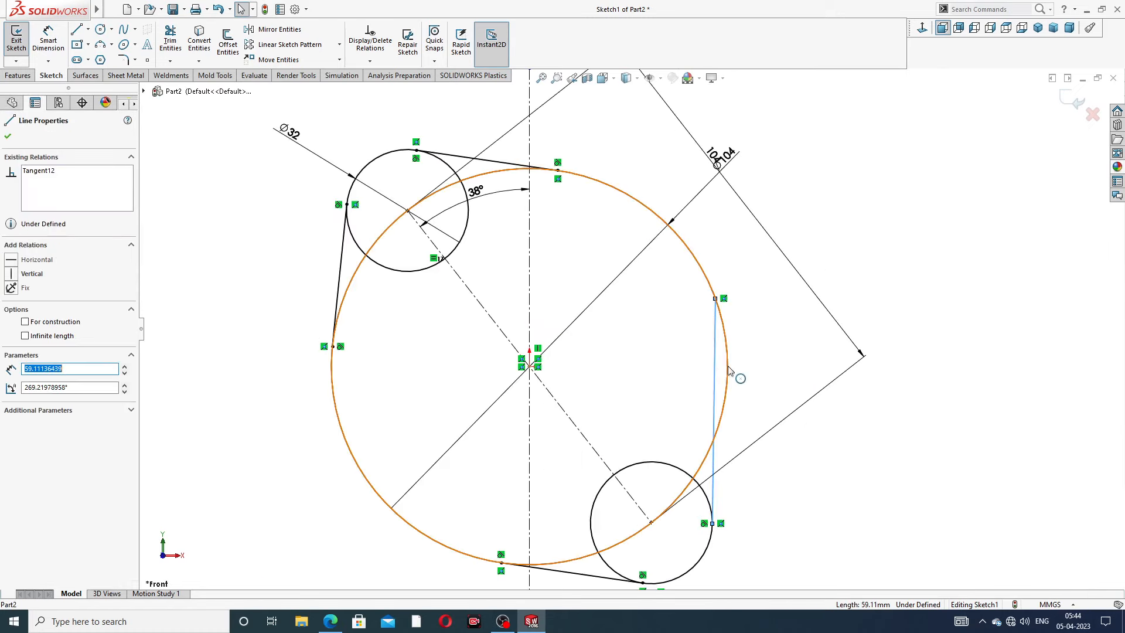
pyautogui.keyDown('ctrl'); pyautogui.click(730, 368); pyautogui.keyUp('ctrl')
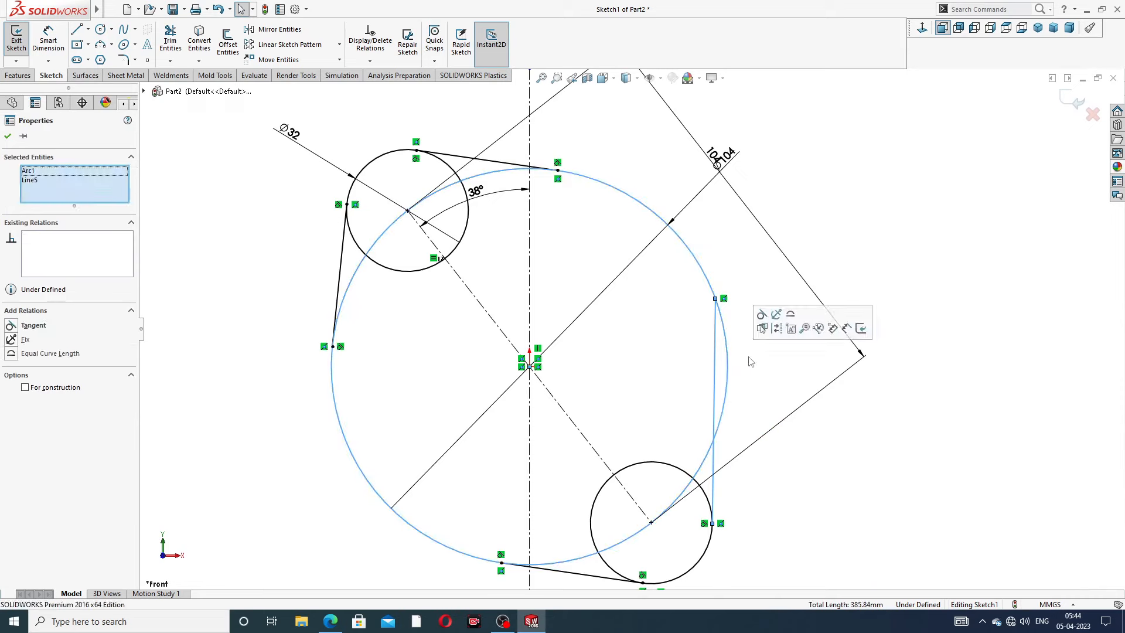
pyautogui.click(762, 315)
pyautogui.click(741, 432)
pyautogui.scroll(-3, 703, 446)
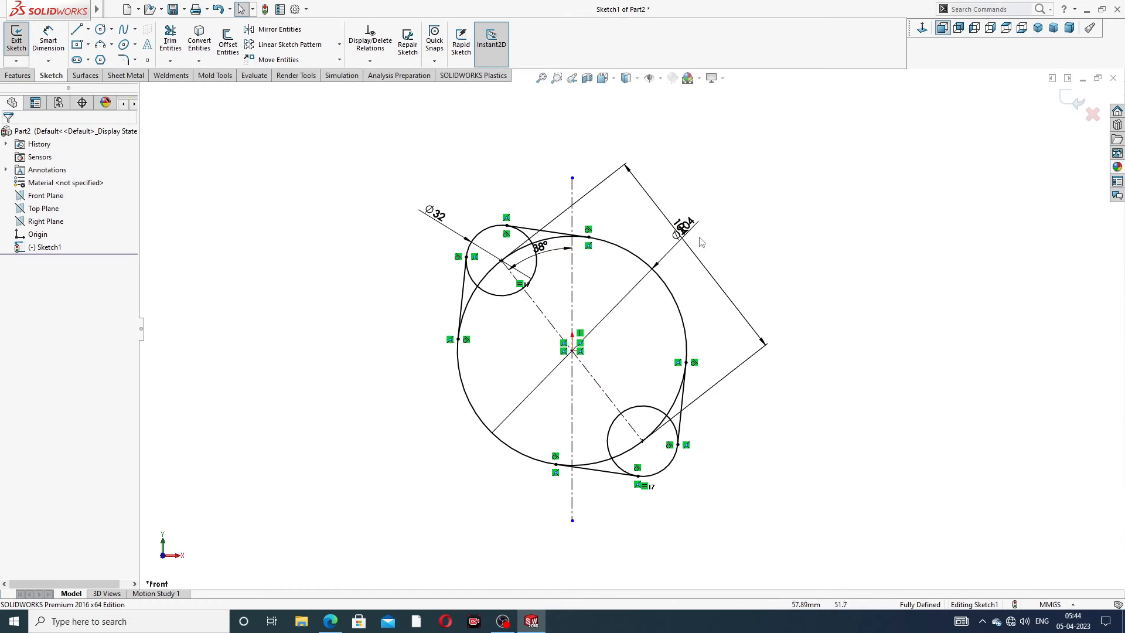
# Step: Move the central circle's diameter dimension and the small circles' centre distance dimension apart so they no longer overlap
pyautogui.moveTo(686, 225); pyautogui.dragTo(694, 217)
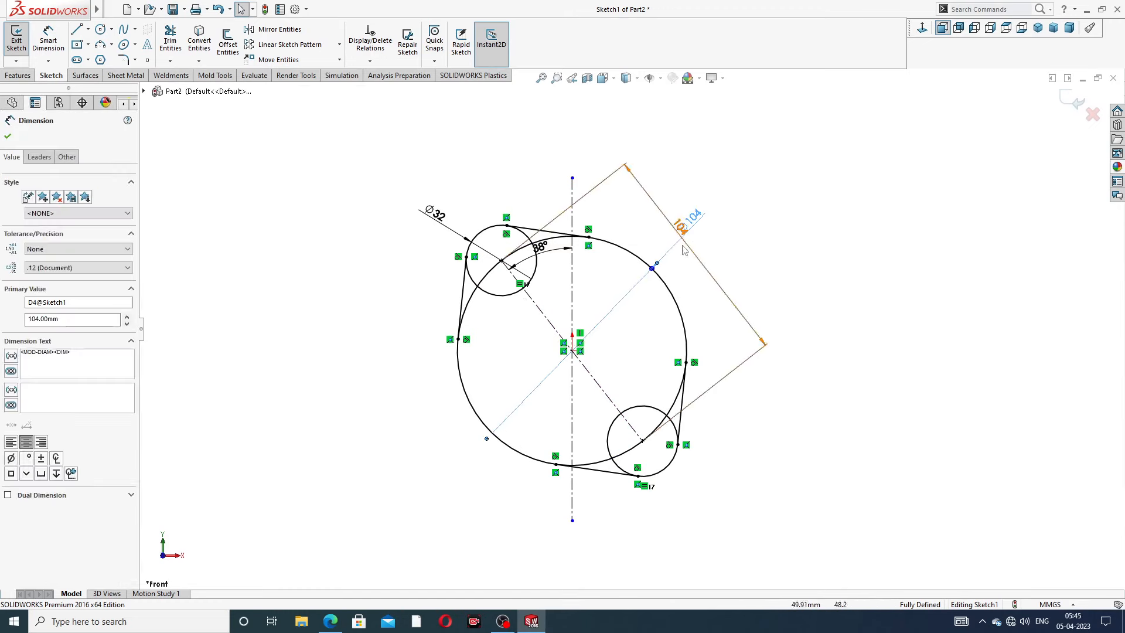
pyautogui.press('Escape')
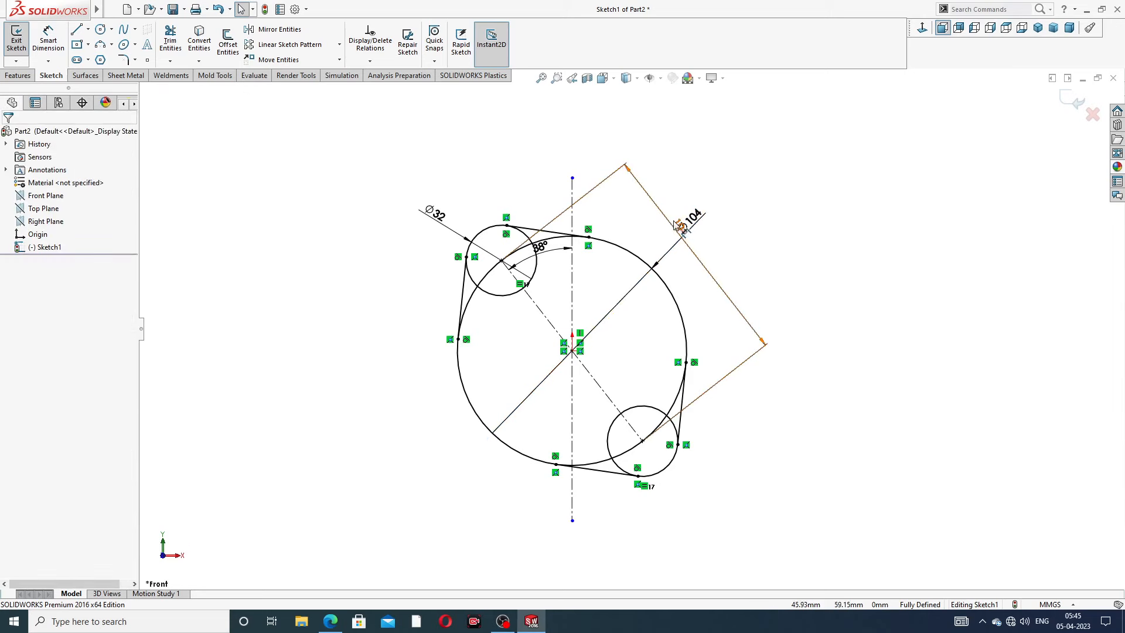
pyautogui.moveTo(707, 273)
pyautogui.mouseDown()
pyautogui.moveTo(753, 246)
pyautogui.moveTo(715, 179)
pyautogui.mouseUp()
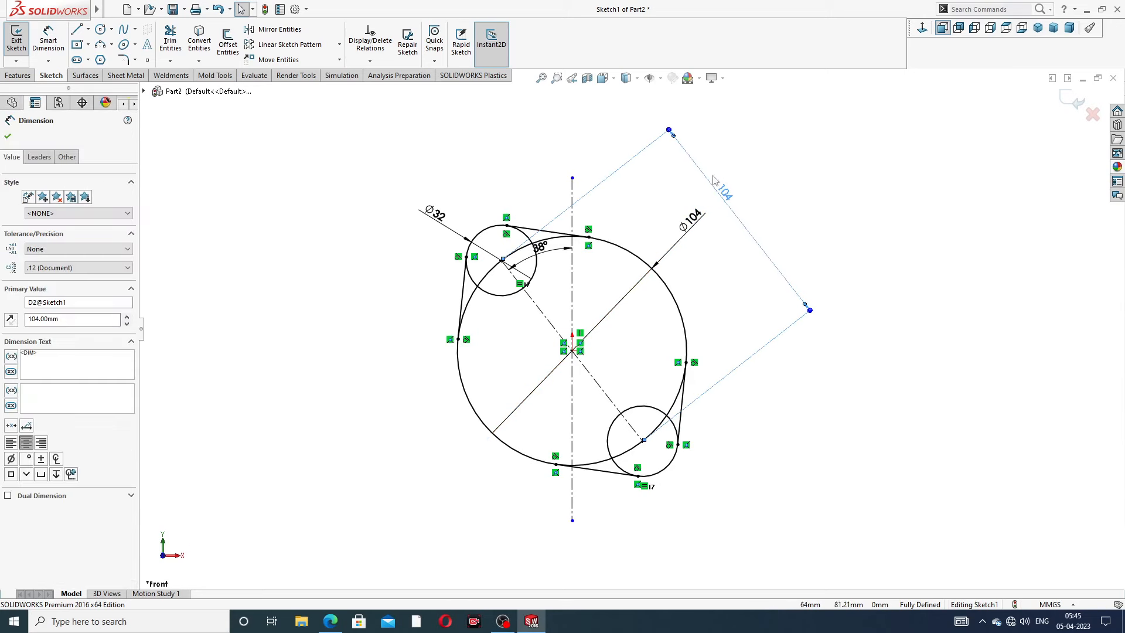
# Step: Set the centre distance between the two small circles to 136 mm
pyautogui.doubleClick(731, 199)
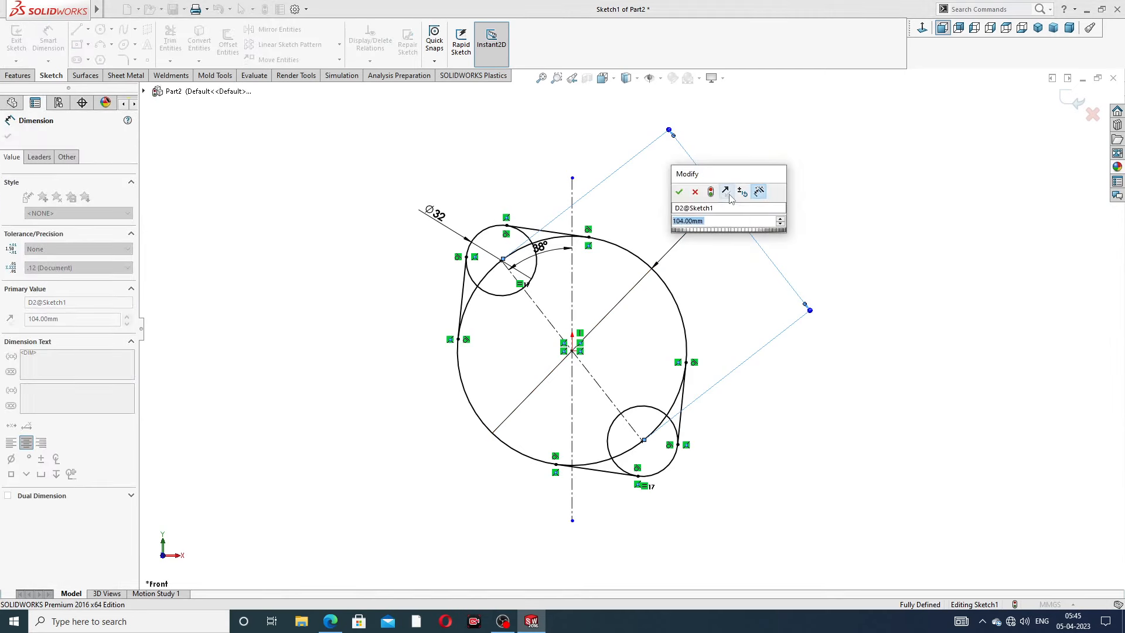
pyautogui.write('13')
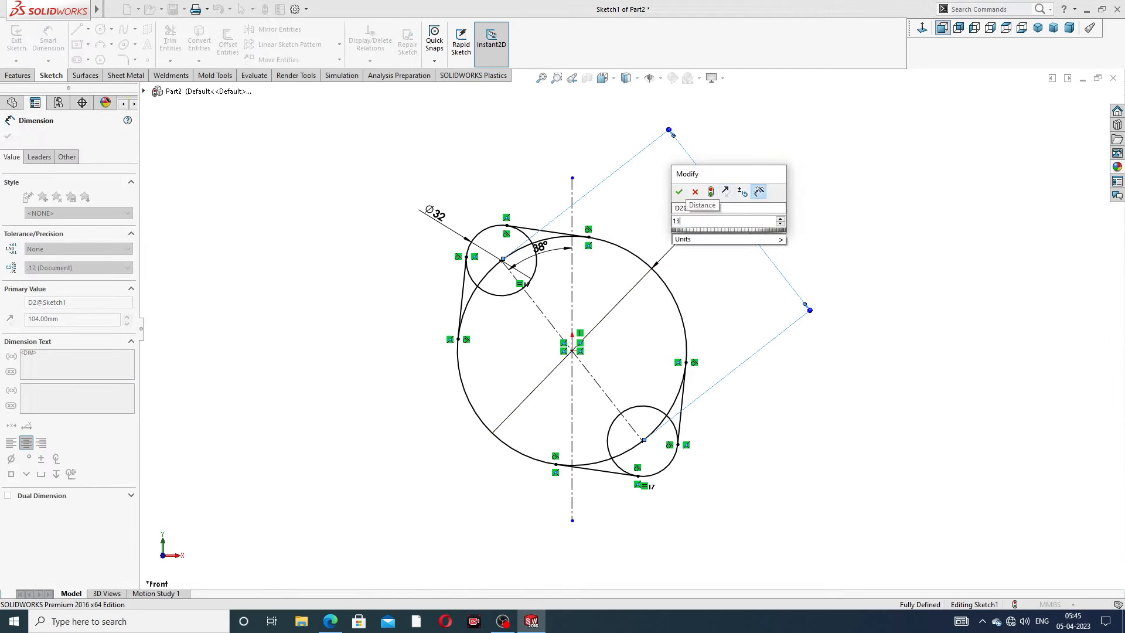
pyautogui.write('6')
pyautogui.press('Return')
pyautogui.click(795, 193)
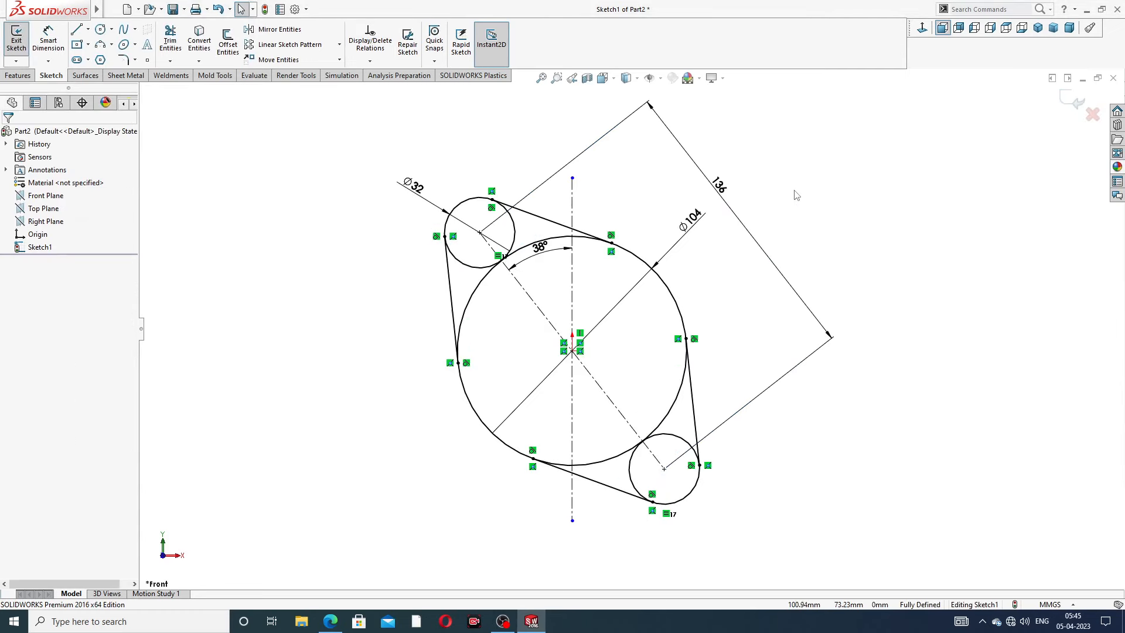
# Step: Reposition the central circle's diameter, the centre distance and the 38° angle dimensions for a clearer layout
pyautogui.moveTo(724, 189); pyautogui.dragTo(699, 253)
pyautogui.click(758, 190)
pyautogui.click(784, 206)
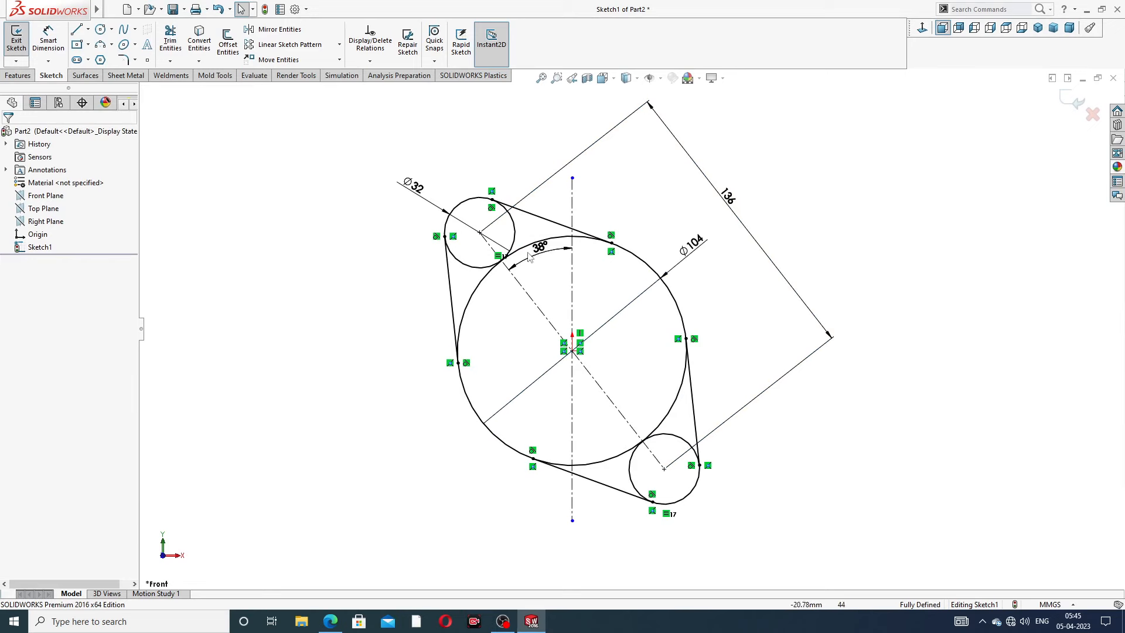
pyautogui.moveTo(538, 251)
pyautogui.mouseDown()
pyautogui.moveTo(539, 242)
pyautogui.moveTo(547, 258)
pyautogui.mouseUp()
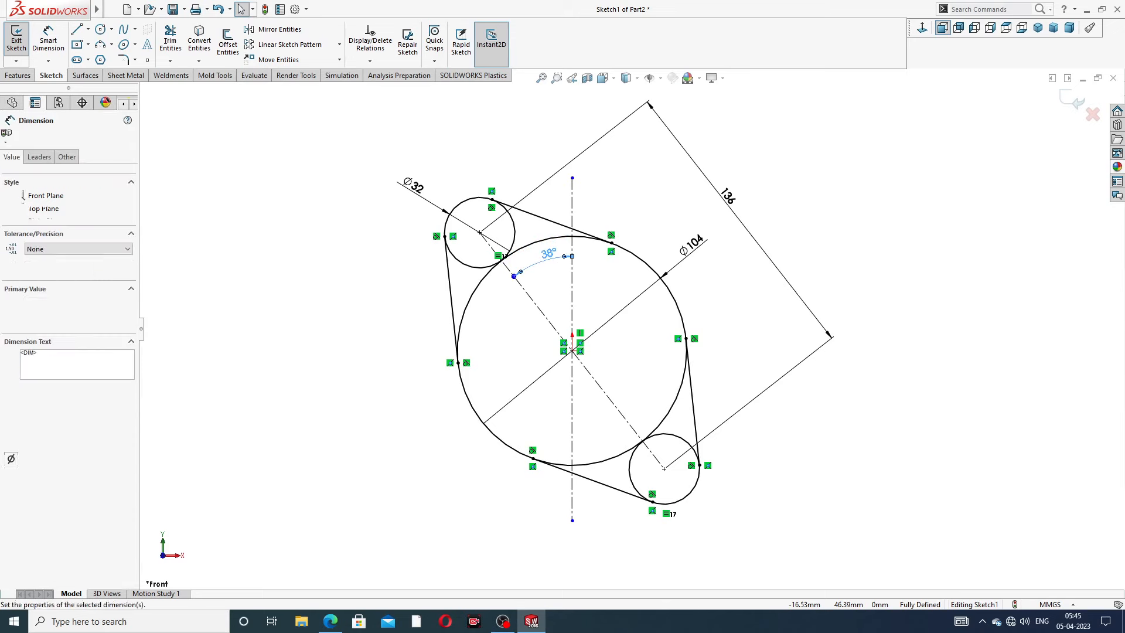
pyautogui.click(848, 192)
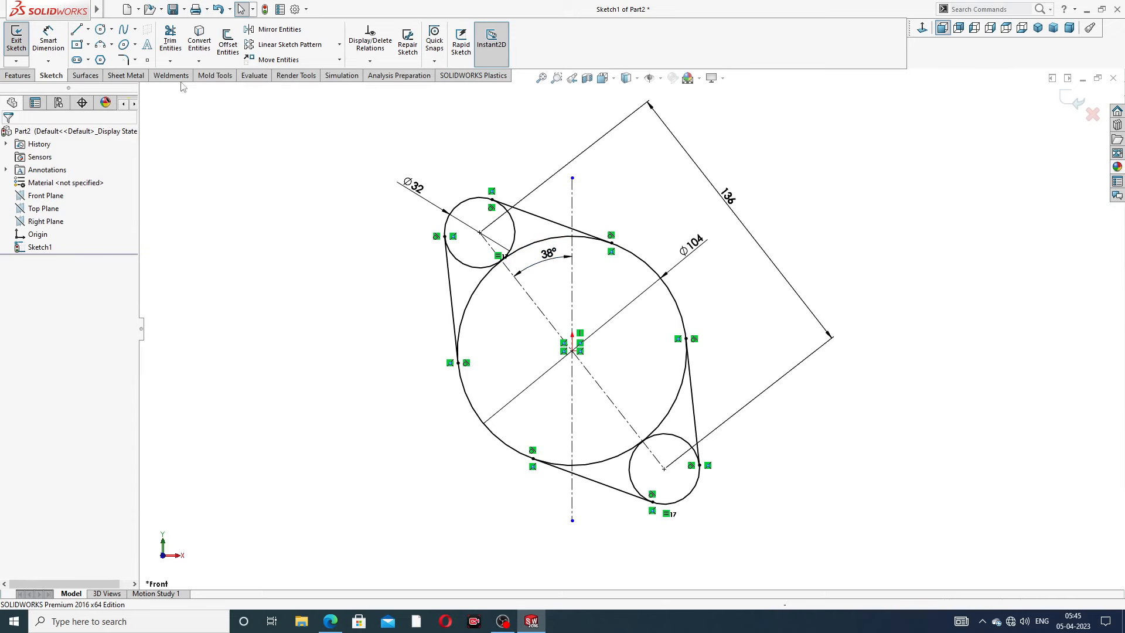
# Step: Trim away the inner arcs of both small circles and the central circle's portions enclosed by the tangent lines
pyautogui.click(171, 41)
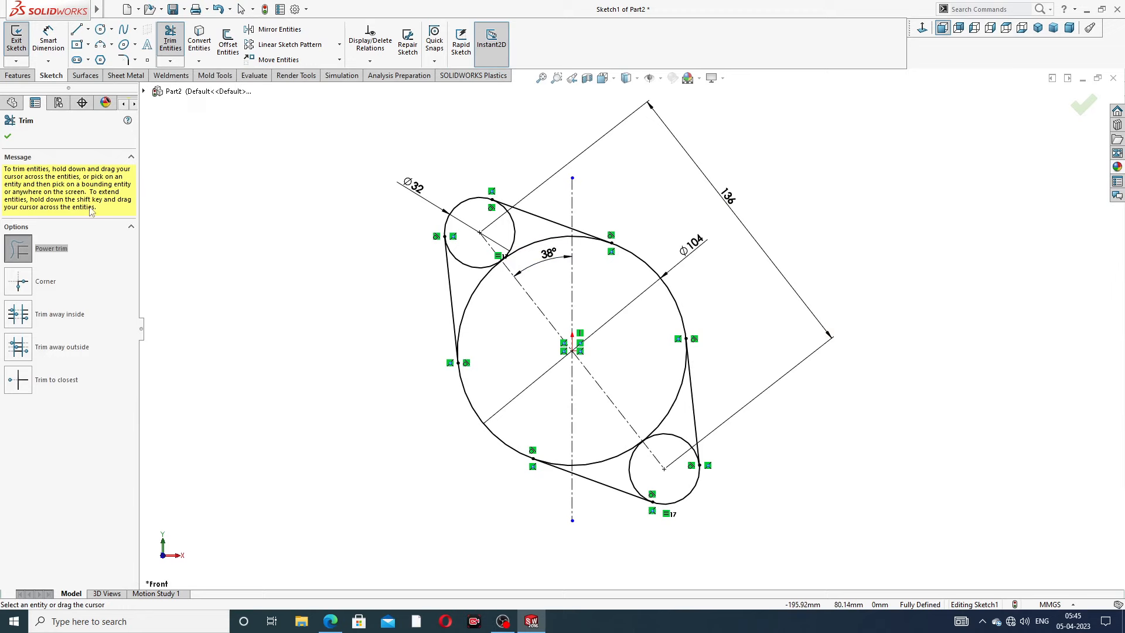
pyautogui.scroll(-2, 452, 299)
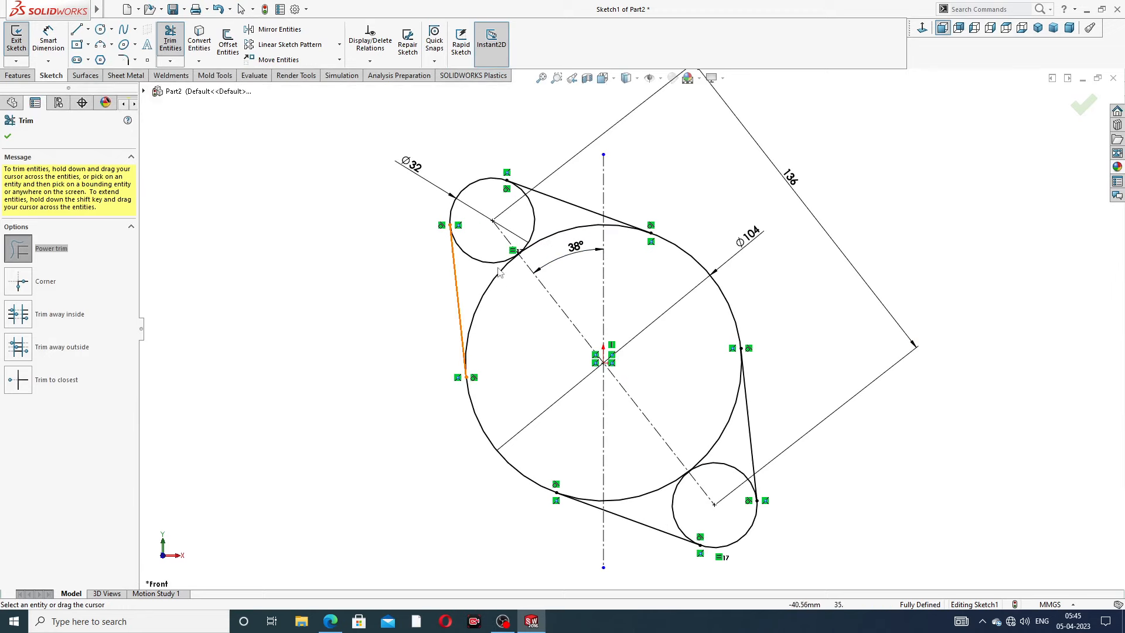
pyautogui.moveTo(496, 273); pyautogui.dragTo(528, 221)
pyautogui.moveTo(657, 471); pyautogui.dragTo(680, 495)
pyautogui.moveTo(712, 422); pyautogui.dragTo(725, 477)
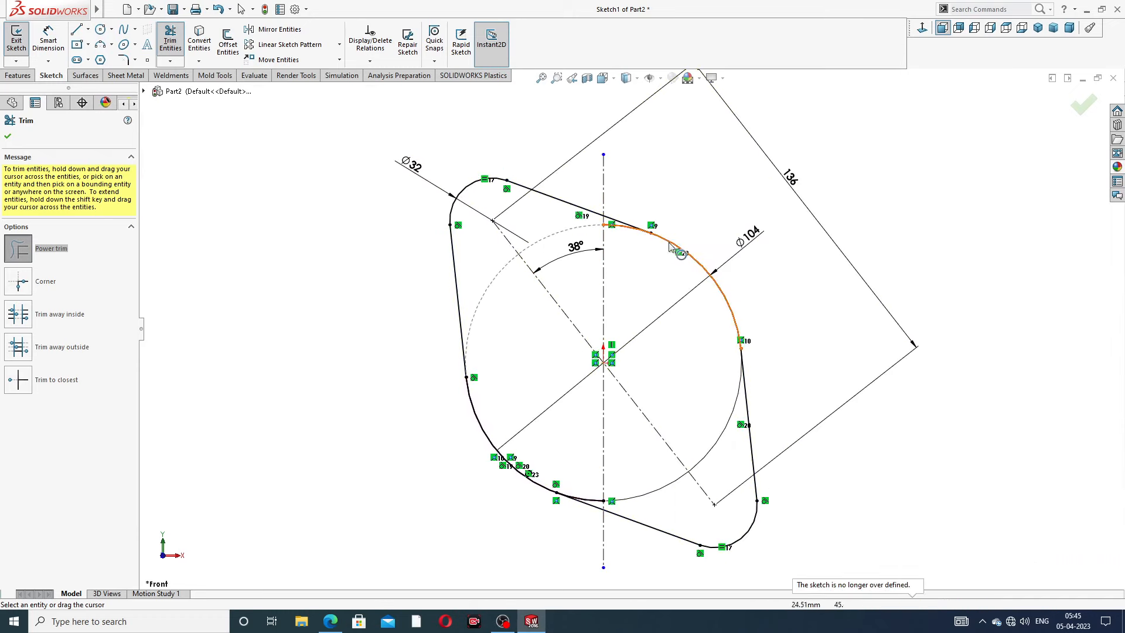
# Step: Trim the leftover central circle stubs between the tangent points and the vertical centreline, leaving a single closed flange outline
pyautogui.scroll(-5, 610, 246)
pyautogui.scroll(6, 633, 278)
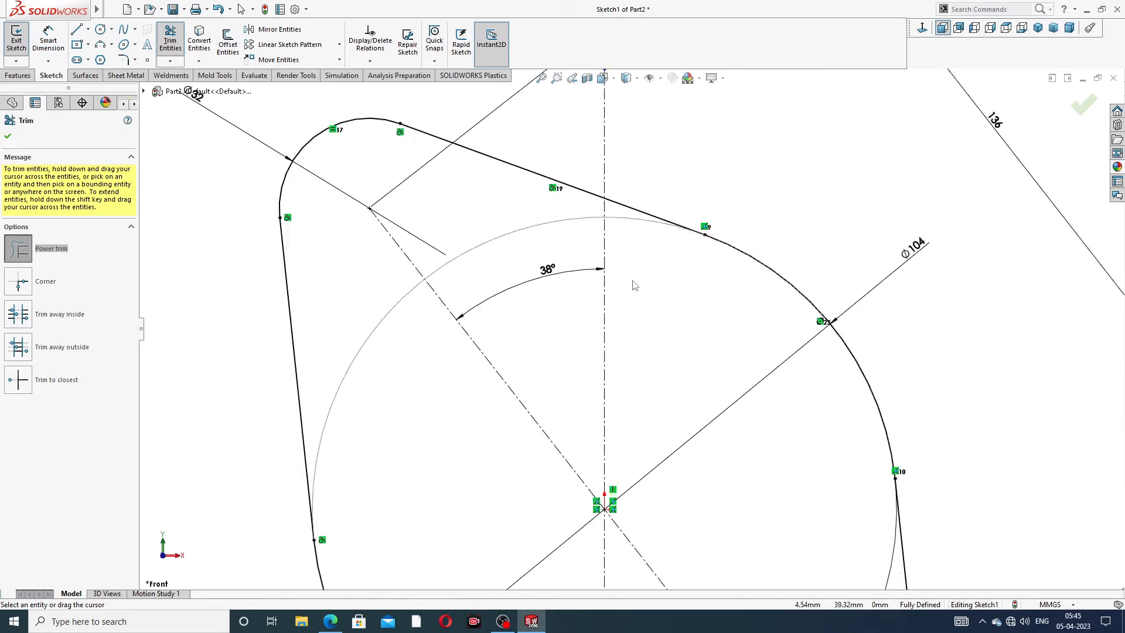
pyautogui.scroll(-5, 606, 450)
pyautogui.scroll(-4, 608, 449)
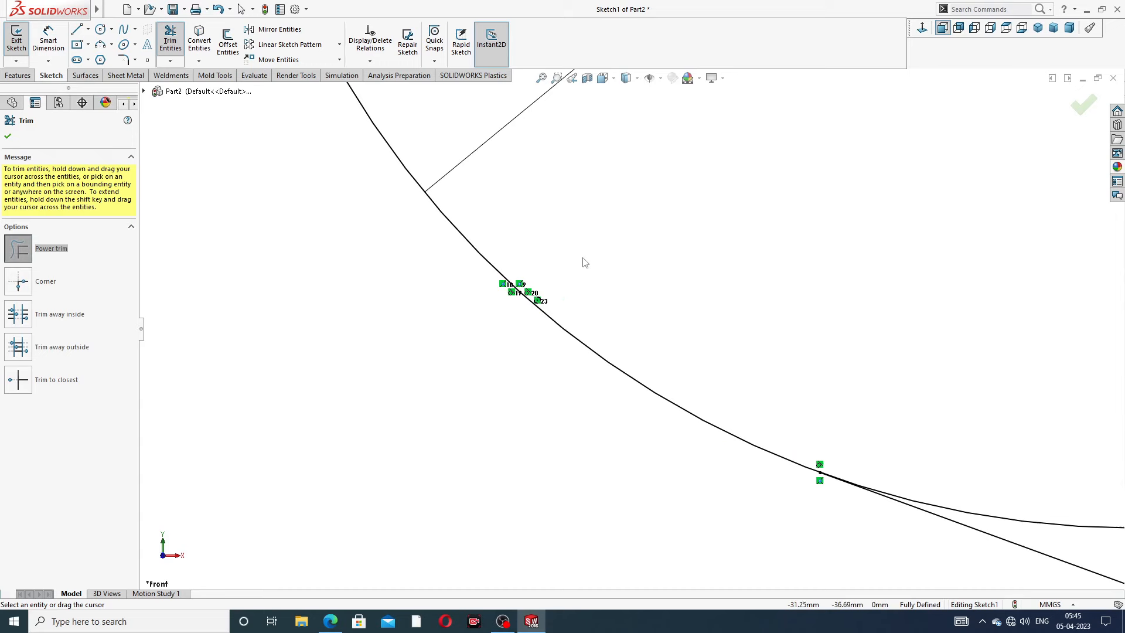
pyautogui.scroll(2, 583, 262)
pyautogui.scroll(3, 701, 316)
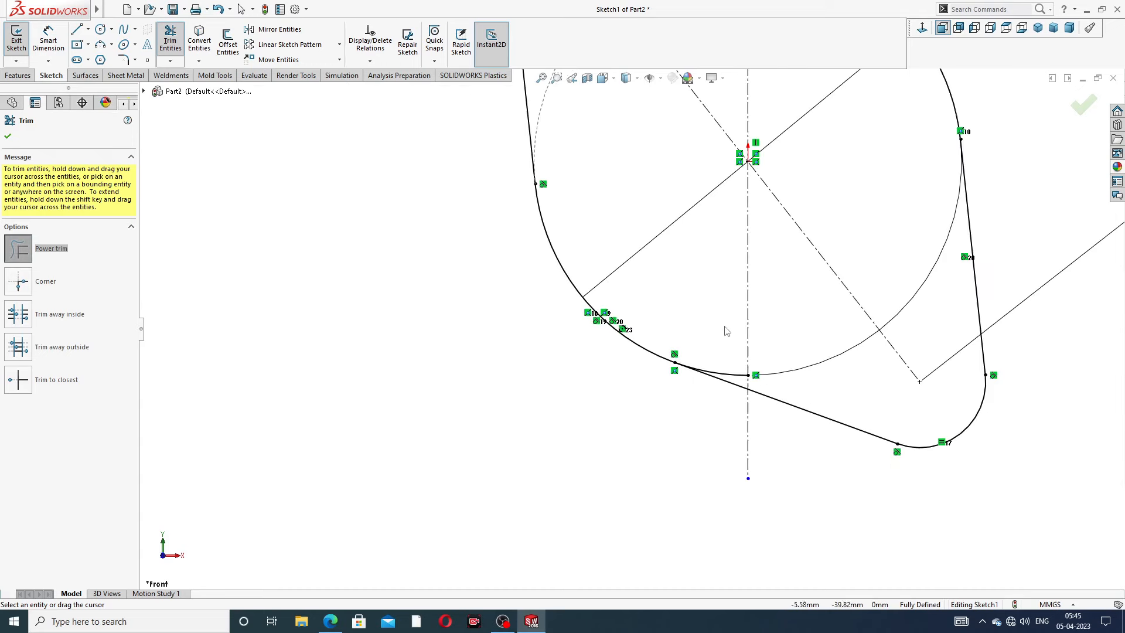
pyautogui.scroll(-2, 727, 332)
pyautogui.scroll(5, 771, 226)
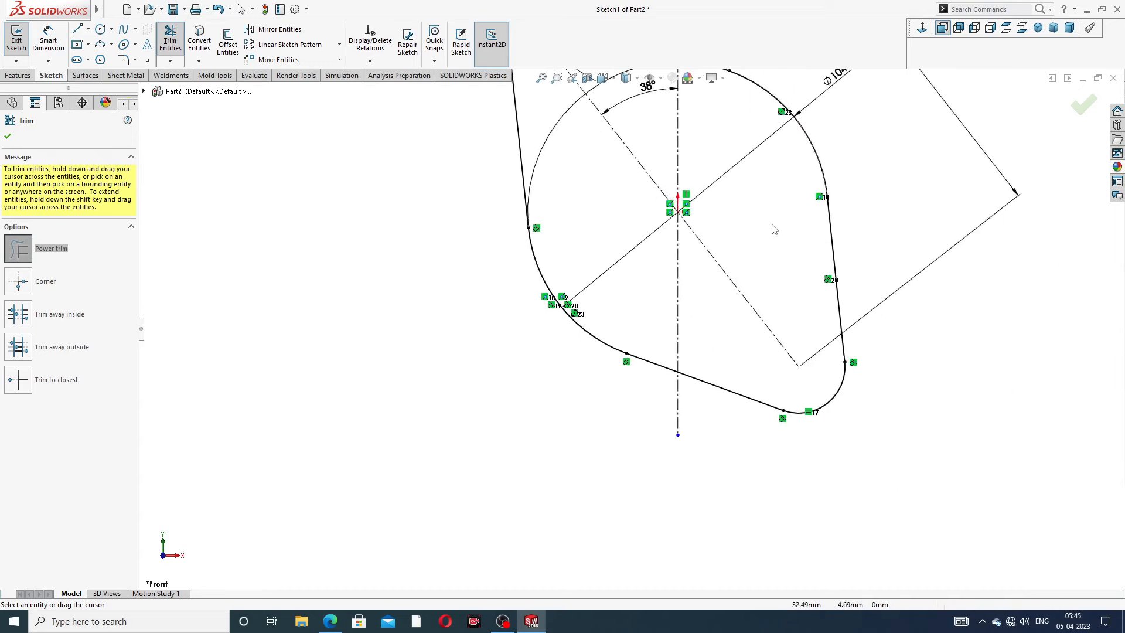
pyautogui.click(1084, 111)
# Step: Extrude the flange profile 10 mm with a Blind end condition, checking the thickness against the manifold drawing
pyautogui.scroll(-2, 686, 258)
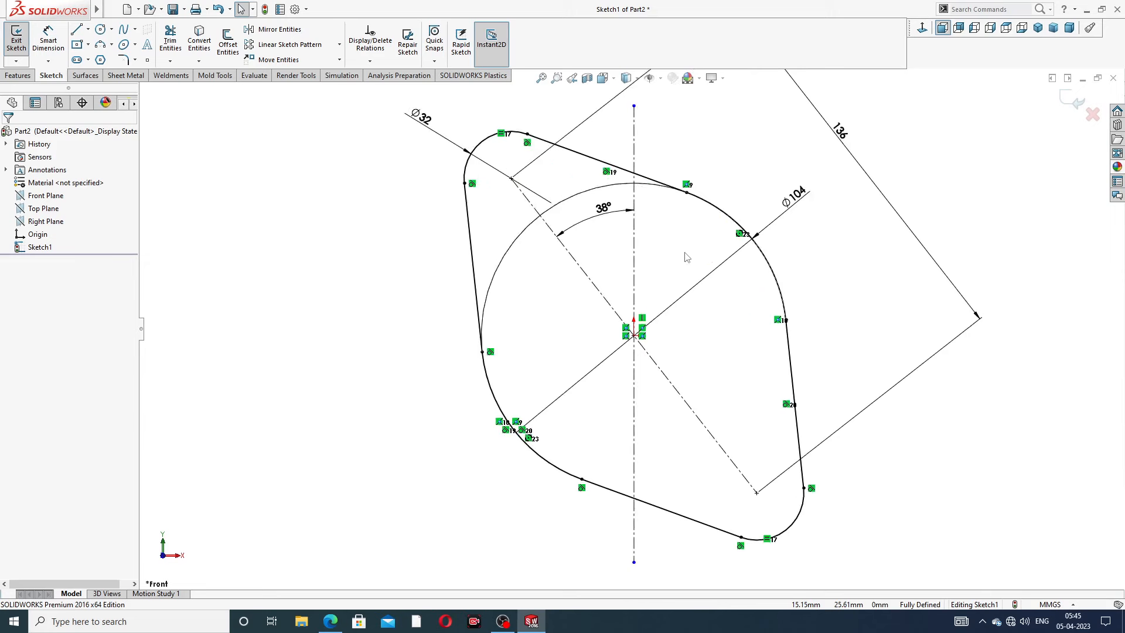
pyautogui.click(18, 75)
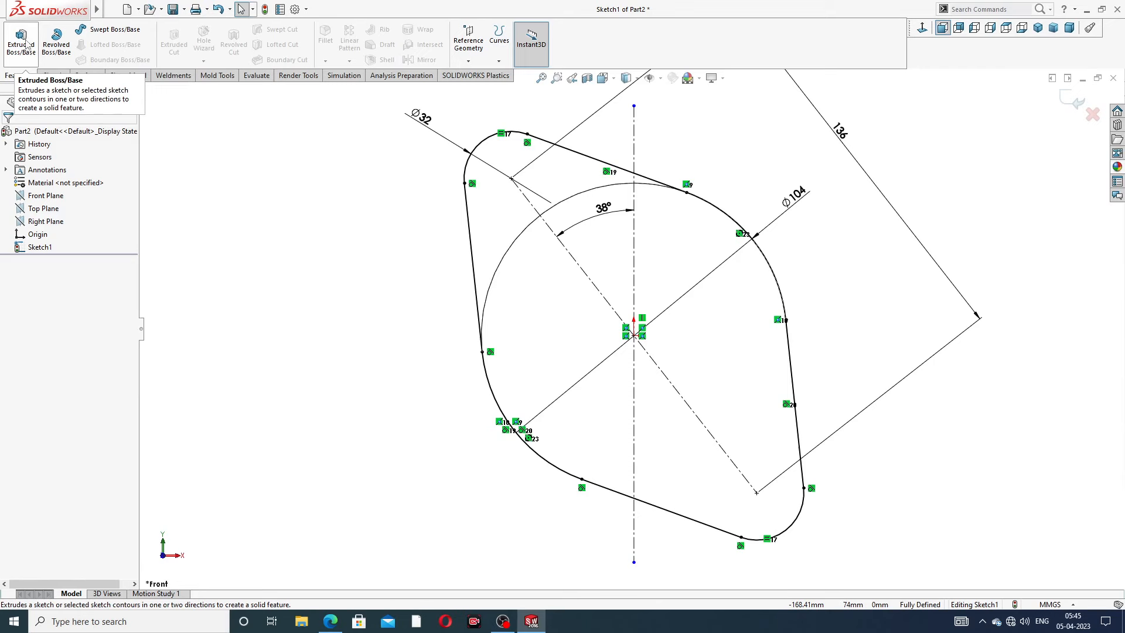
pyautogui.click(28, 51)
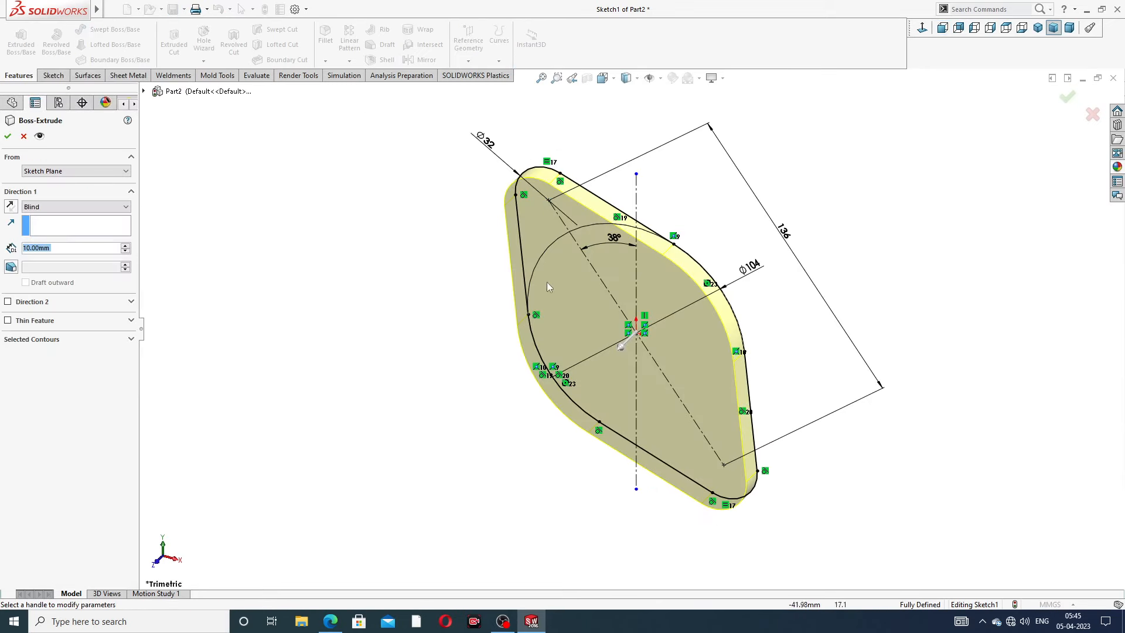
pyautogui.click(331, 622)
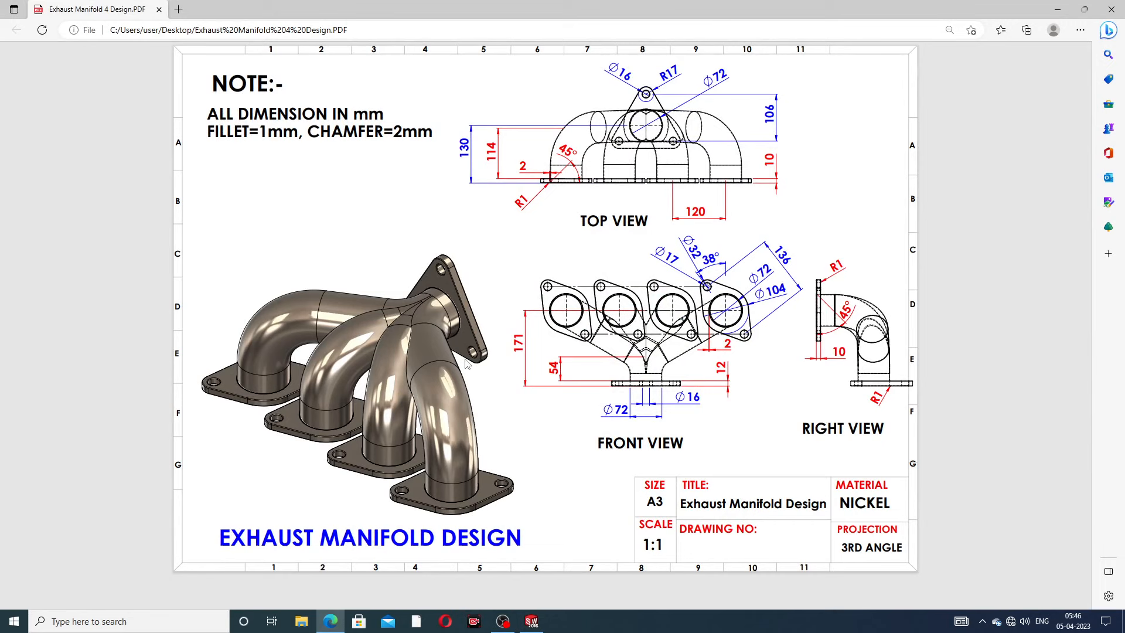
pyautogui.click(330, 621)
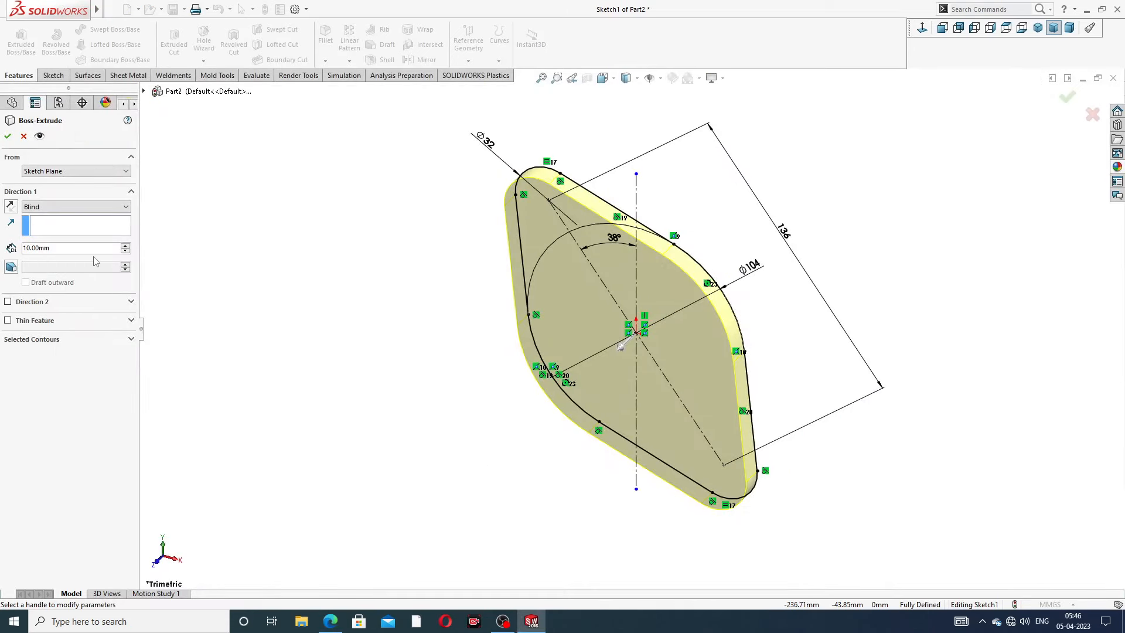
pyautogui.click(7, 137)
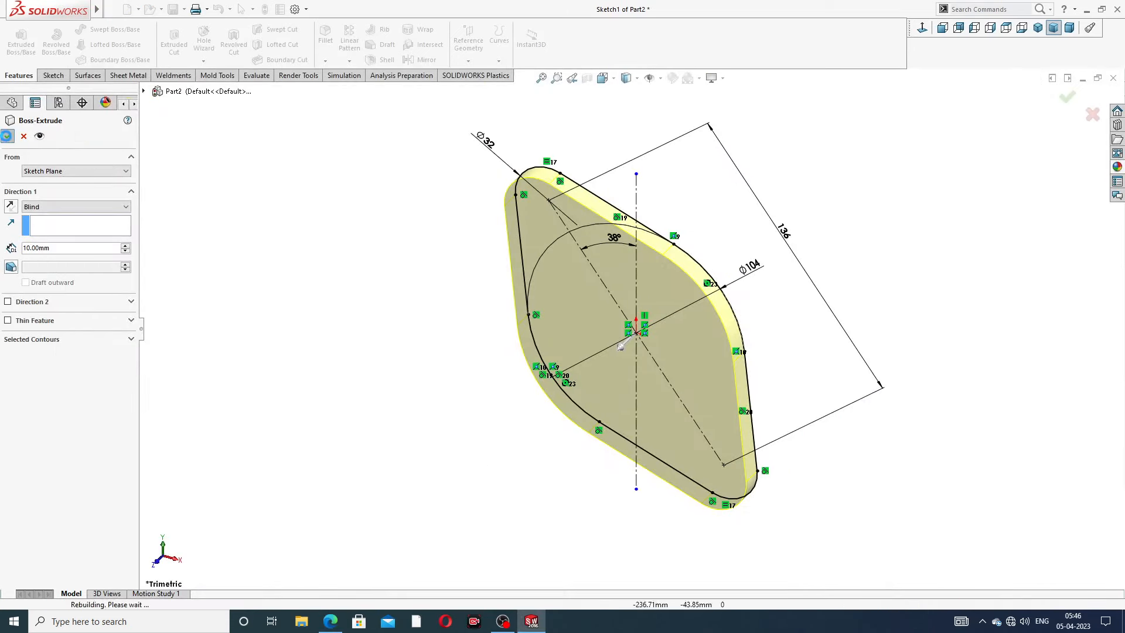
# Step: On the flange's front face, sketch circles about 14, 44 and 18 mm in diameter at the upper lobe centre, origin and lower lobe centre
pyautogui.moveTo(681, 284); pyautogui.dragTo(668, 217, button='middle')
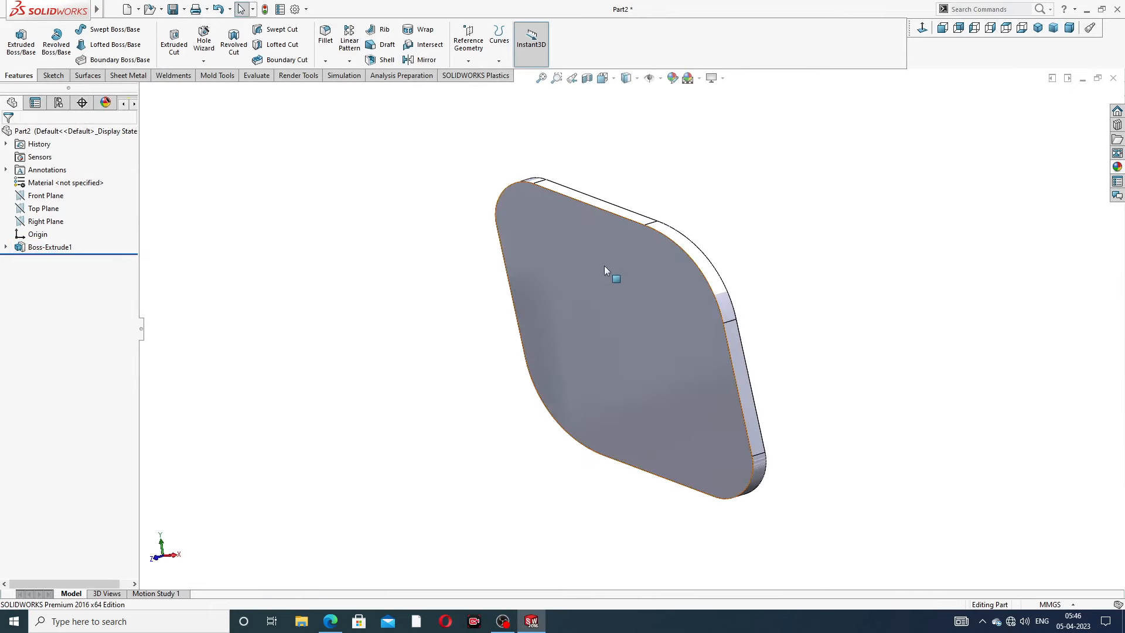
pyautogui.click(604, 266)
pyautogui.click(651, 232)
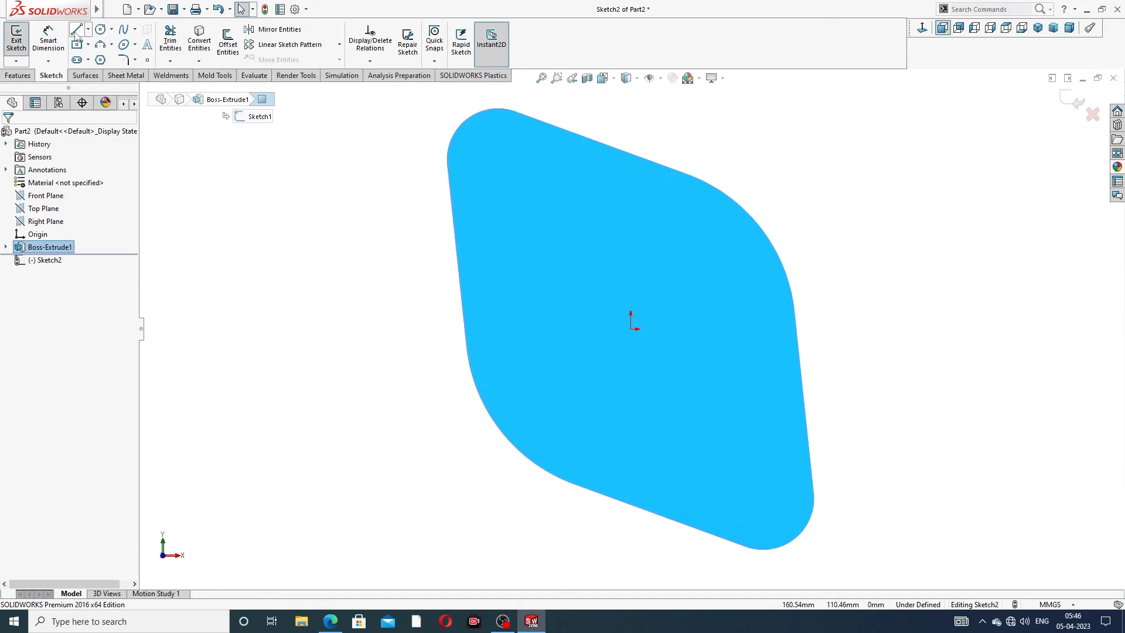
pyautogui.click(100, 30)
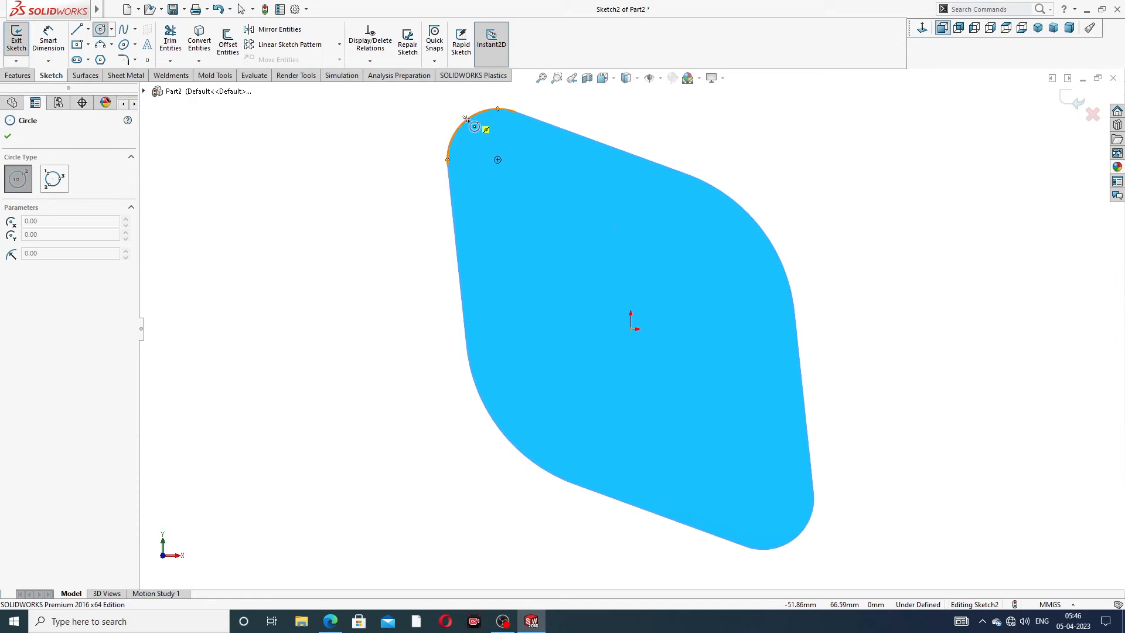
pyautogui.moveTo(498, 160); pyautogui.dragTo(513, 143)
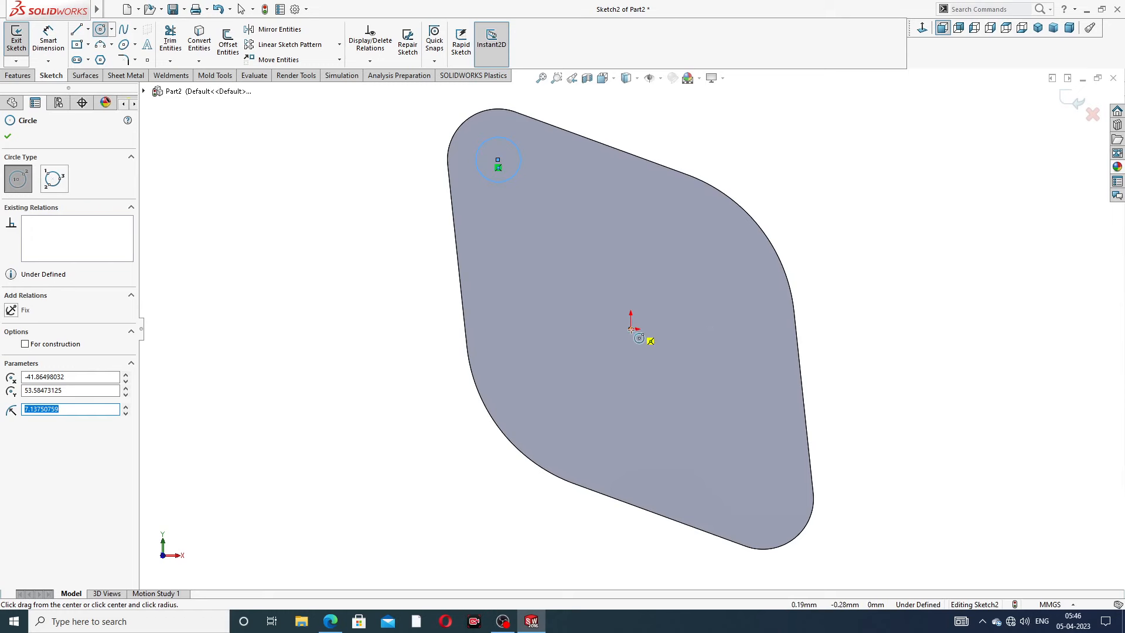
pyautogui.moveTo(631, 330); pyautogui.dragTo(682, 378)
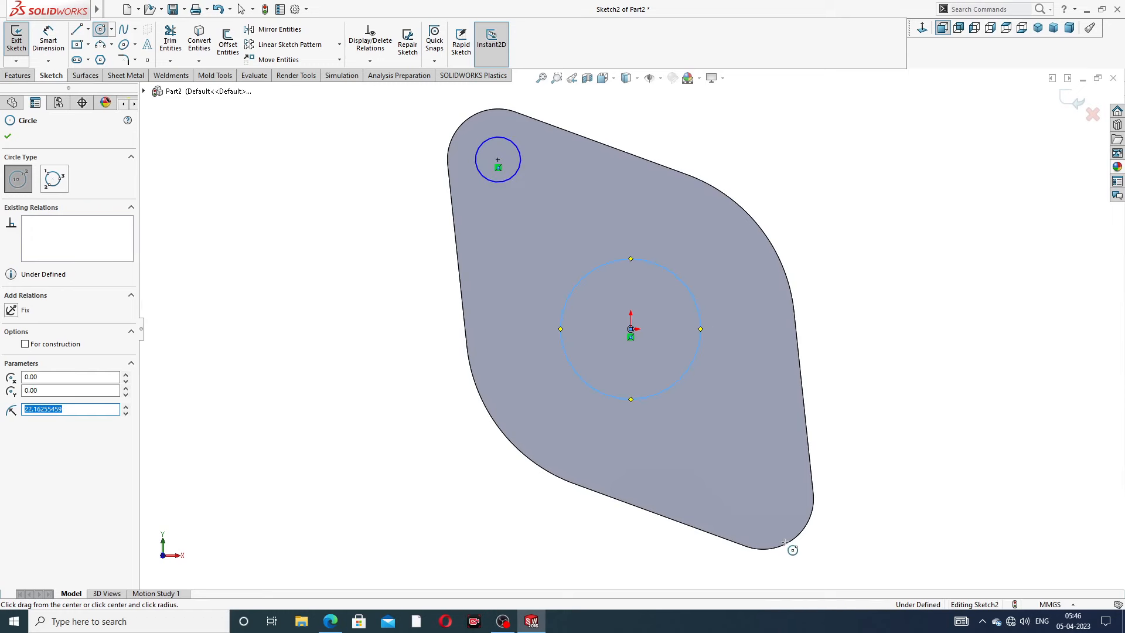
pyautogui.moveTo(763, 498); pyautogui.dragTo(785, 482)
pyautogui.rightClick(845, 351)
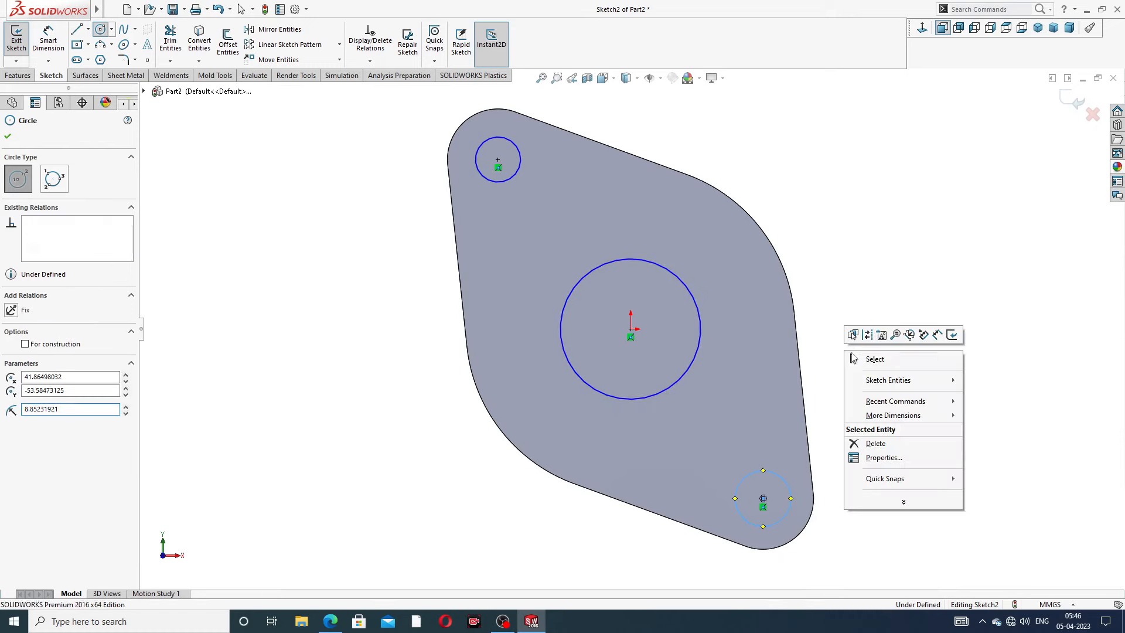
pyautogui.click(873, 359)
pyautogui.click(62, 51)
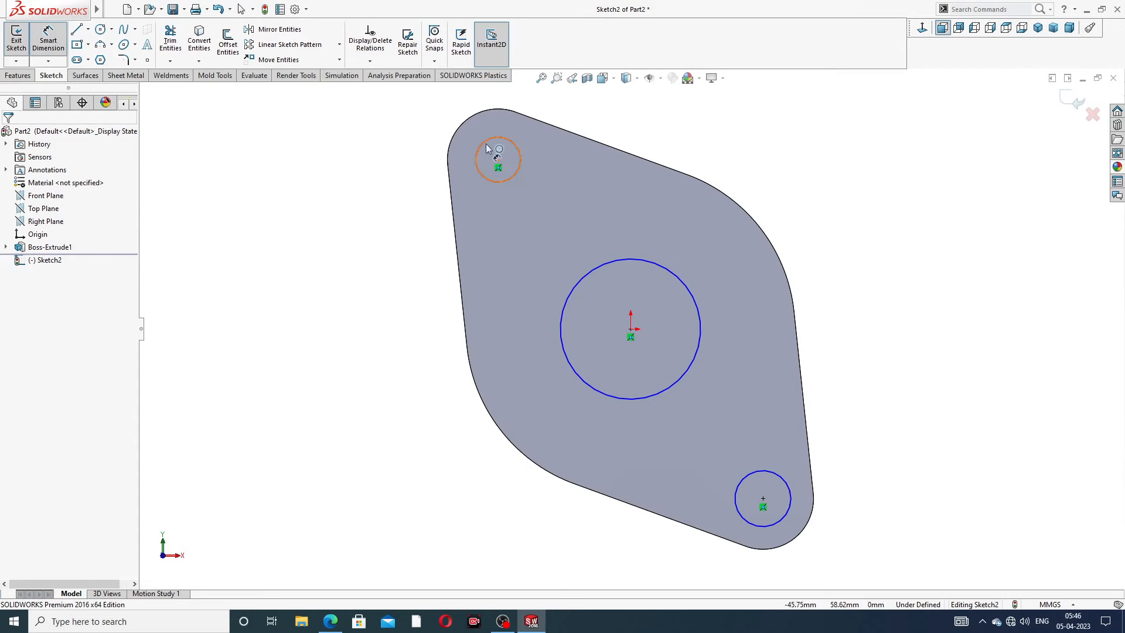
pyautogui.rightClick(733, 154)
pyautogui.click(747, 171)
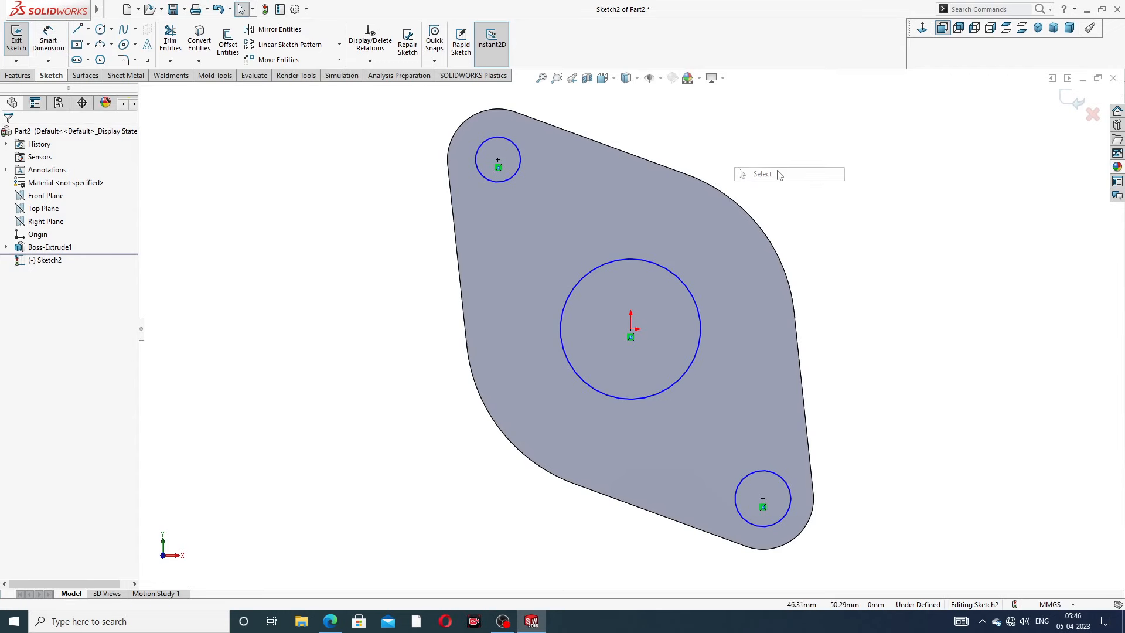
# Step: Make the two small lobe circles equal in size
pyautogui.click(519, 164)
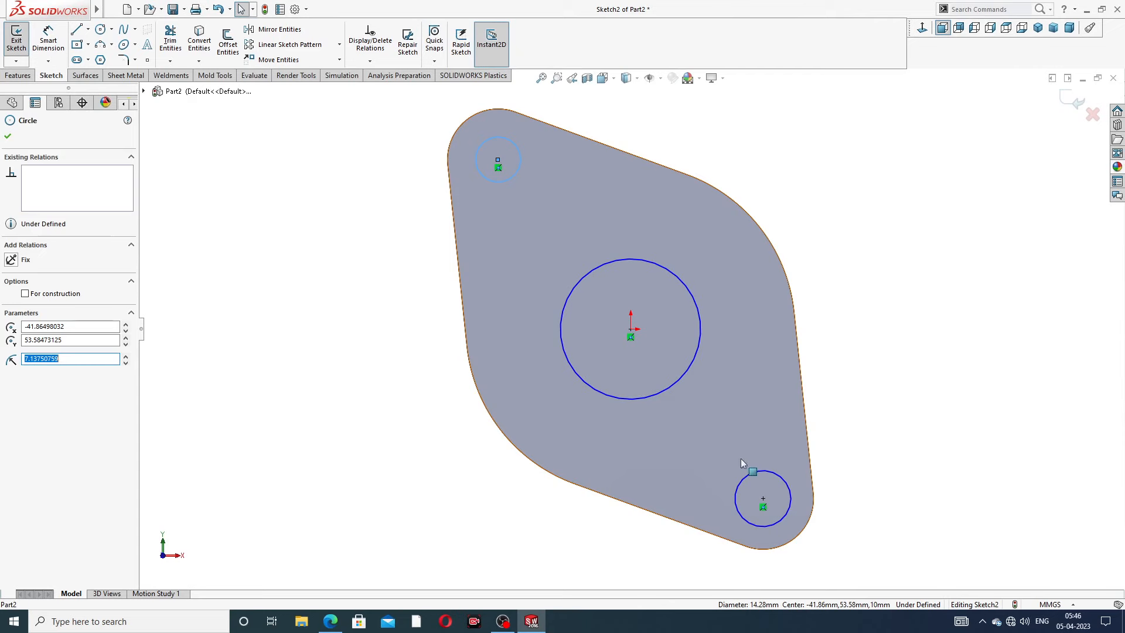
pyautogui.keyDown('ctrl'); pyautogui.click(755, 473); pyautogui.keyUp('ctrl')
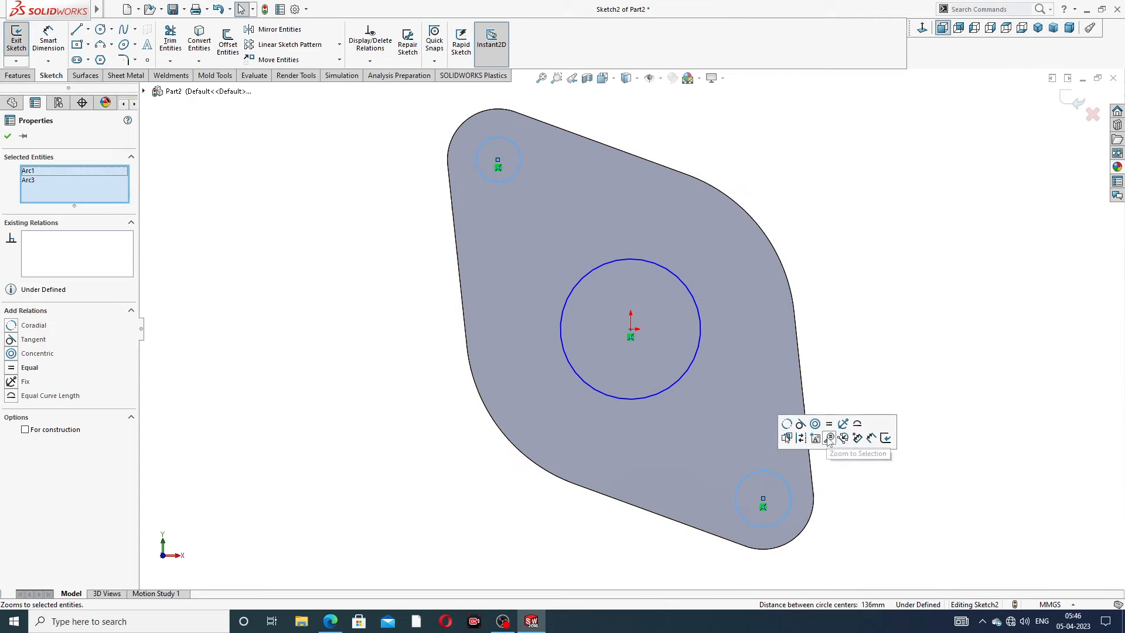
pyautogui.click(829, 423)
pyautogui.click(833, 367)
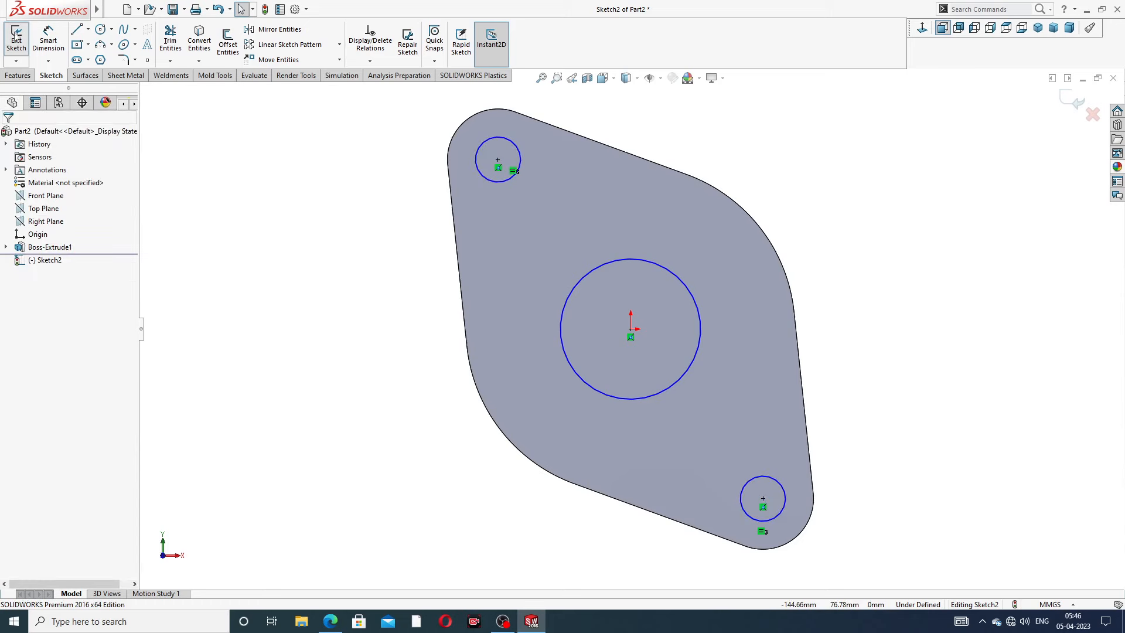
# Step: Dimension the central circle to 72 mm diameter and the upper lobe's small circle to 17 mm diameter
pyautogui.click(52, 44)
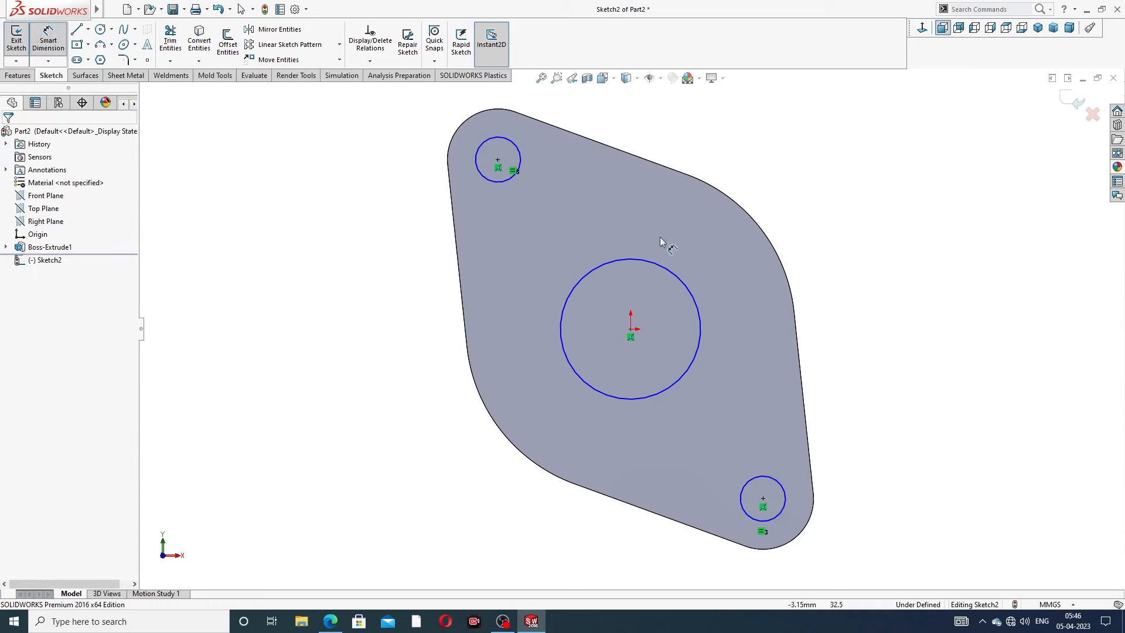
pyautogui.click(682, 282)
pyautogui.click(824, 191)
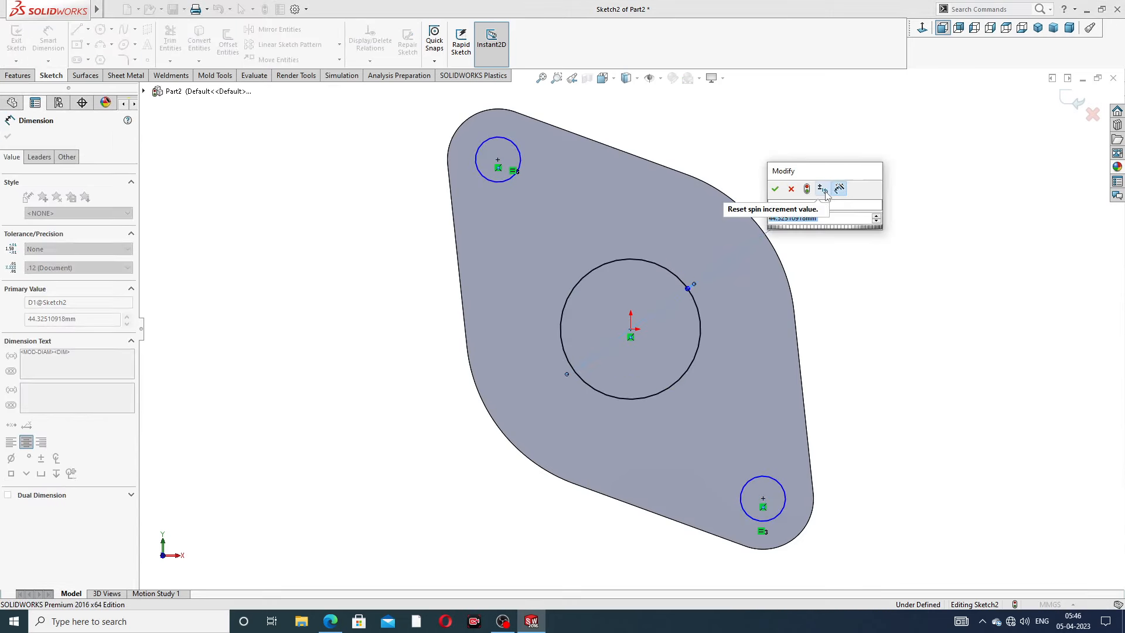
pyautogui.press('Return')
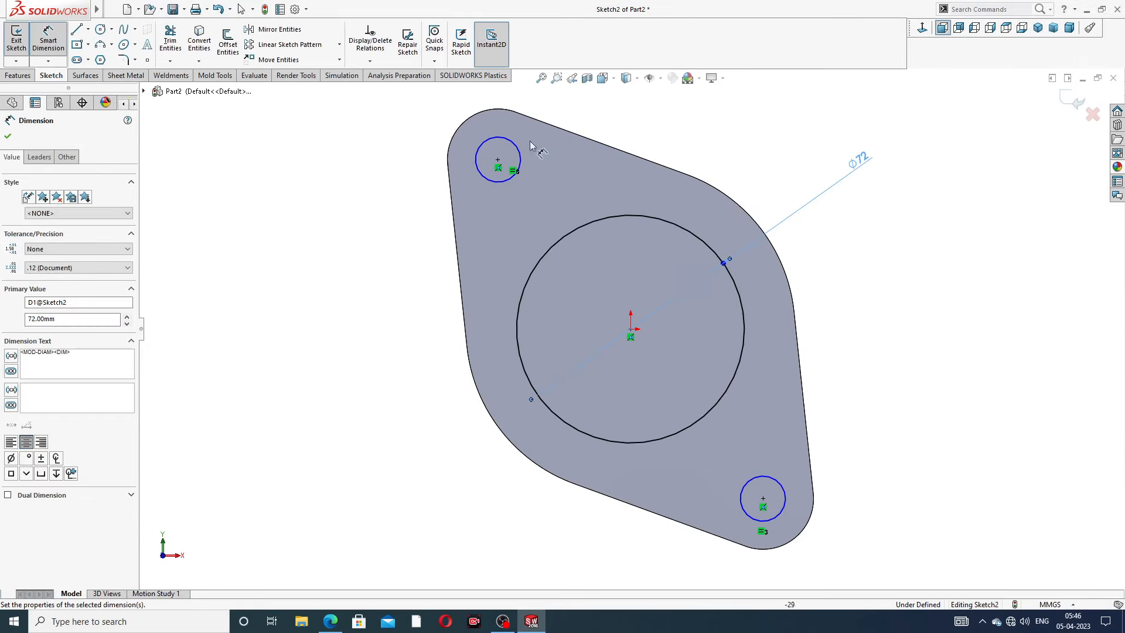
pyautogui.click(507, 142)
pyautogui.click(416, 124)
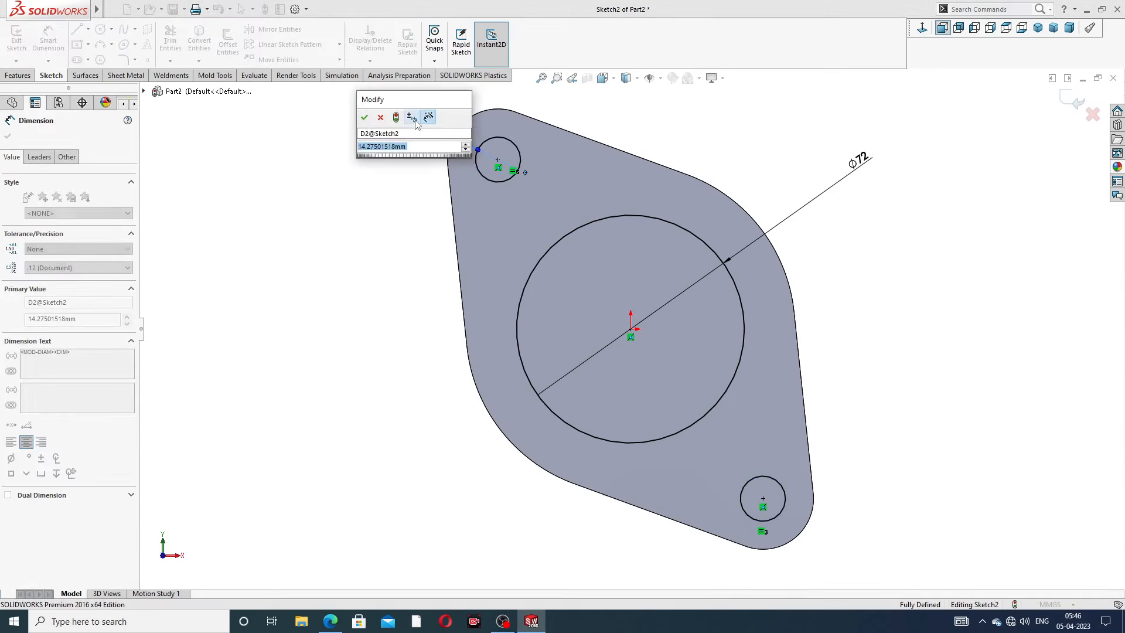
pyautogui.press('Return')
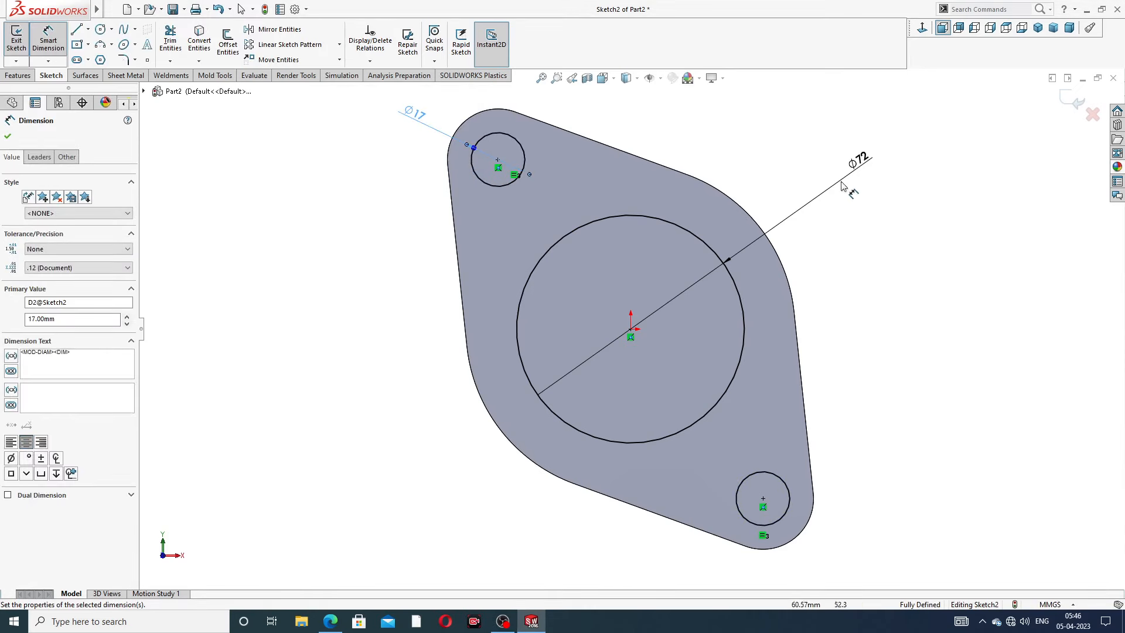
# Step: Finish dimensioning the port and bolt holes and consult the manifold drawing
pyautogui.press('Escape')
pyautogui.rightClick(903, 179)
pyautogui.click(931, 174)
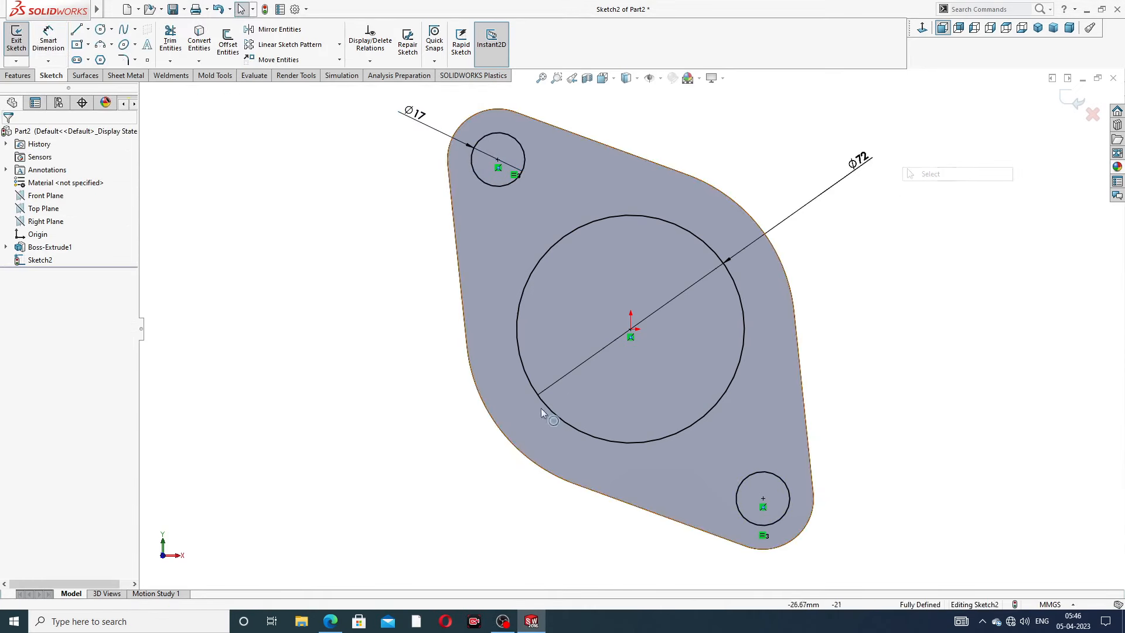
pyautogui.click(330, 621)
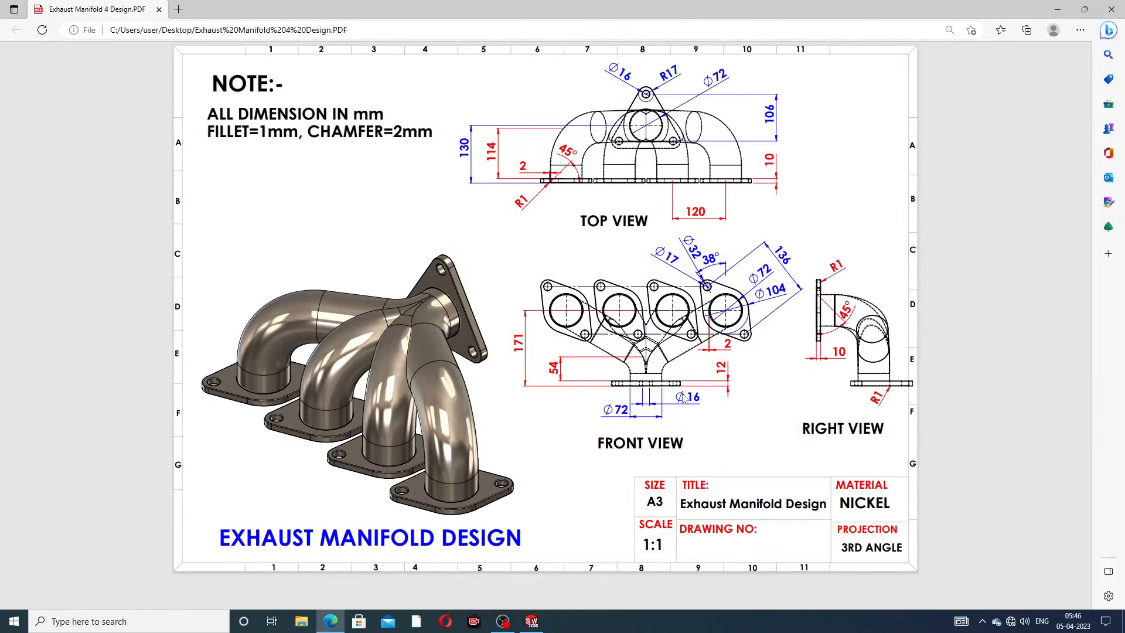
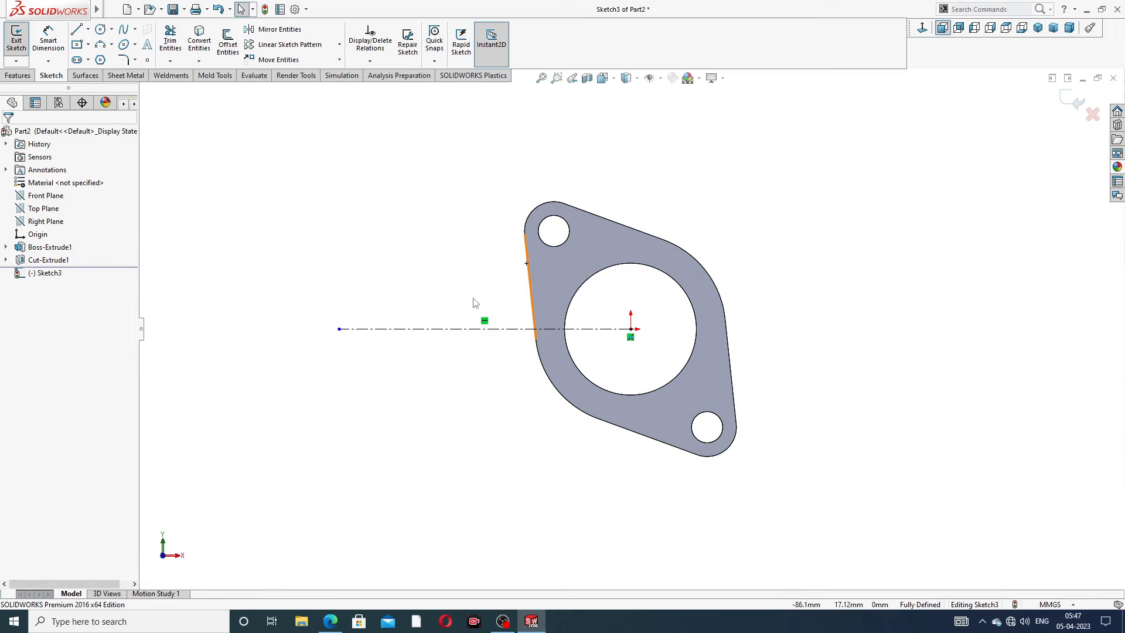
# Step: Exit the sketch containing the horizontal centreline that runs from the flange's port centre
pyautogui.scroll(3, 475, 302)
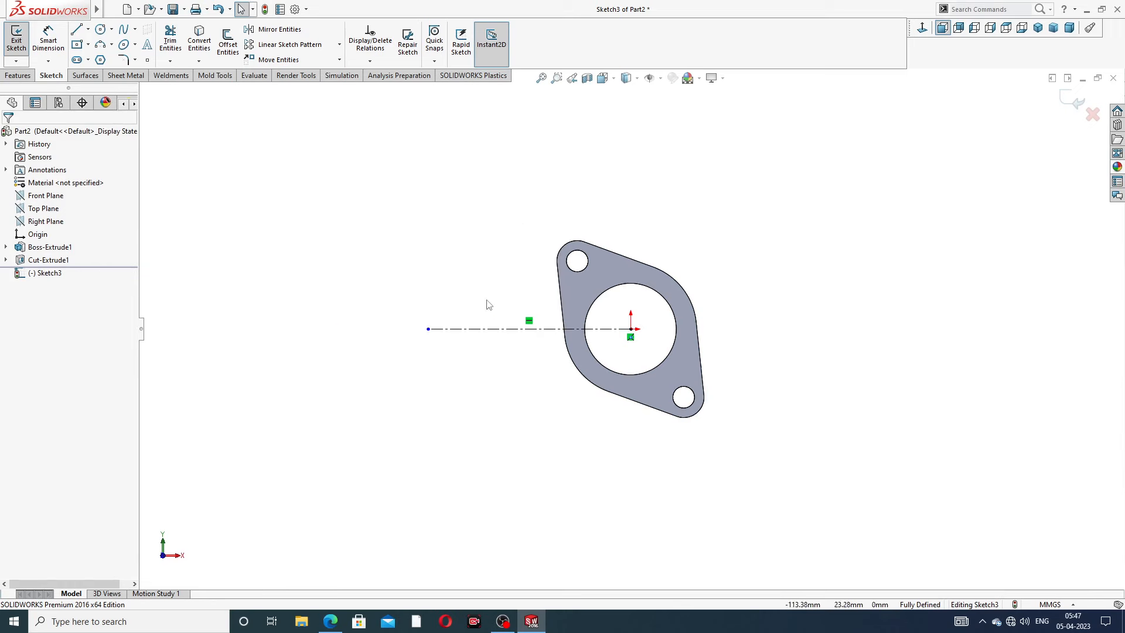
pyautogui.click(18, 75)
pyautogui.click(53, 75)
pyautogui.click(1072, 102)
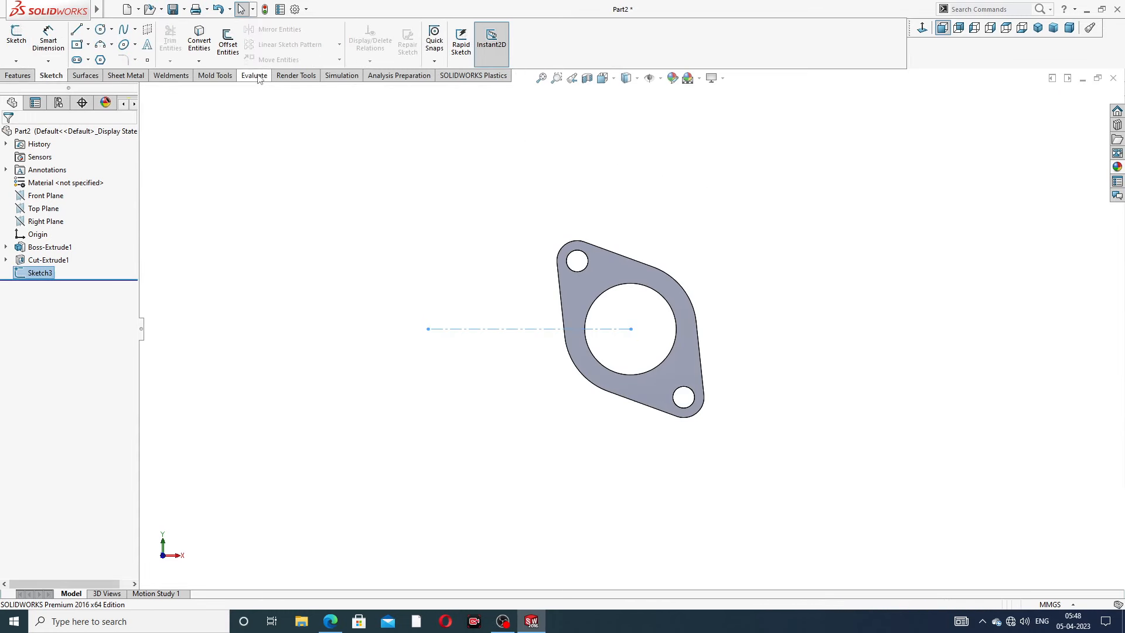
# Step: Set up a linear pattern along the sketched centreline with 4 instances at 120 mm spacing
pyautogui.click(18, 75)
pyautogui.click(349, 40)
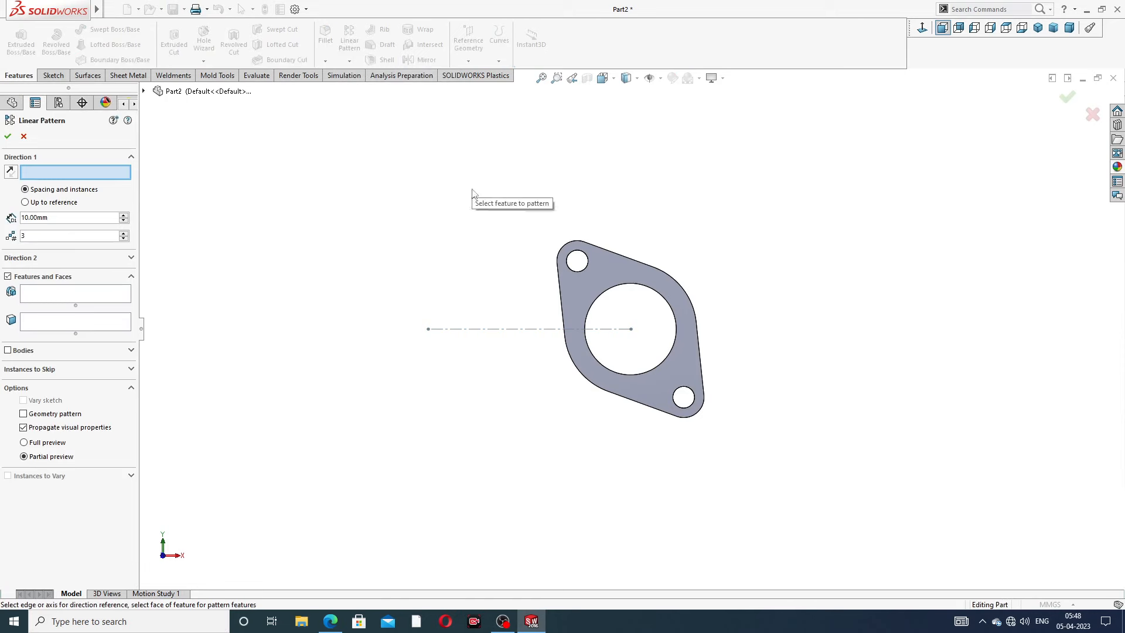
pyautogui.click(508, 331)
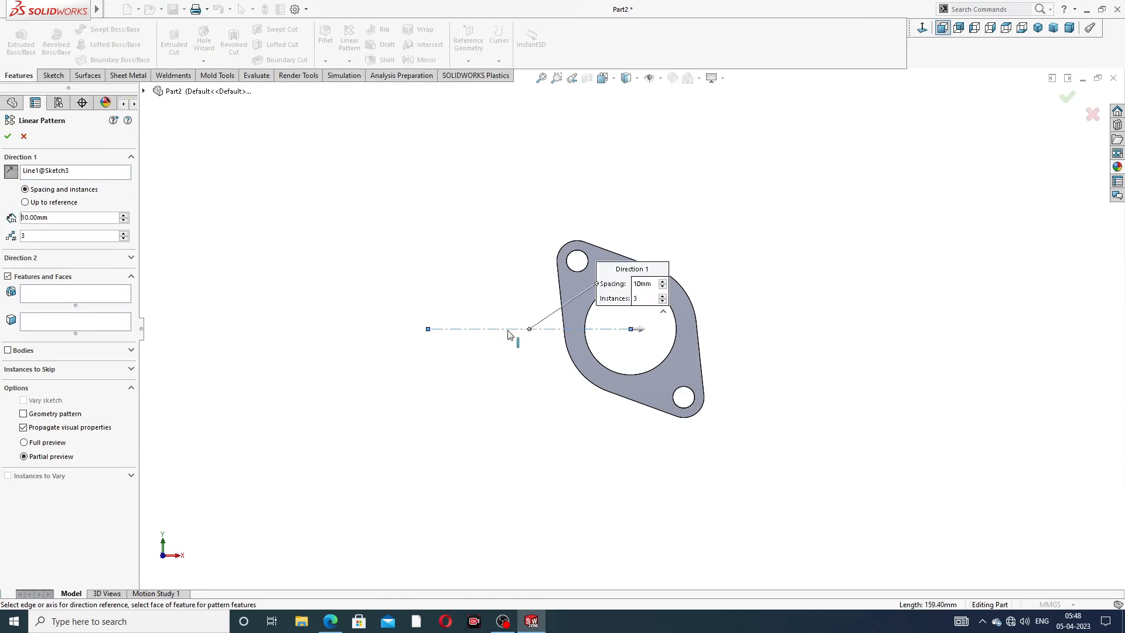
pyautogui.doubleClick(32, 235)
pyautogui.write('4')
pyautogui.moveTo(55, 217); pyautogui.dragTo(1, 221)
pyautogui.write('120')
pyautogui.press('Return')
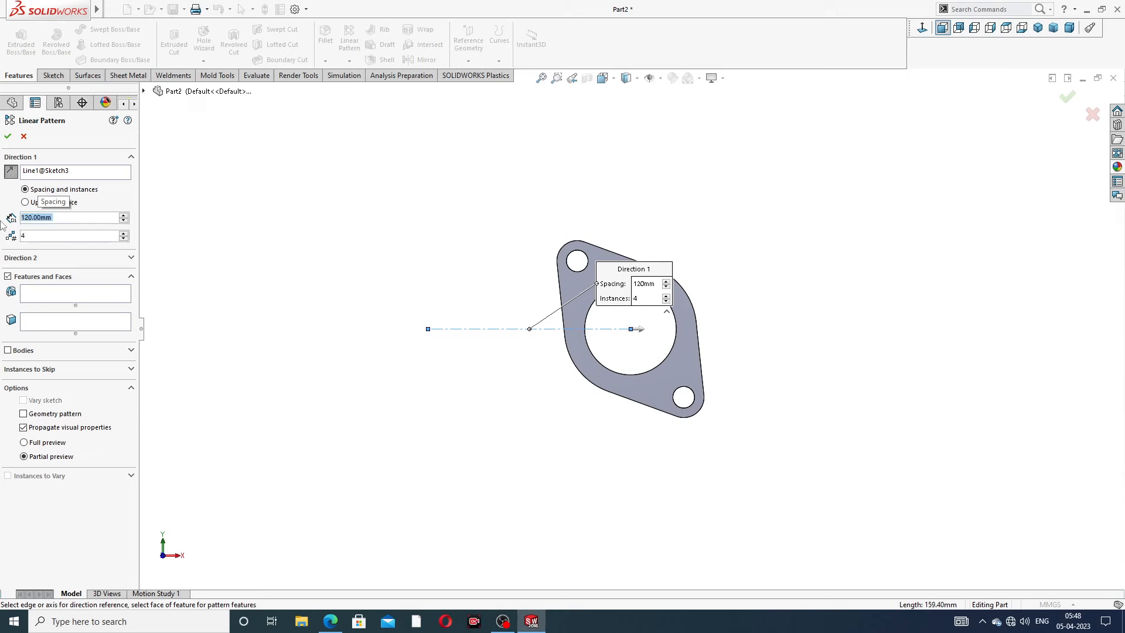
# Step: Choose the flange body as the item to pattern, reverse the pattern direction and create the linear pattern
pyautogui.click(8, 351)
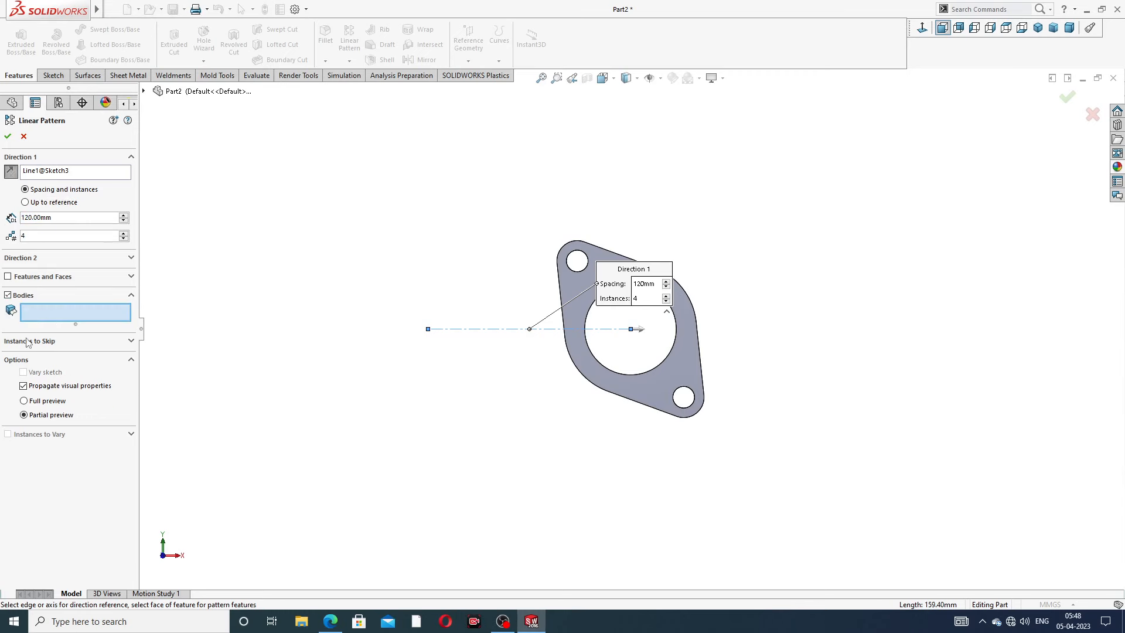
pyautogui.click(583, 339)
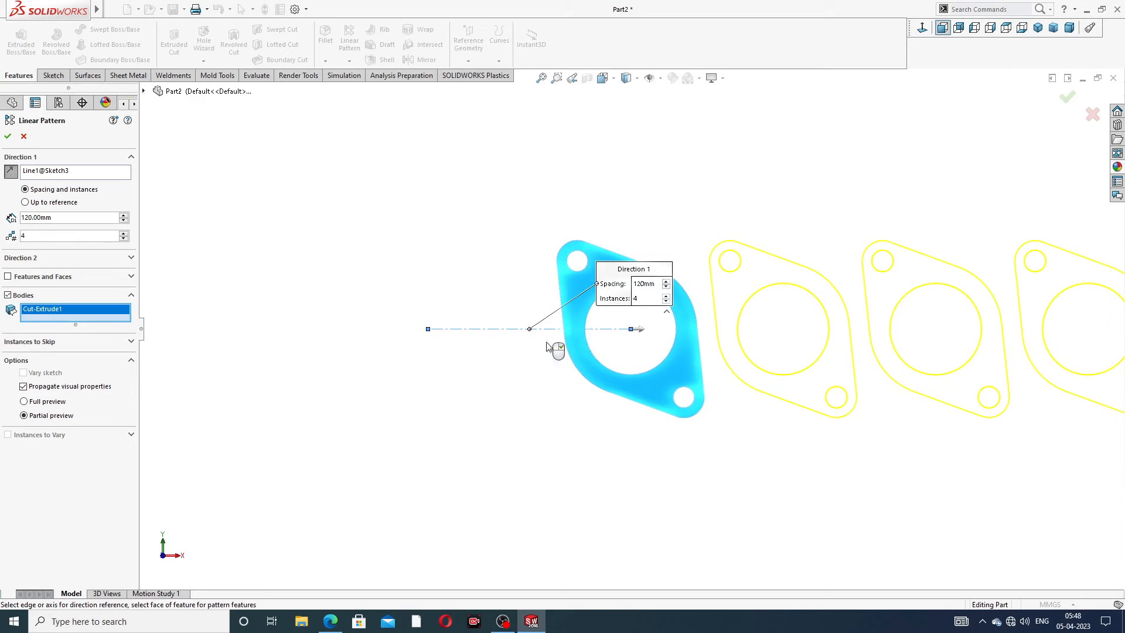
pyautogui.click(11, 171)
pyautogui.press('z')
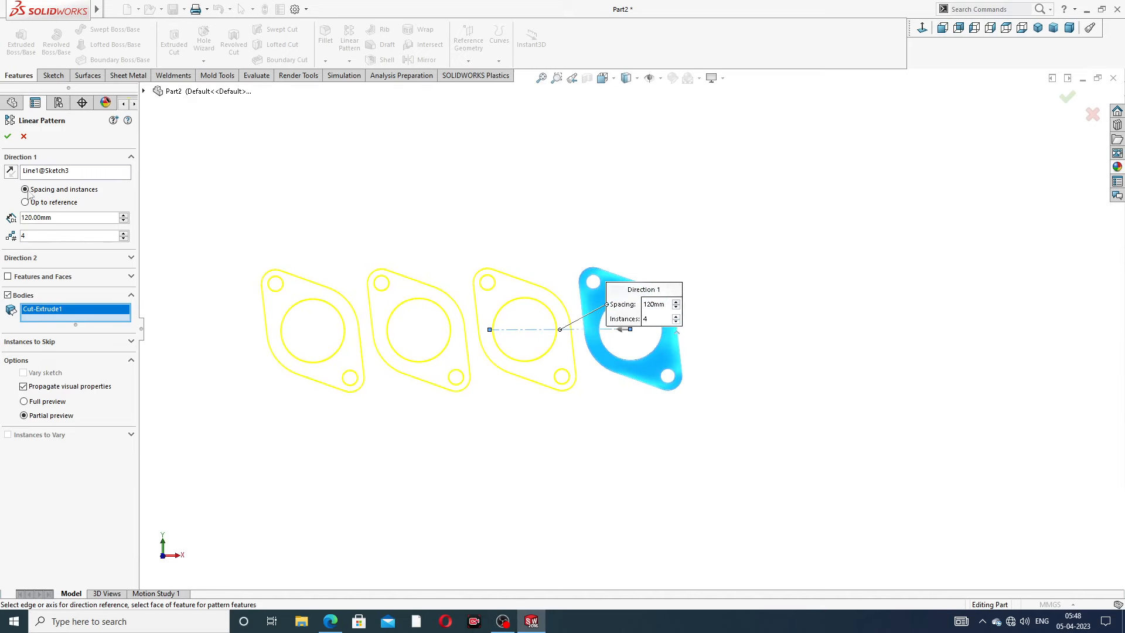
pyautogui.click(8, 136)
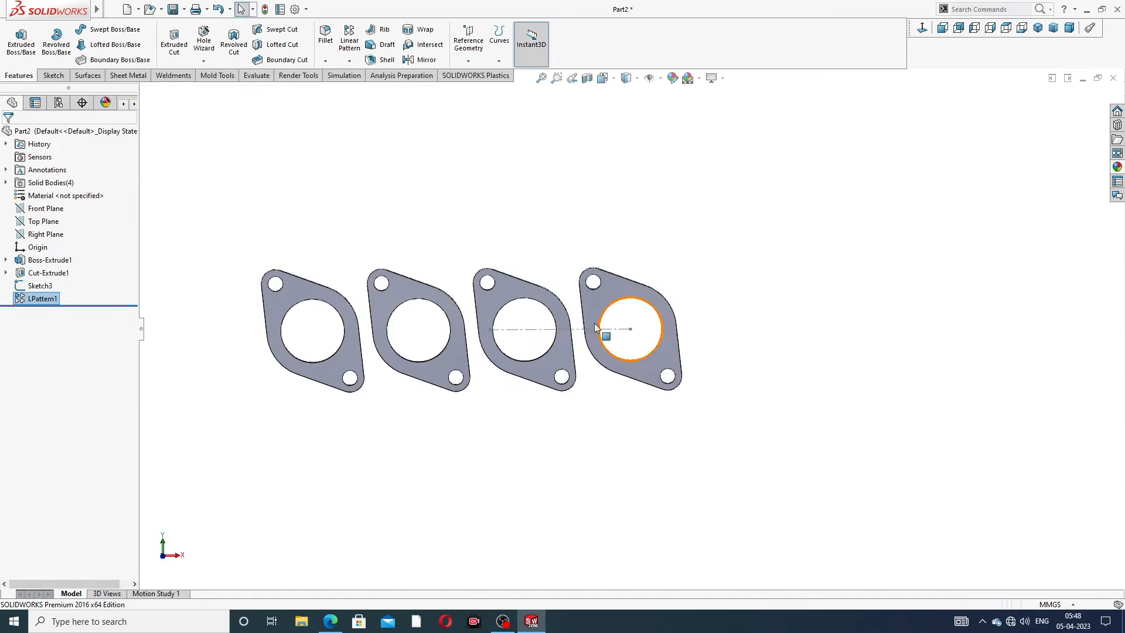
# Step: Hide the horizontal centreline sketch crossing the flanges
pyautogui.scroll(-2, 582, 331)
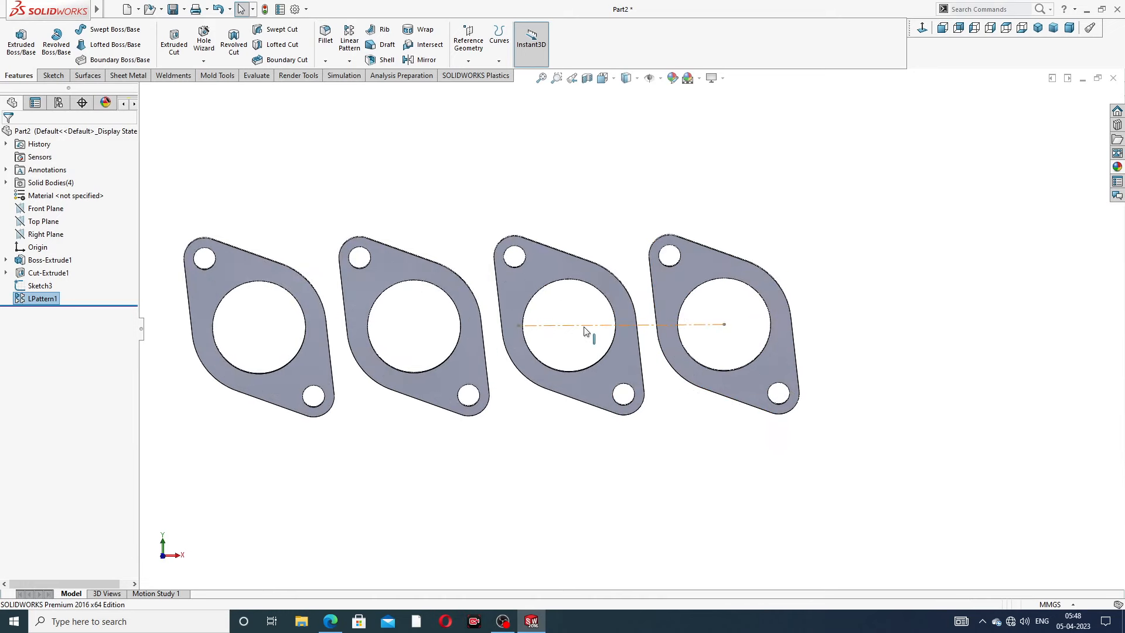
pyautogui.click(584, 331)
pyautogui.click(631, 292)
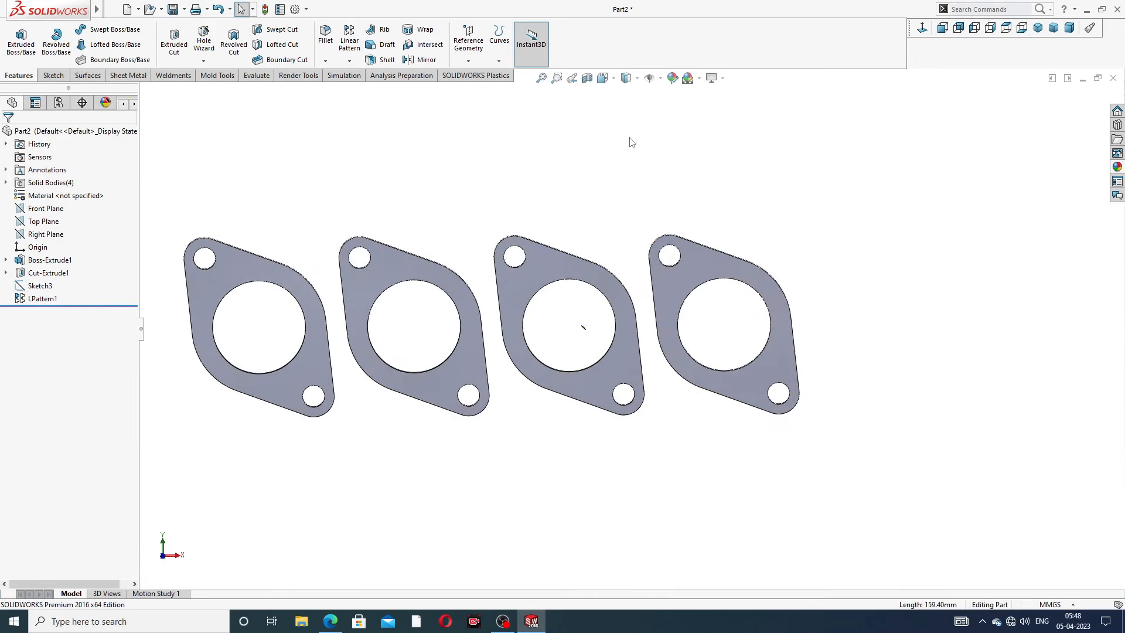
# Step: Inspect the four flanges in isometric view and check the outlet flange's position on the manifold drawing
pyautogui.scroll(2, 590, 193)
pyautogui.moveTo(580, 262); pyautogui.dragTo(557, 365, button='middle')
pyautogui.click(1038, 28)
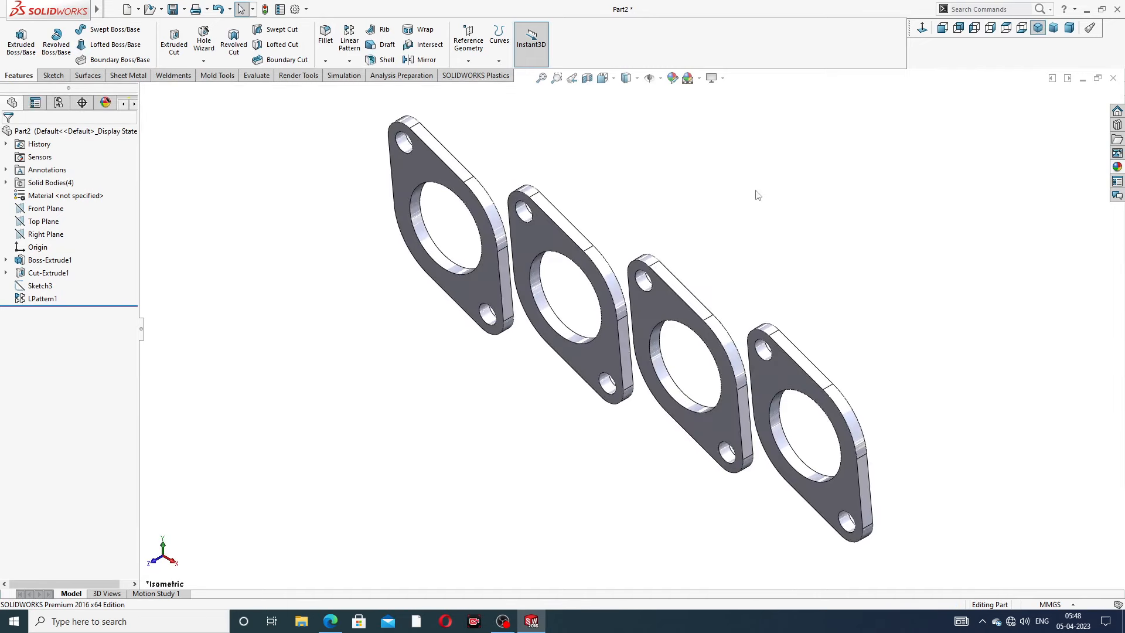
pyautogui.scroll(3, 724, 248)
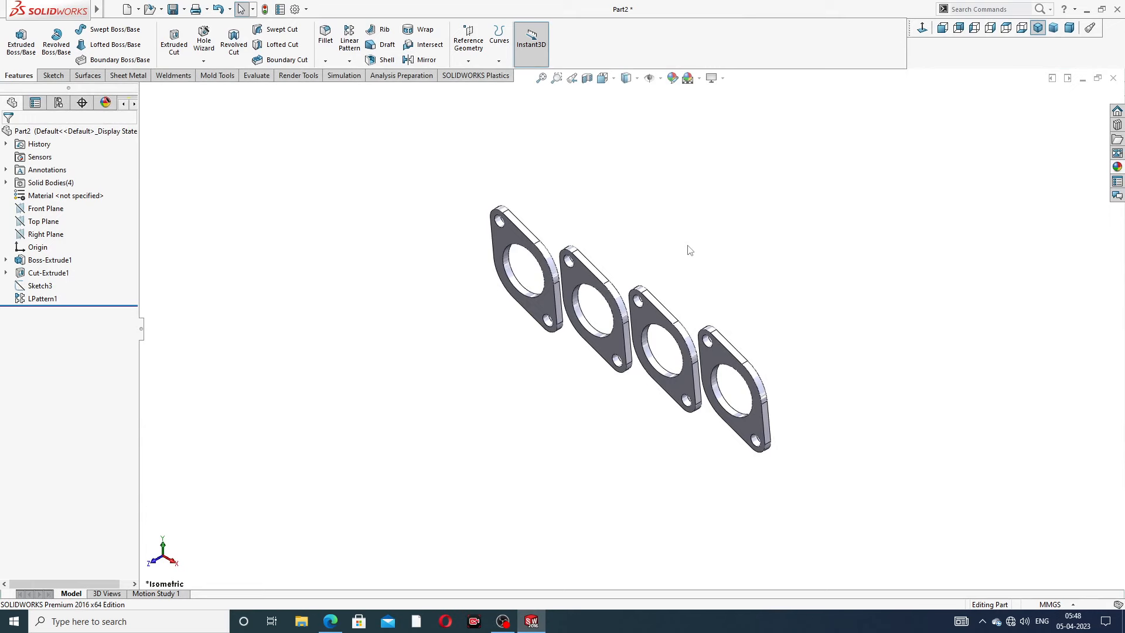
pyautogui.click(330, 621)
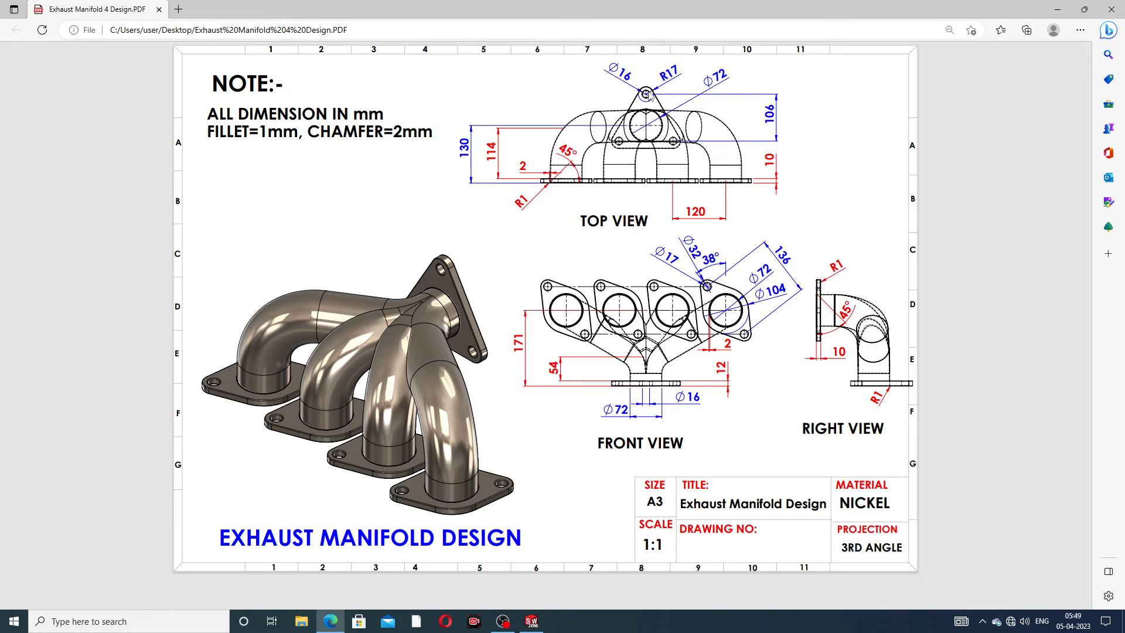
pyautogui.click(331, 620)
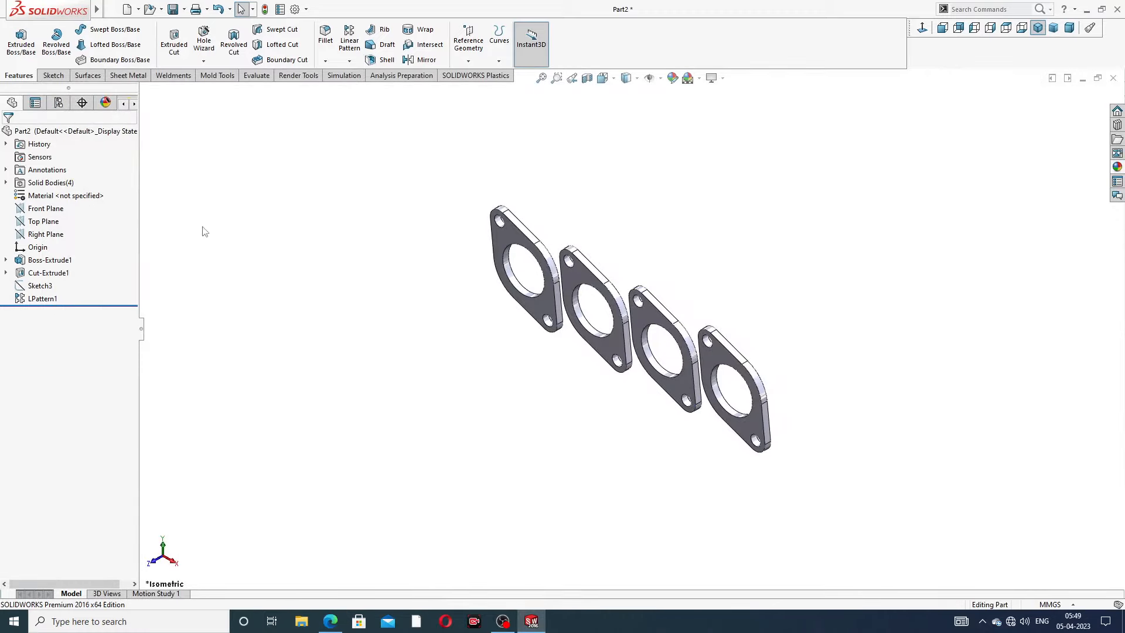
pyautogui.click(332, 622)
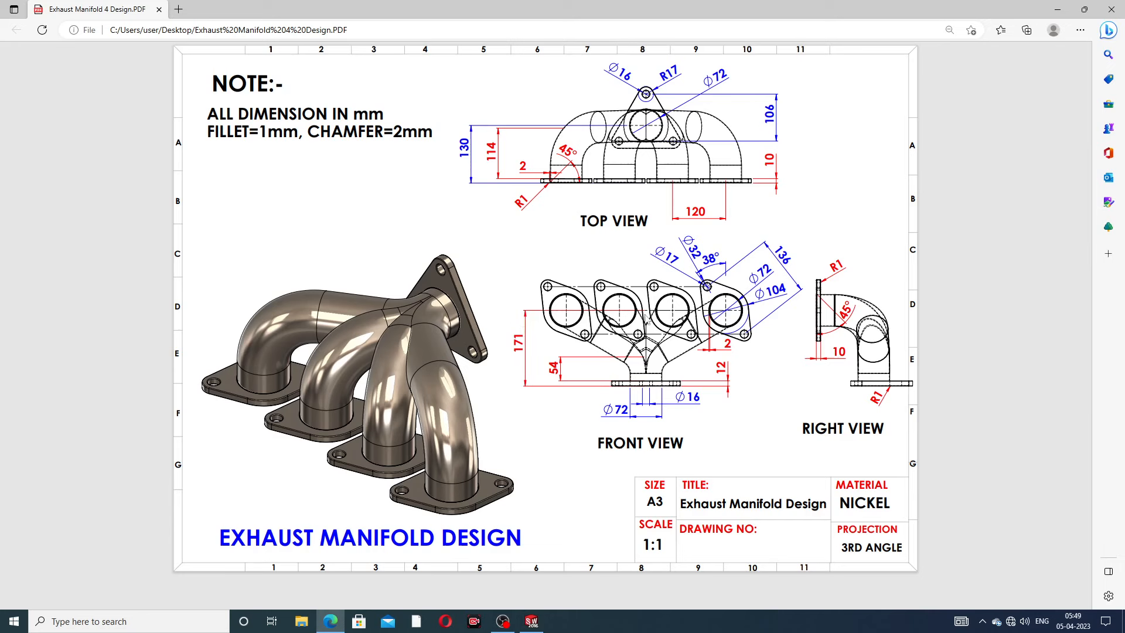
pyautogui.click(331, 621)
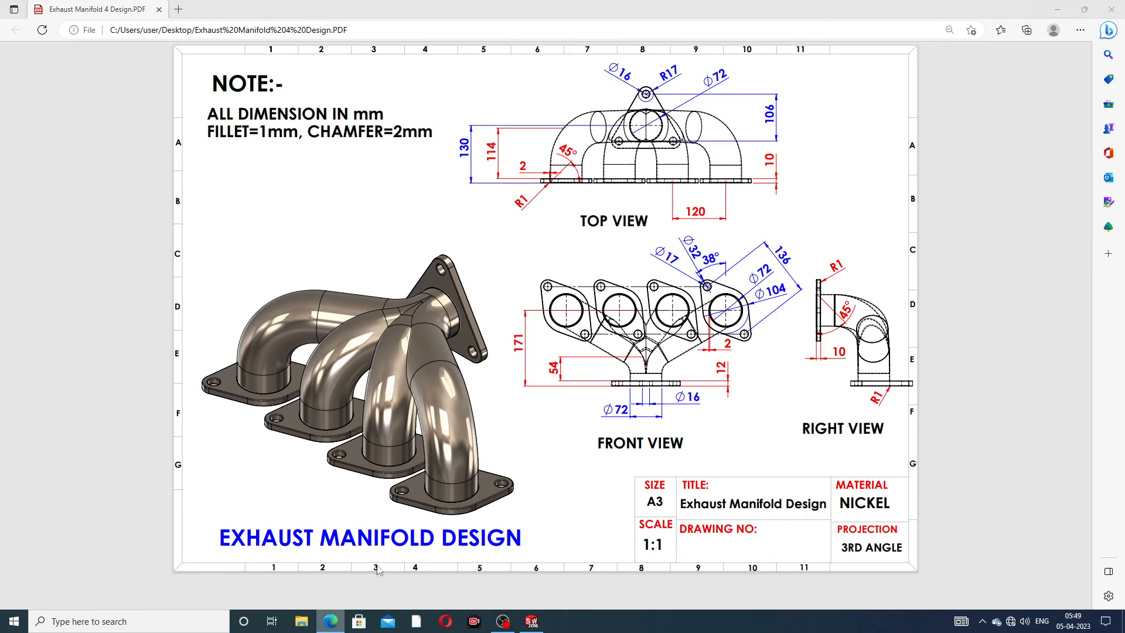
pyautogui.click(44, 222)
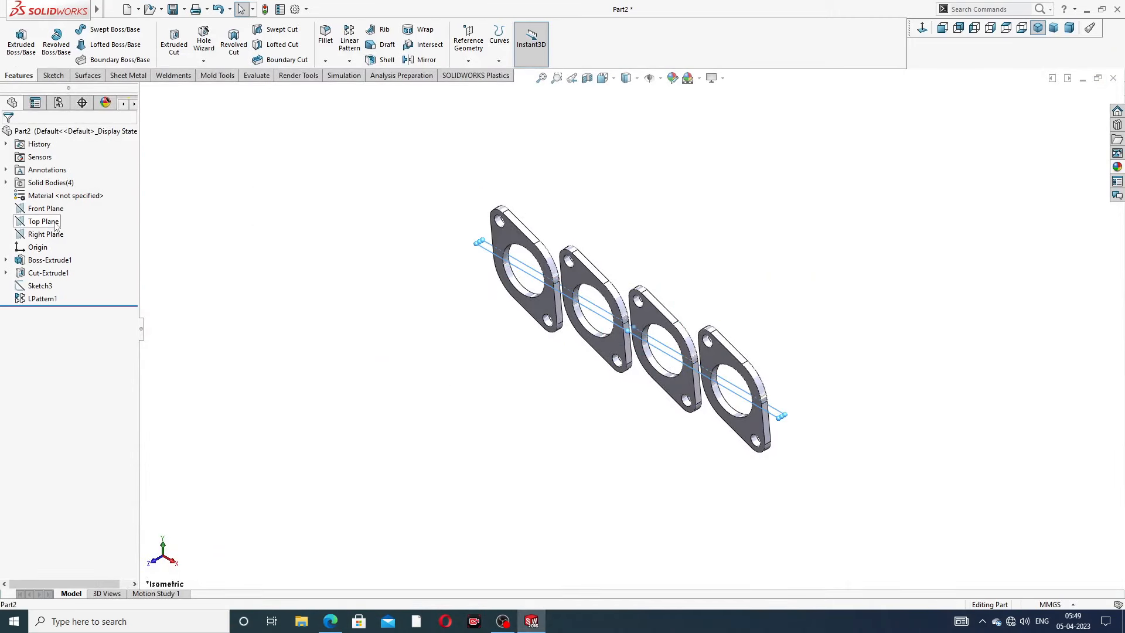
pyautogui.click(65, 206)
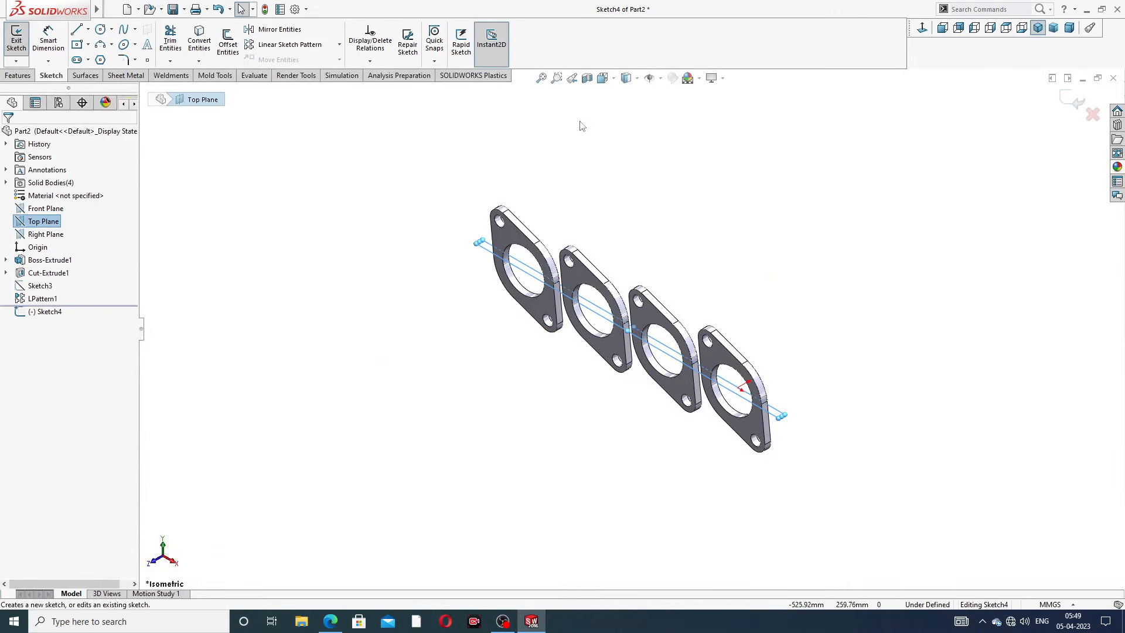
pyautogui.click(20, 76)
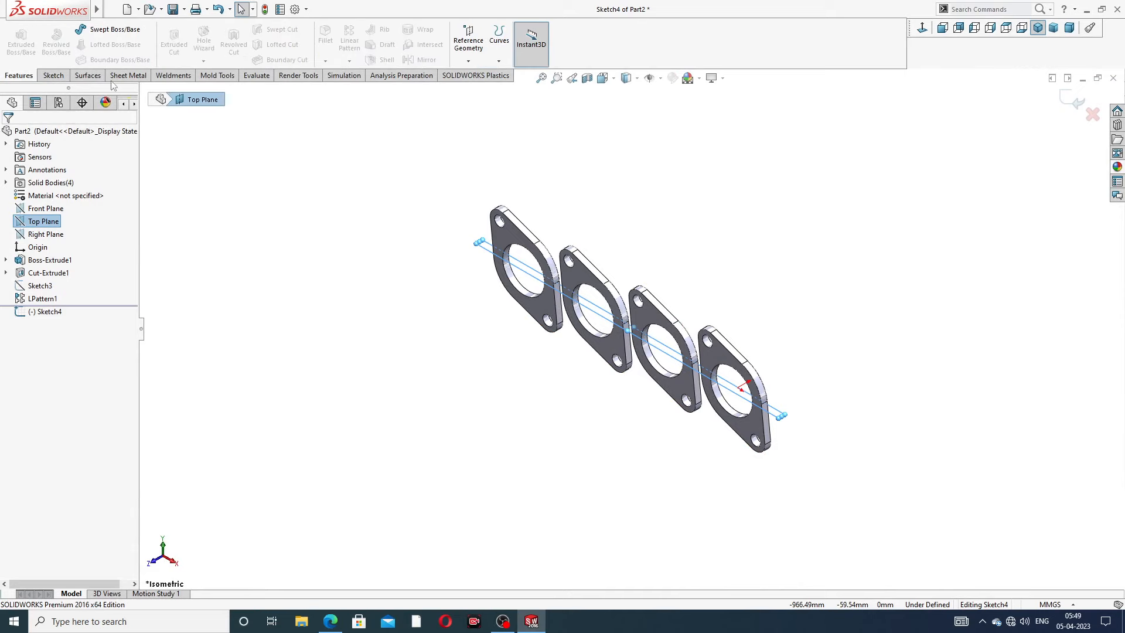
pyautogui.click(1077, 101)
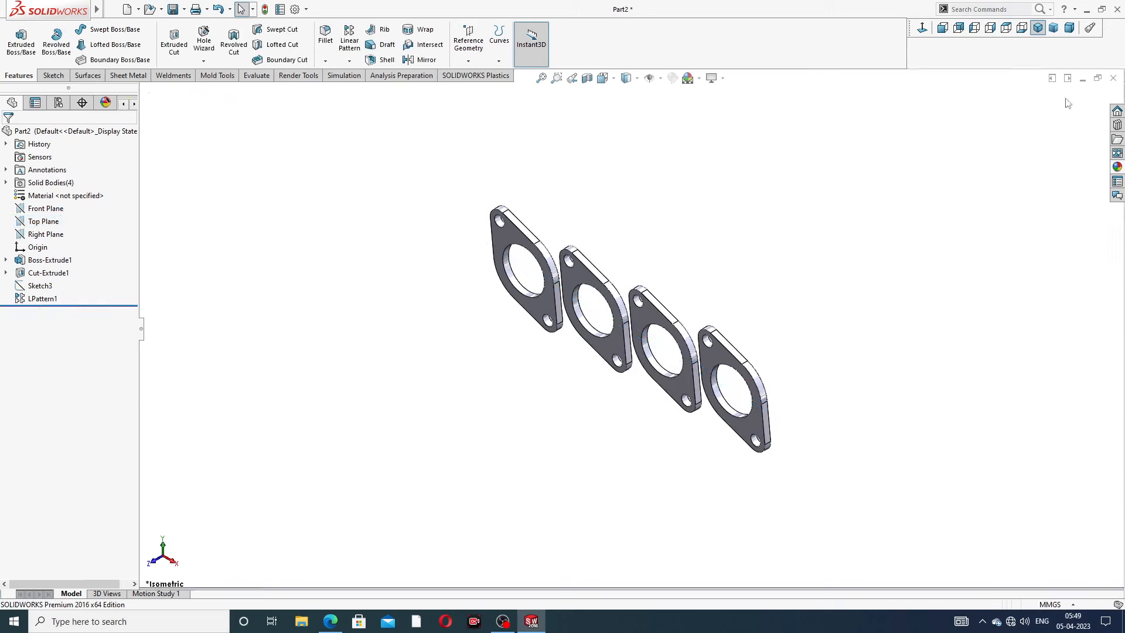
# Step: Create a reference plane parallel to the Top Plane, offset 171 mm below it with the offset flipped
pyautogui.click(44, 221)
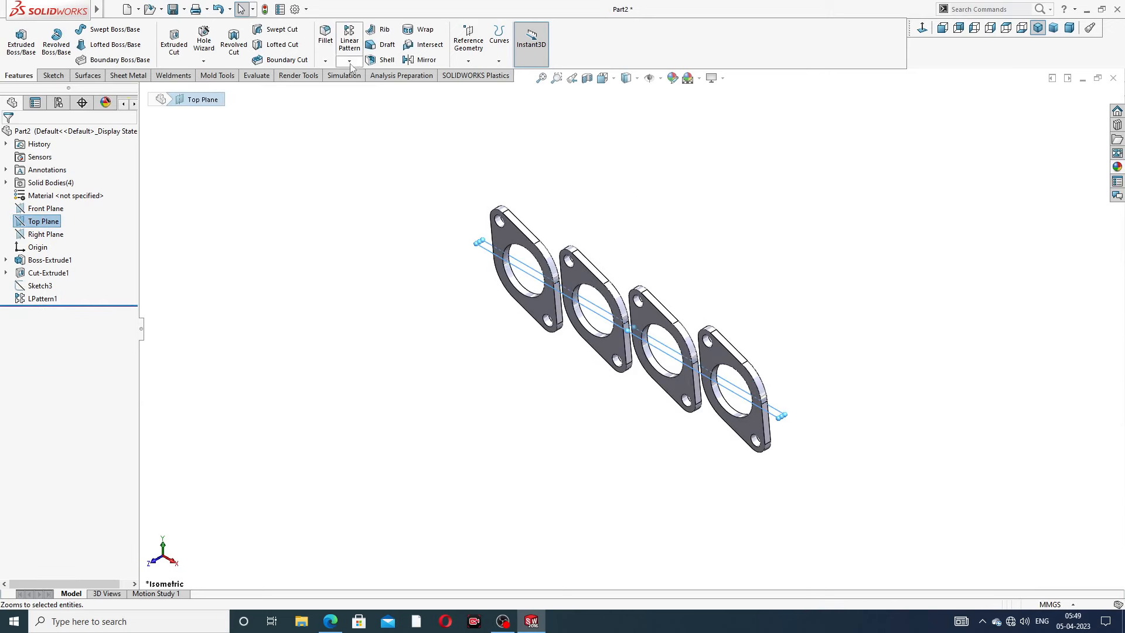
pyautogui.click(467, 69)
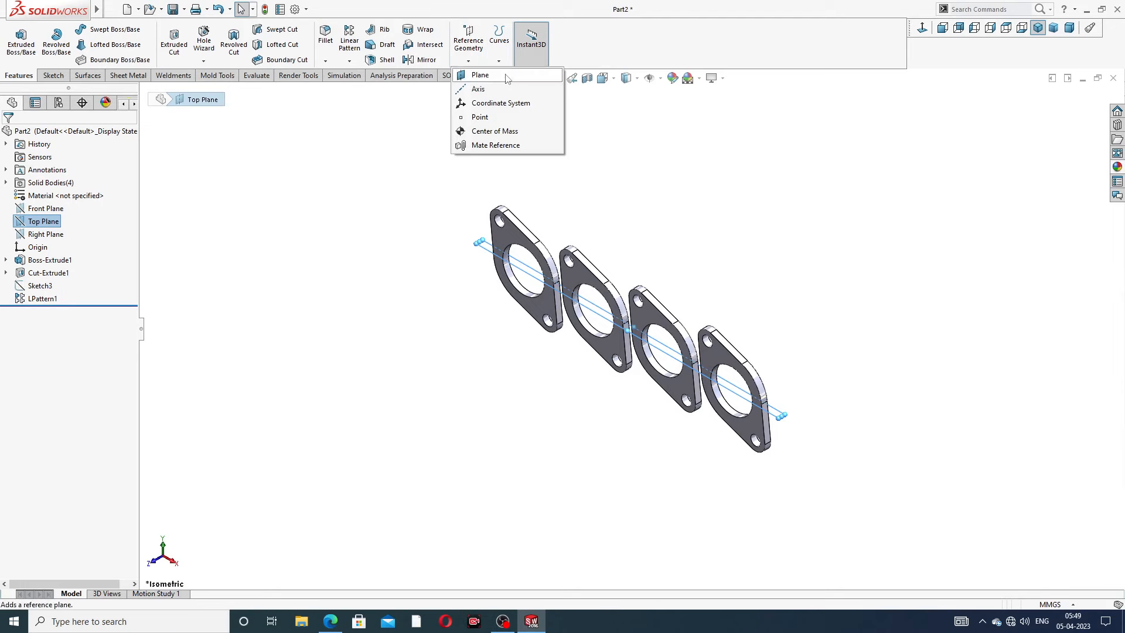
pyautogui.click(479, 73)
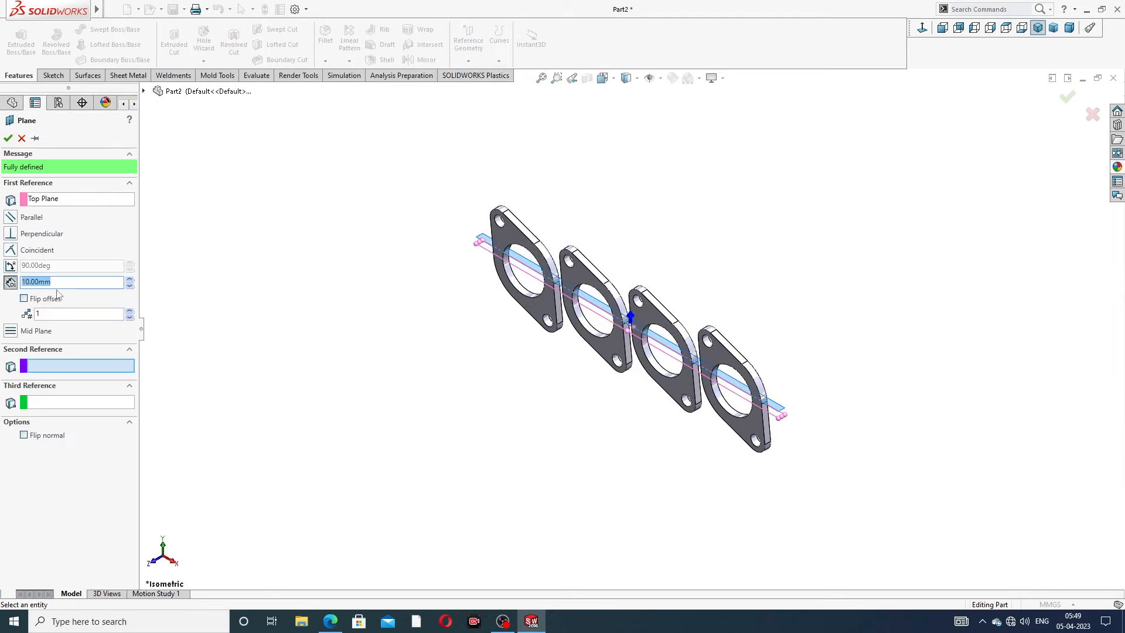
pyautogui.write('171')
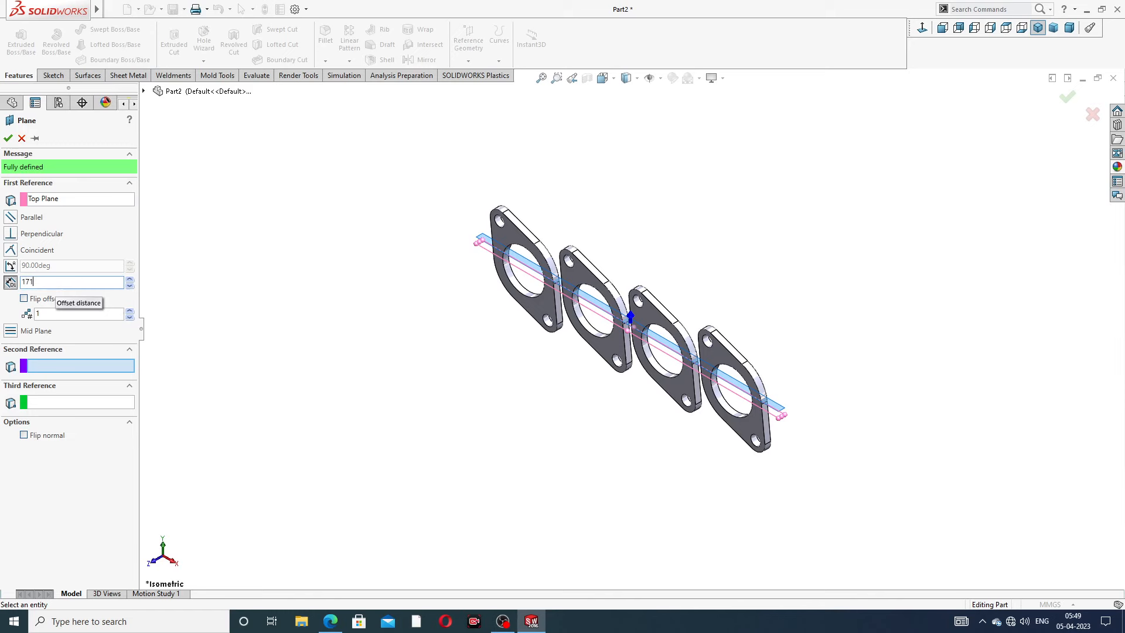
pyautogui.press('Return')
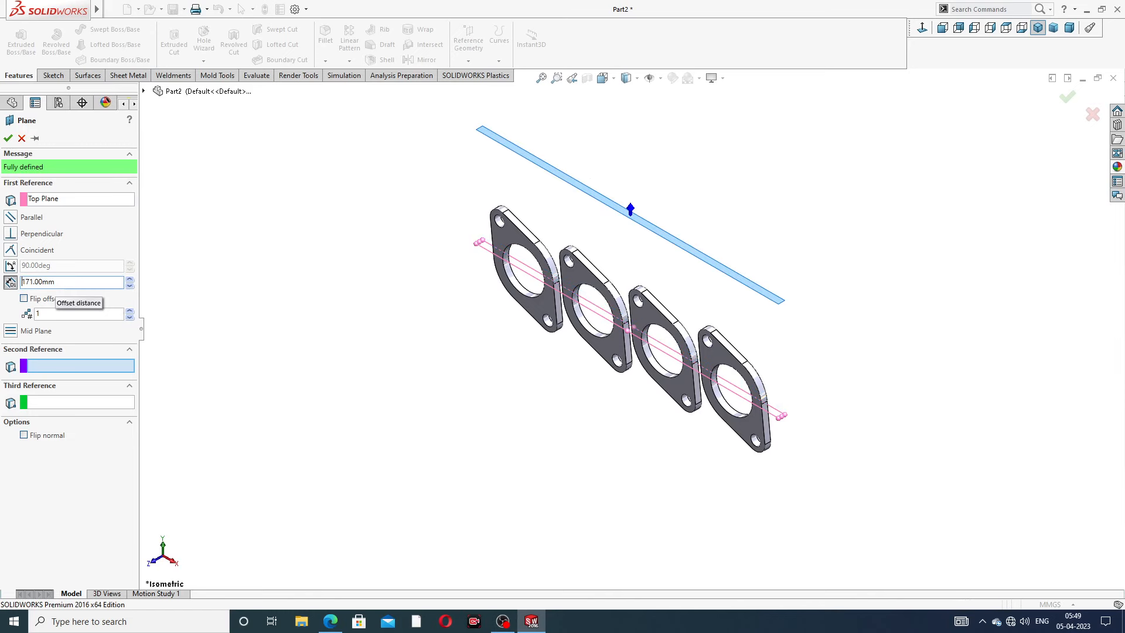
pyautogui.click(24, 299)
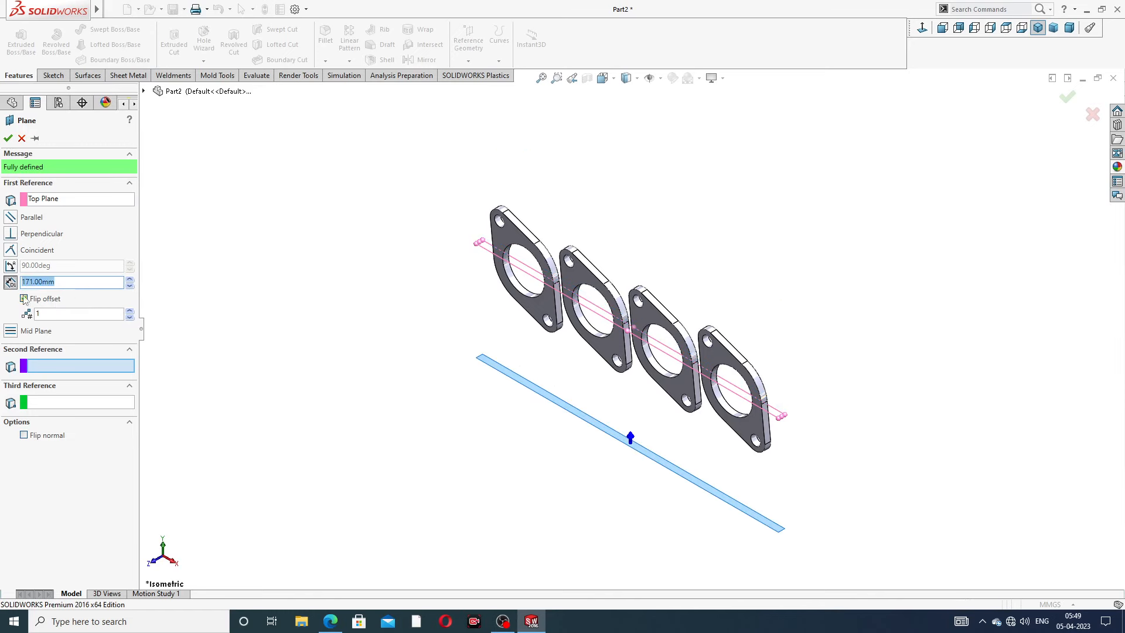
pyautogui.click(9, 138)
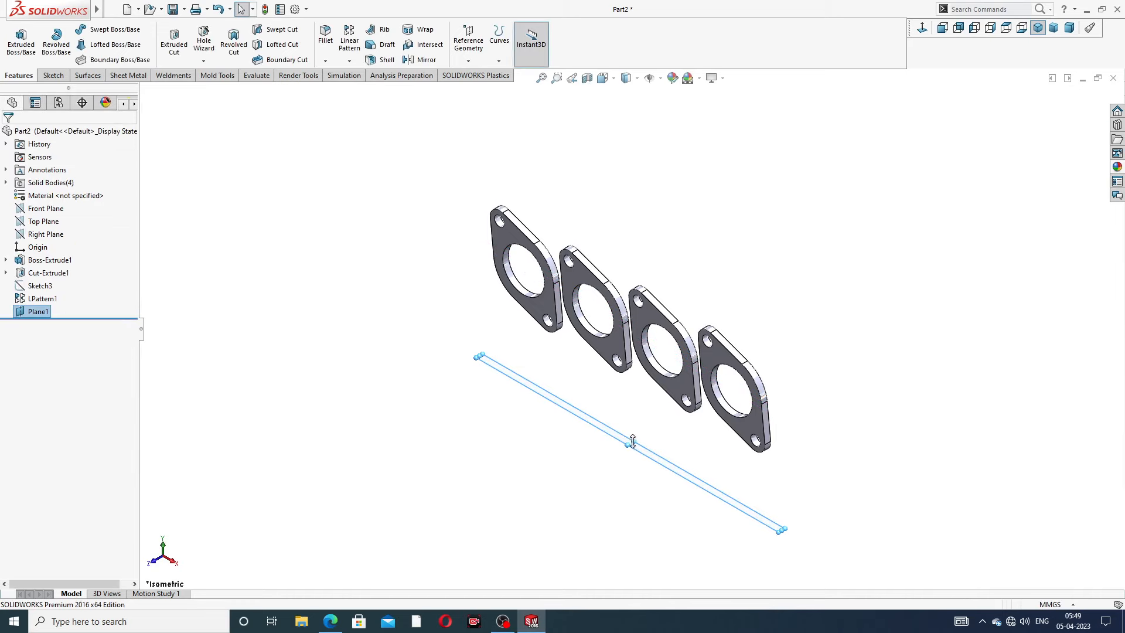
# Step: Enlarge the new offset plane's outline behind the flanges and open a sketch on it, viewed face-on
pyautogui.moveTo(634, 440); pyautogui.dragTo(771, 359)
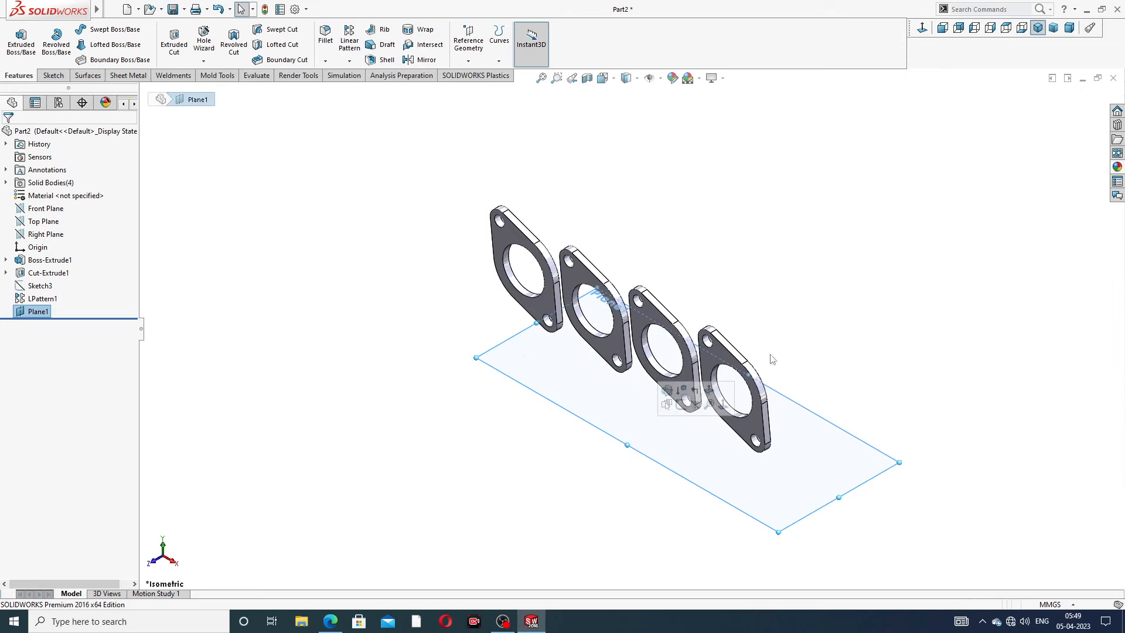
pyautogui.moveTo(670, 221); pyautogui.dragTo(648, 289, button='middle')
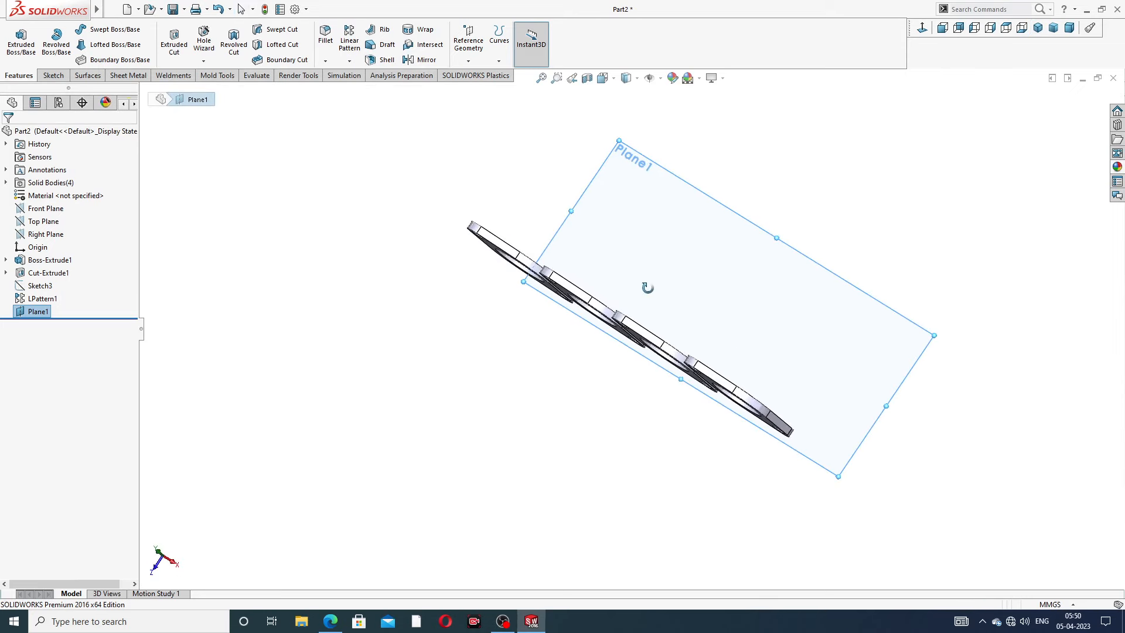
pyautogui.click(764, 235)
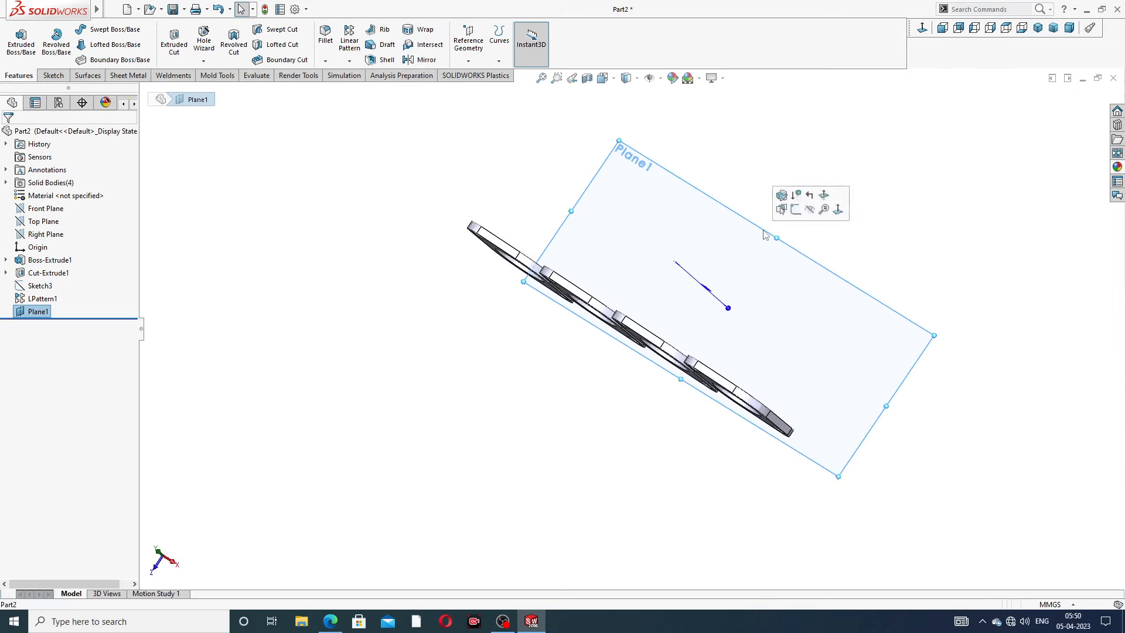
pyautogui.click(796, 210)
pyautogui.click(922, 28)
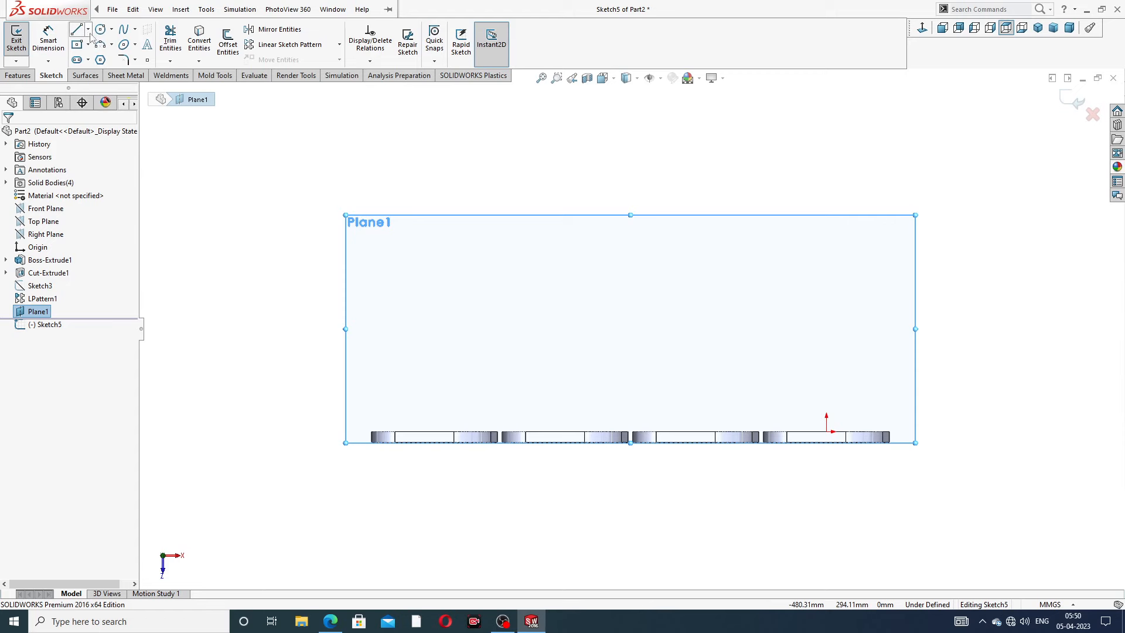
# Step: Draw a short horizontal centreline bridging the gap between the two middle flanges, joining their facing lower corners
pyautogui.click(88, 29)
pyautogui.click(101, 56)
pyautogui.scroll(-5, 660, 459)
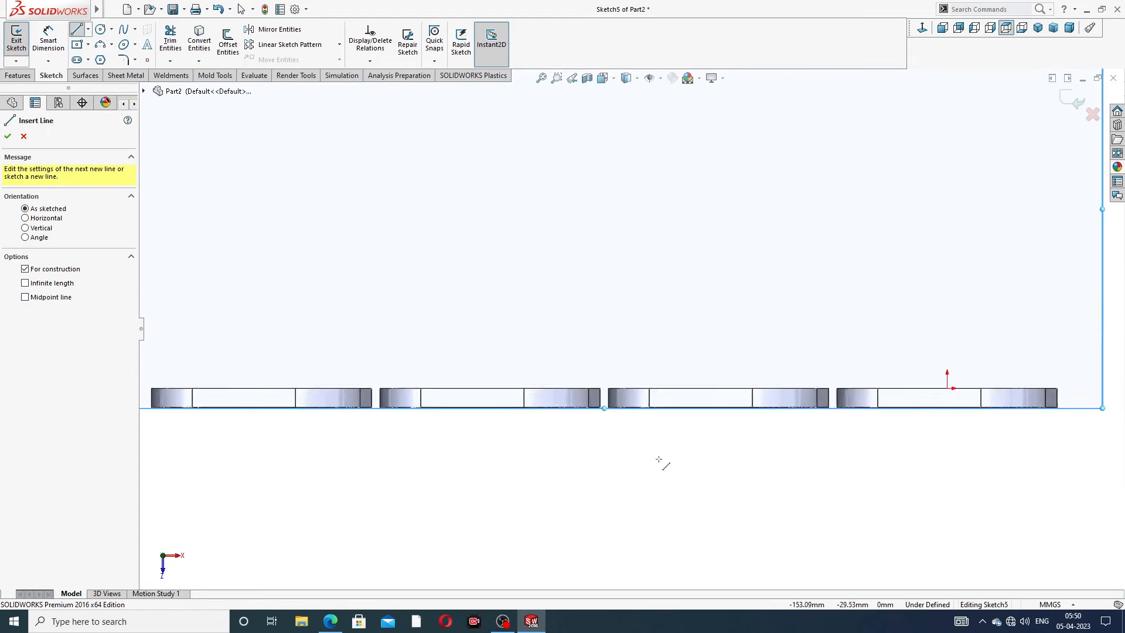
pyautogui.scroll(4, 777, 246)
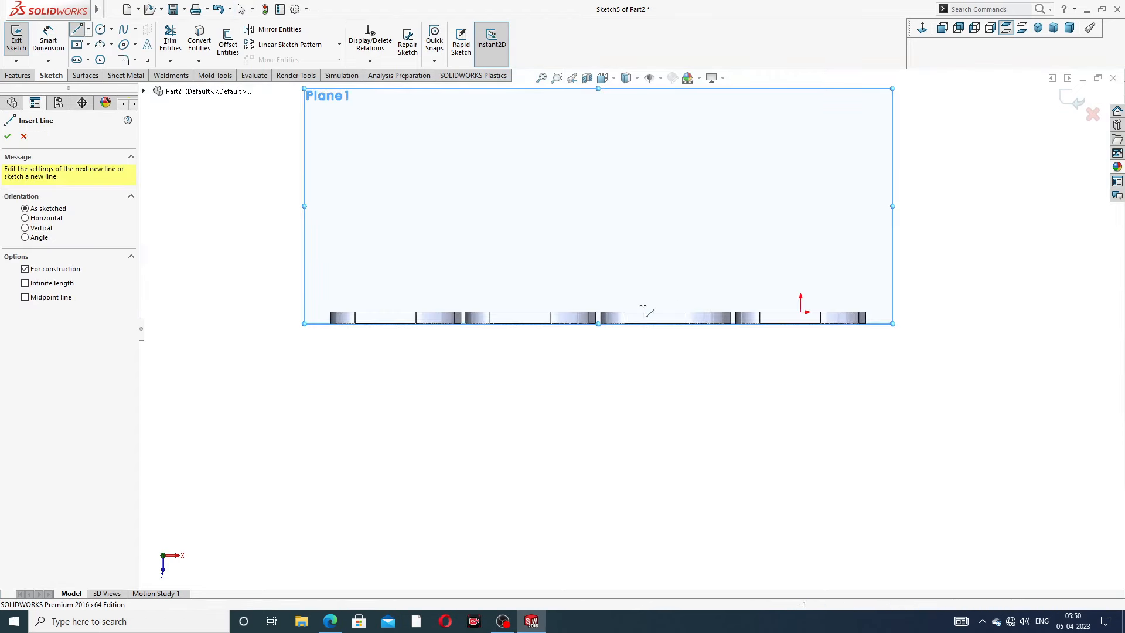
pyautogui.moveTo(585, 306)
pyautogui.mouseDown(button='middle')
pyautogui.moveTo(593, 334)
pyautogui.moveTo(586, 317)
pyautogui.mouseUp(button='middle')
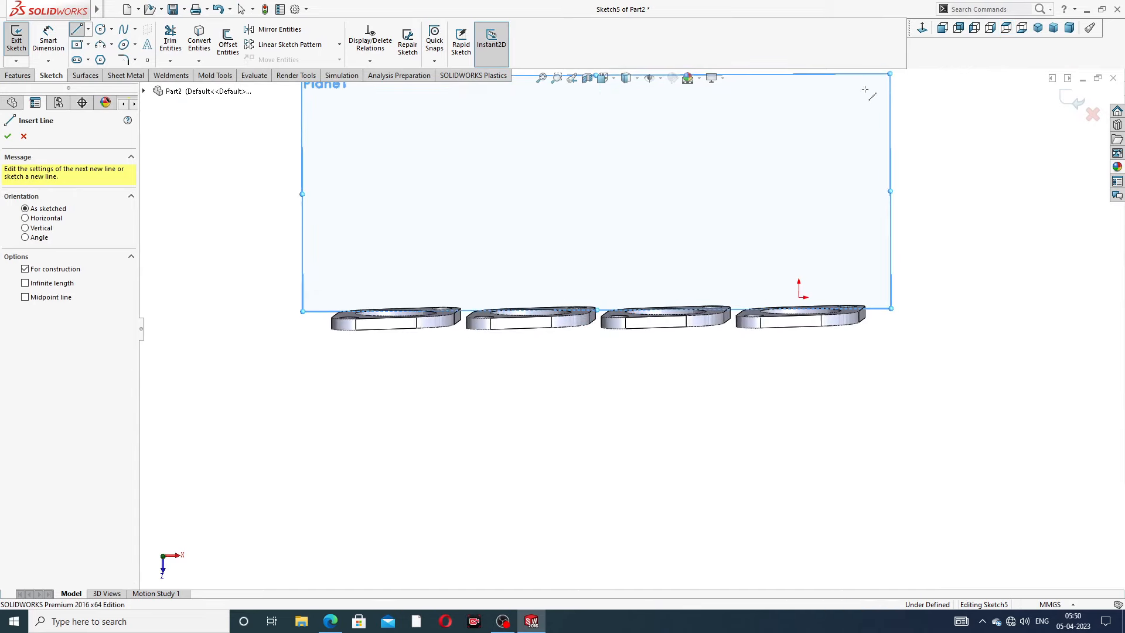
pyautogui.click(922, 28)
pyautogui.scroll(-3, 624, 443)
pyautogui.scroll(-5, 626, 435)
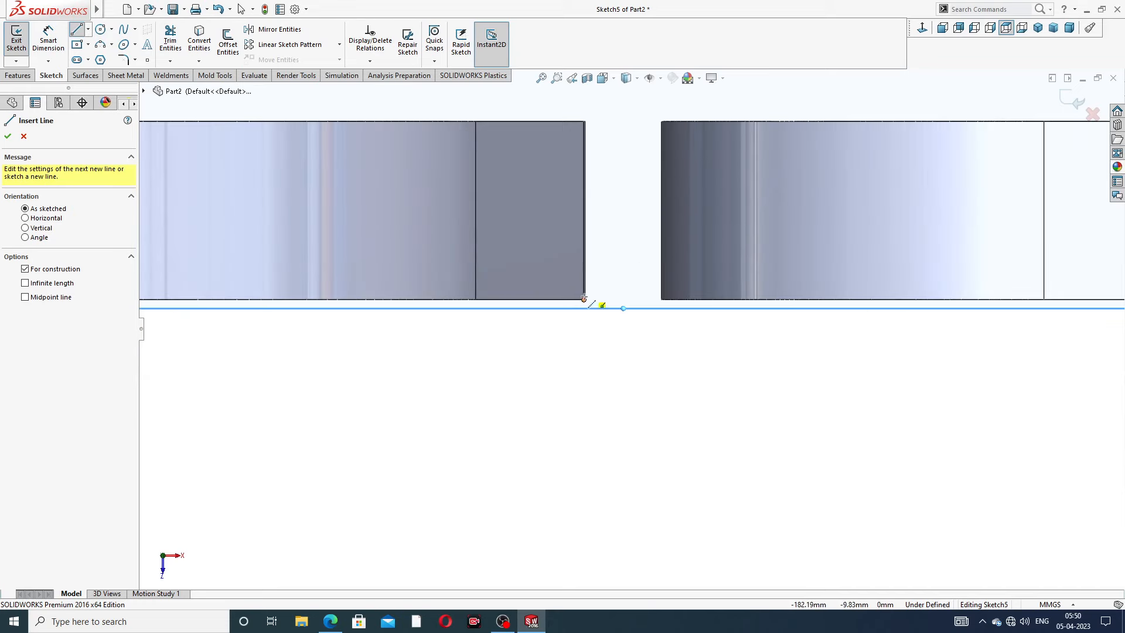
pyautogui.click(584, 300)
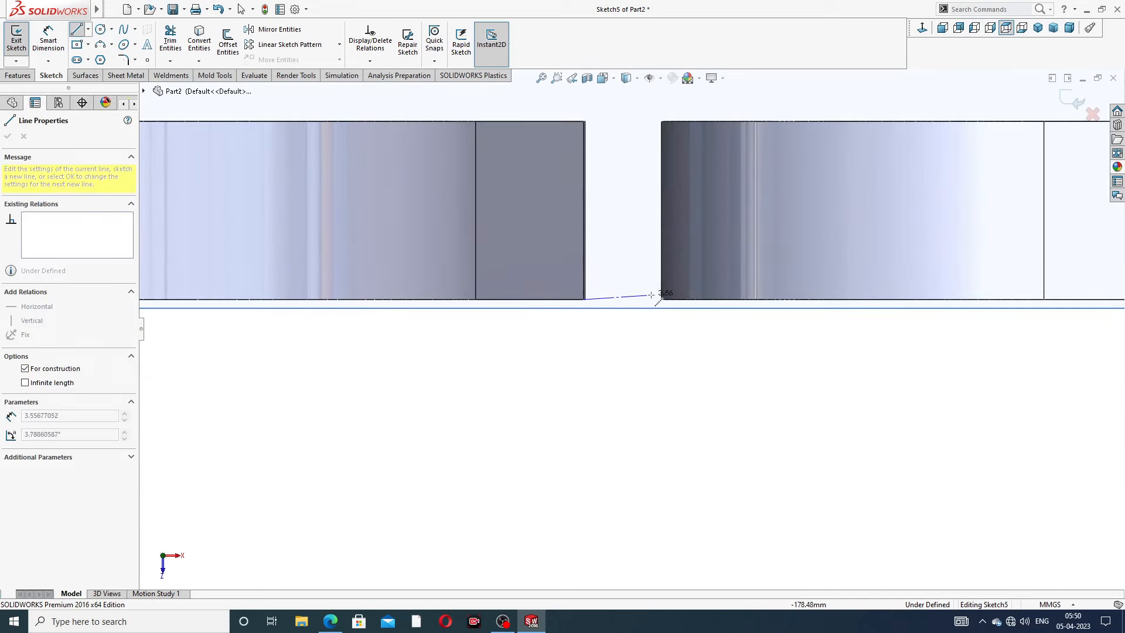
pyautogui.click(661, 299)
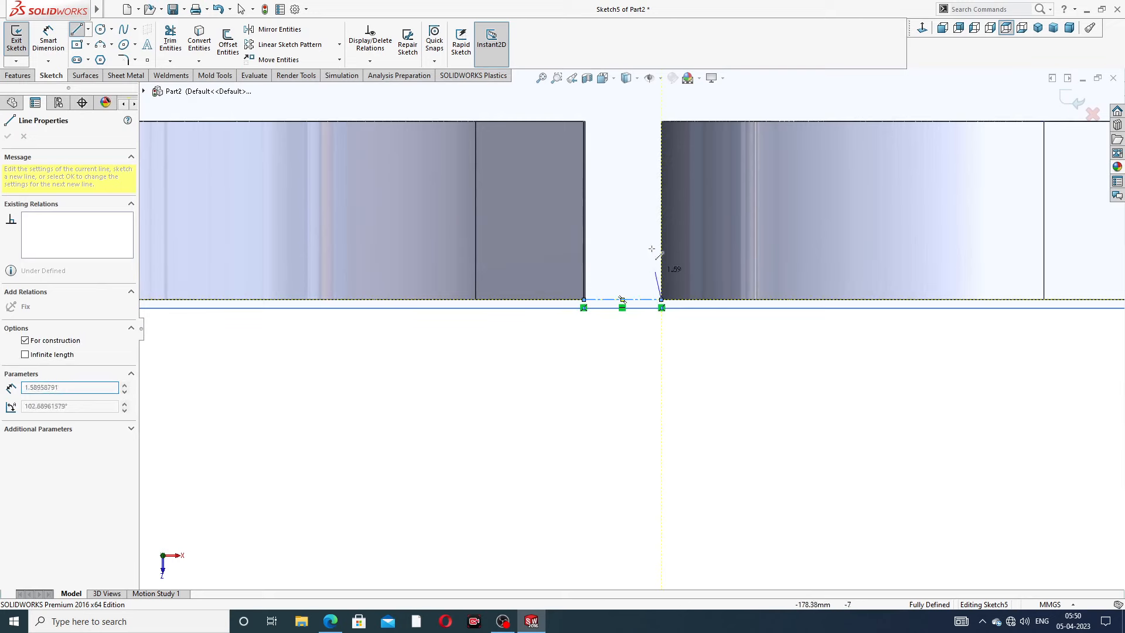
pyautogui.scroll(3, 653, 147)
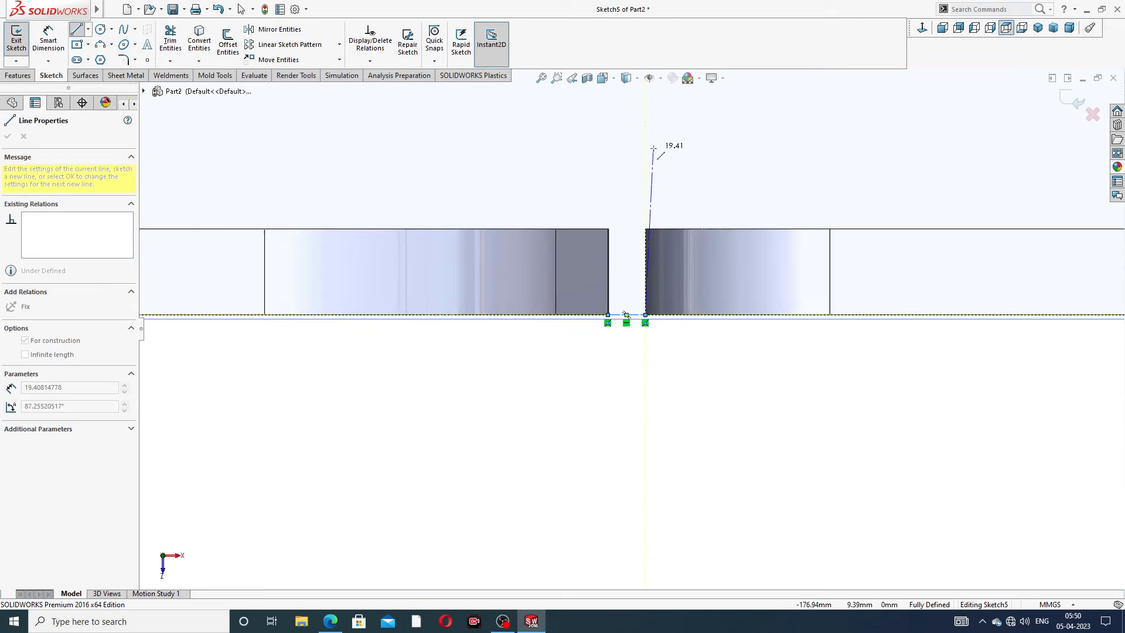
pyautogui.rightClick(653, 148)
pyautogui.click(679, 158)
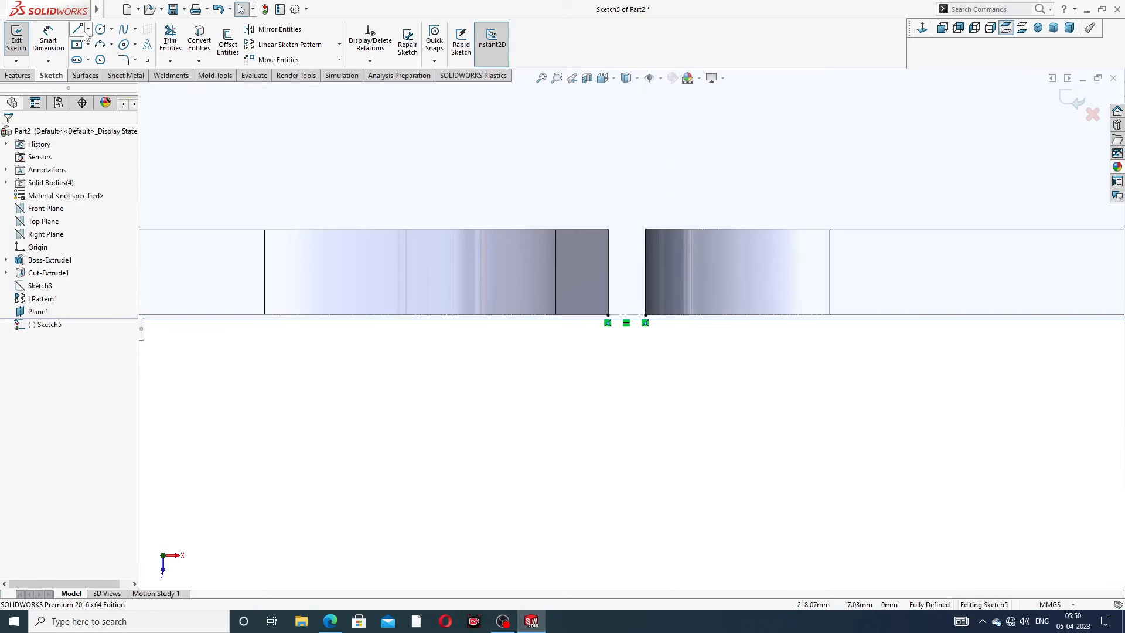
# Step: Draw a vertical centreline about 60 mm long upward from the midpoint of the short horizontal centreline
pyautogui.click(87, 29)
pyautogui.click(100, 55)
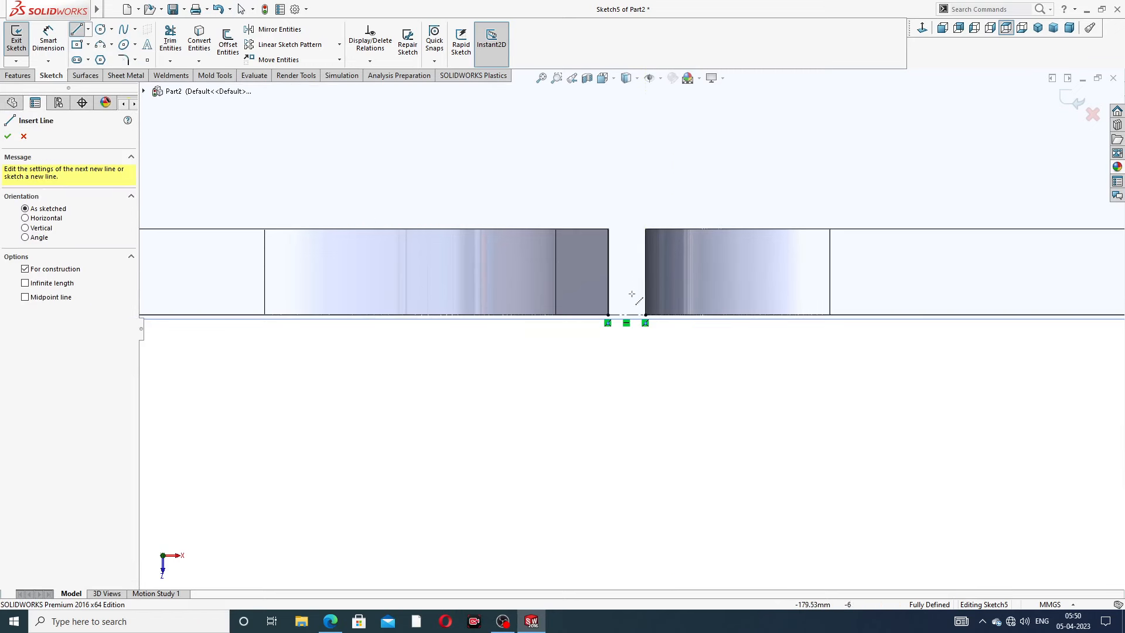
pyautogui.scroll(-3, 631, 293)
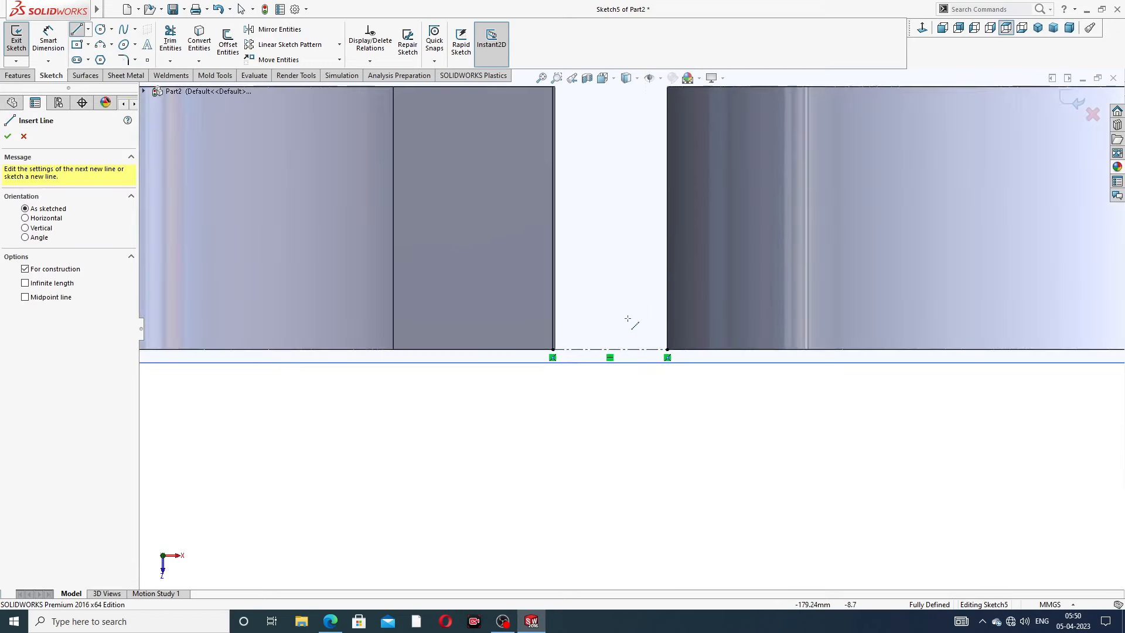
pyautogui.click(609, 350)
pyautogui.scroll(4, 627, 147)
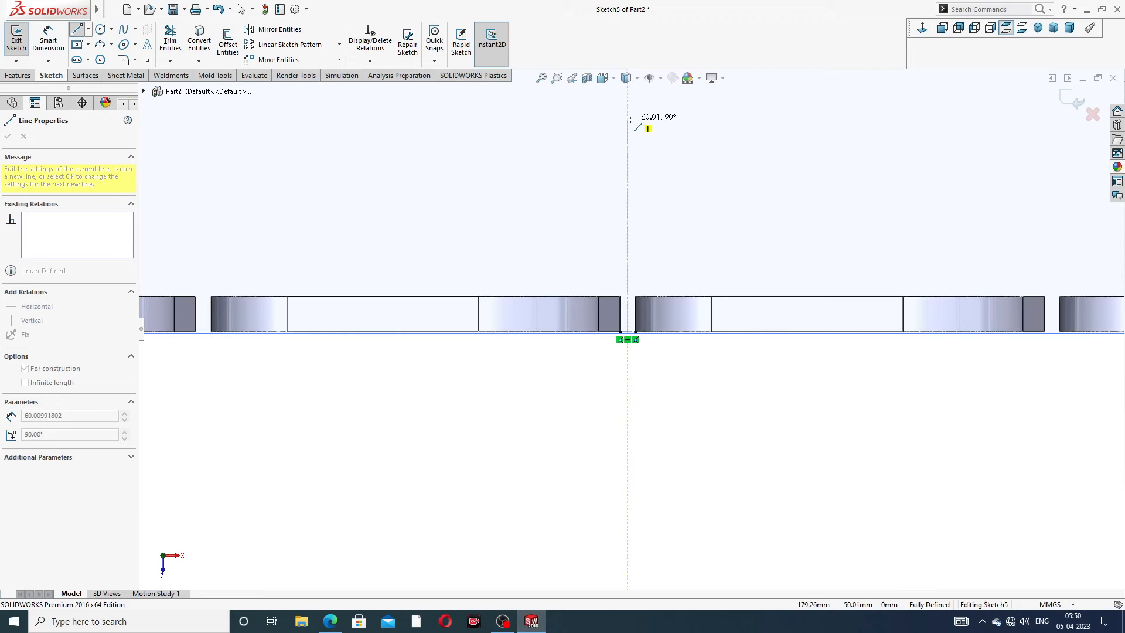
pyautogui.click(628, 119)
pyautogui.rightClick(681, 123)
pyautogui.click(712, 133)
# Step: Lengthen the vertical centreline by pulling its free upper end farther away from the flanges
pyautogui.scroll(3, 678, 138)
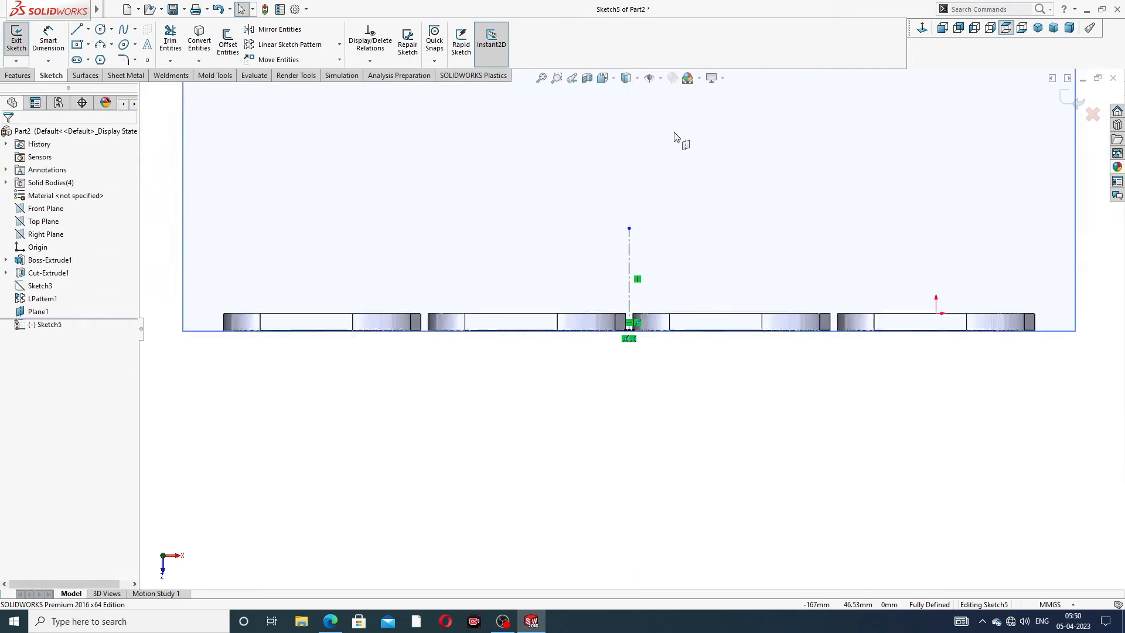
pyautogui.click(630, 219)
pyautogui.moveTo(630, 218); pyautogui.dragTo(630, 136)
pyautogui.scroll(2, 650, 352)
# Step: Hide the offset plane and return the sketch to a face-on view
pyautogui.click(649, 266)
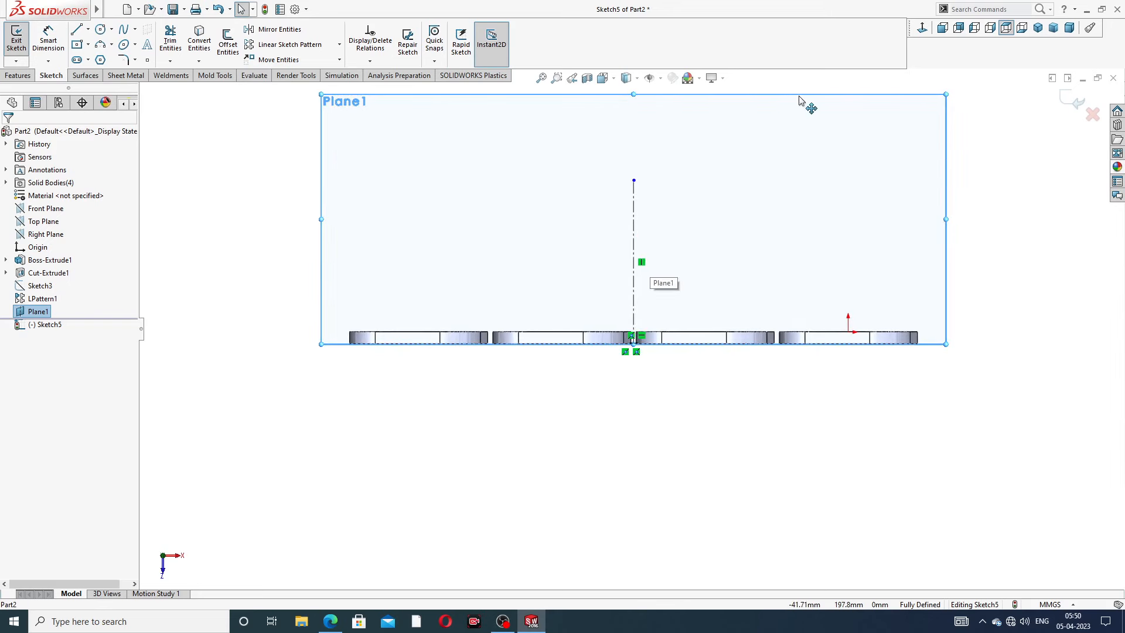
pyautogui.click(44, 313)
pyautogui.click(437, 261)
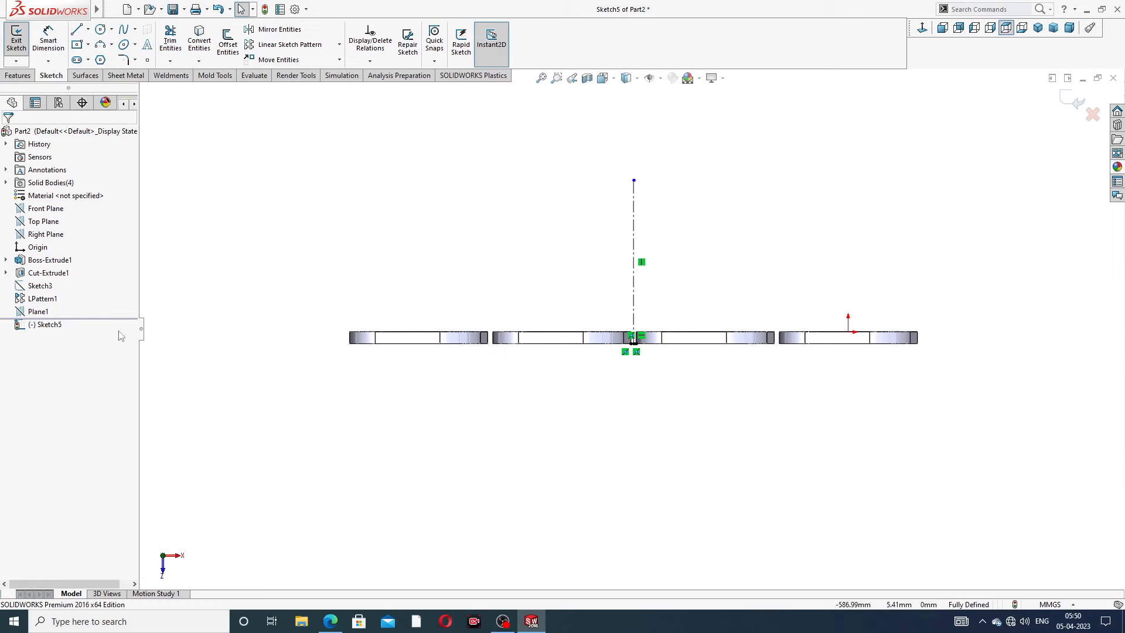
pyautogui.moveTo(658, 228); pyautogui.dragTo(683, 257, button='middle')
pyautogui.click(922, 27)
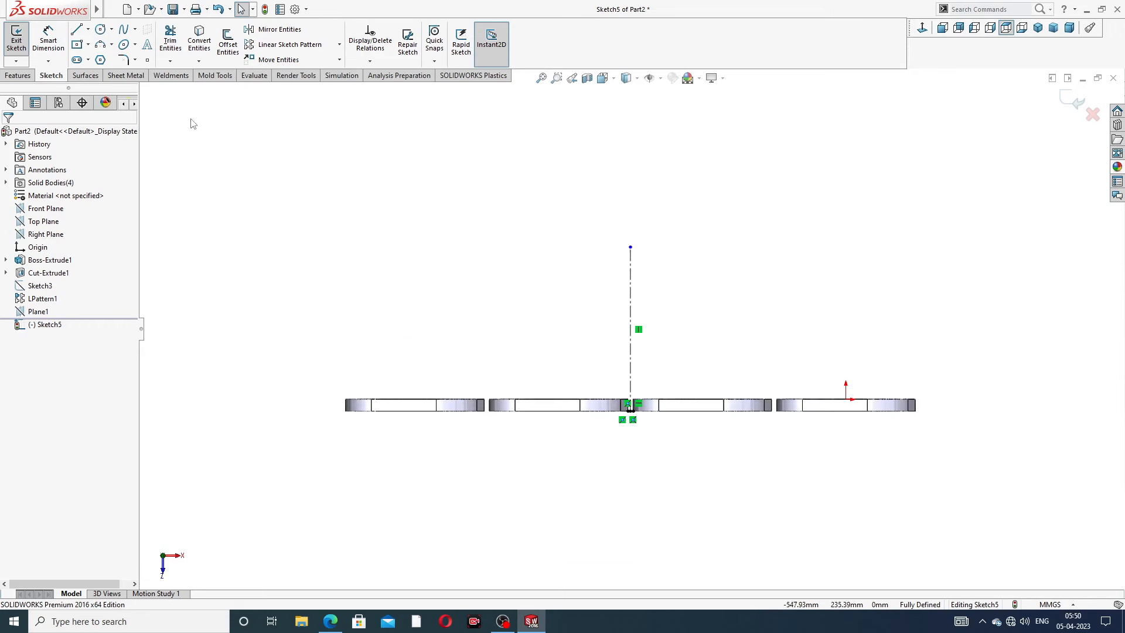
# Step: Draw a 3-sided inscribed-circle polygon with sides about 114 mm, centred on the vertical centreline's upper end, one vertex pointing straight up
pyautogui.click(99, 59)
pyautogui.click(31, 203)
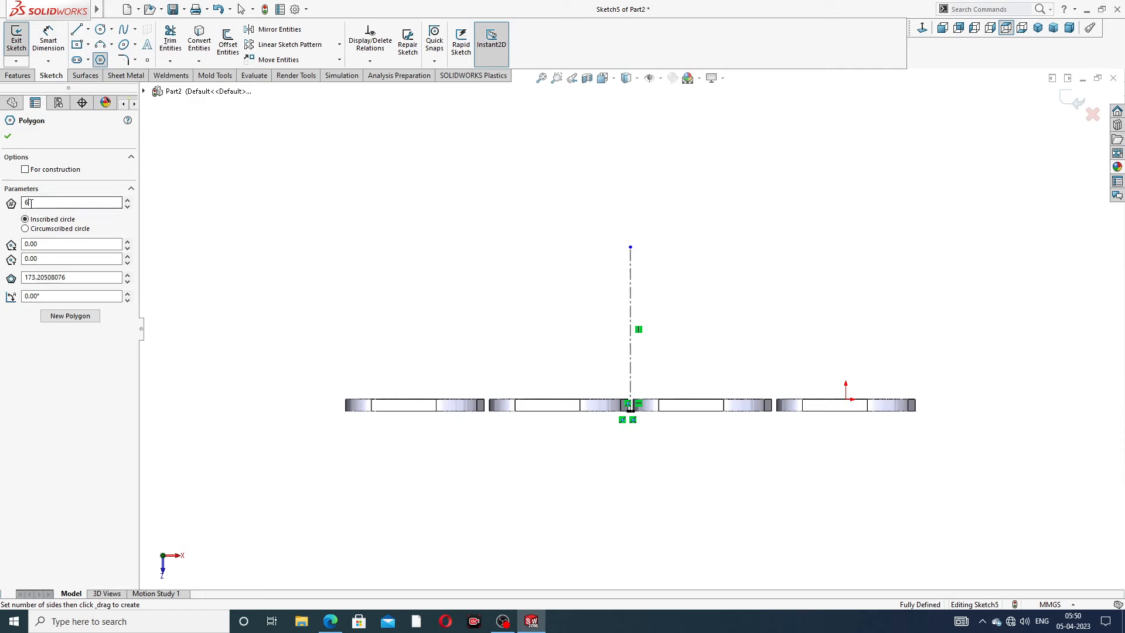
pyautogui.moveTo(30, 203); pyautogui.dragTo(22, 205)
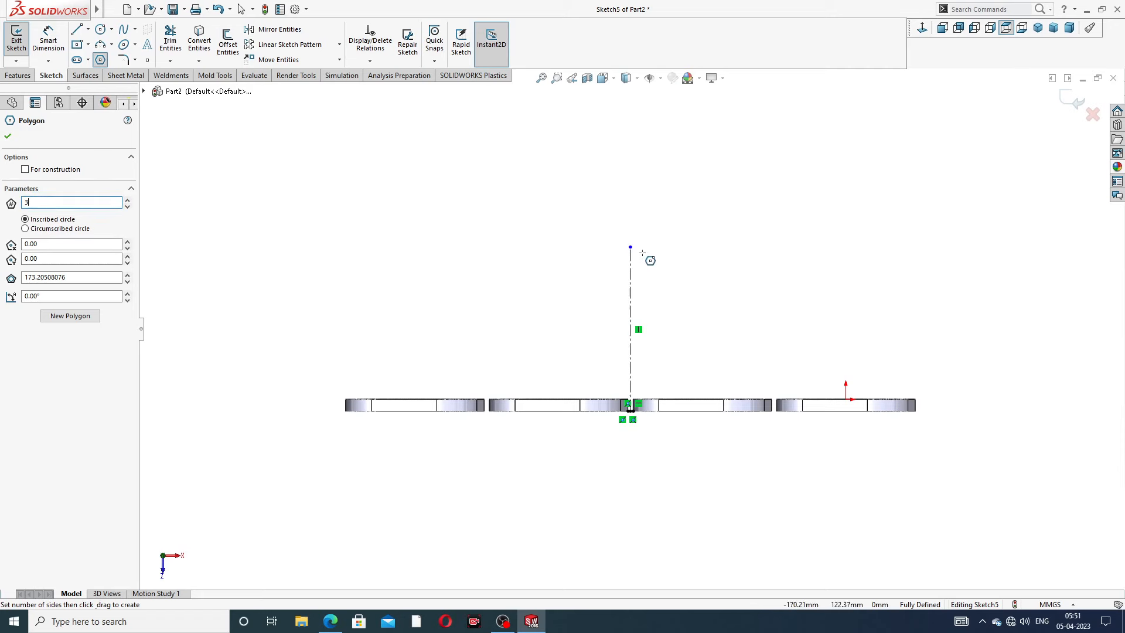
pyautogui.scroll(-2, 647, 256)
pyautogui.click(624, 253)
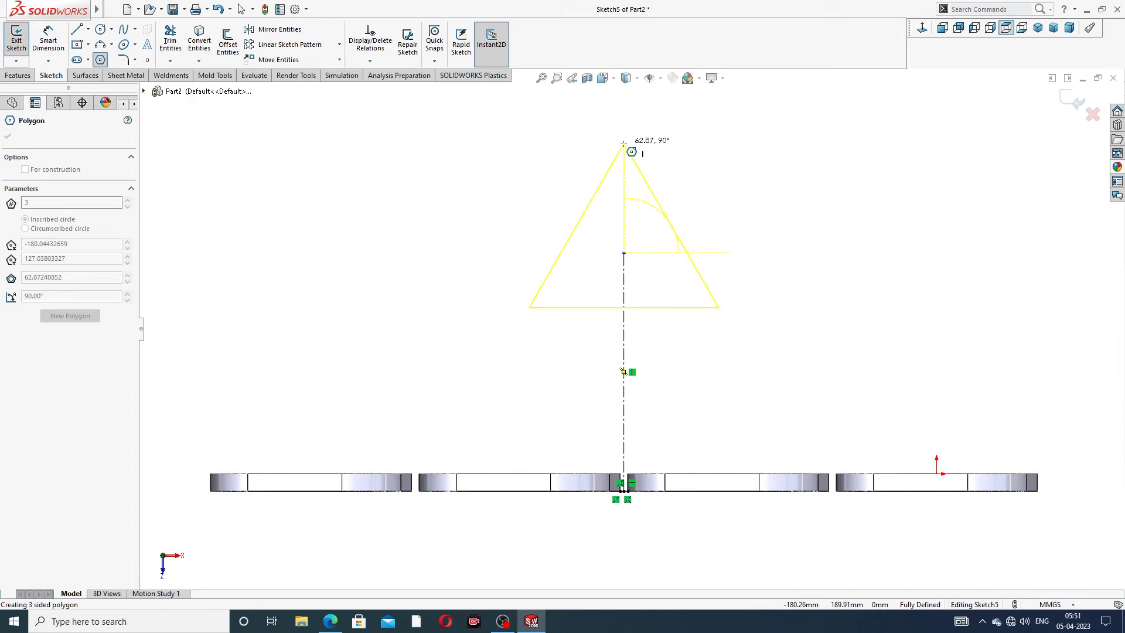
pyautogui.click(624, 138)
pyautogui.rightClick(701, 138)
pyautogui.click(731, 151)
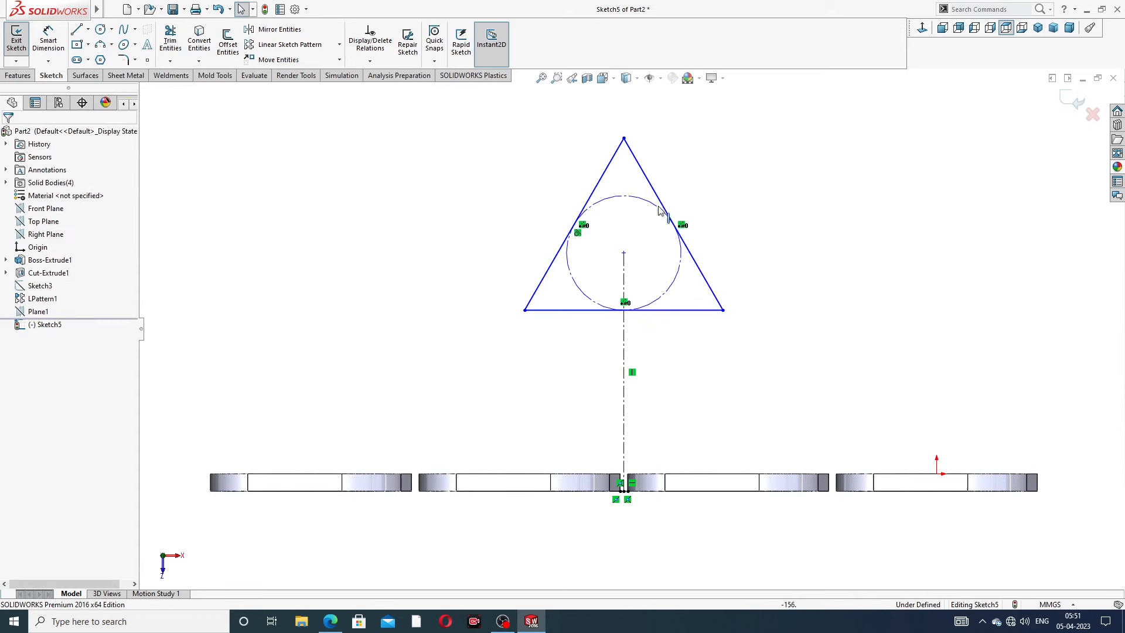
# Step: Add a Horizontal relation to the triangle's bottom side
pyautogui.scroll(-1, 649, 206)
pyautogui.scroll(-1, 646, 232)
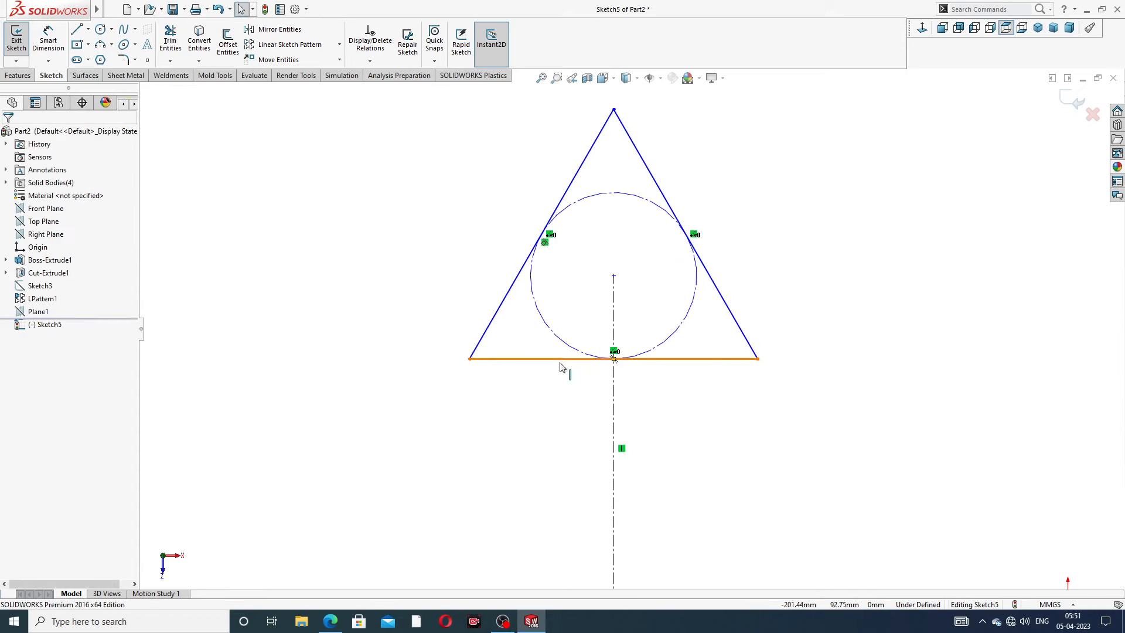
pyautogui.click(592, 359)
pyautogui.click(592, 313)
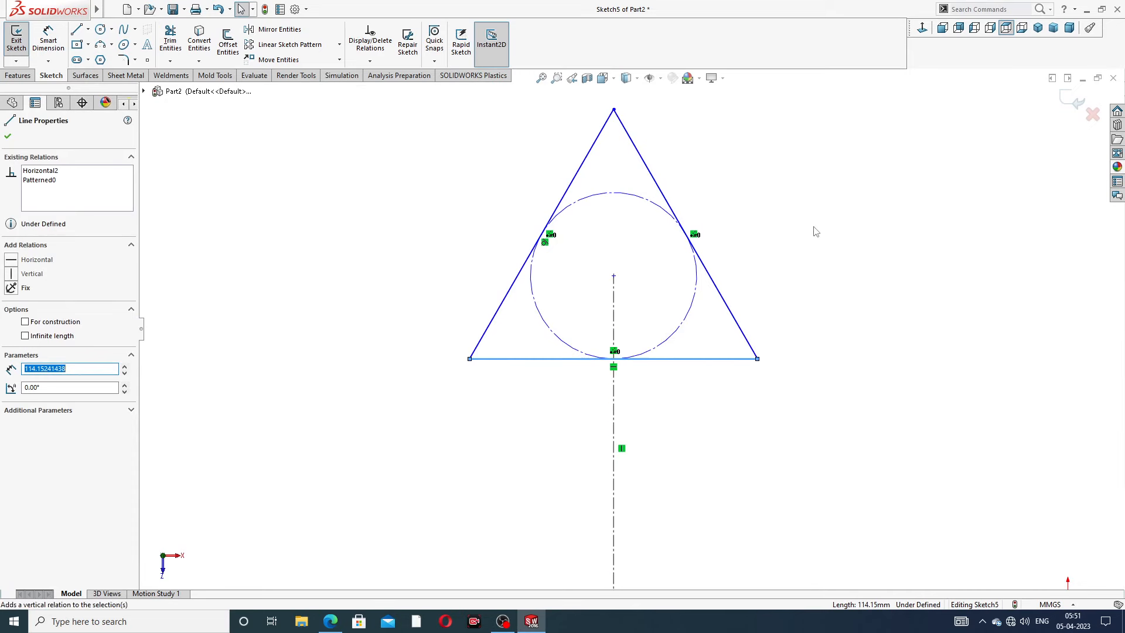
# Step: Try to convert all three triangle sides to construction geometry together
pyautogui.click(606, 130)
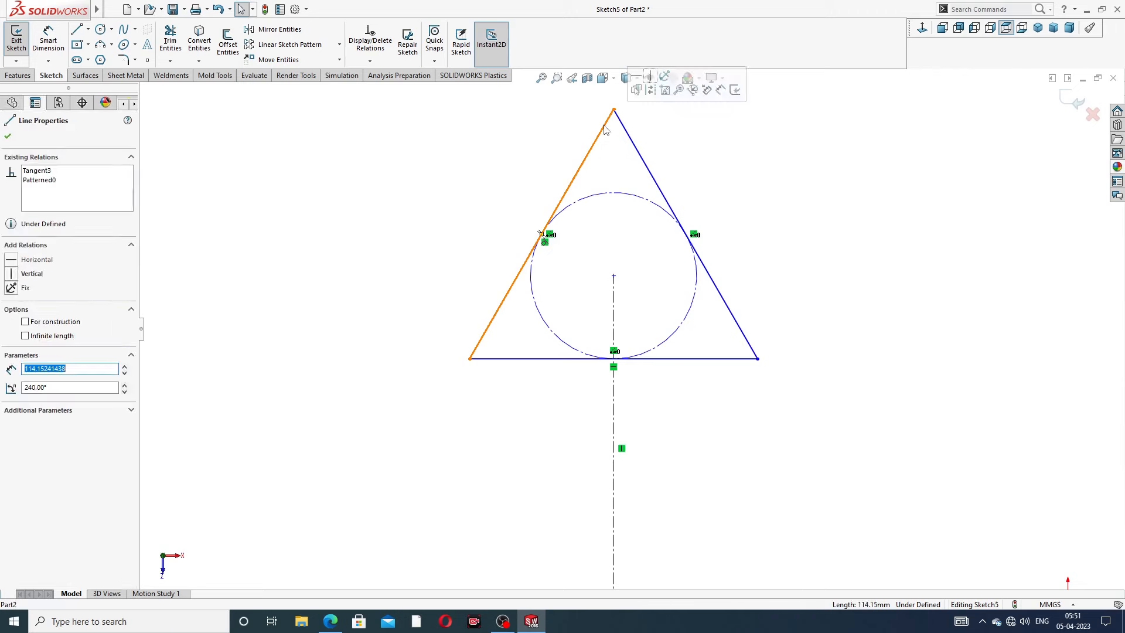
pyautogui.keyDown('ctrl'); pyautogui.click(548, 359); pyautogui.keyUp('ctrl')
pyautogui.keyDown('ctrl'); pyautogui.click(735, 320); pyautogui.keyUp('ctrl')
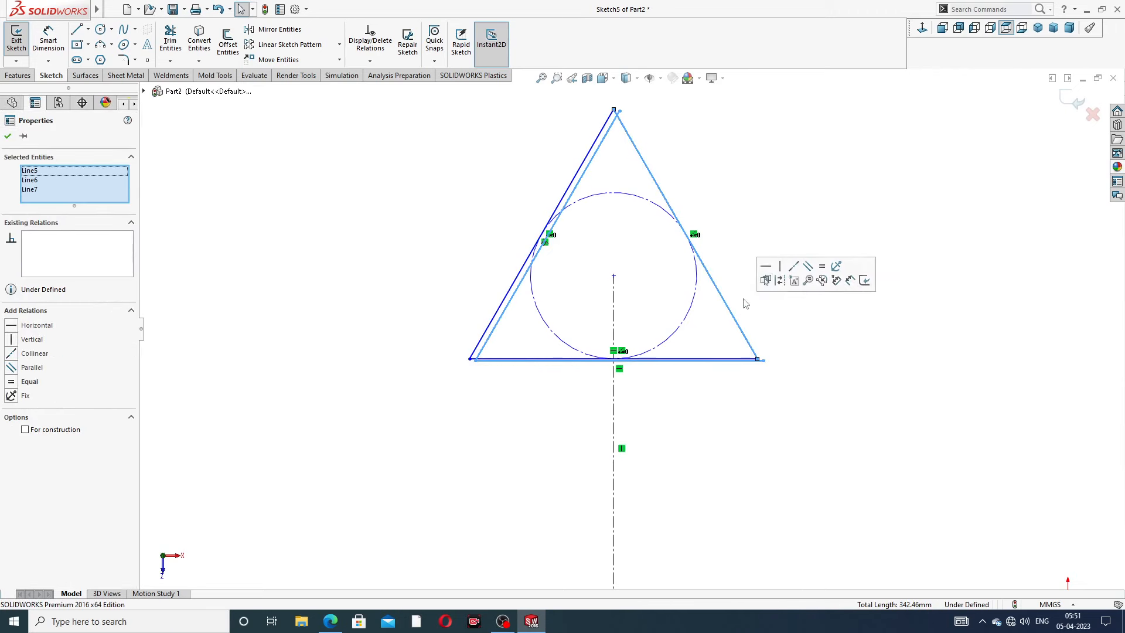
pyautogui.click(780, 281)
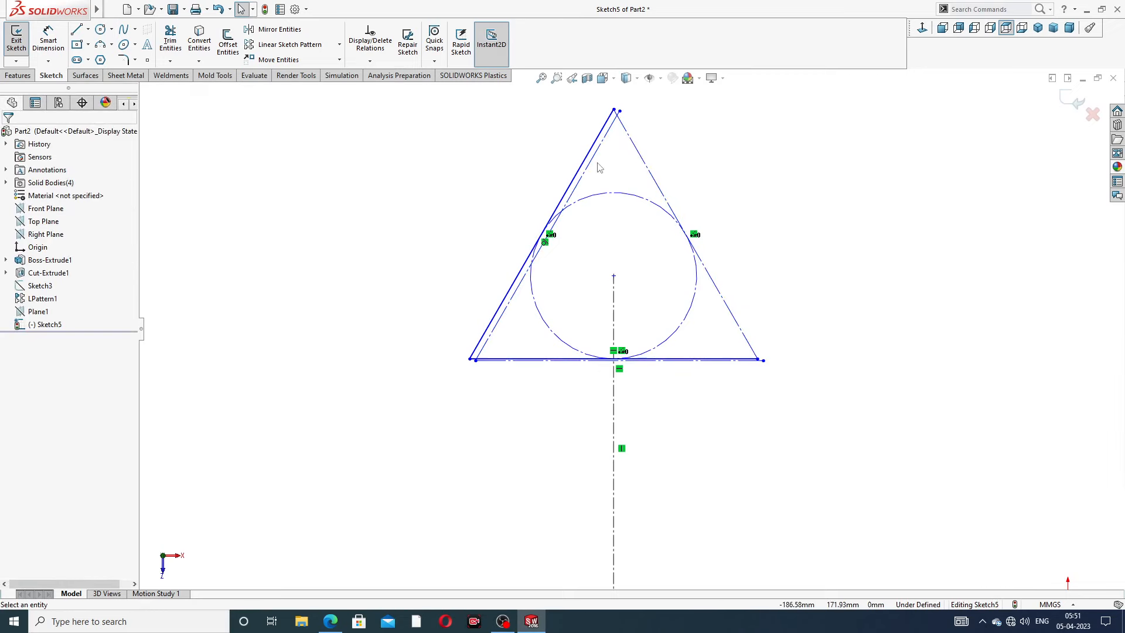
pyautogui.scroll(-3, 589, 111)
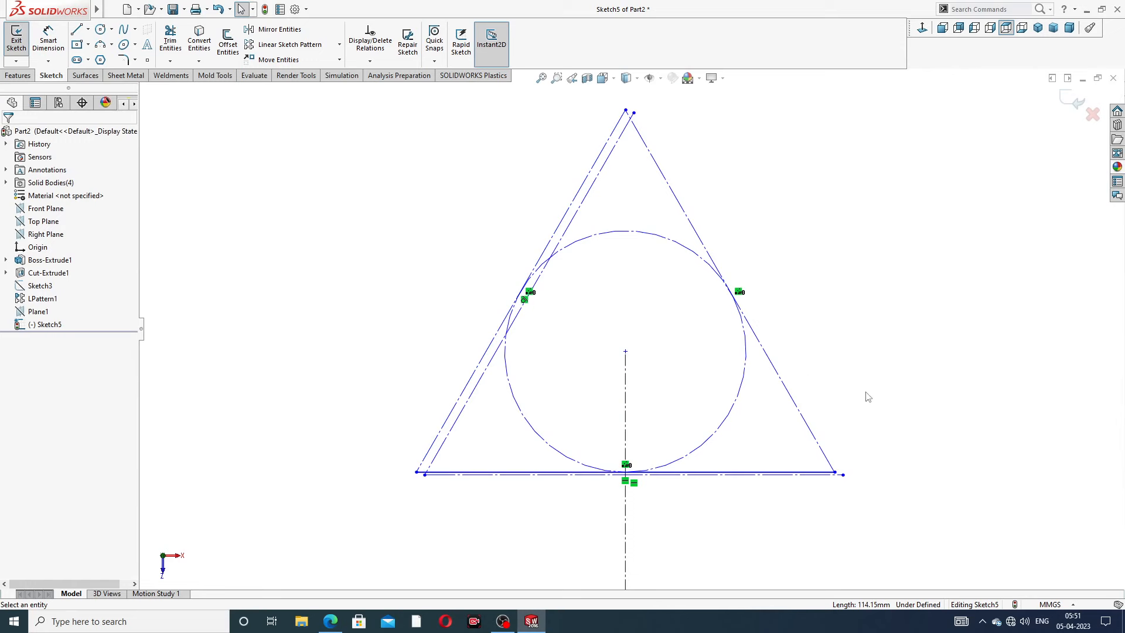
# Step: Undo the construction changes and the duplicated triangle sides, and clear the selection
pyautogui.hotkey('ctrl', 'z')
pyautogui.hotkey('ctrl', 'z')
pyautogui.hotkey('ctrl', 'z')
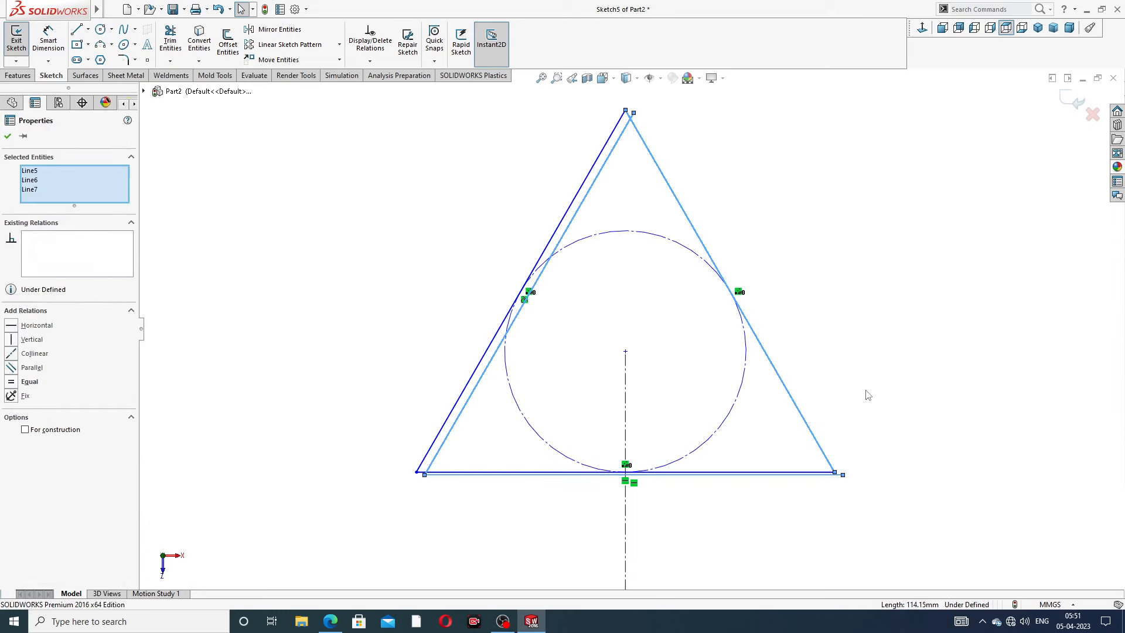
pyautogui.click(868, 392)
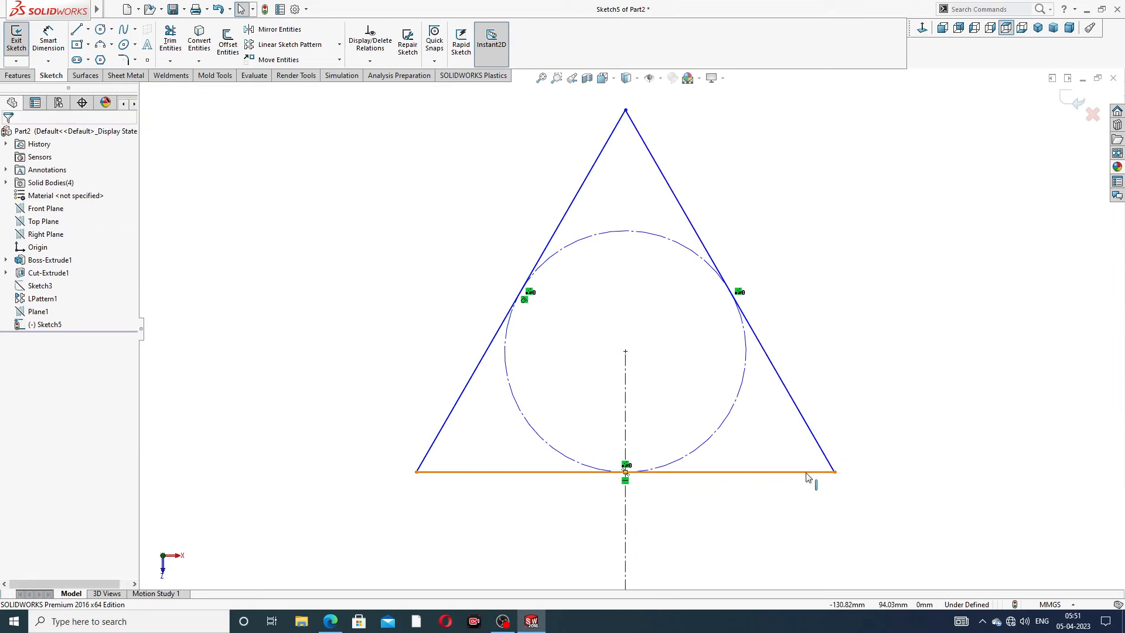
# Step: Convert the triangle's bottom, left and right sides to construction geometry one at a time
pyautogui.click(810, 472)
pyautogui.click(851, 440)
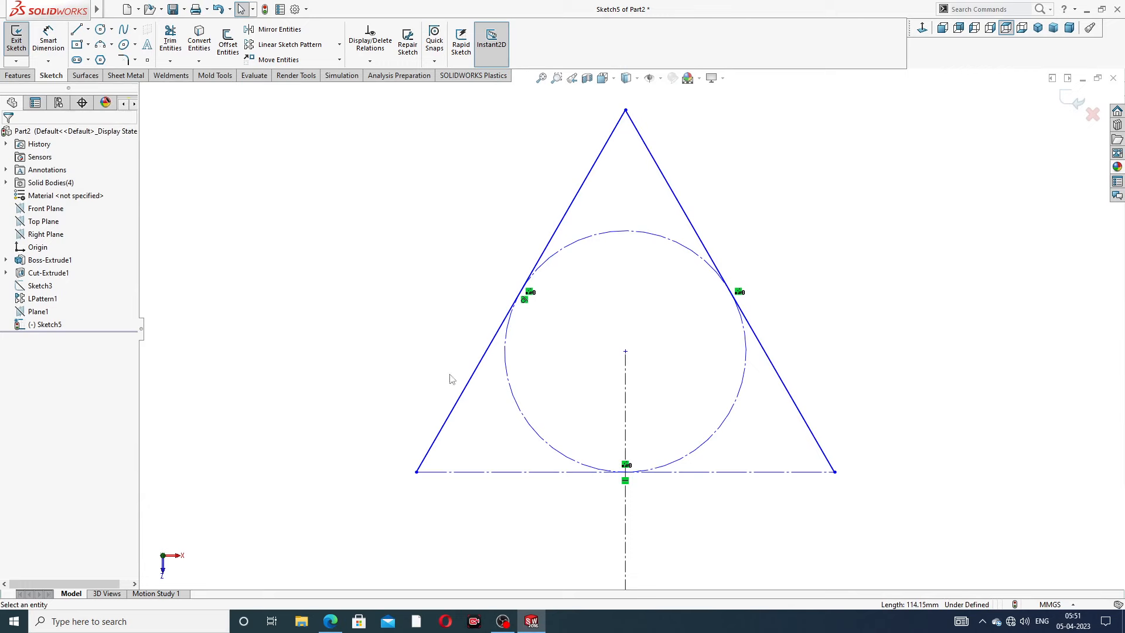
pyautogui.click(472, 385)
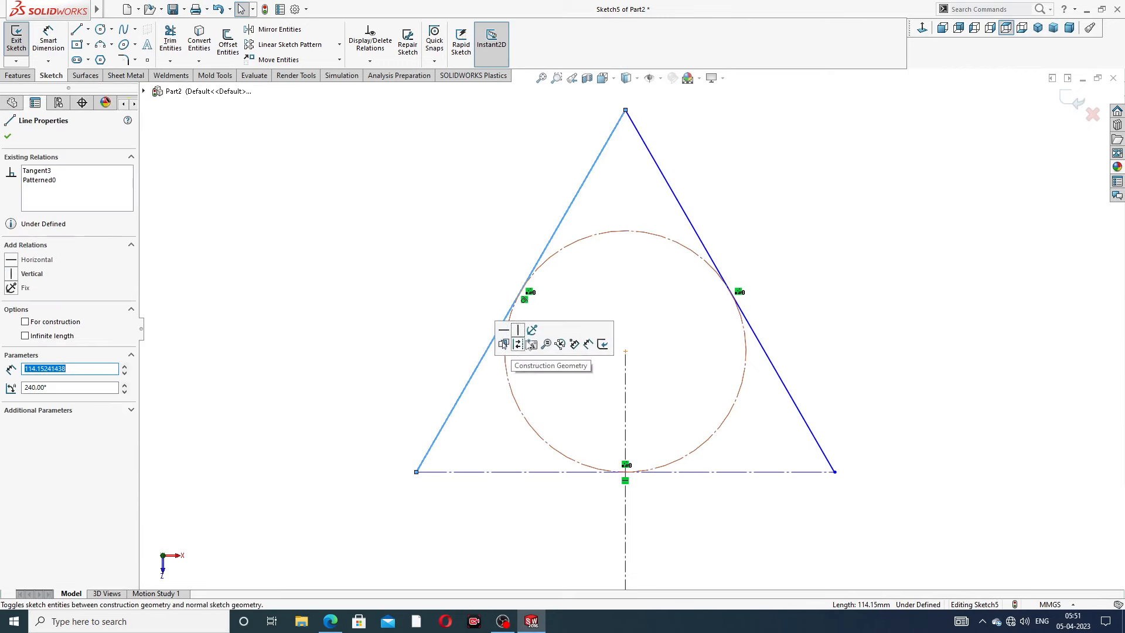
pyautogui.click(529, 341)
pyautogui.click(703, 244)
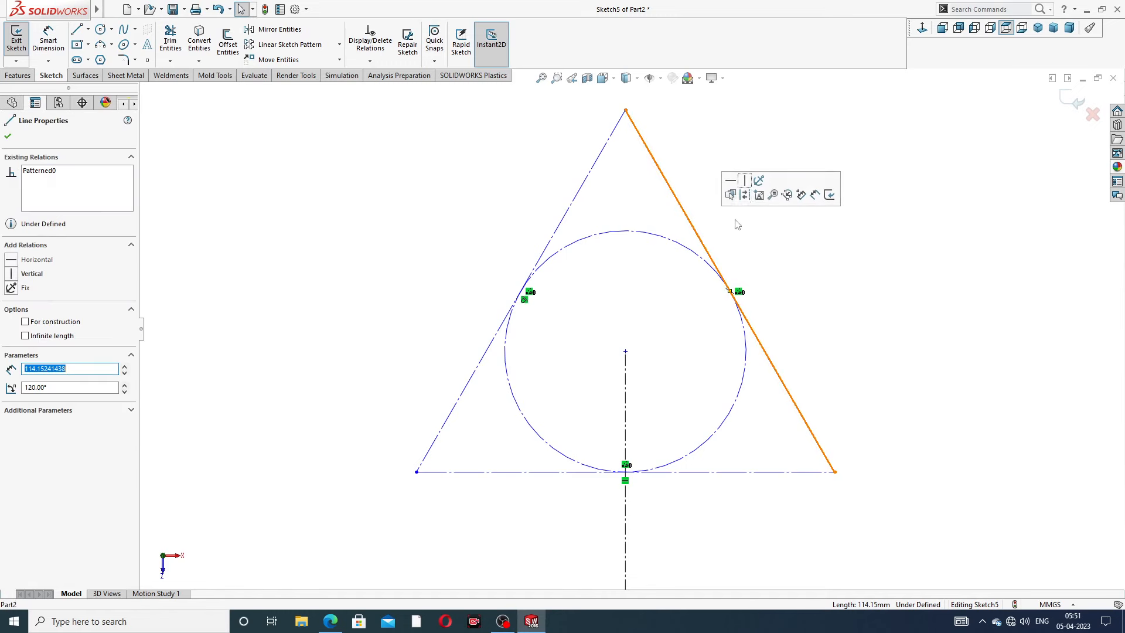
pyautogui.click(760, 202)
pyautogui.scroll(3, 787, 207)
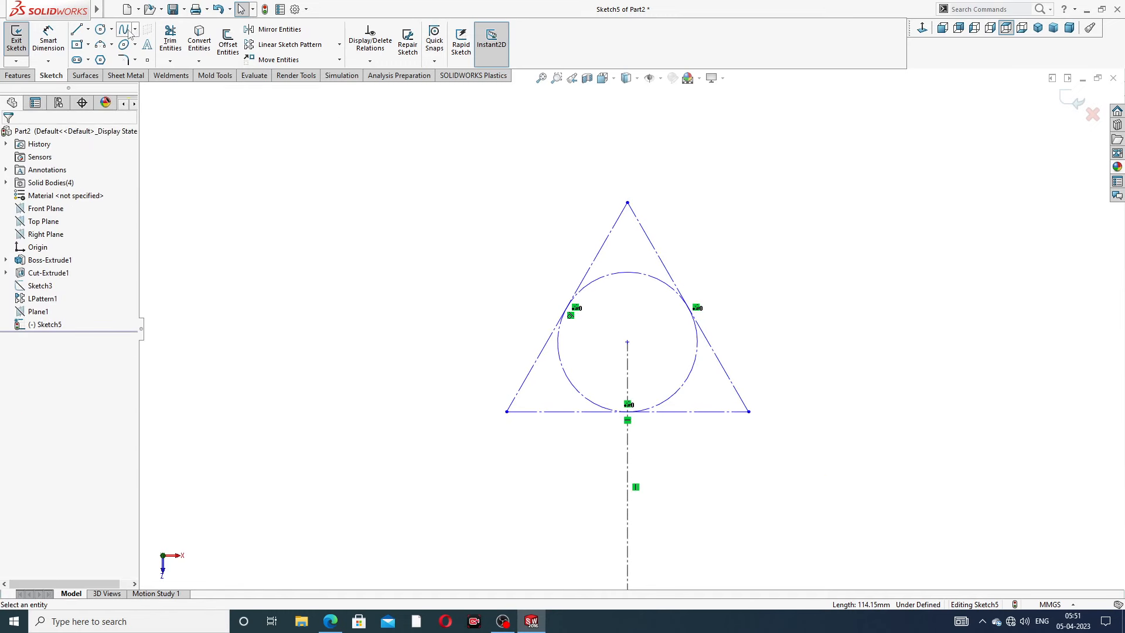
# Step: Draw a circle centred on the triangle's centre, slightly smaller than the inscribed construction circle
pyautogui.click(100, 30)
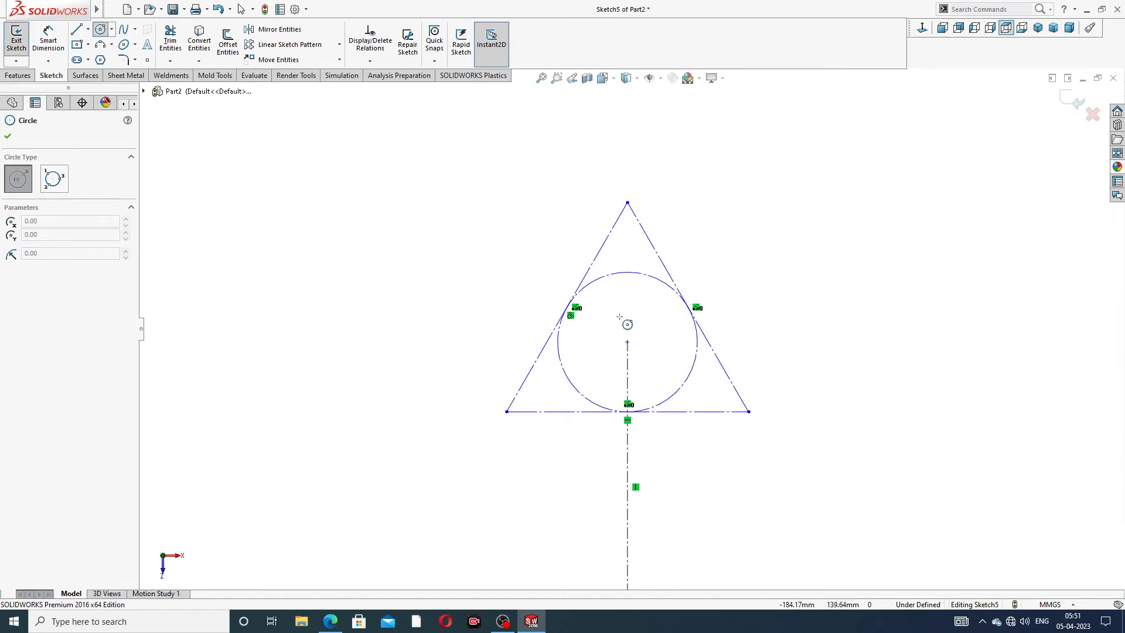
pyautogui.click(627, 342)
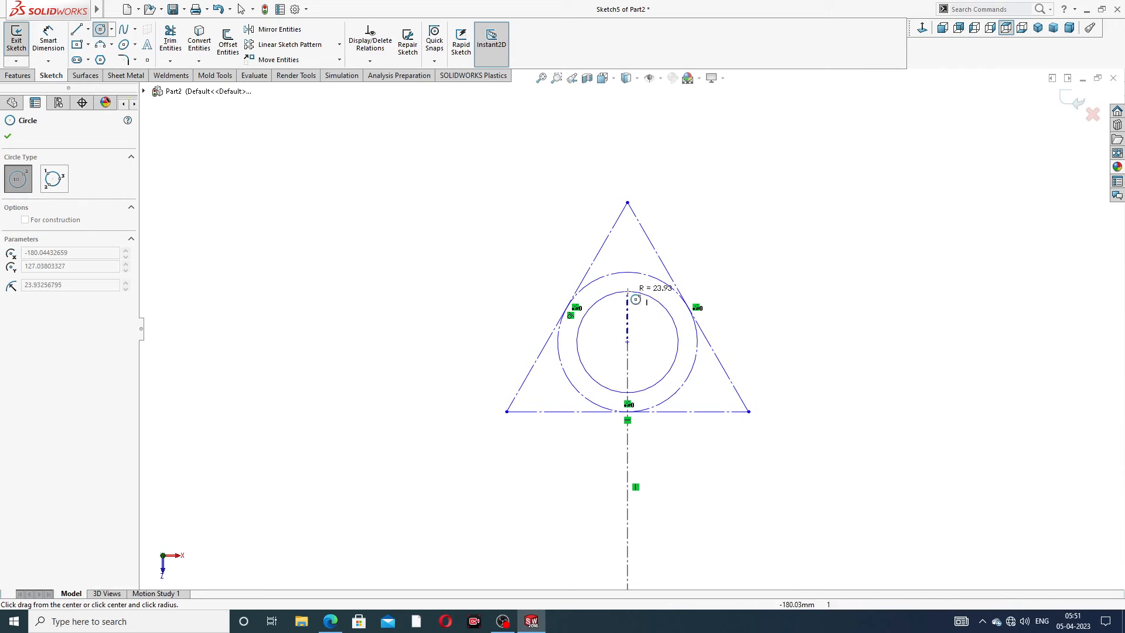
pyautogui.click(650, 290)
pyautogui.rightClick(697, 233)
pyautogui.click(721, 240)
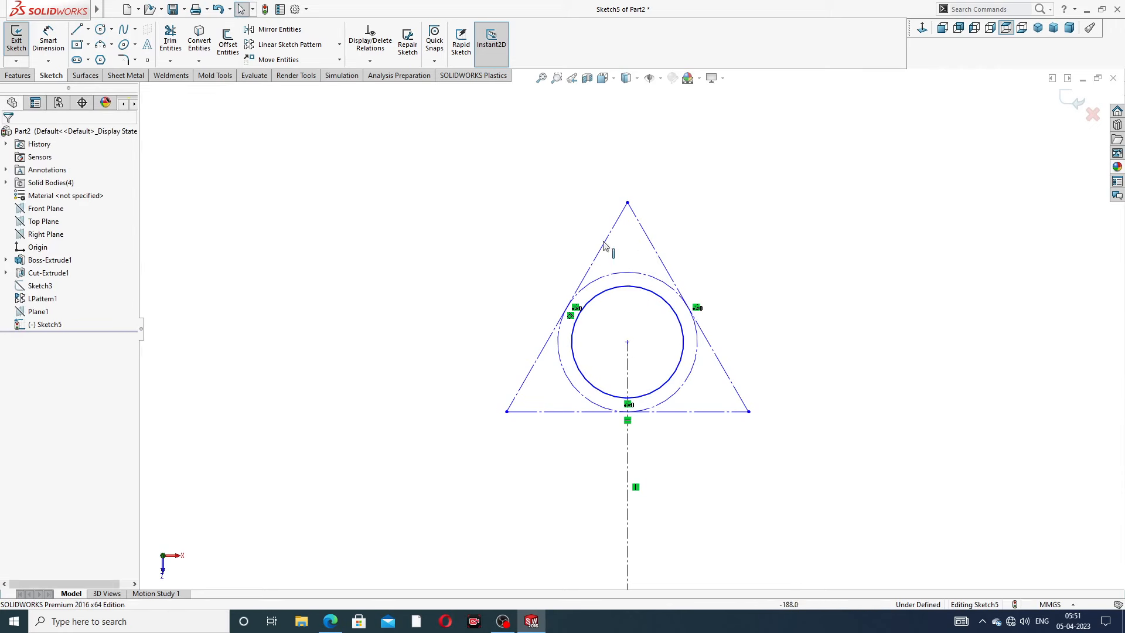
# Step: Draw two concentric circles centred on the triangle's top vertex, with radii of about 16.6 mm and 9.4 mm
pyautogui.click(101, 30)
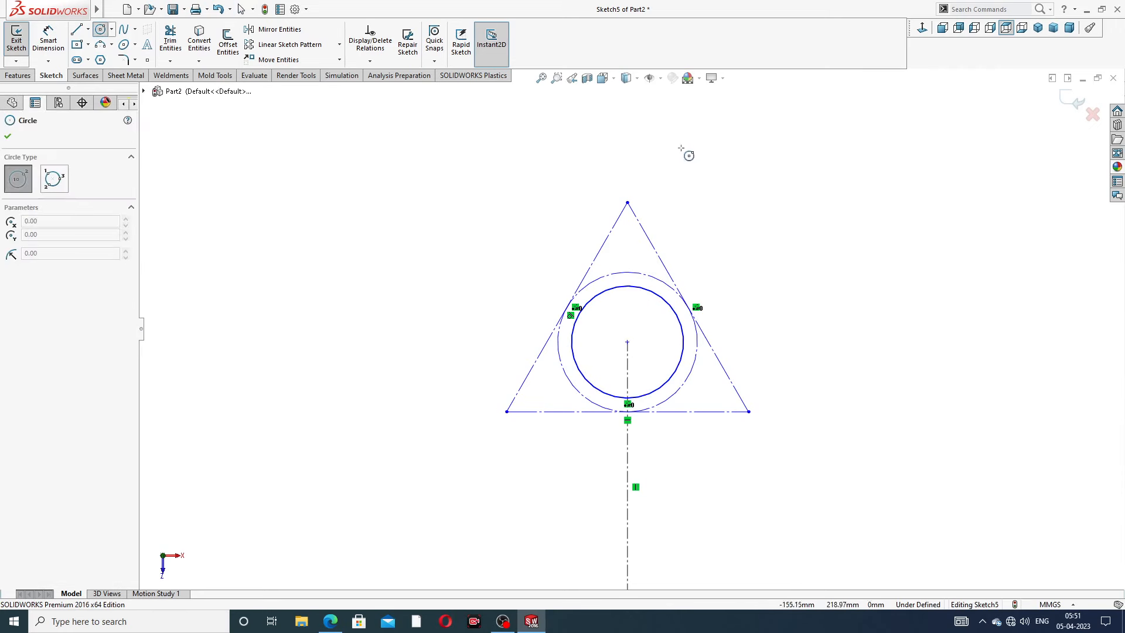
pyautogui.click(627, 202)
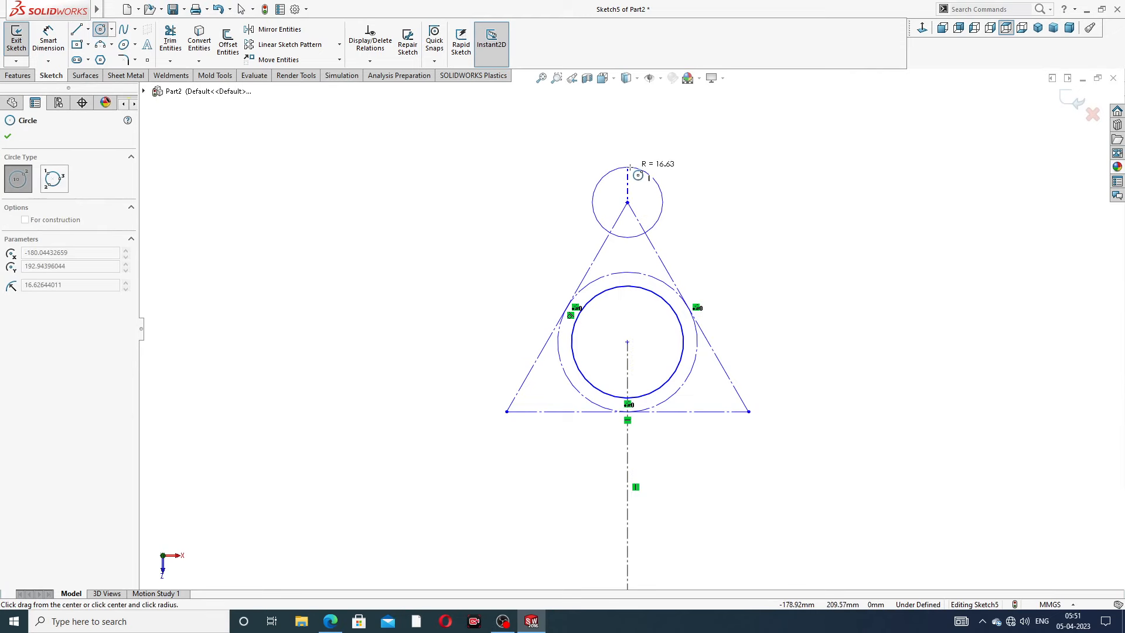
pyautogui.click(649, 176)
pyautogui.click(627, 202)
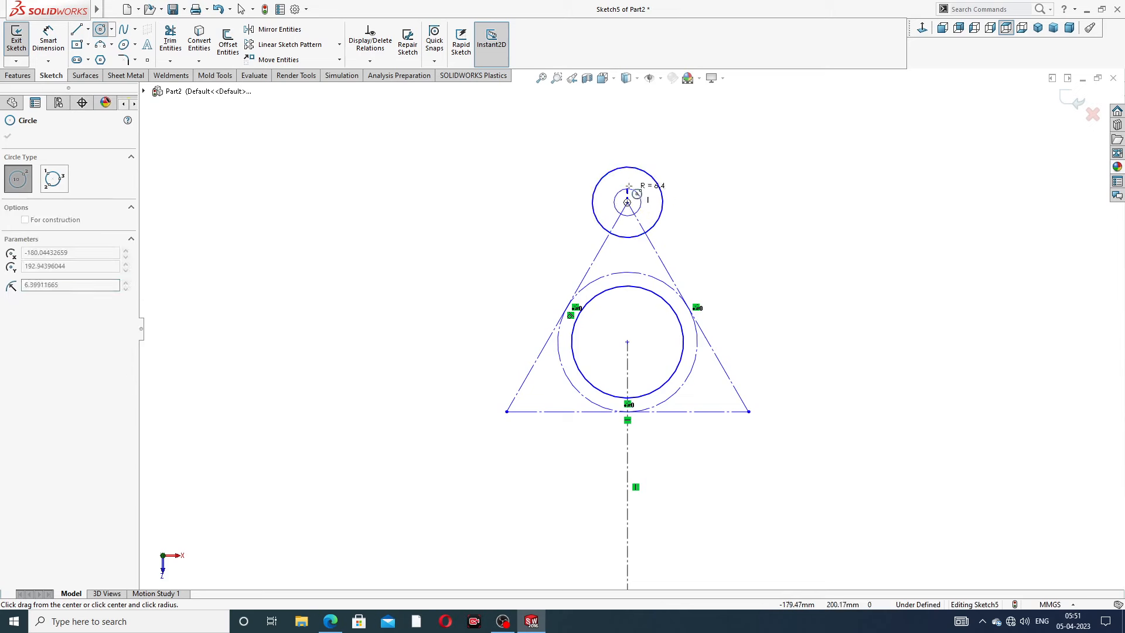
pyautogui.click(647, 203)
# Step: Draw an outer circle and a concentric inner circle of about 9.6 mm radius on the triangle's lower-right vertex
pyautogui.click(749, 411)
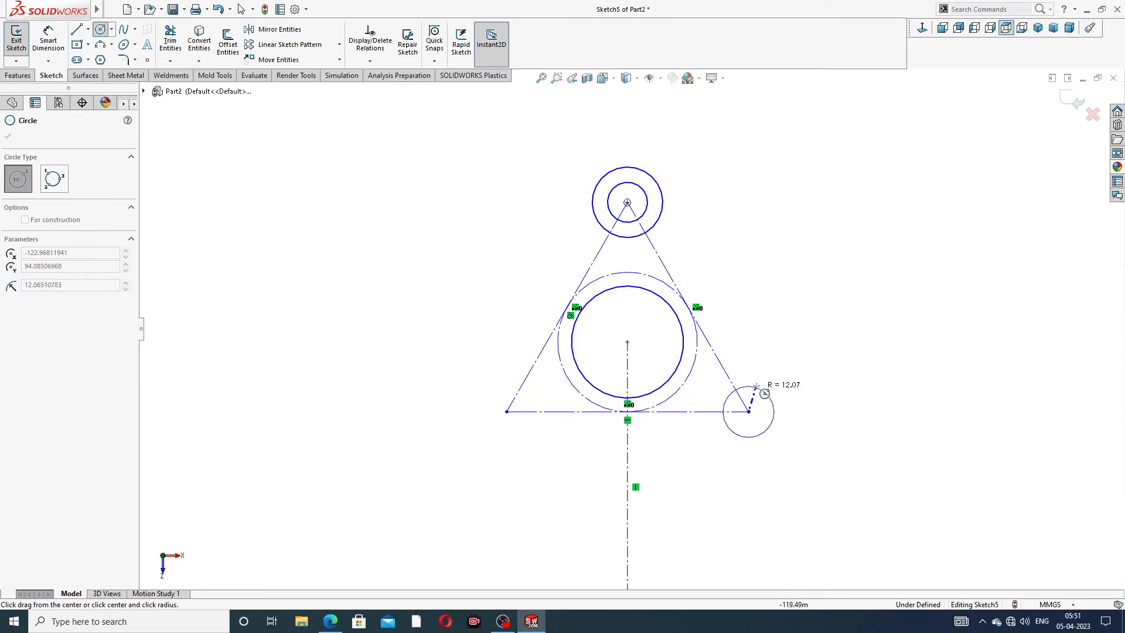
pyautogui.click(777, 383)
pyautogui.click(749, 411)
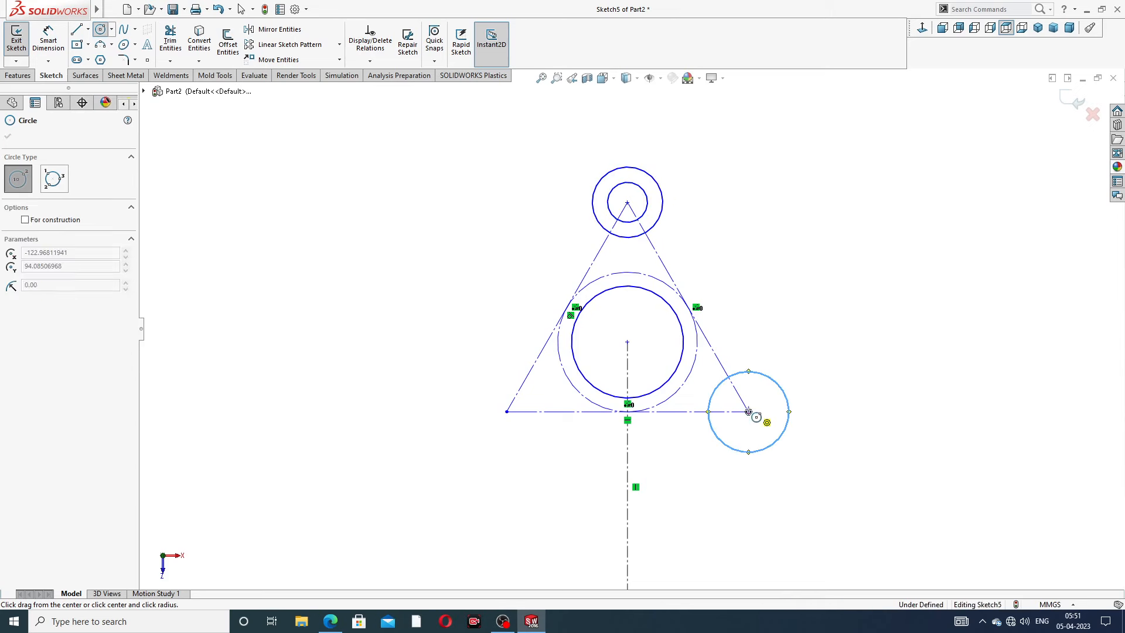
pyautogui.click(767, 404)
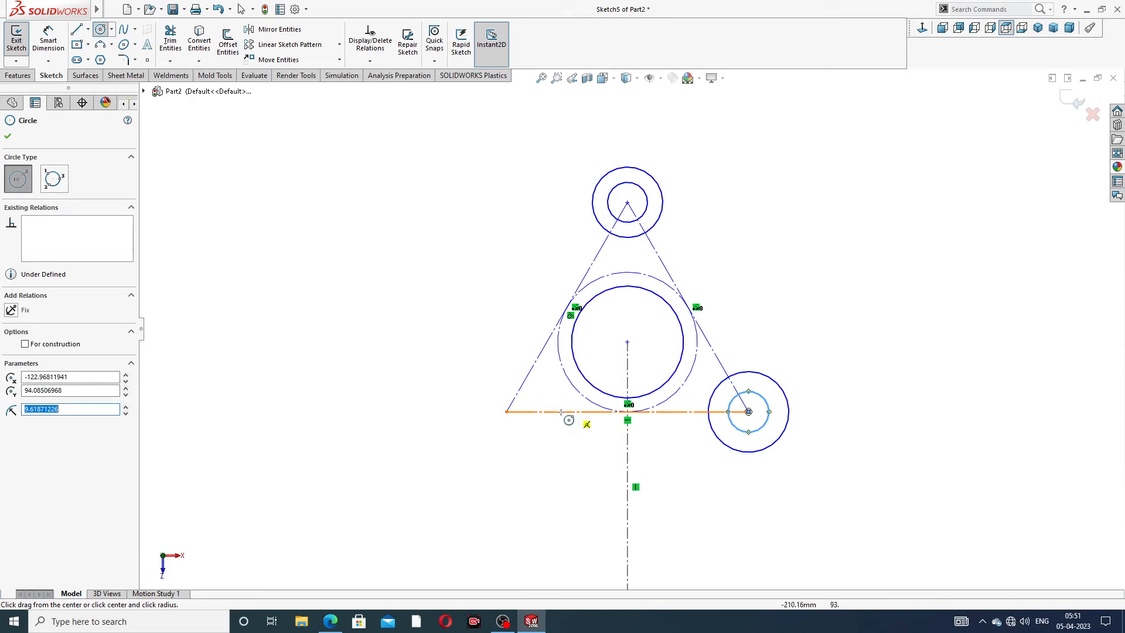
# Step: Draw two concentric circles on the triangle's lower-left vertex, with radii of about 16.7 mm and 11.3 mm
pyautogui.click(506, 412)
pyautogui.click(531, 387)
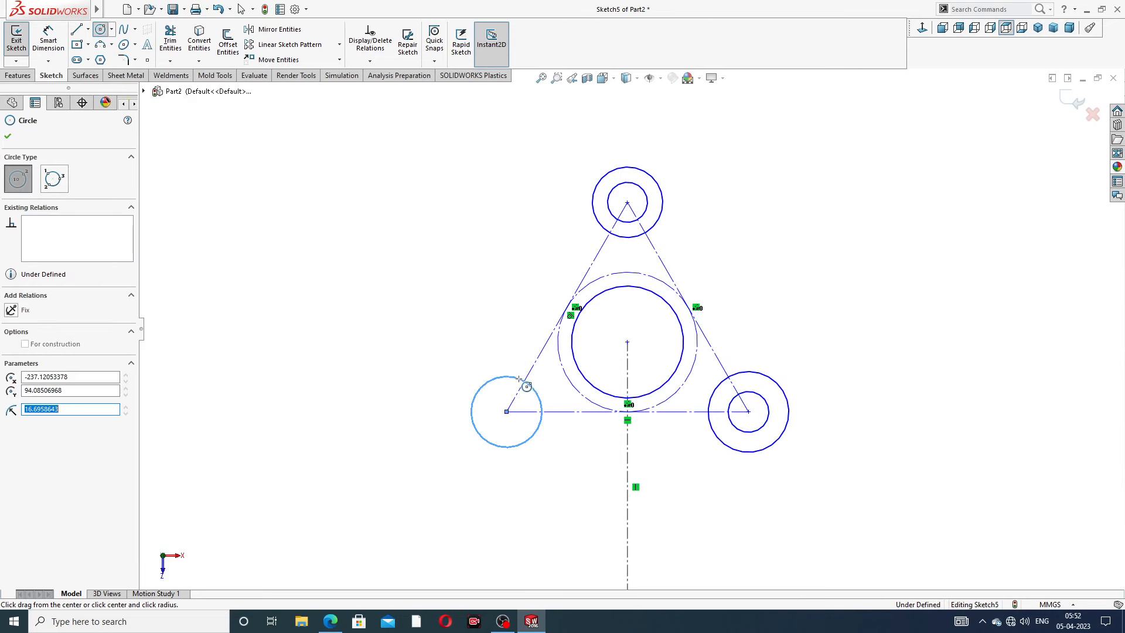
pyautogui.click(506, 412)
pyautogui.click(522, 395)
pyautogui.rightClick(444, 167)
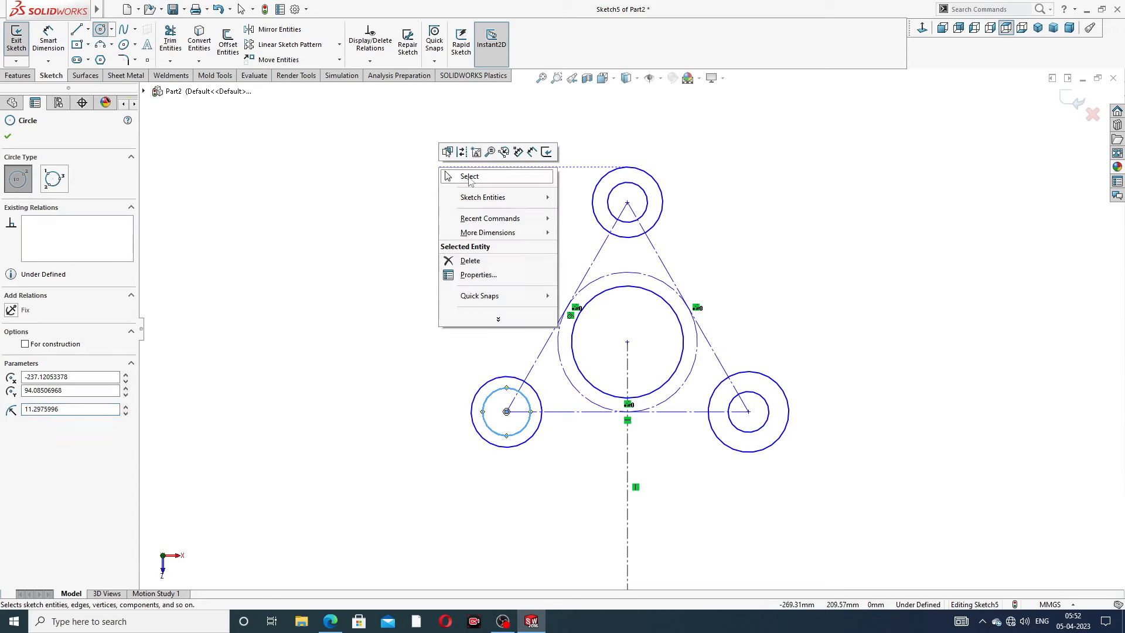
pyautogui.click(469, 176)
# Step: Draw a tangent line joining the left sides of the lower-left and top outer circles
pyautogui.click(77, 29)
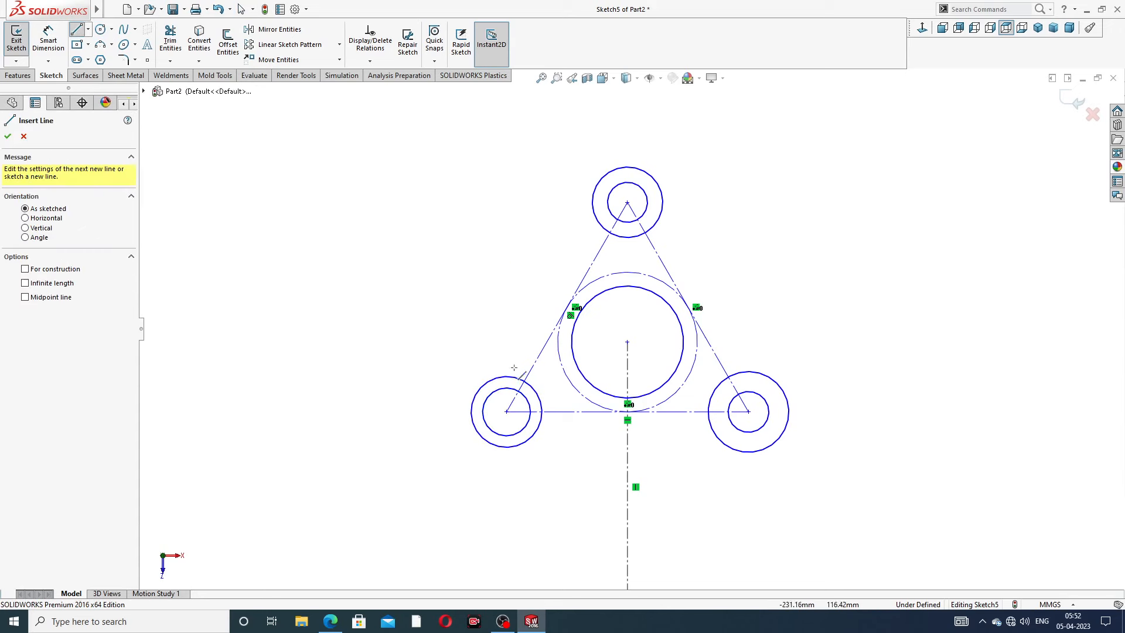
pyautogui.click(479, 391)
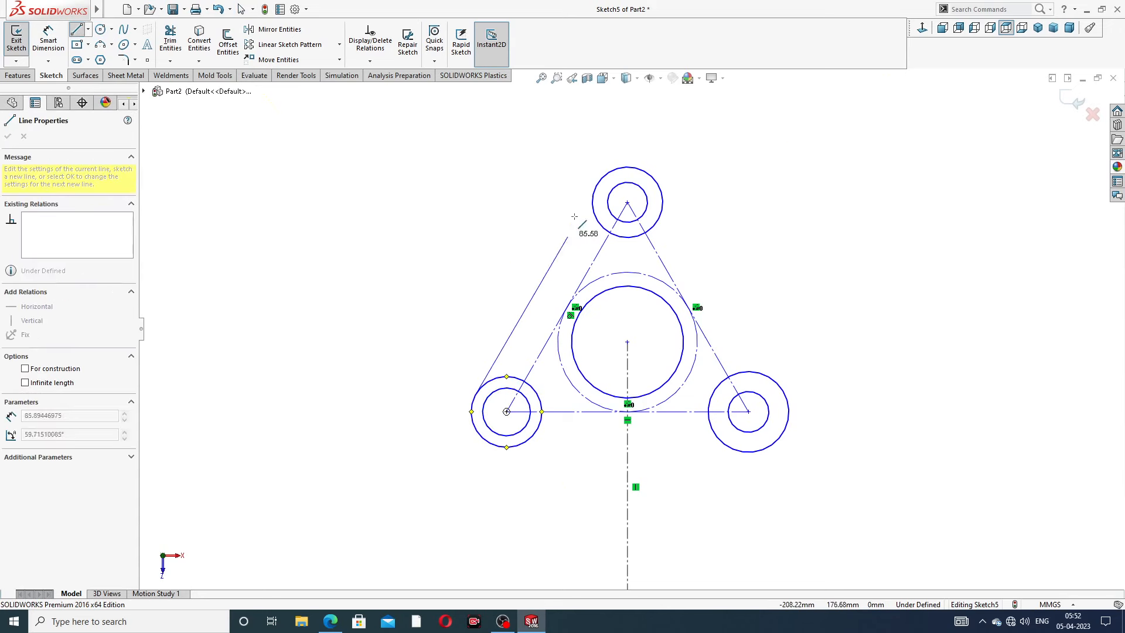
pyautogui.click(598, 185)
pyautogui.rightClick(519, 161)
pyautogui.click(544, 171)
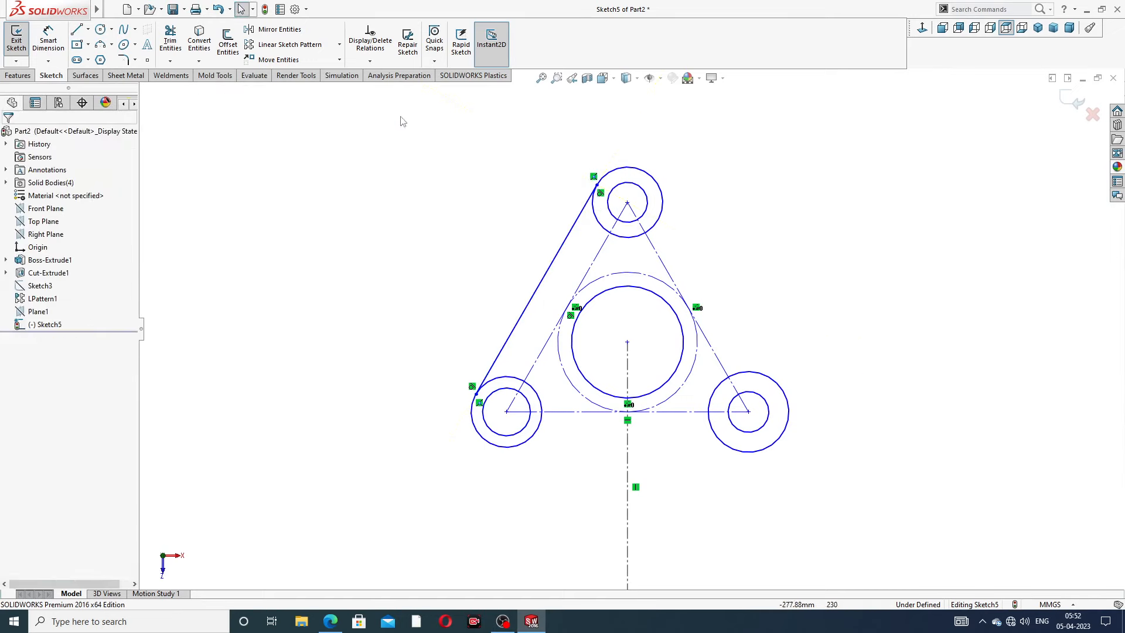
# Step: Draw a line joining the right sides of the top and lower-right outer circles
pyautogui.click(76, 30)
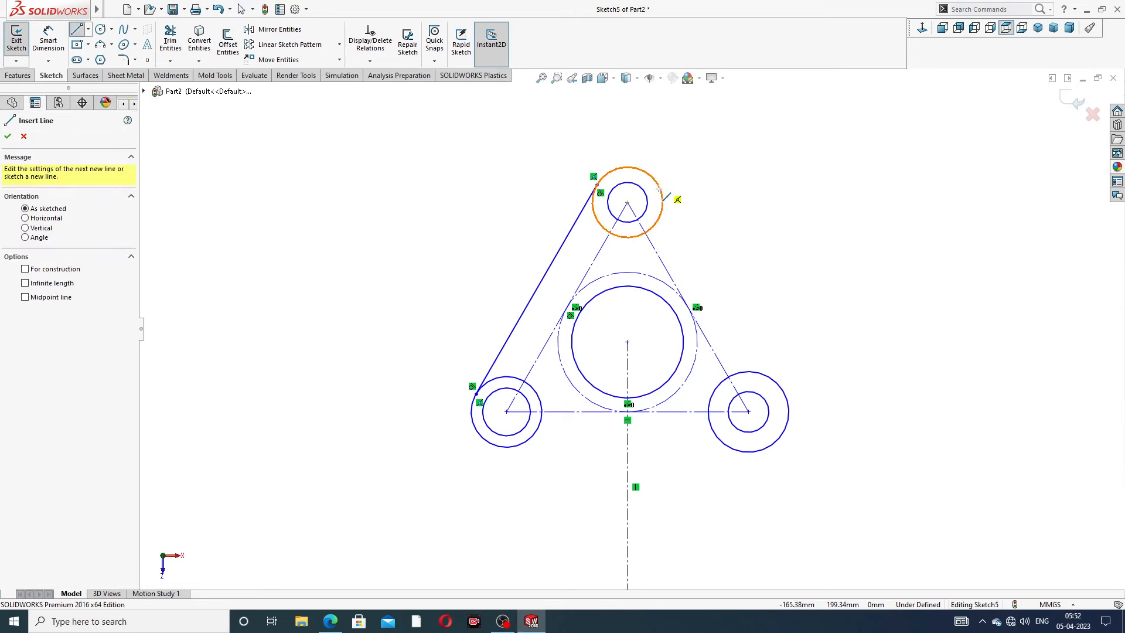
pyautogui.click(661, 186)
pyautogui.click(785, 387)
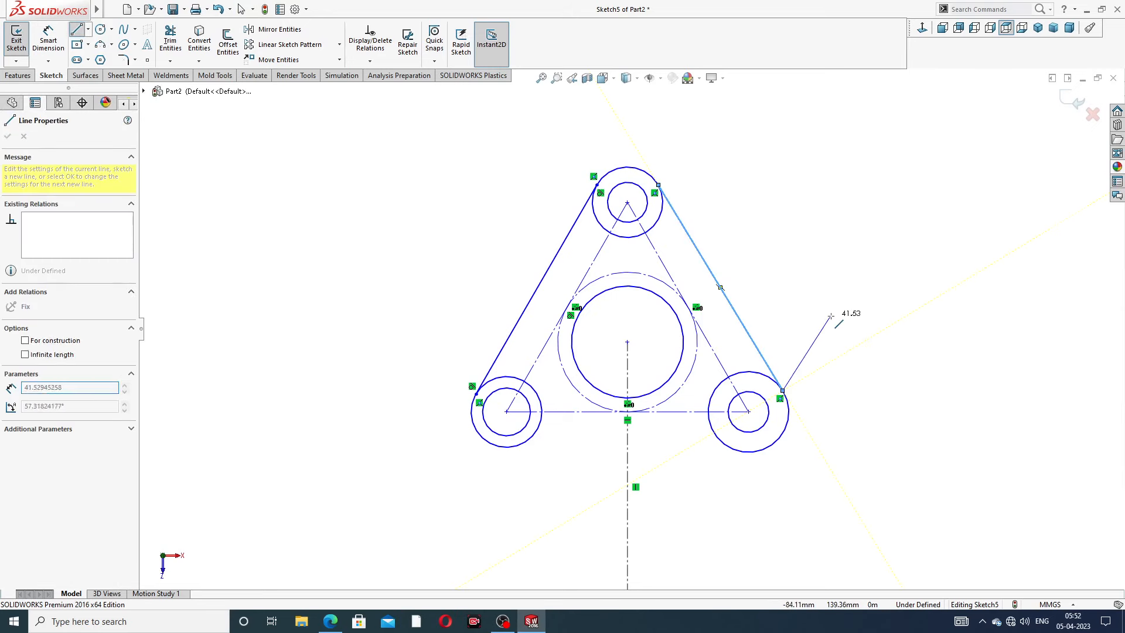
pyautogui.rightClick(833, 275)
pyautogui.click(852, 326)
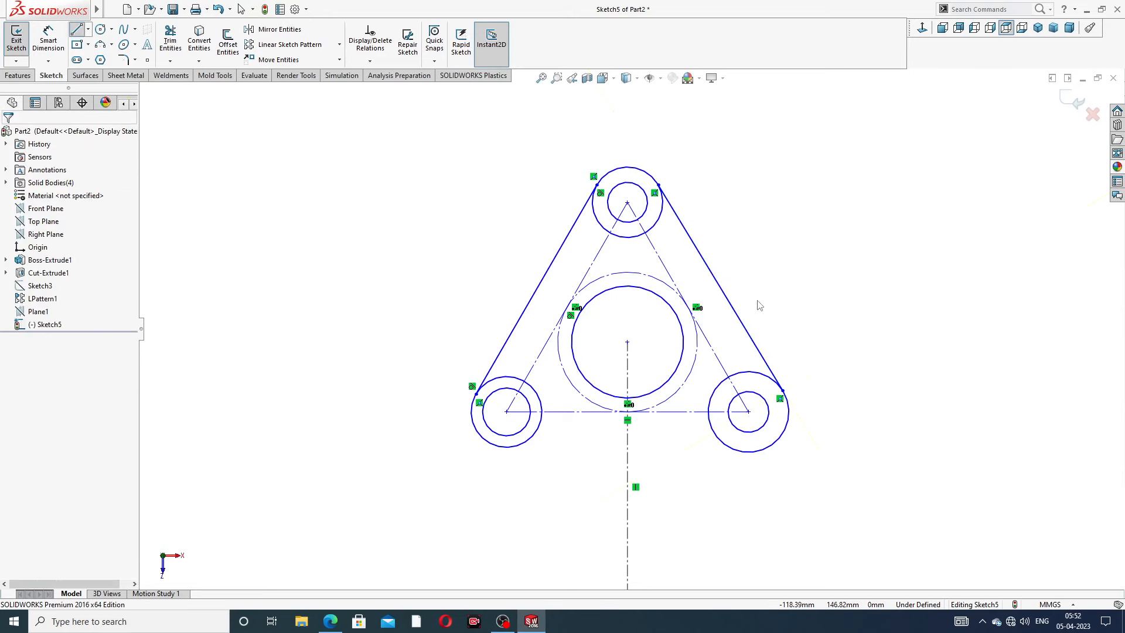
# Step: Try to draw the flange's bottom line from the lower-left outer circle, and delete the short stray segment
pyautogui.click(77, 29)
pyautogui.click(515, 446)
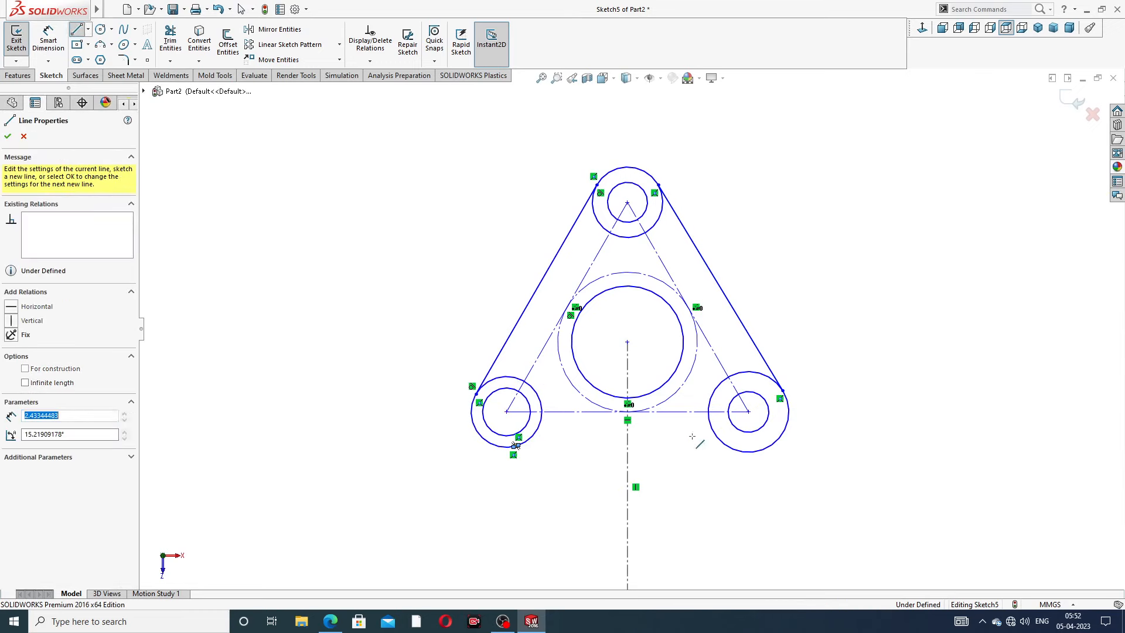
pyautogui.rightClick(579, 449)
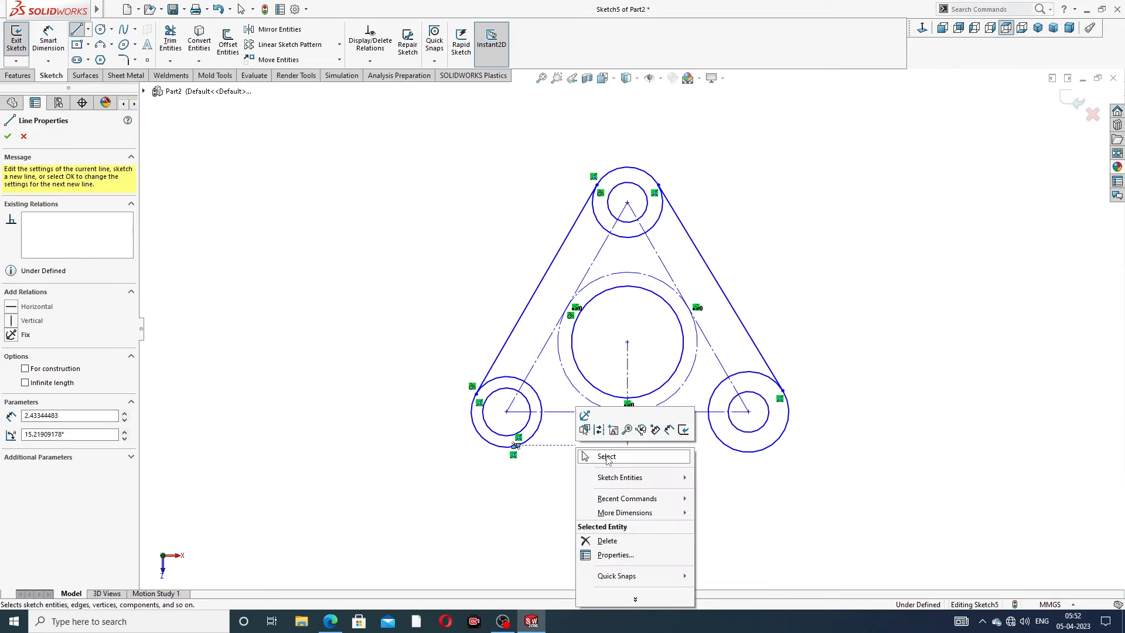
pyautogui.click(603, 457)
pyautogui.moveTo(519, 446); pyautogui.dragTo(549, 451)
pyautogui.scroll(-4, 543, 469)
pyautogui.scroll(-2, 545, 473)
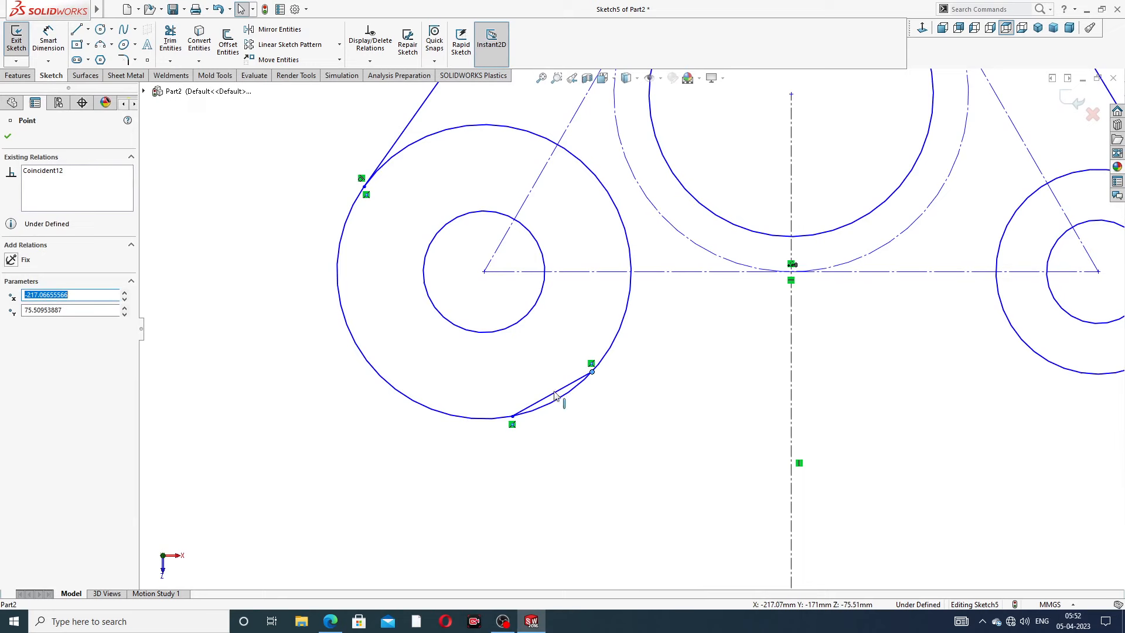
pyautogui.click(553, 392)
pyautogui.press('Delete')
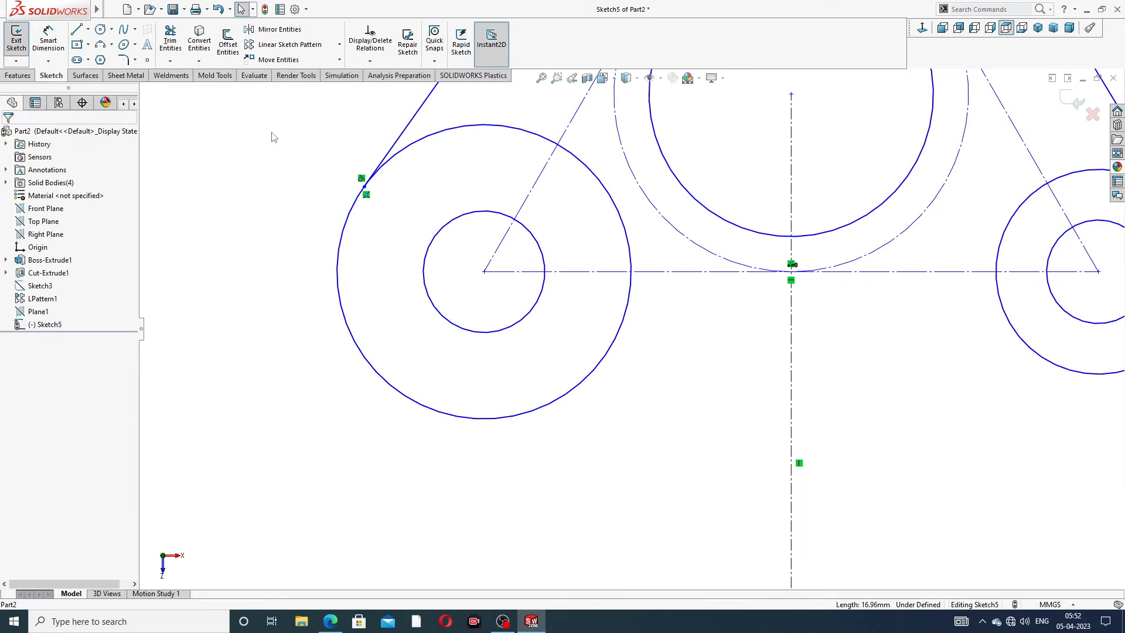
# Step: Try a line between the undersides of the two lower outer circles, and delete it
pyautogui.click(77, 30)
pyautogui.scroll(4, 609, 325)
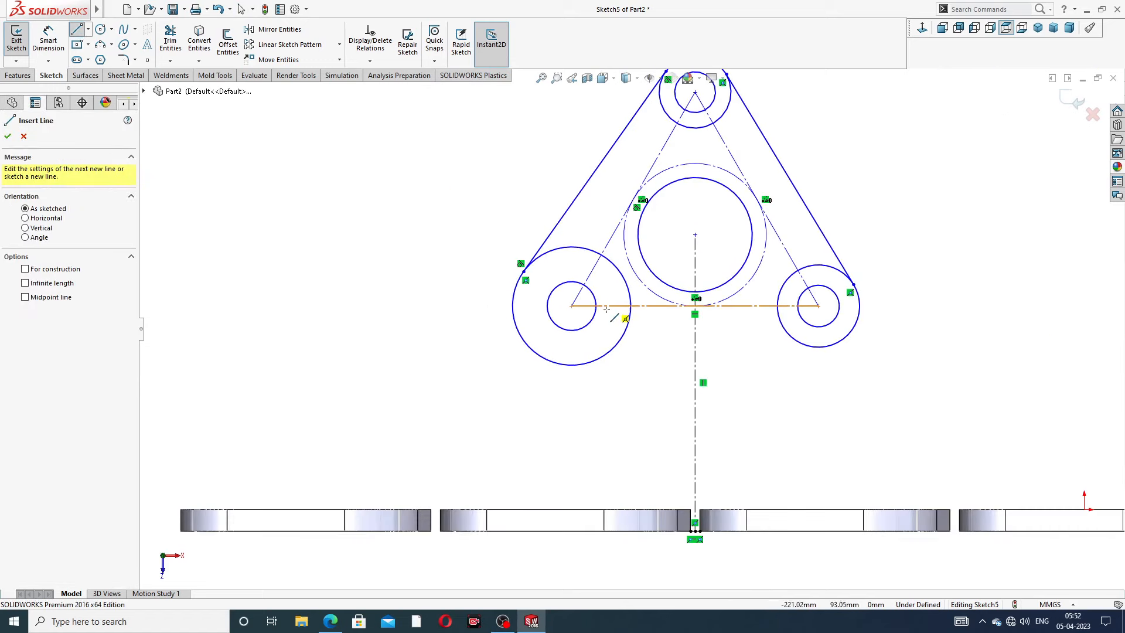
pyautogui.click(594, 361)
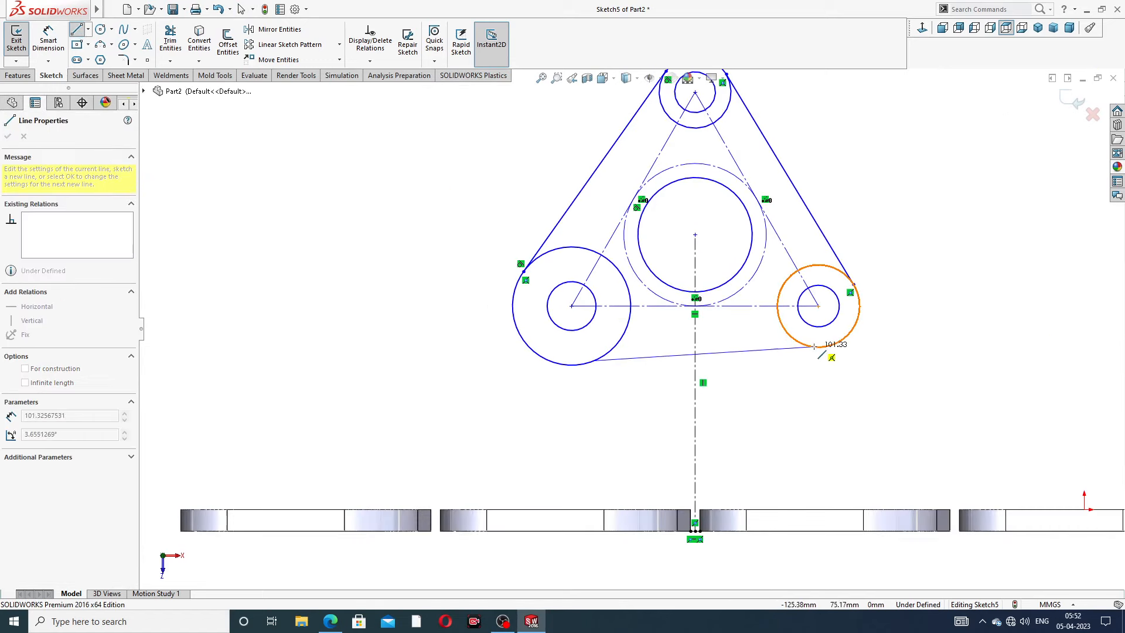
pyautogui.click(818, 348)
pyautogui.rightClick(891, 296)
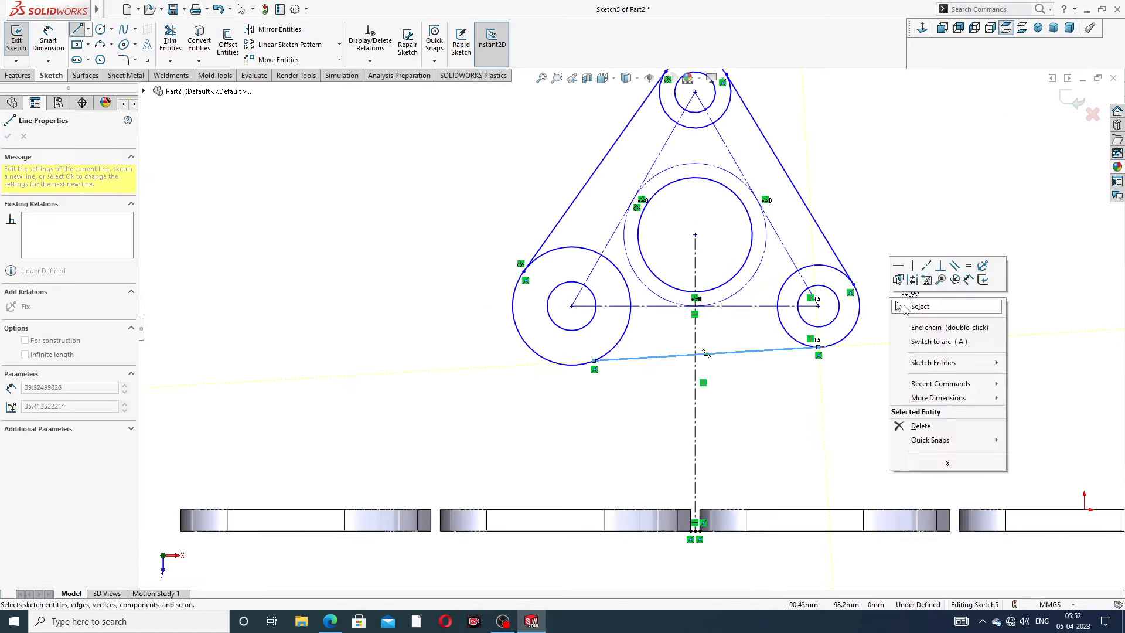
pyautogui.click(906, 307)
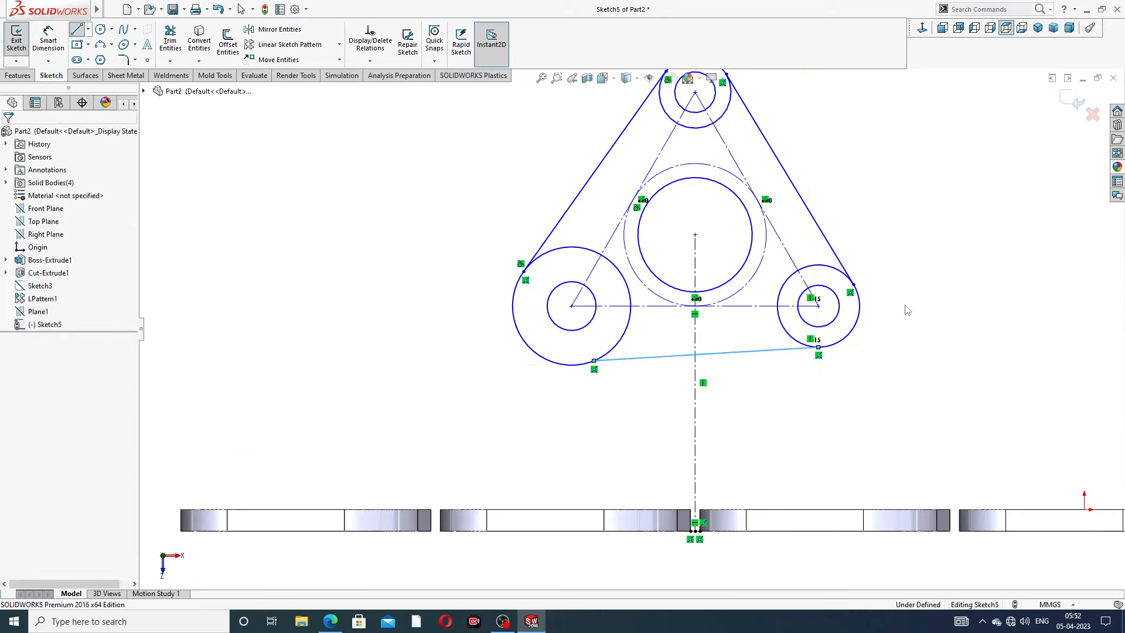
pyautogui.click(781, 350)
pyautogui.press('Delete')
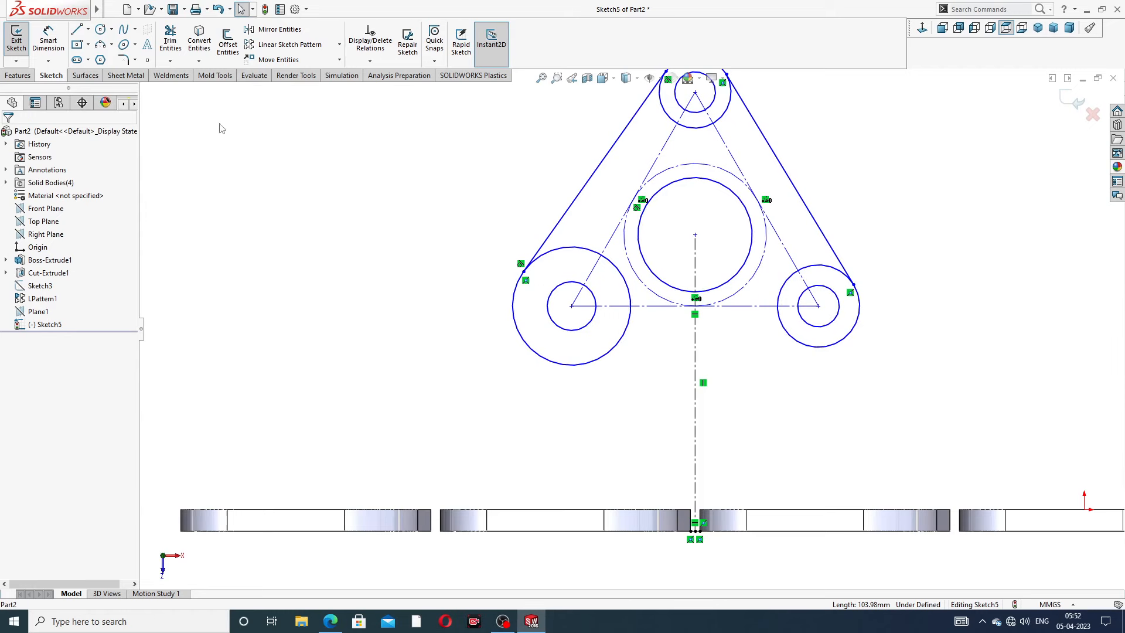
# Step: Draw a bottom line tangent to both the lower-left and lower-right outer circles
pyautogui.click(78, 30)
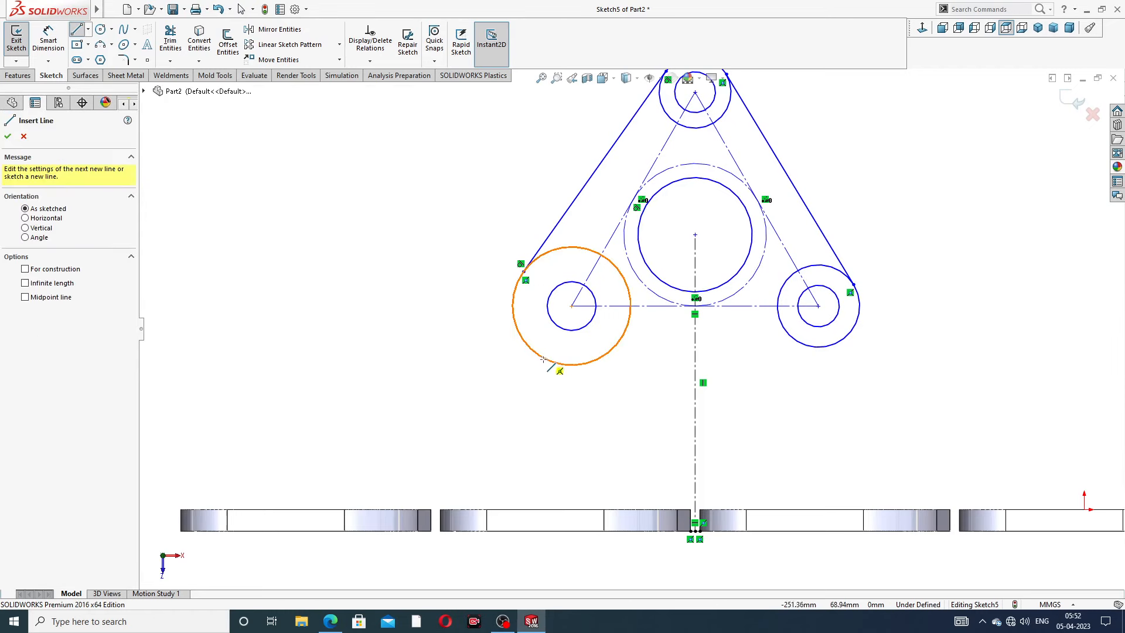
pyautogui.click(572, 365)
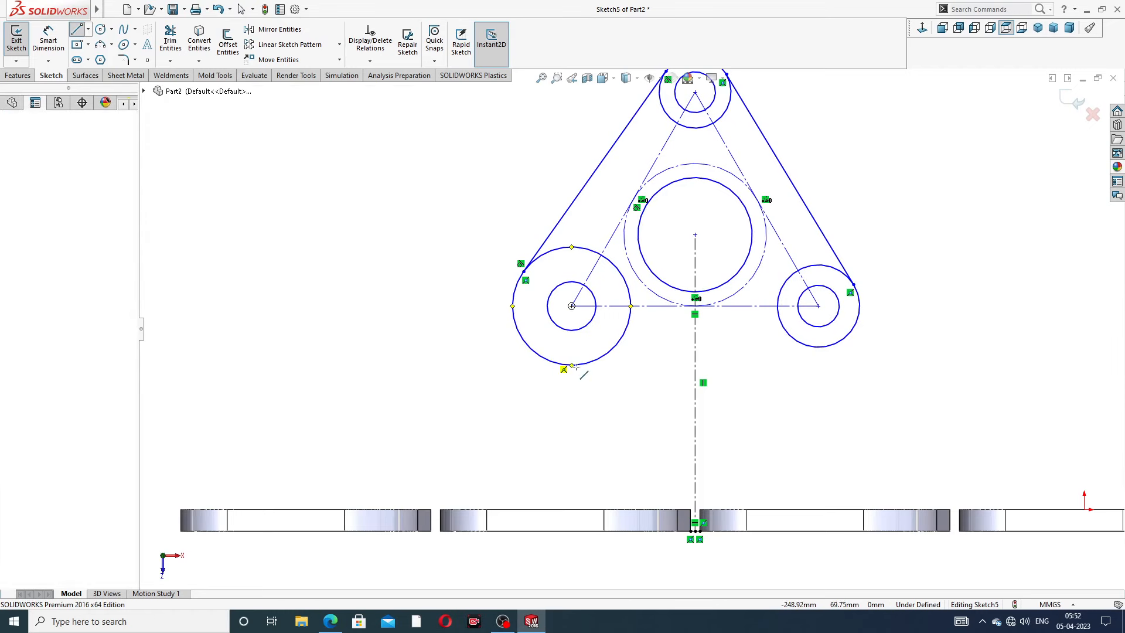
pyautogui.click(822, 347)
pyautogui.rightClick(922, 251)
pyautogui.click(946, 264)
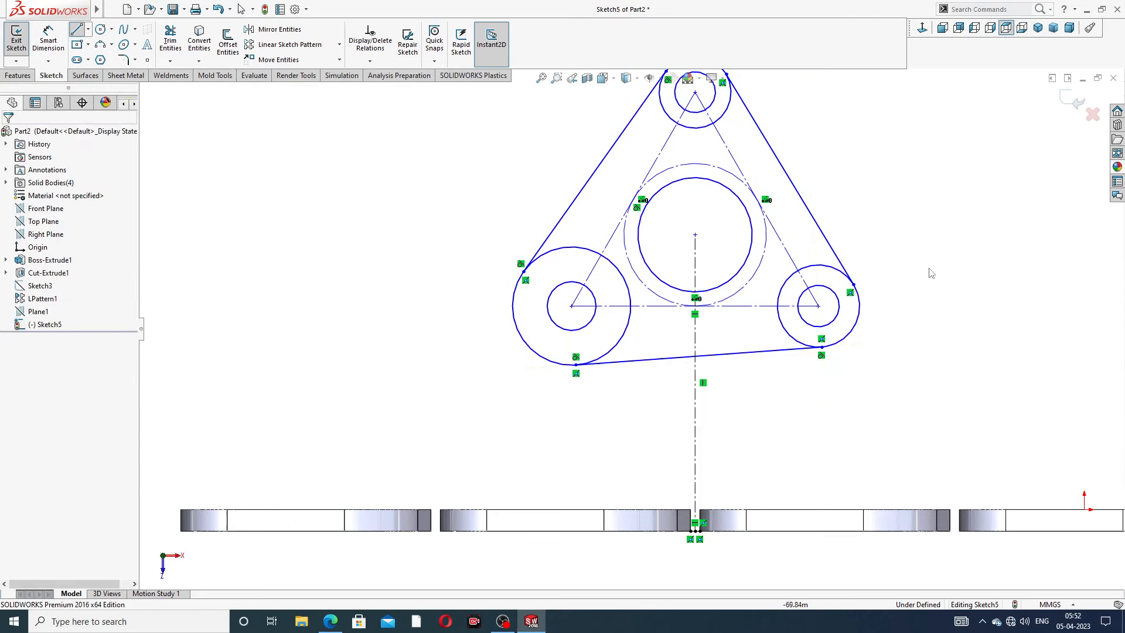
pyautogui.press('f')
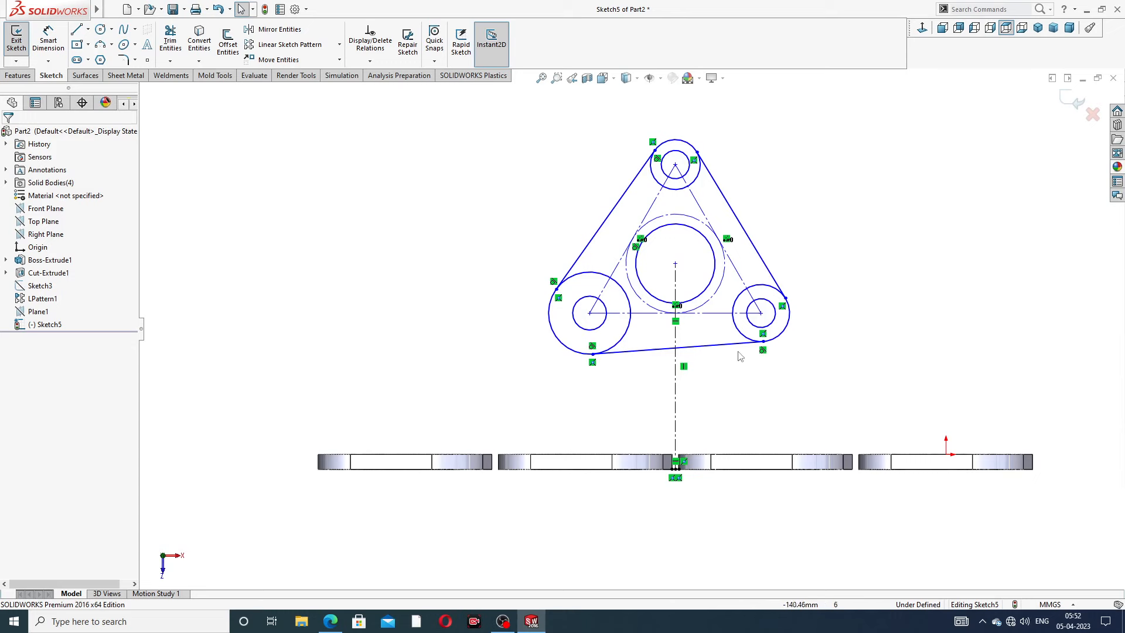
# Step: Apply tangency between the bottom line and the lower-left outer circle, and check its relation to the lower-right outer circle
pyautogui.click(633, 356)
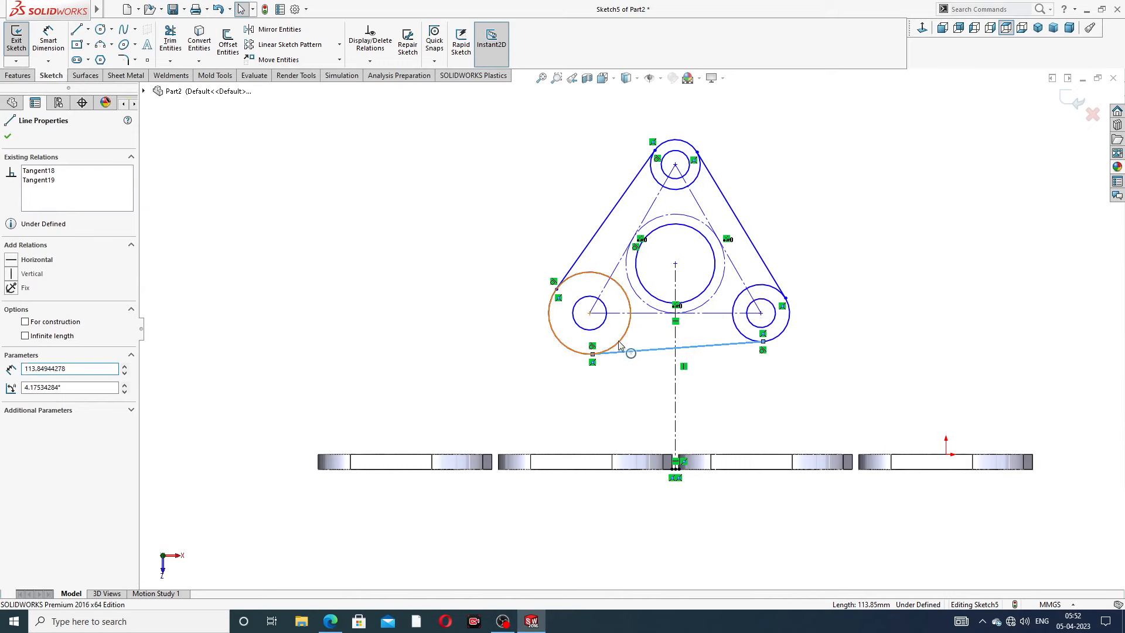
pyautogui.keyDown('ctrl'); pyautogui.click(619, 342); pyautogui.keyUp('ctrl')
pyautogui.click(650, 292)
pyautogui.click(741, 370)
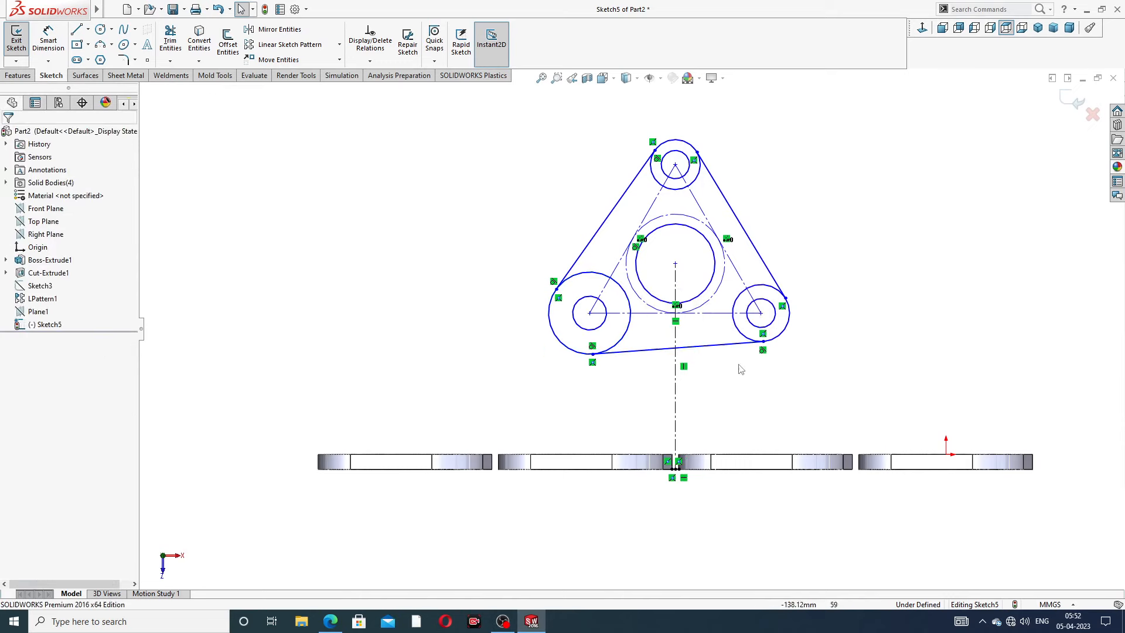
pyautogui.click(743, 341)
pyautogui.keyDown('ctrl'); pyautogui.click(767, 340); pyautogui.keyUp('ctrl')
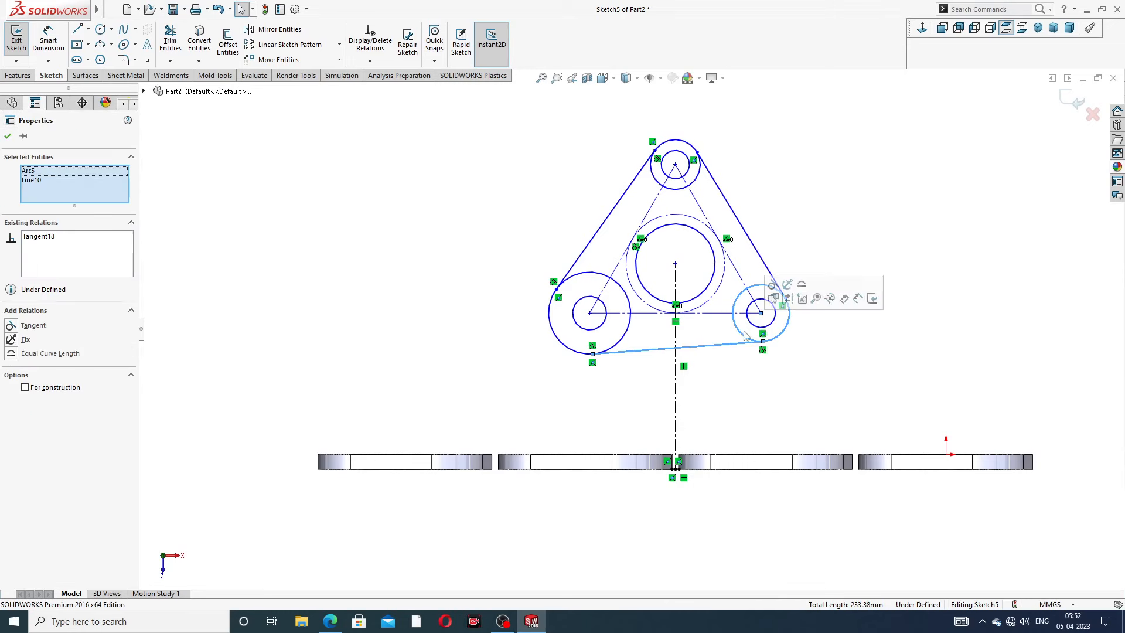
pyautogui.click(838, 226)
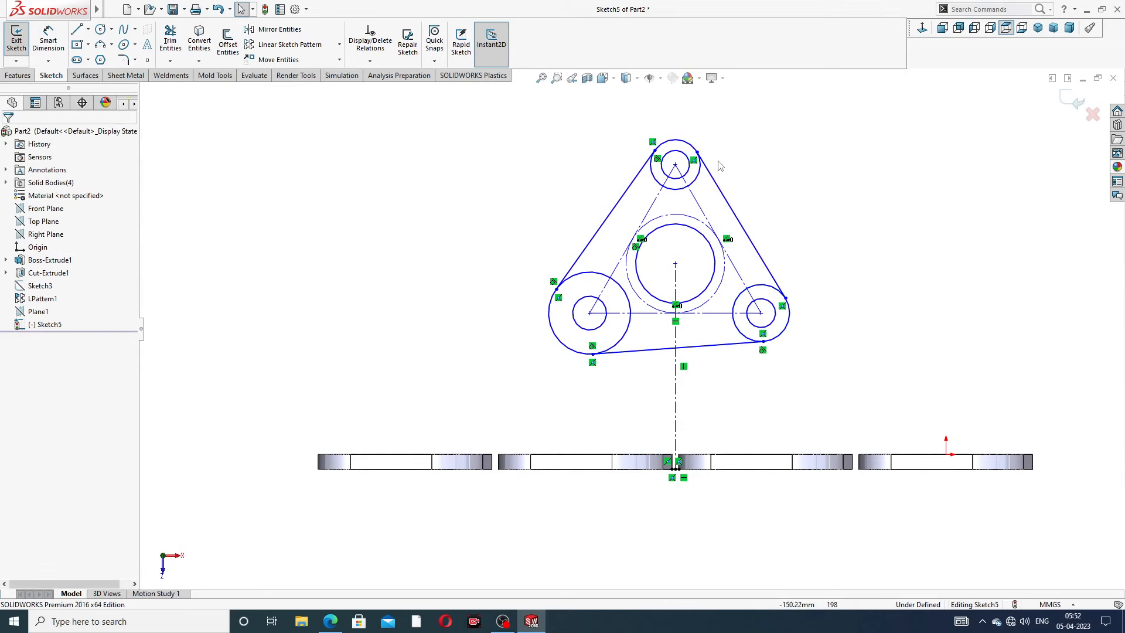
# Step: Make the three inner circles at the triangle's vertices equal in size
pyautogui.click(689, 176)
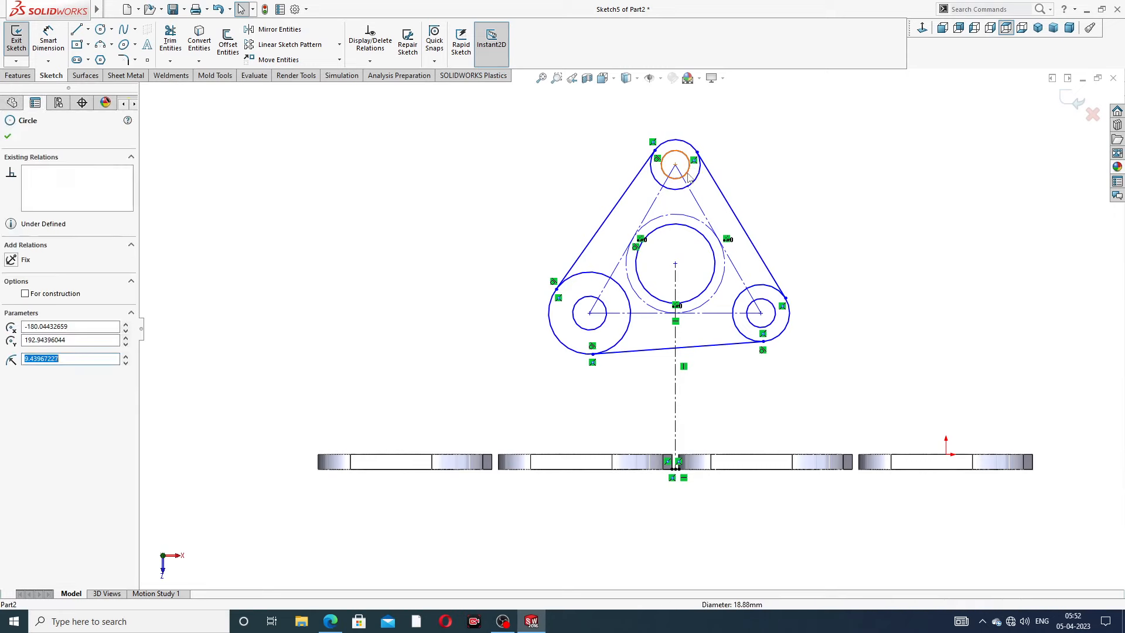
pyautogui.keyDown('ctrl'); pyautogui.click(606, 306); pyautogui.keyUp('ctrl')
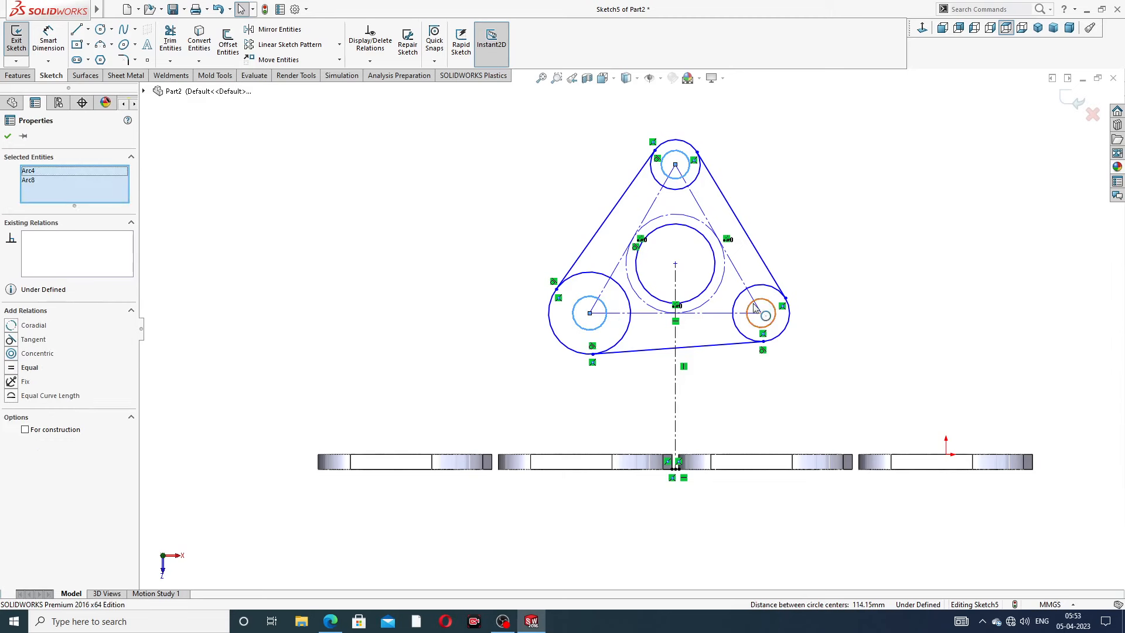
pyautogui.keyDown('ctrl'); pyautogui.click(757, 310); pyautogui.keyUp('ctrl')
pyautogui.click(814, 253)
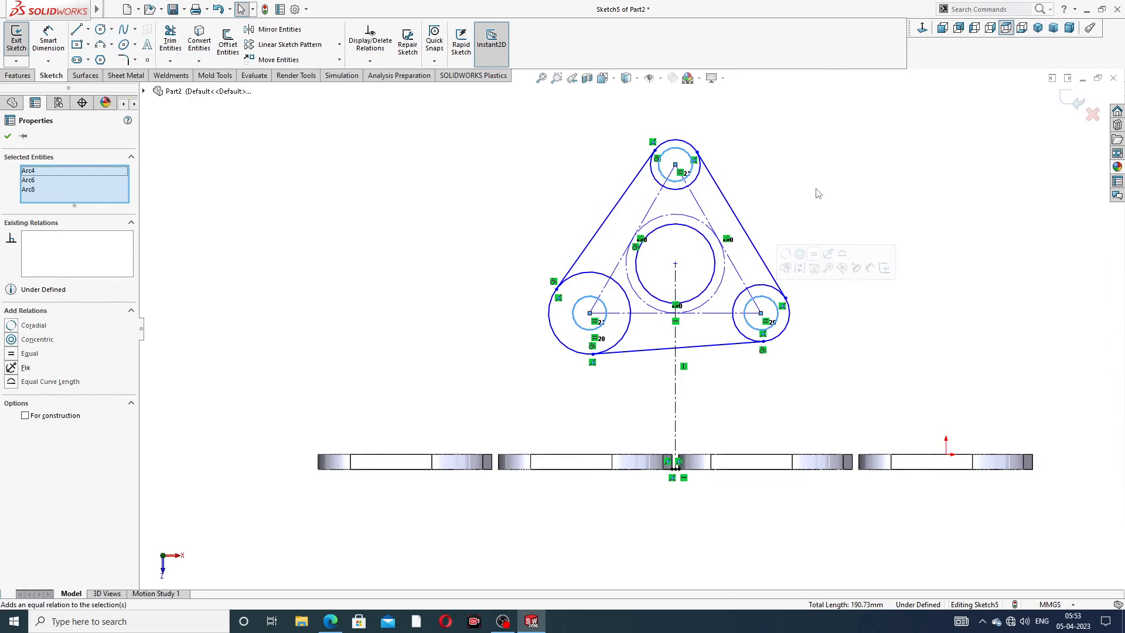
# Step: Make the three outer circles at the triangle's vertices equal in size
pyautogui.click(600, 280)
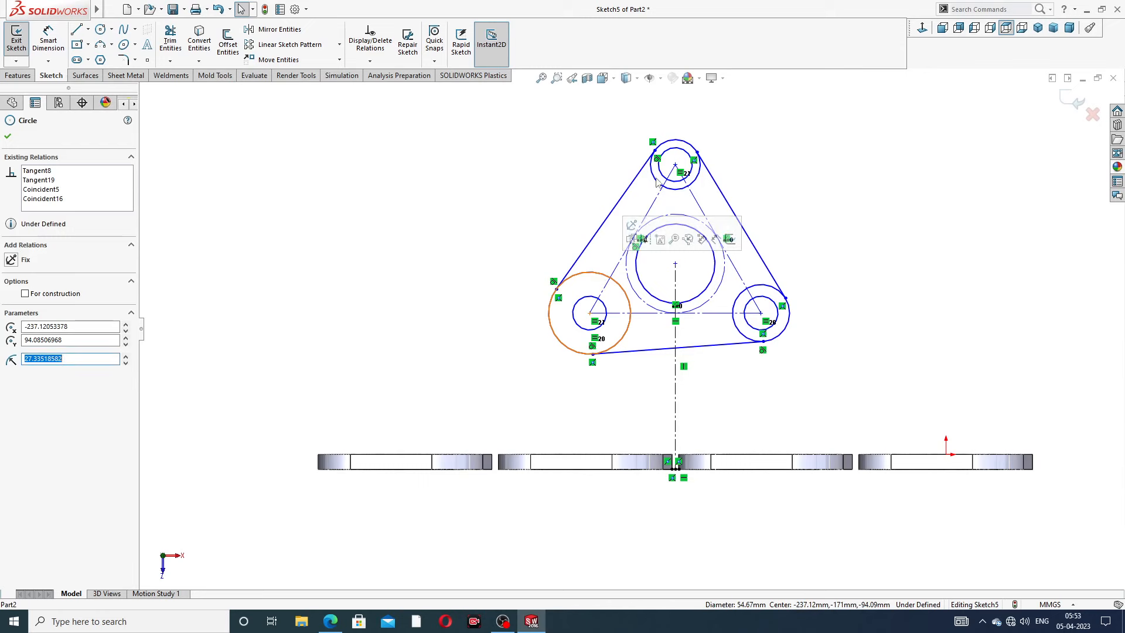
pyautogui.click(797, 152)
pyautogui.click(584, 273)
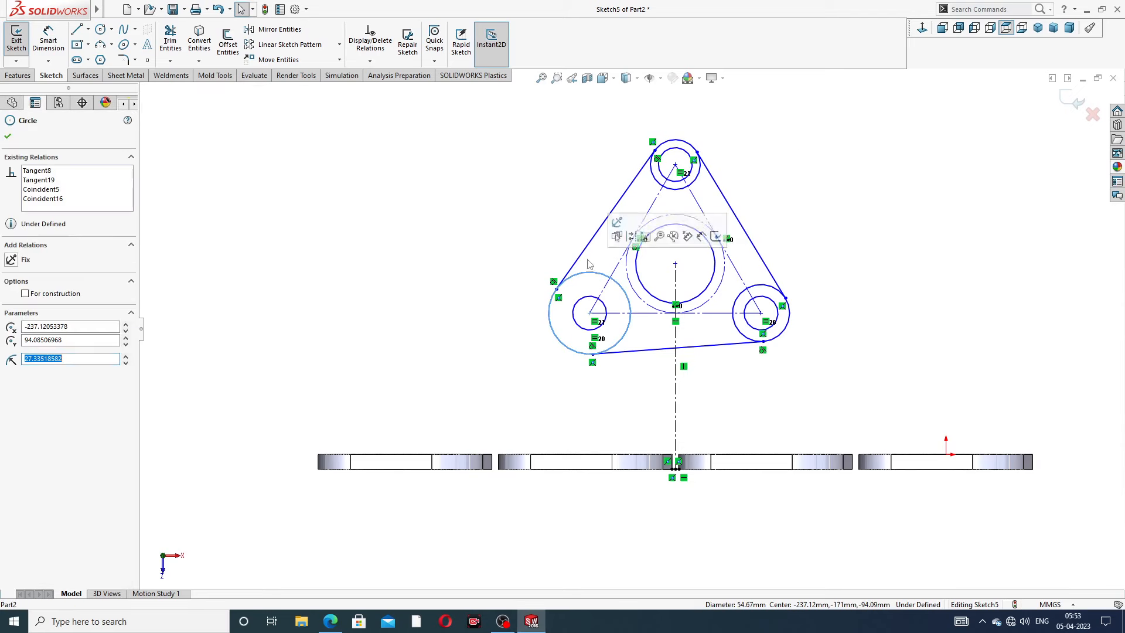
pyautogui.keyDown('ctrl'); pyautogui.click(661, 185); pyautogui.keyUp('ctrl')
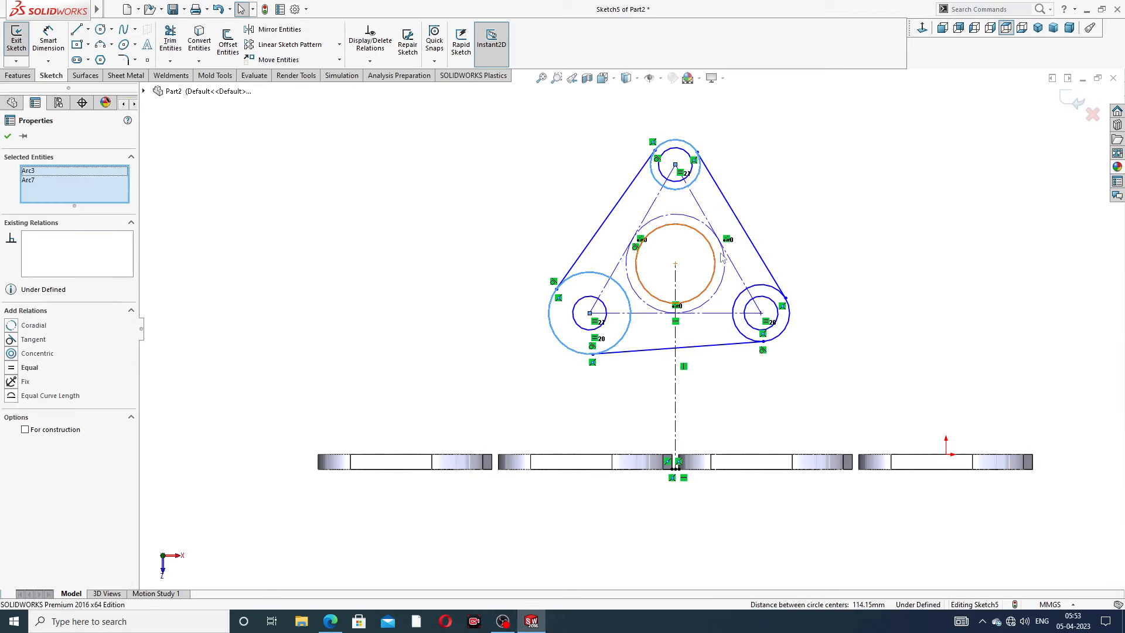
pyautogui.keyDown('ctrl'); pyautogui.click(763, 287); pyautogui.keyUp('ctrl')
pyautogui.click(823, 244)
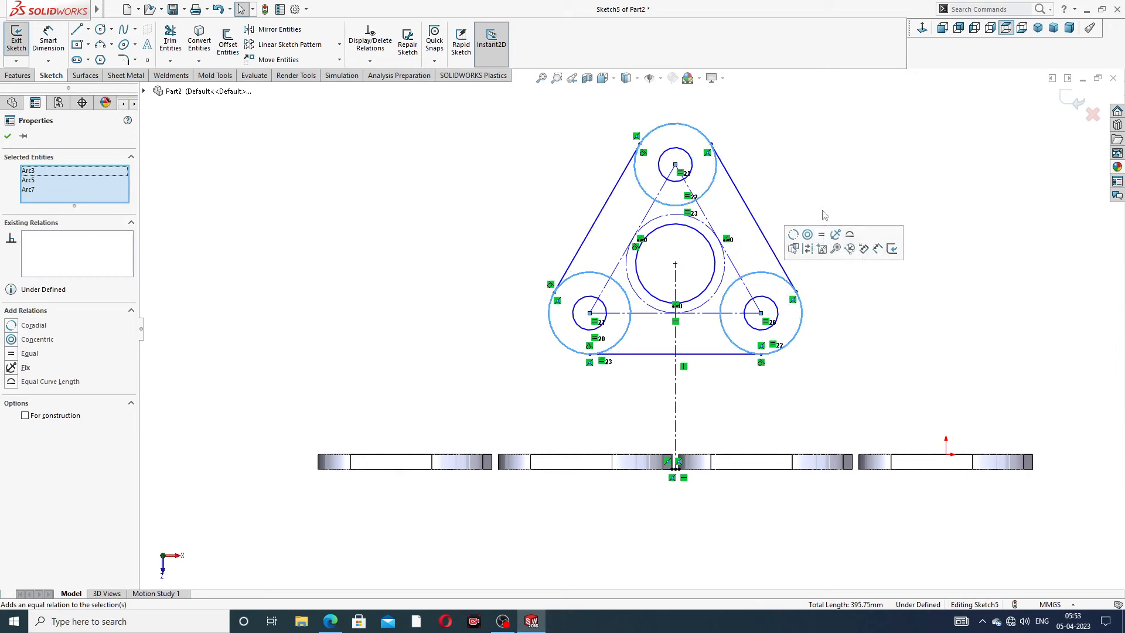
pyautogui.click(838, 173)
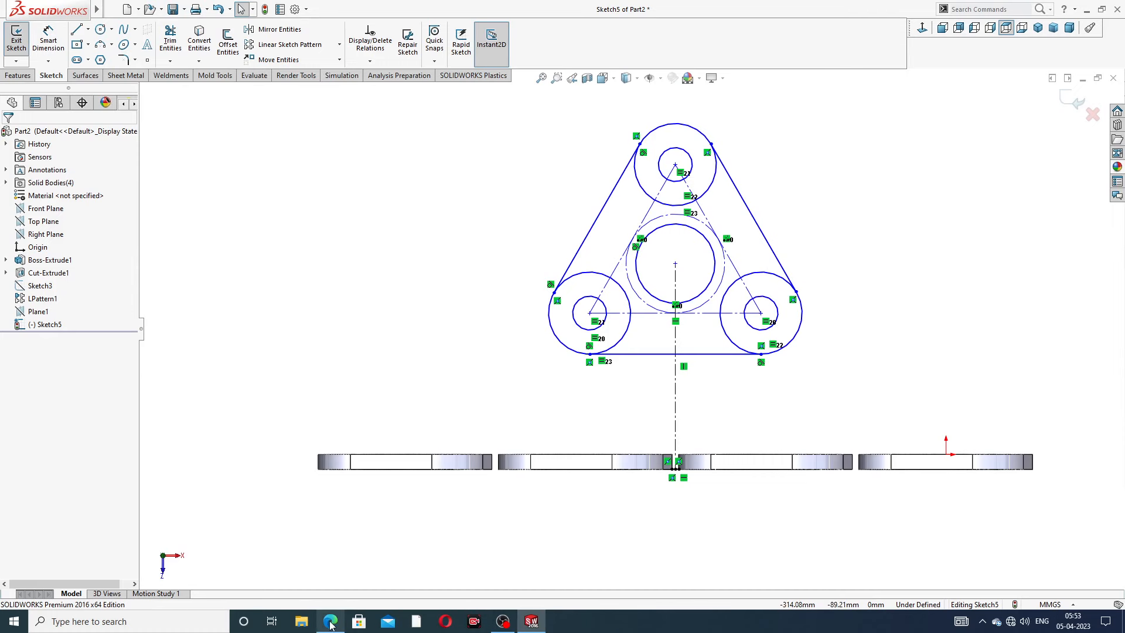
# Step: Check the manifold drawing's top view, and dimension the central circle's centre at 130 mm from the midpoint between the middle flanges' outer faces
pyautogui.moveTo(332, 626)
pyautogui.click(328, 563)
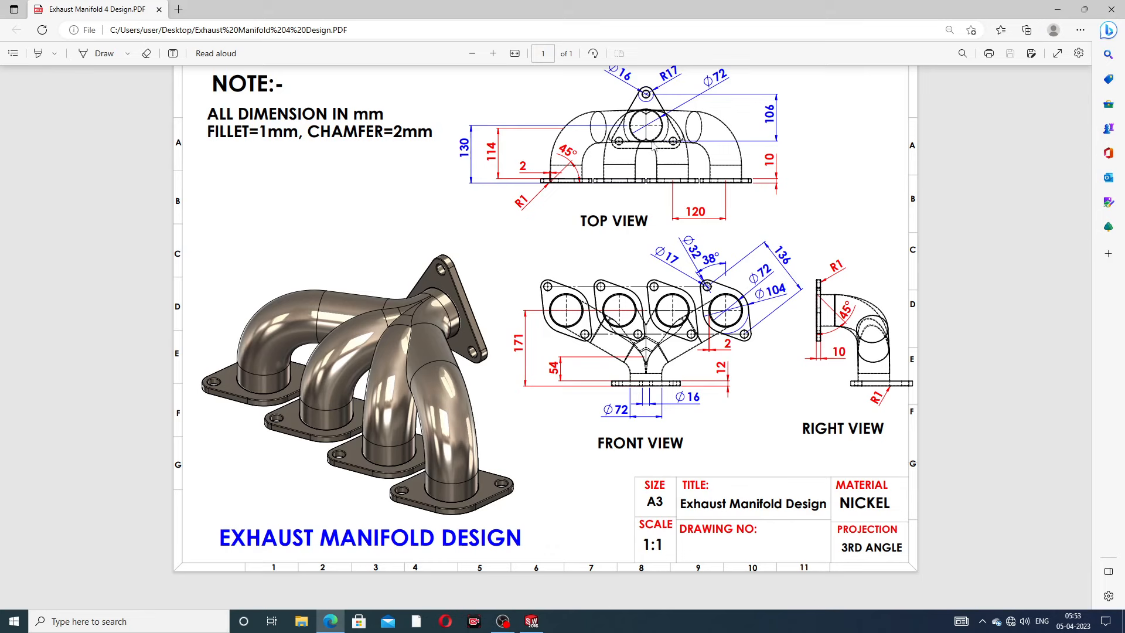
pyautogui.click(331, 621)
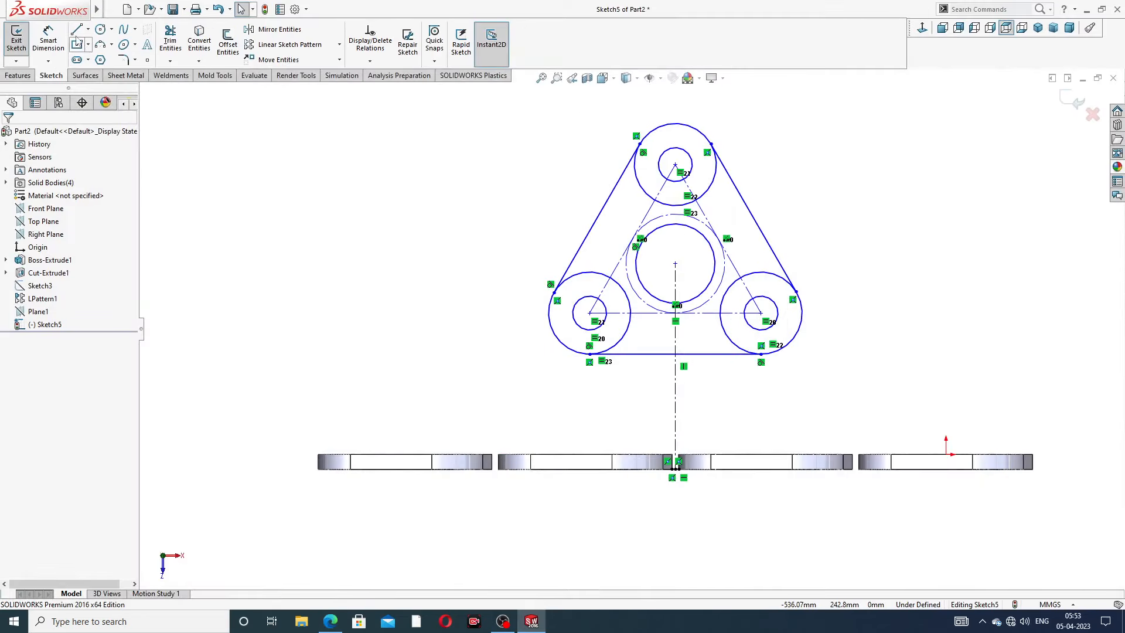
pyautogui.click(48, 40)
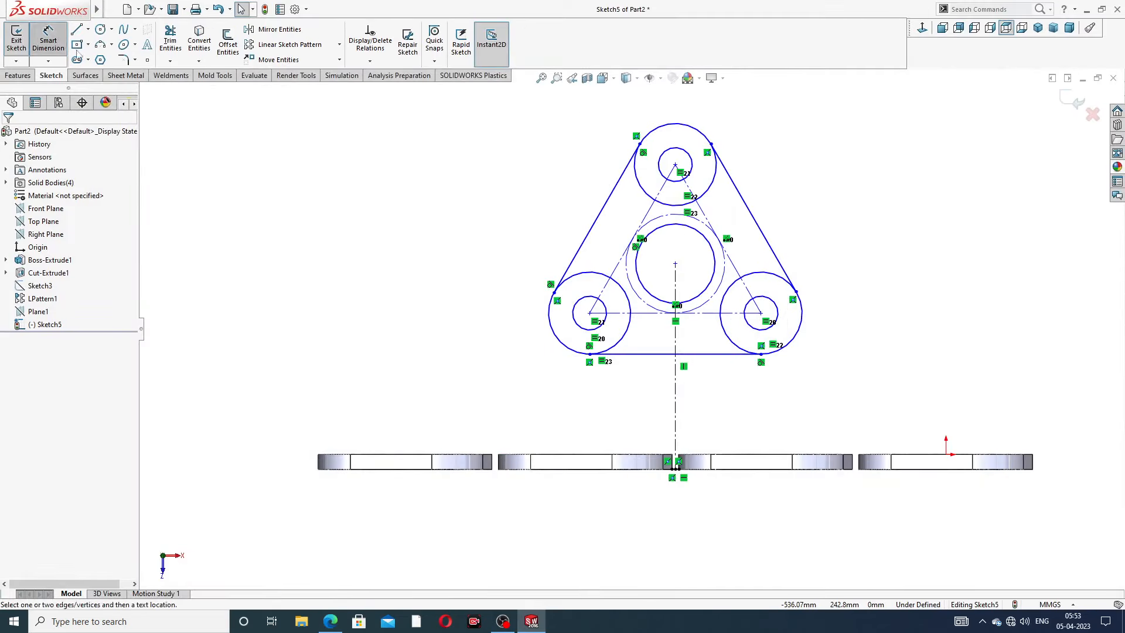
pyautogui.click(675, 265)
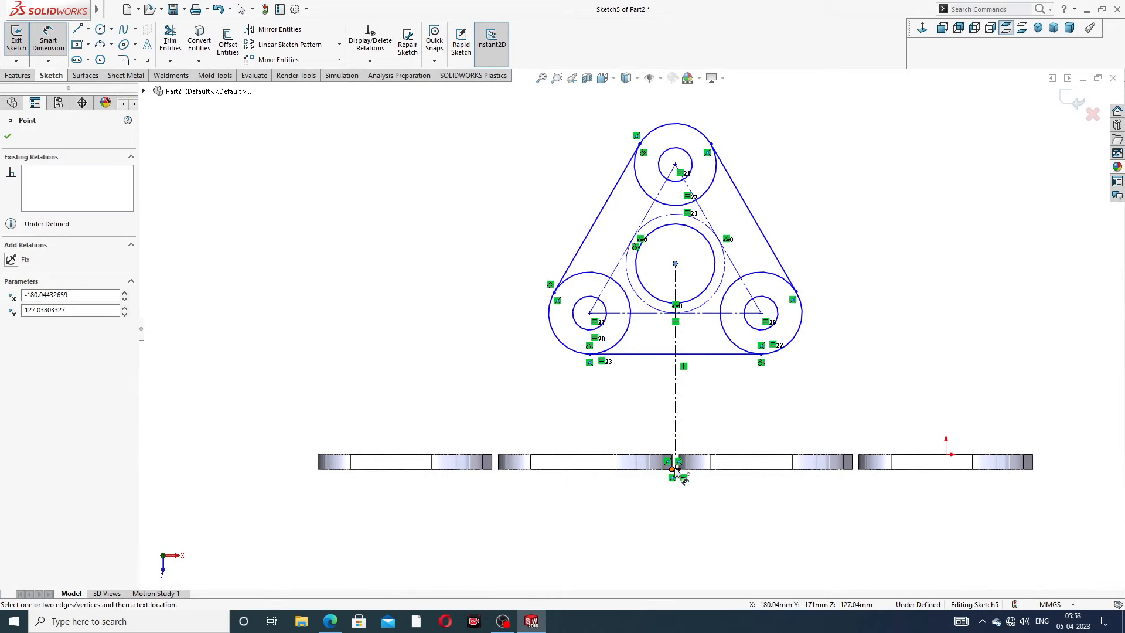
pyautogui.scroll(-3, 684, 470)
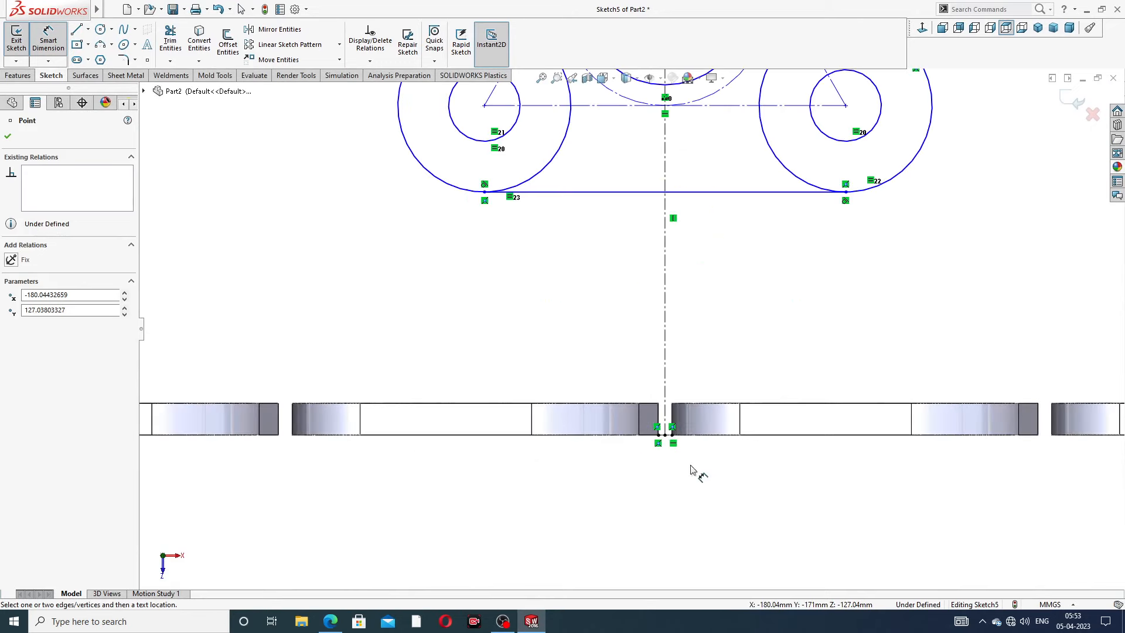
pyautogui.click(665, 436)
pyautogui.press('f')
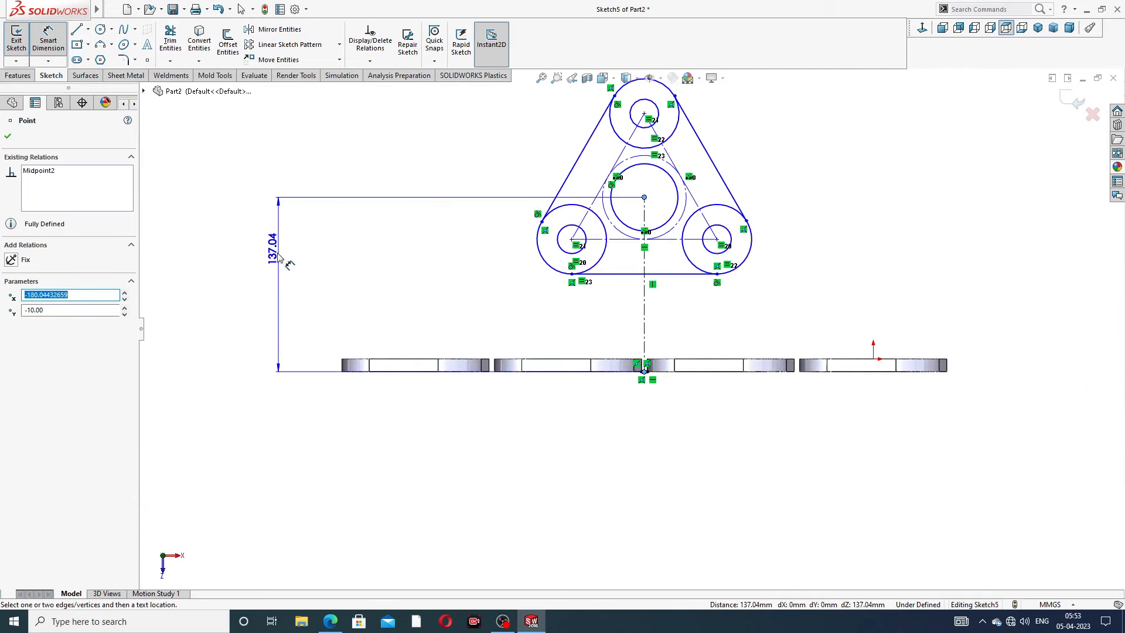
pyautogui.click(273, 260)
pyautogui.write('1')
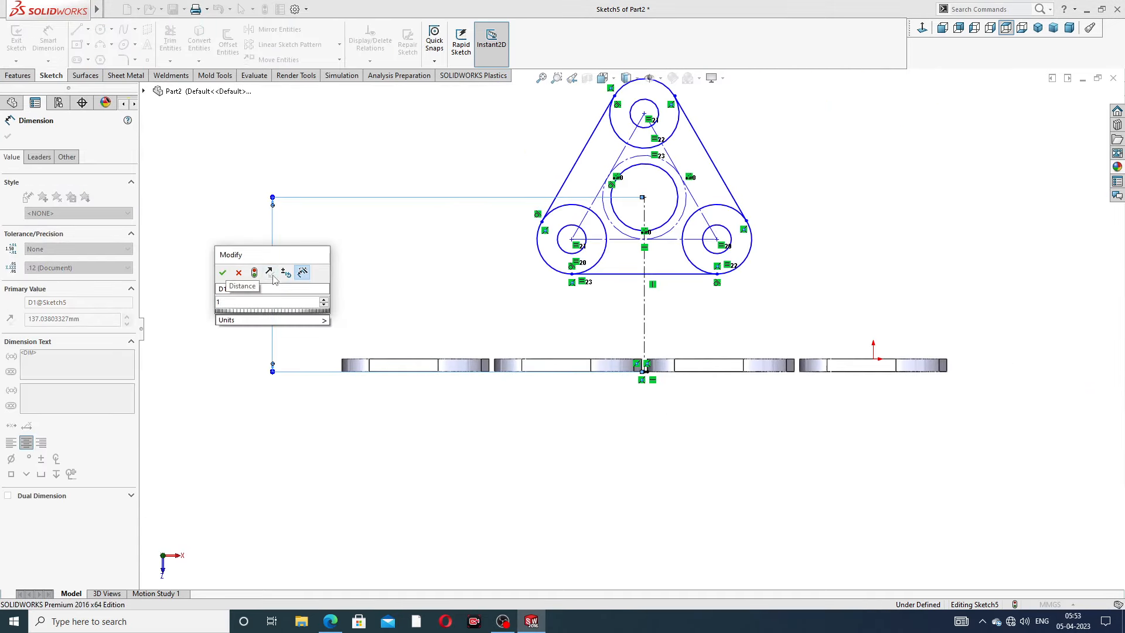
pyautogui.write('30')
pyautogui.press('Return')
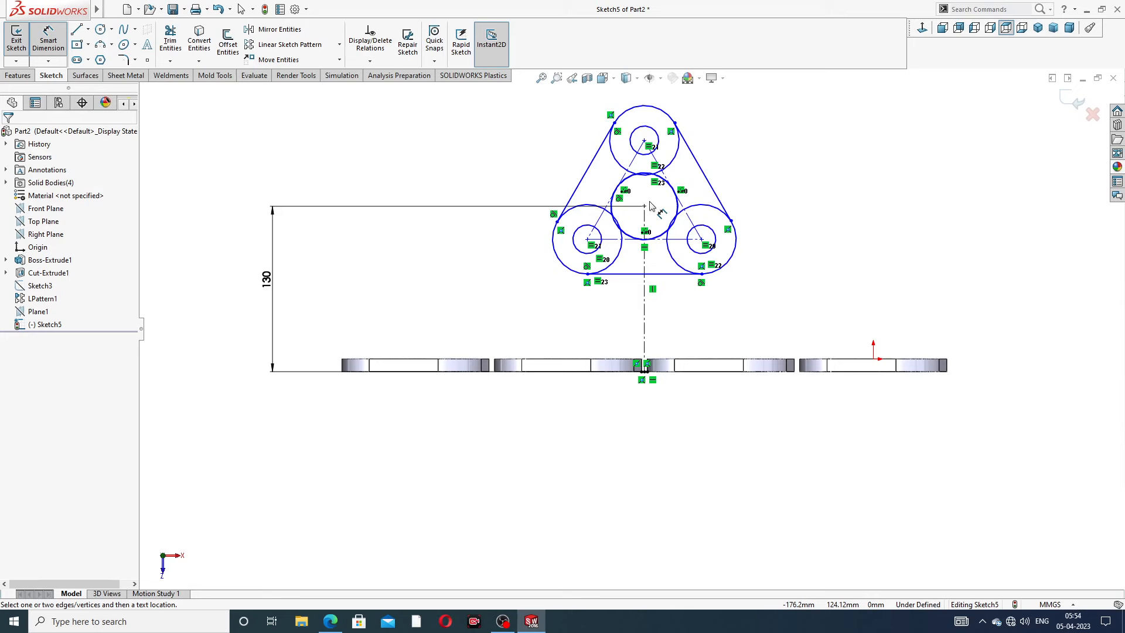
pyautogui.scroll(-3, 698, 153)
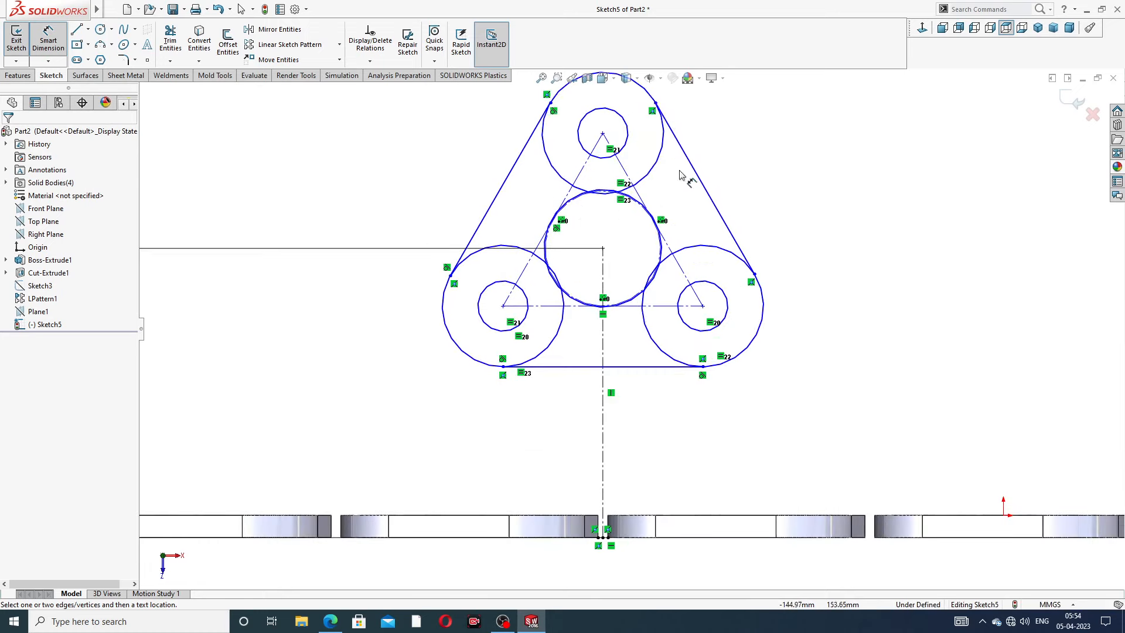
# Step: Dimension the vertical distance from the triangle's apex point to its horizontal base centreline as 106 mm
pyautogui.click(603, 134)
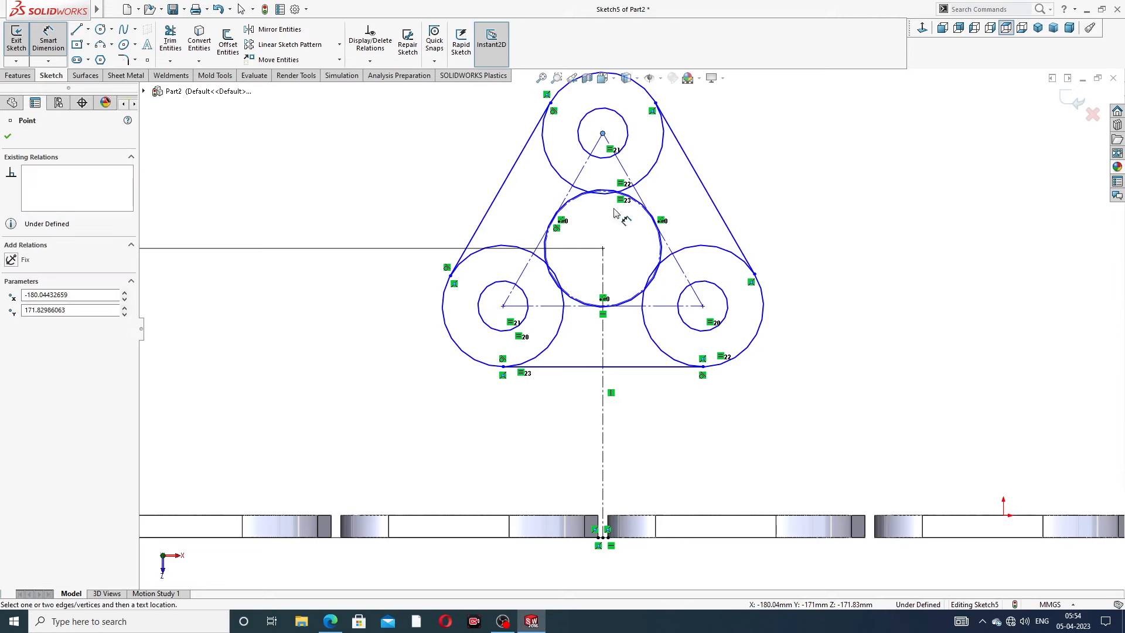
pyautogui.click(640, 305)
pyautogui.click(811, 225)
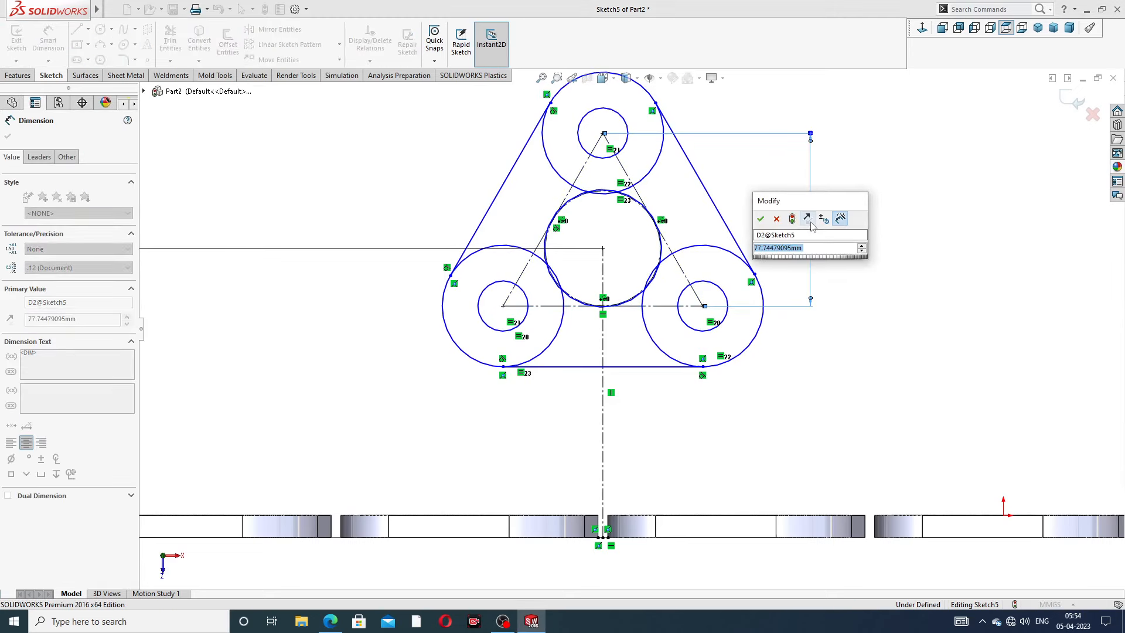
pyautogui.write('10')
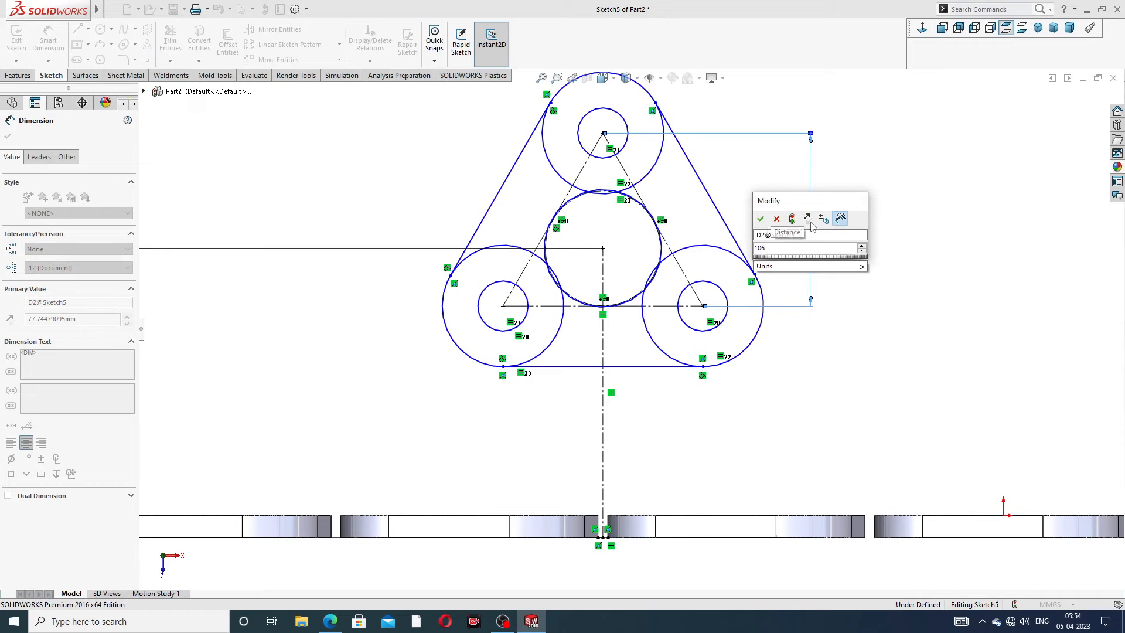
pyautogui.write('6')
pyautogui.press('Return')
pyautogui.scroll(3, 819, 194)
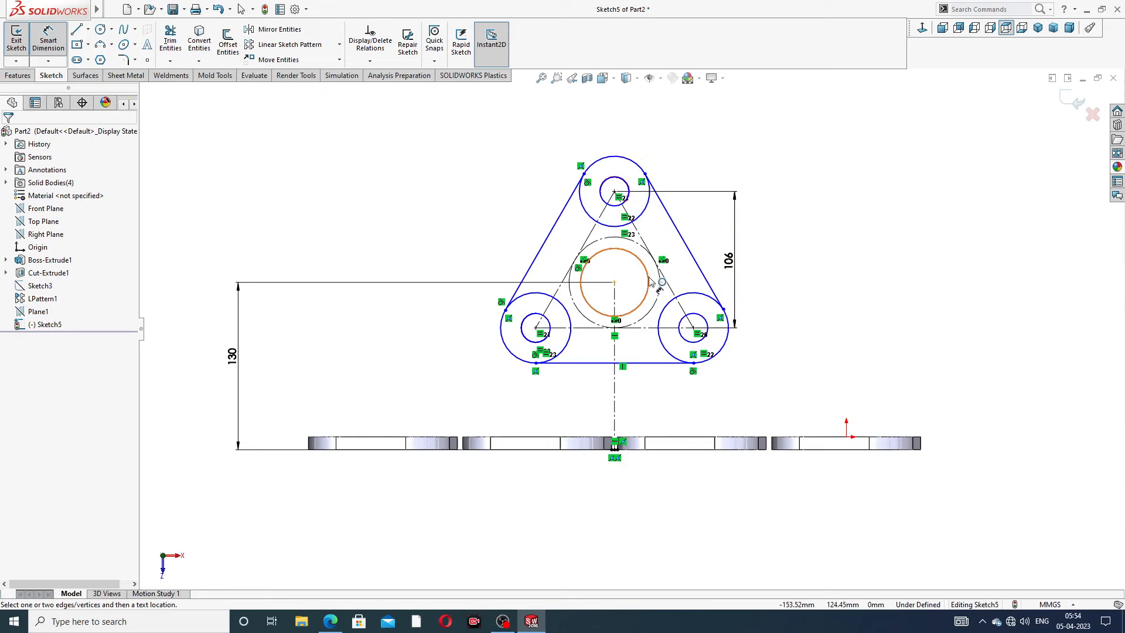
# Step: Check the exhaust manifold drawing and set the diameter of the apex corner's small hole circle to 16 mm
pyautogui.click(335, 626)
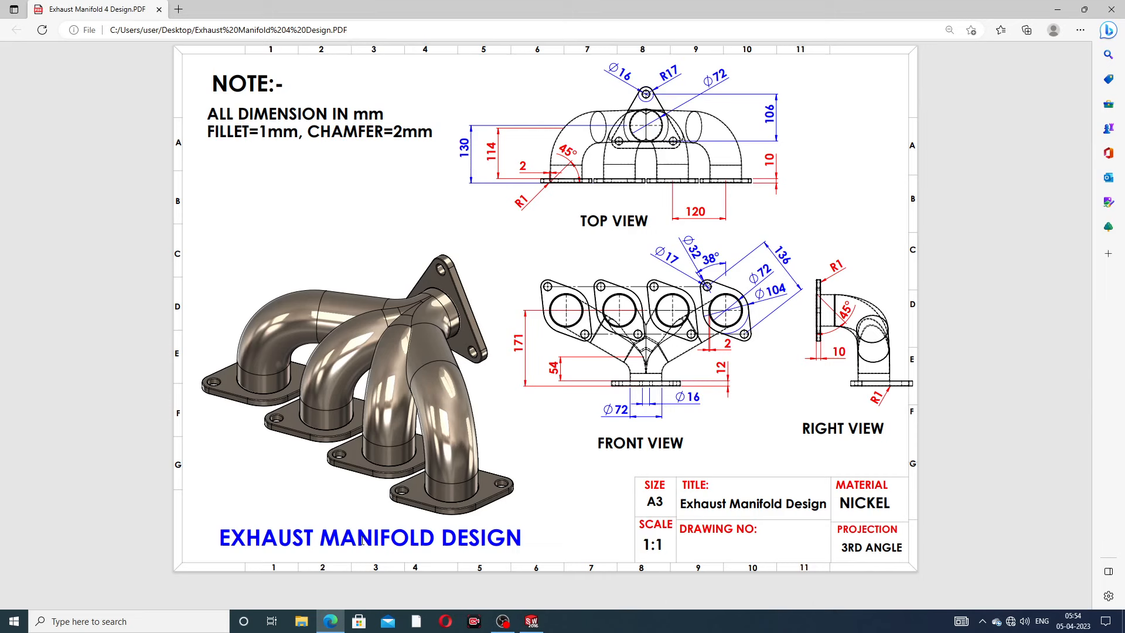
pyautogui.click(531, 621)
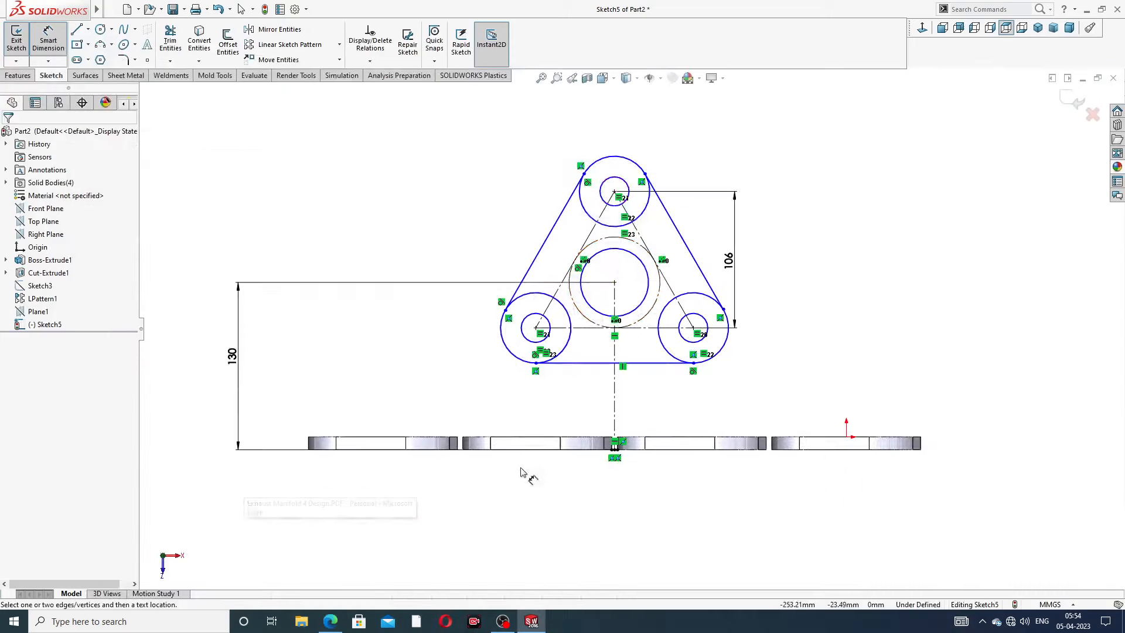
pyautogui.click(612, 183)
pyautogui.click(588, 141)
pyautogui.write('1')
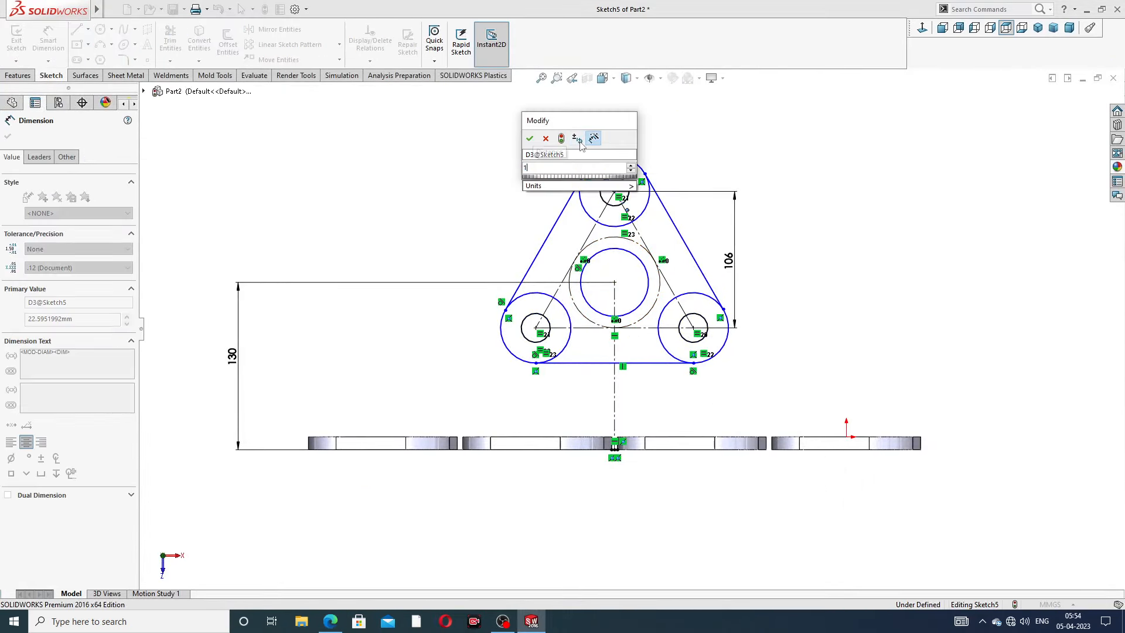
pyautogui.write('6')
pyautogui.press('Return')
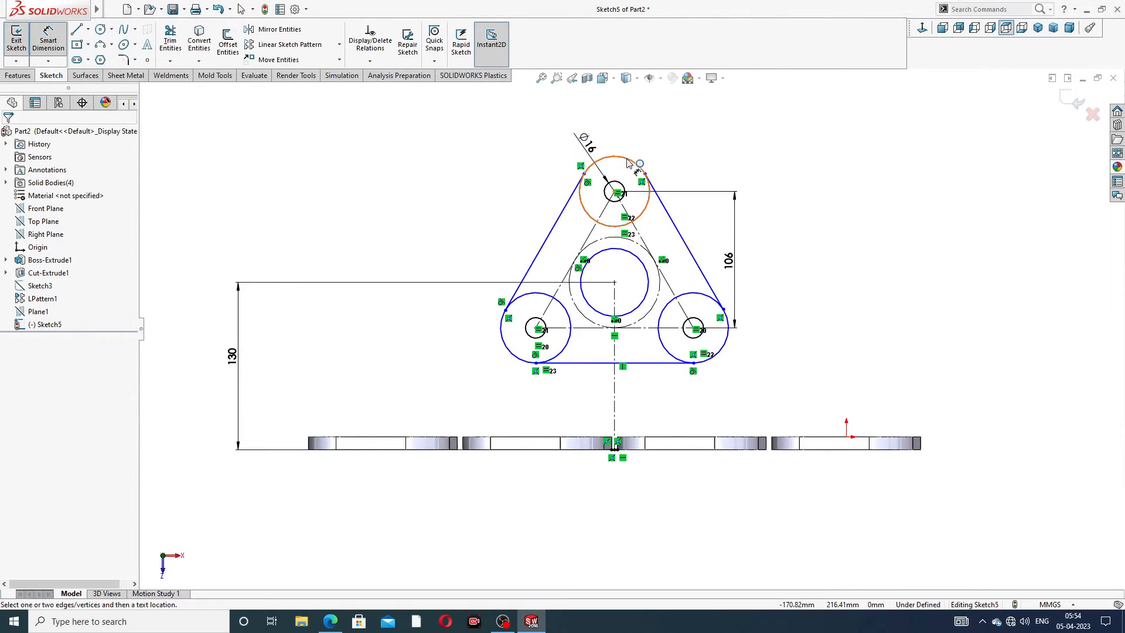
# Step: Set the diameter of the outer circle around the apex hole to 34 mm
pyautogui.click(629, 164)
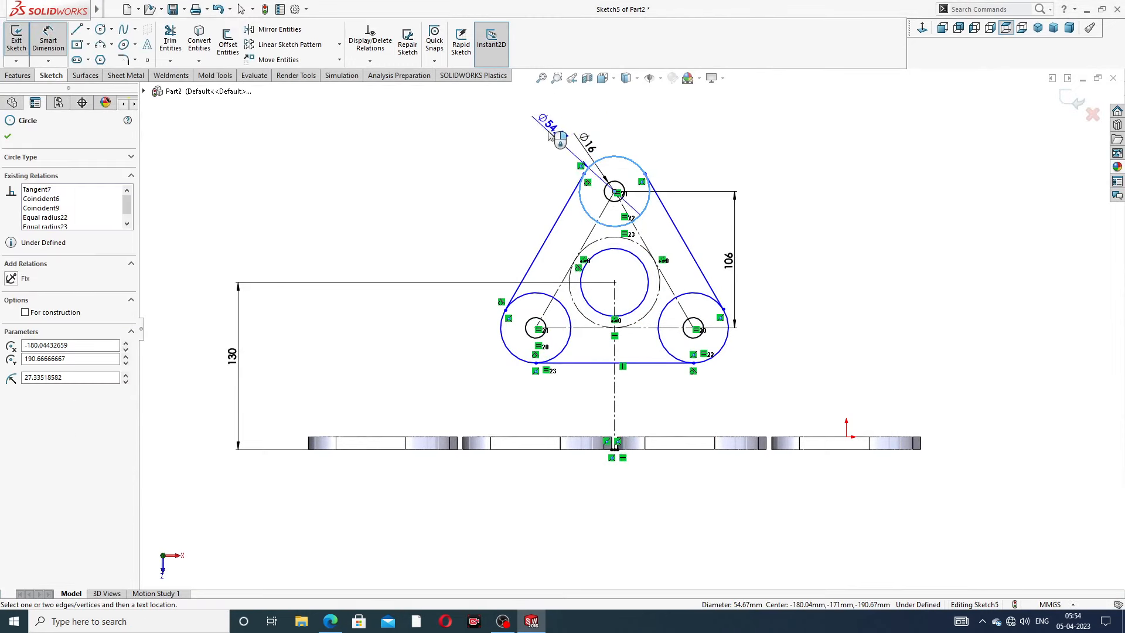
pyautogui.click(549, 135)
pyautogui.write('34')
pyautogui.press('Return')
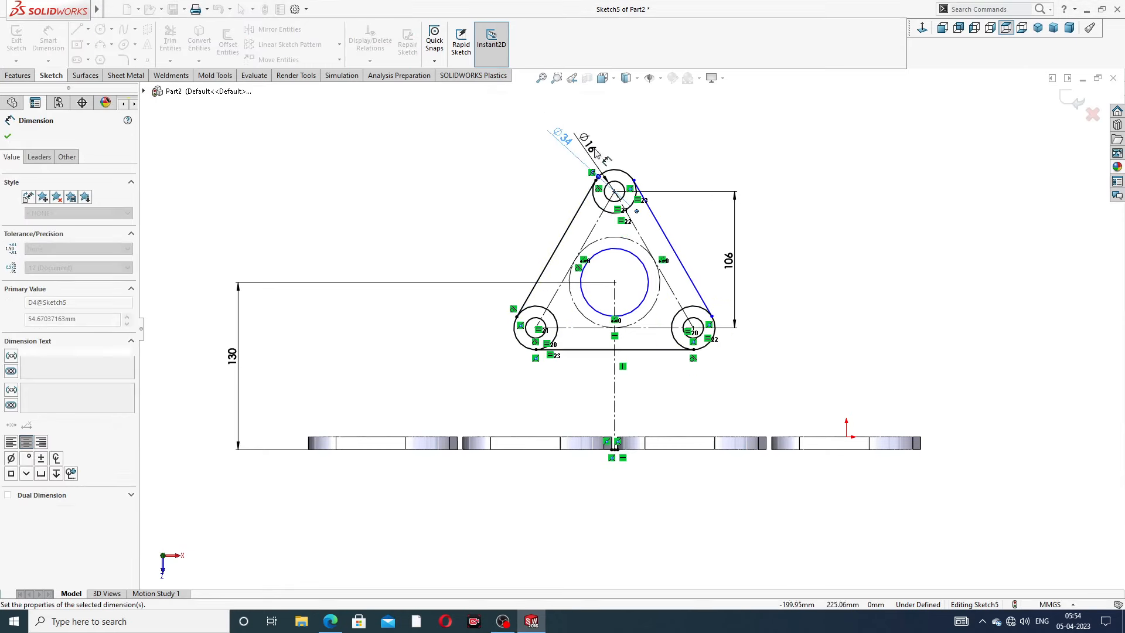
# Step: Set the diameter of the solid central circle in the triangular flange sketch to 72 mm
pyautogui.click(639, 258)
pyautogui.click(700, 161)
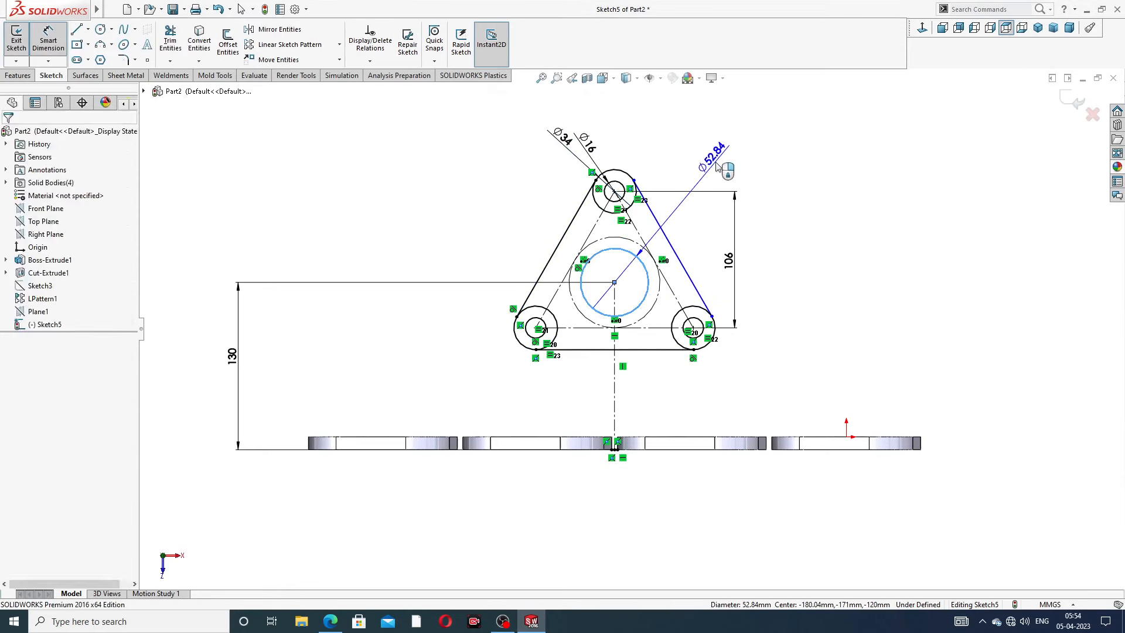
pyautogui.write('72')
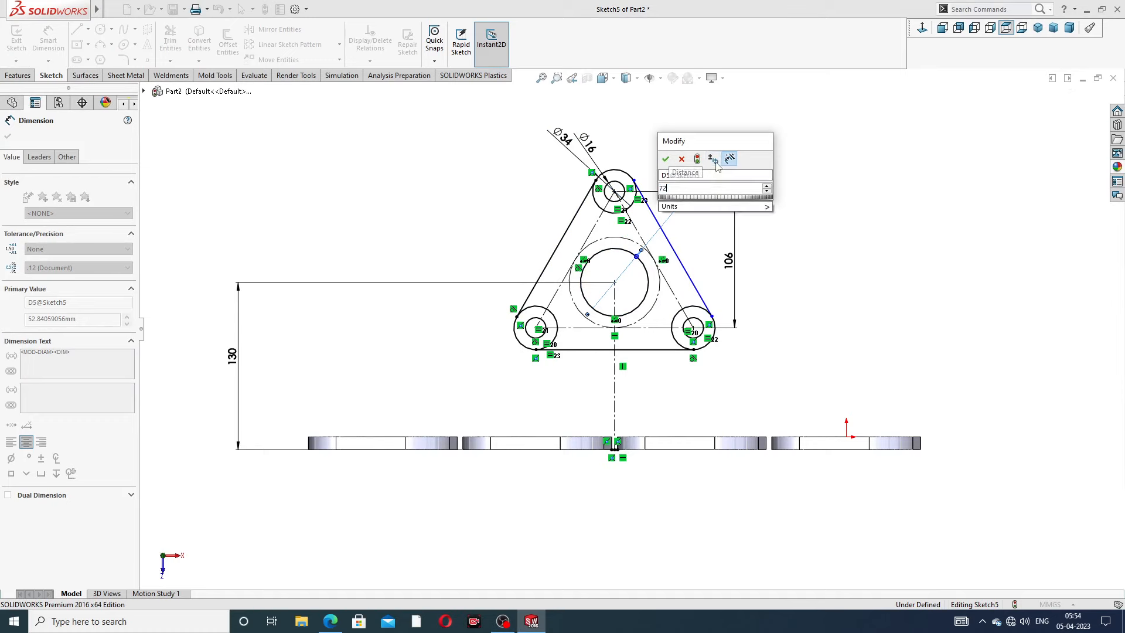
pyautogui.press('Escape')
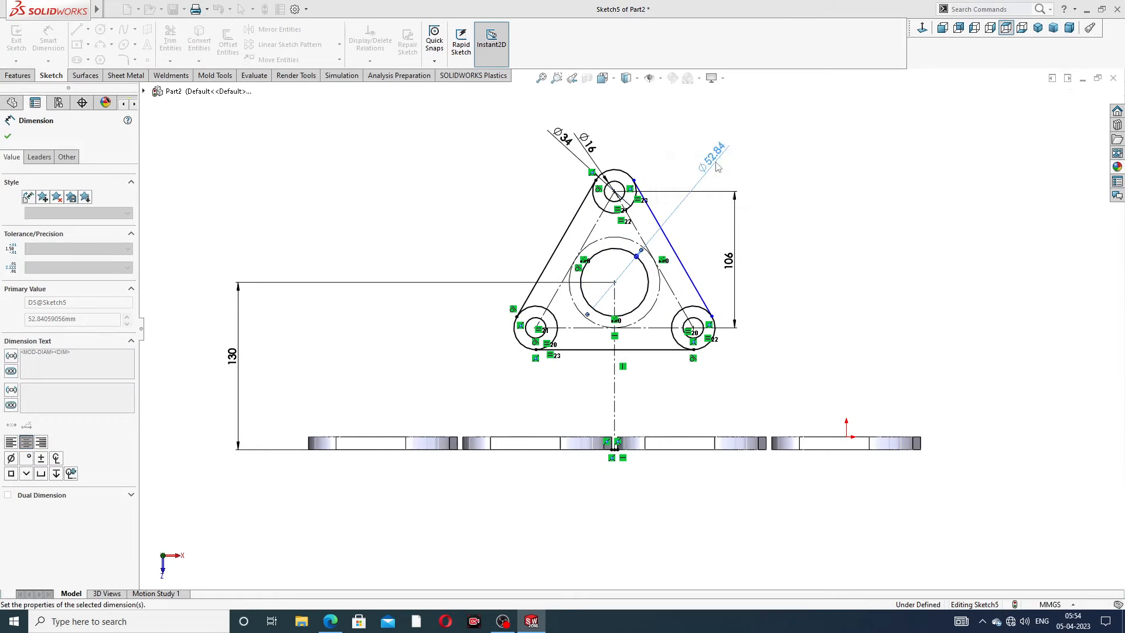
pyautogui.click(771, 191)
pyautogui.scroll(-3, 673, 233)
pyautogui.rightClick(811, 170)
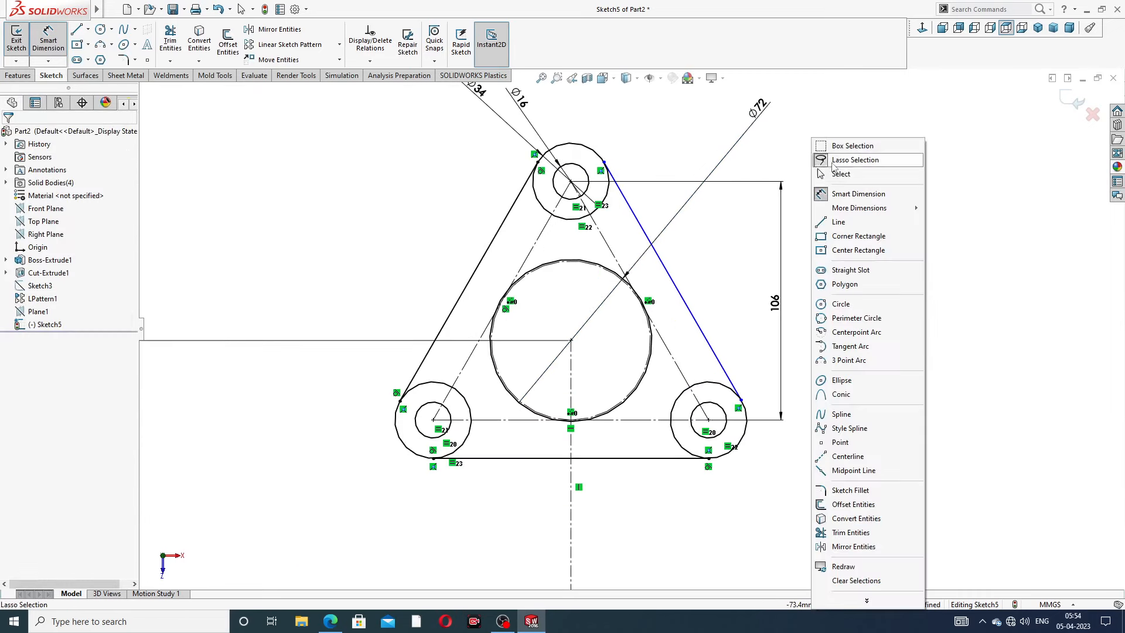
pyautogui.click(842, 174)
# Step: Make the flange's right slanted edge line tangent to the apex outer circle and the lower-right outer circle
pyautogui.click(626, 201)
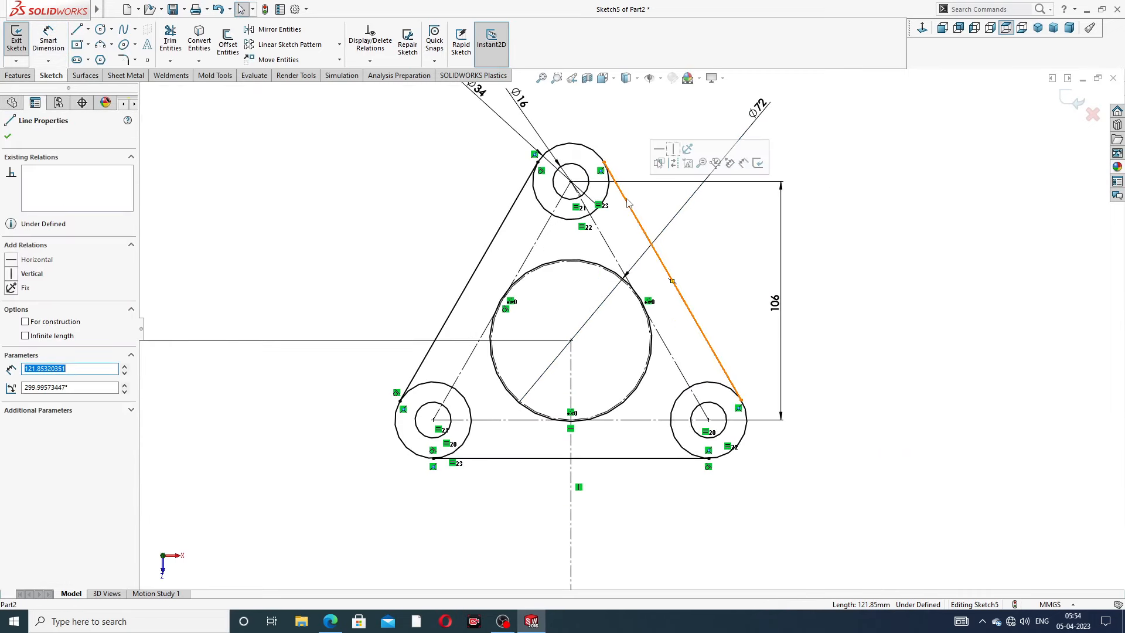
pyautogui.keyDown('ctrl'); pyautogui.click(606, 201); pyautogui.keyUp('ctrl')
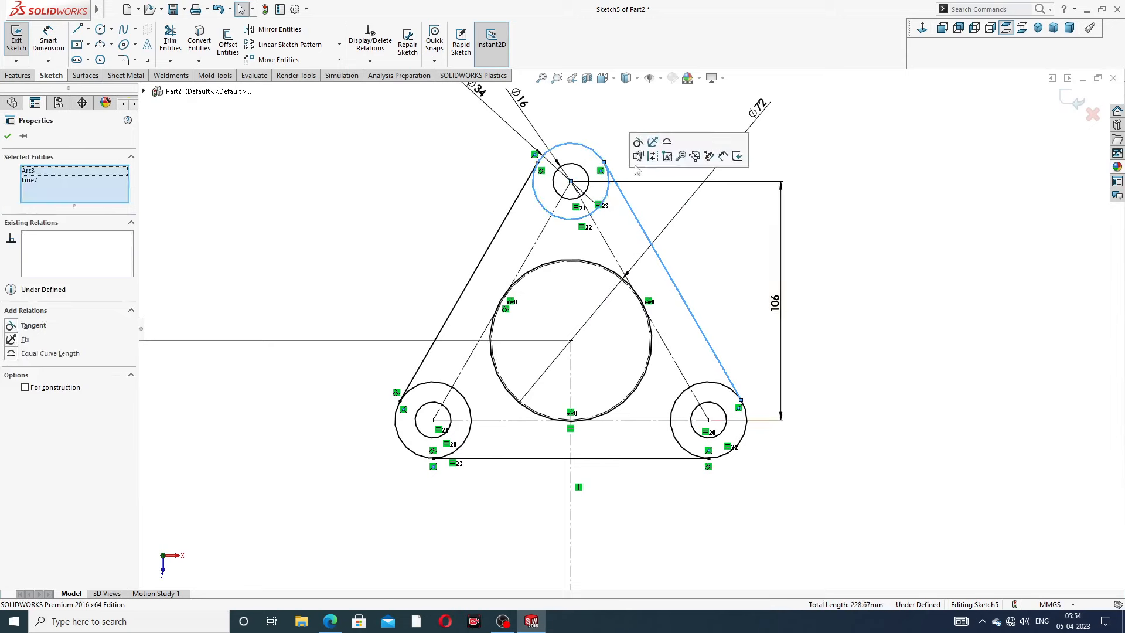
pyautogui.click(33, 325)
pyautogui.press('Escape')
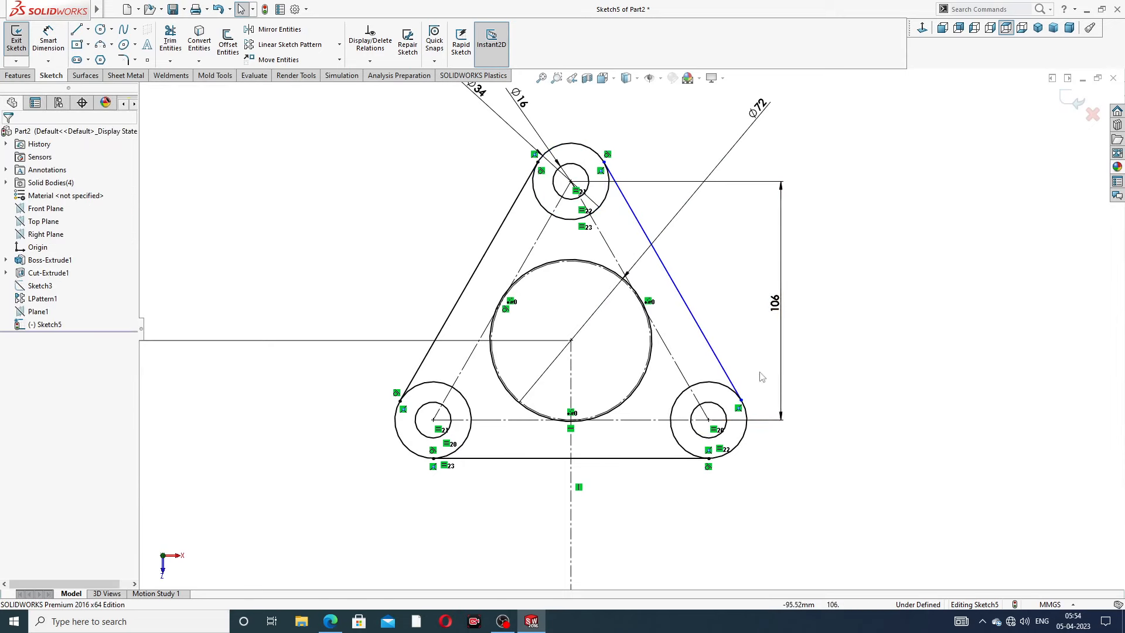
pyautogui.click(729, 375)
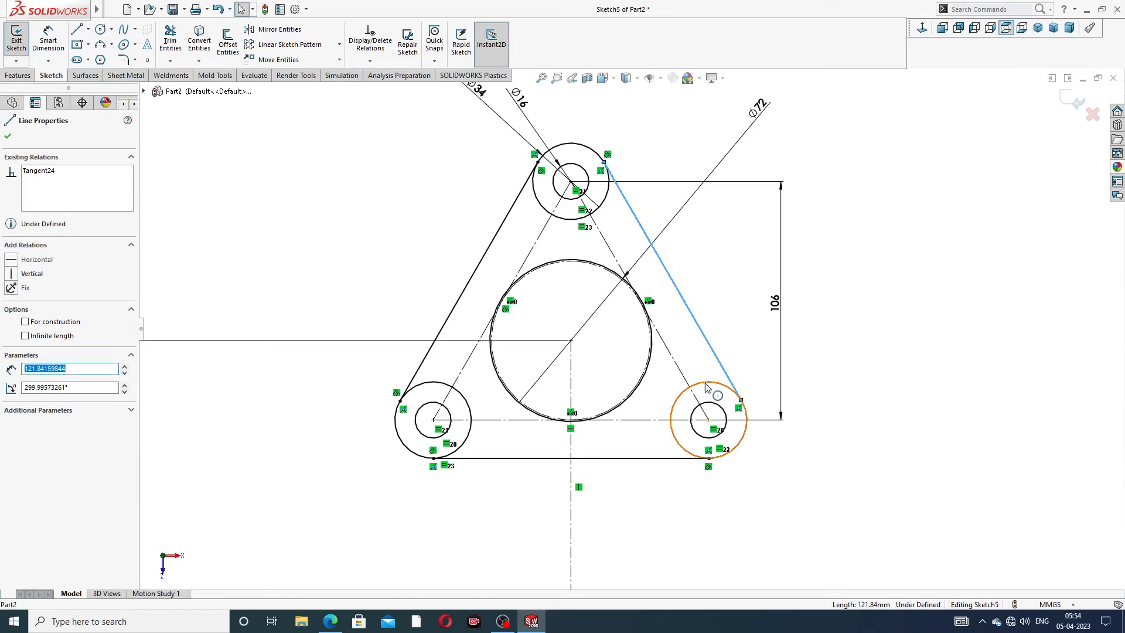
pyautogui.keyDown('ctrl'); pyautogui.click(707, 388); pyautogui.keyUp('ctrl')
pyautogui.click(740, 339)
pyautogui.click(883, 269)
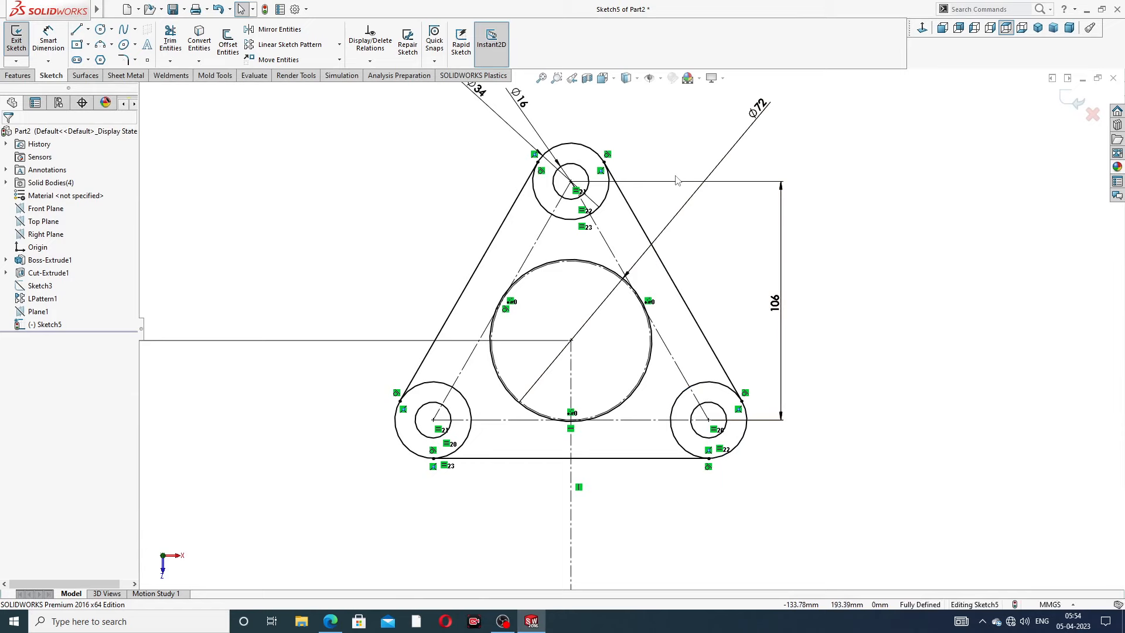
# Step: Trim away the inner portions of the apex outer circle, leaving only the rounded corner between the two slanted lines
pyautogui.press('f')
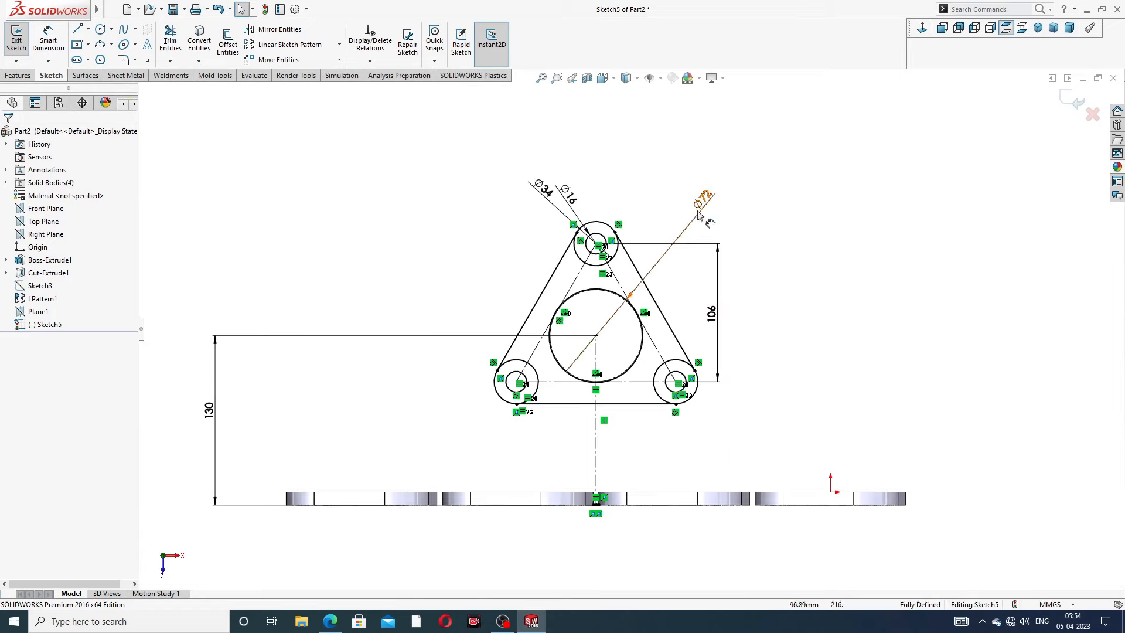
pyautogui.scroll(-2, 612, 328)
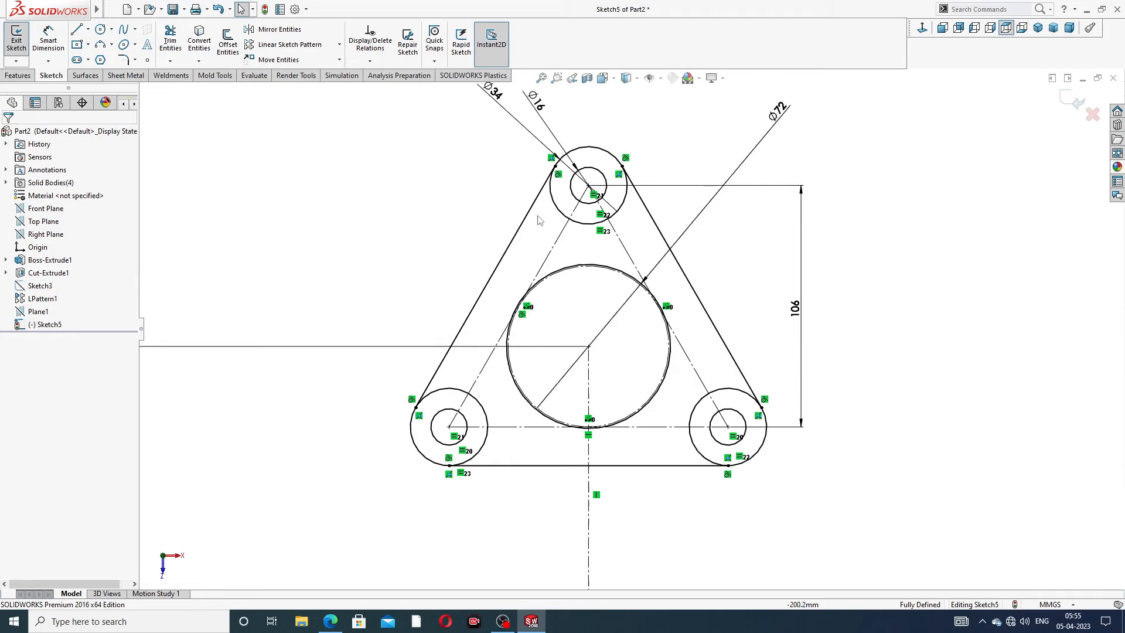
pyautogui.click(170, 41)
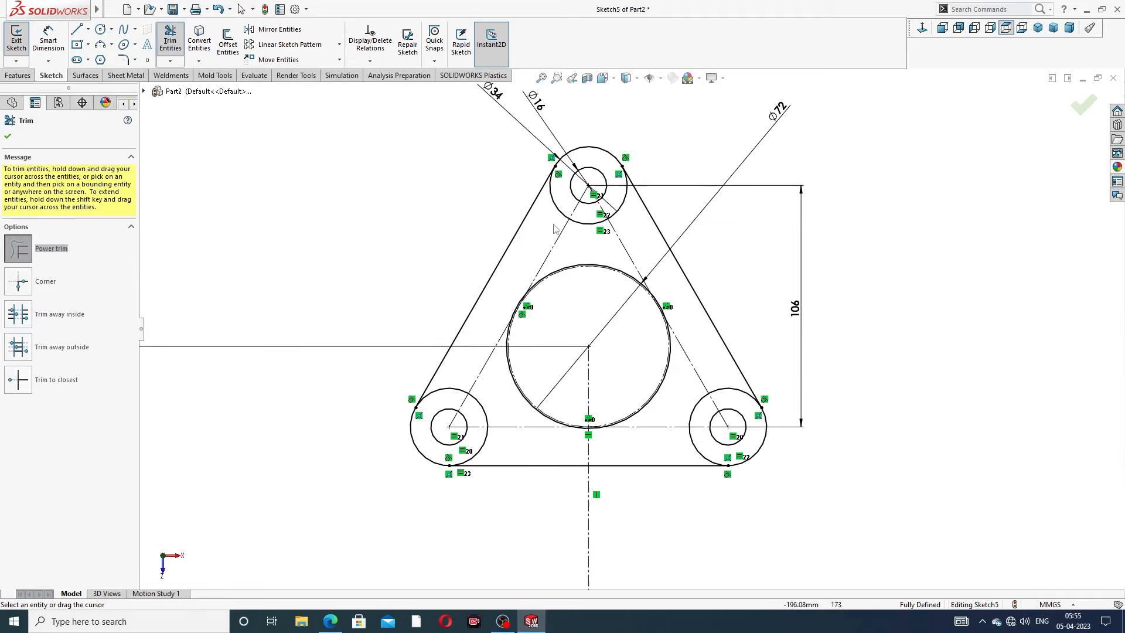
pyautogui.scroll(-2, 557, 229)
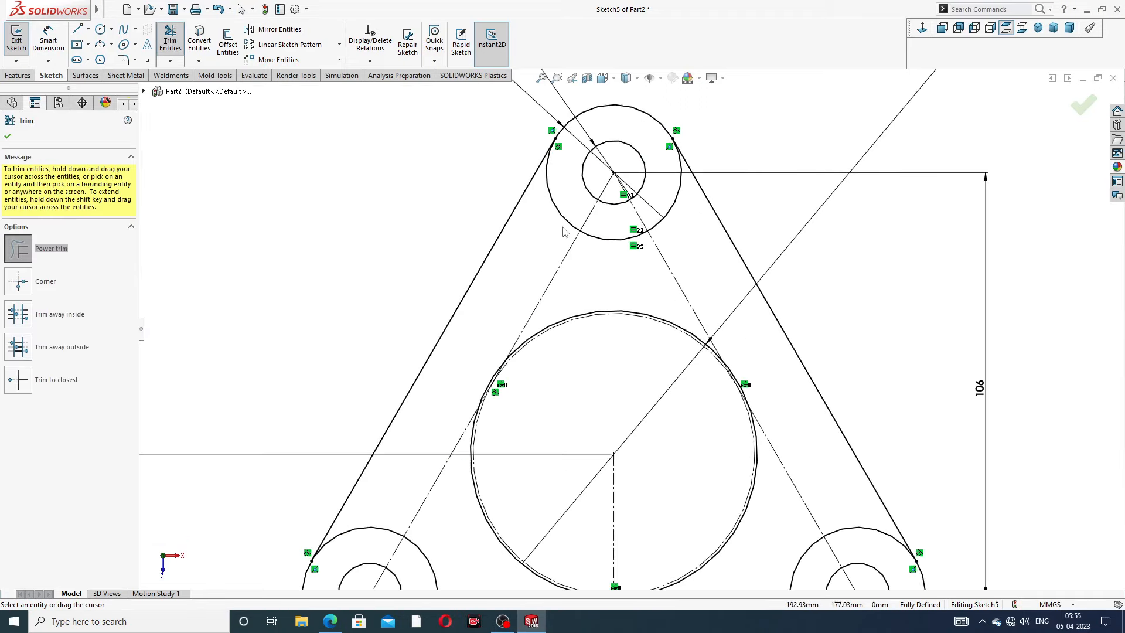
pyautogui.moveTo(561, 237); pyautogui.dragTo(571, 219)
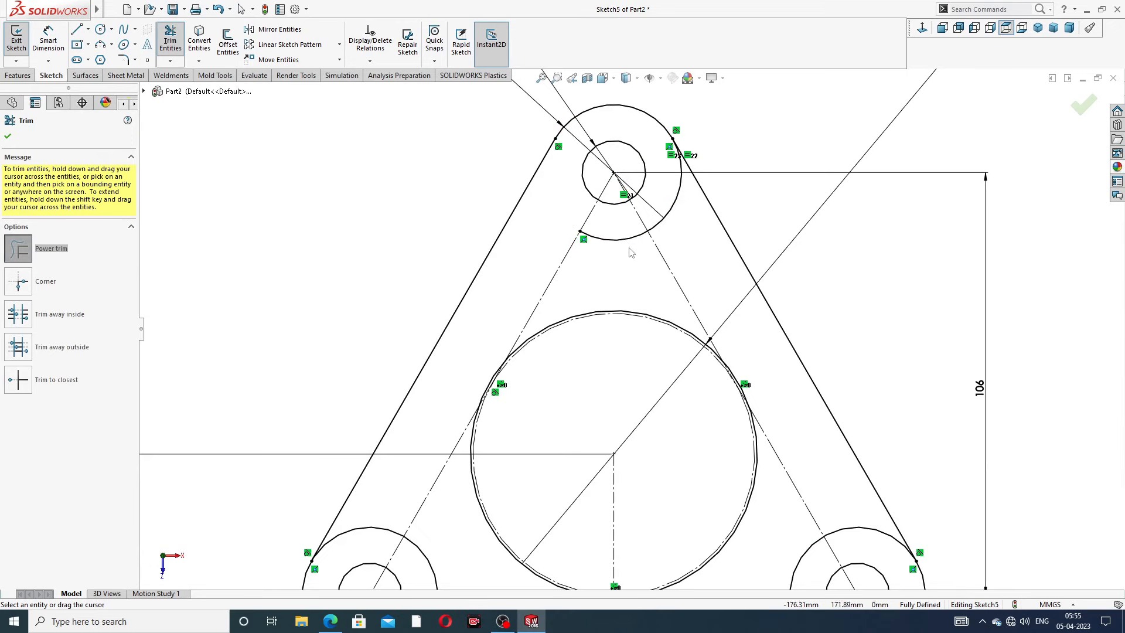
pyautogui.moveTo(631, 252)
pyautogui.mouseDown()
pyautogui.moveTo(725, 212)
pyautogui.moveTo(671, 206)
pyautogui.mouseUp()
pyautogui.scroll(5, 693, 288)
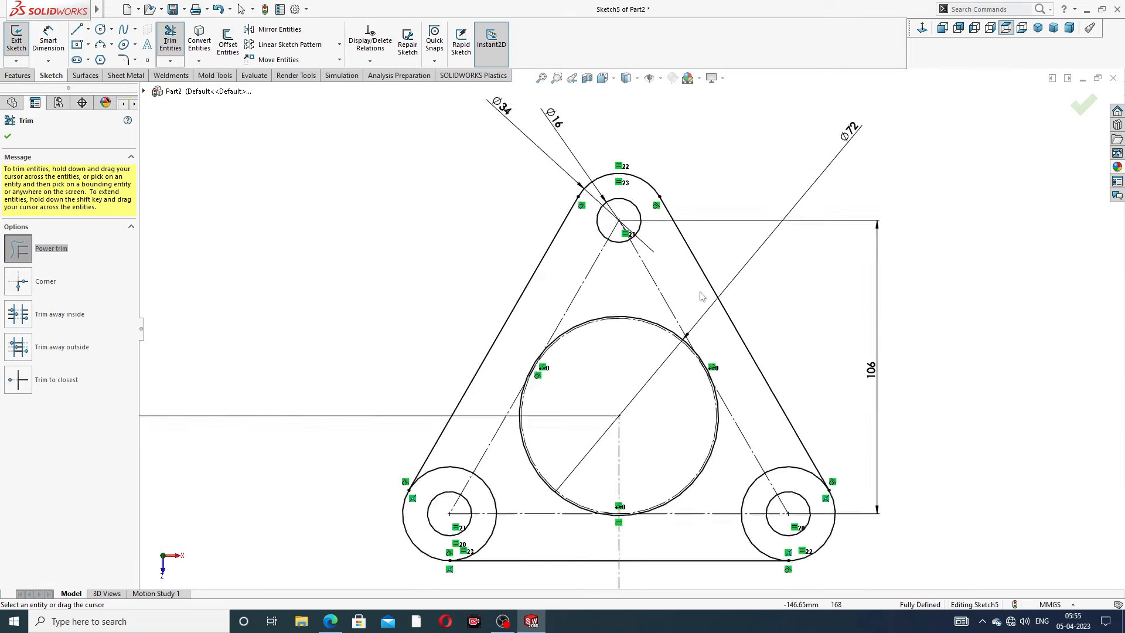
# Step: Trim the inner portions of the two lower outer circles to complete the rounded triangular flange outline
pyautogui.scroll(-2, 696, 377)
pyautogui.moveTo(724, 429); pyautogui.dragTo(718, 431)
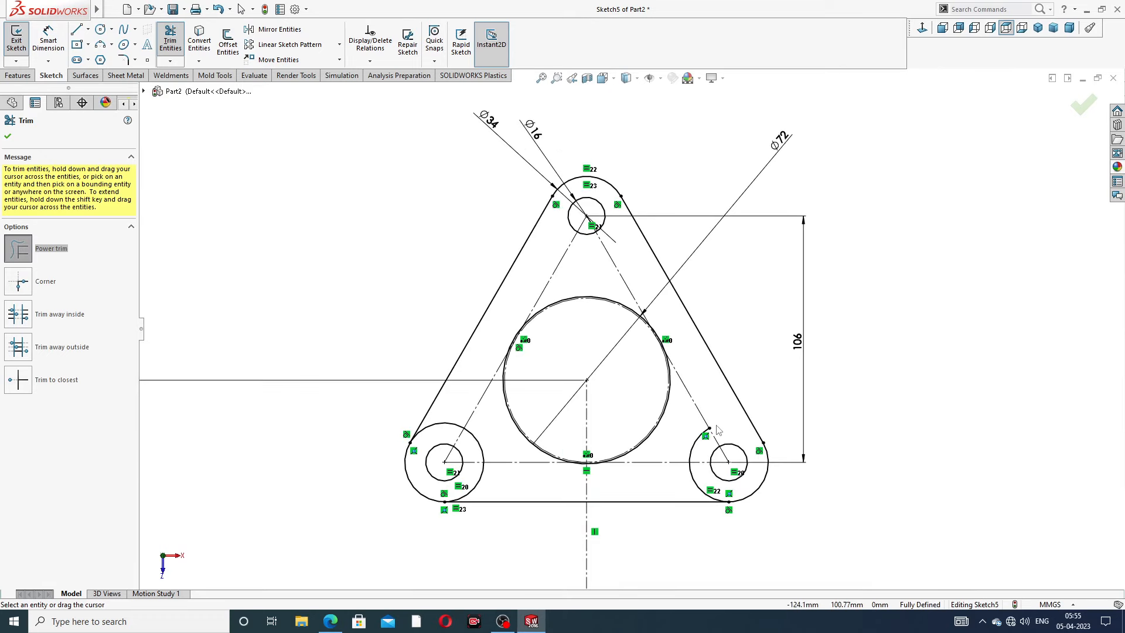
pyautogui.moveTo(710, 482); pyautogui.dragTo(685, 486)
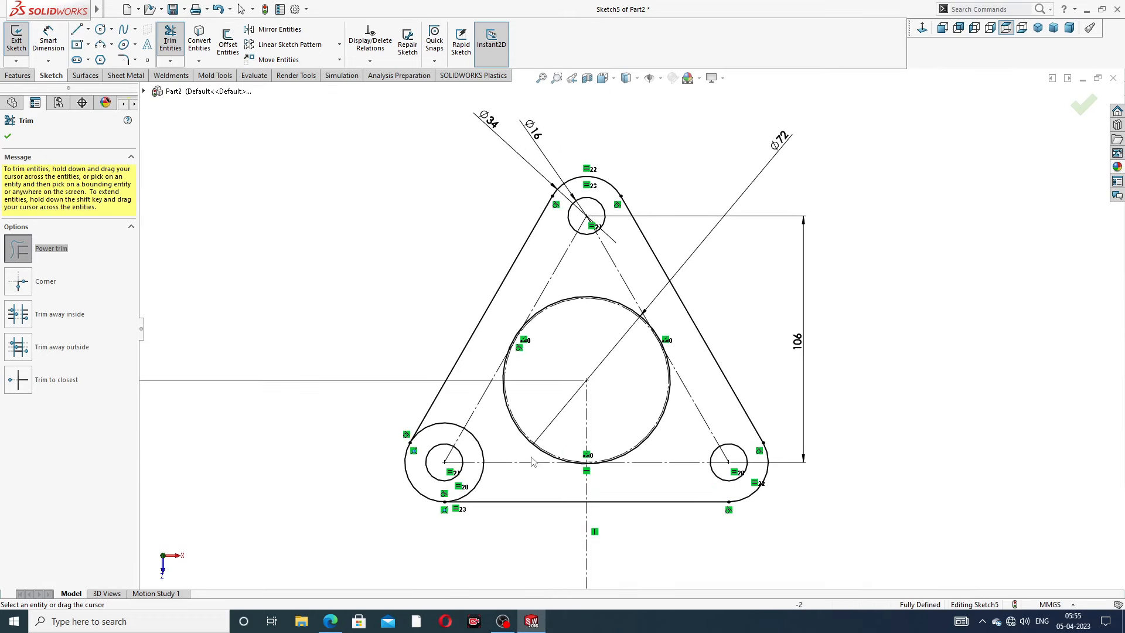
pyautogui.moveTo(493, 434)
pyautogui.mouseDown()
pyautogui.moveTo(475, 453)
pyautogui.moveTo(490, 486)
pyautogui.moveTo(476, 483)
pyautogui.mouseUp()
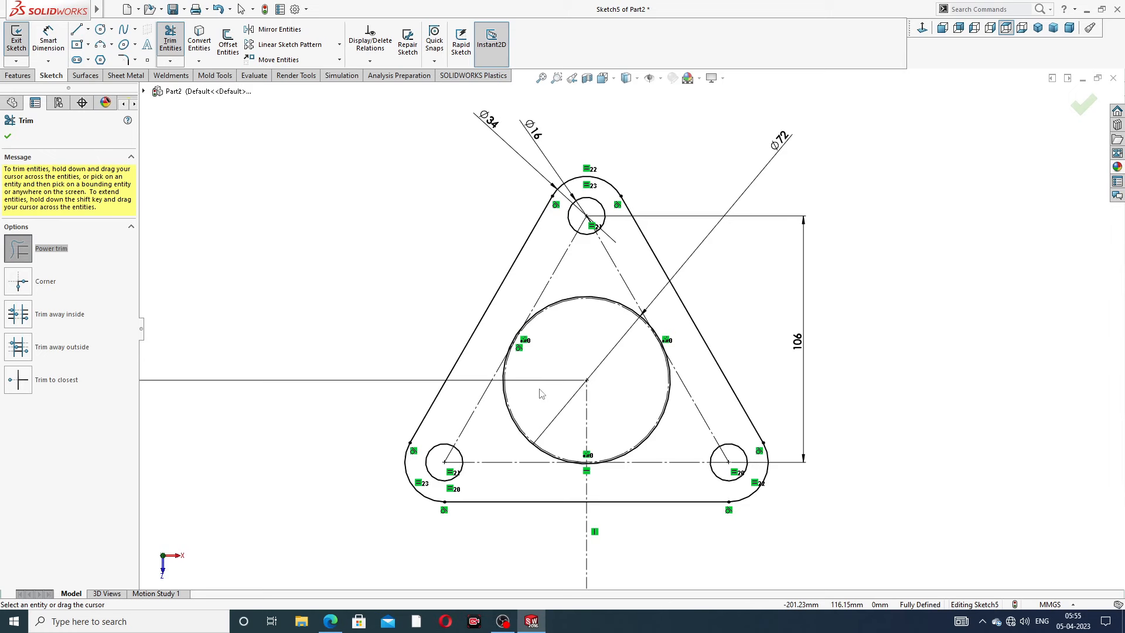
pyautogui.click(7, 137)
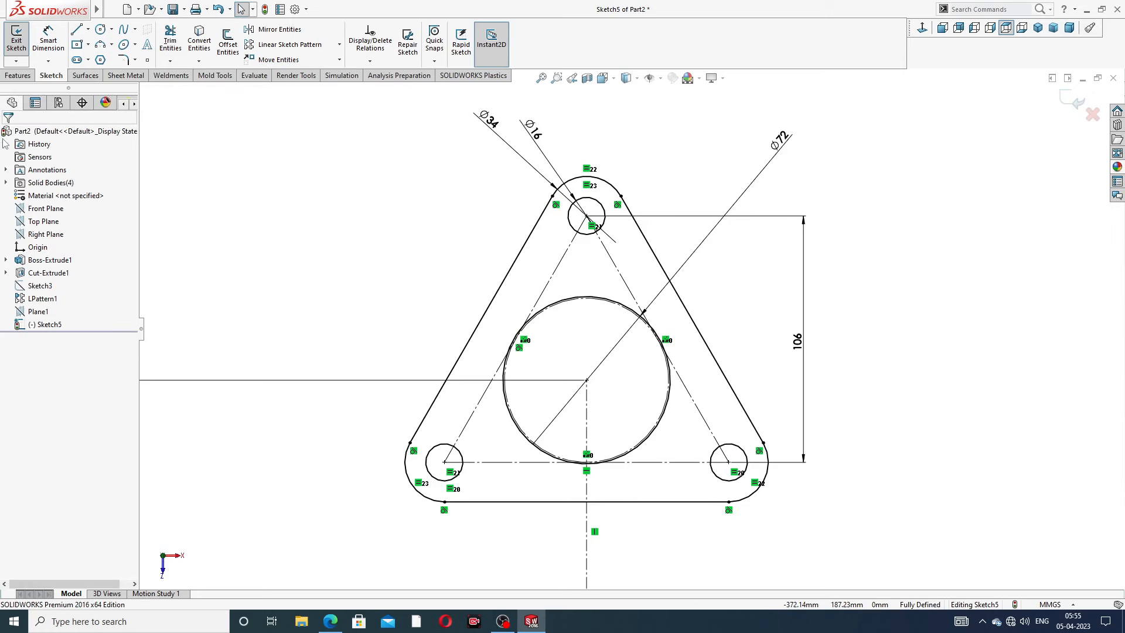
# Step: Extrude the triangular flange sketch as a blind boss 12 mm deep
pyautogui.click(26, 75)
pyautogui.click(21, 41)
pyautogui.scroll(3, 613, 311)
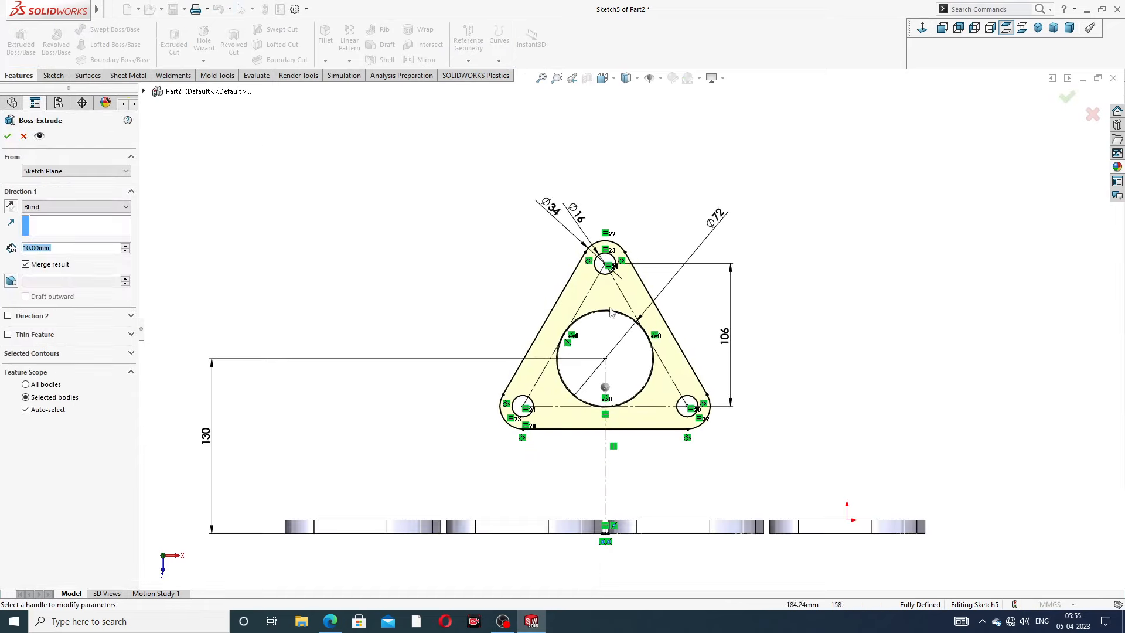
pyautogui.moveTo(613, 310); pyautogui.dragTo(584, 311, button='middle')
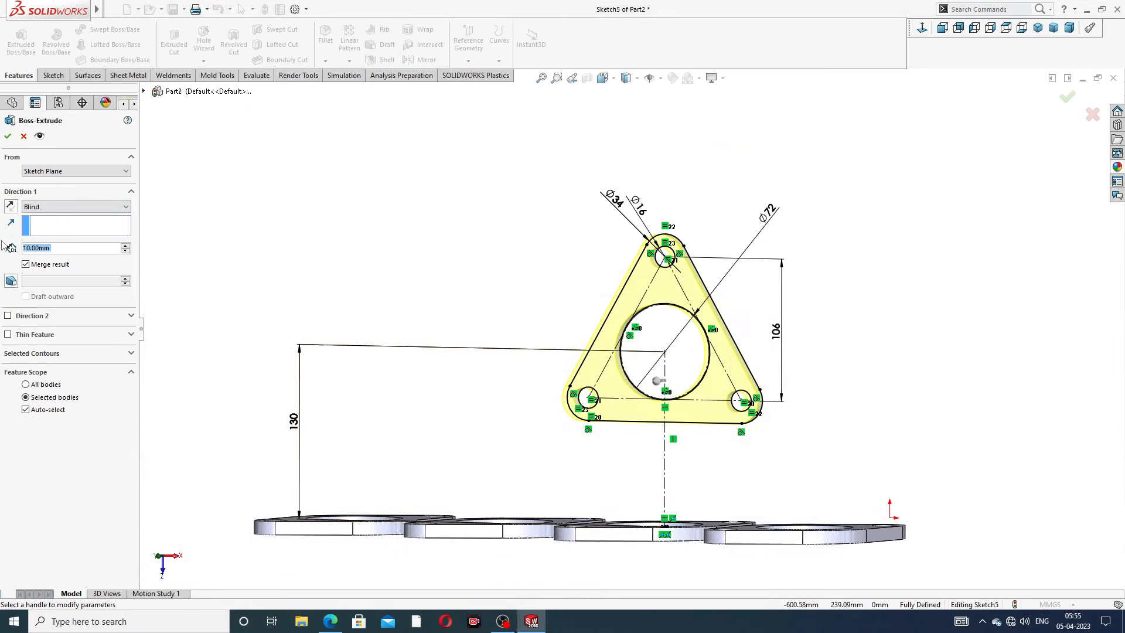
pyautogui.write('12')
pyautogui.press('Return')
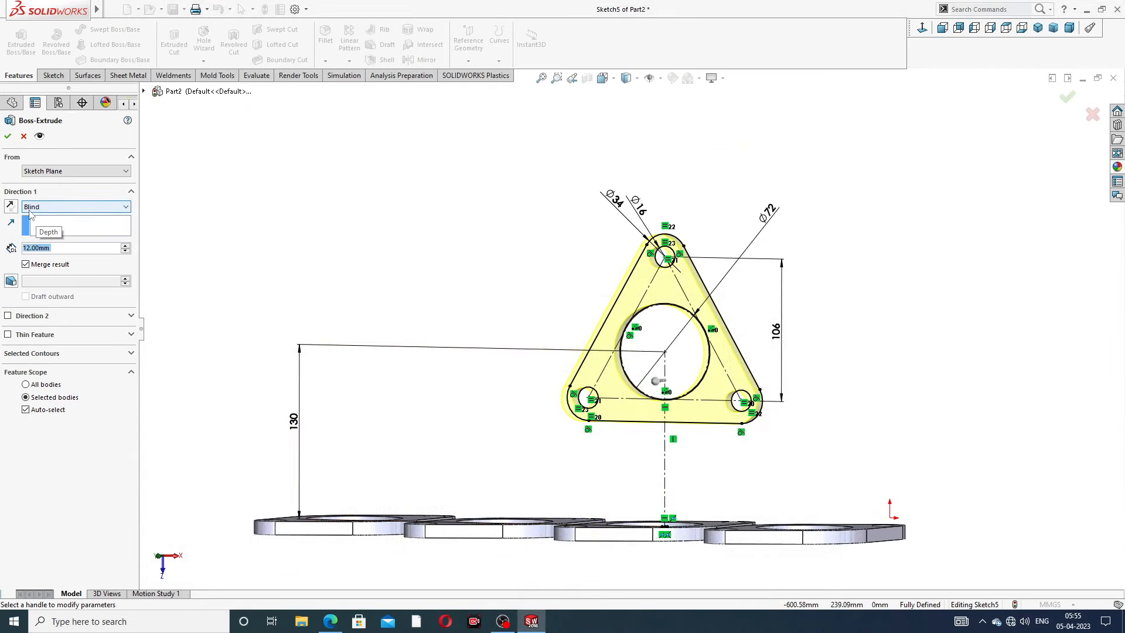
pyautogui.click(8, 137)
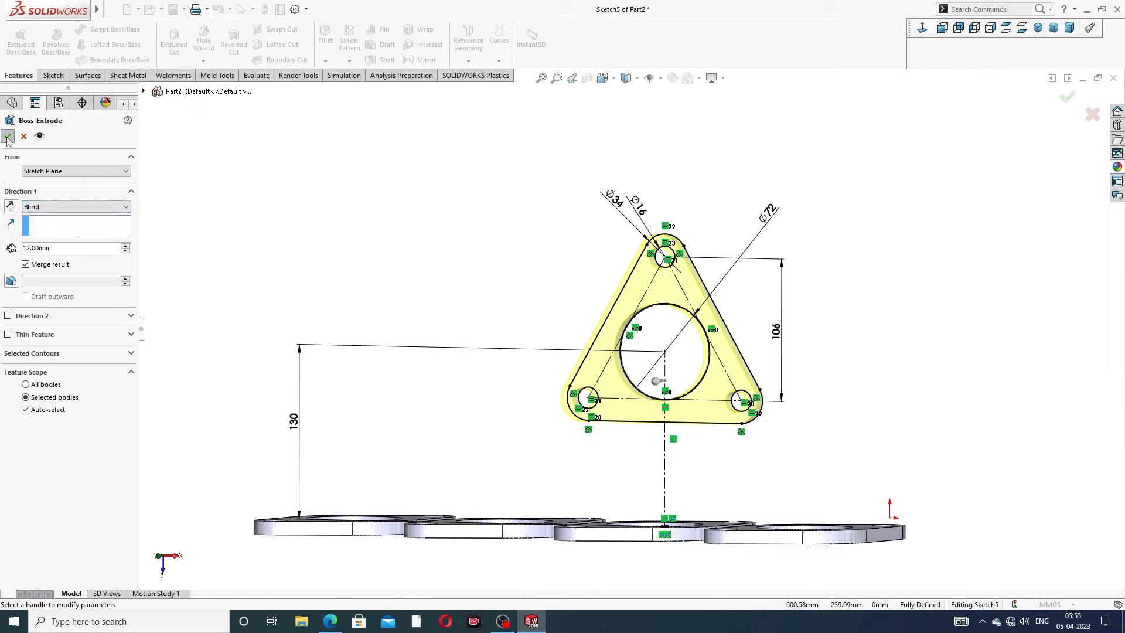
pyautogui.moveTo(794, 287); pyautogui.dragTo(838, 279, button='middle')
pyautogui.click(838, 279)
pyautogui.scroll(3, 630, 288)
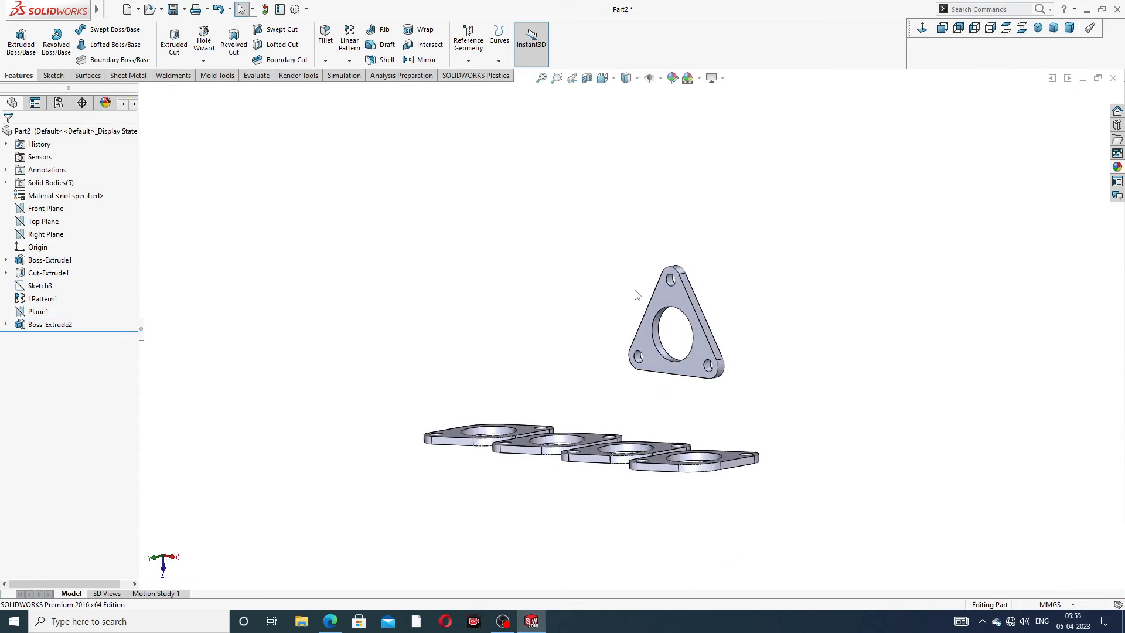
pyautogui.moveTo(637, 294); pyautogui.dragTo(628, 346, button='middle')
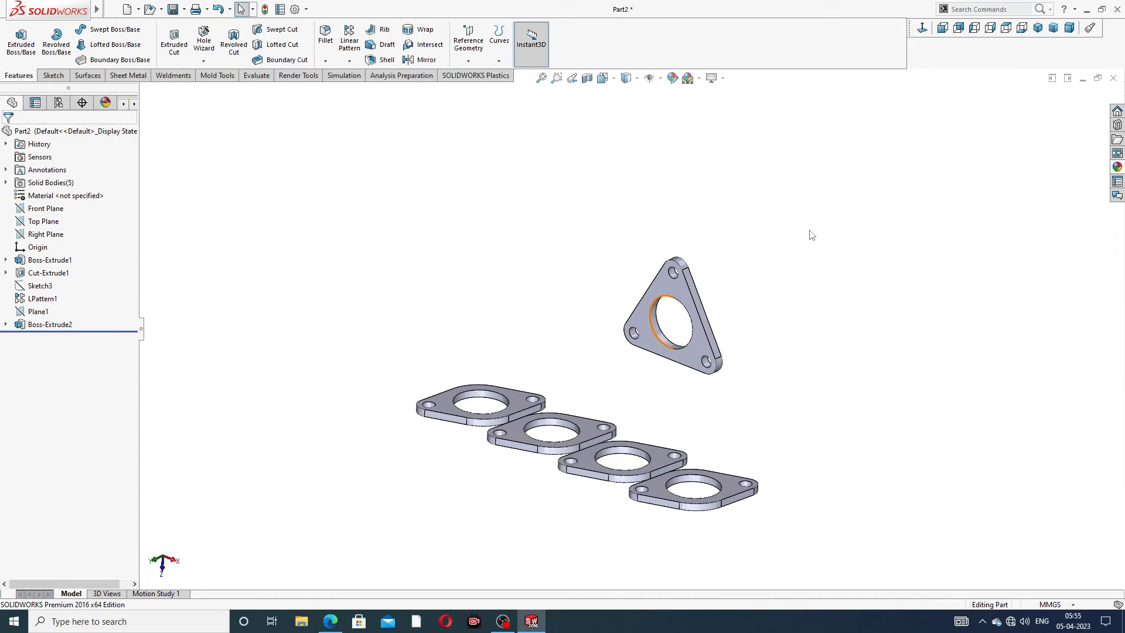
# Step: Consult the exhaust manifold PDF drawing in the browser, return to the SolidWorks part and start a 3D sketch
pyautogui.scroll(-2, 684, 355)
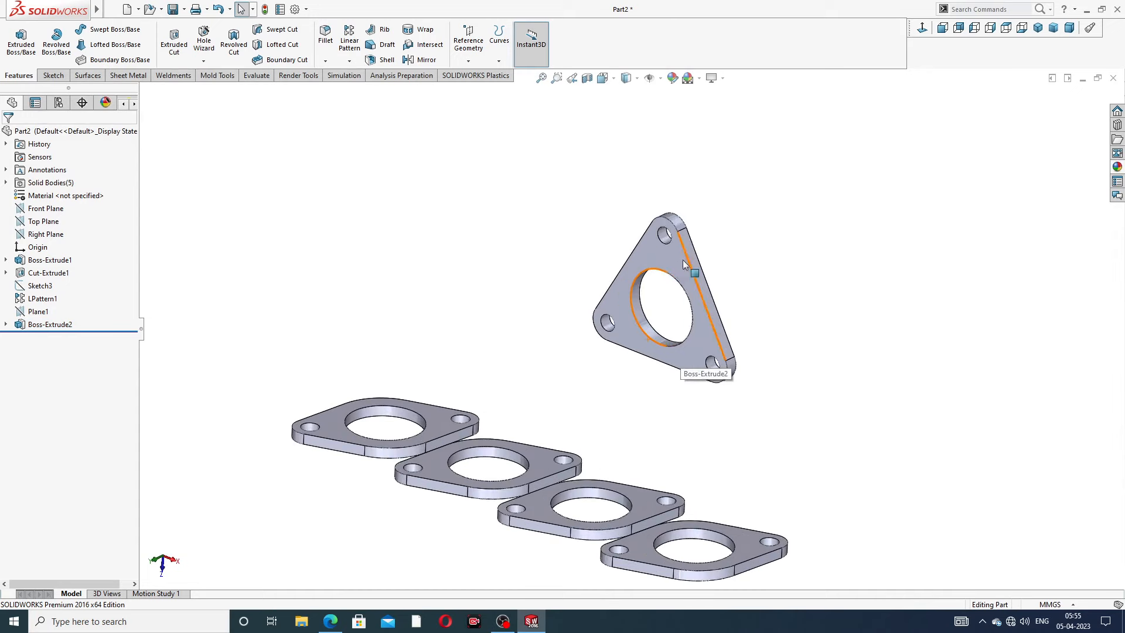
pyautogui.moveTo(683, 264); pyautogui.dragTo(706, 252, button='middle')
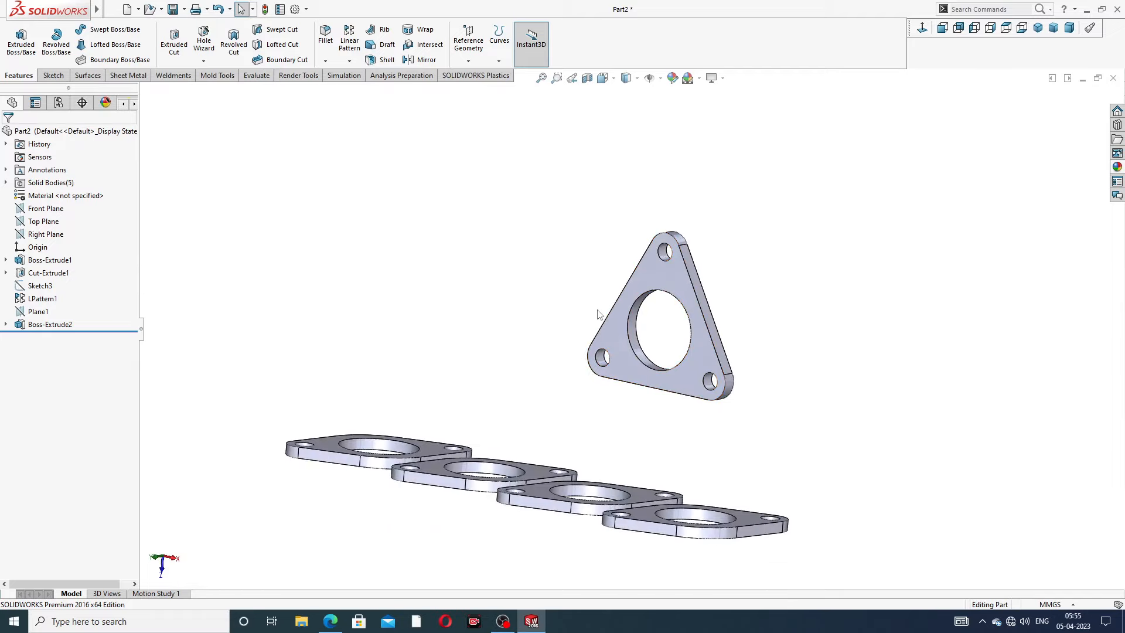
pyautogui.click(329, 621)
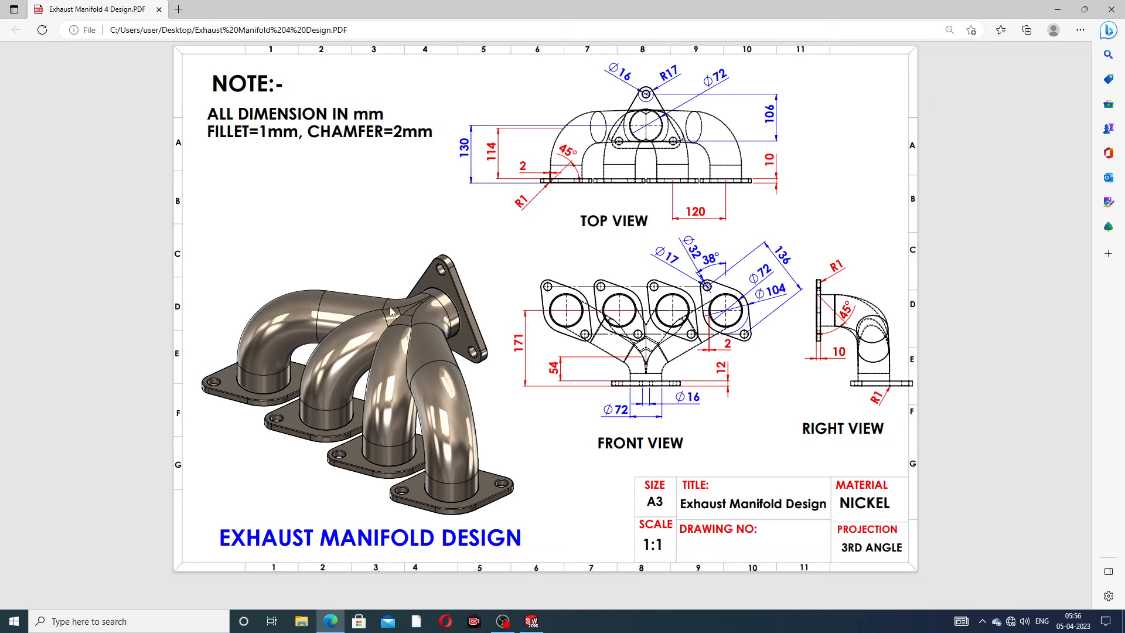
pyautogui.click(331, 621)
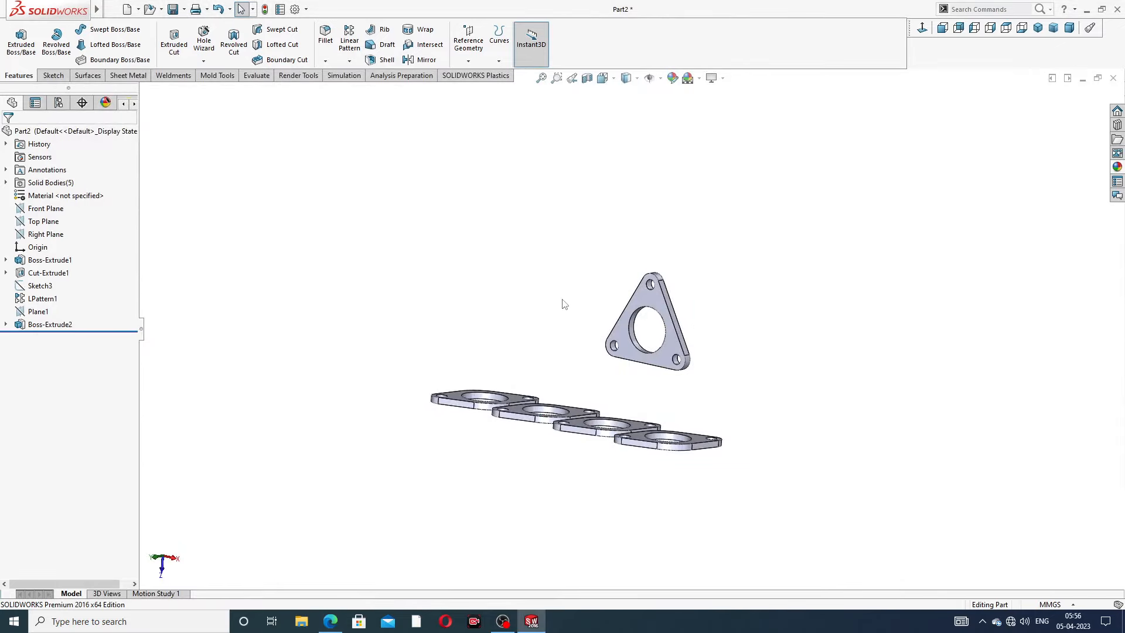
pyautogui.moveTo(549, 379); pyautogui.dragTo(510, 435, button='middle')
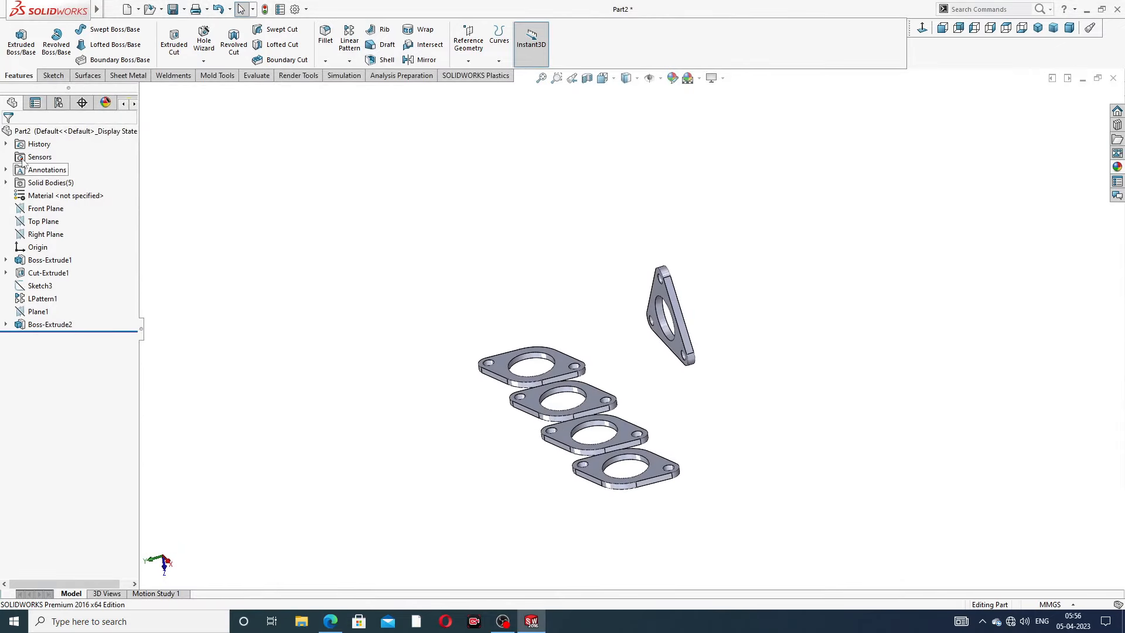
pyautogui.click(54, 76)
pyautogui.click(16, 60)
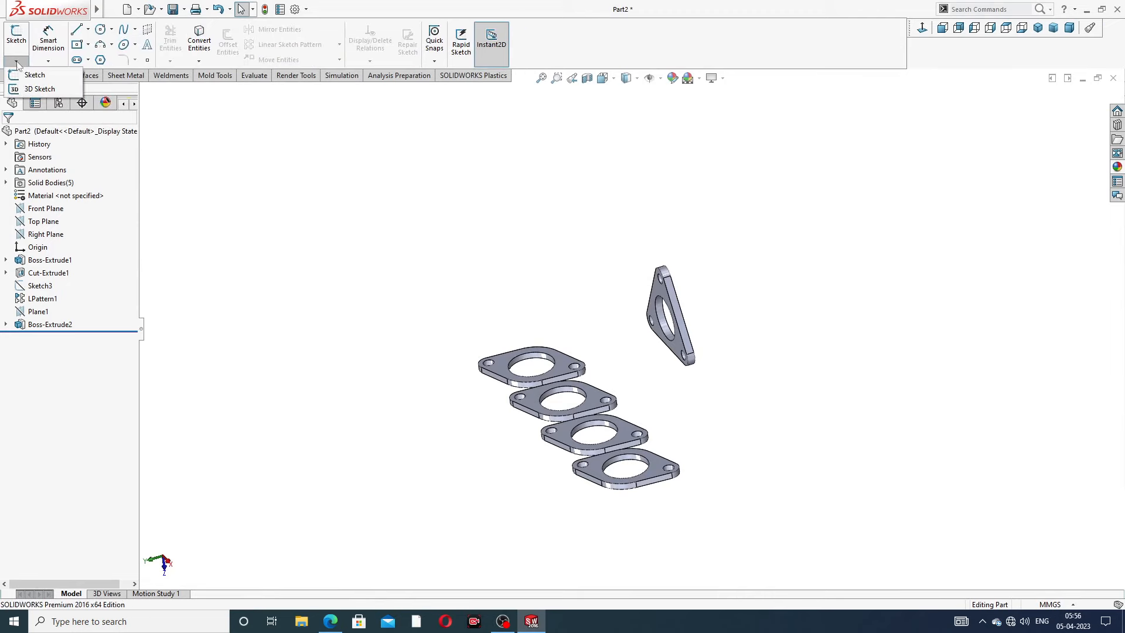
pyautogui.click(37, 88)
# Step: Sketch a line about 55 mm long along Y from the triangular flange's central hole centre, toward the port flange side
pyautogui.moveTo(358, 268)
pyautogui.mouseDown(button='middle')
pyautogui.moveTo(394, 270)
pyautogui.moveTo(420, 317)
pyautogui.mouseUp(button='middle')
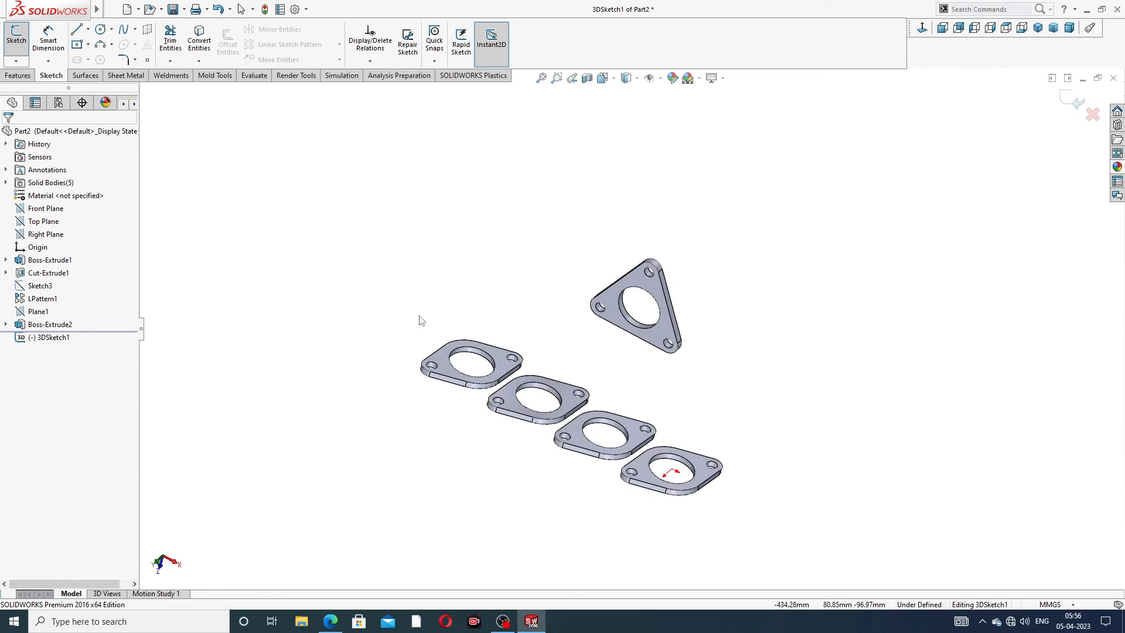
pyautogui.click(76, 30)
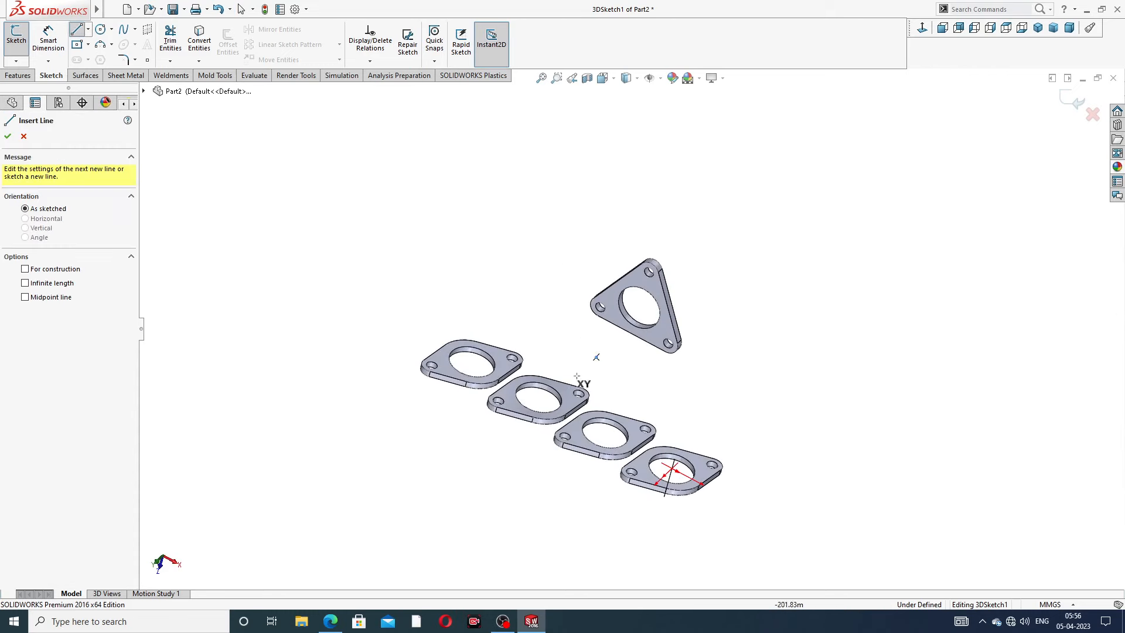
pyautogui.scroll(-2, 577, 376)
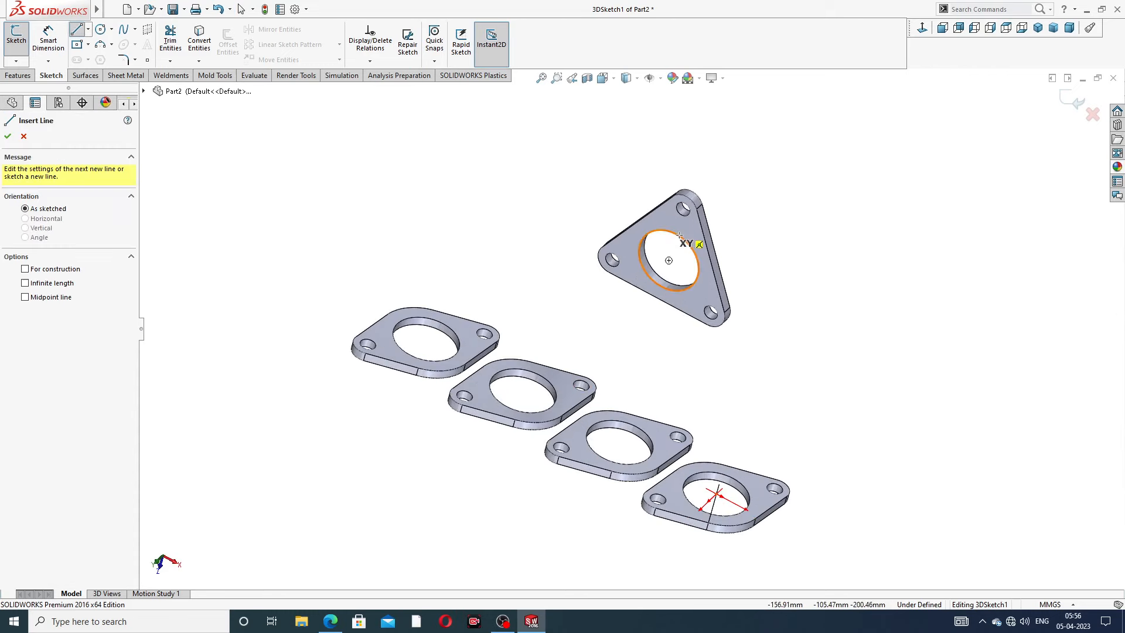
pyautogui.click(669, 260)
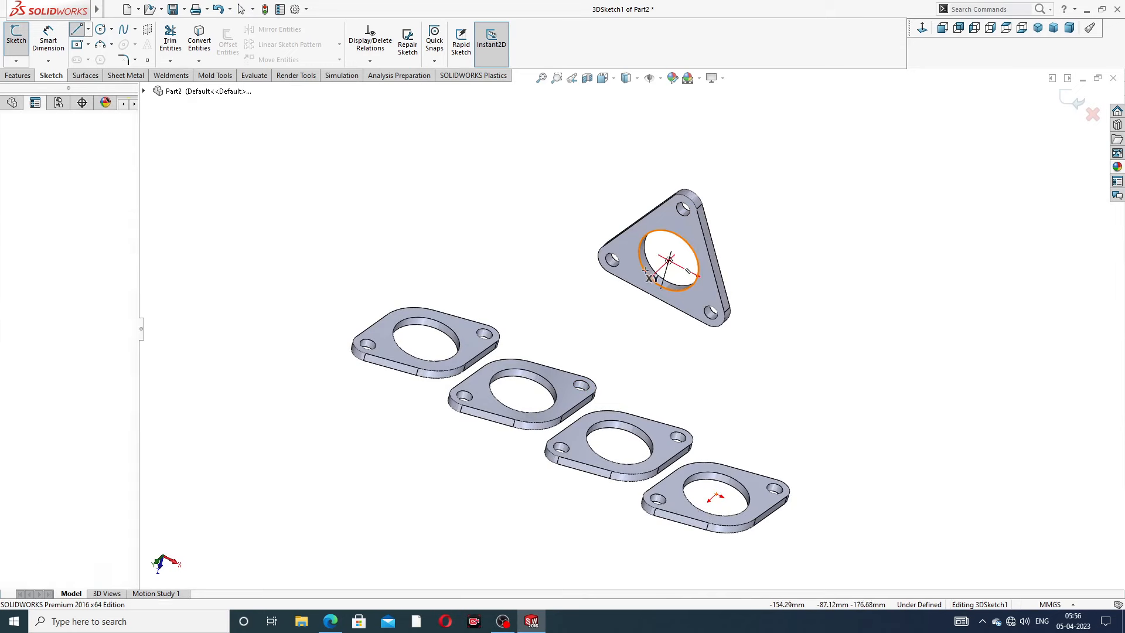
pyautogui.moveTo(594, 308)
pyautogui.mouseDown(button='middle')
pyautogui.moveTo(568, 273)
pyautogui.moveTo(533, 261)
pyautogui.mouseUp(button='middle')
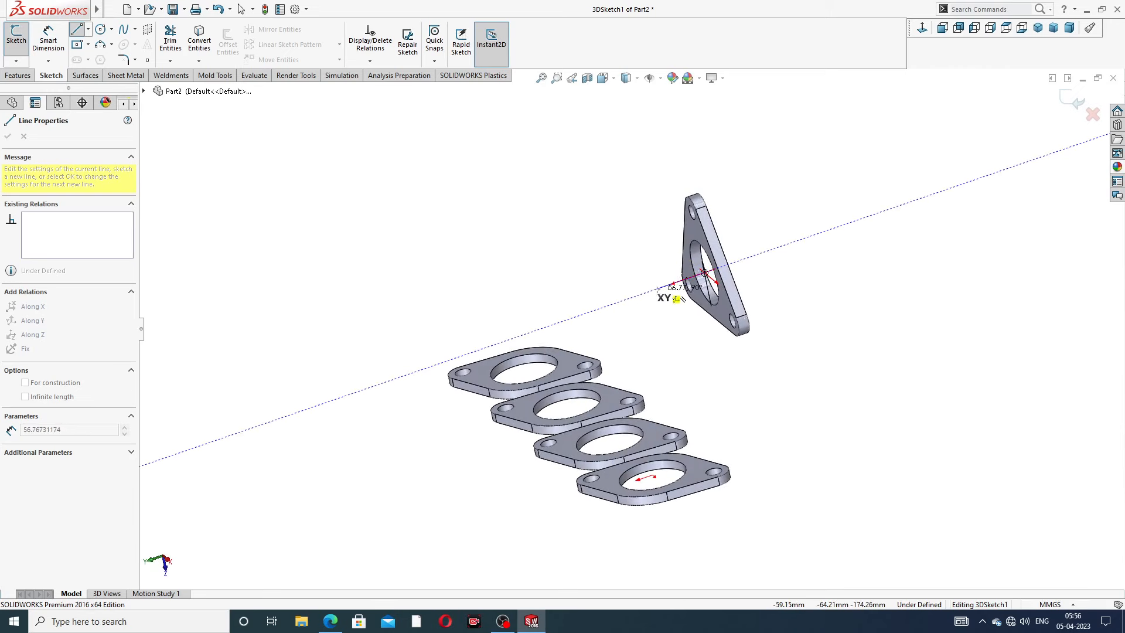
pyautogui.press('Tab')
pyautogui.rightClick(642, 252)
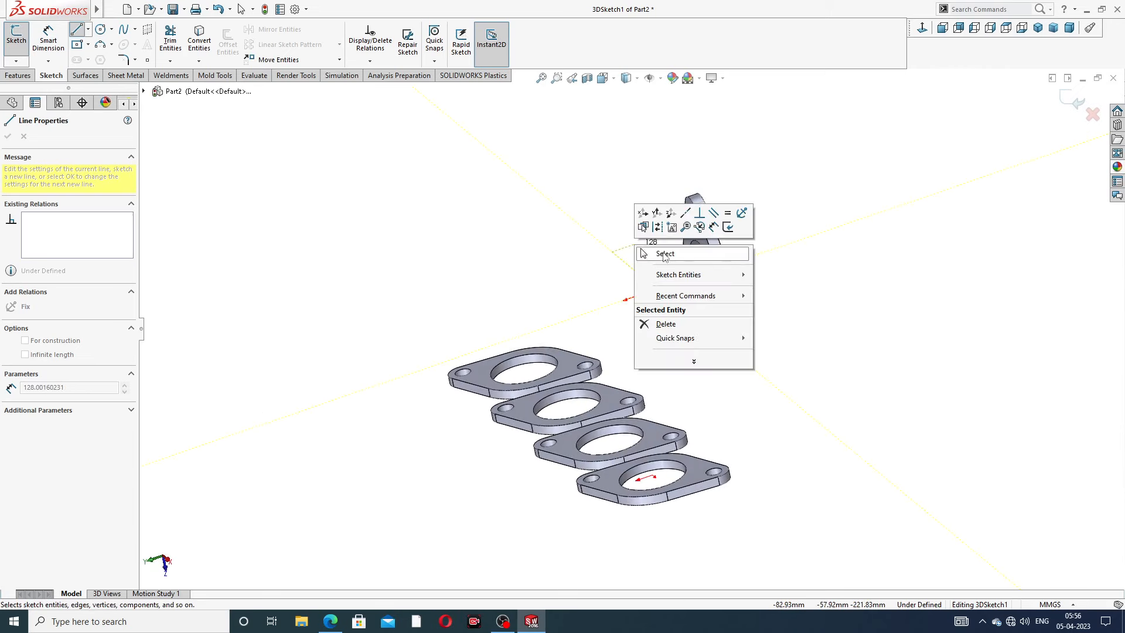
pyautogui.click(664, 255)
# Step: Sketch a vertical line about 89 mm long along Z, upward from the centre of the leftmost port flange's large hole
pyautogui.moveTo(596, 301)
pyautogui.mouseDown(button='middle')
pyautogui.moveTo(610, 283)
pyautogui.moveTo(624, 293)
pyautogui.moveTo(609, 284)
pyautogui.mouseUp(button='middle')
pyautogui.click(76, 29)
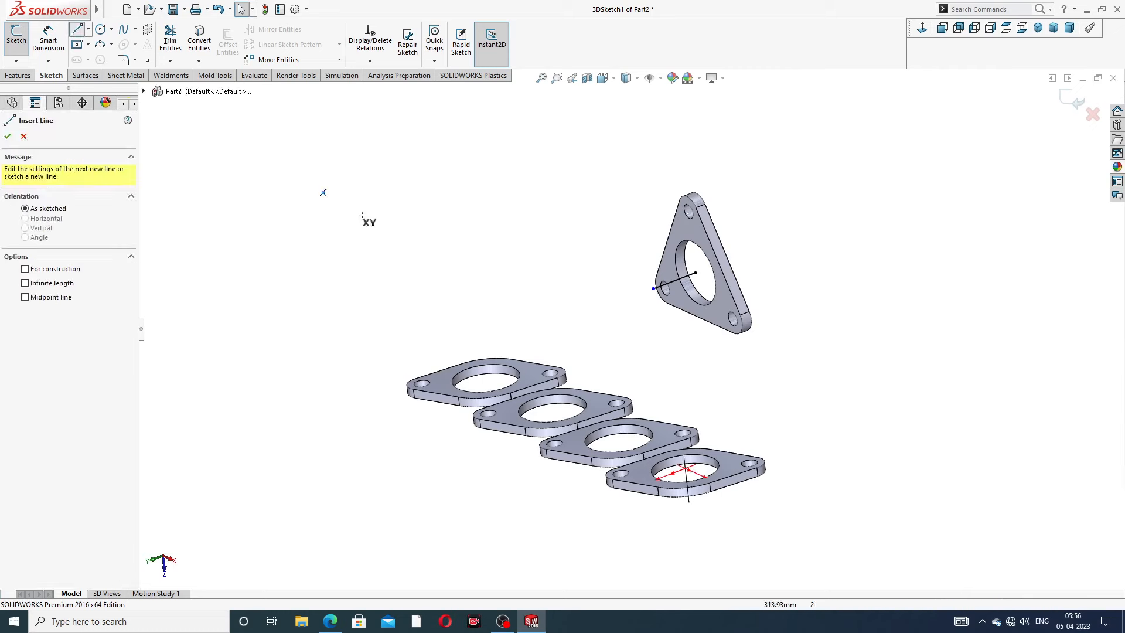
pyautogui.moveTo(478, 290); pyautogui.dragTo(494, 318, button='middle')
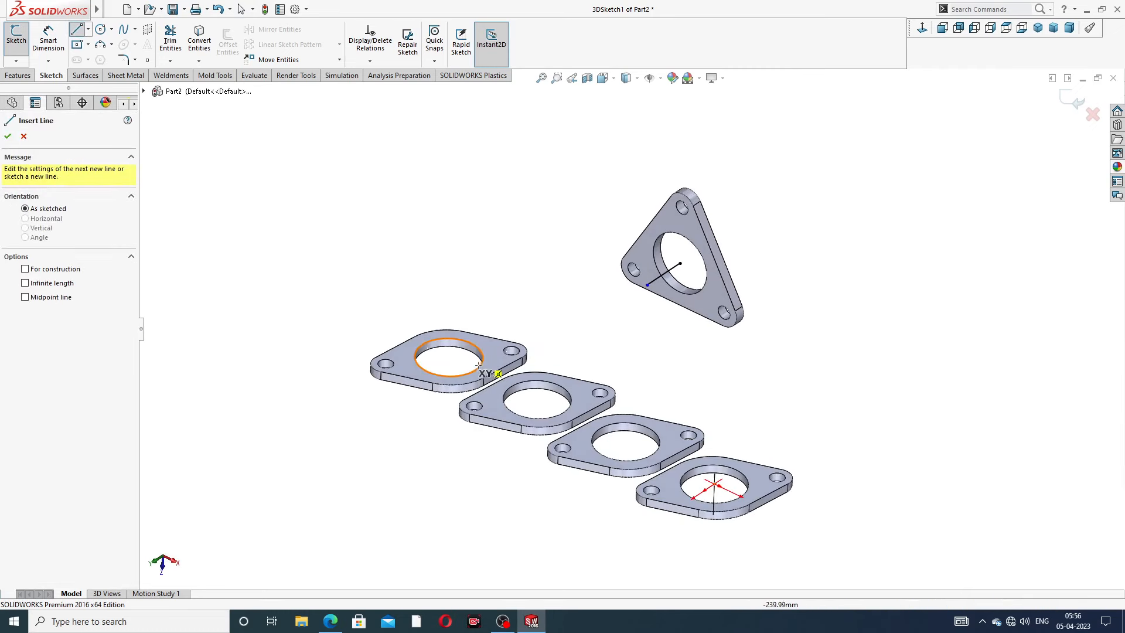
pyautogui.moveTo(478, 368)
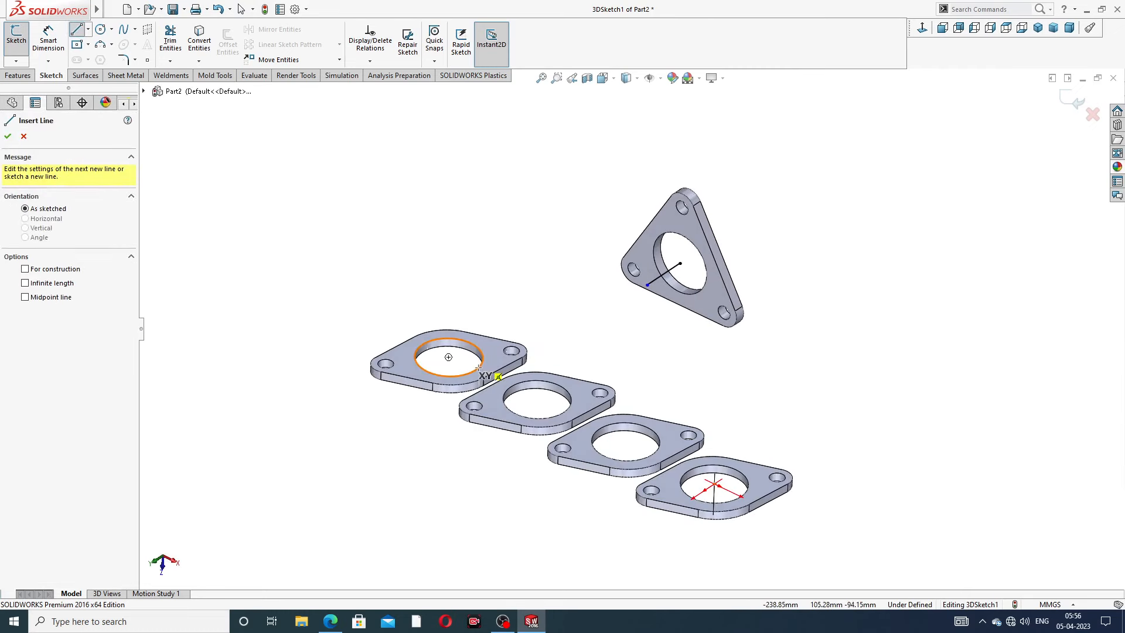
pyautogui.click(448, 357)
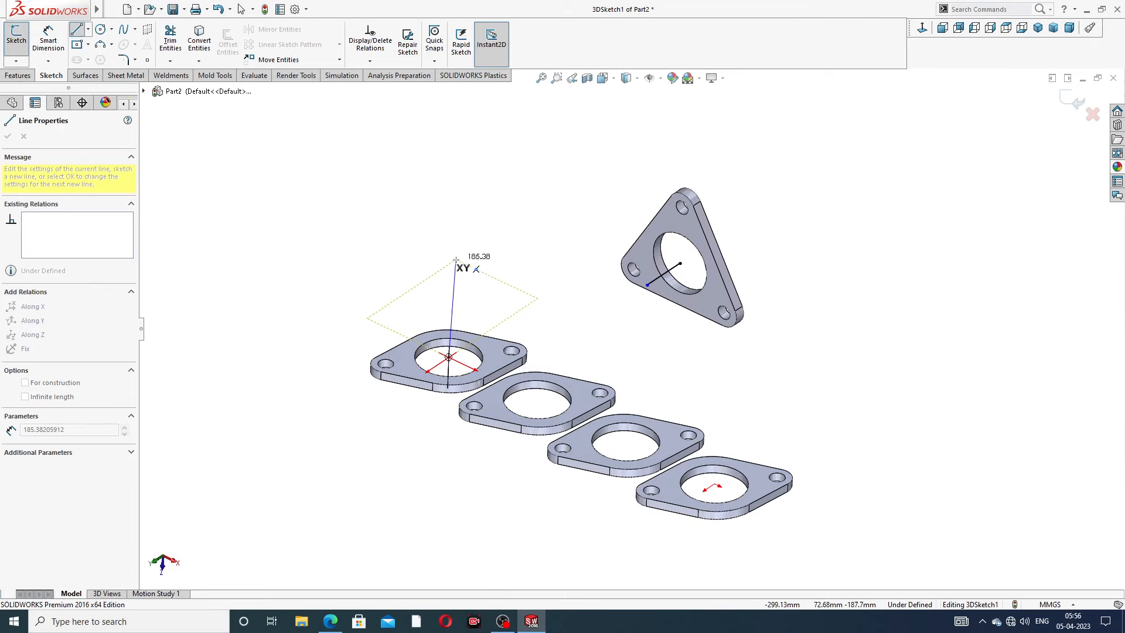
pyautogui.moveTo(456, 260); pyautogui.dragTo(484, 234, button='middle')
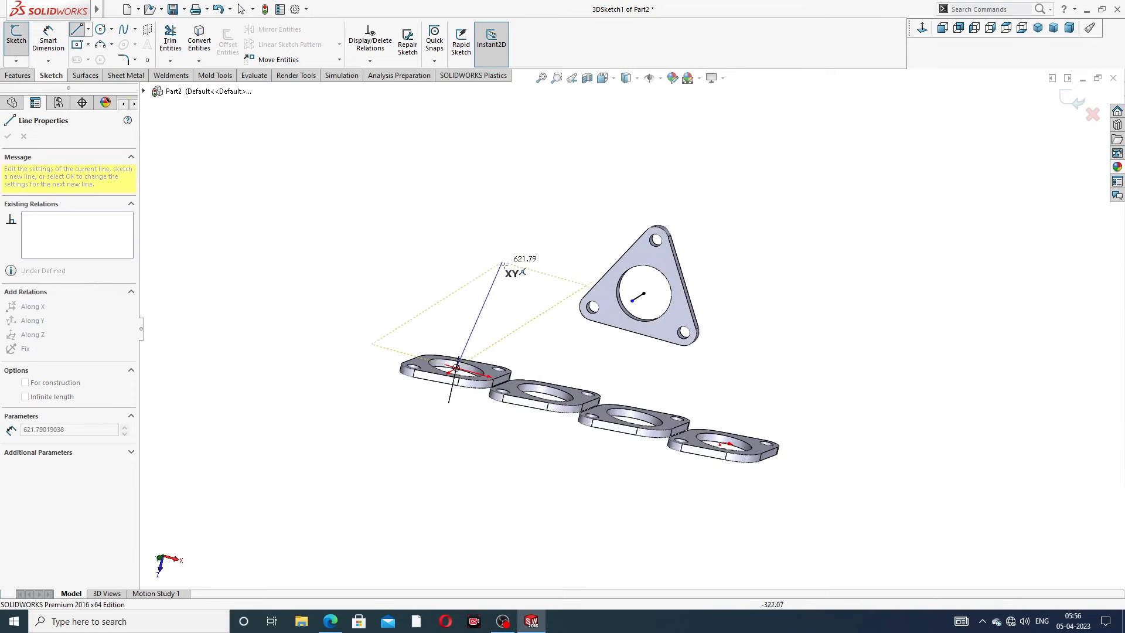
pyautogui.moveTo(507, 289); pyautogui.dragTo(510, 233, button='middle')
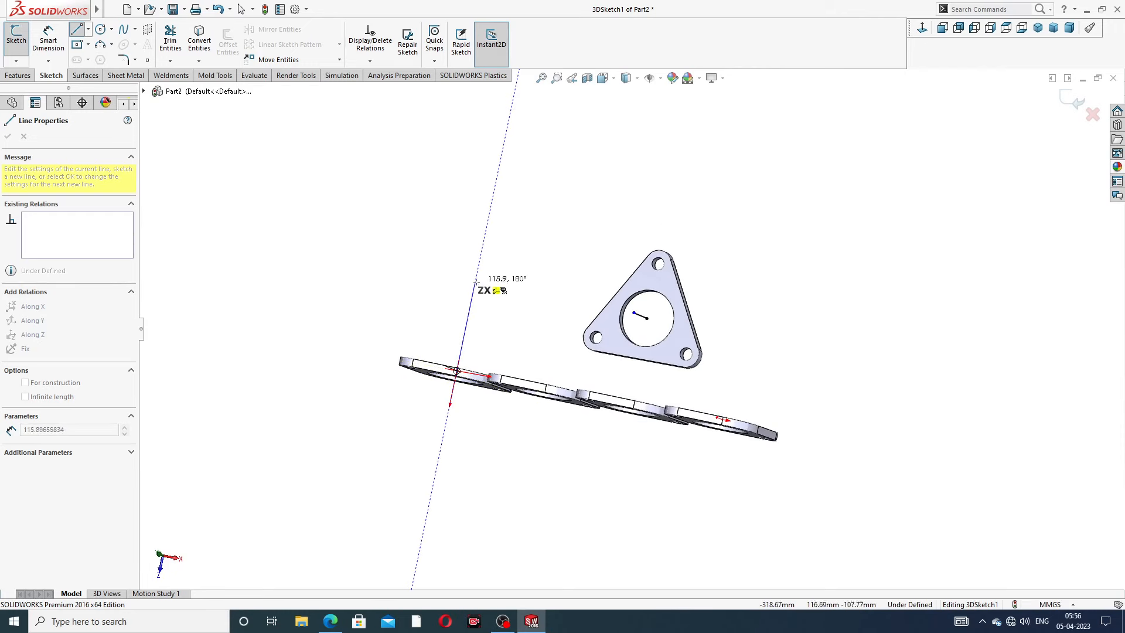
pyautogui.click(471, 302)
pyautogui.rightClick(505, 246)
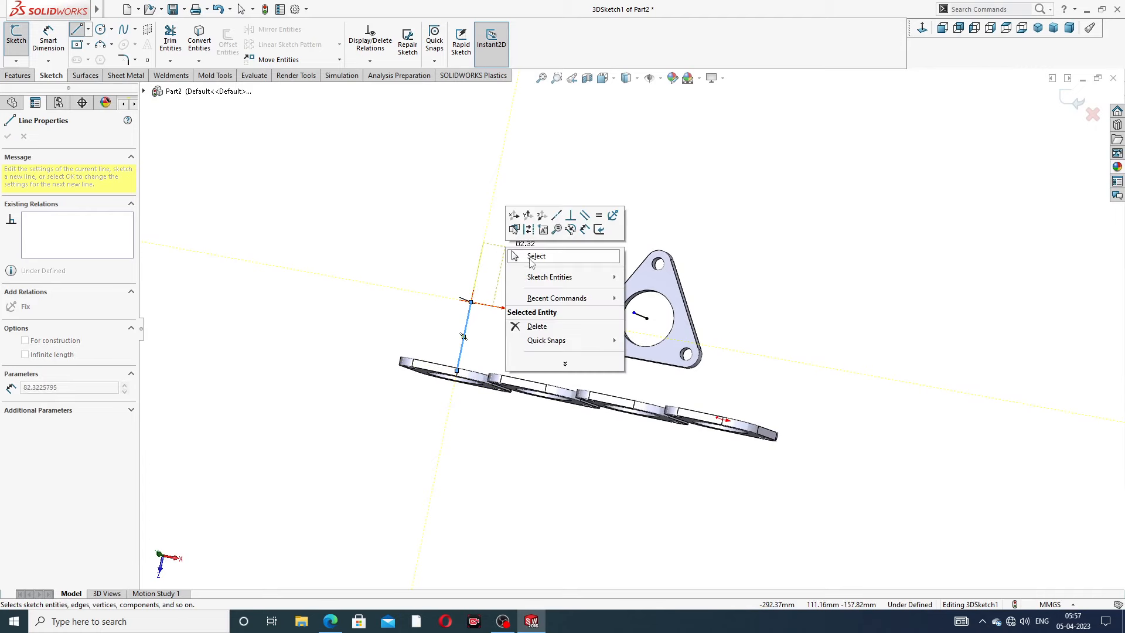
pyautogui.click(530, 257)
# Step: Connect the upper end of the vertical port line to the free end of the triangular flange's line with a straight line
pyautogui.moveTo(509, 300); pyautogui.dragTo(597, 329, button='middle')
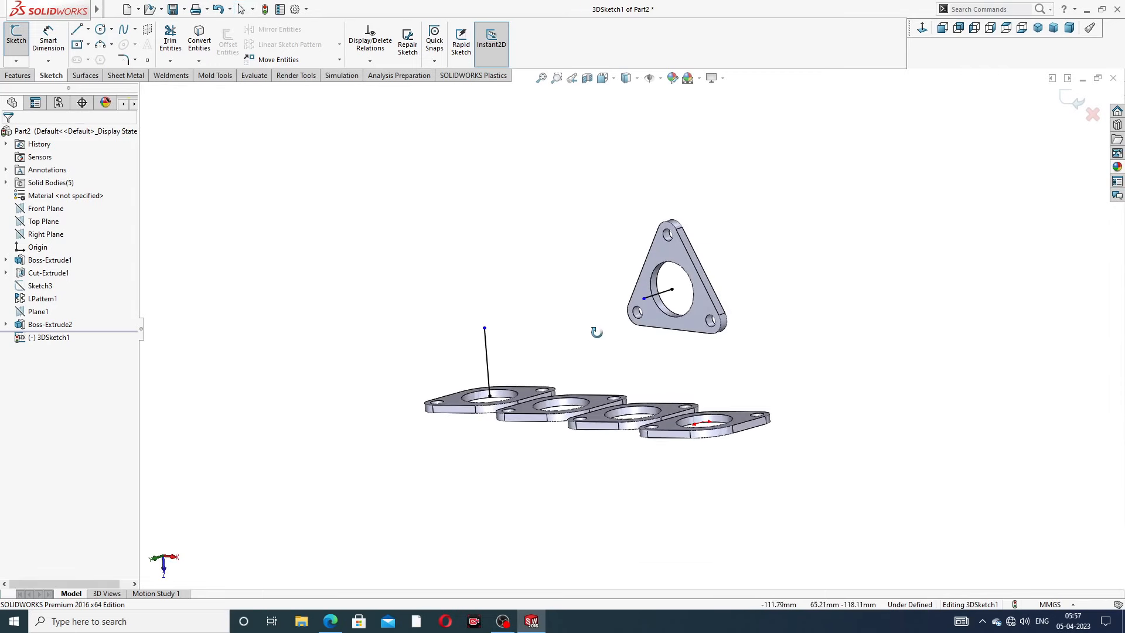
pyautogui.click(77, 30)
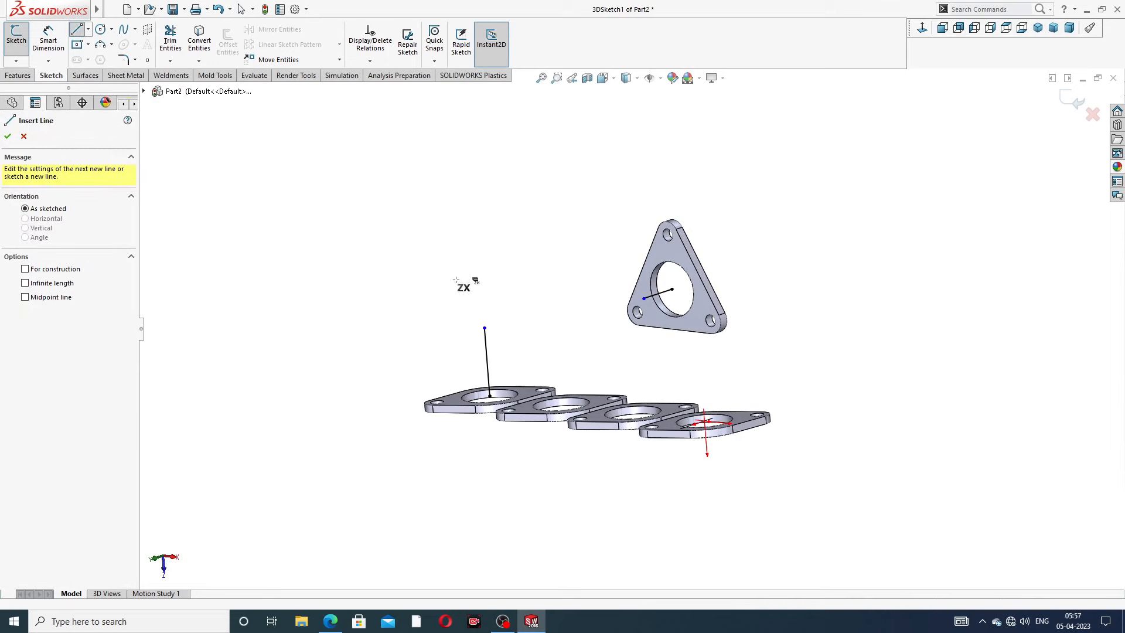
pyautogui.click(482, 328)
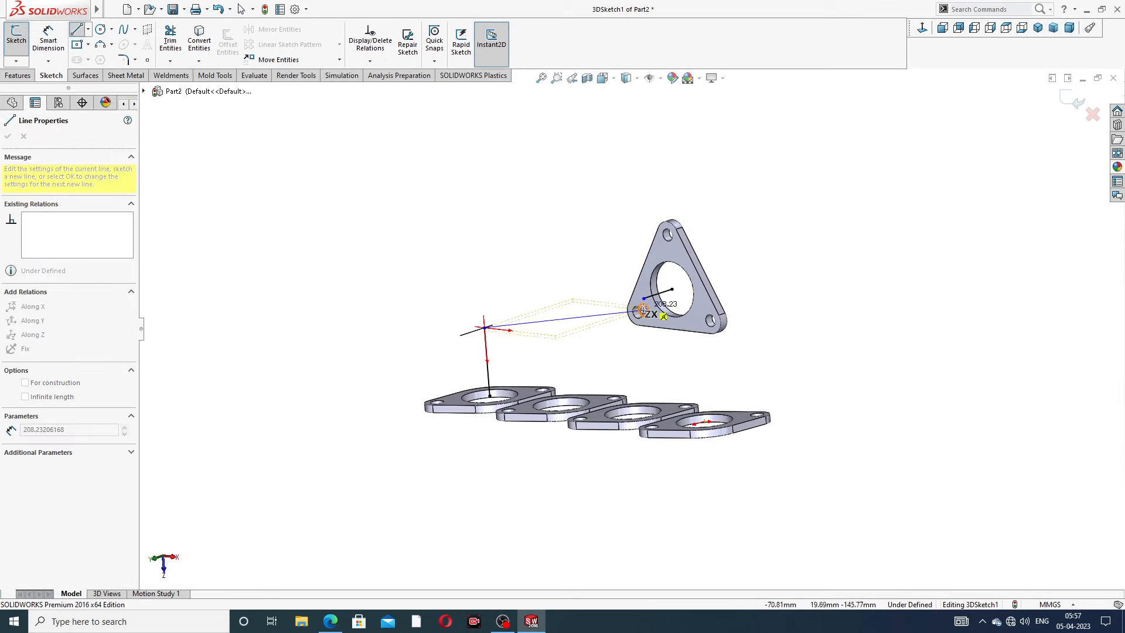
pyautogui.click(643, 299)
pyautogui.rightClick(702, 194)
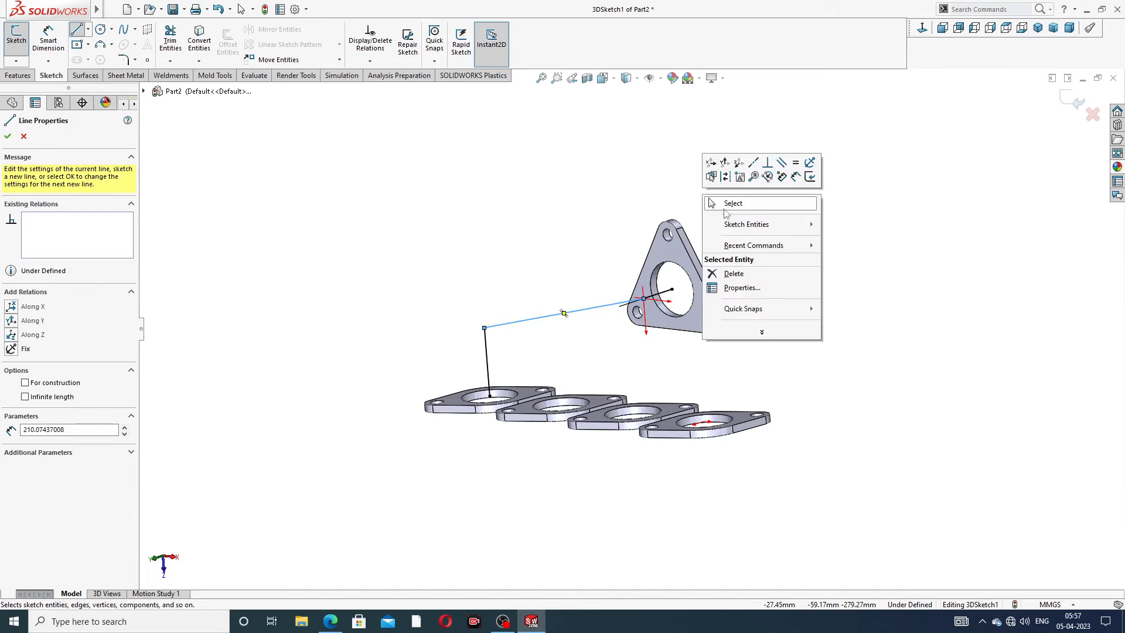
pyautogui.click(724, 204)
pyautogui.scroll(-1, 645, 318)
pyautogui.moveTo(644, 319); pyautogui.dragTo(616, 251, button='middle')
pyautogui.scroll(2, 334, 229)
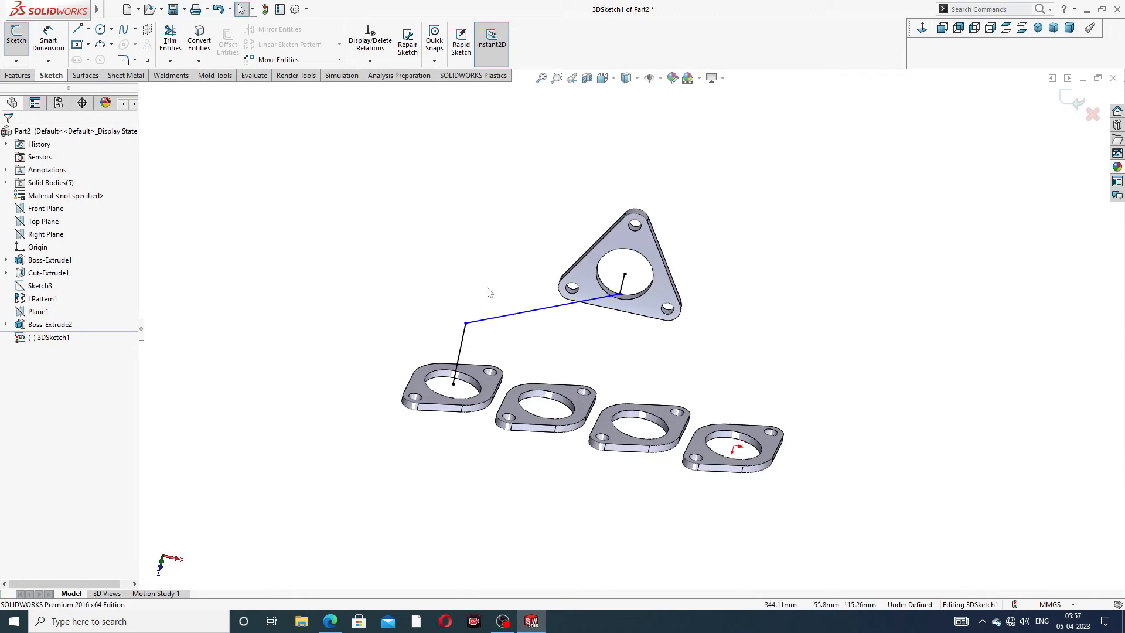
# Step: Dimension the vertical line above the leftmost port flange to 114 mm
pyautogui.scroll(-2, 490, 291)
pyautogui.click(59, 47)
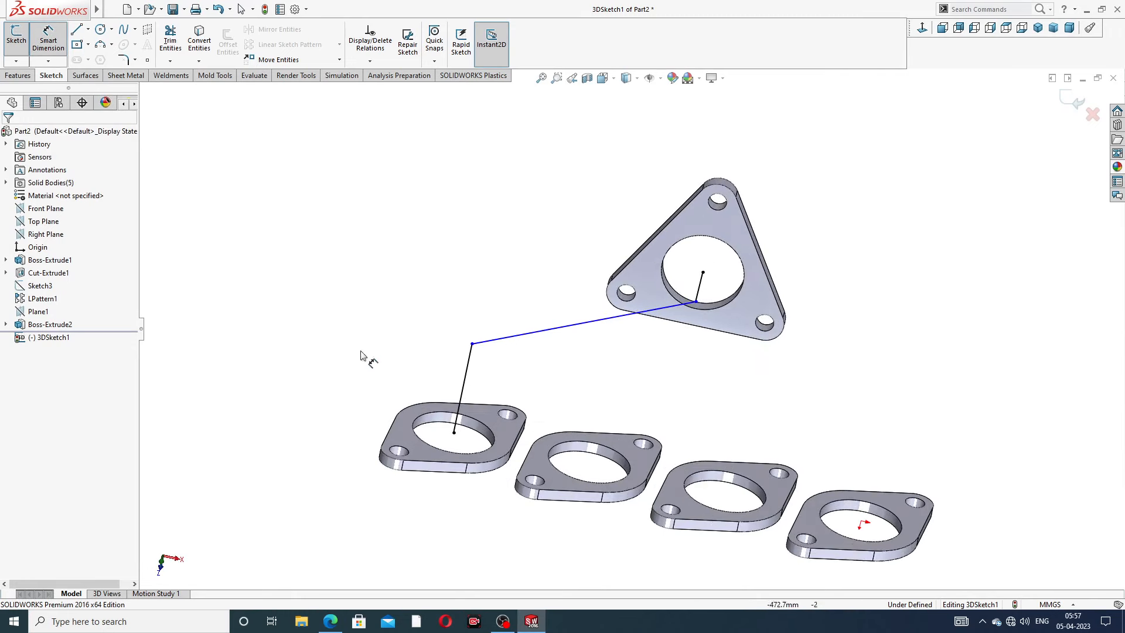
pyautogui.click(469, 363)
pyautogui.click(404, 358)
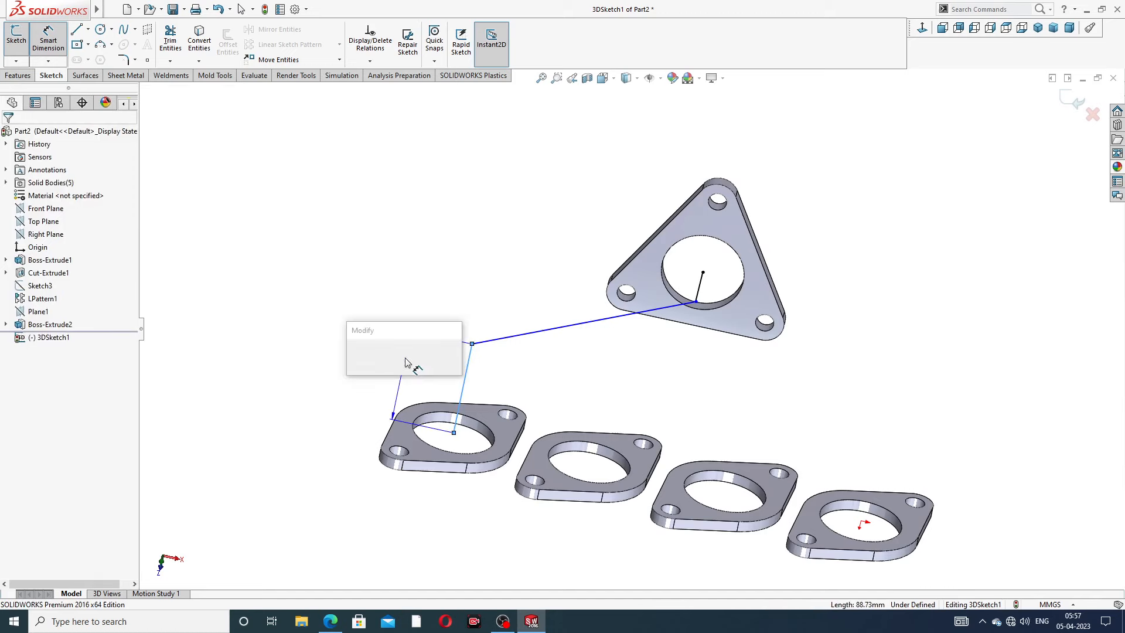
pyautogui.write('114')
pyautogui.press('Return')
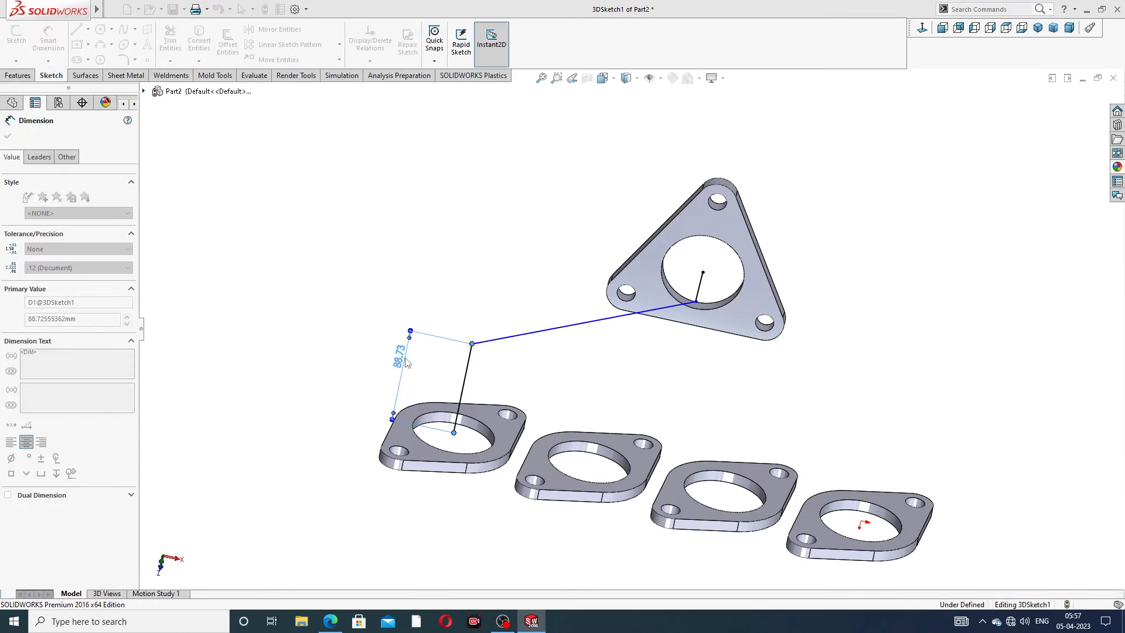
pyautogui.click(430, 293)
# Step: Dimension the short line at the triangular flange's central hole to 54 mm
pyautogui.moveTo(680, 316); pyautogui.dragTo(710, 300, button='middle')
pyautogui.click(759, 306)
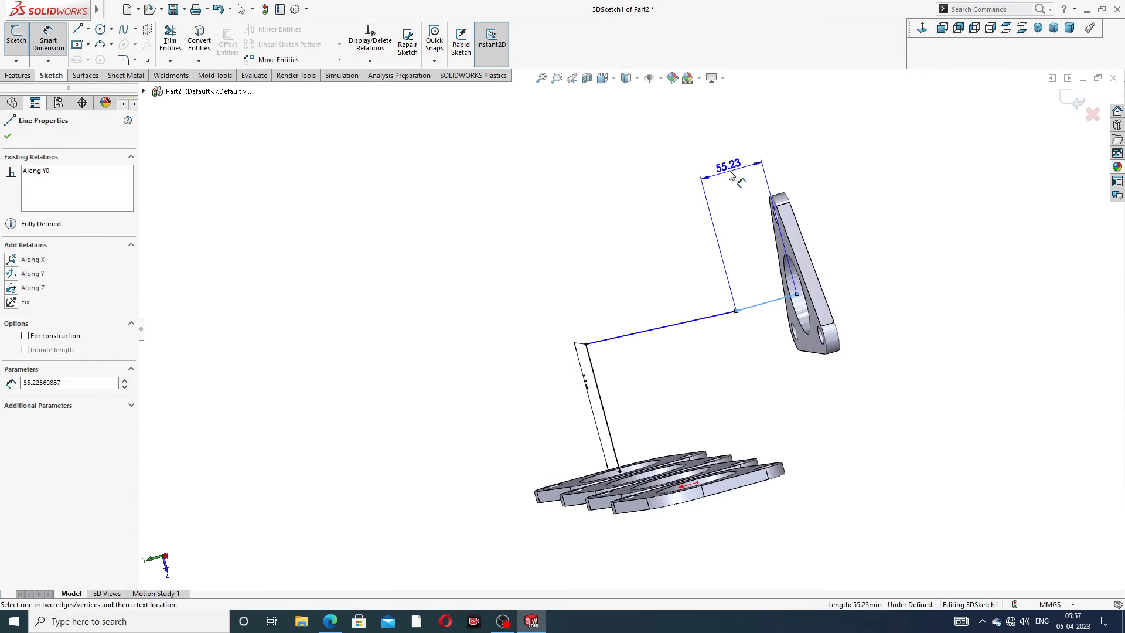
pyautogui.click(730, 174)
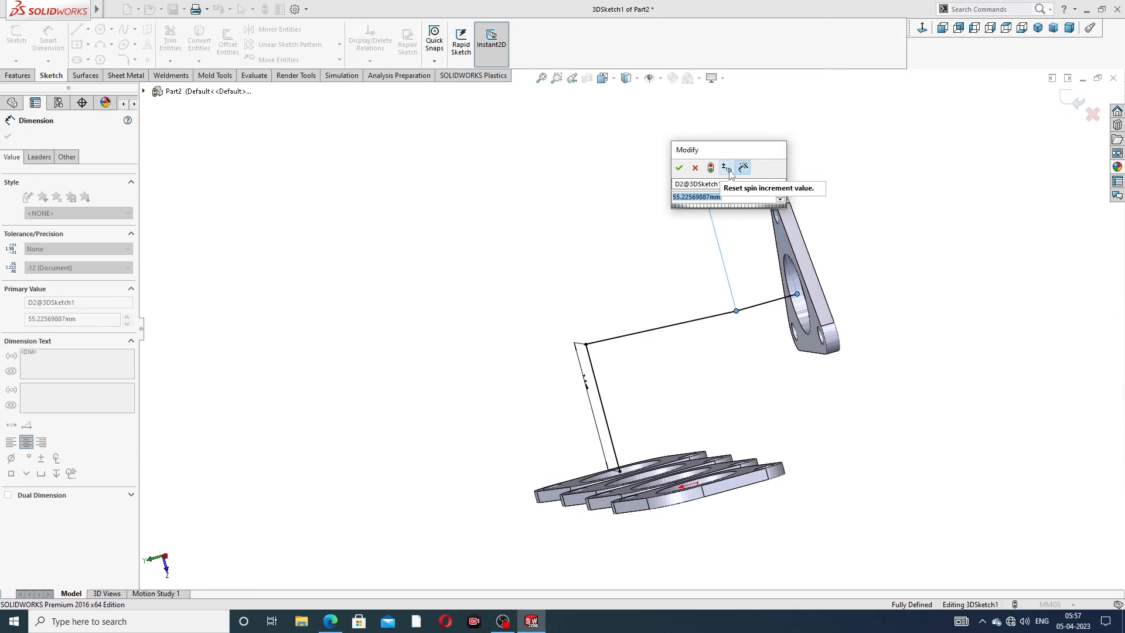
pyautogui.write('54')
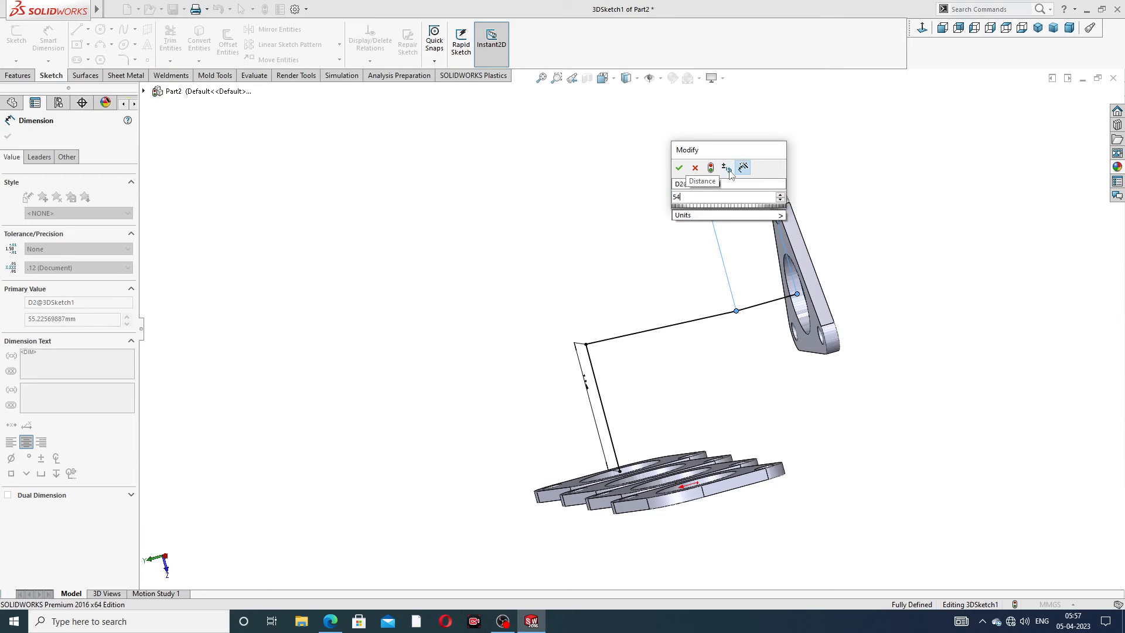
pyautogui.press('Return')
pyautogui.click(844, 138)
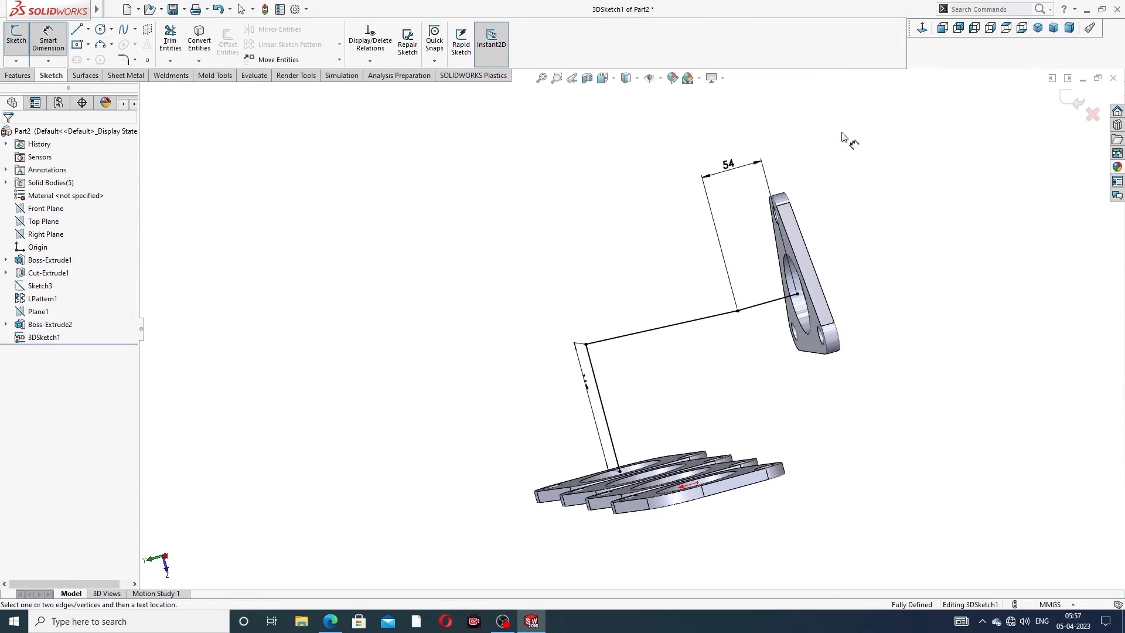
pyautogui.rightClick(842, 137)
pyautogui.click(862, 166)
# Step: Fillet the corner between the vertical port line and the long connecting line with a 98 mm radius
pyautogui.moveTo(850, 168); pyautogui.dragTo(824, 235, button='middle')
pyautogui.click(125, 60)
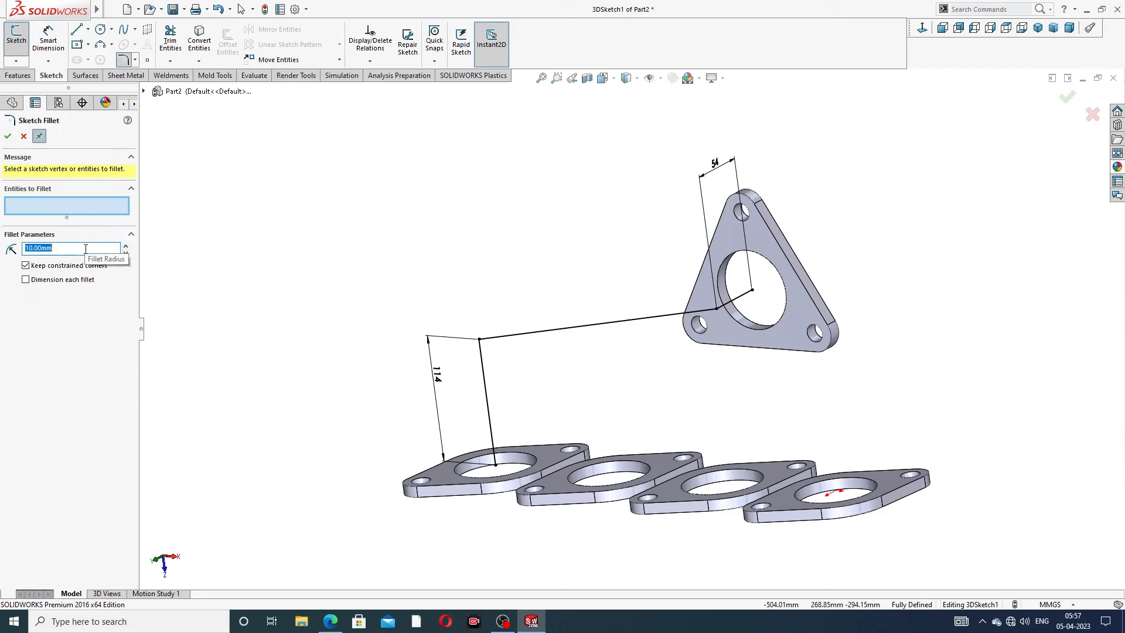
pyautogui.click(480, 338)
pyautogui.click(7, 136)
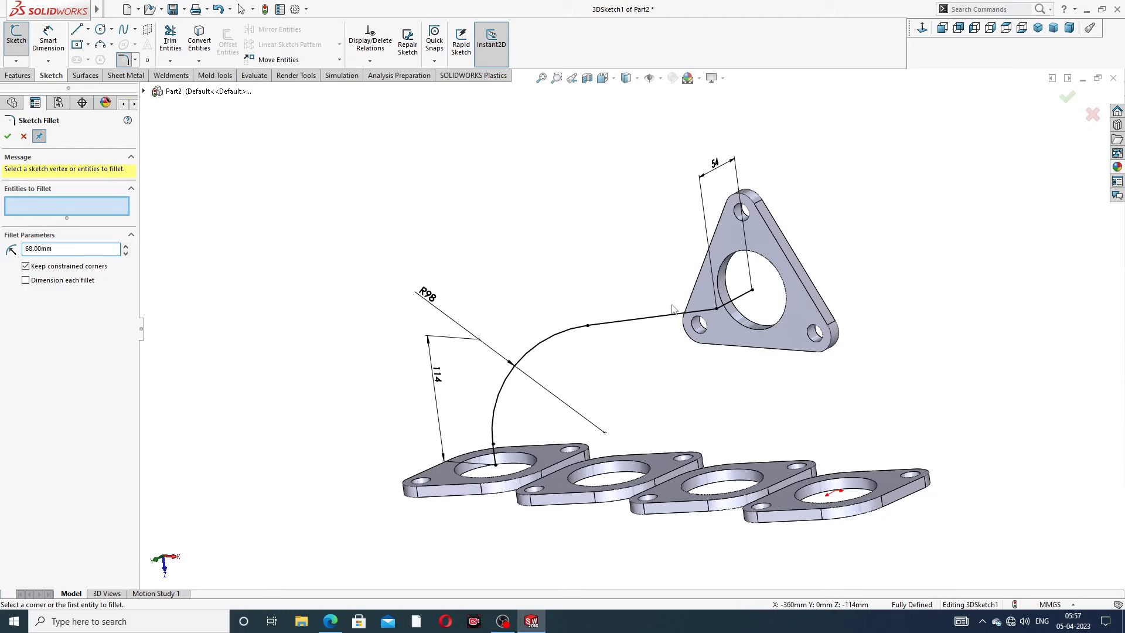
# Step: Fillet the corner between the connecting line and the triangular flange's short line with a 68 mm radius
pyautogui.click(716, 308)
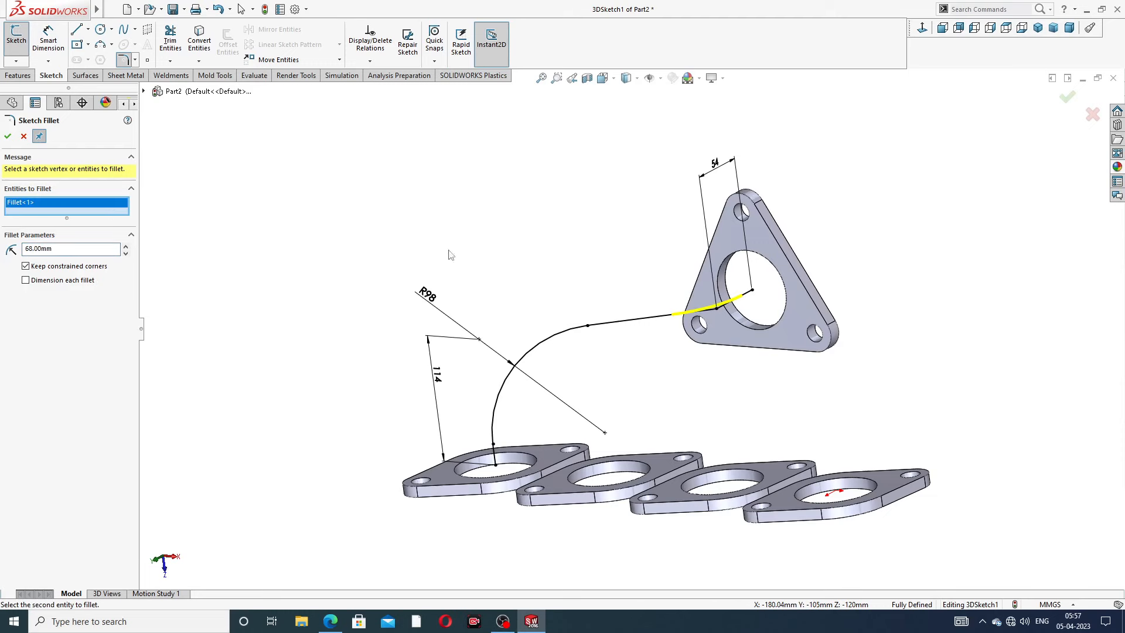
pyautogui.click(7, 136)
pyautogui.moveTo(545, 283); pyautogui.dragTo(569, 271, button='middle')
pyautogui.click(8, 138)
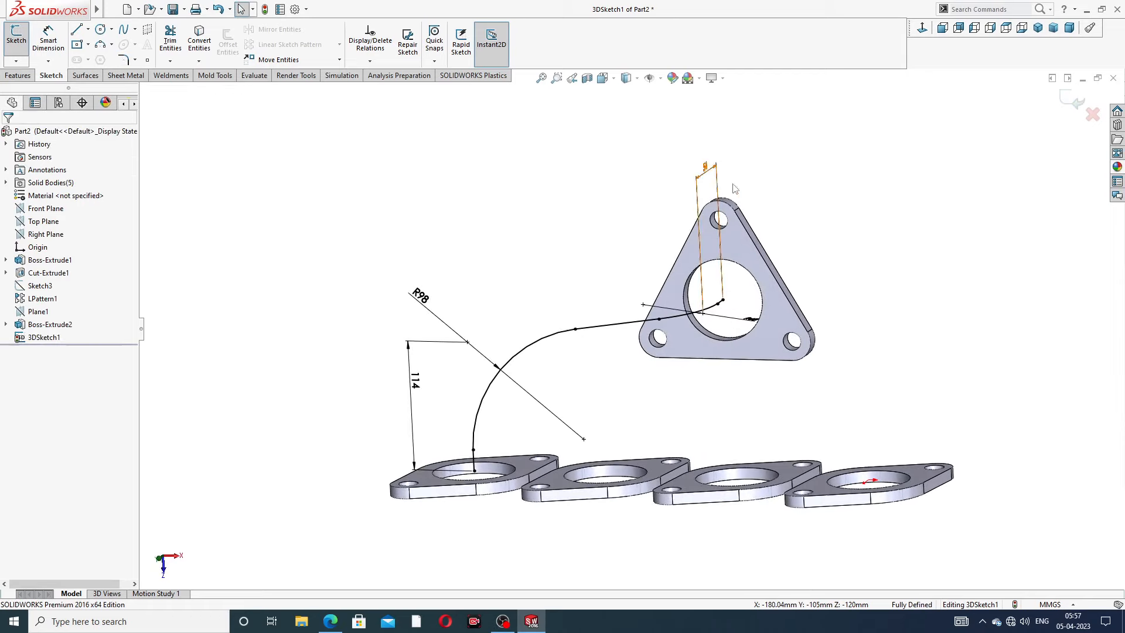
# Step: Check the exhaust manifold PDF drawing and finish the 3D sketch of the first pipe path
pyautogui.moveTo(810, 205)
pyautogui.mouseDown(button='middle')
pyautogui.moveTo(816, 118)
pyautogui.moveTo(751, 221)
pyautogui.mouseUp(button='middle')
pyautogui.scroll(-2, 726, 315)
pyautogui.moveTo(800, 267); pyautogui.dragTo(740, 257, button='middle')
pyautogui.click(338, 622)
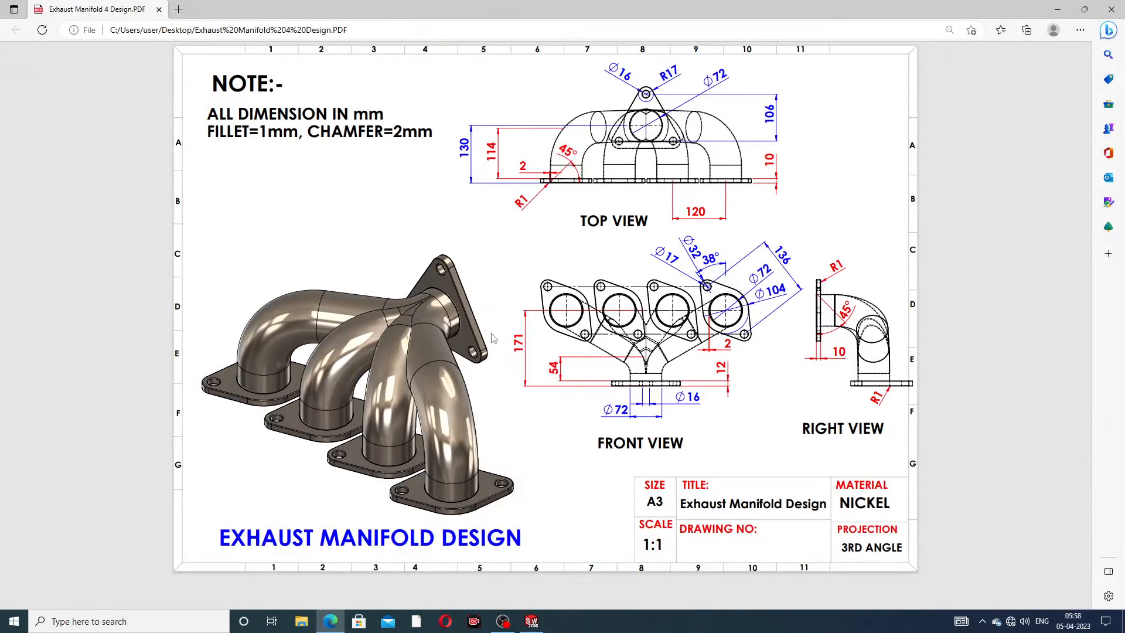
pyautogui.click(339, 620)
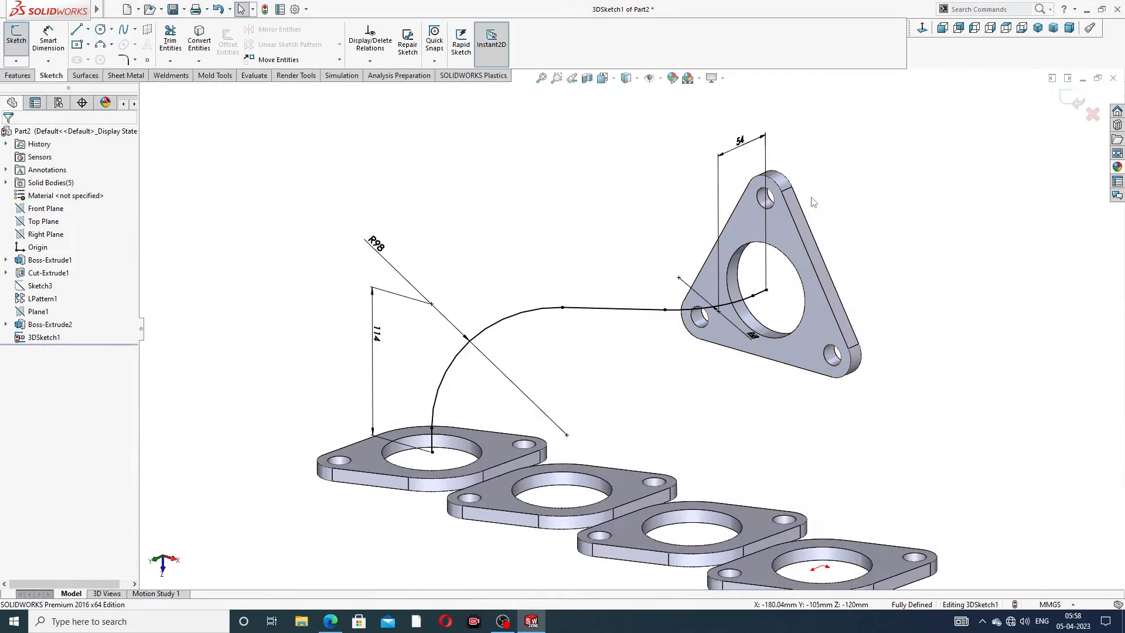
pyautogui.click(1075, 106)
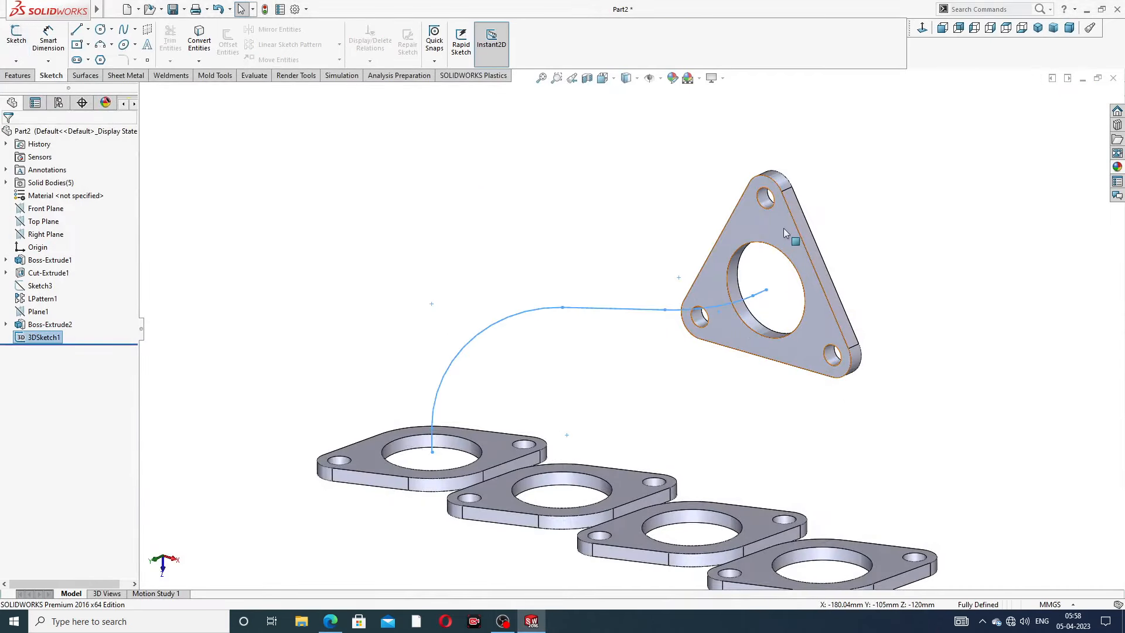
# Step: Sketch on the triangular flange's face, converting the central hole's edge into a circular profile, and close the sketch
pyautogui.moveTo(779, 233); pyautogui.dragTo(803, 206, button='middle')
pyautogui.click(772, 233)
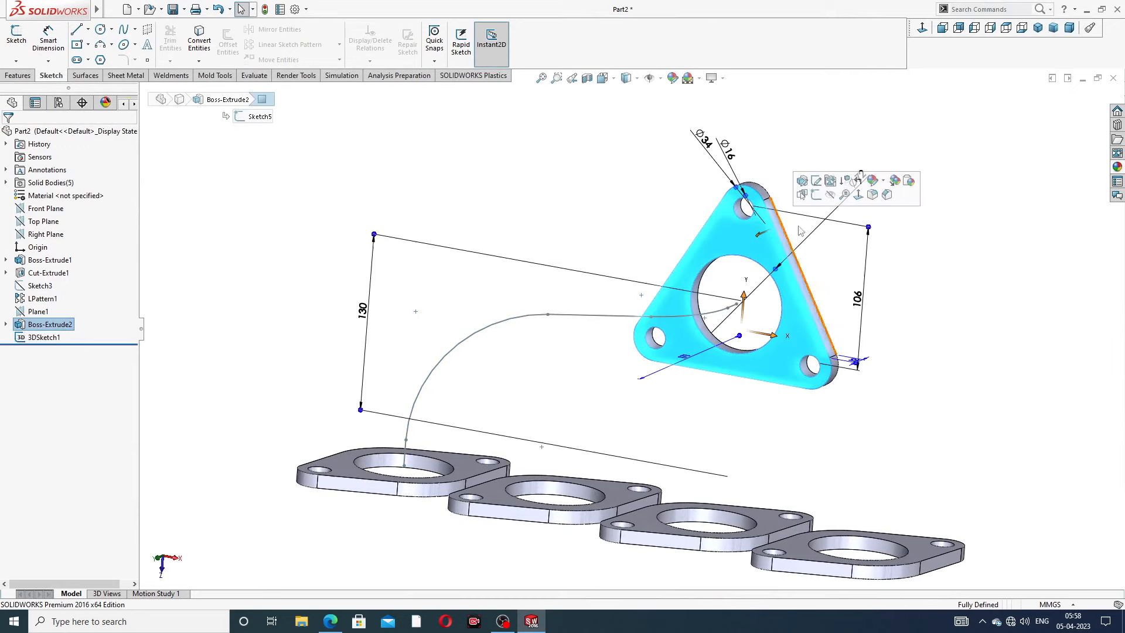
pyautogui.click(819, 198)
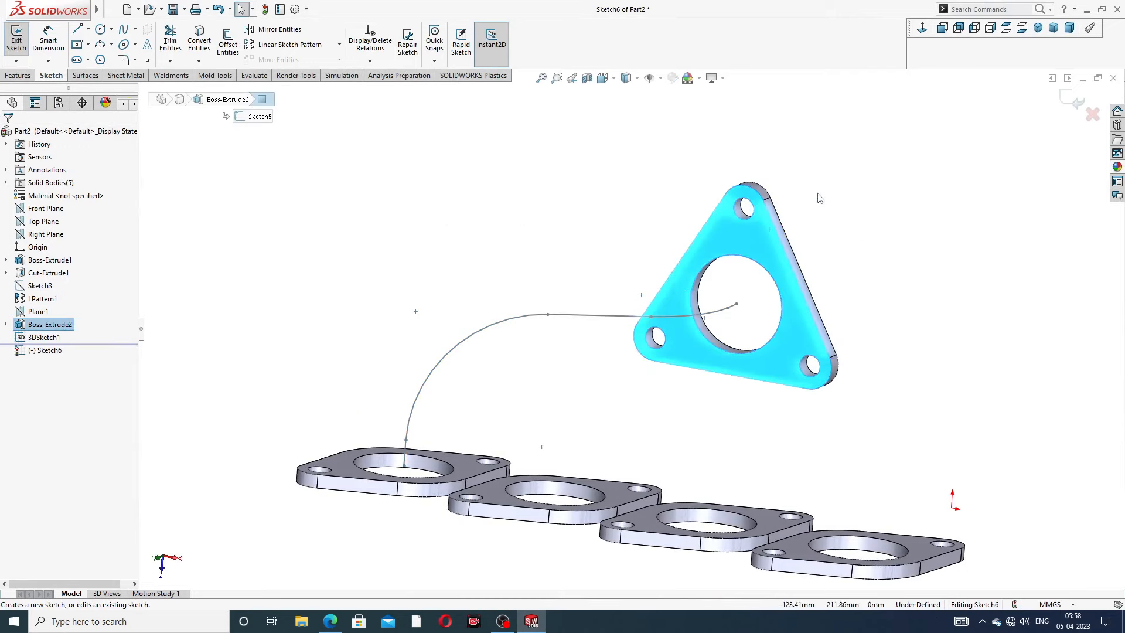
pyautogui.click(760, 265)
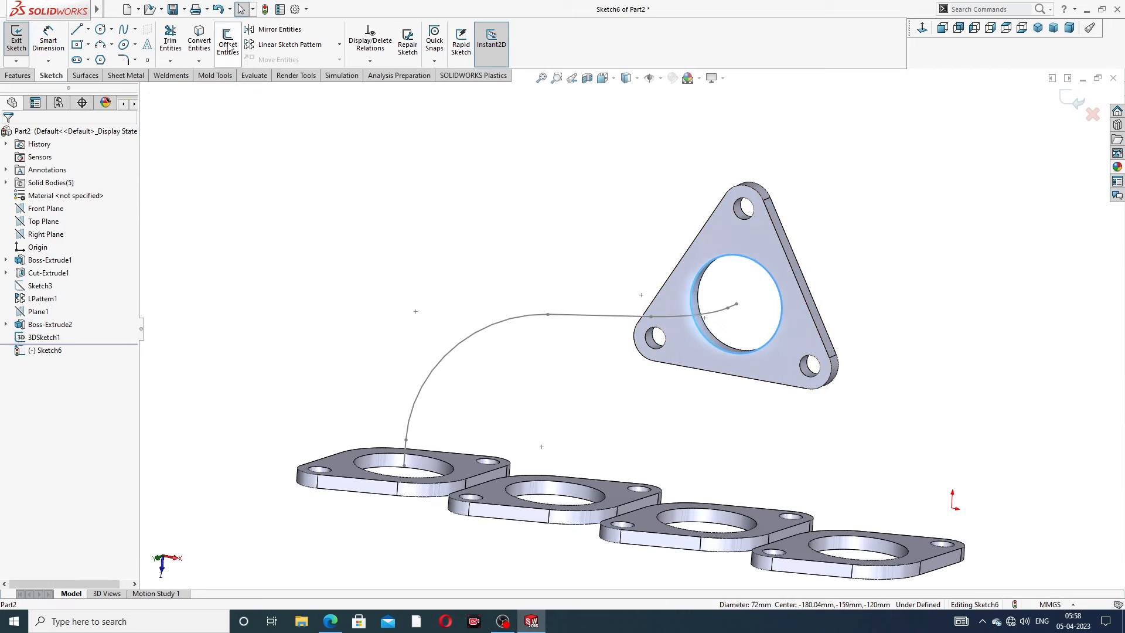
pyautogui.click(199, 46)
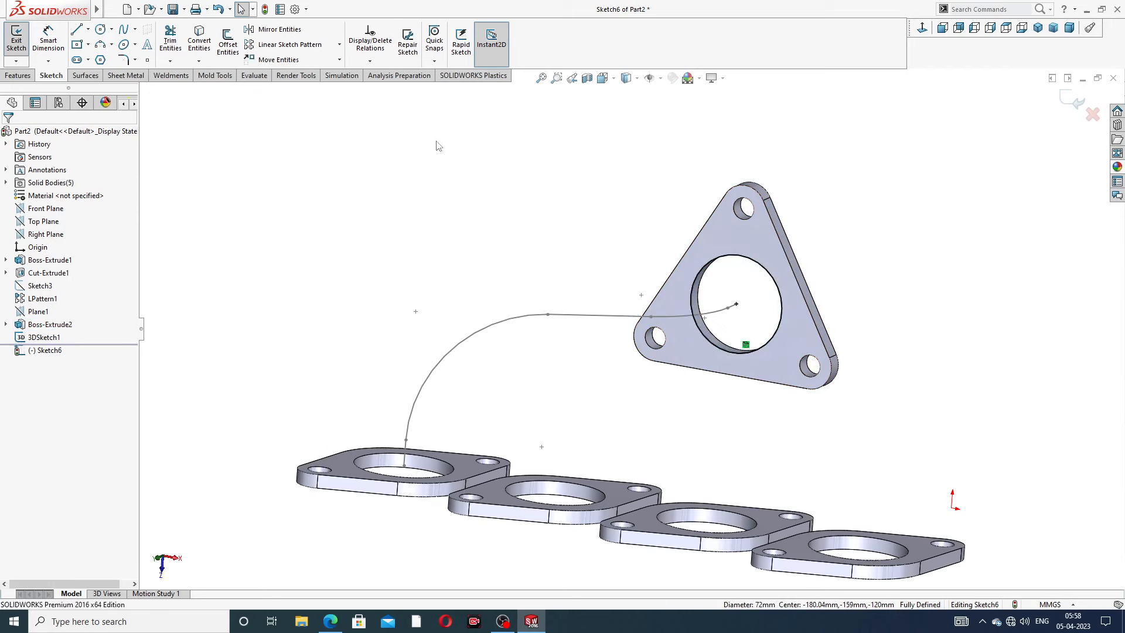
pyautogui.click(1074, 102)
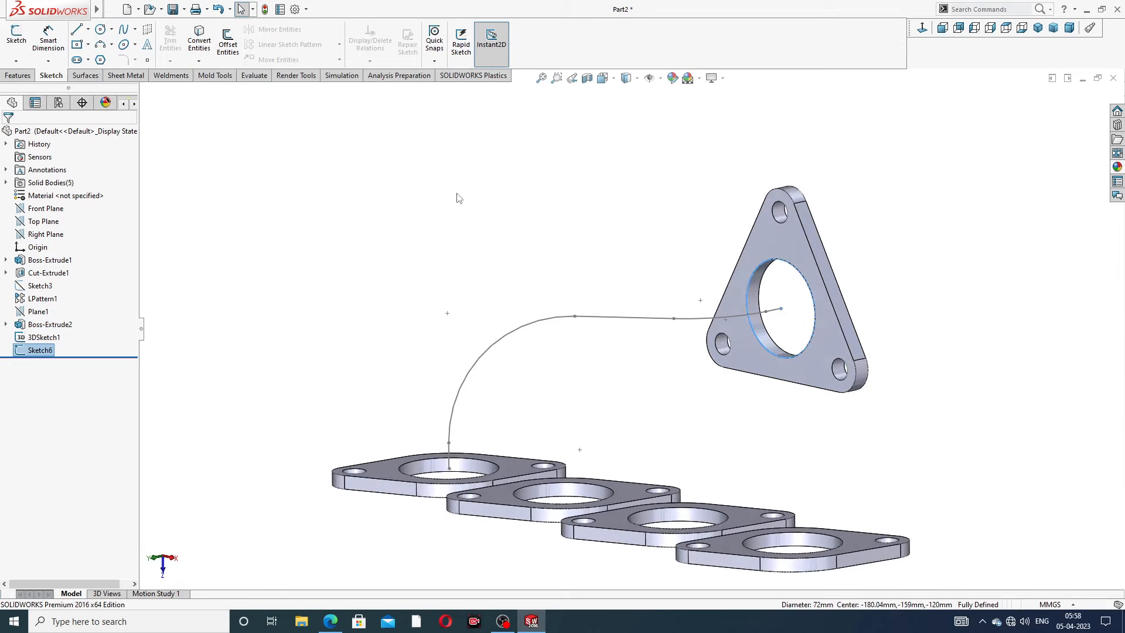
# Step: Sweep the circular profile along the 3D sketch path to form the first pipe between the leftmost port flange and the triangular flange
pyautogui.click(33, 75)
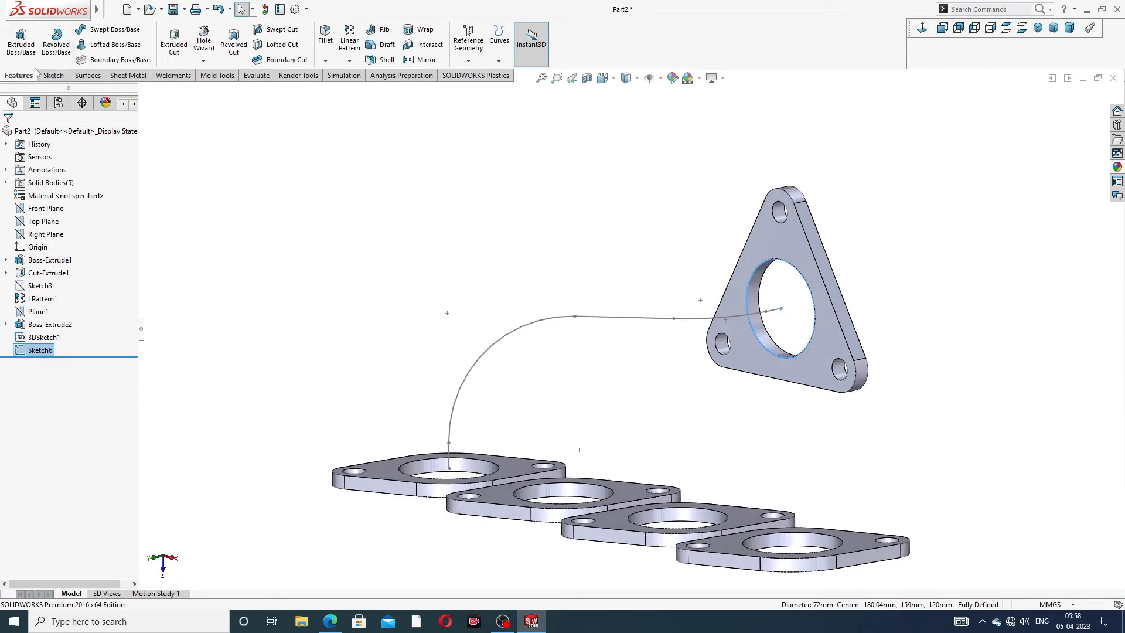
pyautogui.click(112, 29)
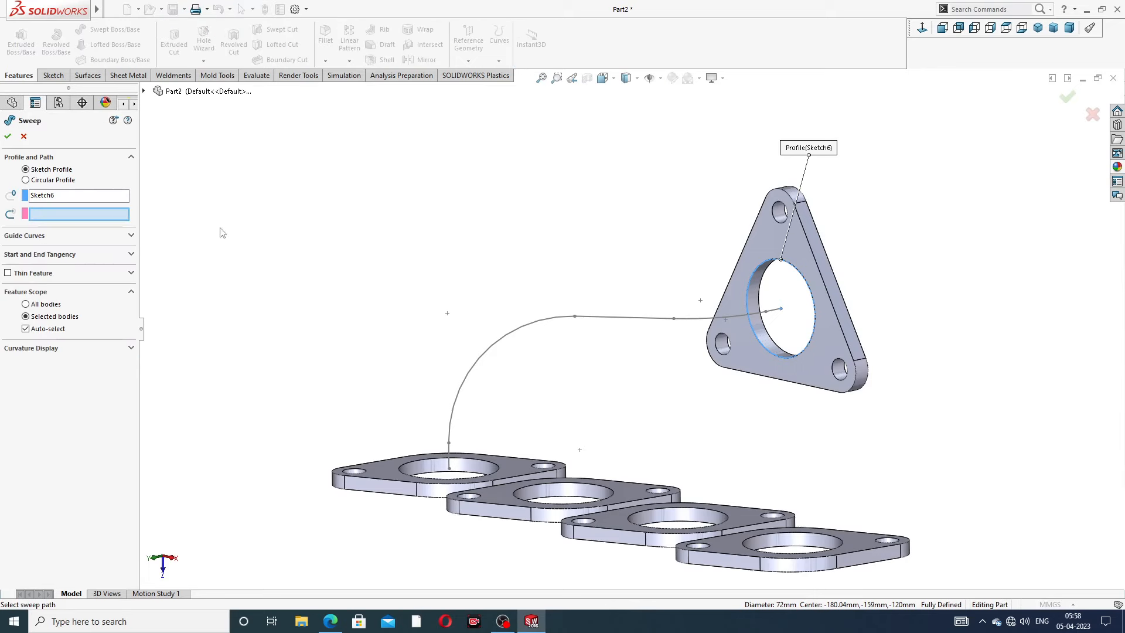
pyautogui.click(525, 332)
pyautogui.moveTo(585, 377); pyautogui.dragTo(603, 420, button='middle')
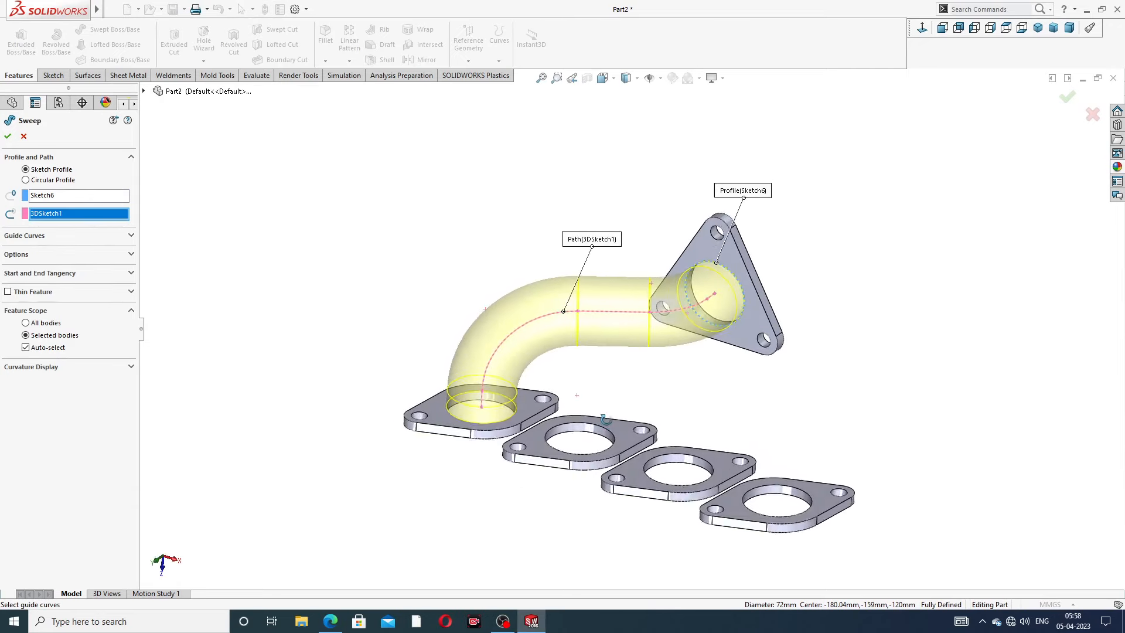
pyautogui.click(8, 138)
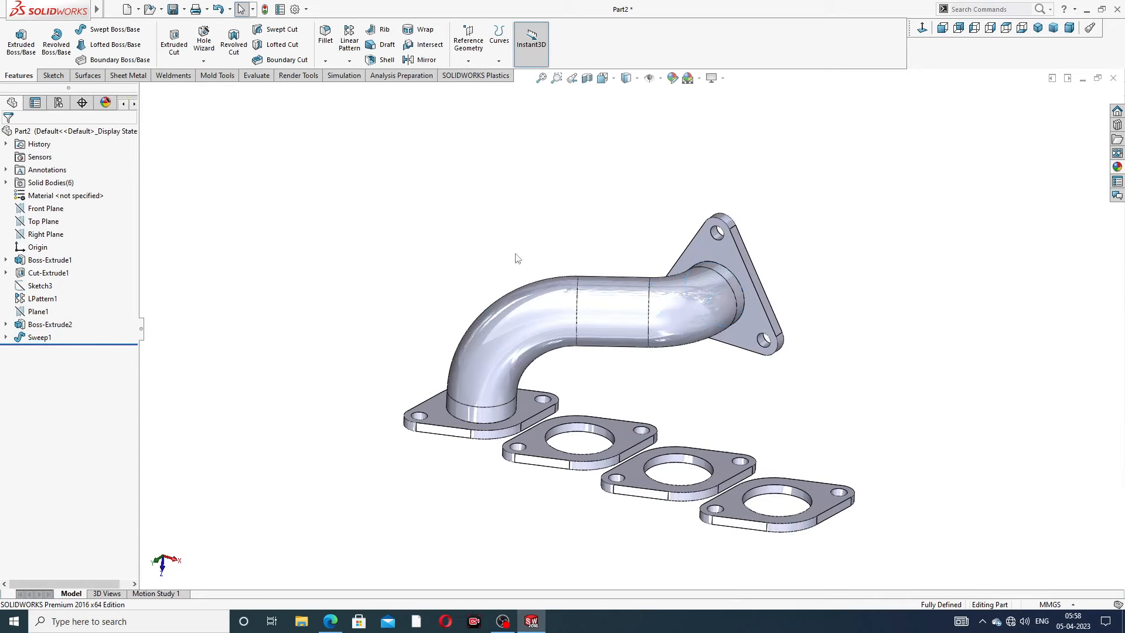
# Step: Start a new 3D sketch and draw a short line from the triangular flange's central hole, perpendicular to the flange
pyautogui.moveTo(633, 322); pyautogui.dragTo(604, 322, button='middle')
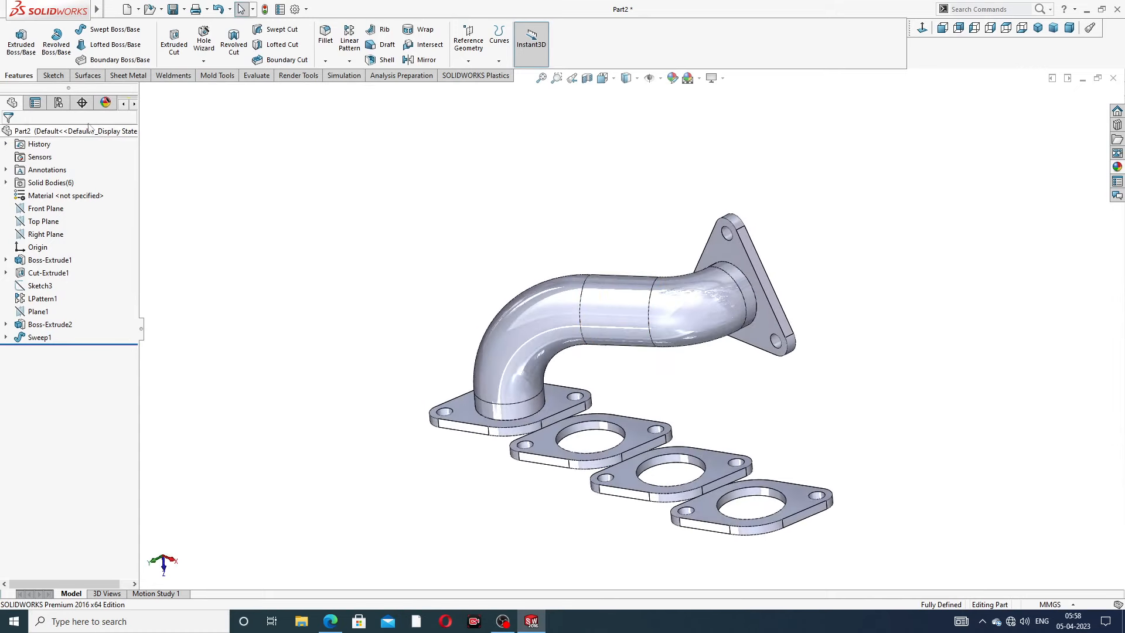
pyautogui.click(53, 75)
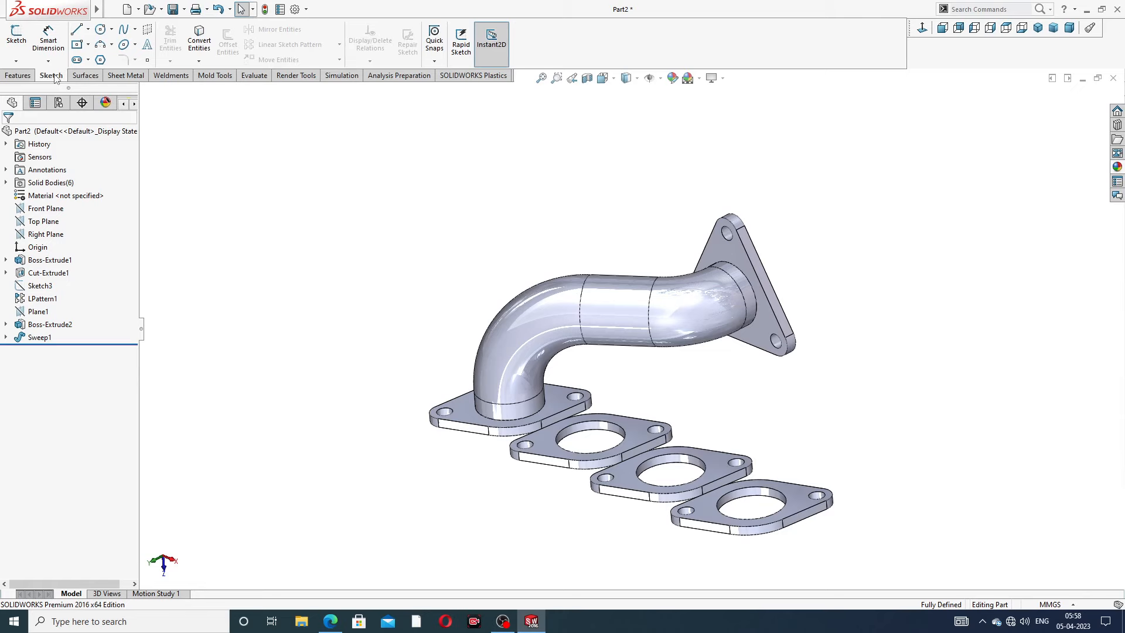
pyautogui.click(16, 61)
pyautogui.click(42, 91)
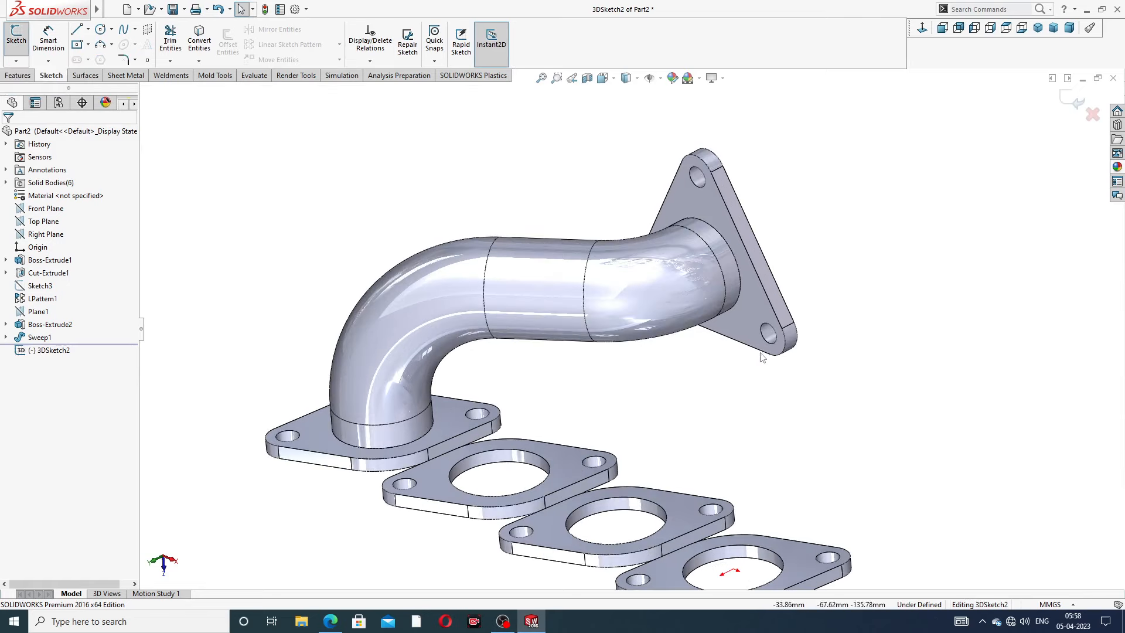
pyautogui.scroll(-2, 801, 352)
pyautogui.moveTo(734, 245); pyautogui.dragTo(736, 276, button='middle')
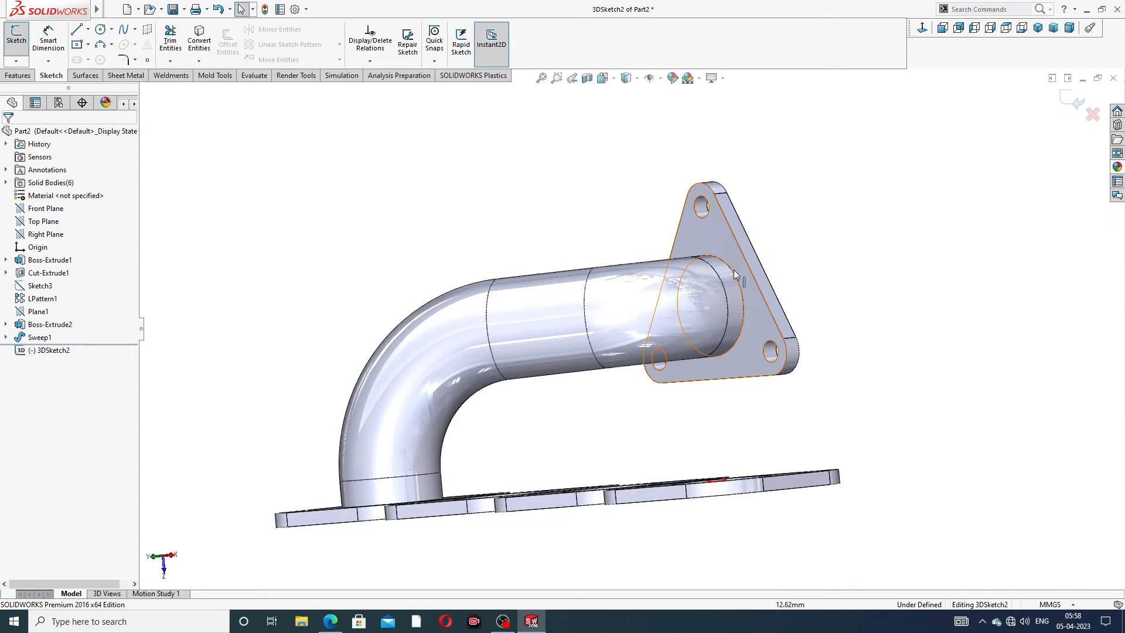
pyautogui.click(80, 31)
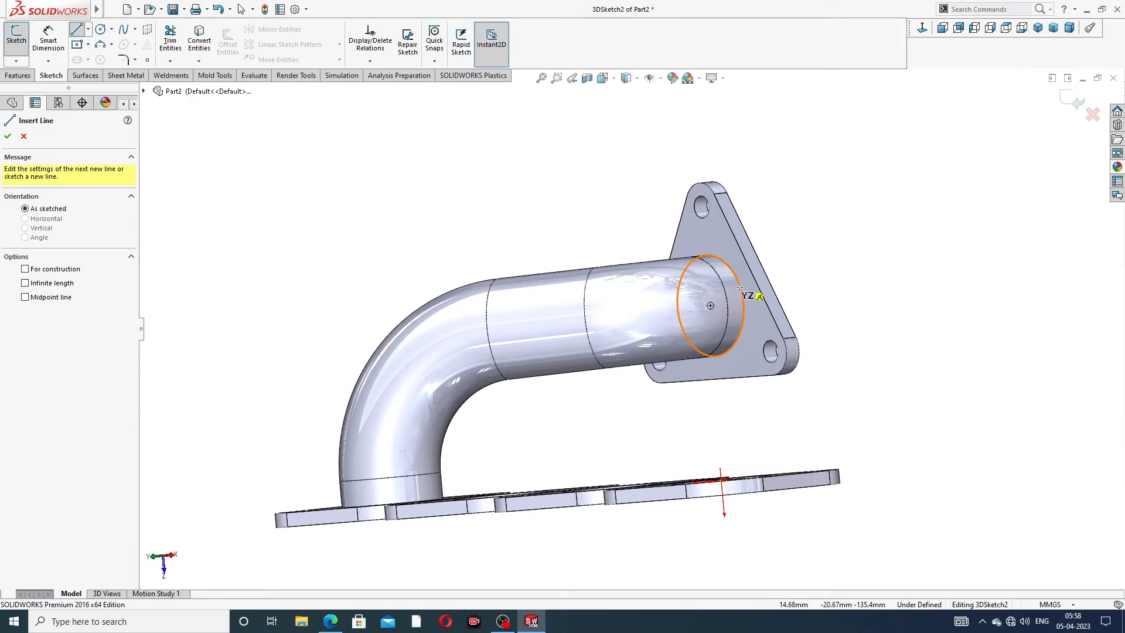
pyautogui.click(710, 306)
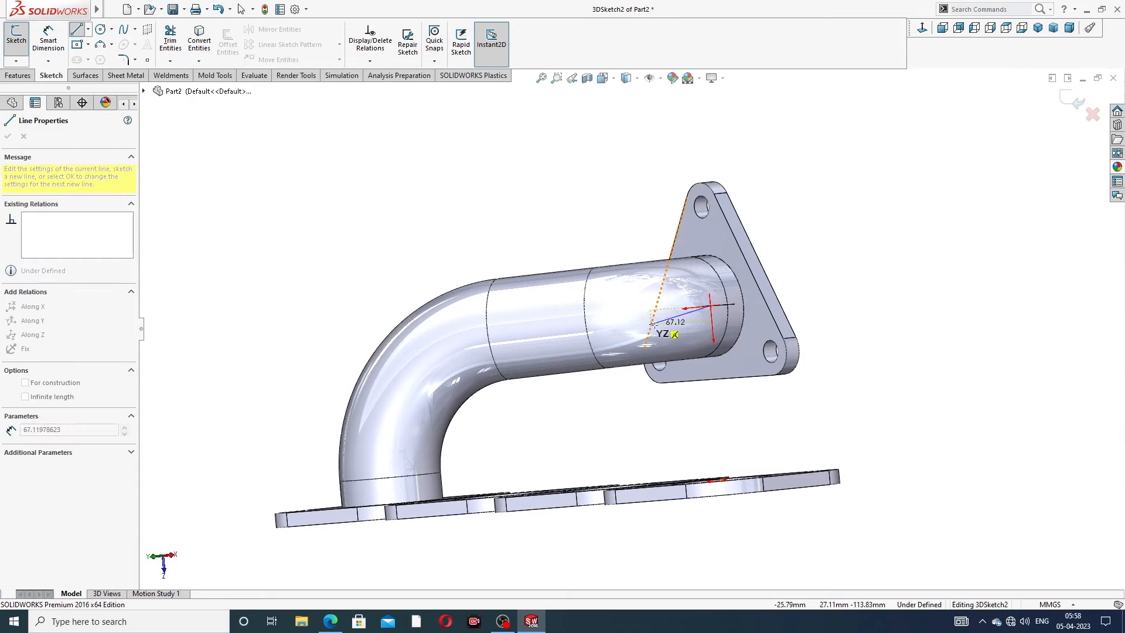
pyautogui.moveTo(653, 323); pyautogui.dragTo(680, 317, button='middle')
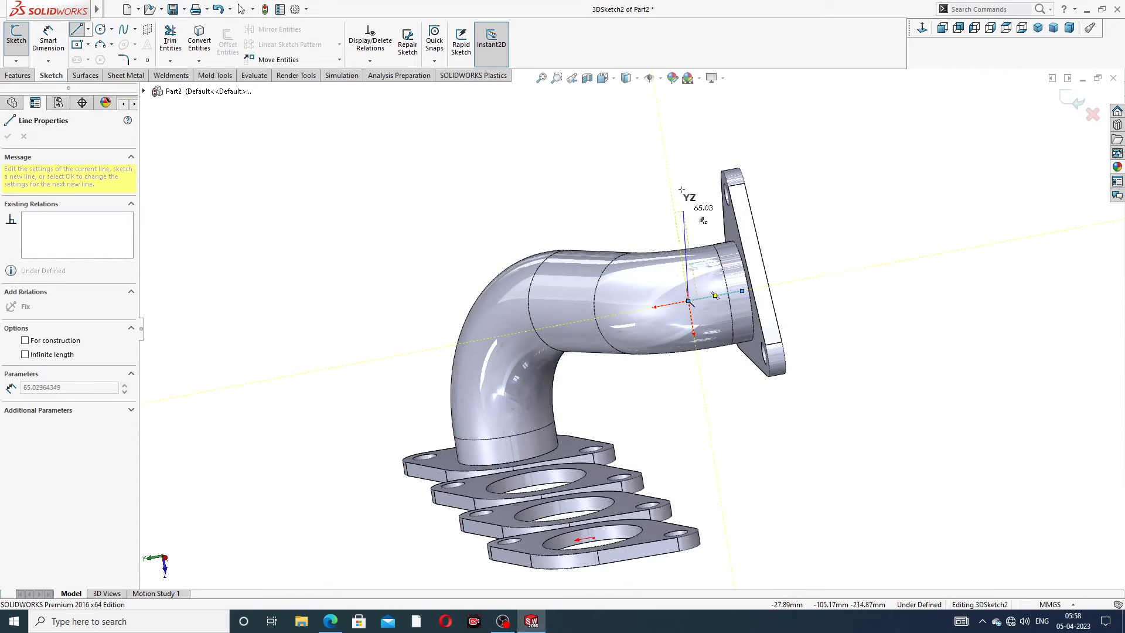
pyautogui.rightClick(681, 188)
pyautogui.click(706, 194)
pyautogui.moveTo(674, 246); pyautogui.dragTo(428, 174, button='middle')
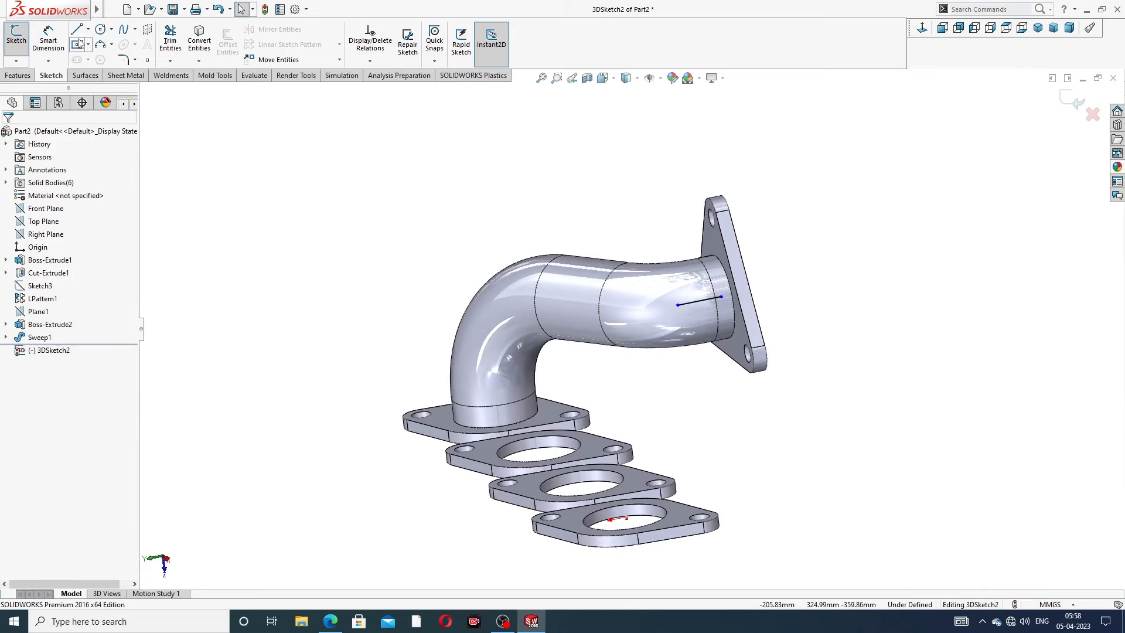
# Step: Draw a vertical line upward from the centre of the second port flange's hole
pyautogui.moveTo(570, 456)
pyautogui.mouseDown(button='middle')
pyautogui.moveTo(583, 491)
pyautogui.moveTo(565, 461)
pyautogui.mouseUp(button='middle')
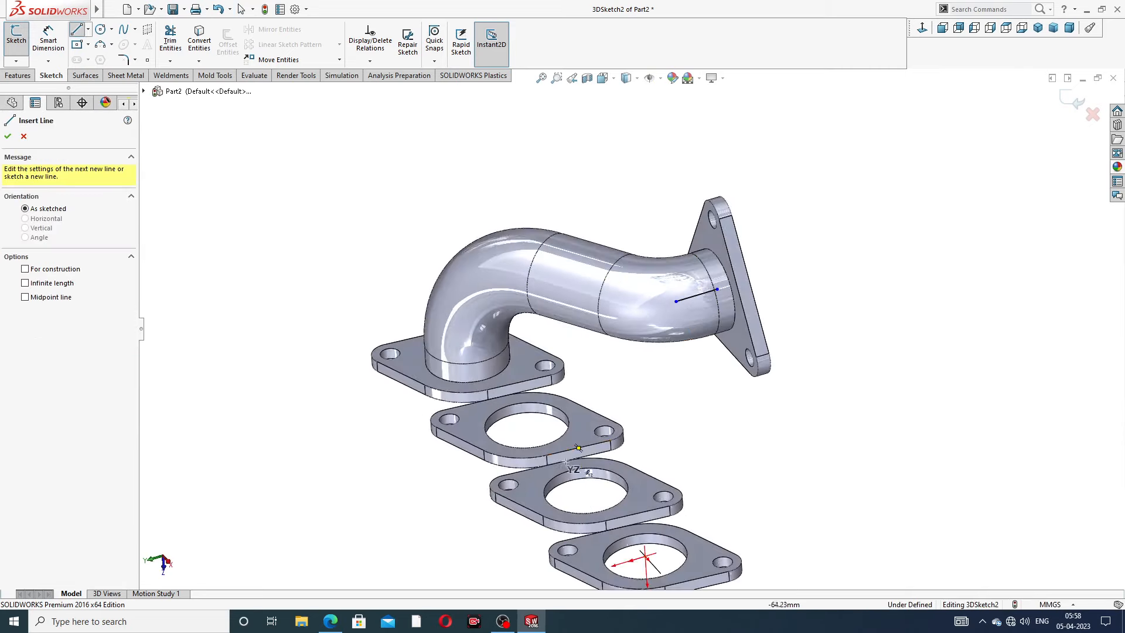
pyautogui.click(527, 425)
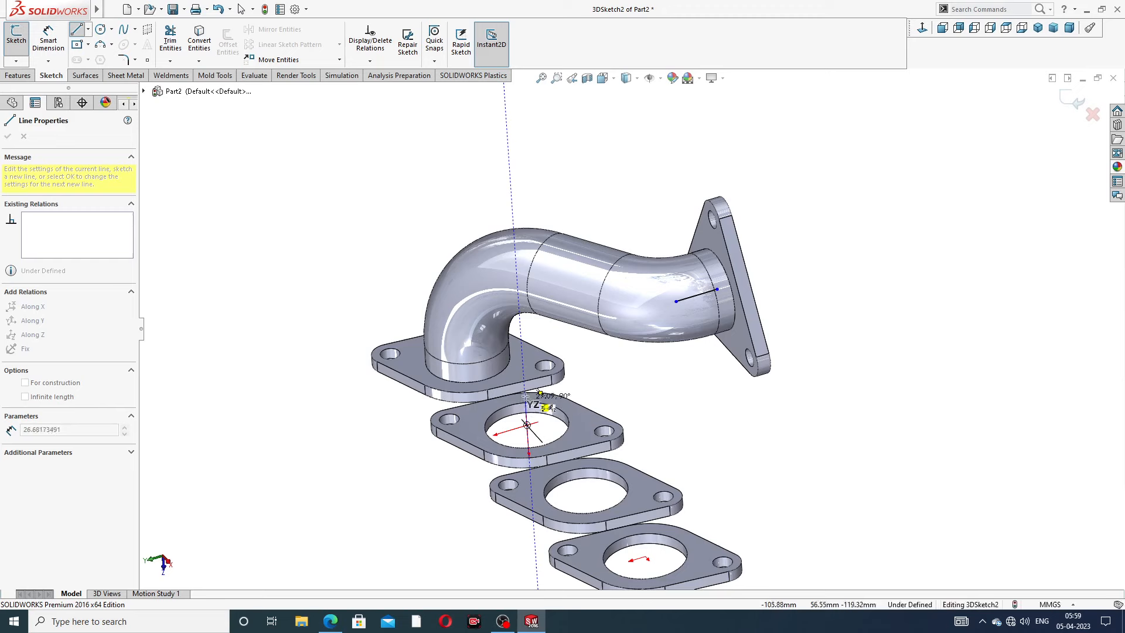
pyautogui.click(522, 363)
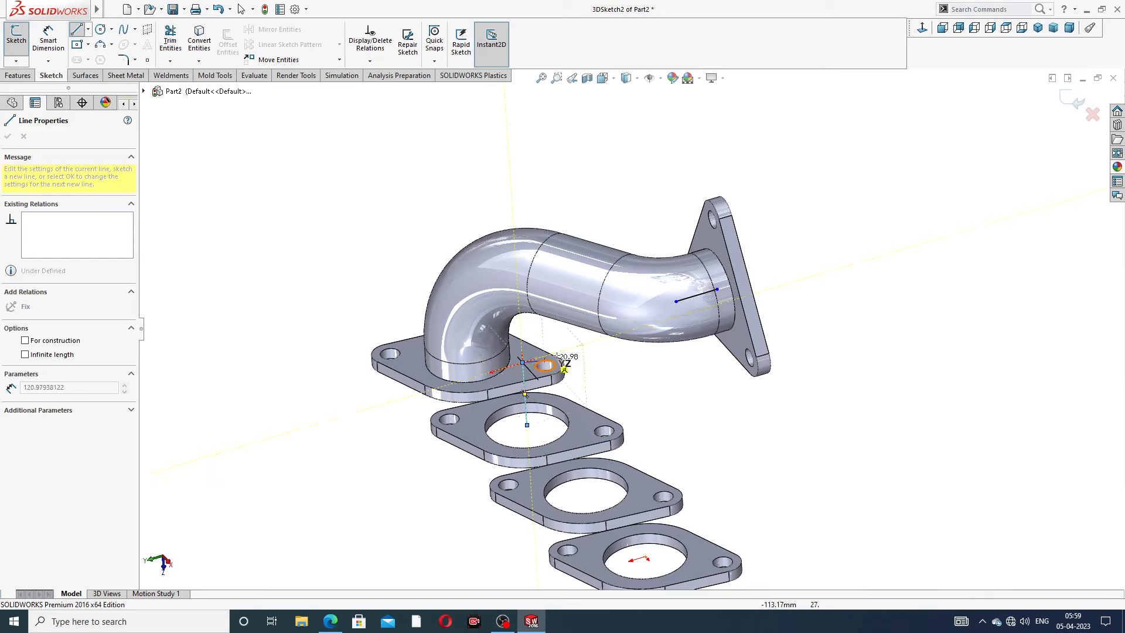
pyautogui.moveTo(555, 375)
pyautogui.mouseDown(button='middle')
pyautogui.moveTo(597, 408)
pyautogui.moveTo(586, 399)
pyautogui.moveTo(609, 392)
pyautogui.moveTo(601, 357)
pyautogui.moveTo(593, 374)
pyautogui.mouseUp(button='middle')
pyautogui.rightClick(632, 394)
pyautogui.click(649, 397)
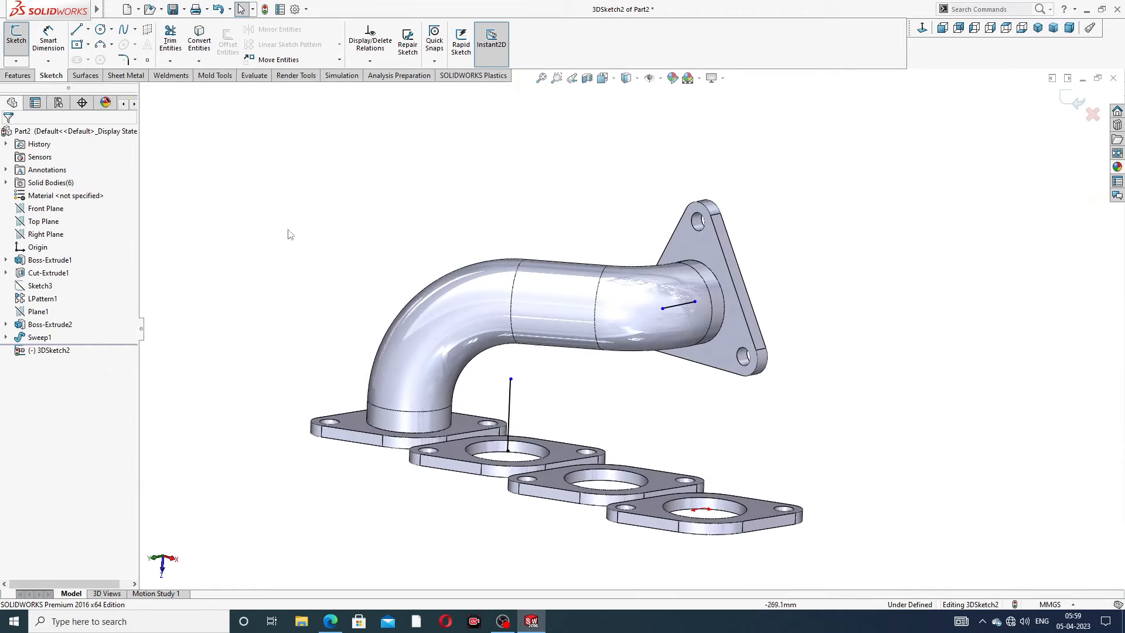
pyautogui.click(80, 31)
pyautogui.click(509, 379)
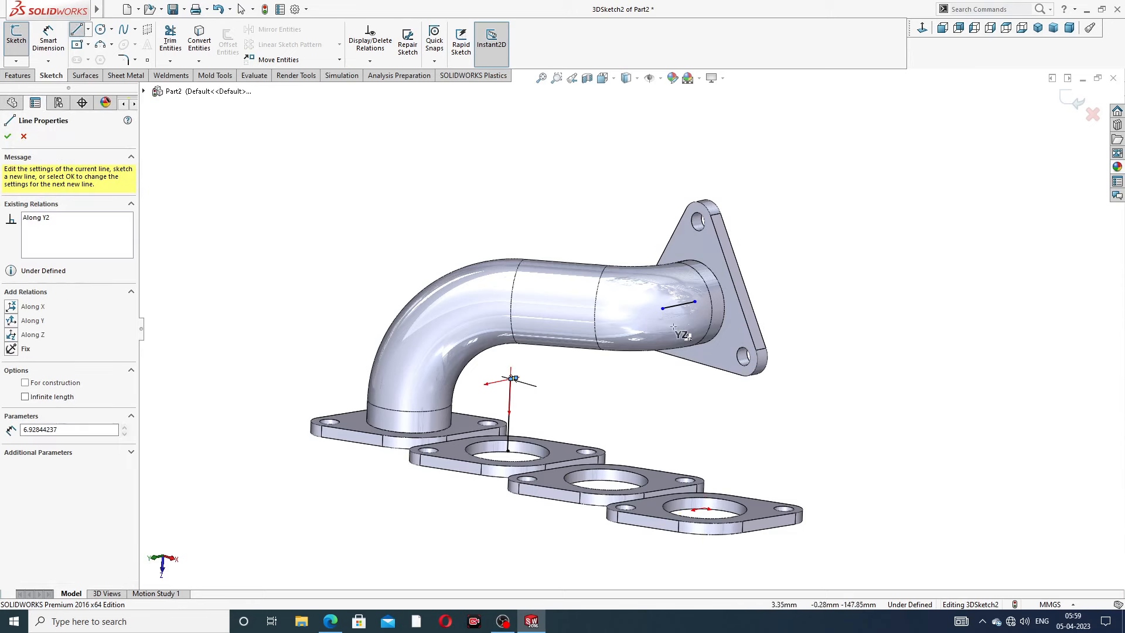
pyautogui.rightClick(539, 247)
pyautogui.click(565, 256)
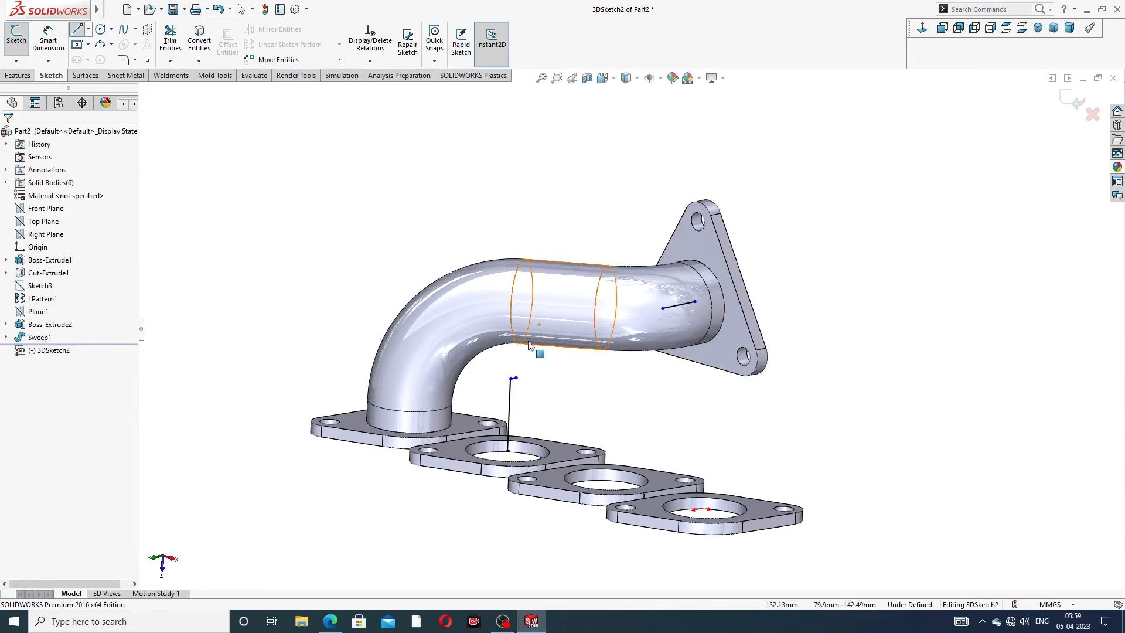
pyautogui.moveTo(516, 379); pyautogui.dragTo(623, 346)
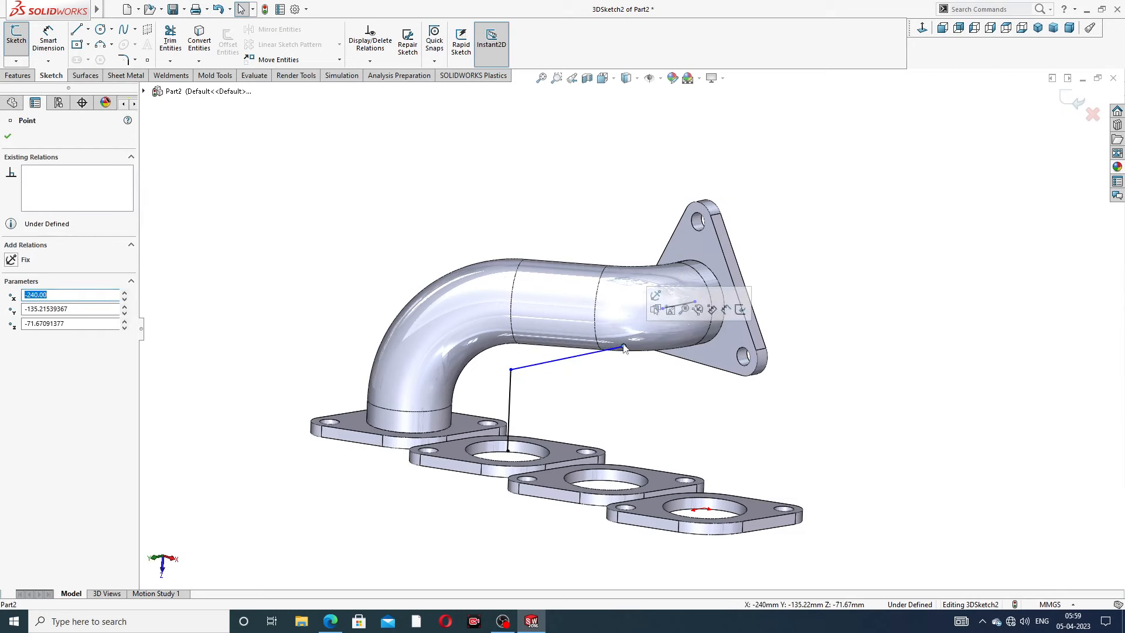
pyautogui.click(596, 352)
pyautogui.press('Delete')
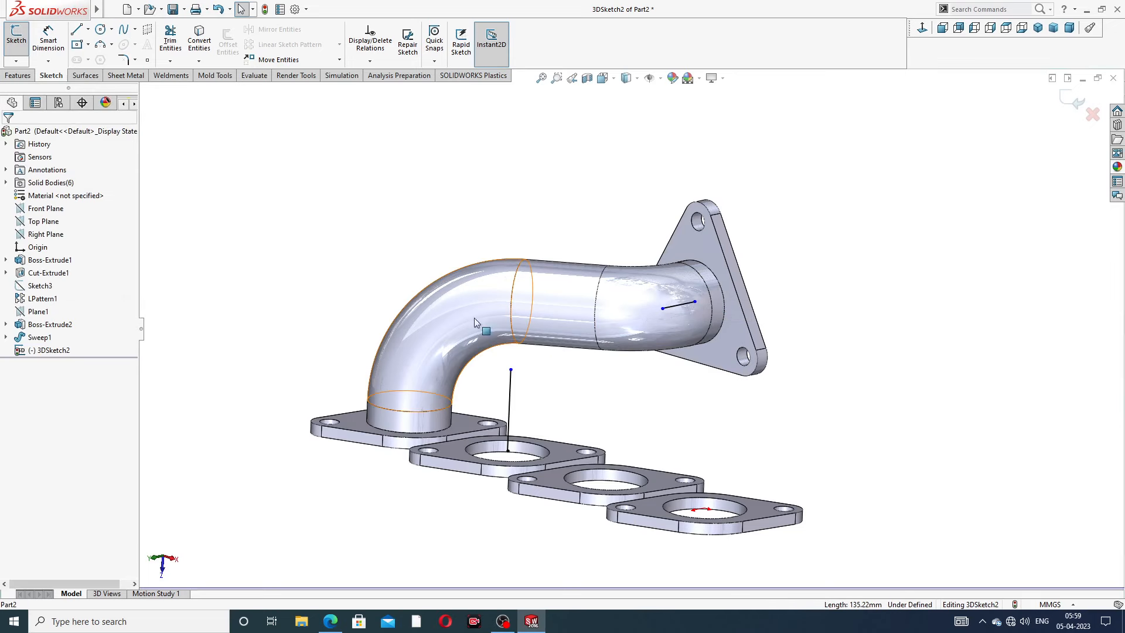
# Step: Draw a connecting line about 143 mm long from the vertical port line's upper end to the triangular flange's short line
pyautogui.click(75, 29)
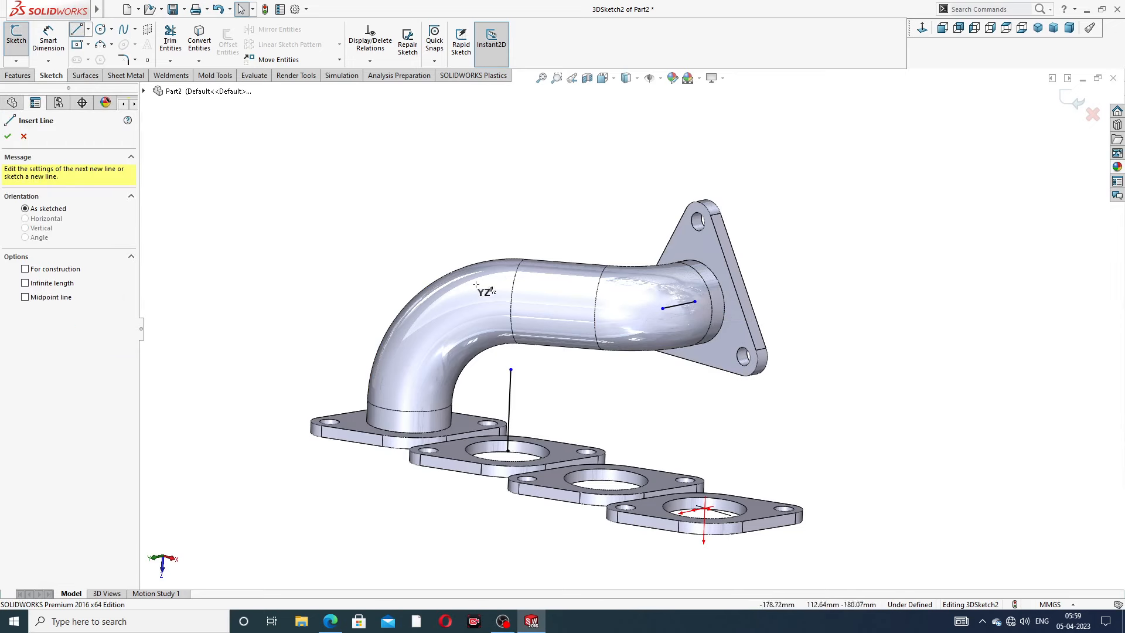
pyautogui.click(510, 370)
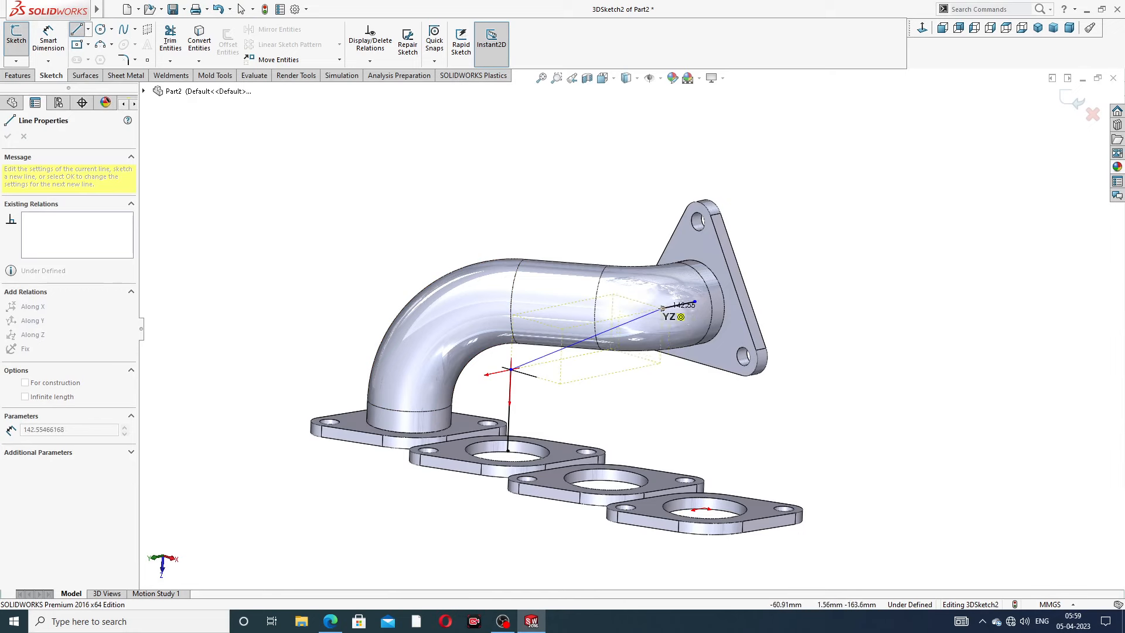
pyautogui.click(663, 309)
pyautogui.rightClick(800, 170)
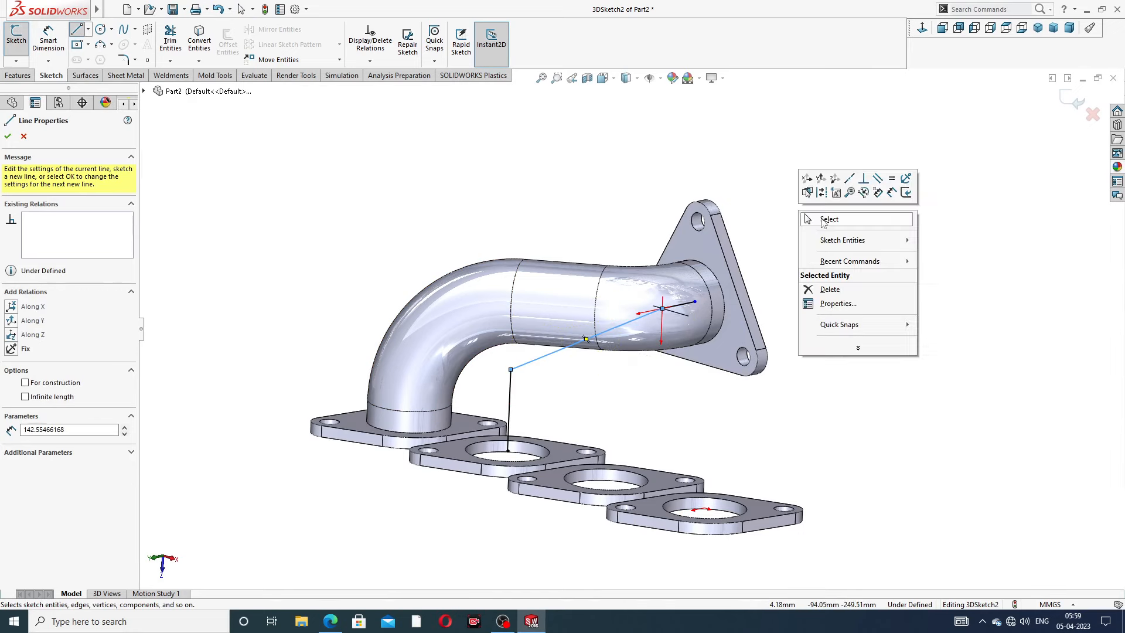
pyautogui.click(821, 216)
pyautogui.moveTo(683, 332); pyautogui.dragTo(605, 306, button='middle')
# Step: Dimension the vertical line above the second port flange to 114 mm
pyautogui.click(49, 38)
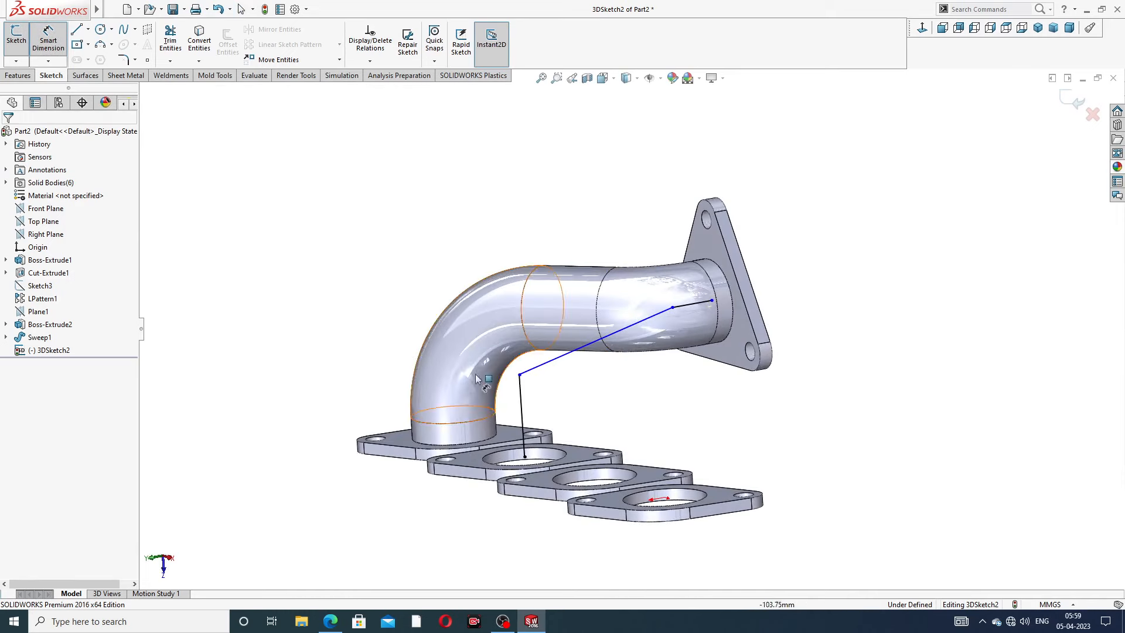
pyautogui.click(522, 411)
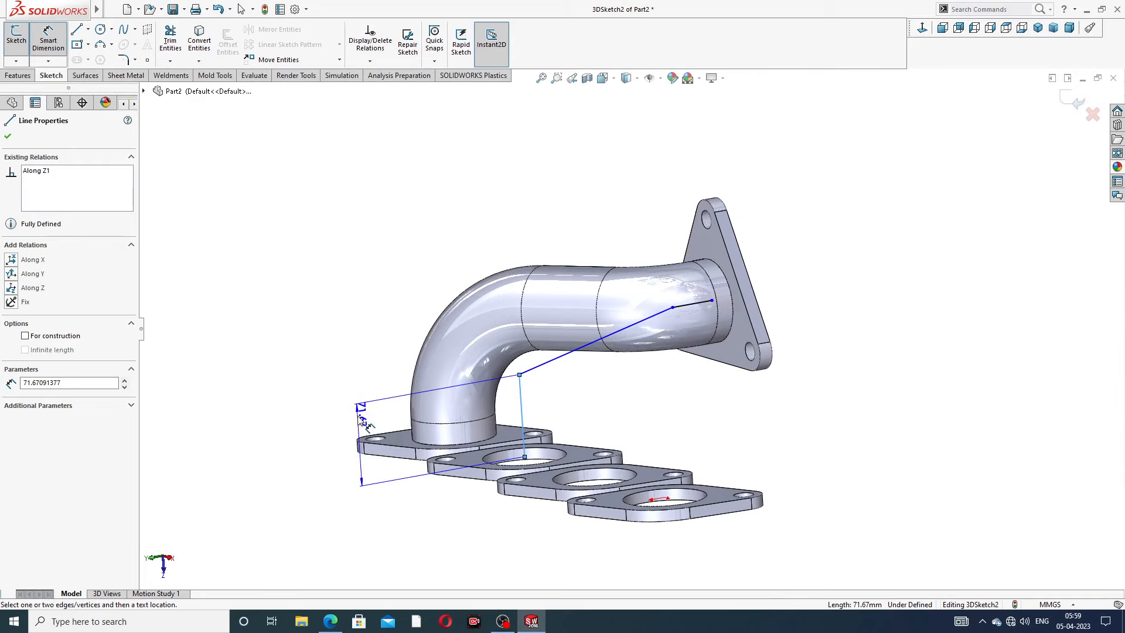
pyautogui.click(353, 437)
pyautogui.write('114')
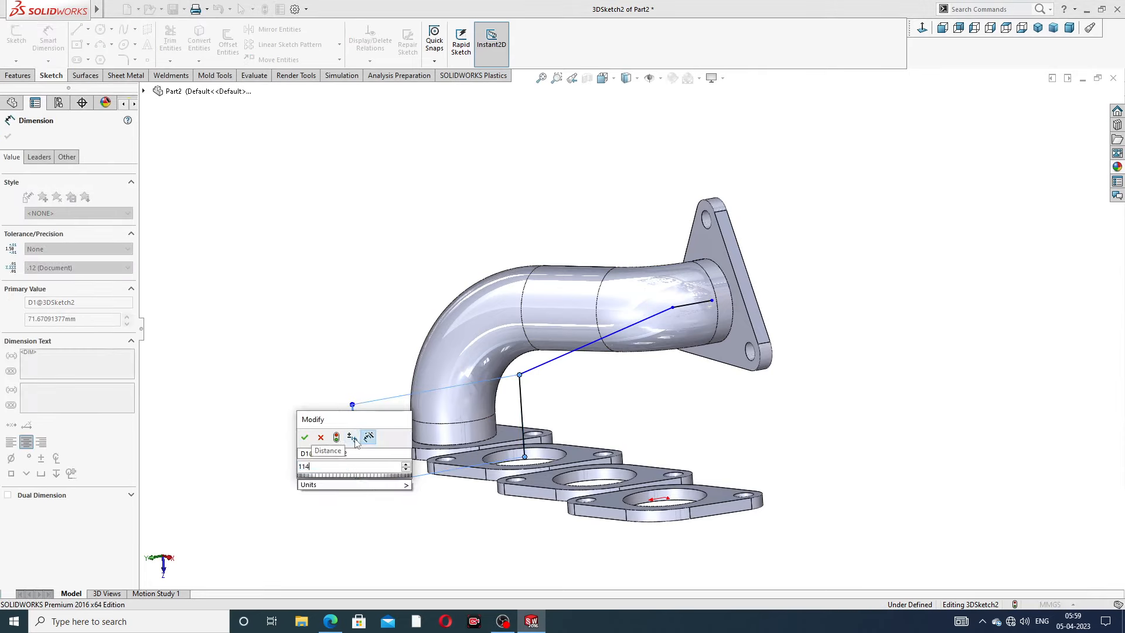
pyautogui.press('Return')
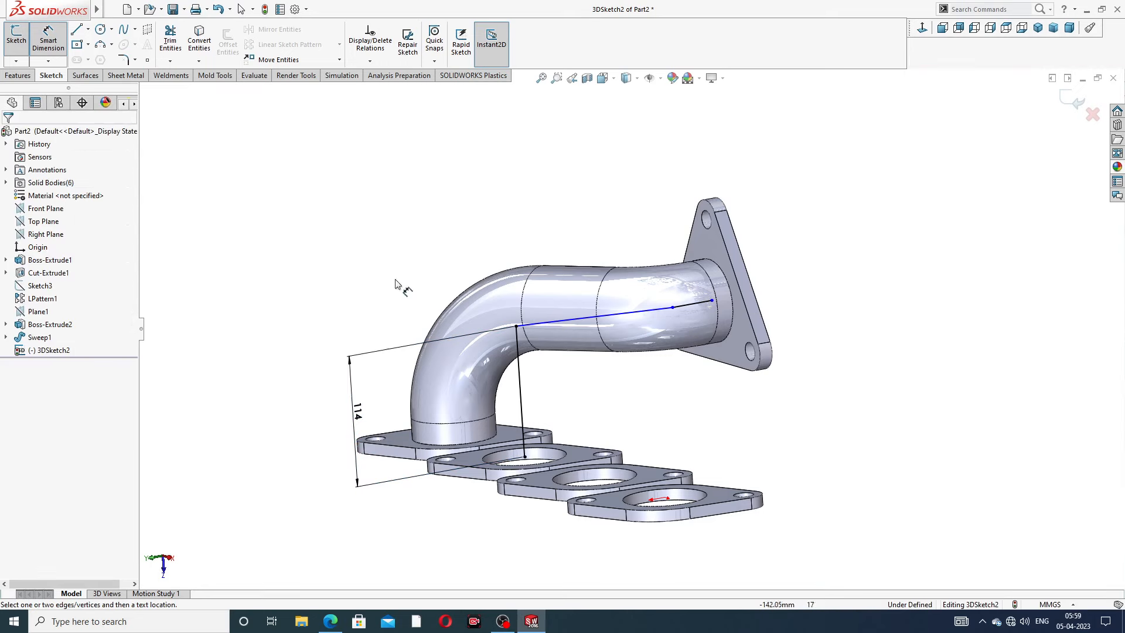
# Step: Dimension the short line at the triangular flange to 54 mm
pyautogui.click(690, 308)
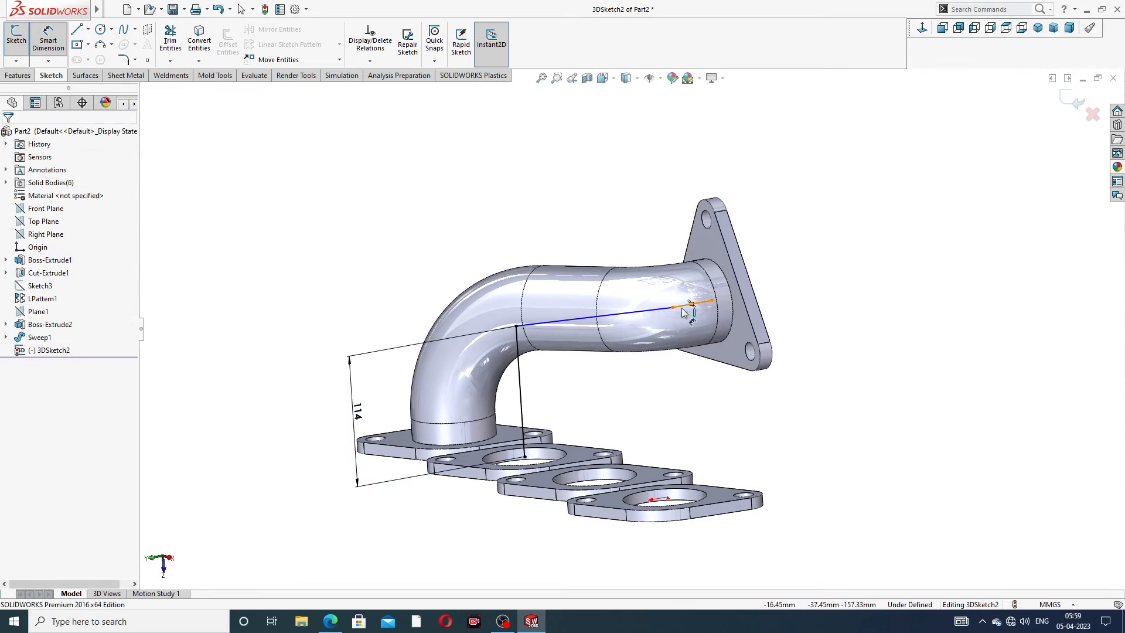
pyautogui.click(647, 190)
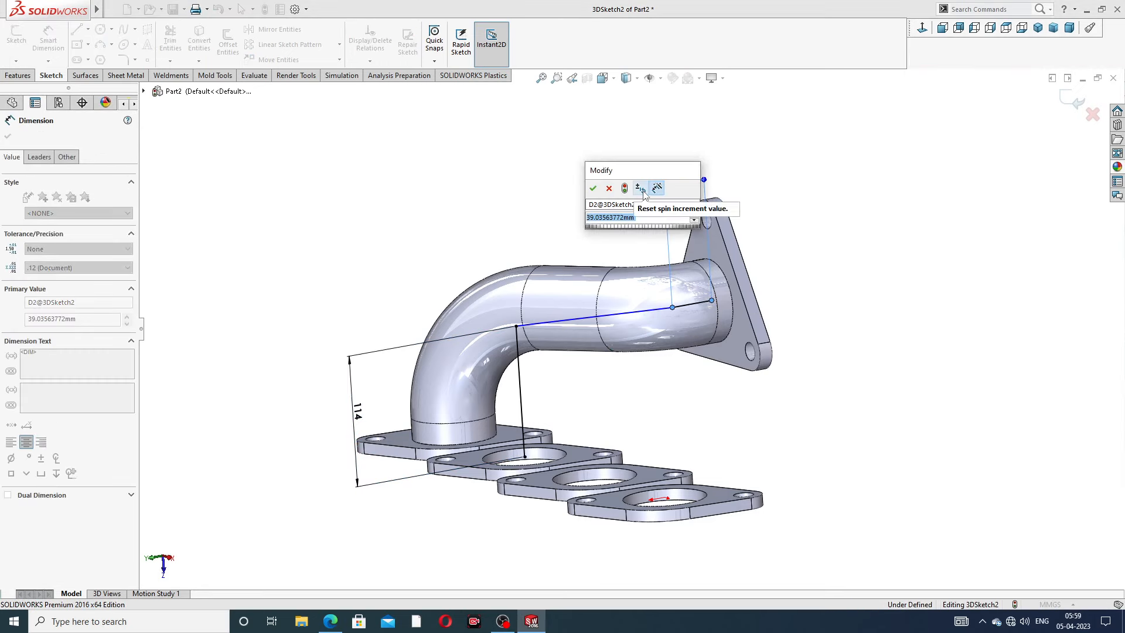
pyautogui.write('54')
pyautogui.press('Return')
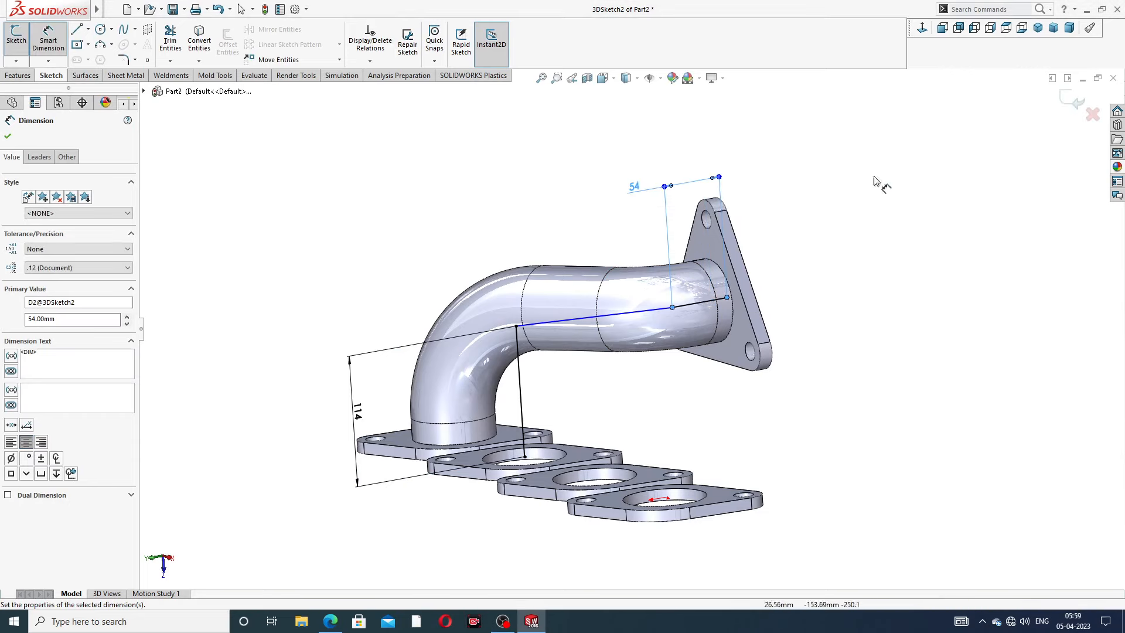
pyautogui.click(804, 199)
pyautogui.moveTo(807, 233)
pyautogui.mouseDown(button='middle')
pyautogui.moveTo(770, 233)
pyautogui.moveTo(791, 256)
pyautogui.moveTo(809, 246)
pyautogui.mouseUp(button='middle')
pyautogui.rightClick(808, 246)
pyautogui.click(839, 258)
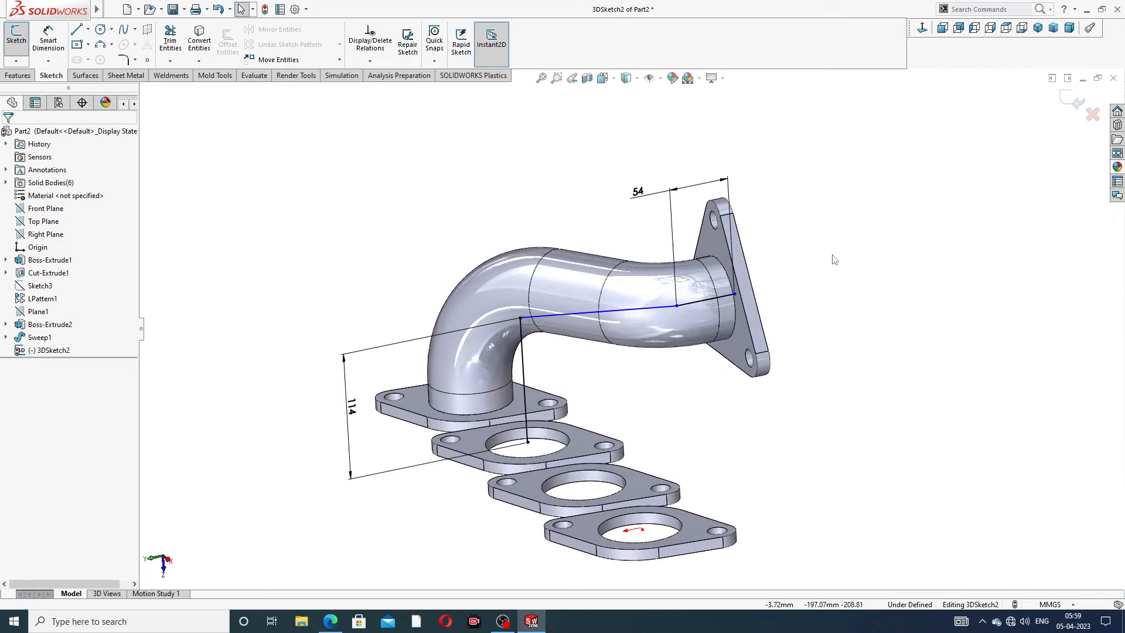
# Step: Snap the short line's flange-side endpoint to the centre of the first pipe's circular edge near the triangular flange
pyautogui.moveTo(787, 298); pyautogui.dragTo(752, 299, button='middle')
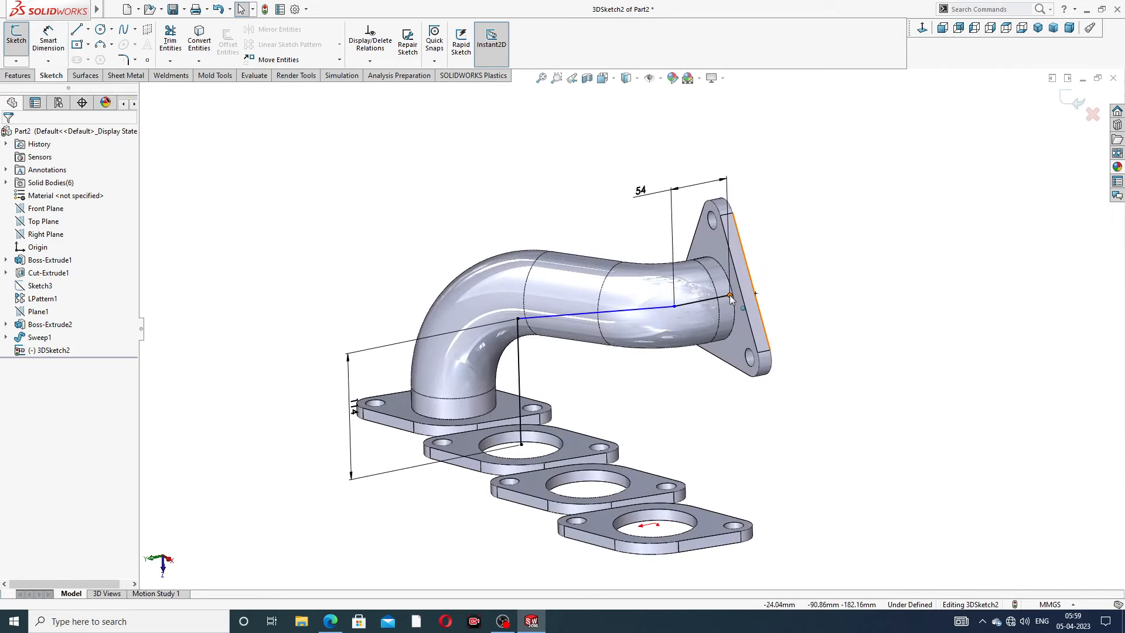
pyautogui.moveTo(731, 299)
pyautogui.mouseDown()
pyautogui.moveTo(685, 308)
pyautogui.moveTo(716, 304)
pyautogui.moveTo(699, 301)
pyautogui.mouseUp()
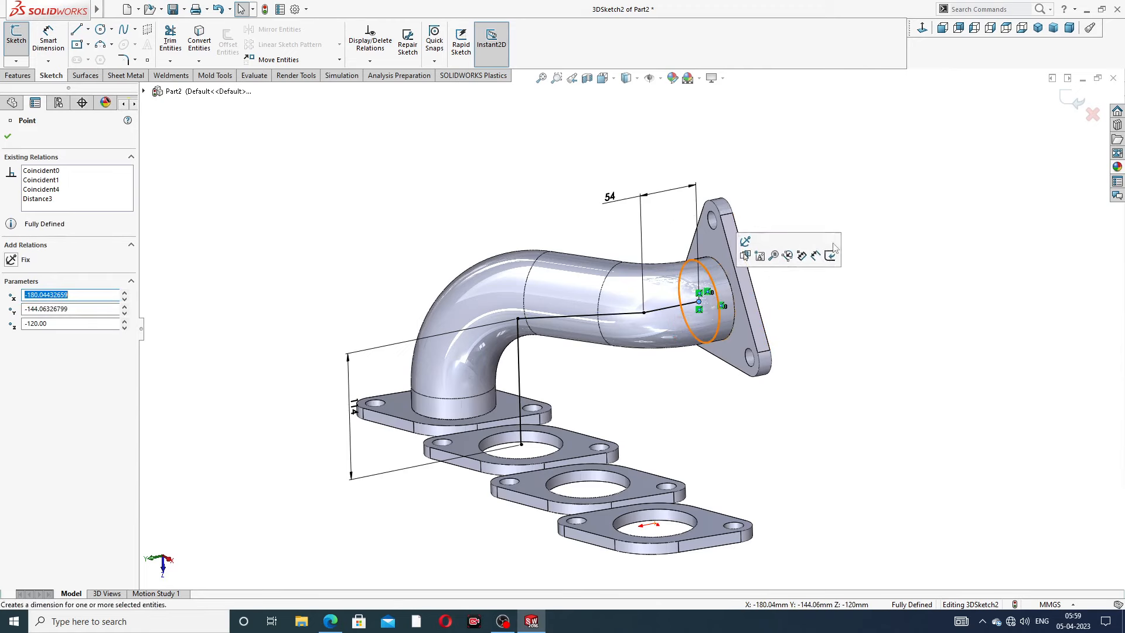
pyautogui.click(821, 301)
pyautogui.scroll(-2, 701, 320)
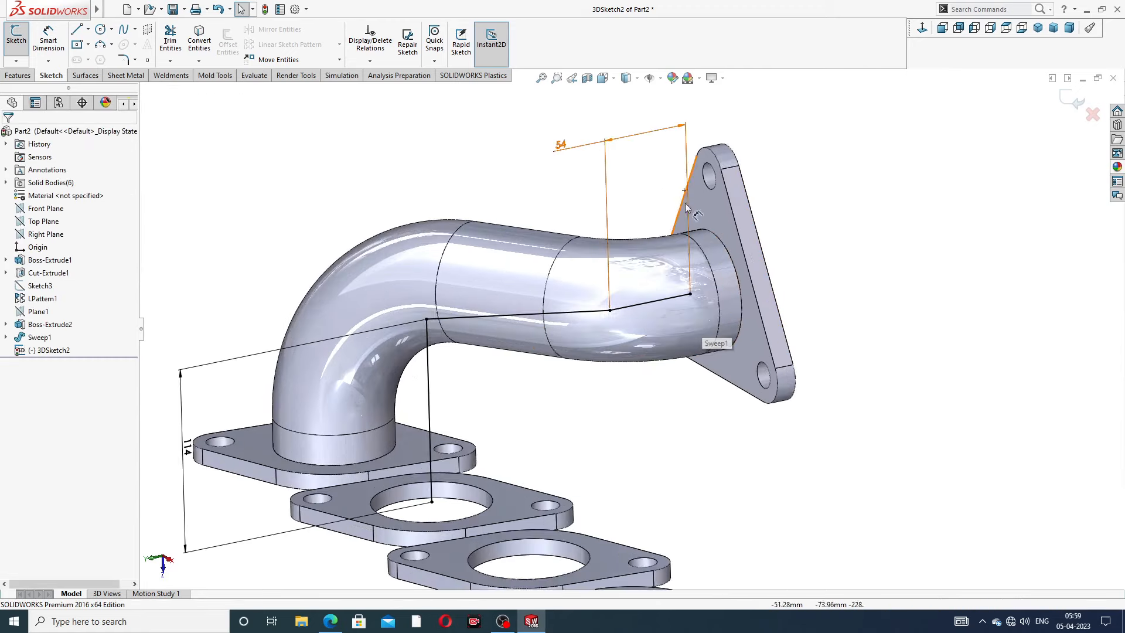
# Step: Fillet the path corner nearest the triangular flange with a 68 mm radius
pyautogui.scroll(-2, 703, 199)
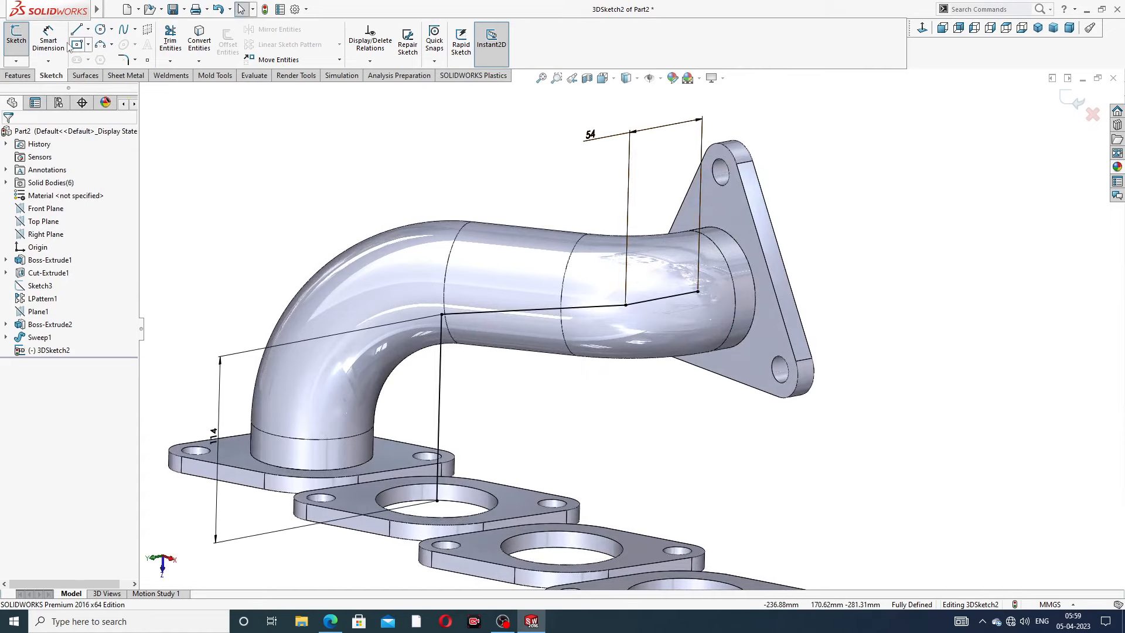
pyautogui.click(123, 60)
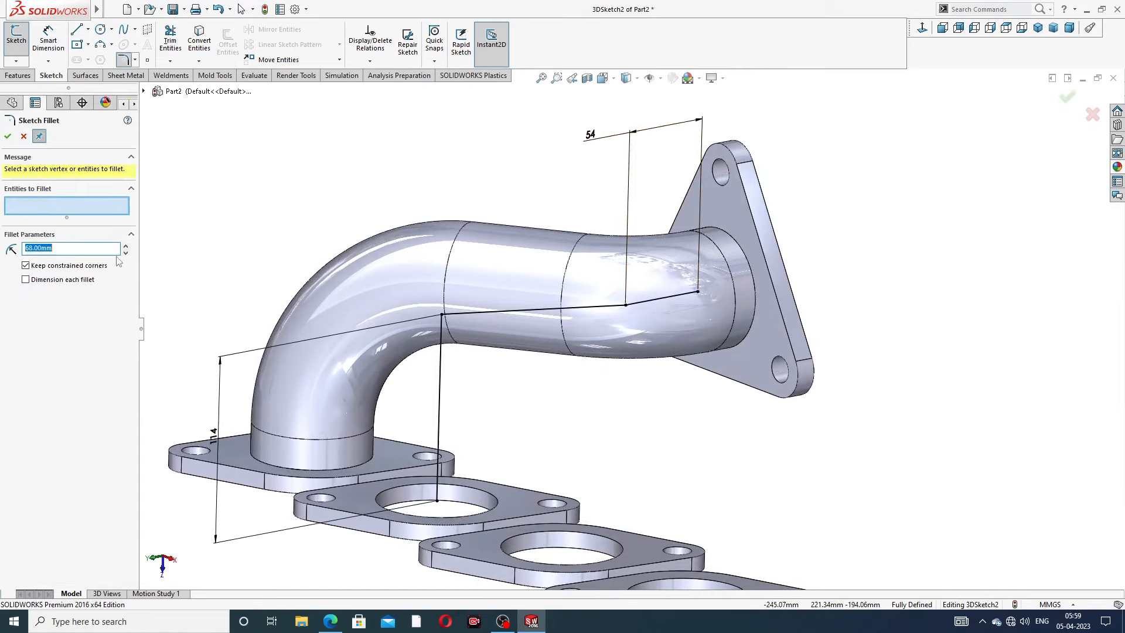
pyautogui.click(625, 306)
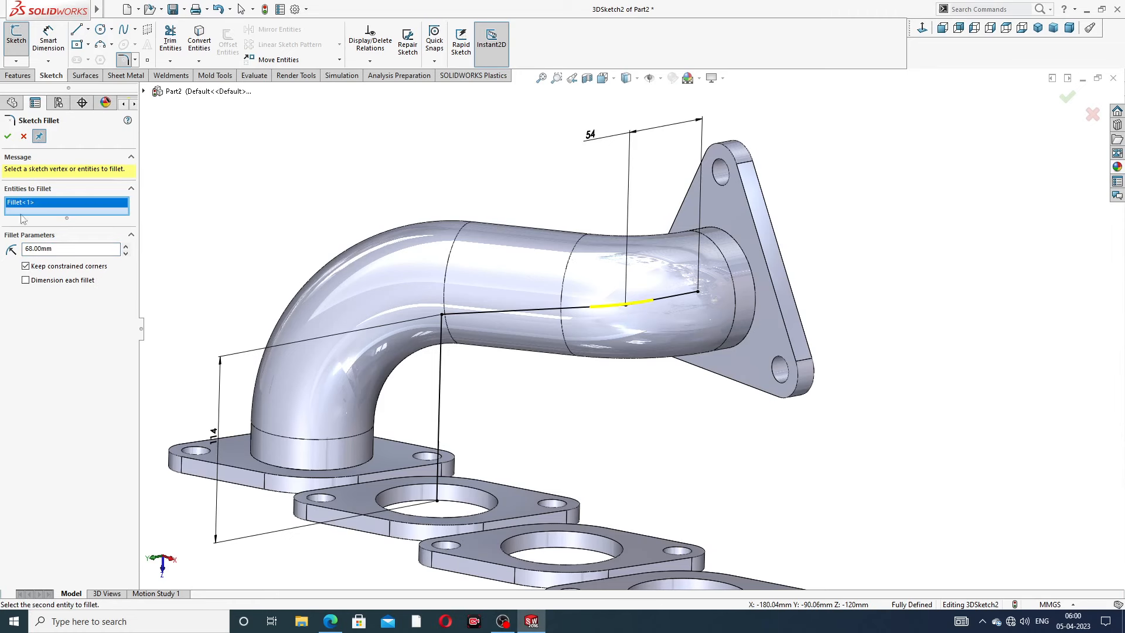
pyautogui.click(8, 136)
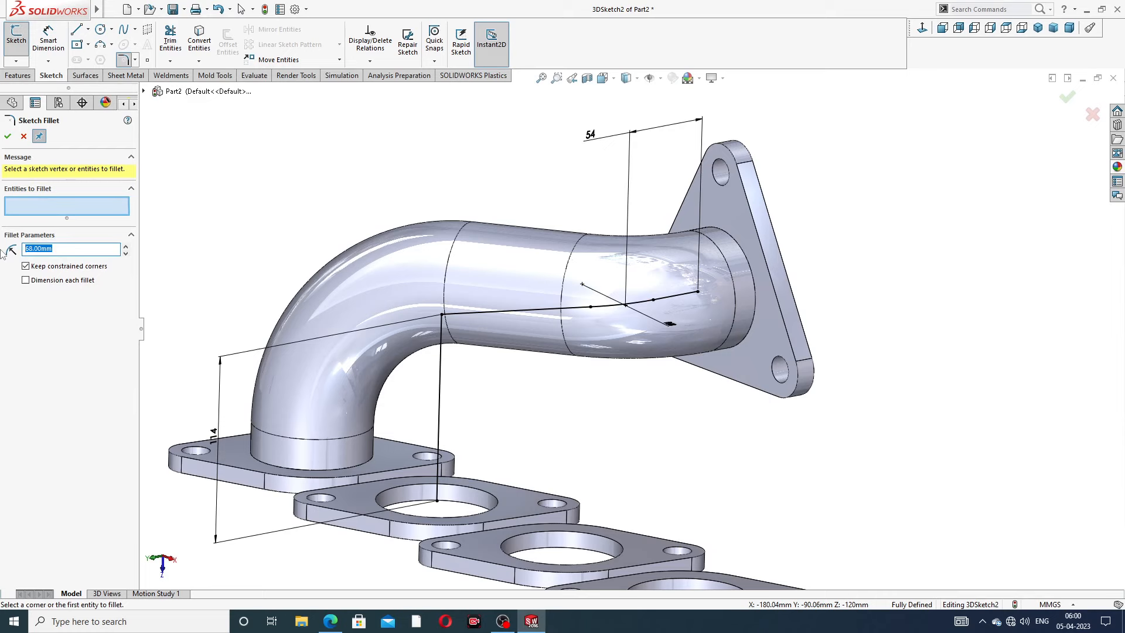
# Step: Try to fillet the path corner above the second port flange with a 98 mm radius
pyautogui.click(441, 314)
pyautogui.moveTo(378, 268)
pyautogui.mouseDown(button='middle')
pyautogui.moveTo(357, 234)
pyautogui.moveTo(366, 256)
pyautogui.mouseUp(button='middle')
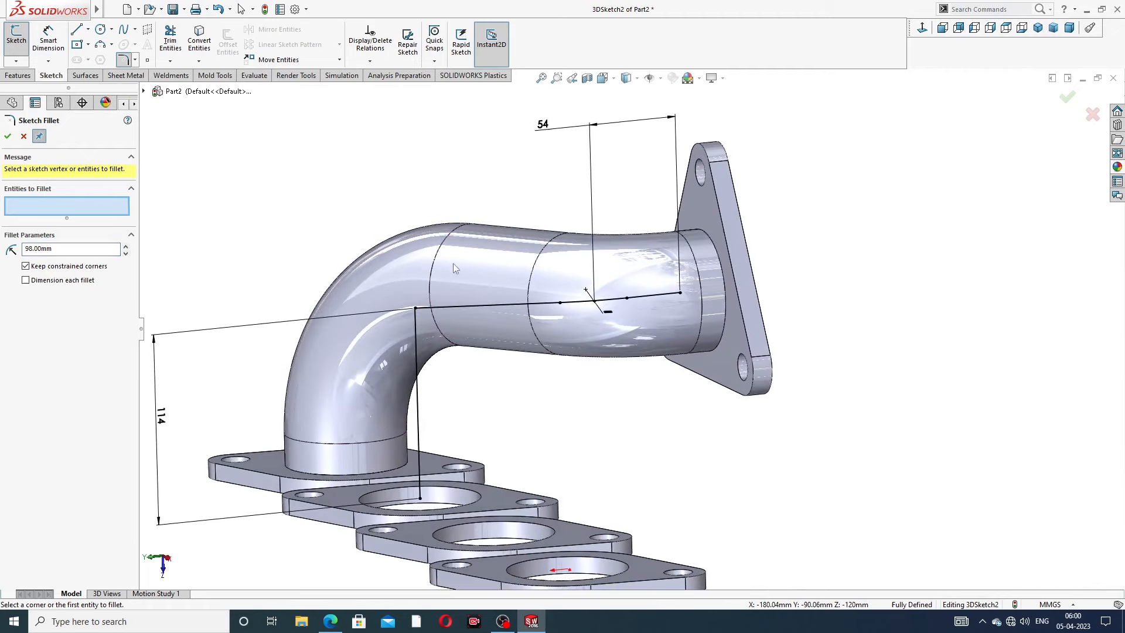
pyautogui.click(415, 309)
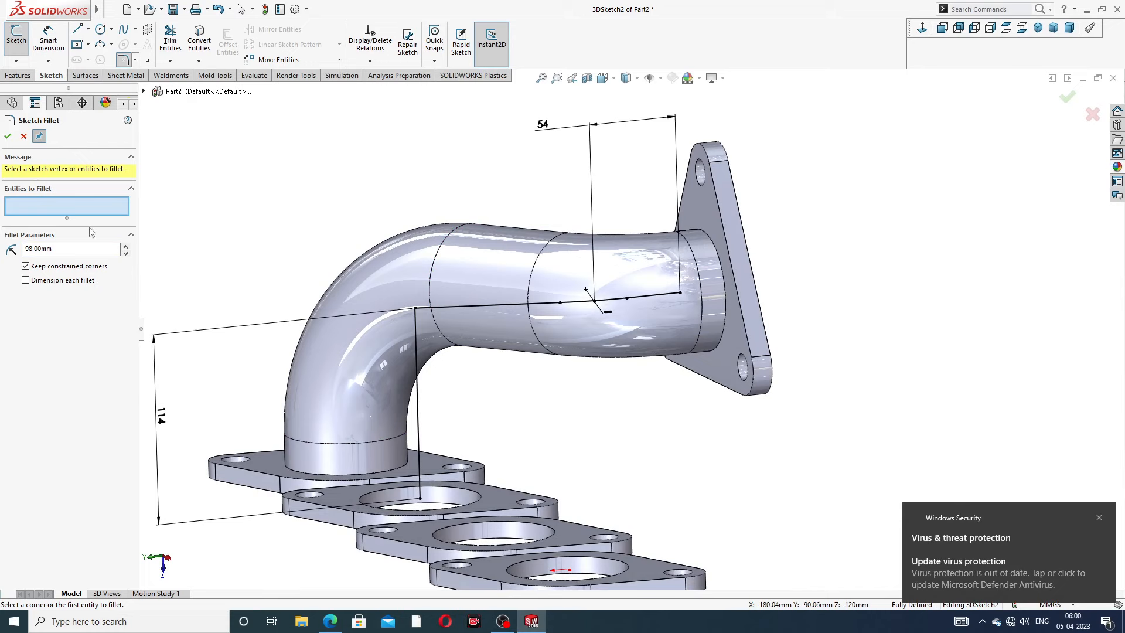
pyautogui.click(23, 137)
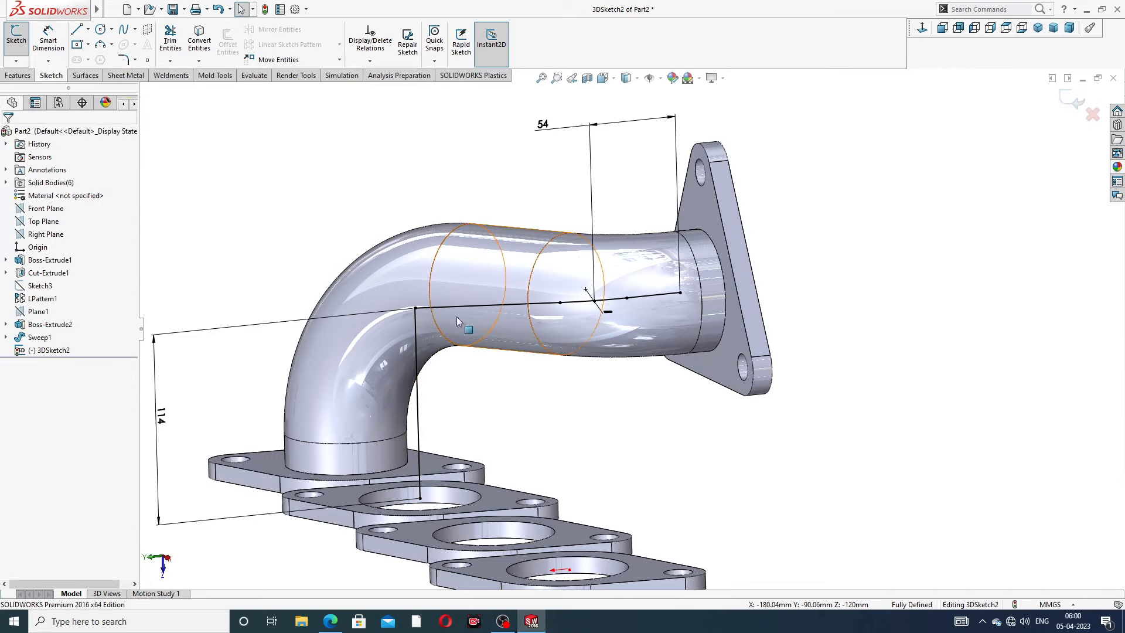
# Step: Check the corner point above the second port flange, and undo the sketch fillet and the short line's endpoint move
pyautogui.click(416, 309)
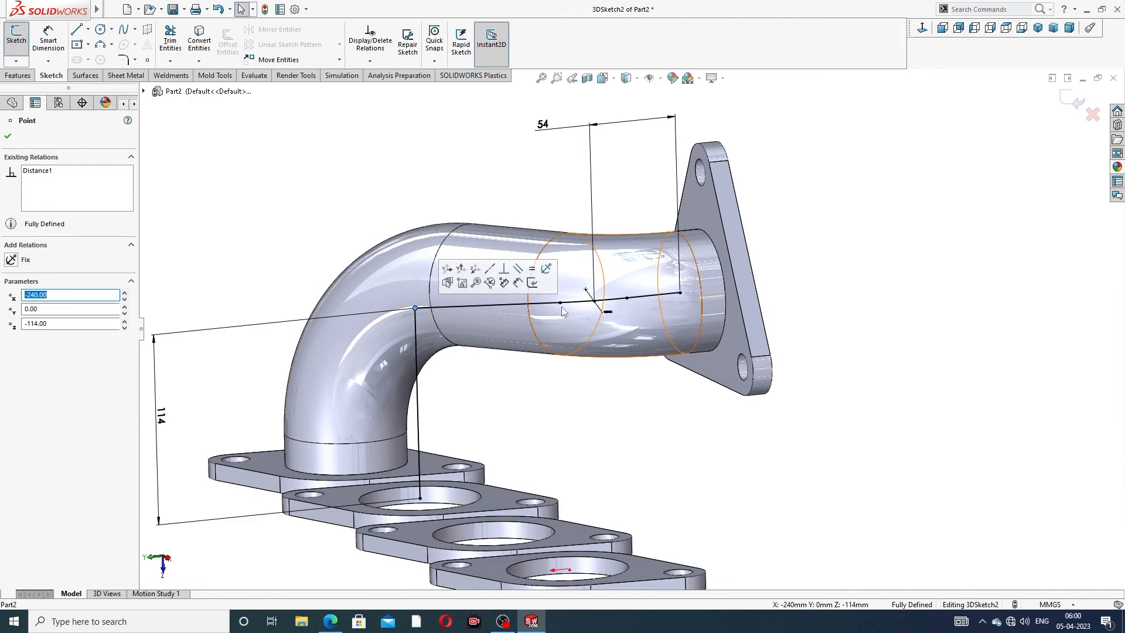
pyautogui.moveTo(578, 316)
pyautogui.mouseDown(button='middle')
pyautogui.moveTo(588, 325)
pyautogui.moveTo(579, 339)
pyautogui.mouseUp(button='middle')
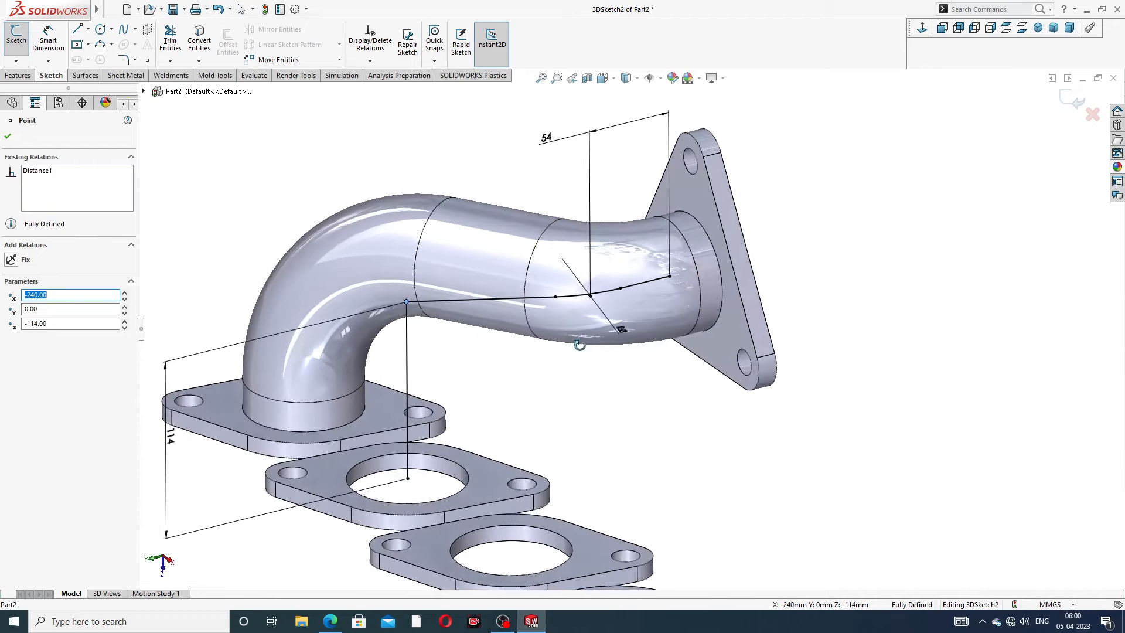
pyautogui.click(408, 321)
pyautogui.click(449, 343)
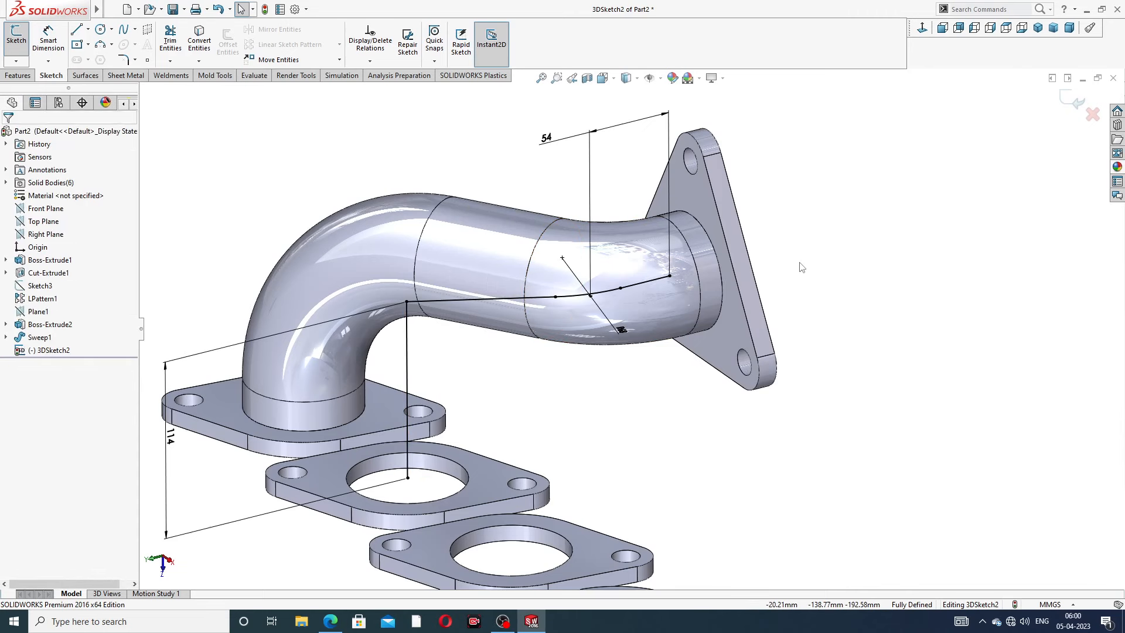
pyautogui.hotkey('ctrl', 'z')
pyautogui.hotkey('ctrl', 'z')
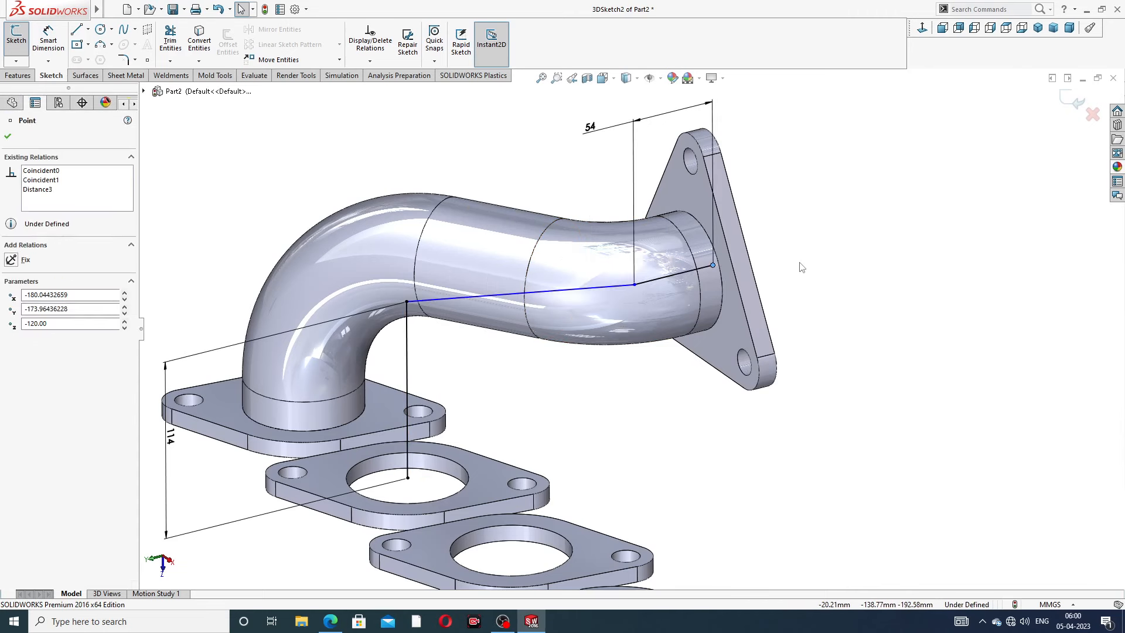
# Step: Undo the short line's 54 mm dimension and the 114 mm value on the vertical line
pyautogui.click(407, 302)
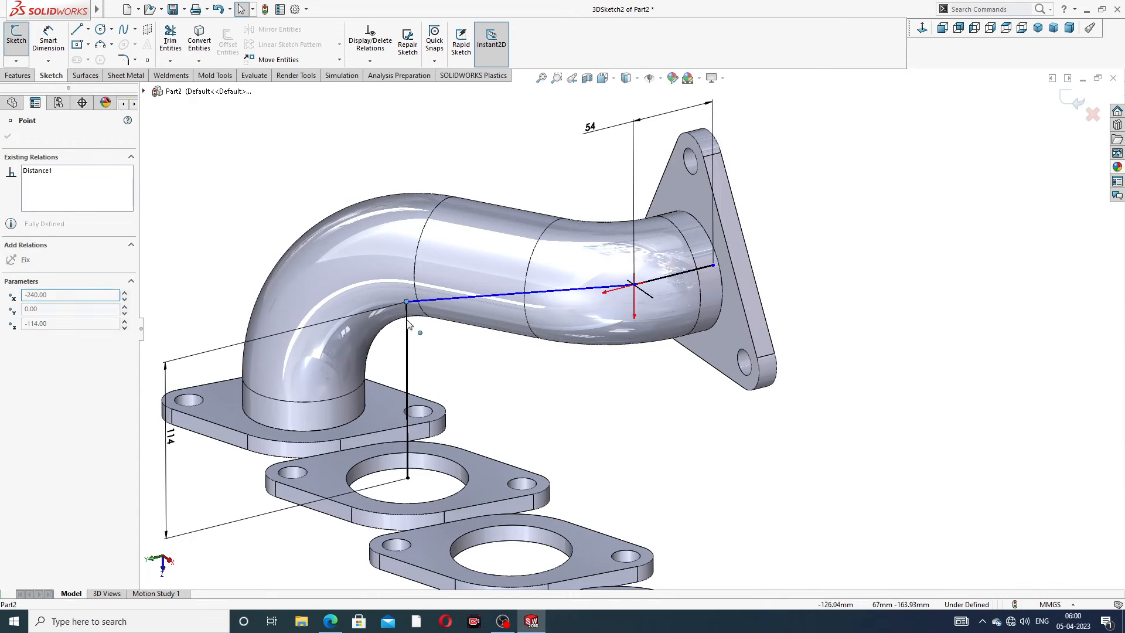
pyautogui.click(477, 362)
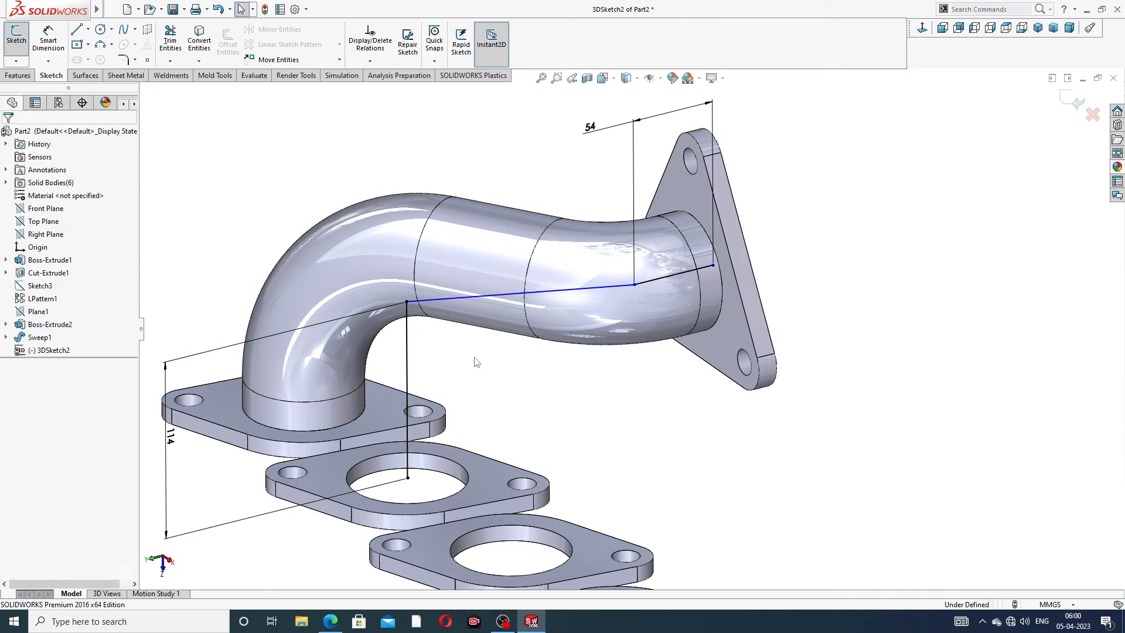
pyautogui.hotkey('ctrl', 'z')
pyautogui.hotkey('ctrl', 'z')
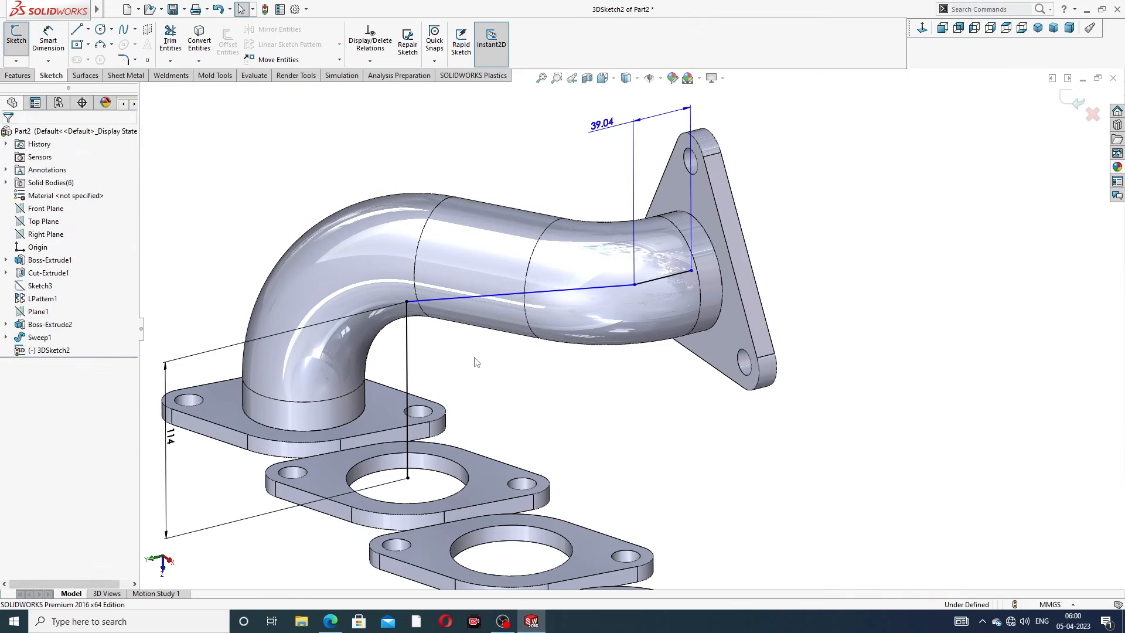
pyautogui.hotkey('ctrl', 'z')
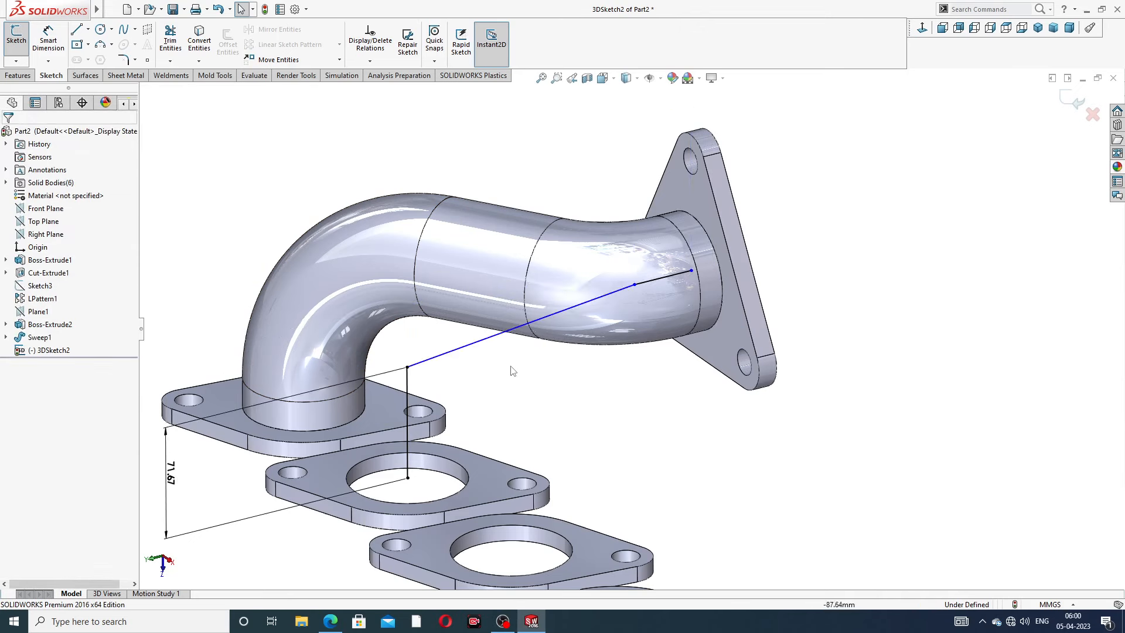
# Step: Attach the short line's flange-side endpoint to the centre of the first pipe's circular edge near the triangular flange
pyautogui.scroll(2, 551, 372)
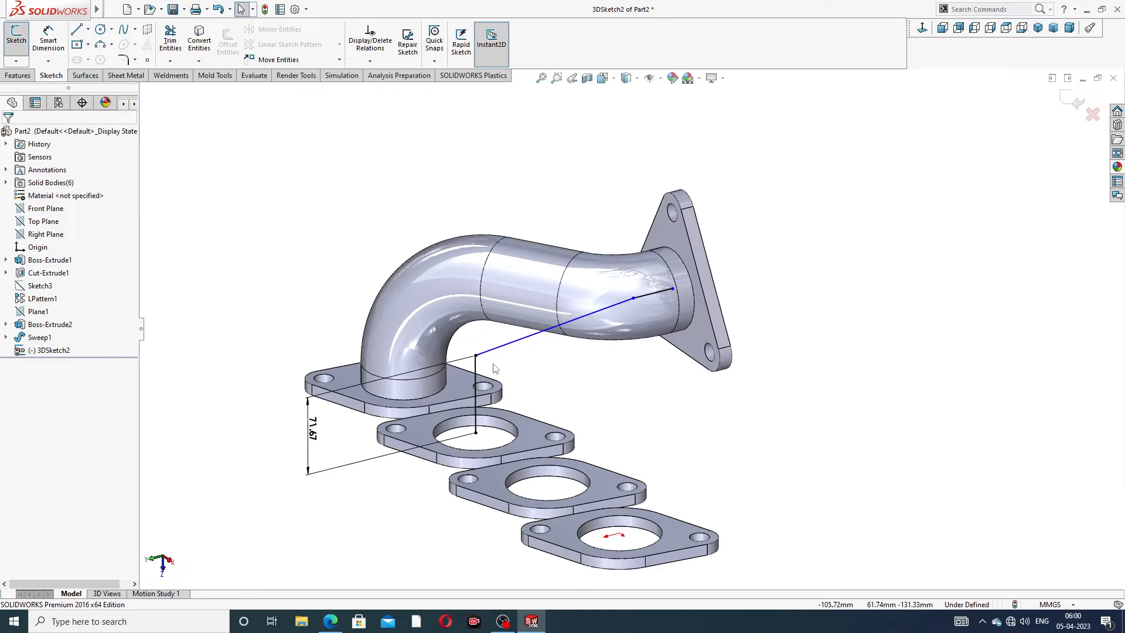
pyautogui.scroll(2, 483, 361)
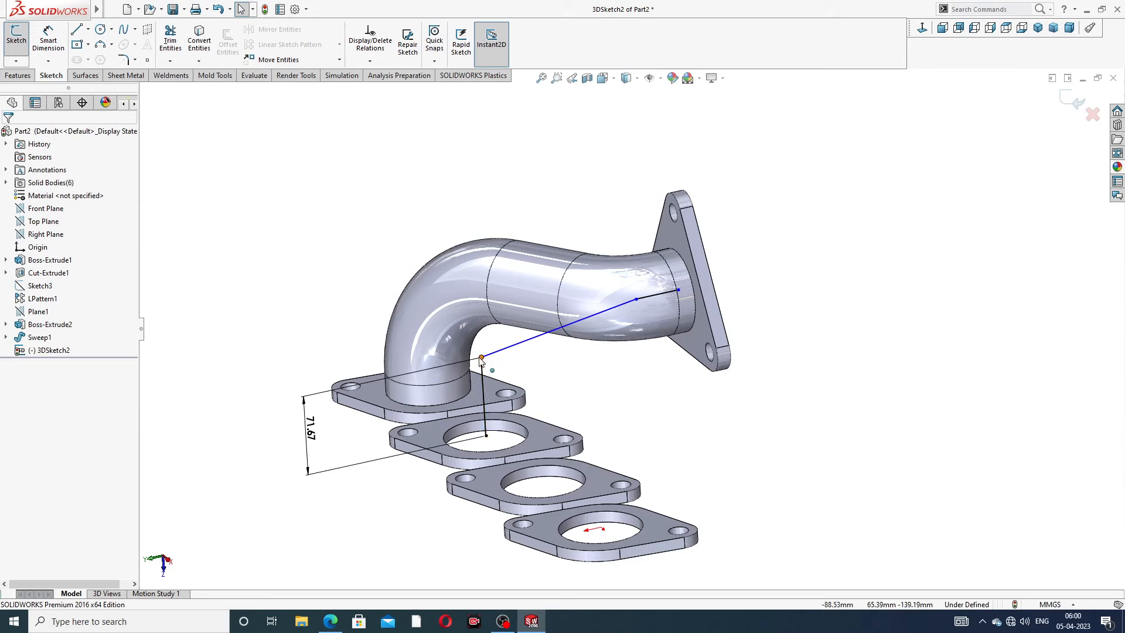
pyautogui.click(481, 358)
pyautogui.click(481, 359)
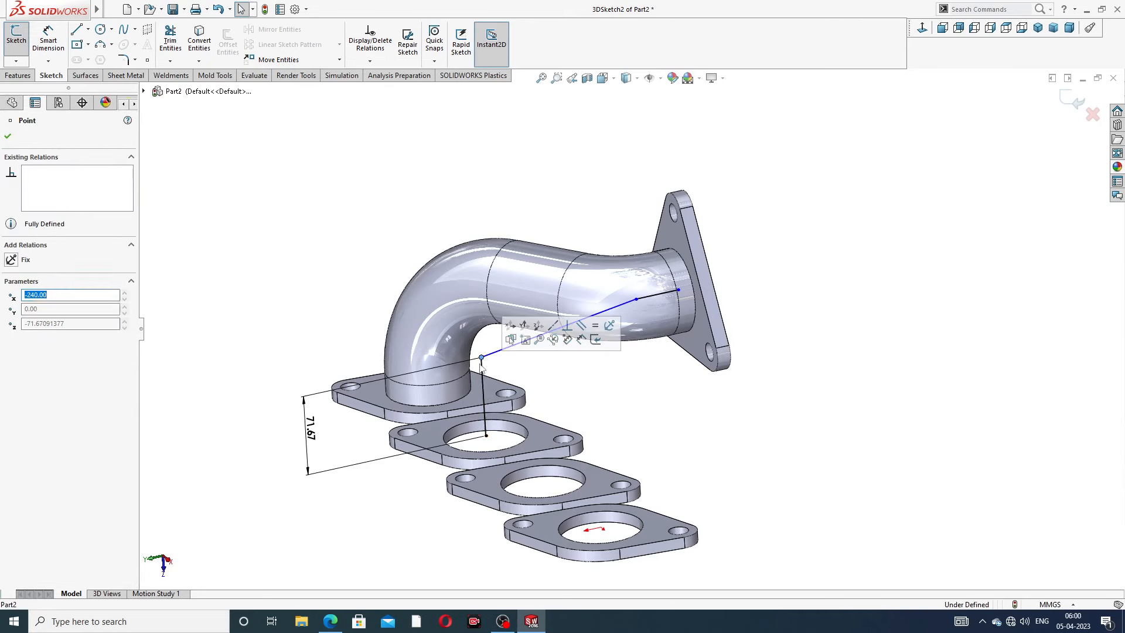
pyautogui.click(554, 366)
pyautogui.scroll(3, 561, 364)
pyautogui.moveTo(590, 339)
pyautogui.mouseDown(button='middle')
pyautogui.moveTo(553, 231)
pyautogui.moveTo(606, 304)
pyautogui.moveTo(569, 347)
pyautogui.mouseUp(button='middle')
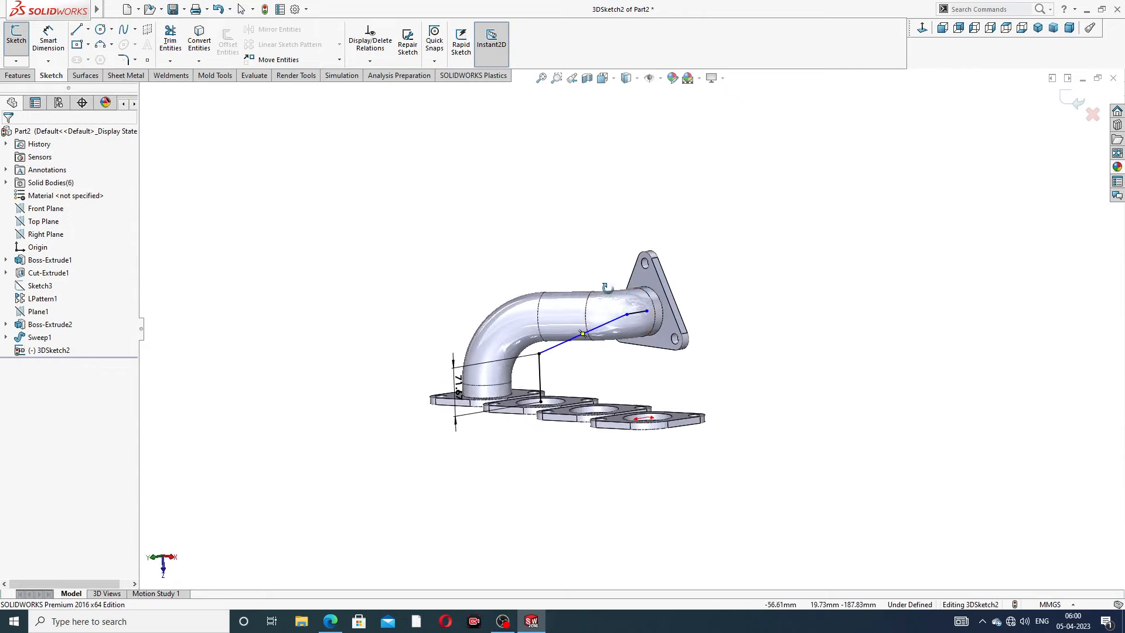
pyautogui.click(569, 345)
pyautogui.scroll(-5, 657, 327)
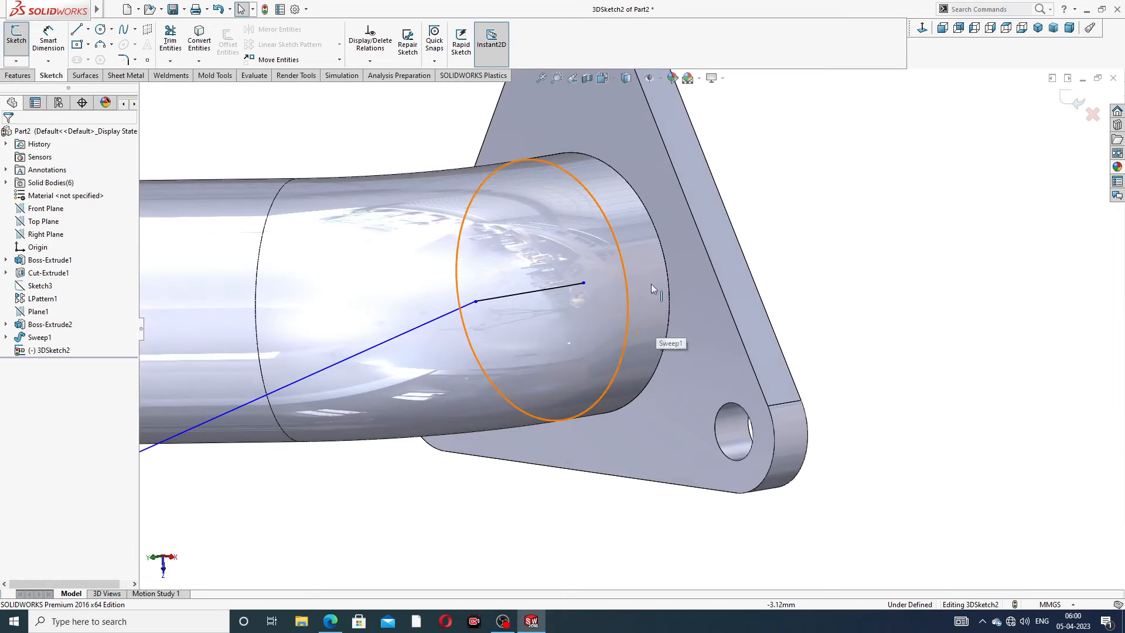
pyautogui.moveTo(583, 283)
pyautogui.mouseDown()
pyautogui.moveTo(604, 279)
pyautogui.moveTo(543, 289)
pyautogui.mouseUp()
pyautogui.press('Escape')
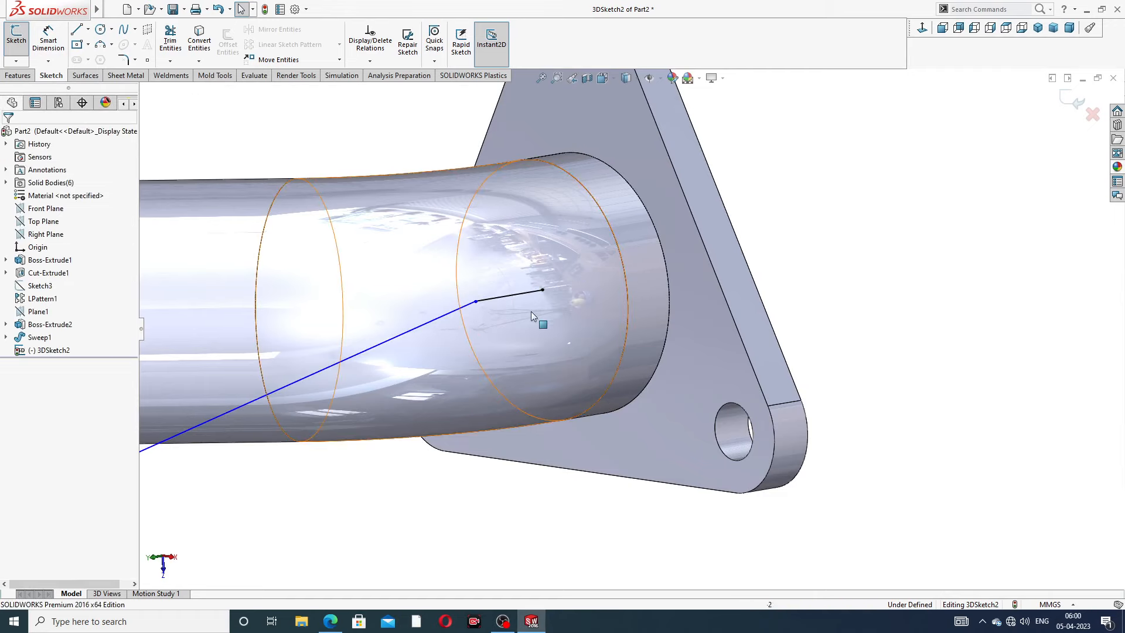
# Step: Try to change the length dimension of the vertical line above the second port flange
pyautogui.scroll(5, 533, 310)
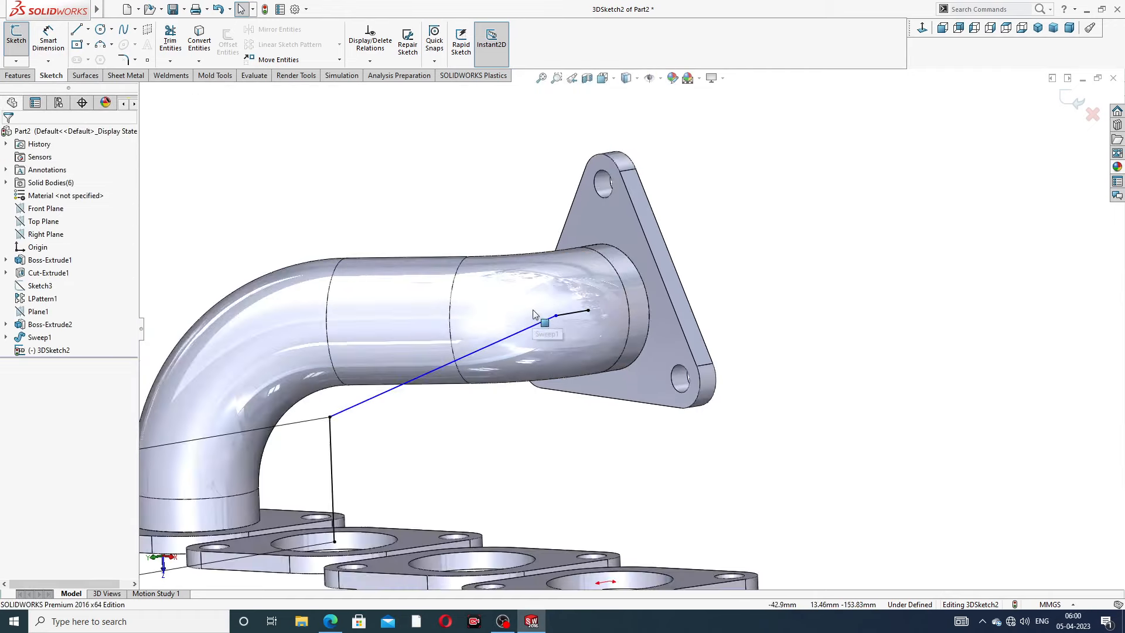
pyautogui.click(330, 418)
pyautogui.press('Escape')
pyautogui.click(331, 418)
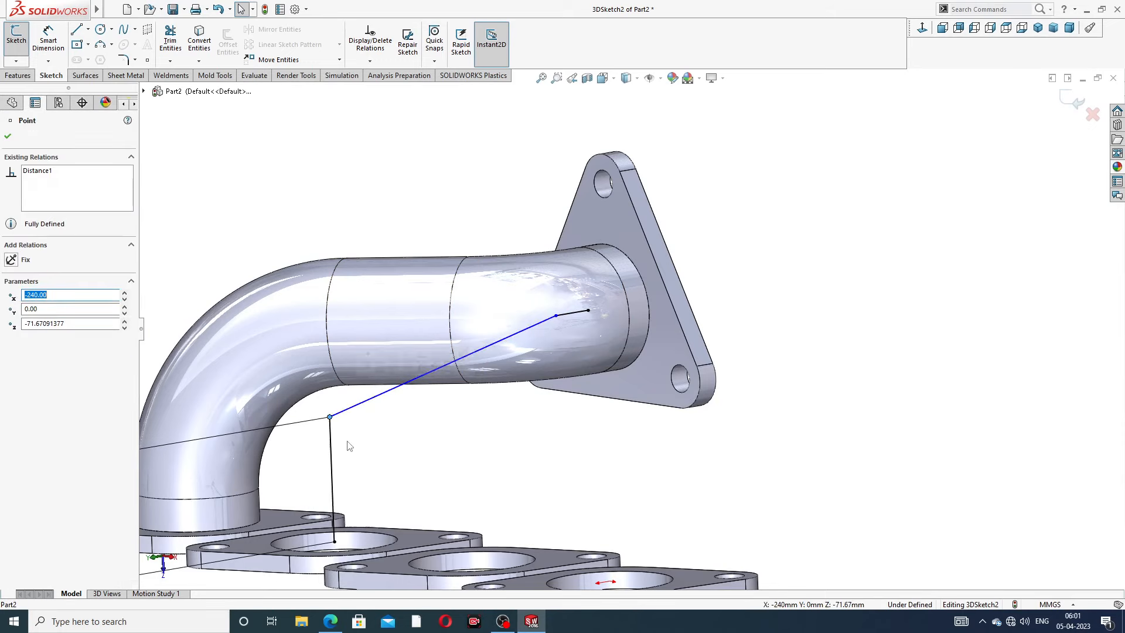
pyautogui.scroll(4, 350, 447)
pyautogui.doubleClick(384, 411)
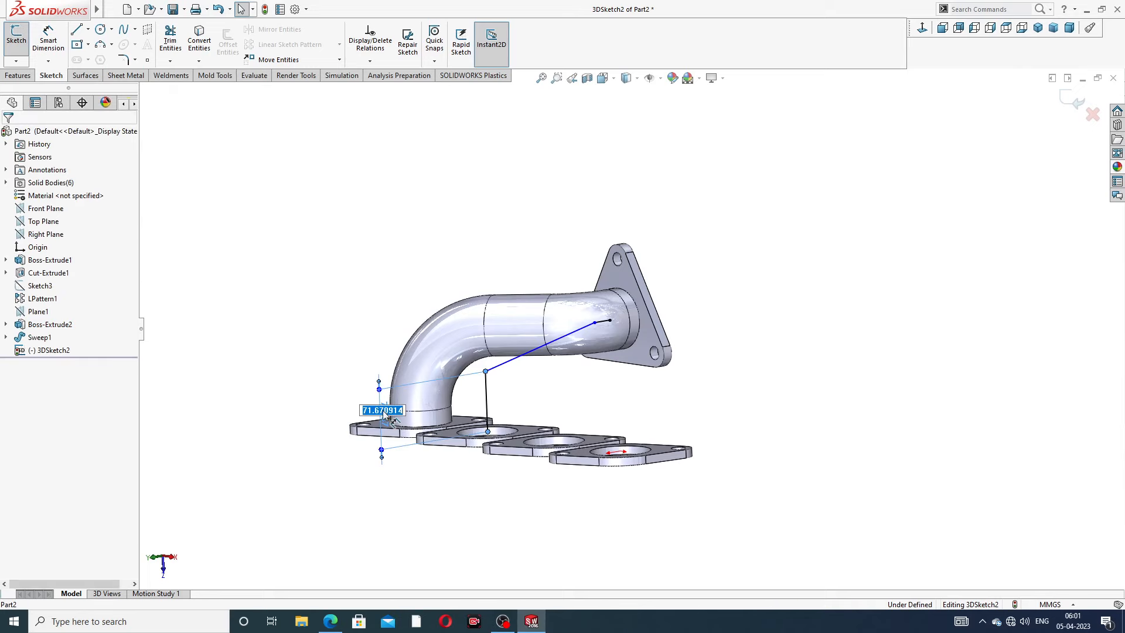
pyautogui.press('Return')
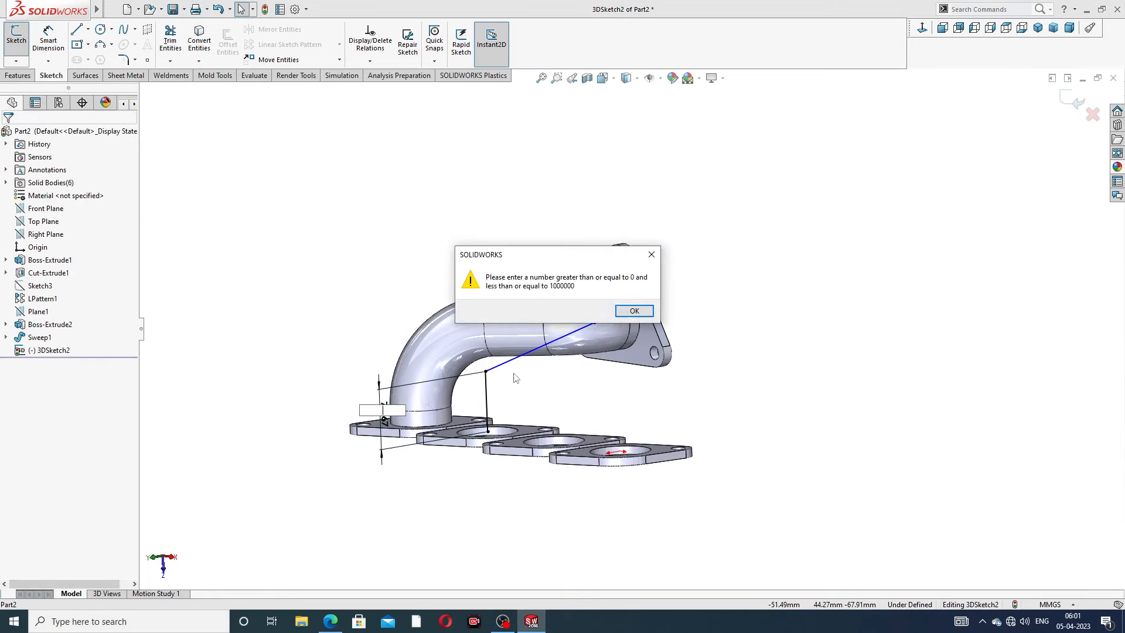
pyautogui.click(641, 314)
# Step: Delete the length dimension of the vertical line above the second port flange and move its upper corner point down
pyautogui.scroll(-5, 512, 377)
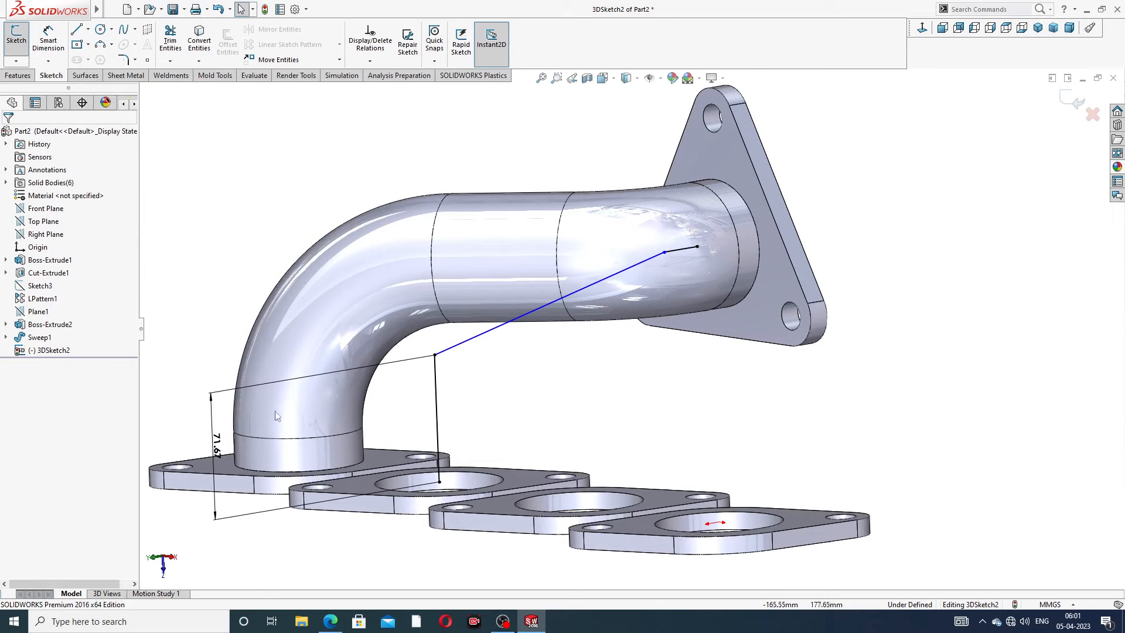
pyautogui.scroll(5, 291, 421)
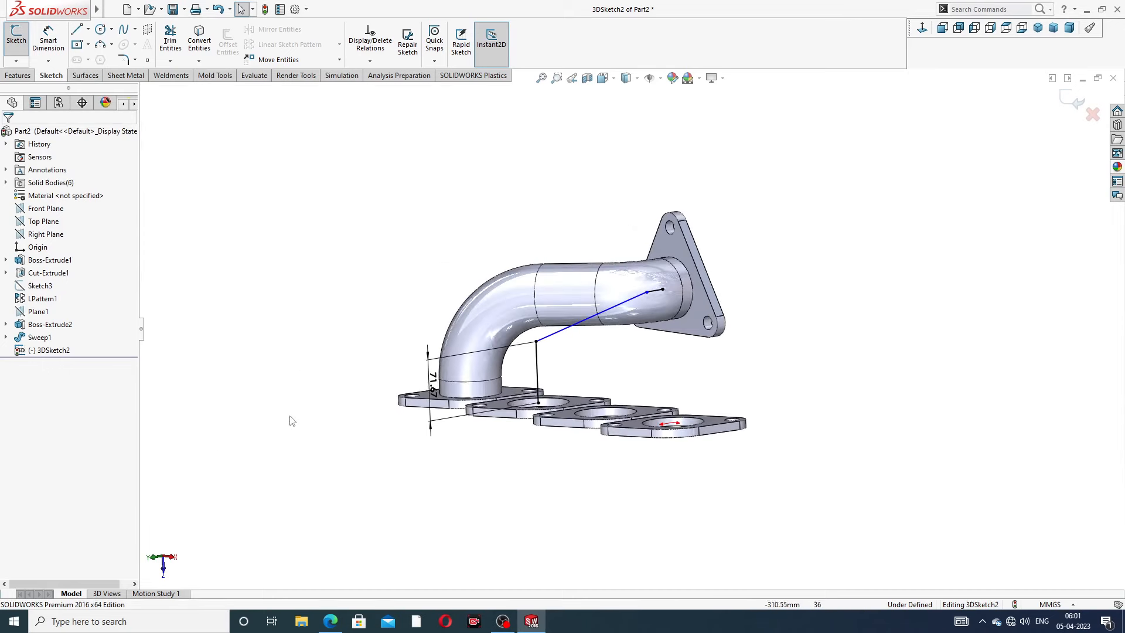
pyautogui.click(428, 354)
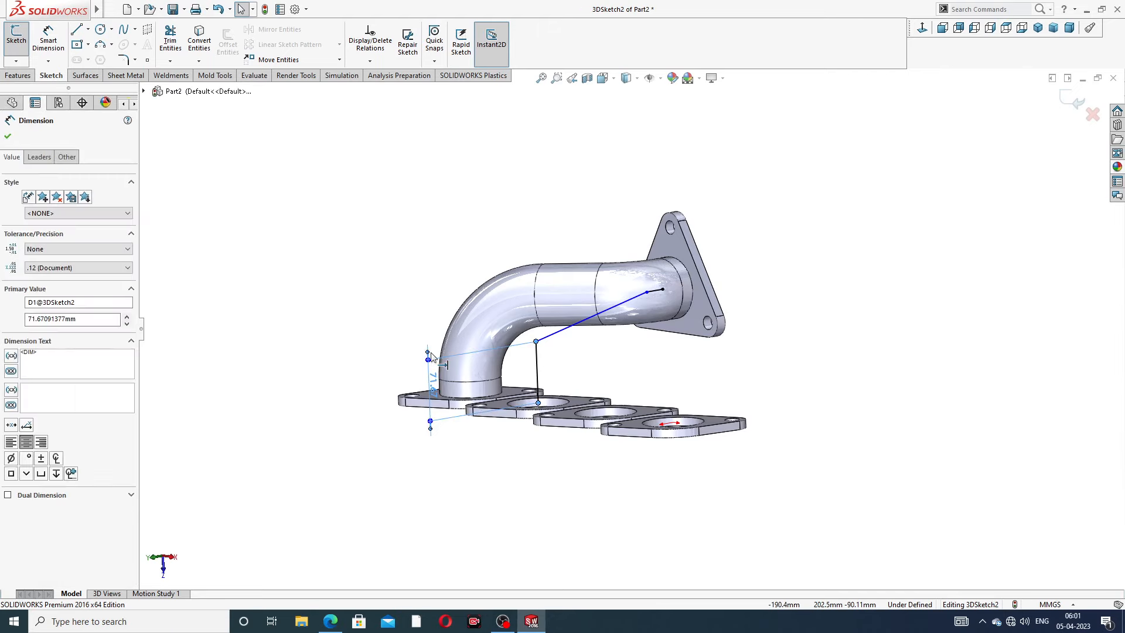
pyautogui.press('Delete')
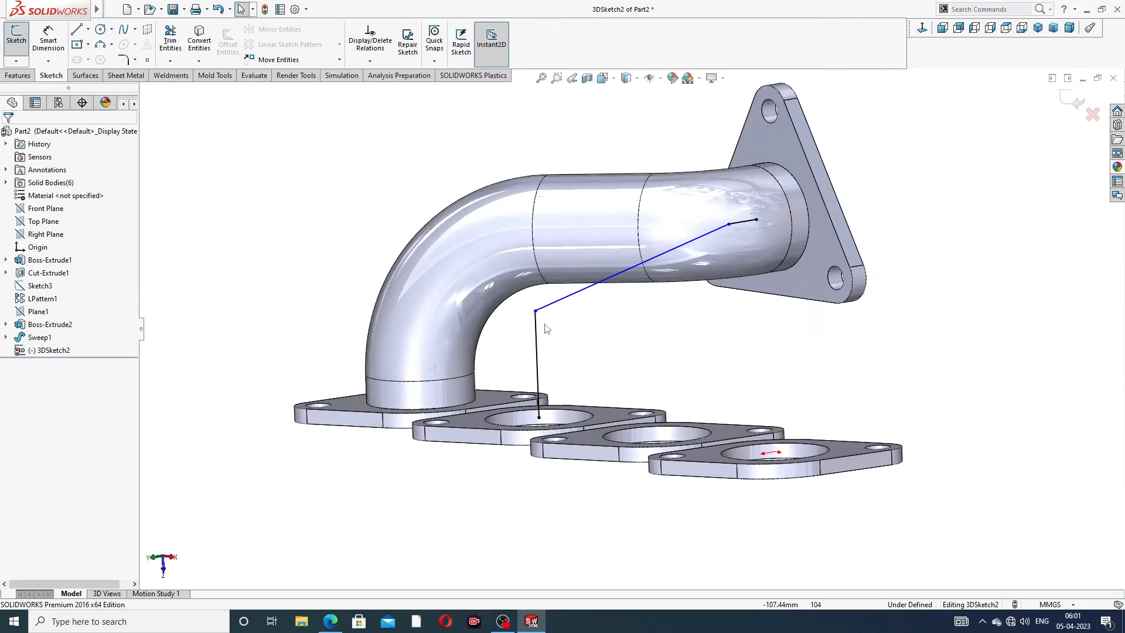
pyautogui.moveTo(536, 311)
pyautogui.mouseDown()
pyautogui.moveTo(548, 359)
pyautogui.moveTo(538, 352)
pyautogui.mouseUp()
pyautogui.click(610, 364)
pyautogui.scroll(3, 645, 337)
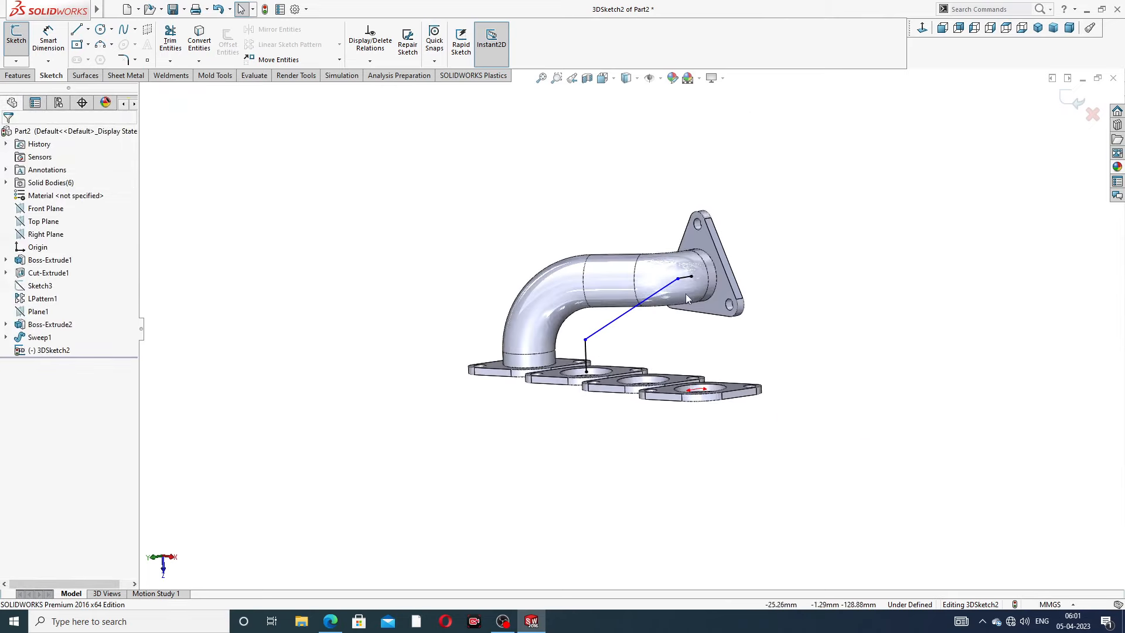
# Step: Dimension the vertical line above the second port flange to 114 mm and check its upper corner point
pyautogui.moveTo(686, 296); pyautogui.dragTo(647, 329, button='middle')
pyautogui.scroll(-2, 648, 332)
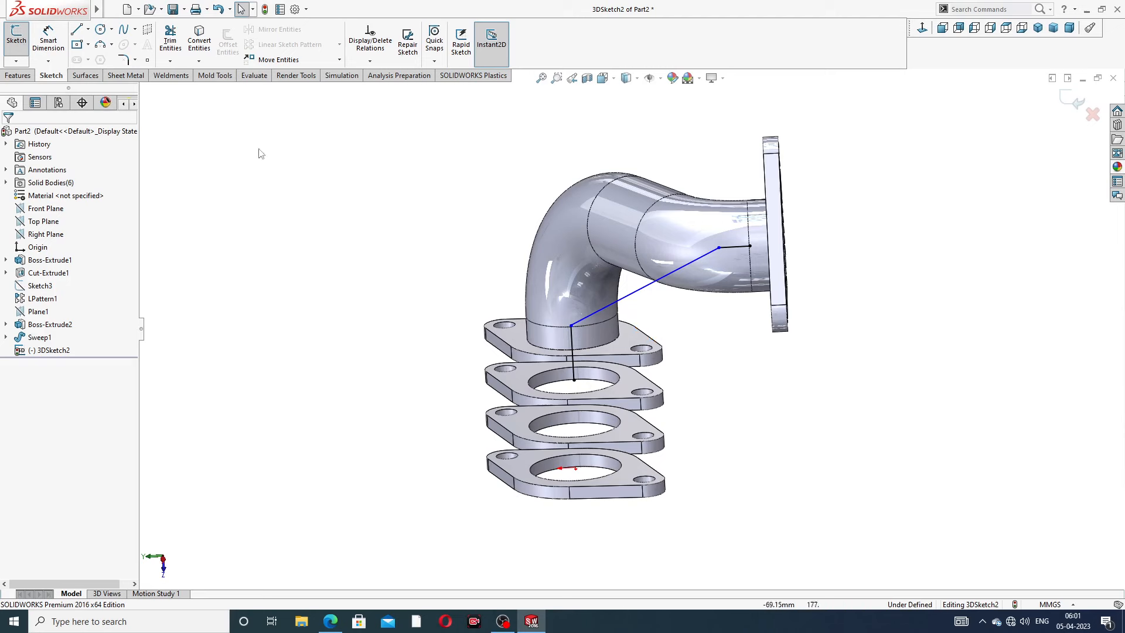
pyautogui.click(48, 40)
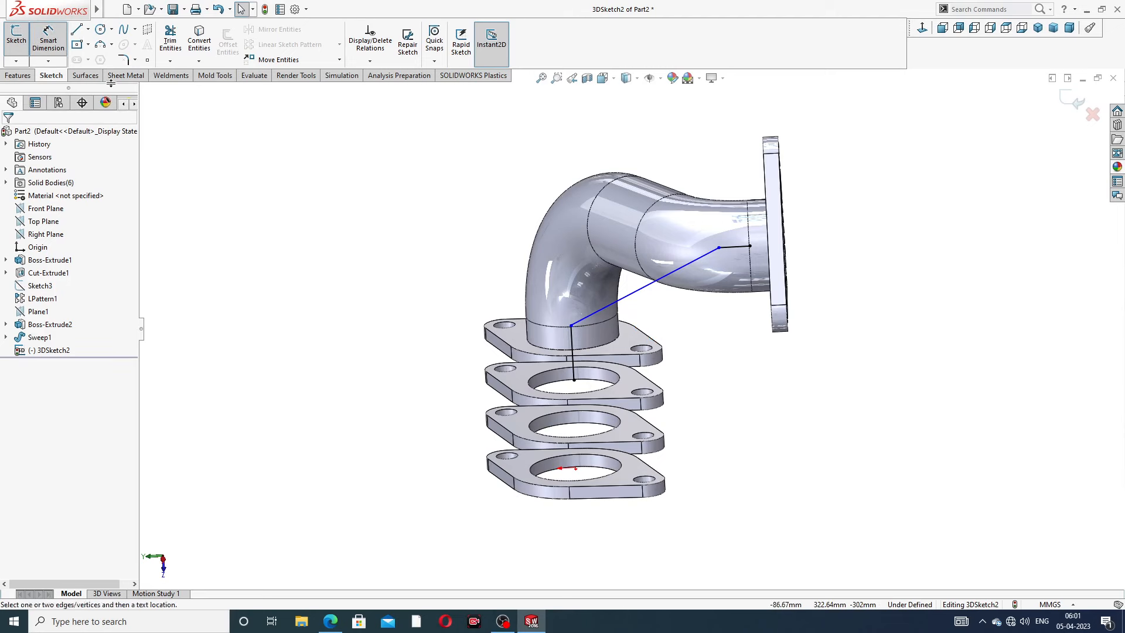
pyautogui.click(572, 350)
pyautogui.click(453, 353)
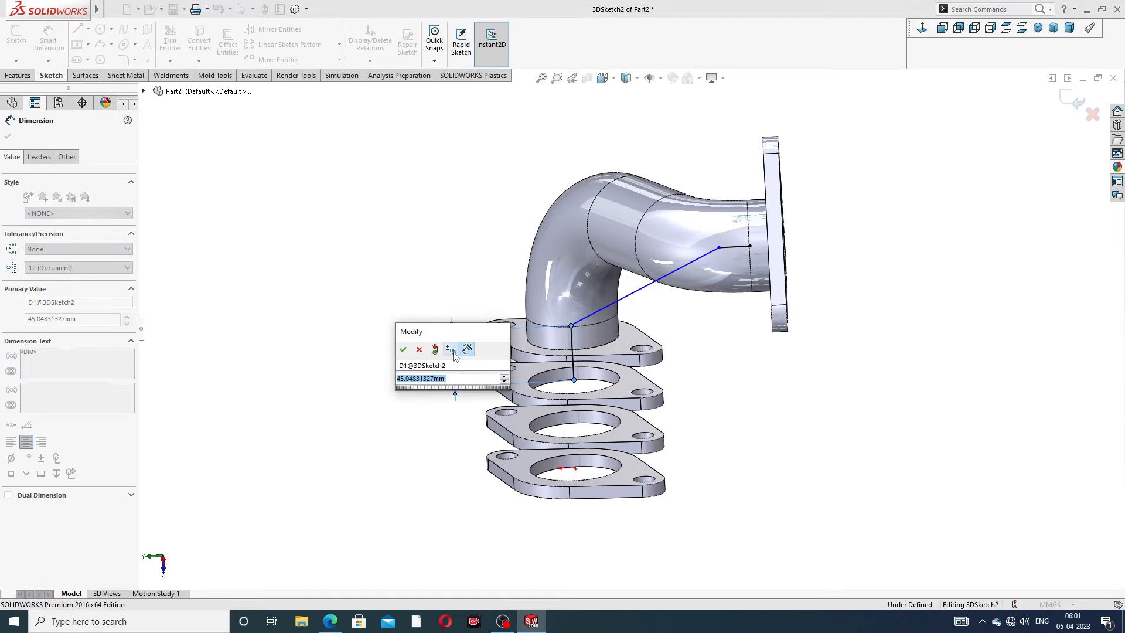
pyautogui.write('11')
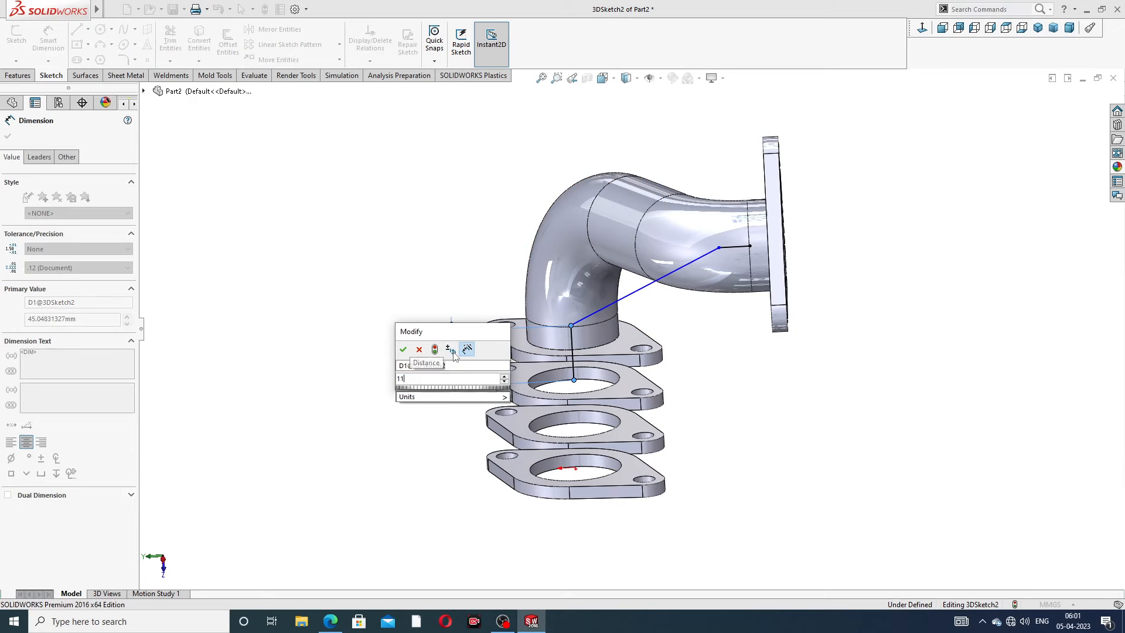
pyautogui.write('4')
pyautogui.press('Return')
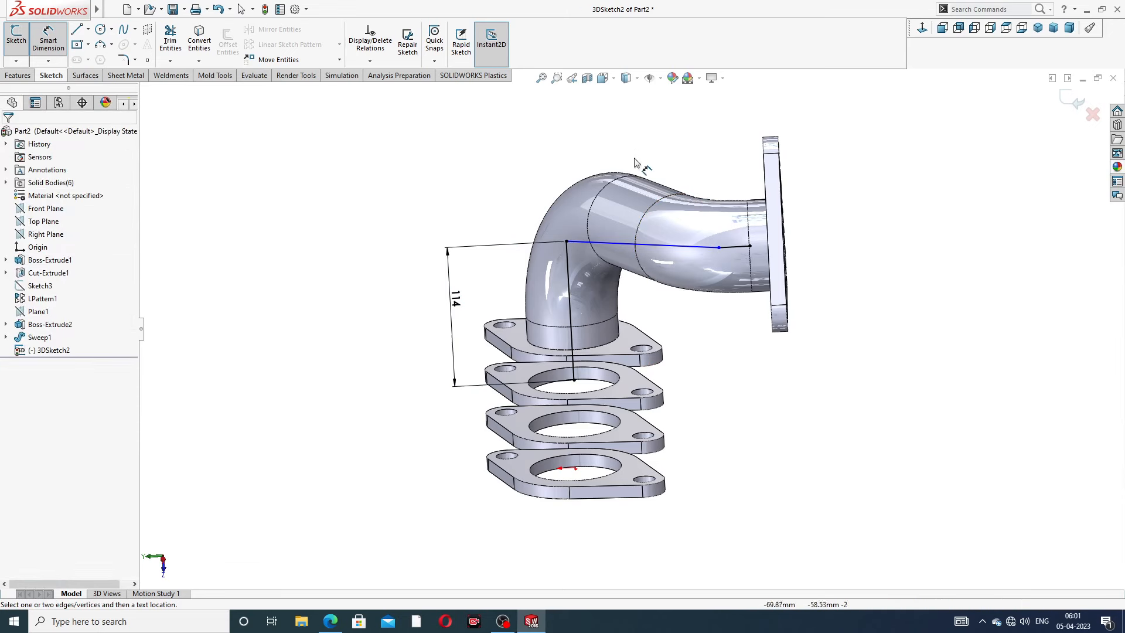
pyautogui.click(567, 243)
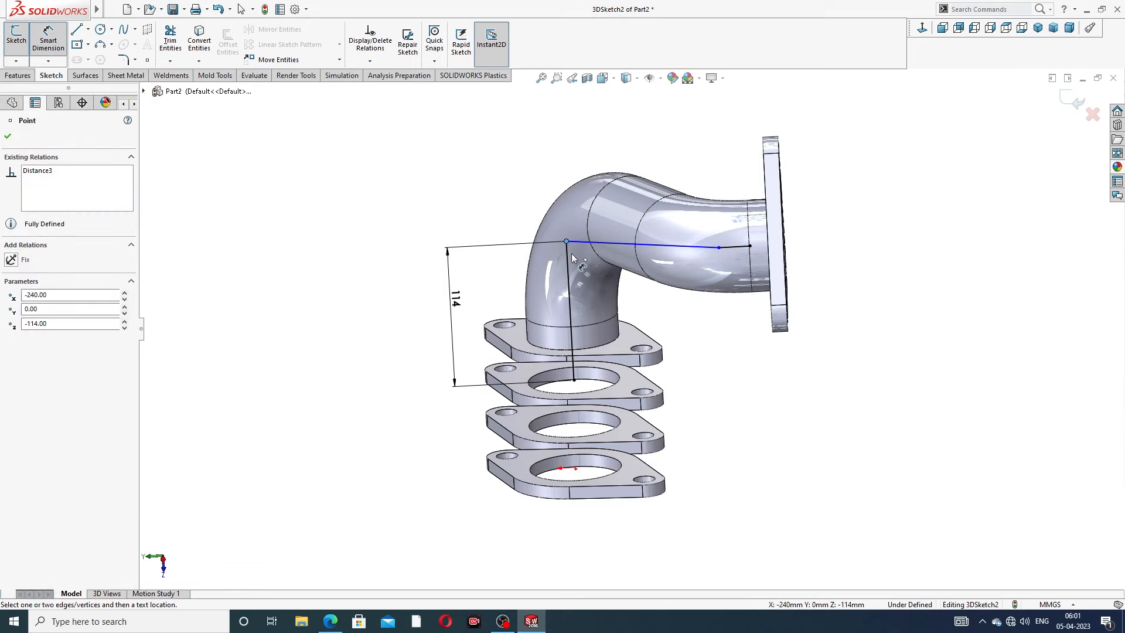
pyautogui.rightClick(628, 156)
pyautogui.click(667, 185)
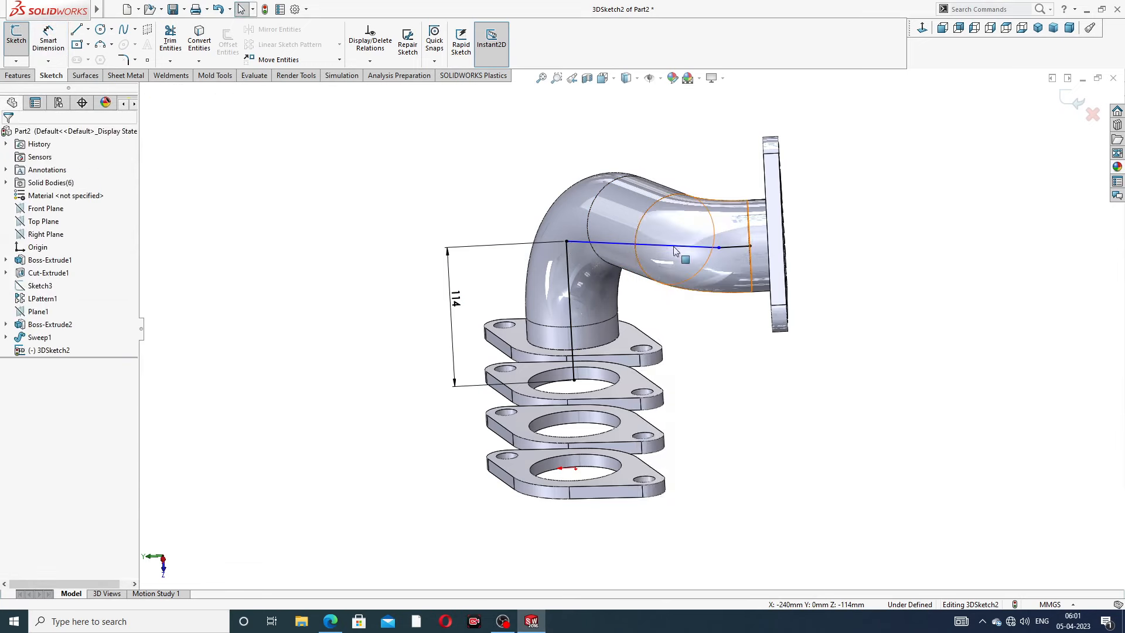
# Step: Lengthen the short line near the triangular flange to about 53 mm by moving its free endpoint away from the flange
pyautogui.moveTo(666, 282); pyautogui.dragTo(721, 258, button='middle')
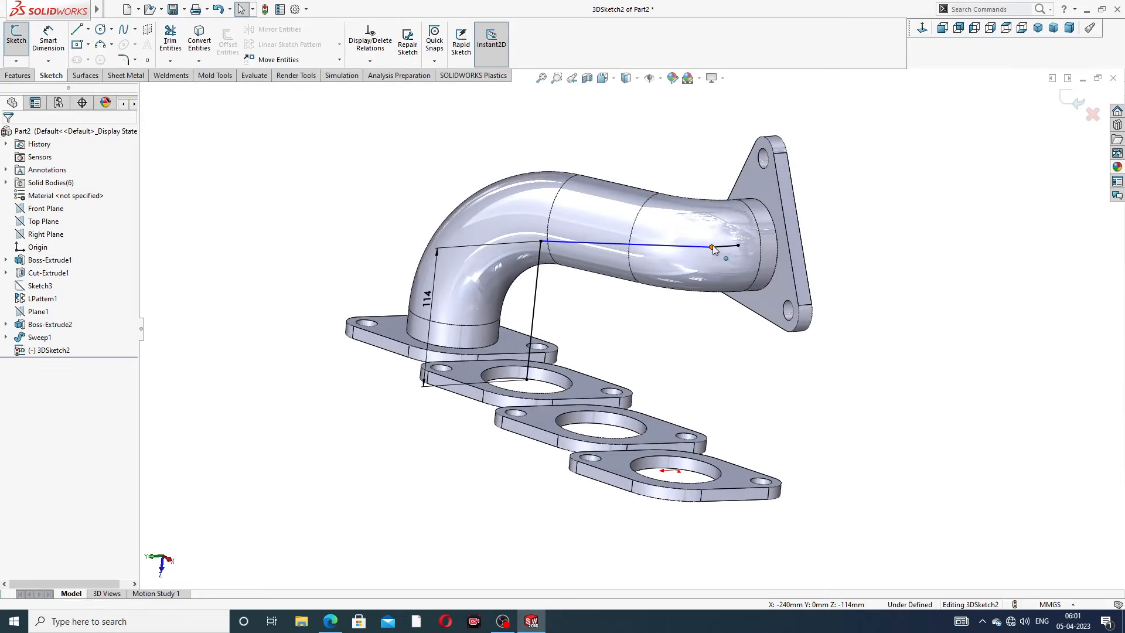
pyautogui.click(713, 251)
pyautogui.press('Escape')
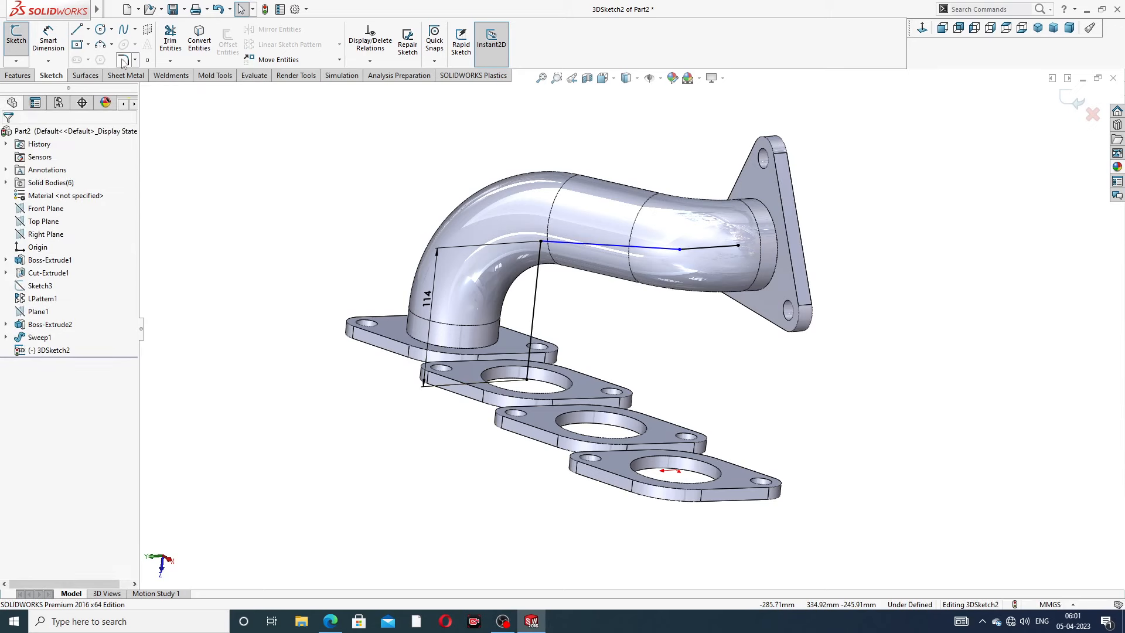
pyautogui.click(123, 60)
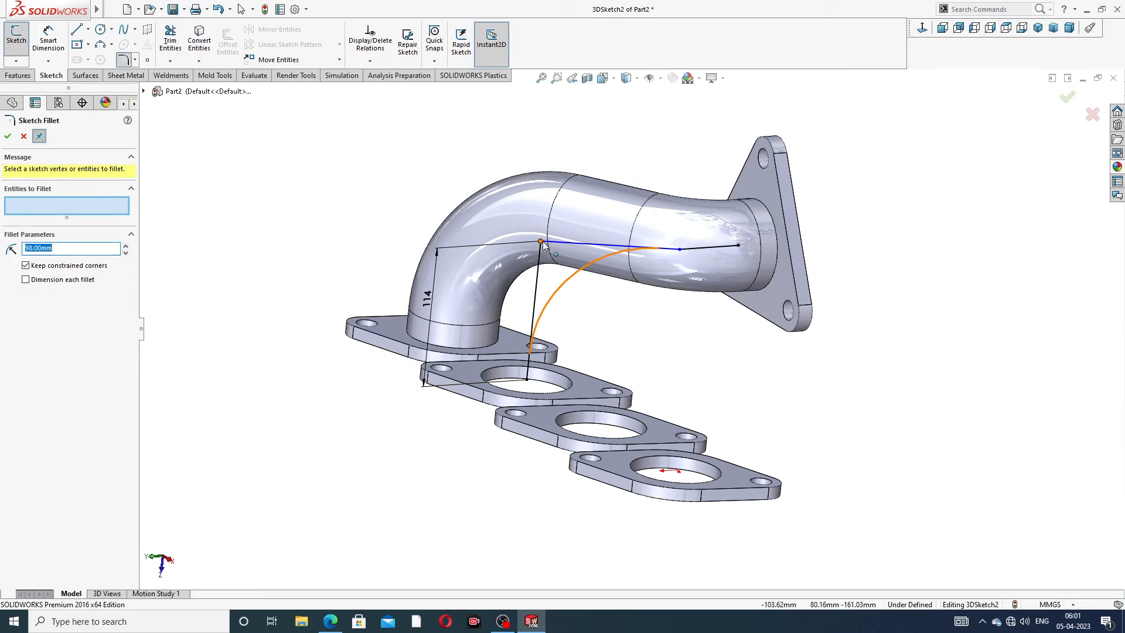
pyautogui.click(24, 137)
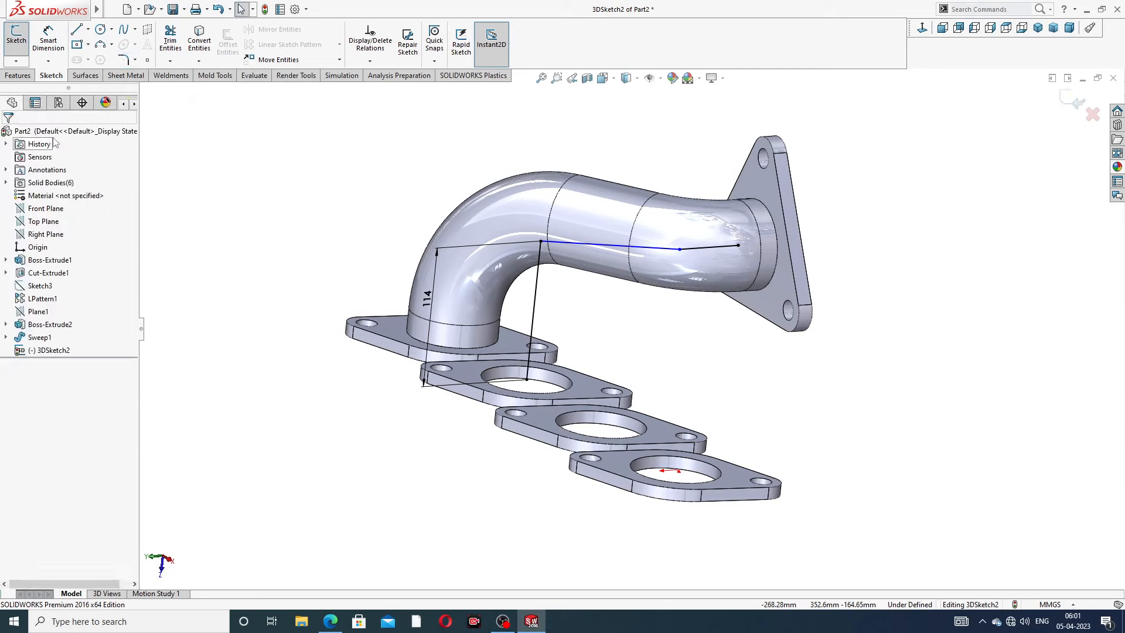
# Step: Dimension the short line near the triangular flange to 54 mm
pyautogui.click(48, 39)
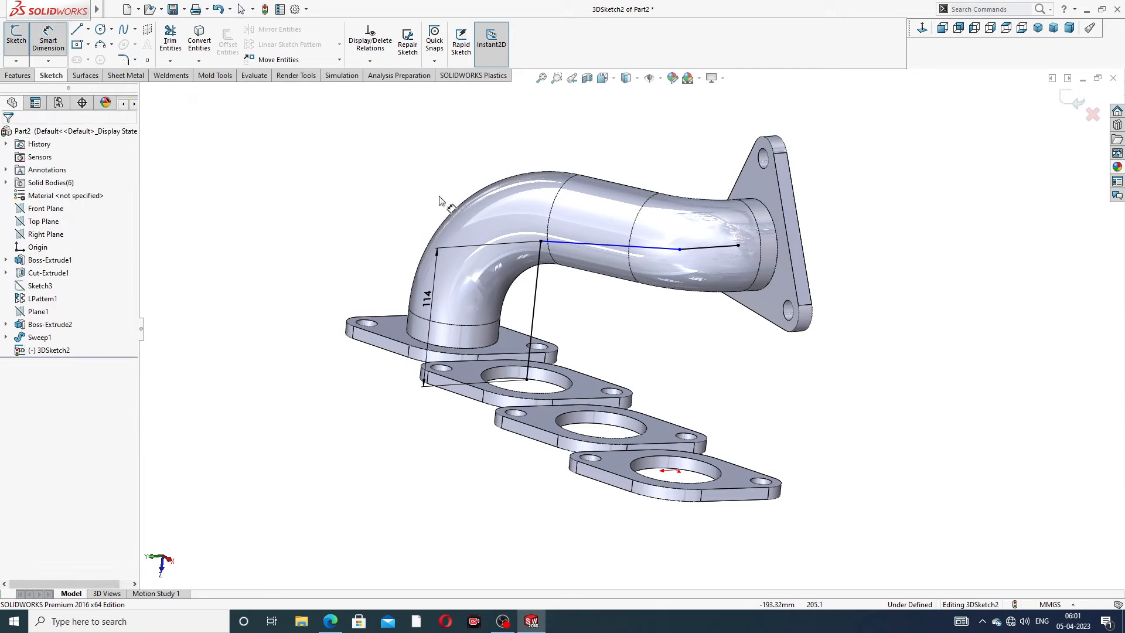
pyautogui.click(686, 249)
pyautogui.click(665, 158)
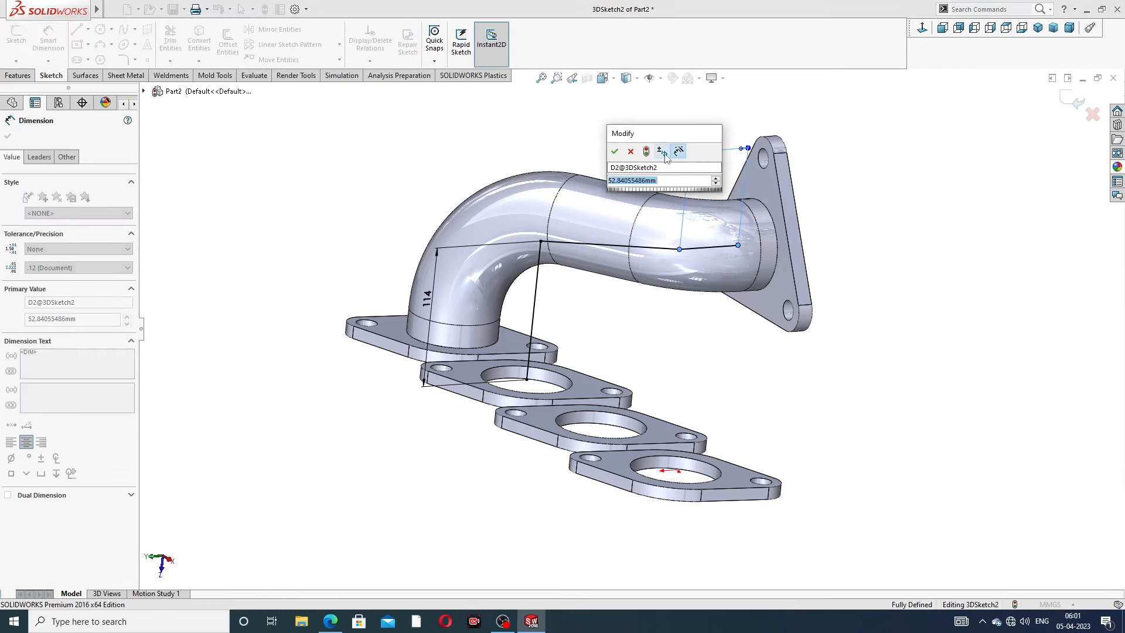
pyautogui.write('54')
pyautogui.press('Return')
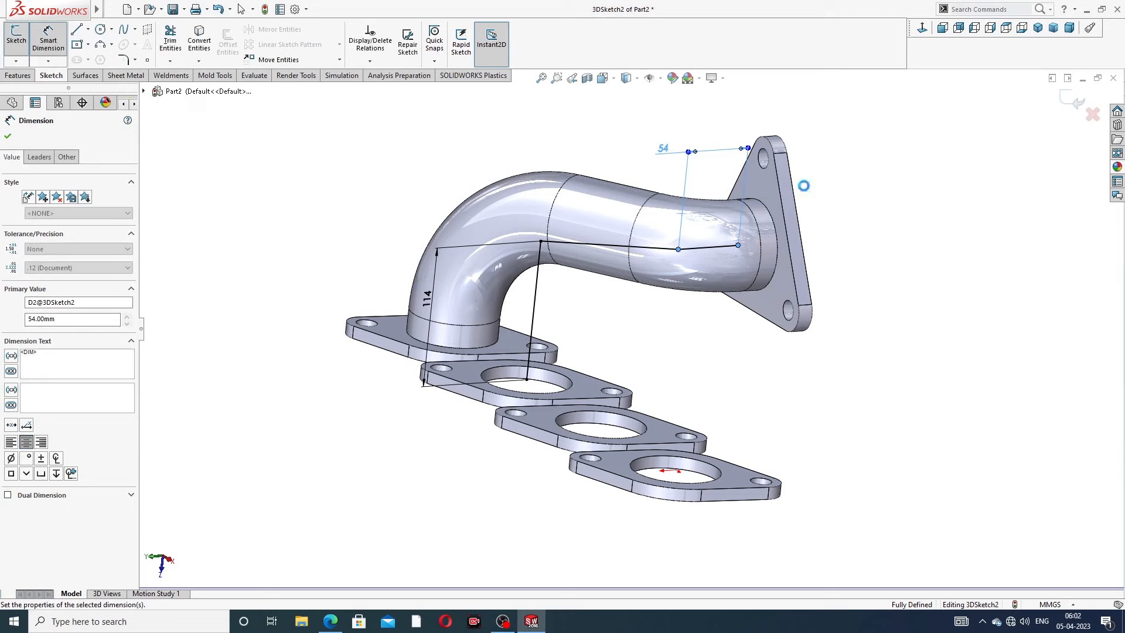
pyautogui.press('Escape')
pyautogui.rightClick(509, 146)
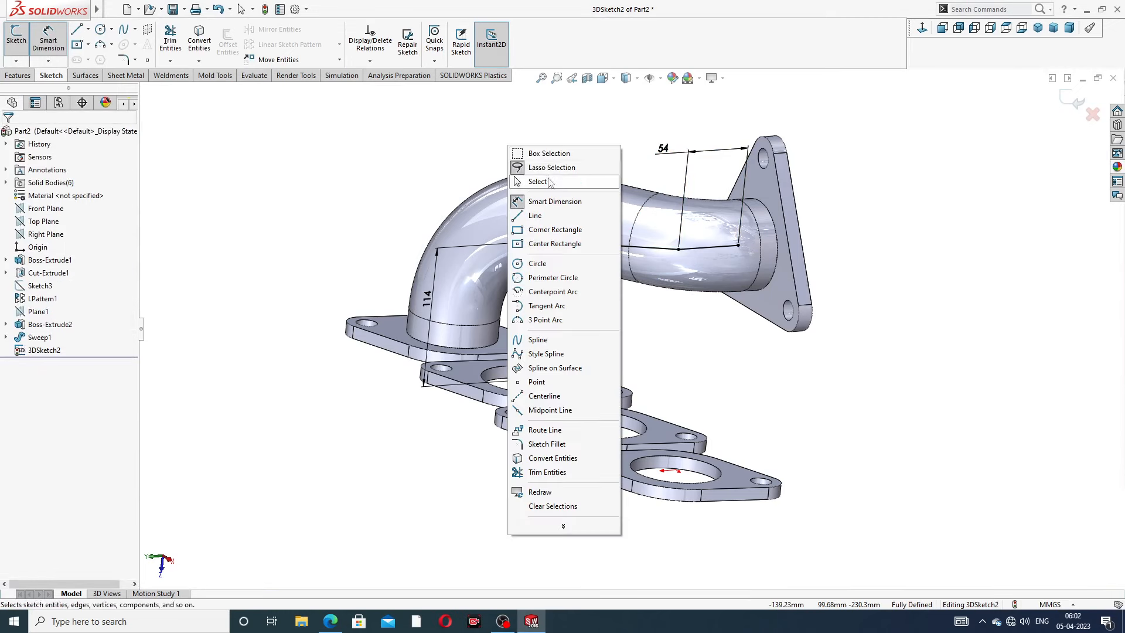
pyautogui.click(550, 182)
# Step: Fillet the path corner above the second port flange with a 98 mm radius
pyautogui.click(123, 60)
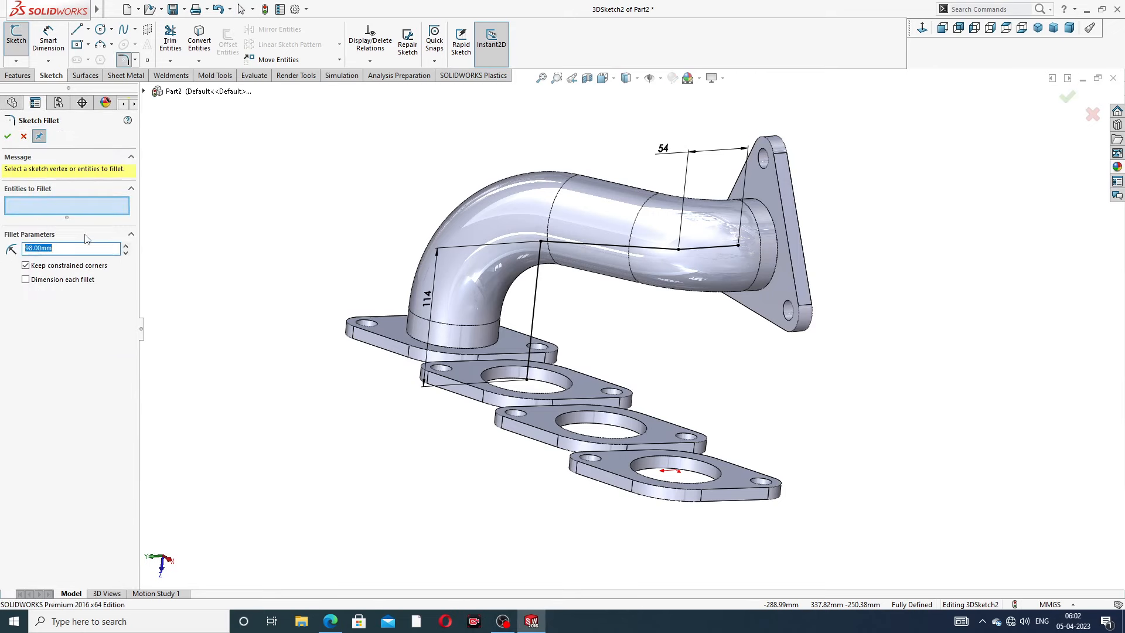
pyautogui.click(542, 242)
pyautogui.click(7, 137)
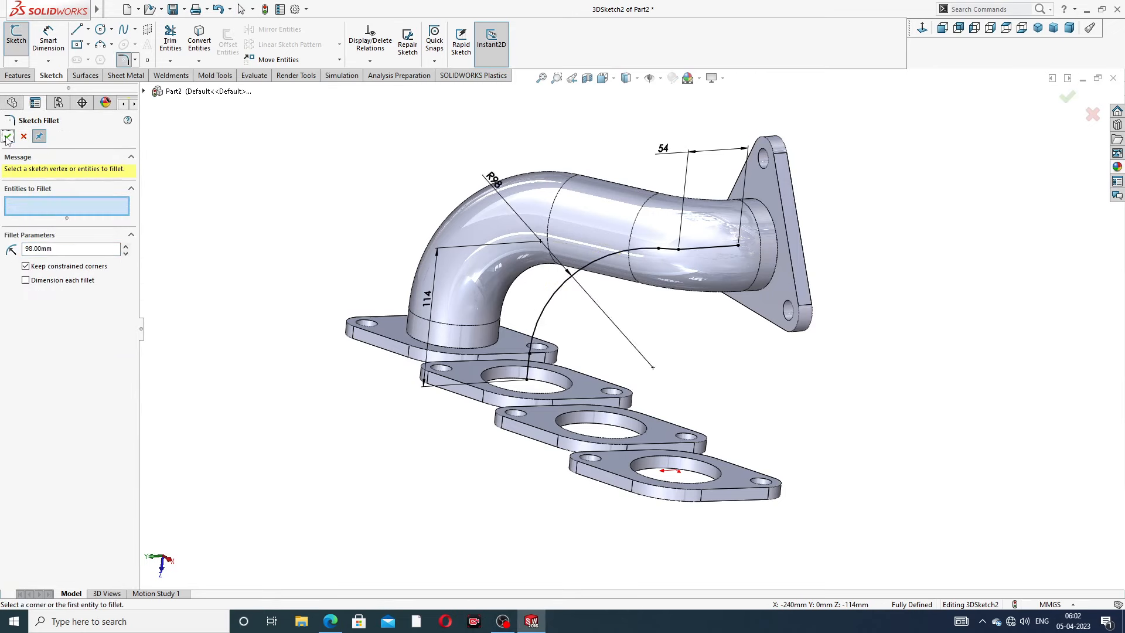
# Step: Try to fillet the corner between the connecting line and the short line with a 68 mm radius
pyautogui.moveTo(60, 248); pyautogui.dragTo(1, 249)
pyautogui.click(680, 255)
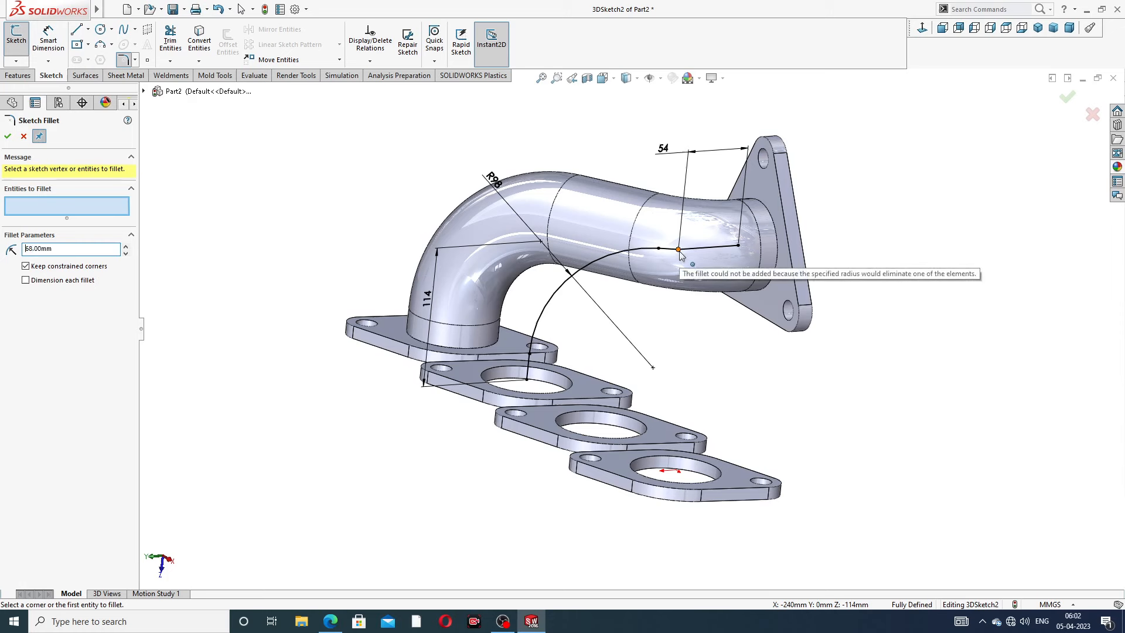
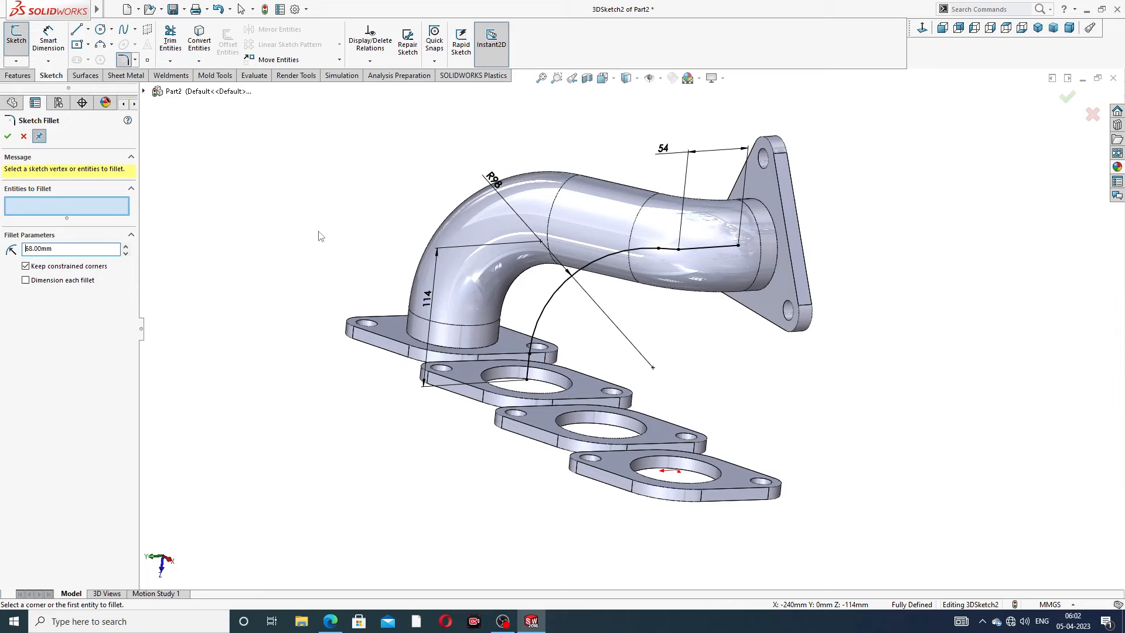
pyautogui.moveTo(419, 246)
pyautogui.mouseDown(button='middle')
pyautogui.moveTo(402, 239)
pyautogui.moveTo(426, 288)
pyautogui.mouseUp(button='middle')
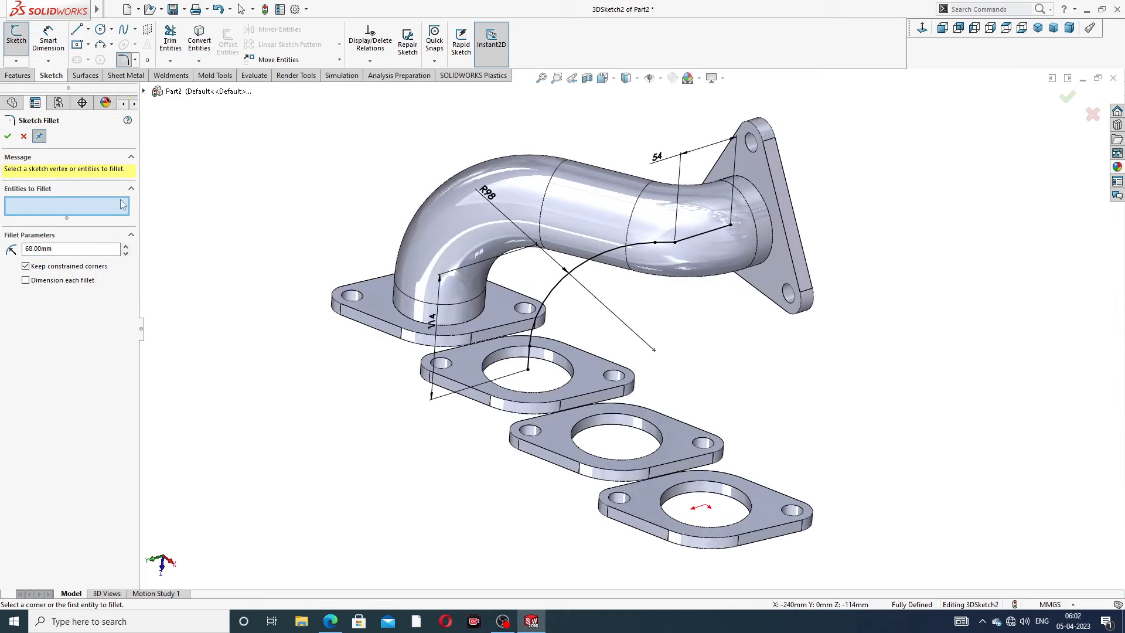
pyautogui.moveTo(55, 249); pyautogui.dragTo(1, 248)
pyautogui.click(23, 136)
# Step: Delete the remaining connecting segment between the 98 mm fillet arc and the short line
pyautogui.moveTo(715, 251); pyautogui.dragTo(702, 242, button='middle')
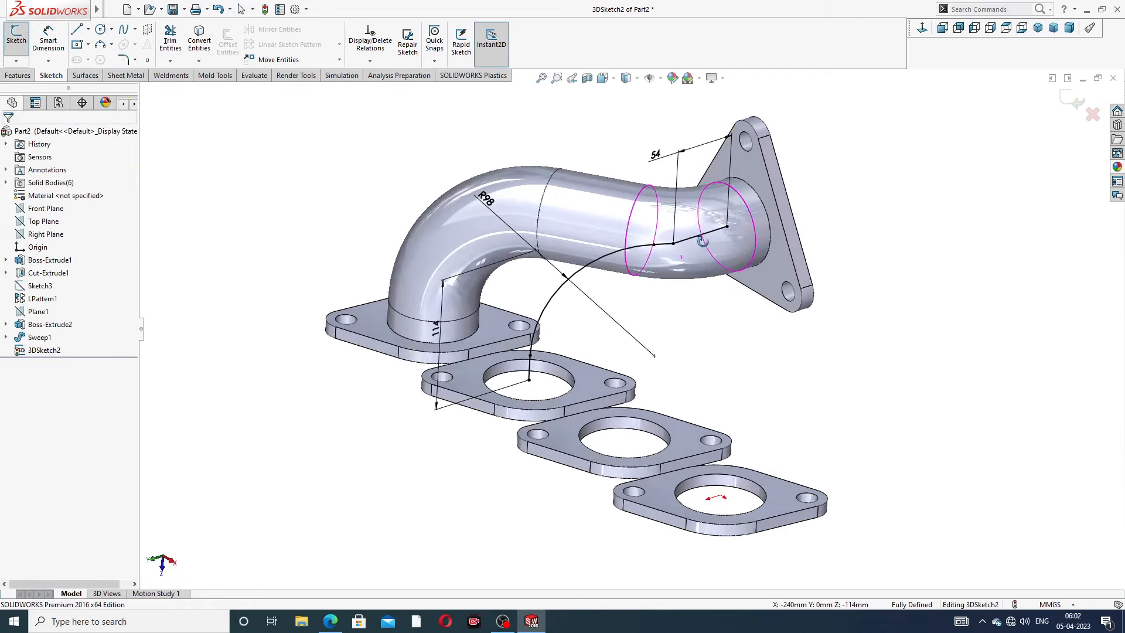
pyautogui.scroll(-3, 733, 199)
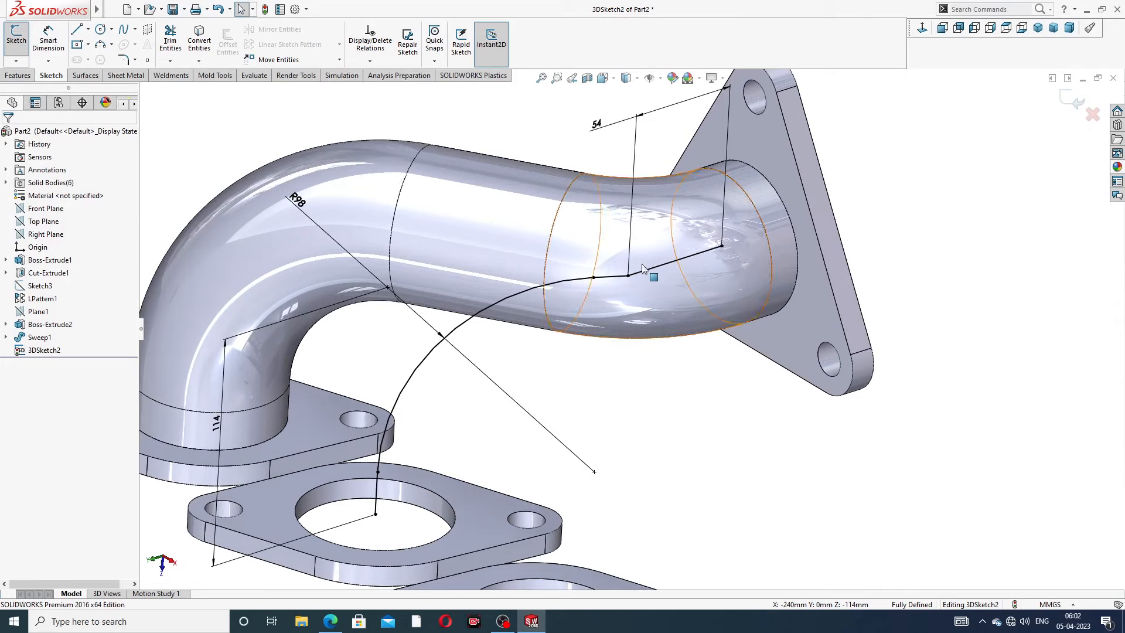
pyautogui.scroll(4, 642, 293)
pyautogui.scroll(-3, 636, 311)
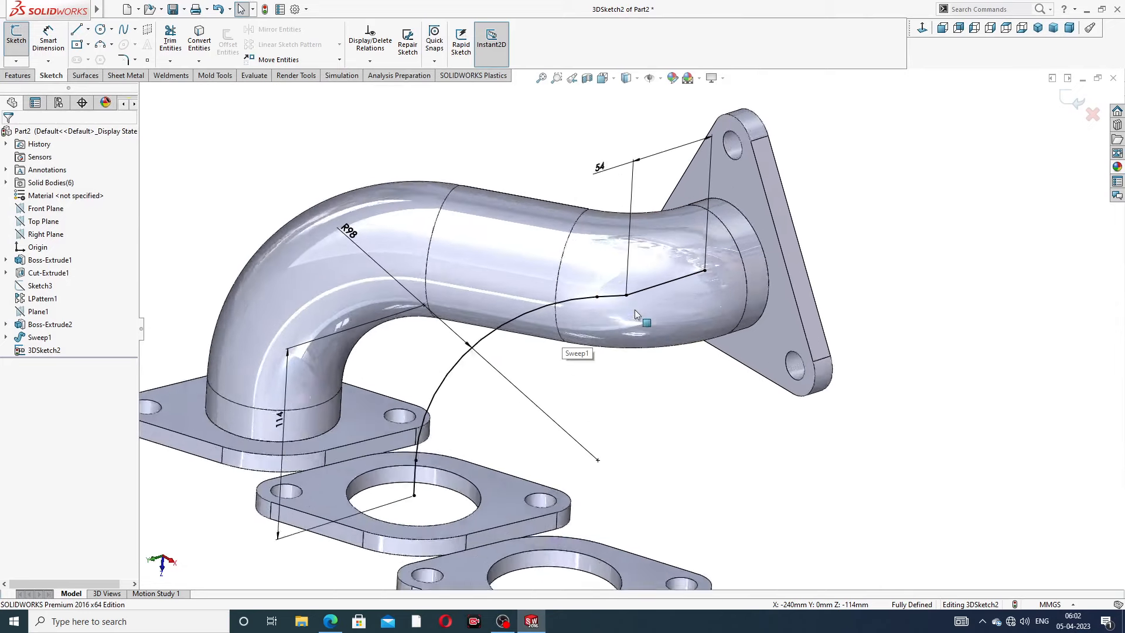
pyautogui.scroll(-1, 635, 309)
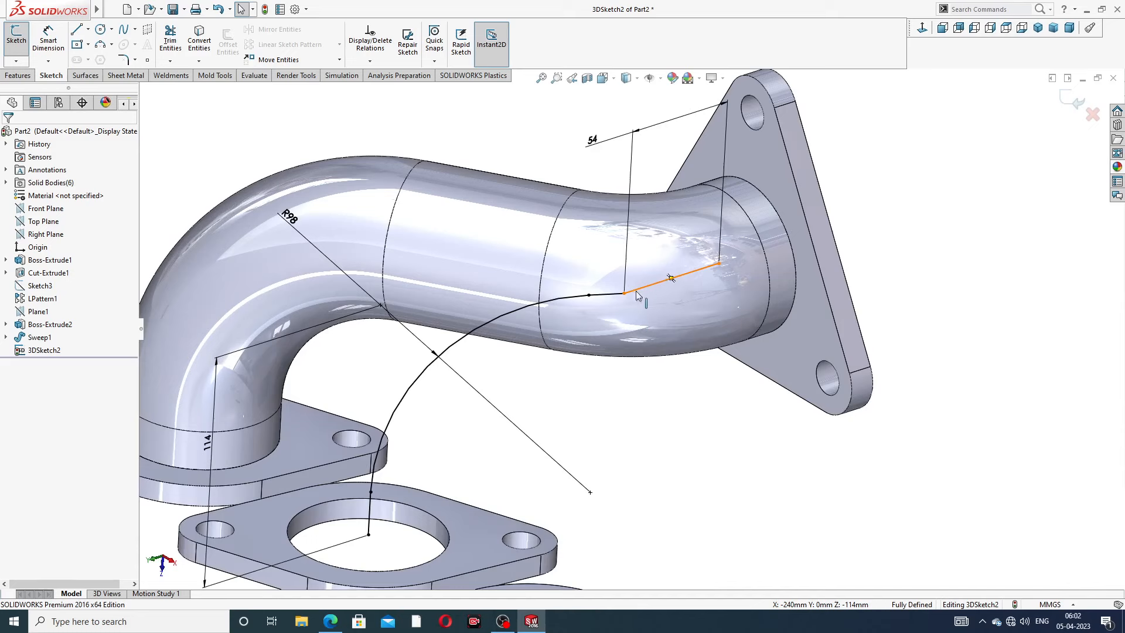
pyautogui.click(614, 294)
pyautogui.press('Delete')
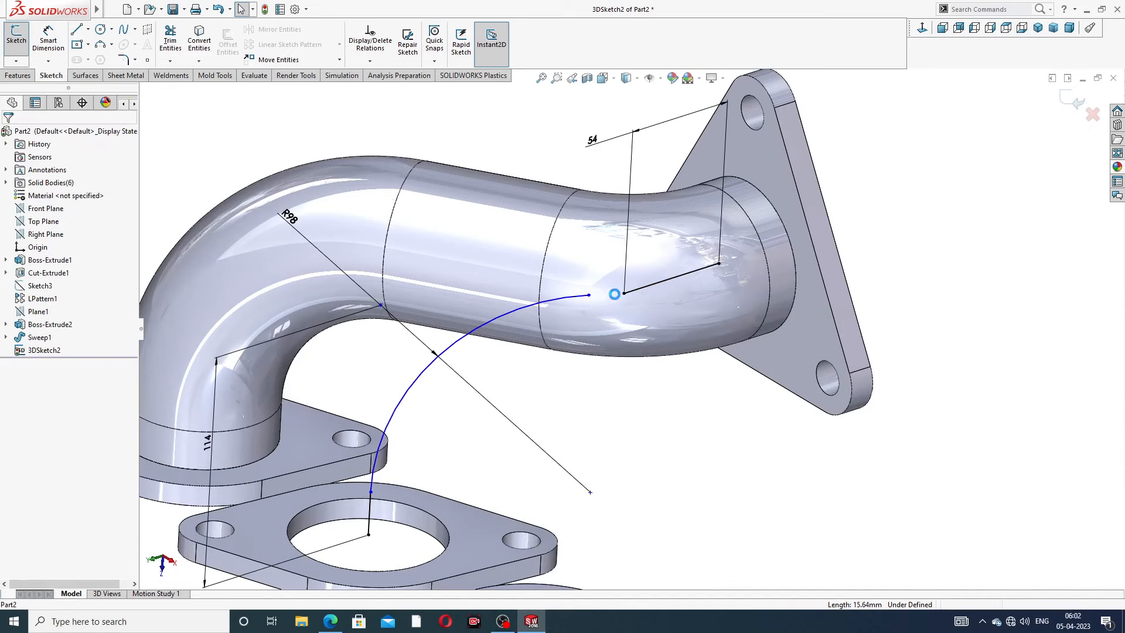
# Step: Pull the free end of the 98 mm arc away from the short line and delete the arc
pyautogui.moveTo(589, 295); pyautogui.dragTo(544, 341)
pyautogui.click(542, 392)
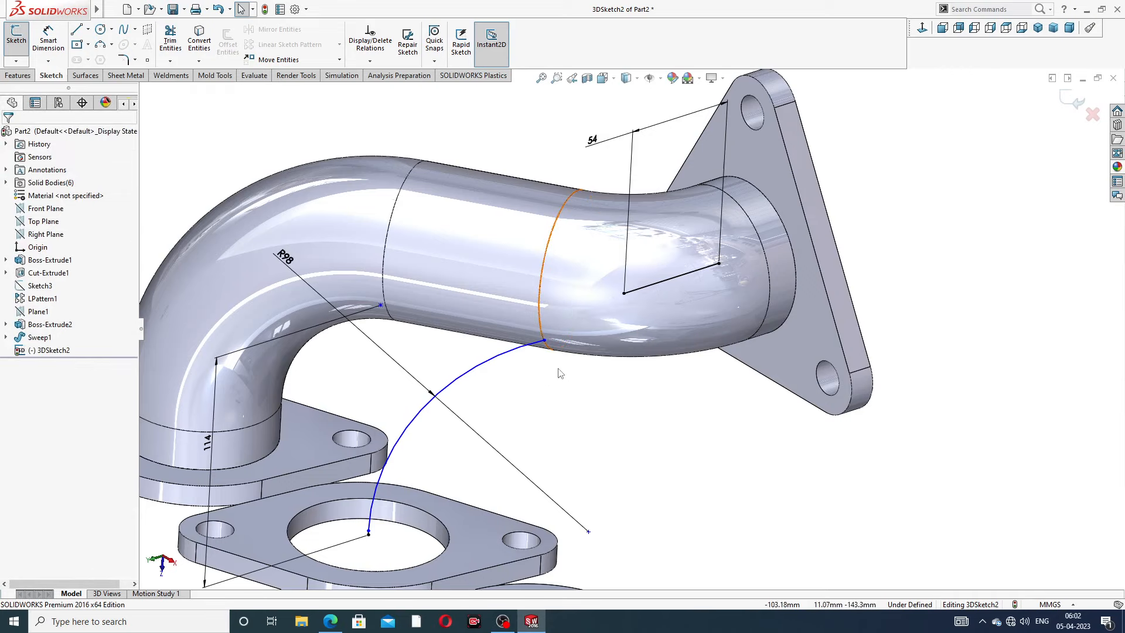
pyautogui.scroll(2, 488, 452)
pyautogui.scroll(-5, 484, 373)
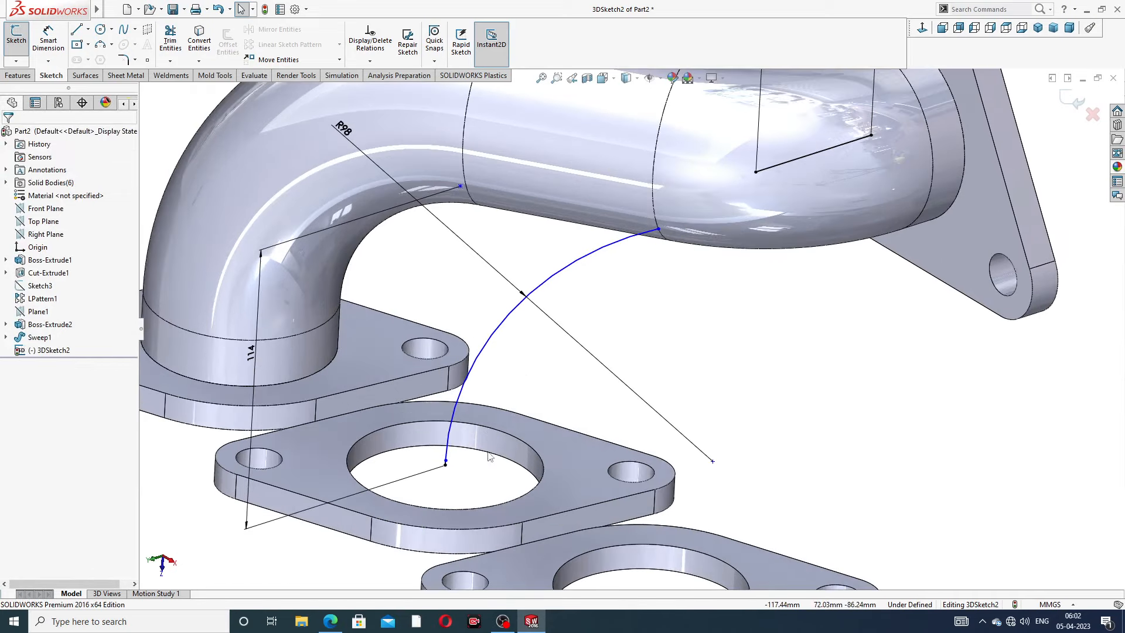
pyautogui.click(482, 360)
pyautogui.press('Delete')
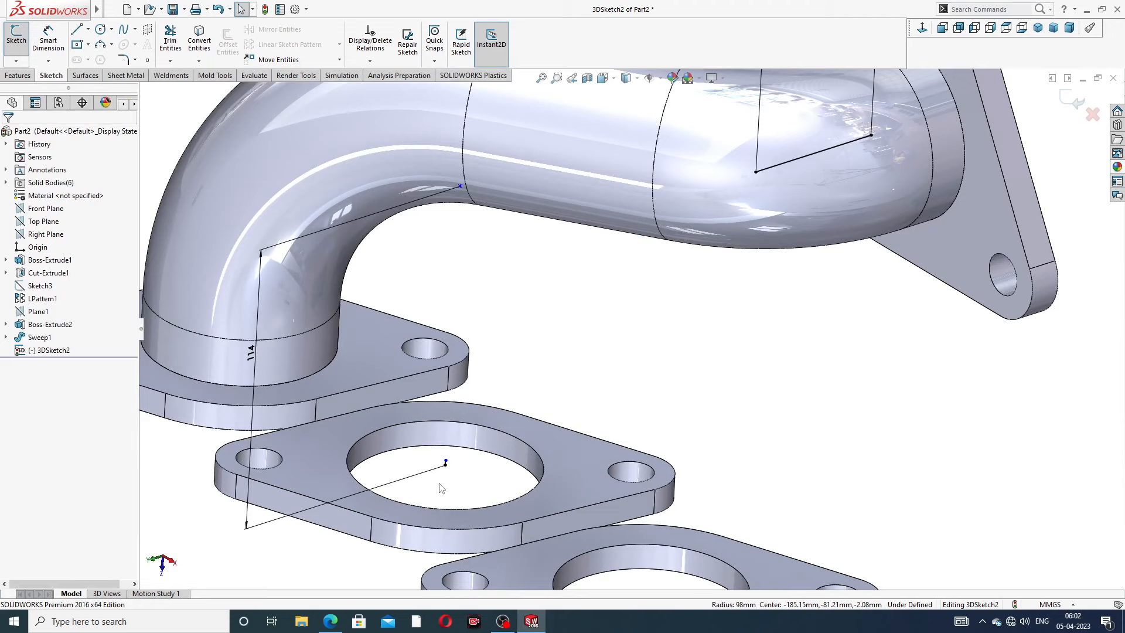
# Step: Lengthen the vertical line stub in the second port flange by moving its upper endpoint above the flange
pyautogui.scroll(-3, 441, 488)
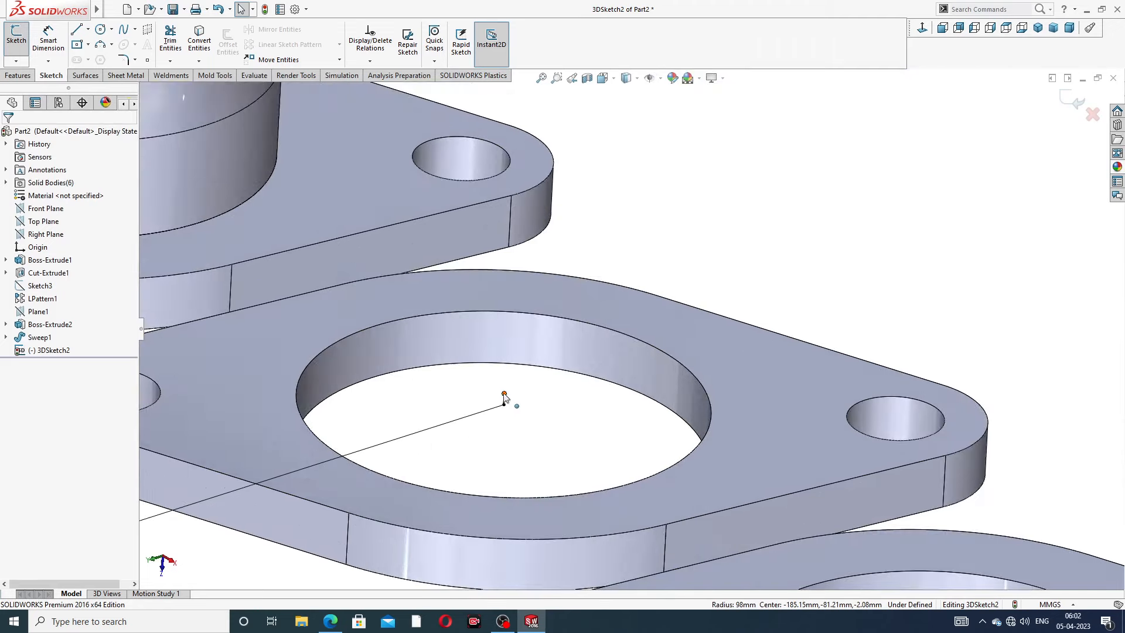
pyautogui.moveTo(504, 394); pyautogui.dragTo(504, 341)
pyautogui.click(691, 213)
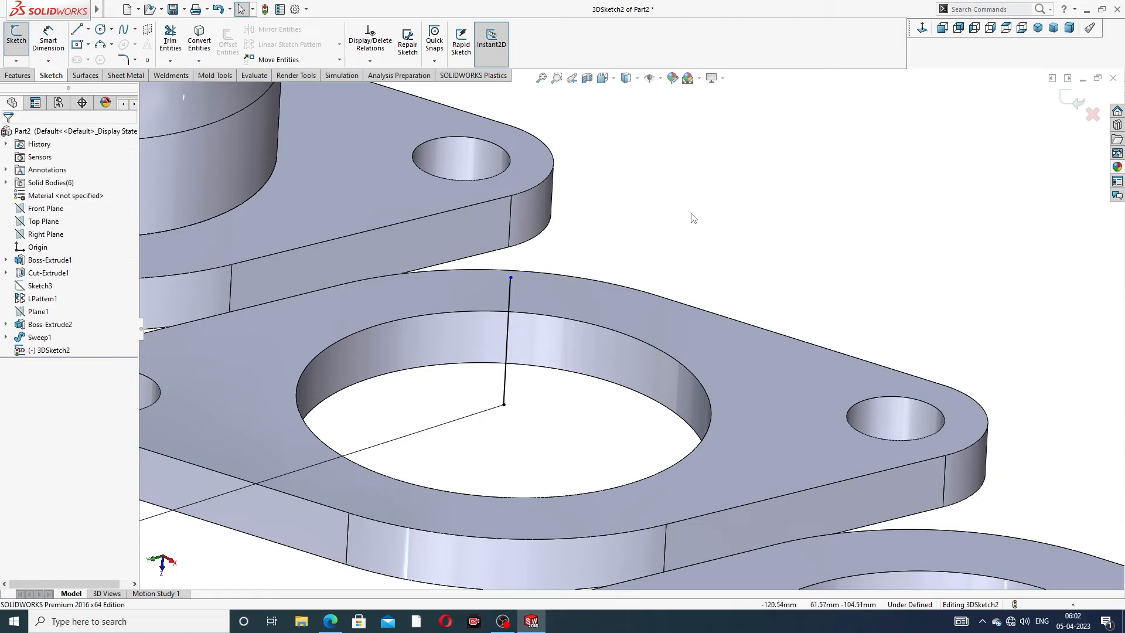
# Step: Delete the short 54 mm line inside the first pipe near the triangular outlet flange
pyautogui.scroll(5, 691, 214)
pyautogui.scroll(-2, 789, 170)
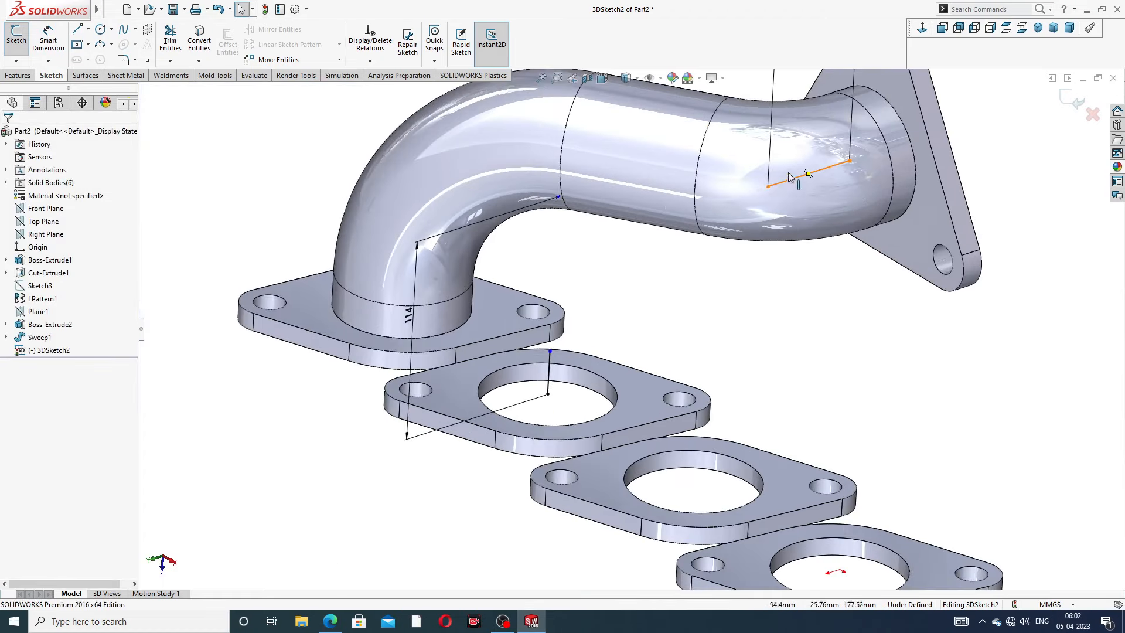
pyautogui.moveTo(770, 187); pyautogui.dragTo(820, 174)
pyautogui.click(1025, 157)
pyautogui.click(1011, 144)
pyautogui.click(822, 171)
pyautogui.press('Delete')
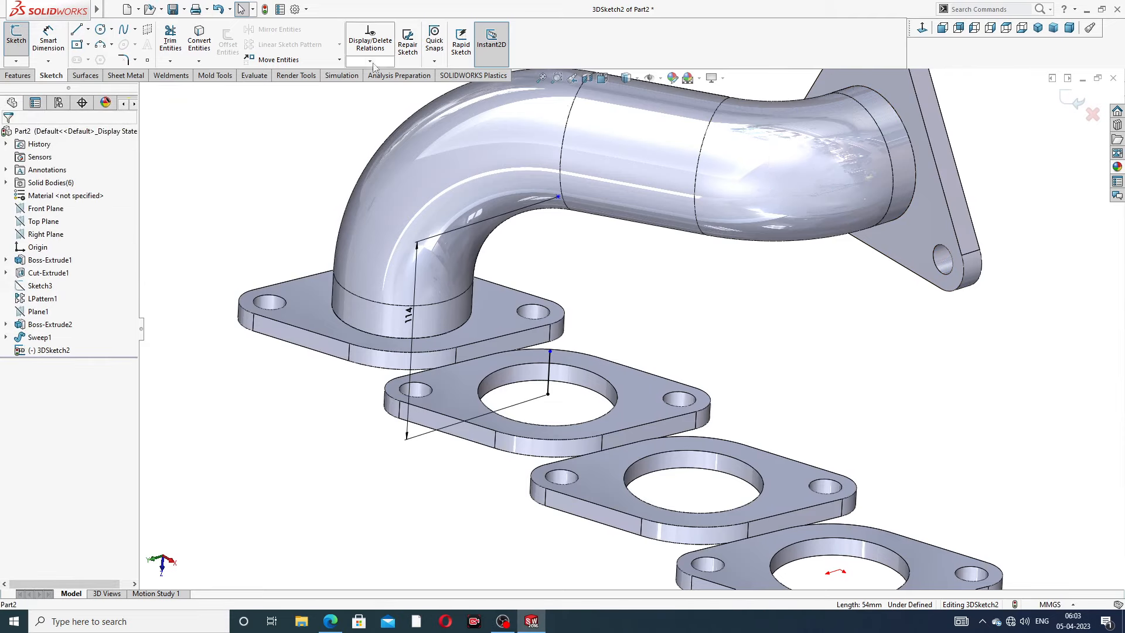
# Step: Draw a line about 44 mm long from the centre of the first pipe's outlet-end circle back into the pipe
pyautogui.click(81, 34)
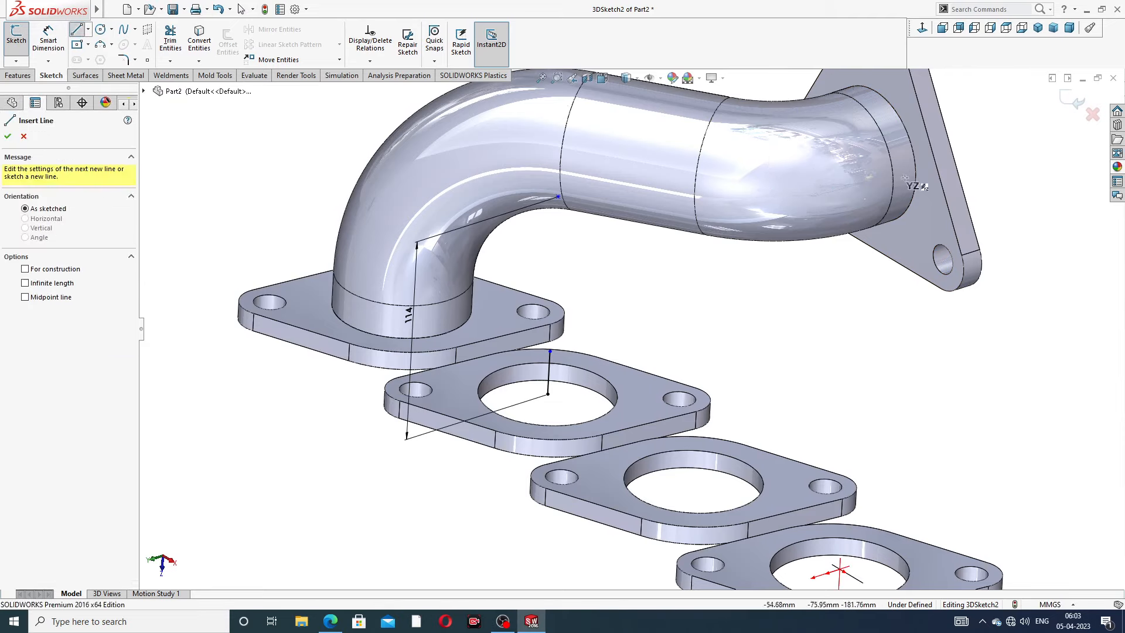
pyautogui.moveTo(897, 177); pyautogui.dragTo(908, 141, button='middle')
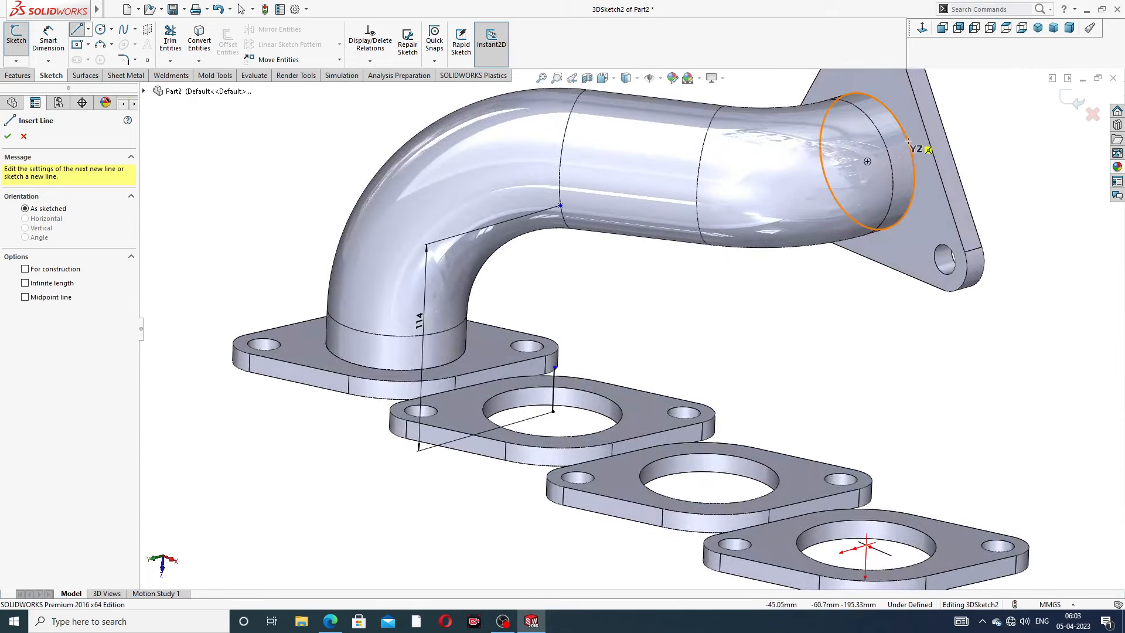
pyautogui.click(868, 161)
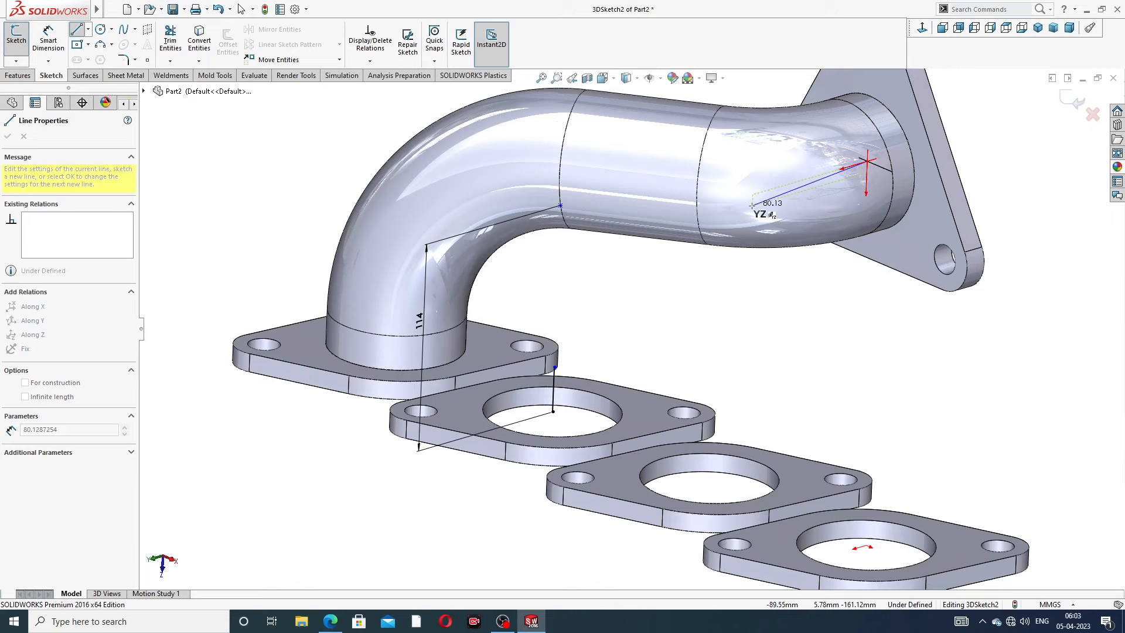
pyautogui.click(820, 174)
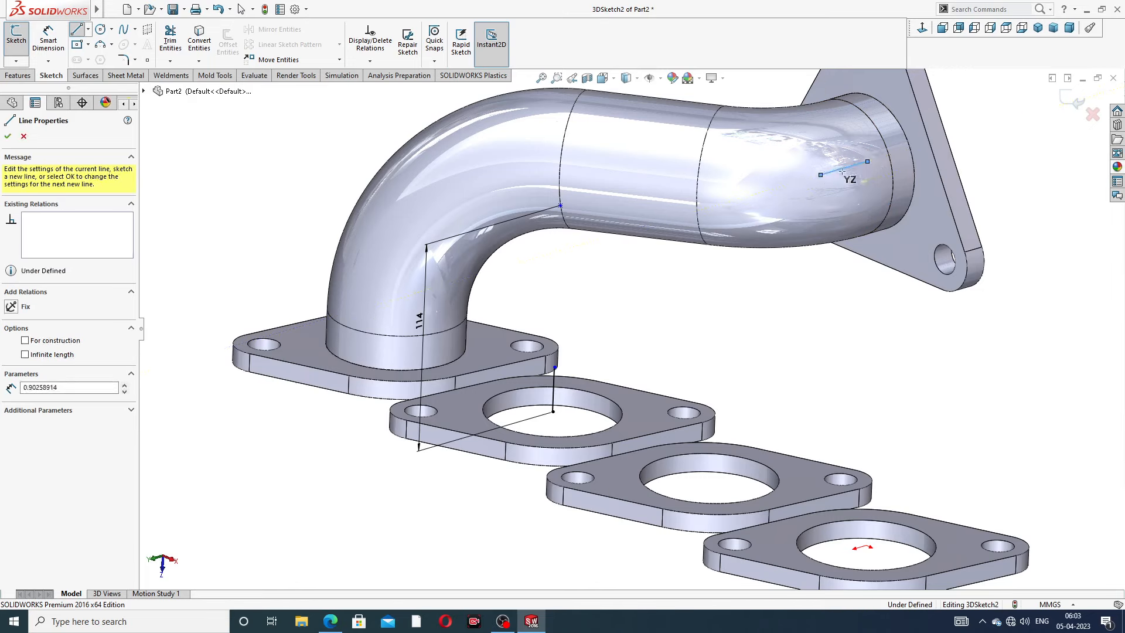
pyautogui.rightClick(1019, 146)
pyautogui.click(1029, 155)
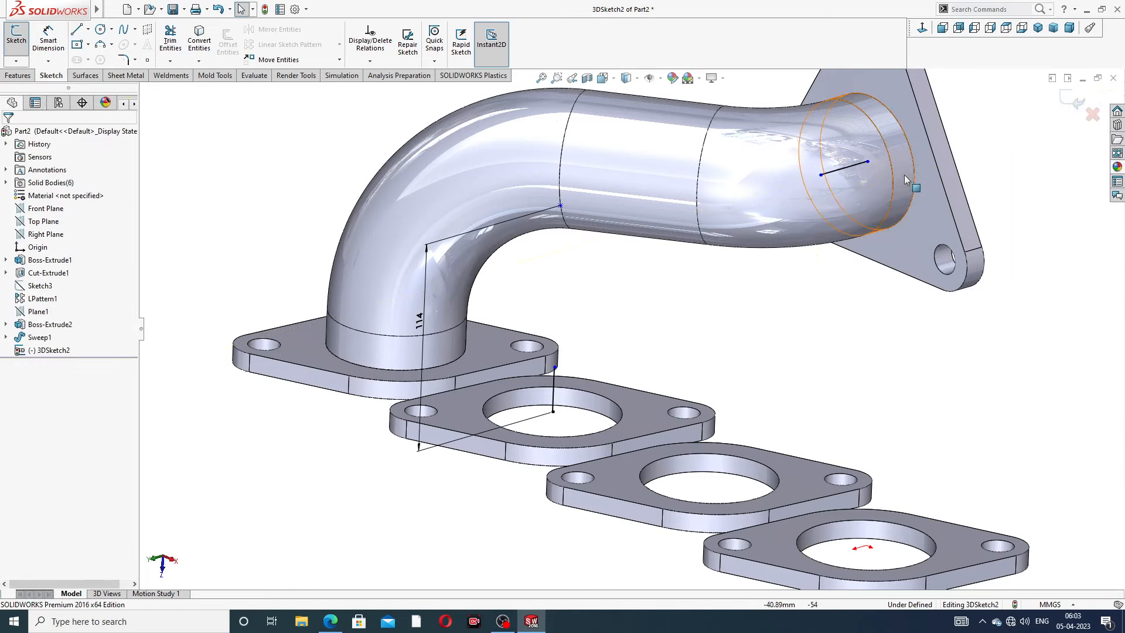
pyautogui.click(821, 175)
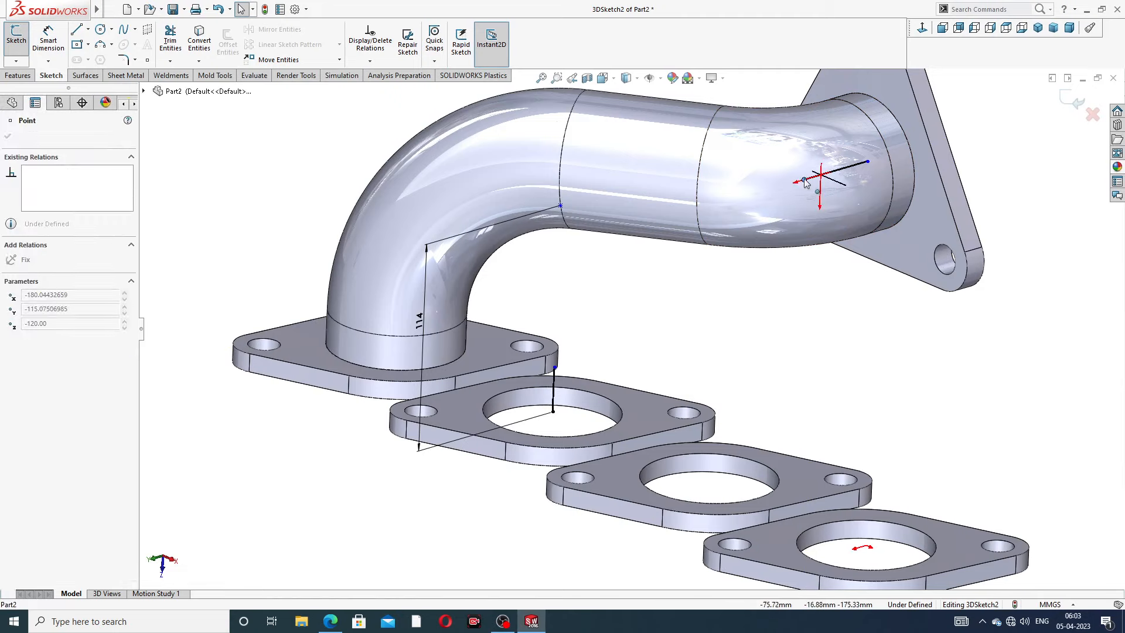
pyautogui.moveTo(804, 179); pyautogui.dragTo(805, 179)
pyautogui.click(982, 155)
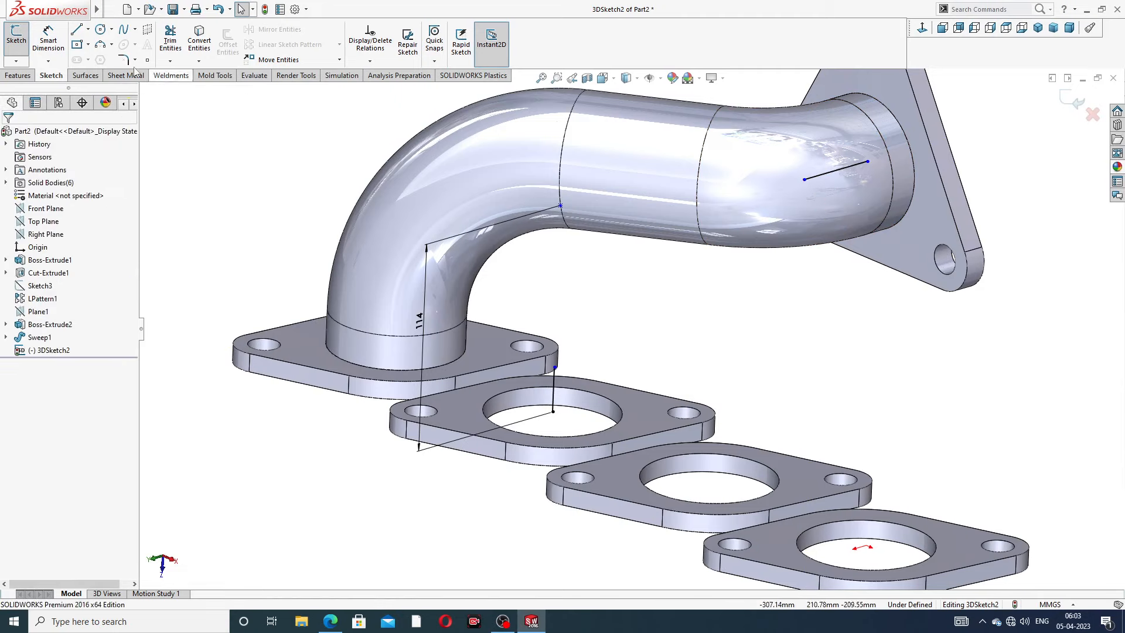
# Step: Draw a connecting line from the upper end of the second port's vertical line to the short outlet line's free end
pyautogui.click(76, 30)
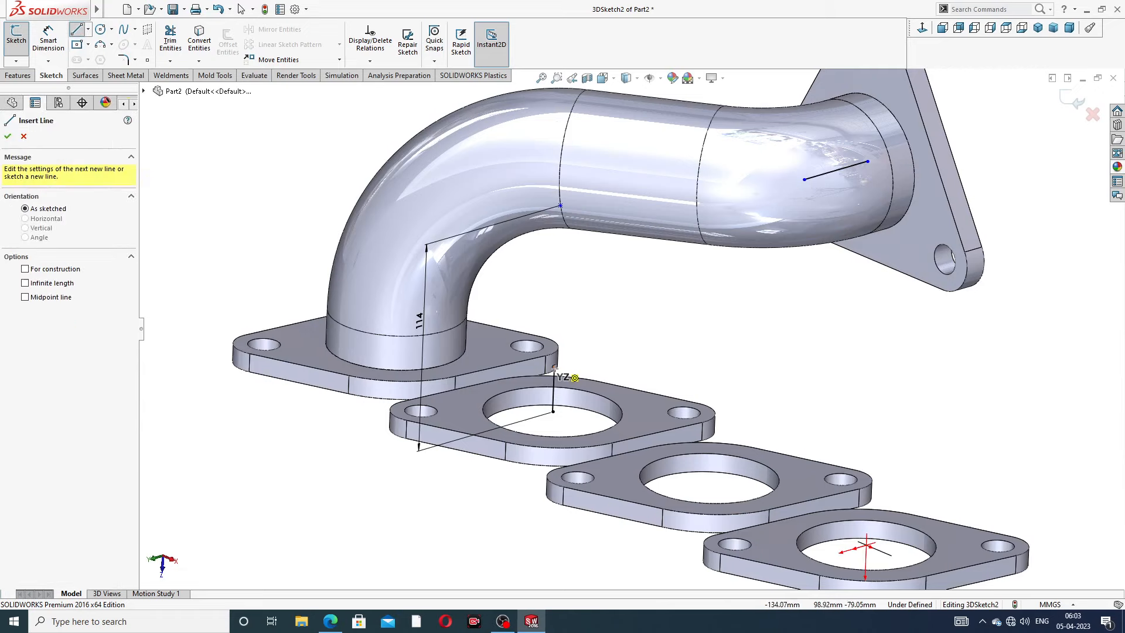
pyautogui.moveTo(554, 368)
pyautogui.mouseDown()
pyautogui.moveTo(753, 251)
pyautogui.moveTo(806, 179)
pyautogui.mouseUp()
pyautogui.rightClick(975, 135)
pyautogui.click(999, 137)
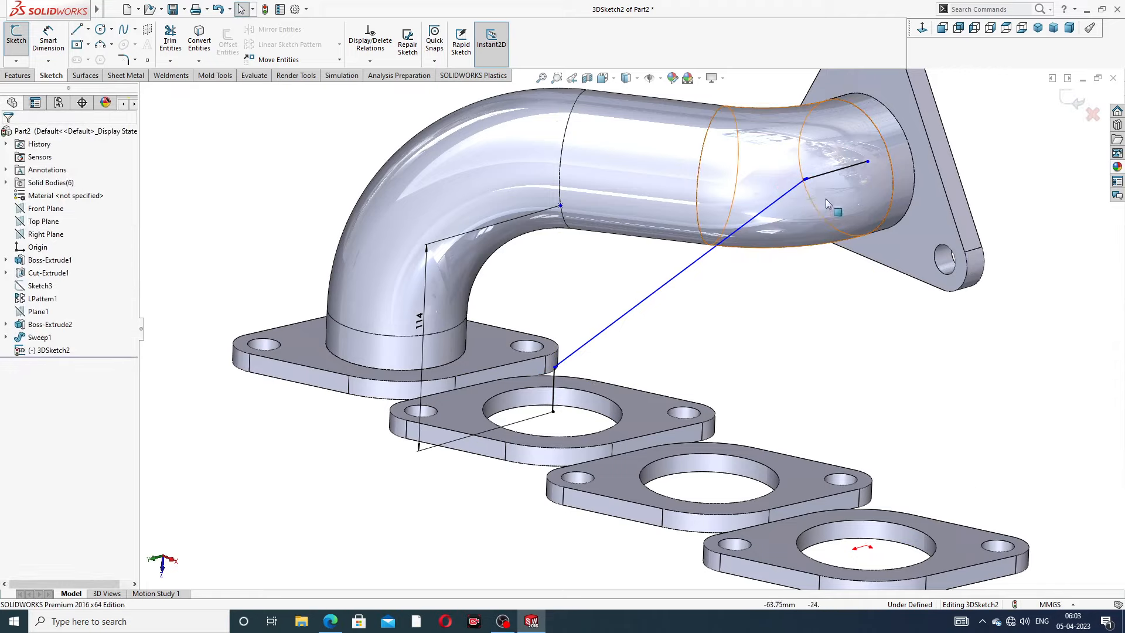
# Step: Delete the tiny extra segment sticking out where the connecting line meets the short outlet line
pyautogui.scroll(-4, 807, 192)
pyautogui.scroll(-5, 673, 259)
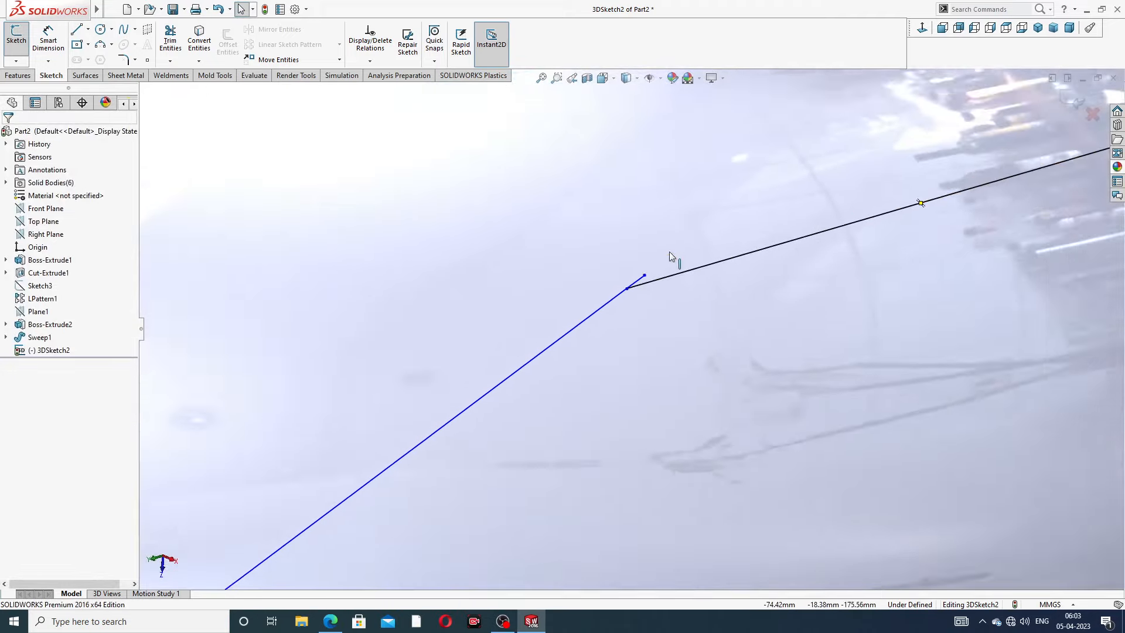
pyautogui.moveTo(594, 343); pyautogui.dragTo(559, 349)
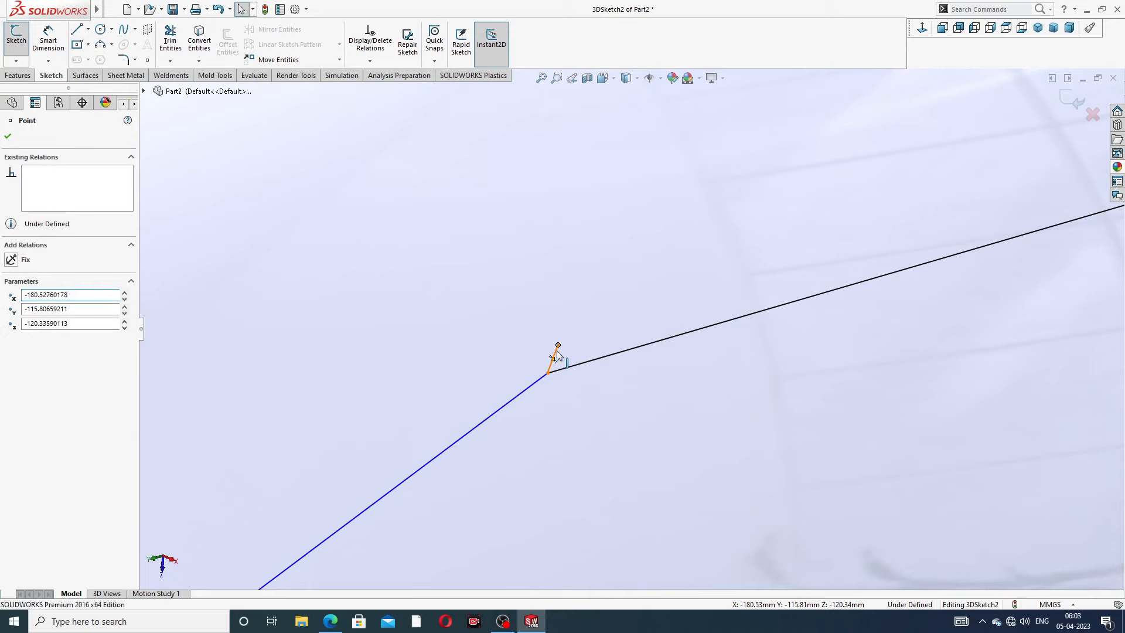
pyautogui.click(555, 357)
pyautogui.press('Delete')
pyautogui.scroll(5, 692, 307)
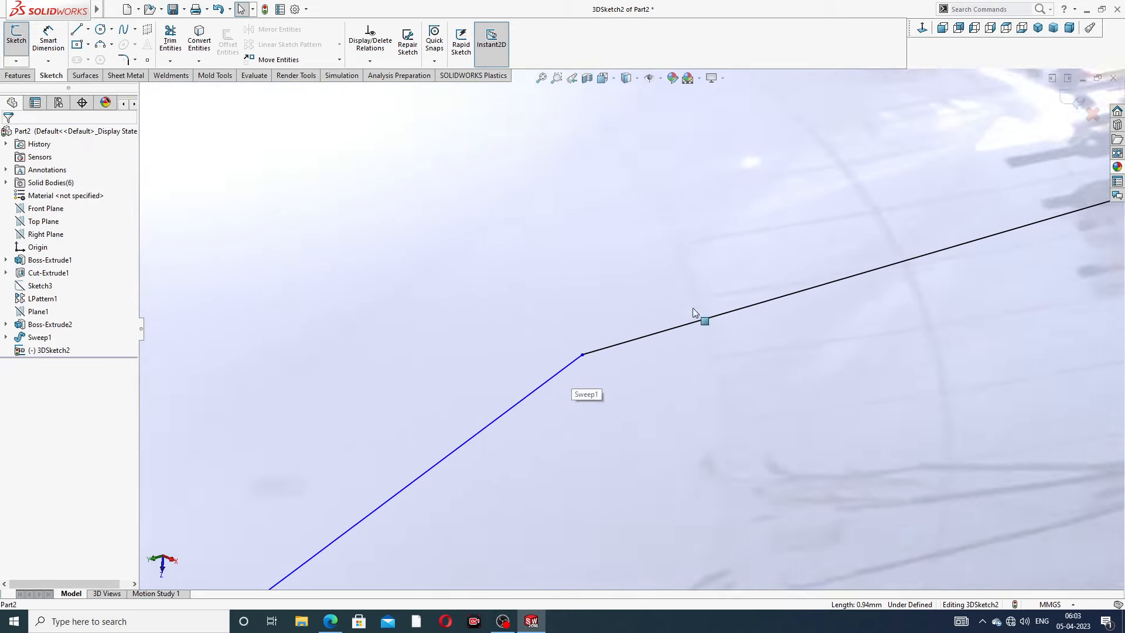
pyautogui.scroll(3, 640, 343)
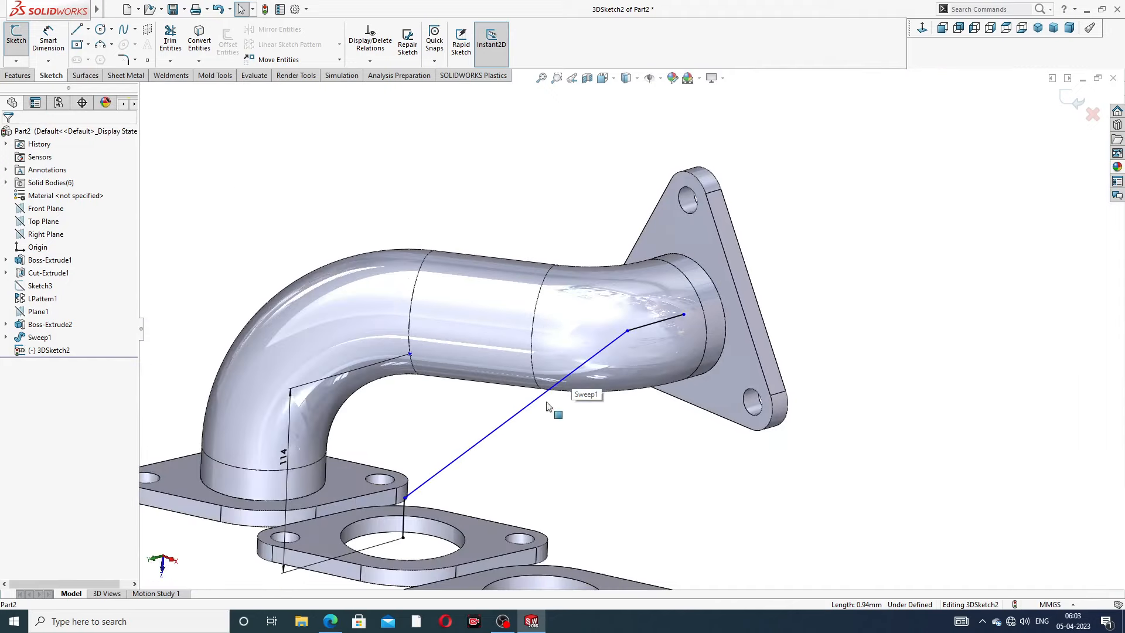
# Step: Dimension the short outlet line and set its length to 54 mm
pyautogui.moveTo(546, 399); pyautogui.dragTo(491, 399, button='middle')
pyautogui.scroll(-2, 473, 485)
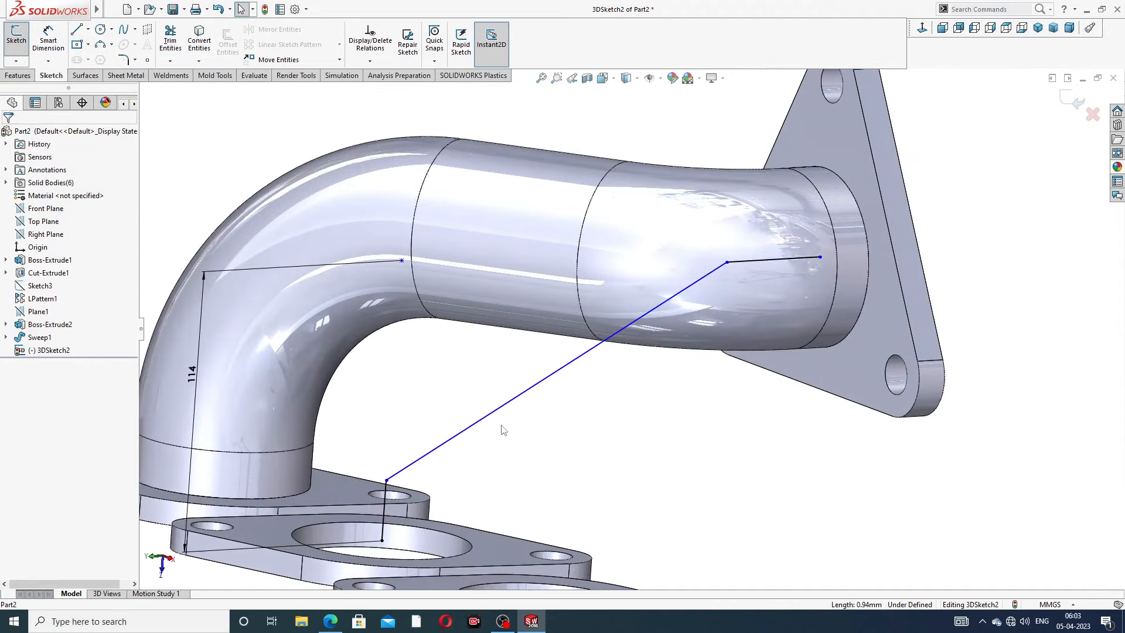
pyautogui.click(48, 36)
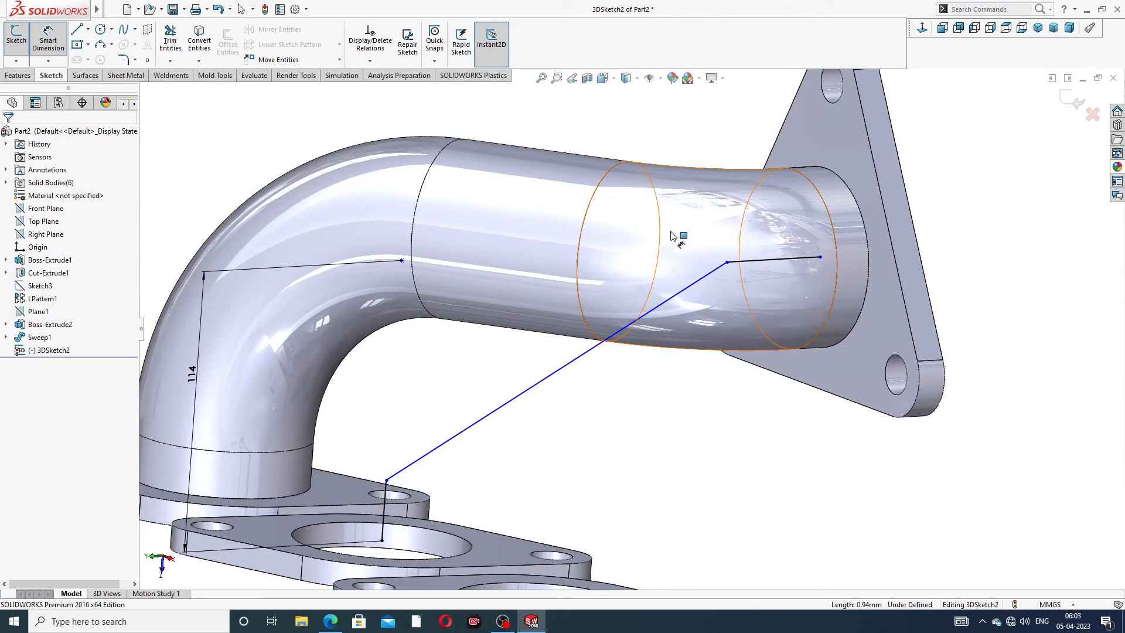
pyautogui.click(779, 258)
pyautogui.click(728, 131)
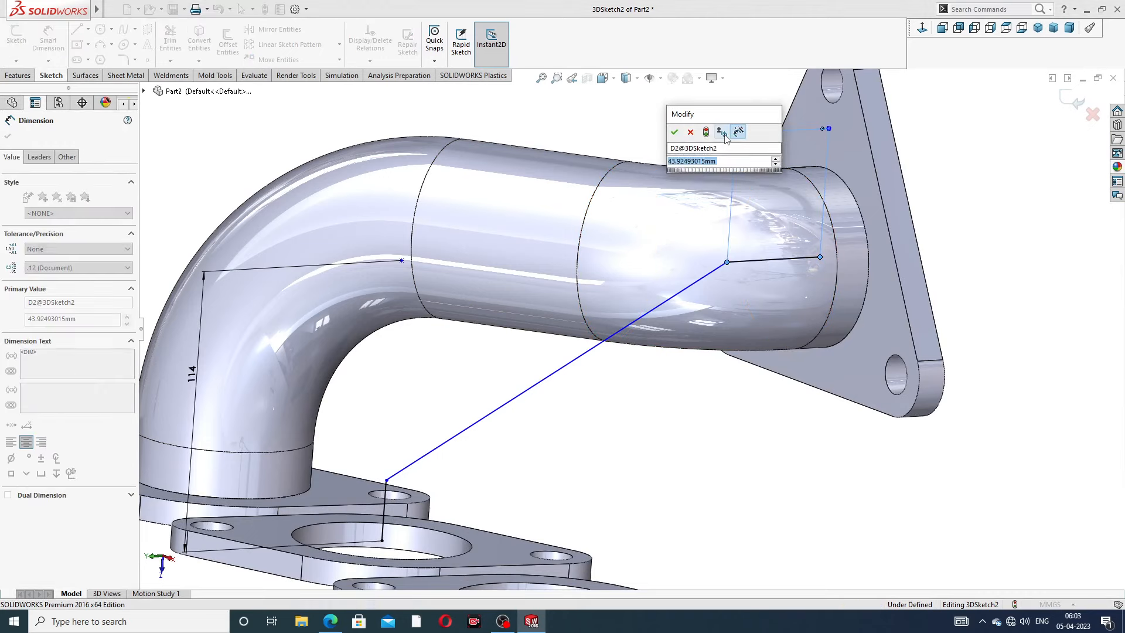
pyautogui.write('54')
pyautogui.press('Return')
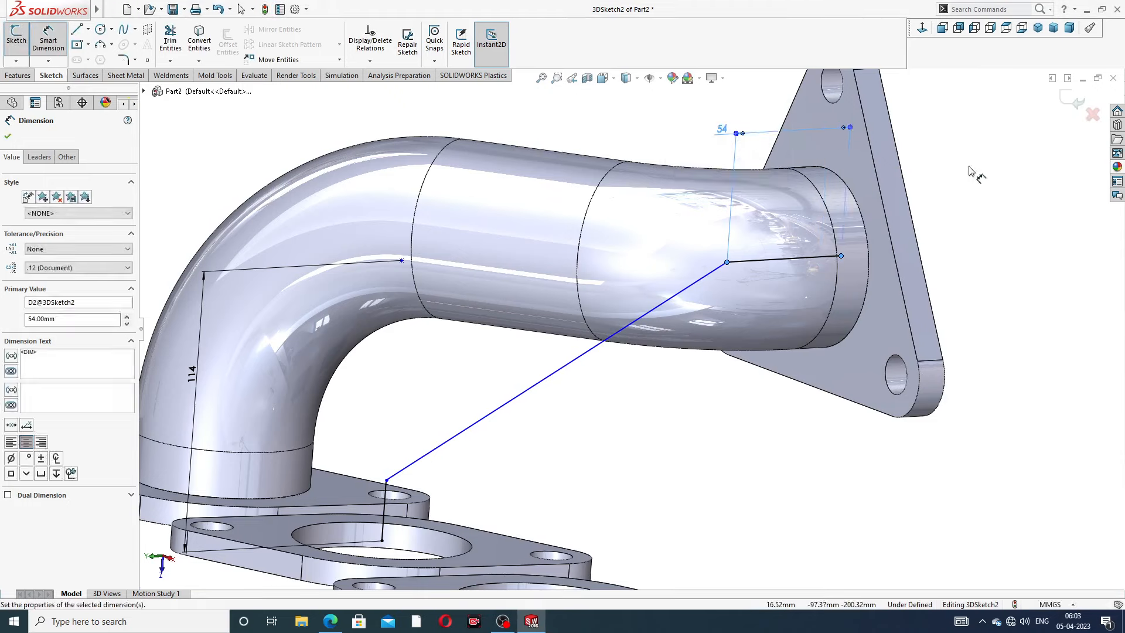
# Step: Dimension the vertical line rising from the second port flange and set its length to 114 mm
pyautogui.scroll(3, 511, 421)
pyautogui.scroll(-4, 511, 421)
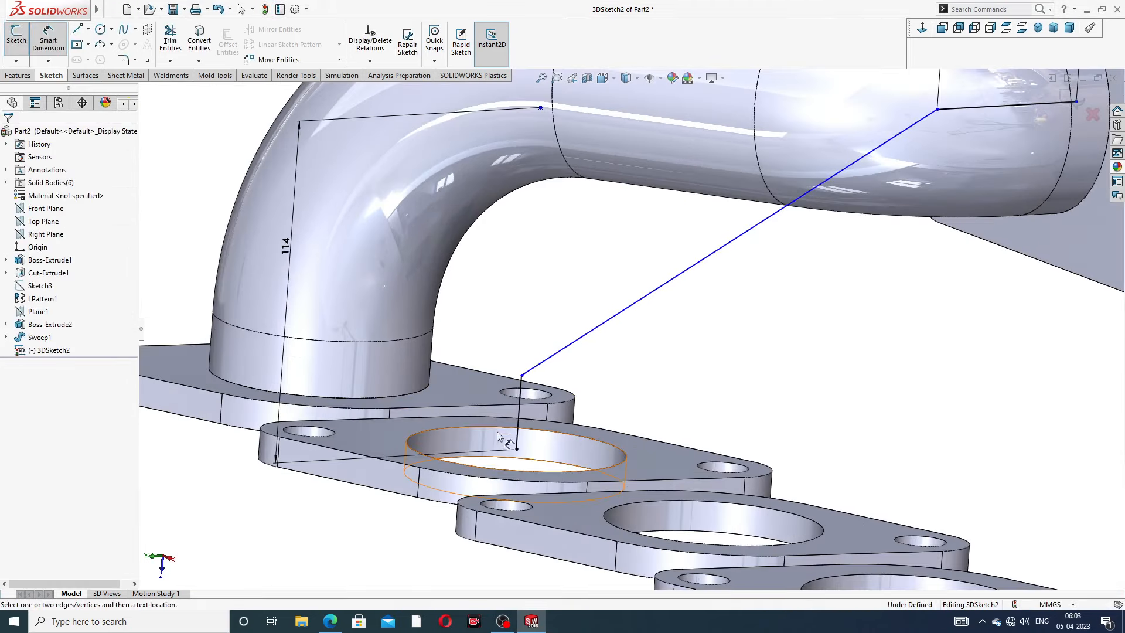
pyautogui.click(519, 405)
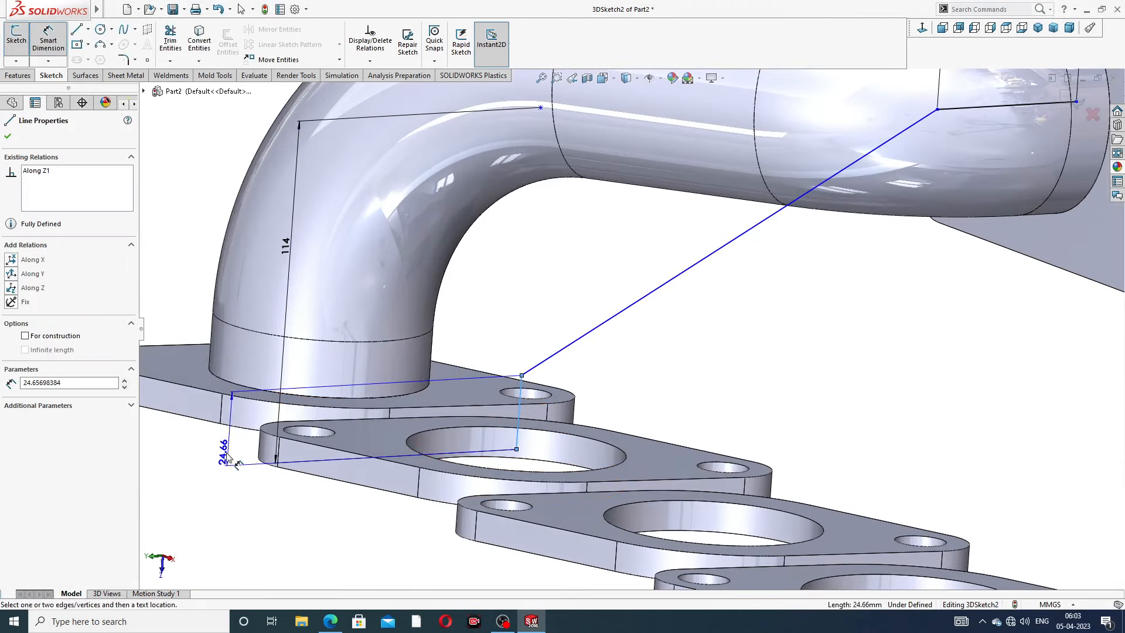
pyautogui.click(223, 453)
pyautogui.write('1')
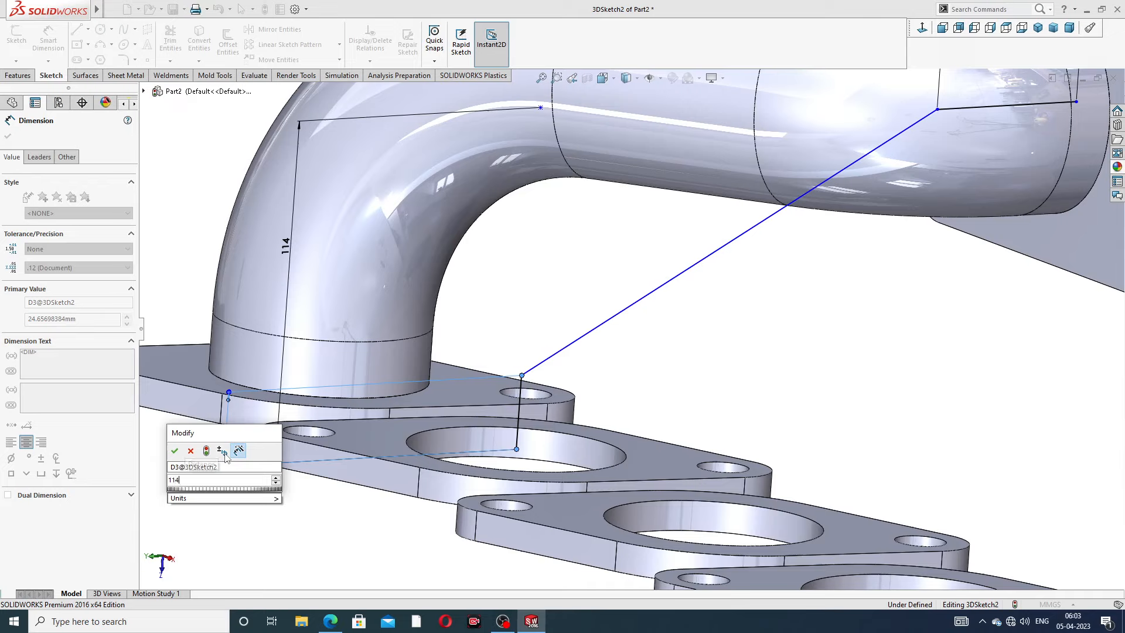
pyautogui.write('14')
pyautogui.press('Return')
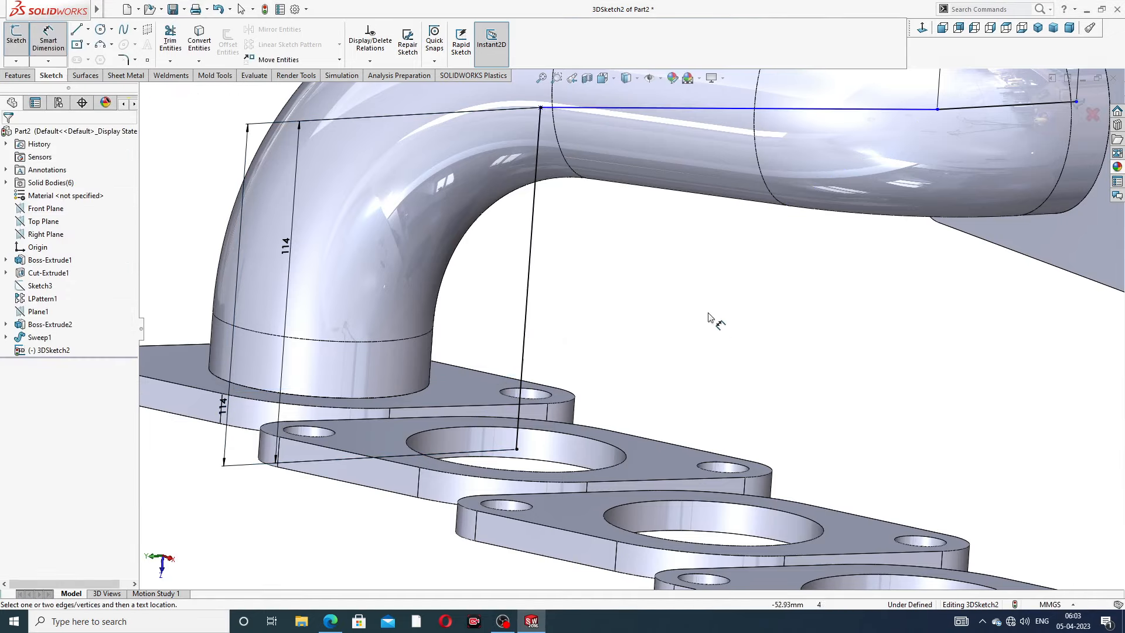
# Step: Place the vertical line's dimension clear of the flanges and set its value to 106 mm
pyautogui.press('f')
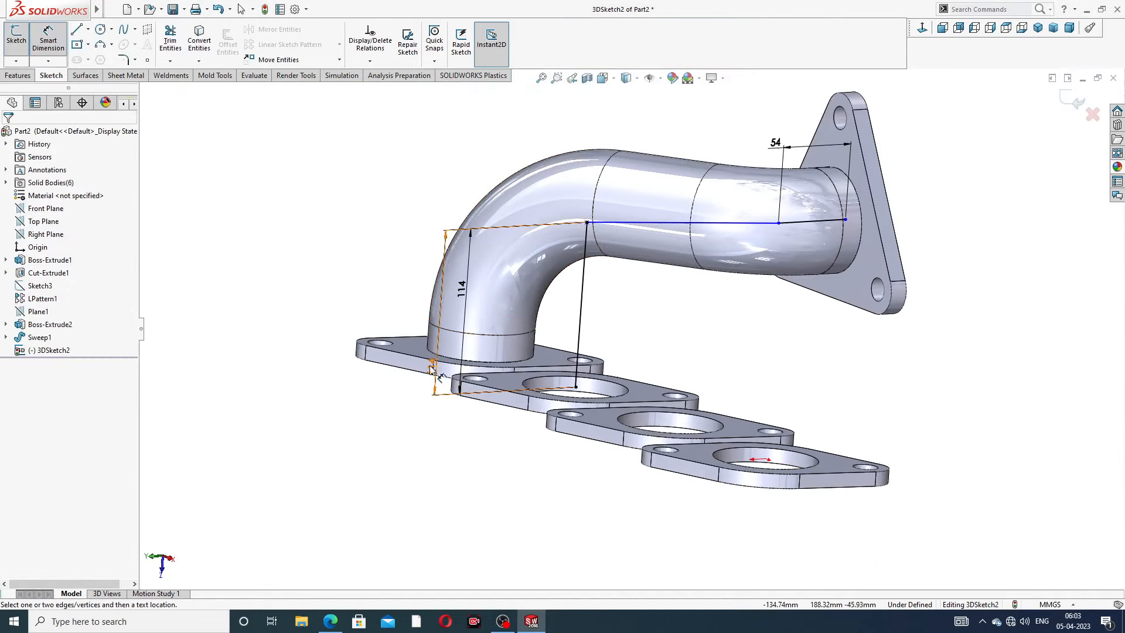
pyautogui.click(431, 369)
pyautogui.click(321, 364)
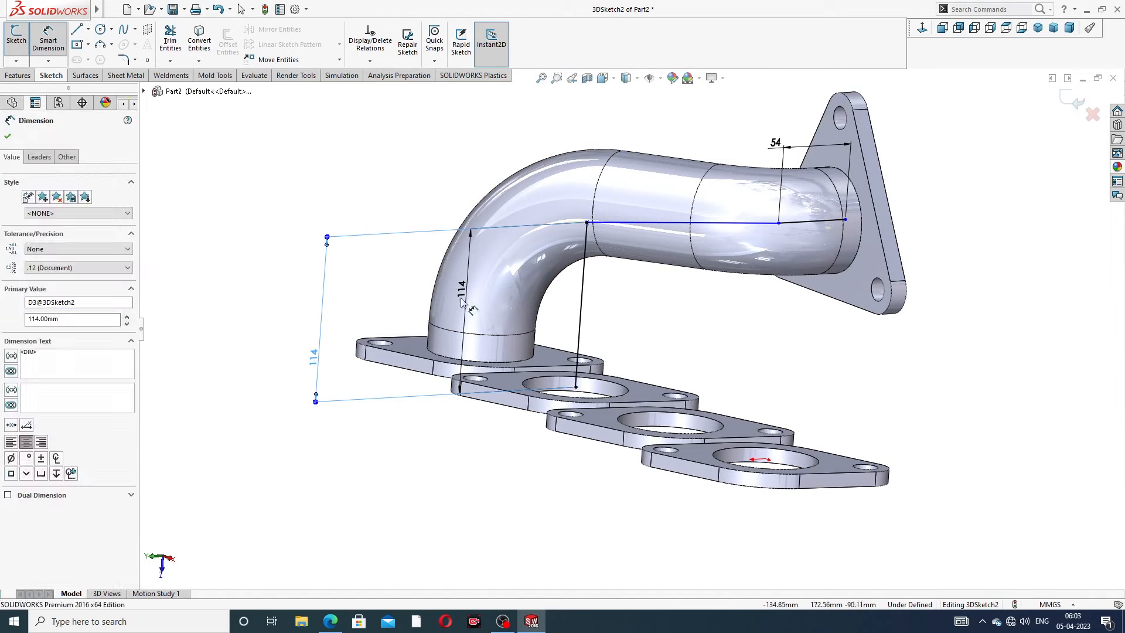
pyautogui.doubleClick(313, 359)
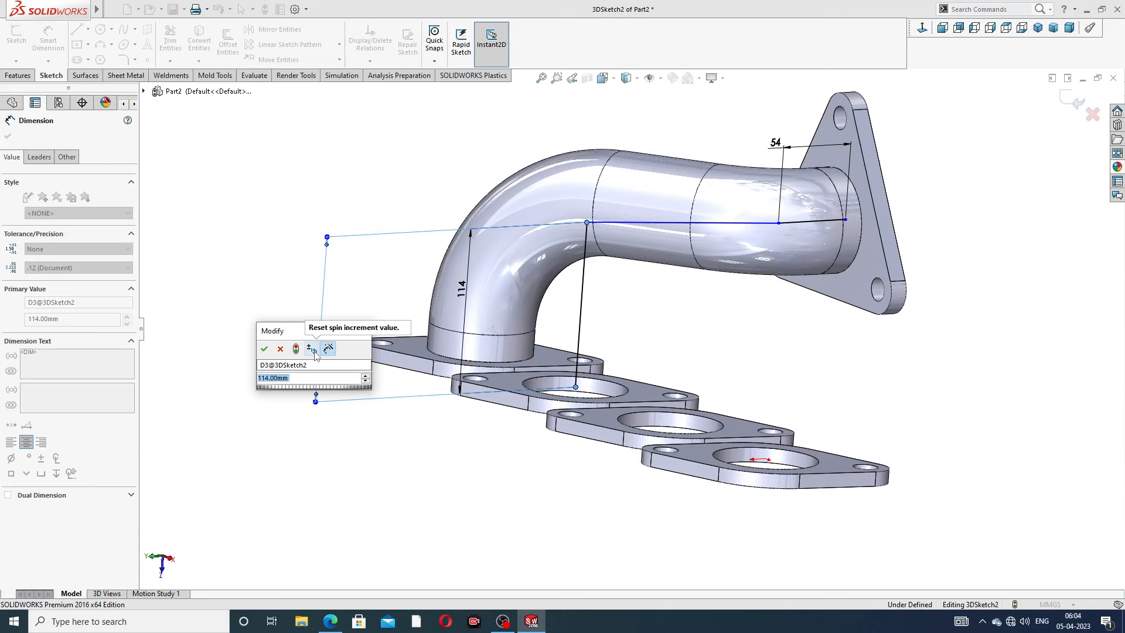
pyautogui.write('106')
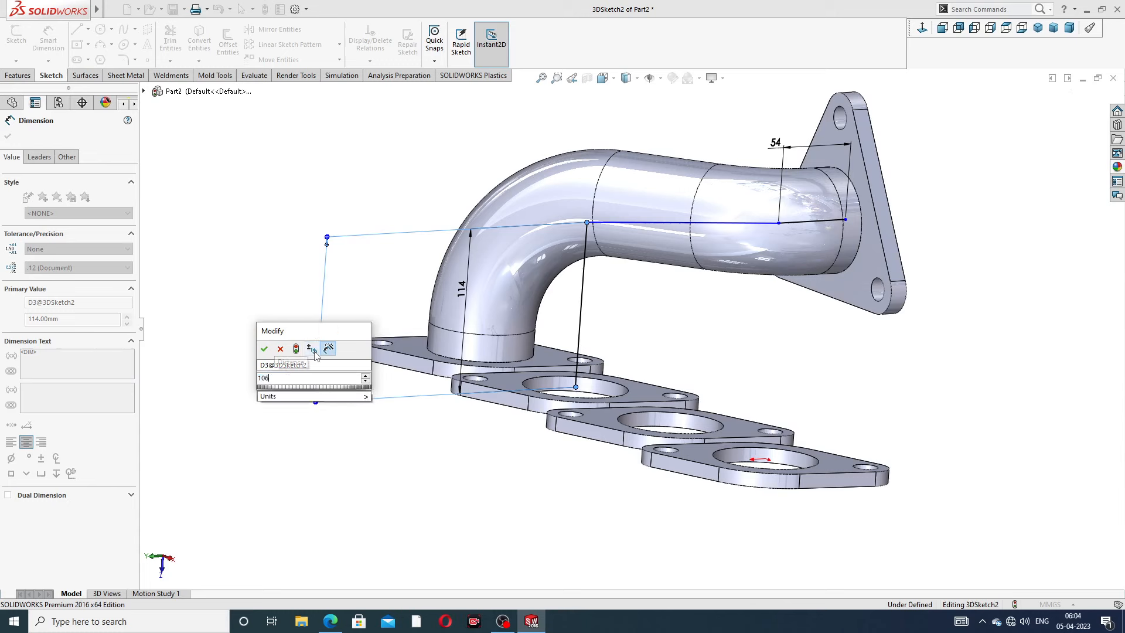
pyautogui.press('Return')
pyautogui.click(756, 323)
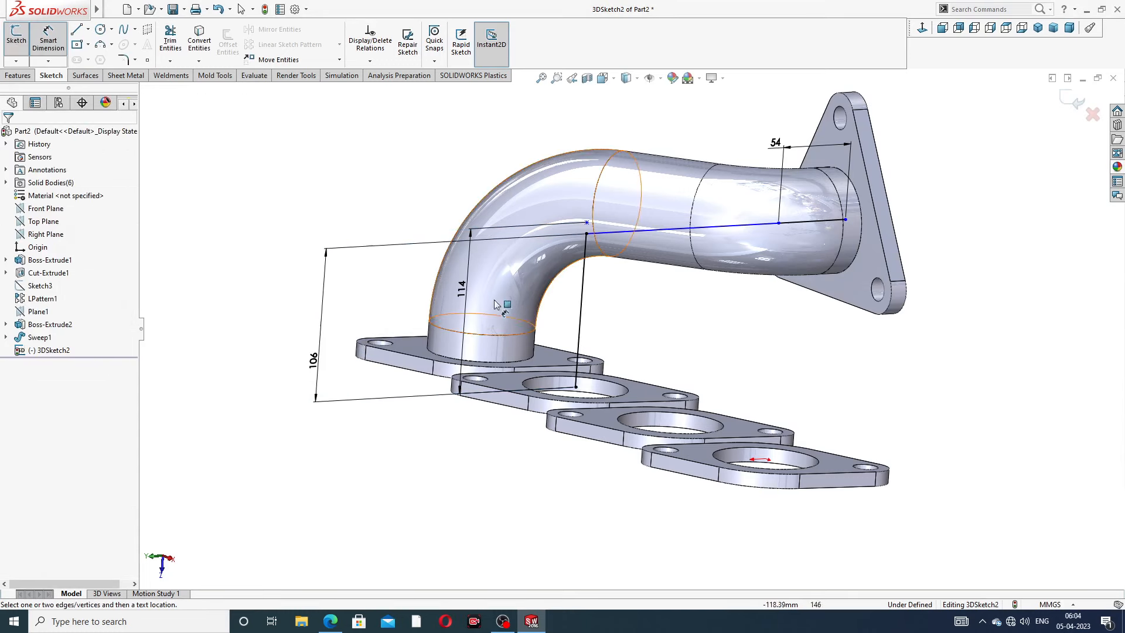
pyautogui.doubleClick(467, 288)
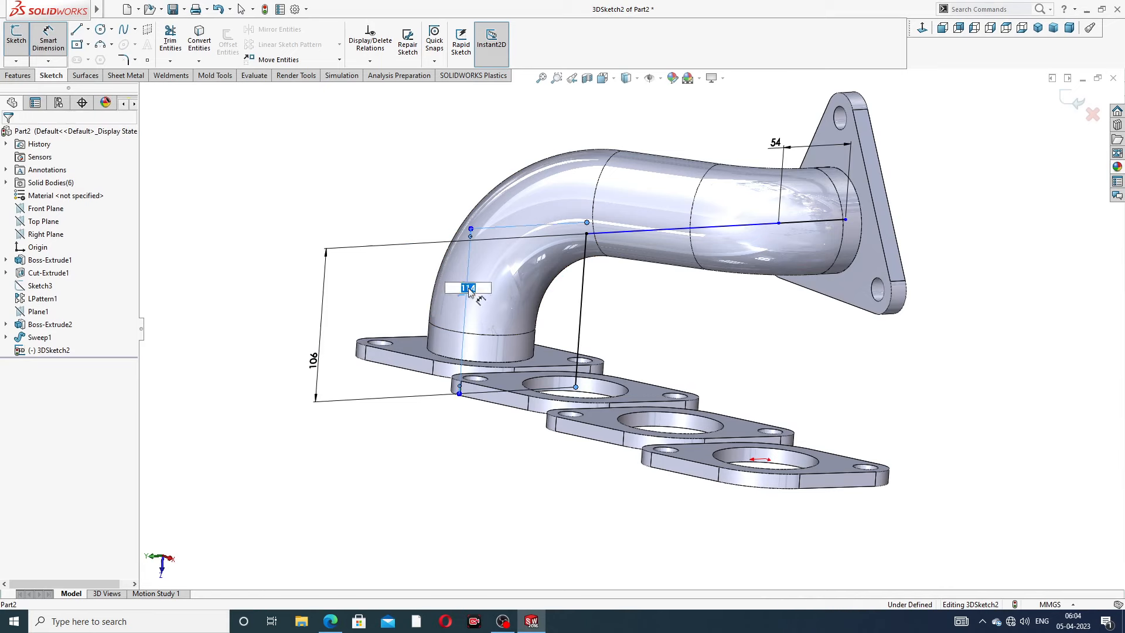
pyautogui.press('Return')
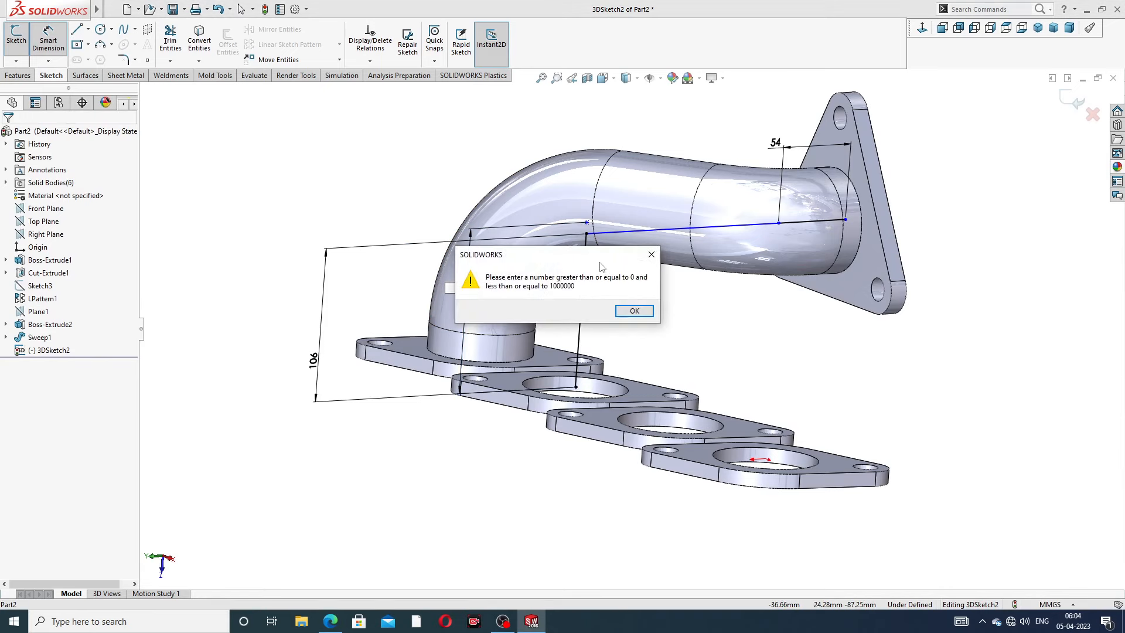
pyautogui.click(656, 259)
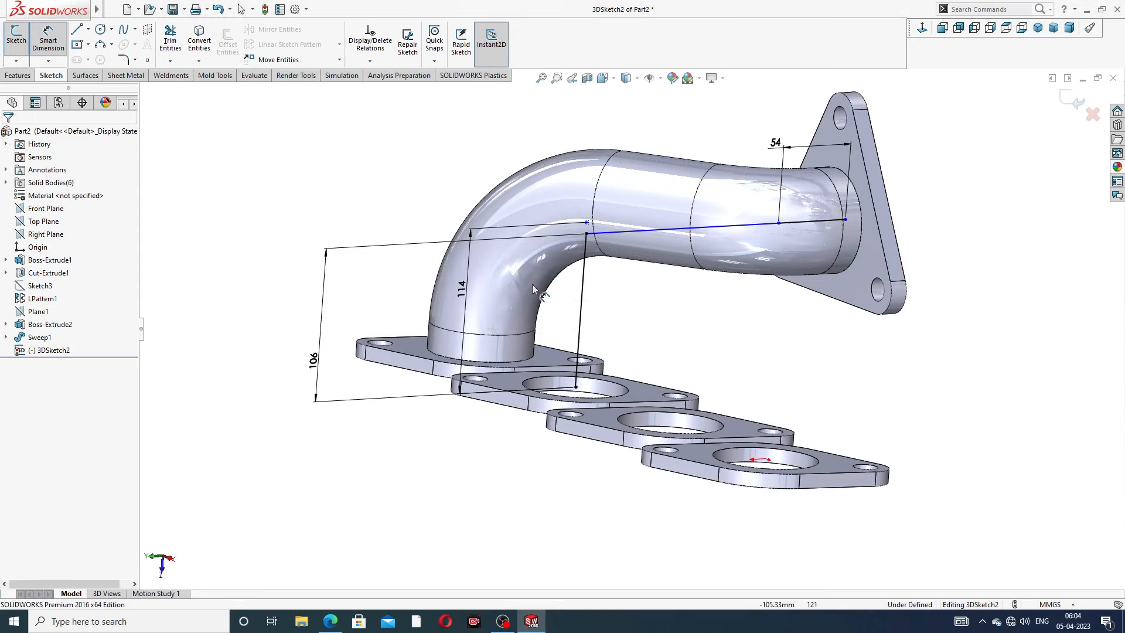
pyautogui.doubleClick(467, 280)
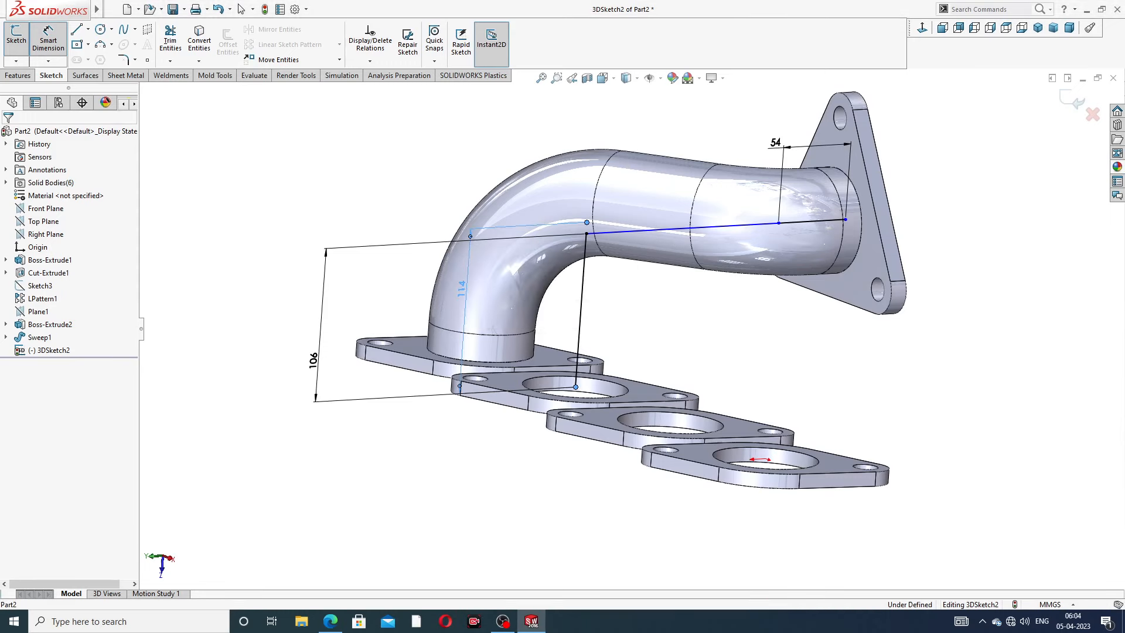
pyautogui.press('Return')
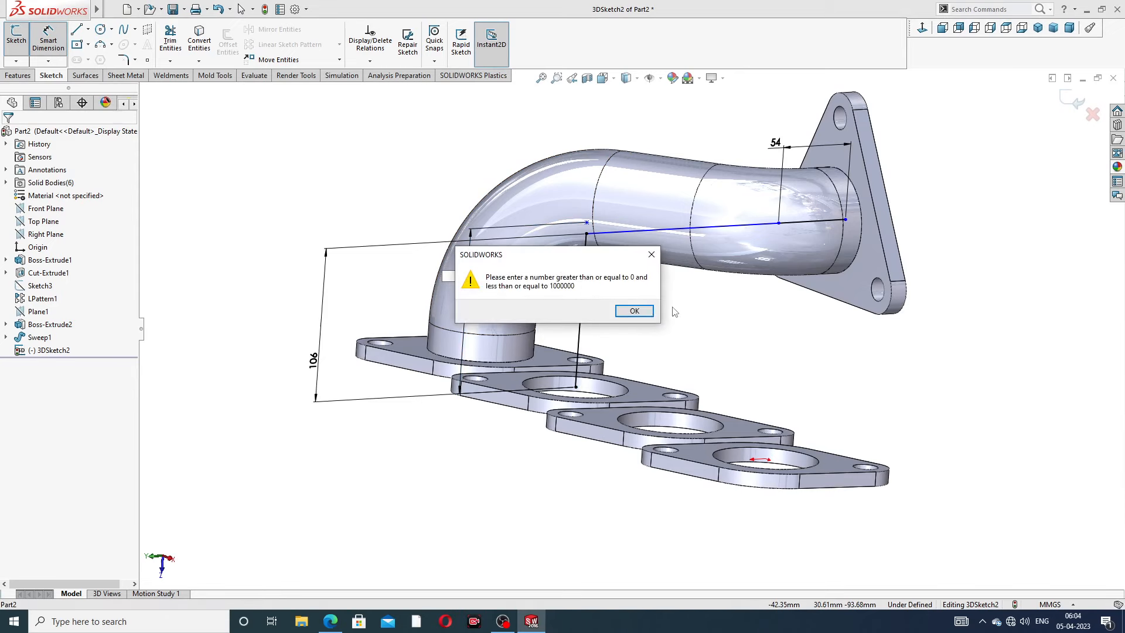
pyautogui.click(634, 311)
pyautogui.rightClick(683, 321)
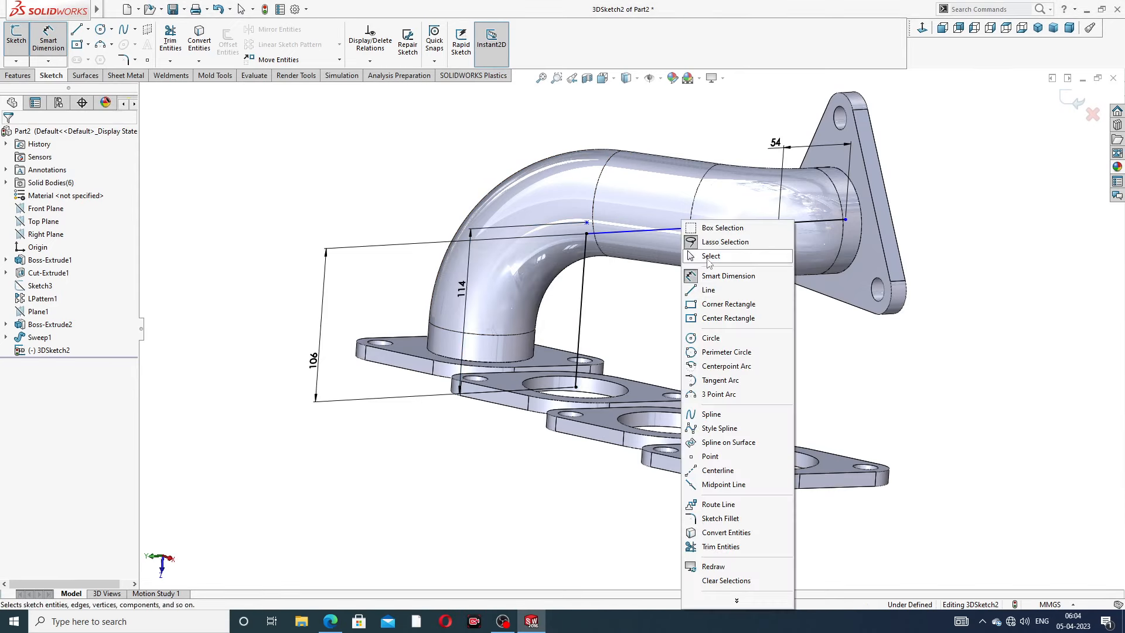
pyautogui.click(703, 252)
pyautogui.doubleClick(464, 286)
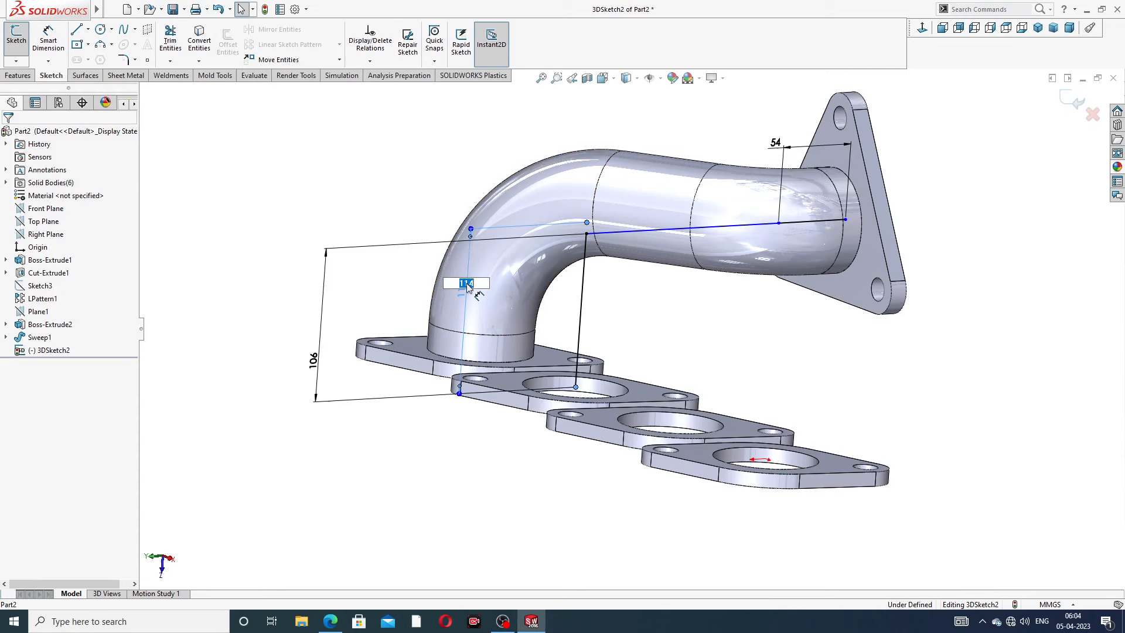
pyautogui.press('Return')
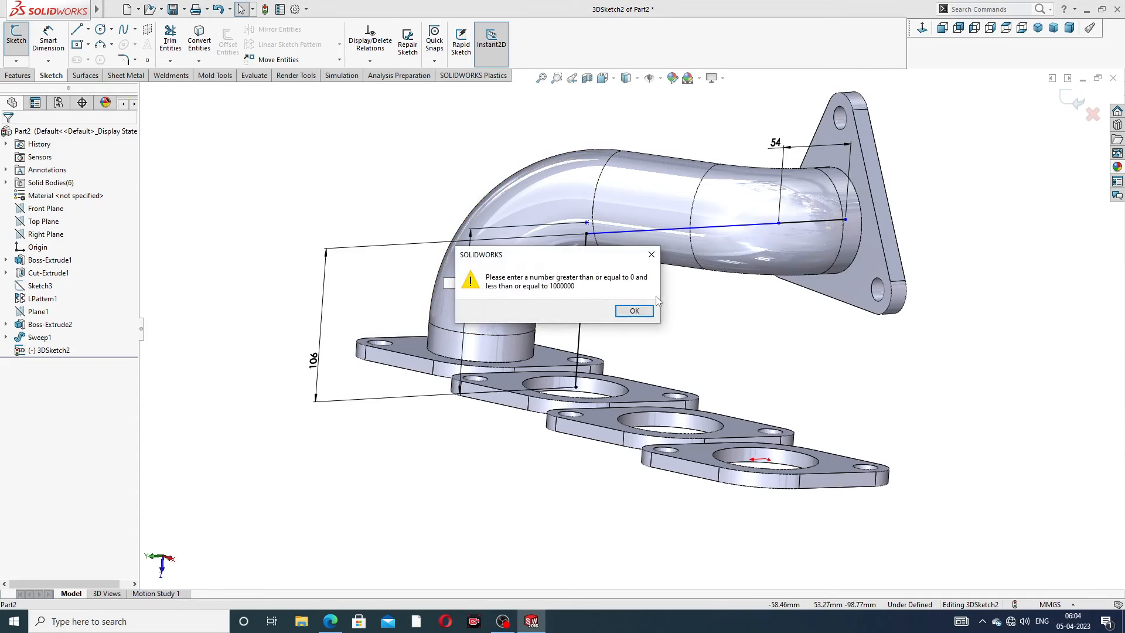
pyautogui.click(654, 257)
# Step: Delete the 114 mm dimension beside the vertical line and select the line's upper endpoint
pyautogui.scroll(5, 633, 291)
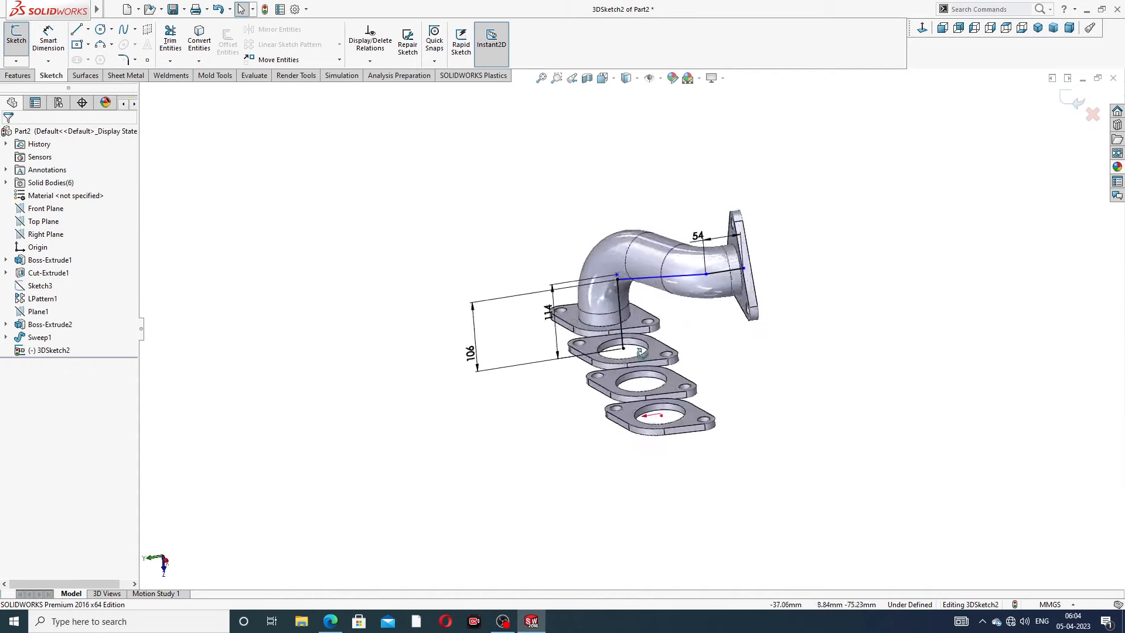
pyautogui.scroll(-3, 578, 296)
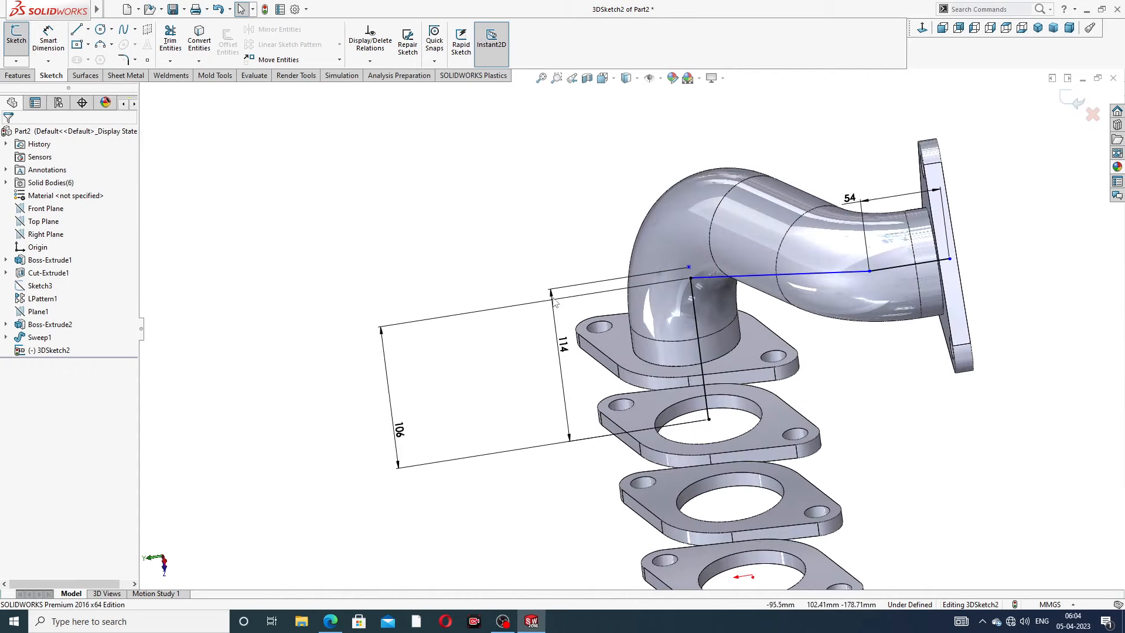
pyautogui.click(552, 298)
pyautogui.press('Delete')
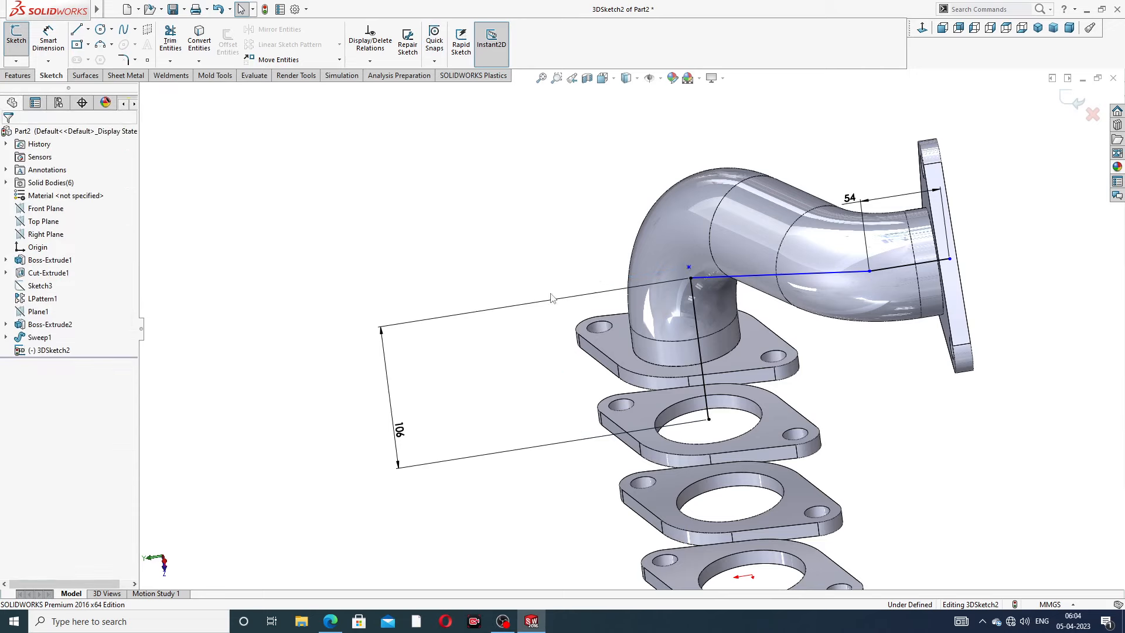
pyautogui.scroll(-2, 693, 273)
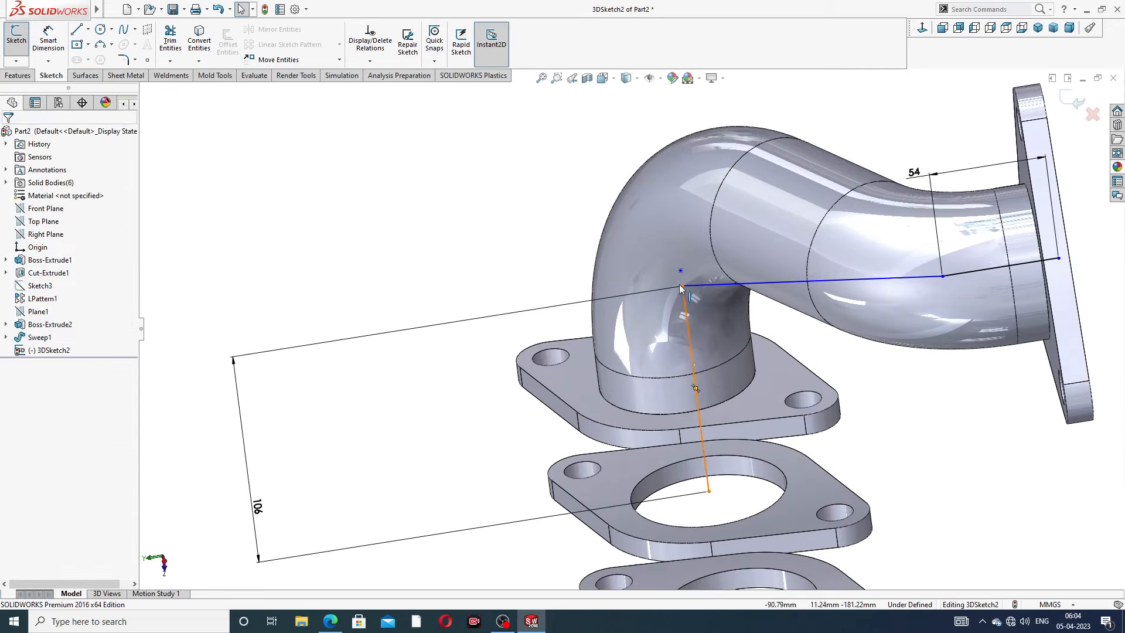
pyautogui.click(682, 284)
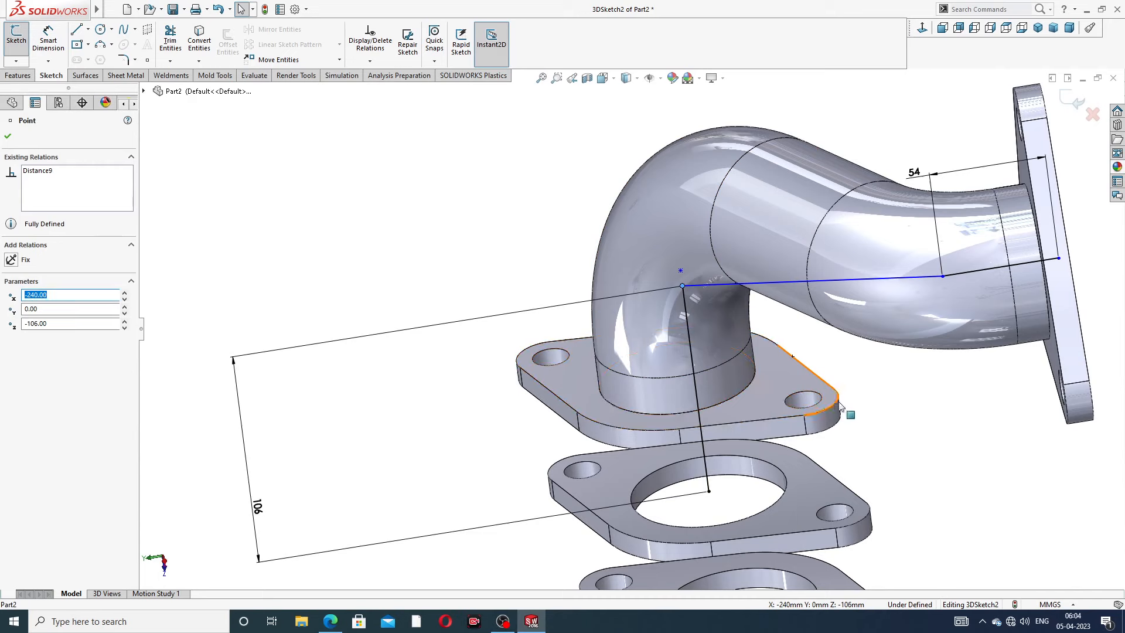
pyautogui.moveTo(258, 509); pyautogui.dragTo(397, 457)
# Step: Undo the dimension's deletion and the vertical line's 106 mm value change
pyautogui.hotkey('ctrl', 'z')
pyautogui.hotkey('ctrl', 'z')
pyautogui.hotkey('ctrl', 'z')
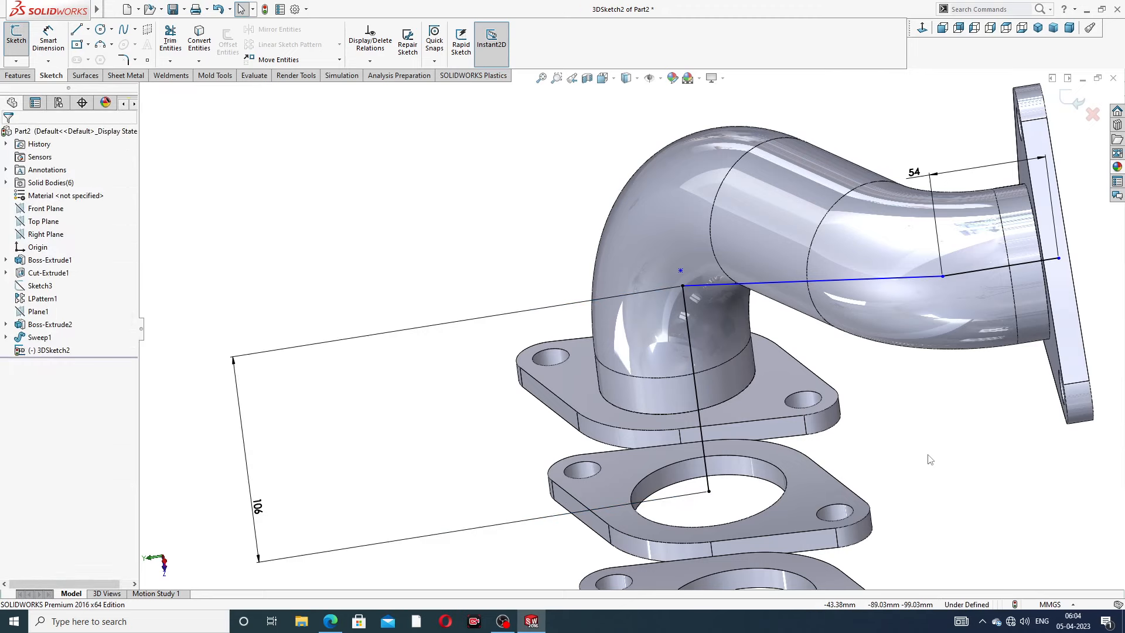
pyautogui.hotkey('ctrl', 'z')
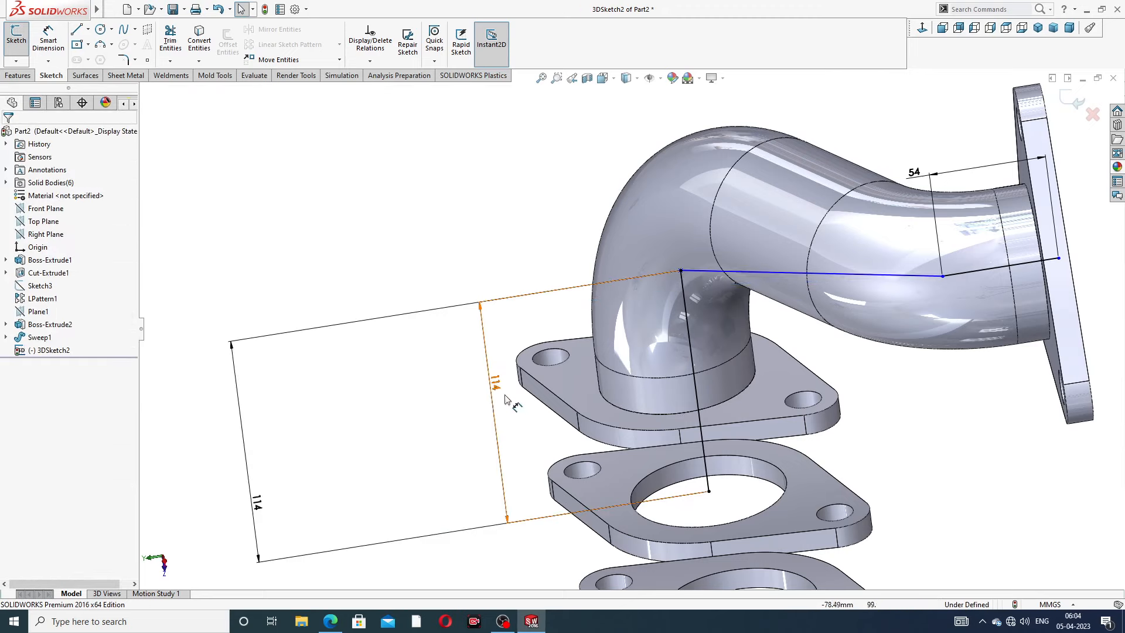
# Step: Delete both dimensions of the vertical line and pull its upper endpoint down, shortening the line to about 67 mm
pyautogui.click(481, 310)
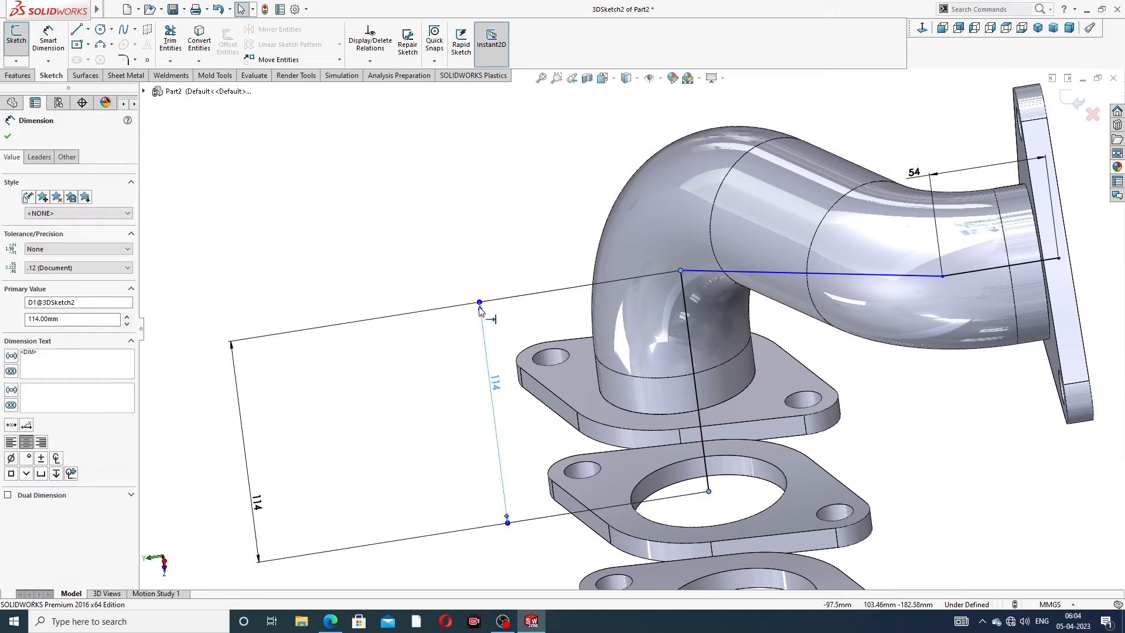
pyautogui.press('Delete')
pyautogui.click(413, 316)
pyautogui.press('Delete')
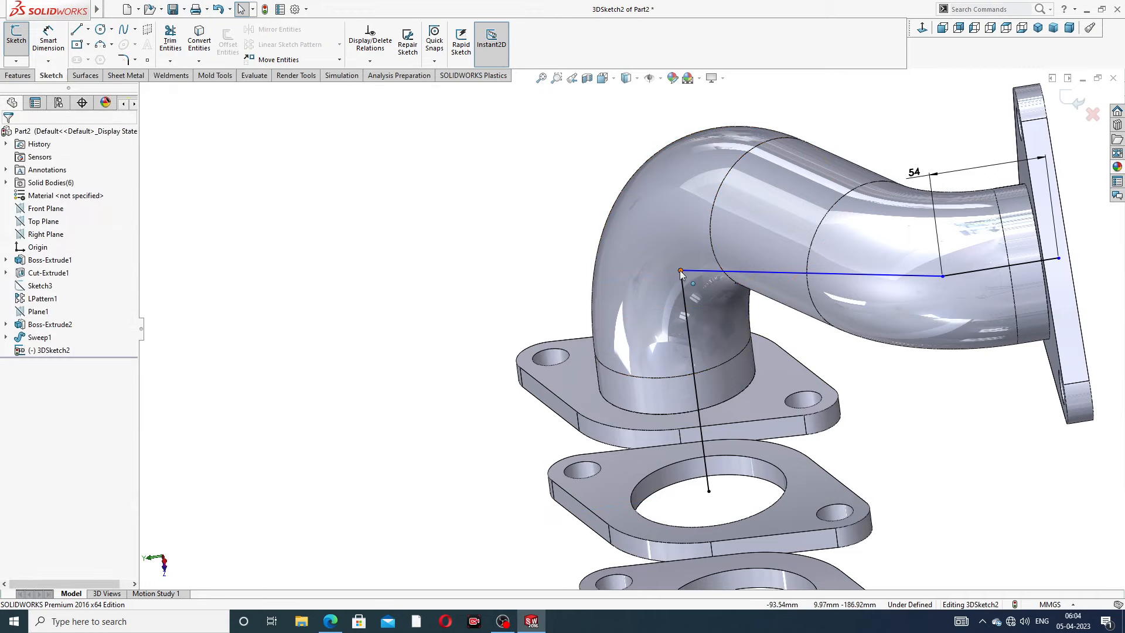
pyautogui.moveTo(681, 270); pyautogui.dragTo(699, 362)
pyautogui.click(915, 409)
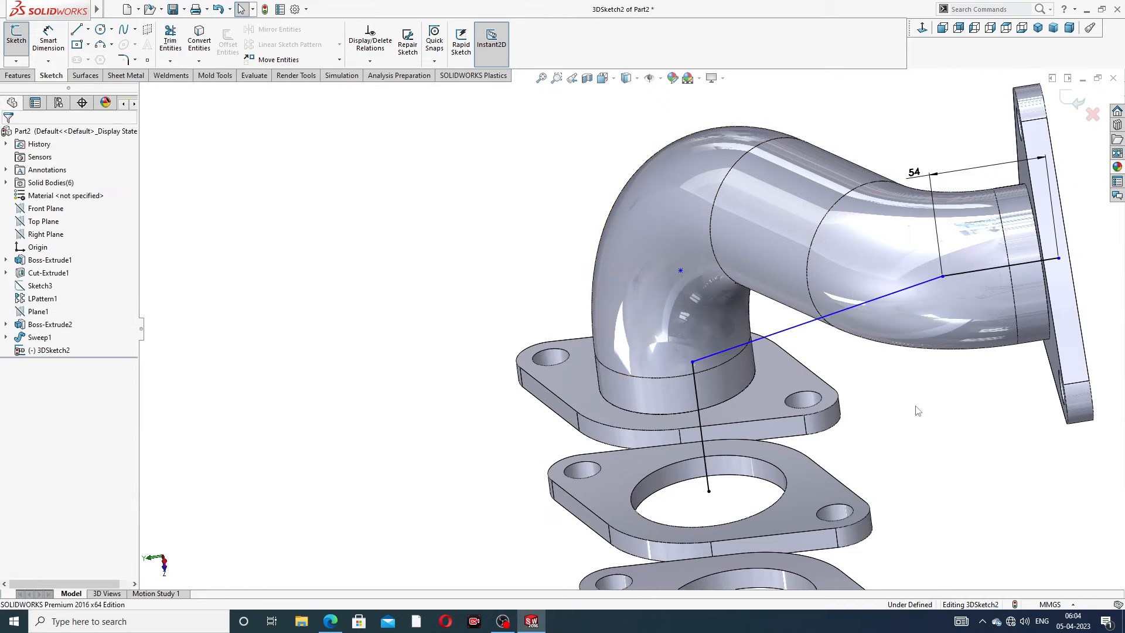
# Step: Dimension the vertical line rising from the second port flange and set its length to 106 mm
pyautogui.scroll(2, 849, 360)
pyautogui.click(48, 40)
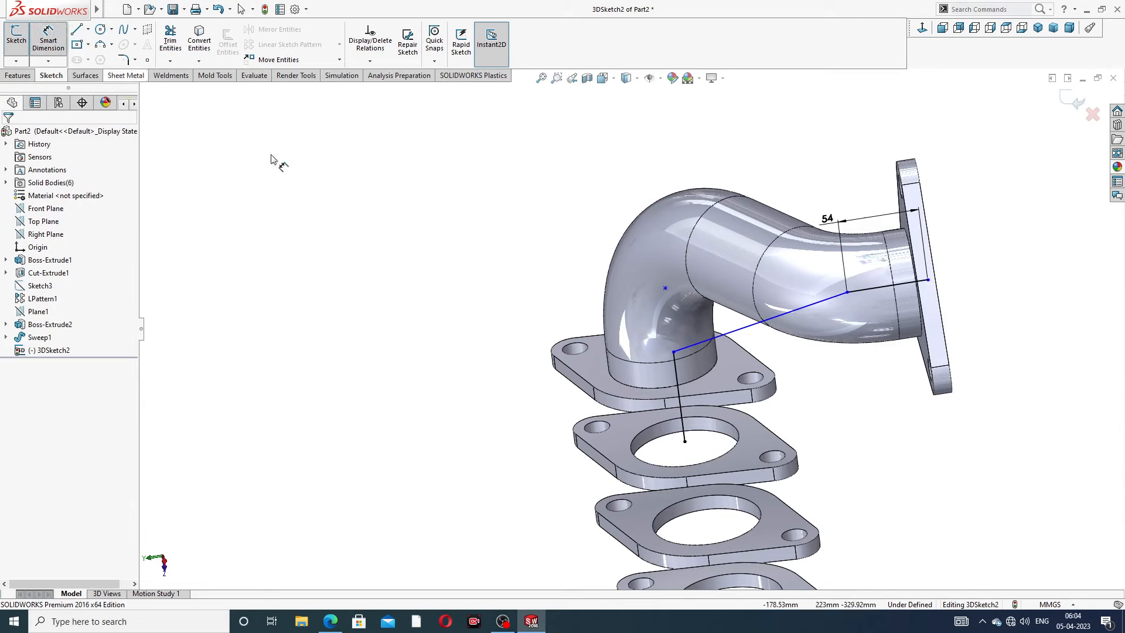
pyautogui.click(680, 386)
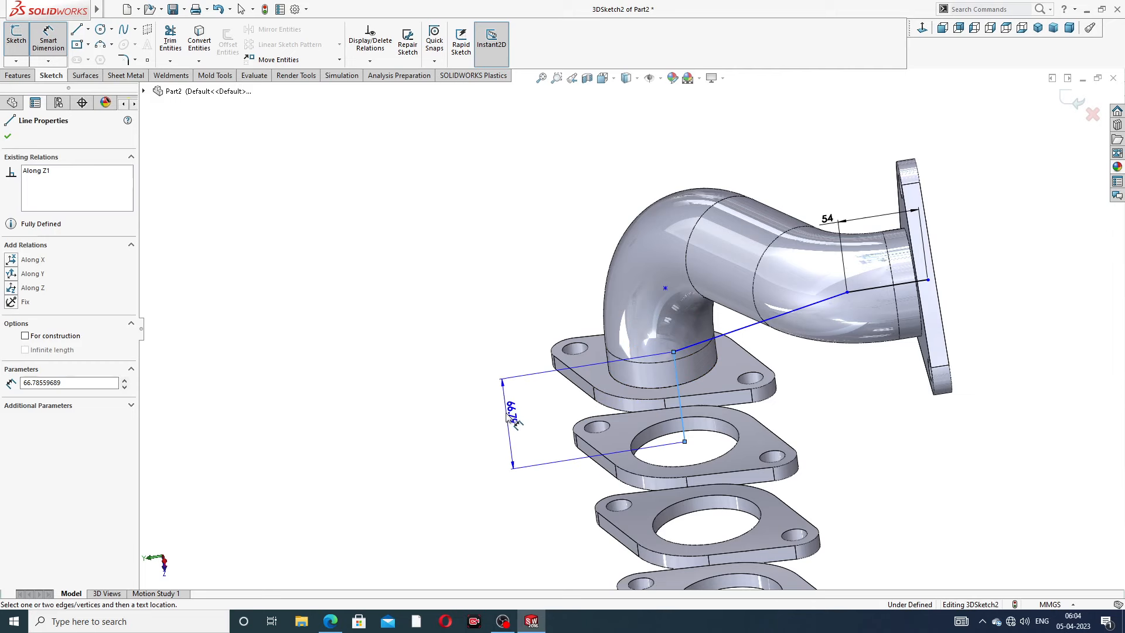
pyautogui.click(508, 415)
pyautogui.write('106')
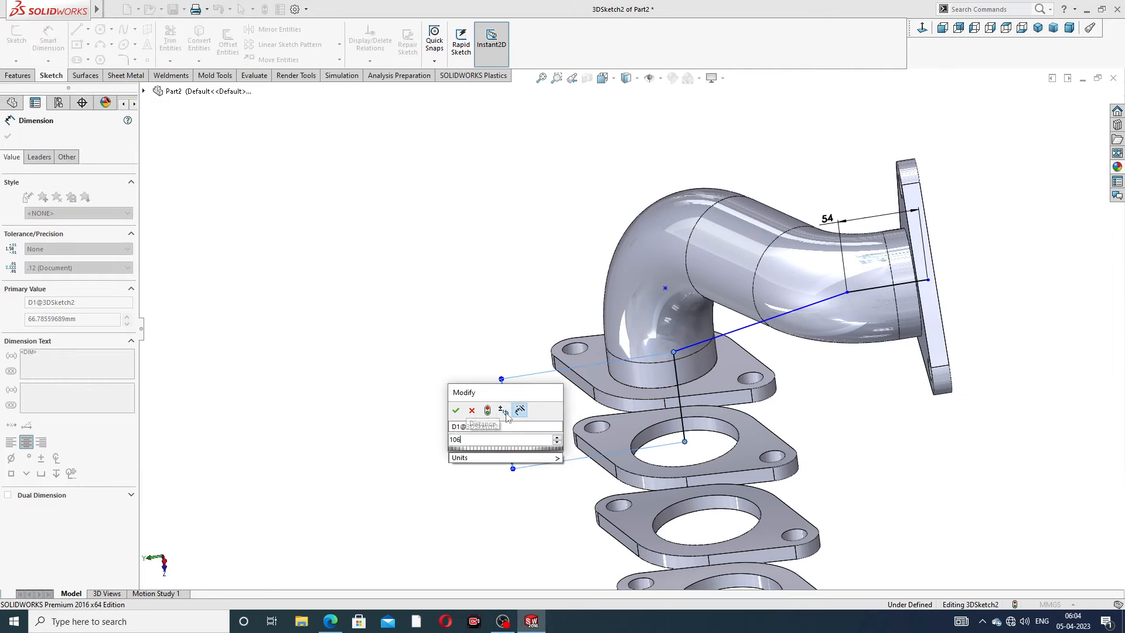
pyautogui.press('Return')
pyautogui.click(851, 413)
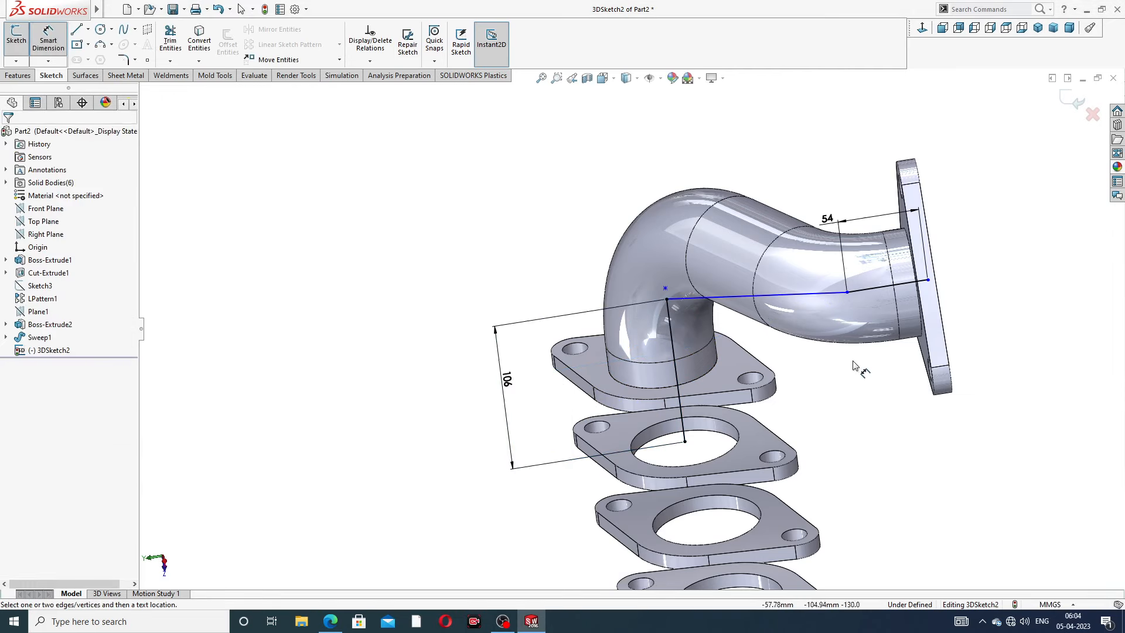
# Step: Examine how the path's two ends are placed at the triangular outlet flange and in the second port flange's hole
pyautogui.scroll(3, 858, 360)
pyautogui.moveTo(834, 312); pyautogui.dragTo(946, 209, button='middle')
pyautogui.rightClick(943, 208)
pyautogui.click(956, 237)
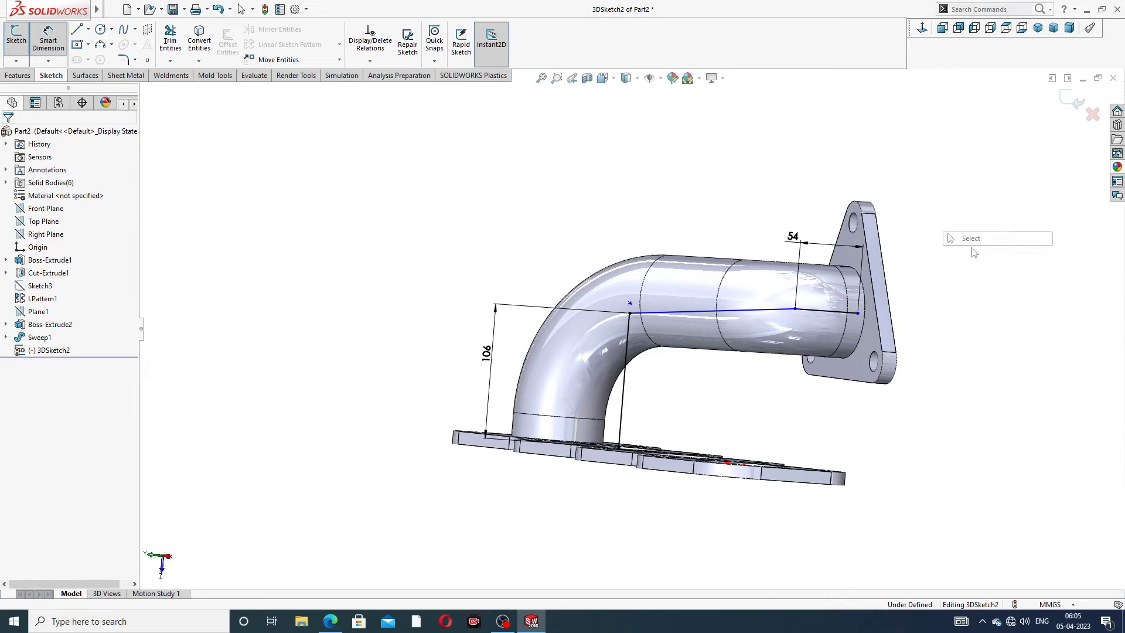
pyautogui.scroll(-4, 820, 363)
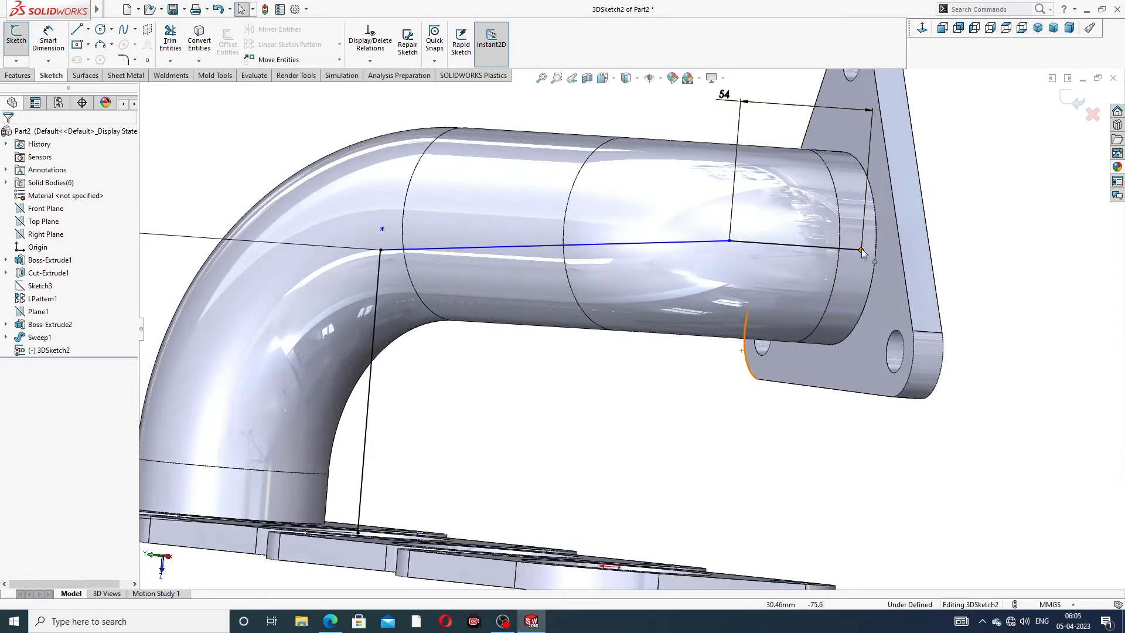
pyautogui.click(861, 250)
pyautogui.moveTo(841, 250)
pyautogui.mouseDown()
pyautogui.moveTo(827, 249)
pyautogui.moveTo(879, 253)
pyautogui.moveTo(839, 250)
pyautogui.mouseUp()
pyautogui.click(1003, 227)
pyautogui.scroll(3, 456, 396)
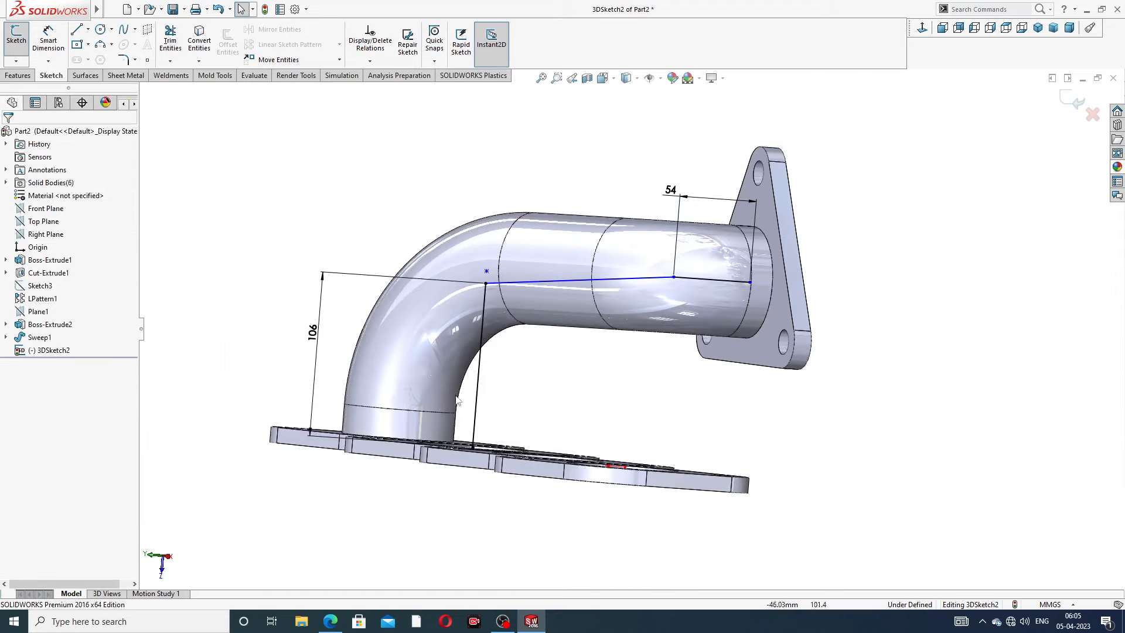
pyautogui.moveTo(456, 401); pyautogui.dragTo(485, 413, button='middle')
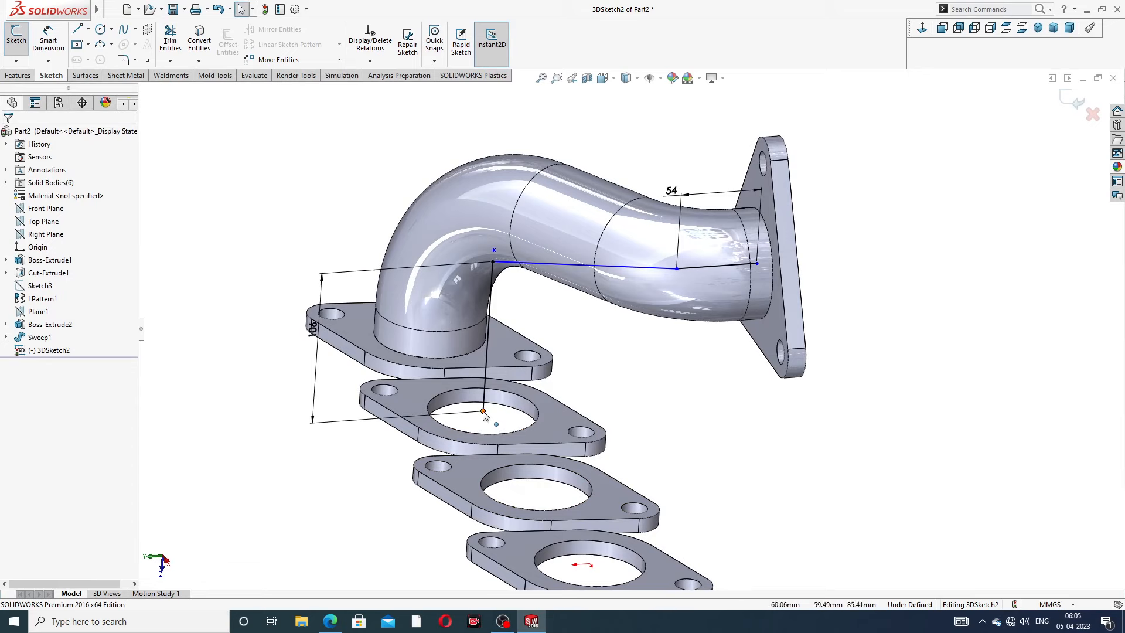
pyautogui.click(484, 412)
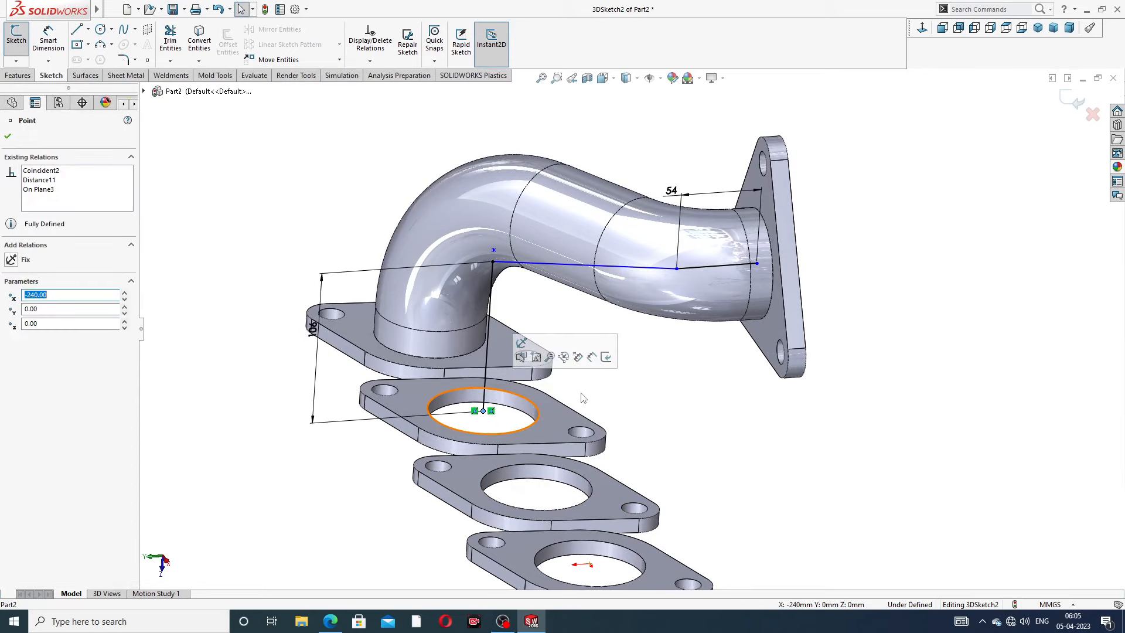
pyautogui.click(652, 396)
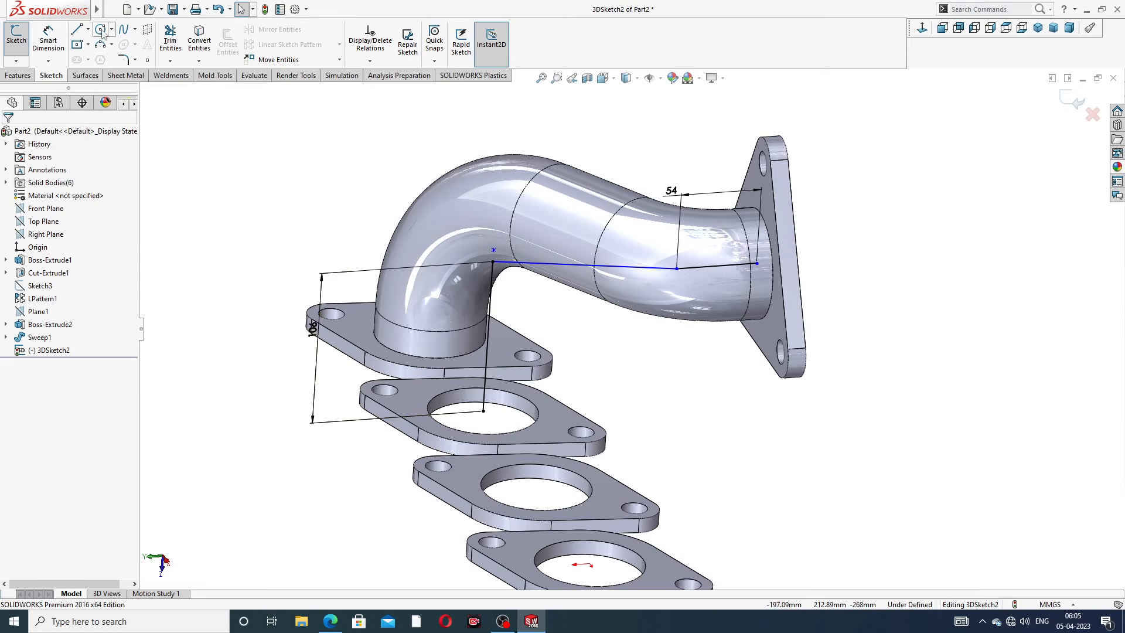
# Step: Round the corner between the connecting line and the short outlet line with a 68 mm sketch fillet
pyautogui.click(122, 60)
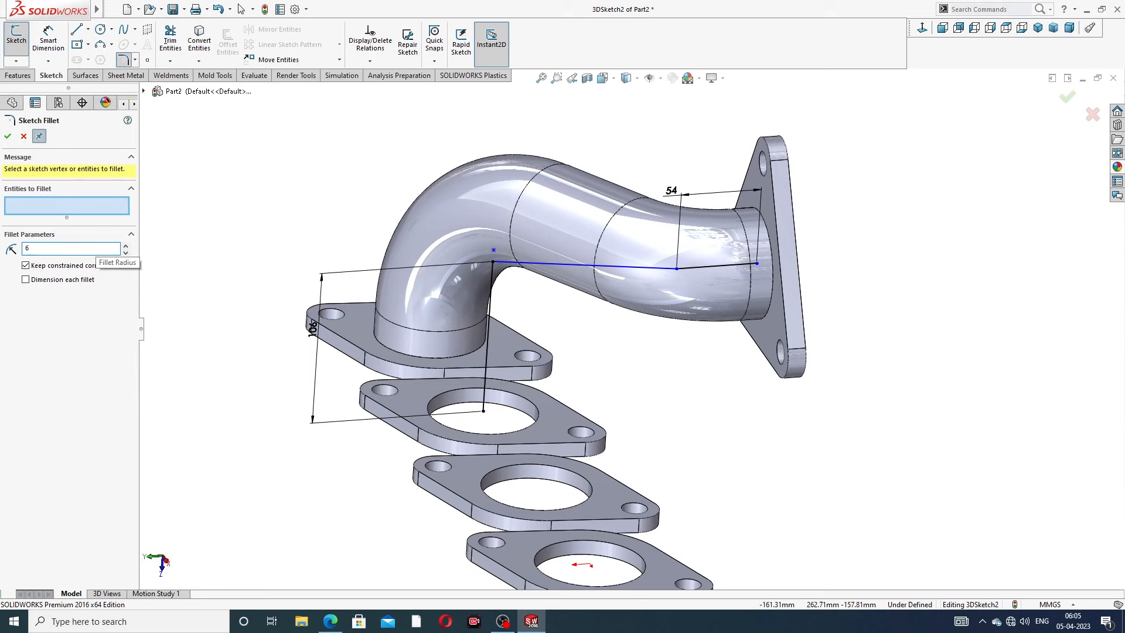
pyautogui.write('69')
pyautogui.click(677, 269)
pyautogui.click(8, 138)
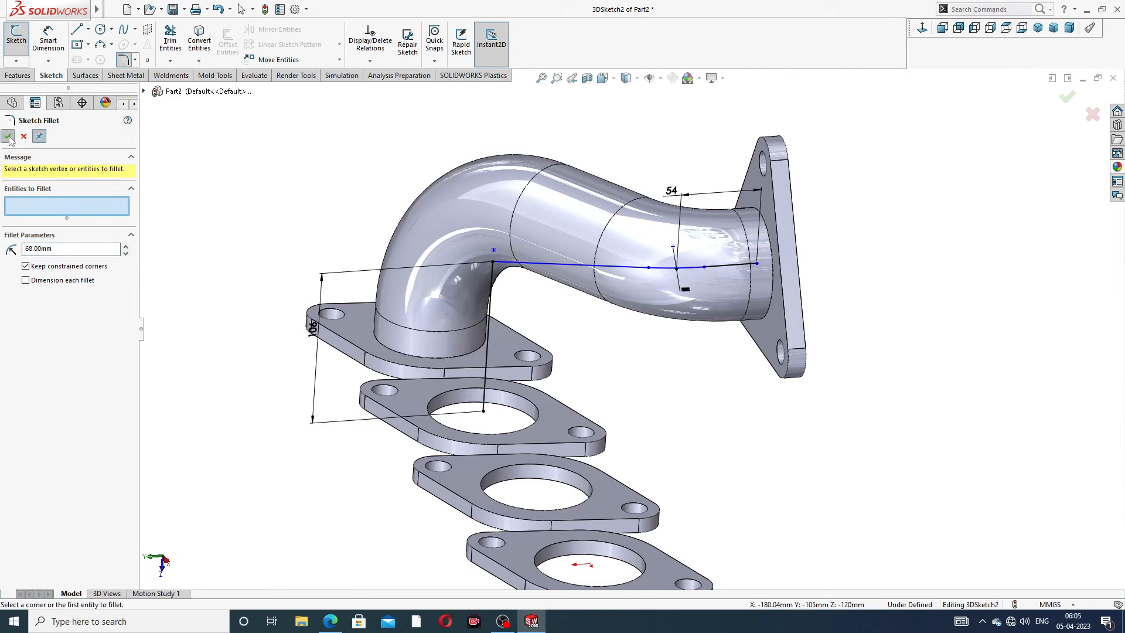
# Step: Round the corner between the vertical line and the connecting line with a 98 mm sketch fillet and finish filleting
pyautogui.moveTo(68, 250); pyautogui.dragTo(2, 254)
pyautogui.click(498, 271)
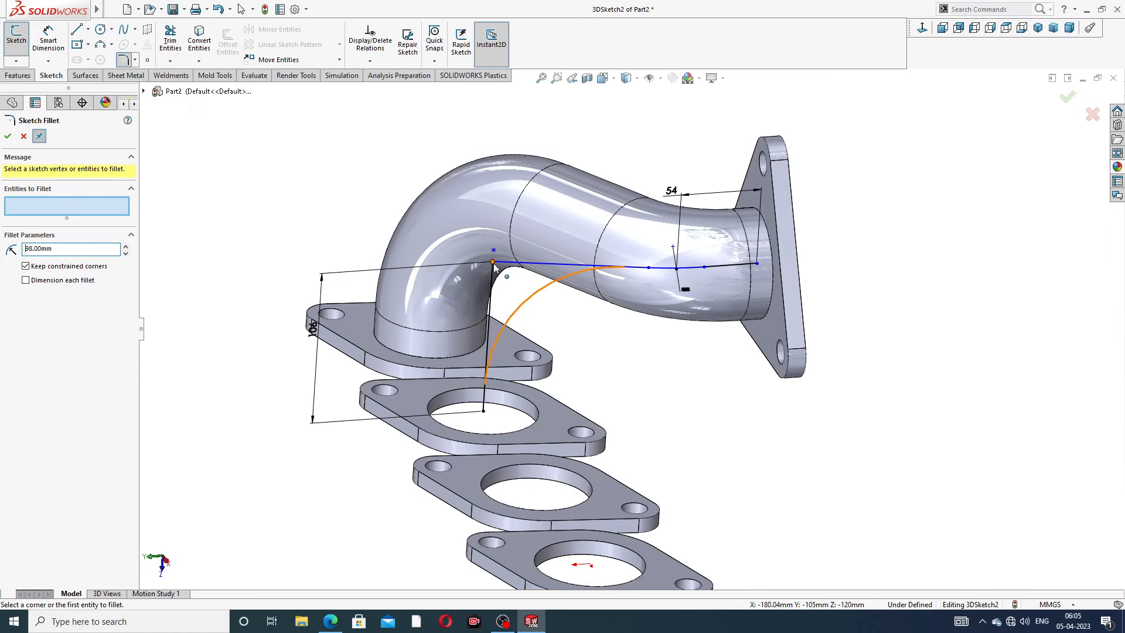
pyautogui.click(8, 137)
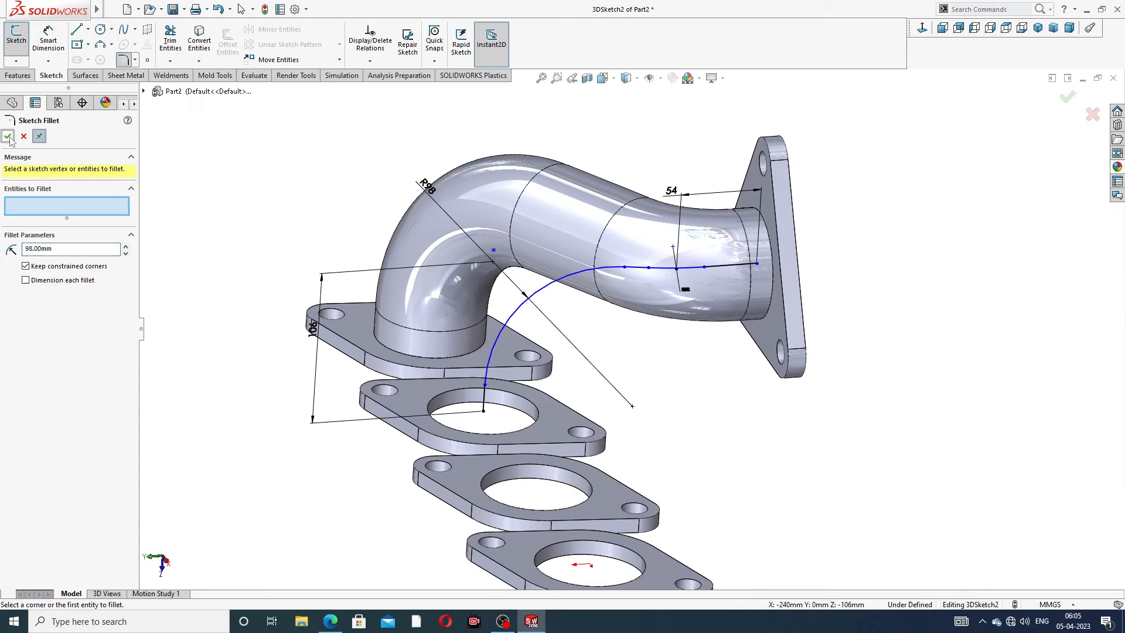
pyautogui.click(8, 137)
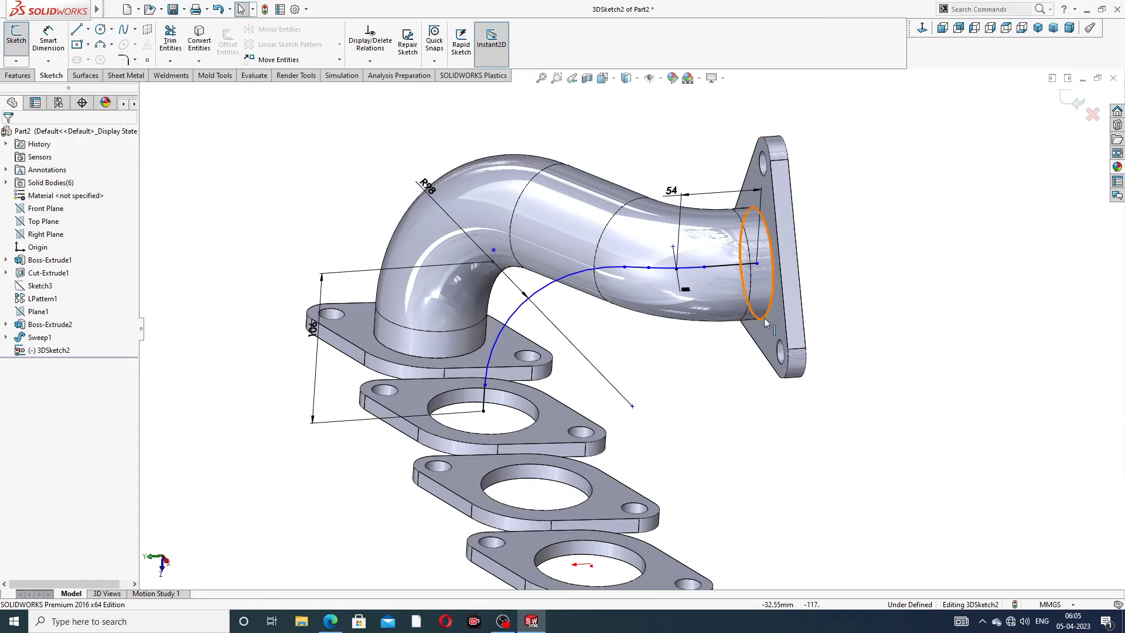
# Step: Snap the outlet line's loose endpoint onto the centre of the triangular flange's opening so the path is fully constrained
pyautogui.scroll(-4, 785, 302)
pyautogui.moveTo(714, 218)
pyautogui.mouseDown()
pyautogui.moveTo(763, 215)
pyautogui.moveTo(714, 218)
pyautogui.mouseUp()
pyautogui.click(849, 241)
pyautogui.scroll(4, 850, 242)
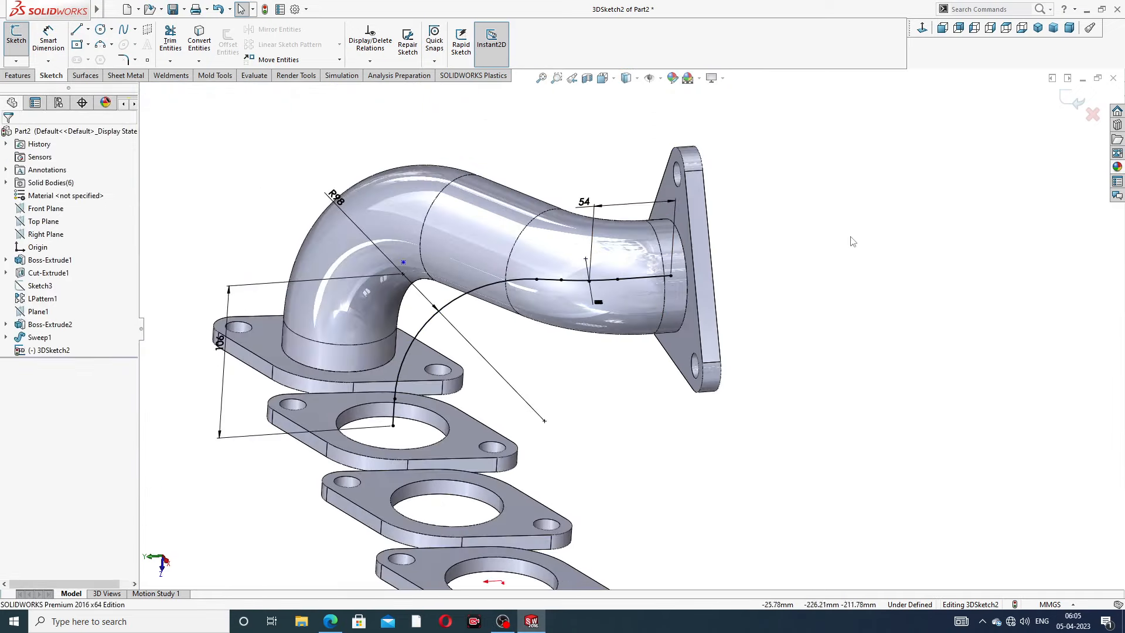
pyautogui.scroll(2, 576, 301)
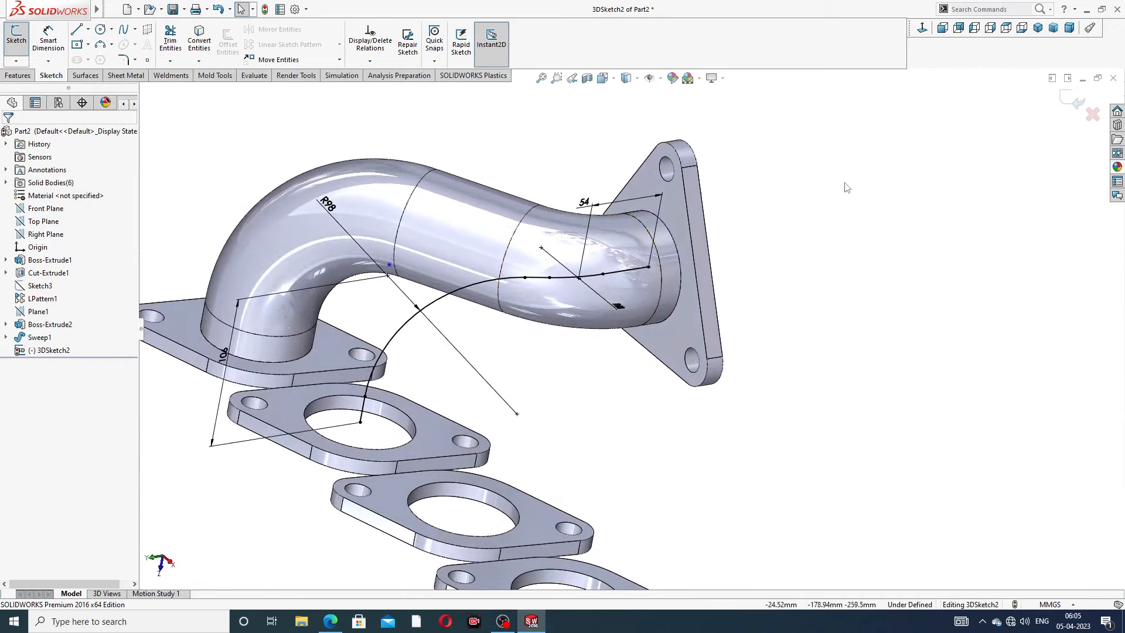
# Step: Close the 3D path sketch and convert the triangular flange's circular opening edge into a profile sketch on the flange's pipe-side face
pyautogui.scroll(-2, 785, 275)
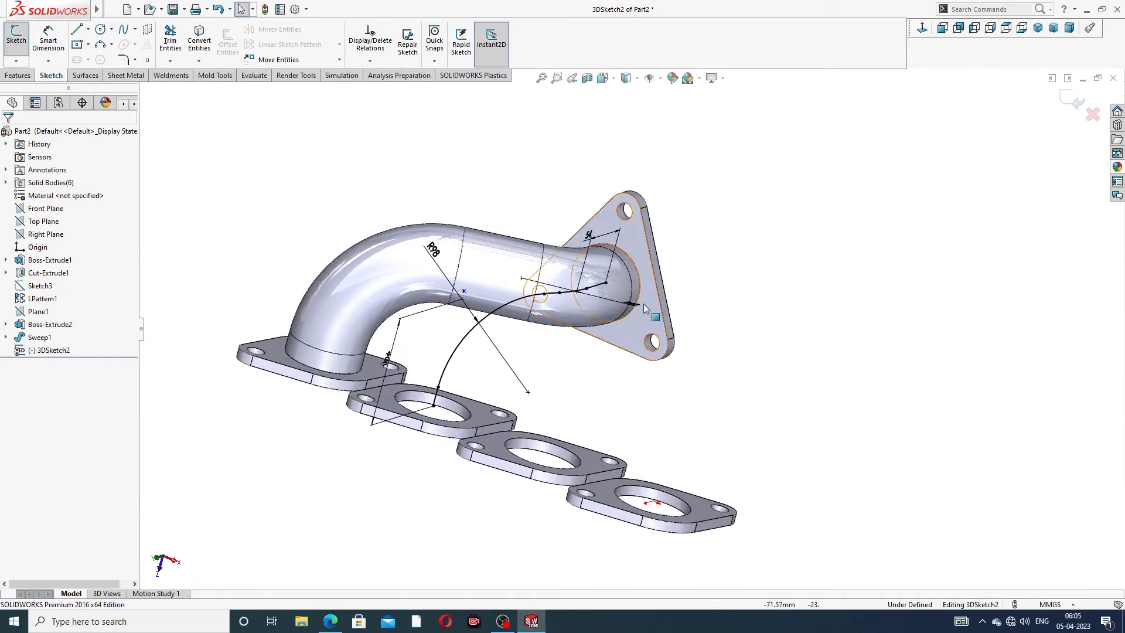
pyautogui.scroll(-2, 645, 293)
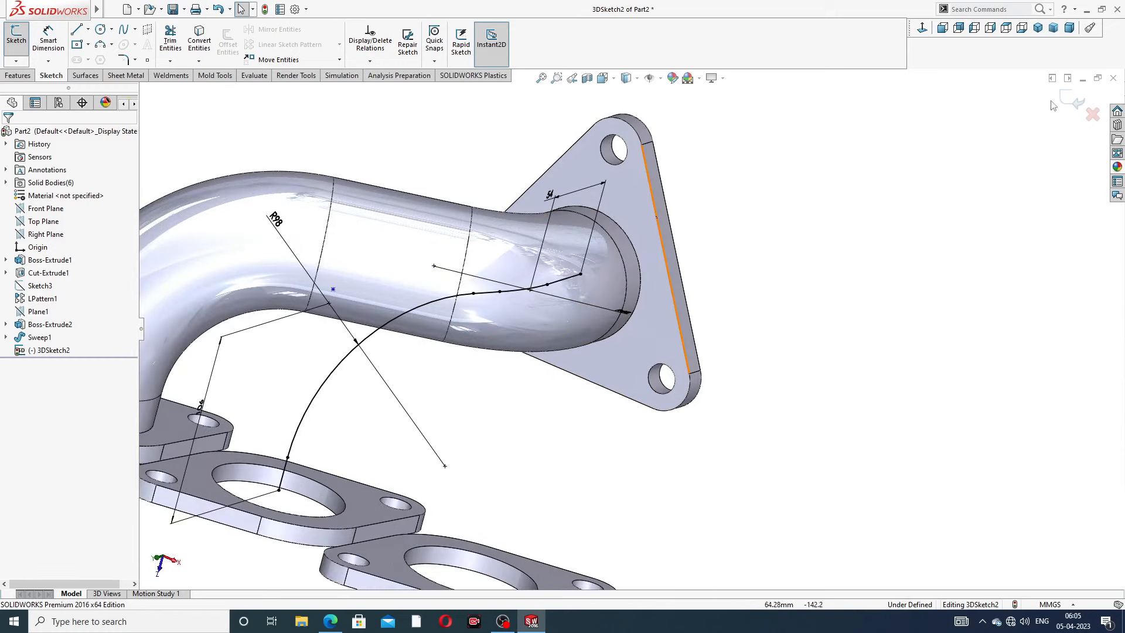
pyautogui.click(1072, 101)
pyautogui.scroll(-2, 620, 254)
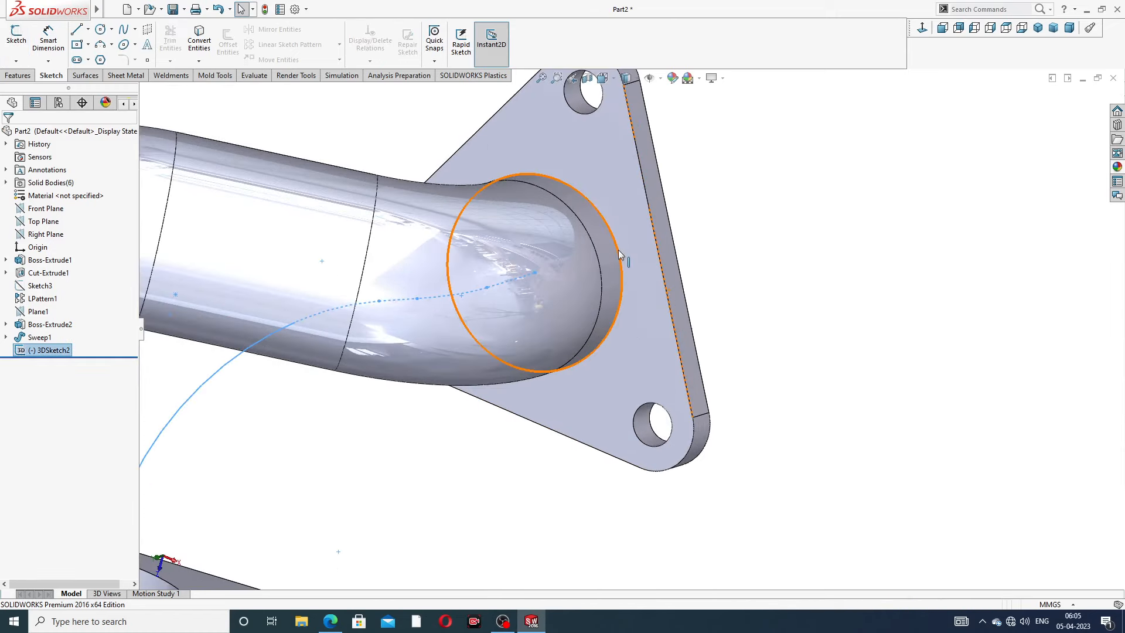
pyautogui.click(641, 261)
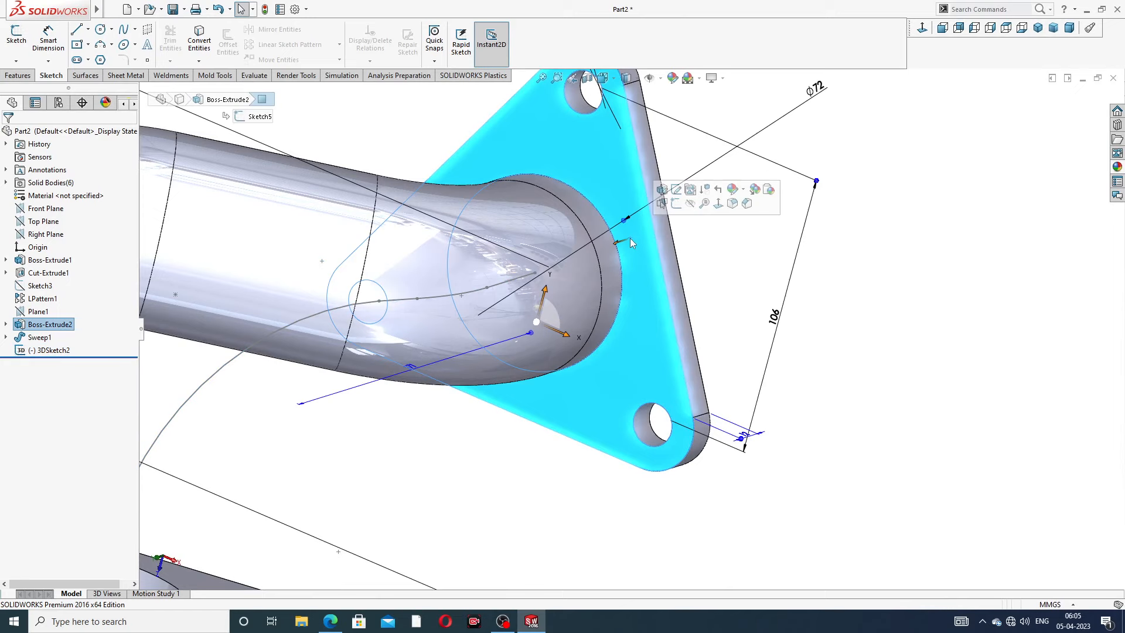
pyautogui.click(677, 203)
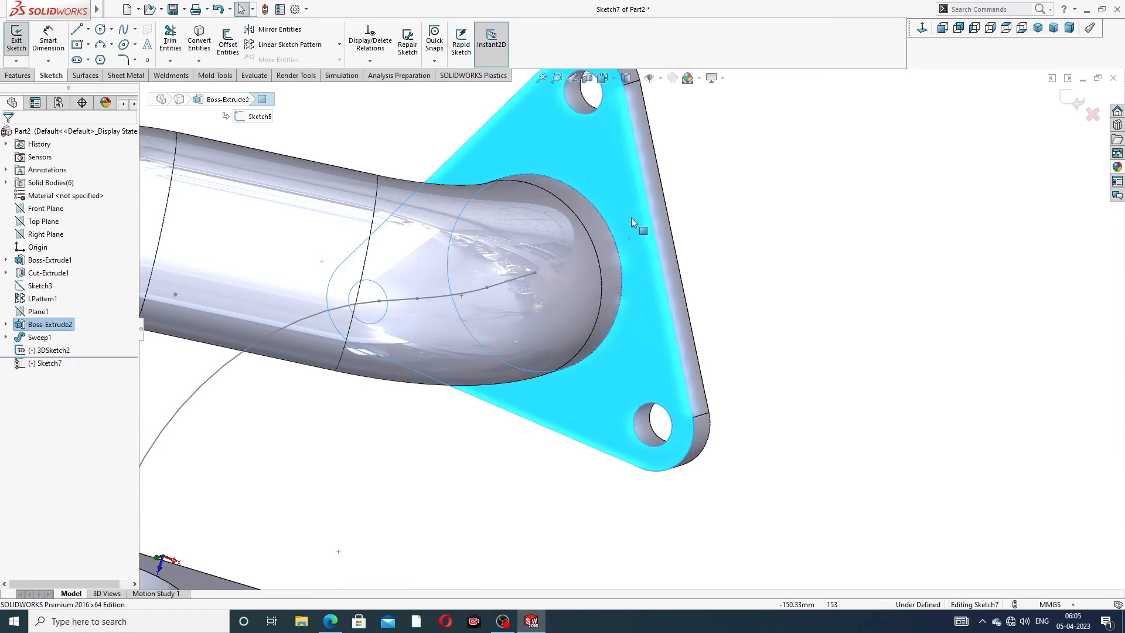
pyautogui.click(613, 230)
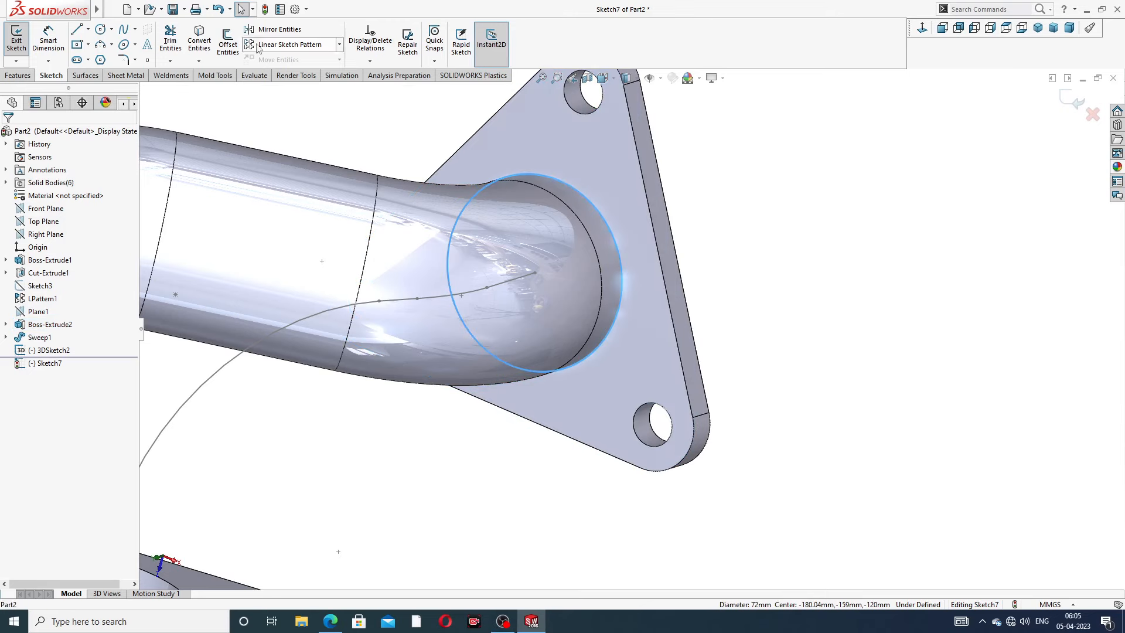
pyautogui.click(209, 43)
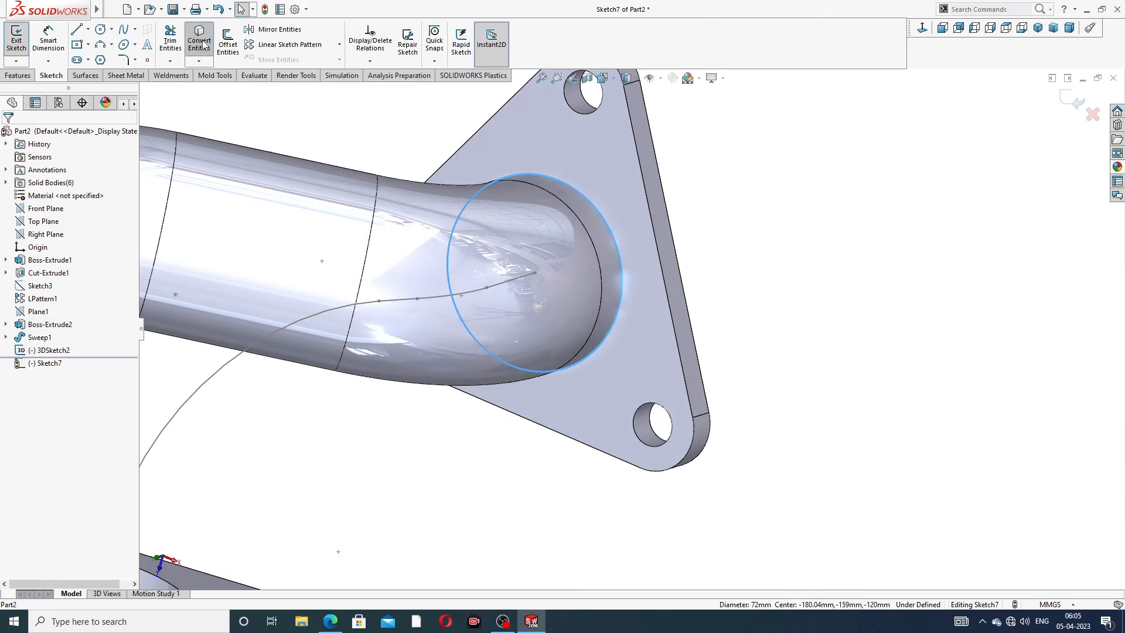
pyautogui.click(1065, 100)
pyautogui.press('f')
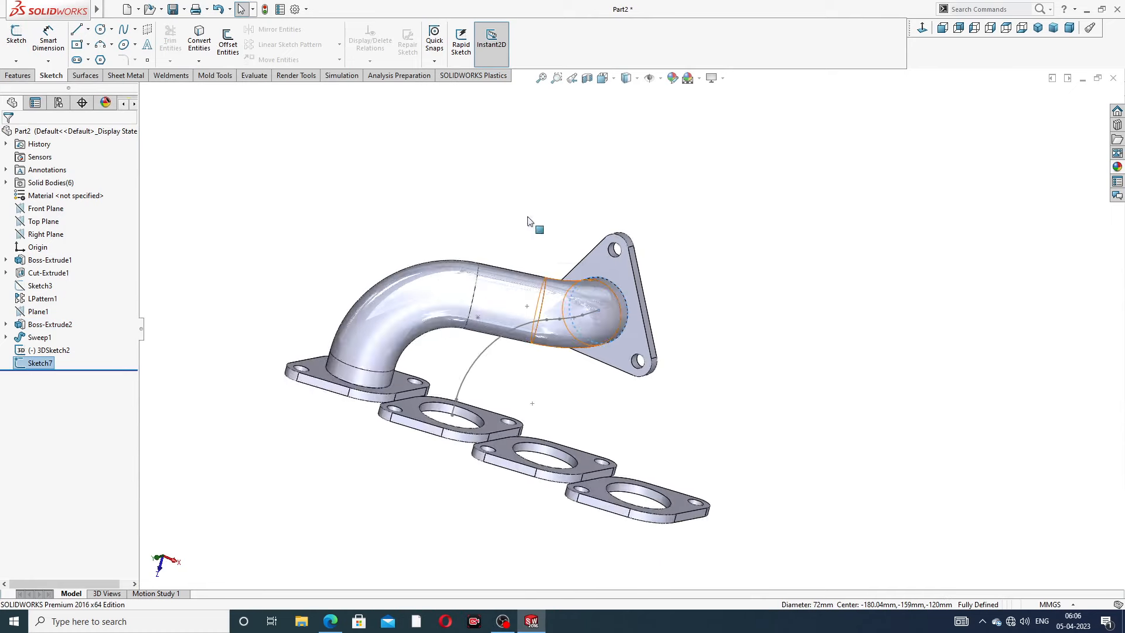
# Step: Sweep the converted circle along the filleted 3D path to form the pipe down to the second port flange
pyautogui.click(19, 76)
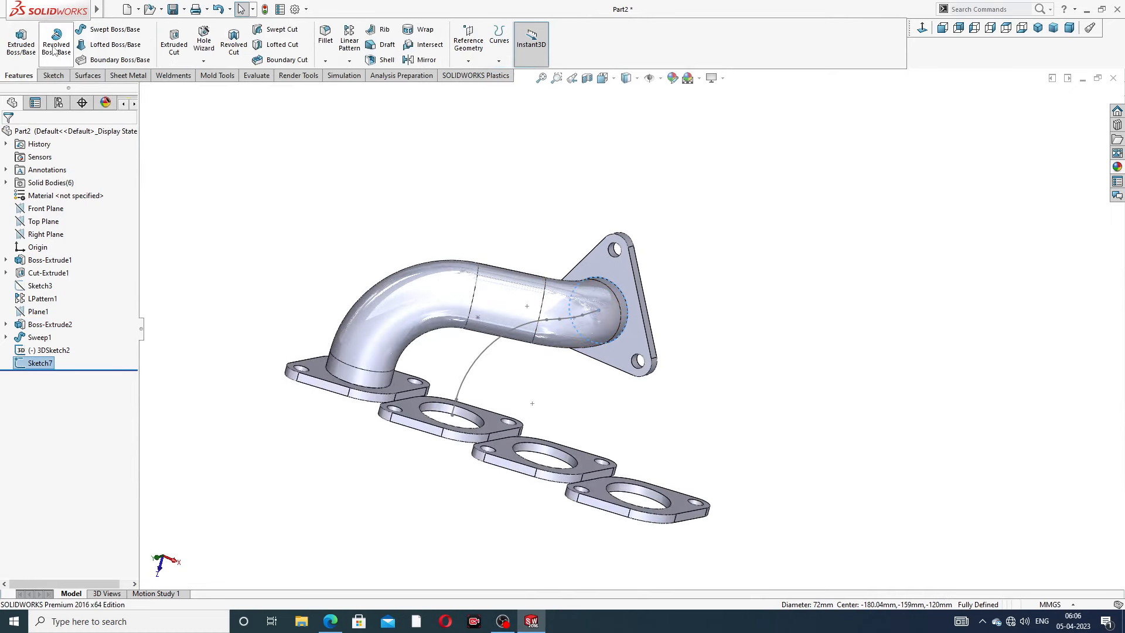
pyautogui.click(124, 30)
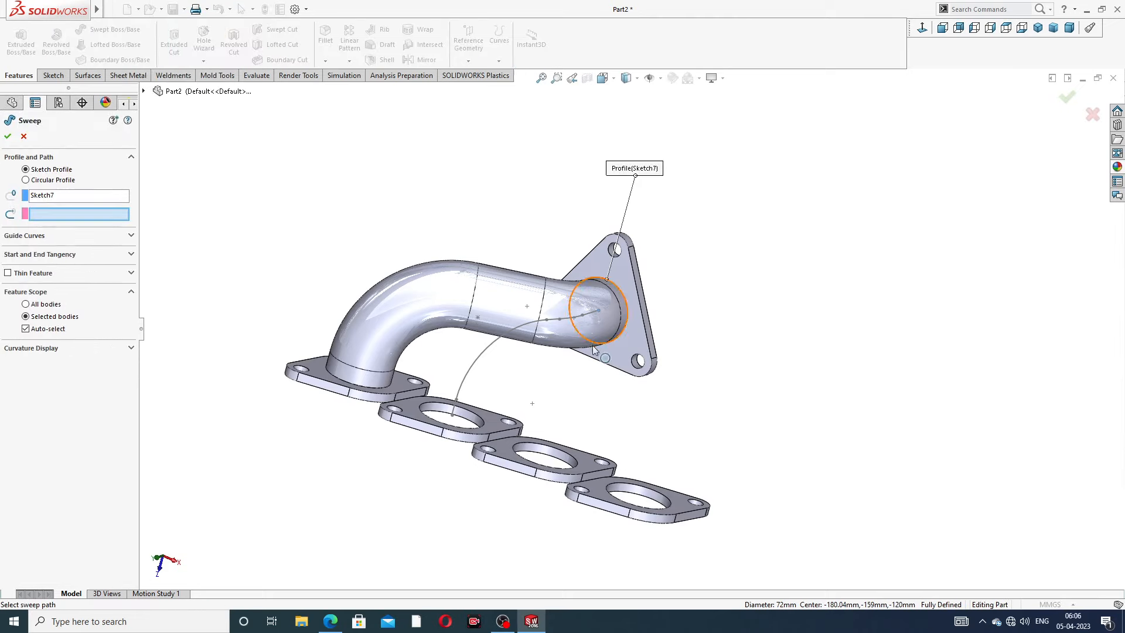
pyautogui.moveTo(594, 350); pyautogui.dragTo(548, 367, button='middle')
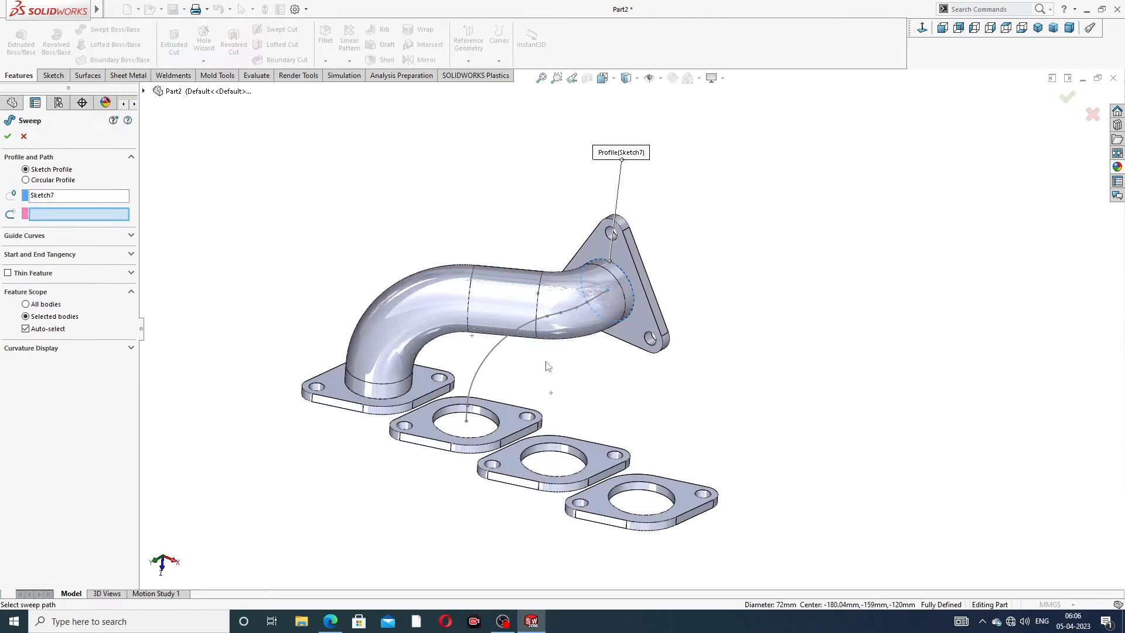
pyautogui.click(507, 342)
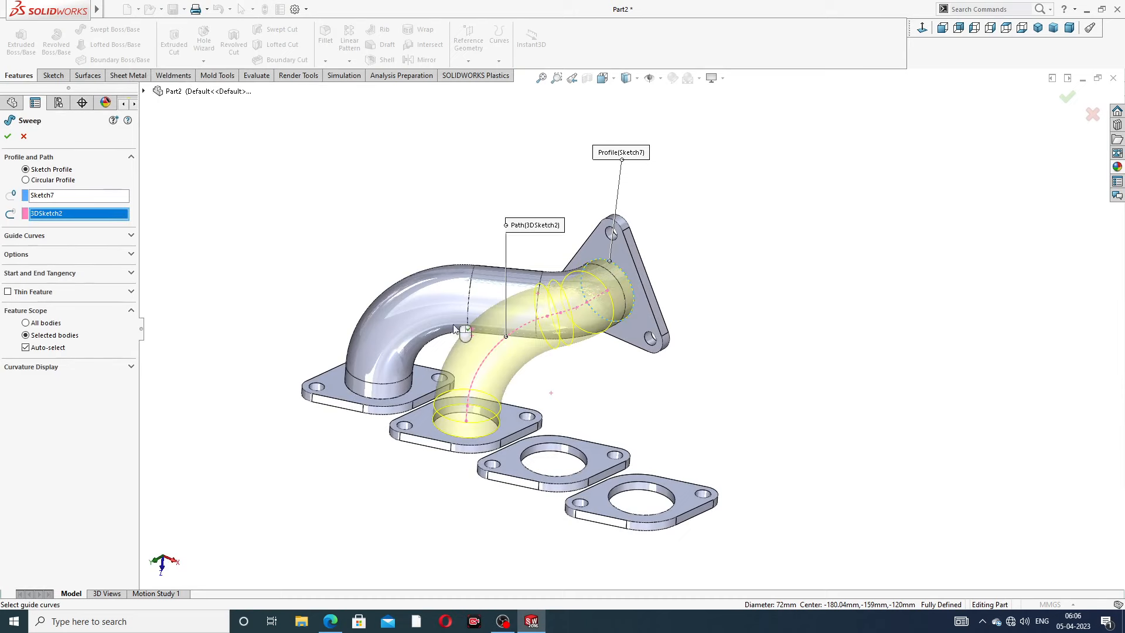
pyautogui.click(7, 136)
pyautogui.moveTo(726, 289); pyautogui.dragTo(766, 289, button='middle')
pyautogui.click(748, 303)
pyautogui.moveTo(666, 307); pyautogui.dragTo(451, 245, button='middle')
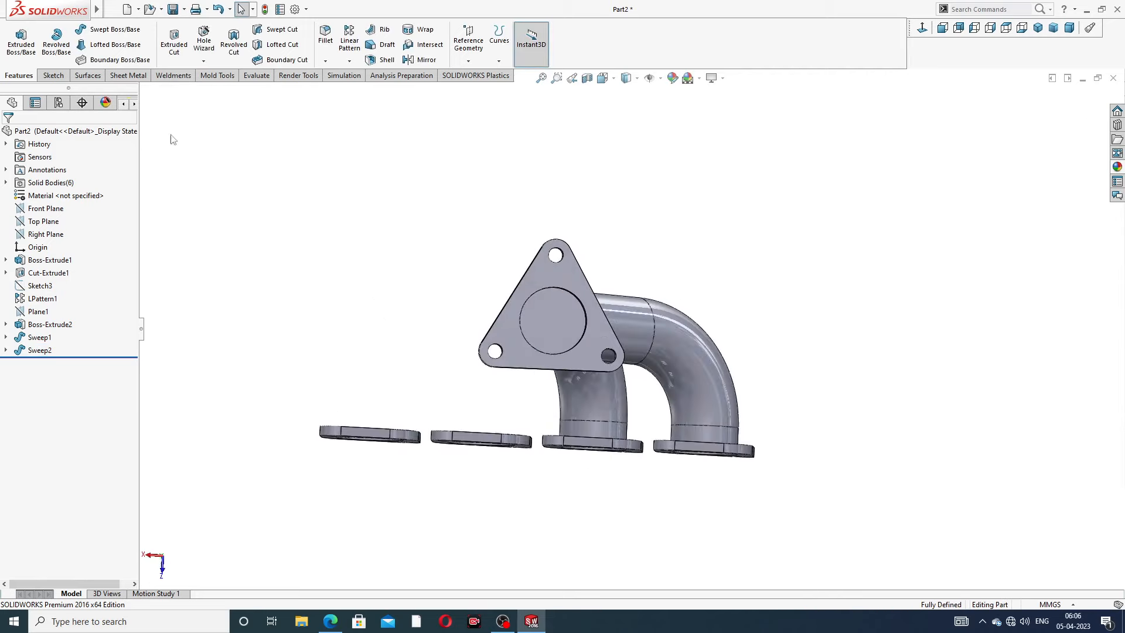
# Step: Start a new 3D sketch and draw a line about 179 mm long downward in the YZ plane from the triangular flange's opening centre
pyautogui.click(53, 75)
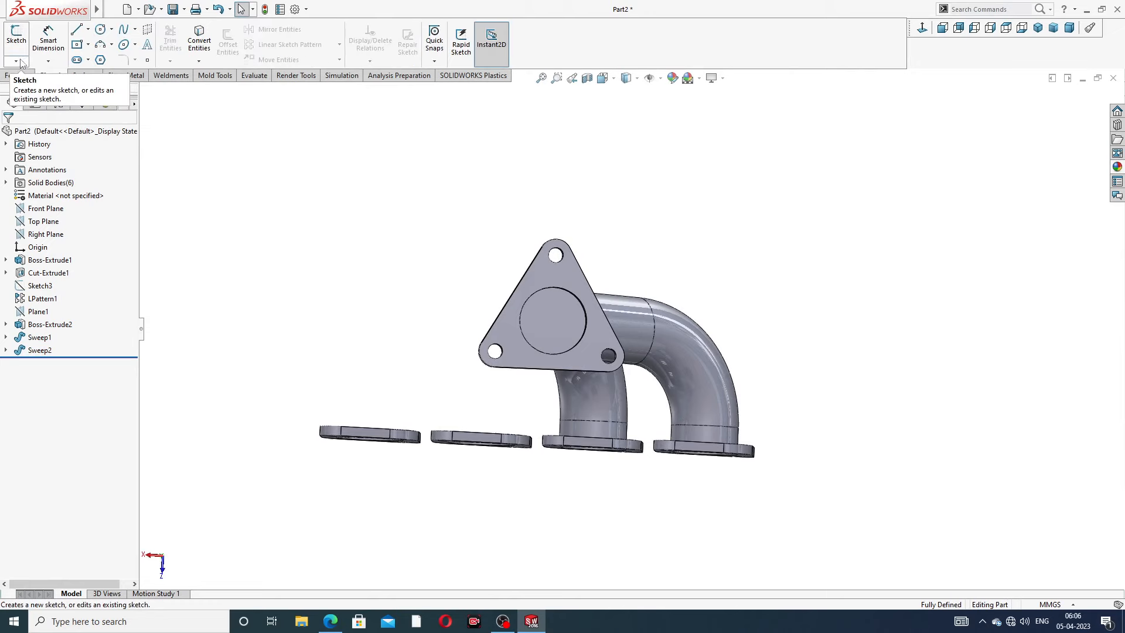
pyautogui.click(16, 61)
pyautogui.click(39, 88)
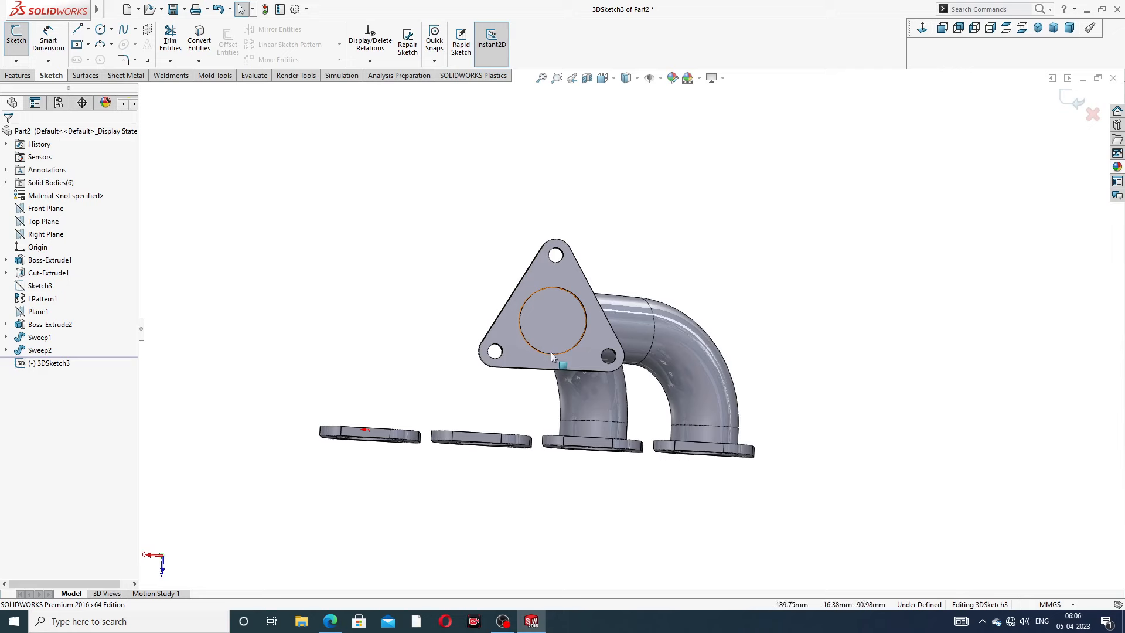
pyautogui.moveTo(551, 352); pyautogui.dragTo(579, 395, button='middle')
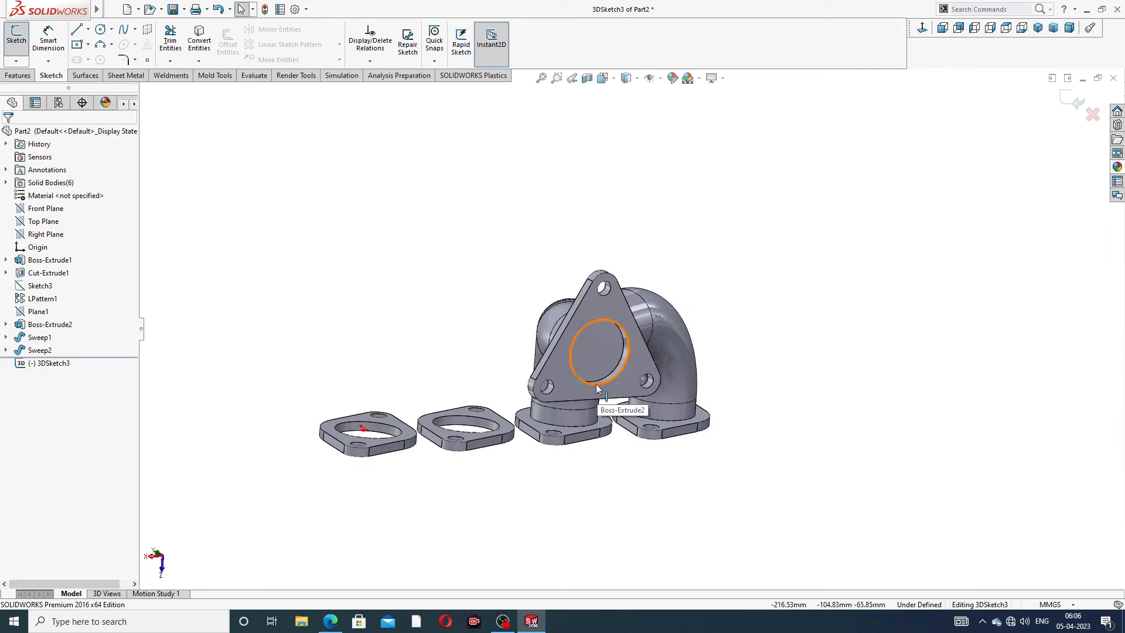
pyautogui.moveTo(597, 390); pyautogui.dragTo(591, 389, button='middle')
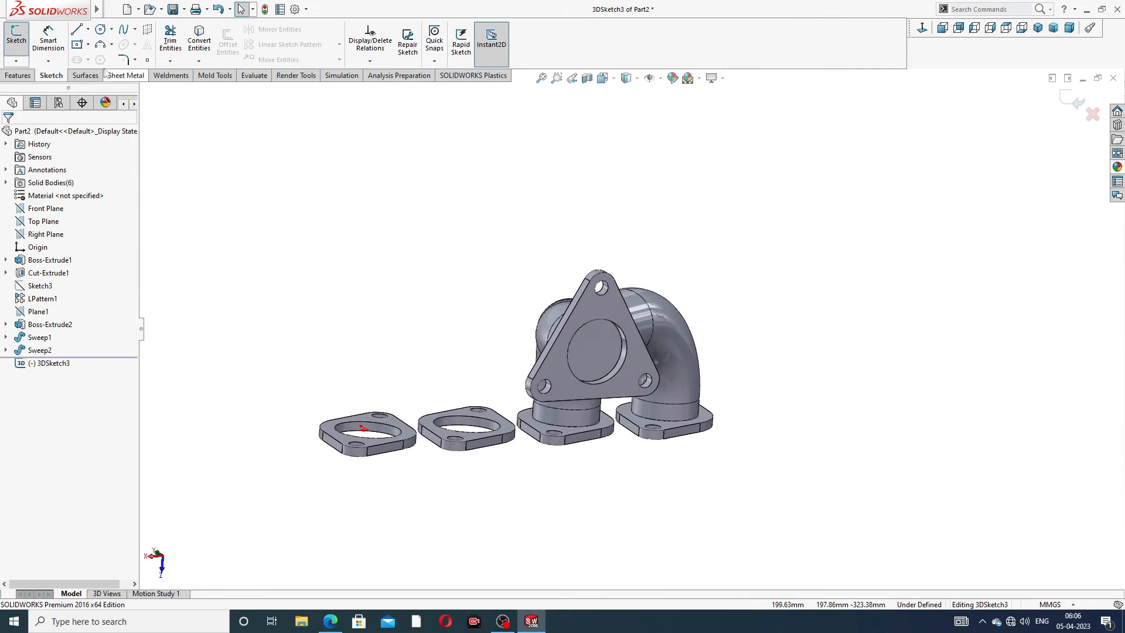
pyautogui.click(81, 32)
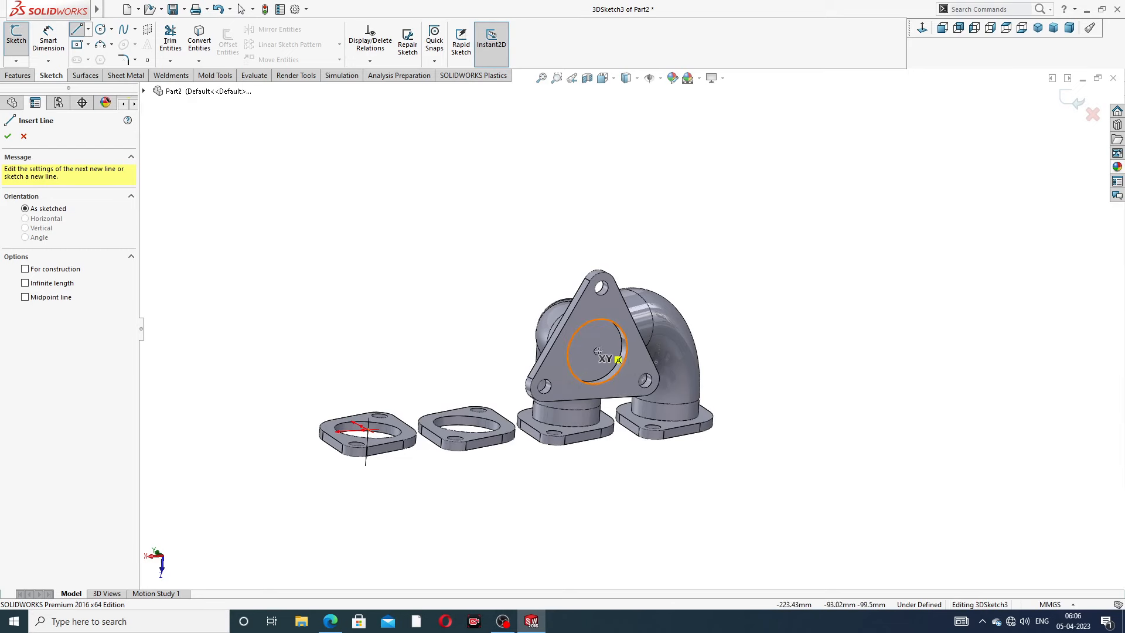
pyautogui.moveTo(598, 350)
pyautogui.mouseDown(button='middle')
pyautogui.moveTo(660, 405)
pyautogui.moveTo(604, 387)
pyautogui.mouseUp(button='middle')
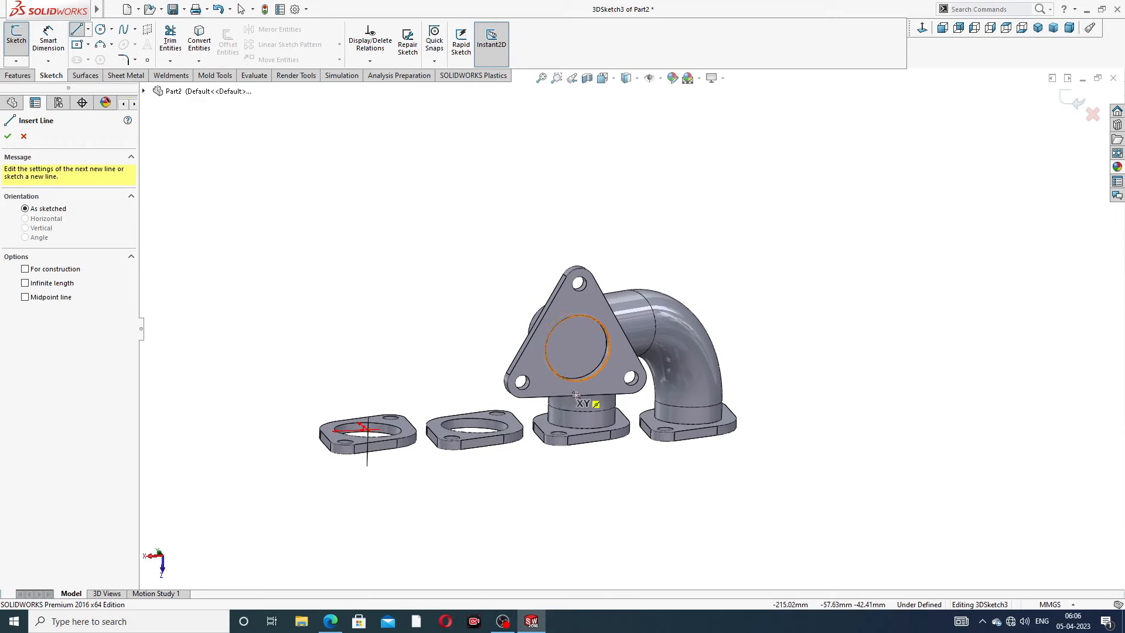
pyautogui.click(577, 348)
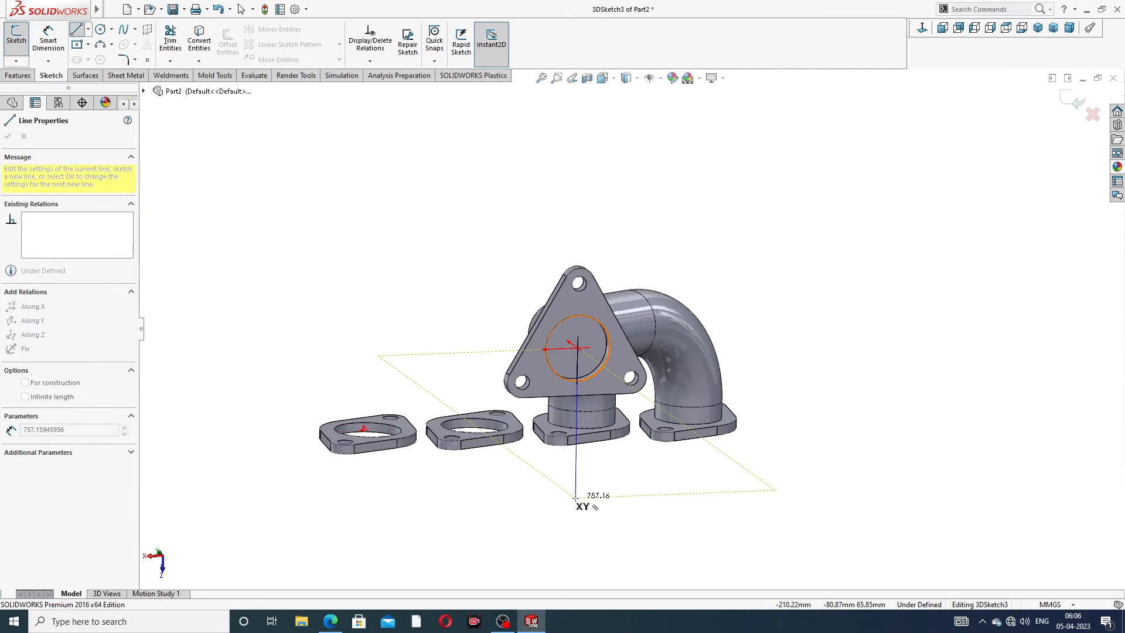
pyautogui.moveTo(575, 523)
pyautogui.mouseDown(button='middle')
pyautogui.moveTo(558, 502)
pyautogui.moveTo(586, 507)
pyautogui.mouseUp(button='middle')
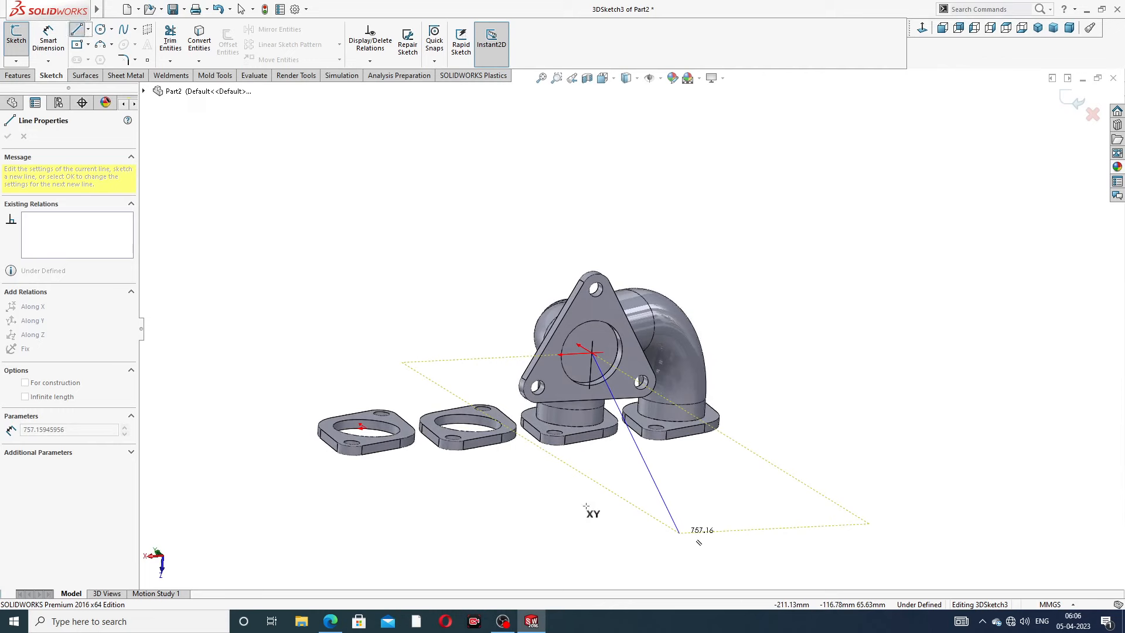
pyautogui.press('Tab')
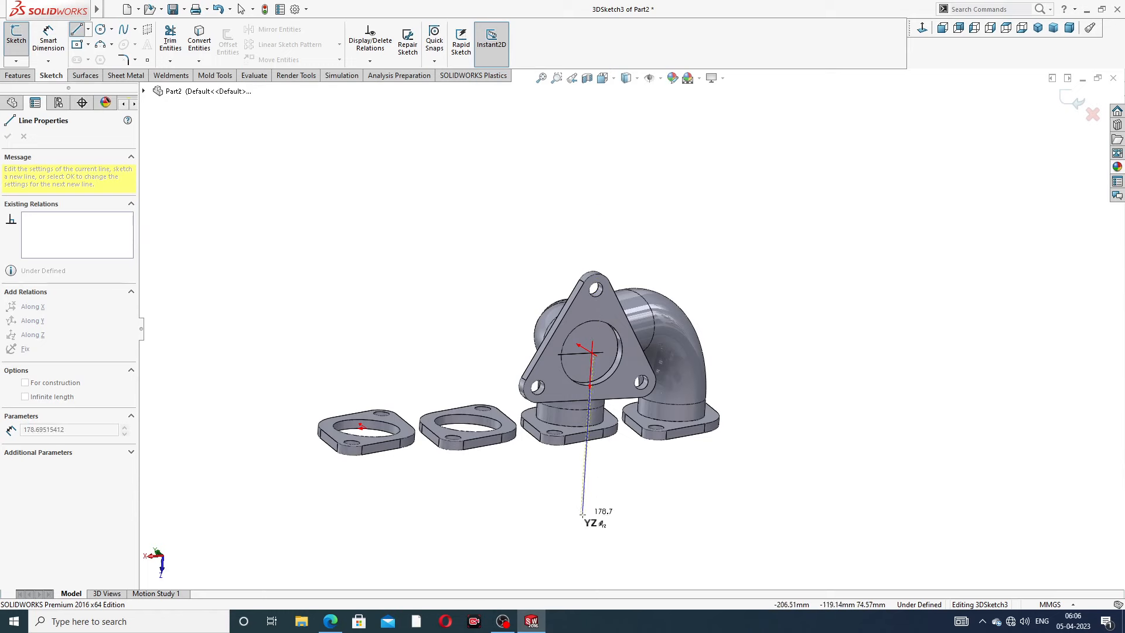
pyautogui.click(583, 515)
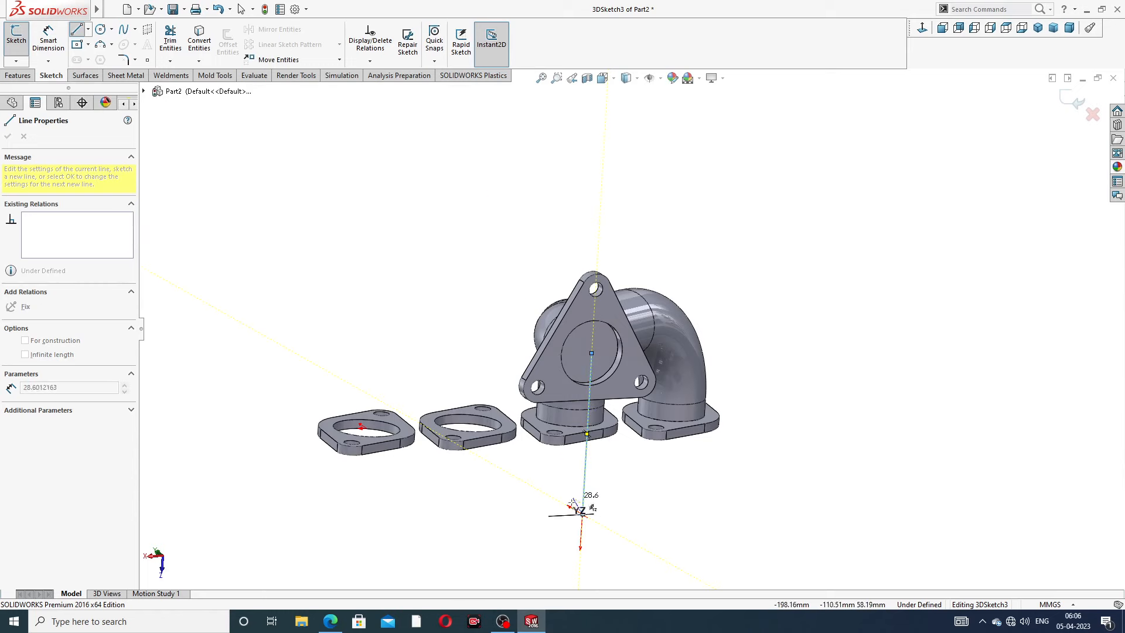
# Step: Draw a second line from the first line's lower end back along Y, and turn both lines into construction geometry
pyautogui.click(511, 470)
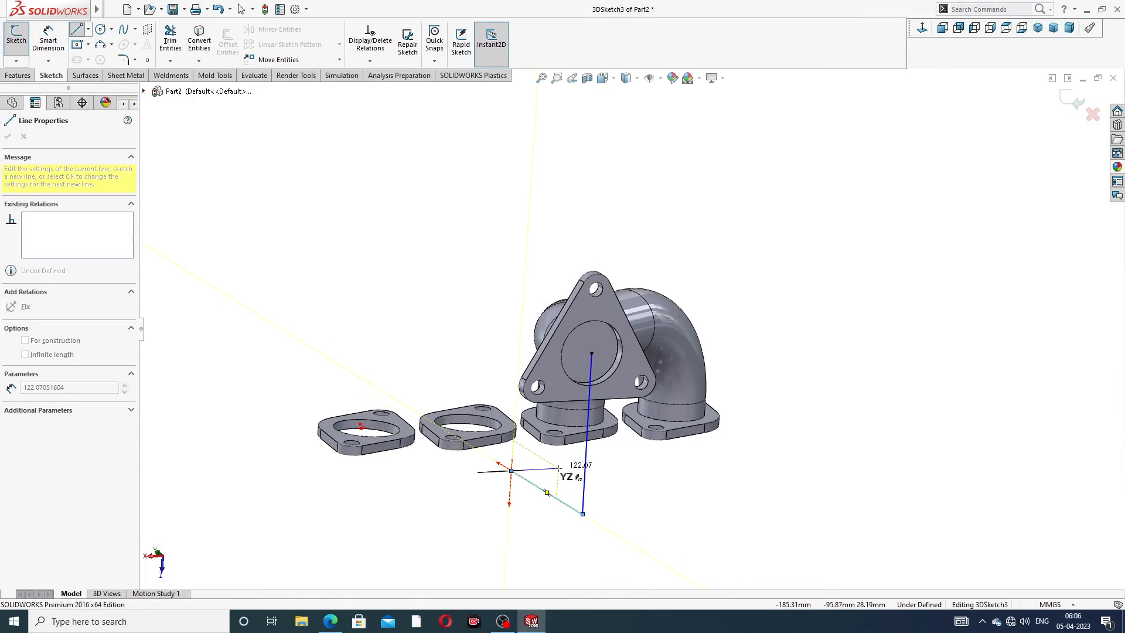
pyautogui.rightClick(564, 463)
pyautogui.click(577, 479)
pyautogui.moveTo(577, 482)
pyautogui.mouseDown(button='middle')
pyautogui.moveTo(627, 465)
pyautogui.moveTo(651, 490)
pyautogui.moveTo(635, 477)
pyautogui.mouseUp(button='middle')
pyautogui.click(634, 459)
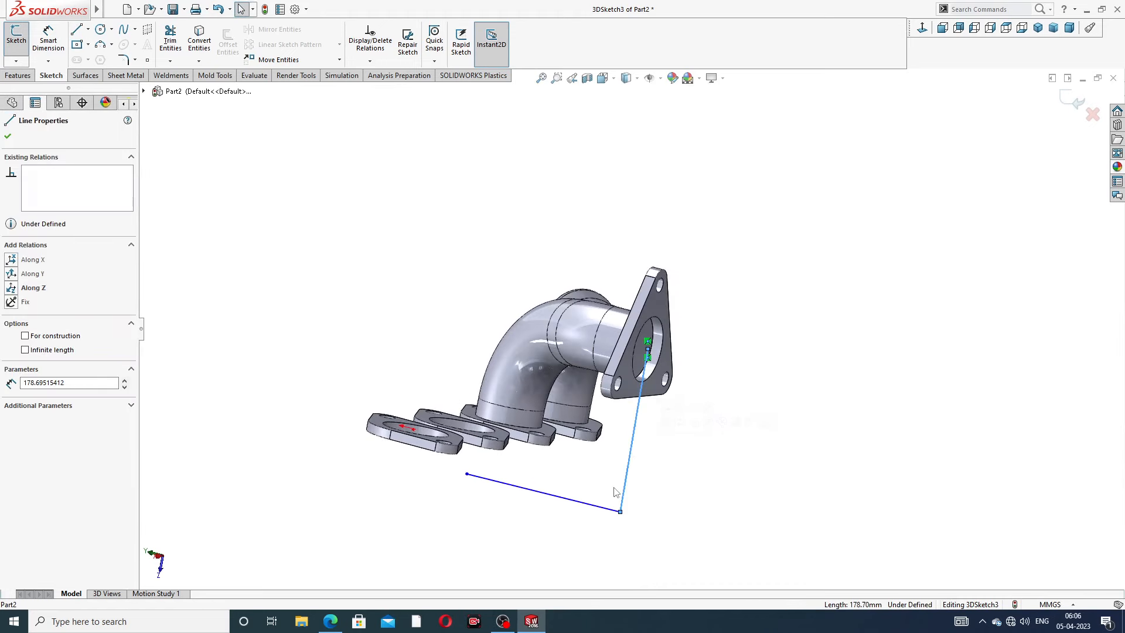
pyautogui.keyDown('ctrl'); pyautogui.click(589, 504); pyautogui.keyUp('ctrl')
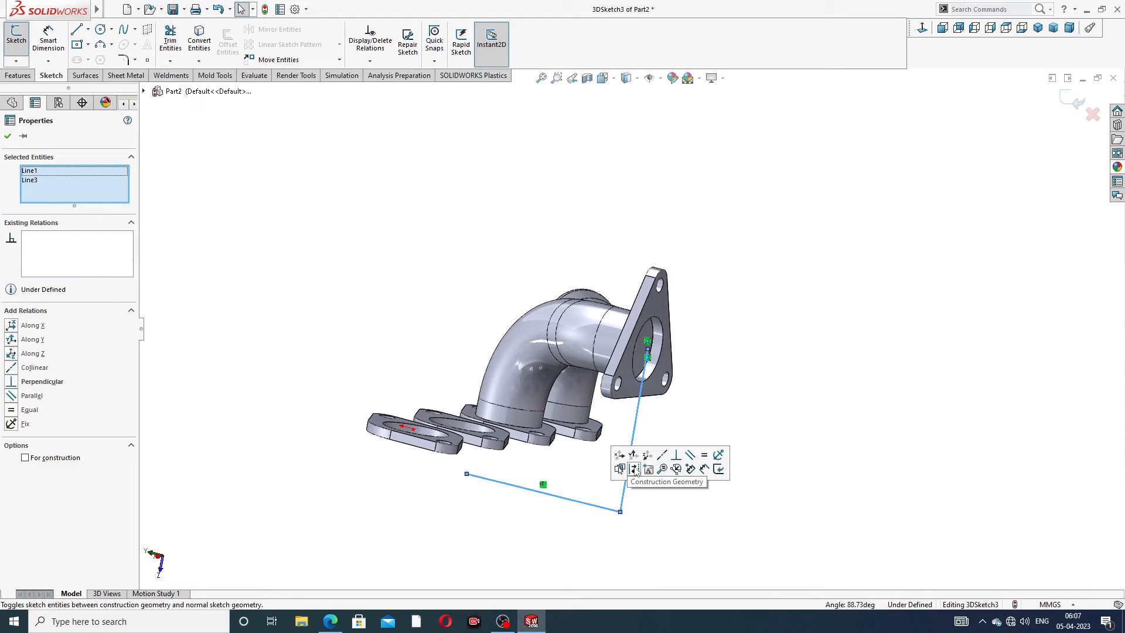
pyautogui.click(658, 467)
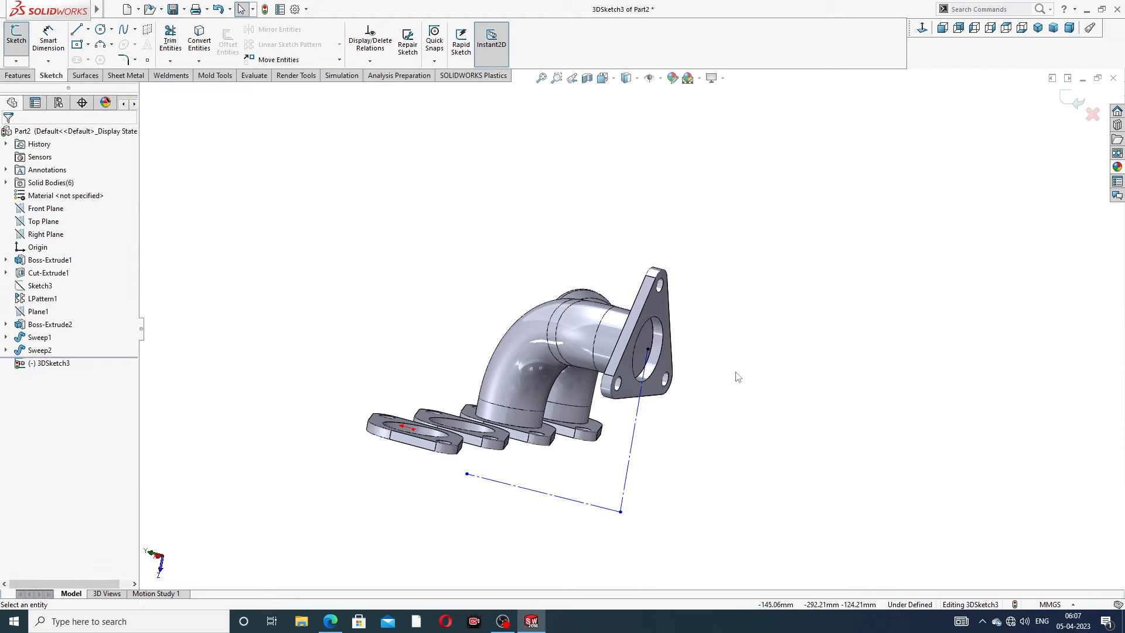
# Step: Shorten the lower construction line by moving its free end towards the corner, and close the 3D sketch
pyautogui.moveTo(738, 377); pyautogui.dragTo(703, 428, button='middle')
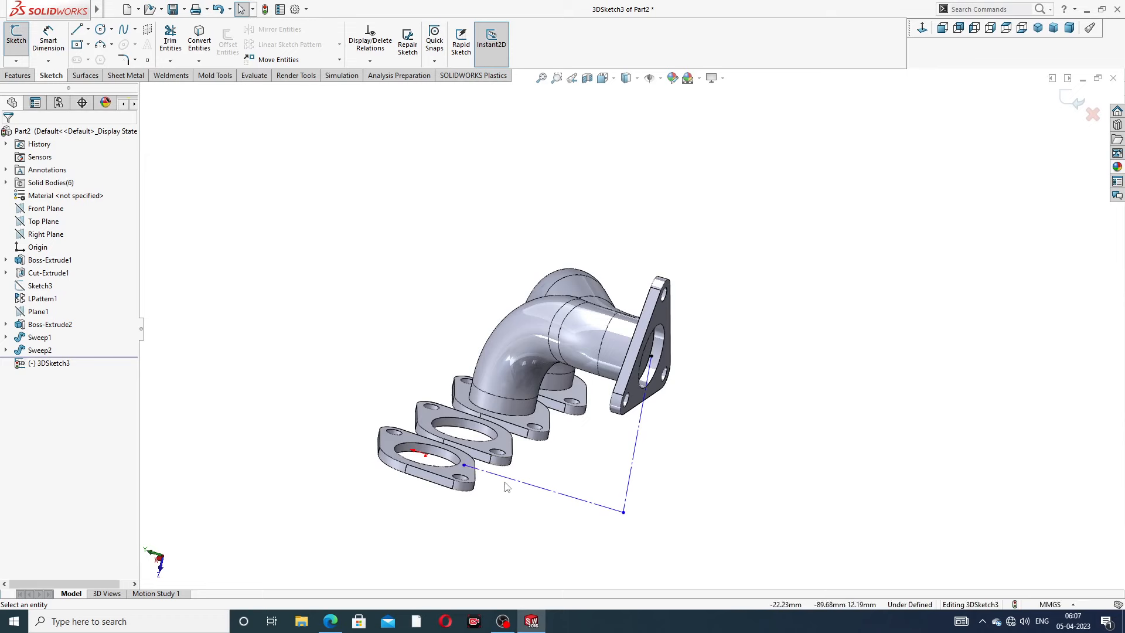
pyautogui.moveTo(505, 482); pyautogui.dragTo(492, 475, button='middle')
pyautogui.moveTo(473, 466); pyautogui.dragTo(552, 485)
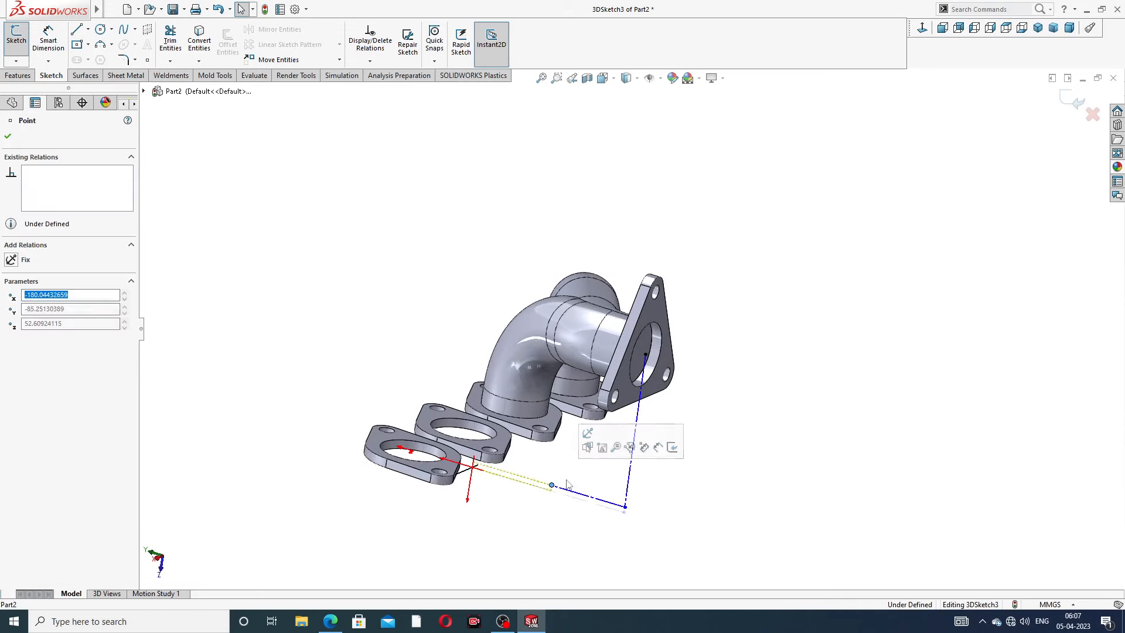
pyautogui.moveTo(768, 334)
pyautogui.mouseDown(button='middle')
pyautogui.moveTo(701, 304)
pyautogui.moveTo(702, 318)
pyautogui.mouseUp(button='middle')
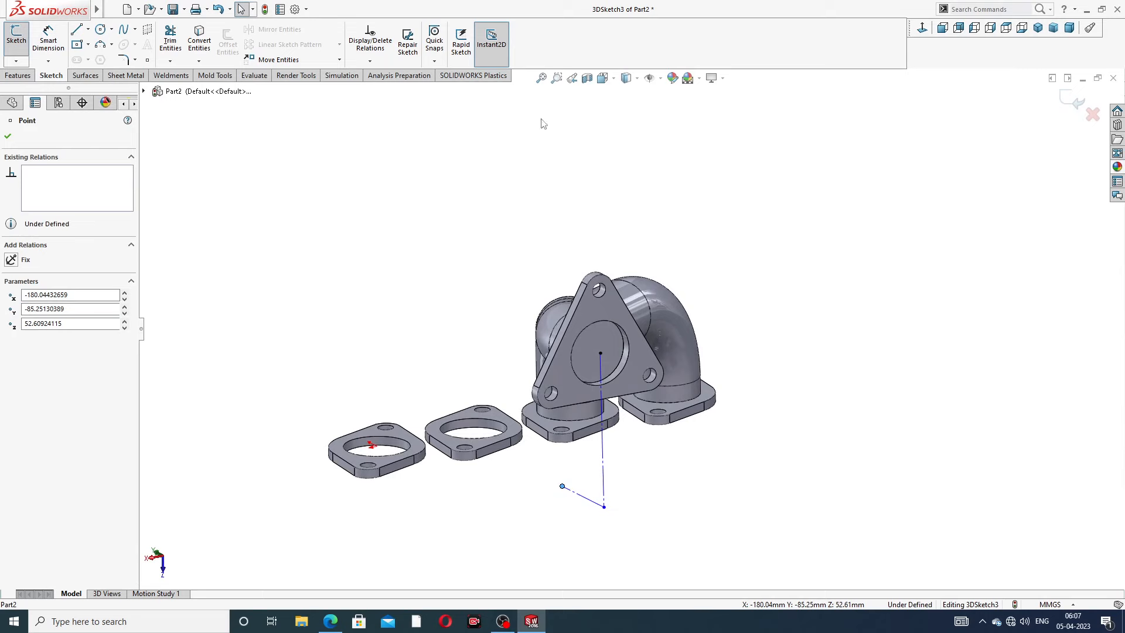
pyautogui.click(1066, 102)
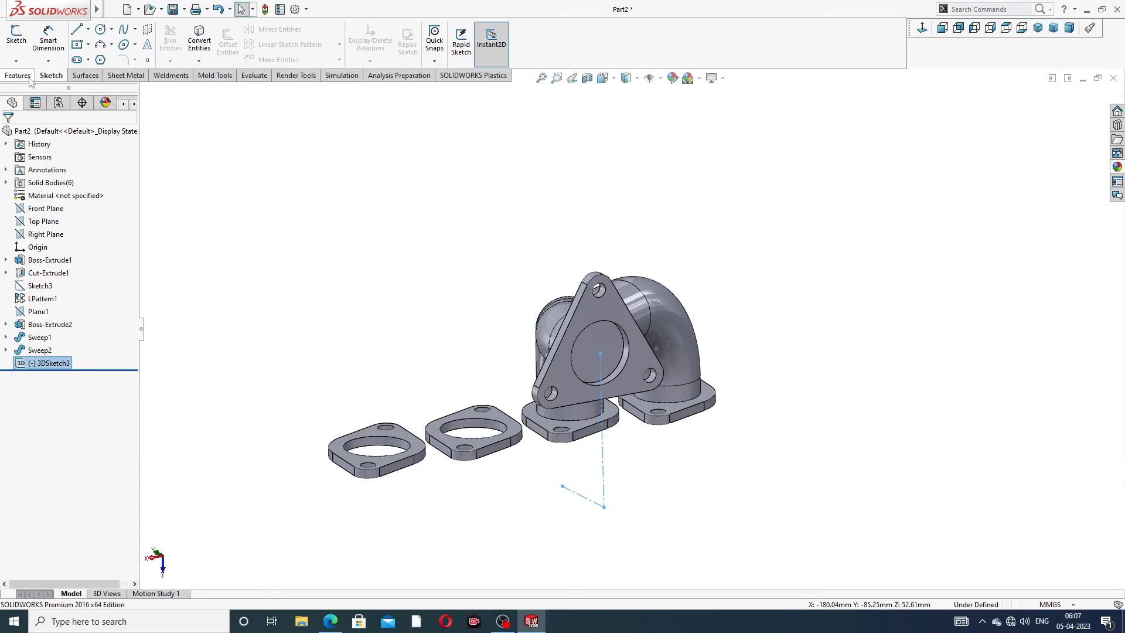
# Step: Create a reference plane through the two construction lines of the last 3D sketch, coincident with both
pyautogui.click(468, 44)
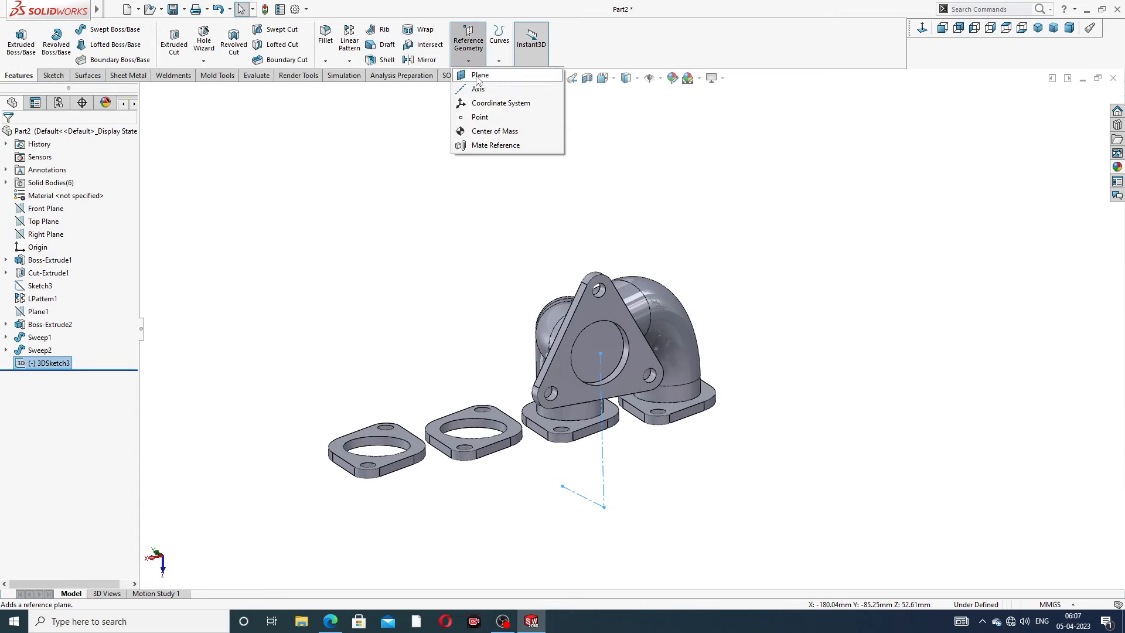
pyautogui.click(481, 75)
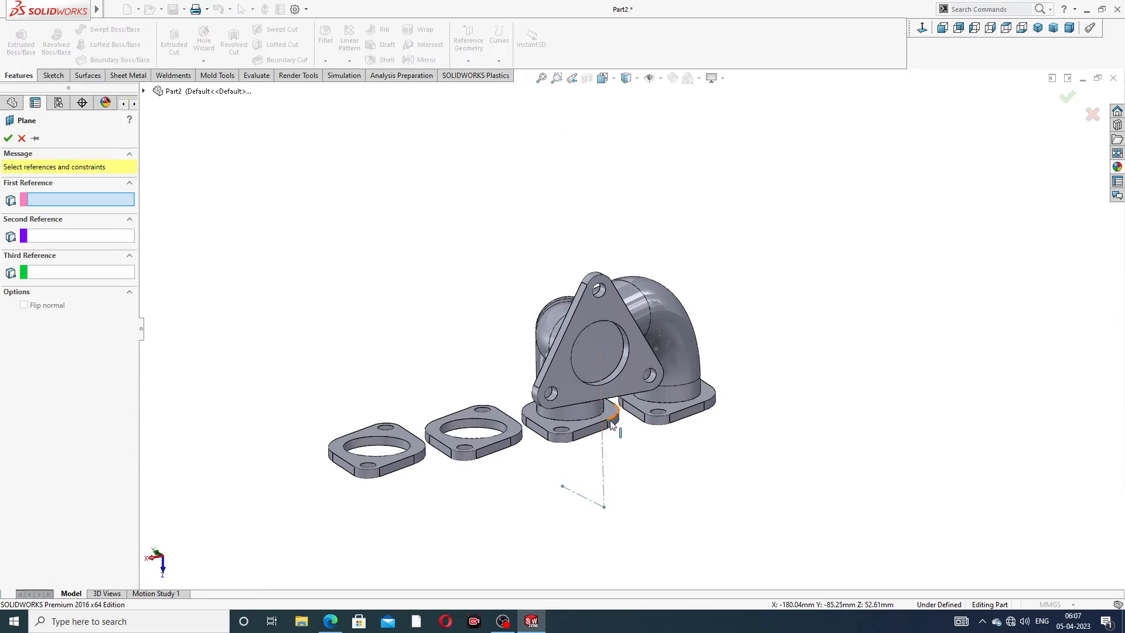
pyautogui.moveTo(611, 424); pyautogui.dragTo(631, 434, button='middle')
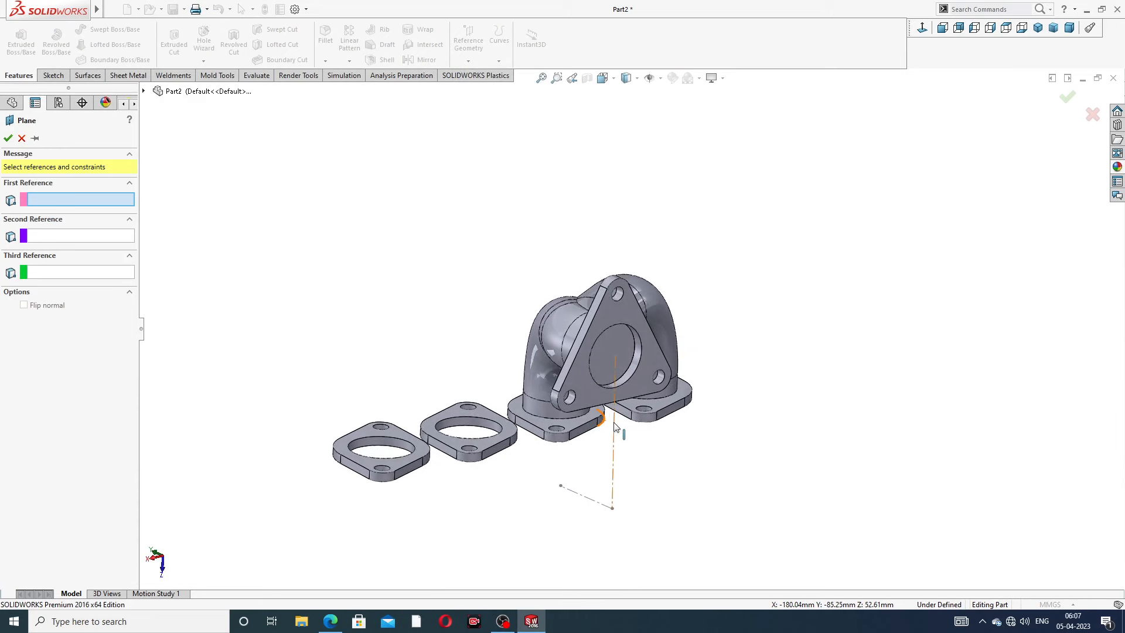
pyautogui.click(614, 426)
pyautogui.click(587, 499)
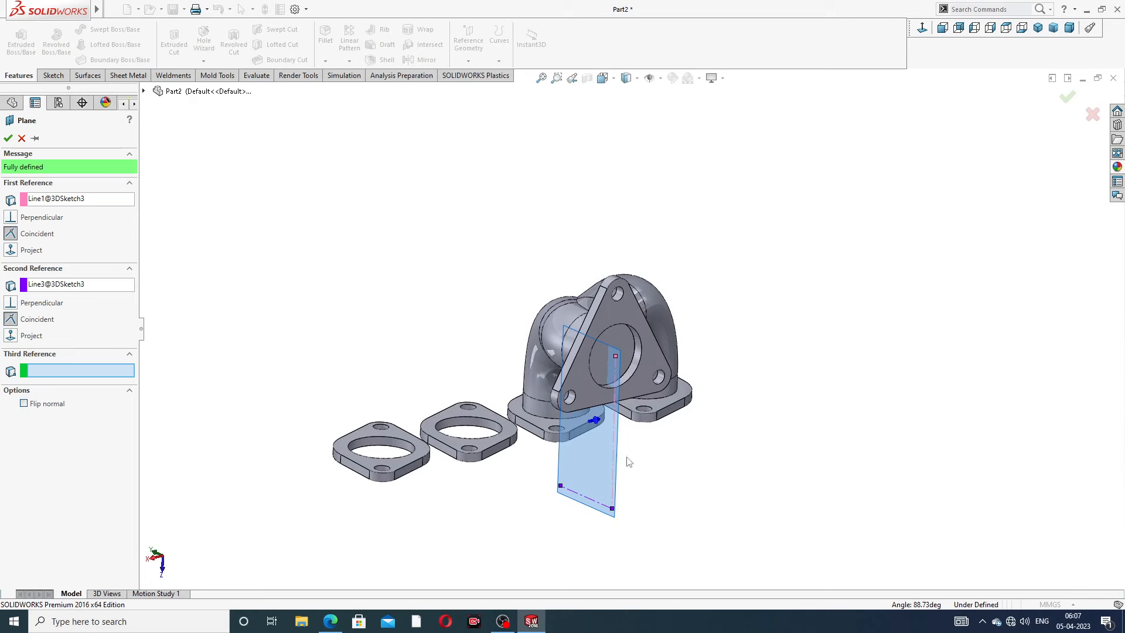
pyautogui.moveTo(625, 459); pyautogui.dragTo(848, 323, button='middle')
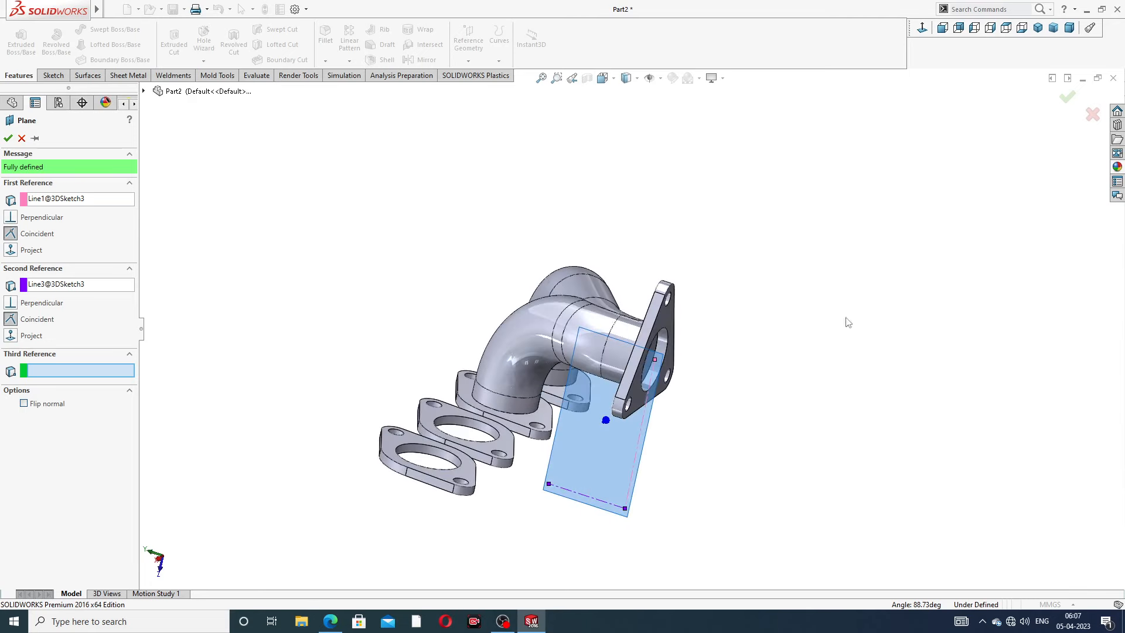
pyautogui.click(1067, 97)
# Step: Mirror both swept pipes about the new plane to form the pipes for the two remaining port flanges
pyautogui.moveTo(734, 302); pyautogui.dragTo(702, 287, button='middle')
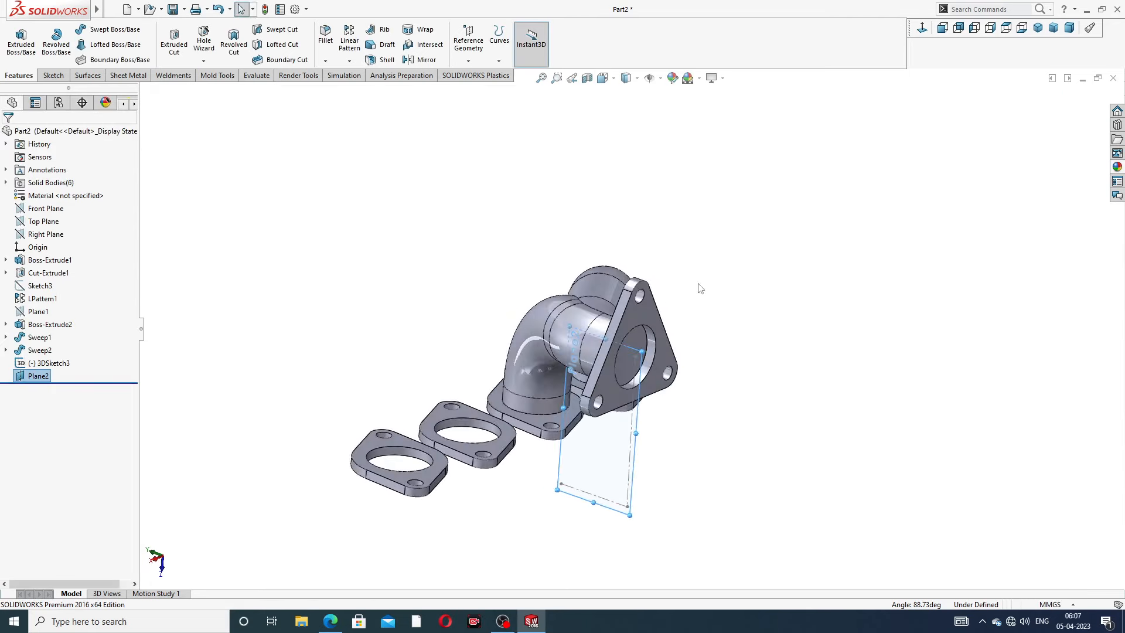
pyautogui.click(421, 61)
pyautogui.moveTo(484, 240); pyautogui.dragTo(503, 267, button='middle')
pyautogui.click(143, 91)
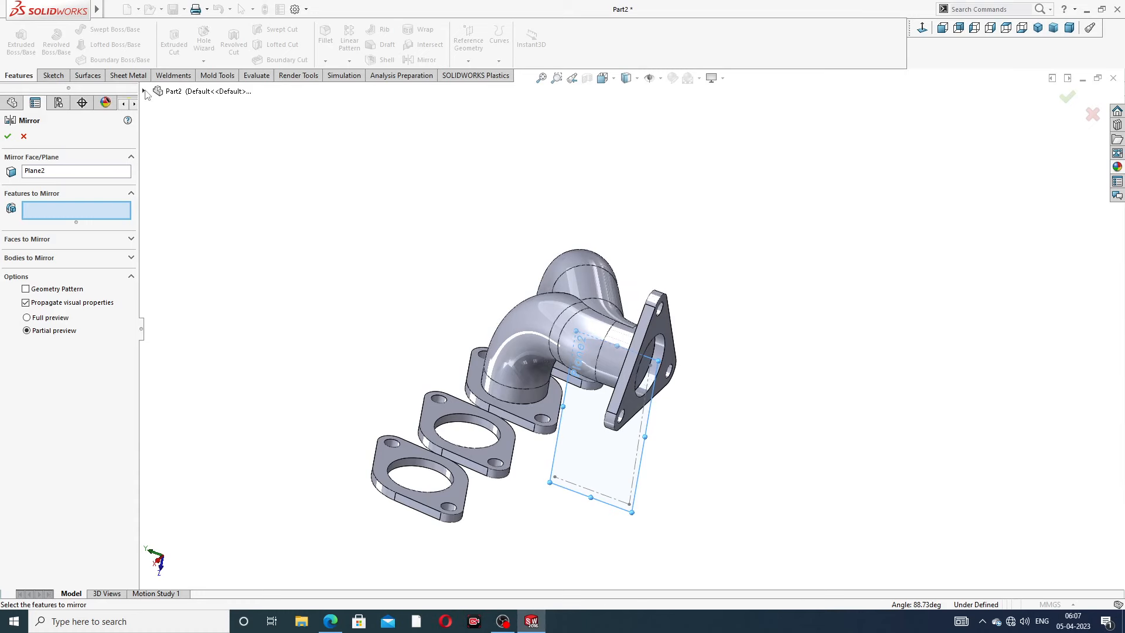
pyautogui.click(190, 298)
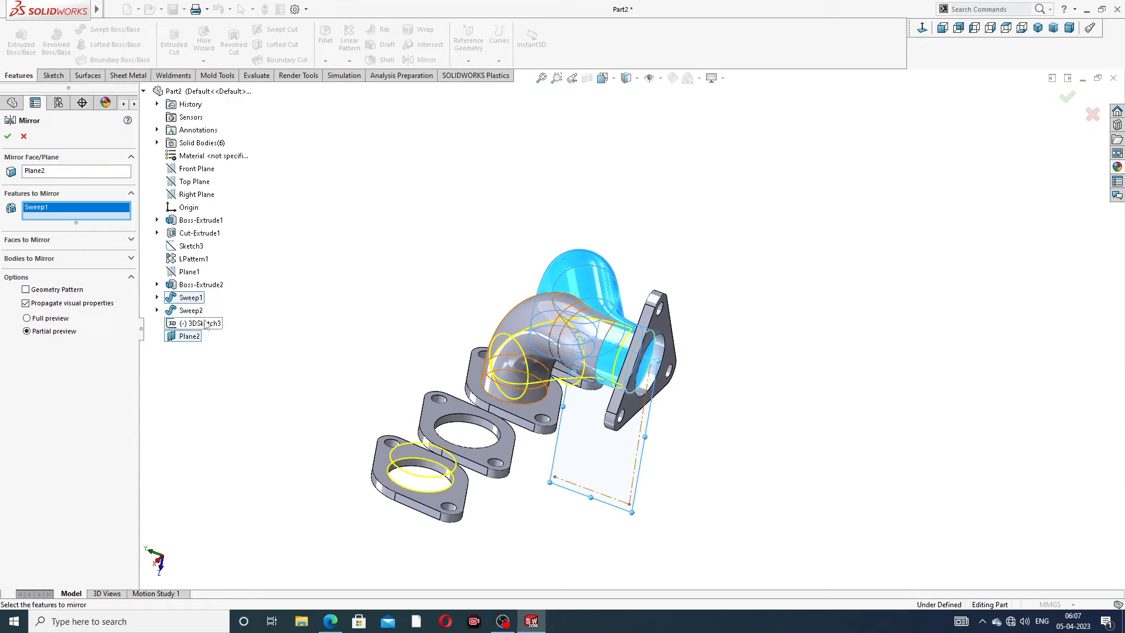
pyautogui.click(191, 310)
pyautogui.moveTo(295, 347); pyautogui.dragTo(326, 364, button='middle')
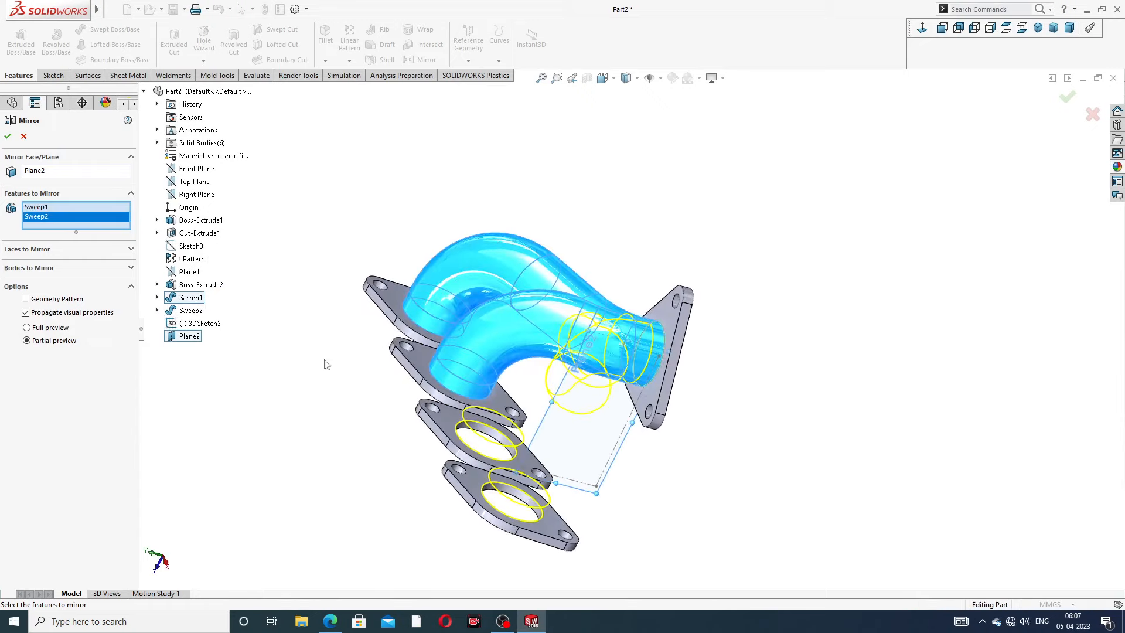
pyautogui.click(8, 136)
# Step: Hide the mirror plane in the model view
pyautogui.moveTo(762, 351); pyautogui.dragTo(586, 363, button='middle')
pyautogui.click(684, 405)
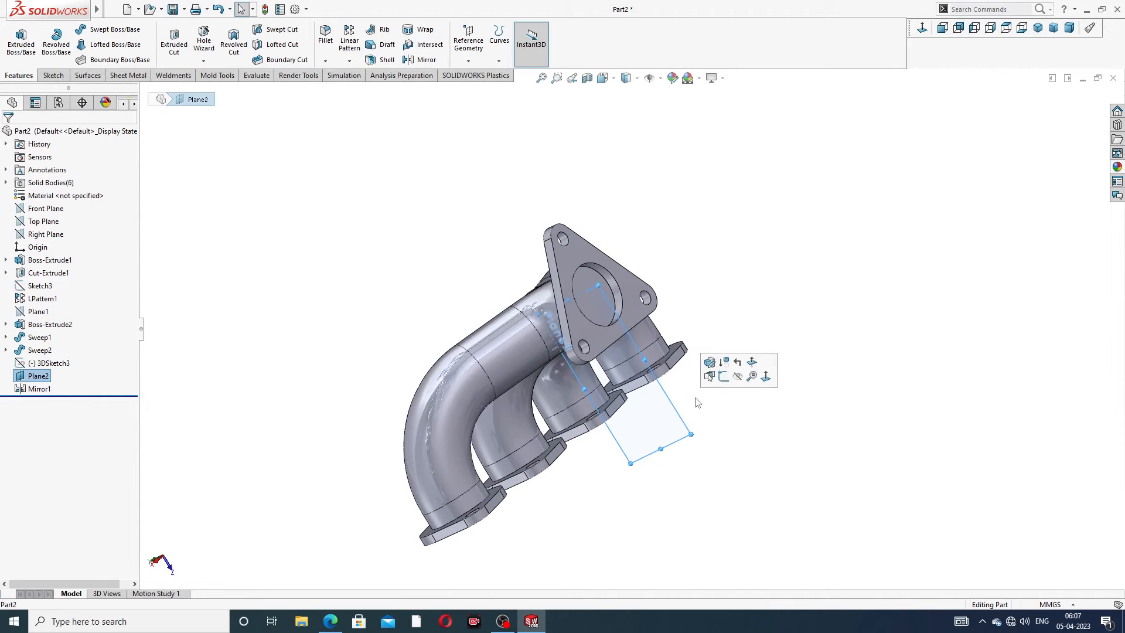
pyautogui.click(739, 376)
# Step: Shell the joined pipes to a 1 mm wall, removing the outlet end face and the four port end faces
pyautogui.moveTo(705, 288); pyautogui.dragTo(570, 168, button='middle')
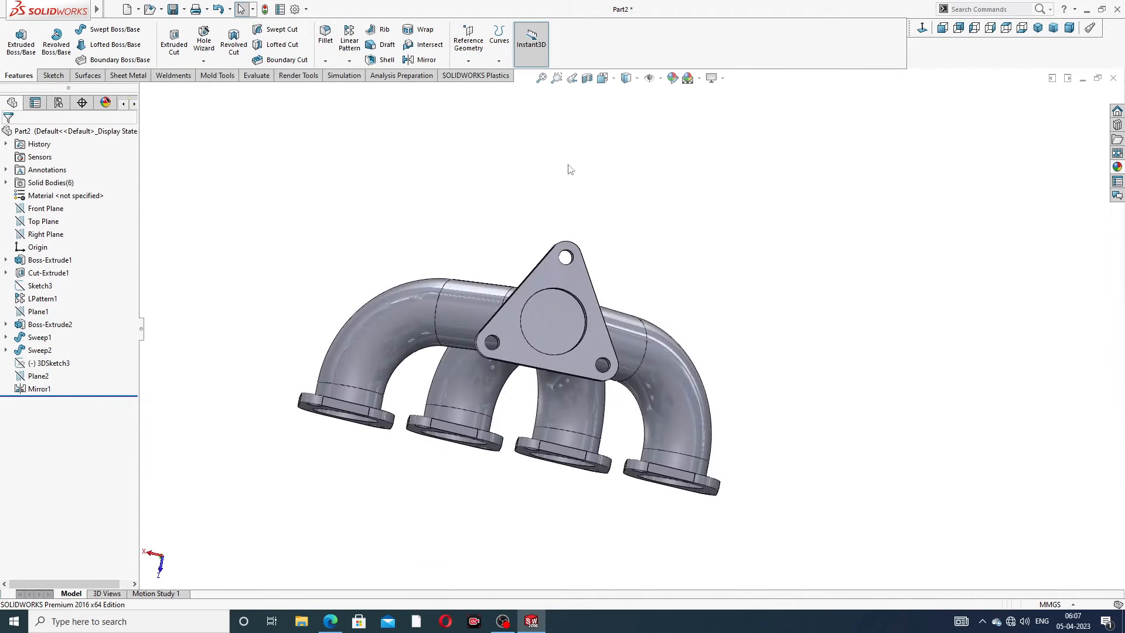
pyautogui.click(381, 60)
pyautogui.write('1')
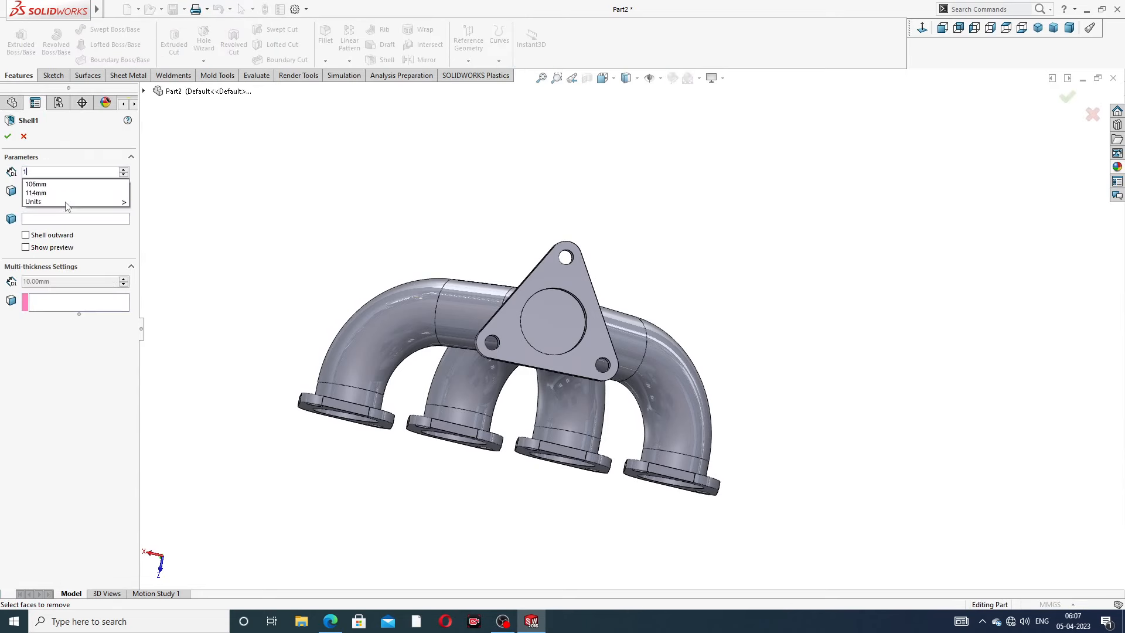
pyautogui.press('Return')
pyautogui.click(556, 331)
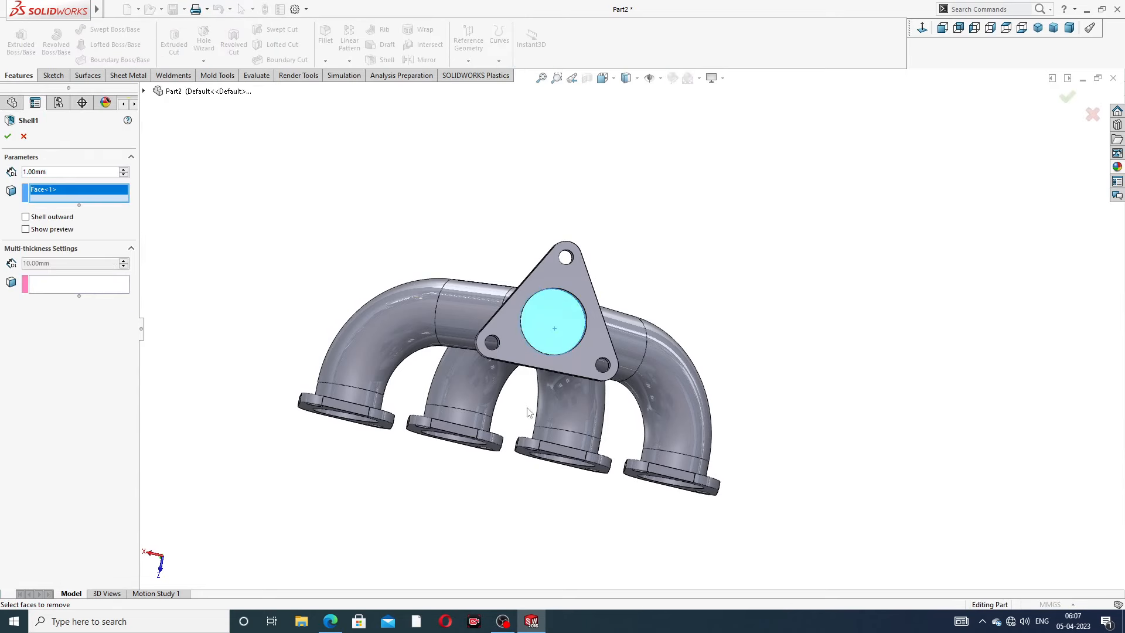
pyautogui.moveTo(555, 331); pyautogui.dragTo(377, 389, button='middle')
pyautogui.click(378, 389)
pyautogui.click(461, 418)
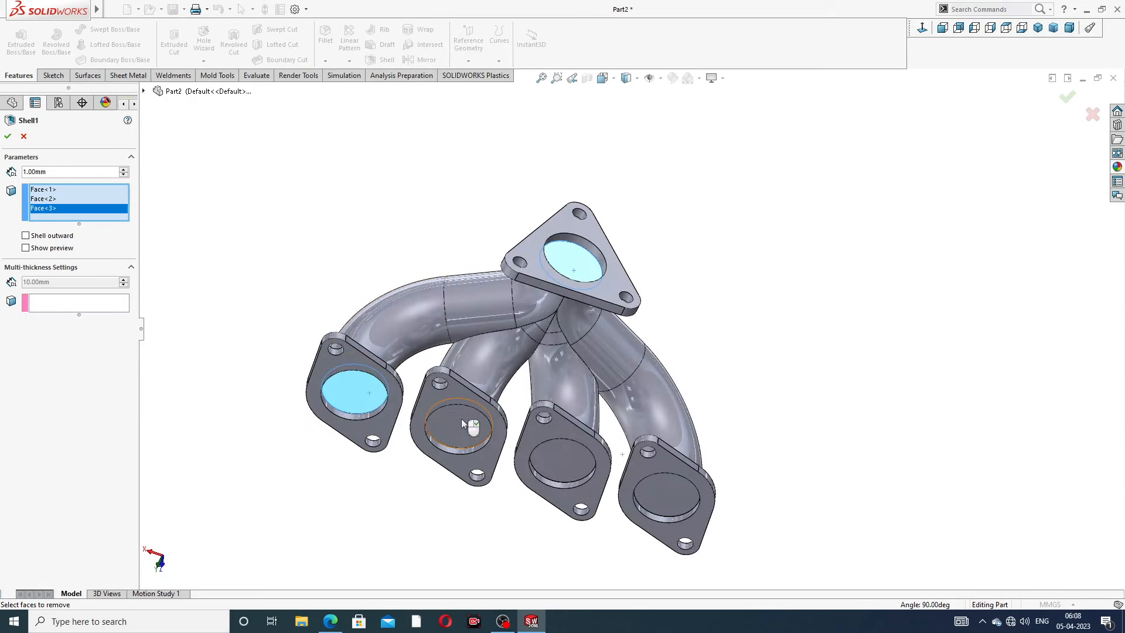
pyautogui.click(550, 461)
pyautogui.click(656, 480)
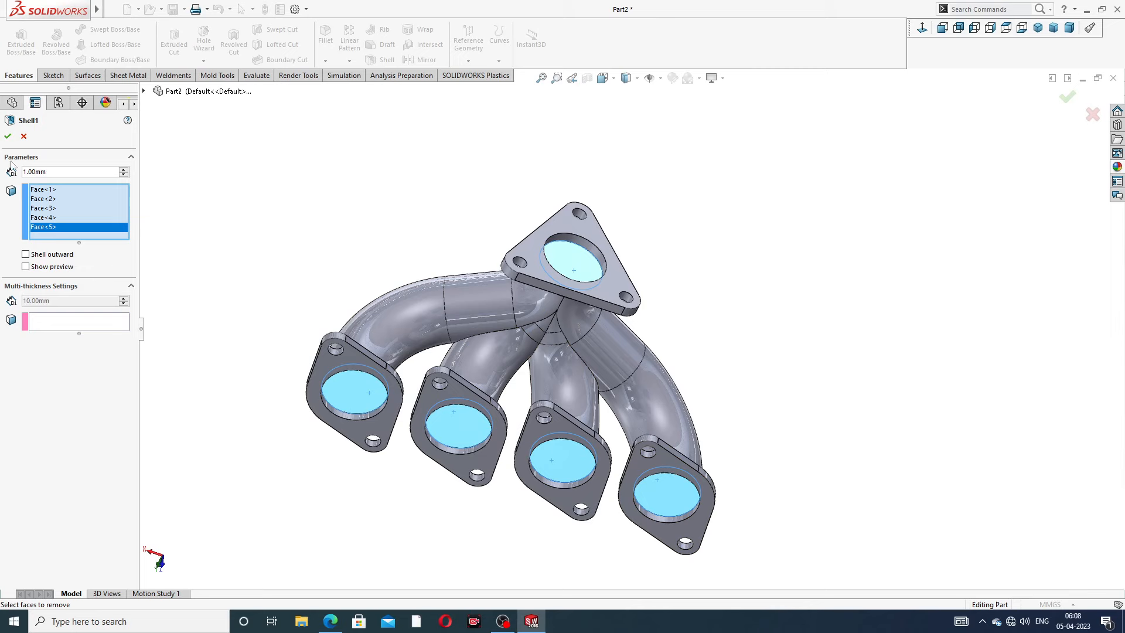
pyautogui.click(8, 136)
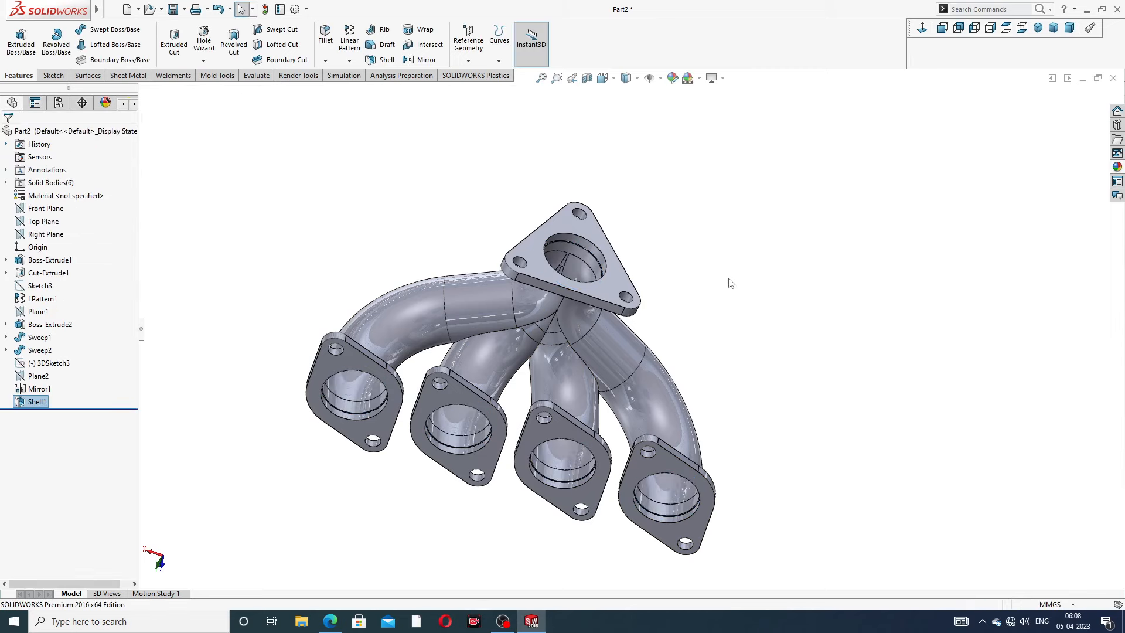
# Step: Try to combine the shelled pipes, the four port flanges and the triangular flange into one body with the Add operation
pyautogui.moveTo(731, 283); pyautogui.dragTo(630, 259, button='middle')
pyautogui.moveTo(64, 9)
pyautogui.click(110, 10)
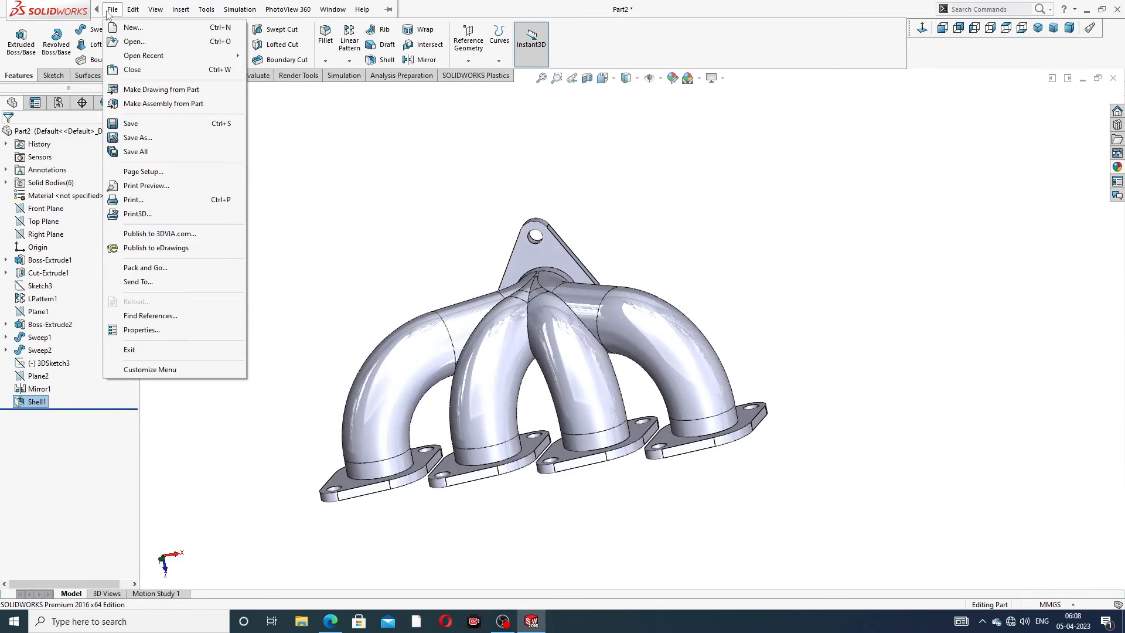
pyautogui.moveTo(180, 13)
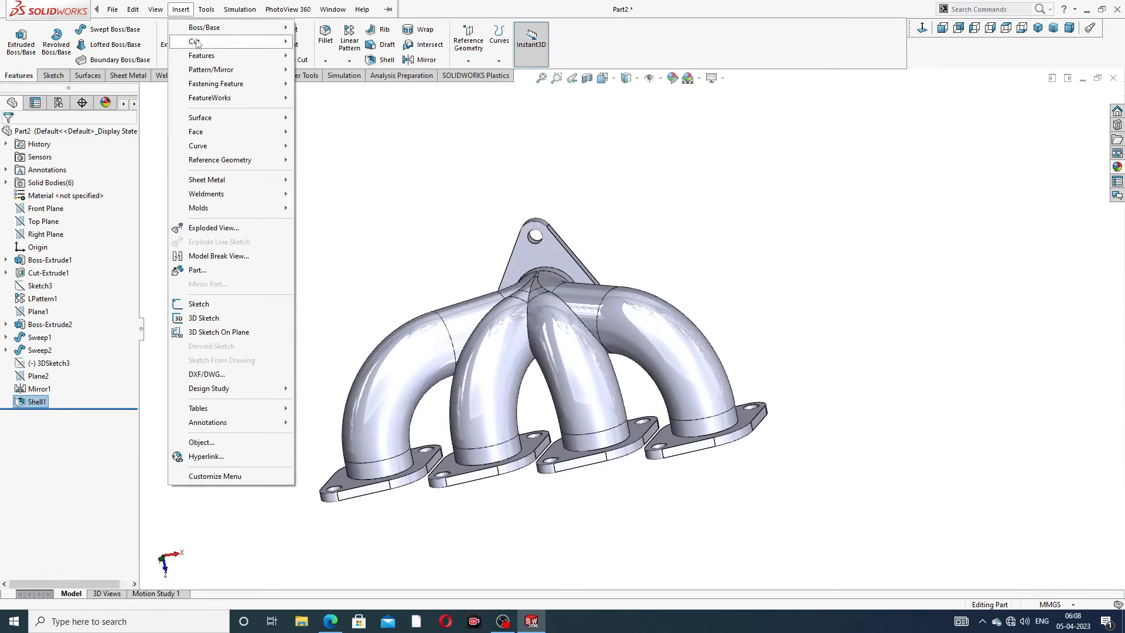
pyautogui.moveTo(205, 56)
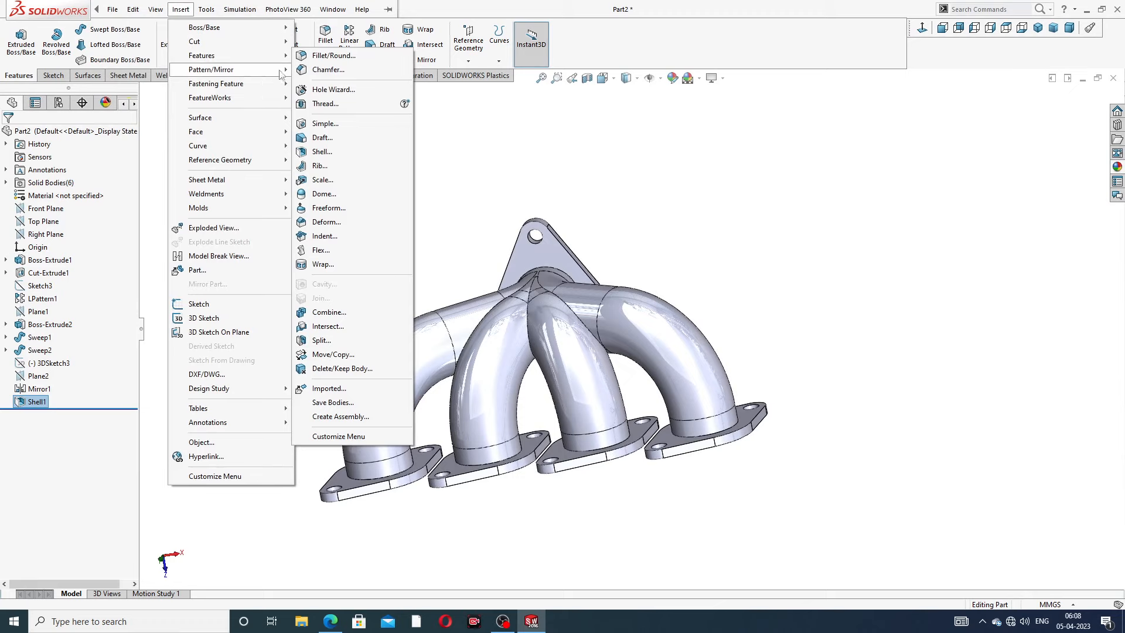
pyautogui.click(333, 314)
pyautogui.moveTo(488, 321); pyautogui.dragTo(535, 328, button='middle')
pyautogui.click(533, 313)
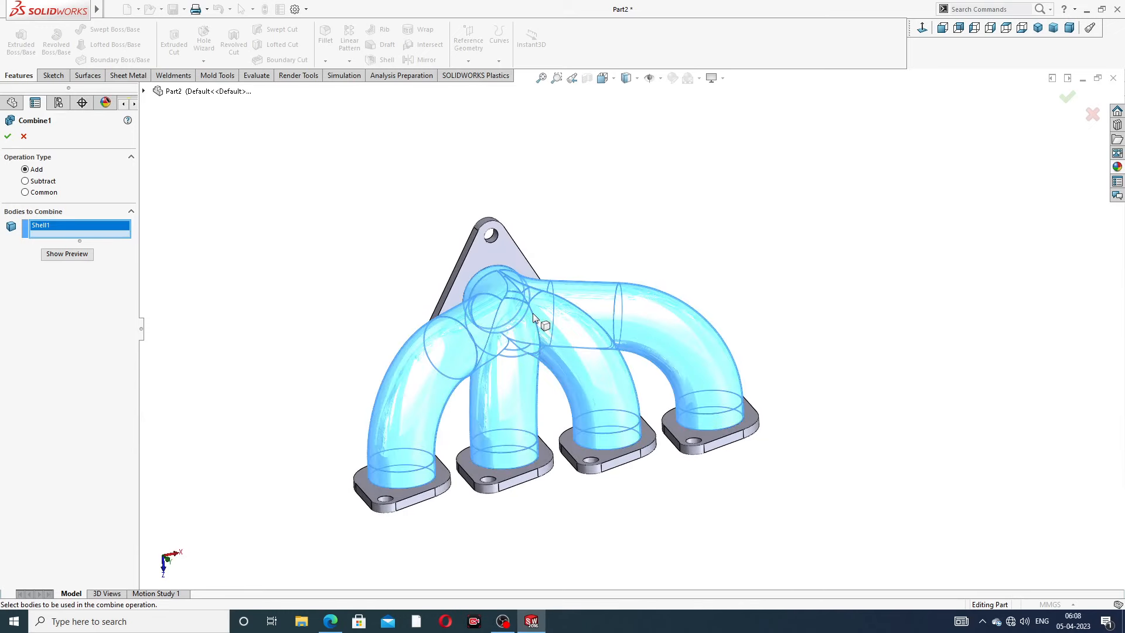
pyautogui.moveTo(571, 474); pyautogui.dragTo(542, 542, button='middle')
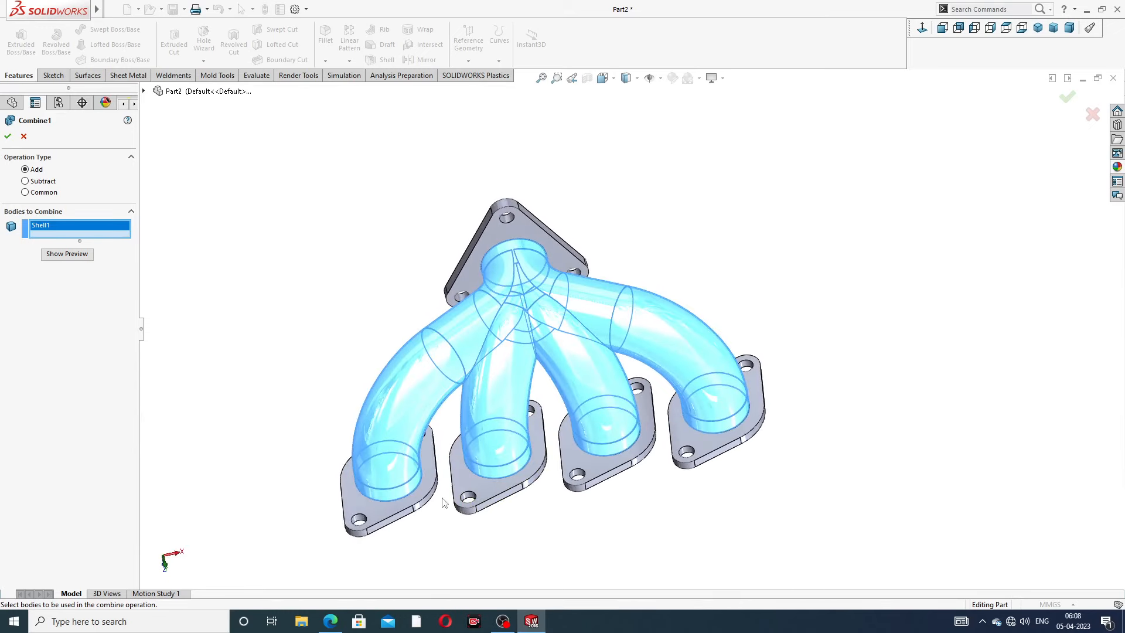
pyautogui.click(378, 512)
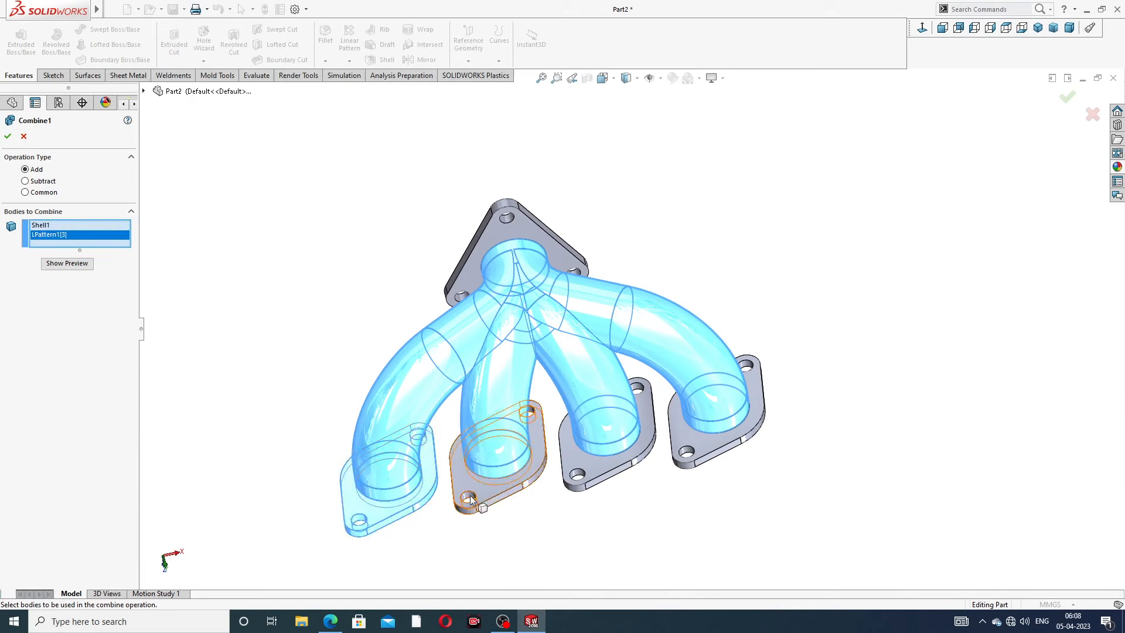
pyautogui.click(512, 498)
pyautogui.click(594, 468)
pyautogui.click(702, 451)
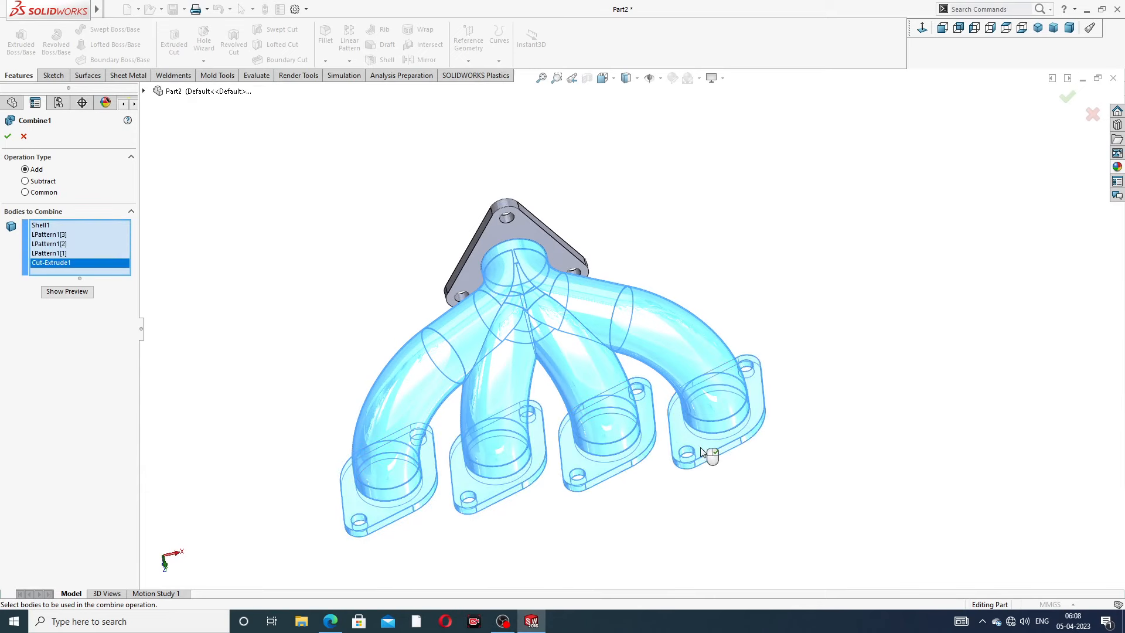
pyautogui.click(532, 227)
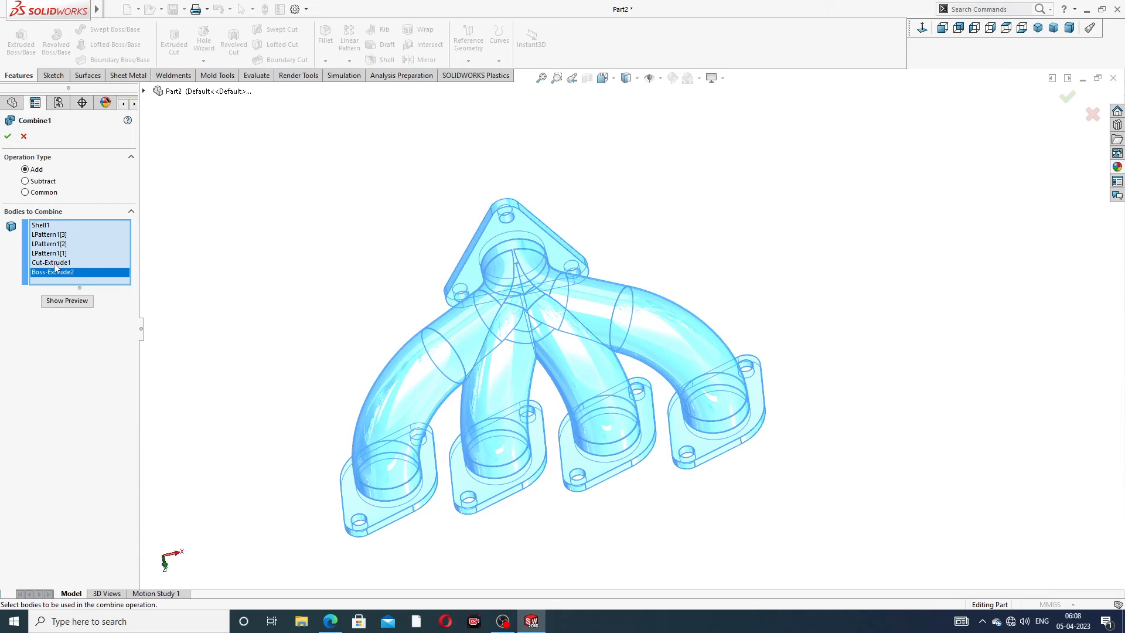
pyautogui.click(7, 137)
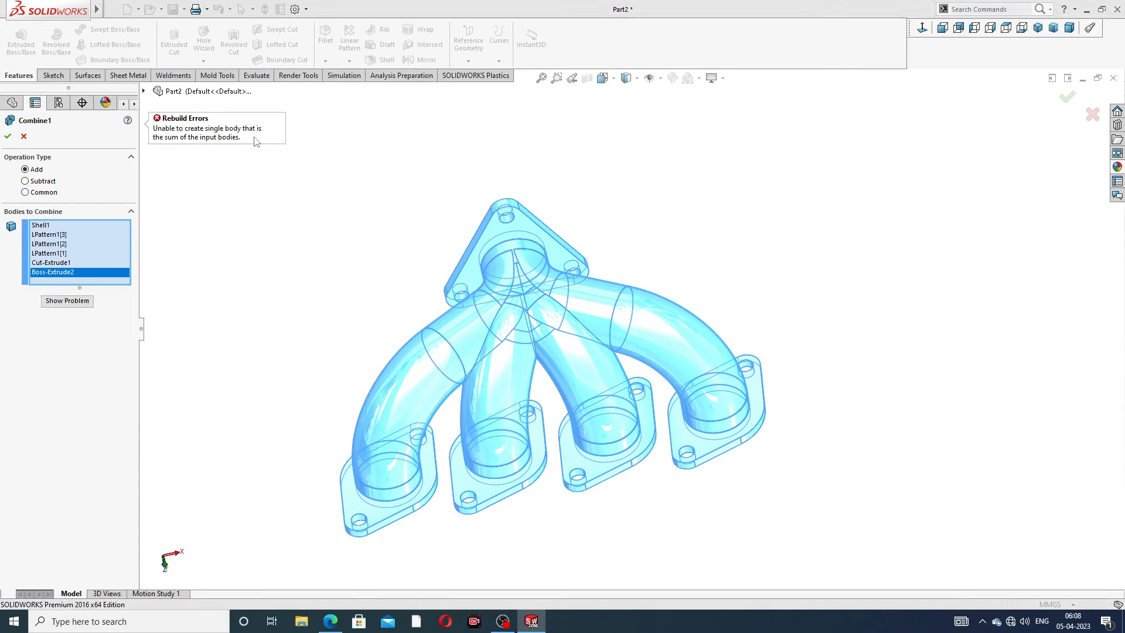
pyautogui.click(24, 137)
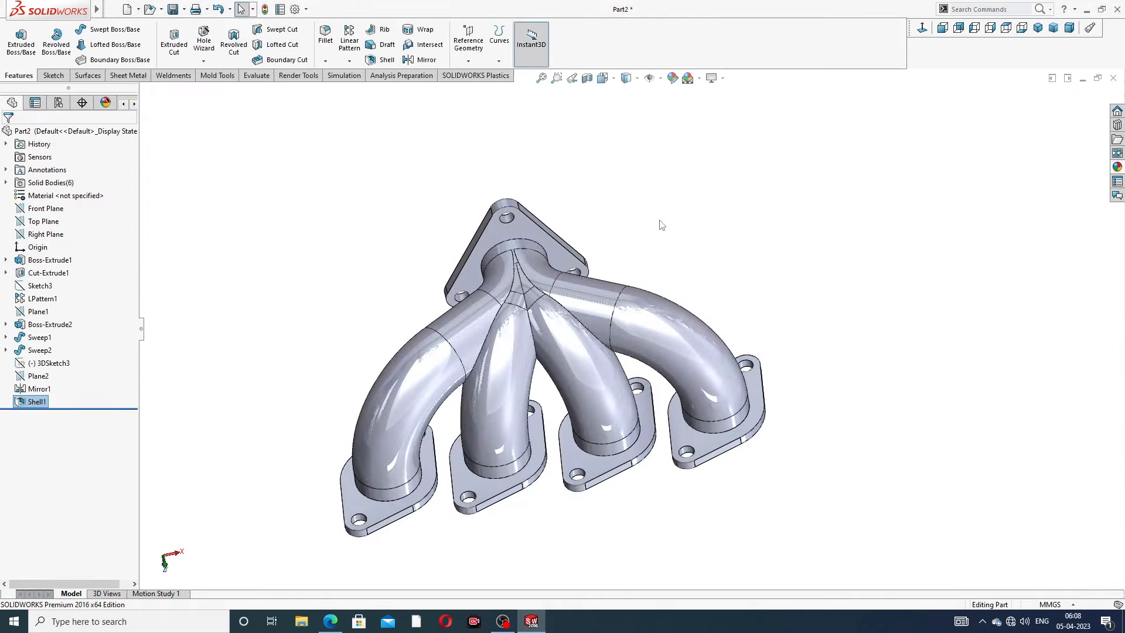
# Step: Apply a polished metallic appearance to the whole manifold
pyautogui.moveTo(661, 225); pyautogui.dragTo(638, 196, button='middle')
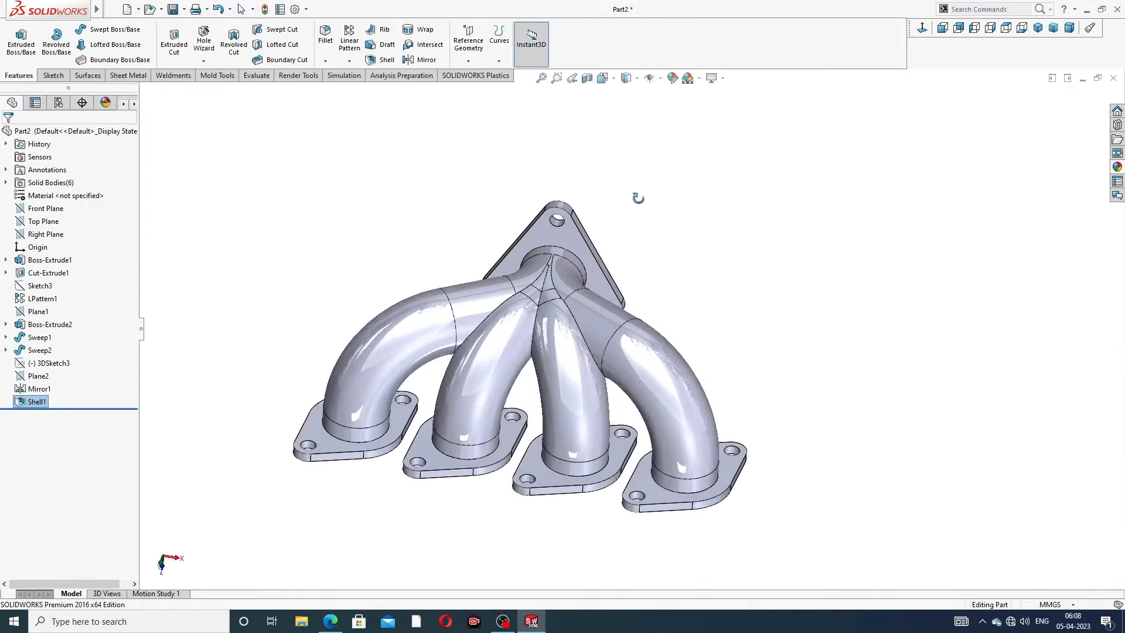
pyautogui.click(1118, 168)
# Step: Check the fillet and chamfer note in the PDF drawing and chamfer the triangular flange's outer bore edge 2 mm at 45 degrees
pyautogui.click(331, 621)
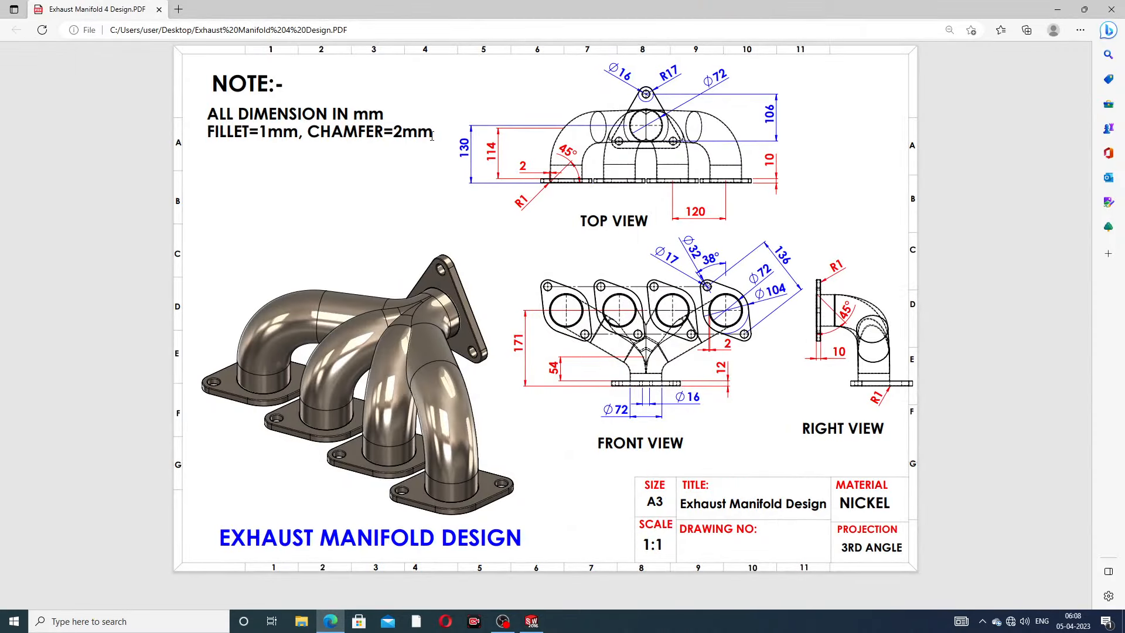
pyautogui.click(331, 622)
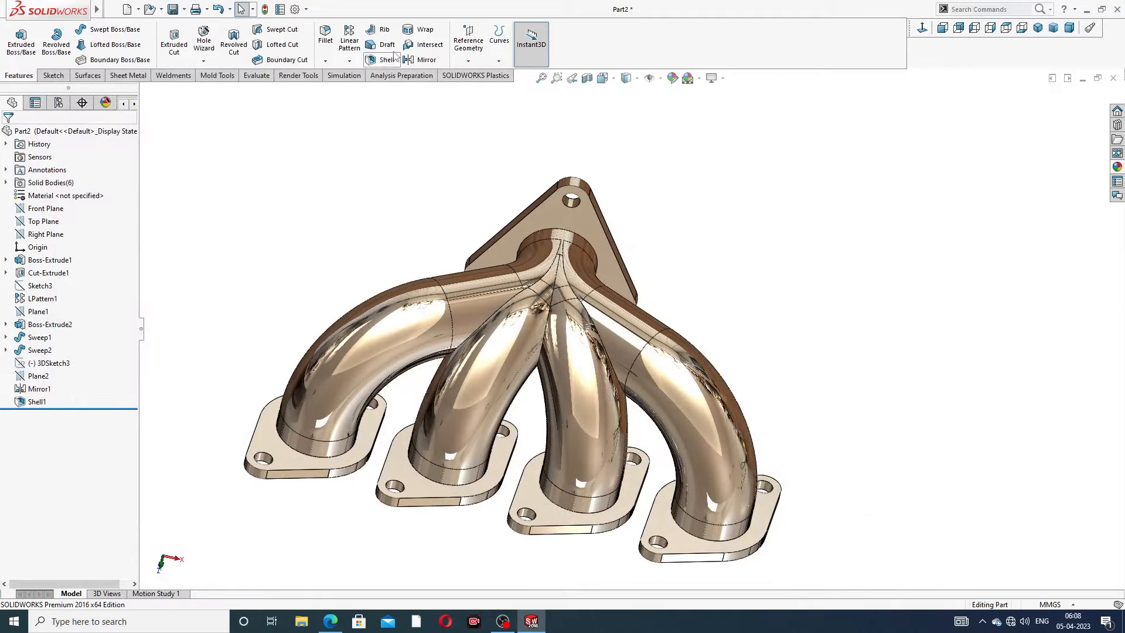
pyautogui.click(326, 61)
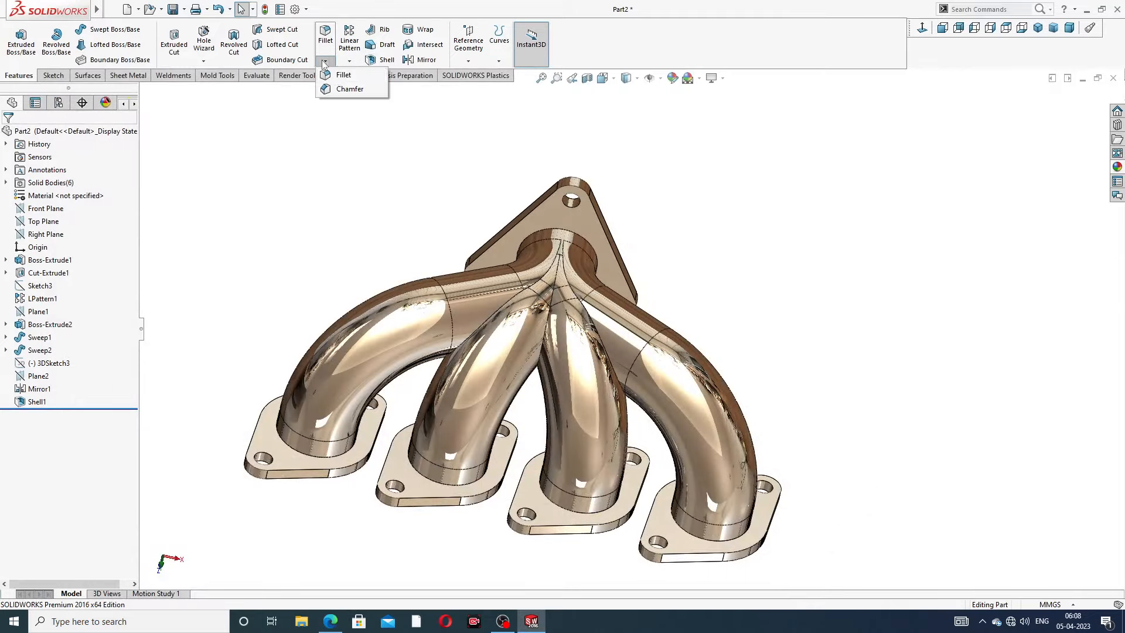
pyautogui.click(350, 89)
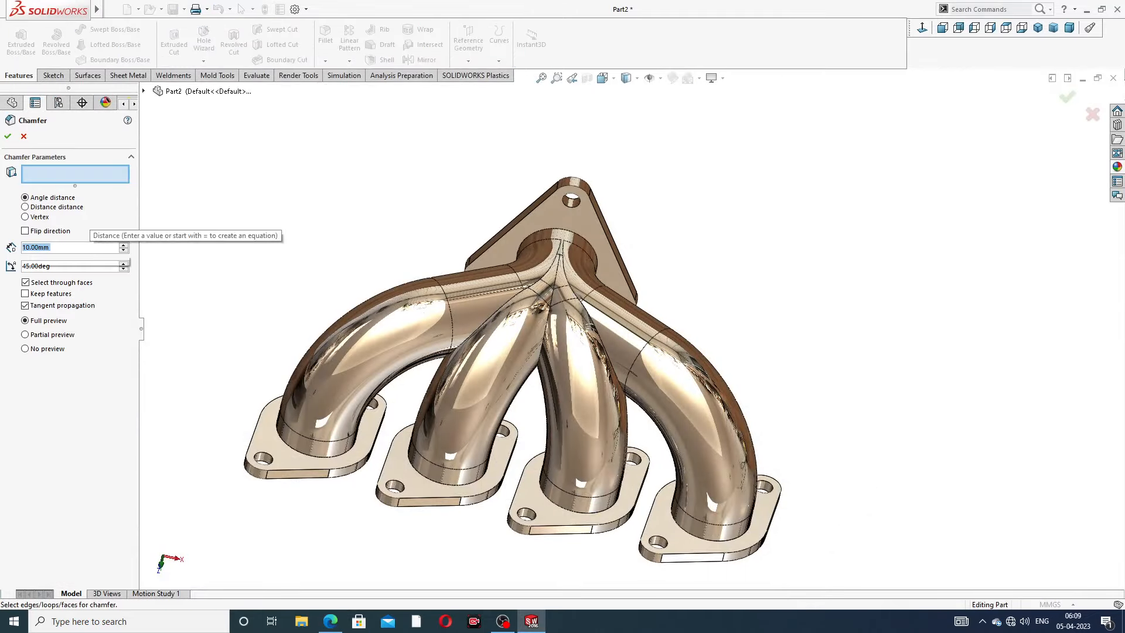
pyautogui.write('2')
pyautogui.press('Return')
pyautogui.moveTo(454, 353); pyautogui.dragTo(606, 273, button='middle')
pyautogui.scroll(-4, 497, 272)
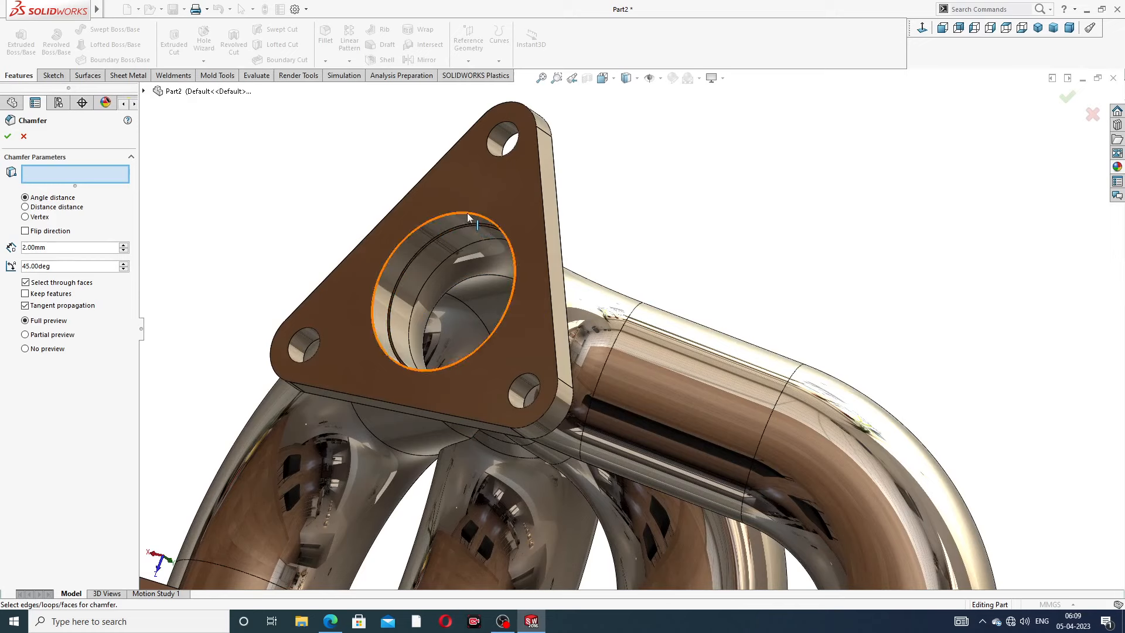
pyautogui.click(466, 213)
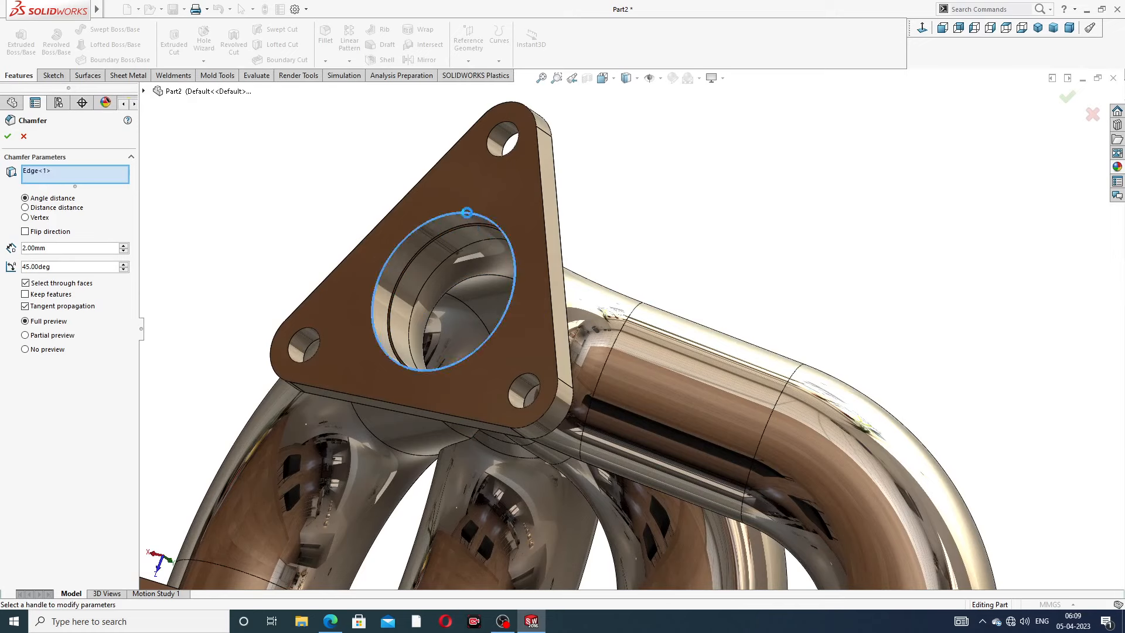
pyautogui.click(9, 137)
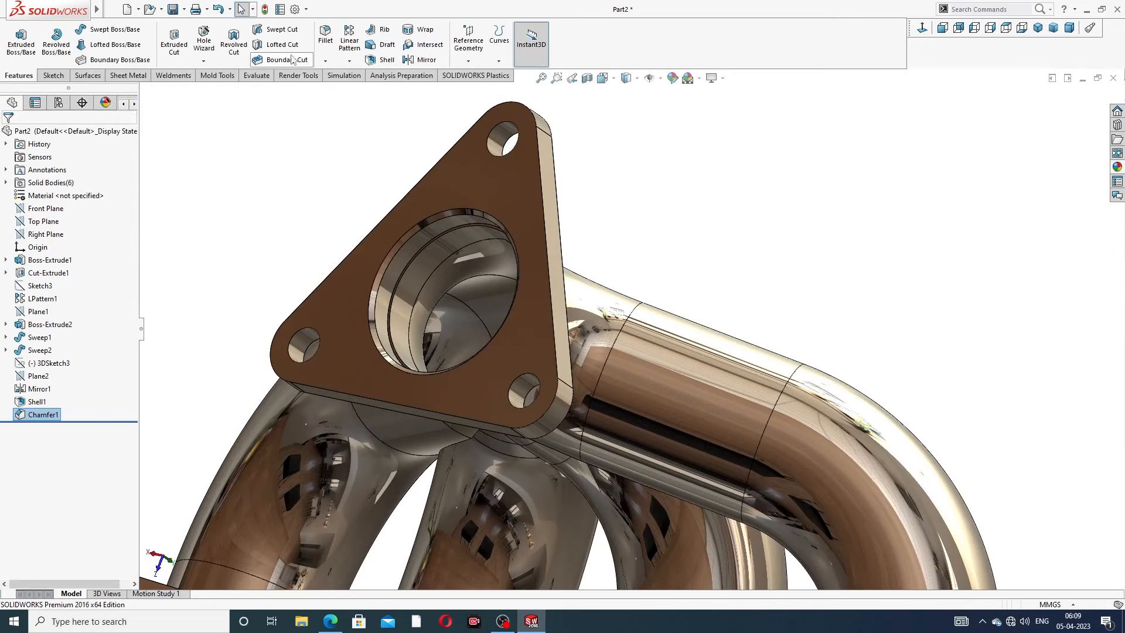
# Step: Chamfer the outer bore edge of the port flange at the +X end 2 mm at 45 degrees
pyautogui.click(325, 60)
pyautogui.click(343, 88)
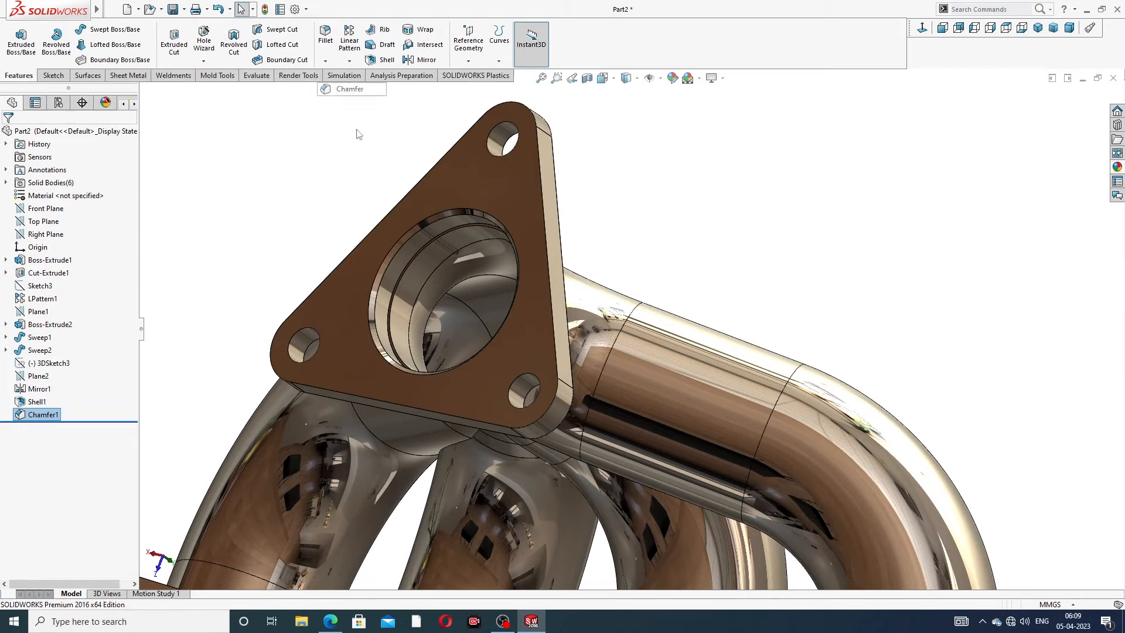
pyautogui.scroll(3, 413, 317)
pyautogui.moveTo(418, 375); pyautogui.dragTo(424, 265, button='middle')
pyautogui.scroll(3, 435, 374)
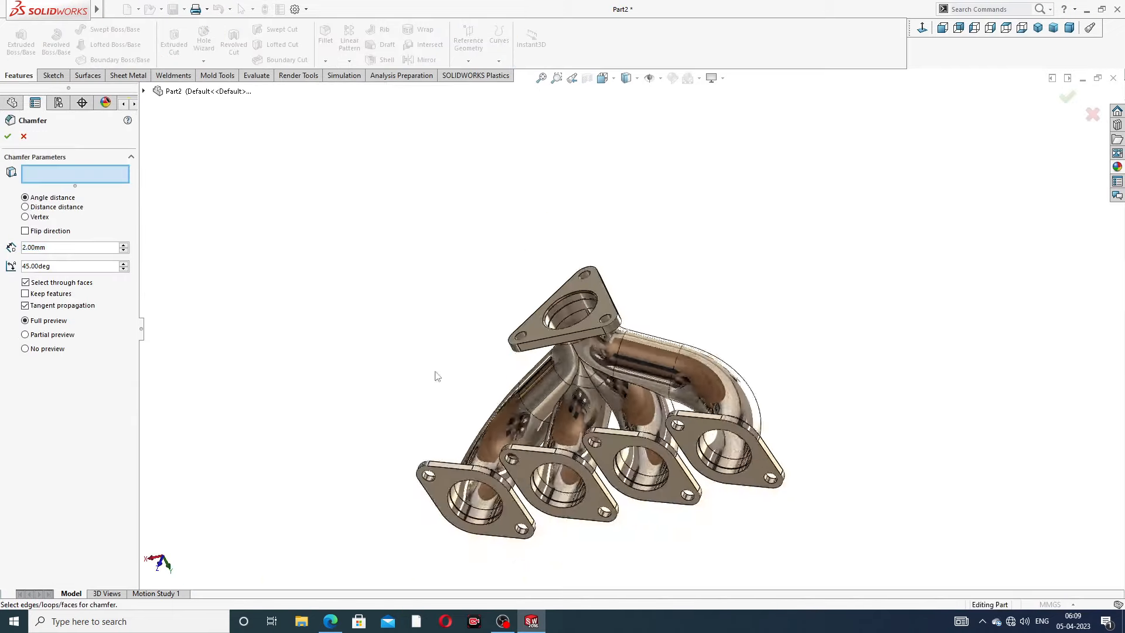
pyautogui.scroll(-2, 518, 486)
pyautogui.scroll(-3, 519, 490)
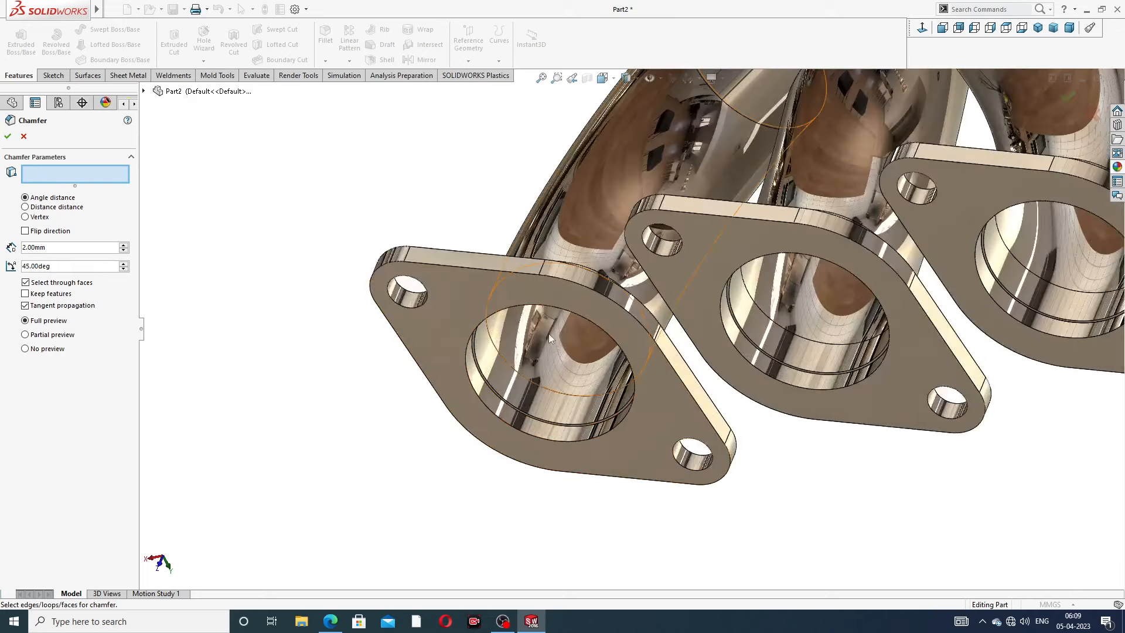
pyautogui.click(536, 305)
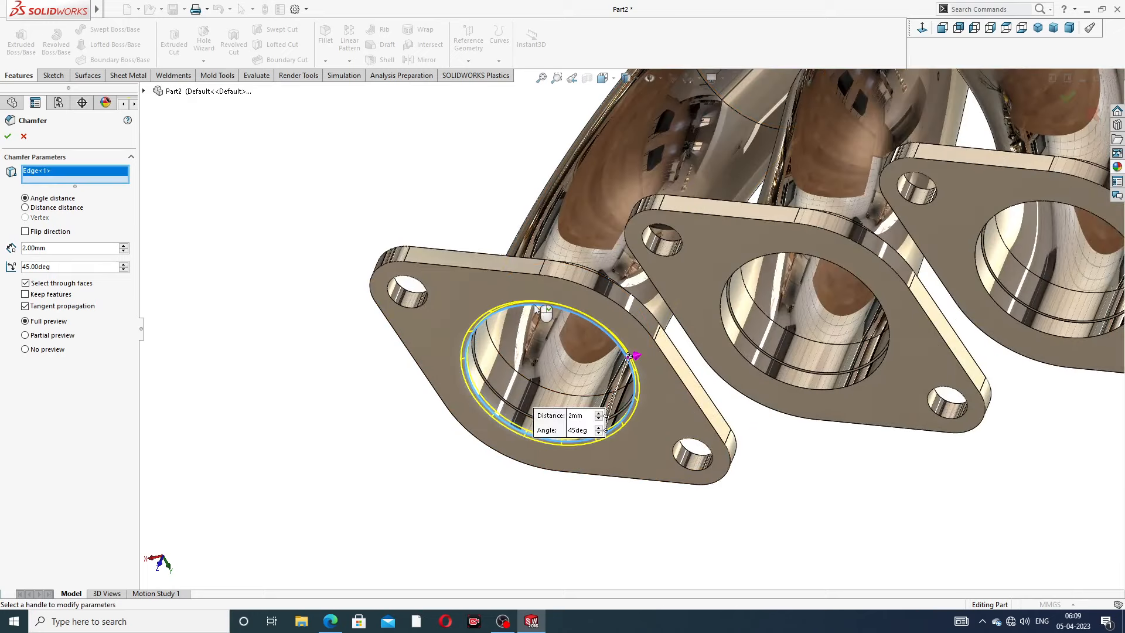
pyautogui.click(7, 136)
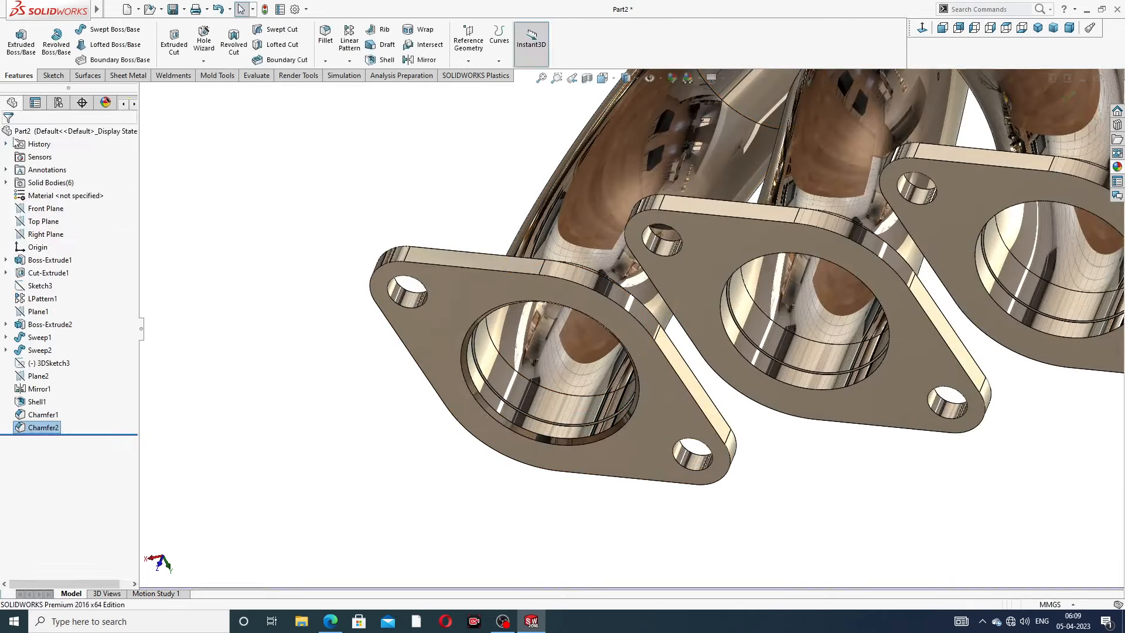
# Step: Chamfer the outer bore edge of the second port flange from the +X end 2 mm at 45 degrees
pyautogui.click(326, 61)
pyautogui.click(351, 92)
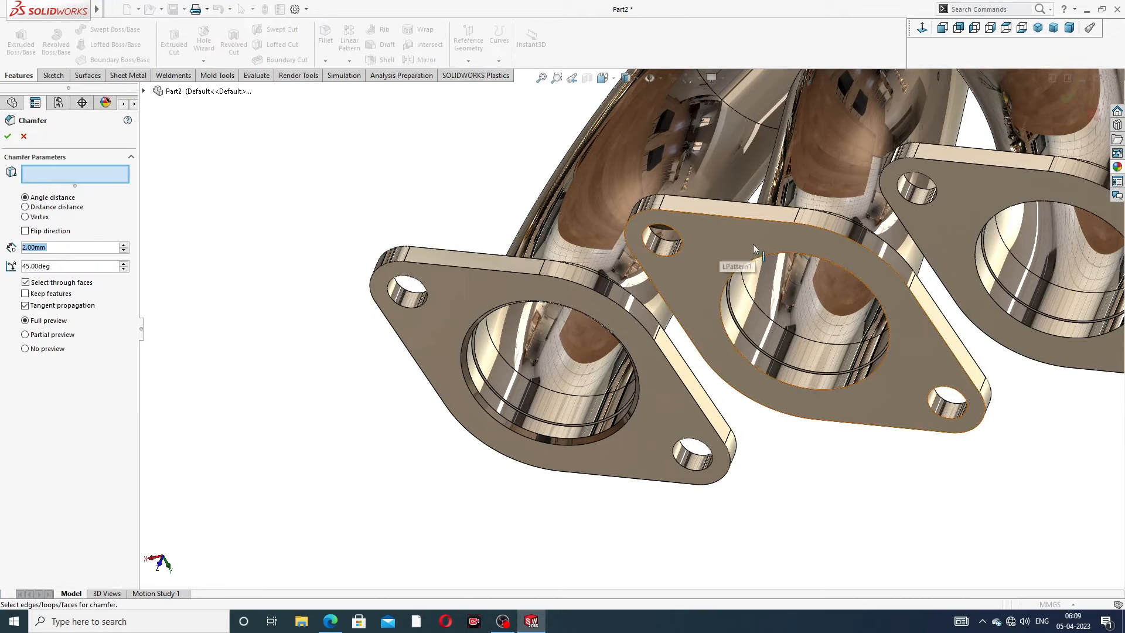
pyautogui.click(772, 252)
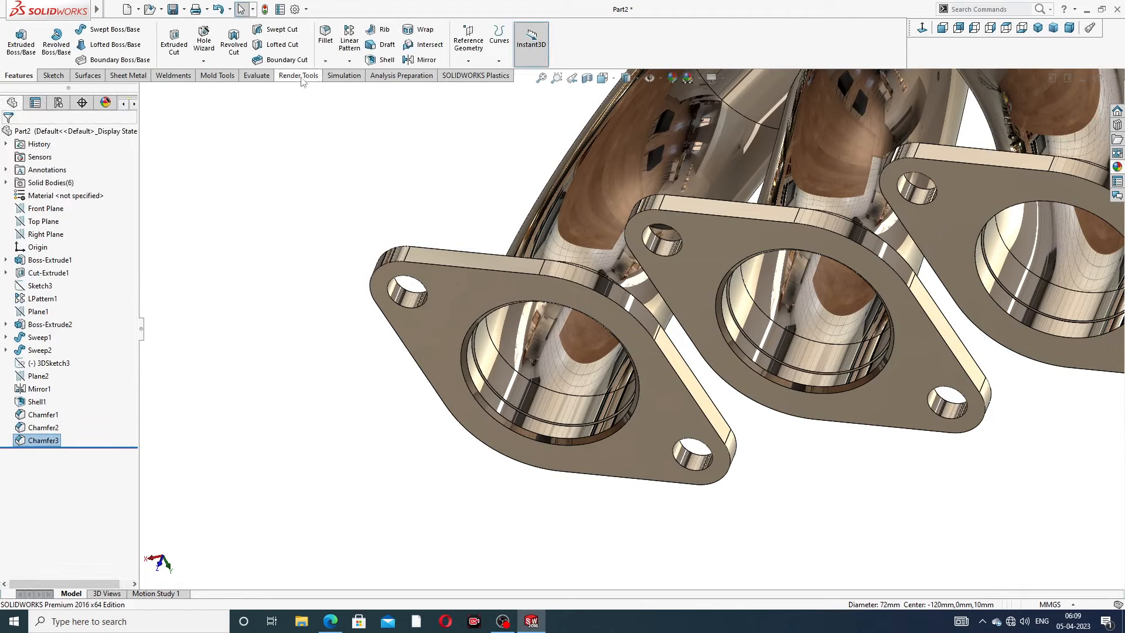
# Step: Chamfer only the outer bore edge of the third port flange 2 mm at 45 degrees, clearing any whole-face selection
pyautogui.click(326, 61)
pyautogui.click(350, 89)
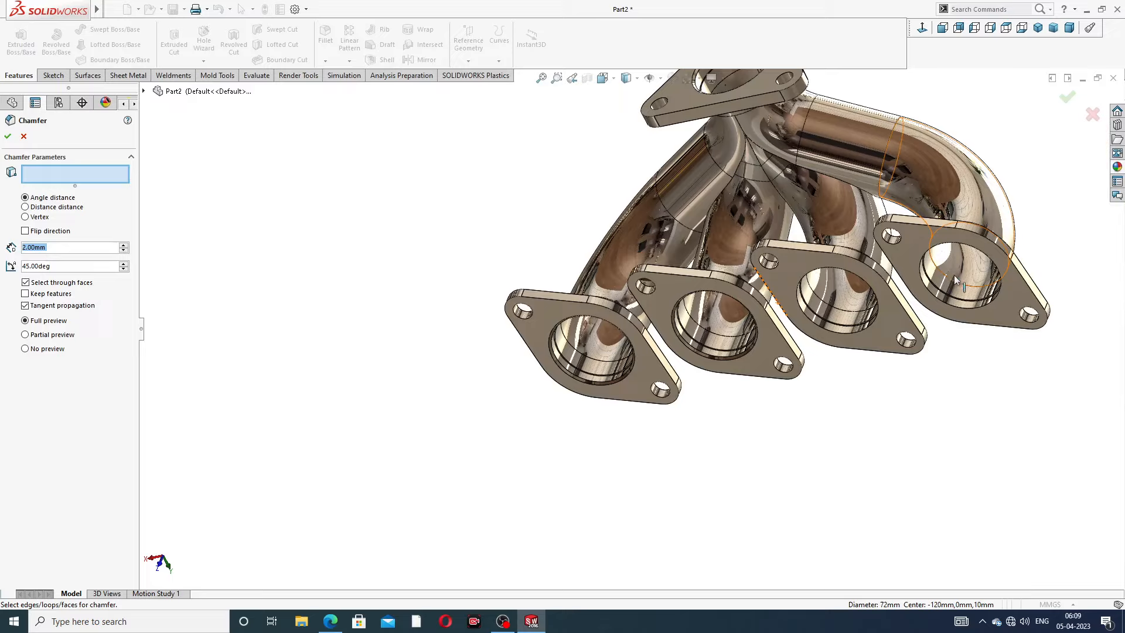
pyautogui.scroll(-10, 954, 275)
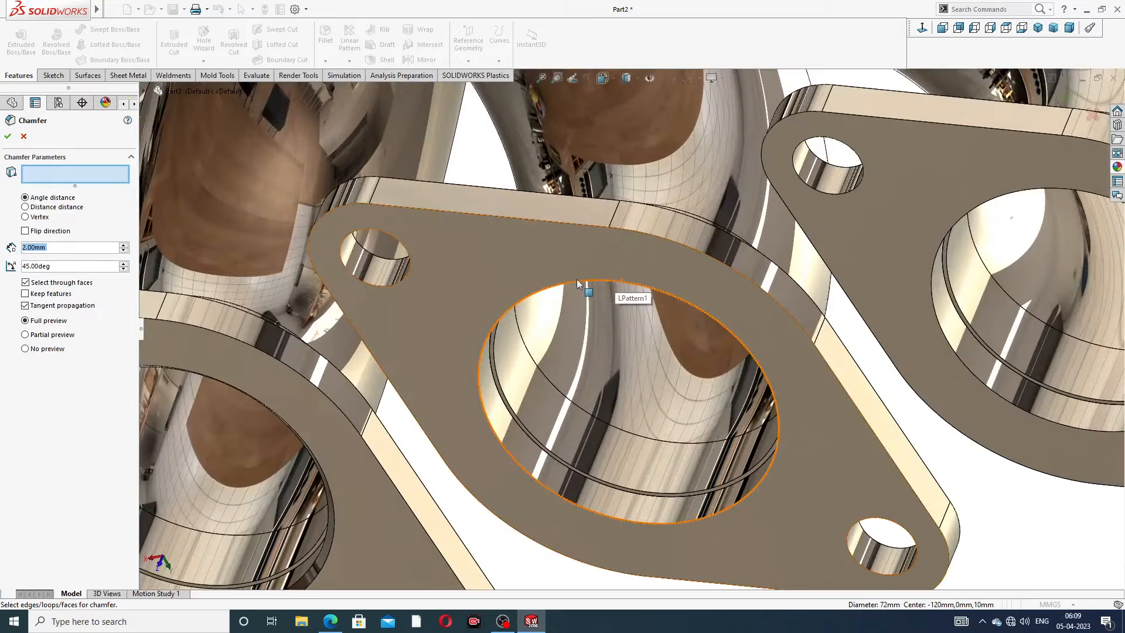
pyautogui.click(576, 279)
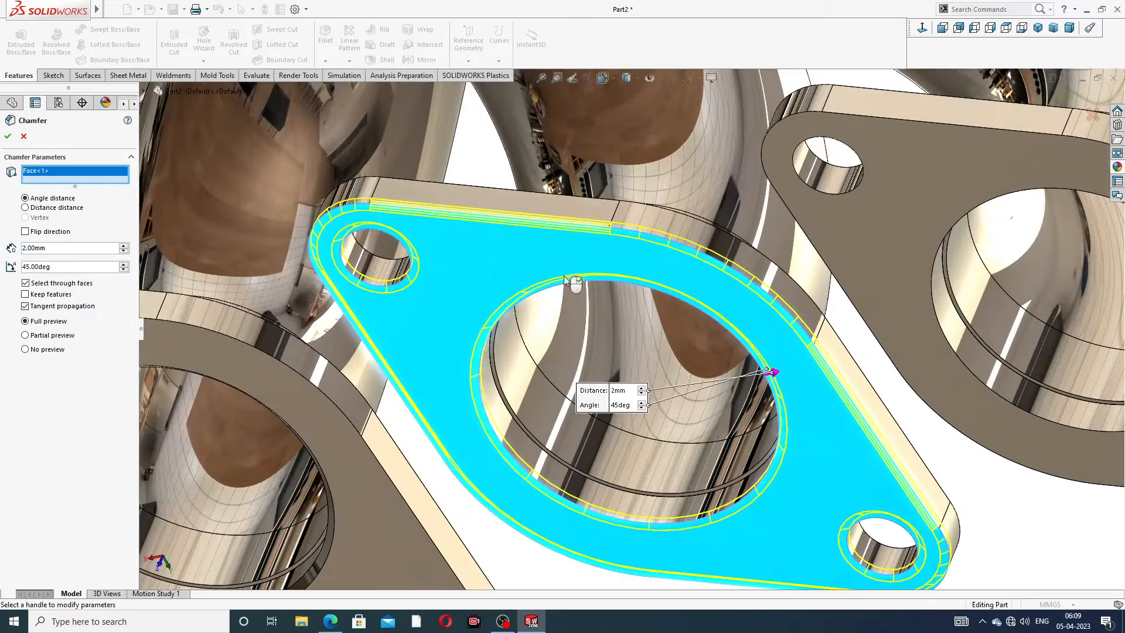
pyautogui.scroll(4, 599, 251)
pyautogui.scroll(2, 599, 250)
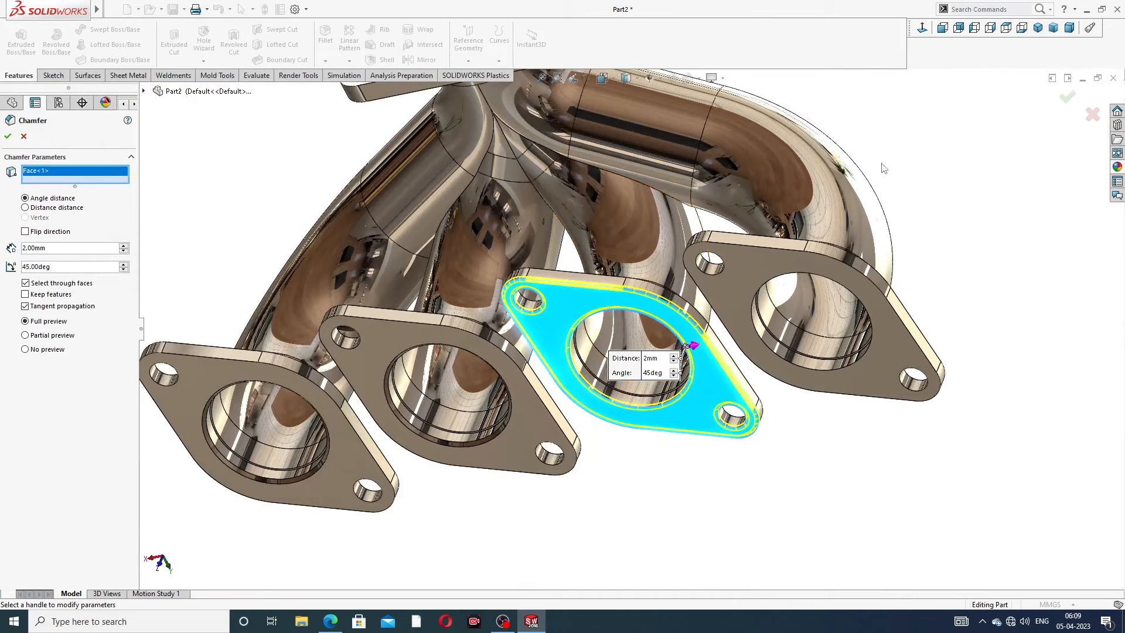
pyautogui.rightClick(95, 176)
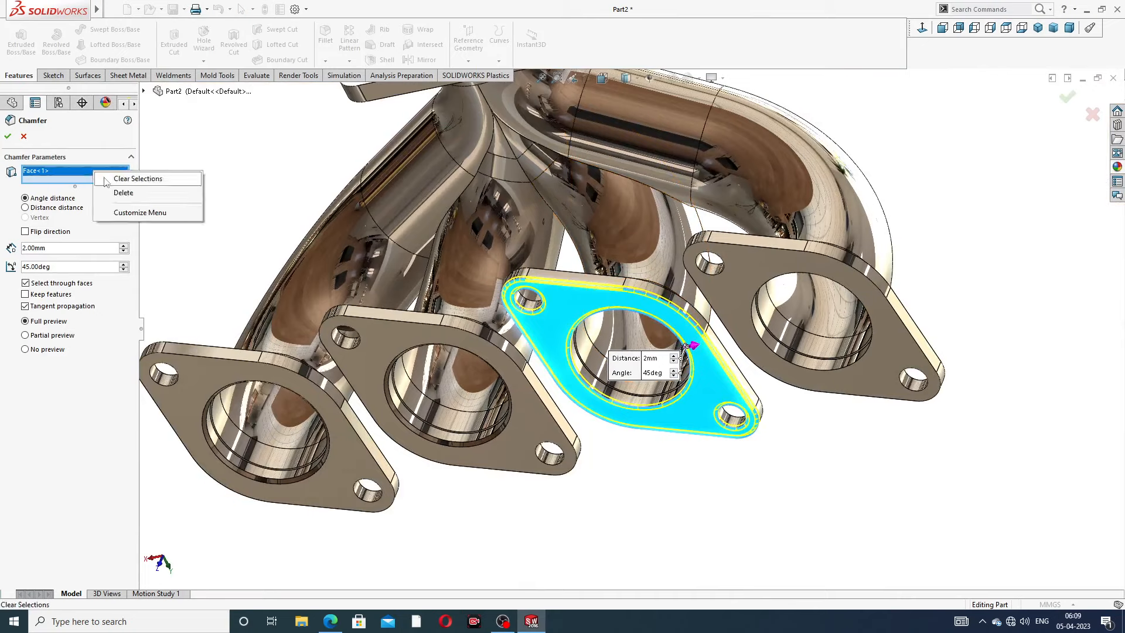
pyautogui.click(134, 185)
pyautogui.scroll(-5, 584, 276)
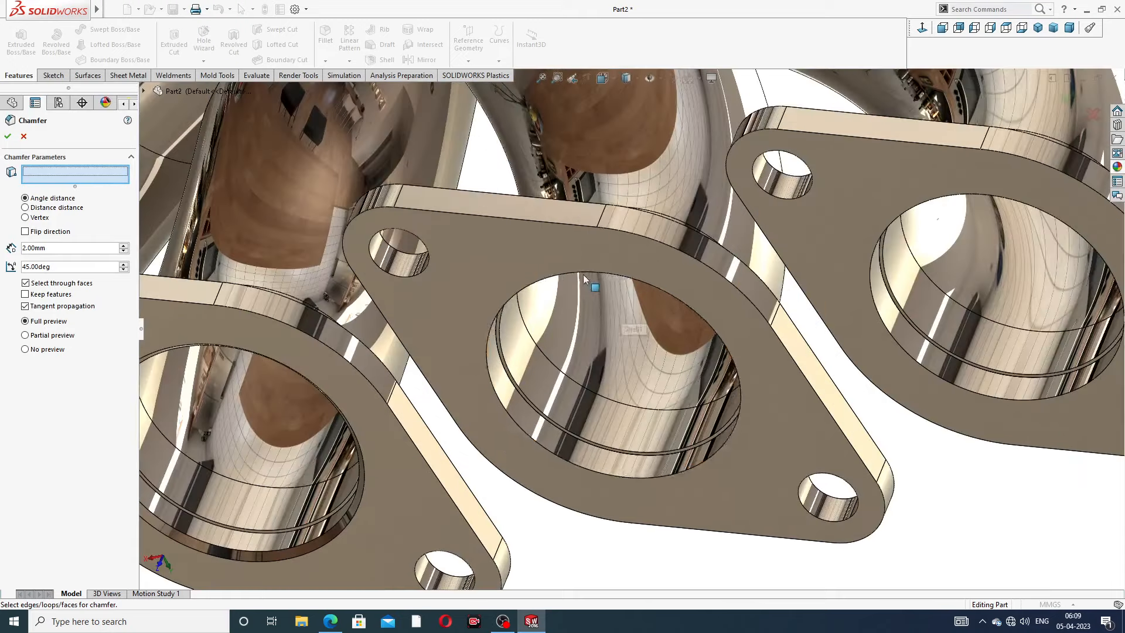
pyautogui.click(566, 276)
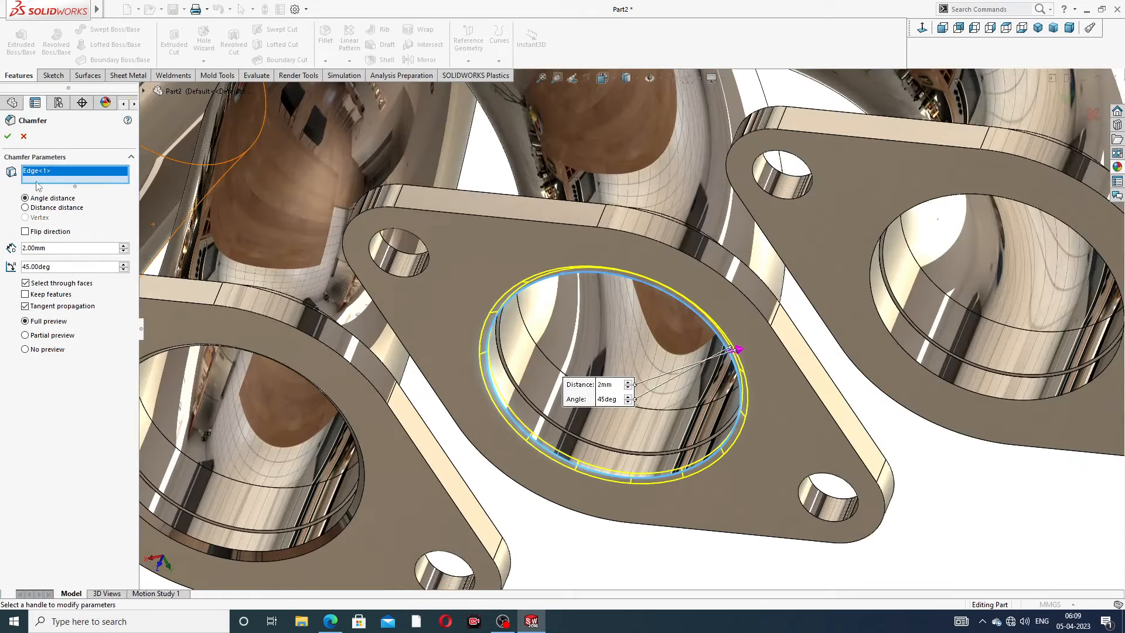
pyautogui.click(8, 136)
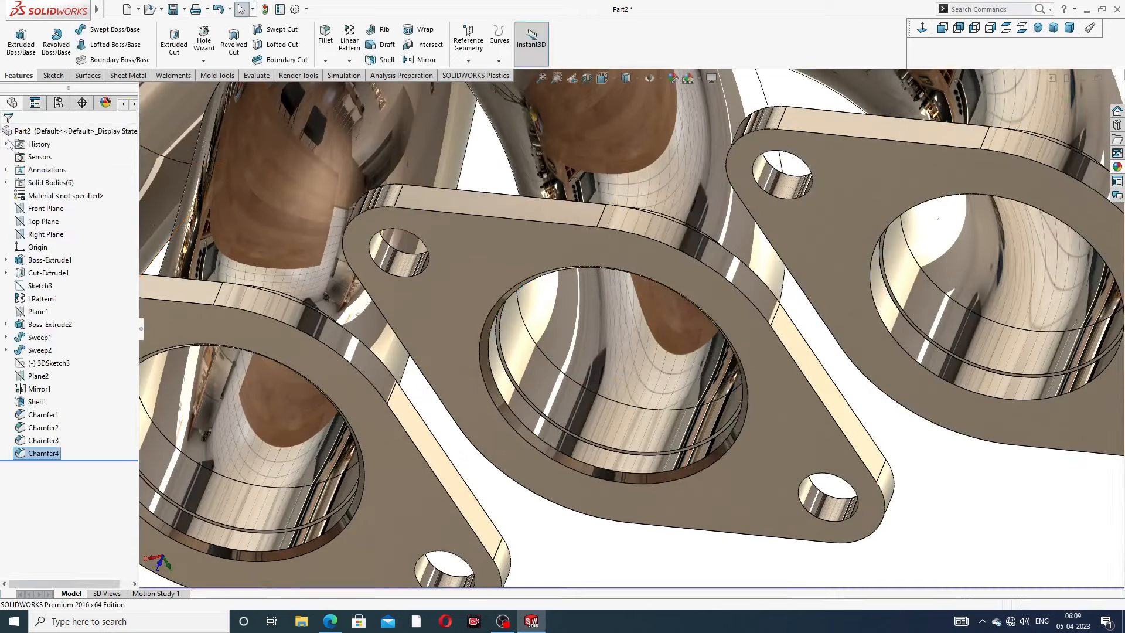
# Step: Chamfer the outer bore edge of the fourth port flange, at the far end of the row, 2 mm at 45 degrees
pyautogui.click(325, 61)
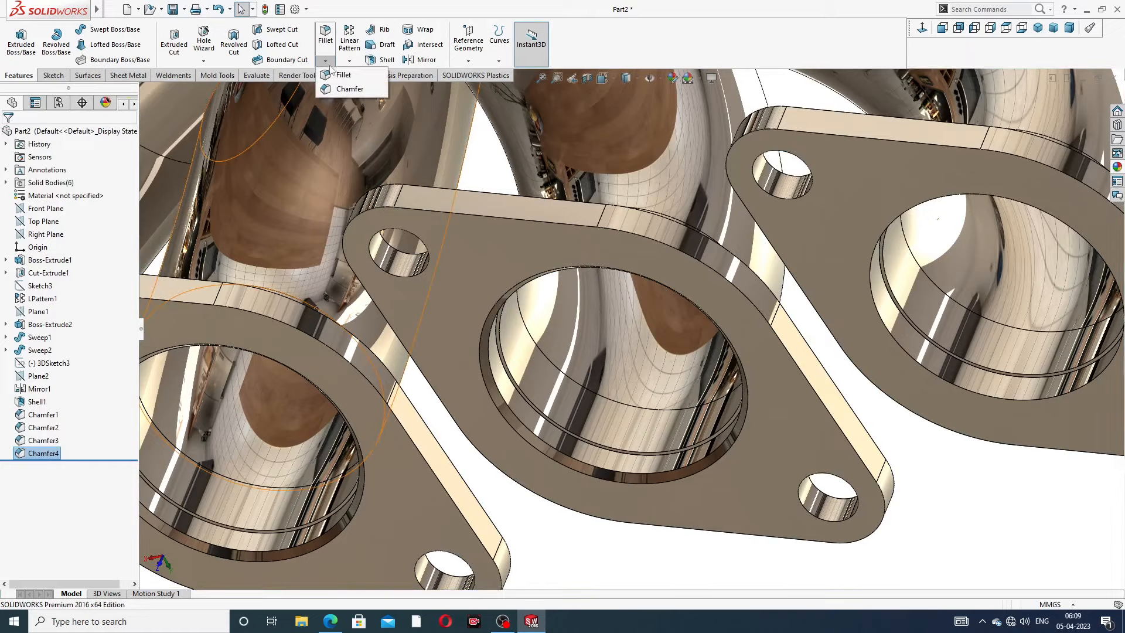
pyautogui.click(356, 84)
pyautogui.scroll(-2, 900, 195)
pyautogui.click(911, 209)
pyautogui.click(8, 136)
# Step: Fillet all edges of the triangular flange's front and back faces with a 1 mm radius
pyautogui.scroll(7, 467, 180)
pyautogui.moveTo(439, 89); pyautogui.dragTo(453, 126, button='middle')
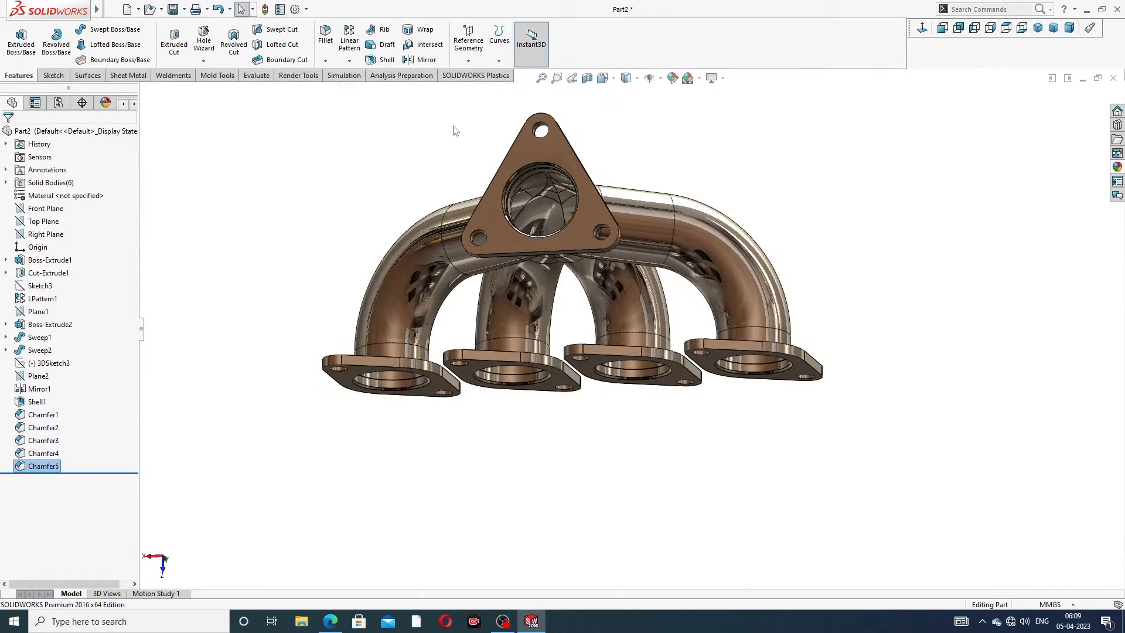
pyautogui.click(325, 60)
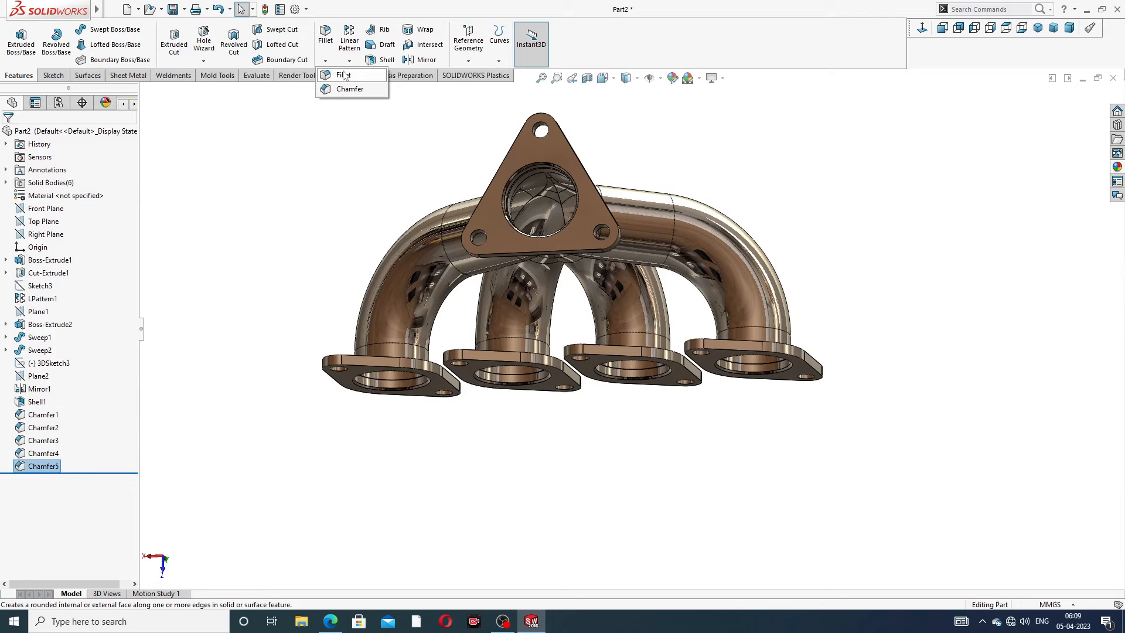
pyautogui.click(343, 71)
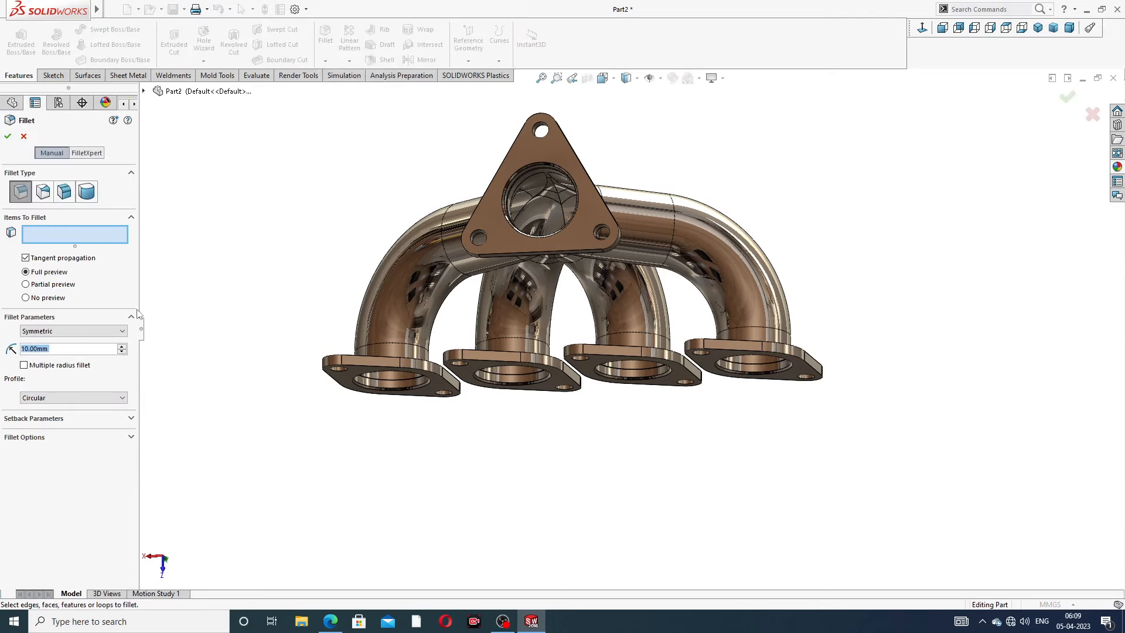
pyautogui.write('1')
pyautogui.press('Return')
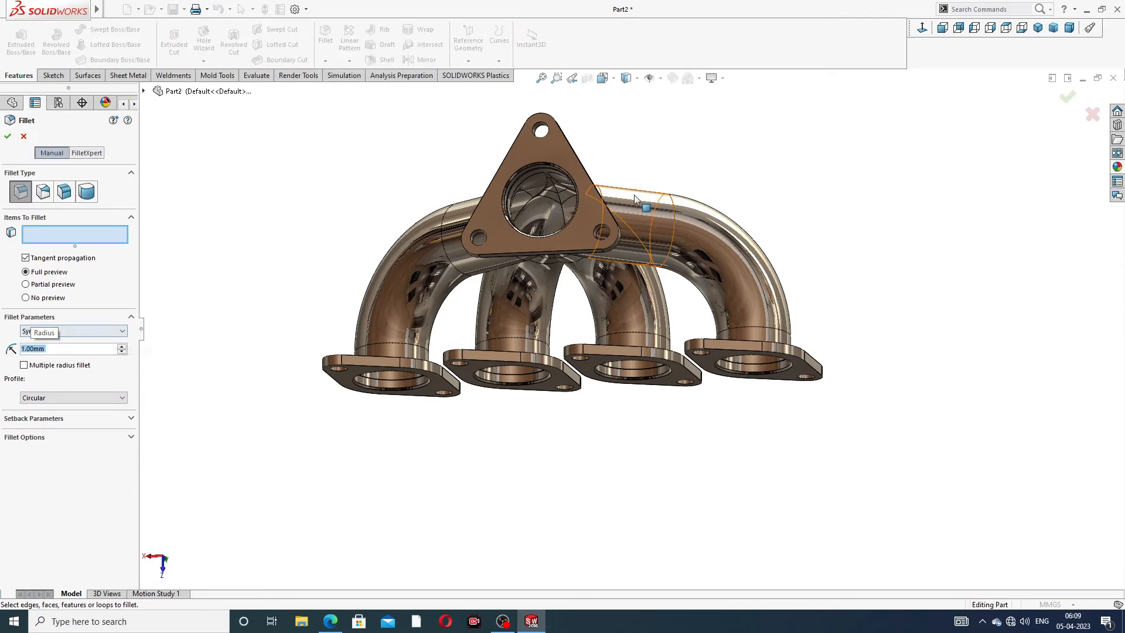
pyautogui.click(527, 153)
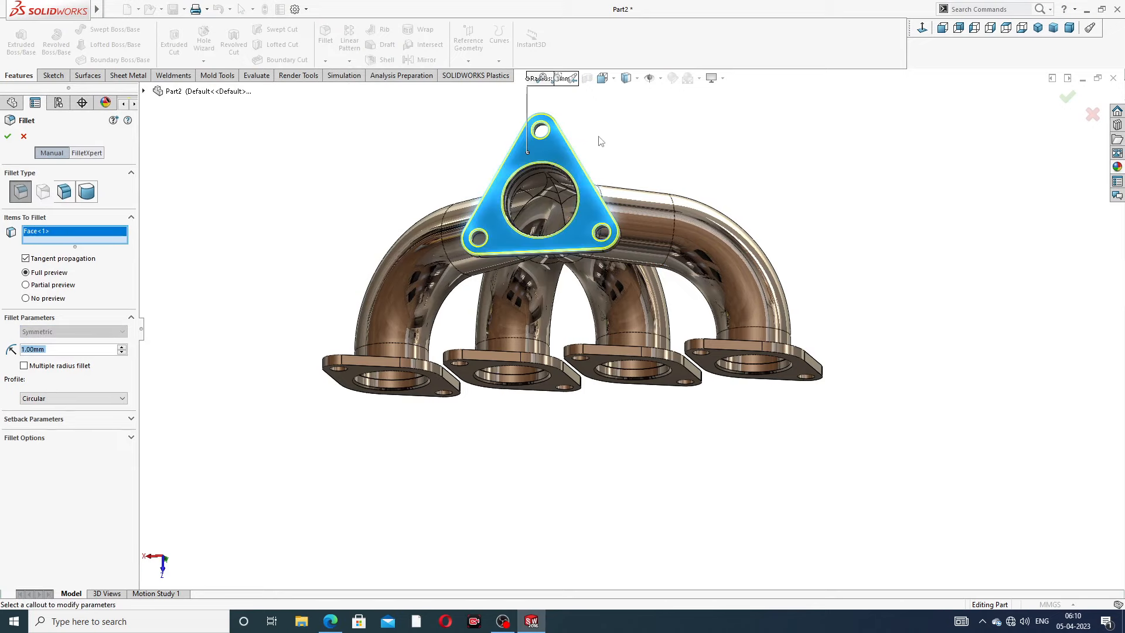
pyautogui.moveTo(600, 140); pyautogui.dragTo(464, 173, button='middle')
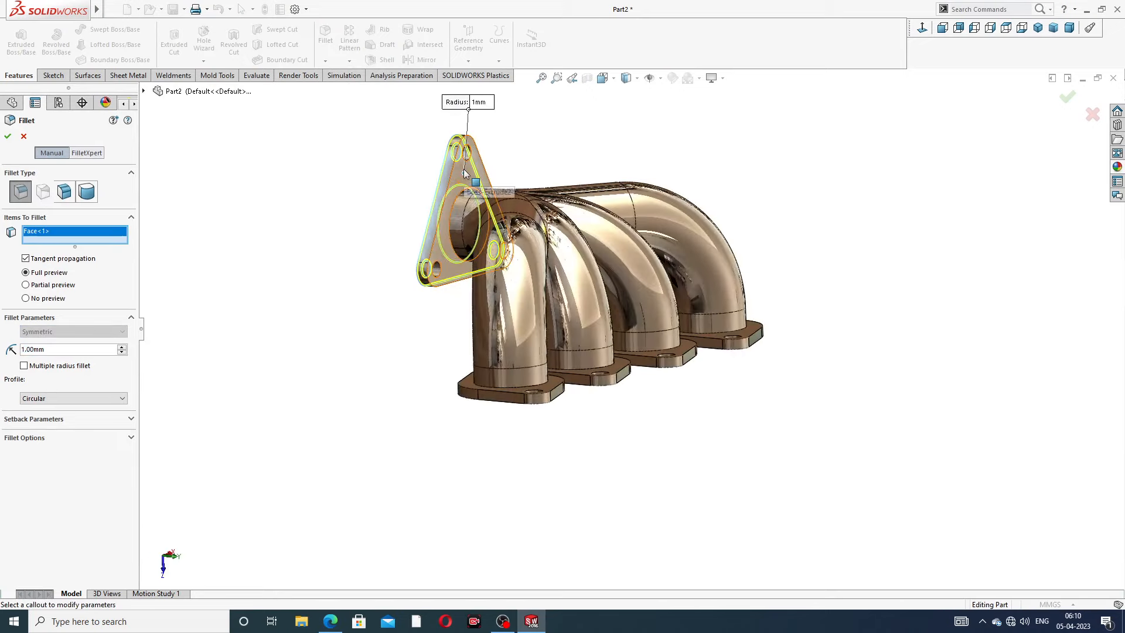
pyautogui.click(465, 174)
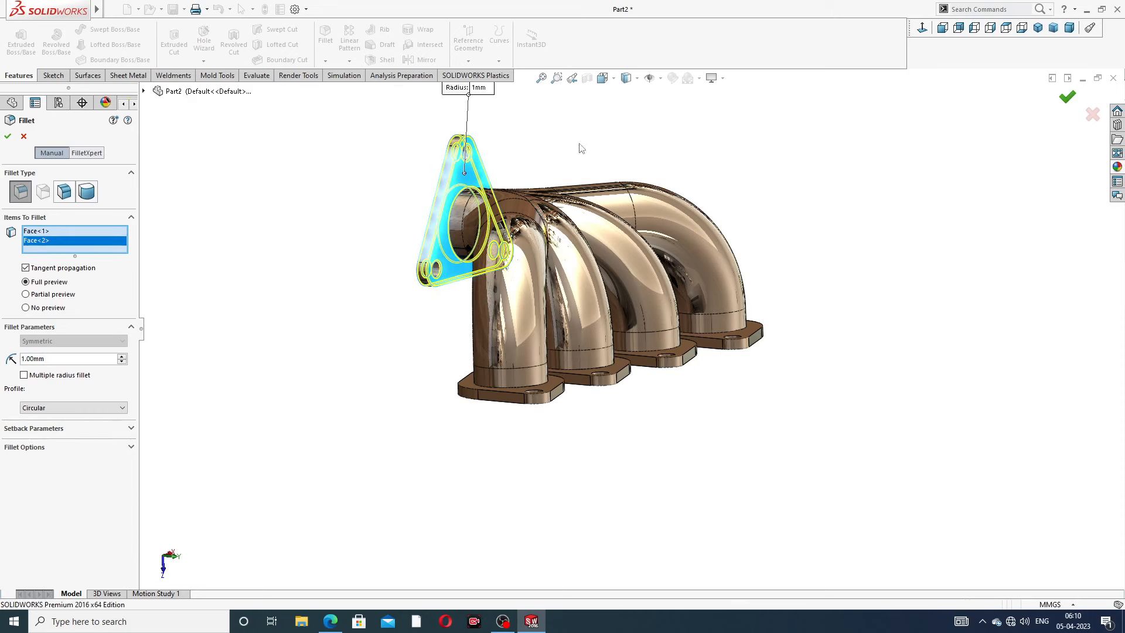
pyautogui.press('Return')
# Step: Fillet the edges of both flat faces of the port flange at the +X end with a 1 mm radius
pyautogui.moveTo(578, 146); pyautogui.dragTo(631, 152, button='middle')
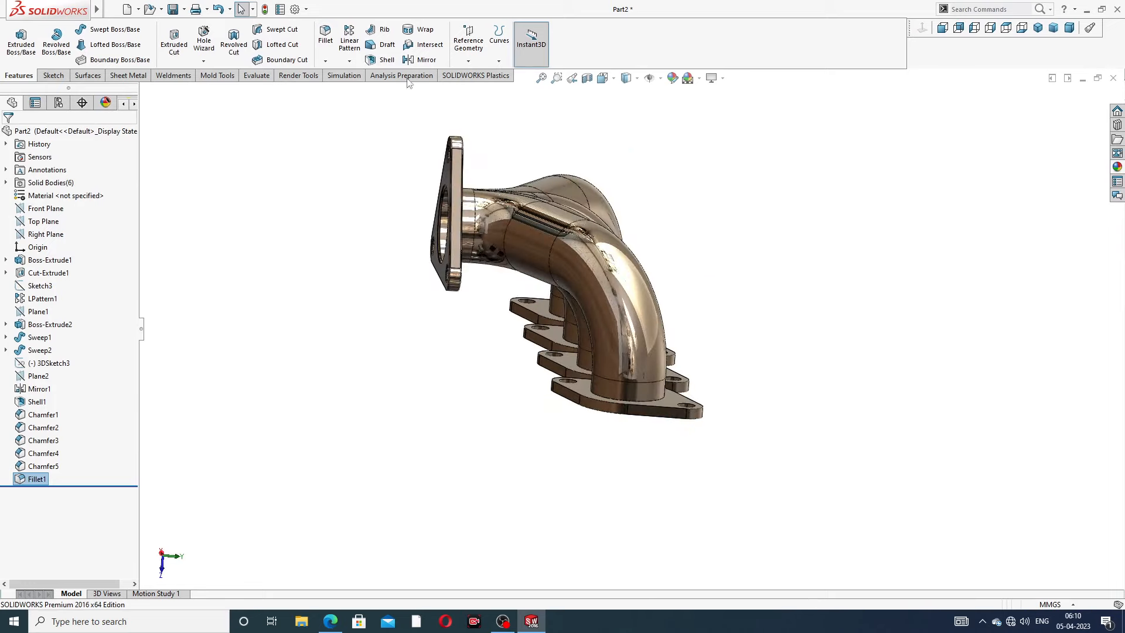
pyautogui.click(325, 36)
pyautogui.moveTo(586, 340); pyautogui.dragTo(387, 450, button='middle')
pyautogui.click(409, 345)
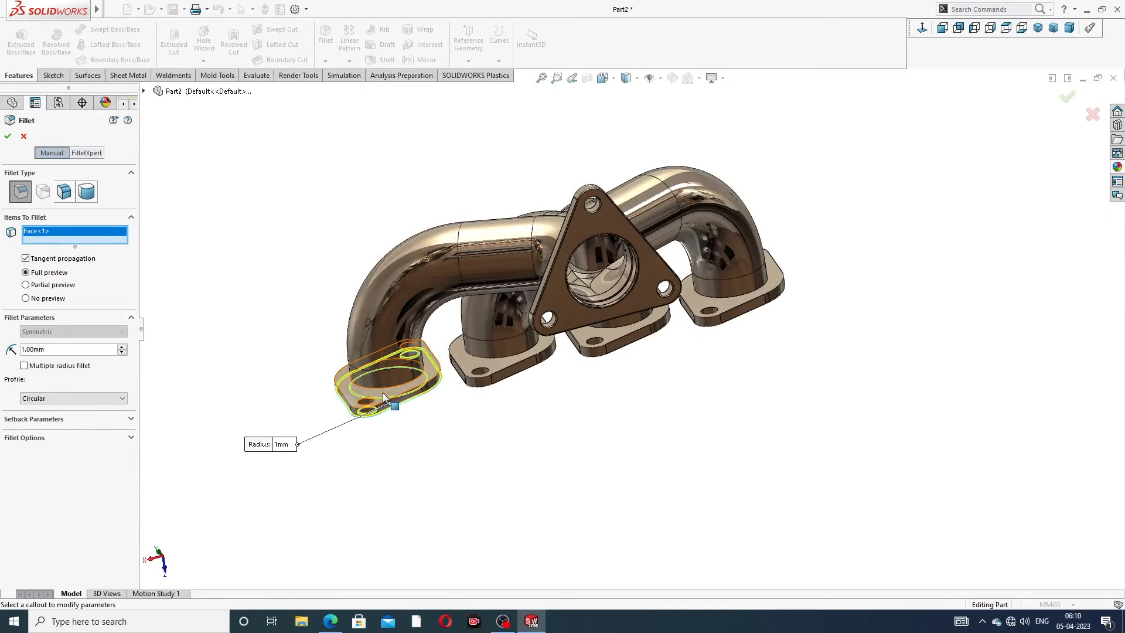
pyautogui.moveTo(388, 406)
pyautogui.mouseDown(button='middle')
pyautogui.moveTo(419, 461)
pyautogui.moveTo(388, 404)
pyautogui.mouseUp(button='middle')
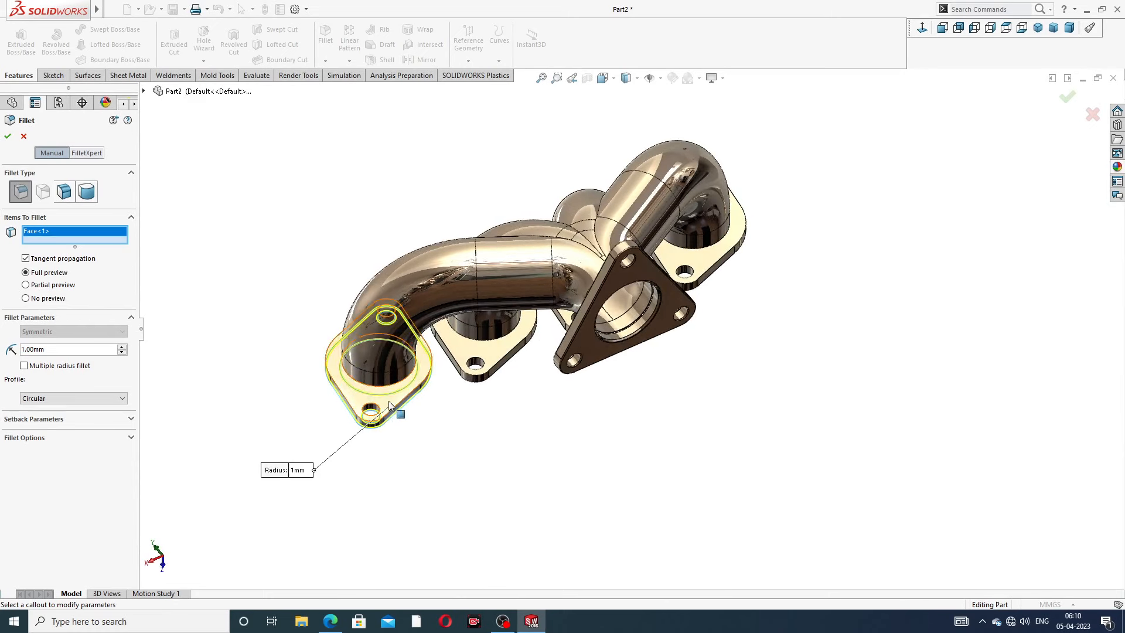
pyautogui.click(358, 402)
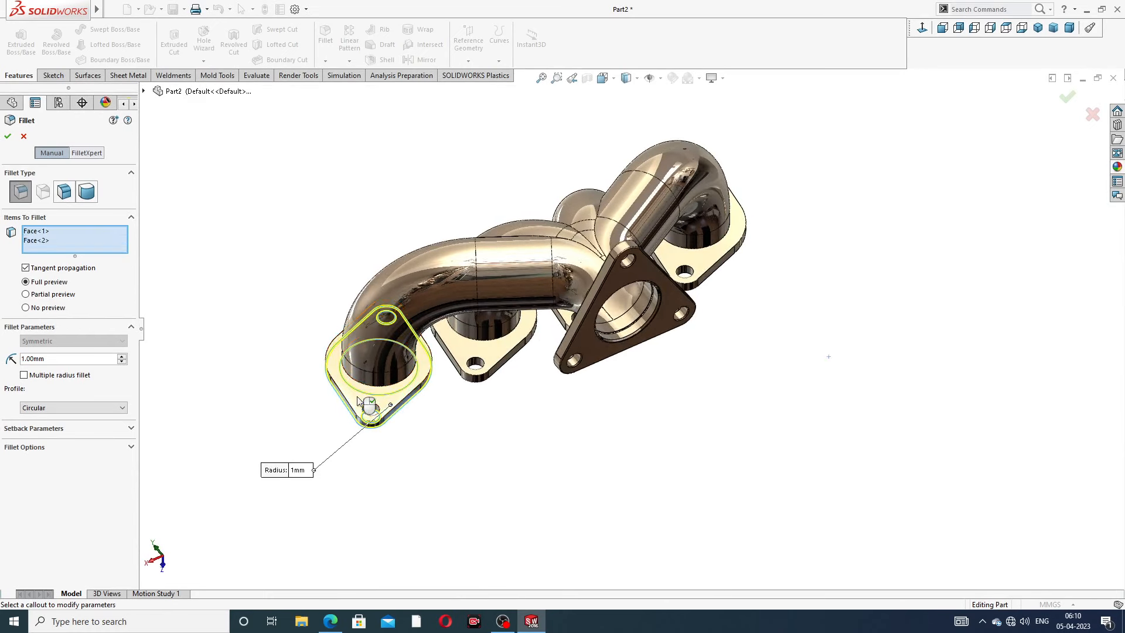
pyautogui.click(8, 138)
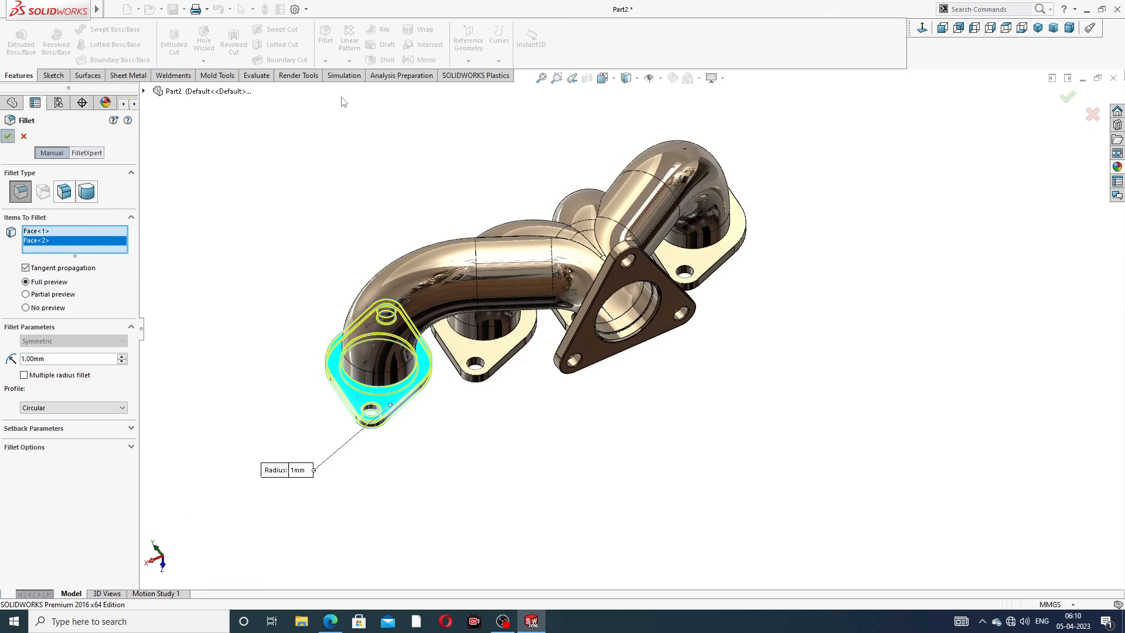
# Step: Fillet the edges of the second port flange's pipe-side and outer faces with a 1 mm radius
pyautogui.click(325, 37)
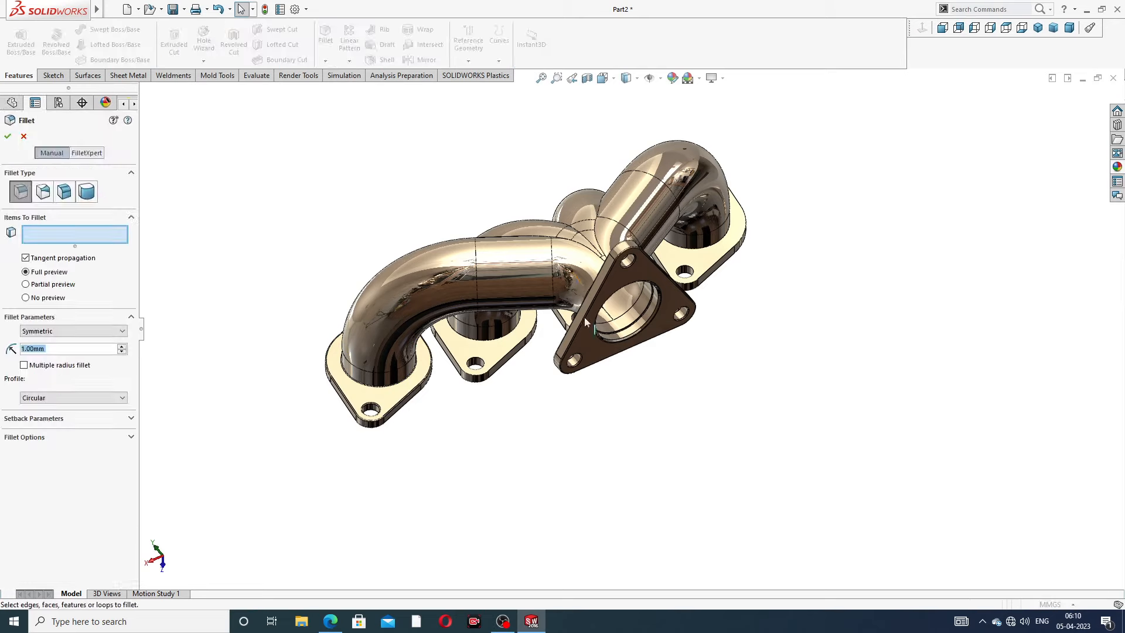
pyautogui.click(498, 354)
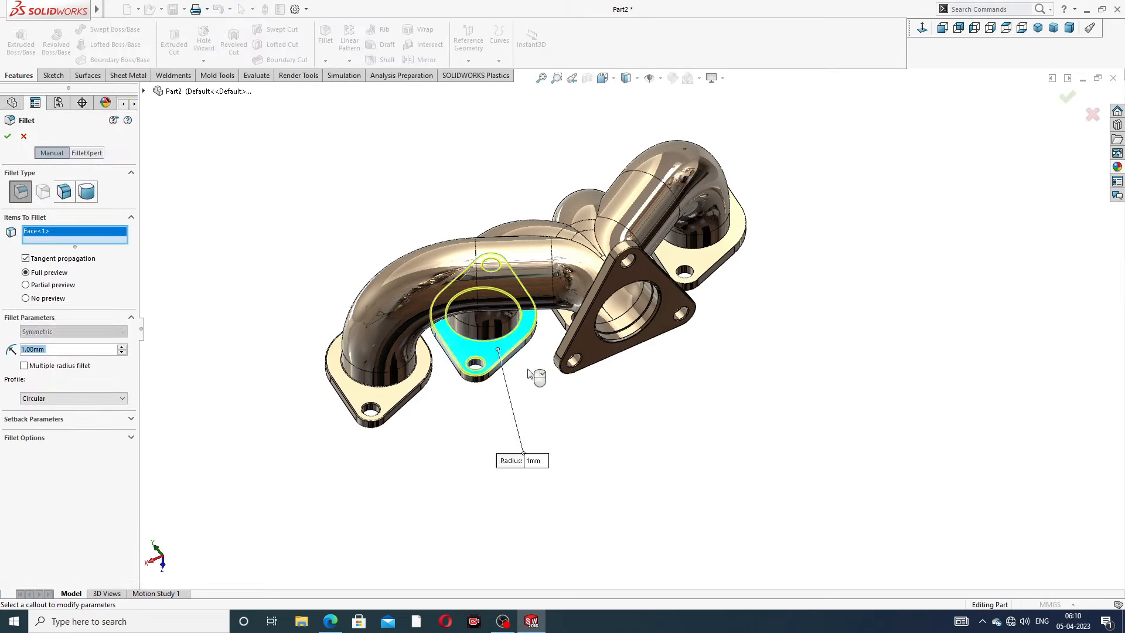
pyautogui.moveTo(533, 377); pyautogui.dragTo(516, 148, button='middle')
pyautogui.scroll(-3, 489, 314)
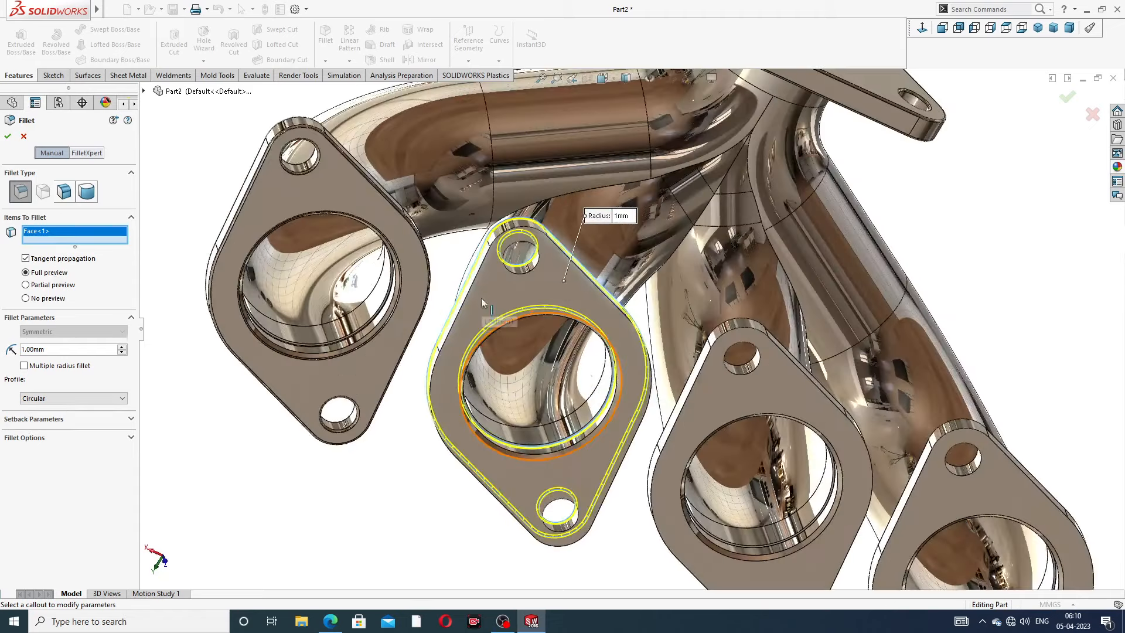
pyautogui.click(501, 302)
pyautogui.click(8, 137)
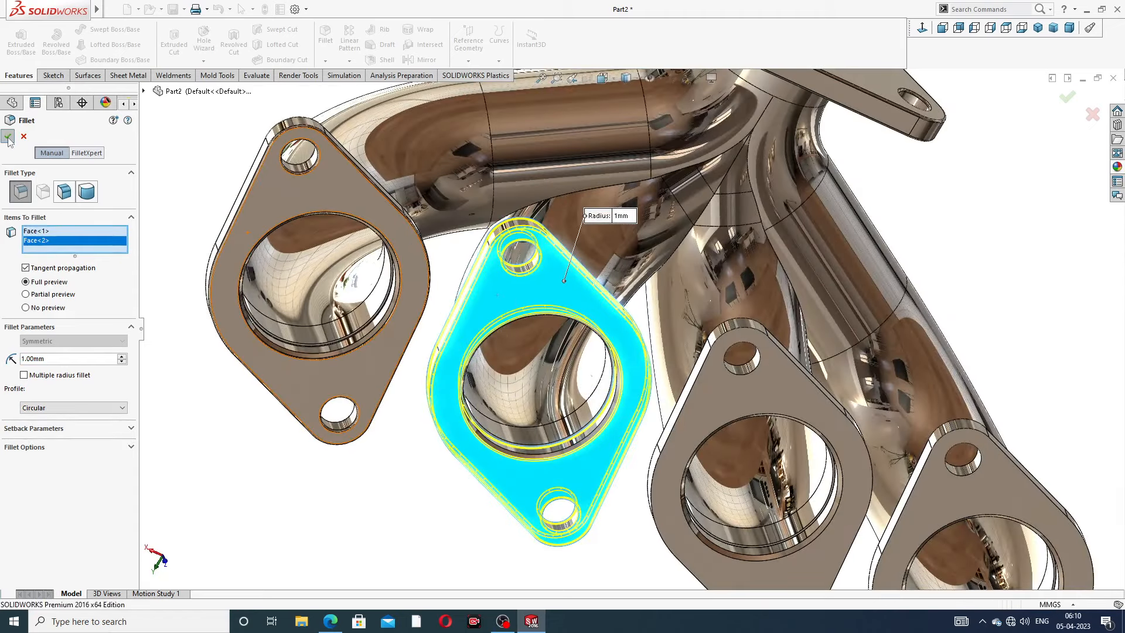
# Step: Fillet the edges of the third port flange's outer and pipe-side faces with a 1 mm radius
pyautogui.moveTo(24, 6)
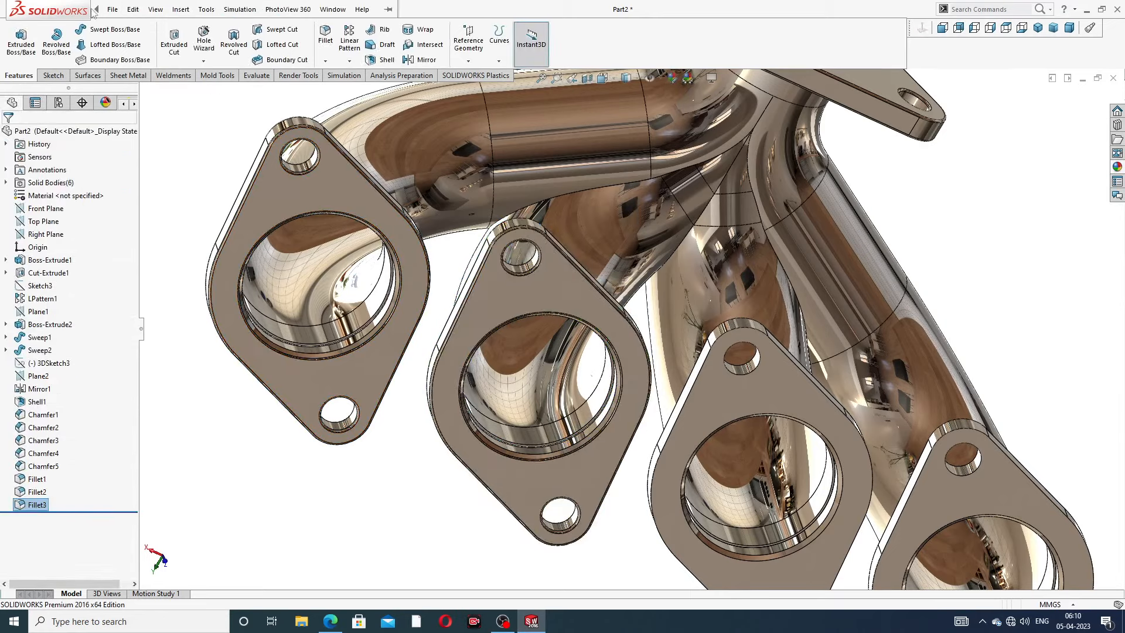
pyautogui.click(325, 35)
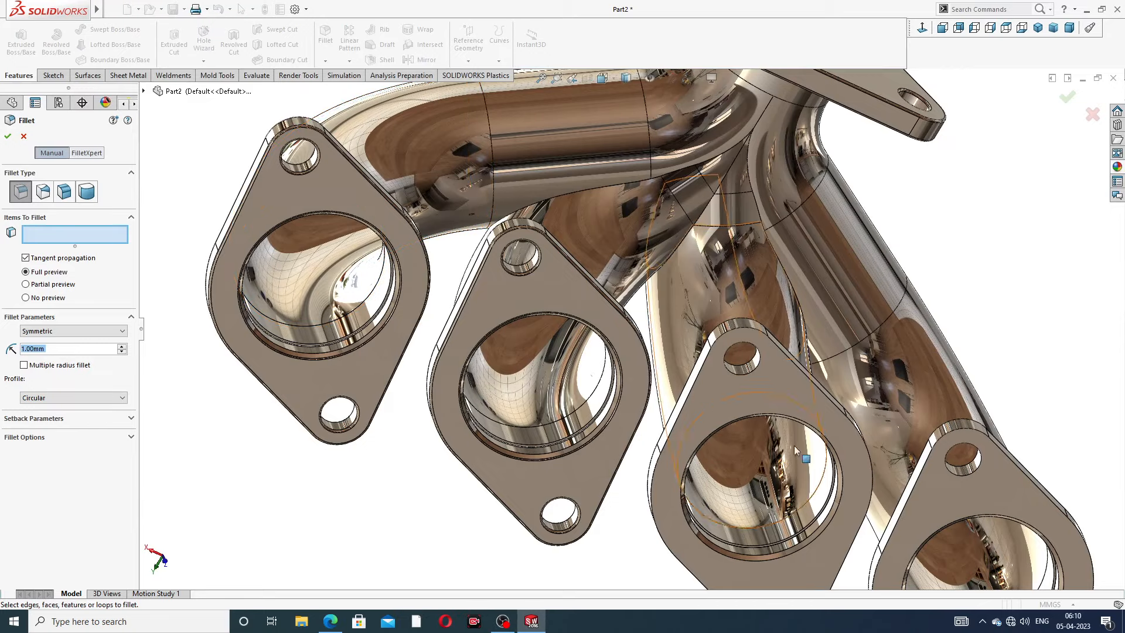
pyautogui.click(771, 402)
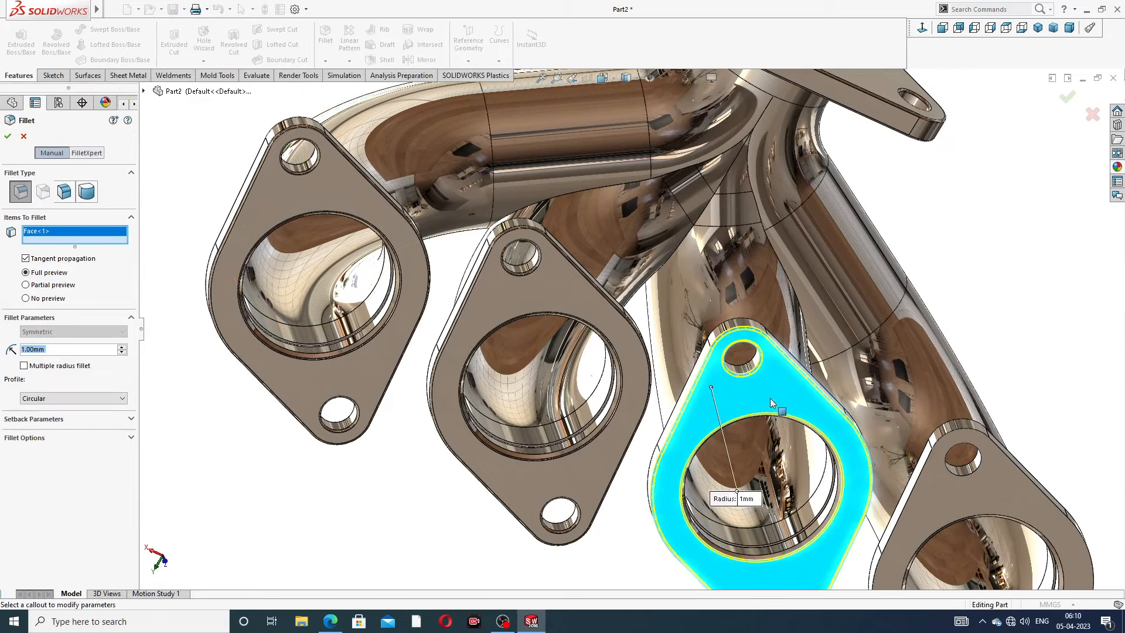
pyautogui.moveTo(771, 402); pyautogui.dragTo(609, 497, button='middle')
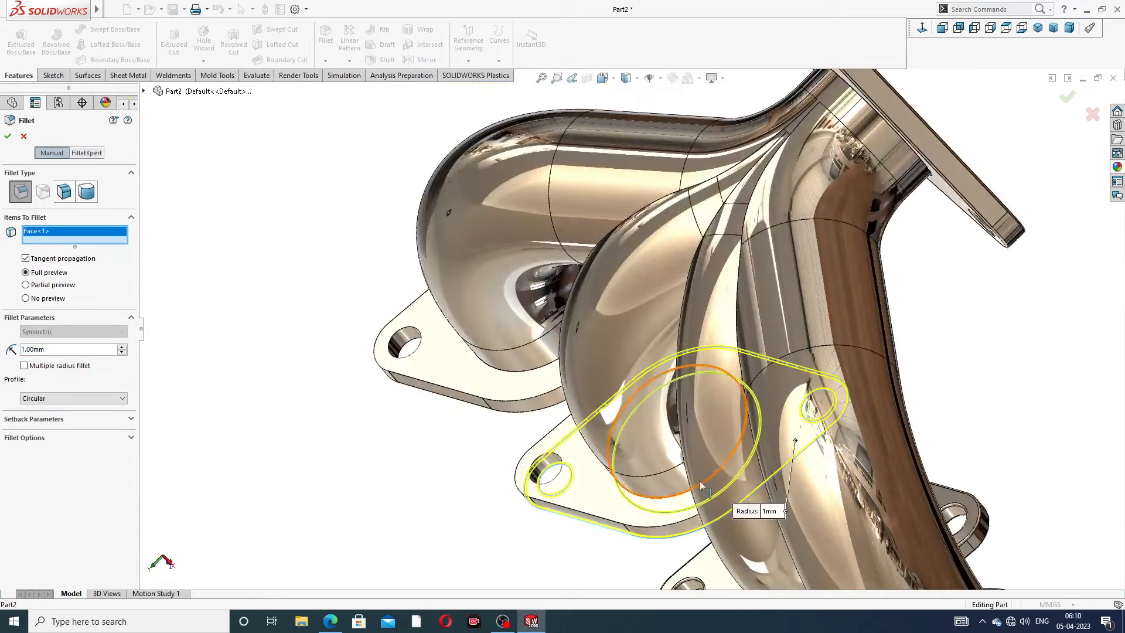
pyautogui.click(602, 492)
pyautogui.click(8, 137)
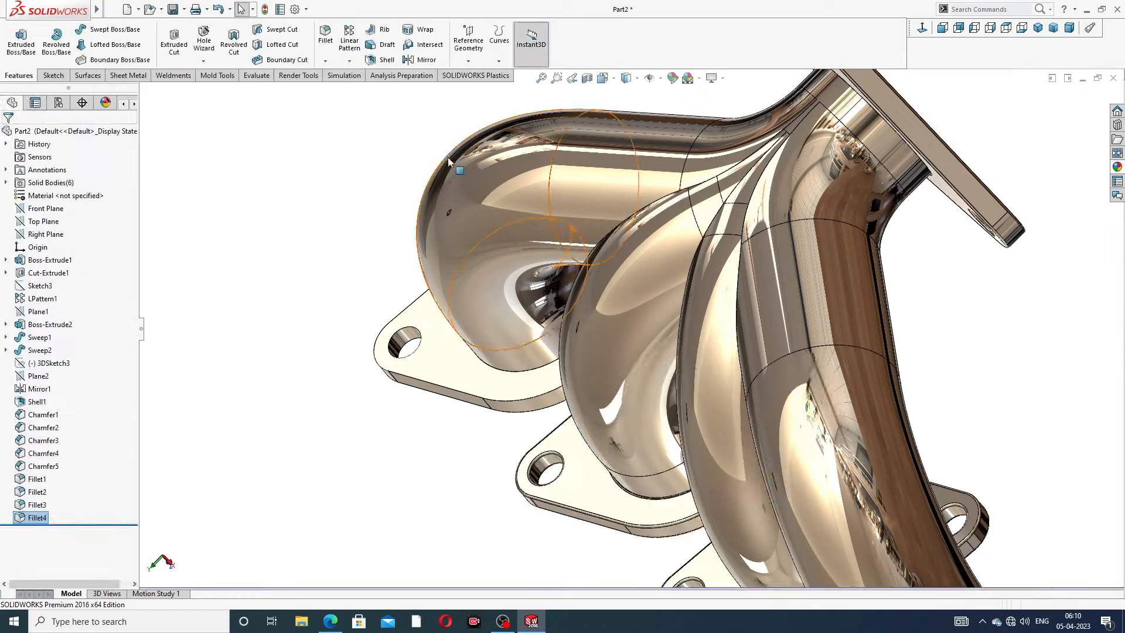
# Step: Fillet the edges of both flat faces of the remaining port flange at the -X end with a 1 mm radius
pyautogui.click(325, 37)
pyautogui.scroll(3, 821, 375)
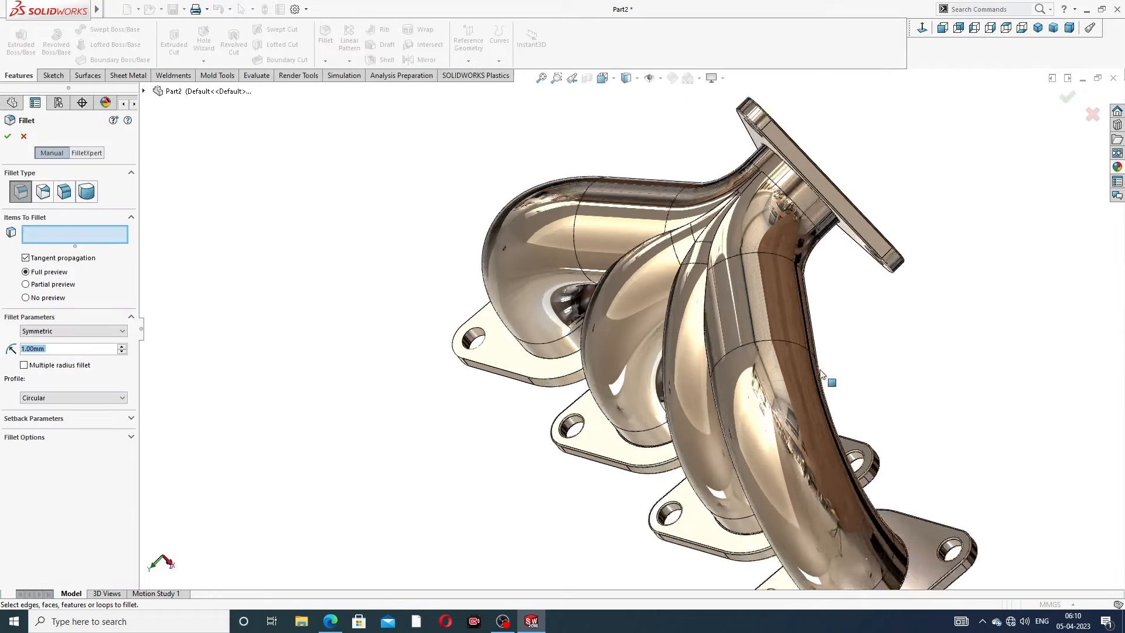
pyautogui.moveTo(824, 375); pyautogui.dragTo(873, 346, button='middle')
pyautogui.scroll(-3, 773, 558)
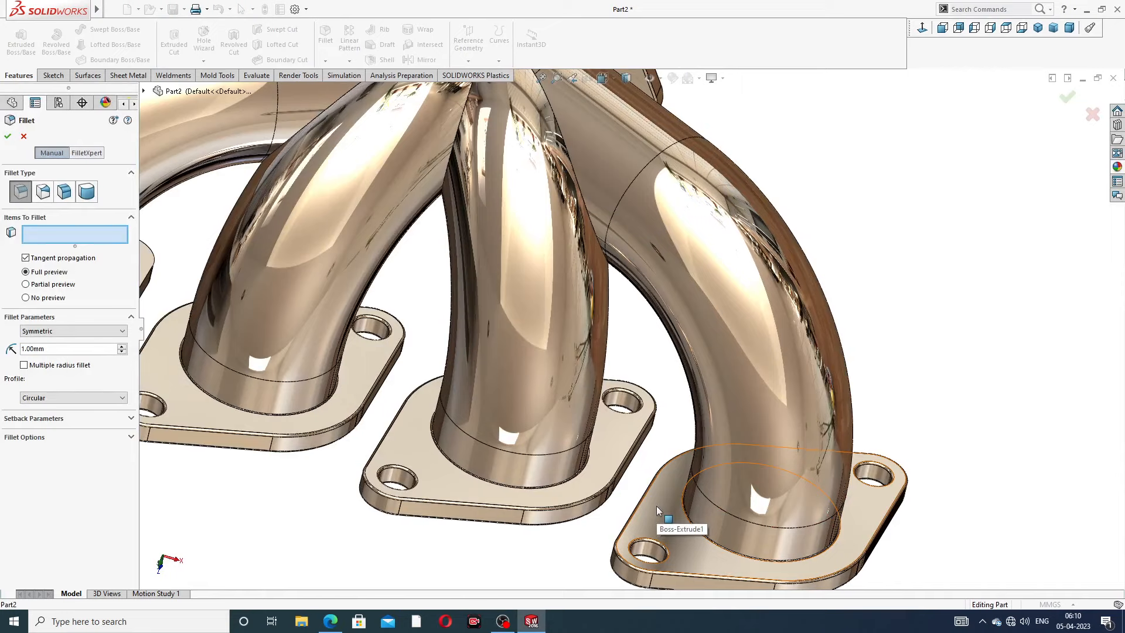
pyautogui.scroll(3, 670, 488)
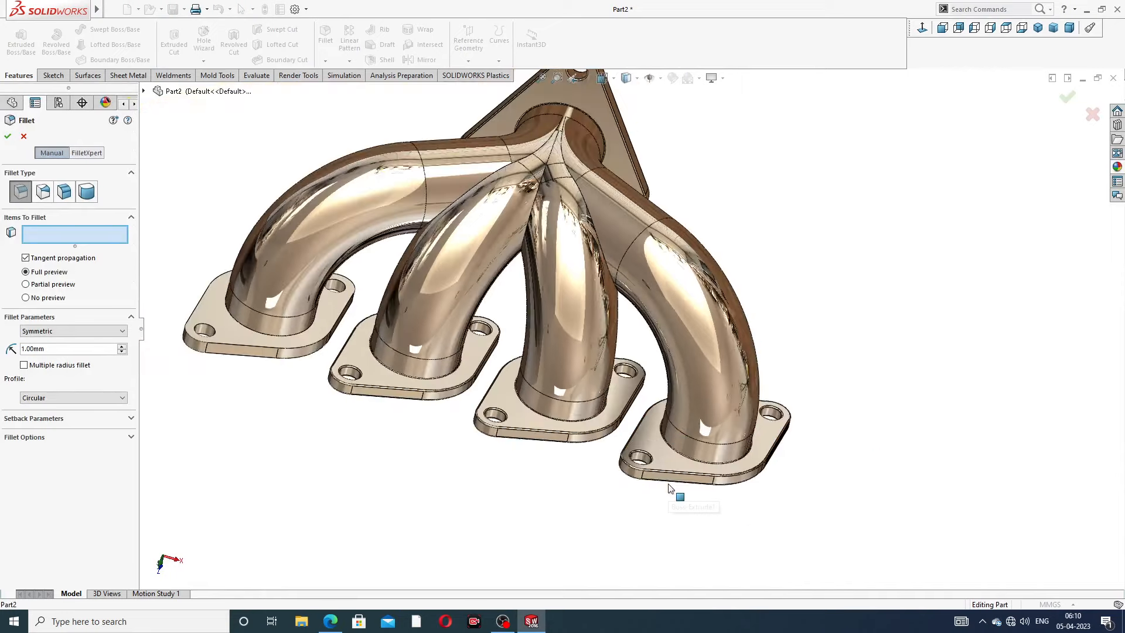
pyautogui.scroll(-5, 346, 342)
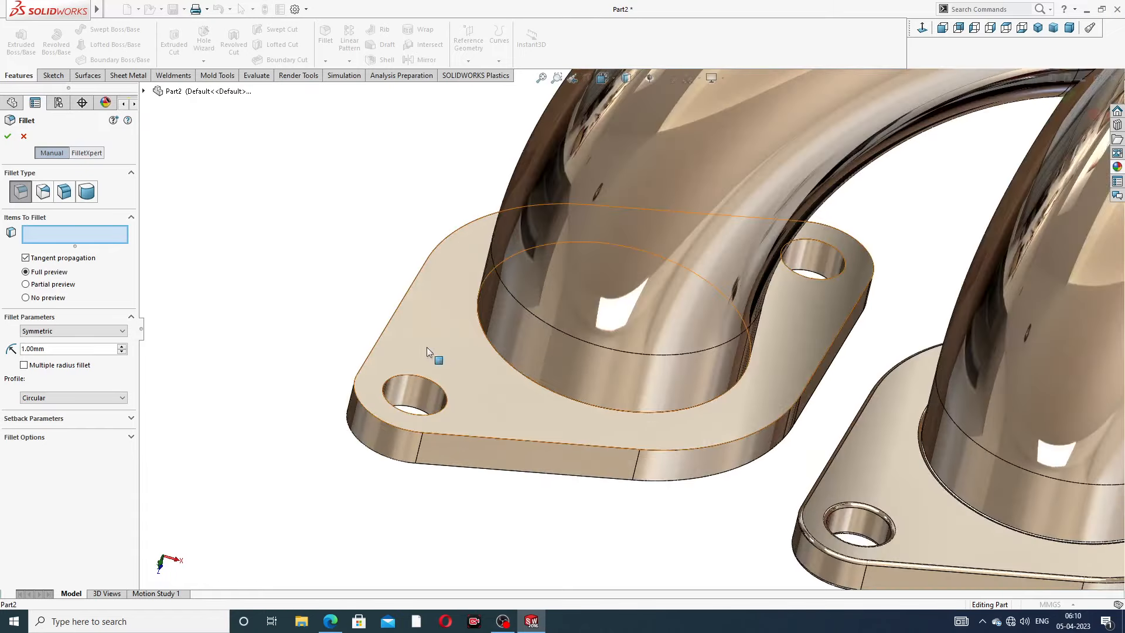
pyautogui.click(427, 347)
pyautogui.moveTo(540, 410); pyautogui.dragTo(469, 432, button='middle')
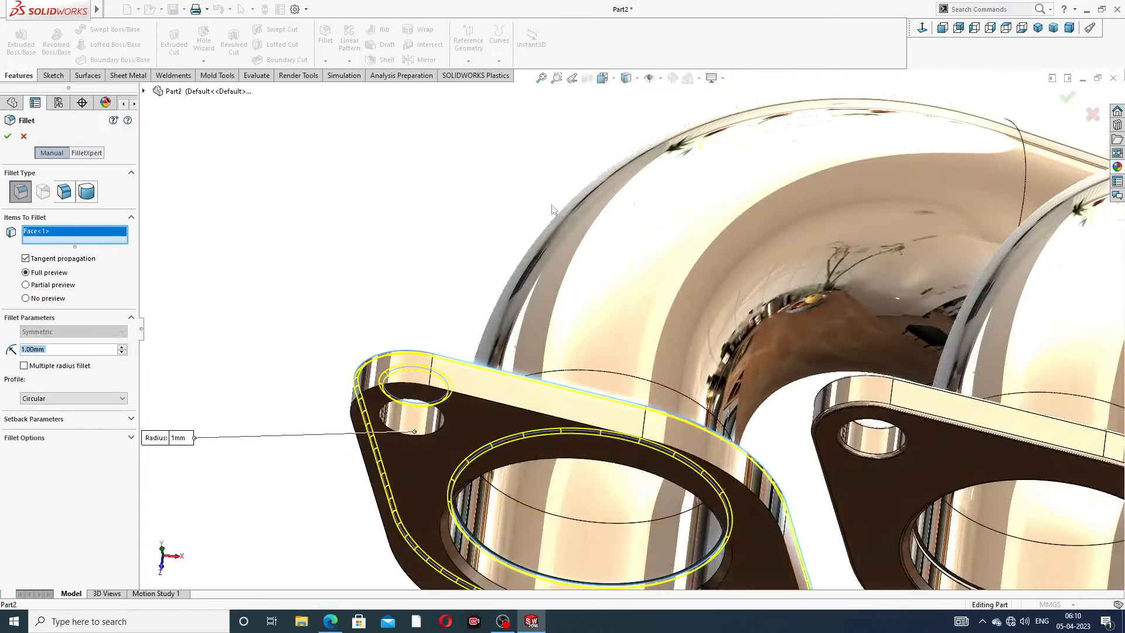
pyautogui.click(469, 432)
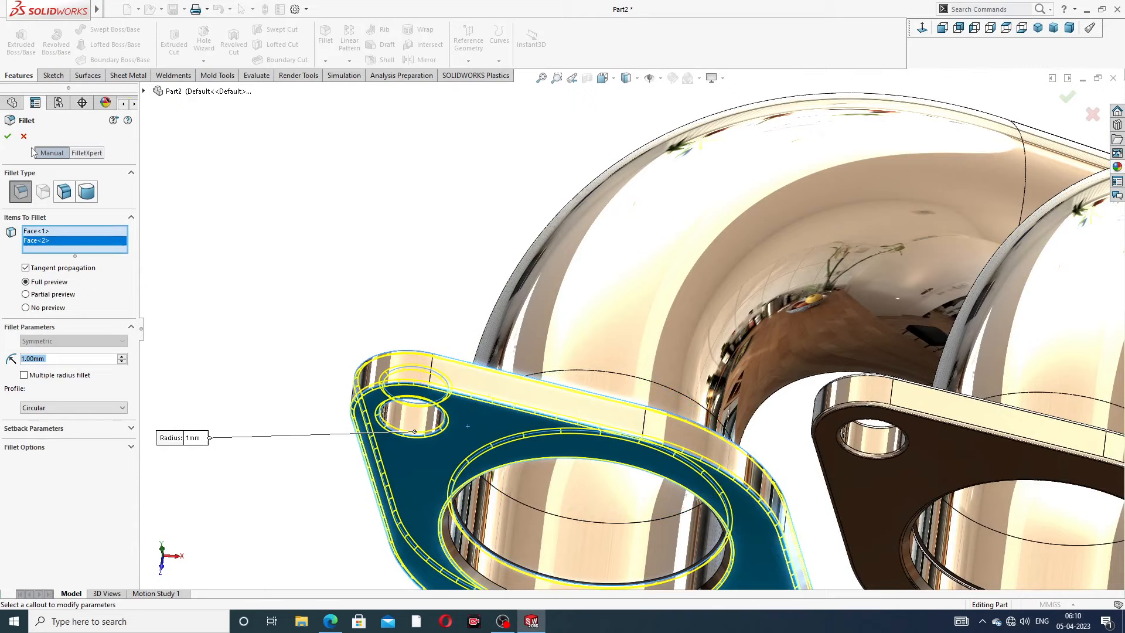
pyautogui.click(8, 137)
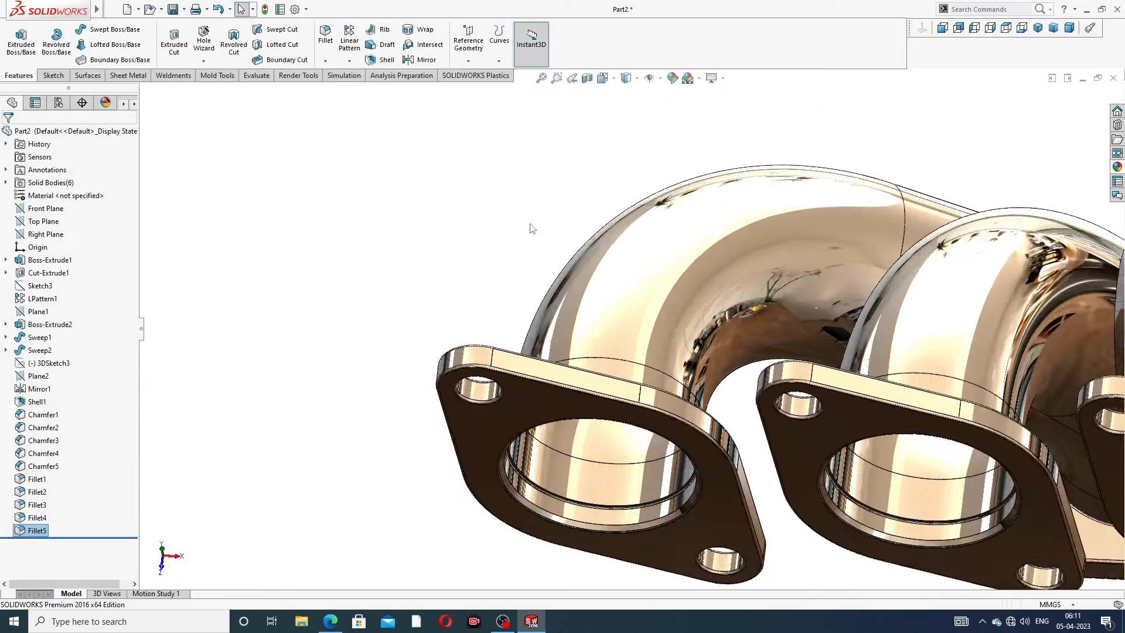
# Step: Examine the filleted manifold from several sides, including the isometric view
pyautogui.scroll(2, 608, 243)
pyautogui.moveTo(712, 265); pyautogui.dragTo(828, 427, button='middle')
pyautogui.scroll(3, 884, 364)
pyautogui.scroll(-2, 873, 353)
pyautogui.scroll(2, 804, 344)
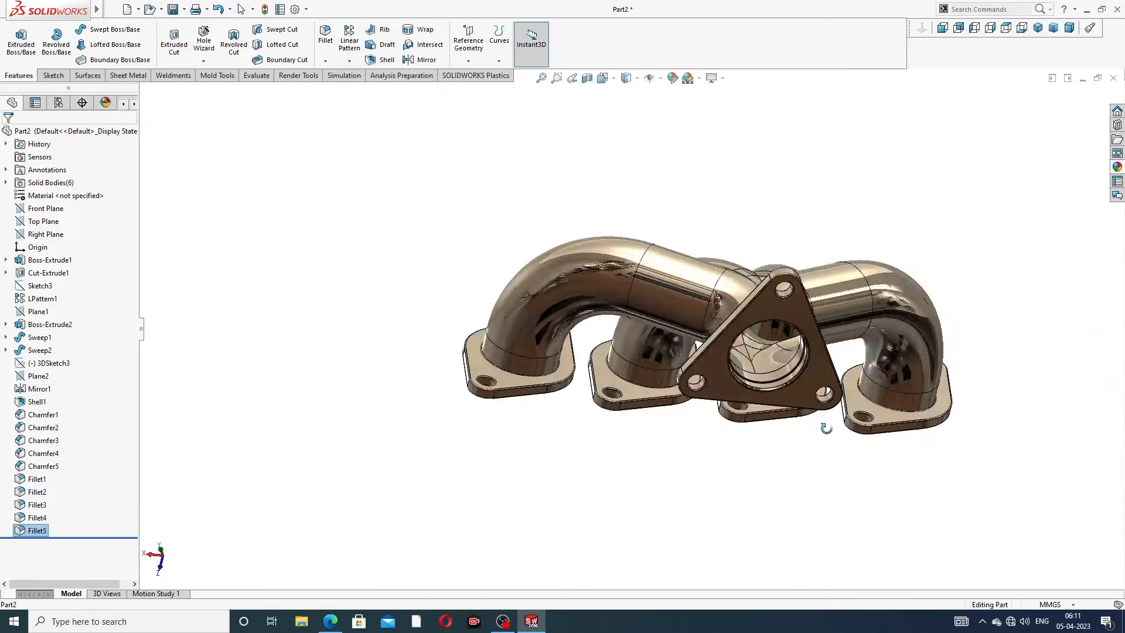
pyautogui.click(1038, 27)
pyautogui.moveTo(717, 318); pyautogui.dragTo(677, 375, button='middle')
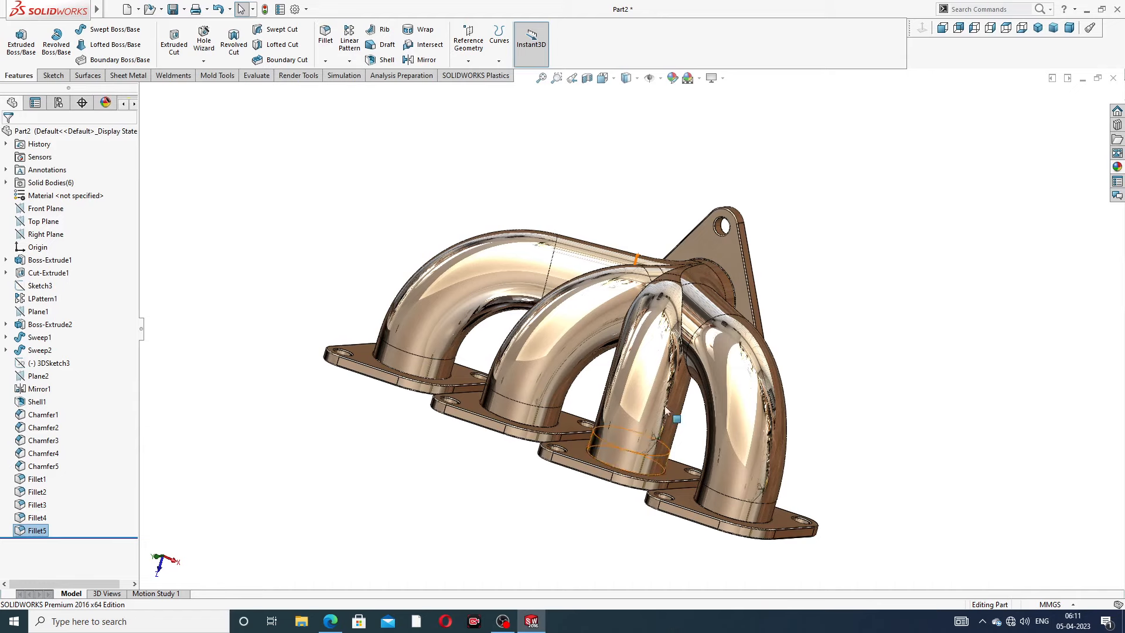
pyautogui.moveTo(706, 410); pyautogui.dragTo(650, 426, button='middle')
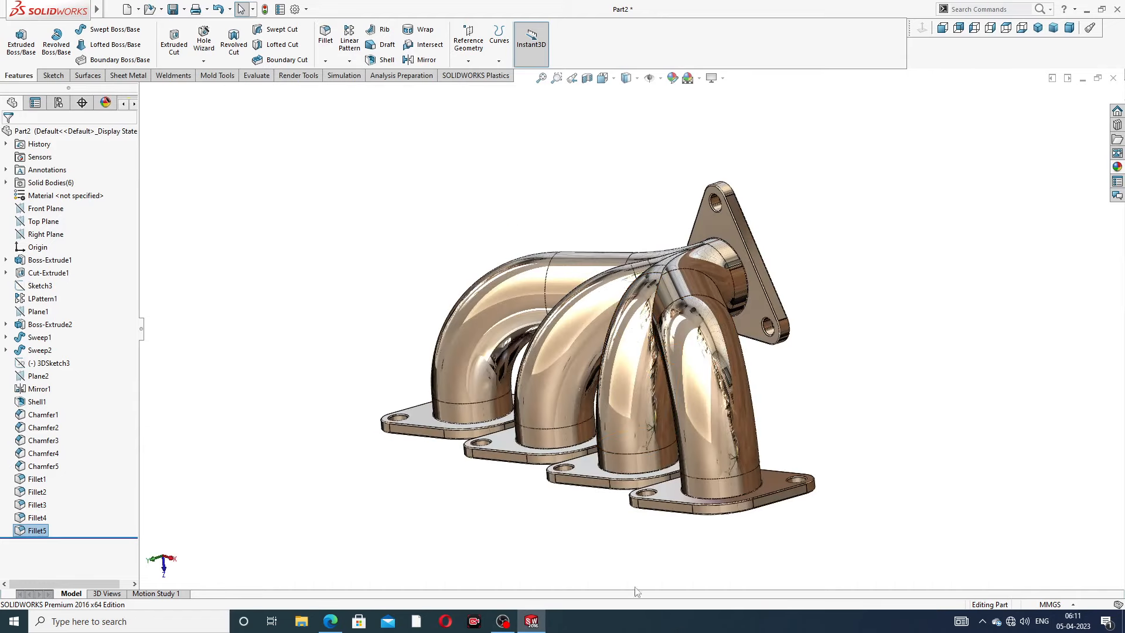
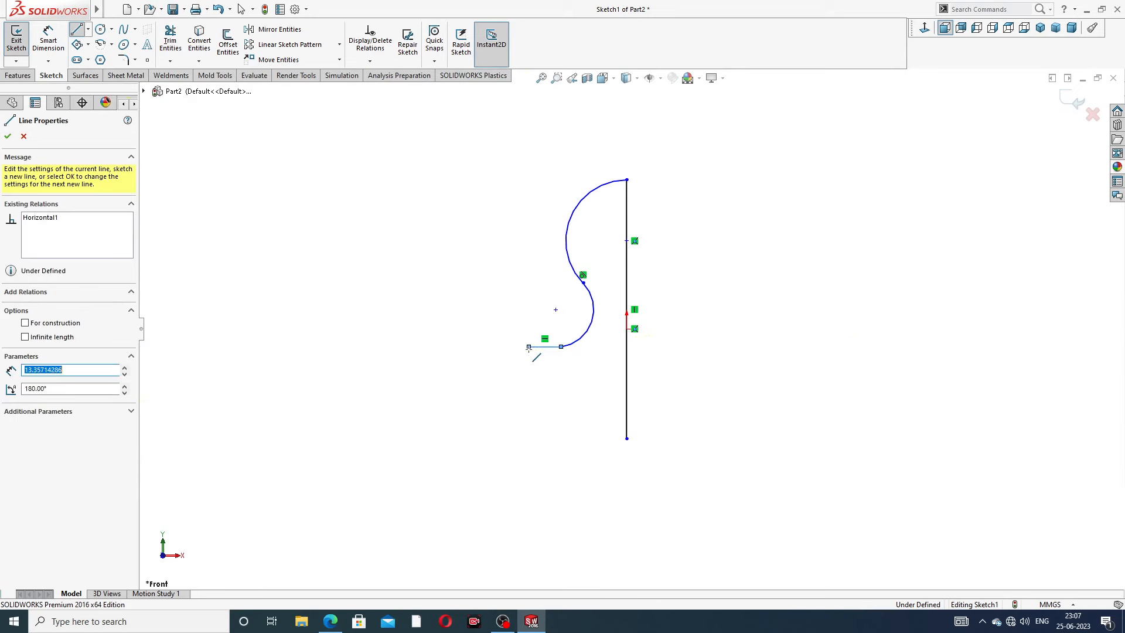
# Step: Close the profile with stepped lines from the short horizontal line's free end to the vertical line's lower end, the last two about 24 and 21 mm
pyautogui.click(529, 347)
pyautogui.click(529, 380)
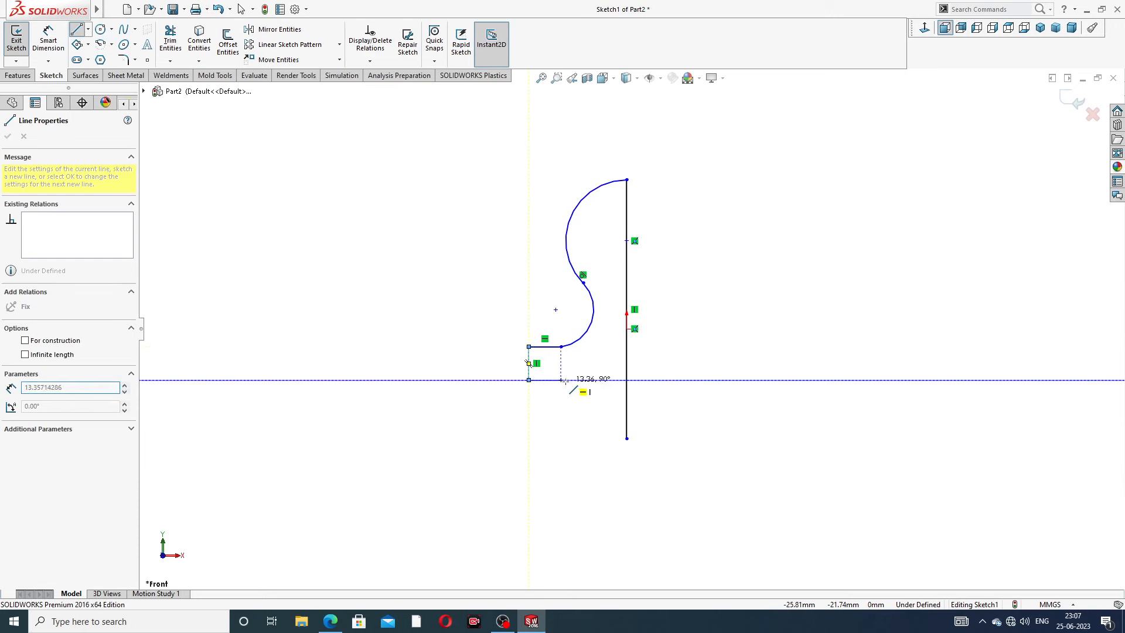
pyautogui.click(576, 380)
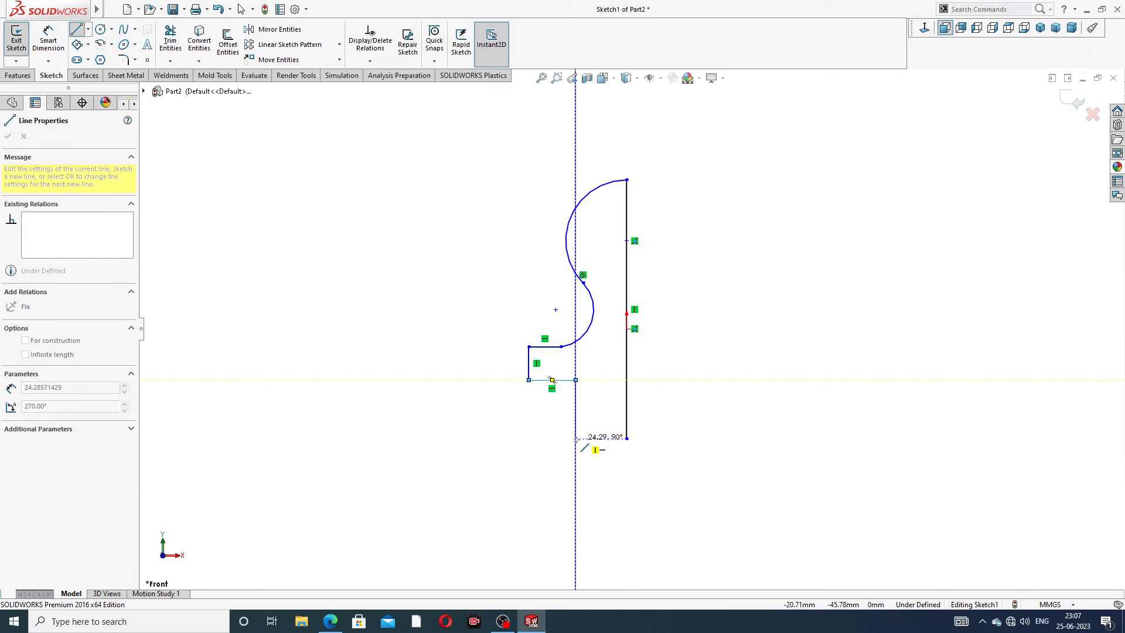
pyautogui.click(575, 438)
pyautogui.click(627, 438)
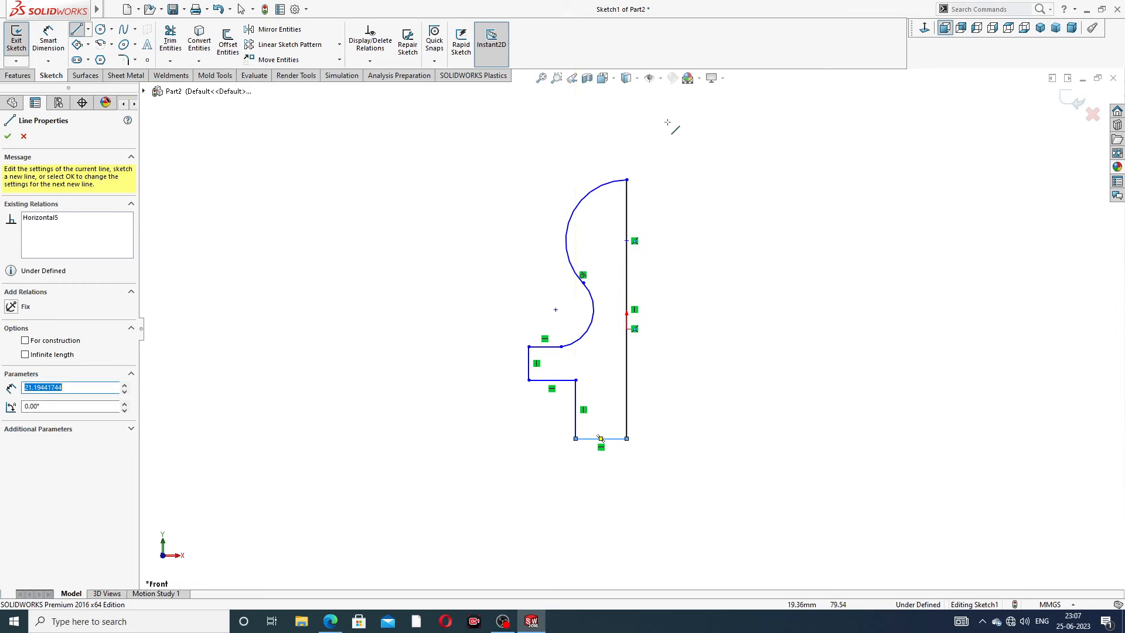
pyautogui.rightClick(700, 193)
pyautogui.click(739, 206)
pyautogui.scroll(-1, 644, 267)
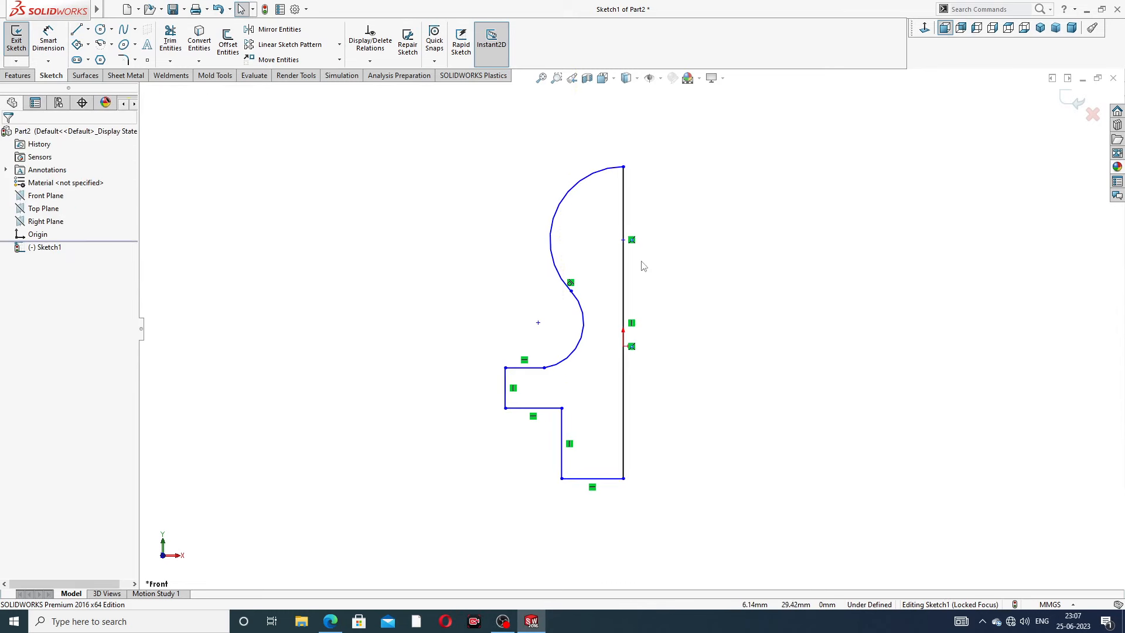
# Step: Make the upper arc's centre point coincident with the origin
pyautogui.click(624, 241)
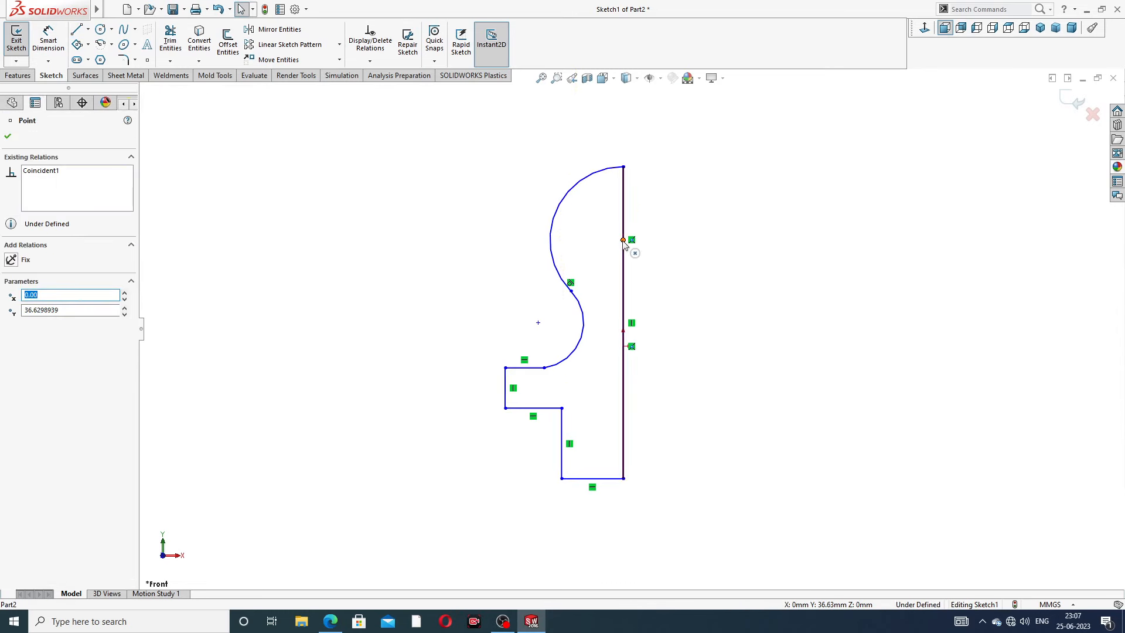
pyautogui.keyDown('ctrl'); pyautogui.click(623, 346); pyautogui.keyUp('ctrl')
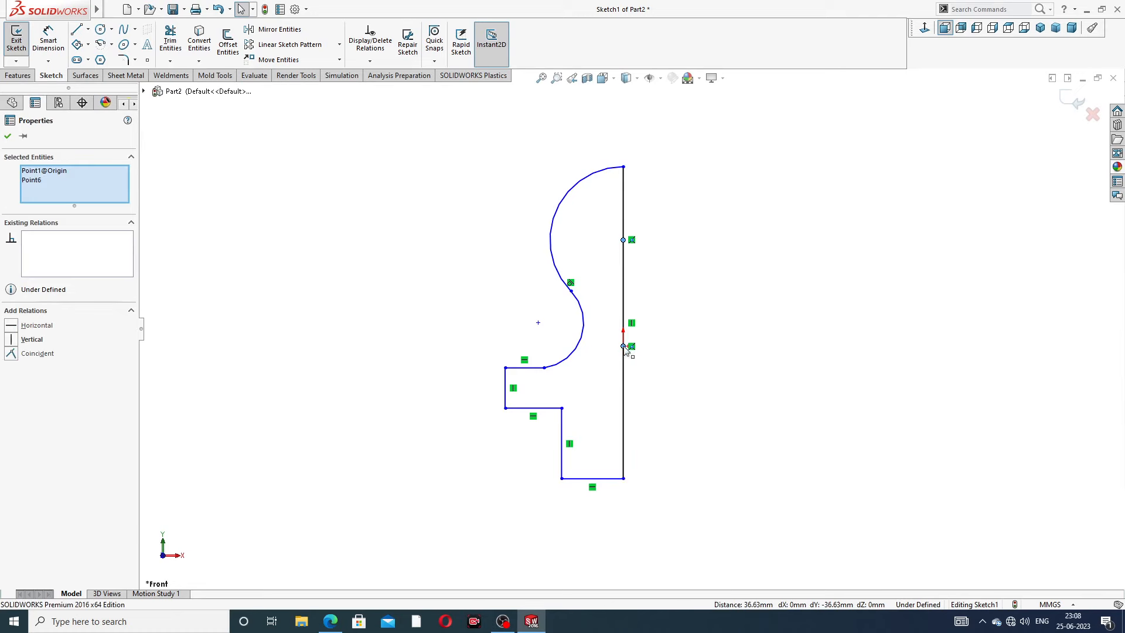
pyautogui.click(675, 299)
pyautogui.click(704, 221)
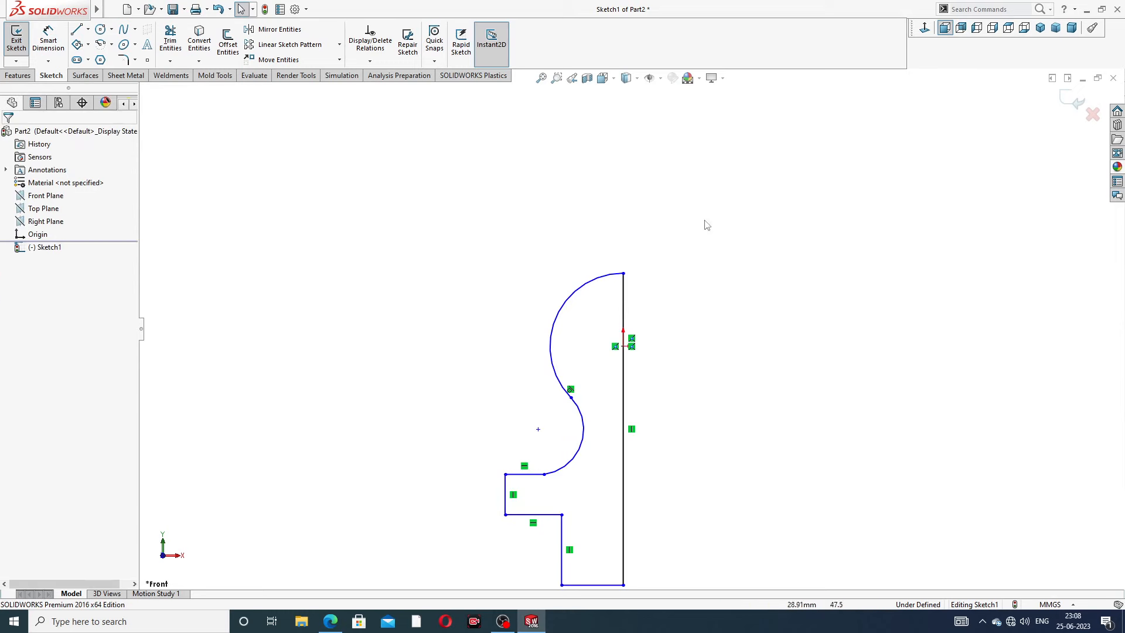
# Step: Dimension the large upper arc of the profile with a radius of 6 mm
pyautogui.scroll(2, 628, 453)
pyautogui.scroll(-2, 589, 547)
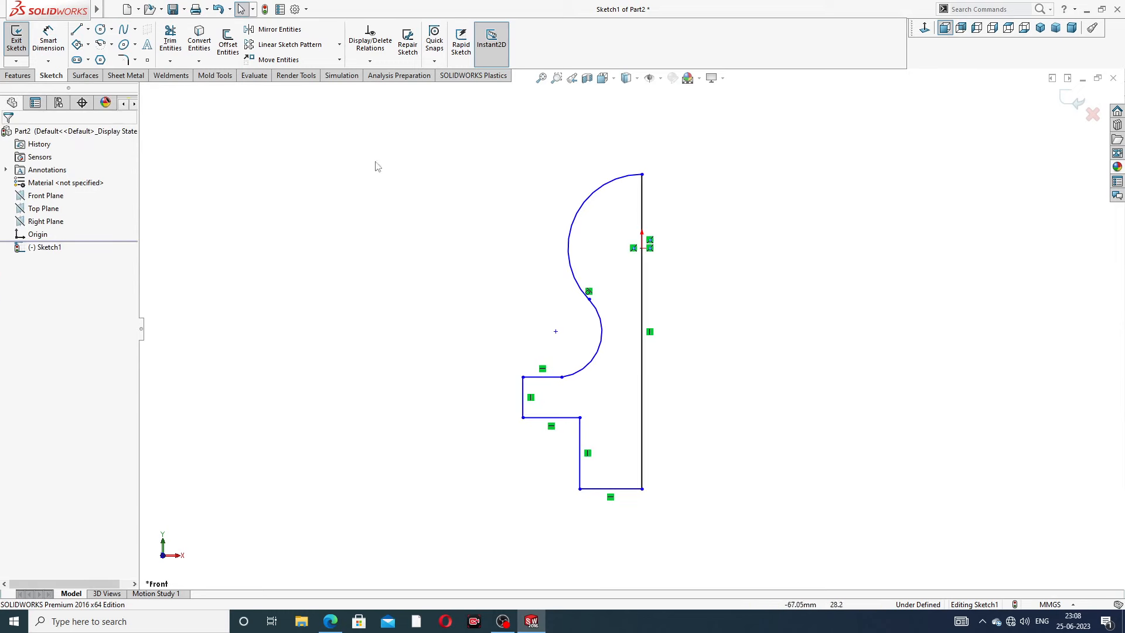
pyautogui.click(49, 40)
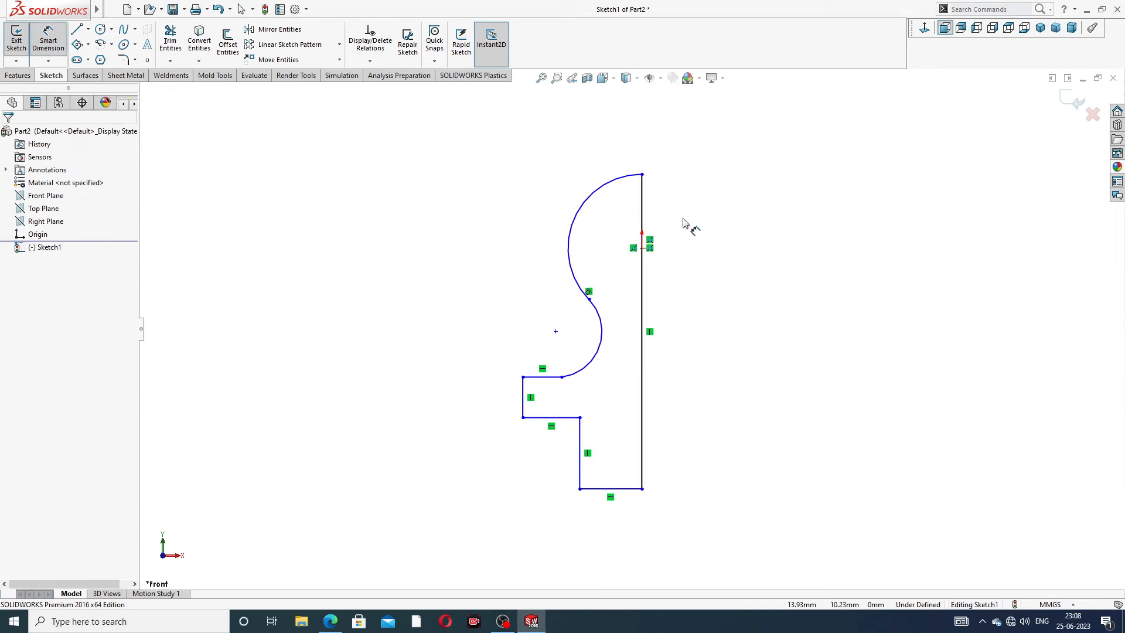
pyautogui.scroll(-1, 686, 225)
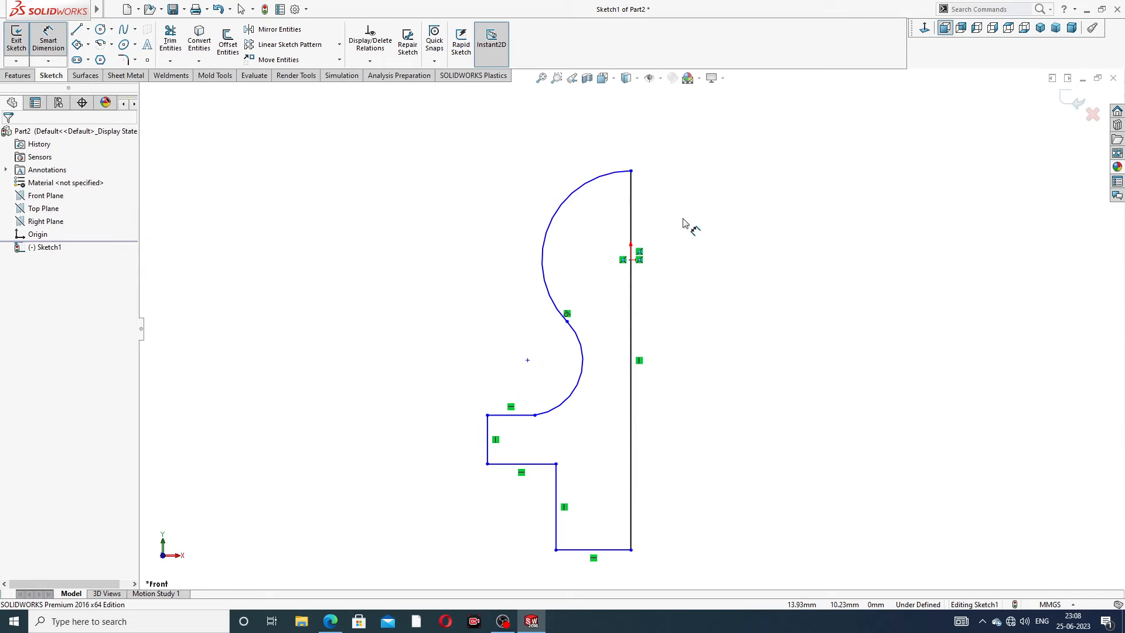
pyautogui.click(589, 181)
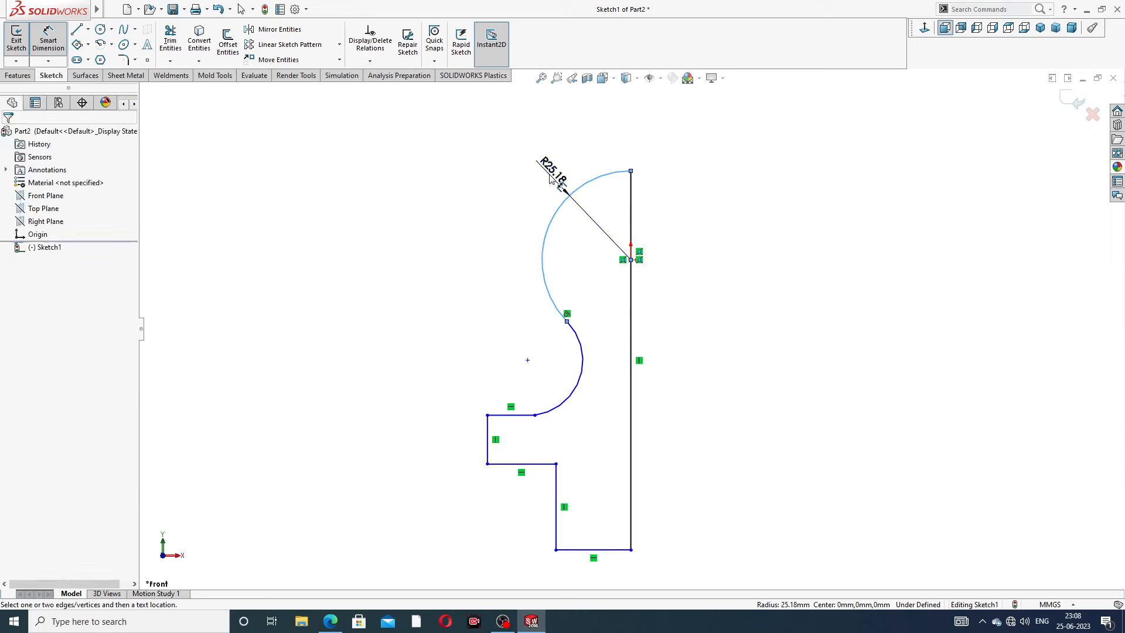
pyautogui.click(551, 179)
pyautogui.write('6')
pyautogui.press('Return')
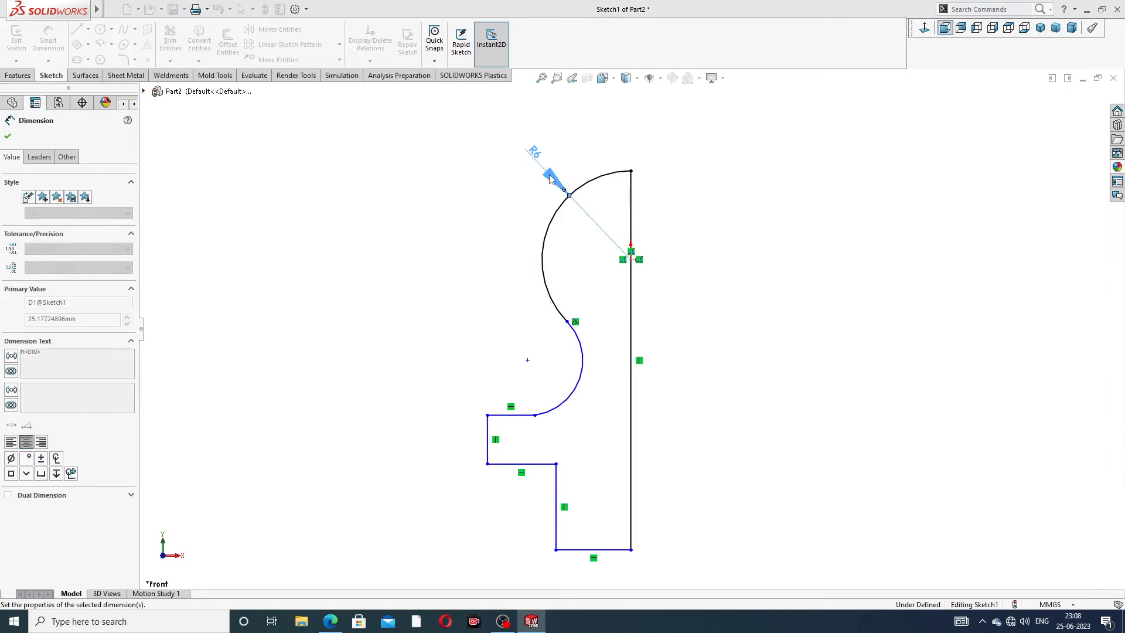
pyautogui.press('Escape')
# Step: Dimension the small concave arc below the large arc with a radius of 2.2 mm
pyautogui.click(583, 368)
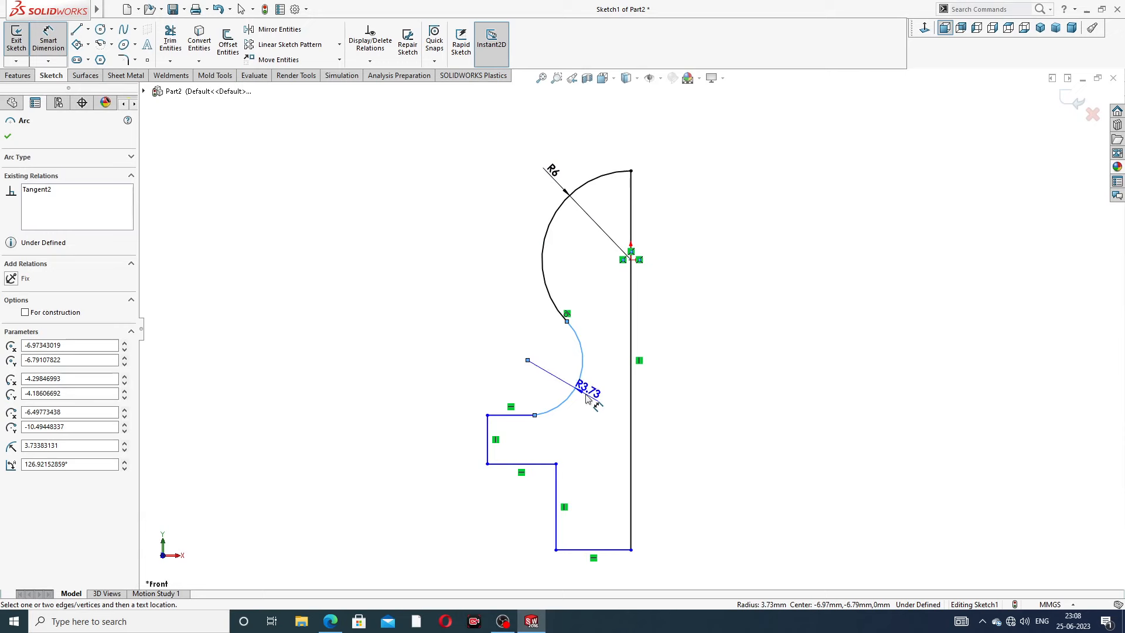
pyautogui.click(505, 349)
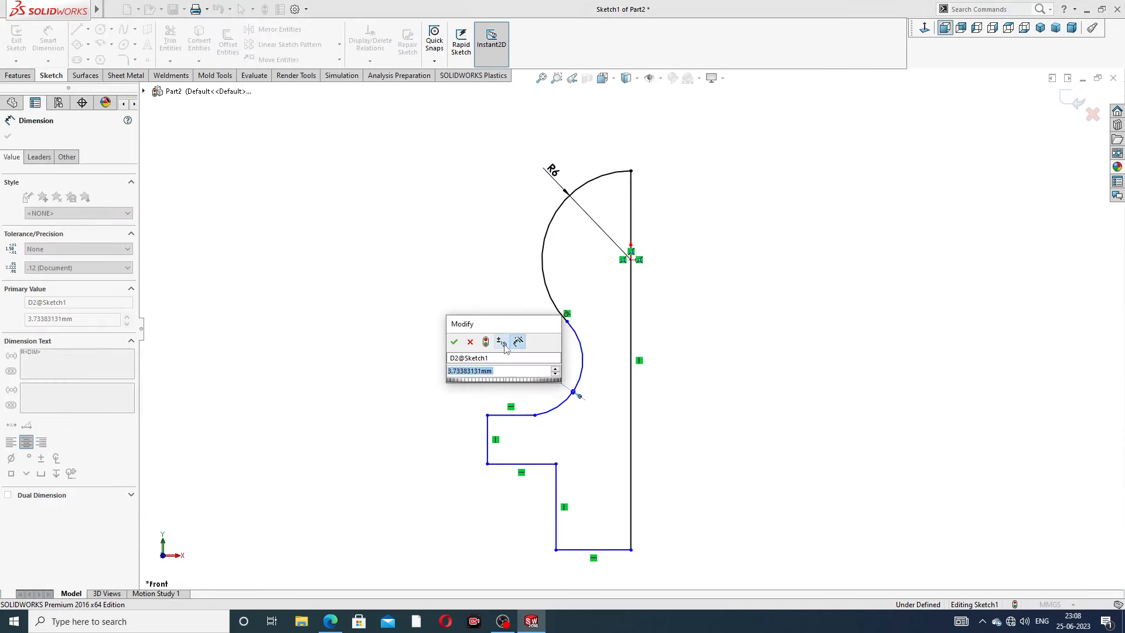
pyautogui.write('2.2')
pyautogui.press('Return')
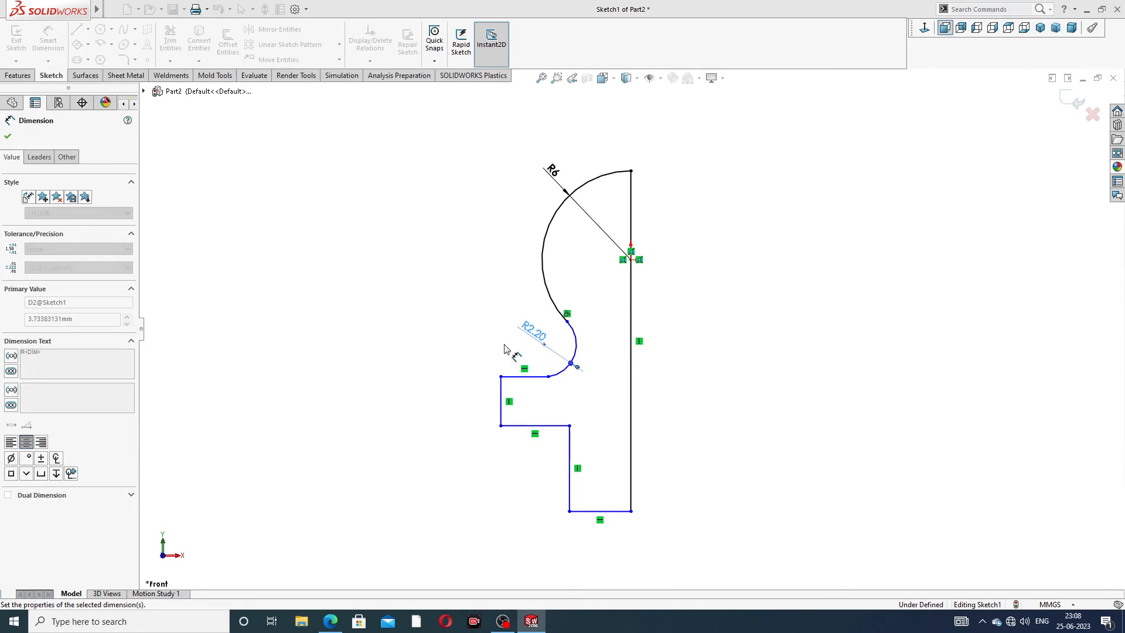
pyautogui.click(712, 350)
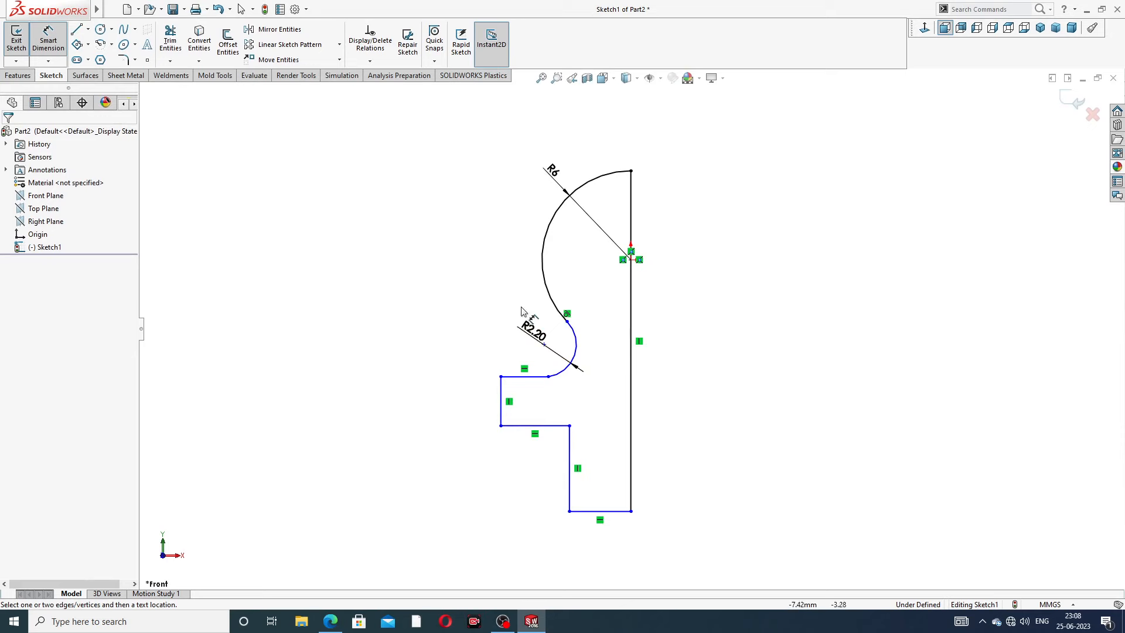
# Step: Make the small concave arc tangent to the short horizontal line at their shared endpoint
pyautogui.rightClick(493, 298)
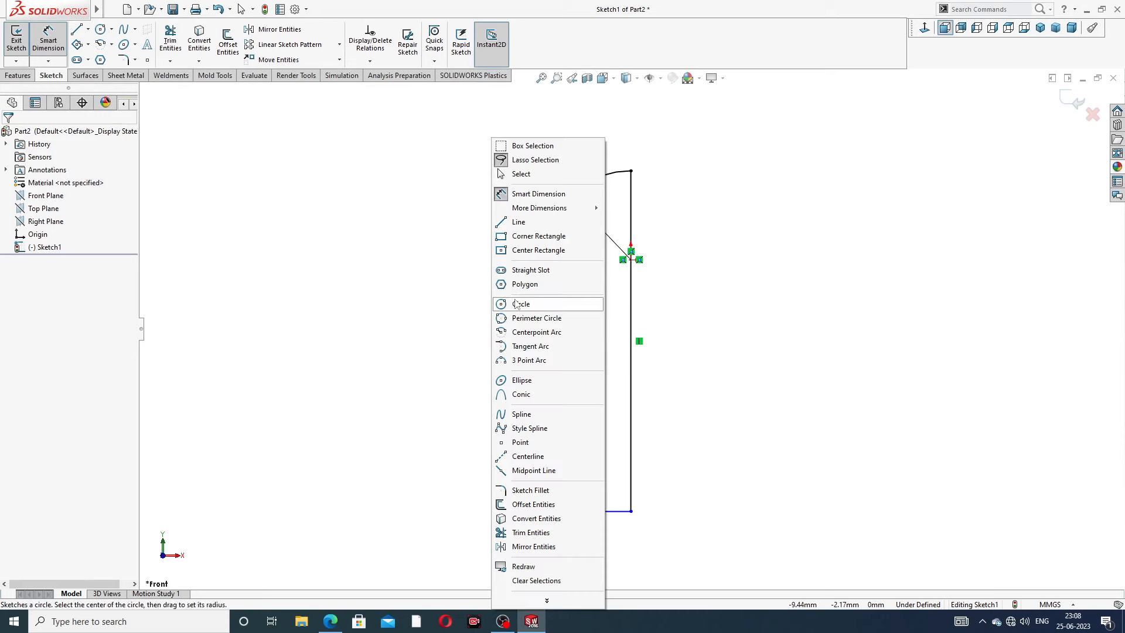
pyautogui.click(529, 174)
pyautogui.click(549, 378)
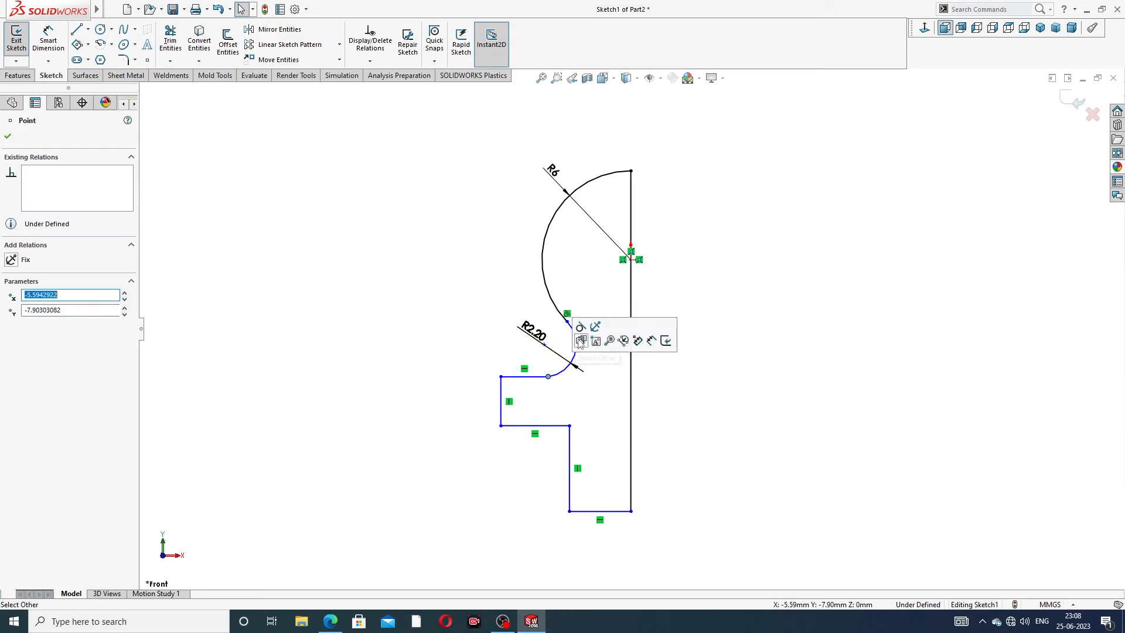
pyautogui.click(587, 333)
pyautogui.click(657, 257)
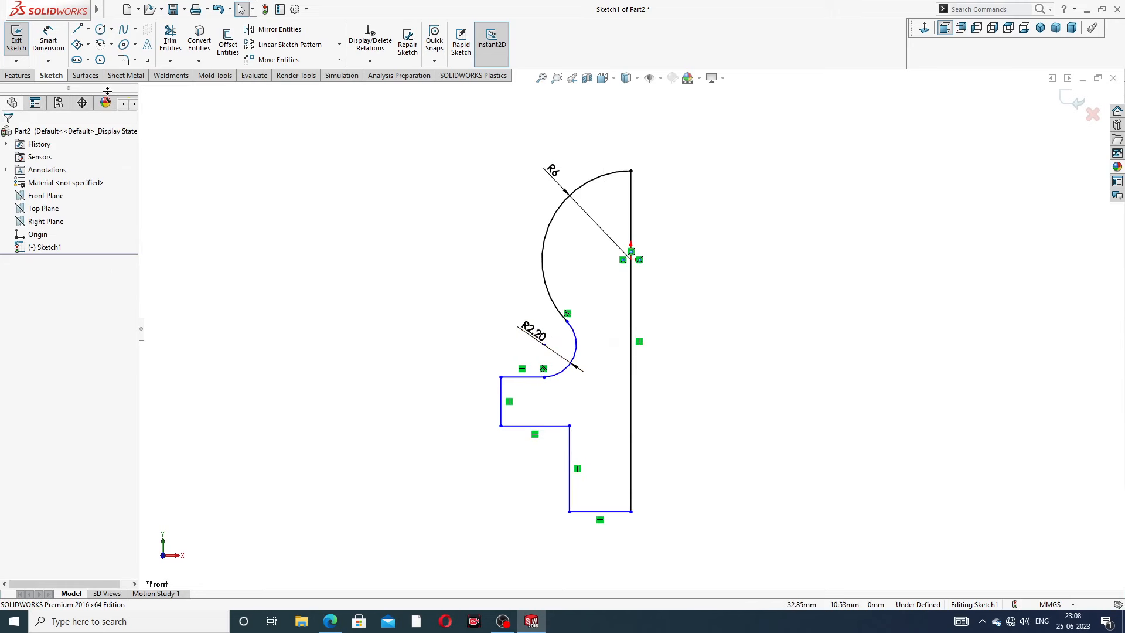
# Step: Dimension the short outer vertical line of the protruding collar with a height of 5 mm
pyautogui.click(48, 40)
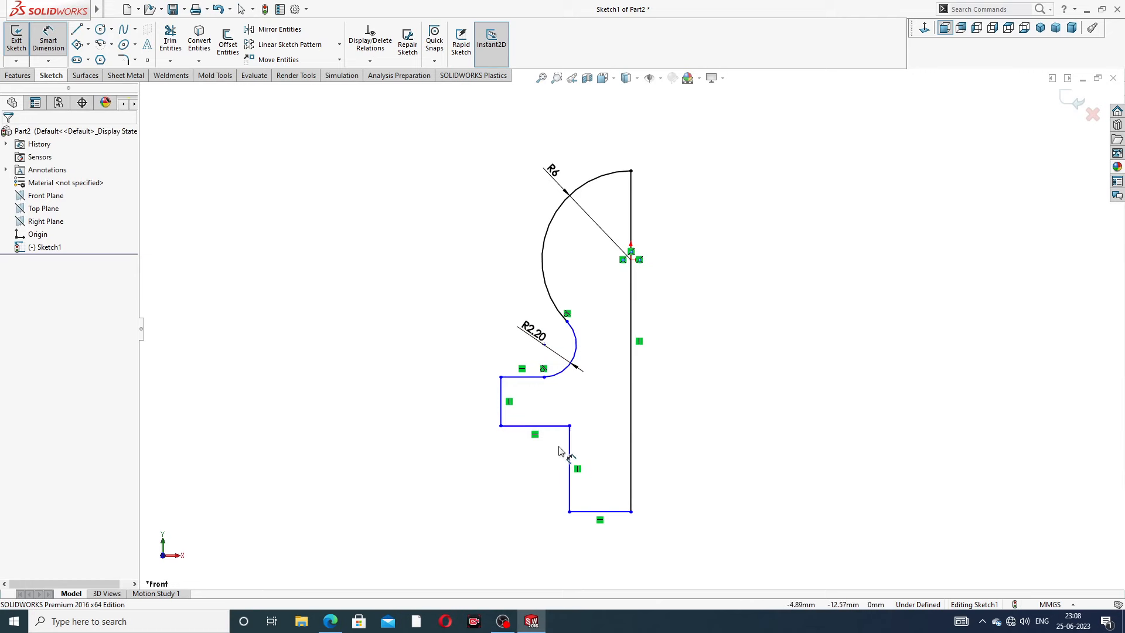
pyautogui.click(501, 394)
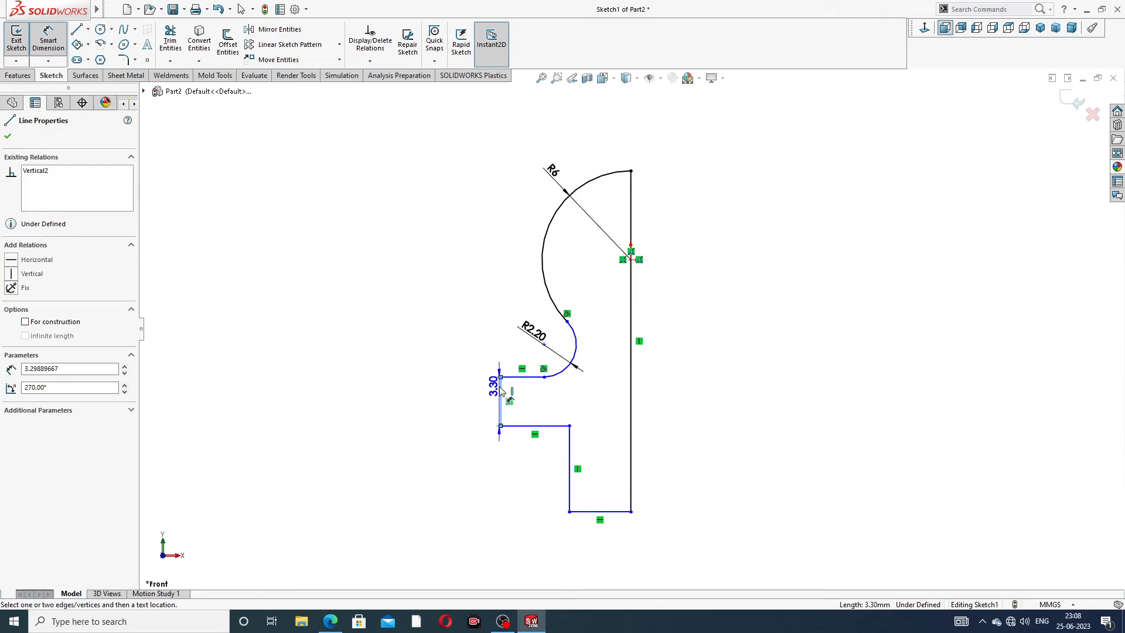
pyautogui.click(468, 404)
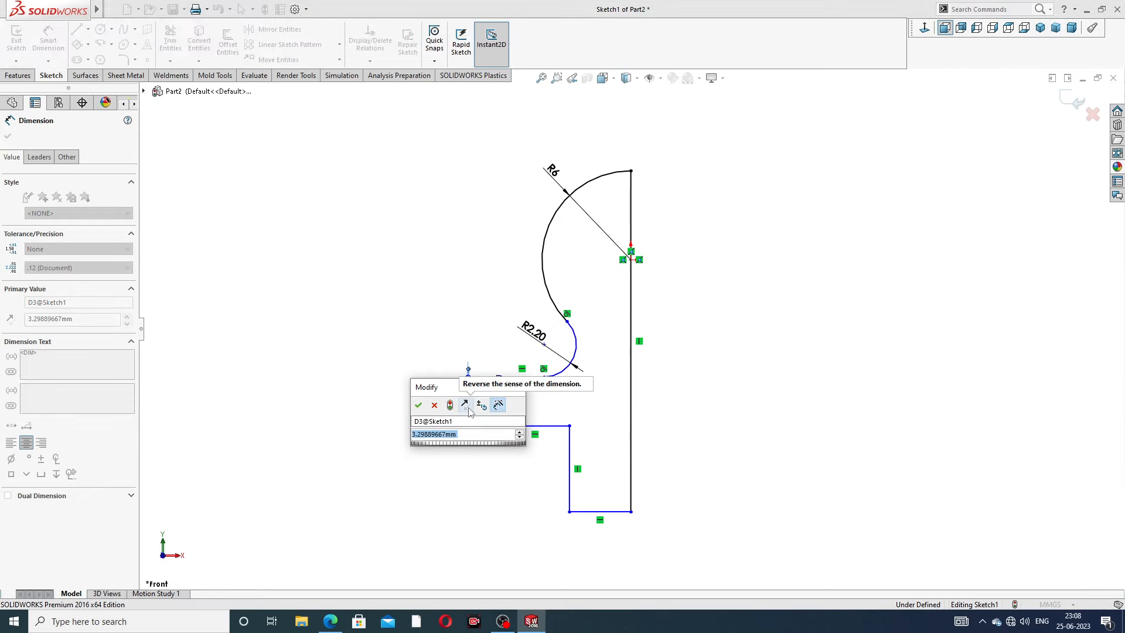
pyautogui.write('5')
pyautogui.press('Return')
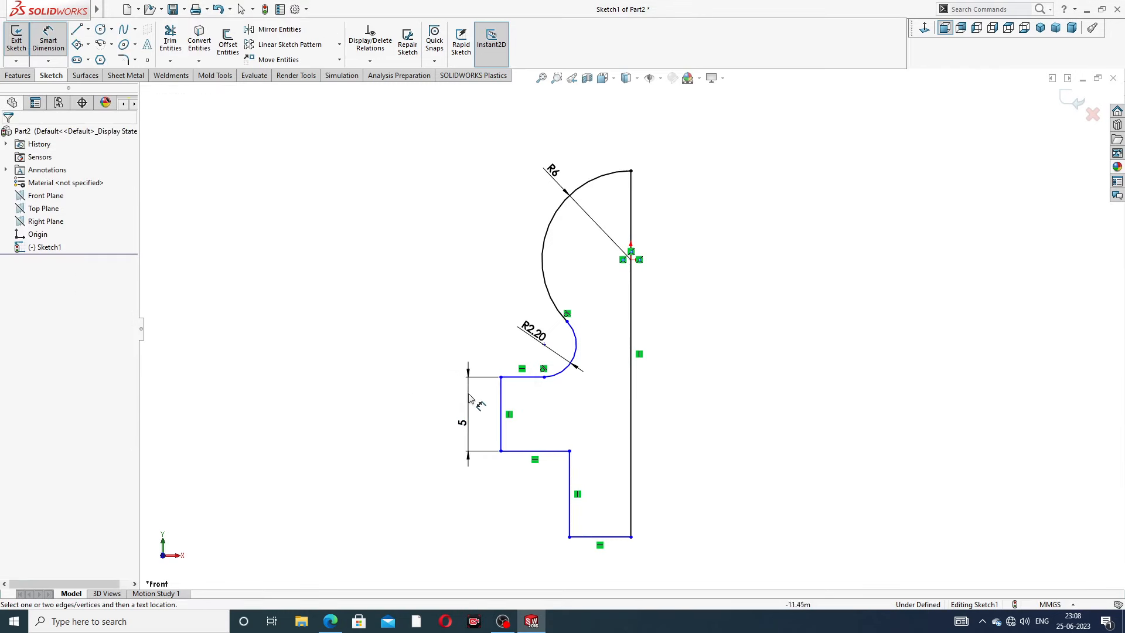
# Step: Dimension the vertical distance from the collar's upper edge to the profile's bottom edge as 16 mm
pyautogui.click(535, 378)
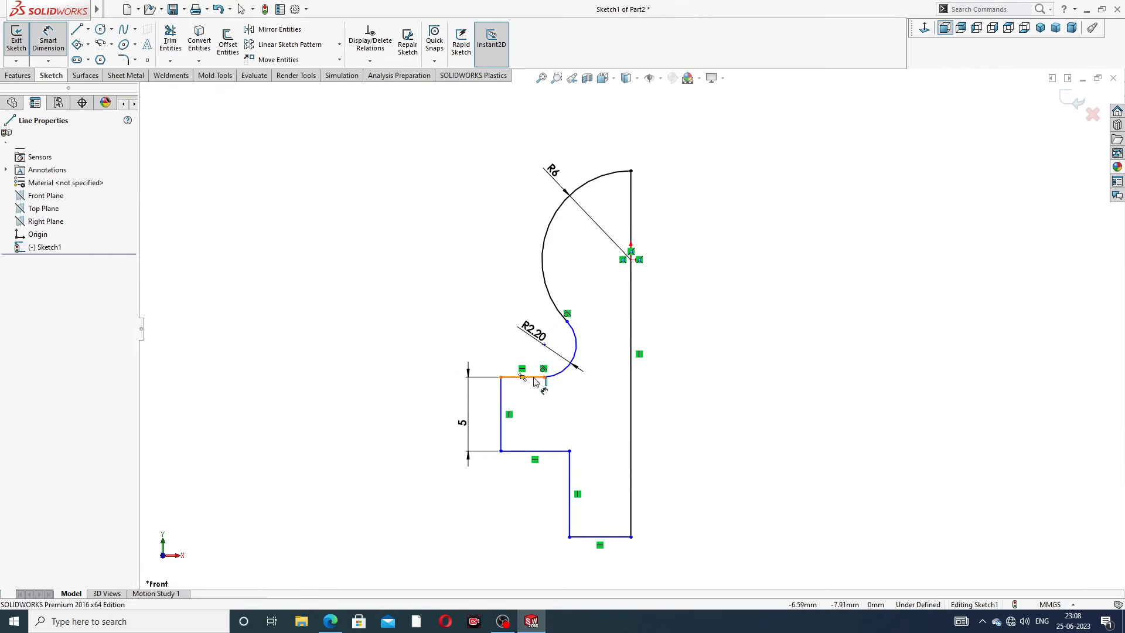
pyautogui.click(588, 541)
pyautogui.click(439, 476)
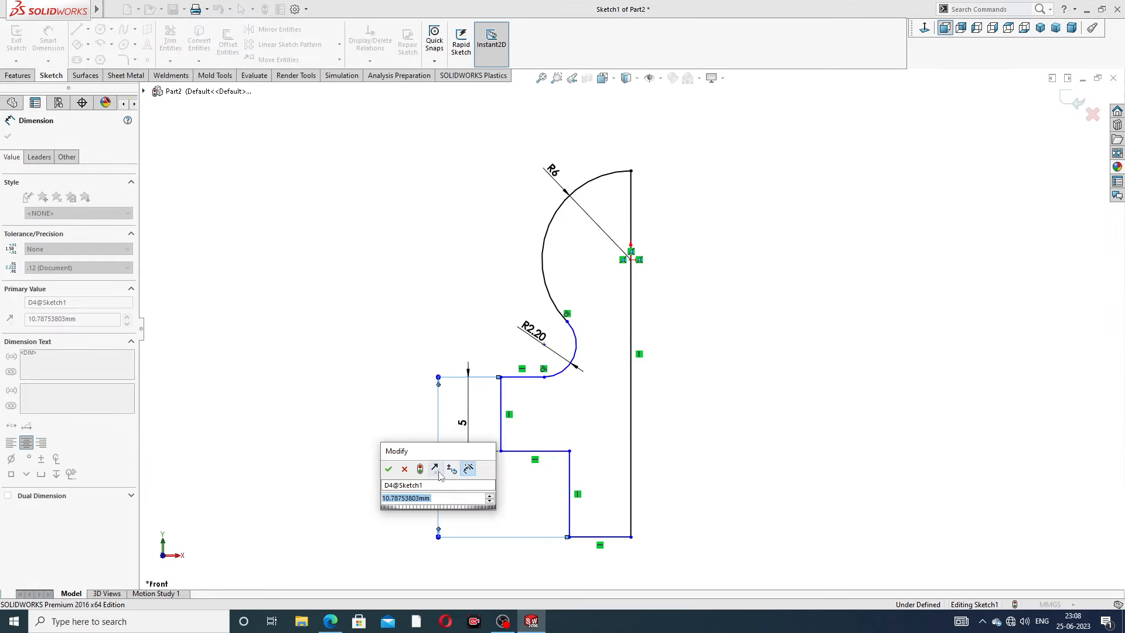
pyautogui.write('16')
pyautogui.press('Return')
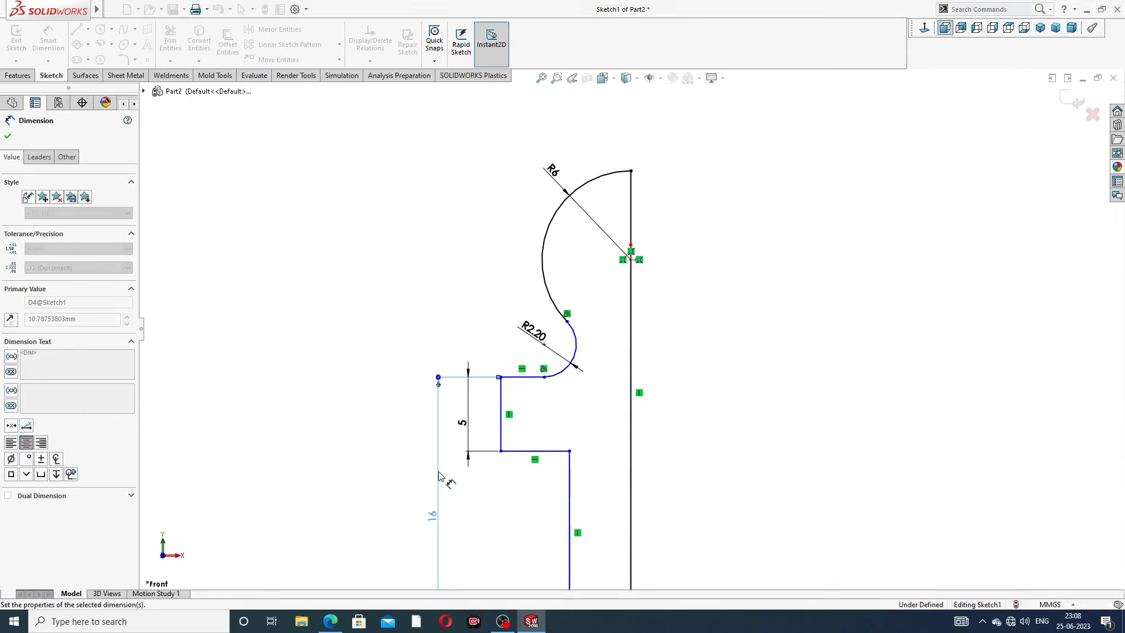
# Step: Move the 16 mm and 5 mm vertical dimensions outward from the profile to space them clearly
pyautogui.scroll(3, 622, 328)
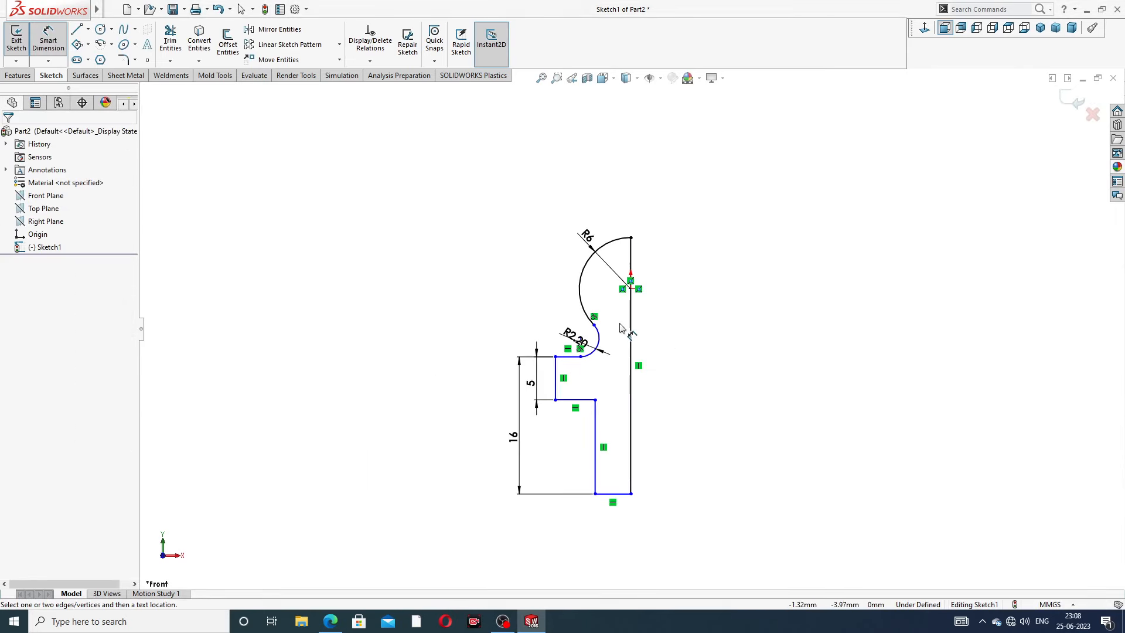
pyautogui.click(513, 438)
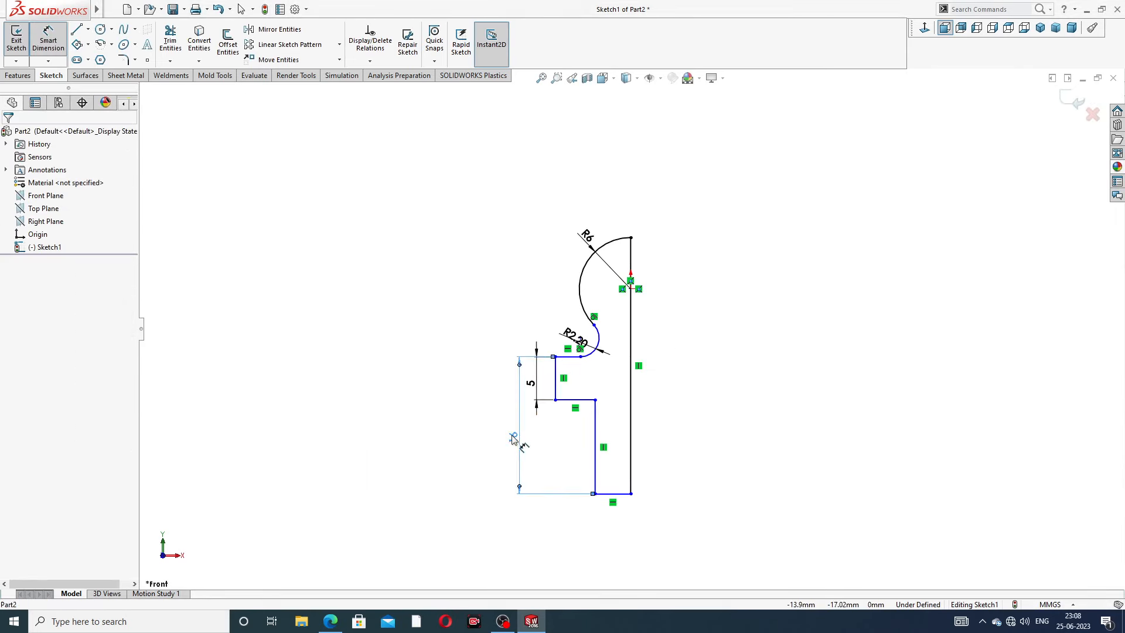
pyautogui.moveTo(513, 438); pyautogui.dragTo(499, 439)
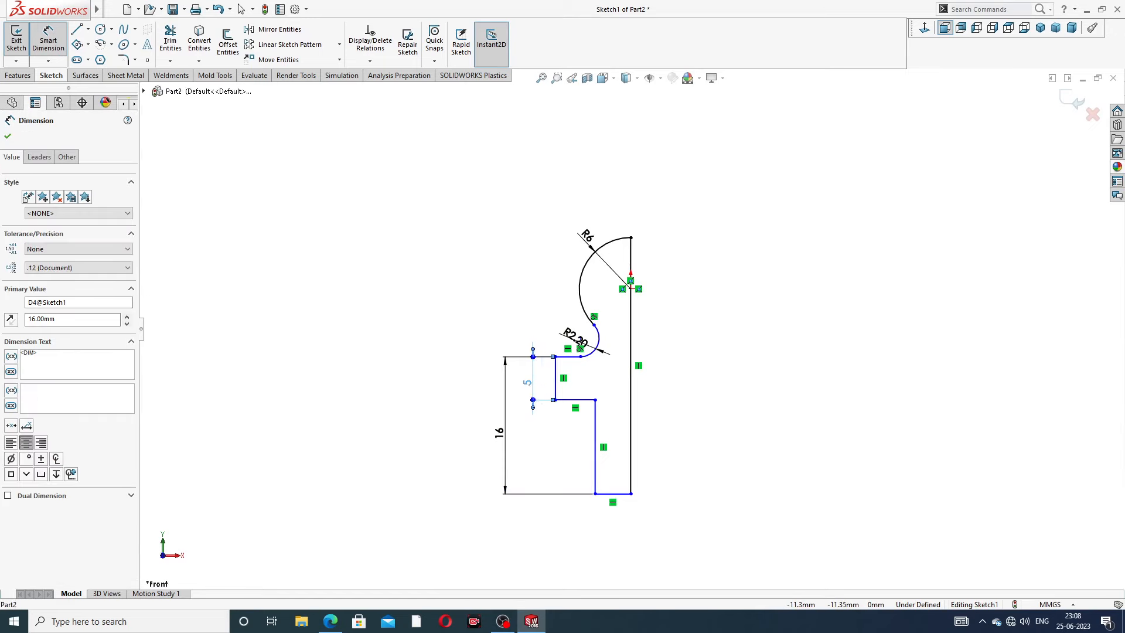
pyautogui.click(708, 381)
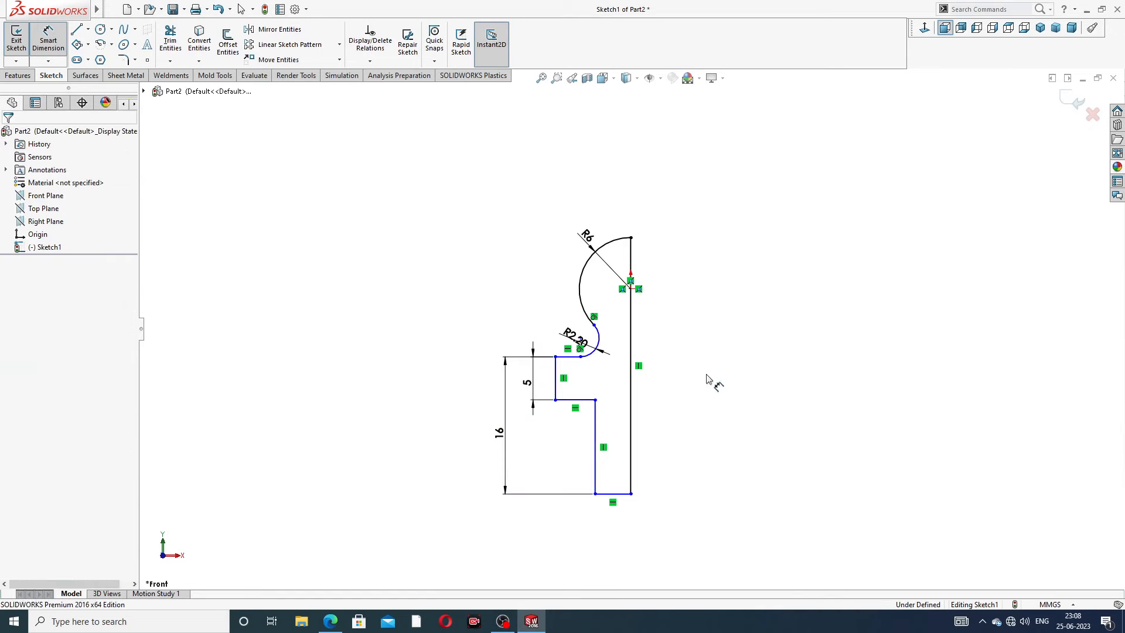
# Step: Dimension the horizontal bottom edge of the profile with a length of 5 mm
pyautogui.click(625, 498)
pyautogui.click(622, 518)
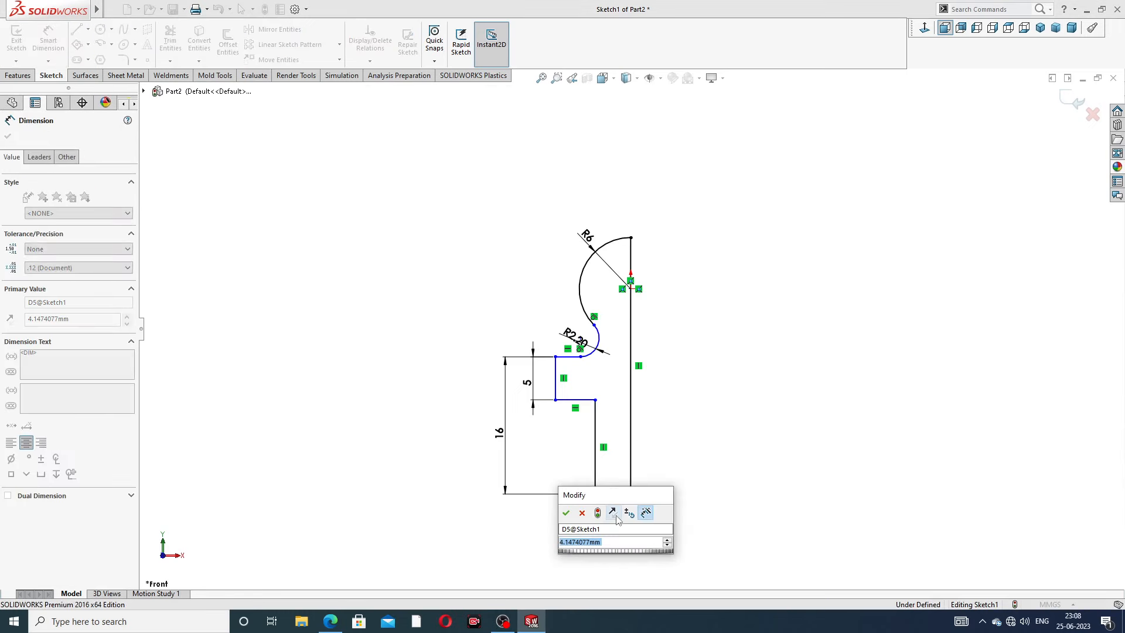
pyautogui.write('5')
pyautogui.press('Return')
pyautogui.click(686, 452)
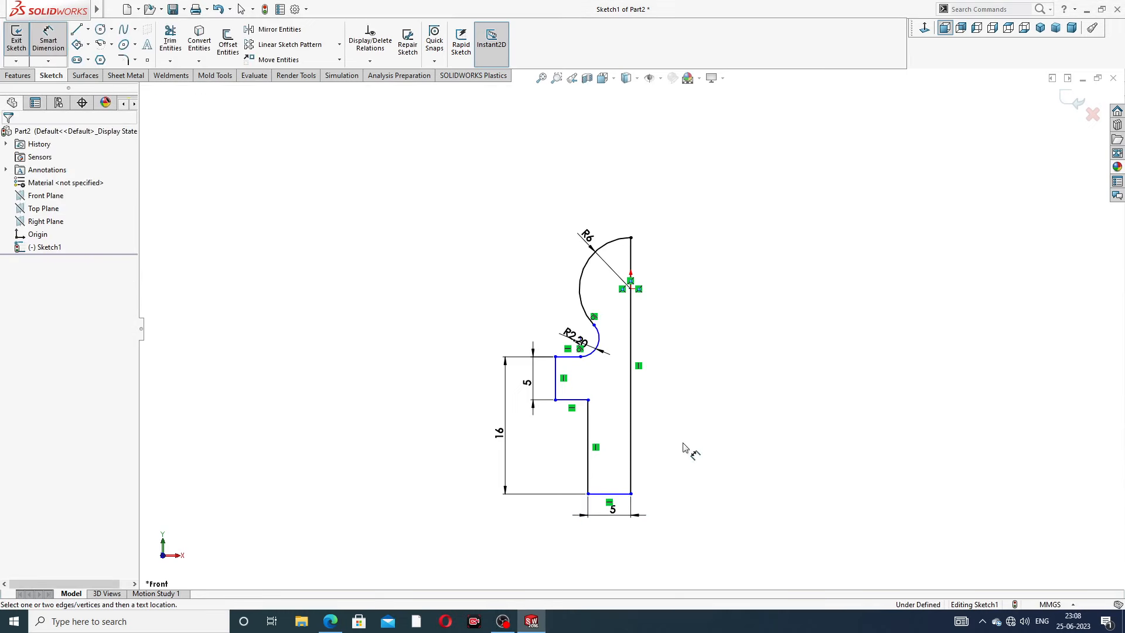
# Step: Dimension the horizontal distance from the collar's outer lower corner to the long vertical line as 8 mm
pyautogui.click(555, 401)
pyautogui.click(631, 410)
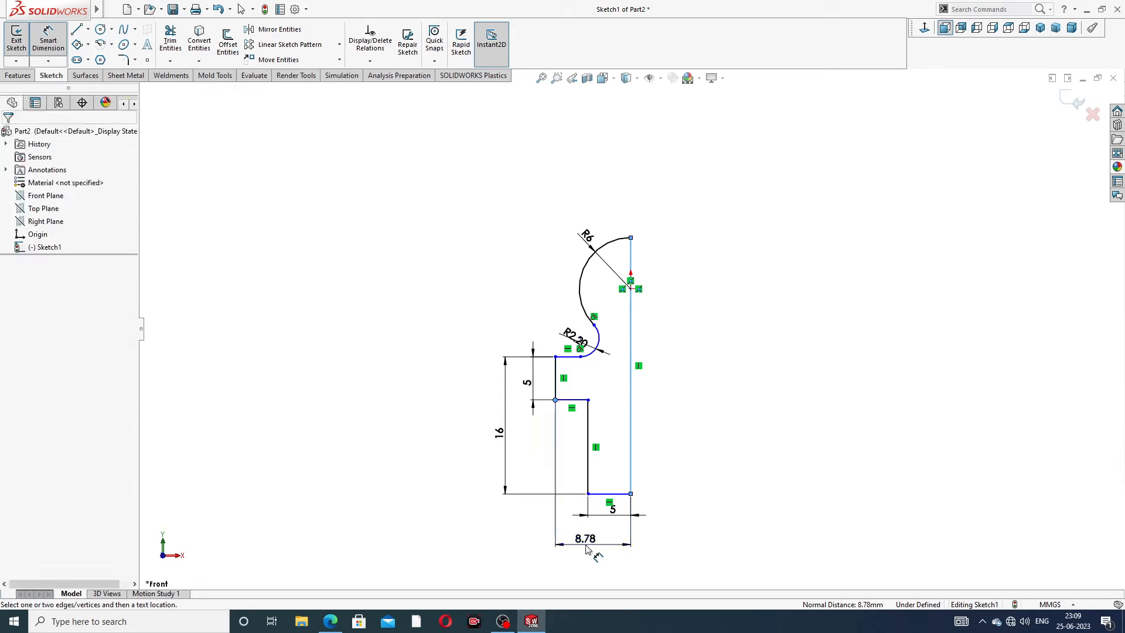
pyautogui.click(588, 549)
pyautogui.write('8')
pyautogui.press('Return')
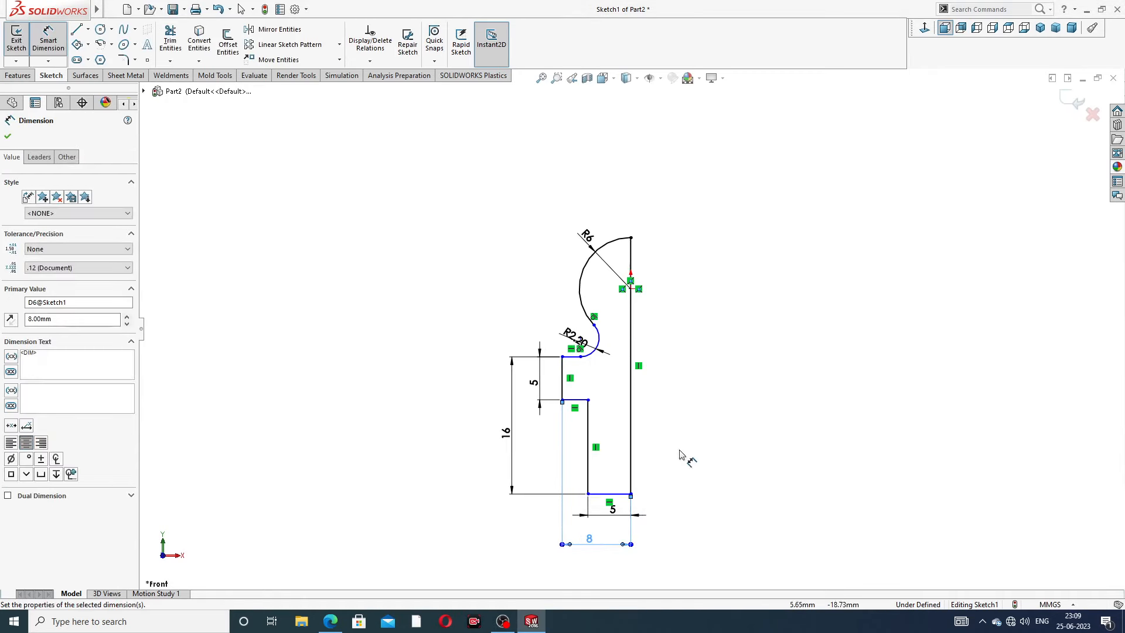
pyautogui.click(681, 454)
# Step: Dimension the horizontal distance from the small concave arc's center to the long vertical line as 6.5 mm
pyautogui.scroll(-5, 589, 369)
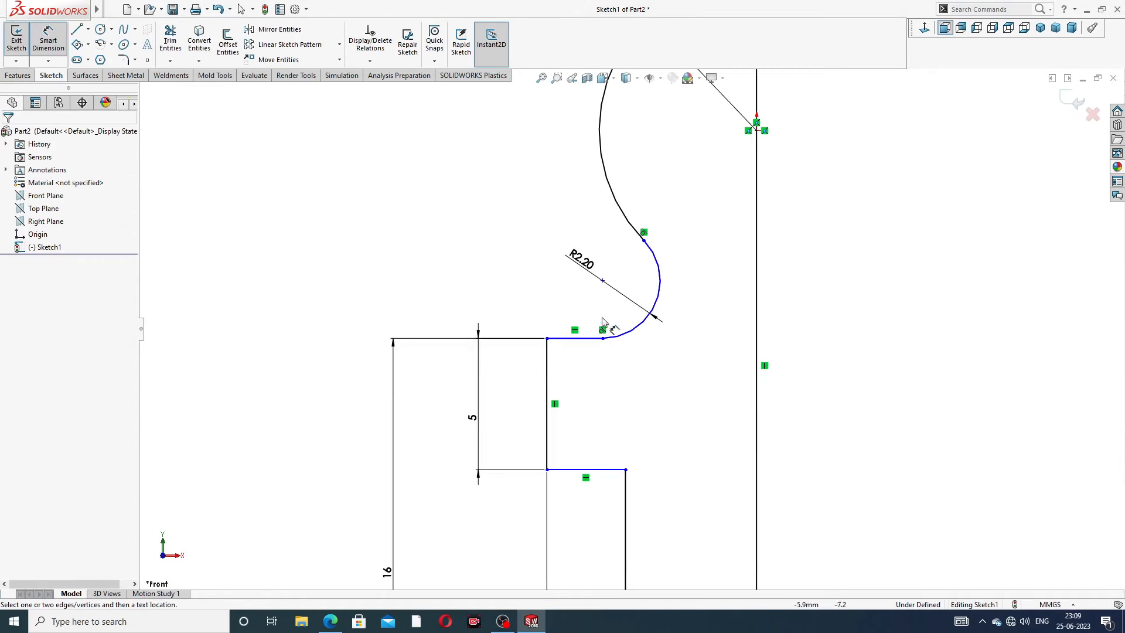
pyautogui.click(603, 280)
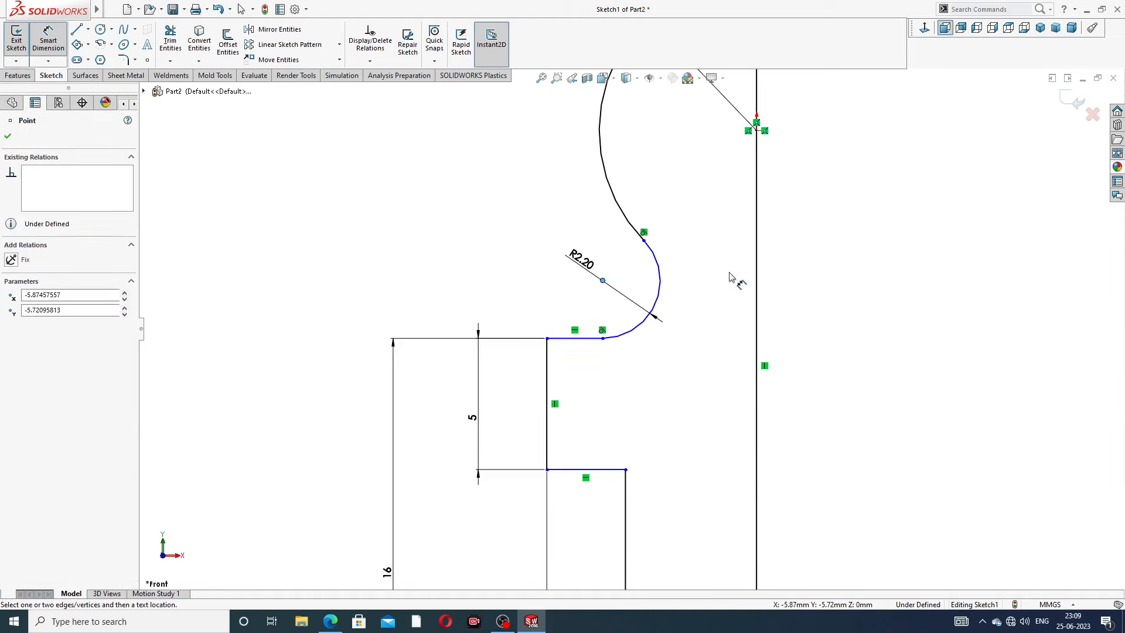
pyautogui.click(757, 282)
pyautogui.click(662, 363)
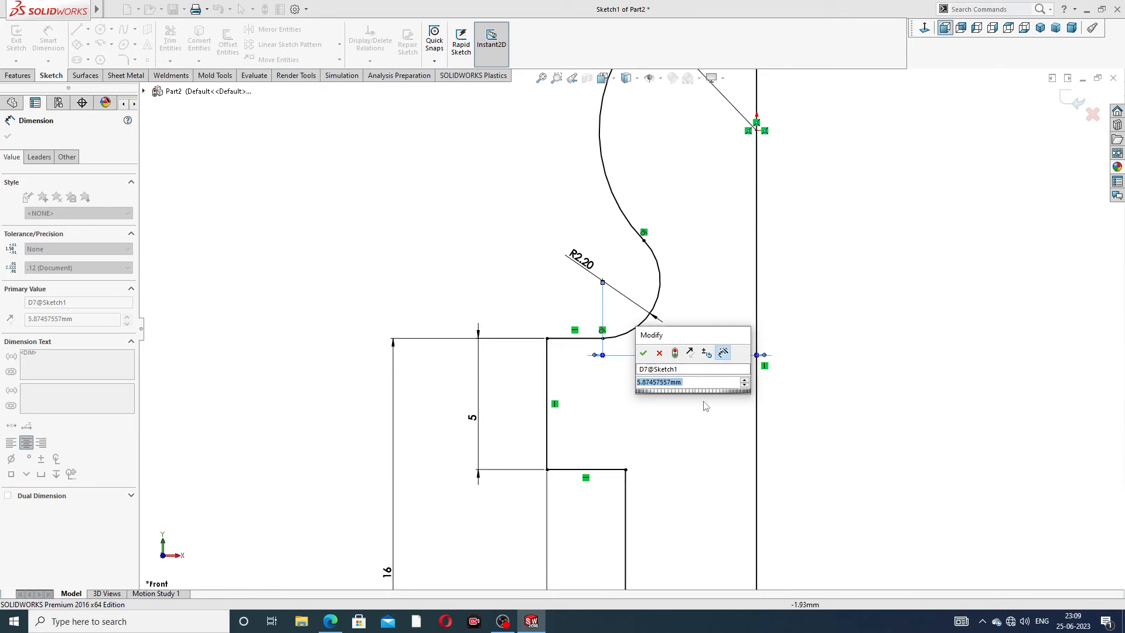
pyautogui.write('6.5')
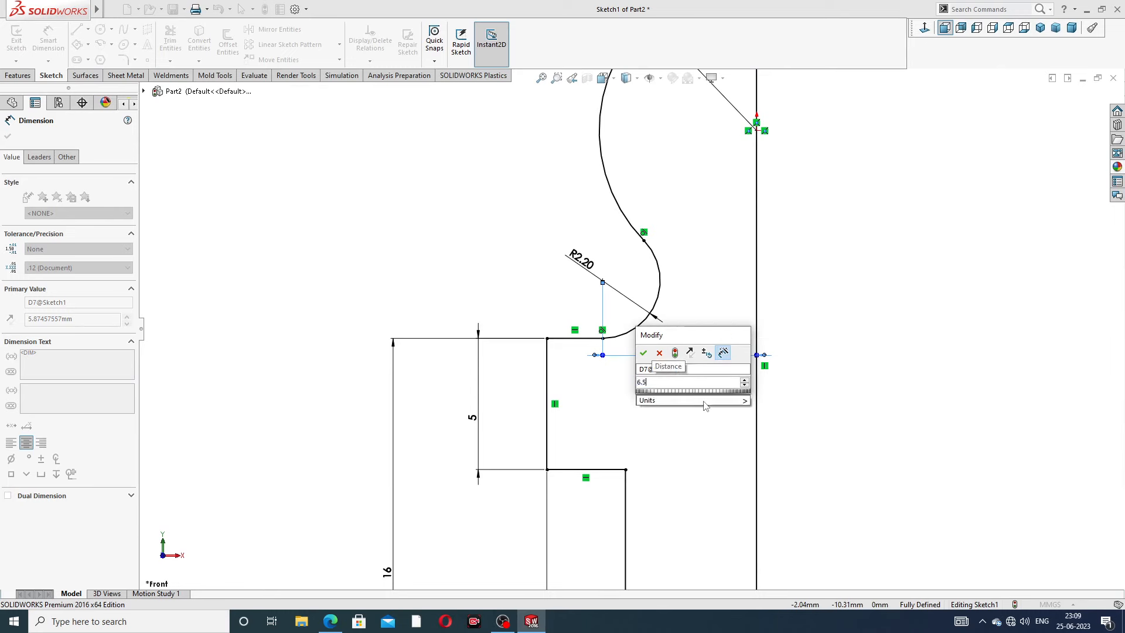
pyautogui.press('Return')
pyautogui.click(809, 293)
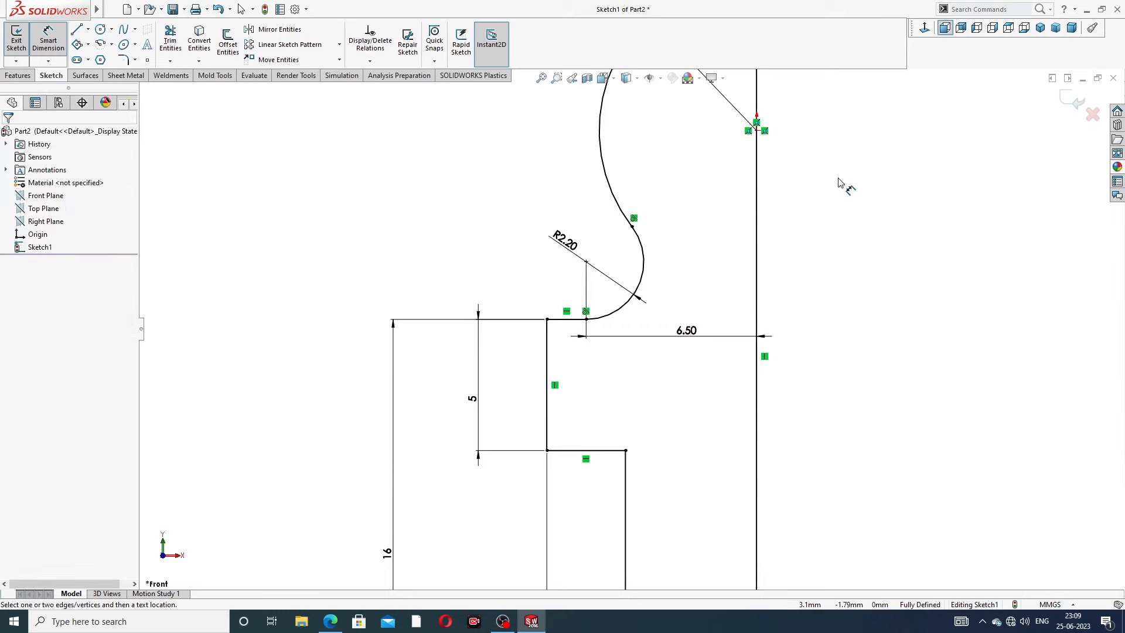
# Step: Move the small arc's radius dimension outward and the 6.50 mm dimension slightly lower for clear spacing
pyautogui.scroll(3, 838, 179)
pyautogui.scroll(2, 839, 184)
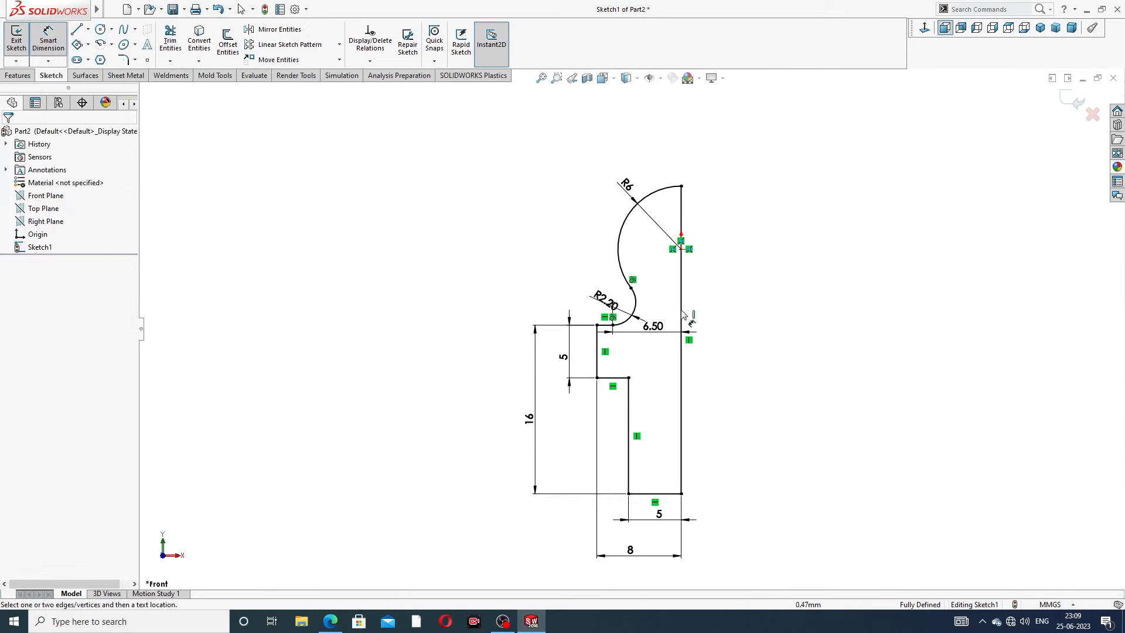
pyautogui.moveTo(607, 301); pyautogui.dragTo(583, 275)
pyautogui.click(709, 322)
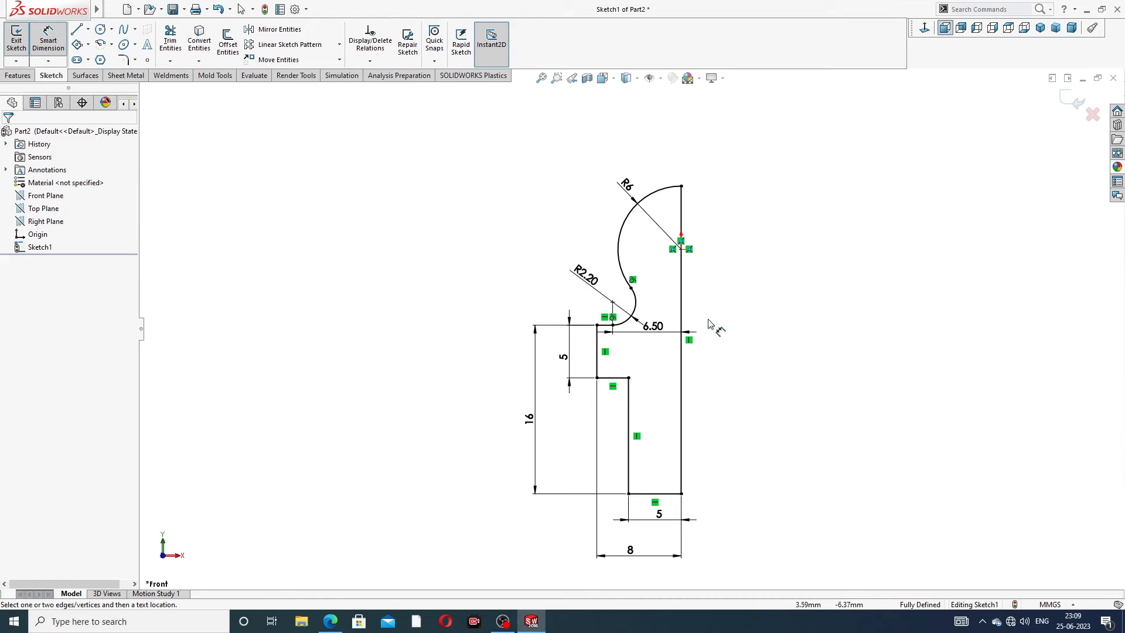
pyautogui.moveTo(653, 326); pyautogui.dragTo(649, 341)
pyautogui.click(779, 311)
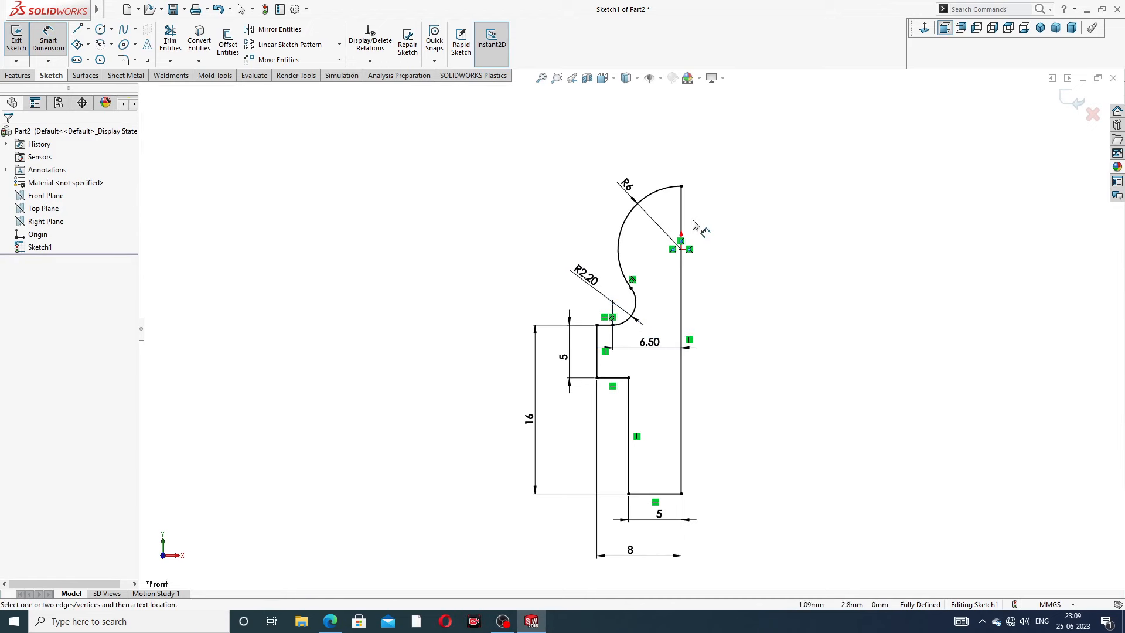
# Step: Move the large arc's R6 dimension slightly outward, clear of the profile
pyautogui.moveTo(627, 187); pyautogui.dragTo(616, 174)
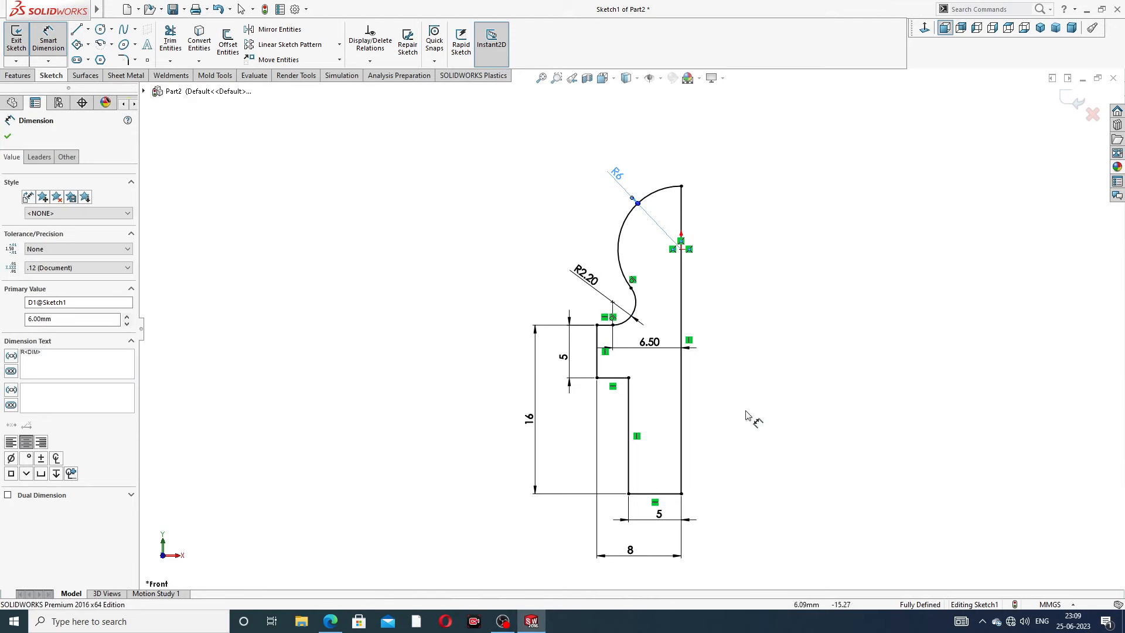
pyautogui.rightClick(799, 239)
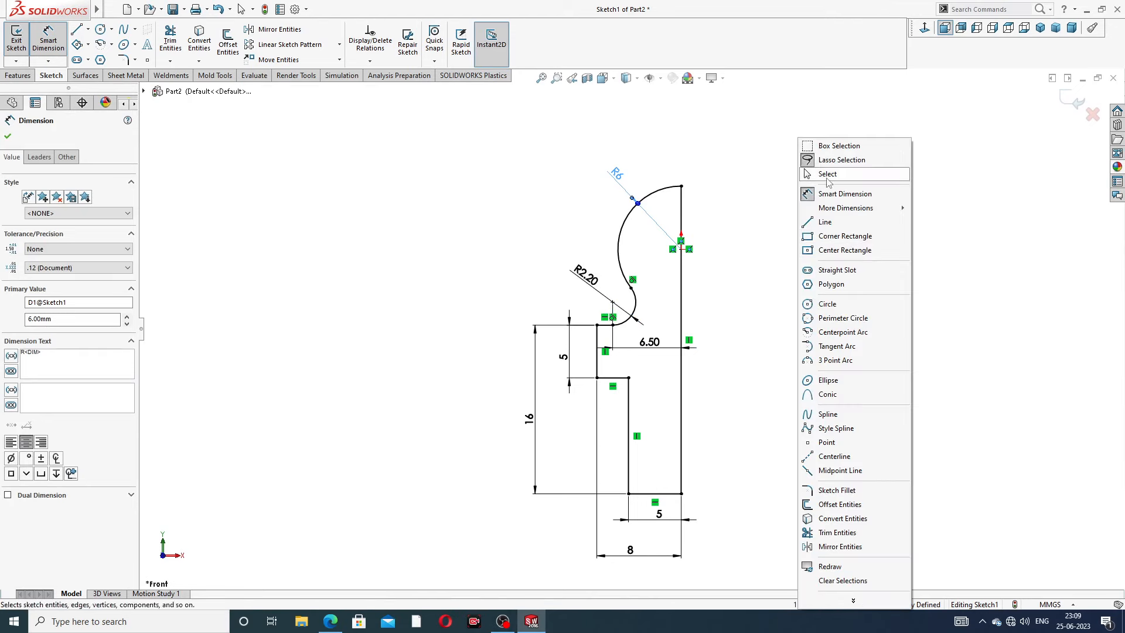
pyautogui.click(827, 176)
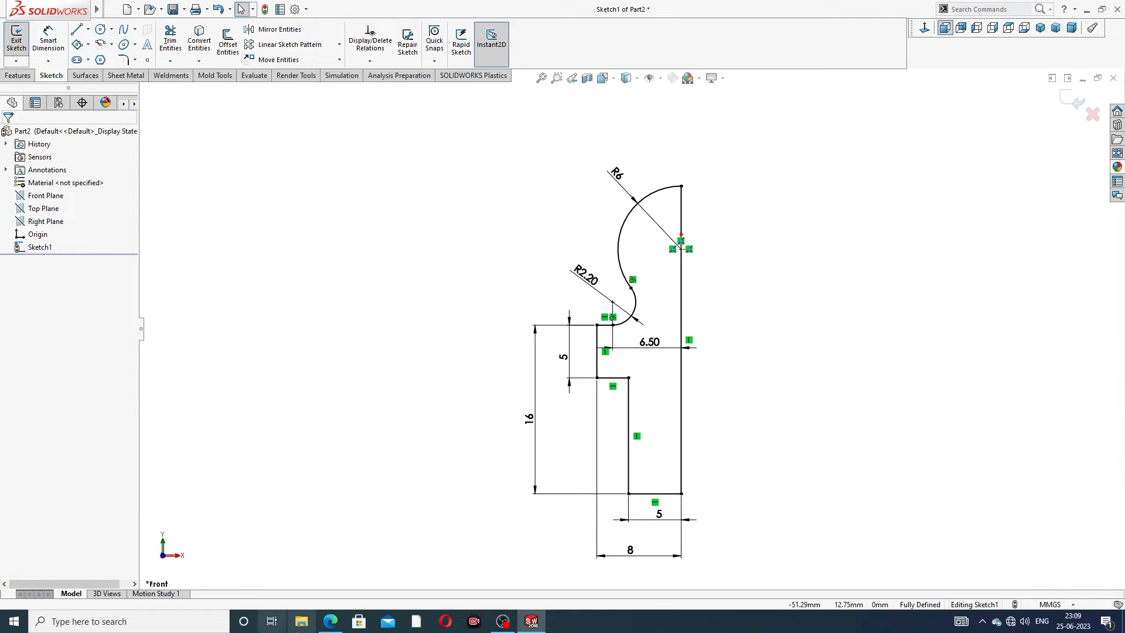
# Step: Check the grease nipple drawing and revolve the profile 360 degrees about the long vertical line
pyautogui.click(330, 621)
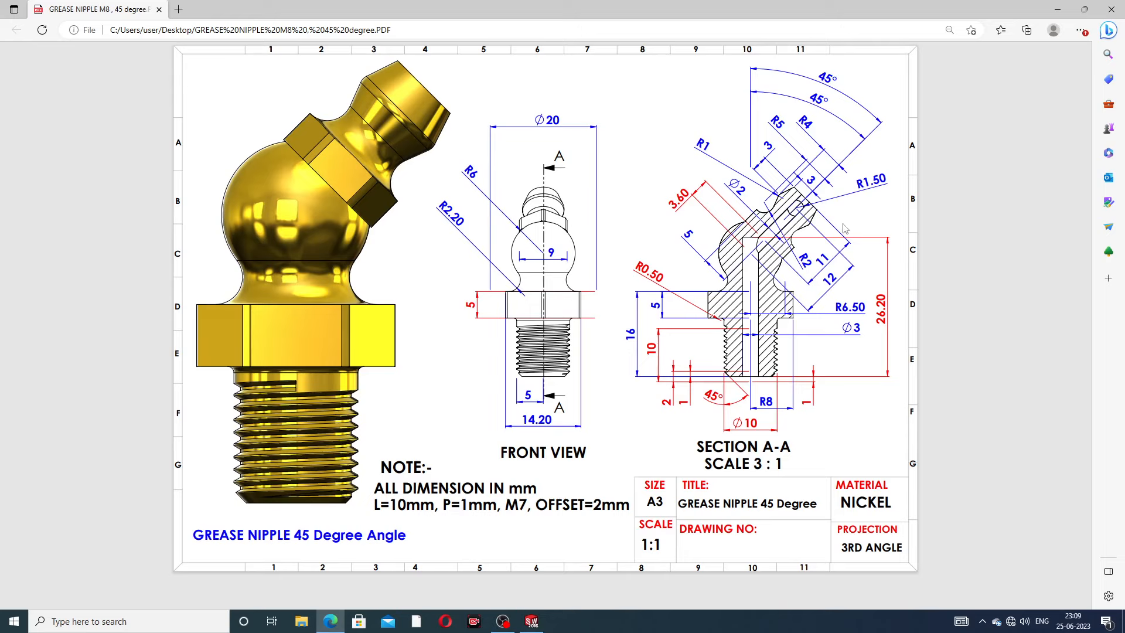
pyautogui.click(329, 622)
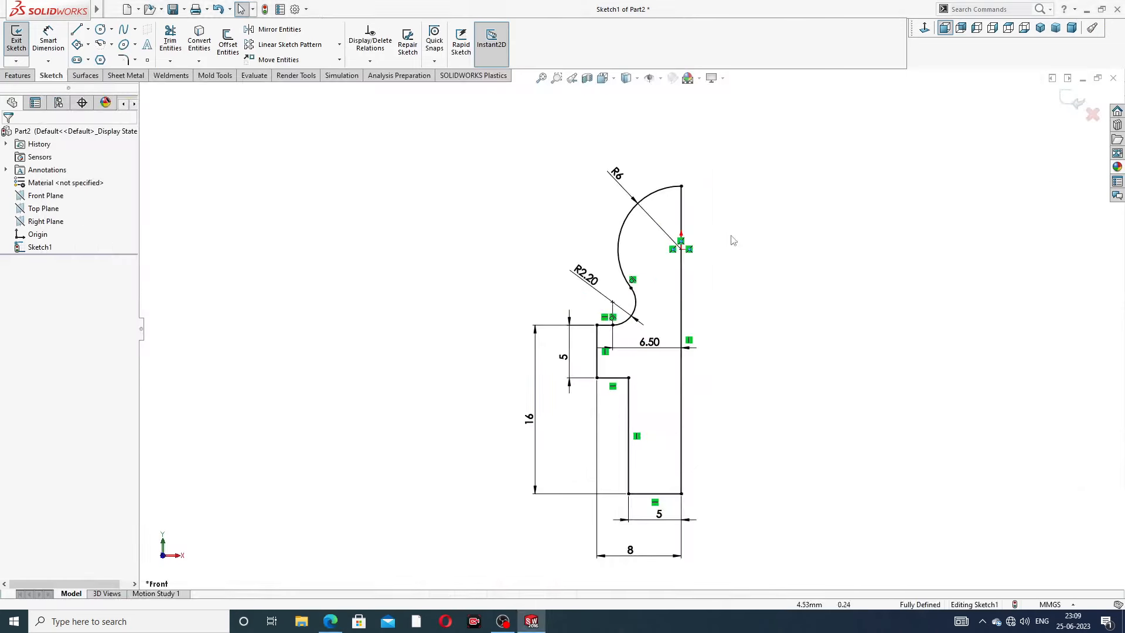
pyautogui.click(18, 75)
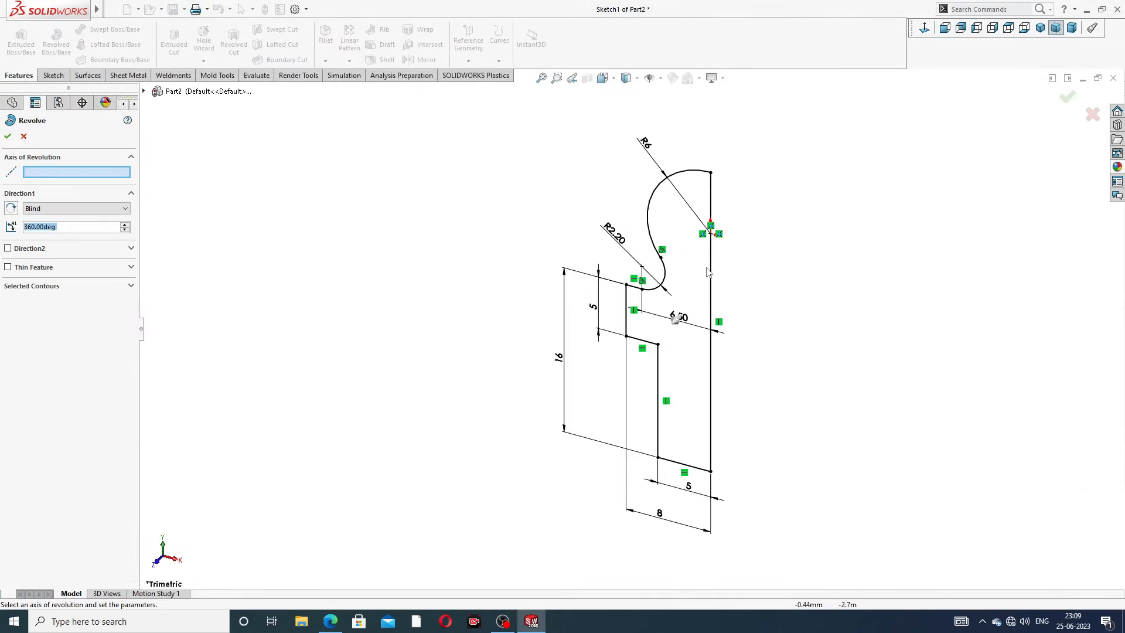
pyautogui.click(710, 285)
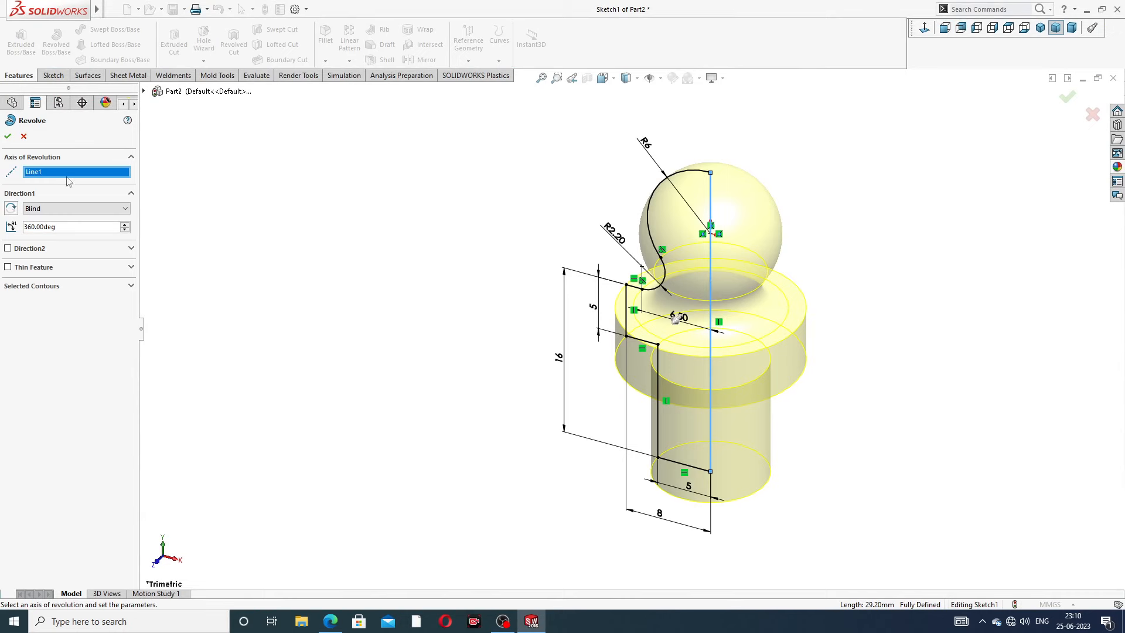
pyautogui.click(8, 136)
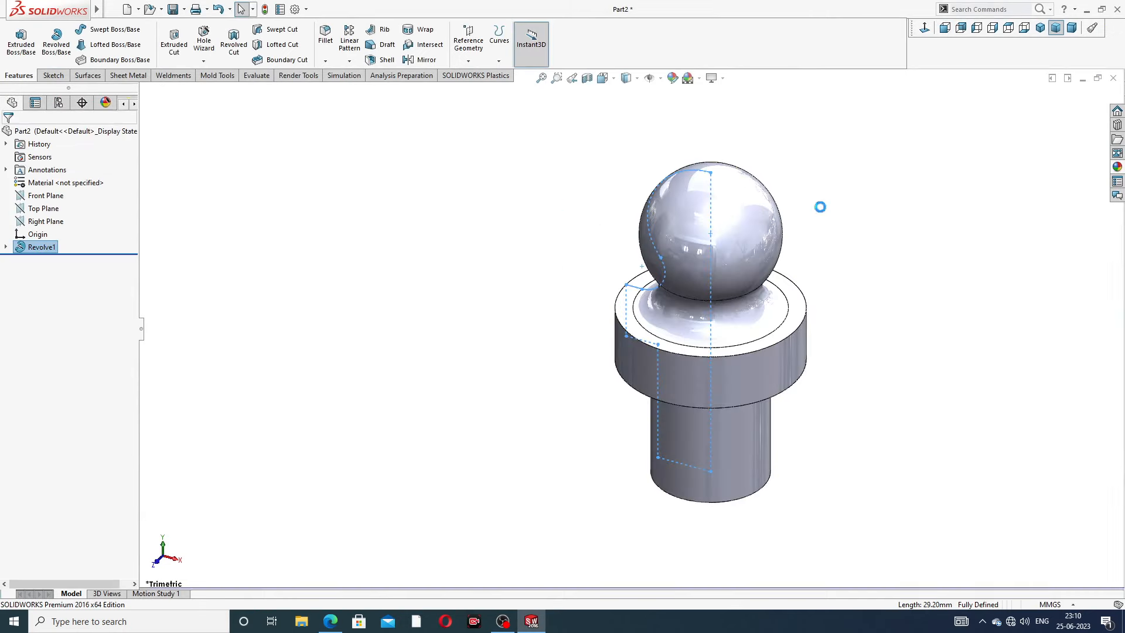
# Step: Fillet the edge where the shank meets the collar's underside with a 0.5 mm radius
pyautogui.moveTo(833, 287); pyautogui.dragTo(855, 177, button='middle')
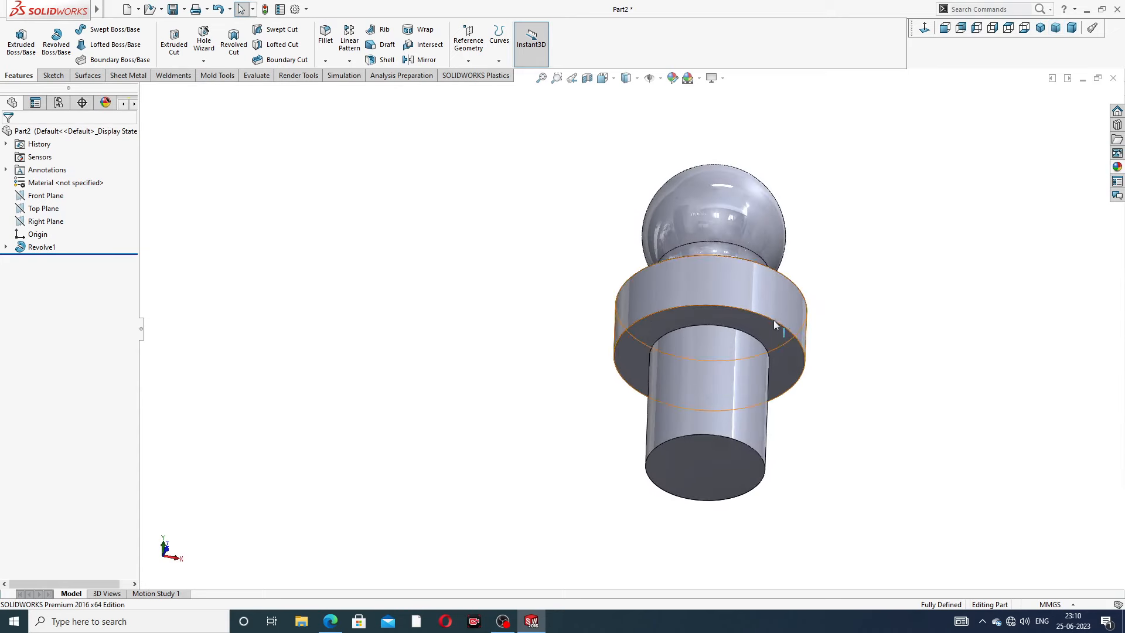
pyautogui.scroll(-1, 775, 320)
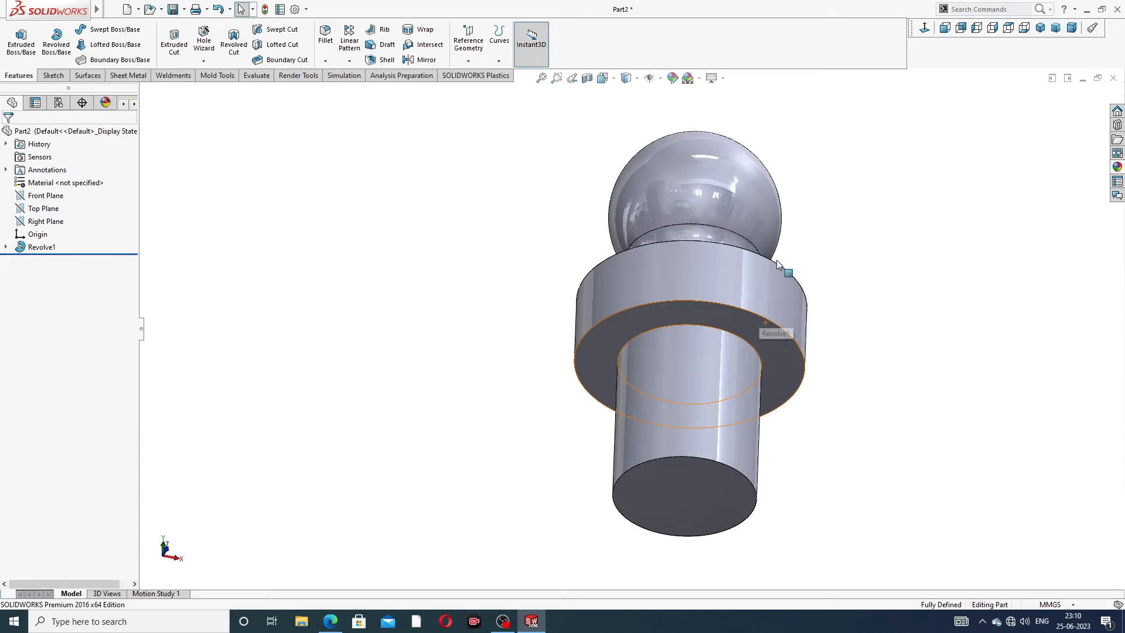
pyautogui.click(326, 36)
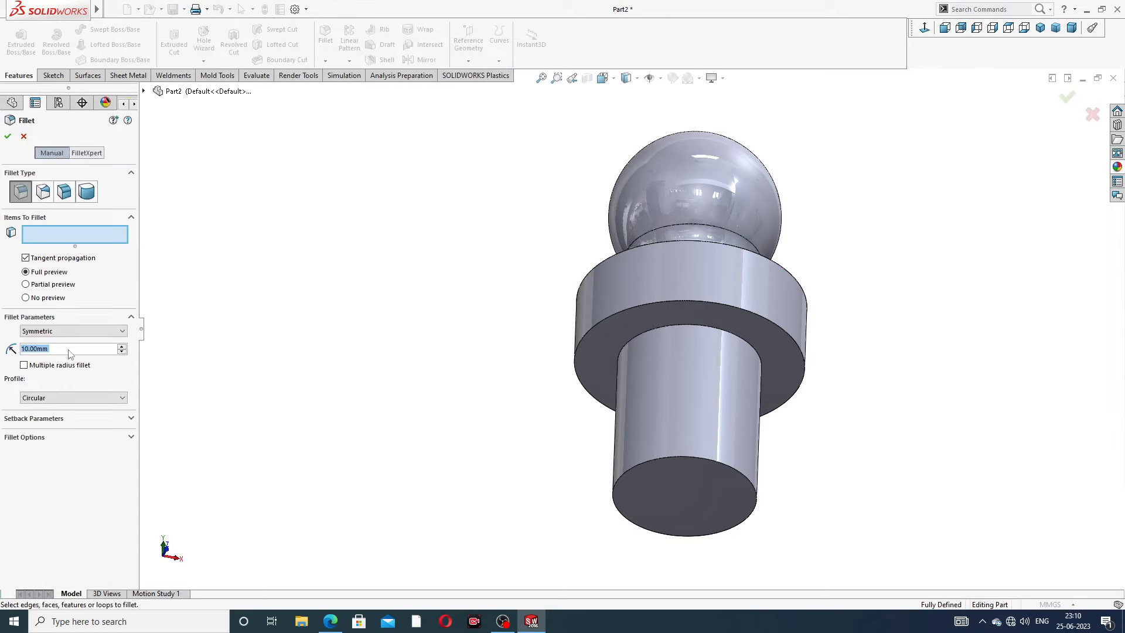
pyautogui.write('0.5')
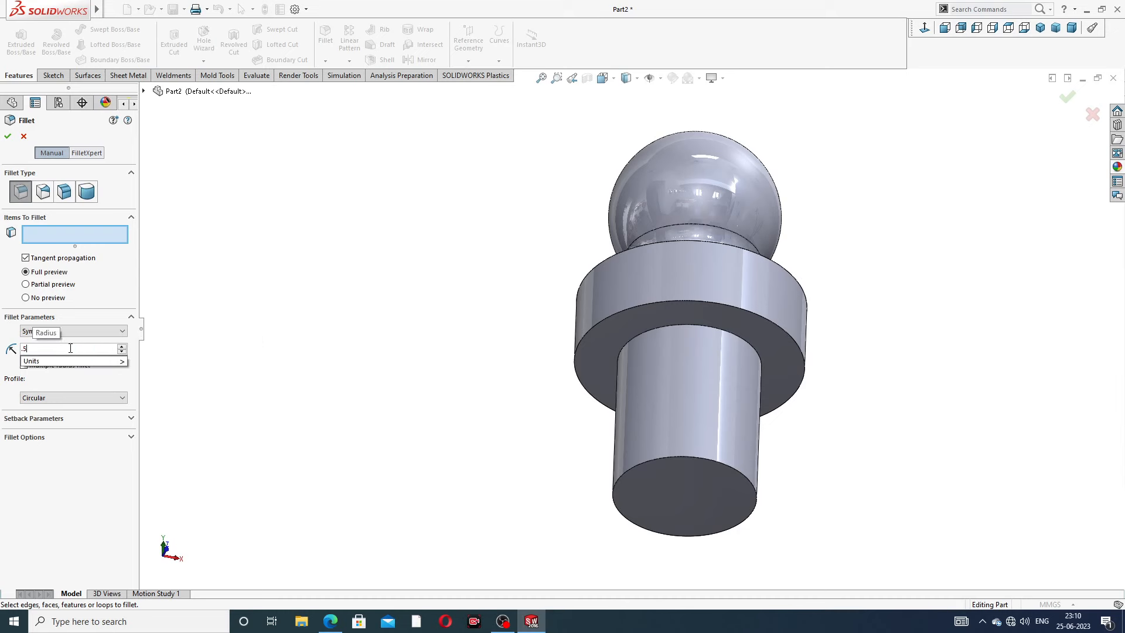
pyautogui.press('Return')
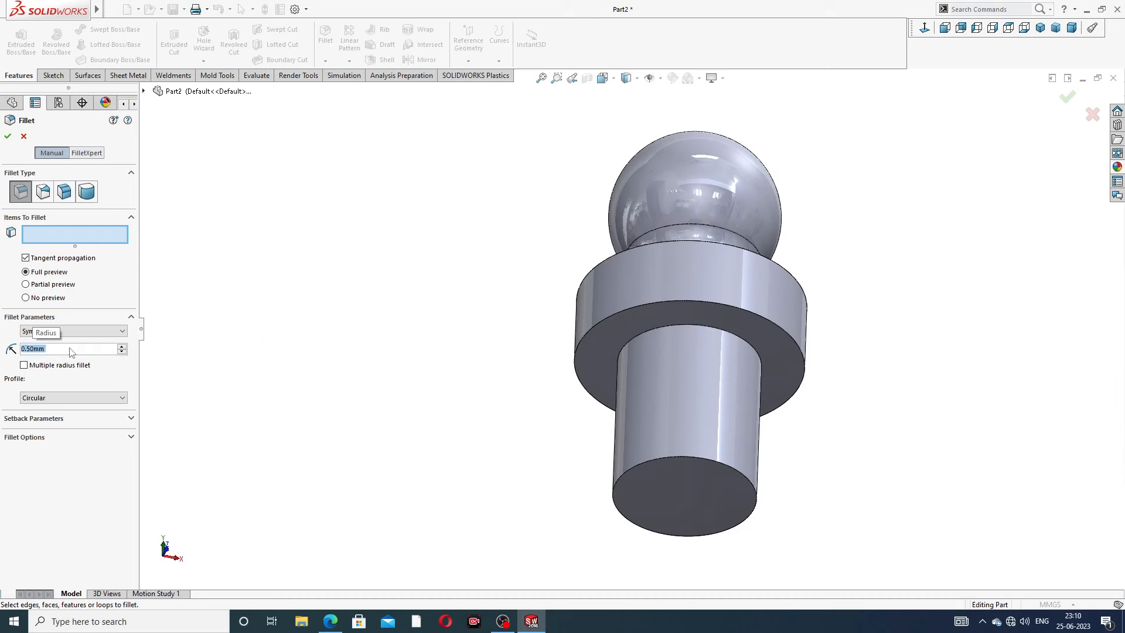
pyautogui.click(712, 332)
pyautogui.click(1063, 98)
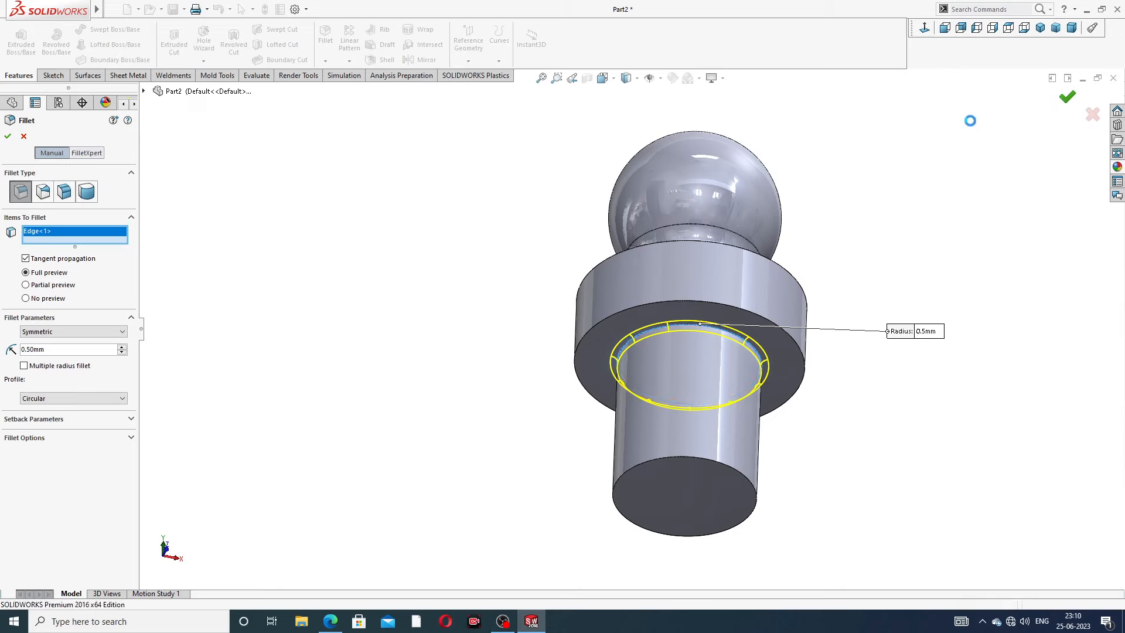
# Step: Chamfer the bottom edge of the shank with a 1 mm distance at 45 degrees
pyautogui.moveTo(510, 241); pyautogui.dragTo(515, 305, button='middle')
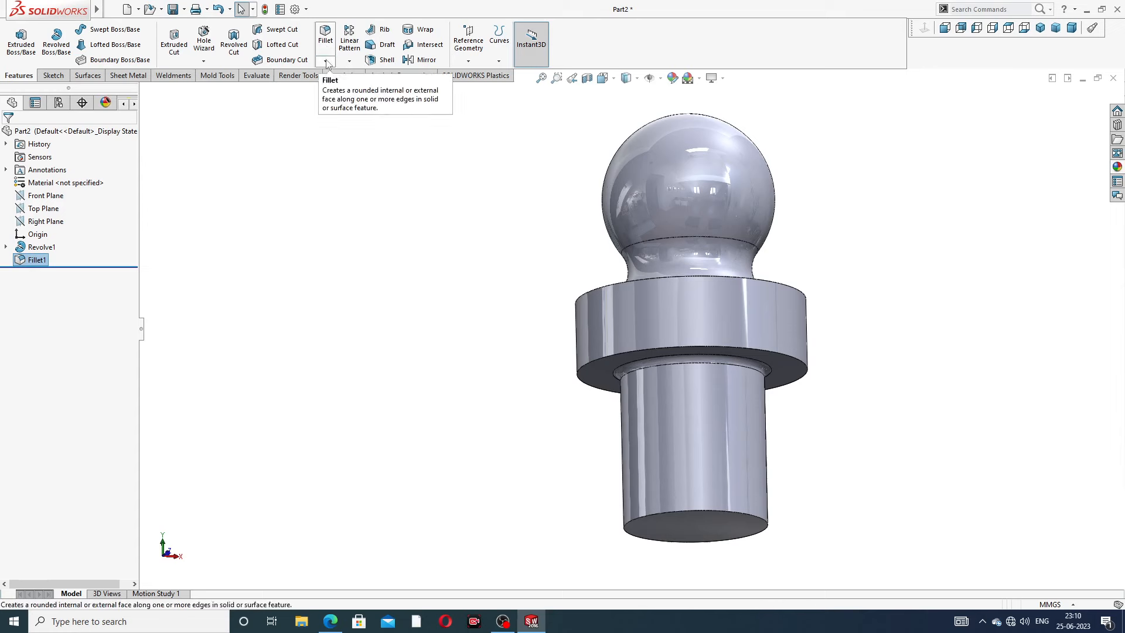
pyautogui.click(325, 61)
pyautogui.click(344, 87)
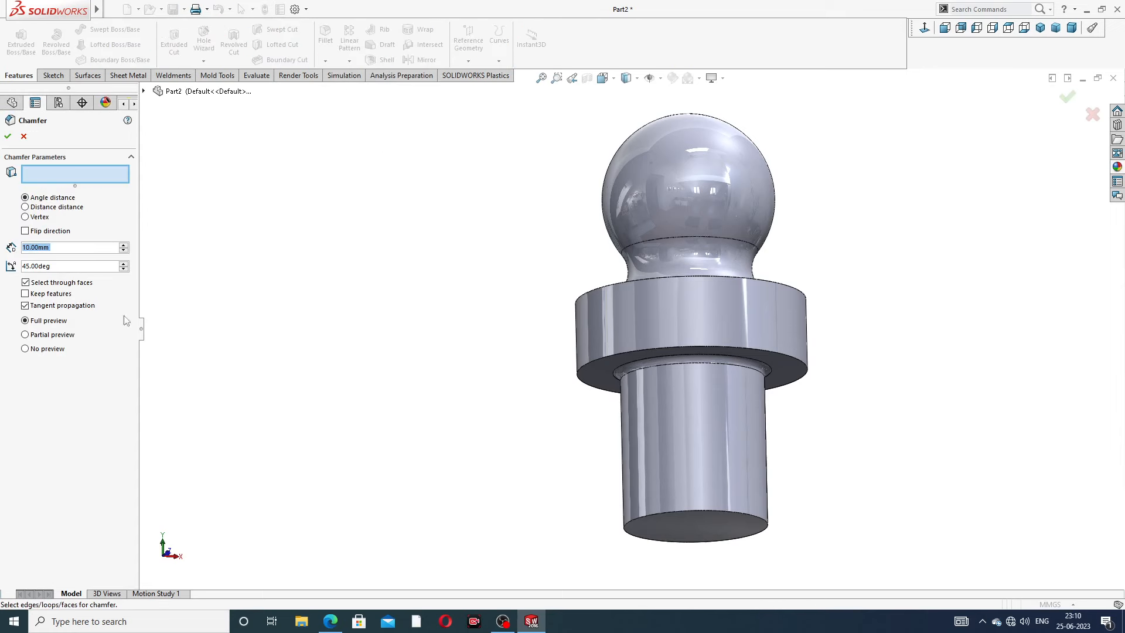
pyautogui.write('1')
pyautogui.press('Return')
pyautogui.click(702, 509)
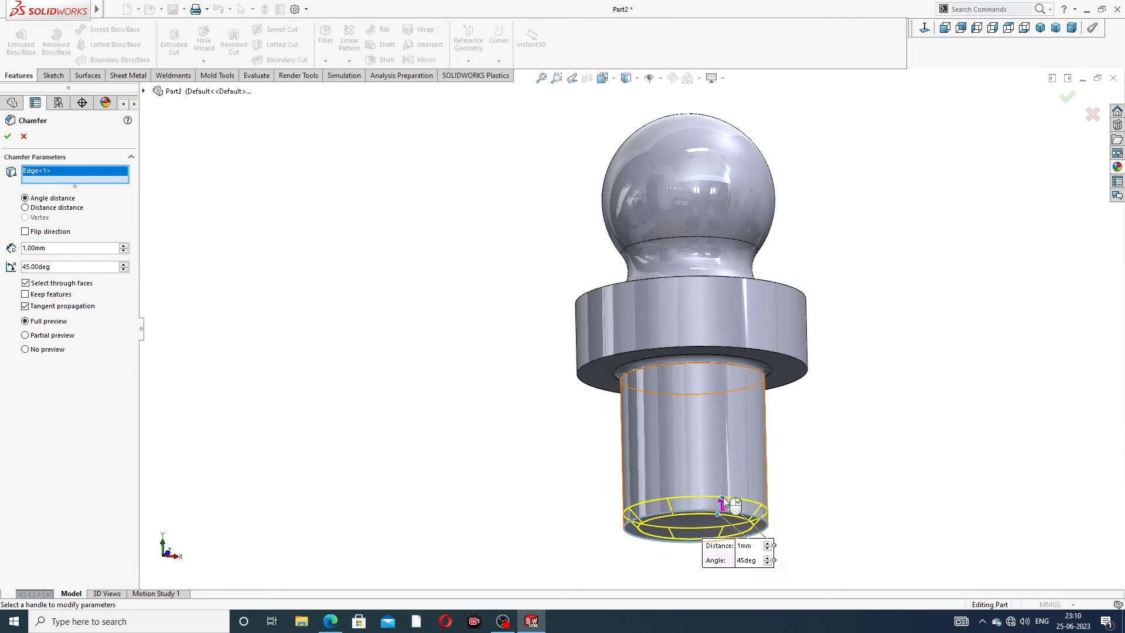
pyautogui.click(1068, 101)
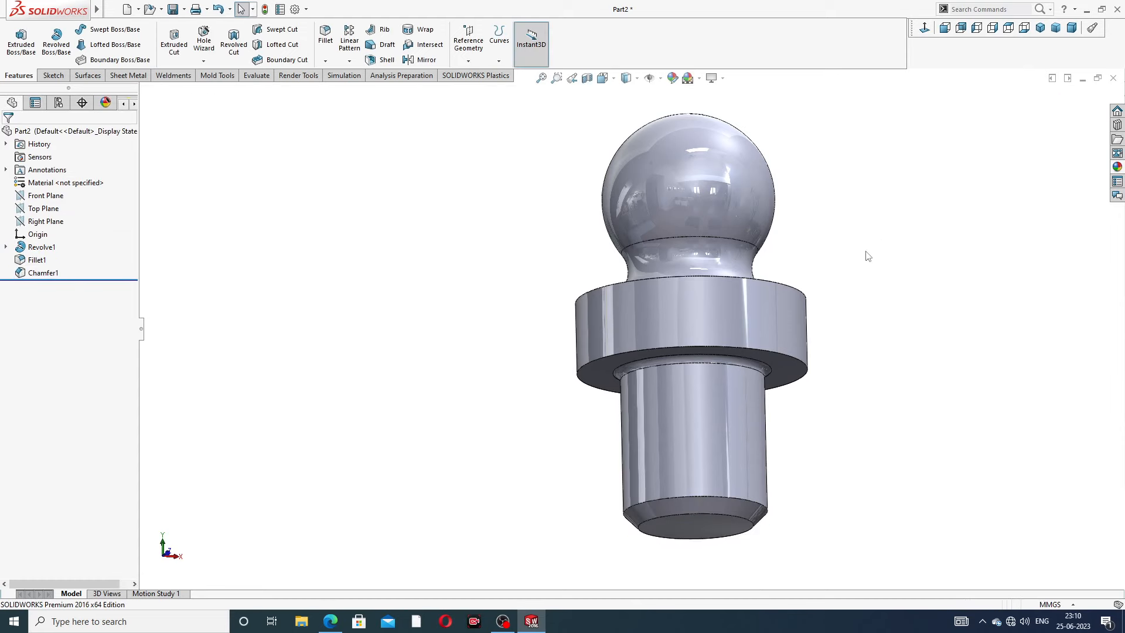
# Step: Start a sketch on the shank's flat end face and draw a circle of about 1.54 mm radius centred on the origin
pyautogui.moveTo(794, 416); pyautogui.dragTo(793, 285, button='middle')
pyautogui.click(715, 431)
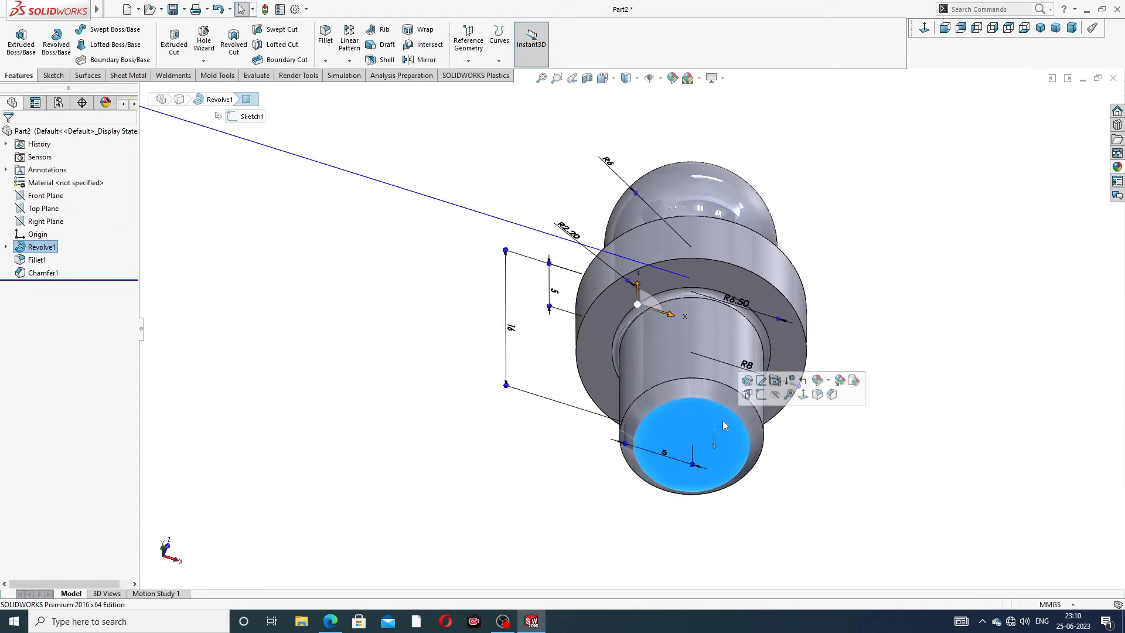
pyautogui.click(761, 395)
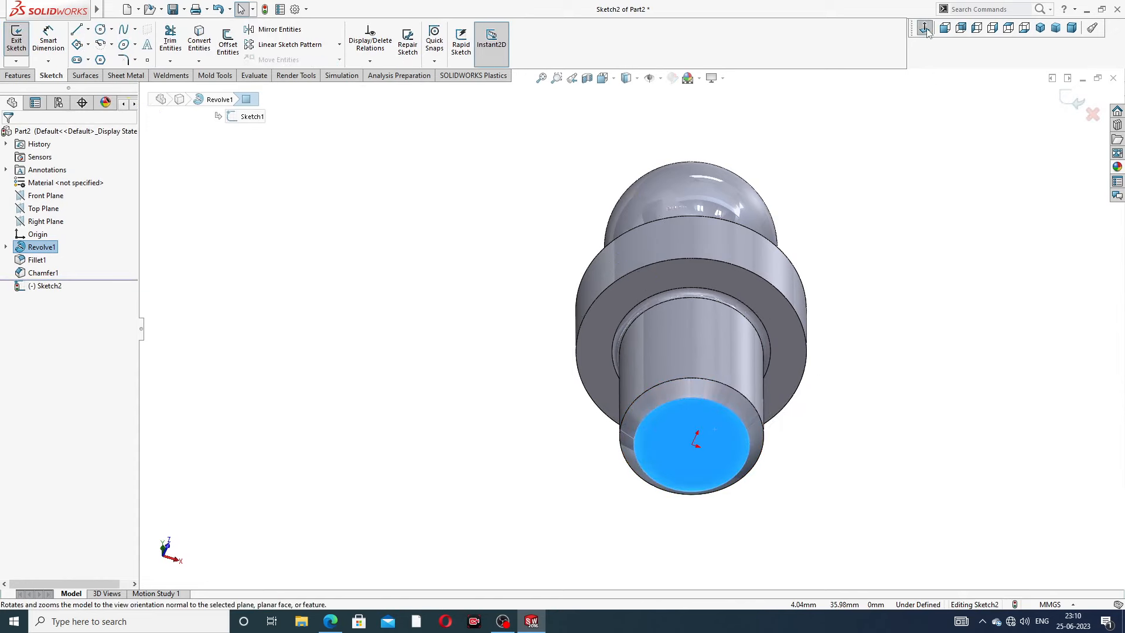
pyautogui.click(924, 27)
pyautogui.click(100, 30)
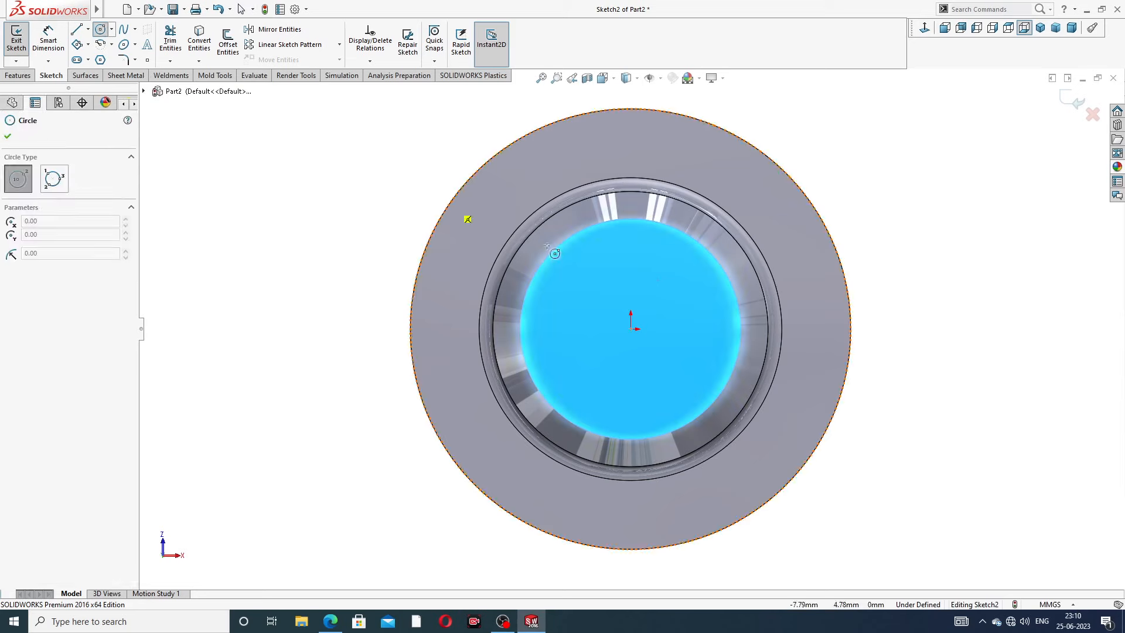
pyautogui.click(631, 329)
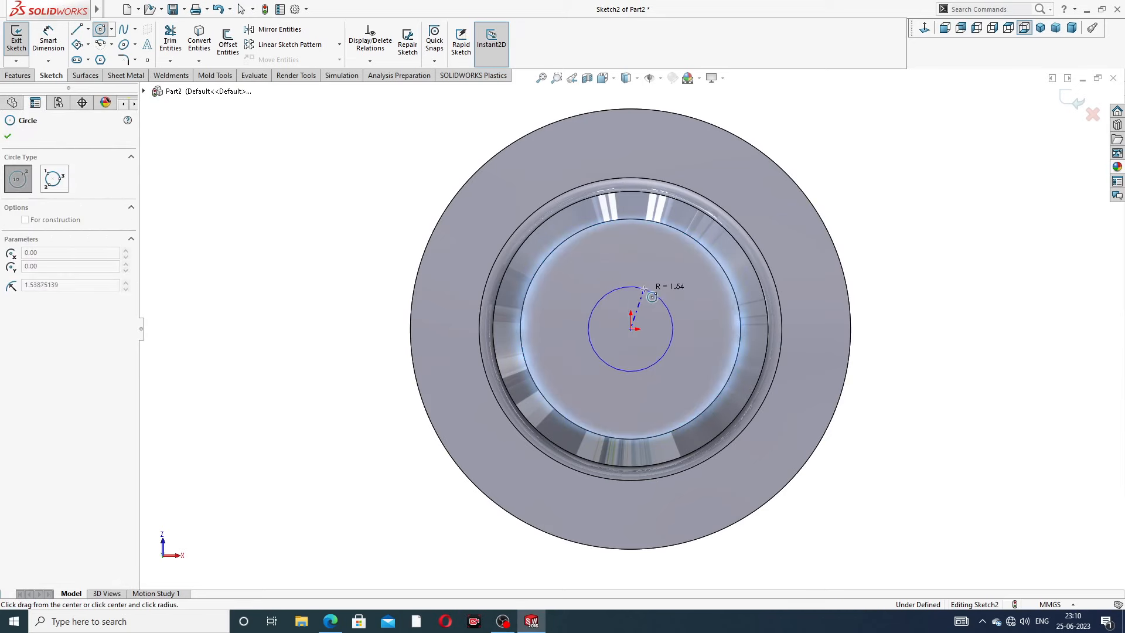
pyautogui.click(659, 360)
pyautogui.rightClick(681, 234)
pyautogui.click(720, 287)
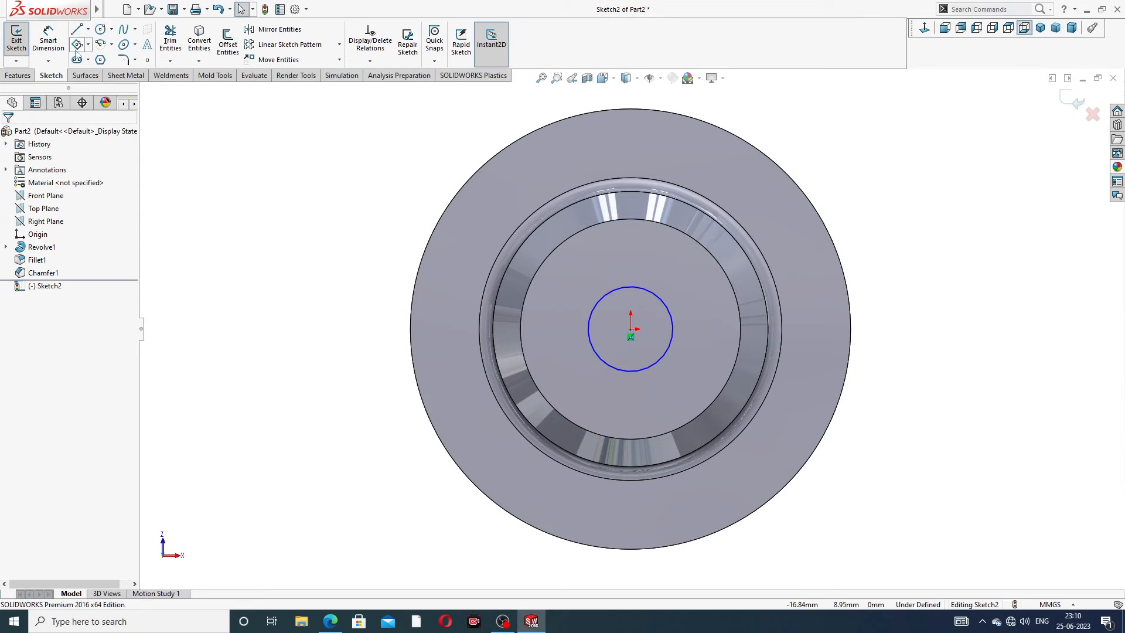
# Step: Dimension the circle's diameter as 3 mm
pyautogui.click(48, 38)
pyautogui.click(665, 307)
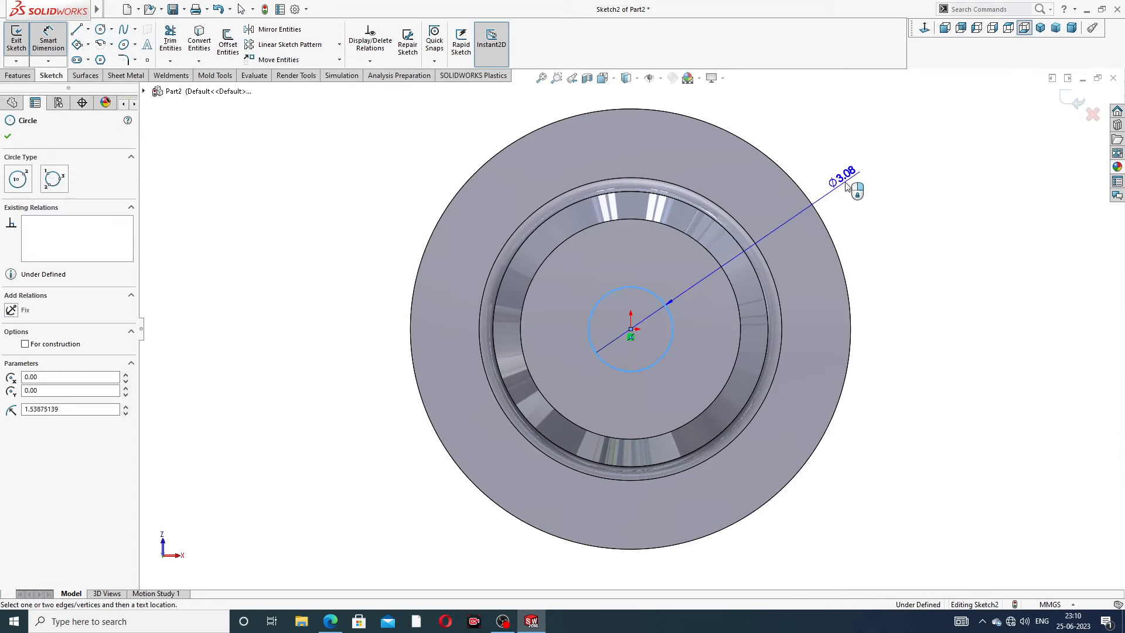
pyautogui.click(844, 185)
pyautogui.write('3')
pyautogui.press('Return')
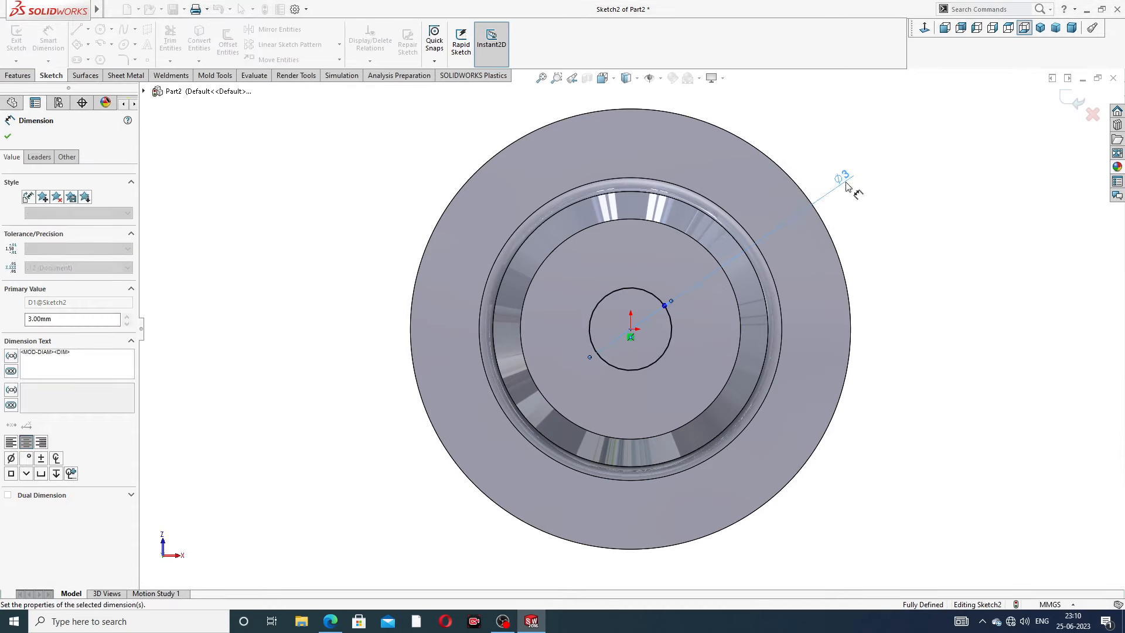
pyautogui.rightClick(928, 156)
pyautogui.click(953, 174)
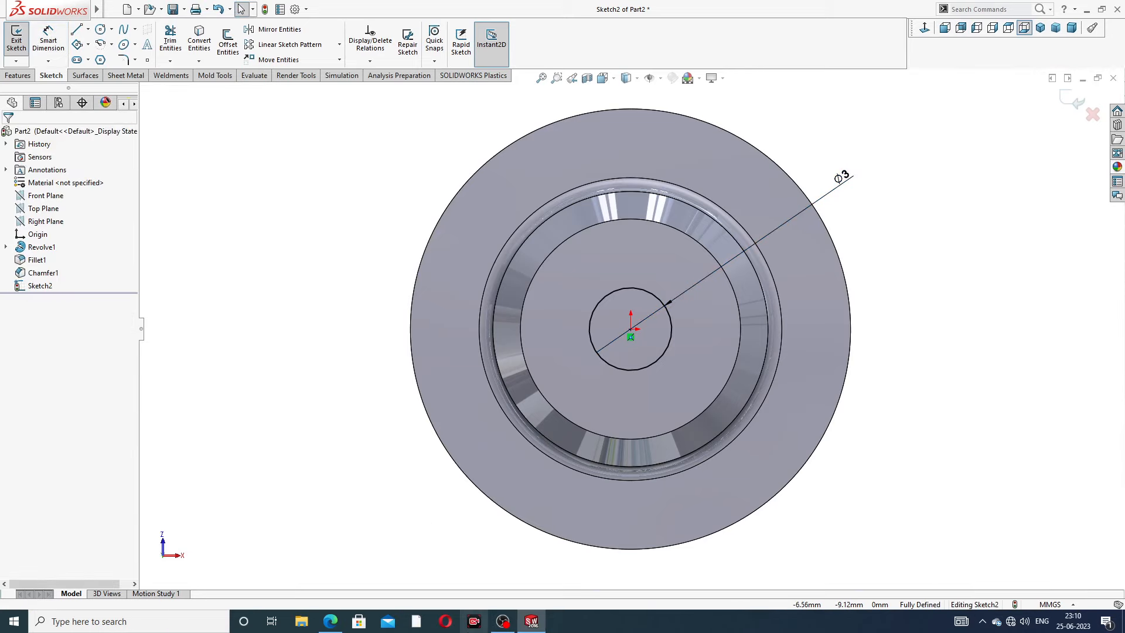
# Step: Check the hole depth in the grease nipple drawing and cut-extrude the circle as a blind hole 26.2 mm deep
pyautogui.hotkey('alt', 'Tab')
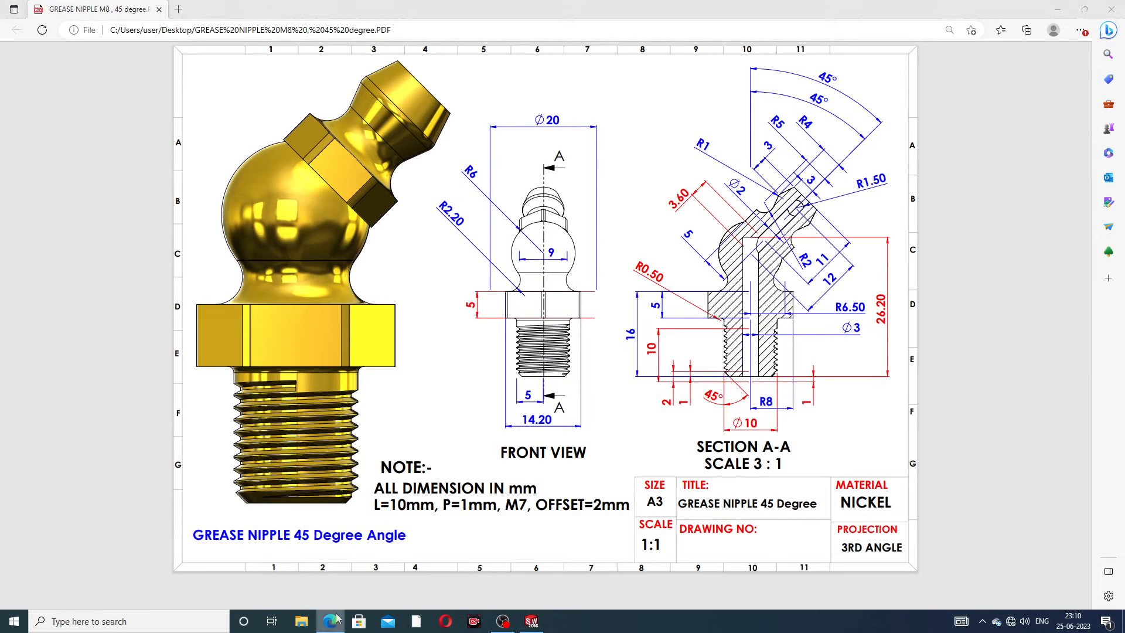
pyautogui.hotkey('alt', 'Tab')
pyautogui.click(17, 75)
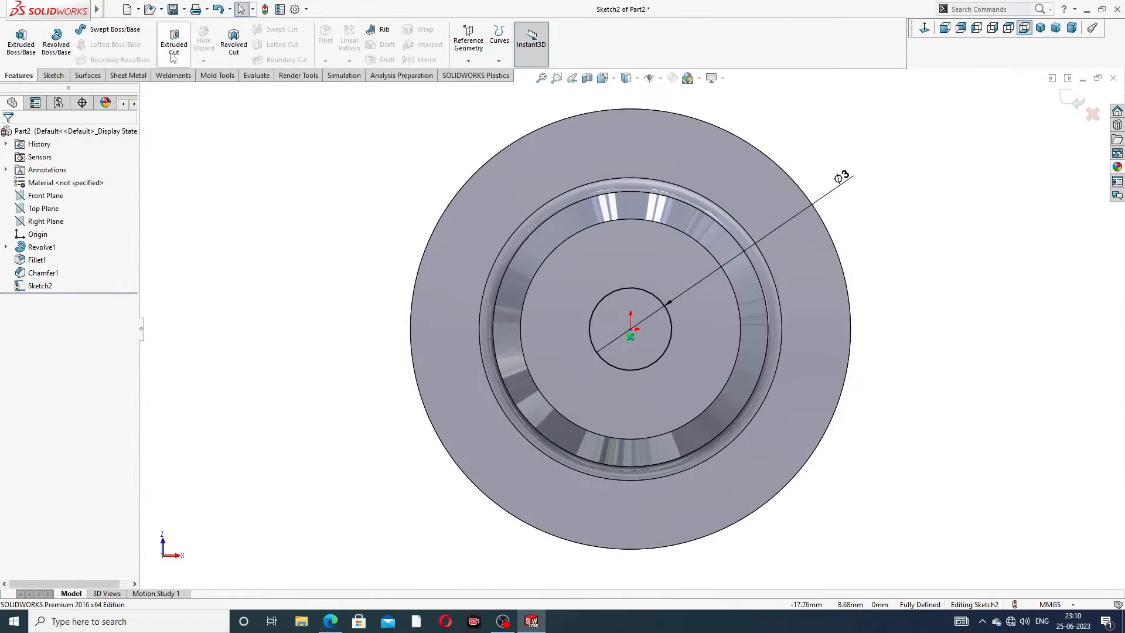
pyautogui.click(174, 41)
pyautogui.moveTo(530, 186); pyautogui.dragTo(577, 207, button='middle')
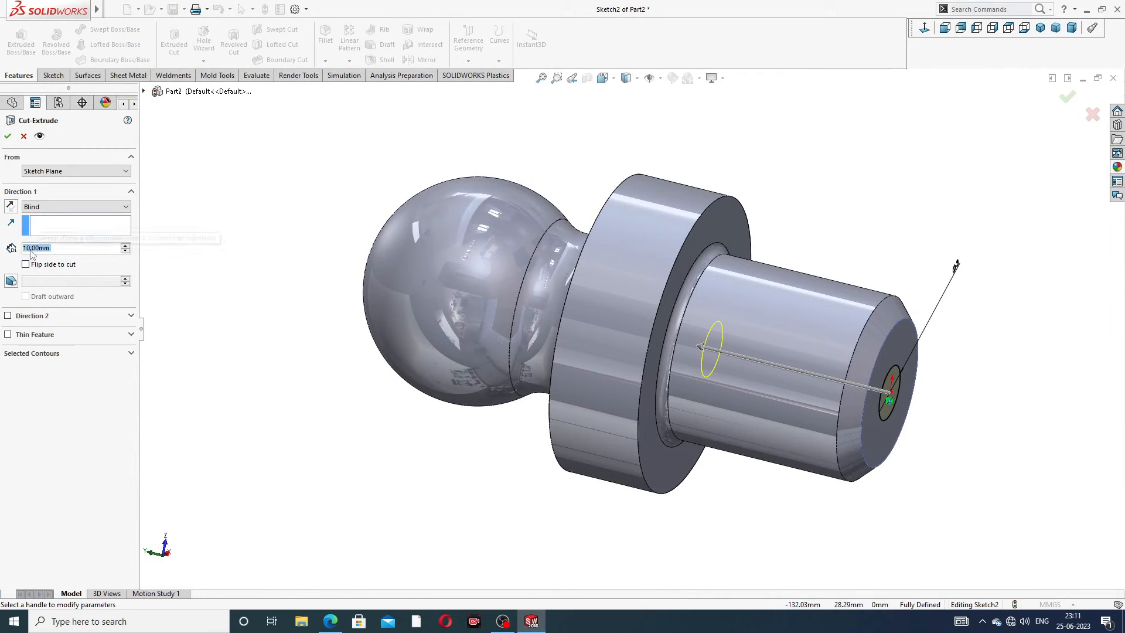
pyautogui.write('26')
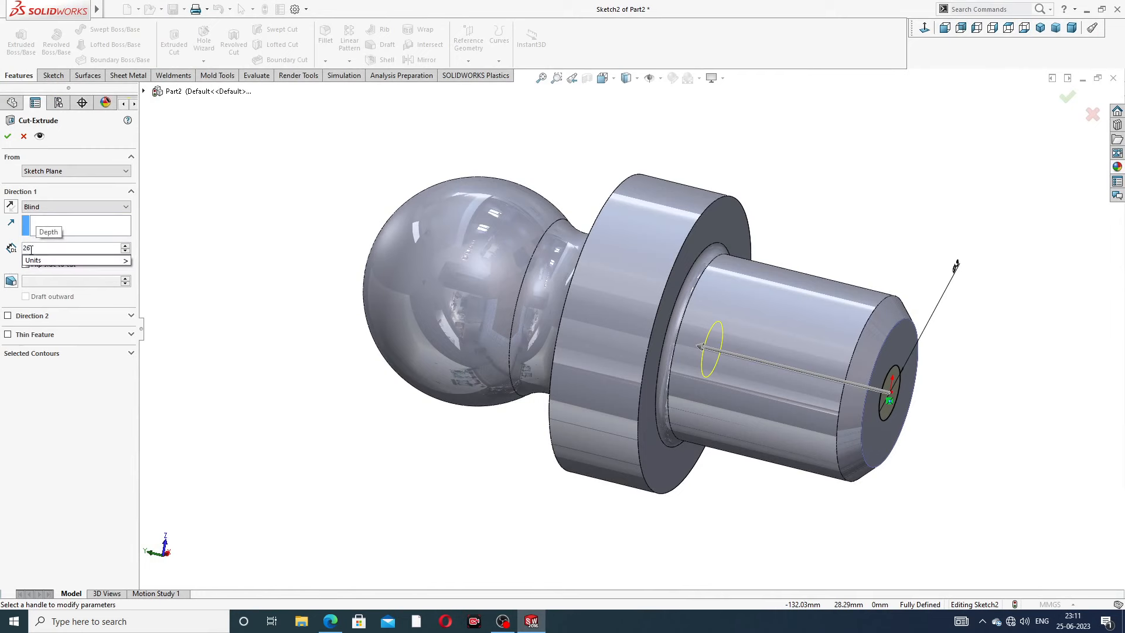
pyautogui.write('.2')
pyautogui.press('Return')
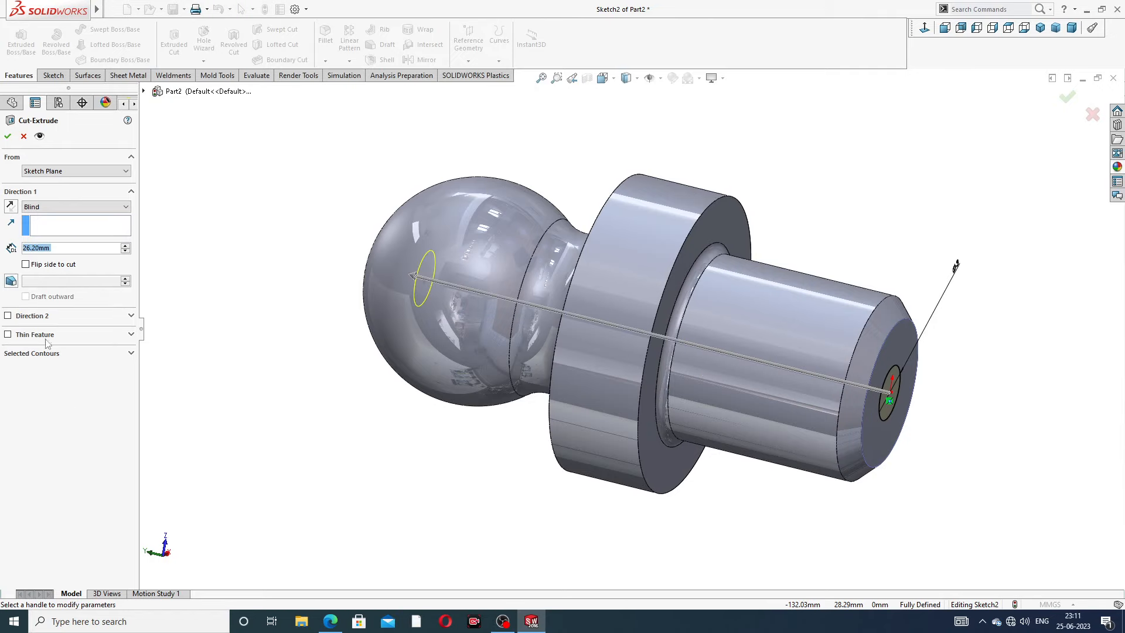
pyautogui.click(342, 623)
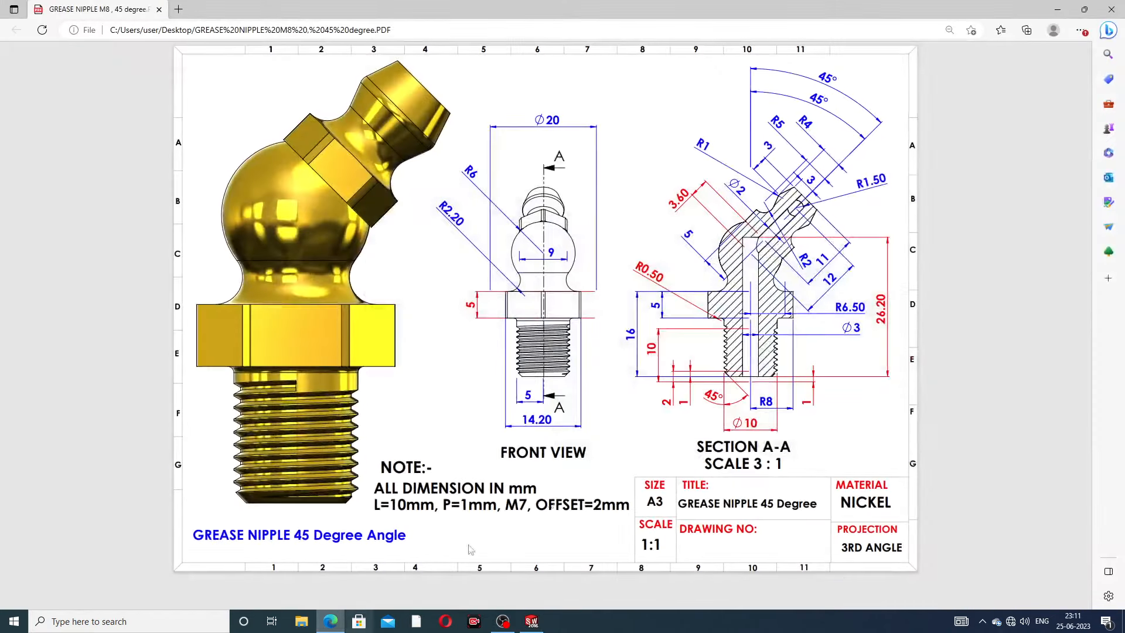
pyautogui.click(330, 622)
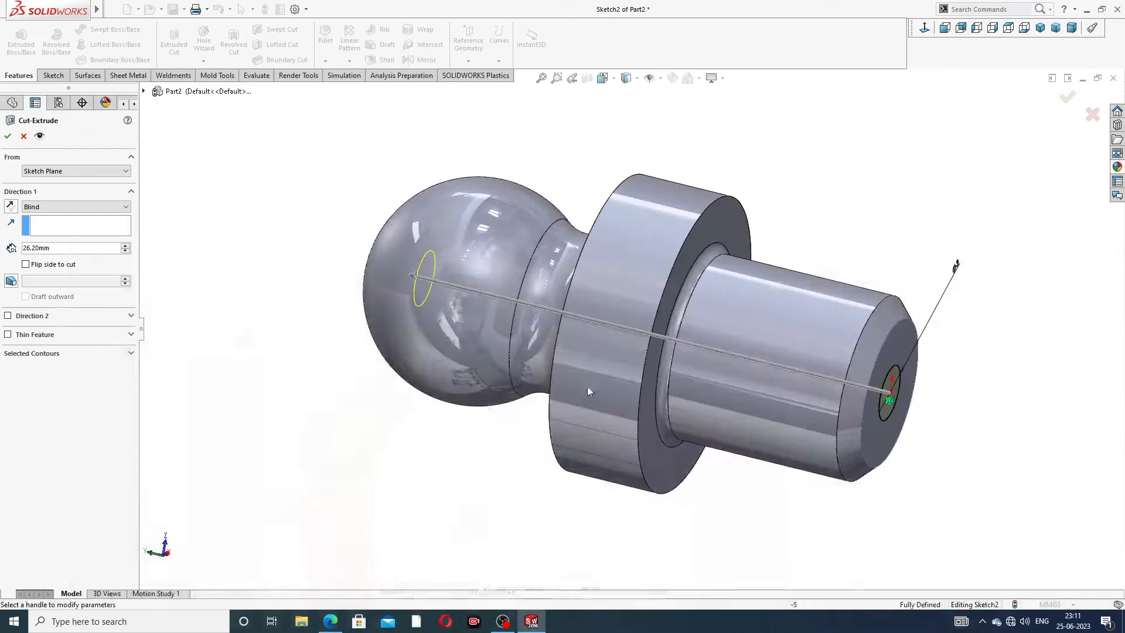
pyautogui.click(8, 136)
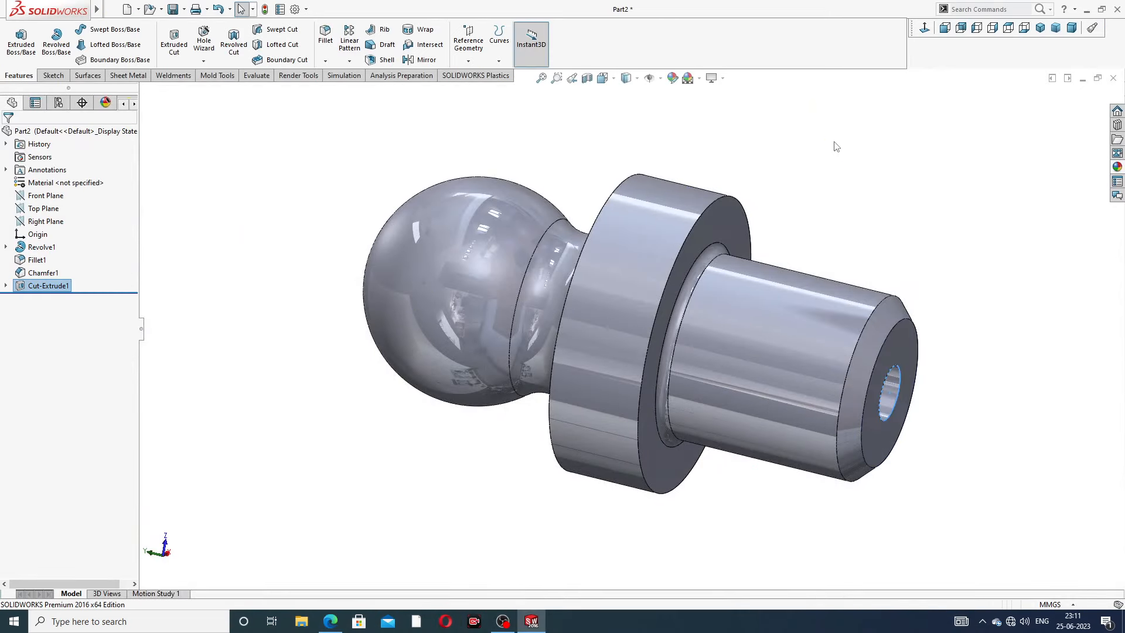
pyautogui.moveTo(817, 210); pyautogui.dragTo(581, 378, button='middle')
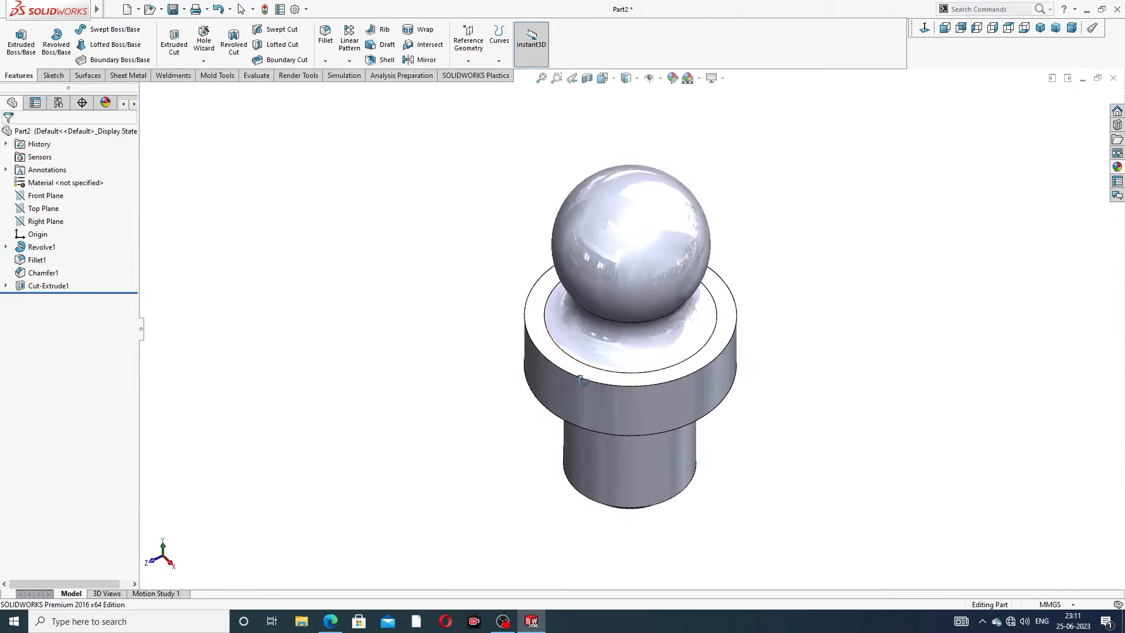
# Step: Start a sketch on the collar's upper ring face and draw a six-sided inscribed-circle polygon, about 7.8 mm in circle radius, centred on the origin
pyautogui.click(729, 315)
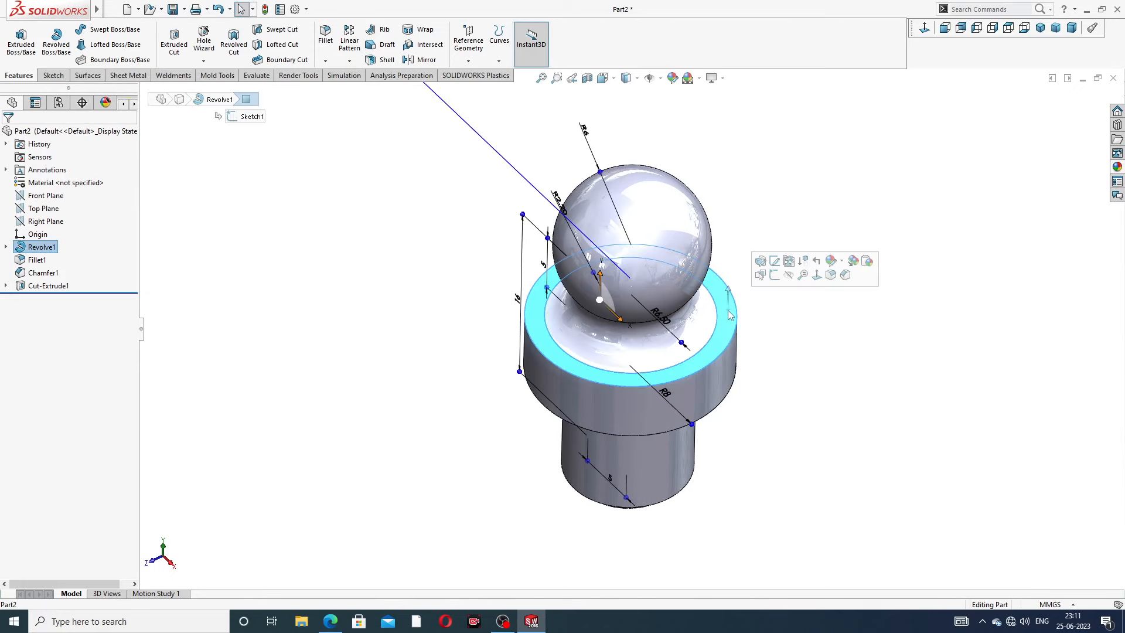
pyautogui.click(774, 275)
pyautogui.click(924, 28)
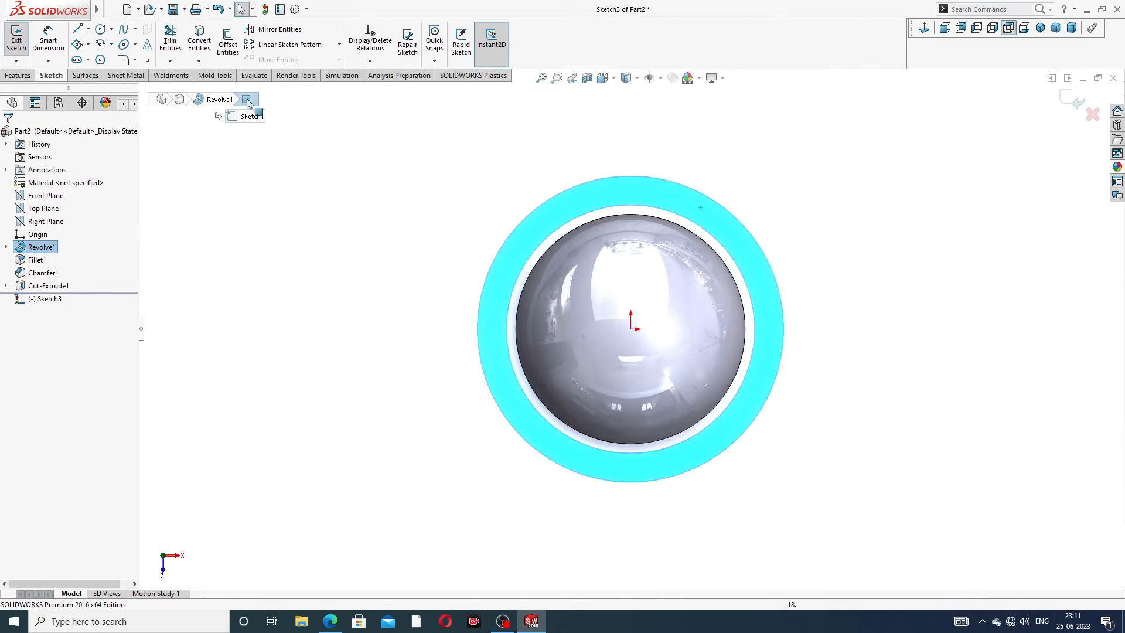
pyautogui.click(101, 60)
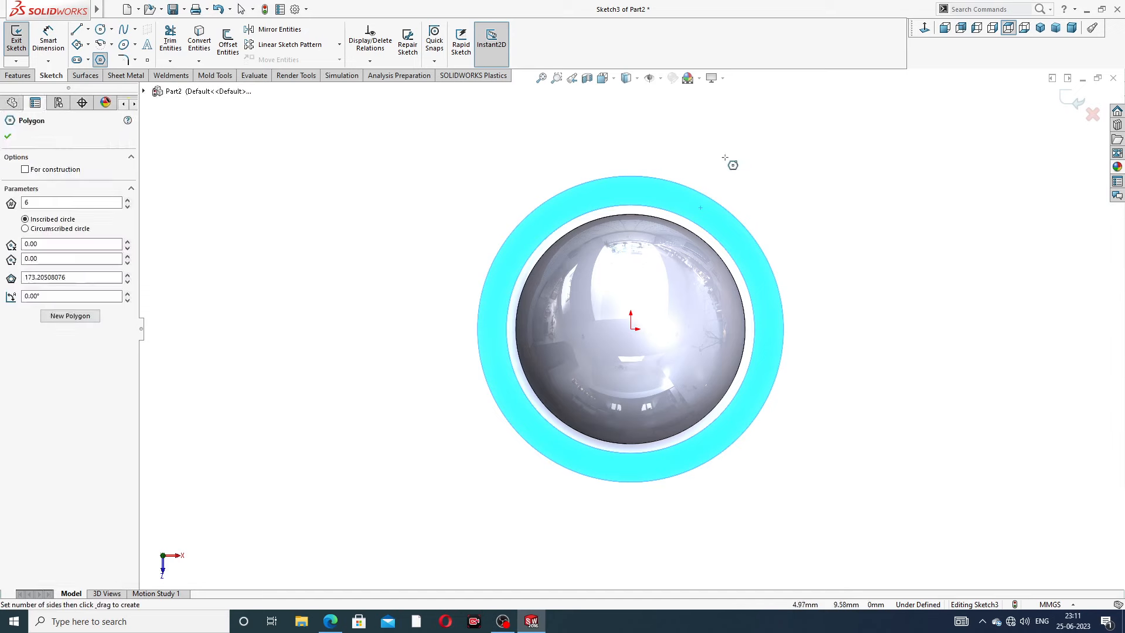
pyautogui.click(632, 329)
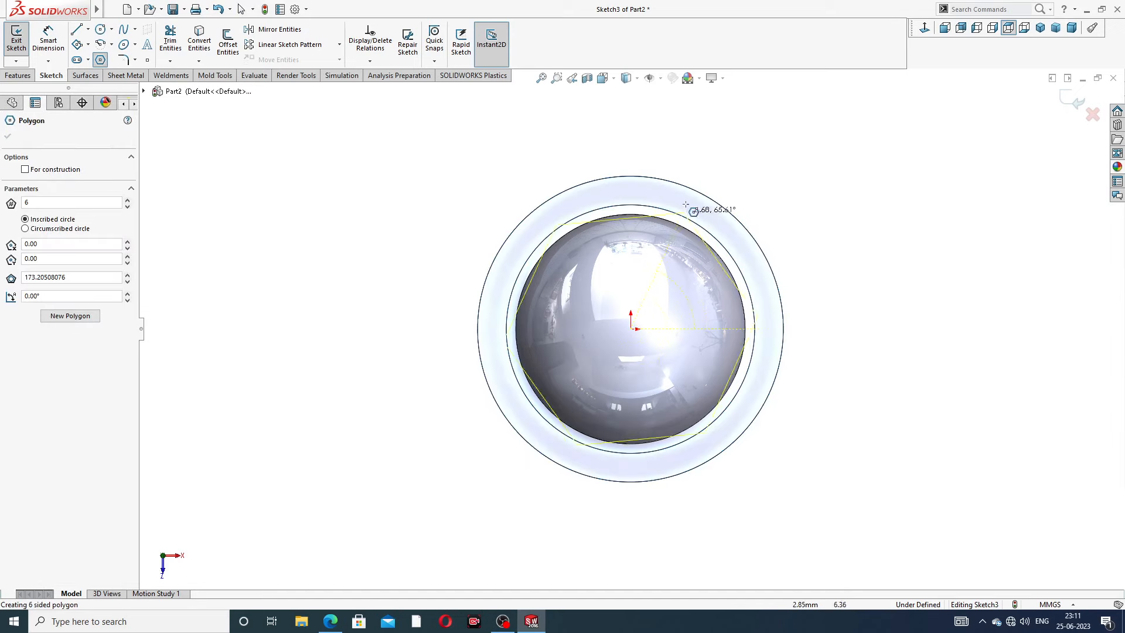
pyautogui.click(713, 169)
pyautogui.rightClick(746, 163)
pyautogui.click(762, 171)
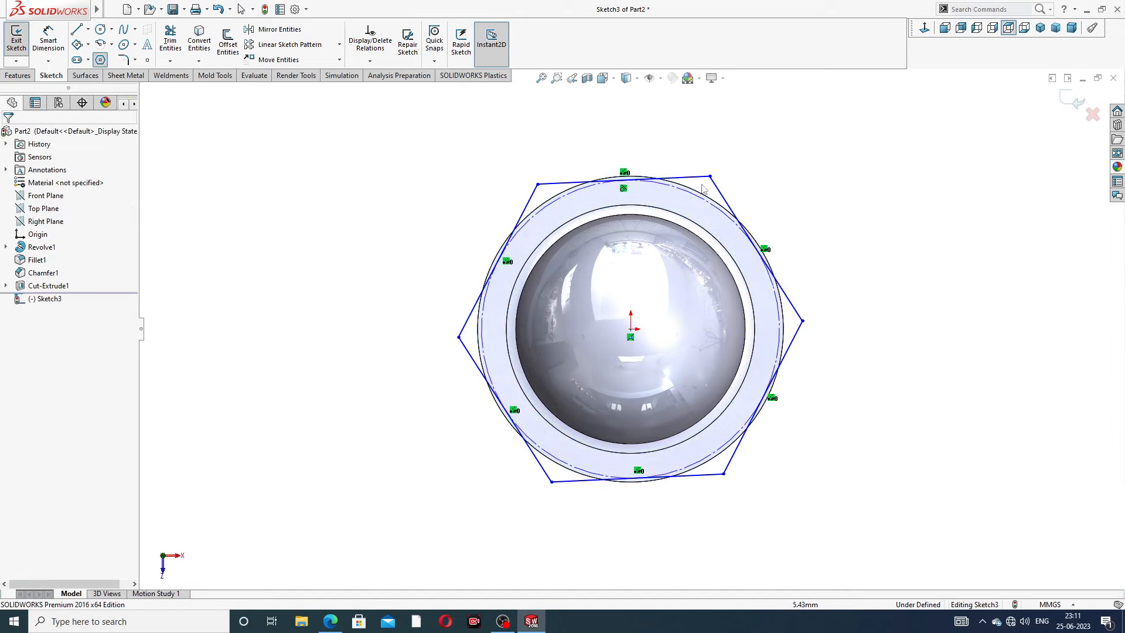
# Step: Make the hexagon's upper-left side vertical
pyautogui.click(531, 197)
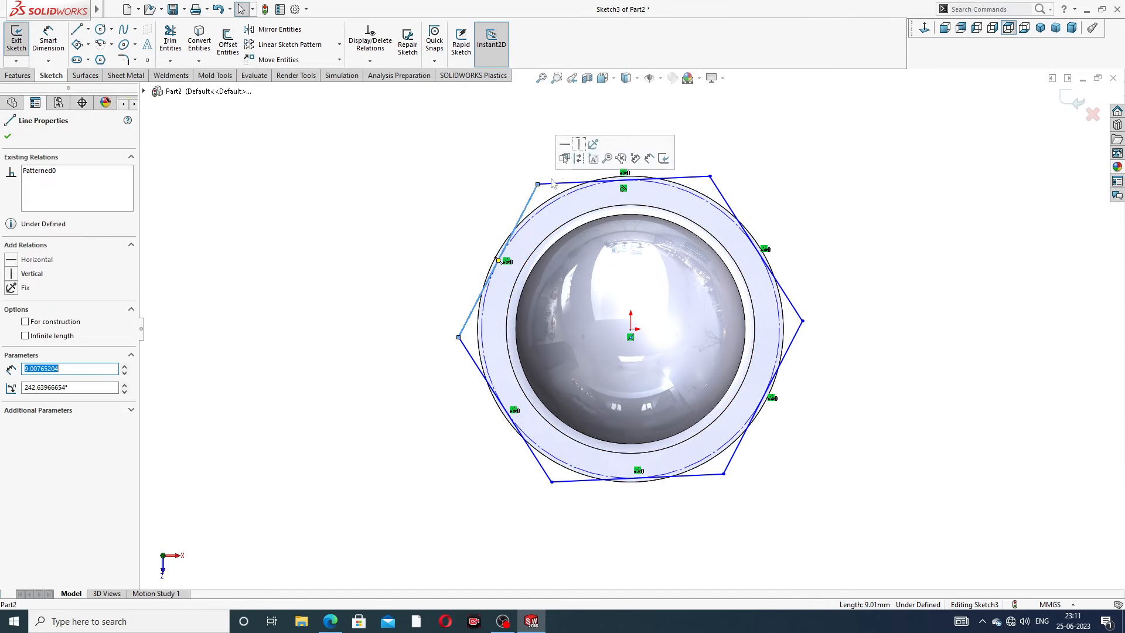
pyautogui.click(579, 144)
pyautogui.click(461, 175)
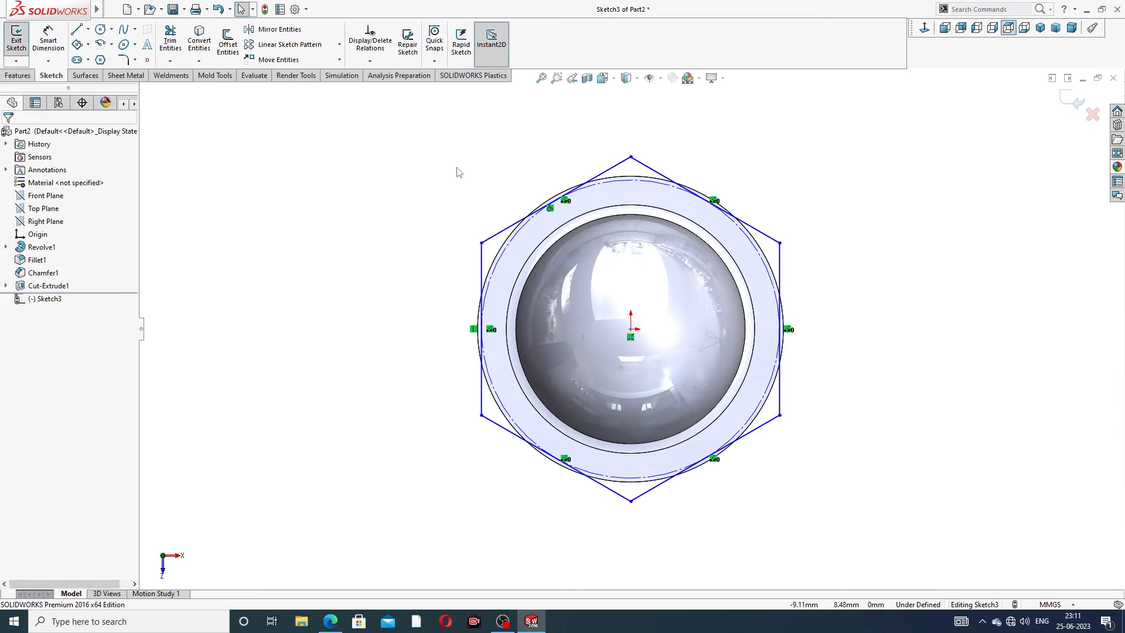
pyautogui.click(48, 39)
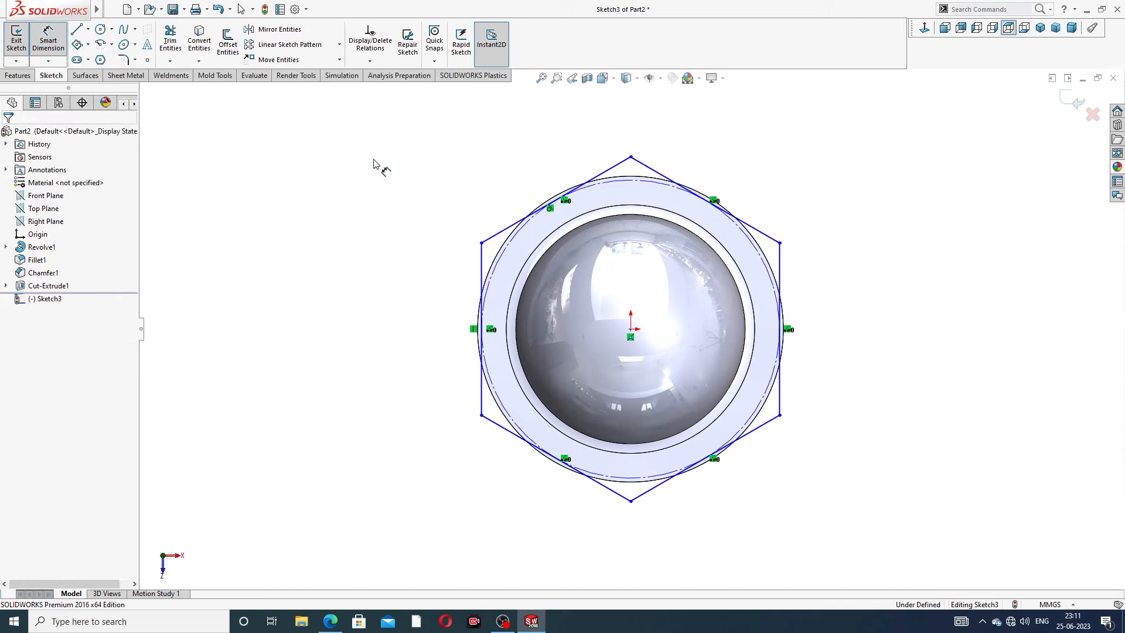
pyautogui.click(48, 38)
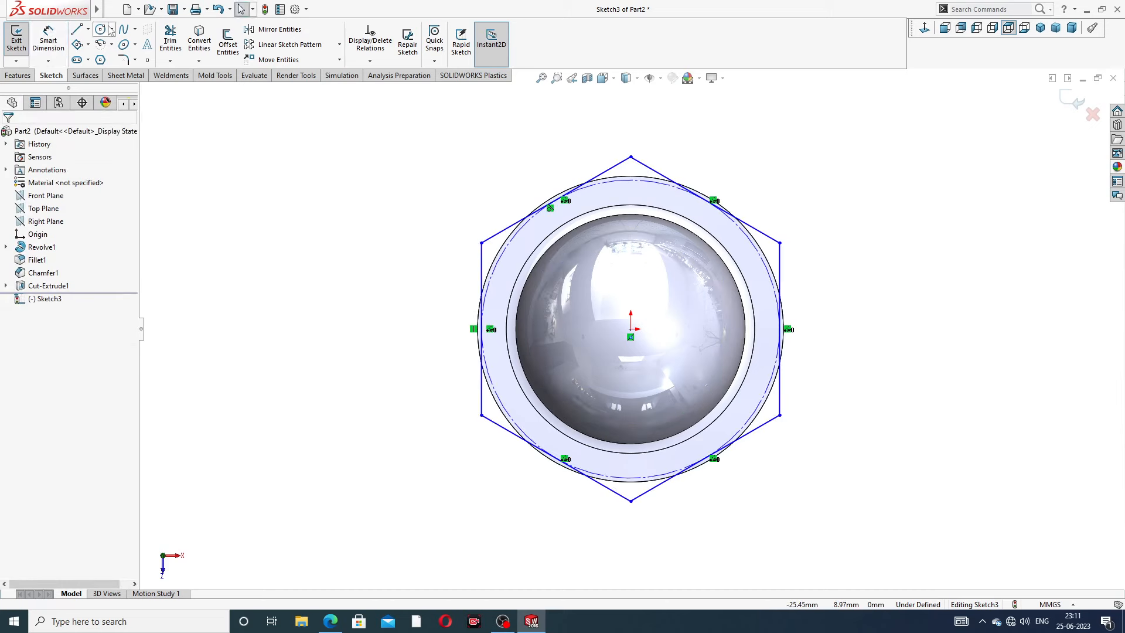
# Step: Draw a circle centred on the origin and enlarge it to about 9.91 mm radius so that it surrounds the hexagon
pyautogui.click(101, 30)
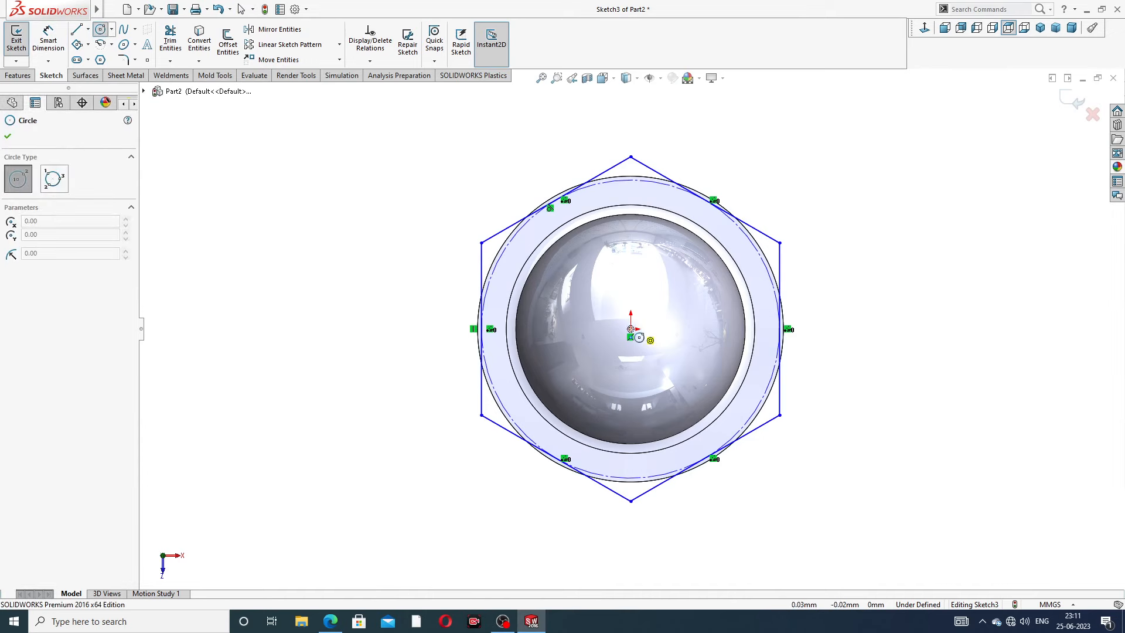
pyautogui.click(630, 328)
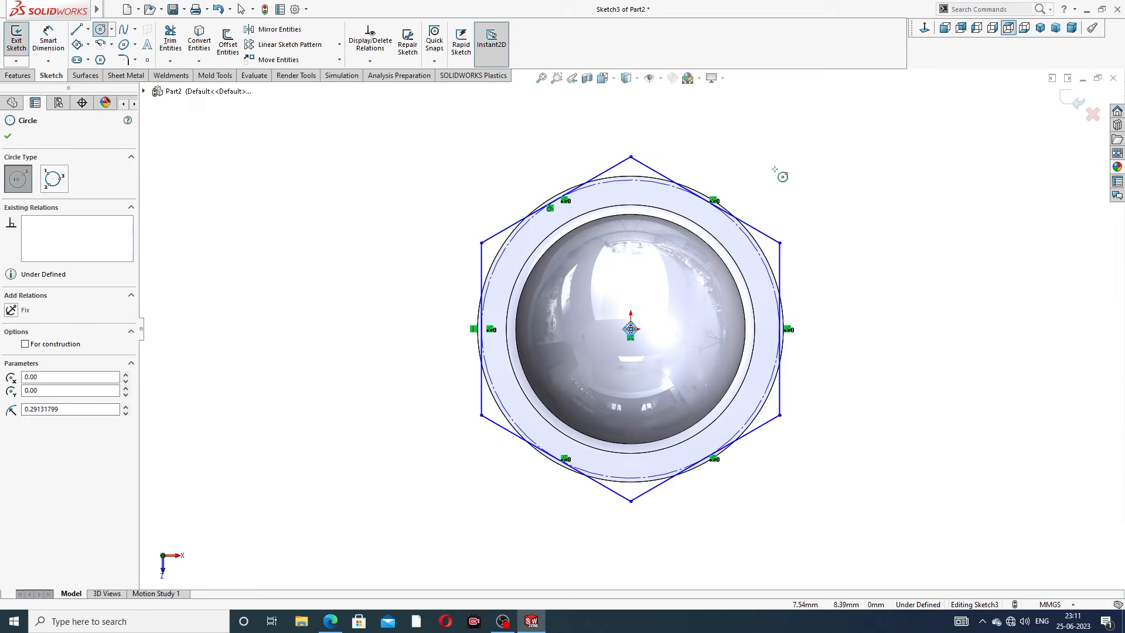
pyautogui.rightClick(830, 199)
pyautogui.click(838, 210)
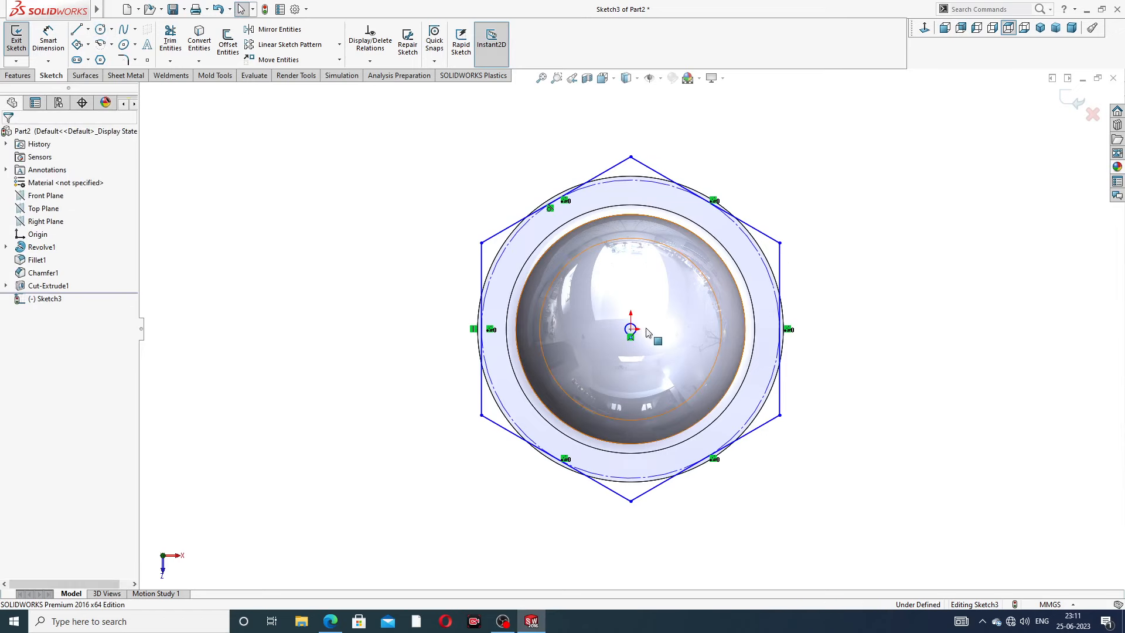
pyautogui.moveTo(638, 327); pyautogui.dragTo(767, 154)
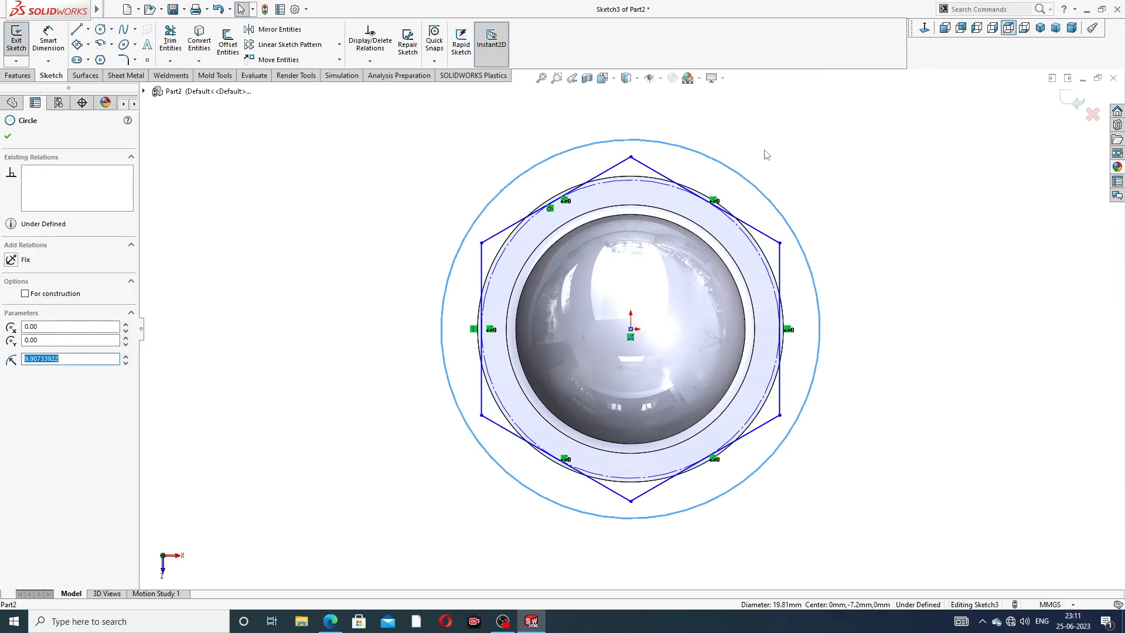
pyautogui.click(766, 155)
# Step: Check the outer diameter in the grease nipple drawing and dimension the surrounding circle's diameter as 20 mm
pyautogui.click(54, 49)
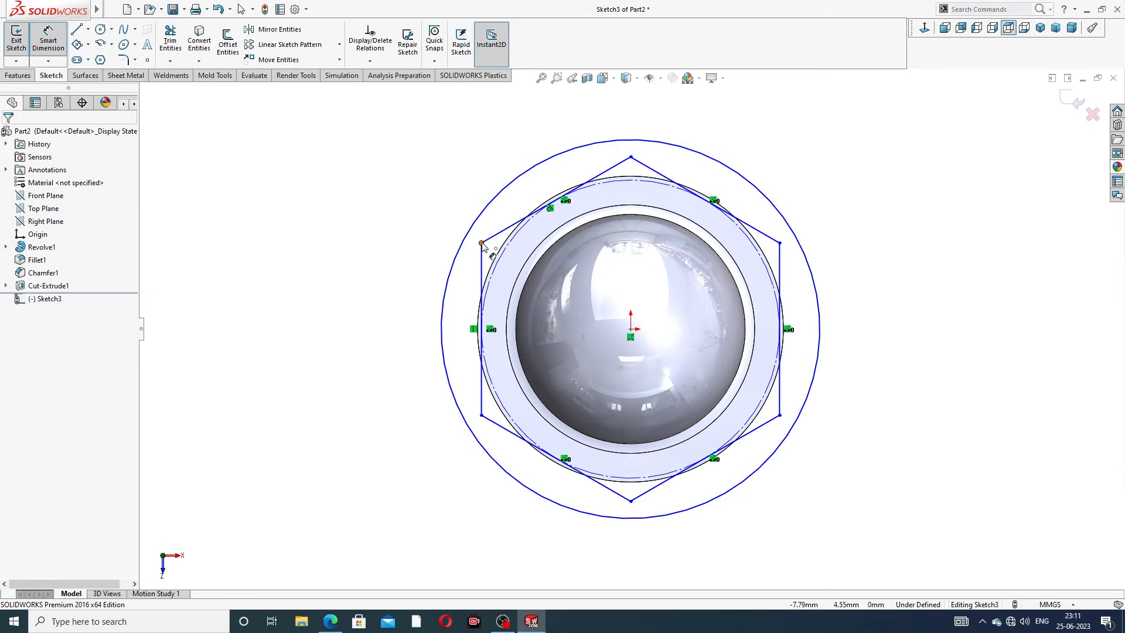
pyautogui.click(331, 621)
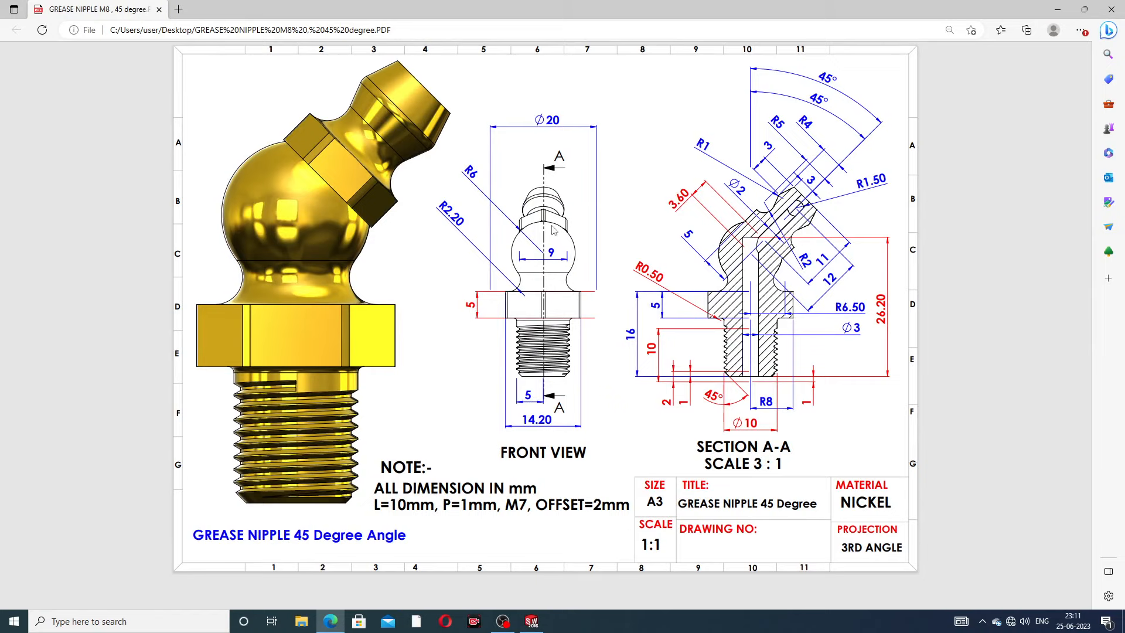
pyautogui.click(330, 621)
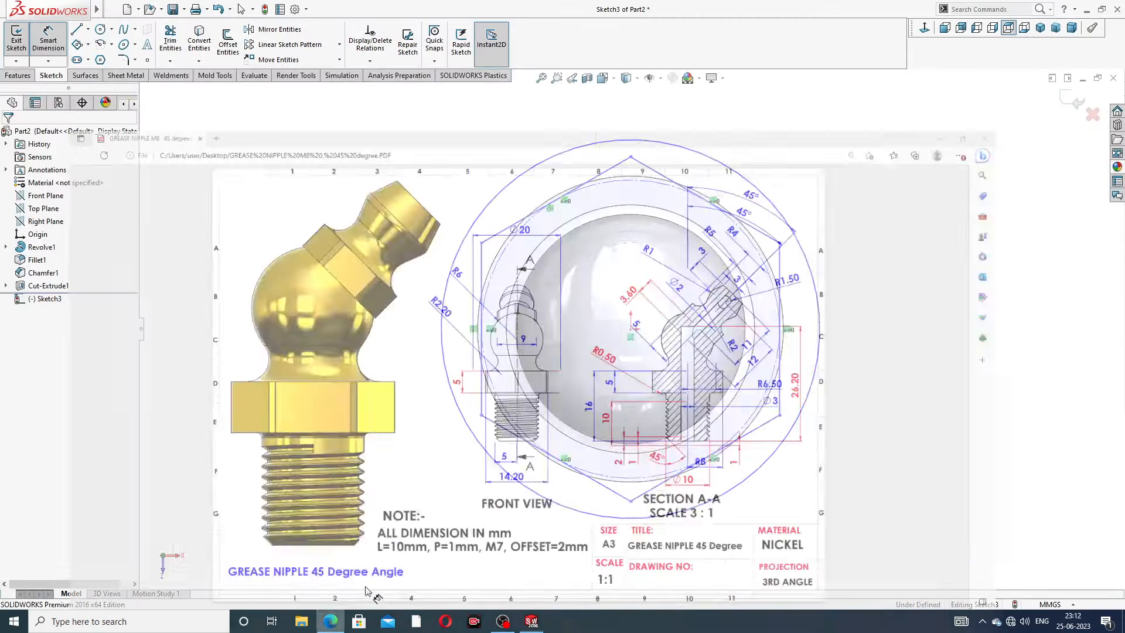
pyautogui.click(698, 152)
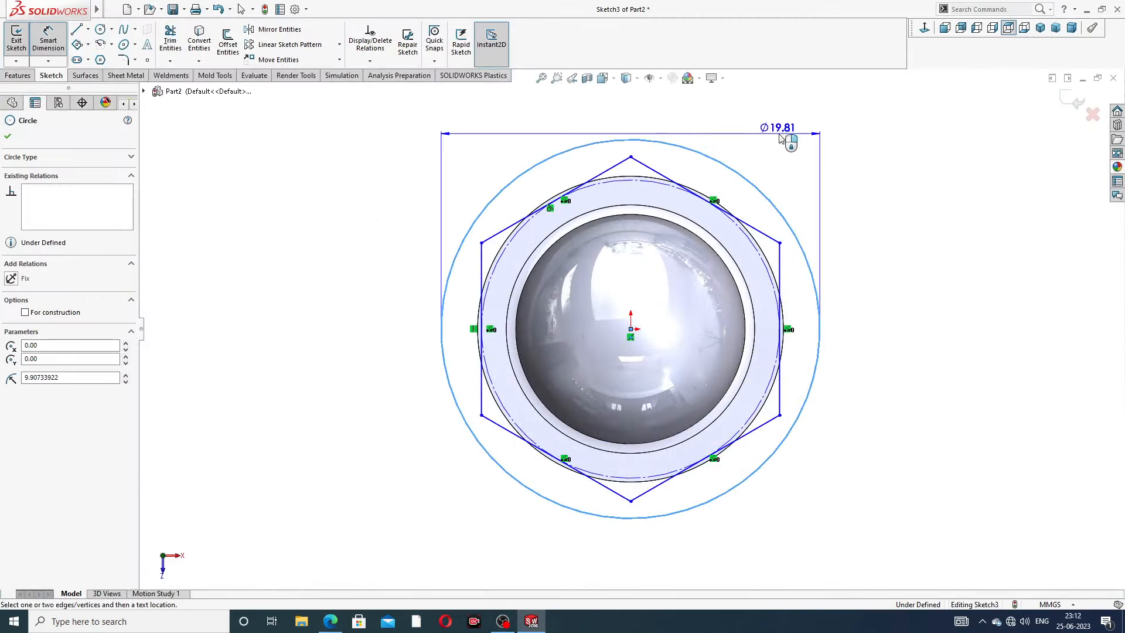
pyautogui.click(830, 131)
pyautogui.write('20')
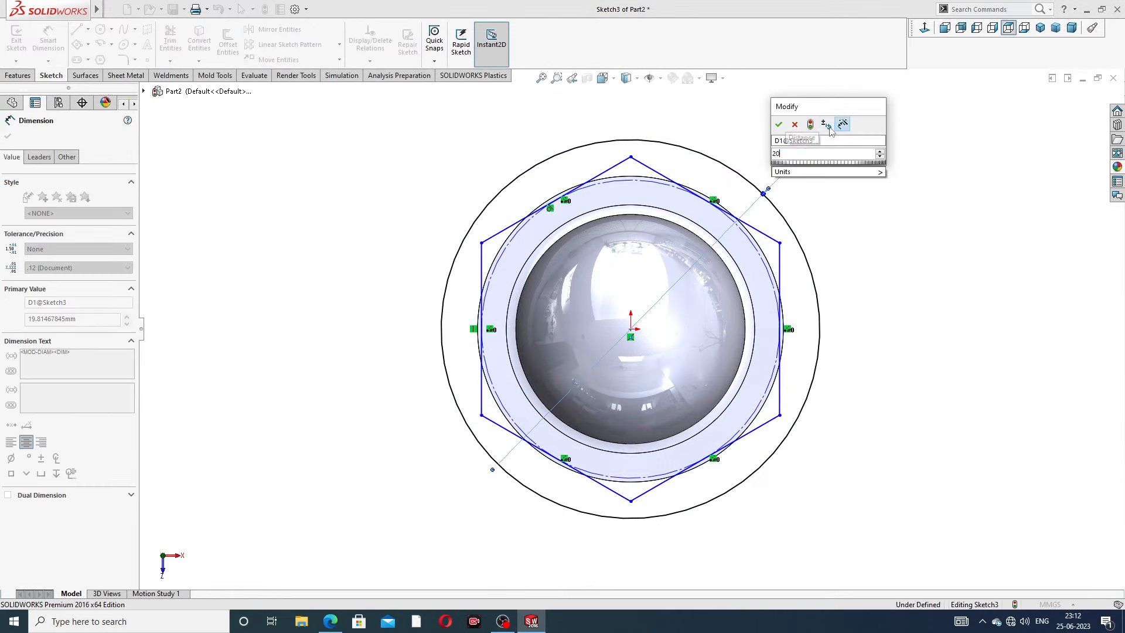
pyautogui.press('Return')
pyautogui.click(834, 151)
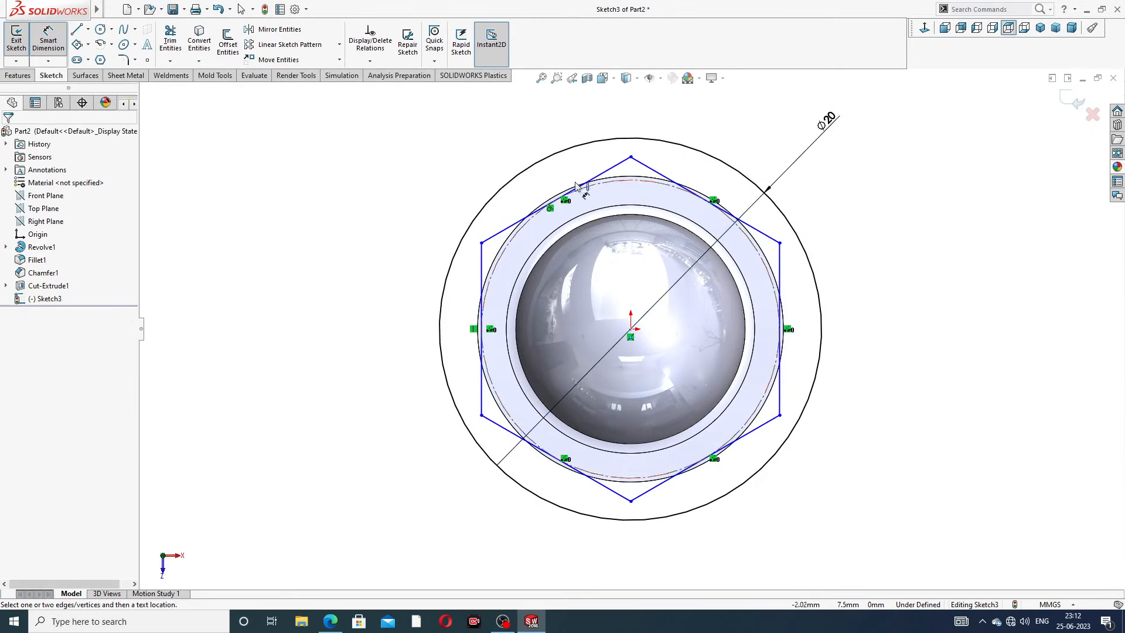
# Step: Dimension the hexagon's width between its two vertical sides as 14.2 mm
pyautogui.click(481, 243)
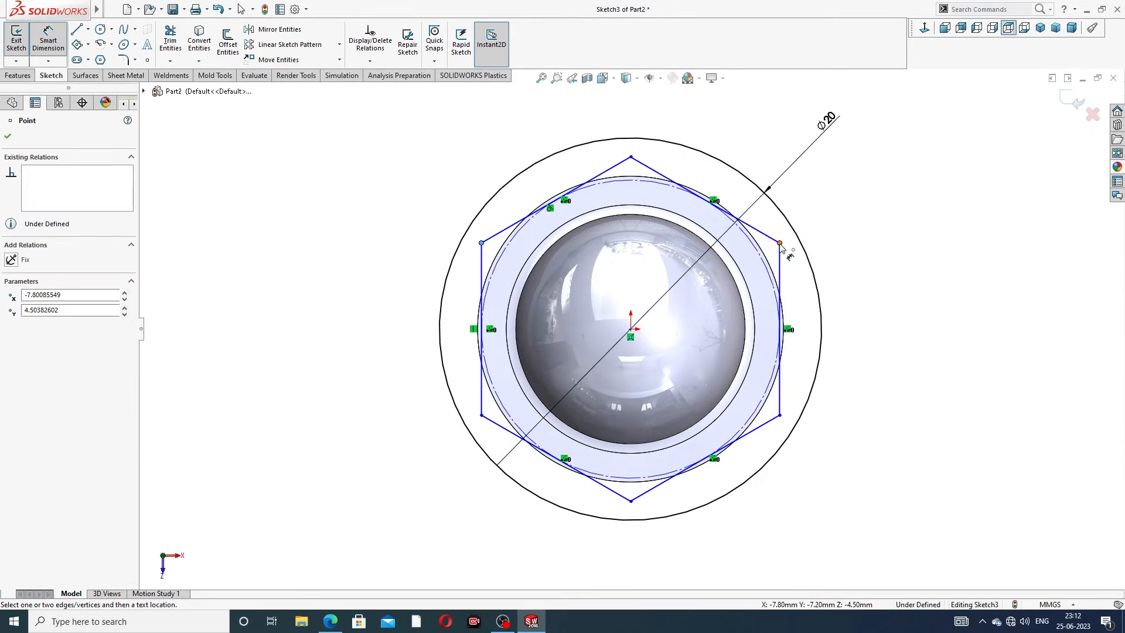
pyautogui.click(780, 243)
pyautogui.click(645, 123)
pyautogui.write('1')
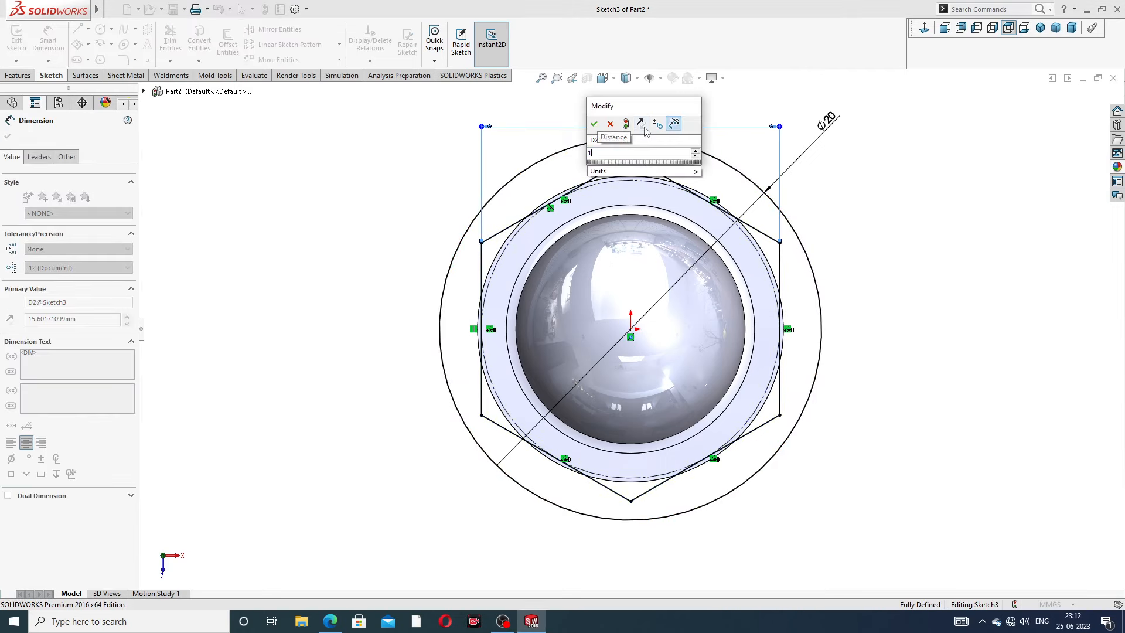
pyautogui.write('4.2')
pyautogui.press('Return')
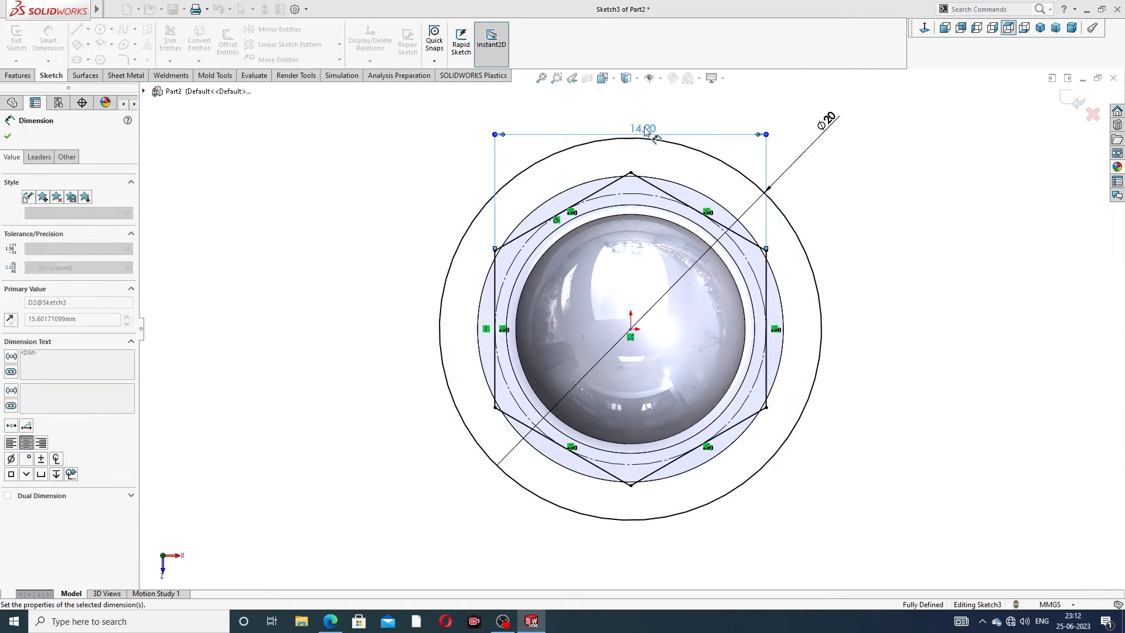
pyautogui.click(866, 213)
pyautogui.rightClick(884, 171)
pyautogui.click(910, 174)
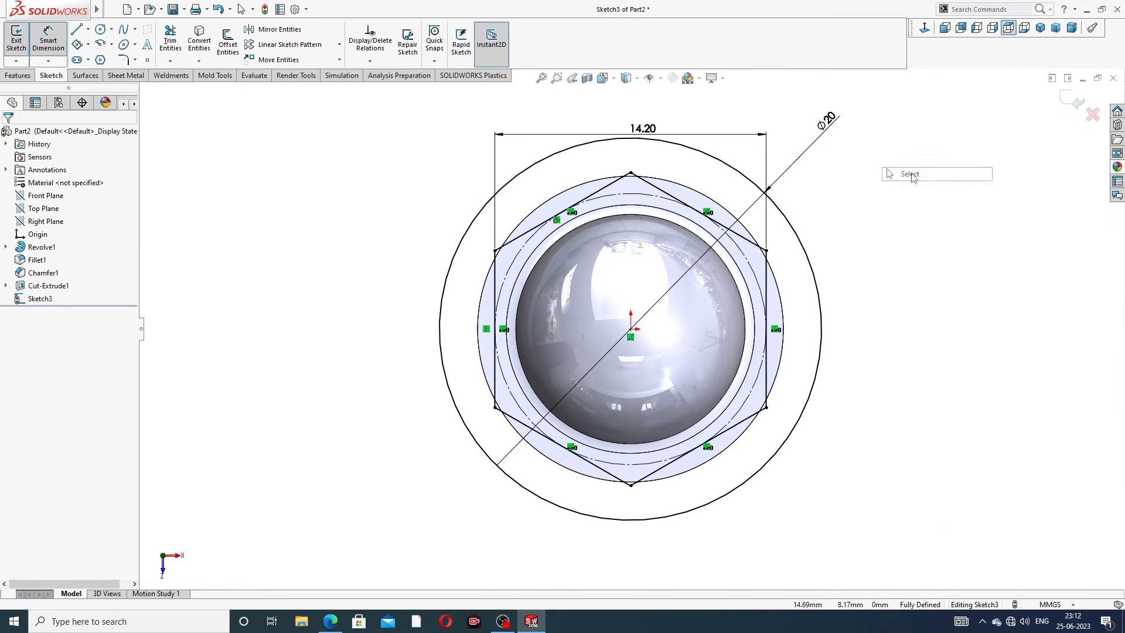
# Step: Cut-extrude the area between the hexagon and the circle as a blind cut 5 mm deep through the collar
pyautogui.click(17, 76)
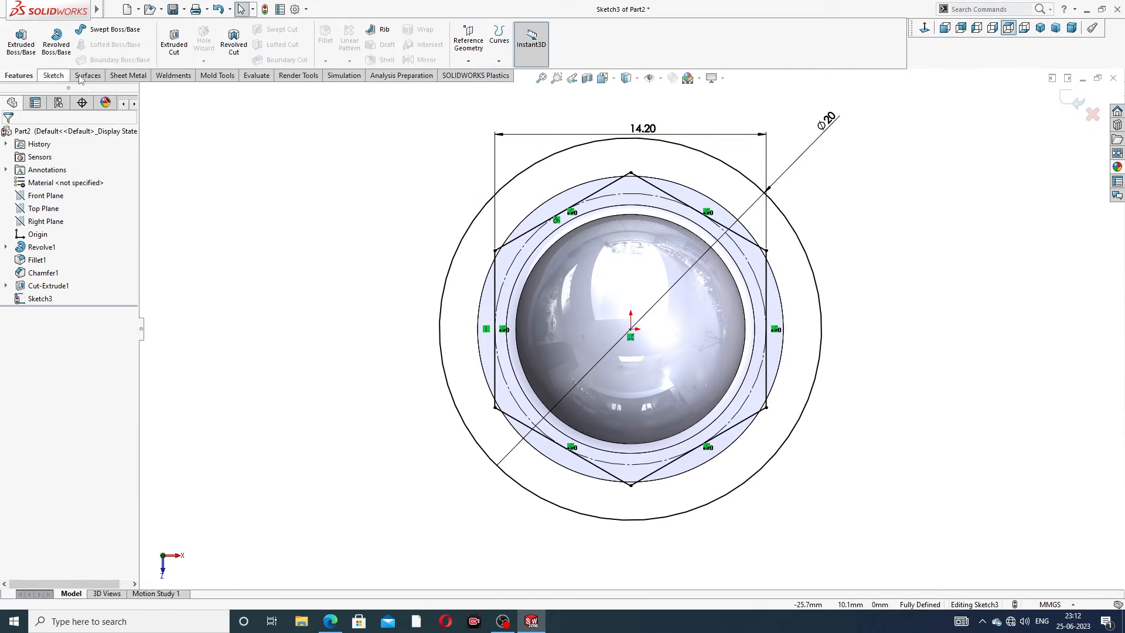
pyautogui.click(174, 44)
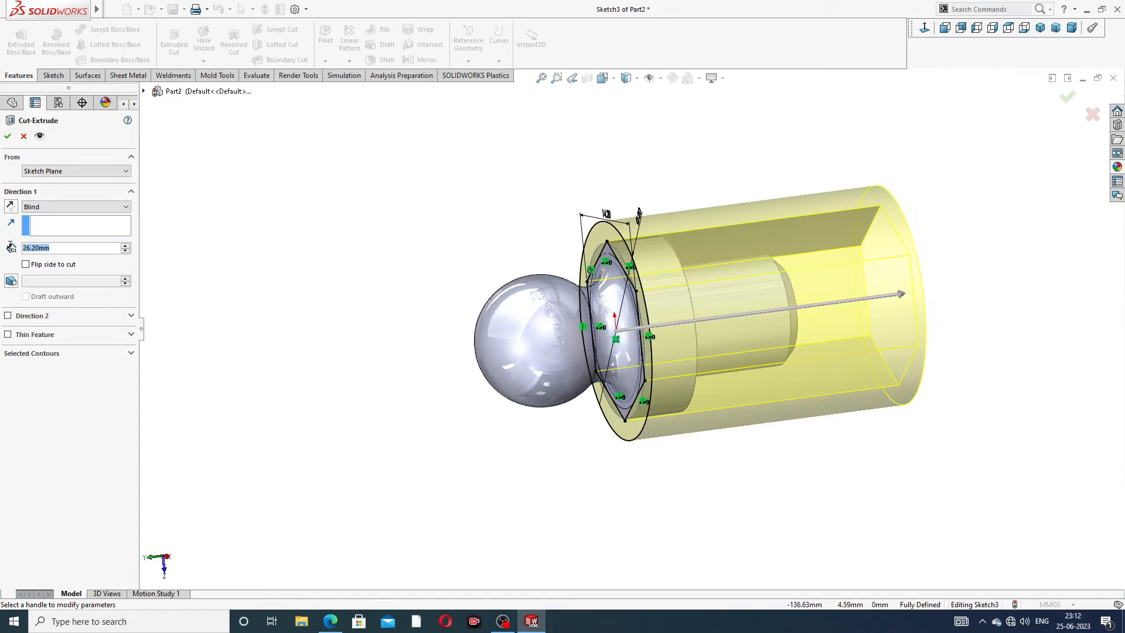
pyautogui.write('5')
pyautogui.press('Return')
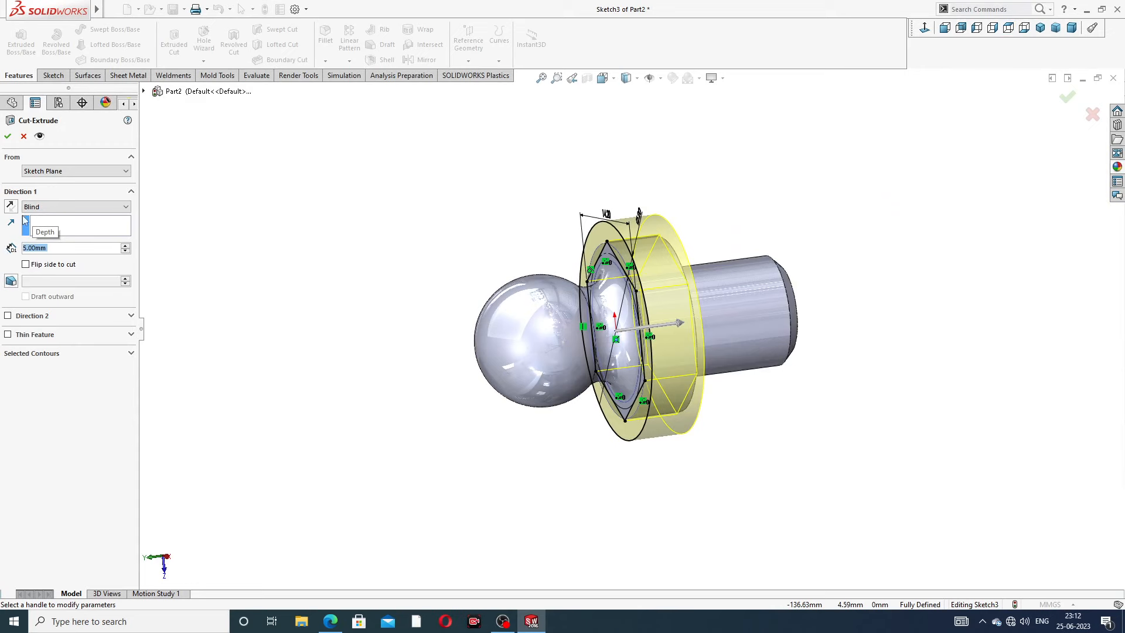
pyautogui.click(7, 137)
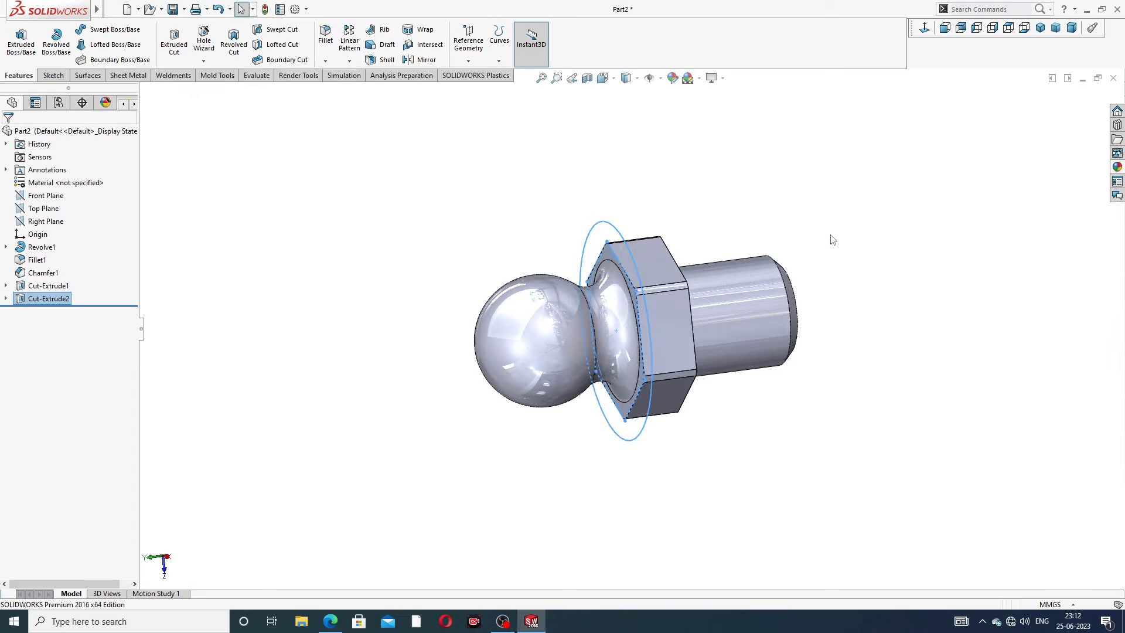
# Step: Examine the hexagonal collar and shank from several sides and consult the grease nipple drawing for the angled branch
pyautogui.moveTo(831, 236); pyautogui.dragTo(801, 240, button='middle')
pyautogui.click(716, 236)
pyautogui.moveTo(708, 227); pyautogui.dragTo(808, 63, button='middle')
pyautogui.moveTo(776, 234); pyautogui.dragTo(638, 374, button='middle')
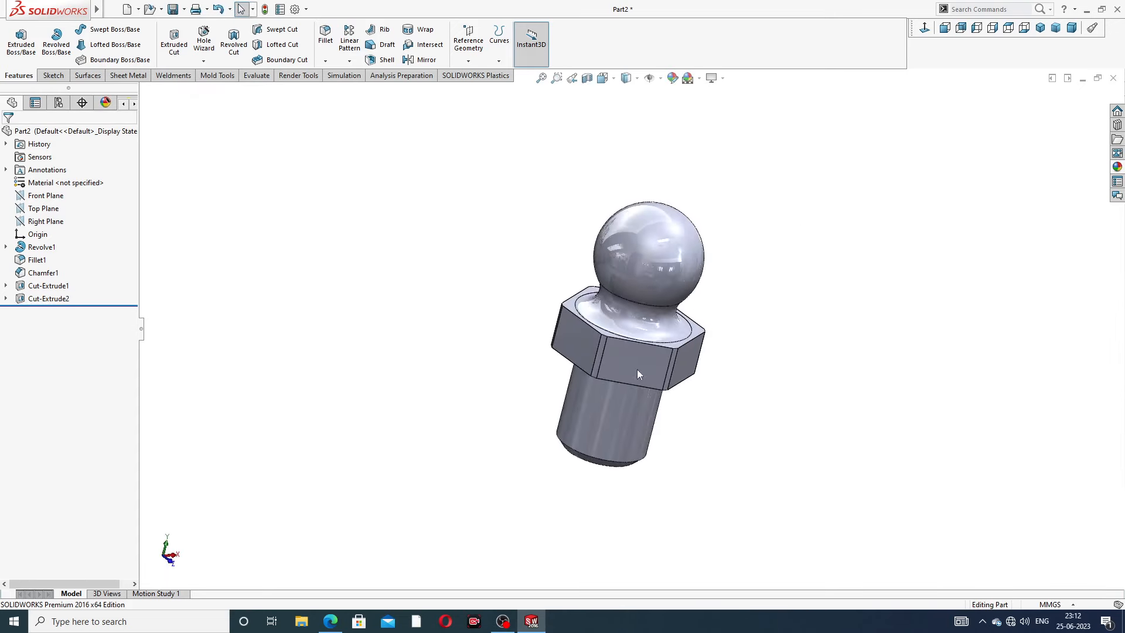
pyautogui.scroll(-5, 607, 377)
pyautogui.scroll(5, 820, 179)
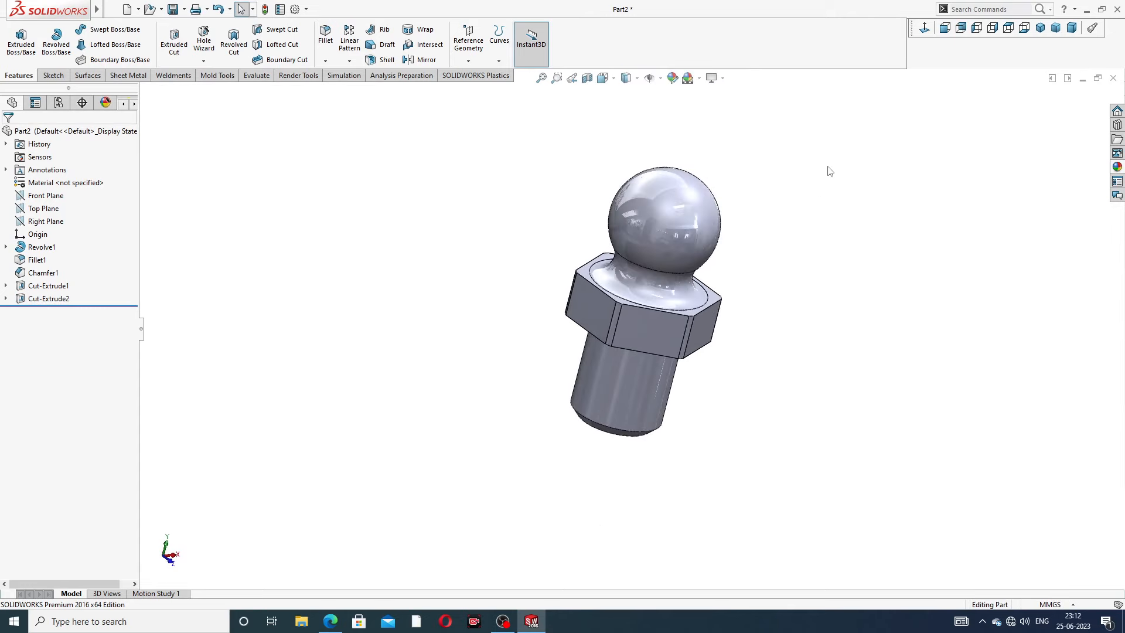
pyautogui.moveTo(830, 170); pyautogui.dragTo(854, 213, button='middle')
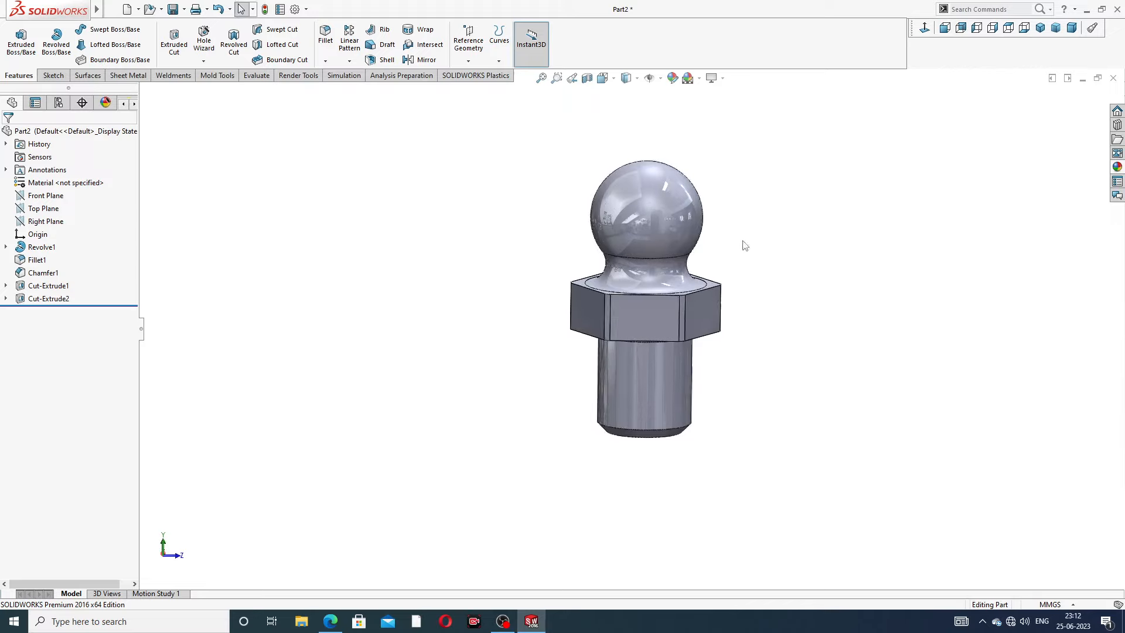
pyautogui.moveTo(745, 245); pyautogui.dragTo(766, 178, button='middle')
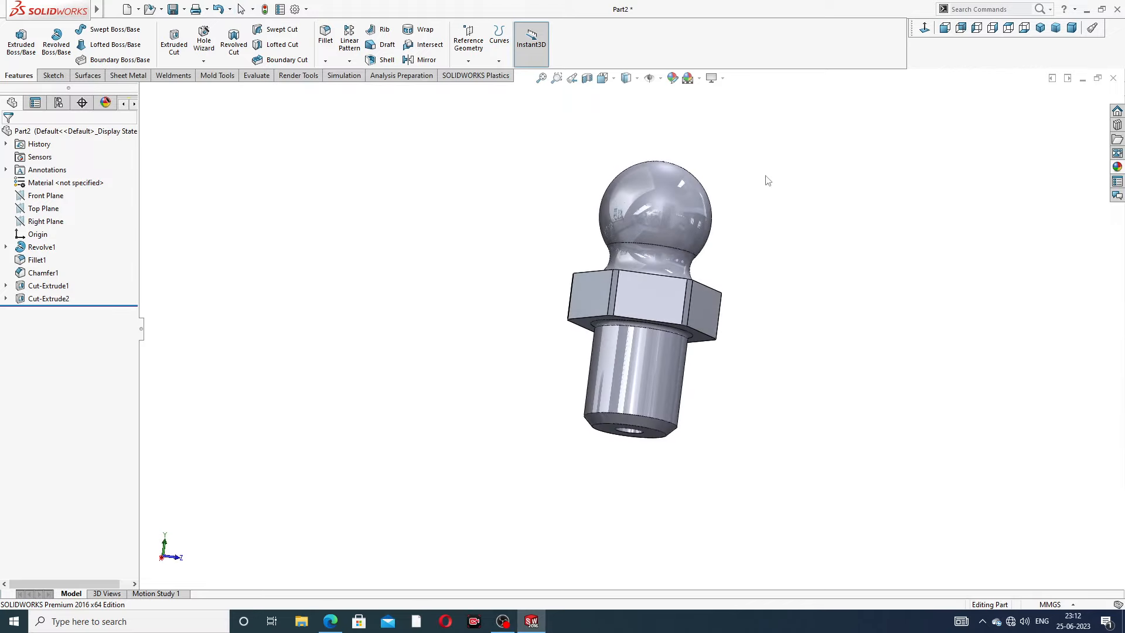
pyautogui.click(331, 622)
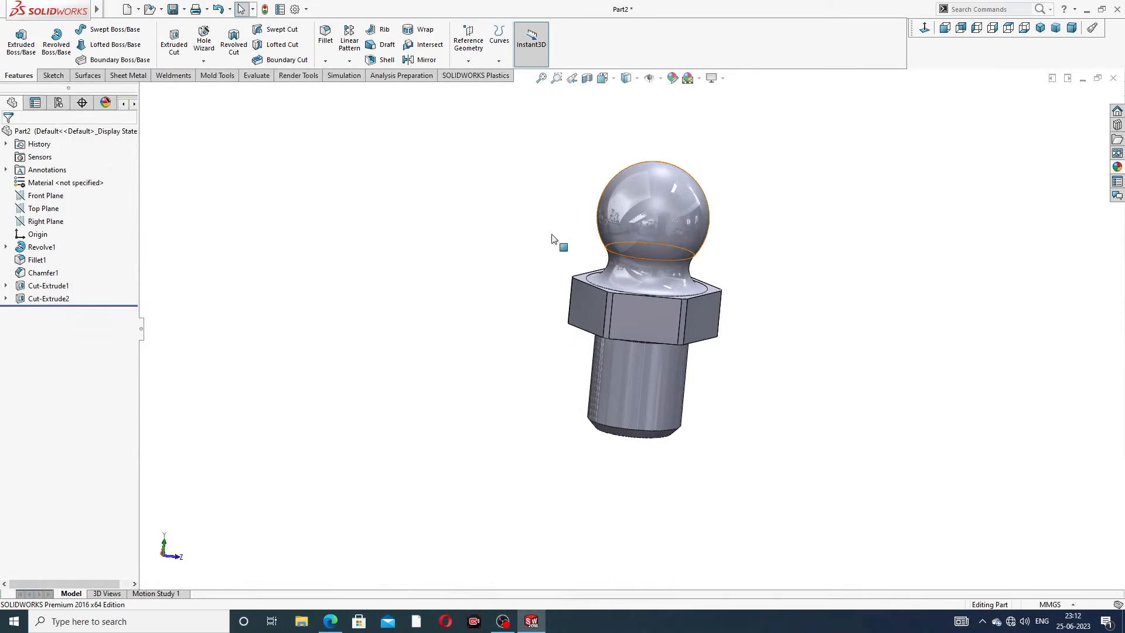
# Step: Start a sketch on the Front Plane and draw a vertical construction line about 11.8 mm long down to the ball's centre
pyautogui.click(47, 195)
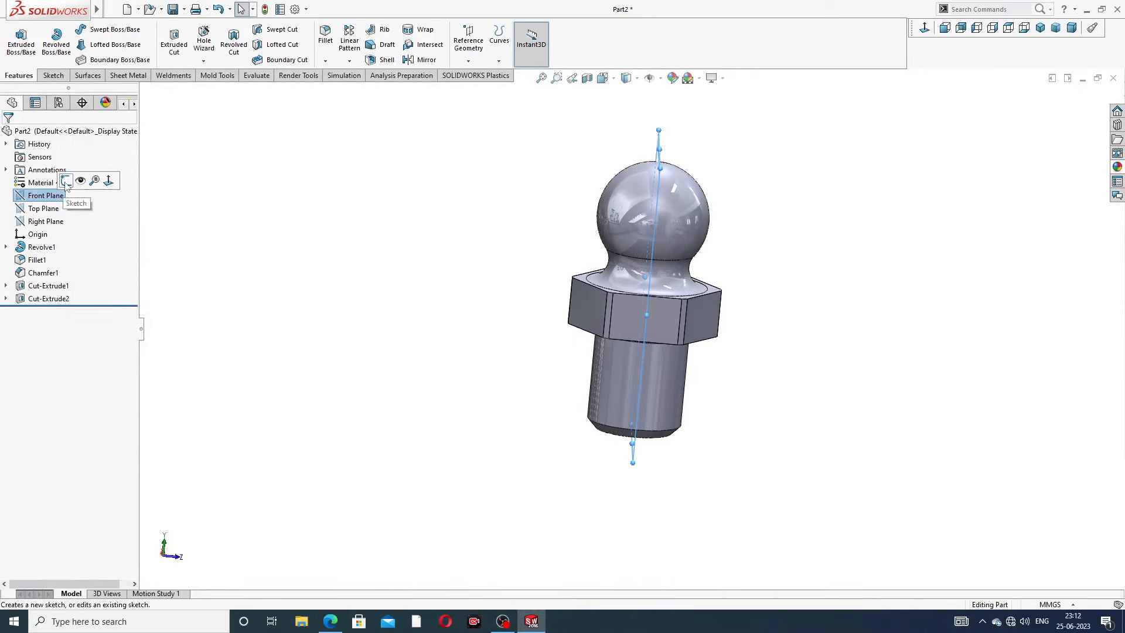
pyautogui.click(68, 185)
pyautogui.click(924, 27)
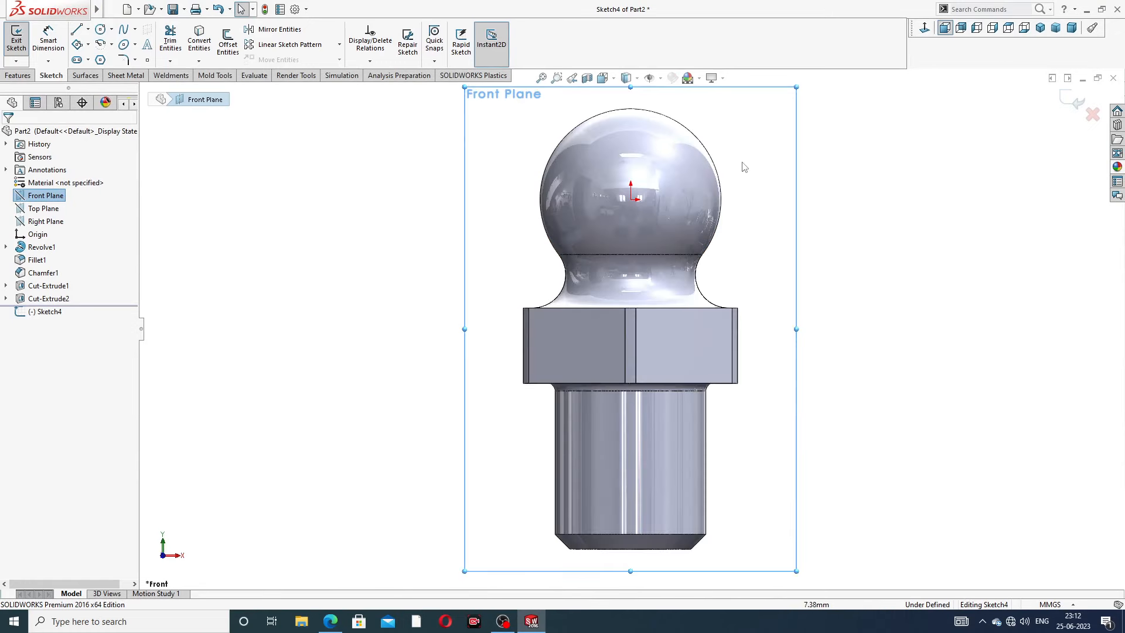
pyautogui.click(89, 29)
pyautogui.click(105, 57)
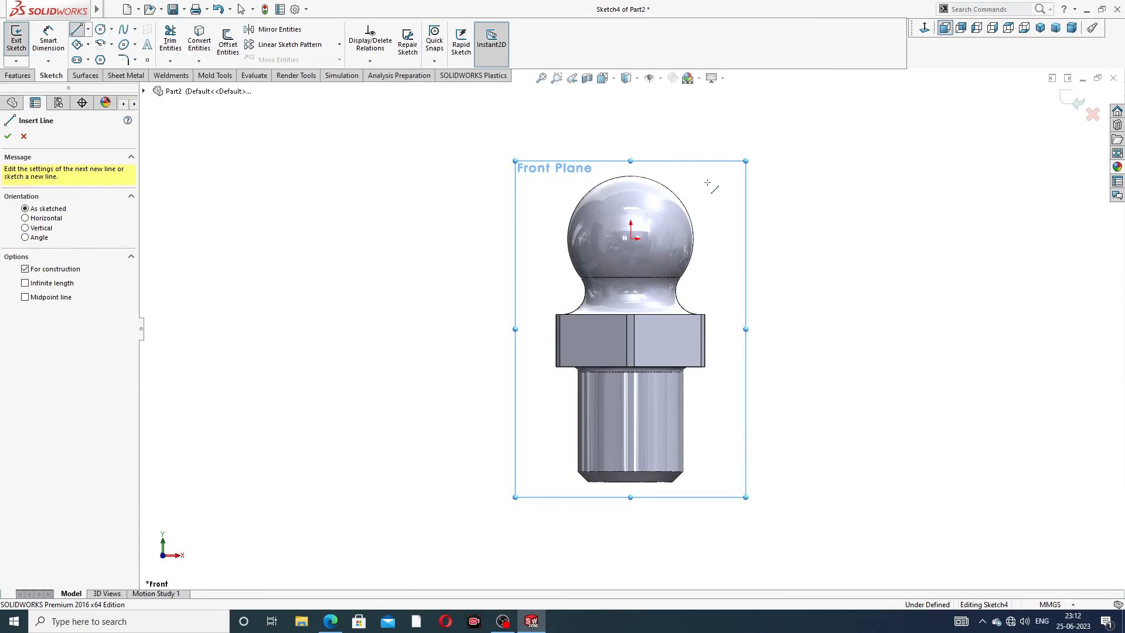
pyautogui.scroll(1, 686, 196)
pyautogui.scroll(-1, 652, 208)
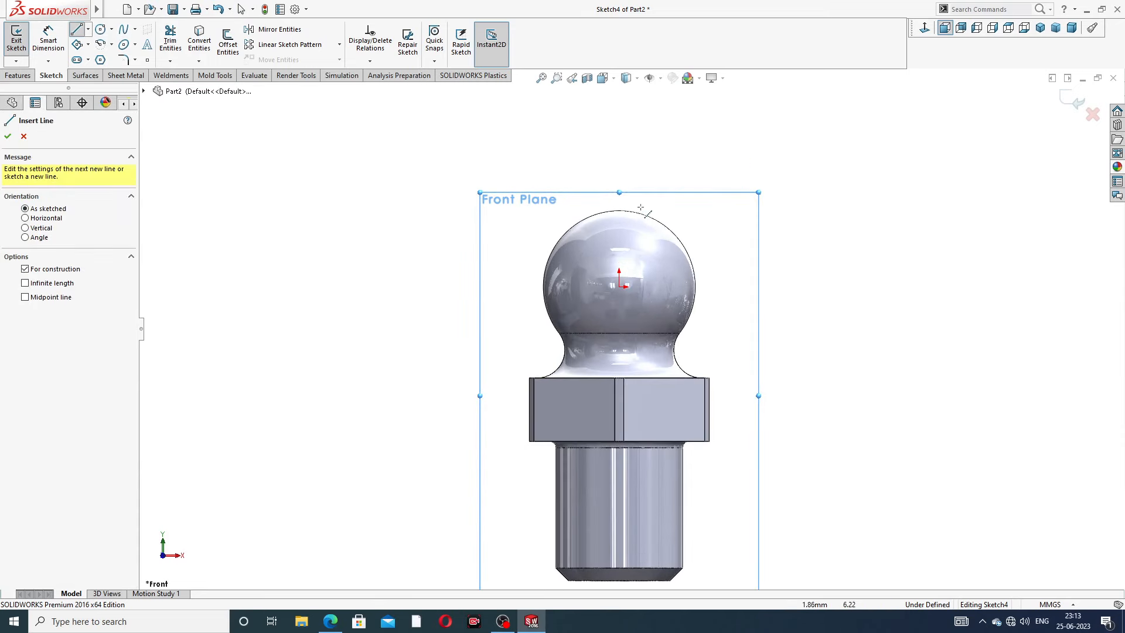
pyautogui.click(619, 139)
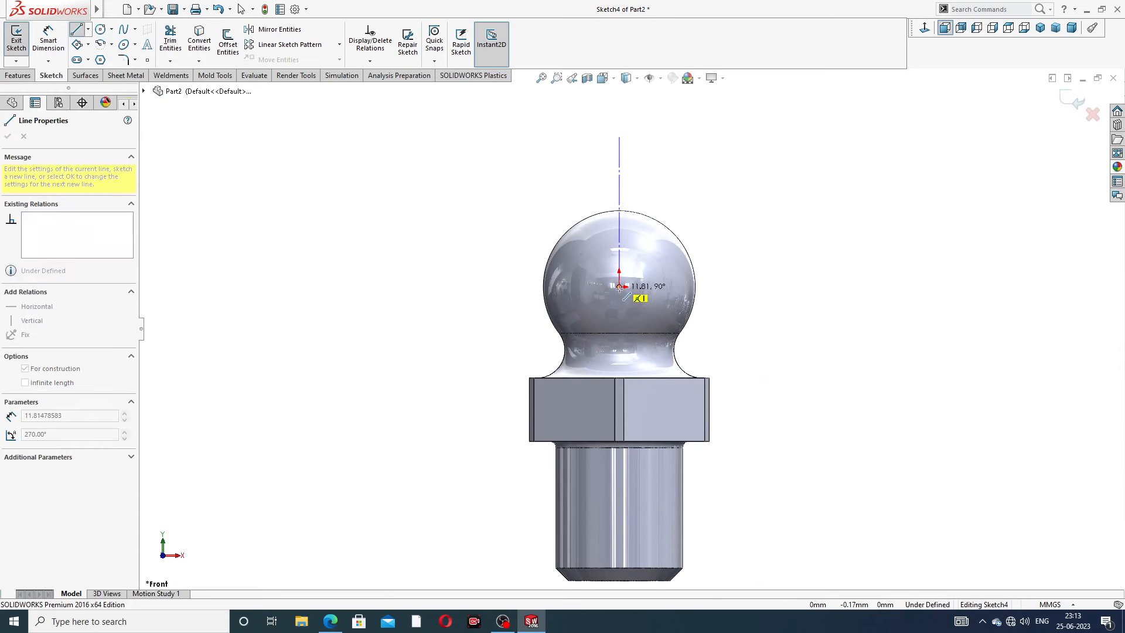
pyautogui.click(620, 287)
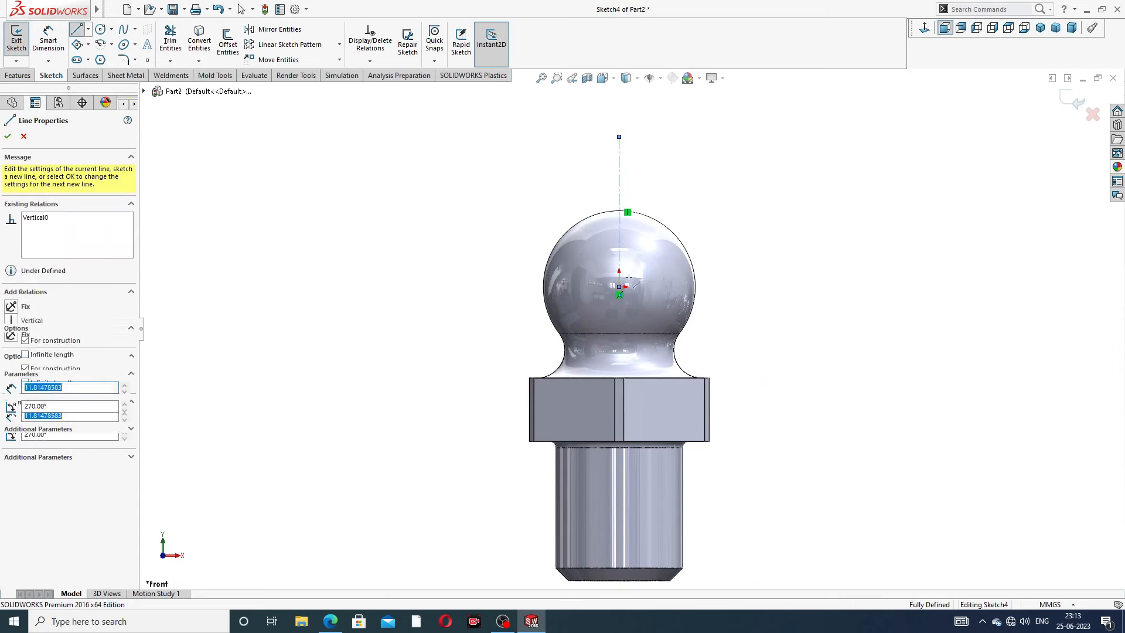
# Step: Draw a slanted construction line from the origin beyond the ball, lengthen it, and shorten the vertical one to about 9.13 mm
pyautogui.click(735, 171)
pyautogui.rightClick(776, 162)
pyautogui.click(788, 171)
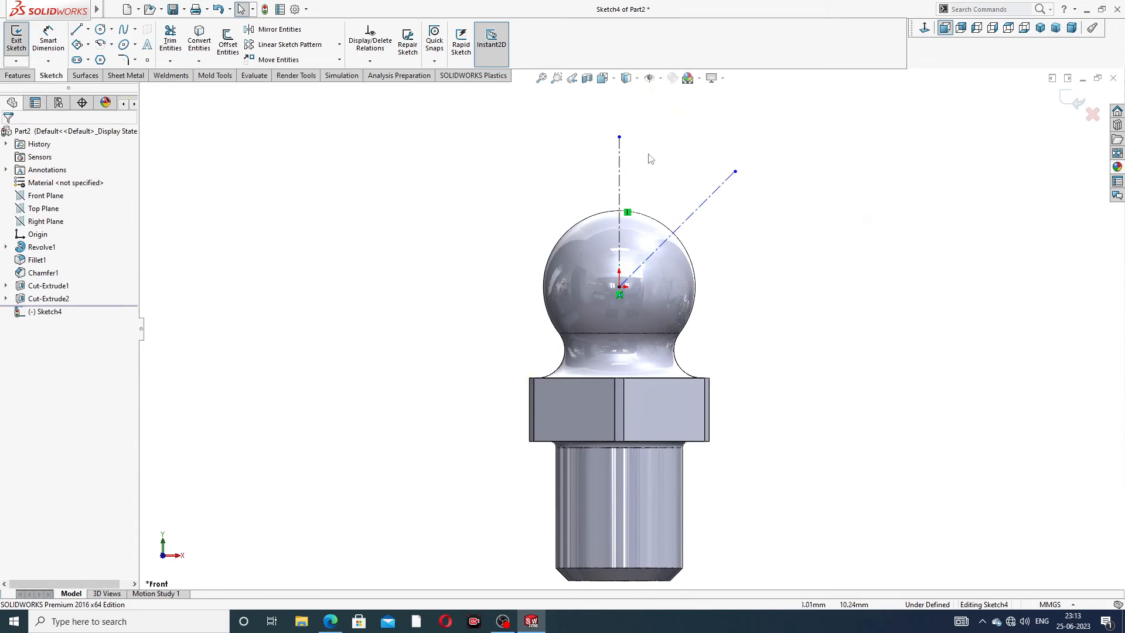
pyautogui.moveTo(619, 137); pyautogui.dragTo(619, 171)
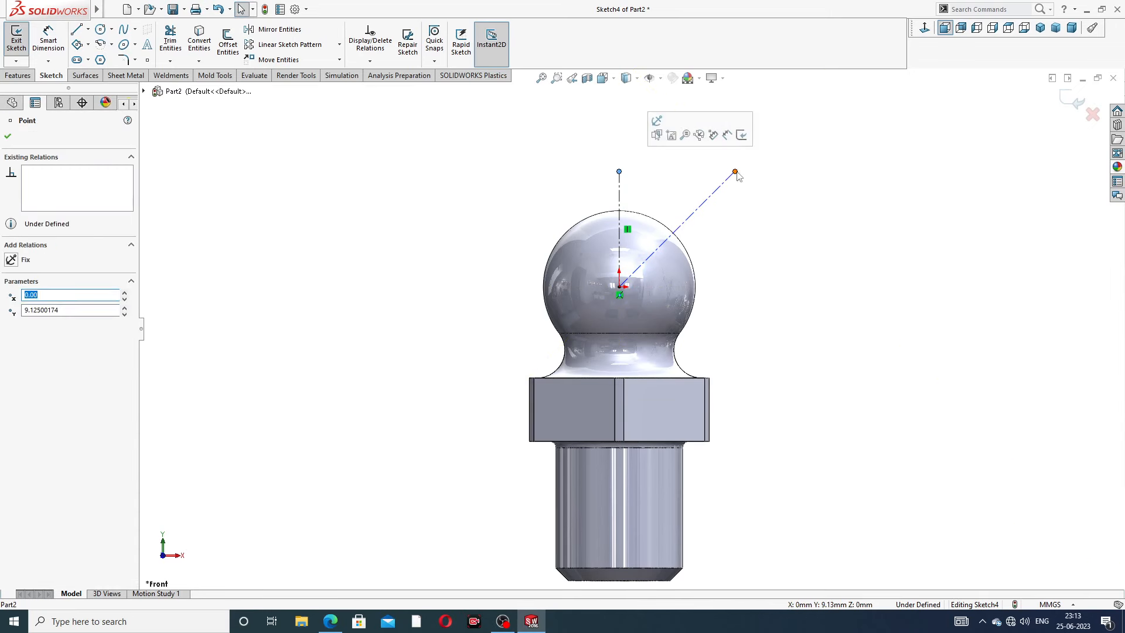
pyautogui.moveTo(736, 172); pyautogui.dragTo(760, 152)
pyautogui.click(721, 205)
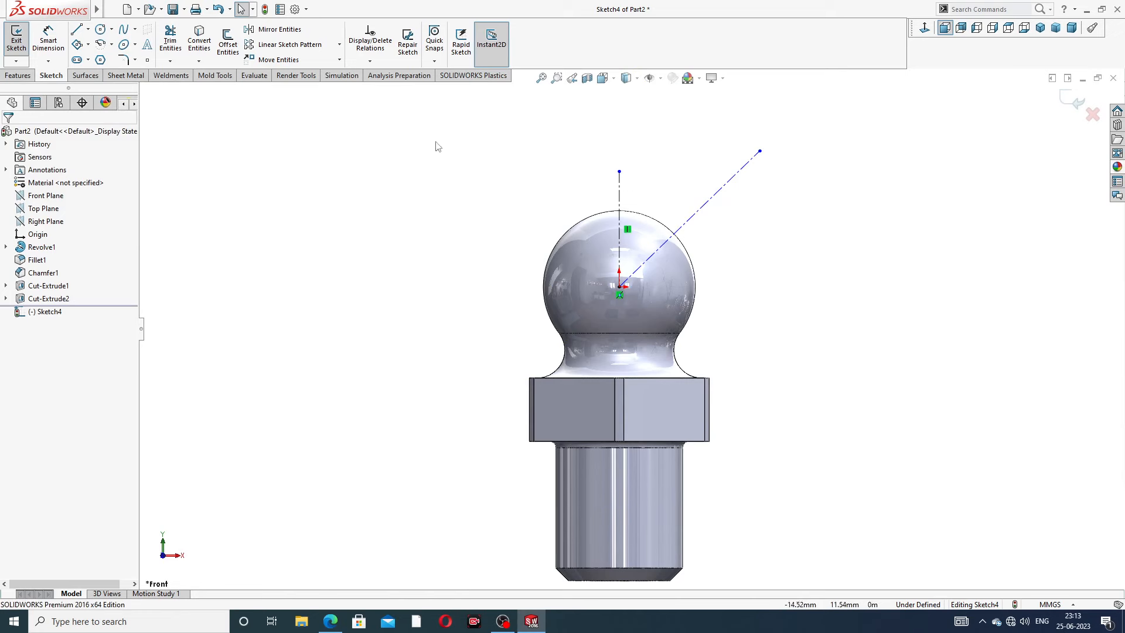
# Step: Dimension the angle between the two construction lines as 45° and finish the sketch
pyautogui.click(49, 38)
pyautogui.click(619, 193)
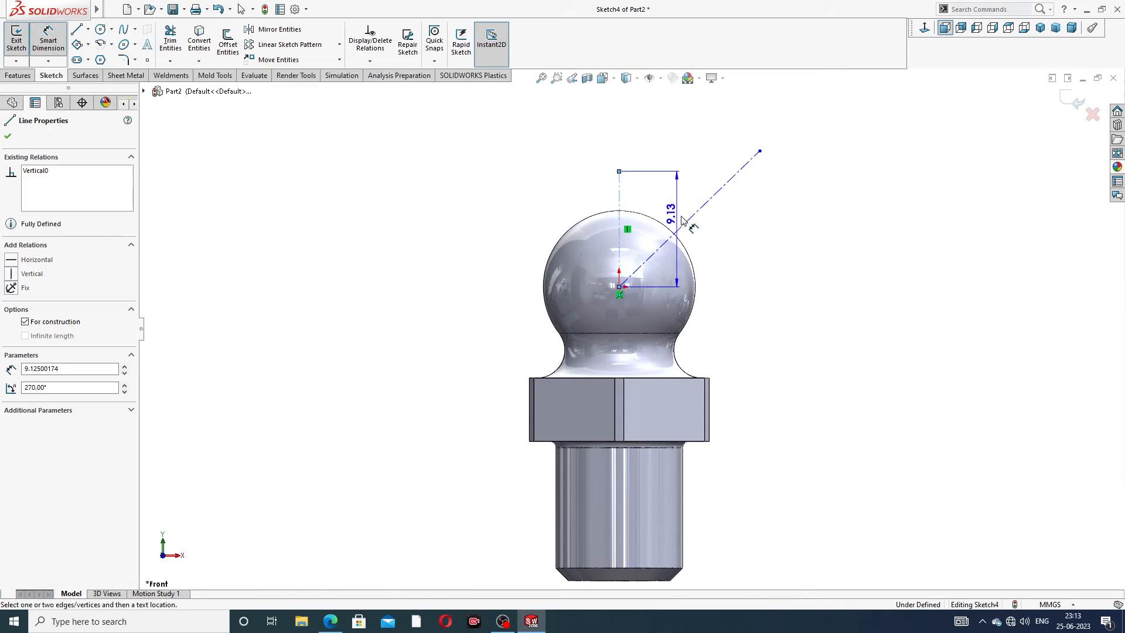
pyautogui.click(694, 216)
pyautogui.click(666, 193)
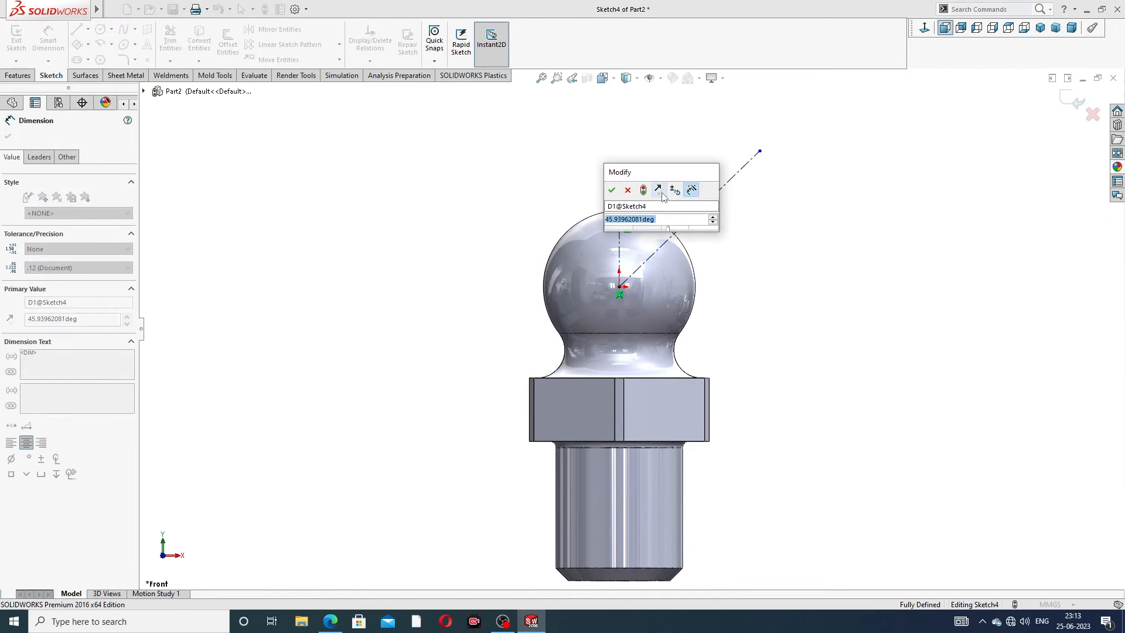
pyautogui.write('45')
pyautogui.press('Return')
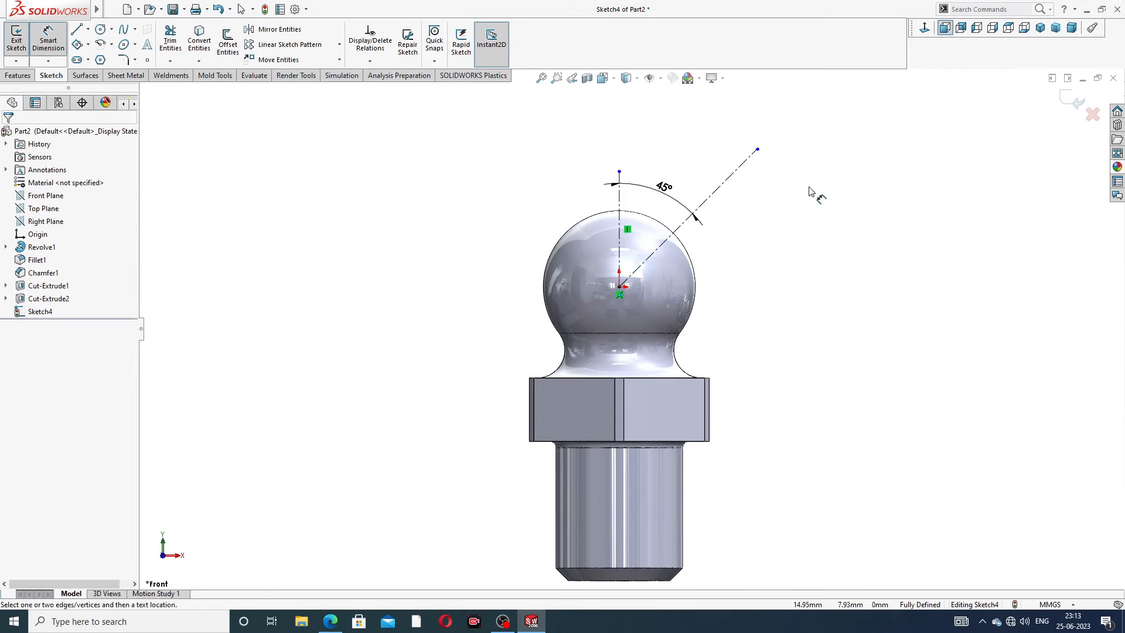
pyautogui.rightClick(809, 191)
pyautogui.click(832, 171)
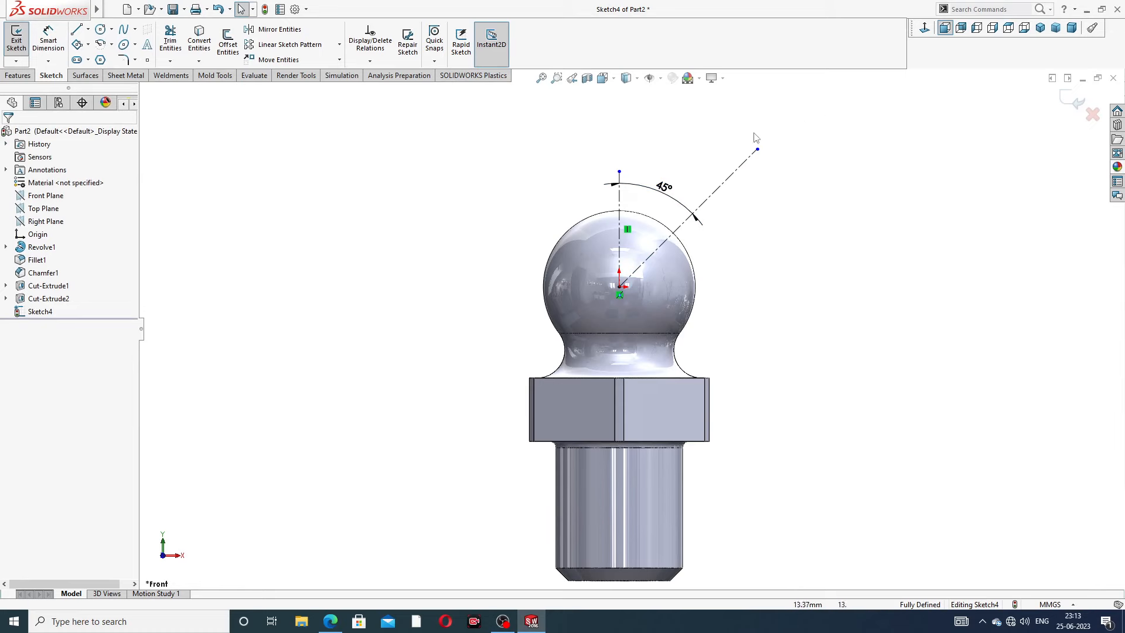
pyautogui.click(1077, 101)
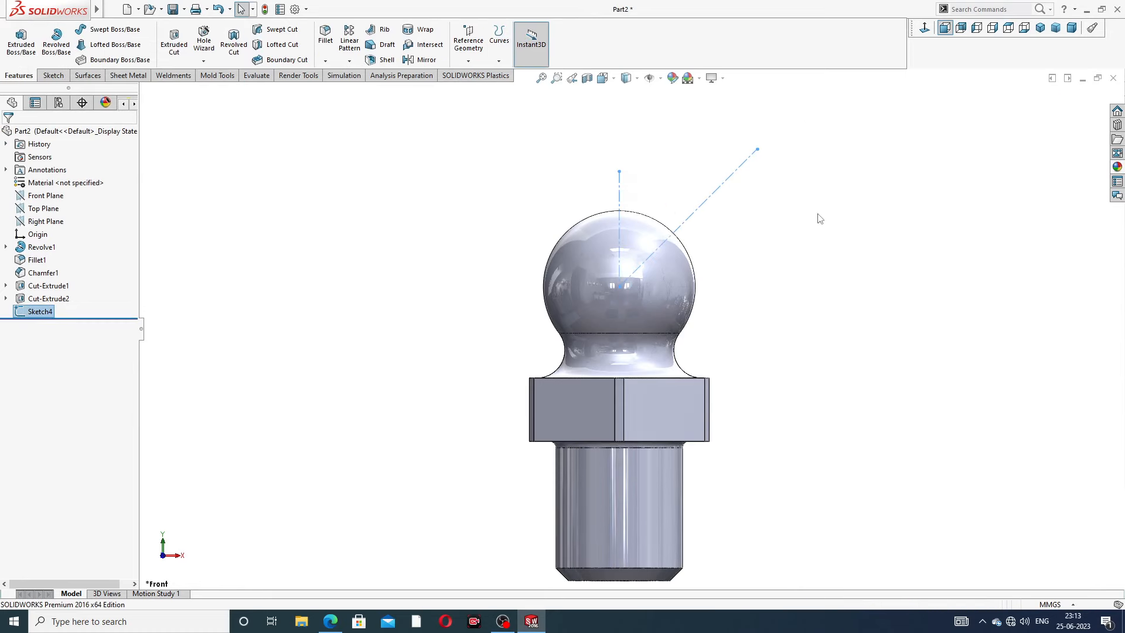
# Step: Define a reference plane at 45° to the Top Plane, using the slanted construction line as a projected second reference
pyautogui.moveTo(819, 215); pyautogui.dragTo(762, 253, button='middle')
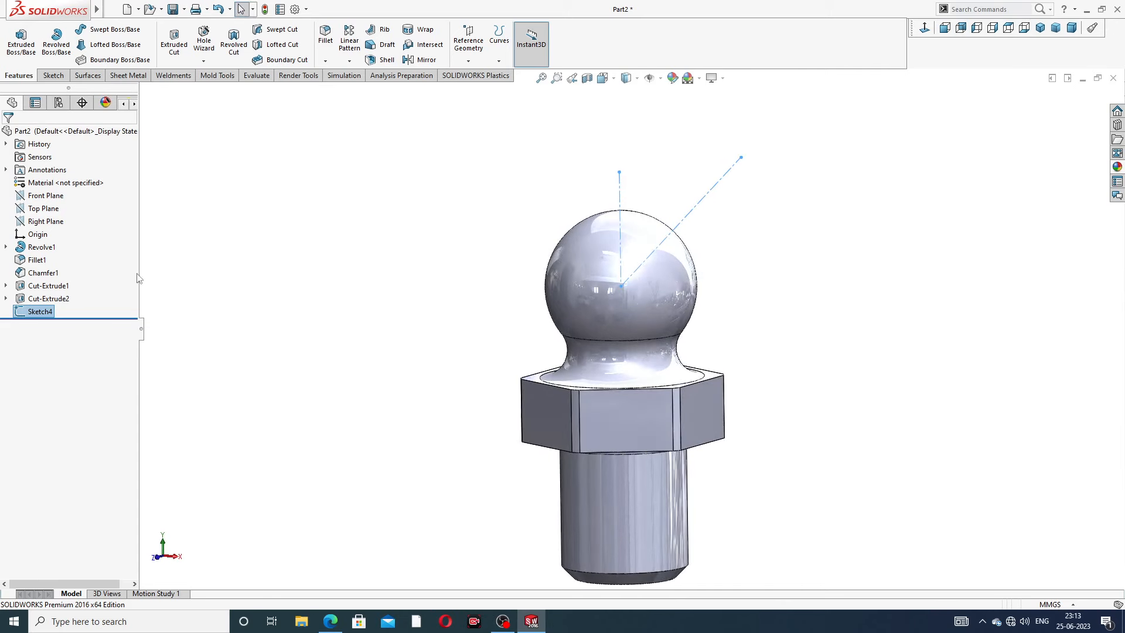
pyautogui.click(55, 212)
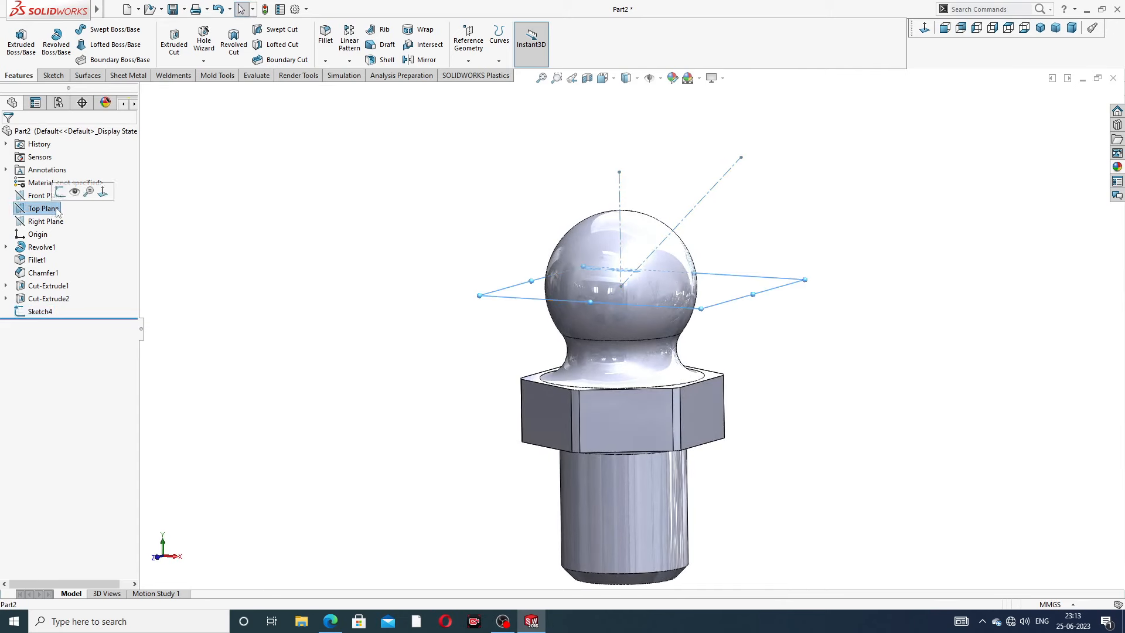
pyautogui.click(469, 61)
pyautogui.click(482, 80)
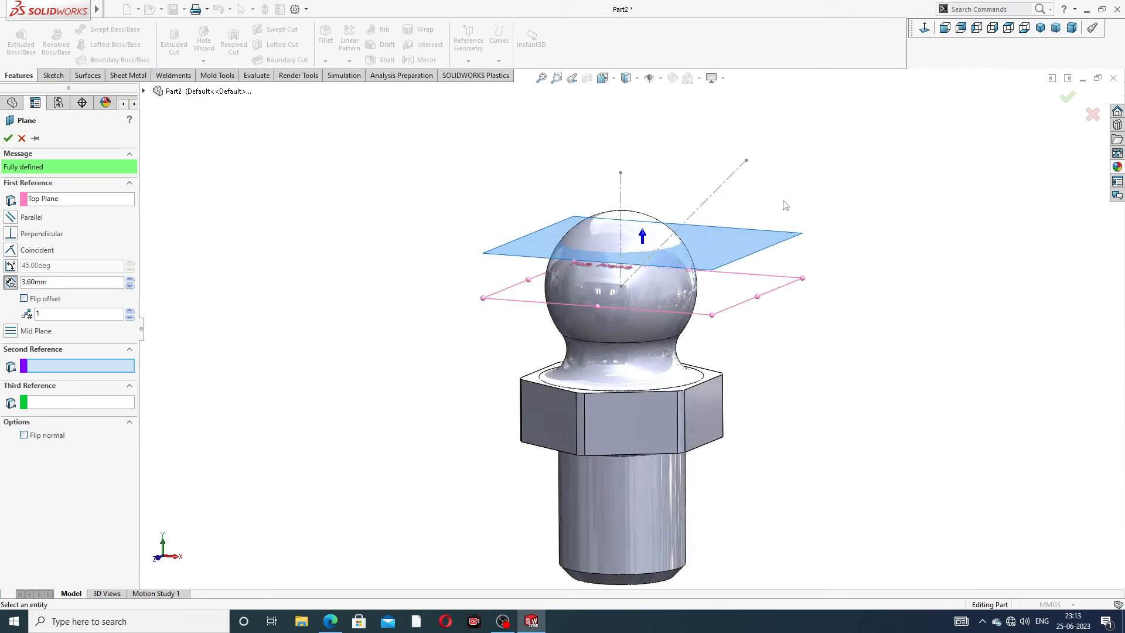
pyautogui.click(718, 195)
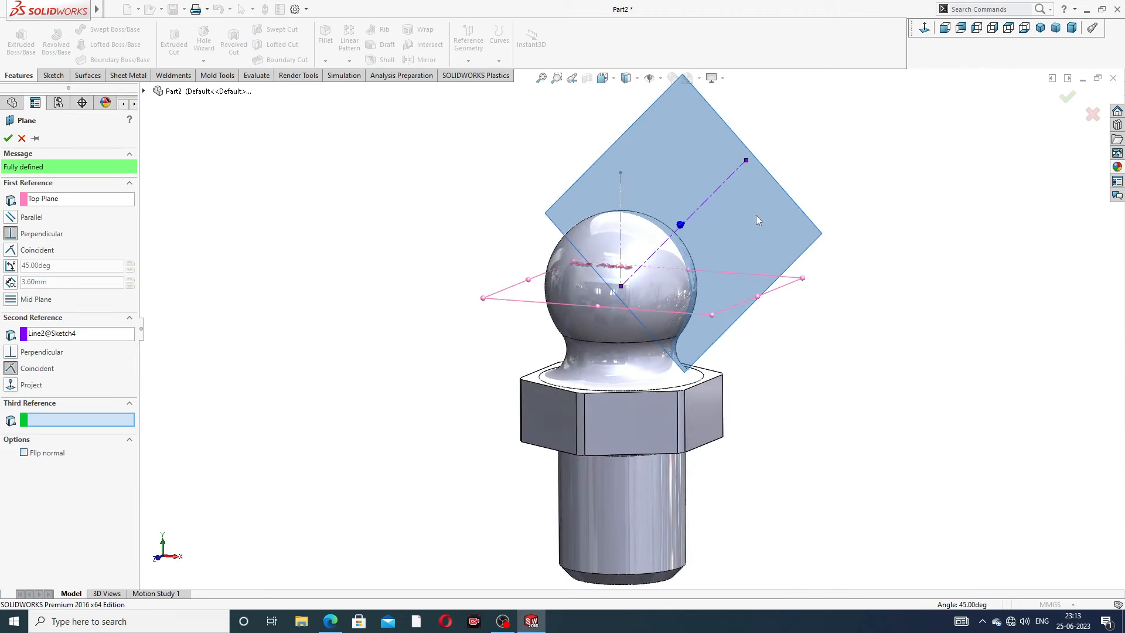
pyautogui.moveTo(757, 219); pyautogui.dragTo(766, 276, button='middle')
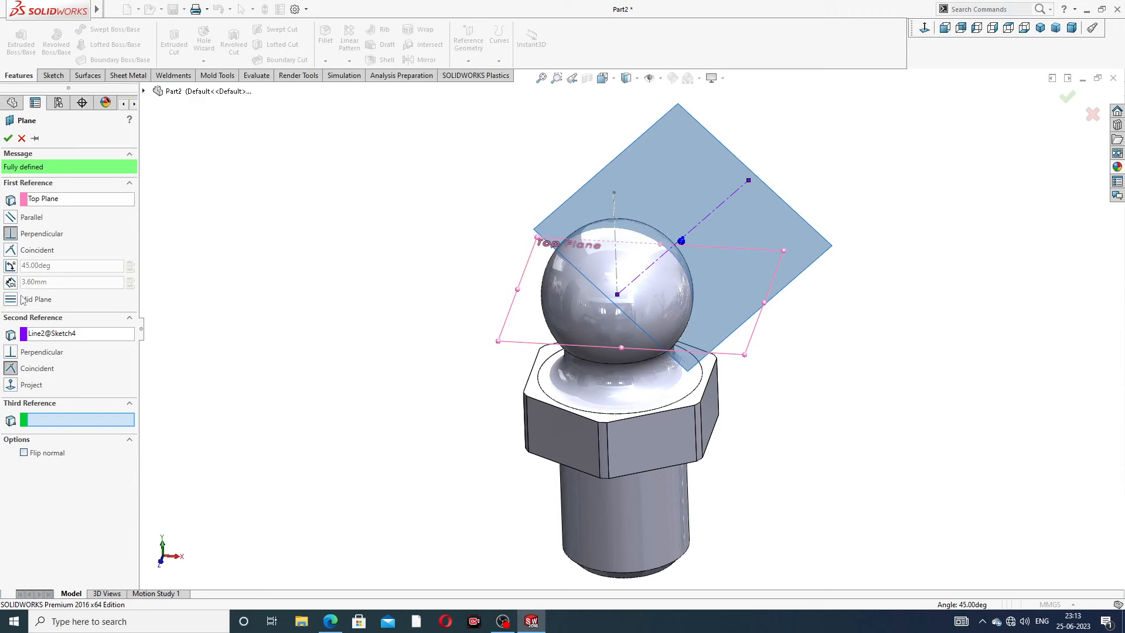
pyautogui.click(11, 266)
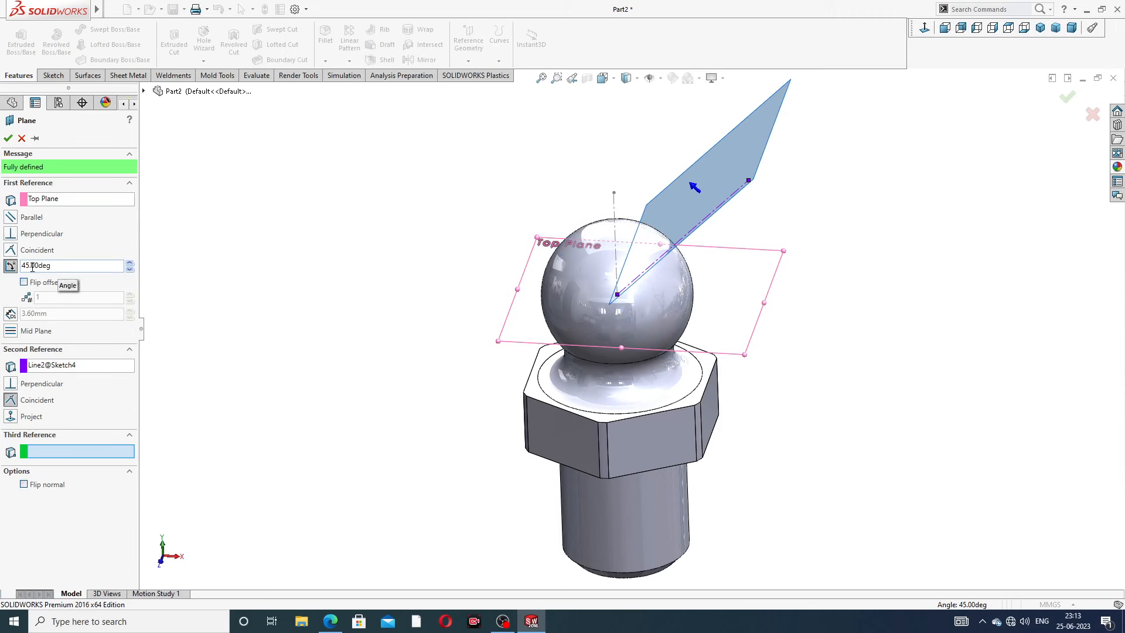
pyautogui.click(11, 417)
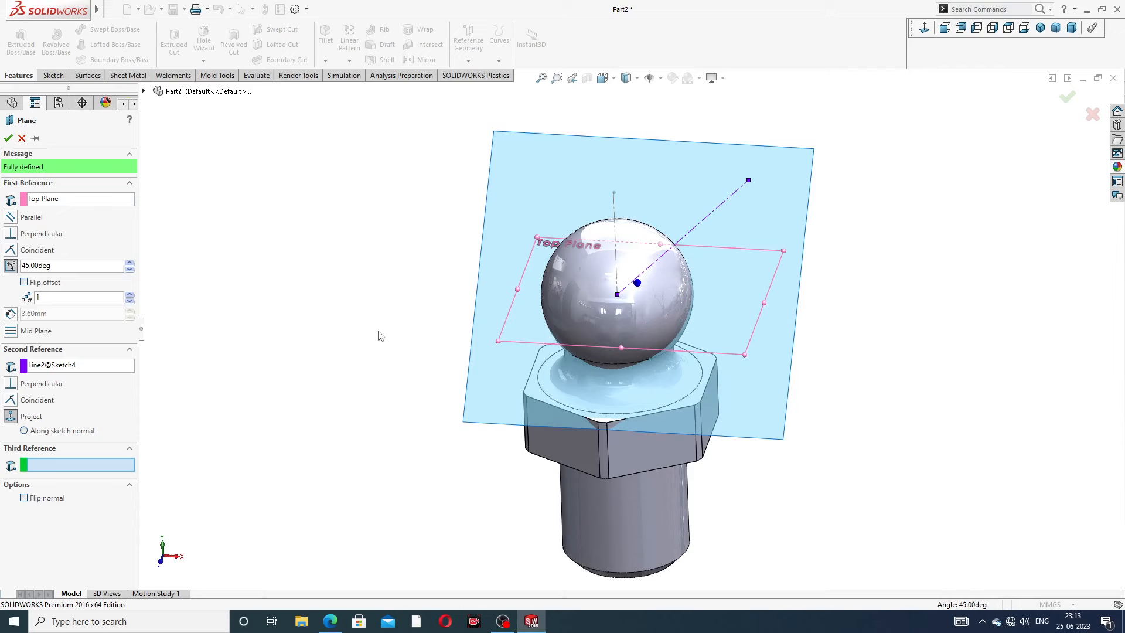
# Step: Project the plane's line reference along the sketch normal with flipped offset, and flip the side of its 45° angle
pyautogui.moveTo(378, 336); pyautogui.dragTo(270, 315, button='middle')
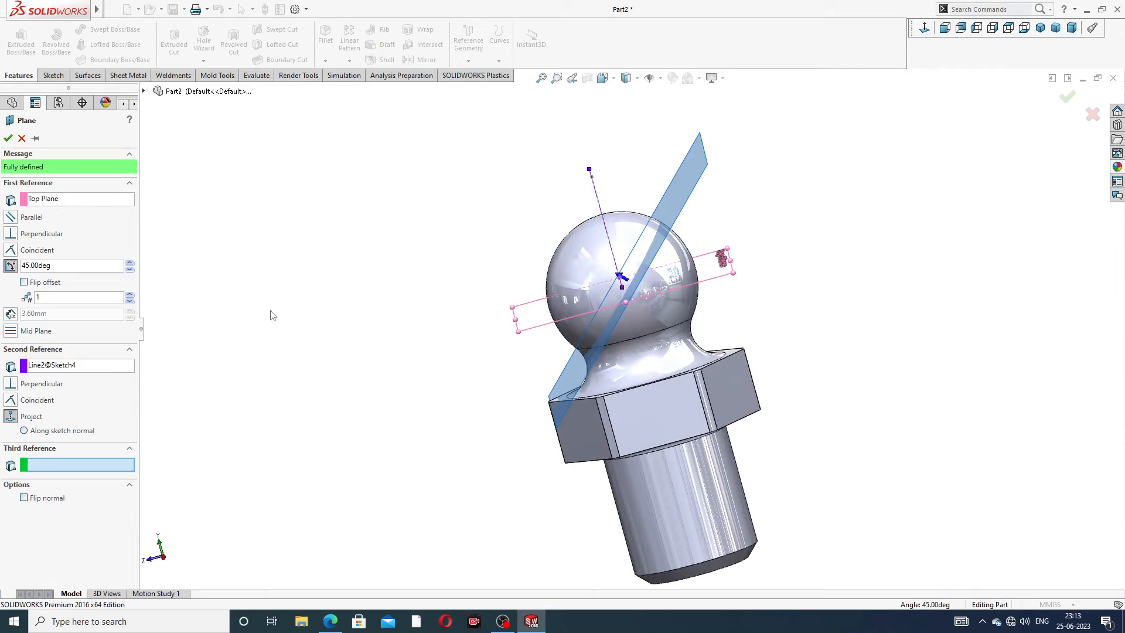
pyautogui.click(25, 431)
pyautogui.click(41, 447)
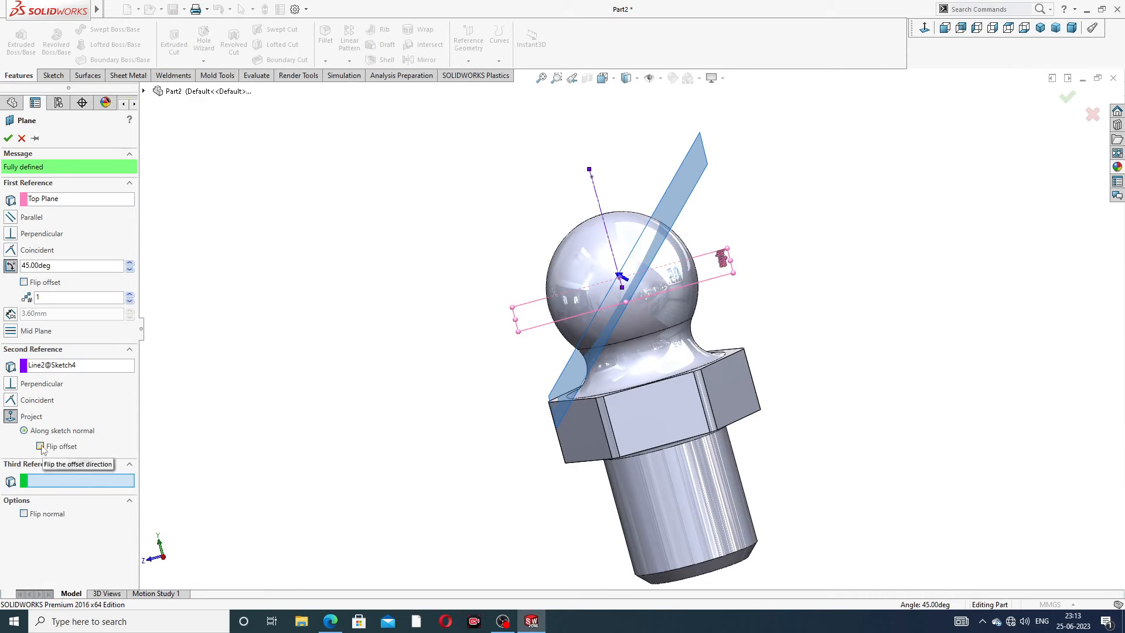
pyautogui.click(24, 283)
pyautogui.moveTo(460, 288); pyautogui.dragTo(306, 345, button='middle')
pyautogui.moveTo(811, 247); pyautogui.dragTo(898, 124, button='middle')
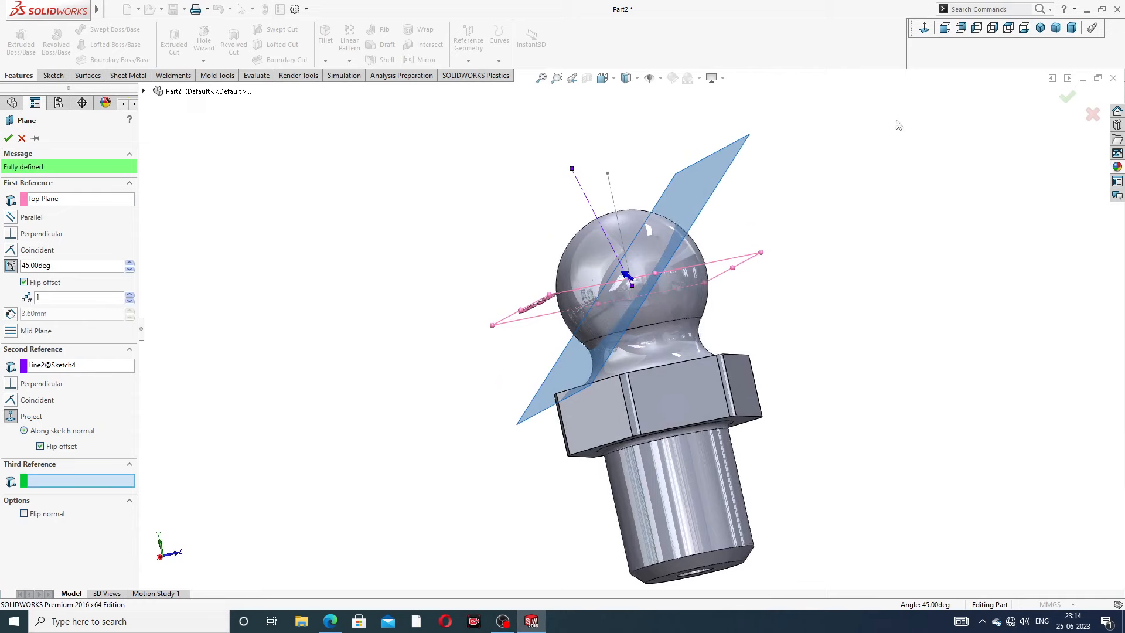
# Step: Check the flipped plane's orientation from several sides, keep both offsets flipped, and create the 45° plane
pyautogui.click(928, 32)
pyautogui.moveTo(766, 178); pyautogui.dragTo(878, 166, button='middle')
pyautogui.scroll(1, 878, 166)
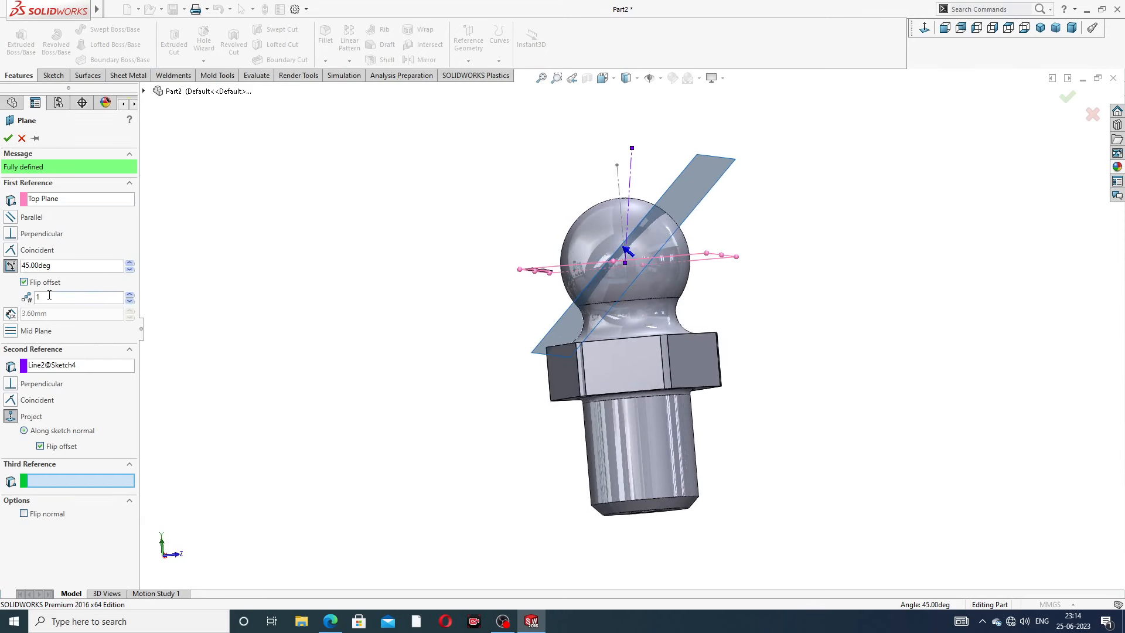
pyautogui.click(24, 282)
pyautogui.click(24, 283)
pyautogui.moveTo(446, 247)
pyautogui.mouseDown(button='middle')
pyautogui.moveTo(477, 271)
pyautogui.moveTo(460, 264)
pyautogui.mouseUp(button='middle')
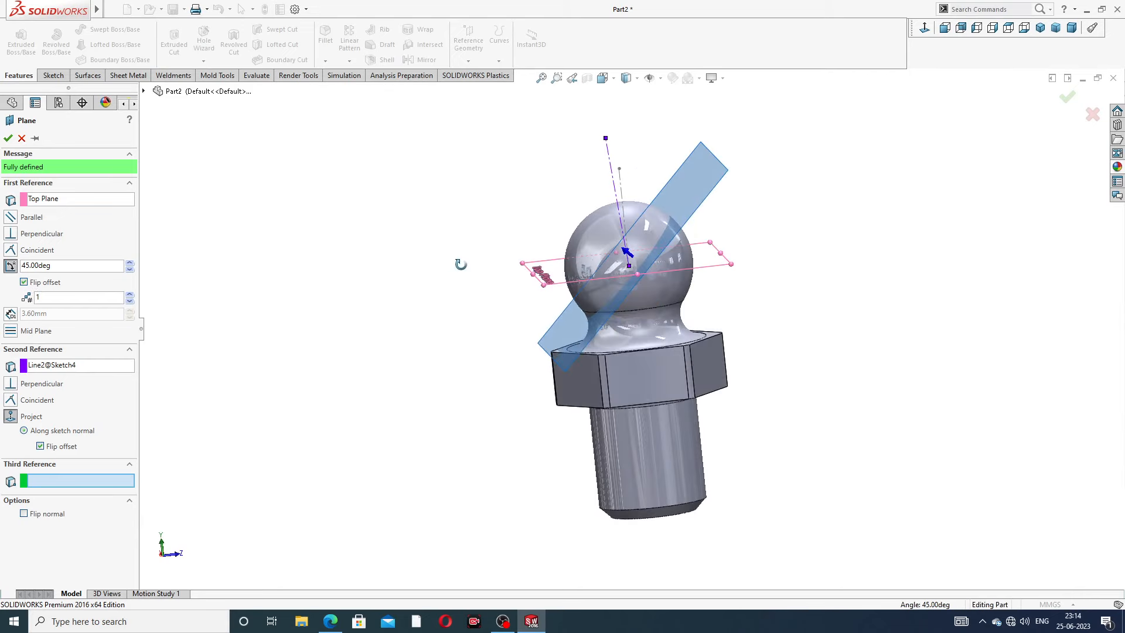
pyautogui.scroll(-1, 668, 265)
pyautogui.moveTo(683, 265); pyautogui.dragTo(632, 293, button='middle')
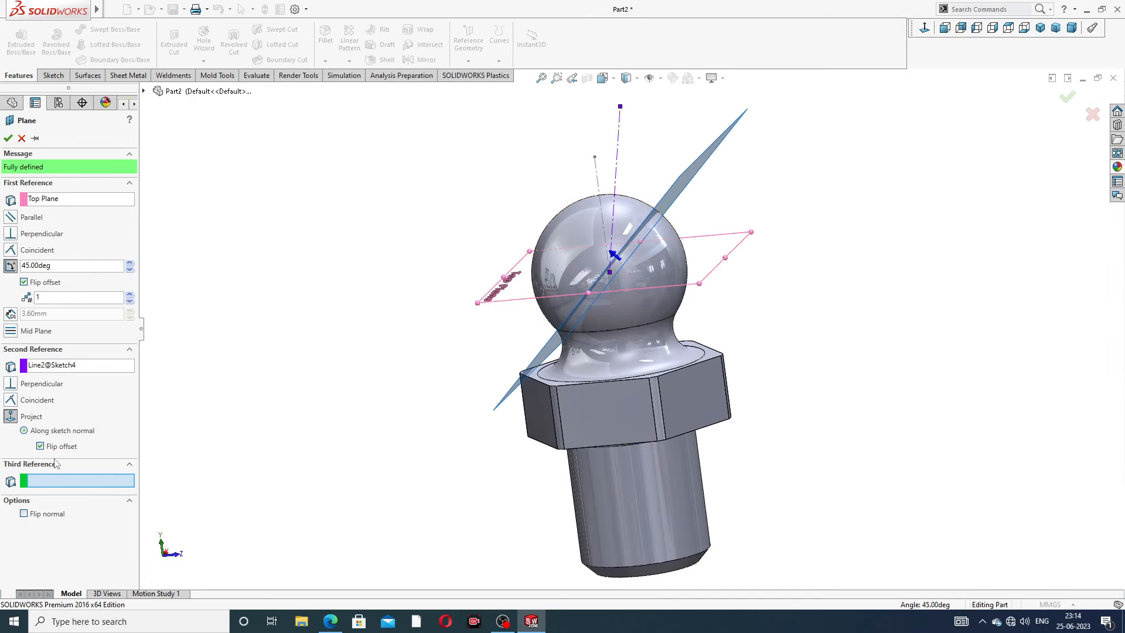
pyautogui.click(8, 139)
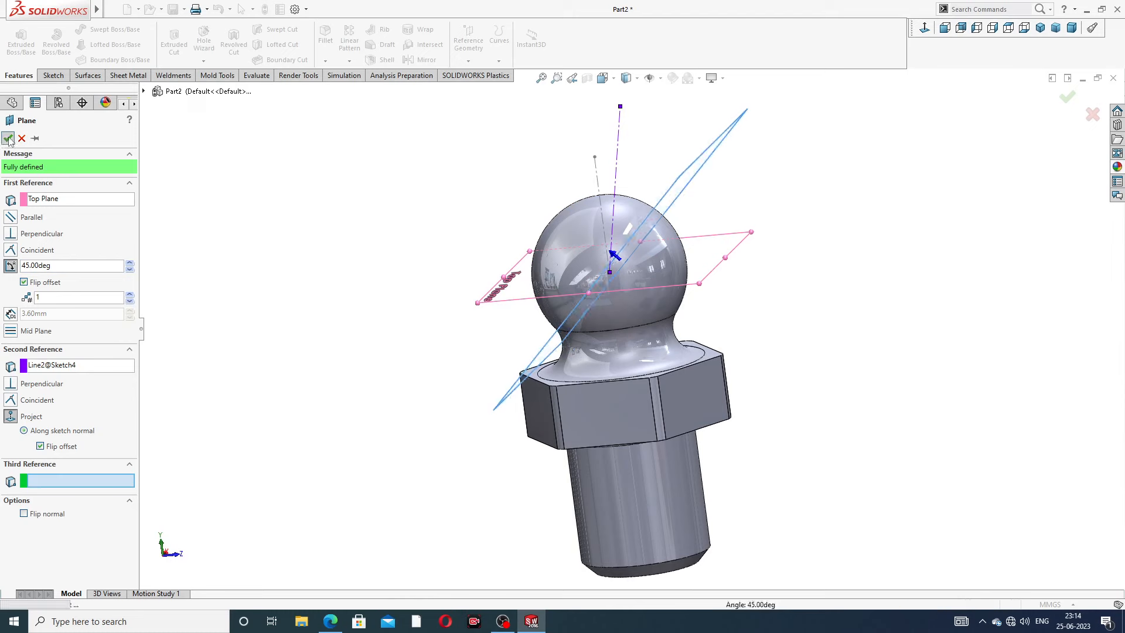
# Step: Create a second reference plane offset 3.60 mm from the angled plane, checking the distance in the grease nipple drawing
pyautogui.moveTo(548, 129); pyautogui.dragTo(642, 181, button='middle')
pyautogui.press('f')
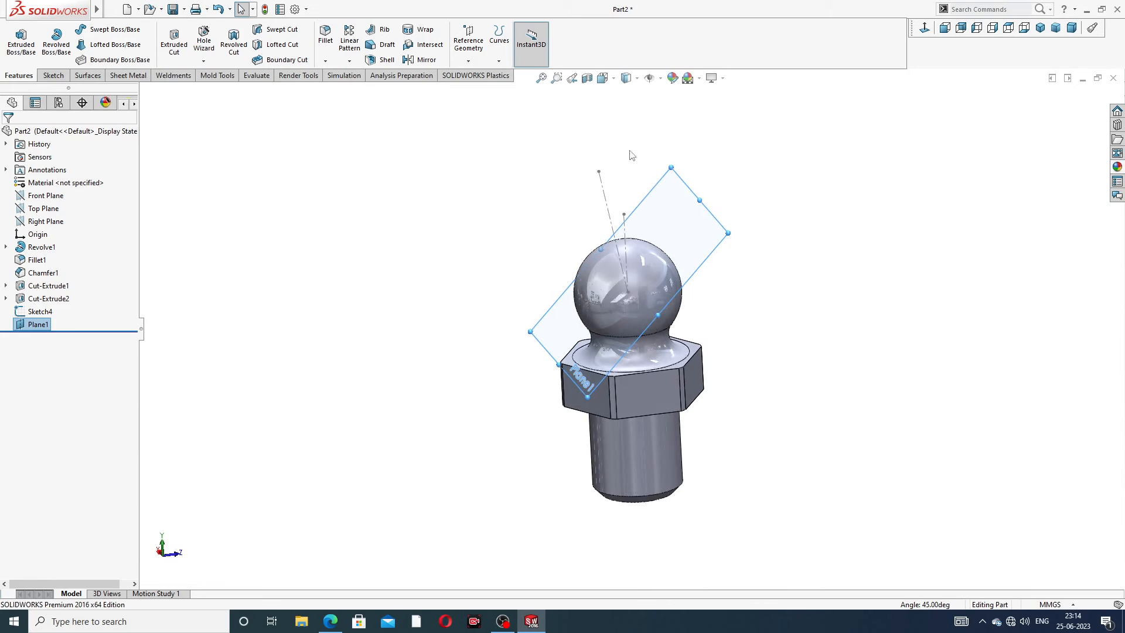
pyautogui.click(468, 61)
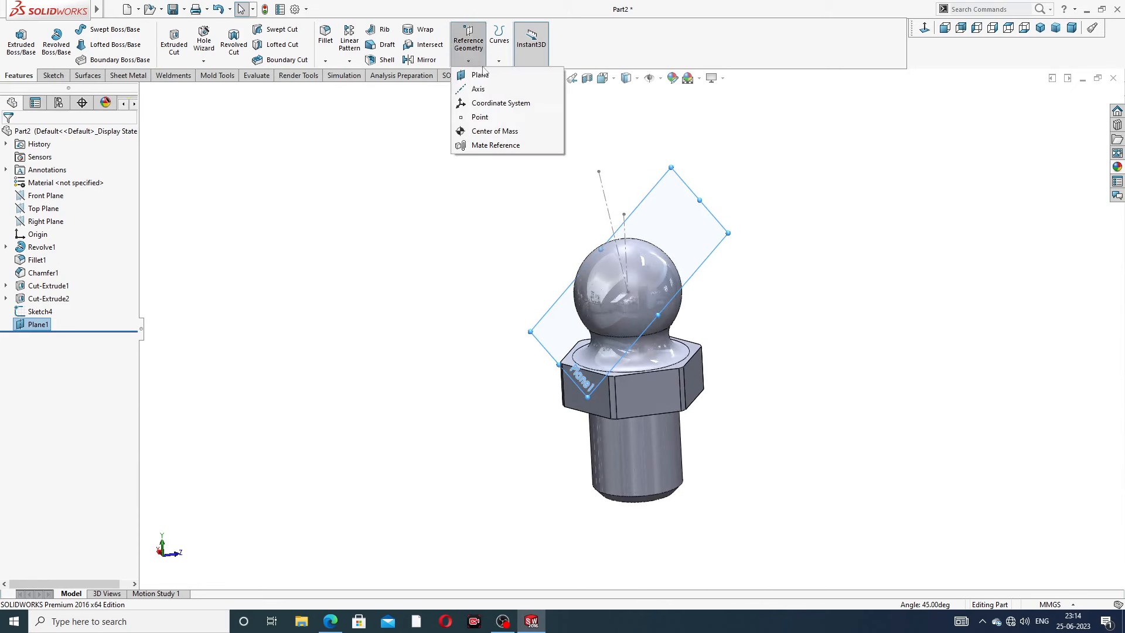
pyautogui.click(480, 75)
pyautogui.moveTo(768, 218); pyautogui.dragTo(739, 218, button='middle')
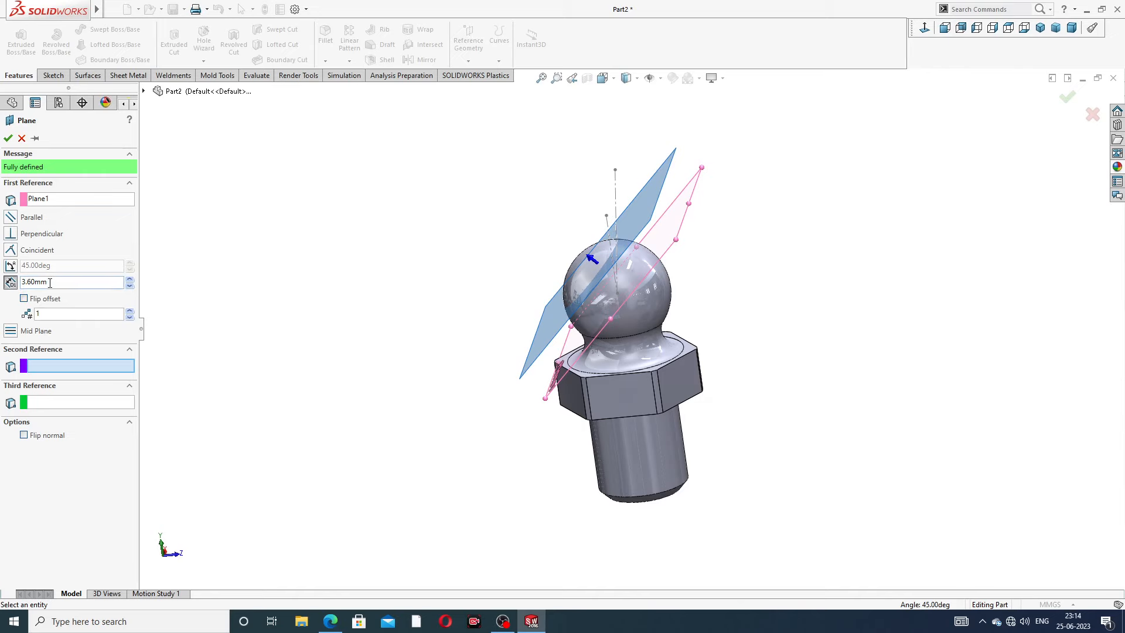
pyautogui.click(333, 621)
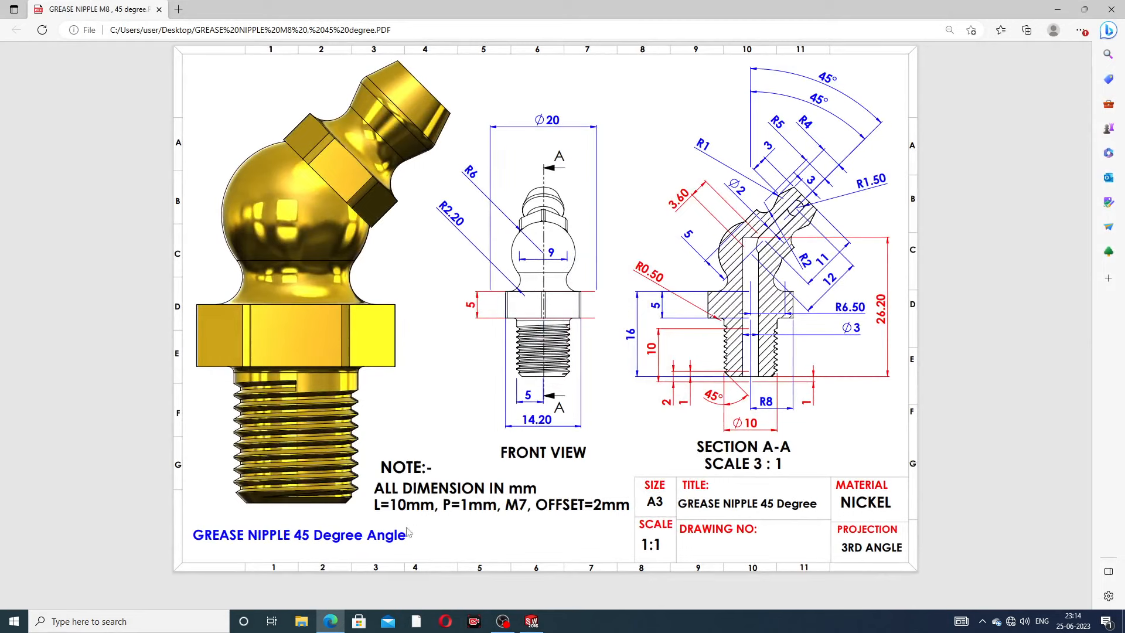
pyautogui.hotkey('alt', 'Tab')
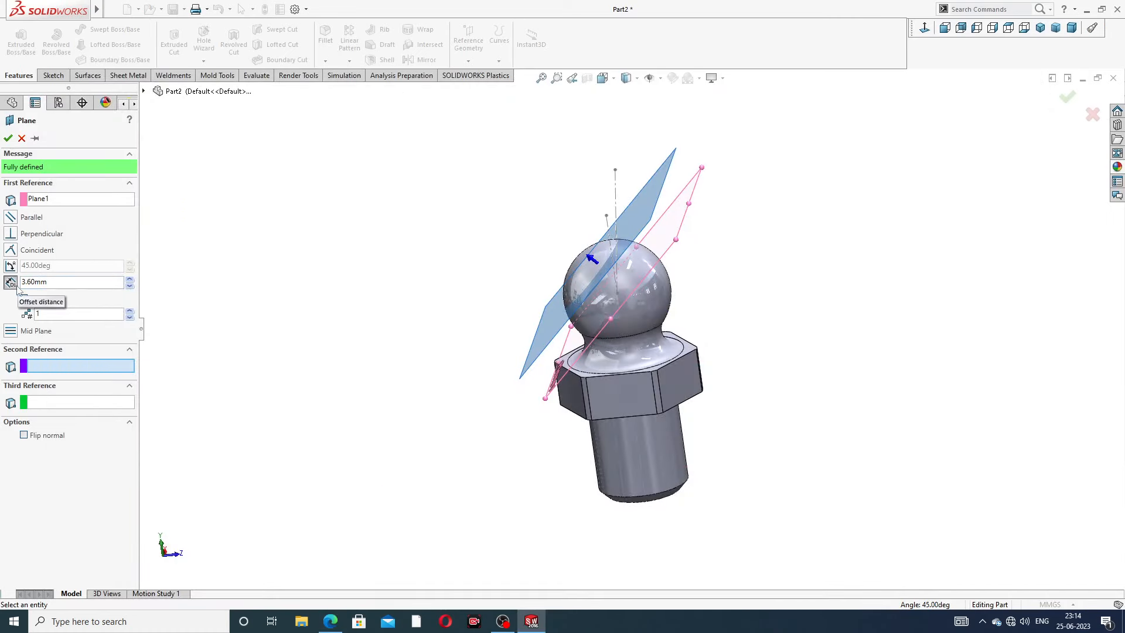
pyautogui.click(8, 139)
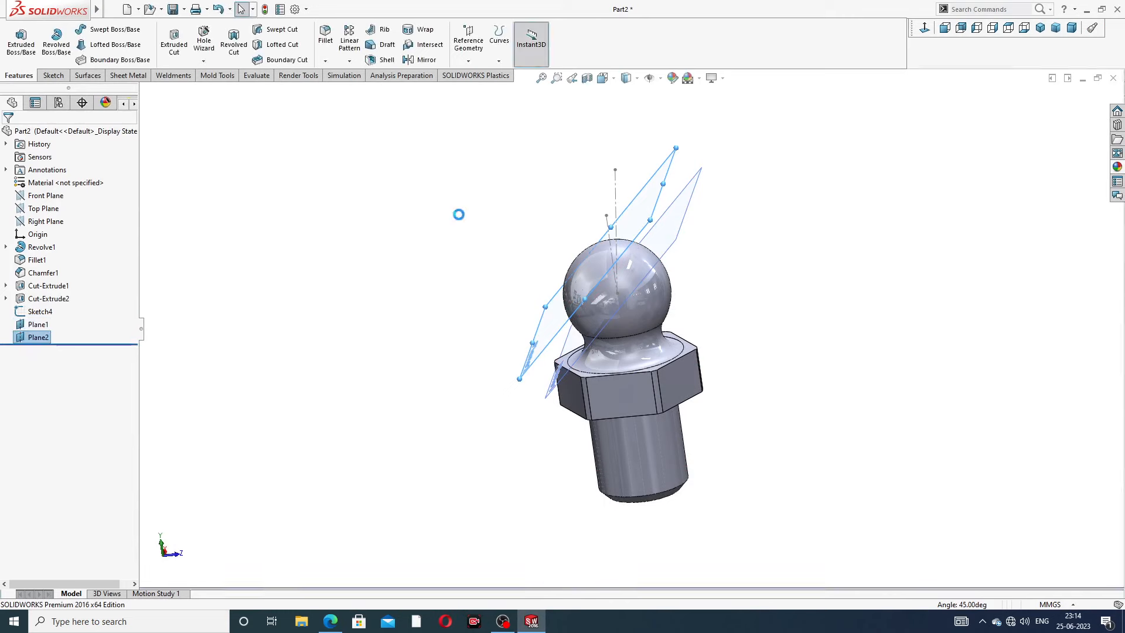
# Step: Hide the first 45° plane and start a sketch on the offset angled plane, viewed normal to it
pyautogui.click(691, 202)
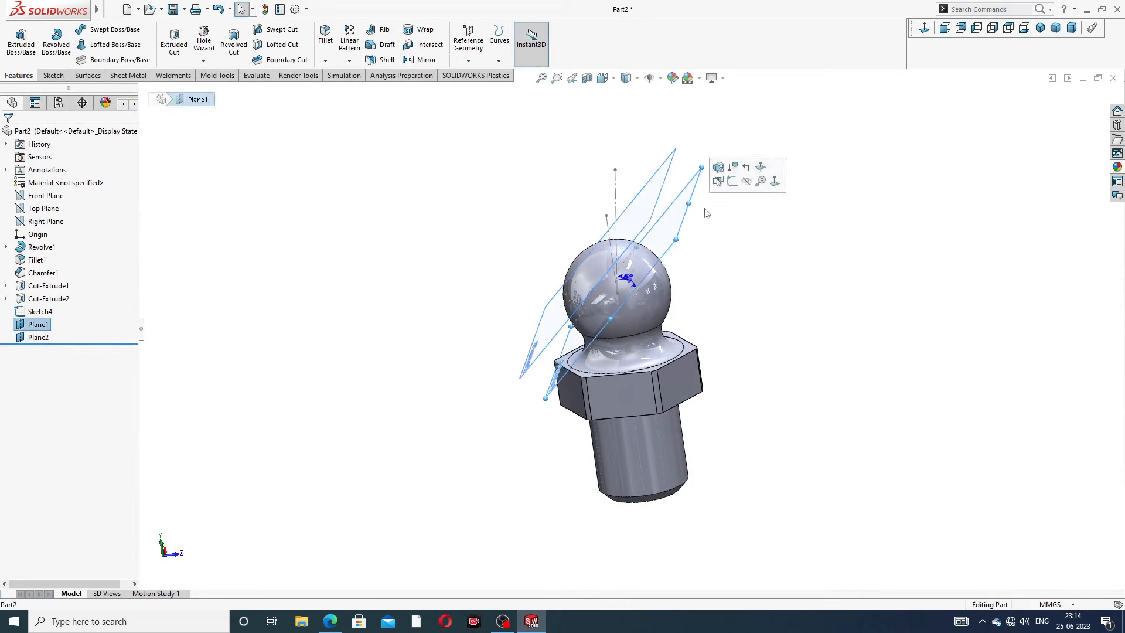
pyautogui.click(747, 185)
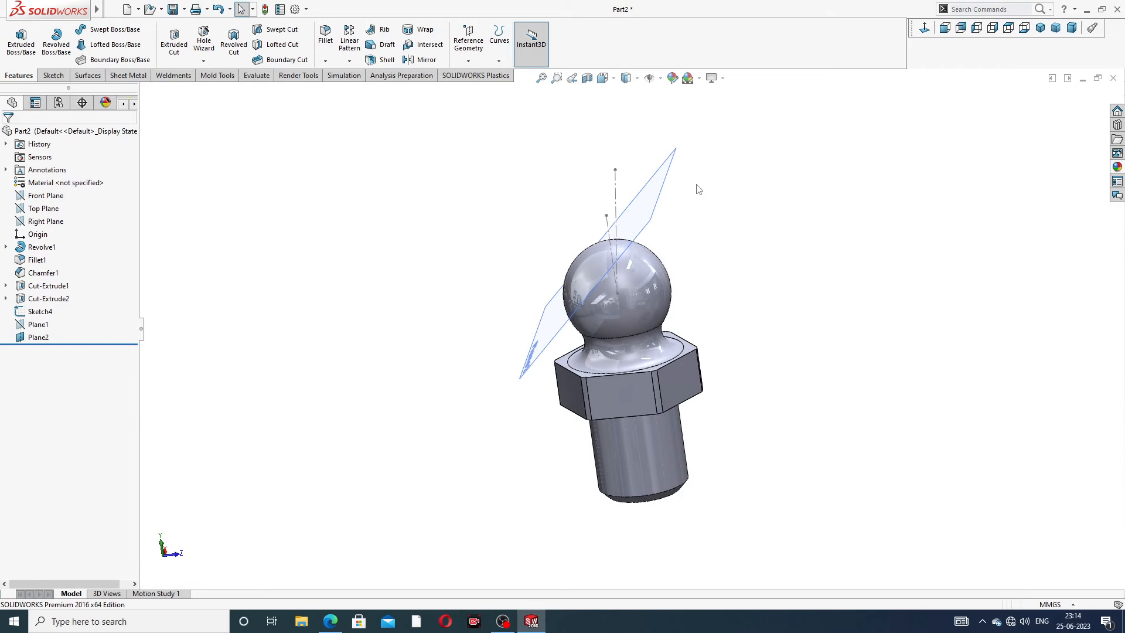
pyautogui.moveTo(701, 196); pyautogui.dragTo(757, 206, button='middle')
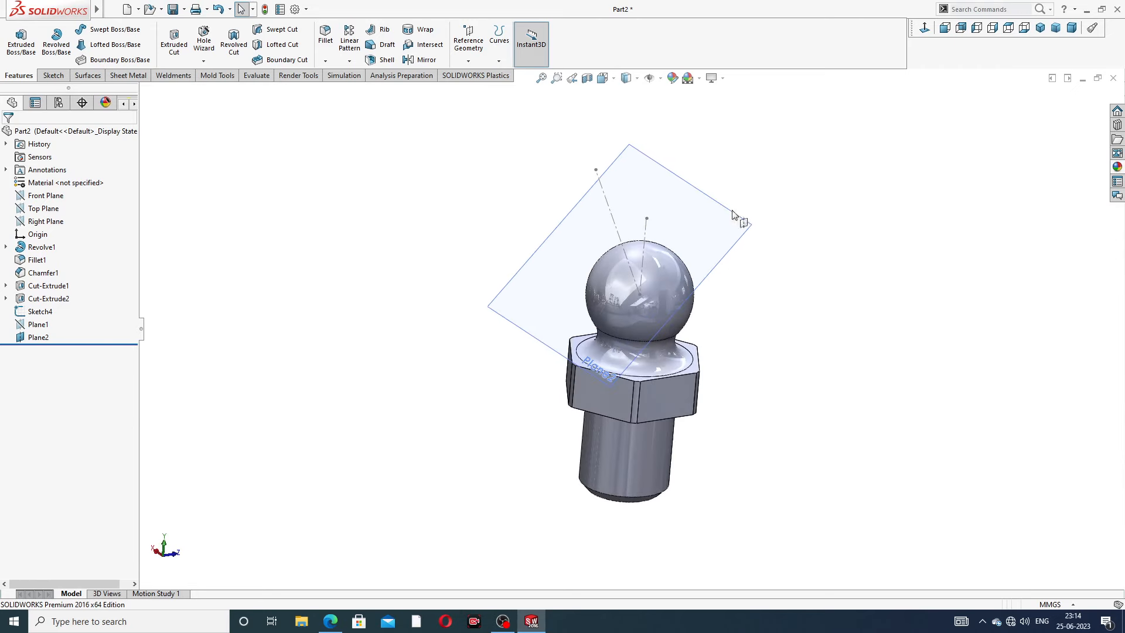
pyautogui.click(732, 214)
pyautogui.click(778, 175)
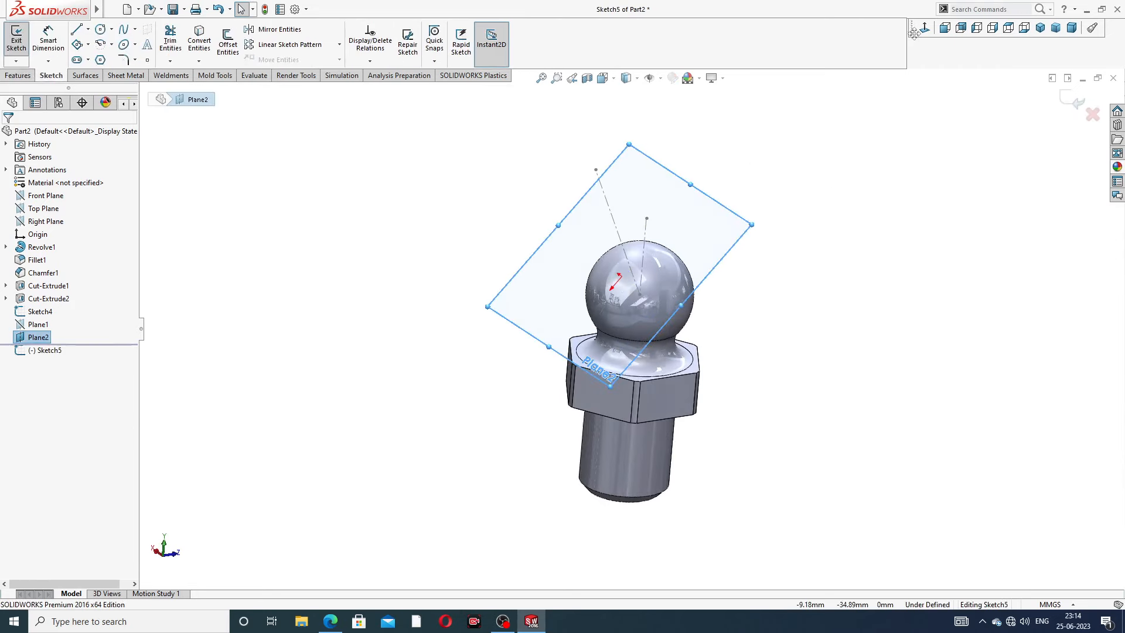
pyautogui.click(925, 29)
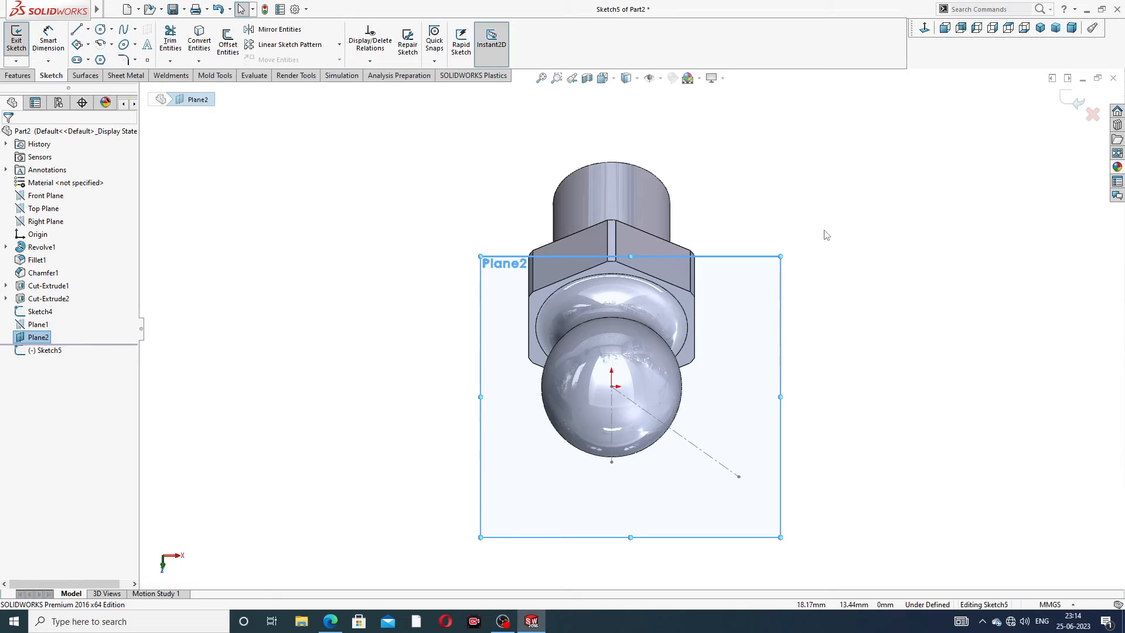
# Step: Sketch a circle about 10 mm in diameter over the ball, centred on the sketch origin
pyautogui.moveTo(821, 151); pyautogui.dragTo(930, 175, button='middle')
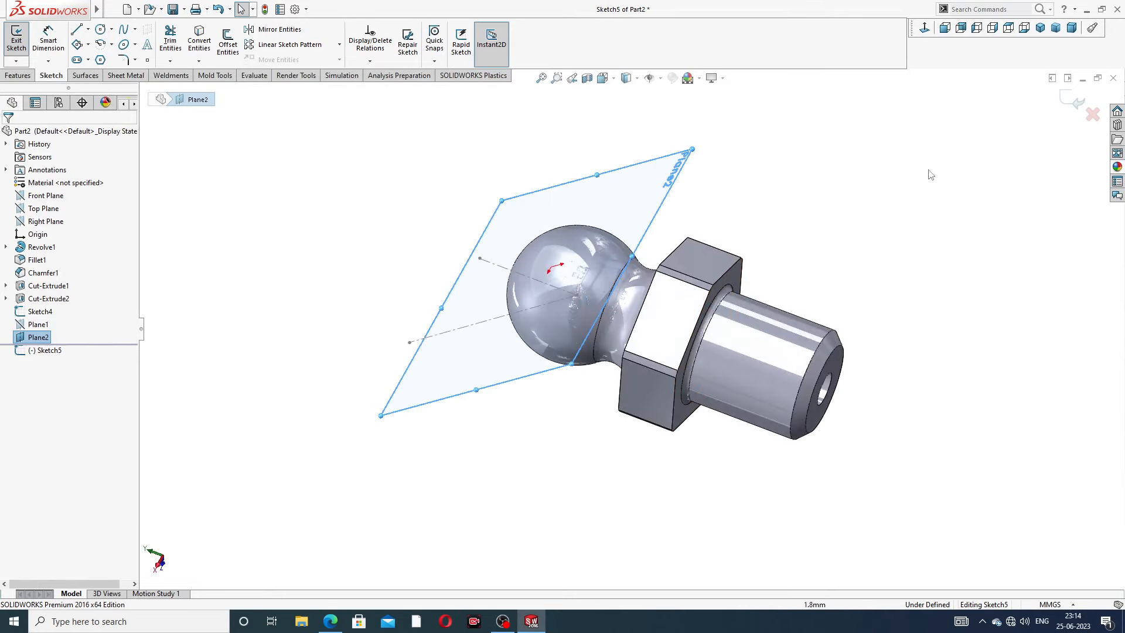
pyautogui.click(925, 28)
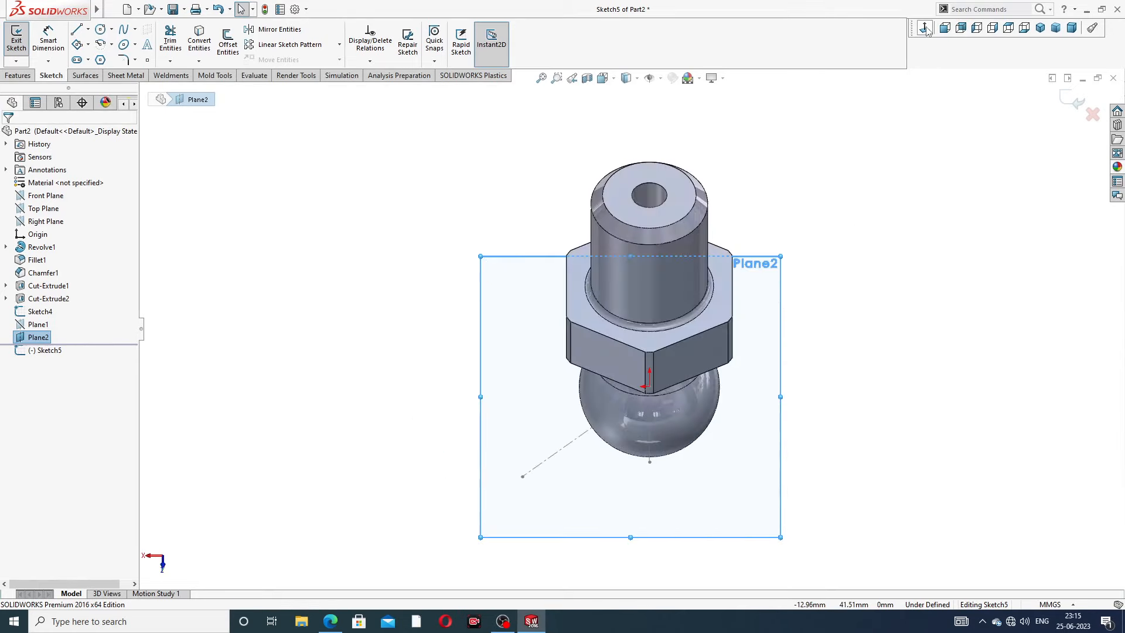
pyautogui.click(925, 28)
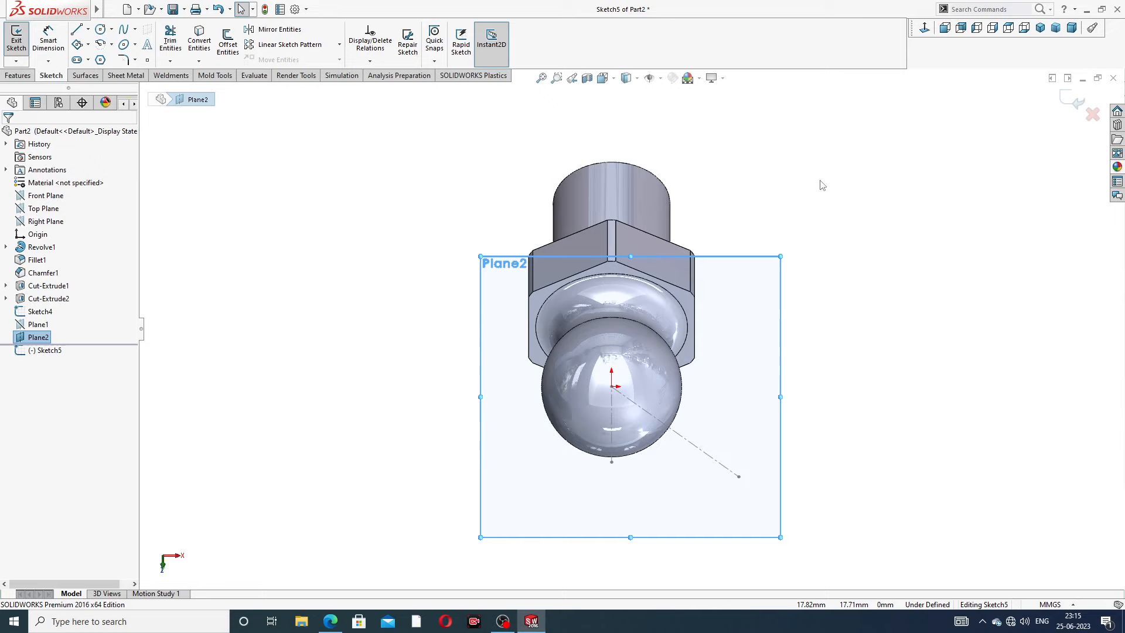
pyautogui.moveTo(806, 211)
pyautogui.mouseDown(button='middle')
pyautogui.moveTo(709, 138)
pyautogui.moveTo(779, 169)
pyautogui.moveTo(657, 308)
pyautogui.moveTo(786, 303)
pyautogui.moveTo(783, 143)
pyautogui.moveTo(773, 183)
pyautogui.moveTo(816, 156)
pyautogui.moveTo(824, 204)
pyautogui.mouseUp(button='middle')
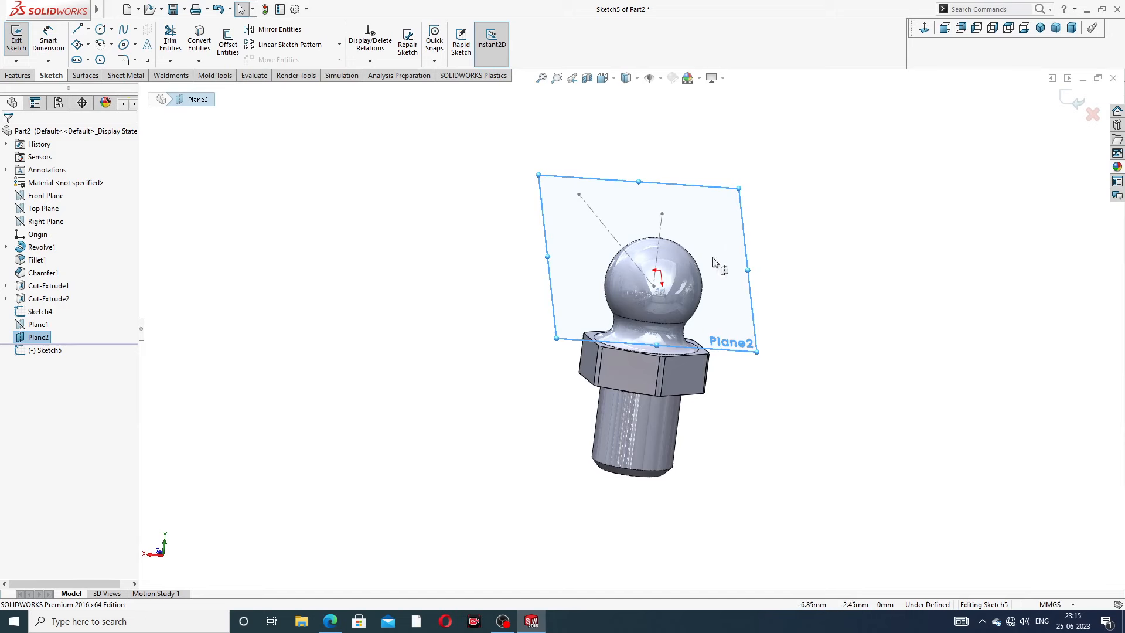
pyautogui.moveTo(715, 259)
pyautogui.mouseDown(button='middle')
pyautogui.moveTo(656, 221)
pyautogui.moveTo(566, 255)
pyautogui.moveTo(530, 223)
pyautogui.moveTo(728, 241)
pyautogui.mouseUp(button='middle')
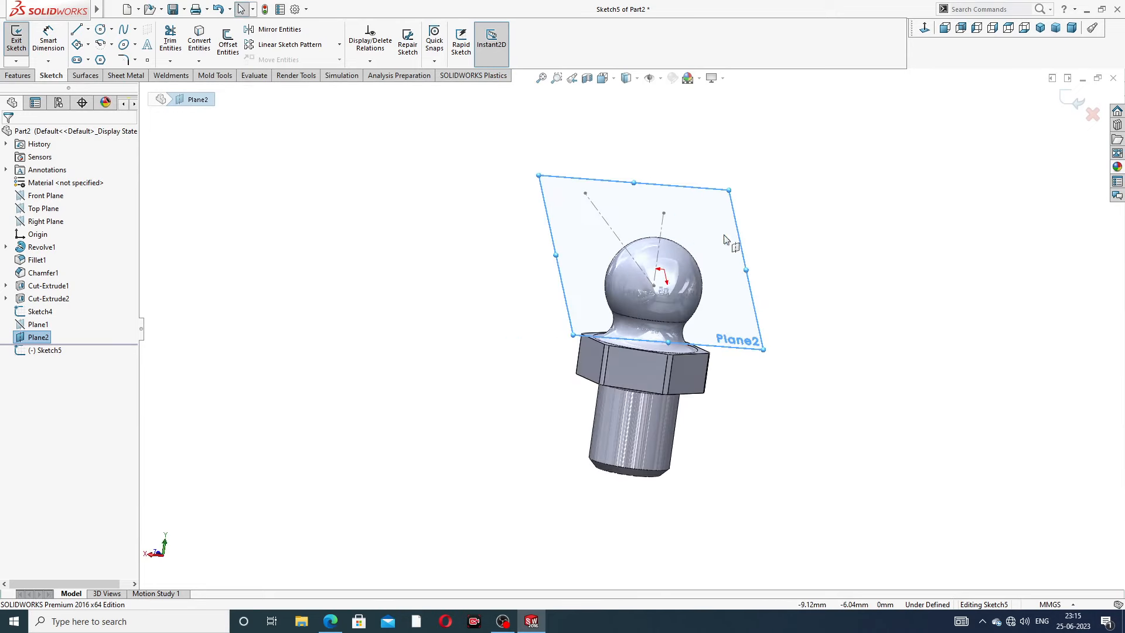
pyautogui.click(926, 28)
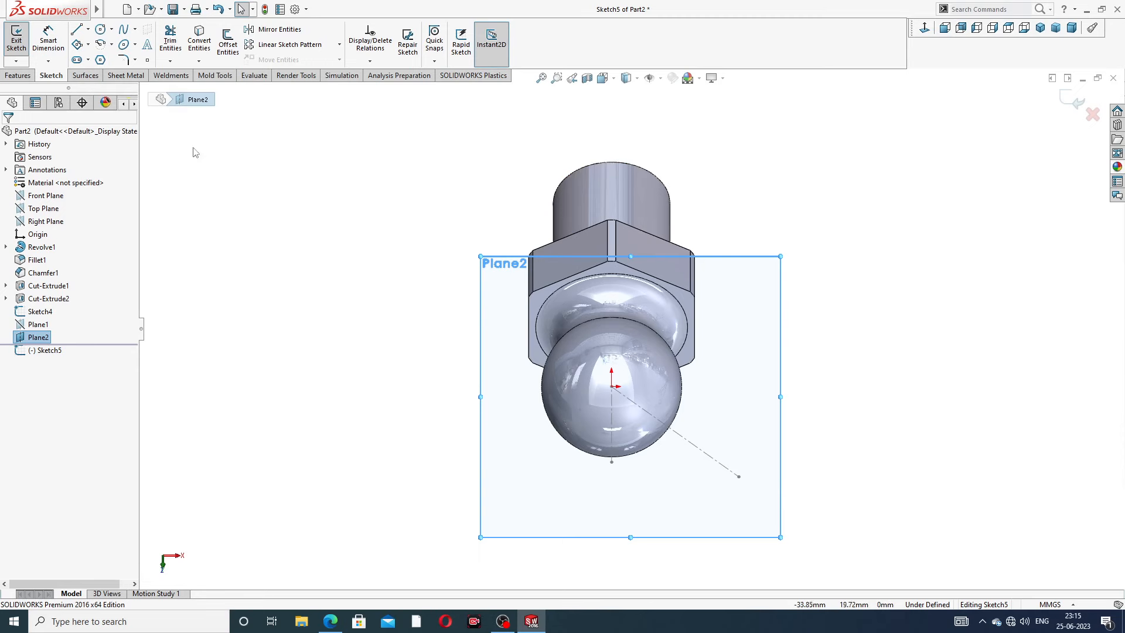
pyautogui.click(100, 28)
pyautogui.click(611, 387)
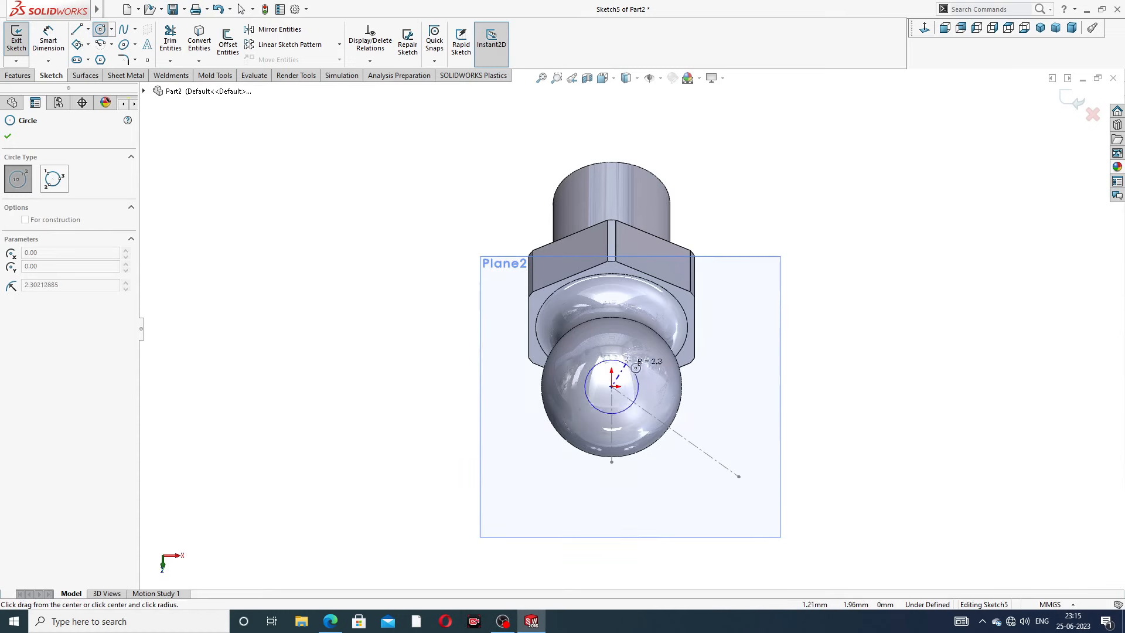
pyautogui.click(644, 338)
pyautogui.rightClick(788, 219)
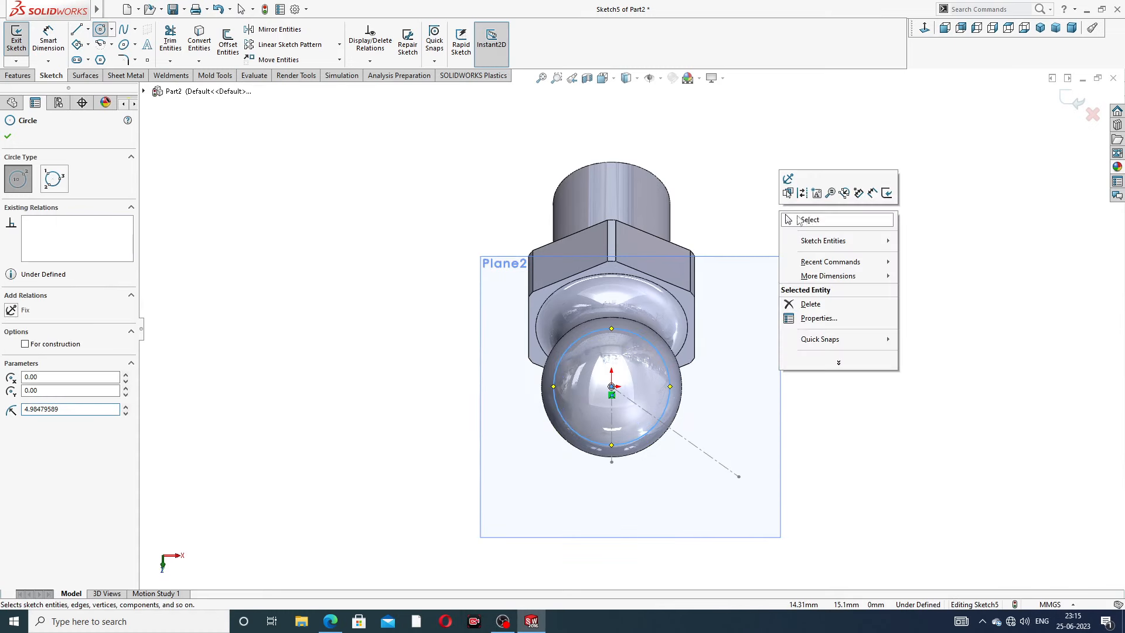
pyautogui.click(807, 220)
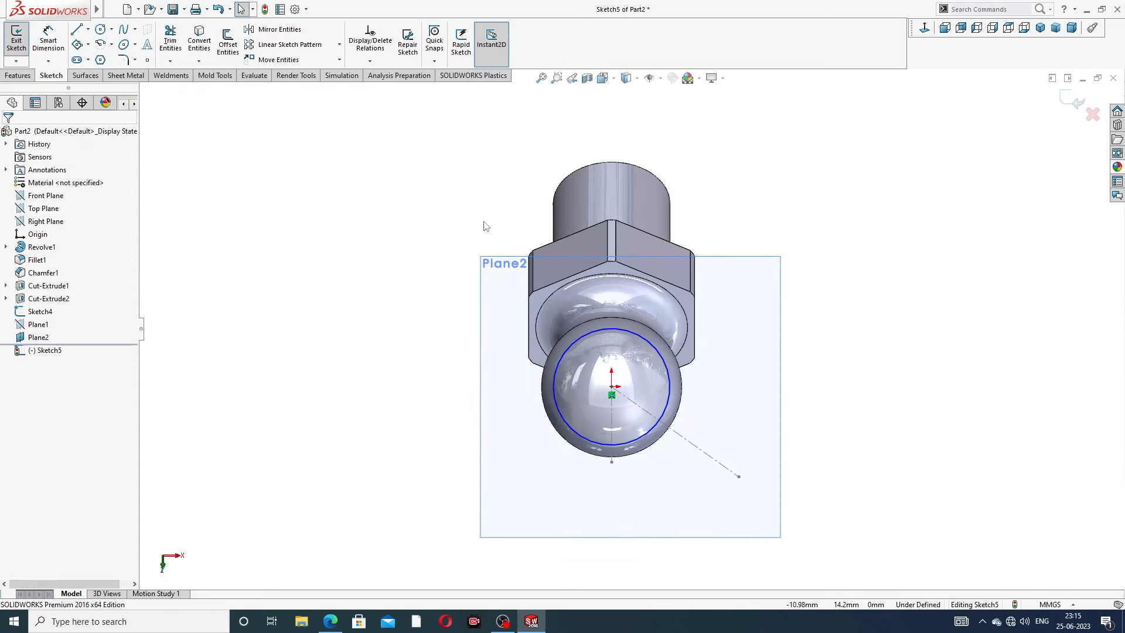
# Step: Dimension the circle's diameter as 10 mm
pyautogui.click(48, 38)
pyautogui.click(648, 346)
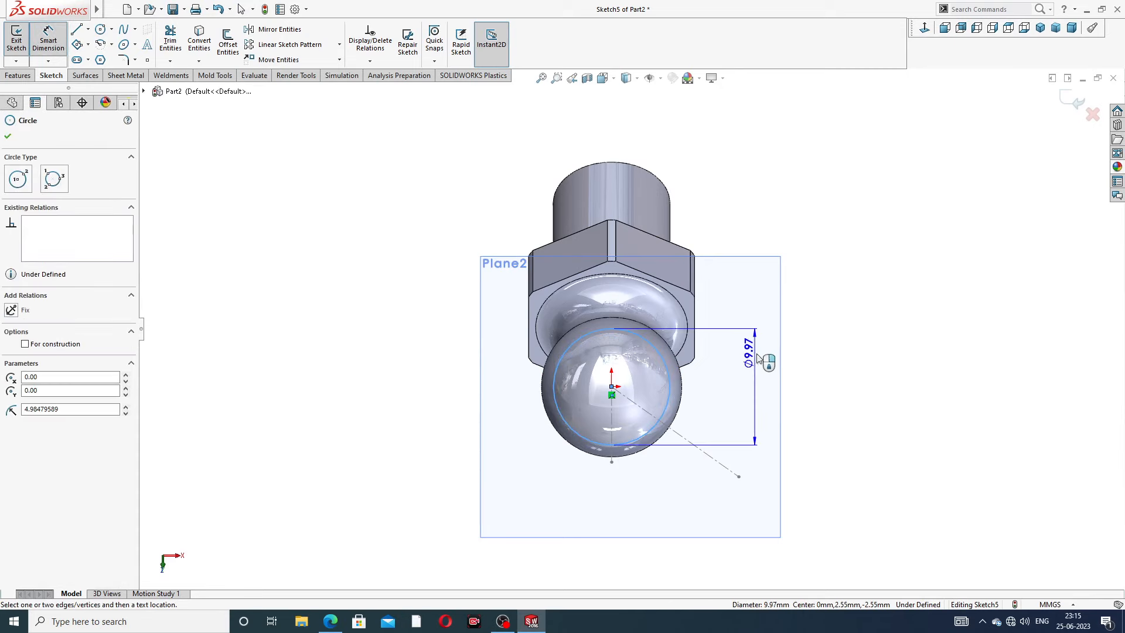
pyautogui.click(819, 344)
pyautogui.write('10')
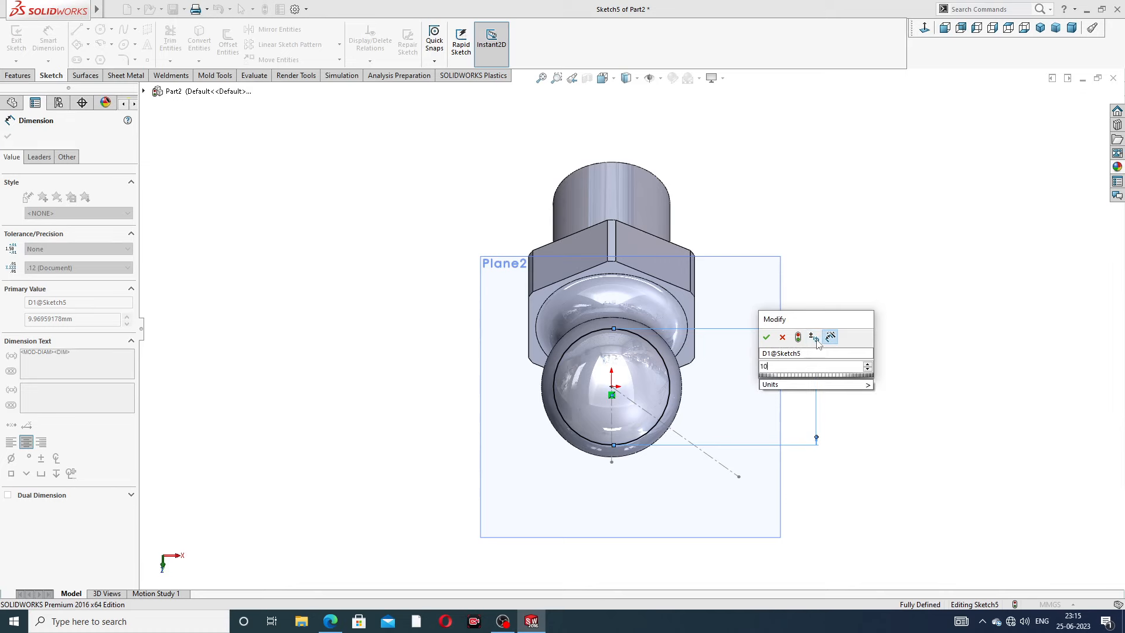
pyautogui.press('Return')
pyautogui.press('Escape')
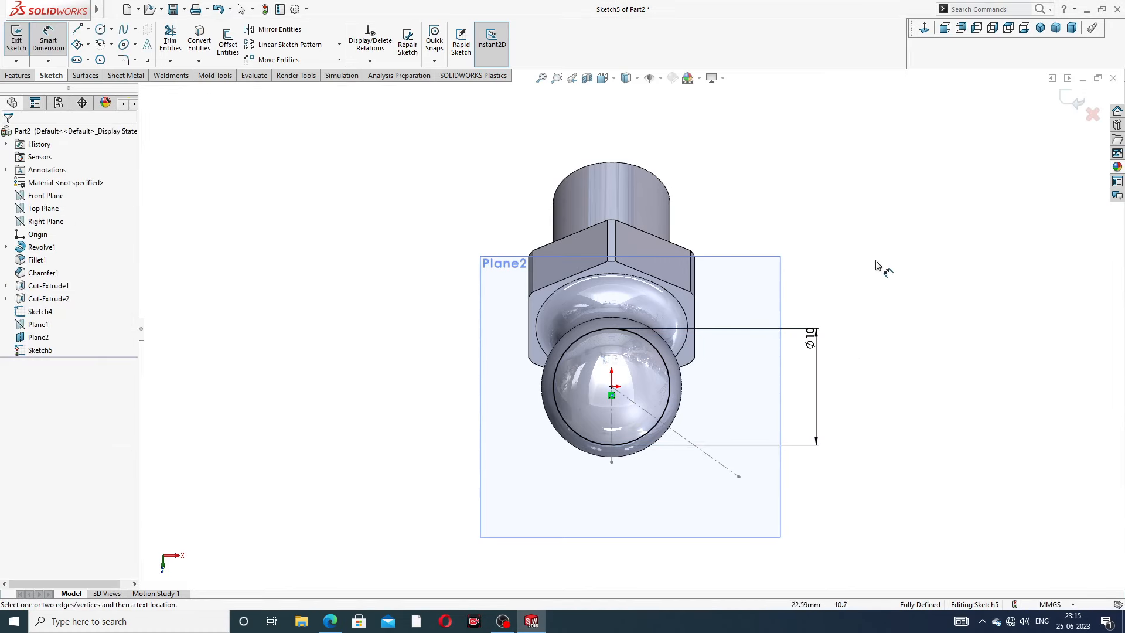
pyautogui.rightClick(864, 221)
pyautogui.click(893, 174)
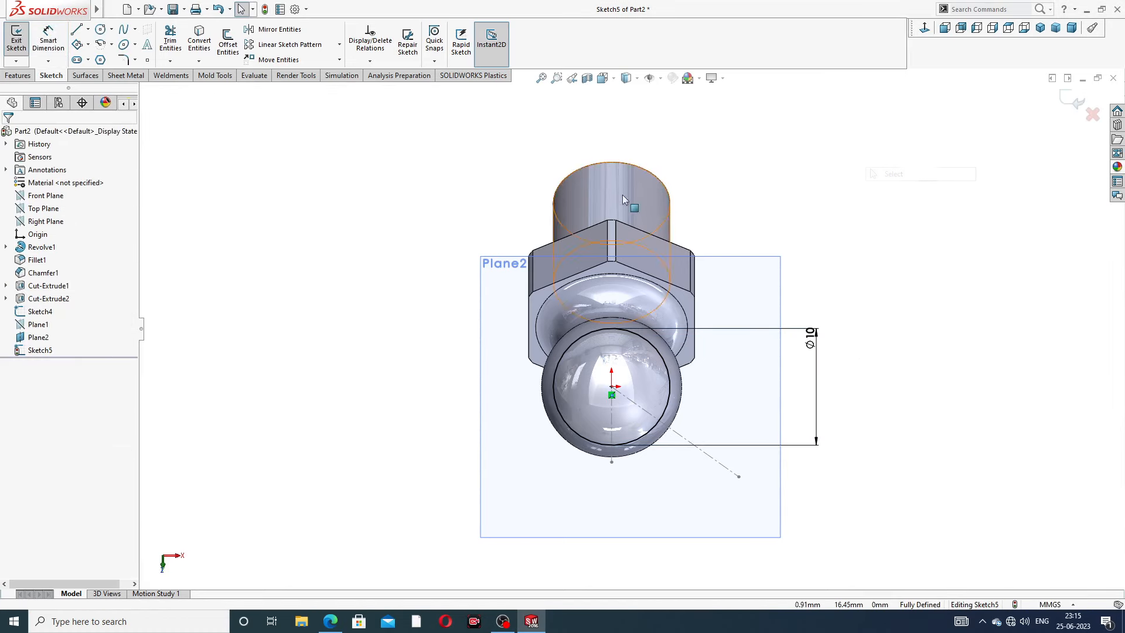
# Step: Cut-extrude the circle blind 5.00 mm away from the ball's centre to leave a slanted flat on the ball
pyautogui.click(19, 76)
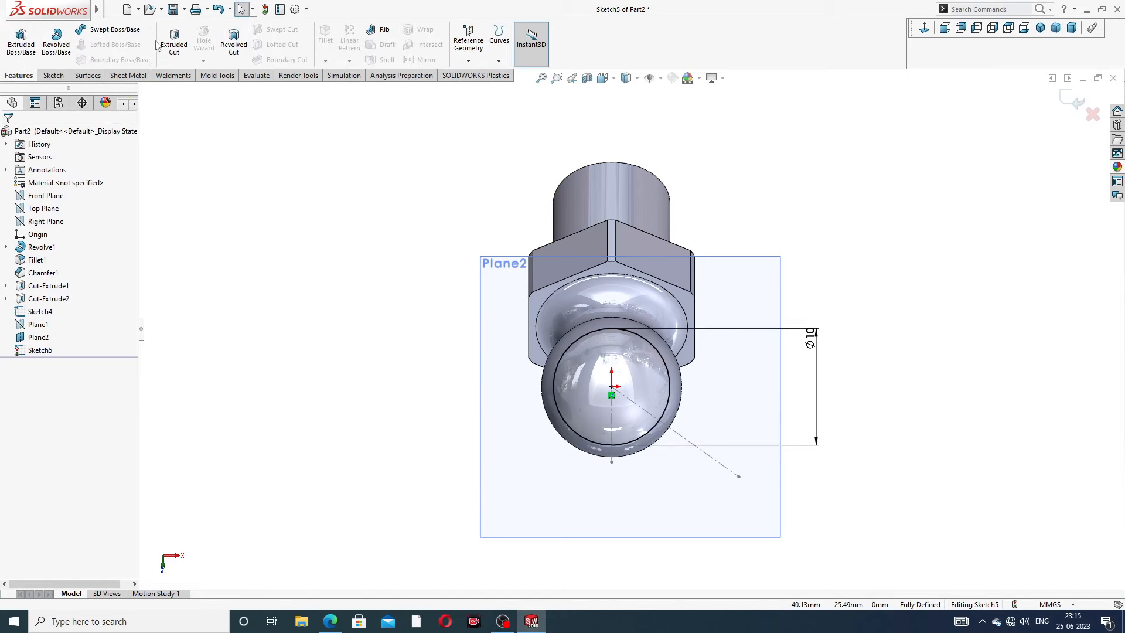
pyautogui.click(174, 42)
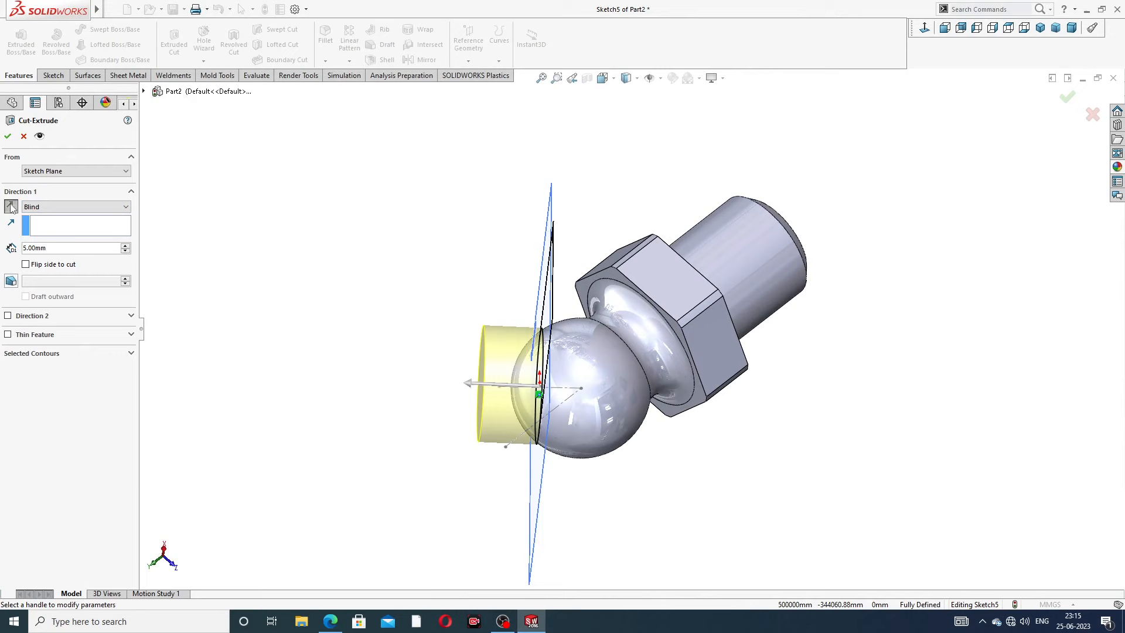
pyautogui.click(8, 136)
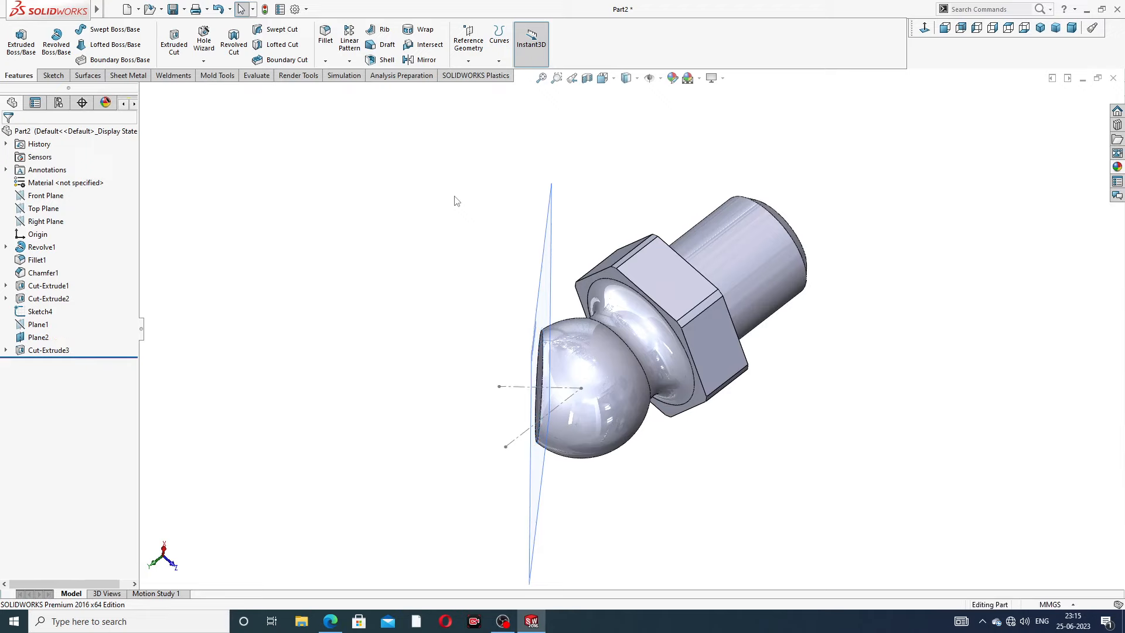
# Step: Hide the offset angled plane and the construction line sketch above the ball
pyautogui.moveTo(662, 275); pyautogui.dragTo(808, 224, button='middle')
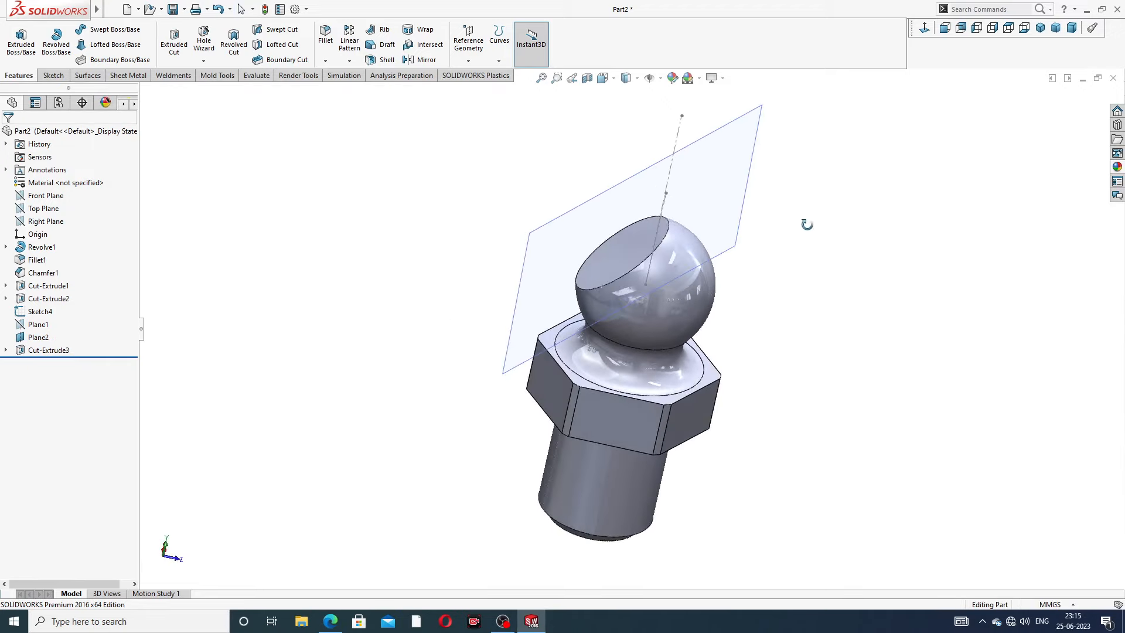
pyautogui.click(742, 201)
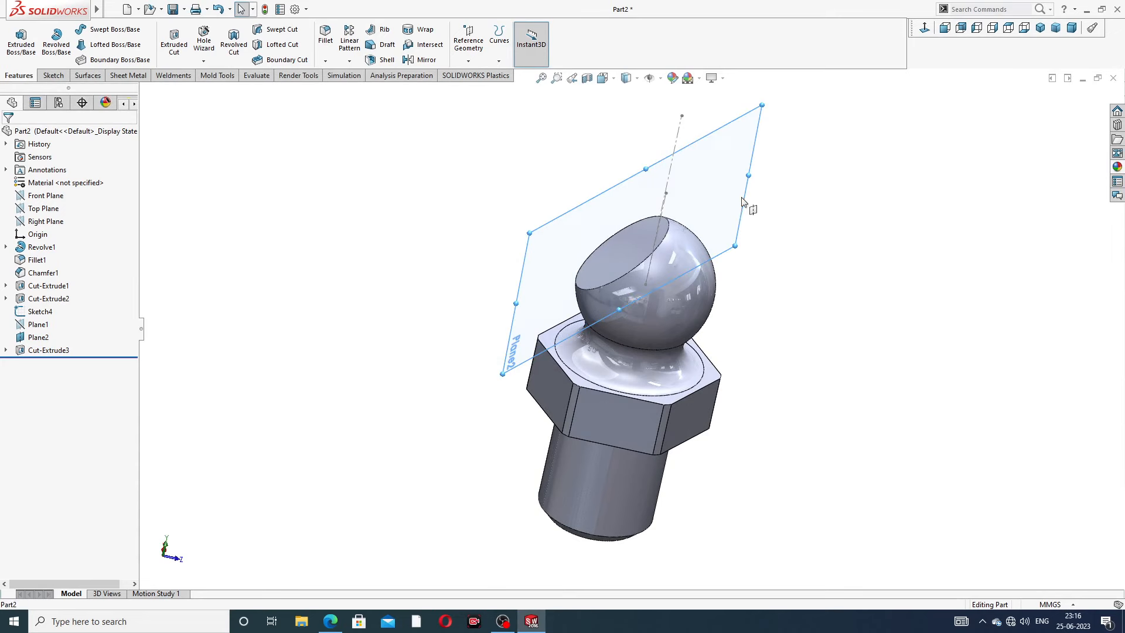
pyautogui.click(802, 162)
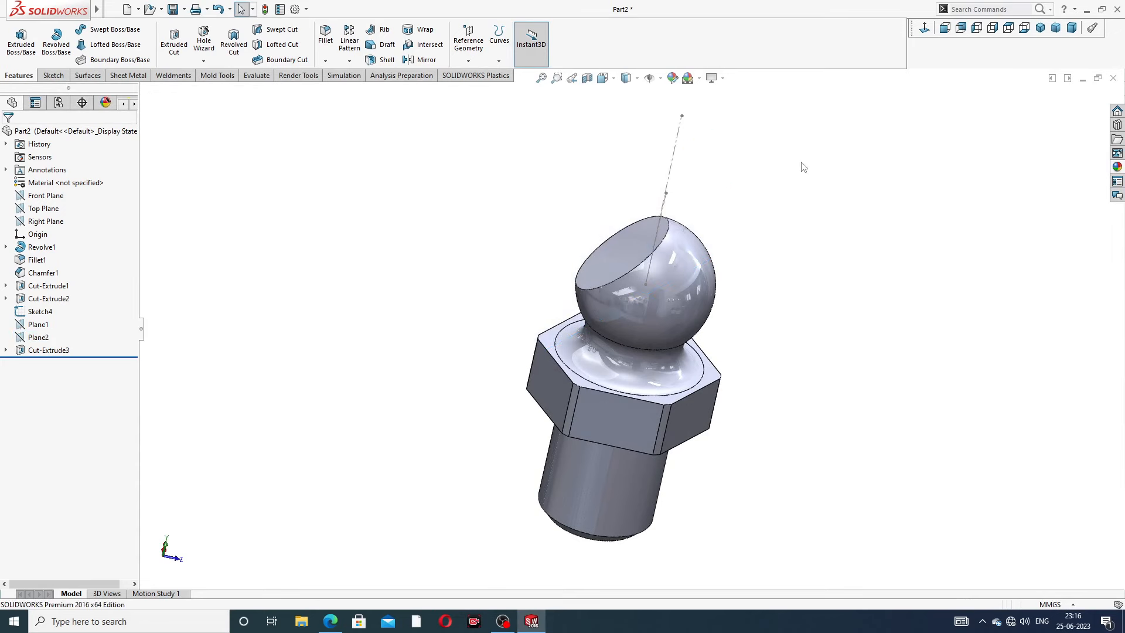
pyautogui.click(672, 159)
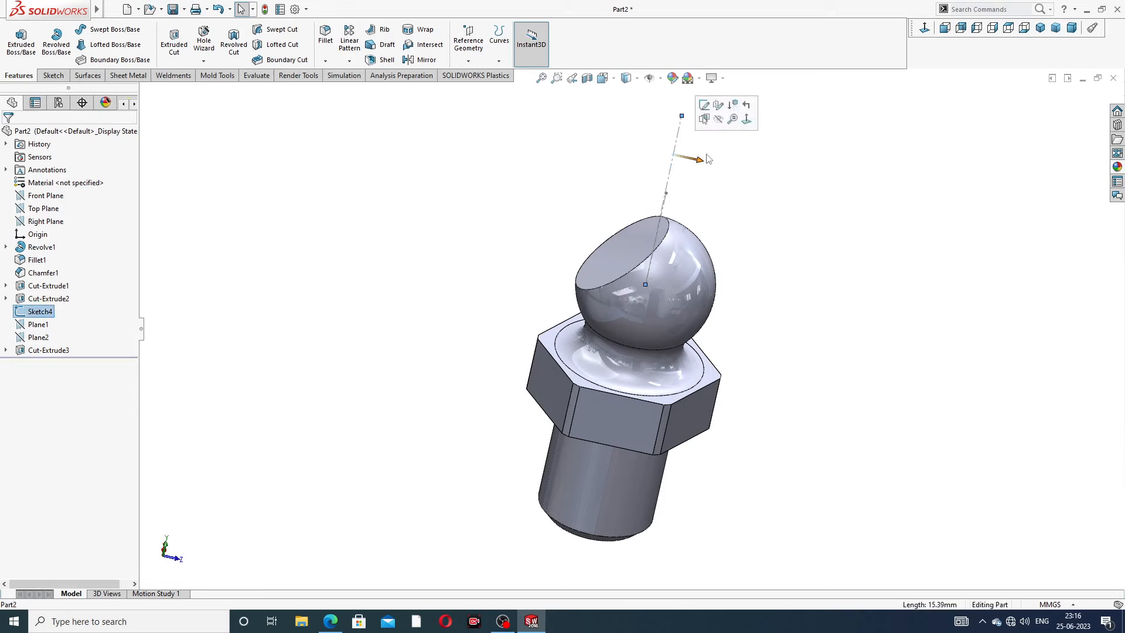
pyautogui.click(719, 121)
pyautogui.moveTo(717, 211)
pyautogui.mouseDown(button='middle')
pyautogui.moveTo(739, 169)
pyautogui.moveTo(752, 190)
pyautogui.mouseUp(button='middle')
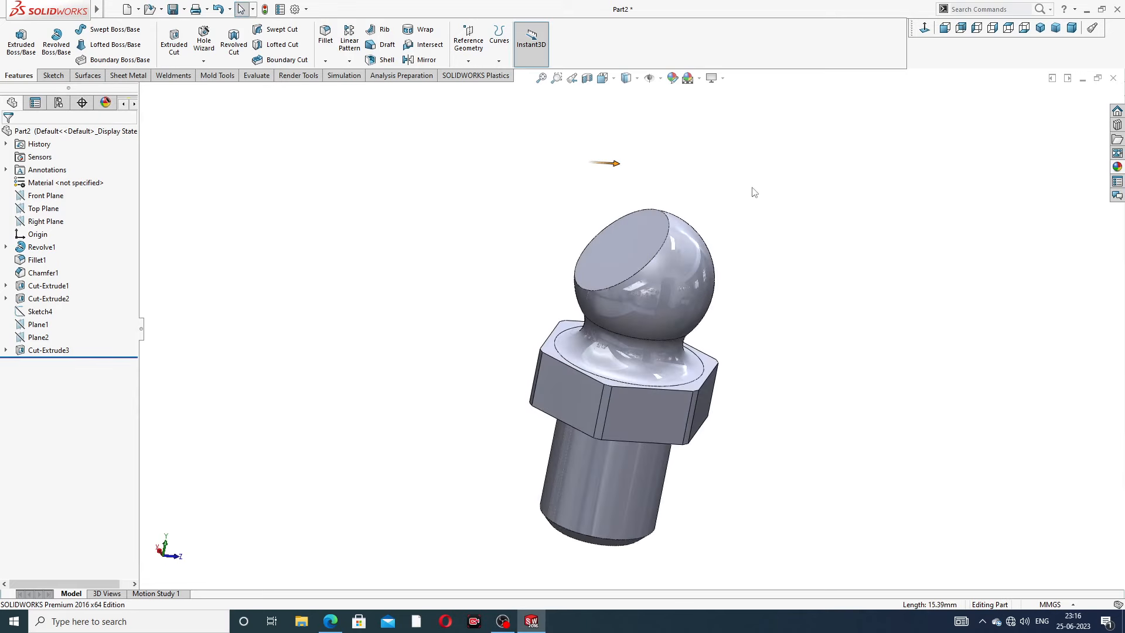
pyautogui.click(763, 186)
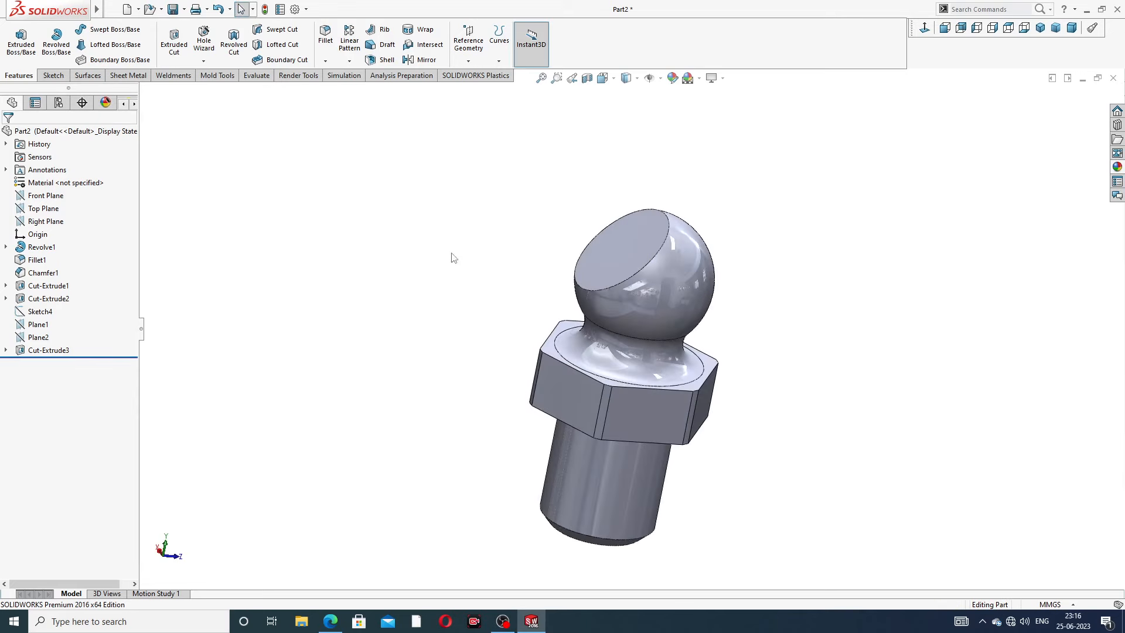
pyautogui.click(46, 195)
pyautogui.click(61, 183)
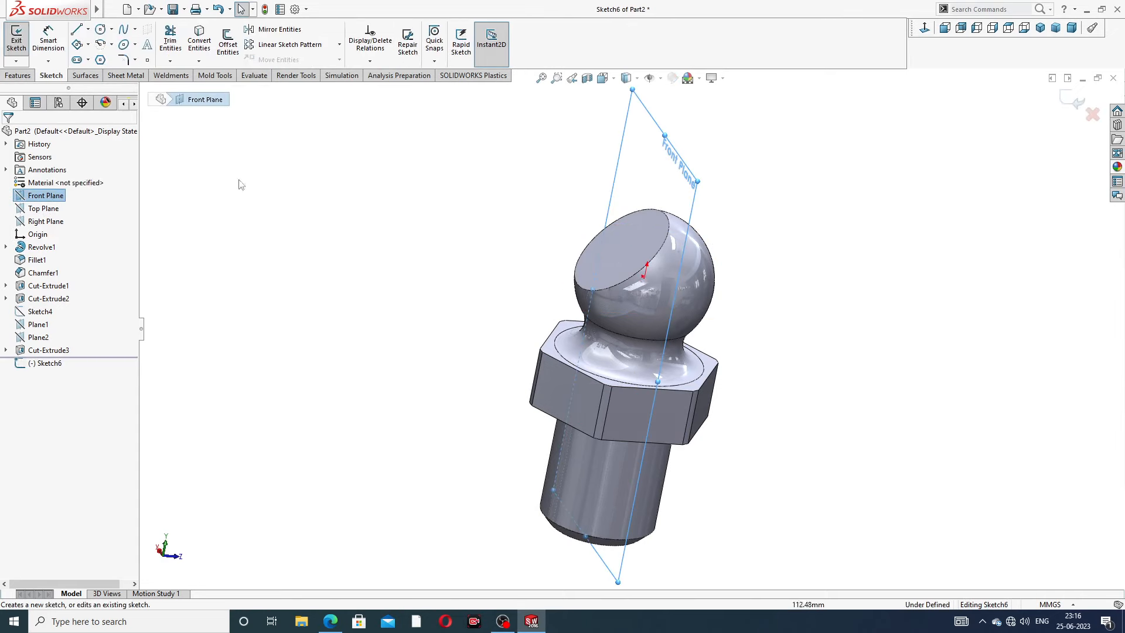
pyautogui.click(924, 28)
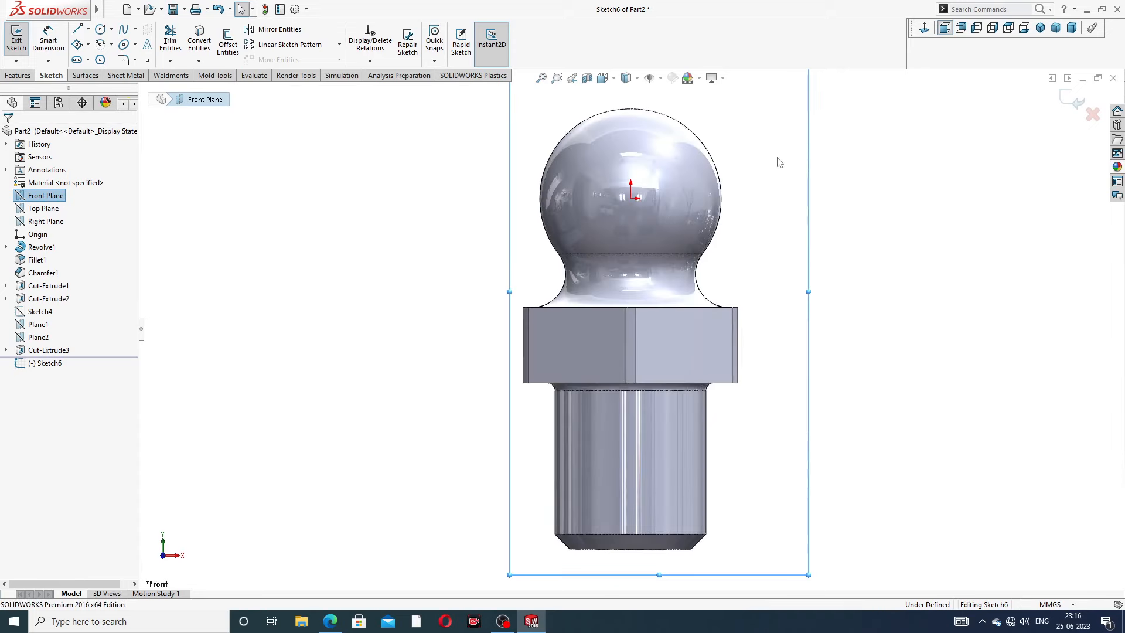
pyautogui.moveTo(778, 163)
pyautogui.mouseDown(button='middle')
pyautogui.moveTo(776, 176)
pyautogui.moveTo(584, 235)
pyautogui.moveTo(668, 222)
pyautogui.mouseUp(button='middle')
pyautogui.click(741, 175)
pyautogui.click(1072, 100)
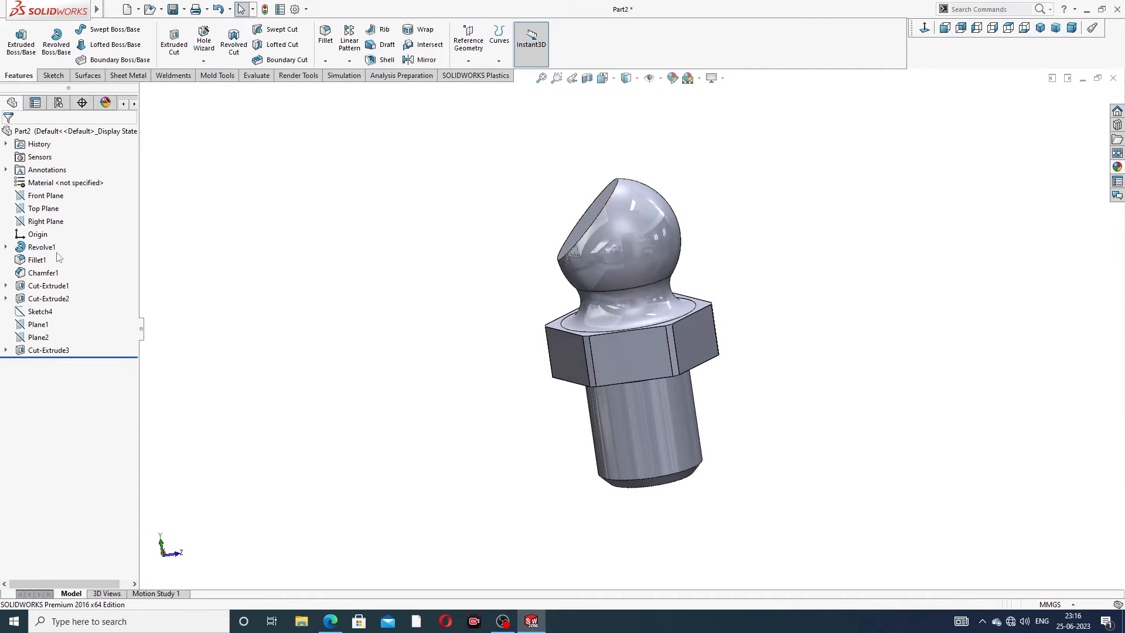
# Step: Start a new sketch on the Right Plane and view the ball face-on
pyautogui.click(46, 221)
pyautogui.click(55, 210)
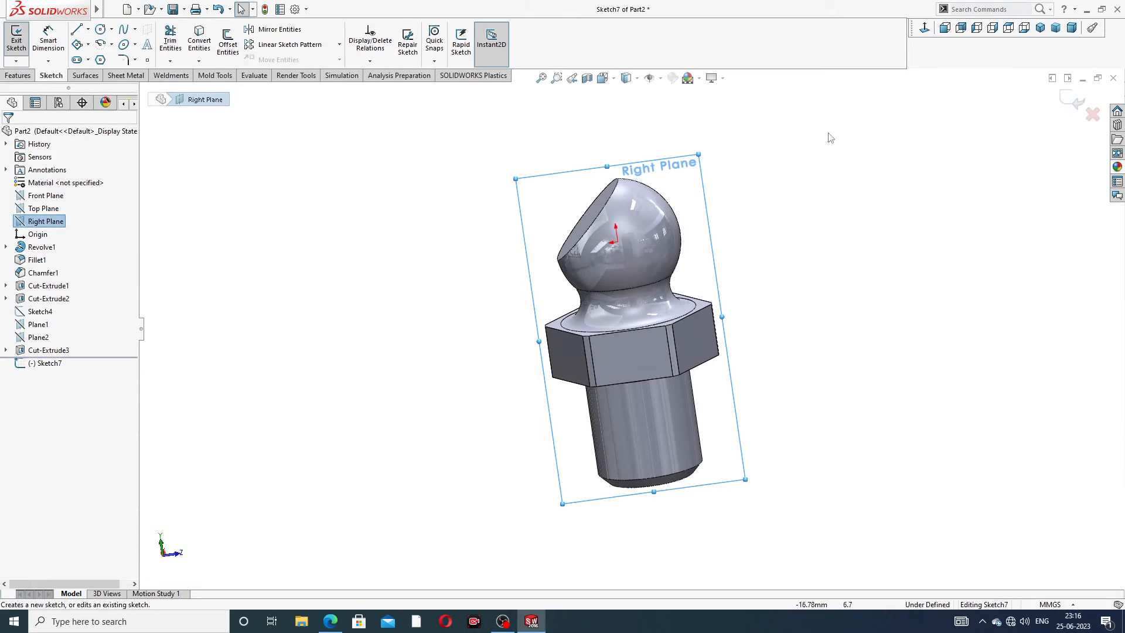
pyautogui.click(925, 28)
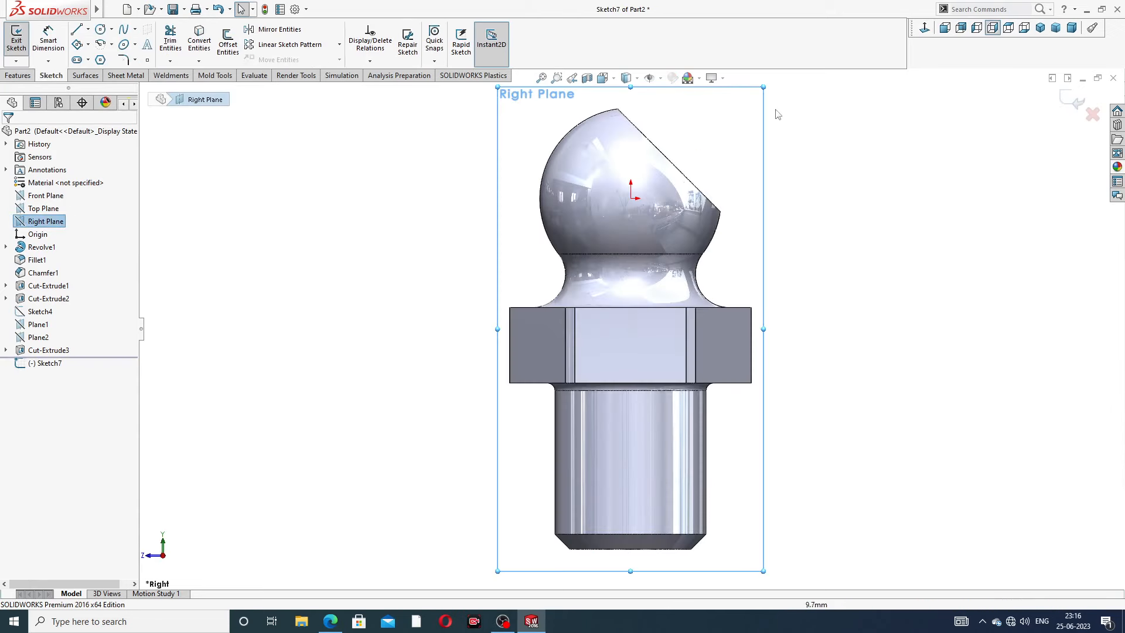
pyautogui.scroll(2, 754, 138)
pyautogui.scroll(-2, 649, 208)
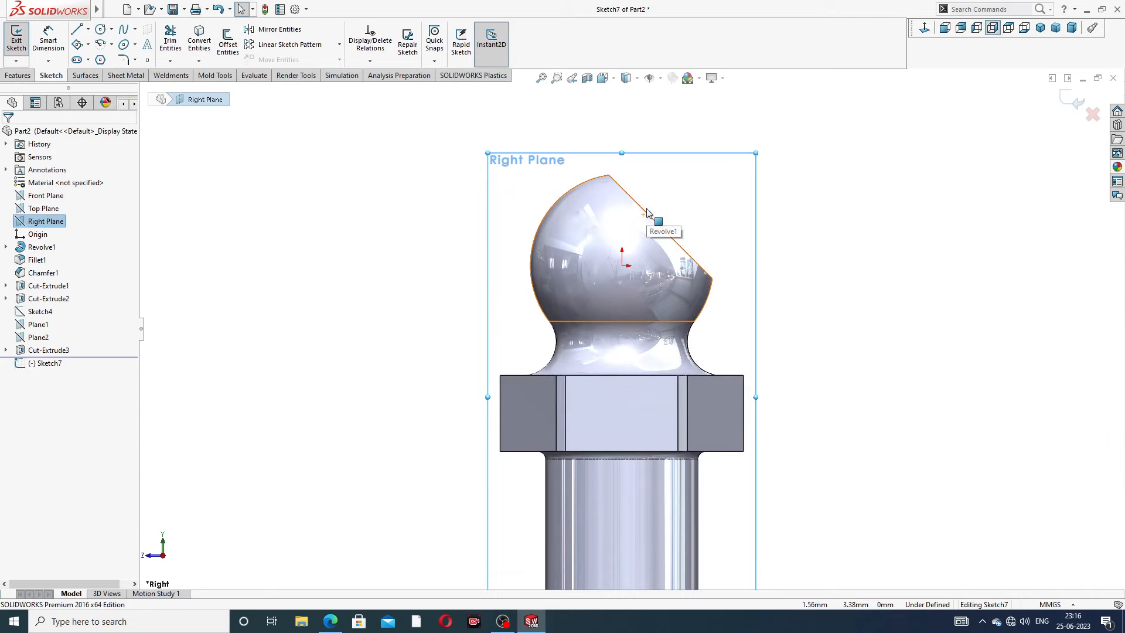
pyautogui.scroll(-1, 648, 212)
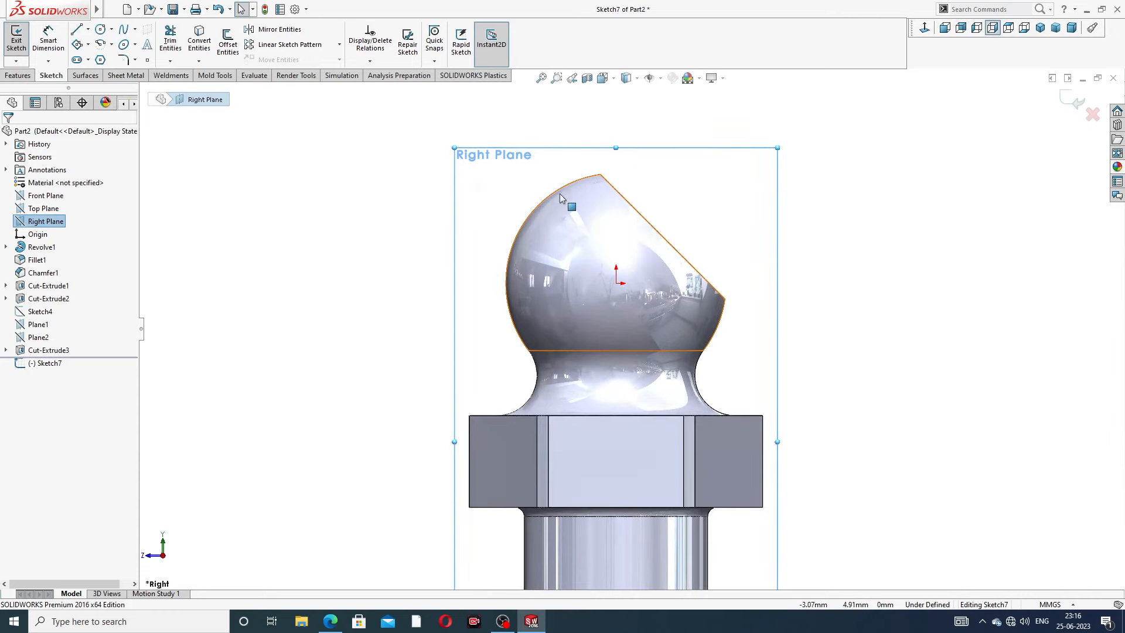
# Step: Draw two construction centrelines meeting at the sketch origin: one vertical about 8 mm long and one slanting up across the flat about 15.3 mm long
pyautogui.click(89, 33)
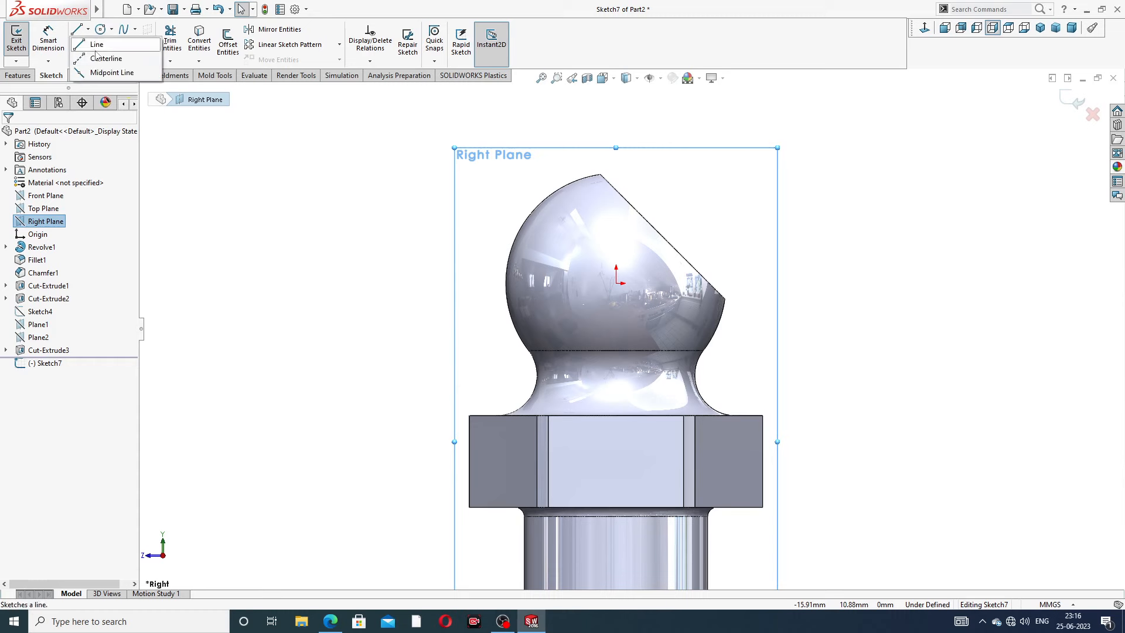
pyautogui.click(102, 56)
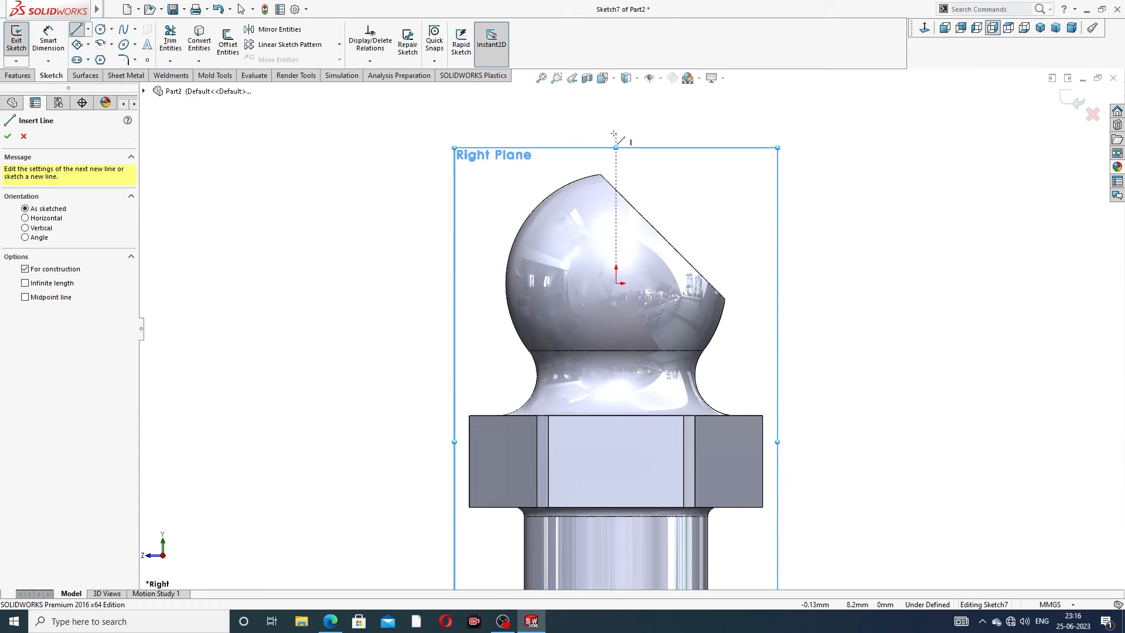
pyautogui.click(616, 131)
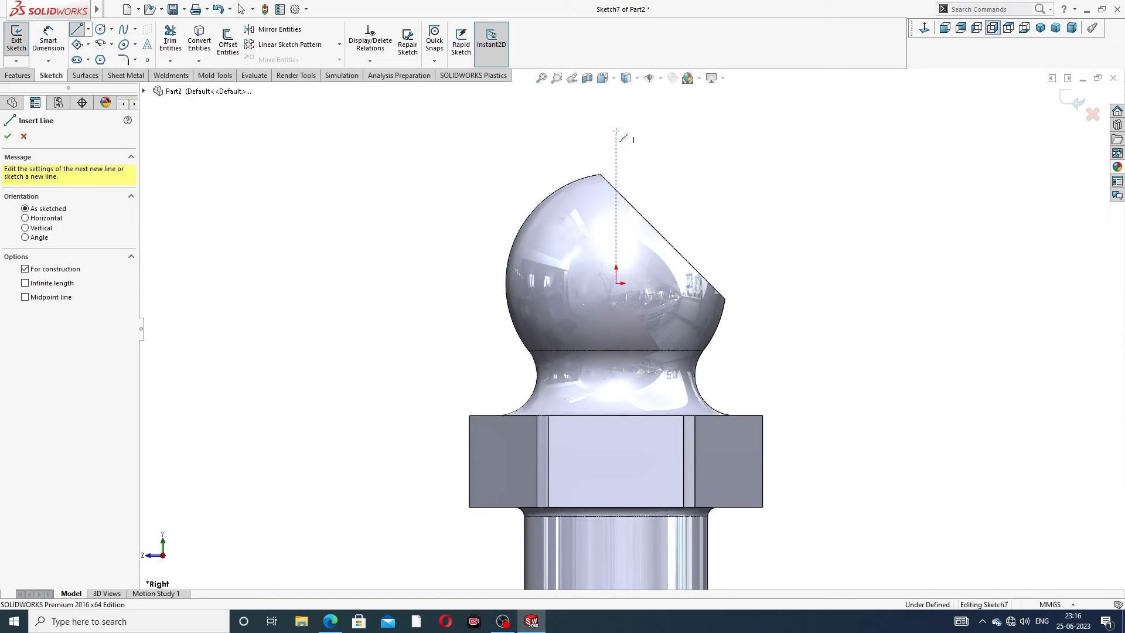
pyautogui.click(616, 283)
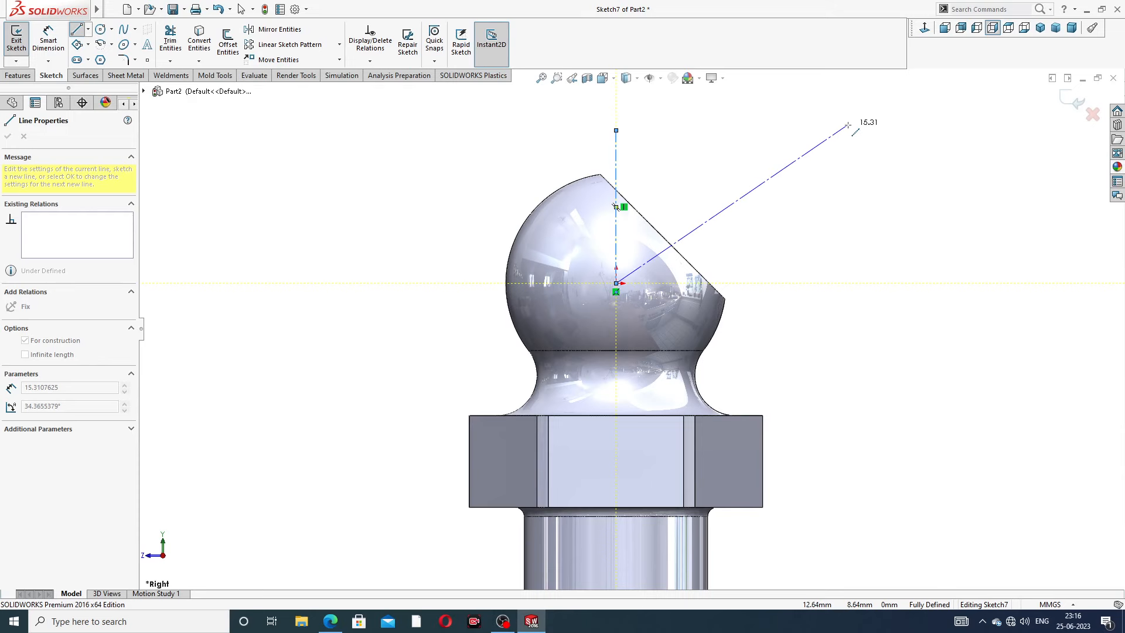
pyautogui.click(848, 125)
pyautogui.rightClick(871, 153)
pyautogui.click(896, 164)
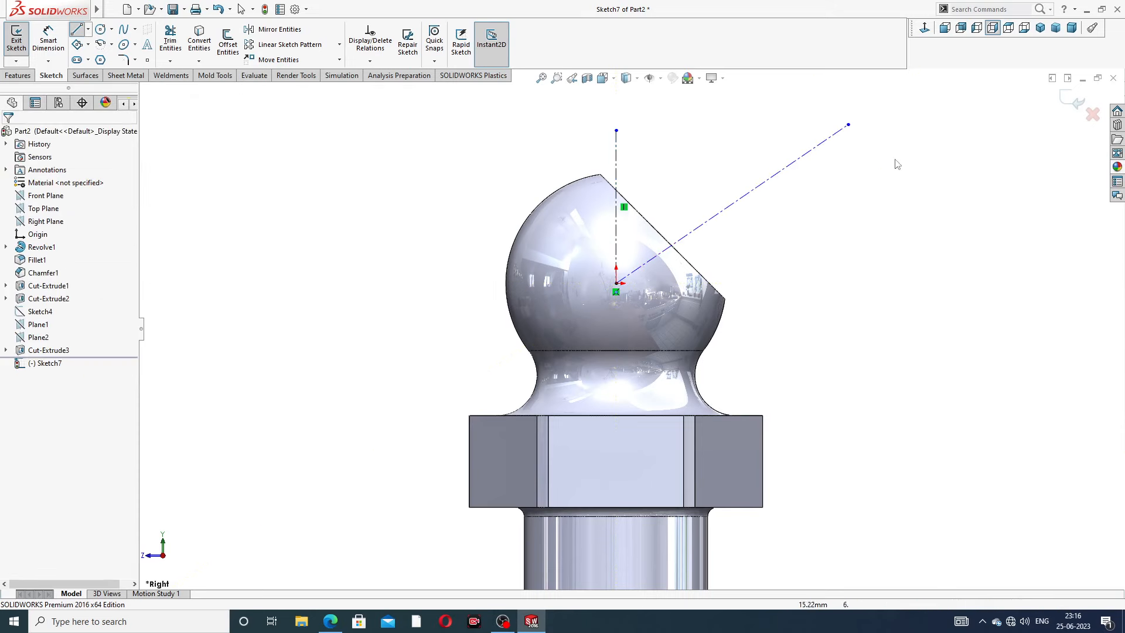
# Step: Extend the vertical centreline's upper end to about 9.6 mm above the origin
pyautogui.scroll(4, 849, 171)
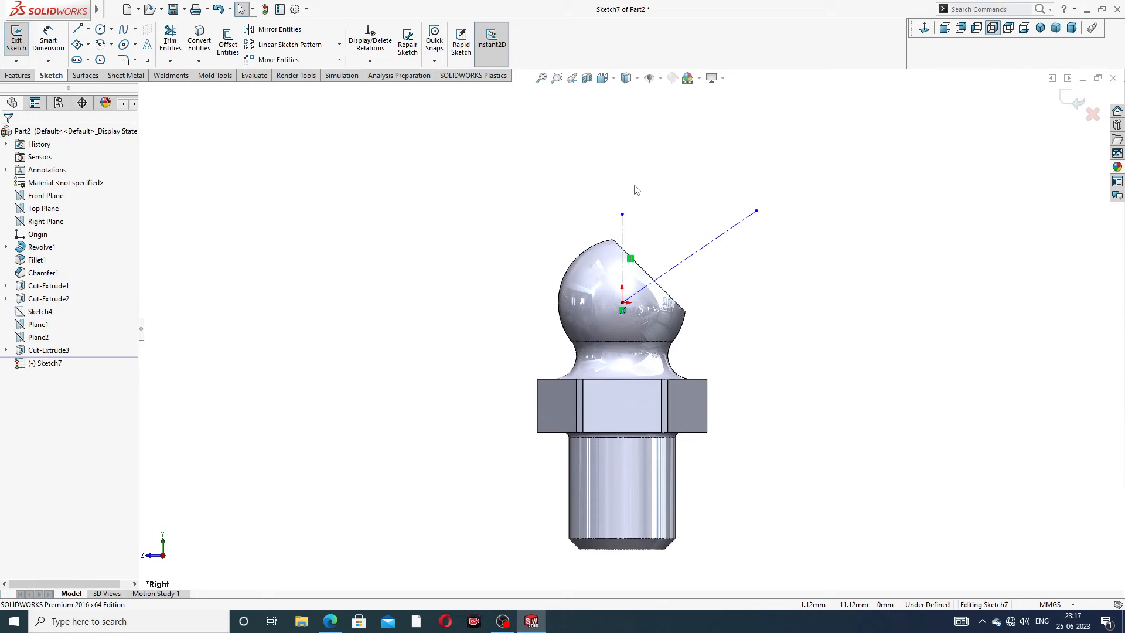
pyautogui.scroll(-1, 647, 213)
pyautogui.scroll(-2, 647, 212)
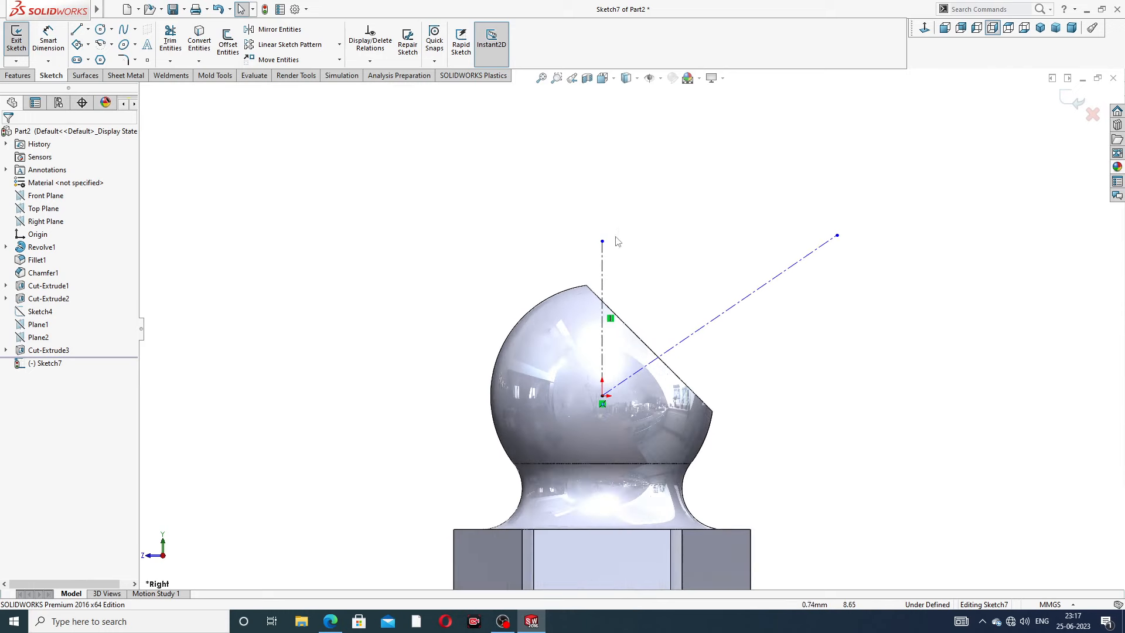
pyautogui.moveTo(602, 241); pyautogui.dragTo(603, 217)
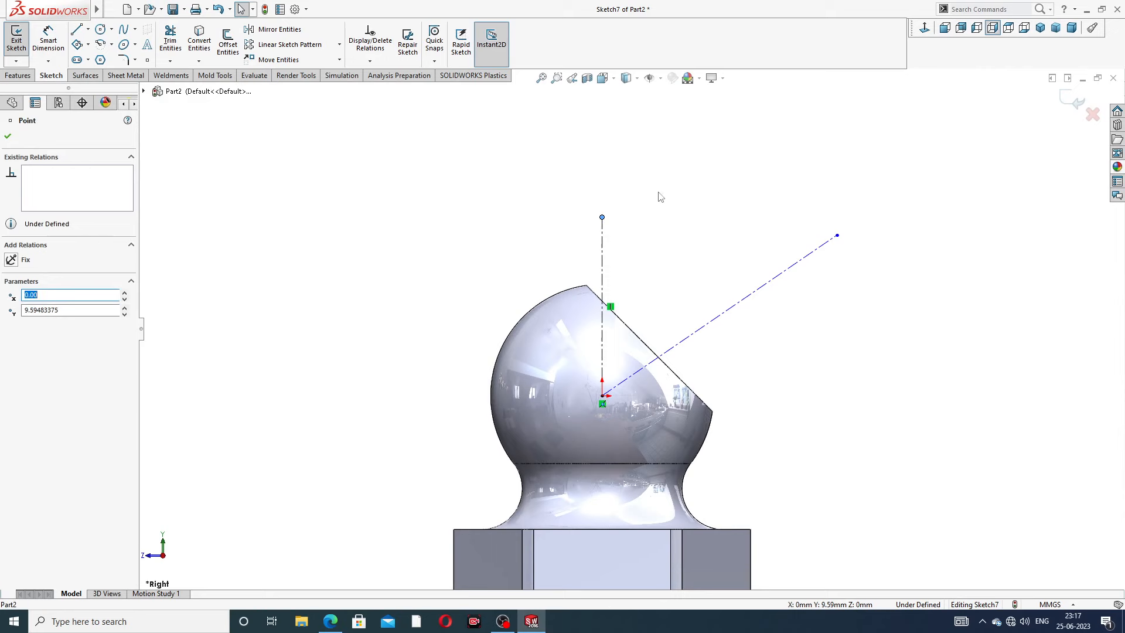
# Step: Try to dimension the angle between the vertical and slanted centrelines, both inside and outside the sketch
pyautogui.click(48, 38)
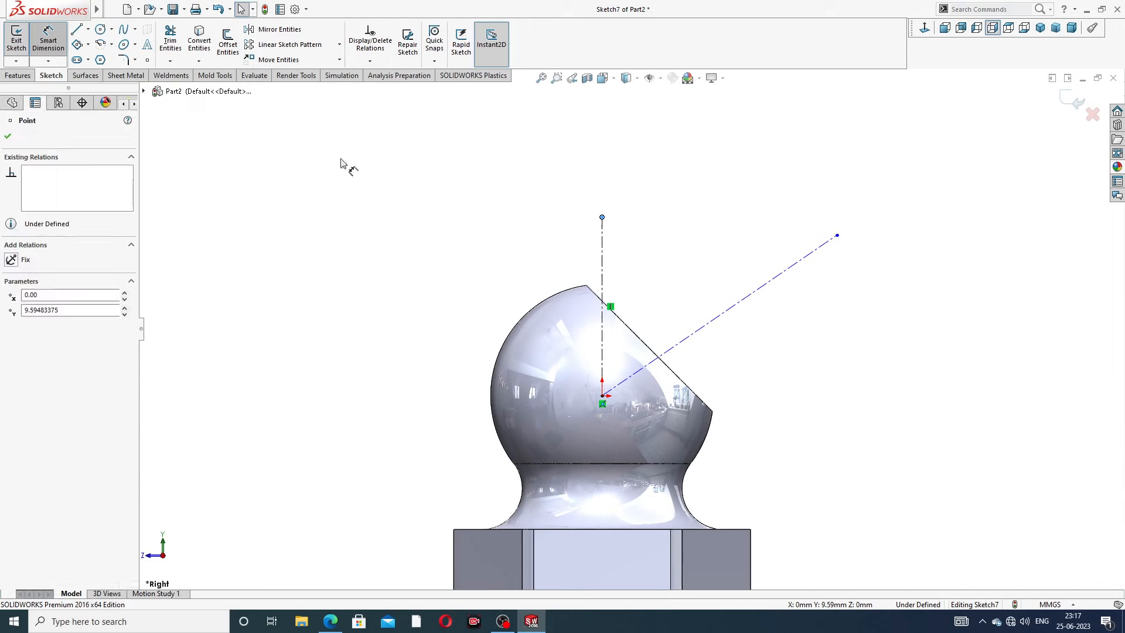
pyautogui.click(603, 257)
pyautogui.click(714, 319)
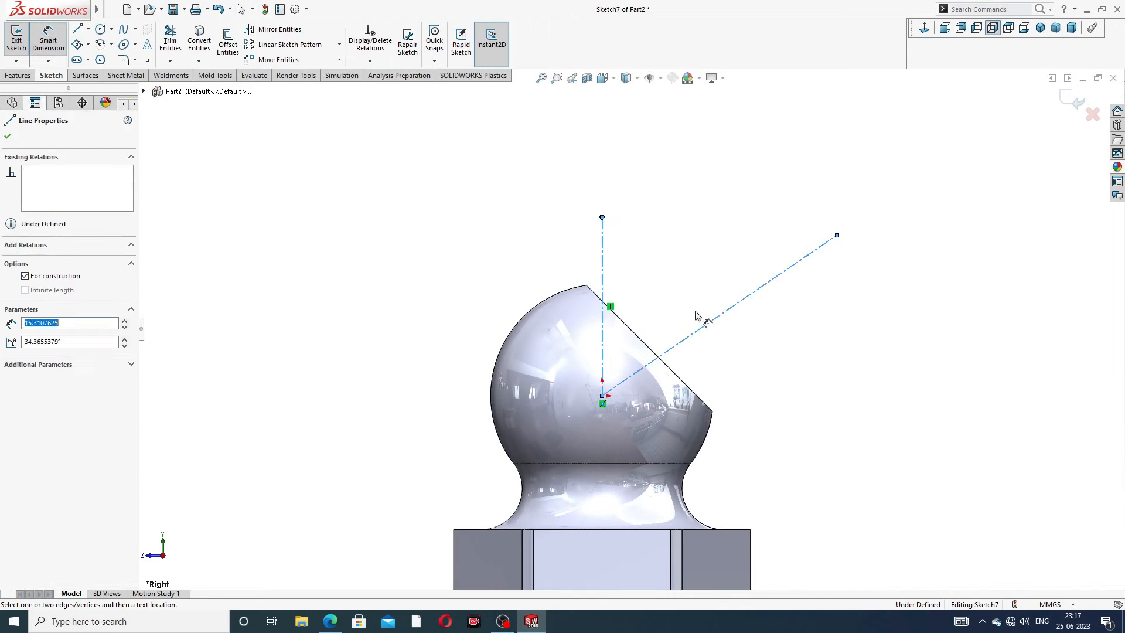
pyautogui.click(691, 216)
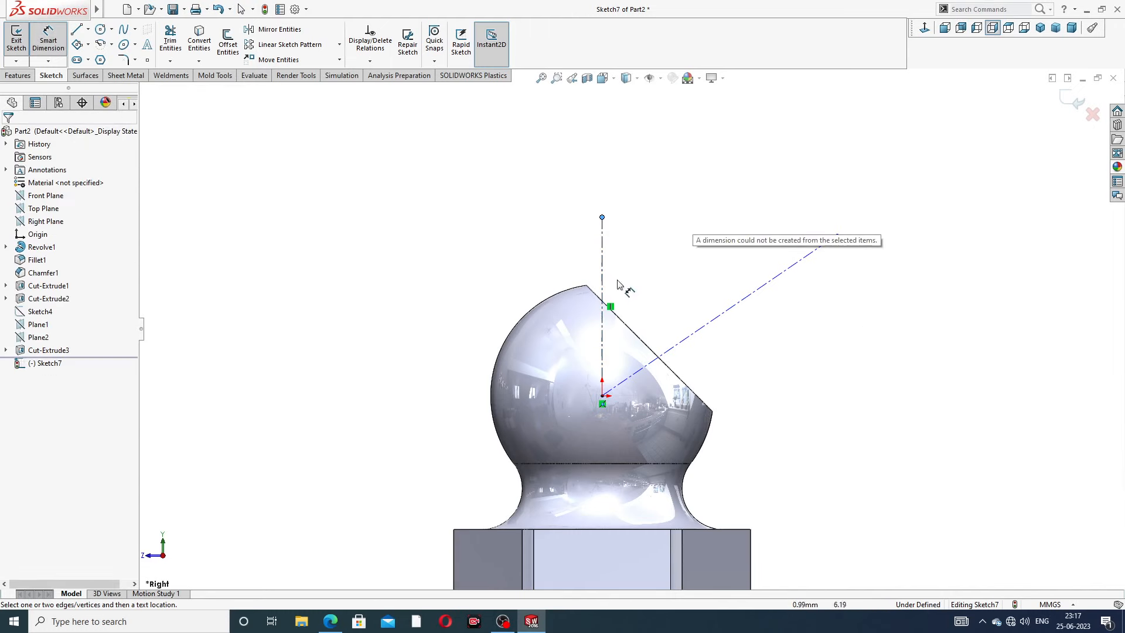
pyautogui.click(602, 265)
pyautogui.click(672, 281)
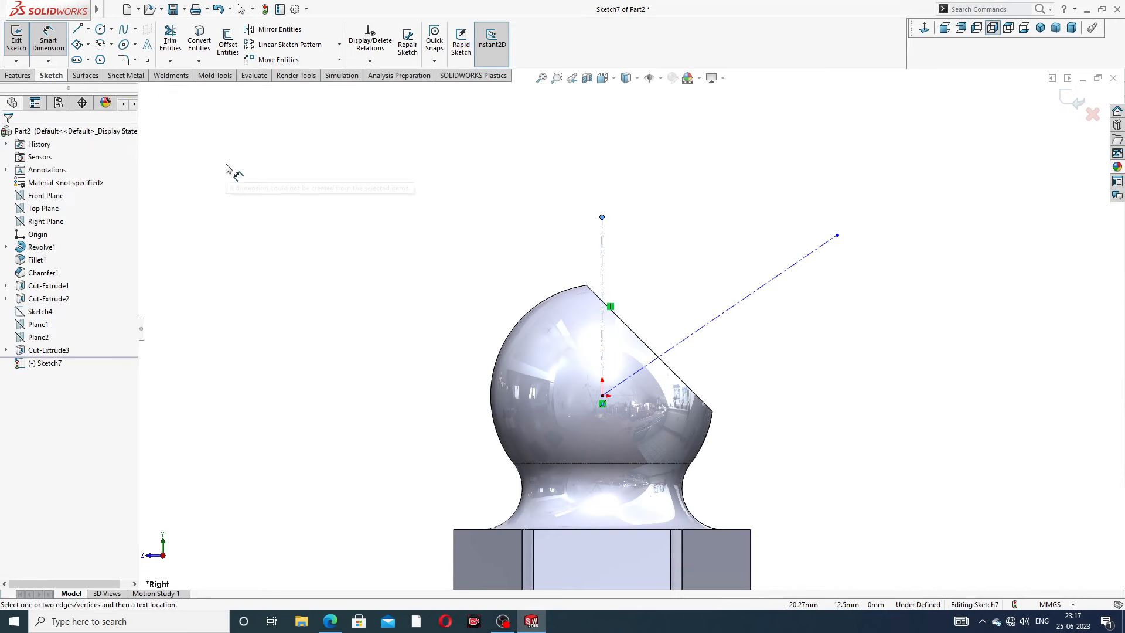
pyautogui.click(16, 39)
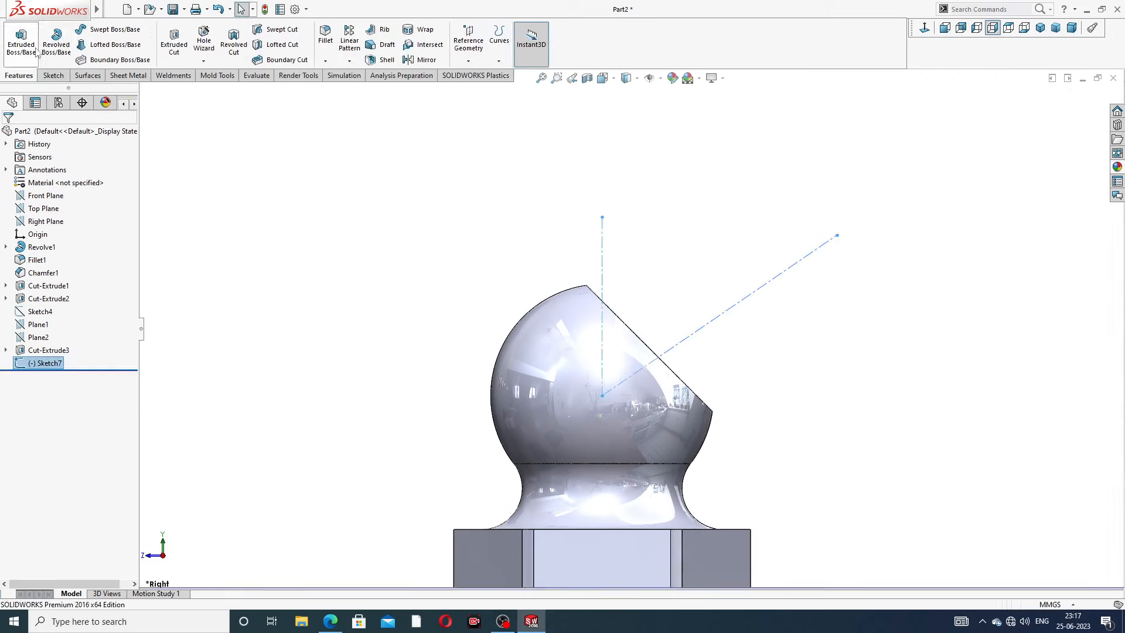
pyautogui.click(51, 75)
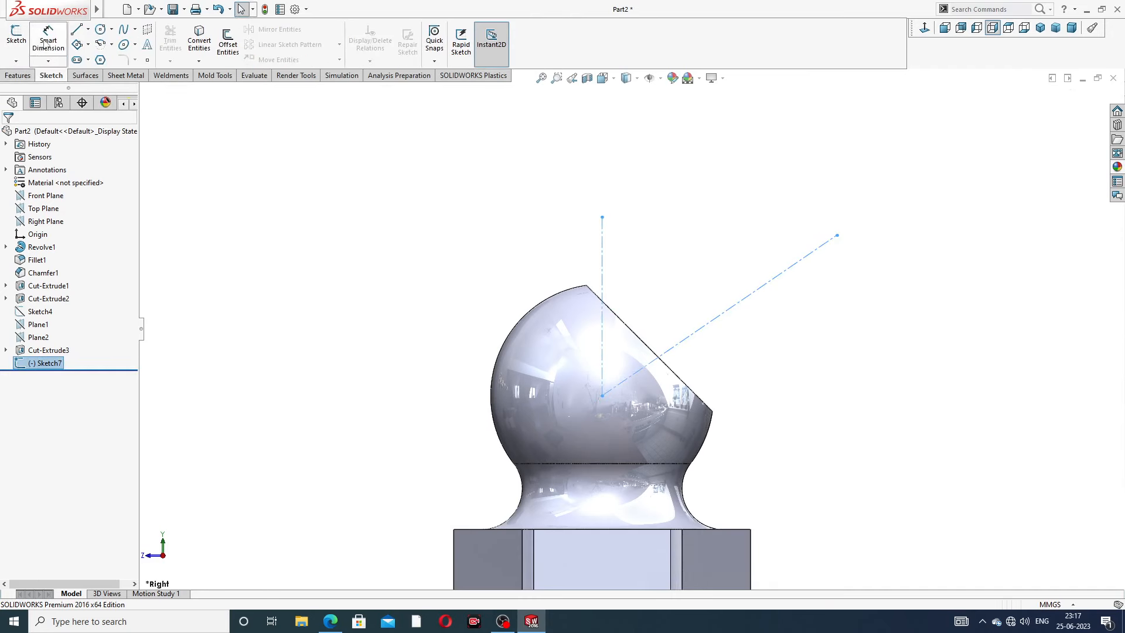
pyautogui.click(48, 39)
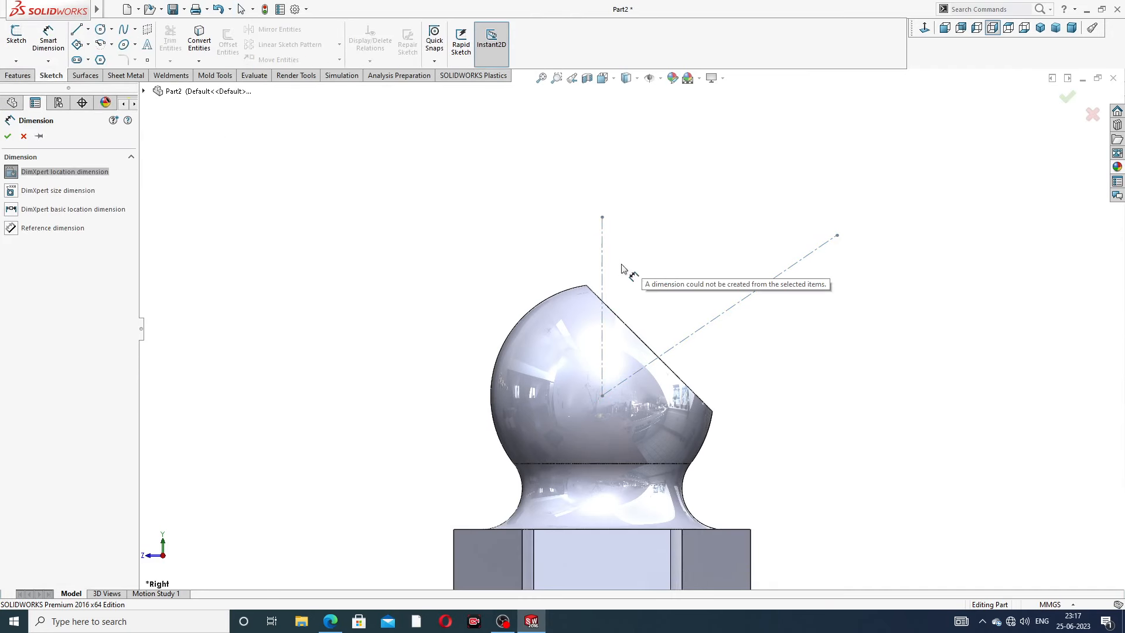
pyautogui.press('Escape')
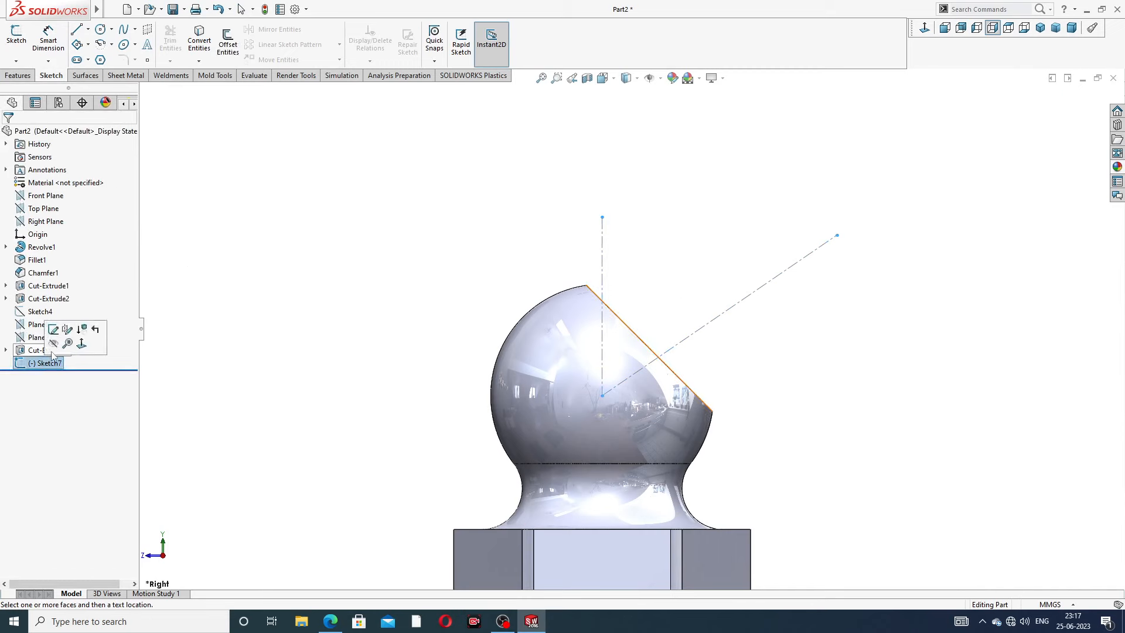
pyautogui.click(54, 329)
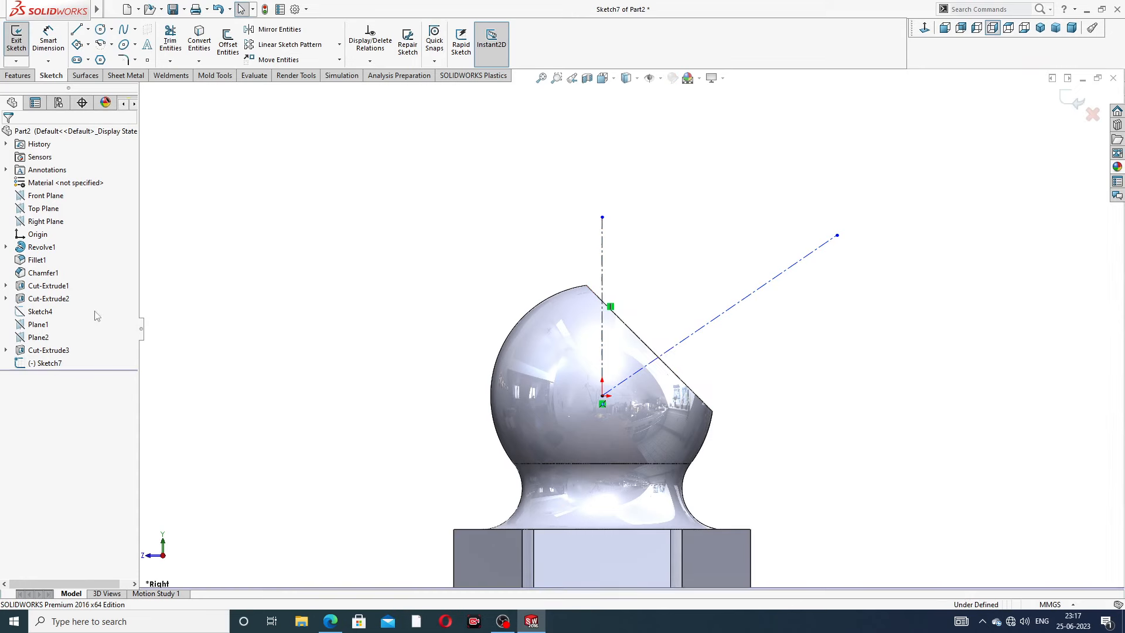
# Step: Dimension the angle between the vertical and slanted centrelines as 45 degrees
pyautogui.click(48, 39)
pyautogui.click(603, 273)
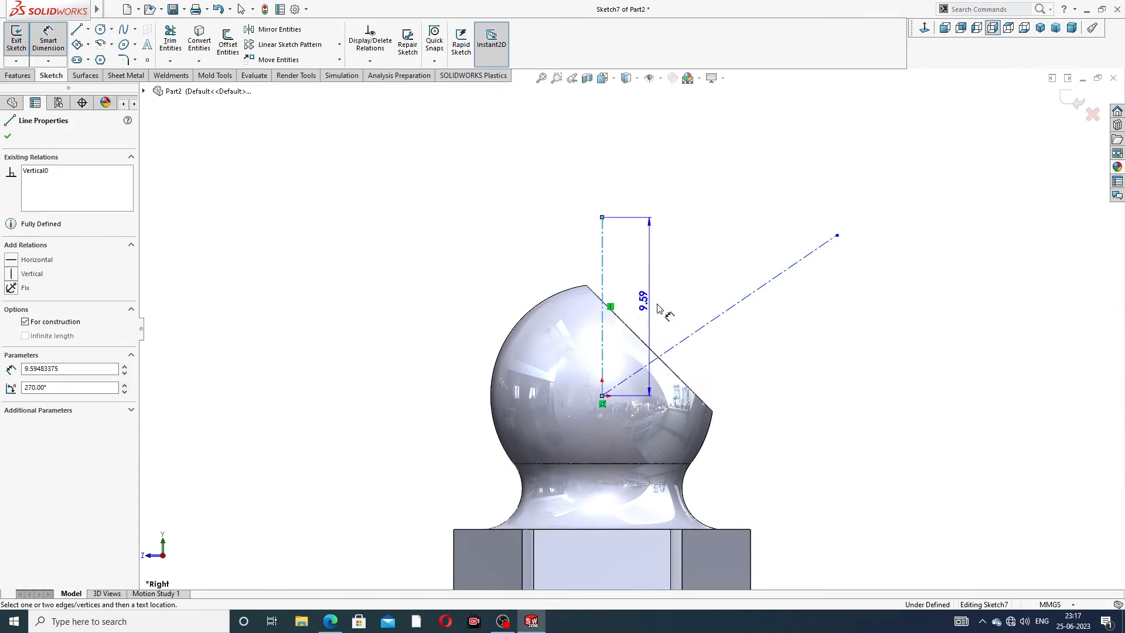
pyautogui.click(715, 319)
pyautogui.click(655, 291)
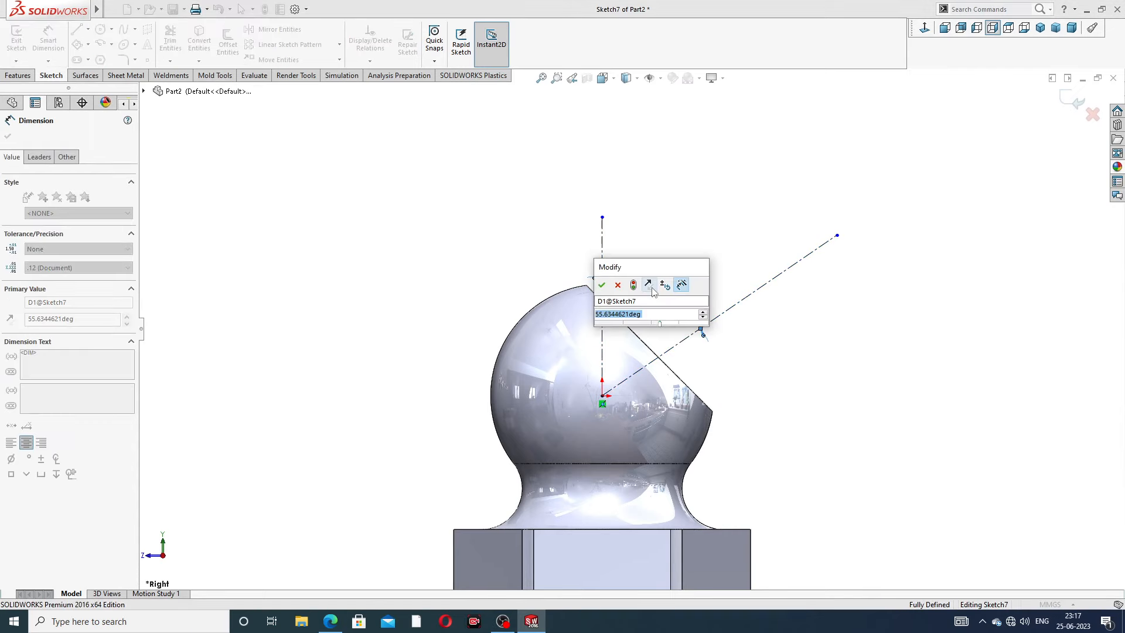
pyautogui.write('45')
pyautogui.press('Return')
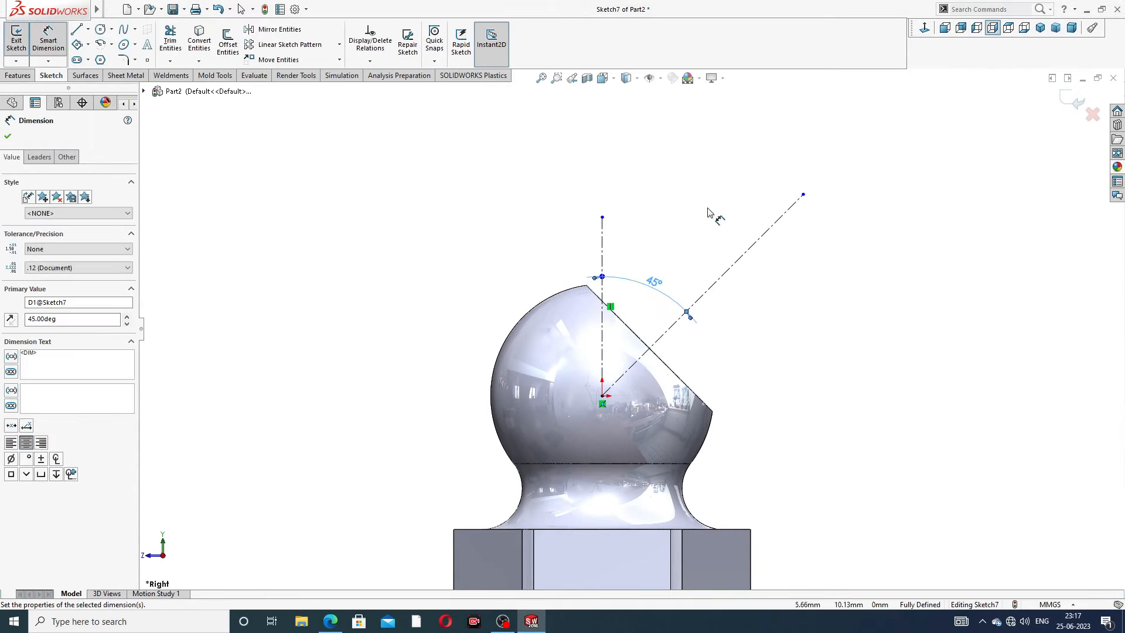
pyautogui.click(709, 214)
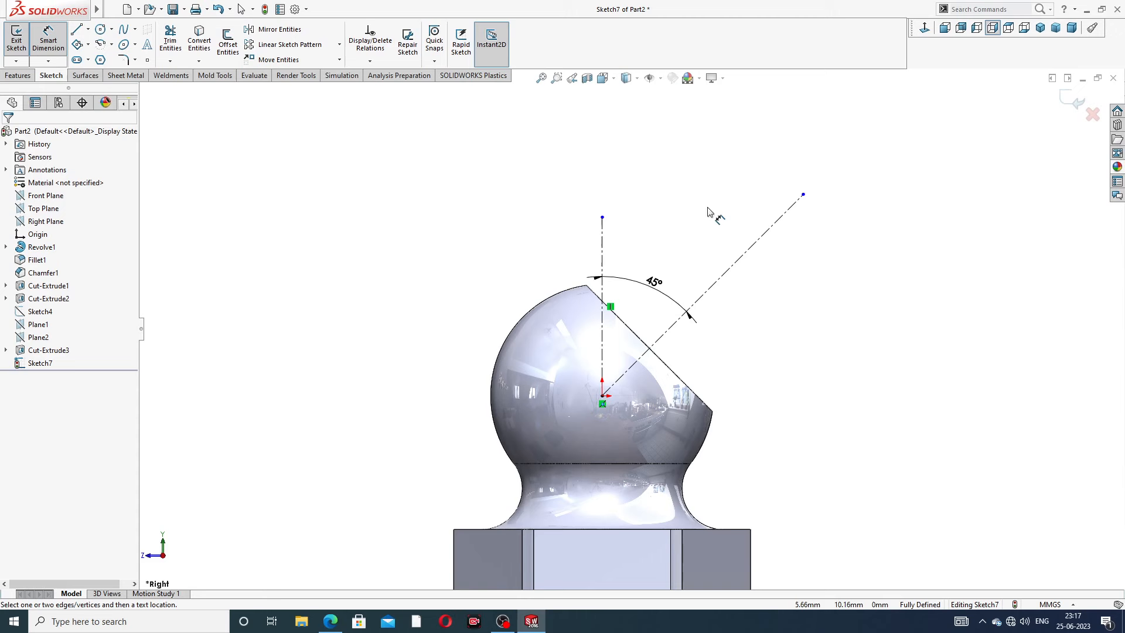
pyautogui.rightClick(853, 163)
pyautogui.click(872, 173)
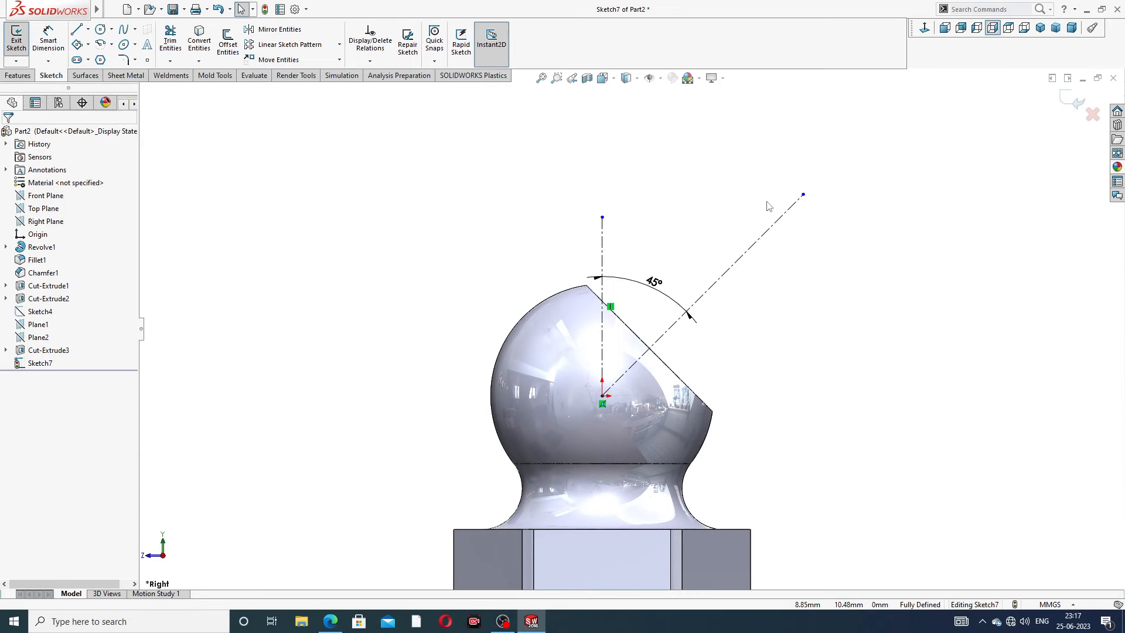
# Step: In the Left view, draw connected lines about 4.5 mm beside the flat, 10.1 mm along the slanted centreline and 2.8 mm perpendicular at its outer end
pyautogui.click(977, 28)
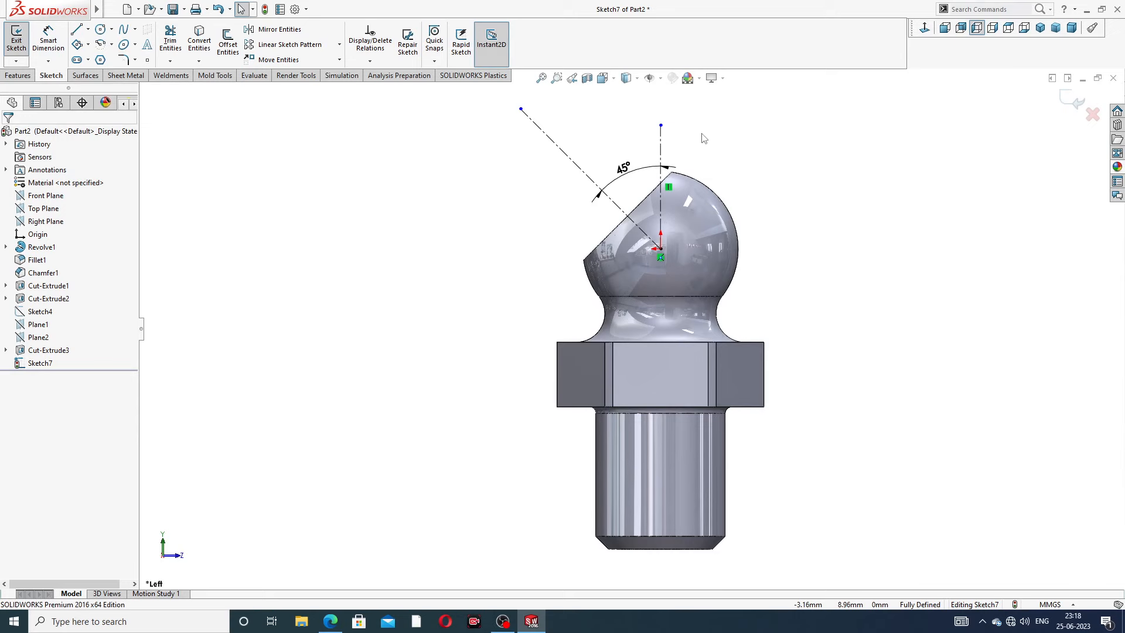
pyautogui.scroll(-3, 703, 138)
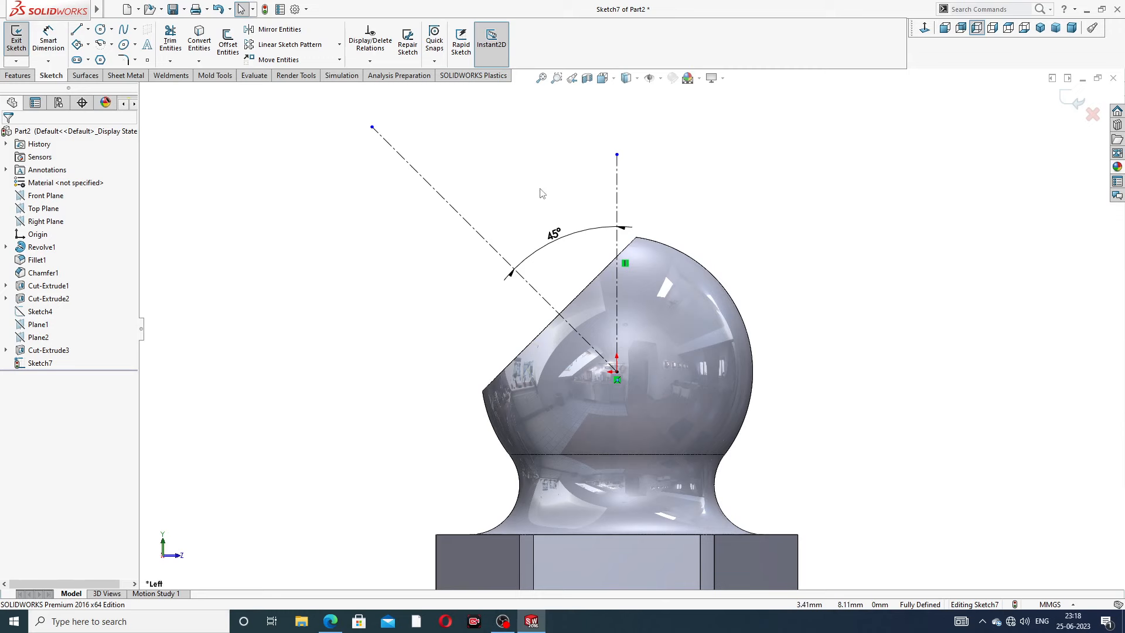
pyautogui.click(76, 31)
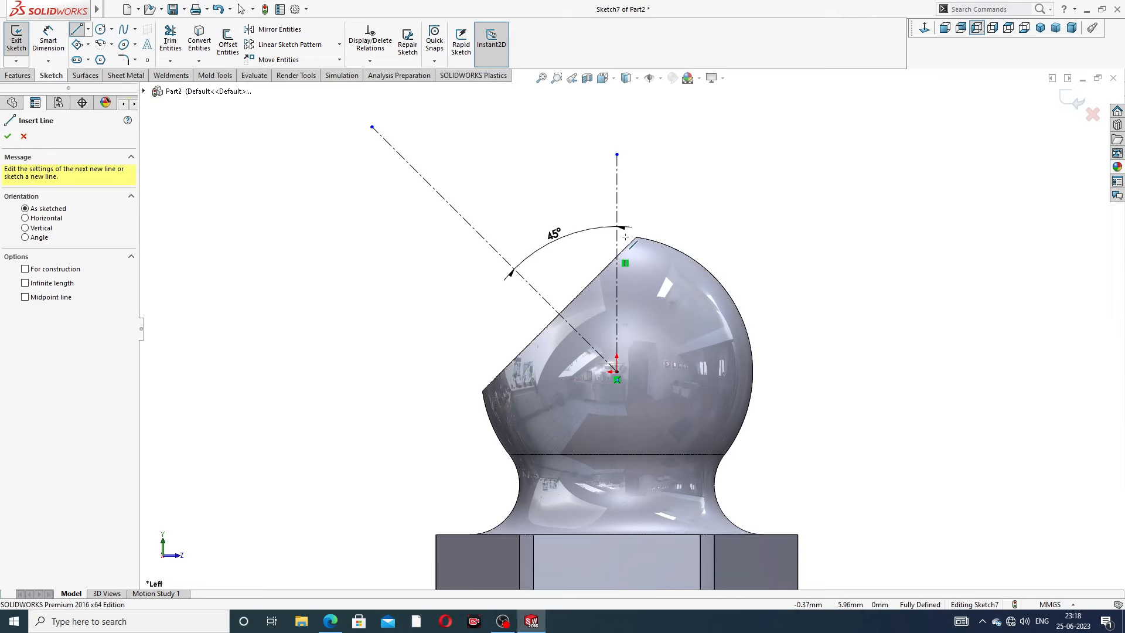
pyautogui.scroll(-2, 625, 236)
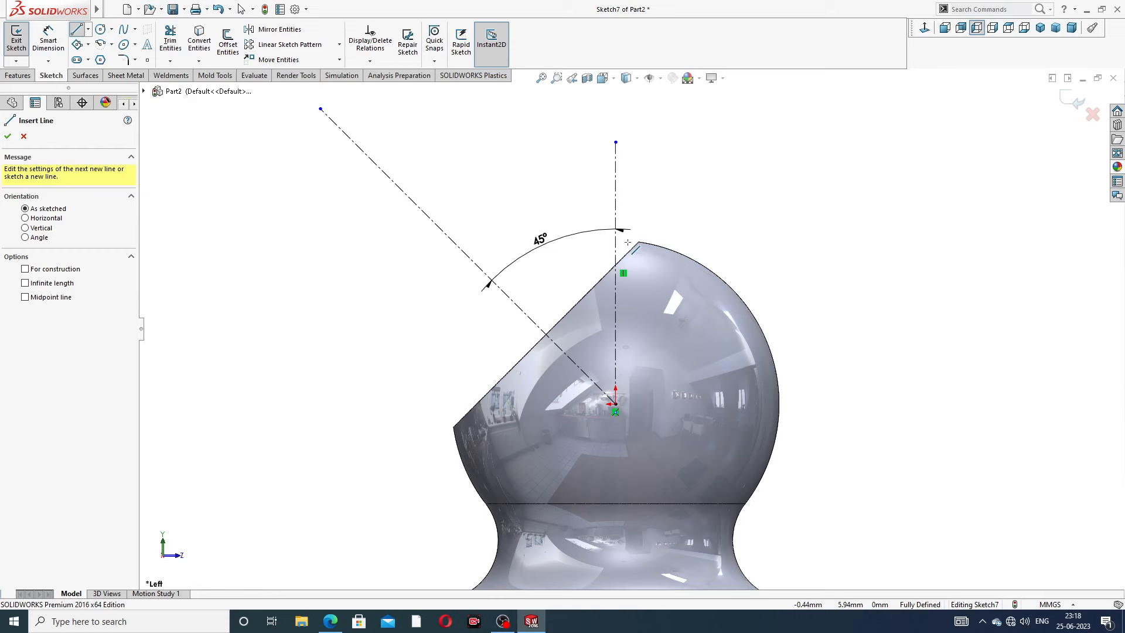
pyautogui.click(628, 242)
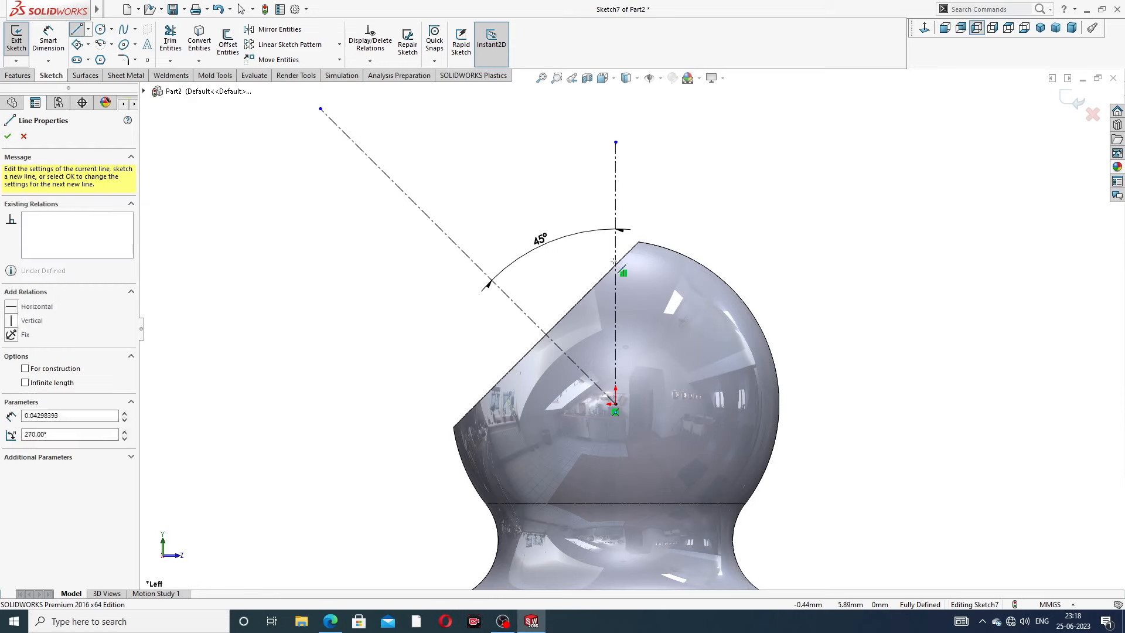
pyautogui.click(546, 334)
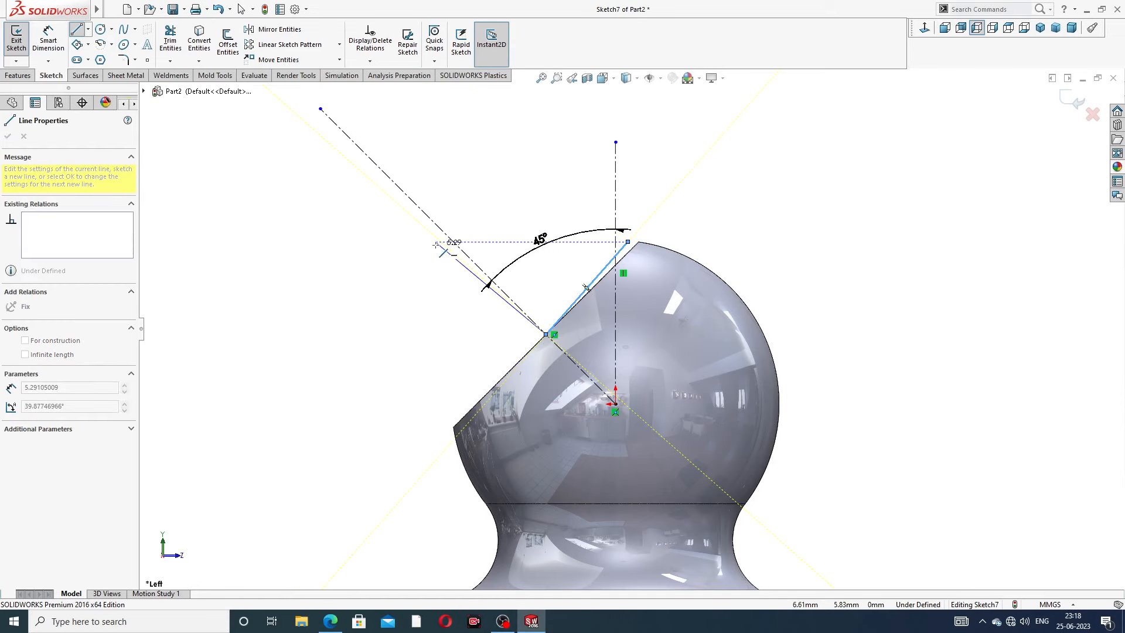
pyautogui.click(352, 142)
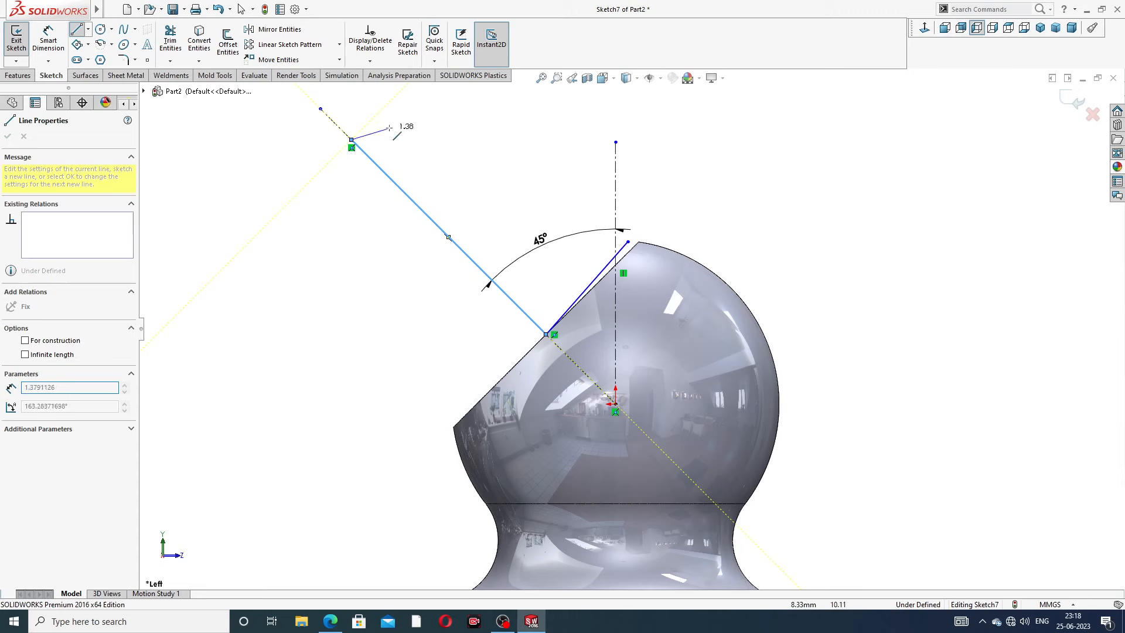
pyautogui.scroll(1, 399, 152)
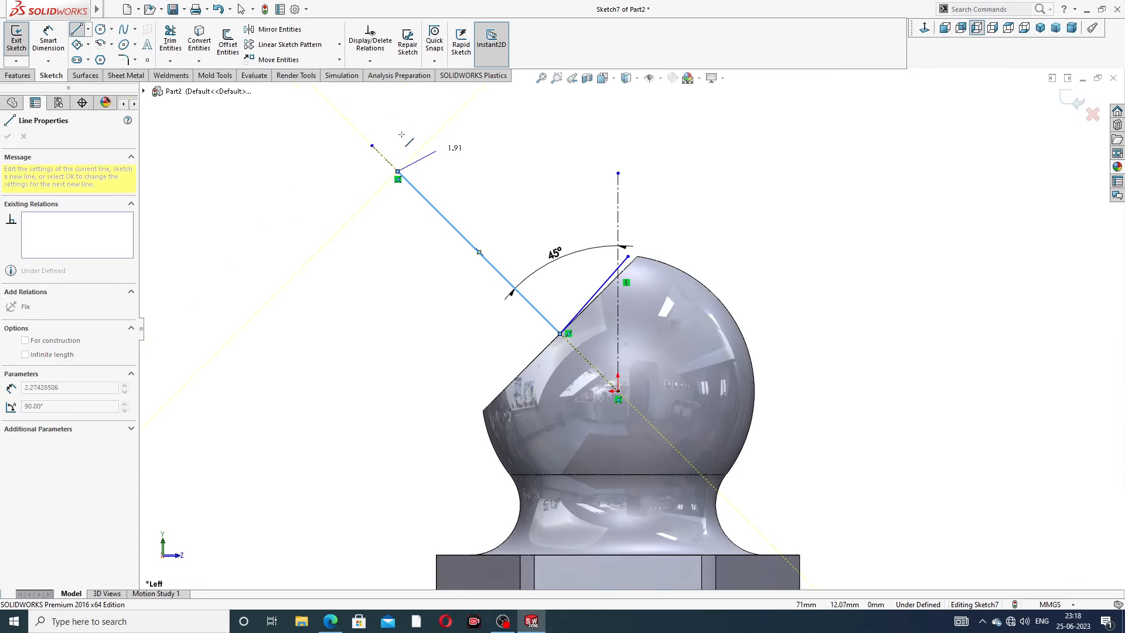
pyautogui.click(443, 127)
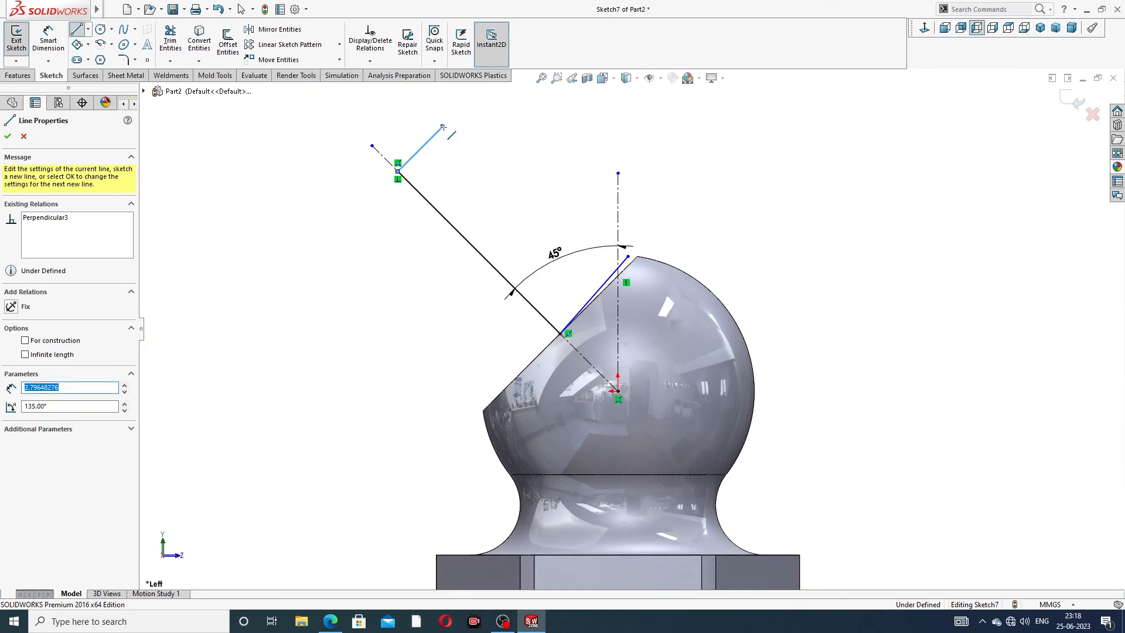
# Step: Close the profile with a sloping line about 2.5 mm long, a shorter line, a tangent arc of about 3.2 mm radius and a 1.8 mm line
pyautogui.click(496, 149)
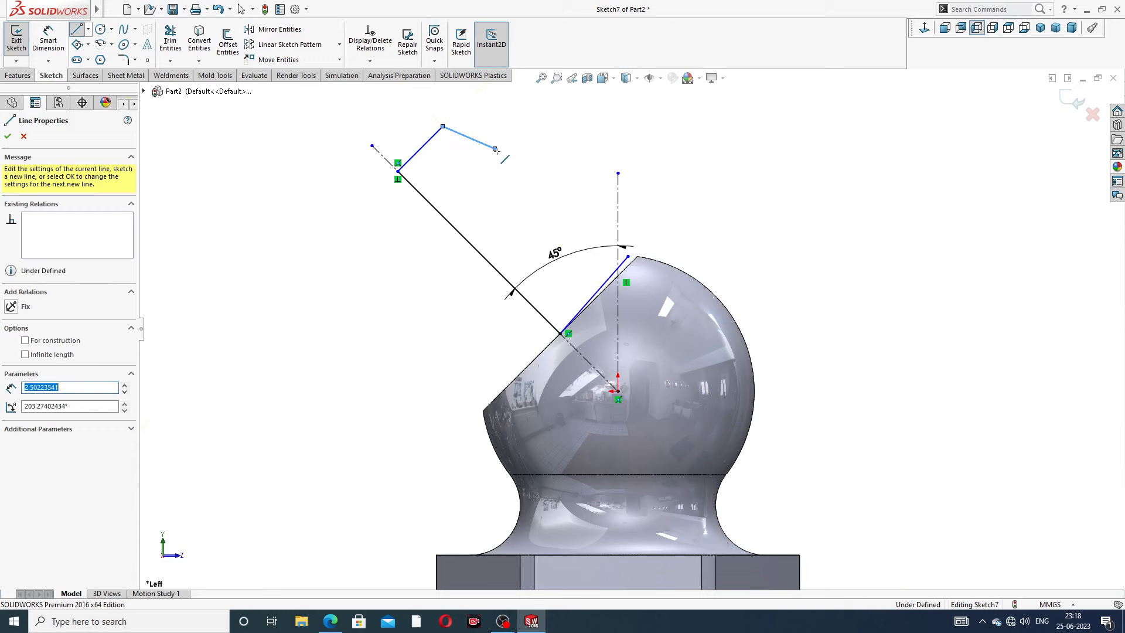
pyautogui.click(508, 184)
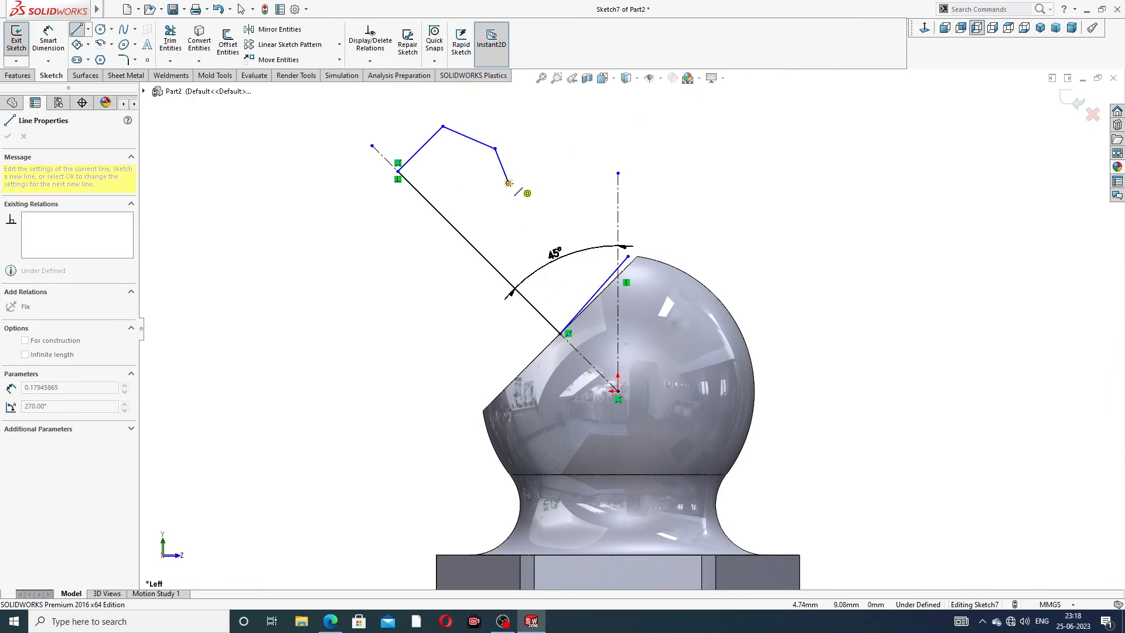
pyautogui.moveTo(508, 183)
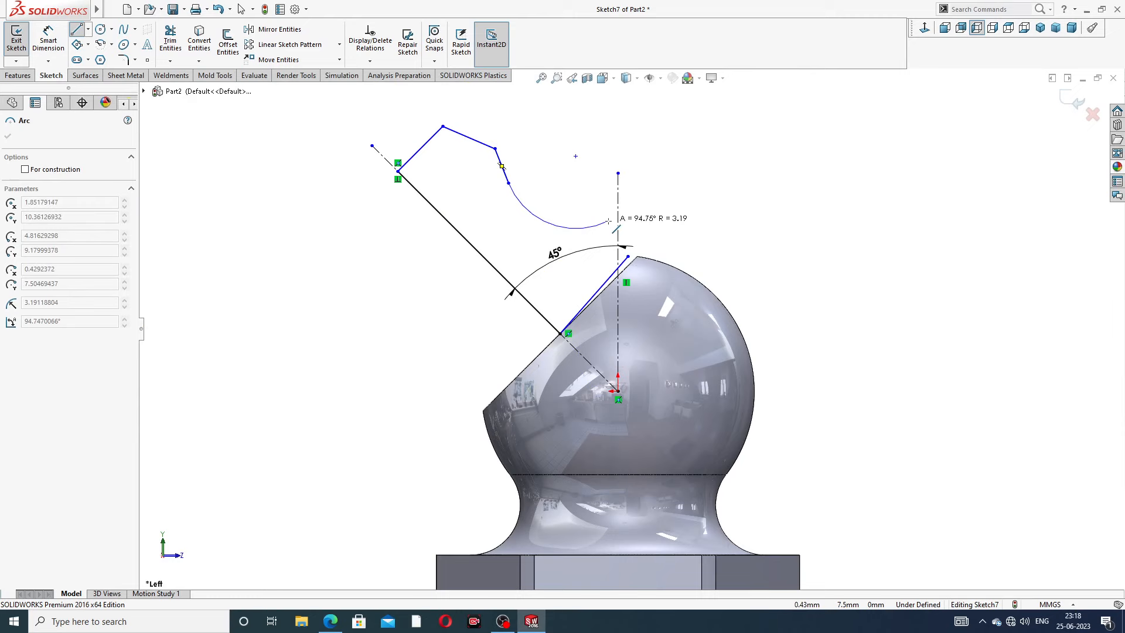
pyautogui.click(608, 222)
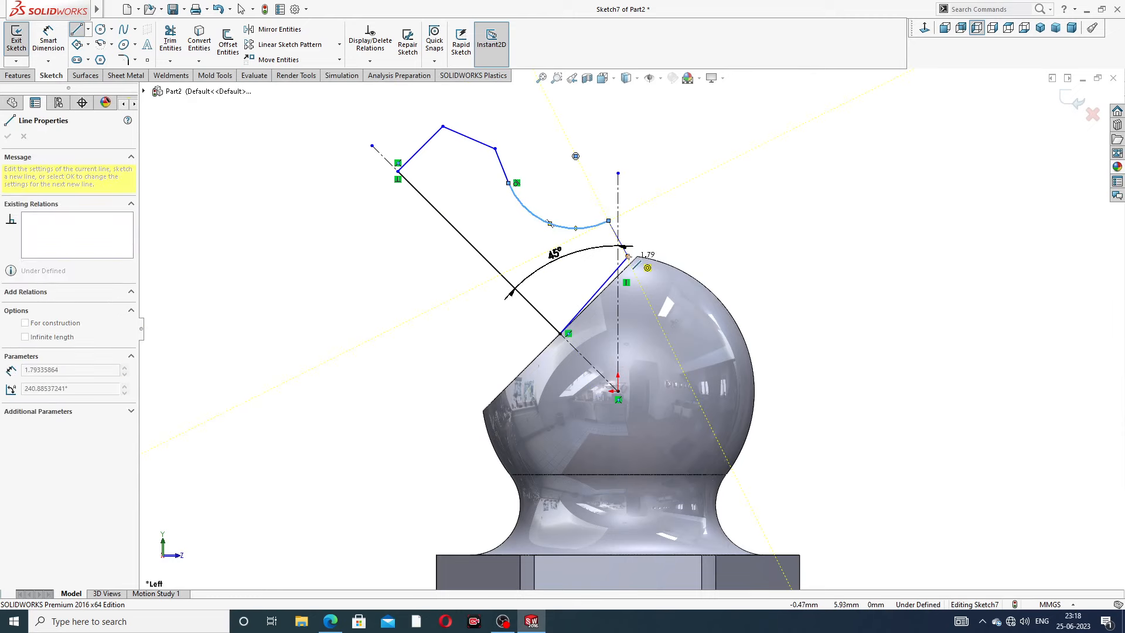
pyautogui.click(628, 256)
pyautogui.rightClick(692, 173)
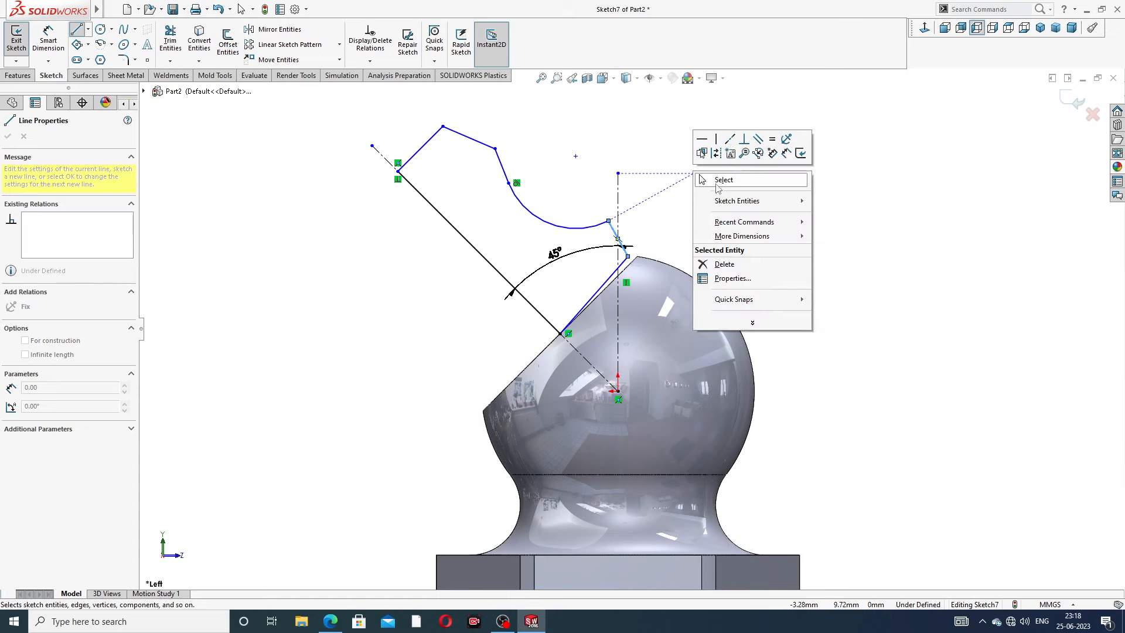
pyautogui.click(723, 180)
# Step: Make the profile's base line collinear with the edge of the ball's angled flat
pyautogui.scroll(-5, 622, 274)
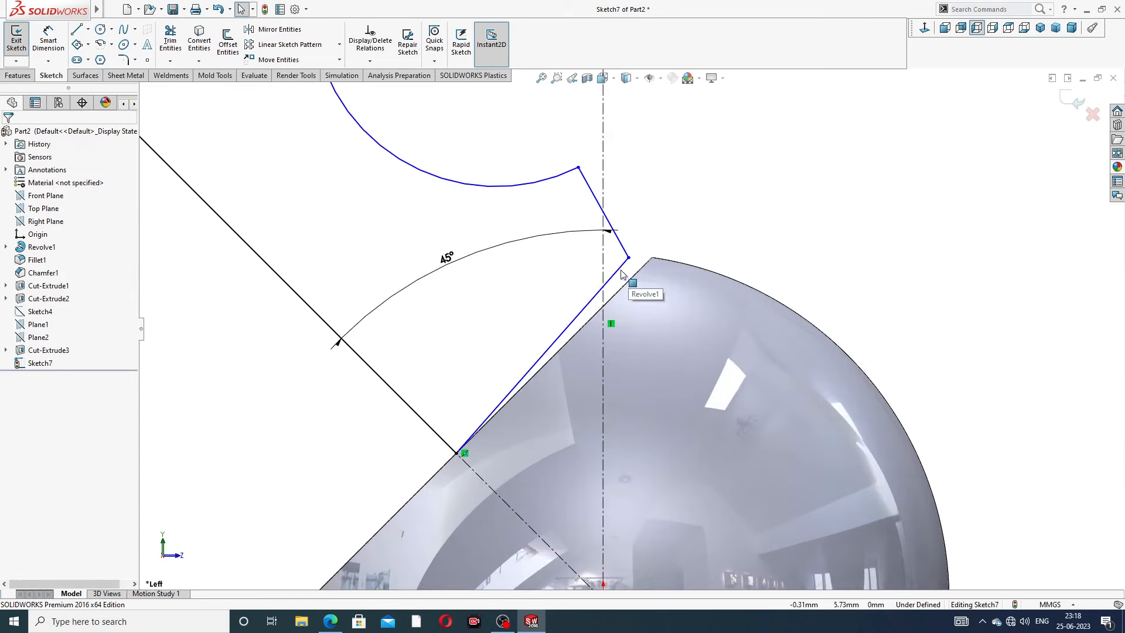
pyautogui.click(620, 270)
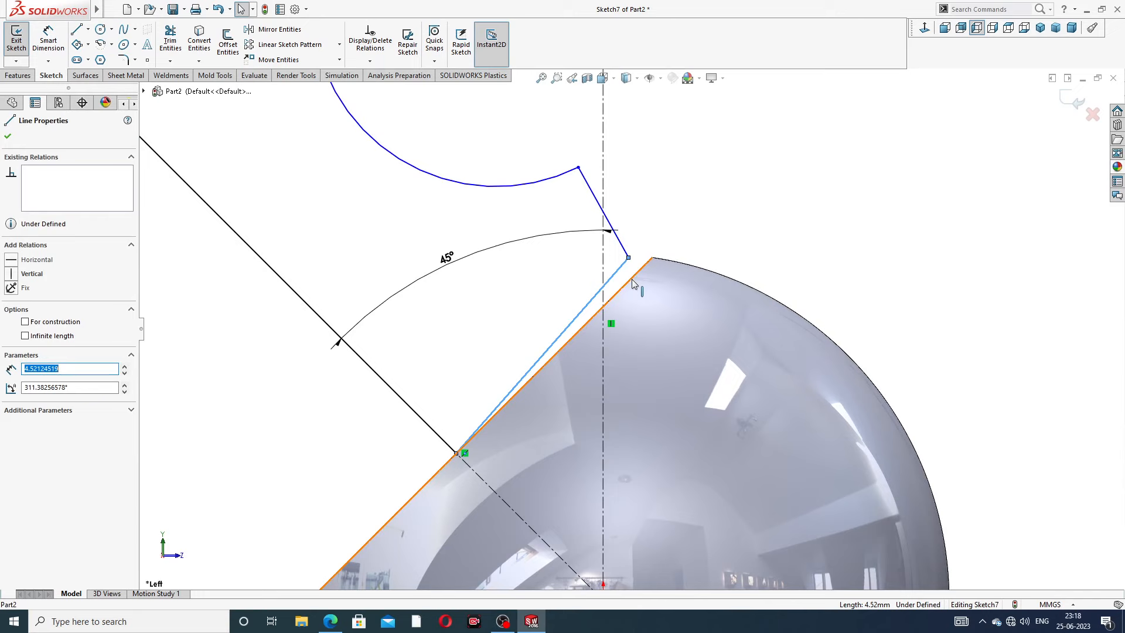
pyautogui.keyDown('ctrl'); pyautogui.click(632, 277); pyautogui.keyUp('ctrl')
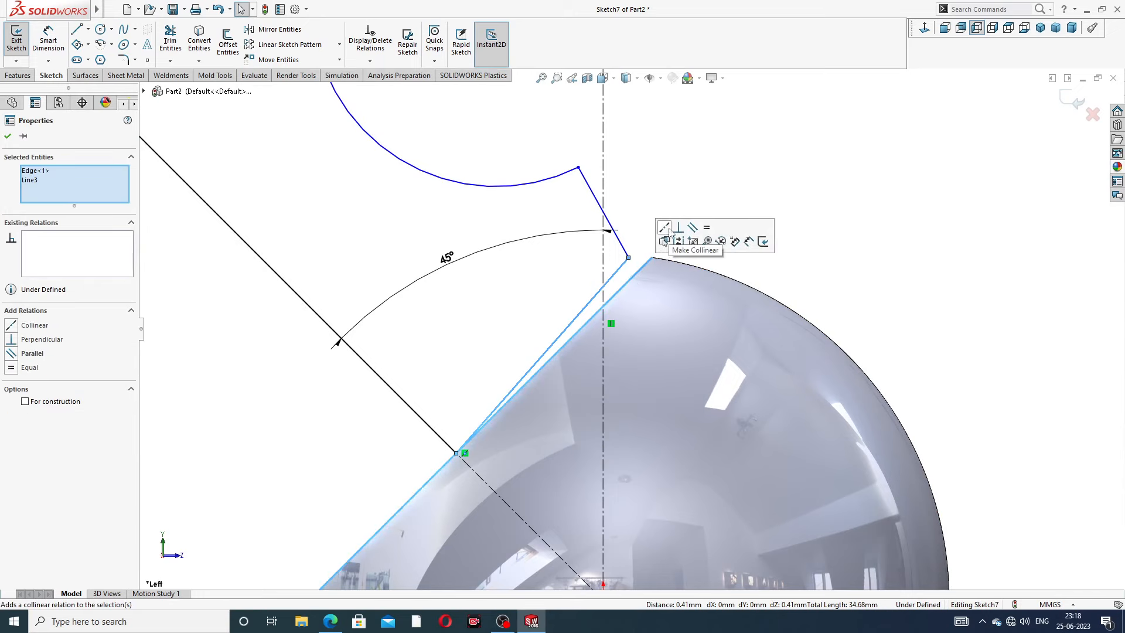
pyautogui.click(664, 228)
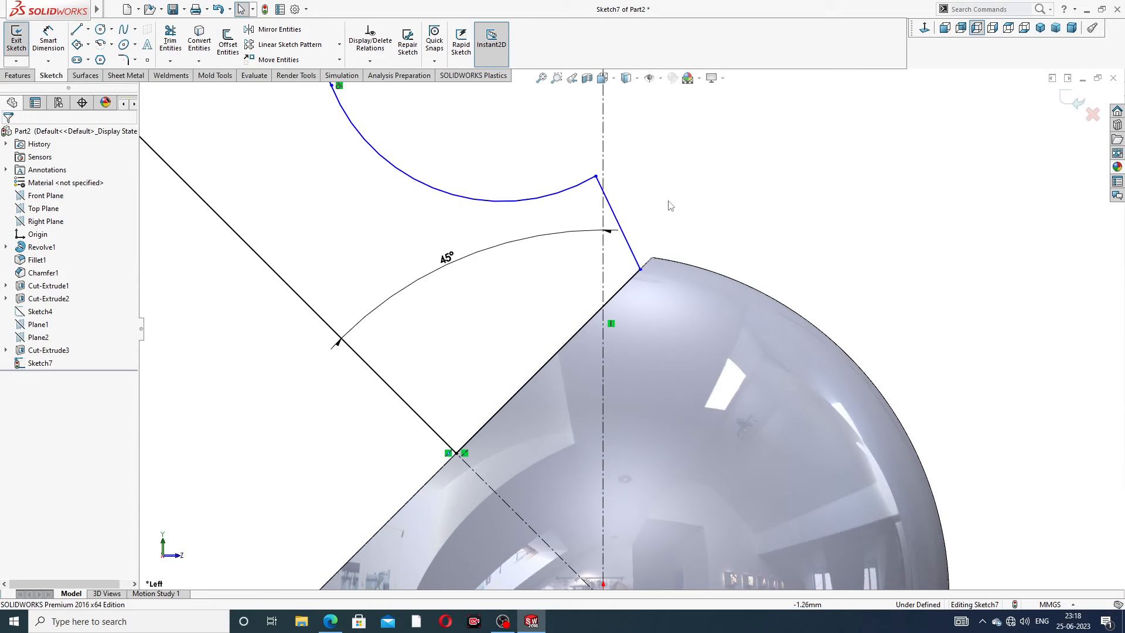
# Step: Dimension the profile line along the slanted centreline as 11 mm
pyautogui.scroll(4, 612, 223)
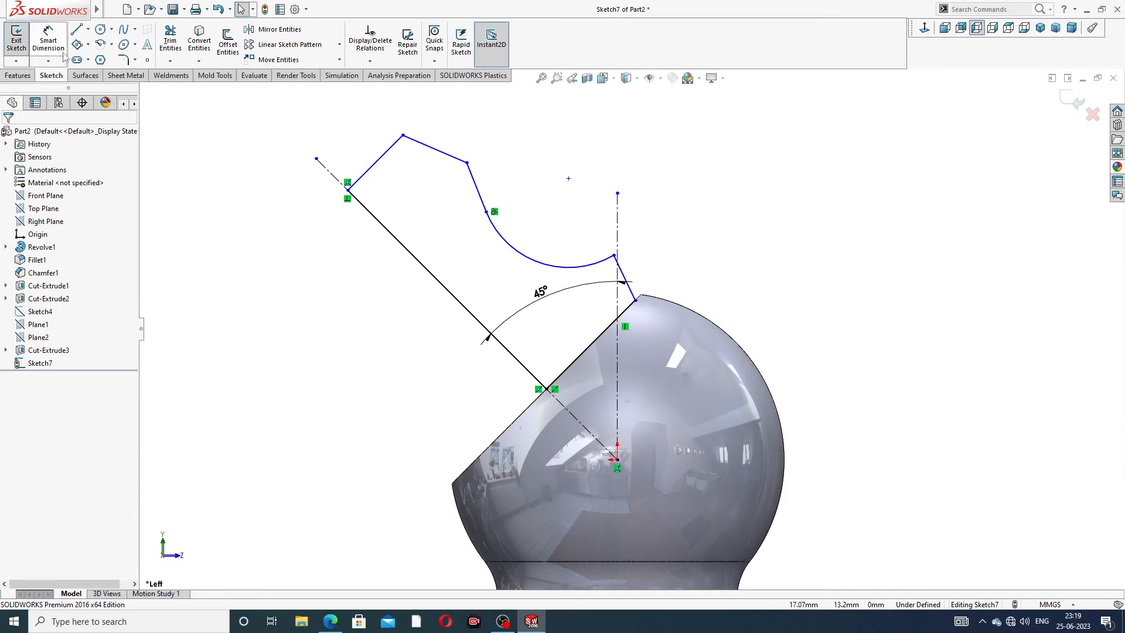
pyautogui.click(48, 41)
pyautogui.click(438, 280)
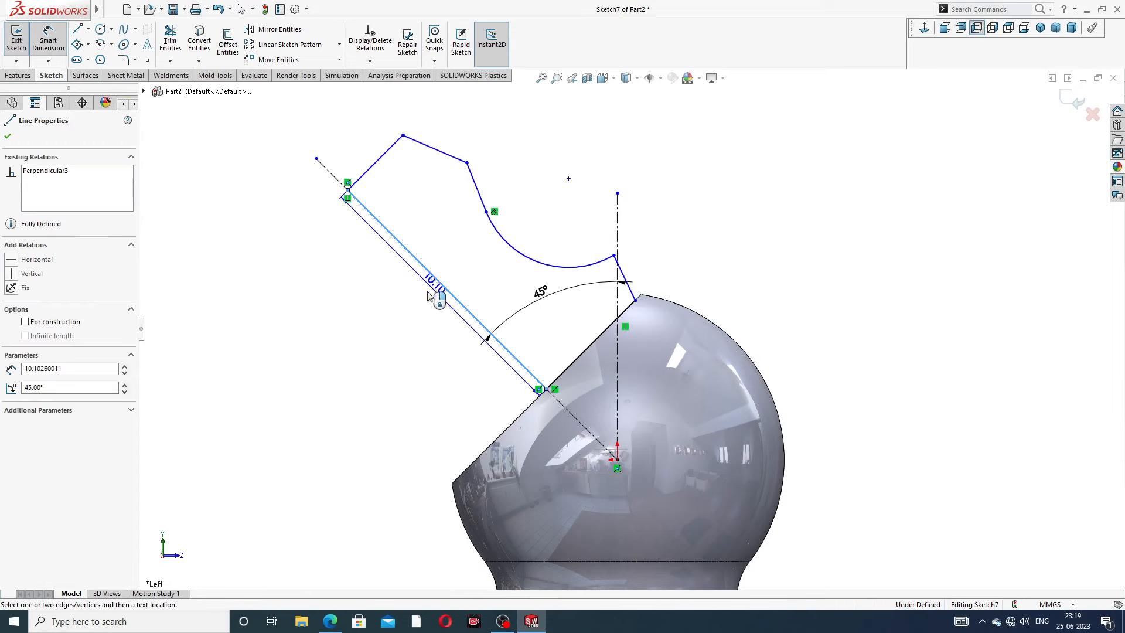
pyautogui.click(430, 318)
pyautogui.write('11')
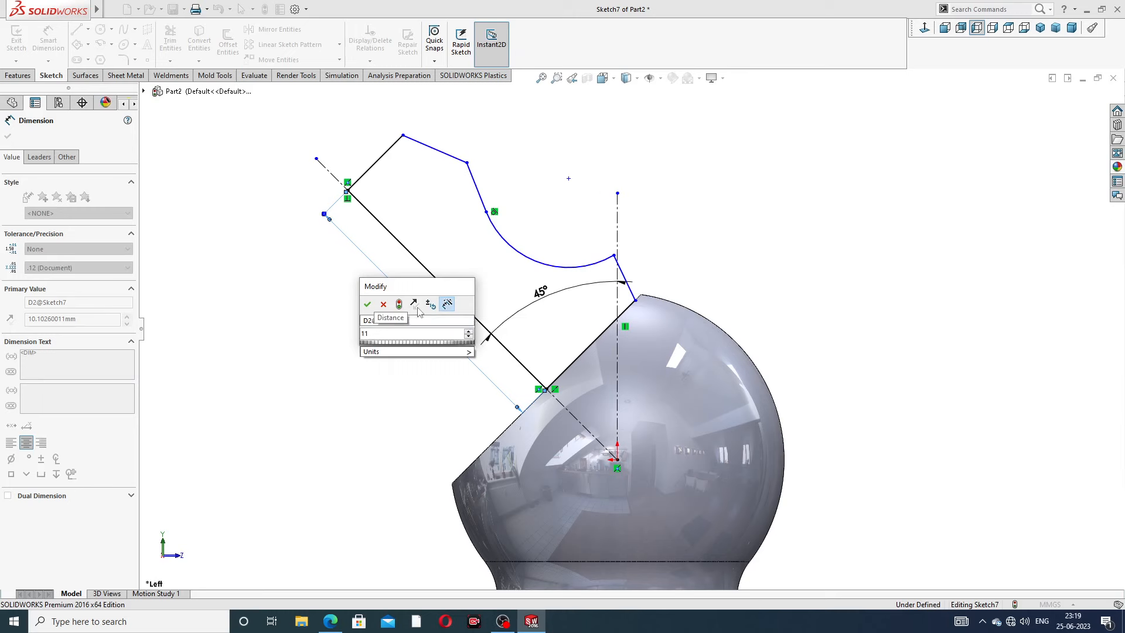
pyautogui.press('Return')
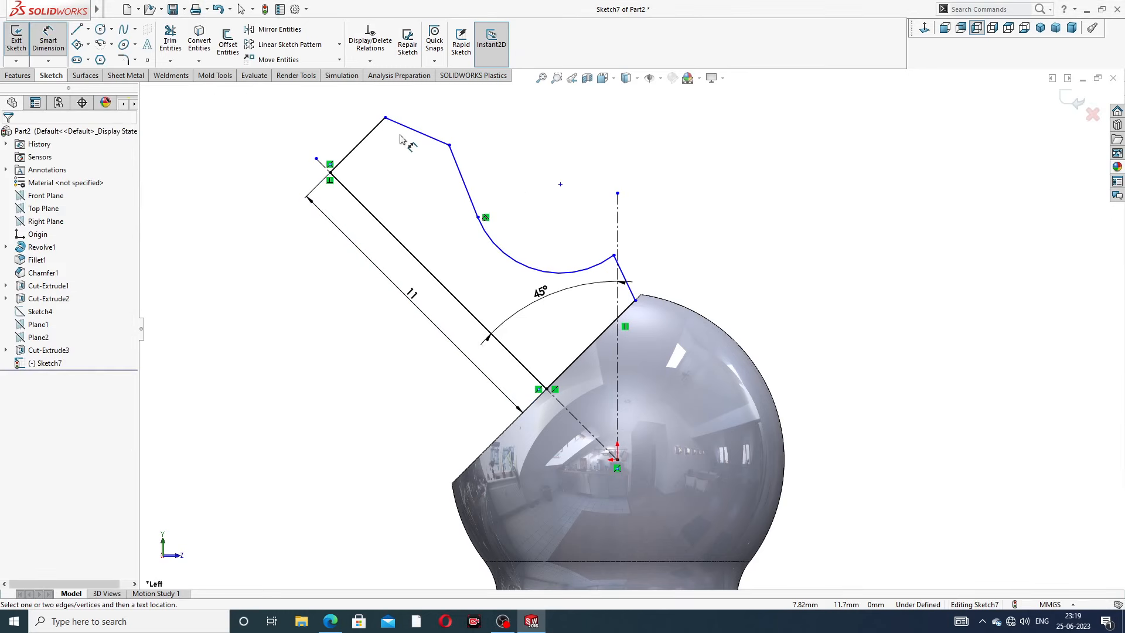
# Step: Dimension the perpendicular line at the profile's outer end as 4 mm
pyautogui.click(359, 145)
pyautogui.click(346, 138)
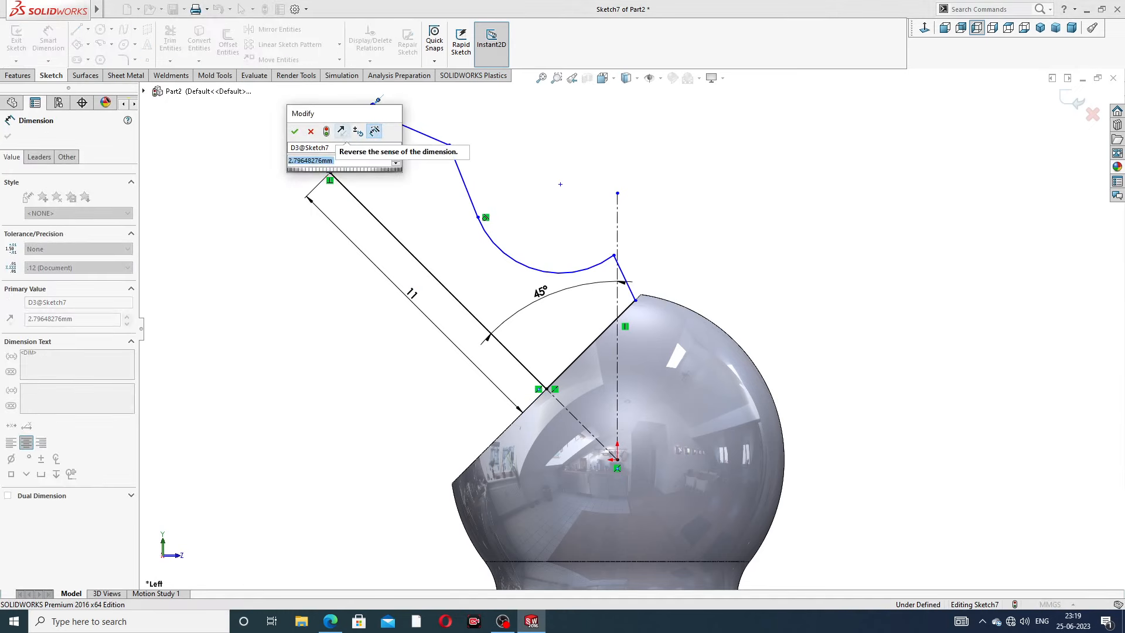
pyautogui.write('4')
pyautogui.press('Return')
pyautogui.scroll(3, 539, 127)
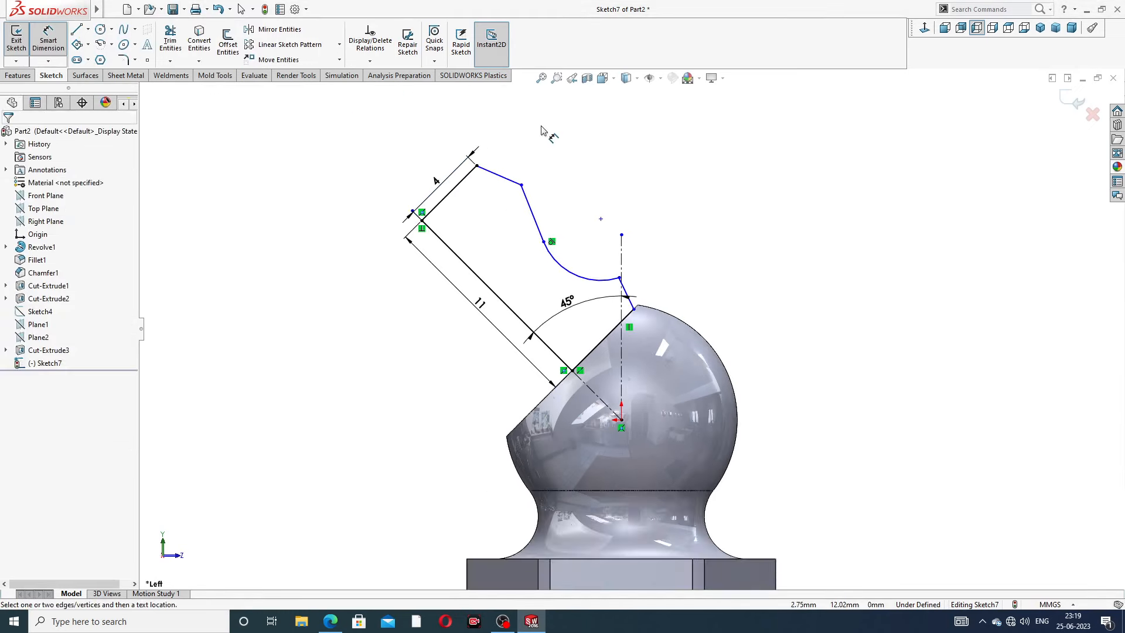
pyautogui.scroll(-3, 630, 258)
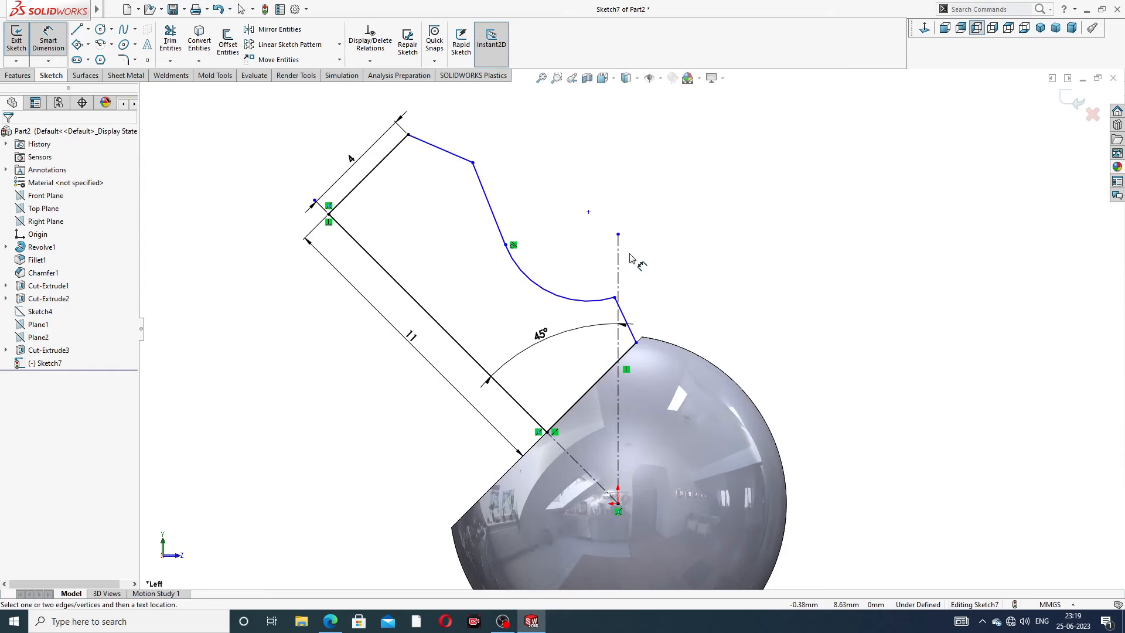
pyautogui.rightClick(678, 260)
pyautogui.click(714, 176)
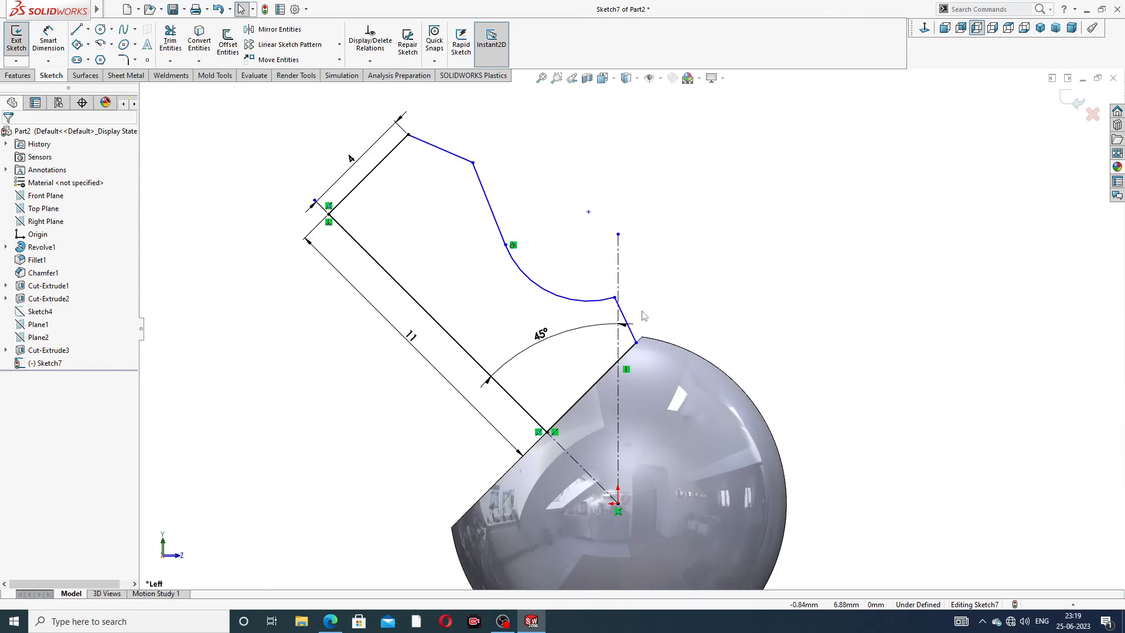
# Step: Make the short line between the arc and the base parallel to the 11 mm line
pyautogui.click(625, 320)
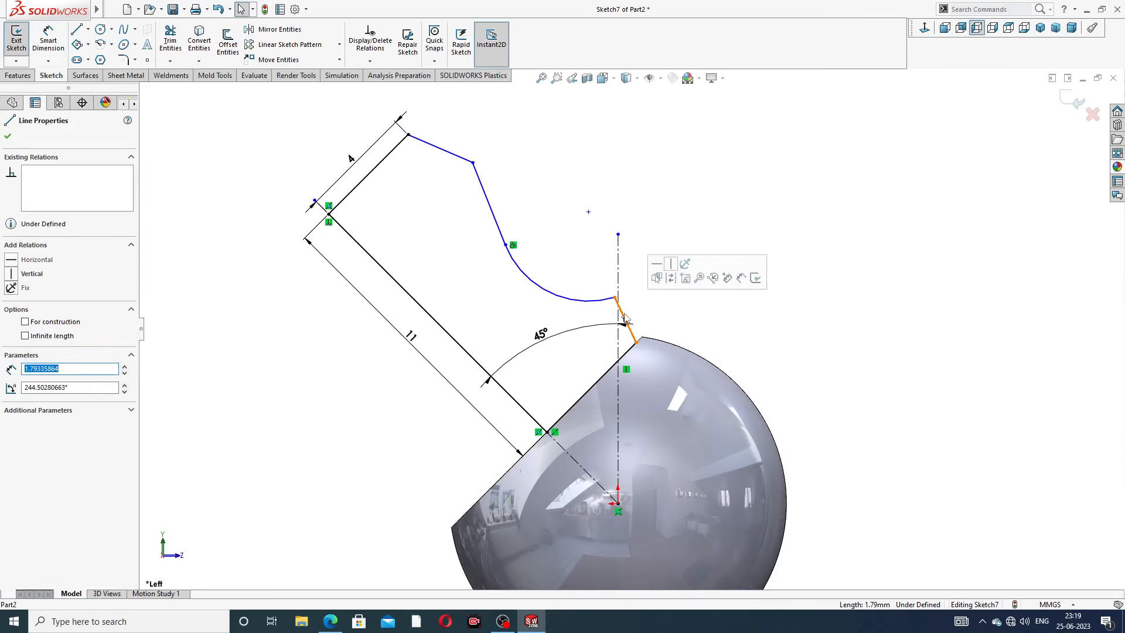
pyautogui.keyDown('ctrl'); pyautogui.click(514, 402); pyautogui.keyUp('ctrl')
pyautogui.click(602, 349)
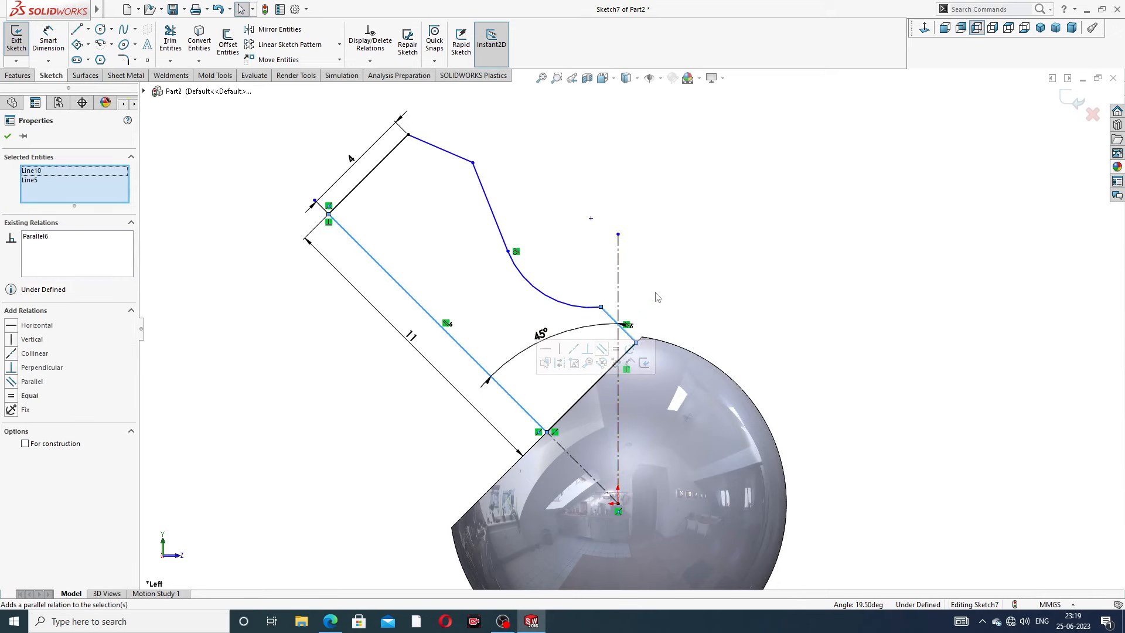
pyautogui.click(684, 277)
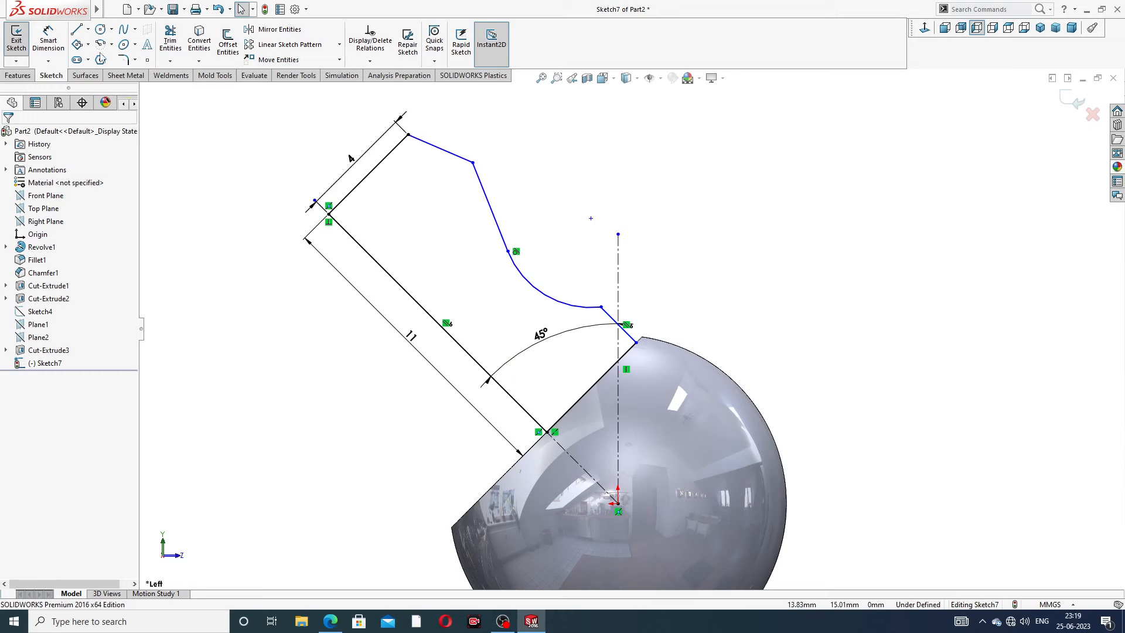
# Step: Set the length of the profile's outer end line to 3 mm
pyautogui.click(49, 40)
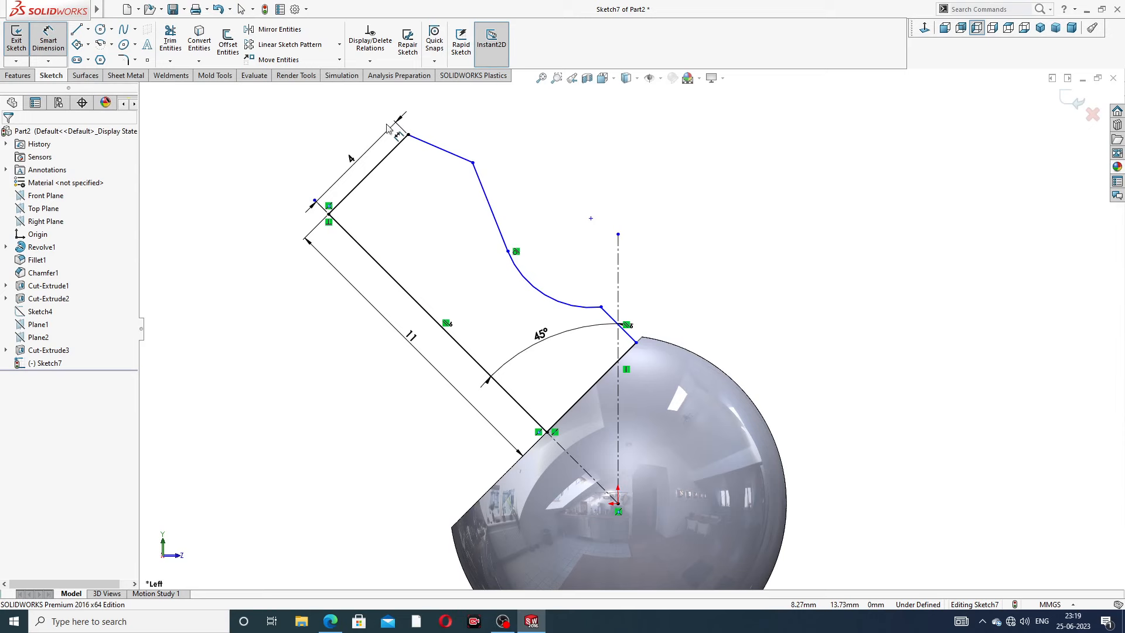
pyautogui.click(351, 159)
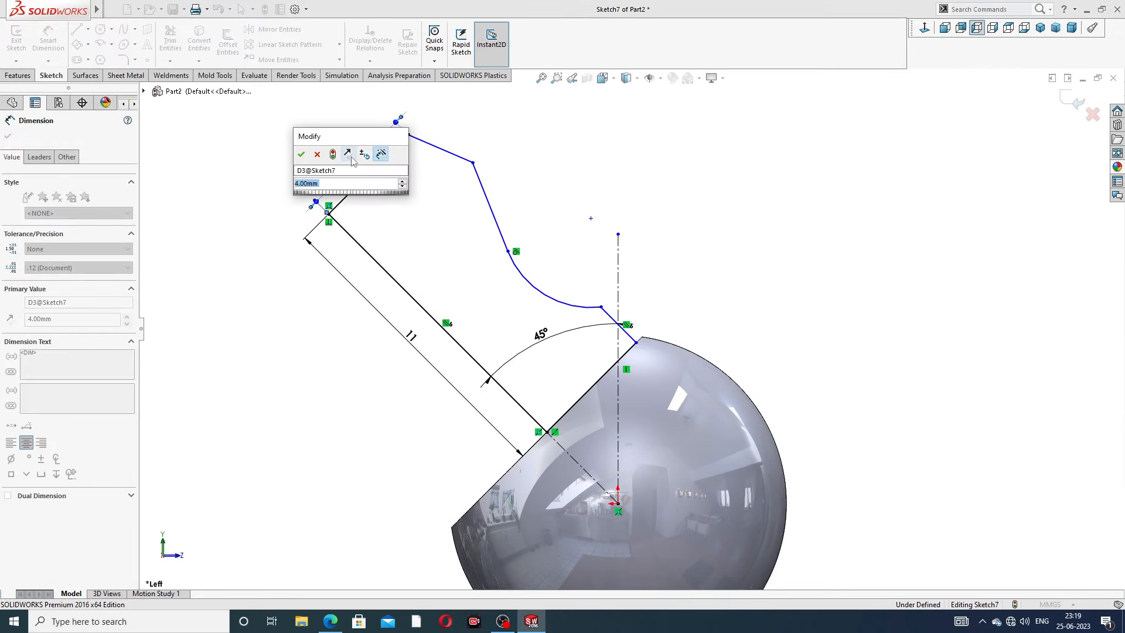
pyautogui.write('3')
pyautogui.press('Return')
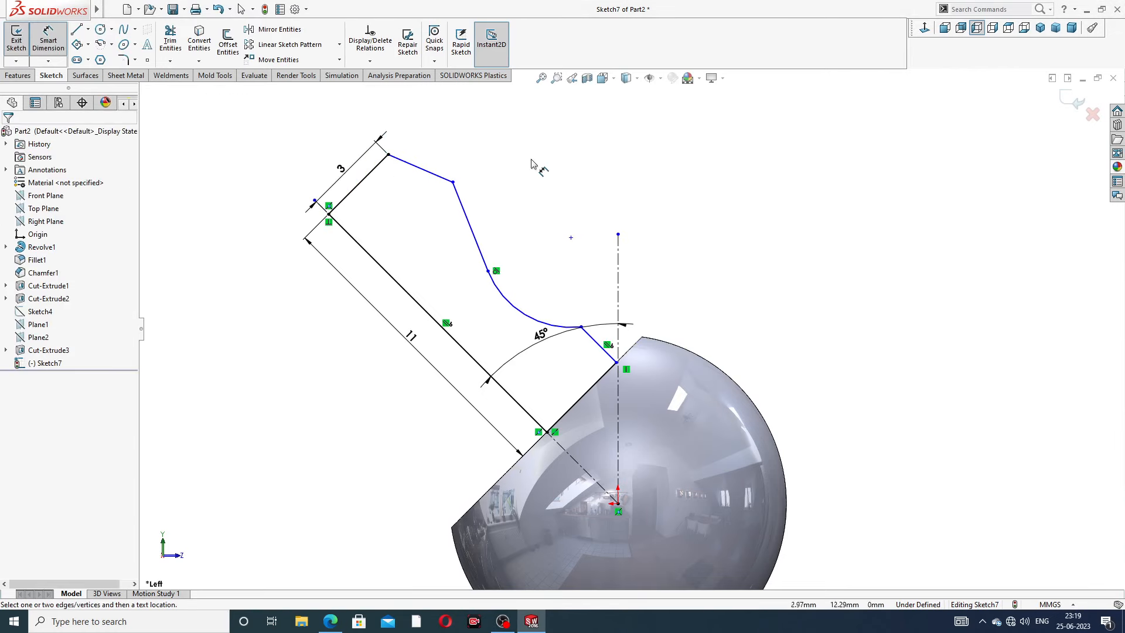
# Step: Dimension the distance from the 11 mm line to the corner between the two sloping lines as 4 mm
pyautogui.click(453, 181)
pyautogui.click(364, 246)
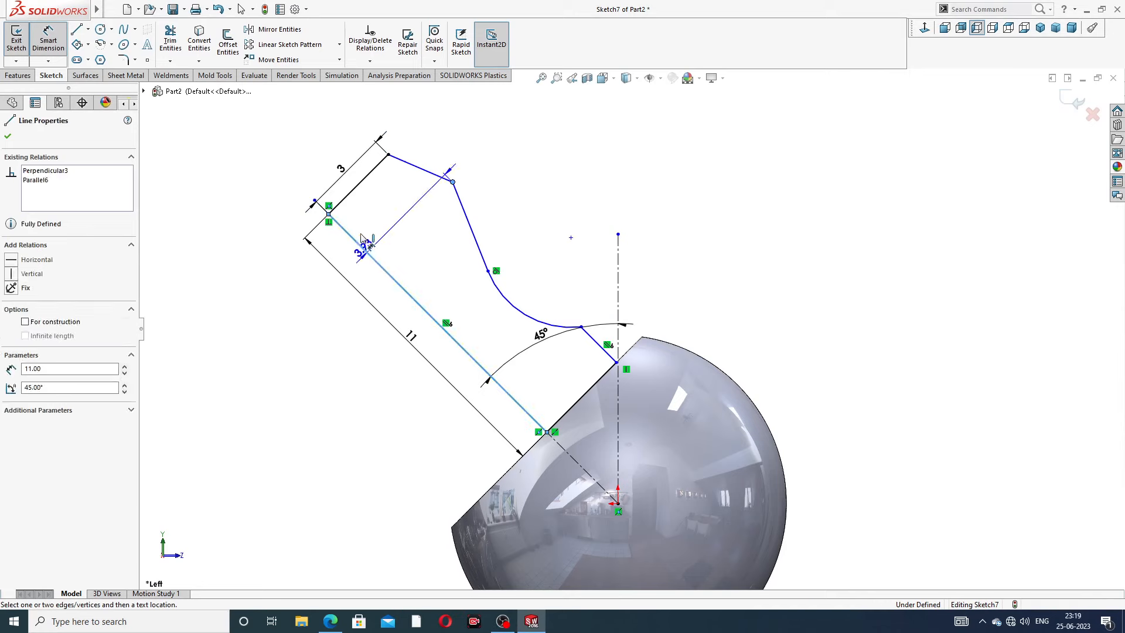
pyautogui.click(324, 163)
pyautogui.write('4')
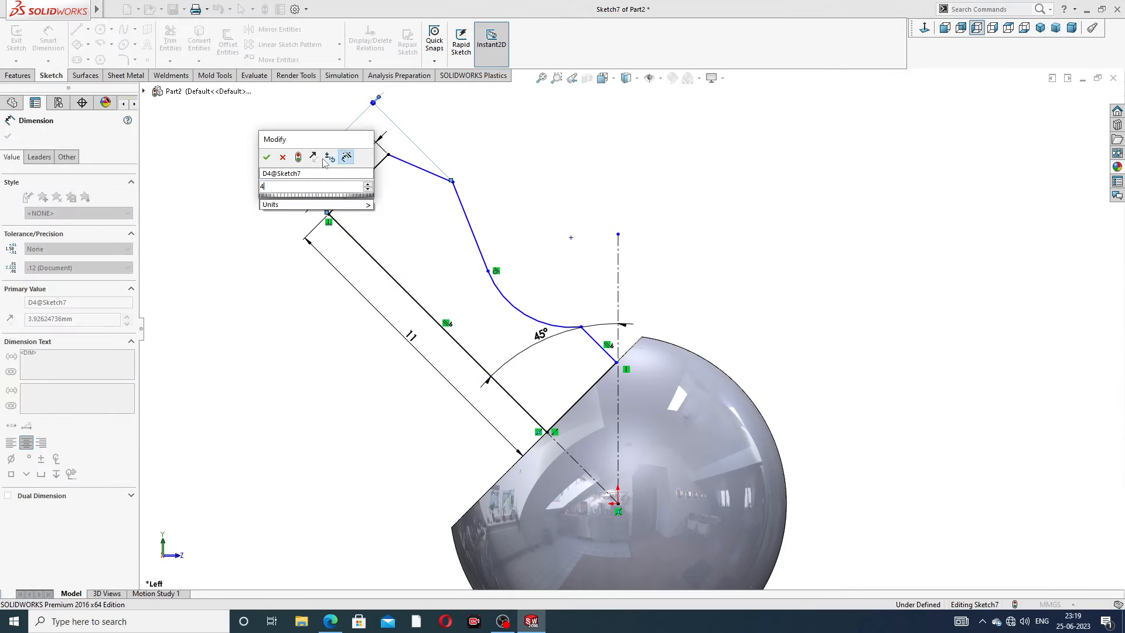
pyautogui.press('Return')
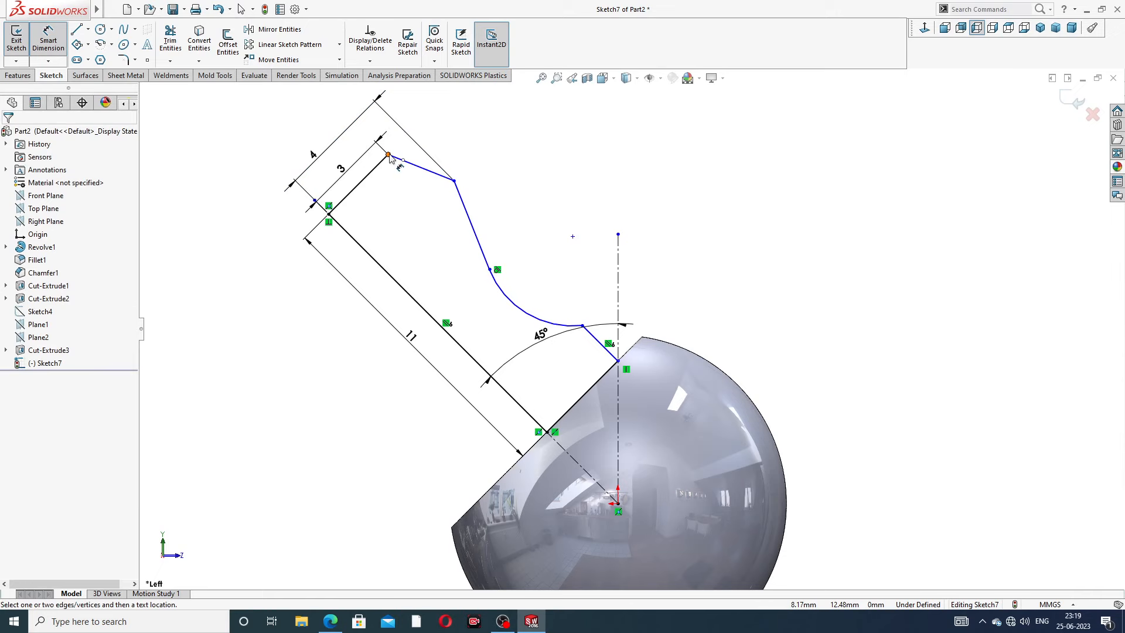
# Step: Dimension the length of the short parallel line between the arc and the base as 3 mm
pyautogui.click(599, 341)
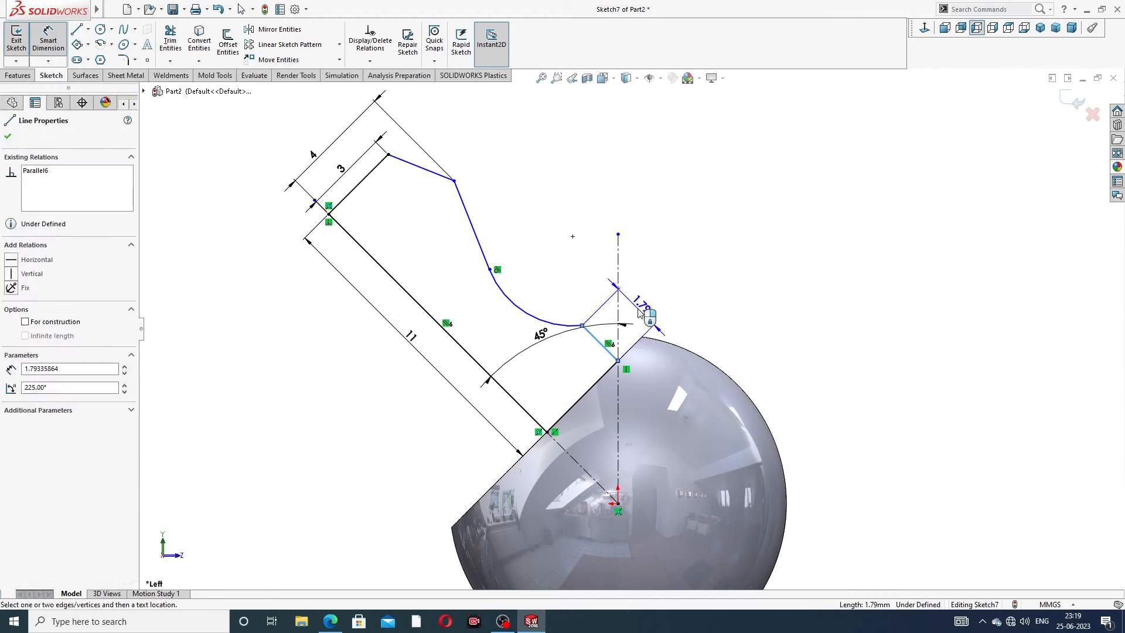
pyautogui.click(642, 311)
pyautogui.press('Return')
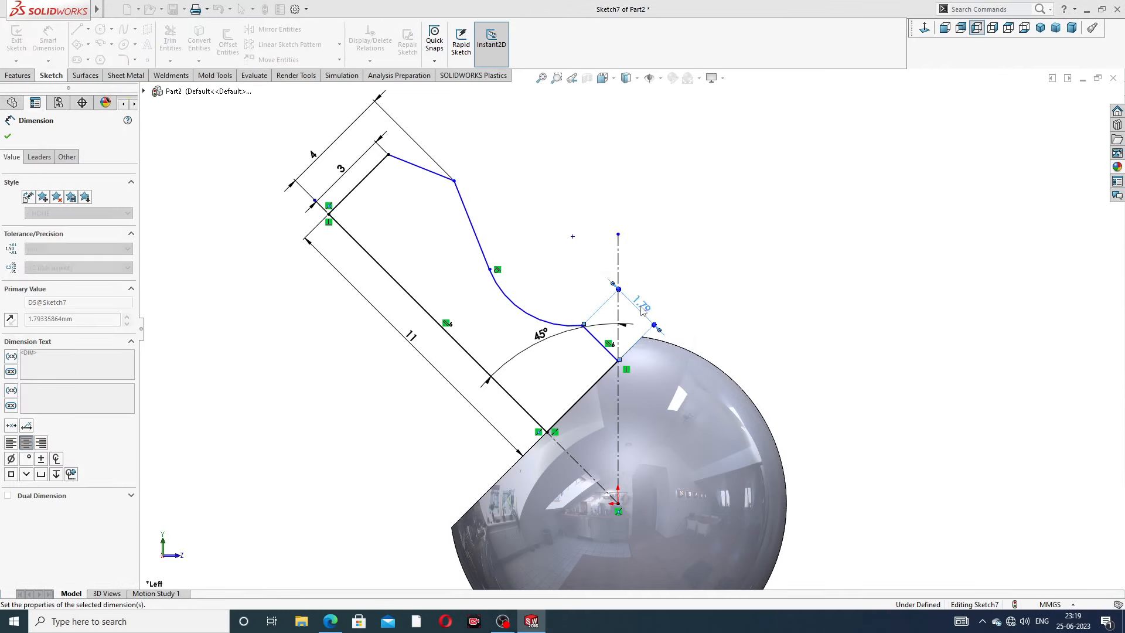
# Step: Dimension the sloping line at the profile's outer end as 3 mm between its two endpoints
pyautogui.click(389, 155)
pyautogui.click(455, 182)
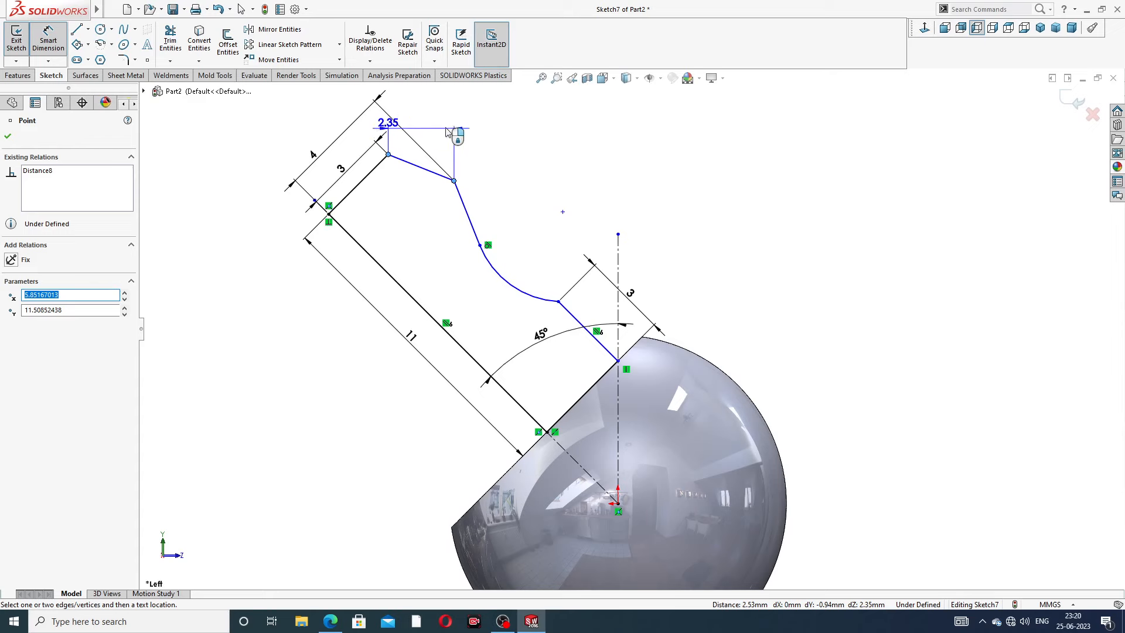
pyautogui.click(461, 139)
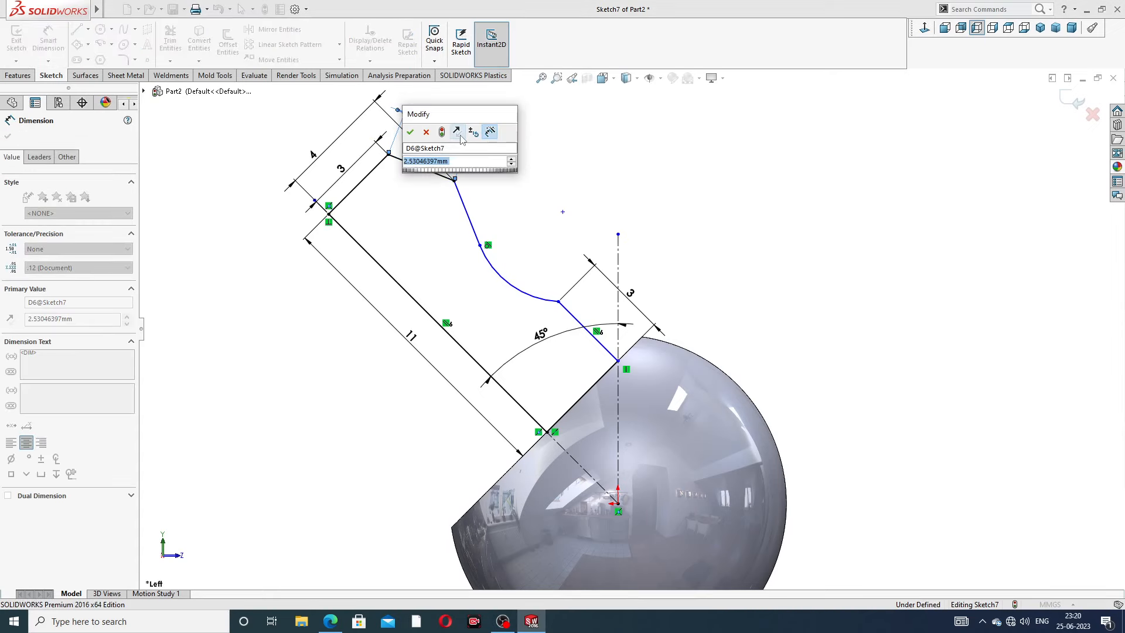
pyautogui.write('3')
pyautogui.press('Return')
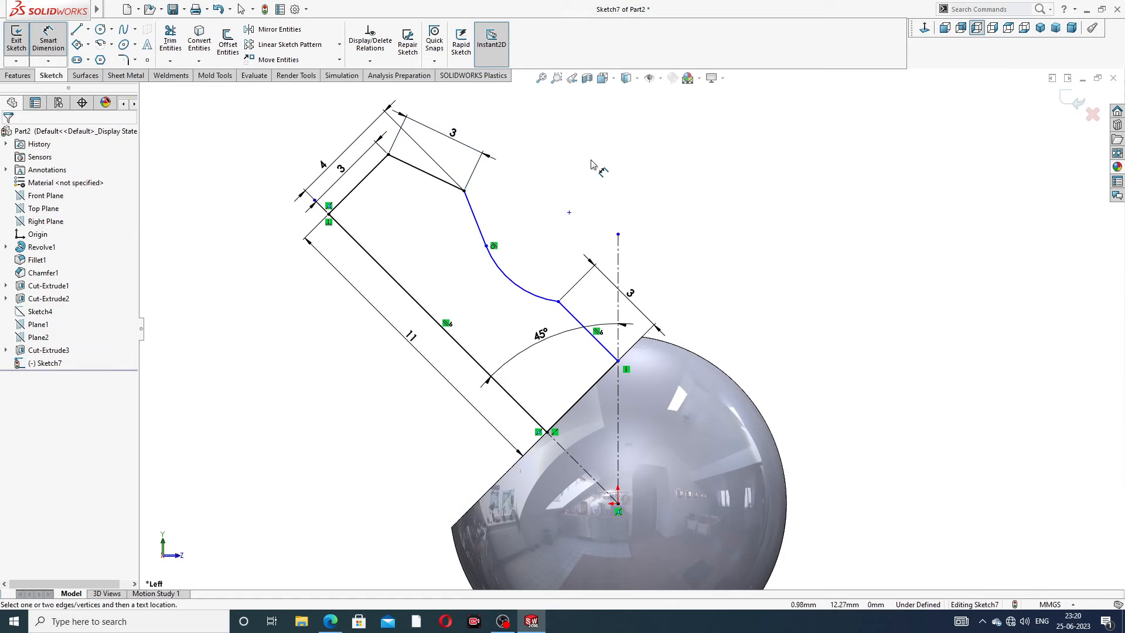
# Step: Dimension the radius of the concave arc in the branch profile as 2 mm
pyautogui.click(323, 164)
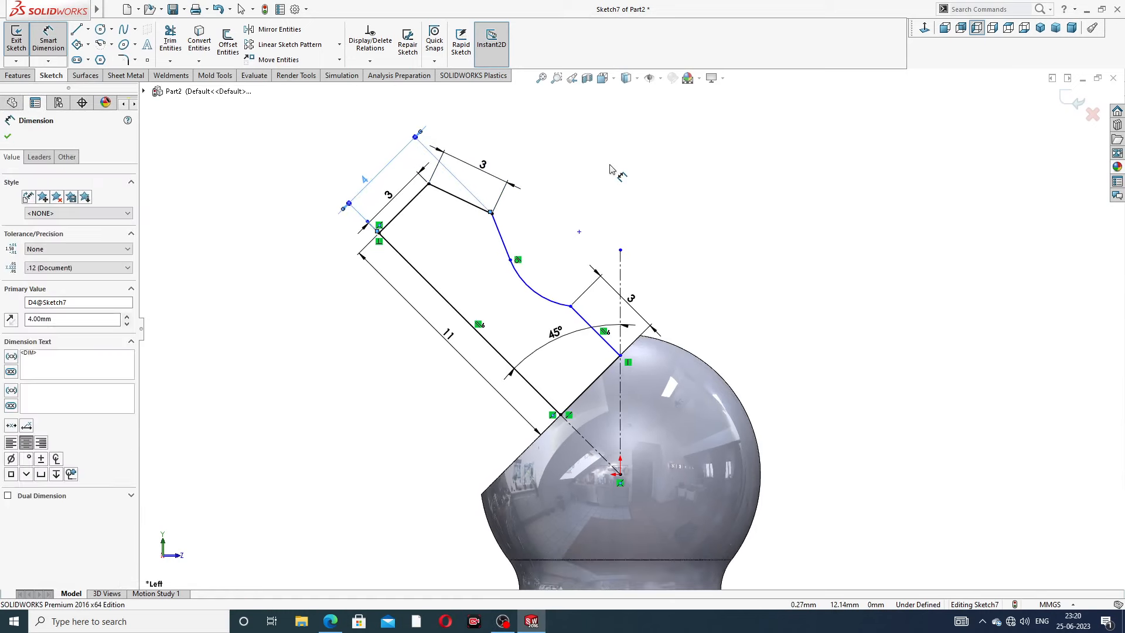
pyautogui.click(529, 288)
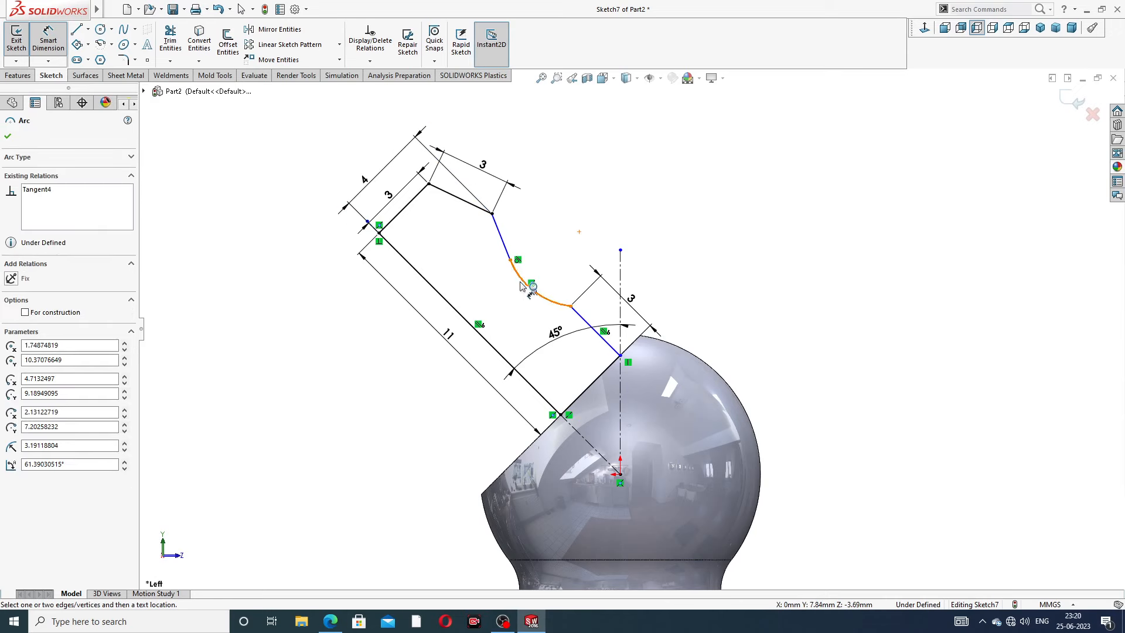
pyautogui.click(534, 290)
pyautogui.press('Escape')
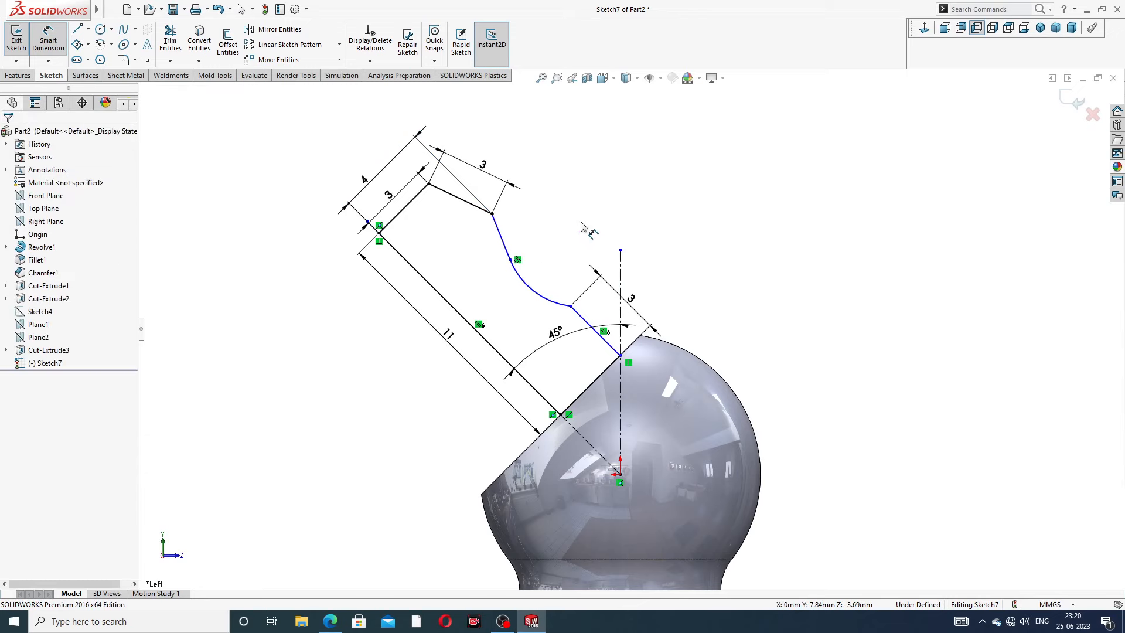
pyautogui.click(555, 296)
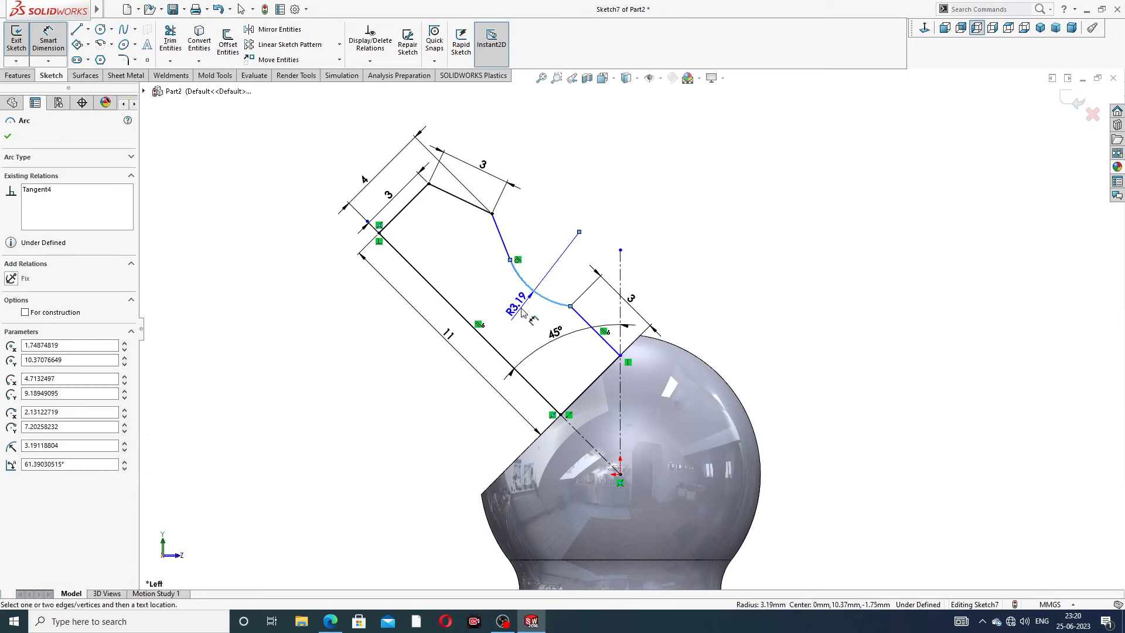
pyautogui.click(524, 310)
pyautogui.write('2')
pyautogui.press('Return')
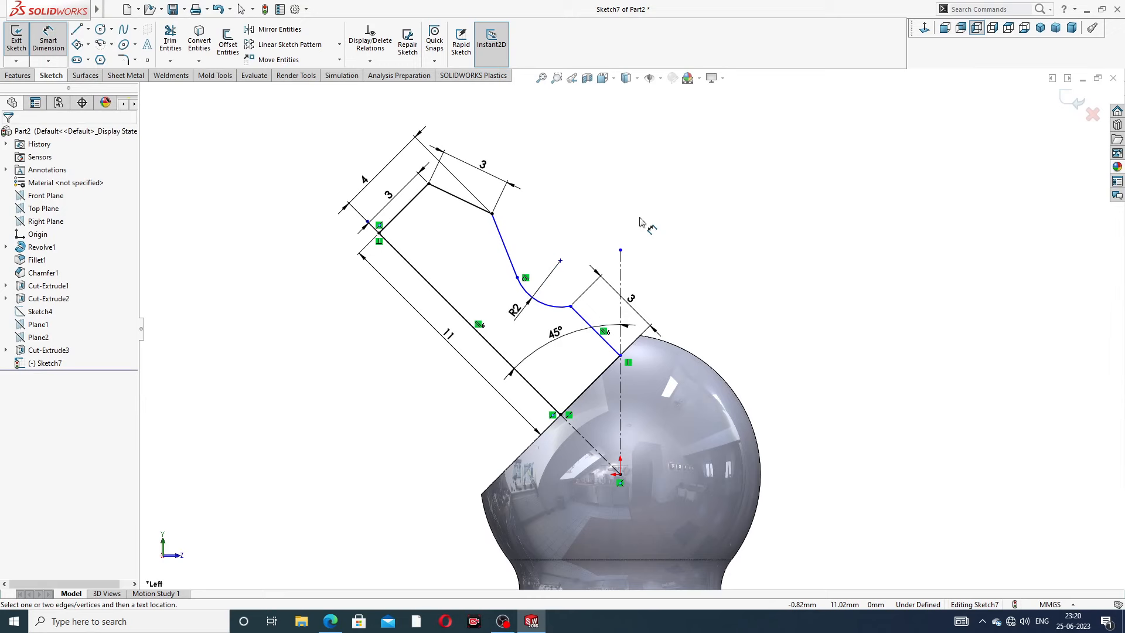
# Step: Dimension the distance from the arc's centre to the 11 mm line as 5 mm, and reposition the 45-degree dimension slightly
pyautogui.click(560, 261)
pyautogui.click(492, 348)
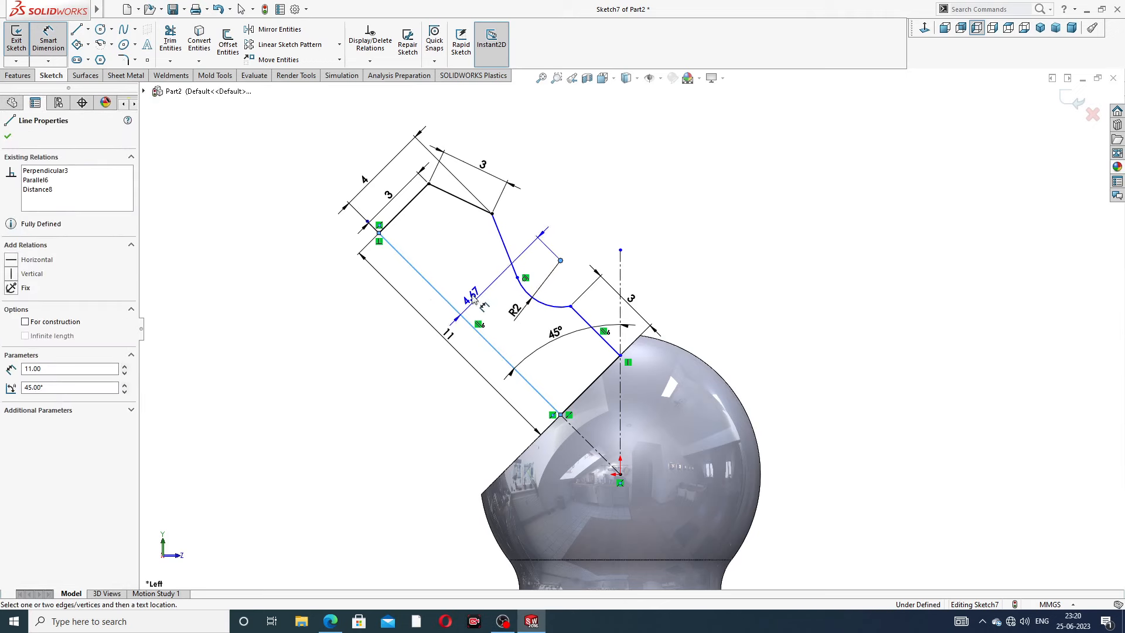
pyautogui.click(463, 274)
pyautogui.write('5')
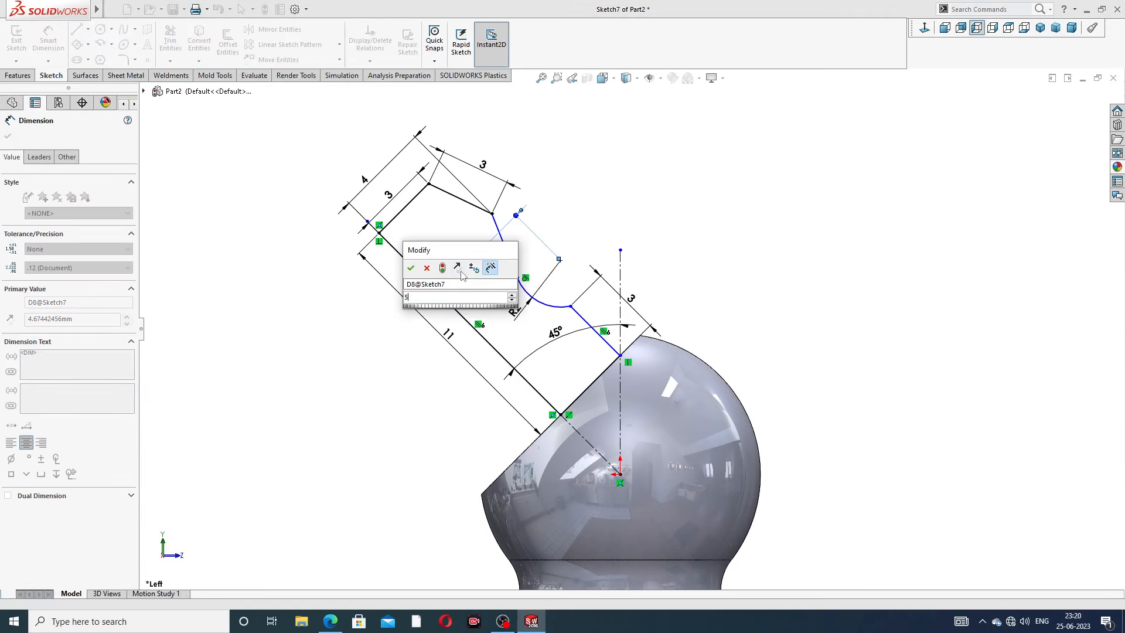
pyautogui.press('Return')
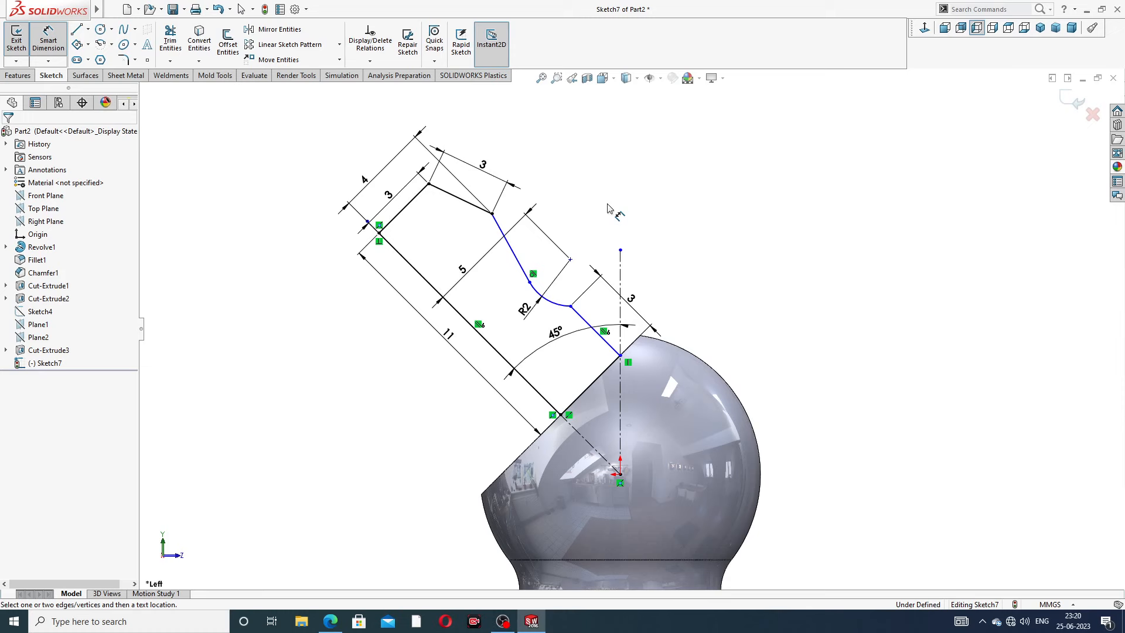
pyautogui.moveTo(565, 336); pyautogui.dragTo(558, 331)
pyautogui.click(702, 239)
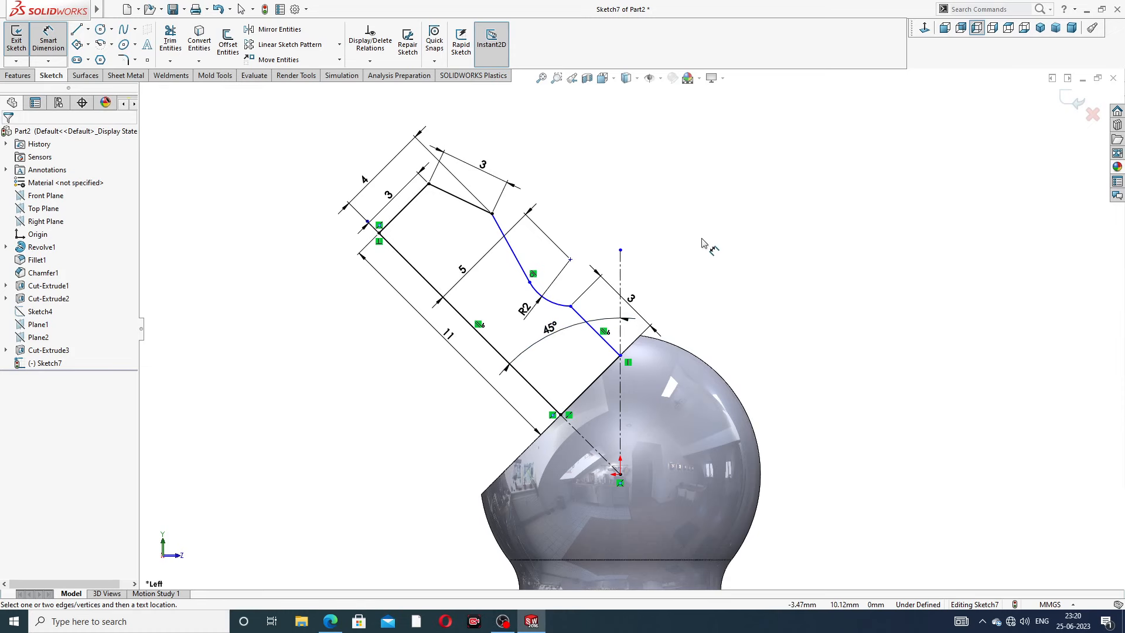
# Step: Dimension the profile's base line as 5 mm, move that dimension away from the line, and end dimensioning
pyautogui.click(597, 382)
pyautogui.click(606, 402)
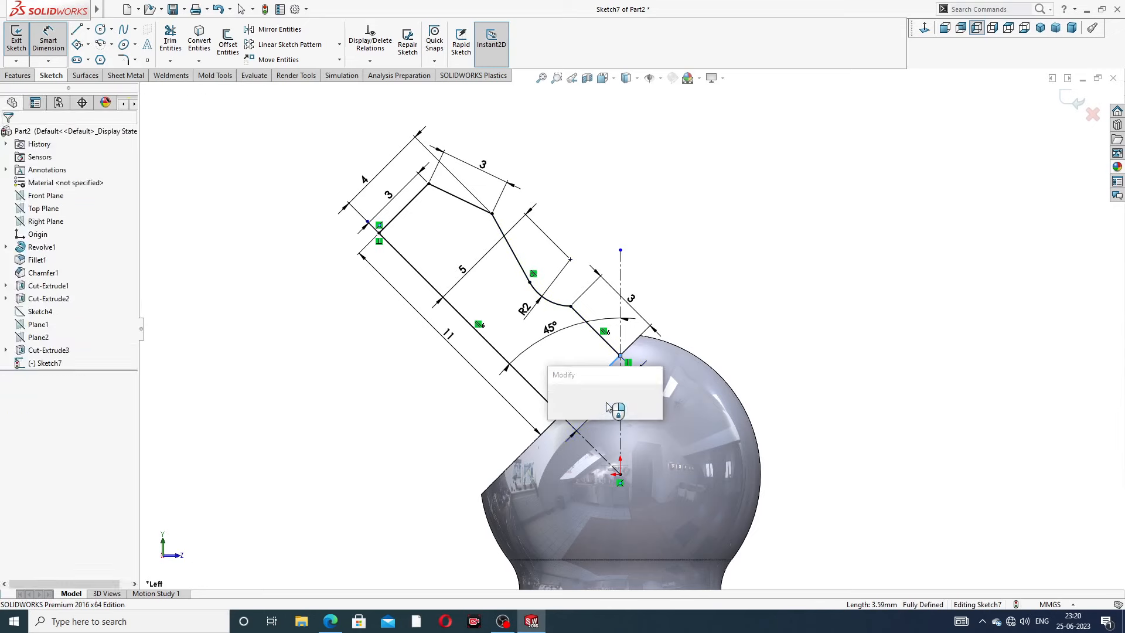
pyautogui.write('5')
pyautogui.press('Return')
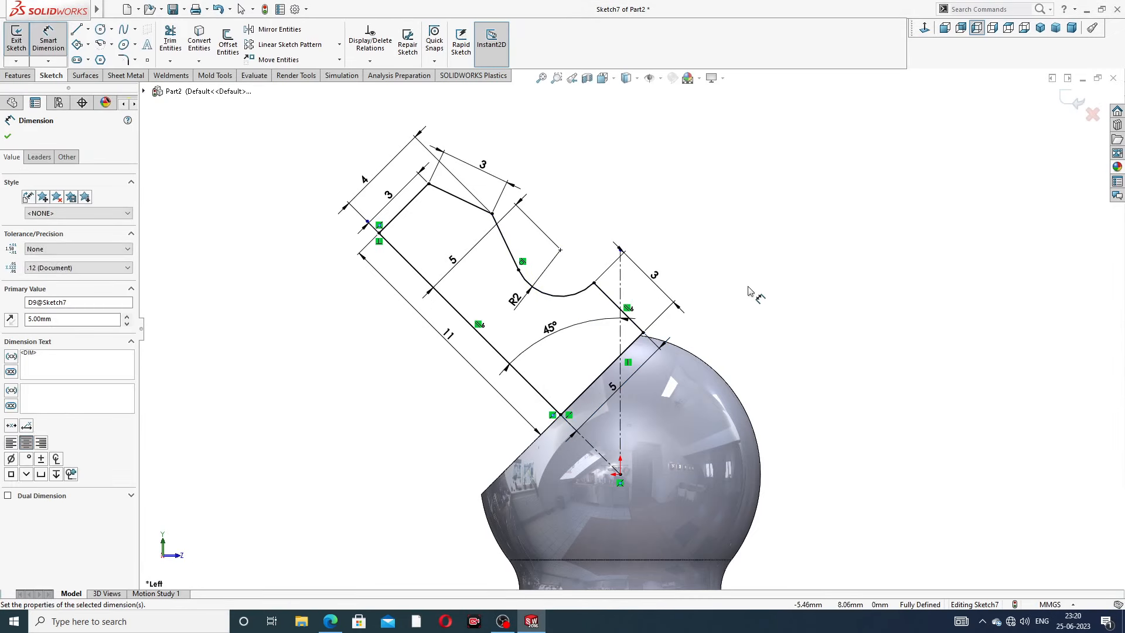
pyautogui.click(738, 300)
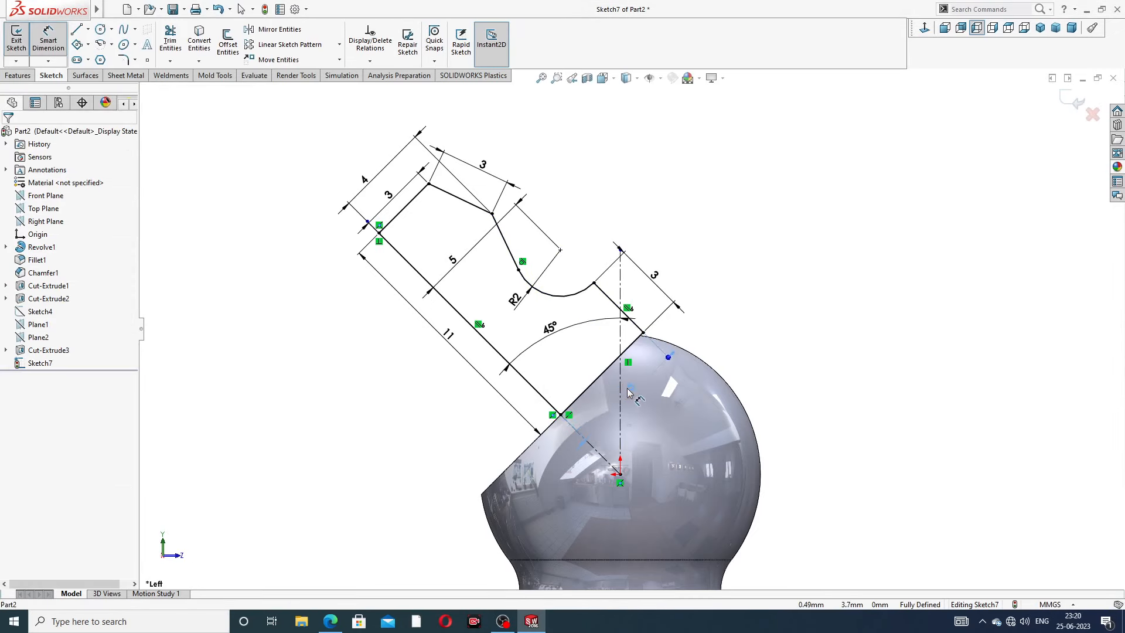
pyautogui.moveTo(613, 388); pyautogui.dragTo(635, 391)
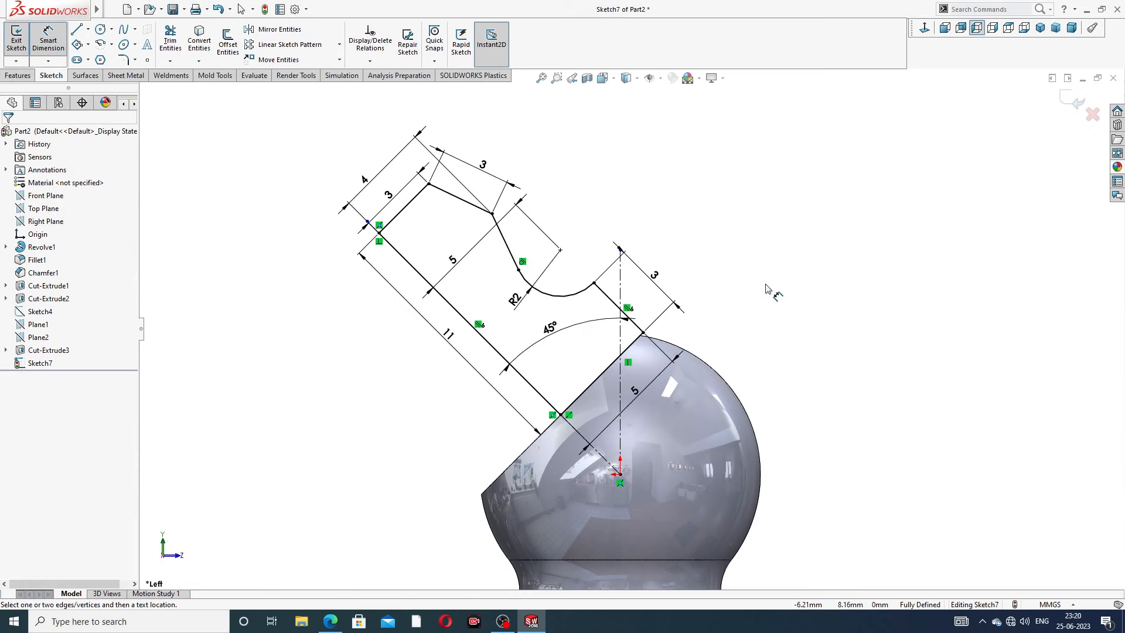
pyautogui.rightClick(721, 208)
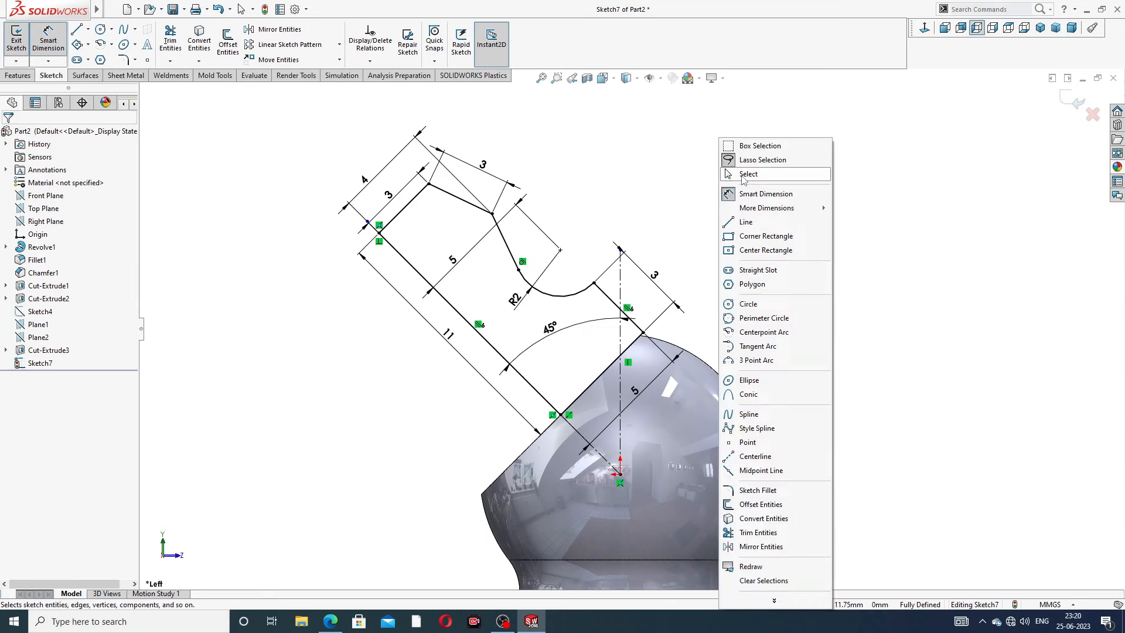
pyautogui.click(743, 176)
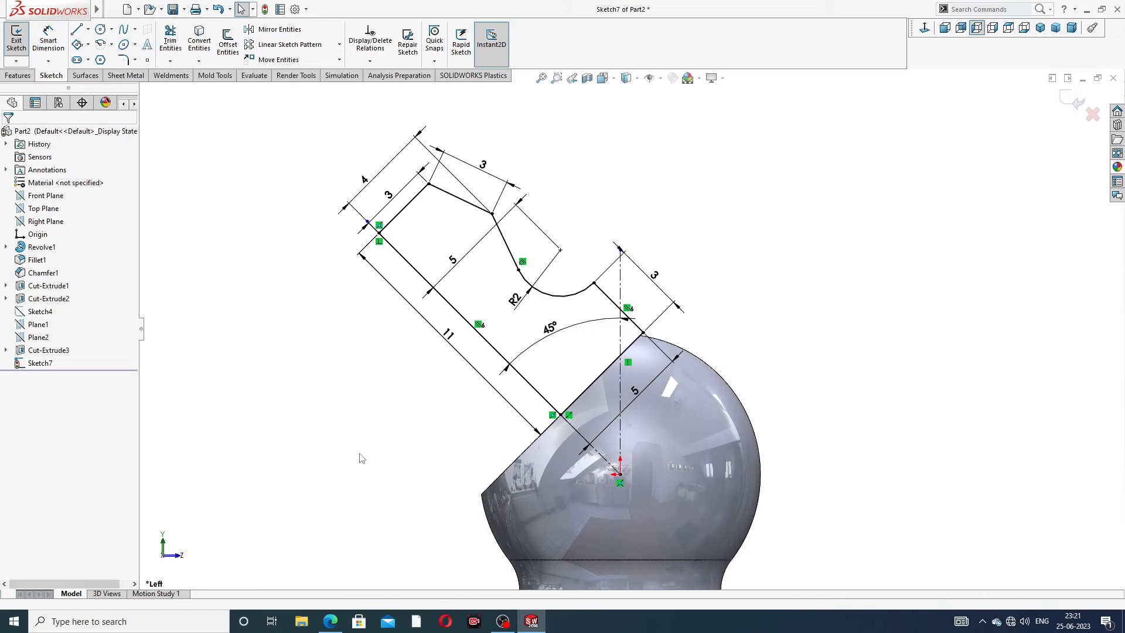
# Step: Check the profile against the PDF drawing in the browser and revolve it 360 degrees about the 11 mm line in SolidWorks
pyautogui.click(331, 621)
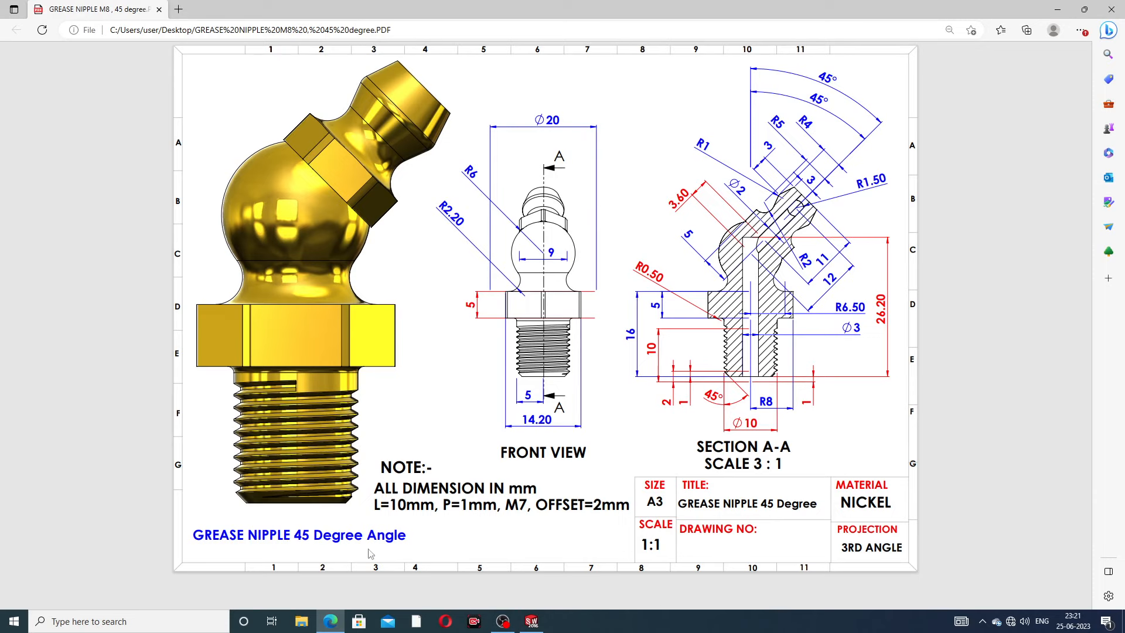
pyautogui.click(333, 621)
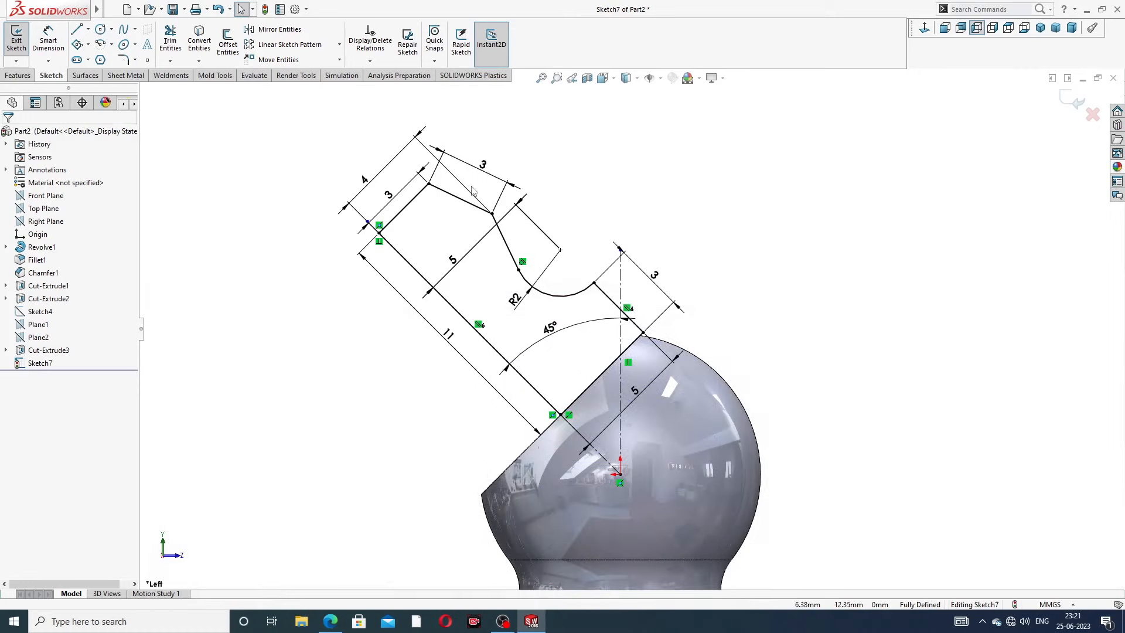
pyautogui.click(18, 75)
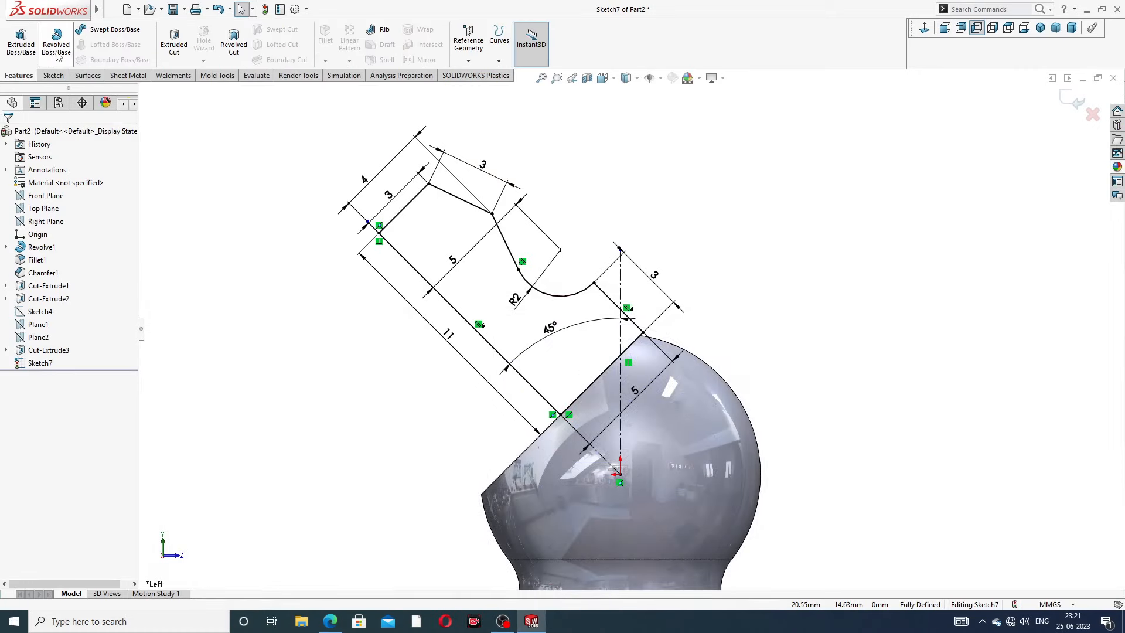
pyautogui.click(56, 47)
pyautogui.click(493, 347)
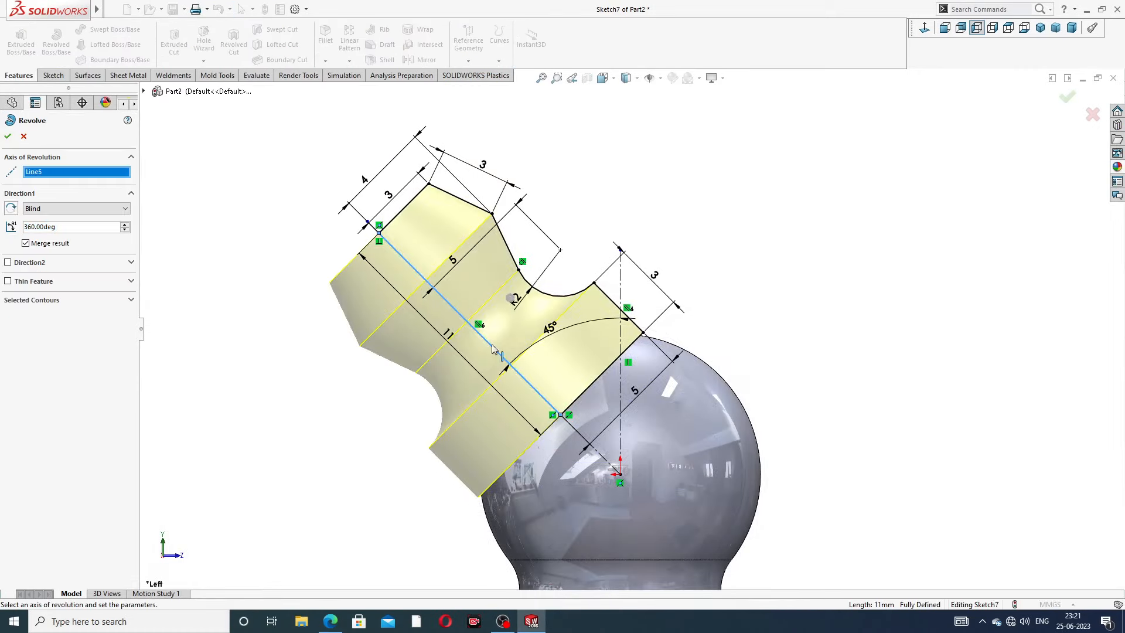
pyautogui.click(8, 136)
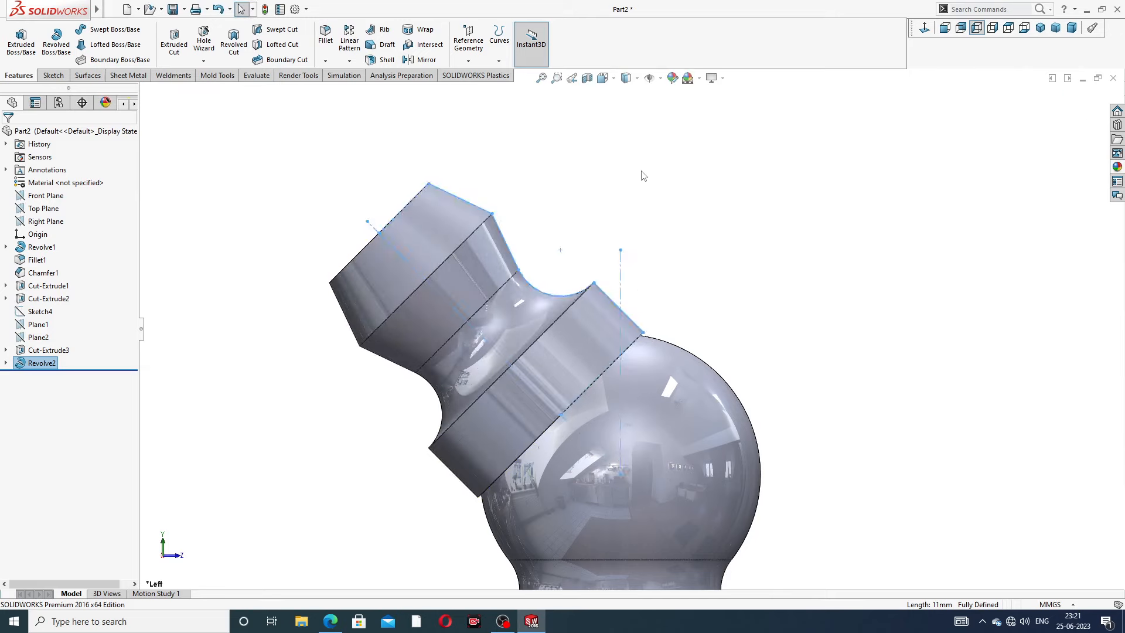
# Step: Start a new sketch on the revolved branch collar's flat face that faces the ball
pyautogui.moveTo(674, 226)
pyautogui.mouseDown(button='middle')
pyautogui.moveTo(706, 231)
pyautogui.moveTo(767, 272)
pyautogui.moveTo(655, 234)
pyautogui.moveTo(635, 339)
pyautogui.mouseUp(button='middle')
pyautogui.scroll(-5, 636, 339)
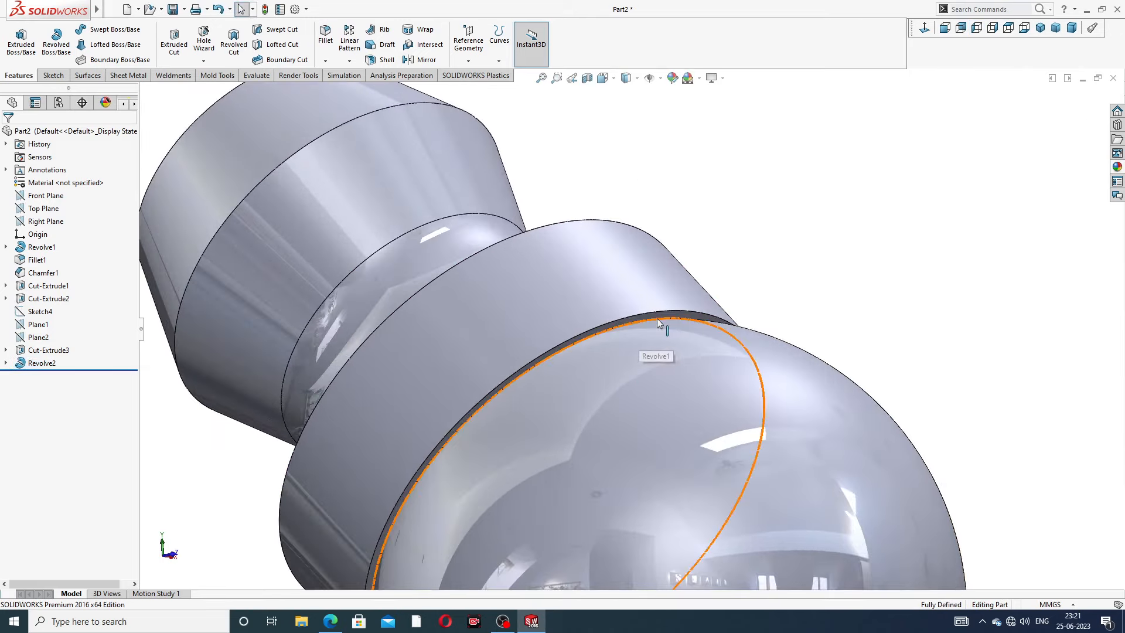
pyautogui.click(656, 315)
pyautogui.click(703, 280)
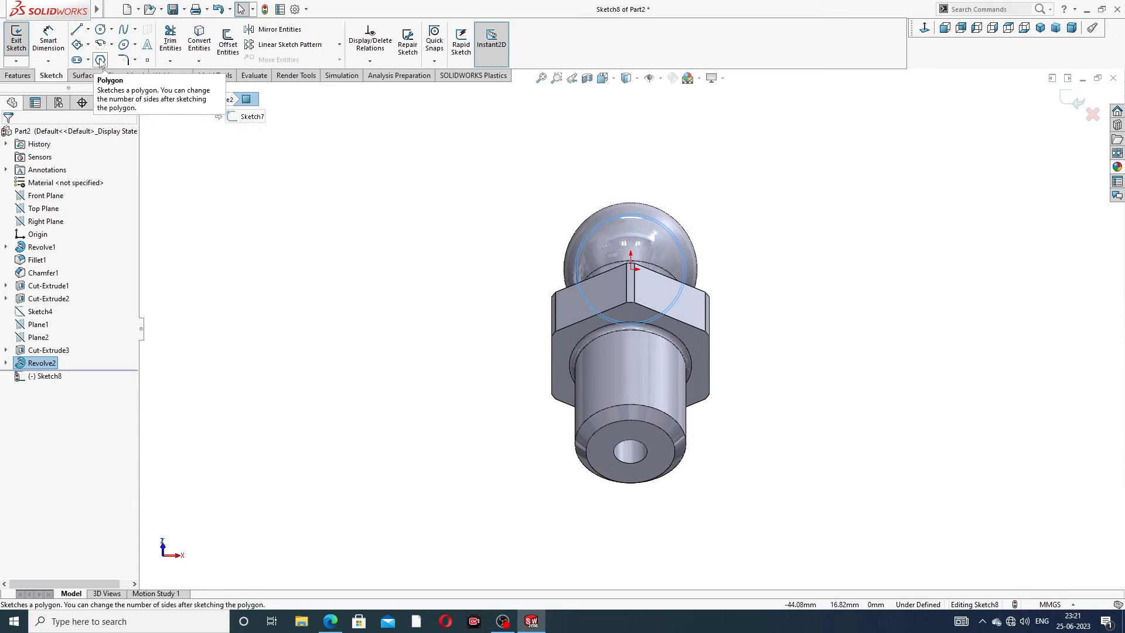
# Step: Sketch a six-sided polygon centred on the origin with an inscribed circle about 10.94 mm in diameter
pyautogui.click(100, 60)
pyautogui.scroll(-3, 657, 252)
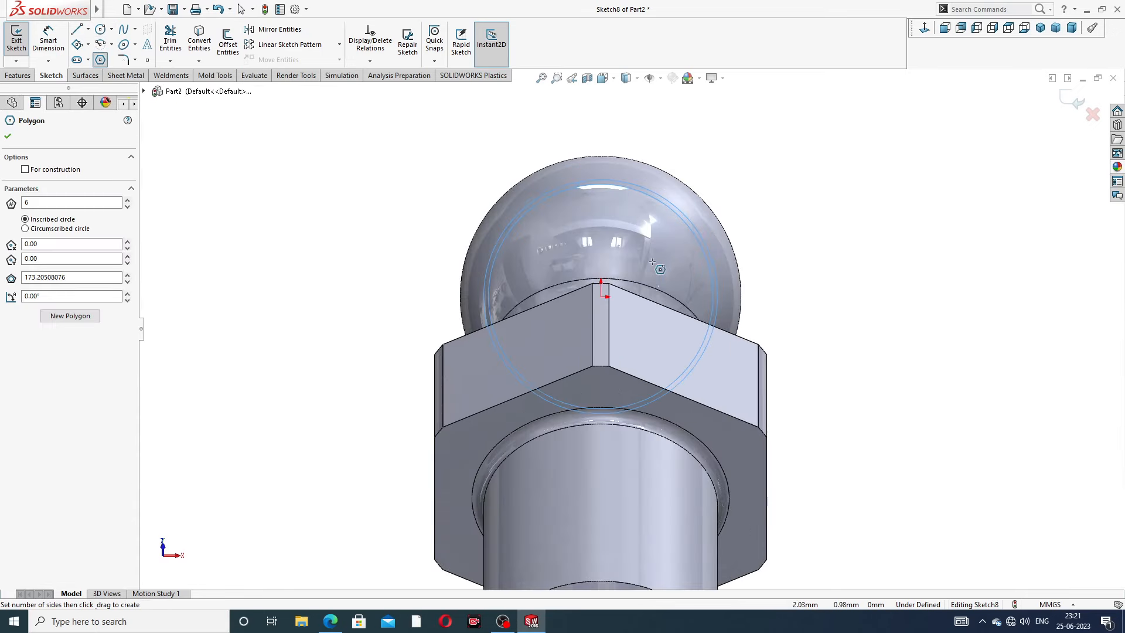
pyautogui.click(602, 296)
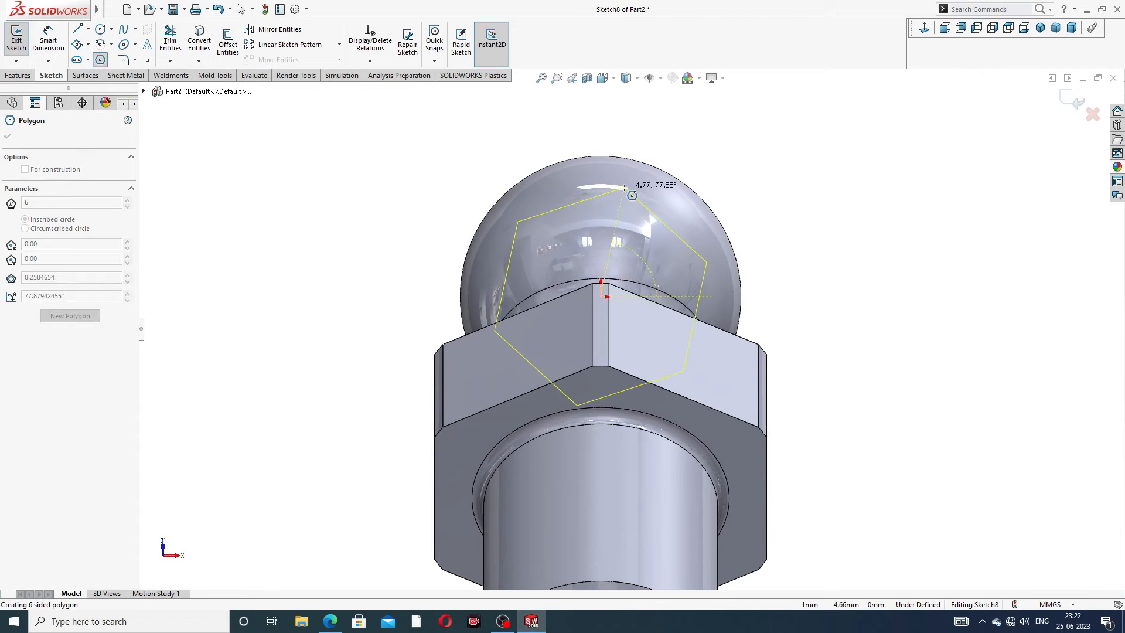
pyautogui.click(636, 154)
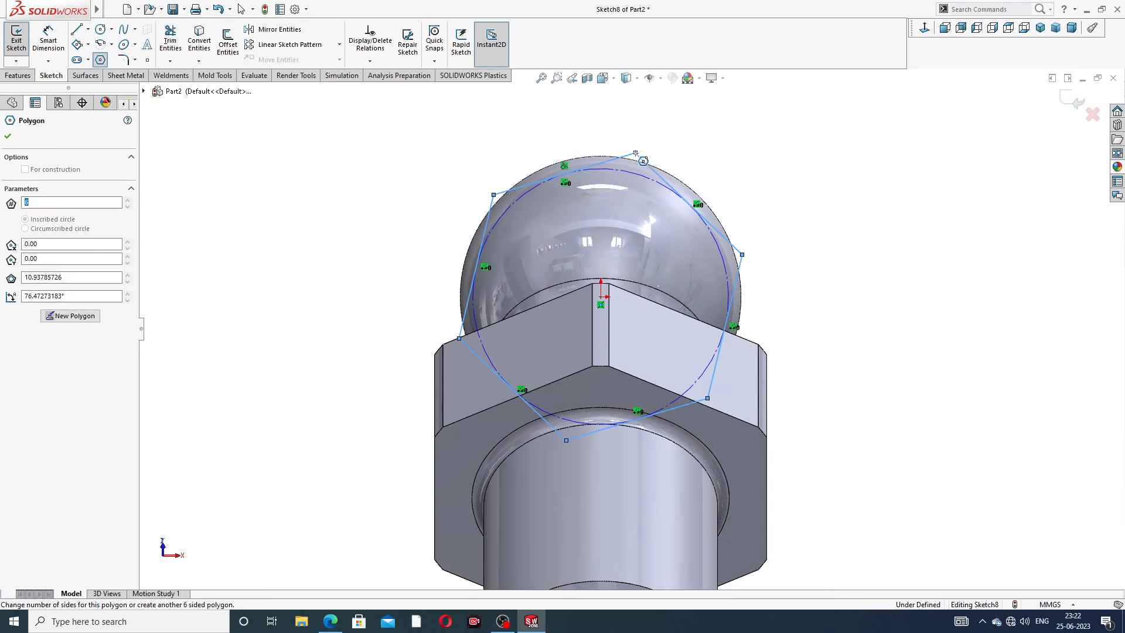
pyautogui.rightClick(685, 121)
pyautogui.click(713, 151)
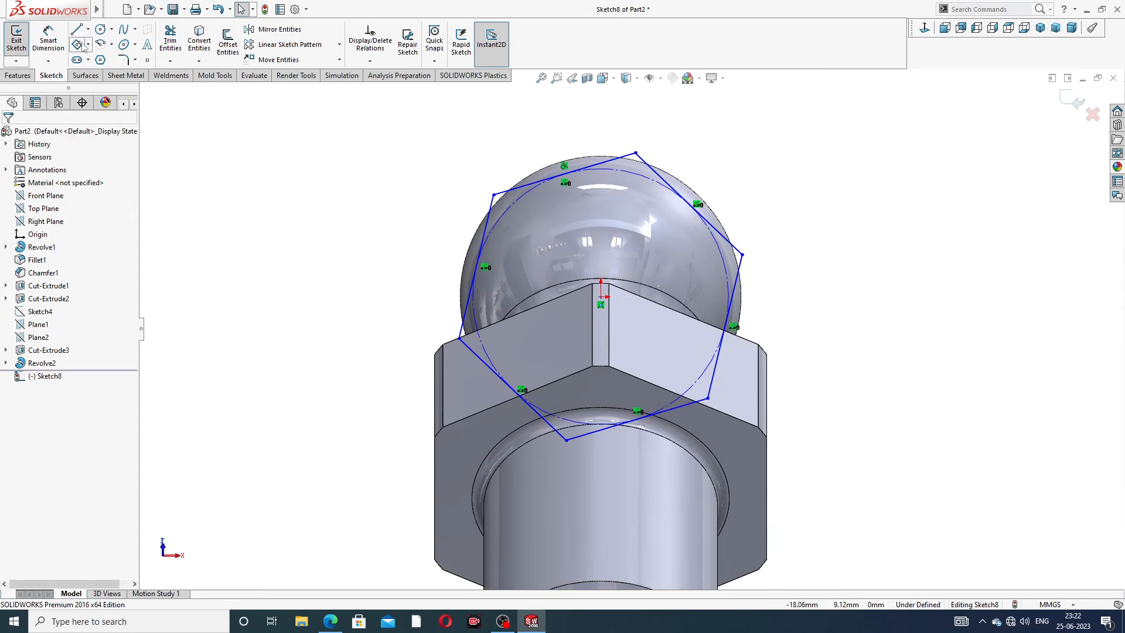
# Step: Make one side of the hexagon vertical
pyautogui.click(480, 255)
pyautogui.click(29, 273)
pyautogui.click(453, 157)
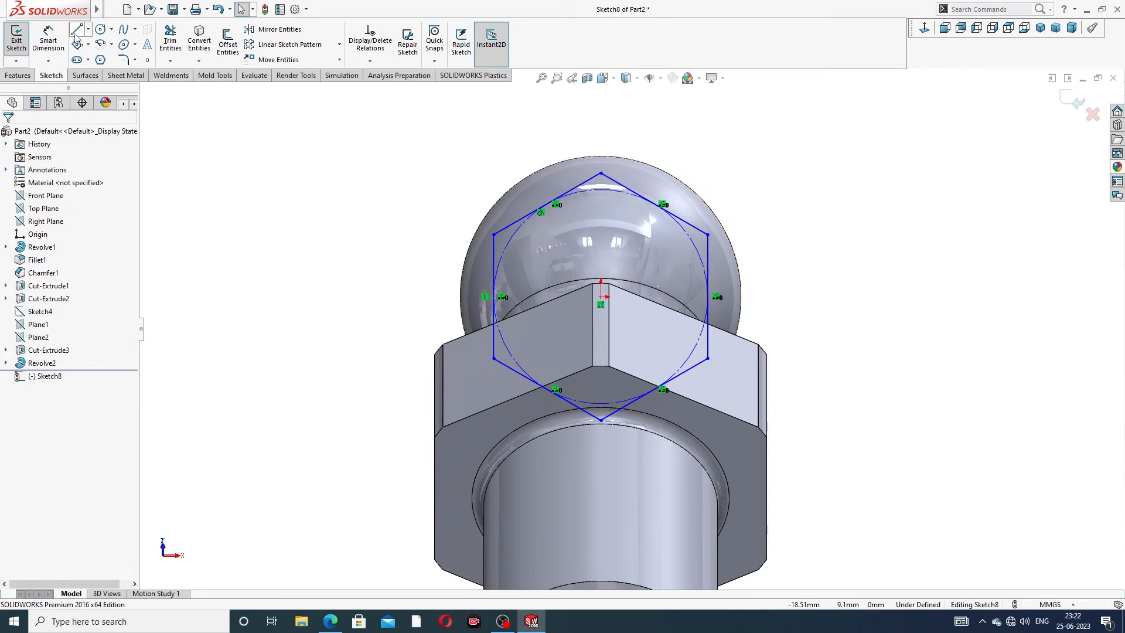
# Step: Sketch a circle centred on the origin around the hexagon, with a radius of about 6.87 mm
pyautogui.click(101, 29)
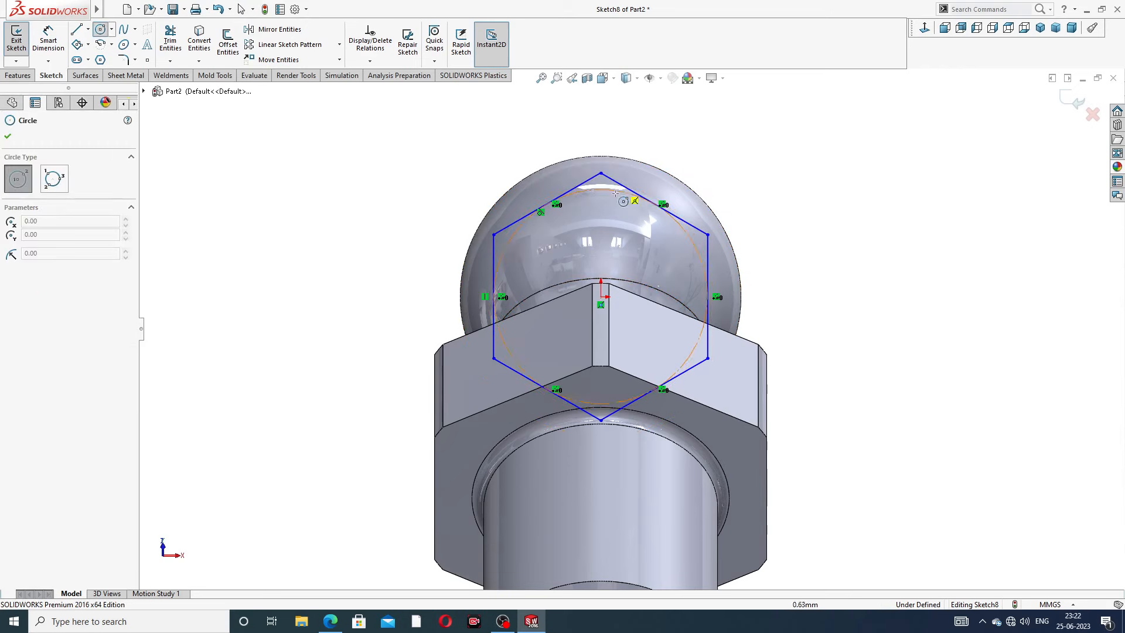
pyautogui.click(601, 297)
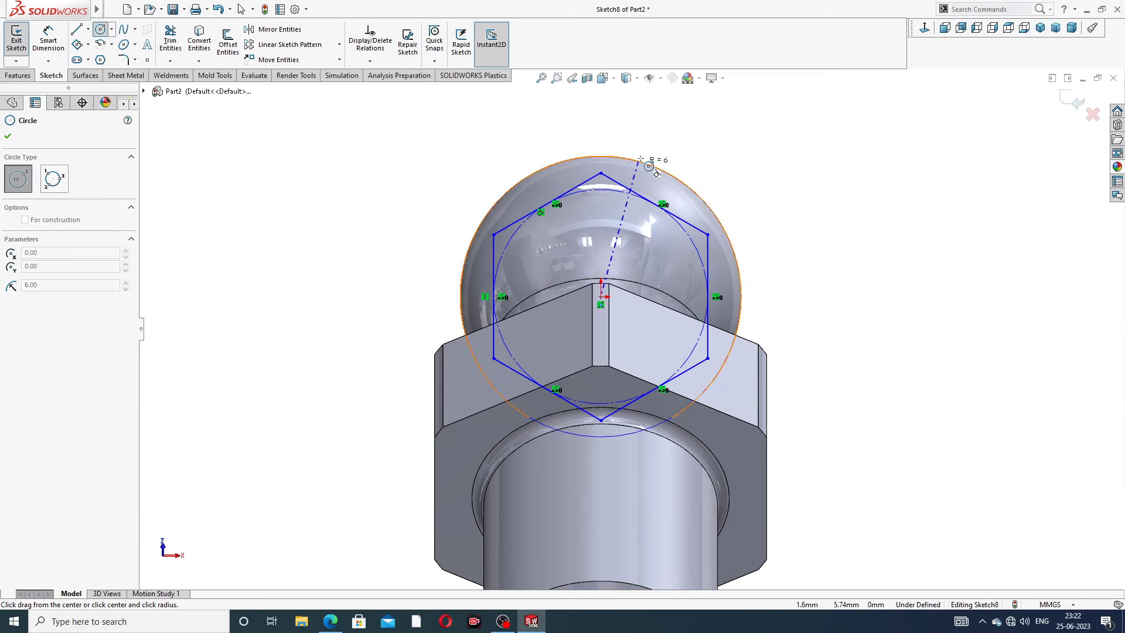
pyautogui.click(674, 149)
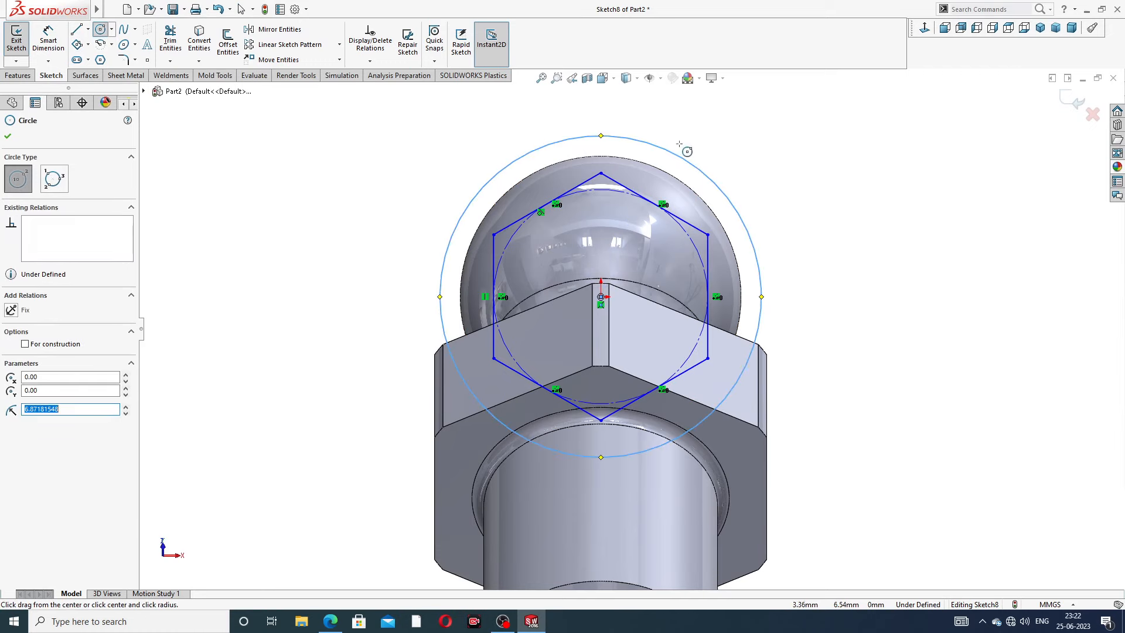
# Step: Dimension the hexagon's width across its vertical sides and set it to 9 mm
pyautogui.rightClick(708, 159)
pyautogui.click(739, 166)
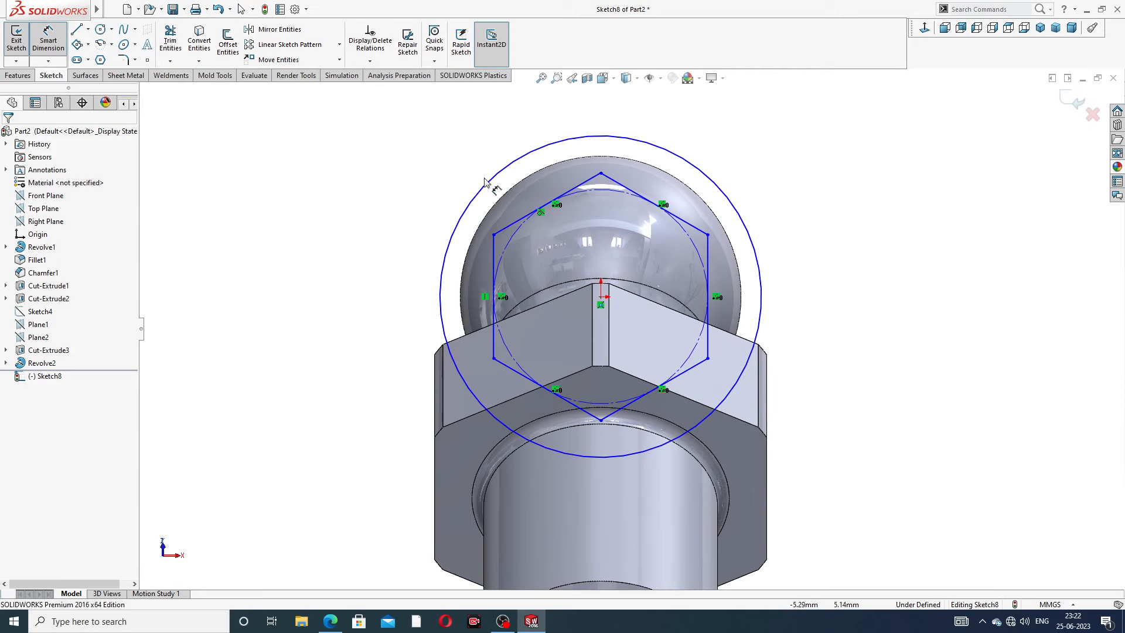
pyautogui.click(494, 235)
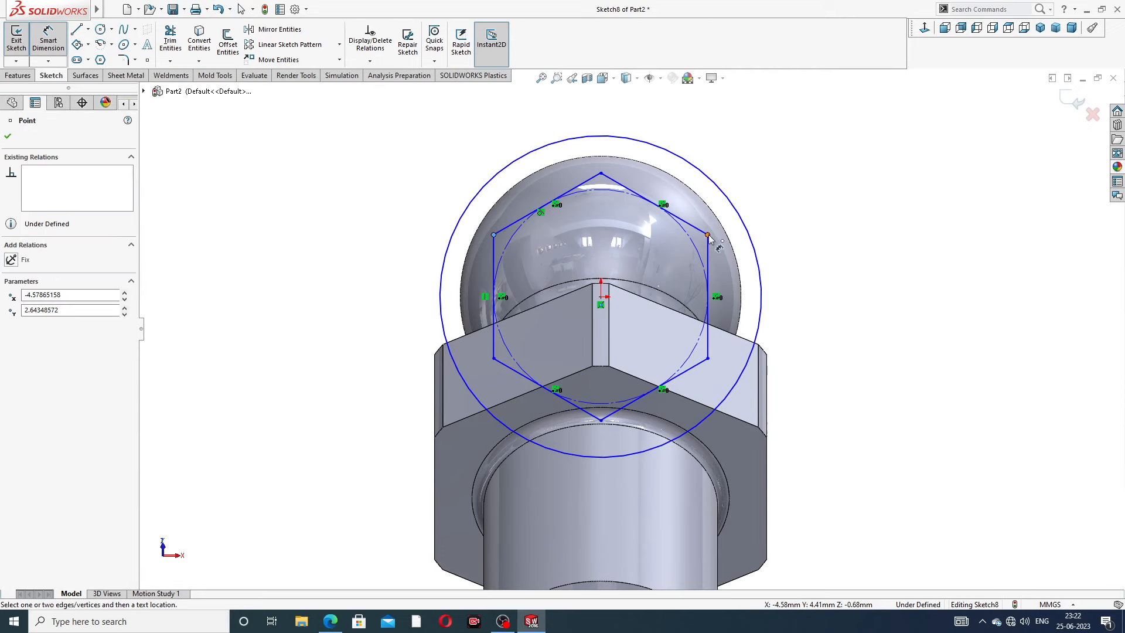
pyautogui.click(708, 235)
pyautogui.click(644, 133)
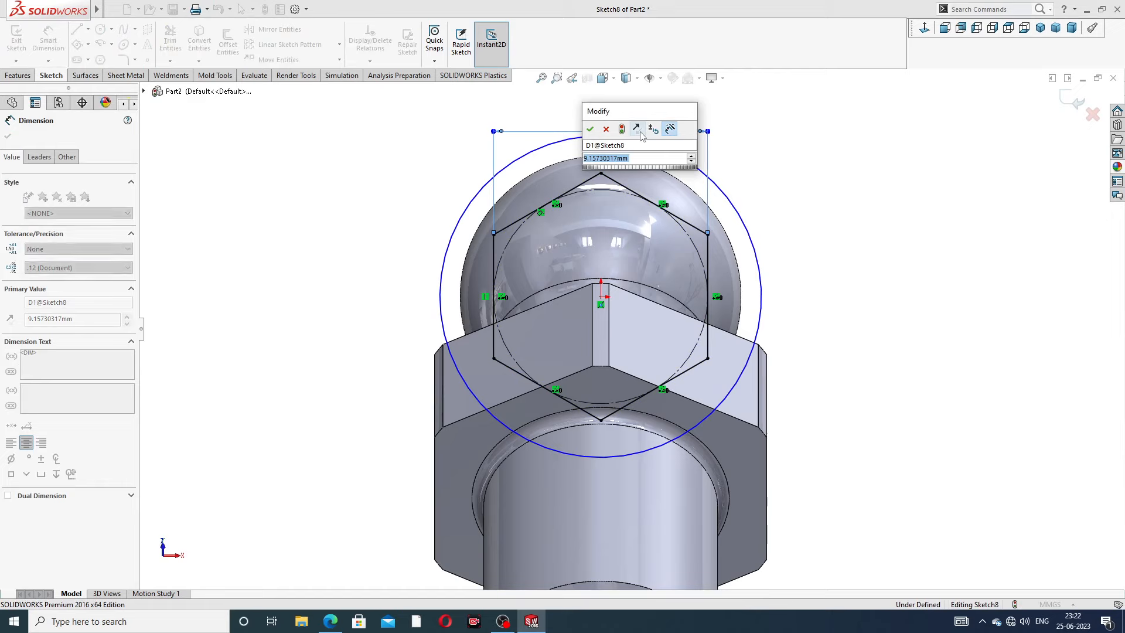
pyautogui.write('9')
pyautogui.press('Return')
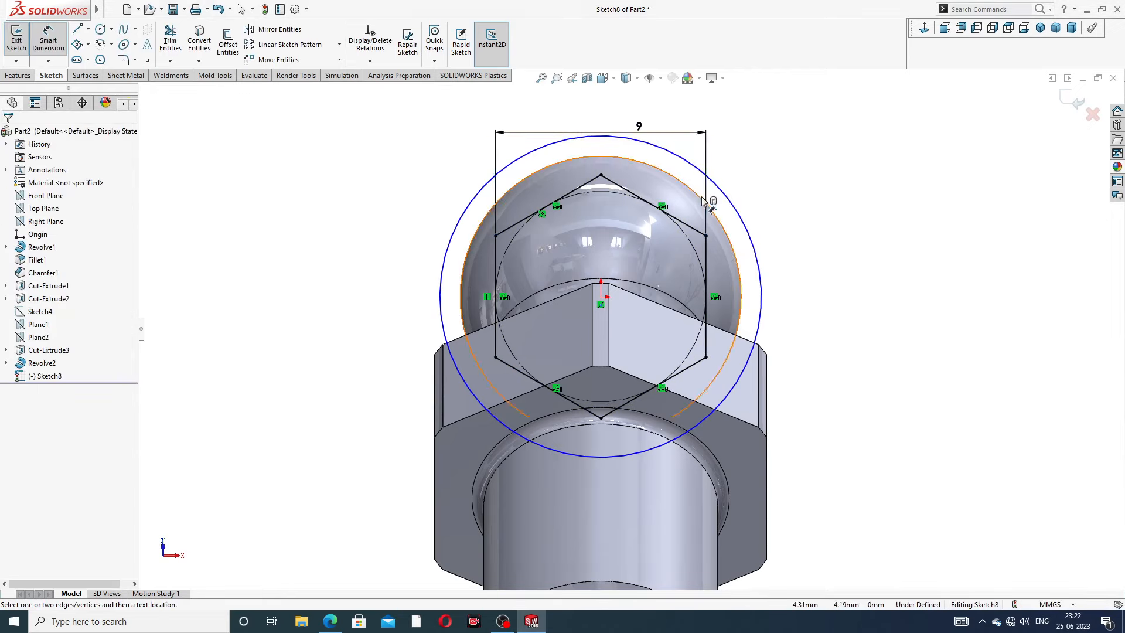
# Step: Dimension the circle around the hexagon and set its diameter to 11 mm
pyautogui.click(716, 184)
pyautogui.click(726, 173)
pyautogui.write('11')
pyautogui.press('Return')
pyautogui.press('Escape')
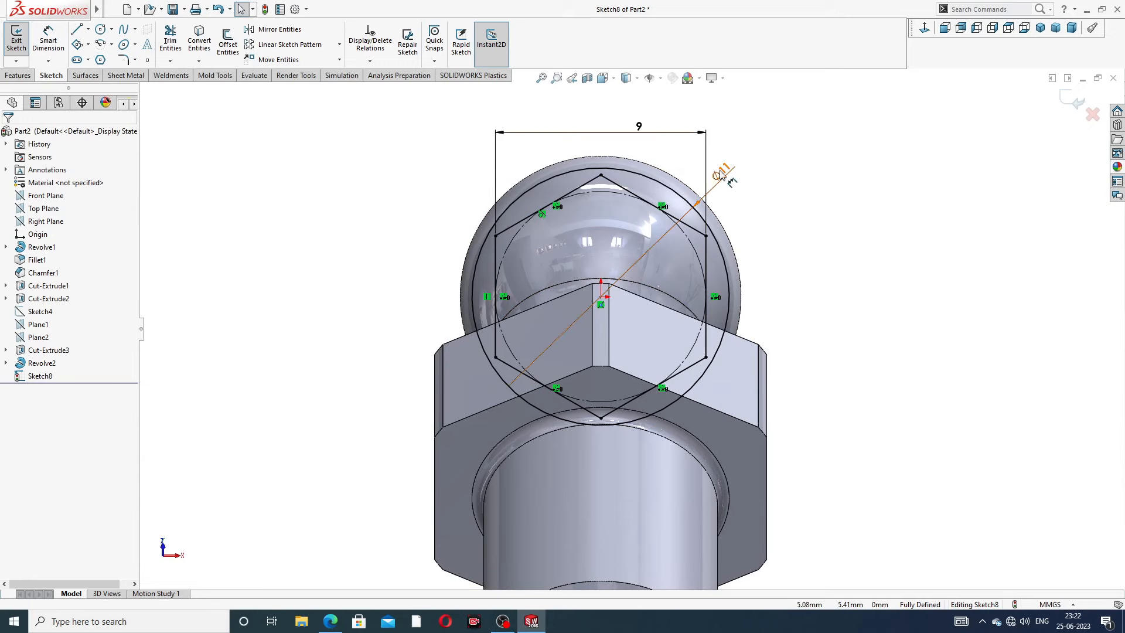
pyautogui.doubleClick(720, 174)
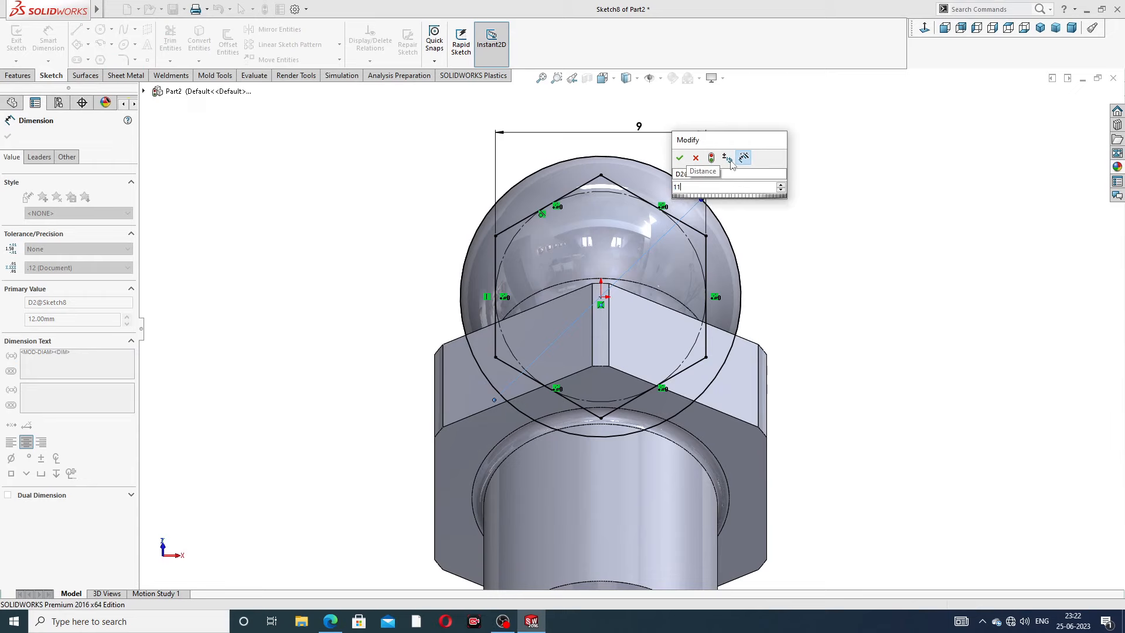
pyautogui.press('Return')
pyautogui.rightClick(789, 145)
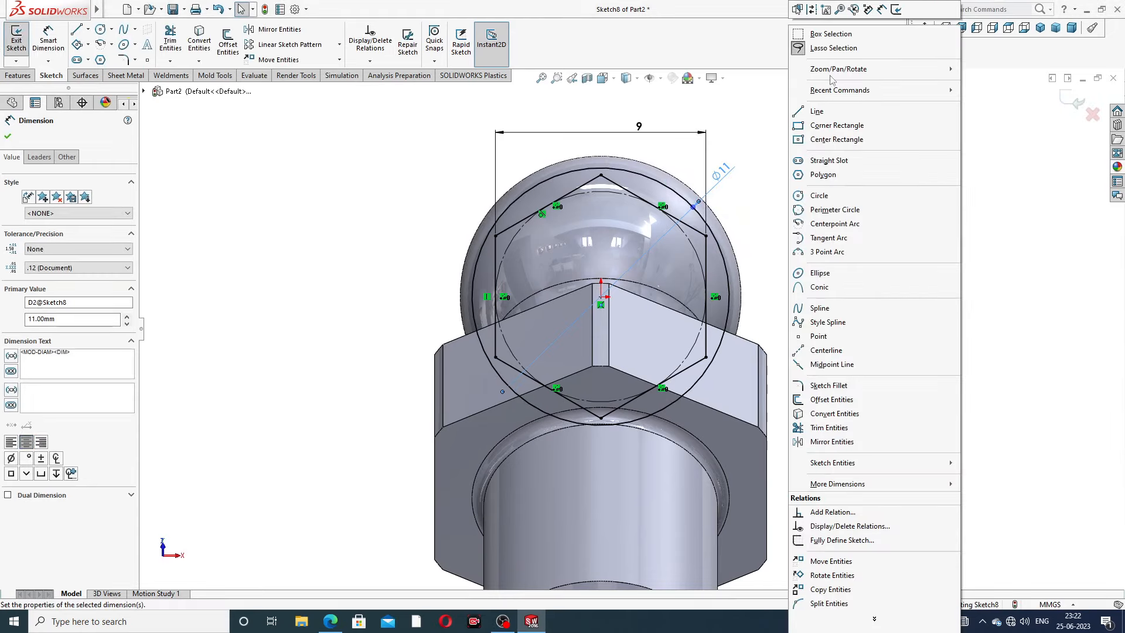
pyautogui.click(317, 151)
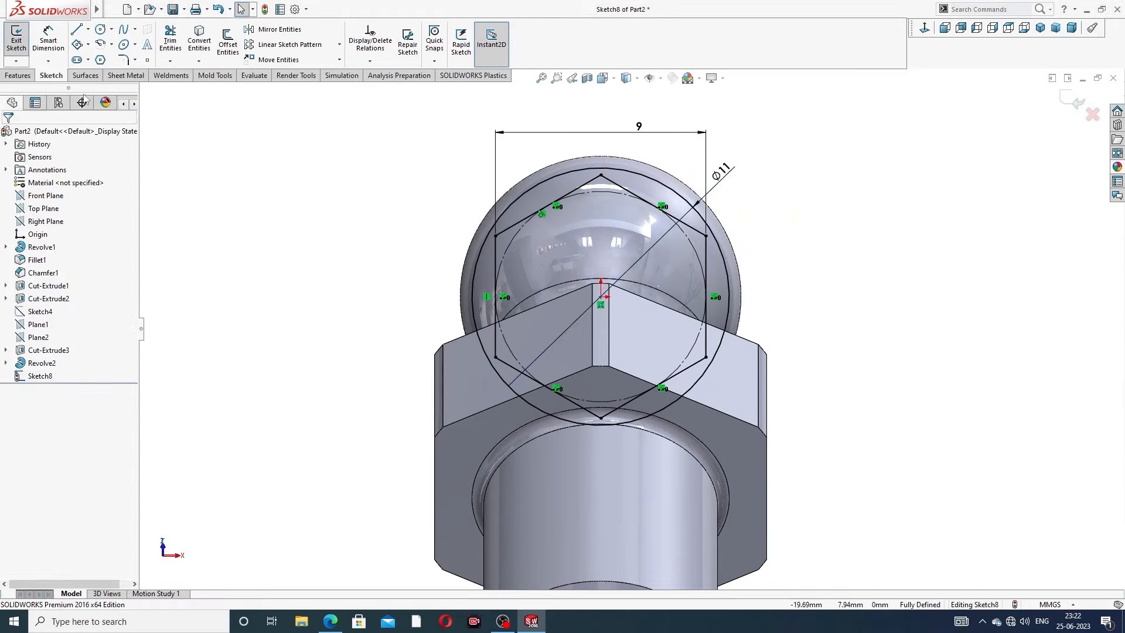
# Step: Cut-extrude the area between the hexagon and the circle 5 mm blind through the branch collar
pyautogui.click(17, 75)
pyautogui.click(174, 44)
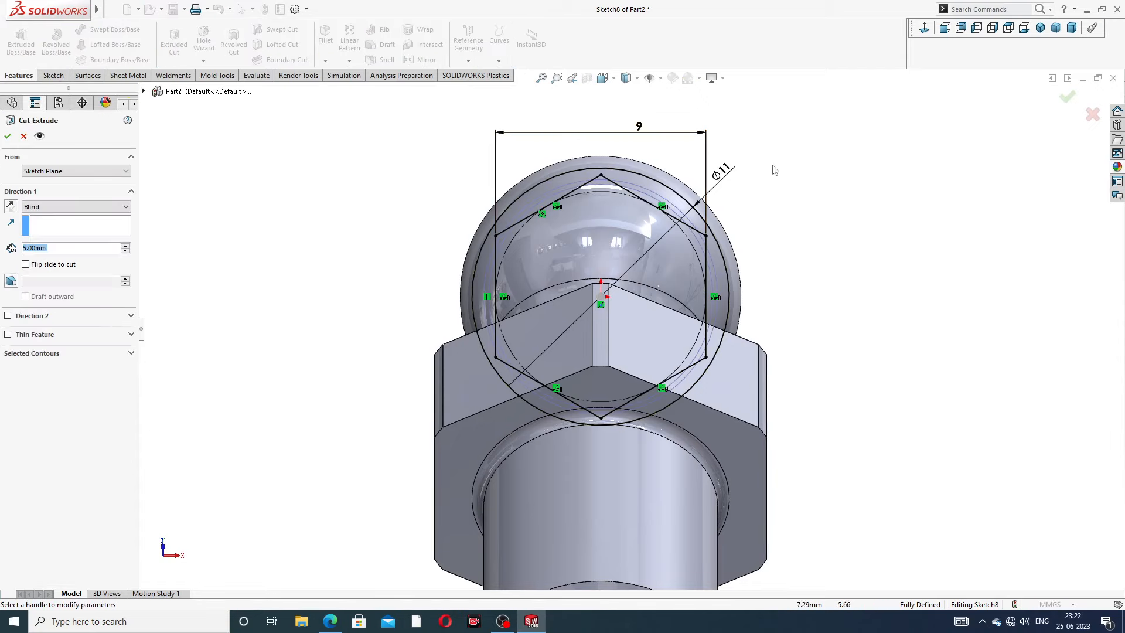
pyautogui.scroll(2, 717, 206)
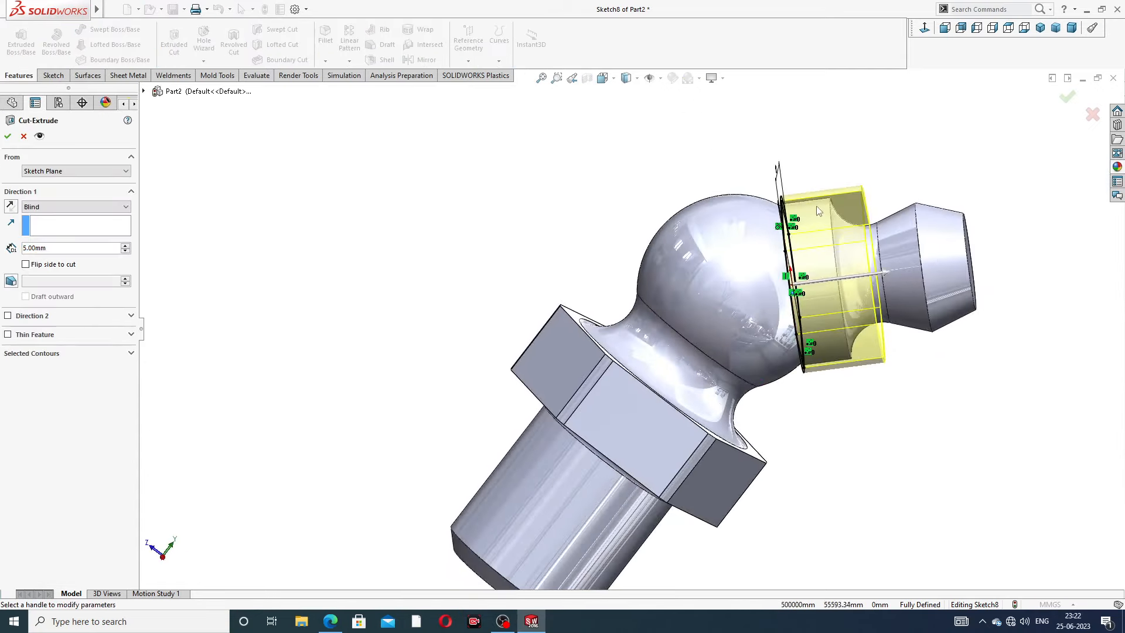
pyautogui.moveTo(816, 207)
pyautogui.mouseDown(button='middle')
pyautogui.moveTo(758, 211)
pyautogui.moveTo(813, 213)
pyautogui.mouseUp(button='middle')
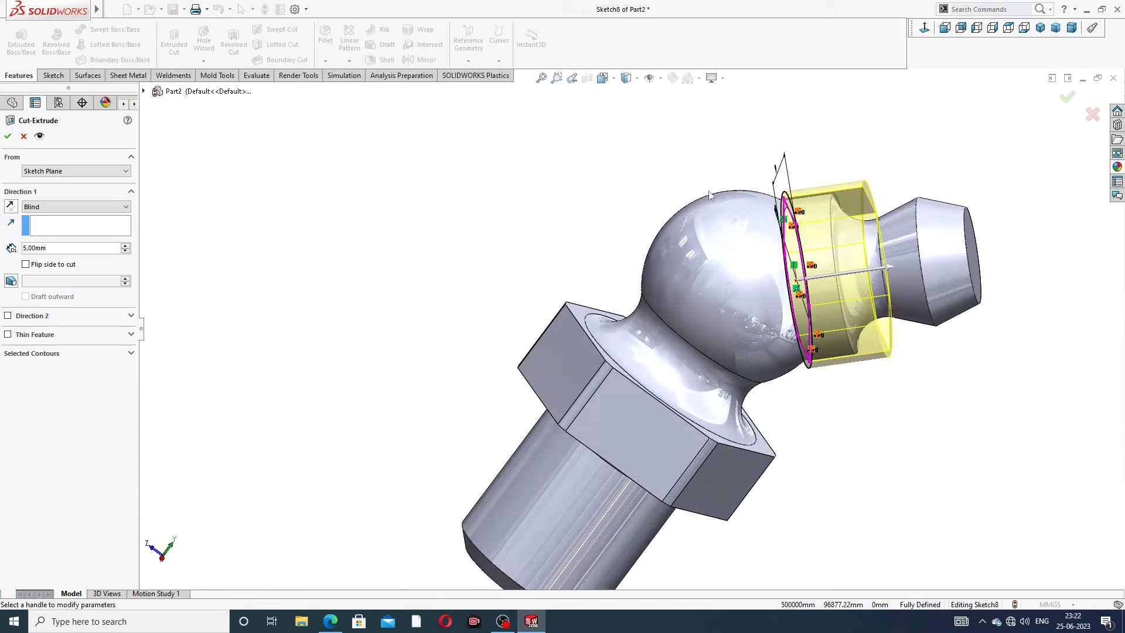
pyautogui.click(8, 138)
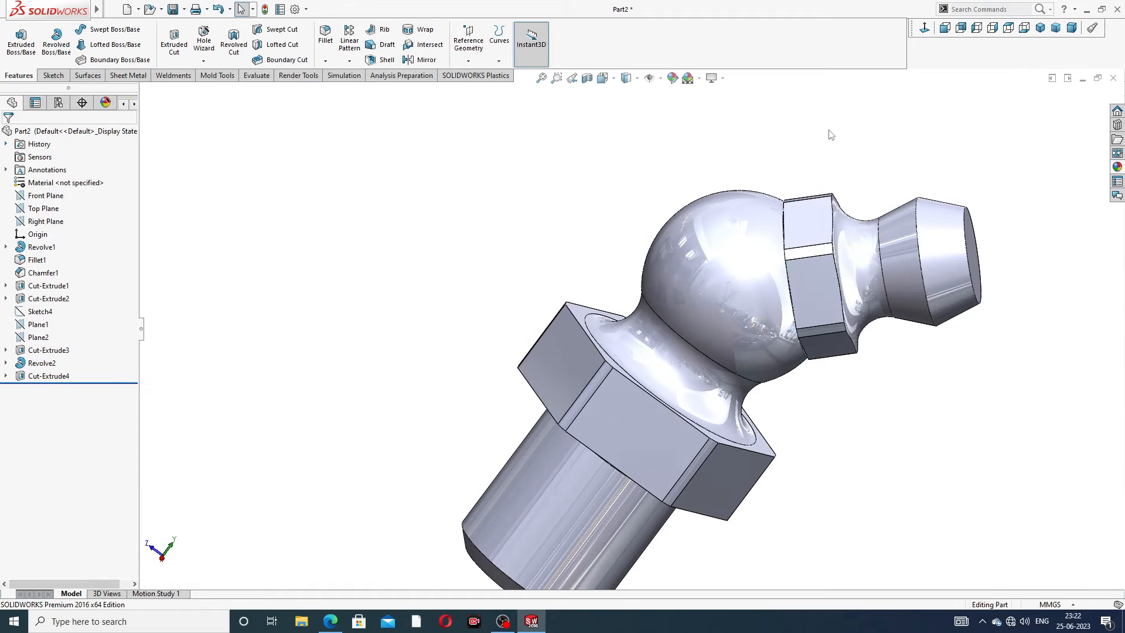
# Step: Start a new sketch on the flat end face of the angled branch's tip, viewed normal to it
pyautogui.moveTo(832, 134); pyautogui.dragTo(863, 155, button='middle')
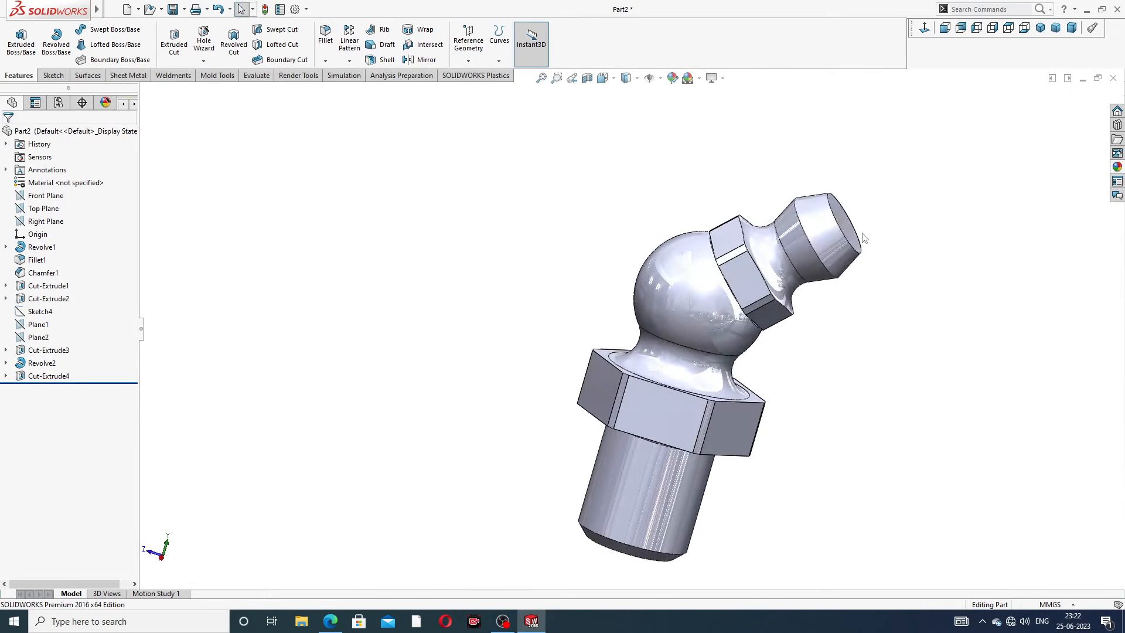
pyautogui.scroll(-3, 844, 217)
pyautogui.click(831, 219)
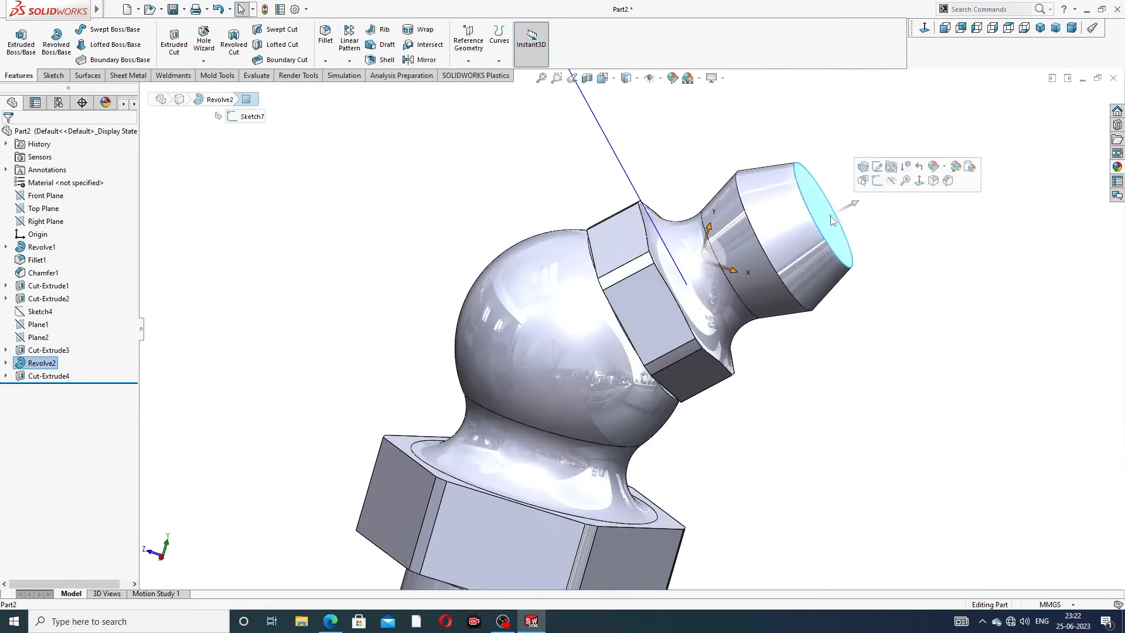
pyautogui.click(865, 171)
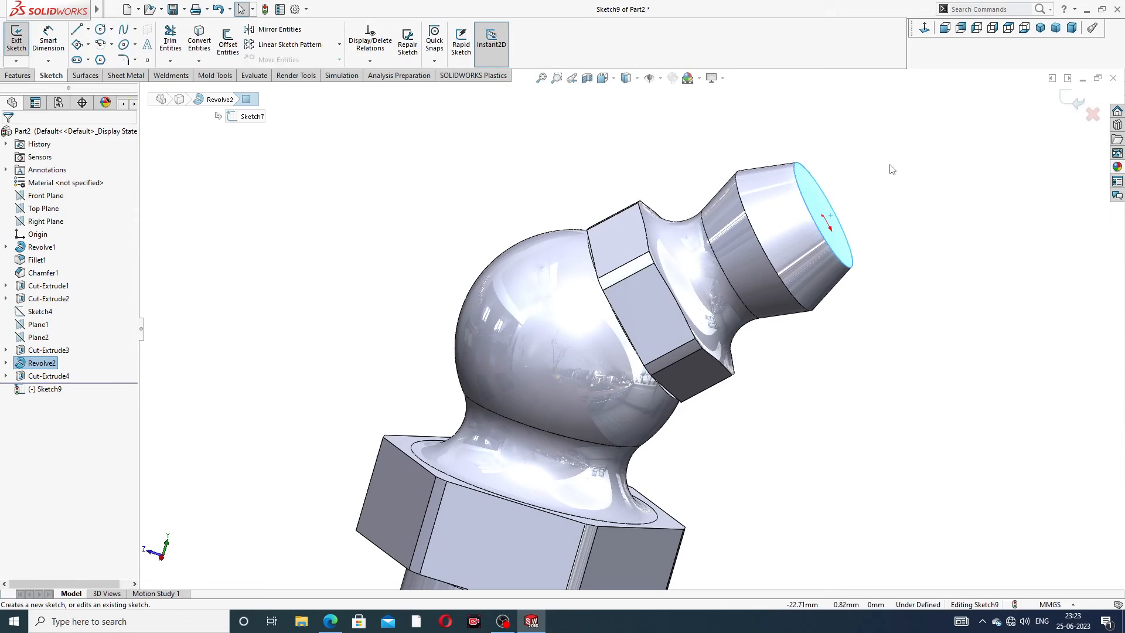
pyautogui.click(924, 27)
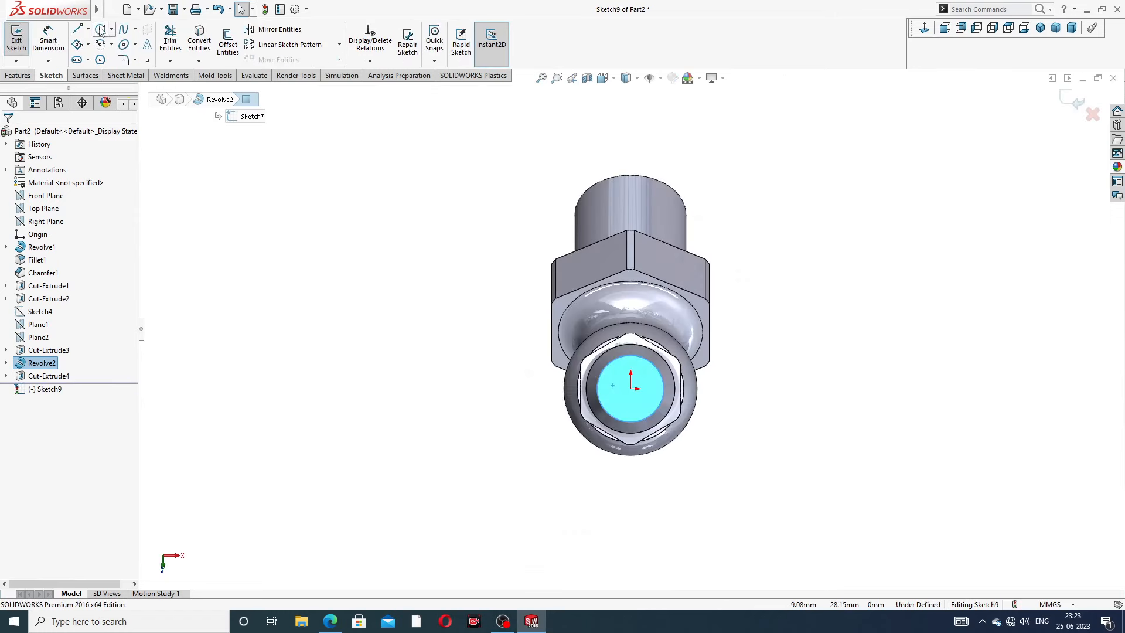
# Step: Sketch a circle centred on the origin of the tip face, with a radius of about 1.51 mm
pyautogui.click(101, 29)
pyautogui.scroll(-3, 624, 377)
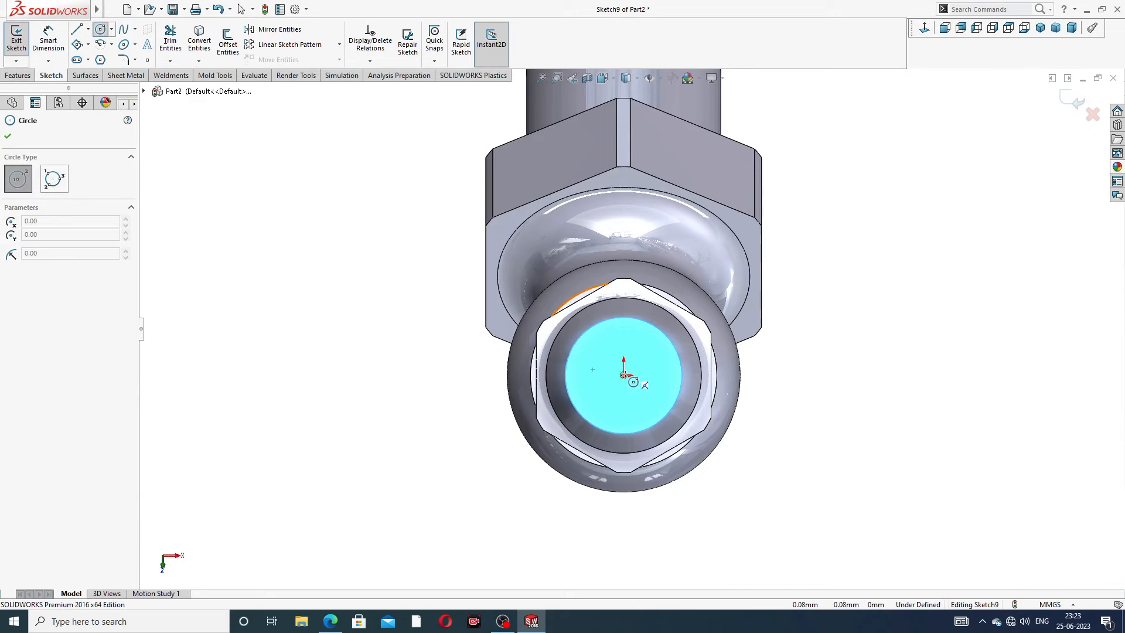
pyautogui.click(623, 375)
pyautogui.click(644, 355)
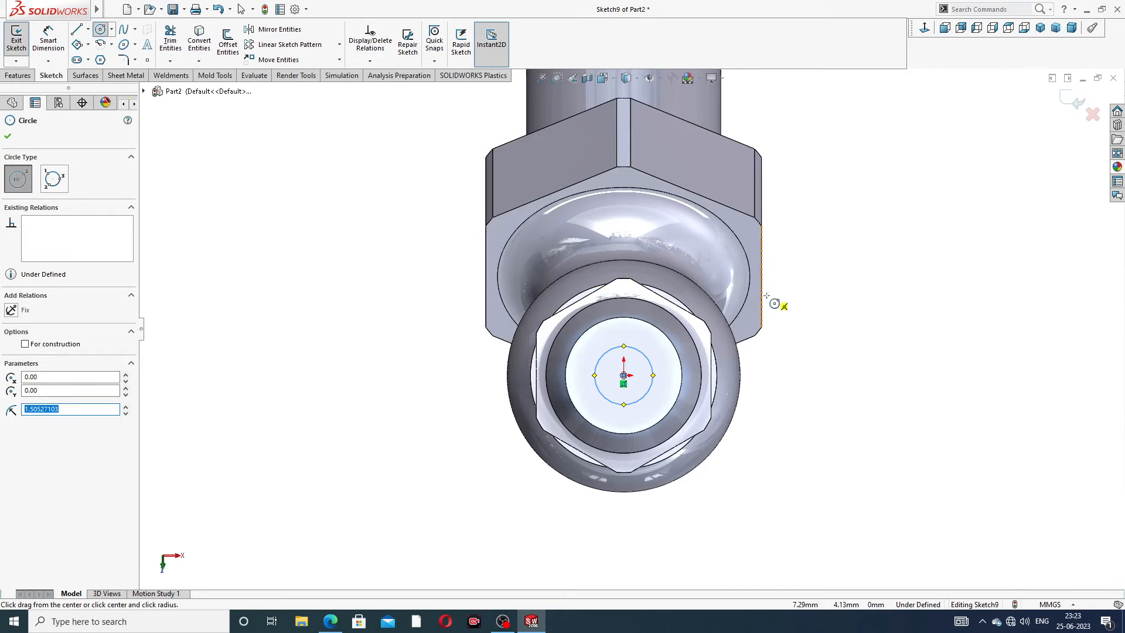
pyautogui.rightClick(773, 302)
pyautogui.click(794, 311)
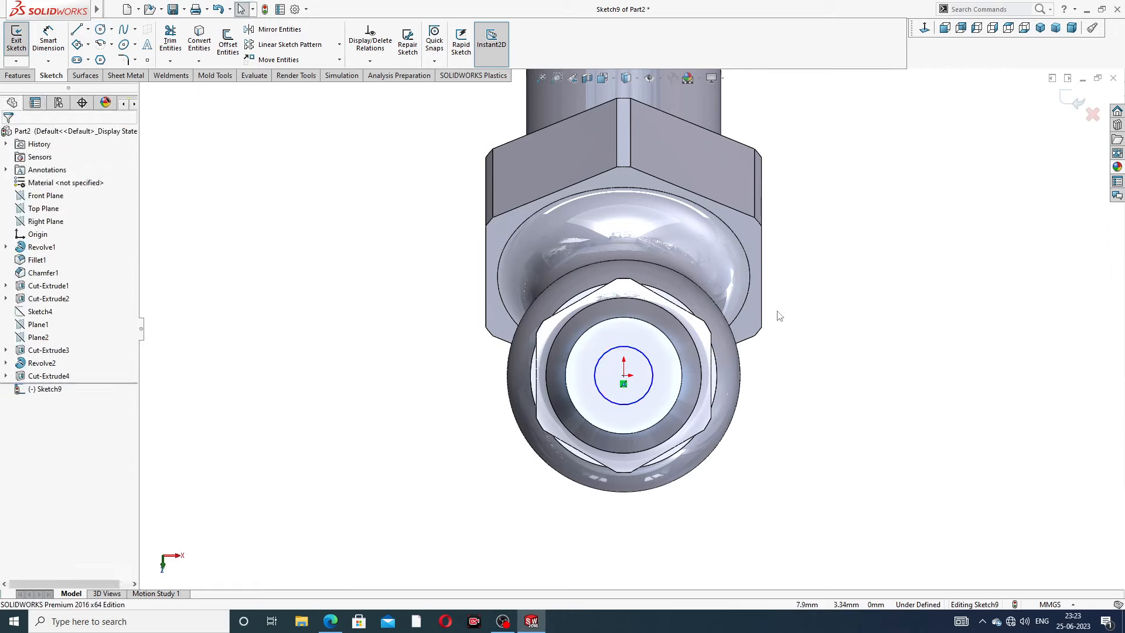
# Step: Check the bore size in the PDF drawing and set the tip circle's diameter to 3 mm
pyautogui.click(330, 621)
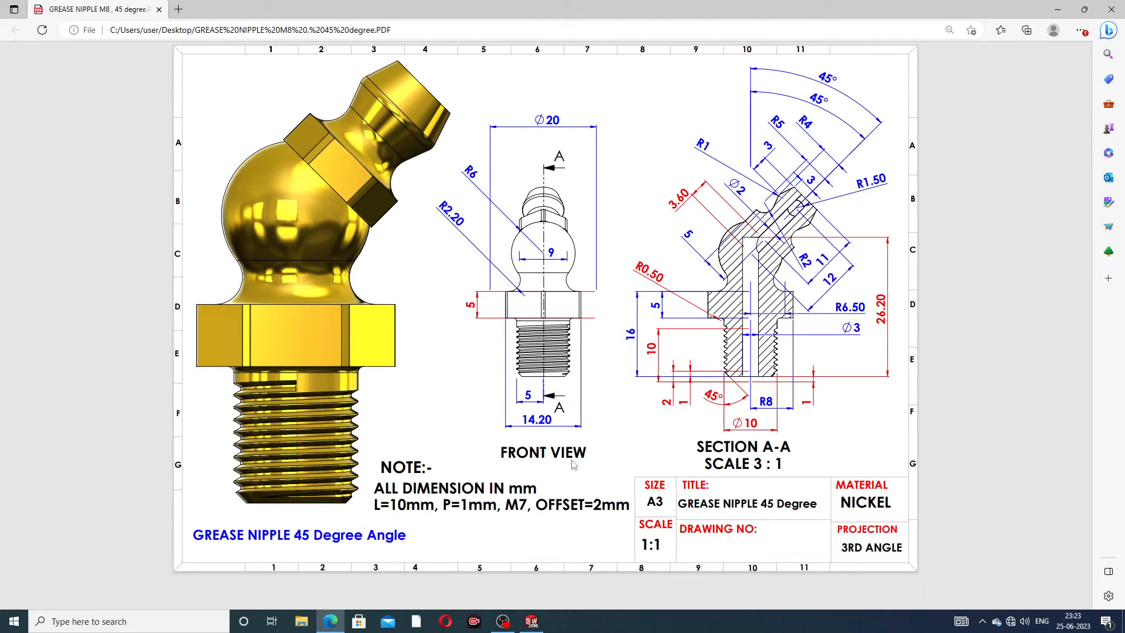
pyautogui.click(330, 621)
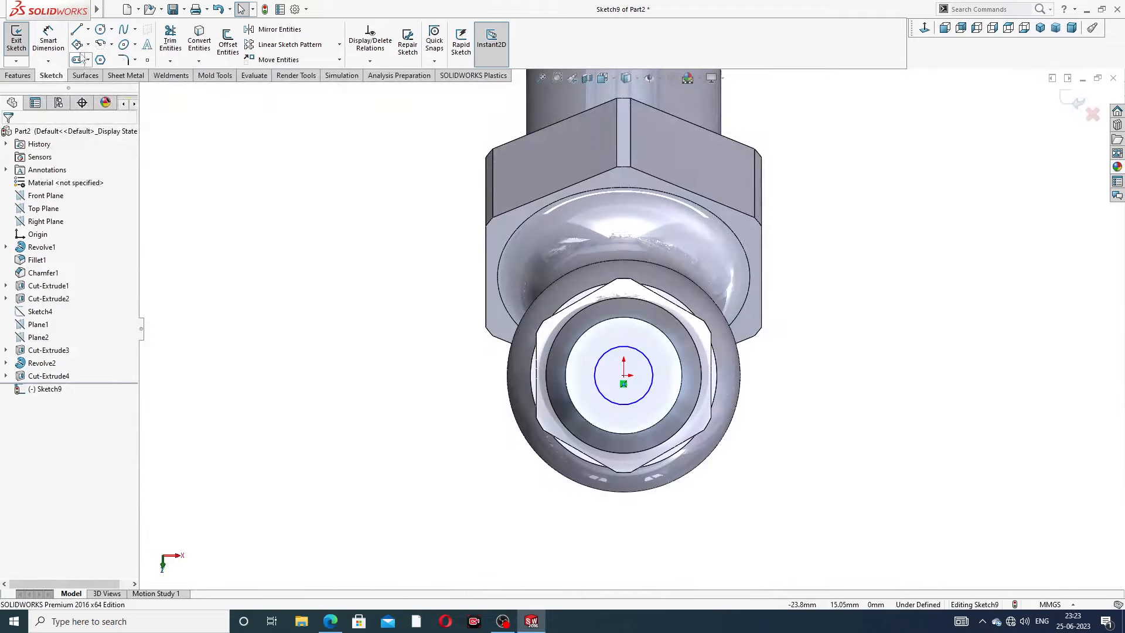
pyautogui.click(48, 39)
pyautogui.click(652, 362)
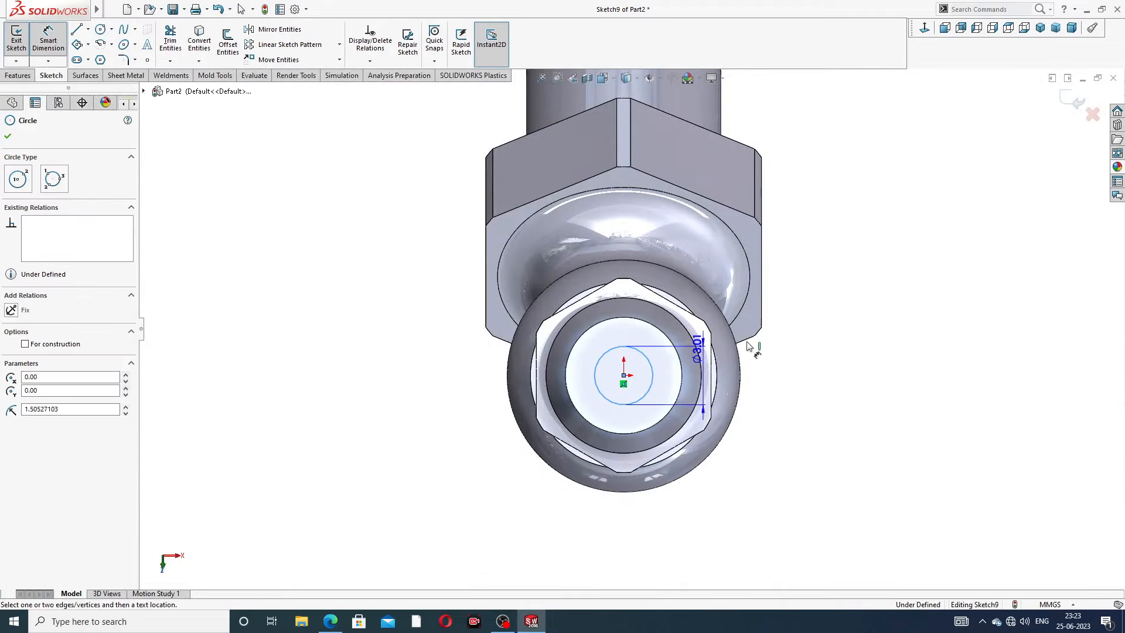
pyautogui.click(804, 327)
pyautogui.write('3')
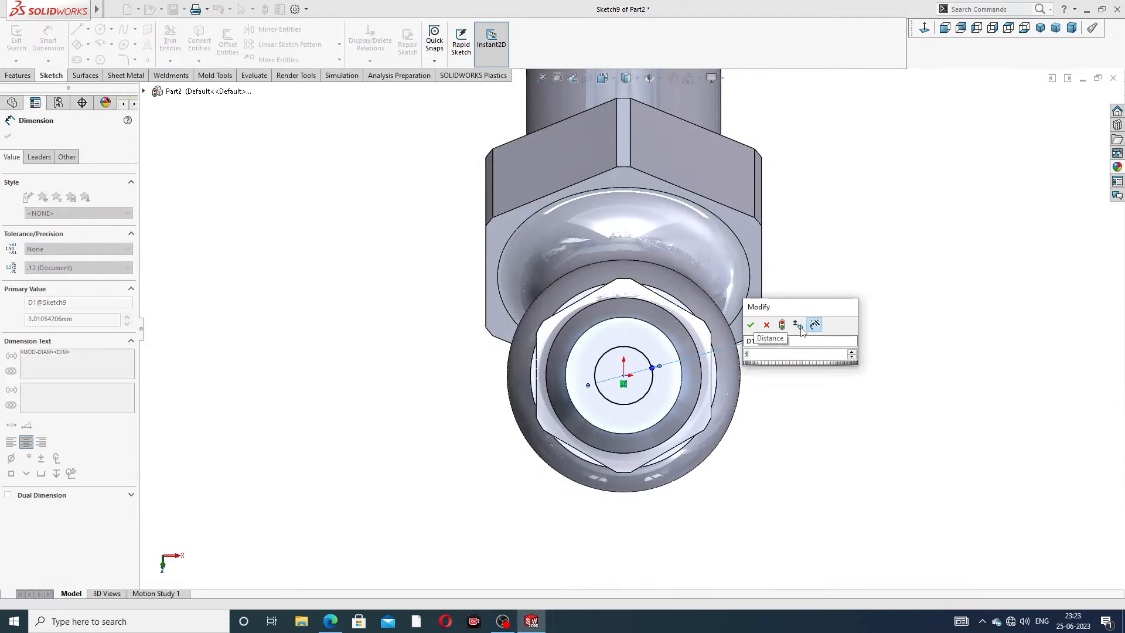
pyautogui.press('Return')
pyautogui.click(8, 137)
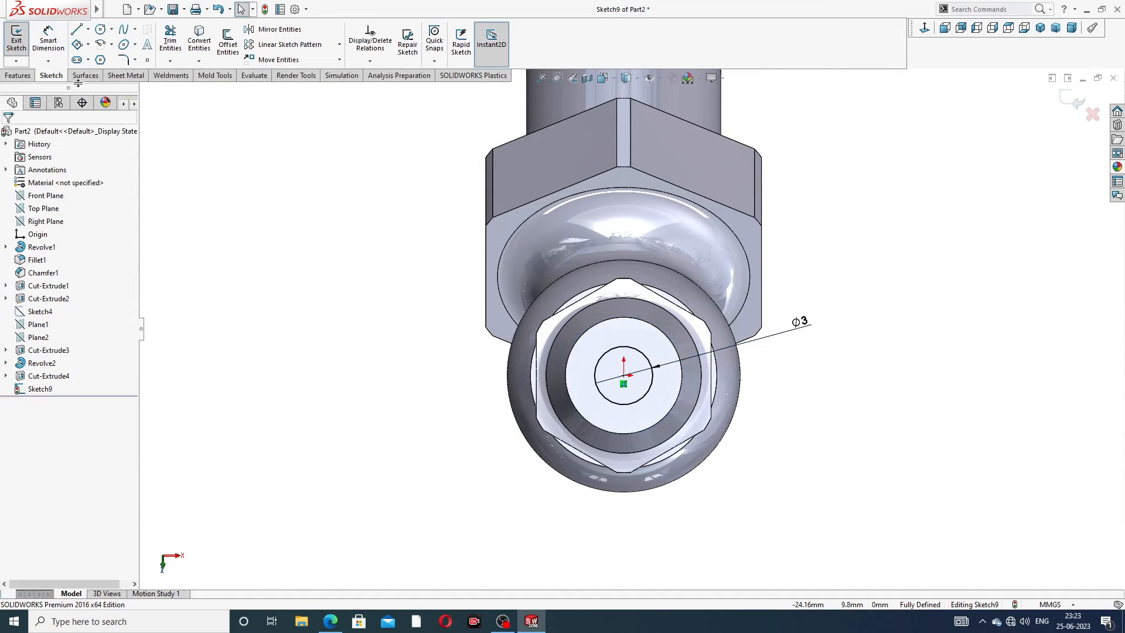
# Step: Cut-extrude the 3 mm circle Up To Surface, ending at the inner cylindrical face of the threaded shank's bore
pyautogui.click(17, 75)
pyautogui.click(174, 41)
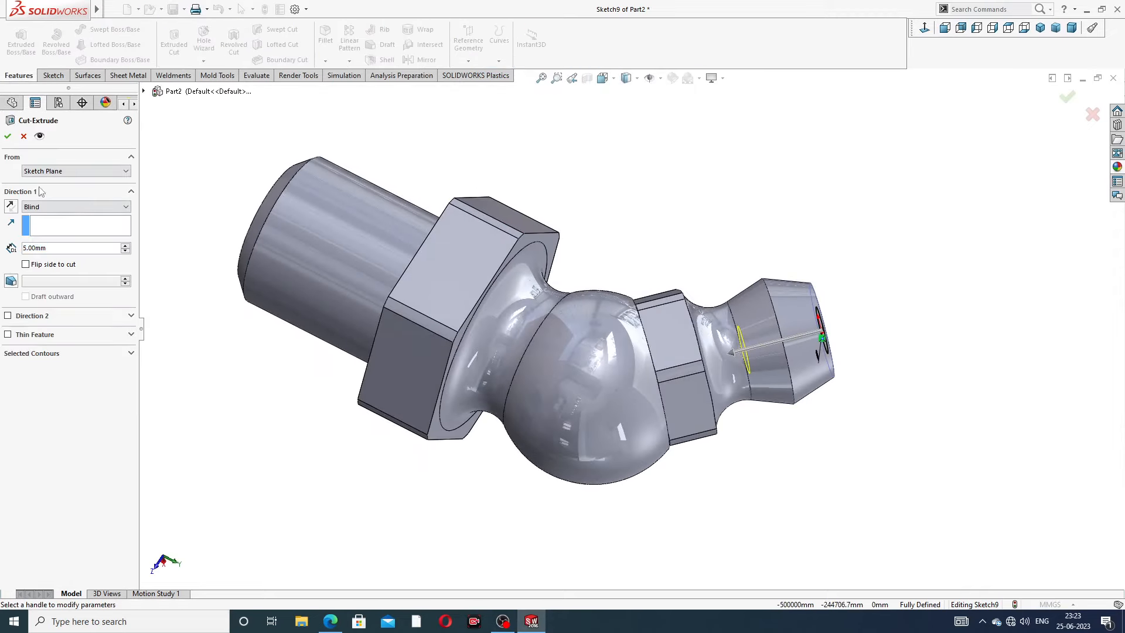
pyautogui.click(73, 206)
pyautogui.click(73, 256)
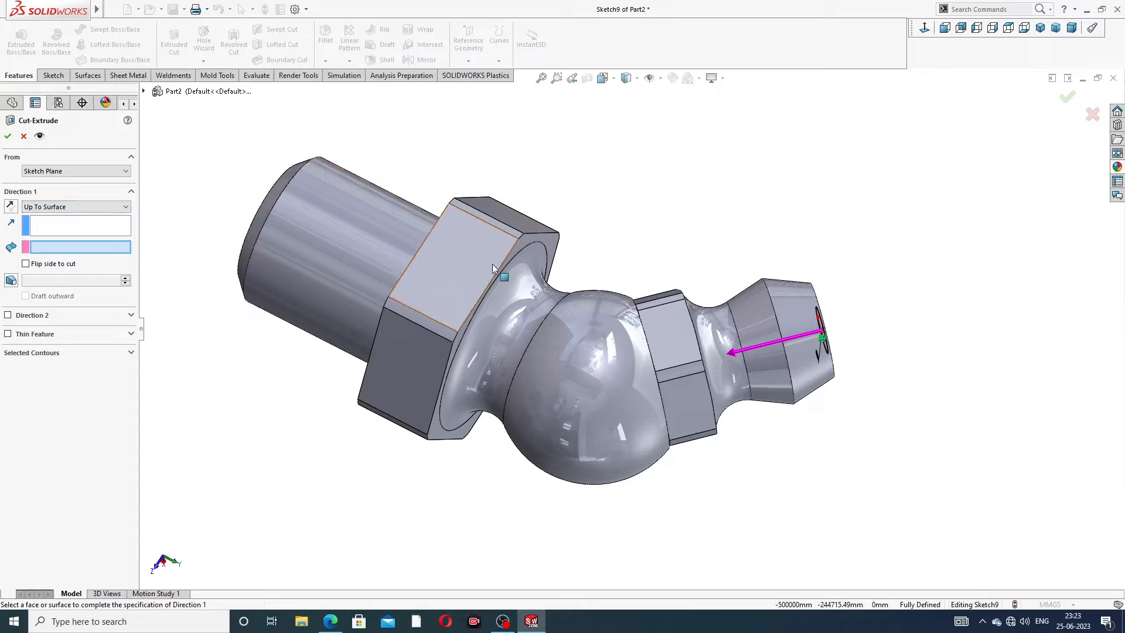
pyautogui.moveTo(466, 214); pyautogui.dragTo(674, 202, button='middle')
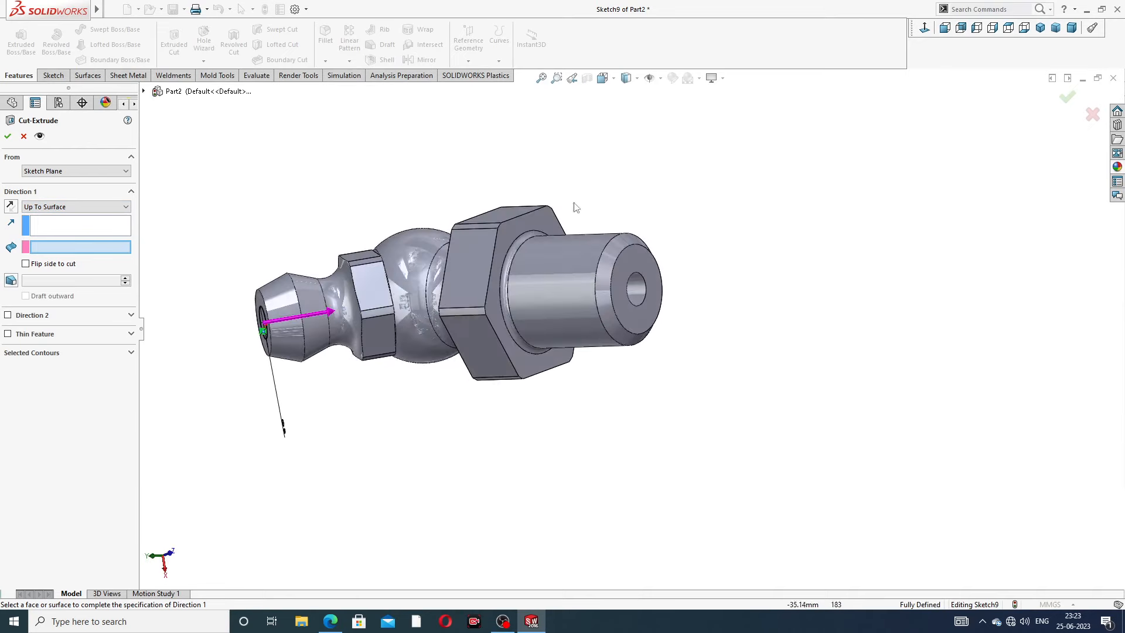
pyautogui.moveTo(442, 239); pyautogui.dragTo(367, 179, button='middle')
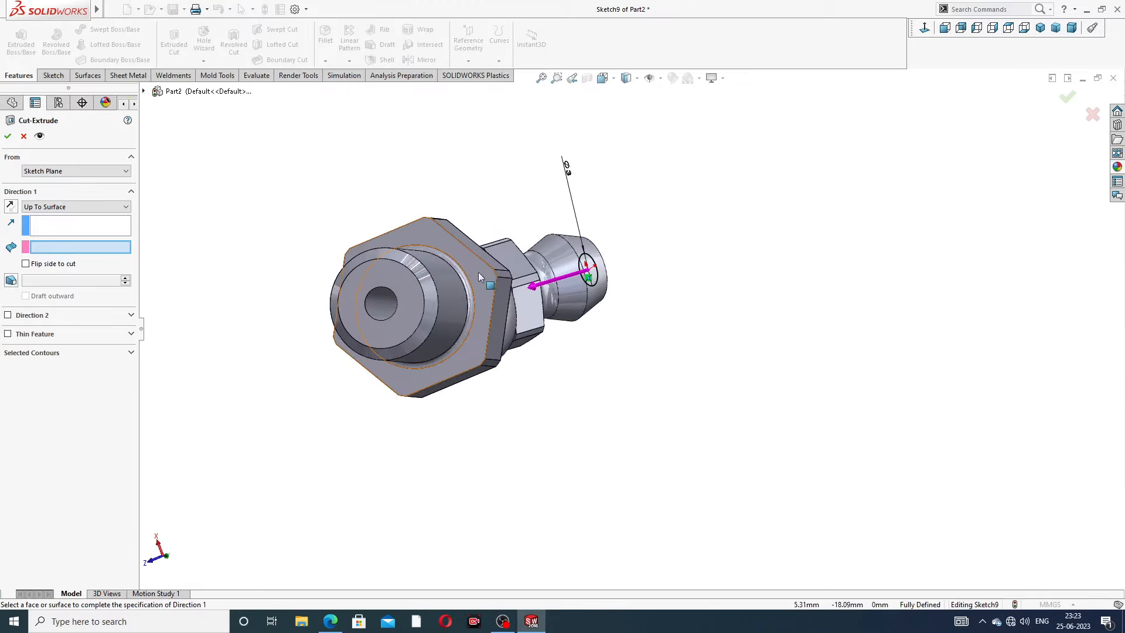
pyautogui.moveTo(478, 272)
pyautogui.mouseDown(button='middle')
pyautogui.moveTo(455, 135)
pyautogui.moveTo(482, 286)
pyautogui.mouseUp(button='middle')
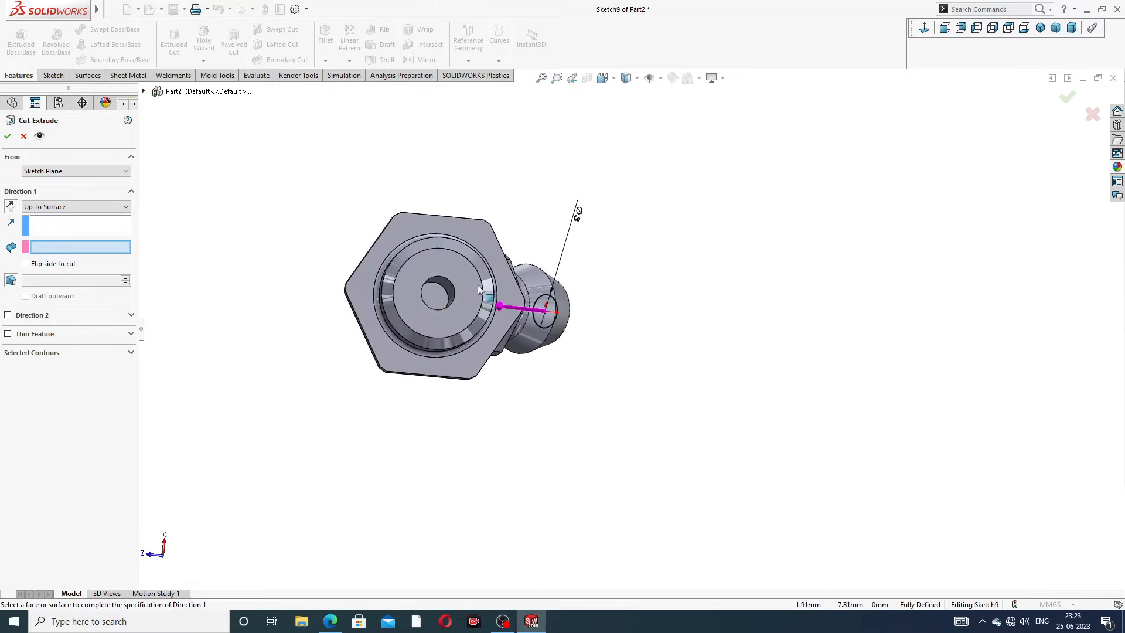
pyautogui.scroll(-4, 450, 287)
pyautogui.moveTo(518, 325)
pyautogui.mouseDown(button='middle')
pyautogui.moveTo(543, 331)
pyautogui.moveTo(507, 331)
pyautogui.moveTo(515, 343)
pyautogui.moveTo(536, 288)
pyautogui.moveTo(526, 313)
pyautogui.mouseUp(button='middle')
pyautogui.click(526, 333)
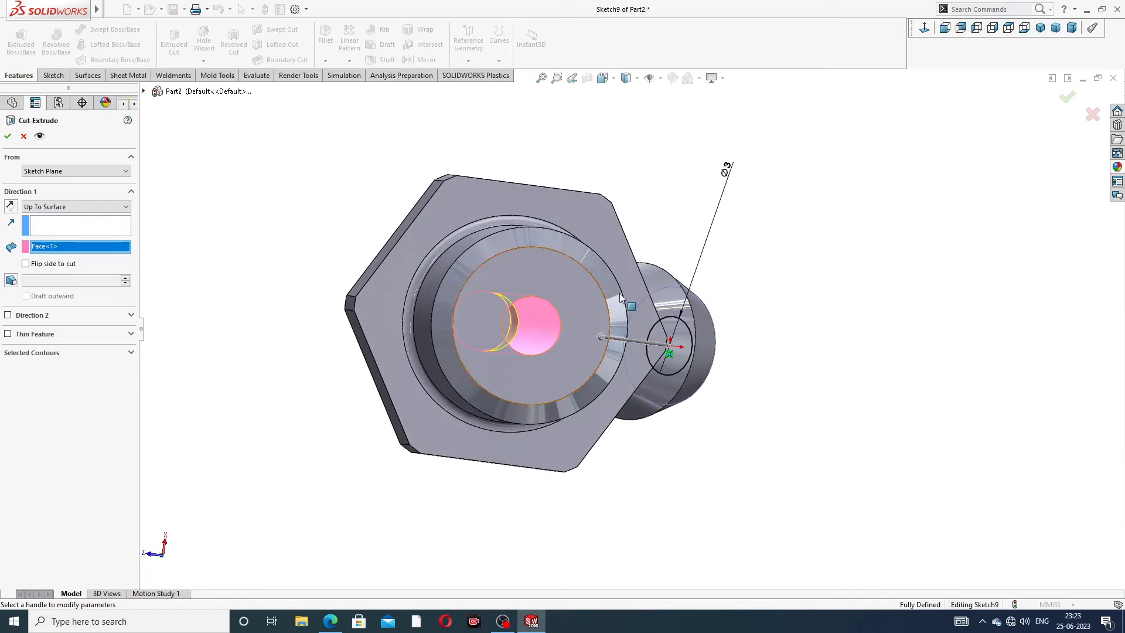
pyautogui.moveTo(691, 230); pyautogui.dragTo(679, 210, button='middle')
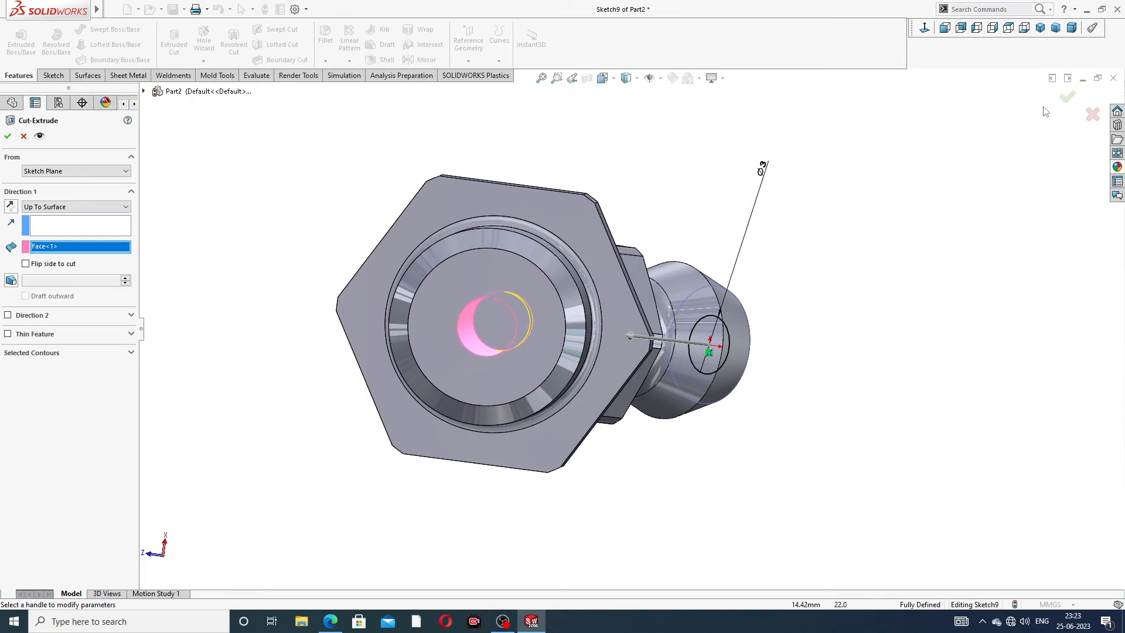
pyautogui.click(1067, 97)
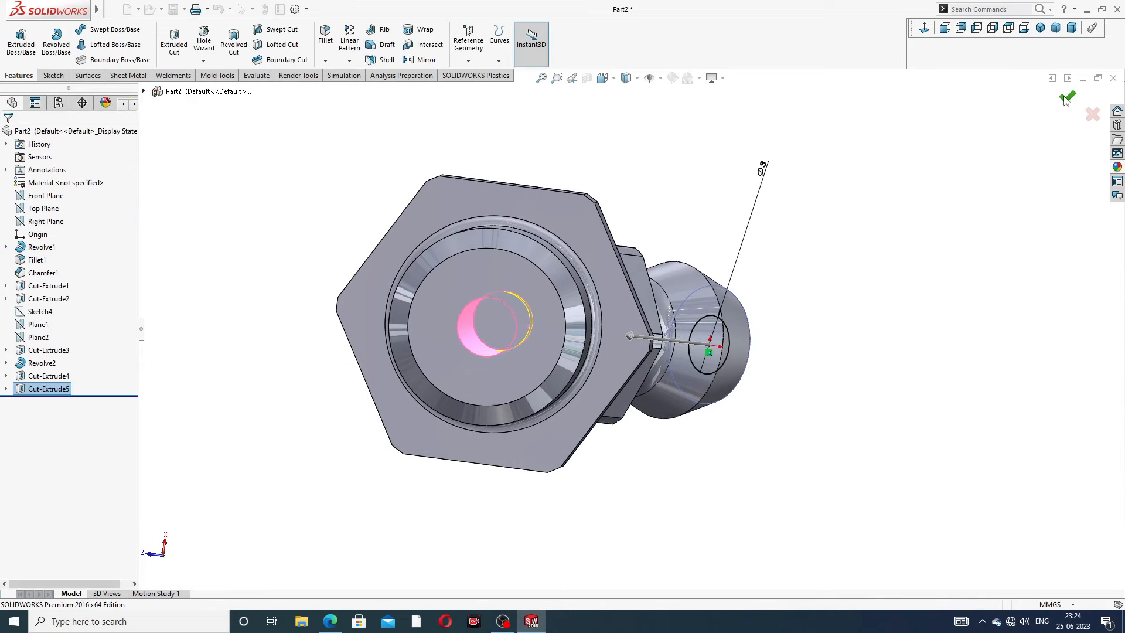
pyautogui.click(716, 199)
# Step: Inspect the two intersecting bores in a section view on the Right Plane, and examine the hole in the branch tip
pyautogui.moveTo(719, 187); pyautogui.dragTo(691, 222, button='middle')
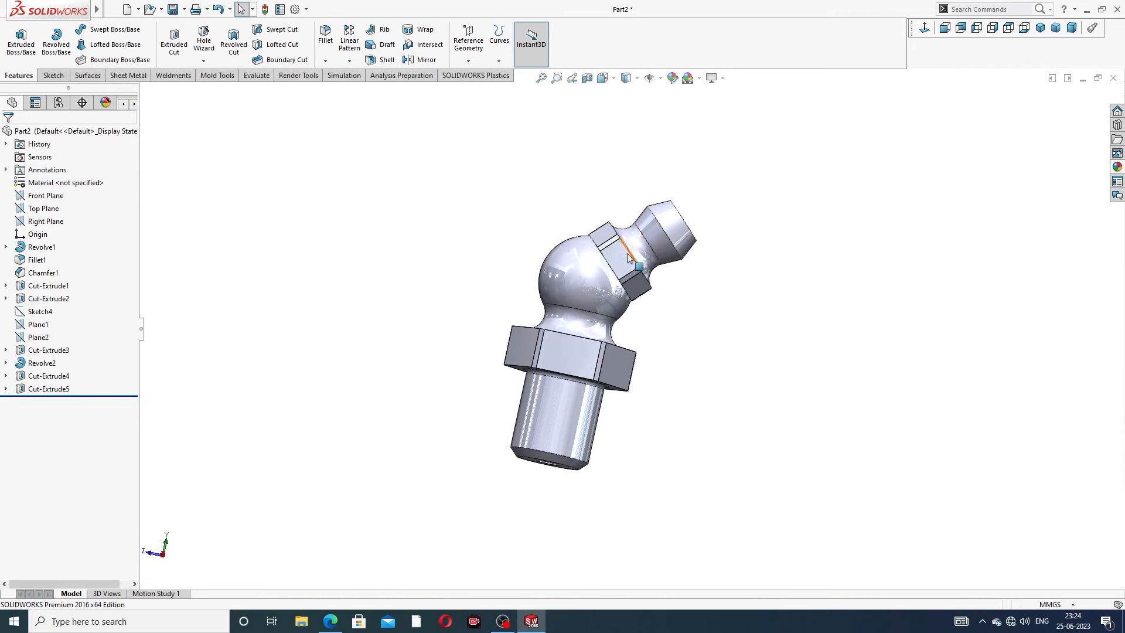
pyautogui.scroll(-2, 627, 253)
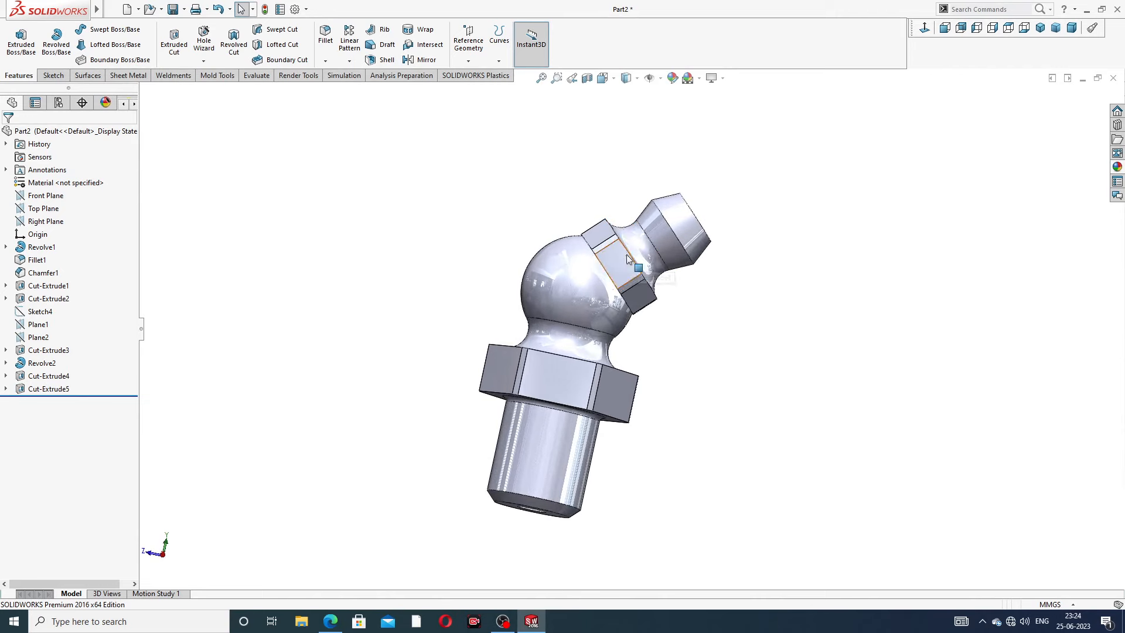
pyautogui.click(55, 228)
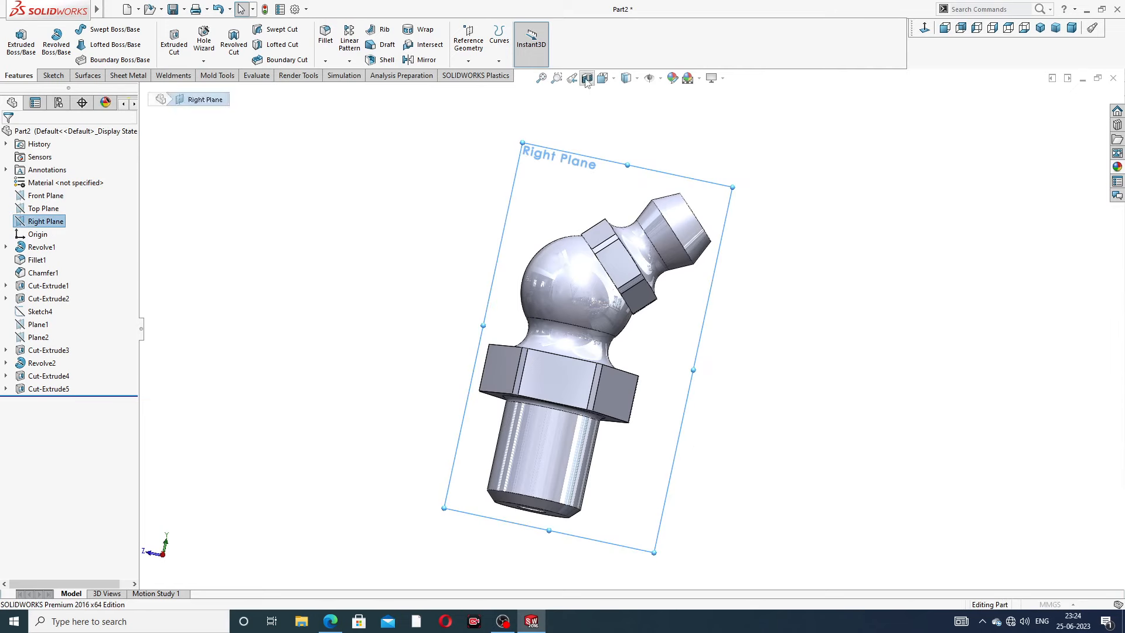
pyautogui.click(587, 78)
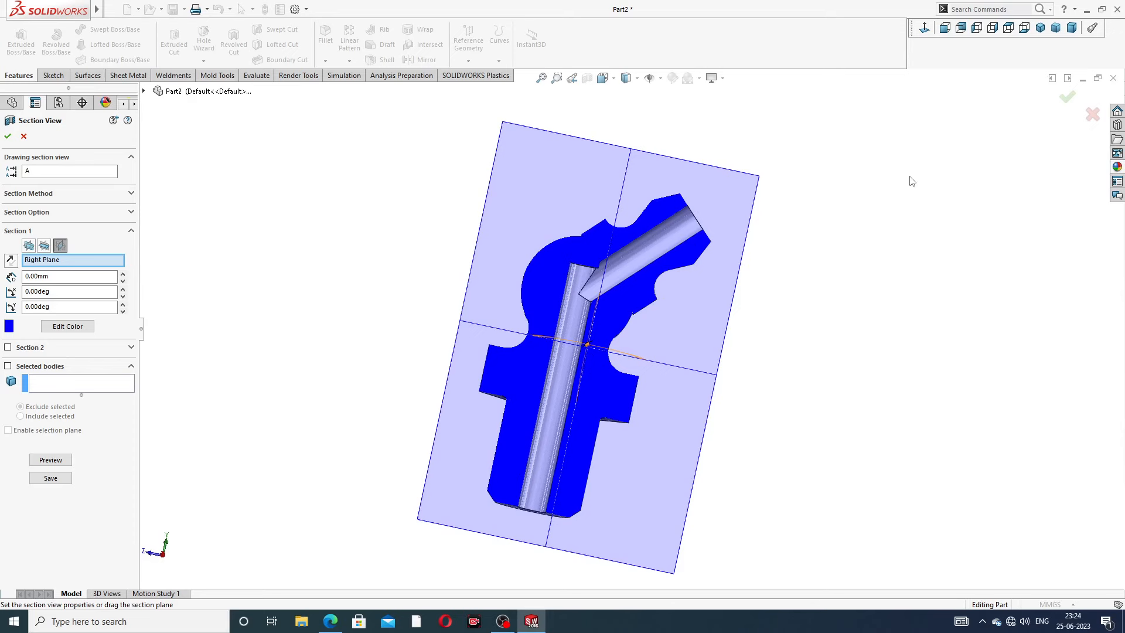
pyautogui.click(23, 137)
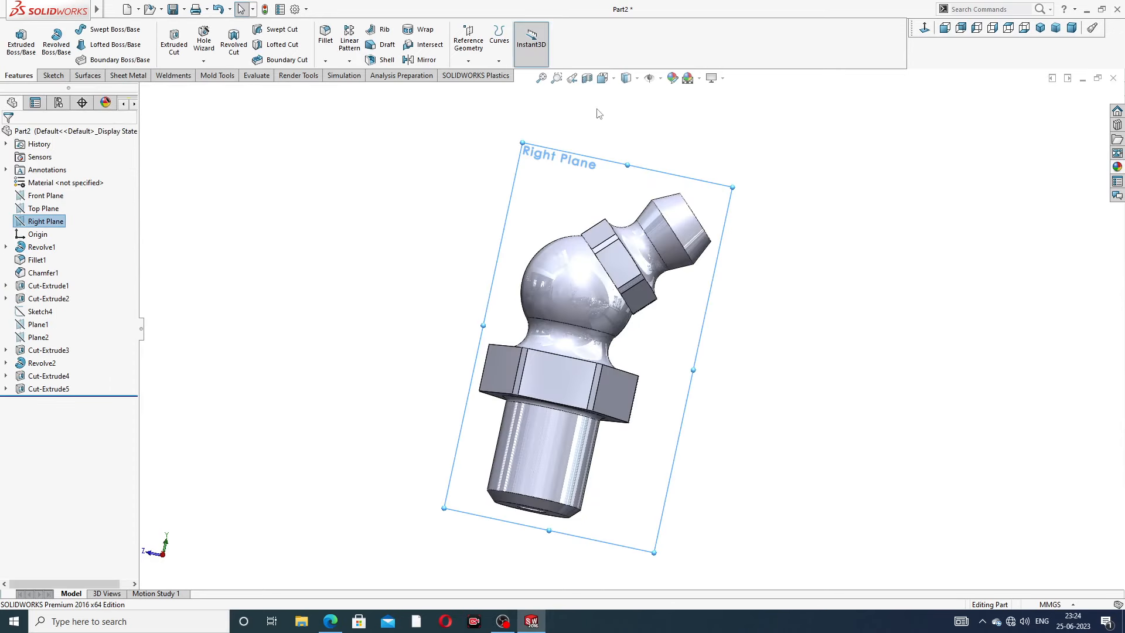
pyautogui.click(614, 117)
pyautogui.moveTo(649, 206); pyautogui.dragTo(584, 219, button='middle')
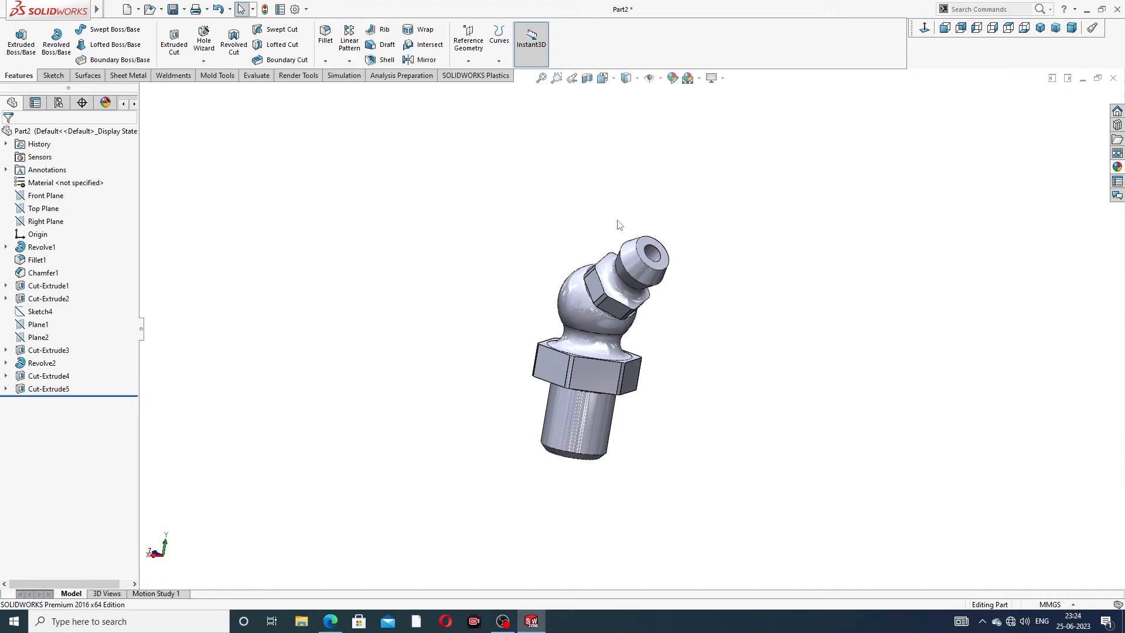
pyautogui.moveTo(696, 195); pyautogui.dragTo(662, 237, button='middle')
pyautogui.moveTo(617, 280); pyautogui.dragTo(644, 270, button='middle')
pyautogui.scroll(-1, 644, 270)
pyautogui.scroll(-2, 644, 269)
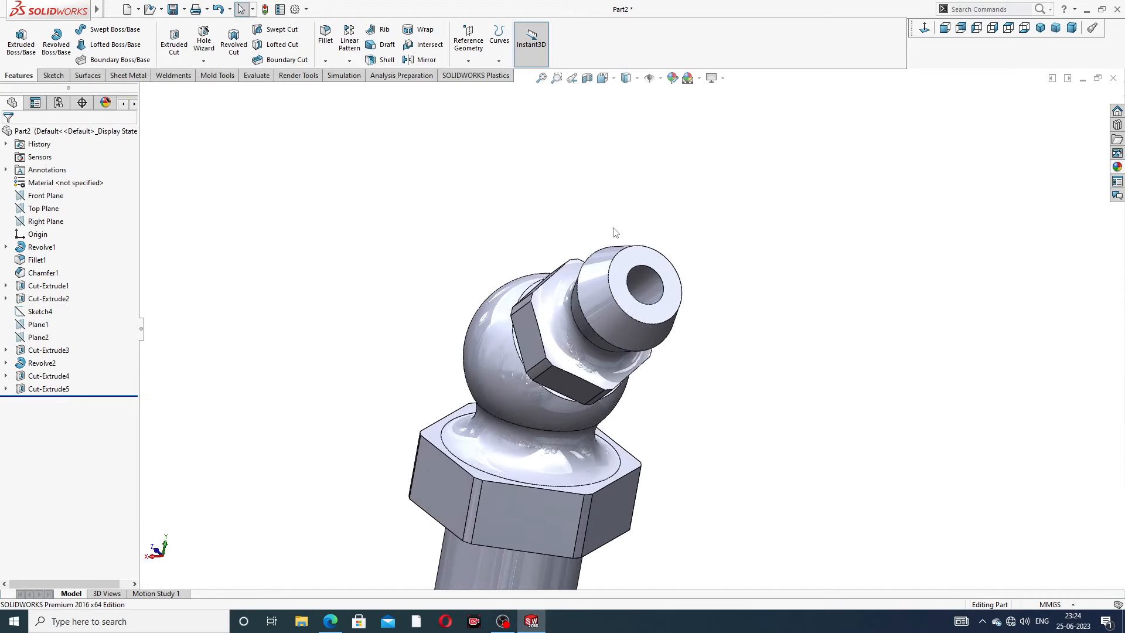
pyautogui.scroll(1, 648, 211)
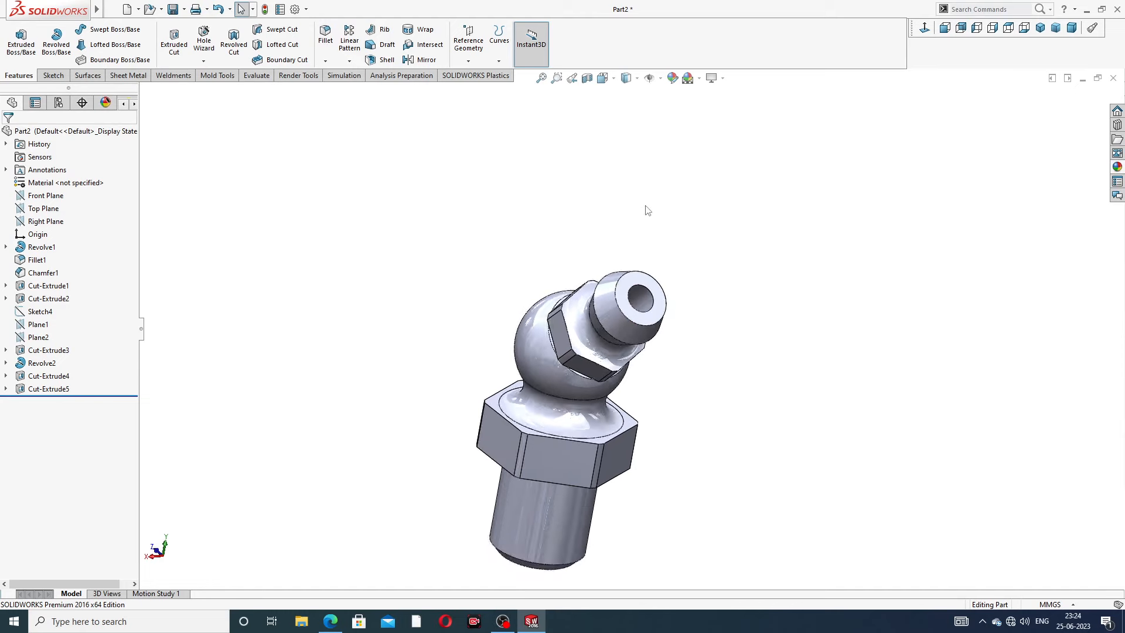
# Step: On the Right Plane, sketch a centreline from the origin along the branch axis at 45°, about 13.07 mm long
pyautogui.click(46, 221)
pyautogui.click(925, 28)
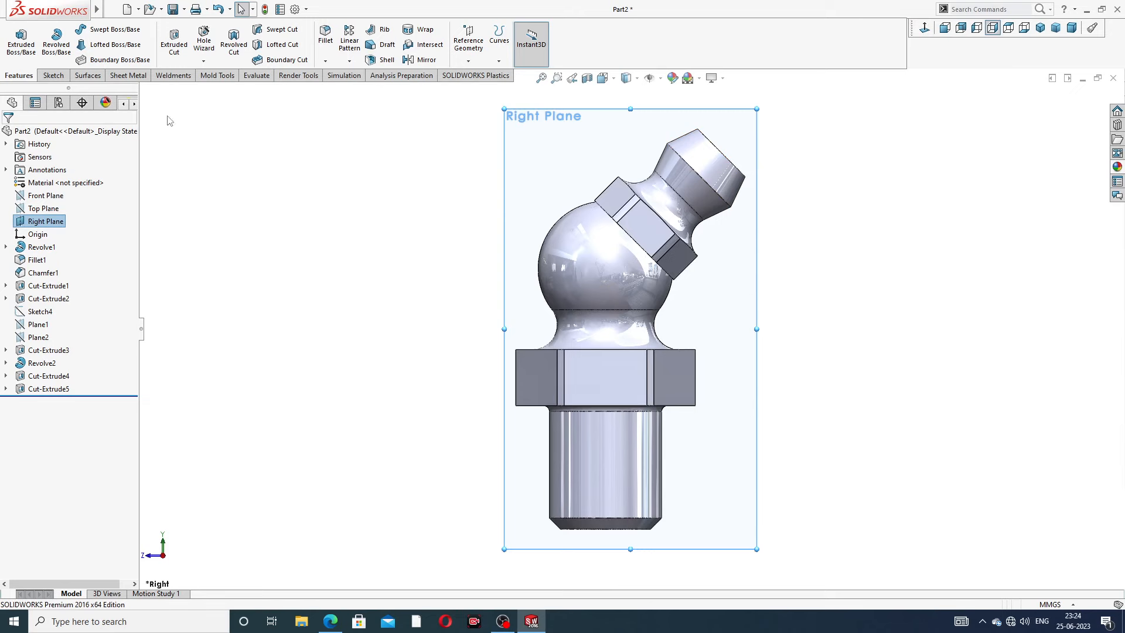
pyautogui.click(53, 75)
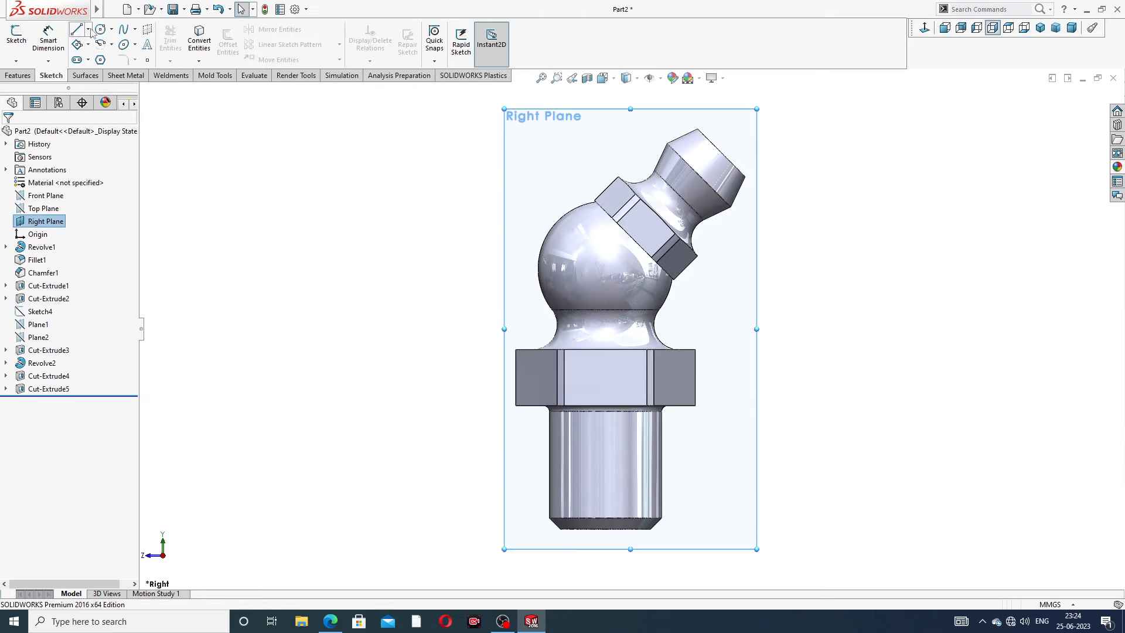
pyautogui.click(88, 30)
pyautogui.click(106, 58)
pyautogui.click(606, 267)
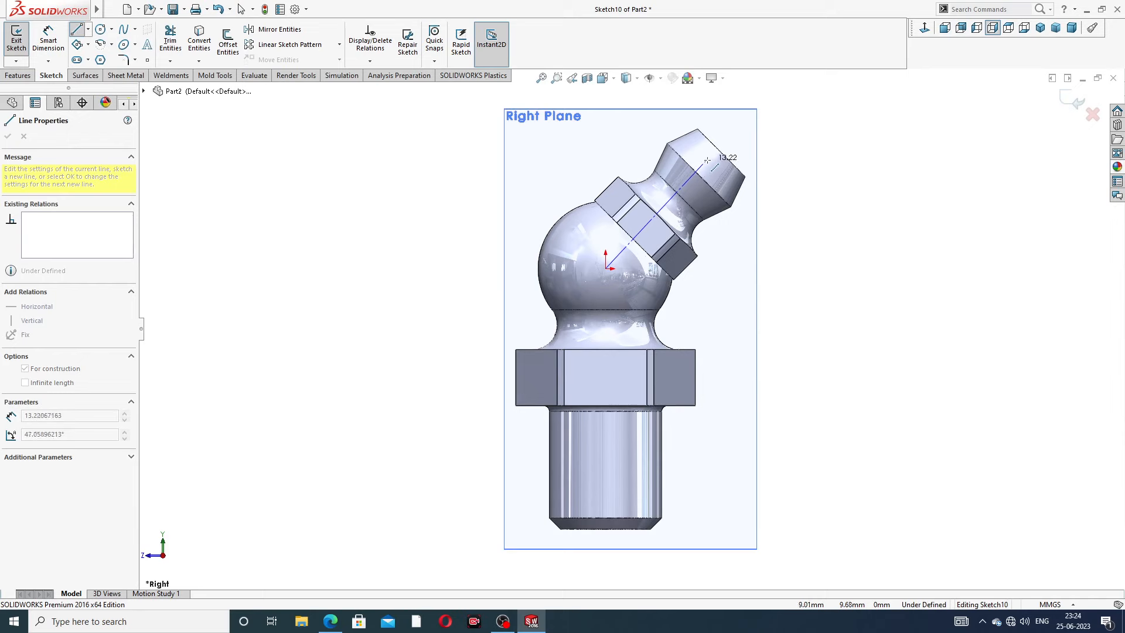
pyautogui.scroll(-2, 710, 161)
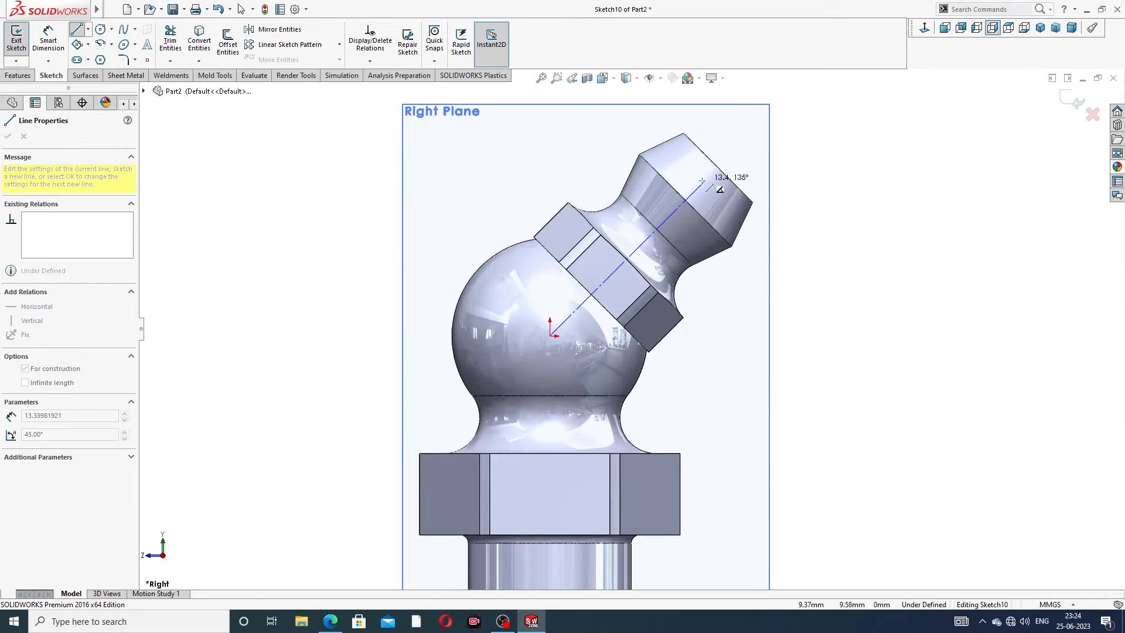
pyautogui.click(700, 185)
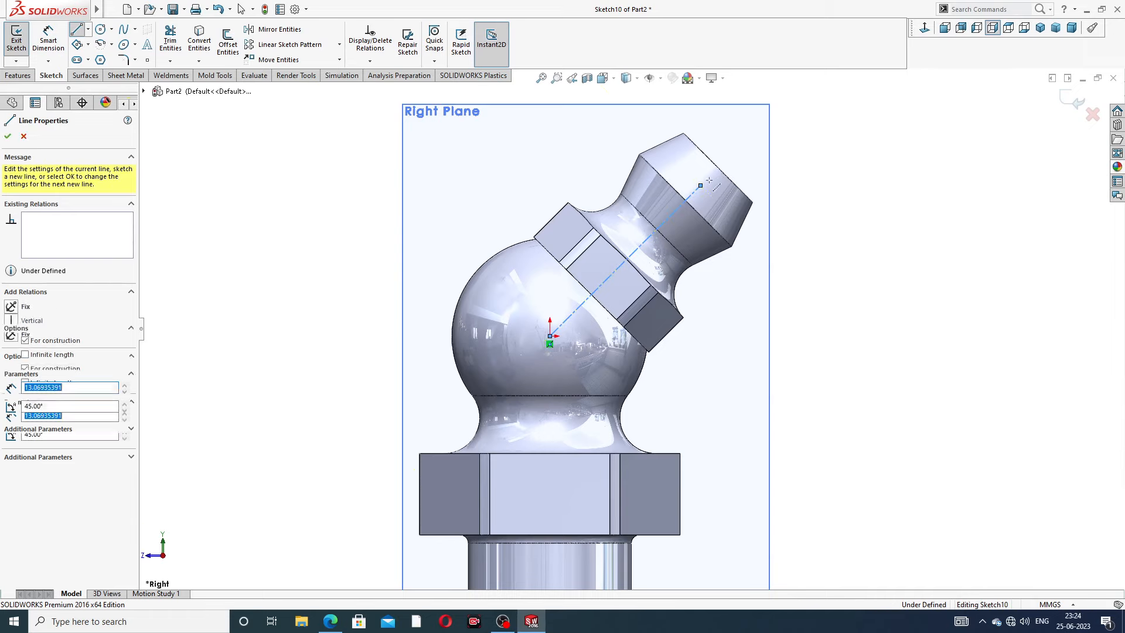
pyautogui.rightClick(753, 146)
pyautogui.click(769, 162)
# Step: Sketch a circle centred on the outer endpoint of the 45° centreline, with a radius of about 0.97 mm
pyautogui.scroll(-1, 696, 156)
pyautogui.scroll(-2, 683, 195)
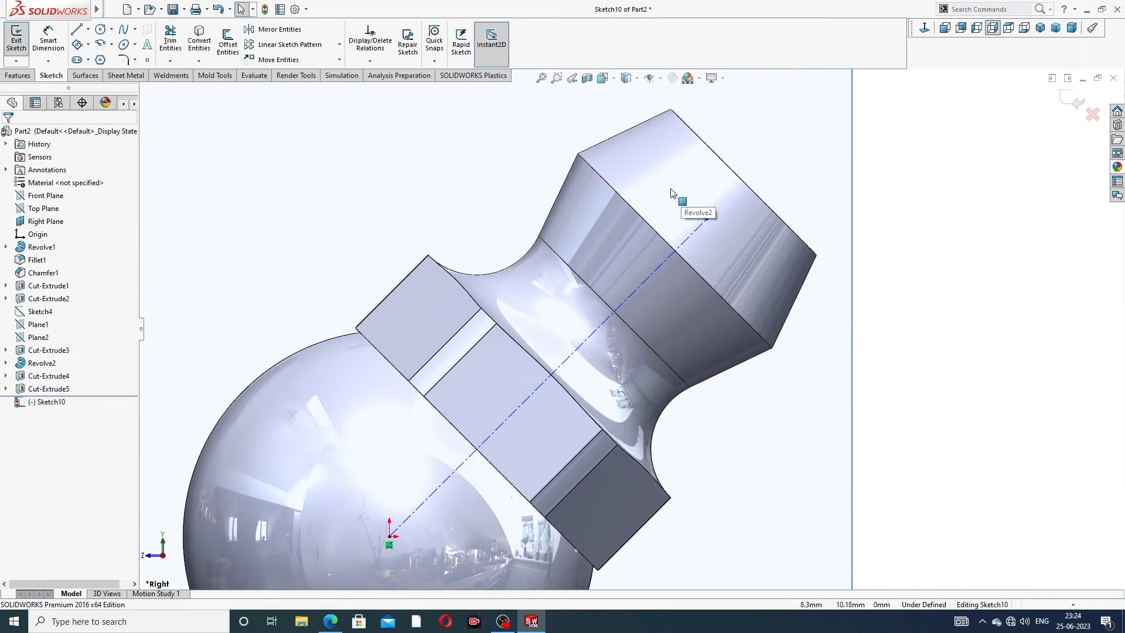
pyautogui.click(101, 30)
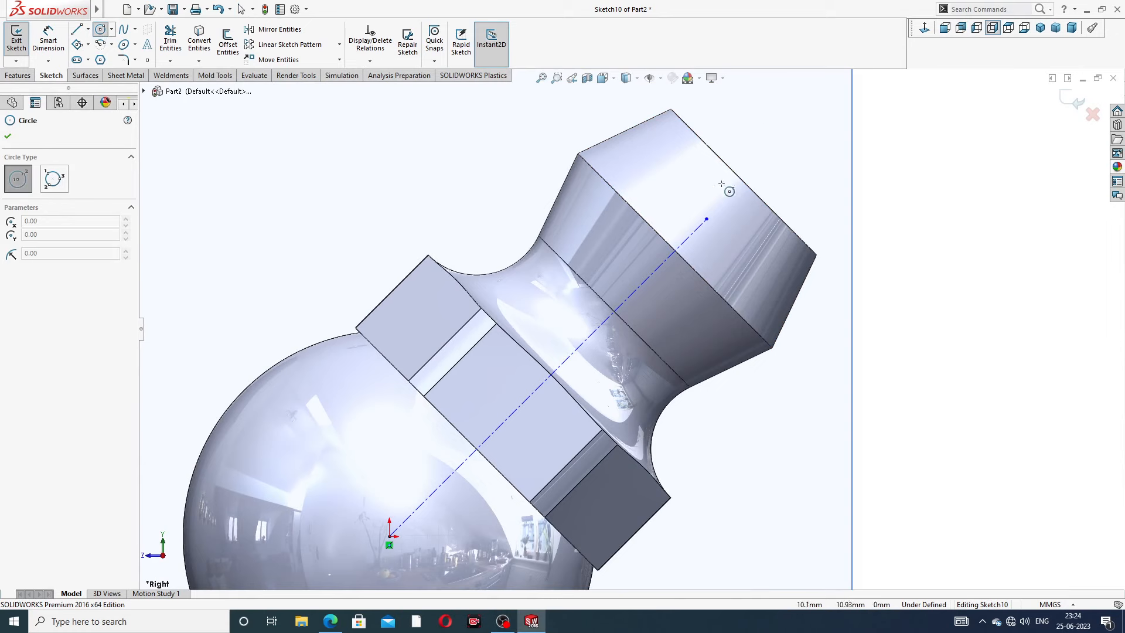
pyautogui.click(706, 220)
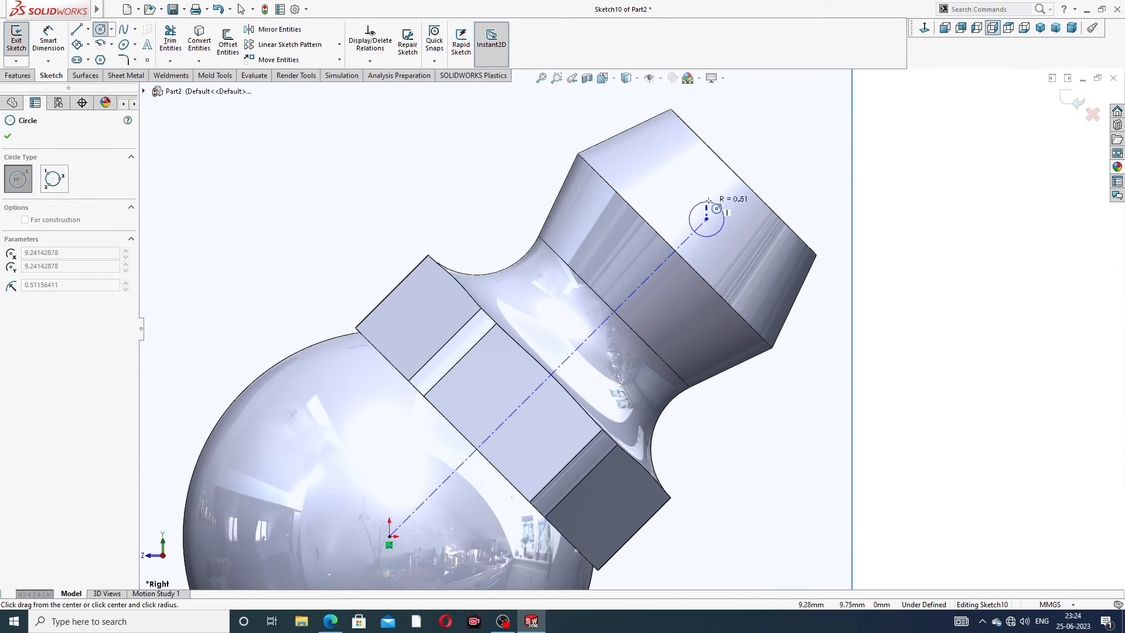
pyautogui.click(727, 191)
pyautogui.rightClick(767, 145)
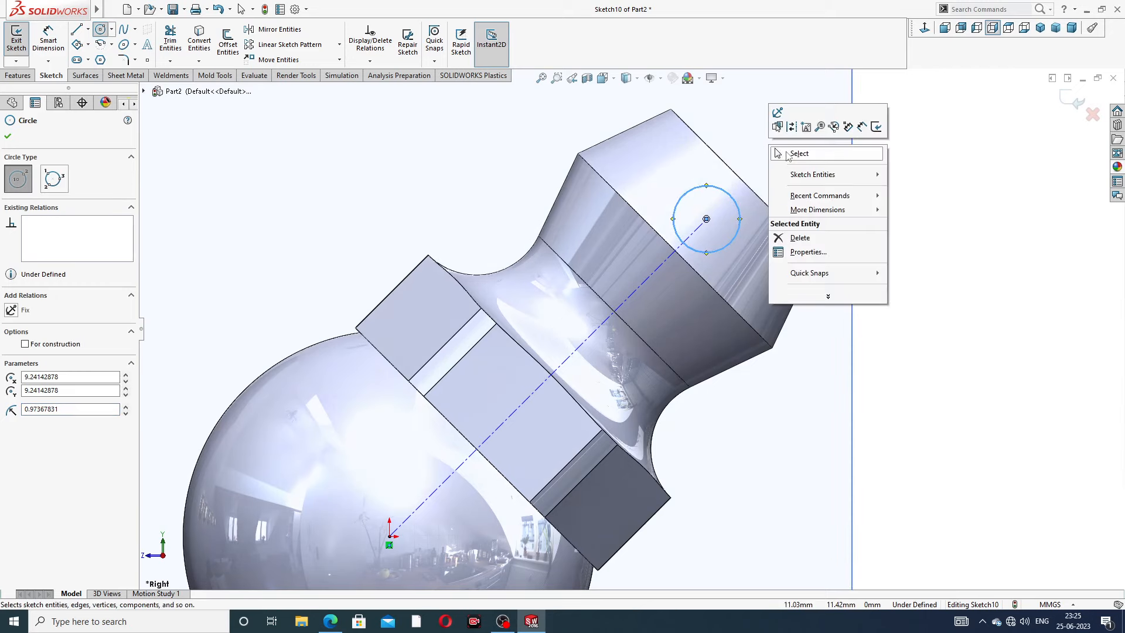
pyautogui.click(791, 154)
# Step: Dimension the circle at the branch tip with a diameter of 3 mm
pyautogui.click(48, 43)
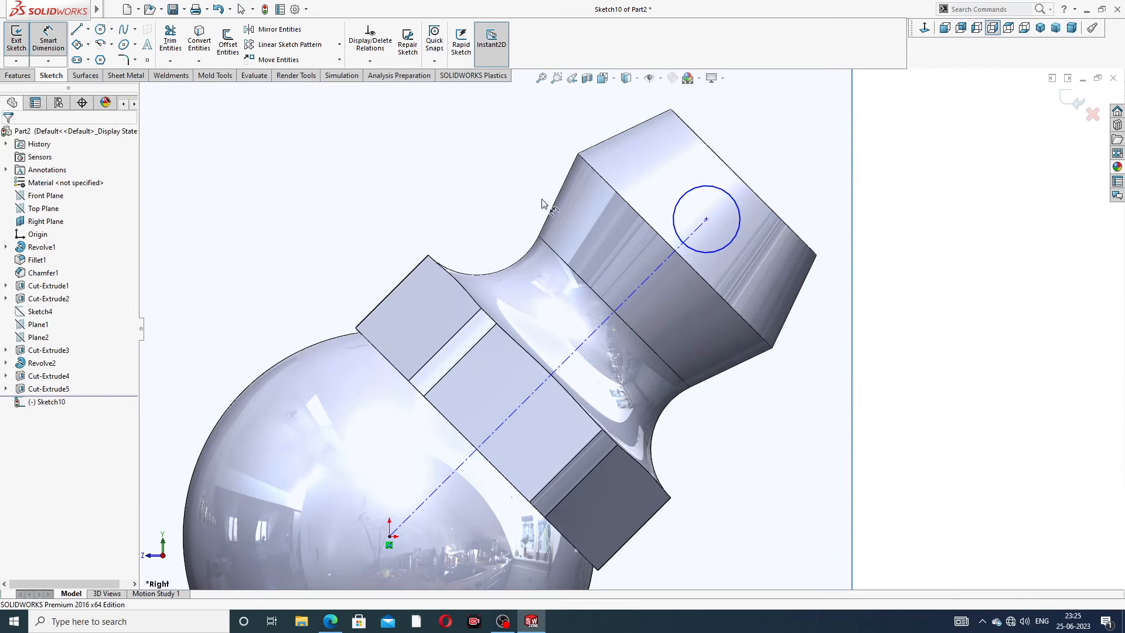
pyautogui.click(733, 199)
pyautogui.click(754, 159)
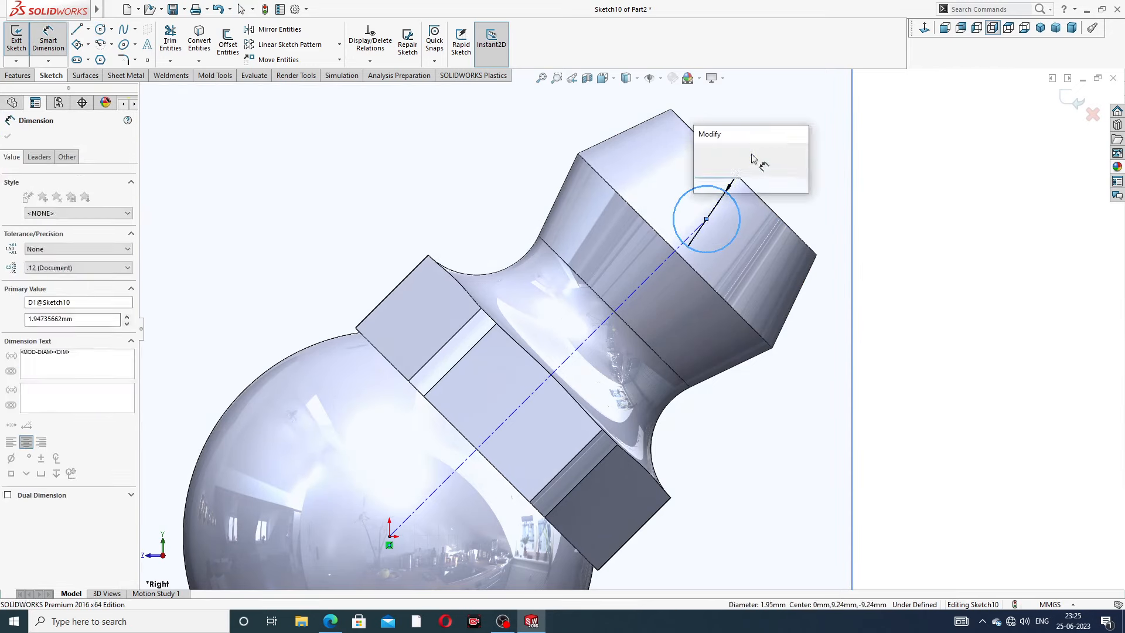
pyautogui.write('3')
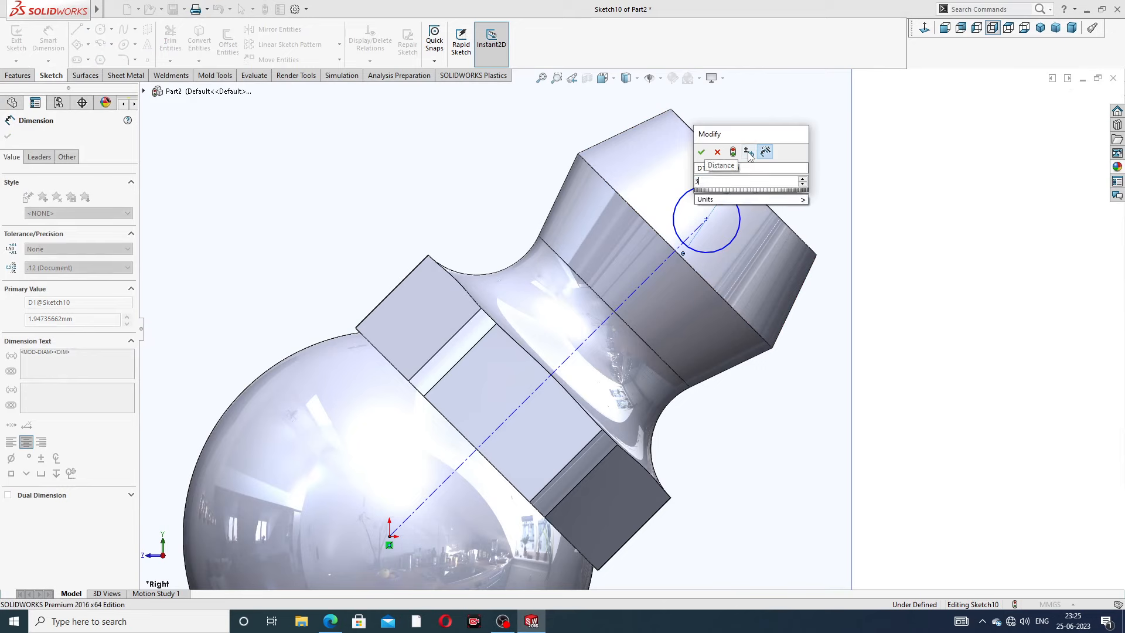
pyautogui.press('Return')
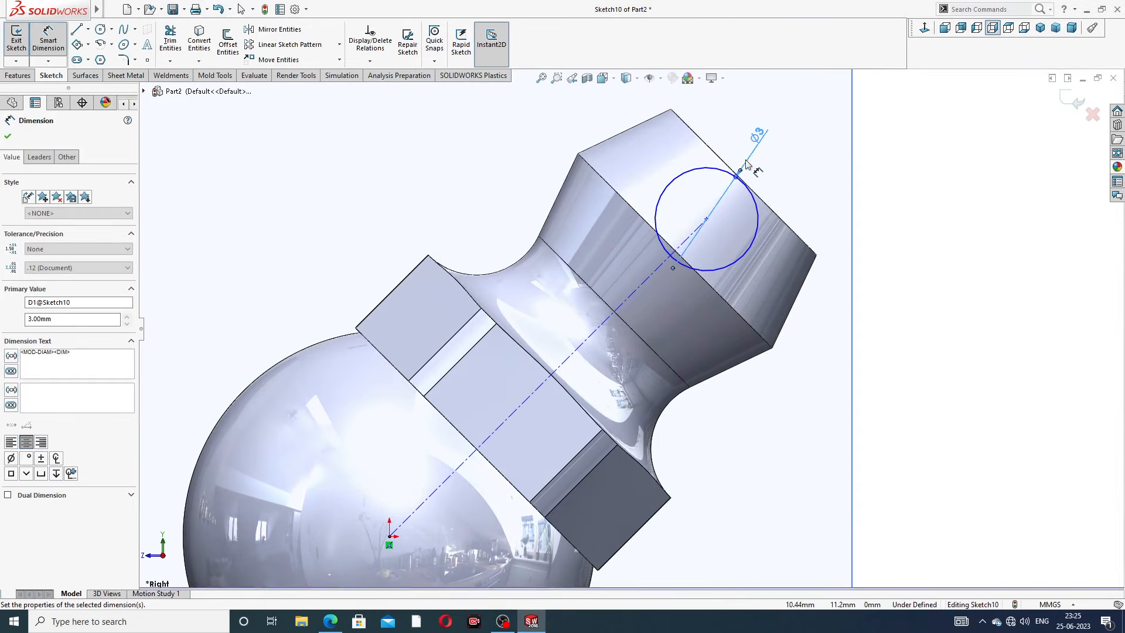
# Step: Dimension the 45° centreline from the origin to the circle's centre with a length of 12 mm
pyautogui.click(639, 287)
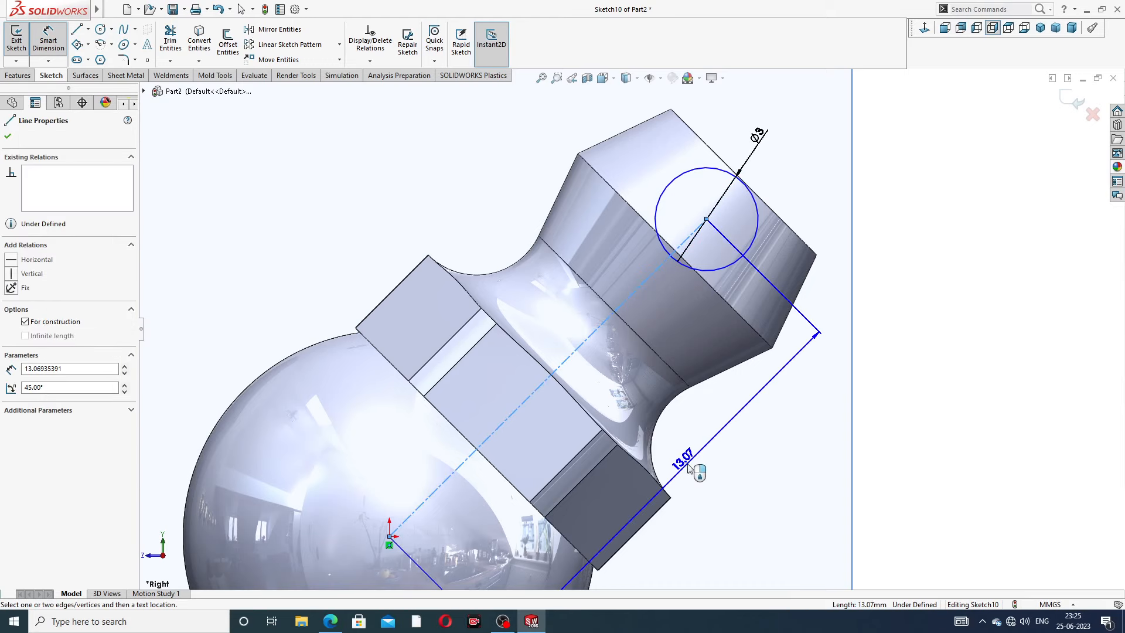
pyautogui.click(692, 463)
pyautogui.write('12')
pyautogui.press('Return')
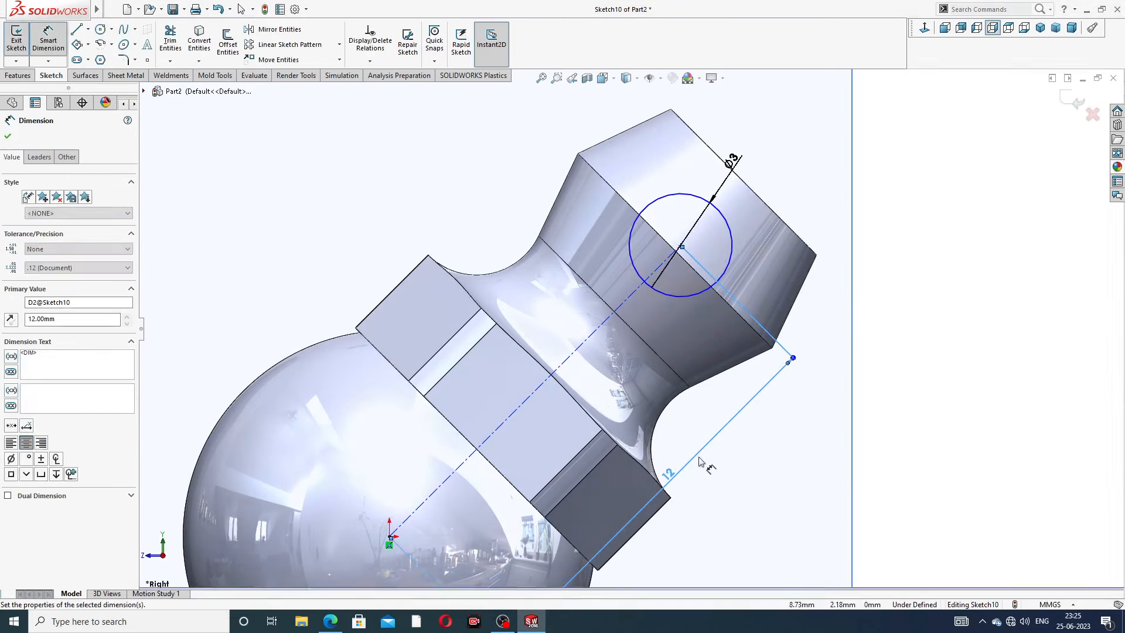
pyautogui.click(782, 445)
pyautogui.scroll(3, 741, 369)
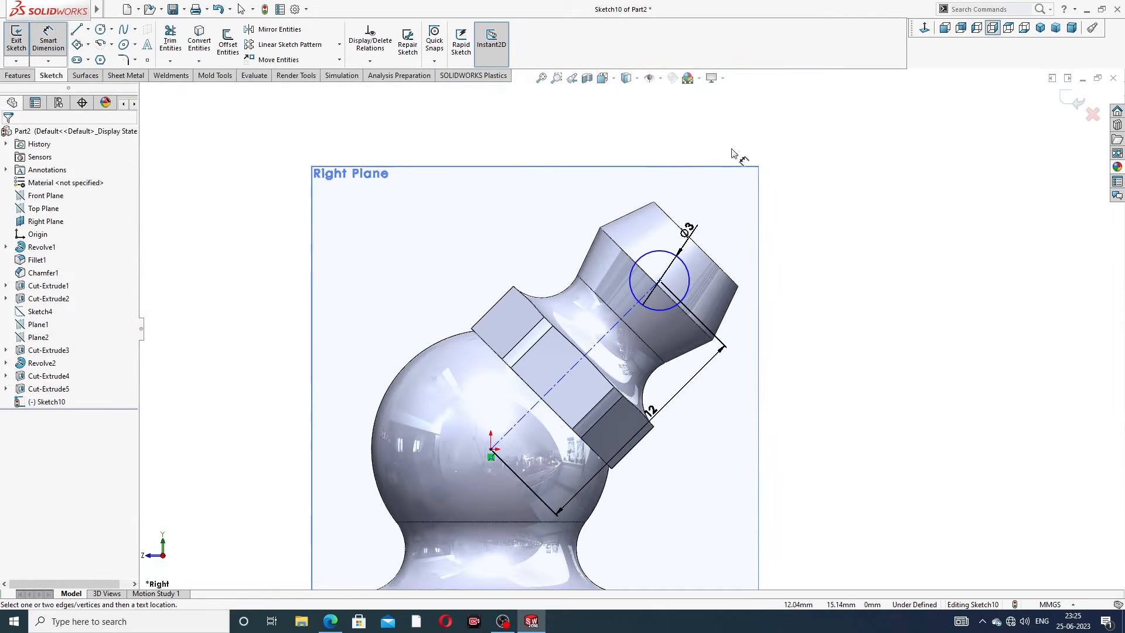
pyautogui.rightClick(800, 171)
pyautogui.click(809, 175)
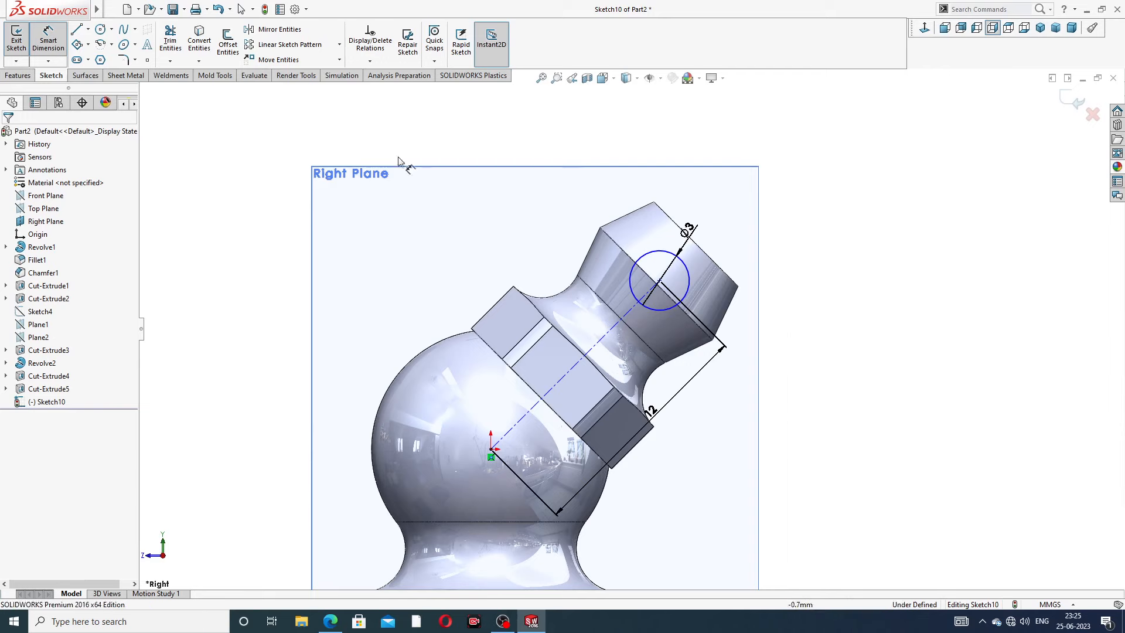
# Step: Draw a vertical line through the circle's centre, joining its uppermost and lowermost points as a diameter
pyautogui.click(77, 30)
pyautogui.scroll(-2, 636, 246)
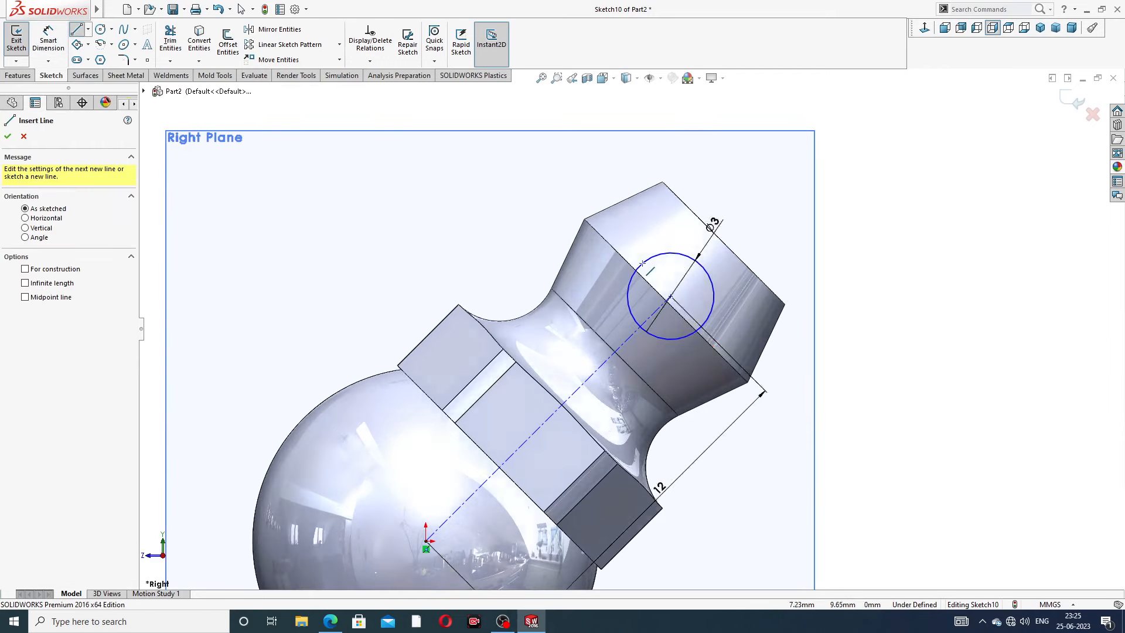
pyautogui.click(671, 252)
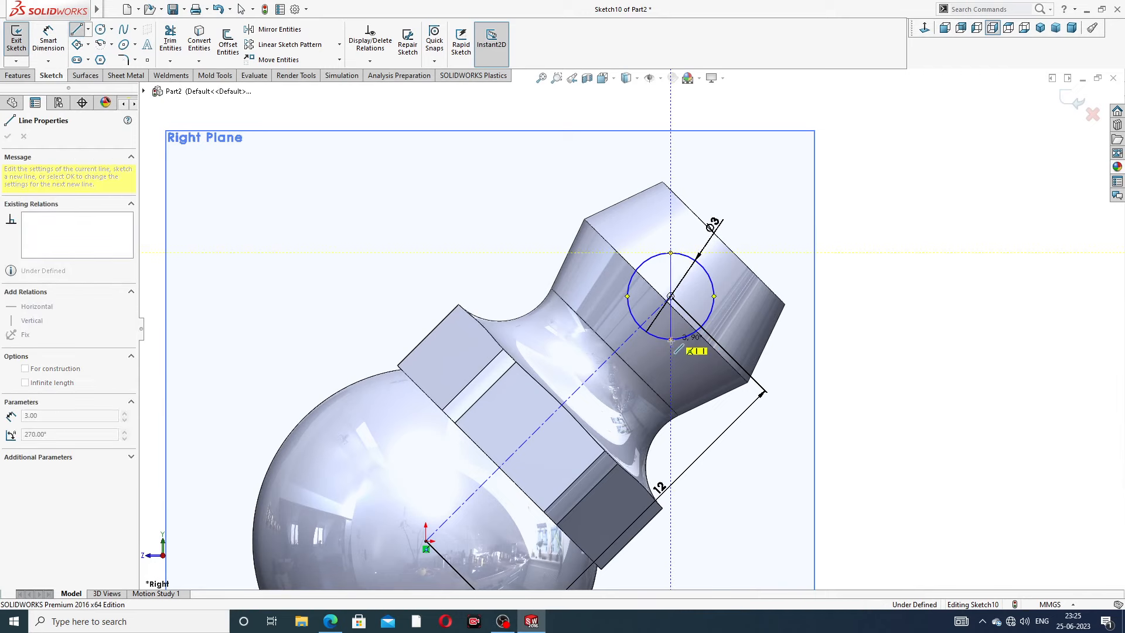
pyautogui.click(671, 339)
pyautogui.rightClick(774, 242)
pyautogui.click(800, 249)
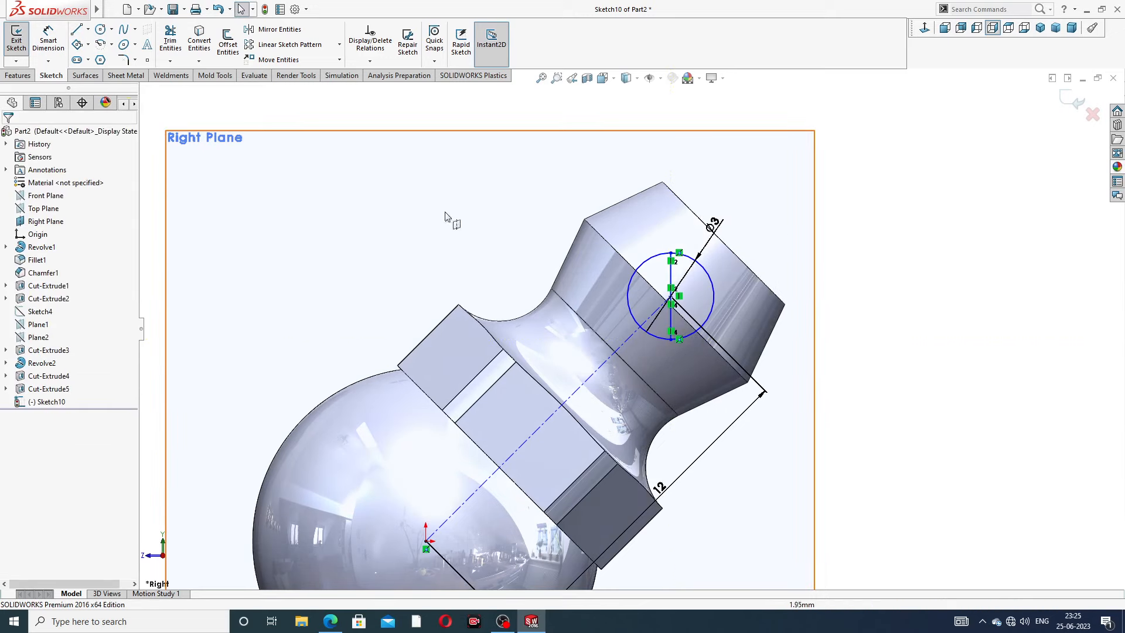
# Step: Power-trim the circle's half nearer the sphere and the centreline's end inside it, leaving a semicircle closed by the vertical line
pyautogui.click(169, 41)
pyautogui.scroll(-3, 586, 231)
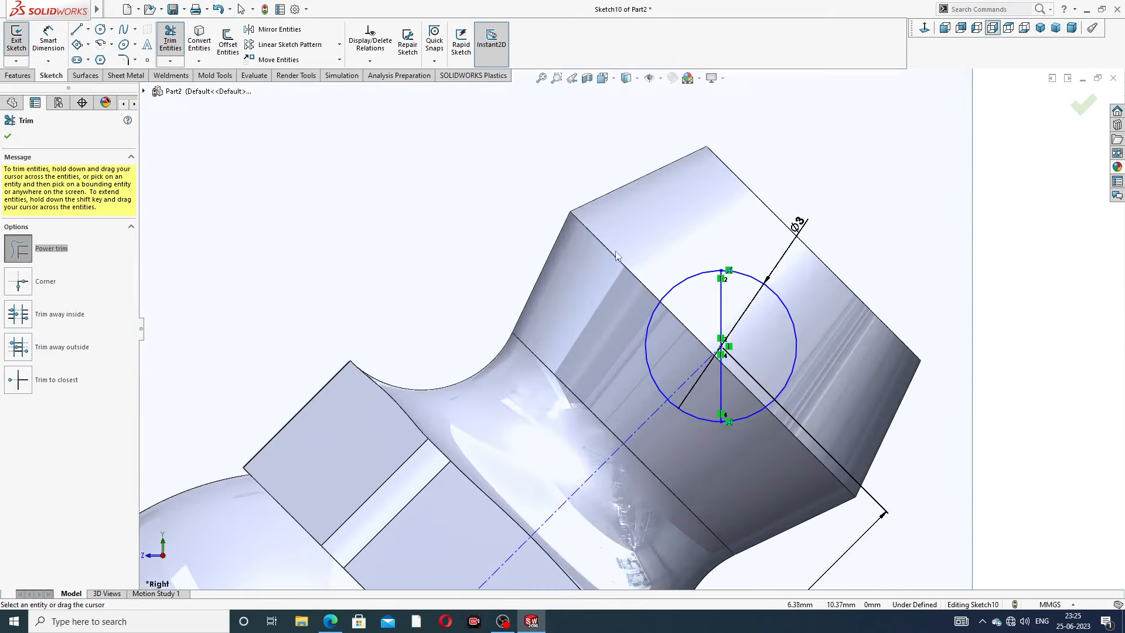
pyautogui.moveTo(677, 272); pyautogui.dragTo(678, 391)
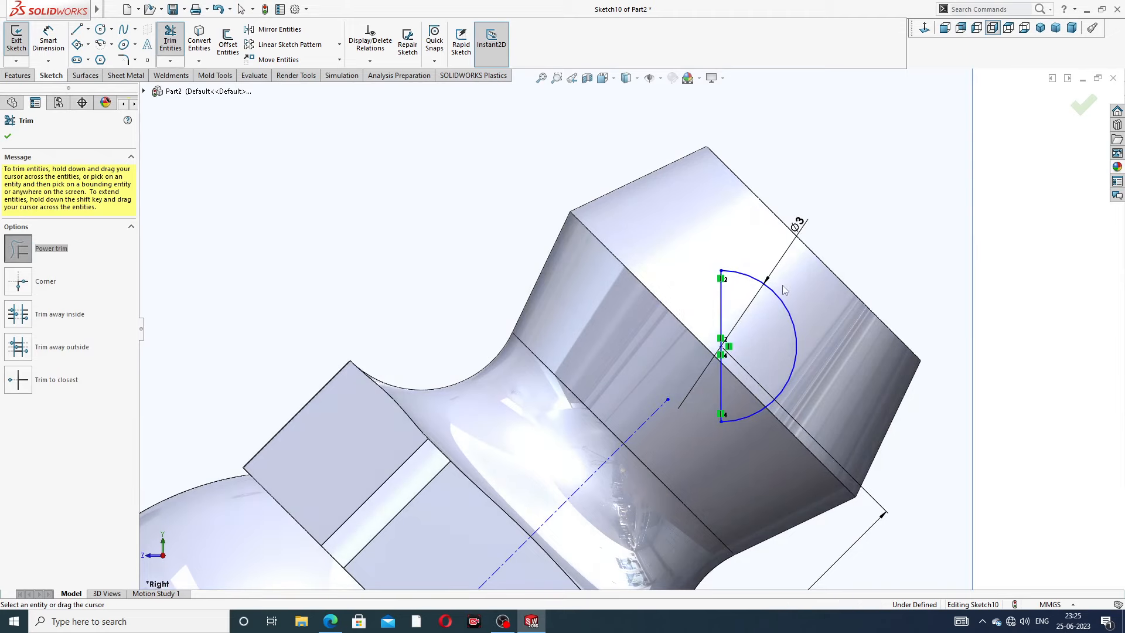
pyautogui.scroll(3, 784, 287)
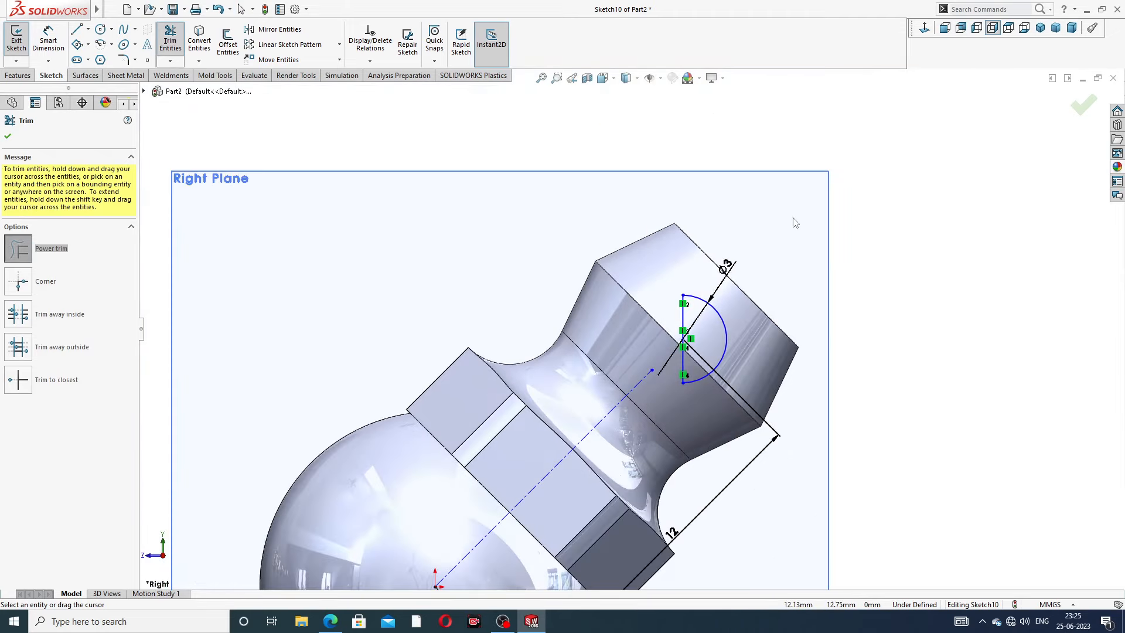
pyautogui.scroll(2, 629, 330)
pyautogui.click(8, 137)
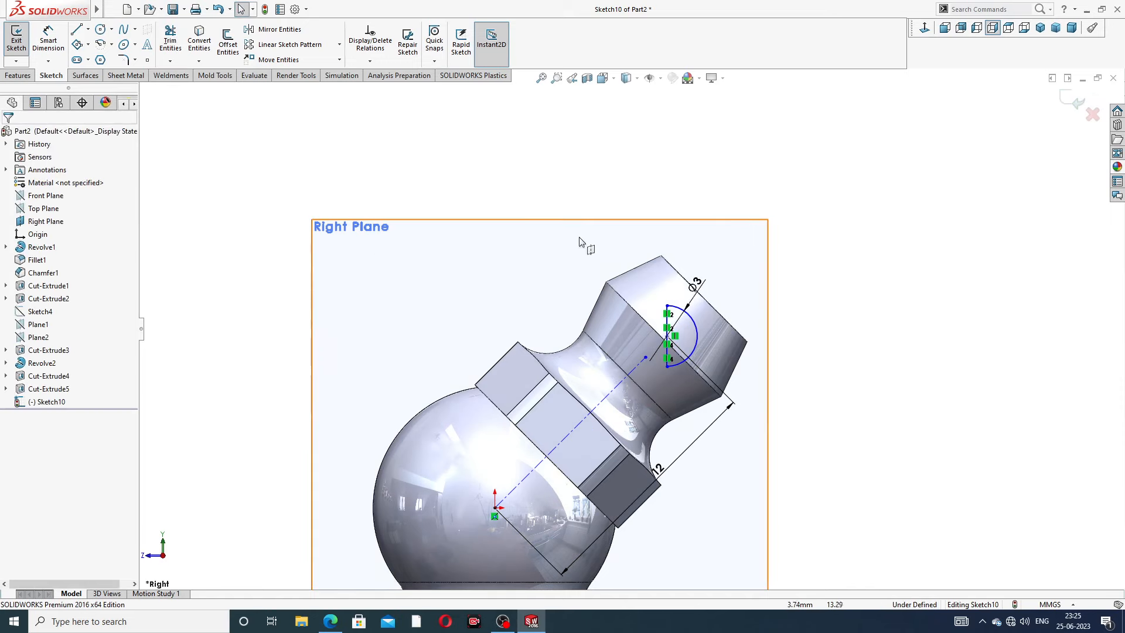
# Step: Revolve the semicircle 360 degrees about its vertical diameter line to form the ball inside the branch tip
pyautogui.click(328, 623)
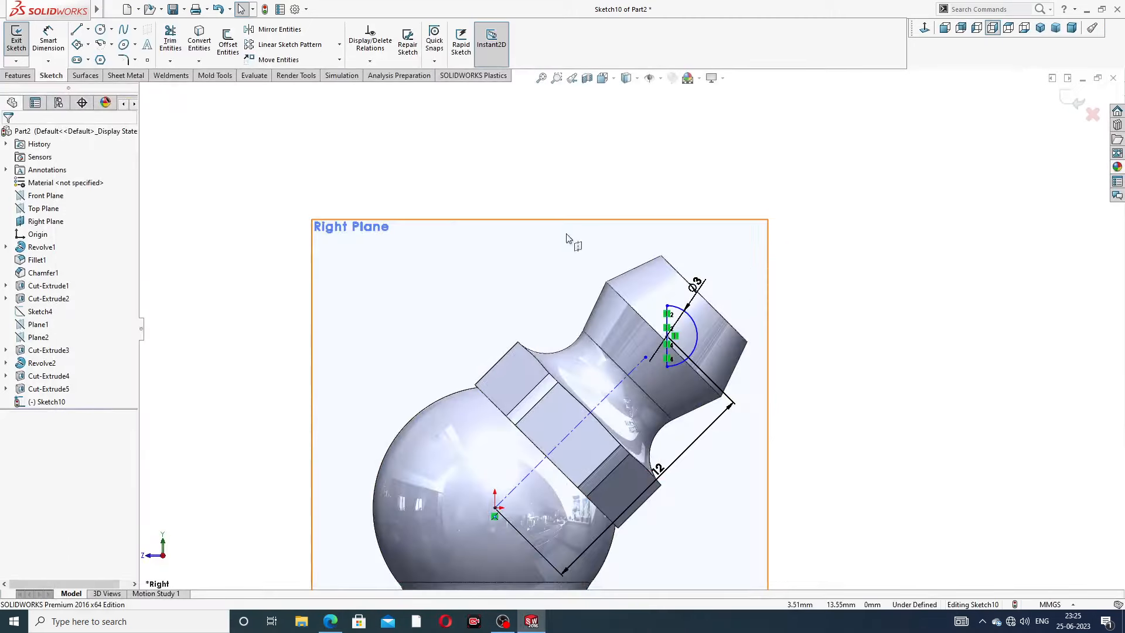
pyautogui.click(17, 75)
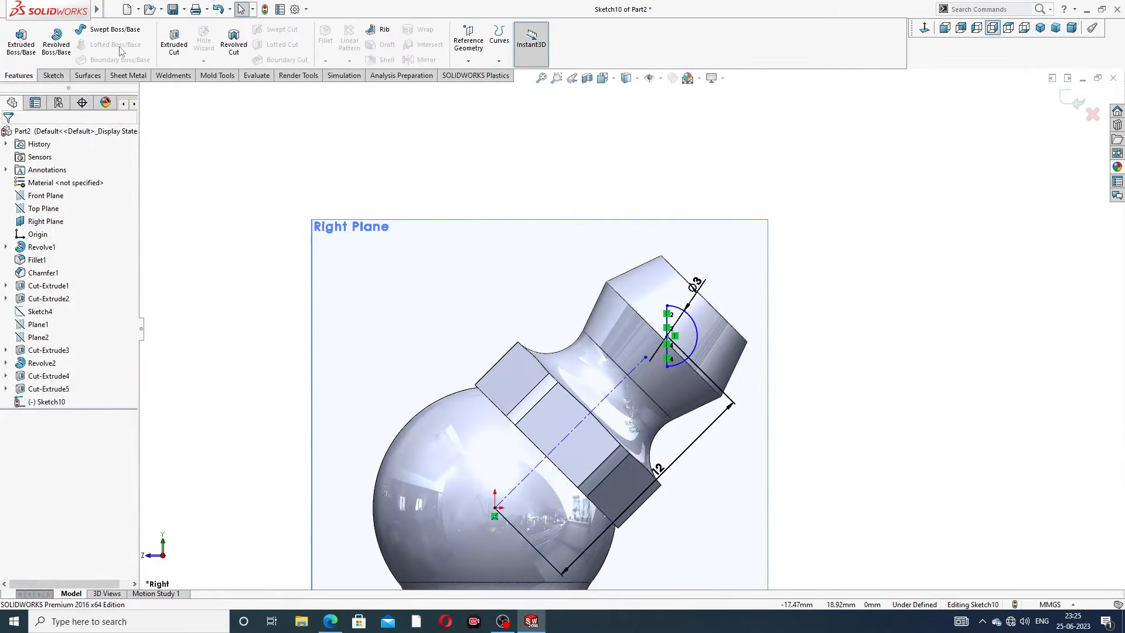
pyautogui.click(56, 49)
pyautogui.scroll(-3, 697, 328)
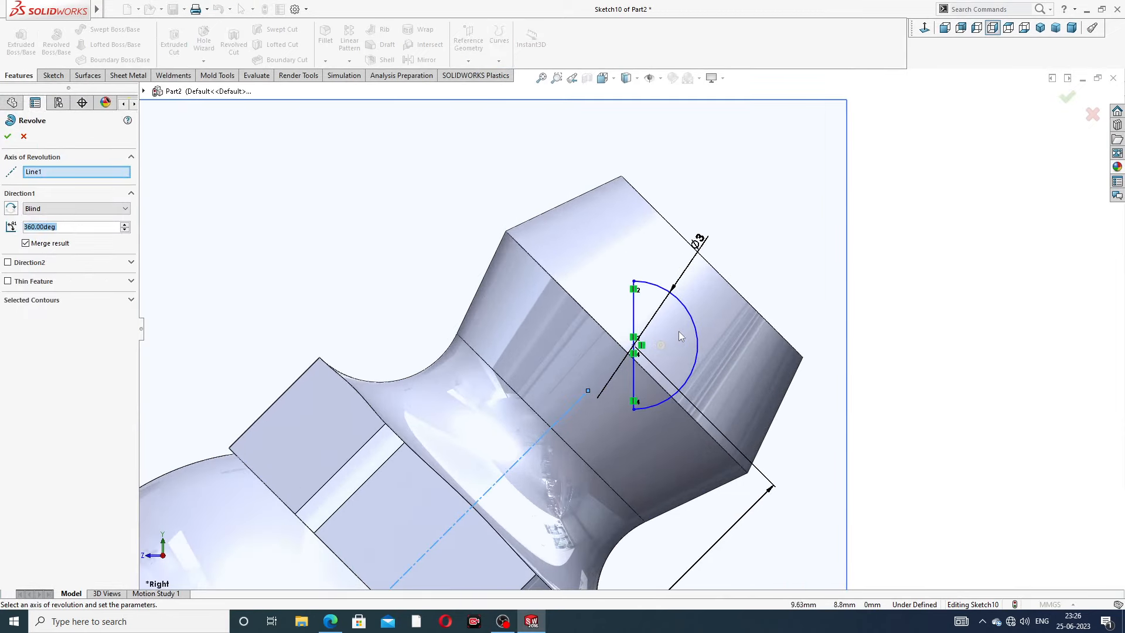
pyautogui.click(635, 307)
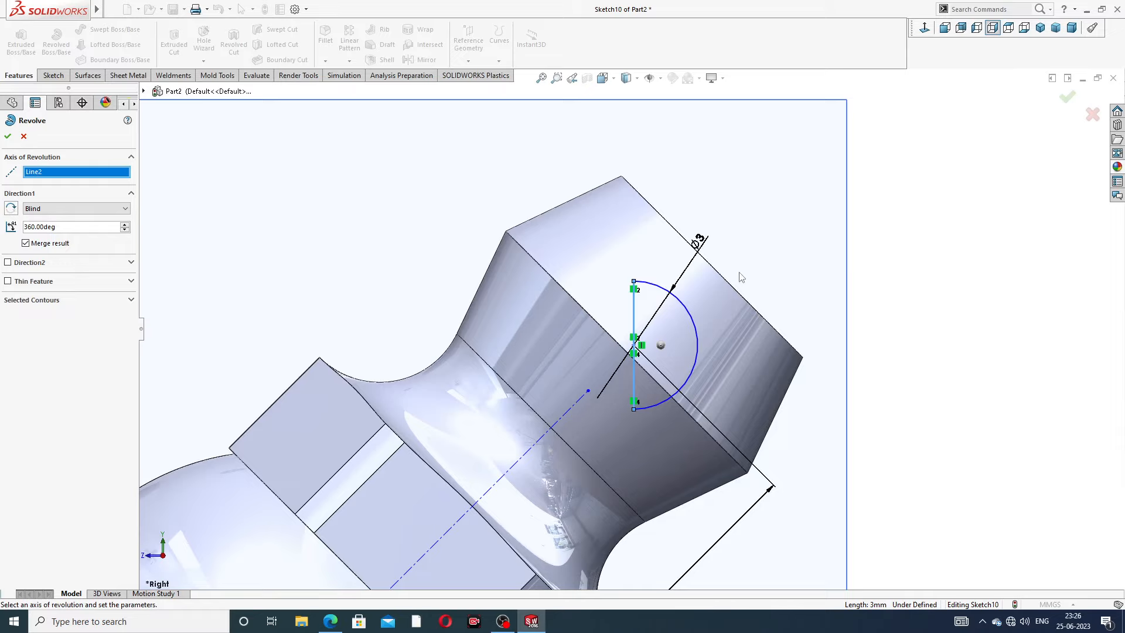
pyautogui.moveTo(742, 277); pyautogui.dragTo(668, 328, button='middle')
pyautogui.click(1068, 99)
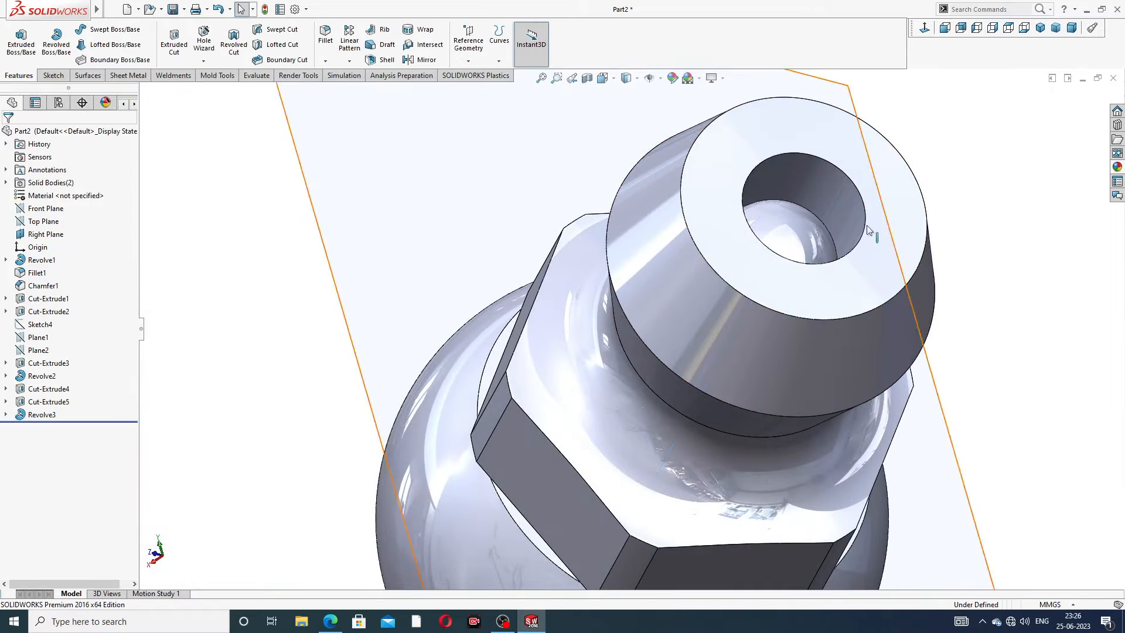
# Step: Apply the chromium plate appearance to the ball inside the branch tip
pyautogui.click(811, 237)
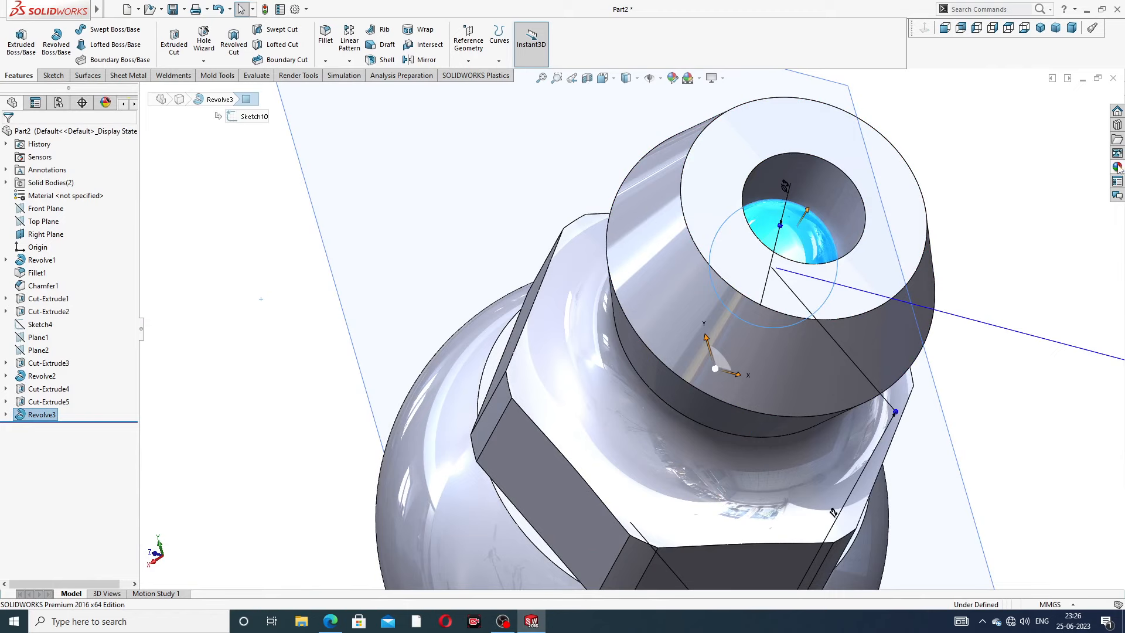
pyautogui.click(1118, 167)
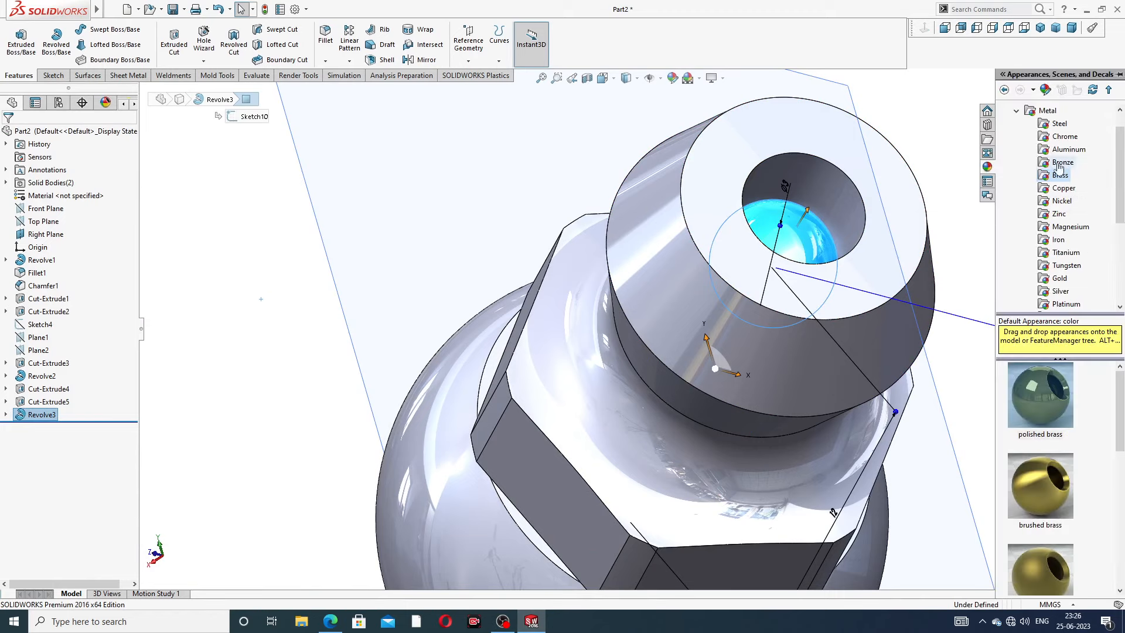
pyautogui.click(1065, 136)
pyautogui.click(1031, 401)
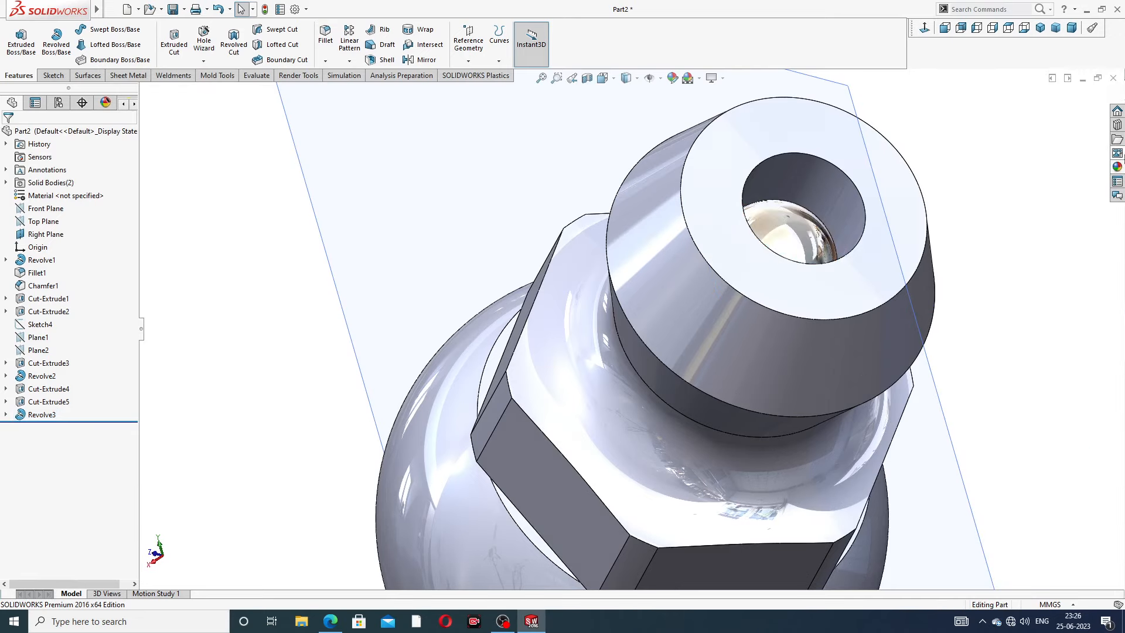
# Step: Apply the polished brass appearance to the rest of the grease nipple
pyautogui.click(1118, 167)
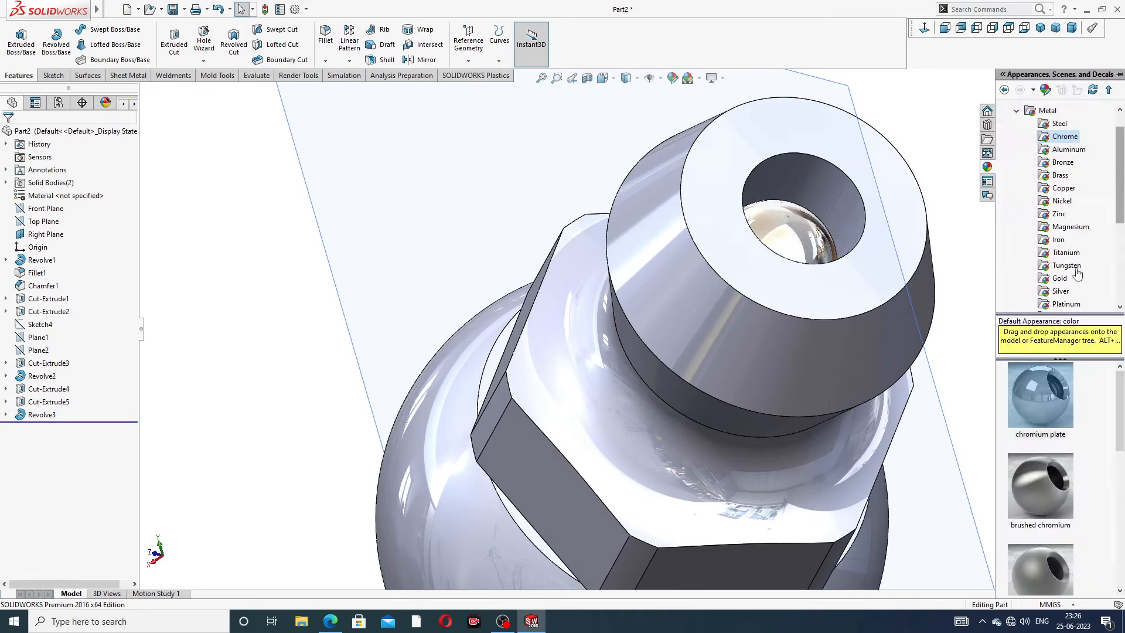
pyautogui.click(1062, 177)
pyautogui.doubleClick(1036, 391)
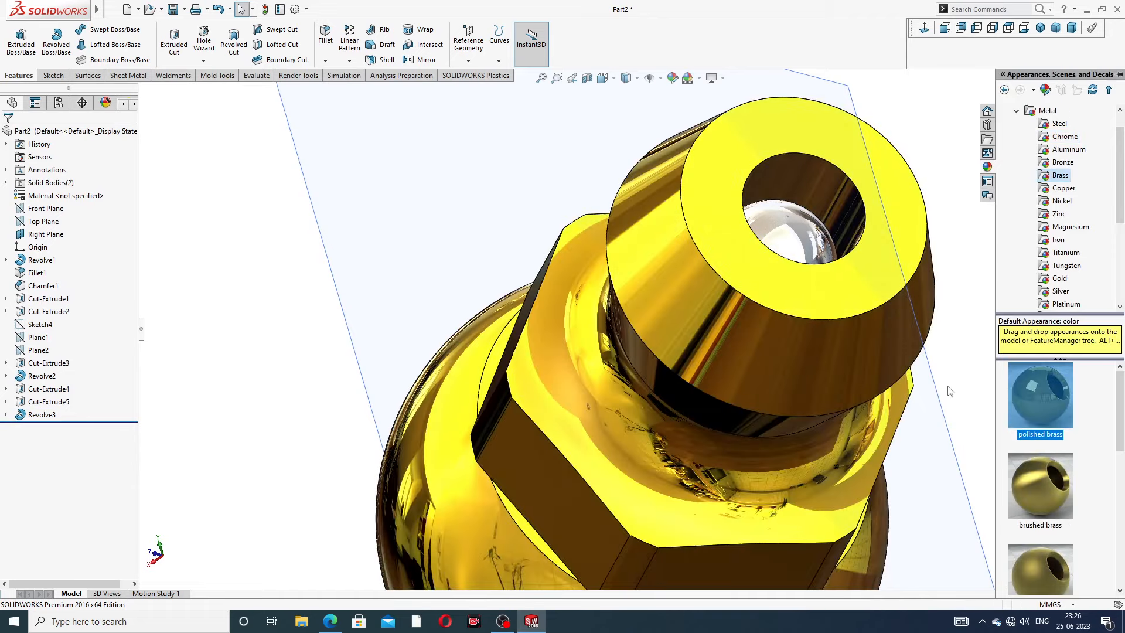
# Step: Hide the Right Plane in the model view
pyautogui.scroll(4, 947, 387)
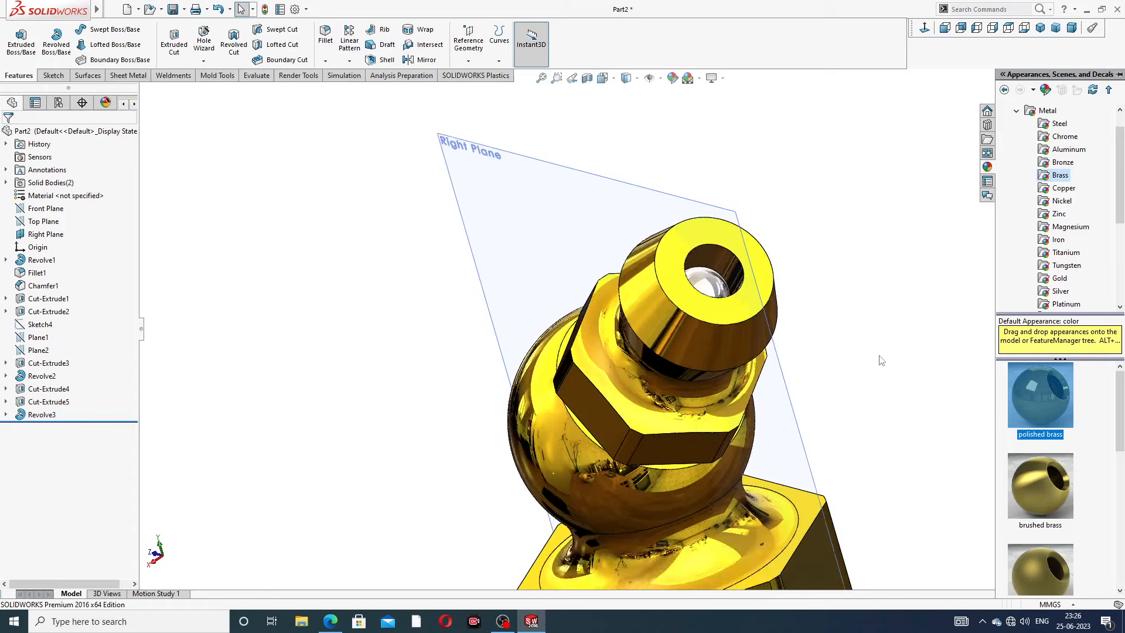
pyautogui.click(648, 194)
pyautogui.click(707, 157)
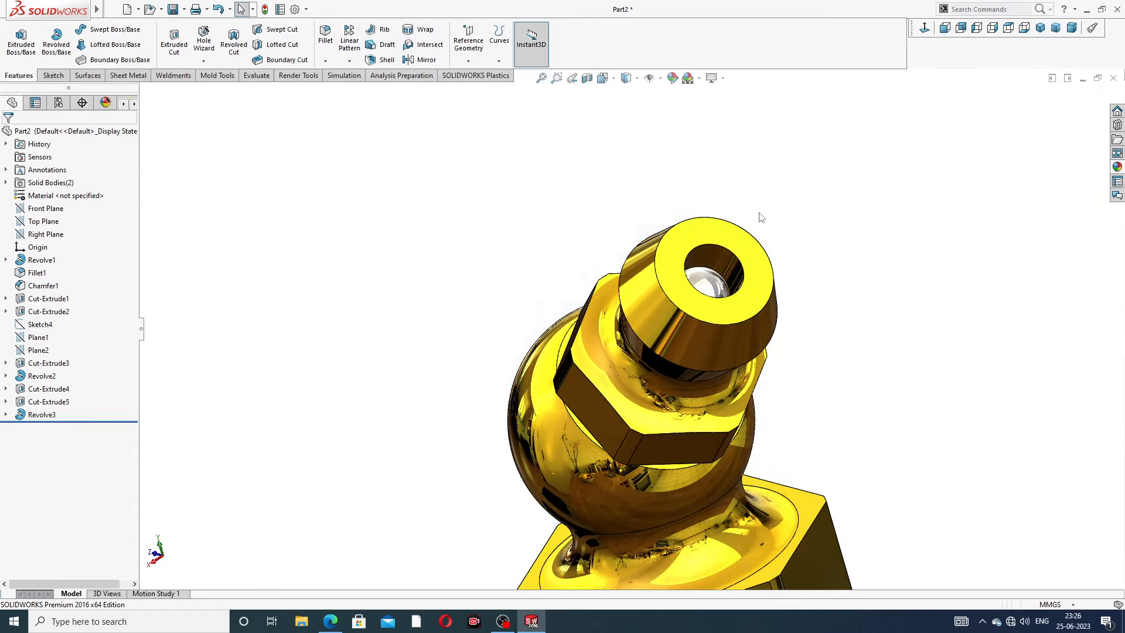
# Step: Chamfer the bore's outer edge at the branch tip by 0.2 mm at 45 degrees
pyautogui.scroll(4, 760, 215)
pyautogui.moveTo(743, 345); pyautogui.dragTo(786, 271, button='middle')
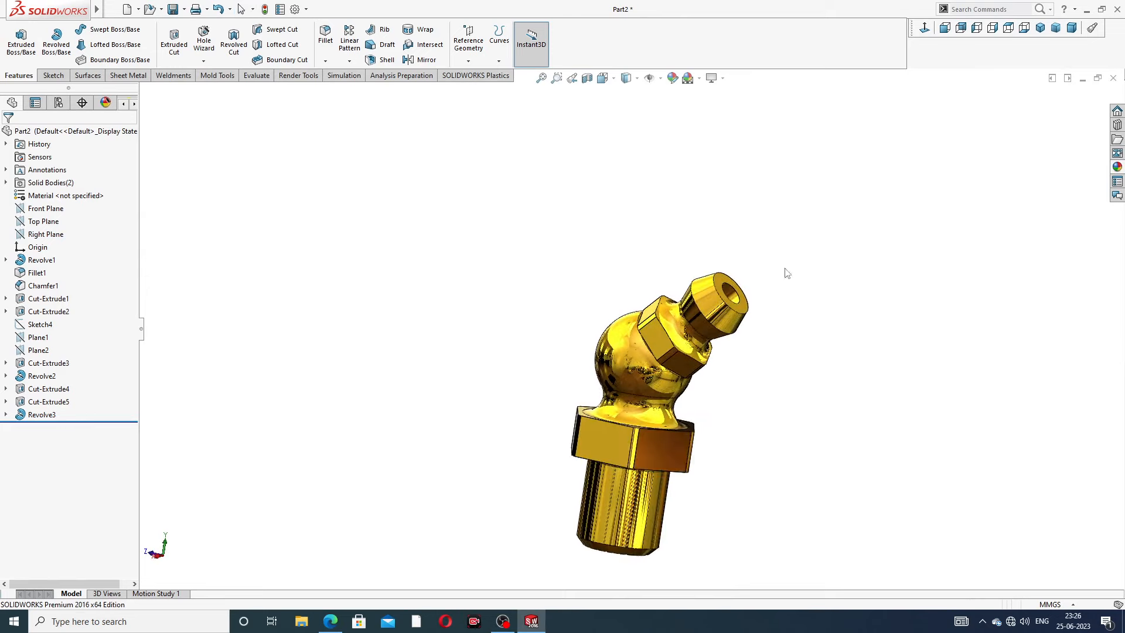
pyautogui.scroll(-3, 650, 448)
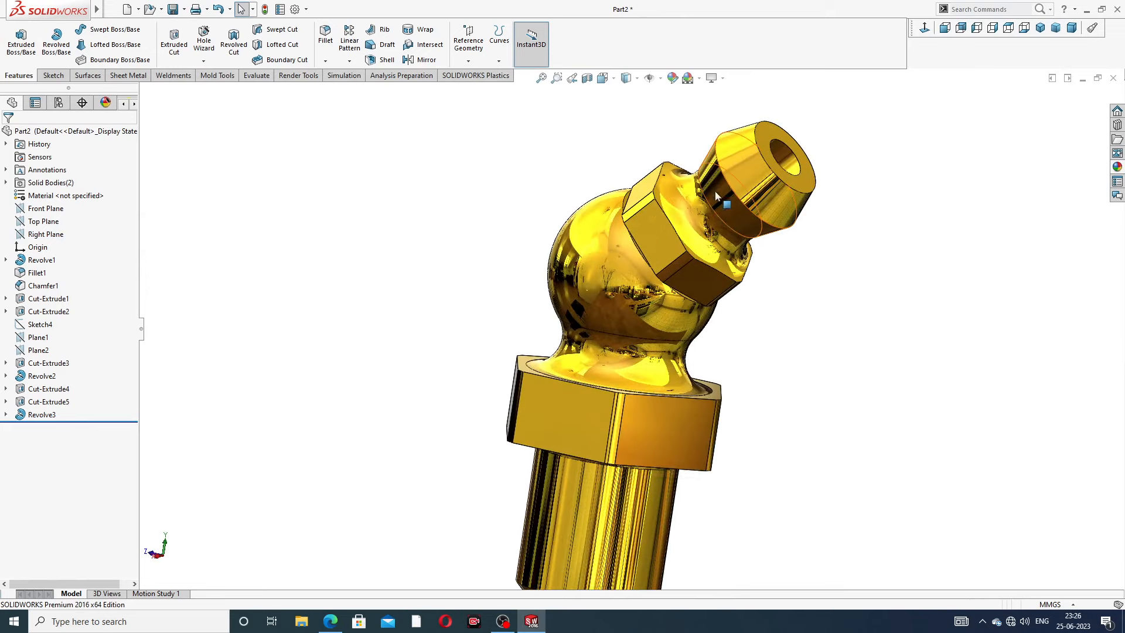
pyautogui.click(327, 63)
pyautogui.click(346, 90)
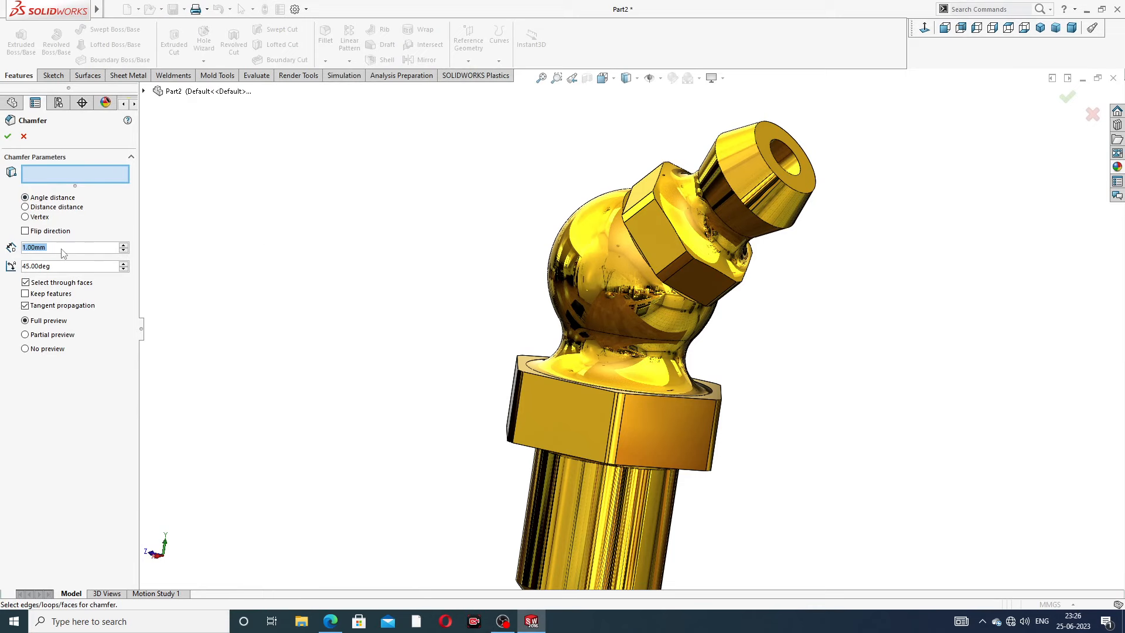
pyautogui.write('0.2')
pyautogui.press('Return')
pyautogui.click(783, 142)
pyautogui.click(1068, 97)
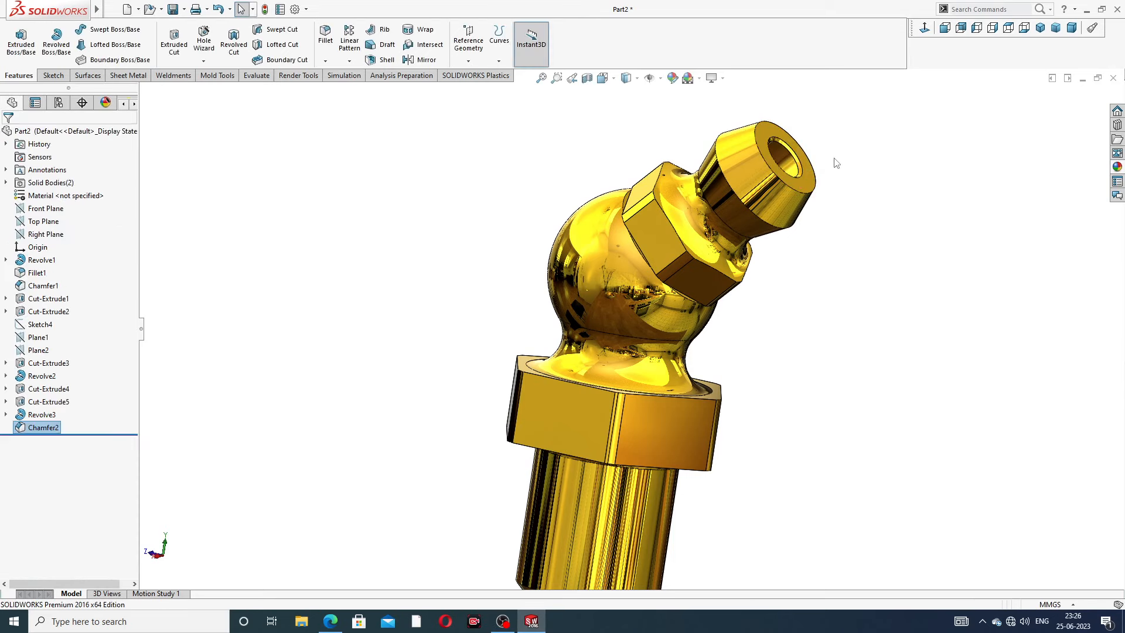
# Step: Check the drawing's thread note and cut a 10 mm long Metric Die M7x1.0 thread from the shank's chamfer edge, offset 2 mm outward past the end
pyautogui.moveTo(834, 162); pyautogui.dragTo(699, 443, button='middle')
pyautogui.scroll(-2, 797, 188)
pyautogui.scroll(3, 773, 227)
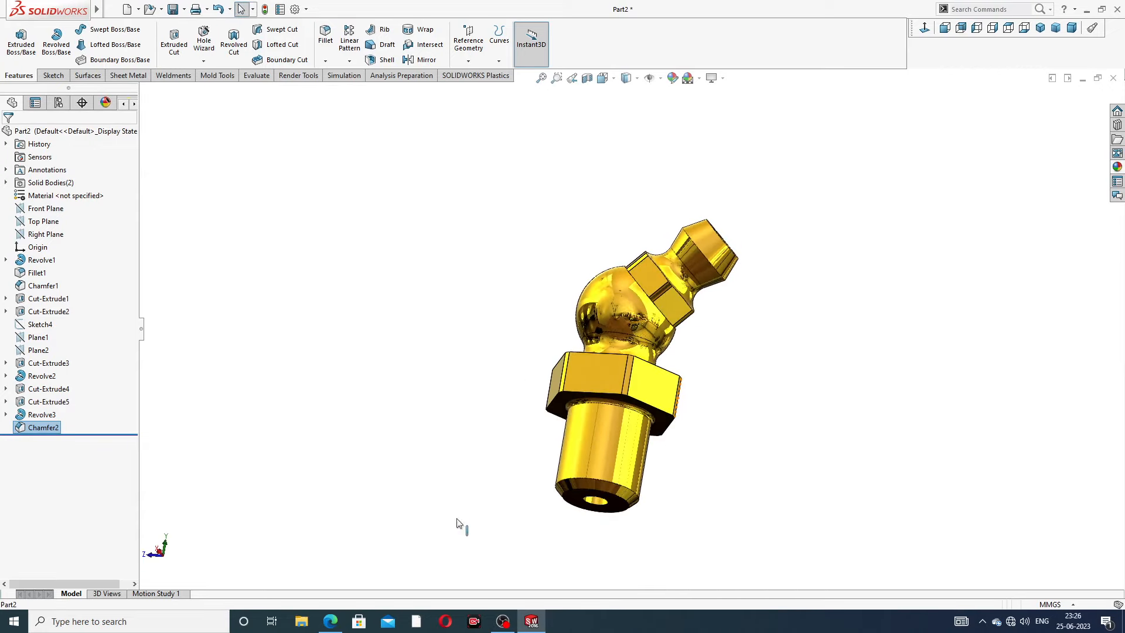
pyautogui.click(340, 622)
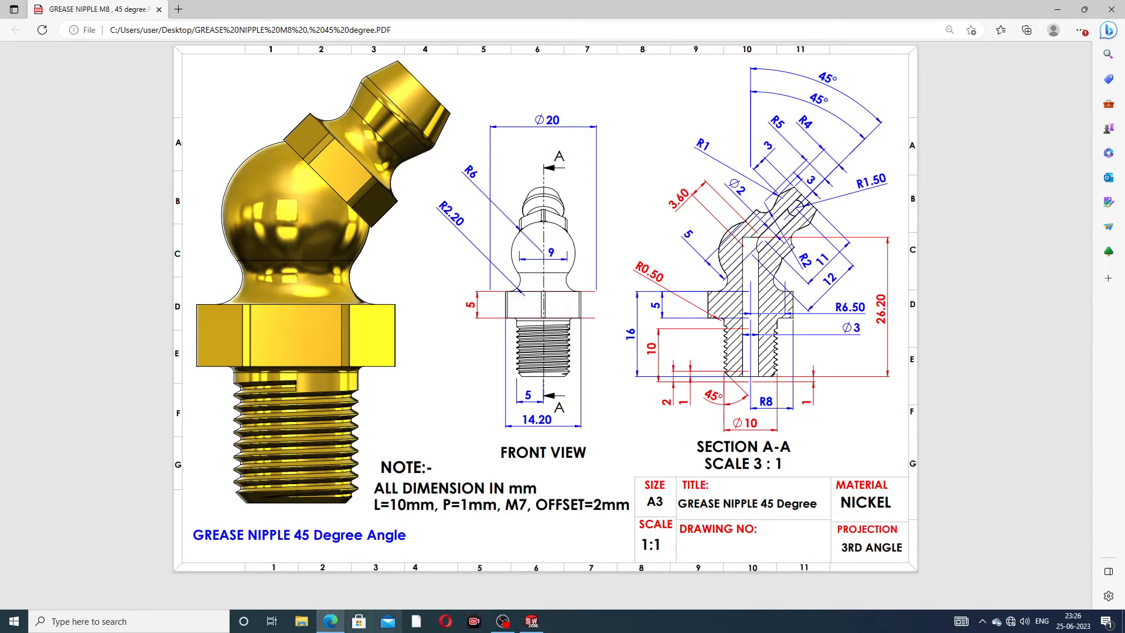
pyautogui.click(330, 622)
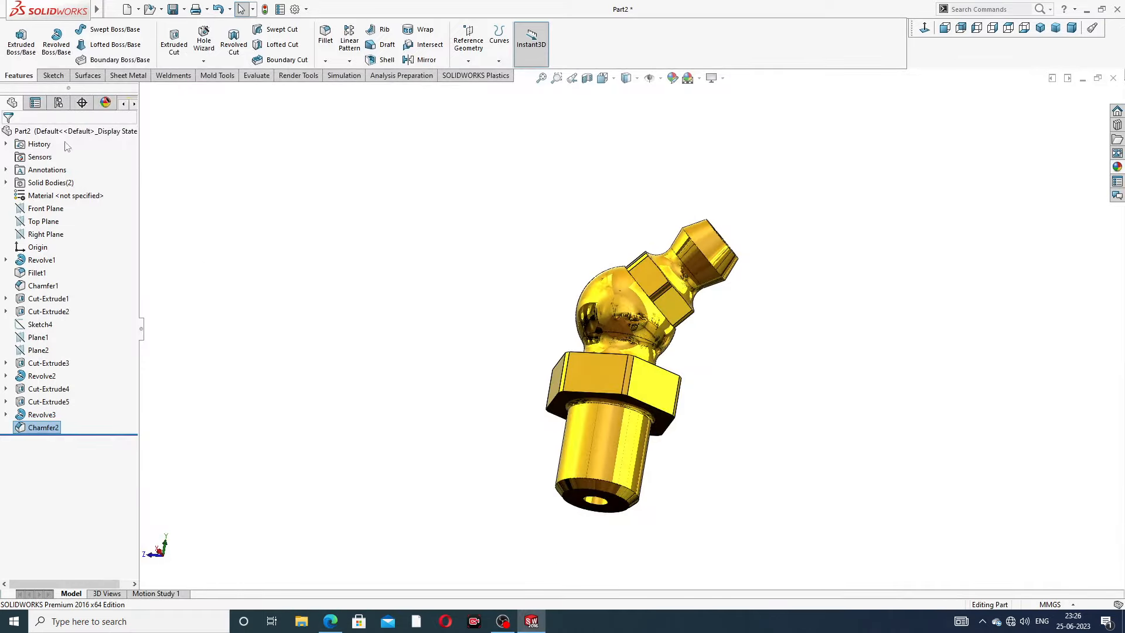
pyautogui.click(204, 60)
pyautogui.click(218, 92)
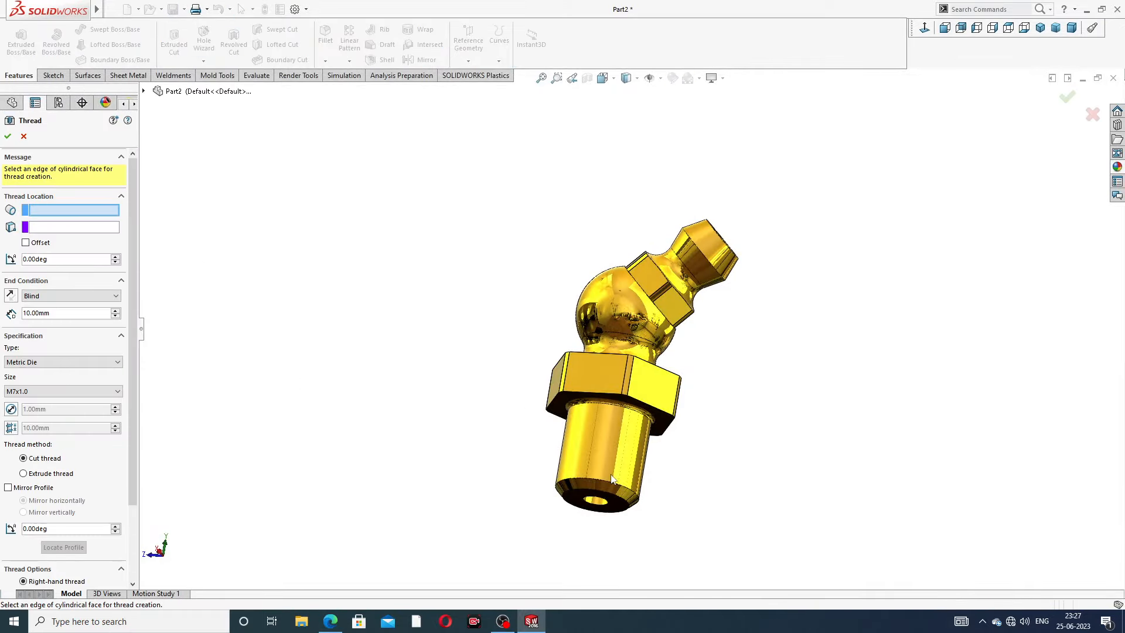
pyautogui.scroll(-3, 611, 479)
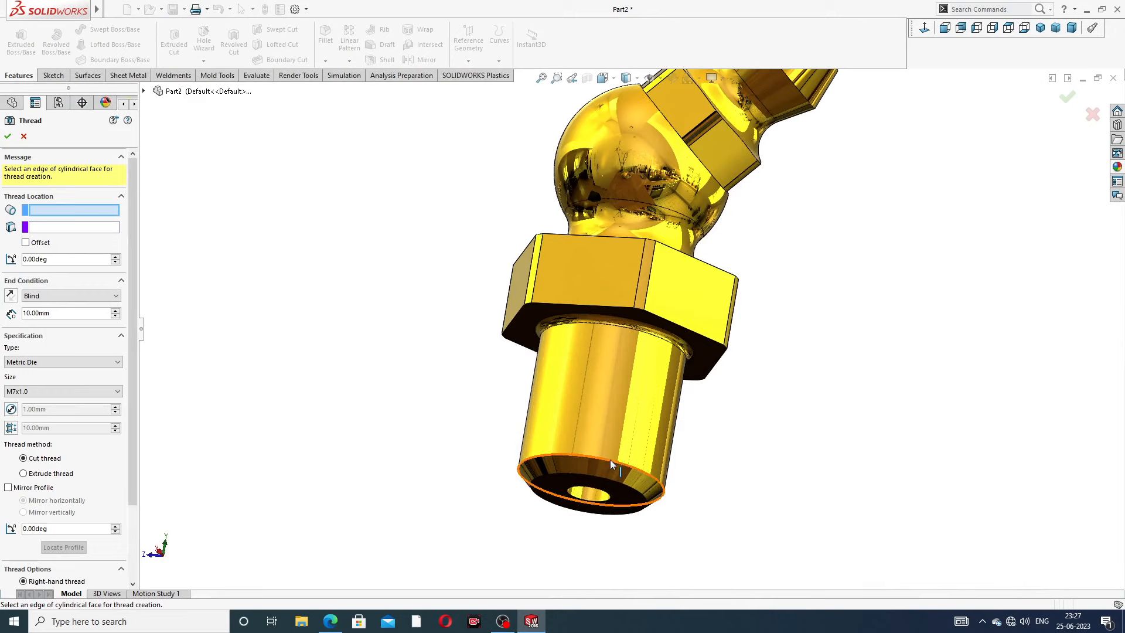
pyautogui.click(610, 460)
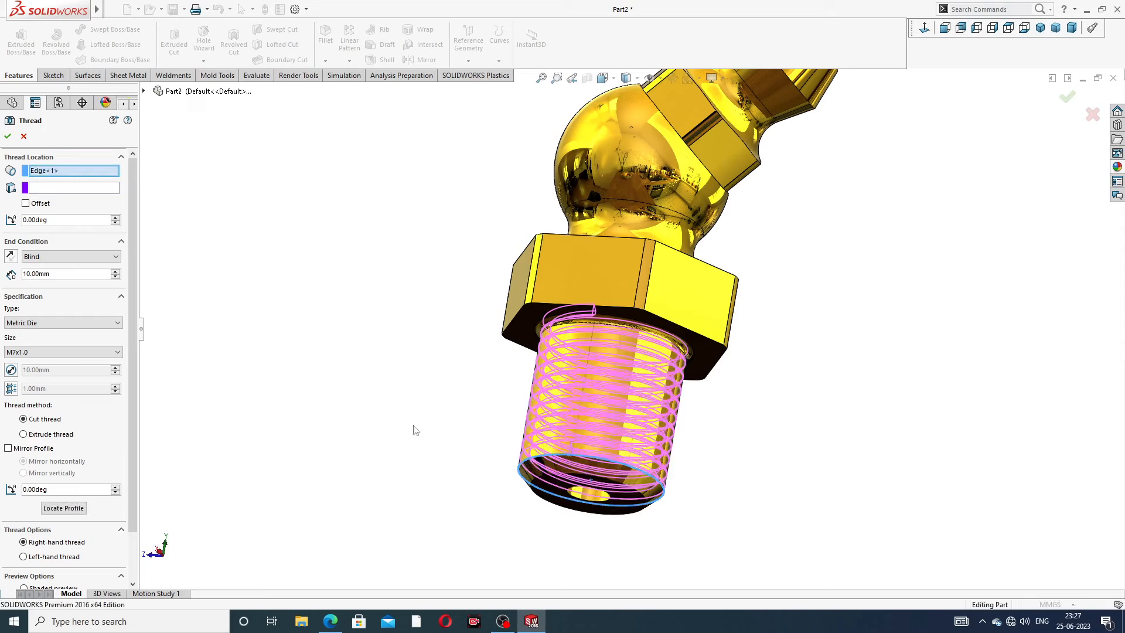
pyautogui.click(26, 204)
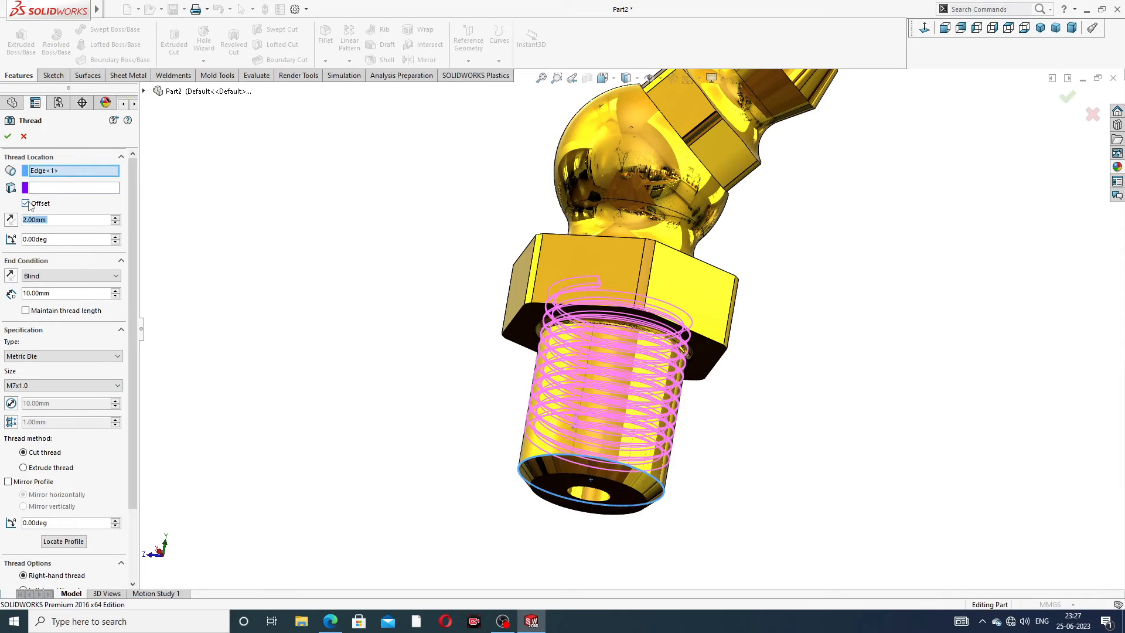
pyautogui.click(10, 220)
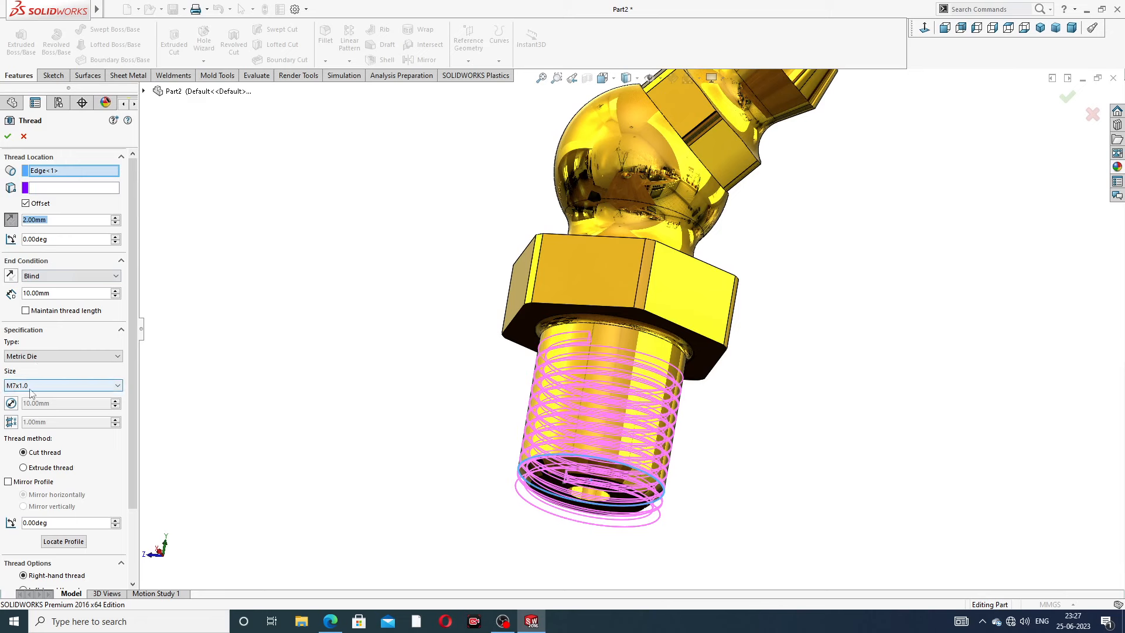
pyautogui.click(7, 136)
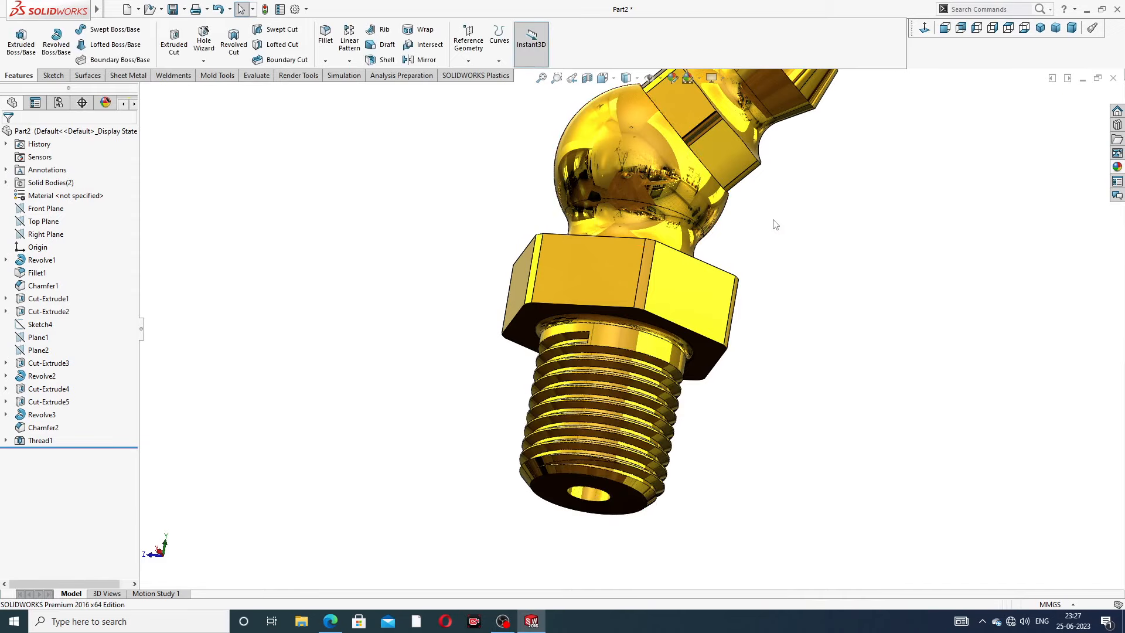
# Step: Examine the finished grease nipple from several angles, including the isometric view, checking the thread, hexagons and bored tip
pyautogui.scroll(4, 774, 224)
pyautogui.moveTo(756, 183); pyautogui.dragTo(705, 167, button='middle')
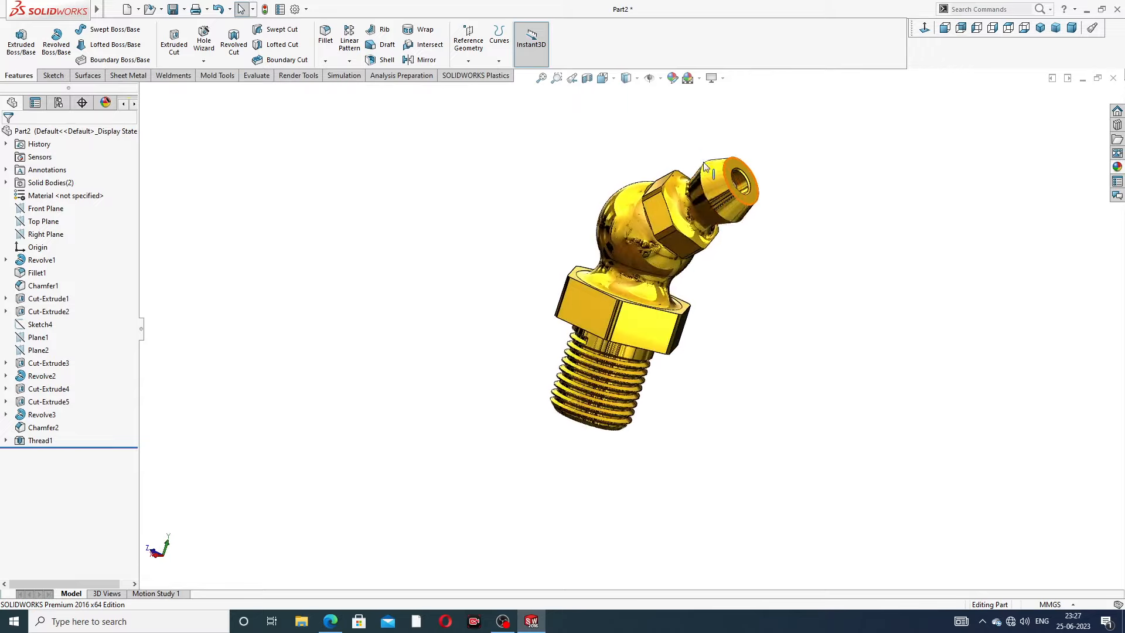
pyautogui.scroll(-3, 705, 167)
pyautogui.moveTo(711, 209); pyautogui.dragTo(679, 292, button='middle')
pyautogui.scroll(2, 656, 387)
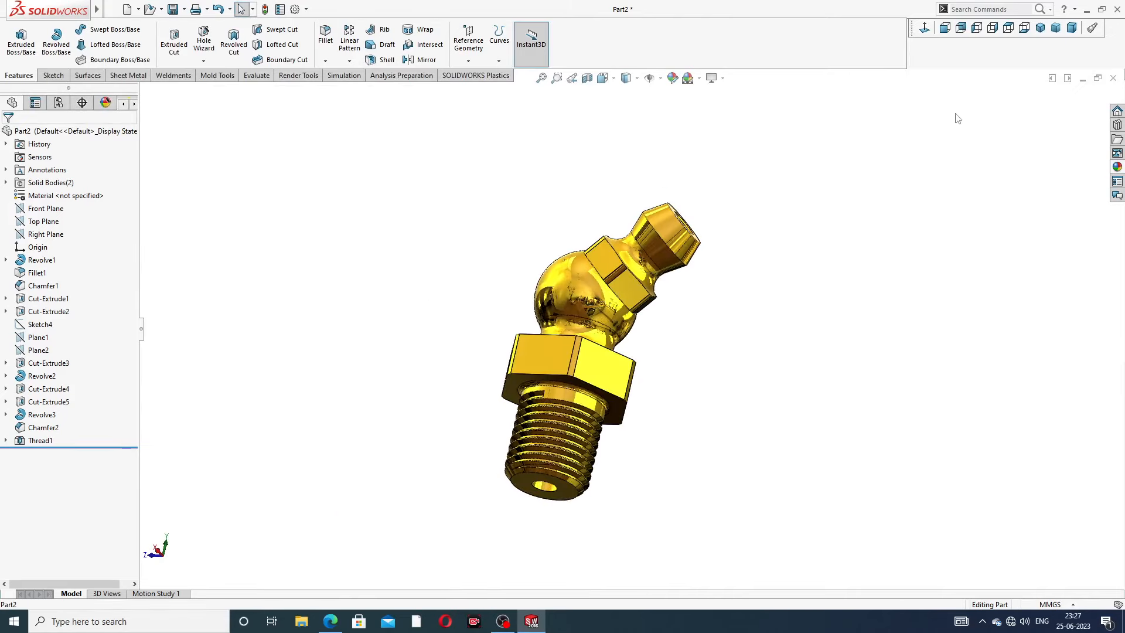
pyautogui.click(1040, 27)
pyautogui.moveTo(821, 228); pyautogui.dragTo(791, 381, button='middle')
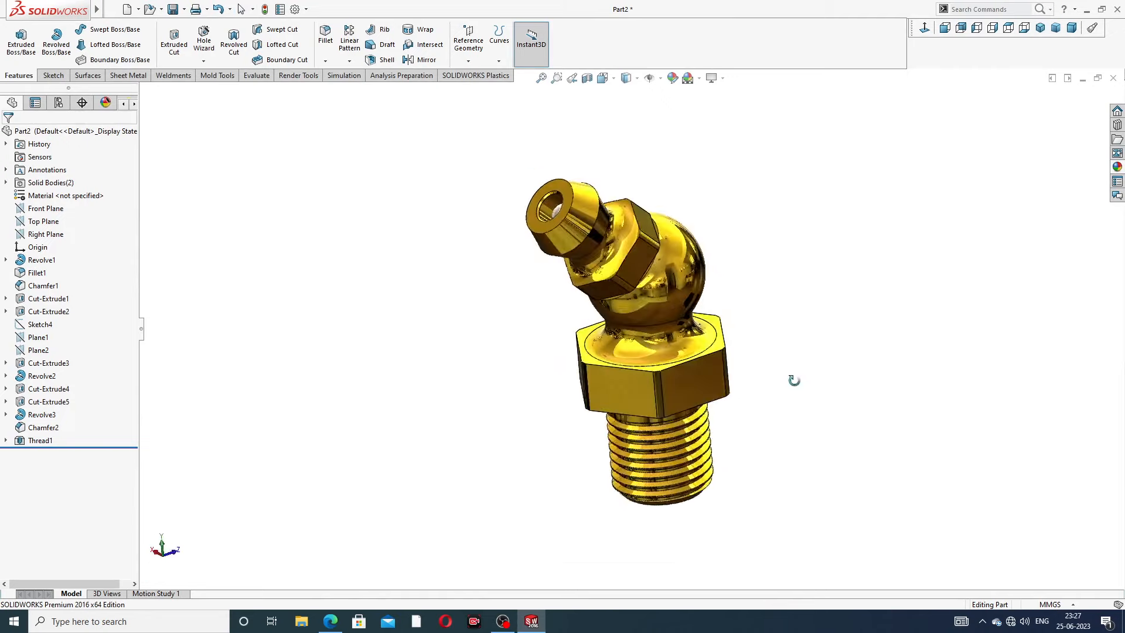
pyautogui.moveTo(700, 251); pyautogui.dragTo(735, 409, button='middle')
pyautogui.scroll(-3, 735, 409)
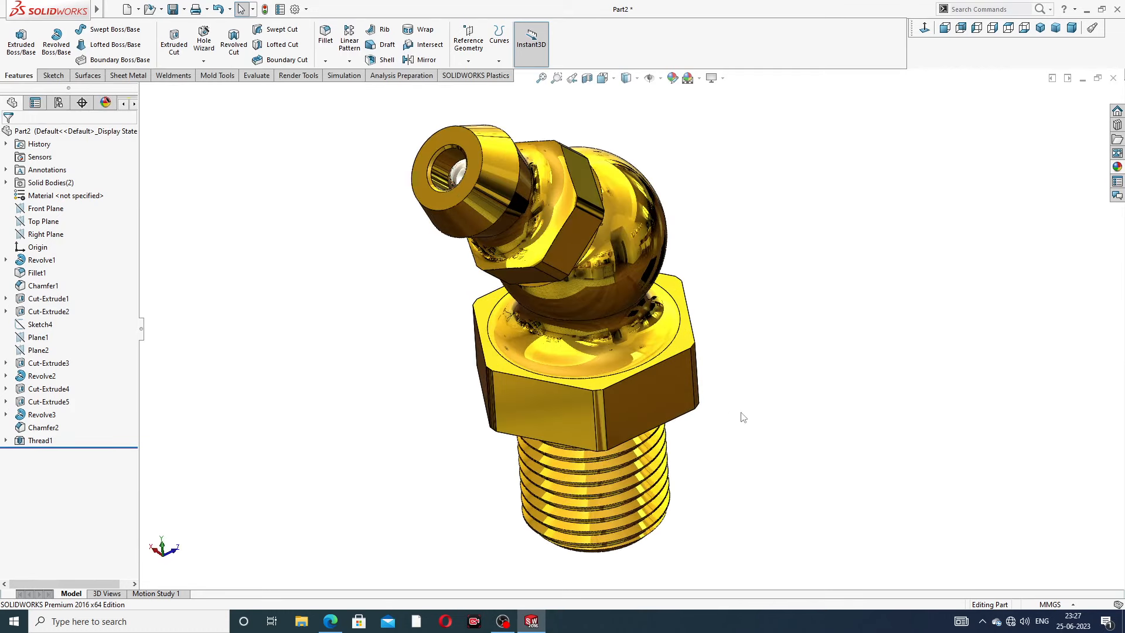